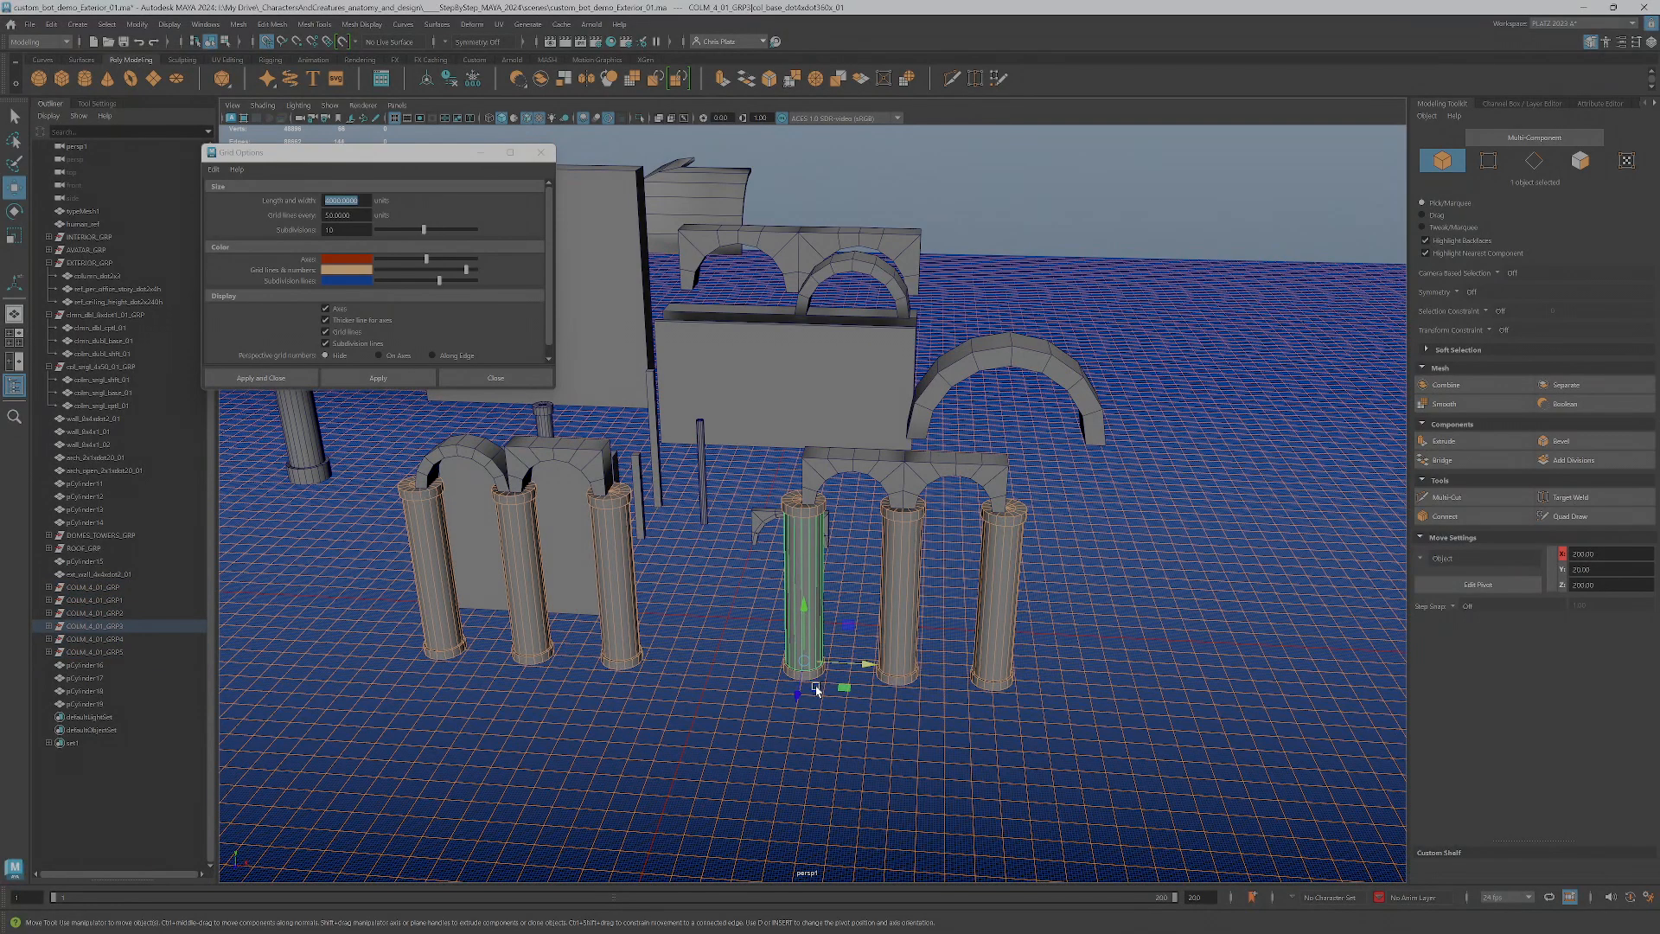
Select and inspect the capital, shaft and base of the first column under the double arch at the front
left_click(793, 514)
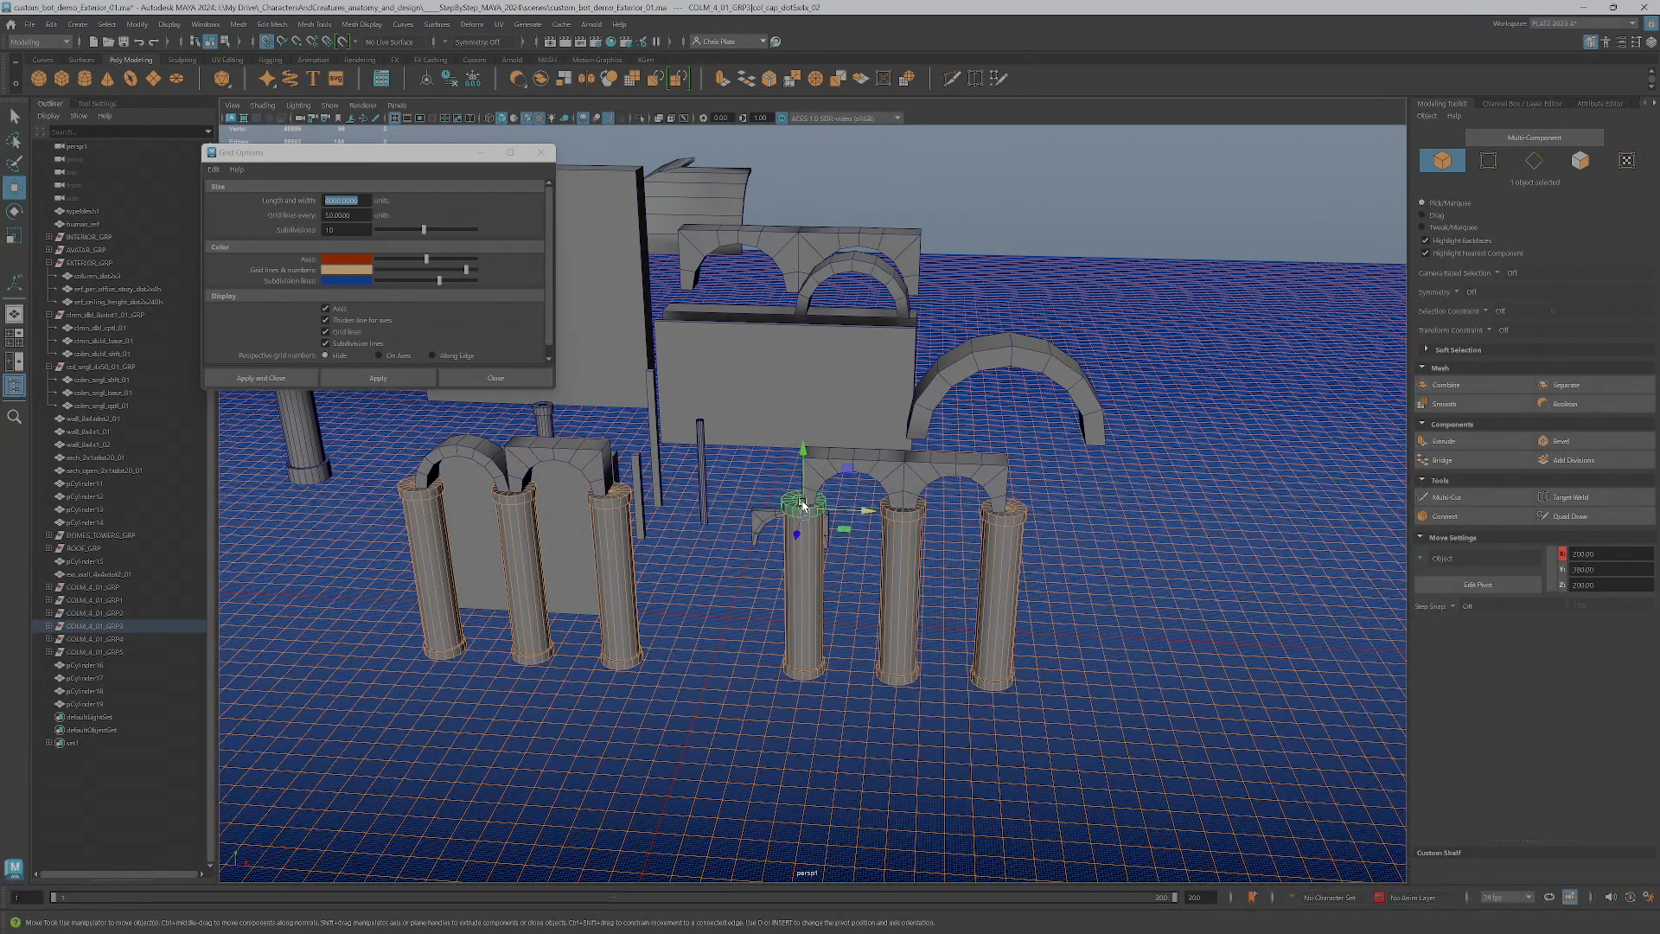
left_click(814, 668)
left_click(811, 671, "shift")
left_click(795, 504, "shift")
left_click_drag(843, 581, 812, 537, "alt")
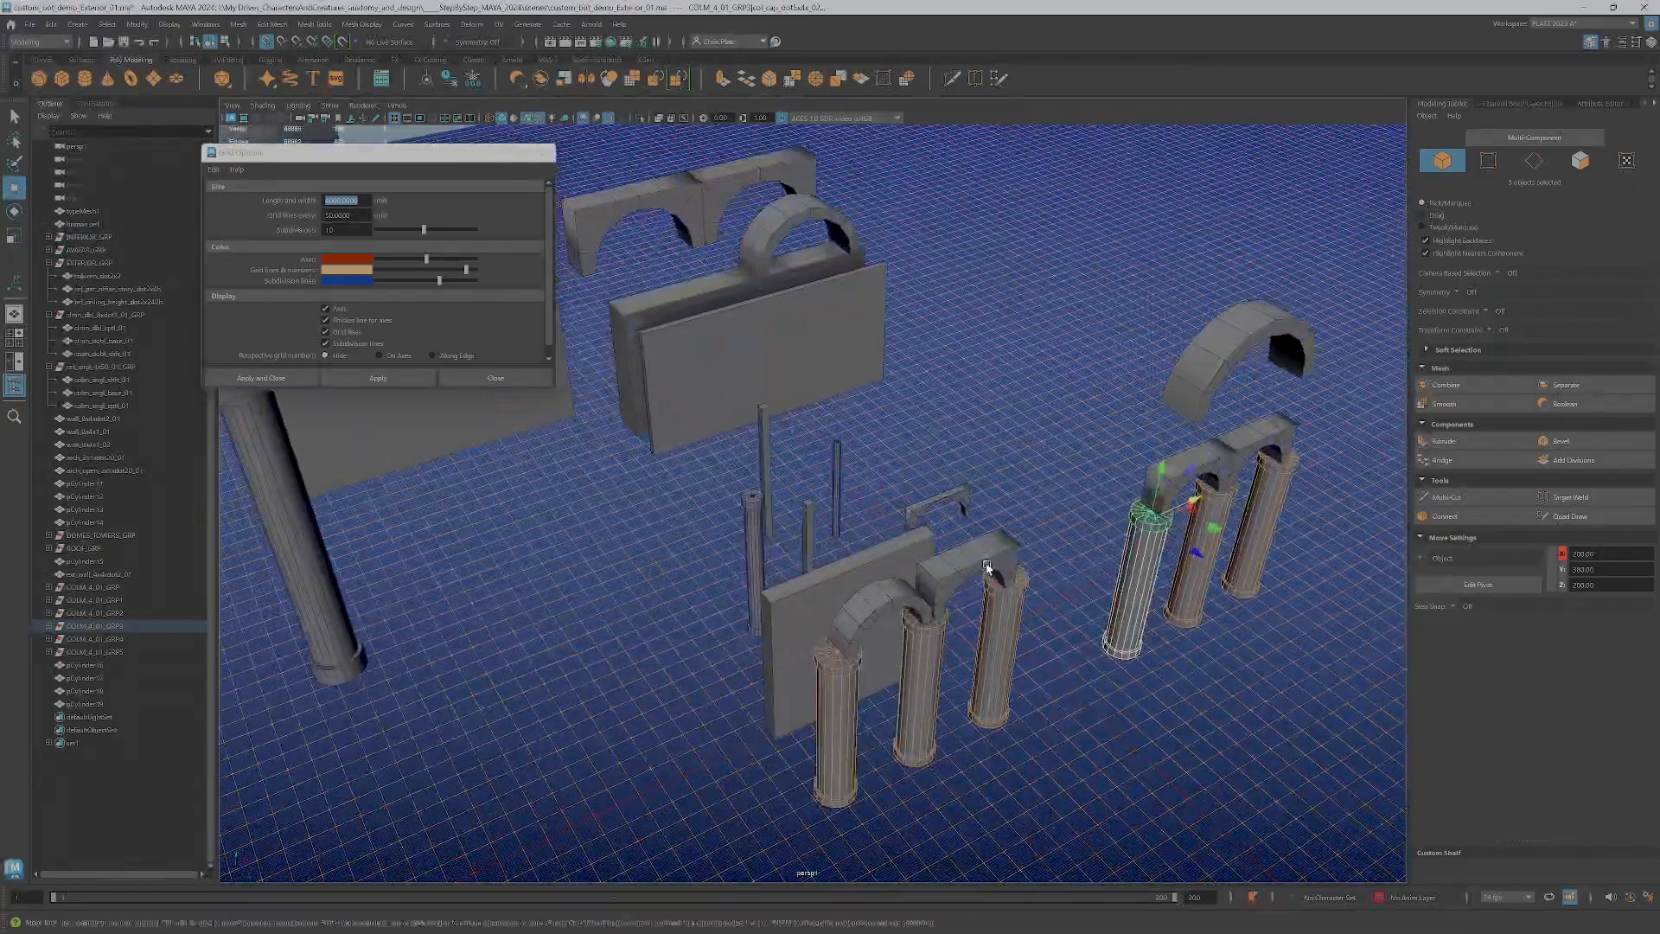
Move the thin single column group beside the first thick column under the double arch to compare their sizes
left_click(759, 543)
key("Up")
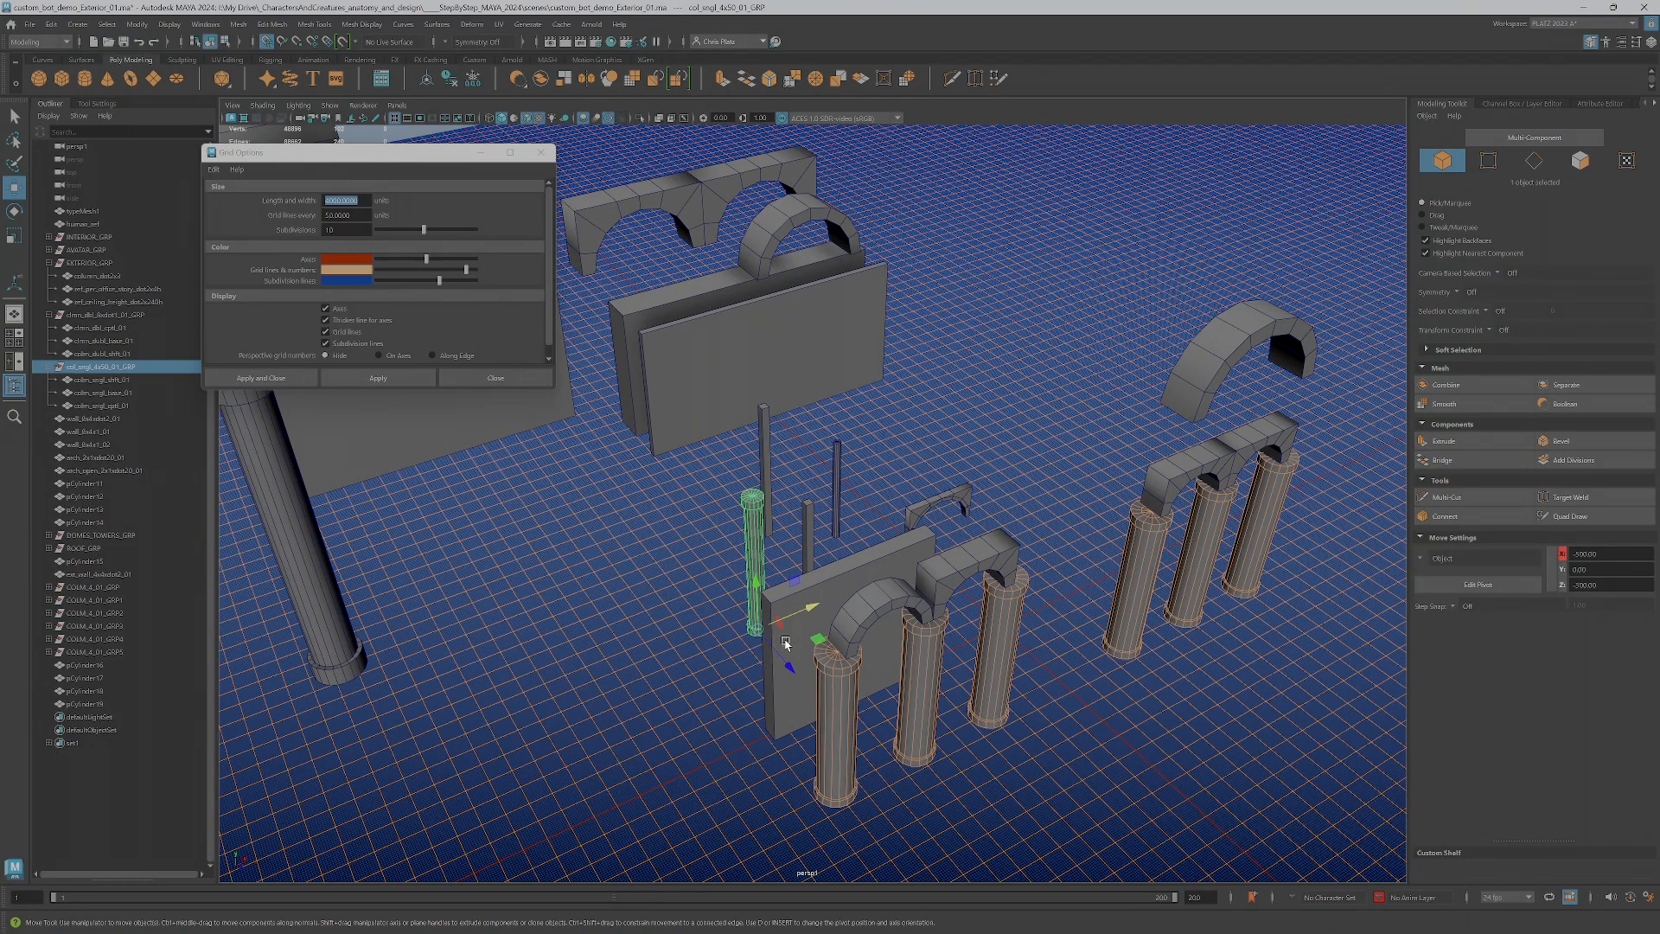
left_click_drag(817, 635, 1048, 688)
middle_click_drag(1049, 688, 978, 596, "alt")
scroll(977, 597, "up", 6)
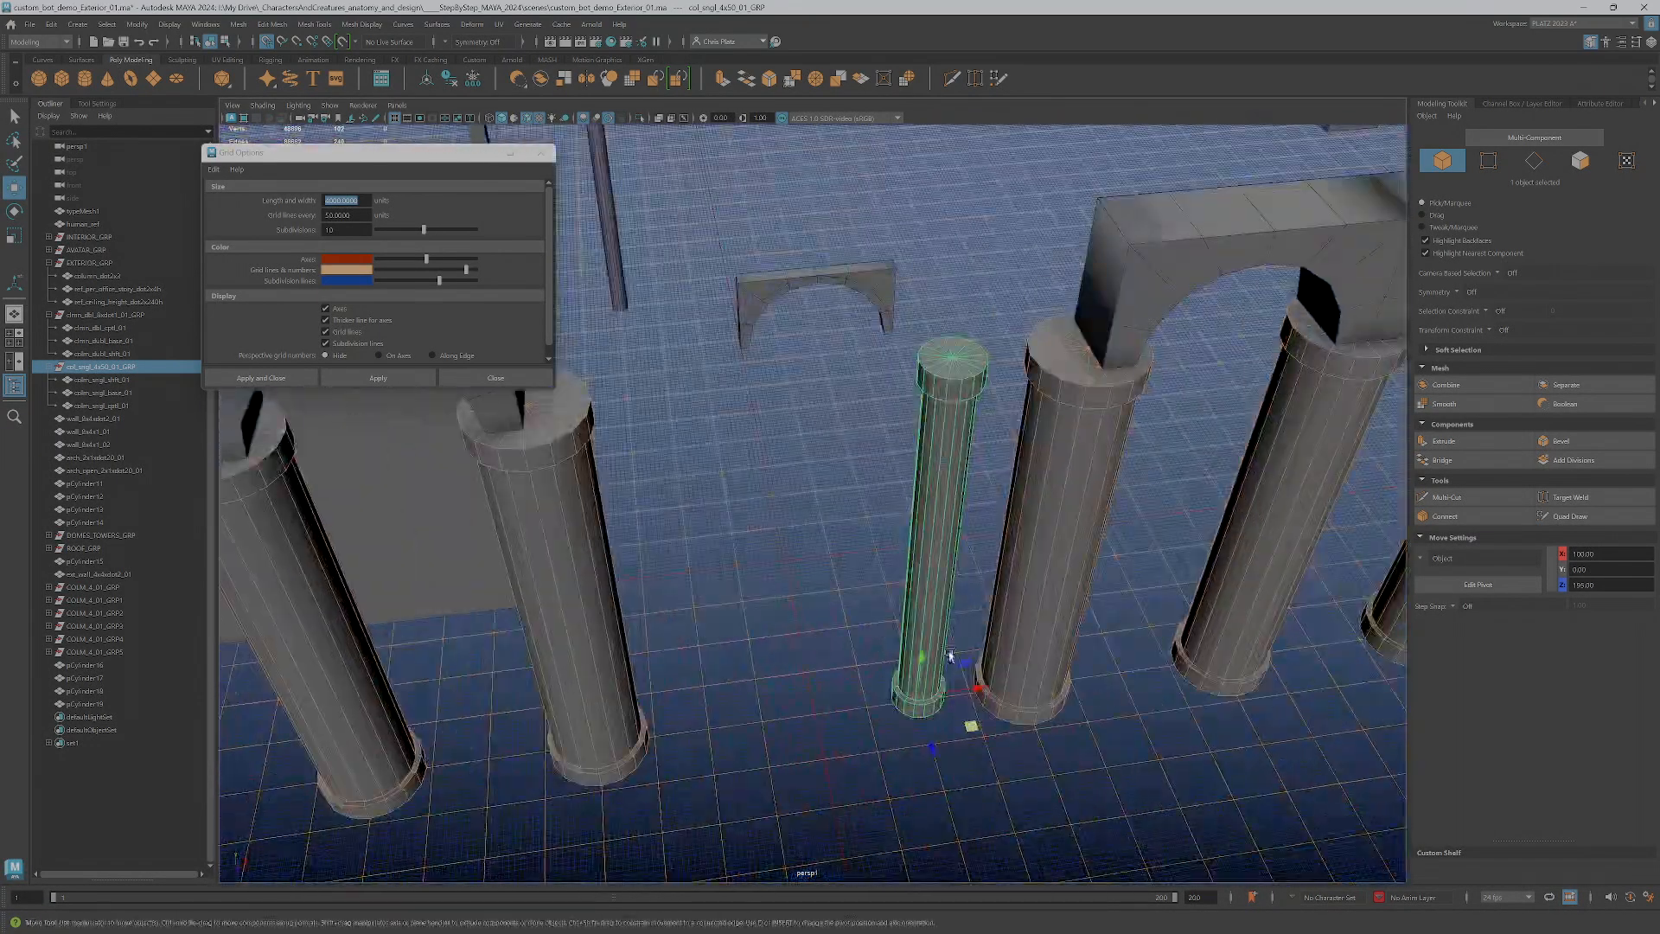
mouse_move(923, 734)
left_mouse_down()
mouse_move(936, 778)
mouse_move(919, 702)
left_mouse_up()
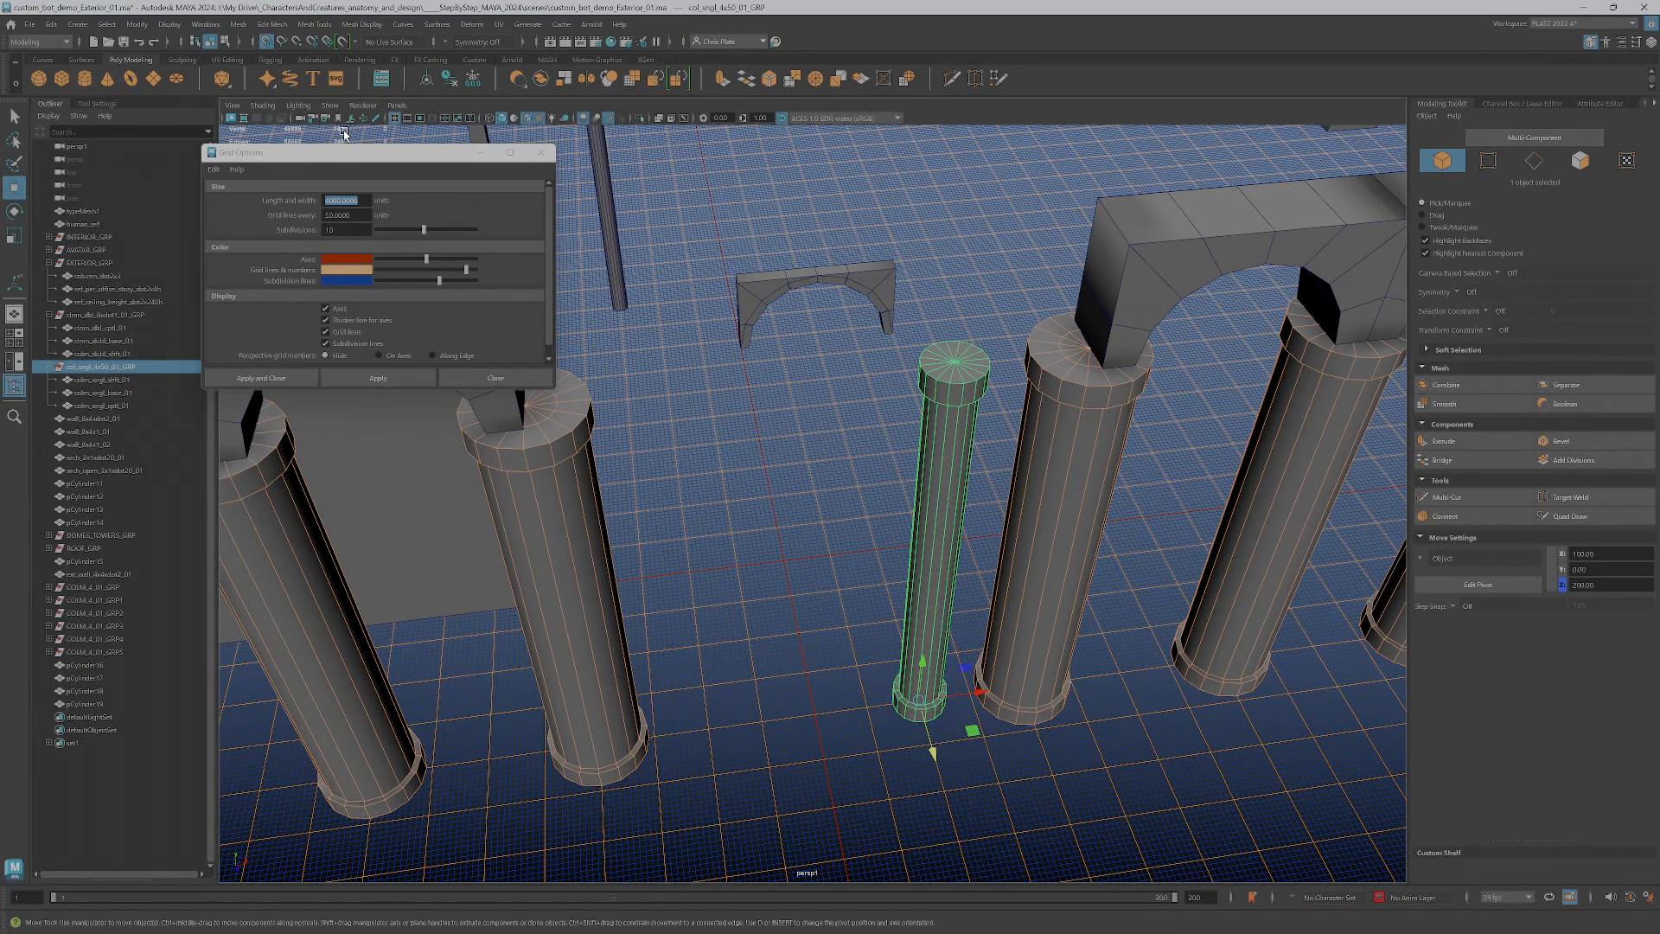
Set the viewport grid lines to every 100 units
type("1")
key("Return")
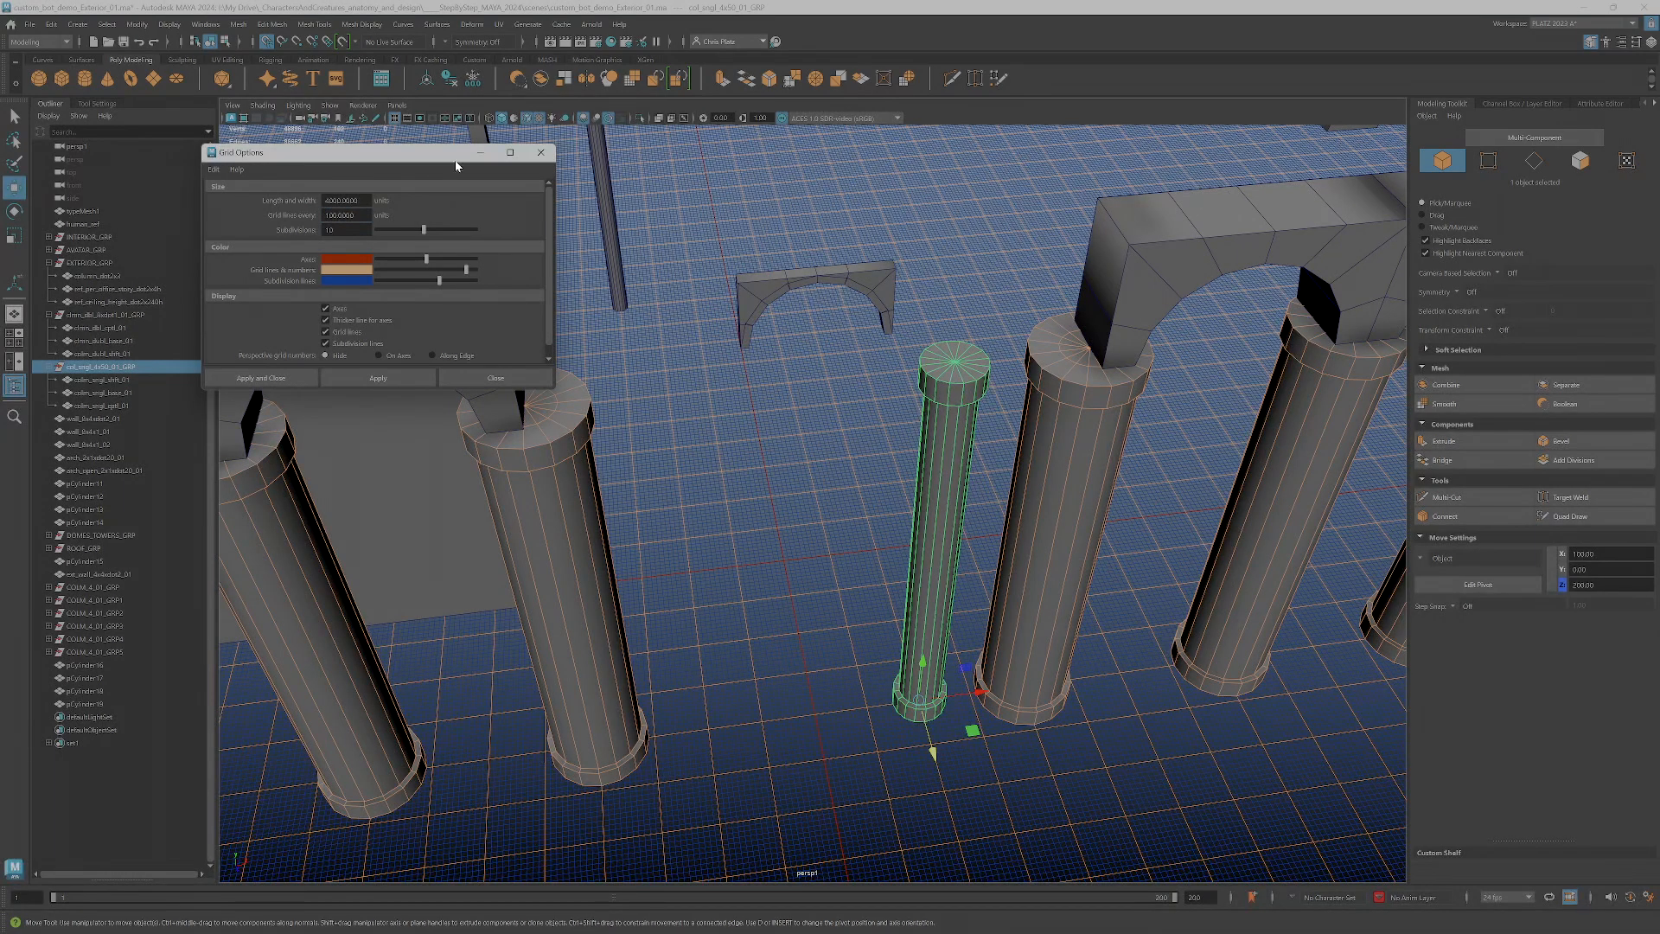
Examine the columns, arches and walls from several angles, comparing the thin column with the thicker ones on the grid
scroll(994, 666, "down", 5)
left_click_drag(978, 660, 919, 603, "alt")
scroll(894, 588, "down", 2)
mouse_move(795, 475)
middle_mouse_down("alt")
mouse_move(871, 573)
mouse_move(767, 459)
middle_mouse_up("alt")
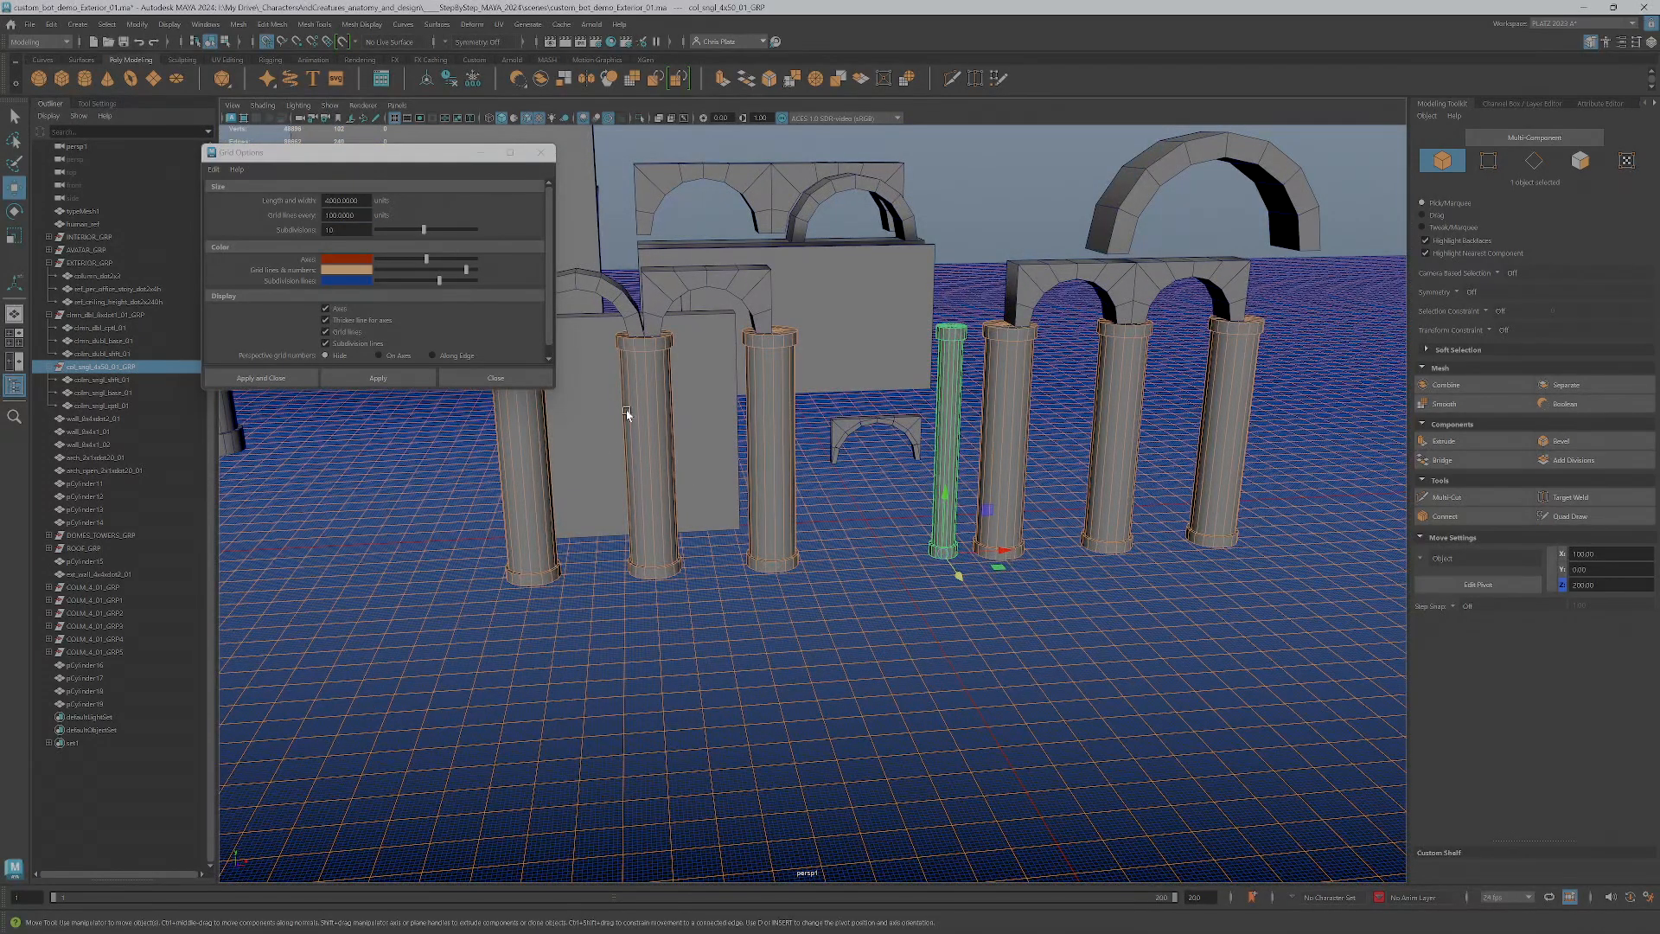
middle_click_drag(616, 412, 804, 548, "alt")
scroll(885, 530, "down", 2)
left_click_drag(885, 530, 871, 511, "alt")
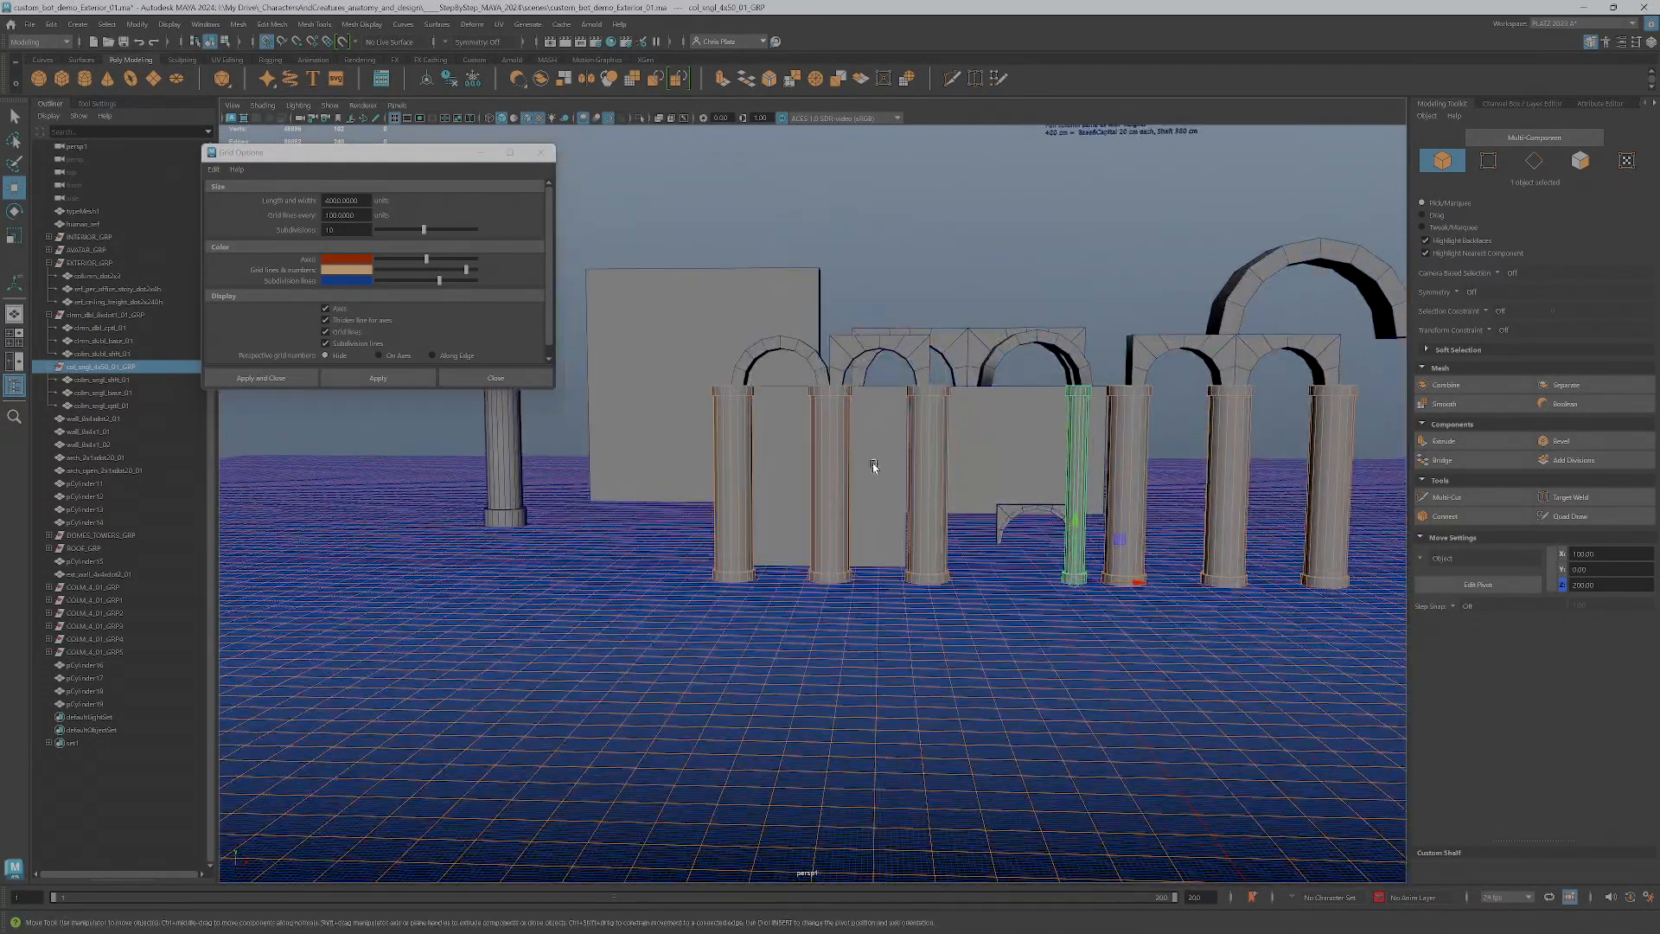
left_click_drag(982, 473, 887, 505, "alt")
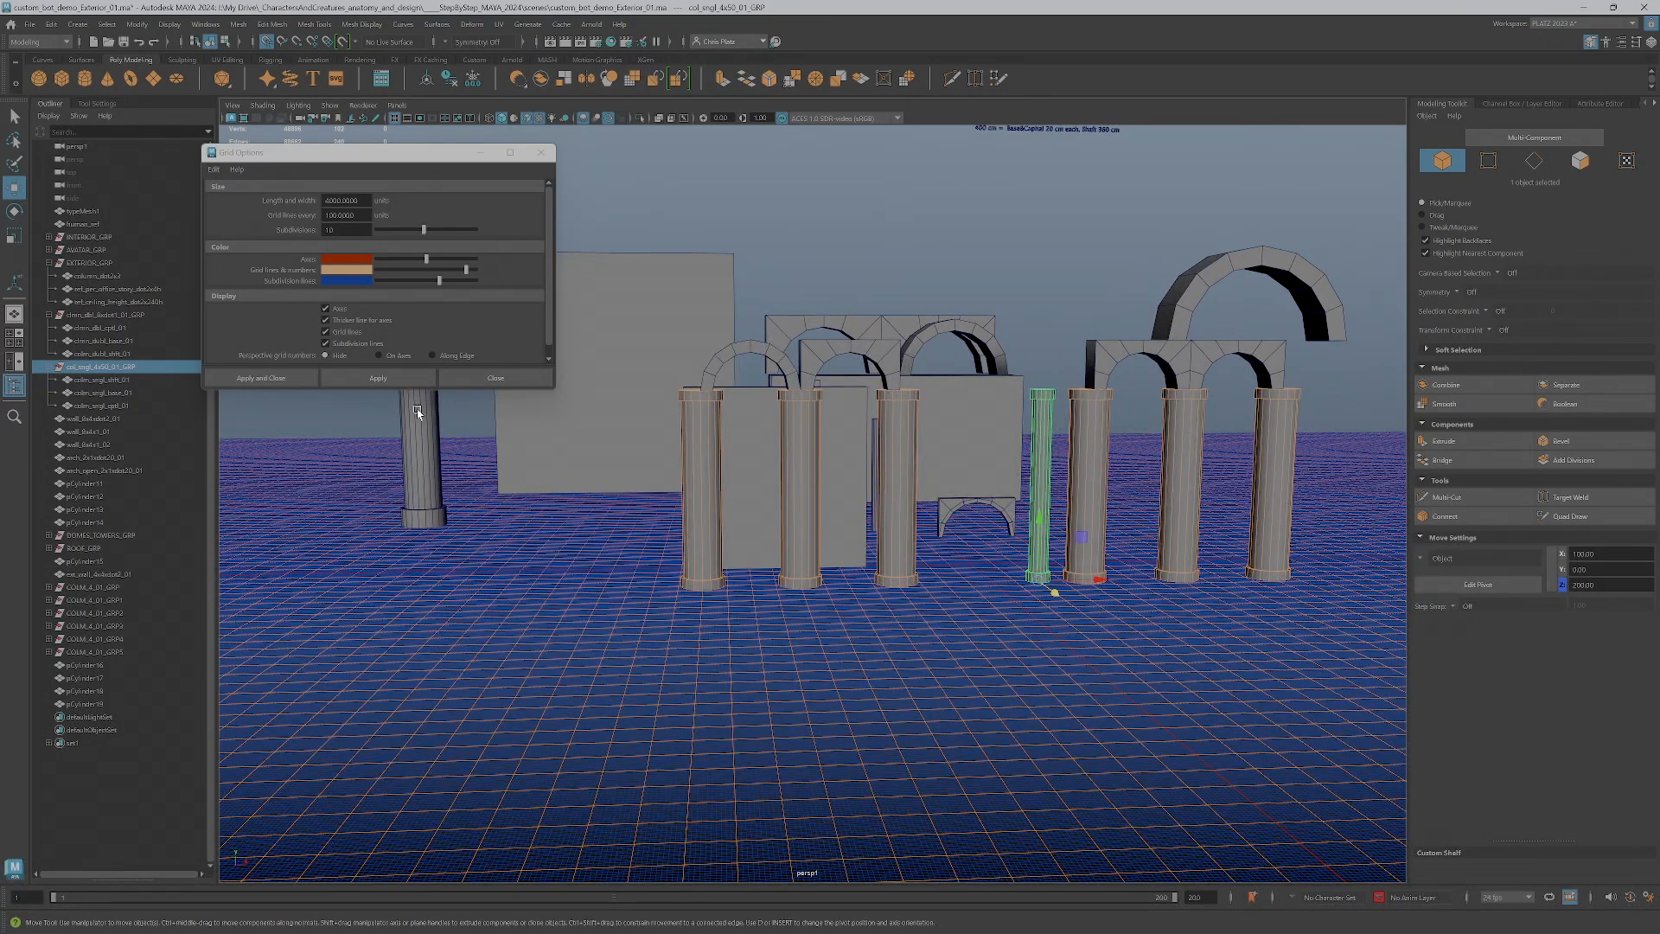
left_click_drag(792, 416, 867, 517, "alt")
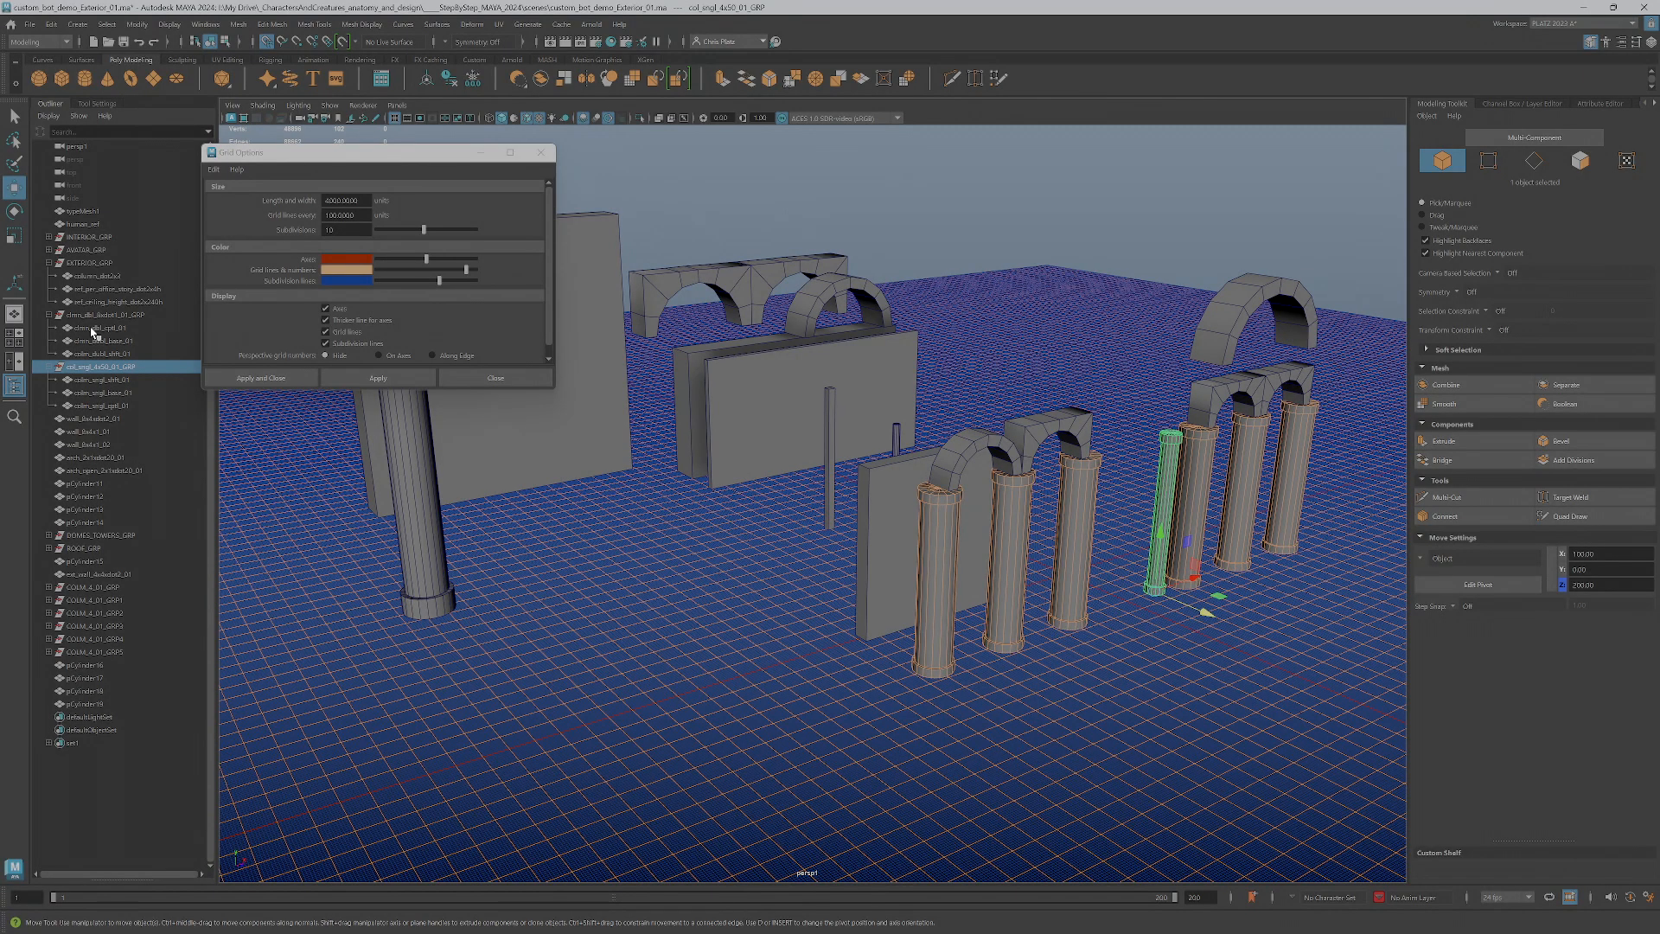
scroll(894, 437, "down", 4)
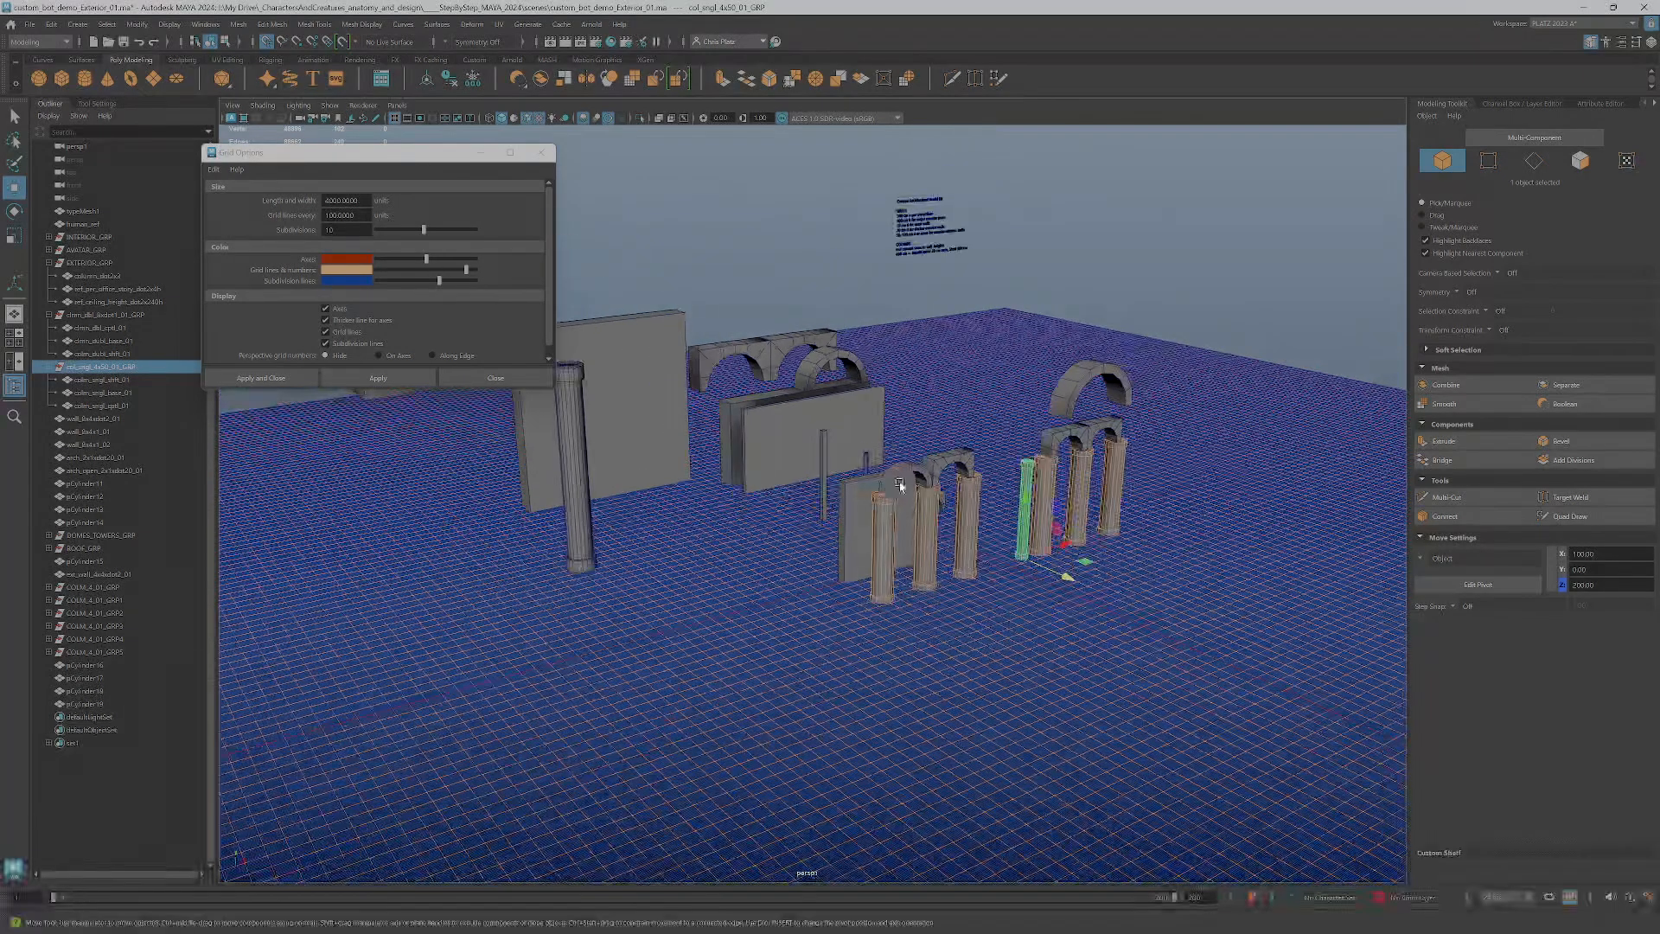
scroll(894, 439, "up", 2)
left_click_drag(896, 440, 880, 492, "alt")
scroll(878, 491, "down", 3)
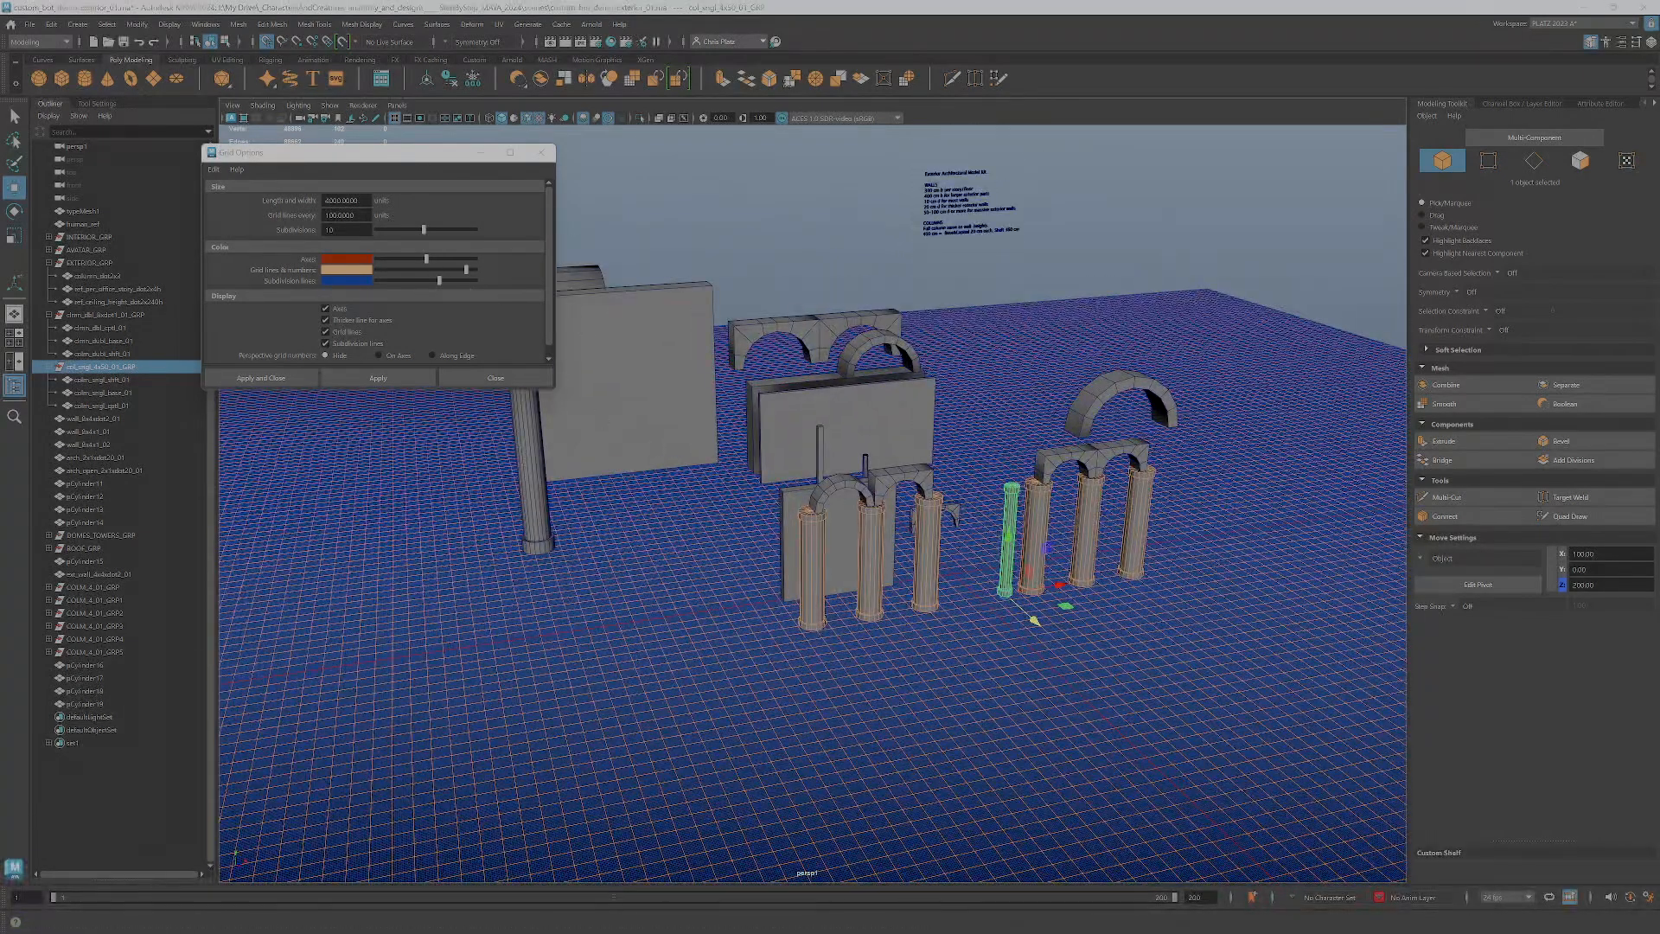
Switch to the modelkits_measured_2024 spreadsheet and bring the ASSET_LIST_MASTER_2023 spreadsheet beside it to compare the architecture lists
key("alt+Tab")
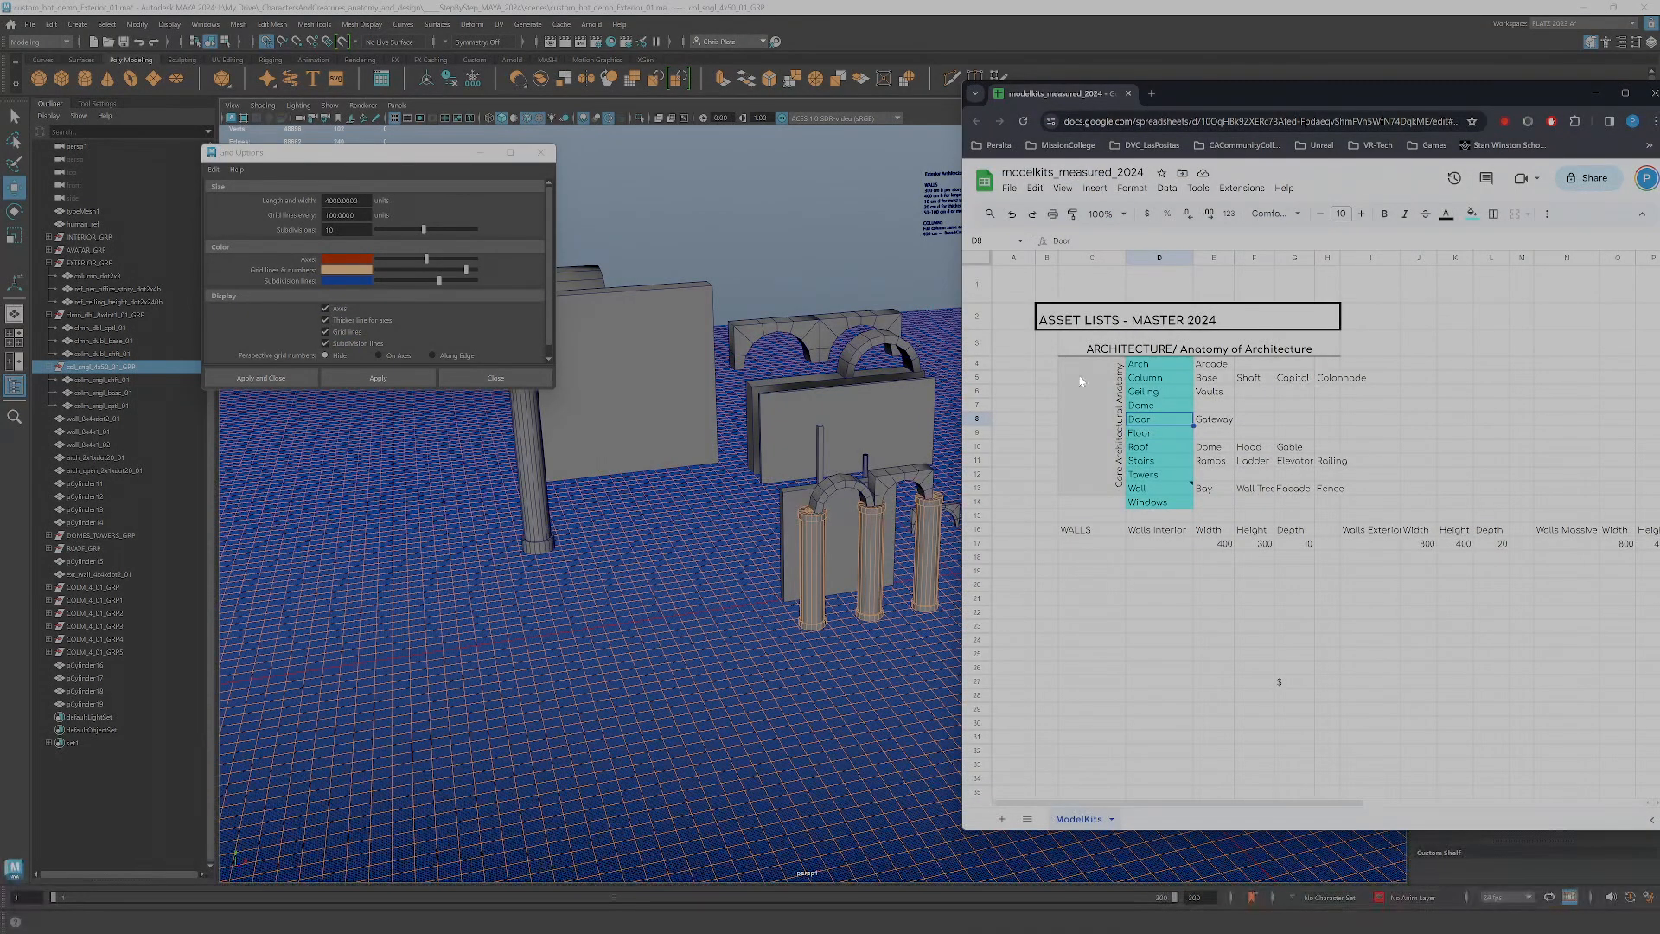
left_click(1162, 410)
key("alt+Tab")
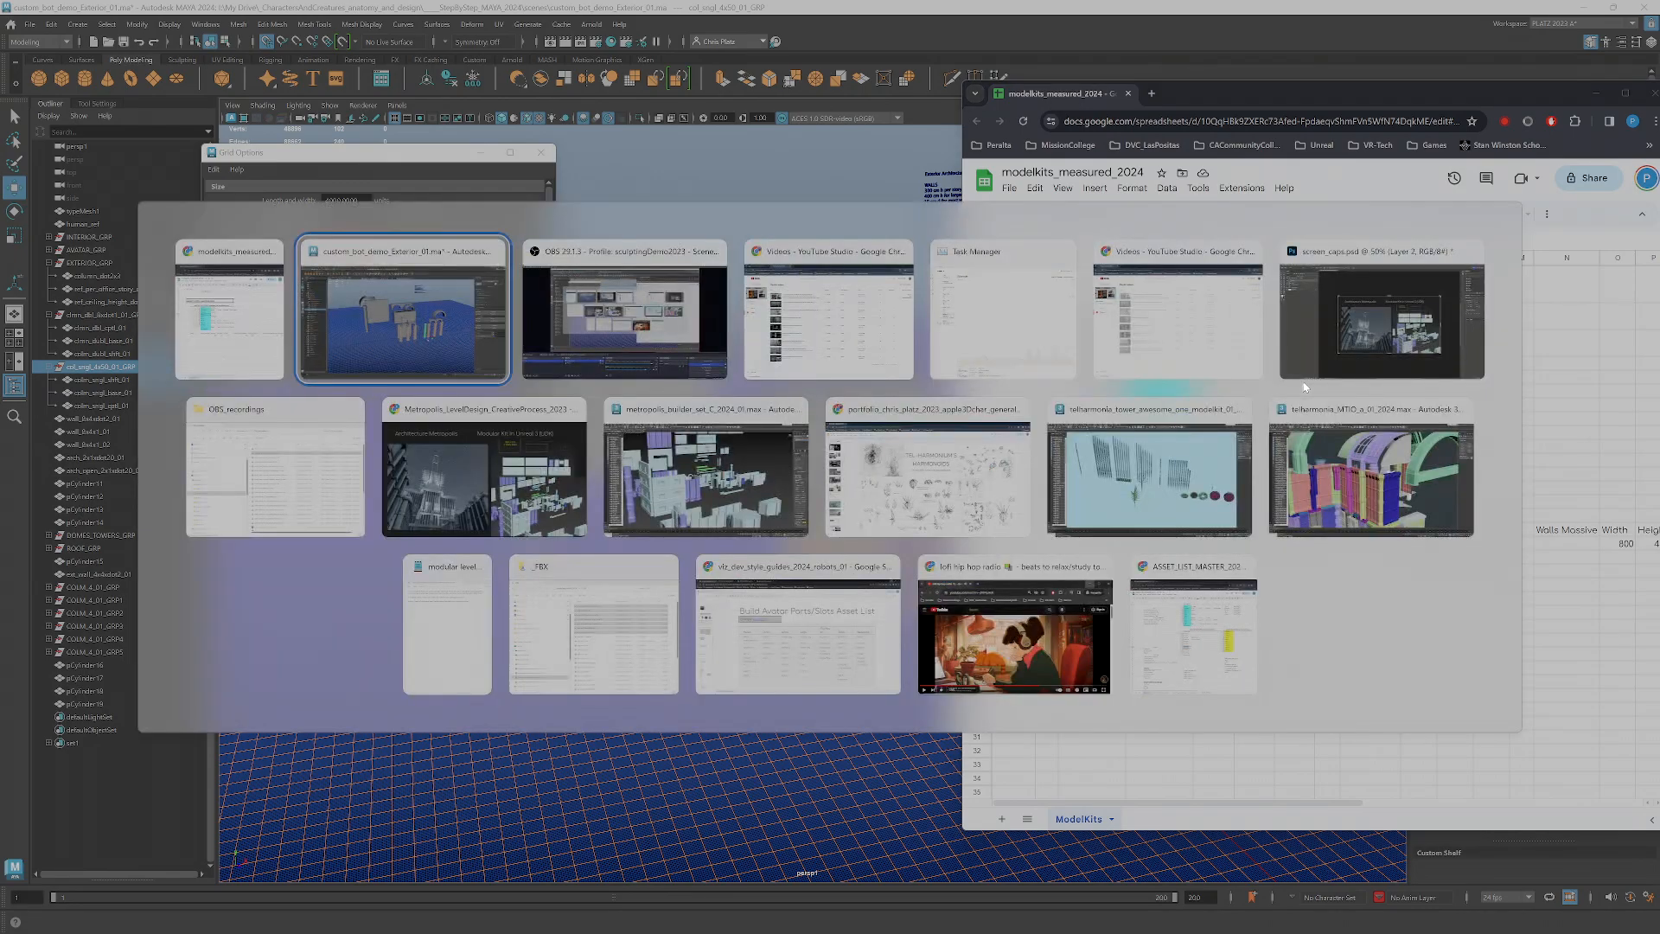
key("alt+Tab")
key("alt+Down")
key("alt+Right")
key("alt+Right")
key("alt+Down")
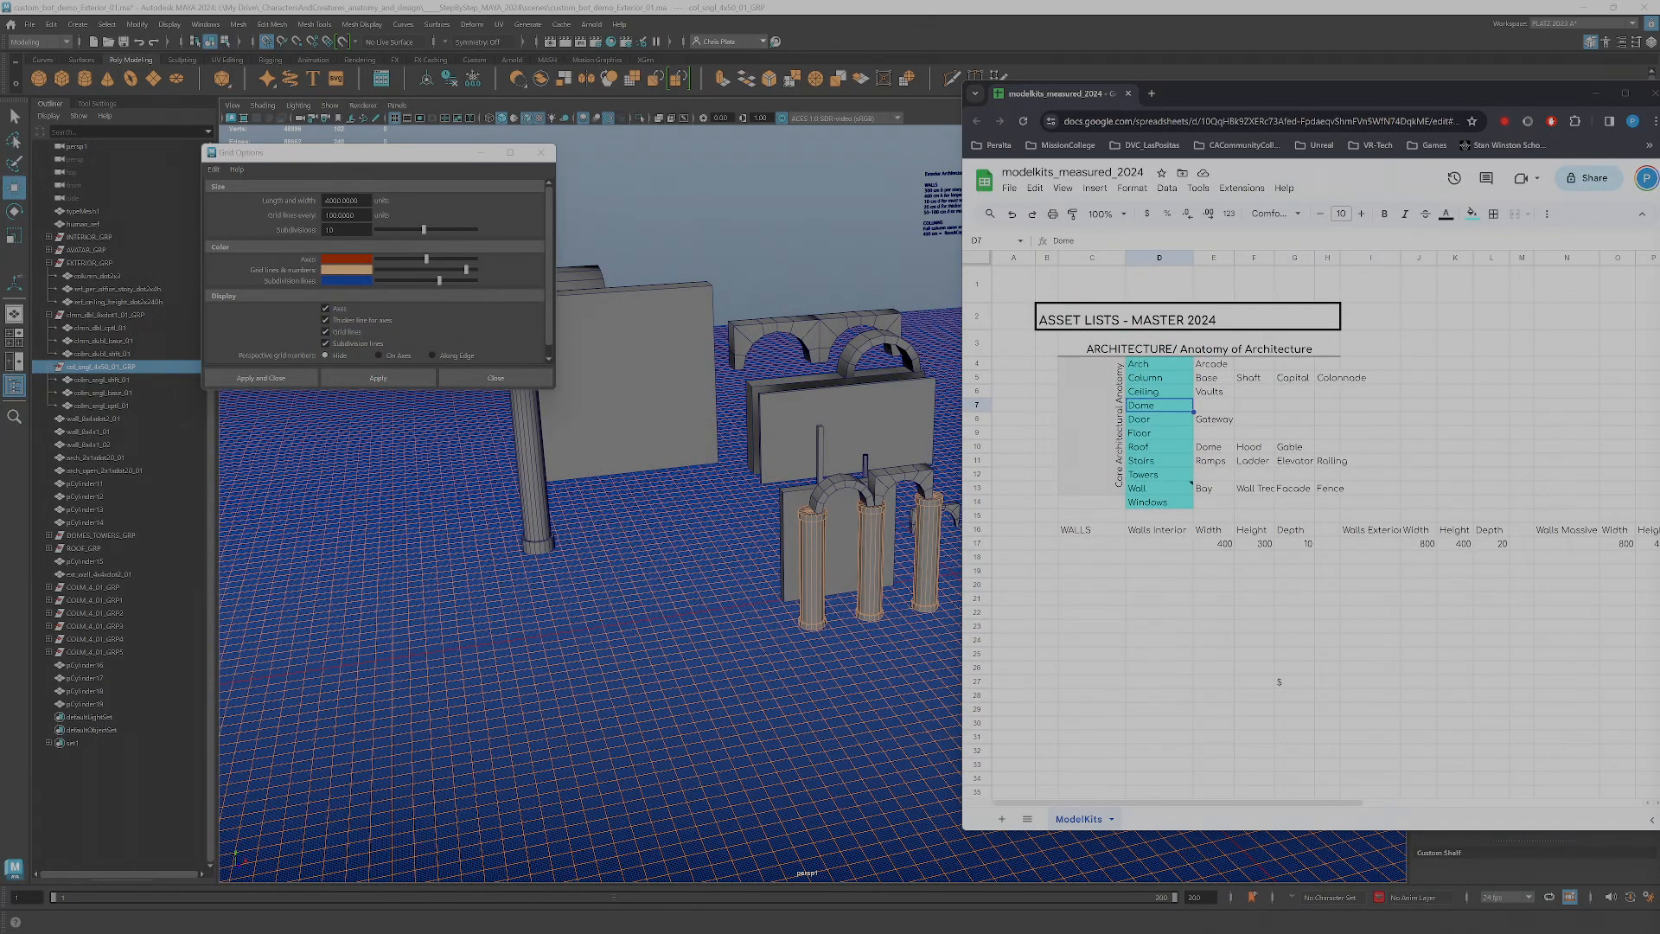
left_click_drag(1659, 102, 849, 111)
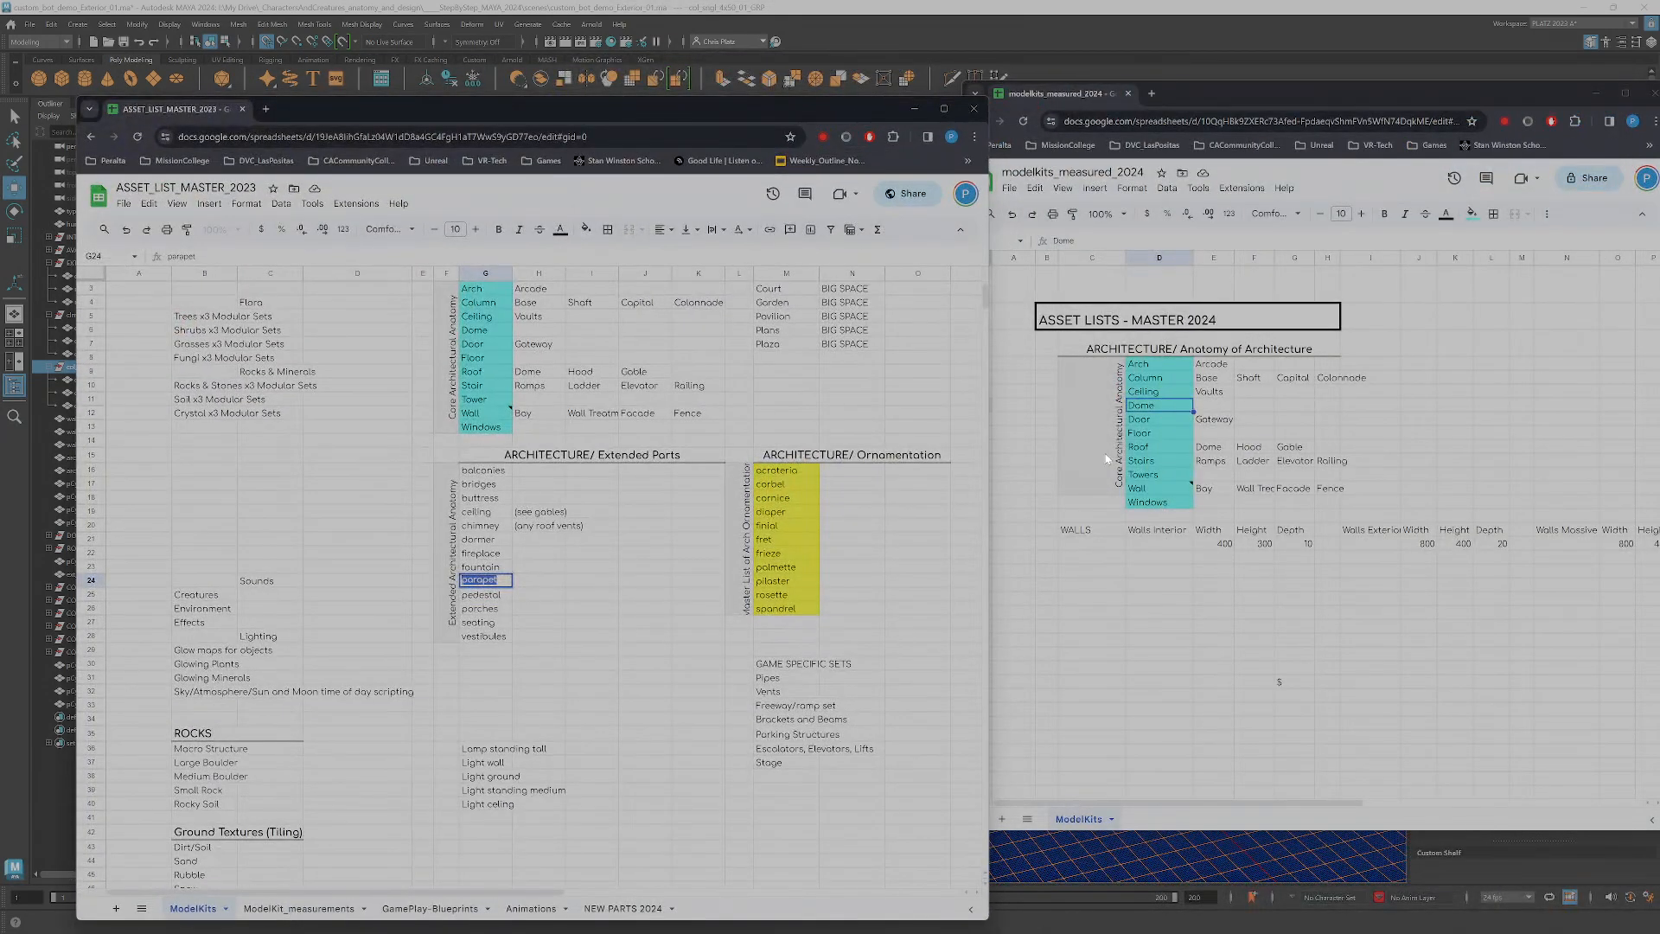
left_click(1098, 409)
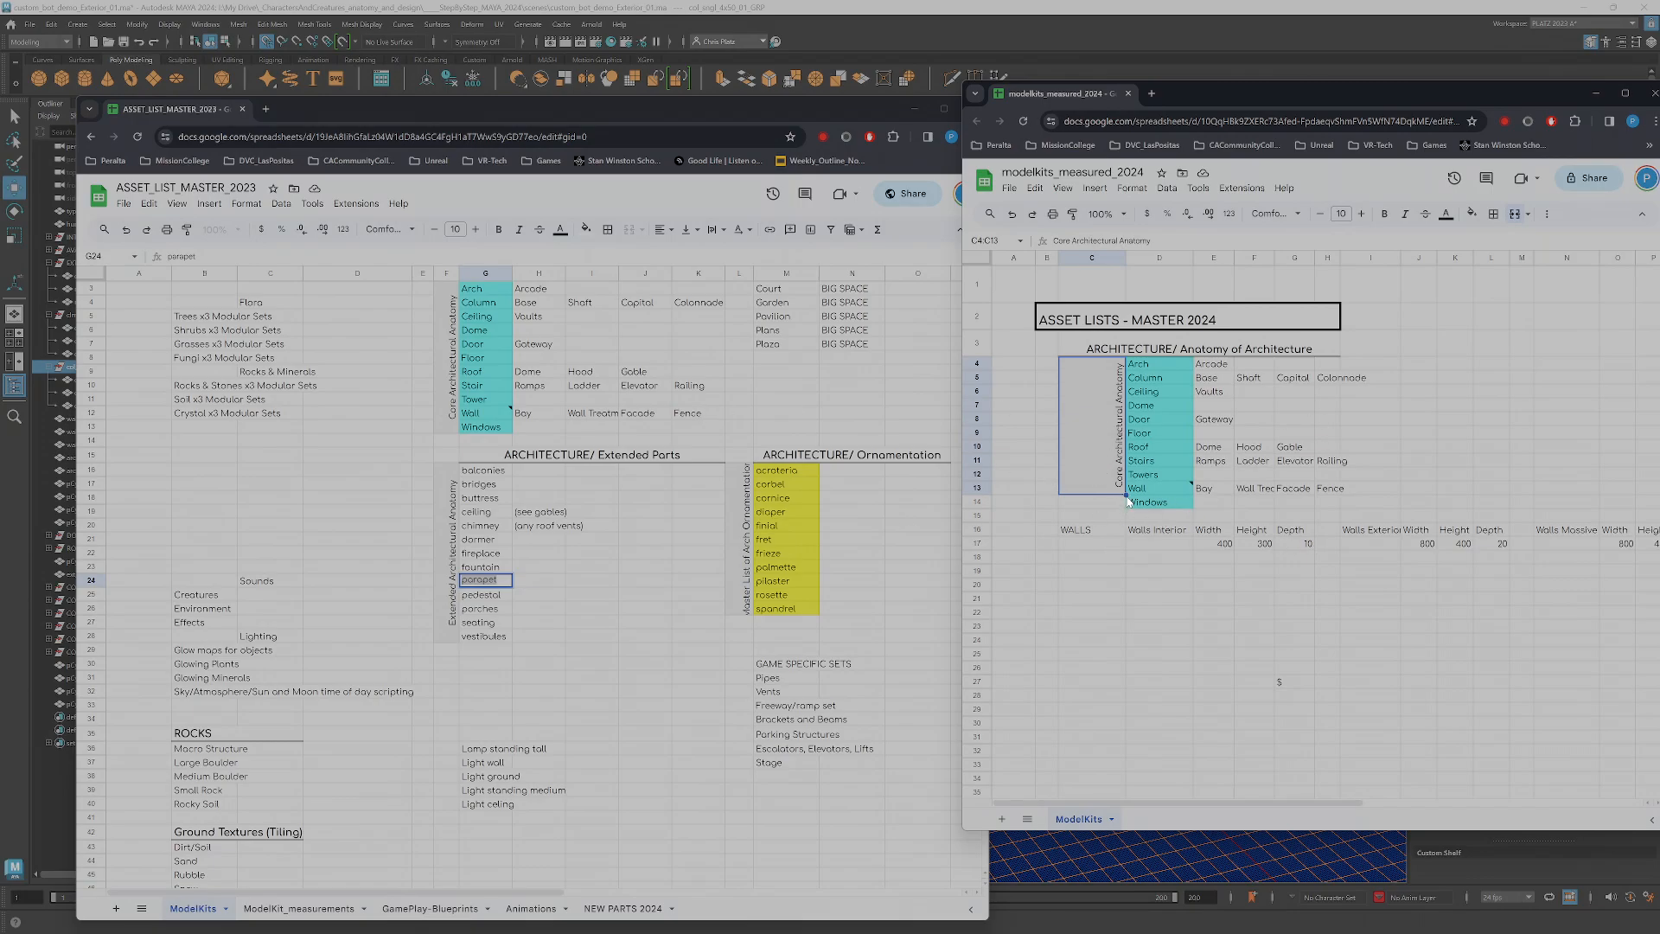
left_click_drag(1127, 505, 1125, 631)
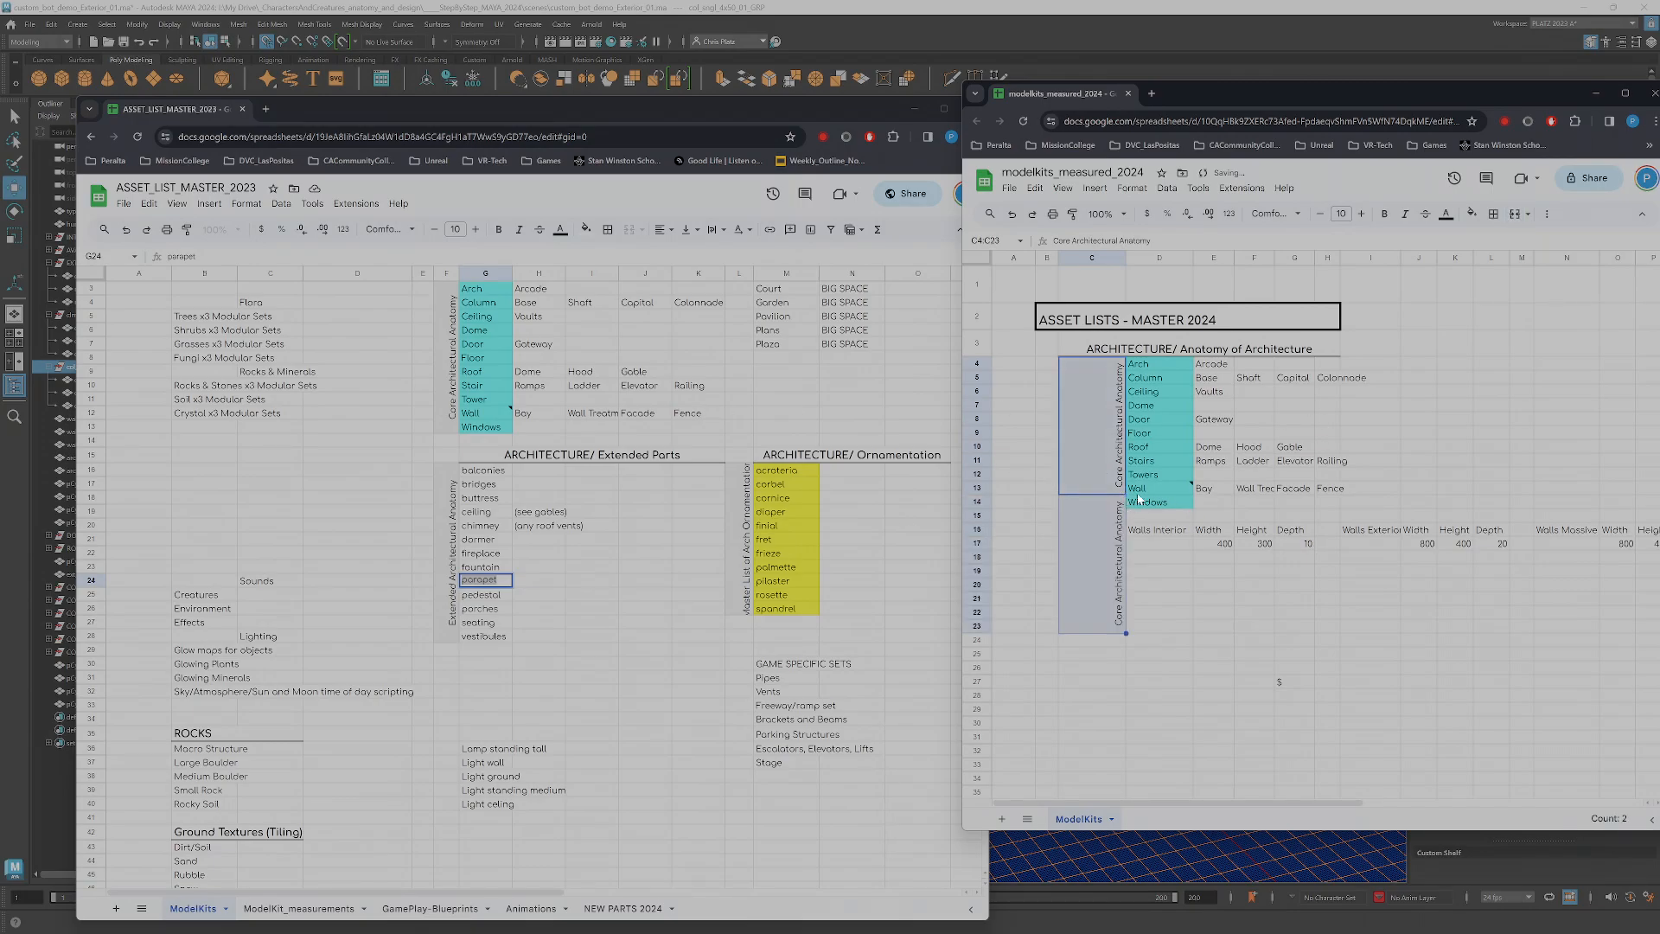
key("ctrl+z")
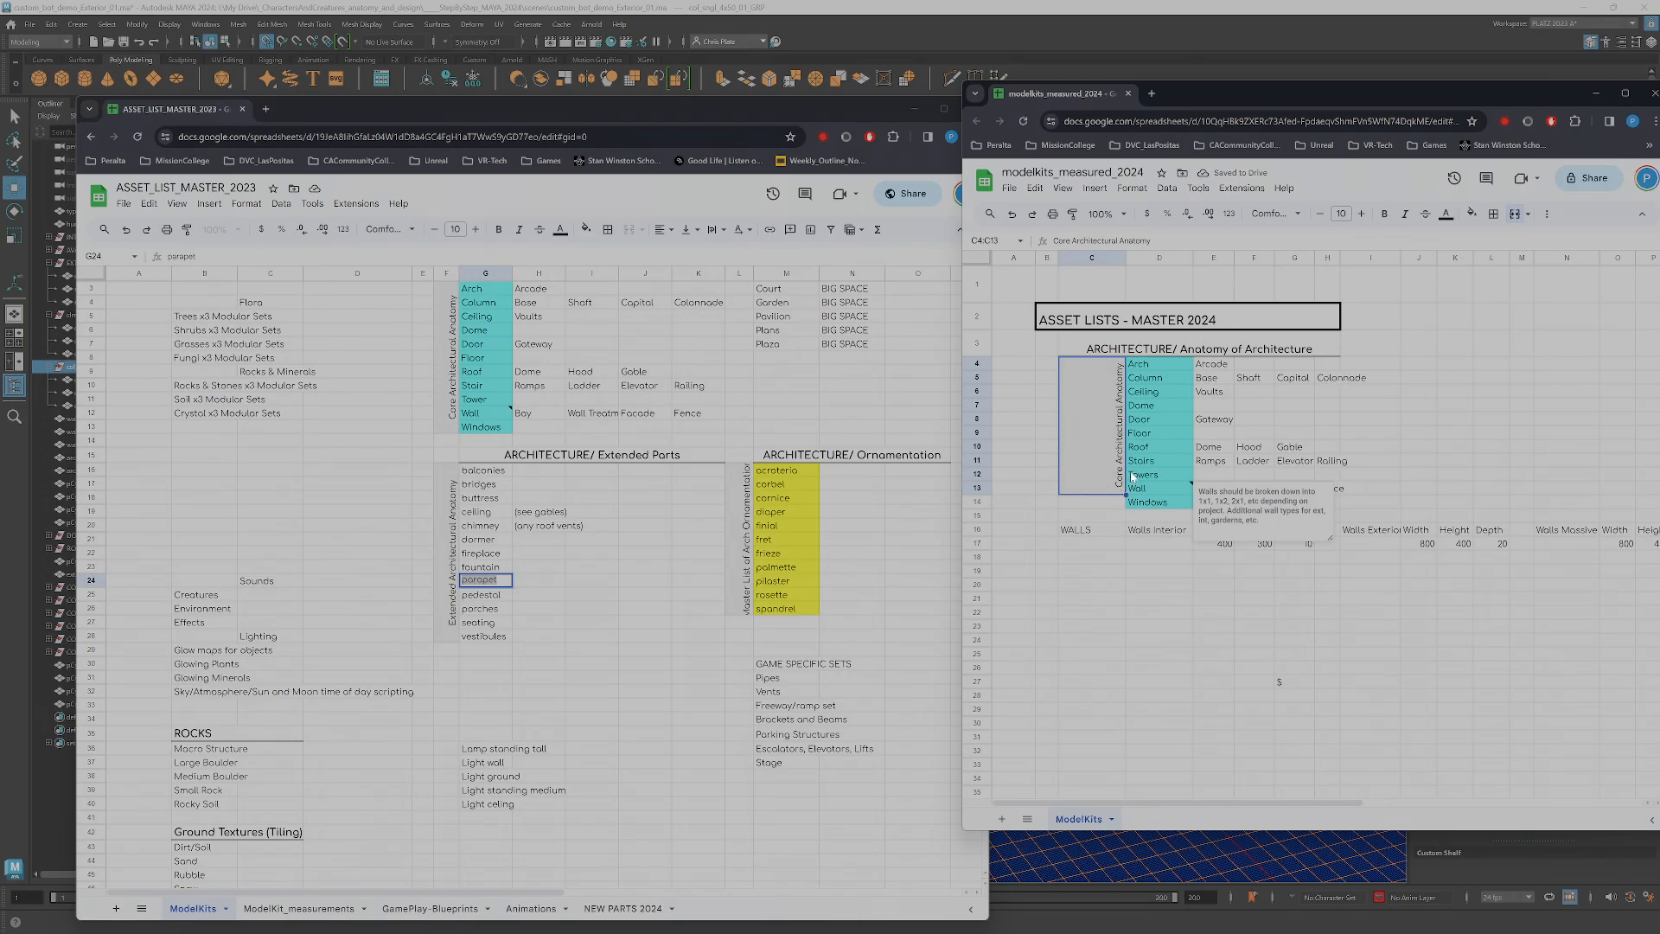
Put both spreadsheet windows away, return to the Maya scene and clear the selection
left_click_drag(886, 108, 1659, 285)
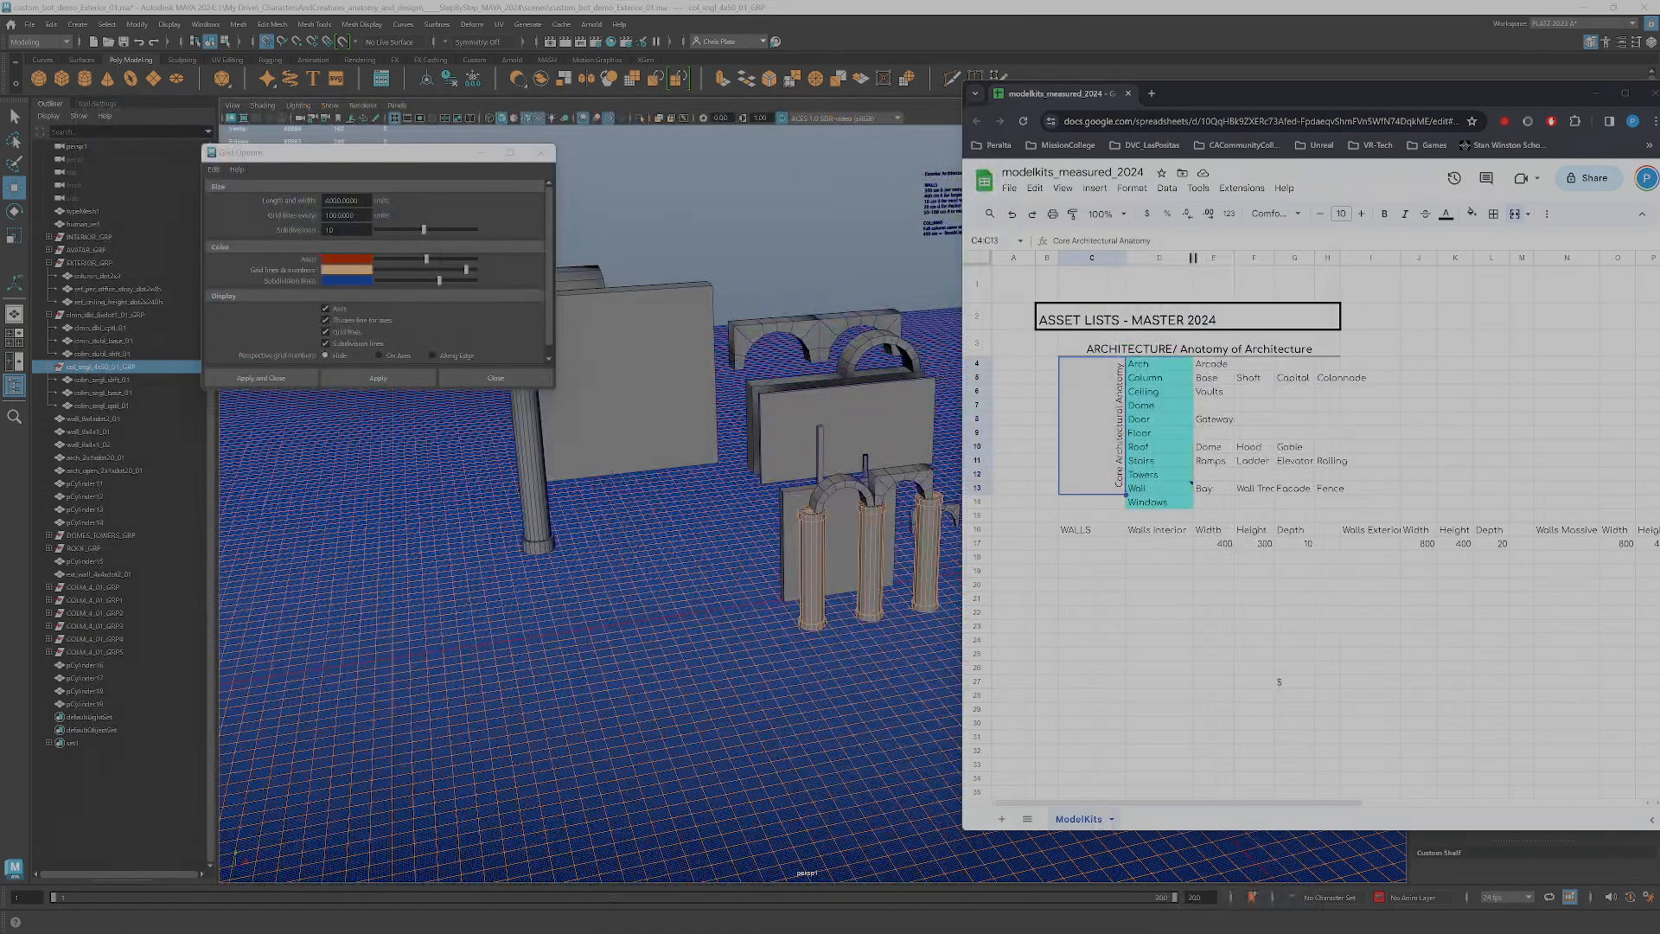
left_click(1596, 93)
left_click_drag(1378, 570, 1050, 641, "alt")
left_click(1030, 644)
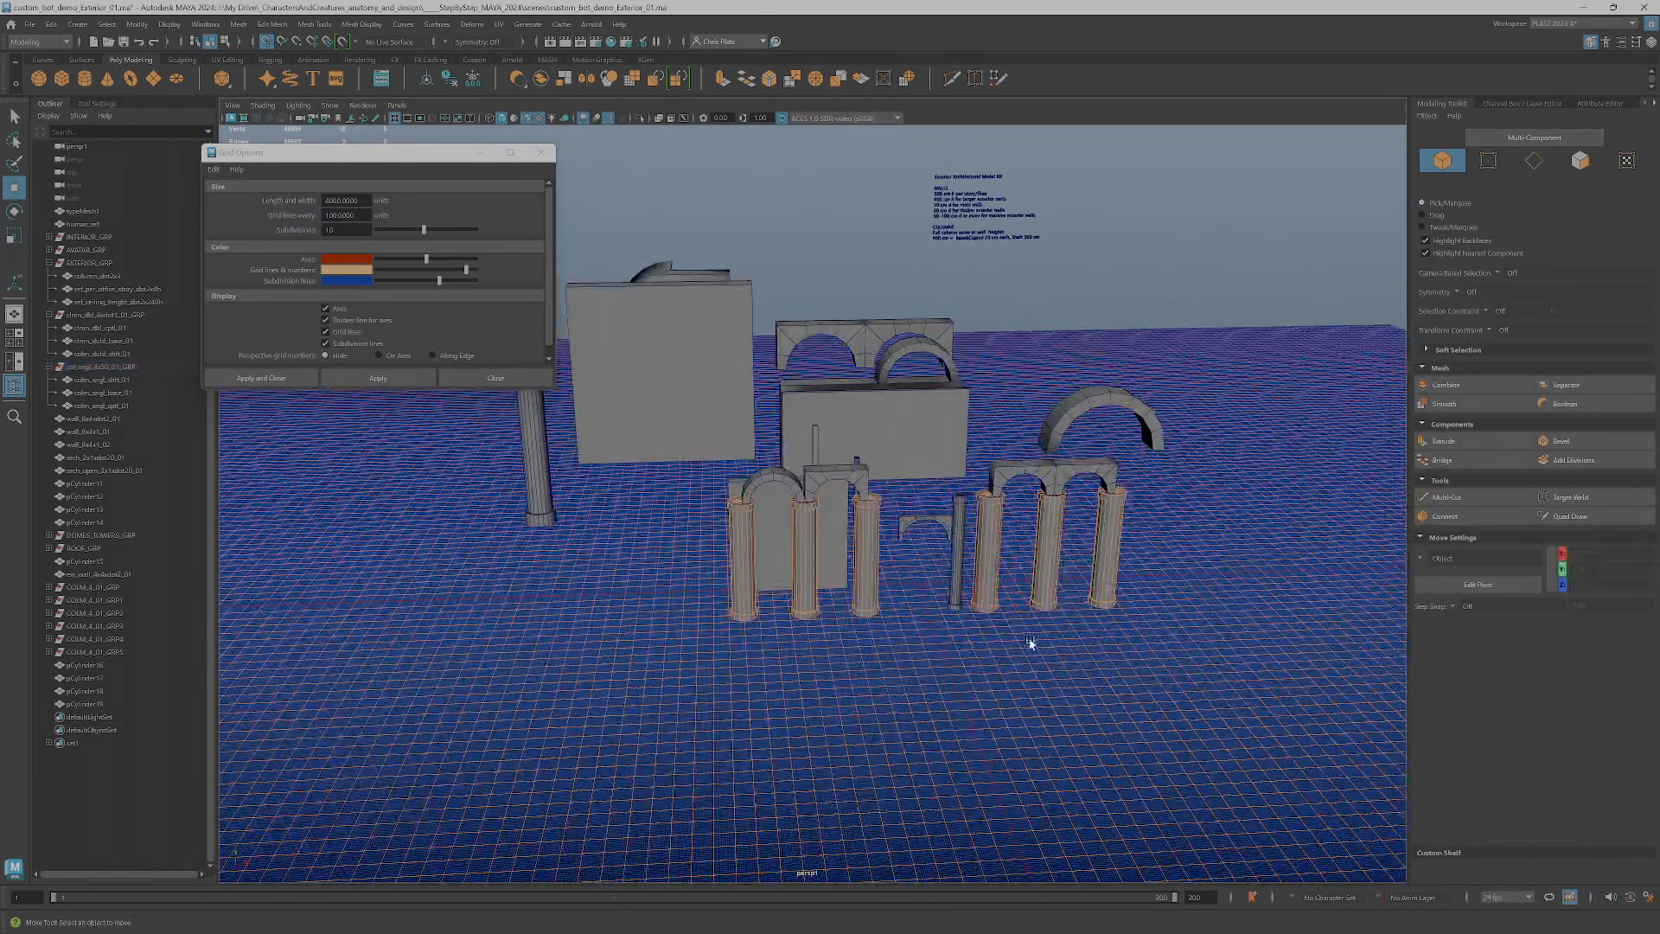
Move the thin single column group away from the arches to the open area near the tall freestanding column
left_click(954, 601)
key("Up")
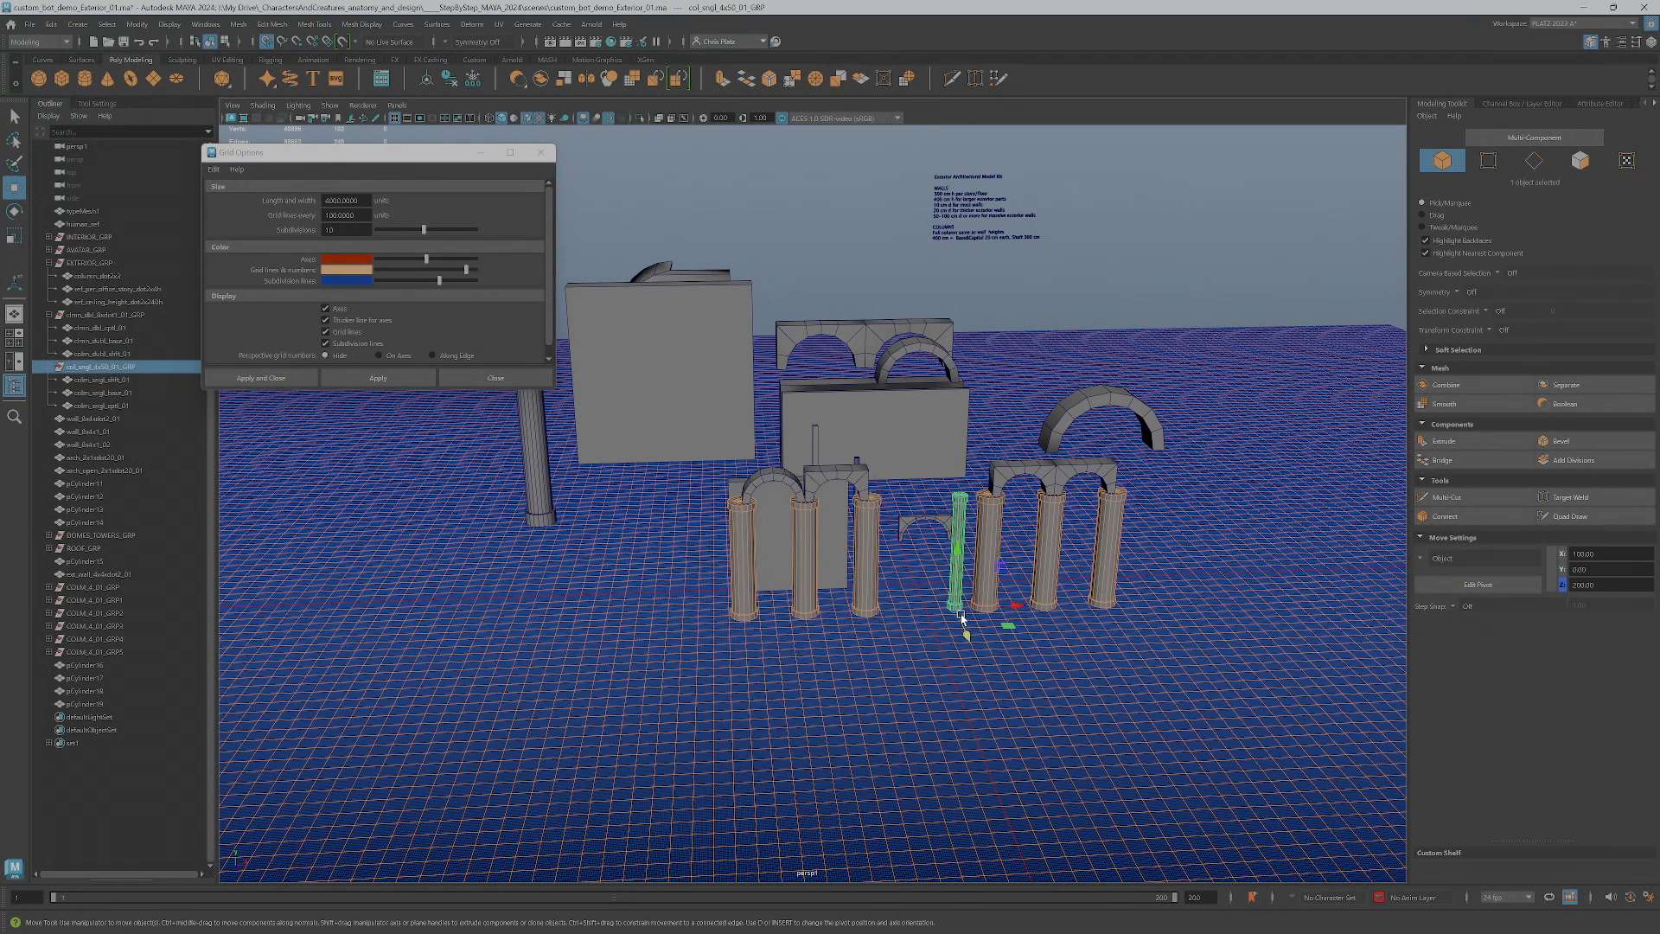
left_click_drag(955, 600, 593, 564)
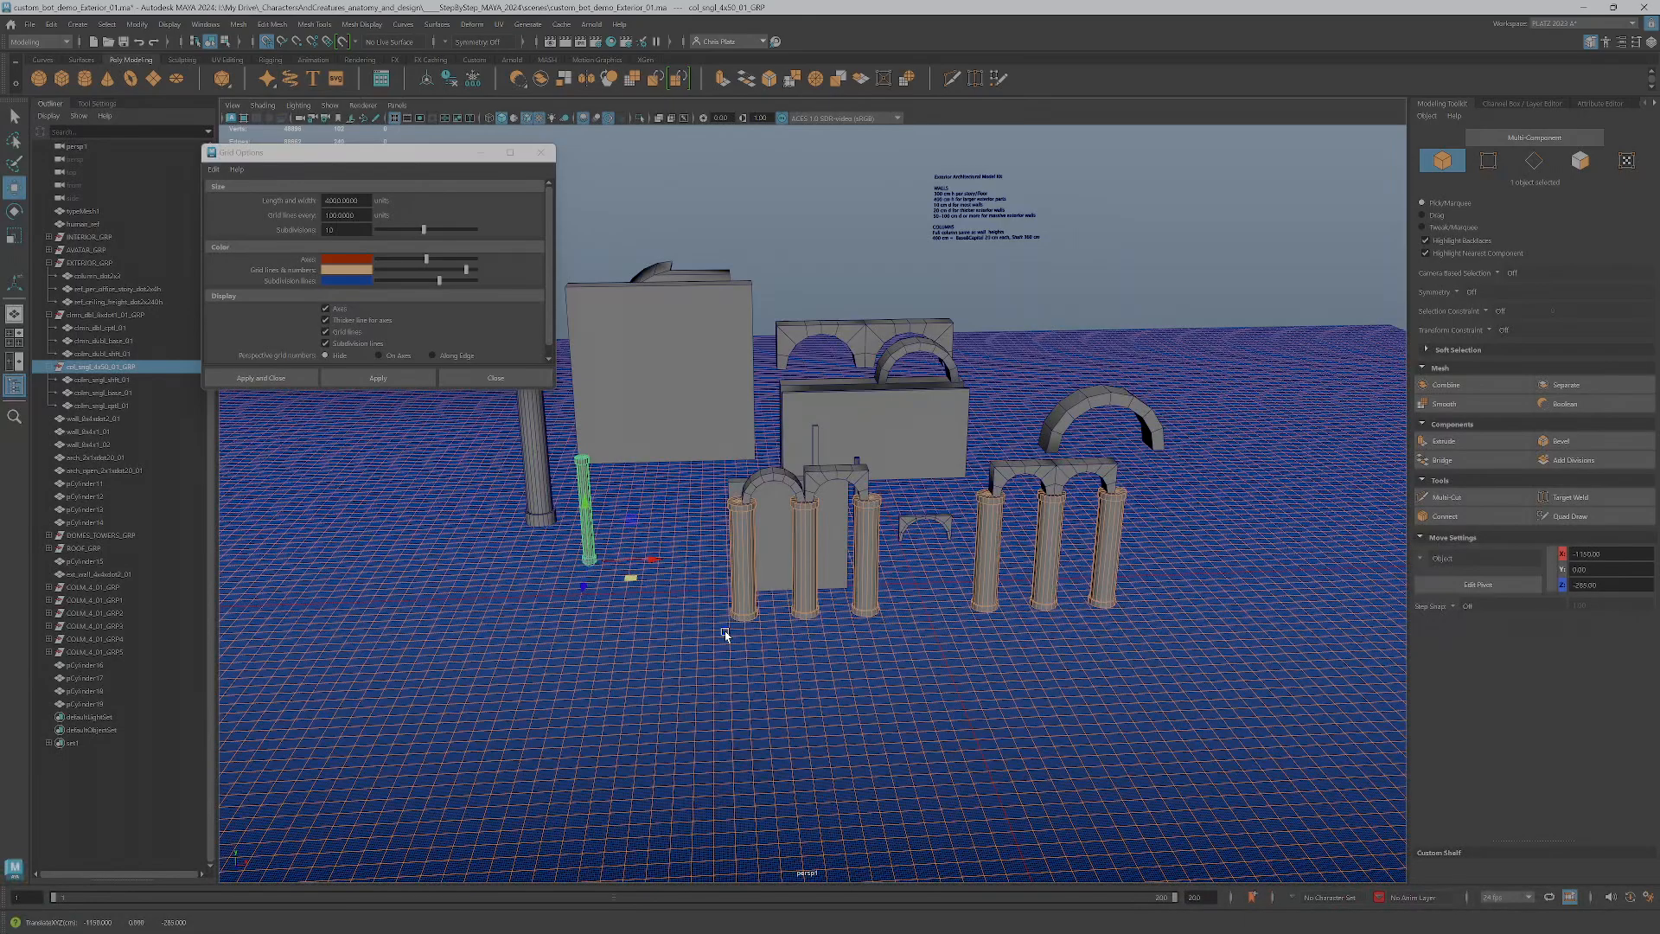
Select the six column groups under the arches and inspect the parts inside the first two groups
left_click(742, 571)
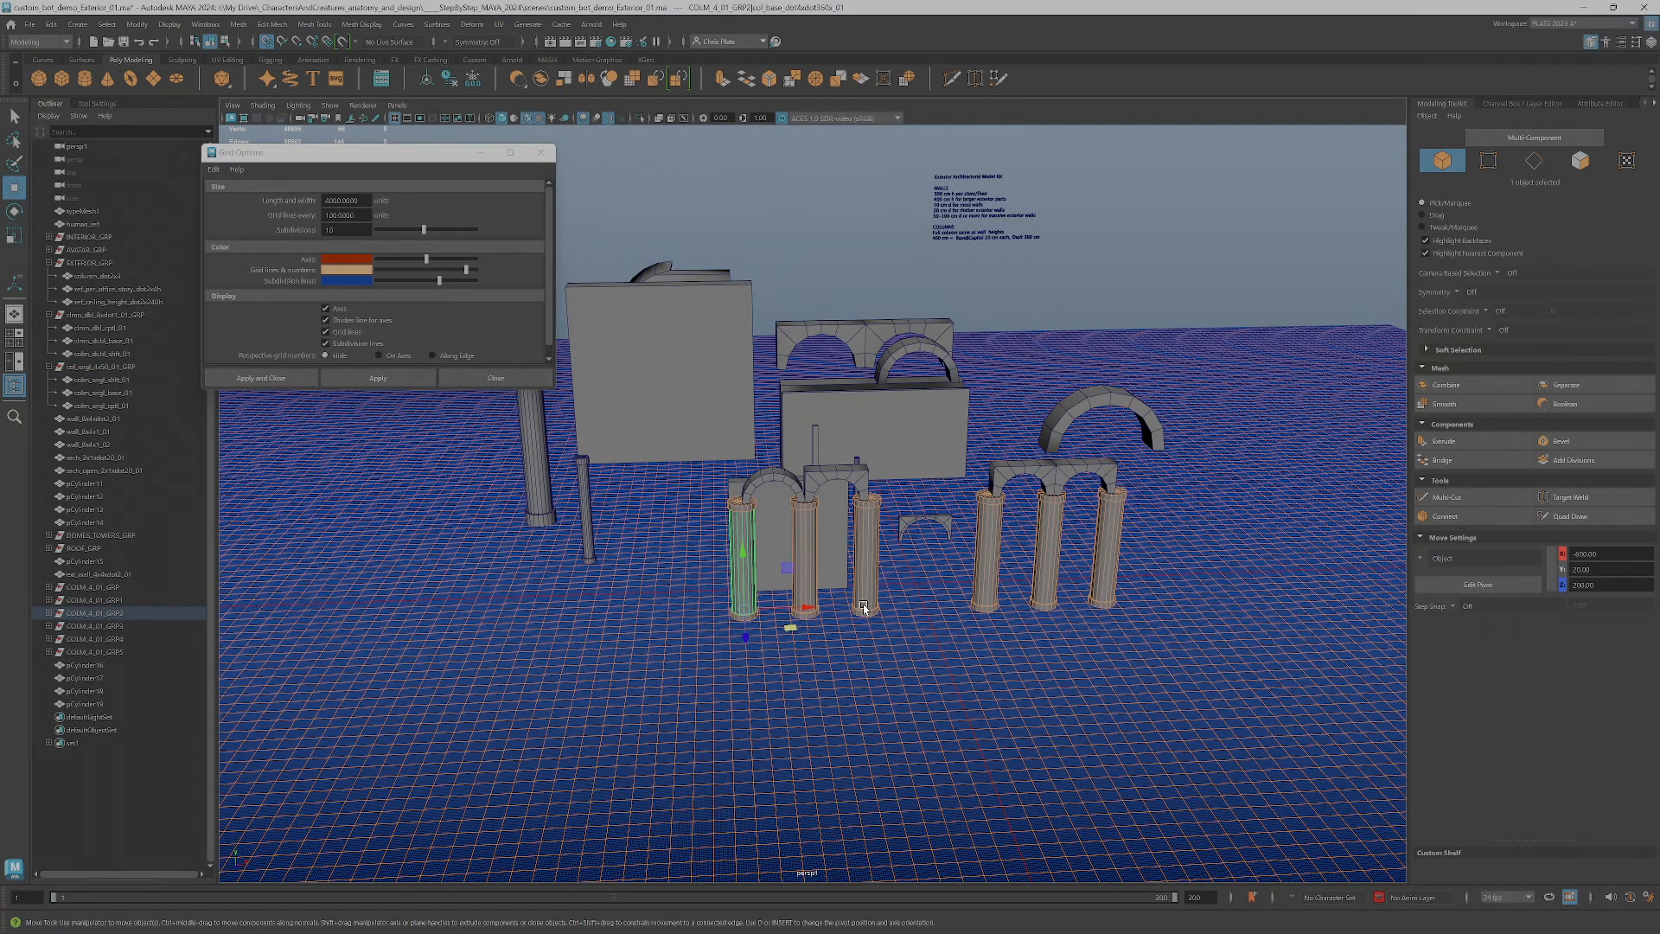
left_click_drag(830, 652, 1138, 654, "alt")
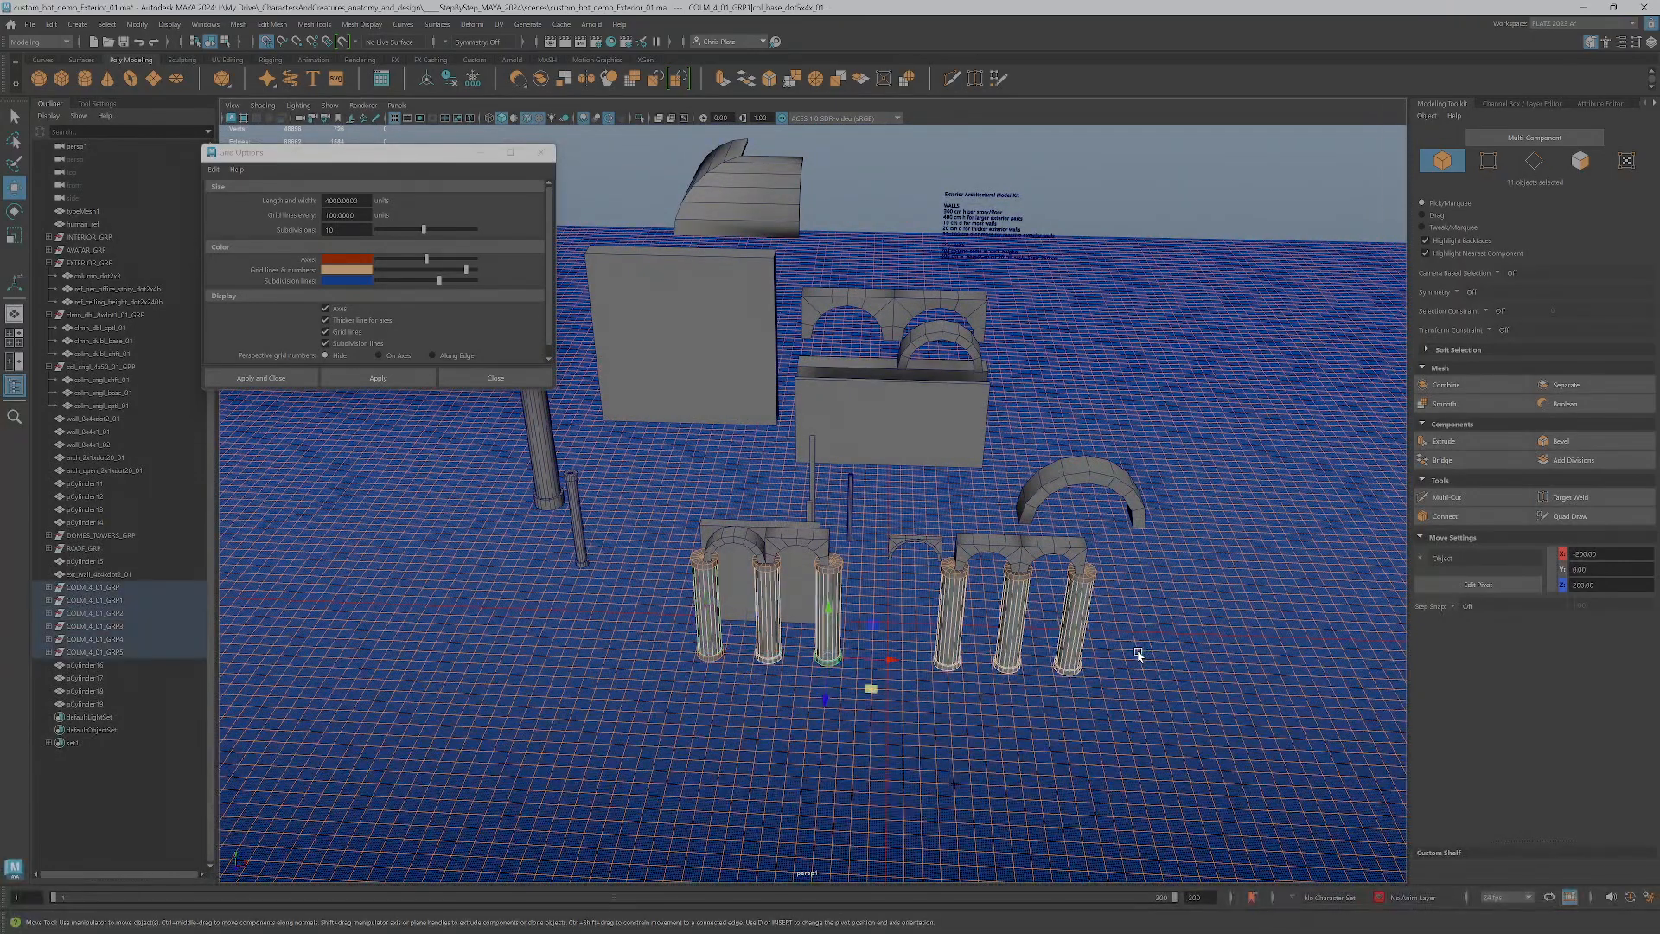
key("Up")
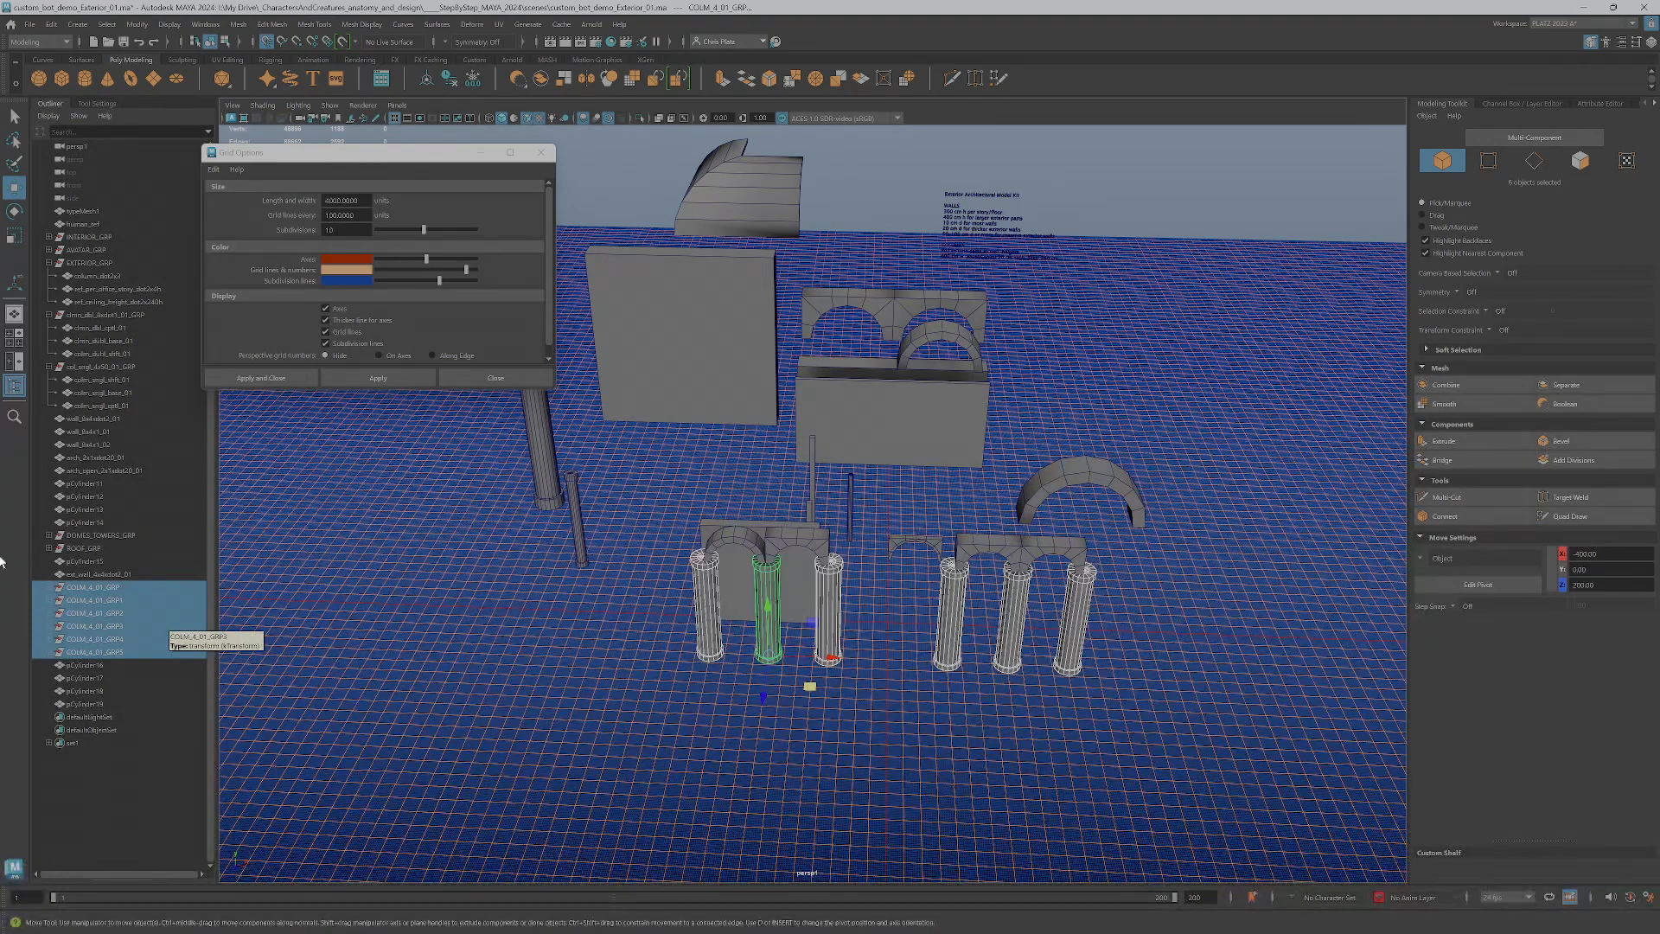
left_click(50, 587)
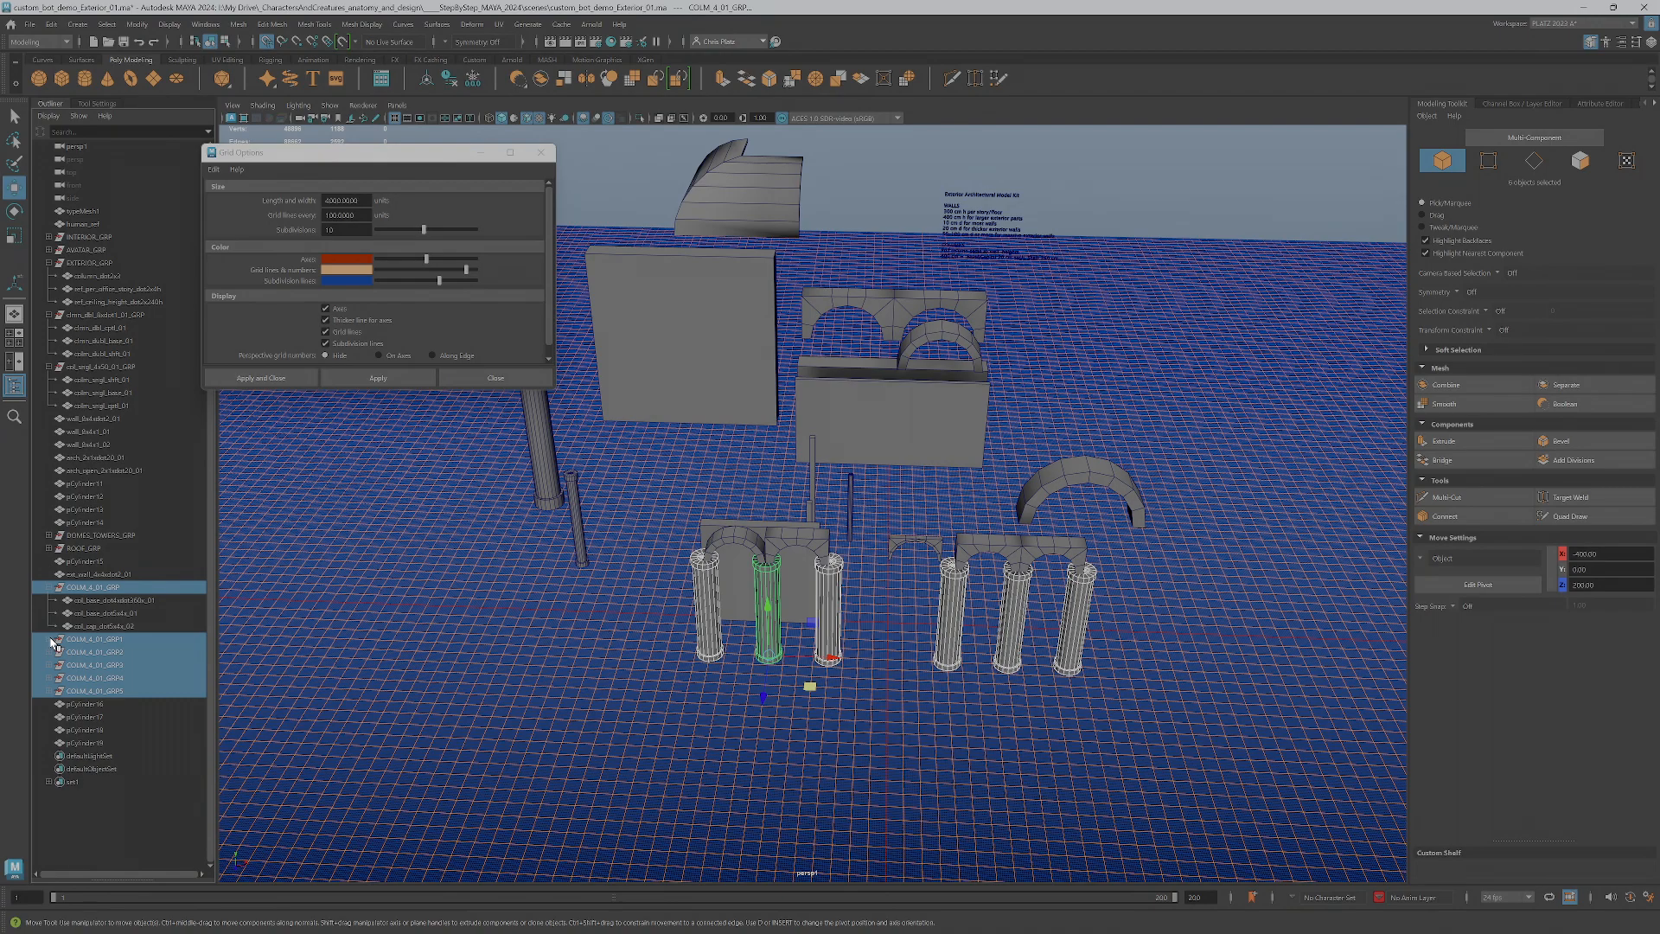
left_click(52, 641)
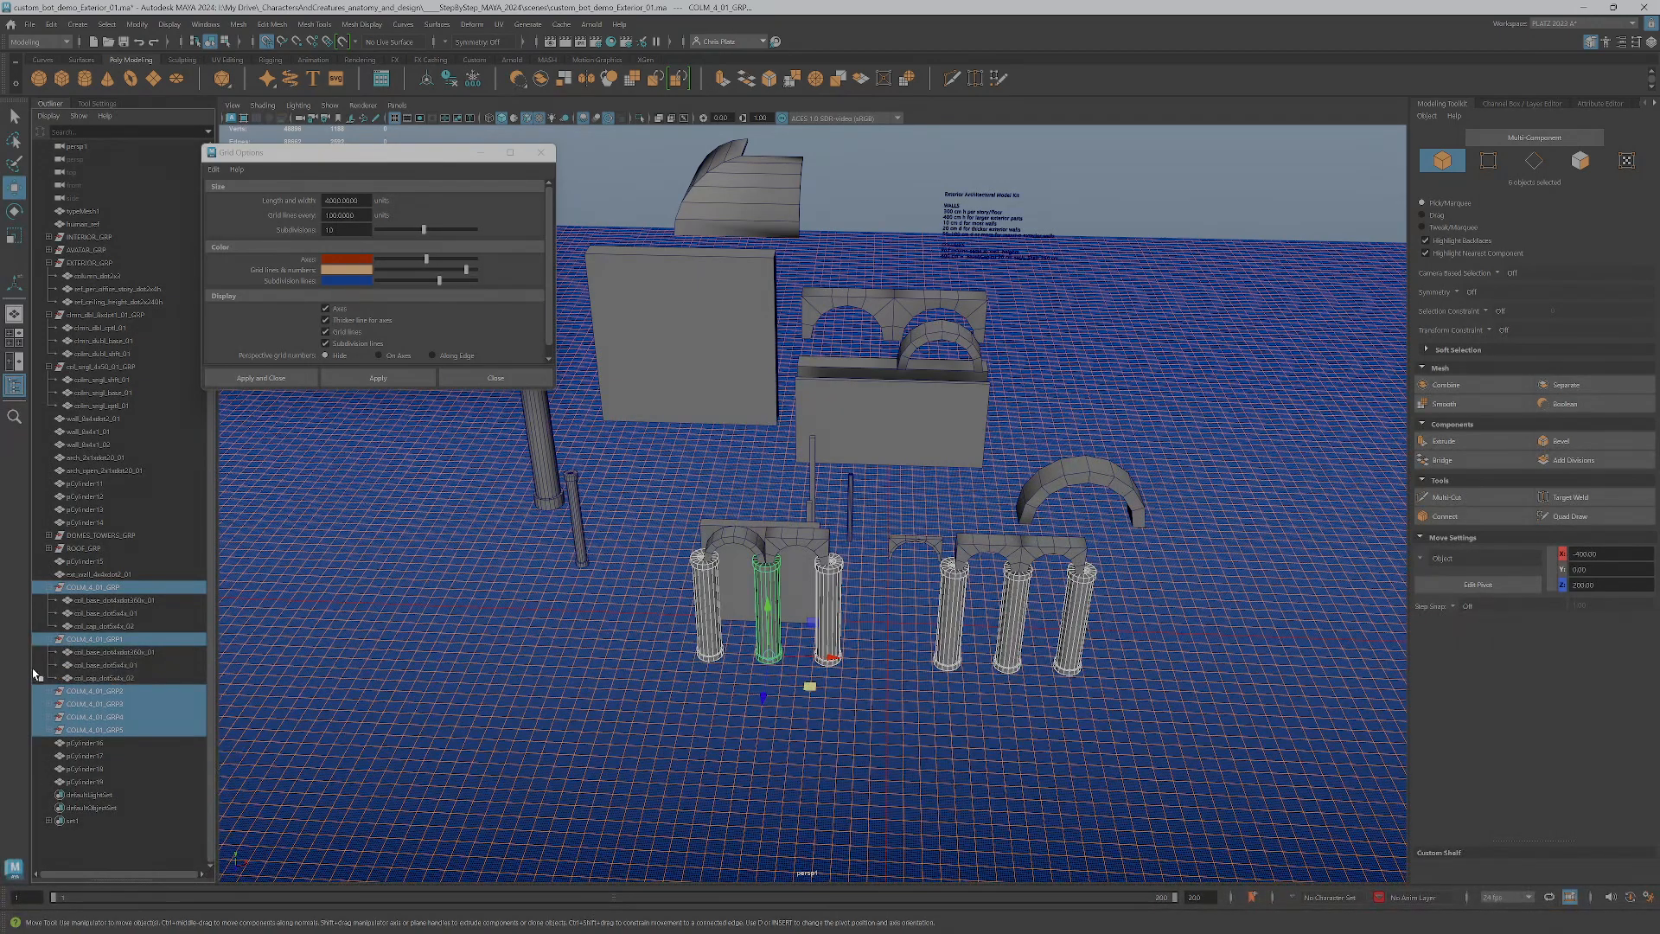
left_click(48, 588)
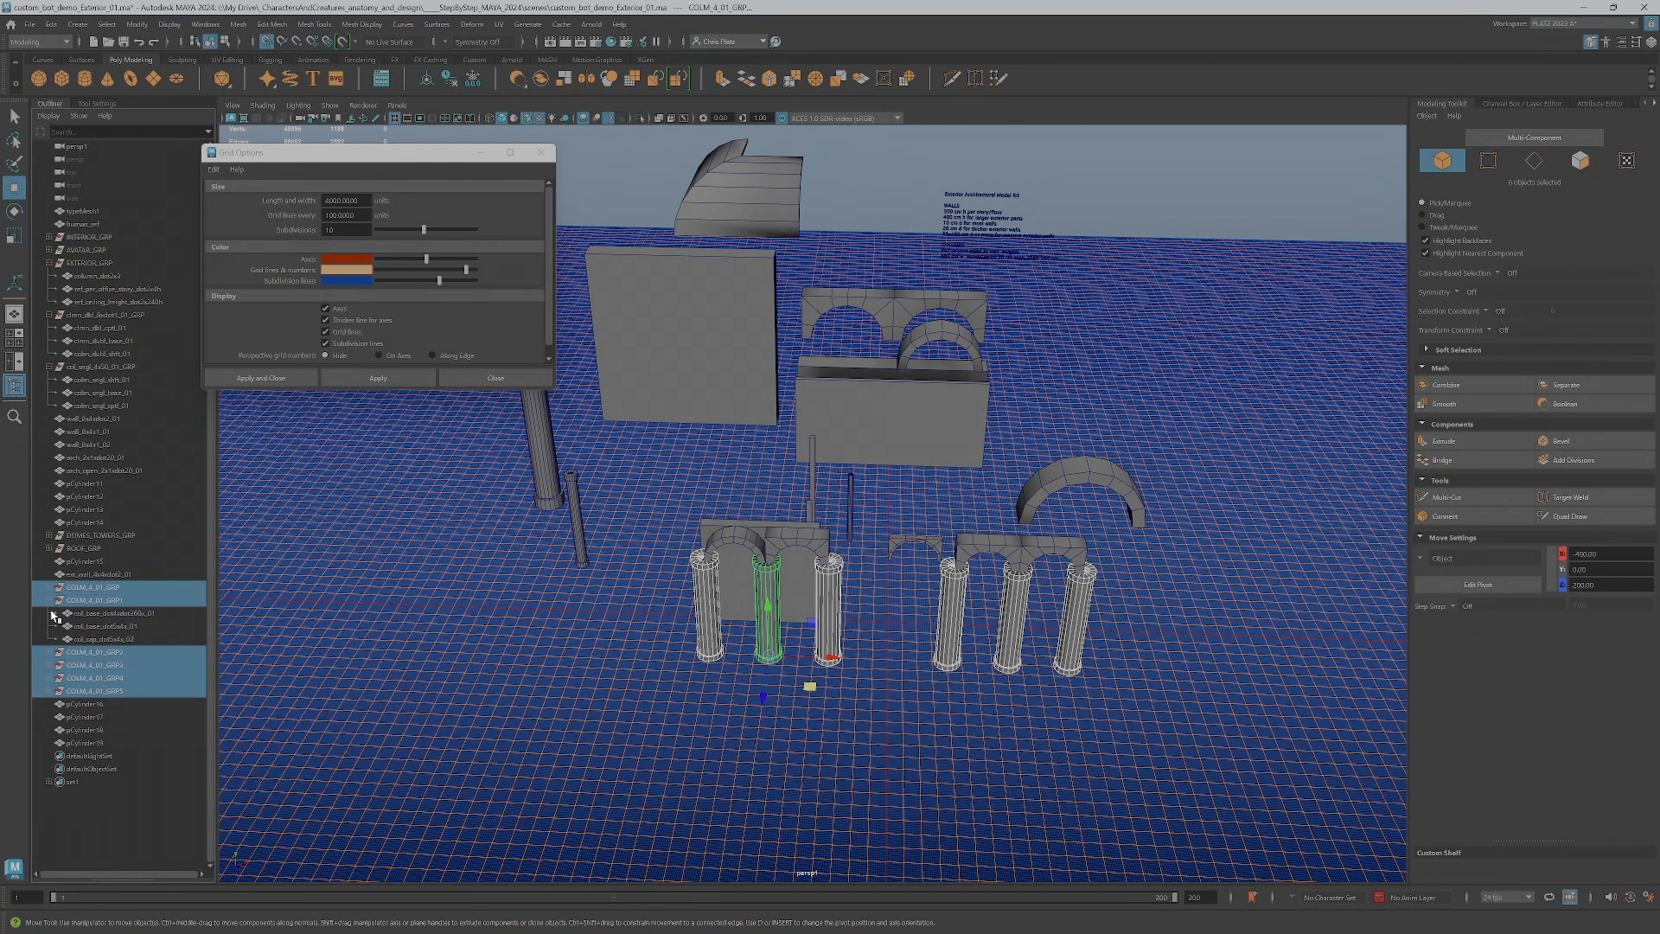
left_click(50, 600)
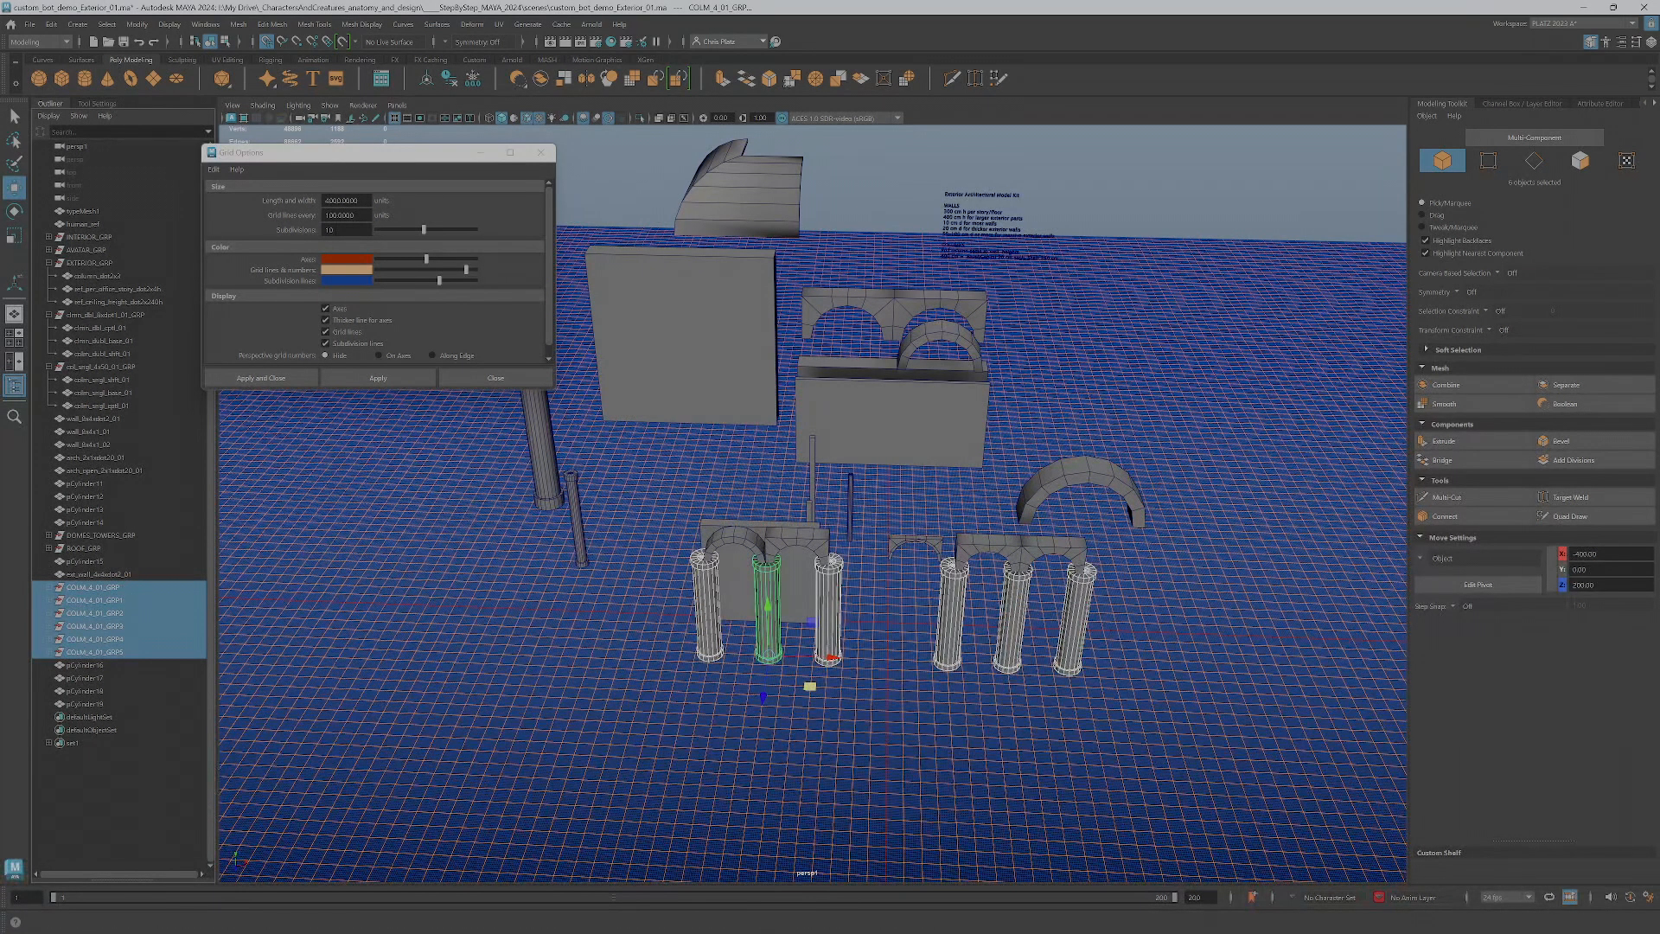
Check the column part terms in the modelkits_measured_2024 spreadsheet
left_click_drag(1659, 158, 1415, 134)
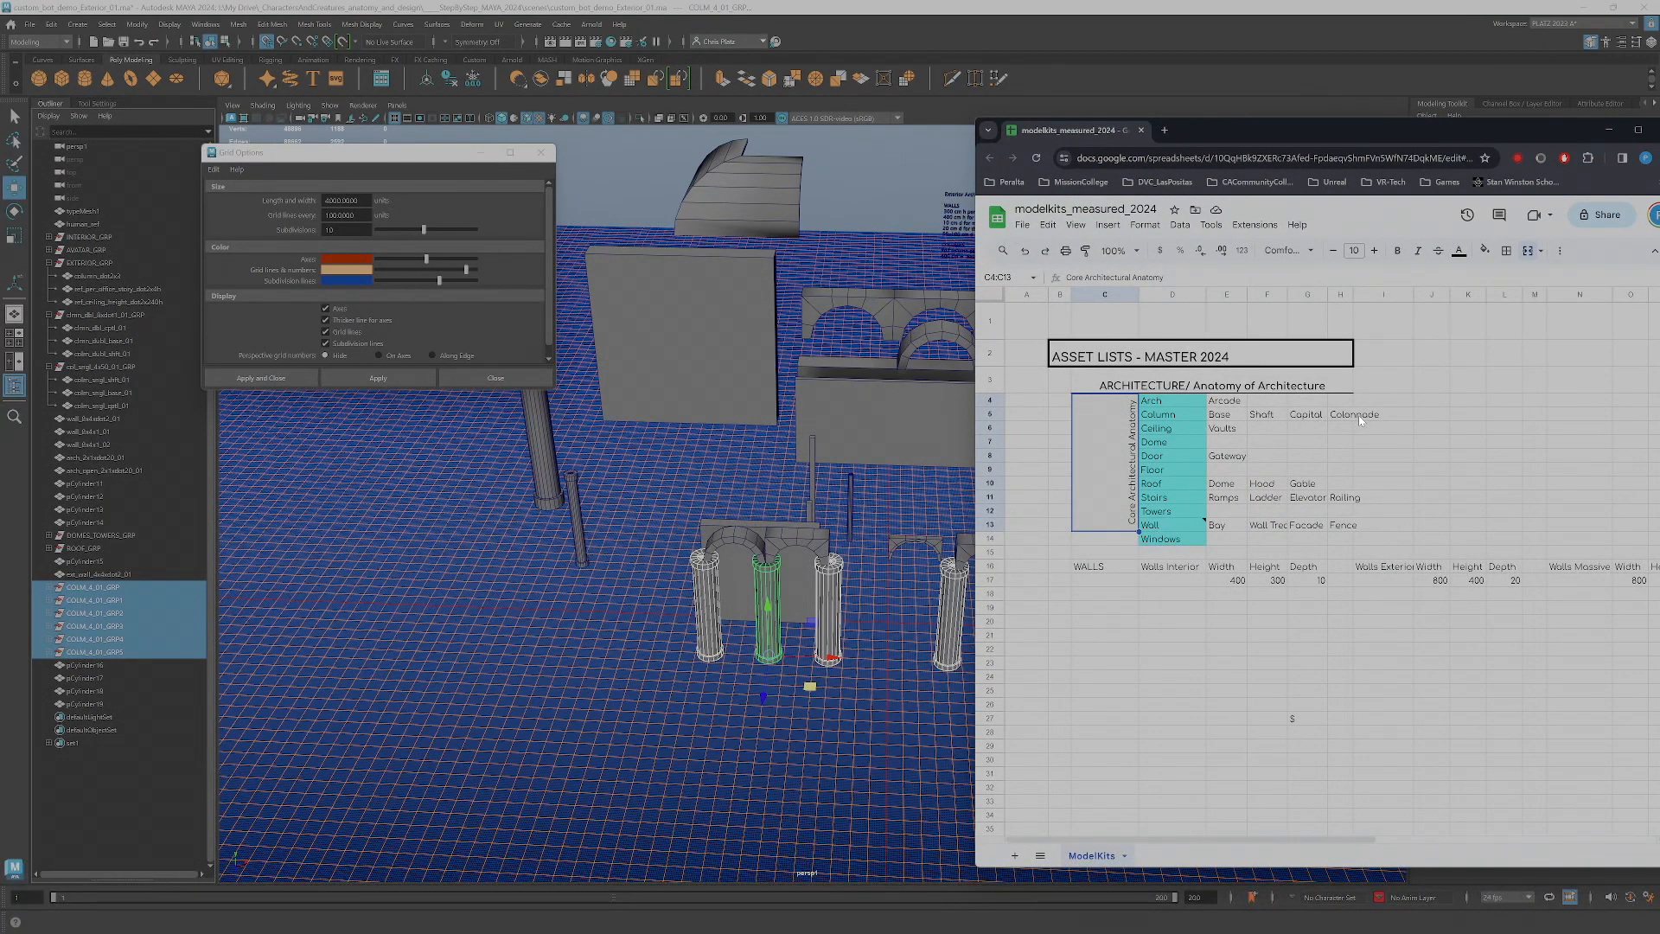
left_click_drag(1259, 130, 1659, 268)
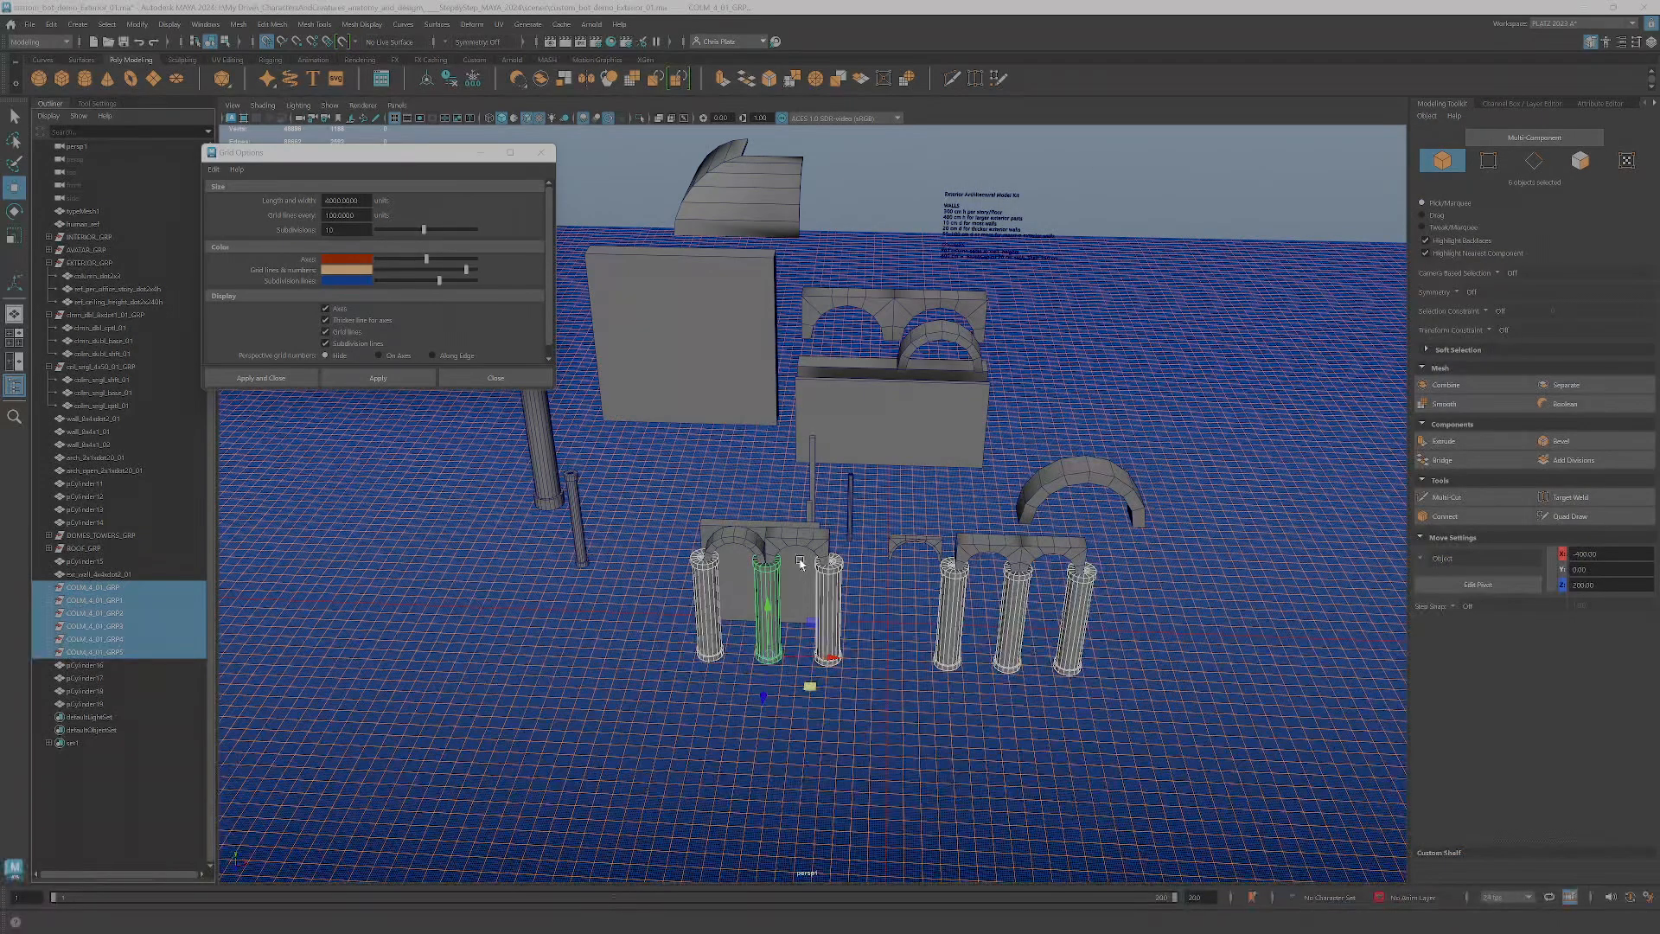
Combine the six column groups under the arches into one parent group and expand its hierarchy
left_click(1014, 547)
left_click(1053, 551)
left_click_drag(654, 704, 1248, 646)
key("Up")
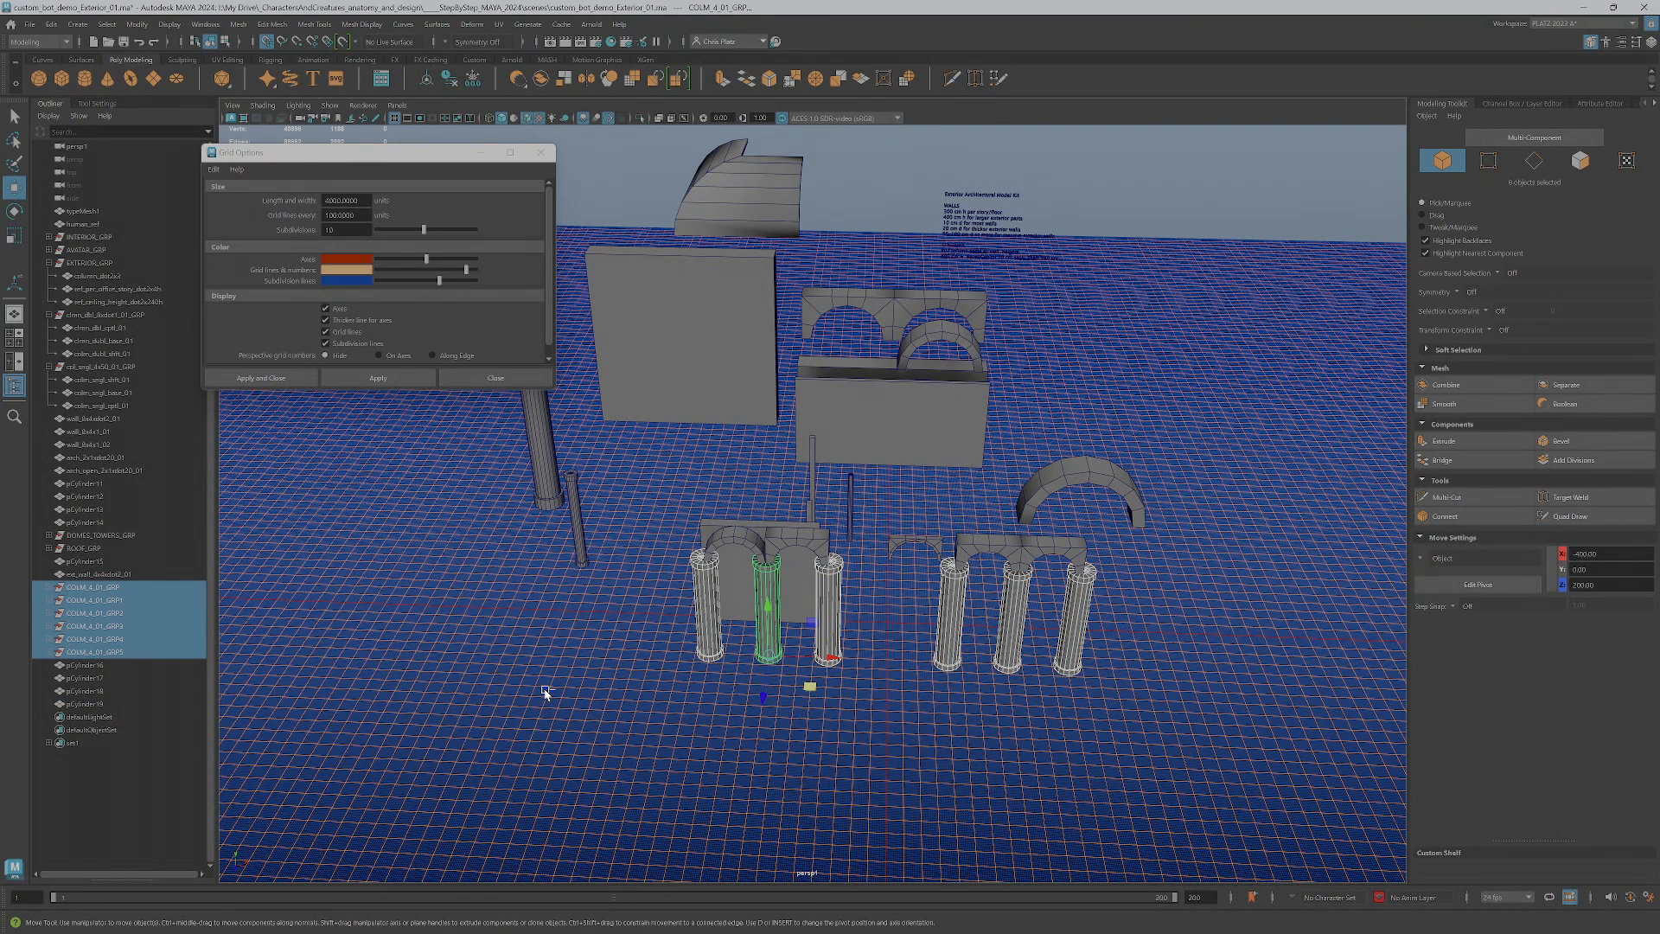
key("ctrl+g")
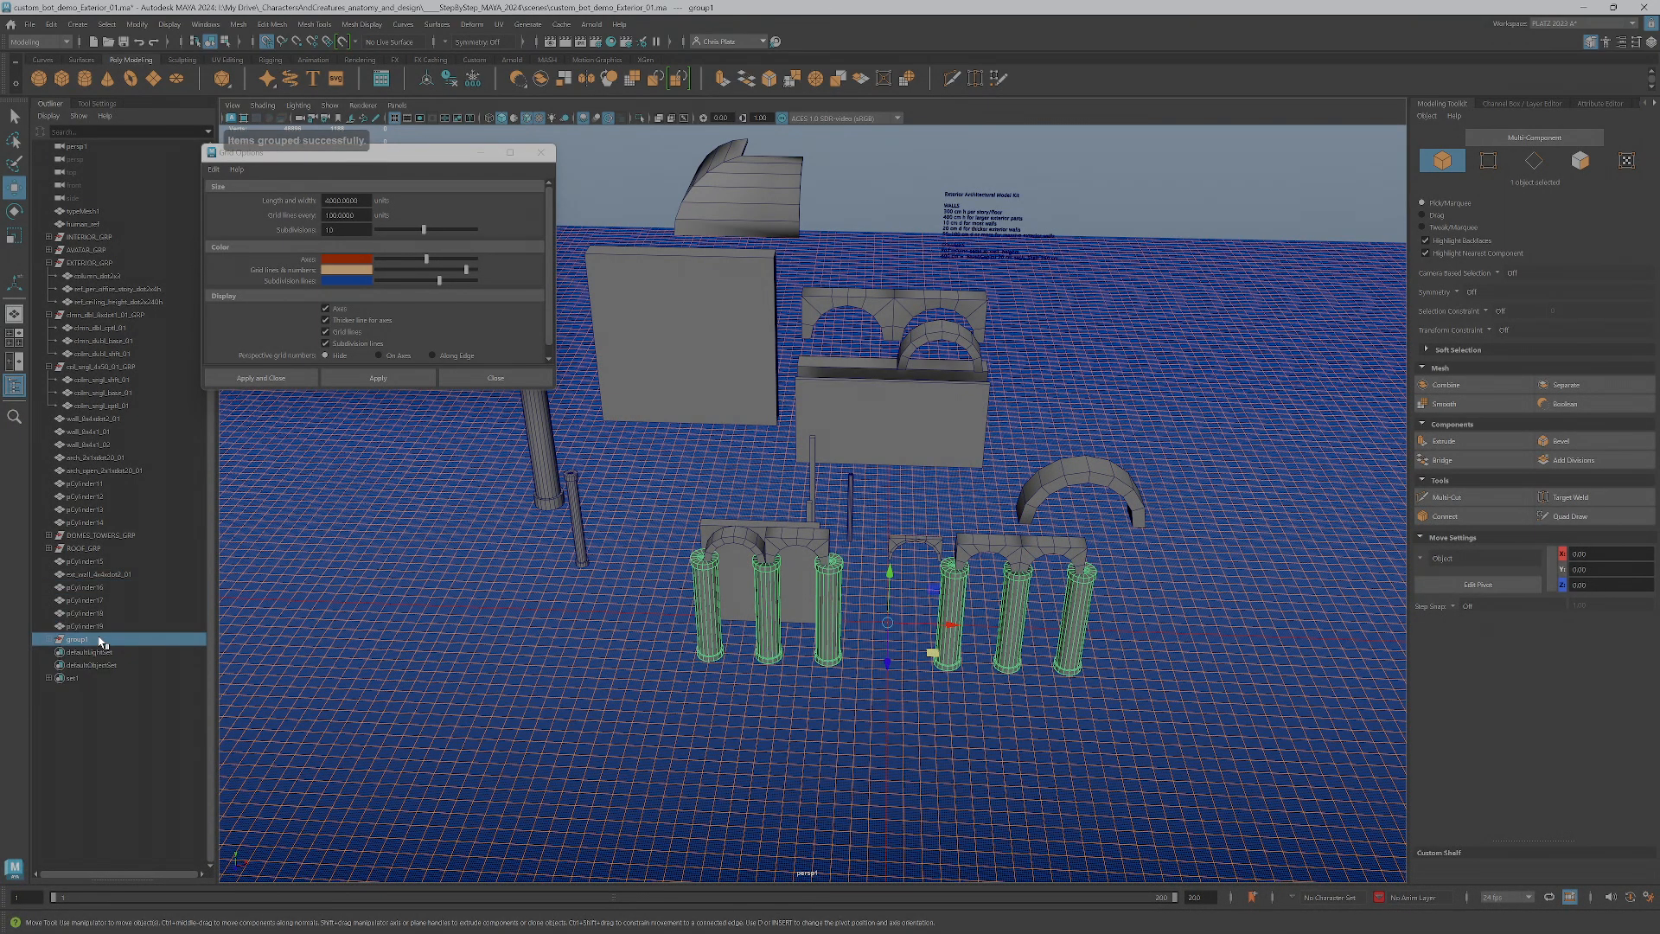
left_click(49, 640, "shift")
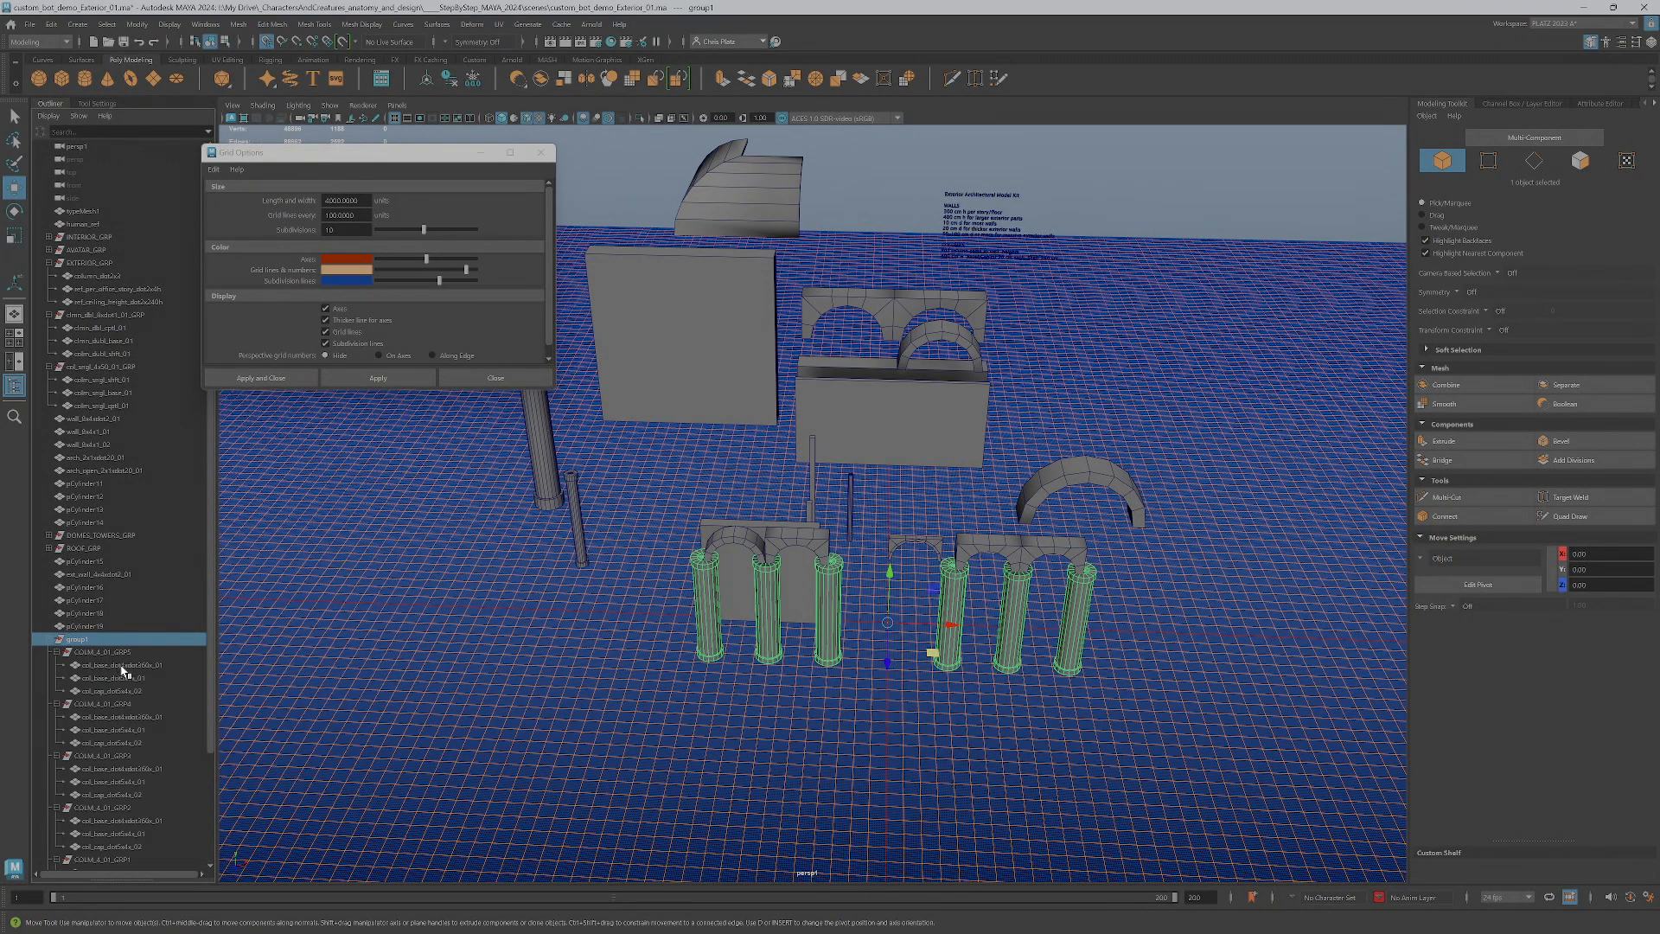
Undo the parent grouping of the six column groups and reselect all column parts under the arches
scroll(121, 665, "down", 4)
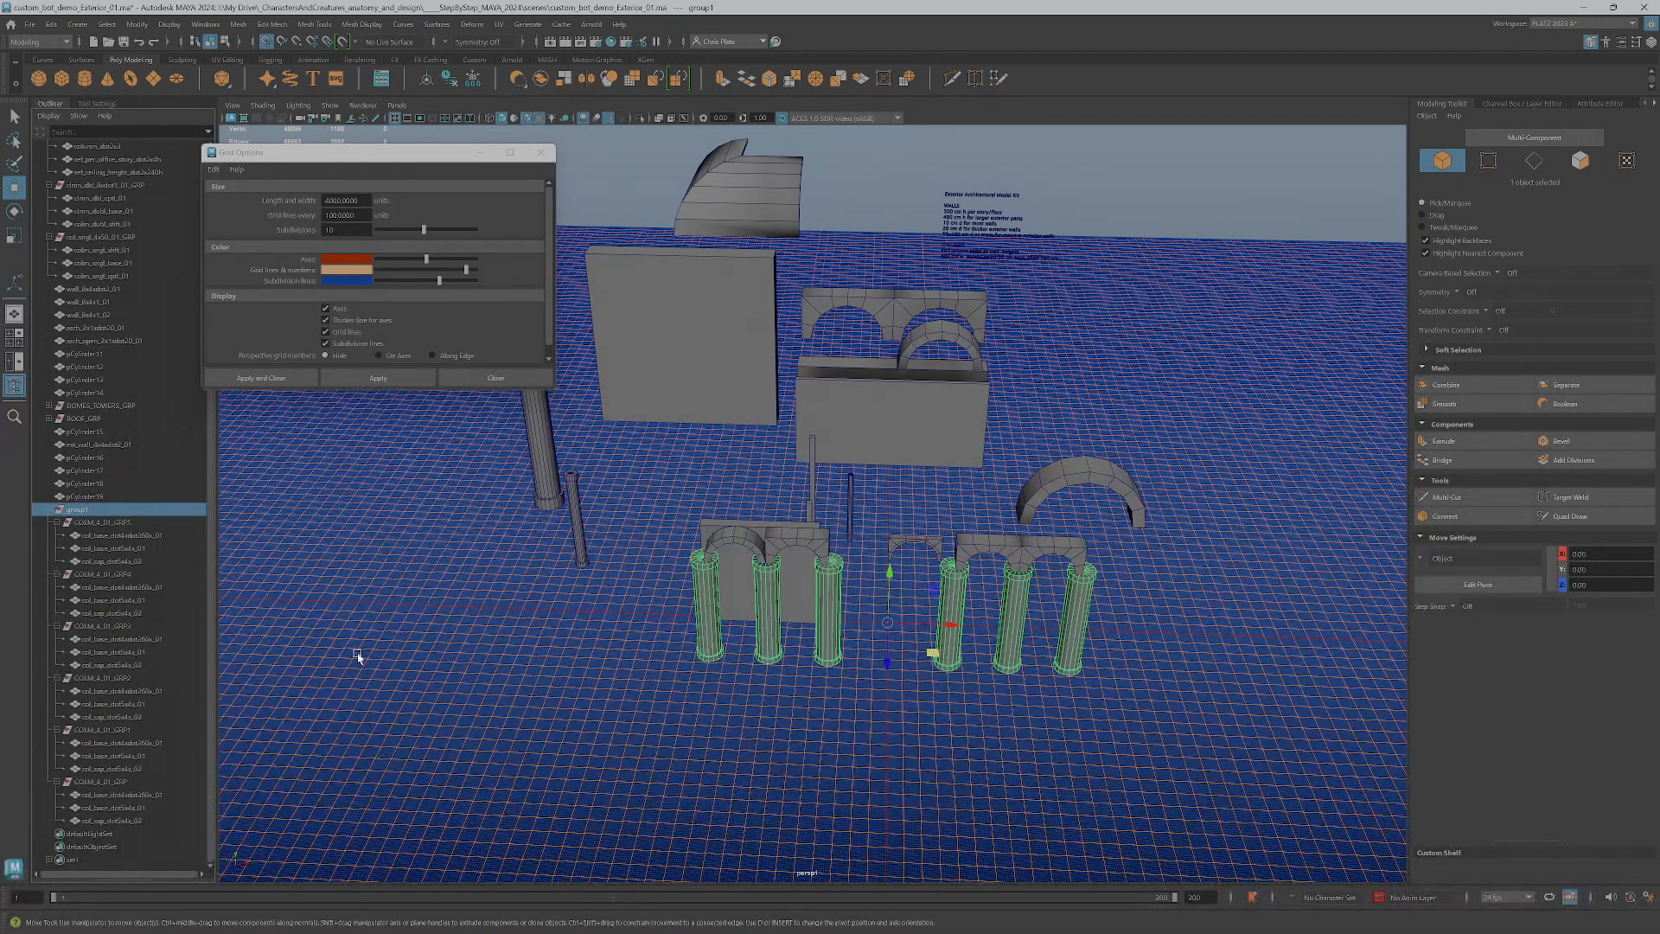
key("ctrl+z")
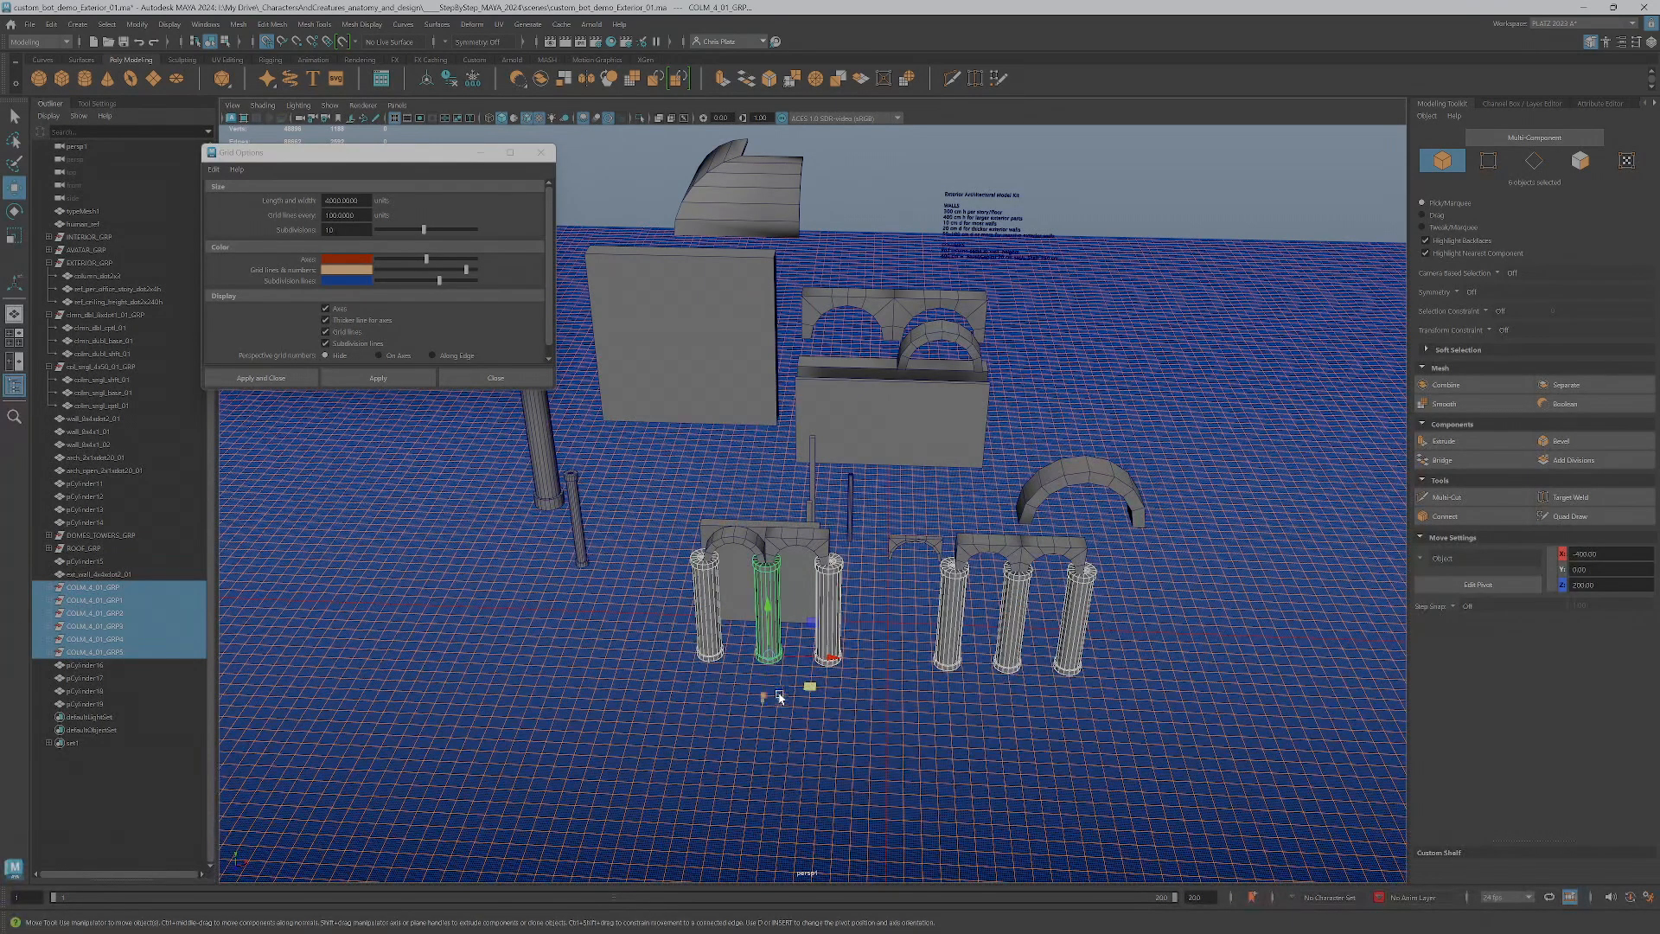
mouse_move(821, 705)
left_mouse_down("alt")
mouse_move(846, 709)
mouse_move(824, 722)
left_mouse_up("alt")
left_click_drag(1107, 775, 620, 612)
left_click_drag(701, 563, 1040, 614, "ctrl")
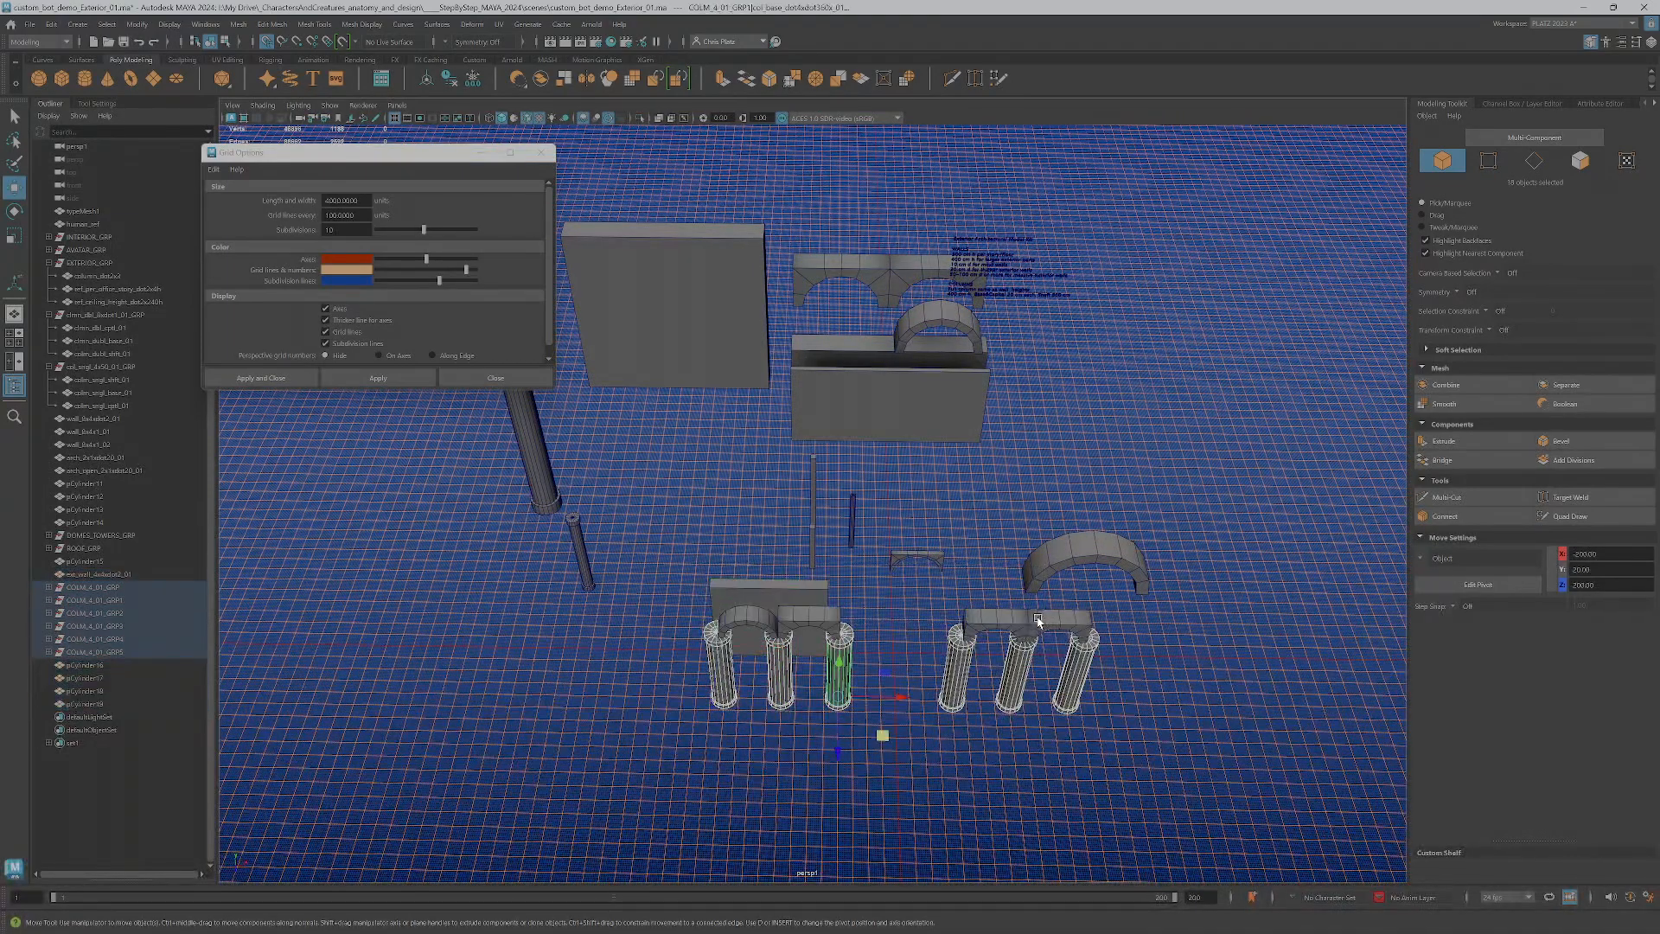
Examine the parts inside the first three column groups of the hierarchy and collapse the groups again
left_click(50, 588)
left_click(50, 640)
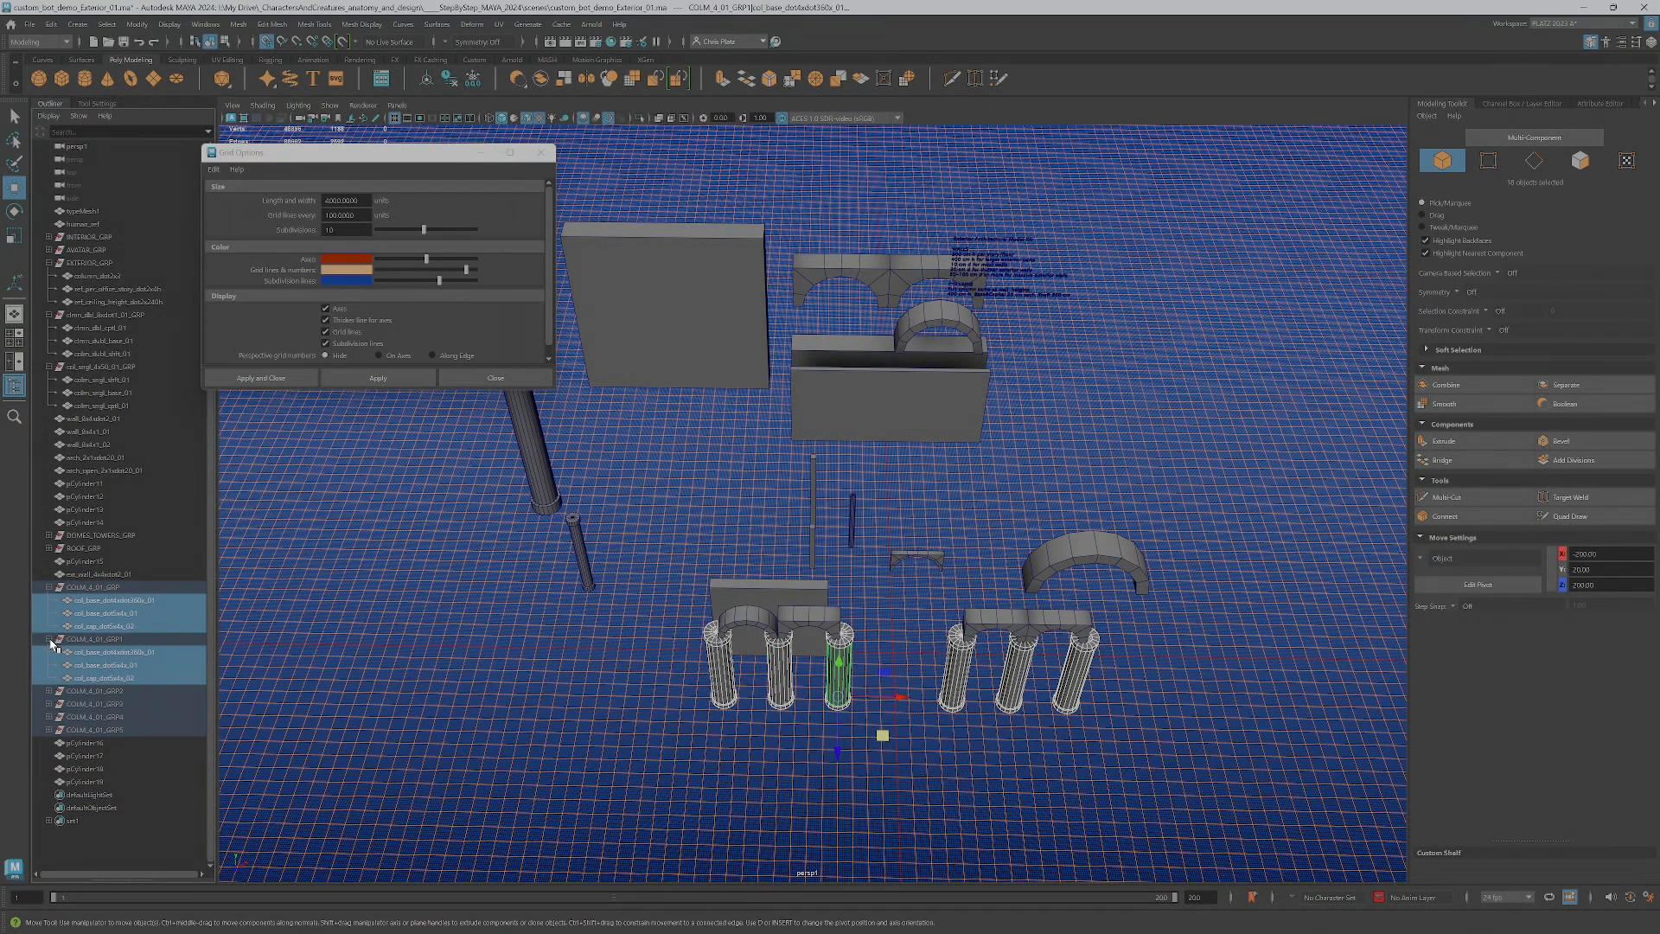
left_click(50, 691)
left_click(49, 692)
left_click(49, 640)
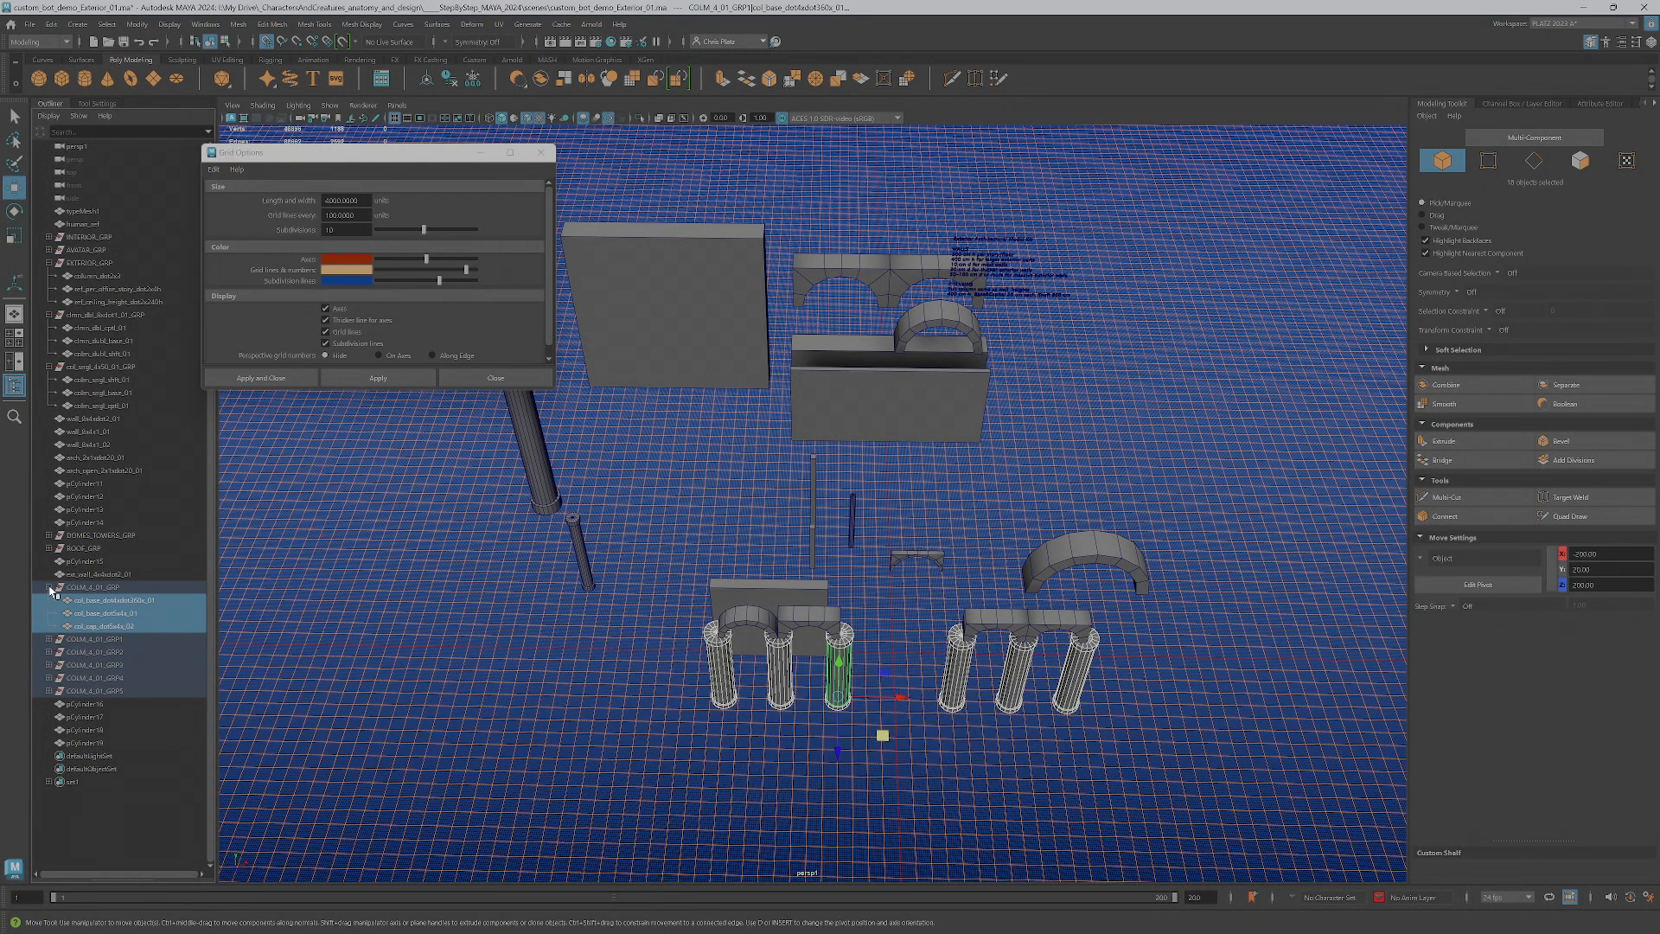
left_click(49, 588)
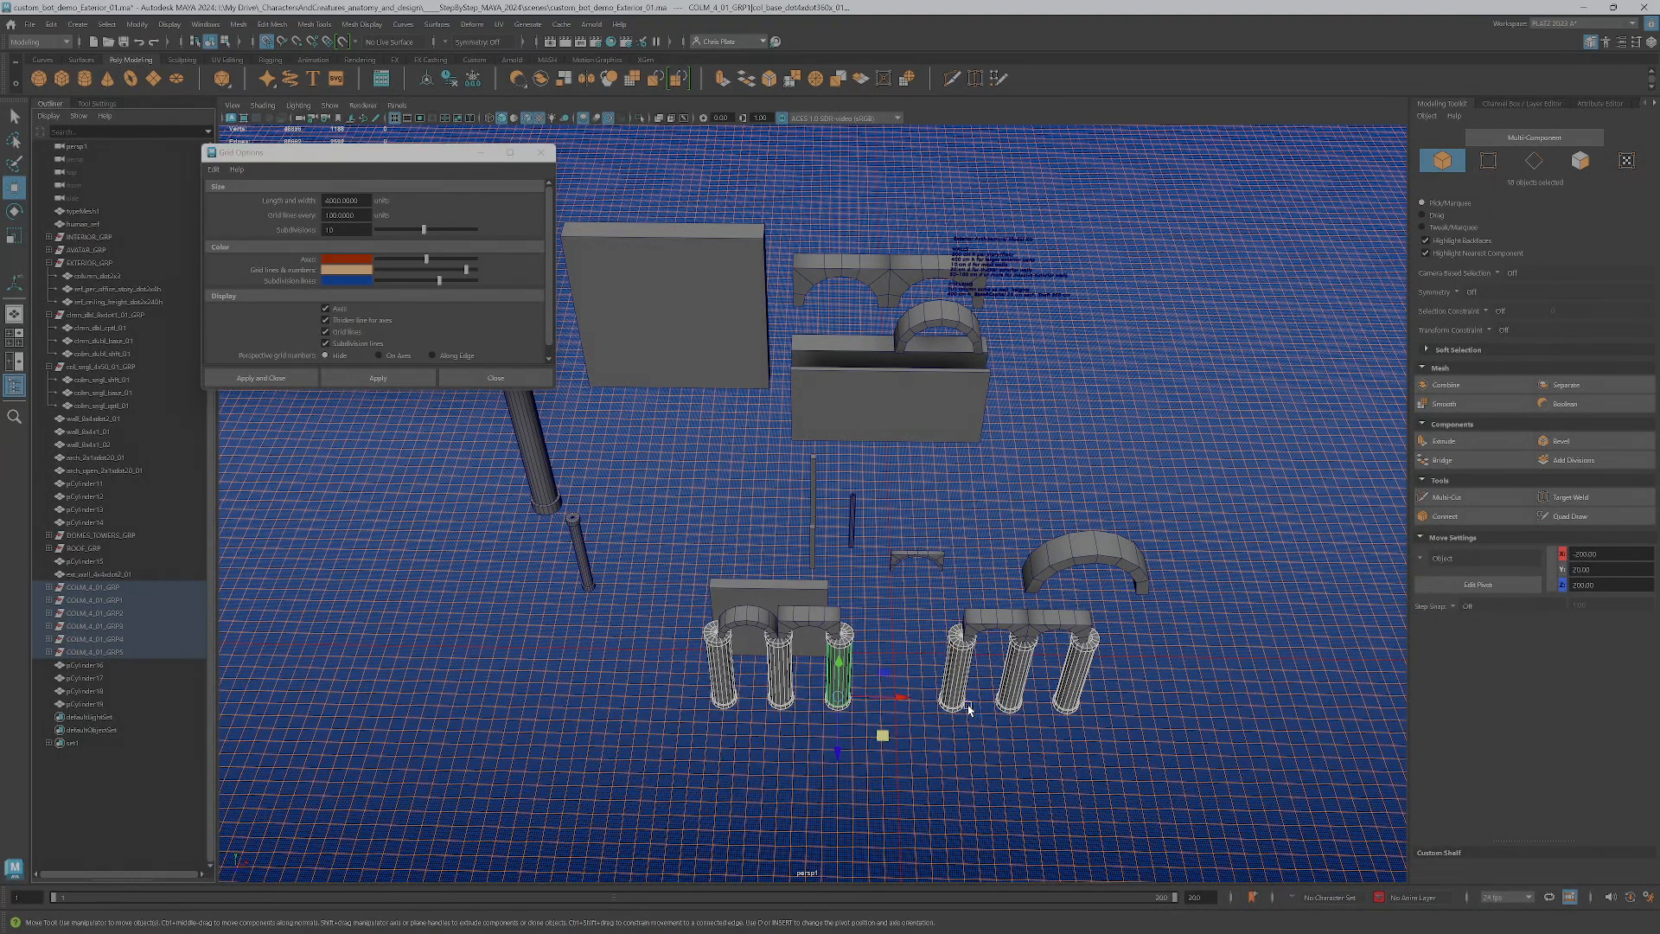
Try to group the selected individual column parts under one parent and check its hierarchy
key("ctrl+g")
left_click(49, 717)
scroll(48, 734, "down", 3)
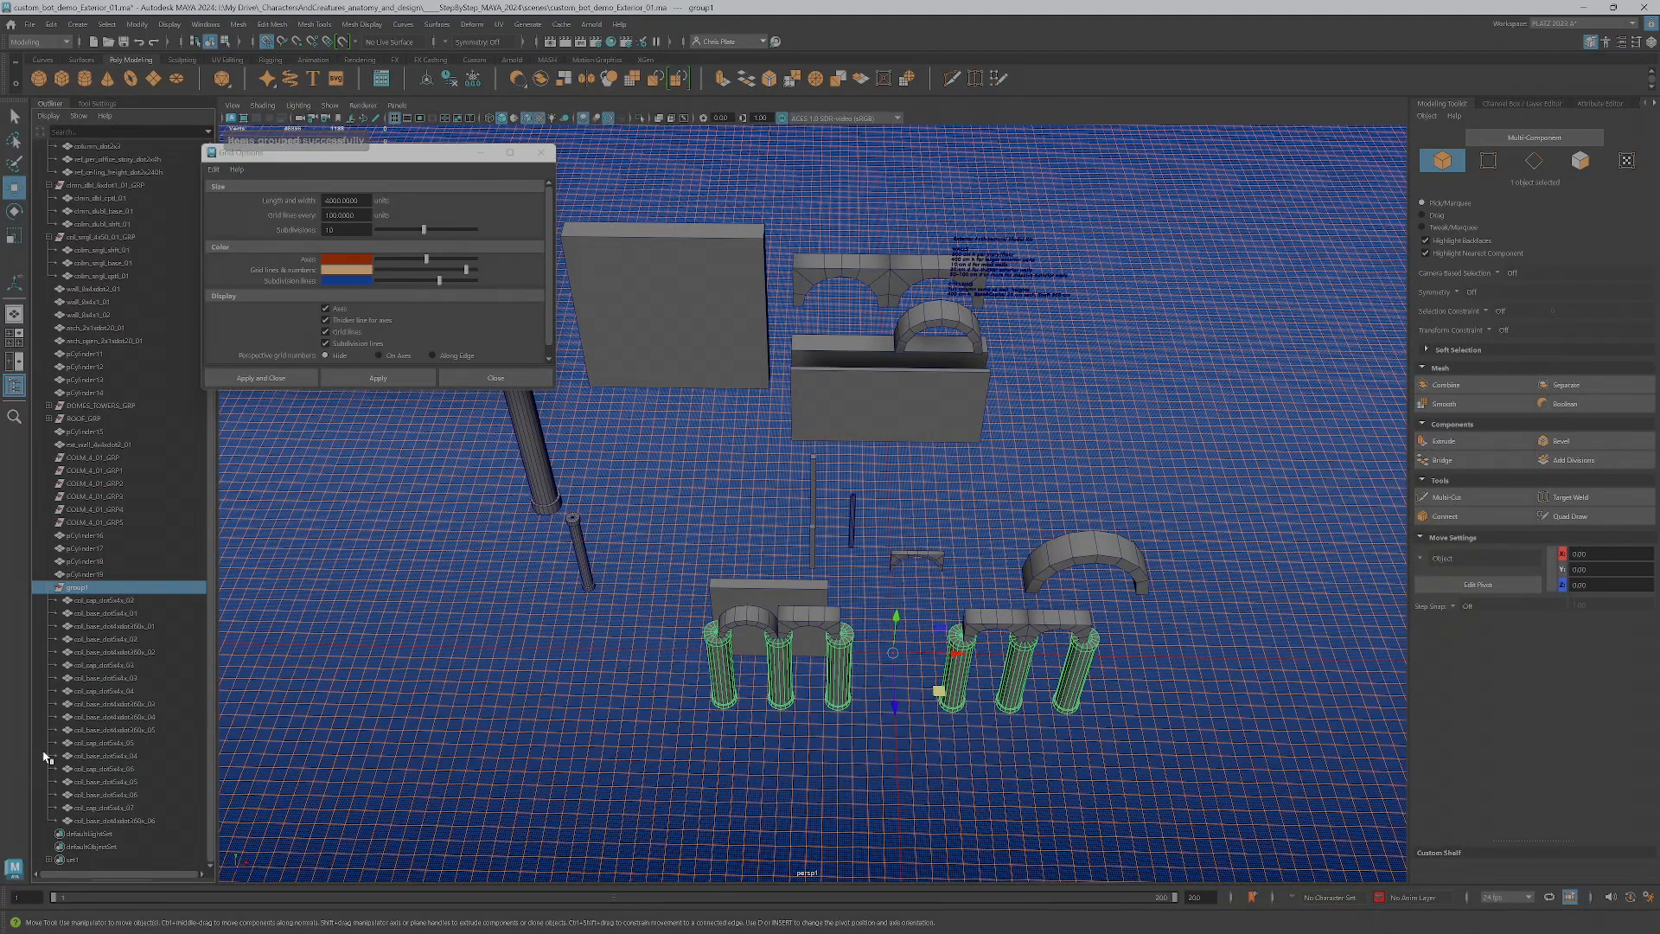
key("ctrl+z")
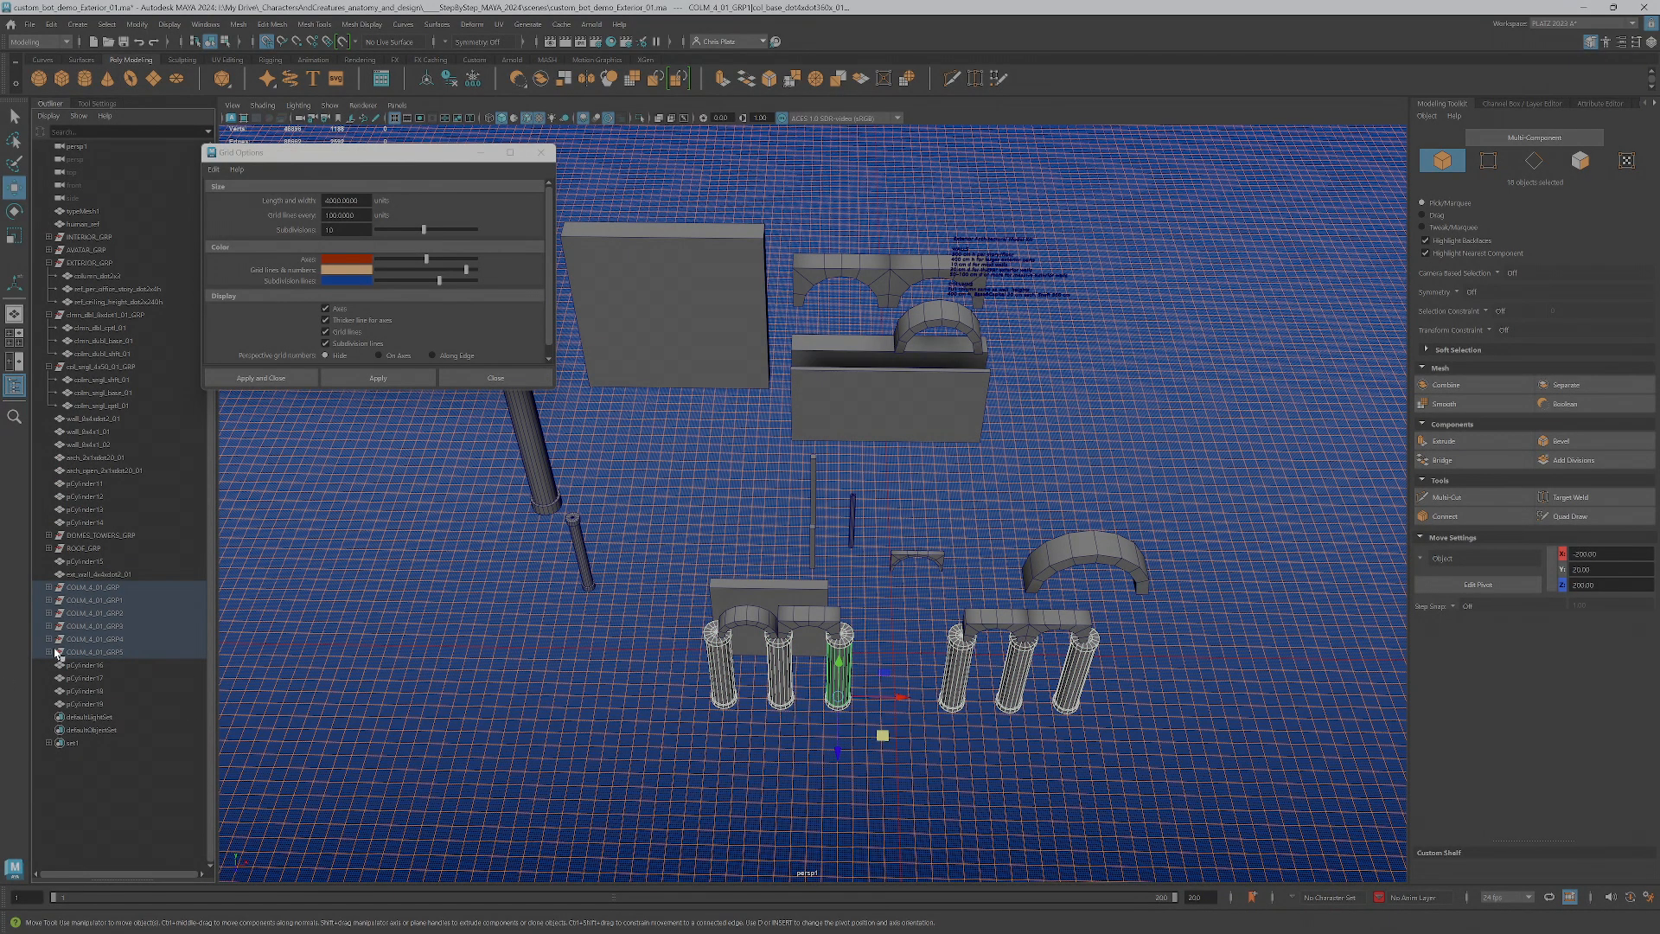
Select the six column groups under the arches as whole groups and expand the first four in the hierarchy
left_click(716, 765)
left_click_drag(604, 734, 1217, 696)
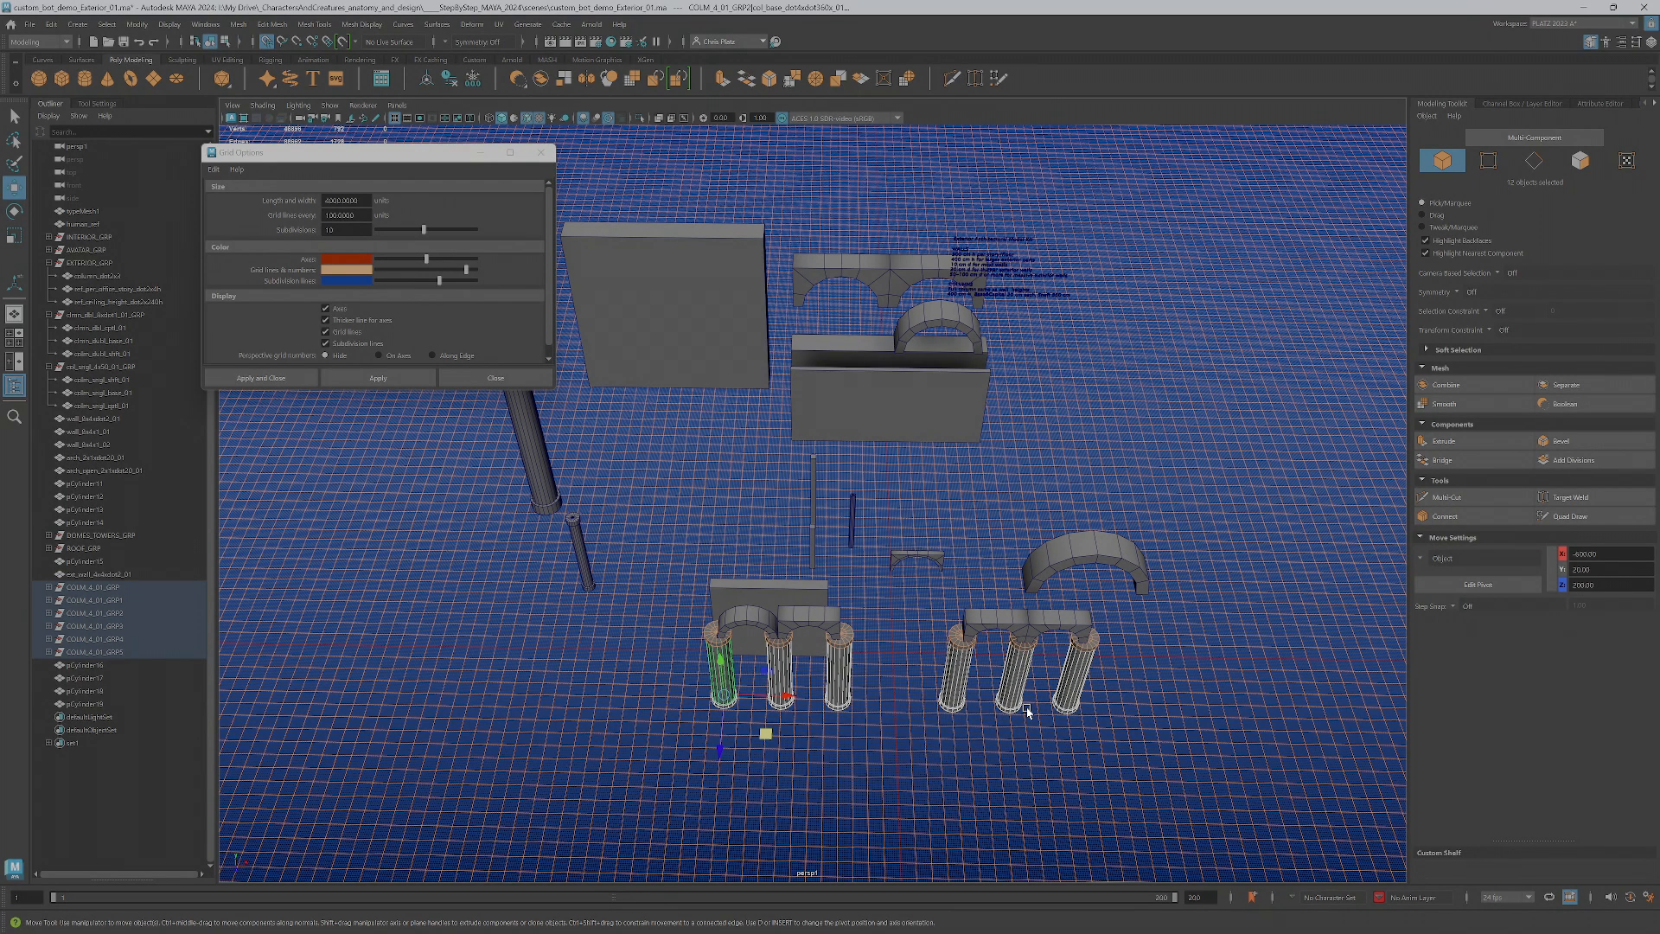
key("Up")
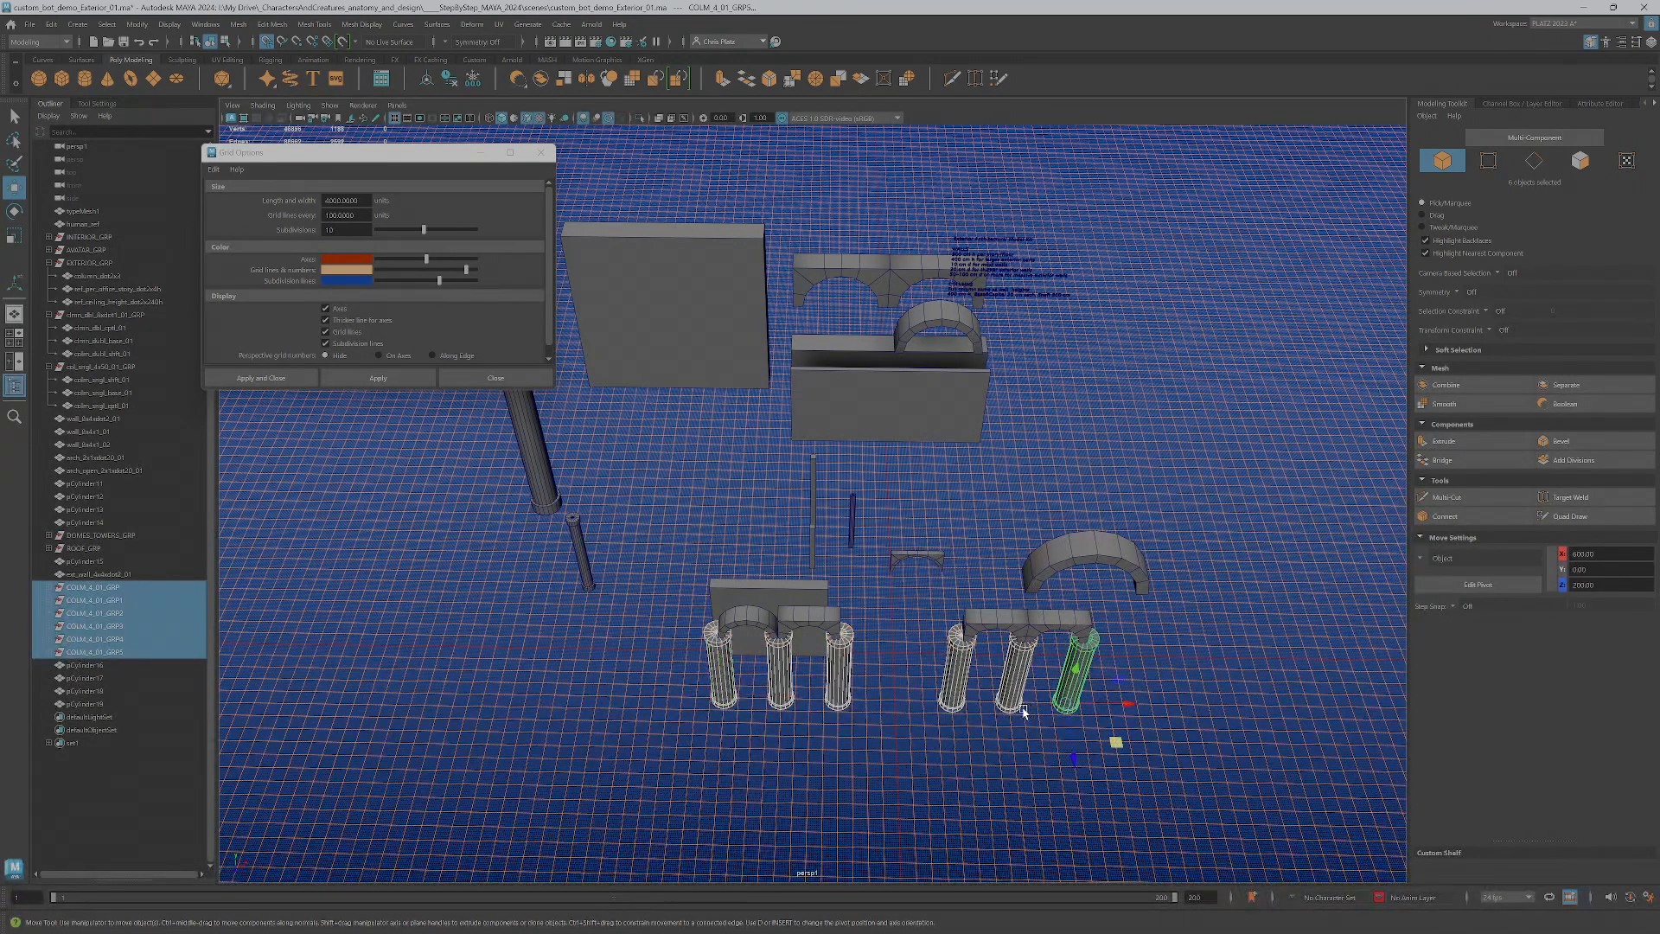
left_click(53, 587)
left_click(51, 639)
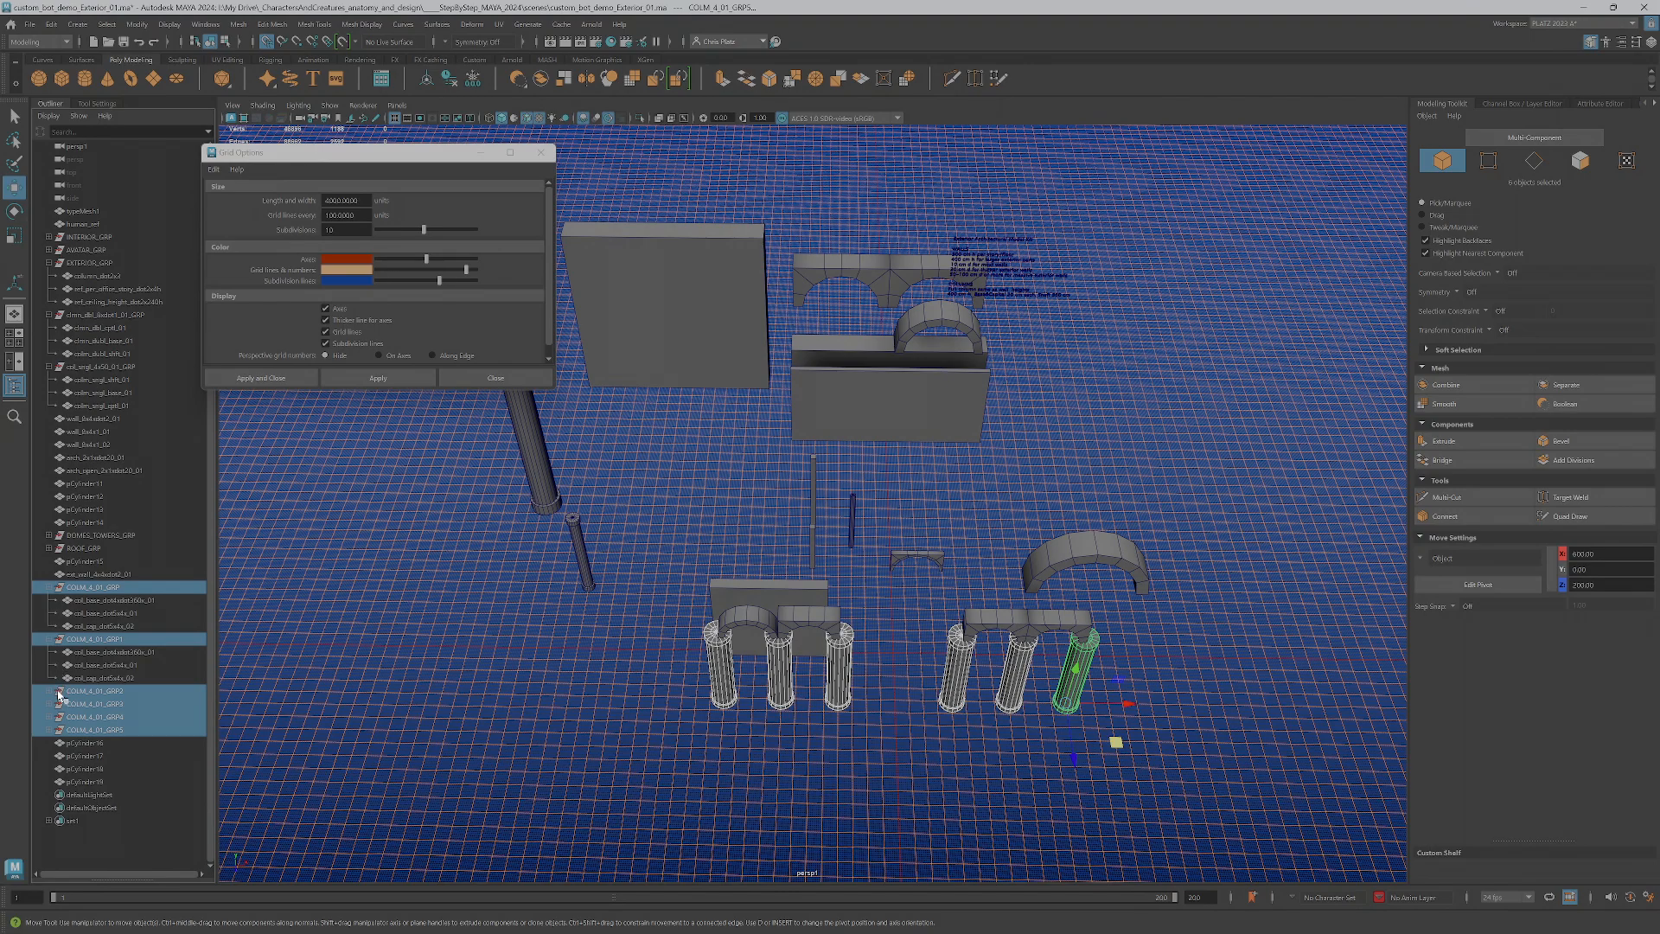
left_click(52, 690)
left_click(51, 744)
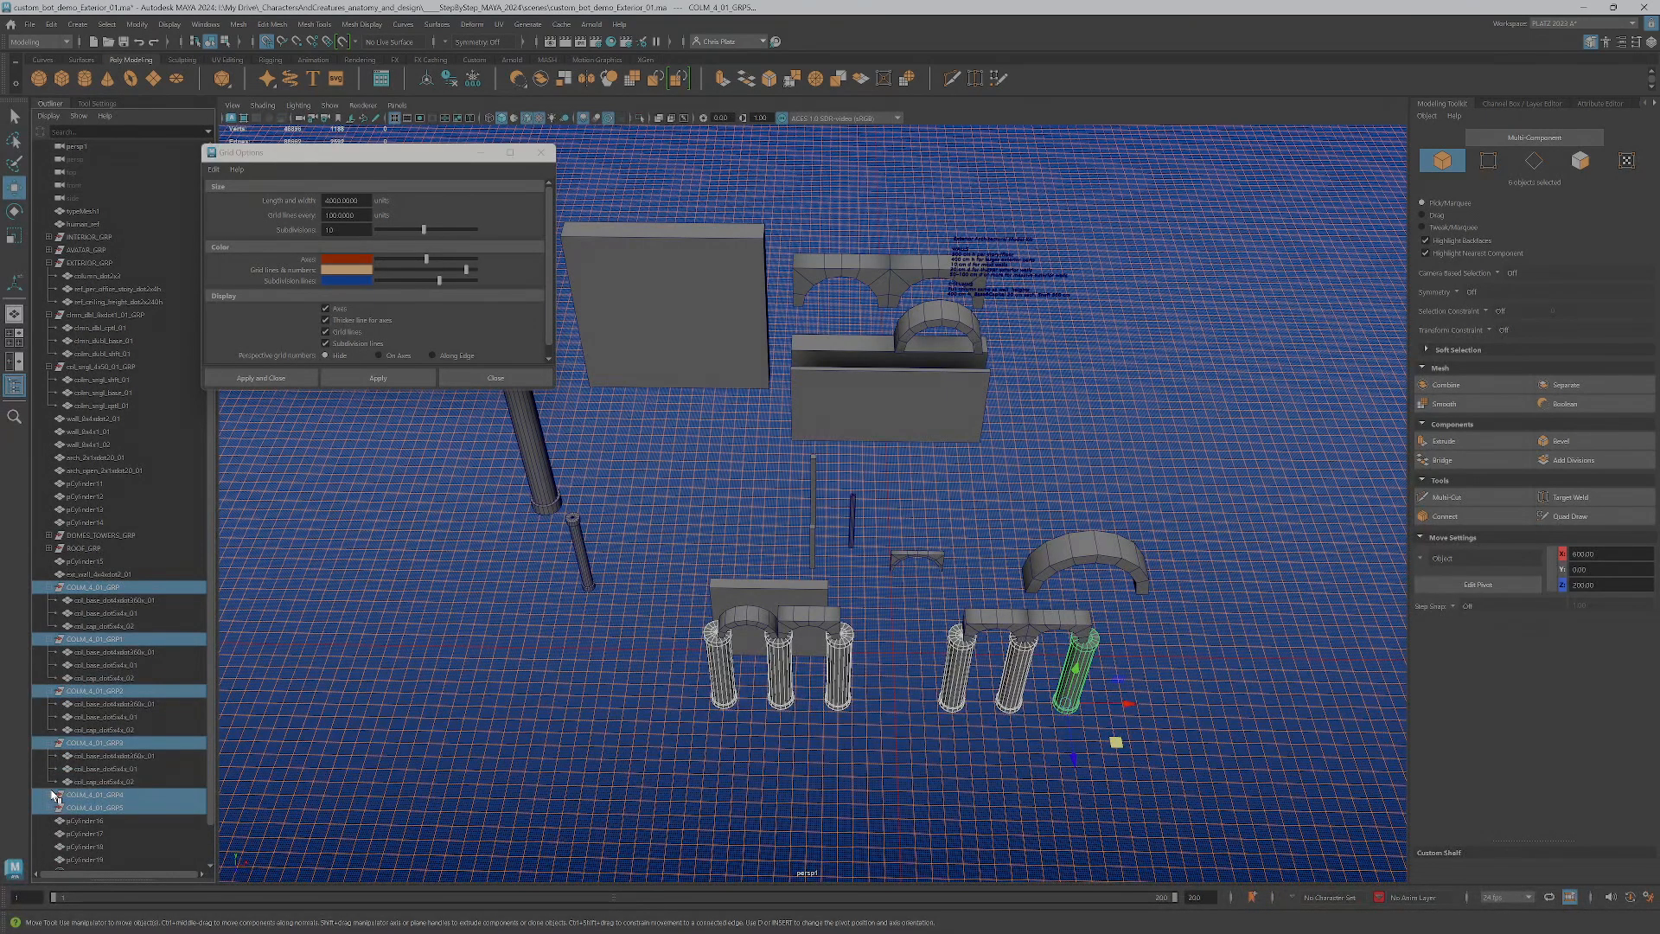
Try to parent the selected column groups under one of the existing column groups
key("p")
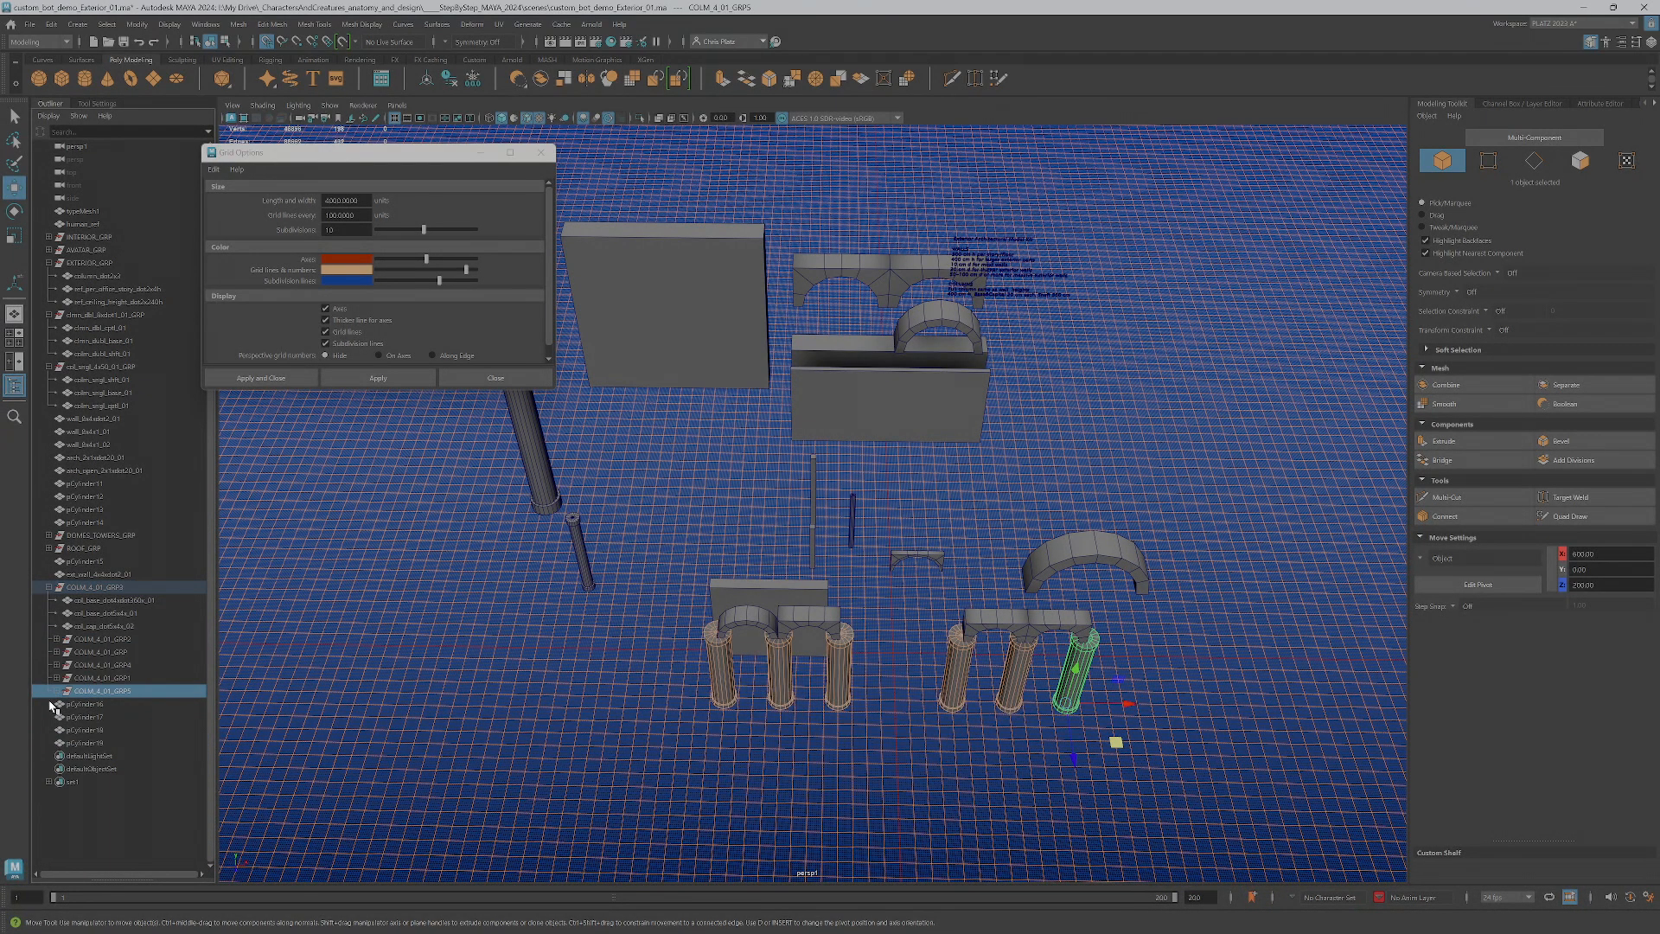
key("ctrl+z")
key("ctrl+z")
Combine the six column groups into one parent group and name it COLLONADE_GRP_01
key("ctrl+g")
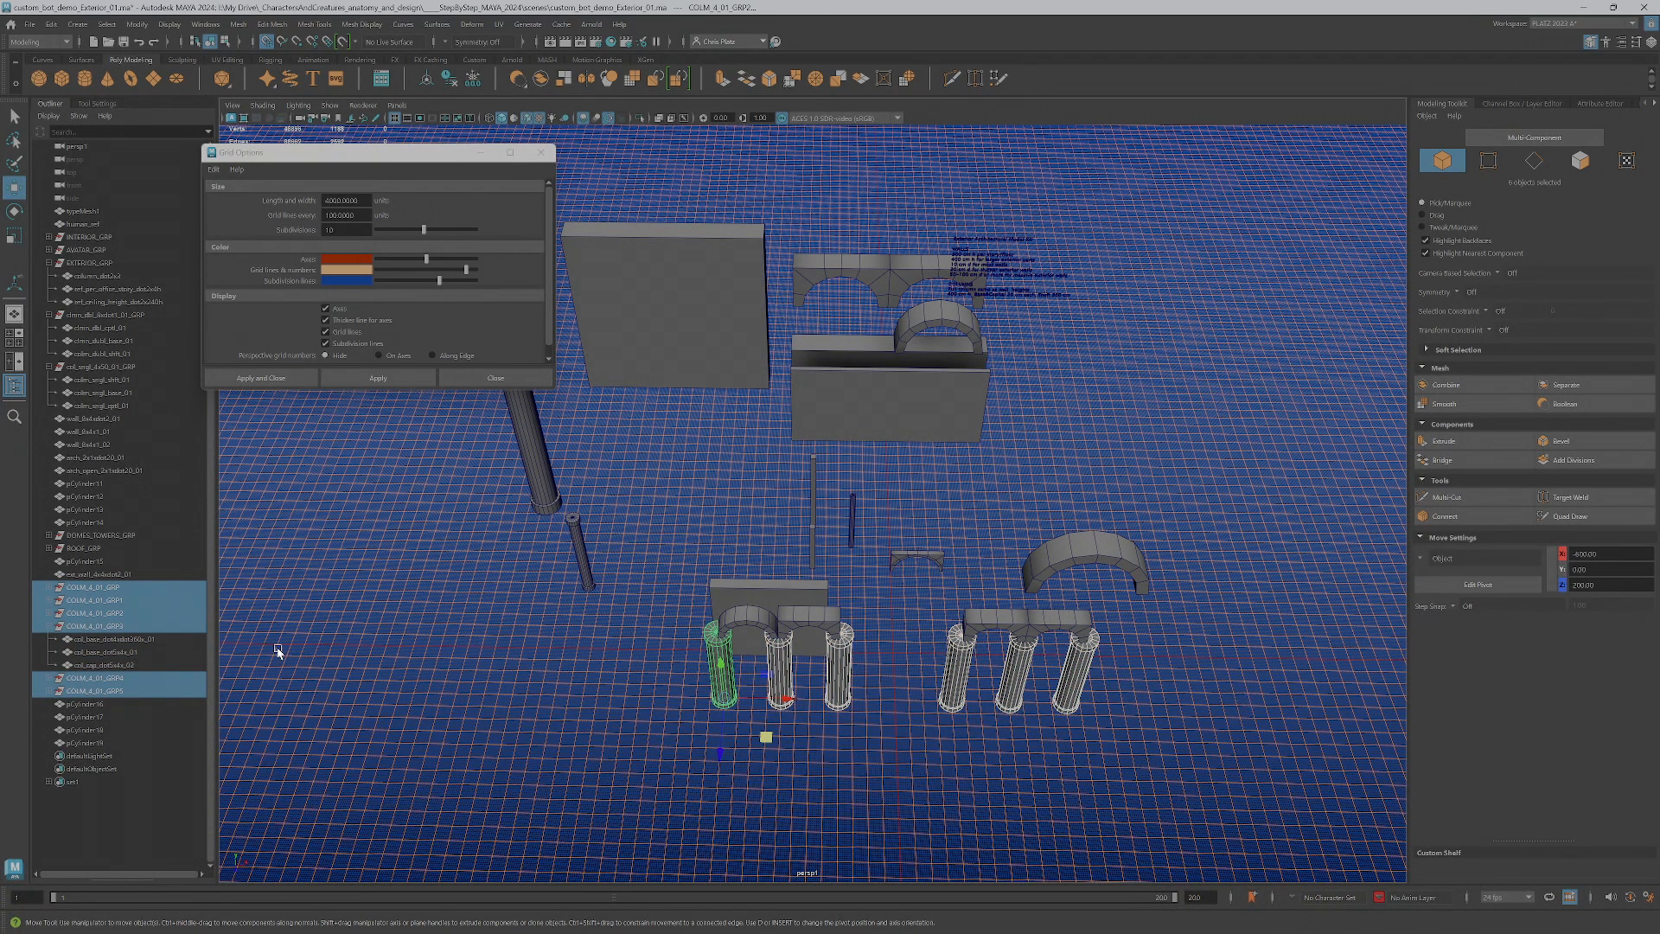
double_click(80, 640)
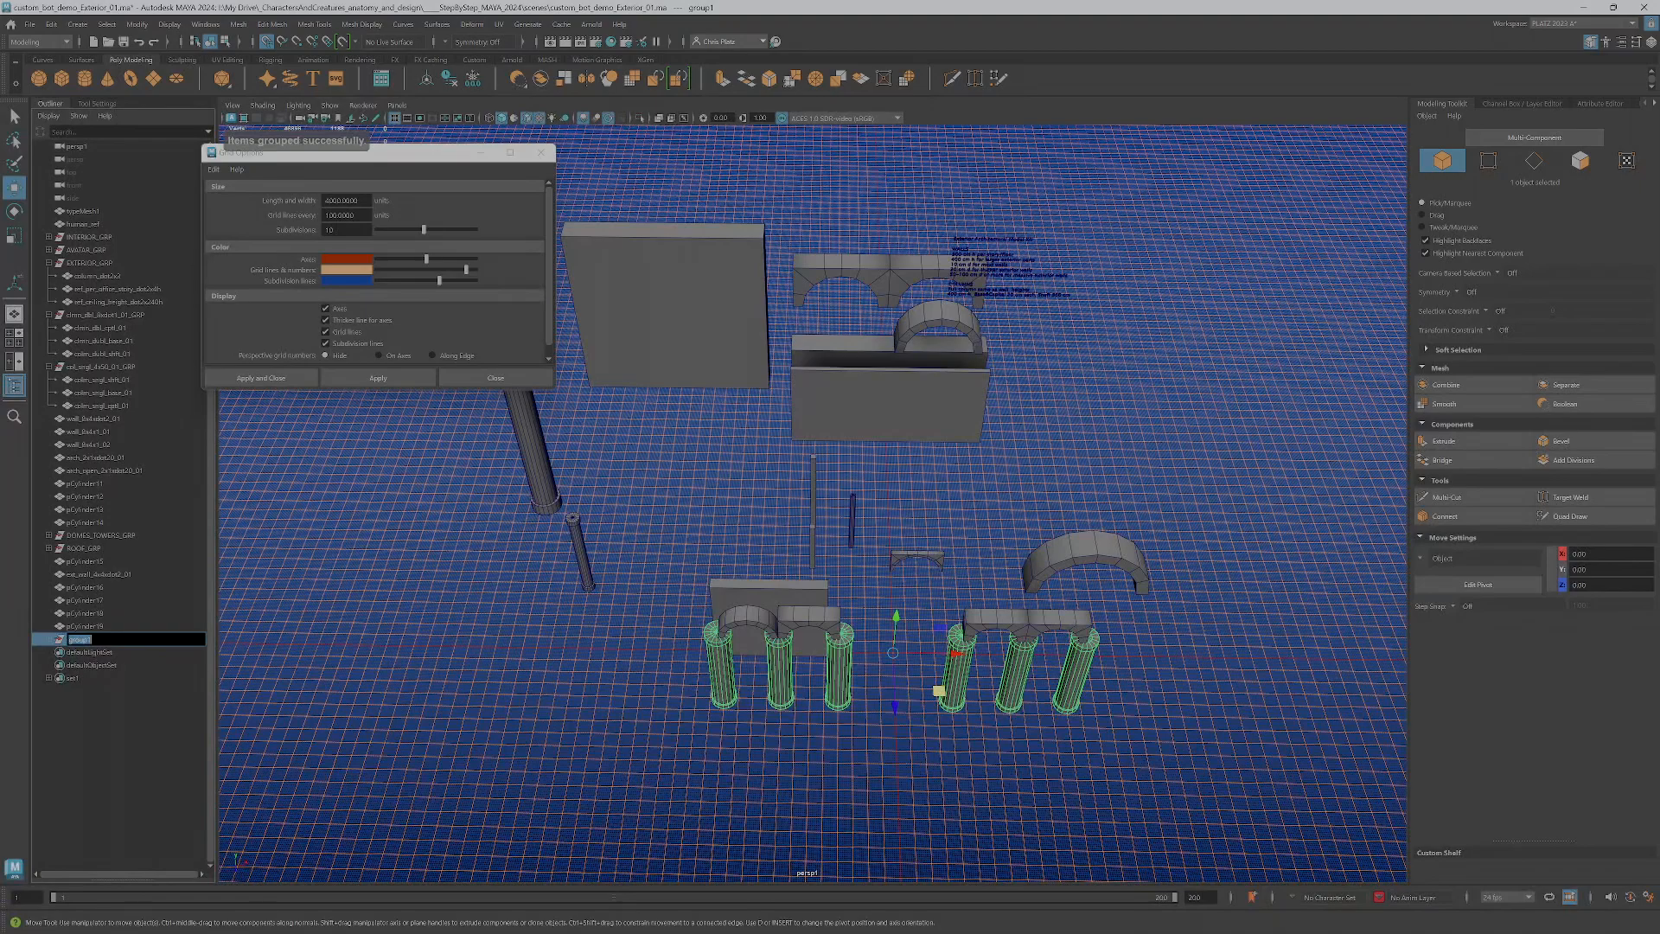
key("Caps_Lock")
type("COLU")
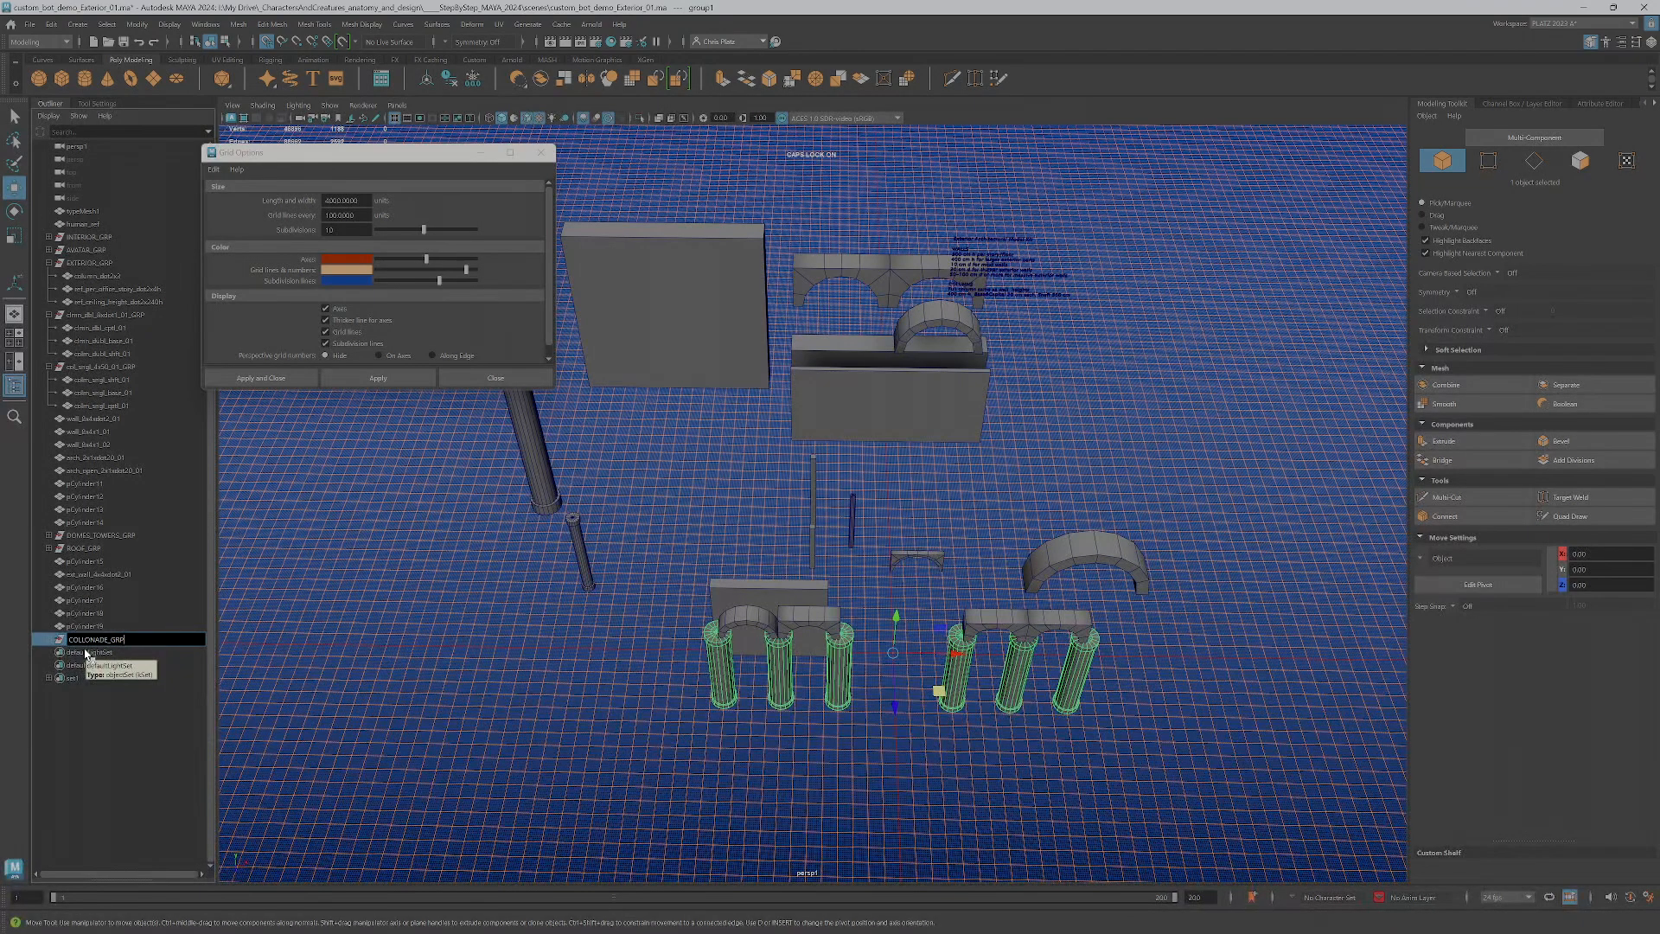
key("Return")
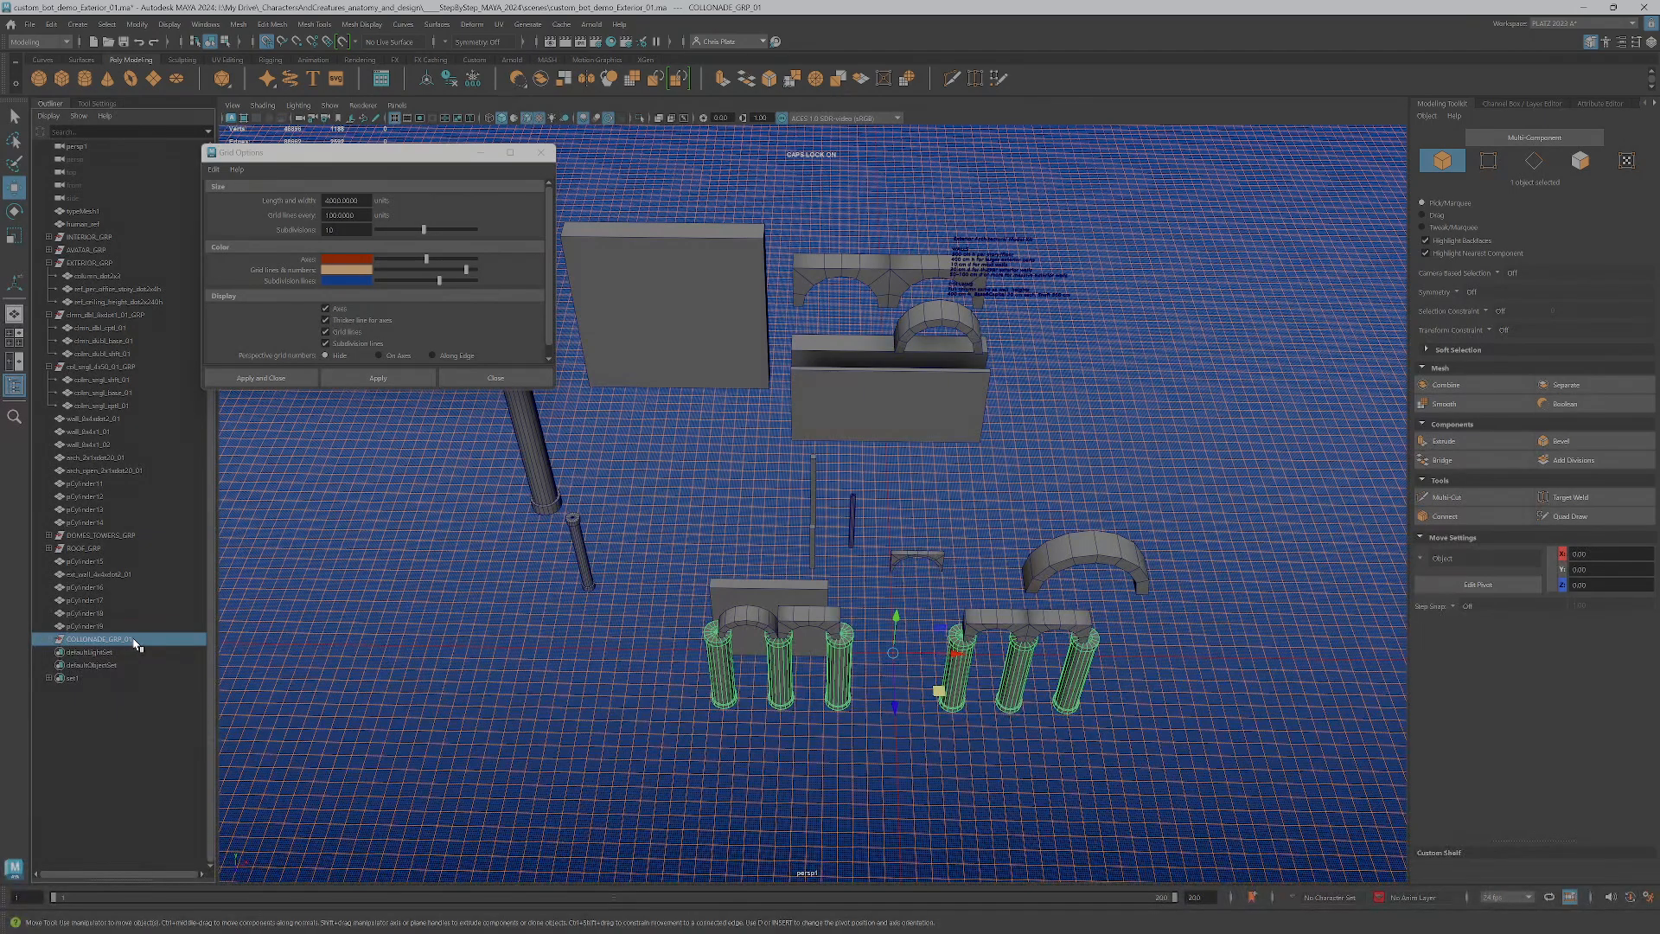
Expand the colonnade group and check the individual column groups and parts it contains
left_click(49, 639)
scroll(104, 615, "down", 3)
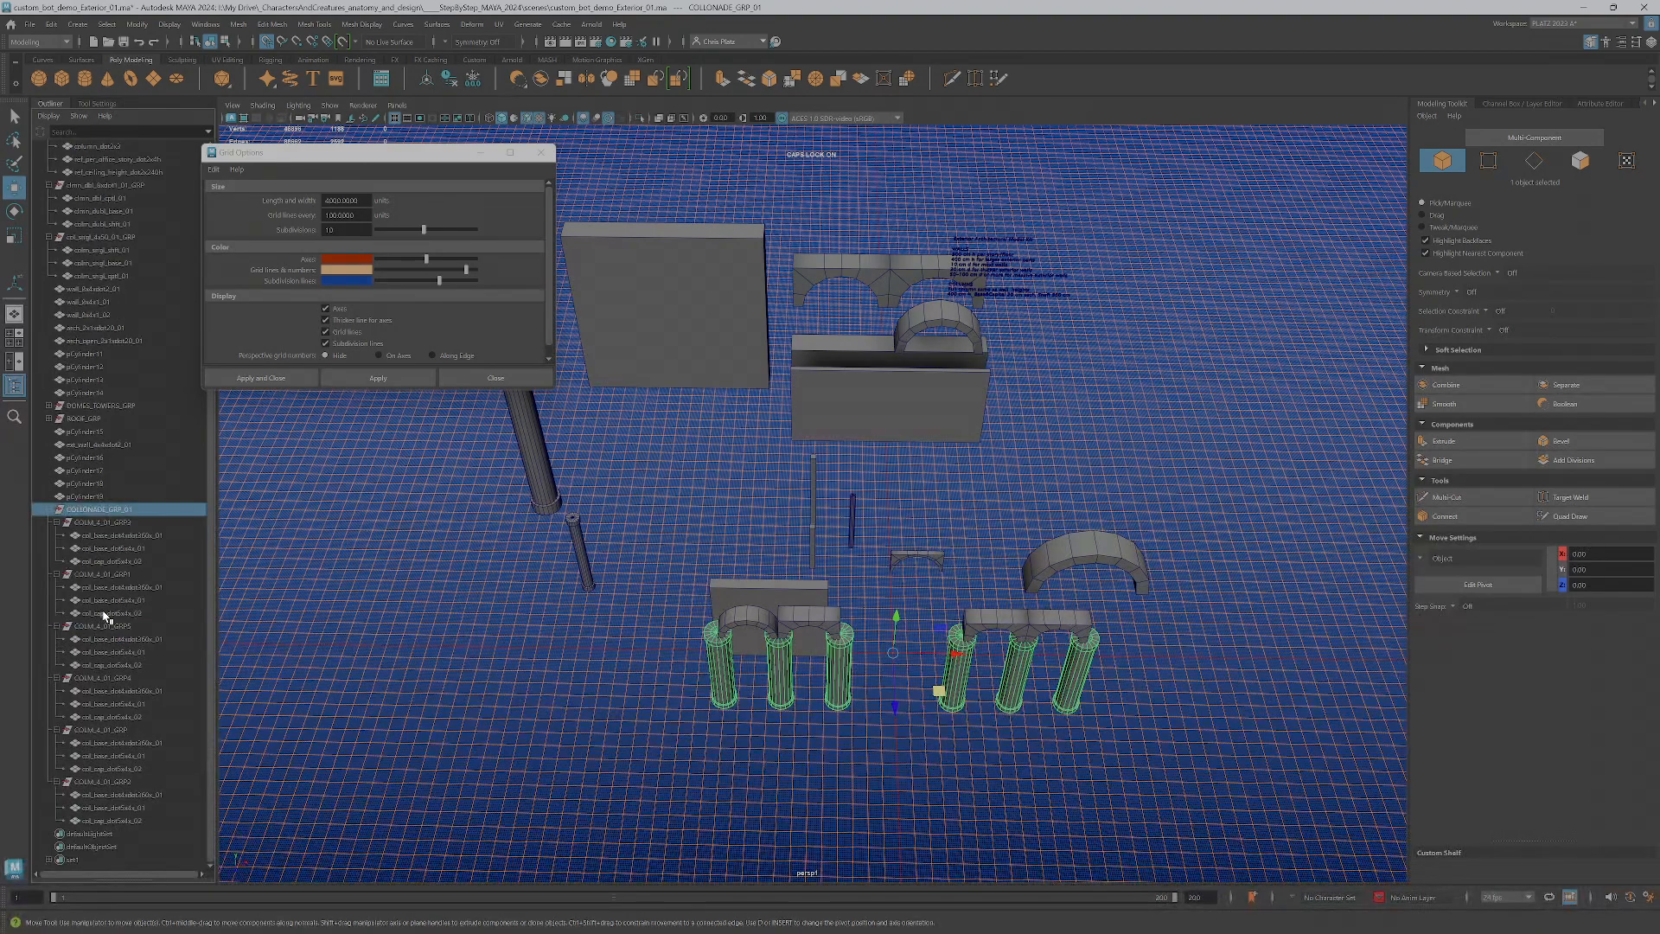
left_click(99, 522)
left_click(97, 577)
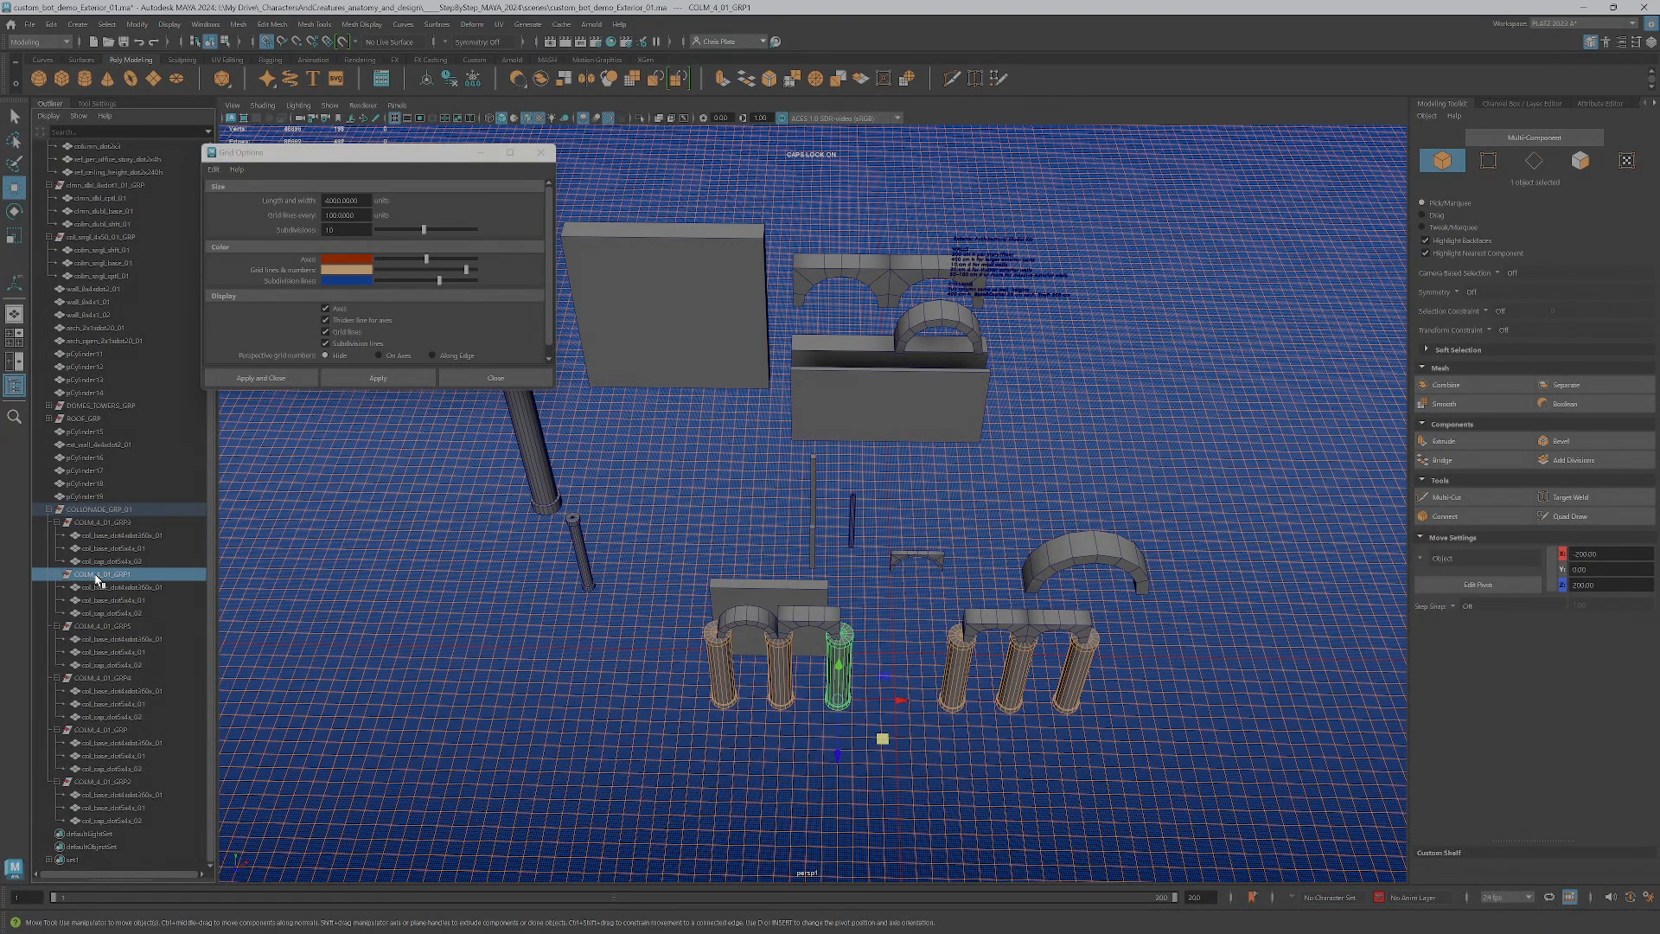
left_click(50, 511)
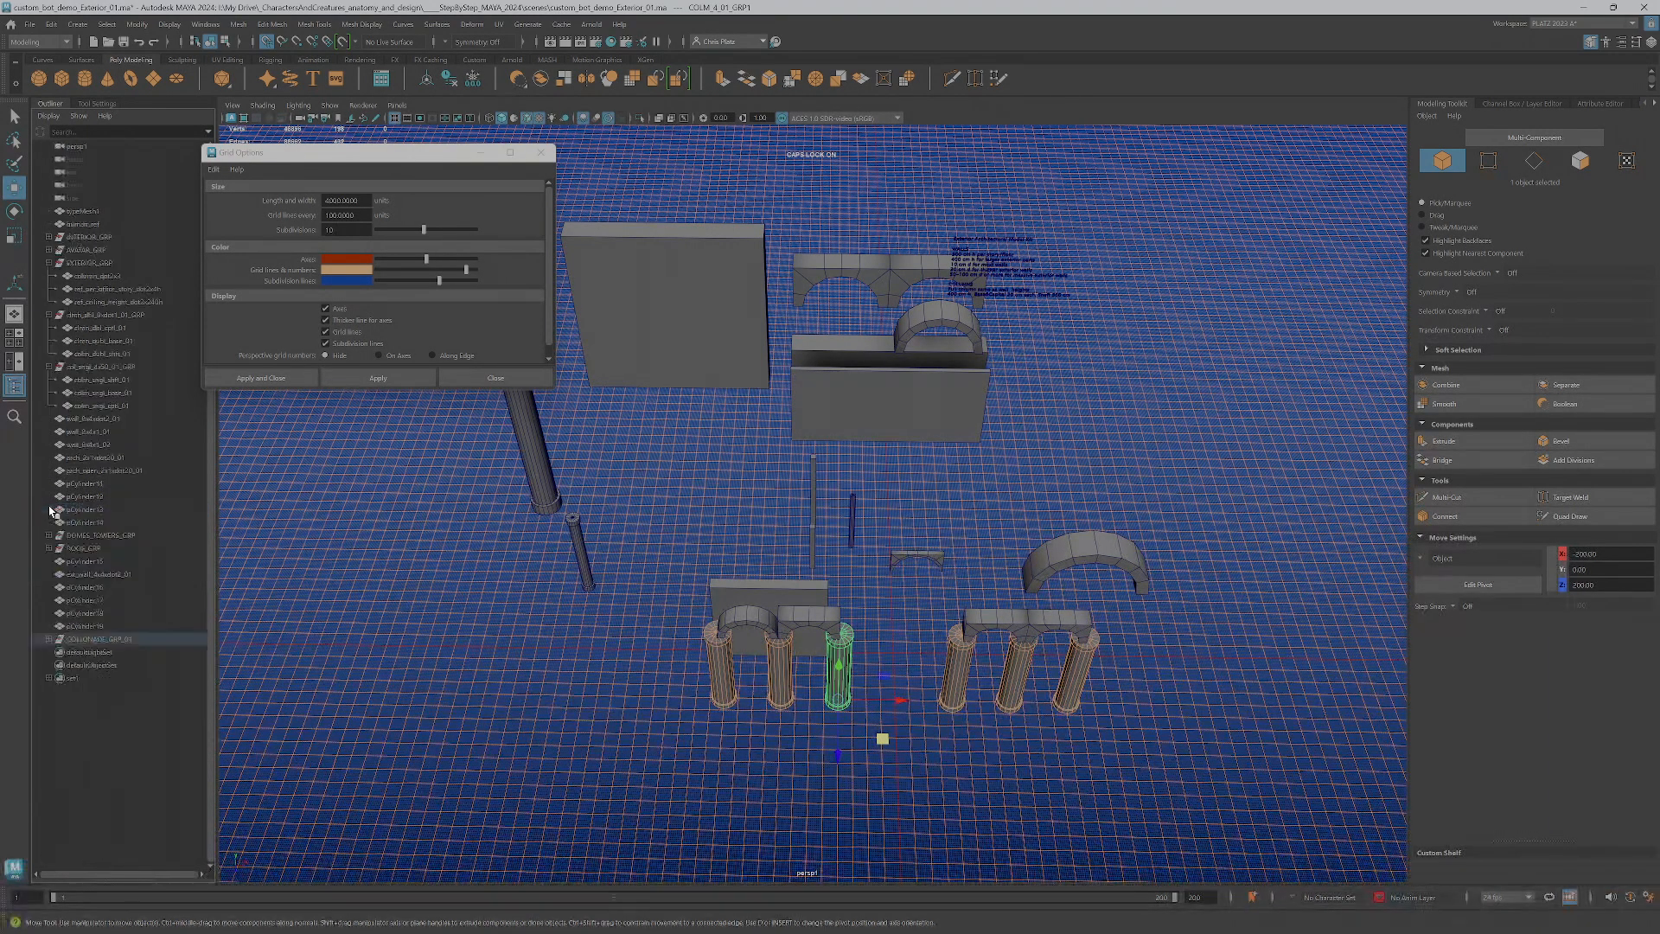
left_click(49, 639)
left_click(107, 692)
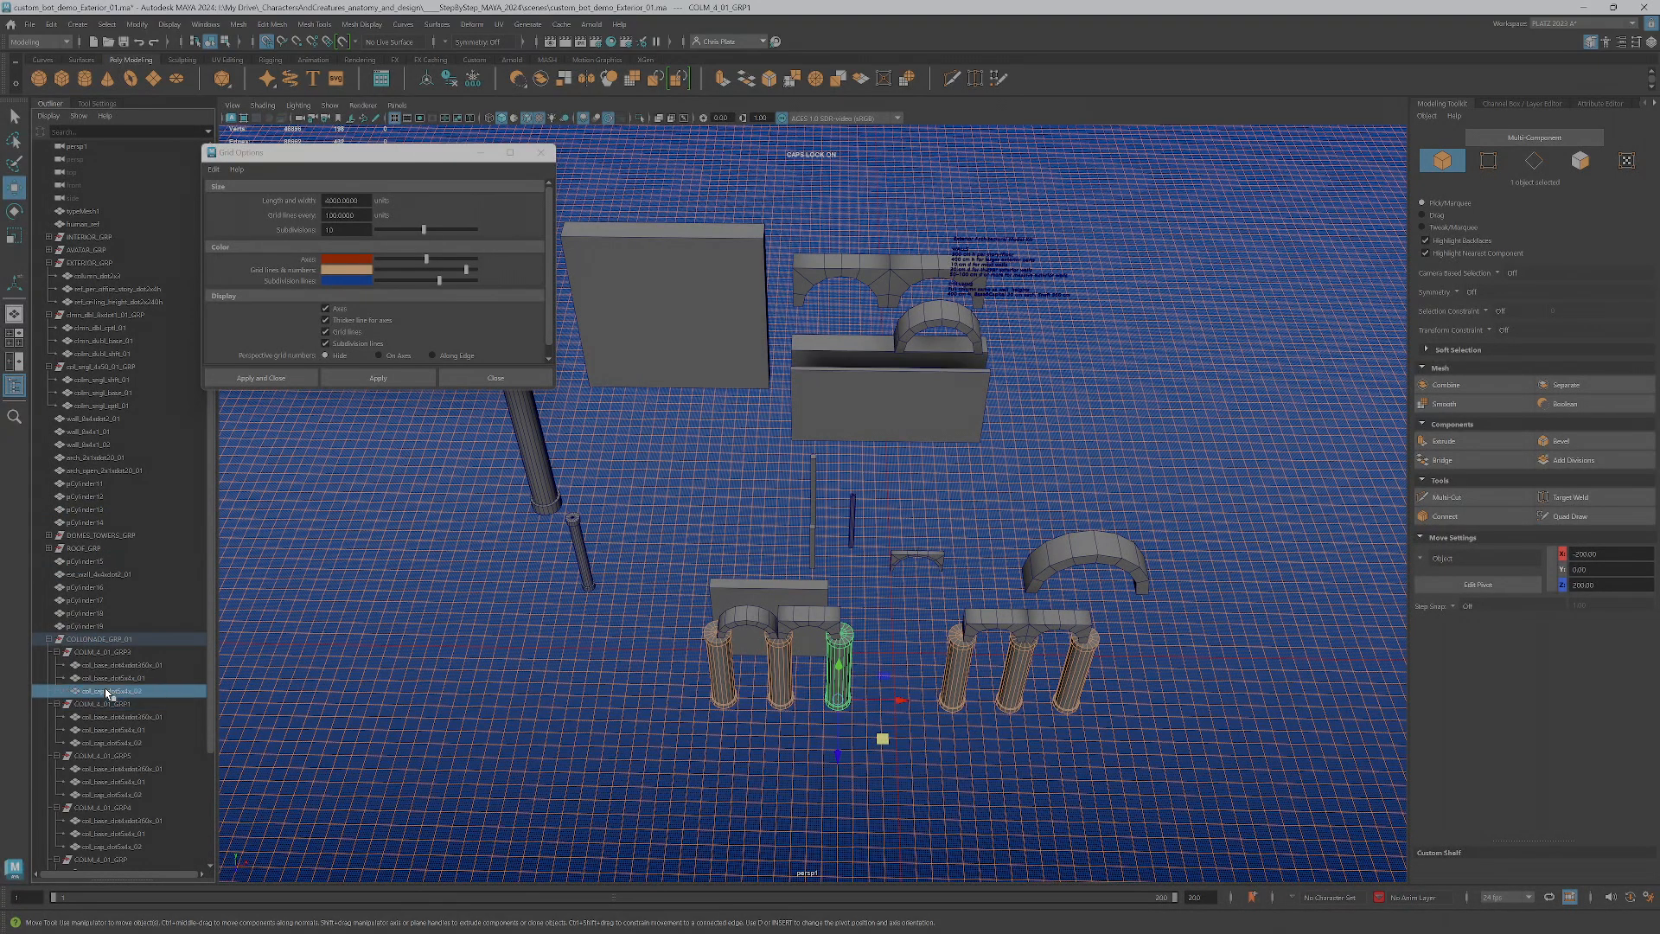
Step through the hierarchy between a single column part, its column group and the whole colonnade group
left_click(846, 708)
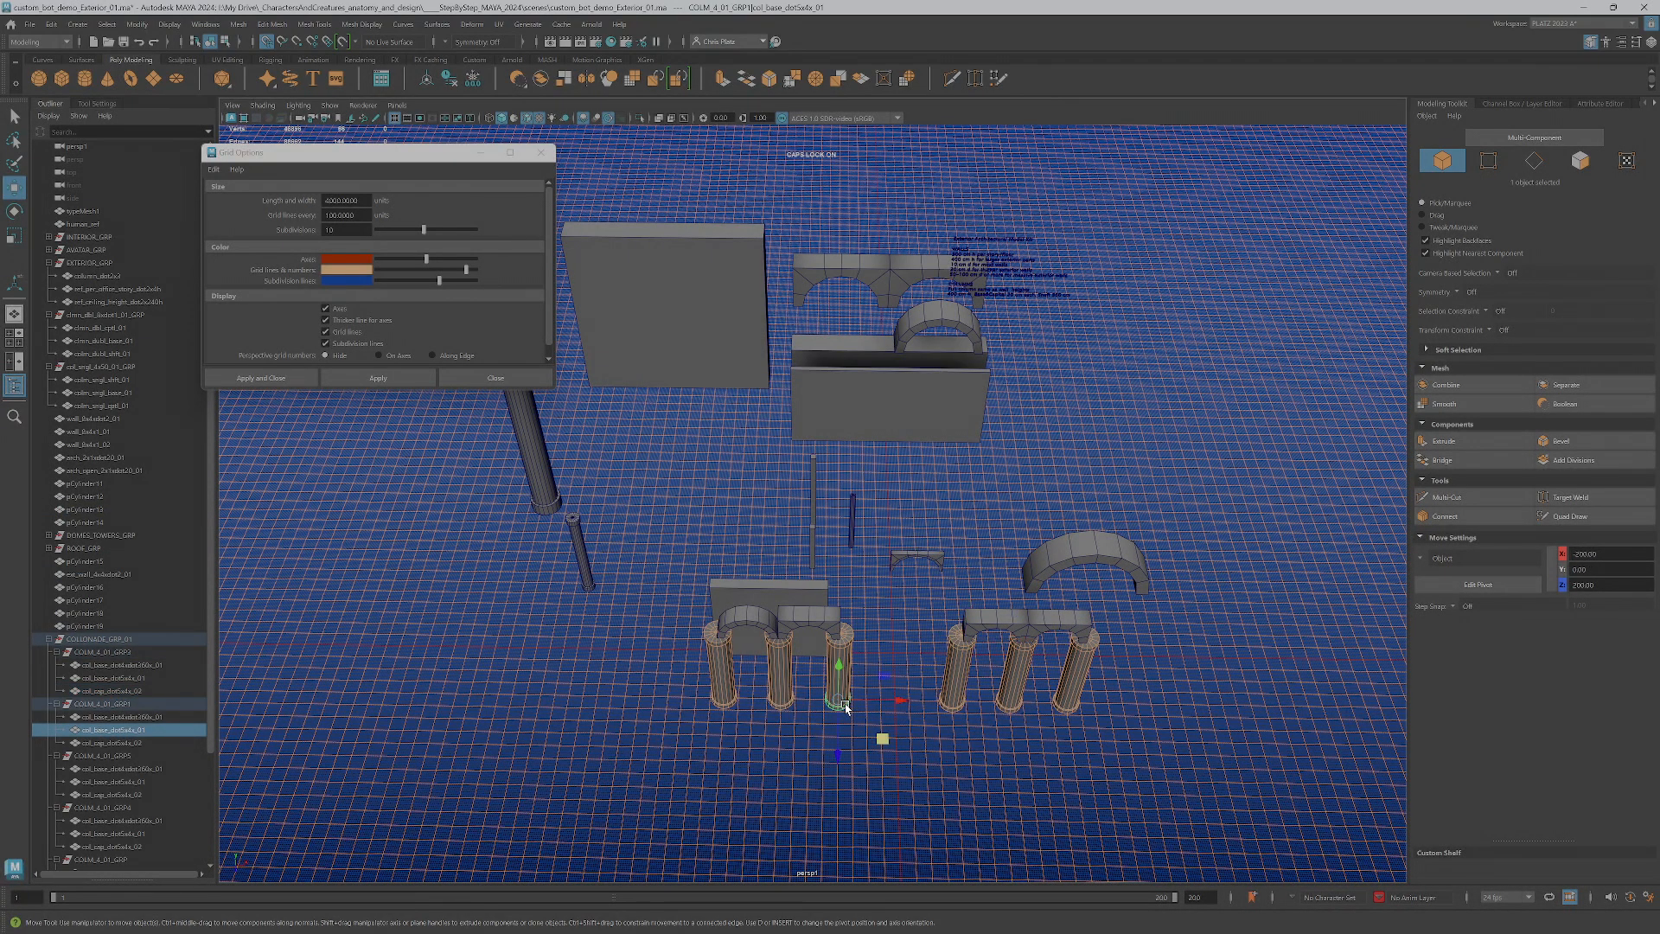
key("Up")
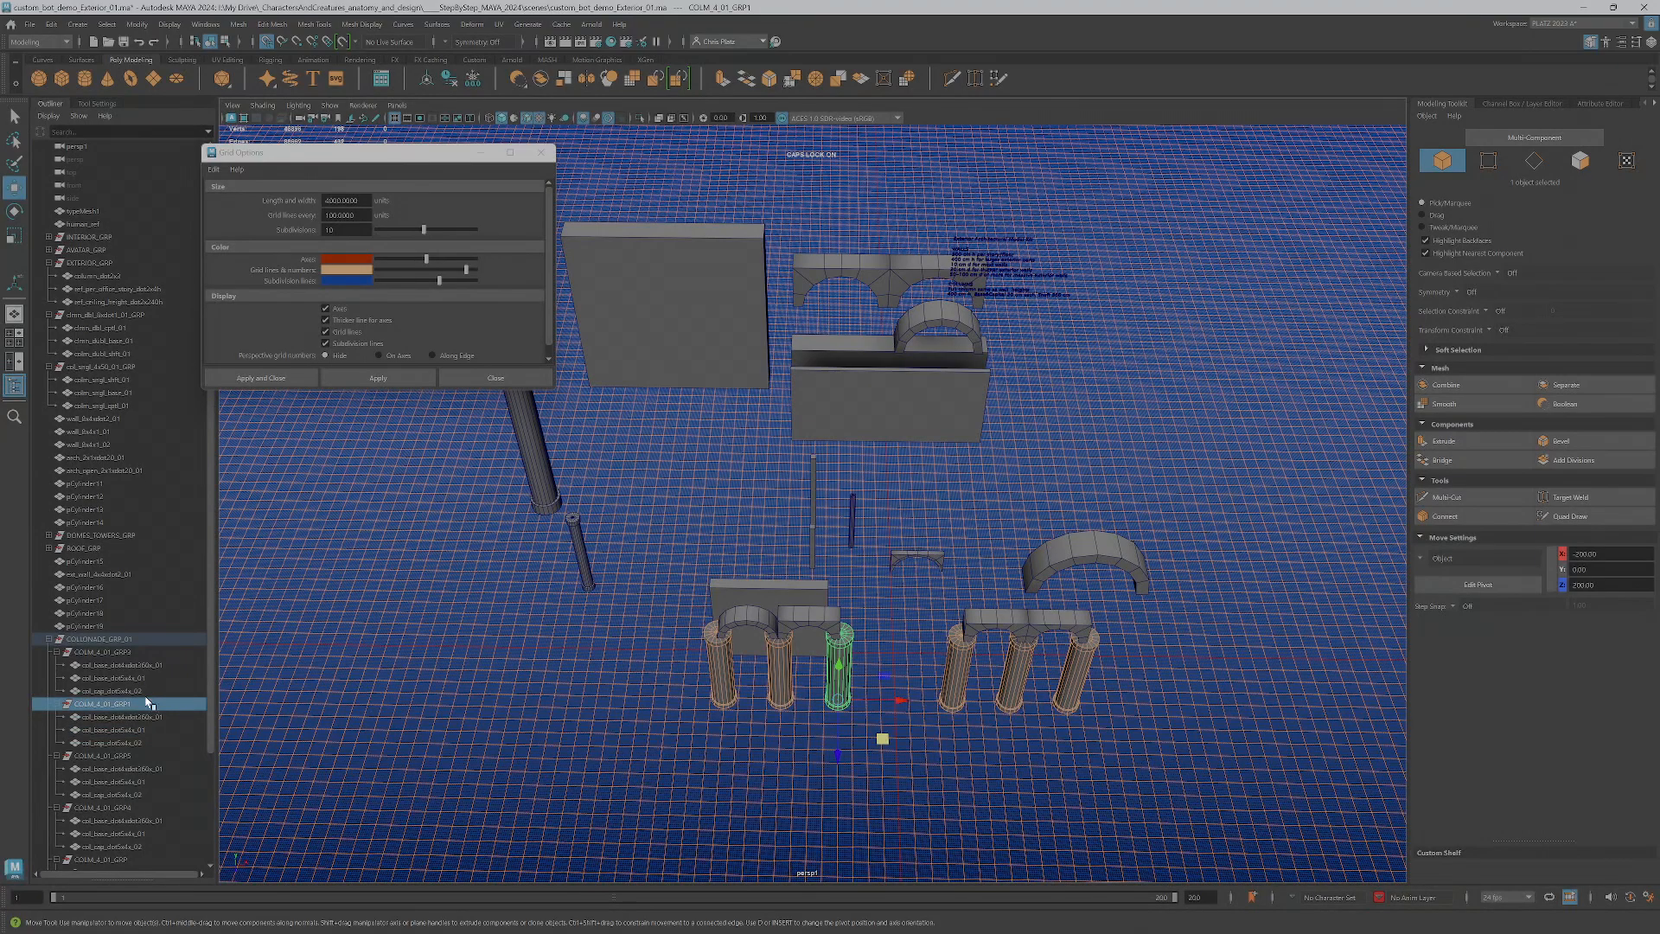
key("Up")
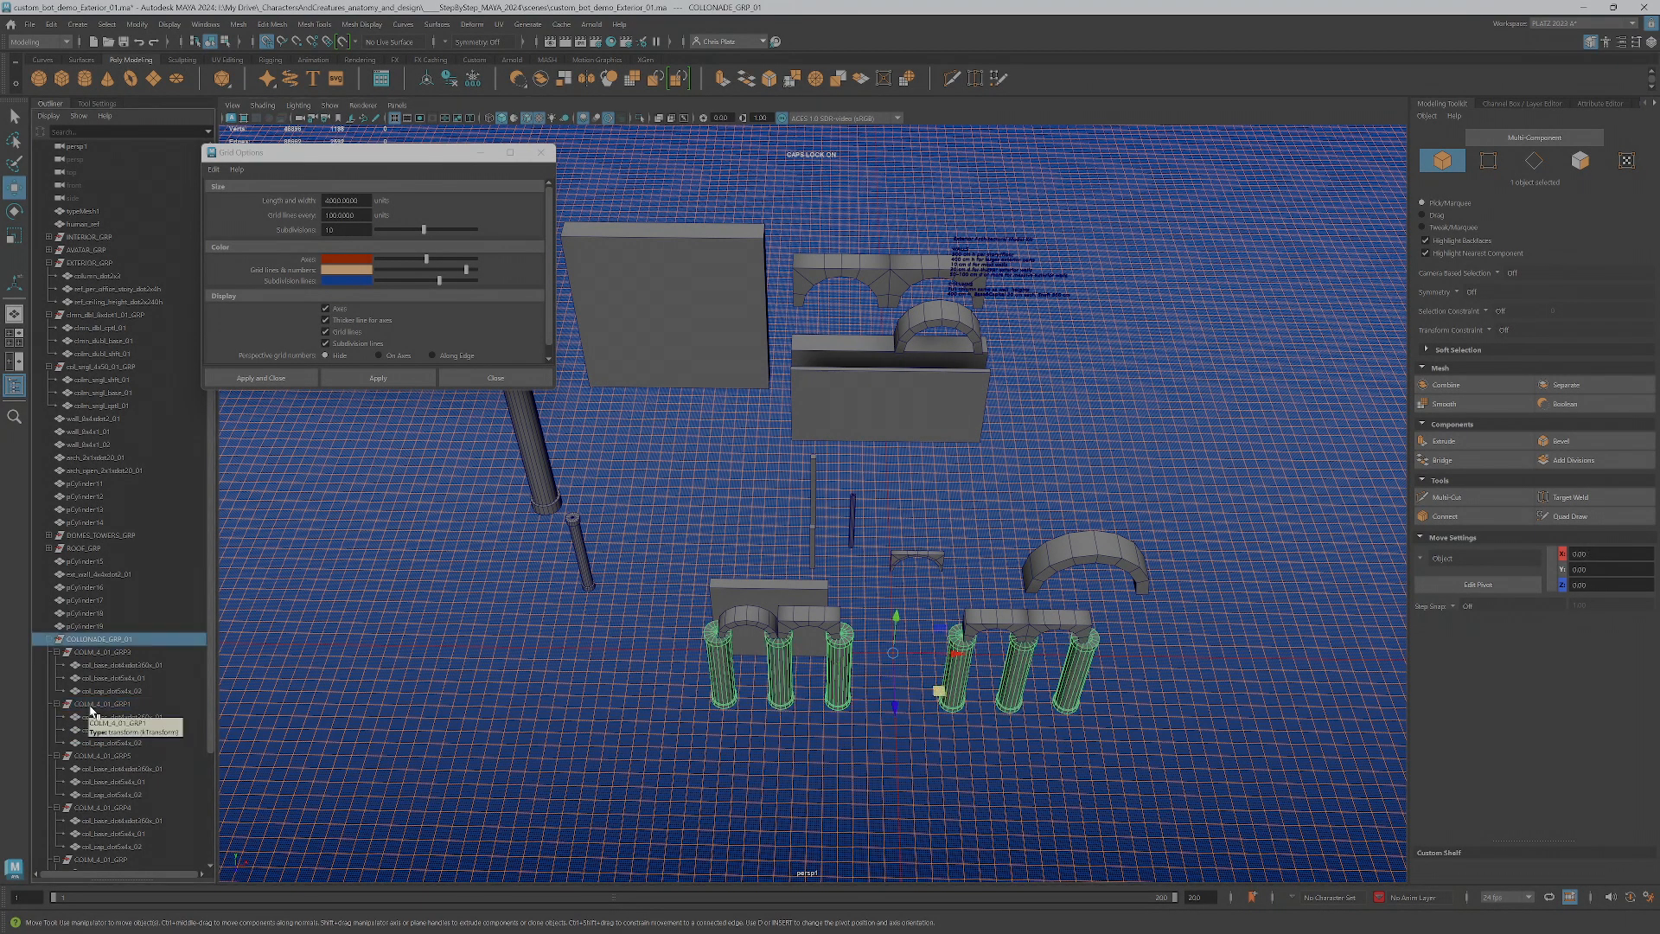
scroll(92, 709, "down", 5)
key("Down")
key("Down")
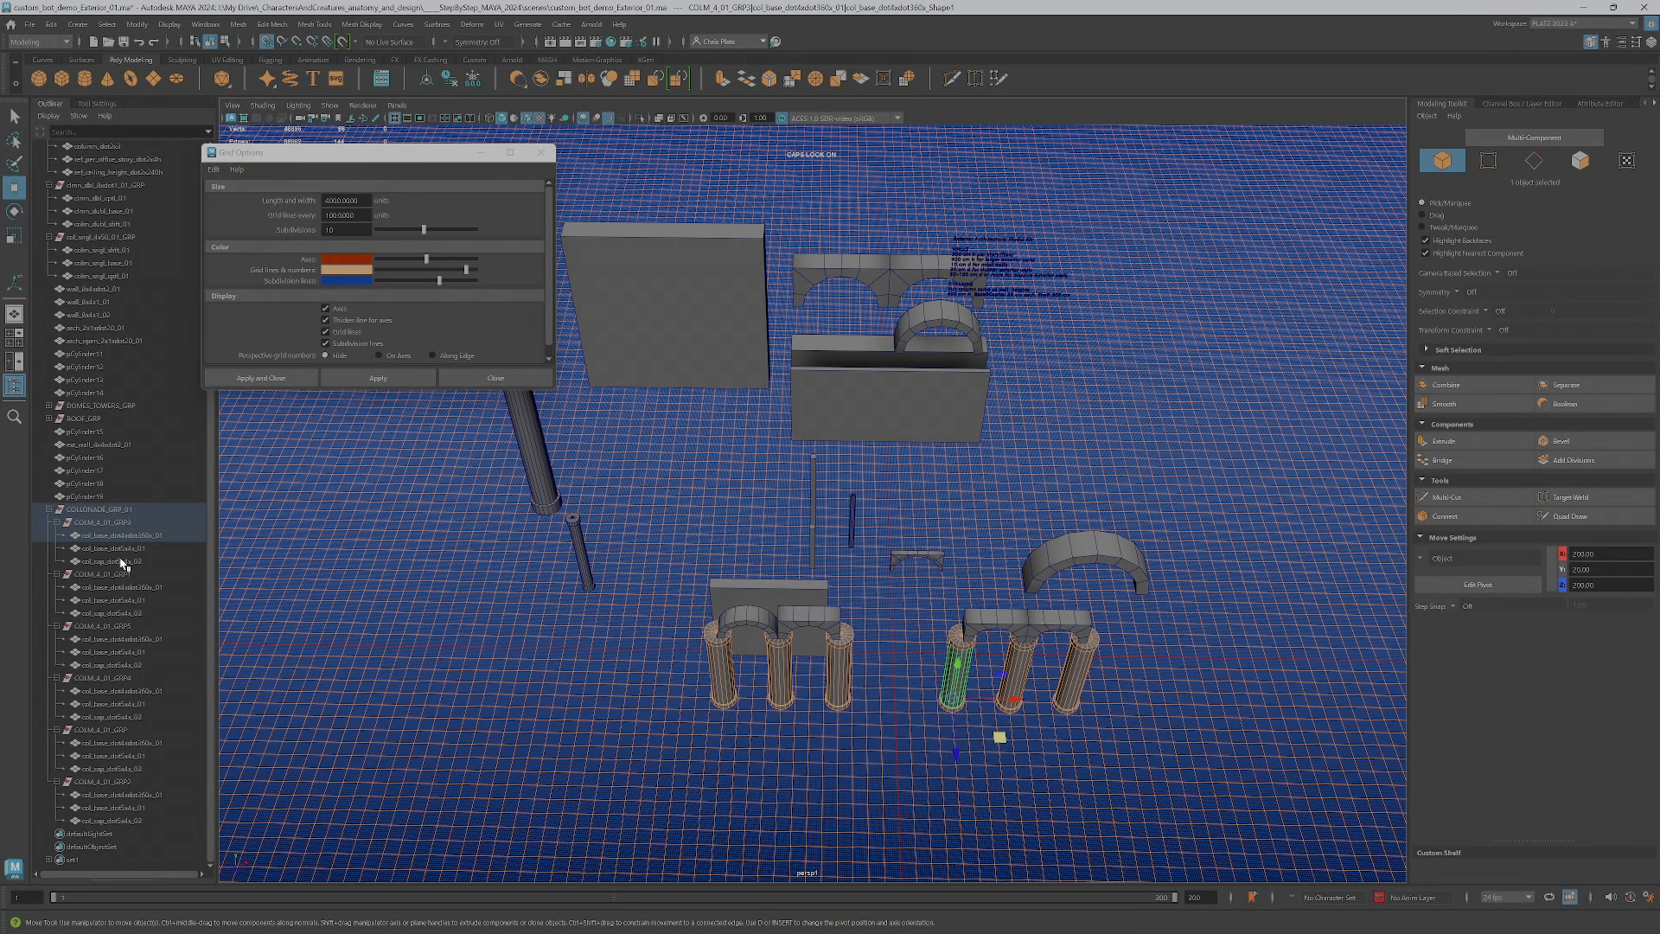
key("Up")
key("Up")
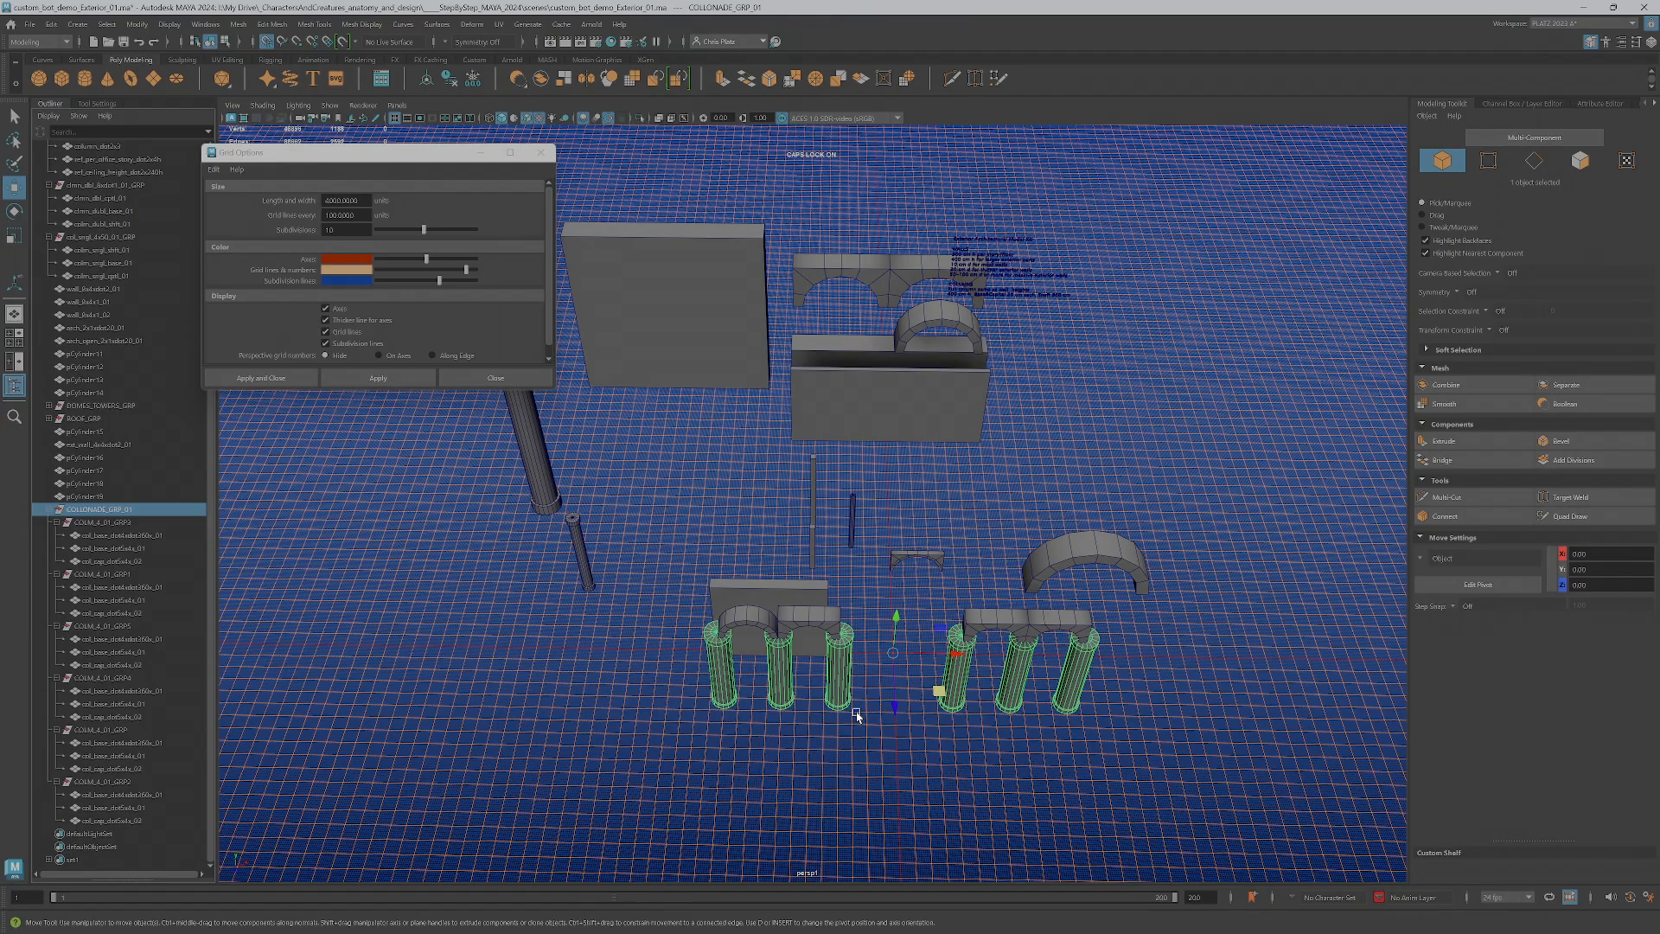
Turn on grid snapping and snap the colonnade group's pivot to the grid intersection midway between the two sets of columns
left_click_drag(882, 704, 899, 733, "alt")
middle_click_drag(900, 733, 757, 510, "alt")
scroll(757, 511, "up", 5)
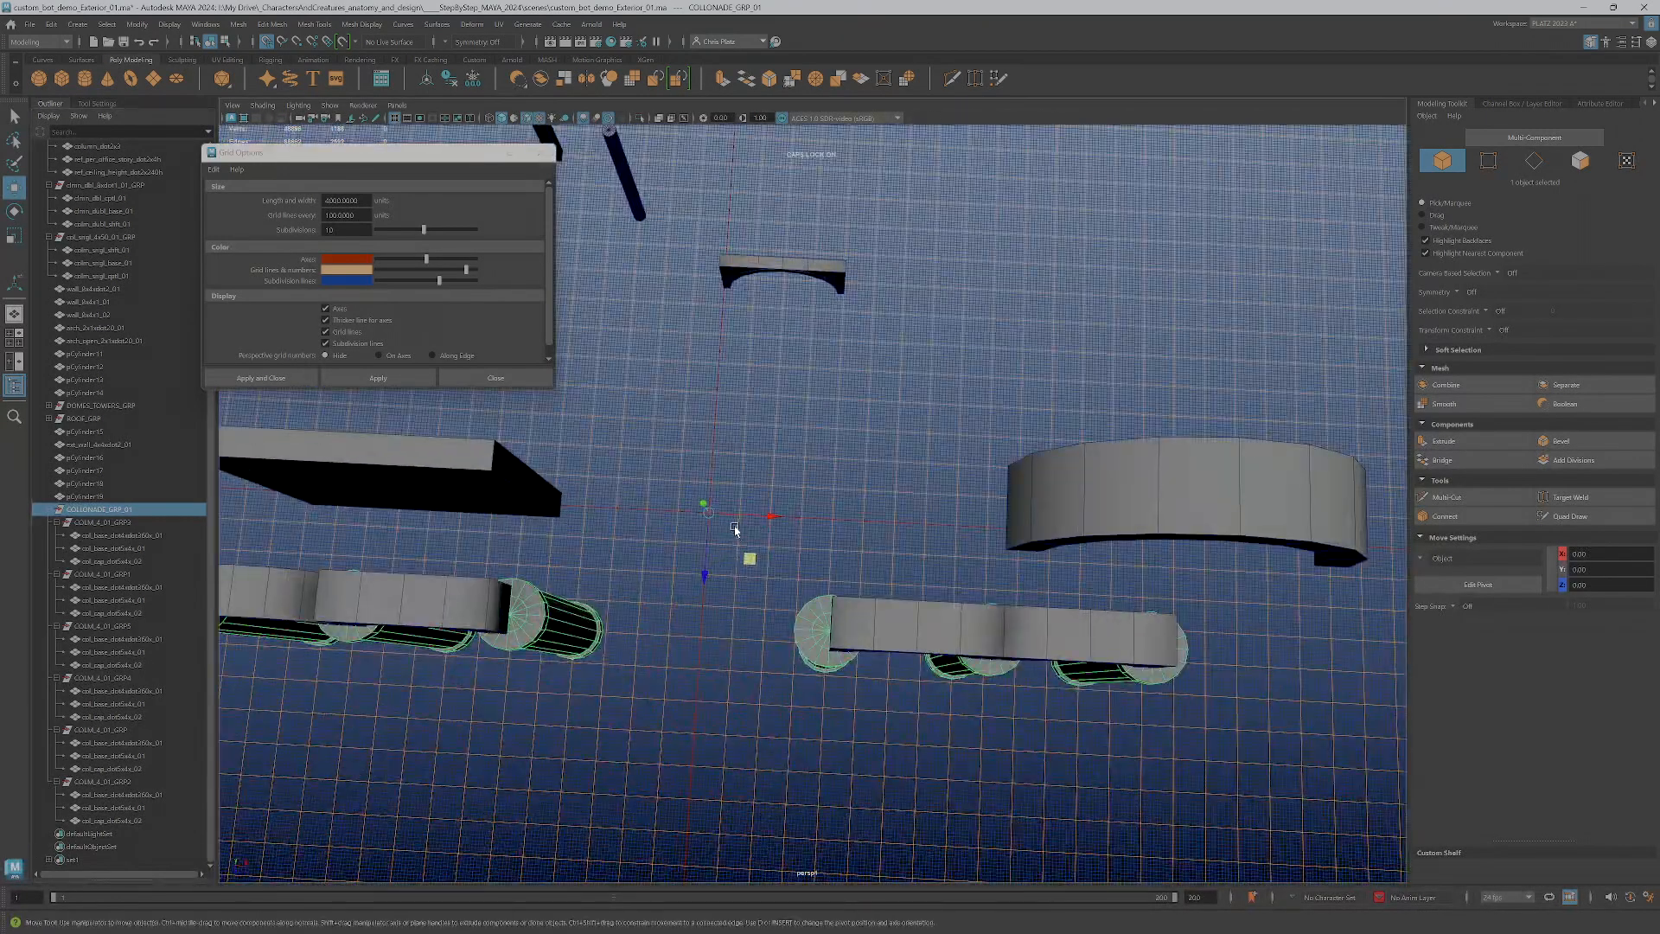
left_click_drag(710, 542, 701, 645)
key("ctrl+z")
key("d")
left_click(266, 41)
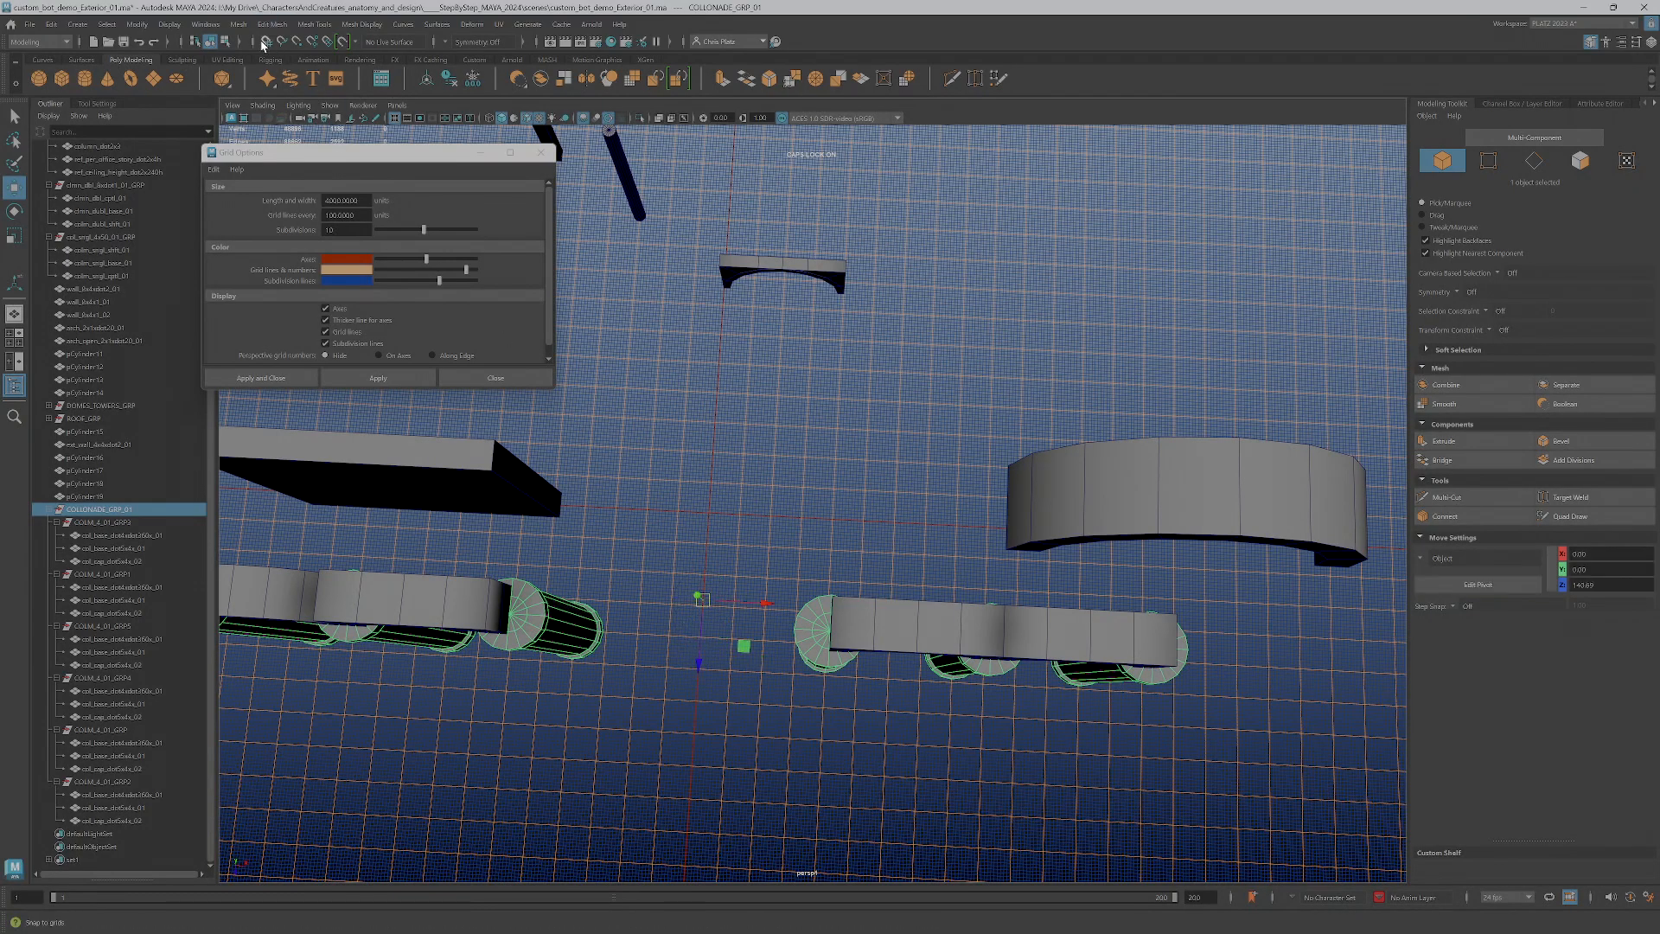
key("d")
mouse_move(700, 659)
left_mouse_down()
mouse_move(696, 673)
mouse_move(697, 639)
left_mouse_up()
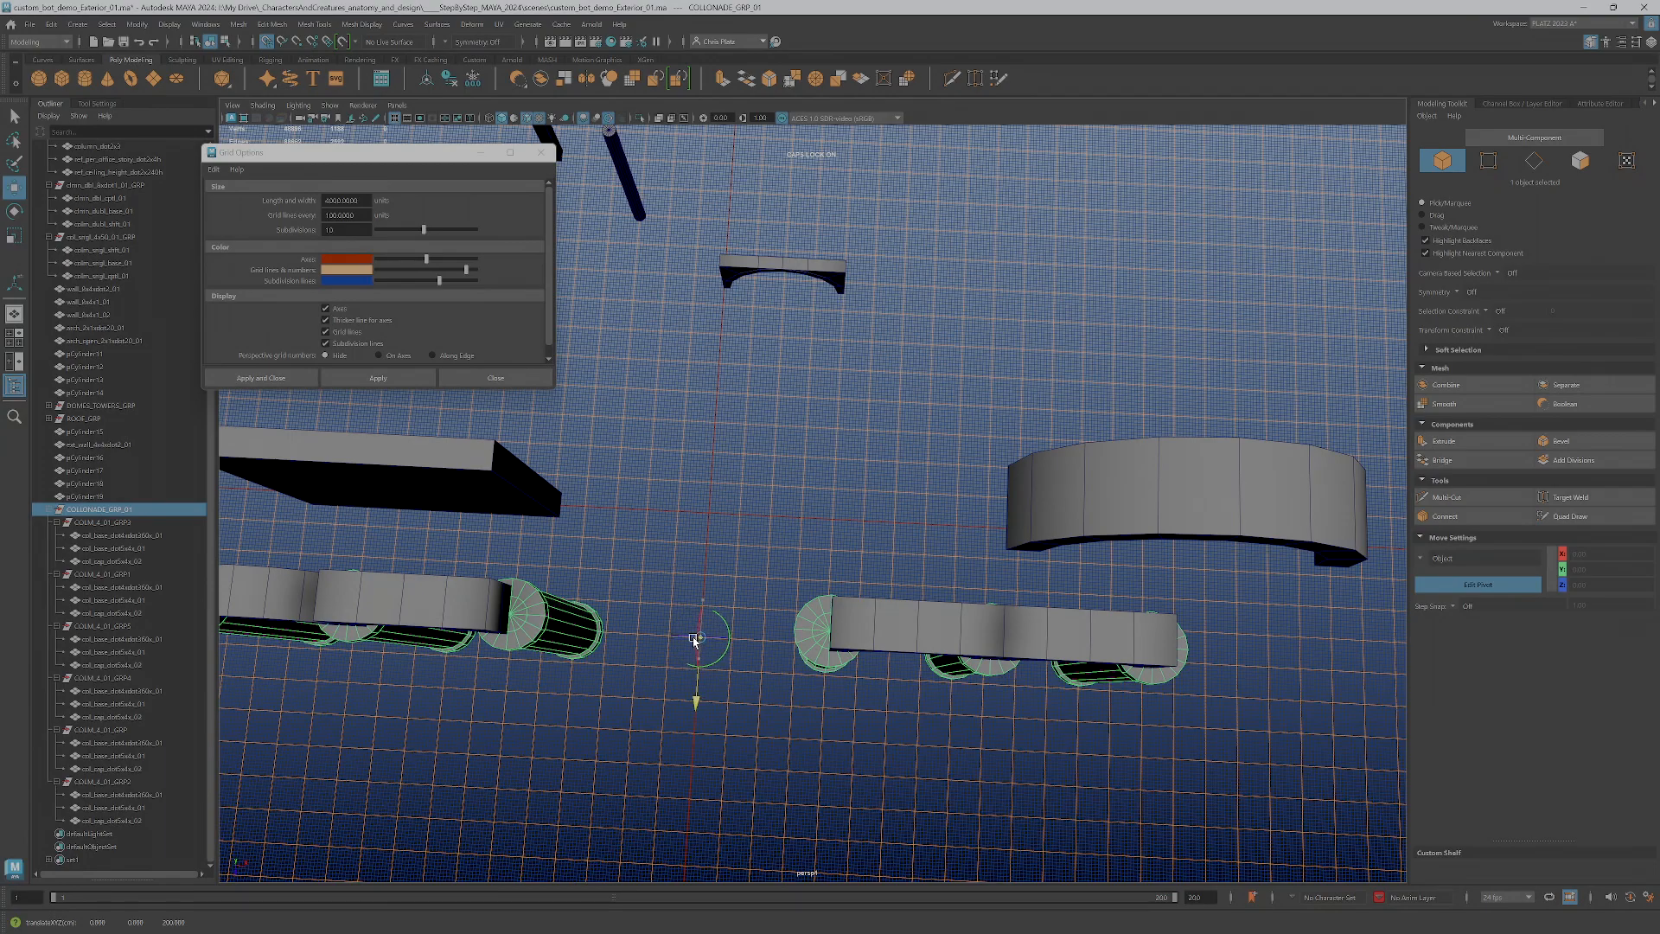
scroll(695, 644, "up", 5)
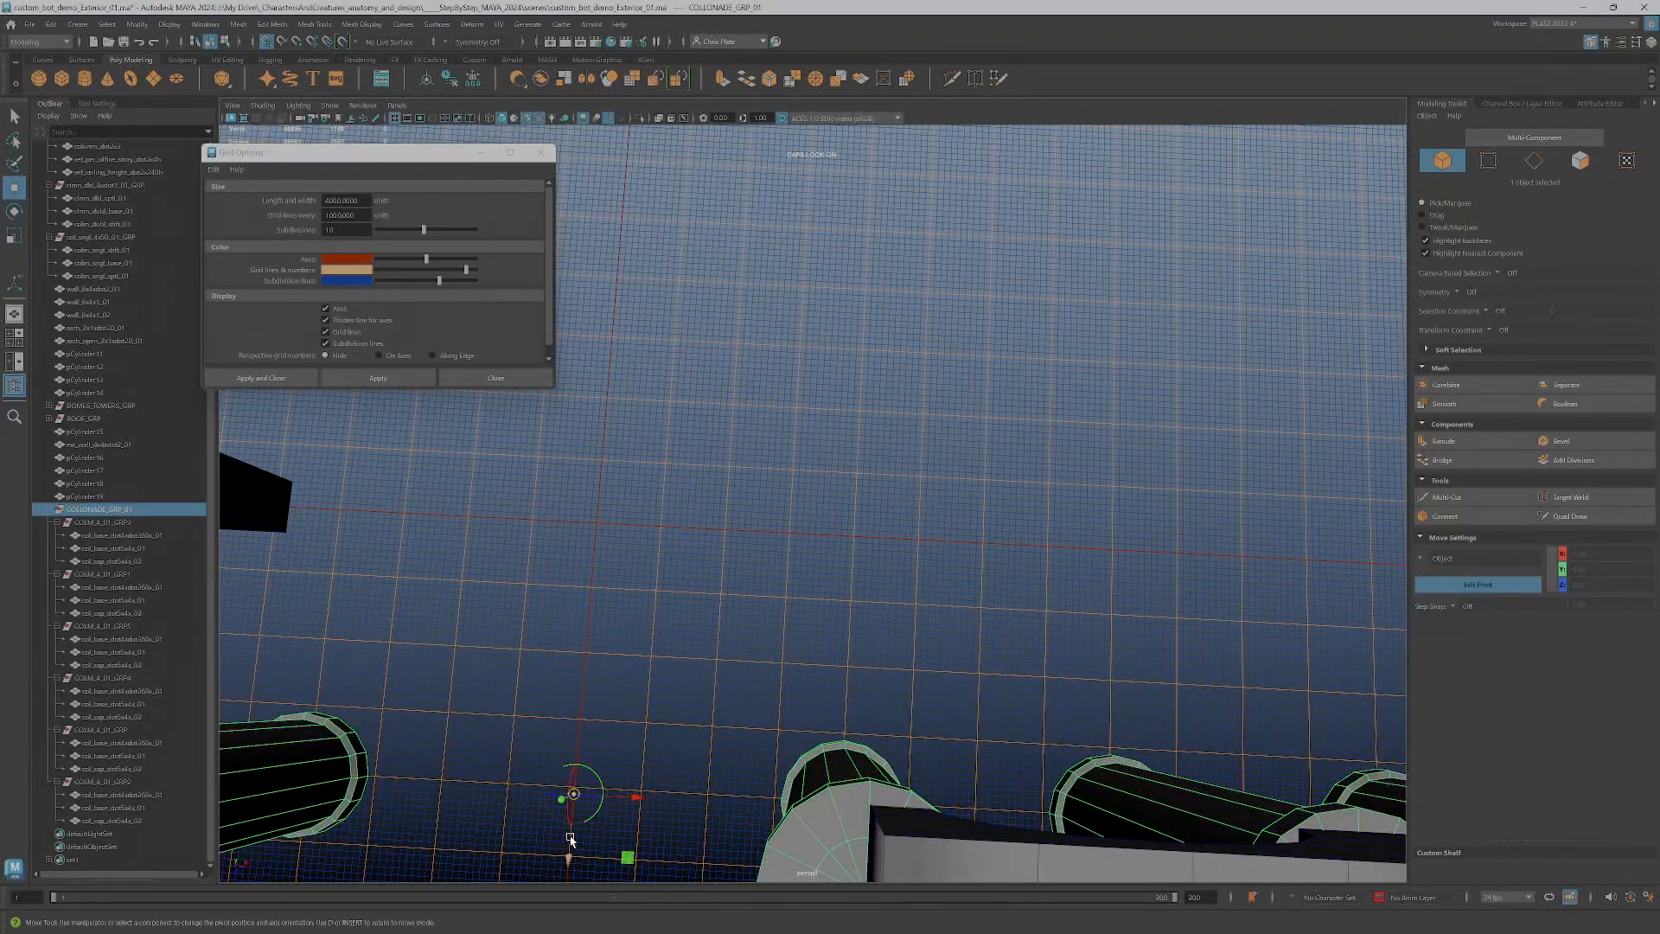
left_click(578, 789)
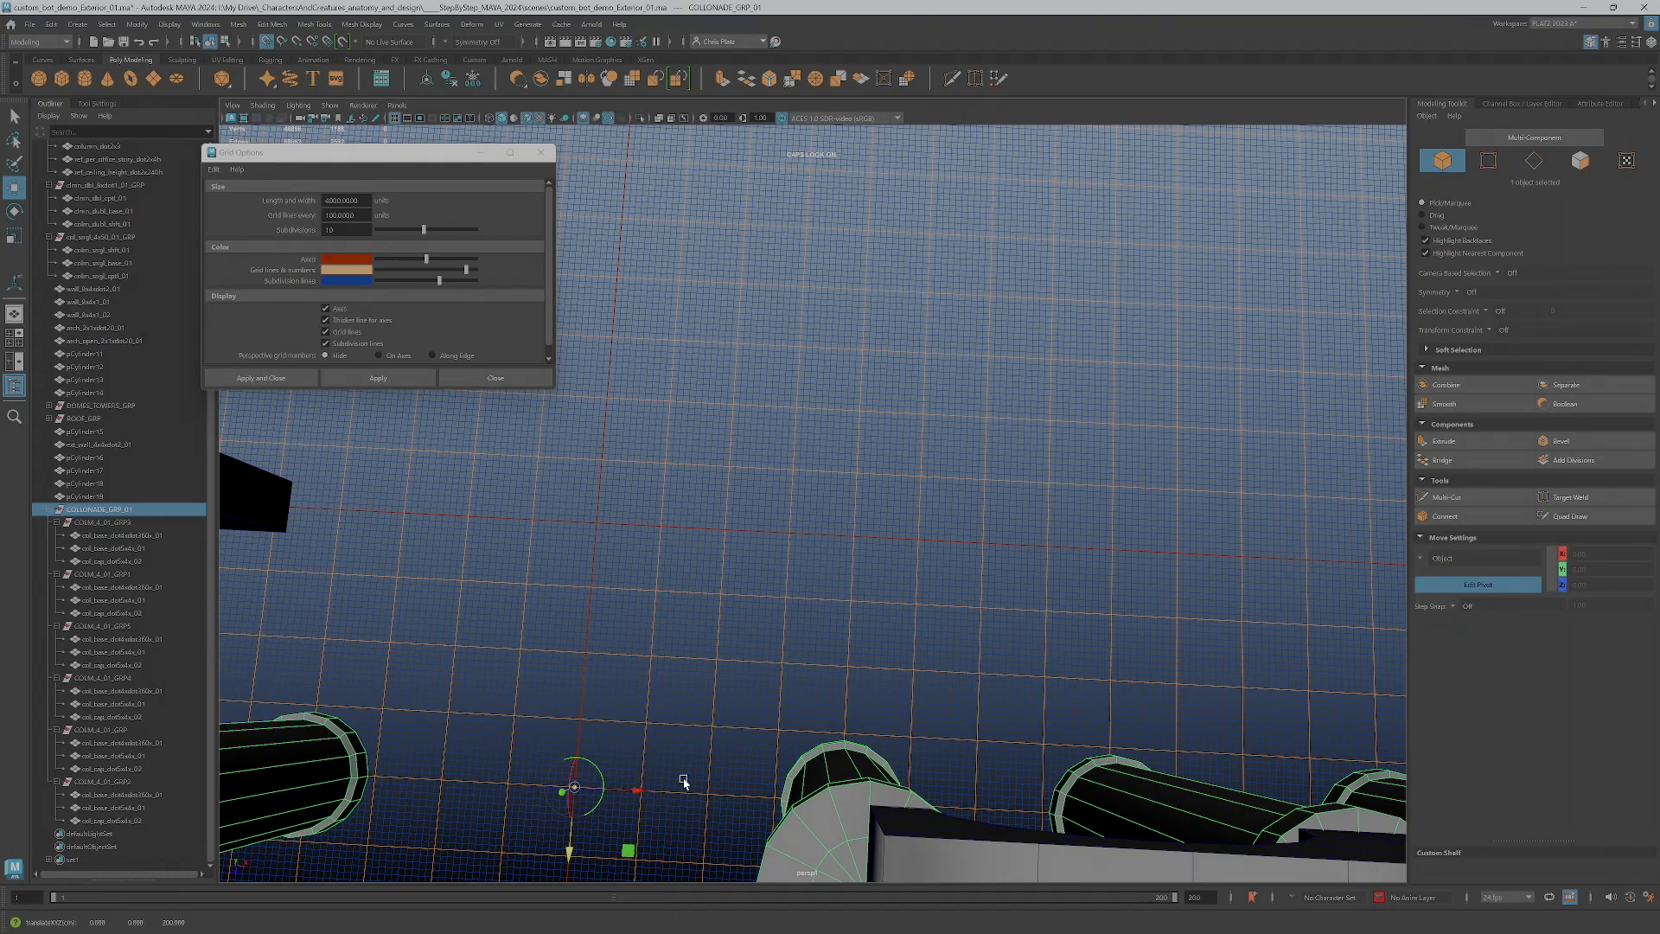
Move the colonnade group back from beneath the arches so its pivot sits on the grid origin
scroll(717, 743, "down", 5)
left_click_drag(743, 703, 782, 657, "alt")
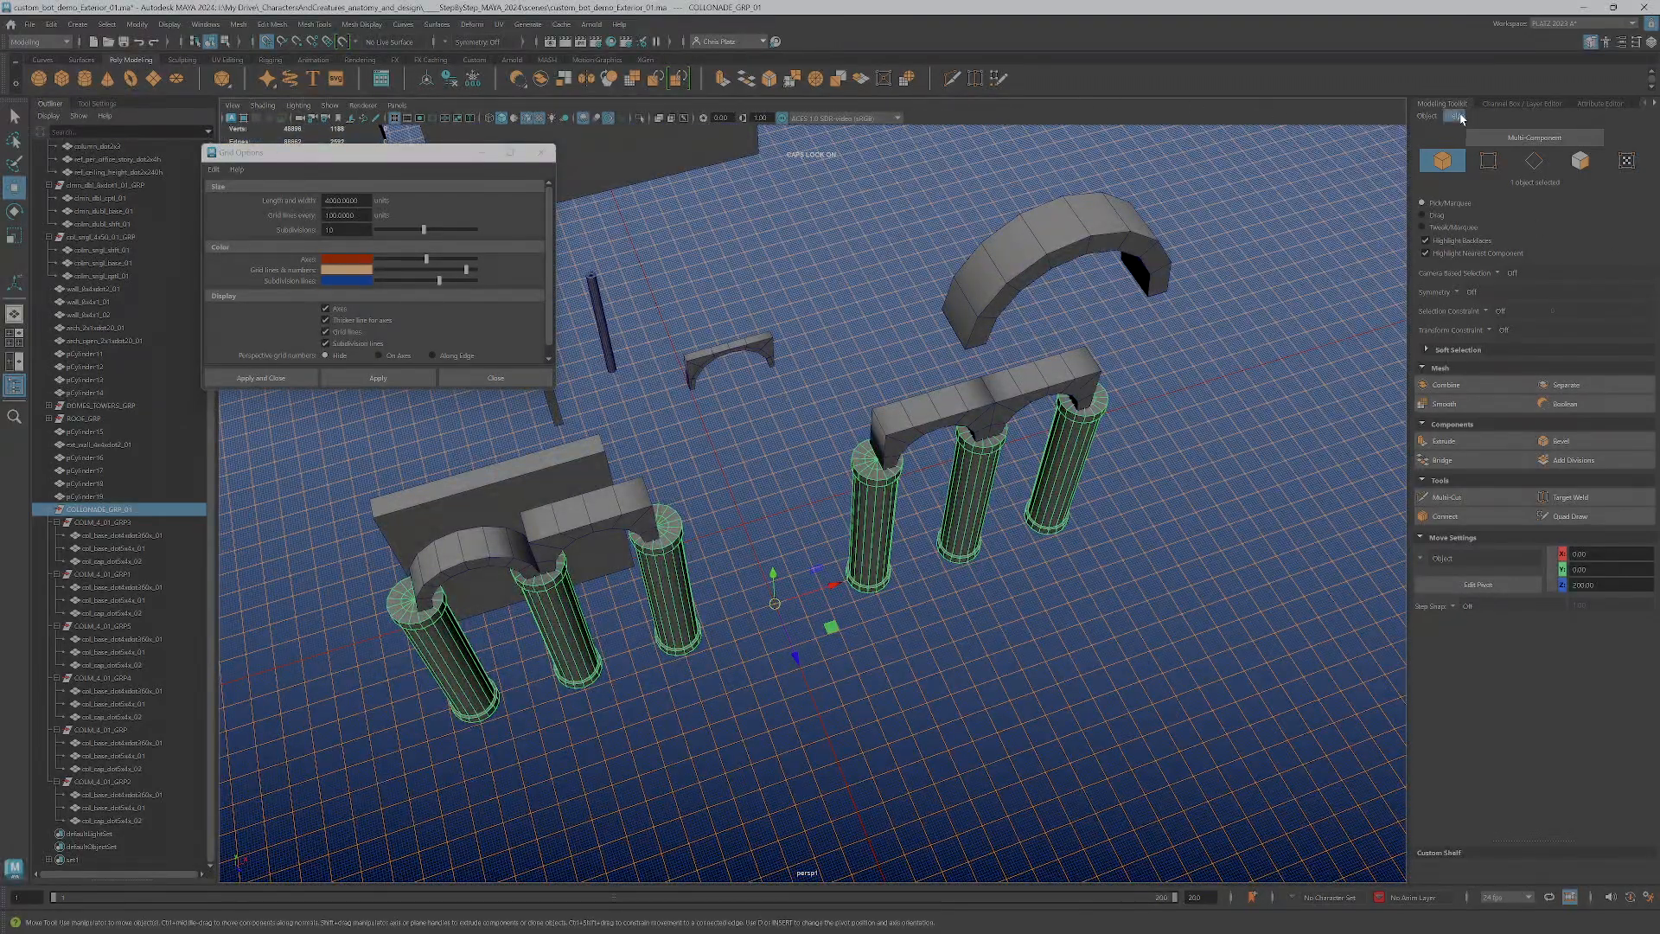
left_click(1547, 103)
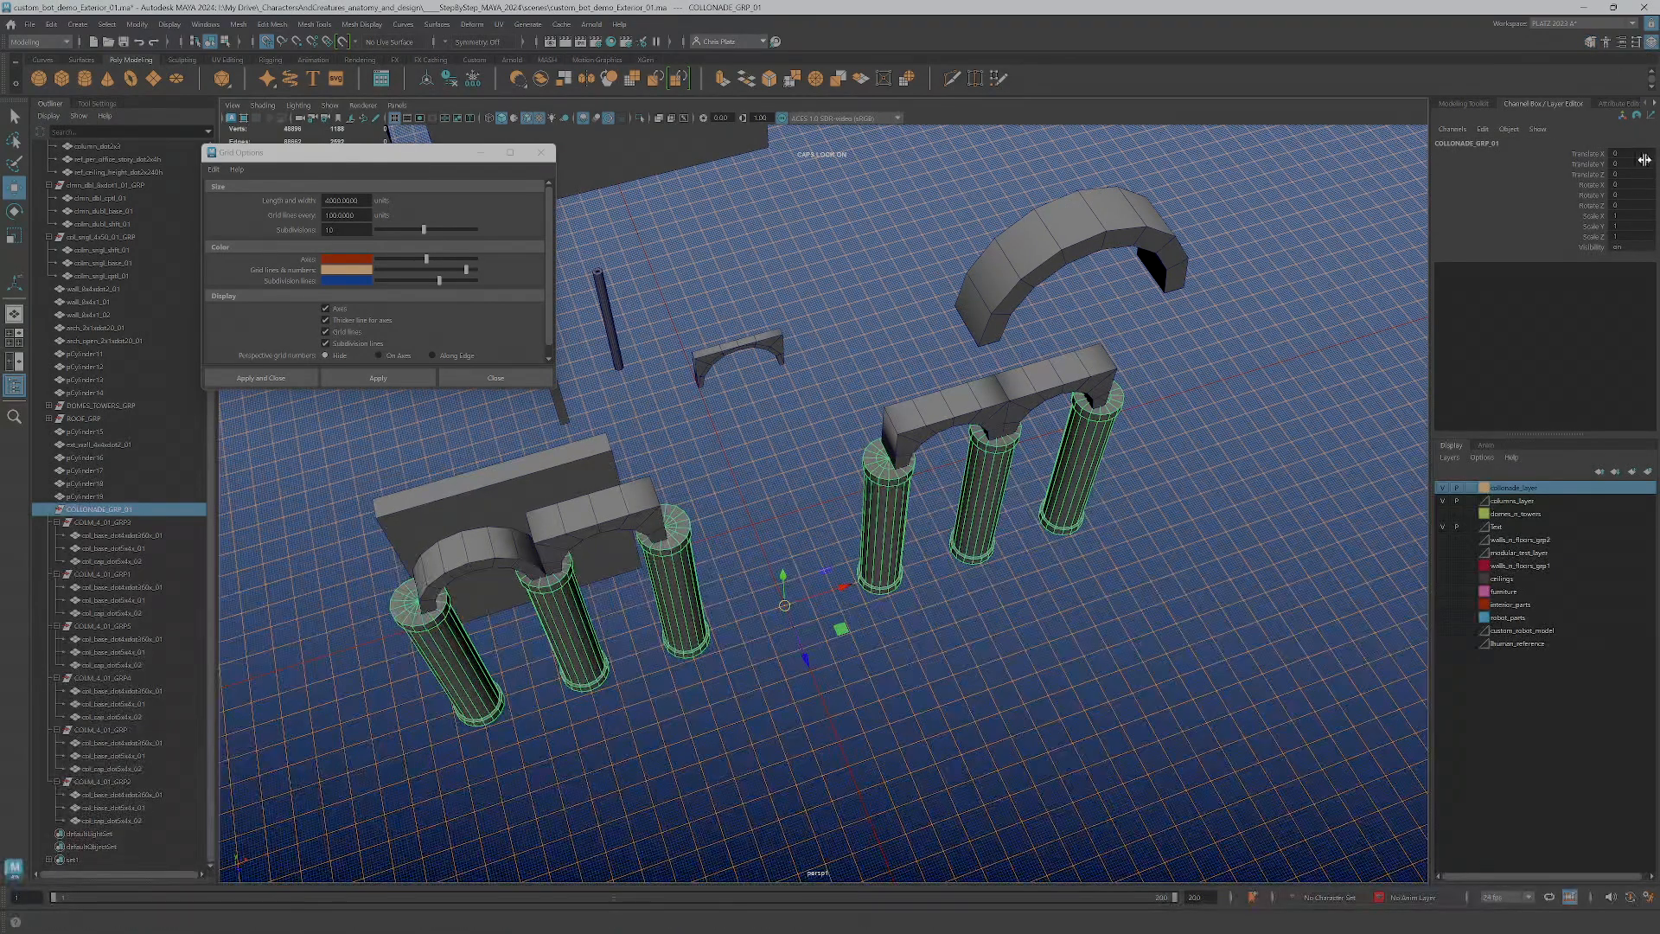
left_click_drag(792, 626, 762, 523)
scroll(762, 523, "up", 3)
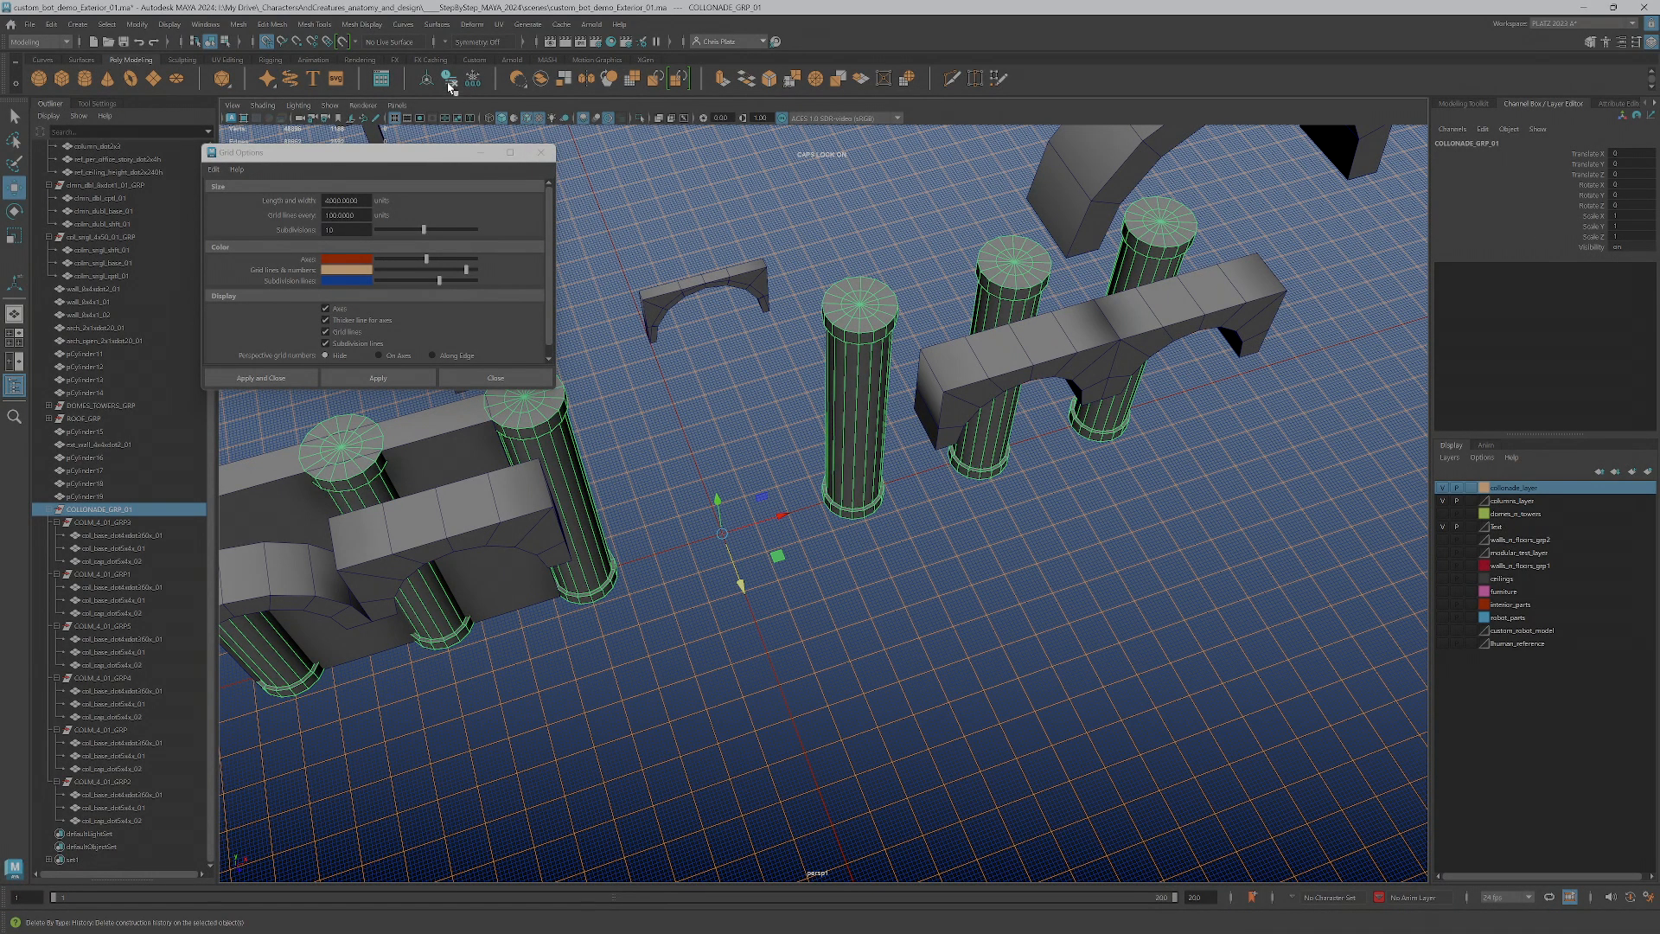
scroll(802, 572, "down", 2)
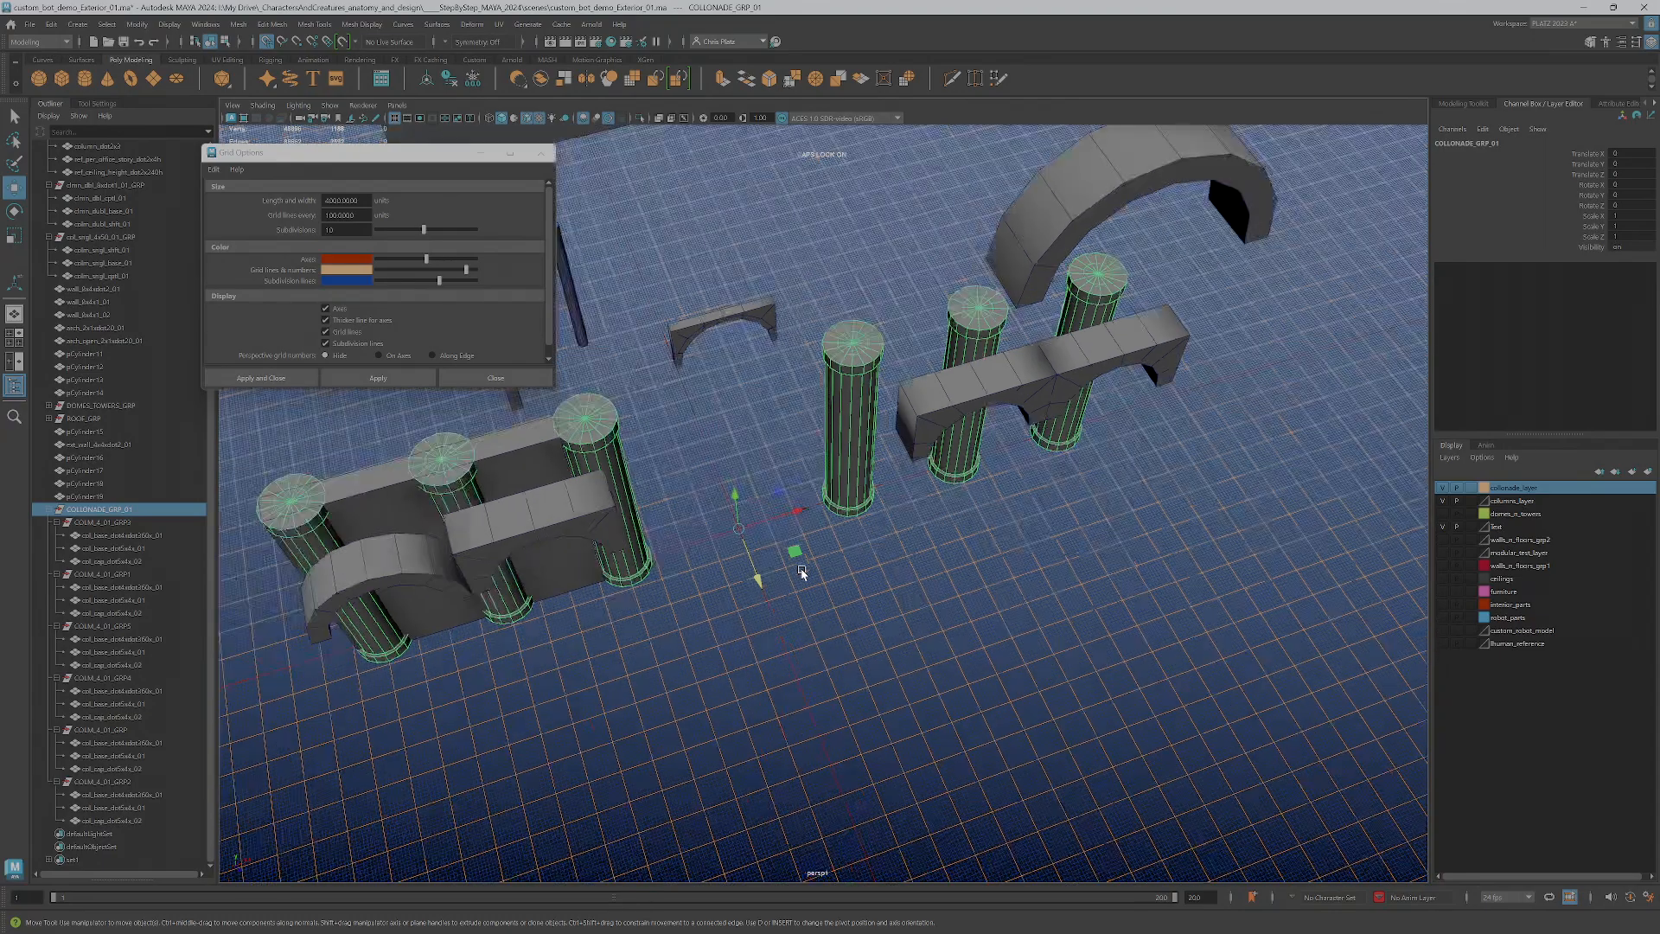
Move the colonnade group along the ground plane to the empty grid area clear of the small arches and wall
scroll(801, 571, "down", 2)
scroll(828, 562, "down", 2)
left_click_drag(841, 541, 415, 633)
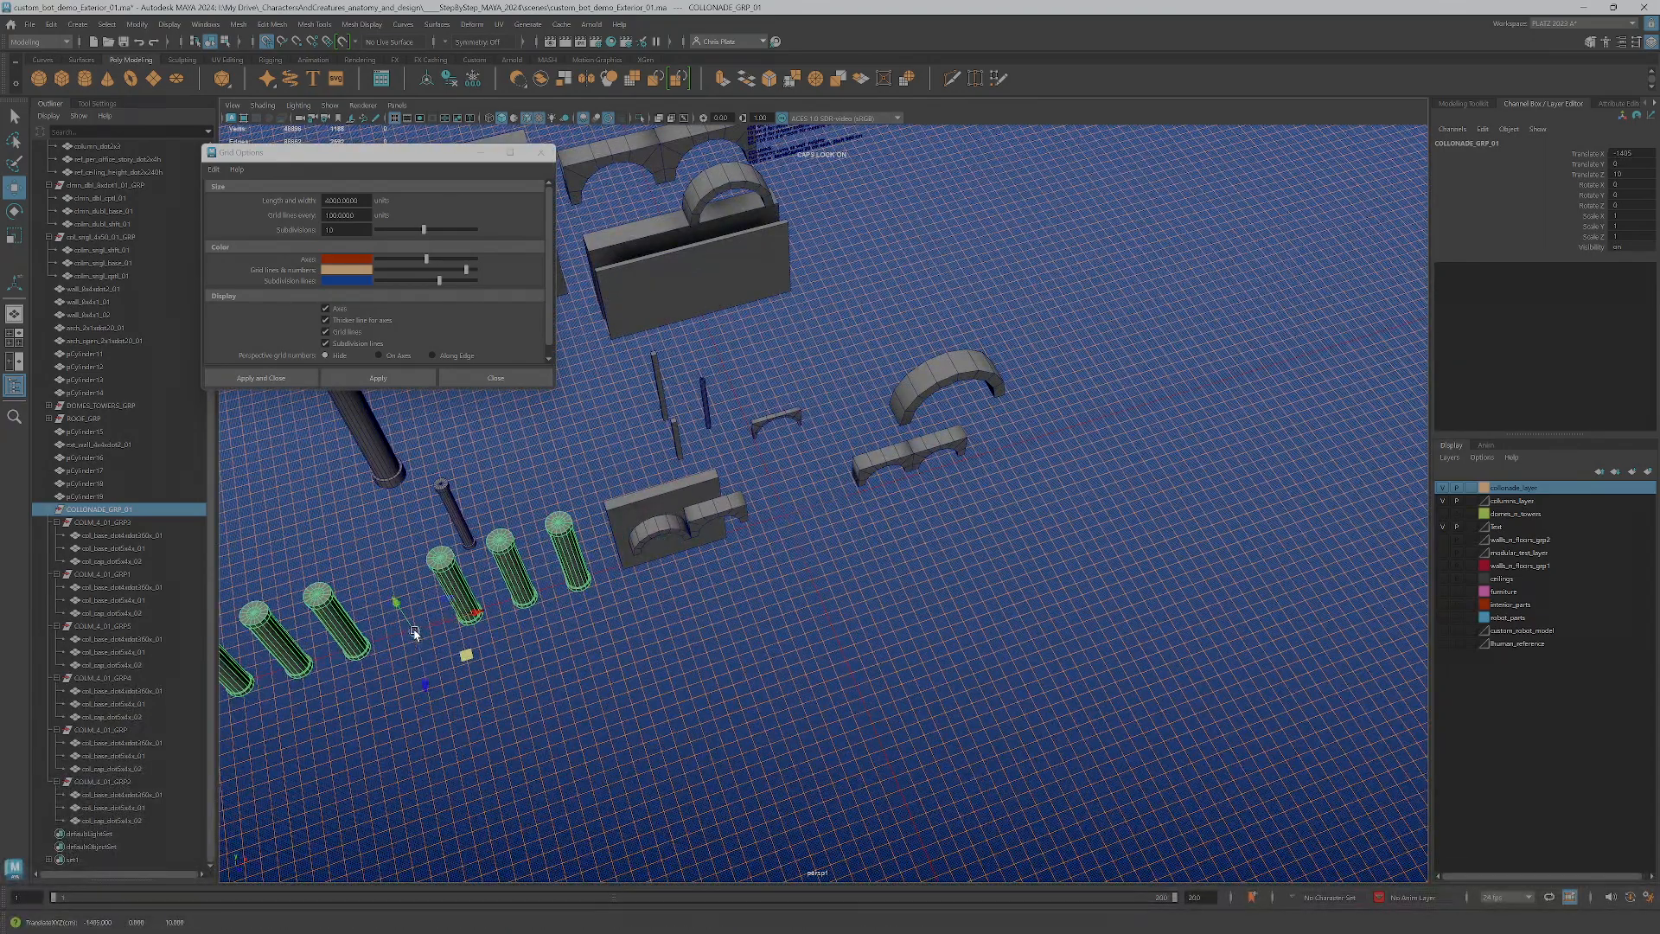
Rename the small open arch in front of the wall as arch_open_a_01
left_click(657, 527)
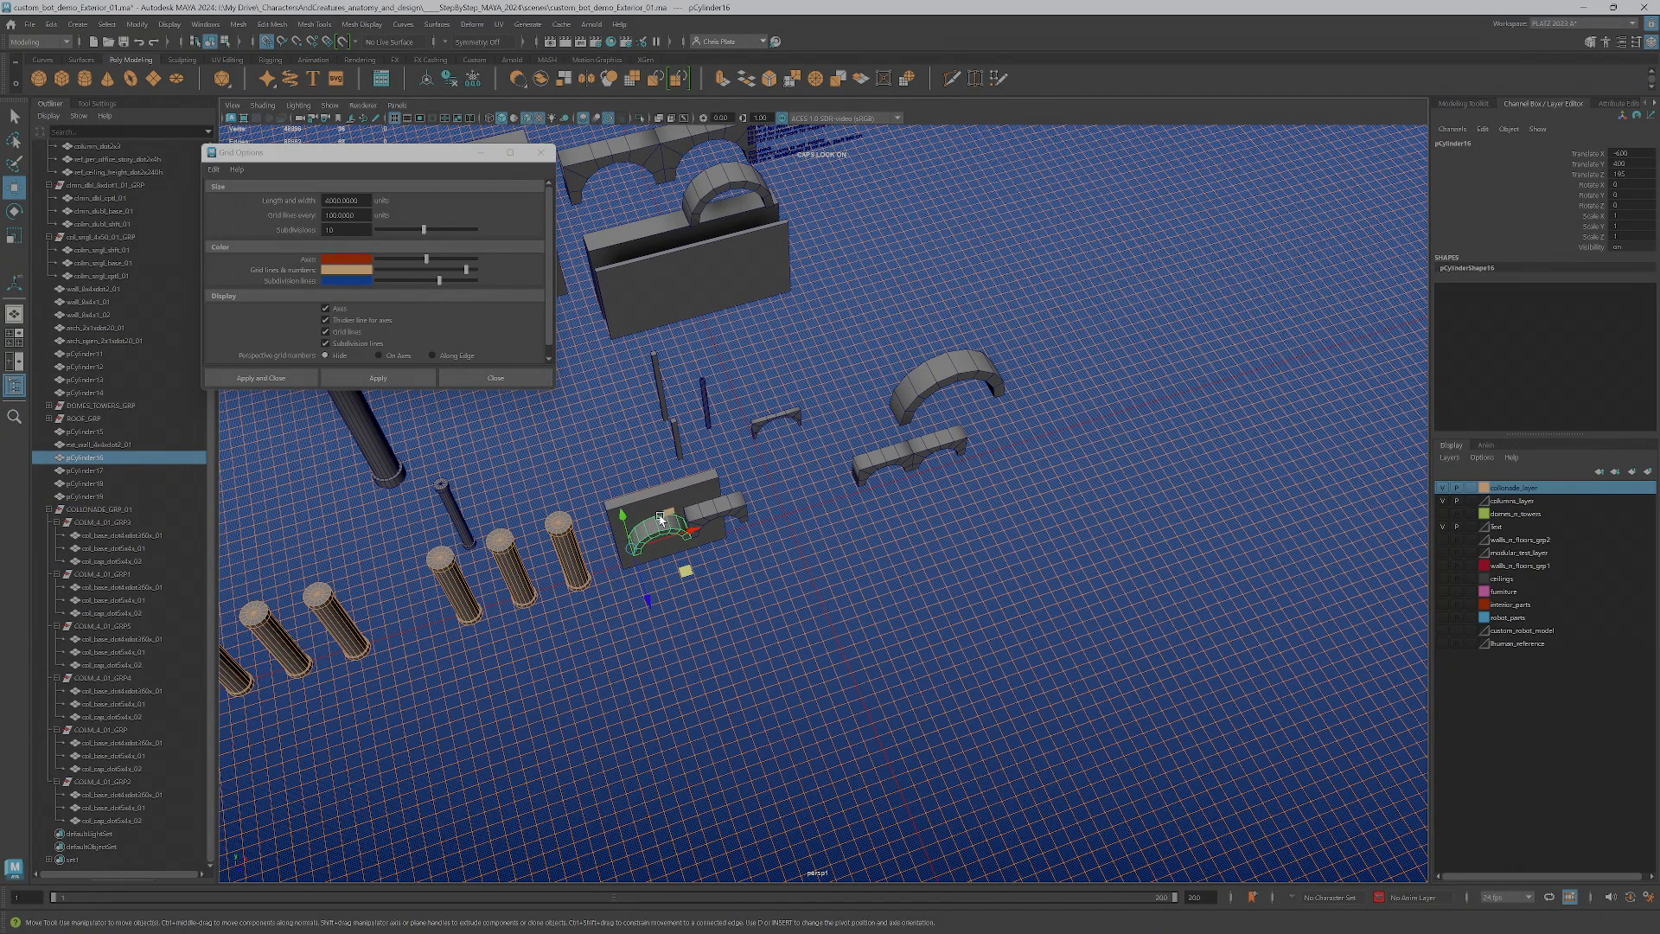
double_click(106, 459)
type("A")
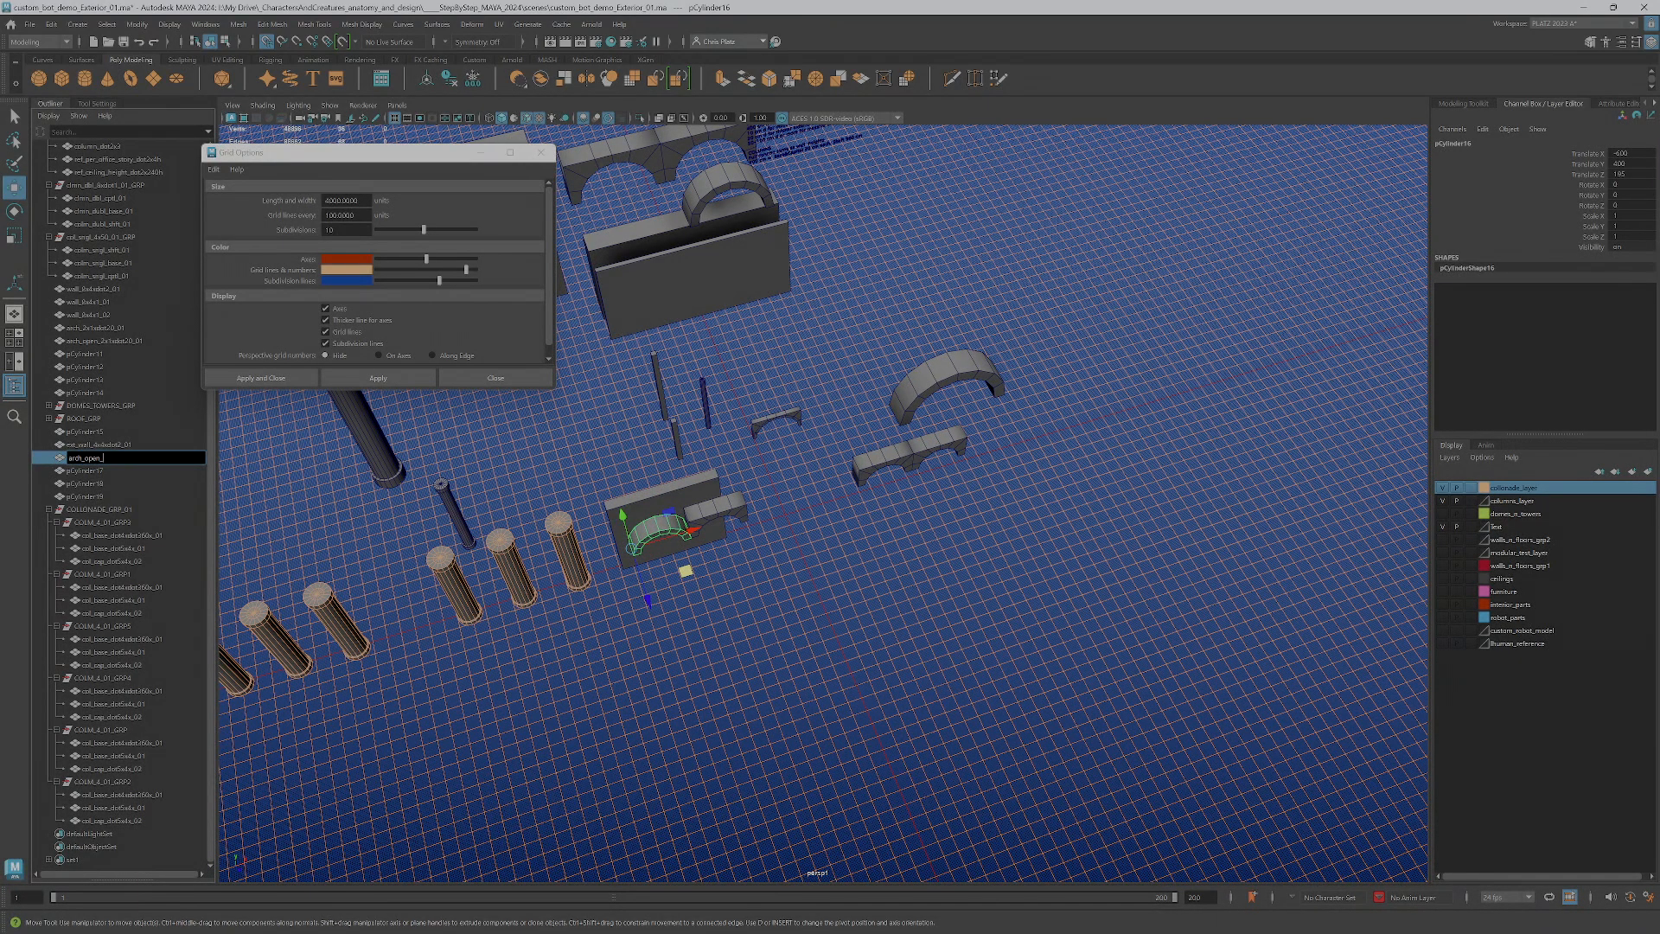
type("a_01")
key("Return")
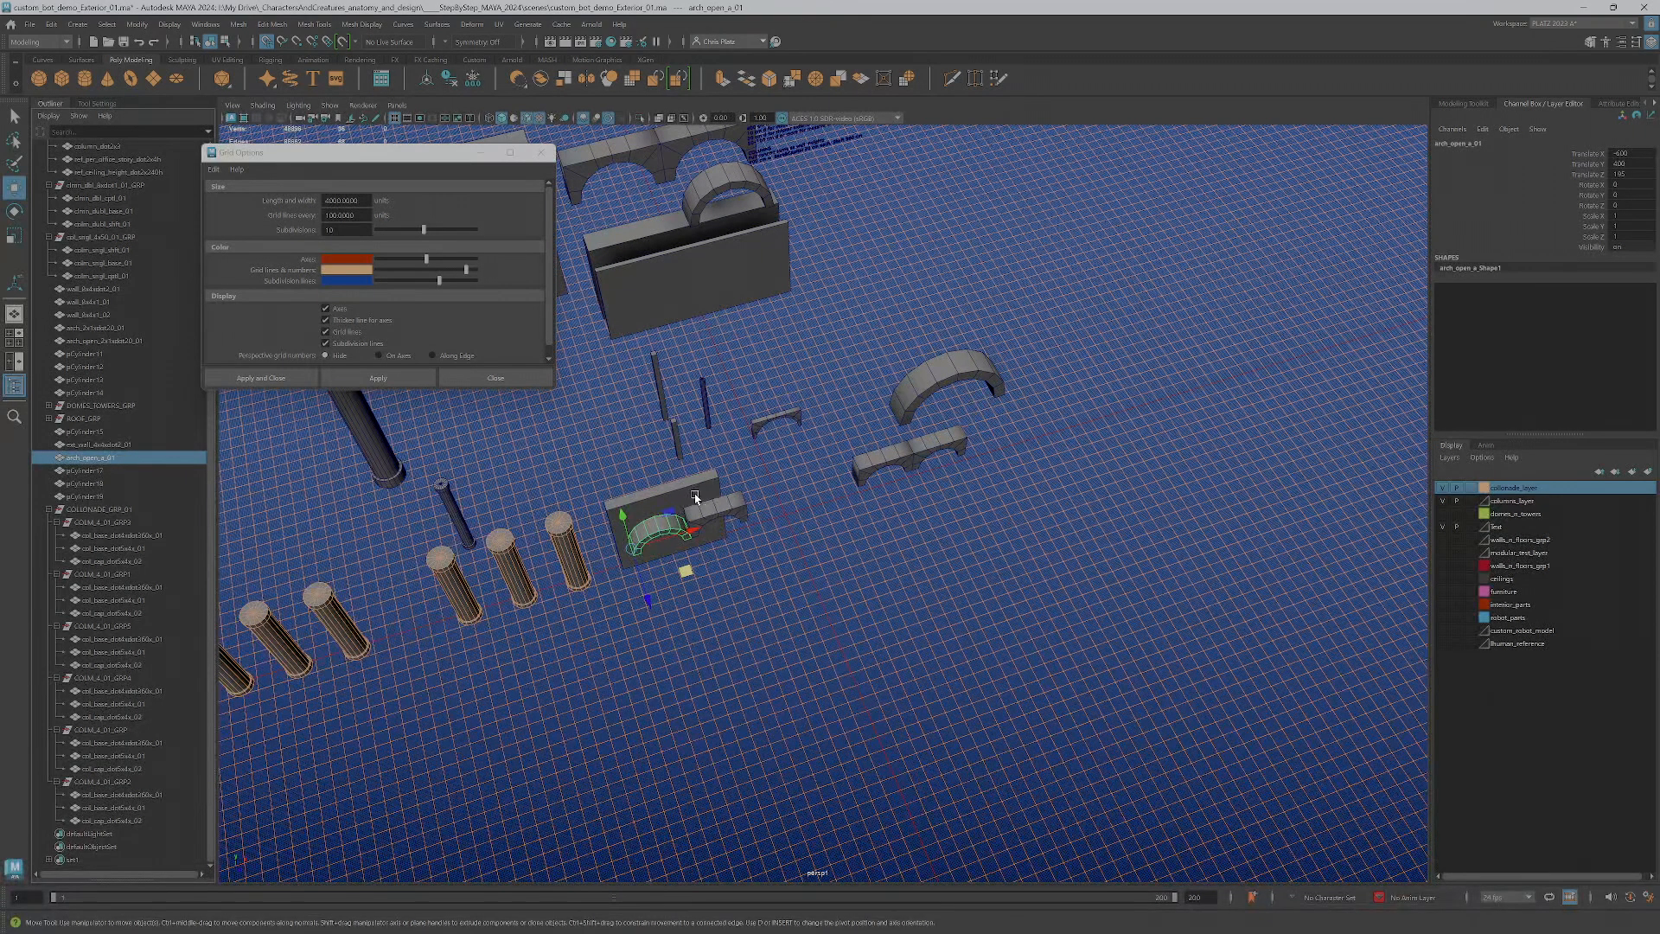
Rename the neighbouring closed arch, pCylinder17, as arch_closed_a_01
left_click(82, 470)
double_click(86, 471)
type("arch_closed_a_01")
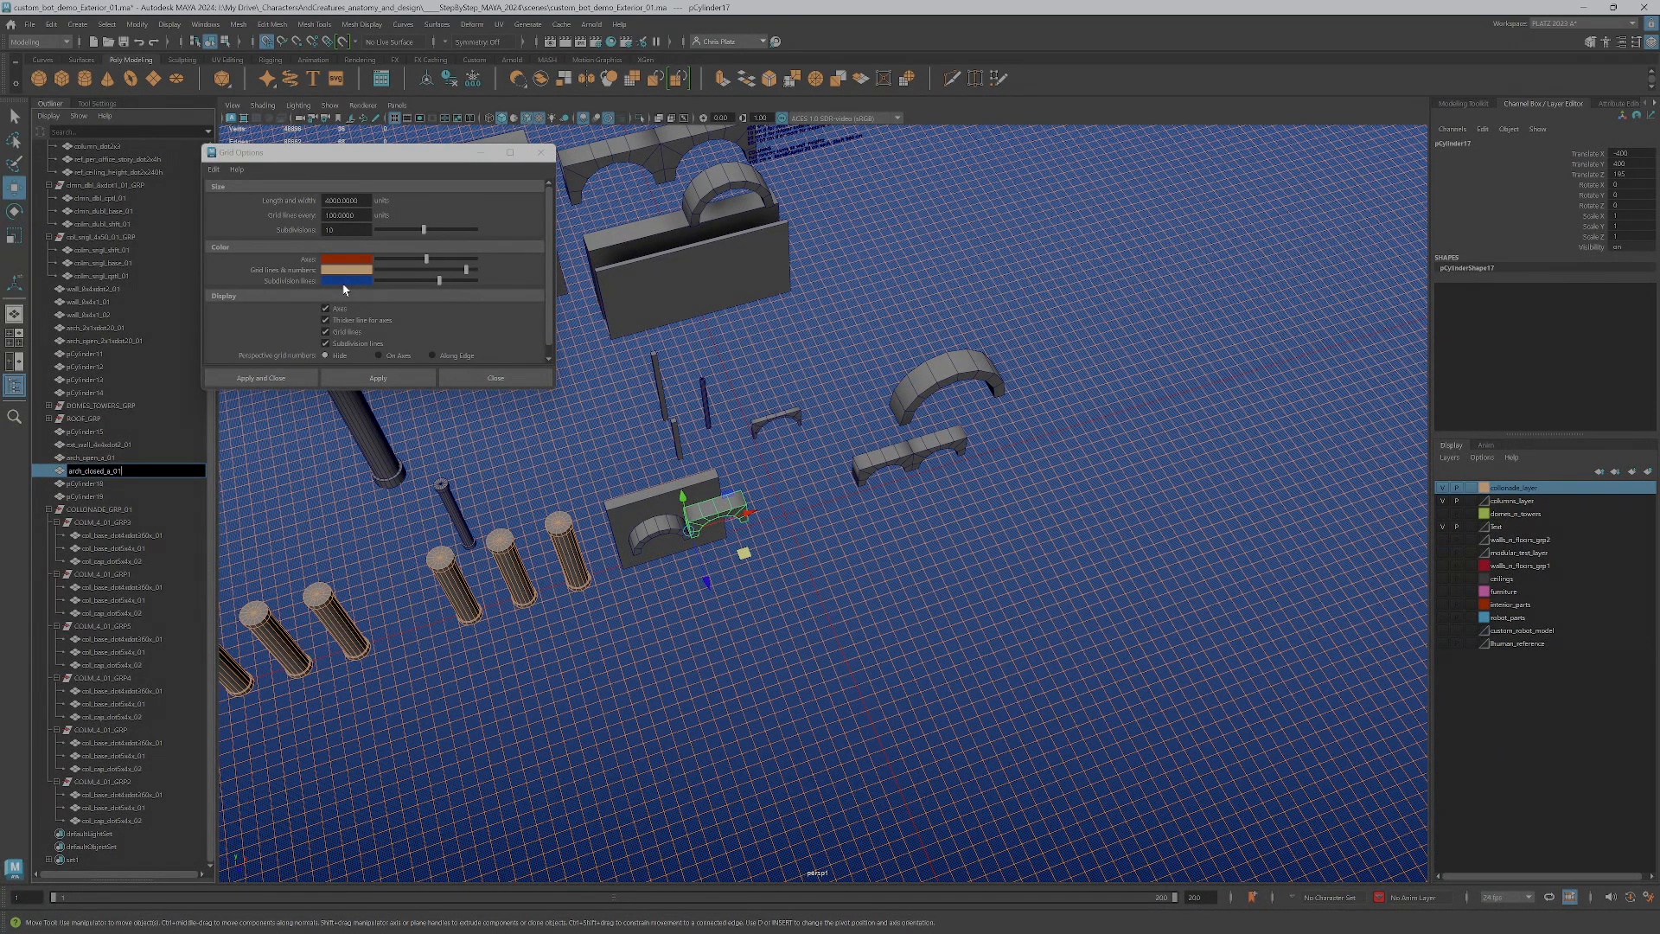
key("Return")
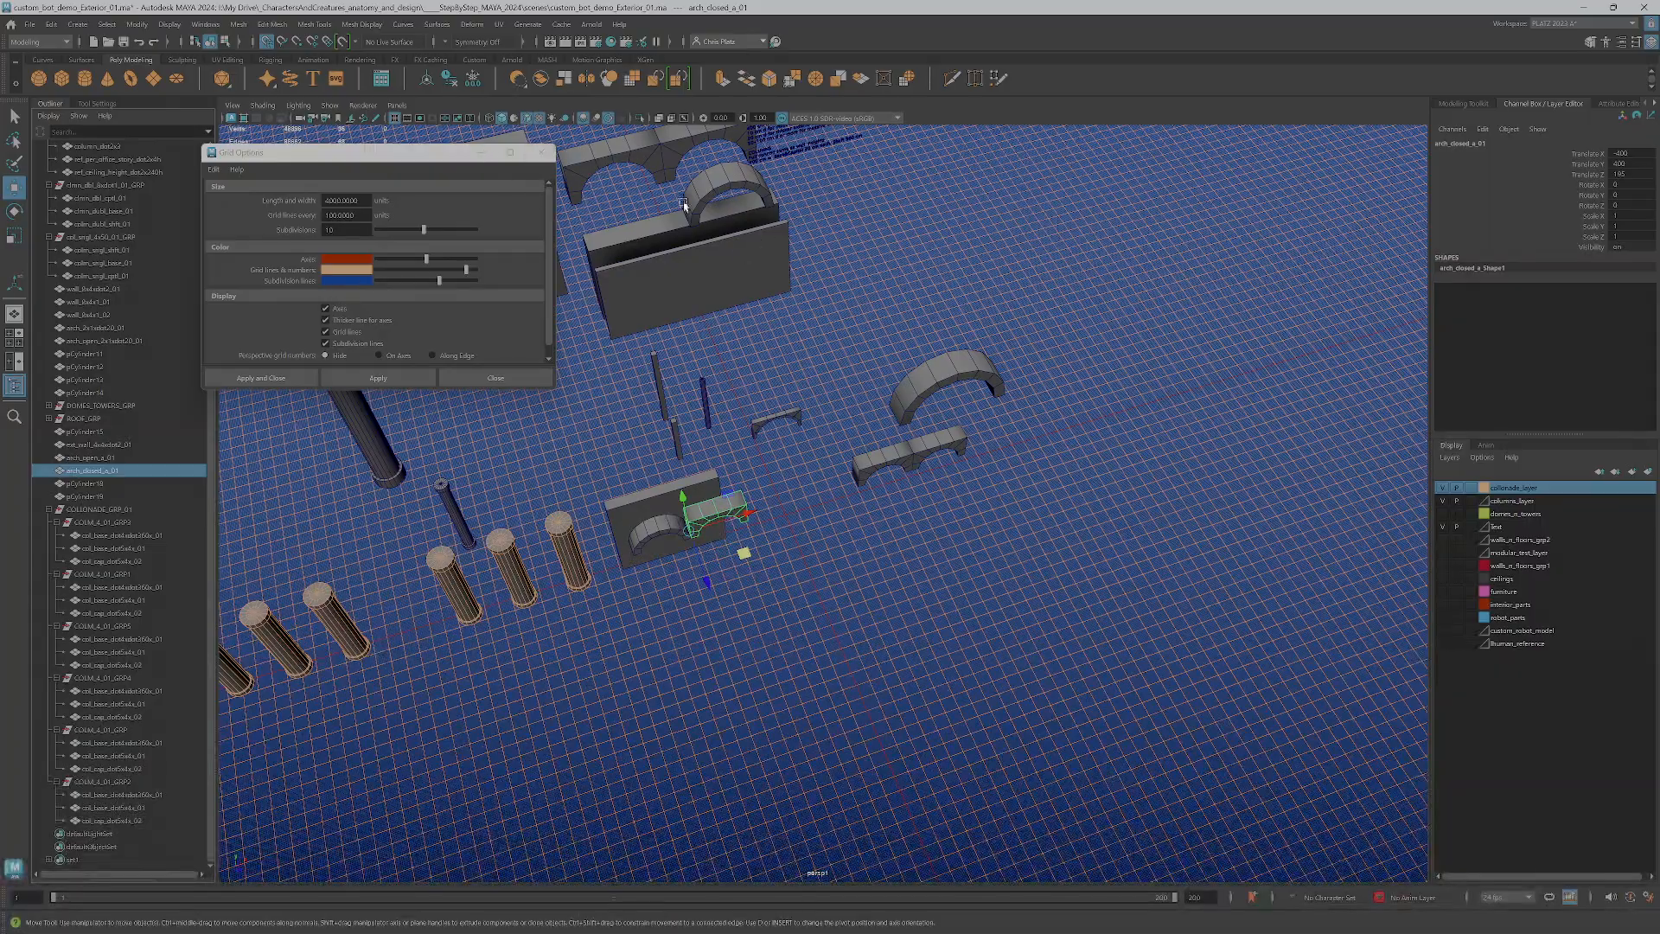
Delete the two joined surplus arches, pCylinder18 and pCylinder19, standing near the large open arch
middle_click_drag(843, 417, 896, 667, "alt")
left_click_drag(807, 517, 741, 641, "alt")
middle_click_drag(724, 717, 816, 419, "alt")
left_click_drag(815, 418, 874, 548, "alt")
scroll(874, 548, "up", 2)
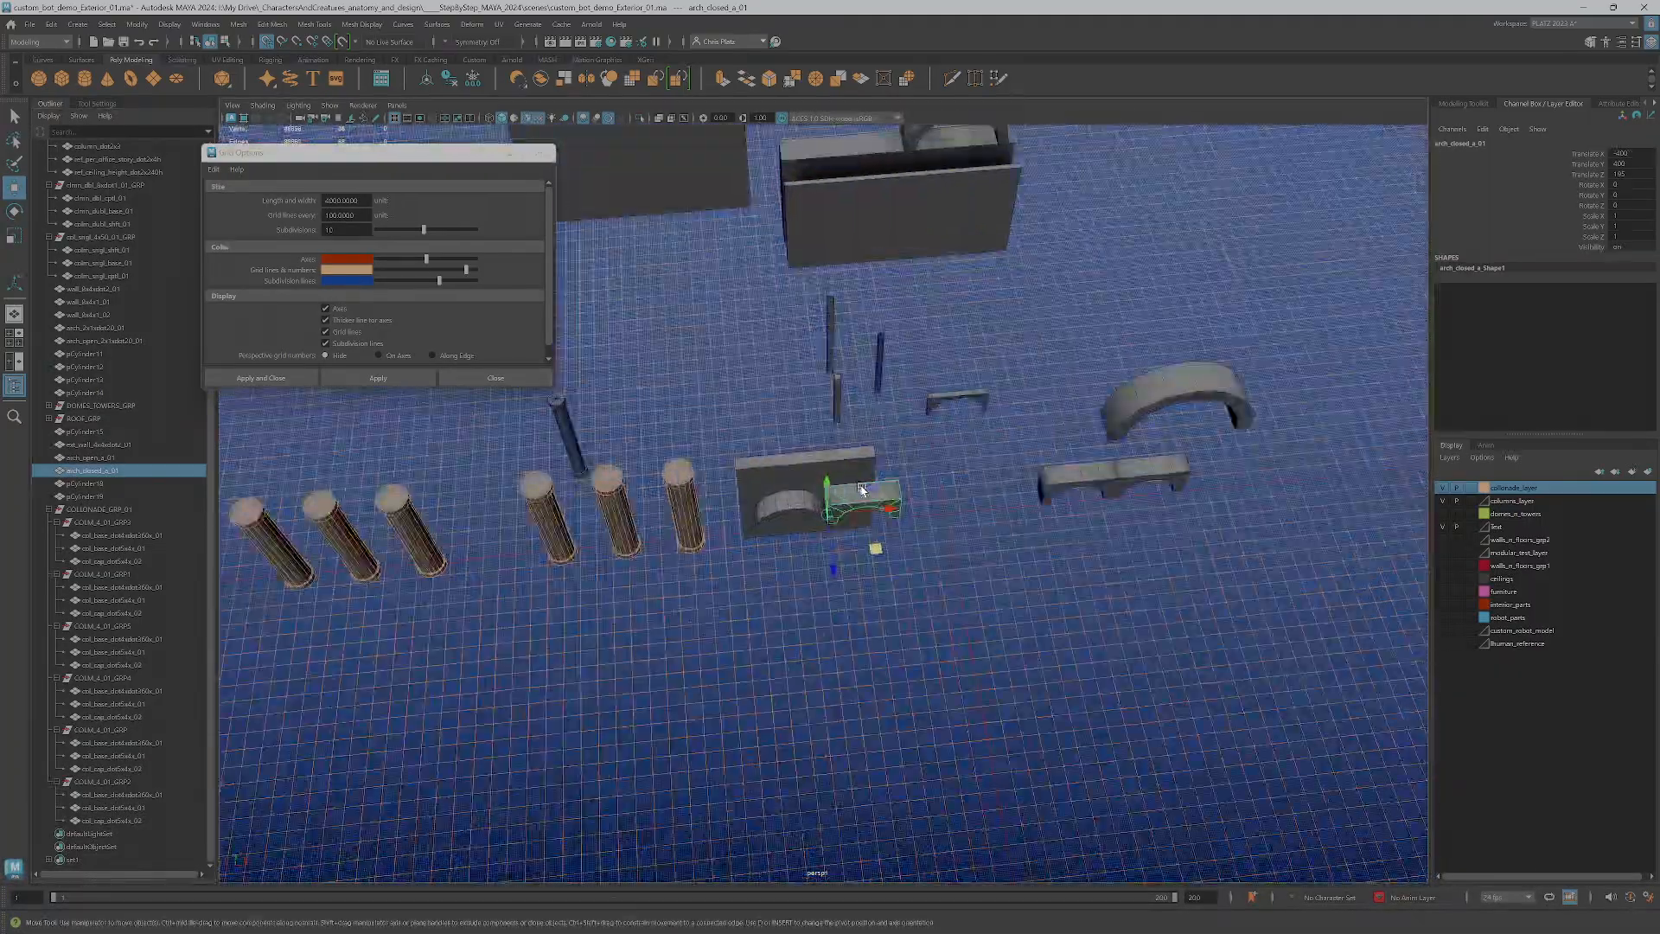
left_click(1087, 476)
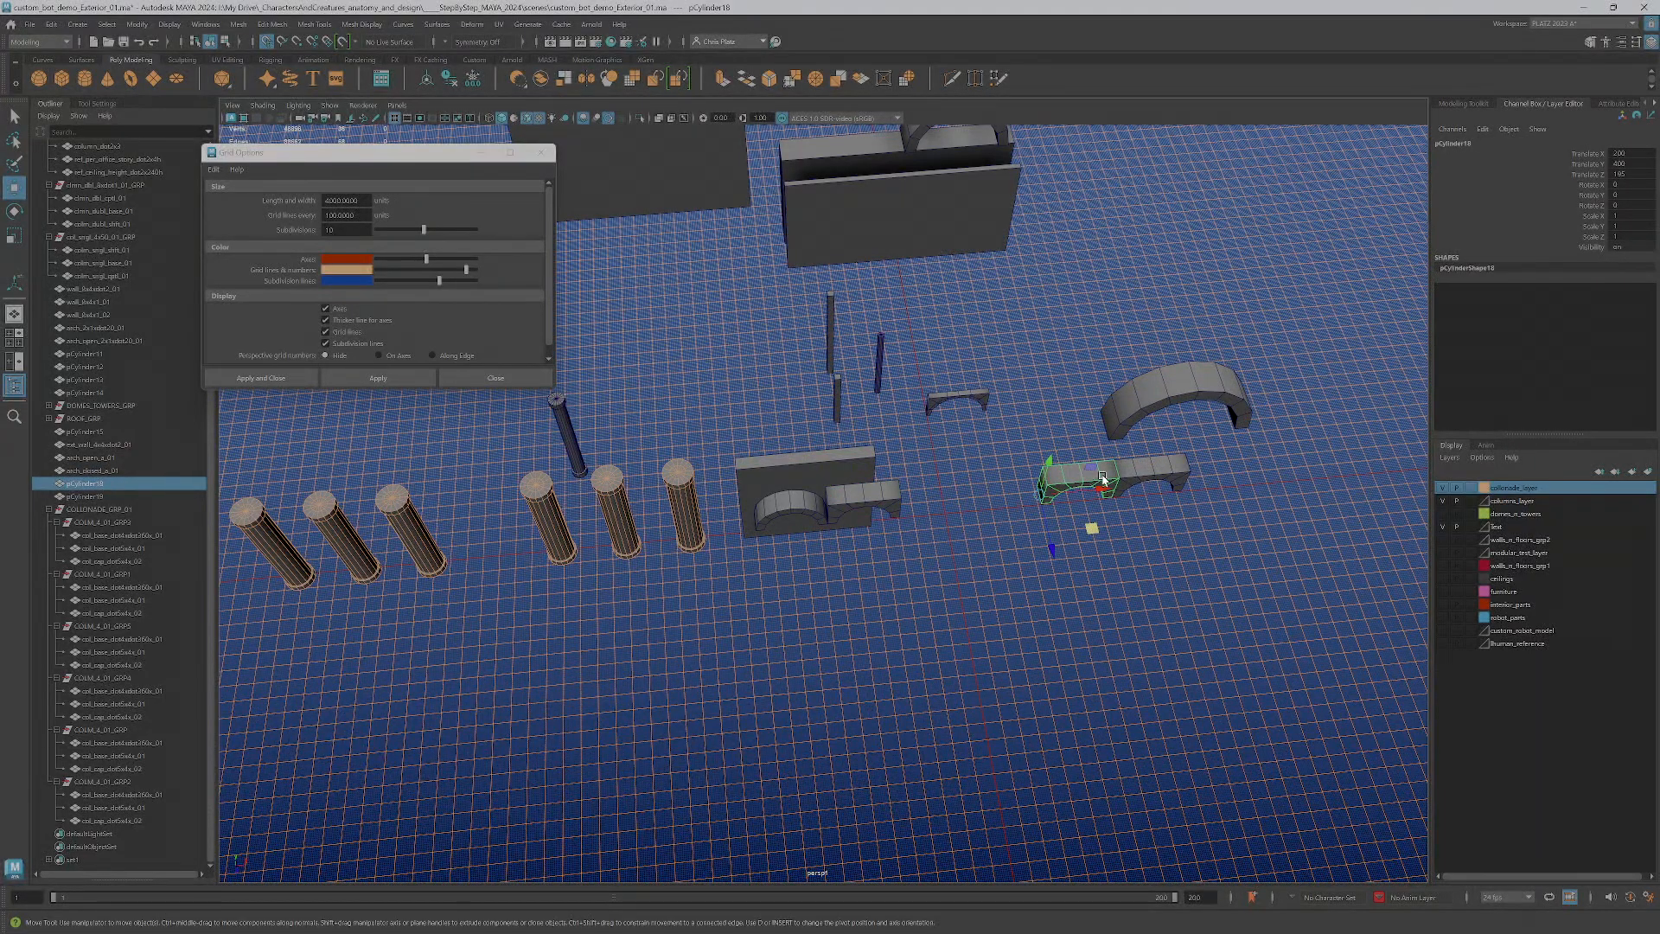
left_click(1152, 467, "shift")
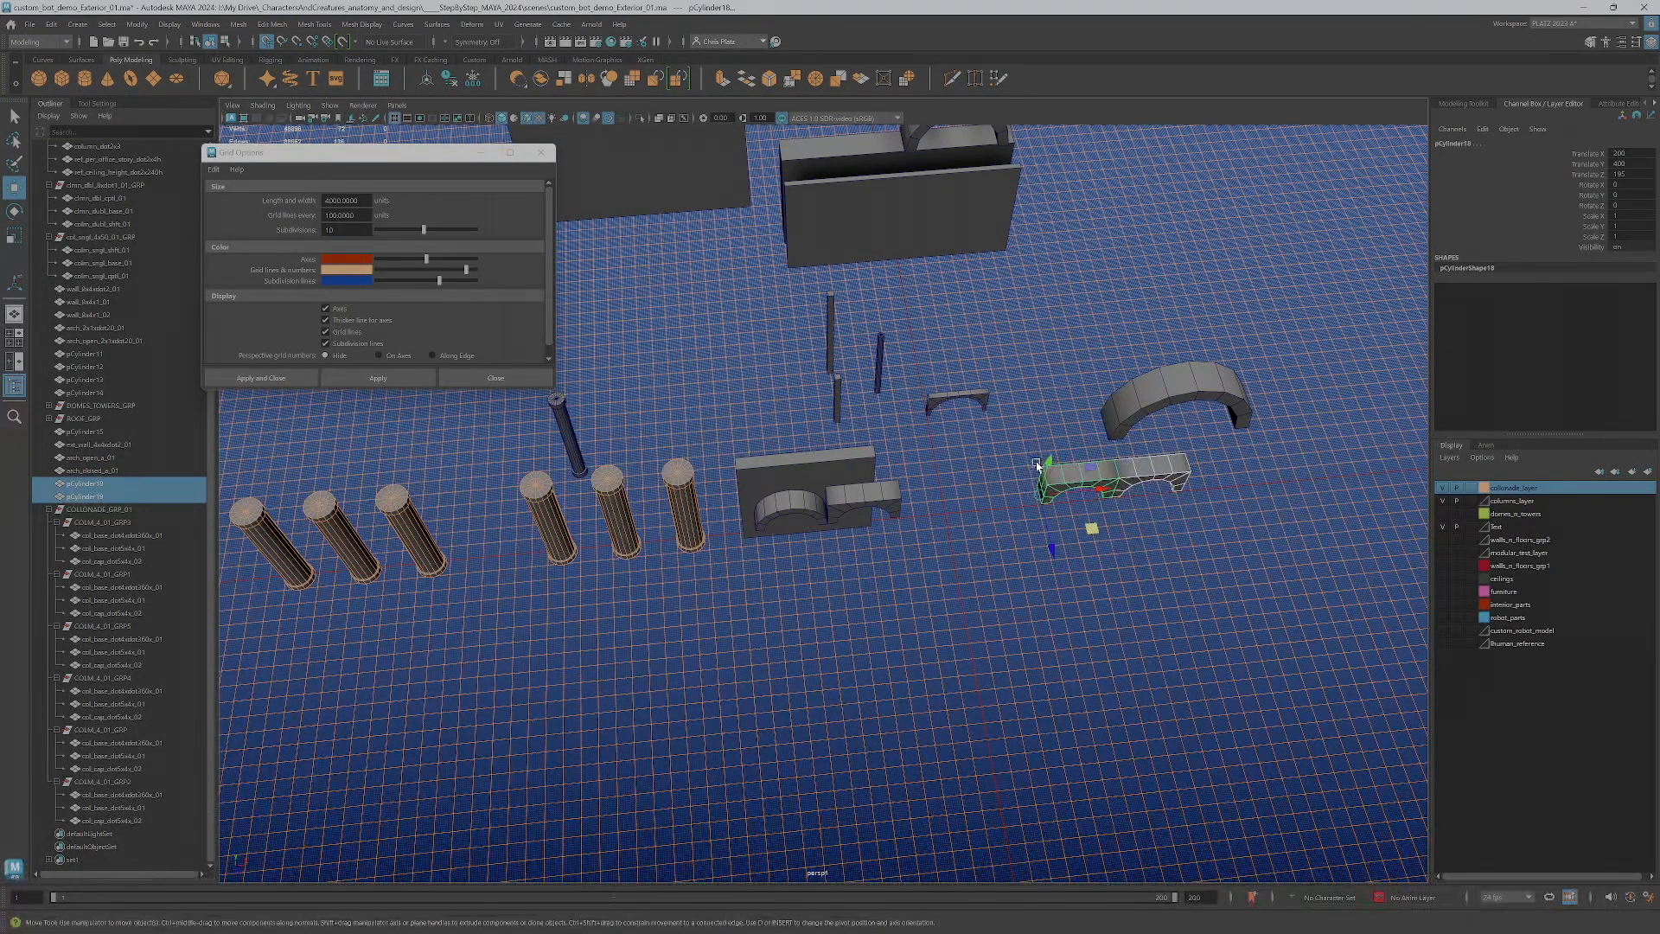
left_click(1118, 447)
Select arch_open_a_01, show the four-view layout and set the grid subdivisions to 5
left_click(1156, 400)
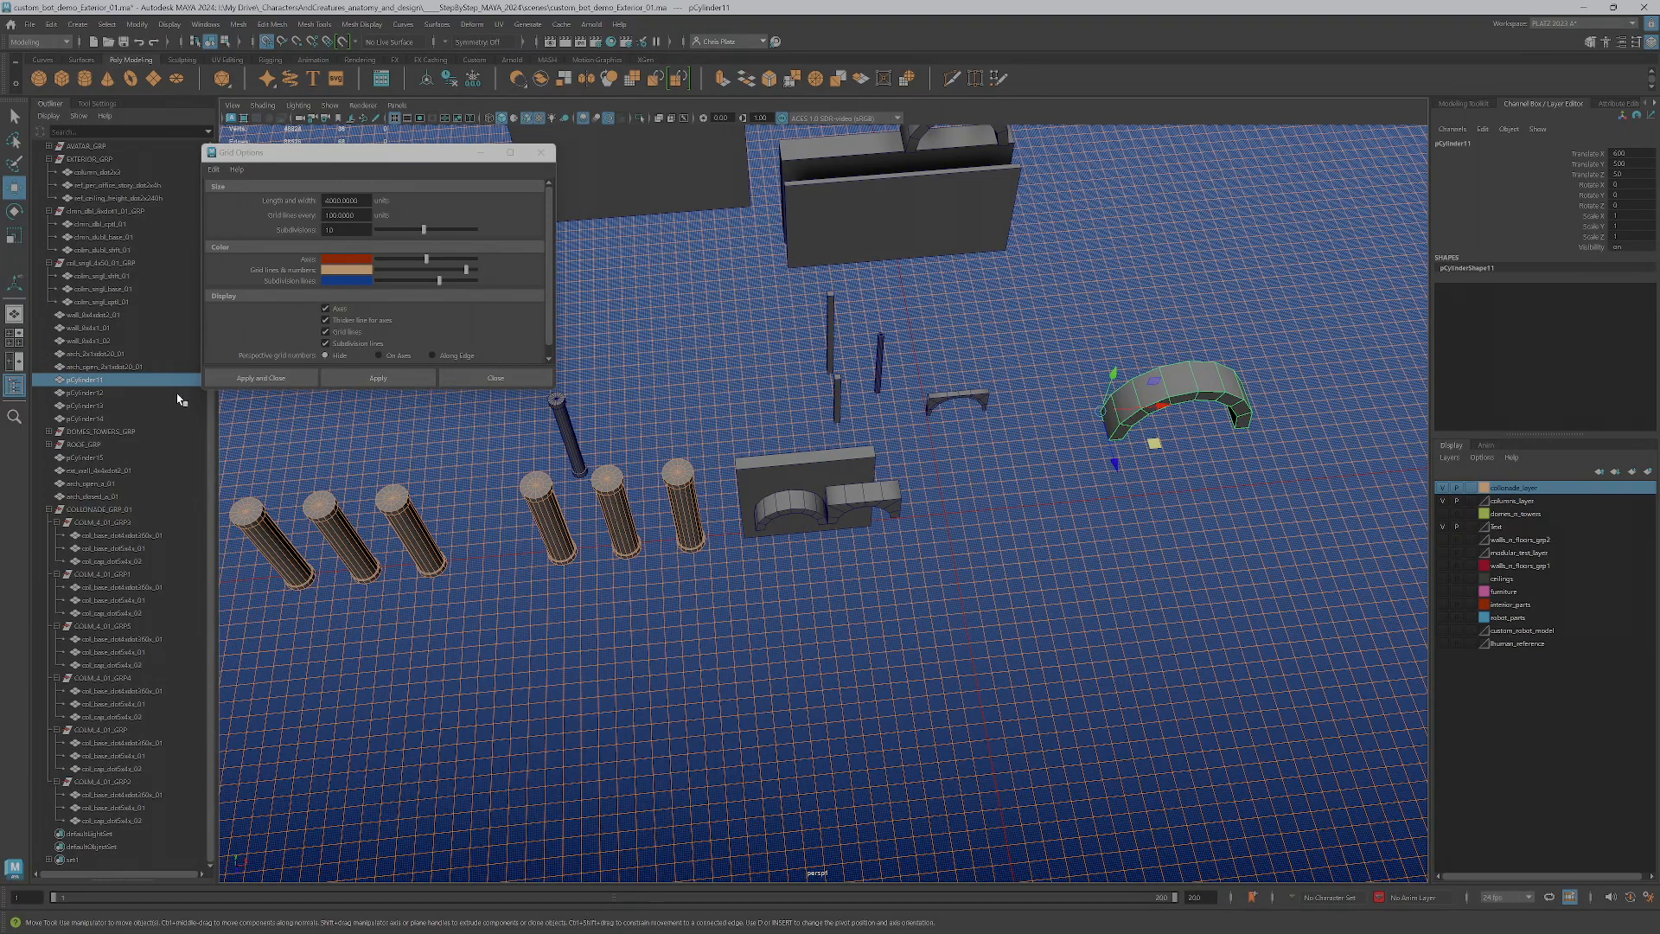
left_click(774, 506)
scroll(820, 596, "down", 2)
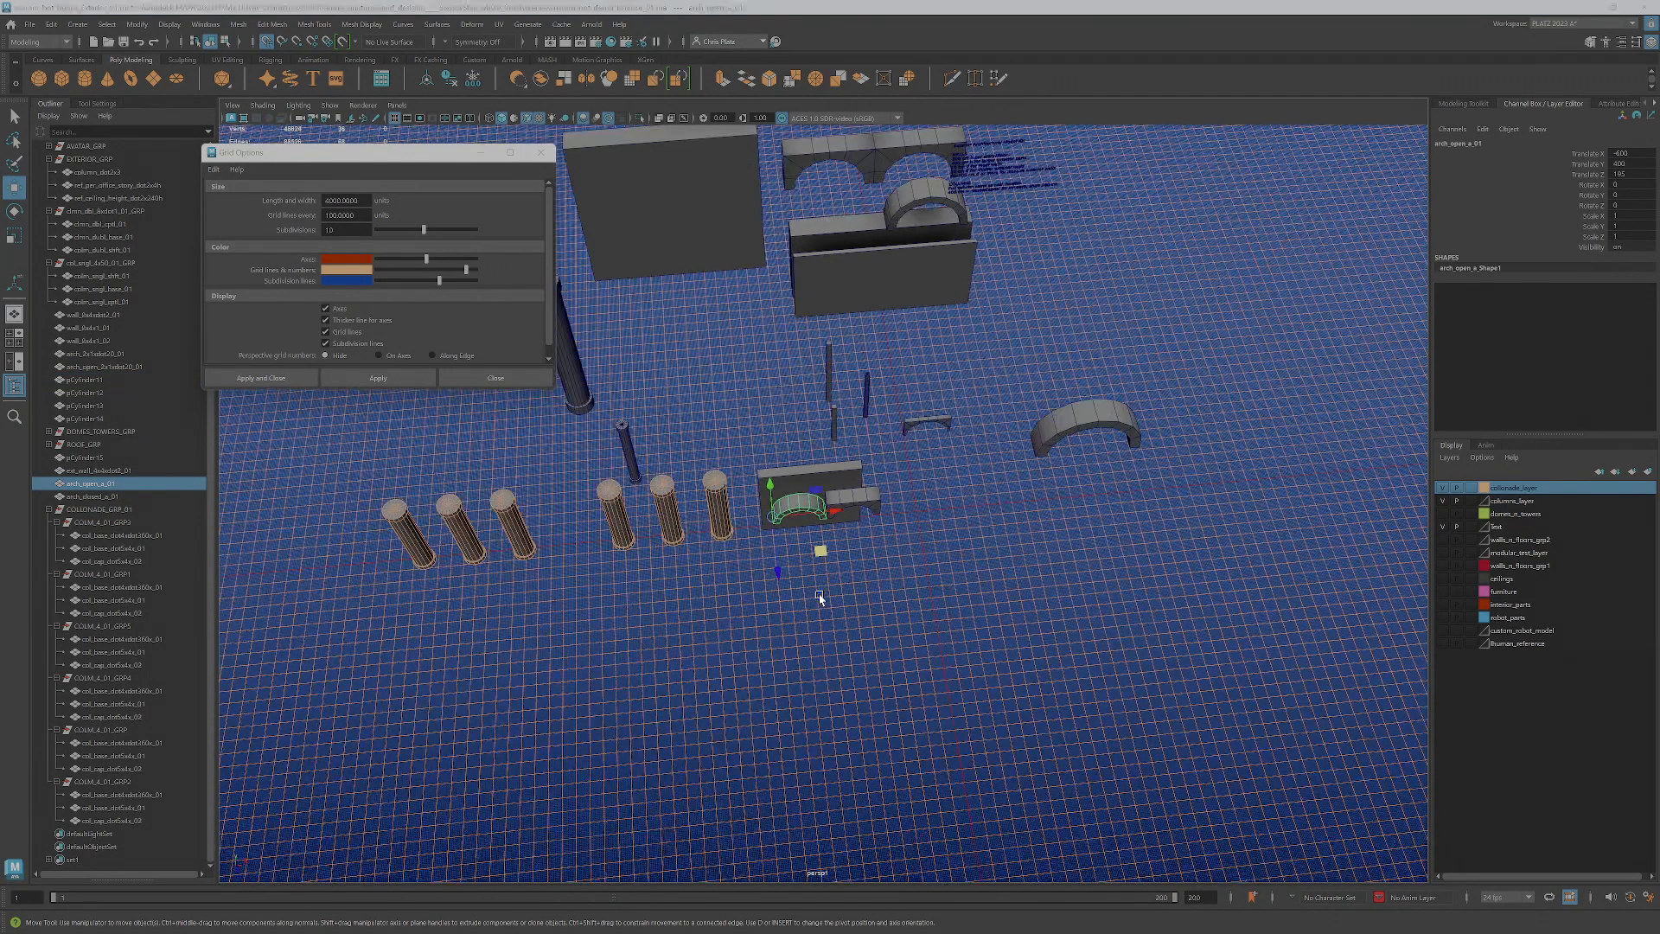
key("space")
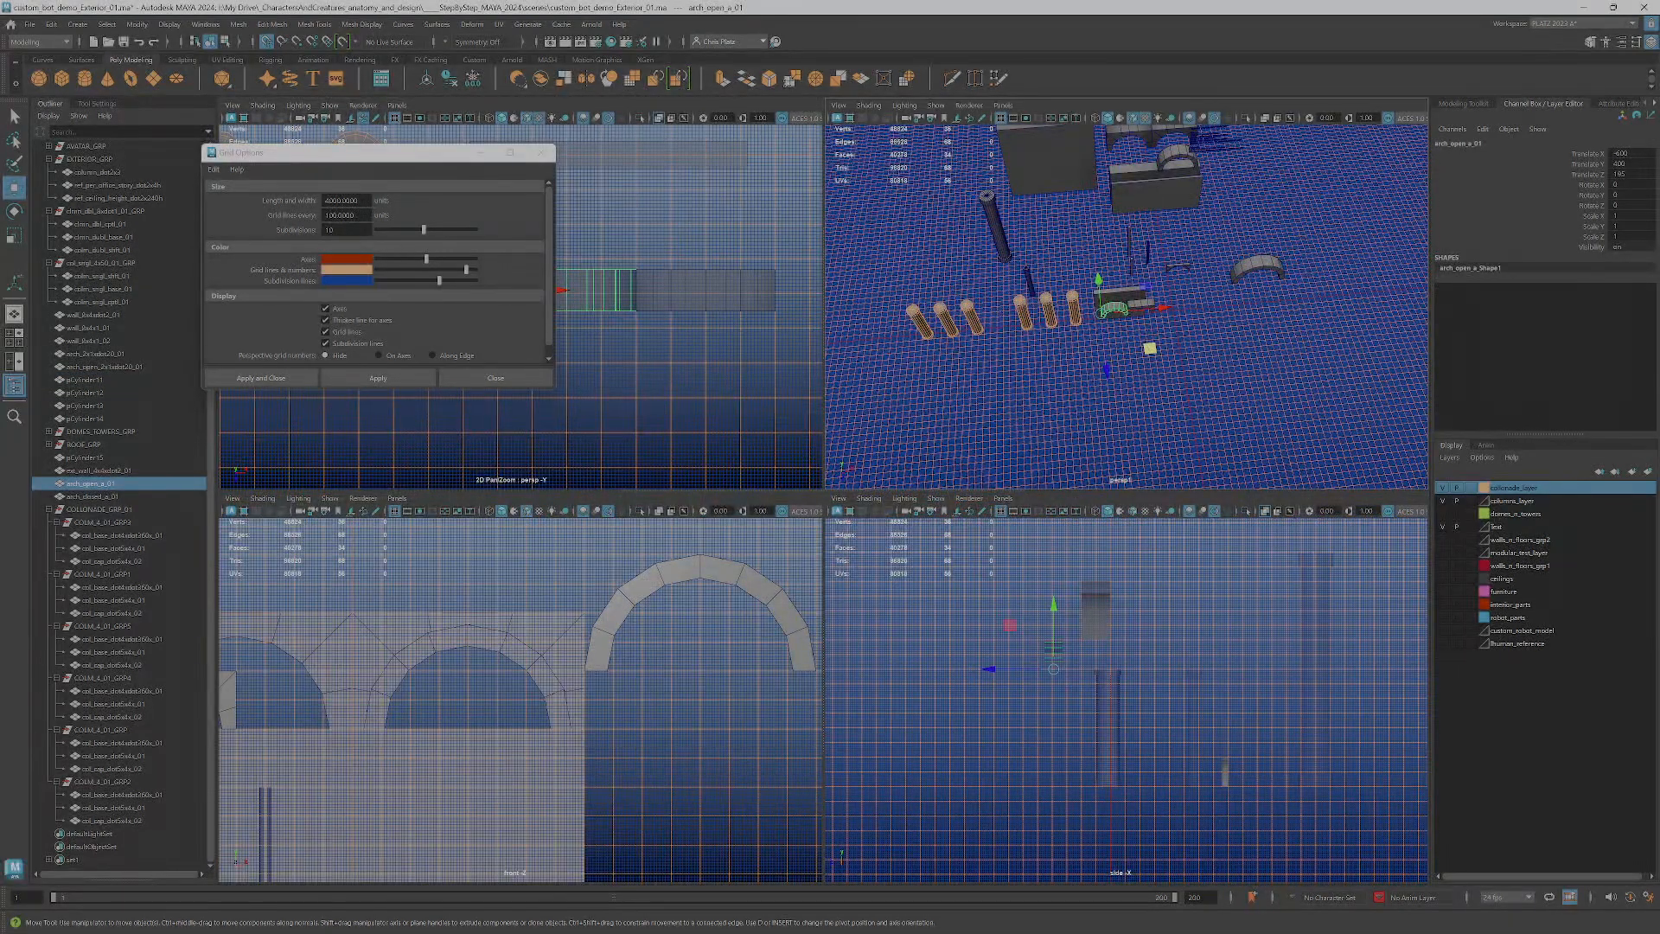
double_click(331, 229)
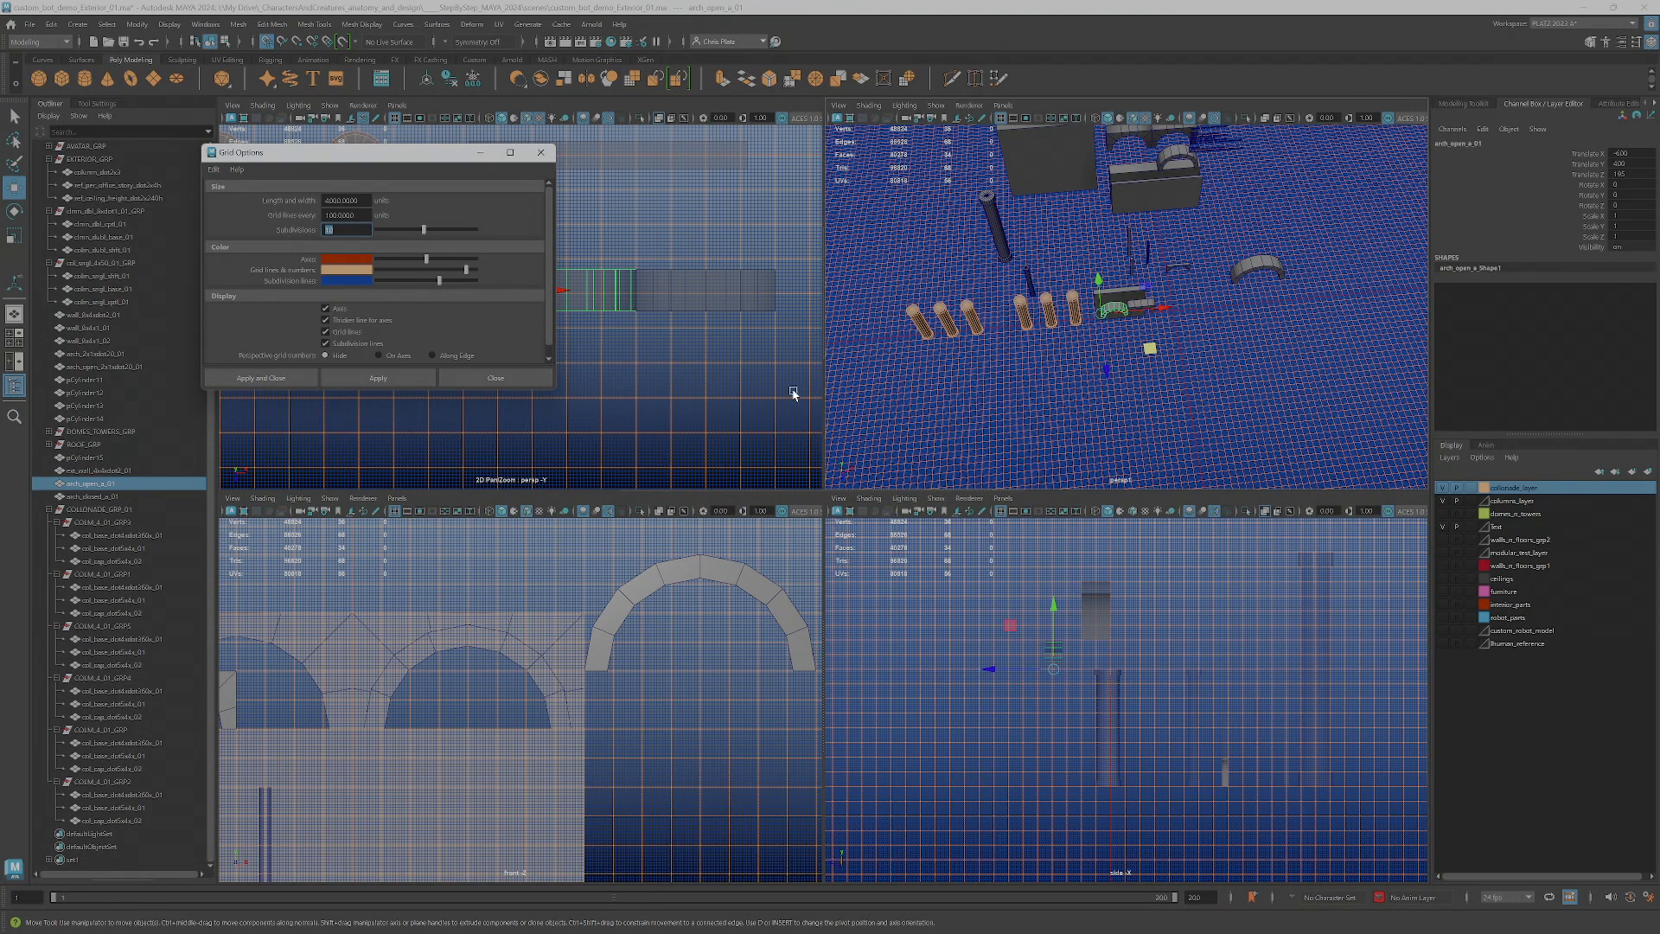
key("Return")
left_click(379, 378)
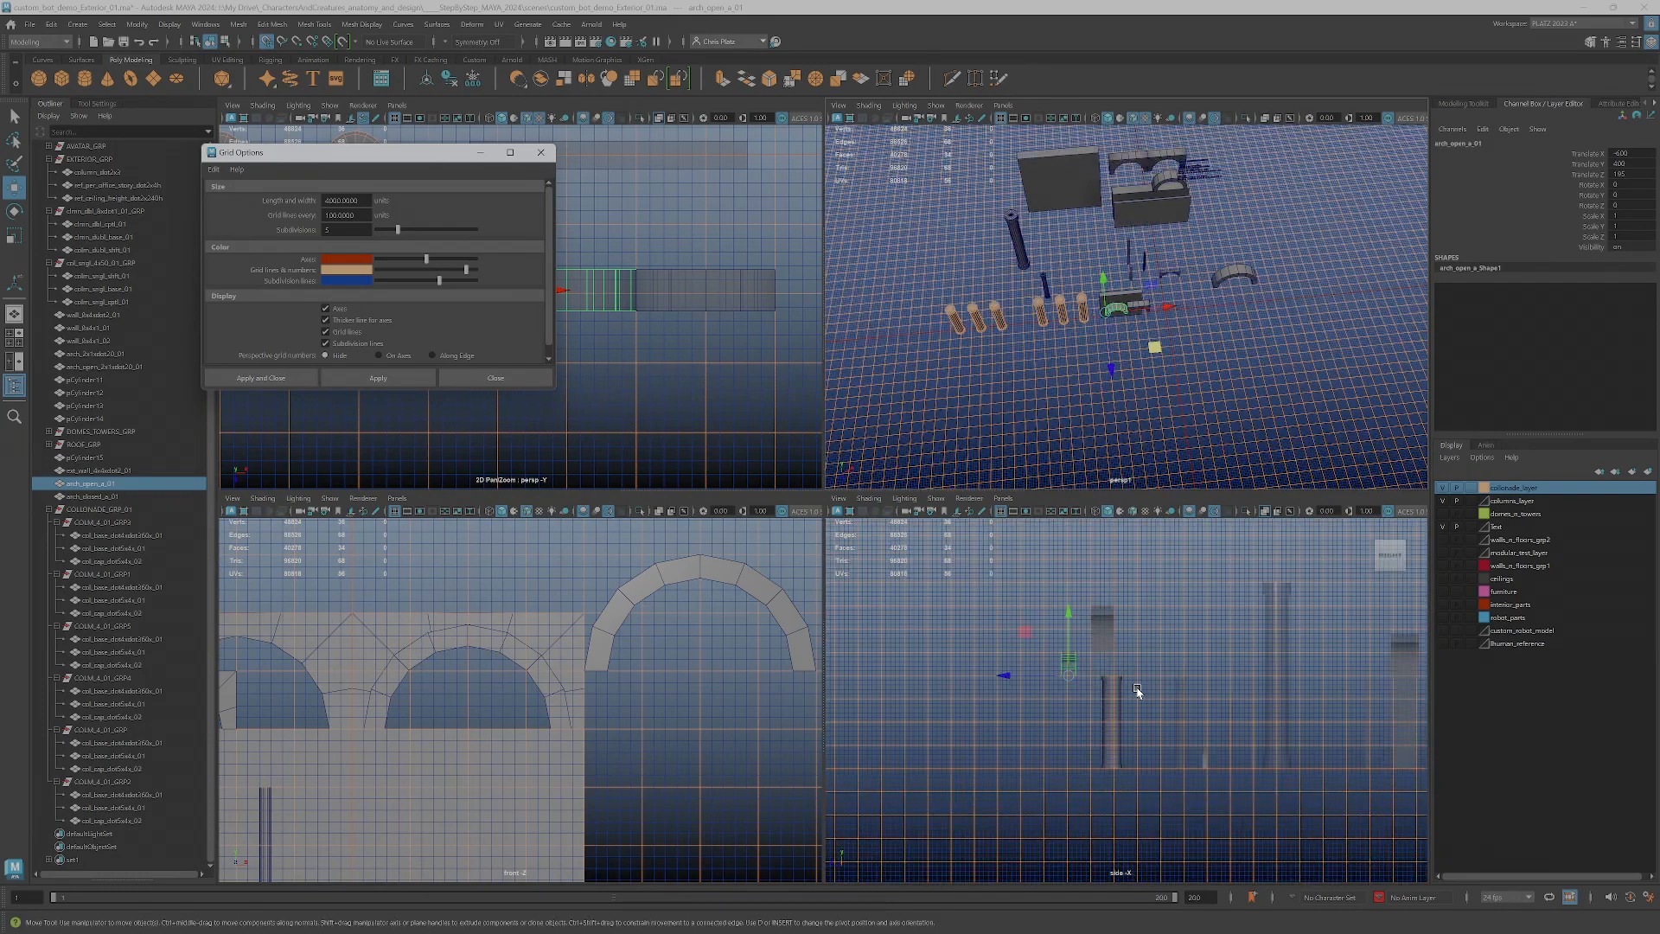
Frame the open arch against the grid and rename it as arch_open_2x1_a_01 to include its grid size
scroll(1137, 689, "up", 5)
scroll(1111, 410, "down", 3)
scroll(642, 704, "up", 5)
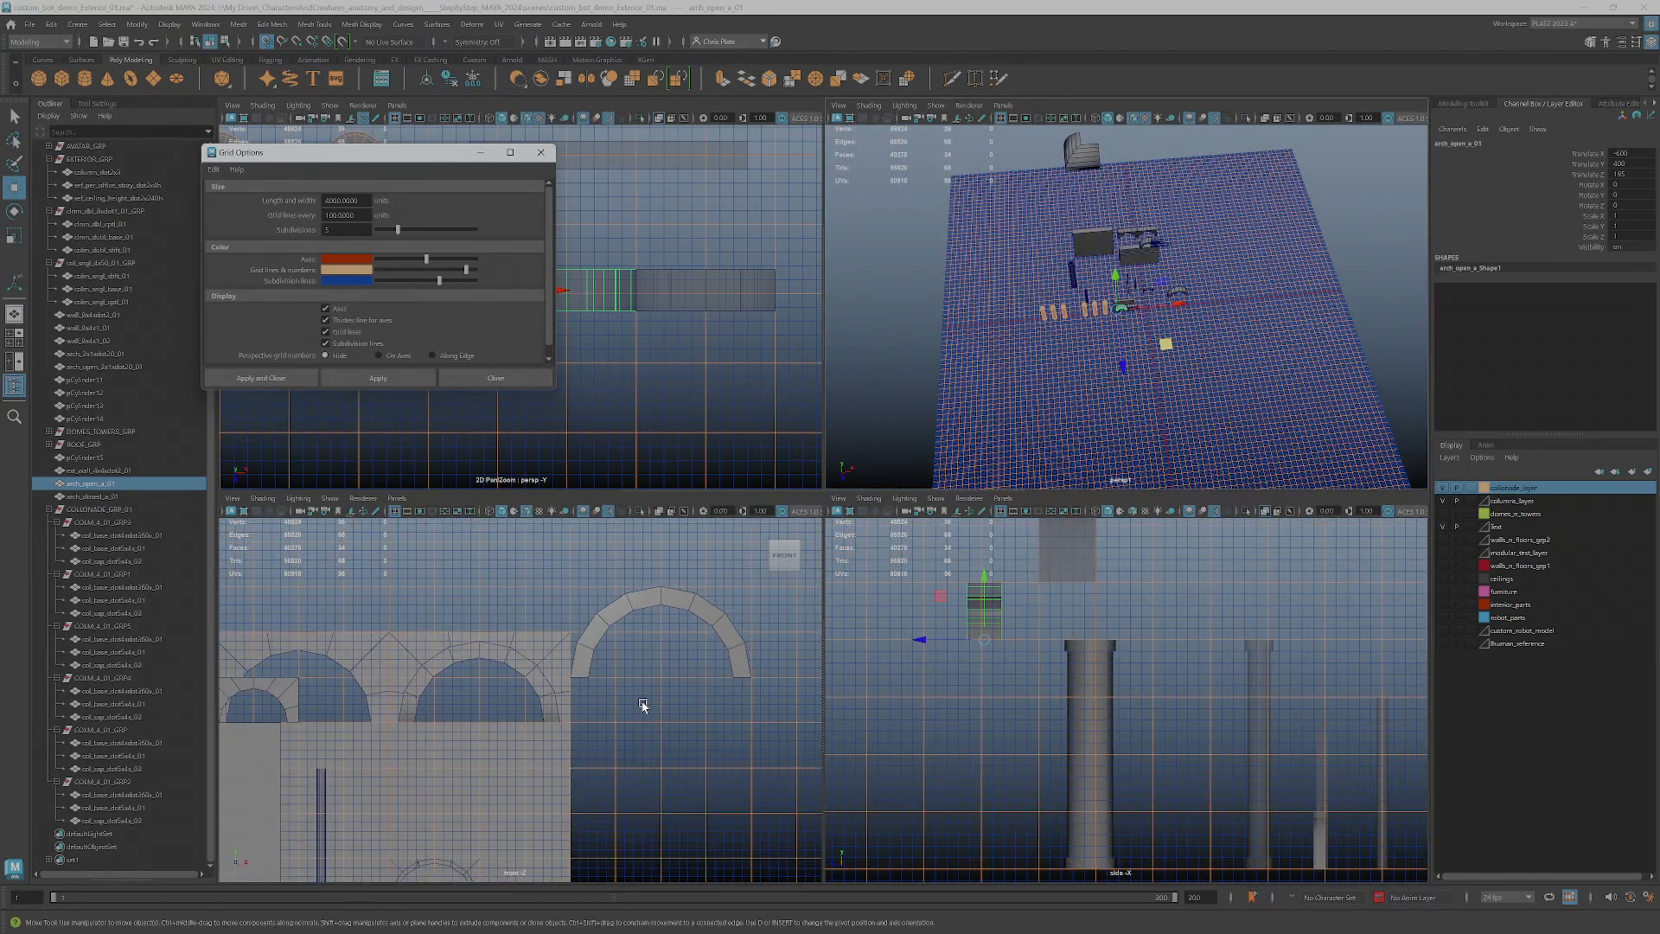
scroll(643, 704, "down", 4)
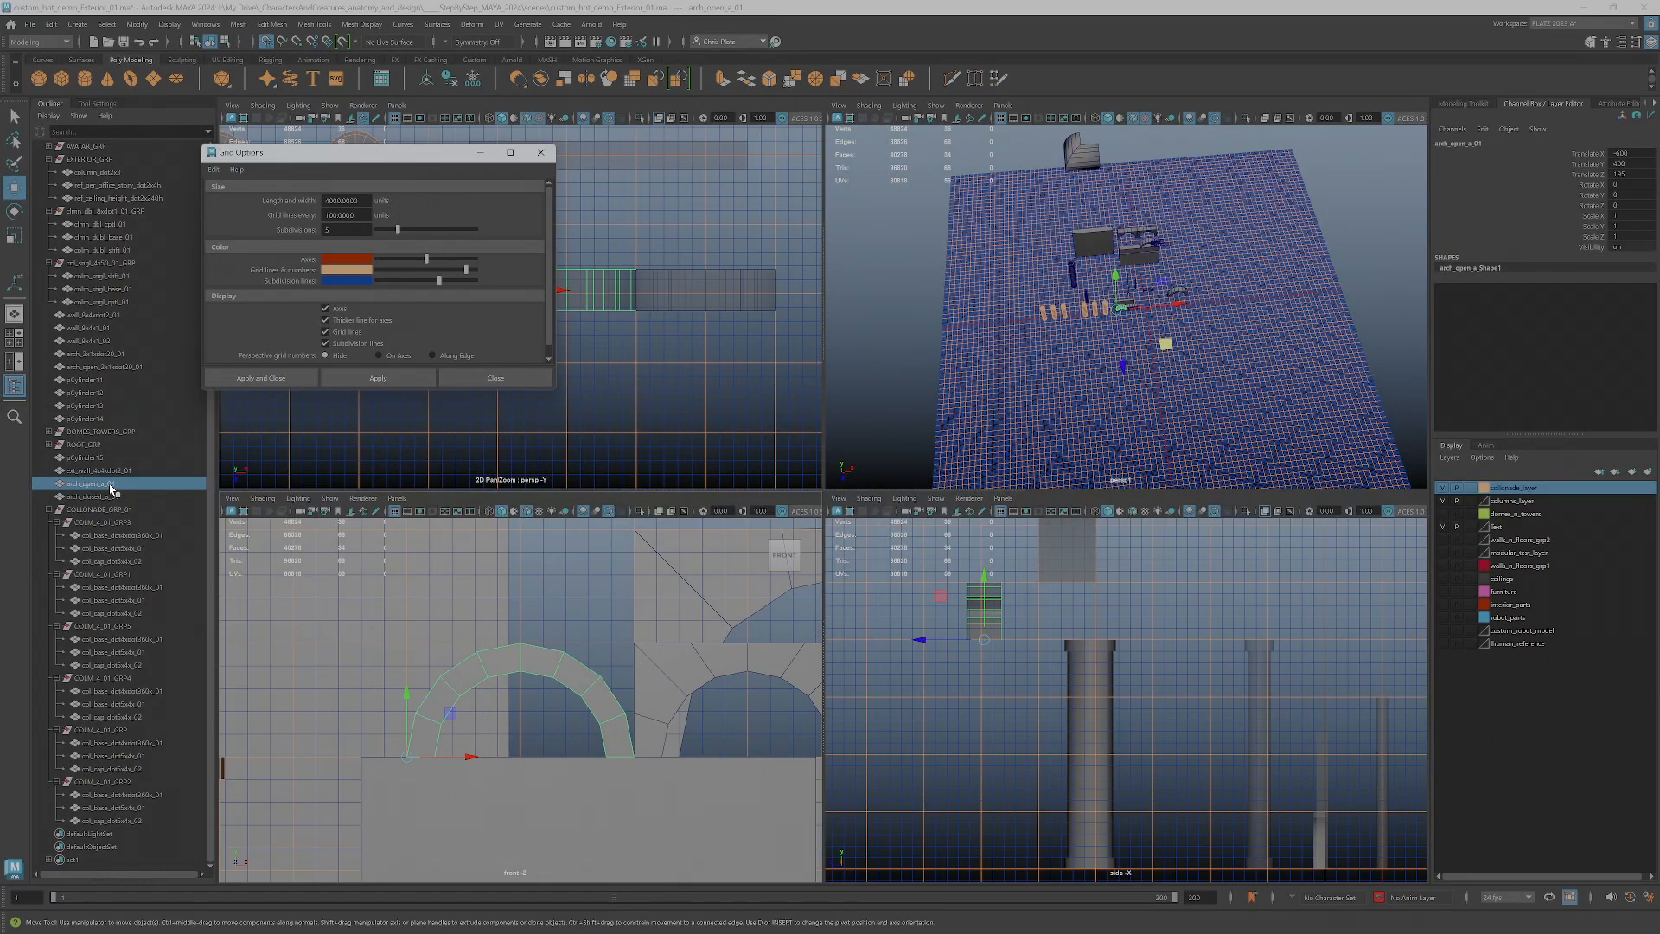
key("f")
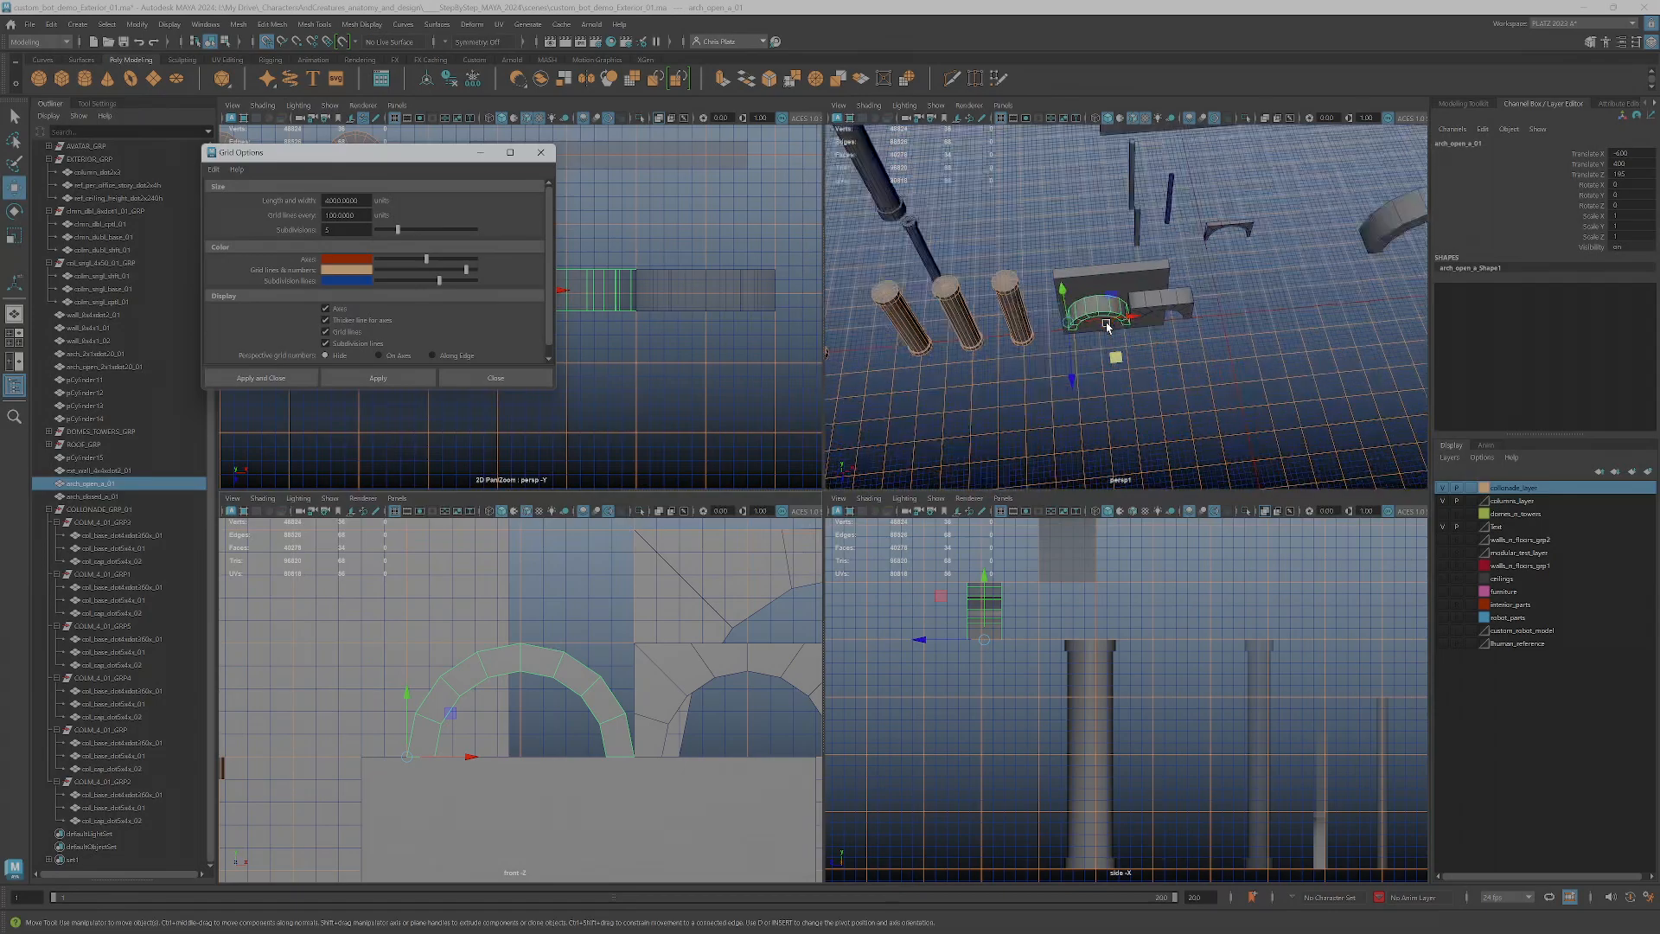
double_click(104, 485)
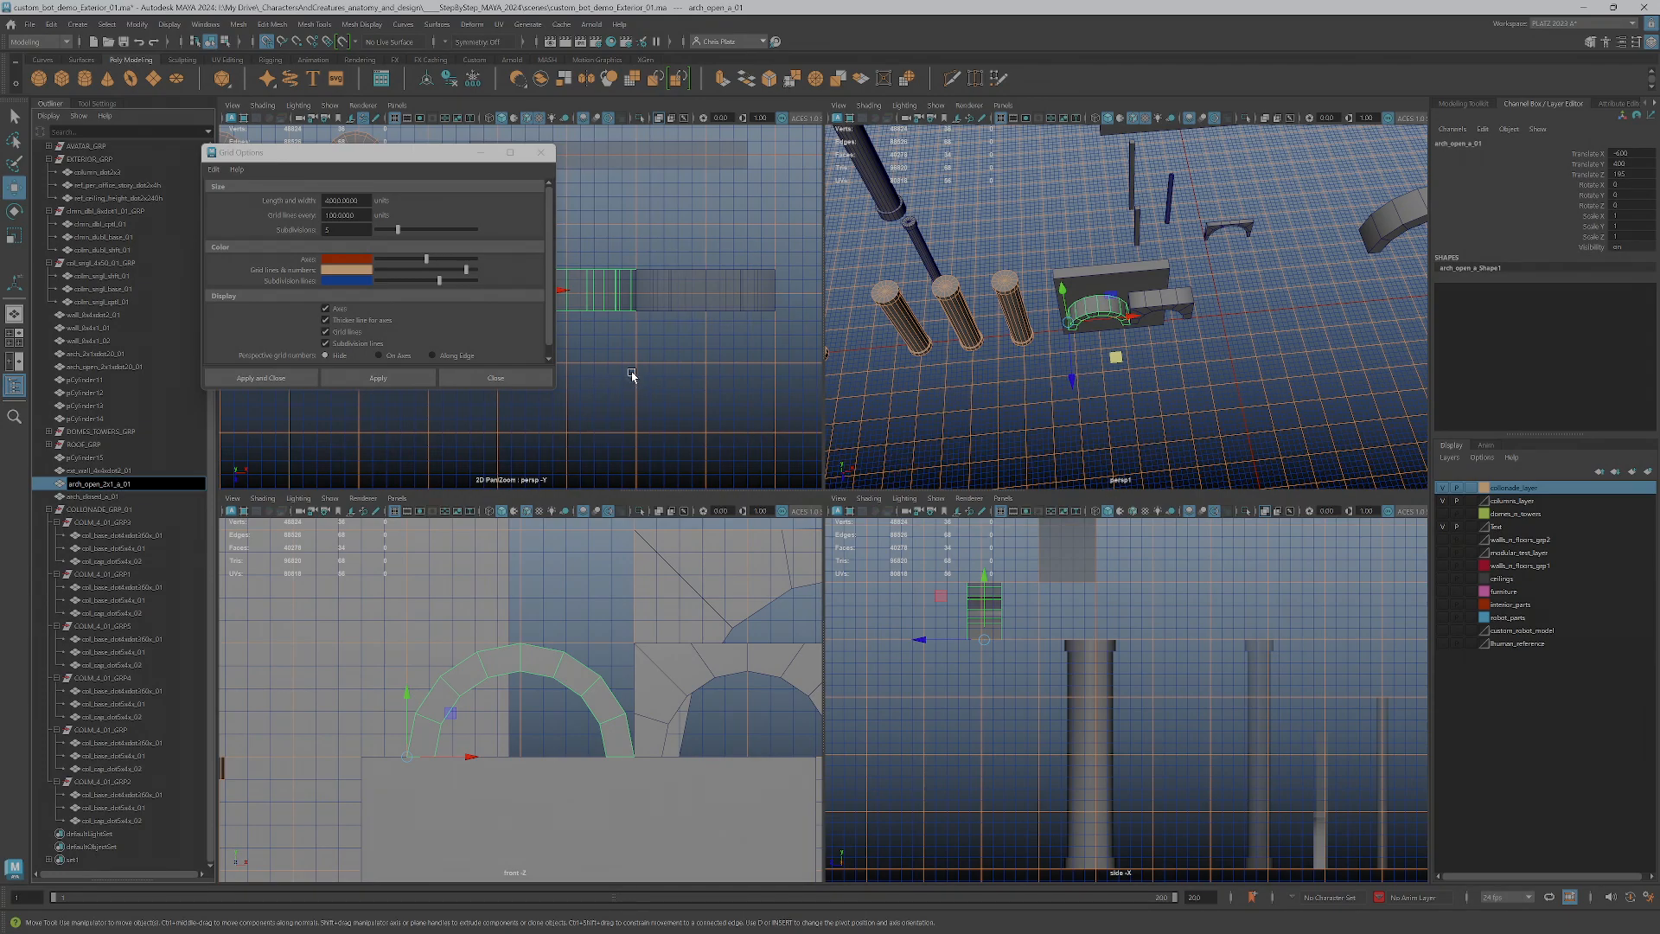
key("Return")
Snap the open arch along its depth to the grid in the top view, and set the grid subdivisions to 10
middle_click_drag(634, 293, 737, 347, "alt")
scroll(666, 377, "up", 4)
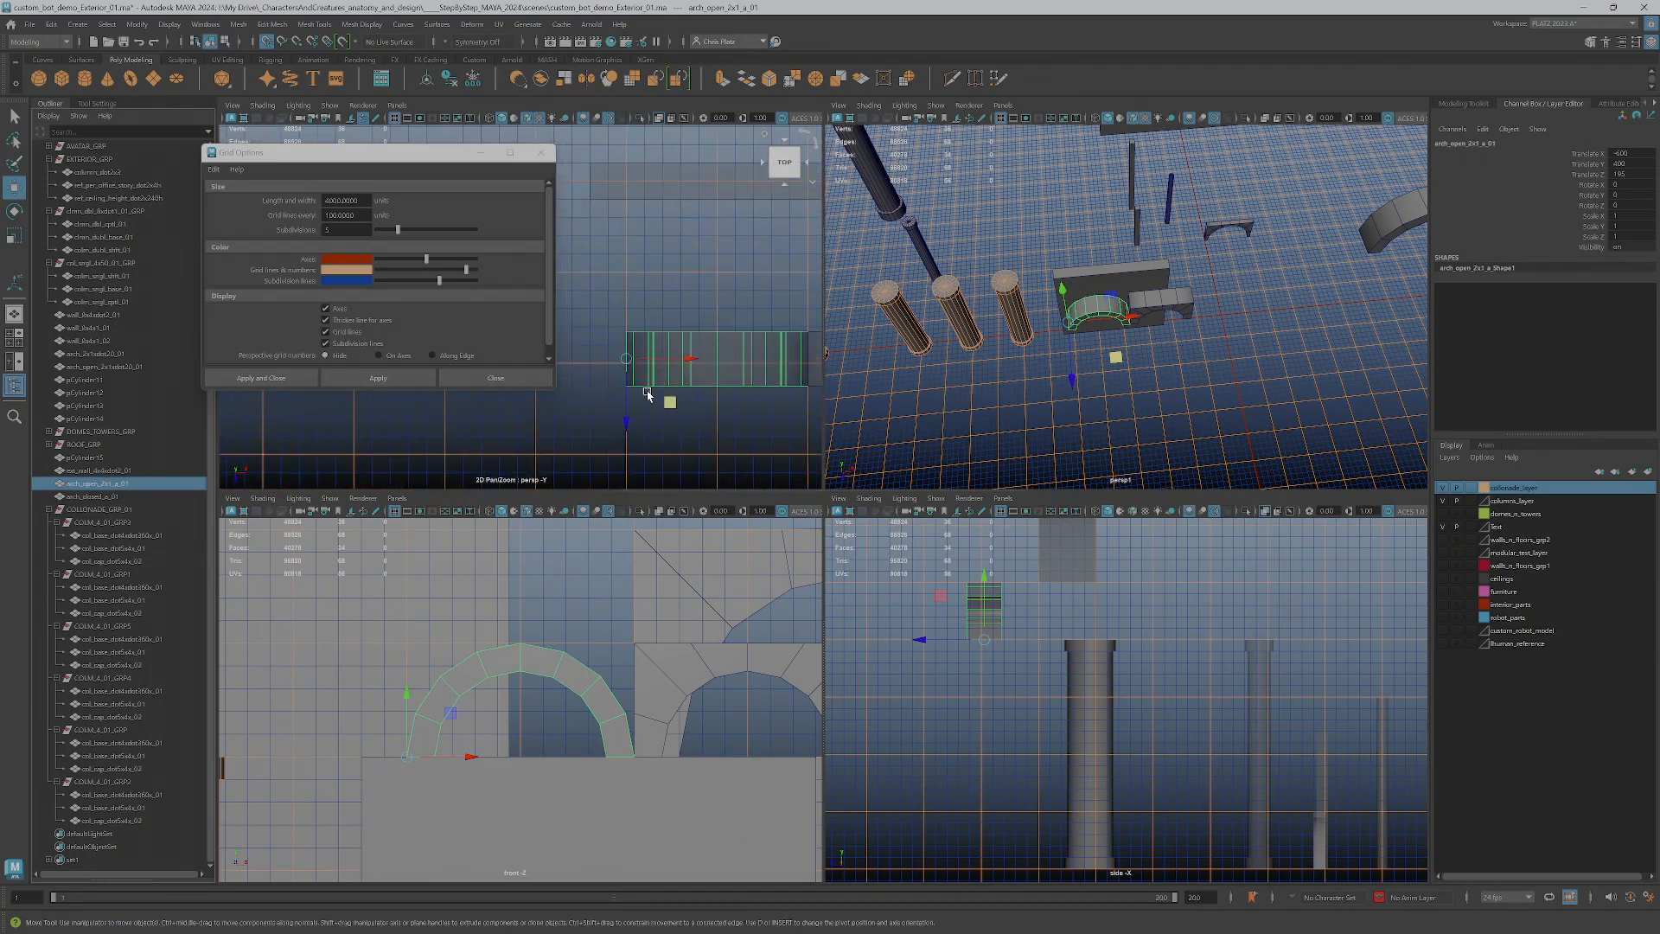
mouse_move(650, 376)
left_mouse_down()
mouse_move(654, 346)
mouse_move(654, 379)
left_mouse_up()
double_click(332, 230)
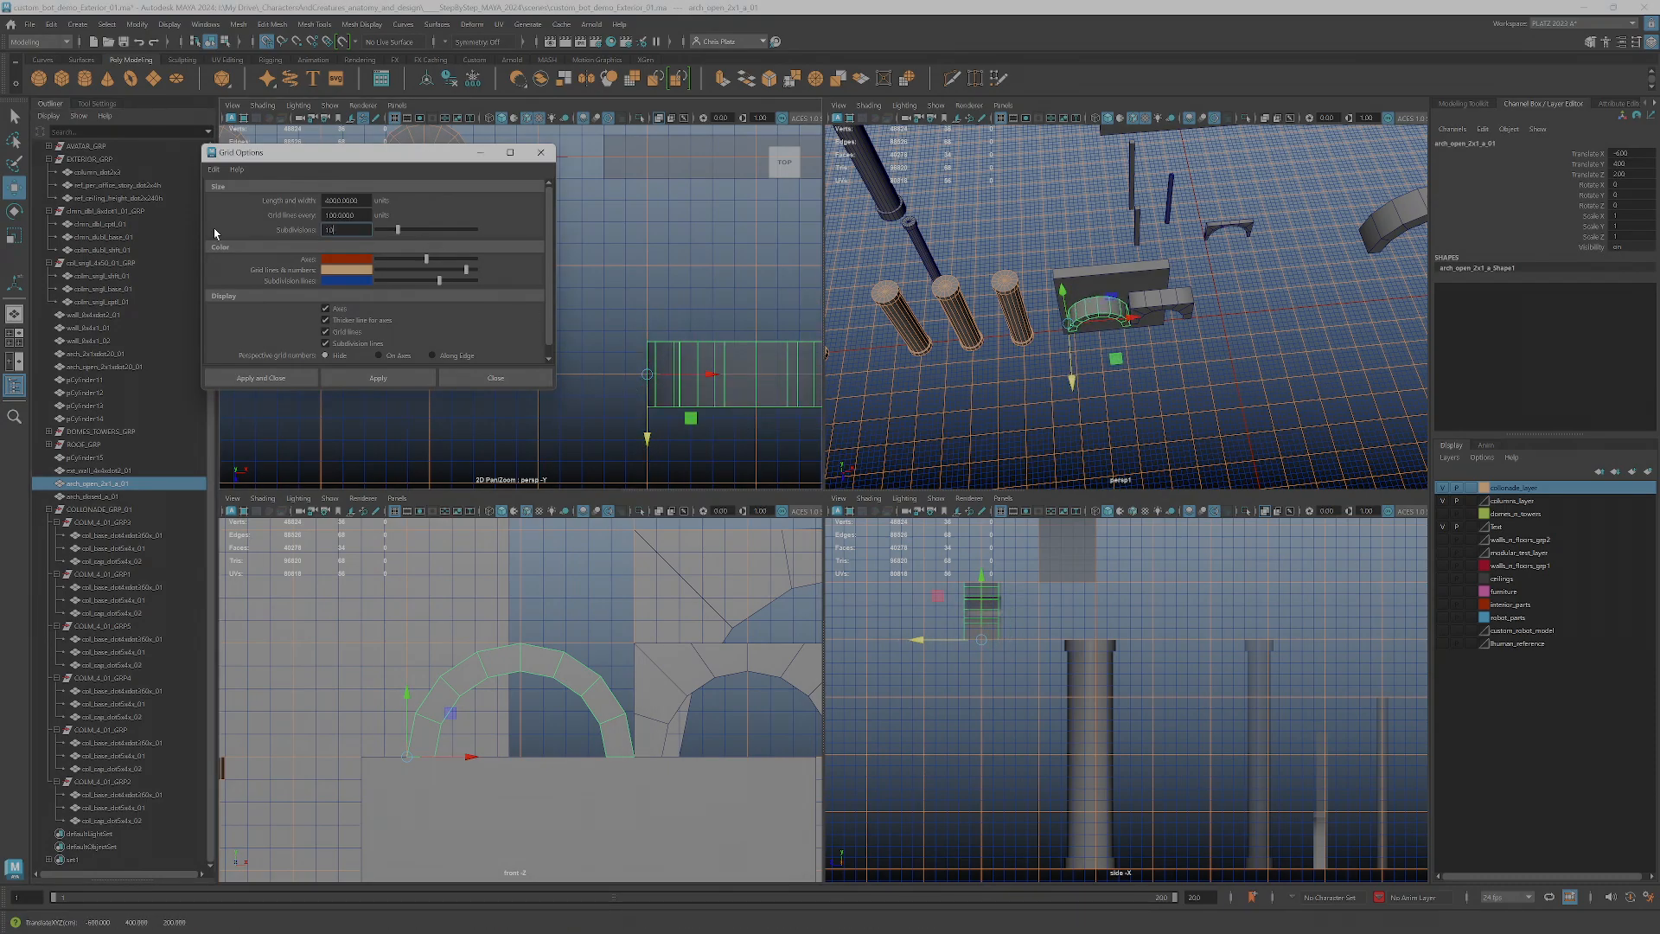
left_click(401, 377)
scroll(687, 375, "up", 2)
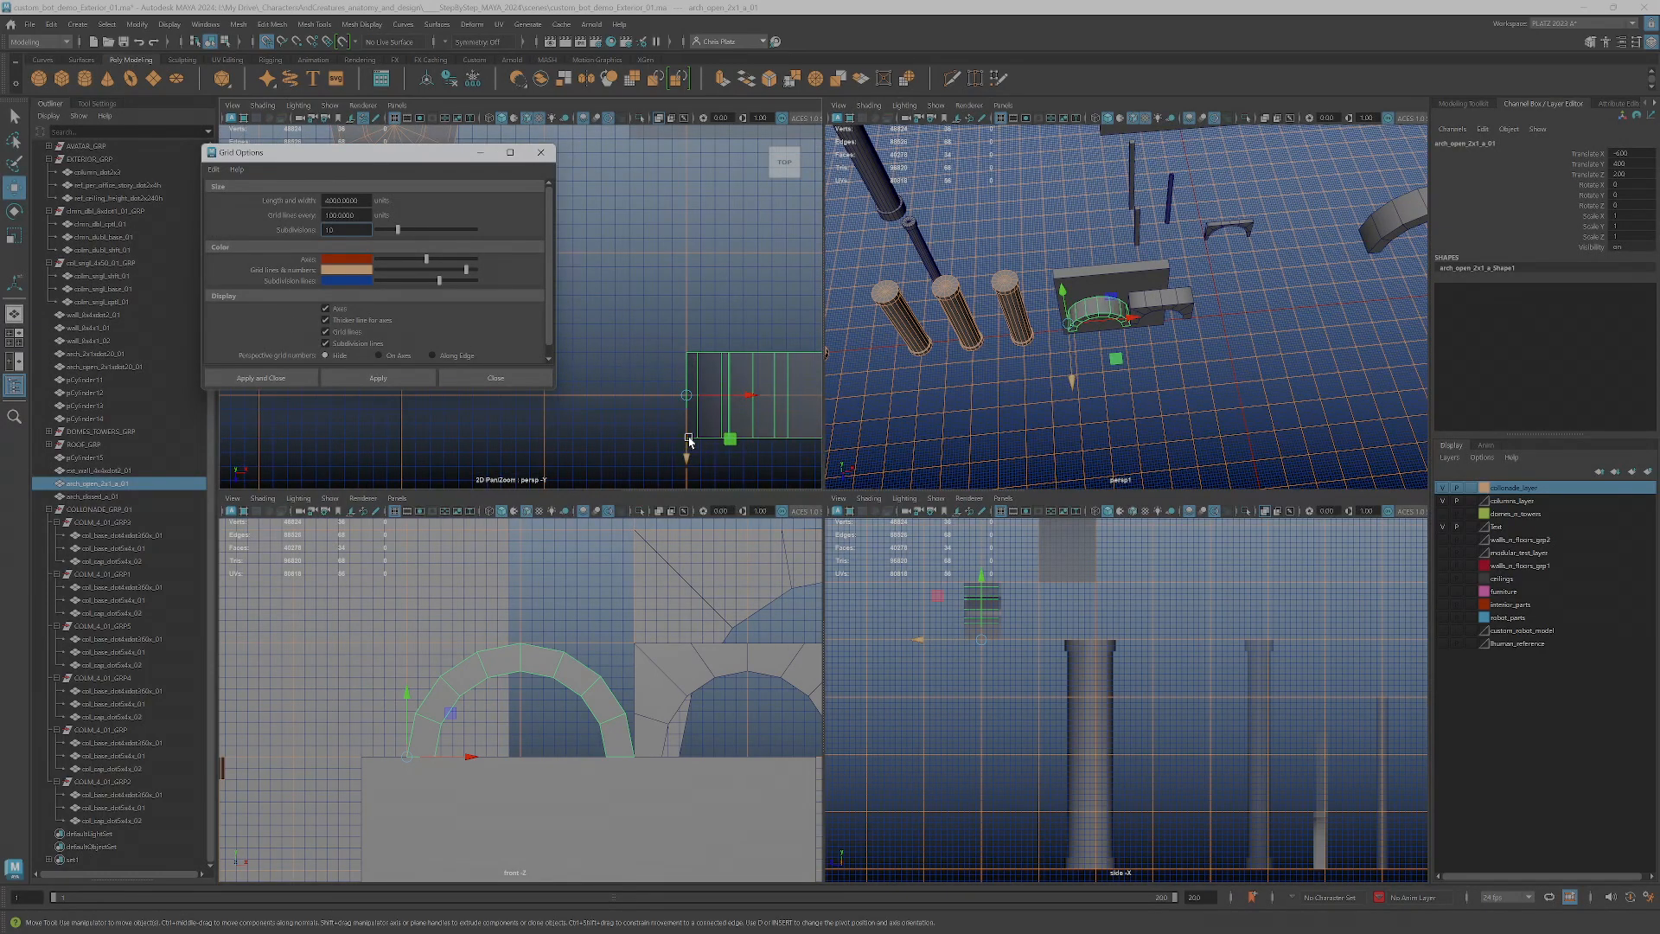
Rename the open arch as arch_open_2x1xdot6_a_01 to include its depth
left_click(115, 485)
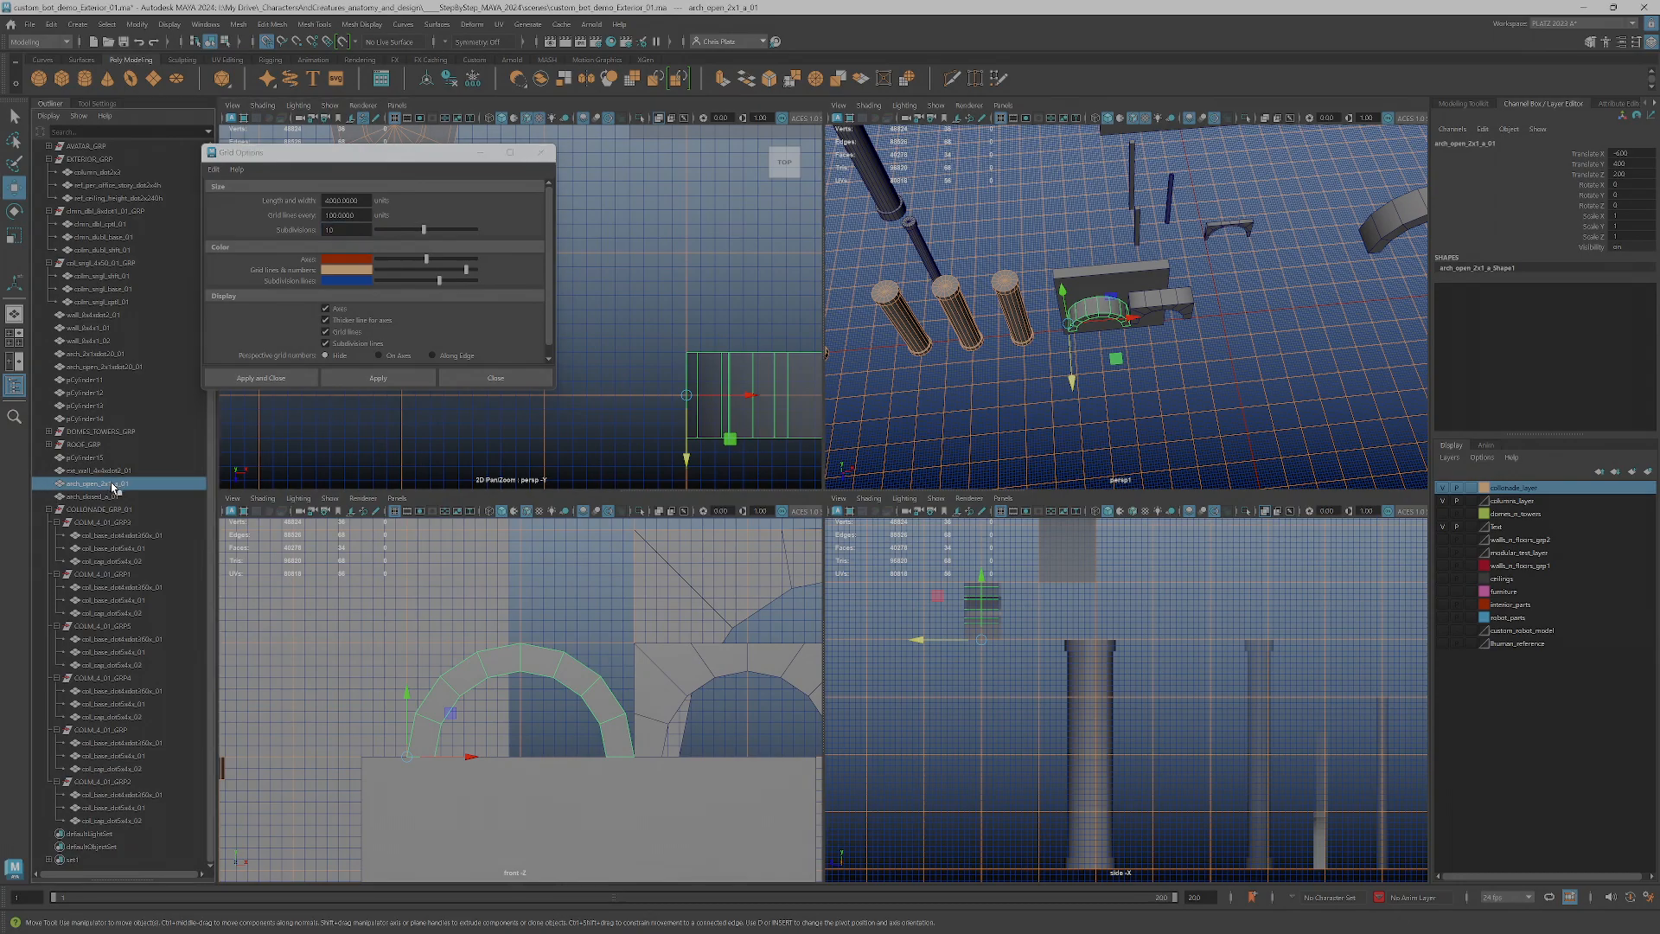
double_click(111, 485)
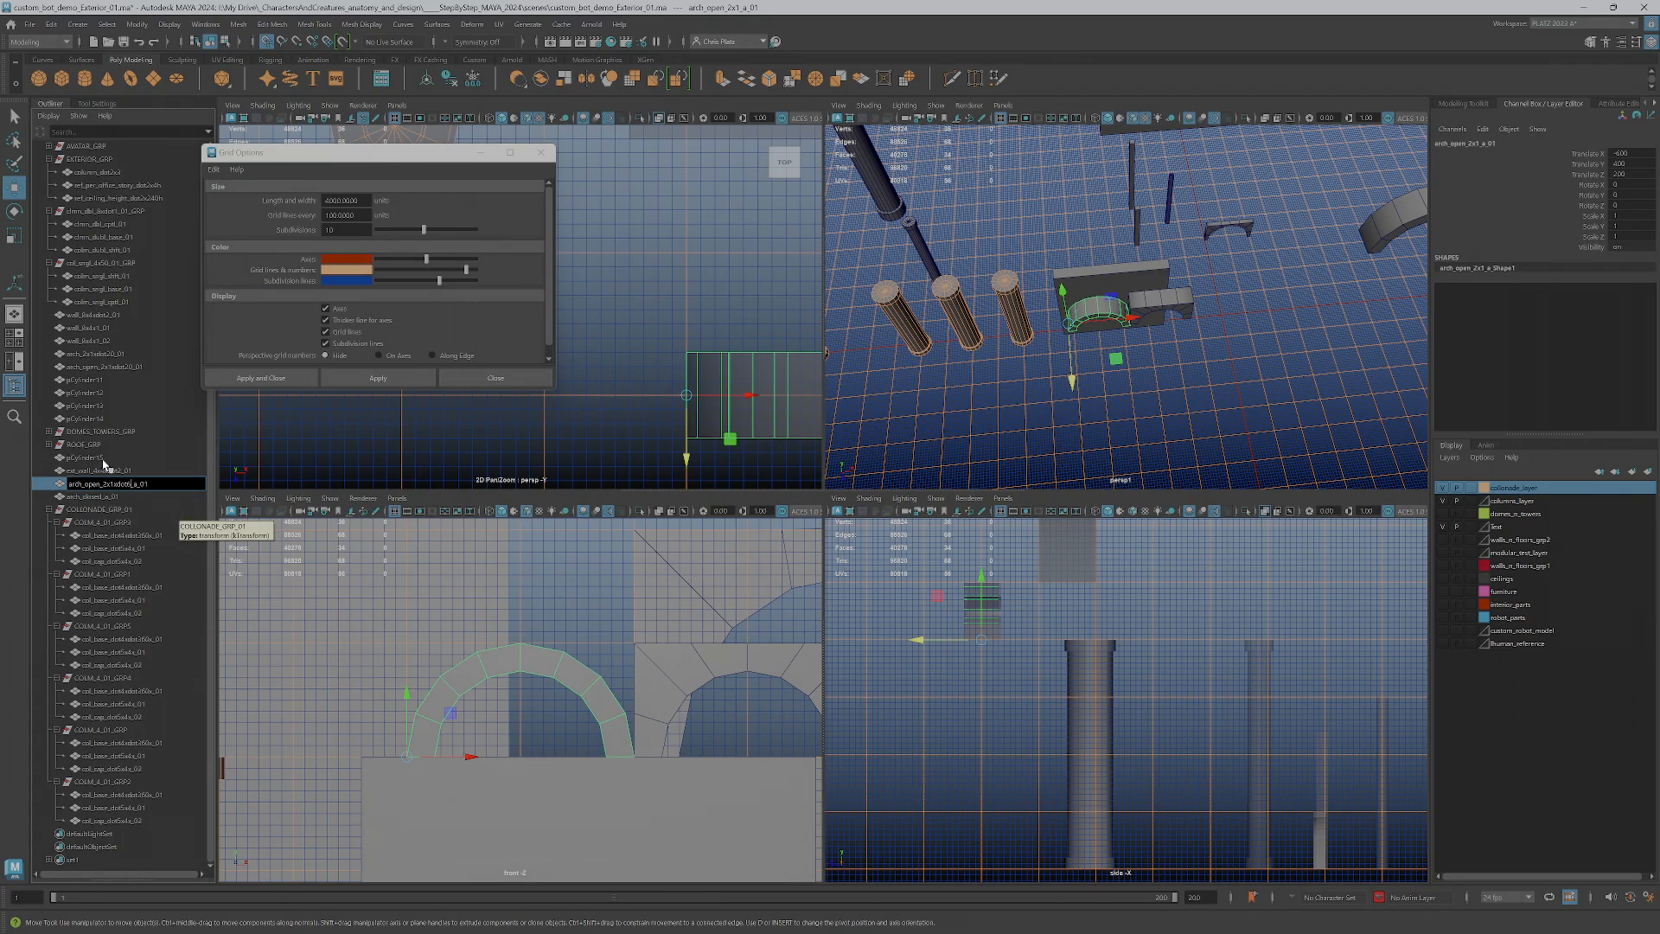
left_click(131, 523)
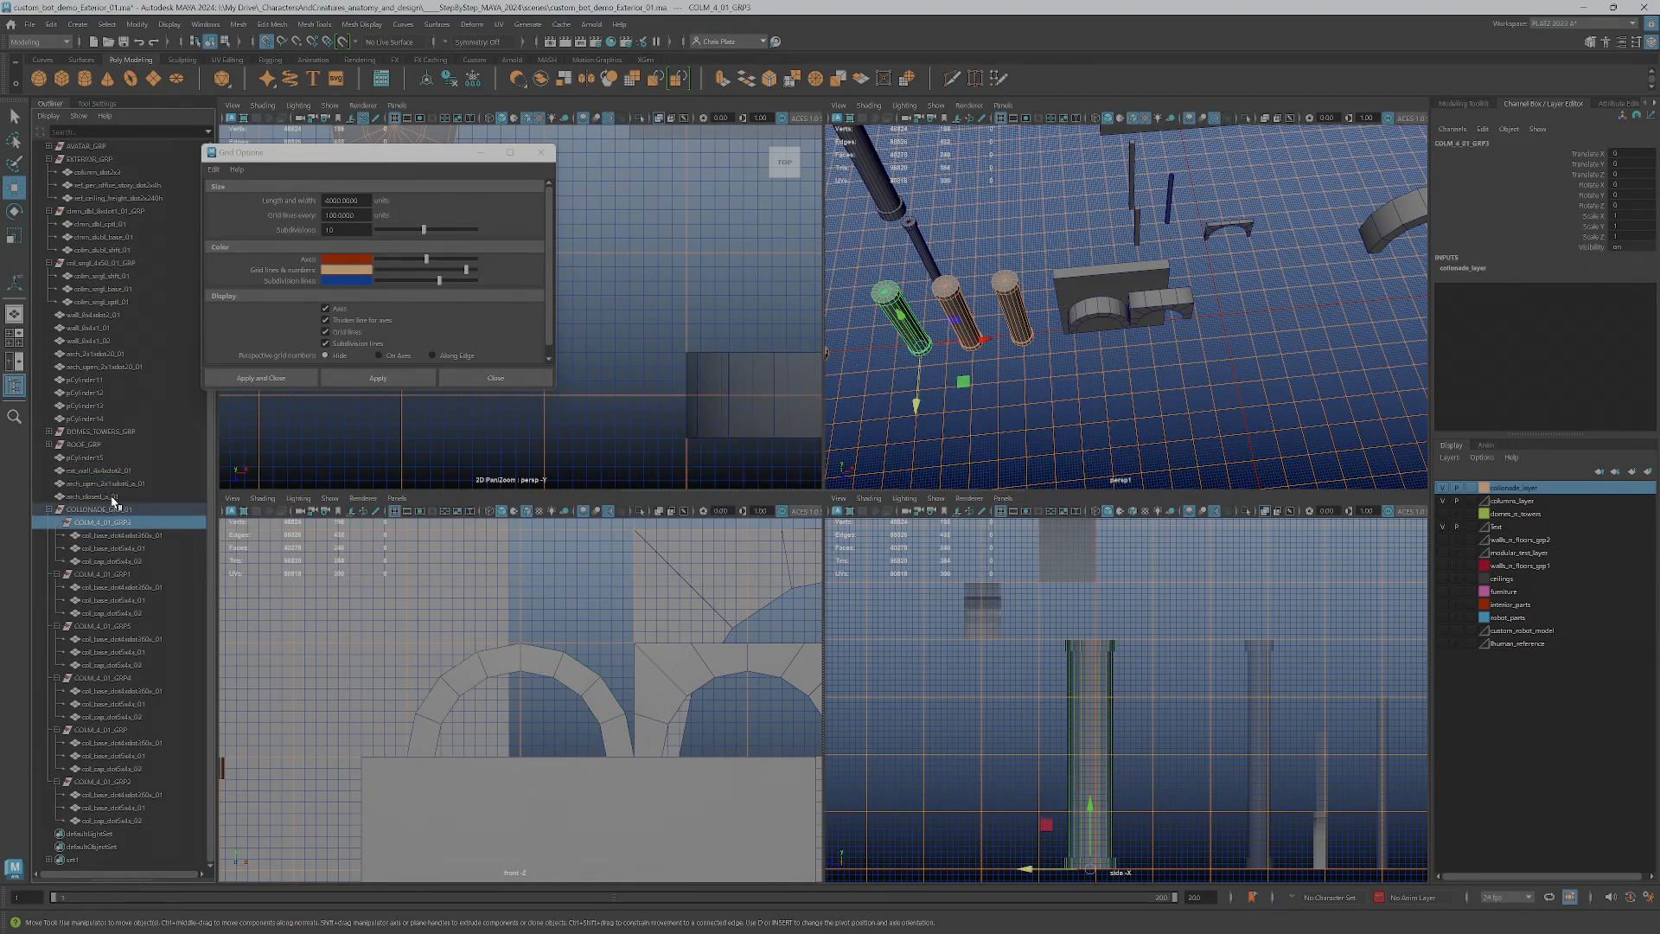
Rename the closed arch as arch_closed_2x1xdot6_a_01 to match the open arch's naming
left_click(116, 497)
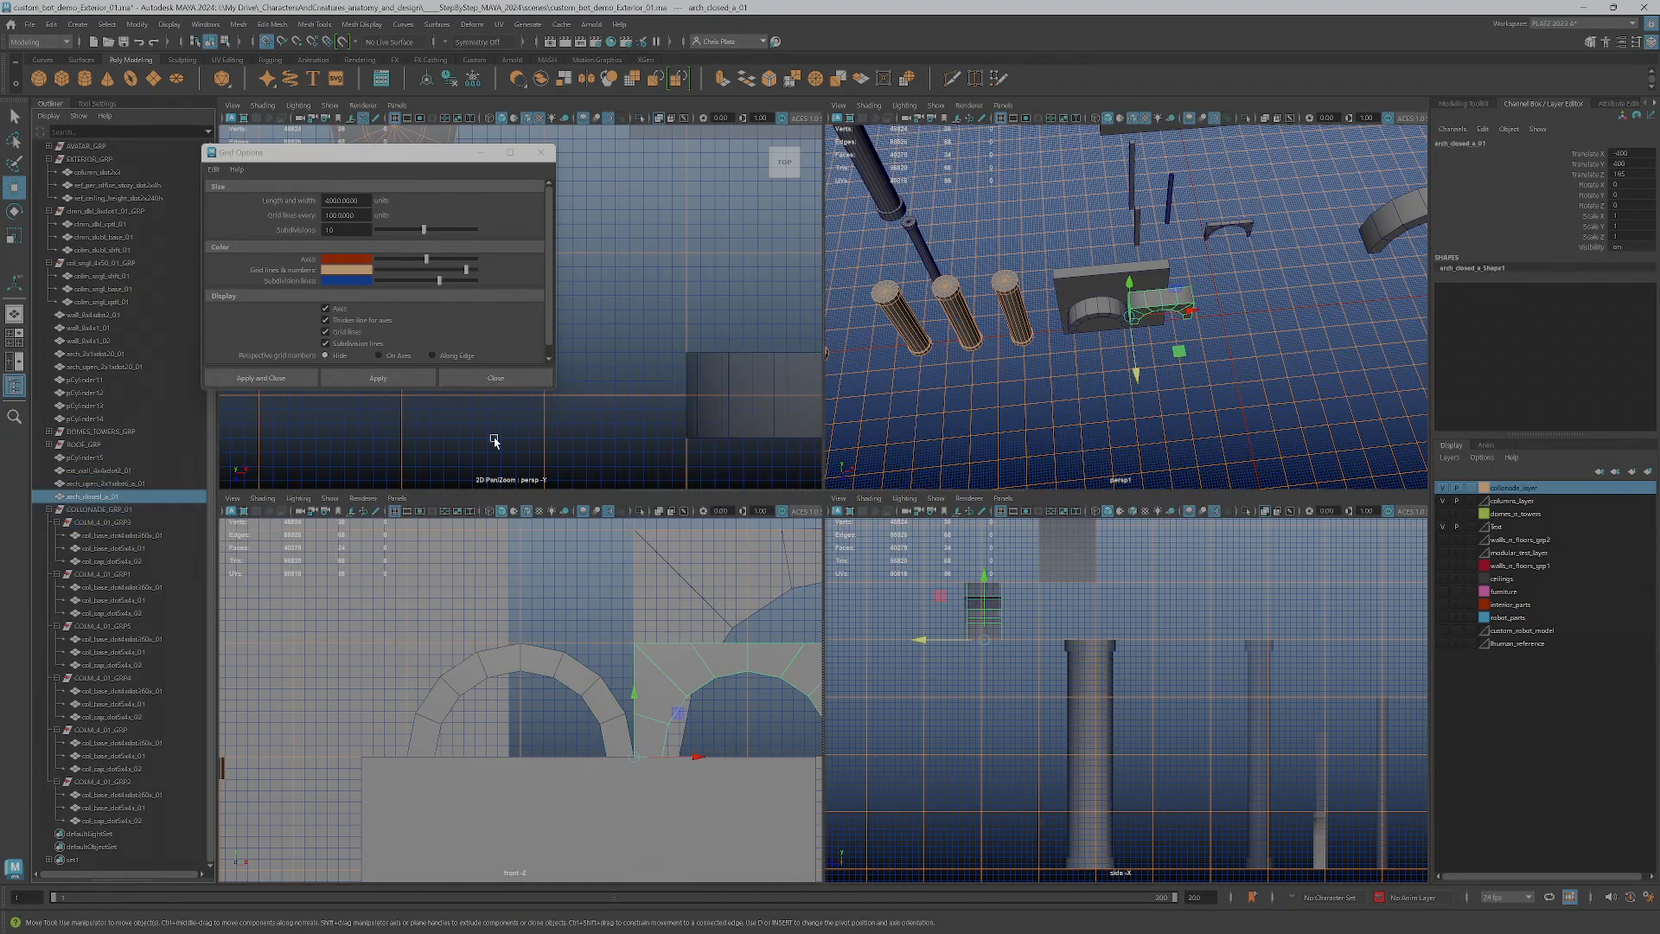
left_click(127, 485)
left_click(105, 498)
double_click(115, 493)
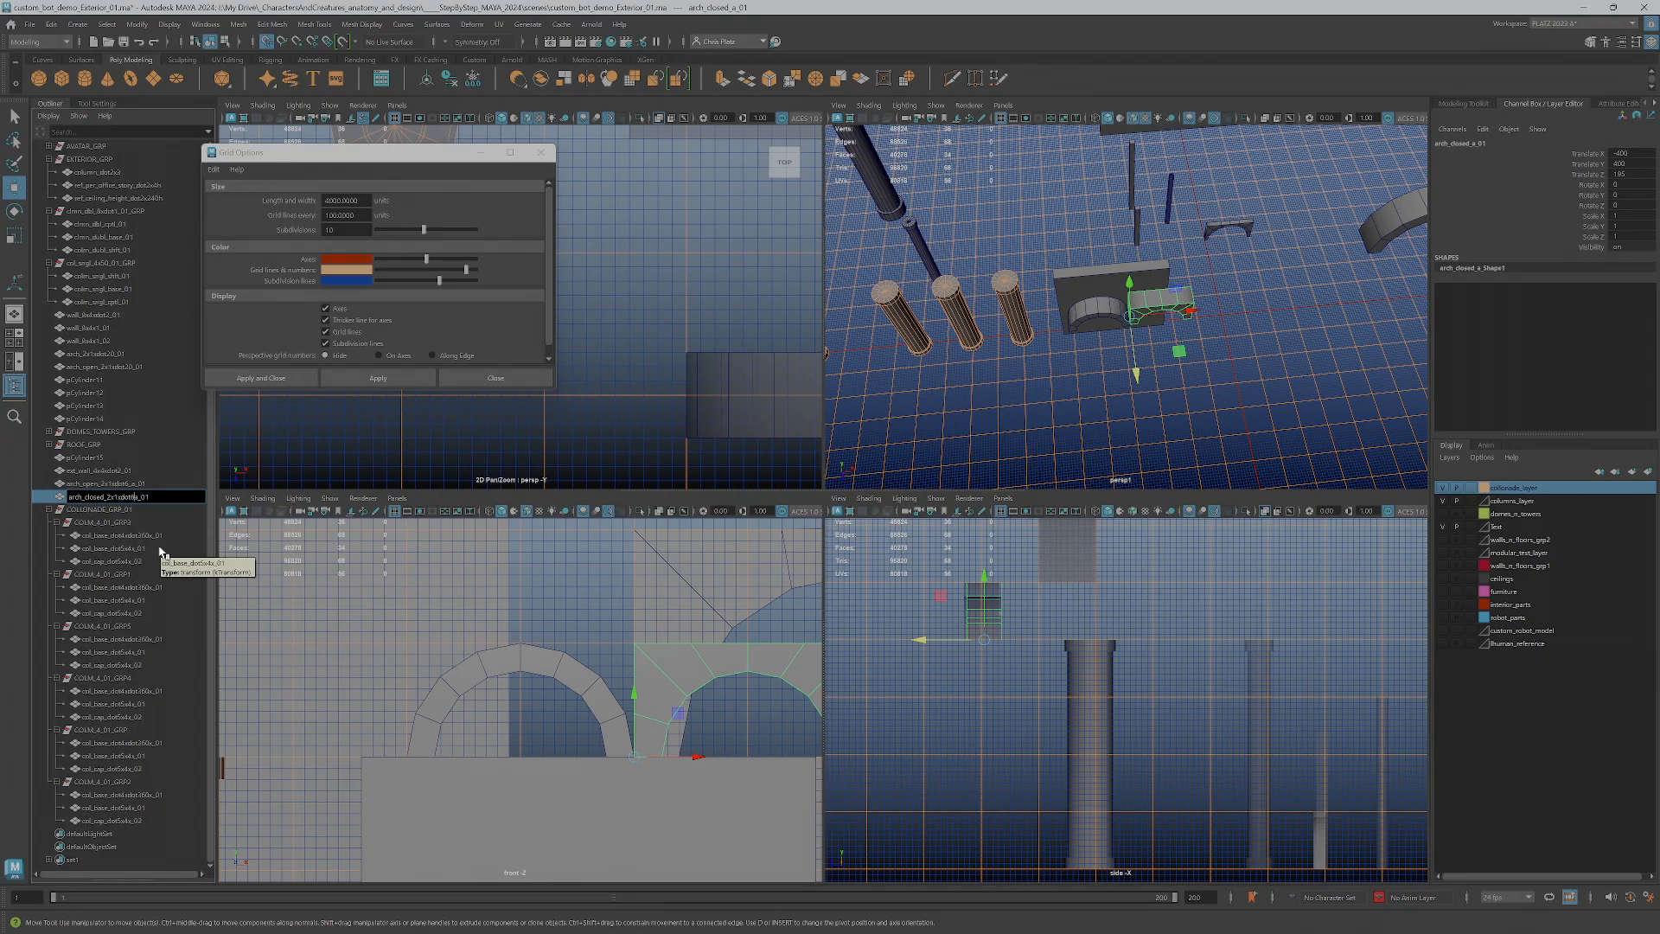
key("Return")
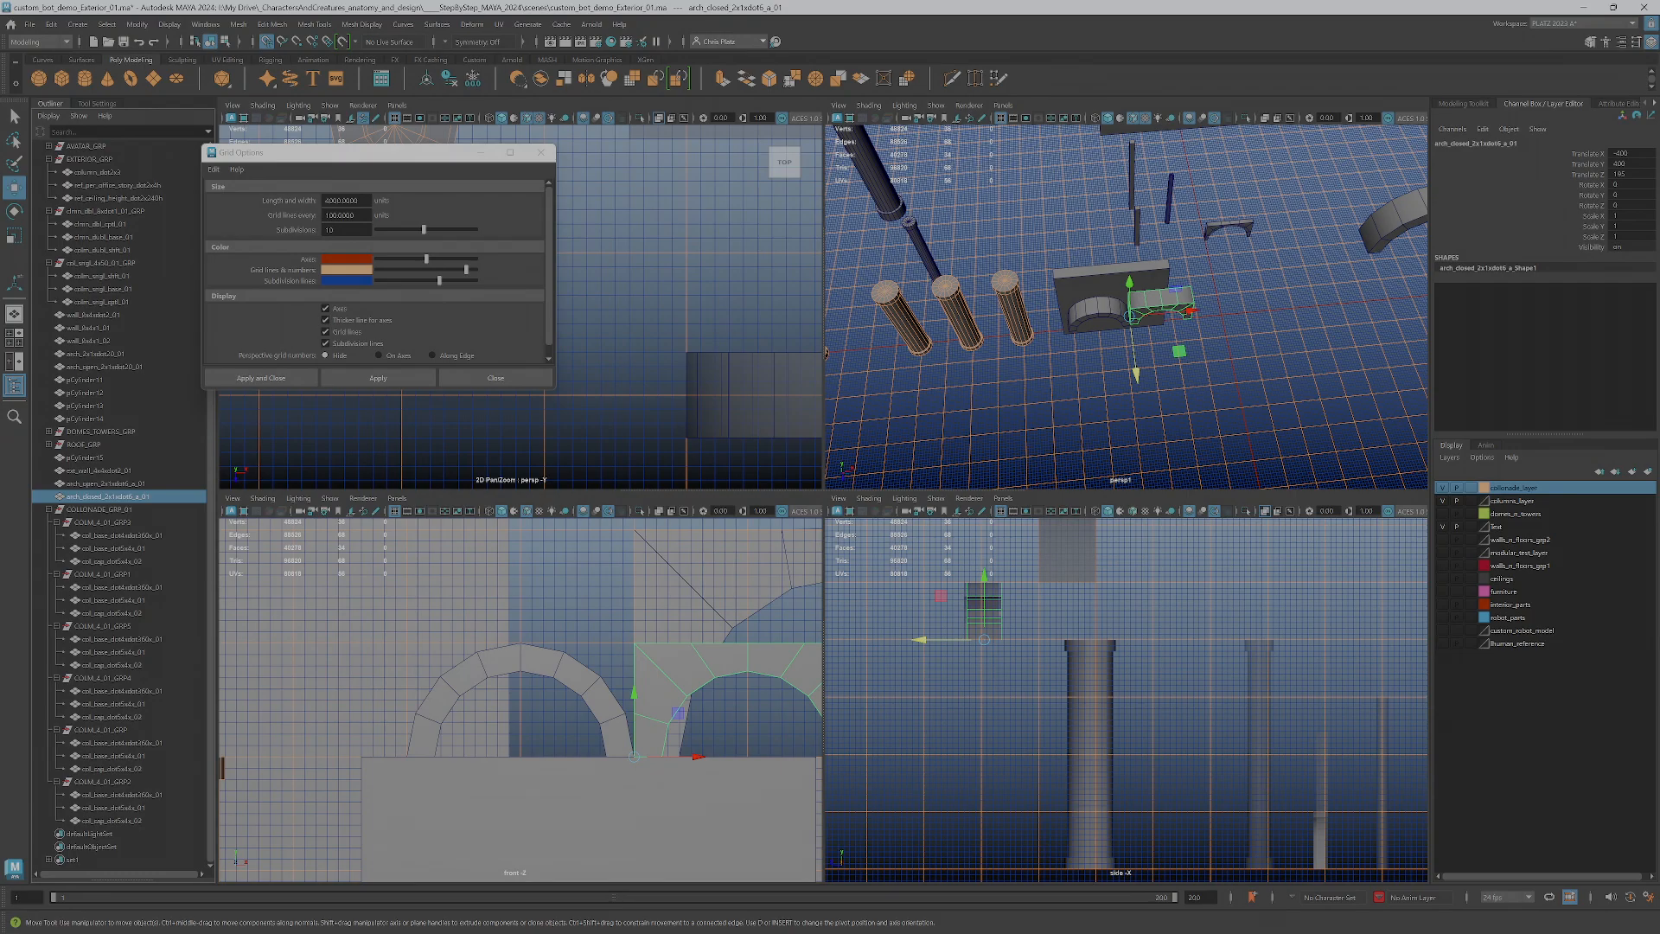
Shrink and reposition the Grid Options window so it covers less of the views, and select the first wall piece in the Outliner
left_click_drag(451, 428, 490, 406)
left_click_drag(380, 224, 345, 217)
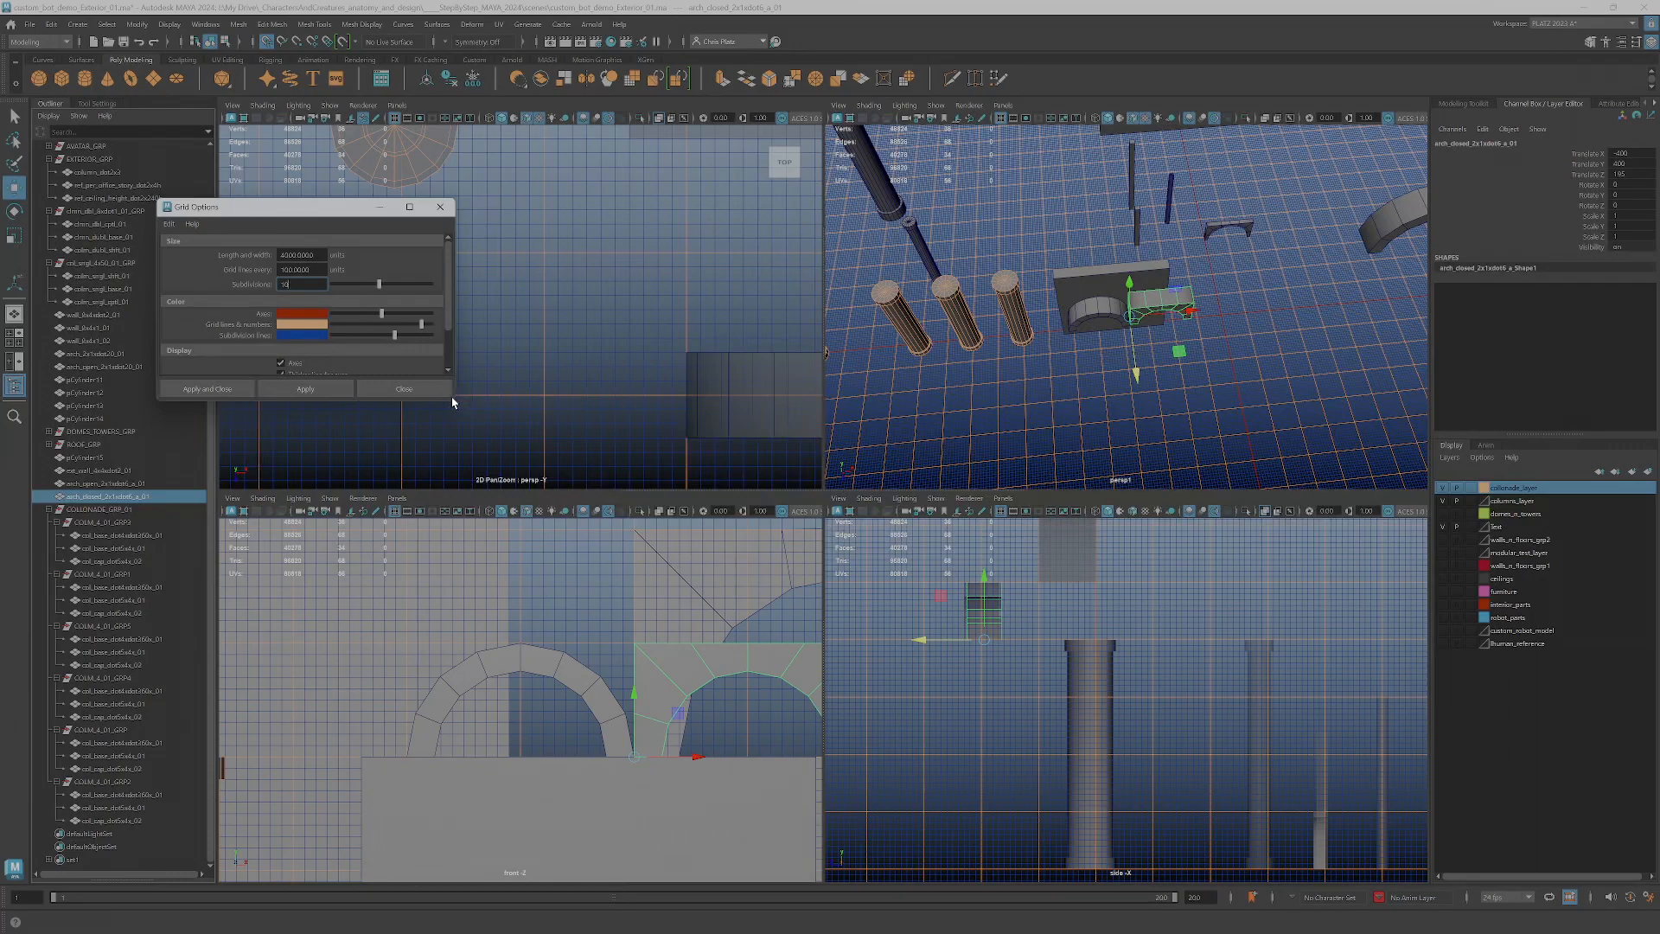
left_click_drag(451, 400, 422, 355)
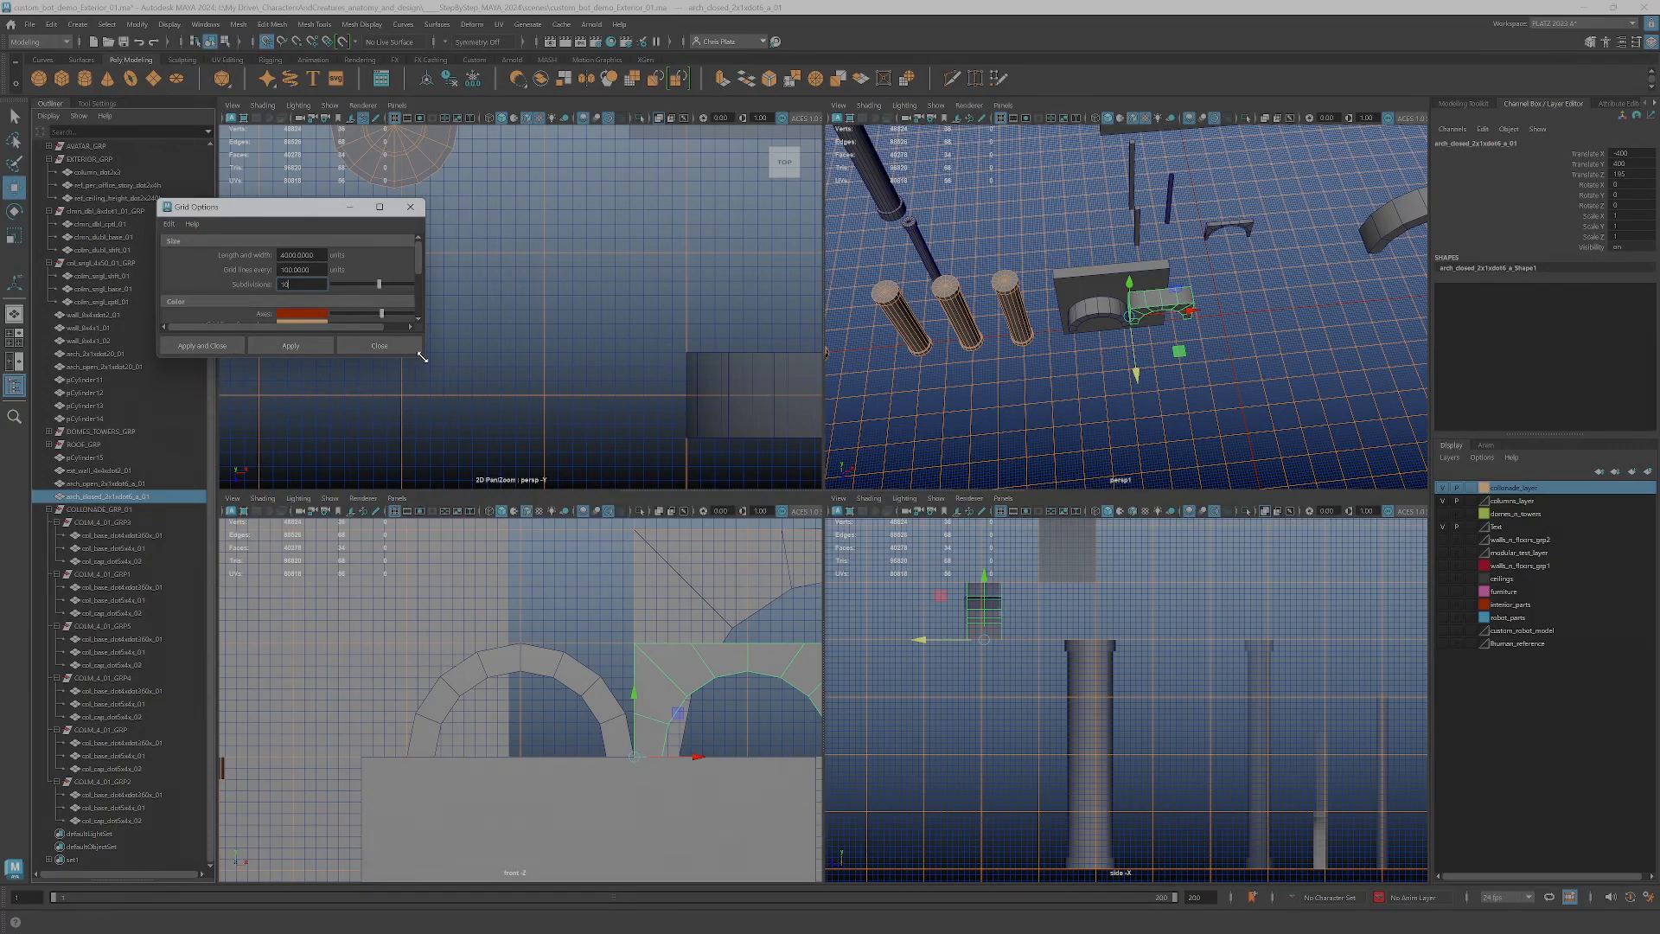
left_click(90, 314)
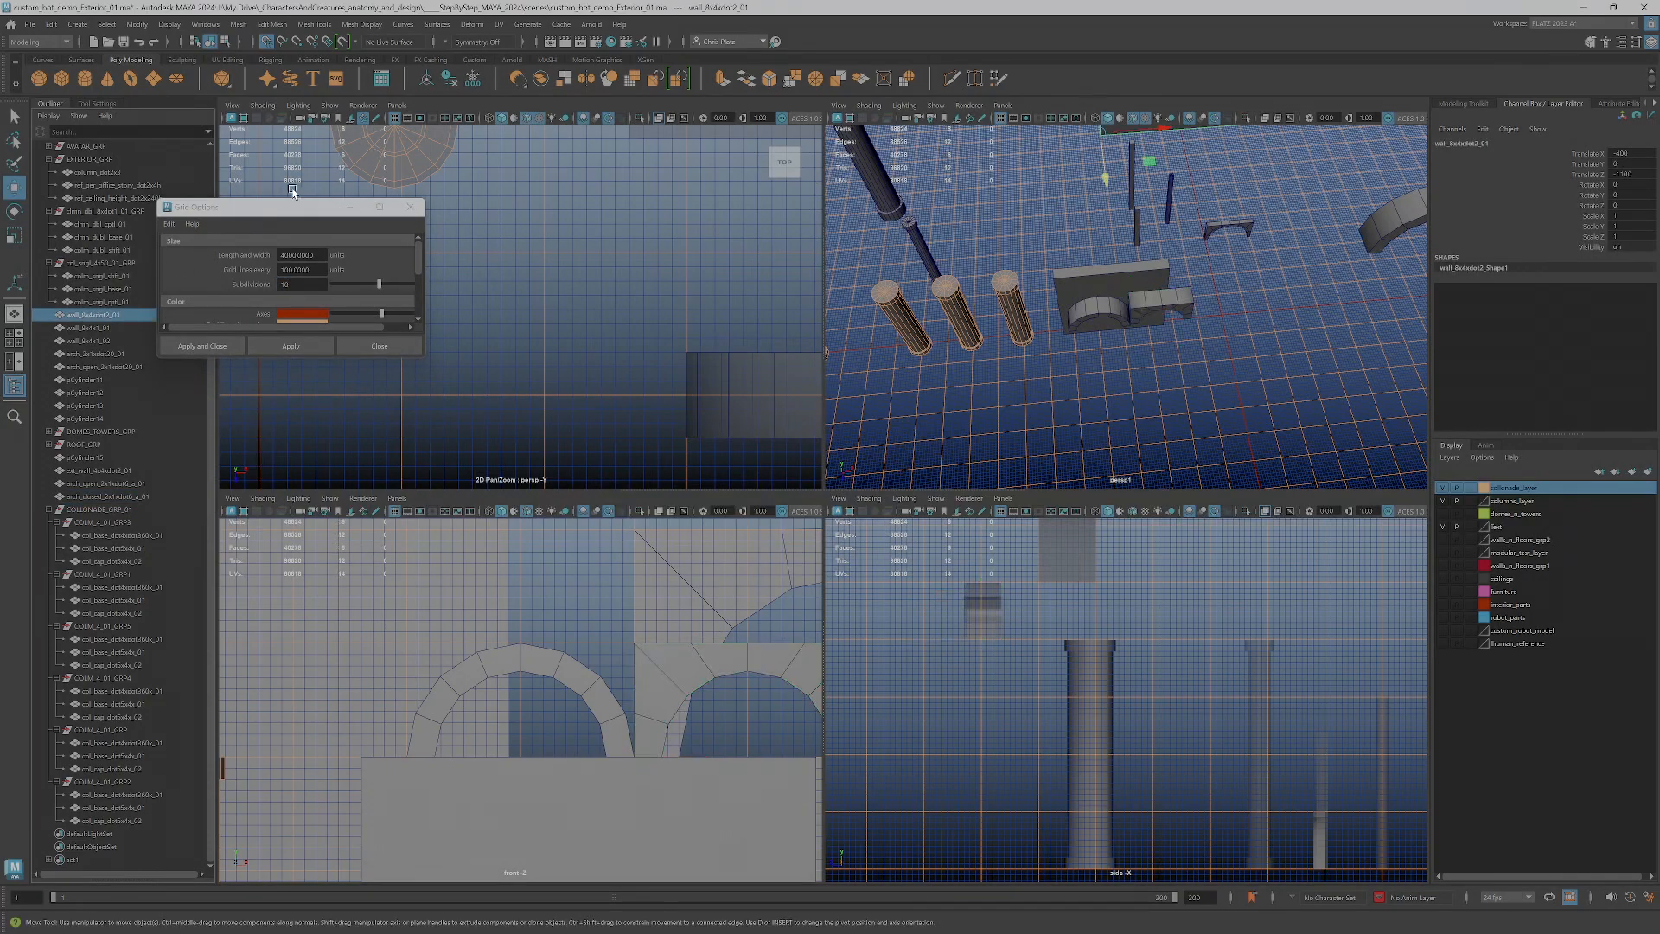
left_click_drag(278, 216, 328, 206)
Return to a single enlarged perspective view showing the columns, walls and arches together
scroll(1124, 321, "down", 3)
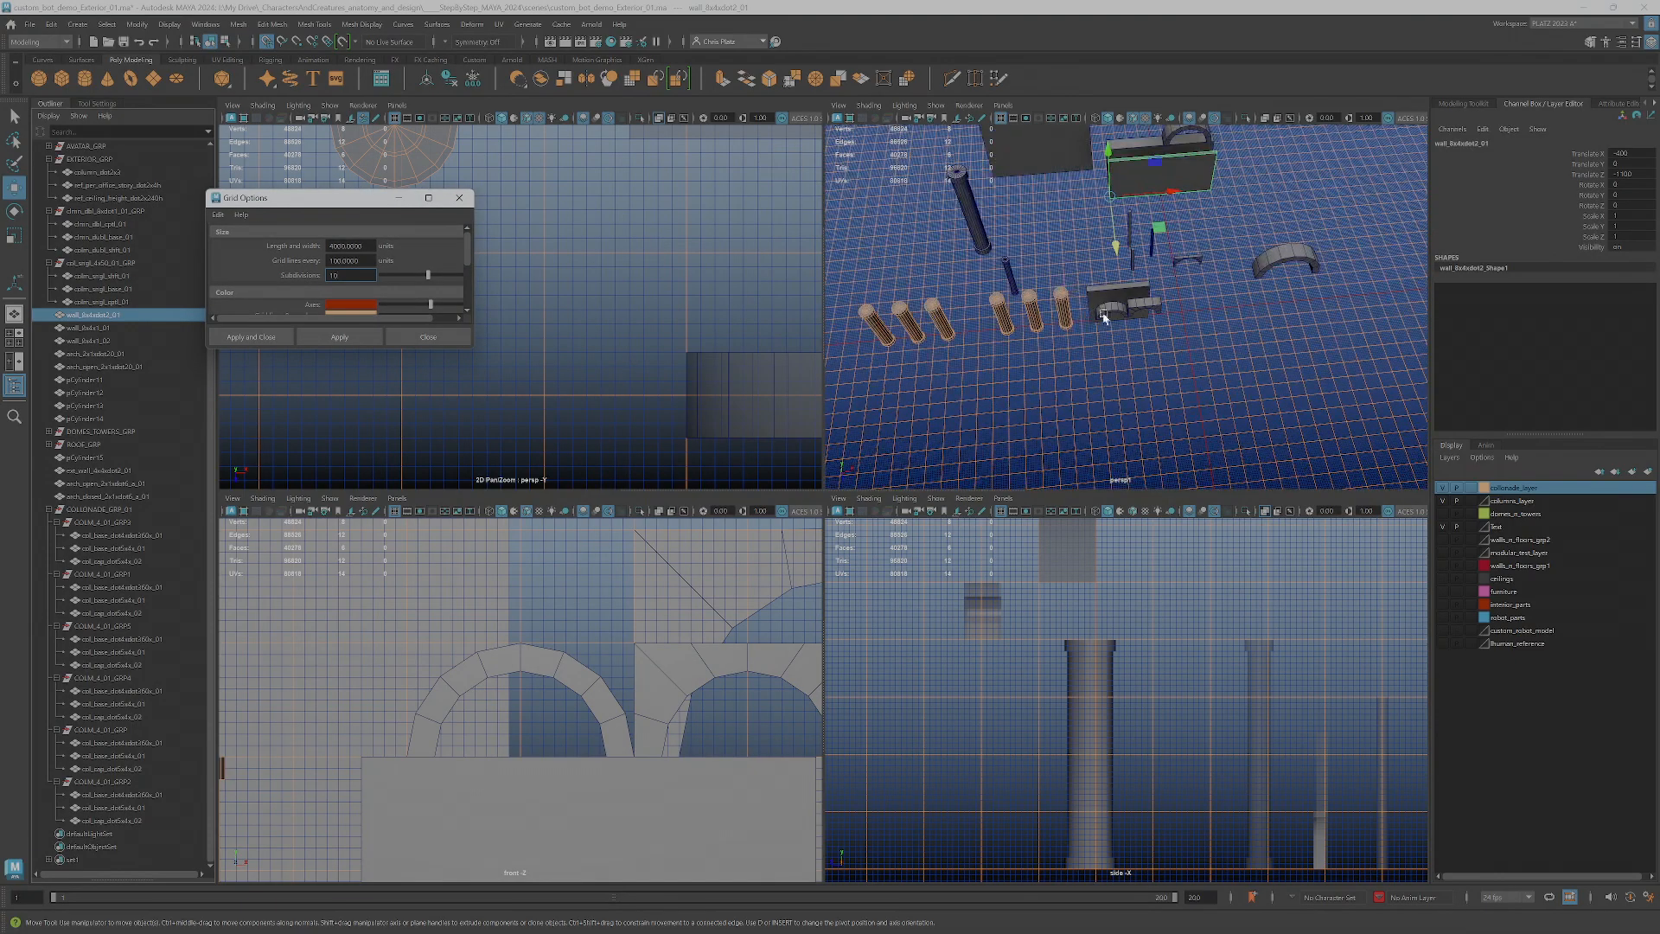
scroll(1124, 322, "down", 1)
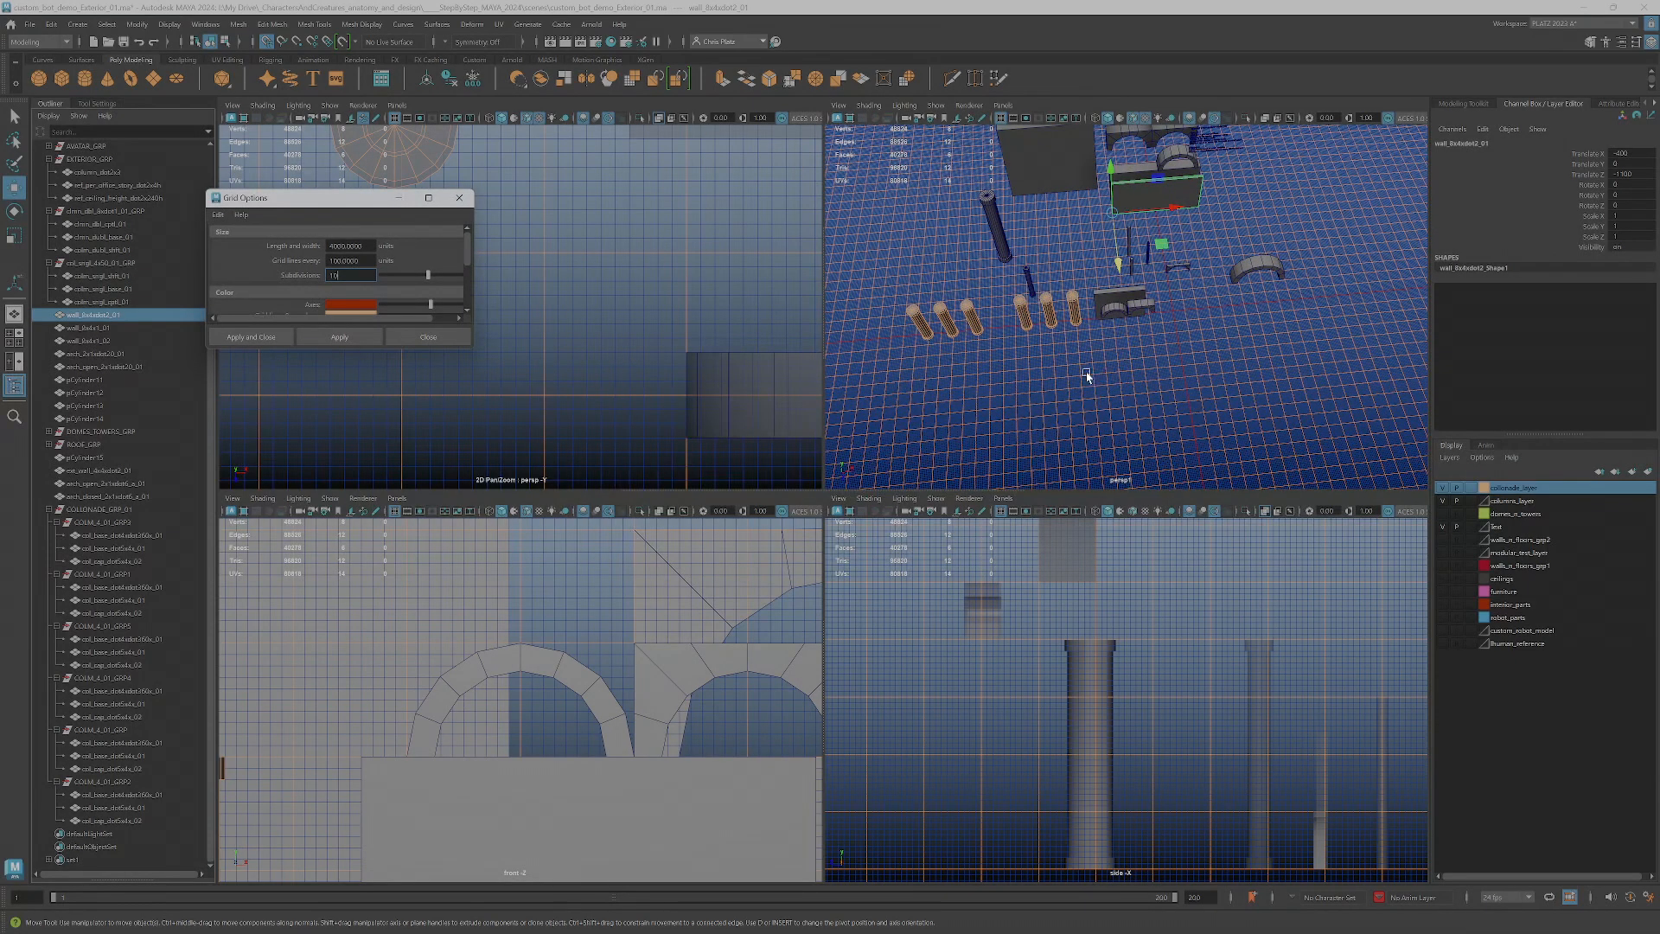
scroll(1086, 370, "up", 3)
key("space")
scroll(993, 445, "up", 2)
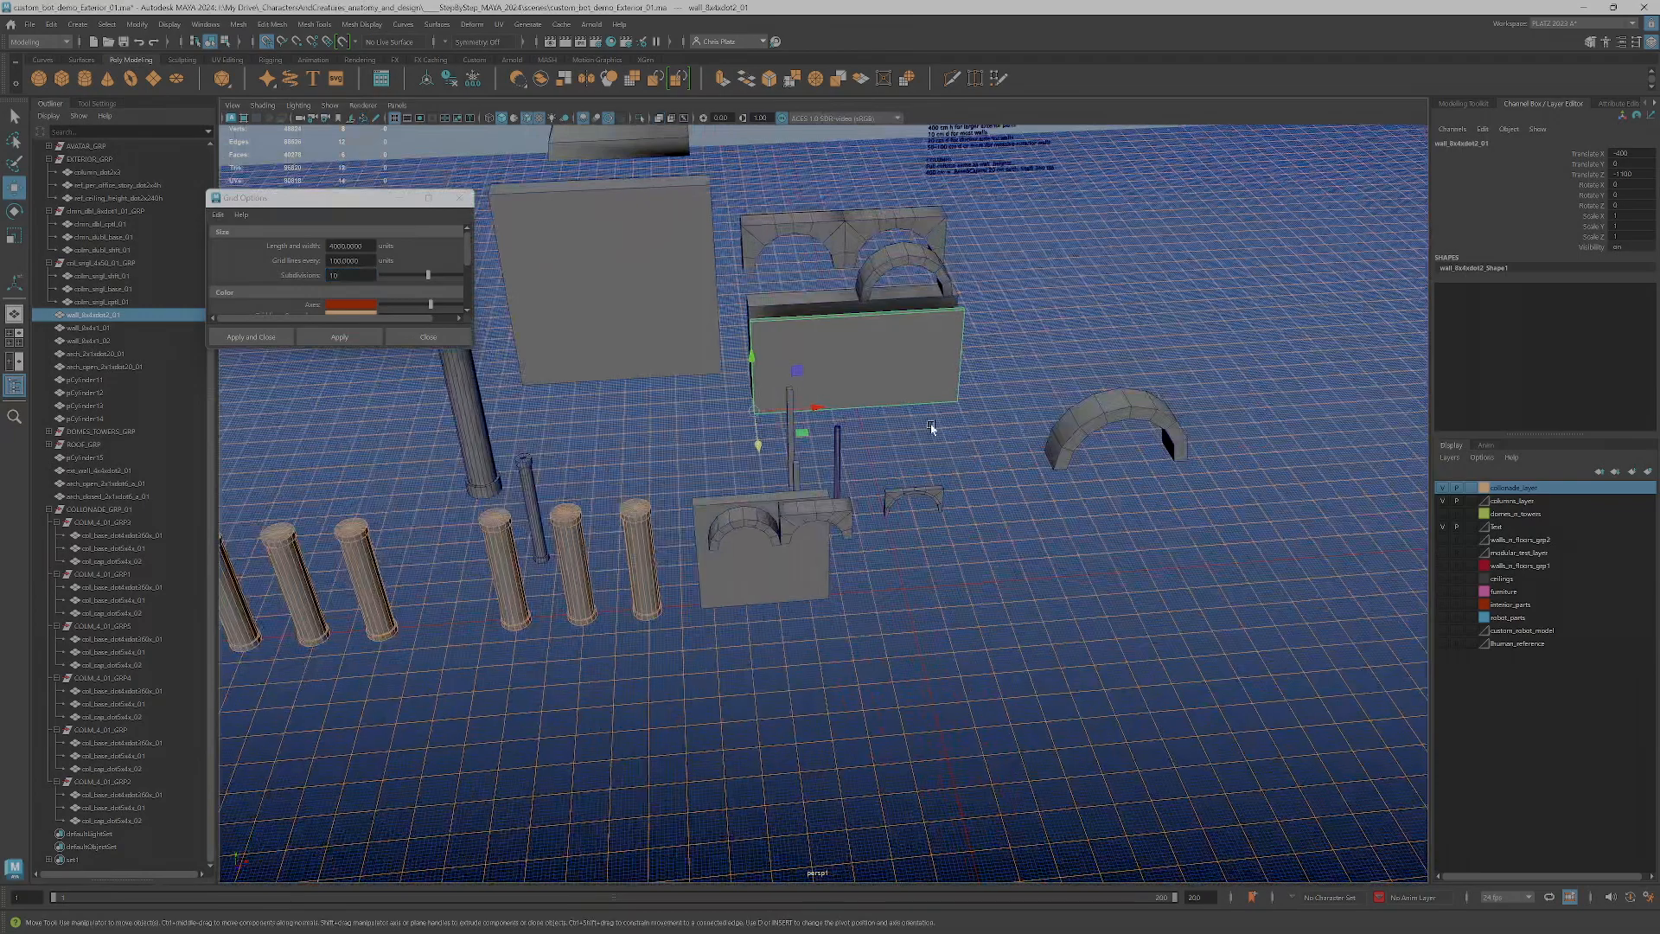
Collapse the colonnade group and the two expanded groups just above the wall pieces in the Outliner
left_click(49, 510)
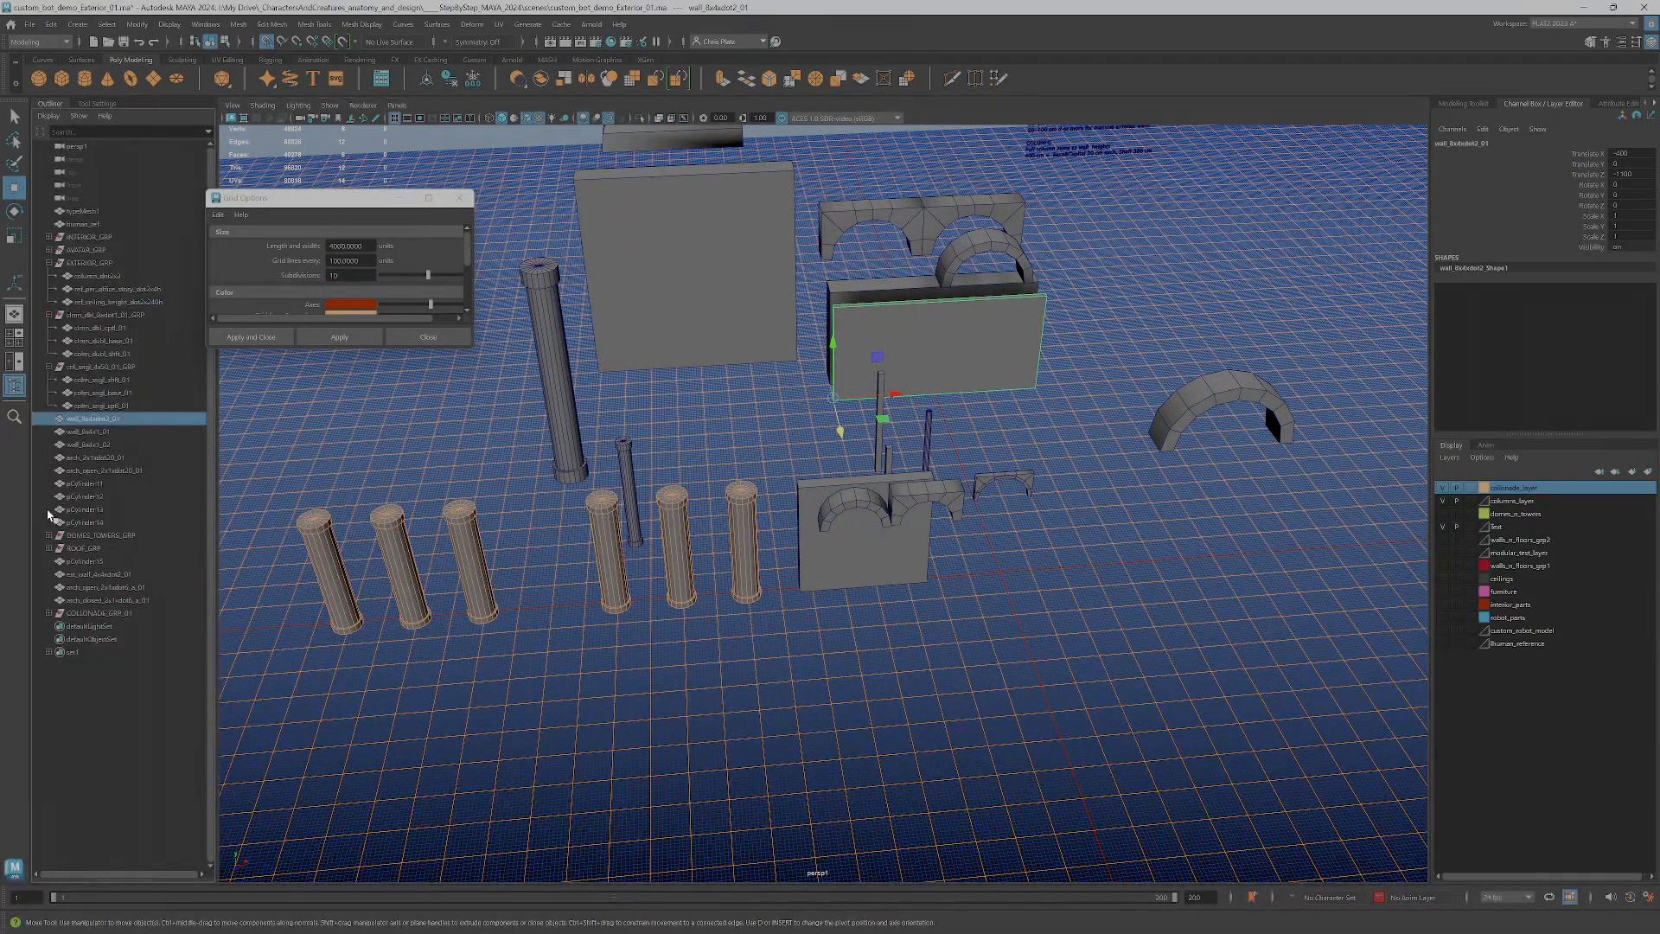
left_click(50, 367)
left_click(49, 315)
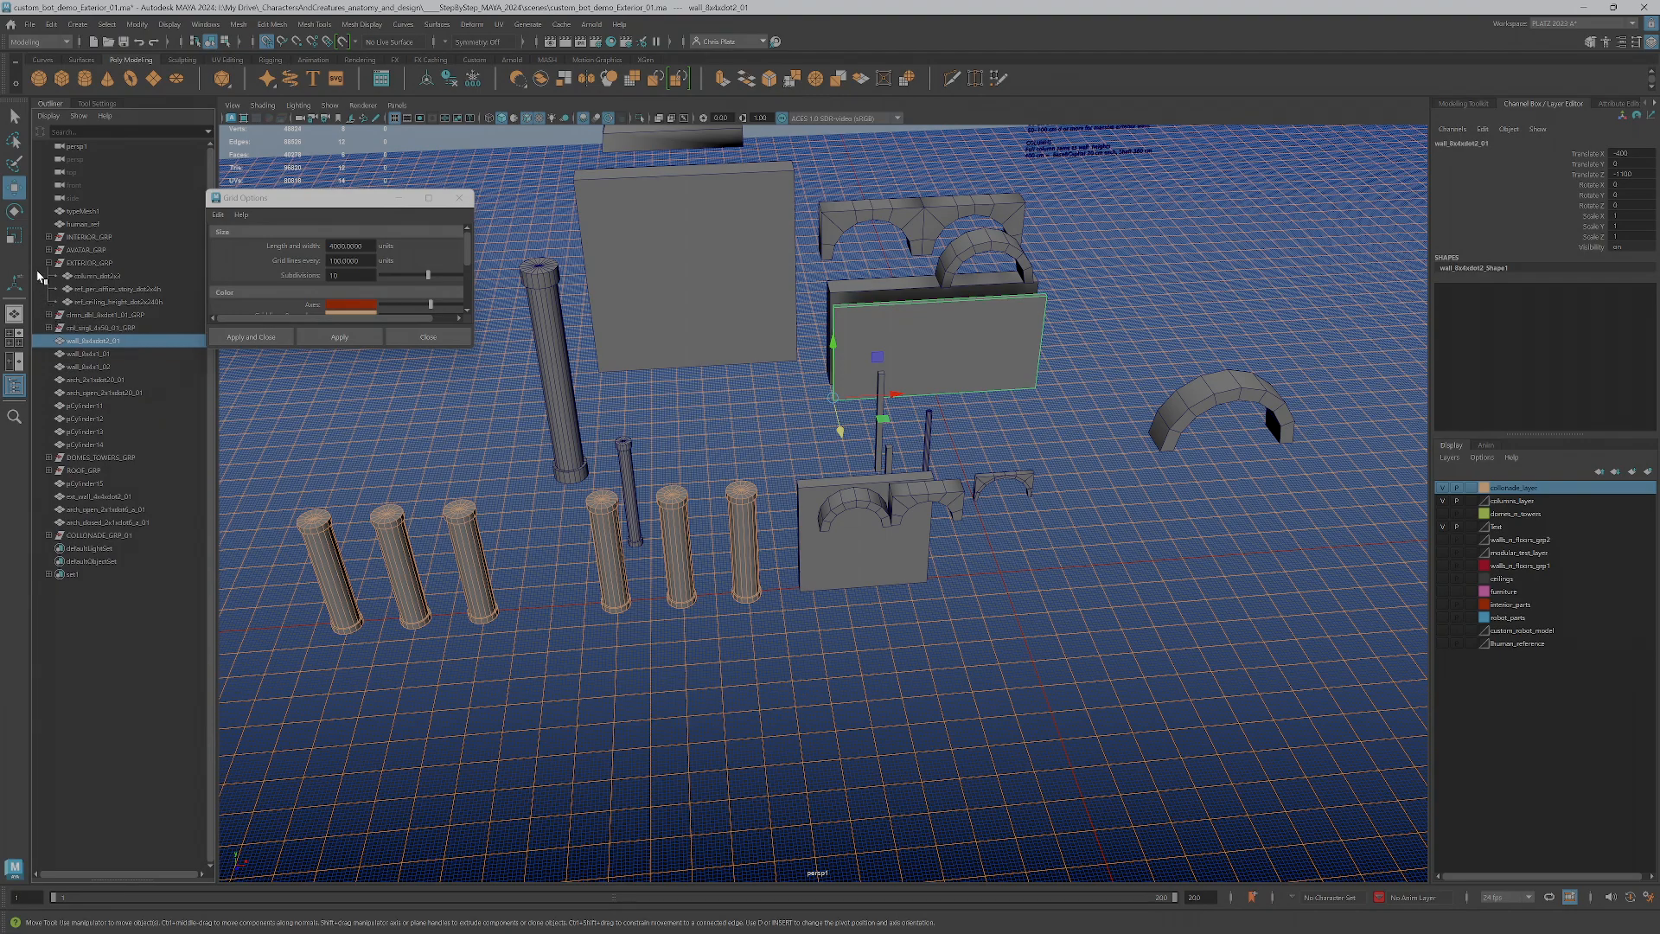
Collapse the EXTERIOR_GRP group in the Outliner and clear the scene selection
left_click(49, 263)
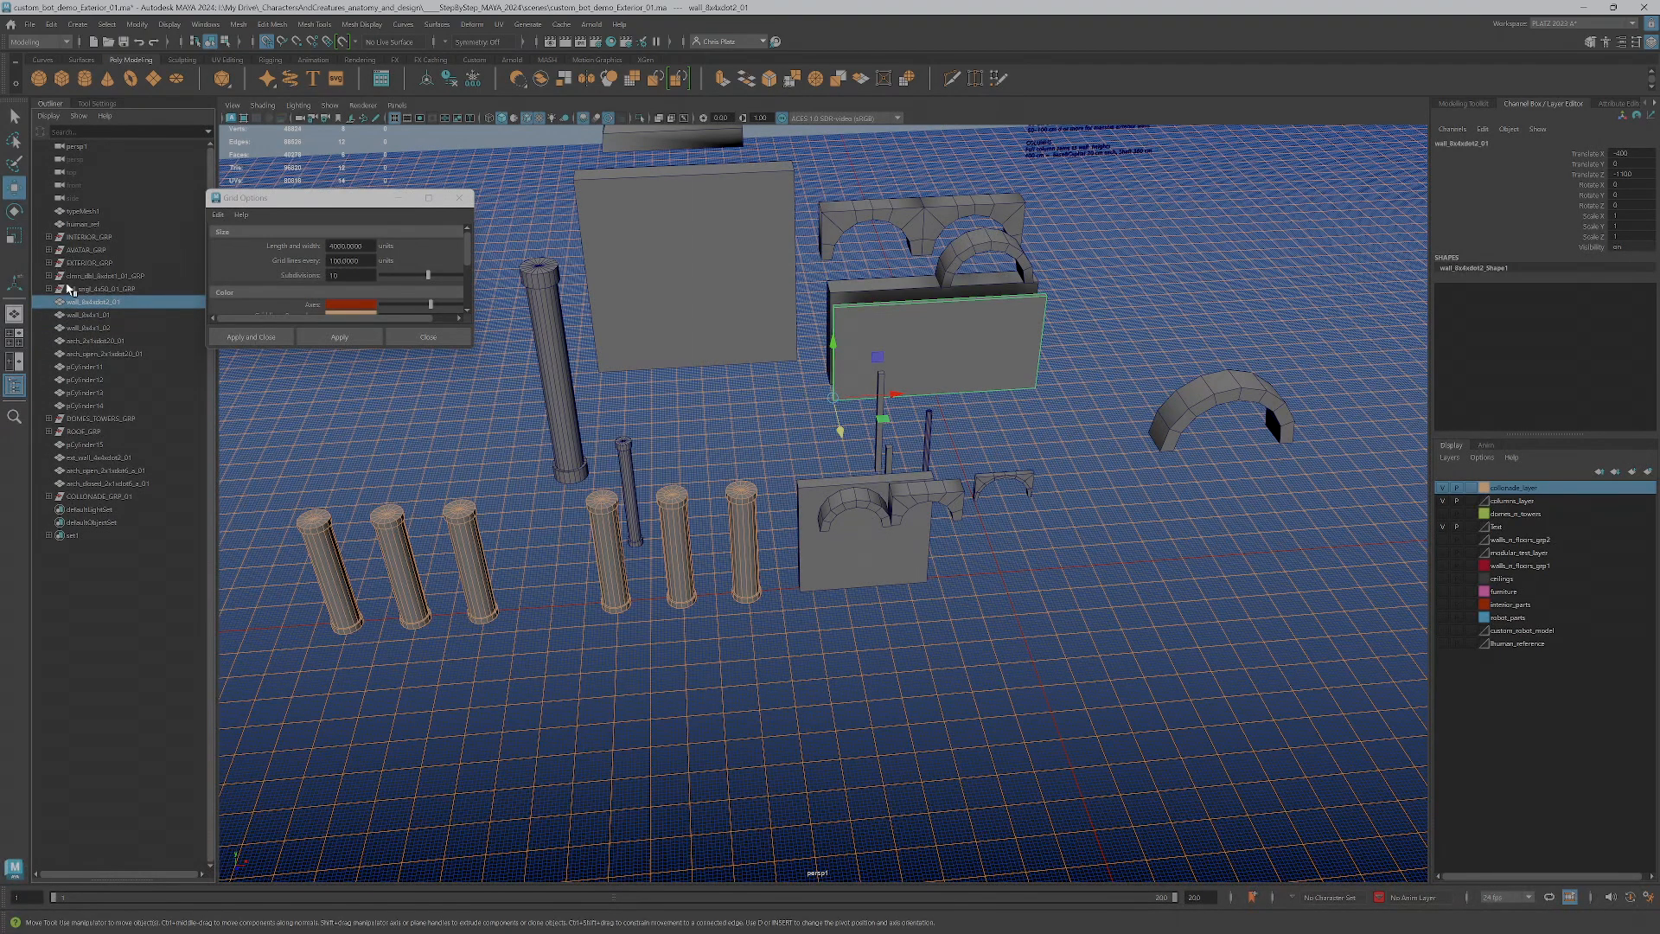
left_click(90, 237)
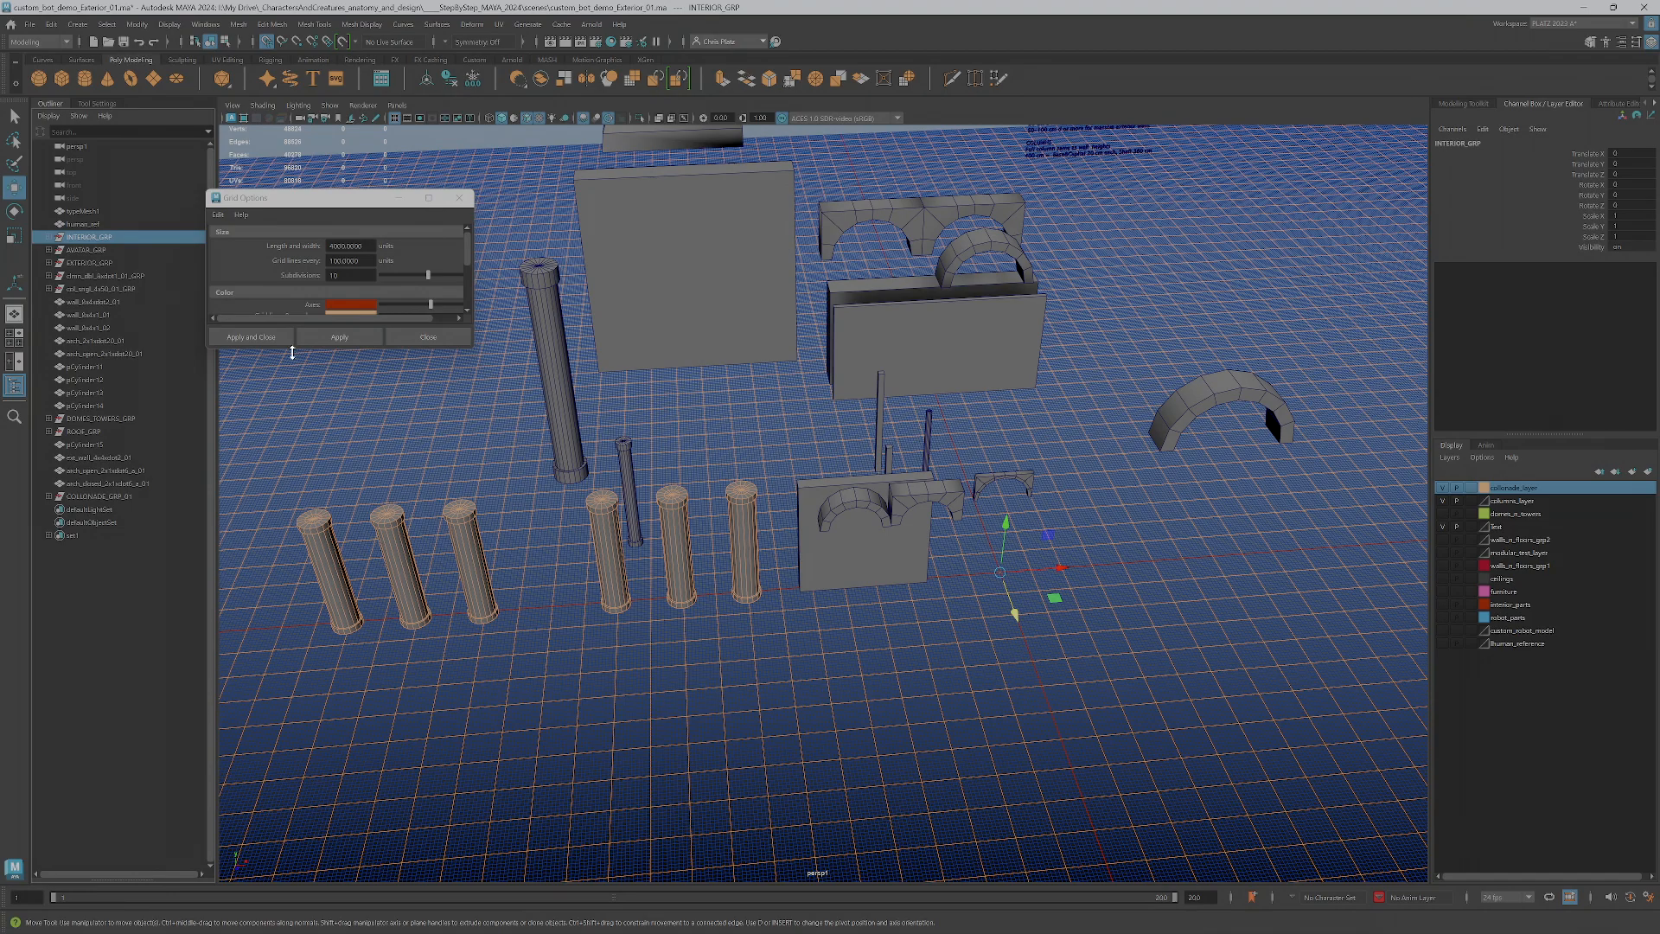
left_click(1107, 585)
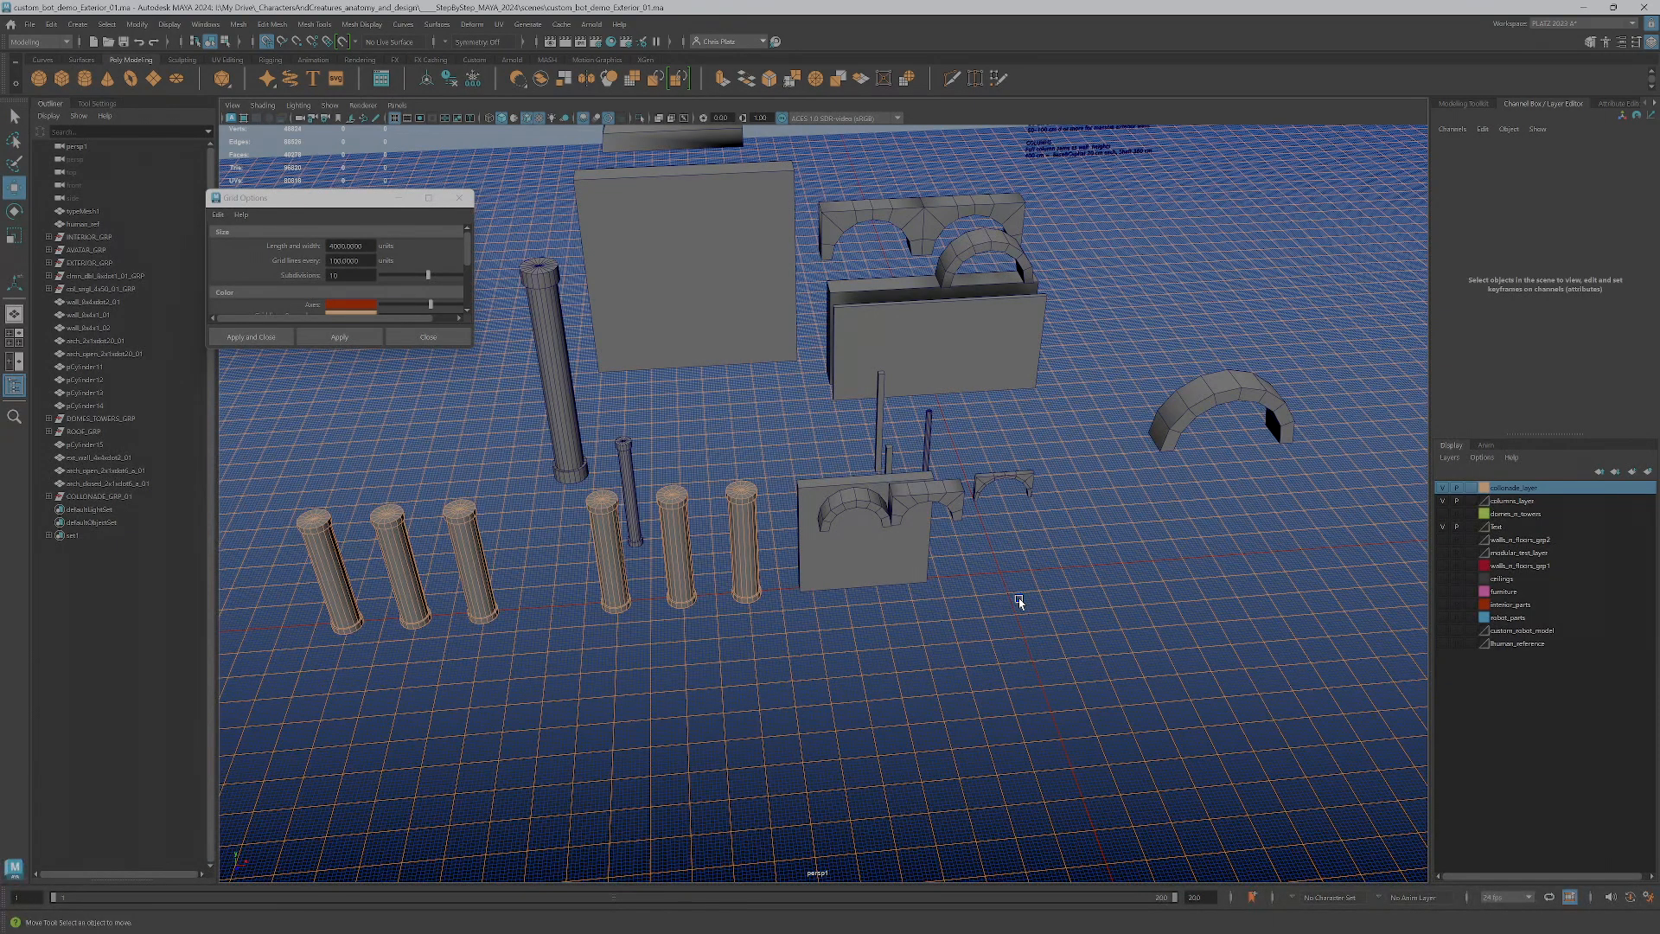
Frame the small solid arch wall beyond the columns and add the open arch overlapping it to the selection
left_click(1018, 473)
key("f")
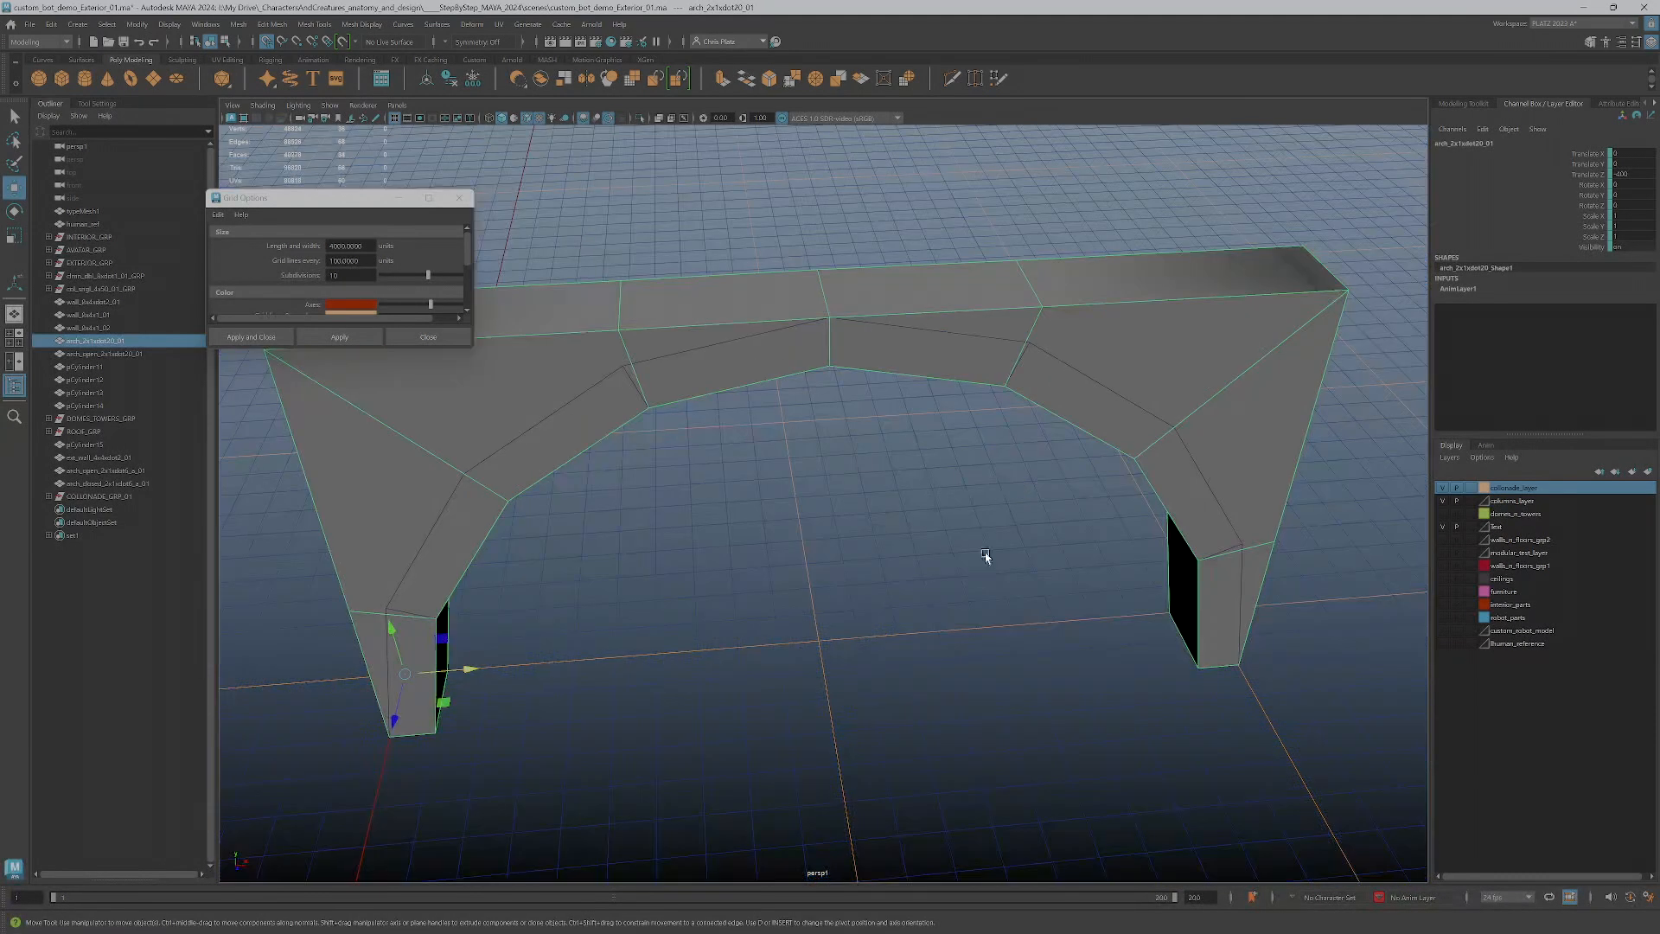
scroll(995, 541, "down", 4)
left_click_drag(978, 571, 760, 619, "alt")
scroll(908, 551, "down", 3)
scroll(729, 553, "up", 1)
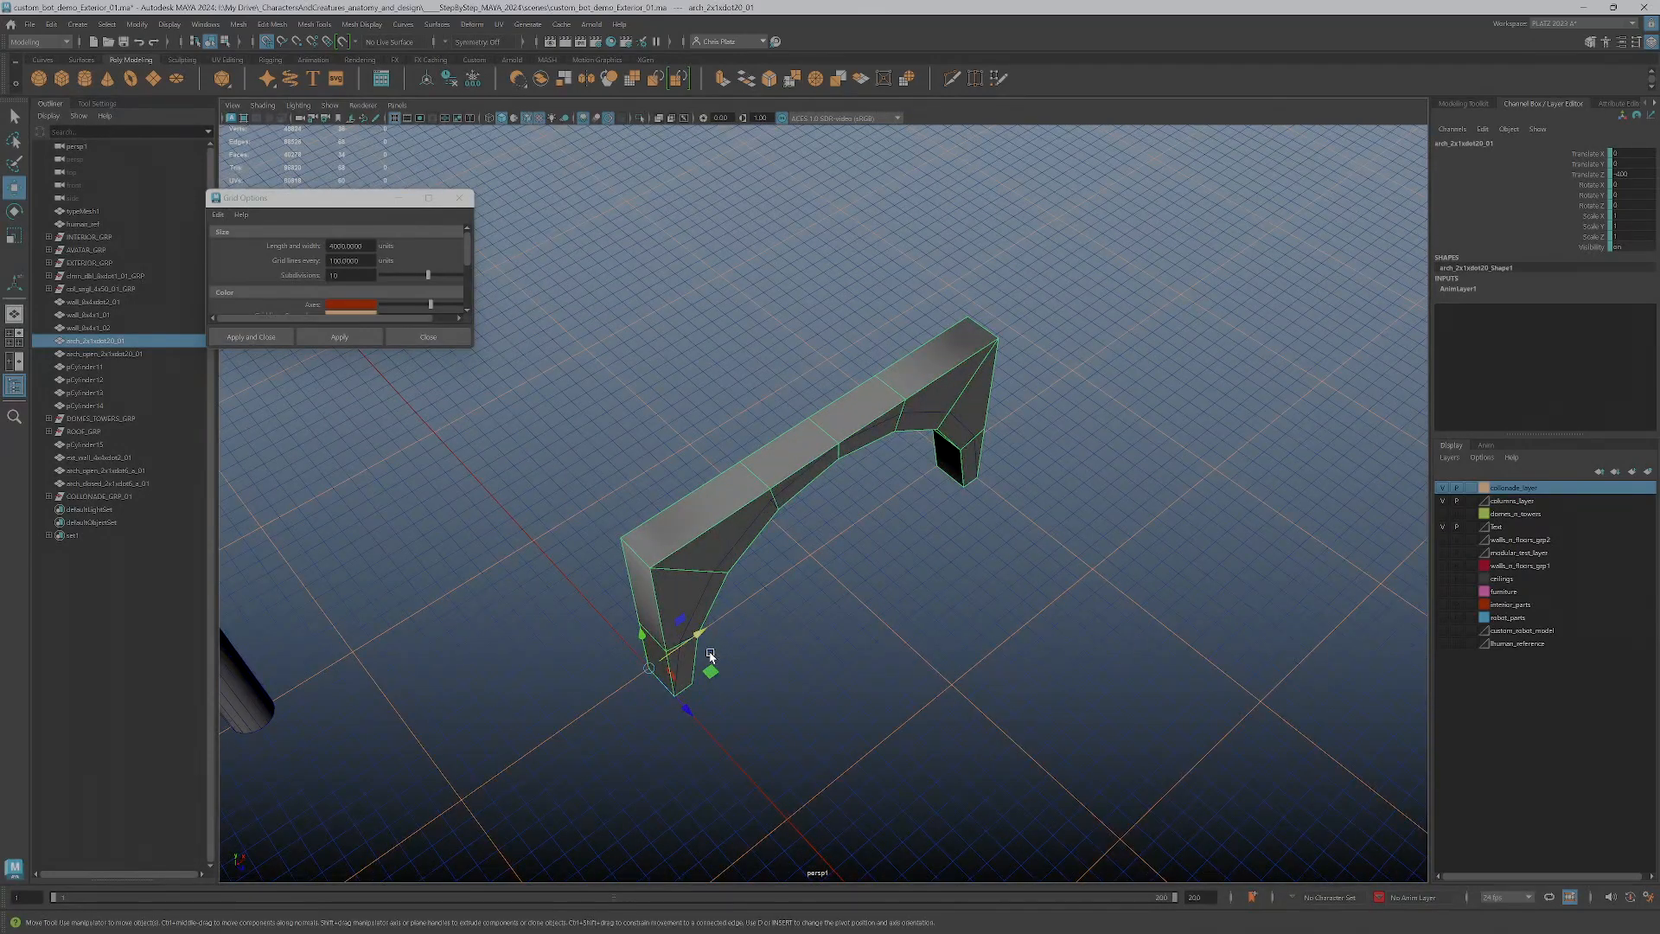
left_click_drag(688, 708, 662, 529)
left_click(645, 484)
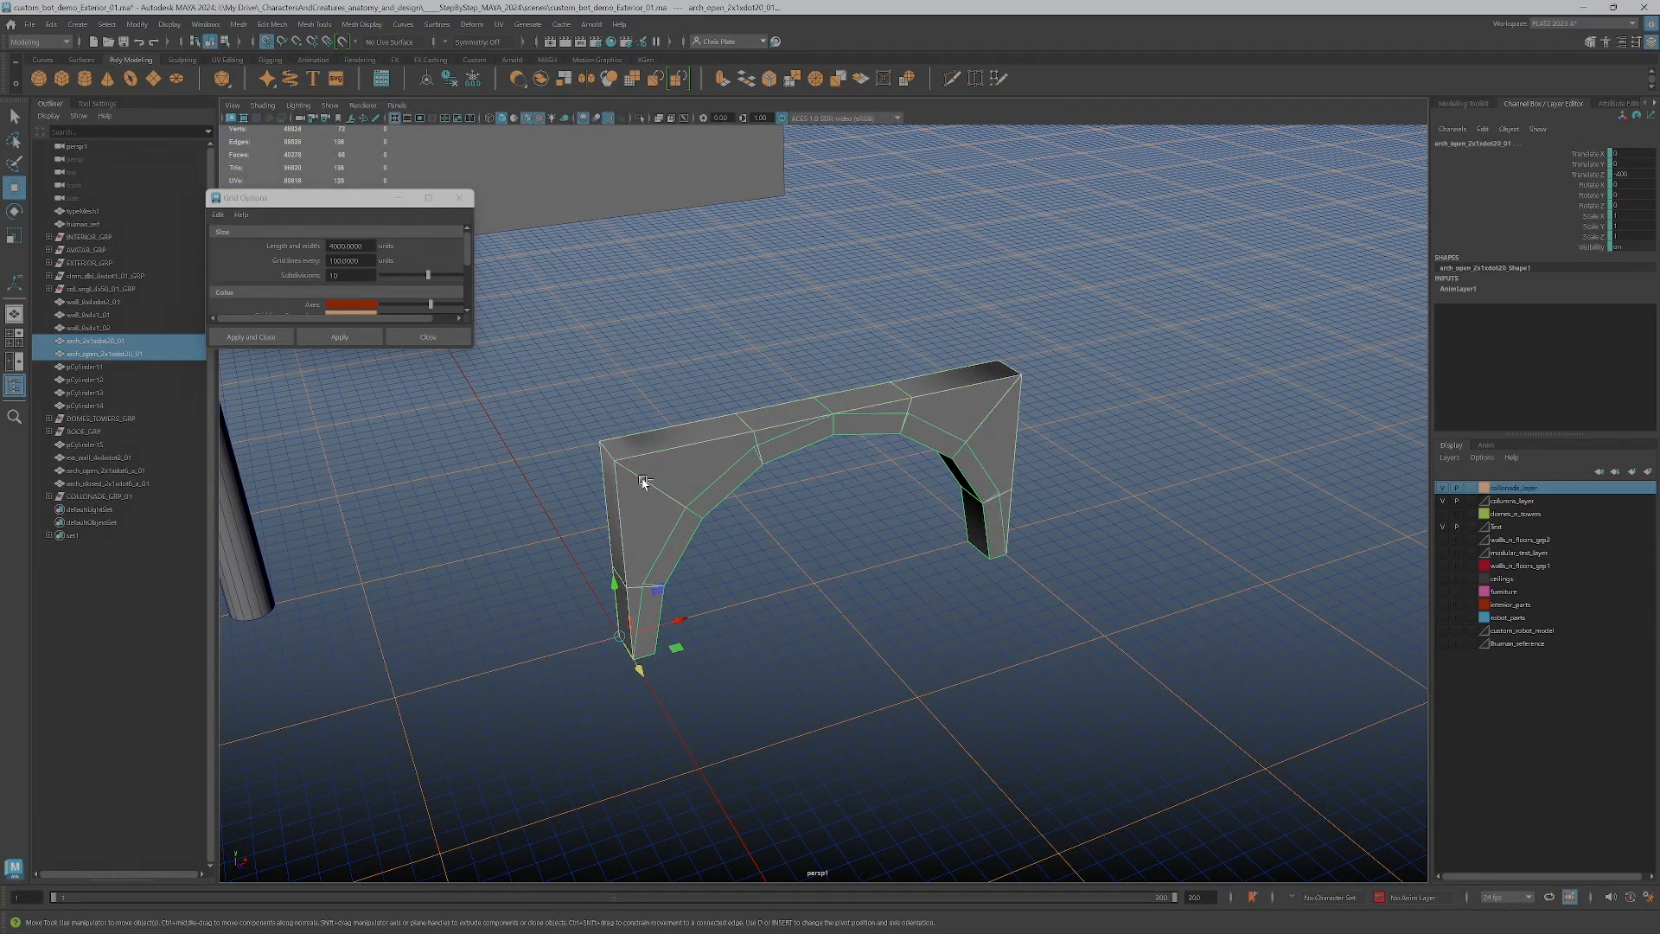
Scale the open arch in depth so it projects from the arch wall, and pick a face on its front side
key("r")
left_click_drag(733, 683, 747, 745, "alt")
scroll(744, 748, "up", 3)
middle_click_drag(740, 752, 838, 674, "alt")
right_click_drag(815, 677, 819, 616)
left_click(812, 654)
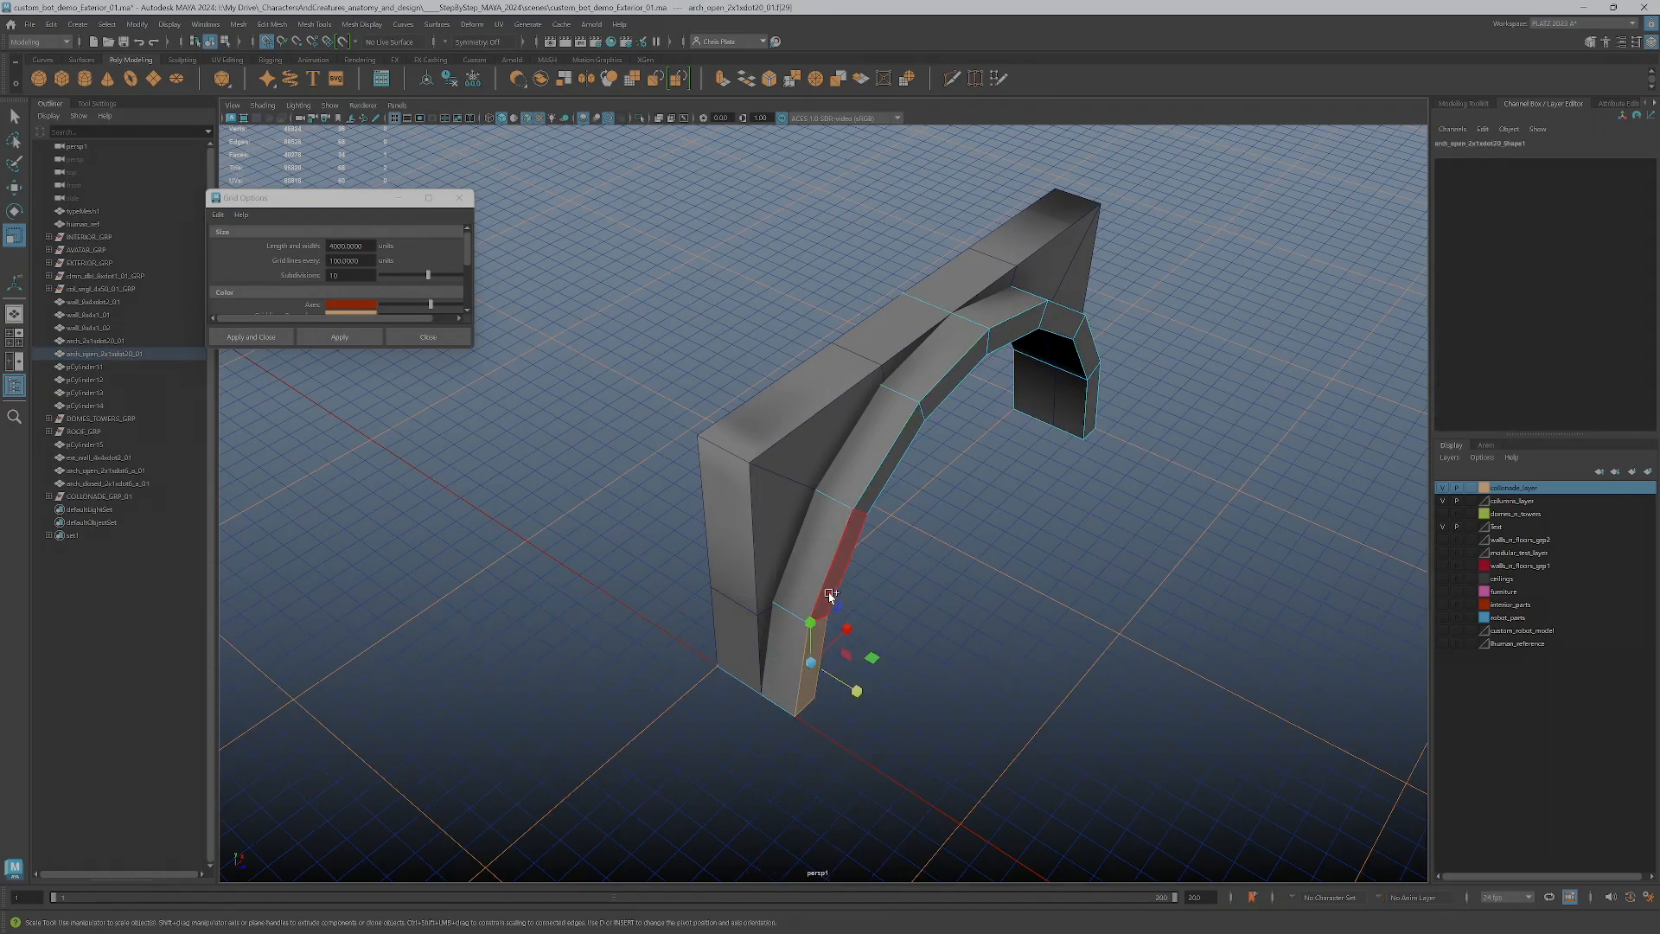
Select the open arch's whole front face loop and move it along the depth axis to adjust the arch's thickness
double_click(829, 596, "shift")
key("w")
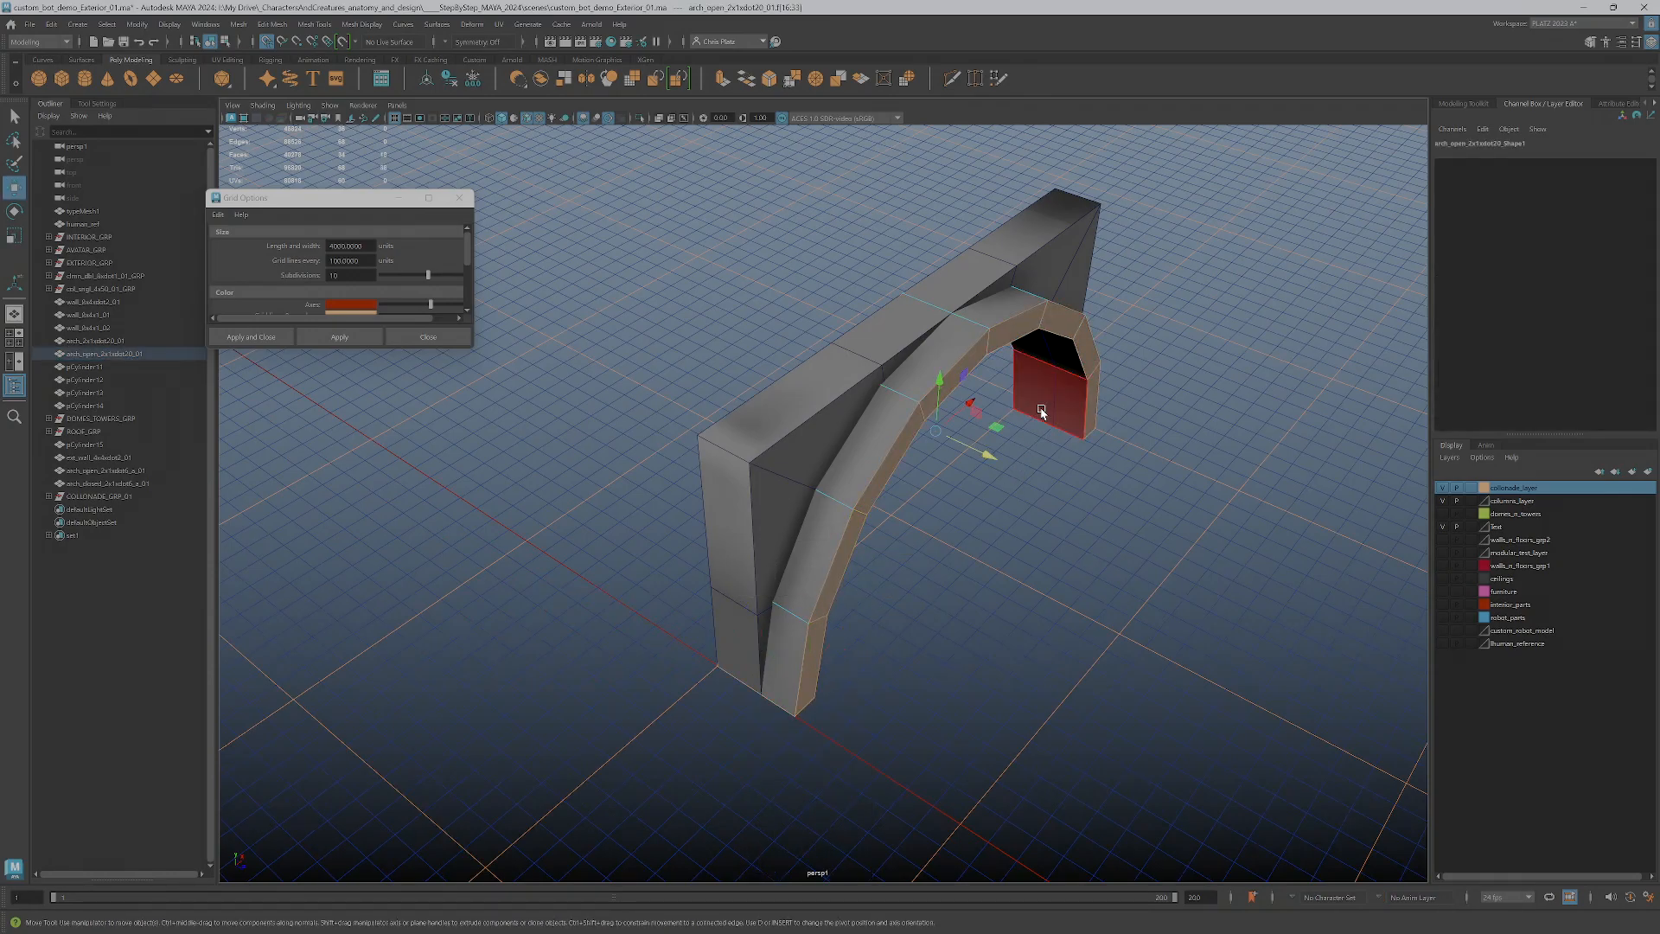
left_click_drag(973, 453, 957, 442)
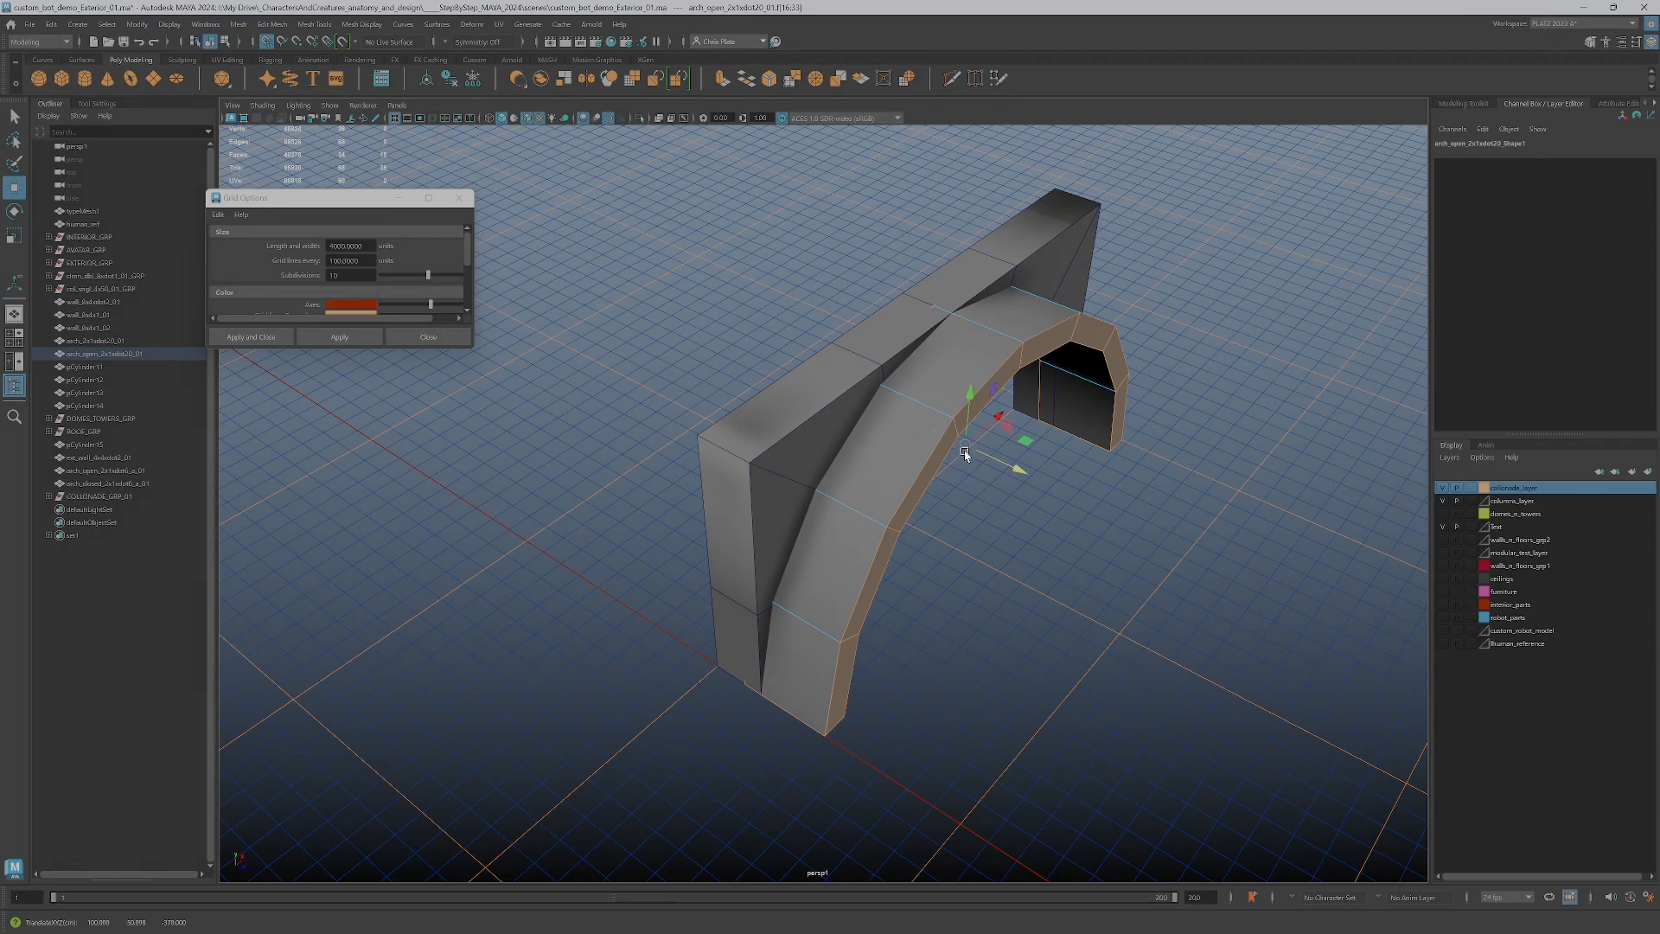
left_click_drag(696, 734, 768, 630, "alt")
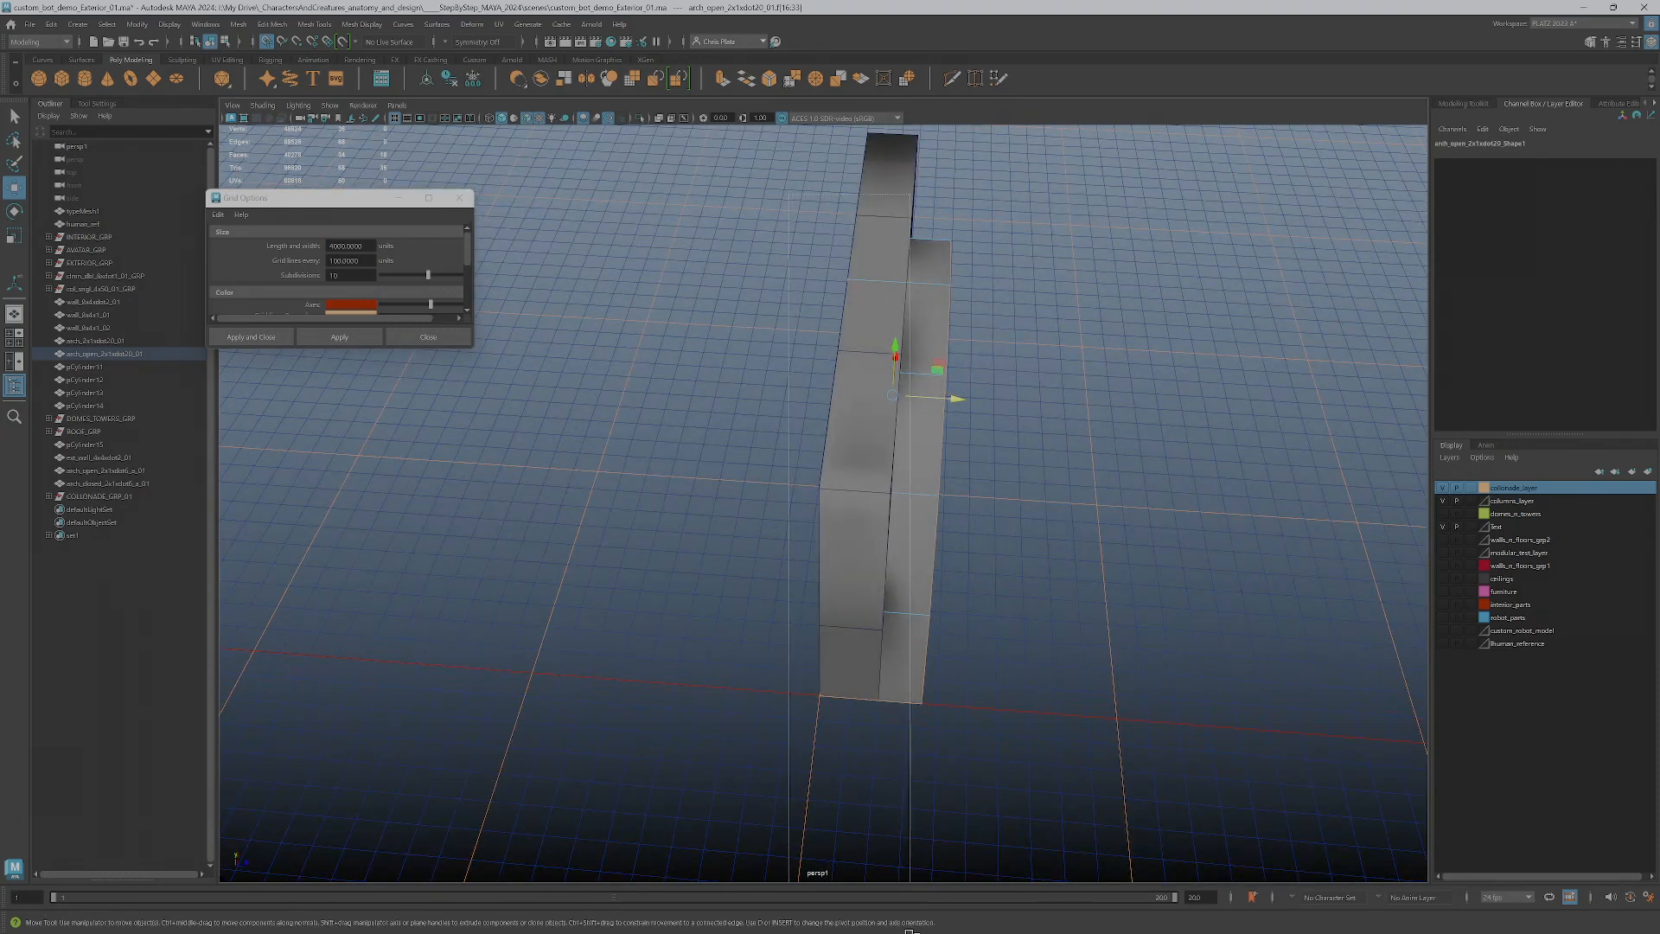
left_click_drag(899, 675, 994, 491, "alt")
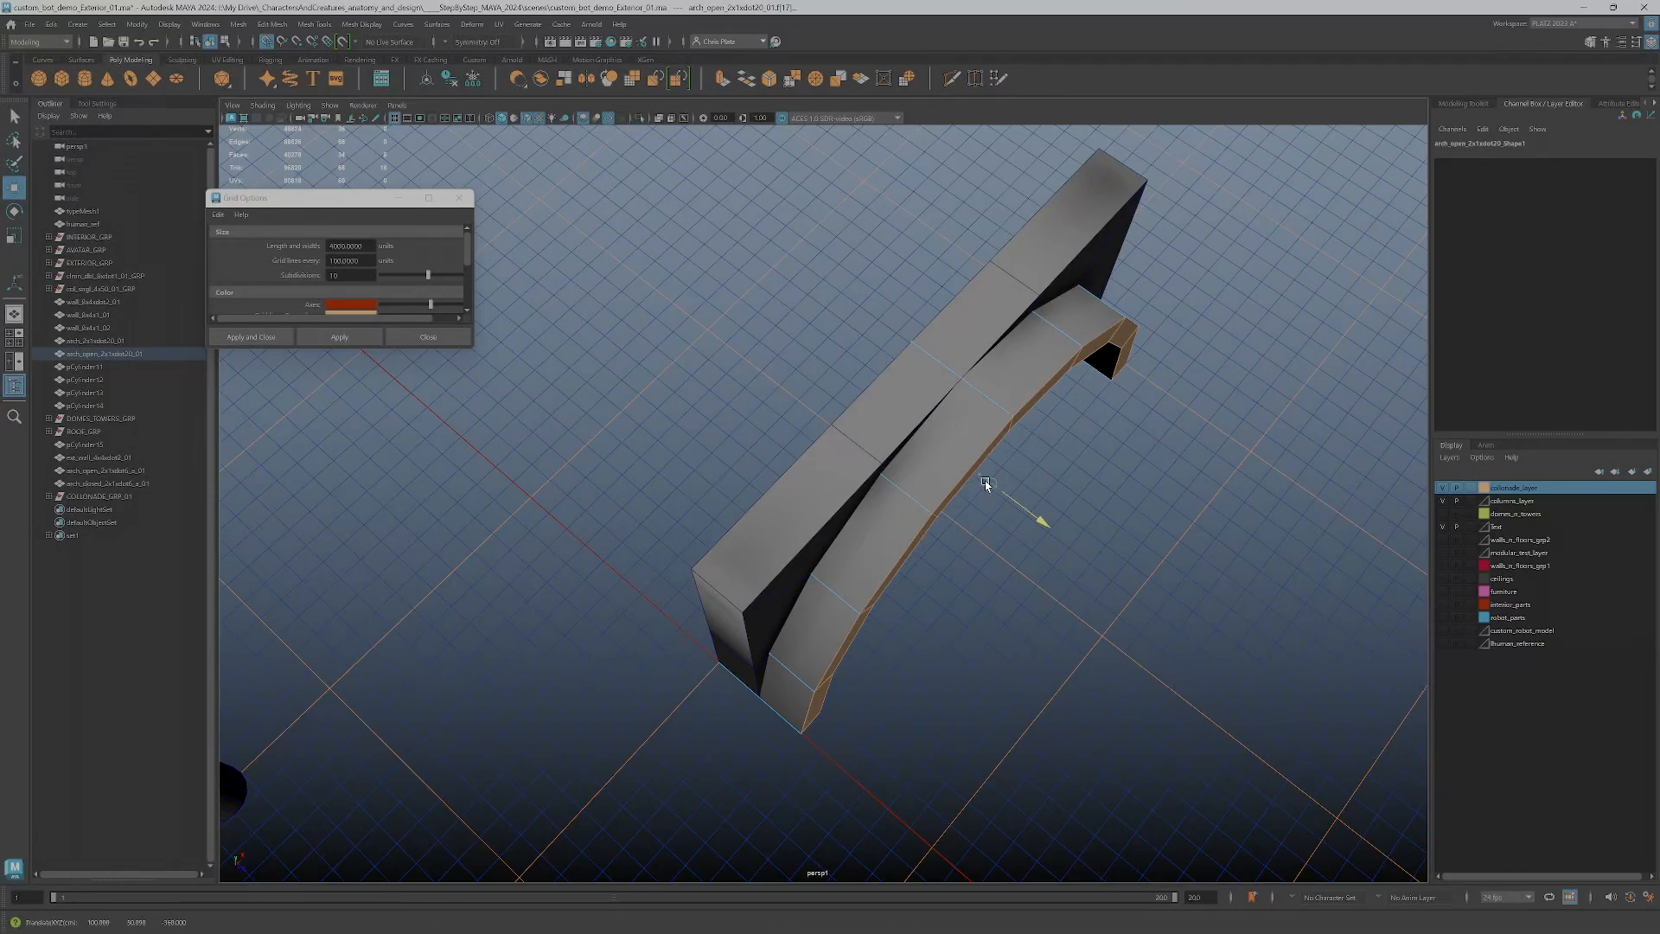
Select all faces of the open arch and shift them back toward the wall along the depth axis
right_click(831, 630)
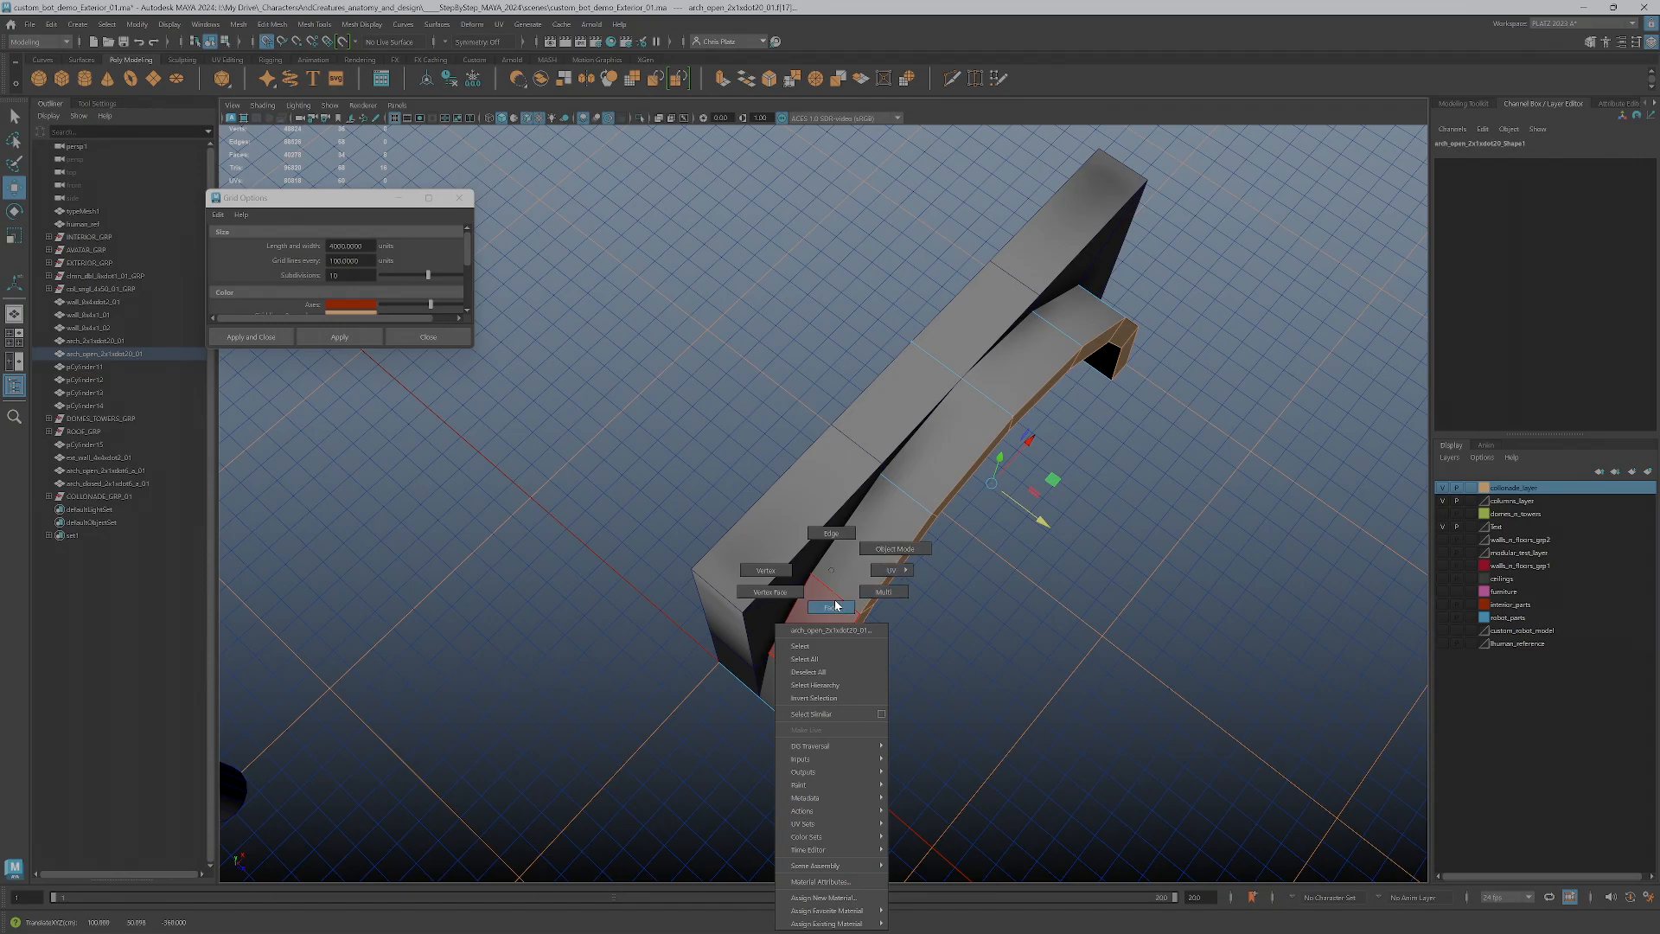
left_click(885, 549)
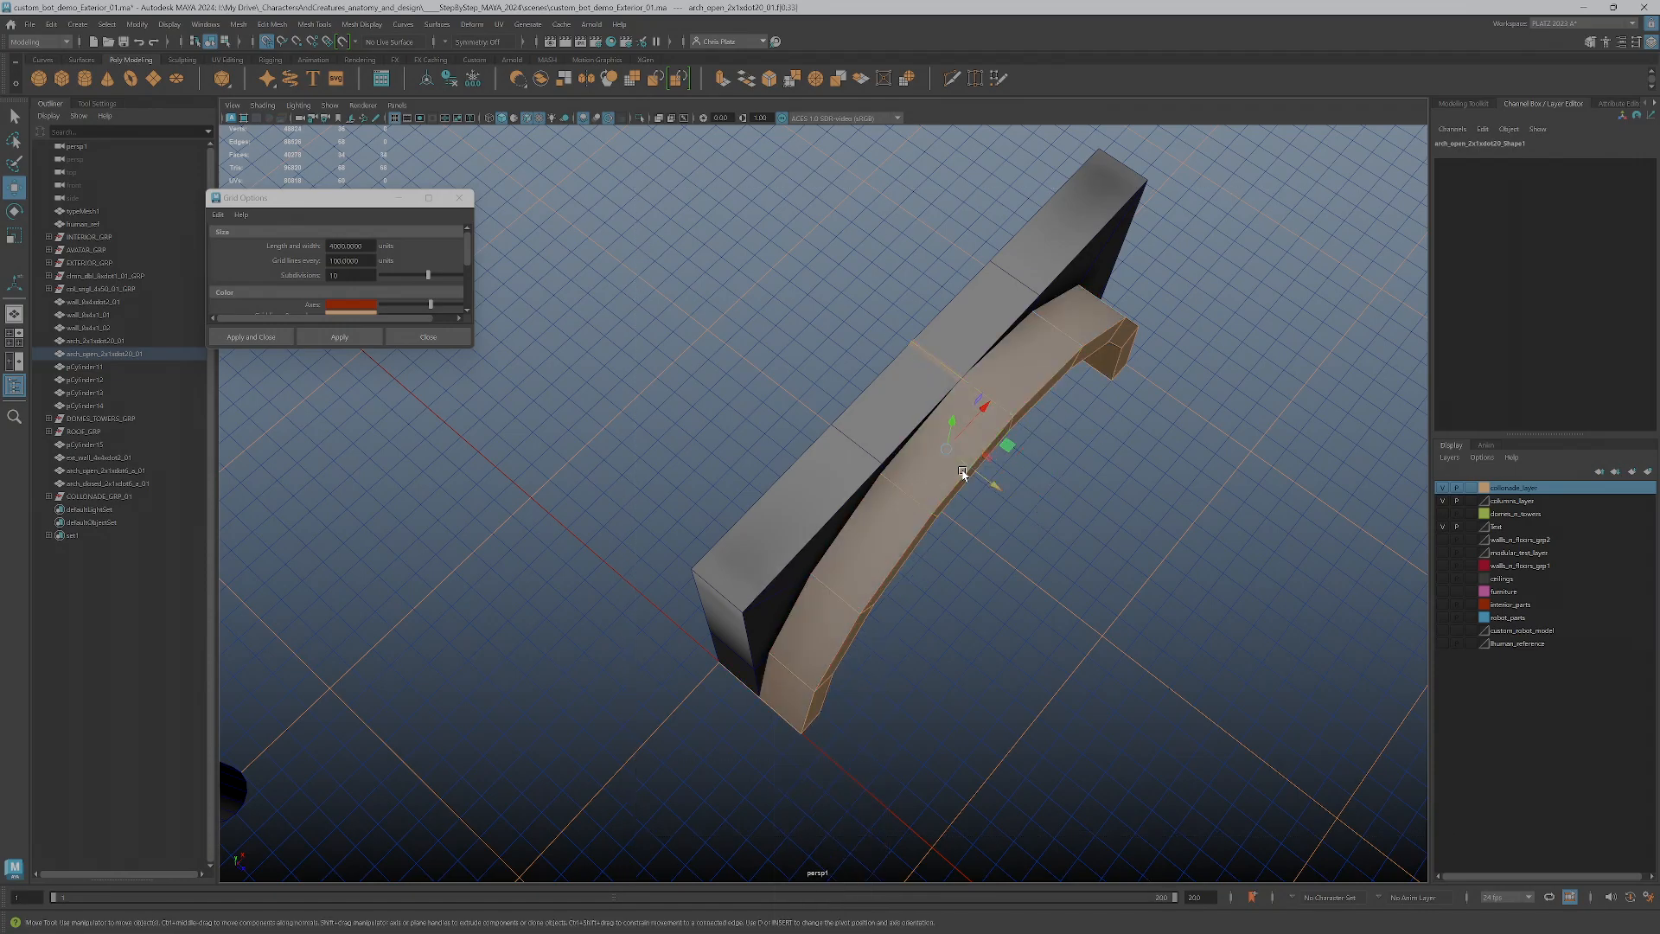
left_click_drag(946, 454, 925, 444)
Adjust the height of the open arch's top centre edge to bring it close to the wall's top surface
left_click_drag(878, 674, 973, 432, "alt")
right_click_drag(944, 406, 949, 370)
left_click(938, 378)
left_click_drag(938, 377, 939, 342)
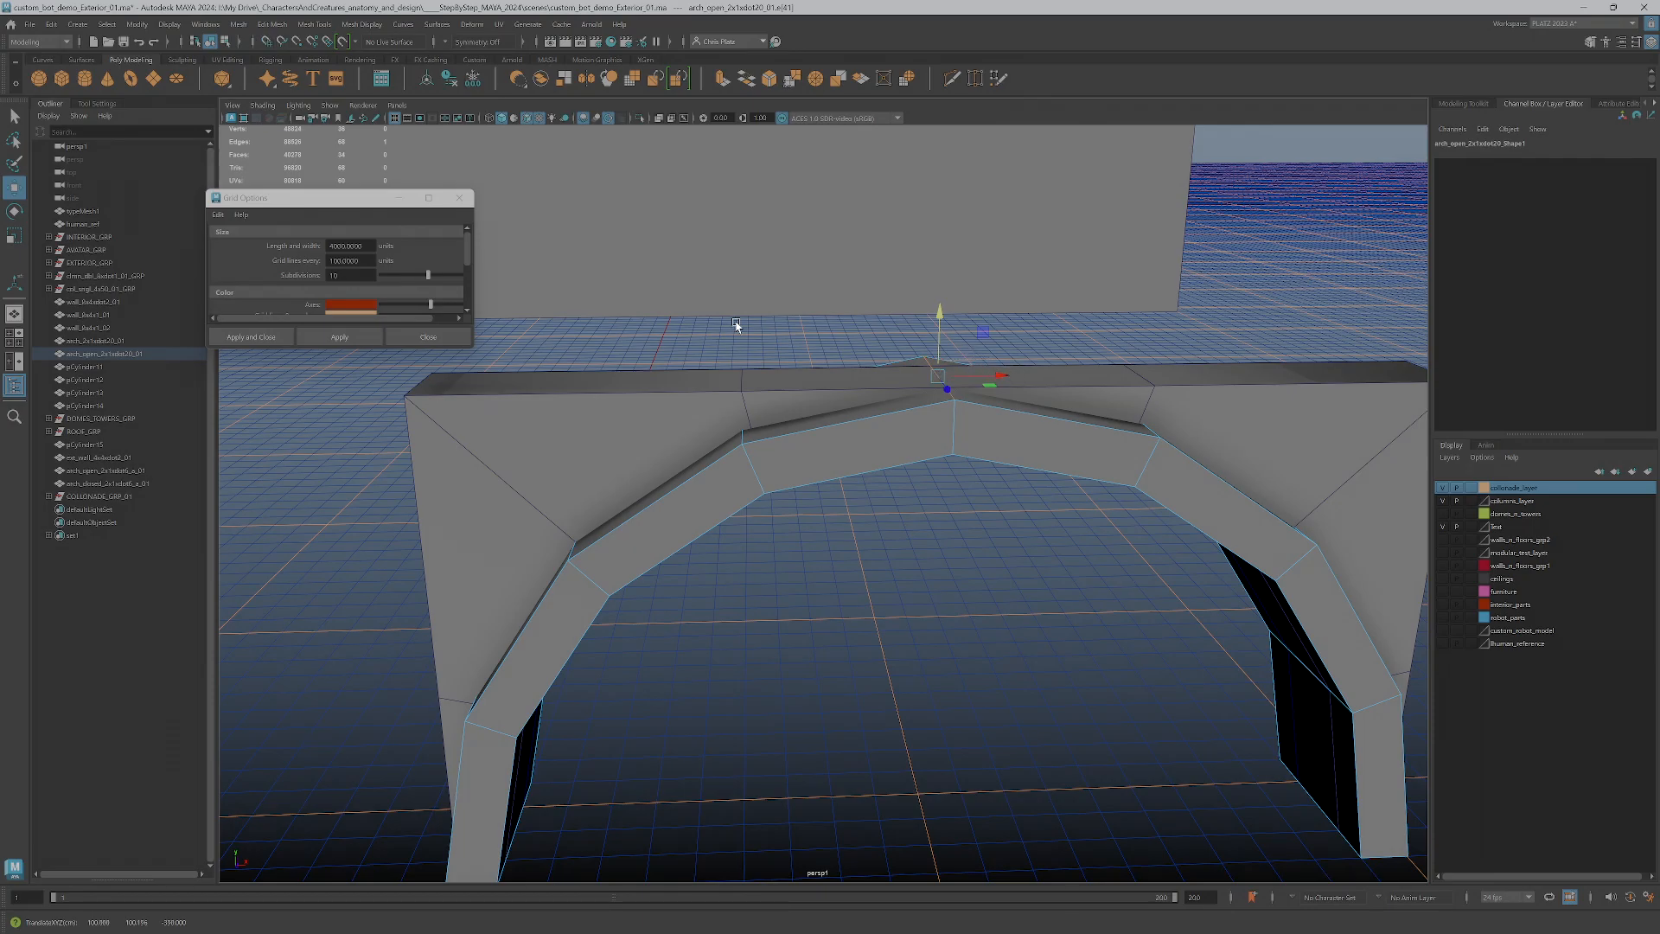
left_click_drag(937, 326, 941, 327)
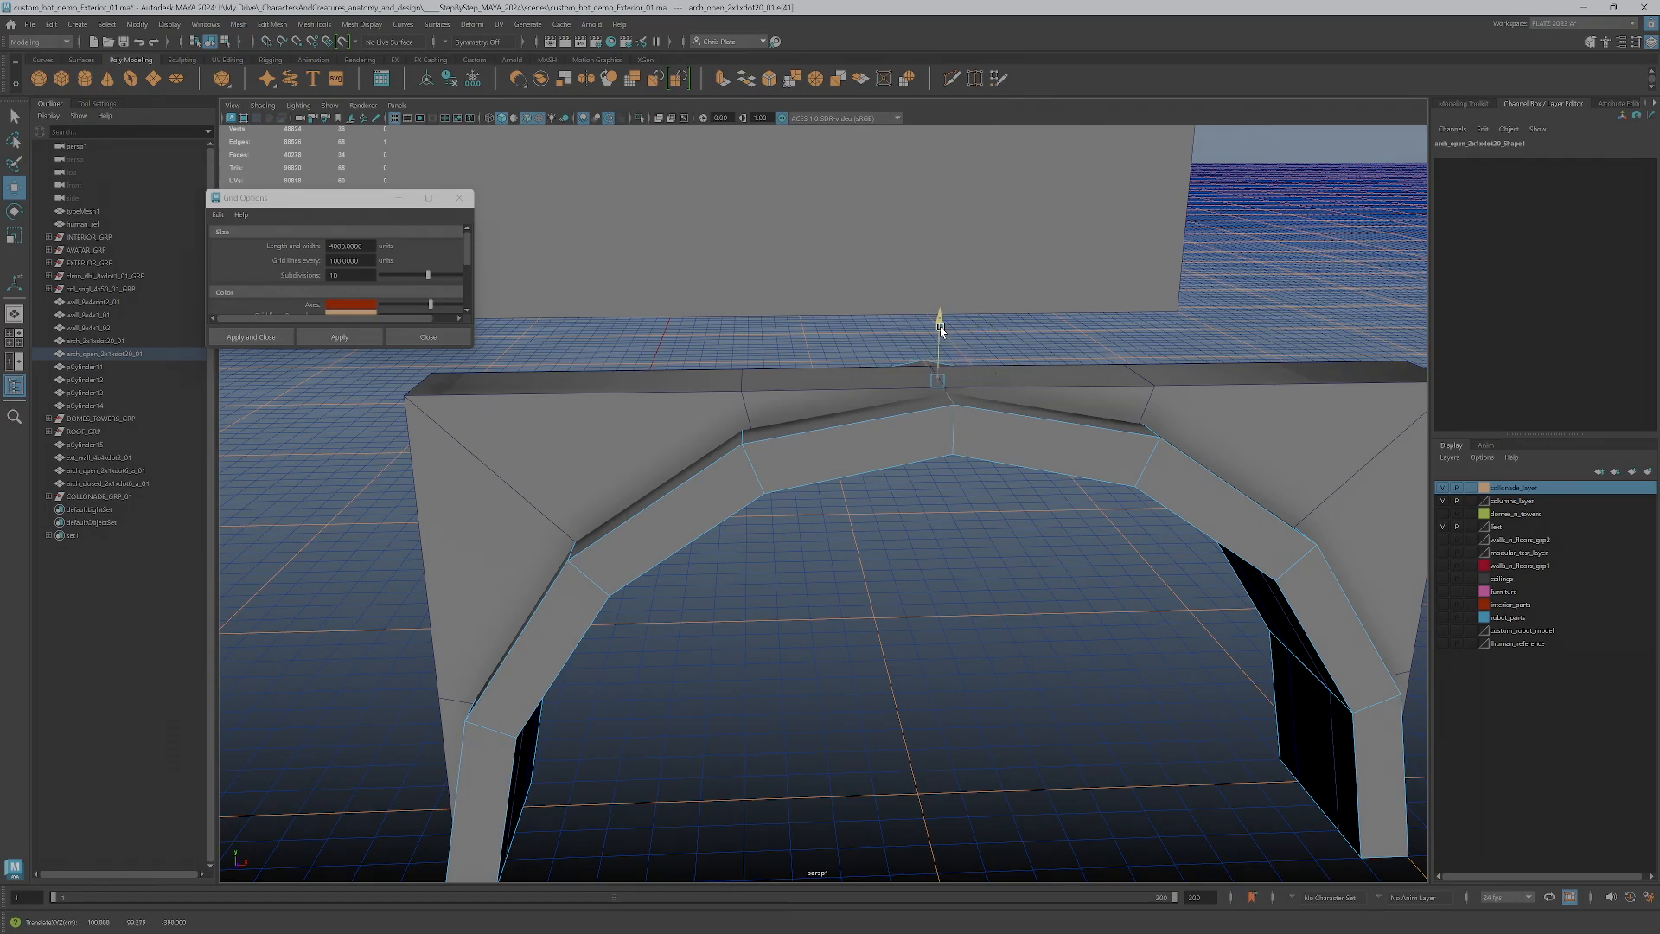
left_click(958, 570)
Select the open arch as an object and move its pivot to the middle of its base span
left_click_drag(935, 572, 1078, 311, "alt")
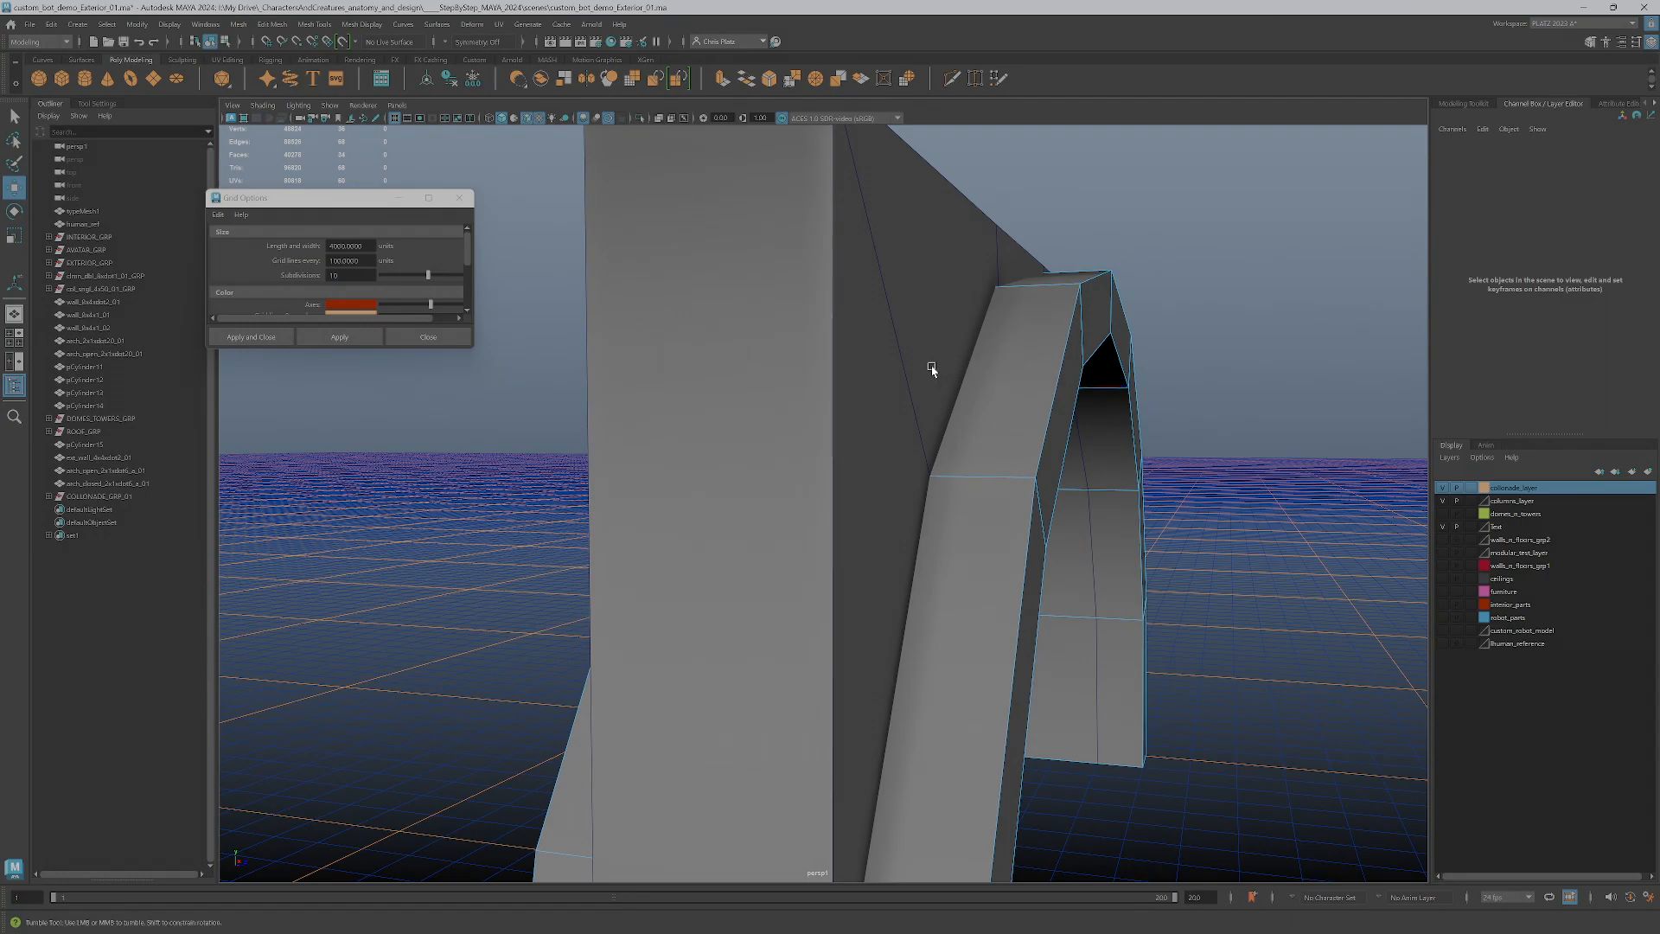
left_click_drag(551, 397, 563, 415, "alt")
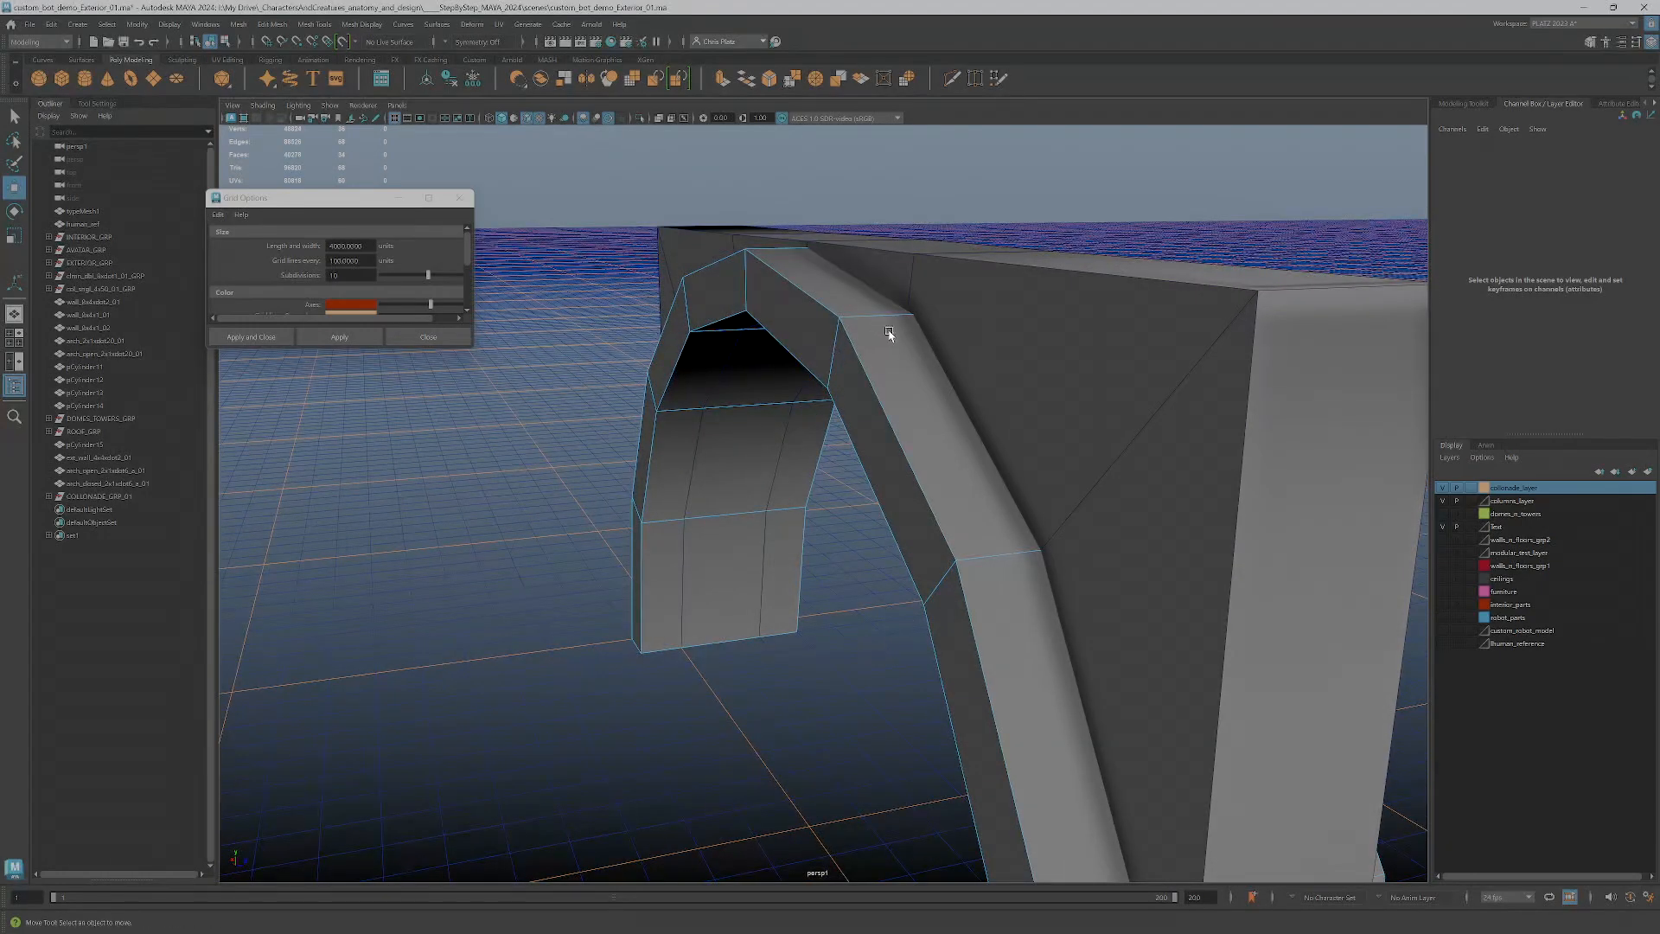
left_click_drag(1003, 585, 949, 476, "alt")
left_click(949, 473)
right_click_drag(983, 456, 1044, 429)
left_click_drag(1044, 562, 1005, 640, "alt")
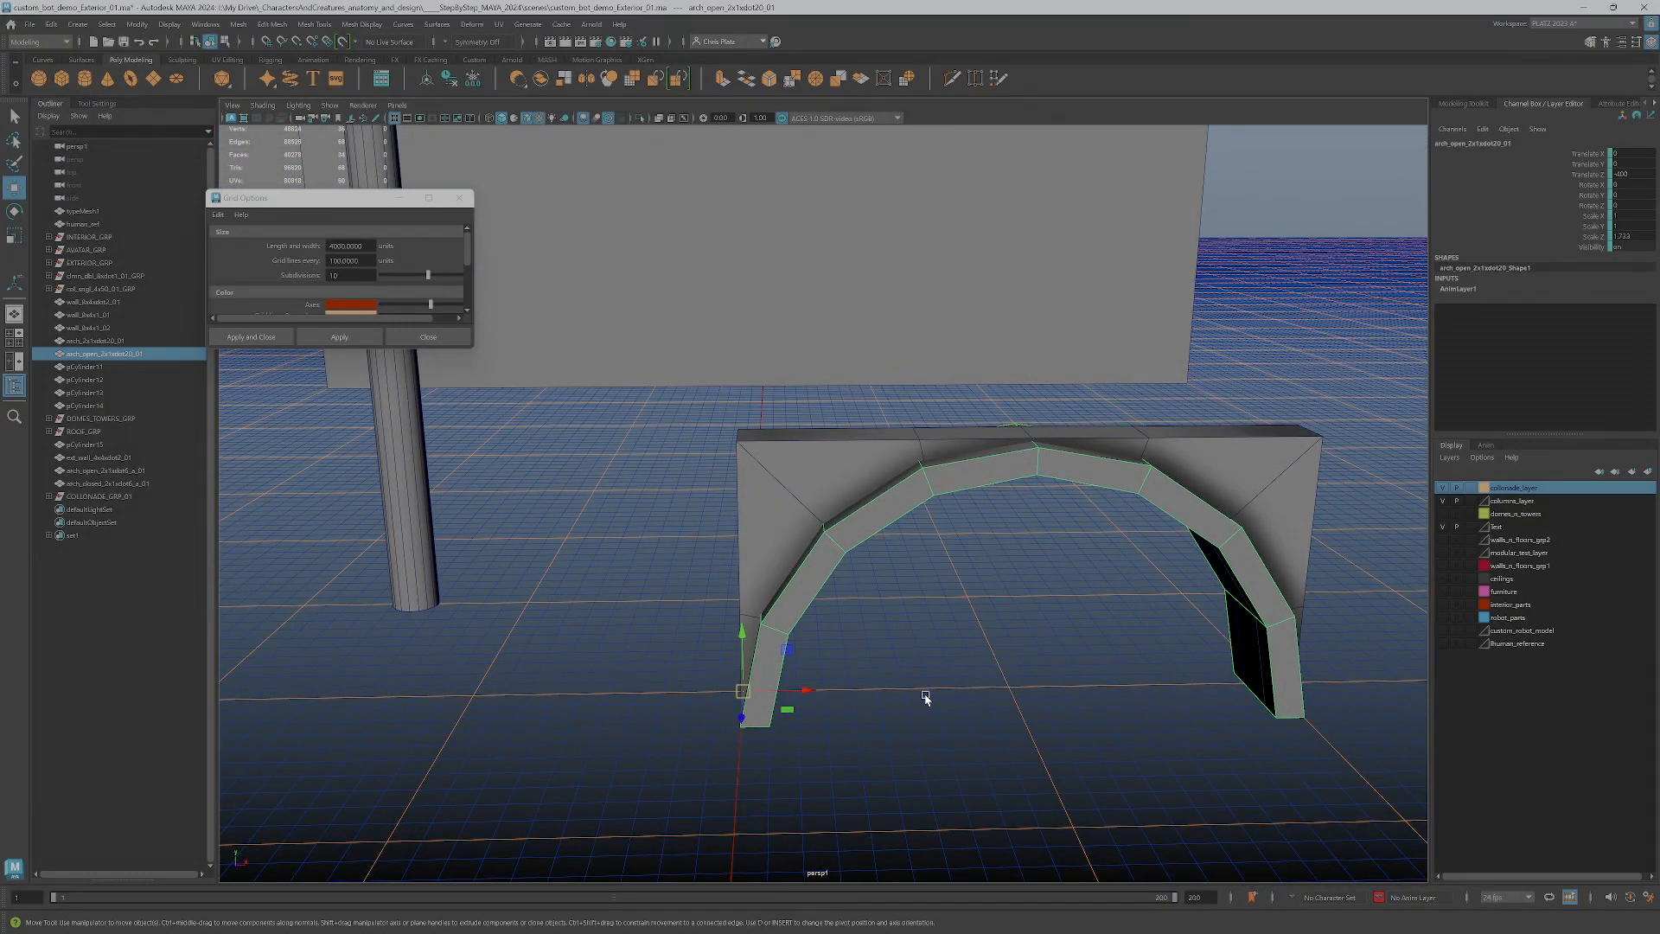
key("d")
left_click_drag(786, 689, 1020, 688)
Scale the open arch down slightly in width and height, and reduce its depth so it projects less from the wall
key("t")
key("r")
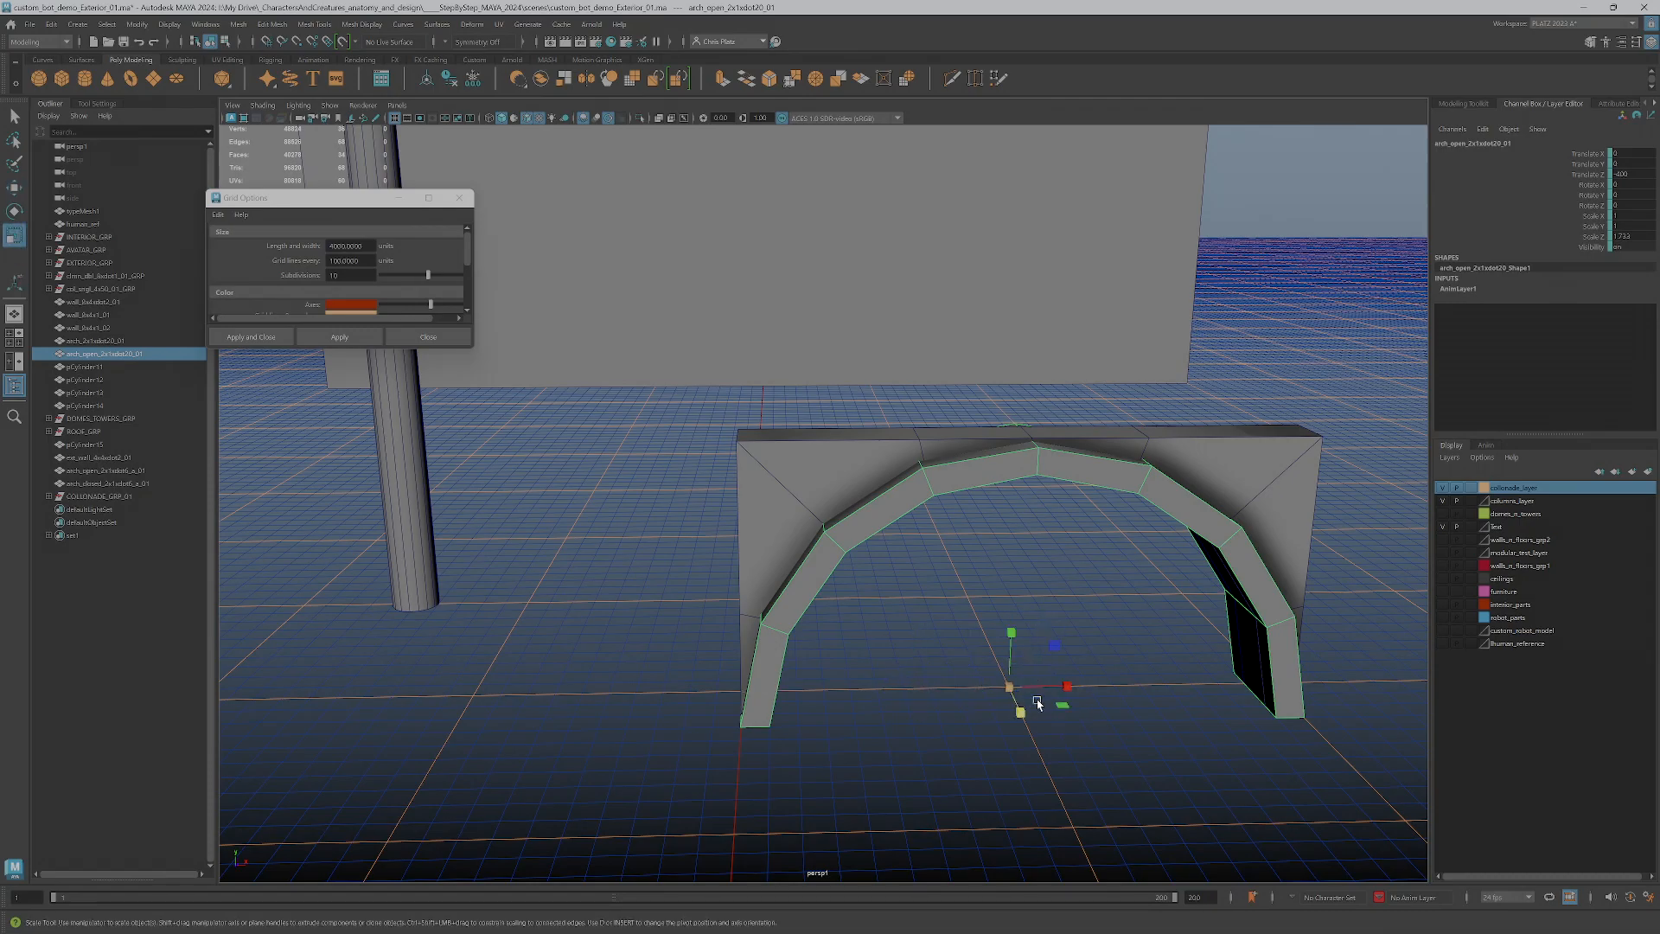
left_click_drag(1054, 644, 1053, 651)
left_click_drag(993, 734, 1041, 703, "alt")
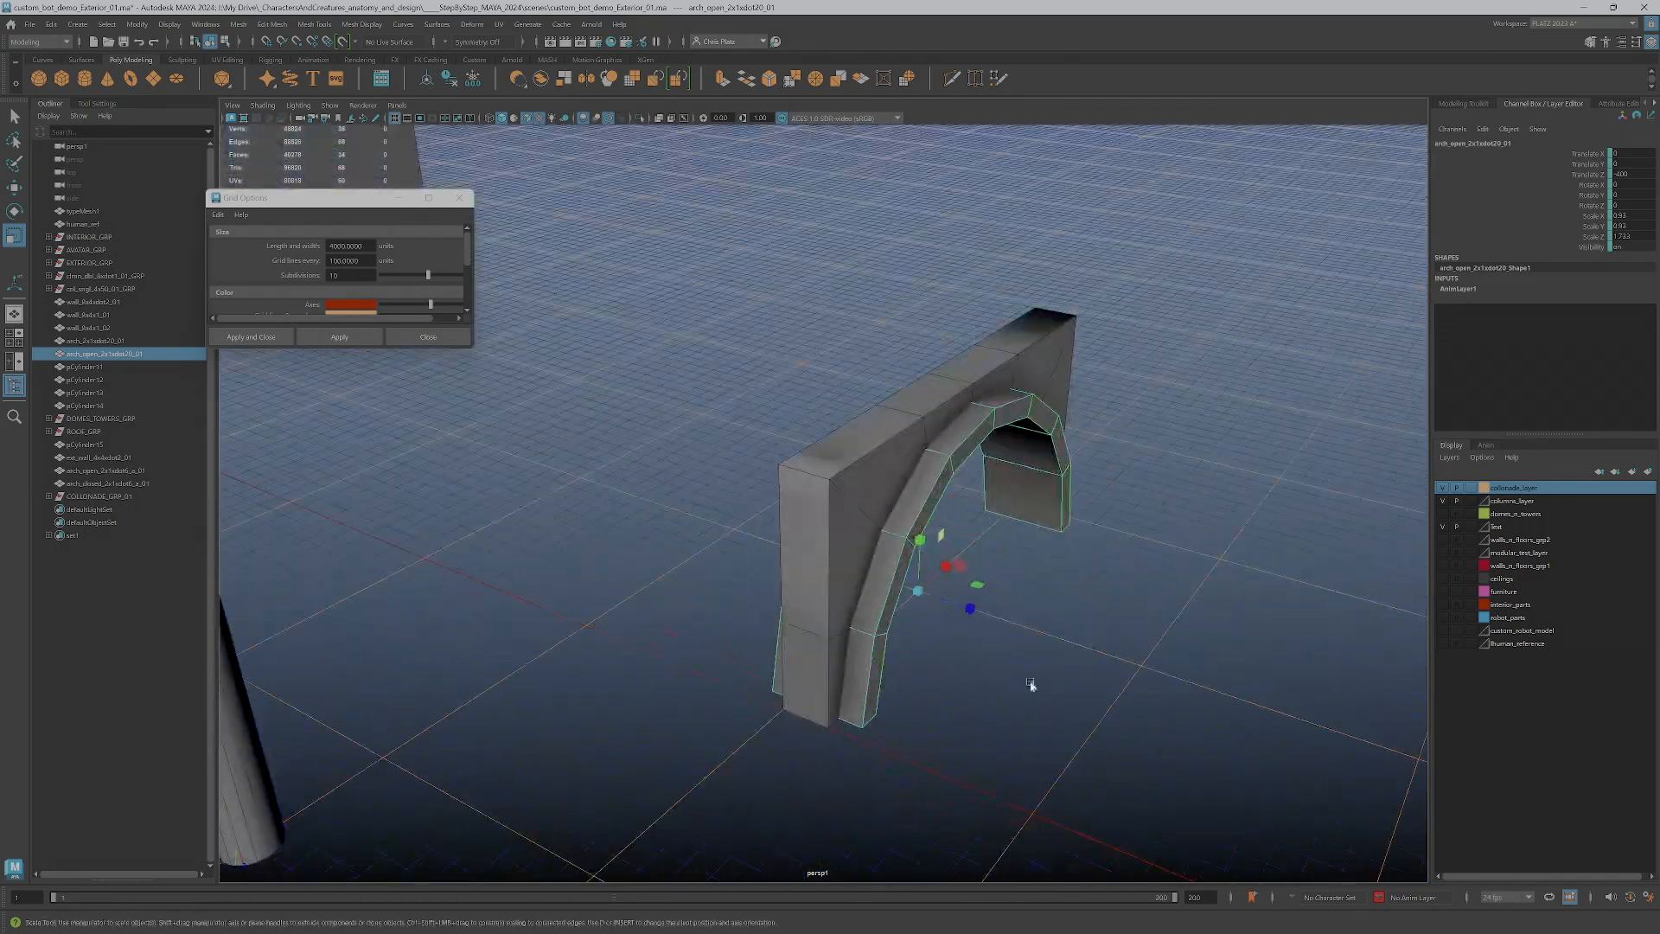
left_click_drag(974, 611, 932, 501)
left_click_drag(967, 313, 1073, 433, "alt")
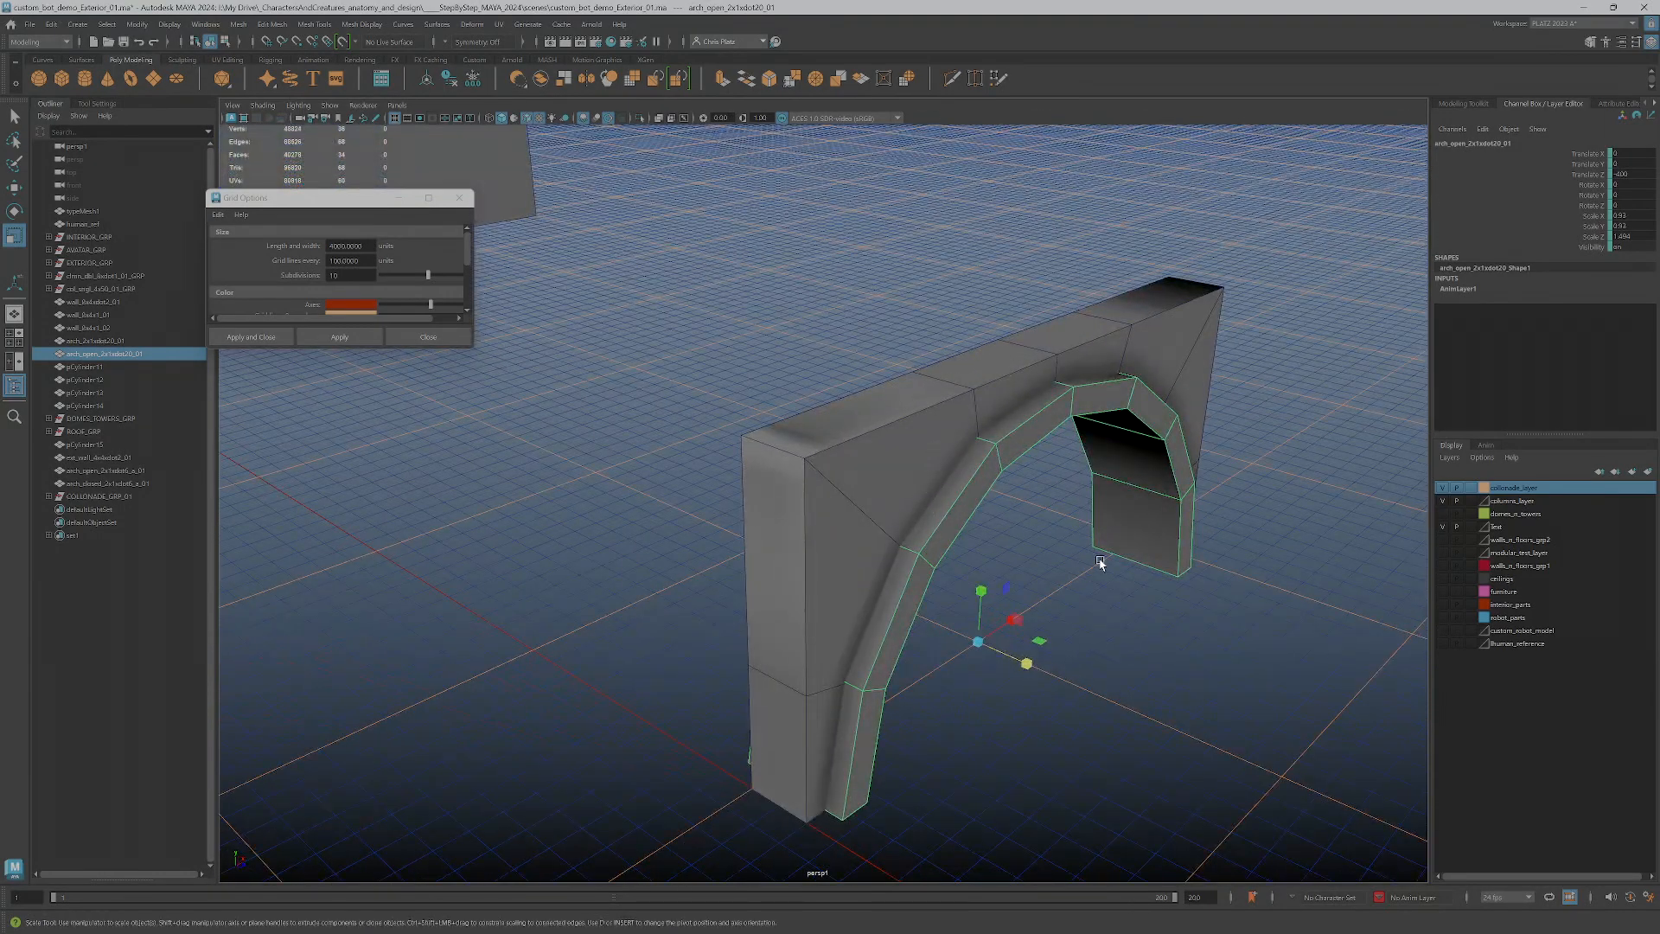
Select the edge ring across the open arch's depth and connect it with two segments
left_click_drag(1089, 569, 759, 541, "alt")
left_click_drag(1231, 538, 939, 519, "alt")
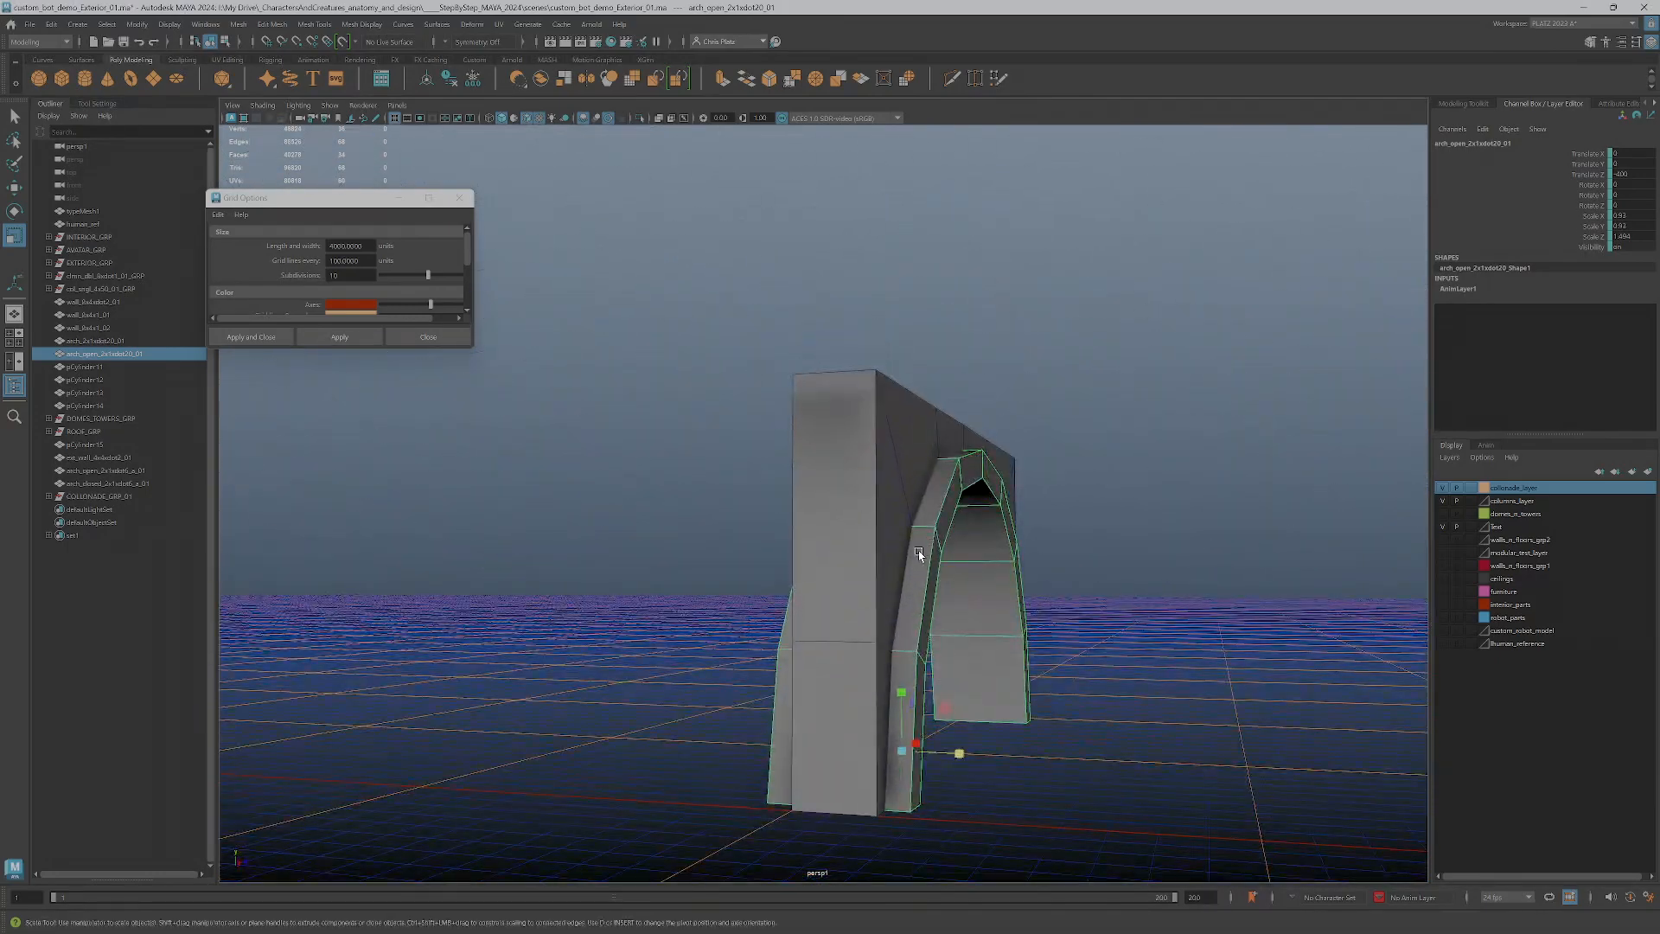
right_click(939, 517)
left_click(934, 516)
double_click(921, 529)
left_click_drag(921, 529, 989, 511, "alt")
left_click(1469, 104)
left_click(1444, 516)
middle_click_drag(882, 698, 873, 695)
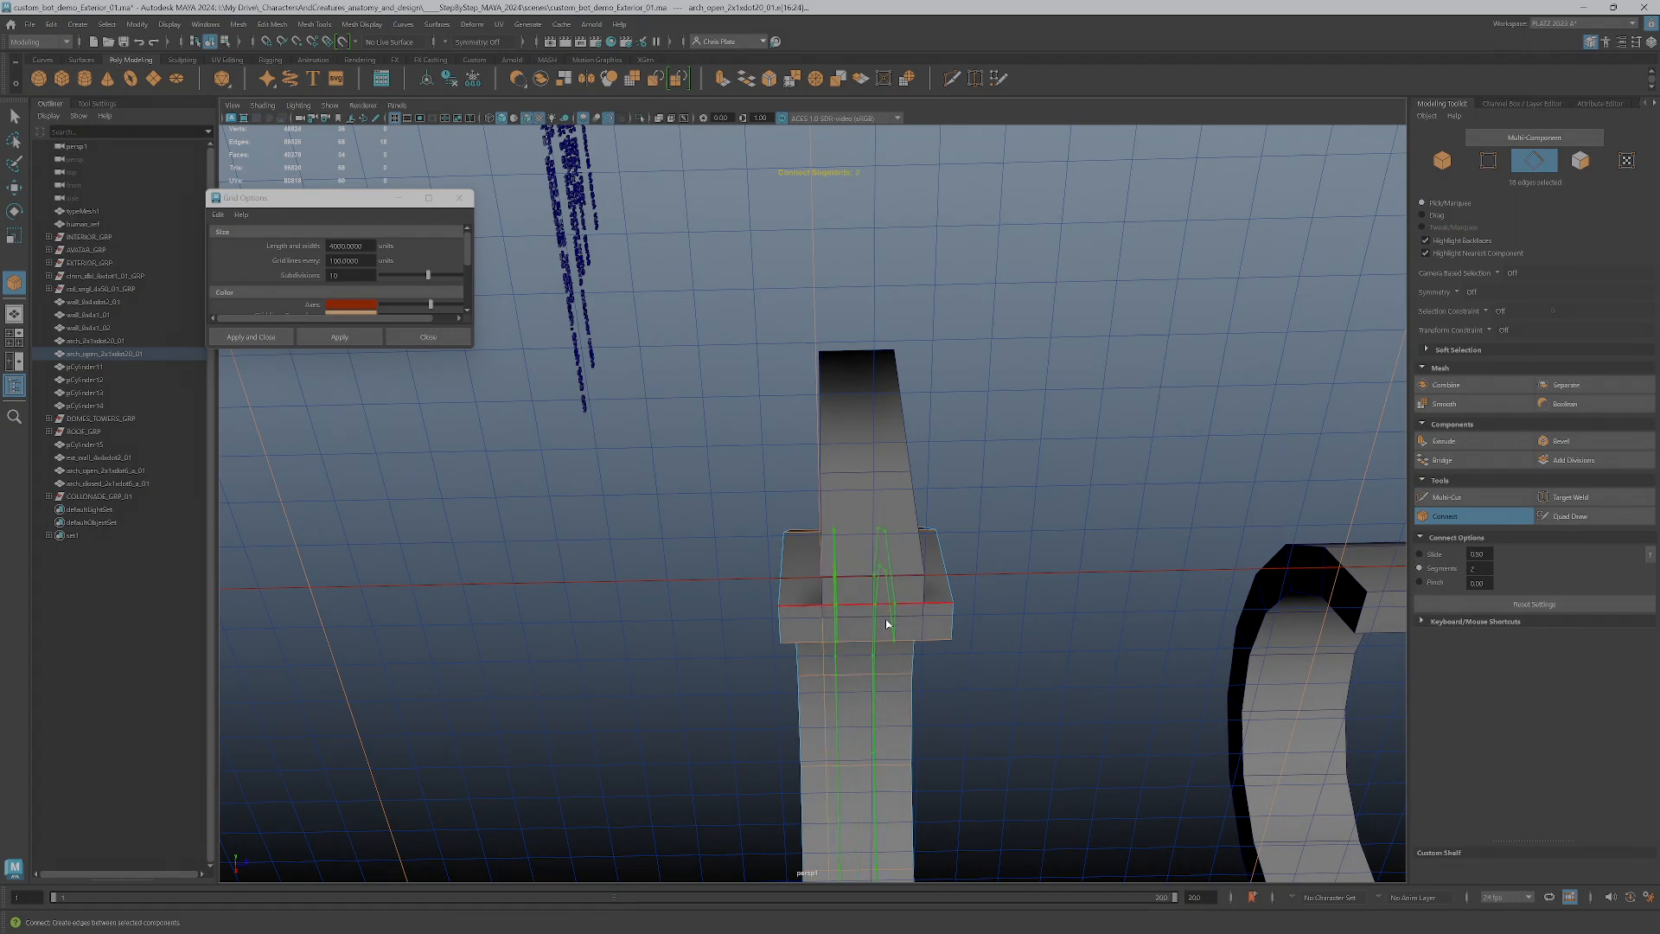
Delete the middle face loop running along the underside of the open arch
key("r")
right_click(869, 573)
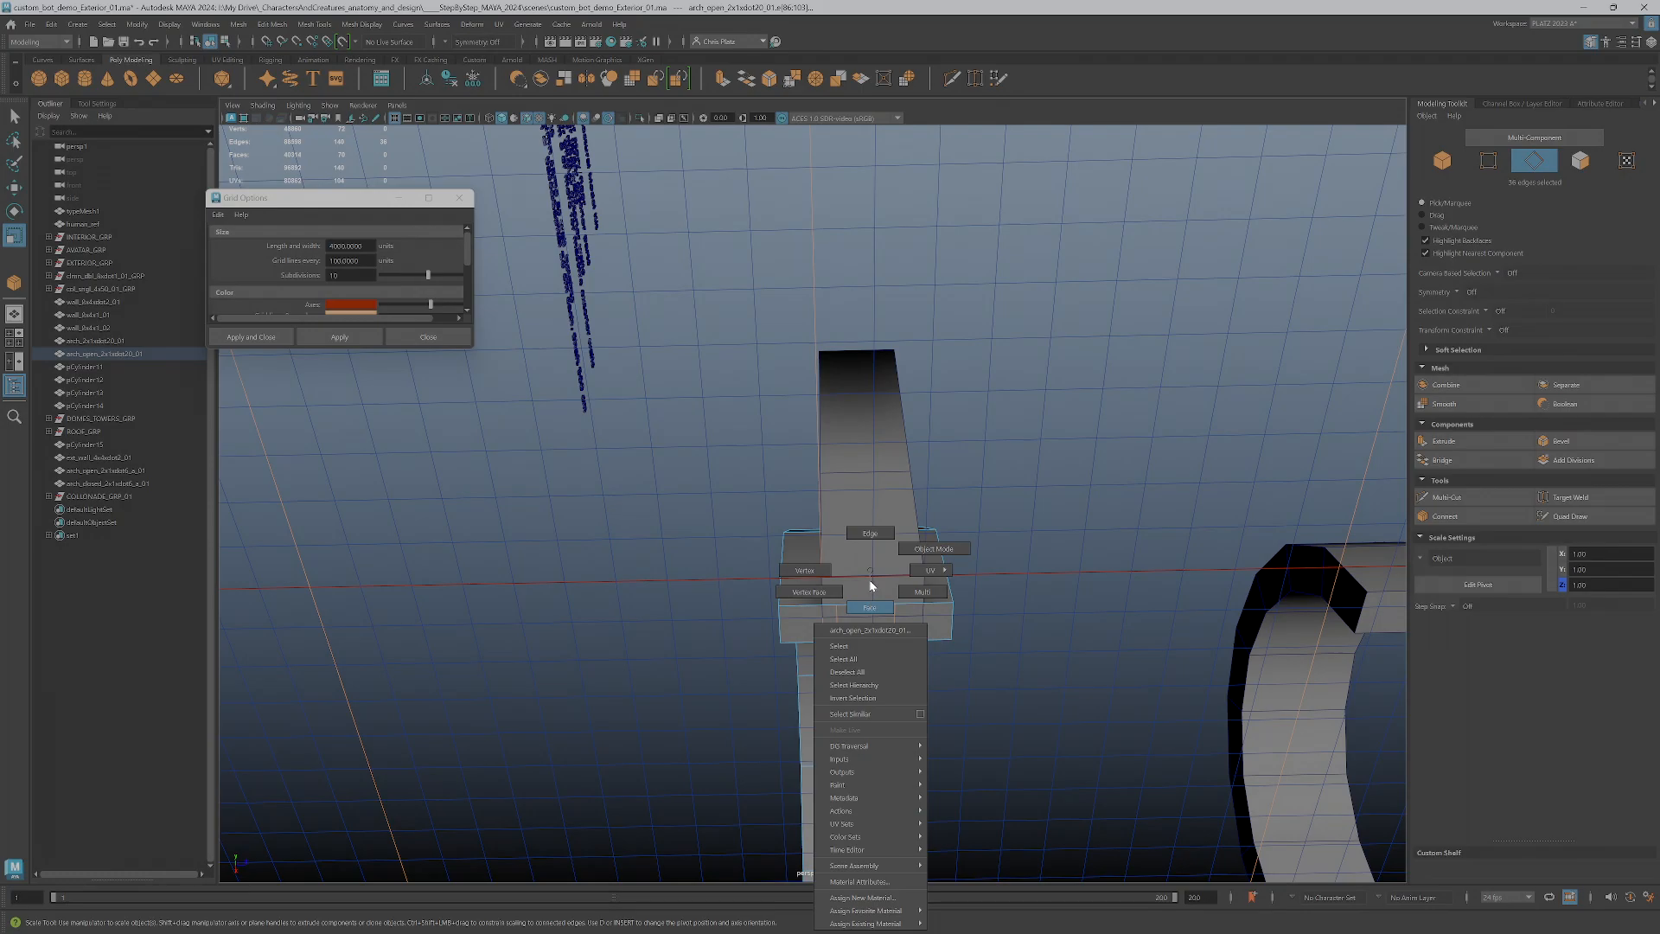
left_click(869, 607)
left_click(852, 689)
double_click(852, 661)
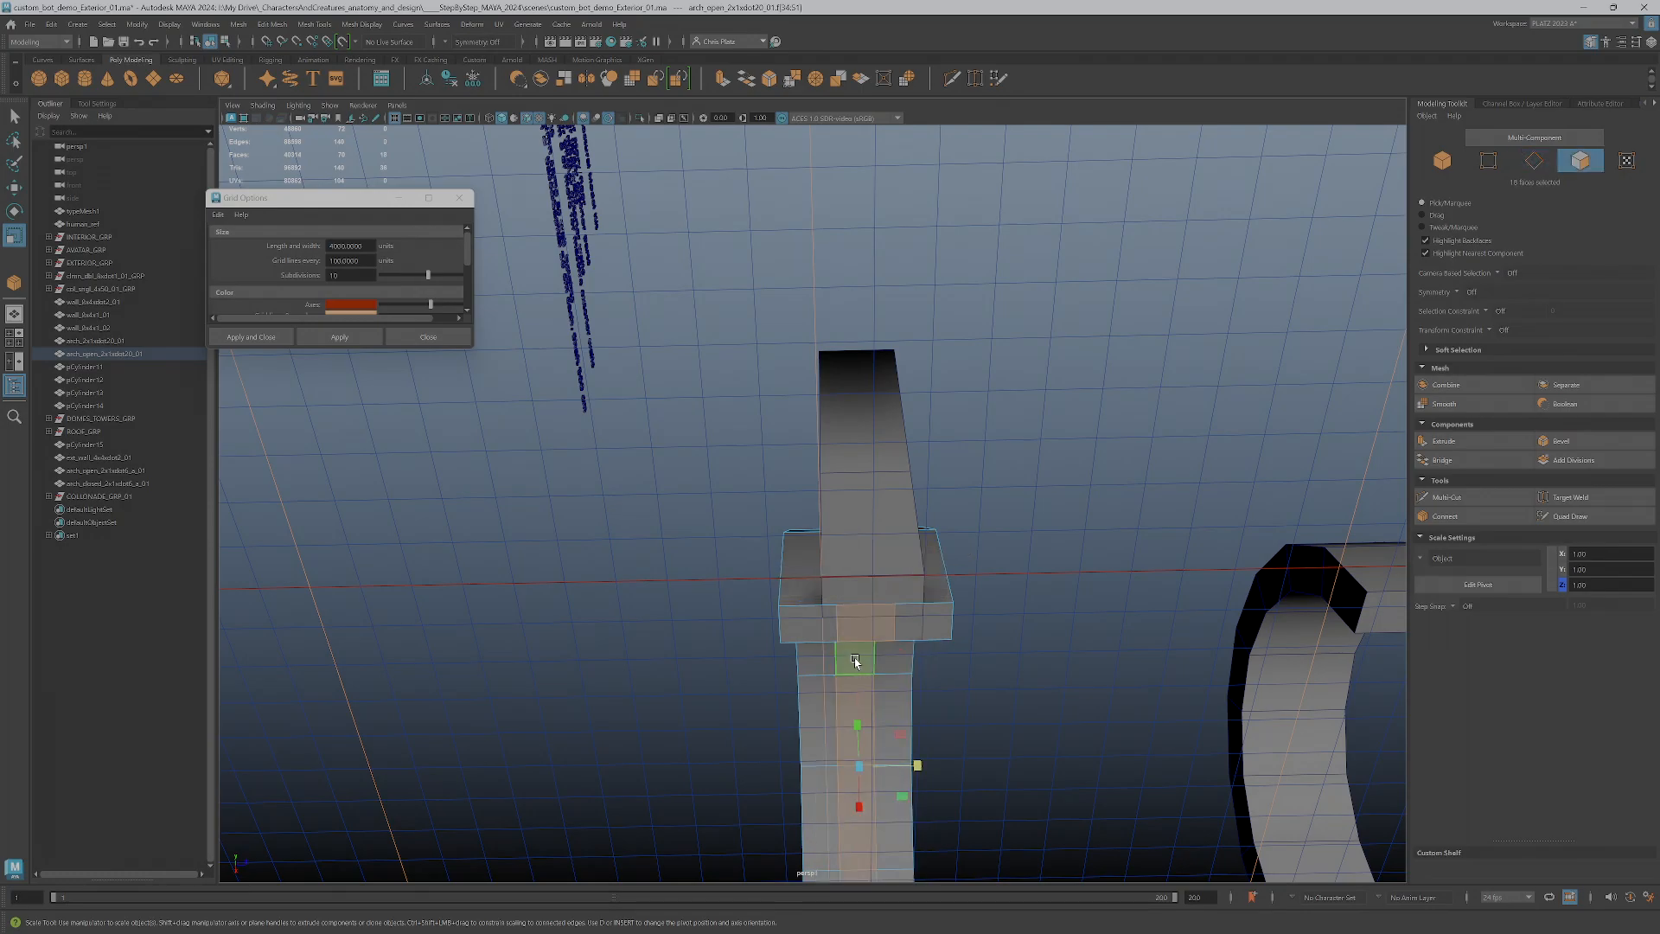
key("Delete")
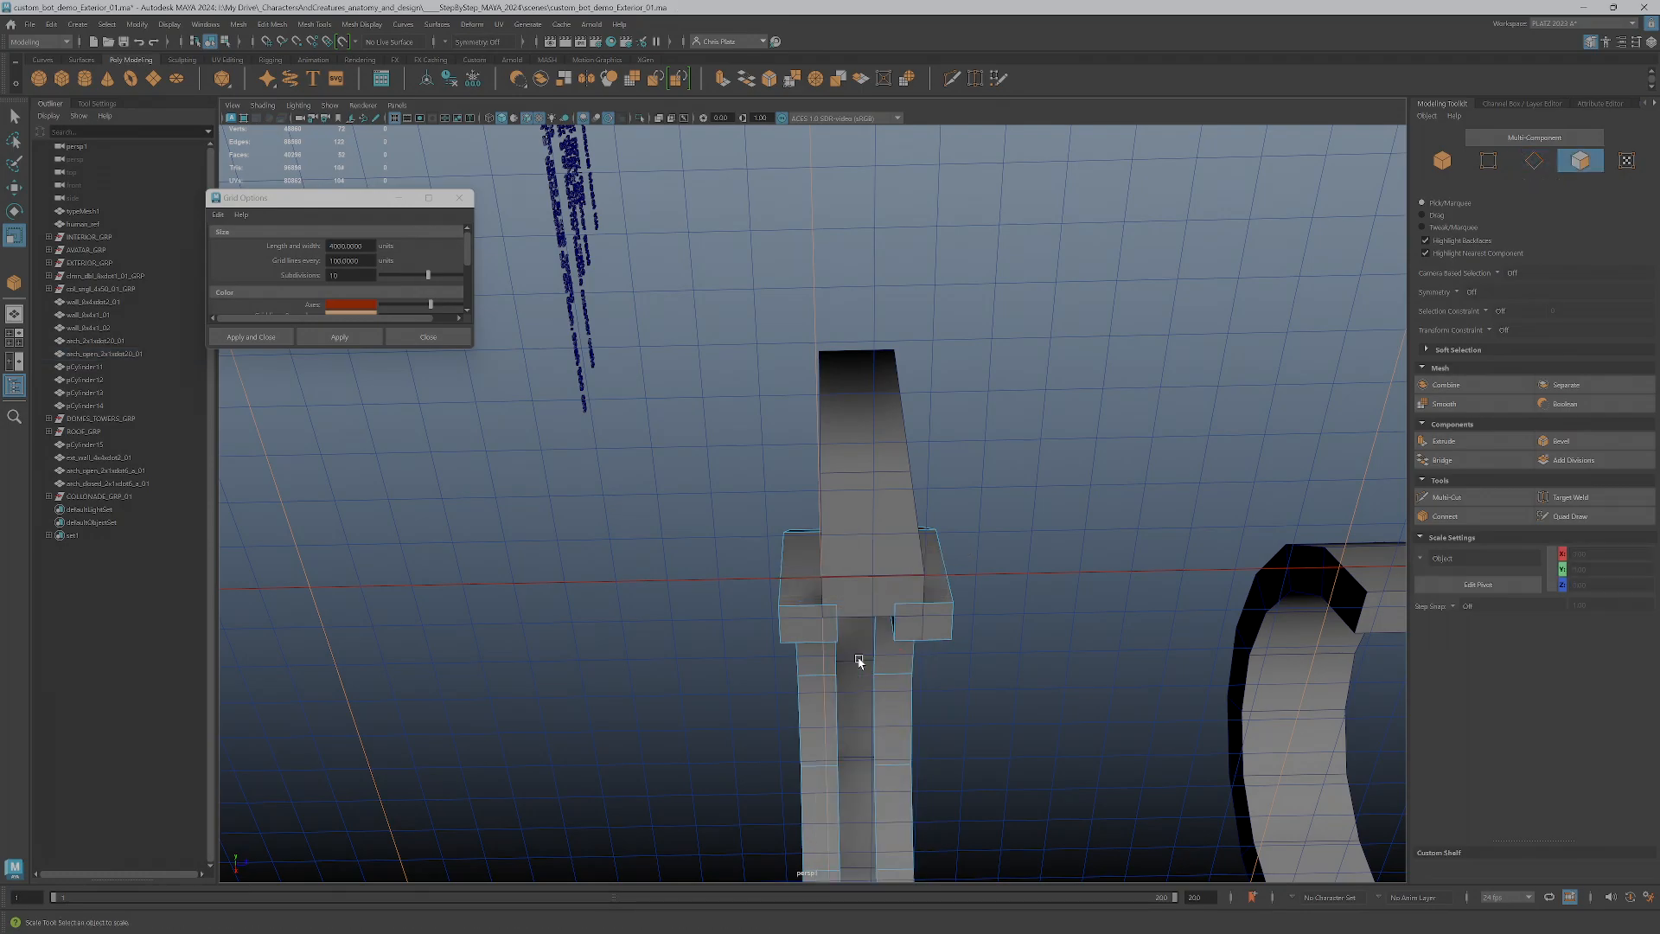
Select all the faces of the front half of the split open arch
right_click_drag(896, 617, 890, 541)
double_click(894, 628)
key("w")
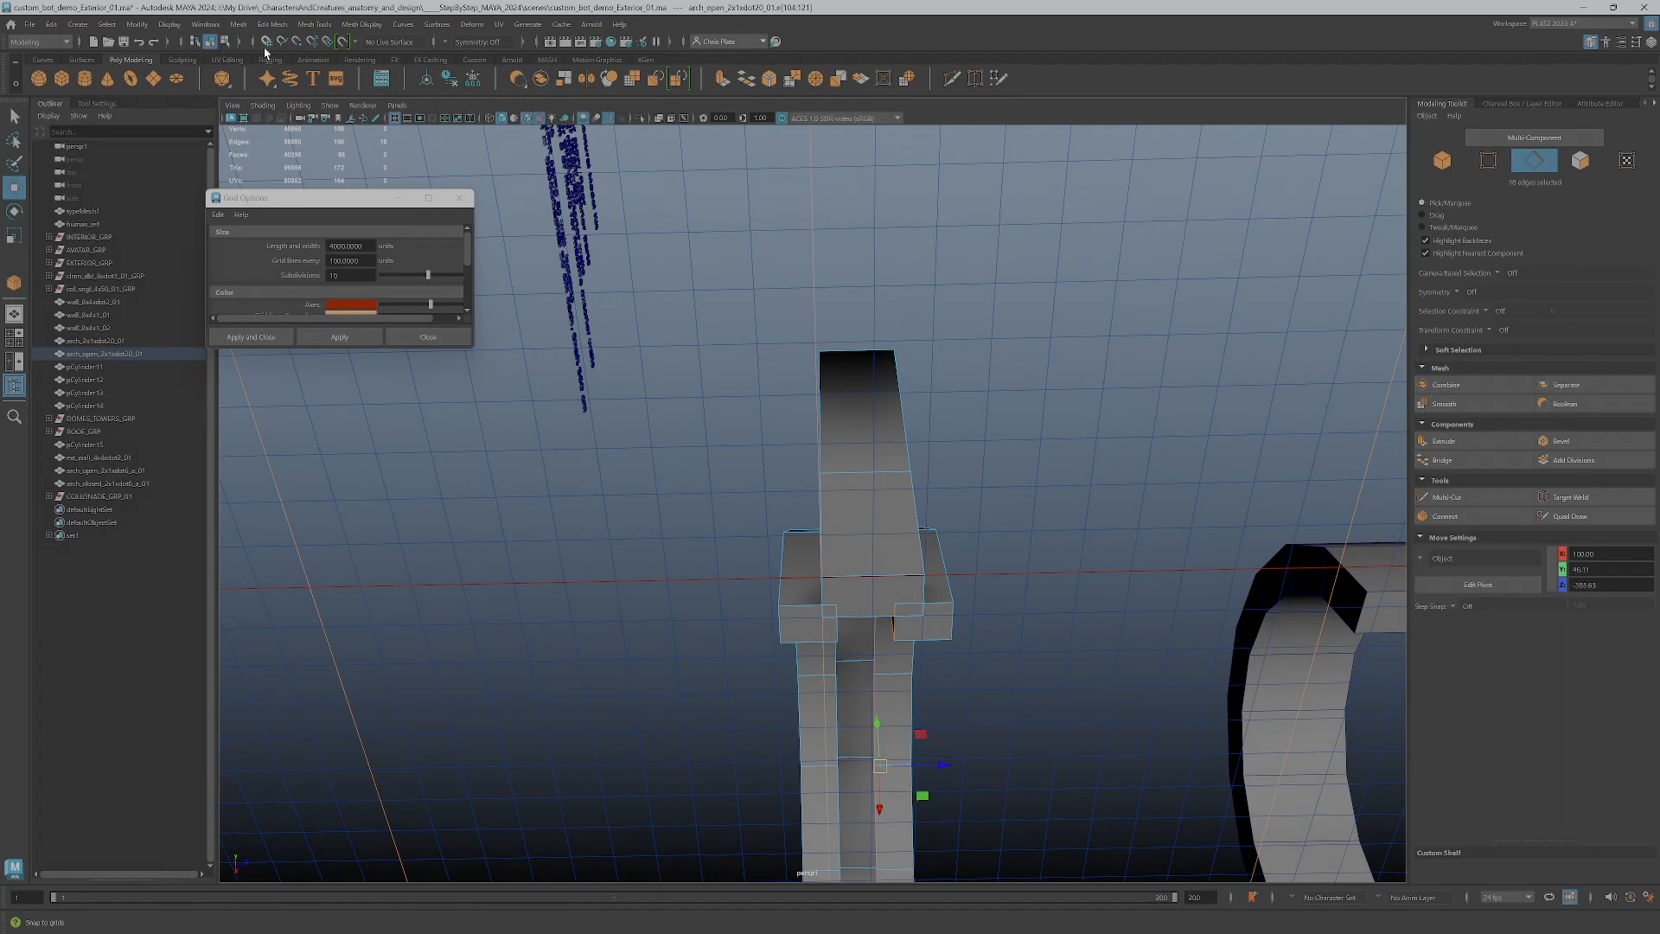
left_click_drag(864, 584, 967, 656, "alt")
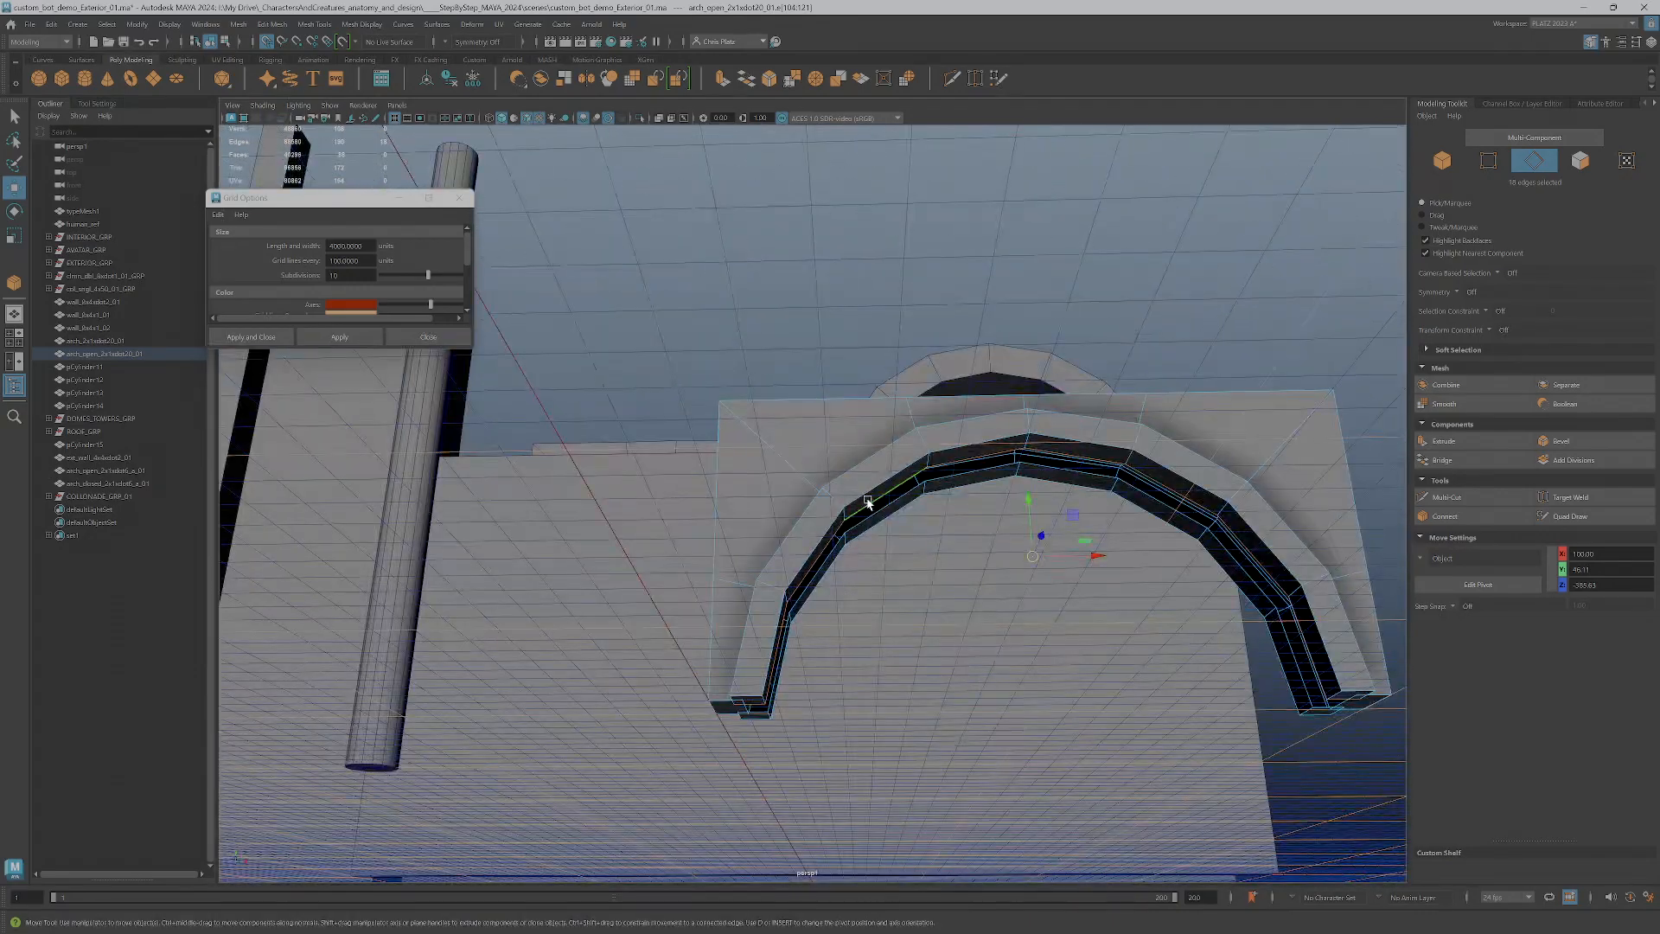
right_click_drag(867, 511, 864, 485)
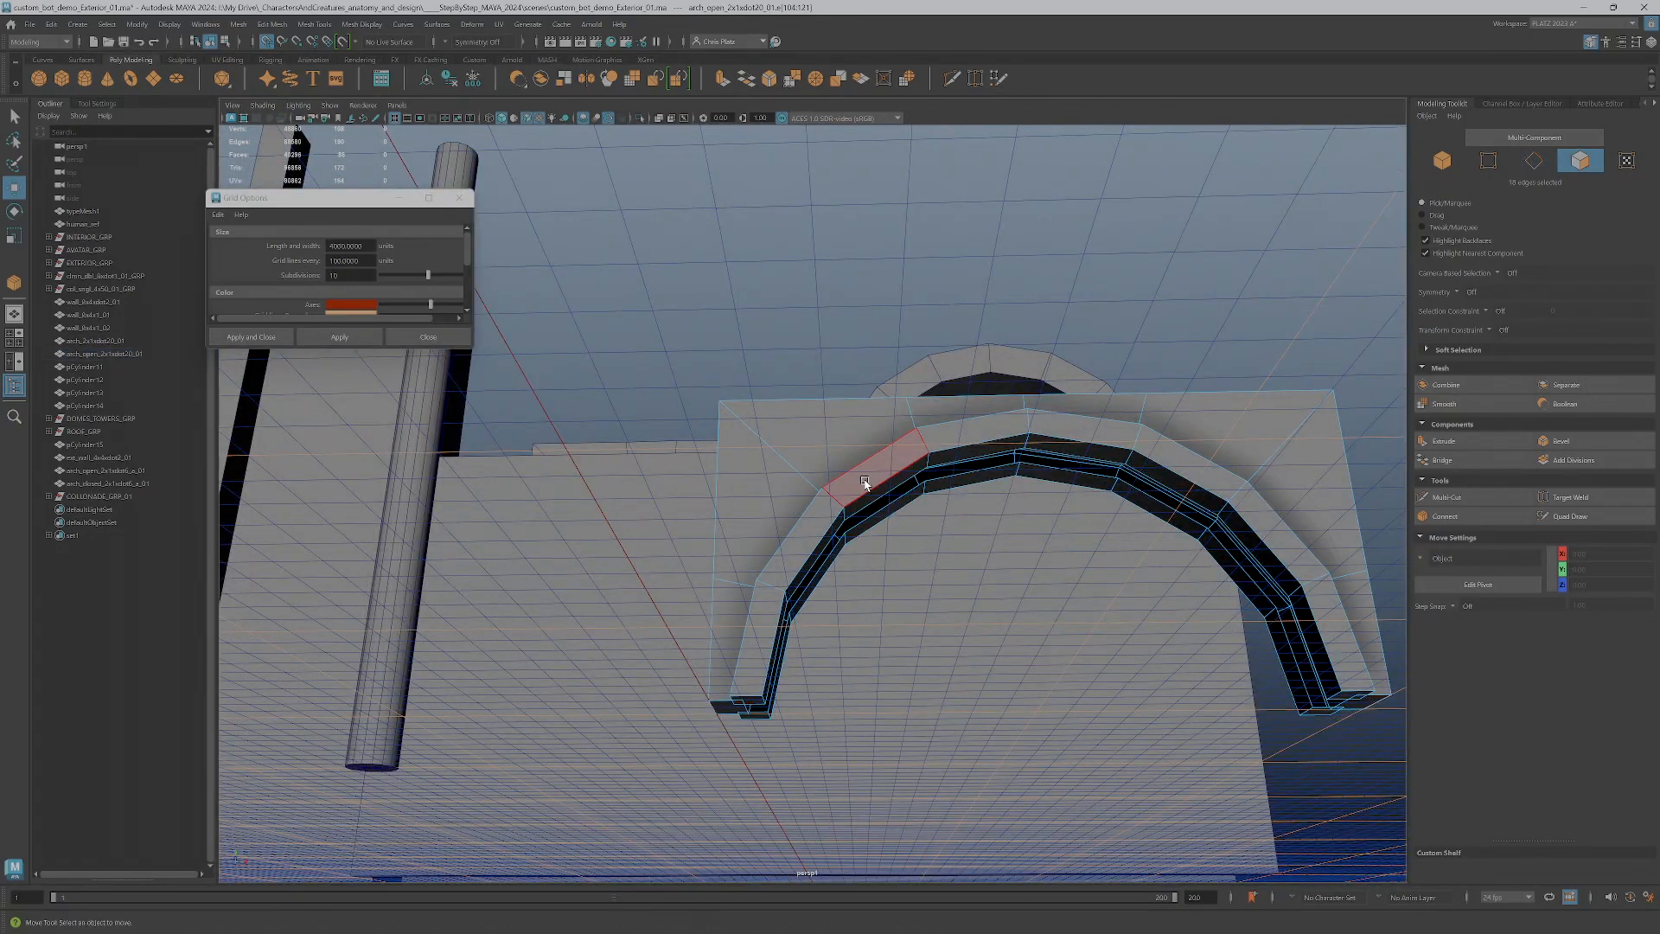
double_click(866, 482)
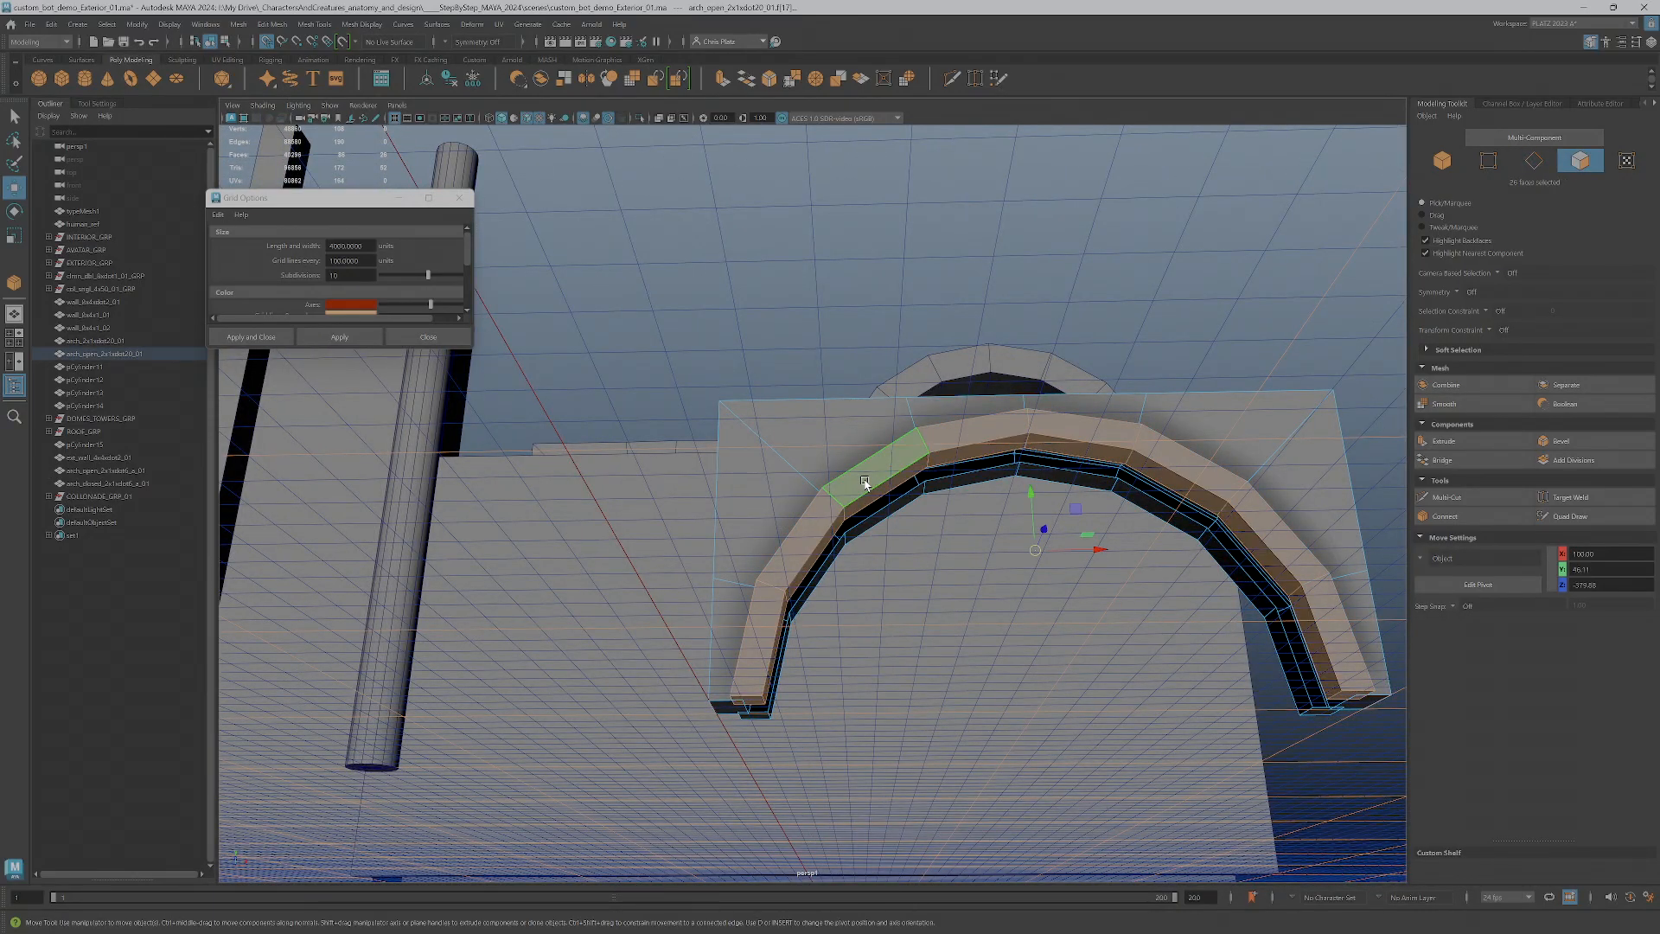
Isolate the front half of the arch and move its inner border edge loop outward in depth to thin the trim
left_click(640, 119)
left_click_drag(965, 632, 1078, 651, "alt")
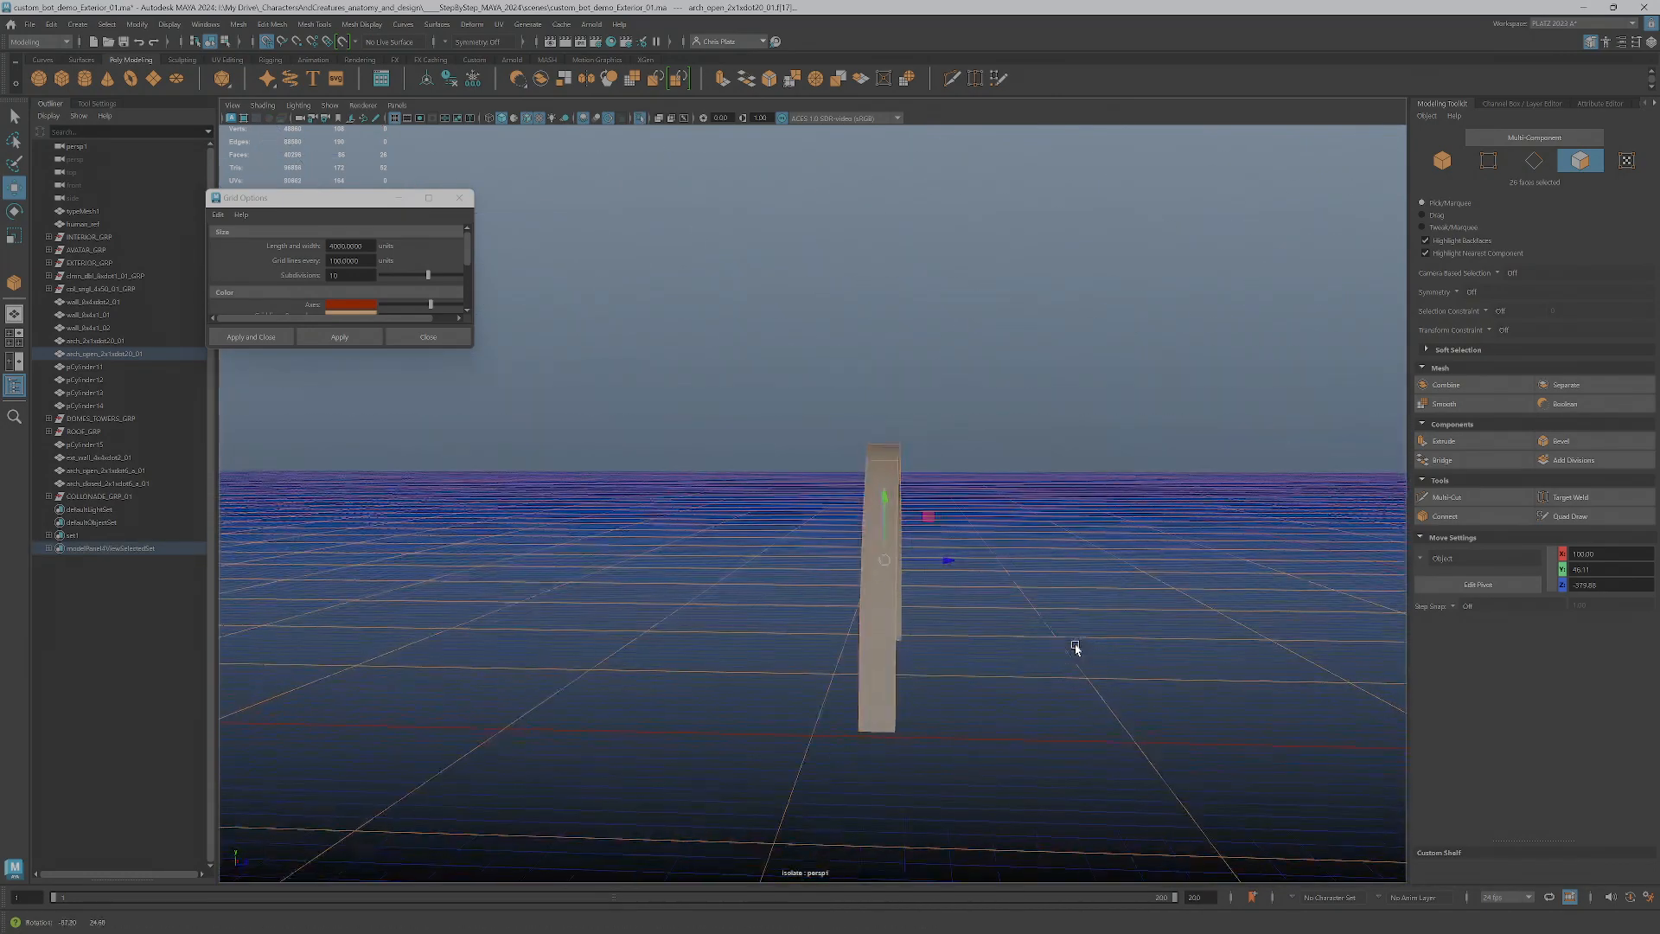
left_click(641, 118)
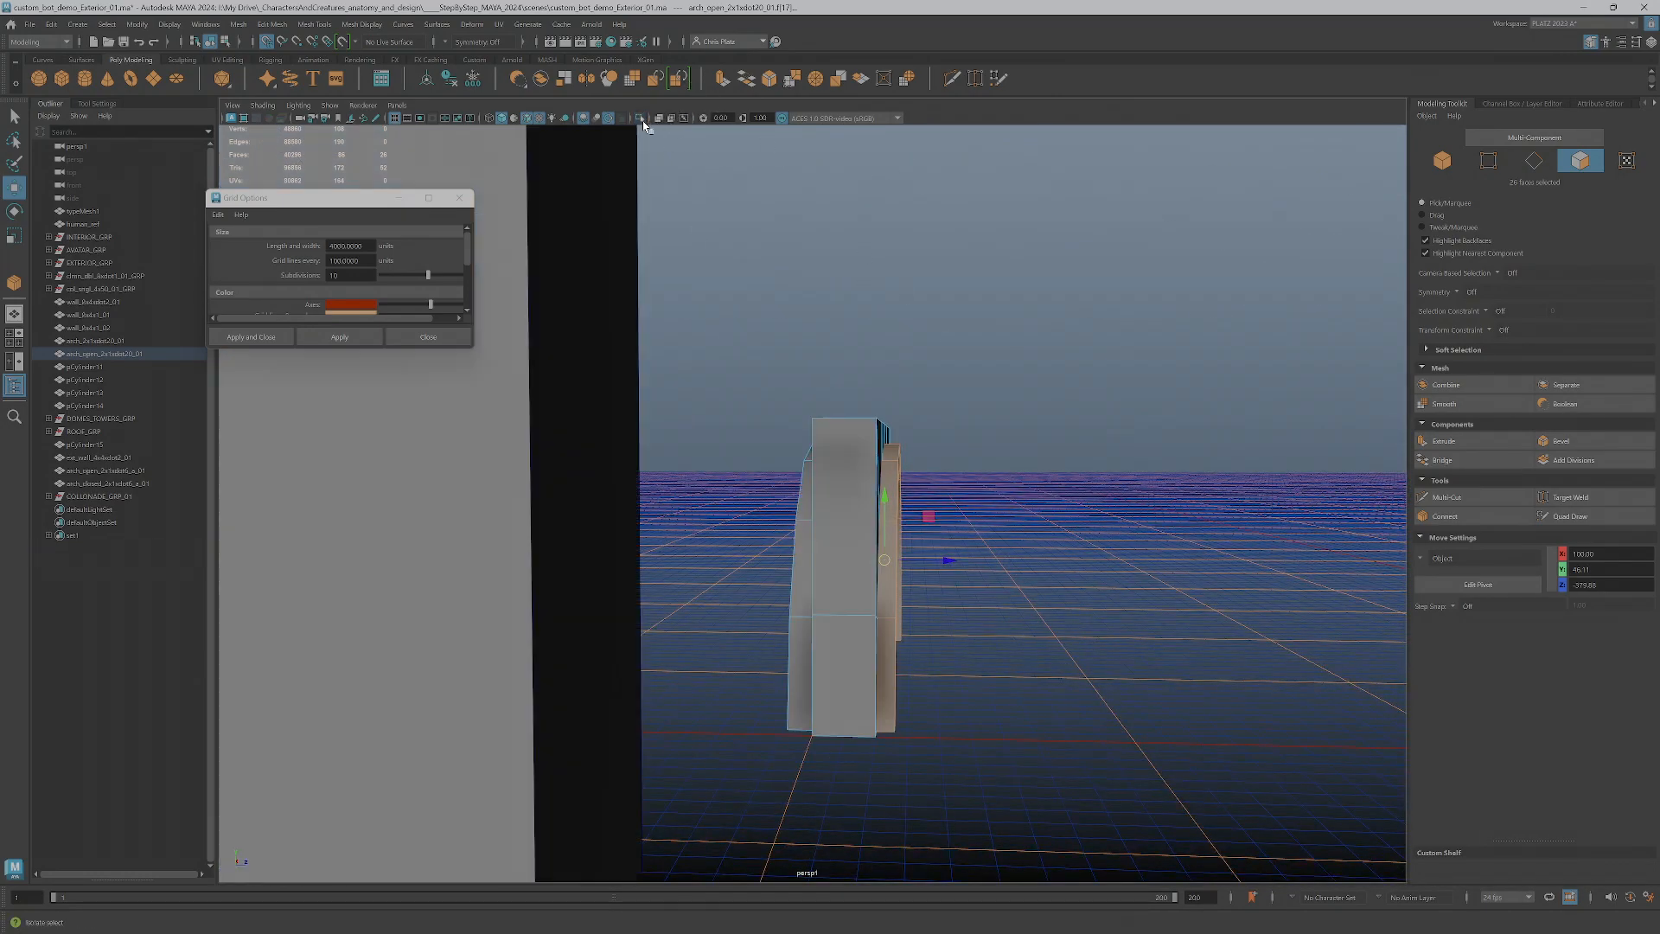
left_click_drag(786, 341, 707, 123, "alt")
left_click(640, 118)
left_click_drag(937, 611, 896, 619, "alt")
right_click_drag(899, 566, 893, 532)
double_click(894, 536)
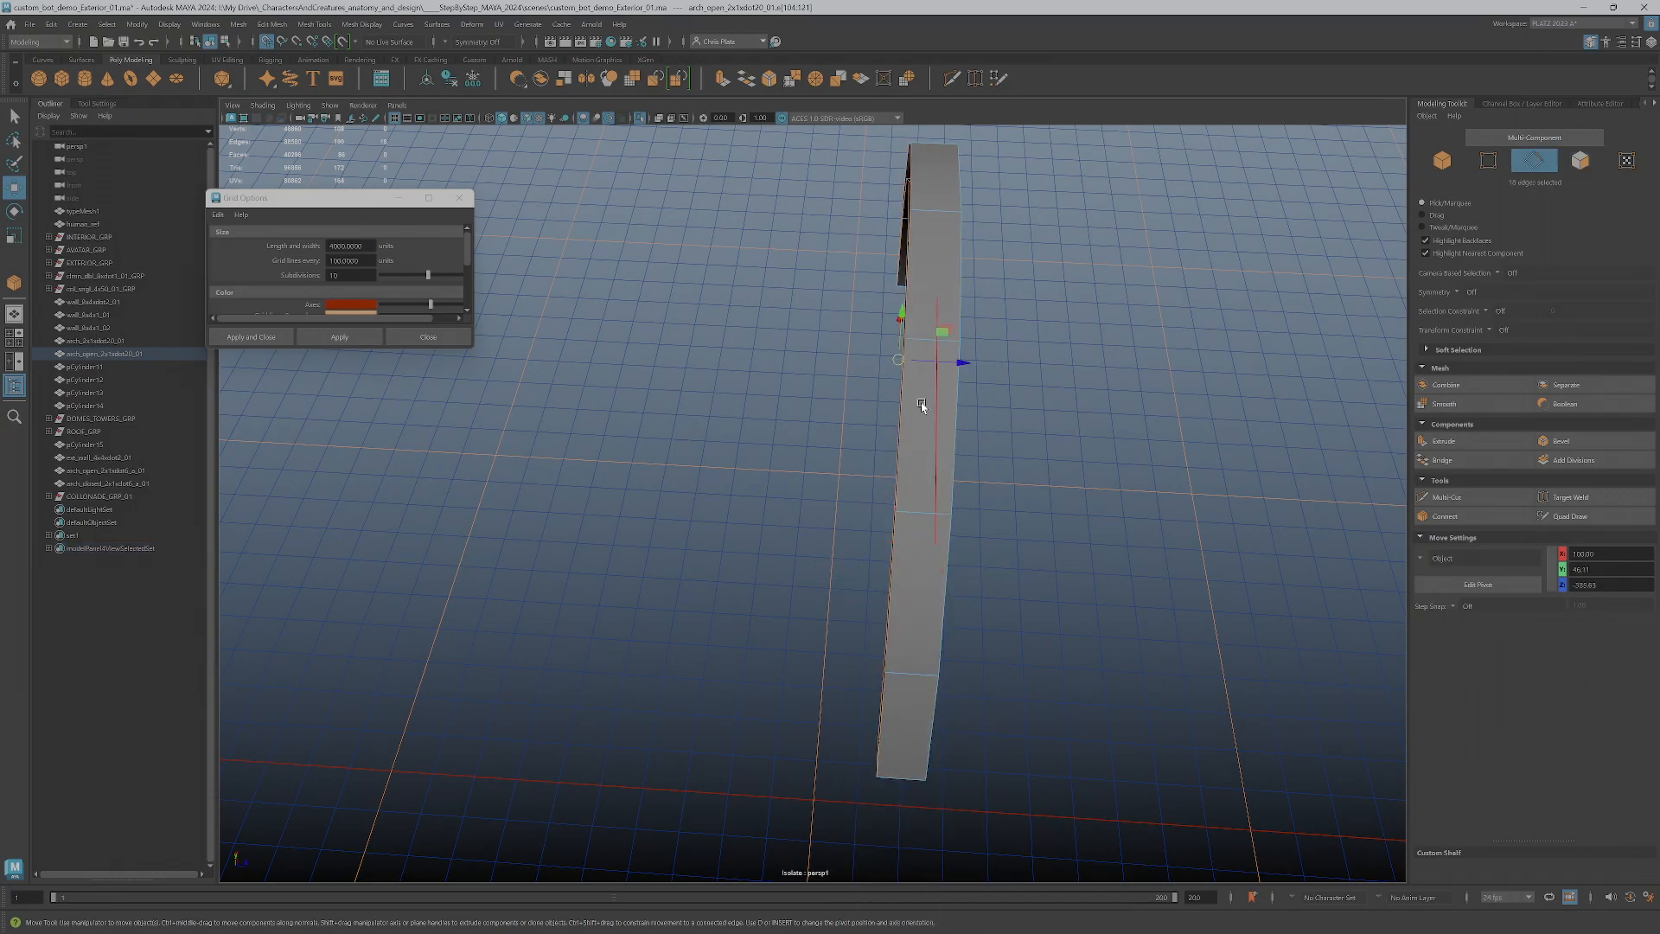
left_click_drag(930, 363, 920, 362)
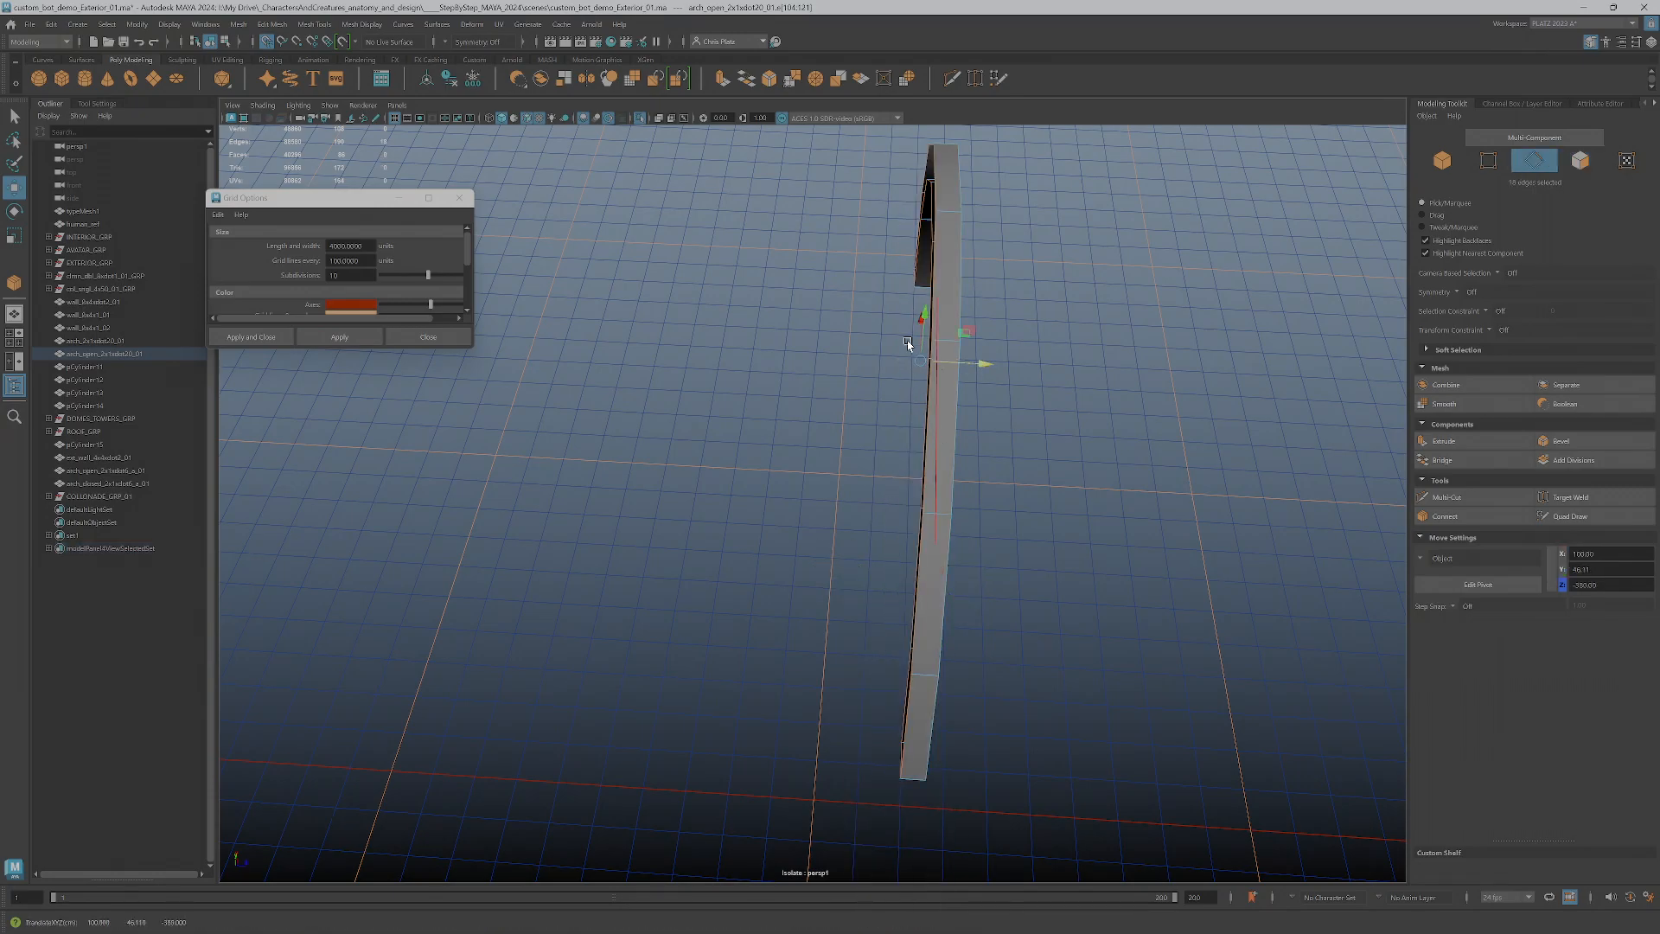
Show the full scene again and select all the faces of the arch trim's back half
left_click(639, 121)
double_click(795, 472)
left_click_drag(771, 527, 803, 520, "alt")
right_click_drag(806, 513, 804, 545)
double_click(801, 534)
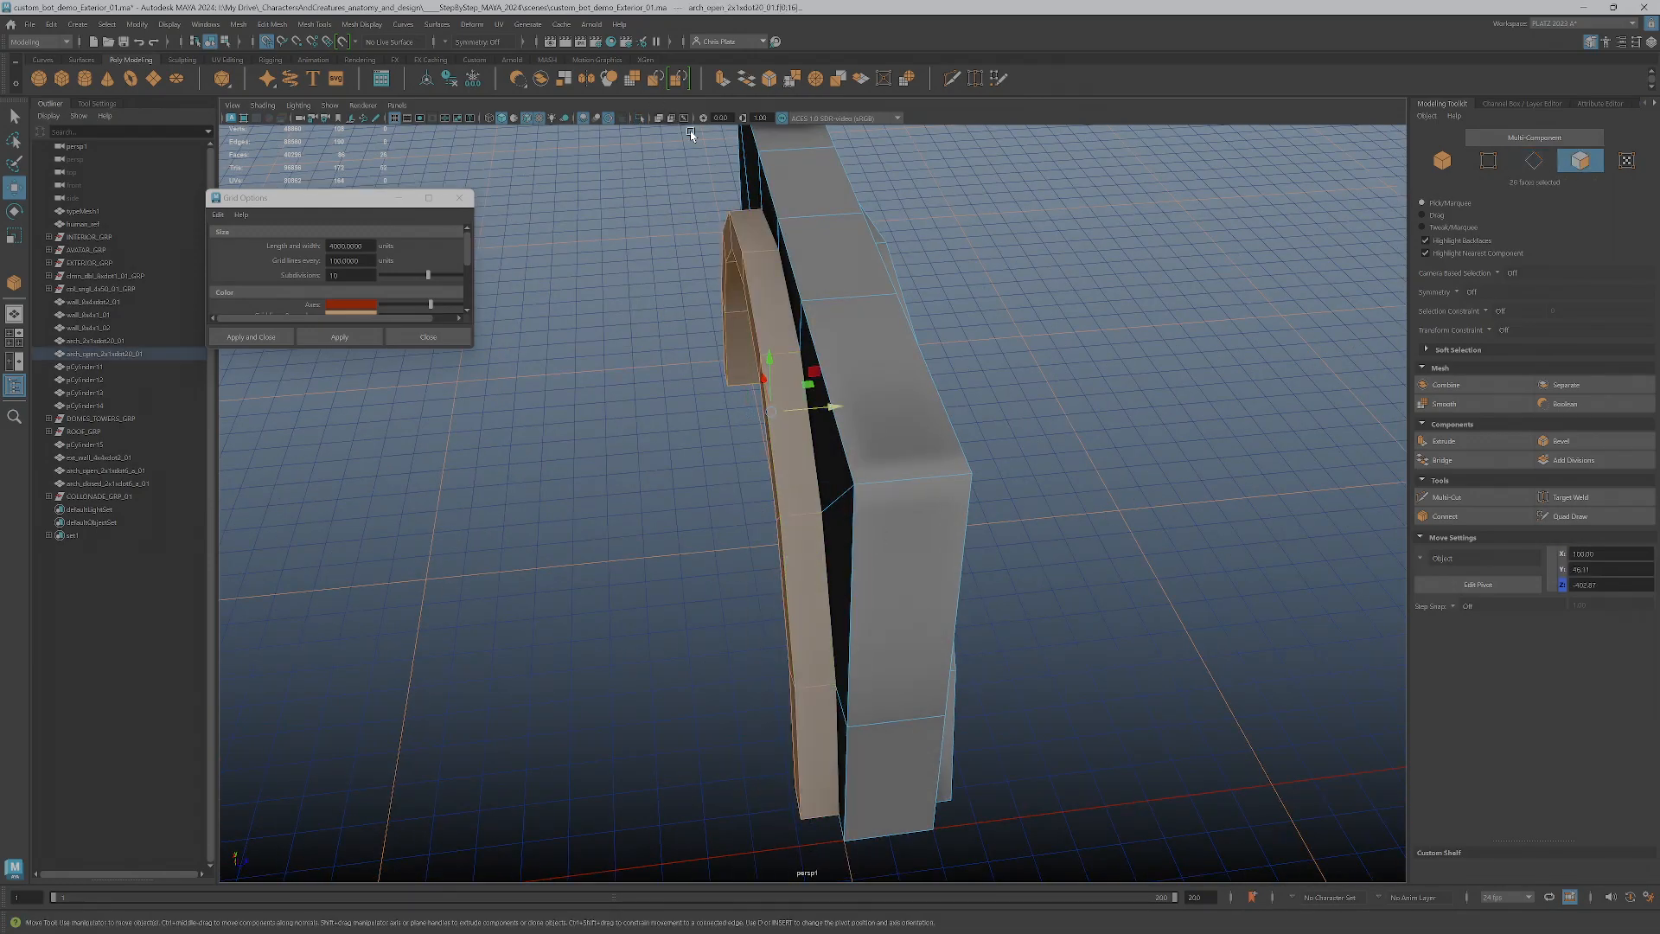
Isolate the back half of the arch, adjust its inner border edge loop in depth, and return to object selection
left_click(640, 117)
right_click_drag(806, 570, 807, 533)
double_click(852, 596)
left_click_drag(890, 582, 865, 472, "alt")
left_click_drag(935, 550, 963, 551, "alt")
middle_click_drag(963, 552, 937, 465, "alt")
right_click_drag(790, 378, 836, 361)
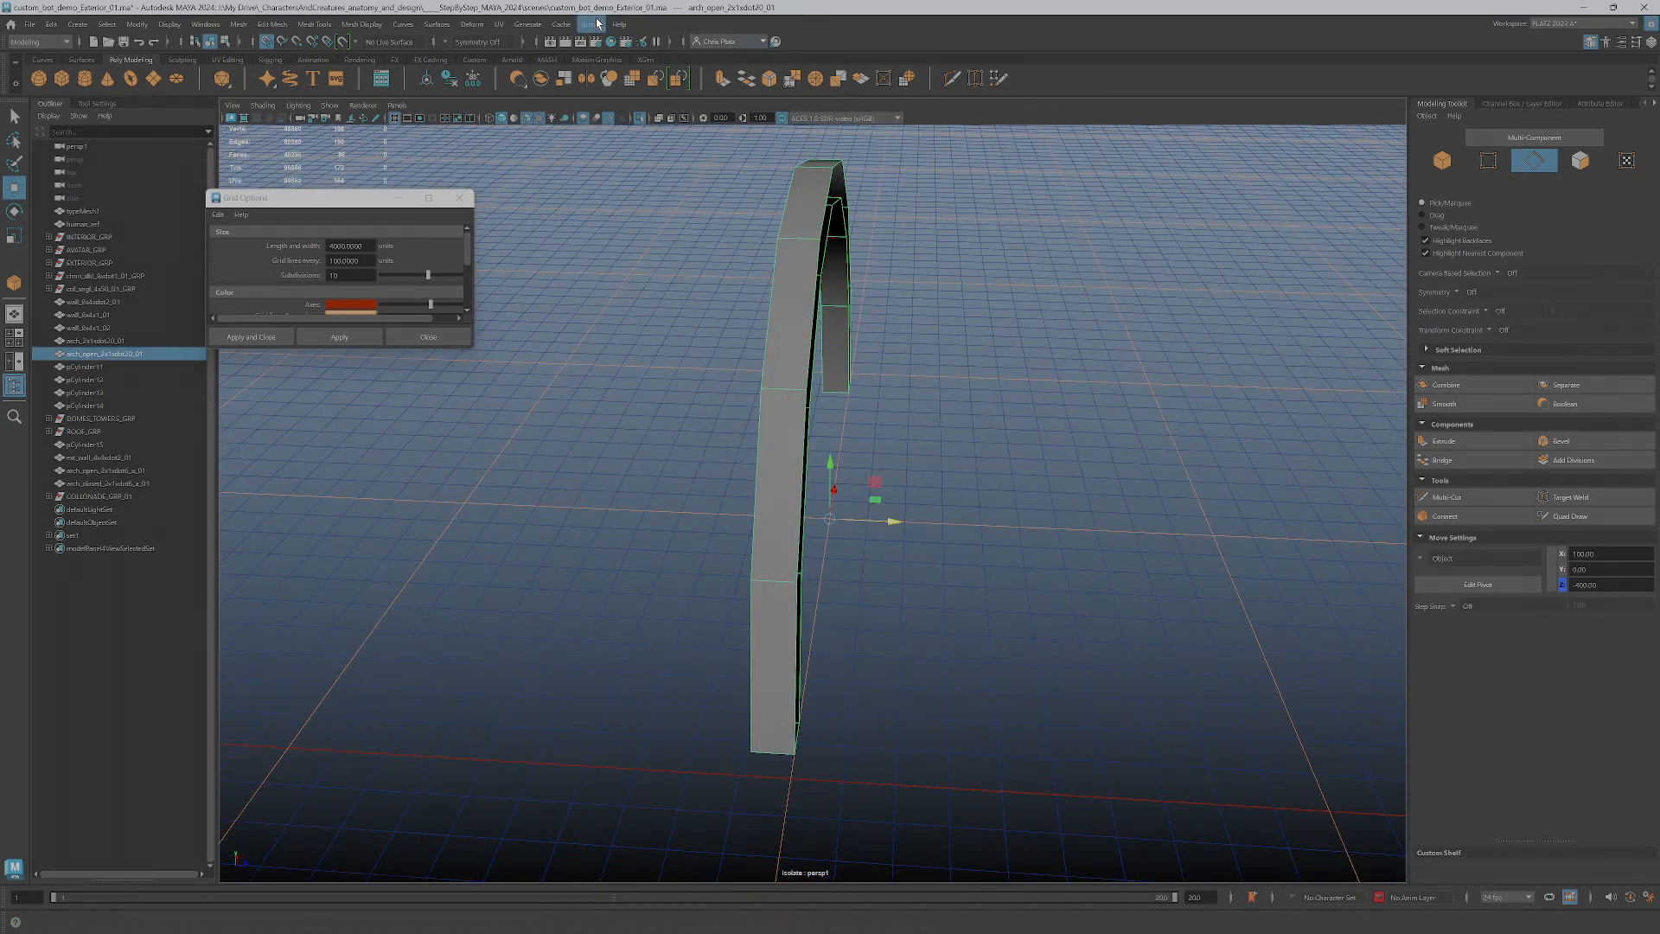
Show the full scene again and bridge the facing open edges of the two trim halves around one foot of the arch
left_click(642, 121)
left_click_drag(919, 419, 1042, 409, "alt")
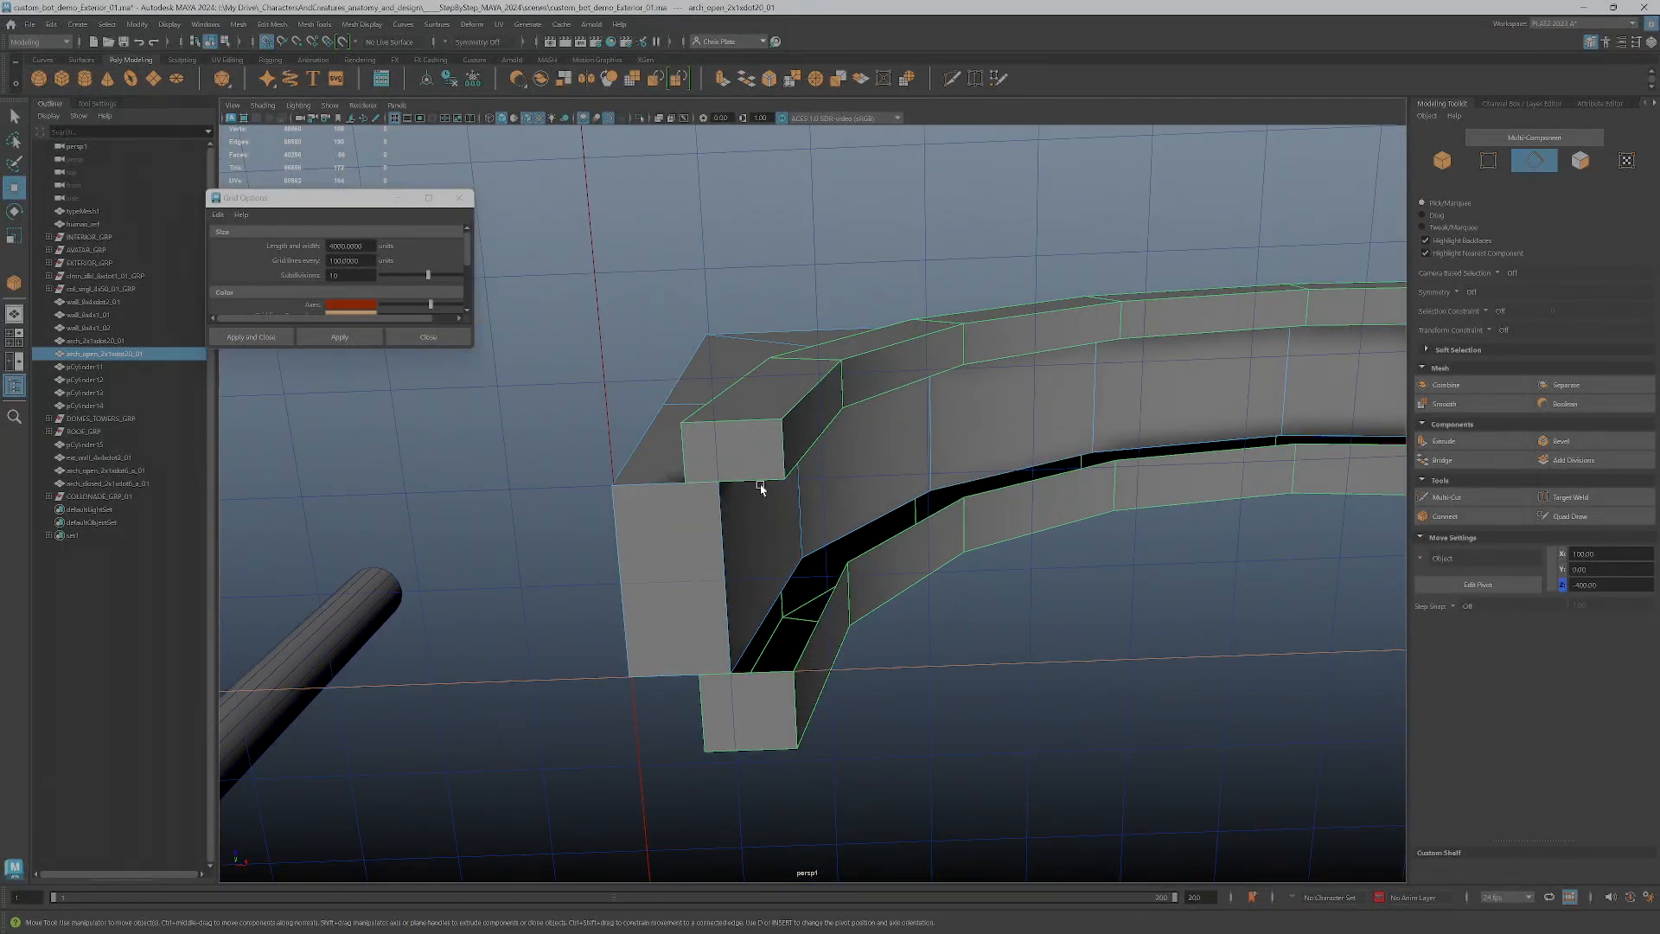
left_click_drag(841, 481, 1021, 487, "alt")
scroll(1021, 487, "up", 3)
right_click_drag(764, 543, 766, 508)
left_click(764, 585)
left_click(778, 658, "shift")
left_click(816, 616, "shift")
left_click(800, 517, "shift")
left_click(830, 471, "shift")
left_click(864, 479, "shift")
left_click(949, 461, "shift")
left_click(981, 395, "shift")
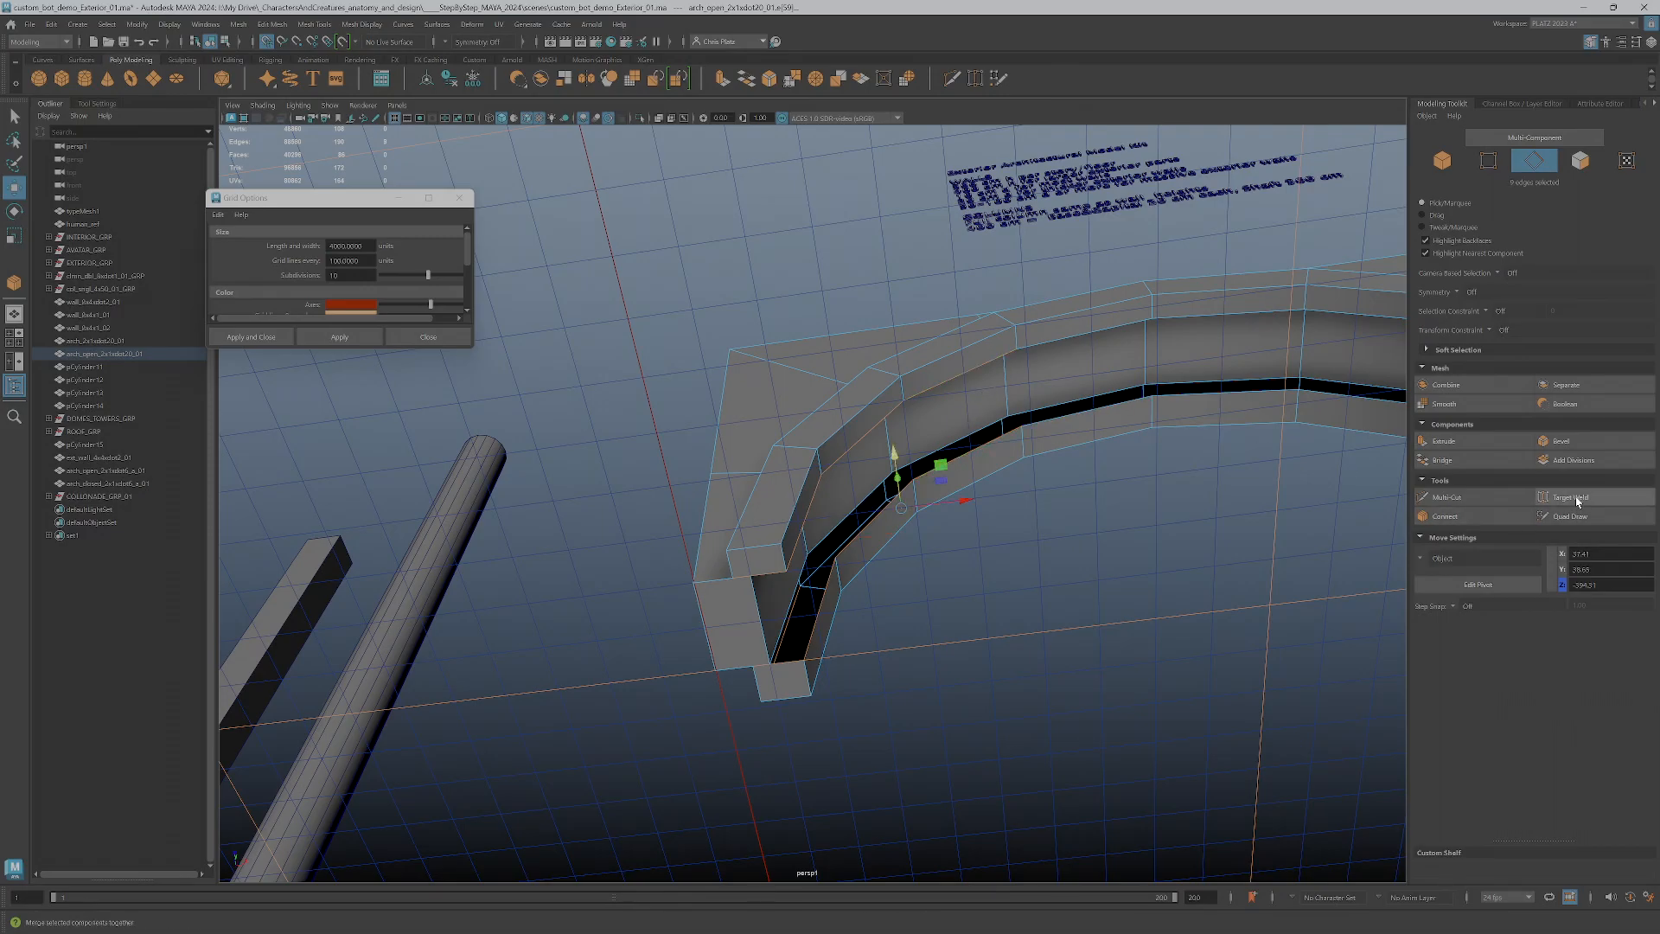
left_click(1441, 460)
Bridge the facing edge pairs between the front and back trim along the arch's underside, working over the crown
left_click(1074, 335)
left_click(1086, 409, "shift")
middle_click_drag(1184, 473, 793, 618, "alt")
left_click(830, 513, "shift")
left_click(867, 442, "shift")
left_click(964, 442, "shift")
left_click(989, 525, "shift")
left_click(1107, 490, "shift")
left_click(1142, 572, "shift")
left_click(1217, 557, "shift")
left_click(1212, 642, "shift")
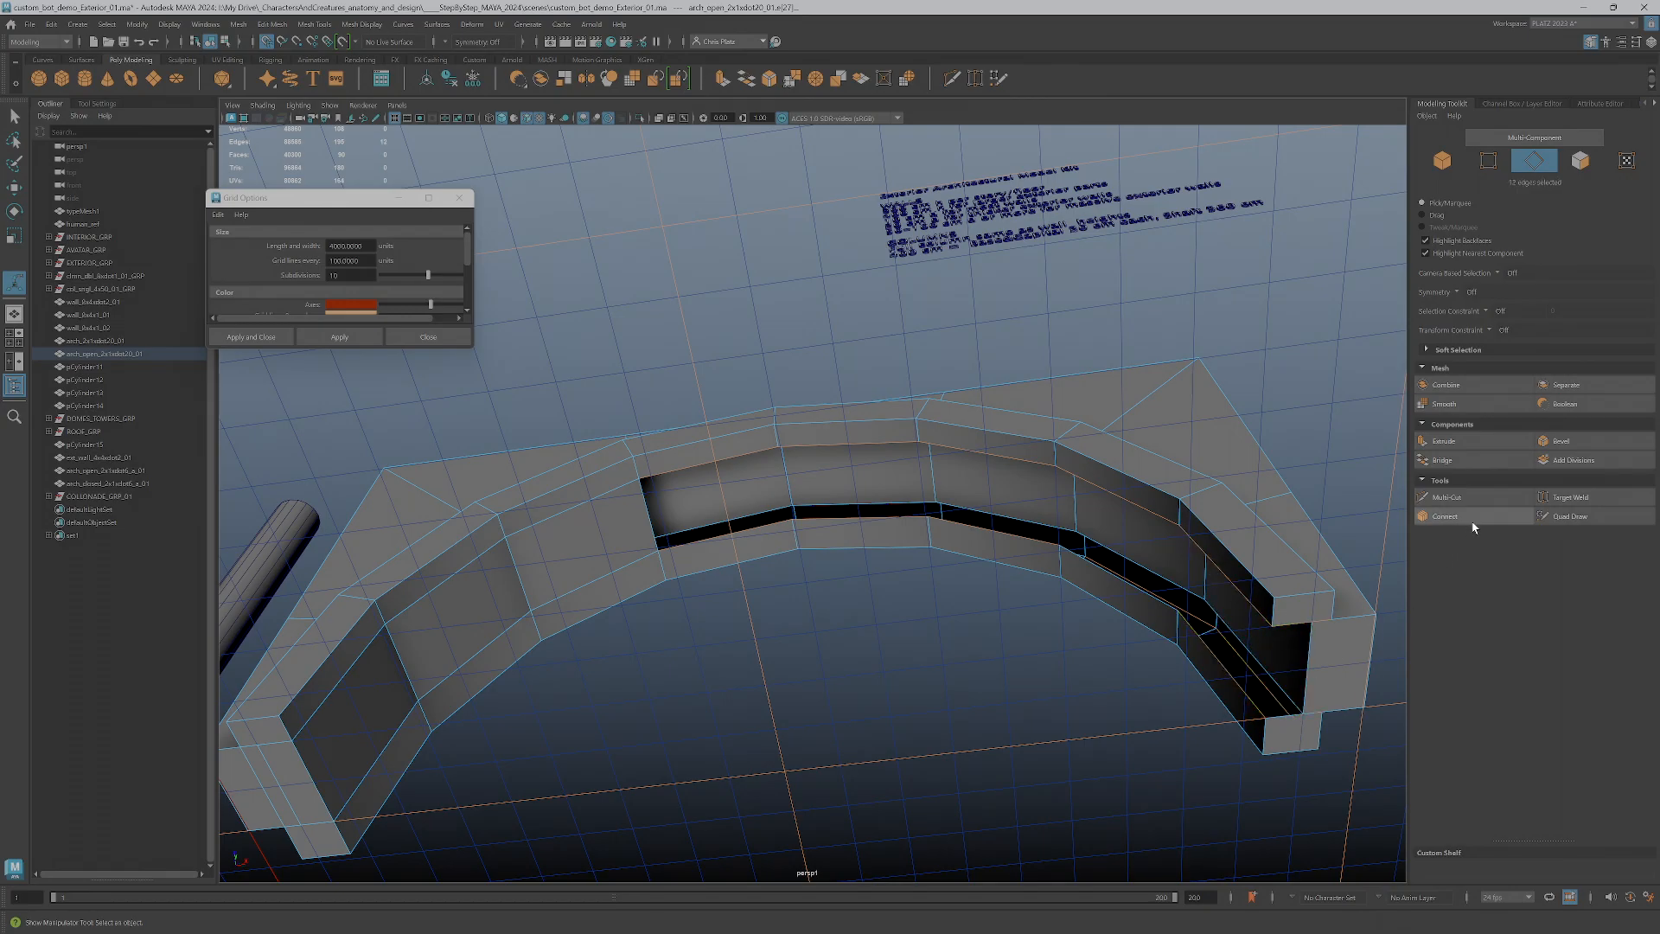
left_click(1342, 564, "shift")
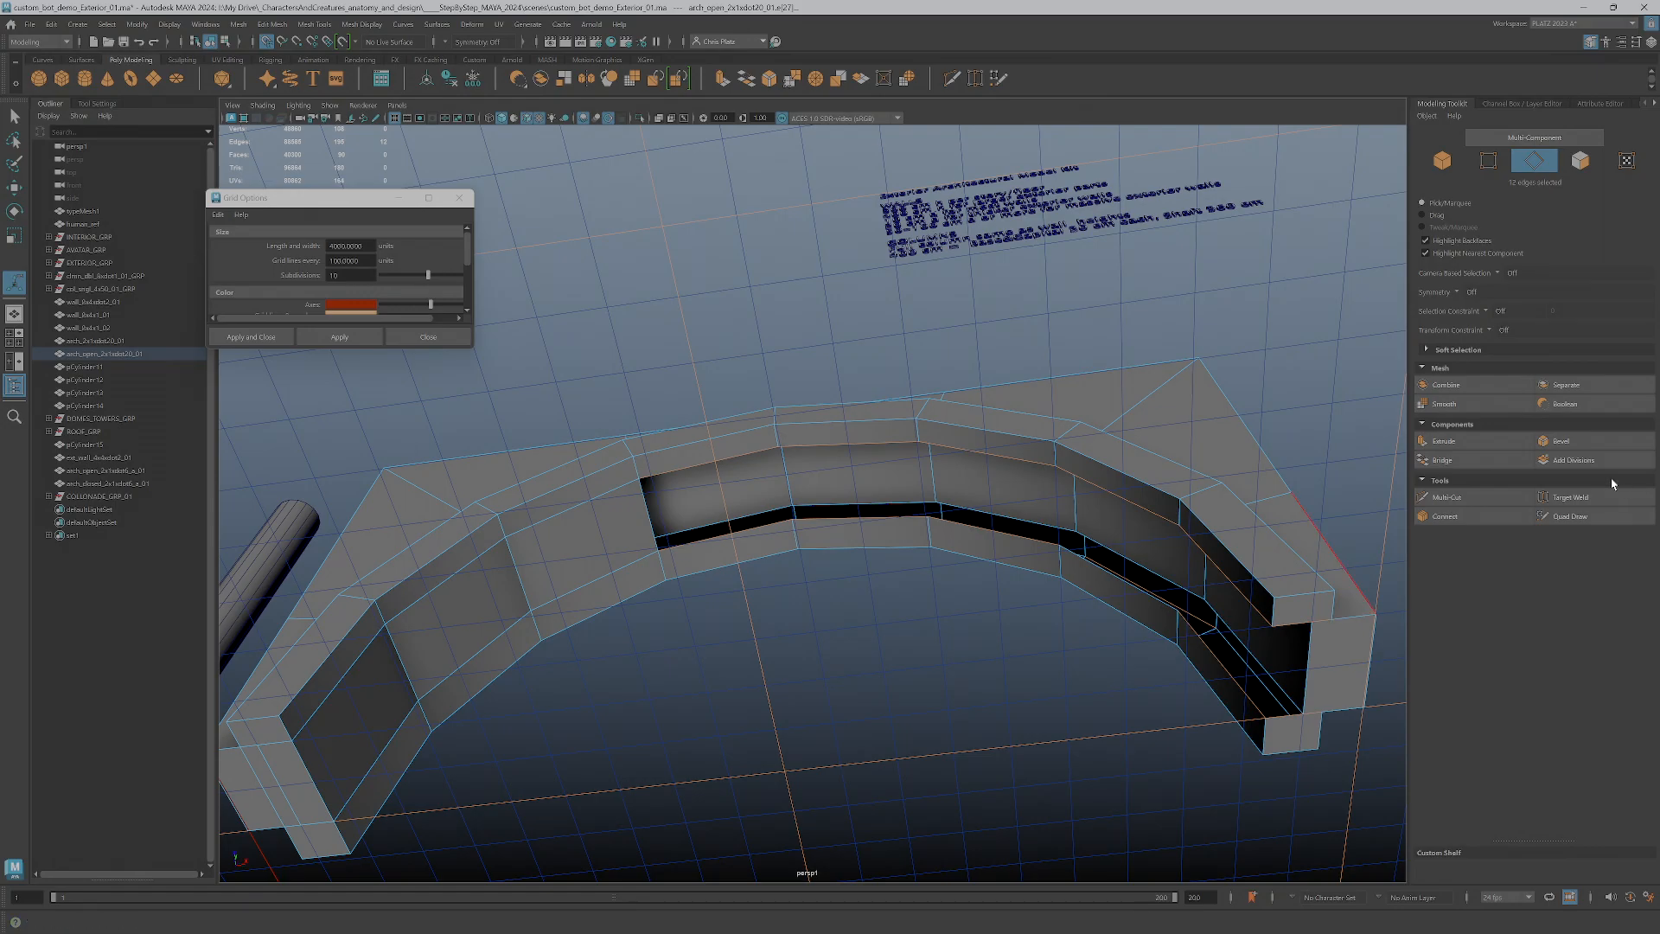
left_click(1461, 468)
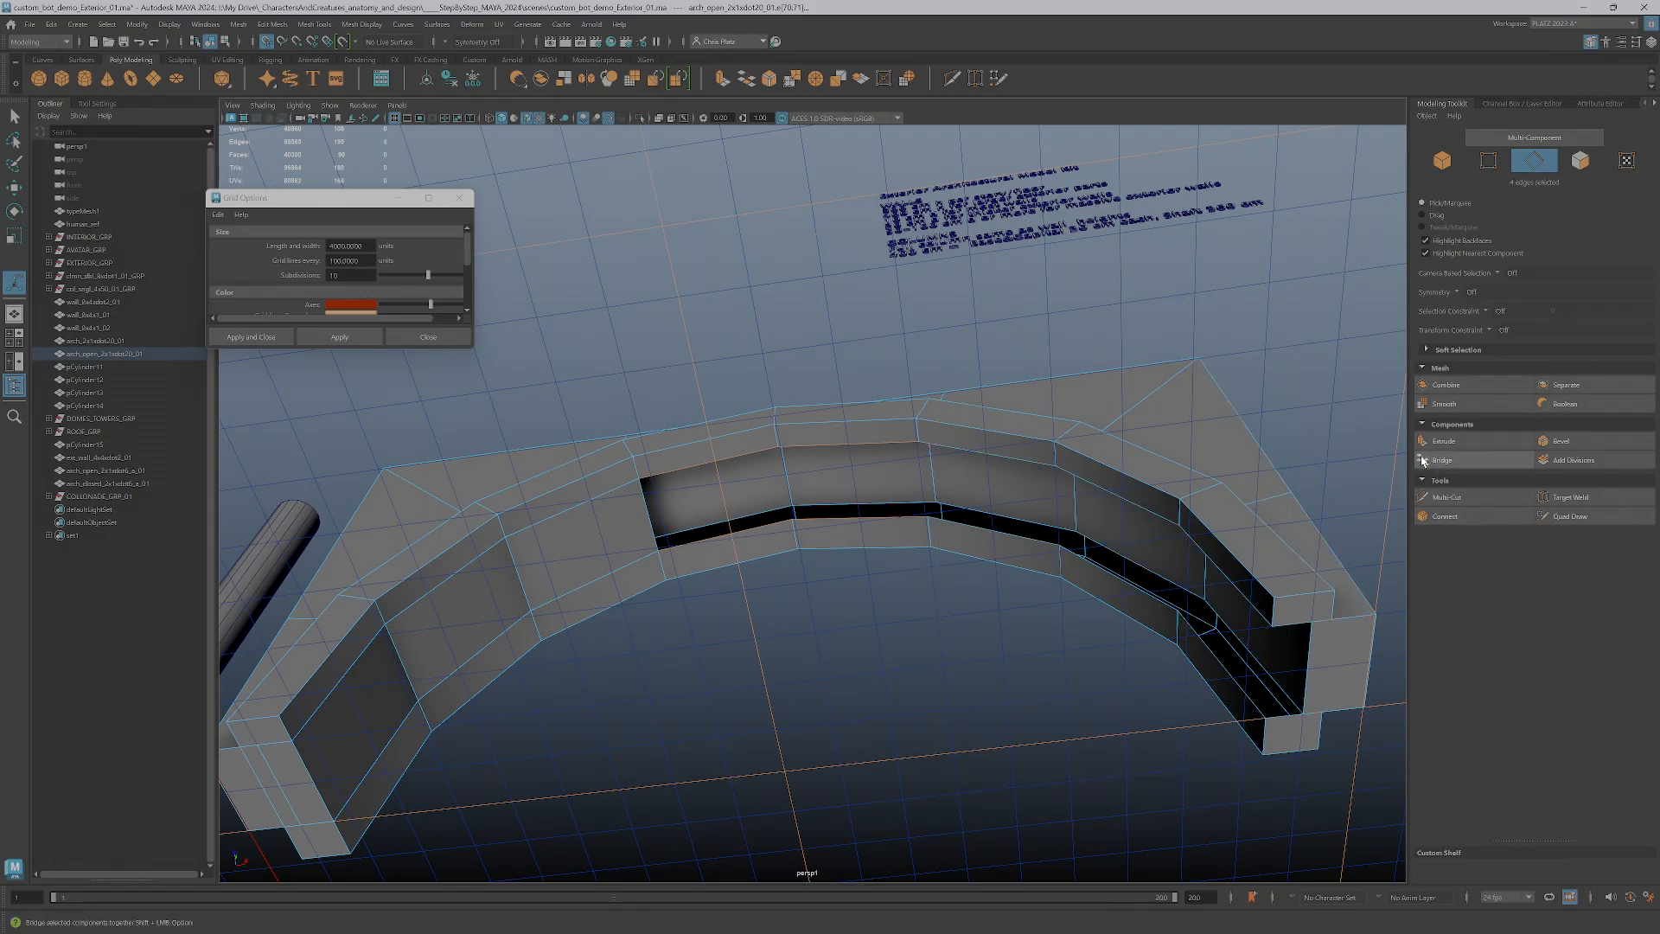
left_click(1452, 460)
Bridge the next two underside gaps between the front and back trim on the arch's remaining open side
left_click(1008, 455)
left_click(1029, 537, "shift")
left_click(1117, 522, "shift")
left_click(1112, 574, "shift")
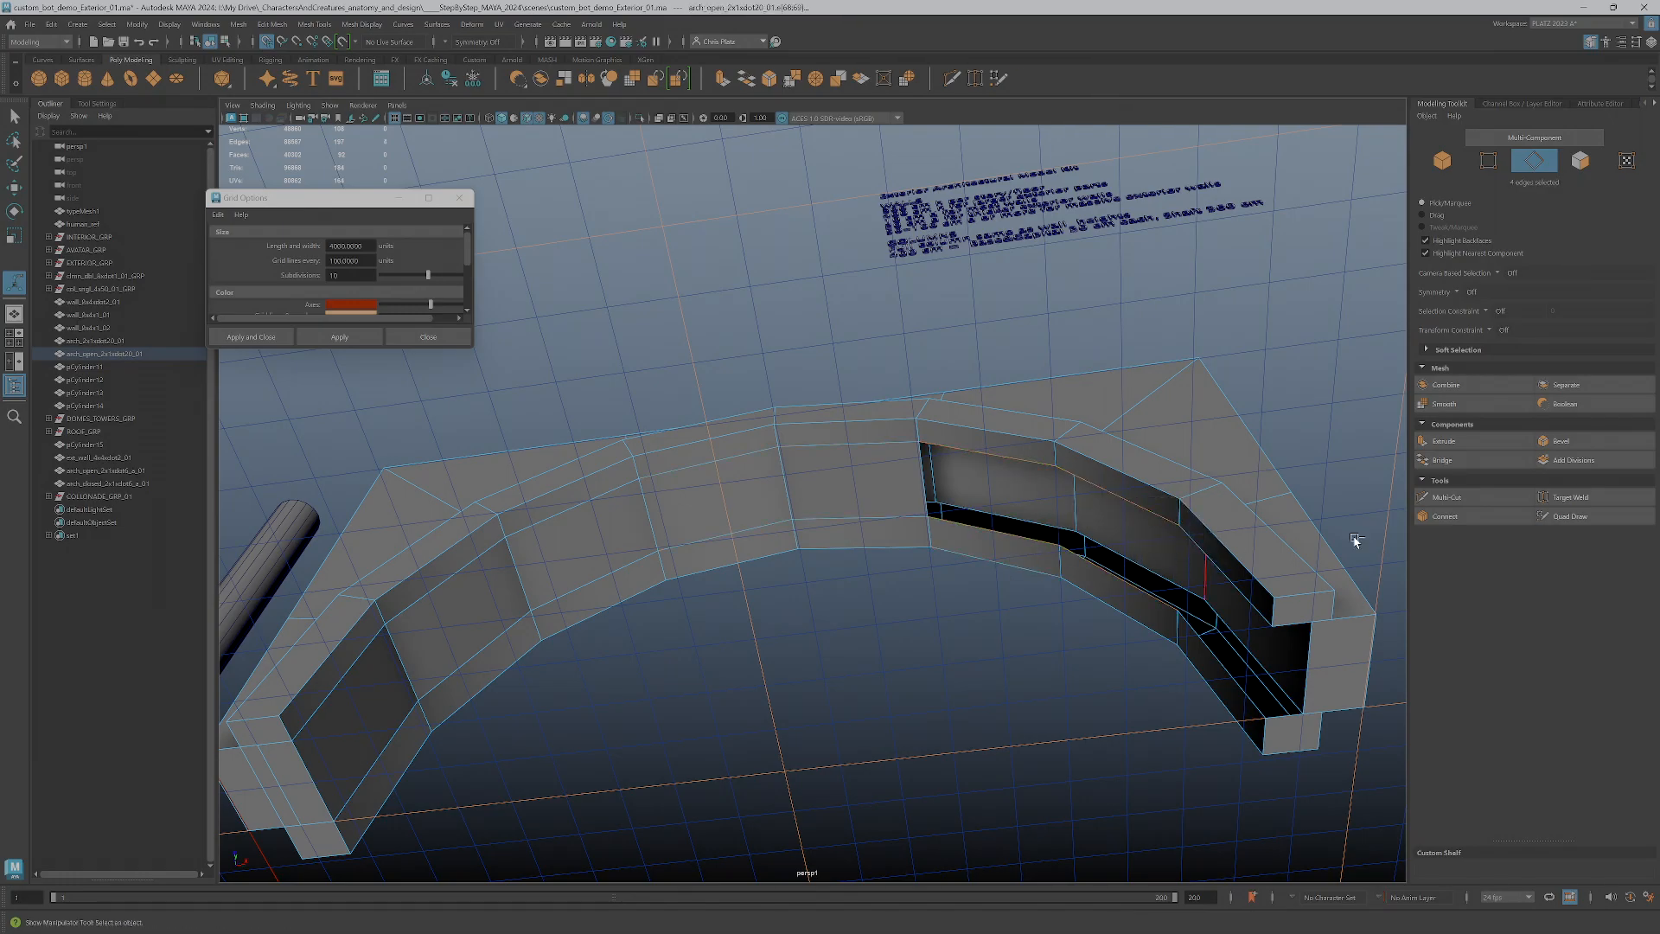
left_click(1449, 460)
Bridge the last openings between the front and back trim at the other foot of the arch
left_click_drag(1122, 650, 1156, 722, "alt")
middle_click_drag(1156, 723, 1067, 491, "alt")
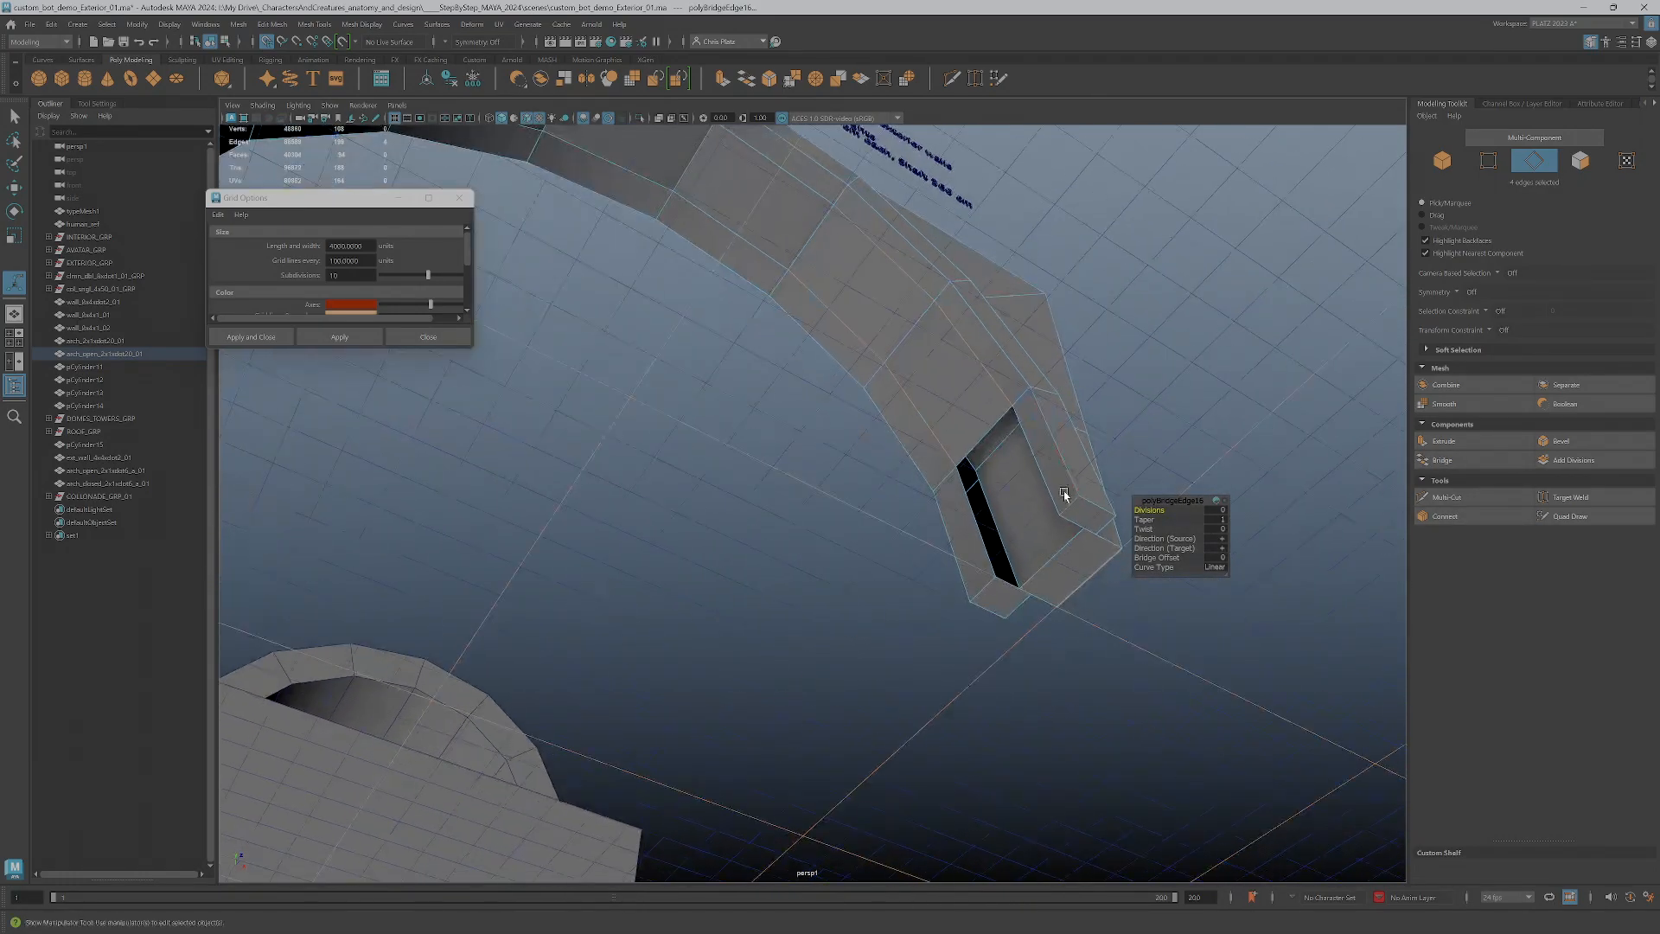
left_click(1055, 555)
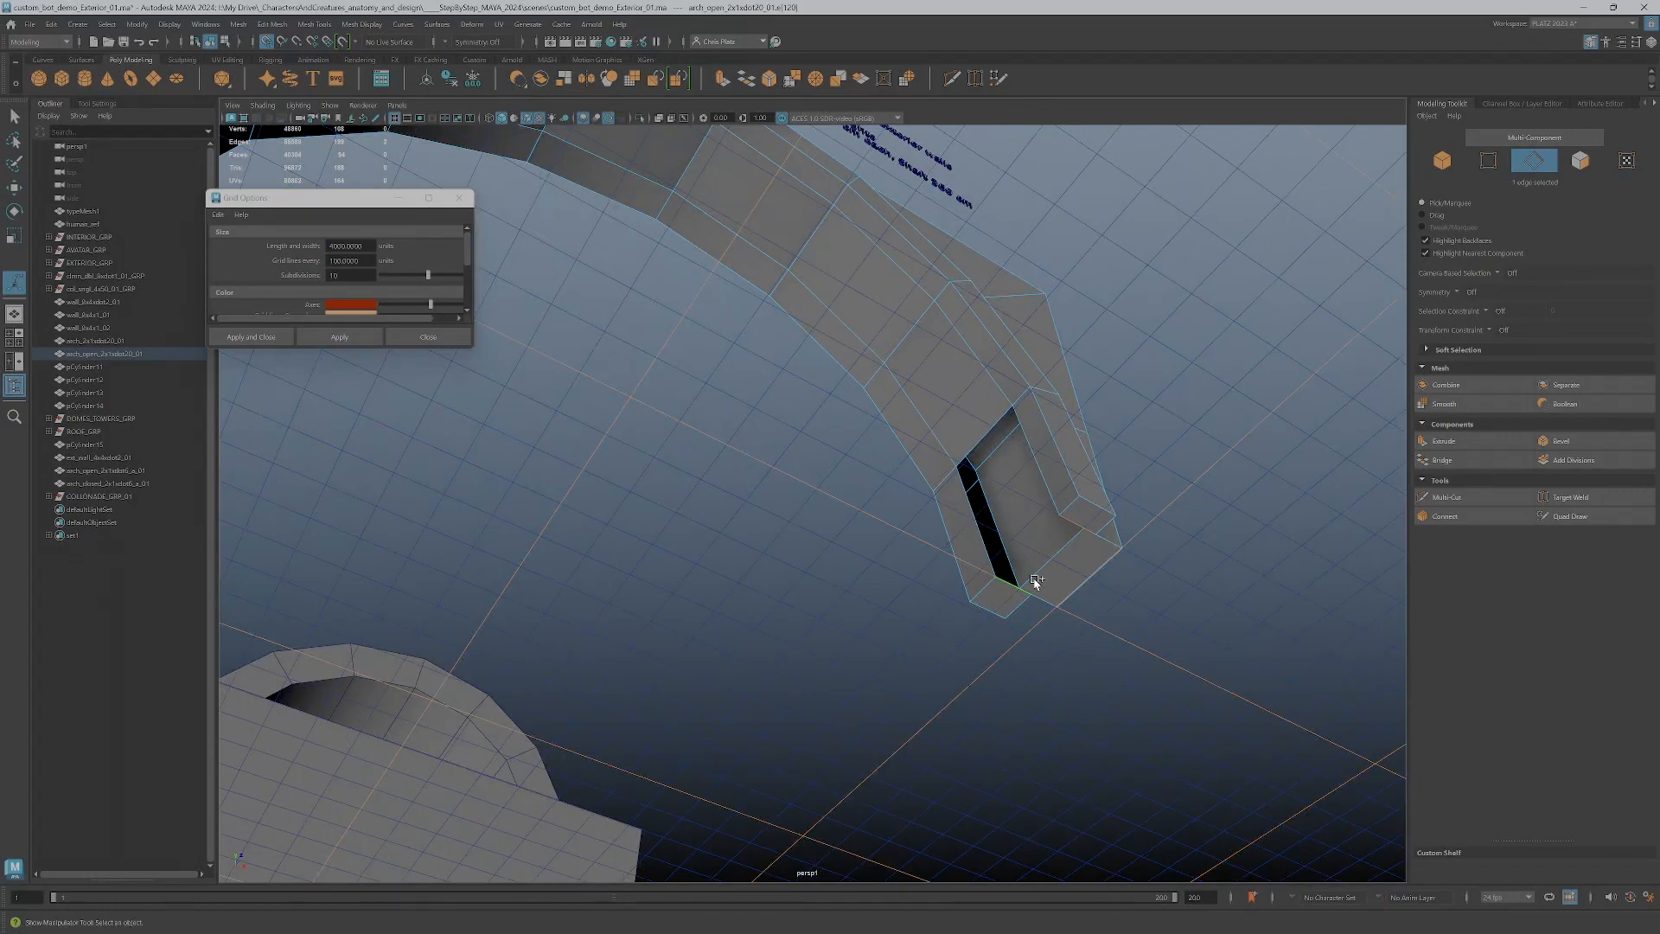
left_click(1442, 460)
left_click(978, 519, "shift")
left_click(1451, 461)
Examine the bridged arch trim against the arch wall from several angles and return to object selection
left_click_drag(1085, 458, 741, 562, "alt")
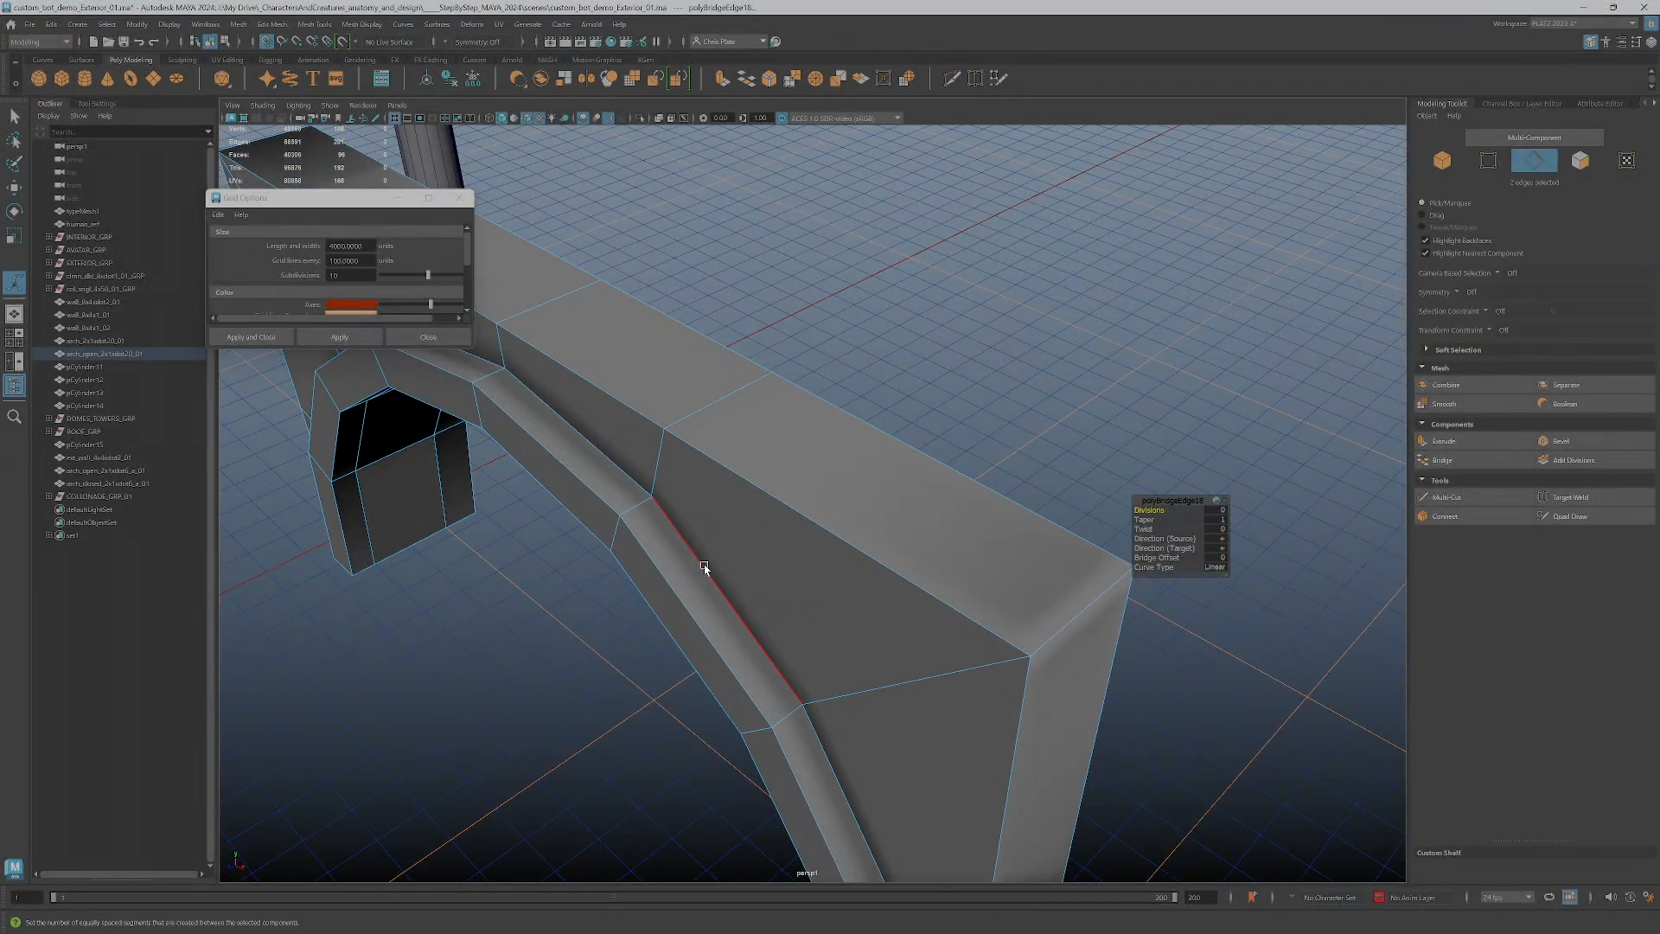
left_click(705, 568)
key("w")
left_click_drag(702, 613, 1083, 286)
right_click_drag(1082, 286, 1134, 279)
left_click(1075, 600)
left_click_drag(1075, 600, 1103, 481, "alt")
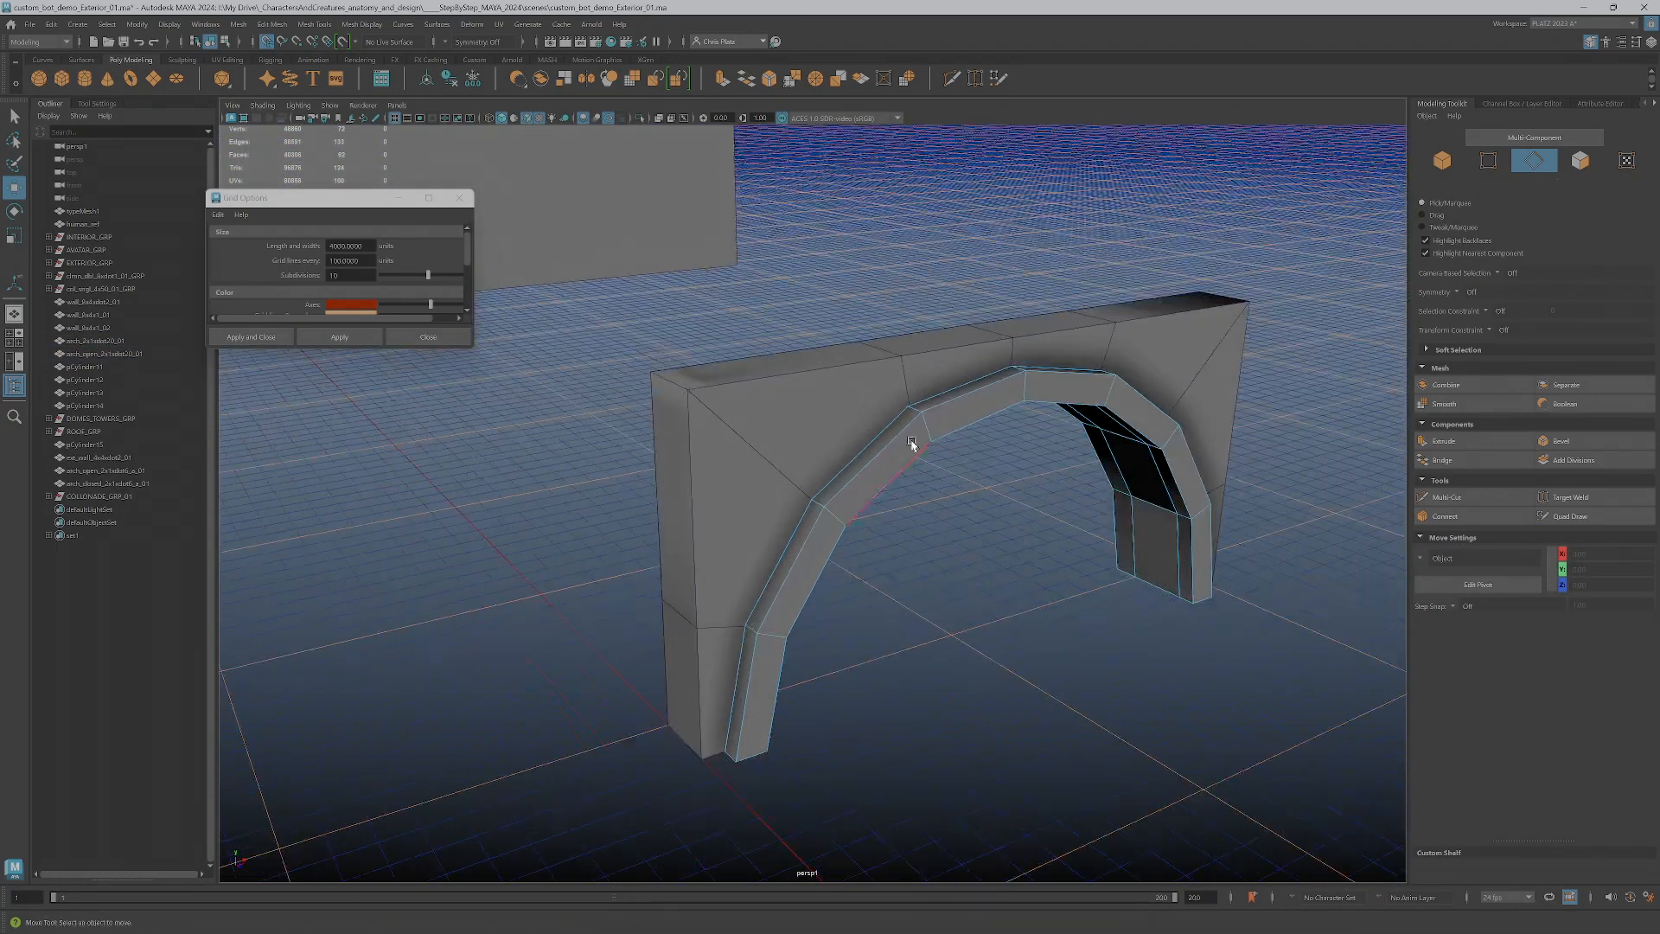
left_click(866, 461)
left_click(873, 469)
left_click(815, 448)
left_click(841, 472)
left_click_drag(879, 482, 952, 552, "alt")
scroll(952, 553, "down", 4)
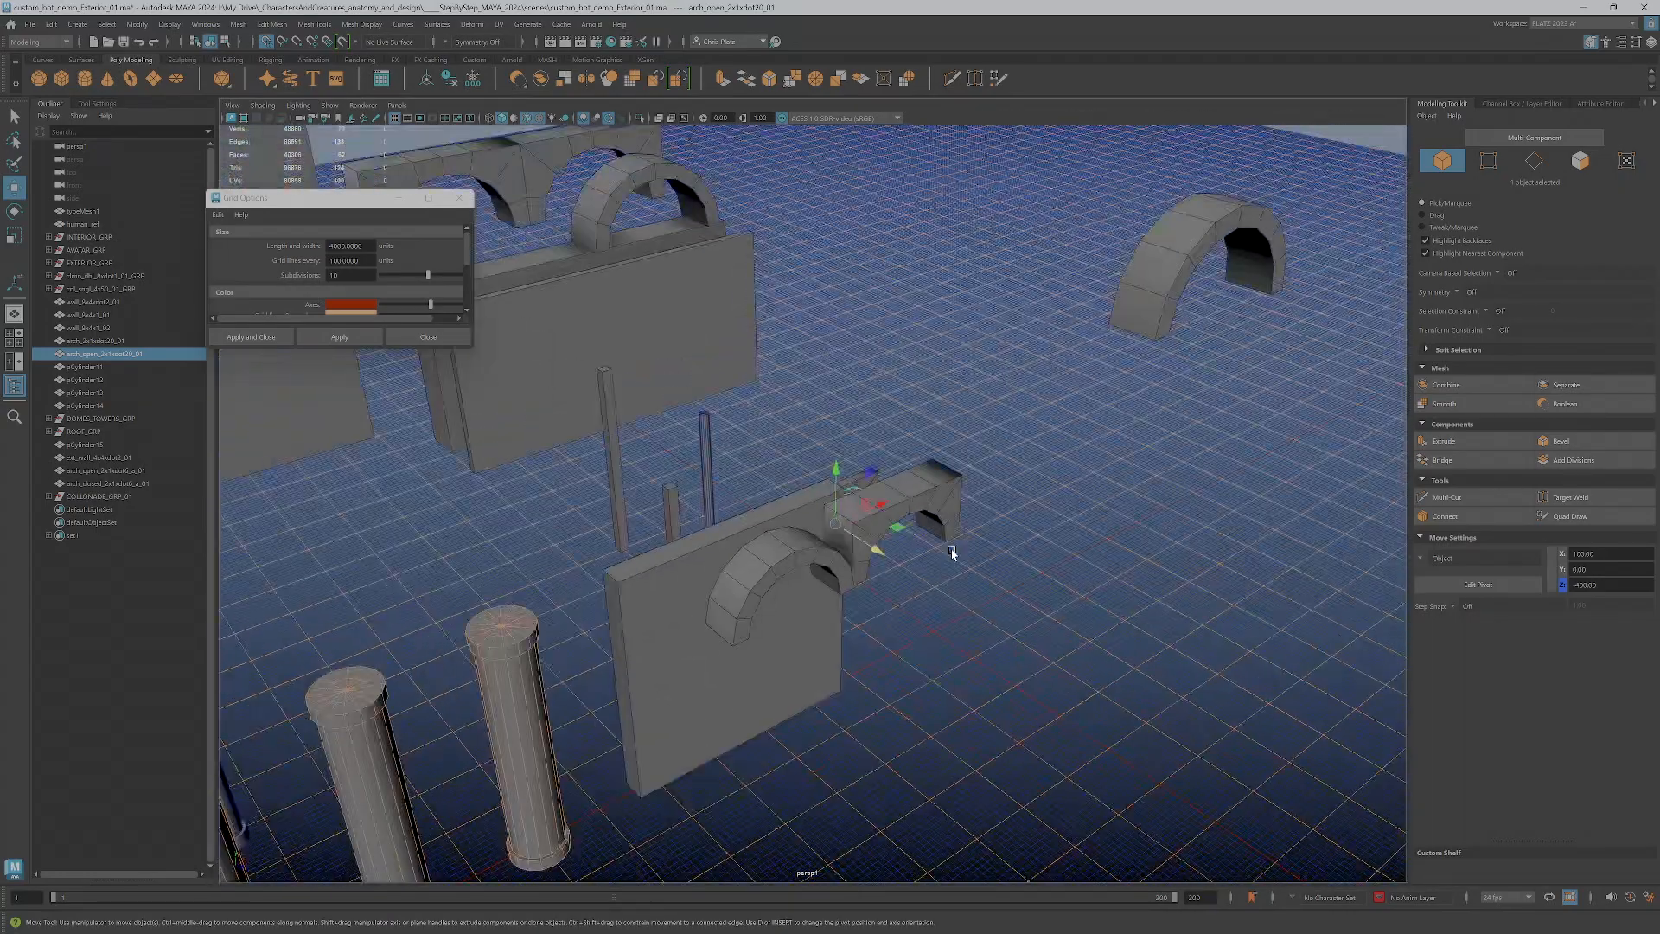
Select the colonnade group and move its six columns across the grid, away from the wall and arch pieces
middle_click_drag(952, 553, 1142, 376, "alt")
scroll(1142, 376, "down", 3)
left_click_drag(1142, 376, 860, 652, "alt")
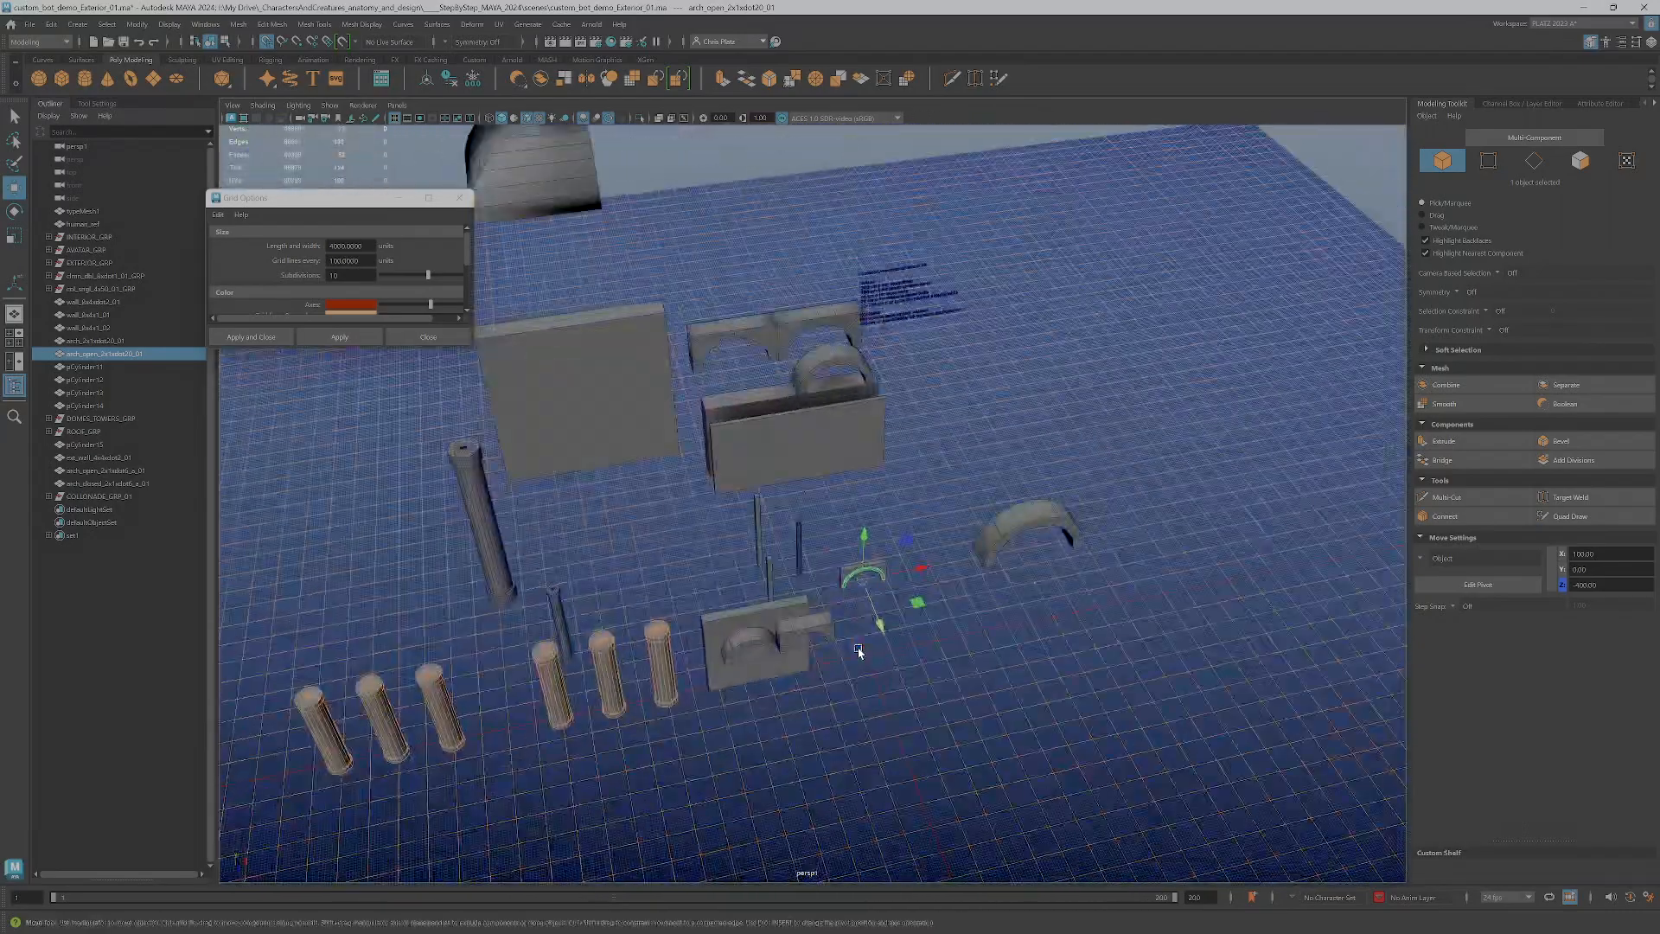
middle_click_drag(859, 652, 1013, 486, "alt")
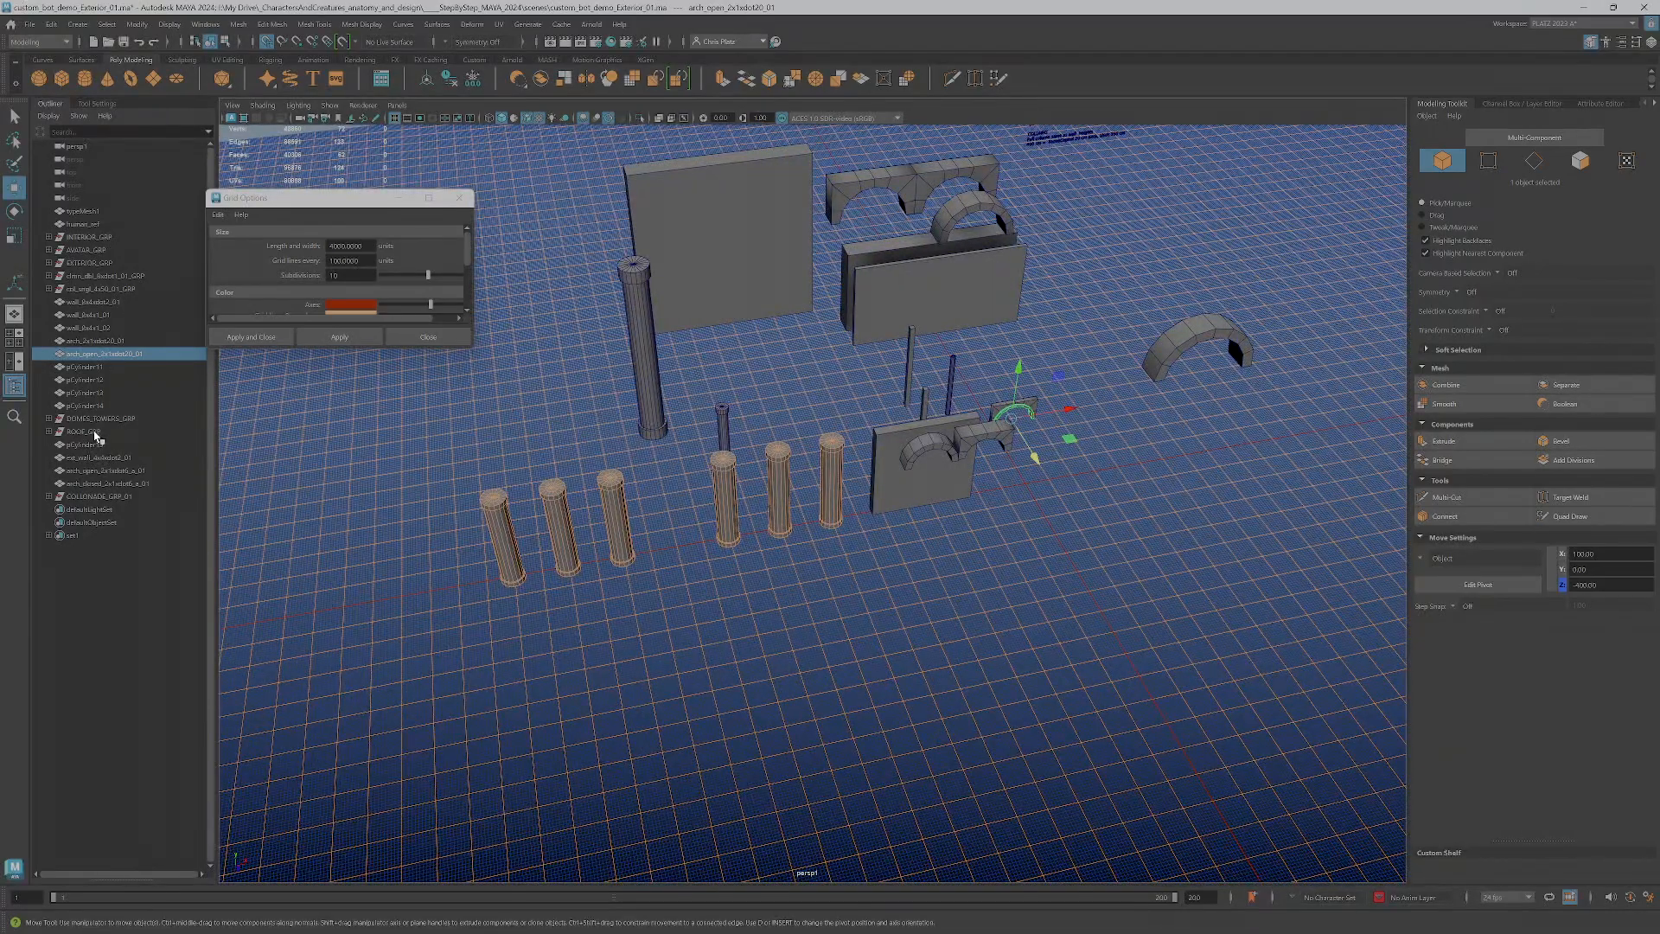
left_click(97, 497)
left_click_drag(736, 577, 434, 471)
Select the arch wall, the large freestanding arch and the open and closed arches on the small wall, and group them
left_click(977, 456)
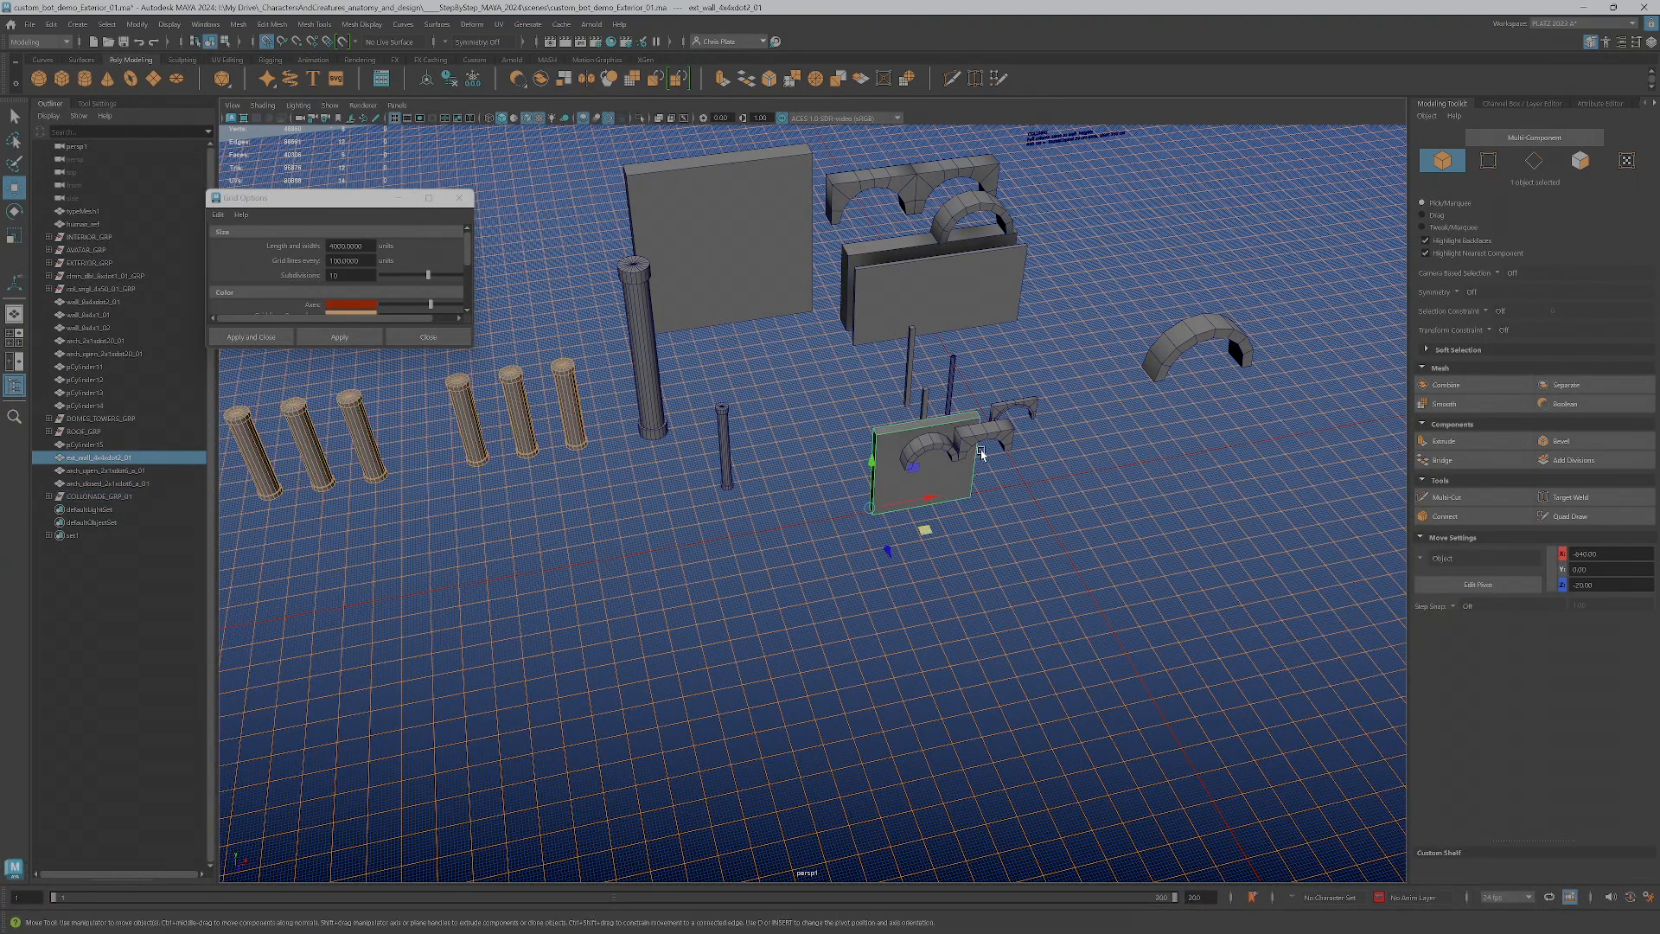
left_click(1028, 407)
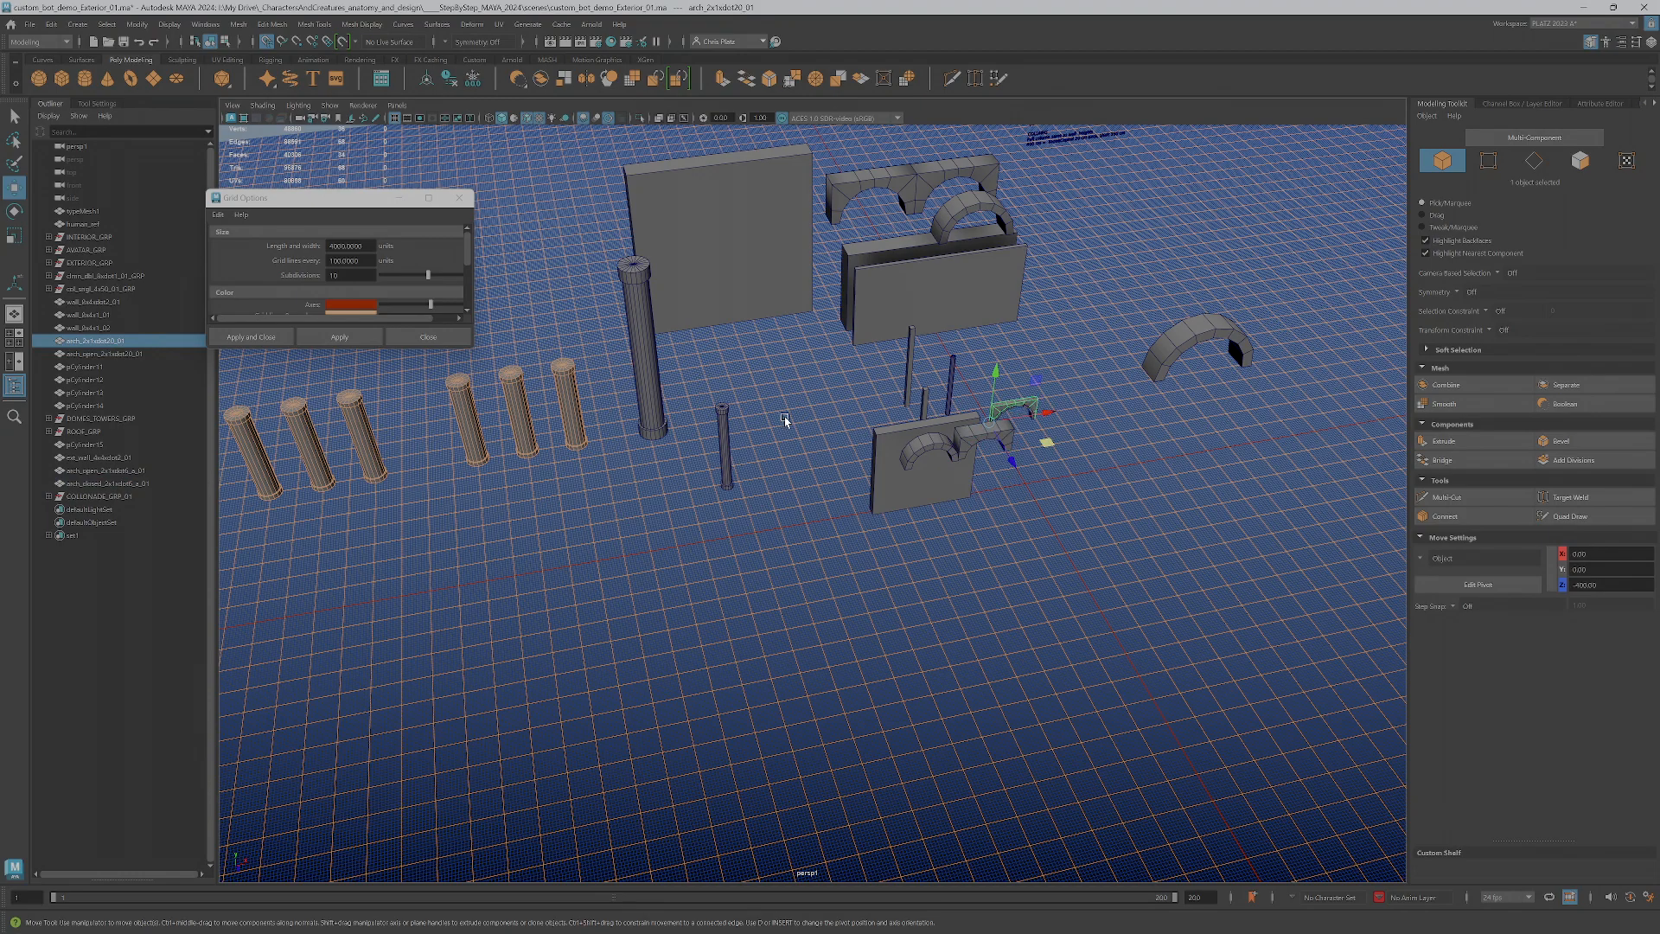
left_click(1176, 332)
left_click(1009, 403, "shift")
left_click(949, 445, "shift")
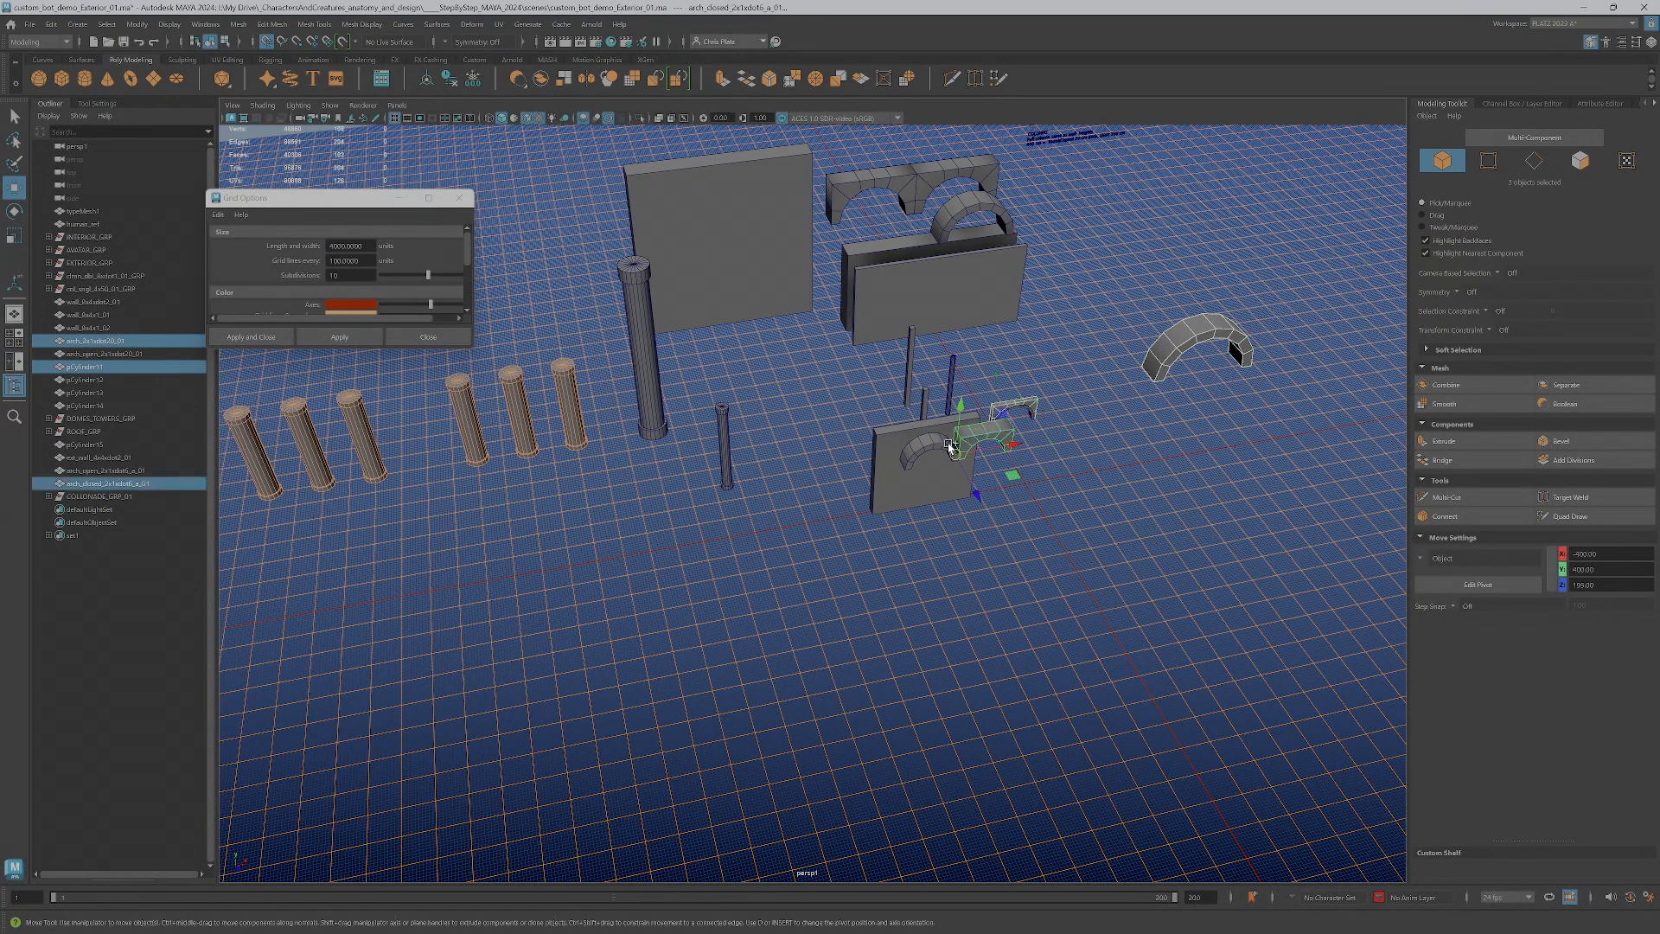
left_click(924, 446, "shift")
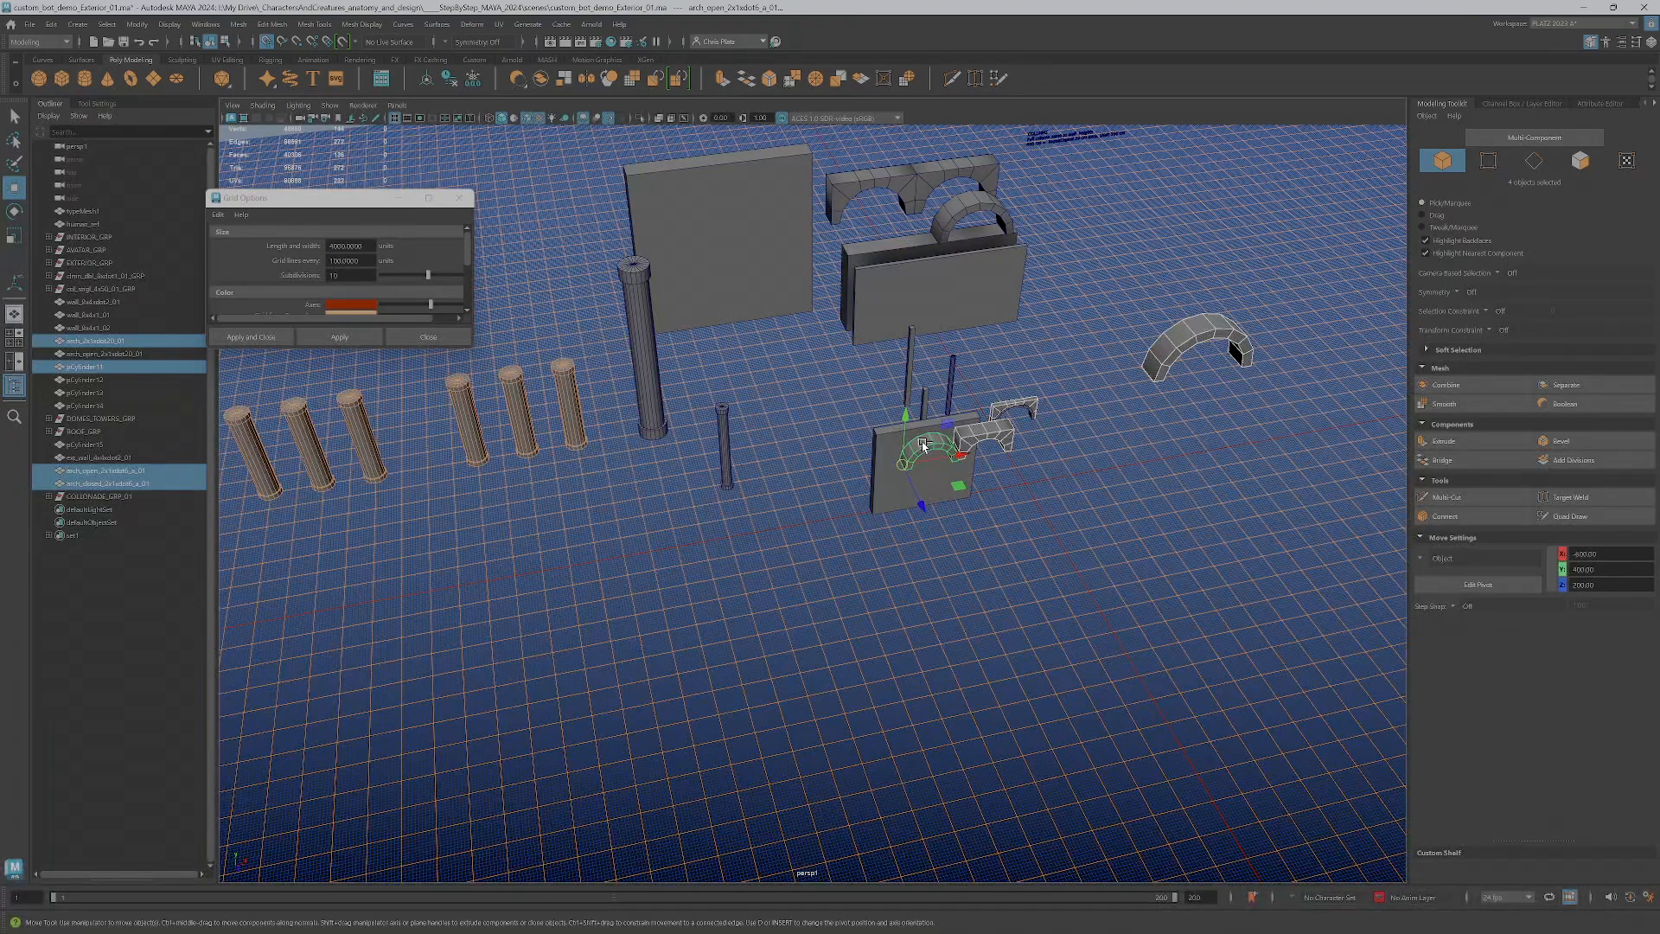
key("ctrl+g")
Rename the new group as ARCHES_GRP_01
double_click(104, 458)
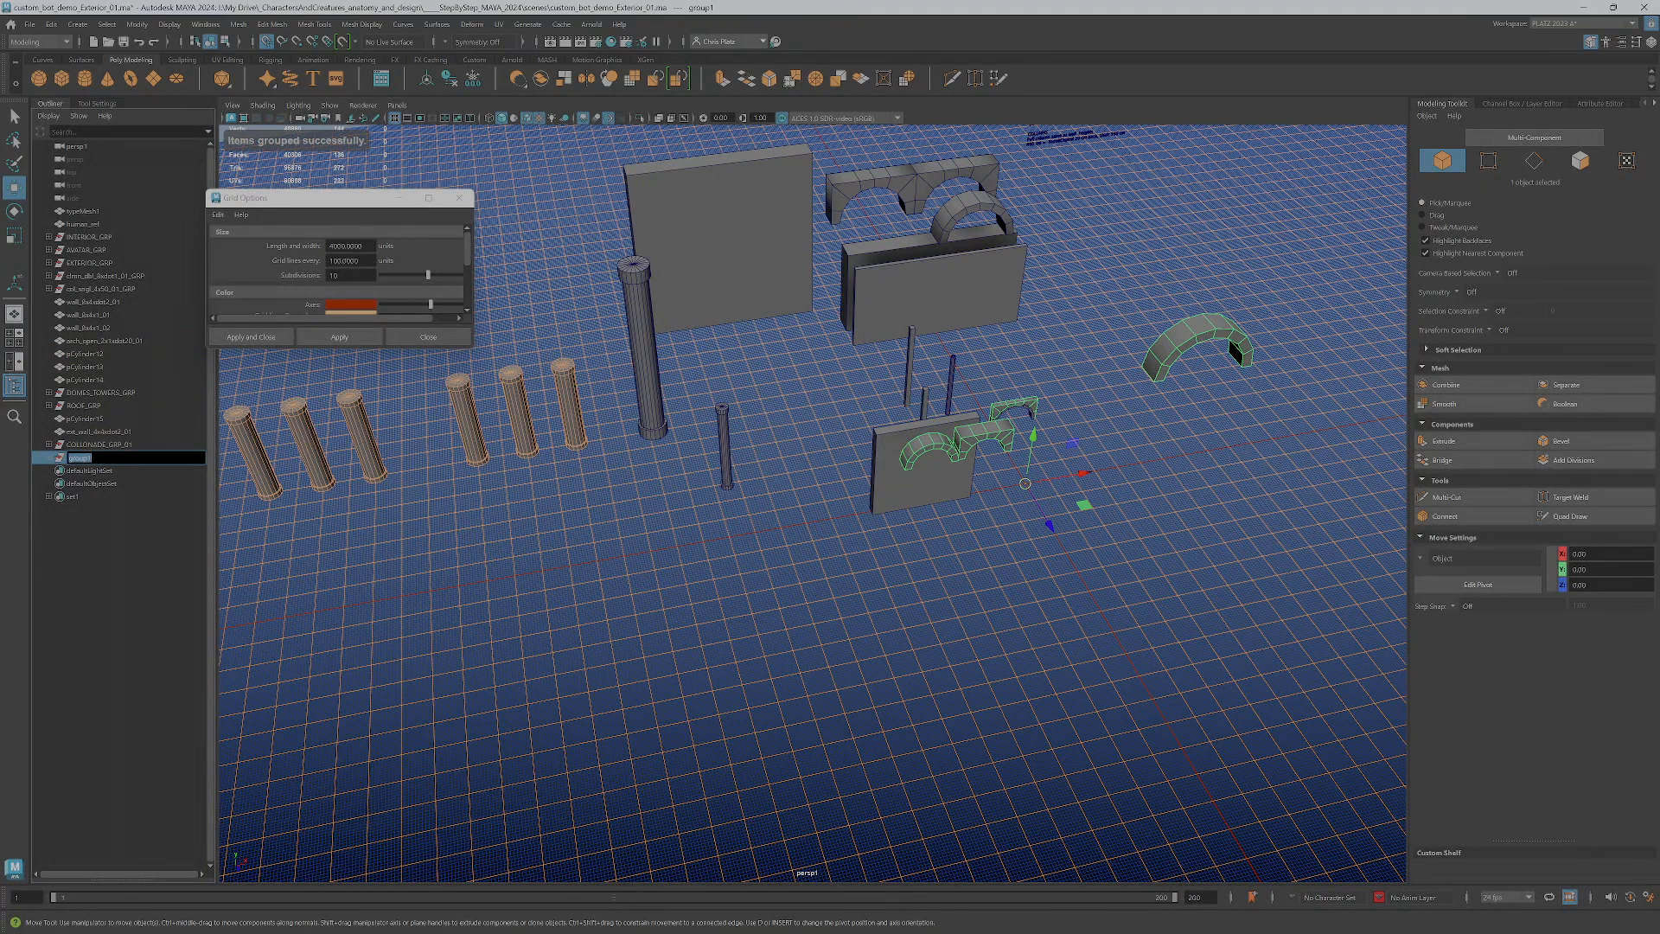
type("Ar")
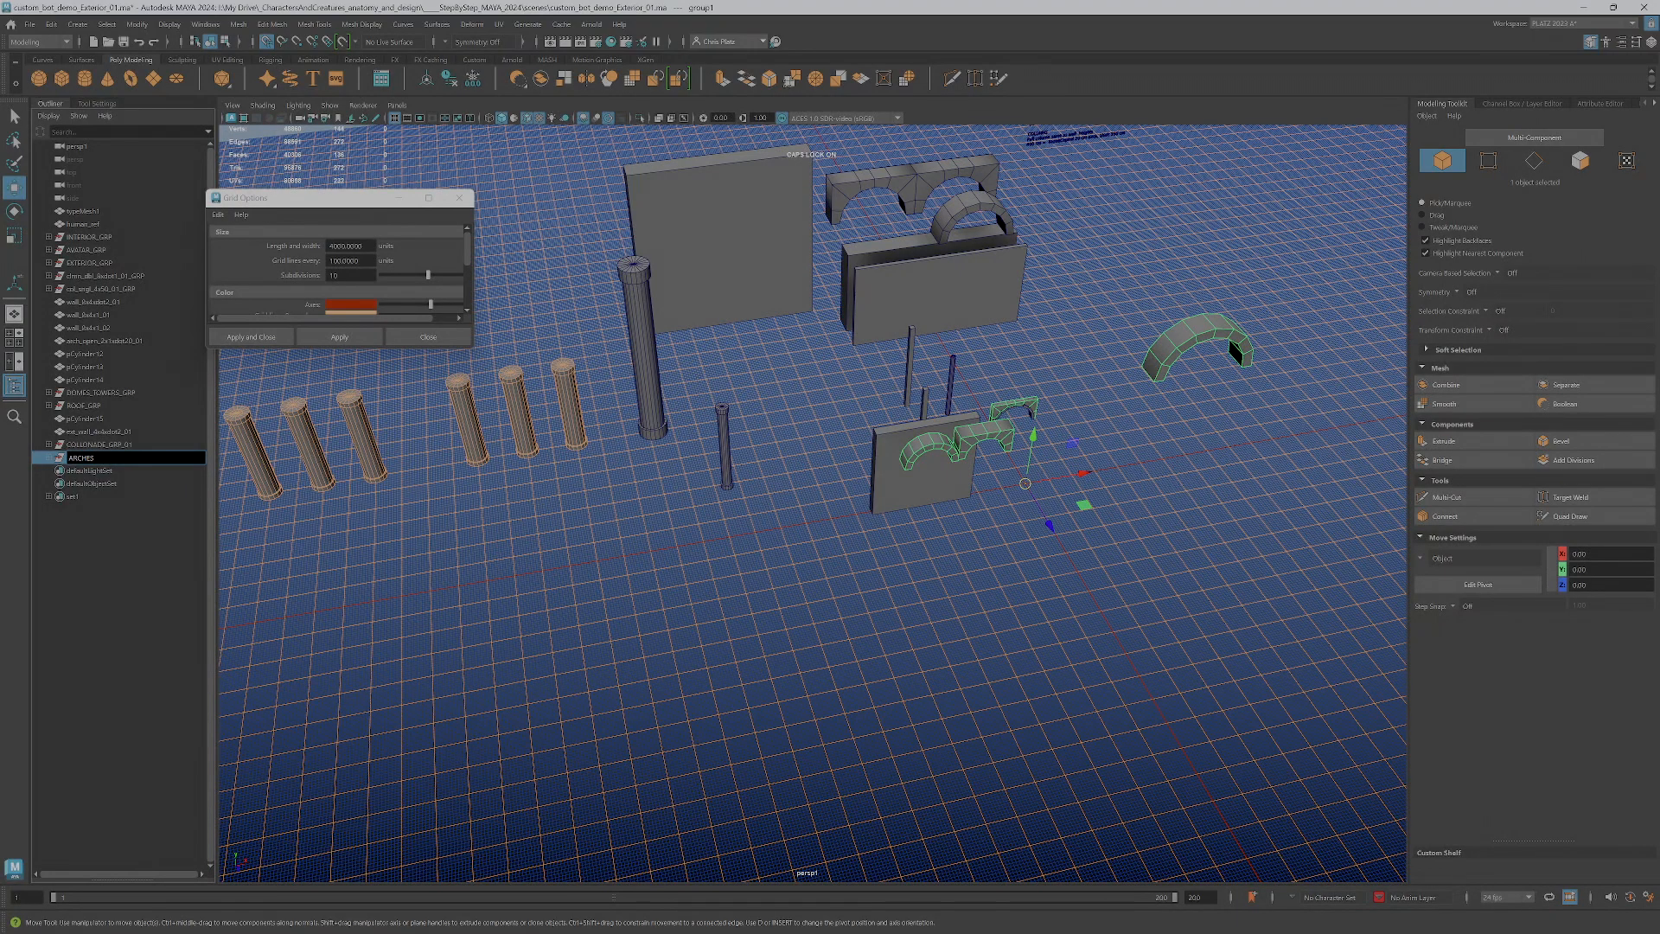
type("CHES_GRP_01")
key("Return")
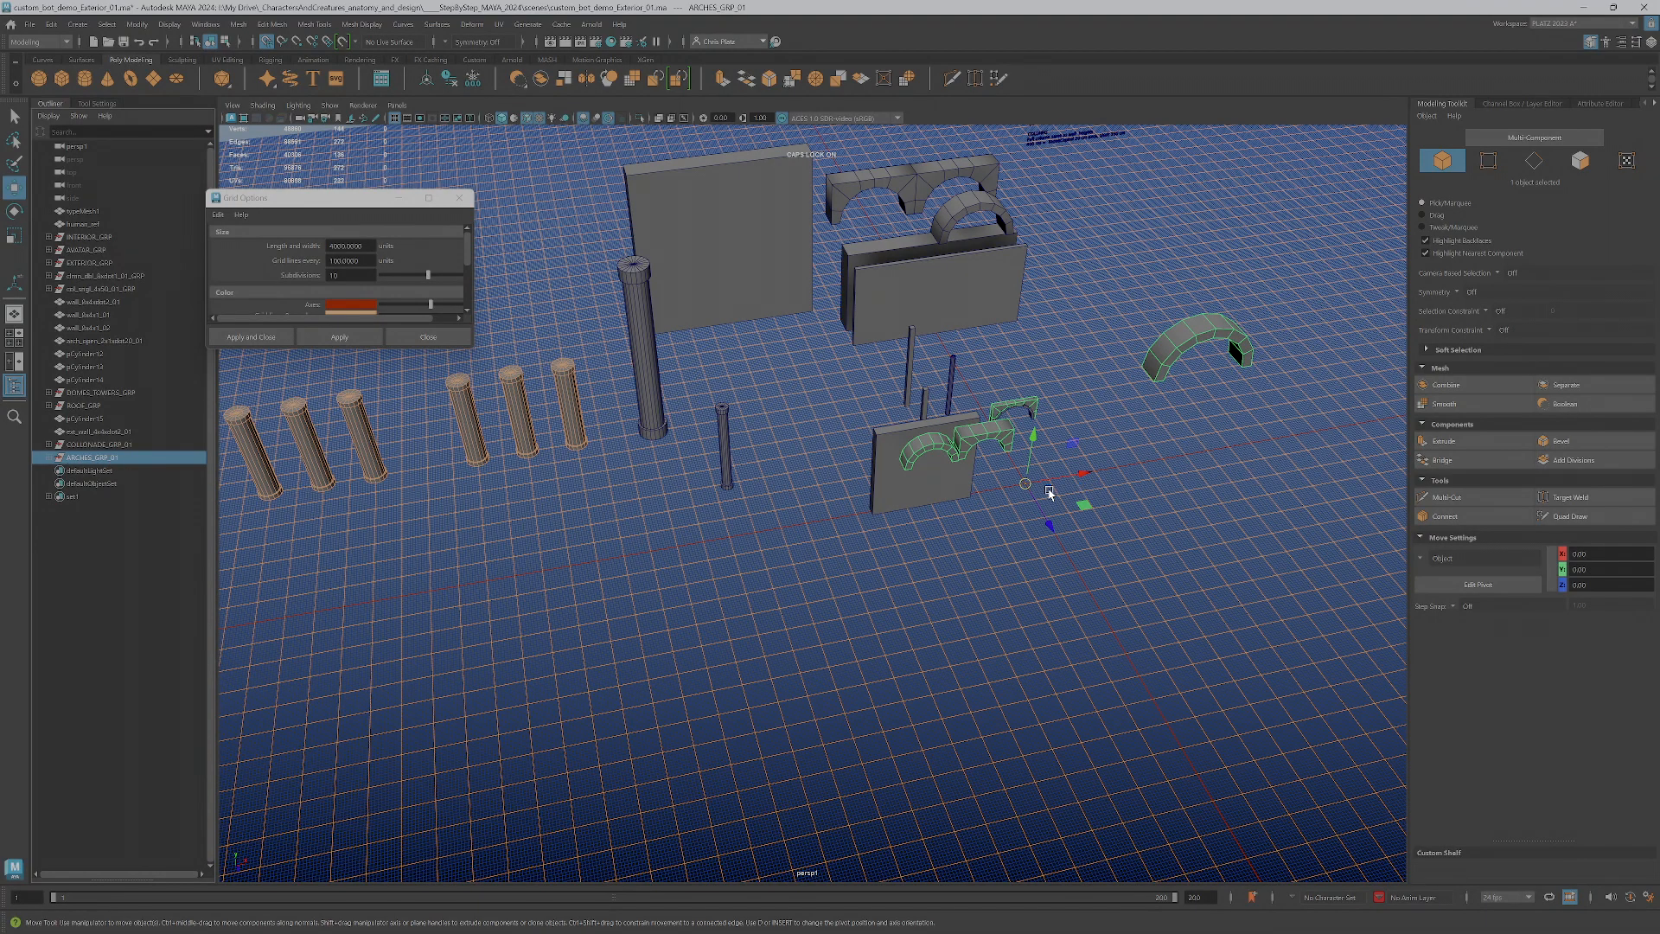
Parent the leftover open arch trim under ARCHES_GRP_01 and move the whole arches group beside the colonnade columns
left_click_drag(1088, 507, 529, 620)
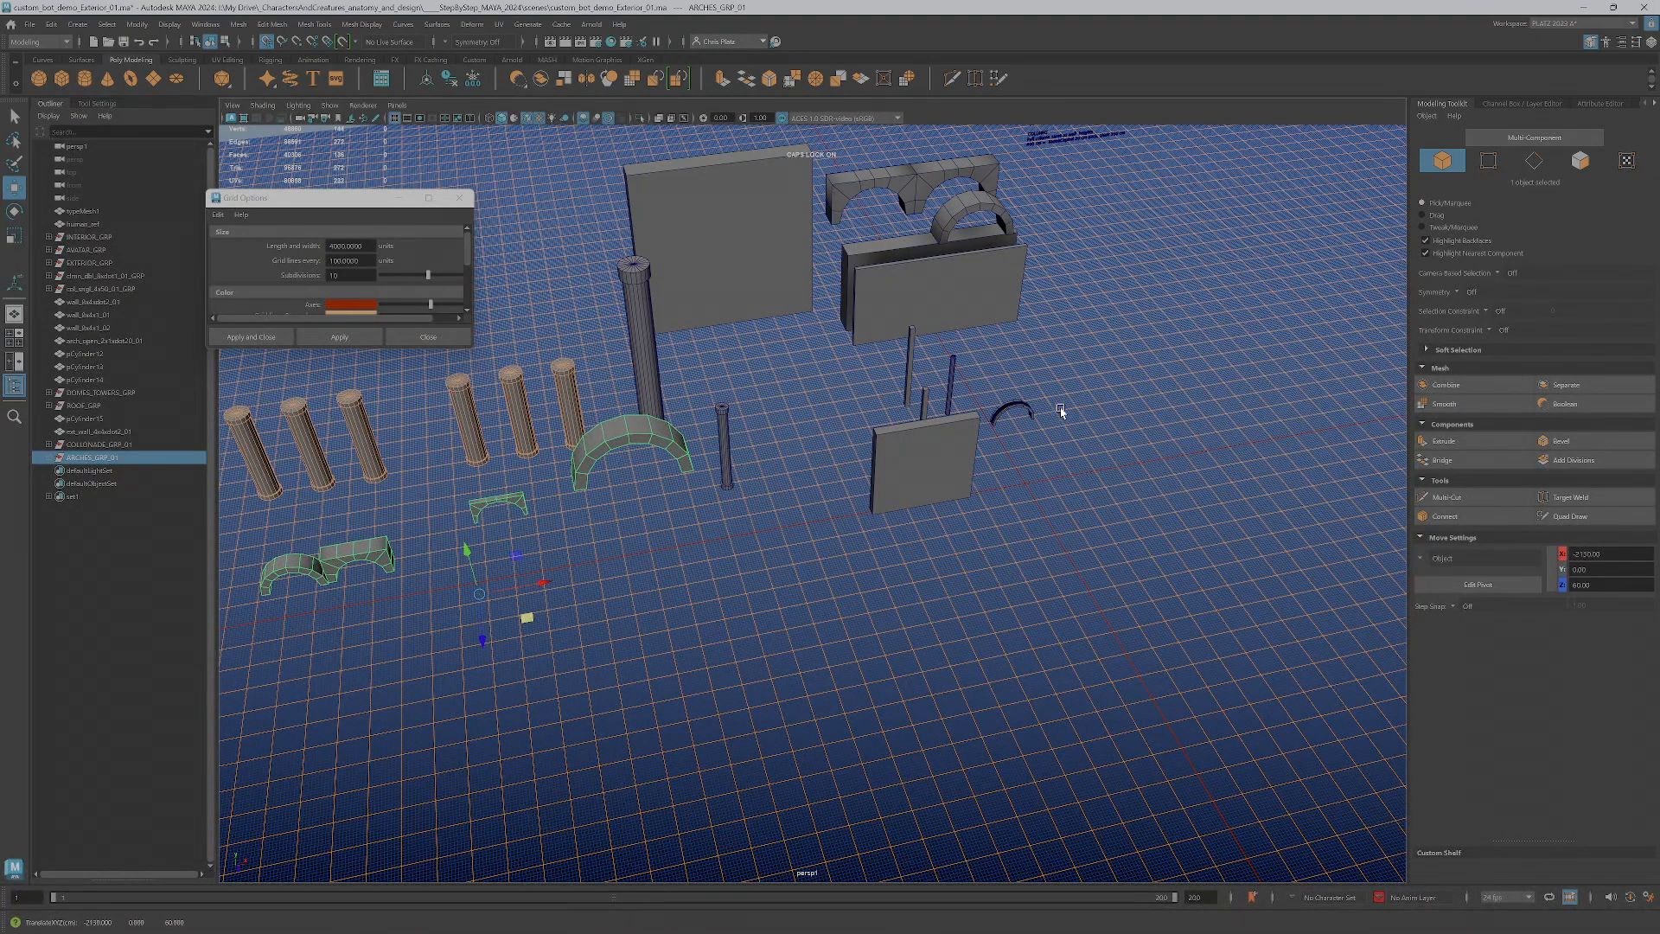
key("ctrl+z")
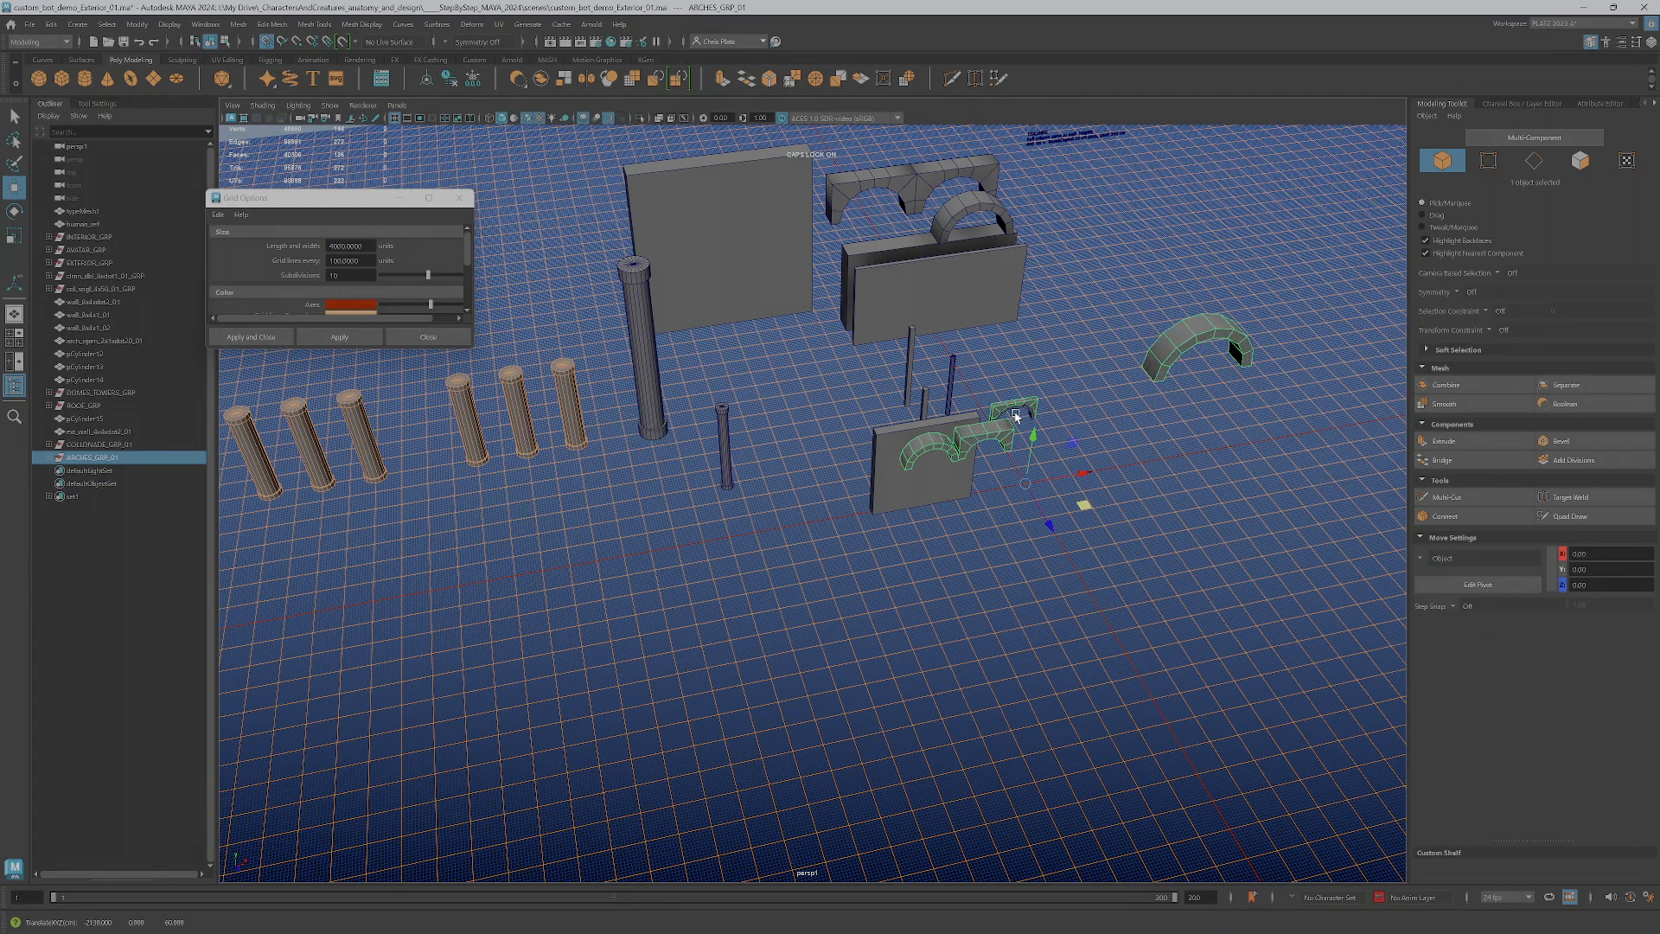
left_click(1023, 409)
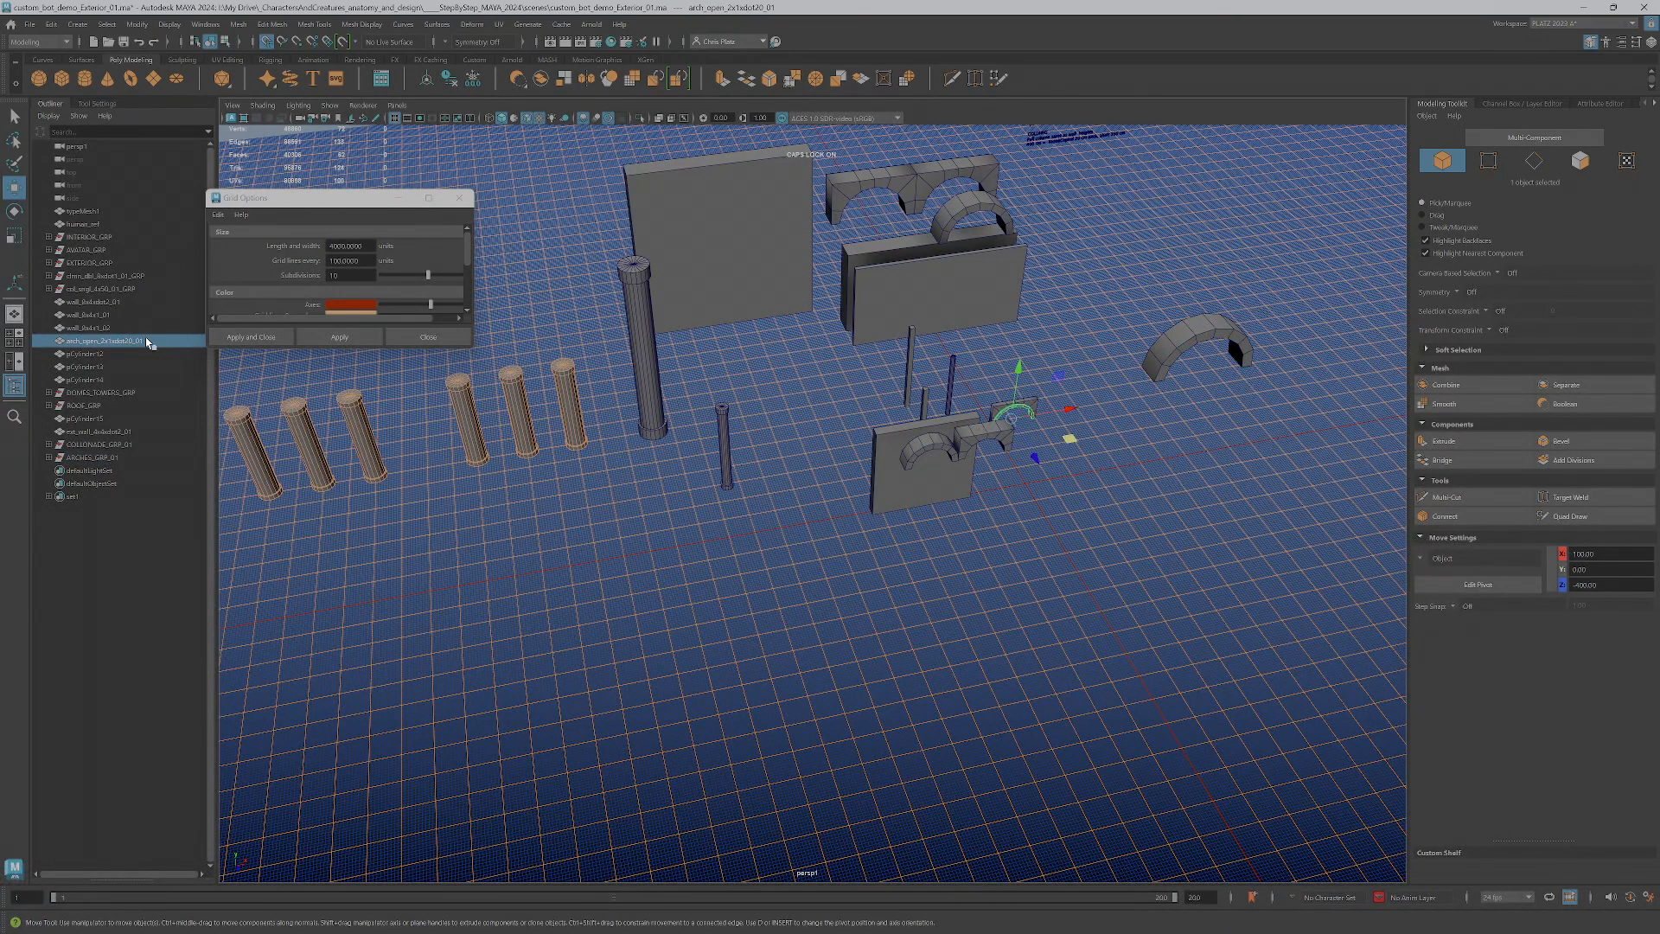
left_click_drag(91, 345, 97, 458)
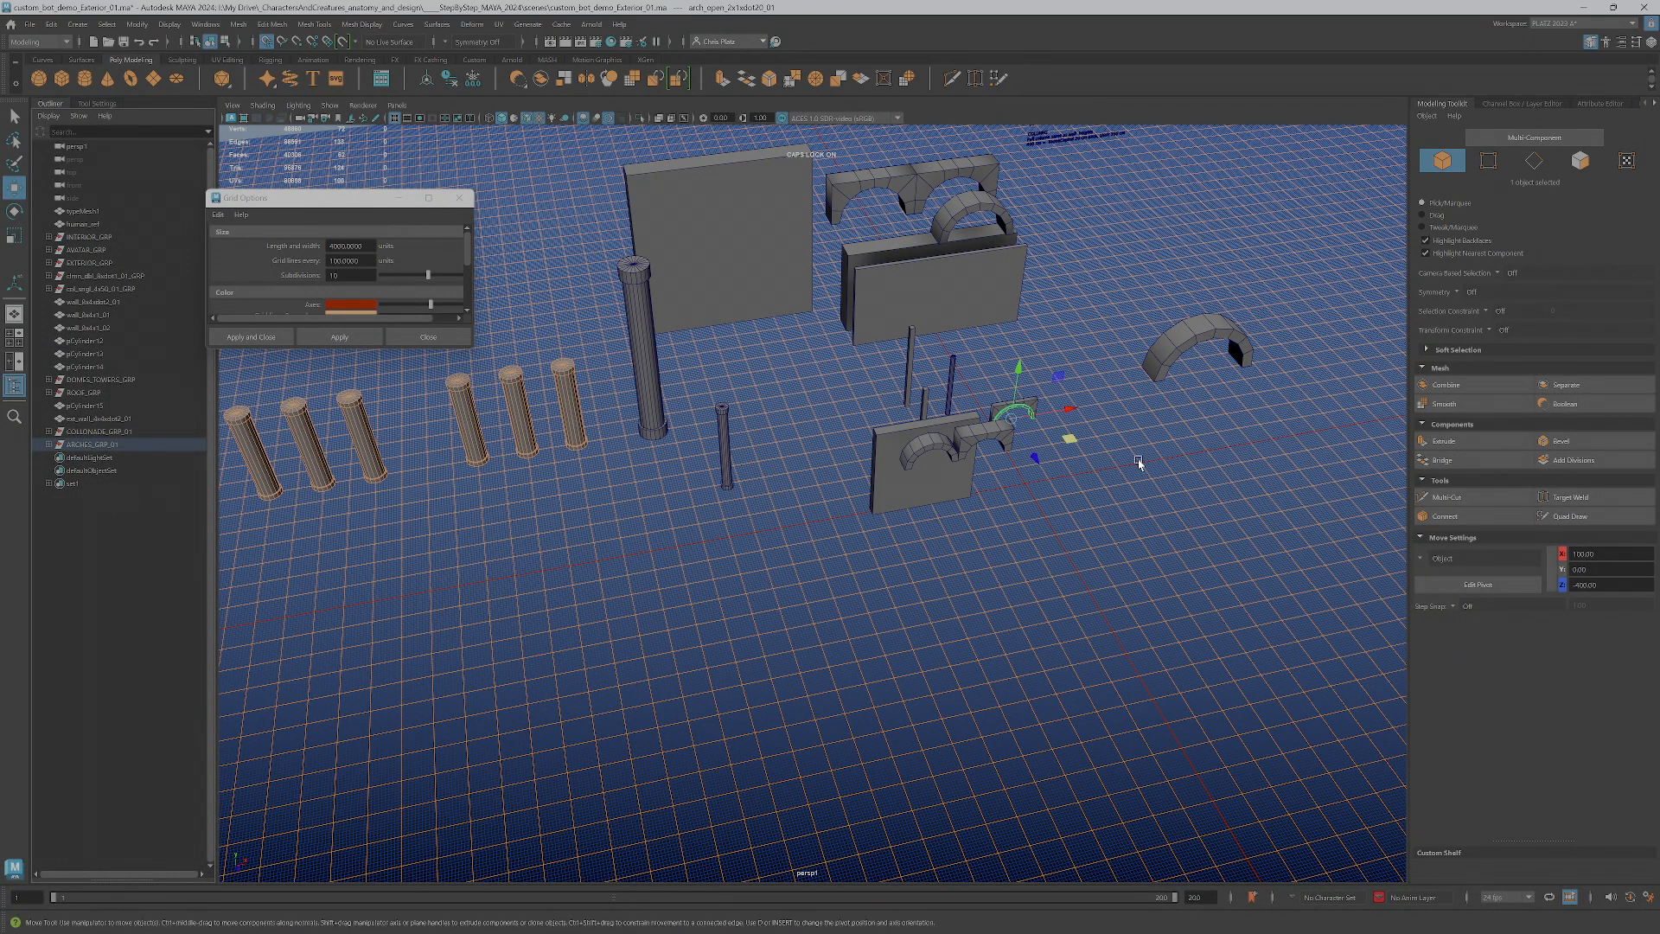
key("Up")
left_click_drag(1087, 497, 476, 537)
Select the small exterior wall panel and move it across the grid, clear of the other kit pieces
middle_click_drag(949, 434, 1060, 548, "alt")
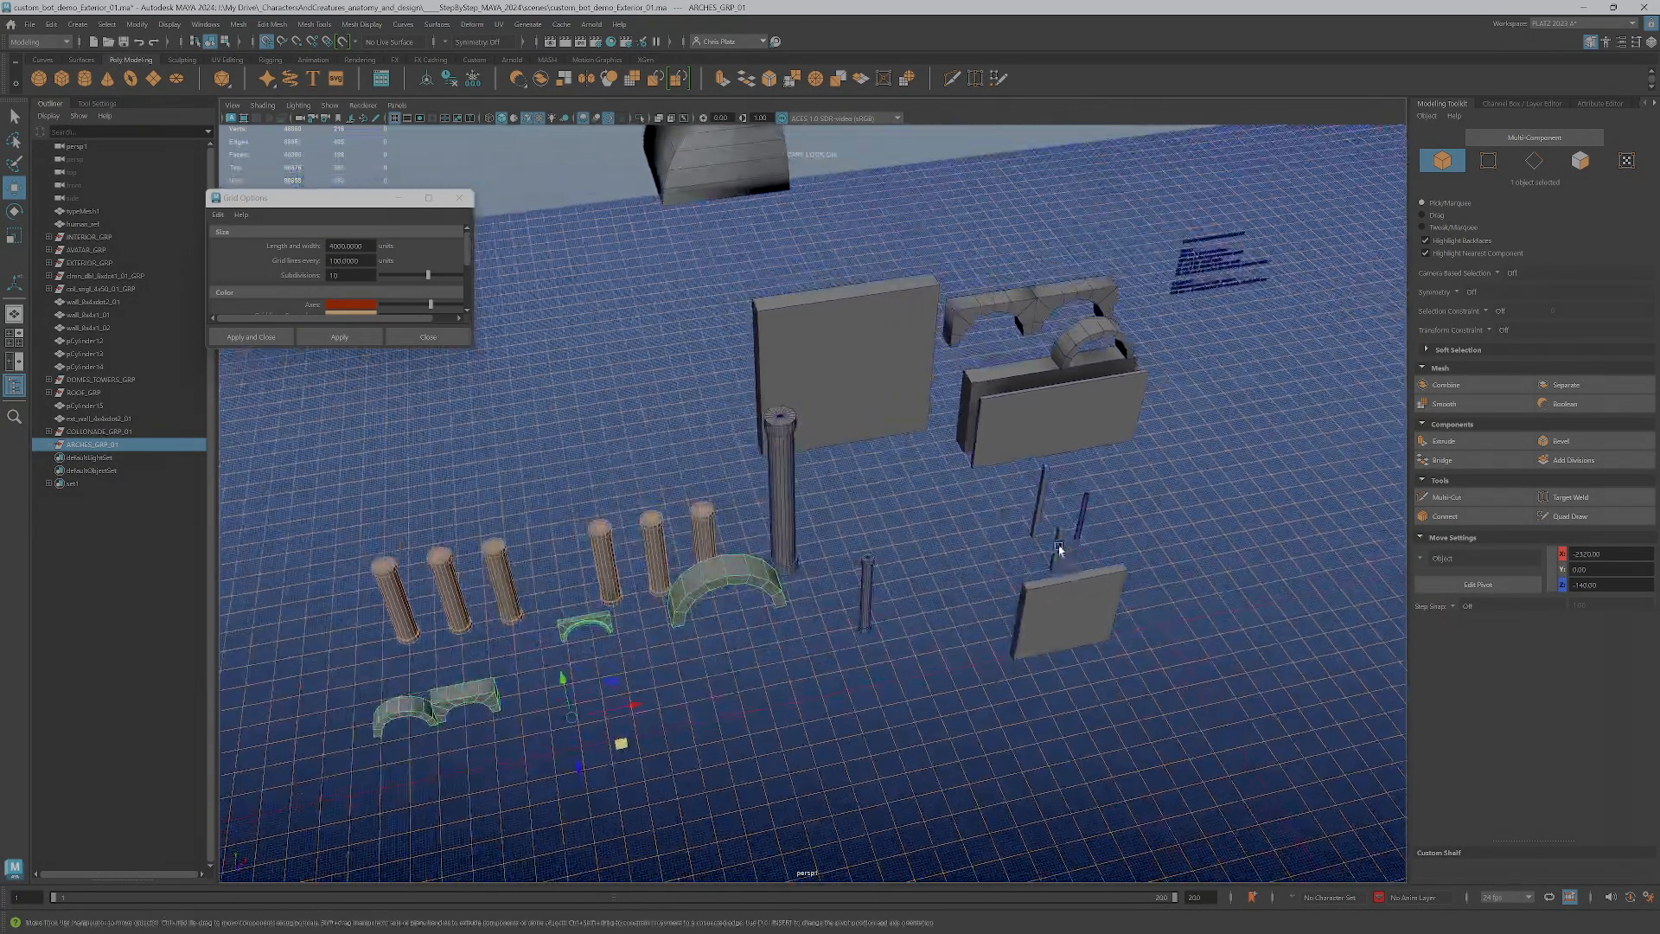
left_click_drag(1060, 548, 1029, 526, "alt")
middle_click_drag(1029, 526, 950, 579, "alt")
left_click(950, 579)
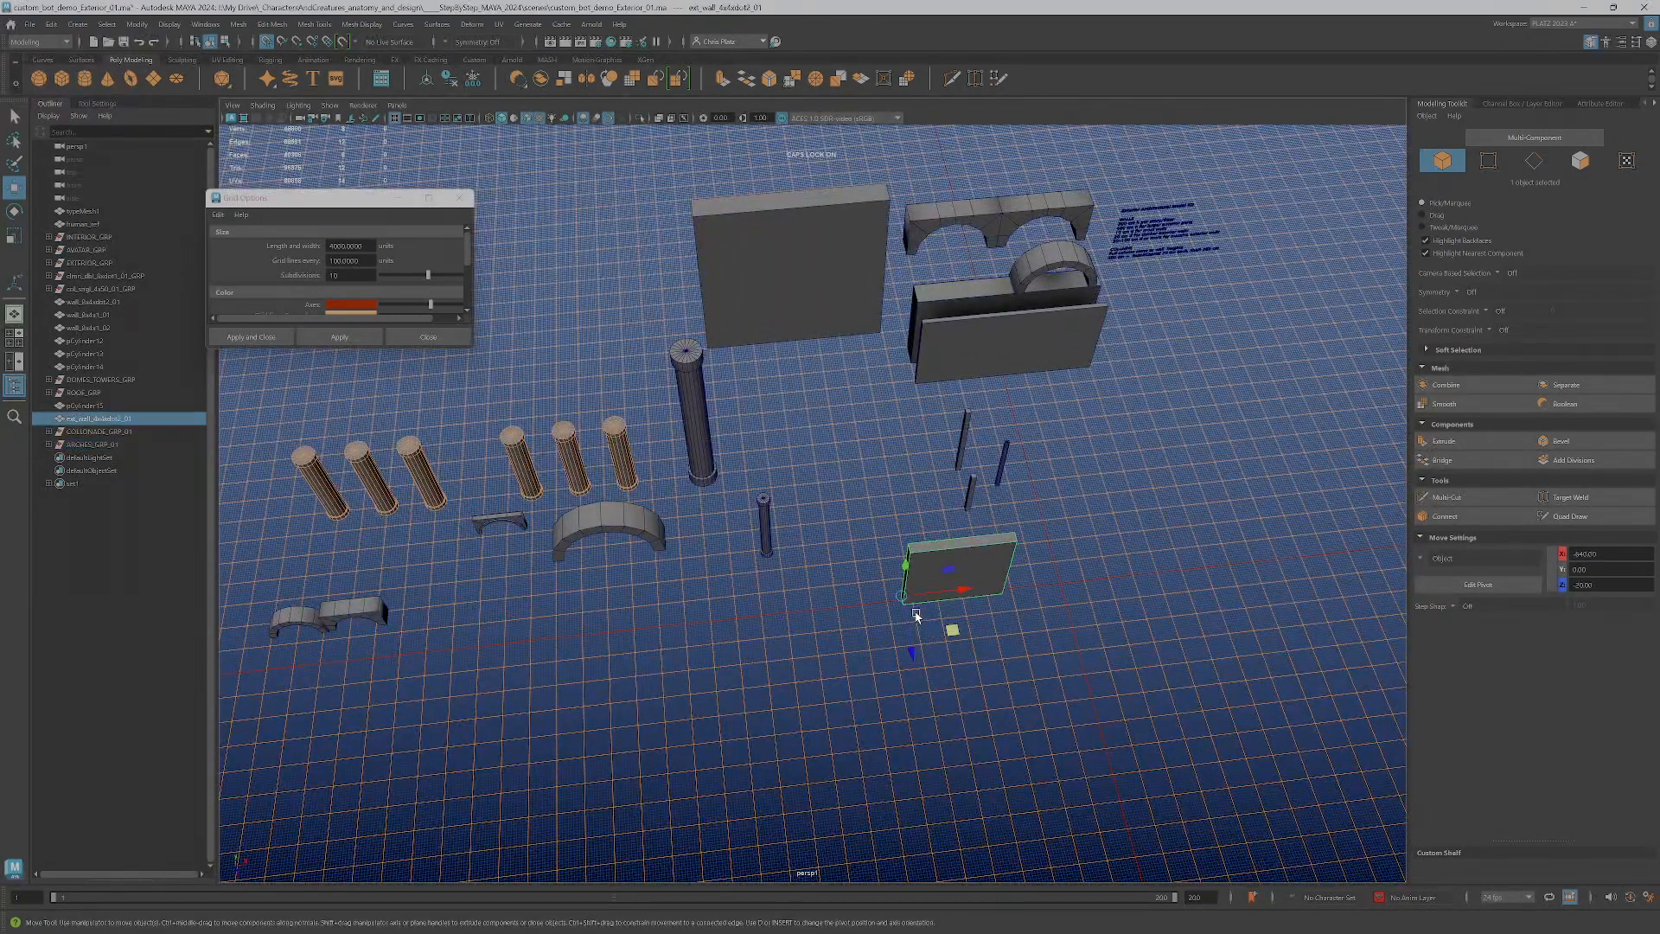
left_click_drag(951, 631, 1259, 459)
Show the domes and towers layer to examine its dome and vault pieces, and hide the layer again
right_click_drag(1137, 564, 1212, 568, "alt")
middle_click_drag(1212, 568, 1041, 524, "alt")
left_click_drag(1041, 524, 750, 536, "alt")
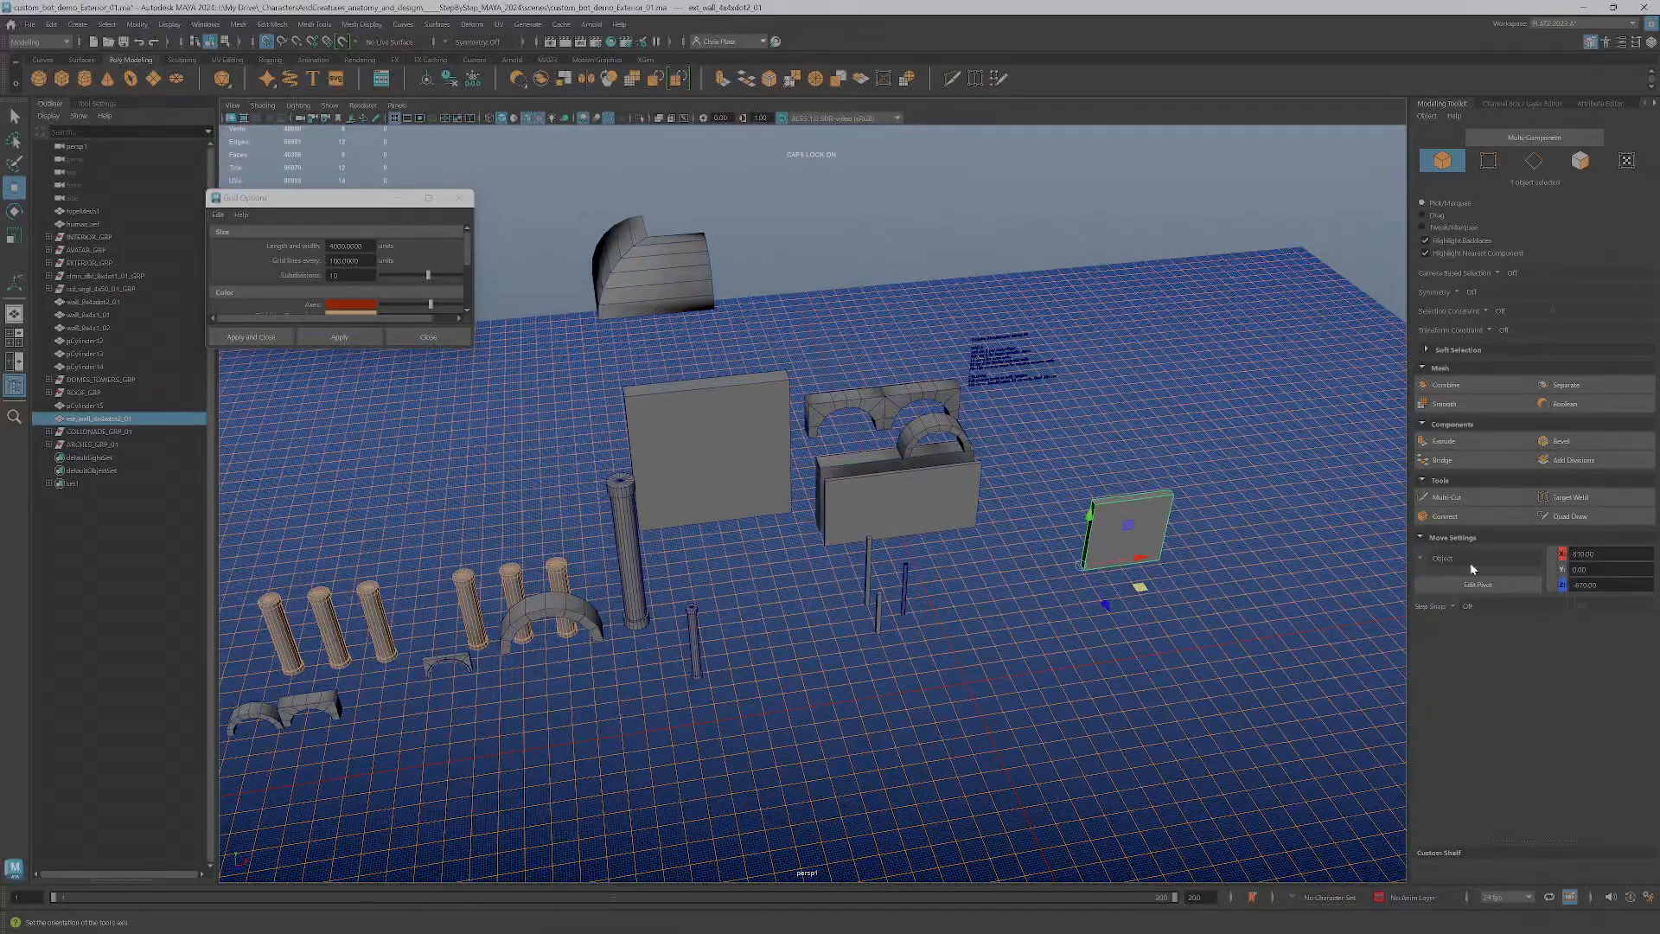
left_click(1644, 41)
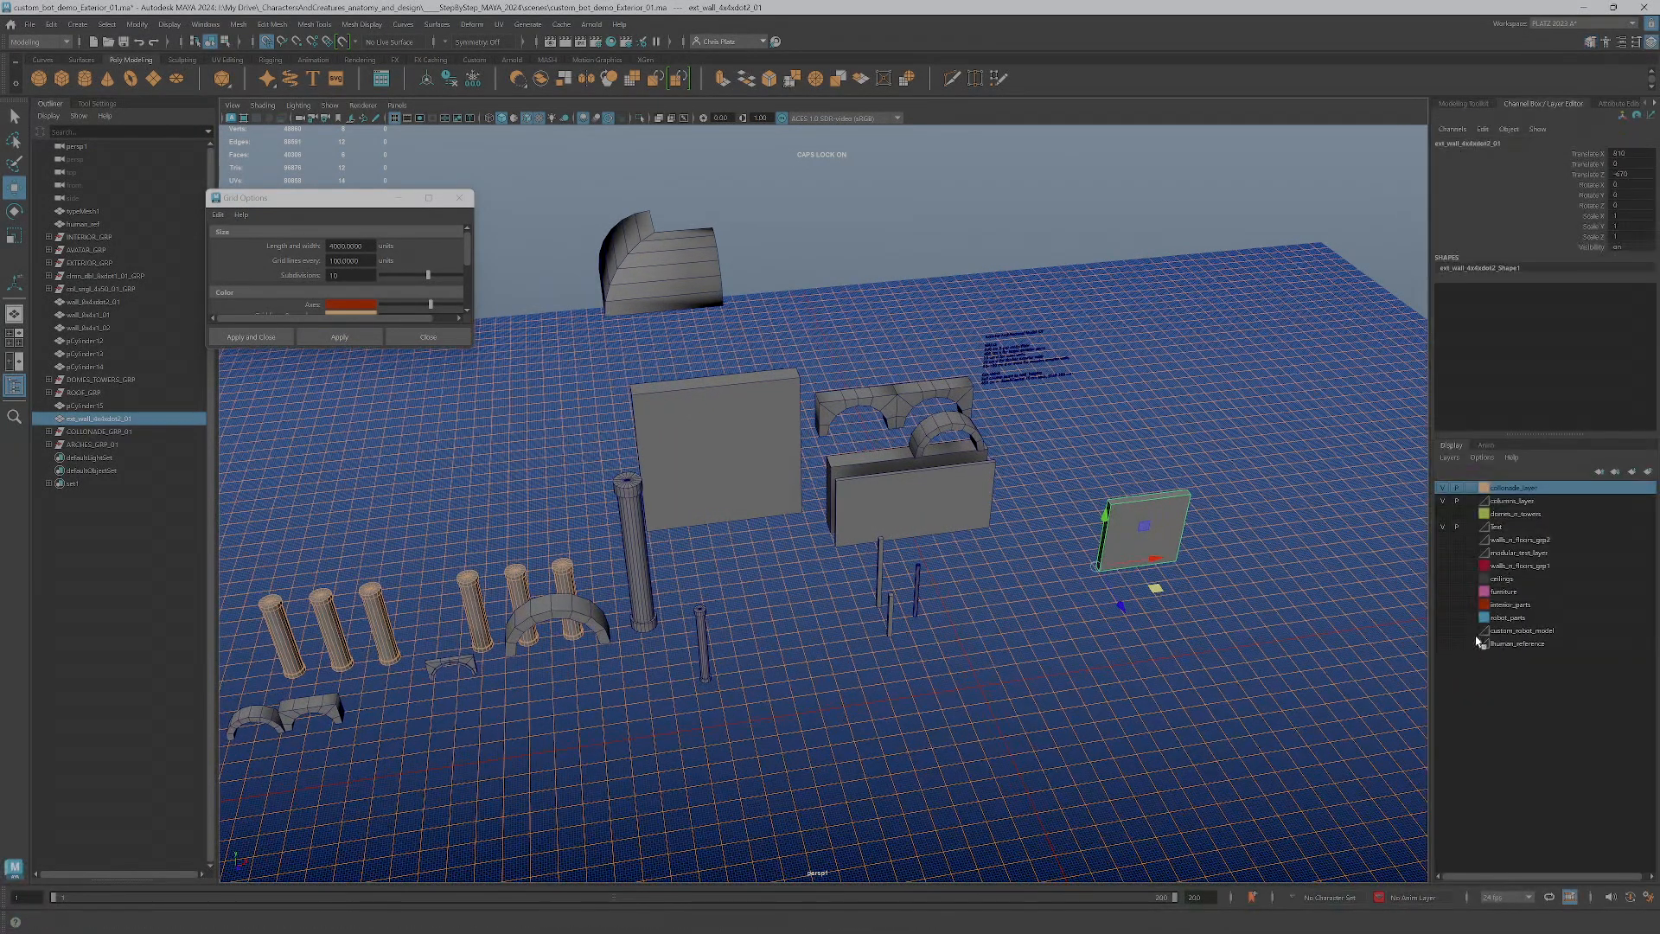
left_click(1442, 514)
left_click_drag(1159, 582, 731, 445, "alt")
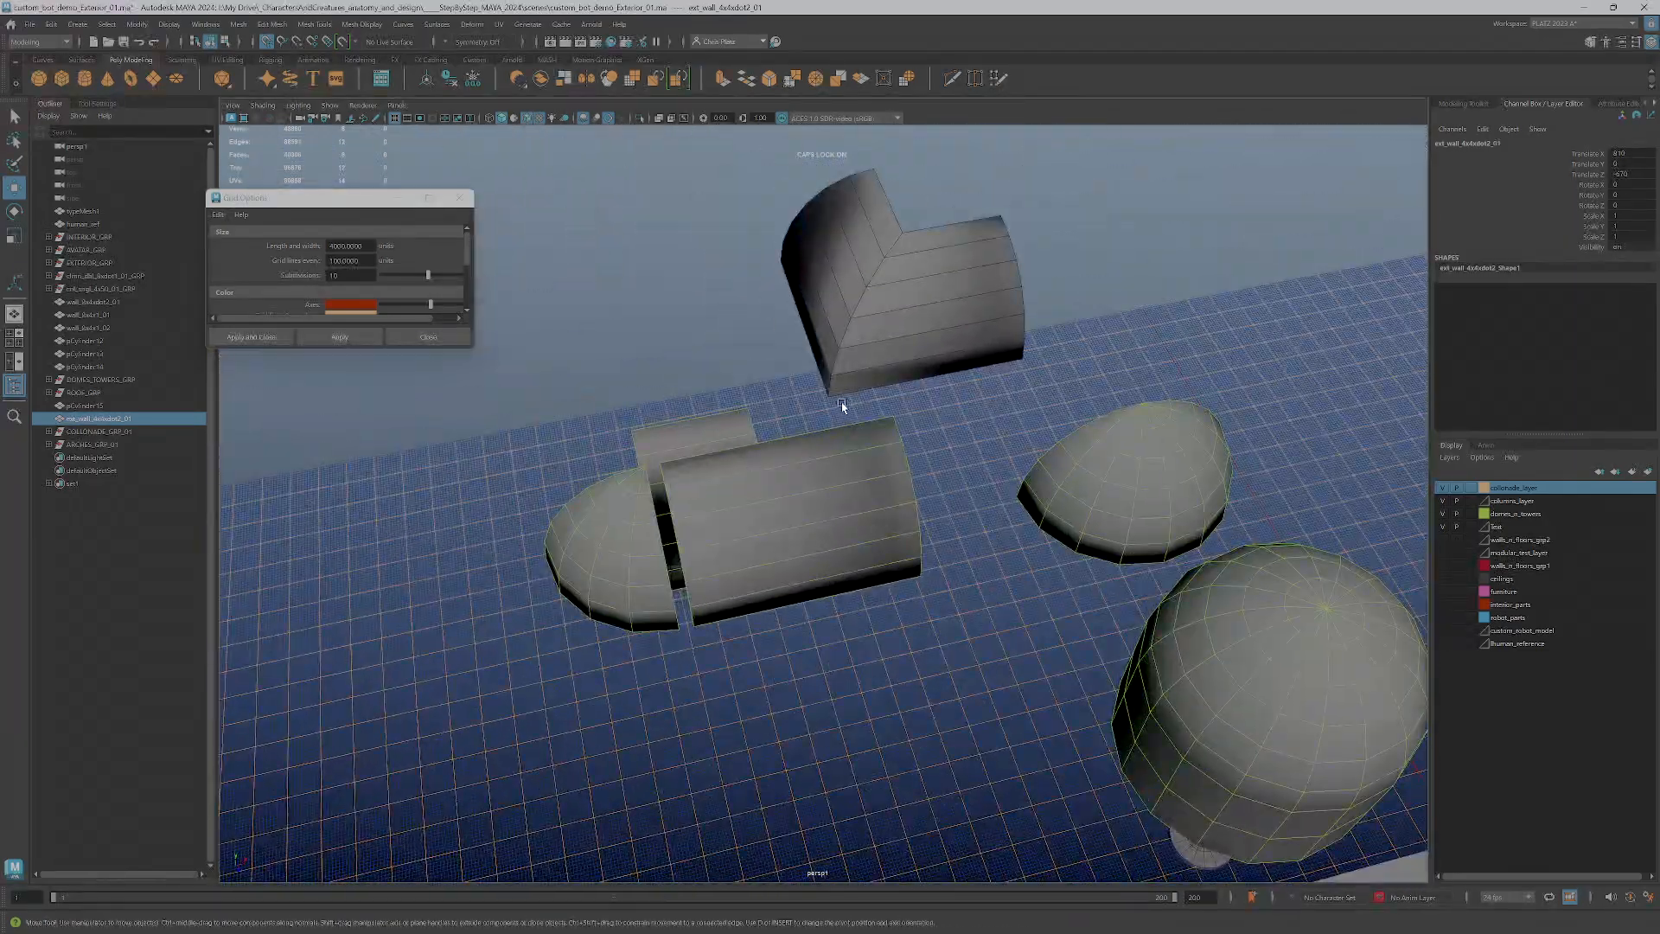
scroll(841, 401, "down", 5)
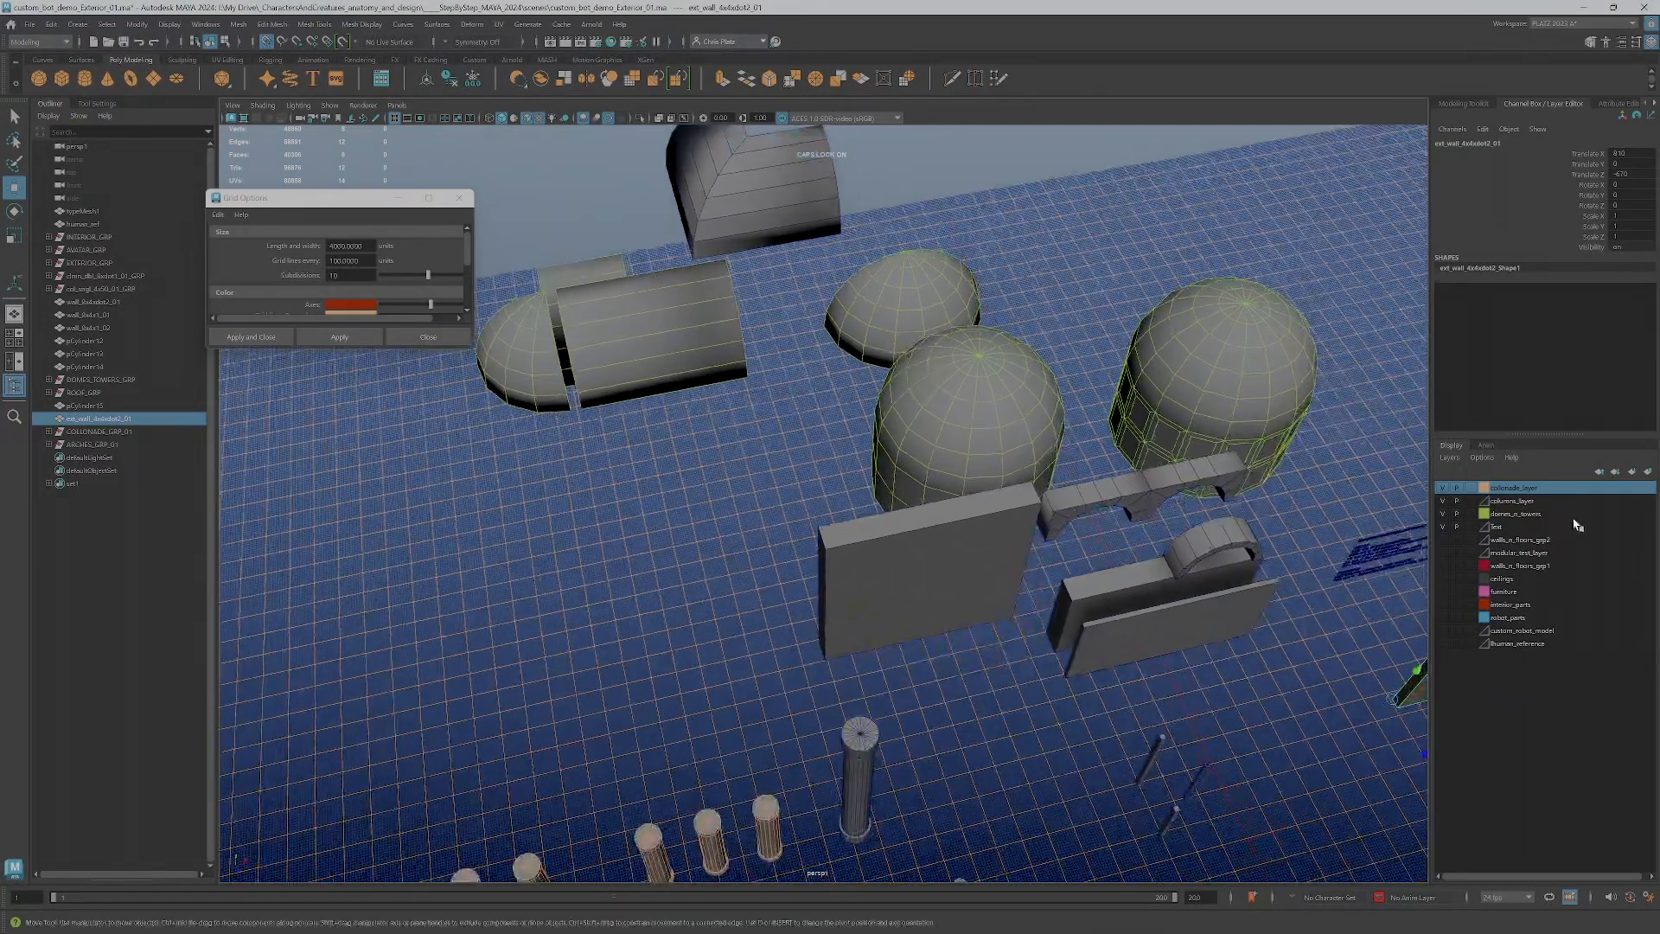
left_click(1442, 513)
left_click_drag(1227, 697, 1045, 677, "alt")
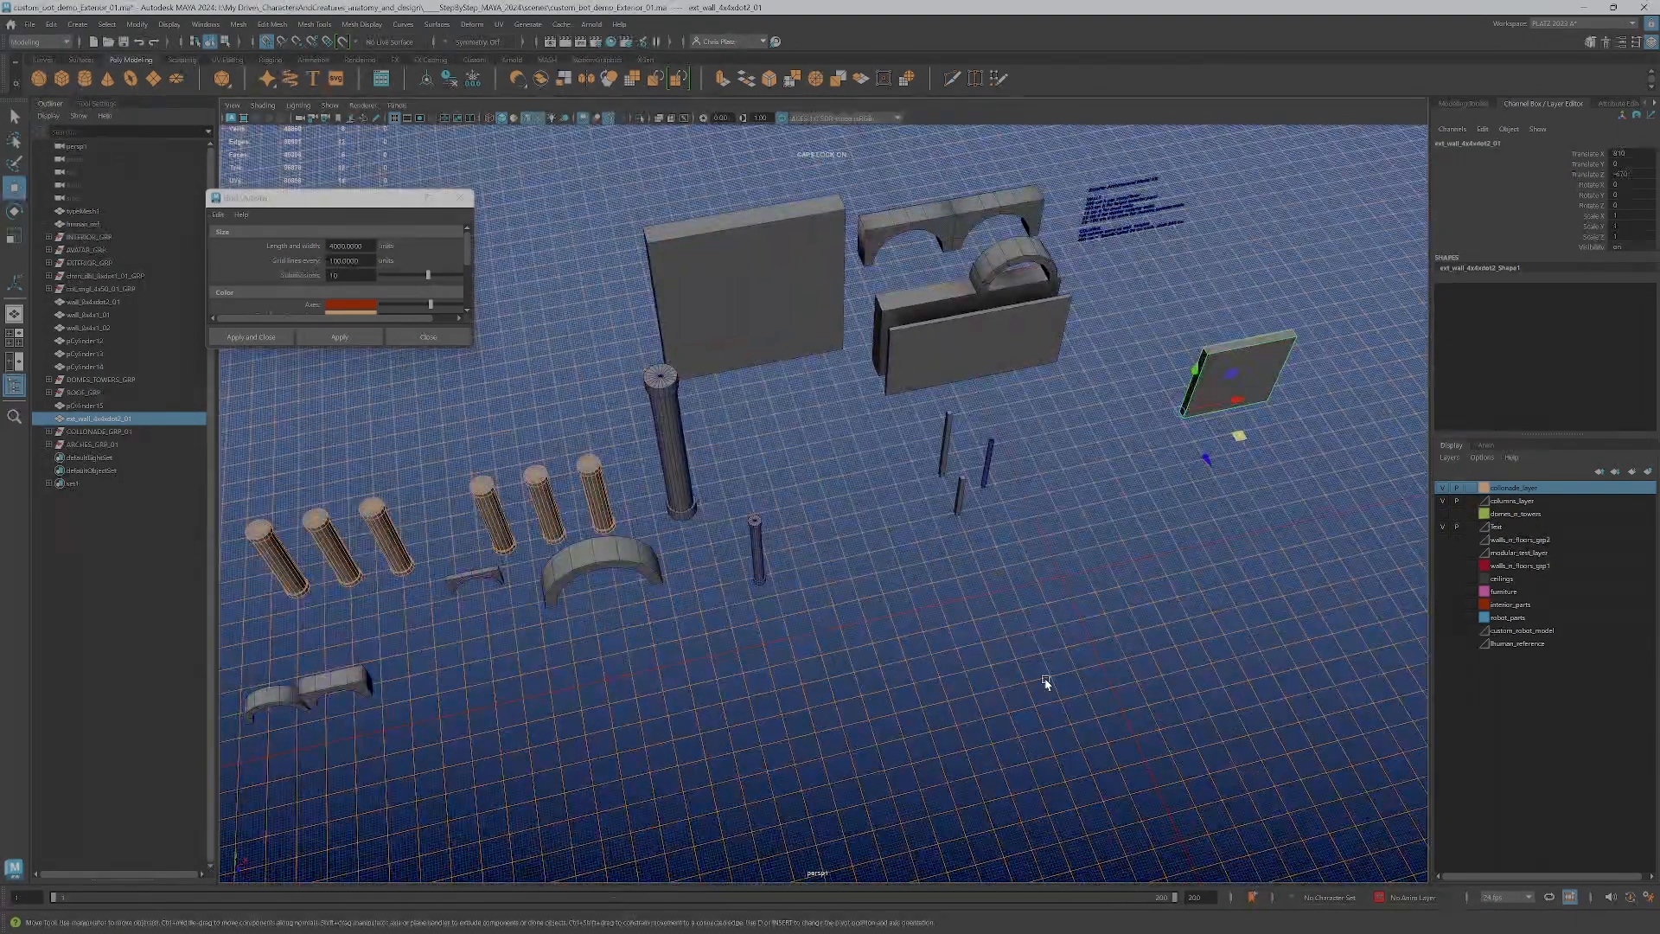
Clear the selection and create a polygon sphere with a radius of about 200 units at the grid's center
left_click(1029, 674)
left_click_drag(956, 651, 1034, 582, "alt")
scroll(1034, 582, "up", 3)
middle_click_drag(1034, 582, 974, 593, "alt")
mouse_move(974, 593)
left_mouse_down("alt")
mouse_move(948, 596)
mouse_move(960, 579)
left_mouse_up("alt")
left_click(38, 78)
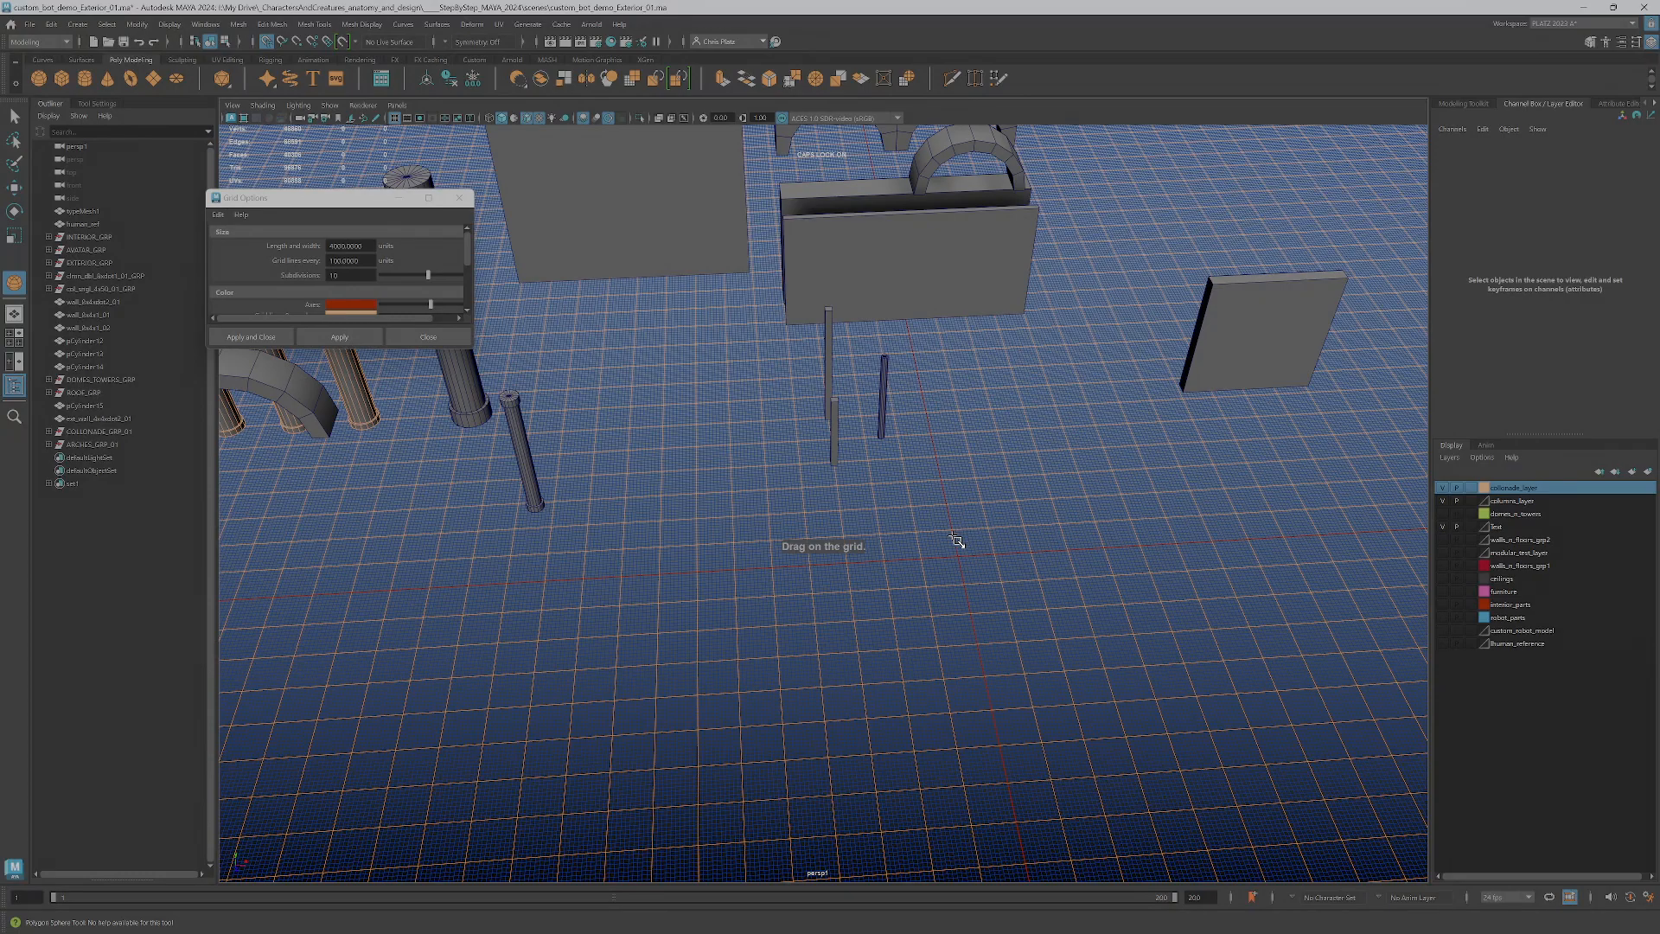
left_click_drag(962, 562, 1036, 556)
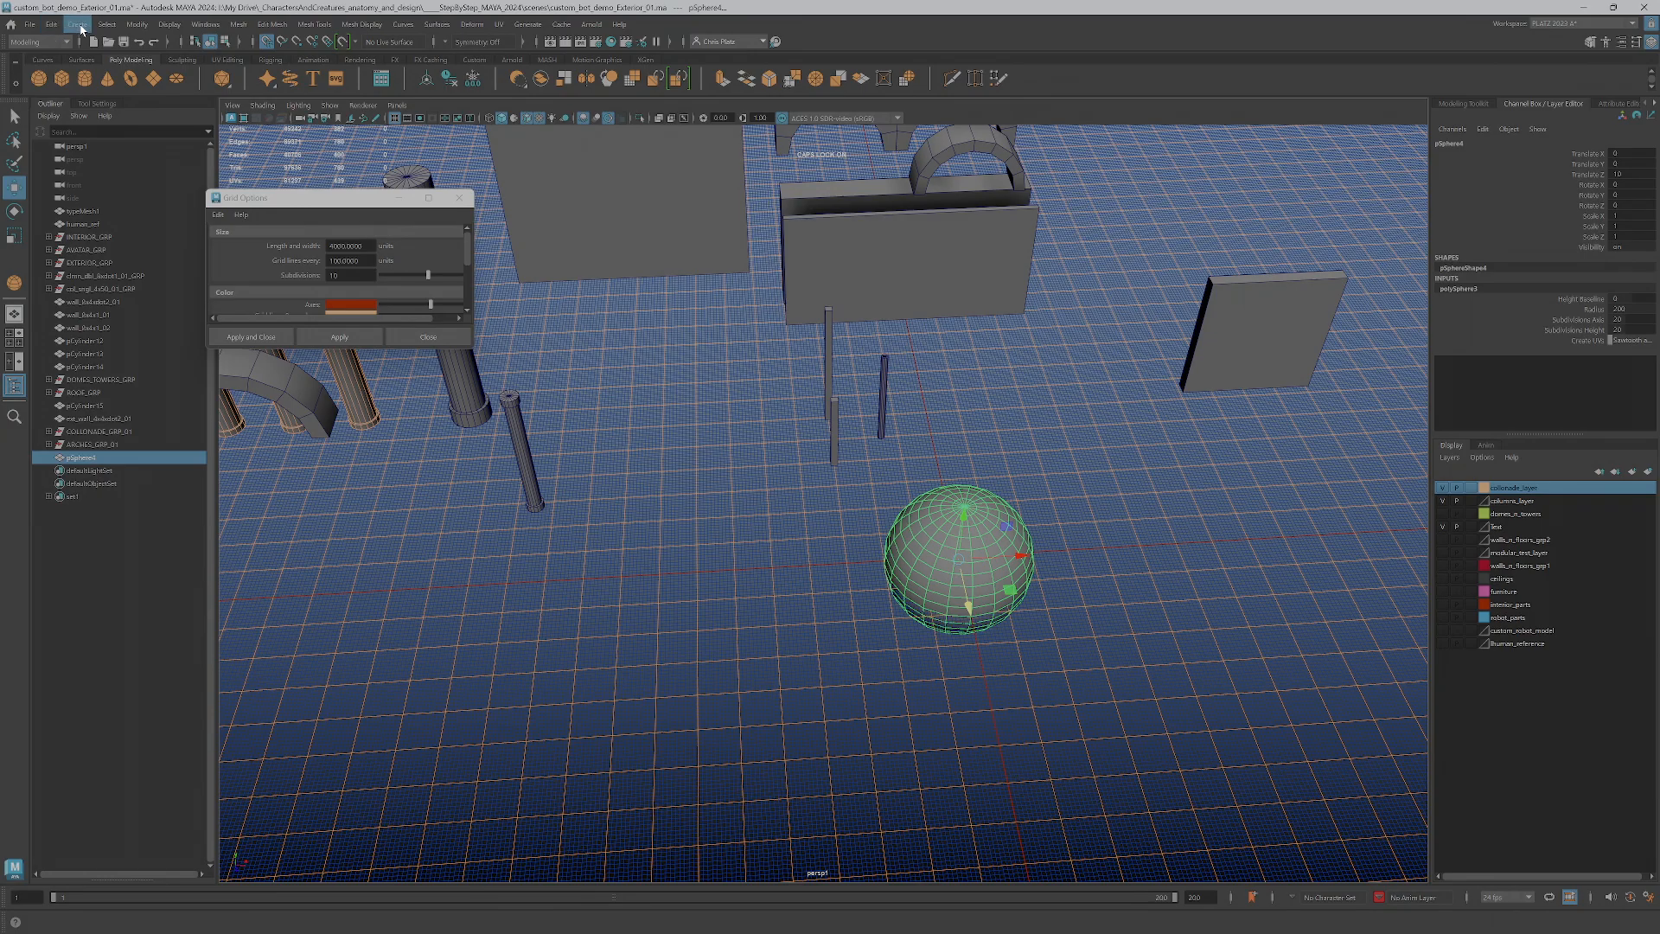
Undo the creation of the 200-unit sphere at the grid's center
left_click(97, 103)
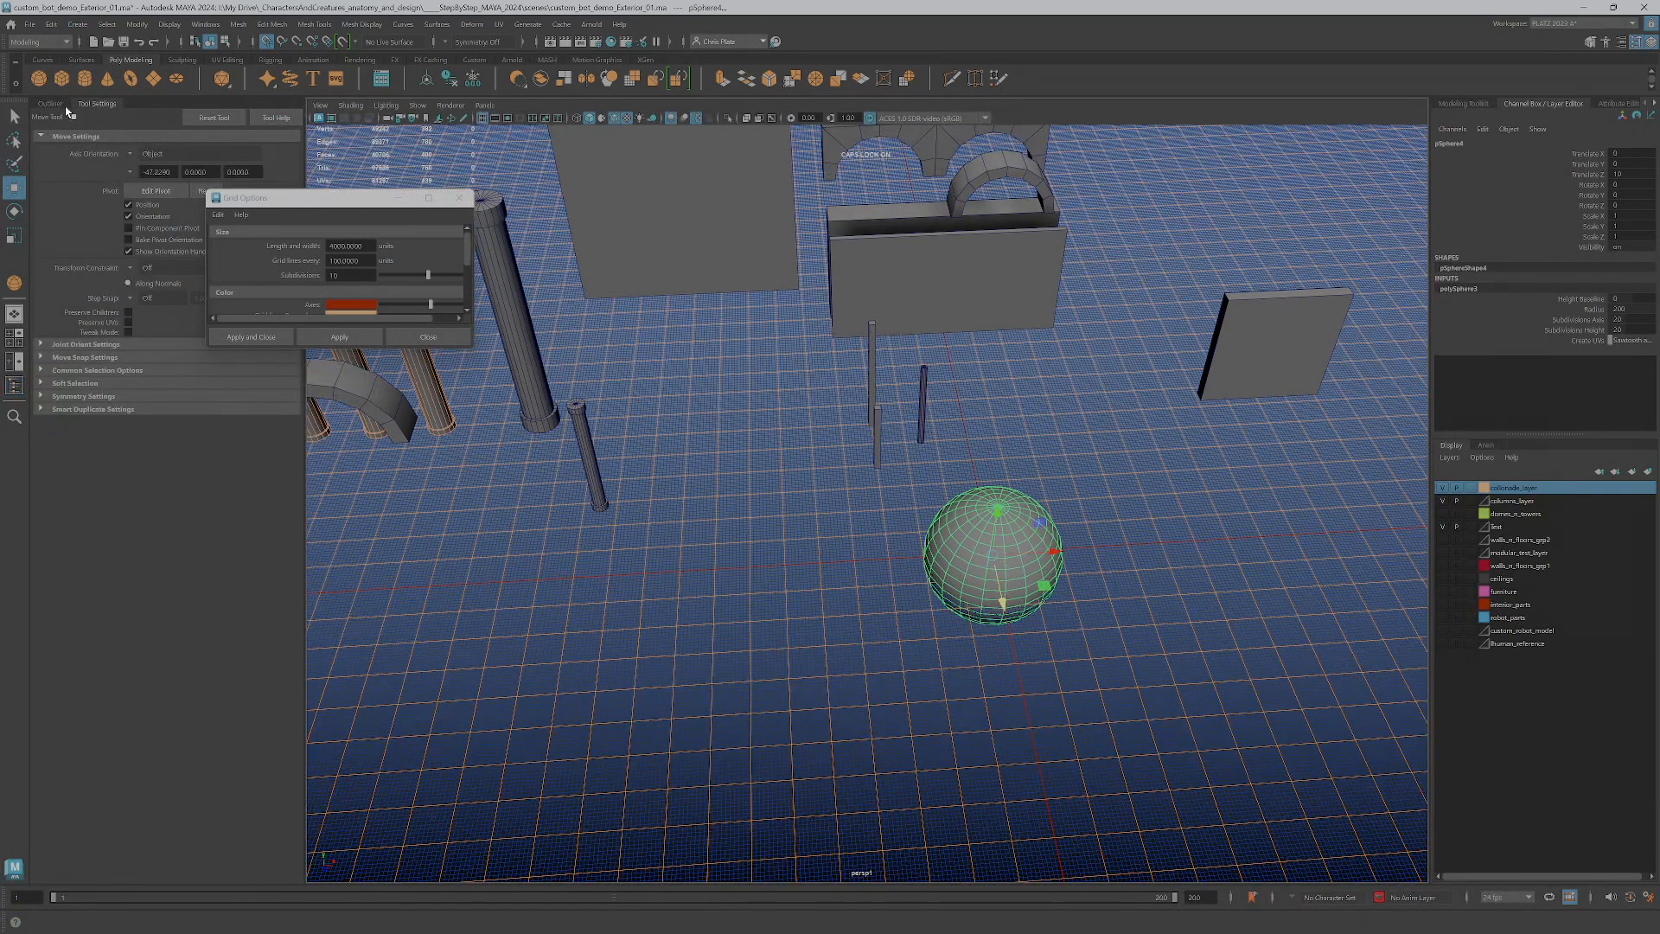
left_click(38, 77)
left_click_drag(299, 210, 402, 152)
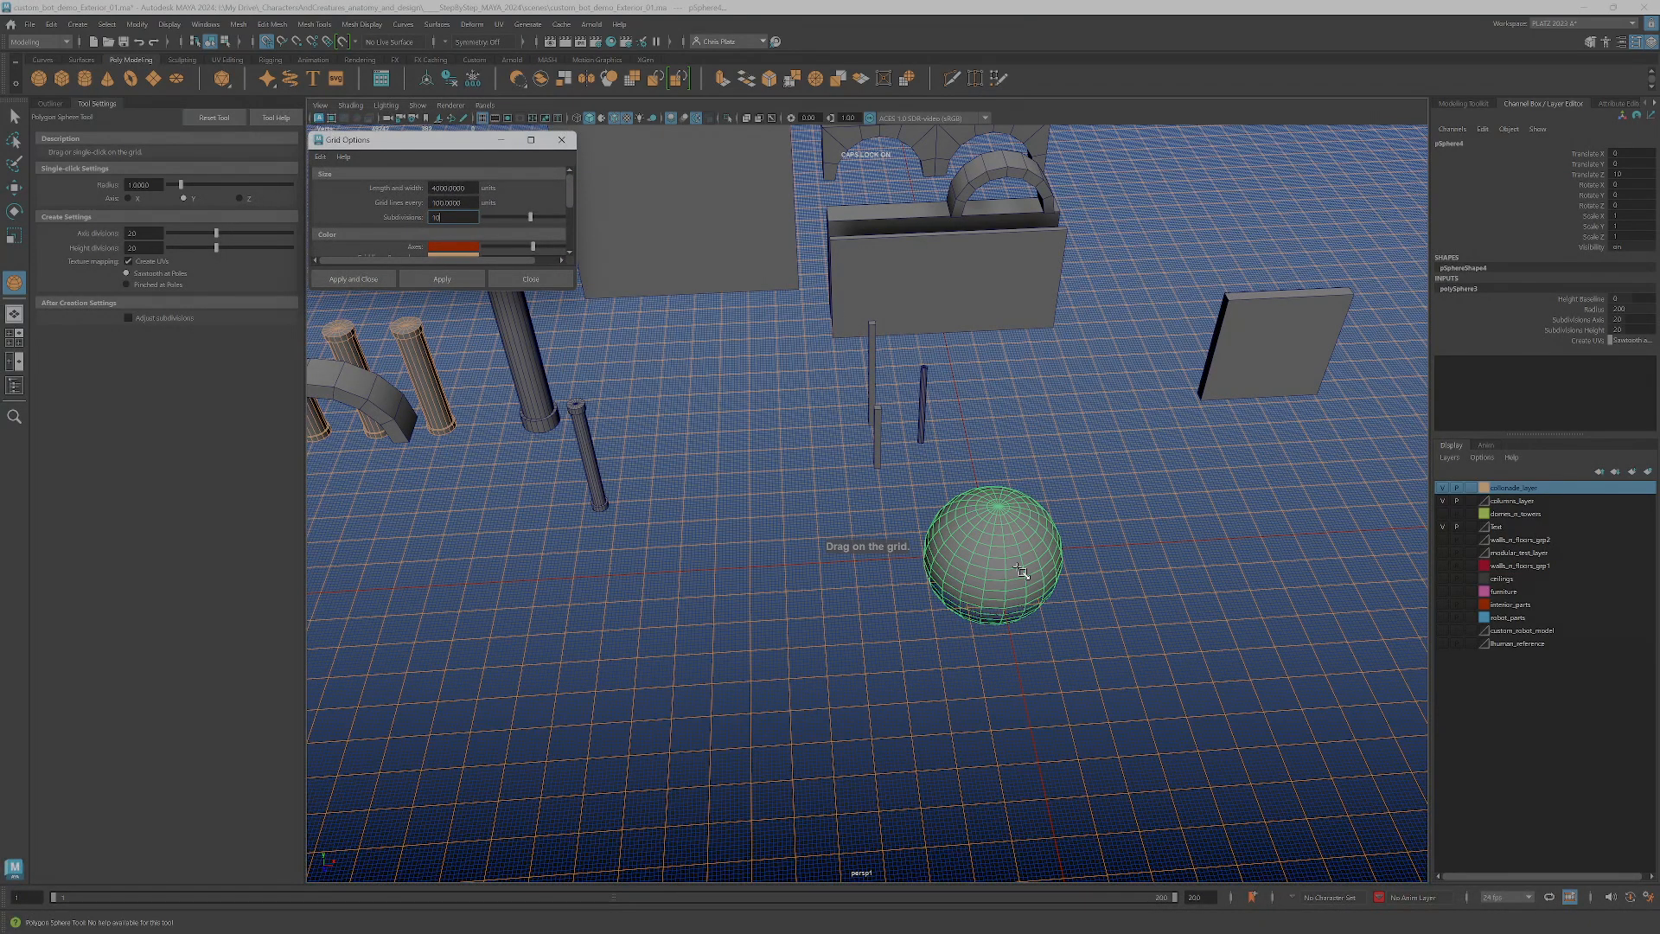
key("ctrl+z")
key("ctrl+z")
key("ctrl+z")
key("ctrl+z")
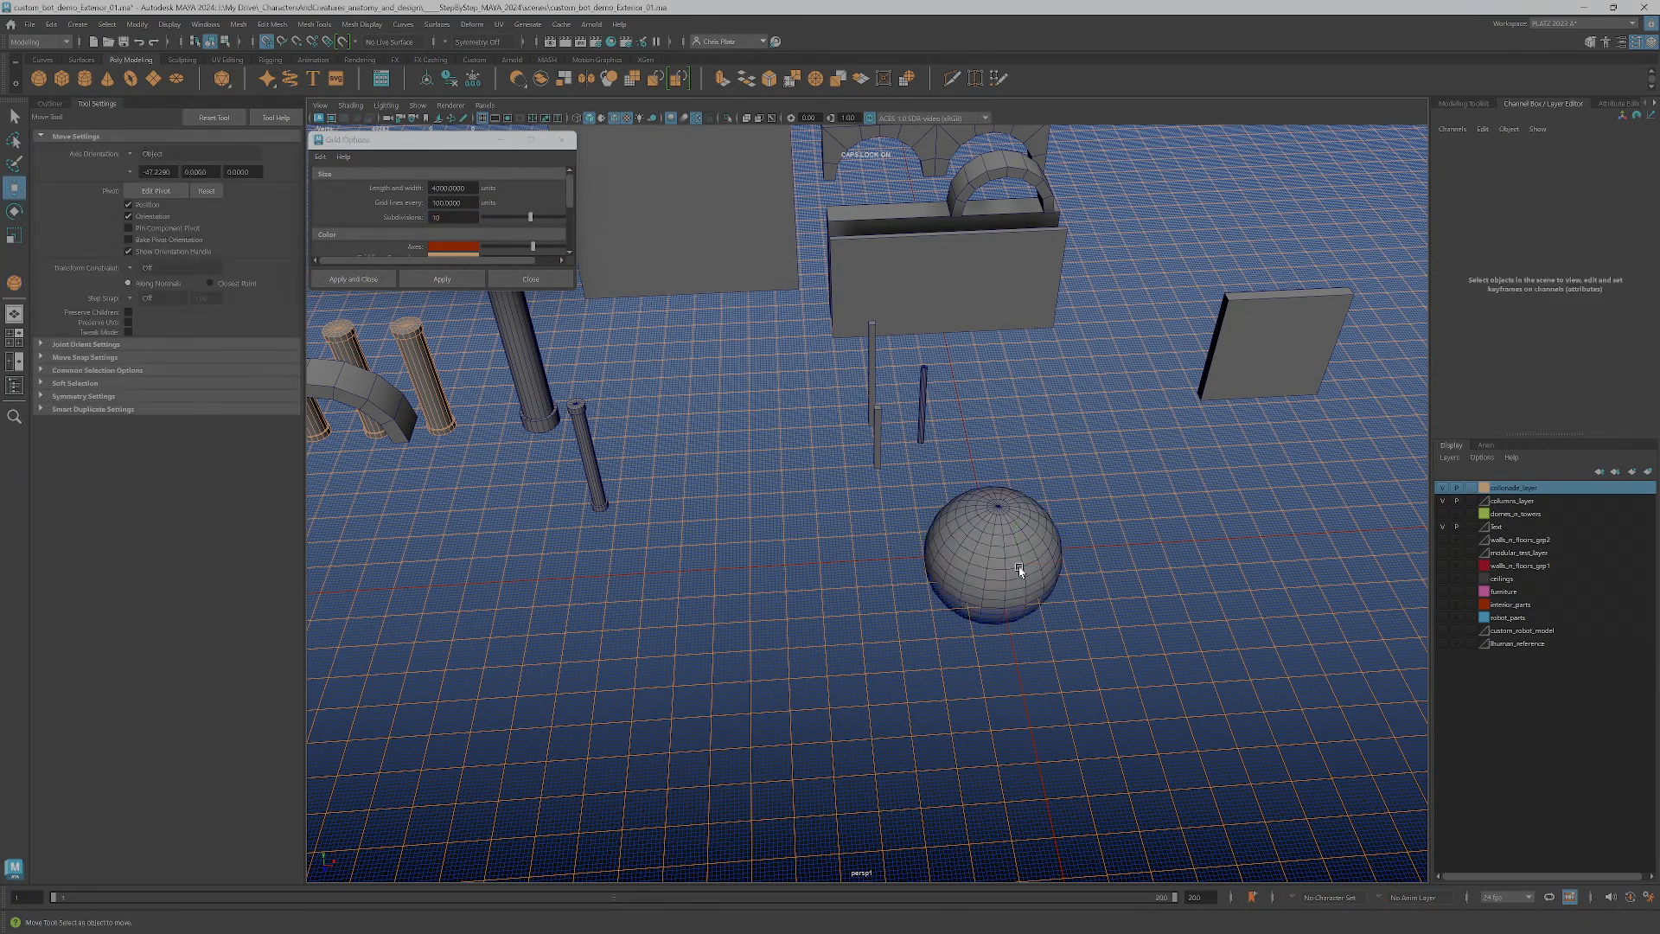
Start a new polygon sphere with 16 axis divisions and 12 height divisions
left_click(77, 24)
mouse_move(129, 62)
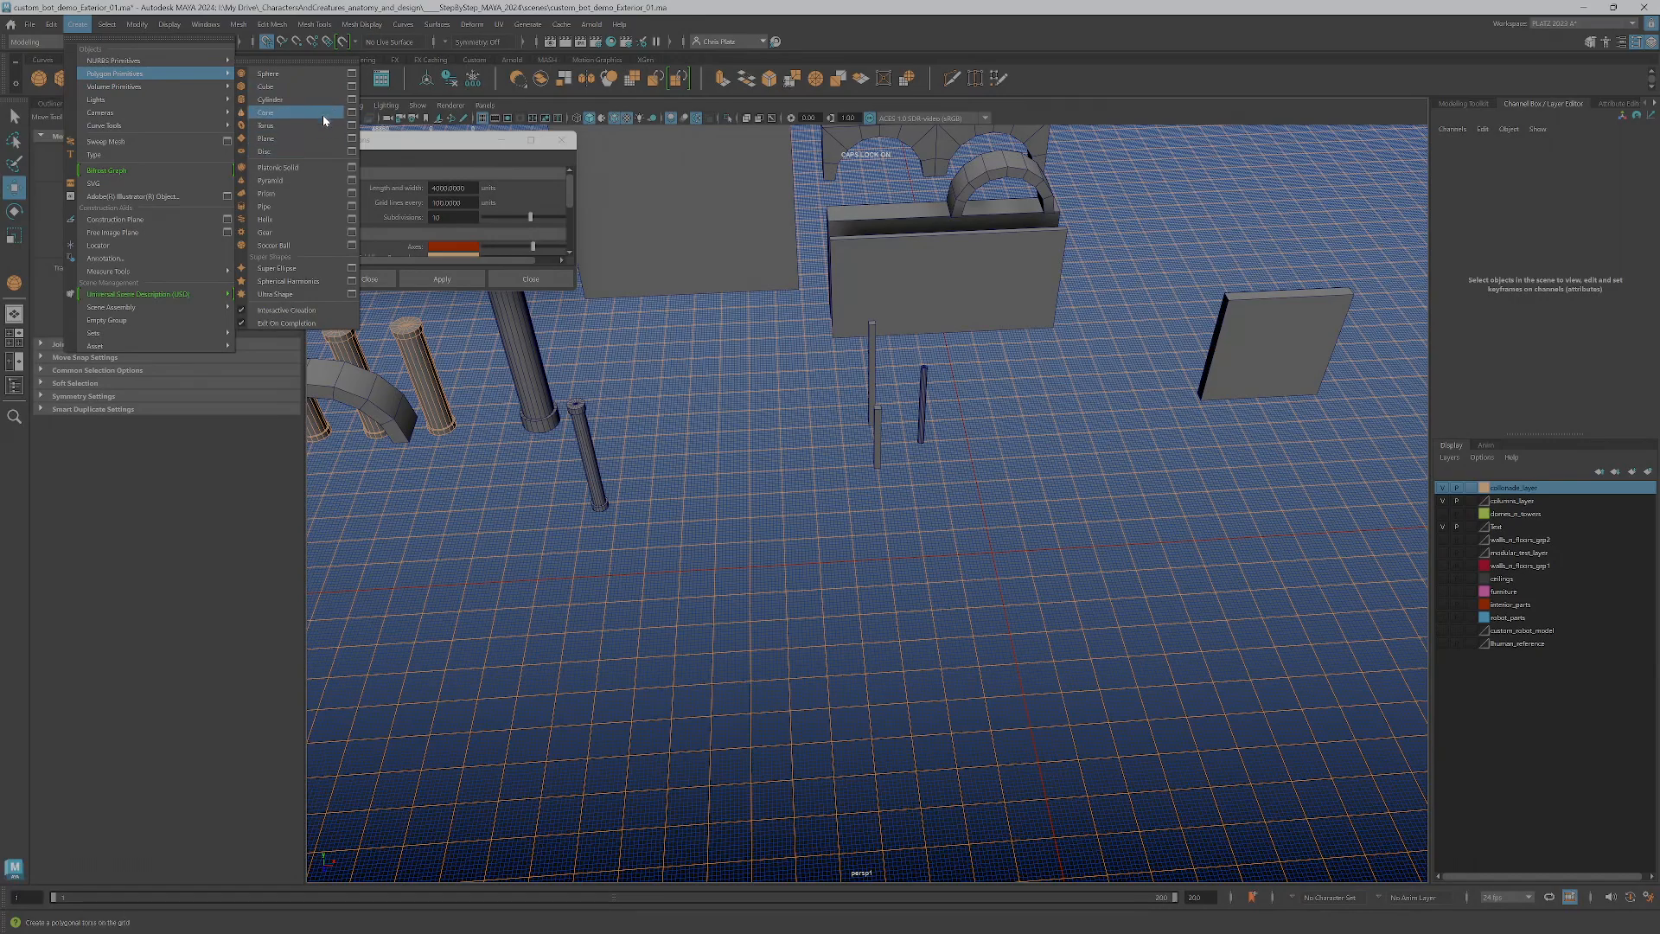
left_click(268, 73)
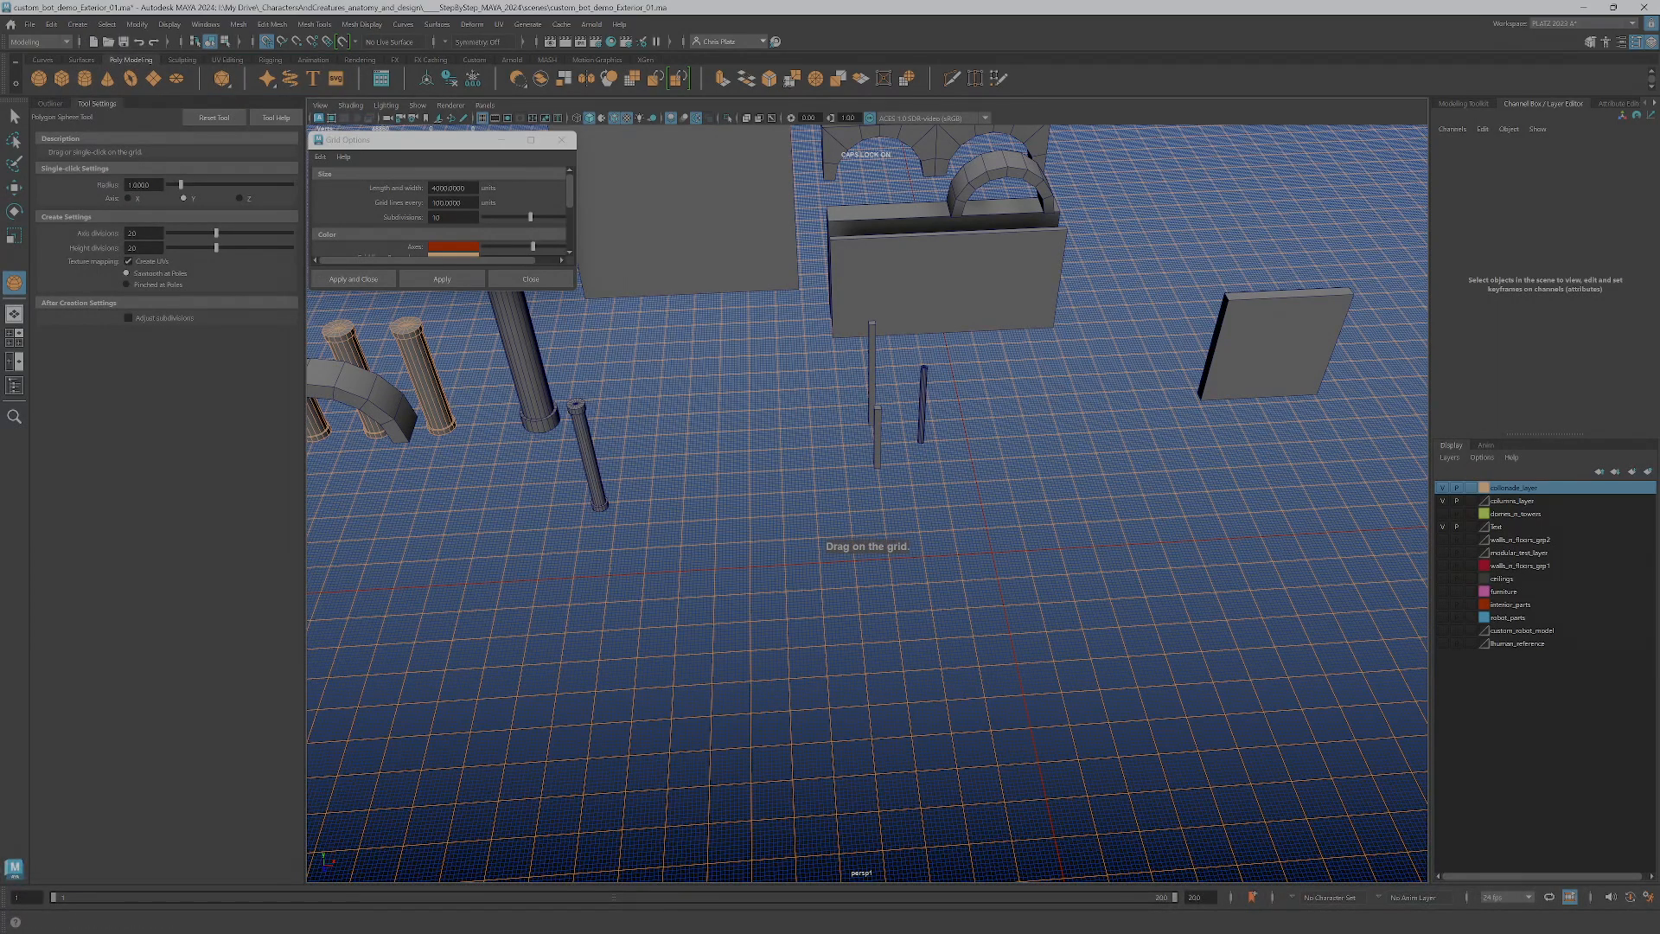
key("Tab")
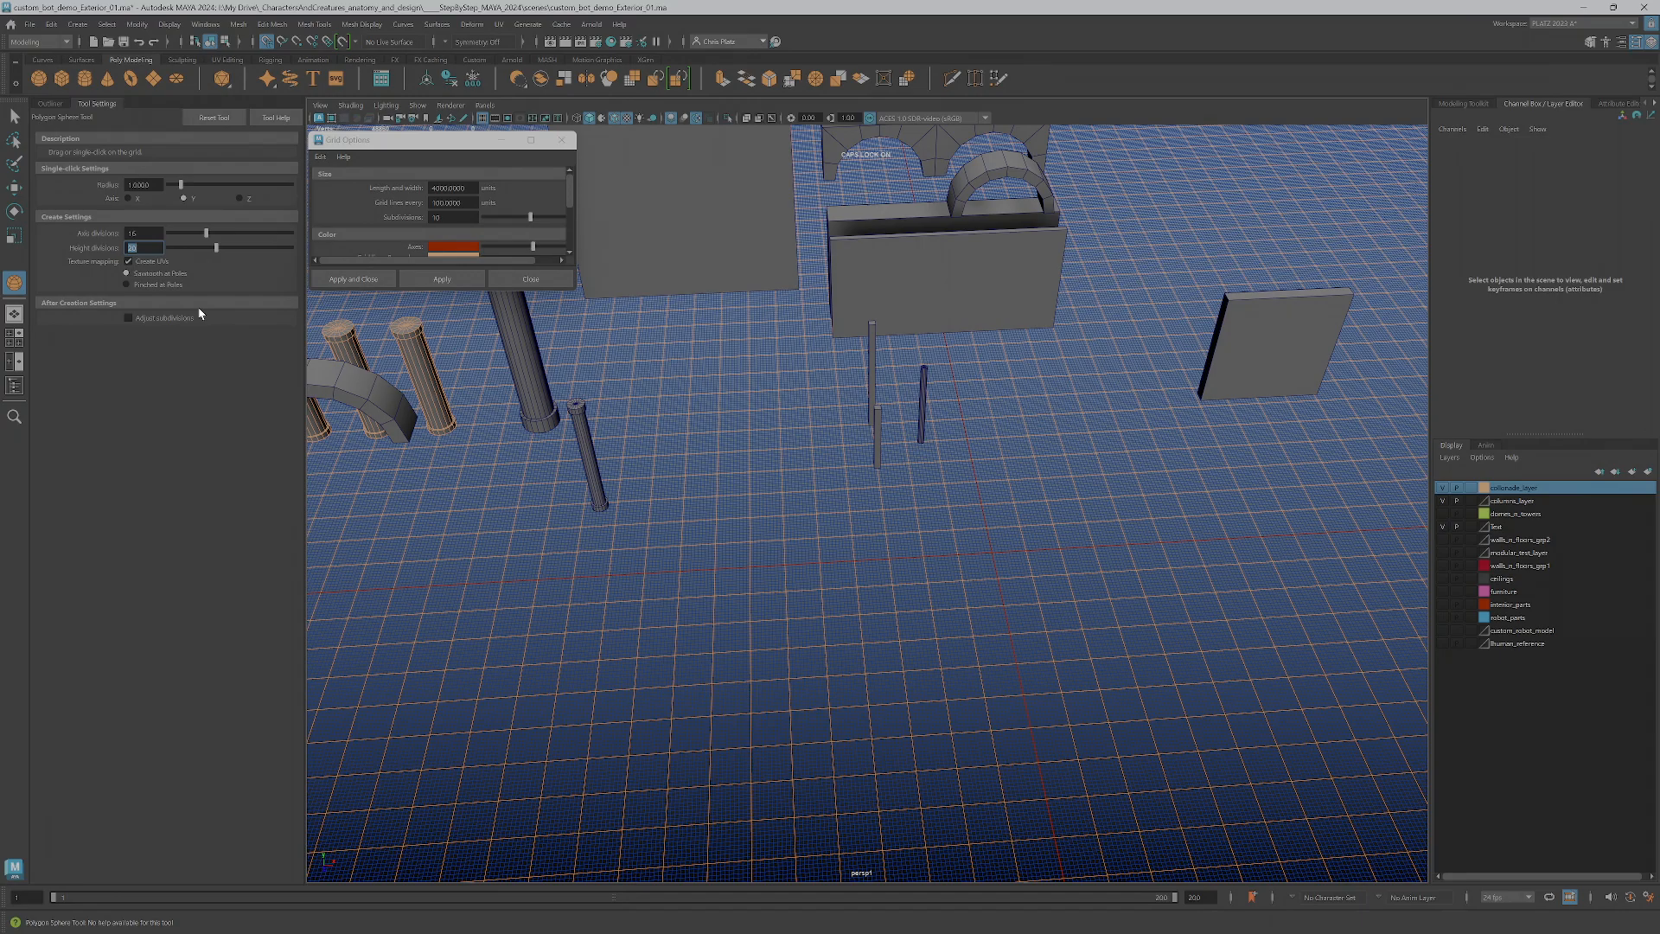
type("12")
key("Tab")
Set the grid's subdivisions to 5 and apply the change
left_click(395, 221)
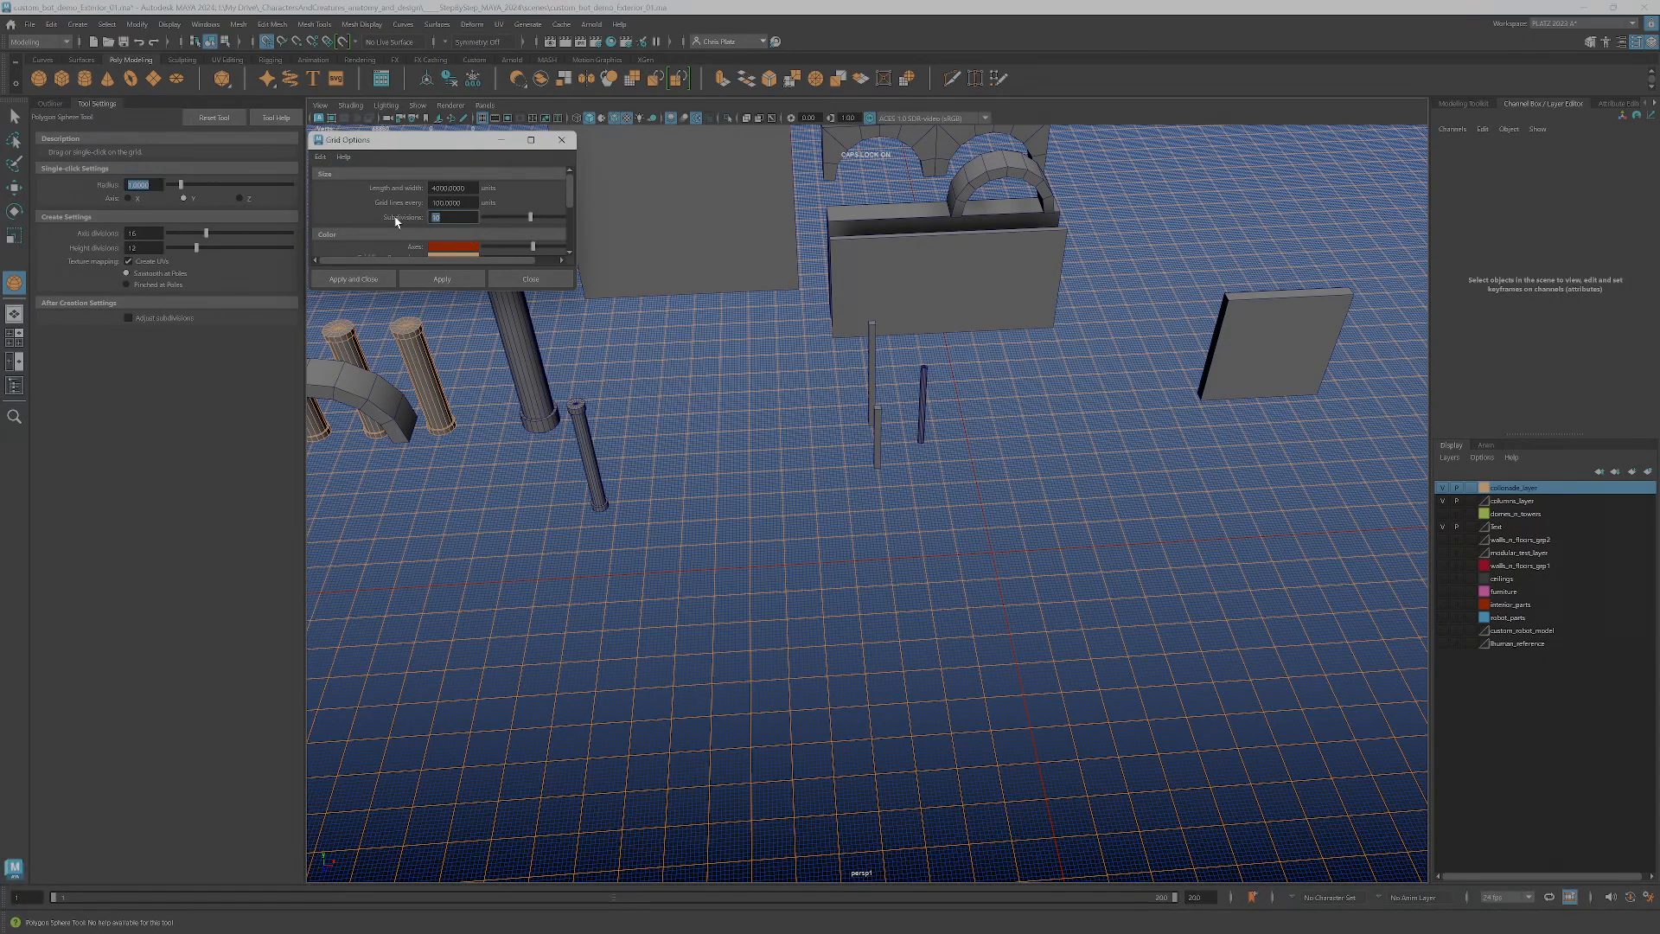
type("5")
key("Tab")
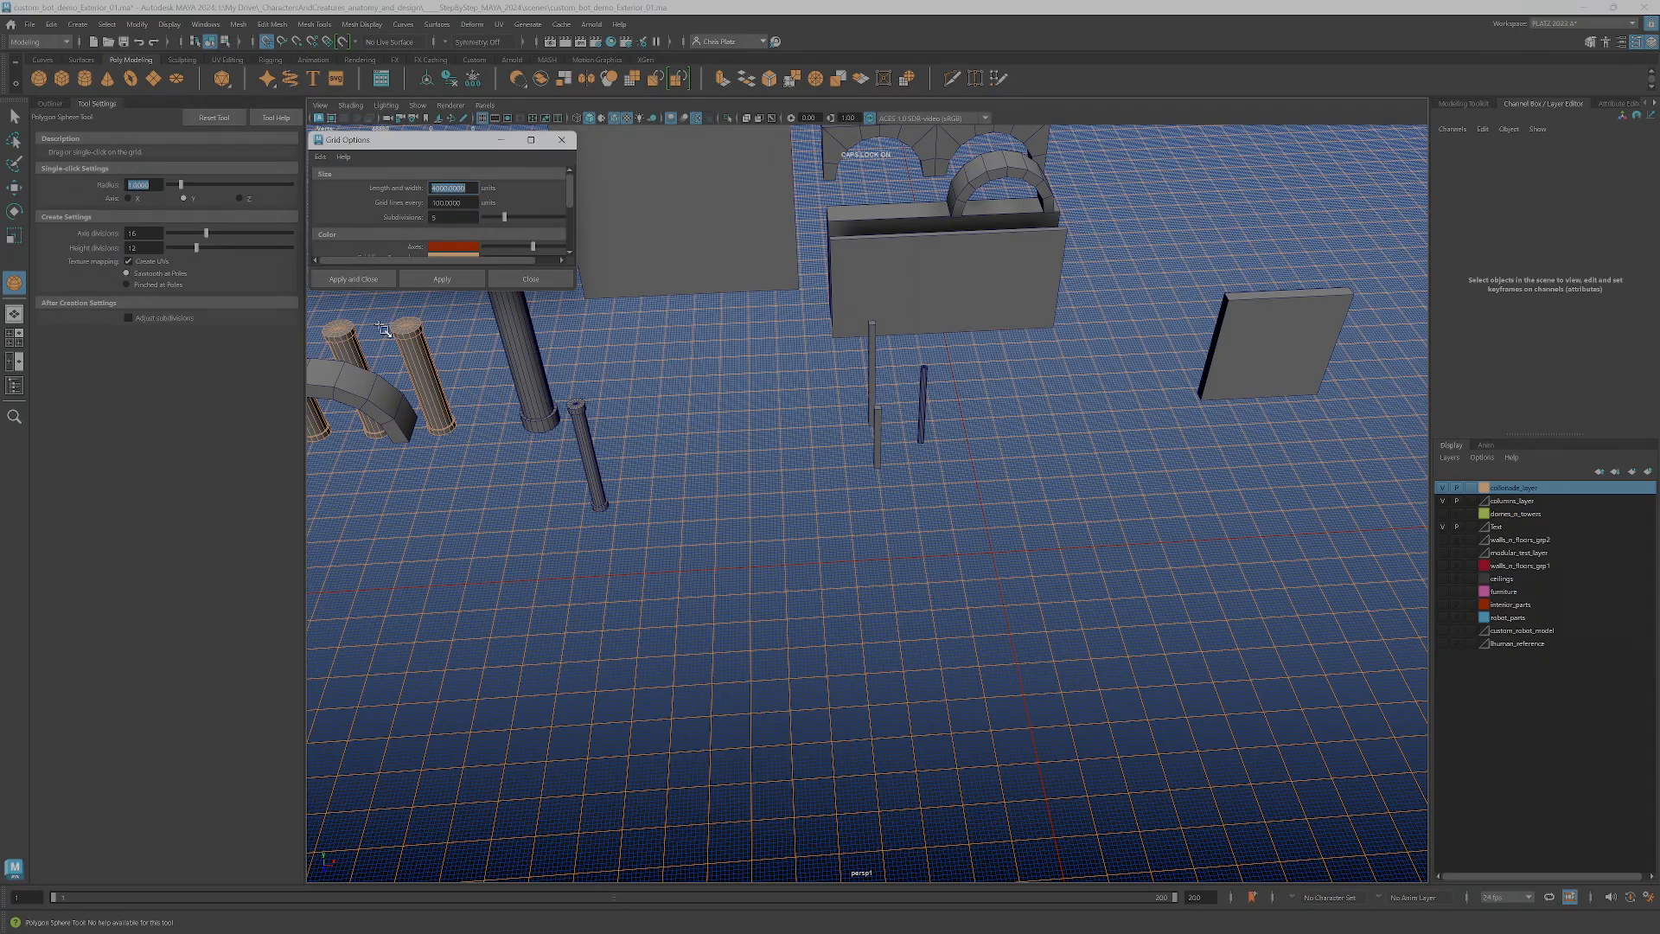
left_click(409, 279)
Create the polygon sphere at the grid's center with a radius of about 400 units
left_click_drag(994, 558, 918, 570)
mouse_move(914, 566)
left_mouse_down()
mouse_move(927, 563)
mouse_move(860, 560)
mouse_move(893, 574)
mouse_move(926, 537)
left_mouse_up()
scroll(908, 585, "down", 3)
scroll(926, 537, "up", 3)
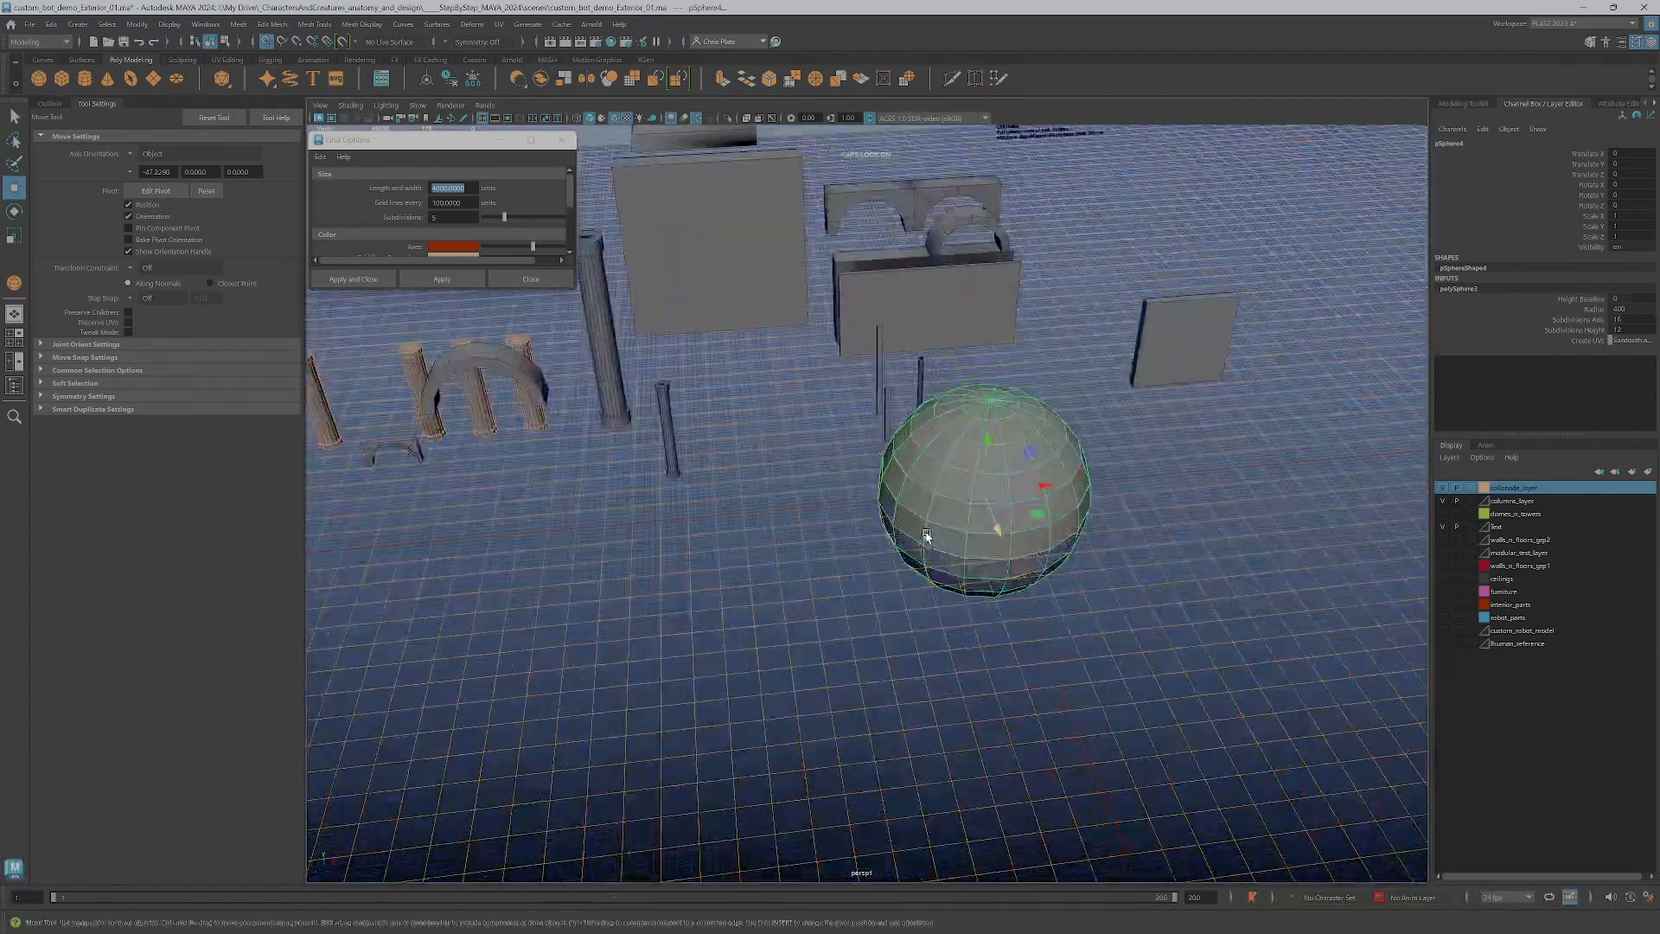
Examine the new sphere from below and compare its size with the grid in the side view
middle_click_drag(926, 537, 888, 656, "alt")
scroll(889, 655, "up", 3)
left_click_drag(888, 655, 870, 619, "alt")
key("space")
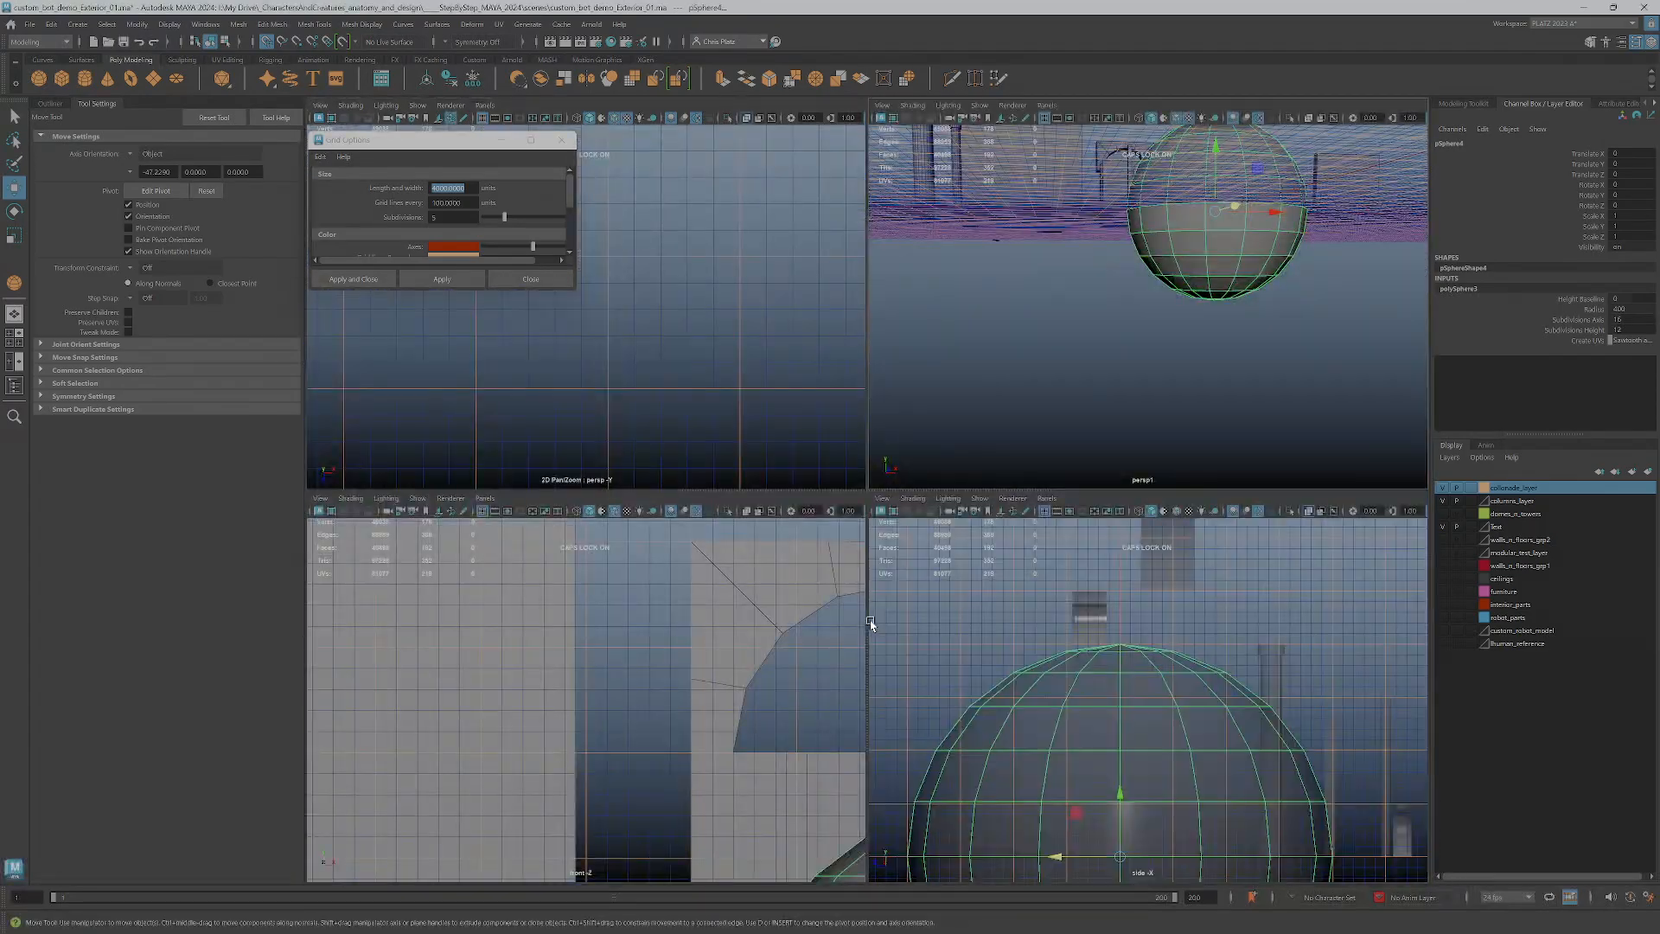
scroll(1067, 726, "down", 5)
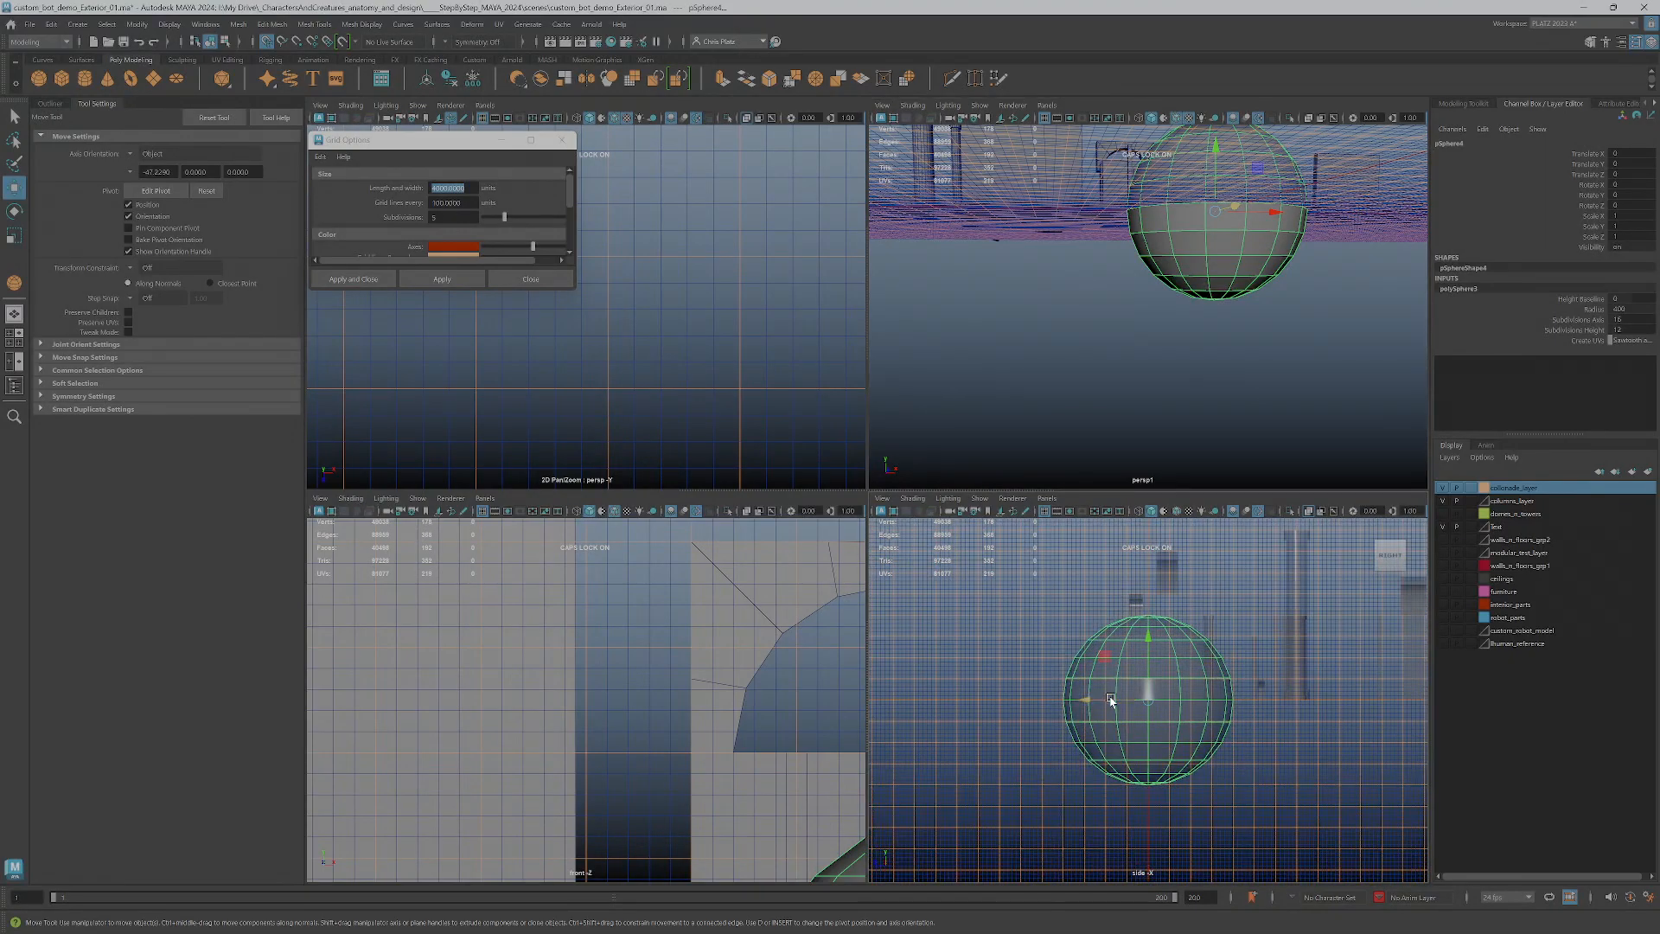
scroll(1089, 696, "up", 3)
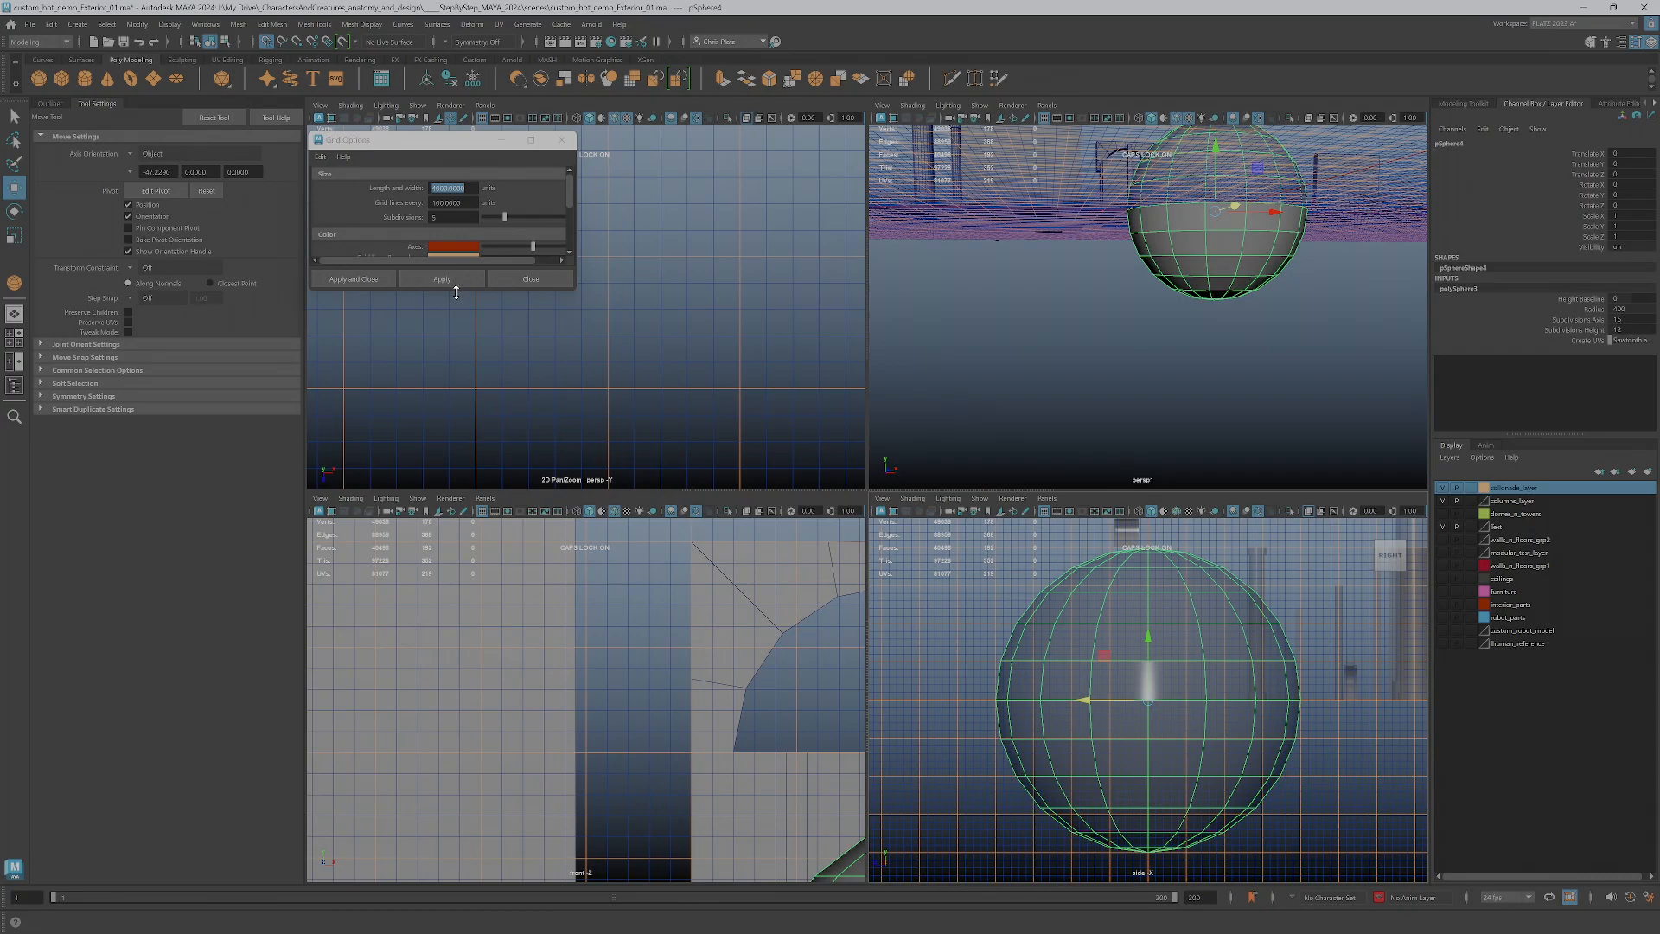
left_click_drag(456, 289, 457, 313)
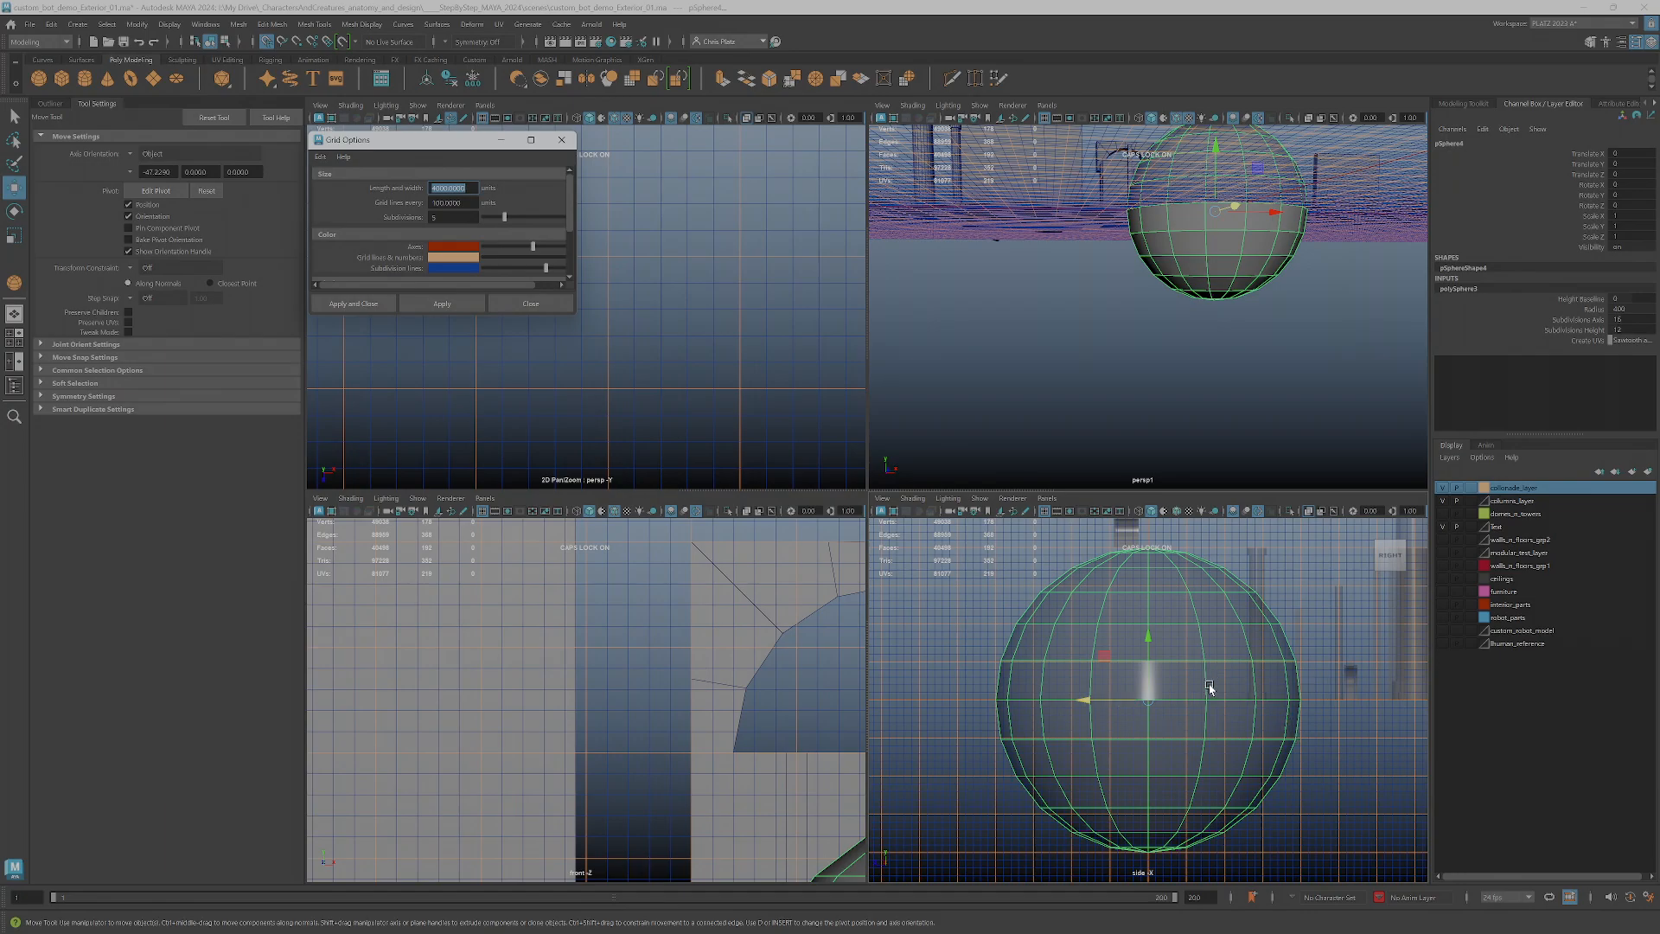
scroll(1214, 705, "down", 4)
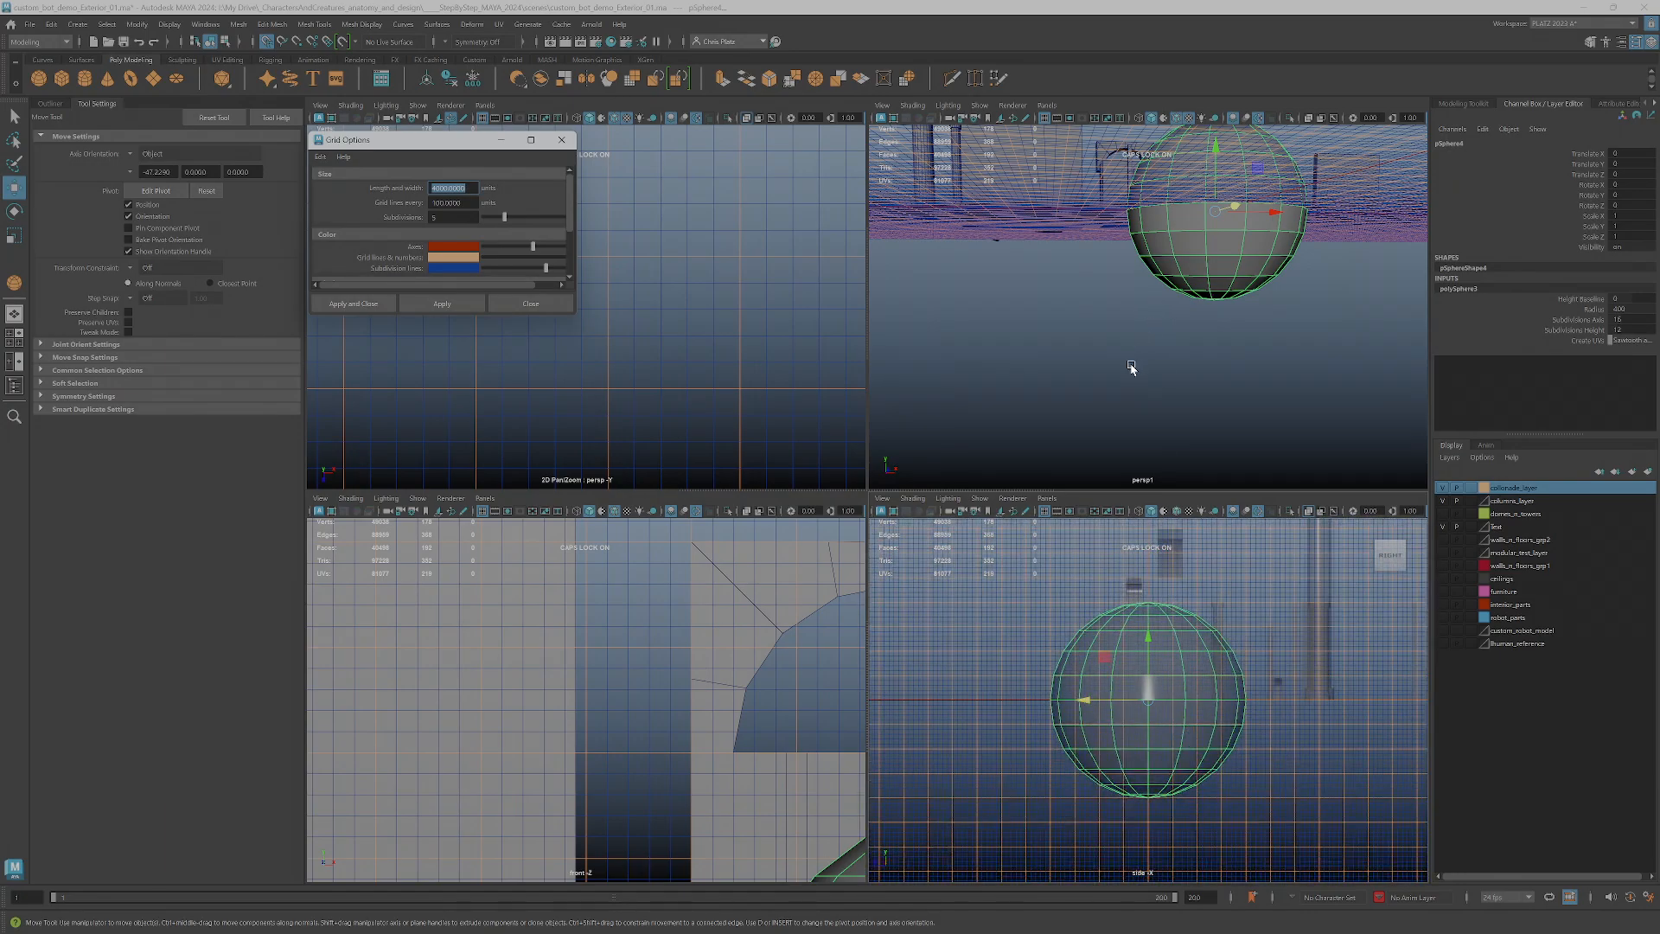
left_click_drag(1138, 374, 963, 417, "alt")
key("space")
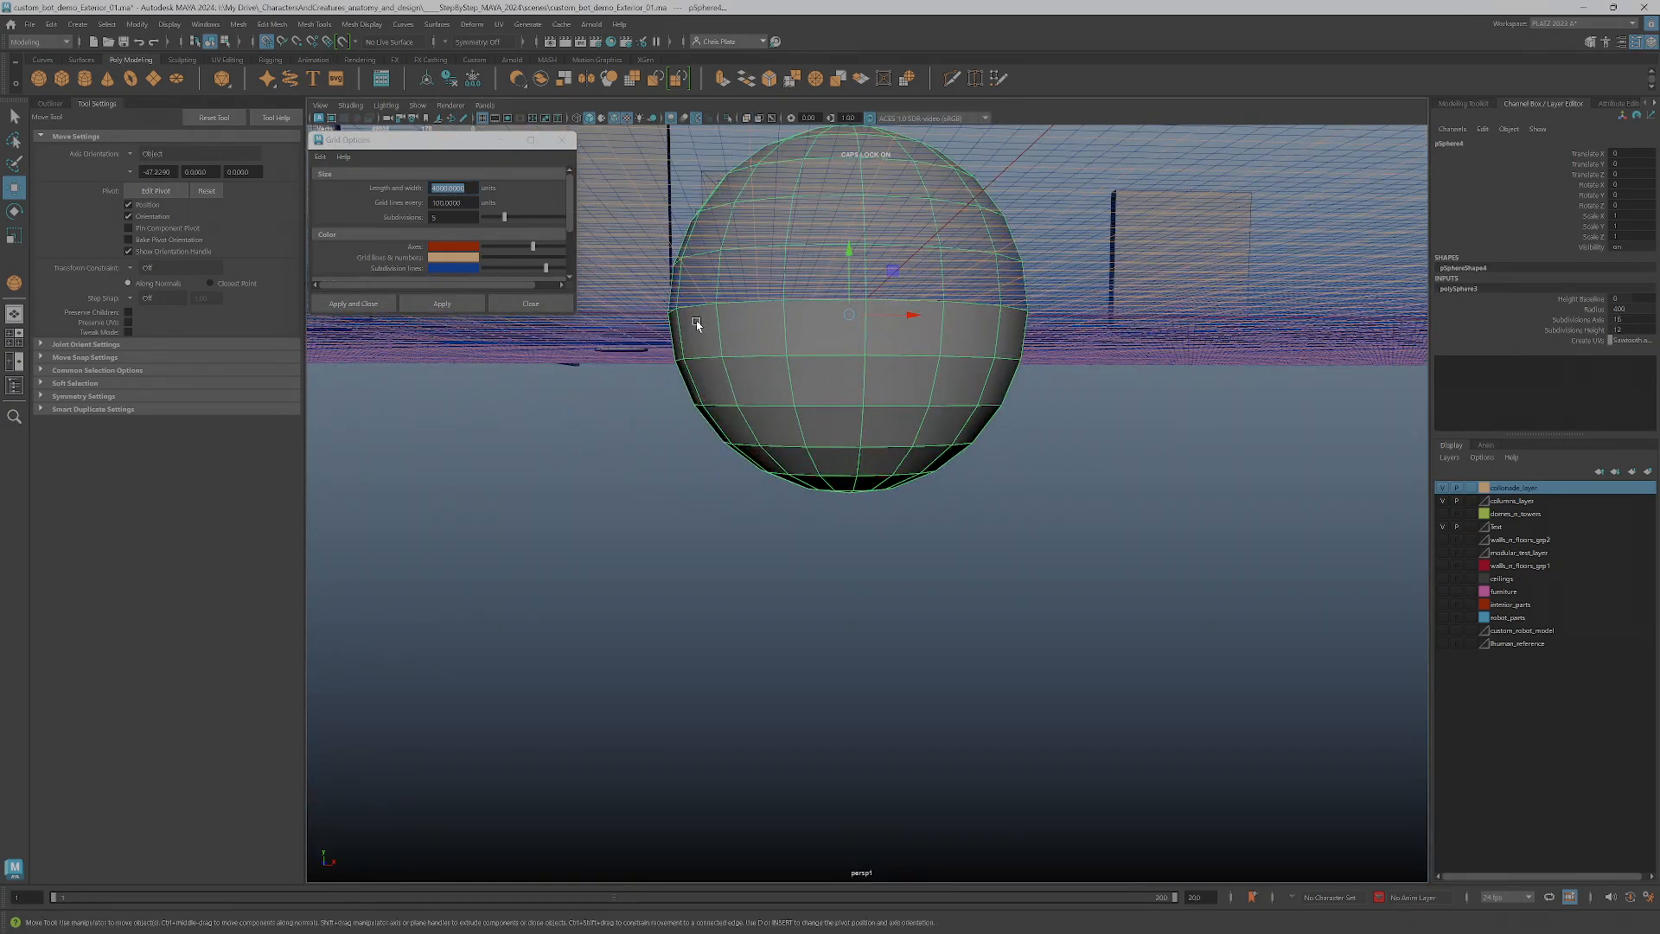
Delete every horizontal edge loop below the sphere's equator, reducing the lower half to a cone
right_click_drag(838, 406, 839, 370)
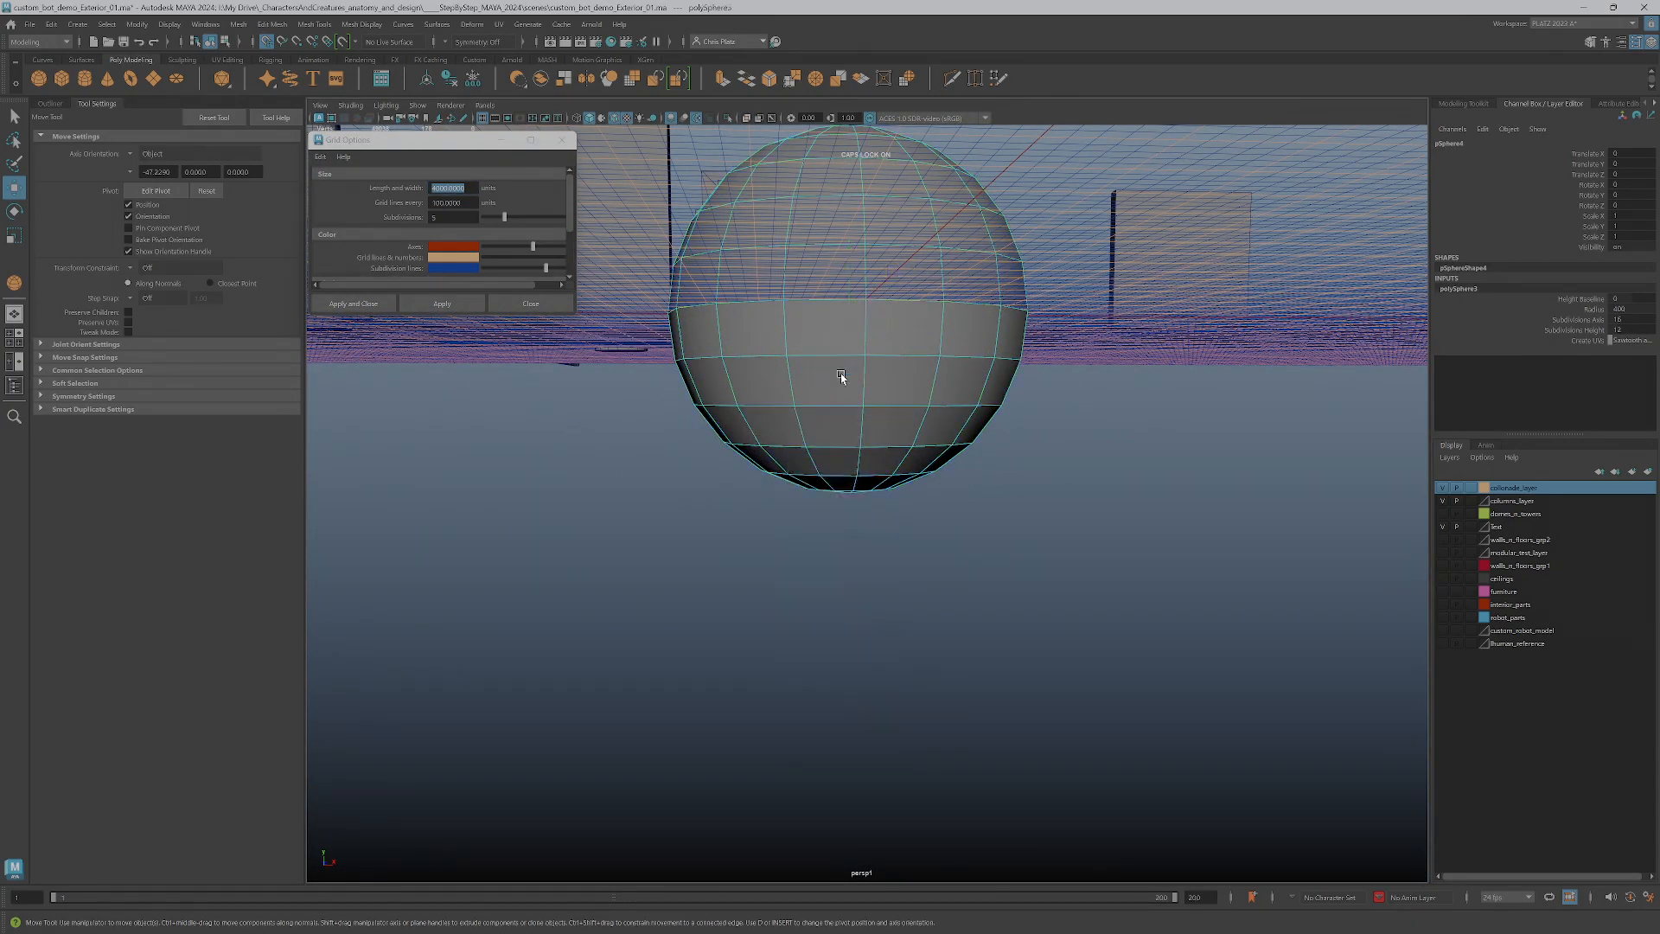
double_click(847, 489)
key("ctrl+Delete")
double_click(841, 475)
key("ctrl+Delete")
double_click(831, 446)
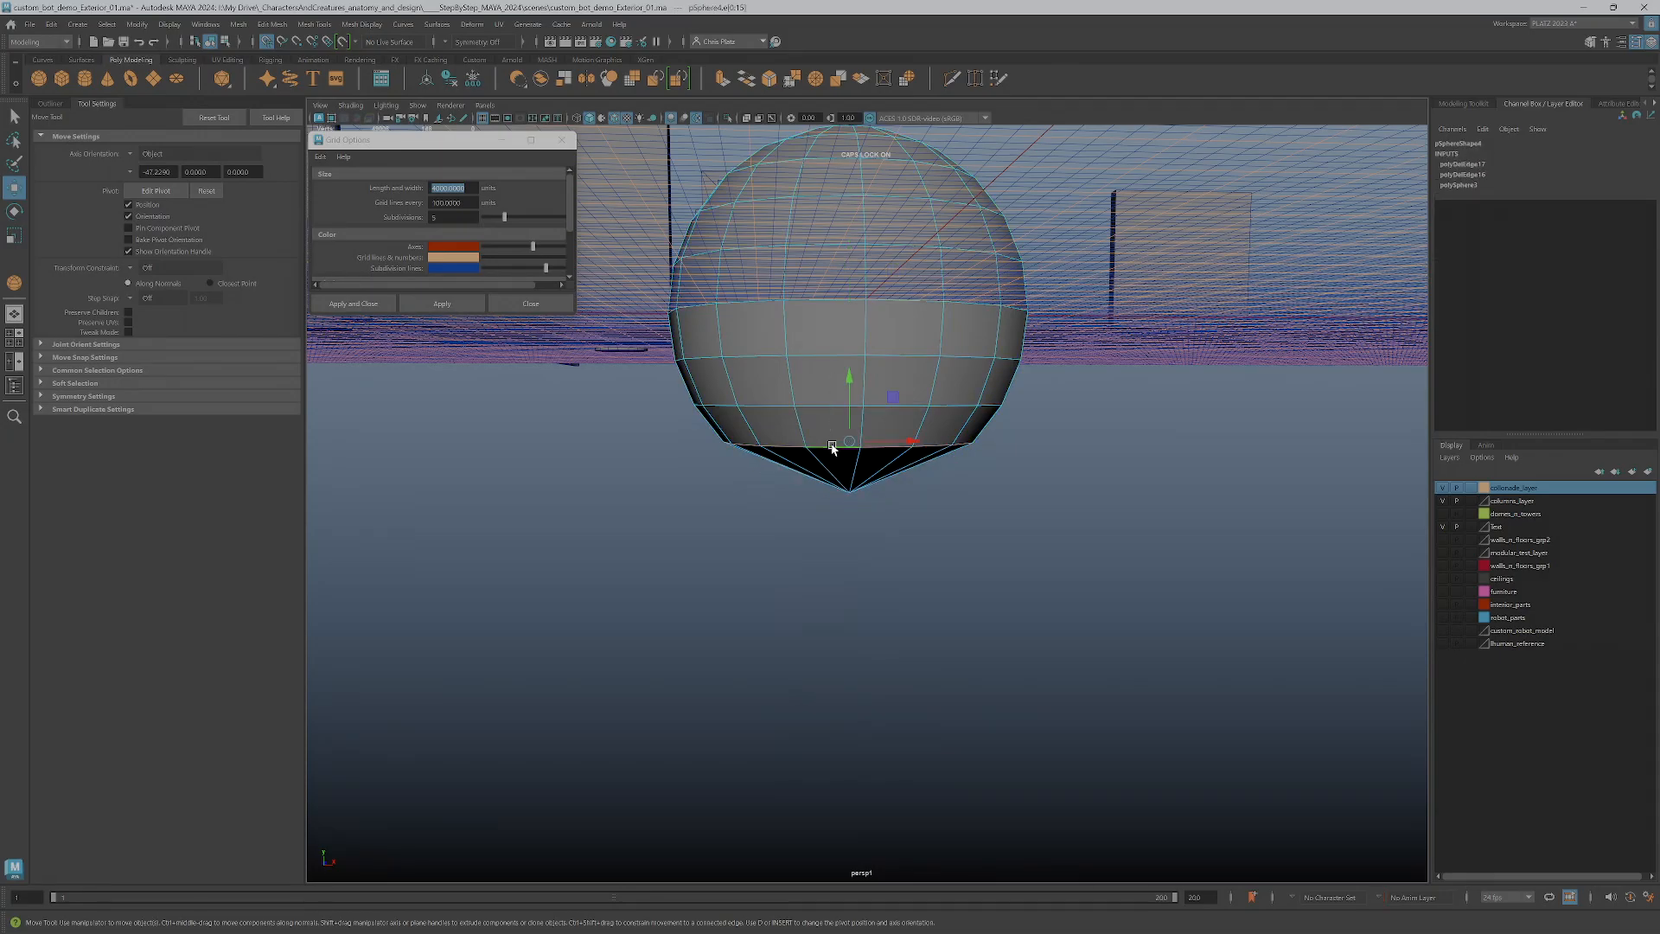
key("ctrl+Delete")
double_click(836, 408)
key("ctrl+Delete")
double_click(832, 361)
key("ctrl+Delete")
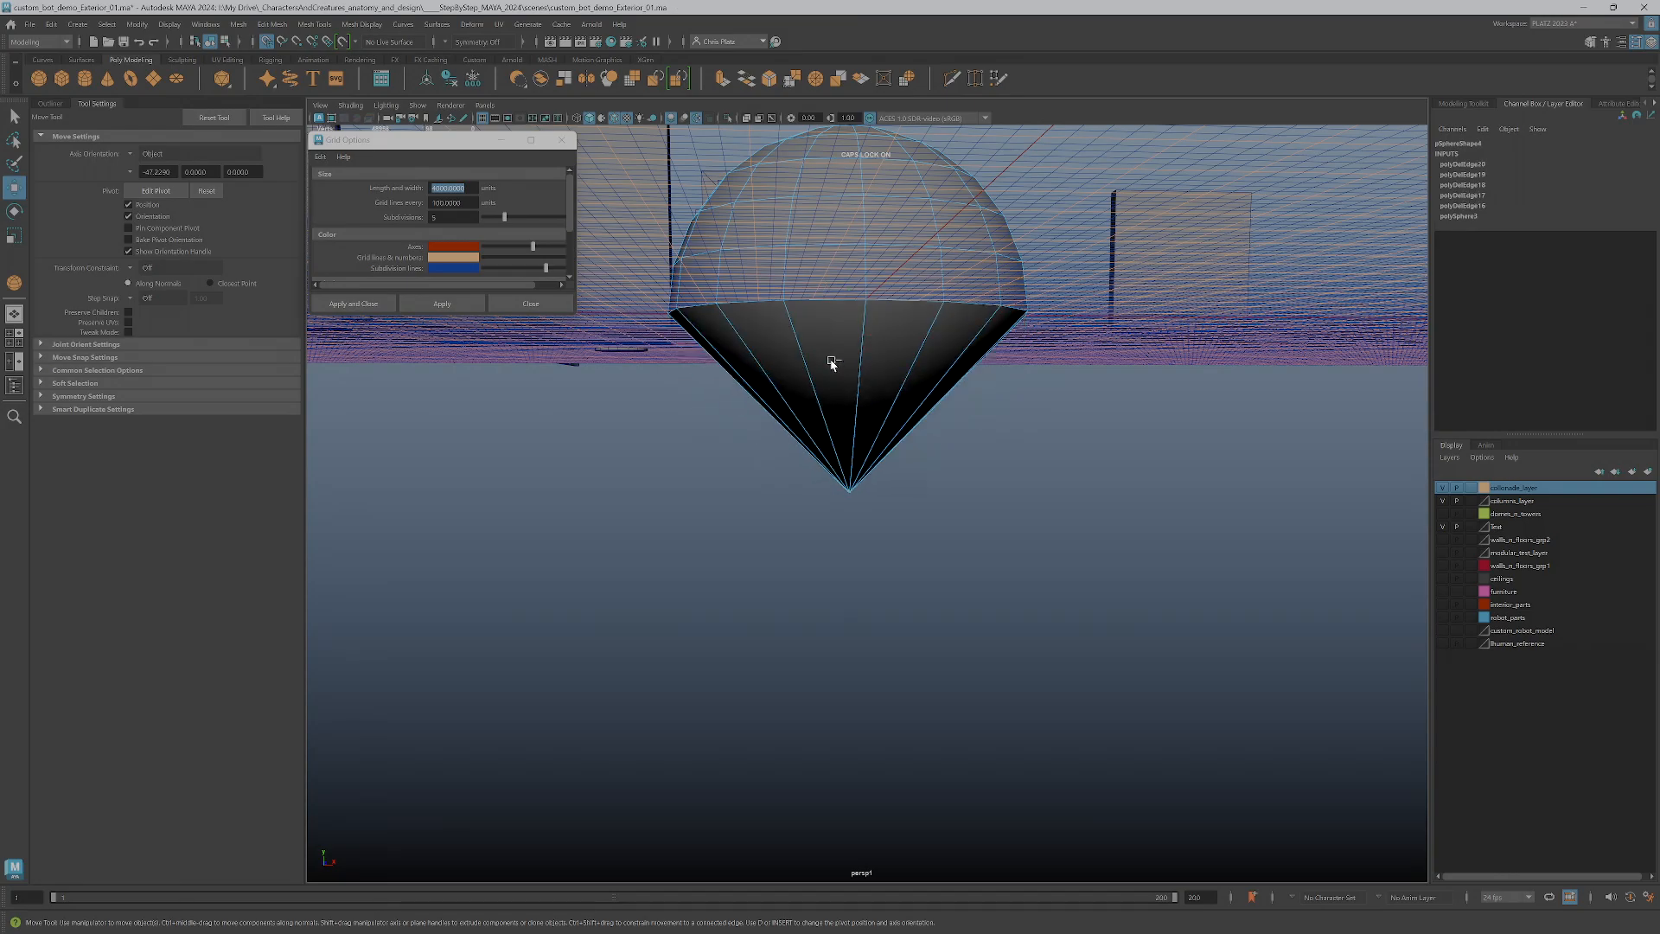
Raise the cone's tip vertex to the equator level to flatten the underside, and check the hemisphere in the side view
right_click_drag(856, 476, 831, 466)
left_click_drag(834, 465, 881, 553)
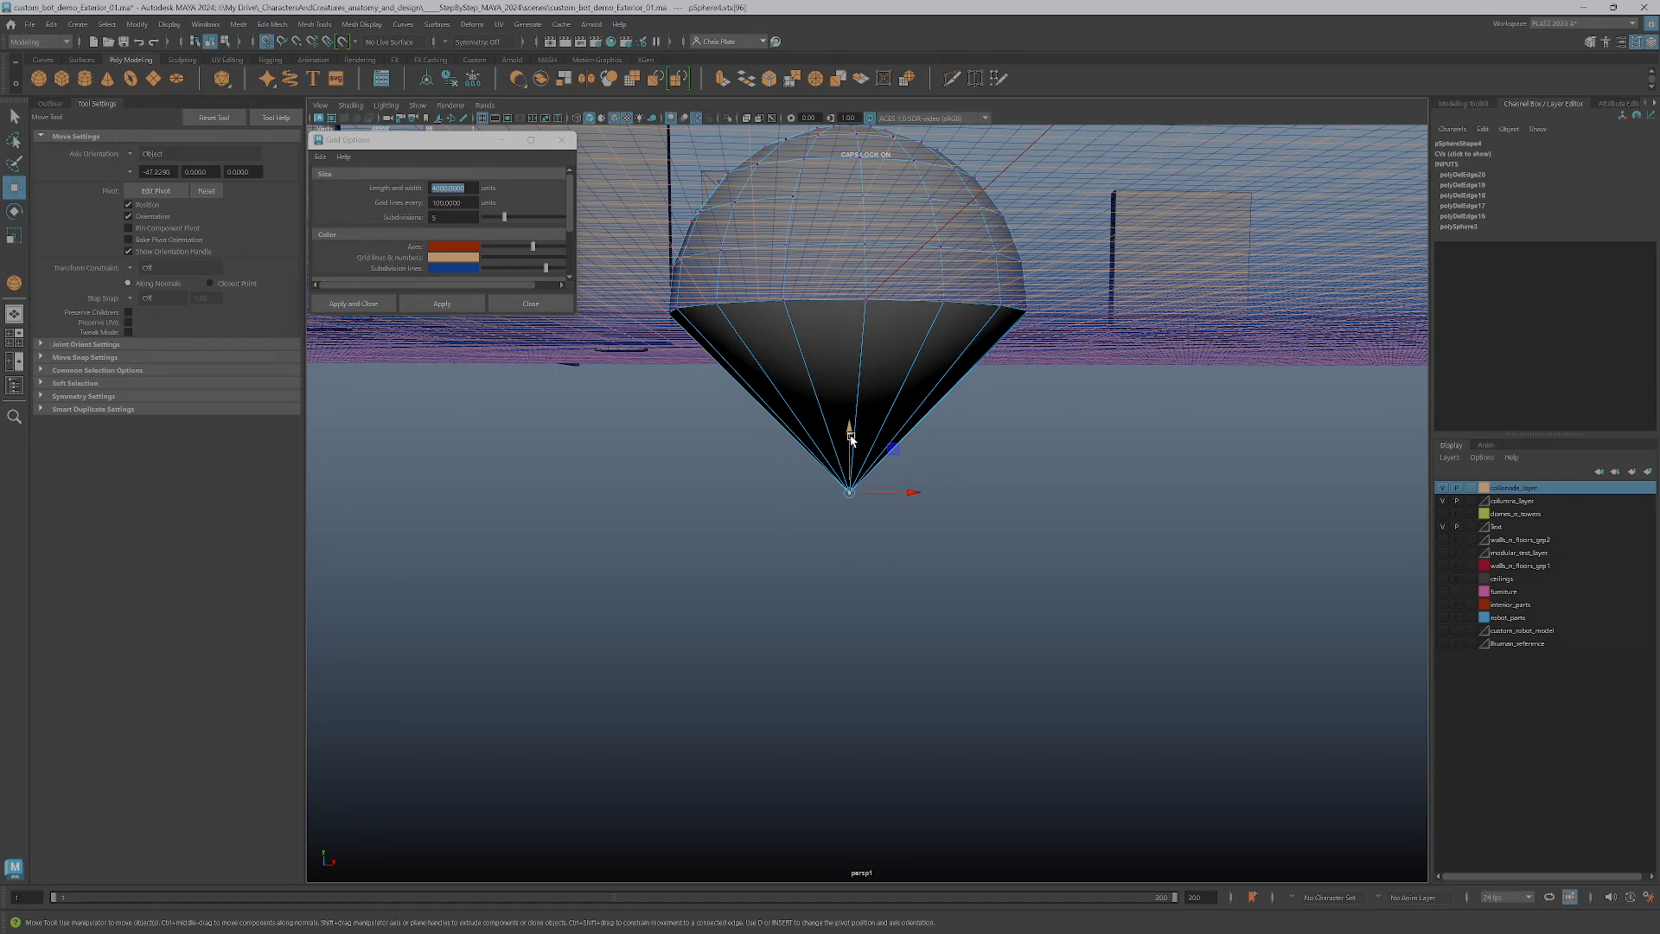
left_click_drag(851, 456, 857, 378)
key("space")
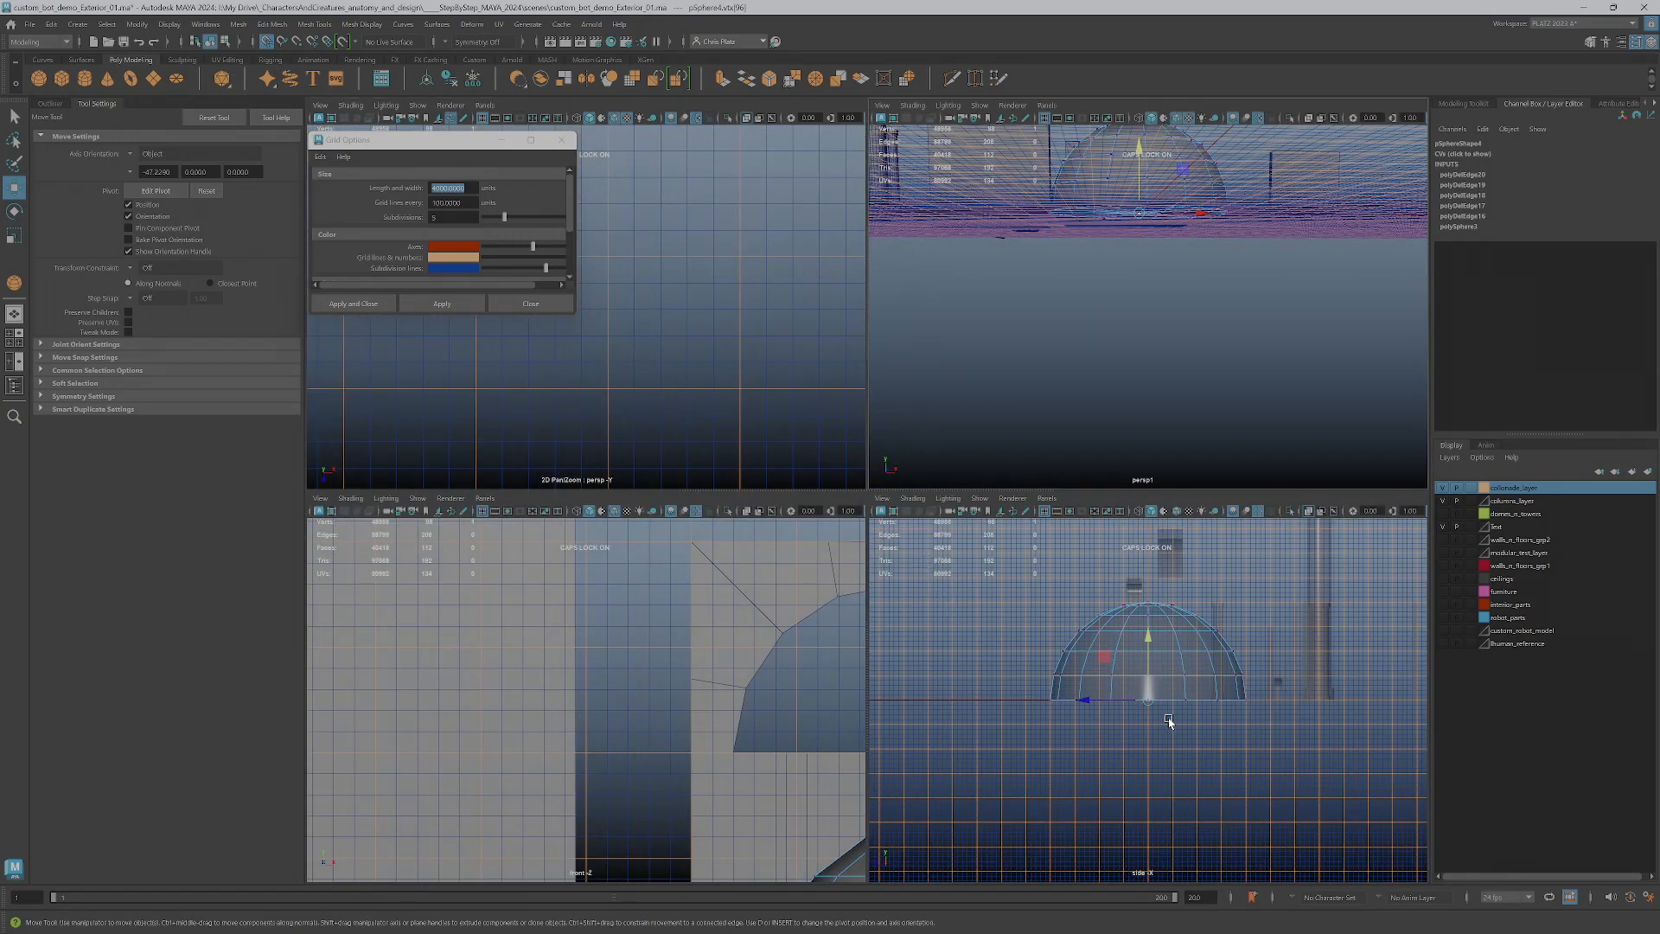
scroll(1159, 717, "up", 5)
scroll(1159, 717, "down", 5)
scroll(1115, 278, "down", 5)
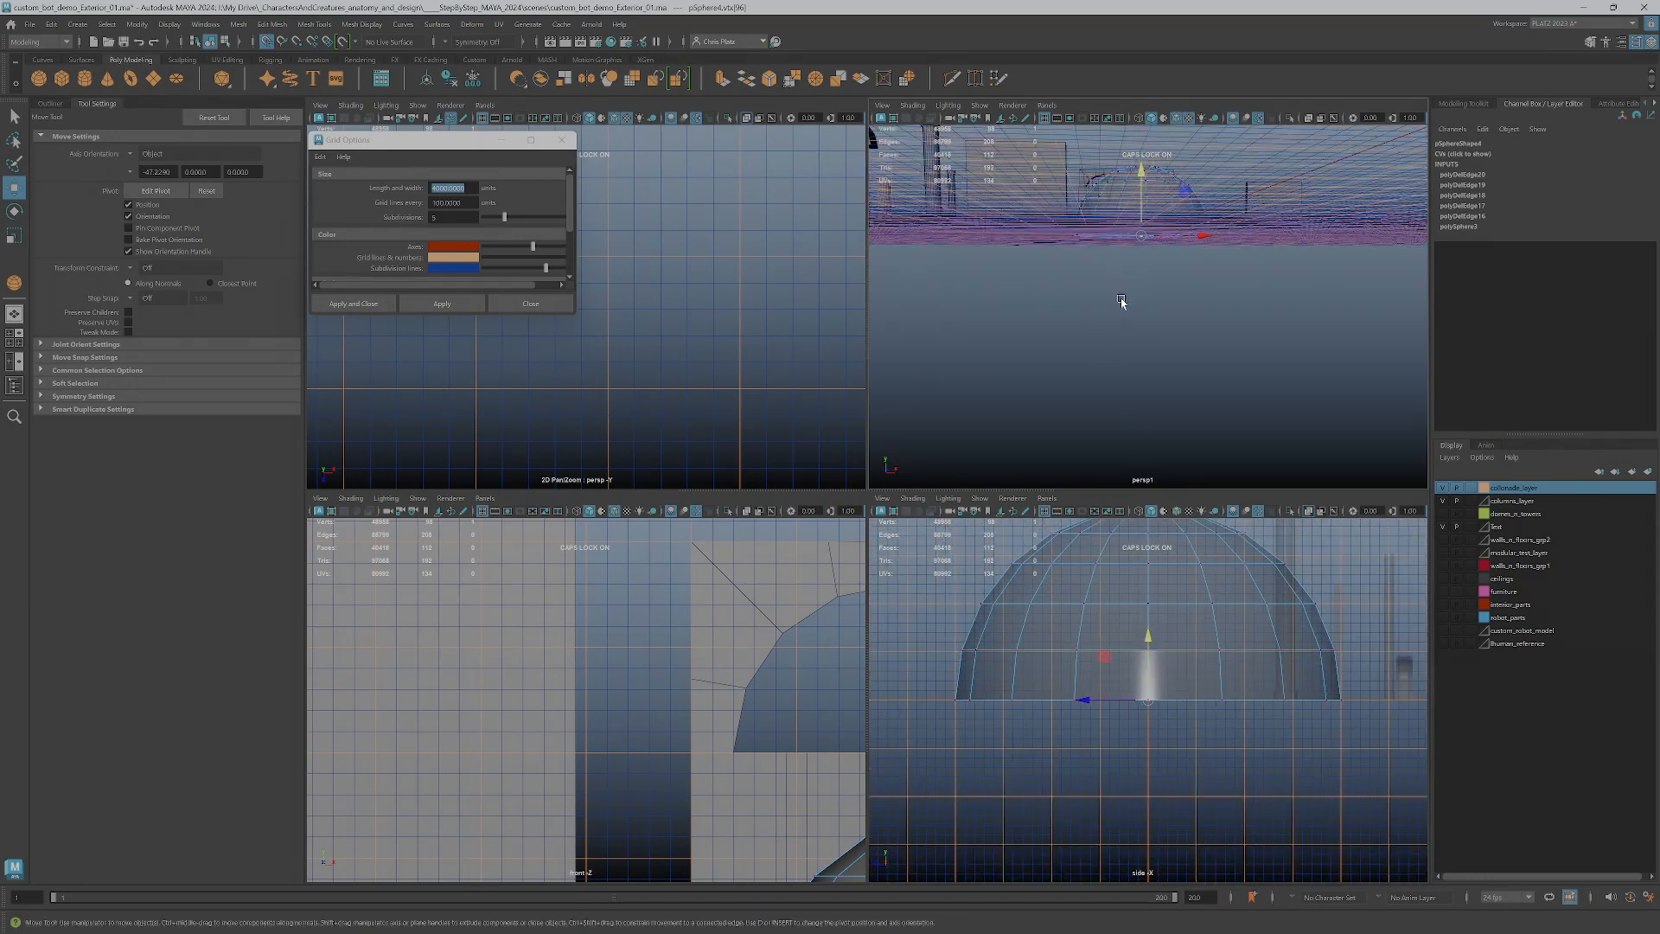
key("space")
left_click_drag(884, 465, 1001, 430, "alt")
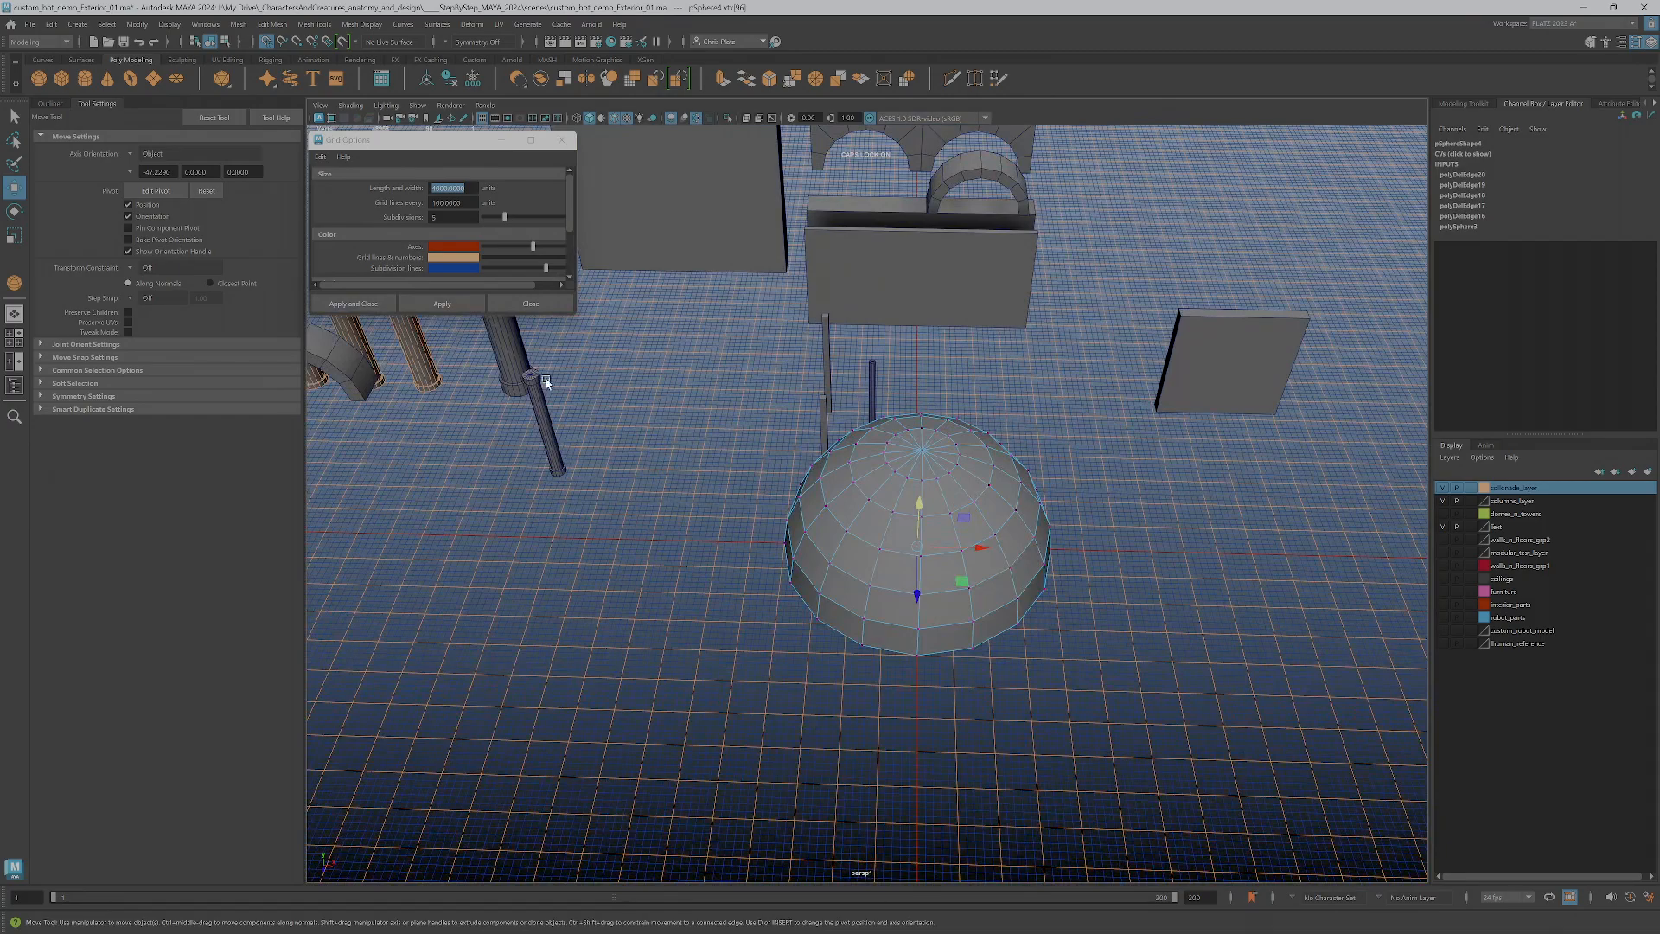
Rename the hemisphere as dome_8X4xdot2
left_click(54, 104)
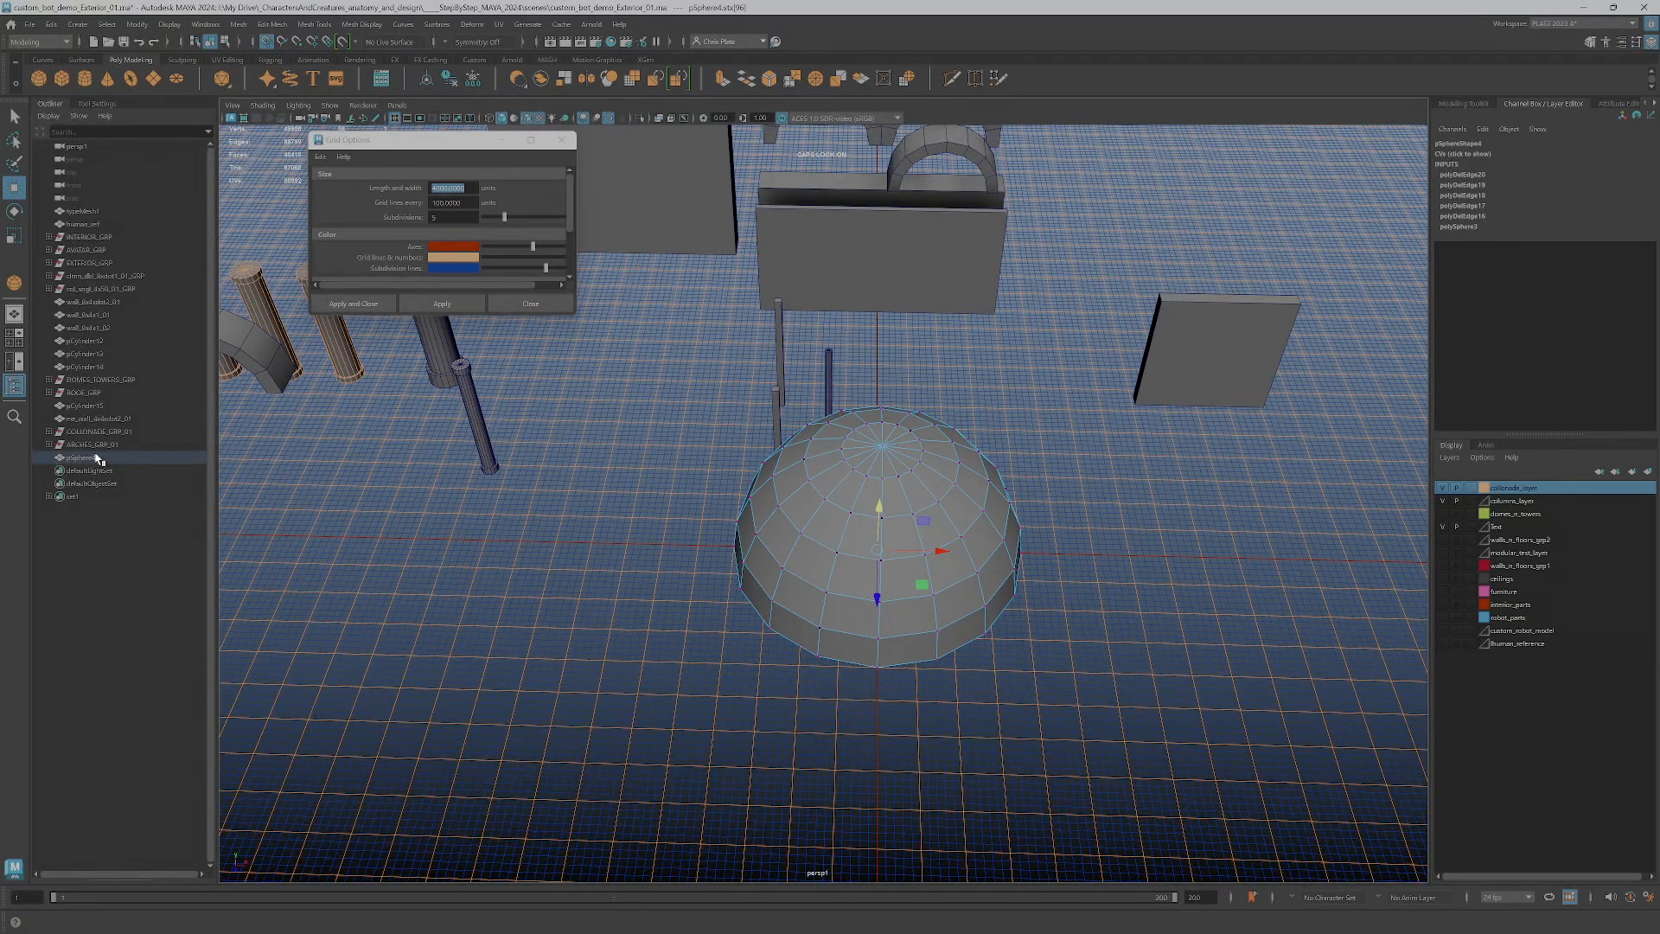
left_click(82, 457)
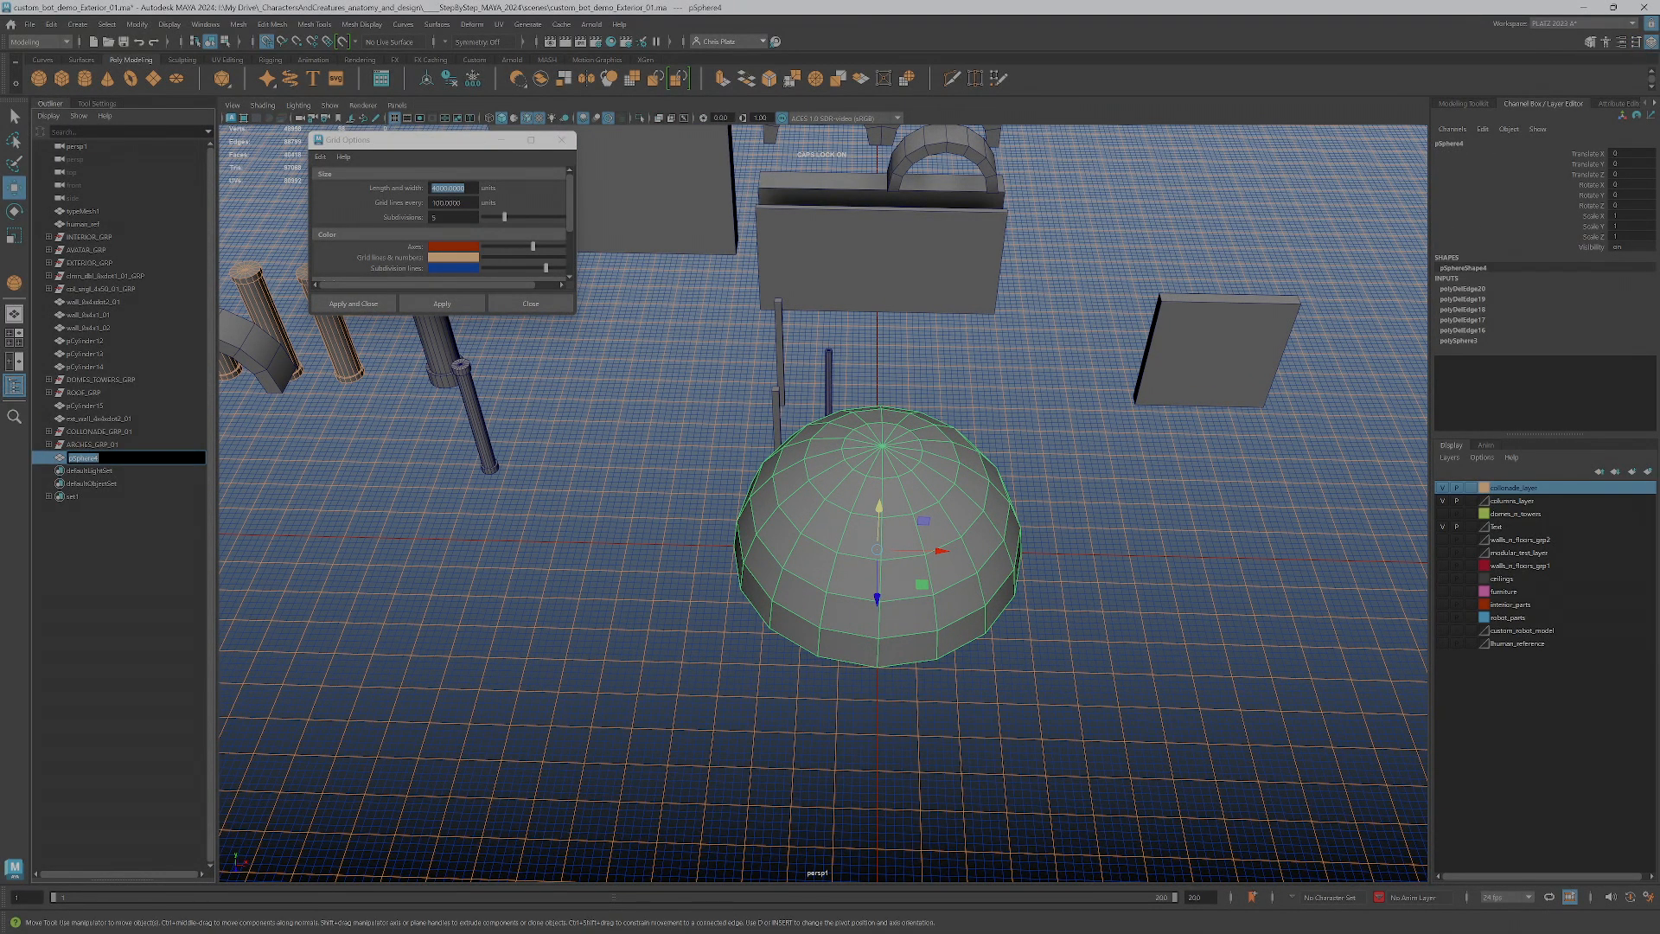
type("DOME_8X")
key("Return")
scroll(783, 562, "down", 5)
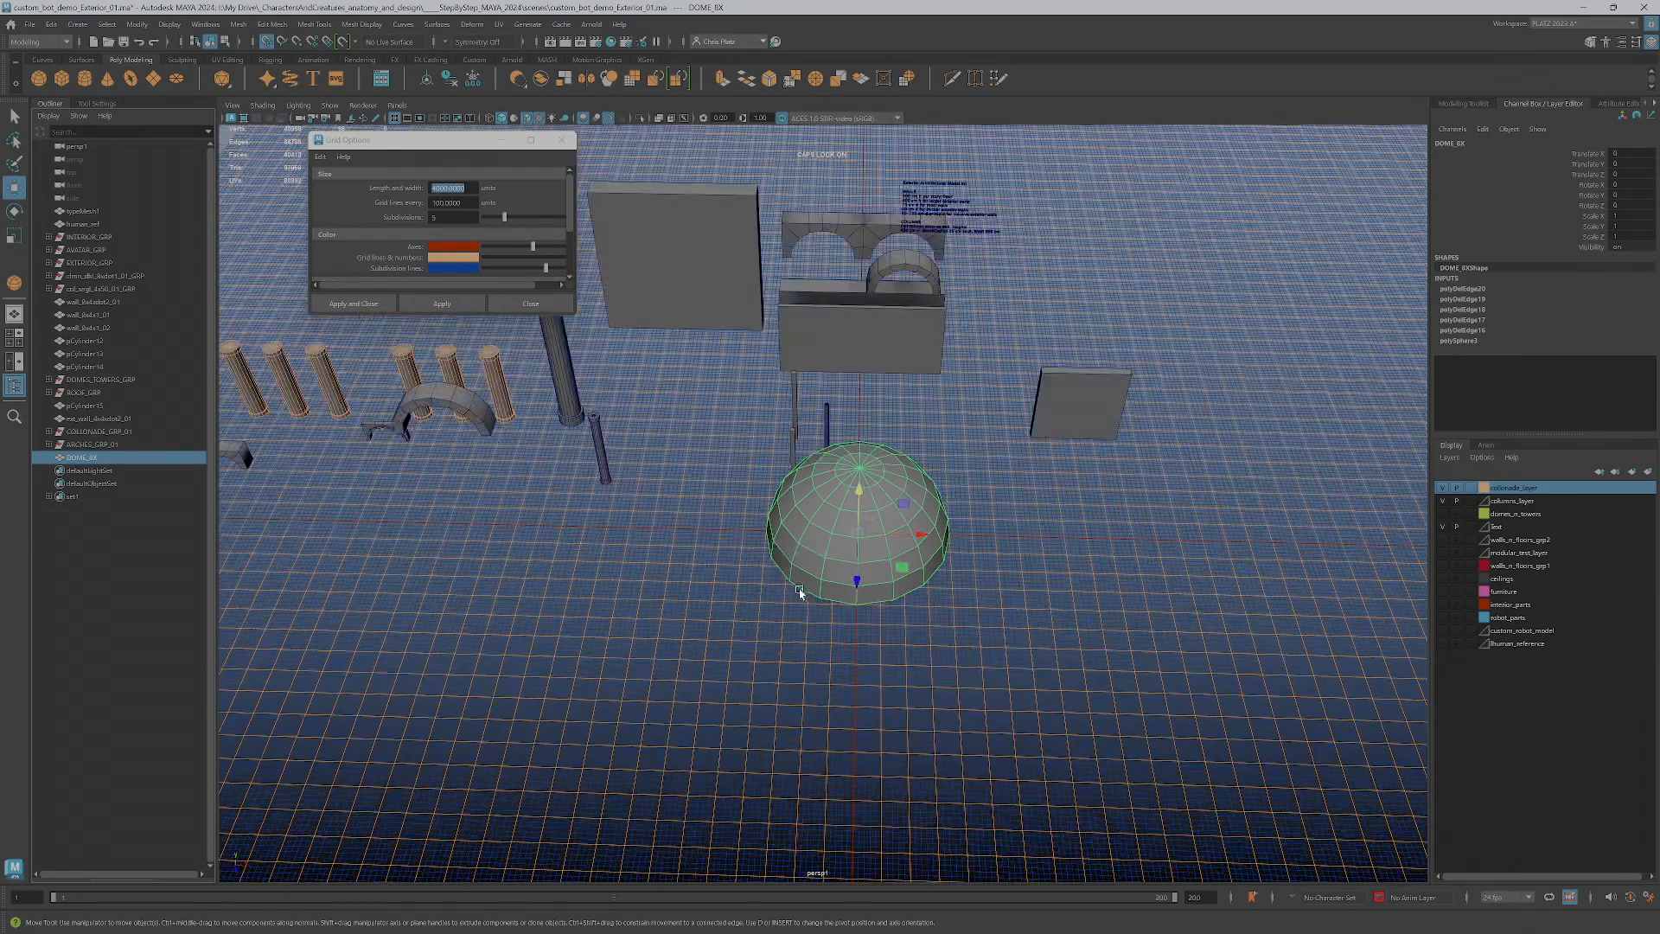
key("space")
key("Caps_Lock")
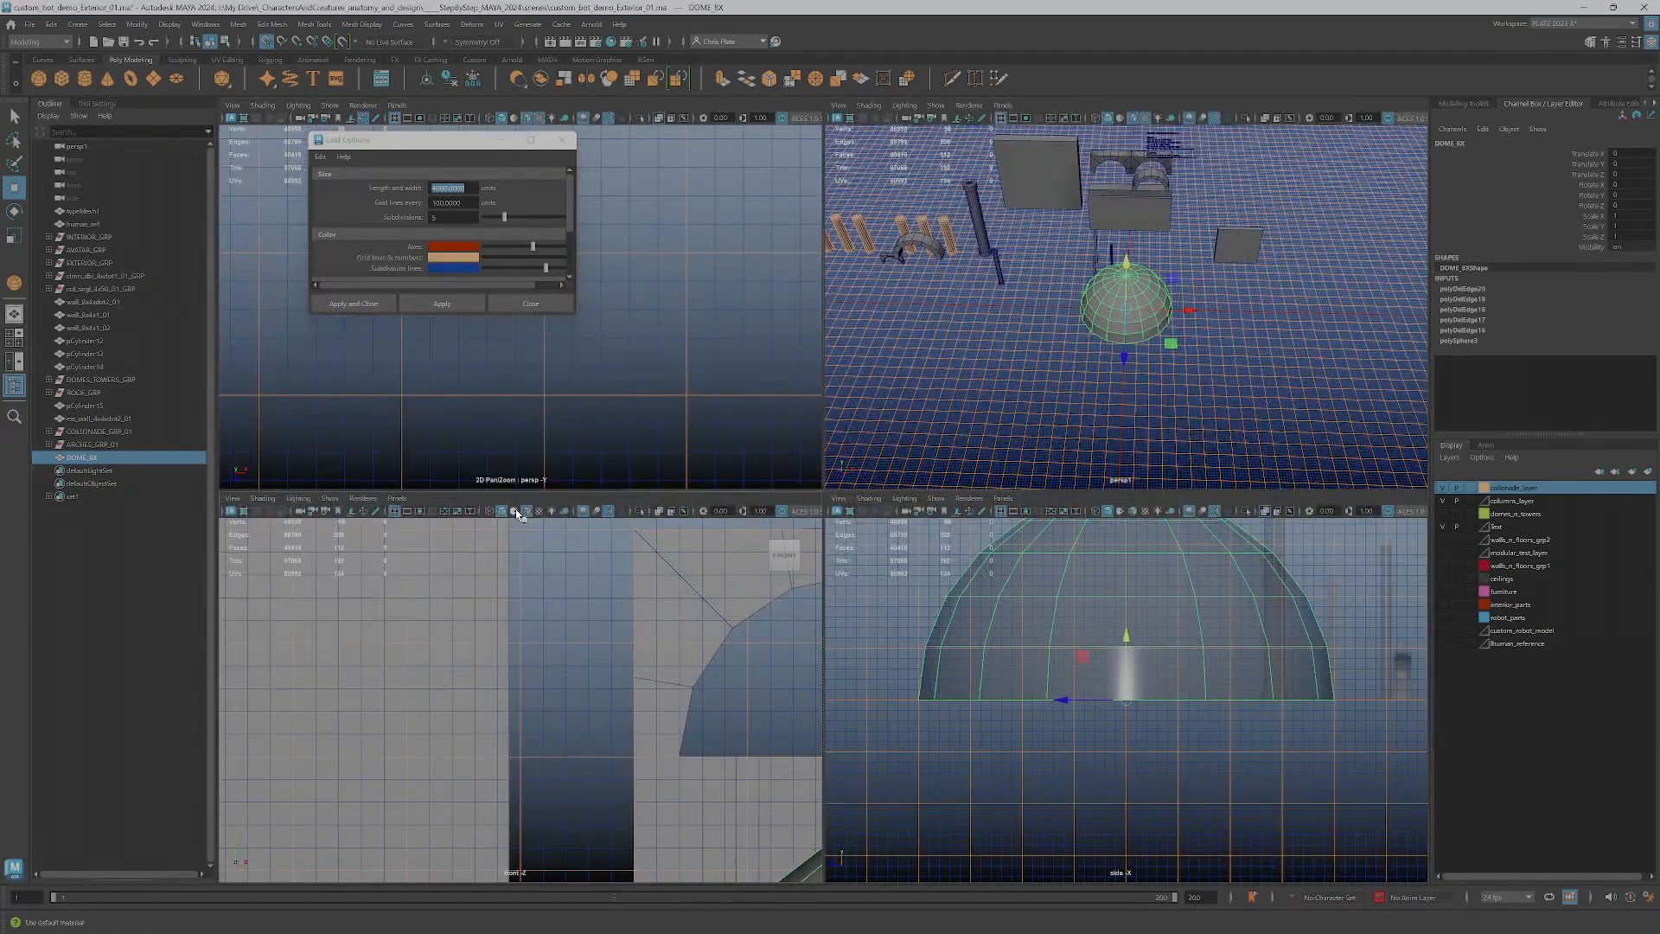
scroll(1081, 645, "down", 2)
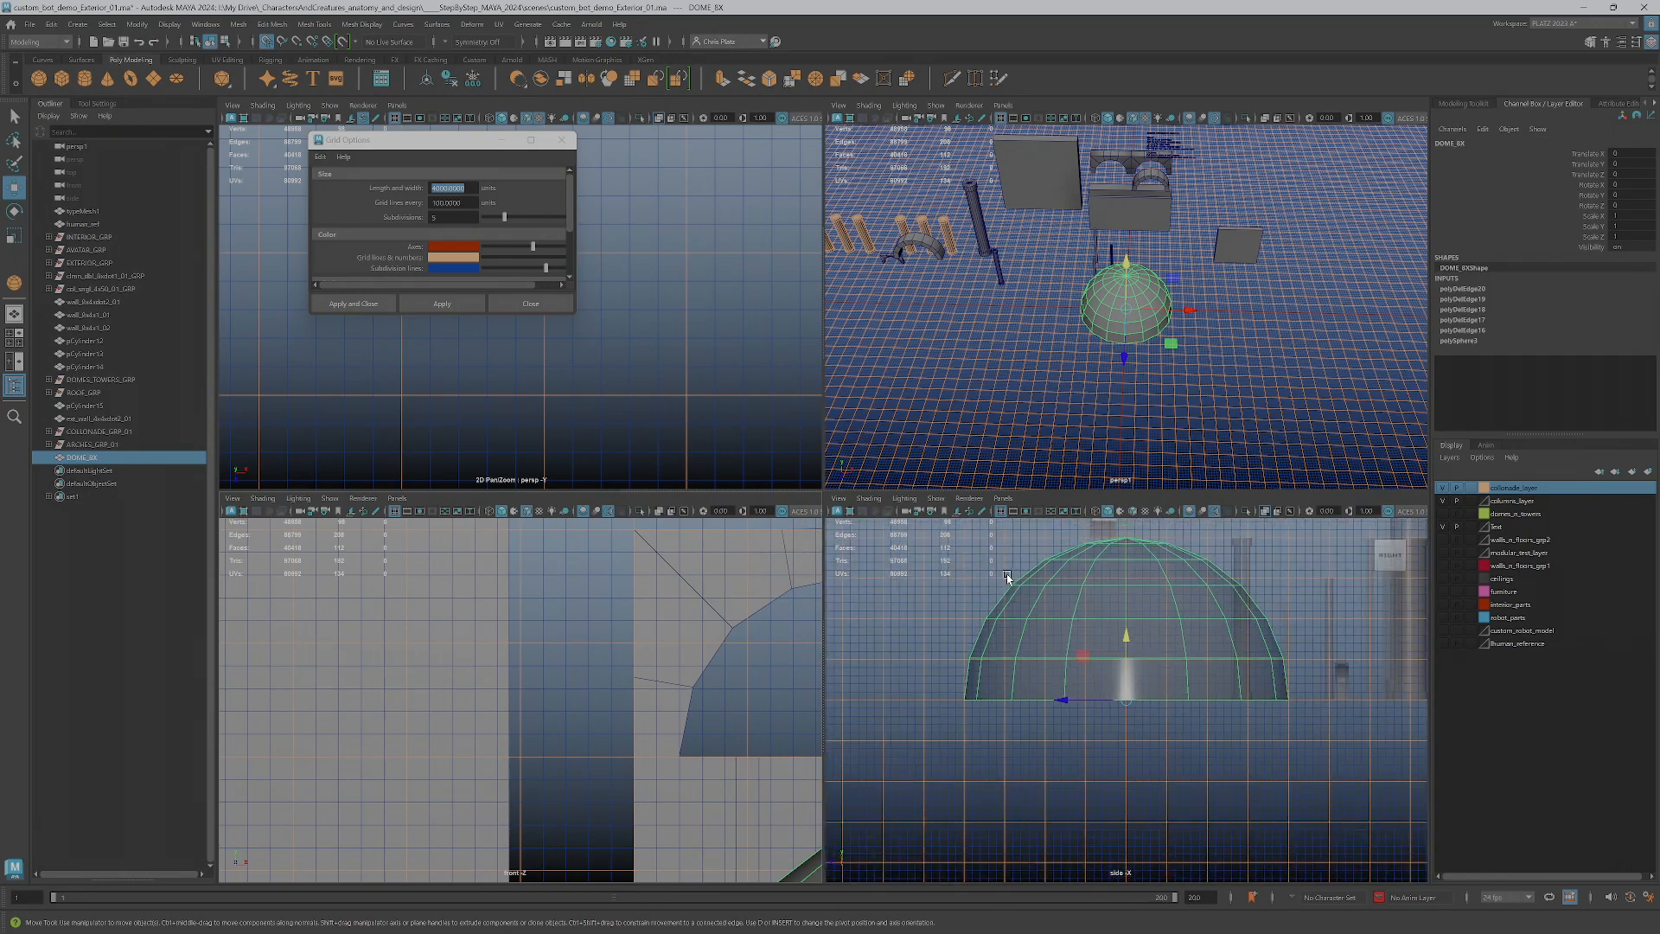
double_click(92, 461)
left_click(100, 458)
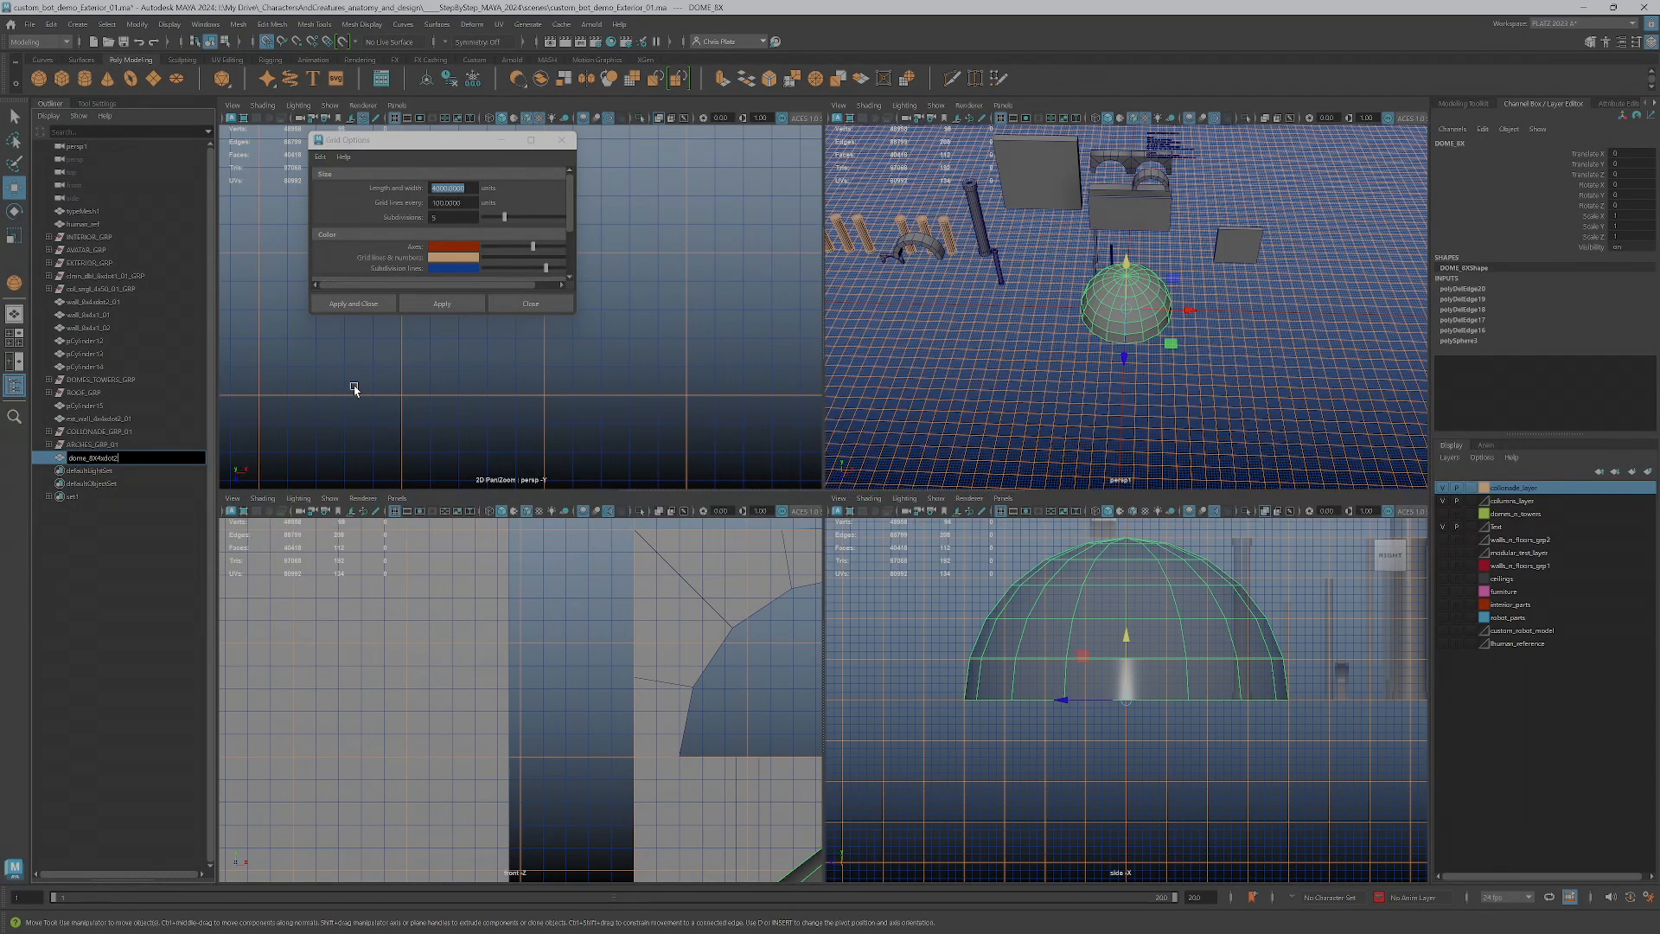
key("Return")
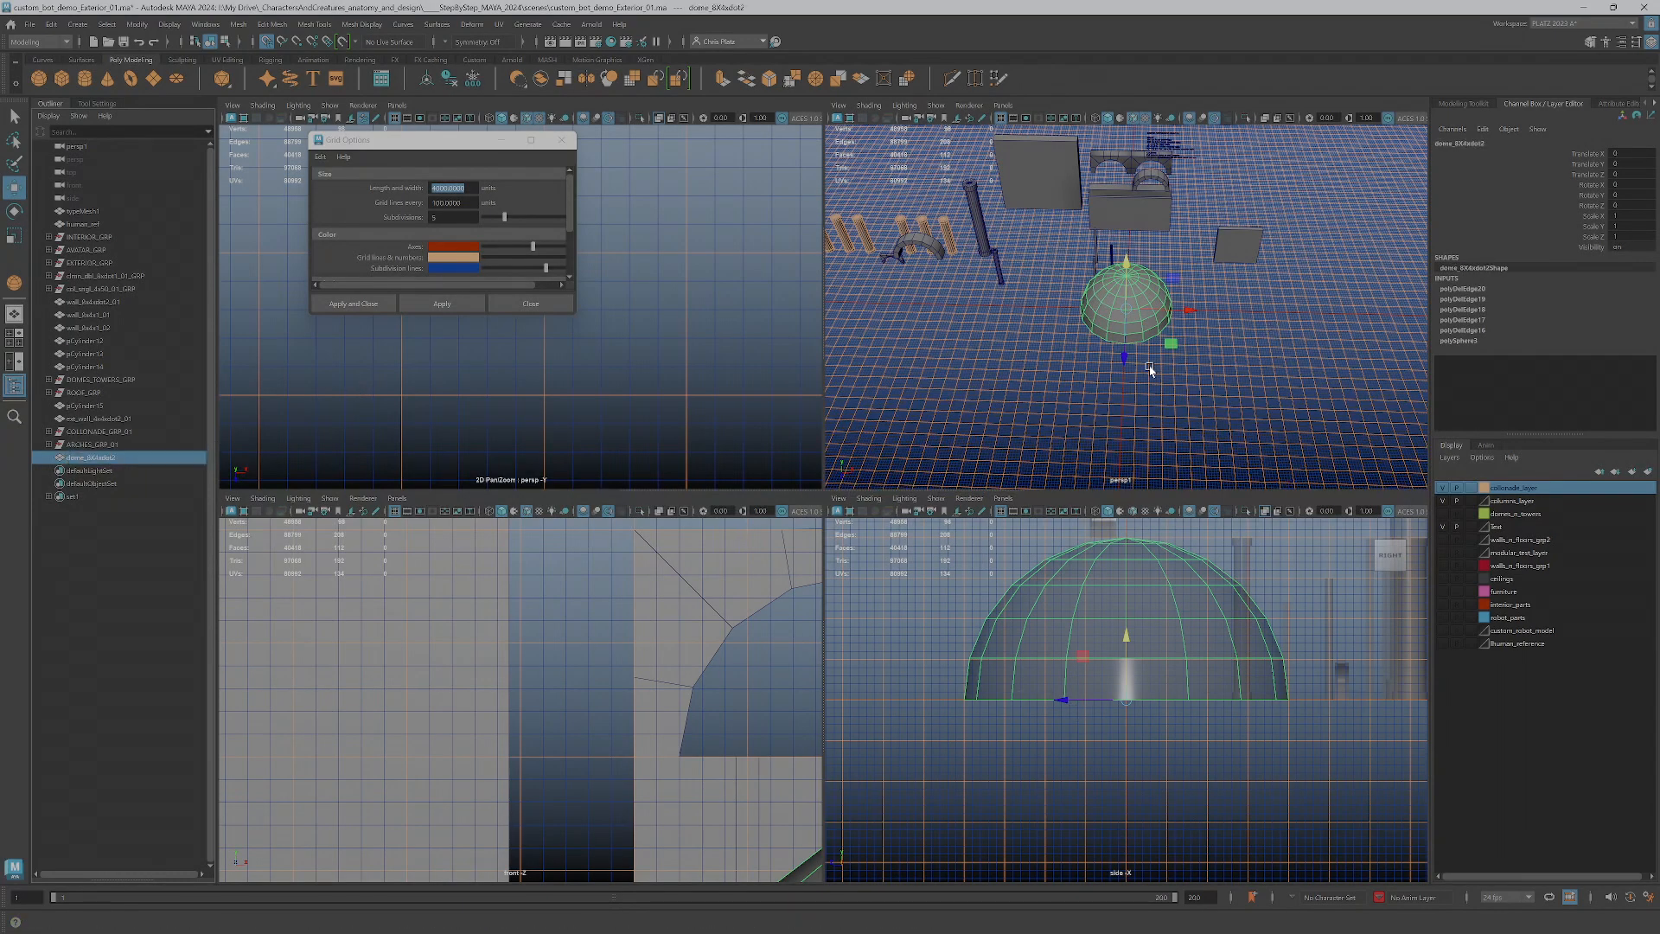
Delete the dome's flat bottom faces to open its underside
key("space")
left_click_drag(1008, 400, 926, 546, "alt")
key("q")
right_click_drag(941, 518, 945, 540)
left_click_drag(932, 496, 1072, 442)
left_click_drag(1286, 563, 974, 612, "alt")
left_click(960, 538)
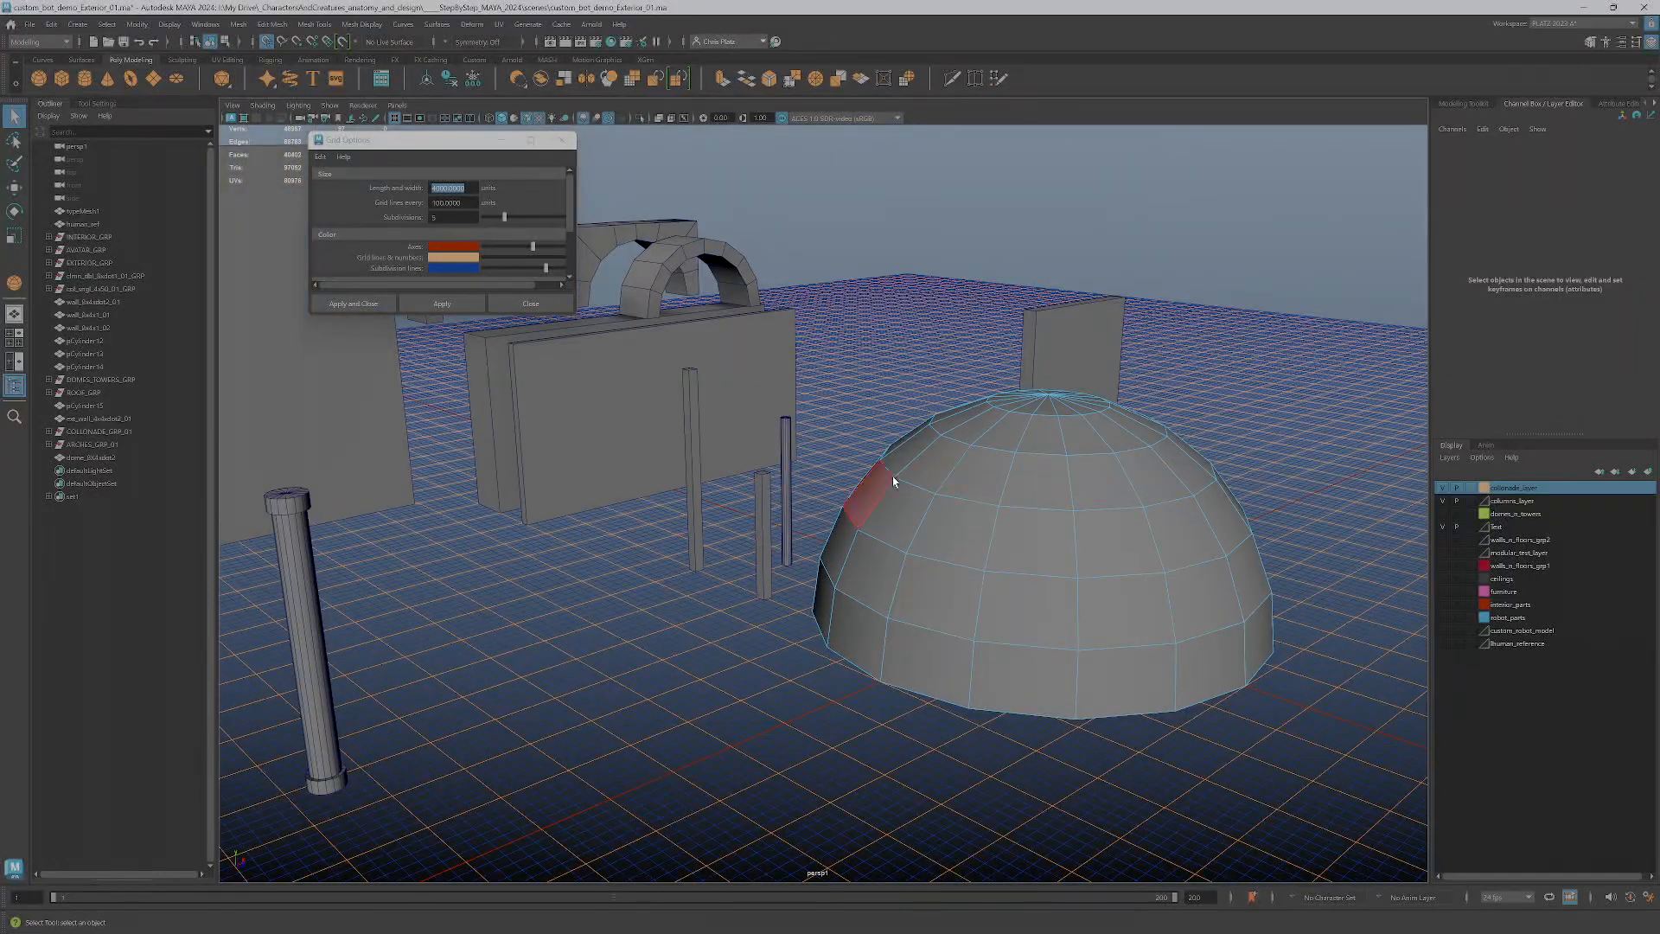
Select all the dome's faces and extrude them with a thickness of -20
left_click_drag(807, 336, 1400, 769)
left_click_drag(1244, 741, 1197, 728, "alt")
left_click(1469, 104)
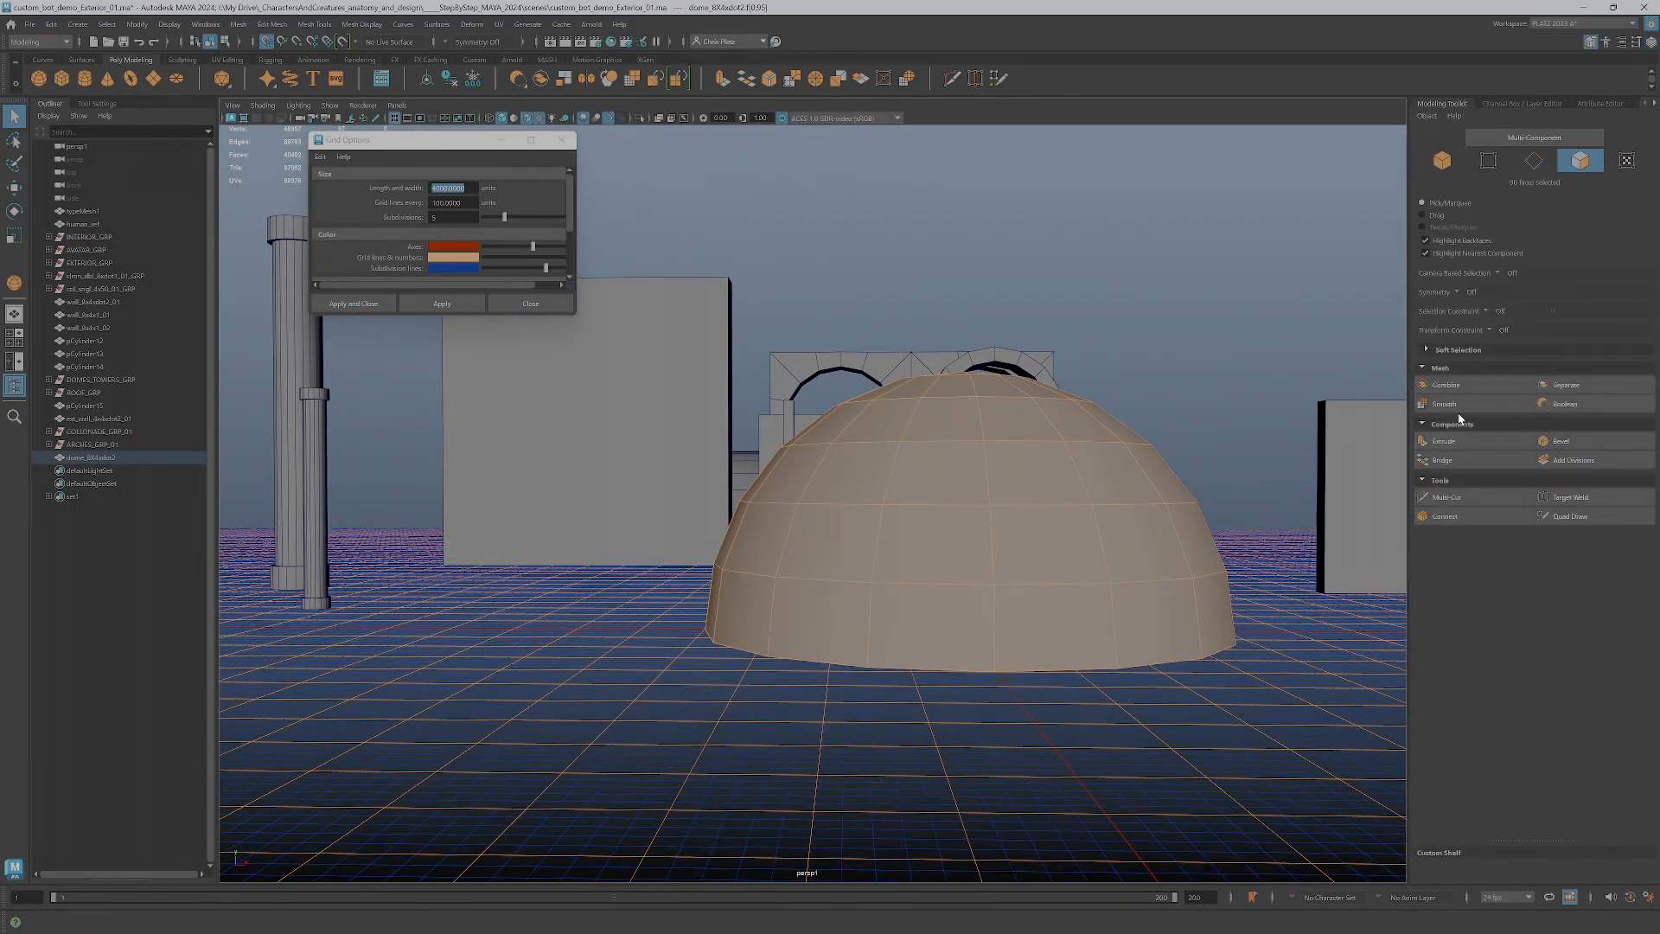
left_click(1459, 443)
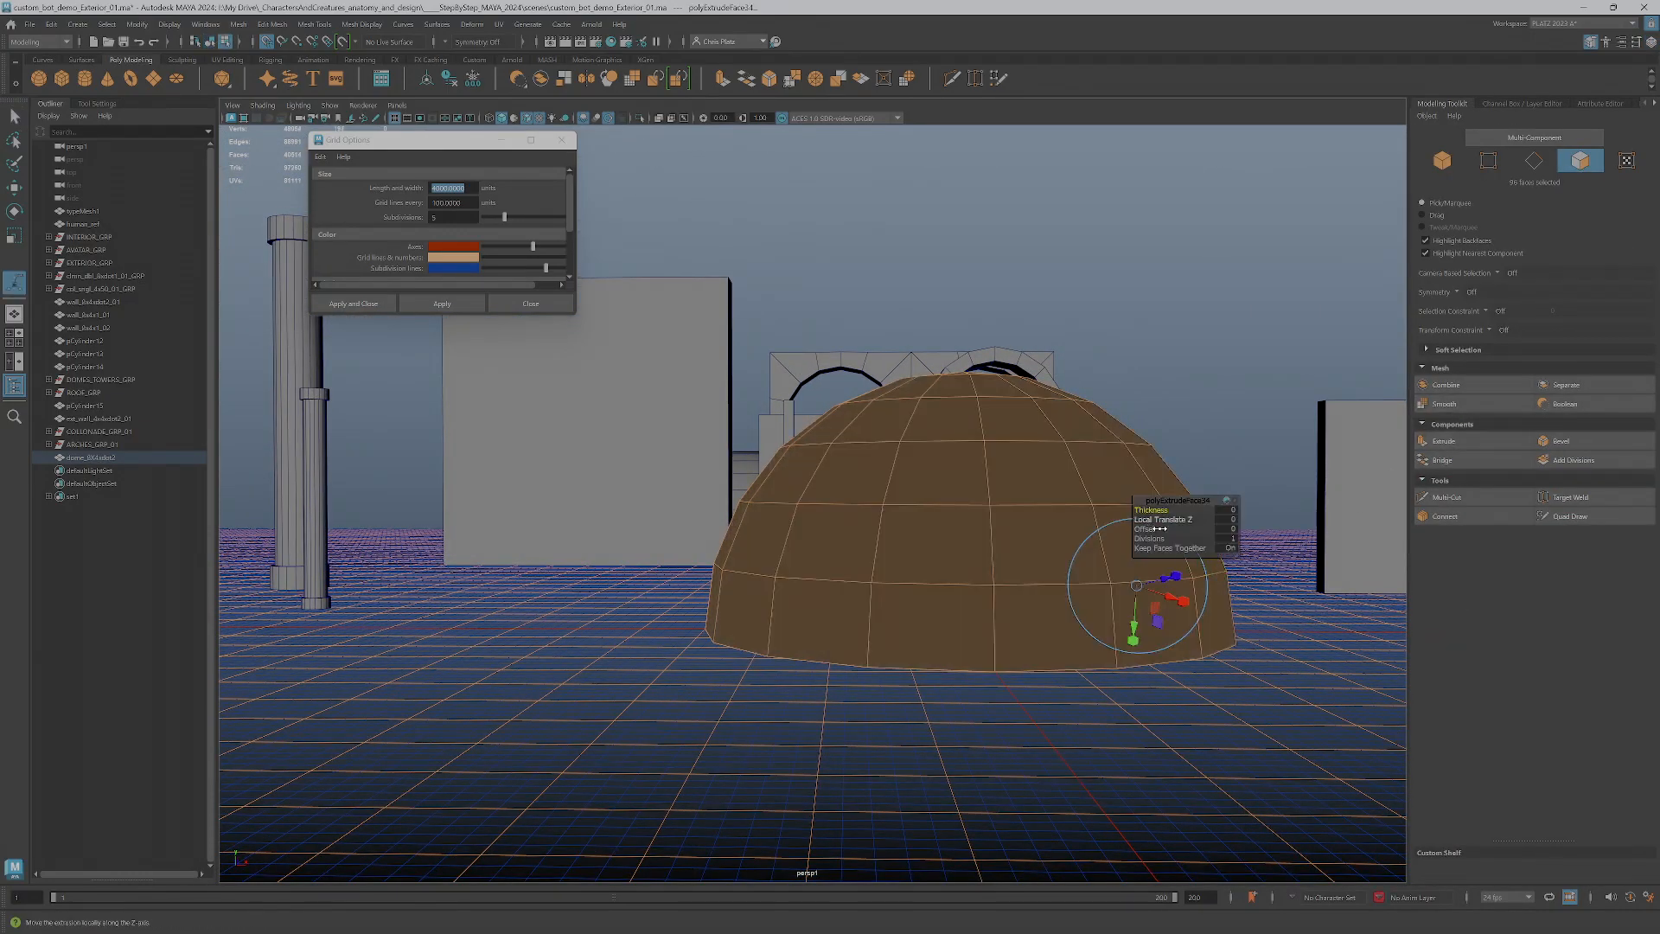
left_click(1189, 519)
left_click(1167, 511)
left_click(1226, 509)
key("Return")
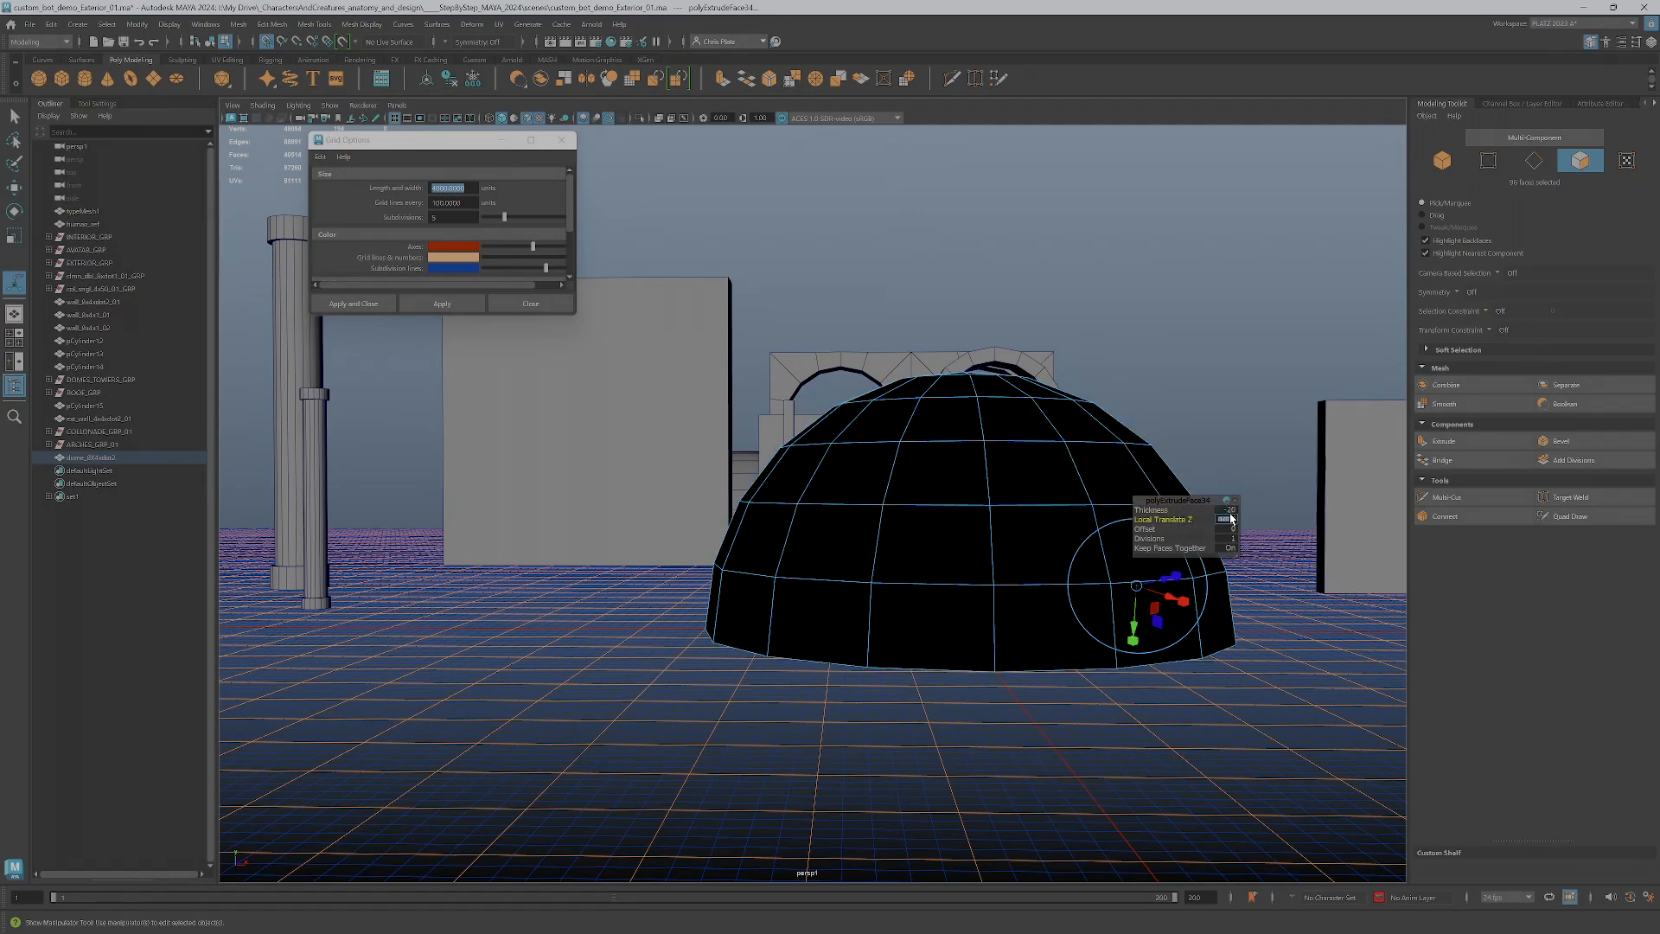
Select all faces of the thickened dome, inside and out, and reverse their normals
left_click_drag(1005, 583, 1008, 556, "alt")
right_click_drag(717, 443, 685, 343, "alt")
middle_click_drag(669, 345, 766, 419, "alt")
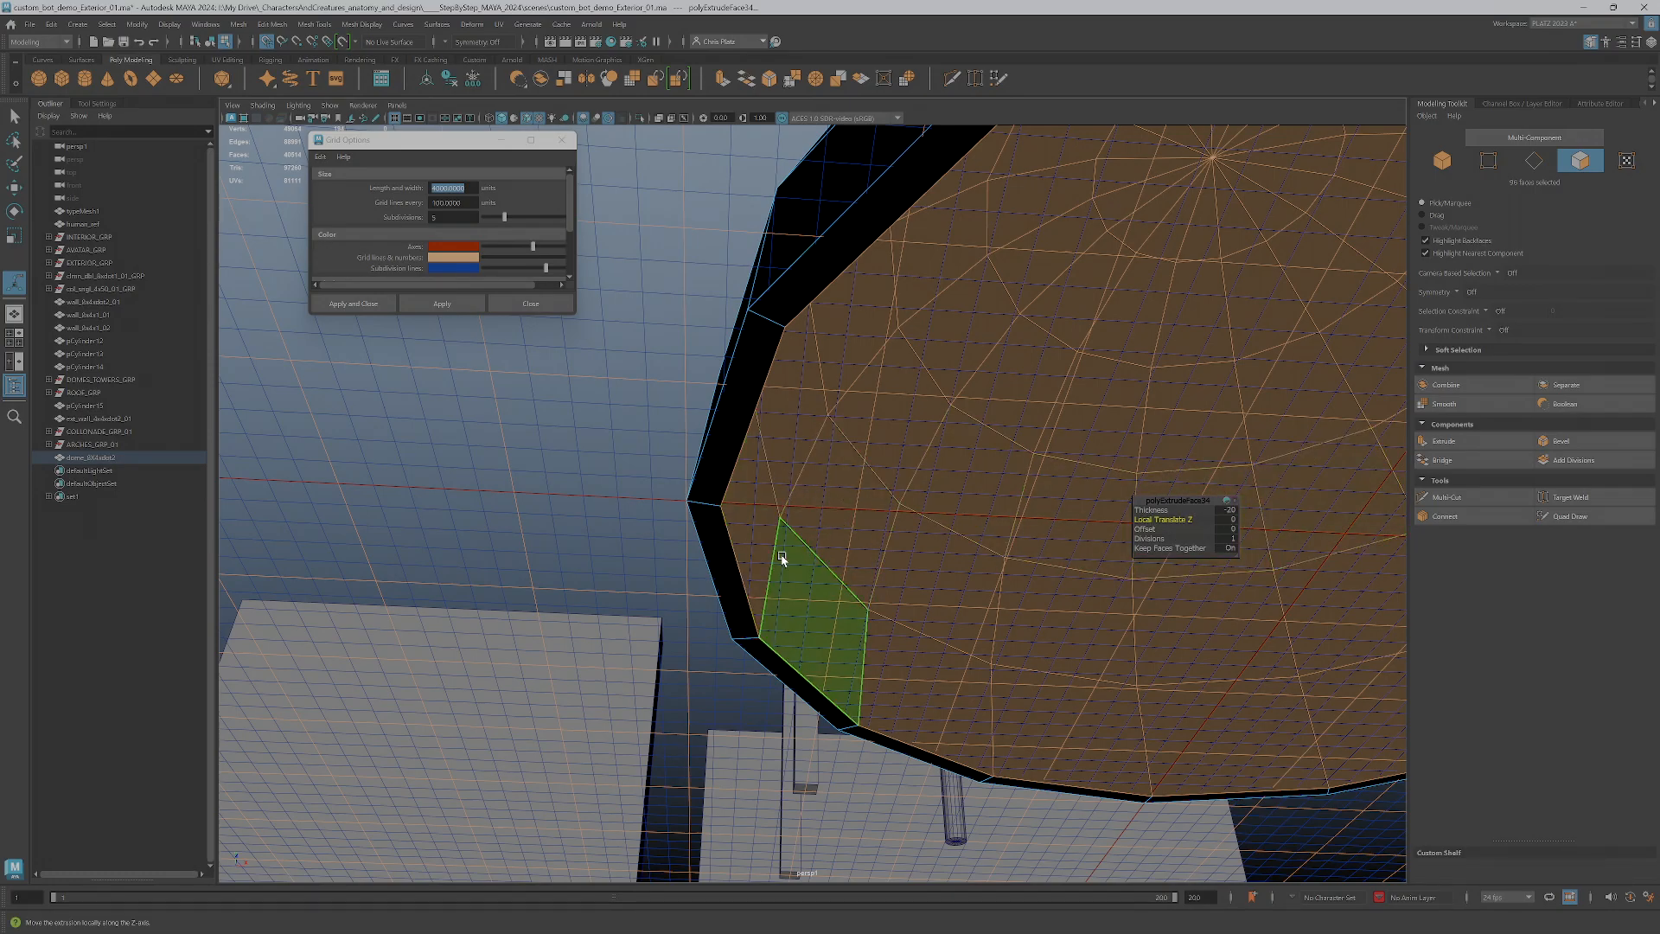
scroll(804, 526, "down", 2)
double_click(816, 510)
left_click_drag(816, 512, 973, 439, "alt")
middle_click_drag(973, 439, 1042, 445, "alt")
left_click_drag(1043, 445, 737, 381, "alt")
left_click(901, 553)
scroll(737, 381, "up", 6)
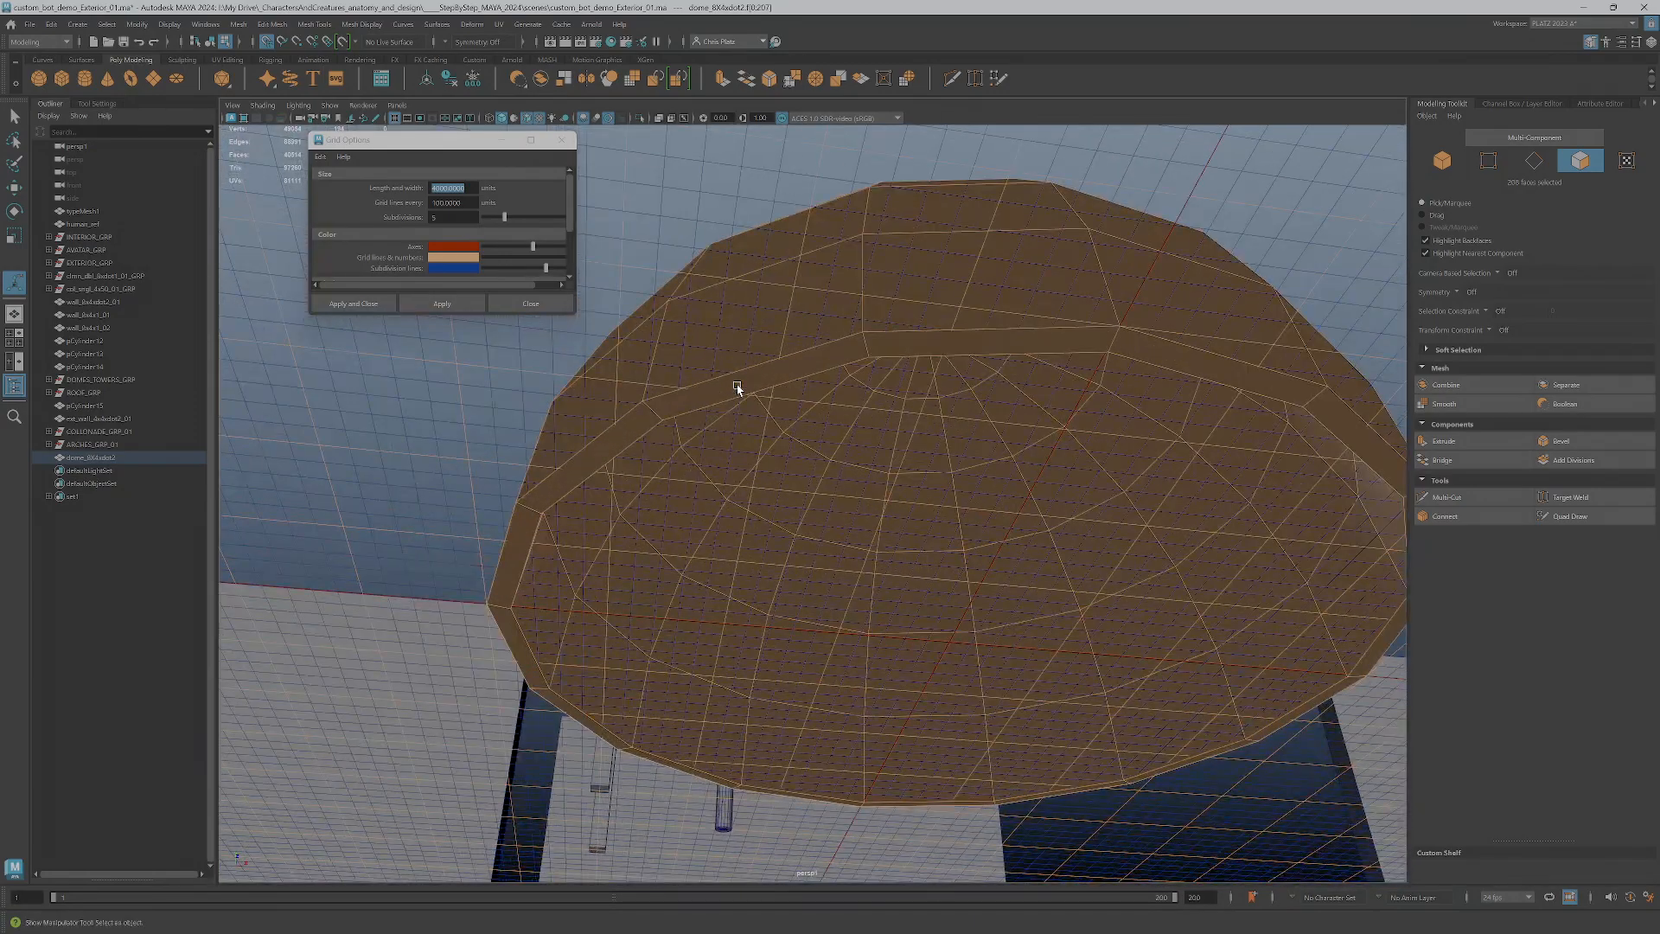
scroll(914, 401, "down", 4)
left_click_drag(989, 437, 878, 437, "alt")
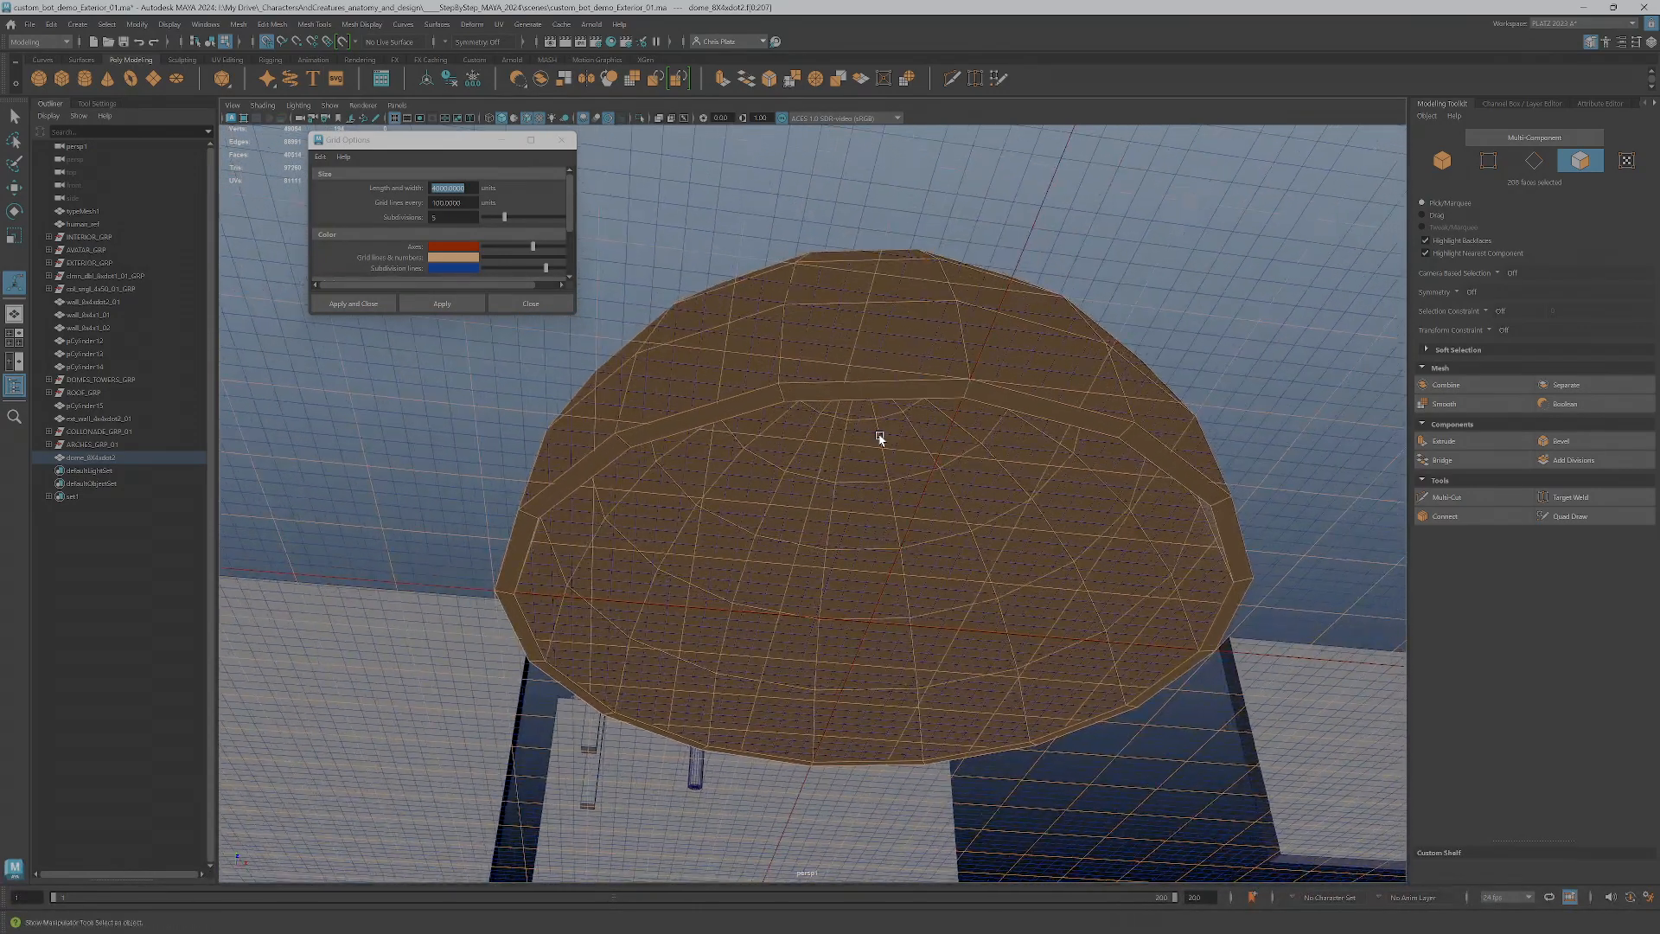
left_click_drag(473, 147, 394, 167)
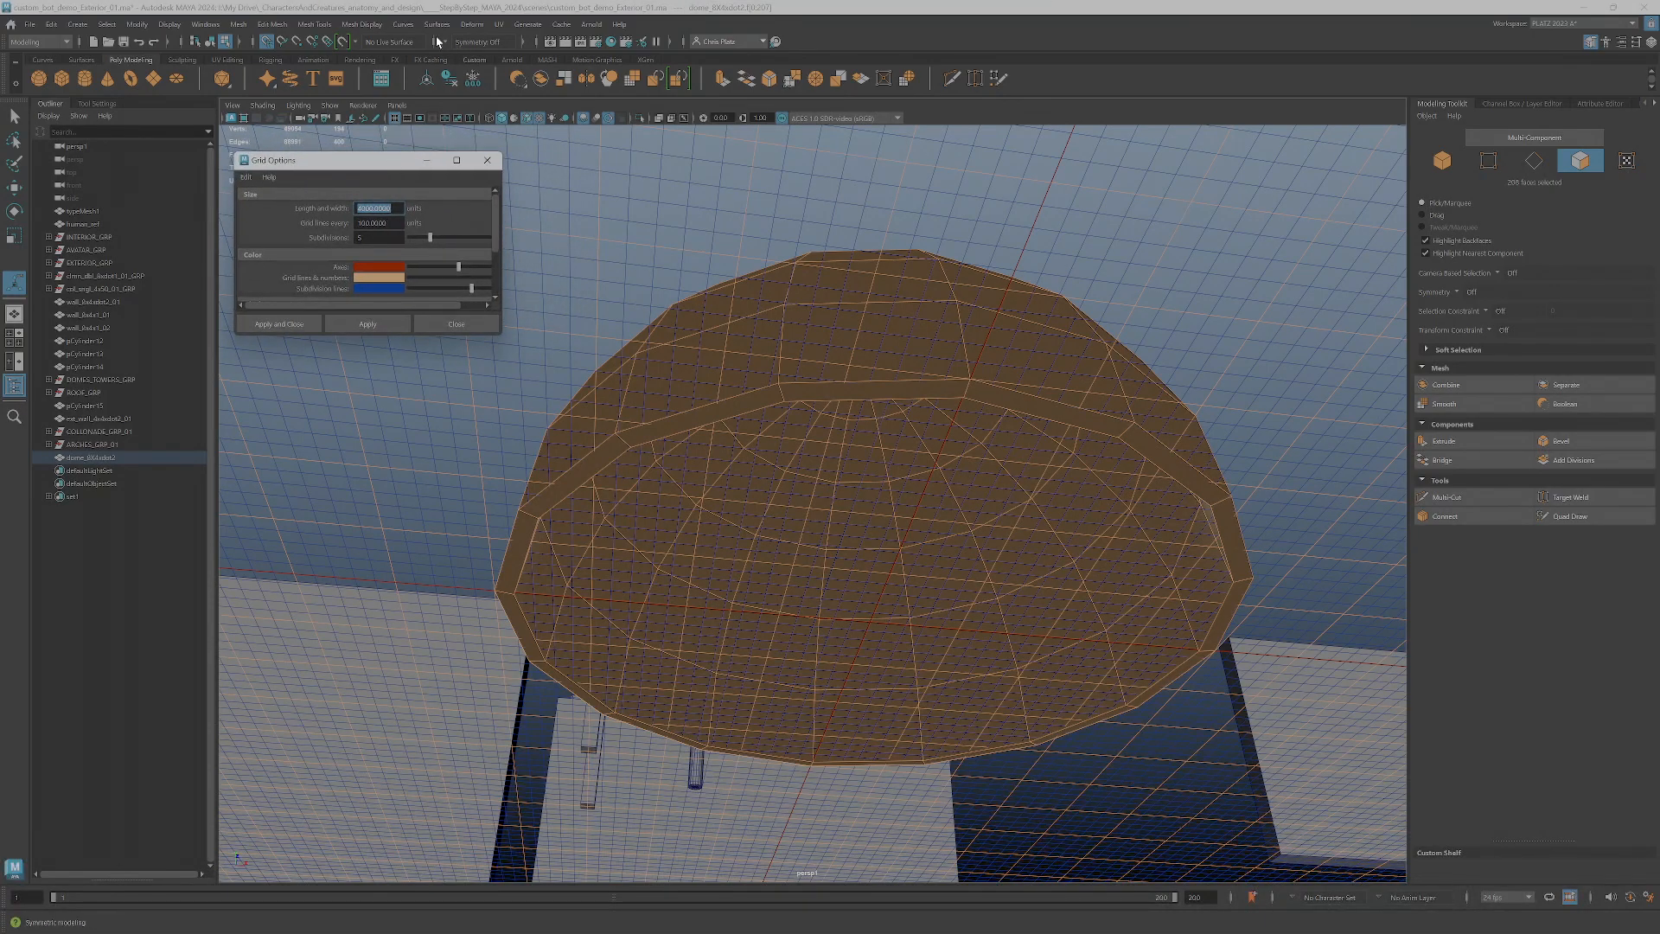
left_click(372, 25)
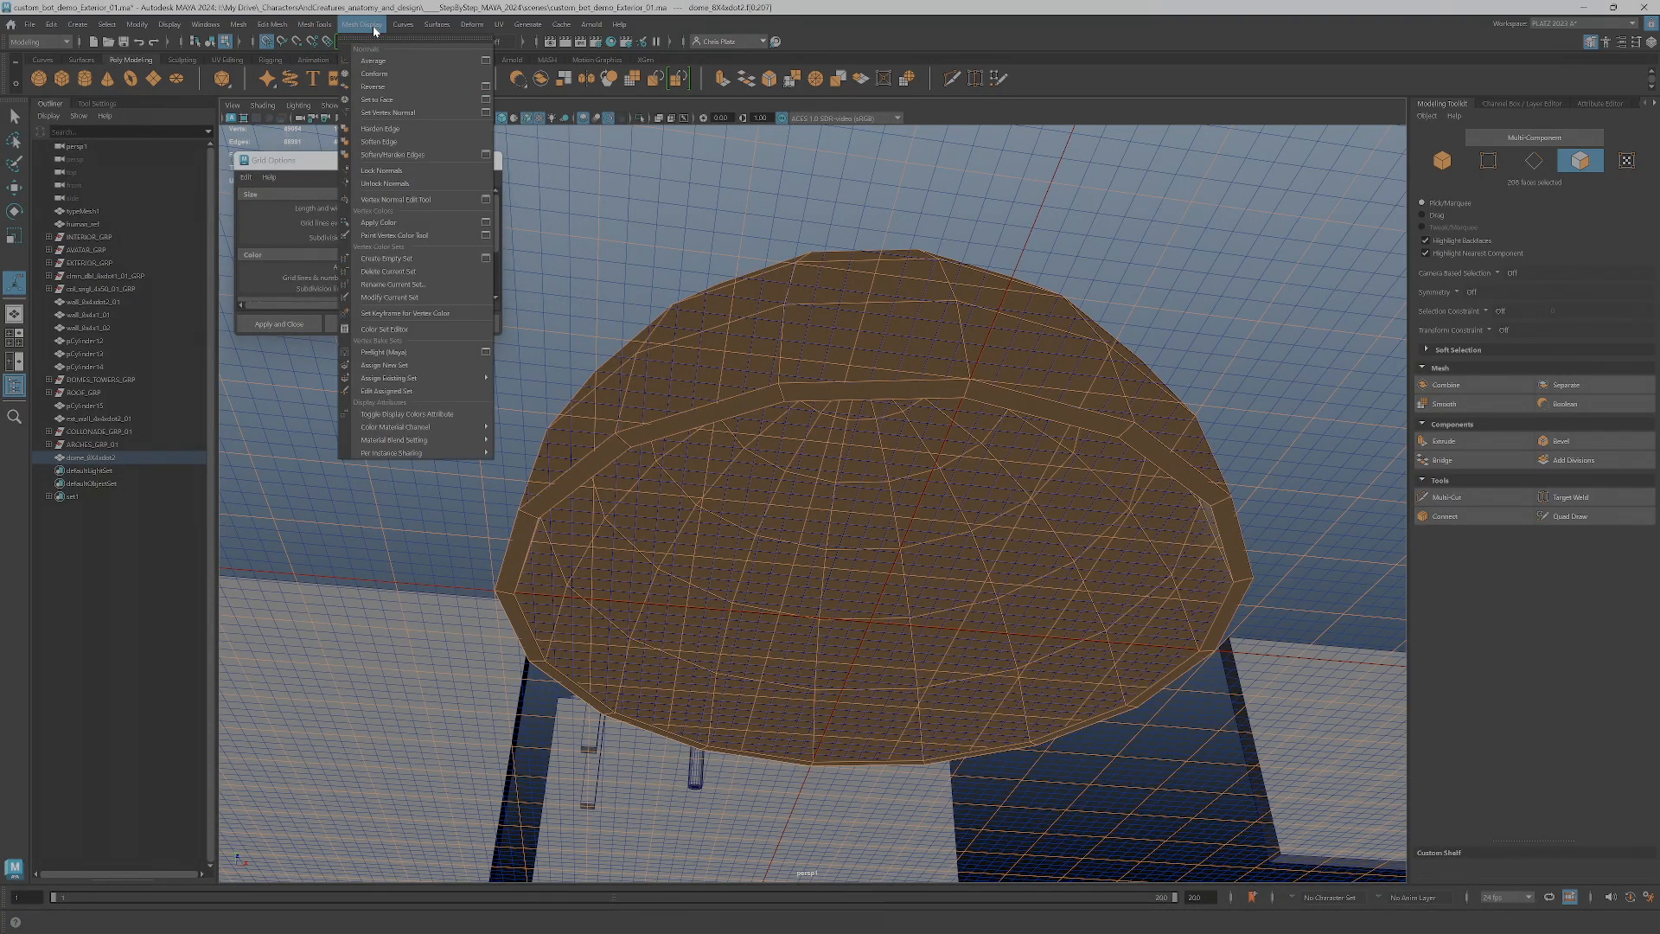
left_click(392, 88)
left_click_drag(851, 350, 878, 468, "alt")
double_click(879, 519)
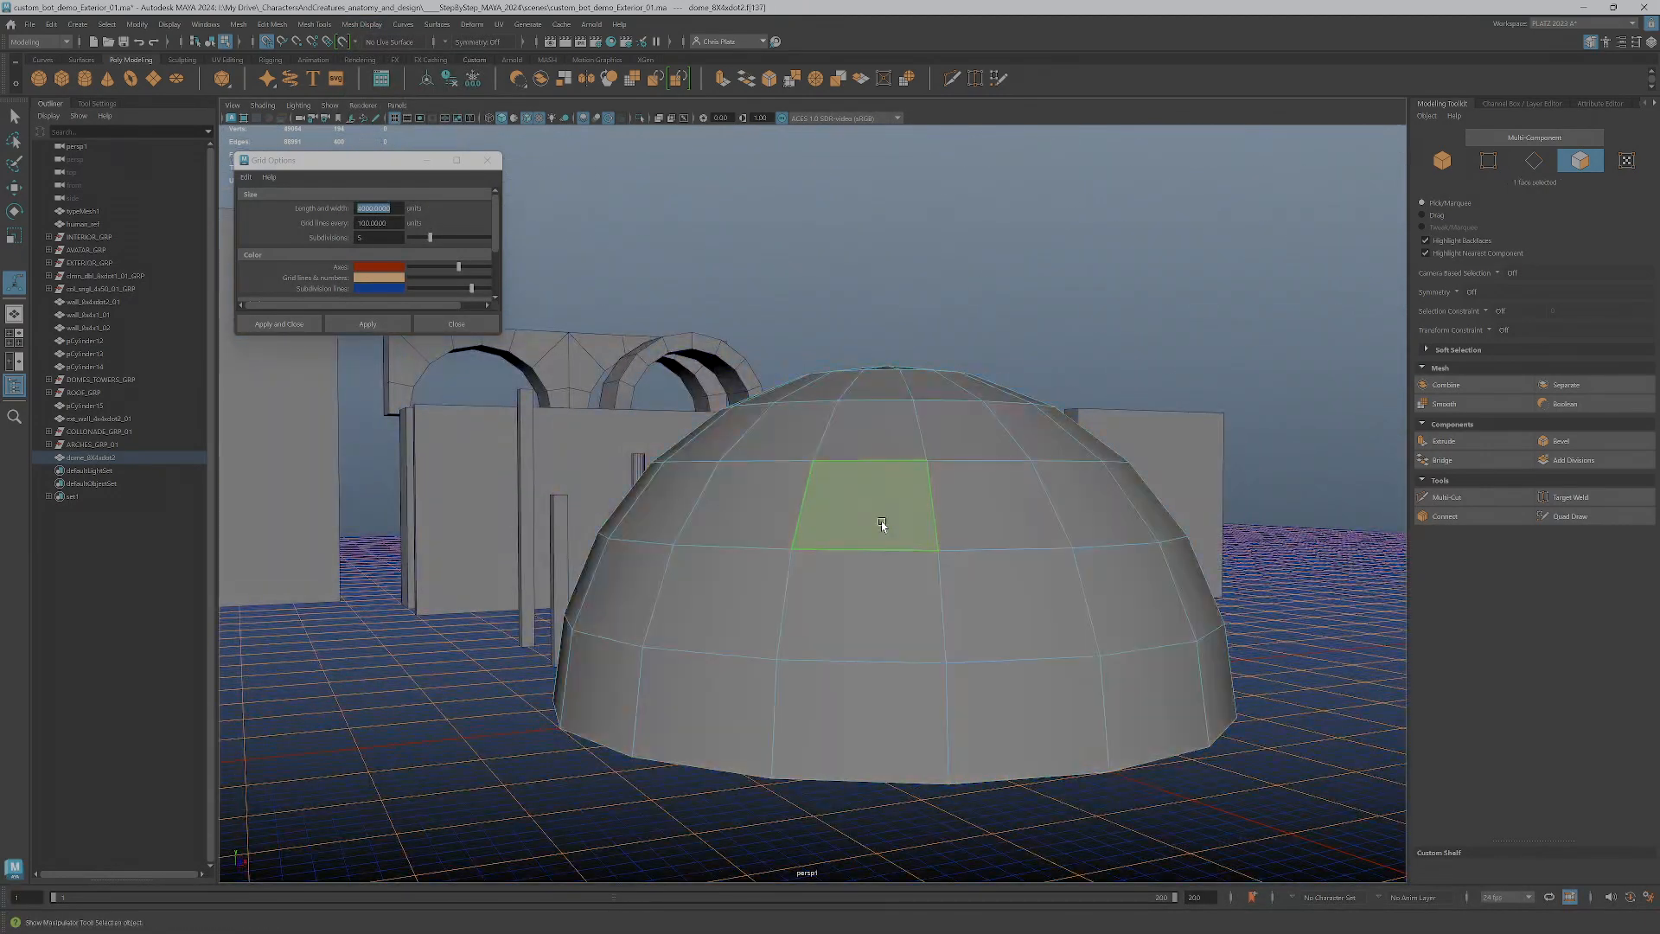
Apply Set to Face to the normals of all the dome's faces and check the shading from several angles
left_click(333, 25)
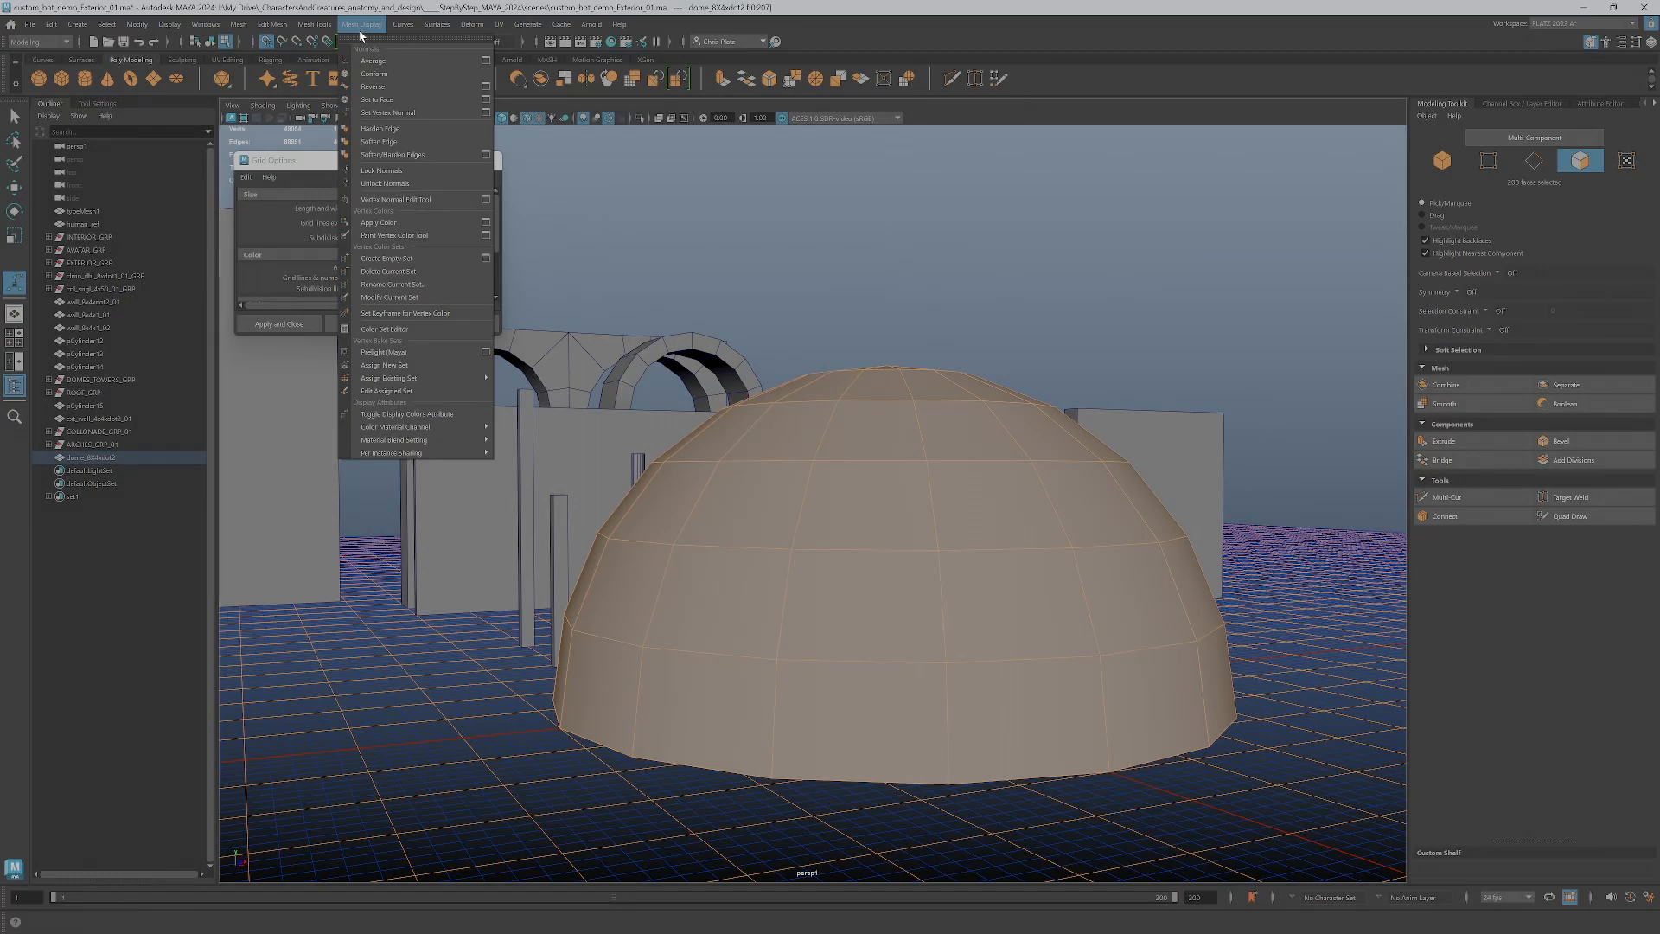
left_click(391, 99)
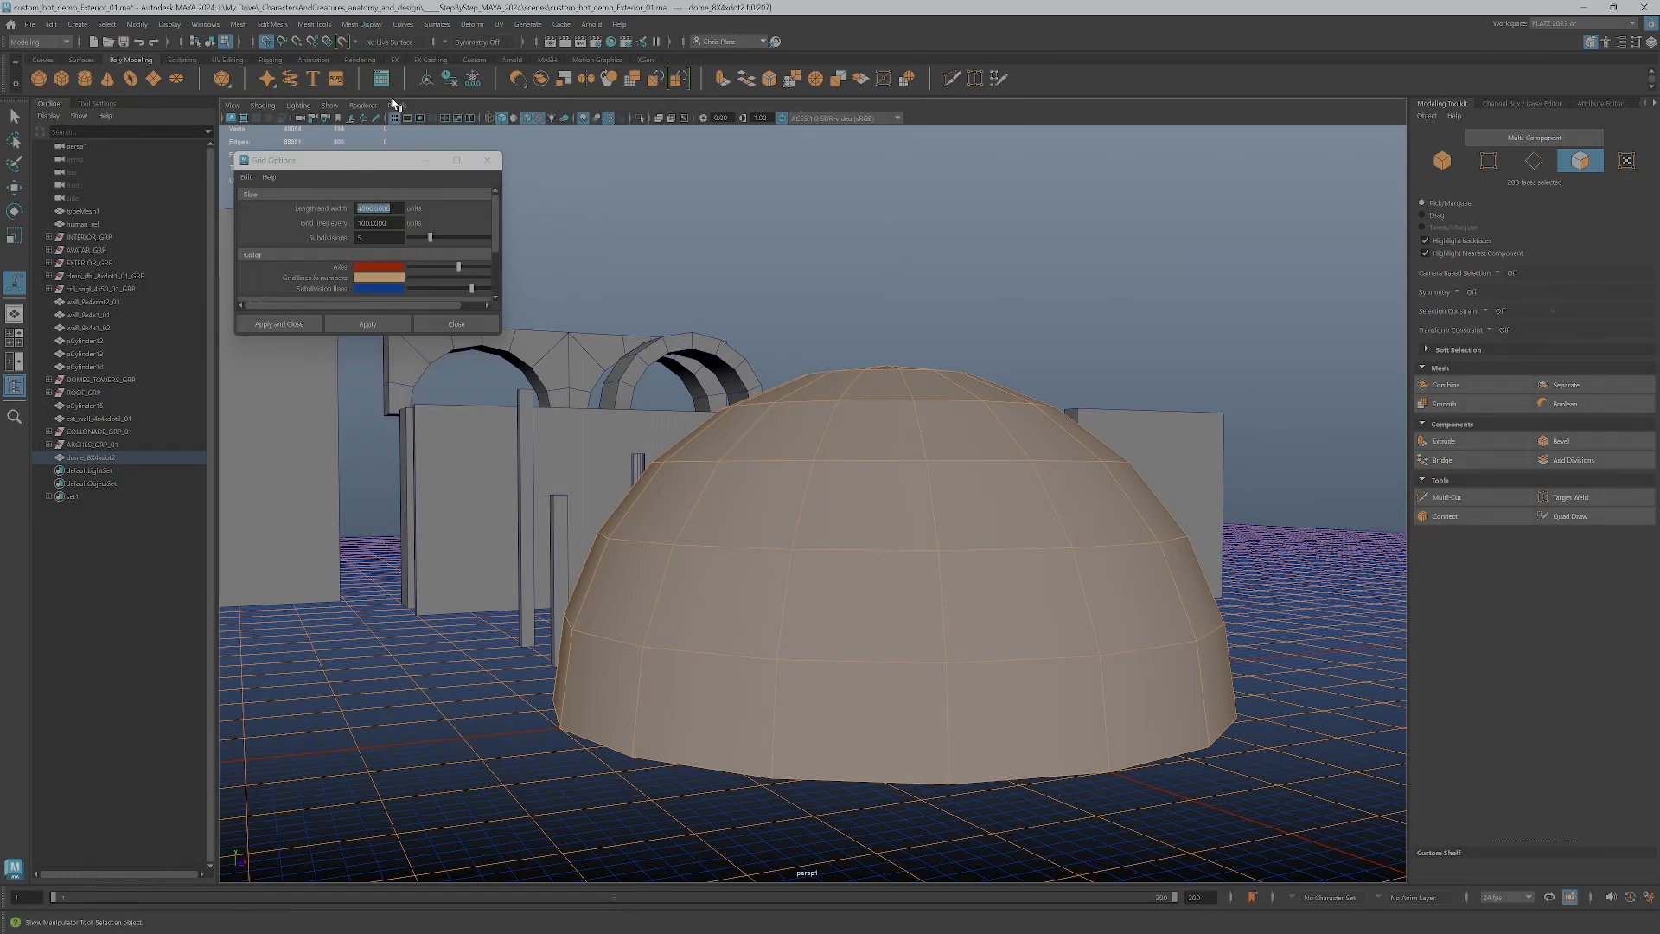
left_click(899, 481)
left_click_drag(1063, 730, 1201, 856, "alt")
left_click(1255, 758)
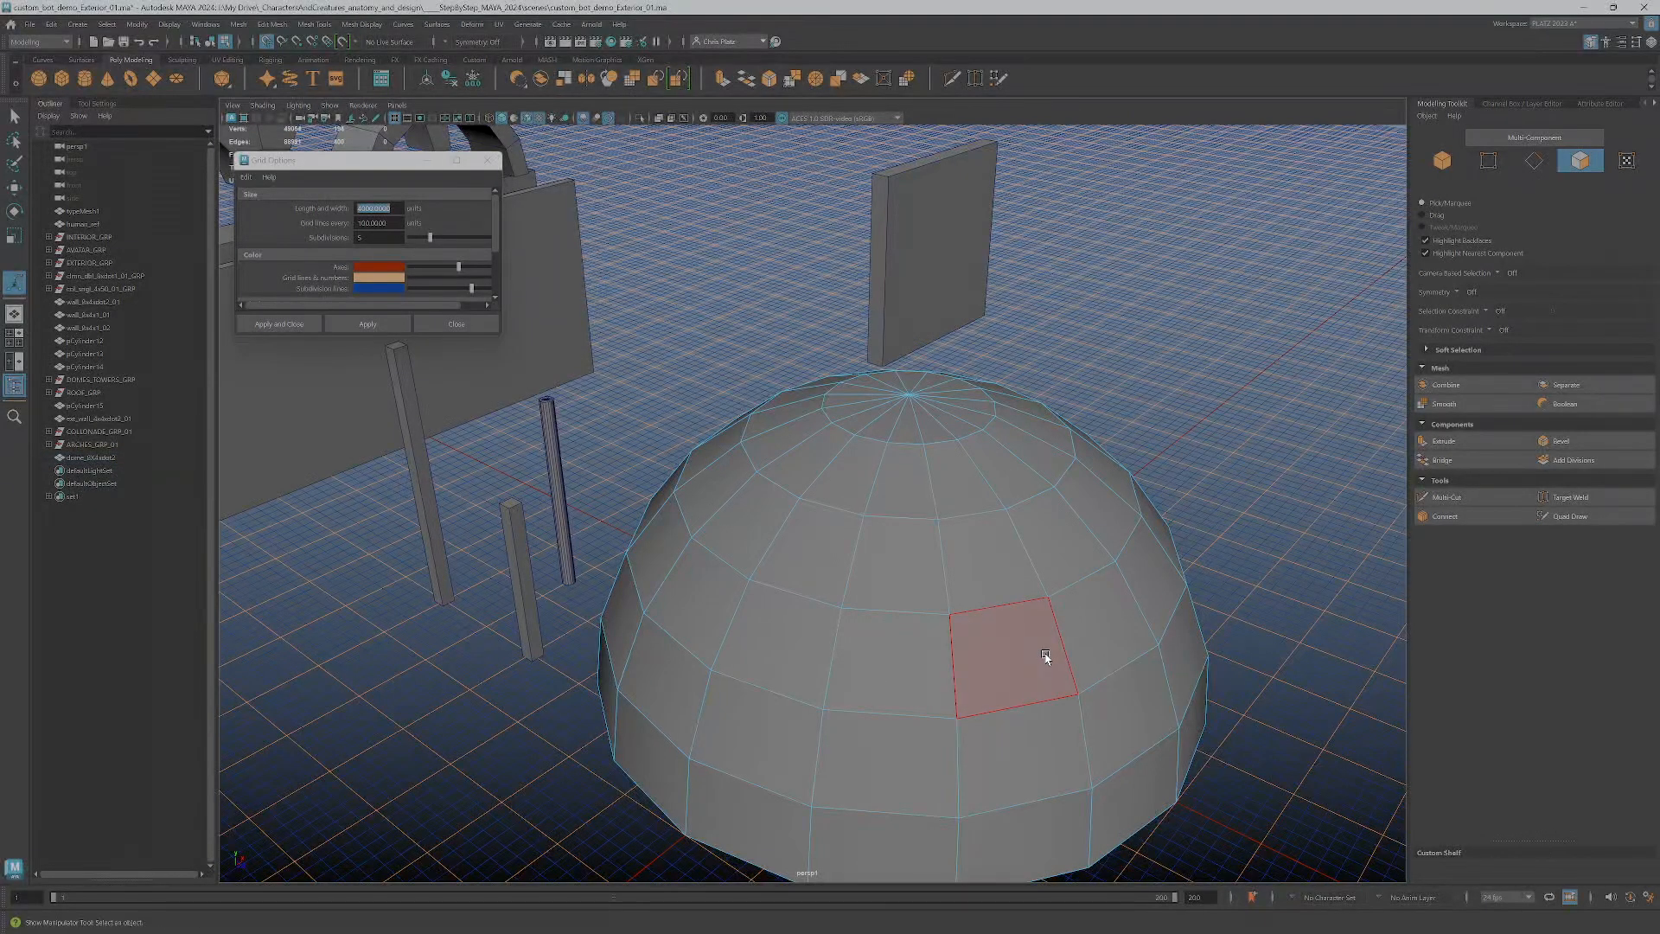
right_click_drag(997, 570, 1048, 546)
left_click(1248, 497)
left_click_drag(1288, 581, 1233, 529, "alt")
key("alt+5")
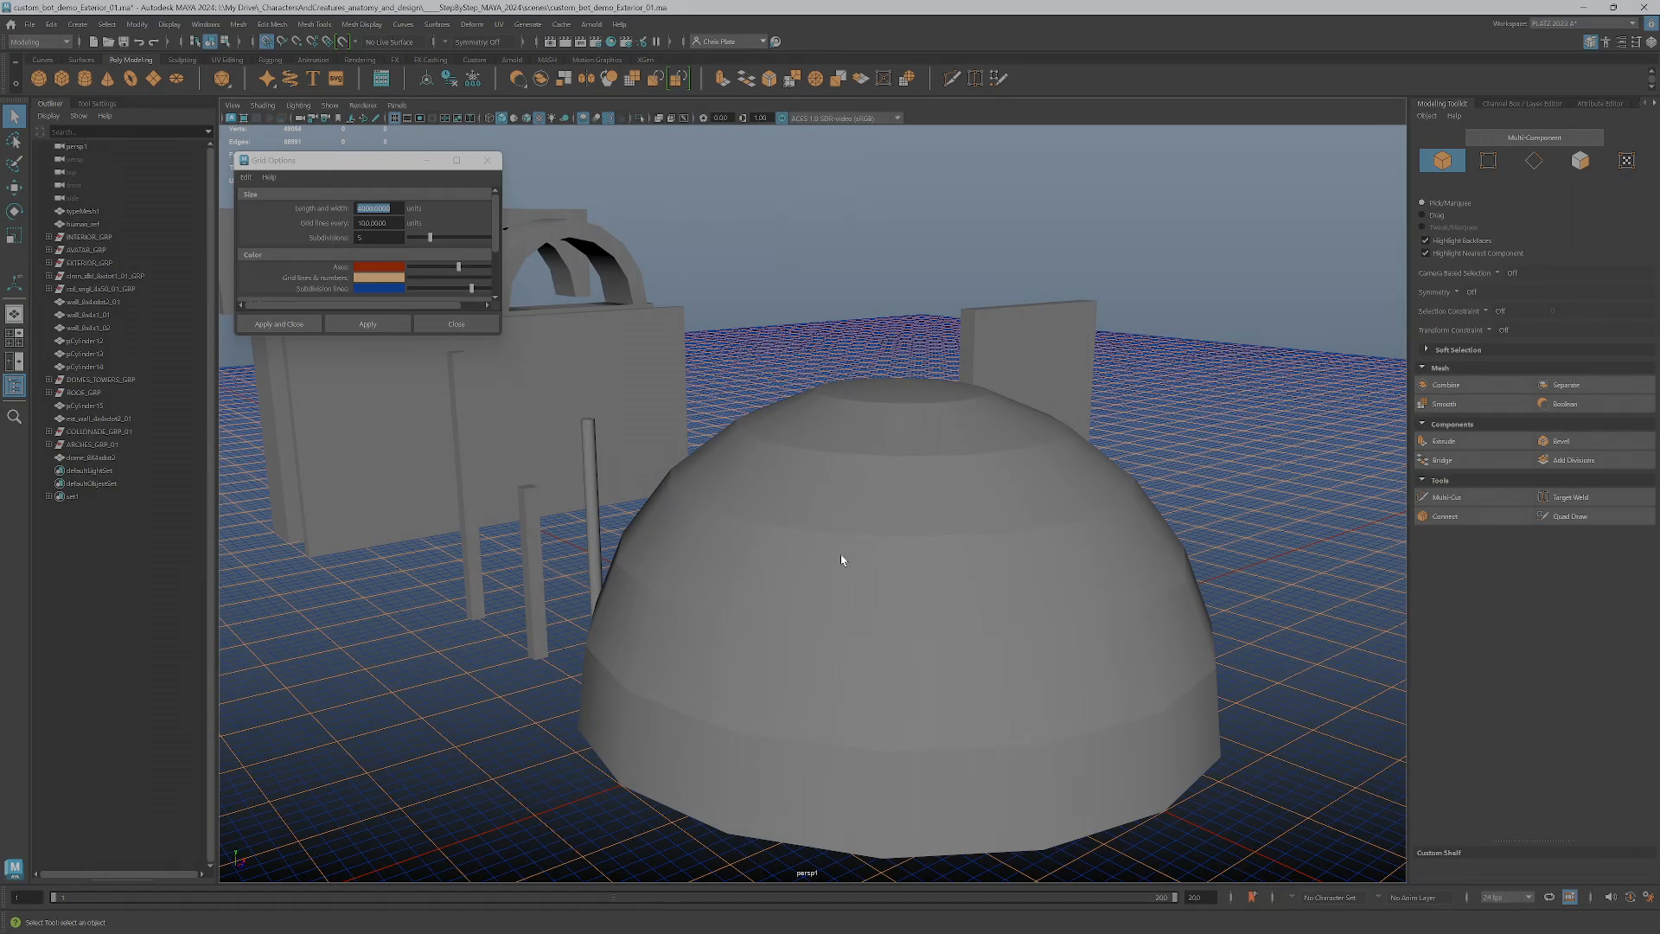
left_click_drag(1009, 532, 1052, 578, "alt")
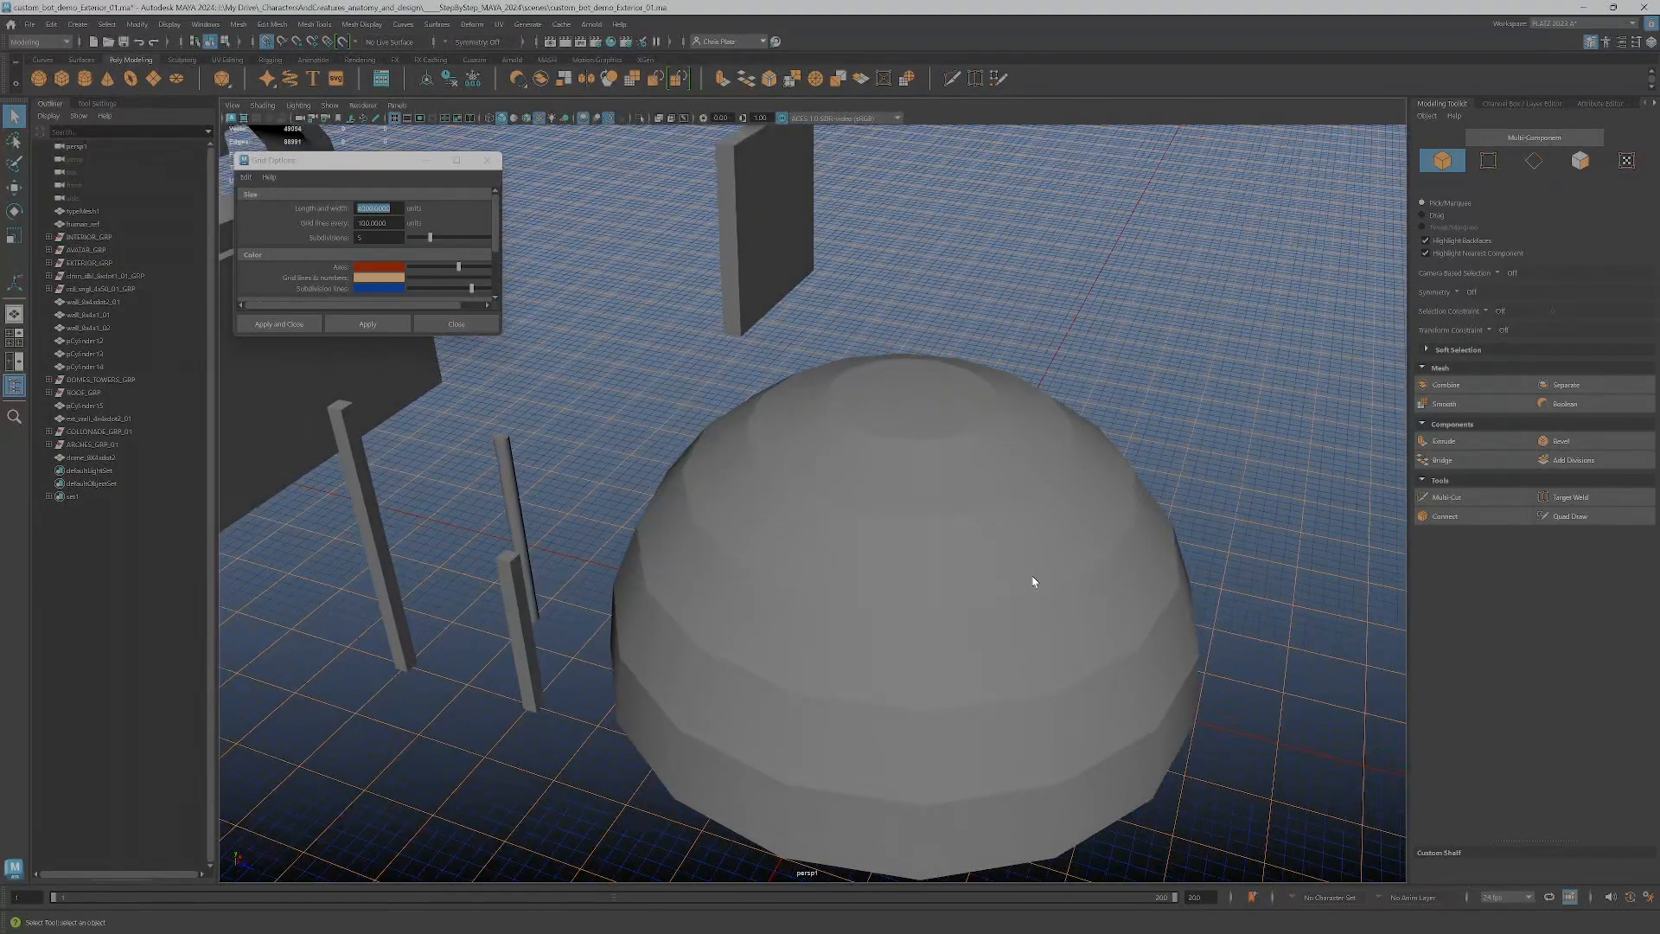
Select all the dome's faces and average their normals
left_click(1029, 574)
mouse_move(1028, 574)
right_mouse_down()
mouse_move(1008, 570)
mouse_move(1029, 607)
right_mouse_up()
left_click_drag(564, 314, 1361, 868)
scroll(956, 701, "down", 2)
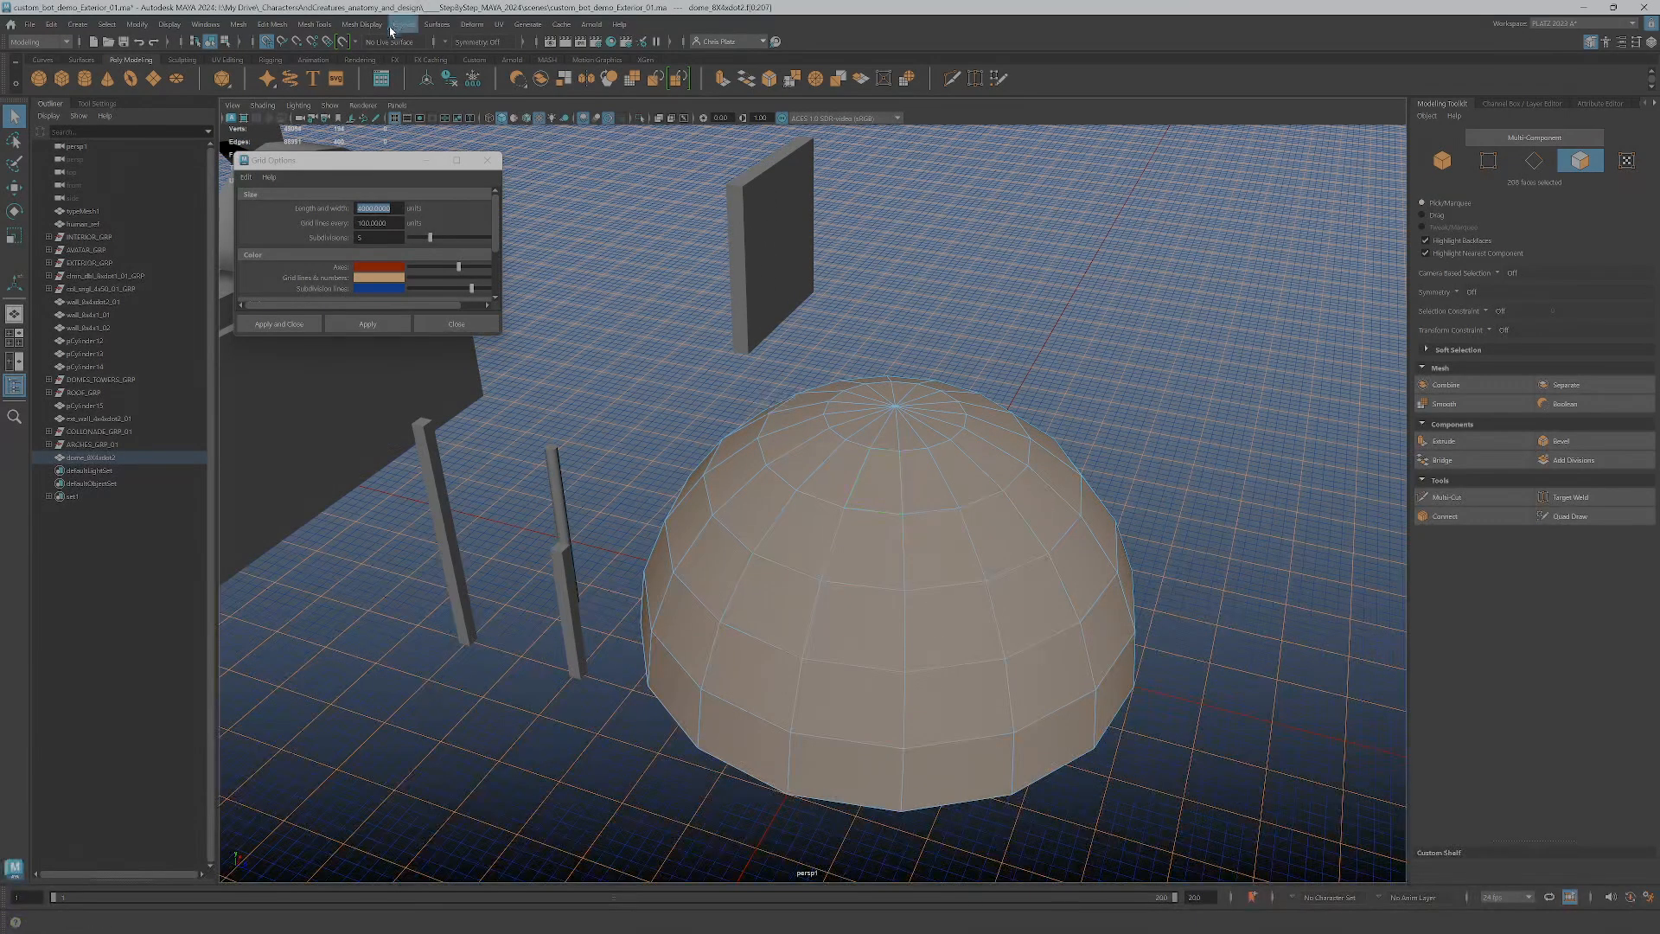
left_click(364, 30)
left_click(375, 60)
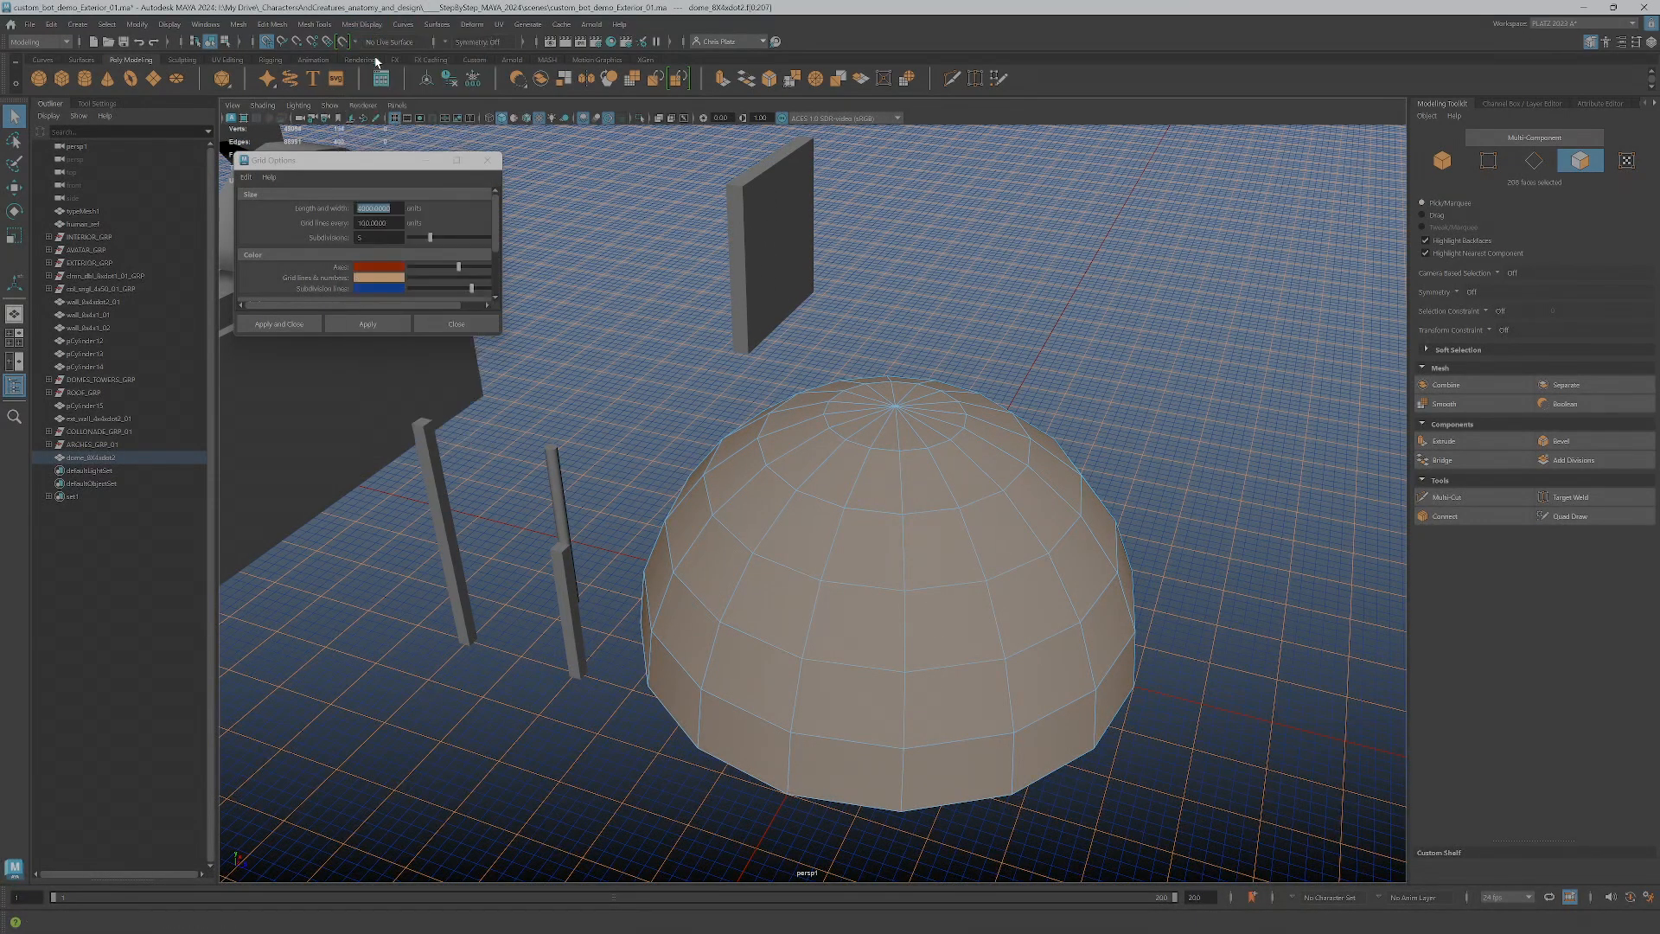
left_click(1237, 490)
Select the inner and outer edge loops around the dome's bottom rim
left_click_drag(1052, 612, 1064, 537, "alt")
scroll(859, 415, "up", 3)
right_click_drag(857, 415, 861, 384)
double_click(858, 445, "shift")
left_click_drag(962, 497, 848, 582, "alt")
double_click(854, 548)
double_click(782, 774)
left_click_drag(782, 775, 919, 686, "alt")
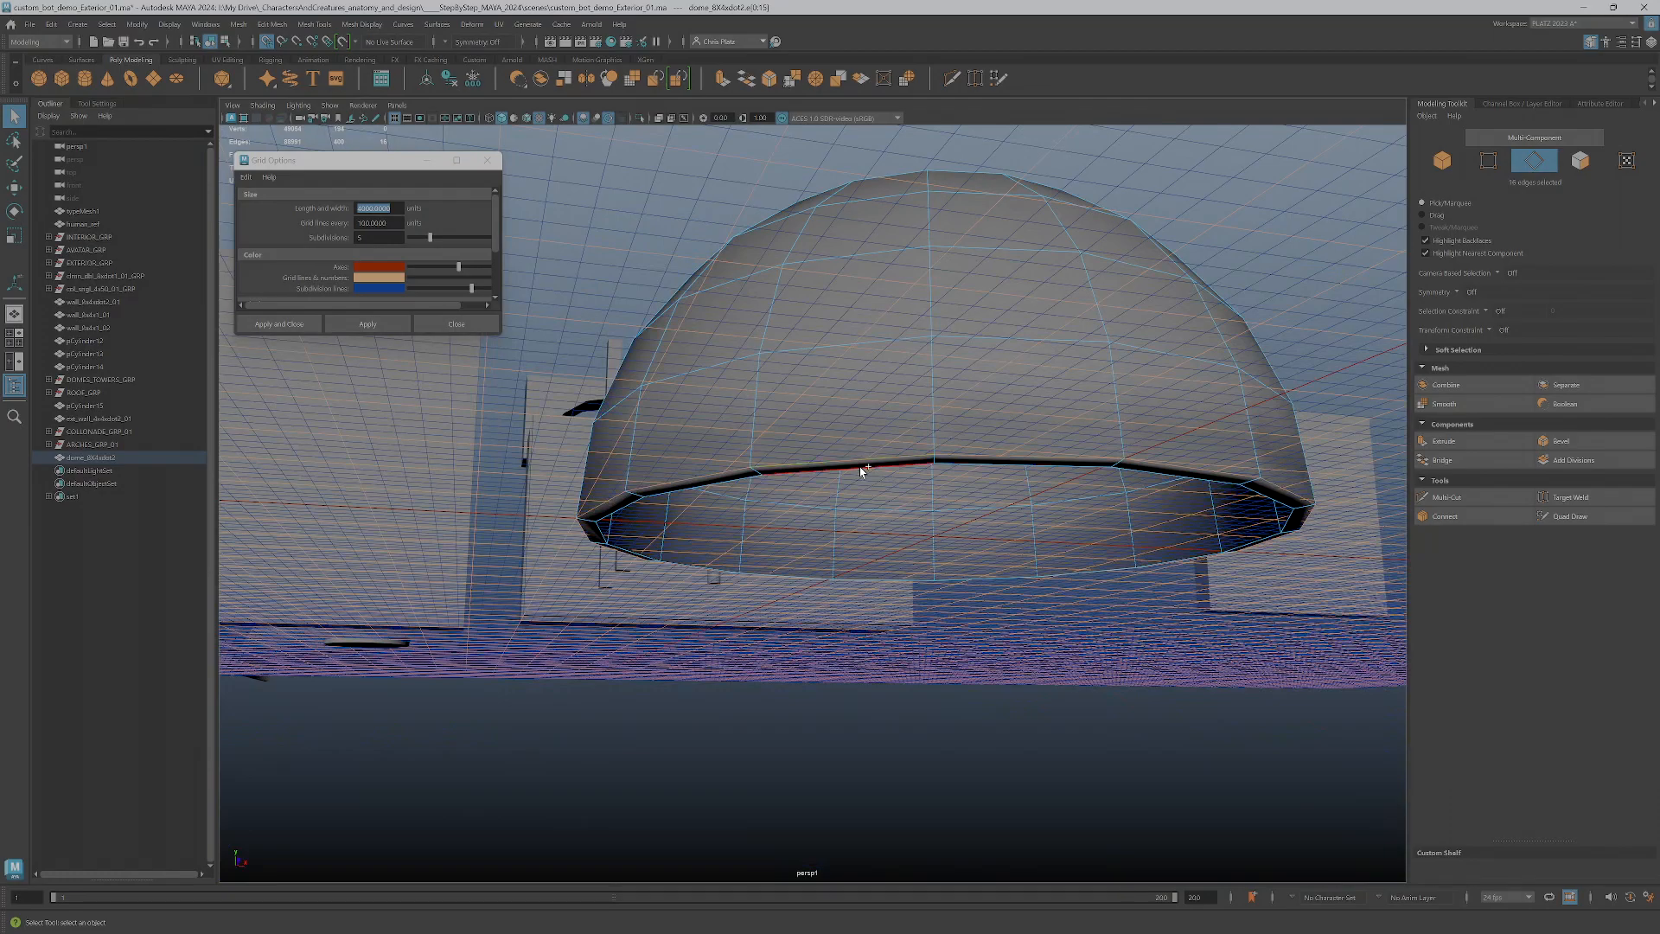
left_click_drag(862, 475, 865, 547, "alt")
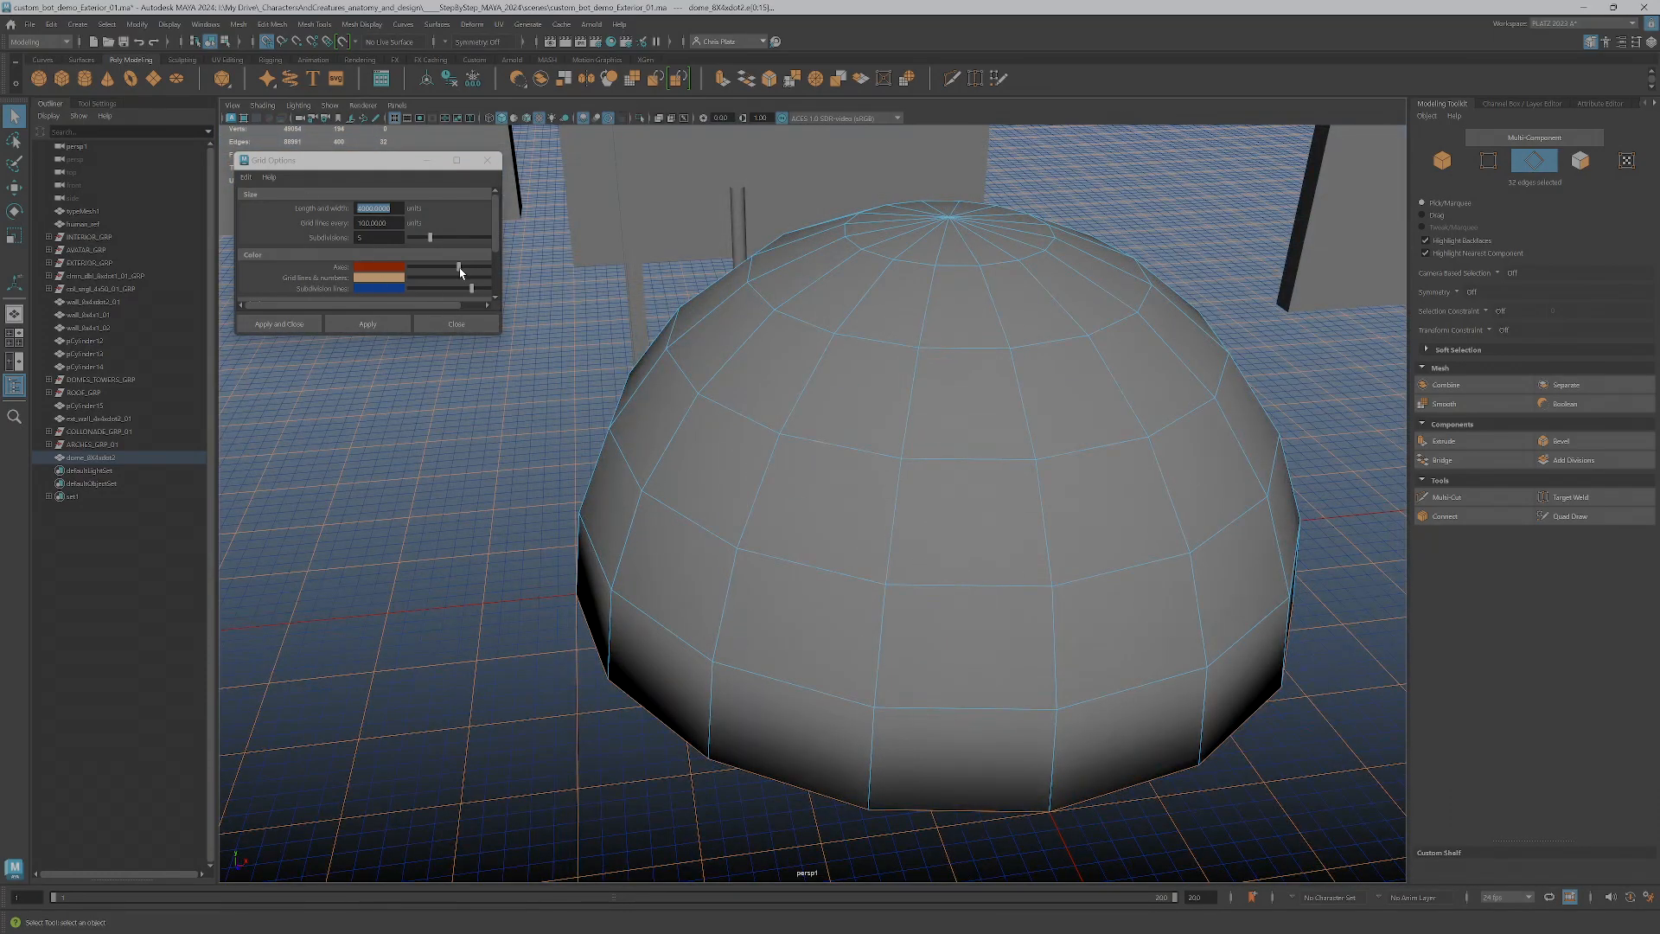
Change the colour of the grid lines and numbers to green and apply it to the scene
left_click_drag(510, 329, 550, 368)
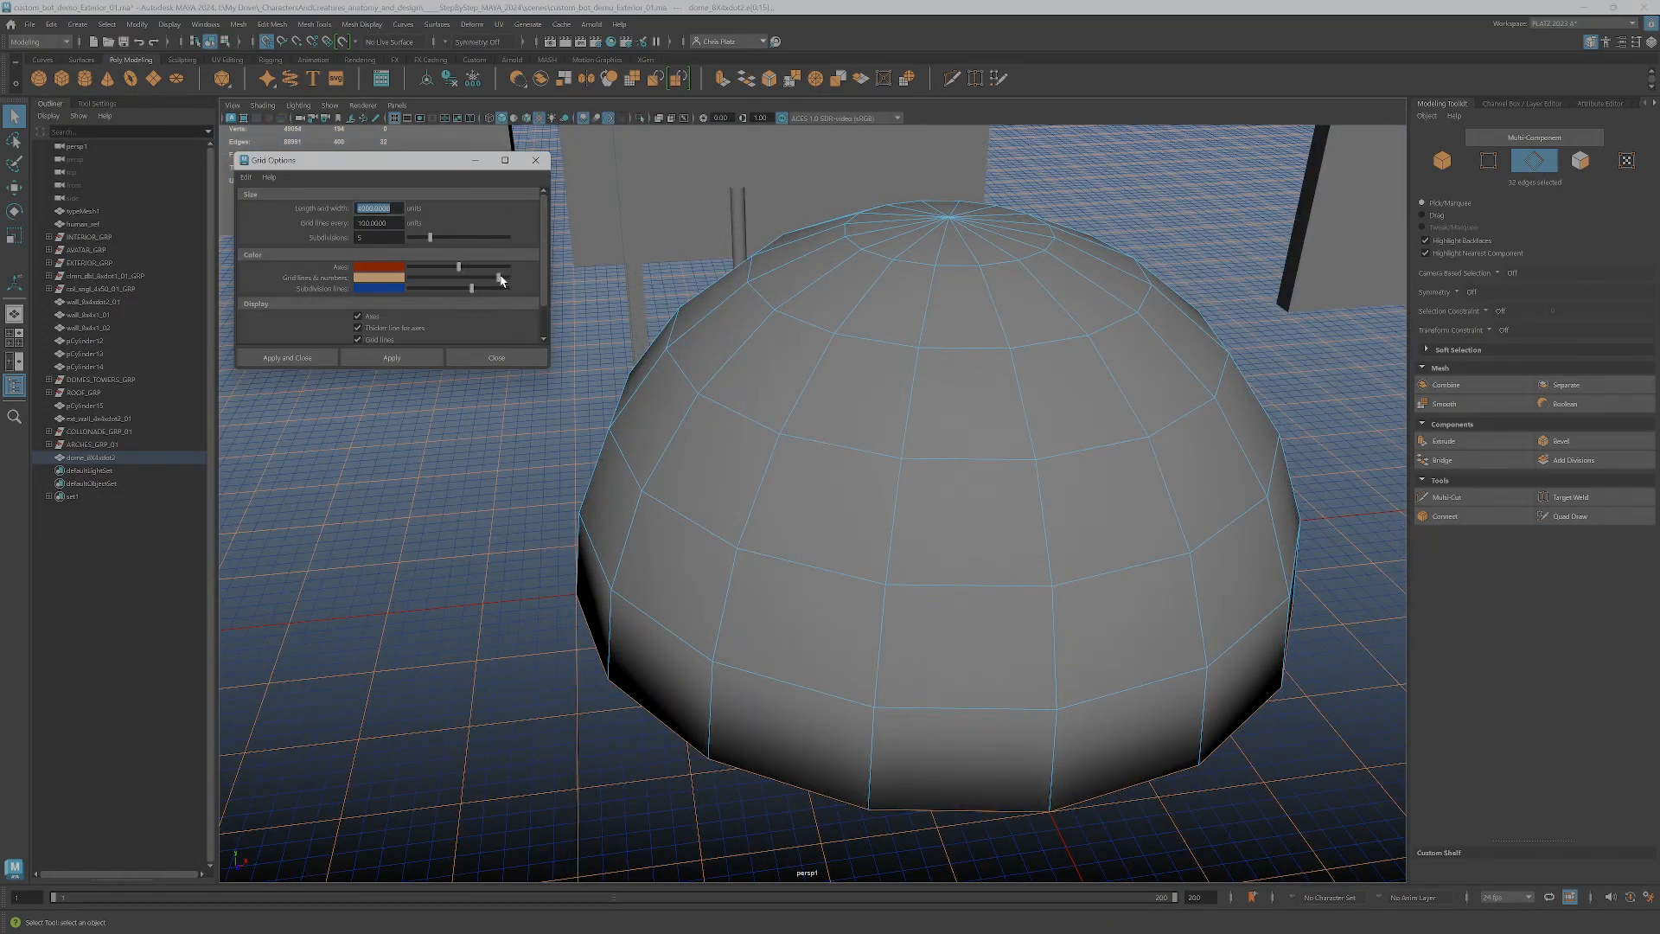
left_click_drag(501, 280, 507, 280)
left_click(390, 357)
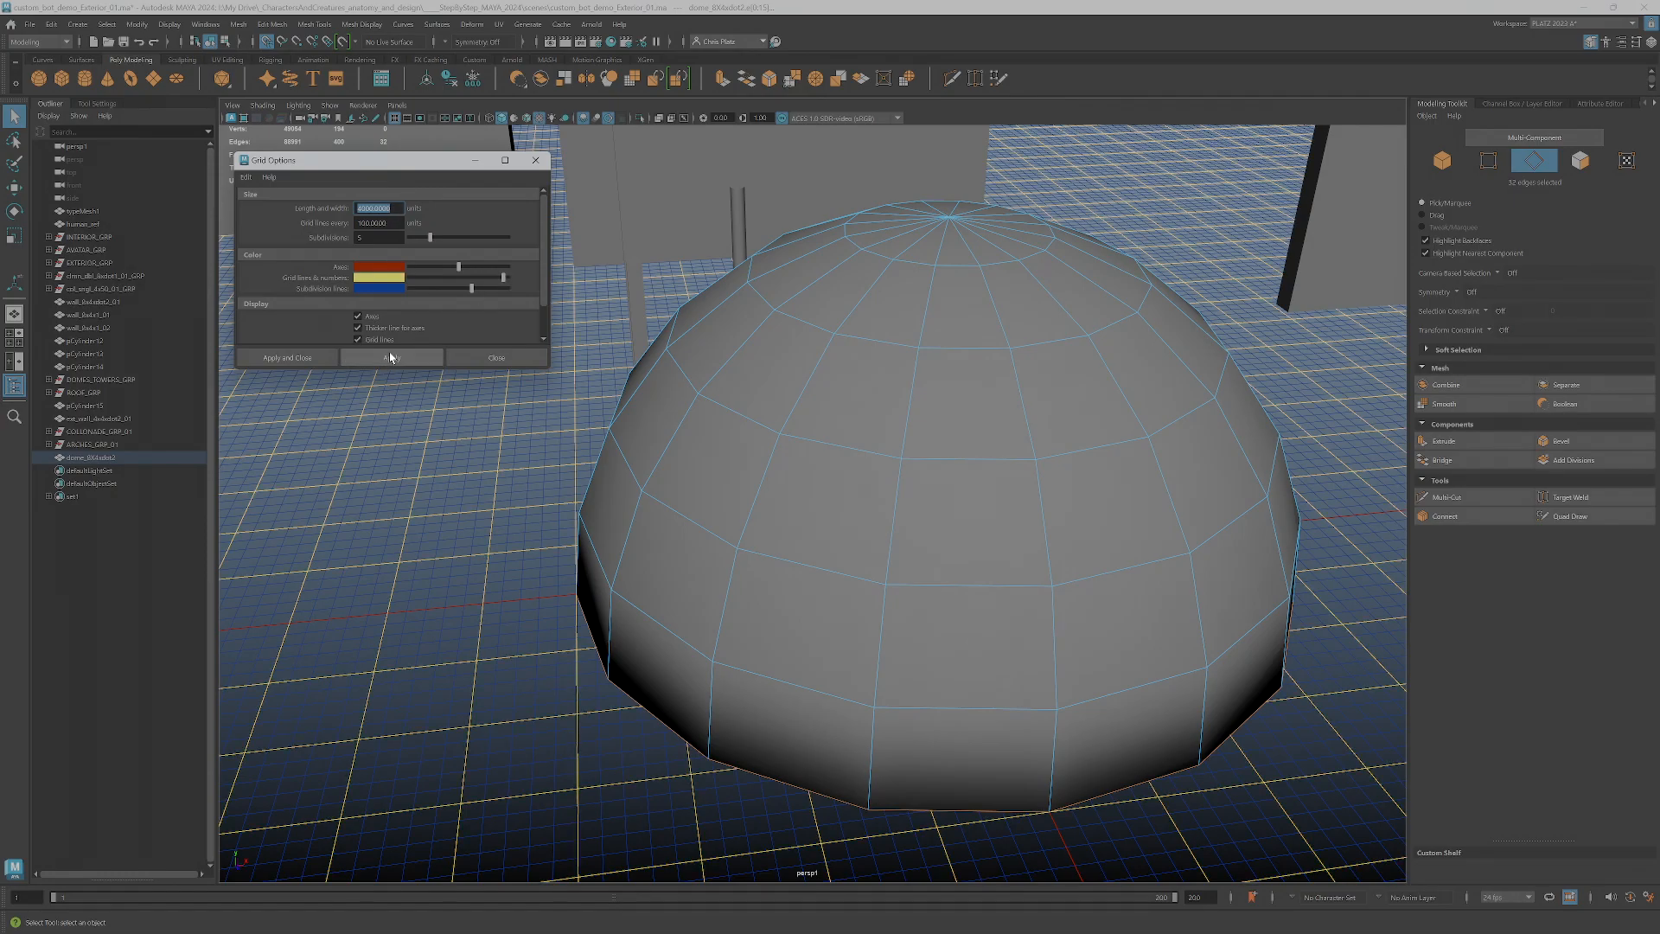
left_click_drag(963, 605, 1008, 619, "alt")
left_click_drag(500, 278, 508, 278)
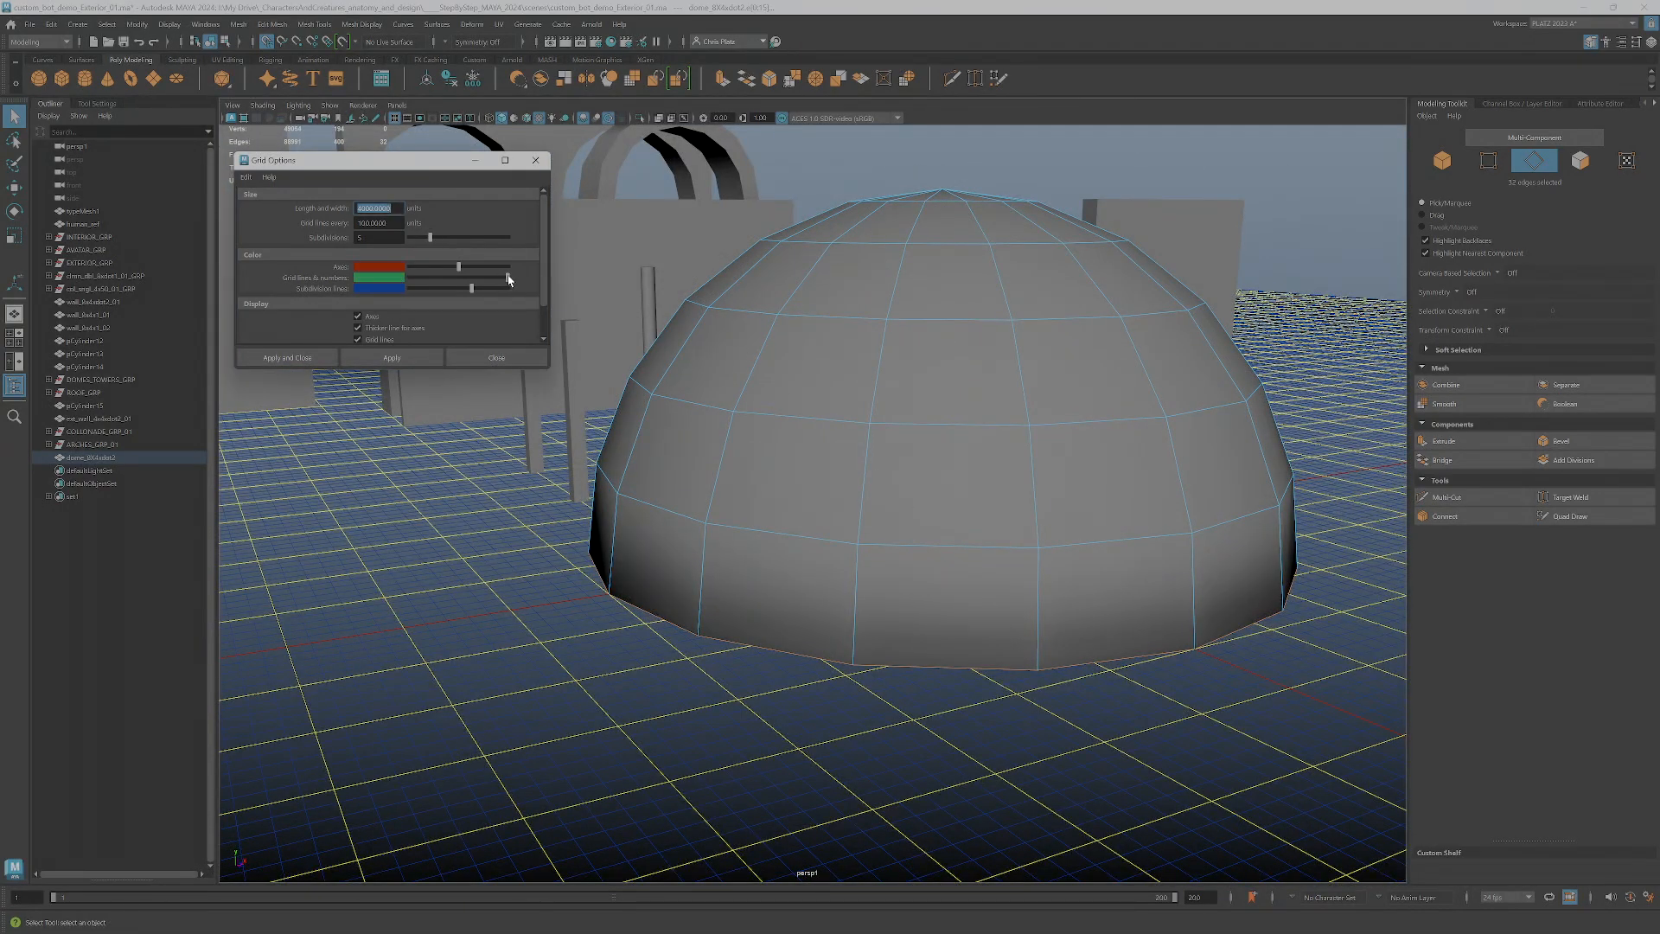
left_click(404, 356)
Harden the selected inner and outer edge loops of the dome's rim
left_click_drag(960, 588, 874, 463, "alt")
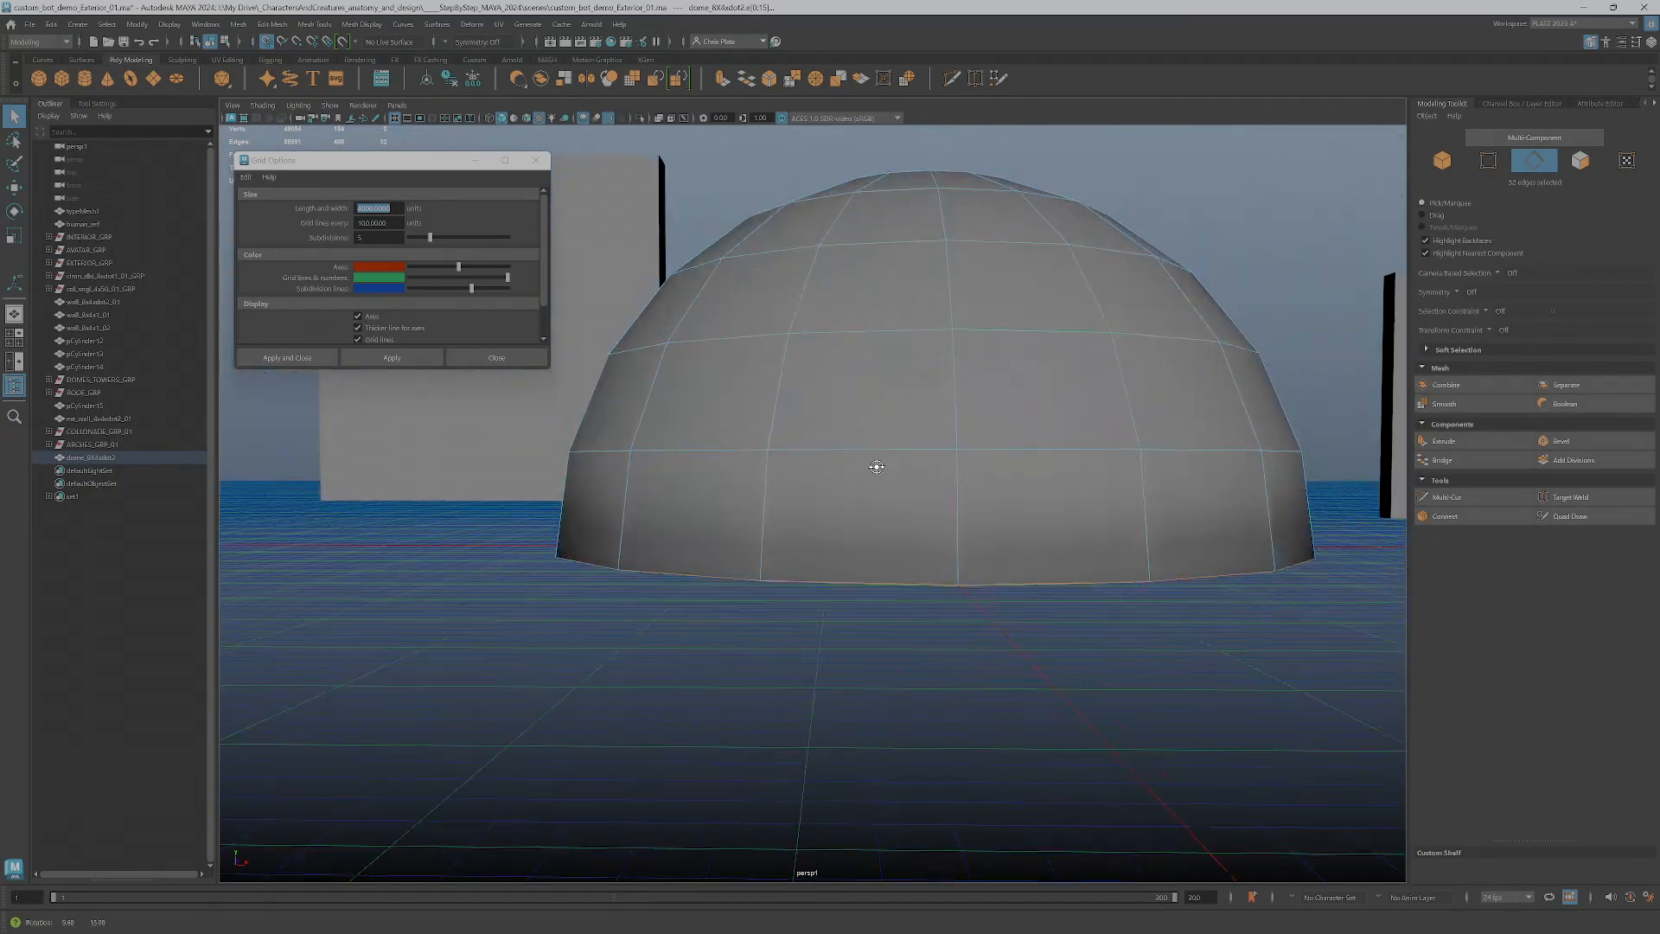
left_click_drag(567, 543, 749, 441, "alt")
left_click_drag(586, 441, 646, 478, "alt")
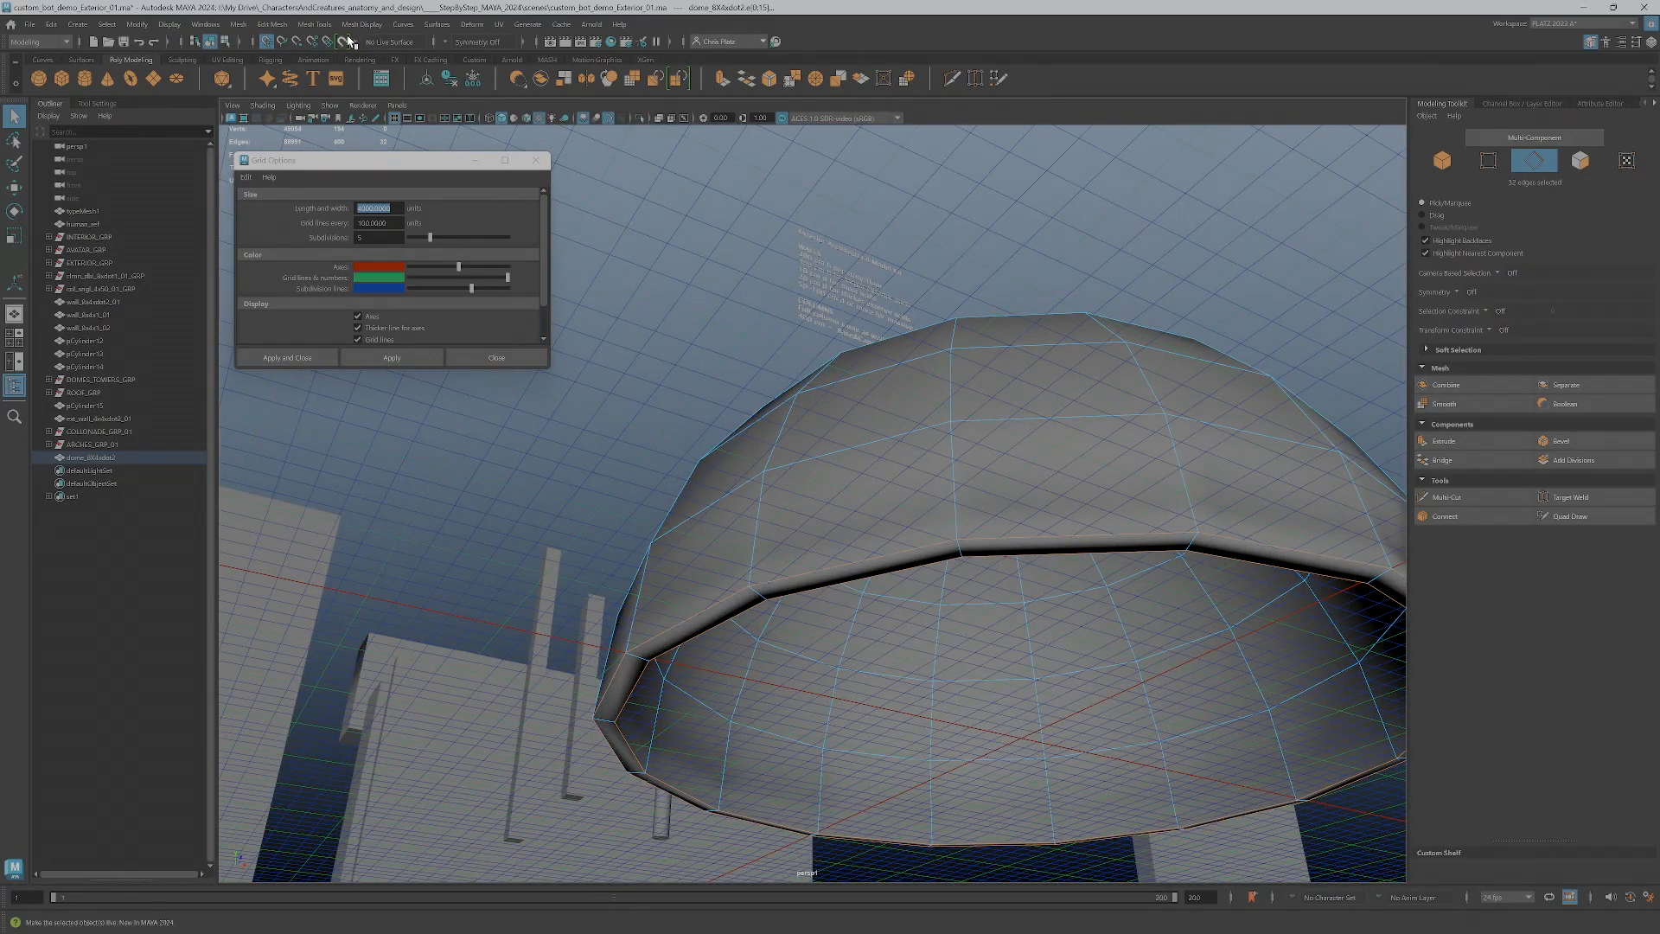
left_click(374, 25)
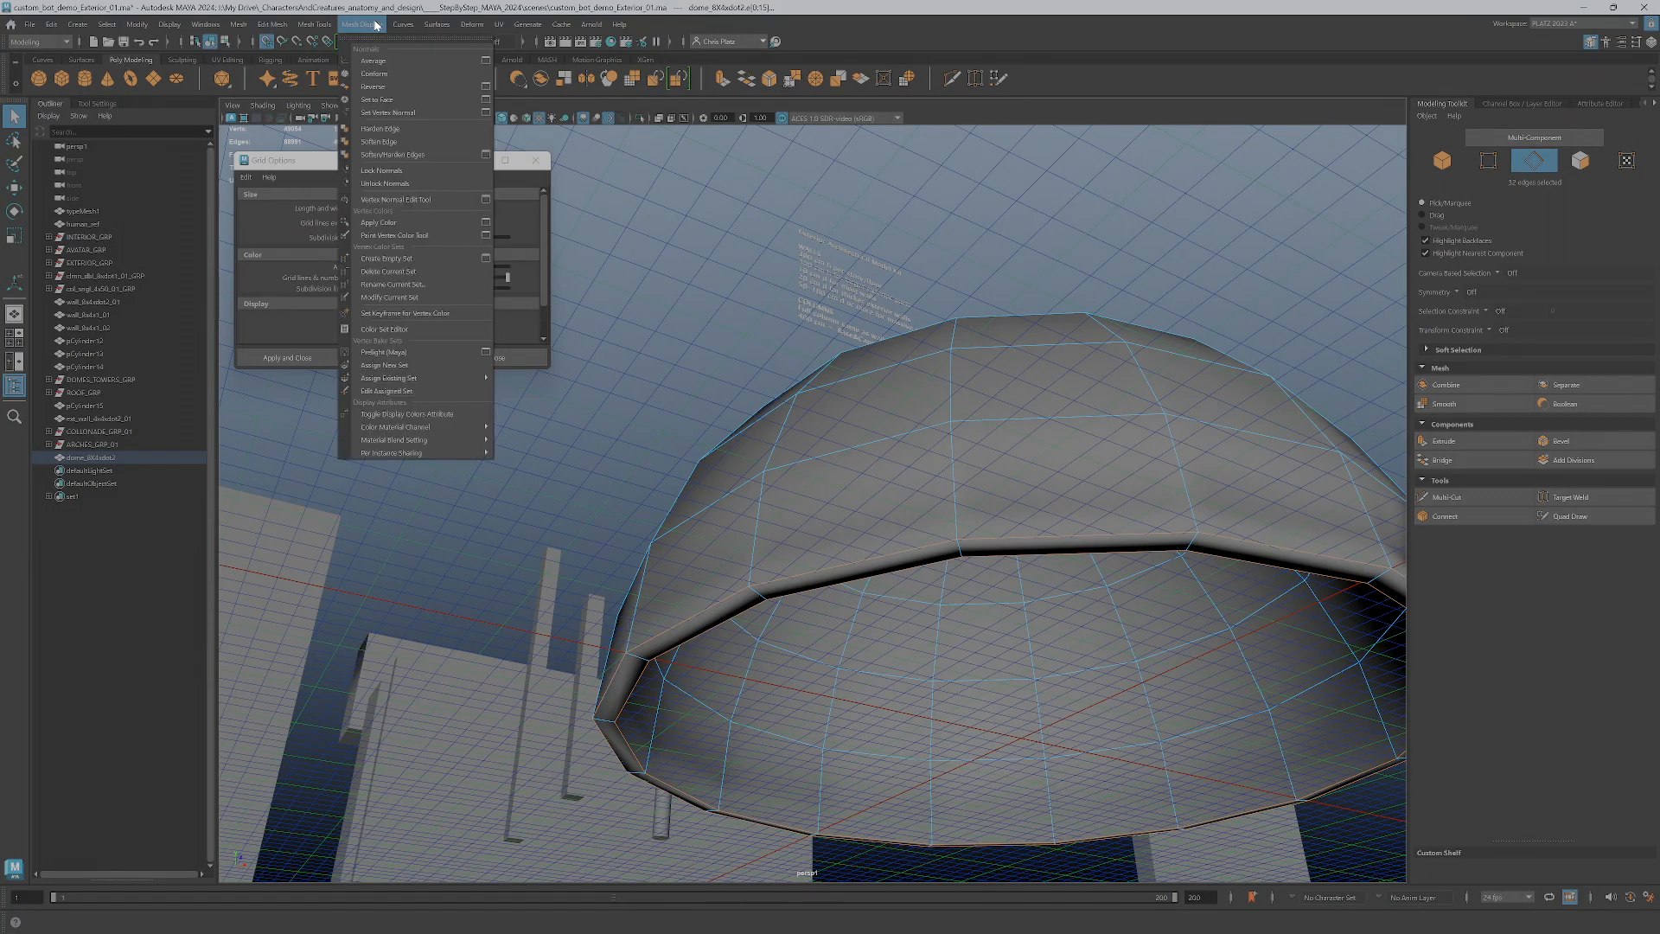
left_click(396, 130)
left_click_drag(890, 444, 864, 449, "alt")
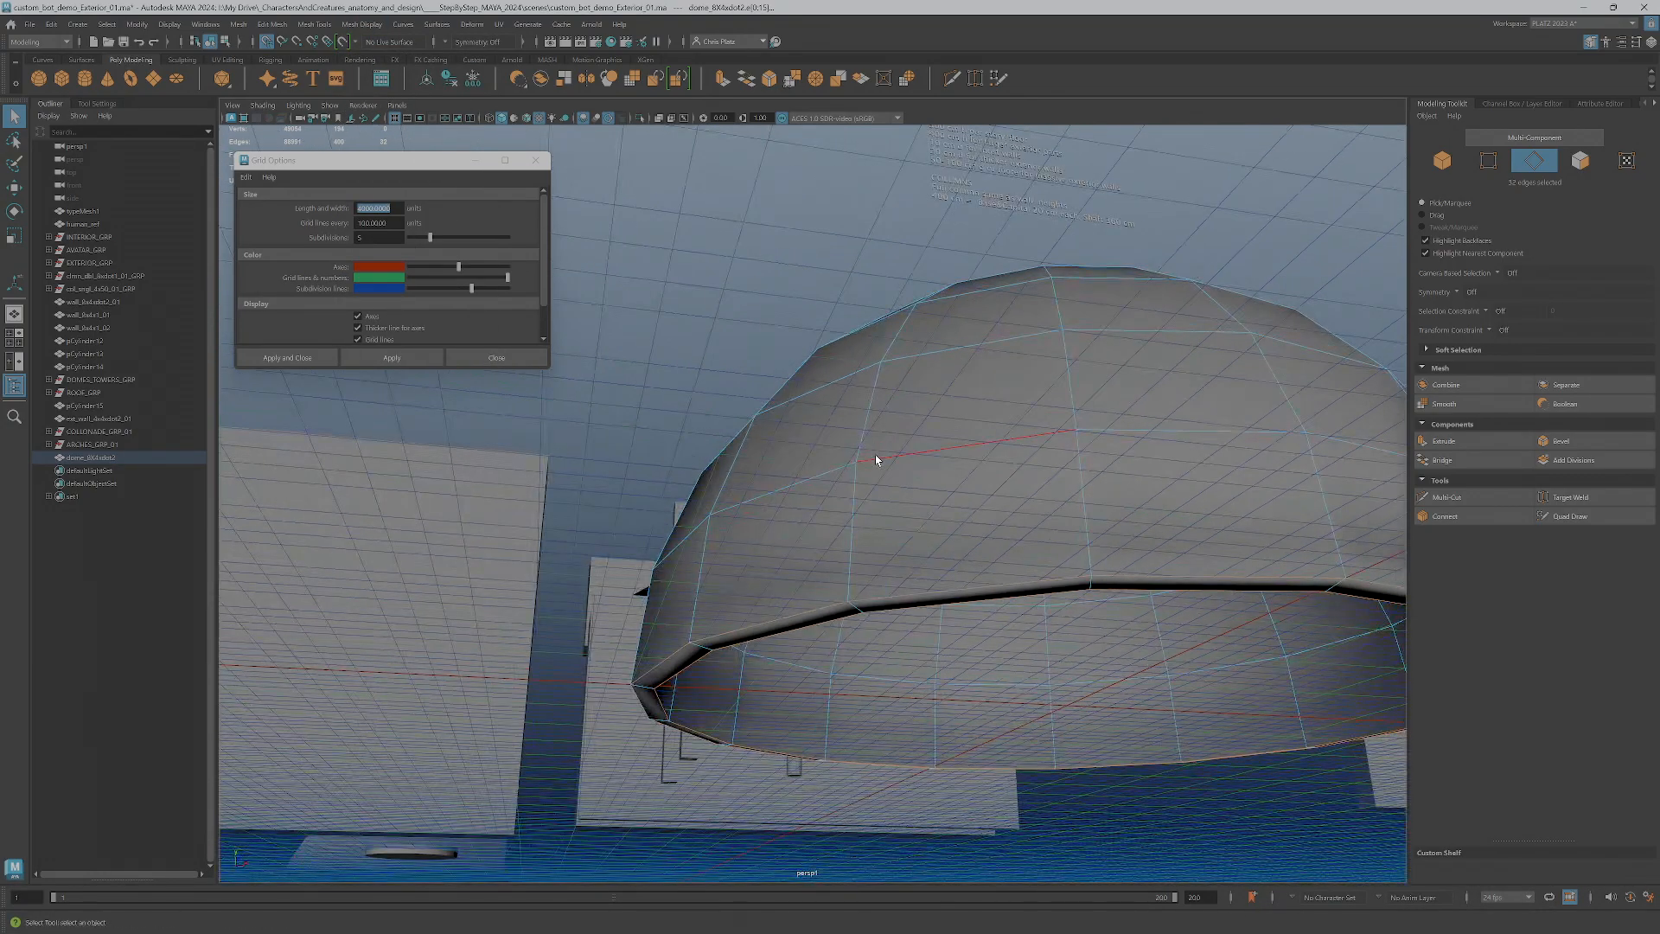
Crease the dome's two rim edge loops in smooth mesh preview, and return to the unsmoothed display
key("3")
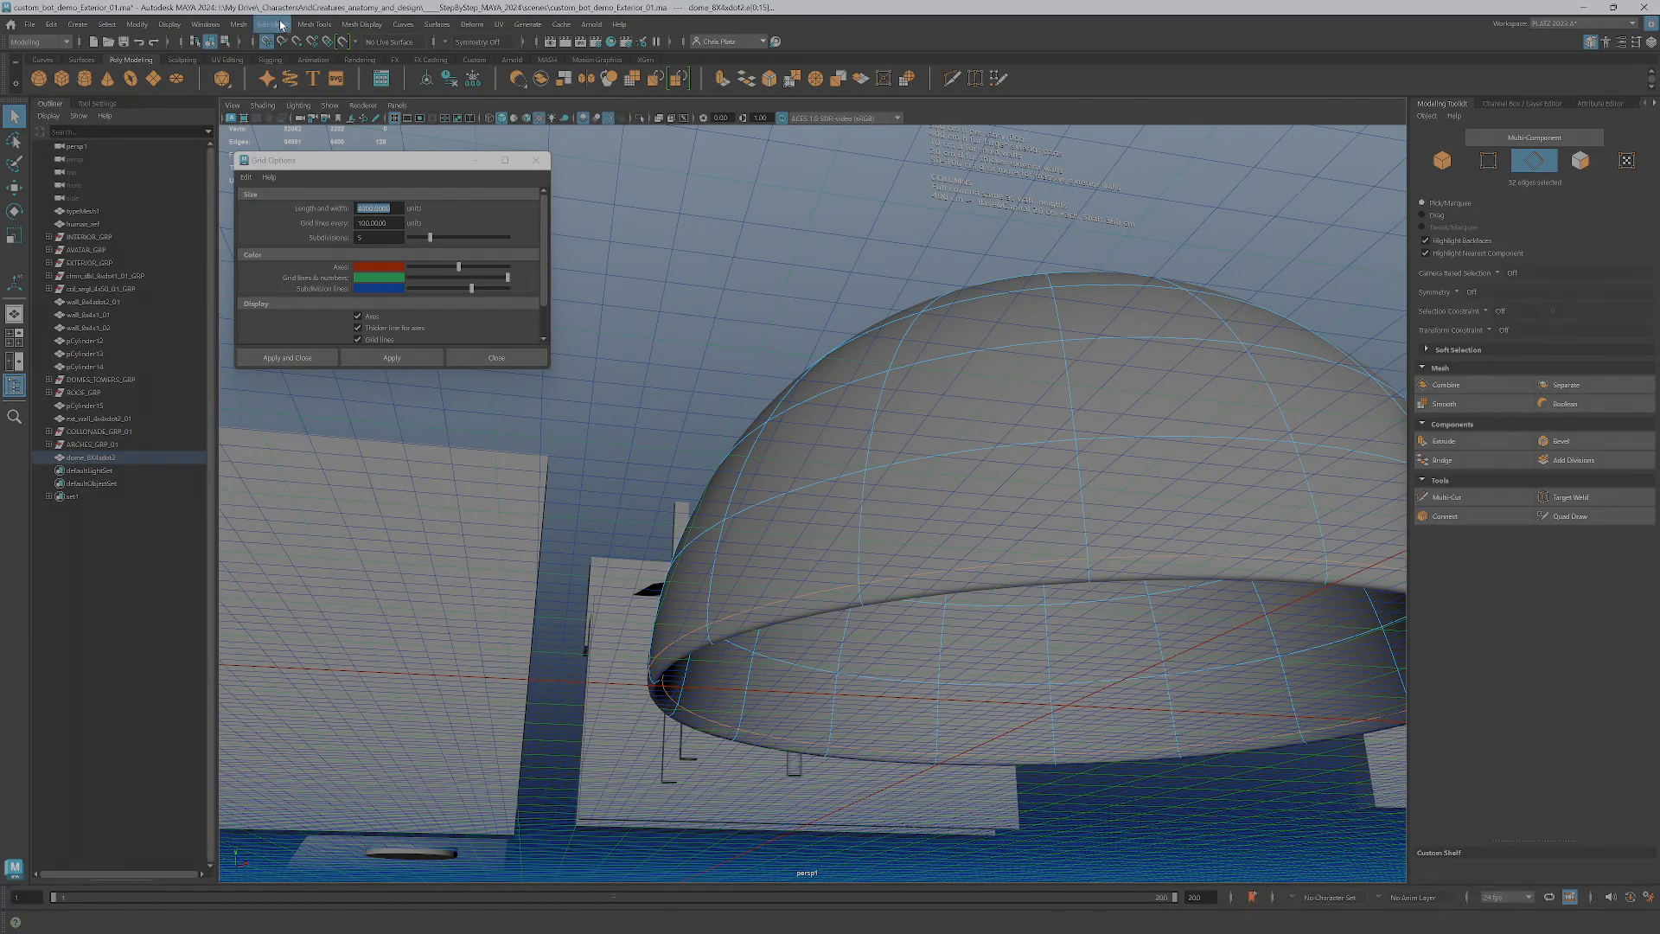
left_click(317, 26)
left_click(361, 99)
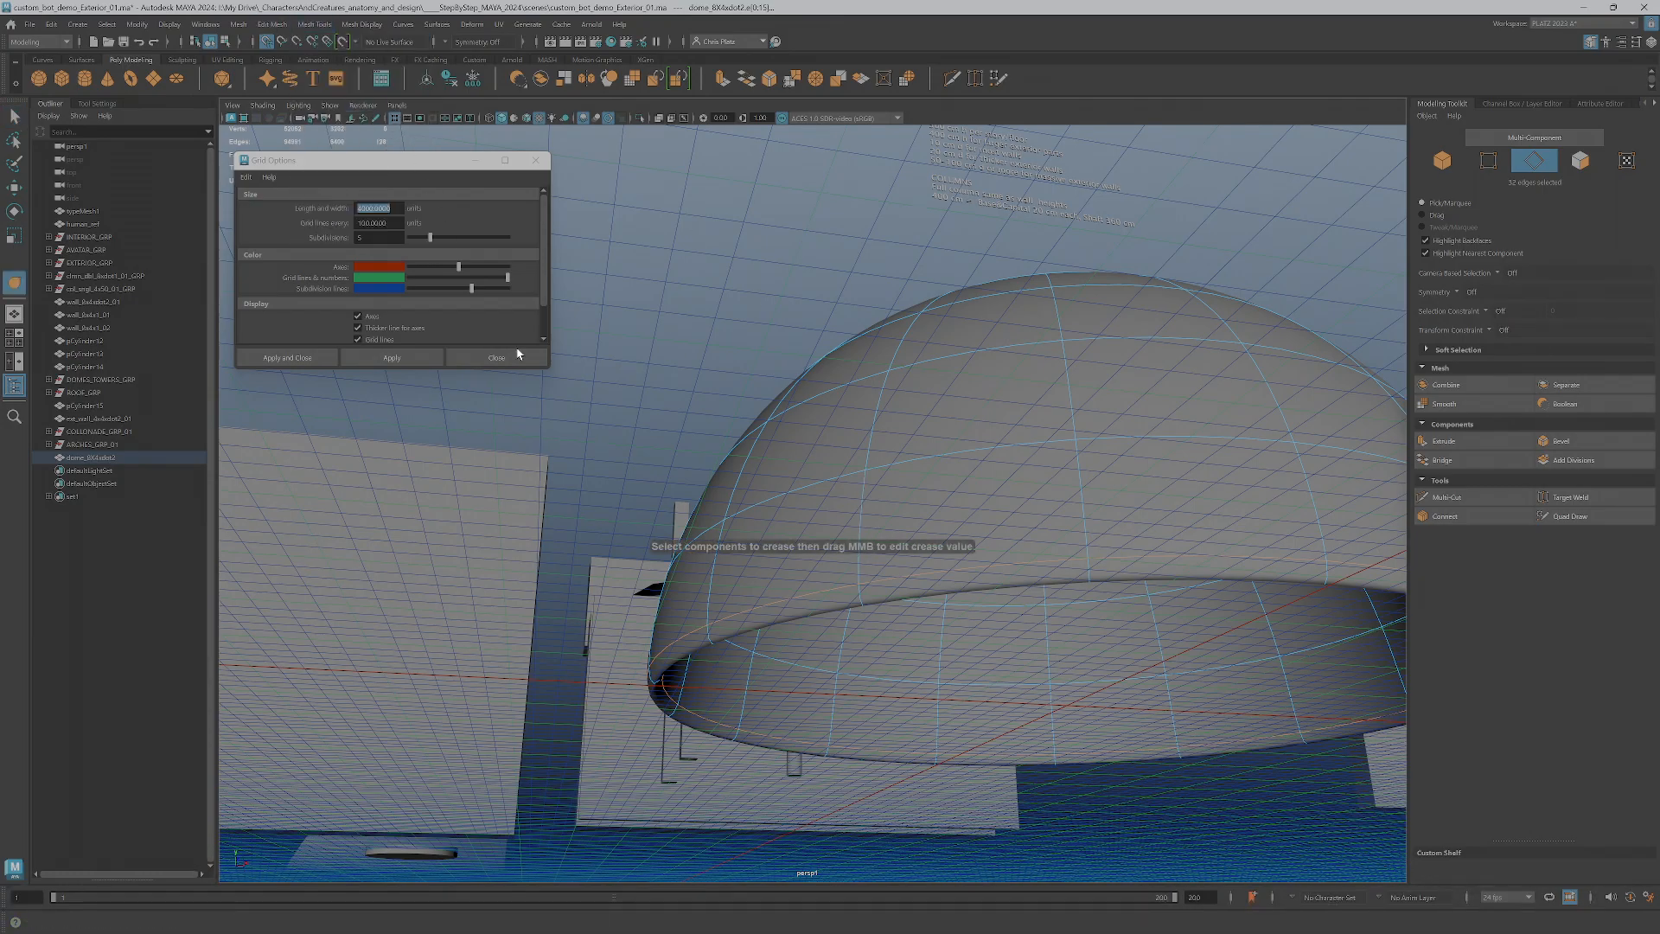
middle_click_drag(822, 526, 1085, 481)
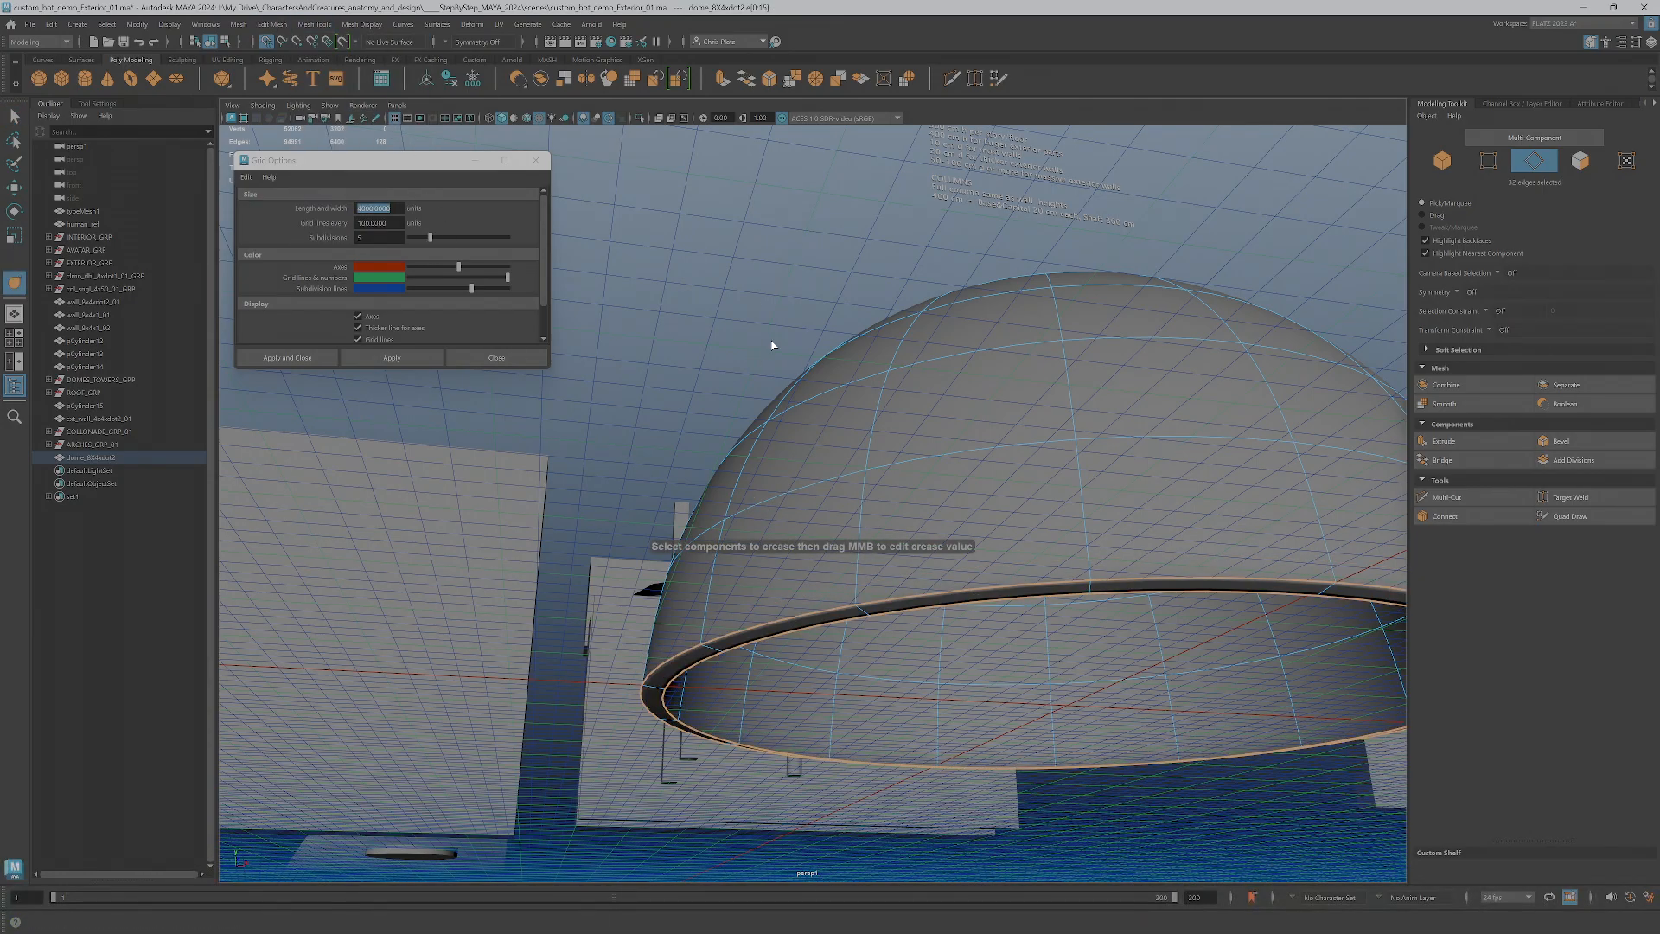
key("1")
left_click(736, 331)
Examine the dome's hollow underside and rim as a whole object, and reselect the dome in the scene list
left_click_drag(745, 354, 822, 448, "alt")
right_click_drag(829, 477, 893, 456)
left_click_drag(949, 741, 934, 467, "alt")
left_click(893, 522)
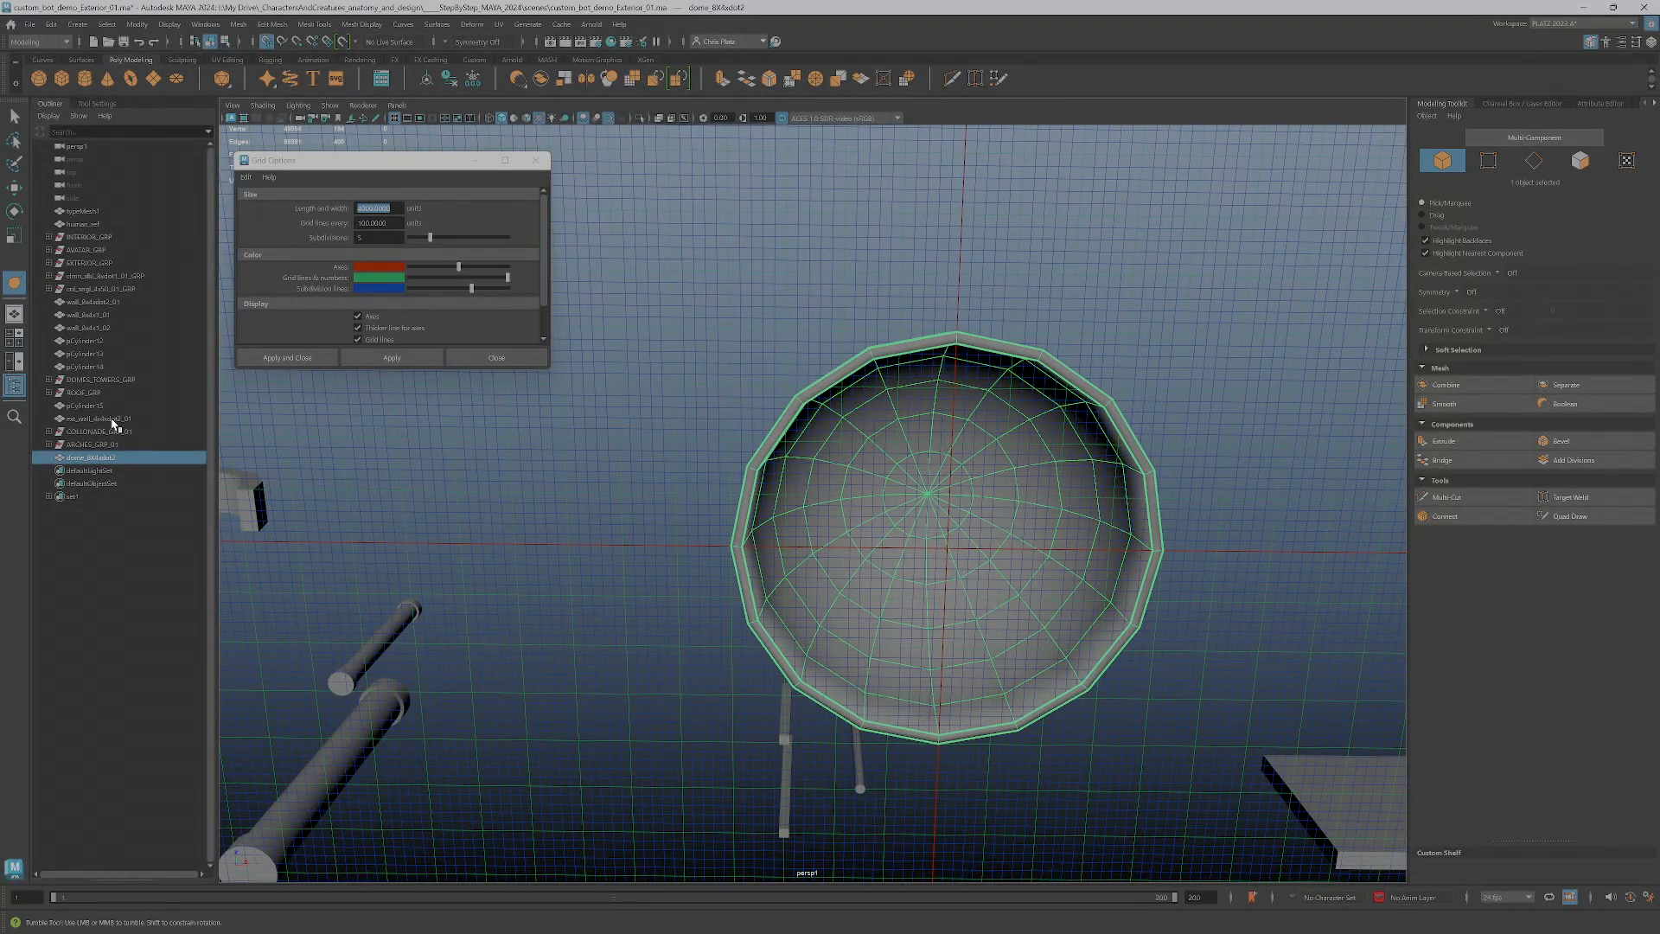
left_click(113, 421)
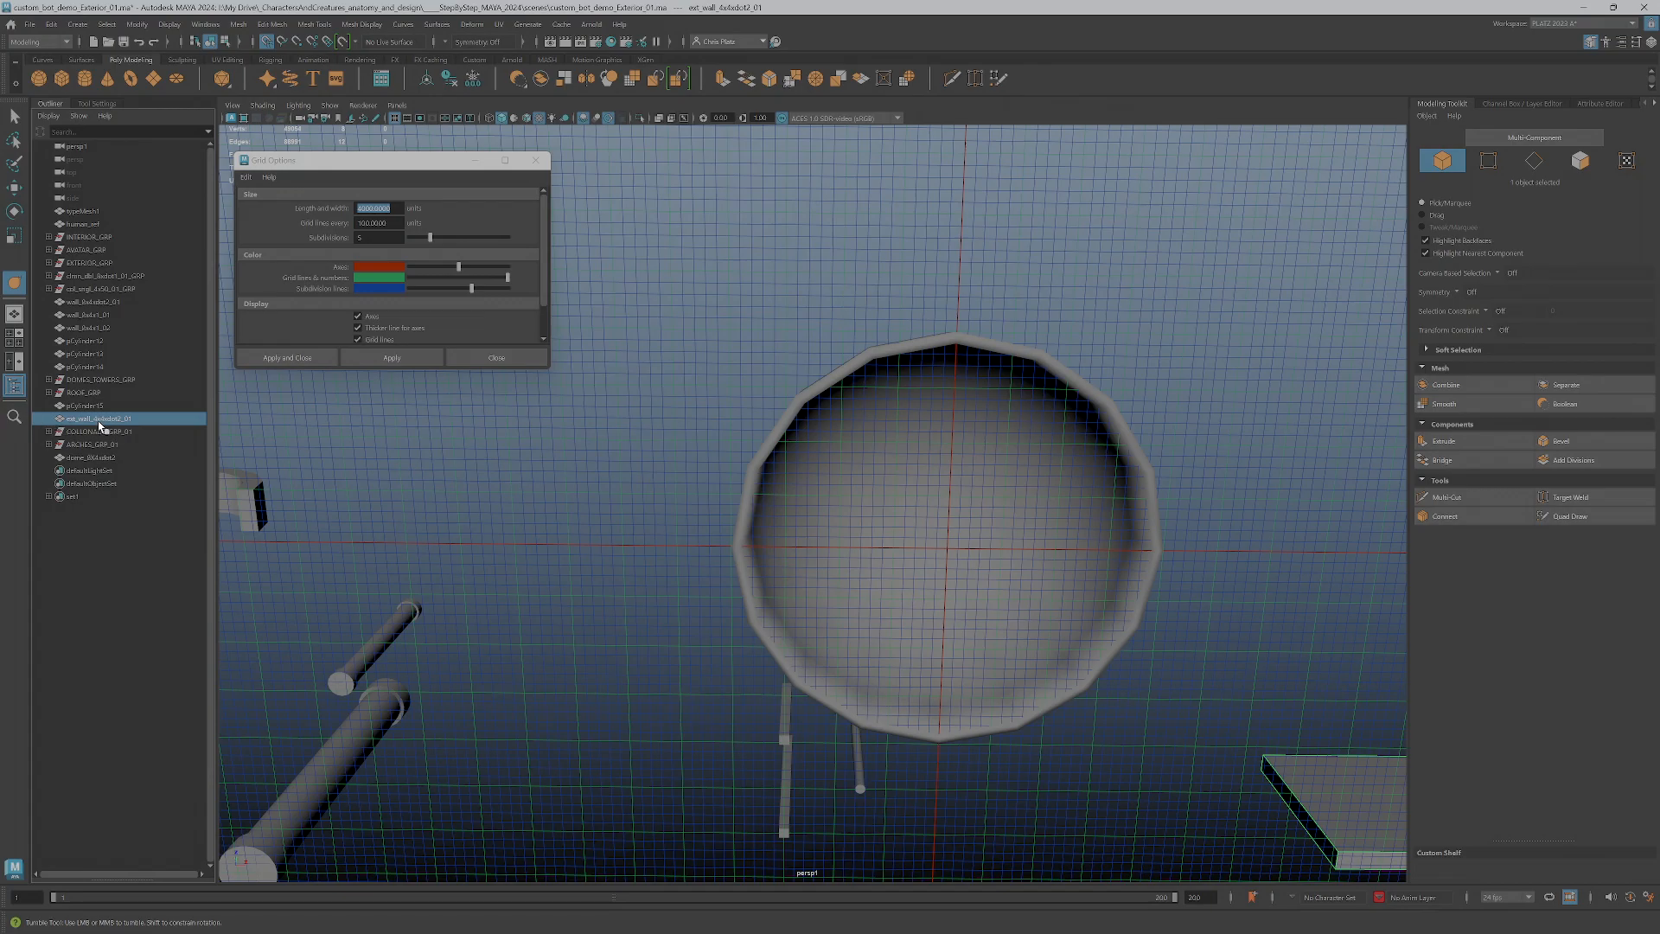
left_click(92, 461)
left_click_drag(752, 486, 752, 505, "alt")
left_click(114, 468)
left_click(91, 460)
left_click_drag(872, 562, 874, 582, "alt")
right_click_drag(874, 581, 879, 586, "alt")
middle_click_drag(879, 586, 775, 592, "alt")
left_click_drag(775, 592, 859, 666, "alt")
Activate the Move tool on the dome and make the domes_n_towers display layer visible
key("w")
scroll(839, 515, "down", 2)
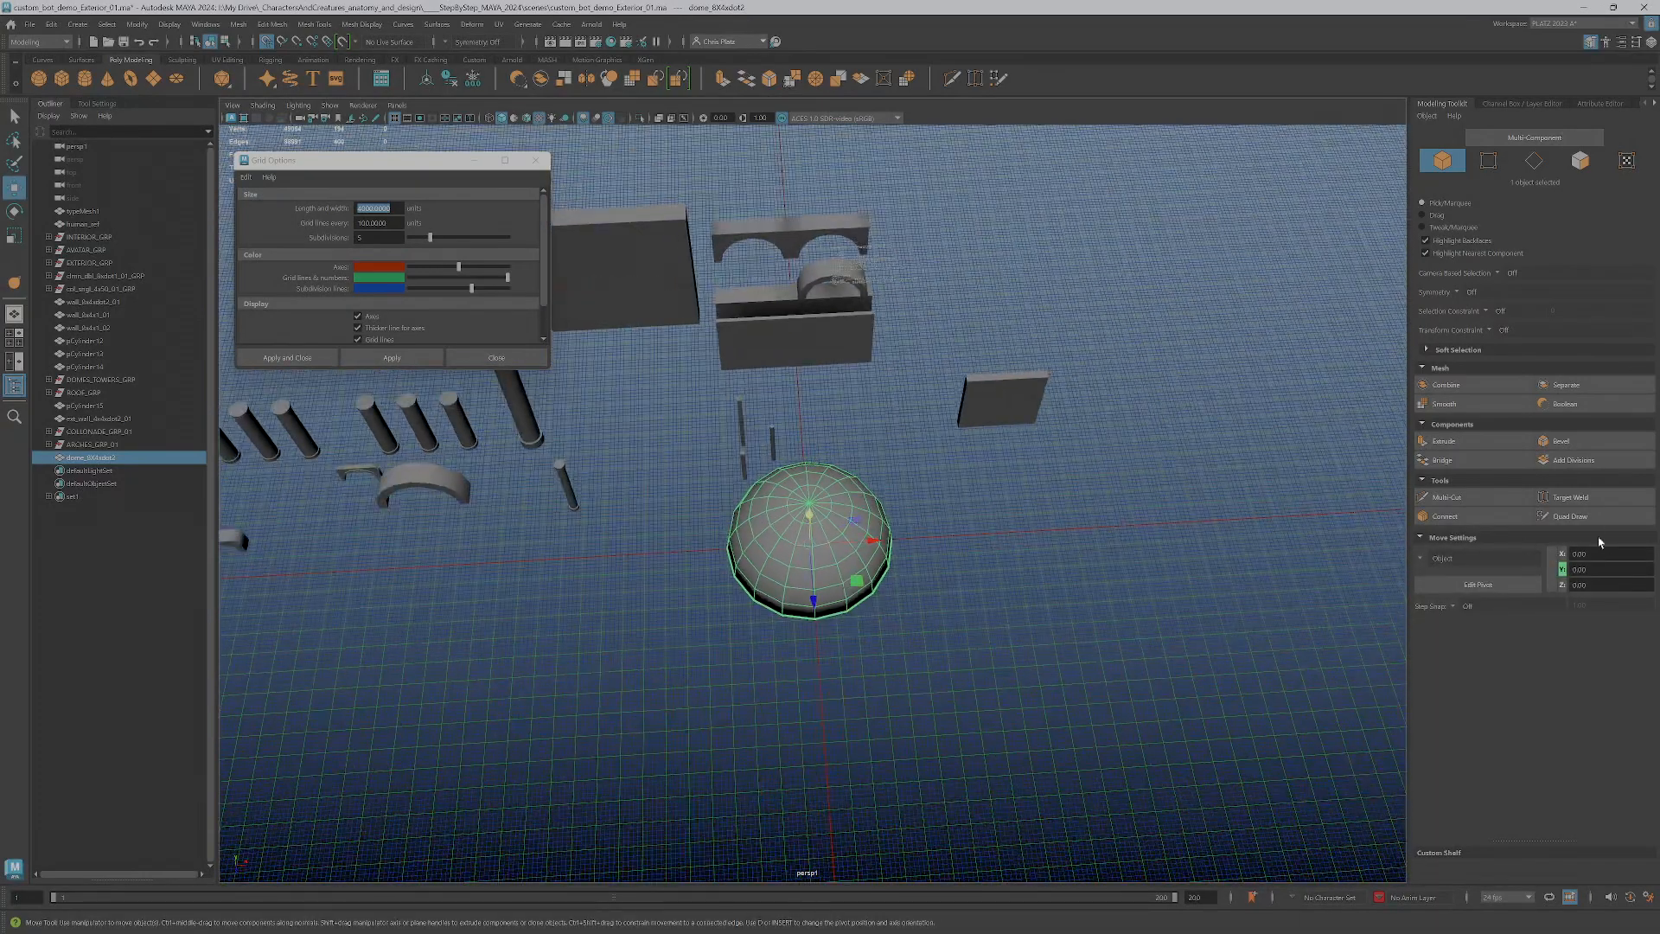
left_click(1651, 41)
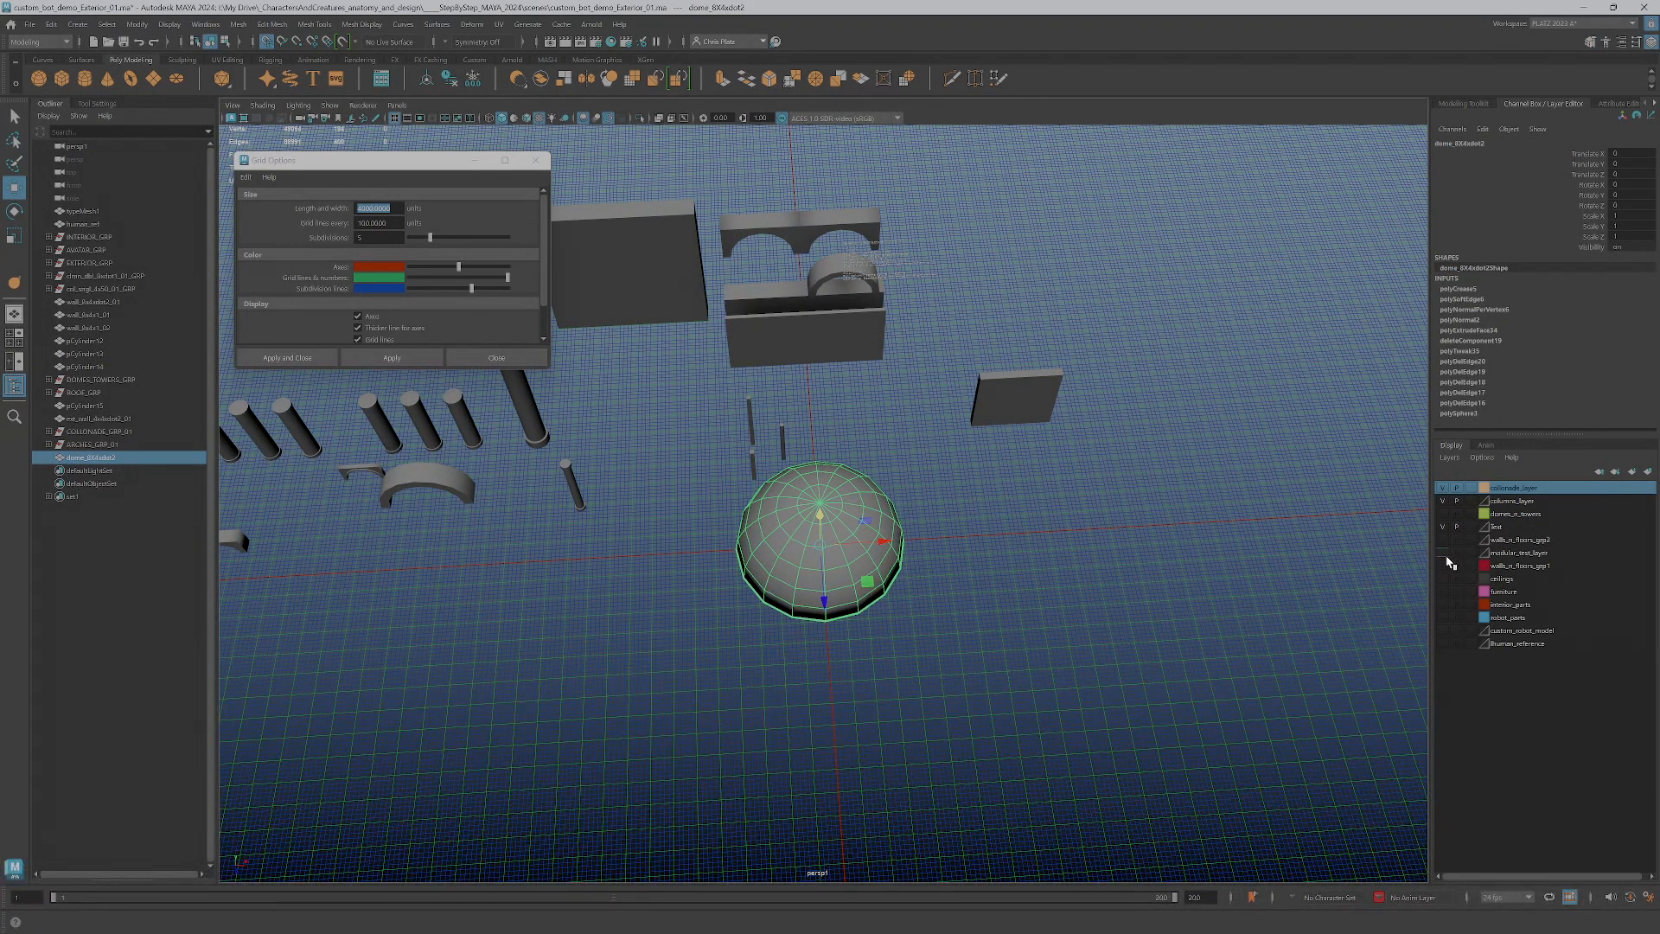
left_click(1441, 517)
middle_click_drag(838, 458, 1000, 736, "alt")
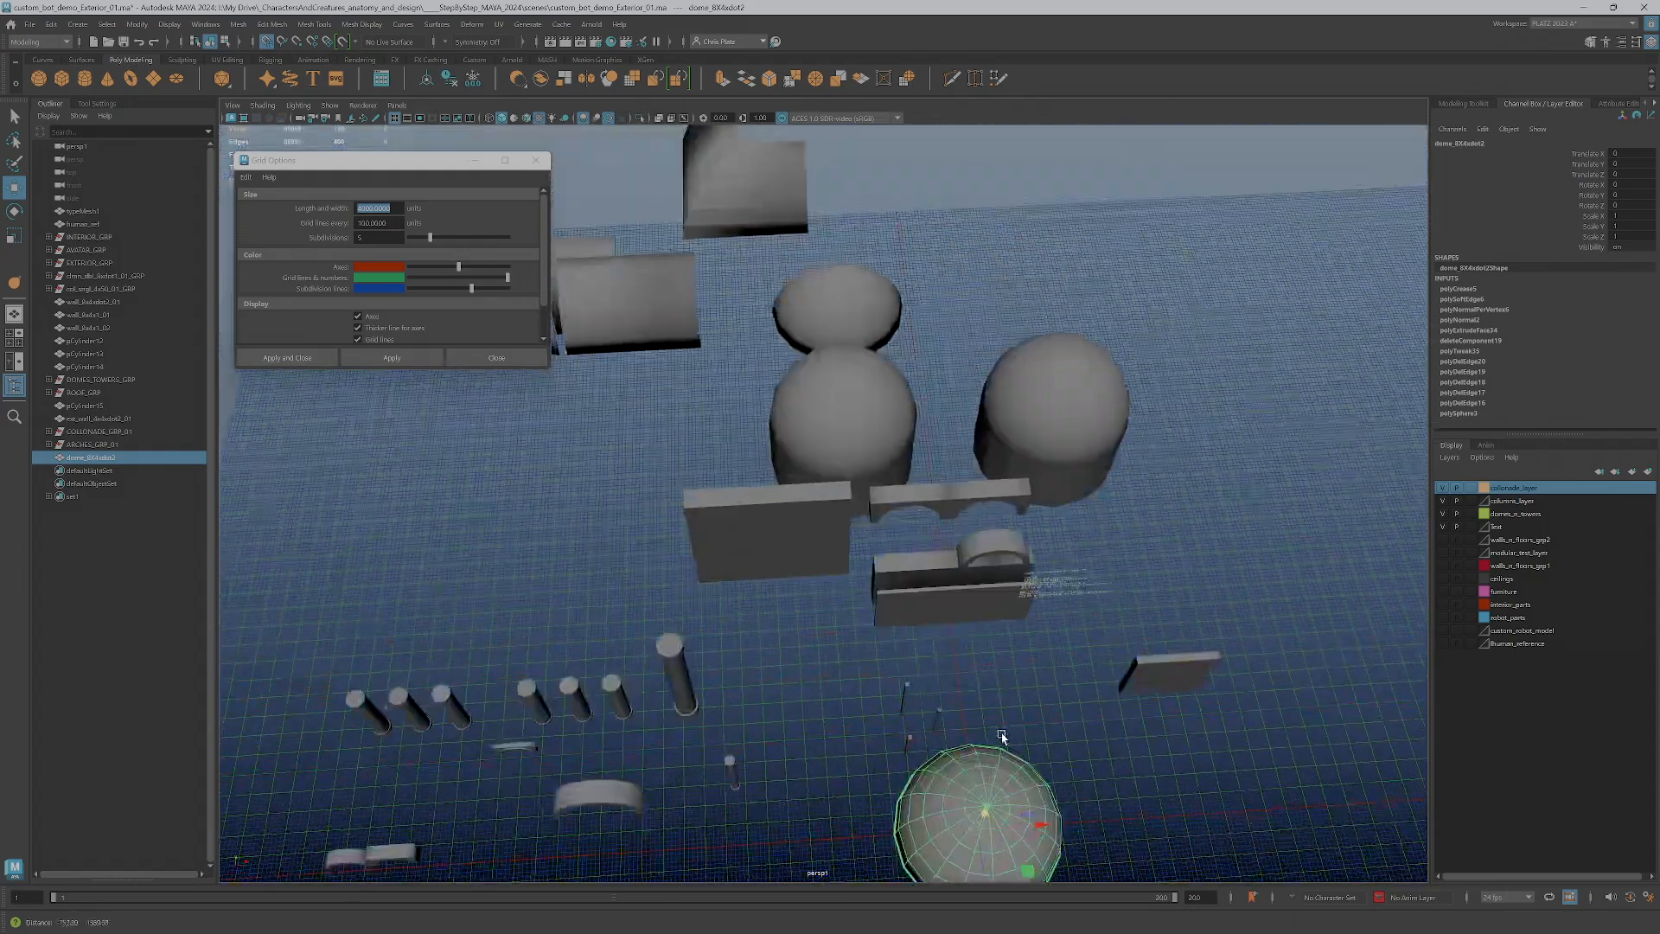
scroll(1000, 735, "down", 2)
Examine the existing half-dome, vaulted span, corner roof and cylindrical tower pieces by selecting them in turn
left_click(853, 341)
left_click_drag(831, 444, 619, 635, "alt")
left_click(513, 744)
left_click_drag(512, 744, 778, 640, "alt")
left_click(553, 512)
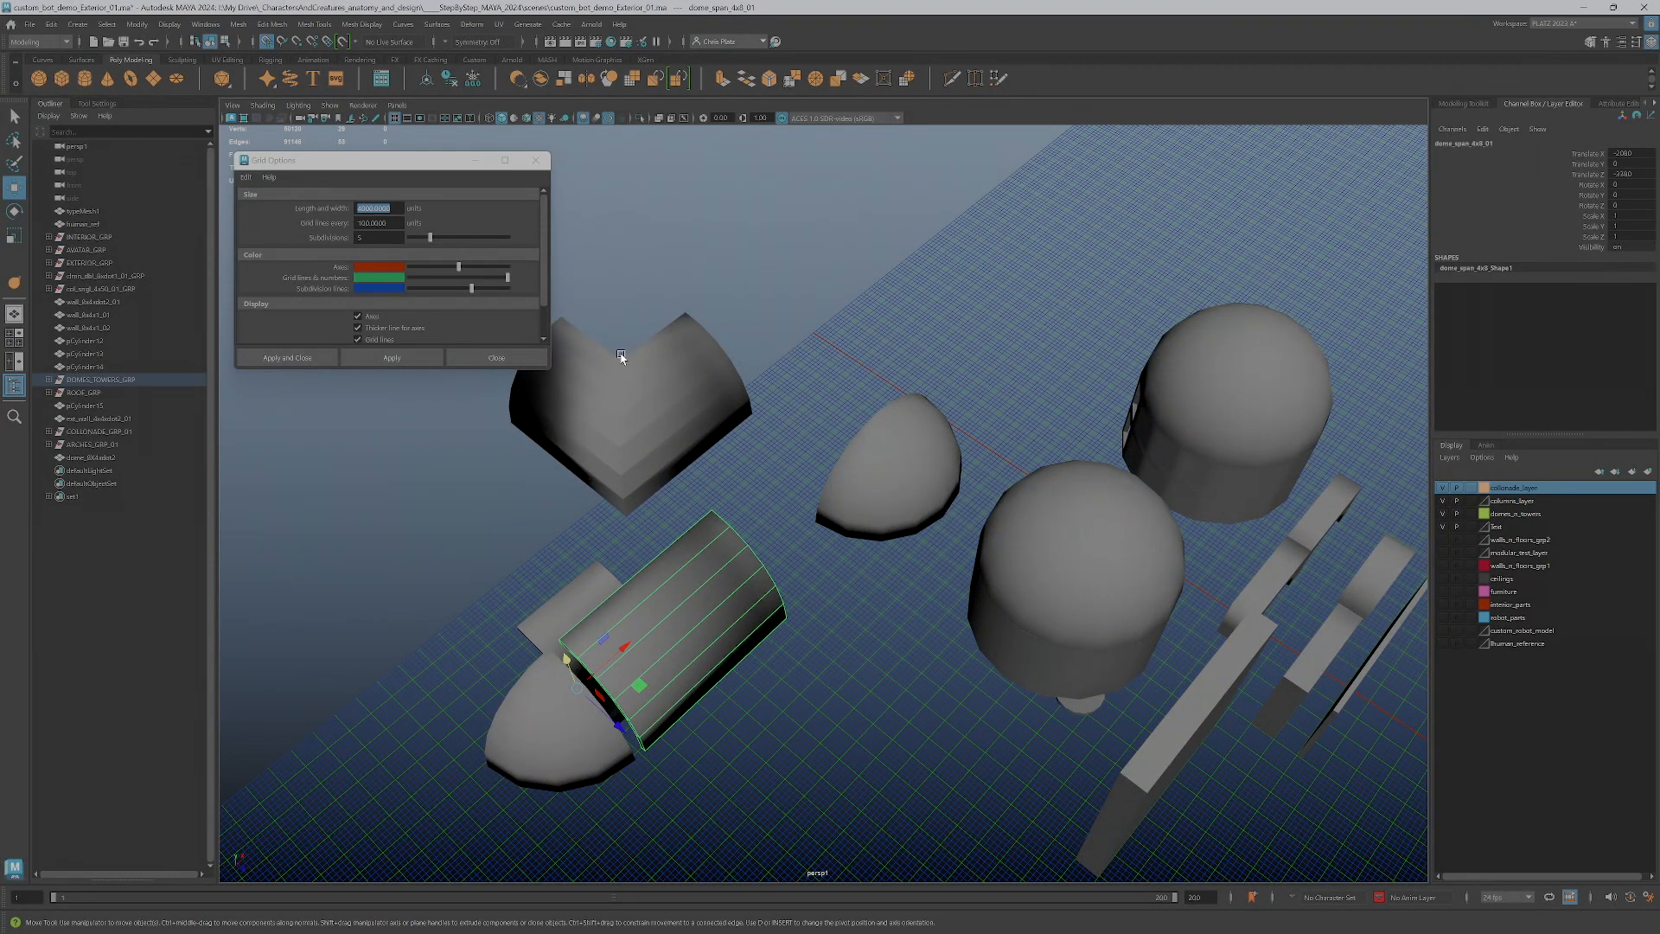
left_click(646, 415)
left_click_drag(646, 415, 735, 433, "alt")
scroll(1193, 740, "down", 3)
left_click_drag(1193, 740, 903, 584, "alt")
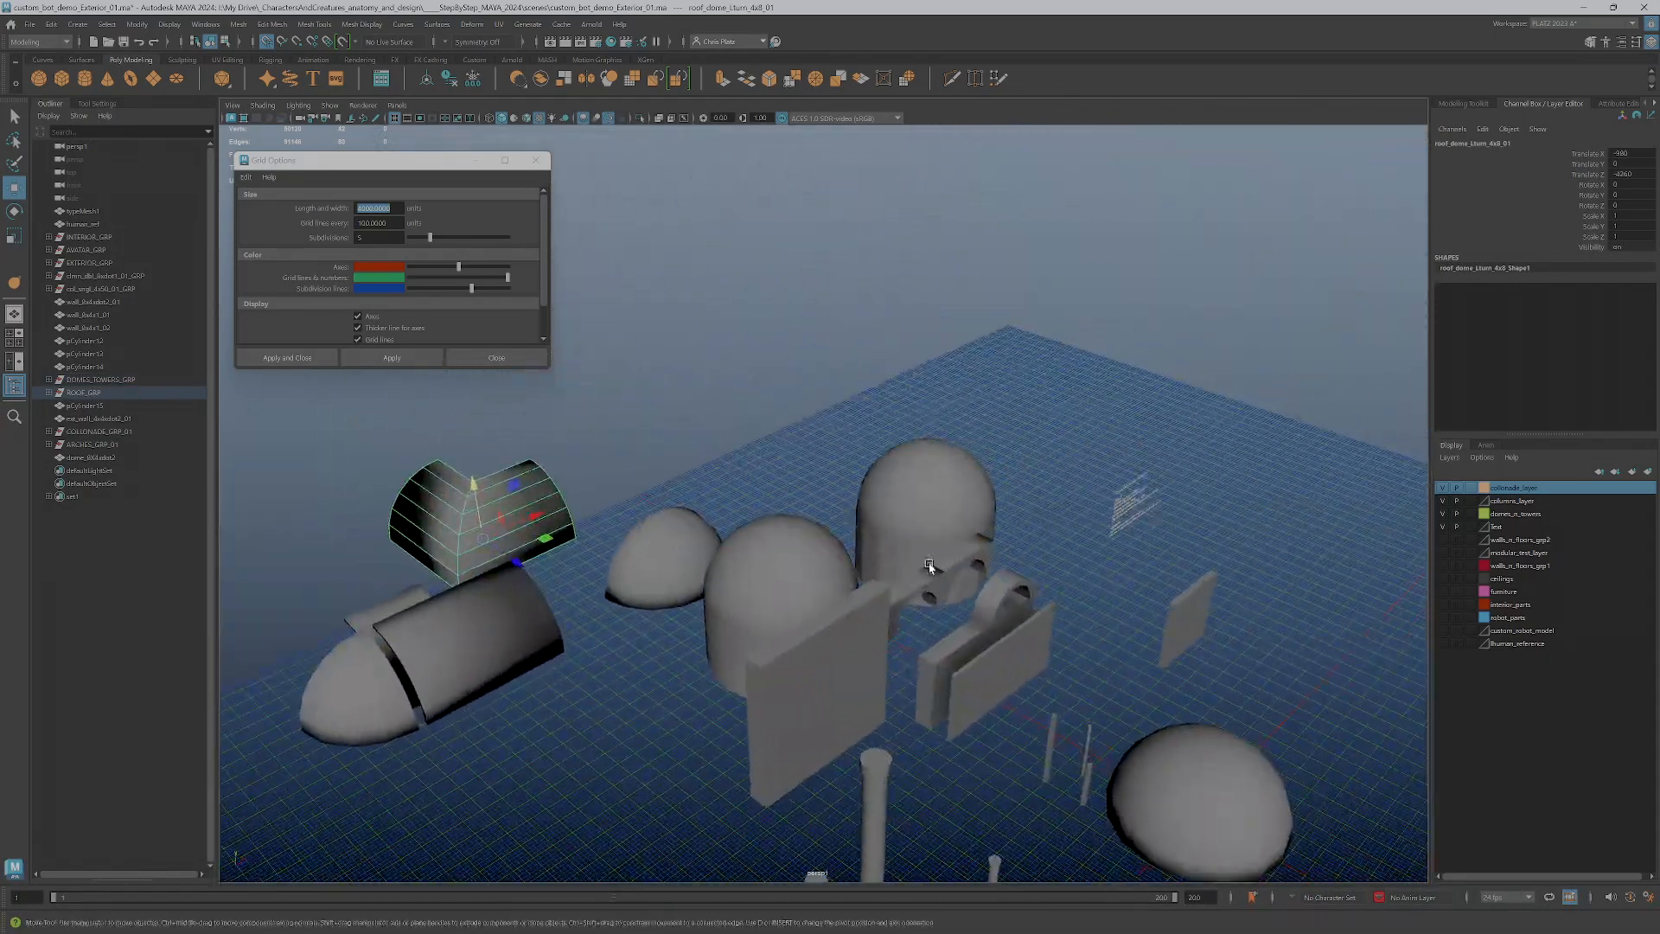
left_click(731, 661)
left_click_drag(730, 662, 826, 580, "alt")
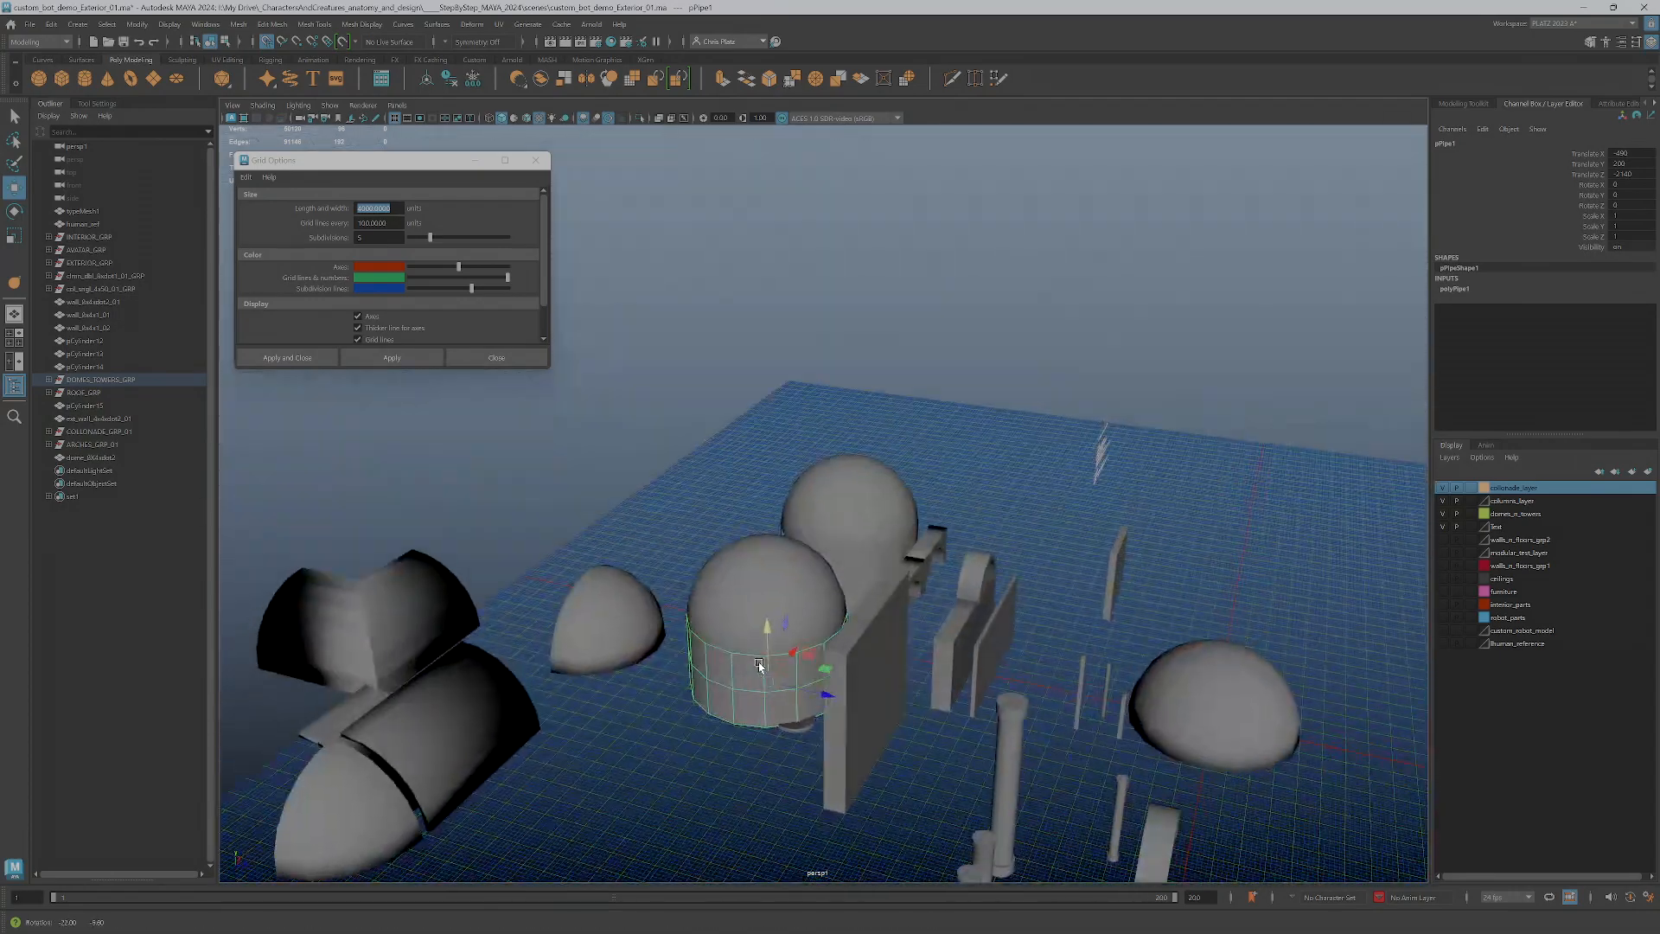
left_click(858, 567)
left_click_drag(861, 571, 923, 653, "alt")
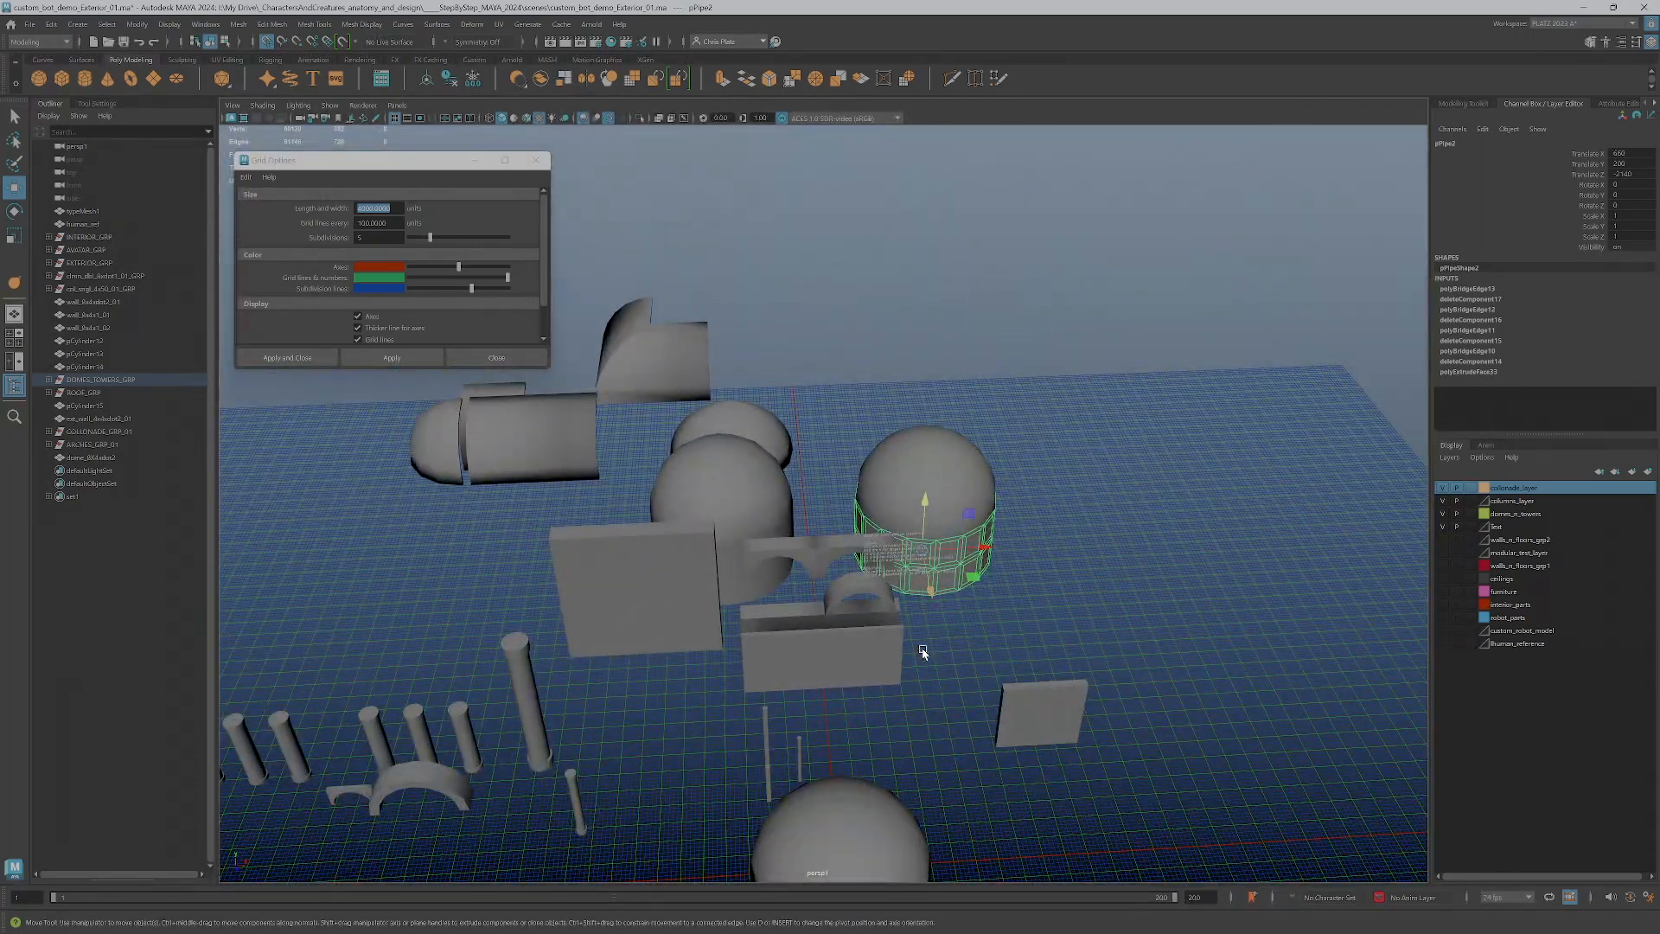
scroll(921, 653, "down", 3)
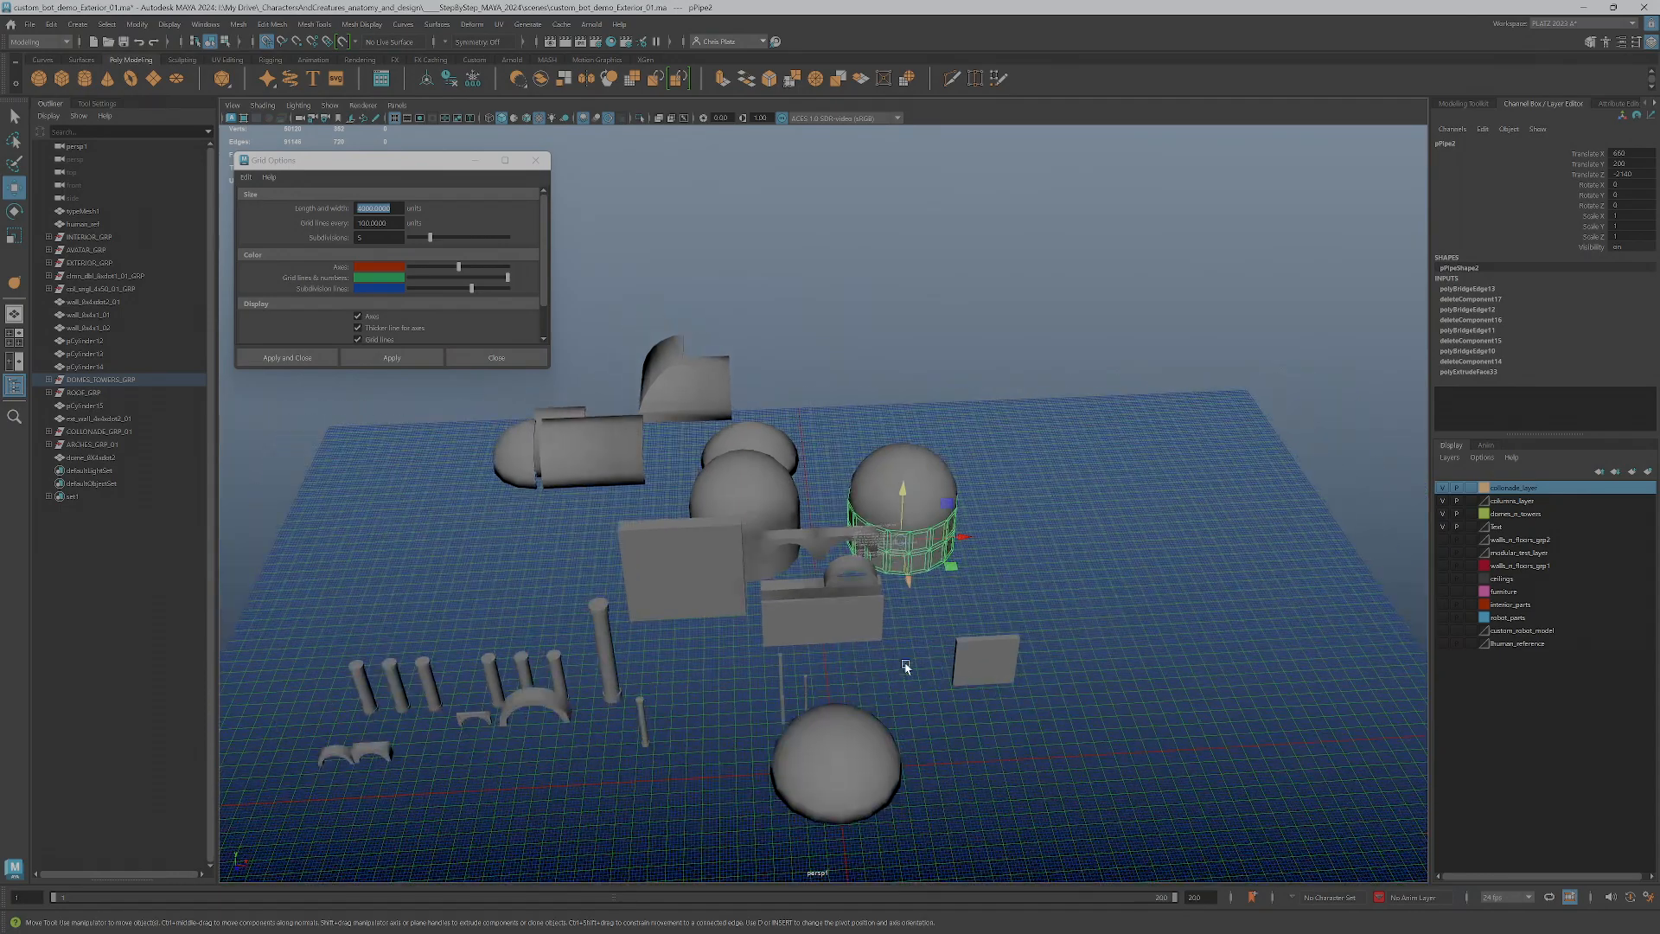
Deselect the new dome and hide the domes_n_towers display layer
scroll(906, 666, "up", 1)
left_click(868, 746)
middle_click_drag(891, 748, 896, 588, "alt")
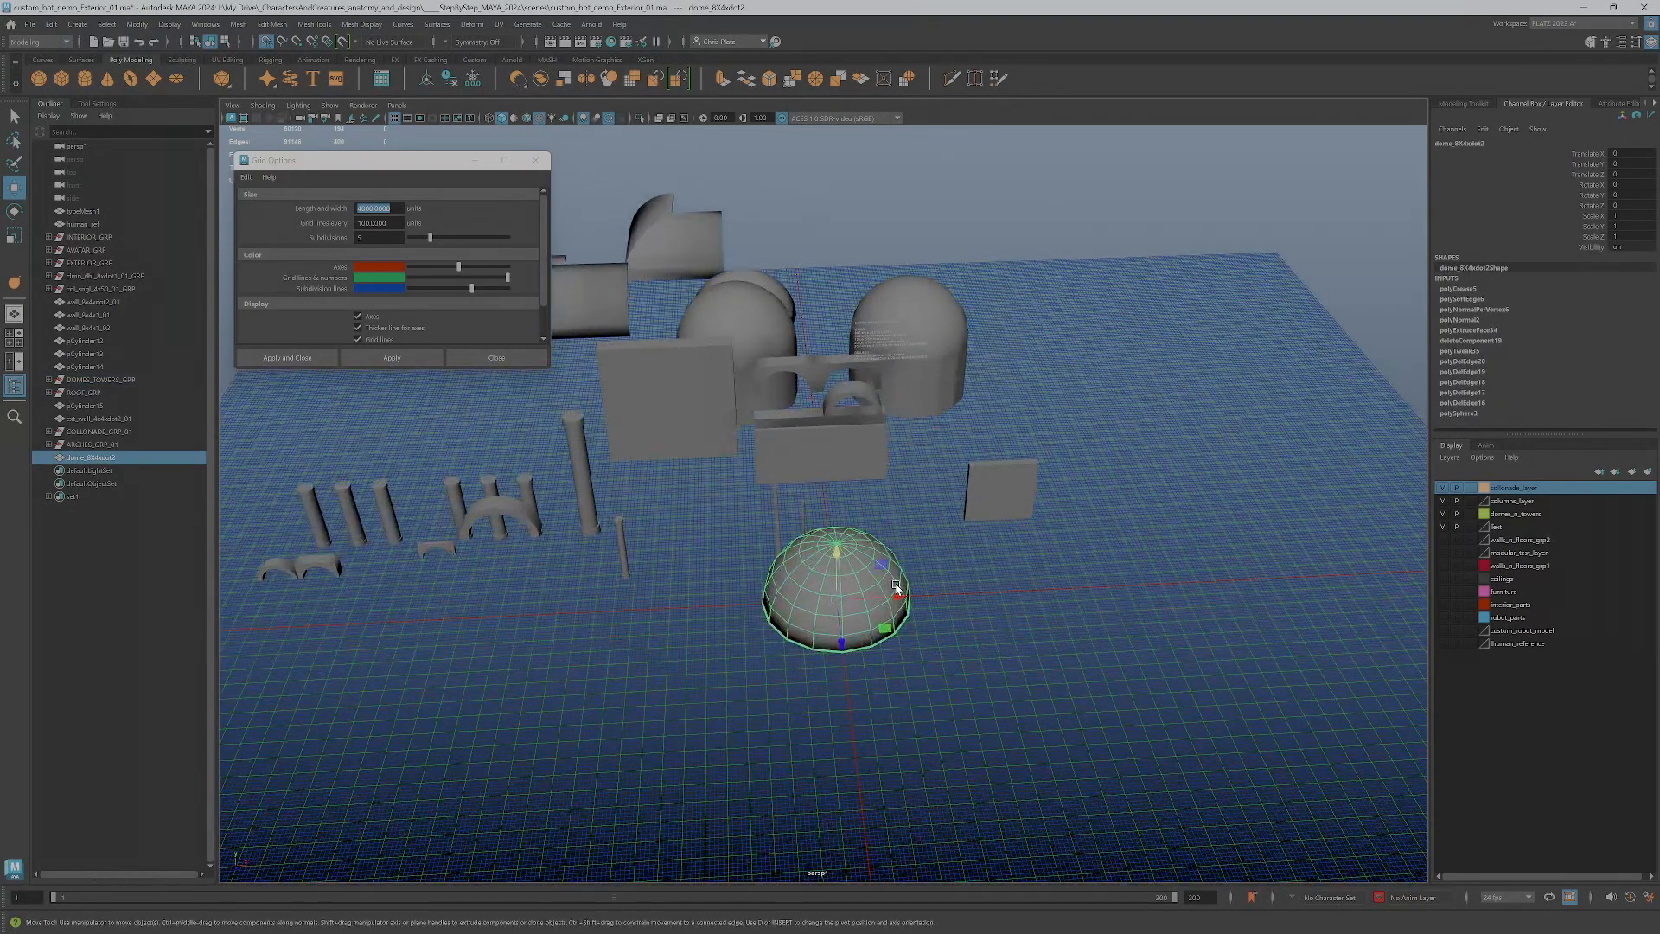
scroll(934, 657, "down", 2)
left_click(976, 673)
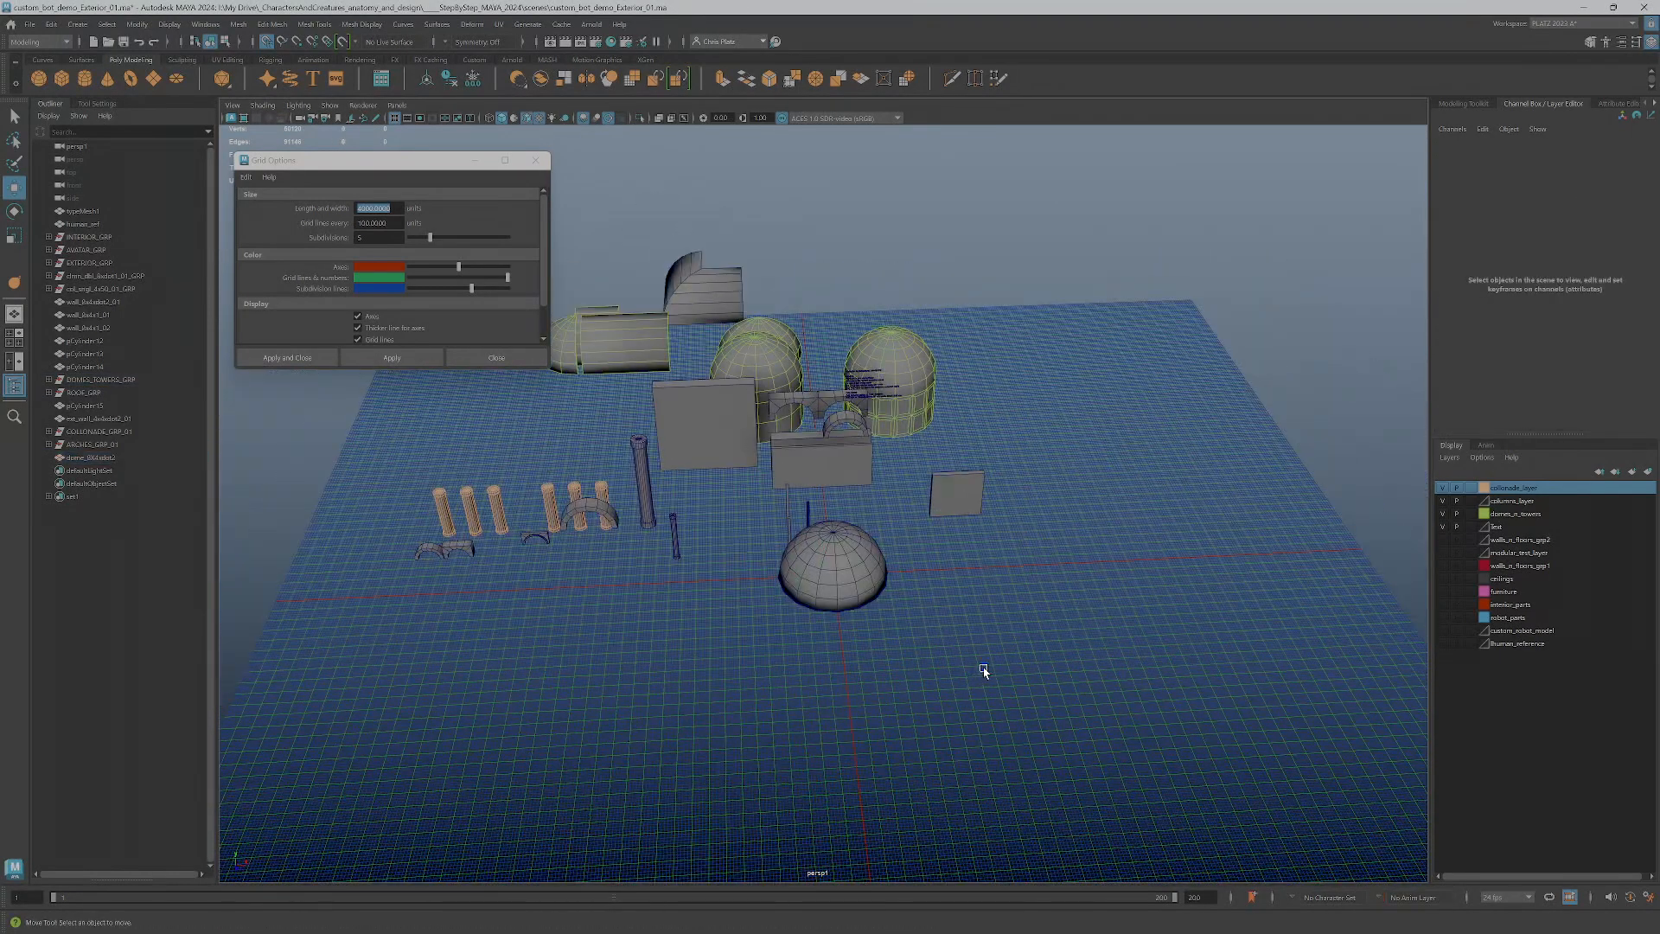
left_click(1442, 516)
Select the new dome near the grid origin and delete its construction history
scroll(1029, 638, "up", 4)
left_click_drag(895, 639, 897, 455, "alt")
left_click(900, 431)
left_click(450, 80)
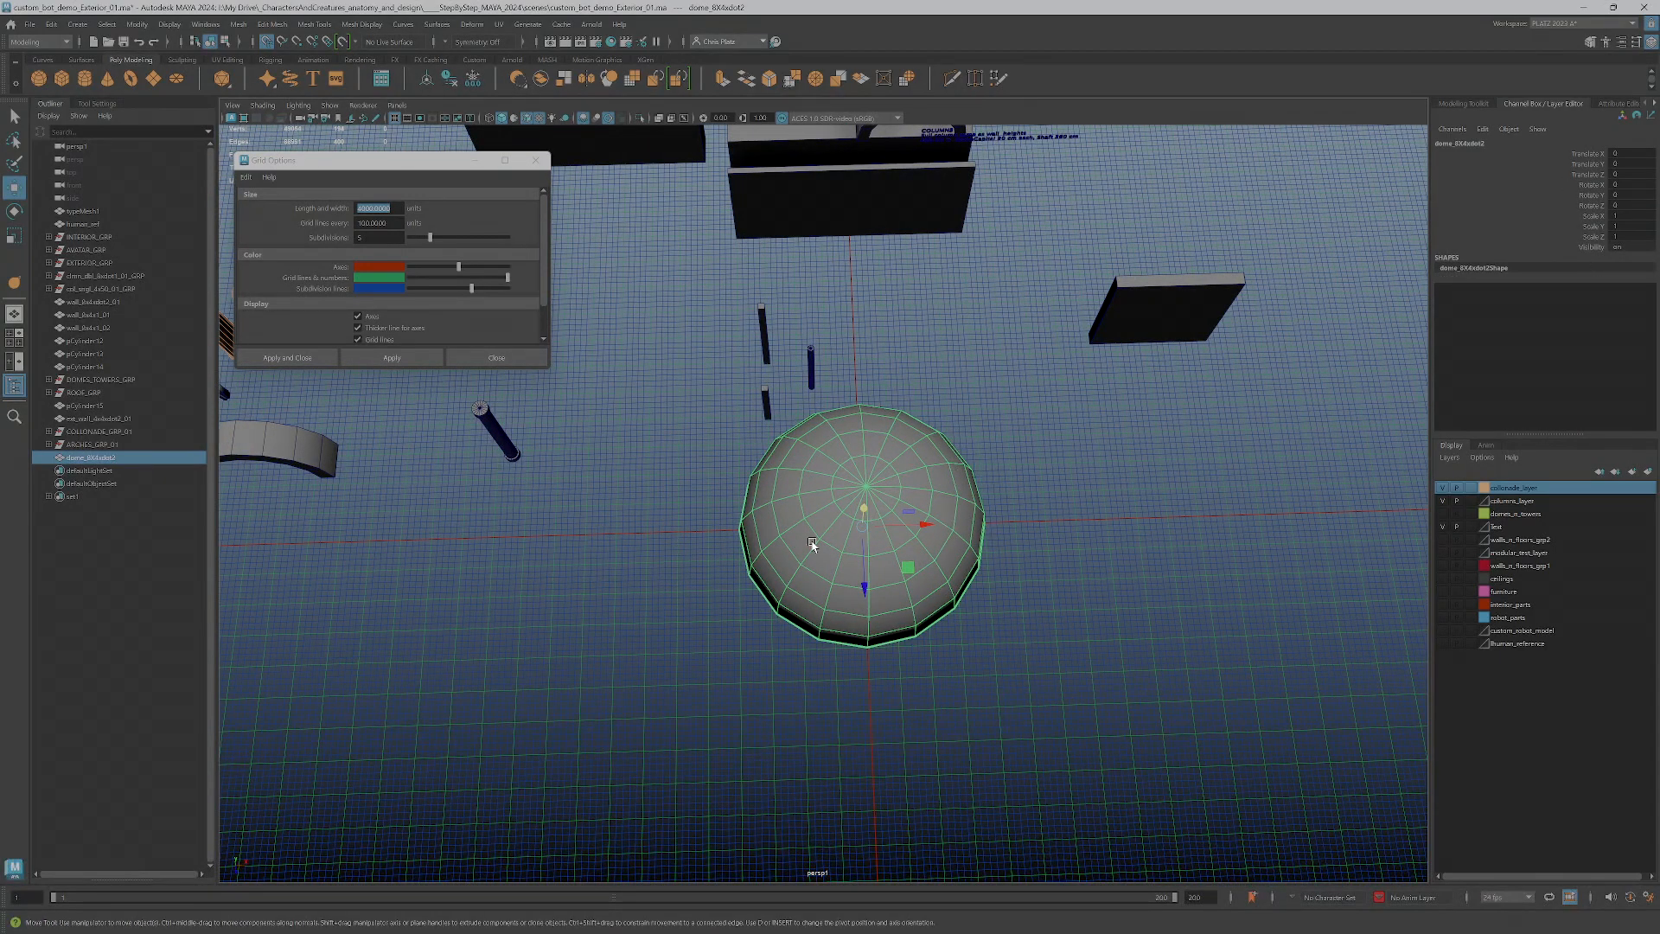
Duplicate the dome along positive X to 1500, and move the original dome away from the origin along negative X
mouse_move(907, 529)
left_mouse_down("shift")
mouse_move(585, 533)
mouse_move(1349, 544)
mouse_move(1318, 544)
left_mouse_up("shift")
left_click(894, 516)
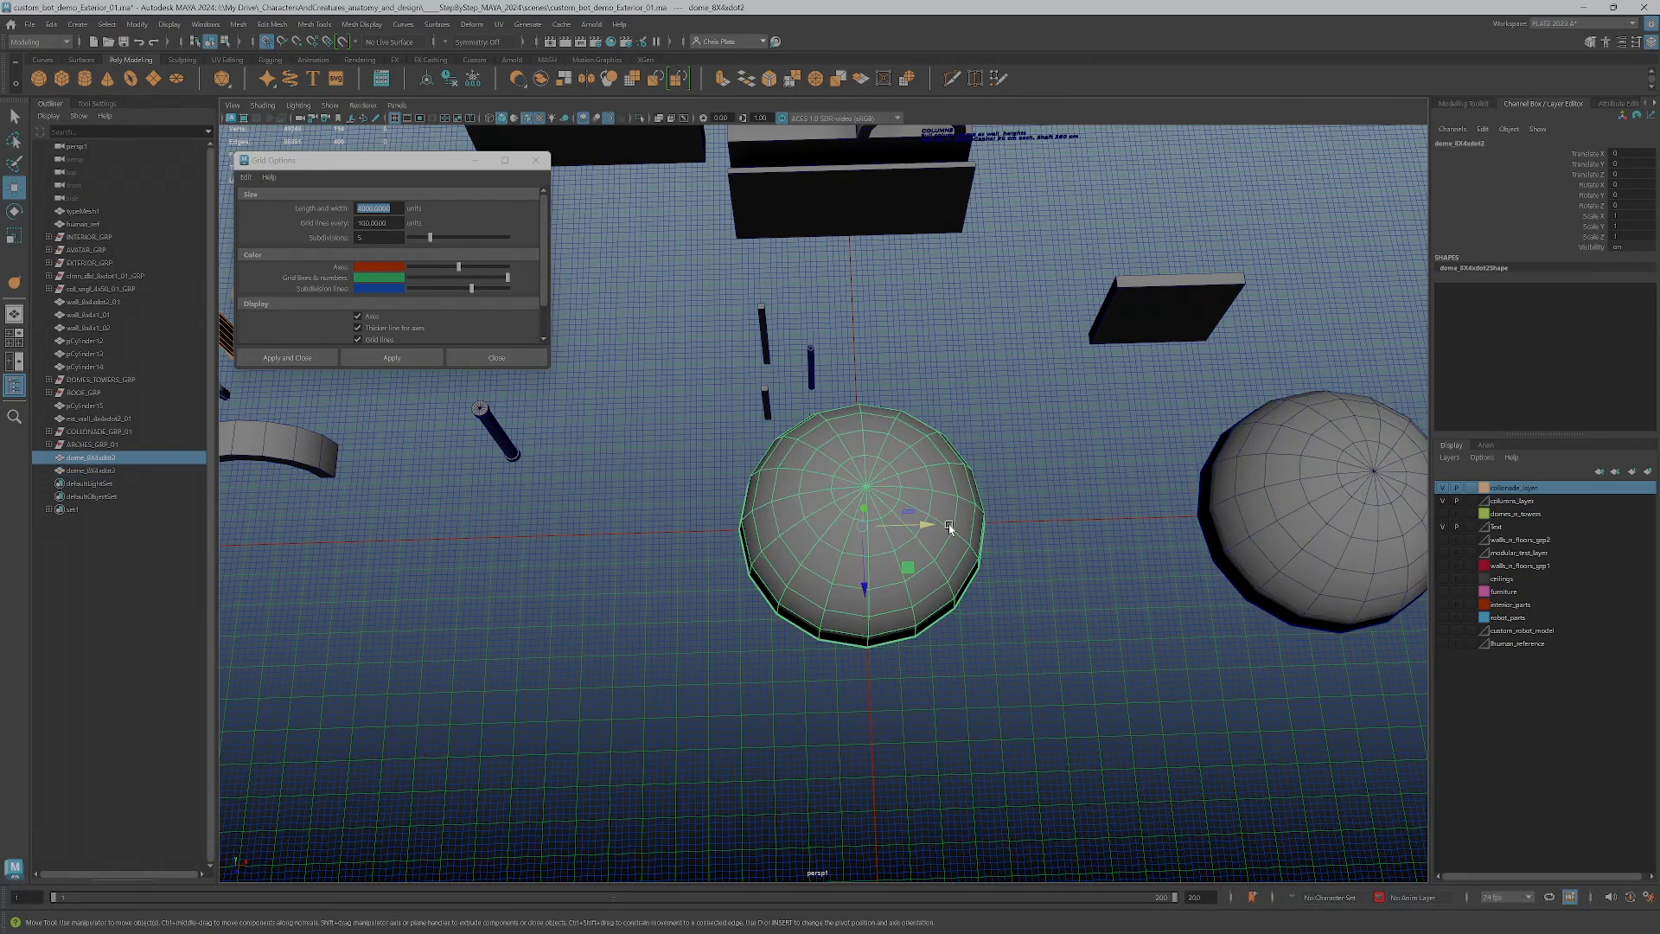
left_click_drag(907, 529, 644, 530)
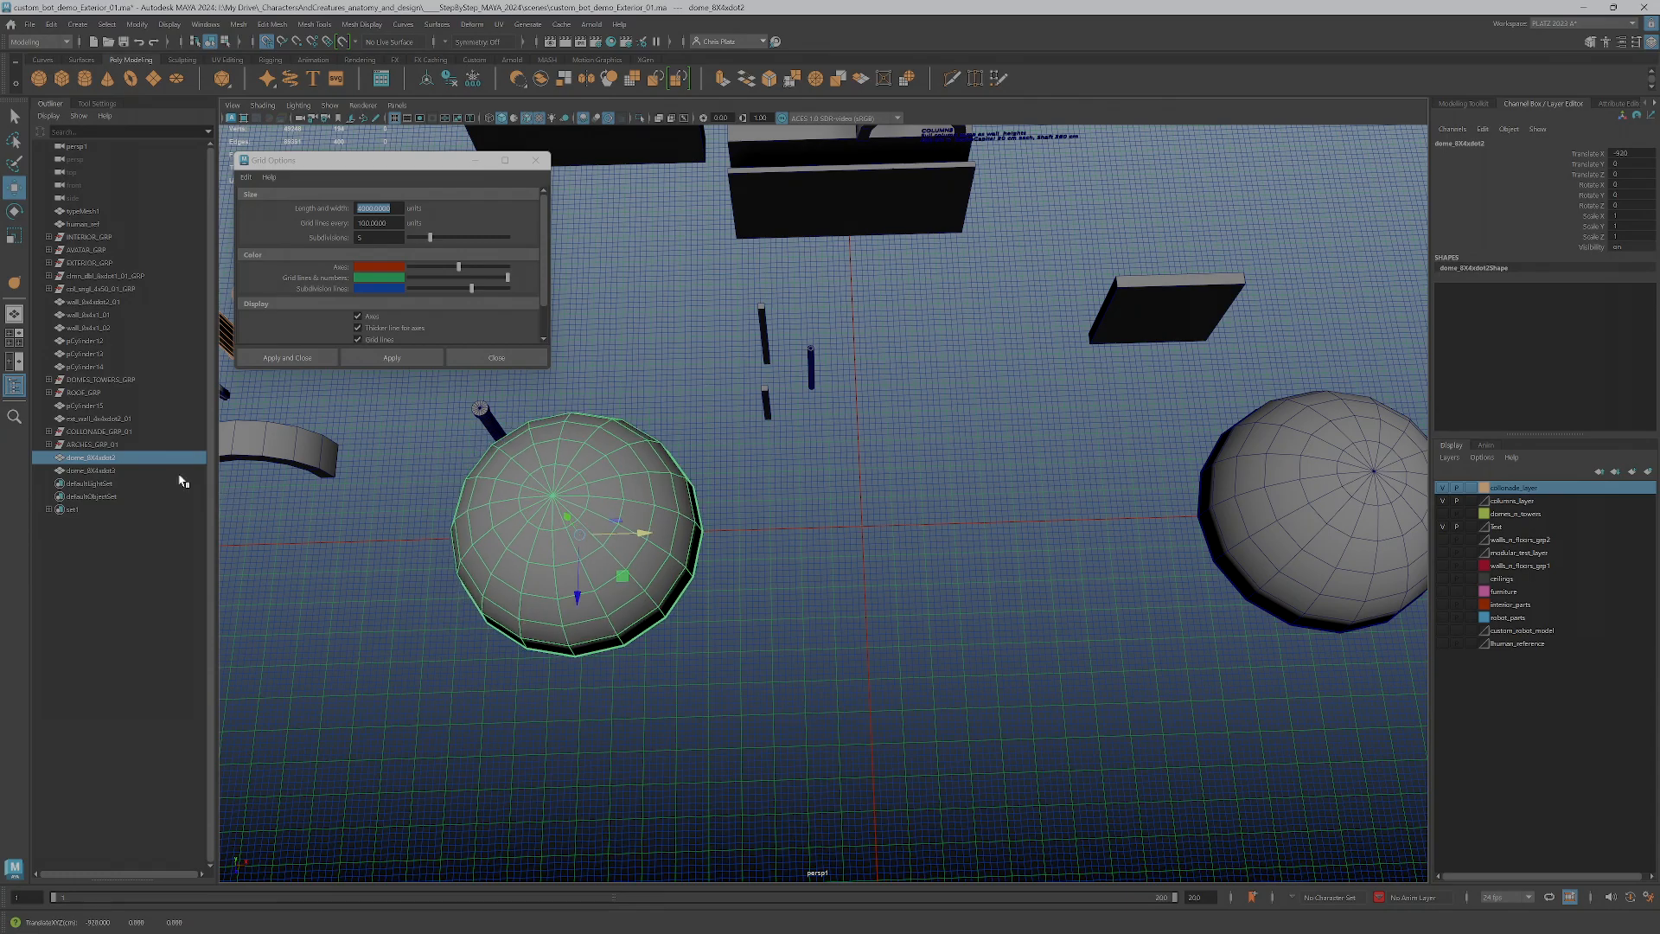
Add the suffix _01 to the original dome's name, and open the duplicate dome's name for editing
double_click(132, 457)
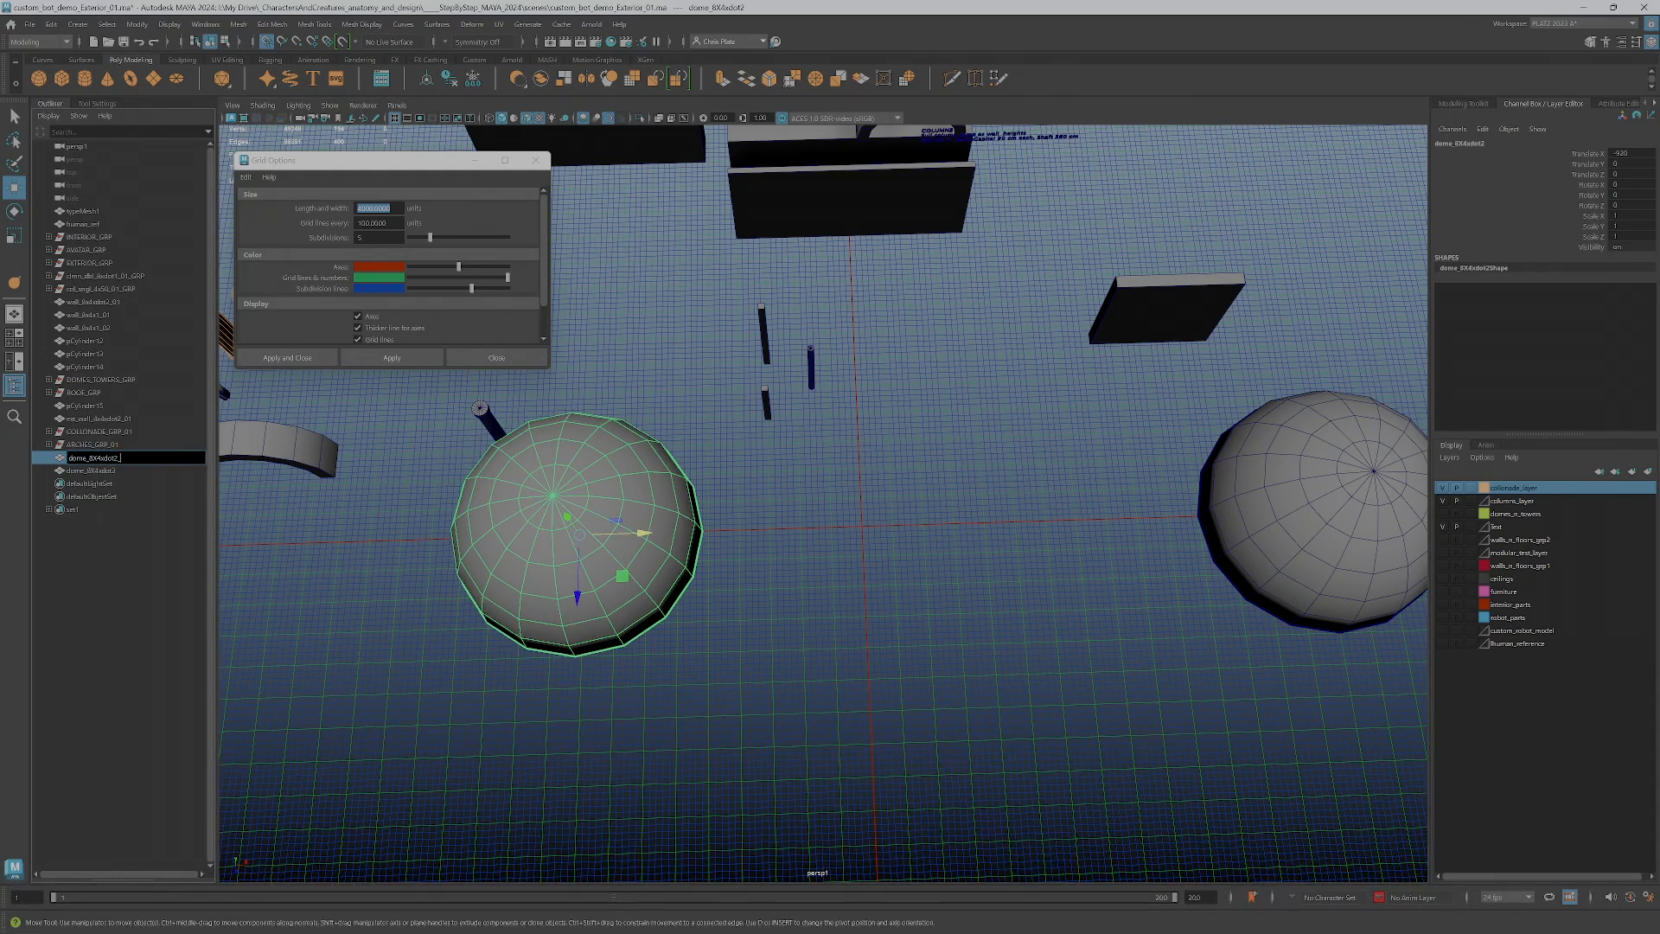
key("Return")
left_click(95, 470)
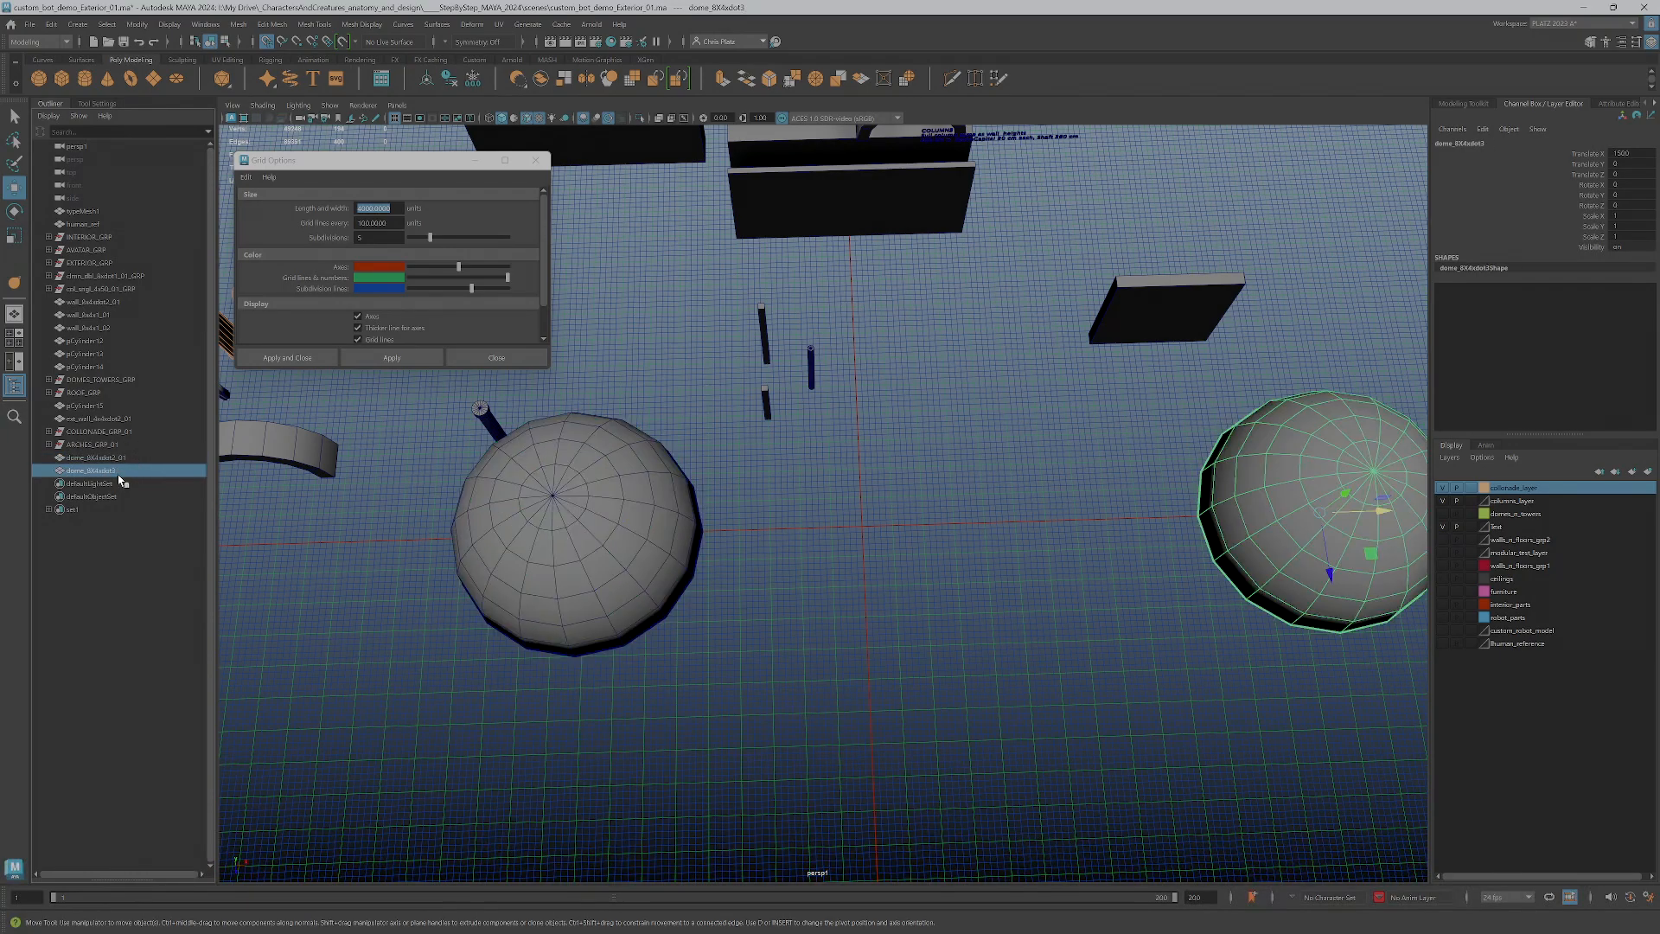
double_click(119, 472)
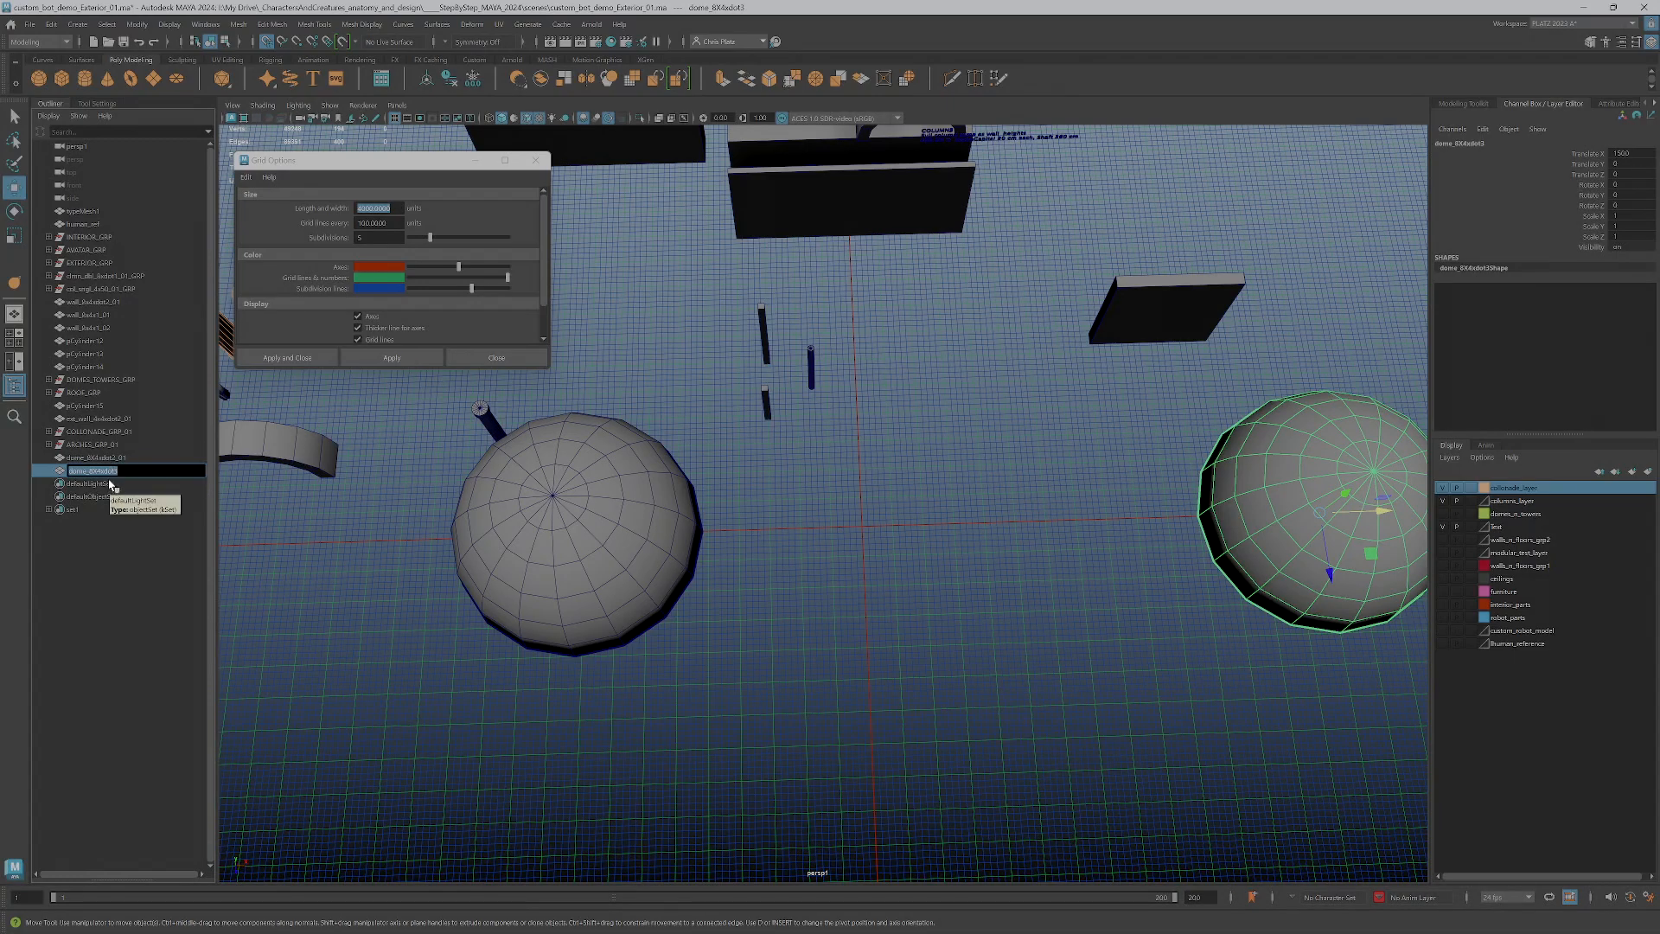
Add the suffix _02 to the duplicate dome's name and move the dome back to the grid origin
left_click(129, 472)
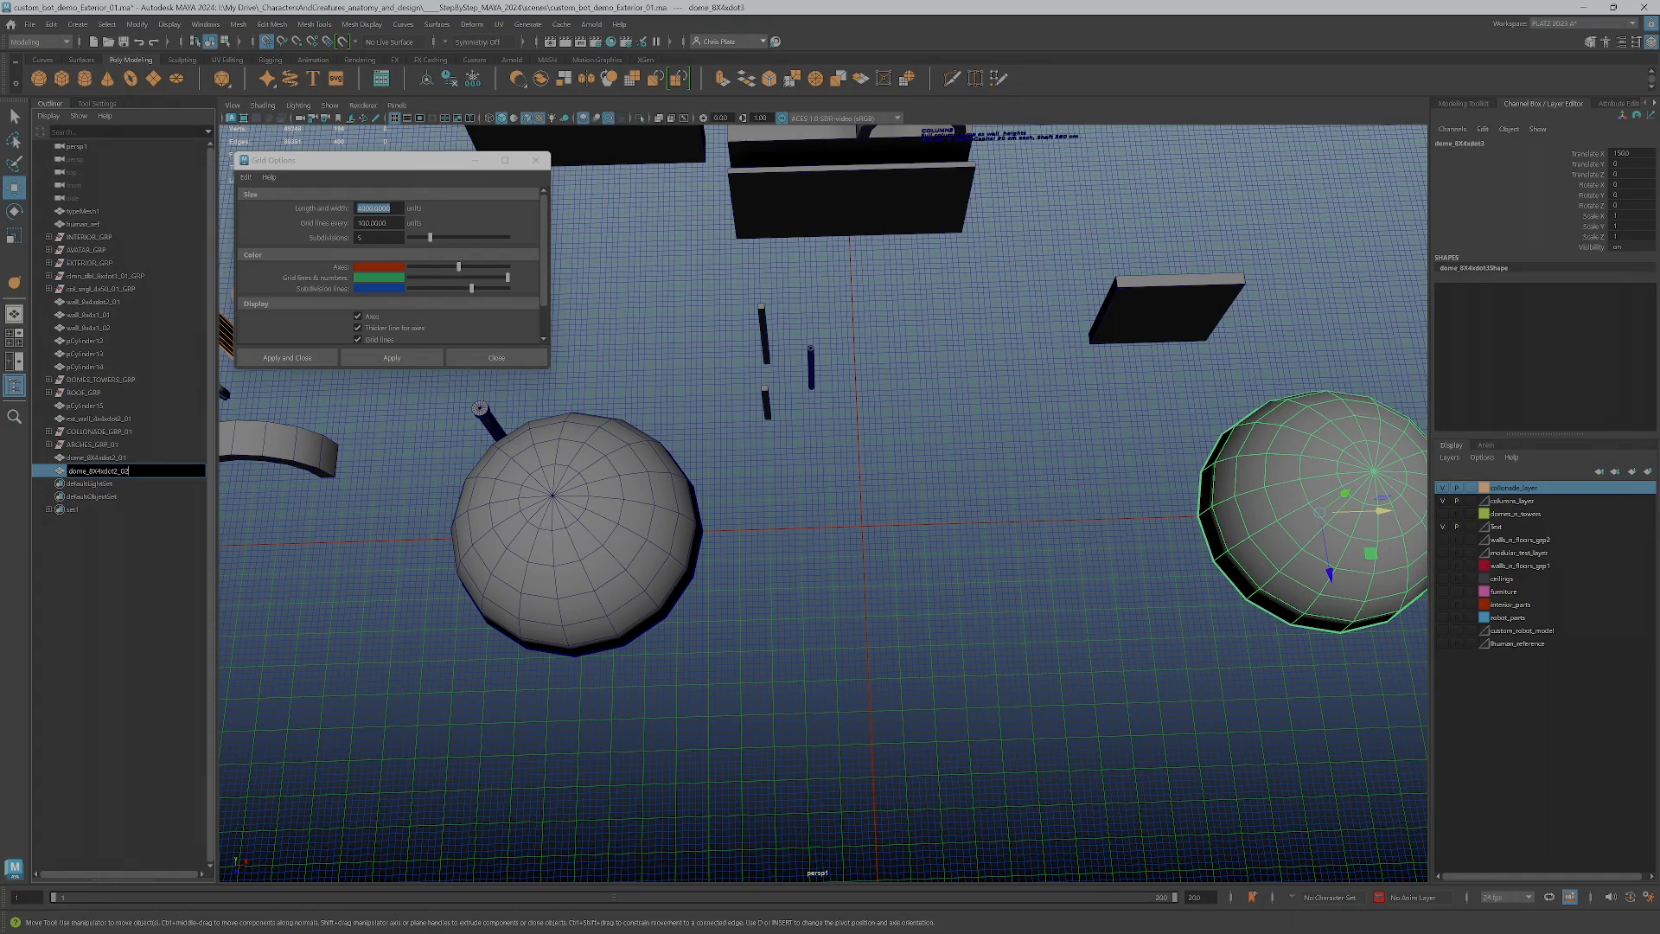
key("Return")
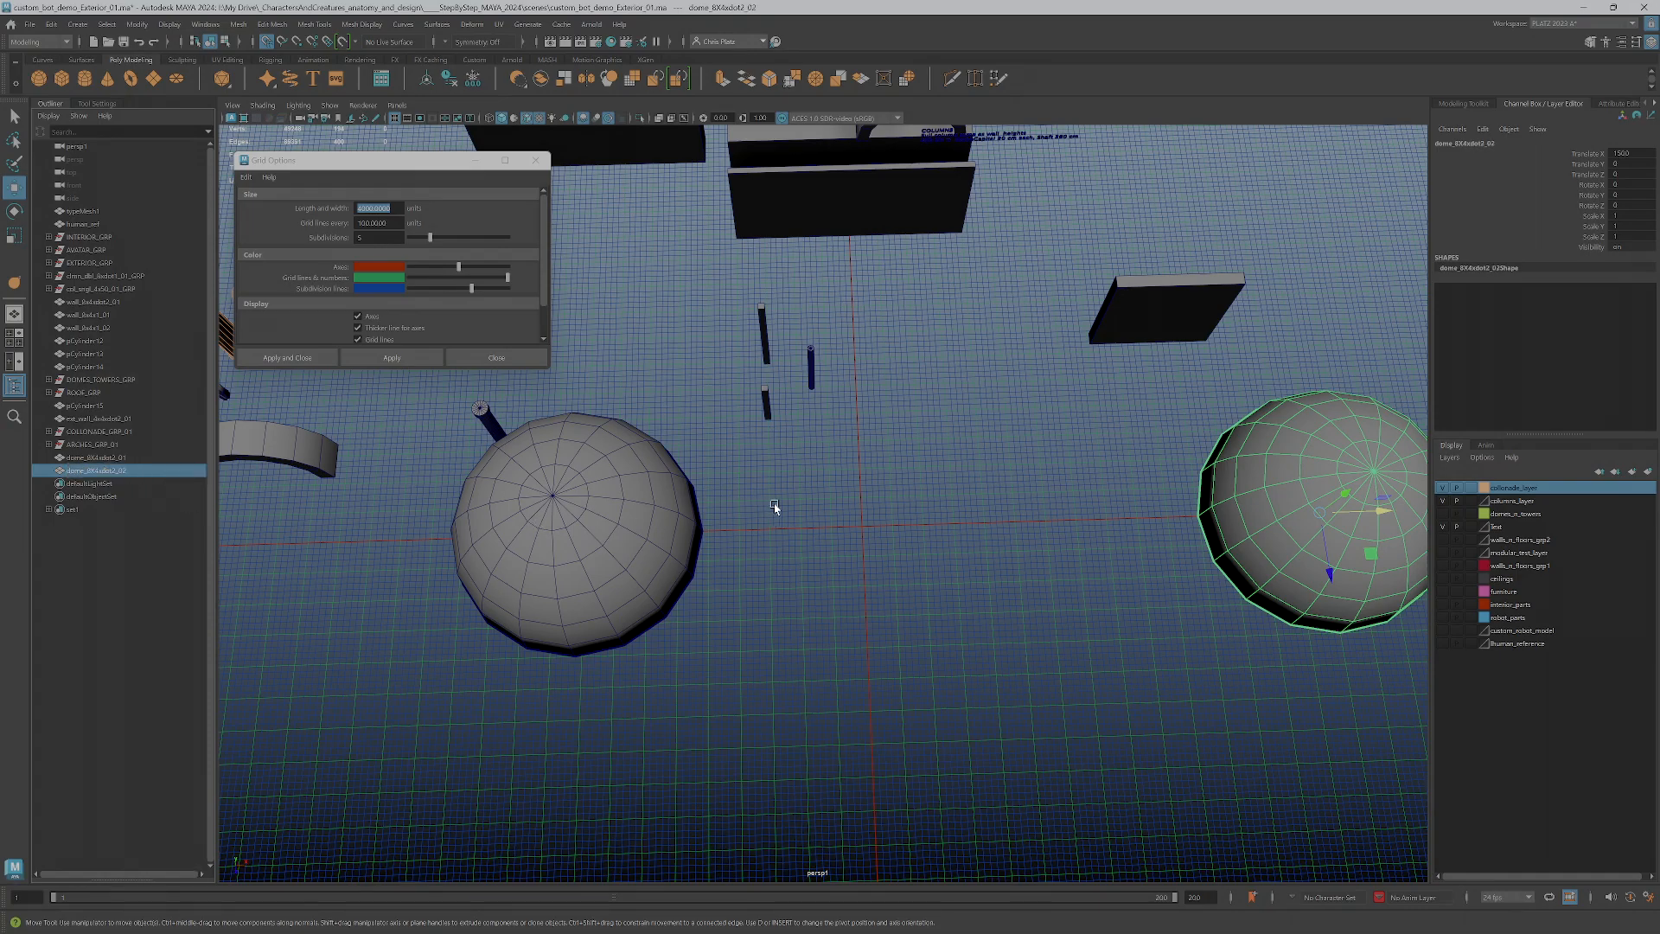
left_click_drag(1350, 515, 913, 599)
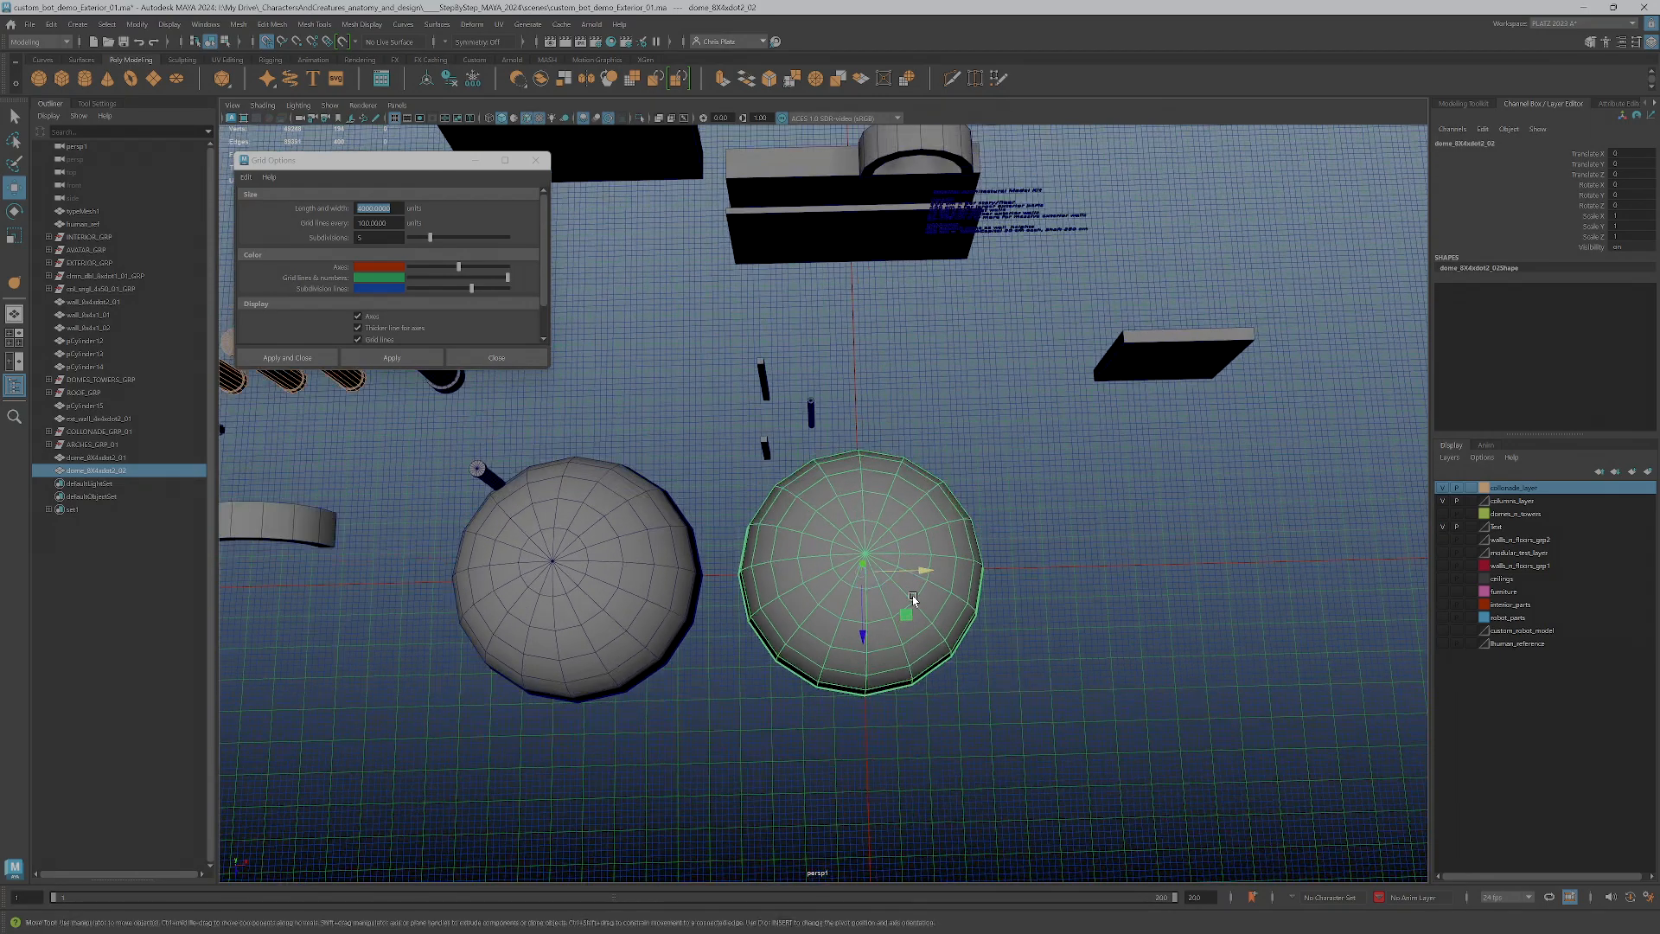
Show the four-view layout, frame the _02 dome, and reposition and shrink the Grid Options window
key("space")
key("f")
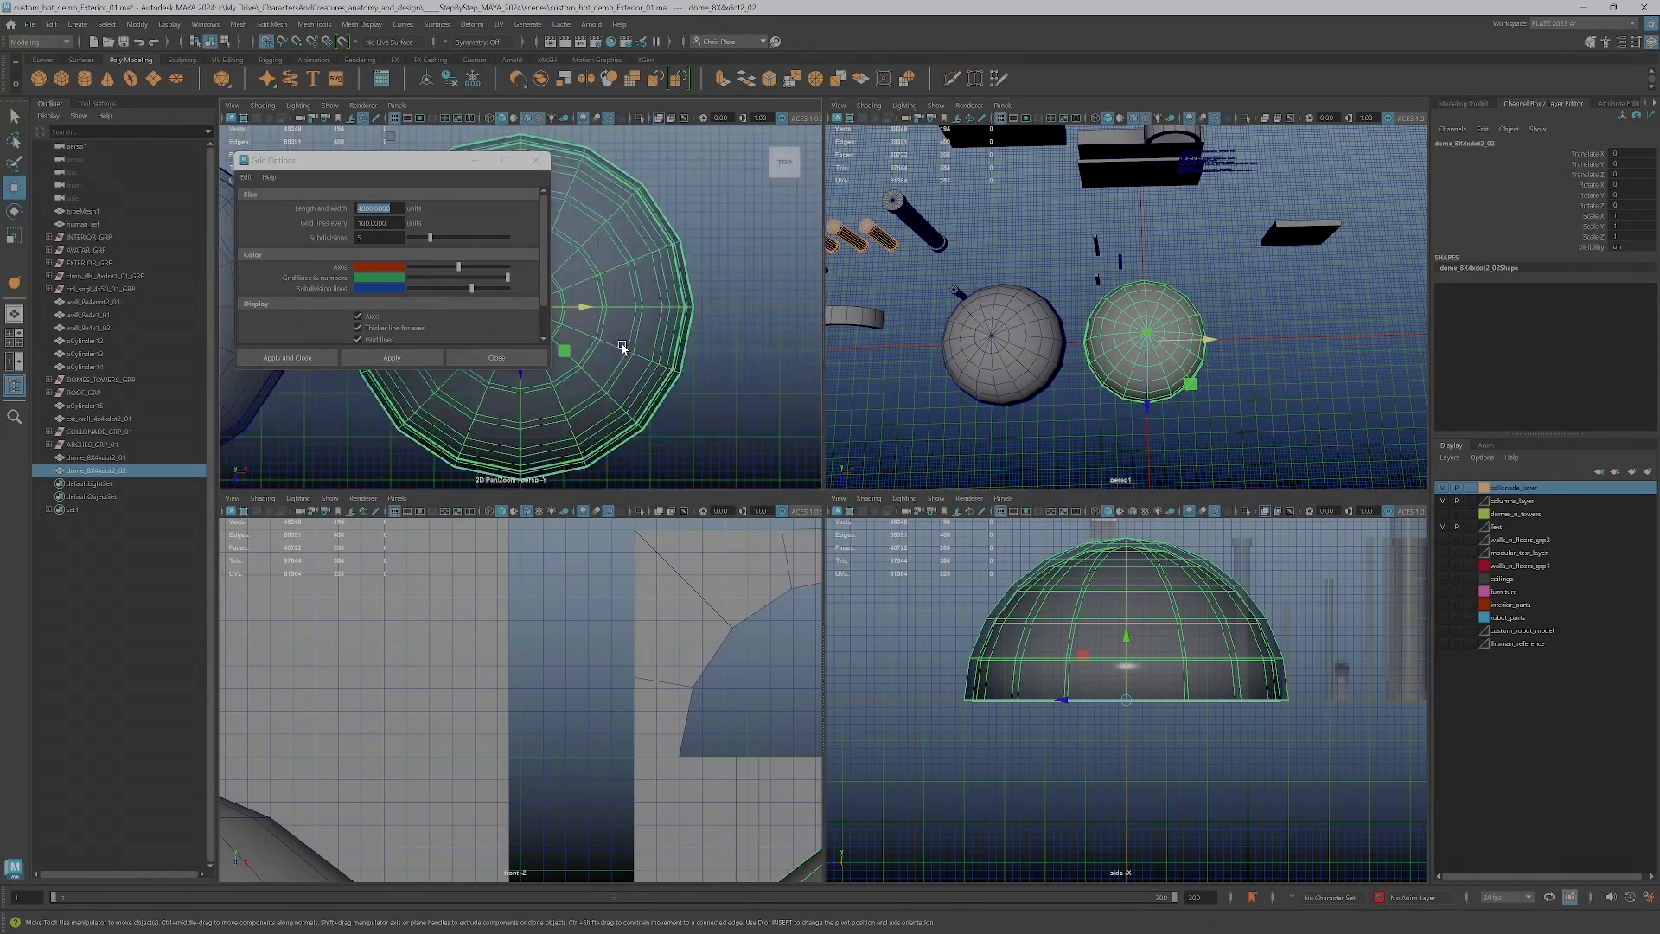
scroll(650, 348, "up", 4)
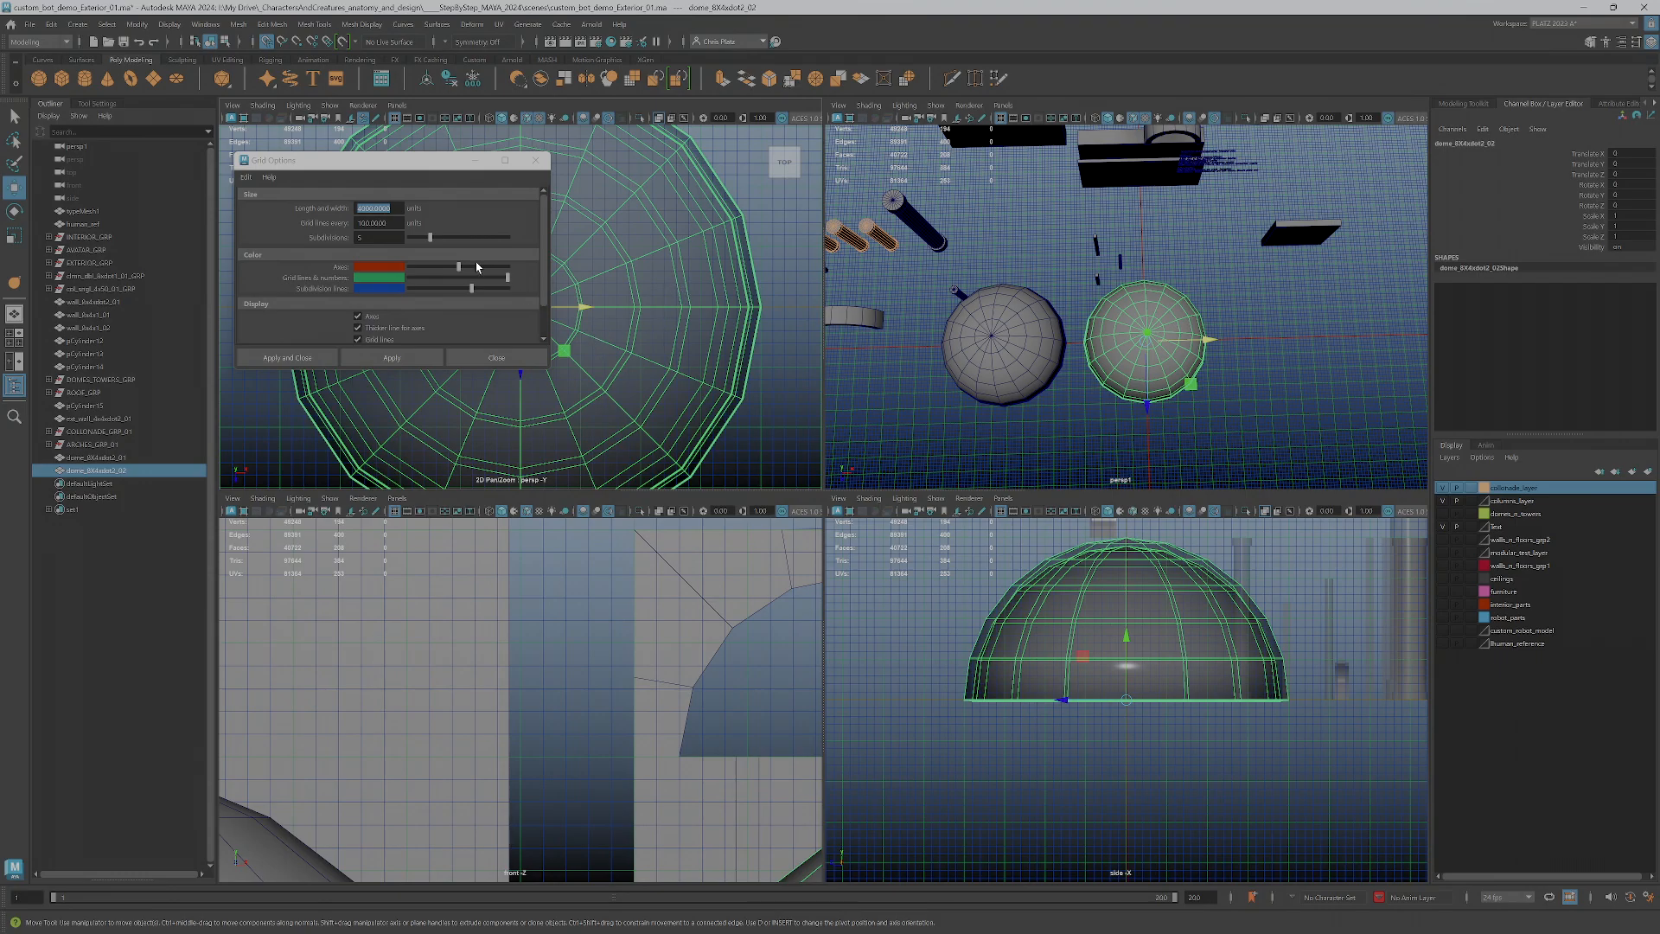
left_click_drag(407, 166, 360, 257)
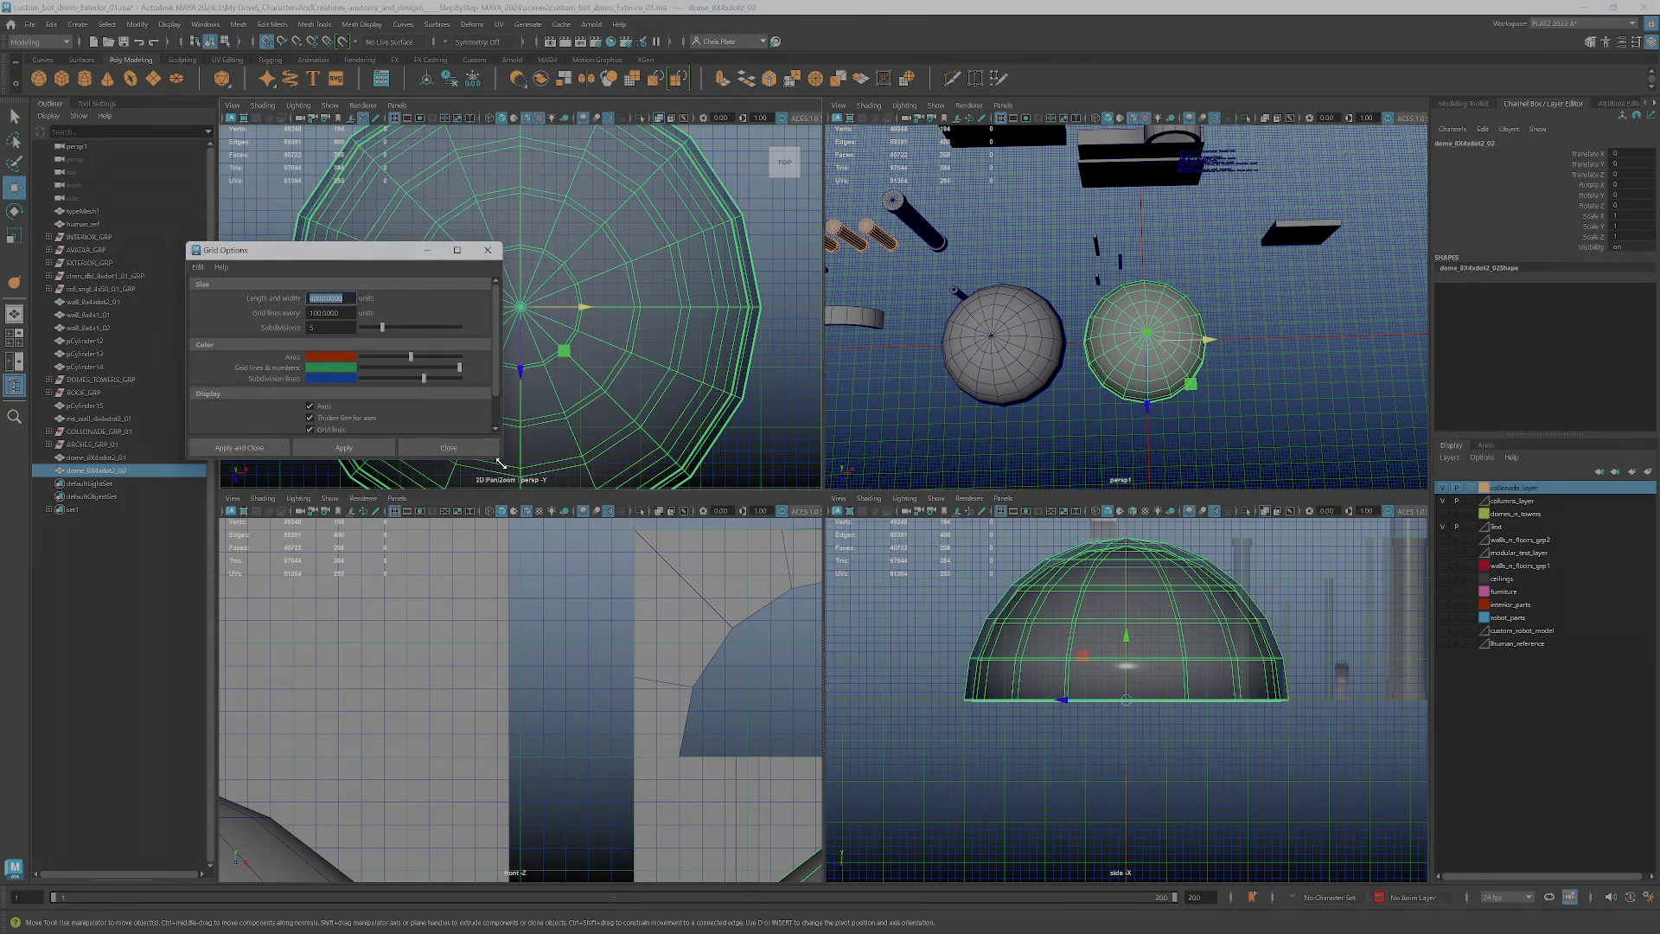
left_click_drag(501, 460, 418, 432)
Examine the _02 dome in the top and side views against the grid and its axes
scroll(644, 387, "down", 3)
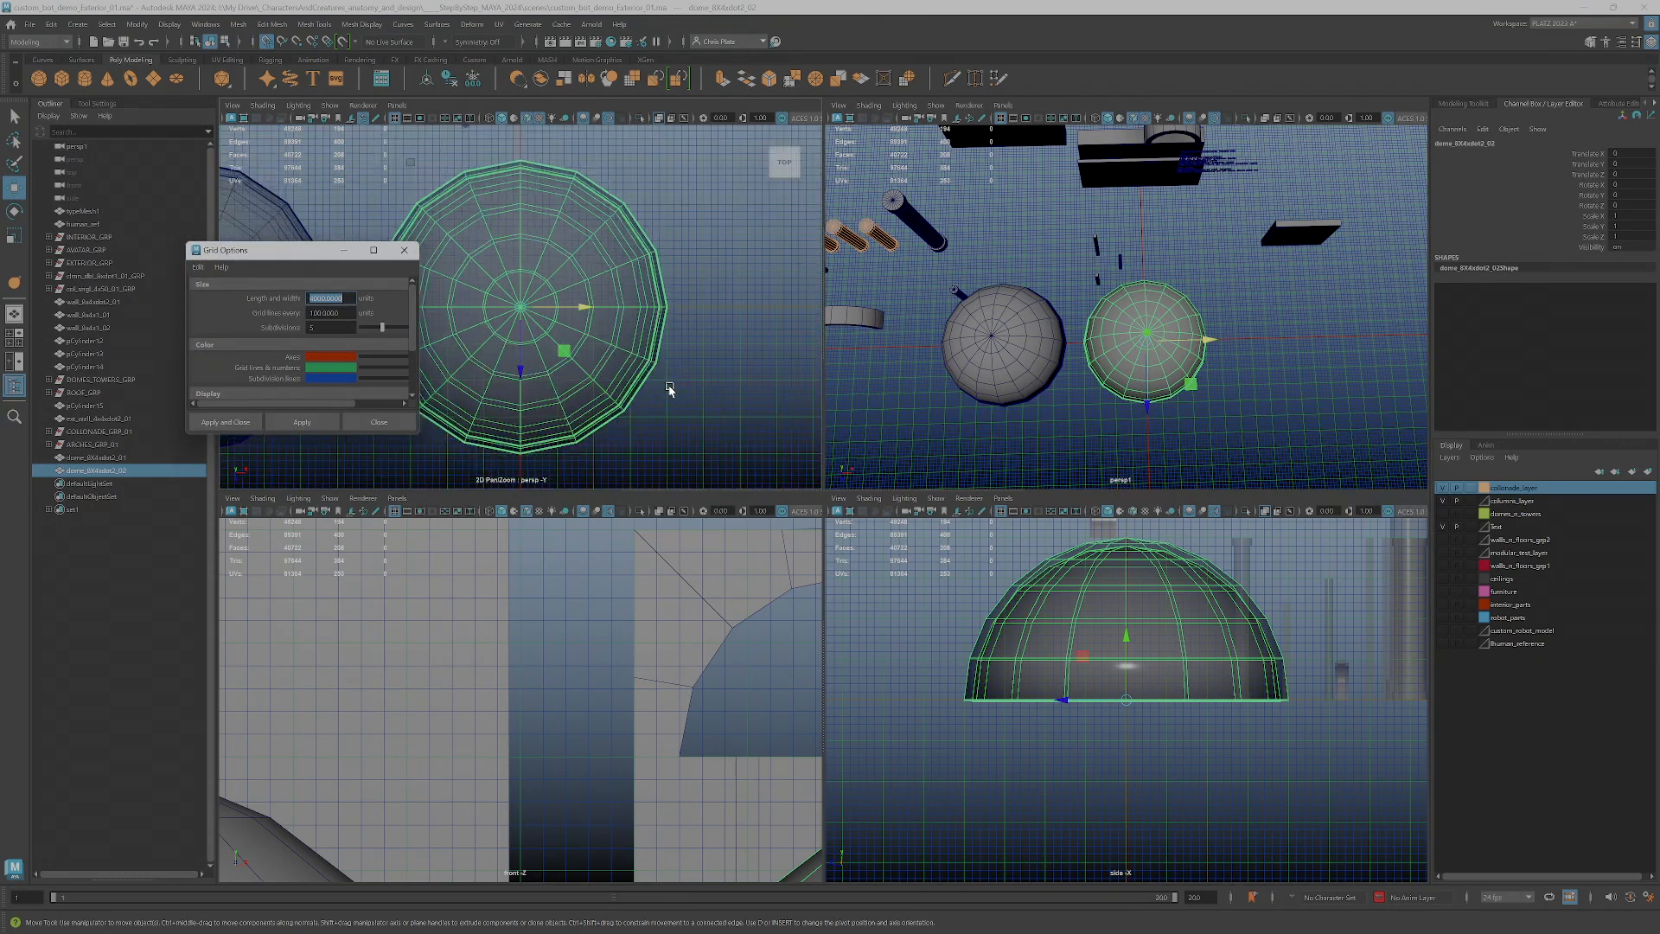
scroll(681, 338, "up", 5)
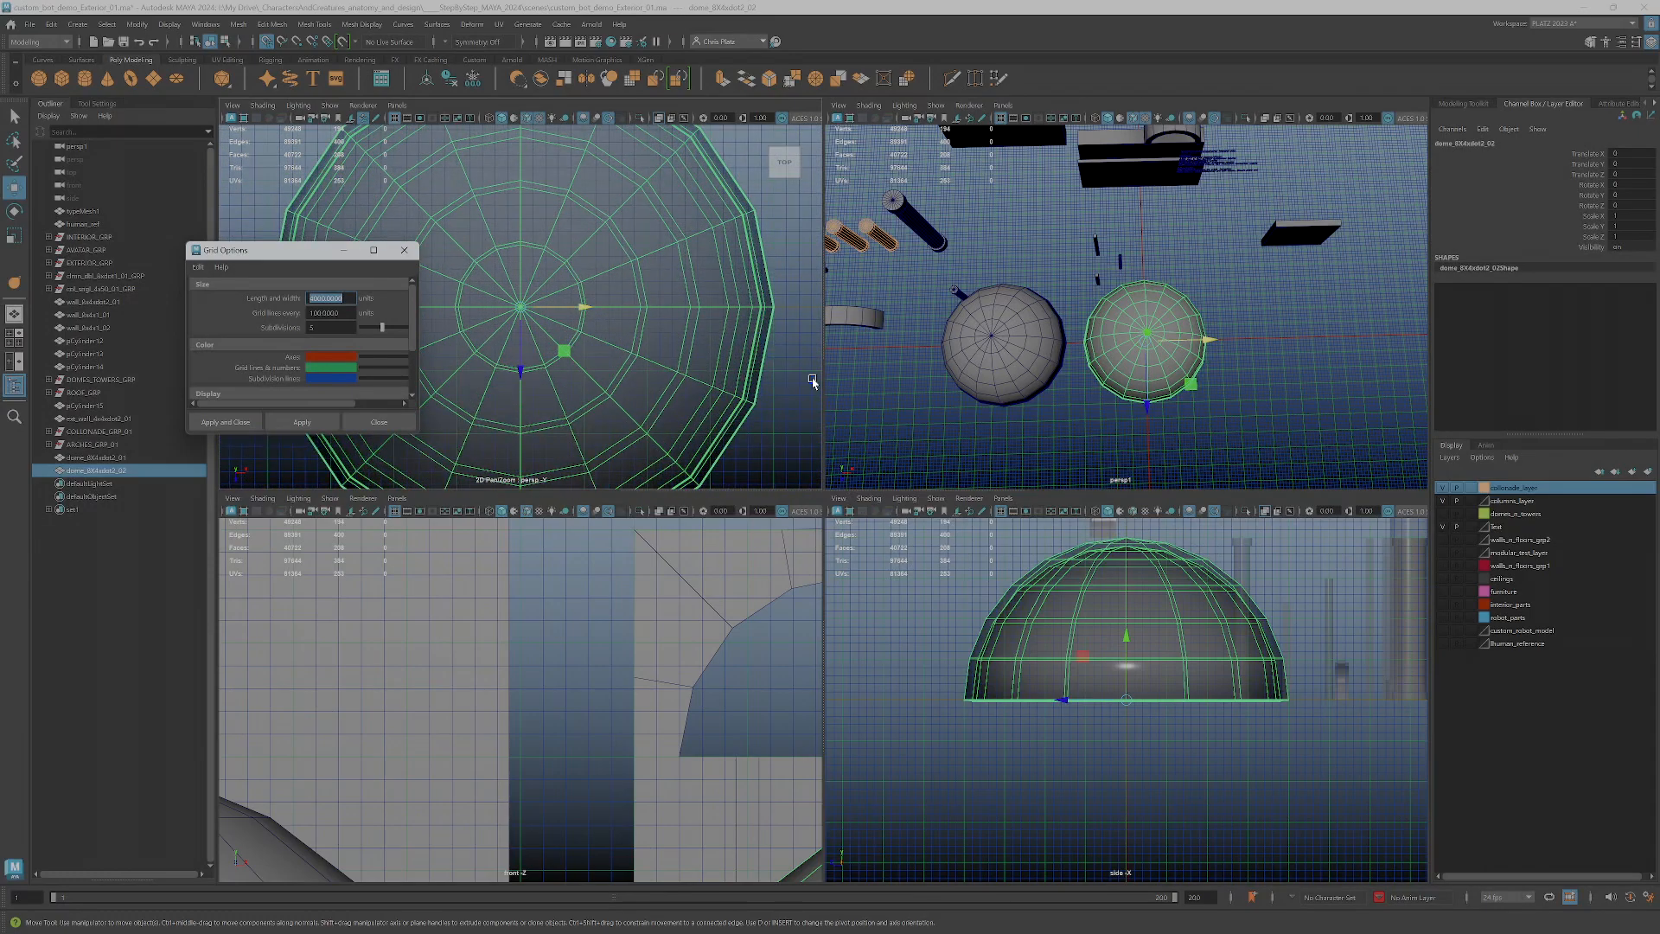
scroll(731, 344, "down", 2)
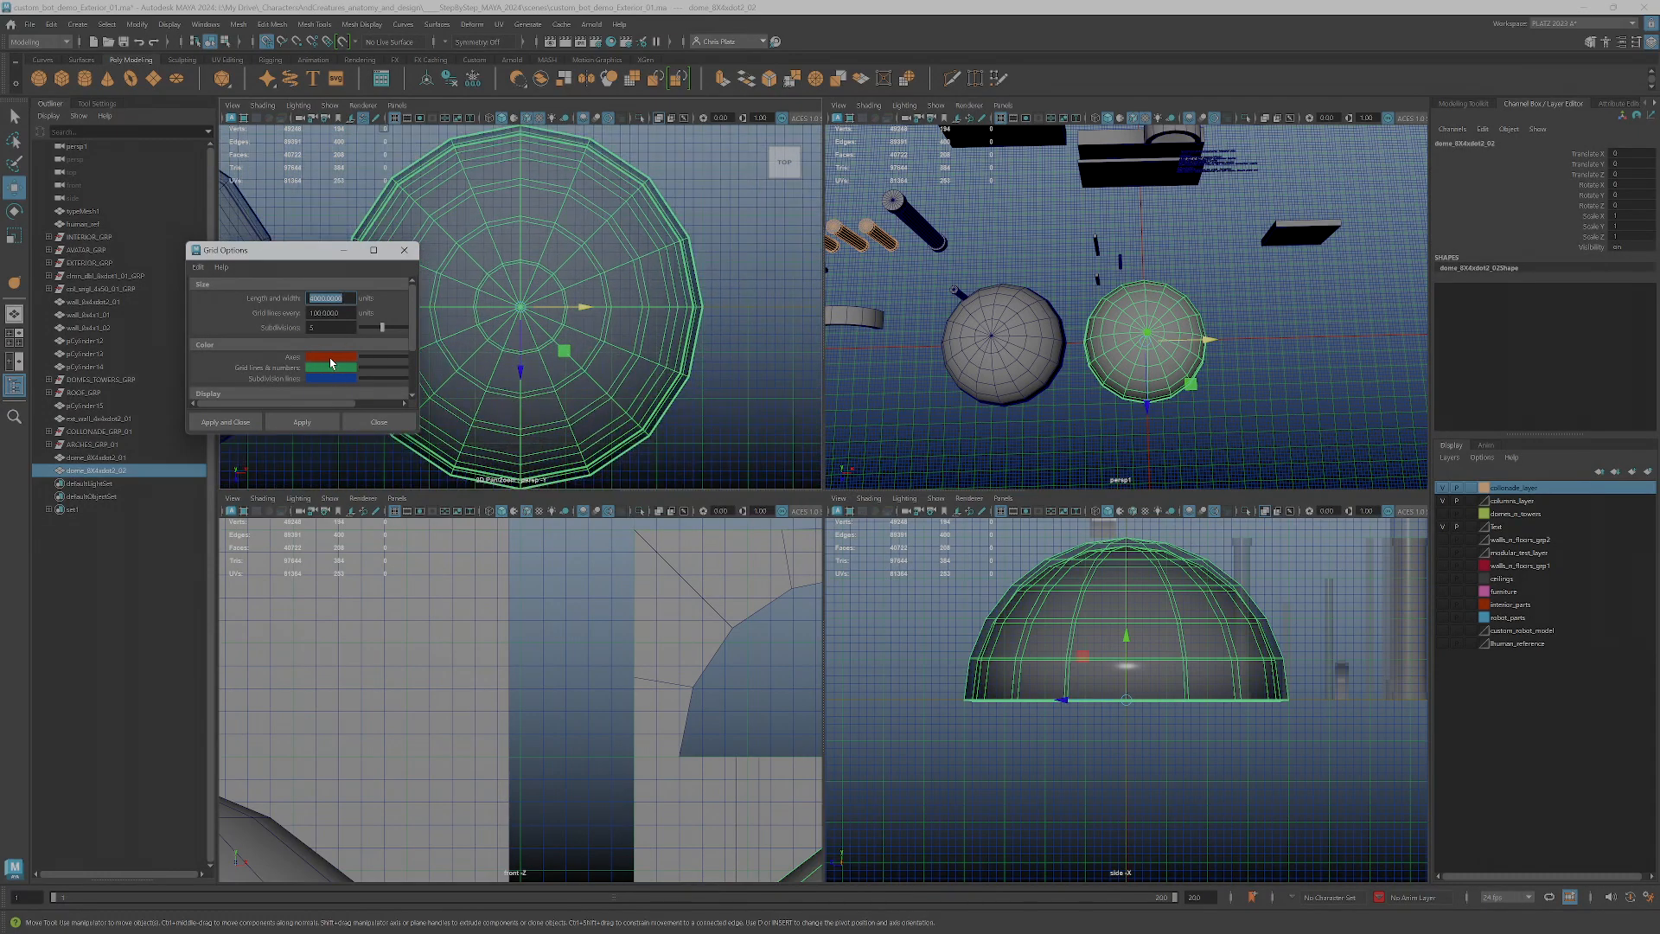
scroll(726, 339, "down", 3)
scroll(731, 329, "up", 4)
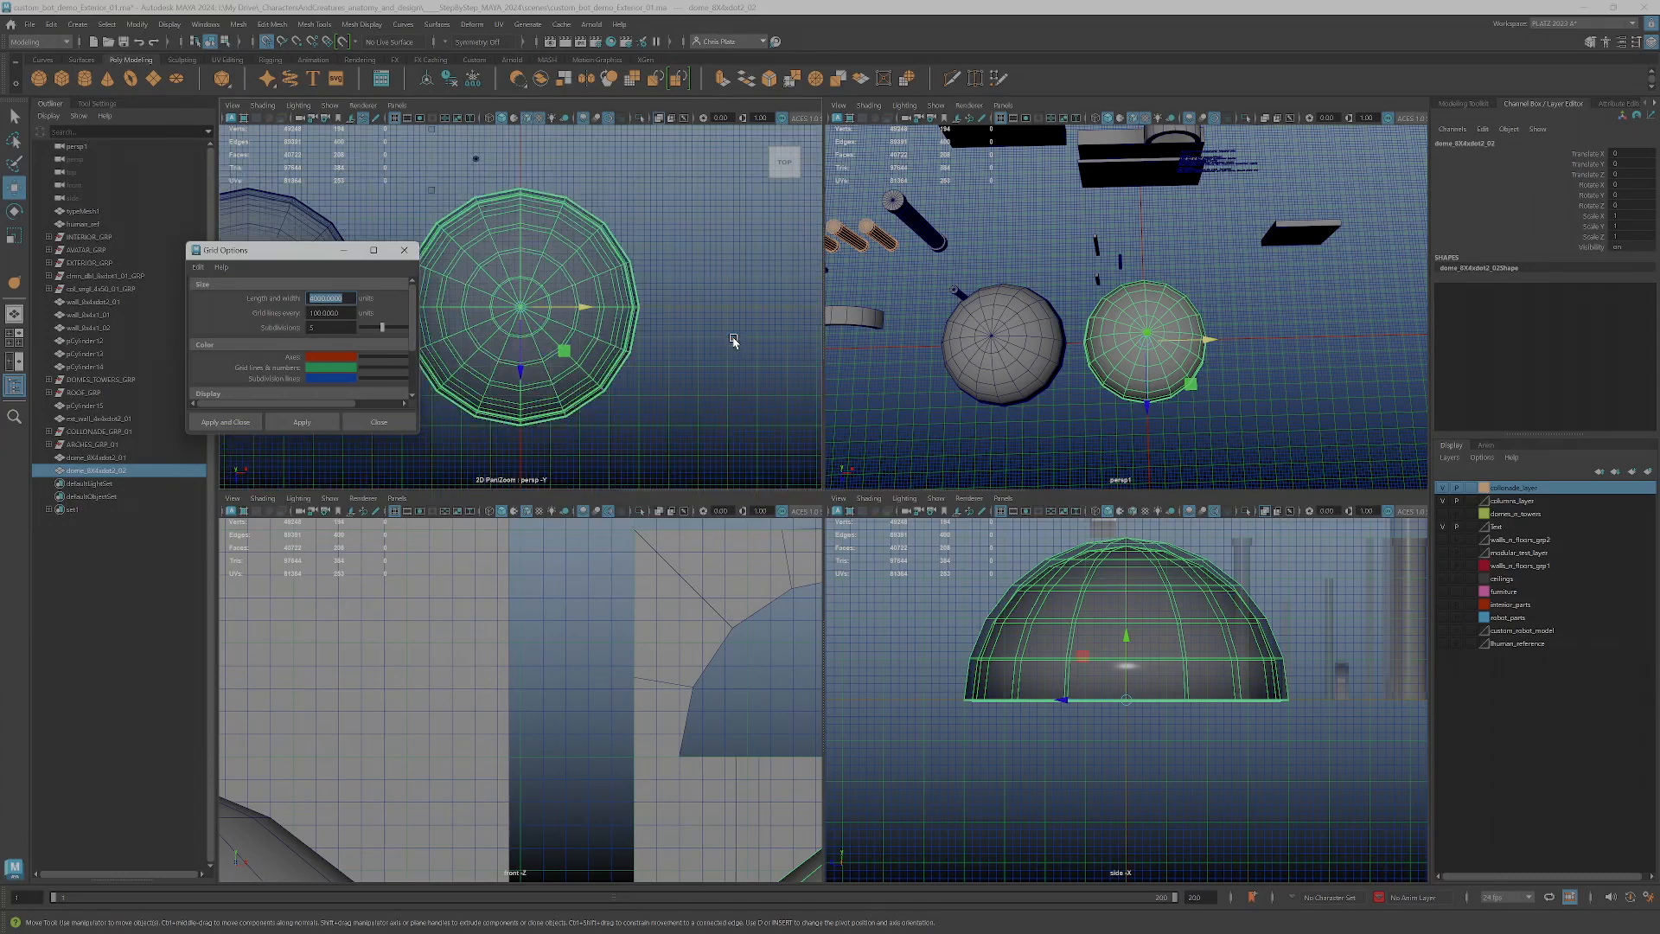
scroll(750, 303, "down", 5)
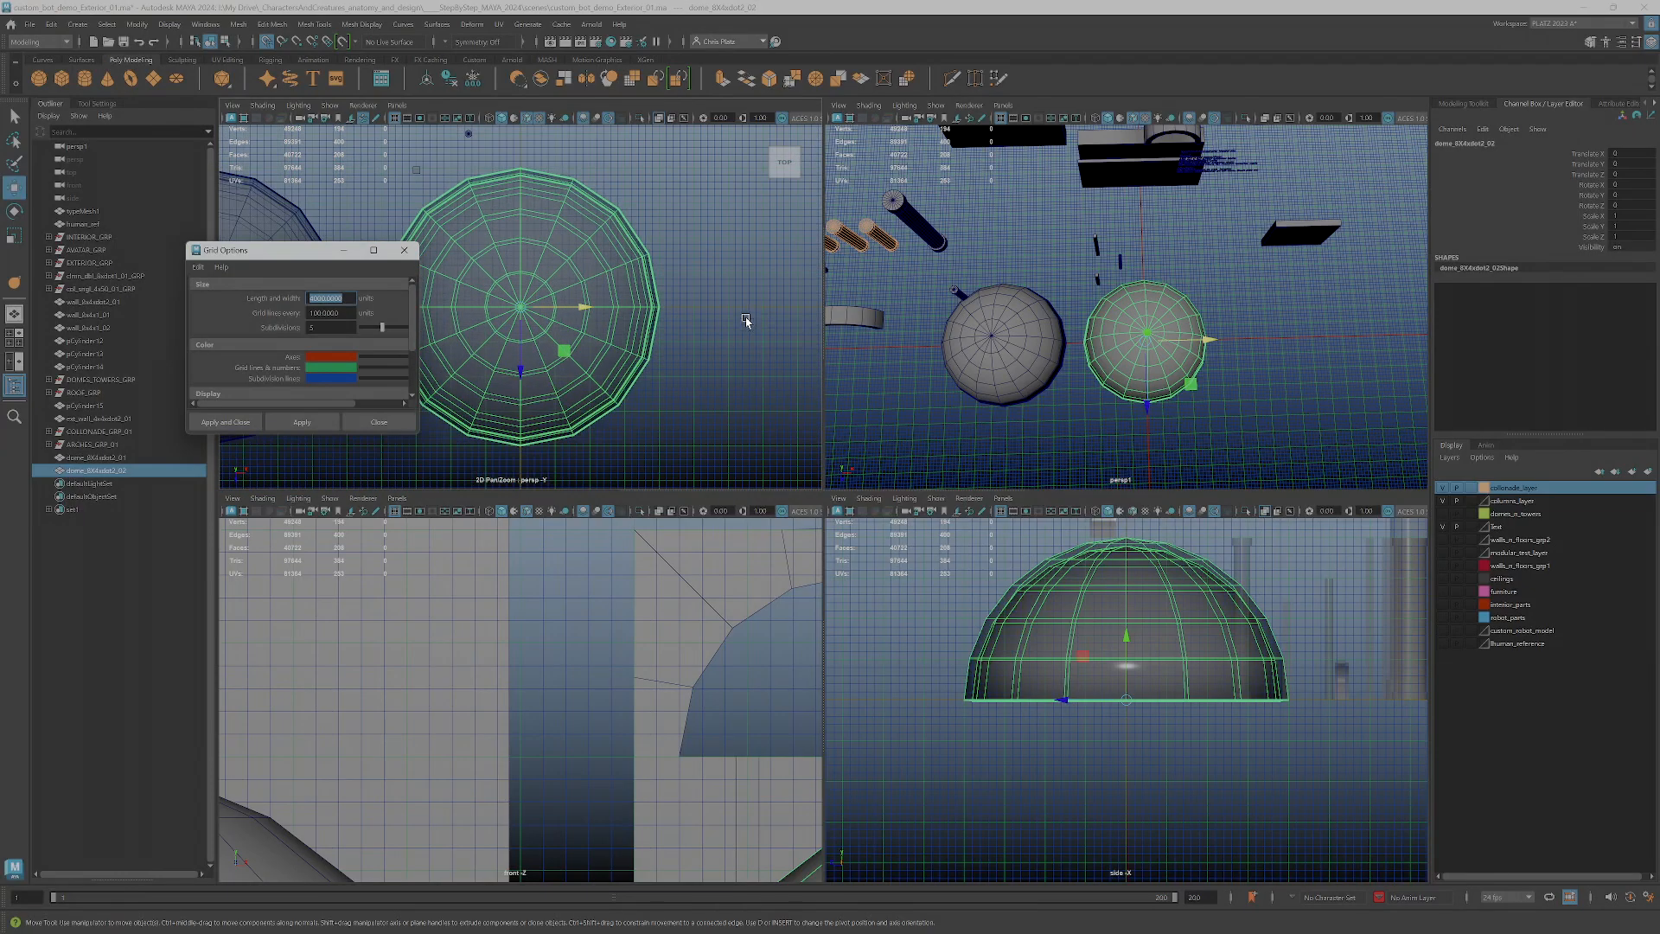
scroll(655, 316, "up", 2)
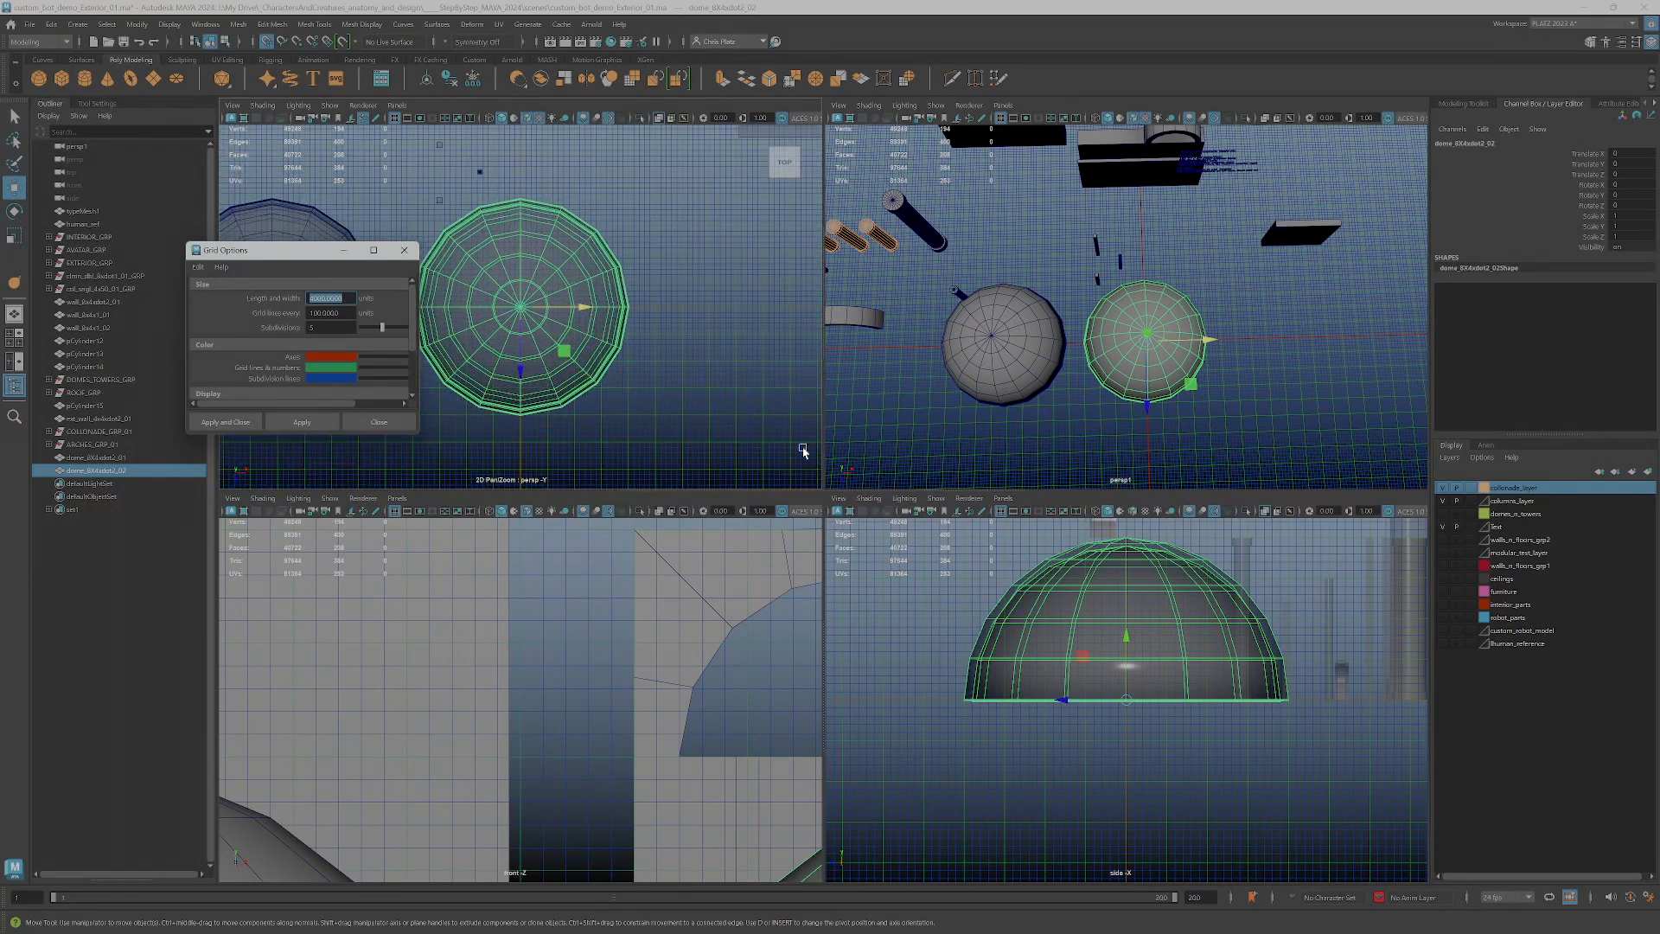
scroll(1063, 710, "down", 4)
scroll(1067, 704, "up", 5)
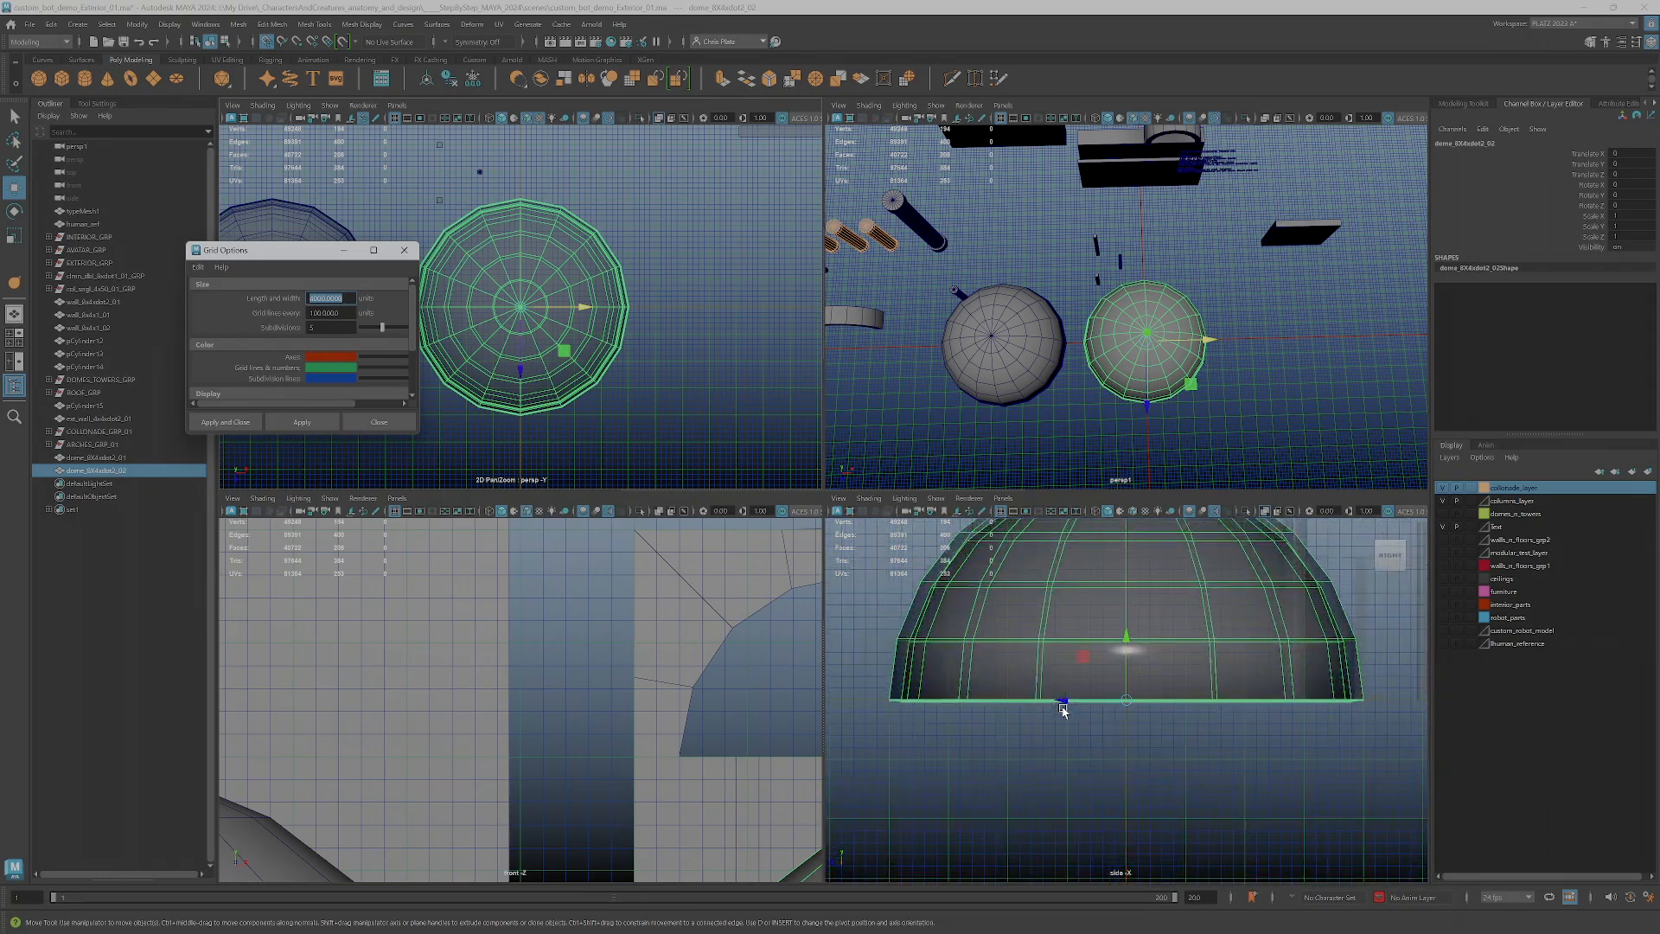
scroll(1067, 704, "down", 2)
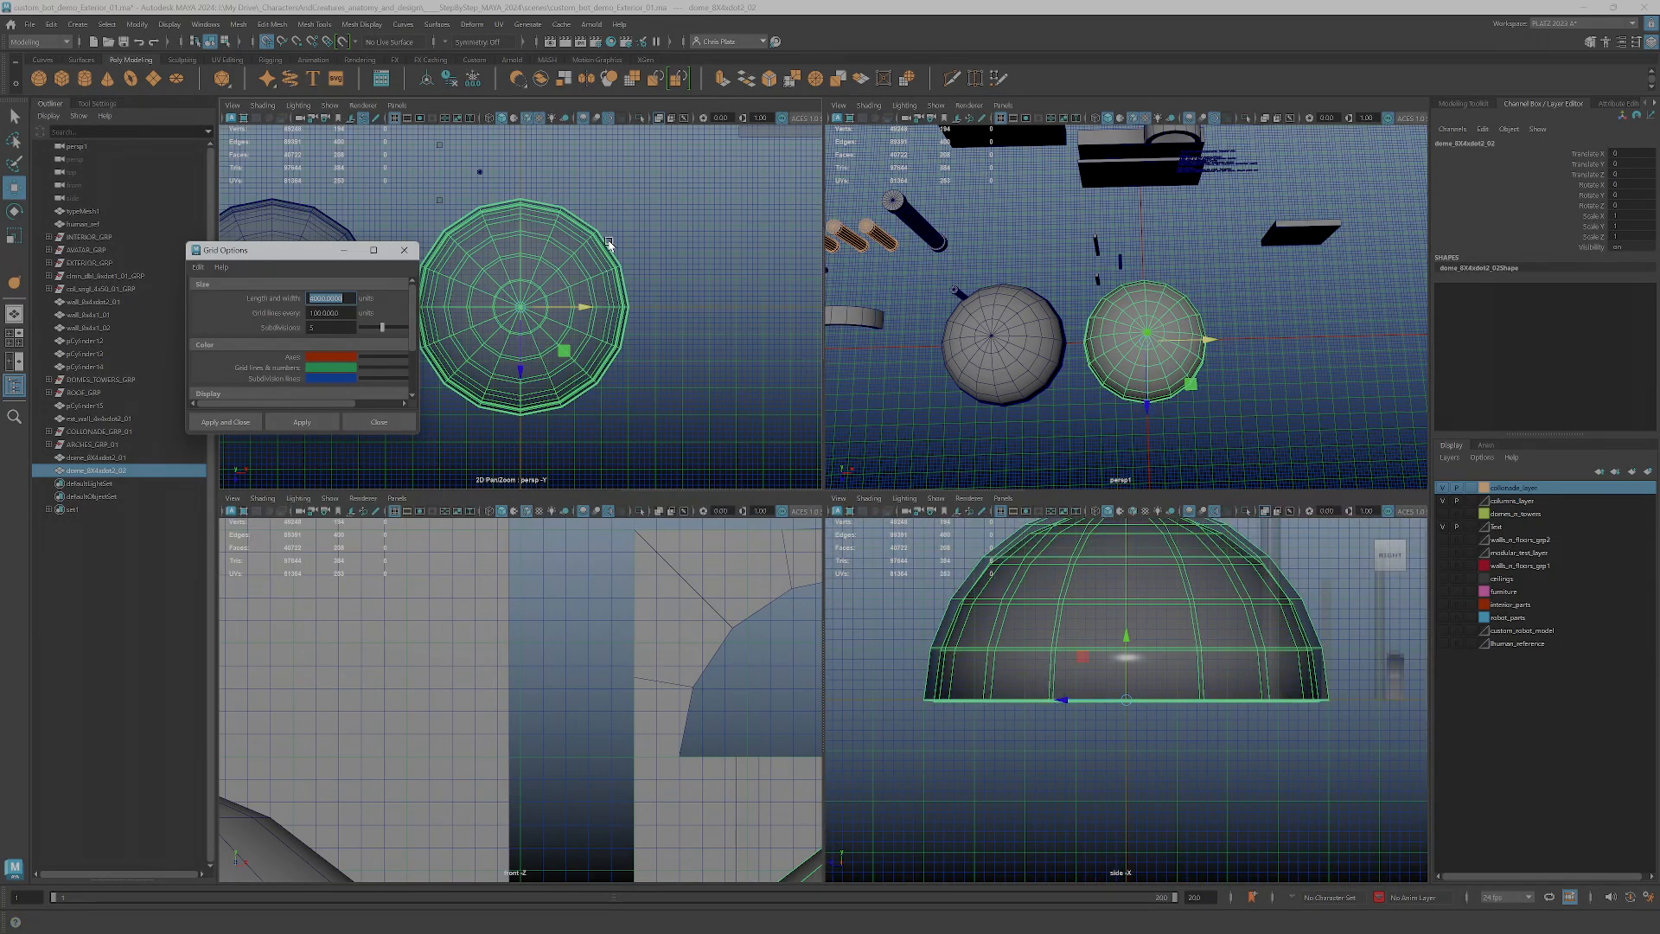
Change the grid axes colour to a bright blue and apply it to the views
left_click_drag(373, 359, 367, 357)
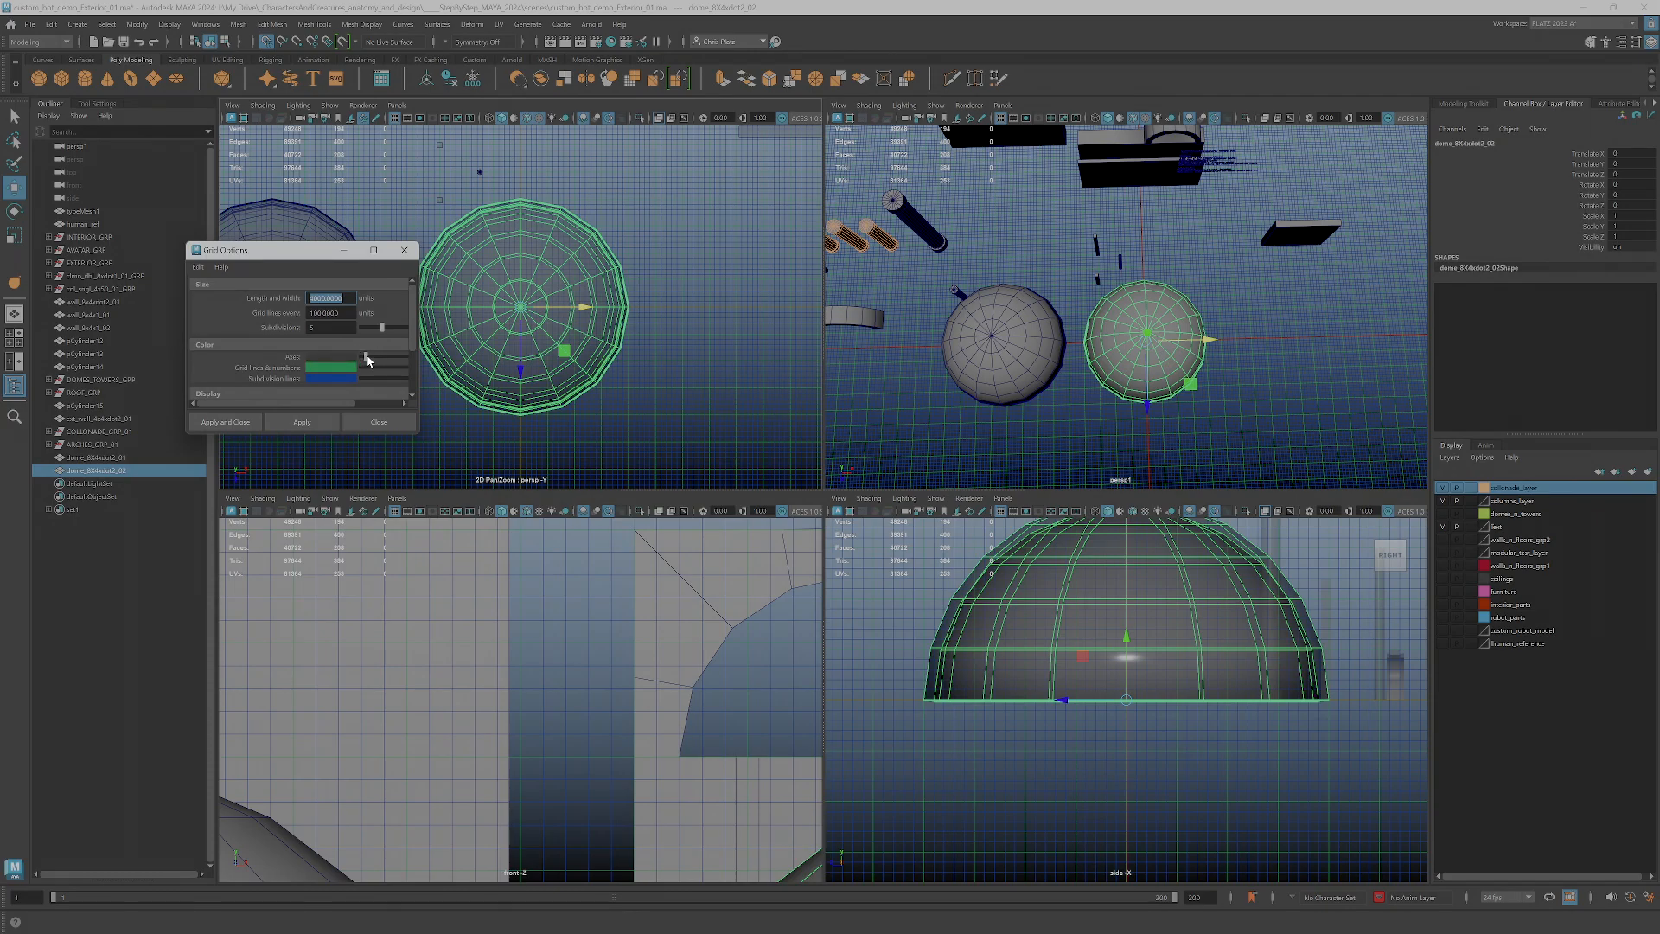
left_click_drag(366, 358, 390, 362)
left_click(319, 423)
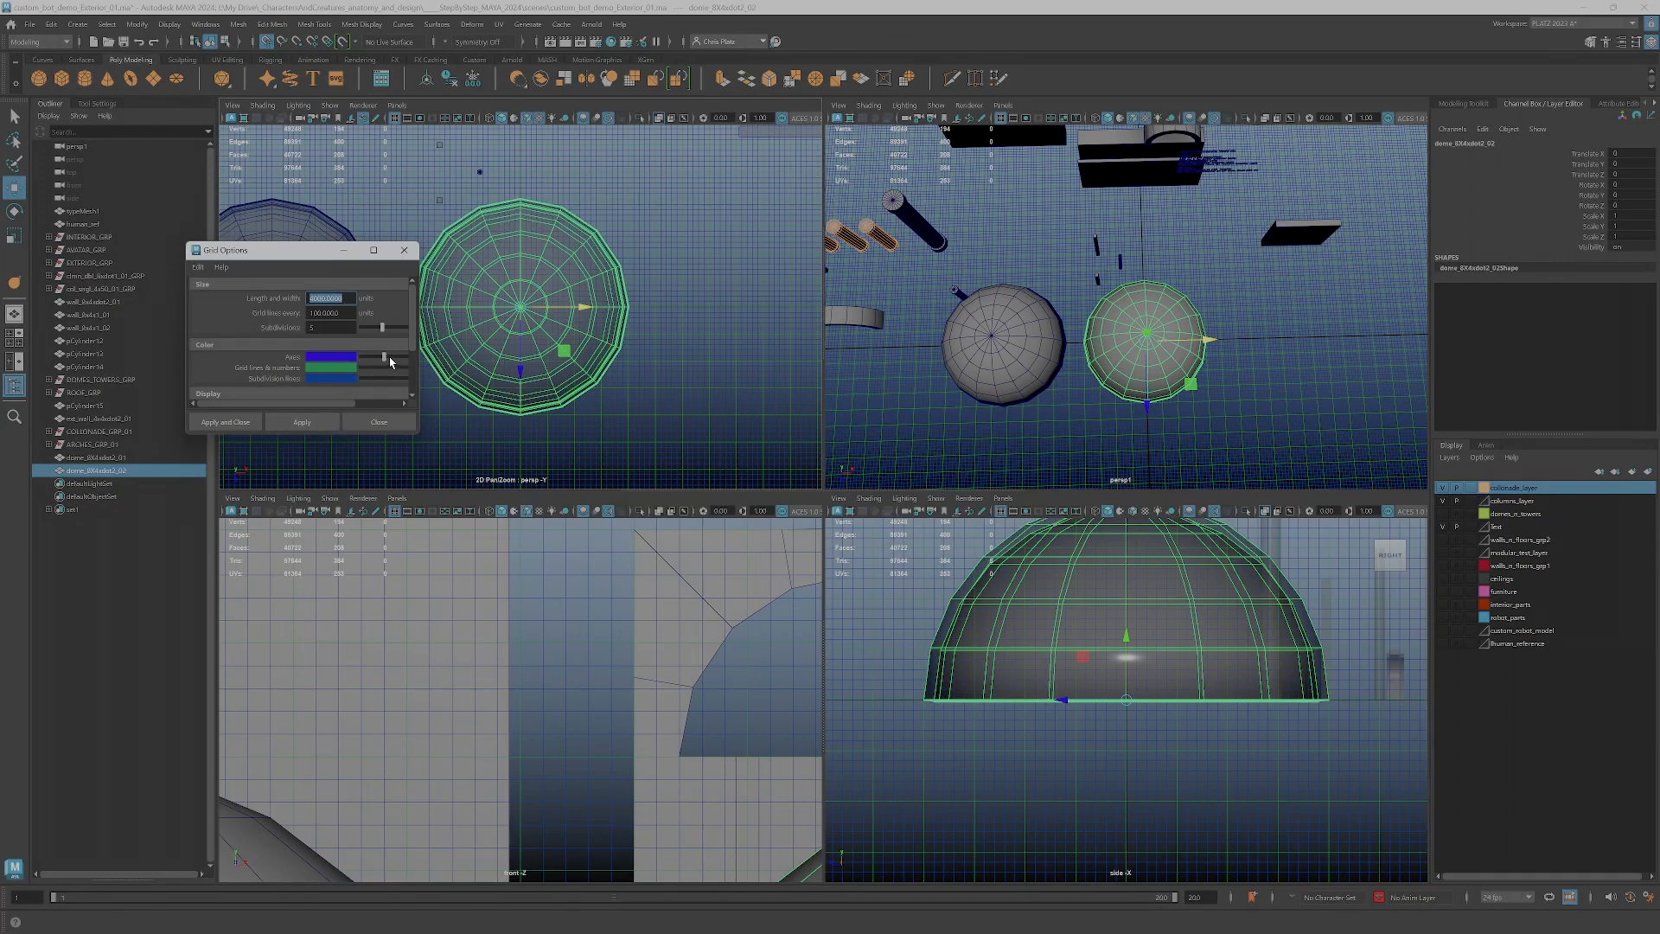
left_click(318, 423)
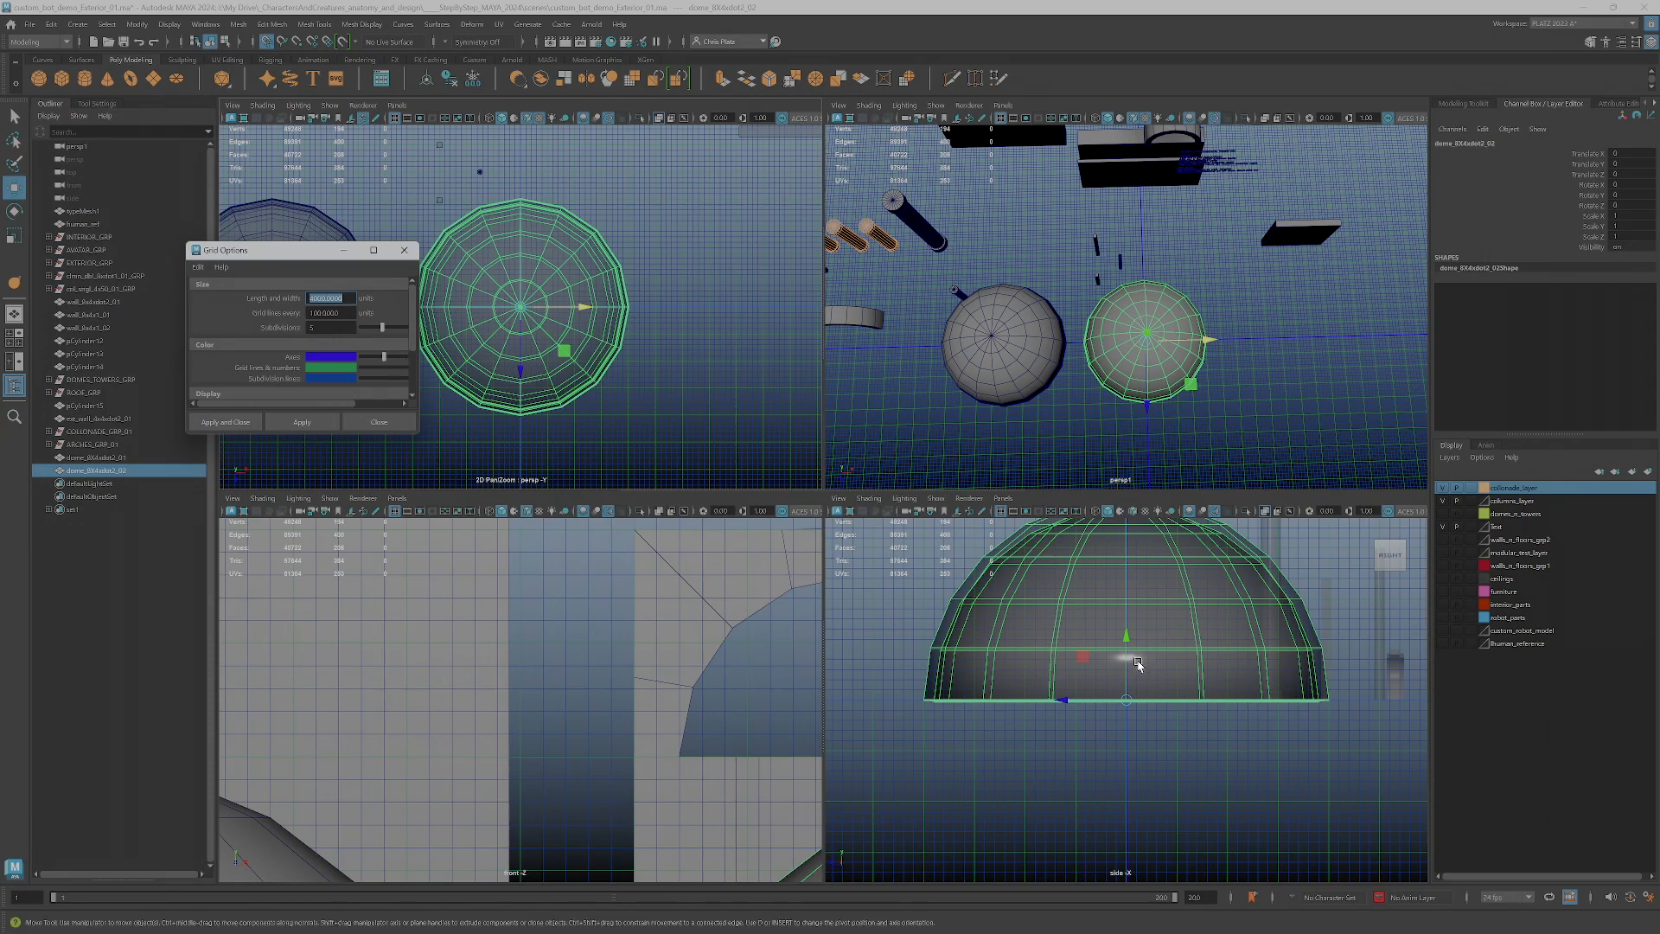
Inspect the grid axes in the full-size perspective view and switch the _02 dome to face selection mode
scroll(1139, 666, "down", 5)
scroll(1208, 379, "up", 6)
scroll(1208, 379, "down", 3)
left_click_drag(1055, 442, 1103, 372, "alt")
left_click_drag(963, 533, 941, 498, "alt")
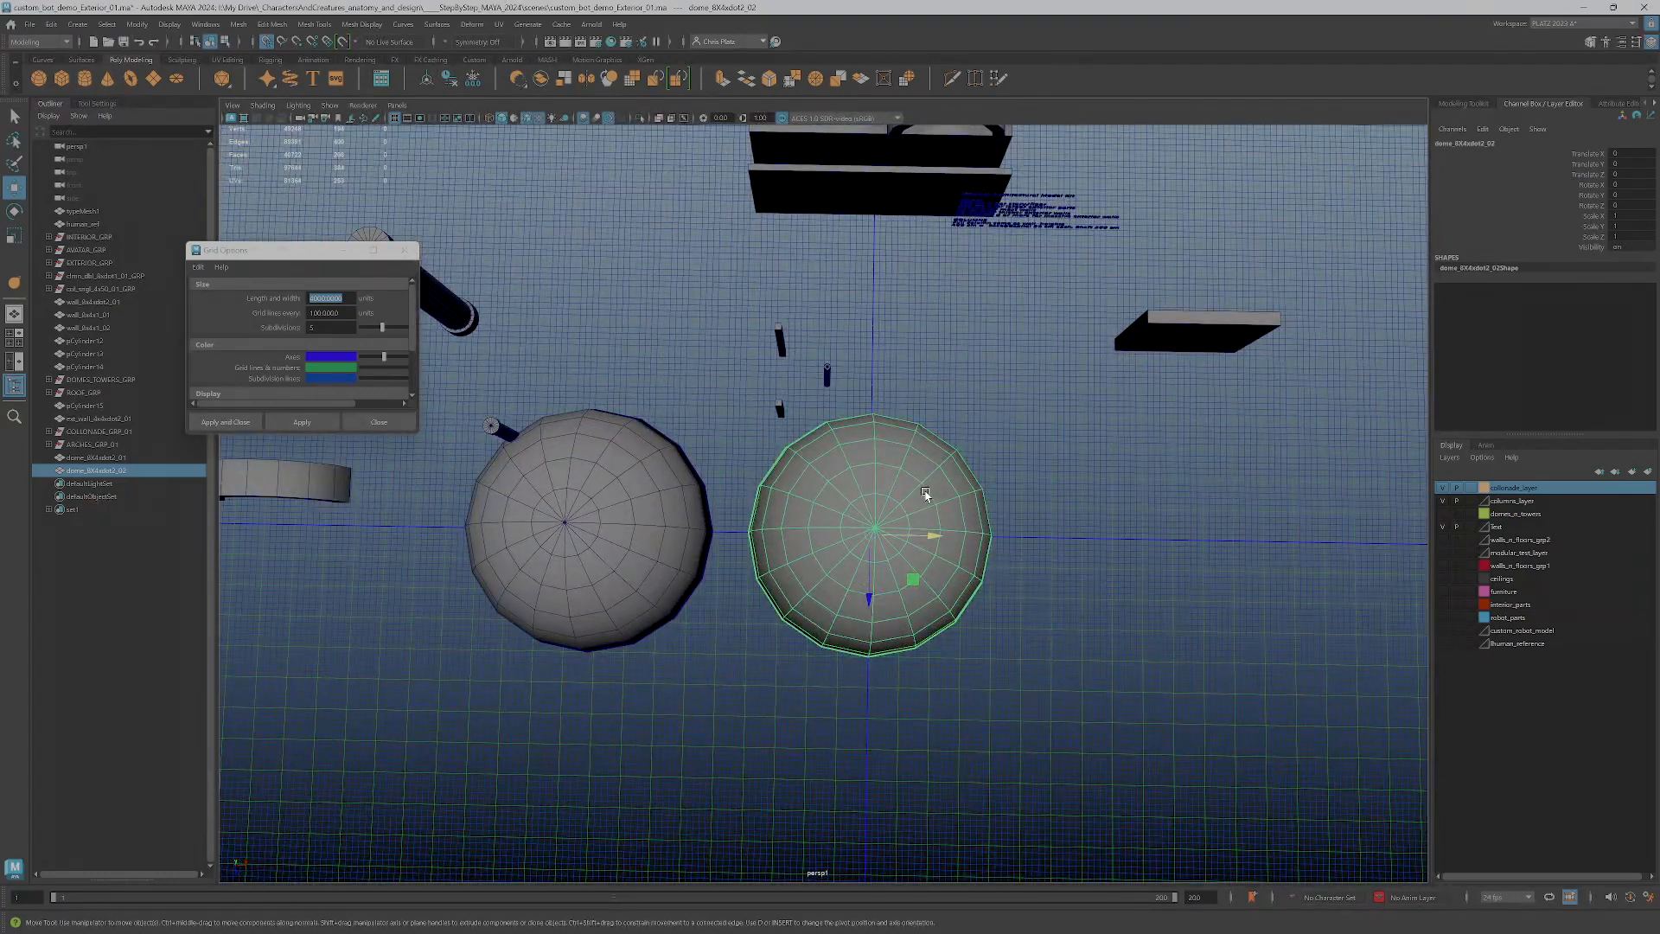
right_click_drag(925, 494, 944, 549)
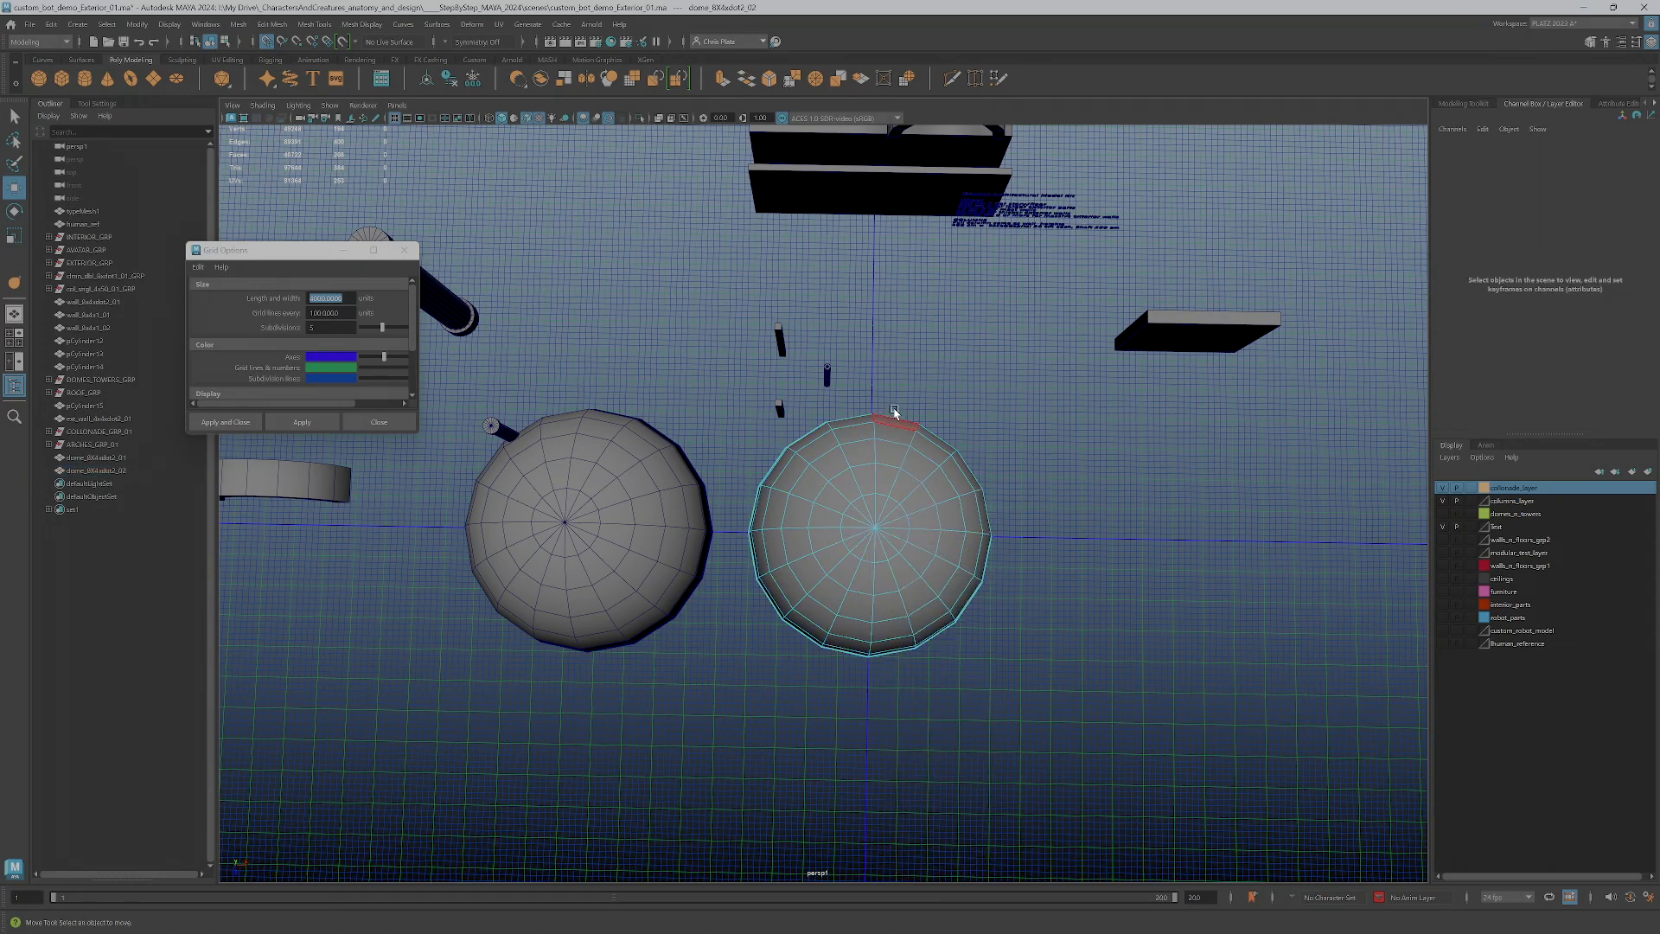
Delete the faces of the _02 dome's quarter on the positive X, negative Z side, working in the full-size top view
key("space")
scroll(640, 458, "down", 5)
scroll(650, 390, "down", 2)
key("space")
scroll(865, 562, "up", 4)
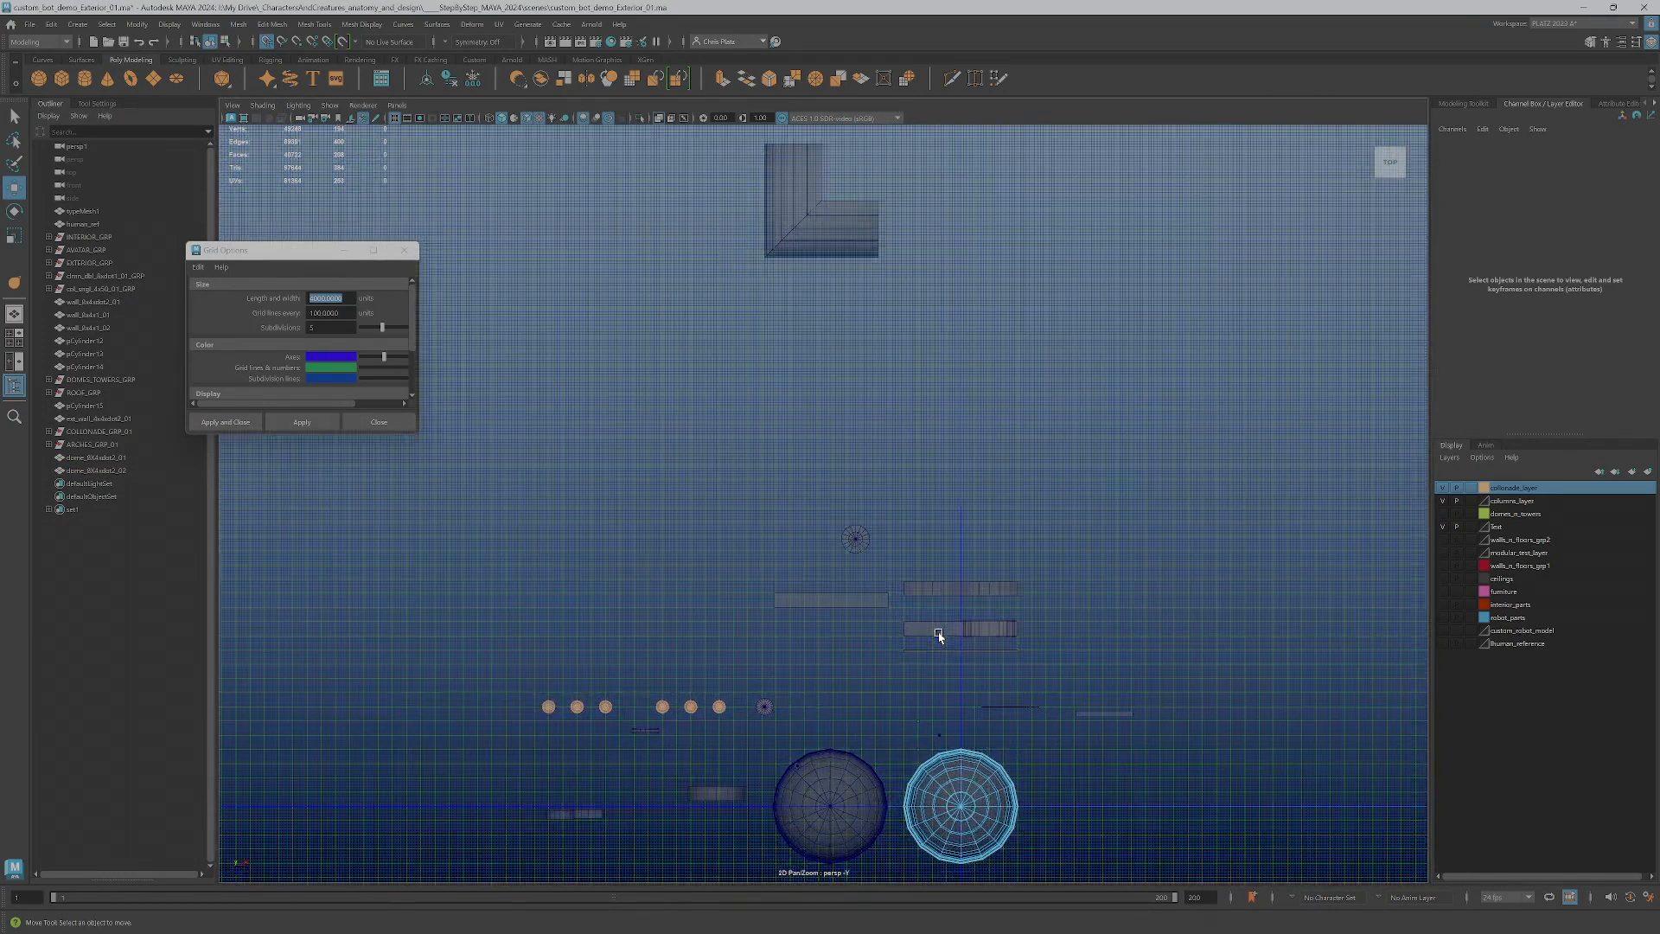
scroll(1012, 713, "down", 2)
middle_click_drag(1031, 768, 871, 452, "alt")
scroll(983, 749, "up", 2)
scroll(871, 452, "up", 4)
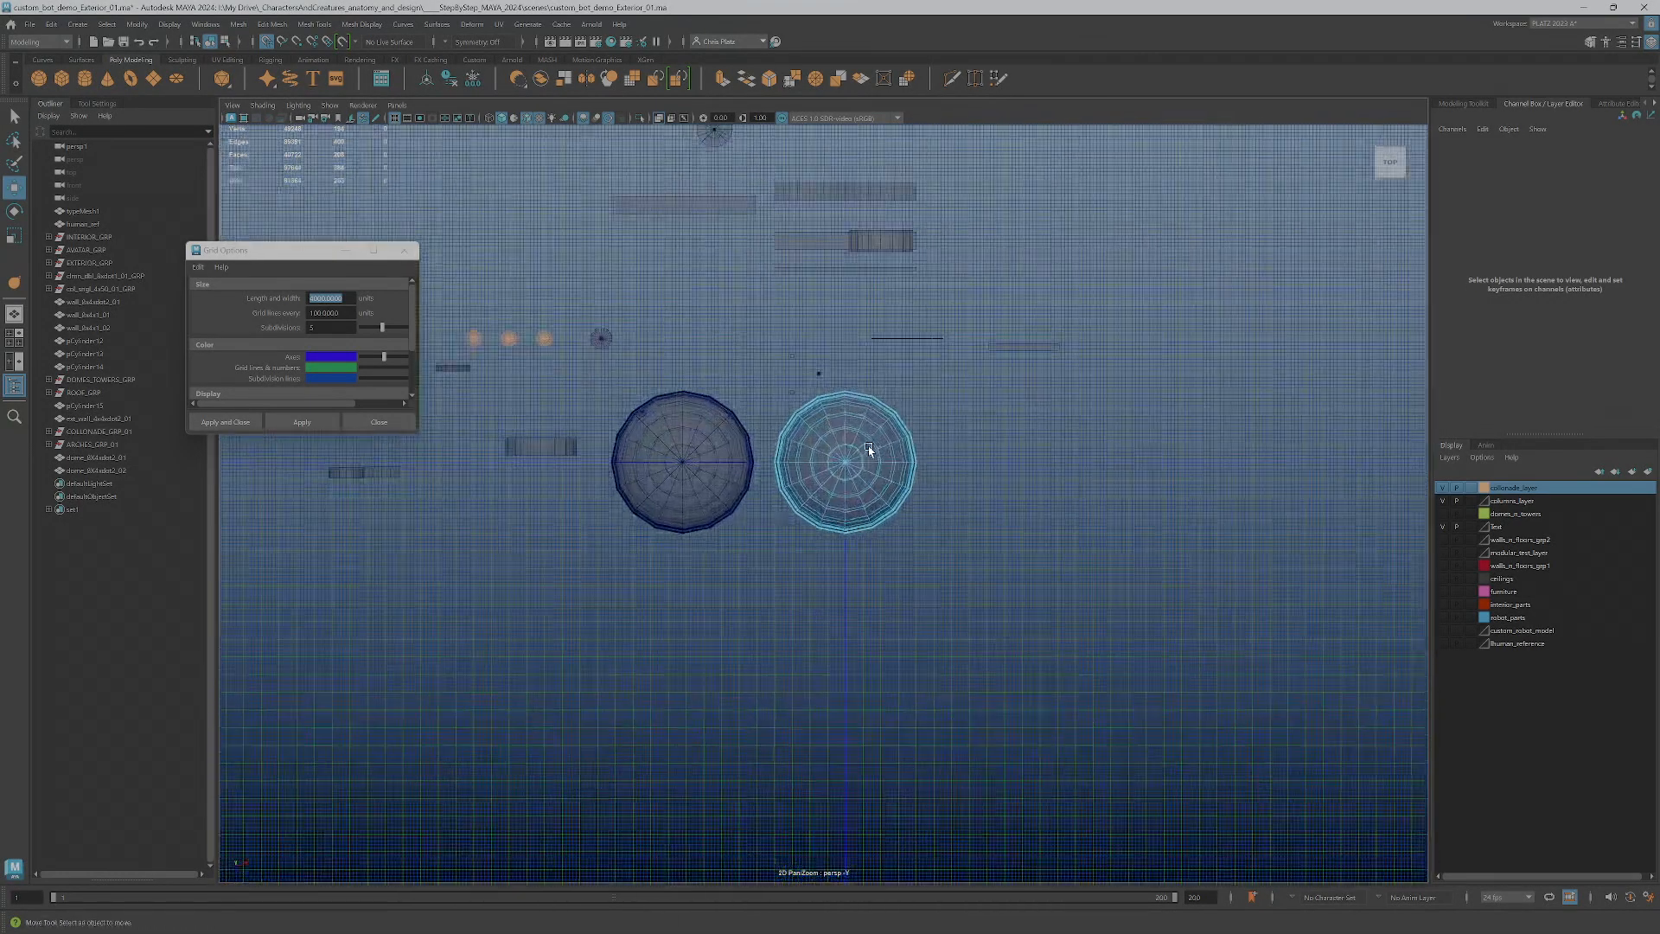
left_click_drag(805, 389, 890, 505)
key("f")
scroll(853, 261, "down", 5)
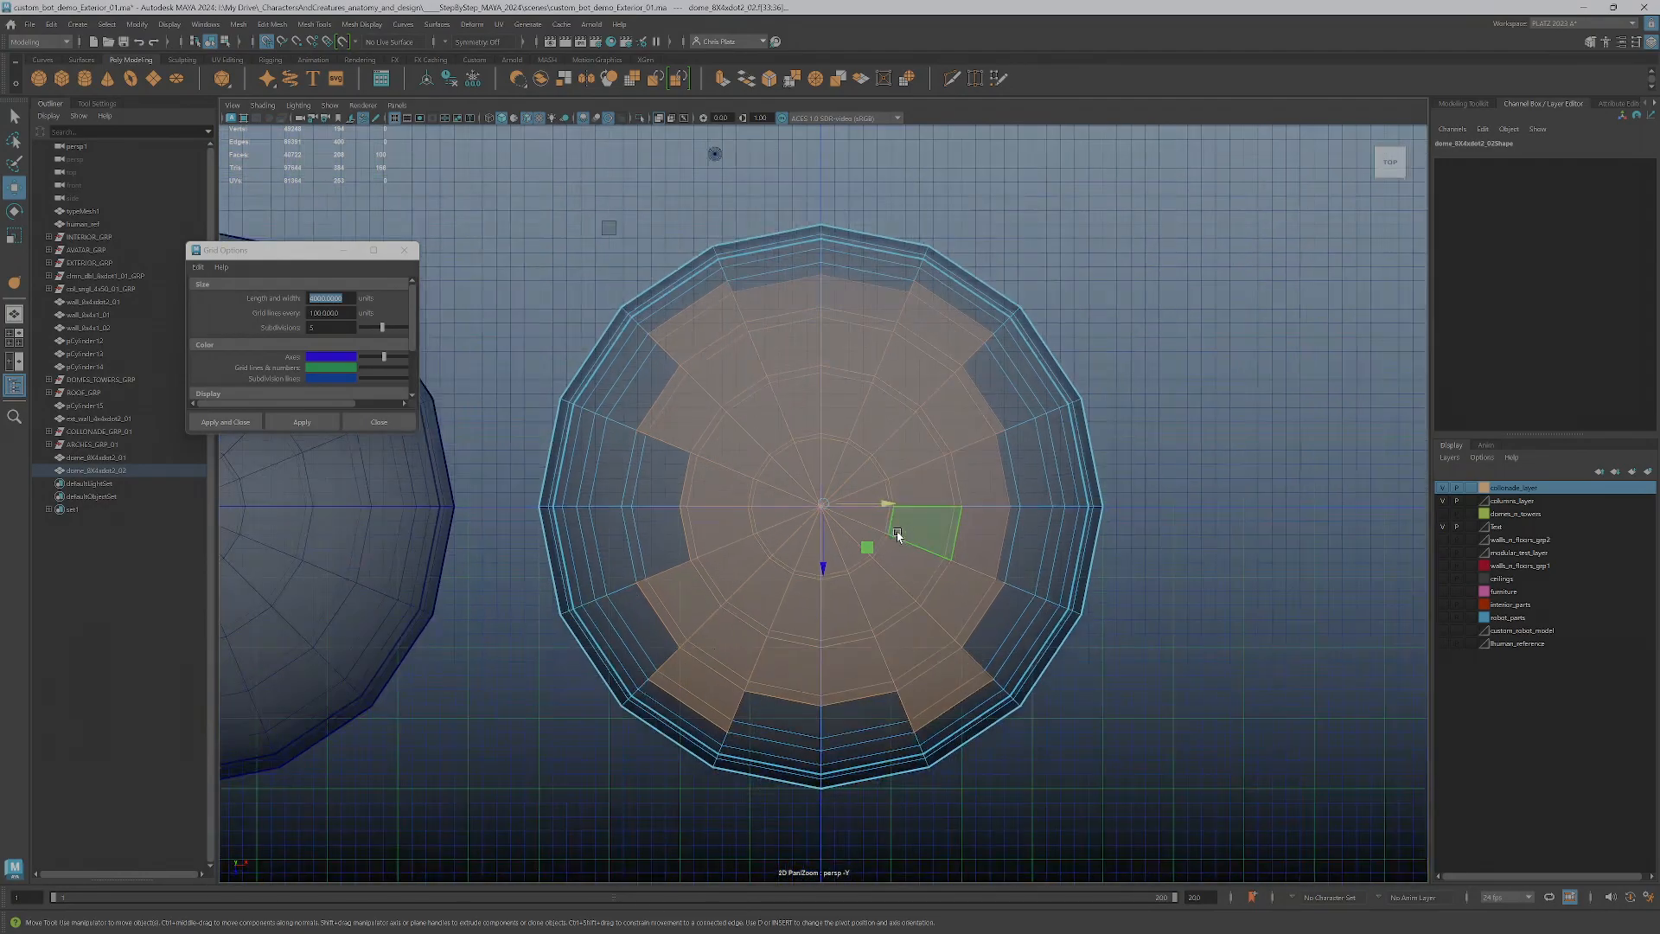
left_click_drag(852, 261, 1061, 493)
key("Delete")
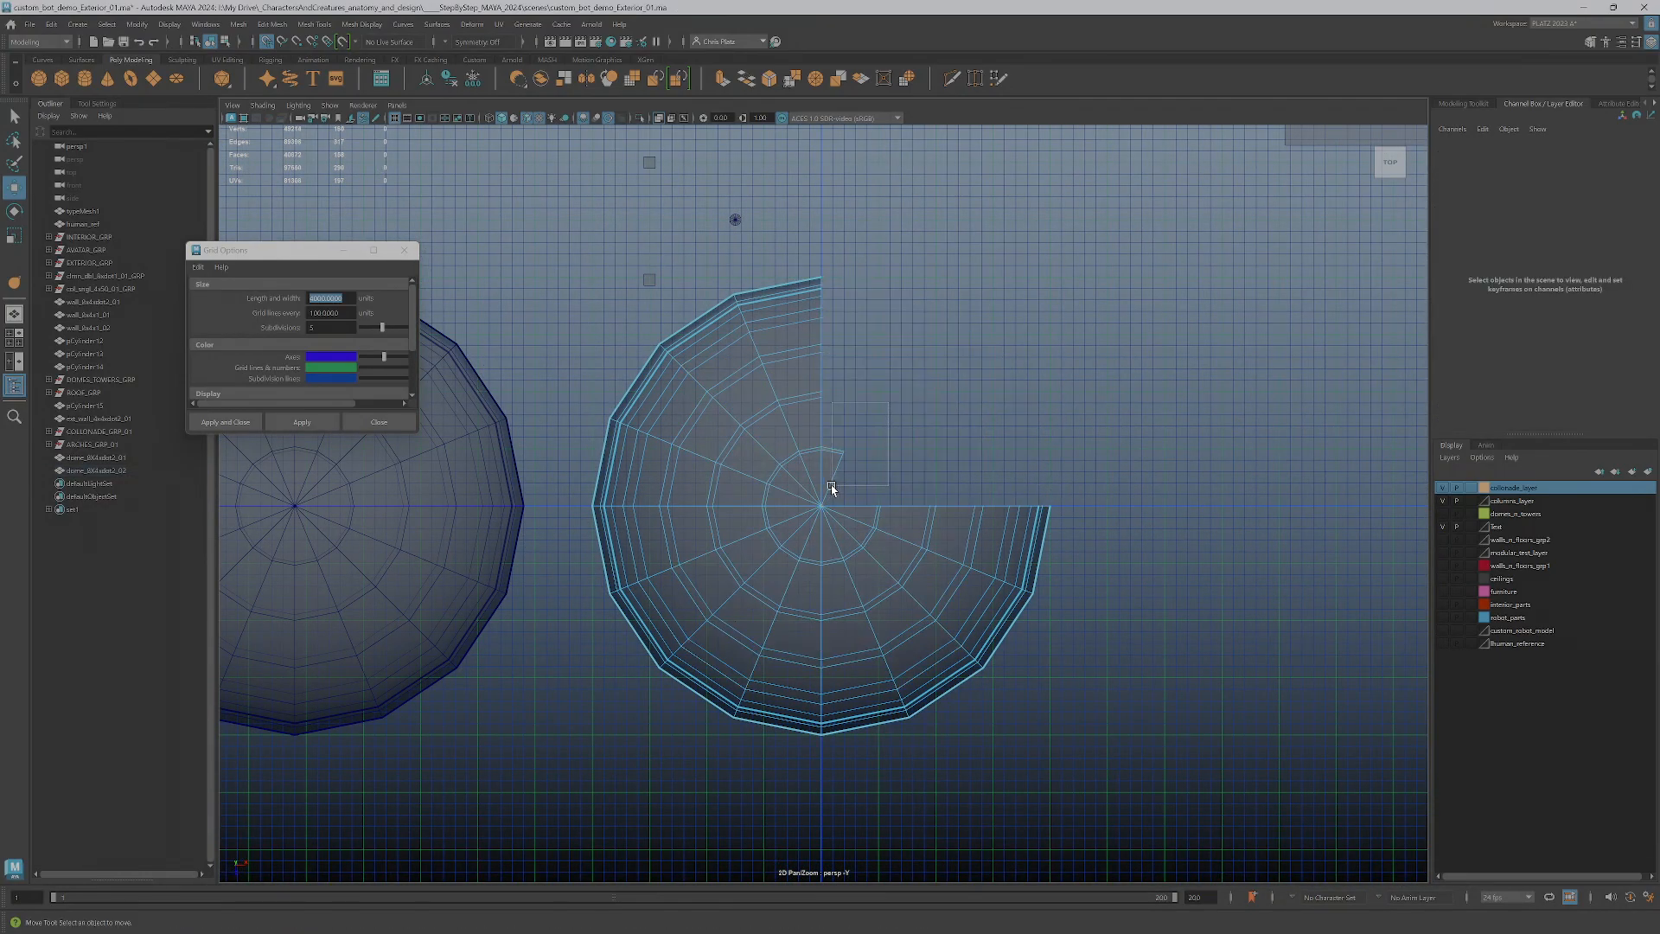
Detach the faces of the dome's quarter on the negative X, negative Z side
scroll(738, 508, "up", 4)
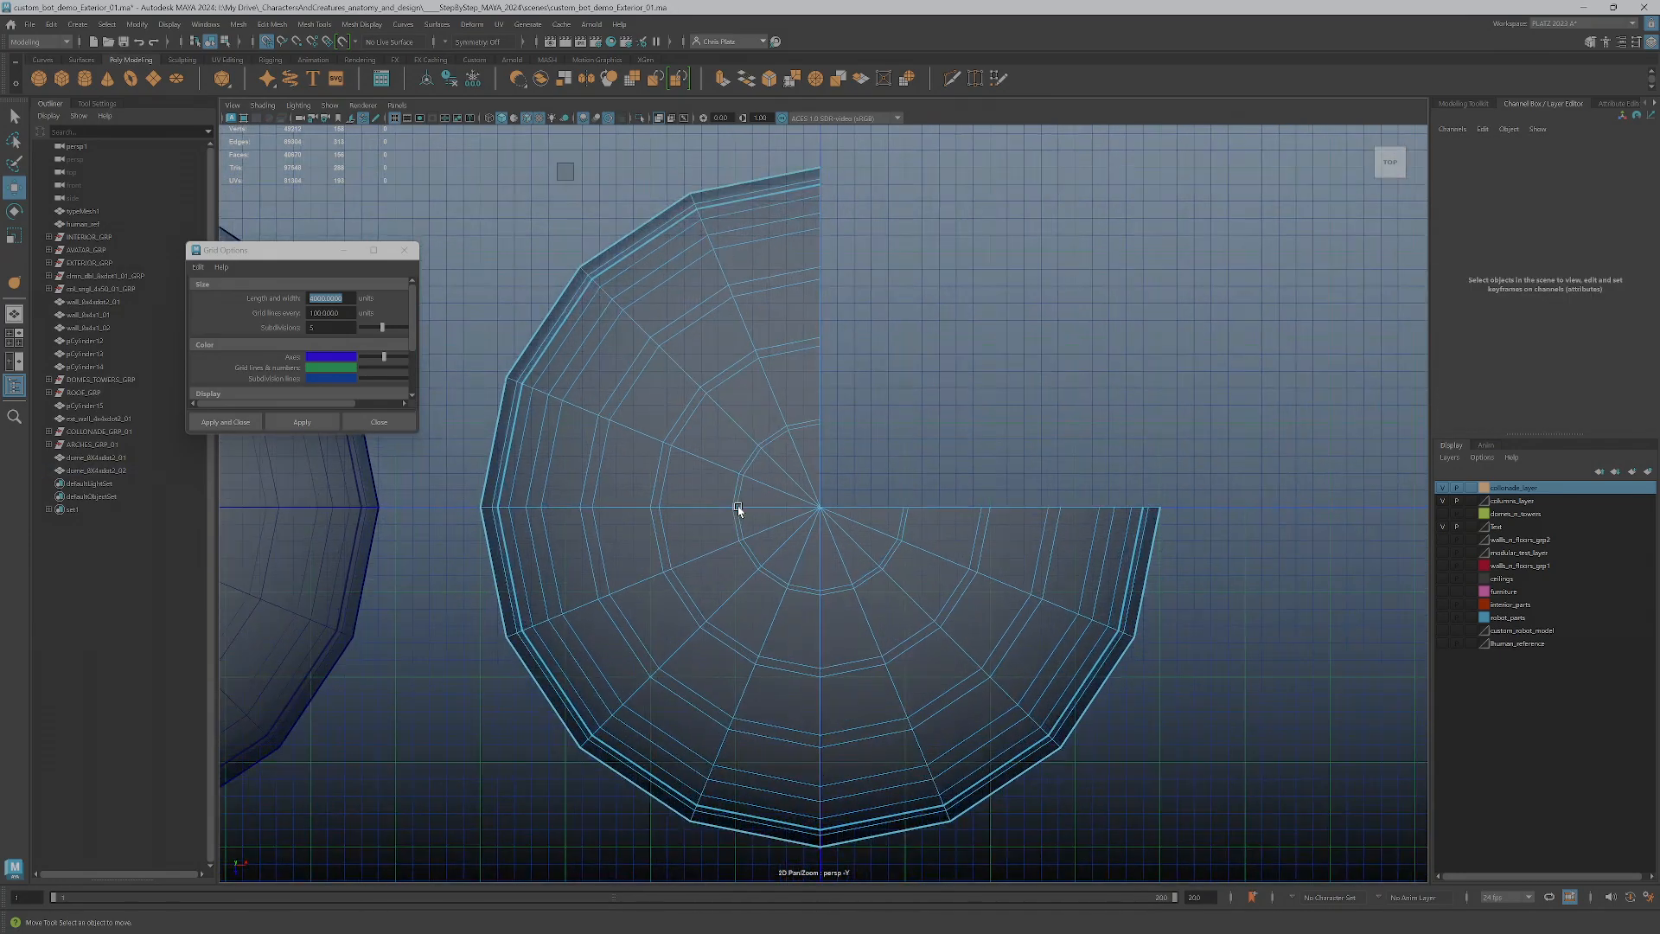
scroll(581, 343, "down", 3)
left_click_drag(517, 246, 930, 500)
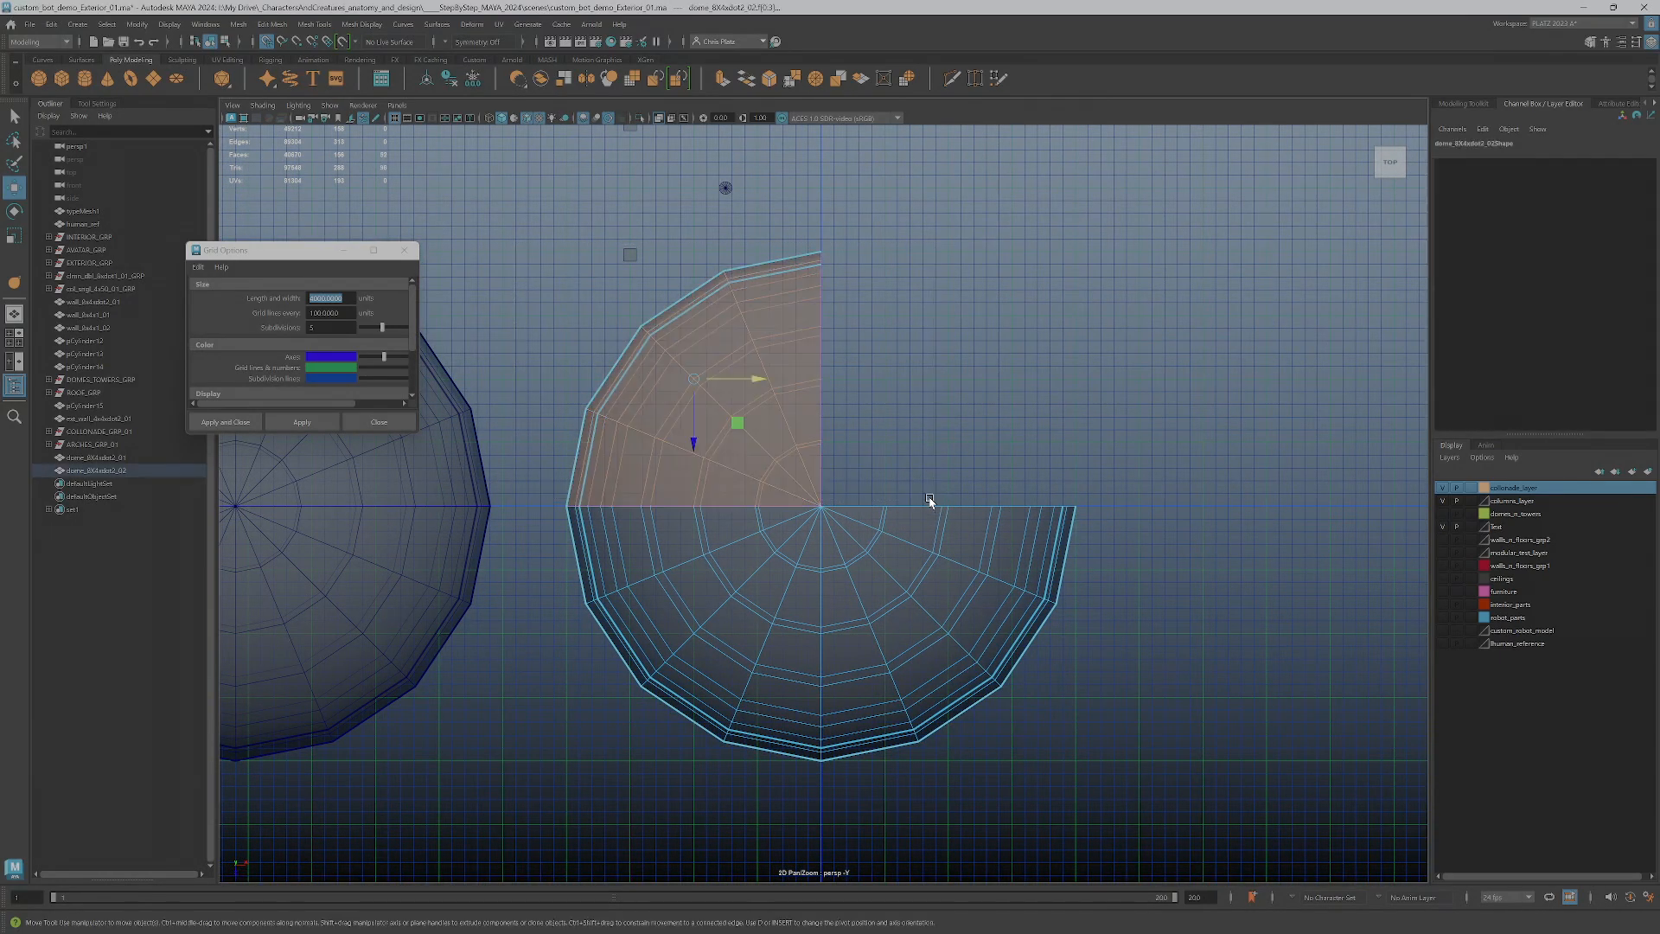
left_click(272, 24)
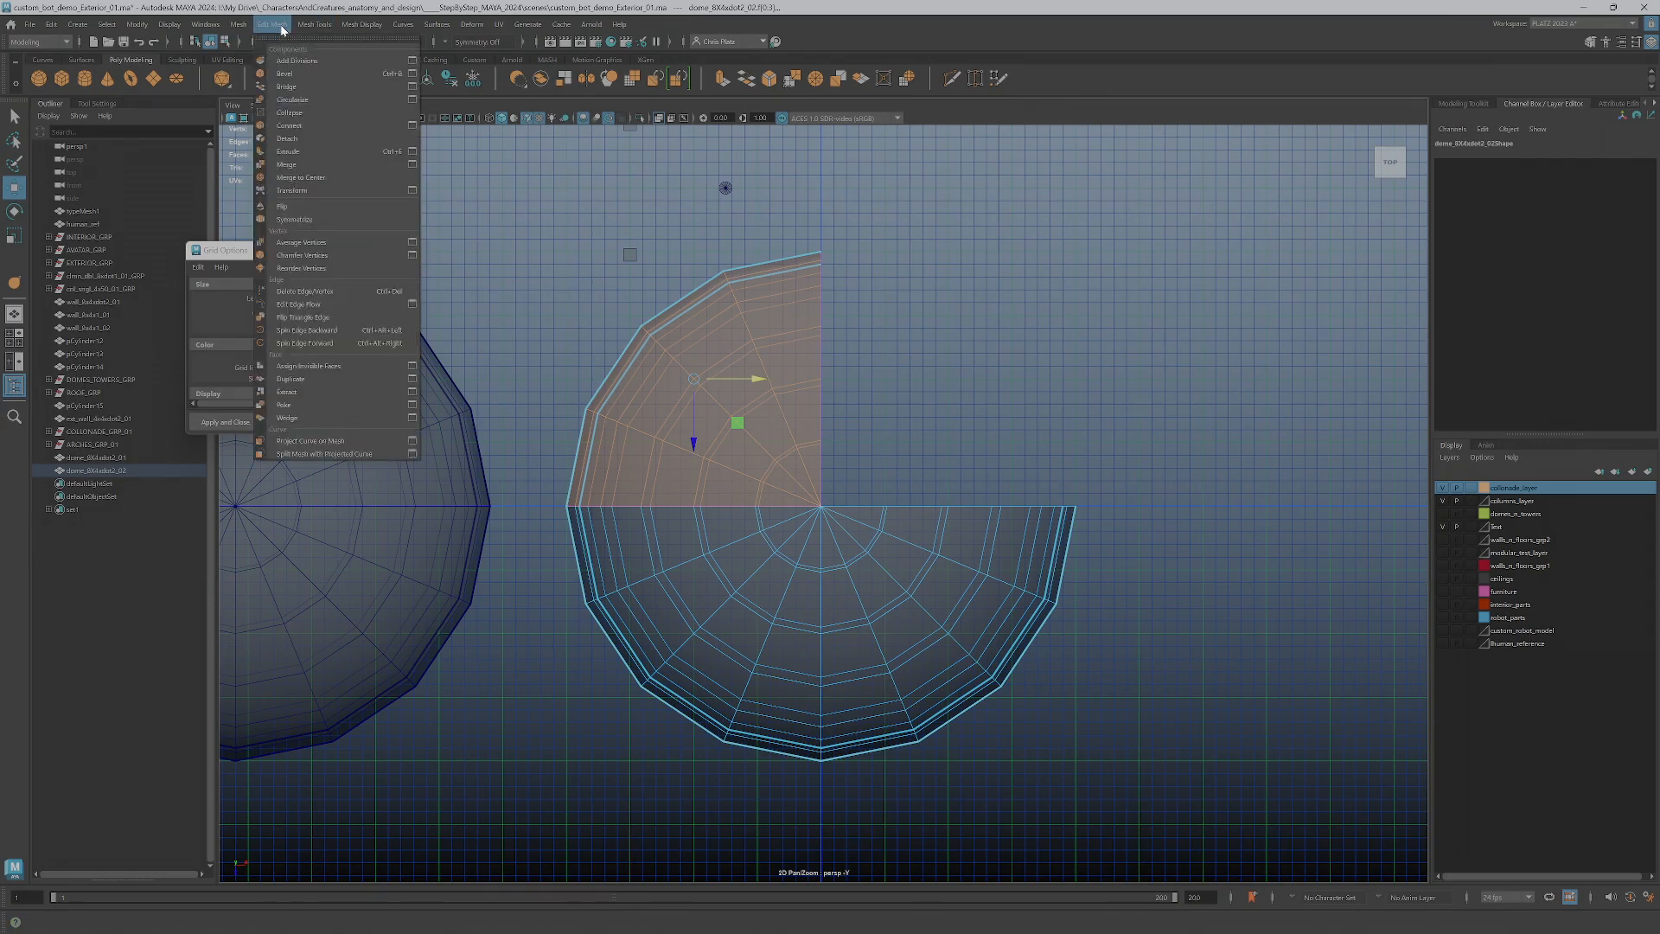
left_click(293, 138)
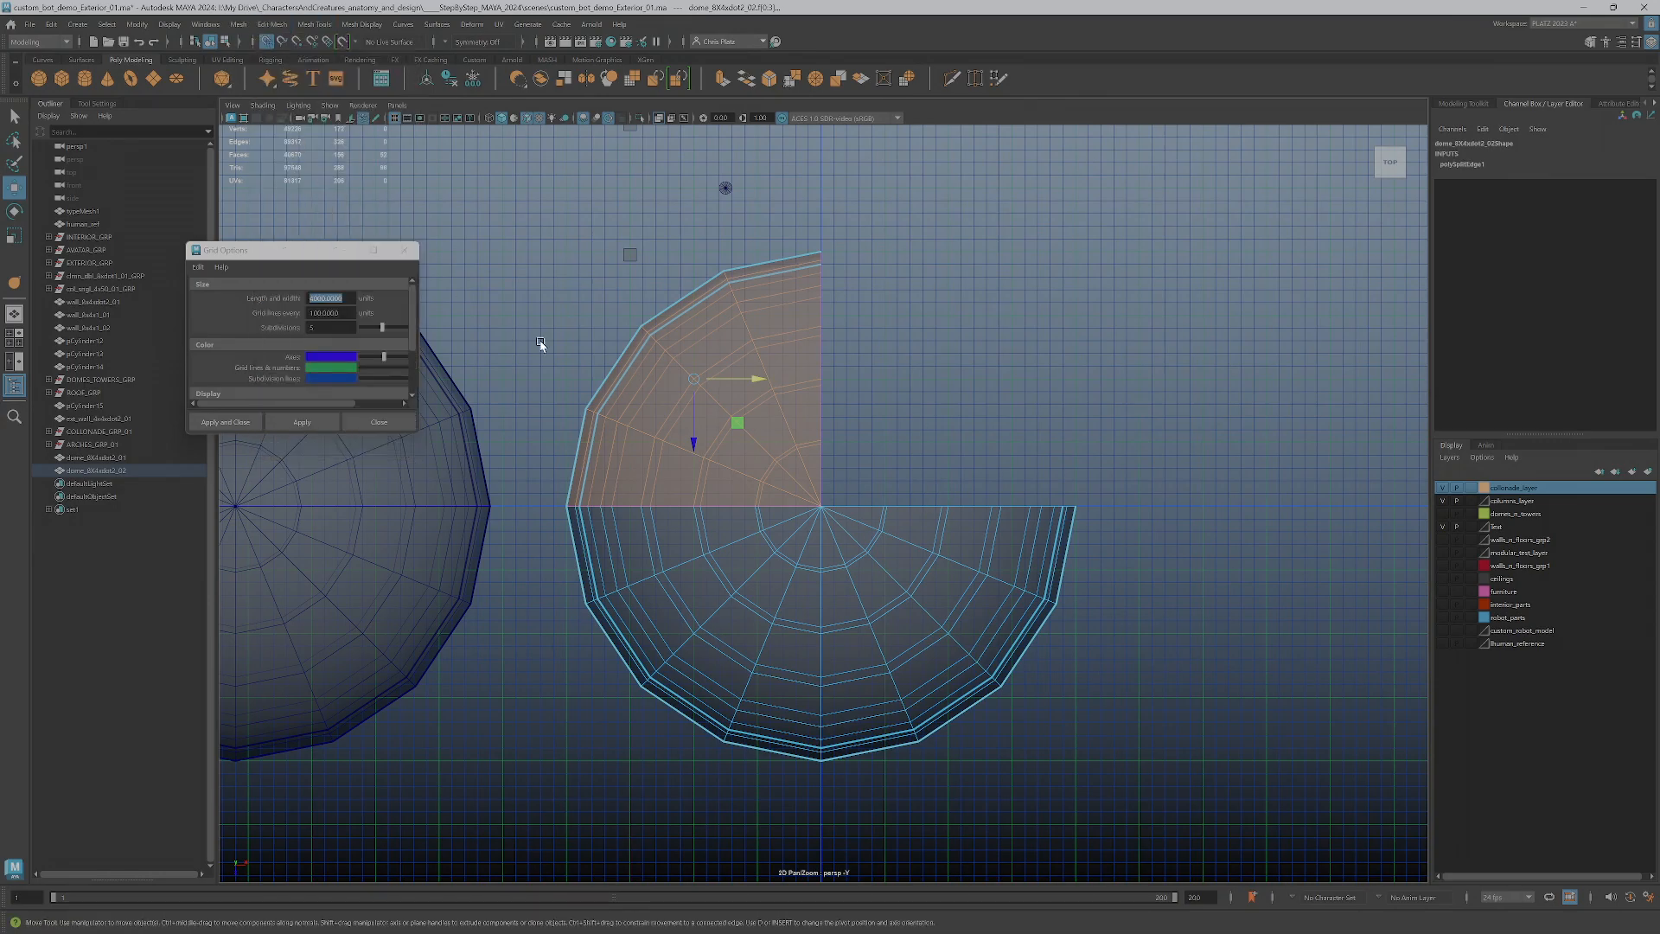
Reselect the whole detached quarter shell and separate the dome mesh into a quarter piece and a half piece
double_click(824, 576)
double_click(734, 425)
left_click(273, 24)
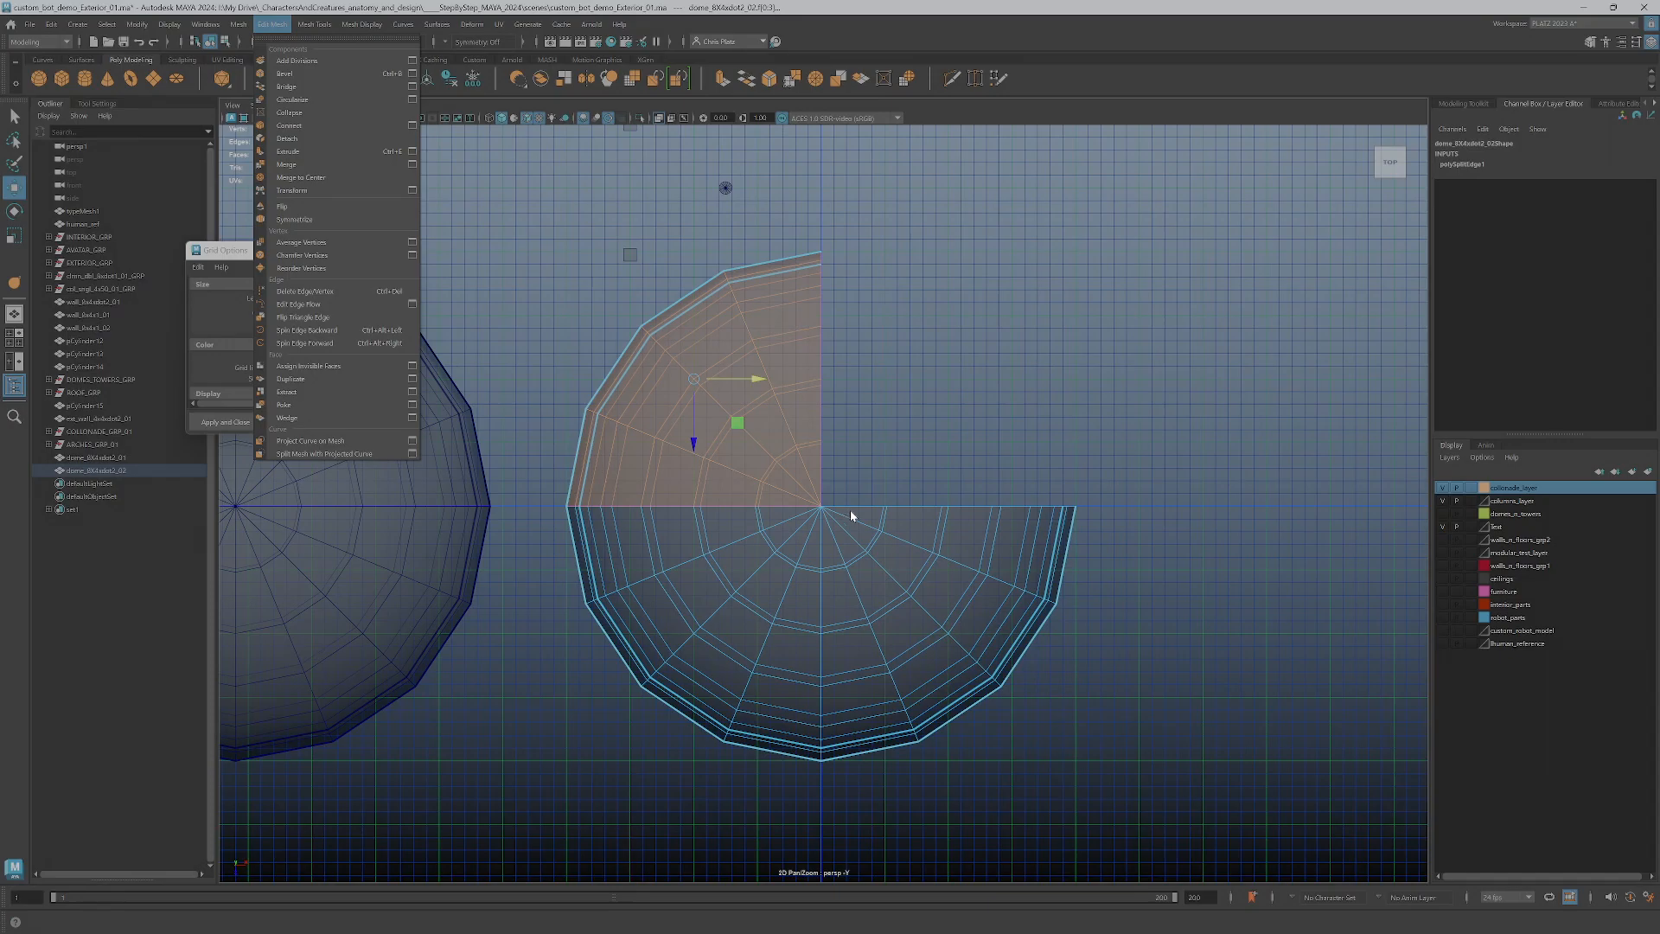
left_click(839, 407)
left_click(734, 452)
right_click_drag(723, 460, 750, 496)
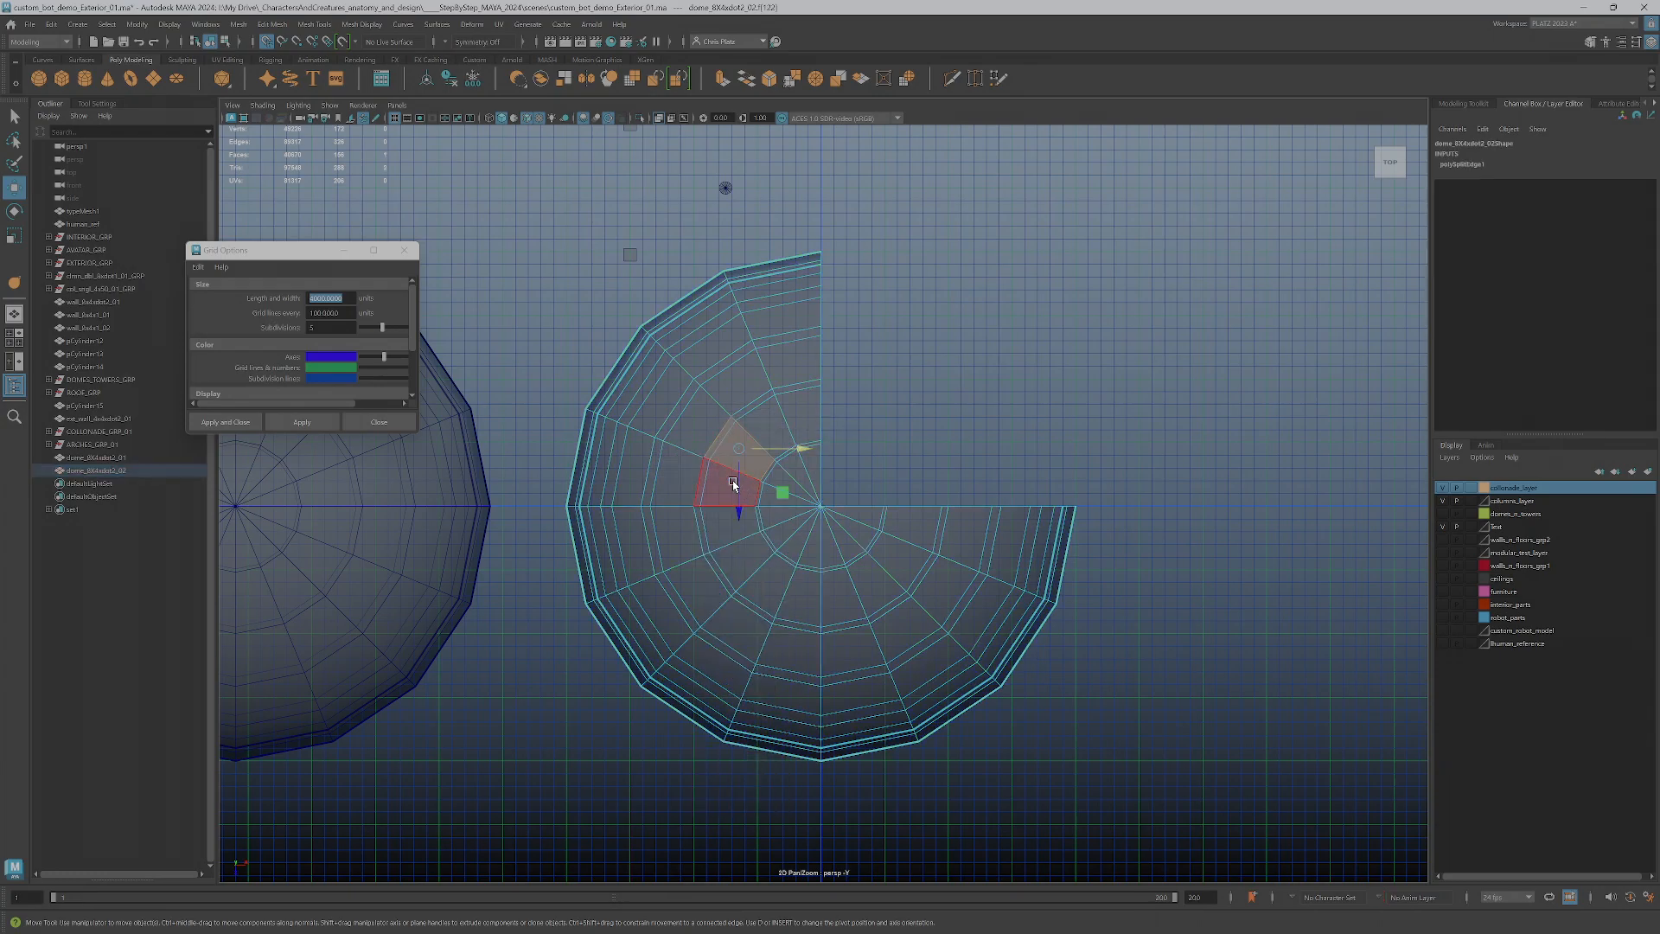
double_click(733, 482)
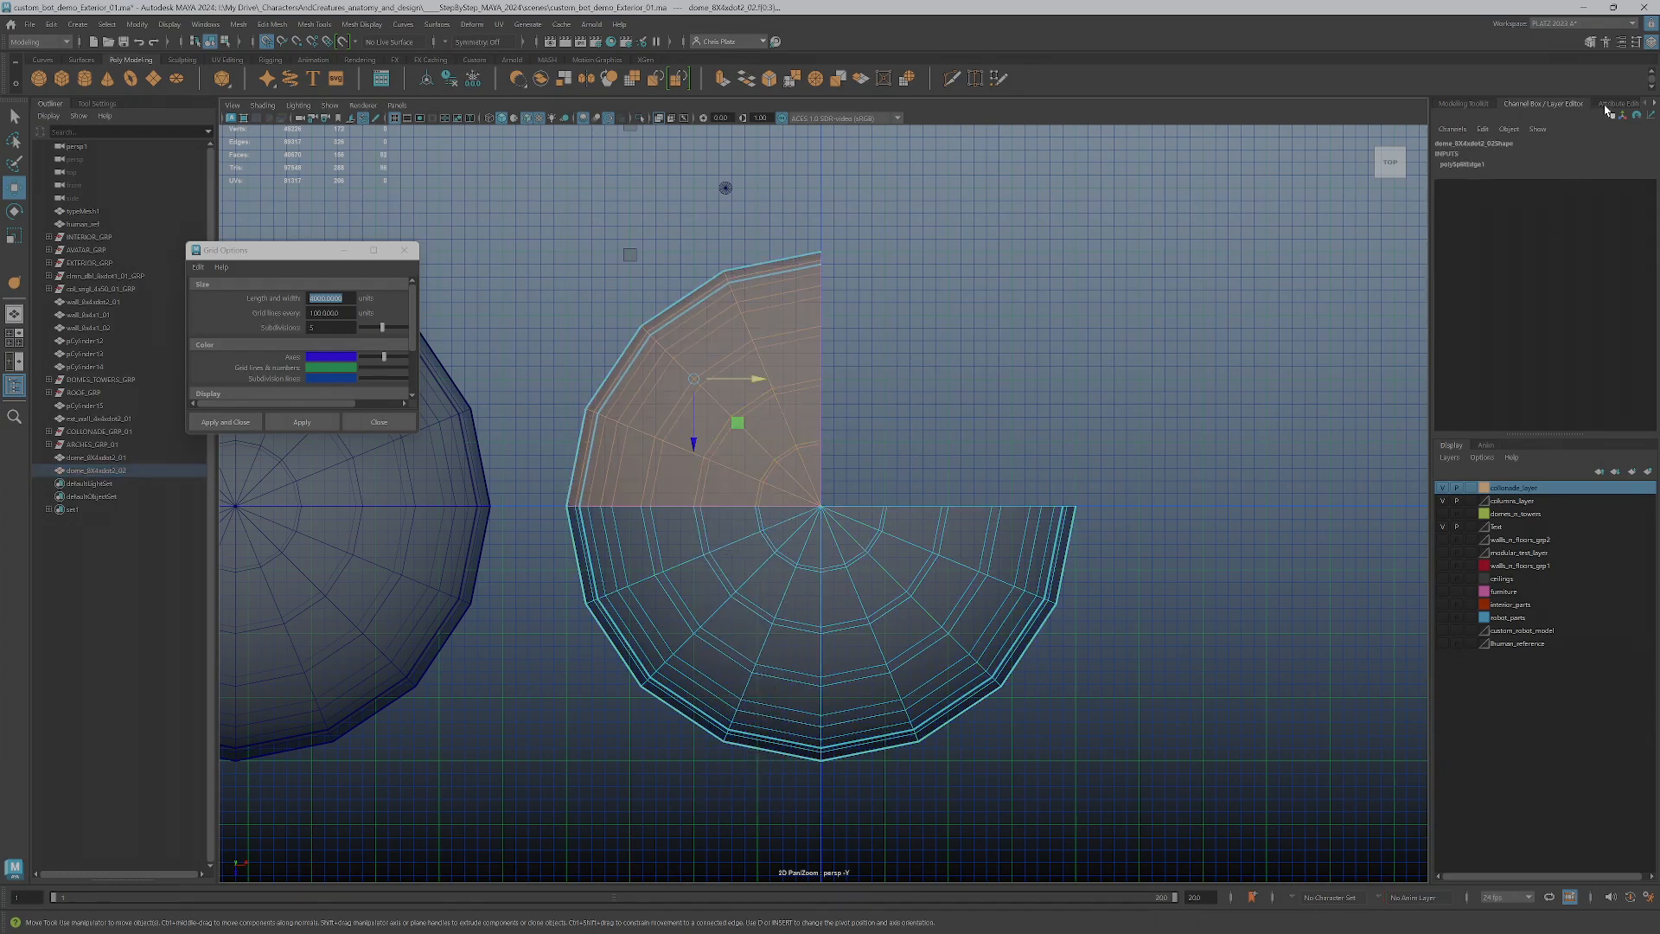
left_click(1480, 103)
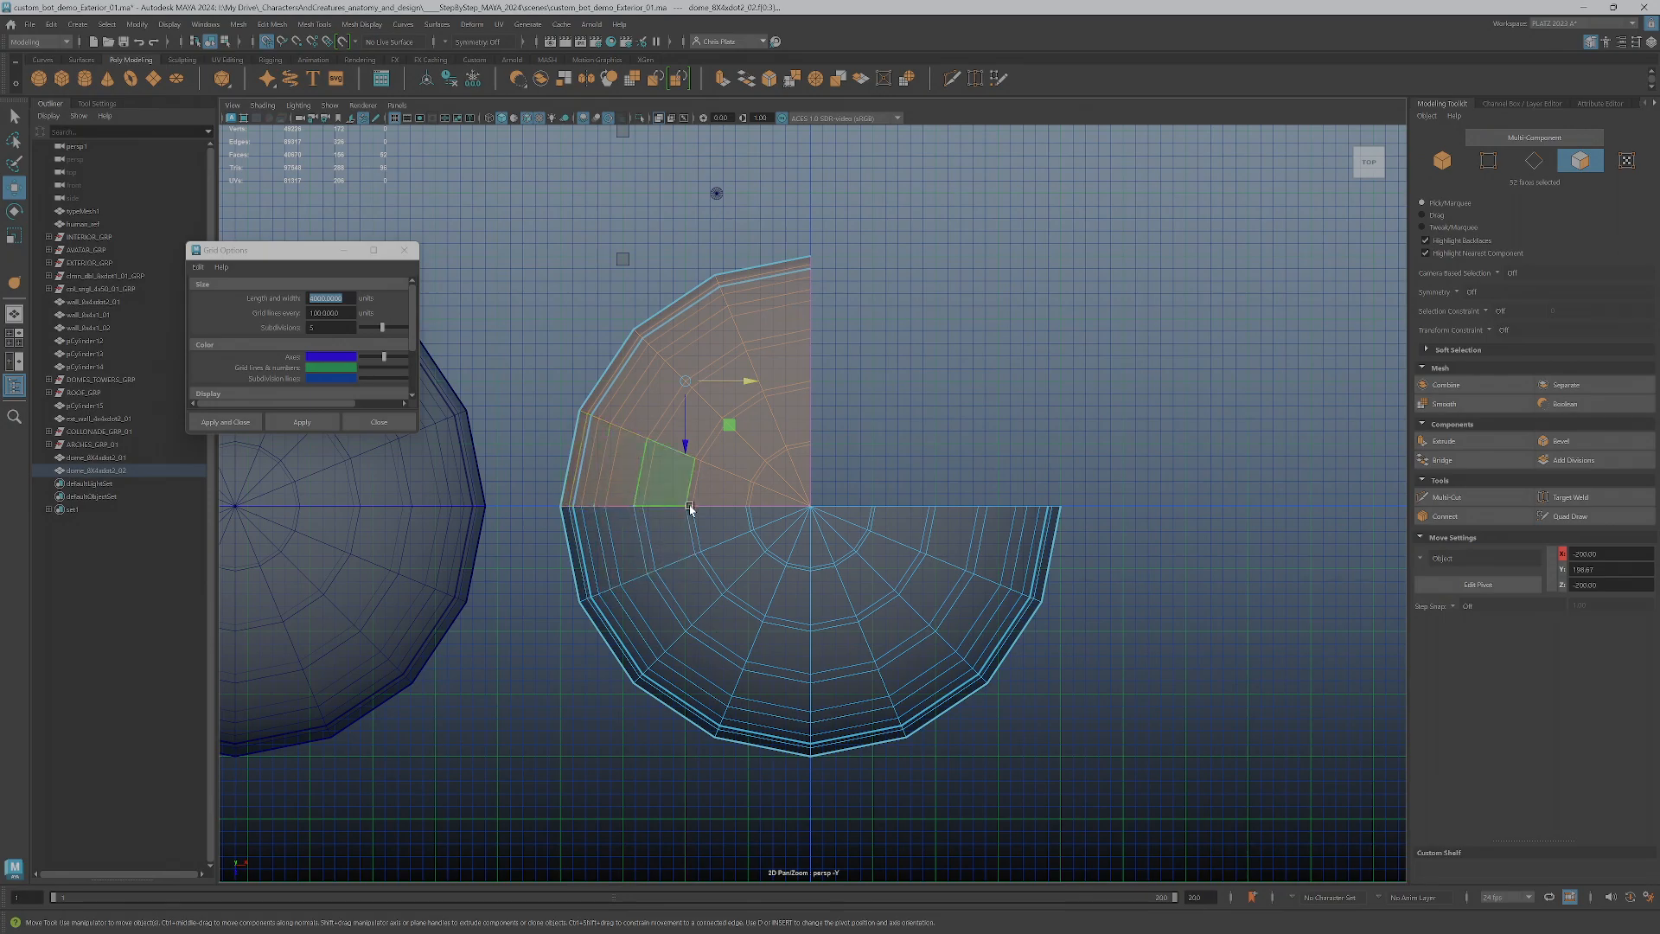
left_click(1575, 396)
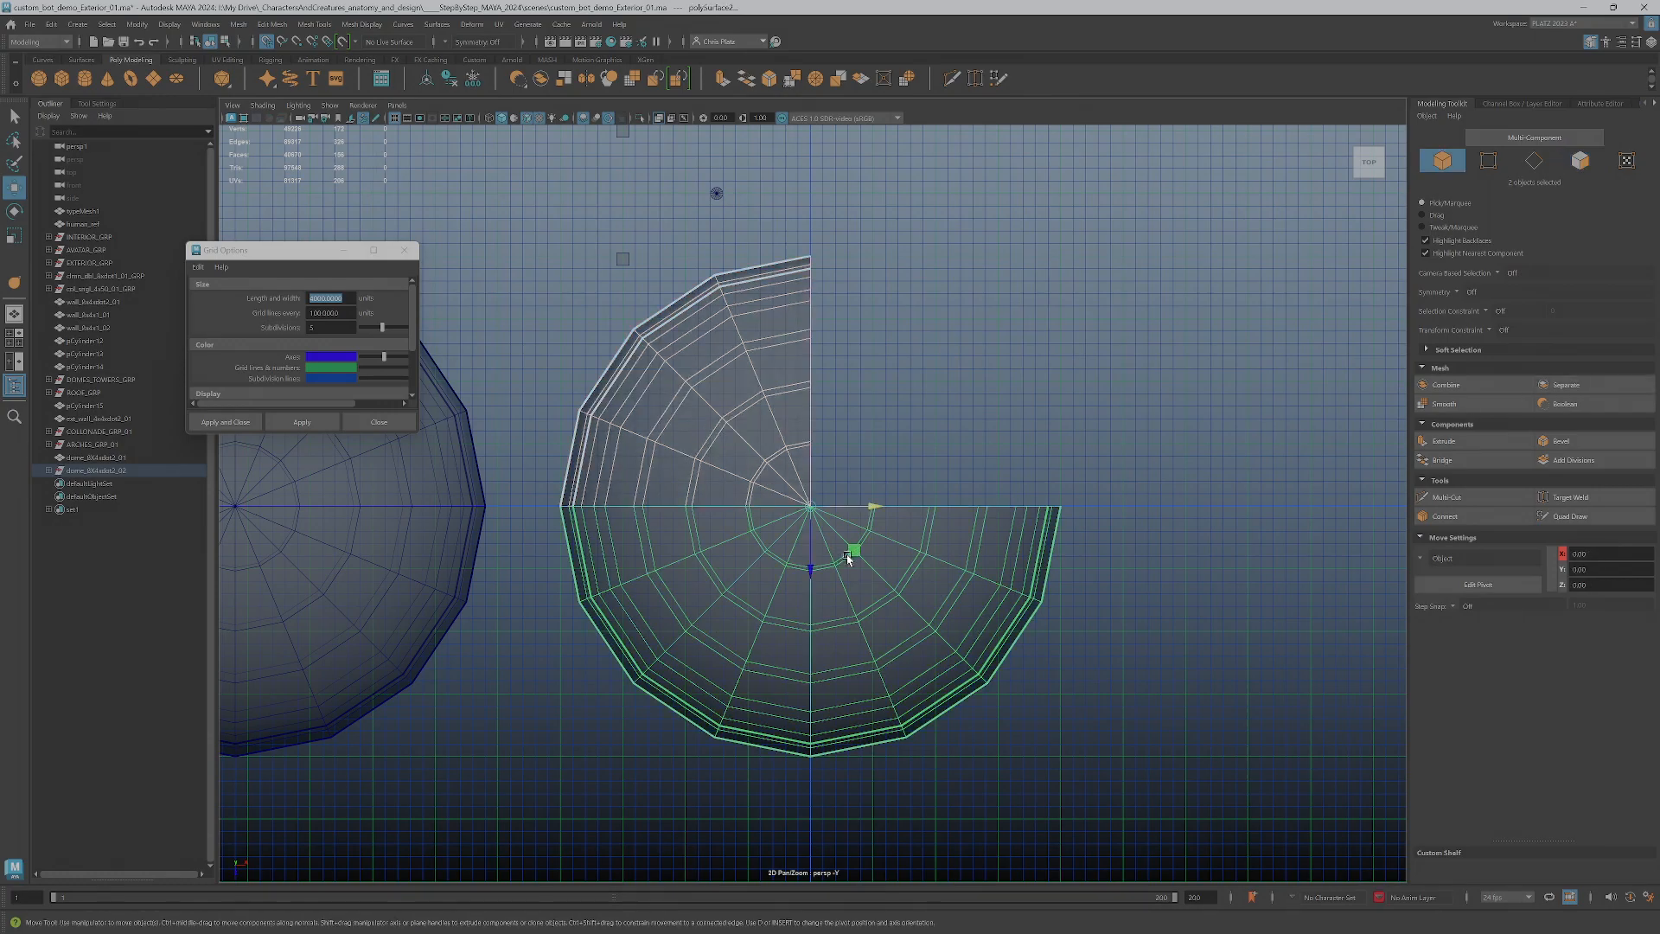
Insert half_ after dome_ in the name of the separated _02 dome group
left_click(85, 472)
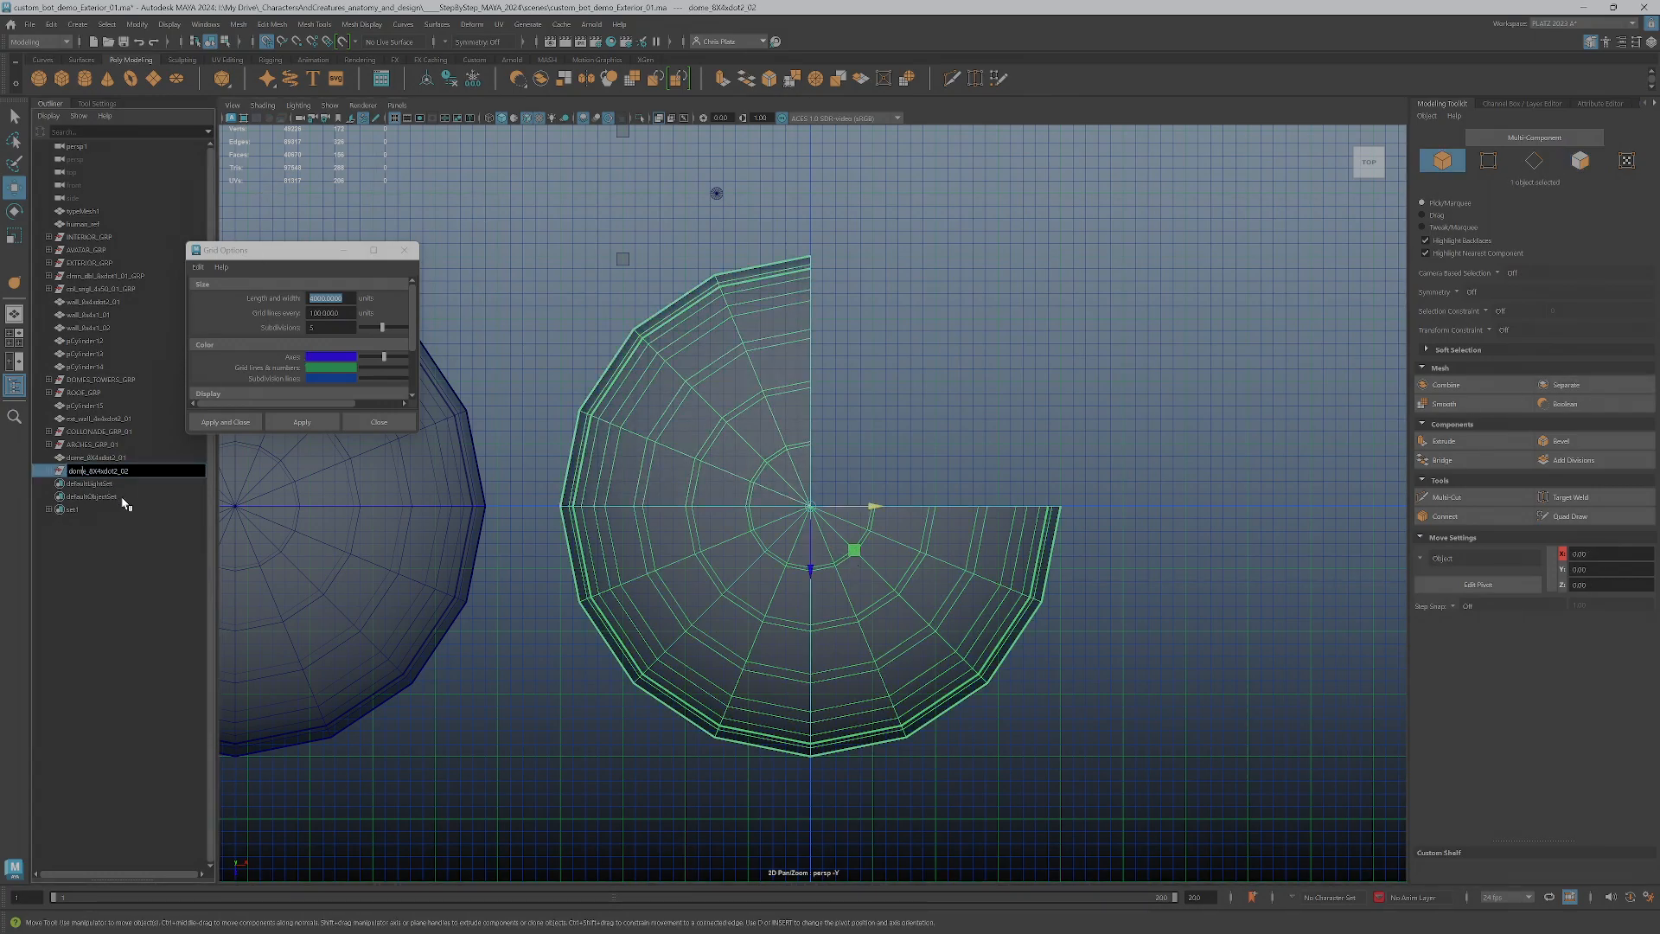
type("half")
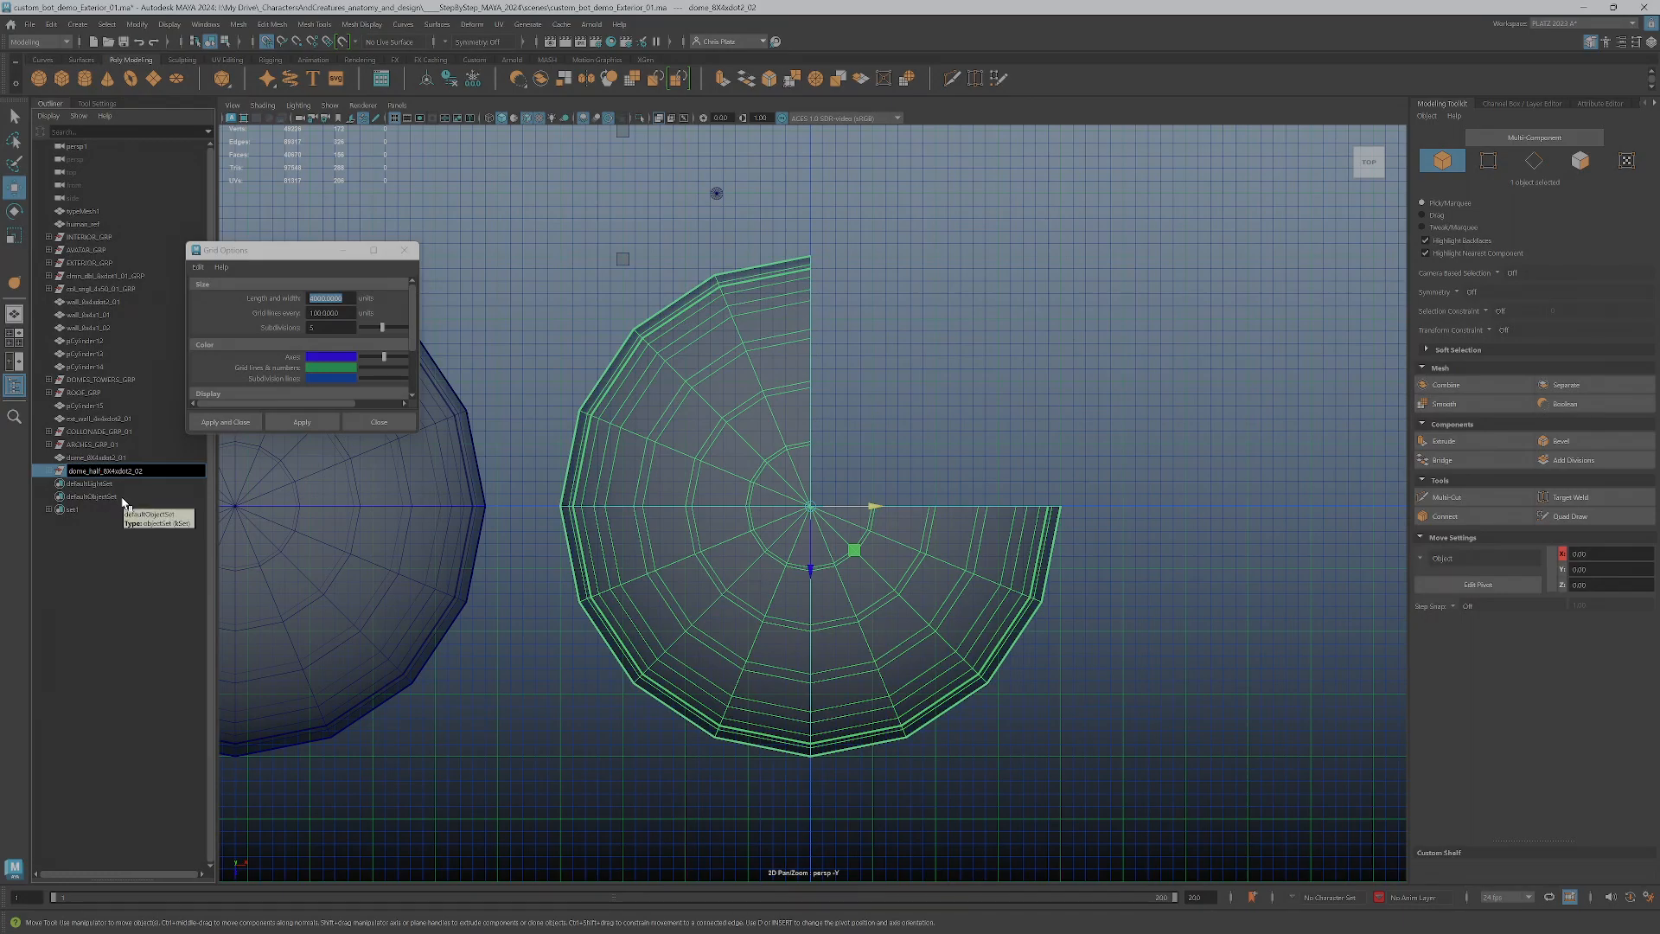
key("Return")
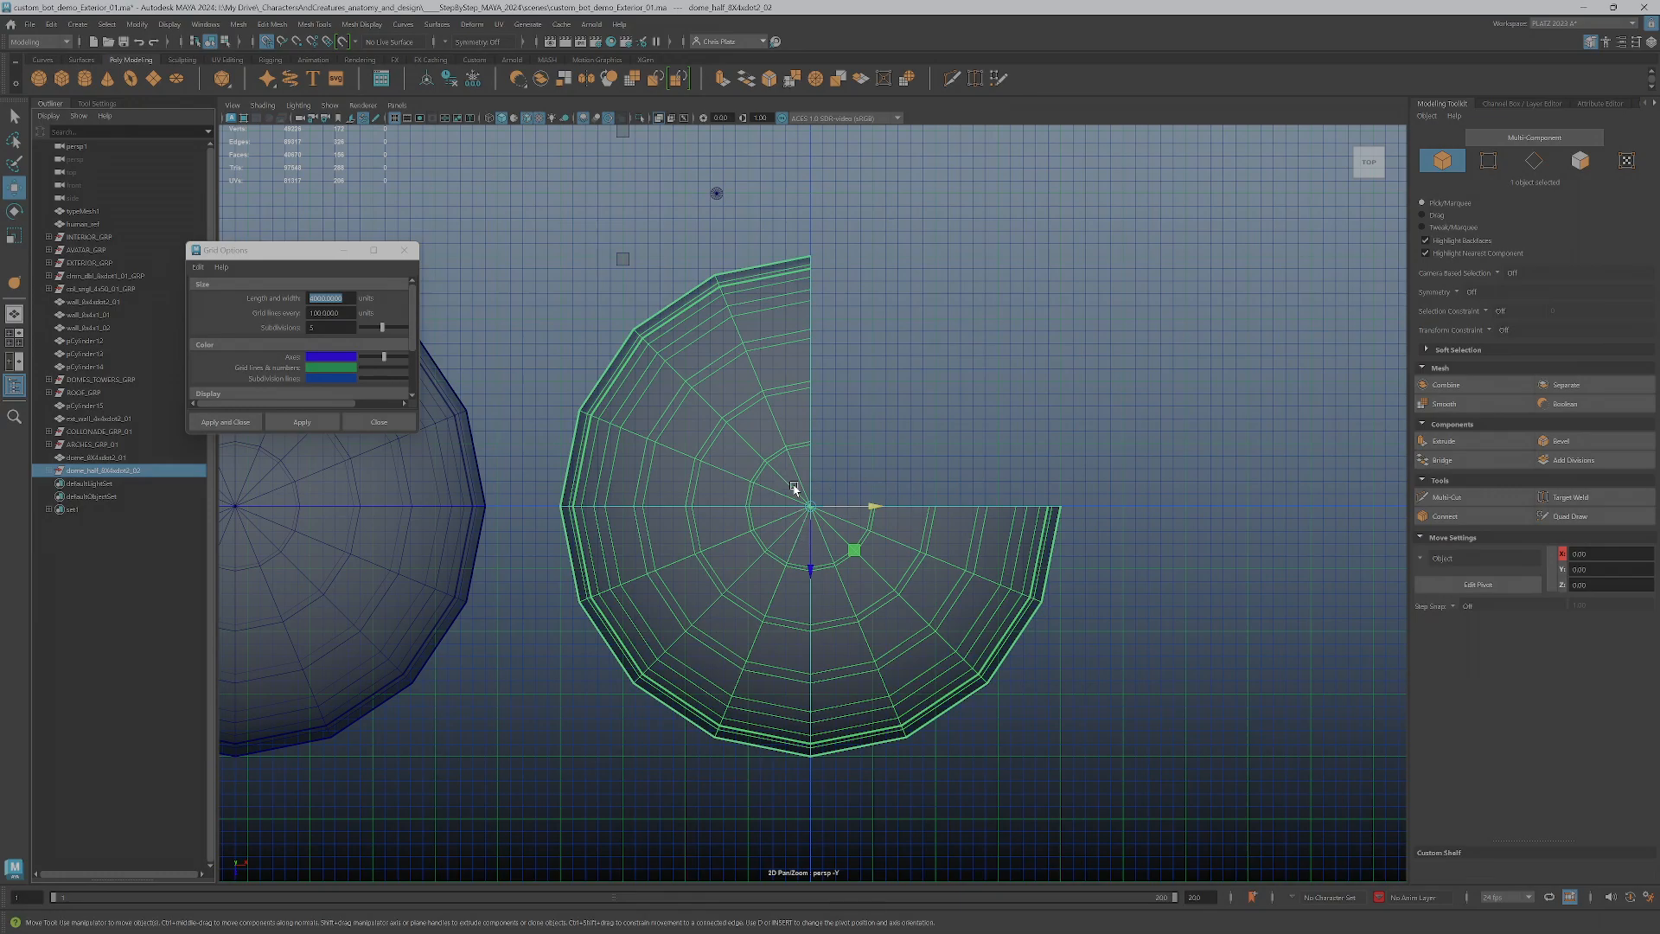
Copy the separated dome group's dome_half name and paste it as the name of the half piece inside the group
left_click(778, 463)
left_click(796, 577)
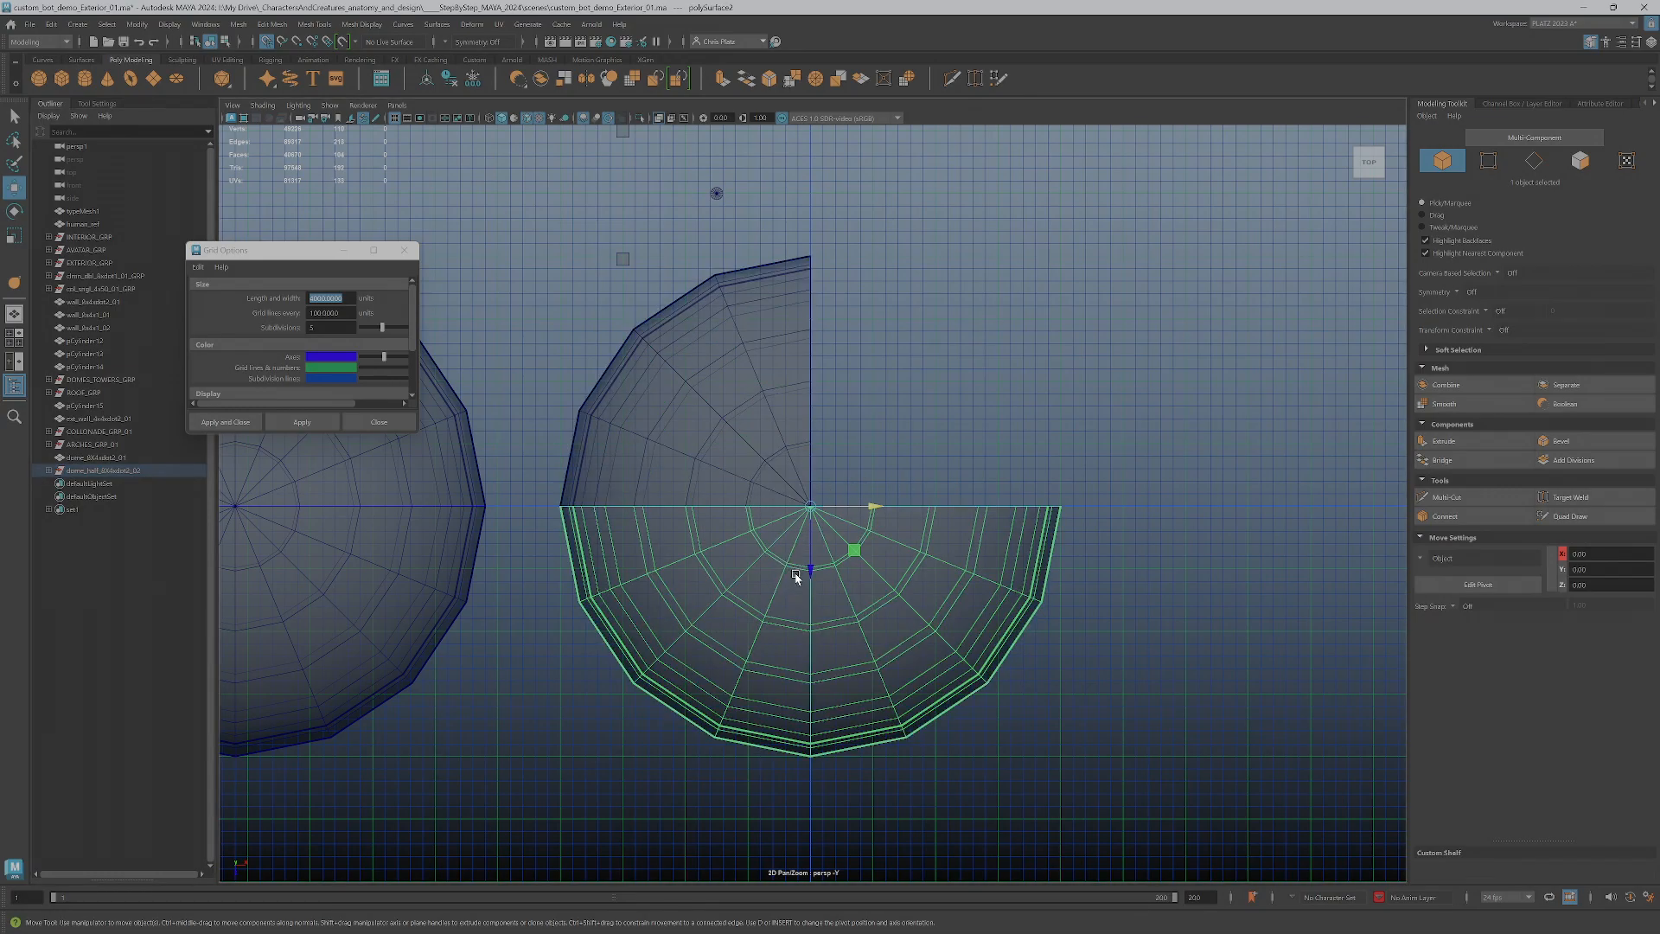
left_click(746, 418)
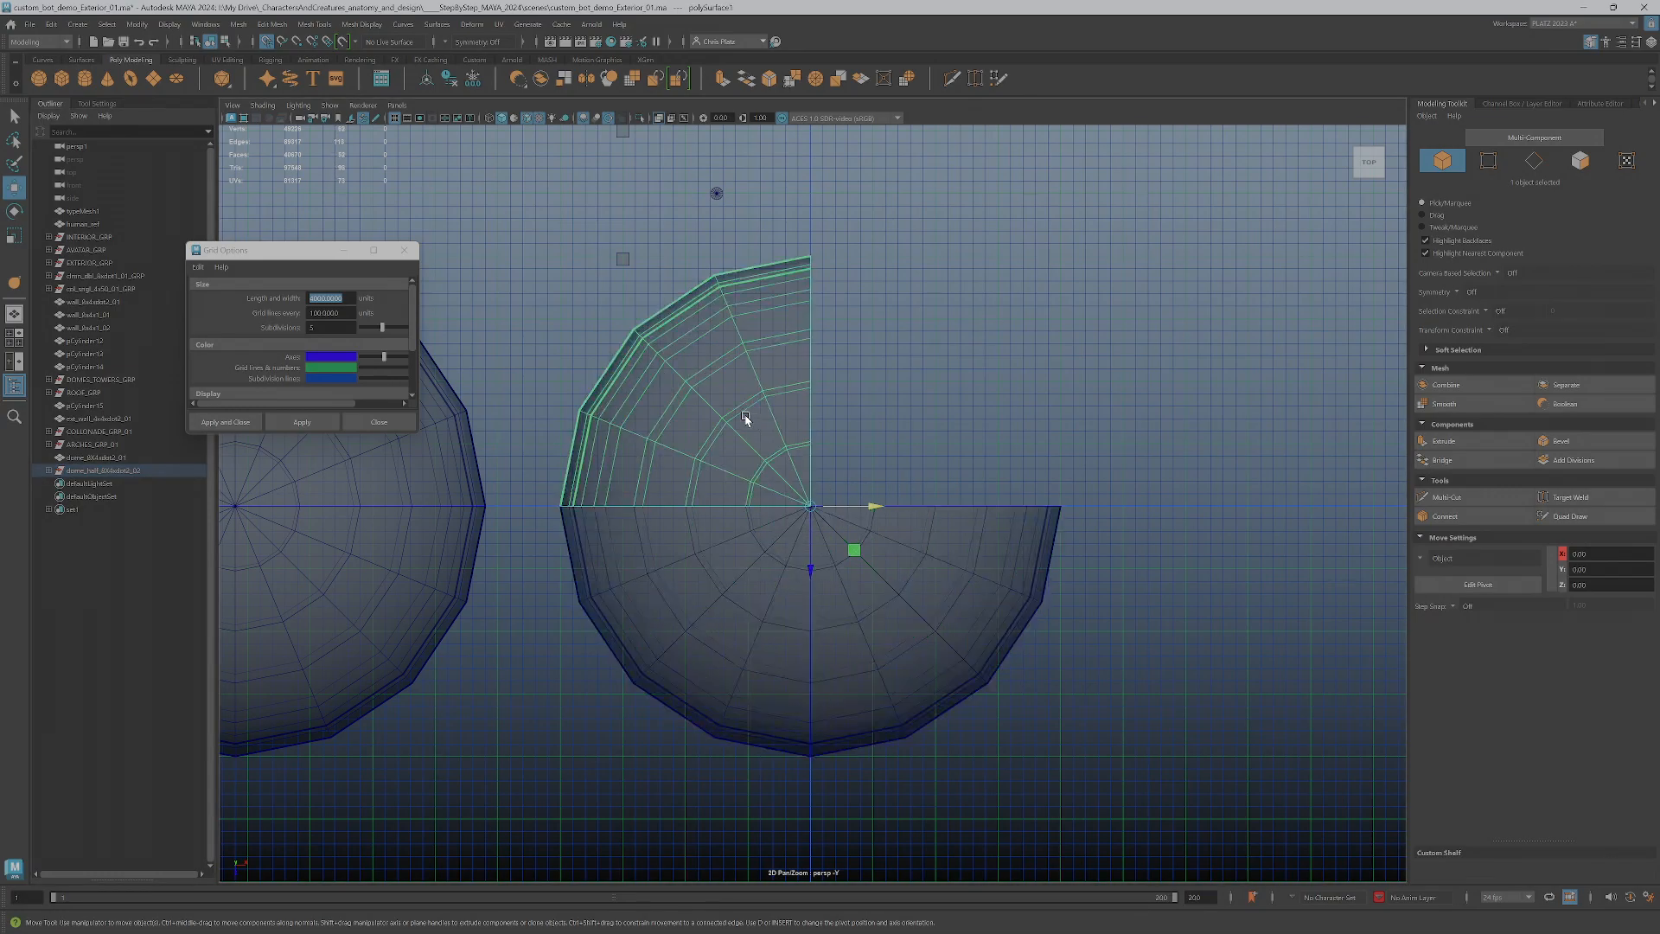
left_click(49, 470)
left_click(96, 496)
left_click(120, 469)
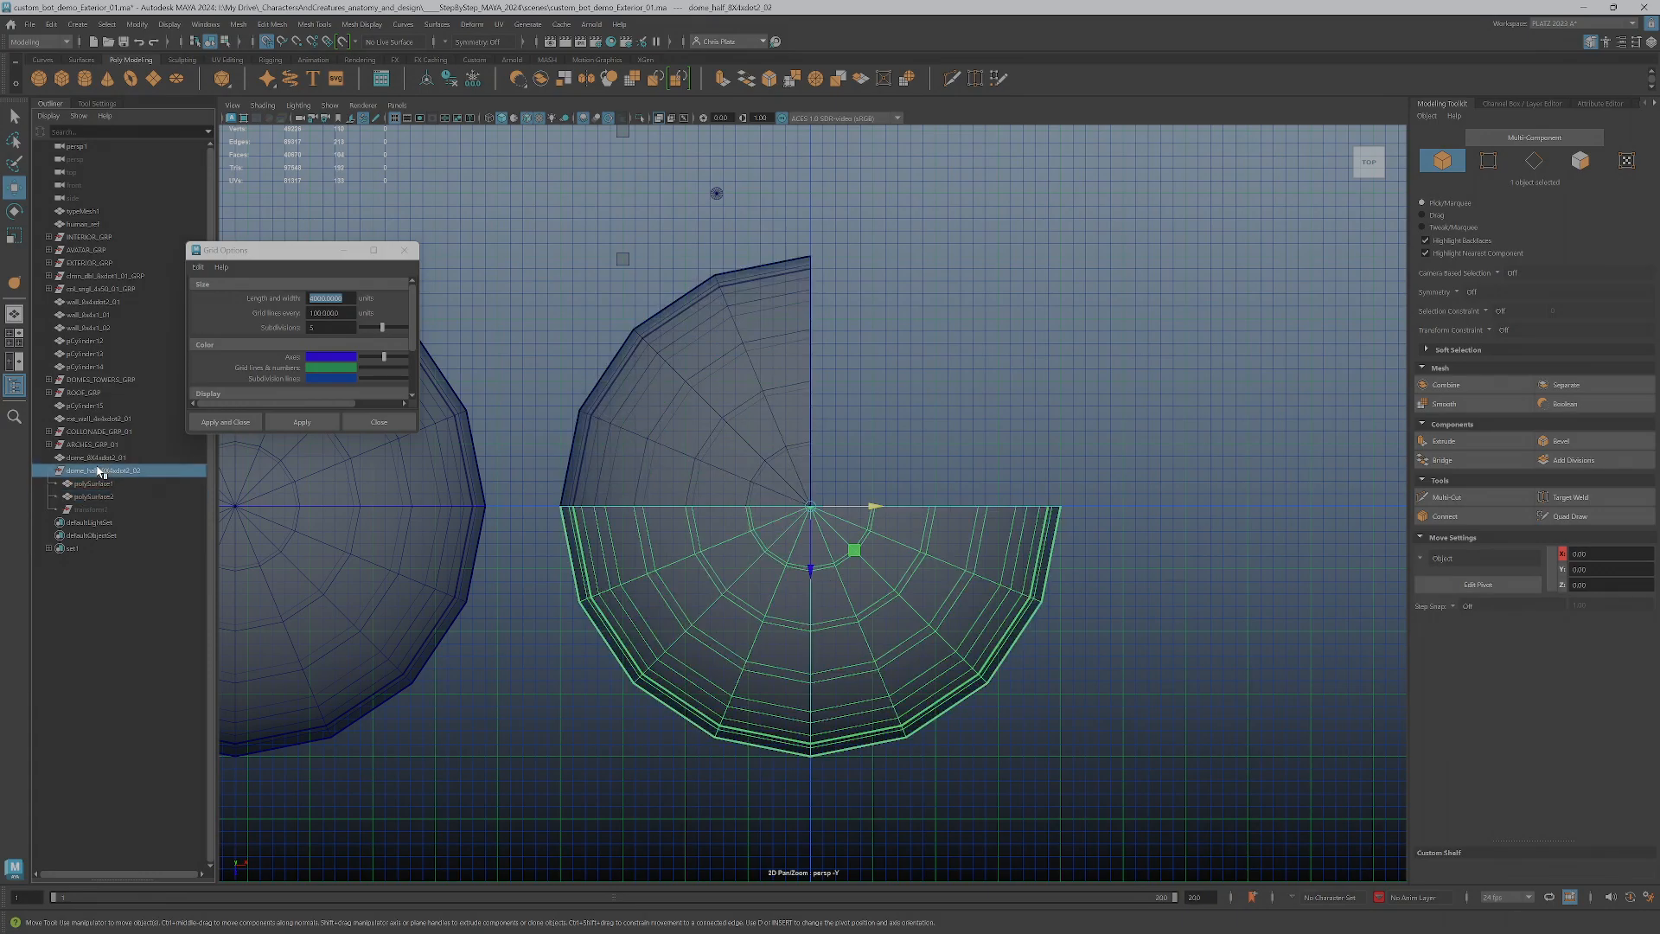
double_click(126, 472)
key("ctrl+c")
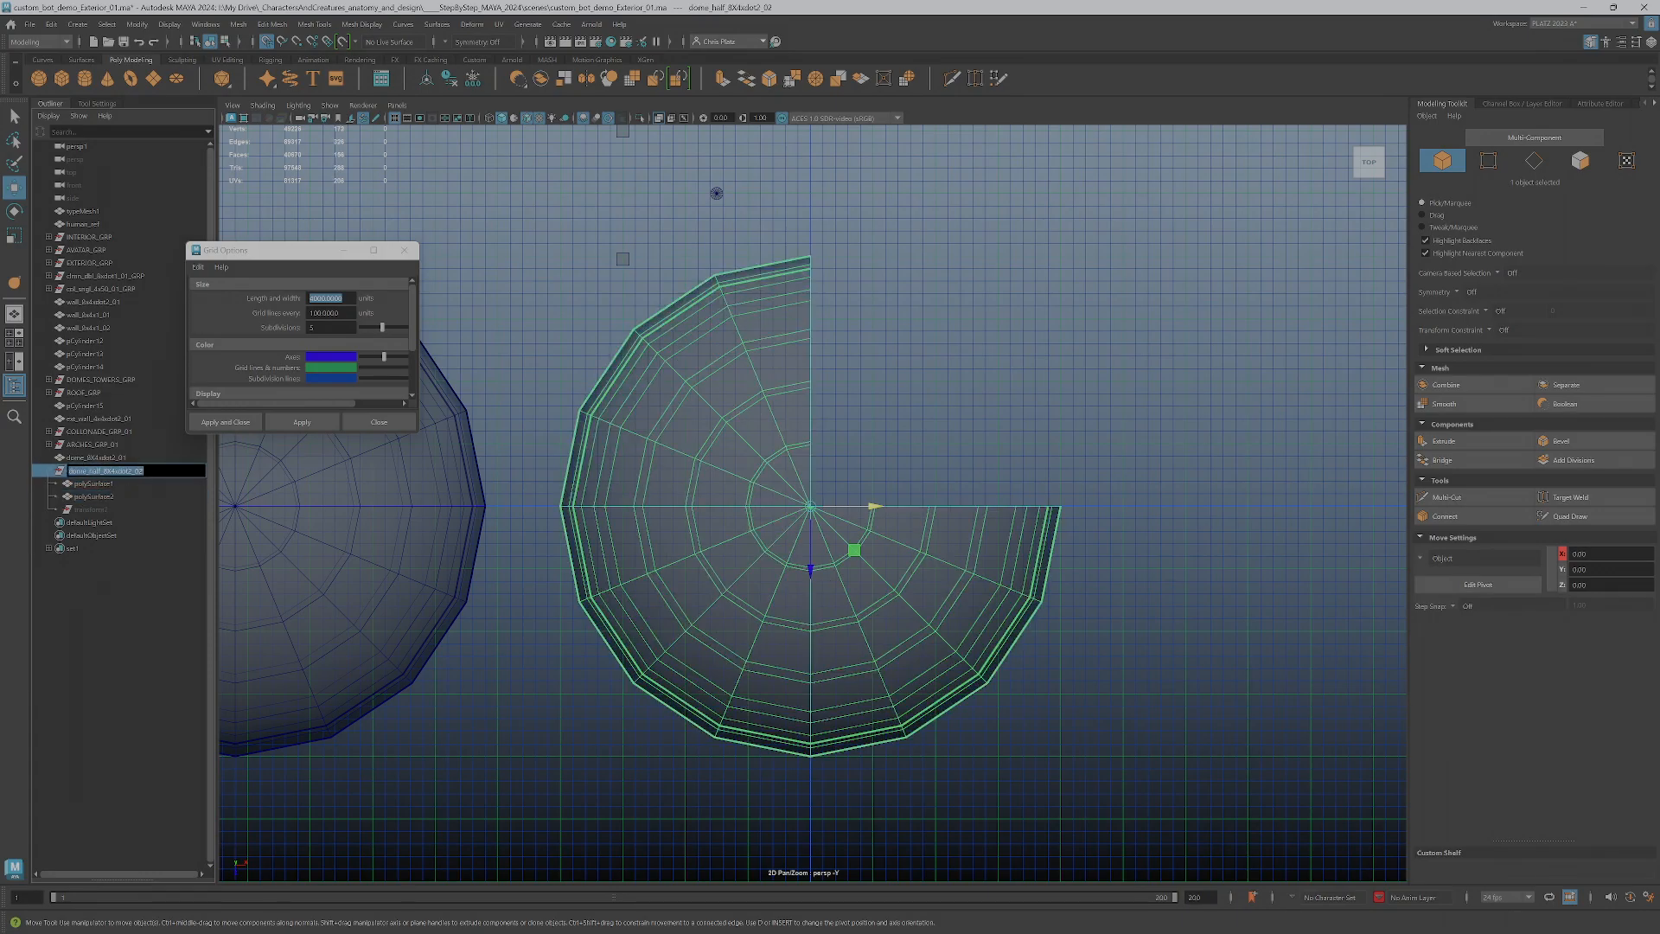
left_click(724, 613)
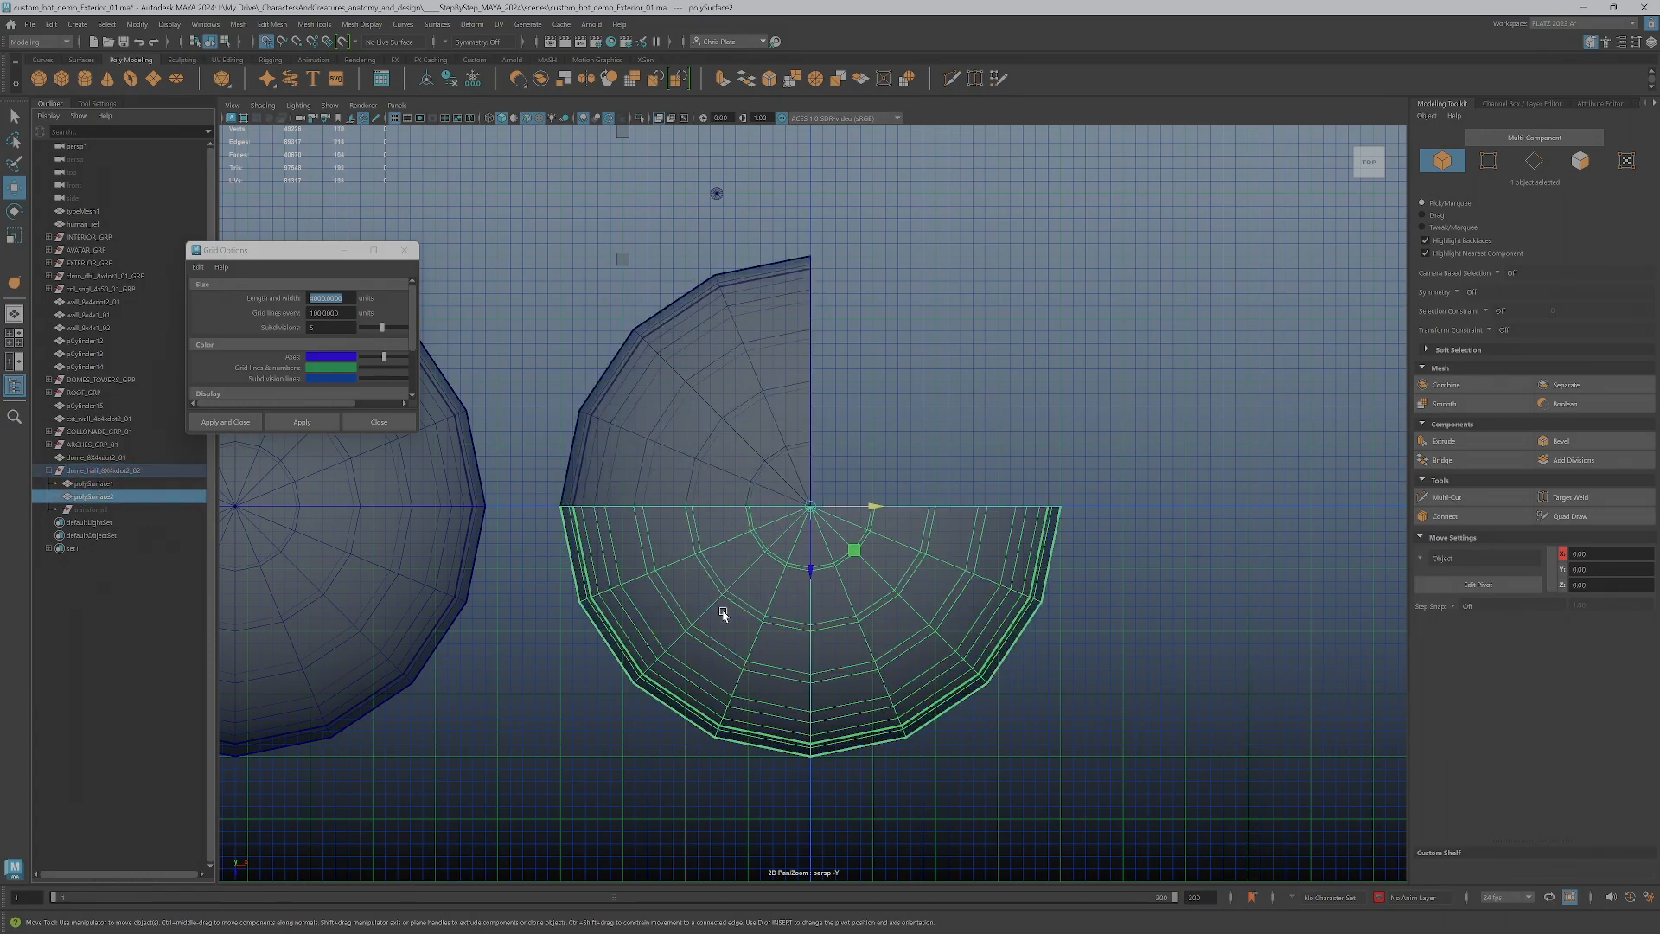
double_click(97, 498)
key("ctrl+v")
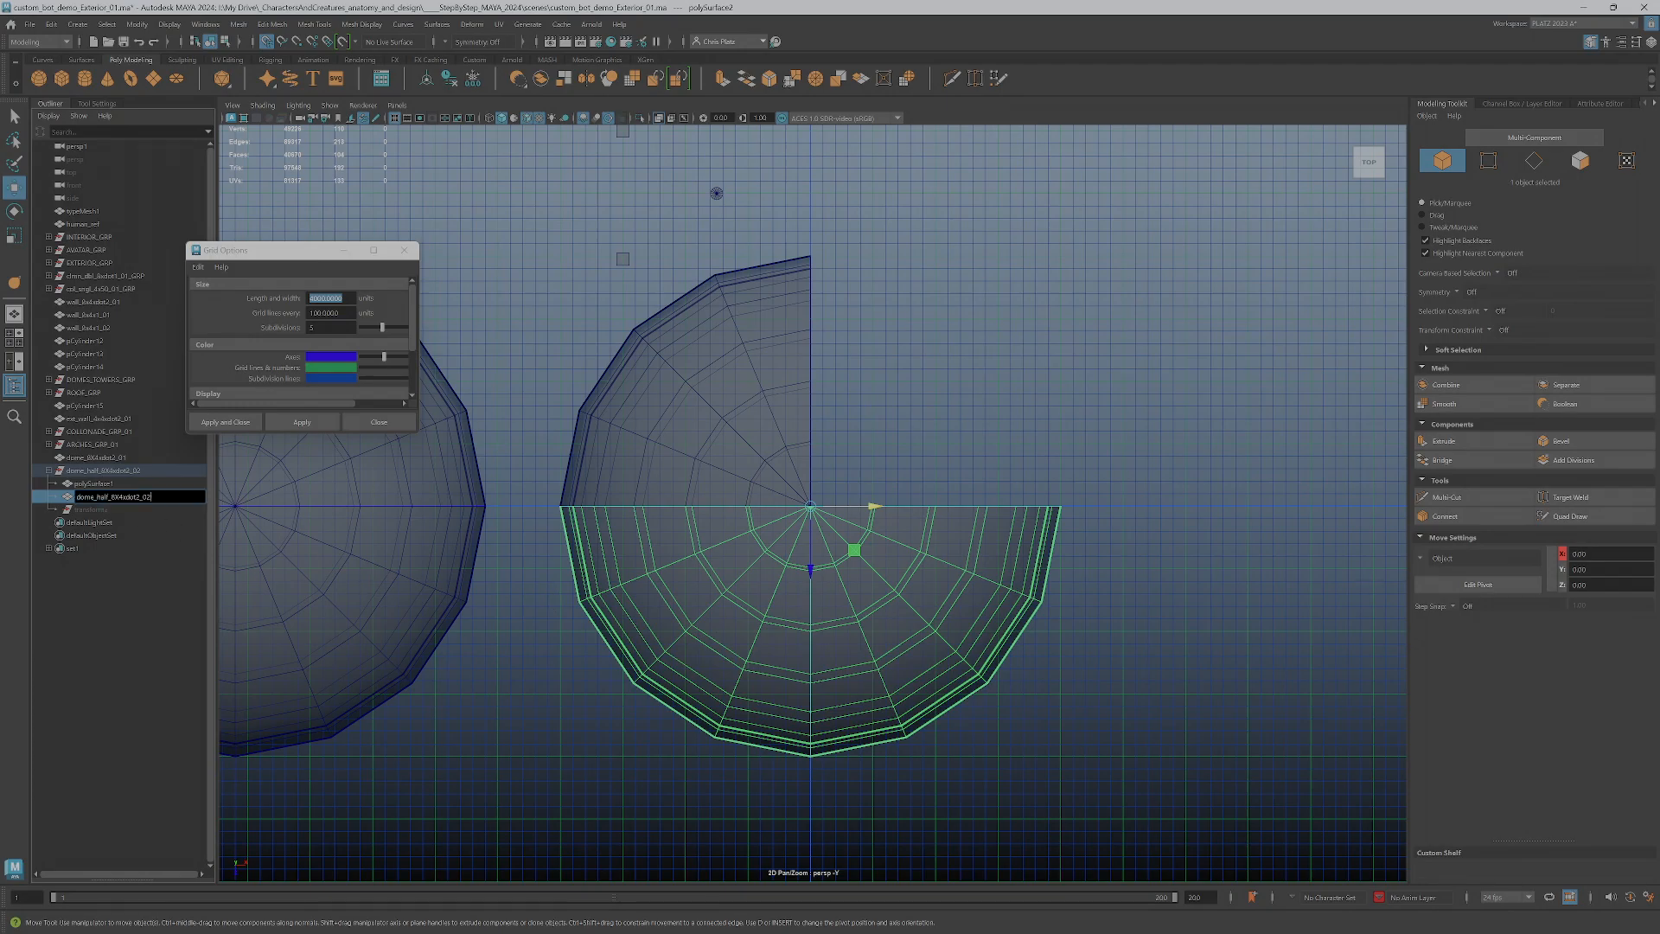
key("Return")
Take the half piece and the quarter piece out of the dome group to the outliner's root level
middle_click_drag(75, 503, 74, 467)
left_click(79, 510)
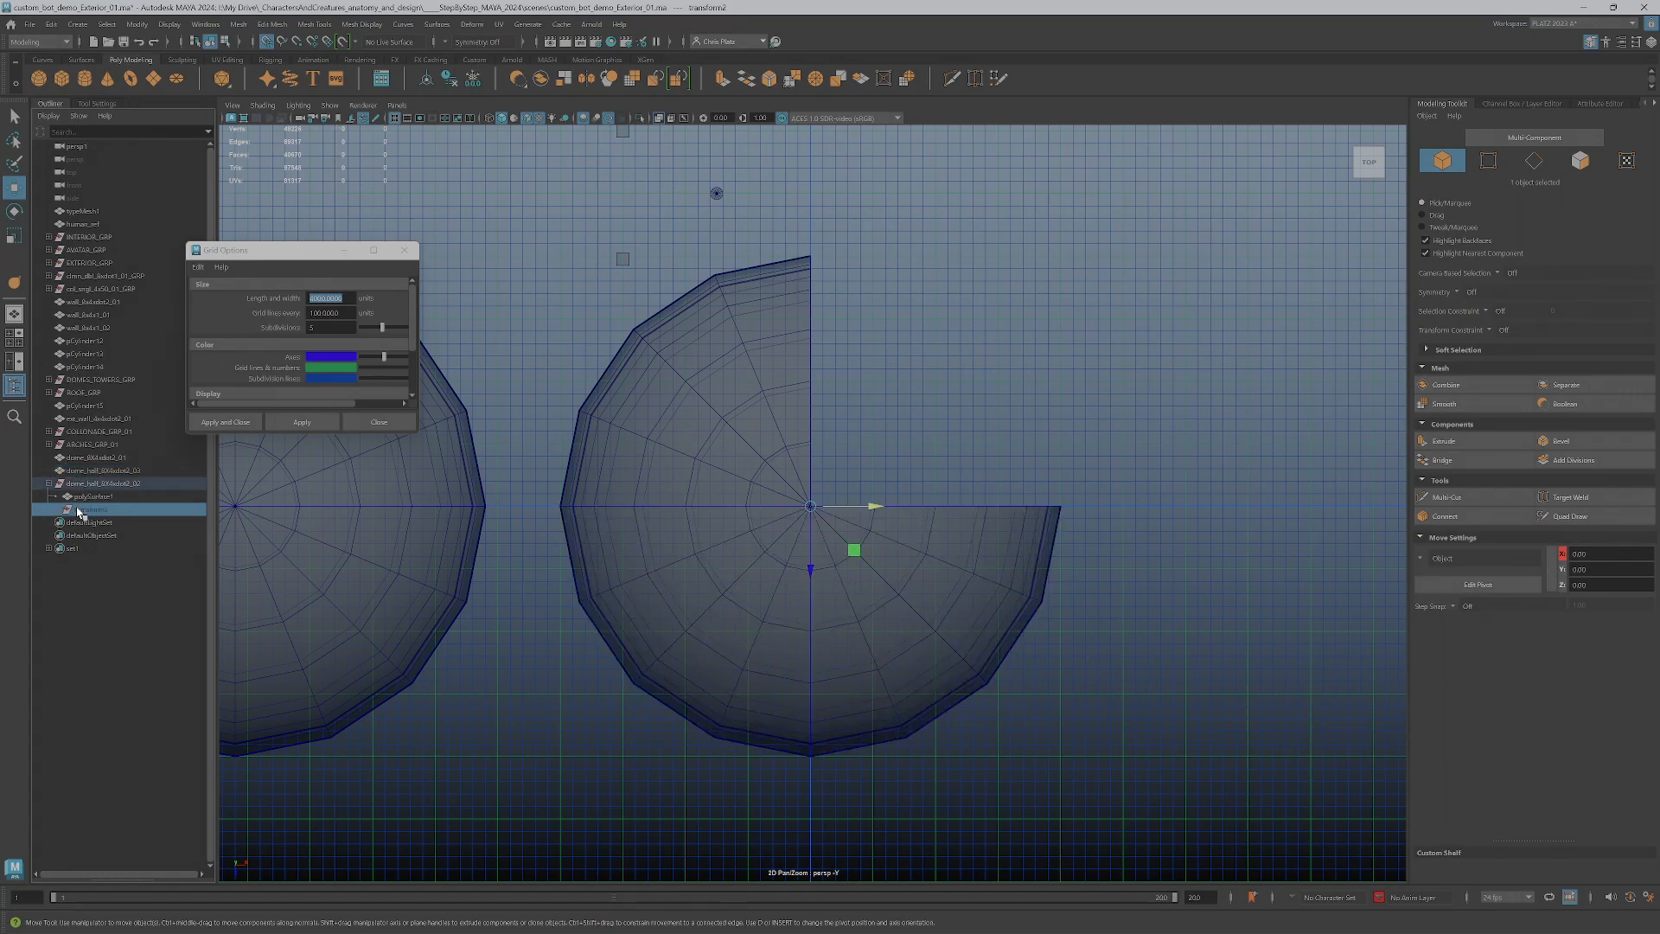
left_click(91, 497)
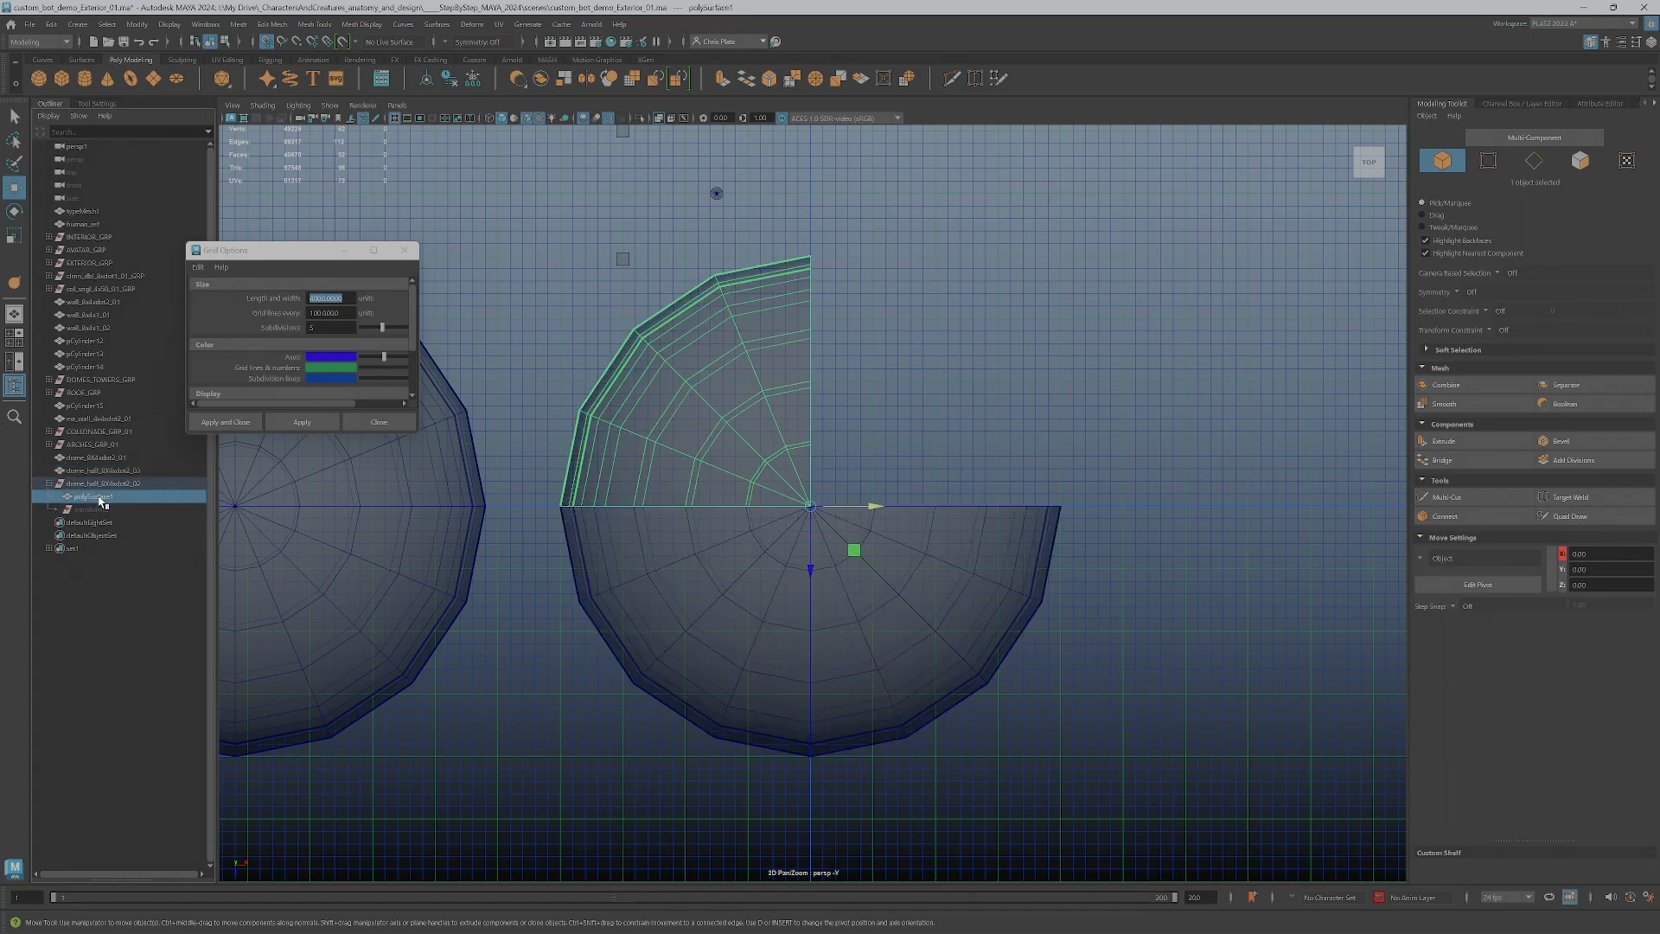
middle_click_drag(101, 503, 101, 486)
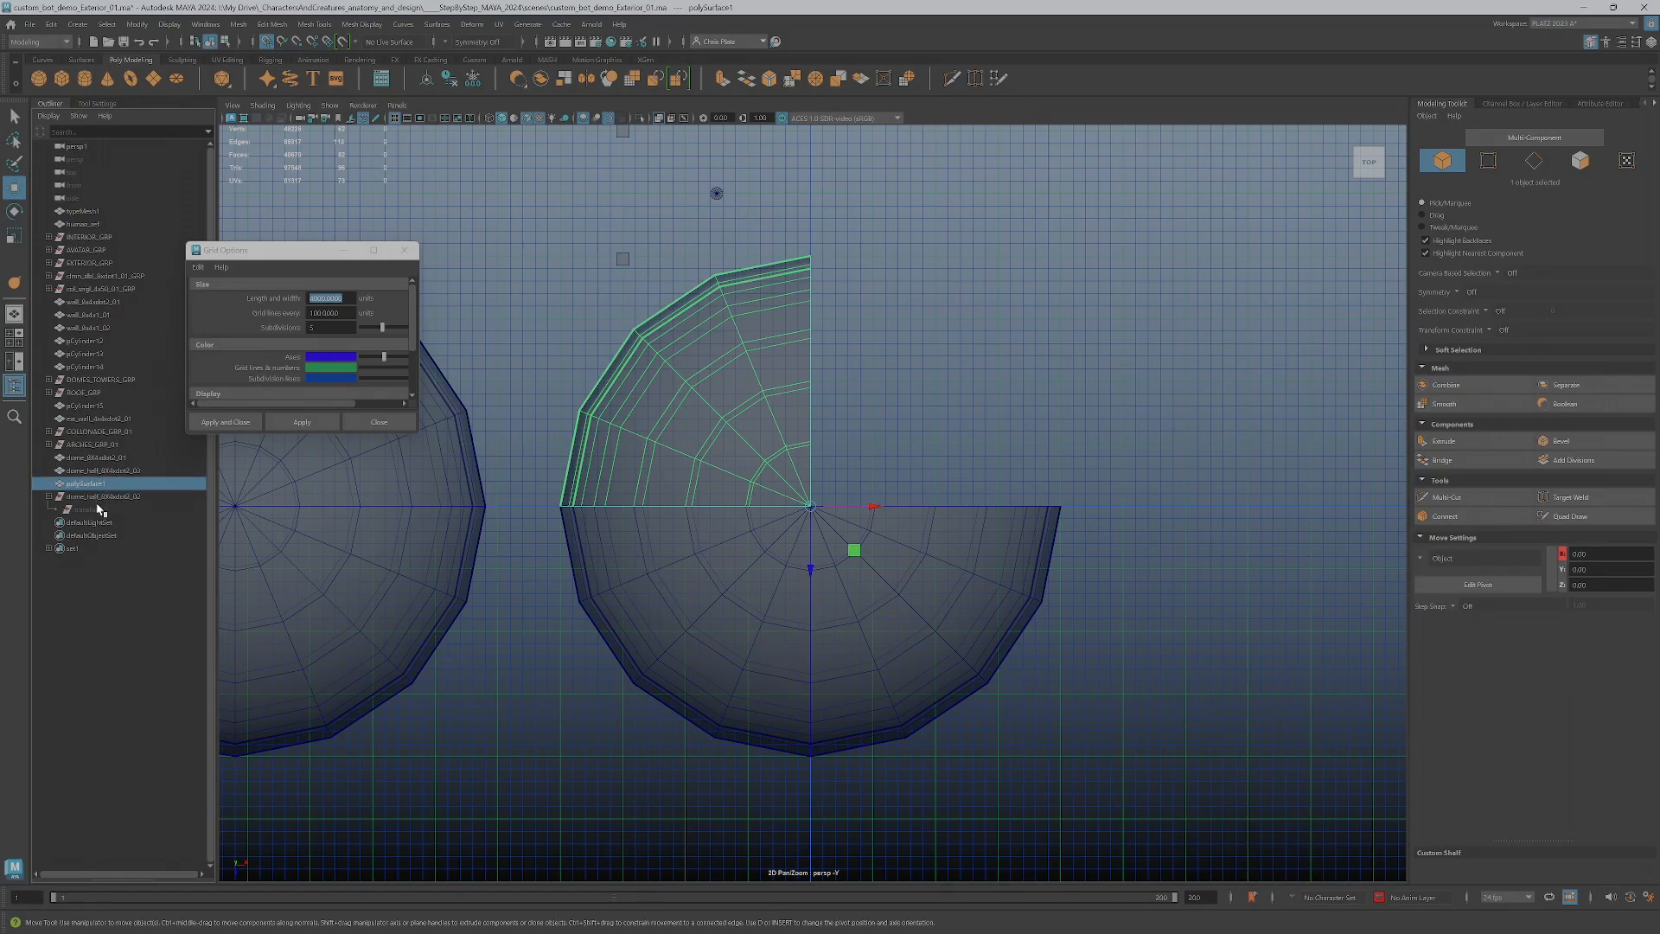
Try to delete the leftover dome group
left_click(98, 500)
key("Delete")
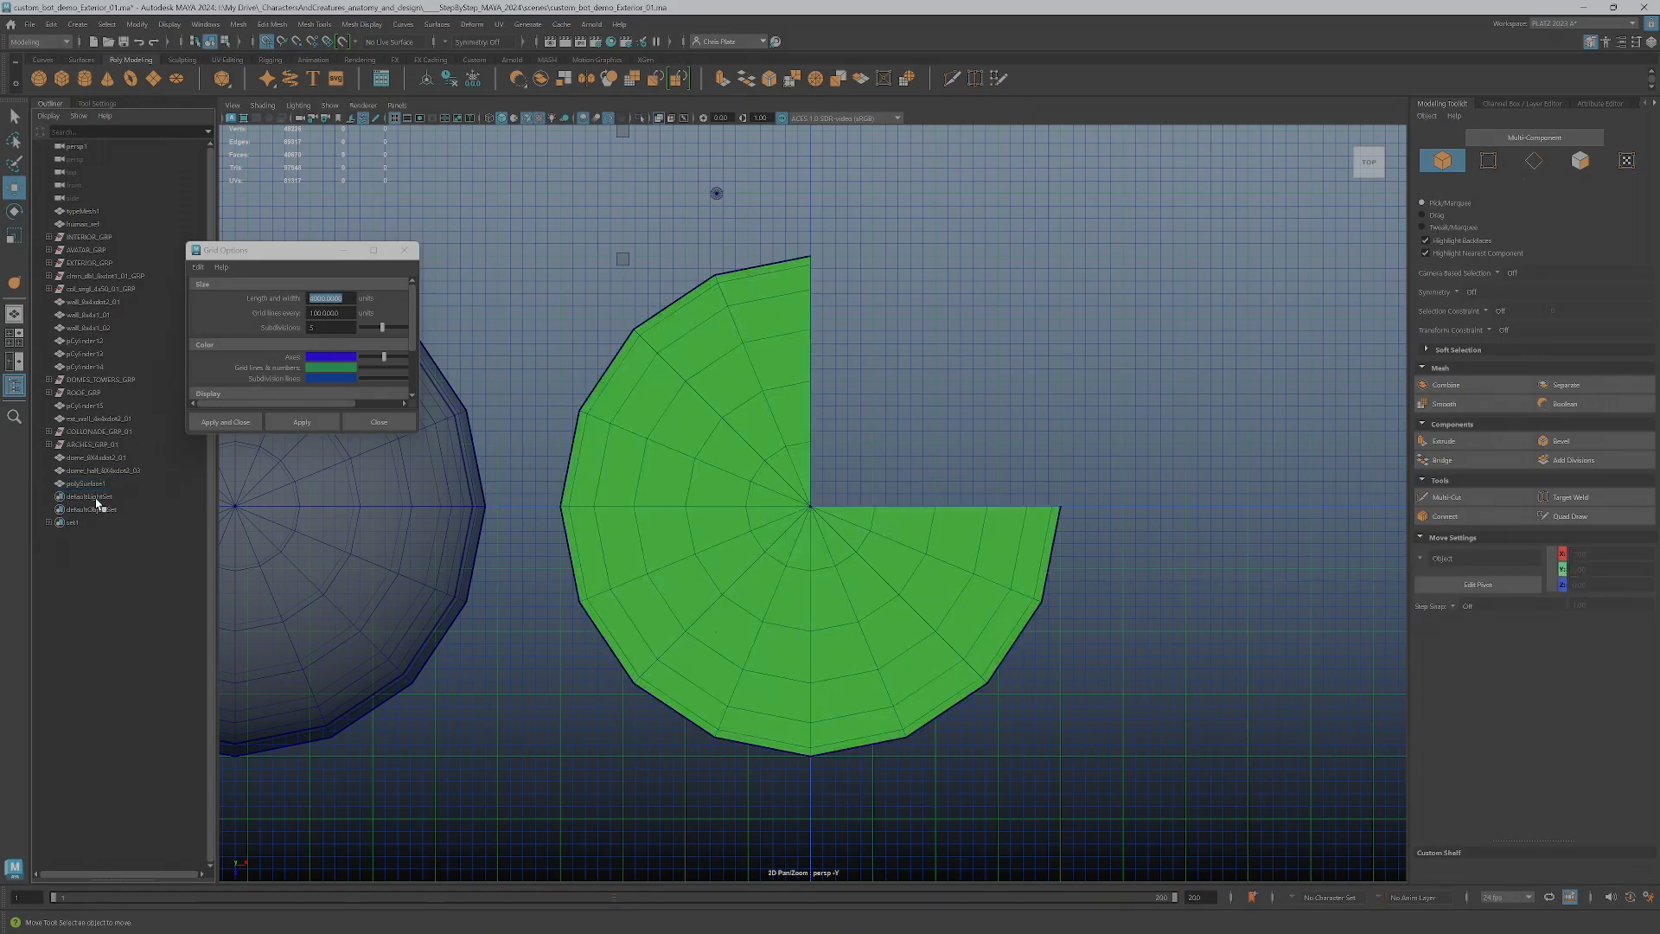
key("ctrl+z")
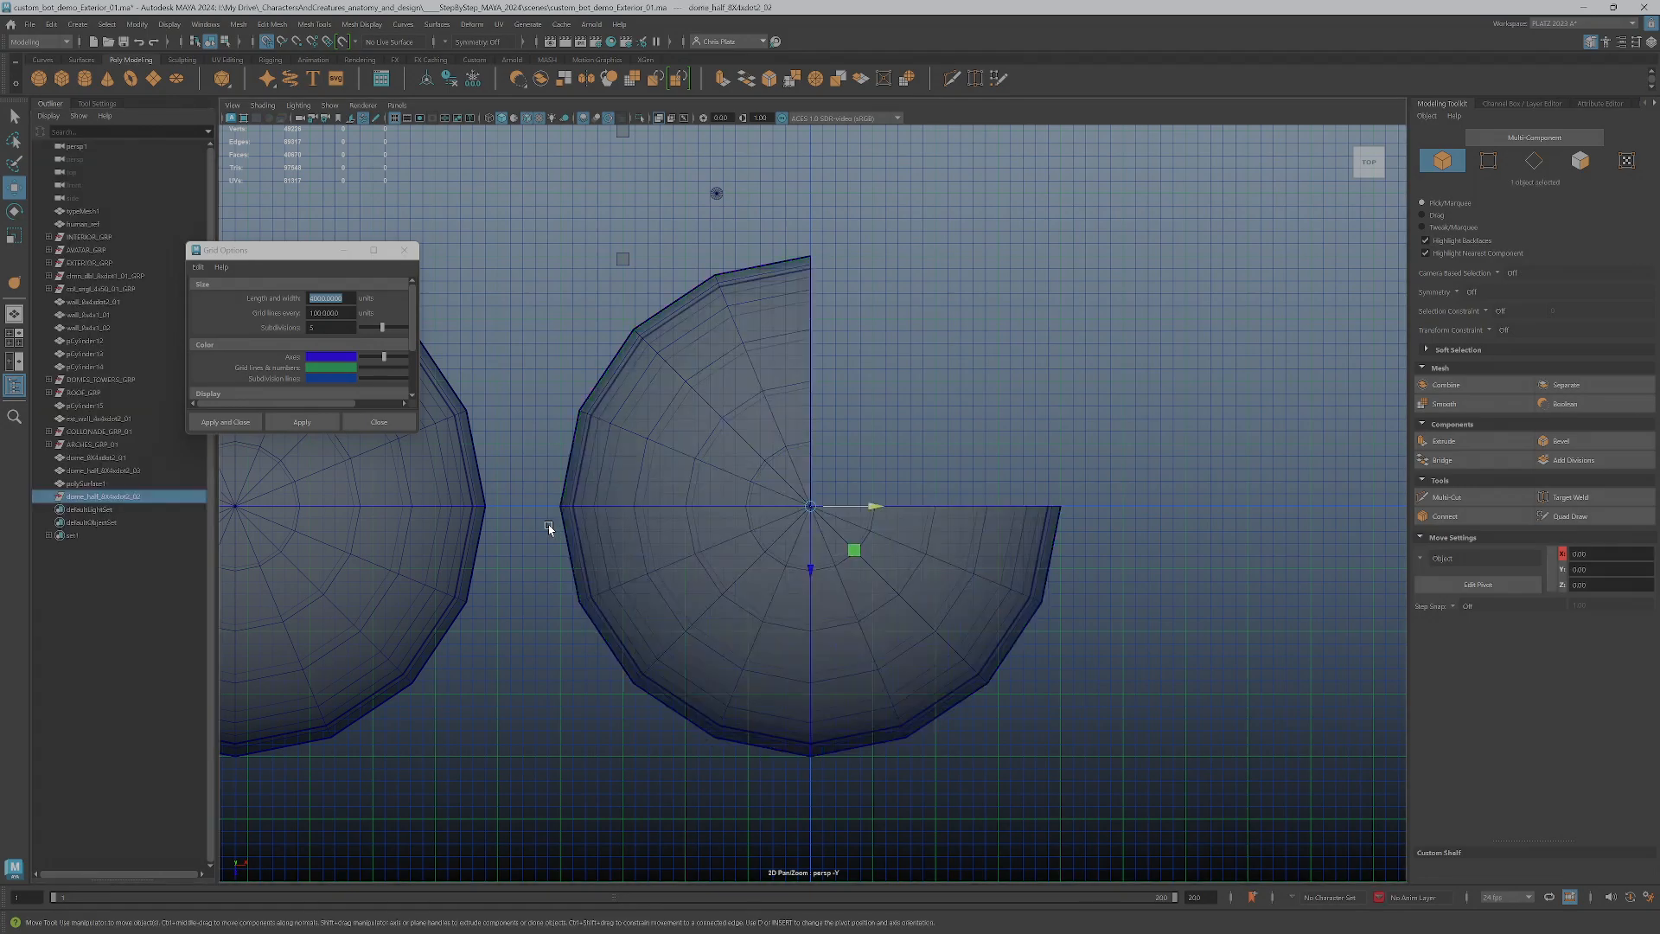
Rename the ungrouped quarter piece with the copied dome name, replacing half with the quarter abbreviation
double_click(86, 483)
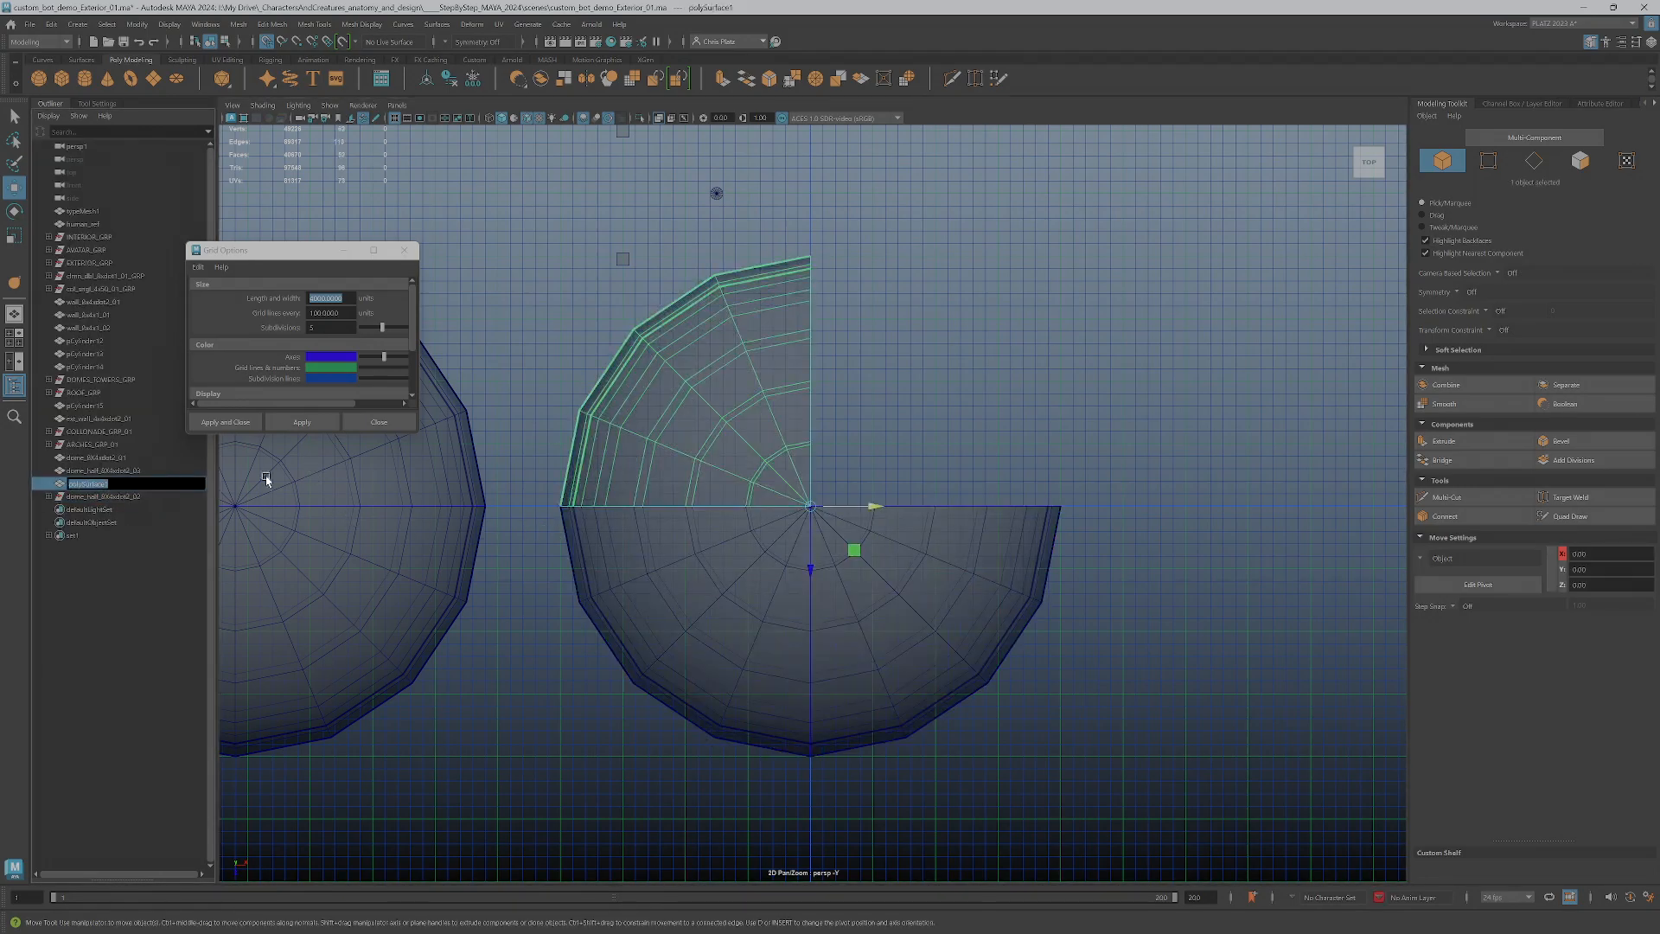
key("ctrl+v")
key("BackSpace")
key("BackSpace")
key("BackSpace")
key("BackSpace")
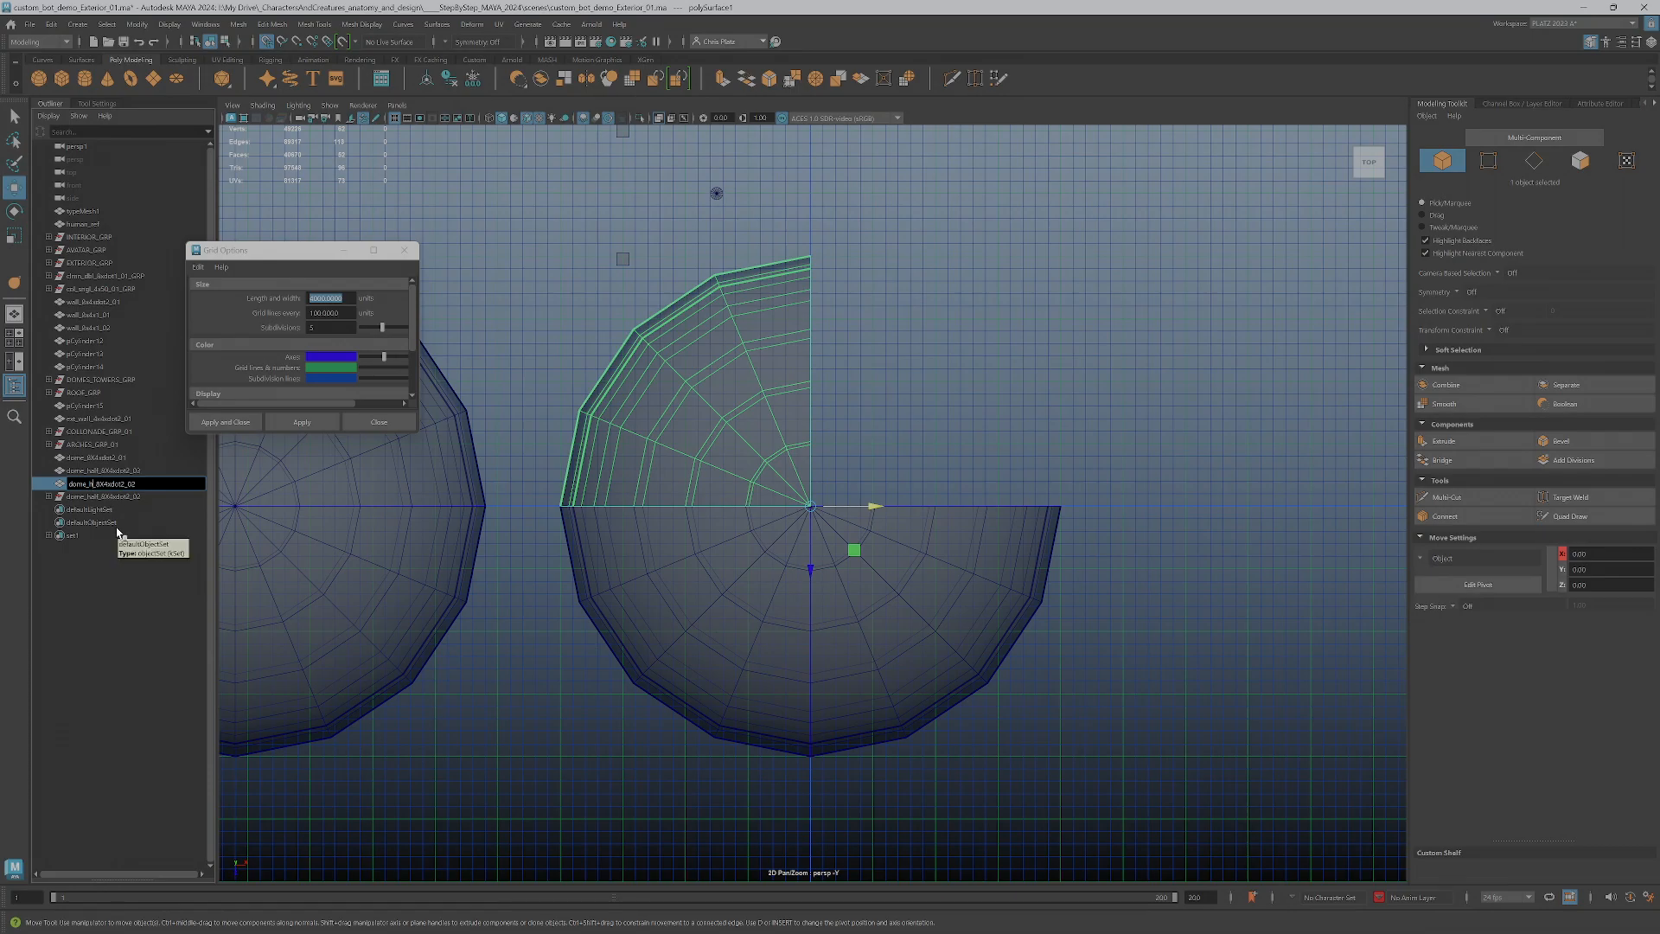
type("quart")
key("Return")
Change the number suffix of the half dome piece's name to _01
left_click(142, 472)
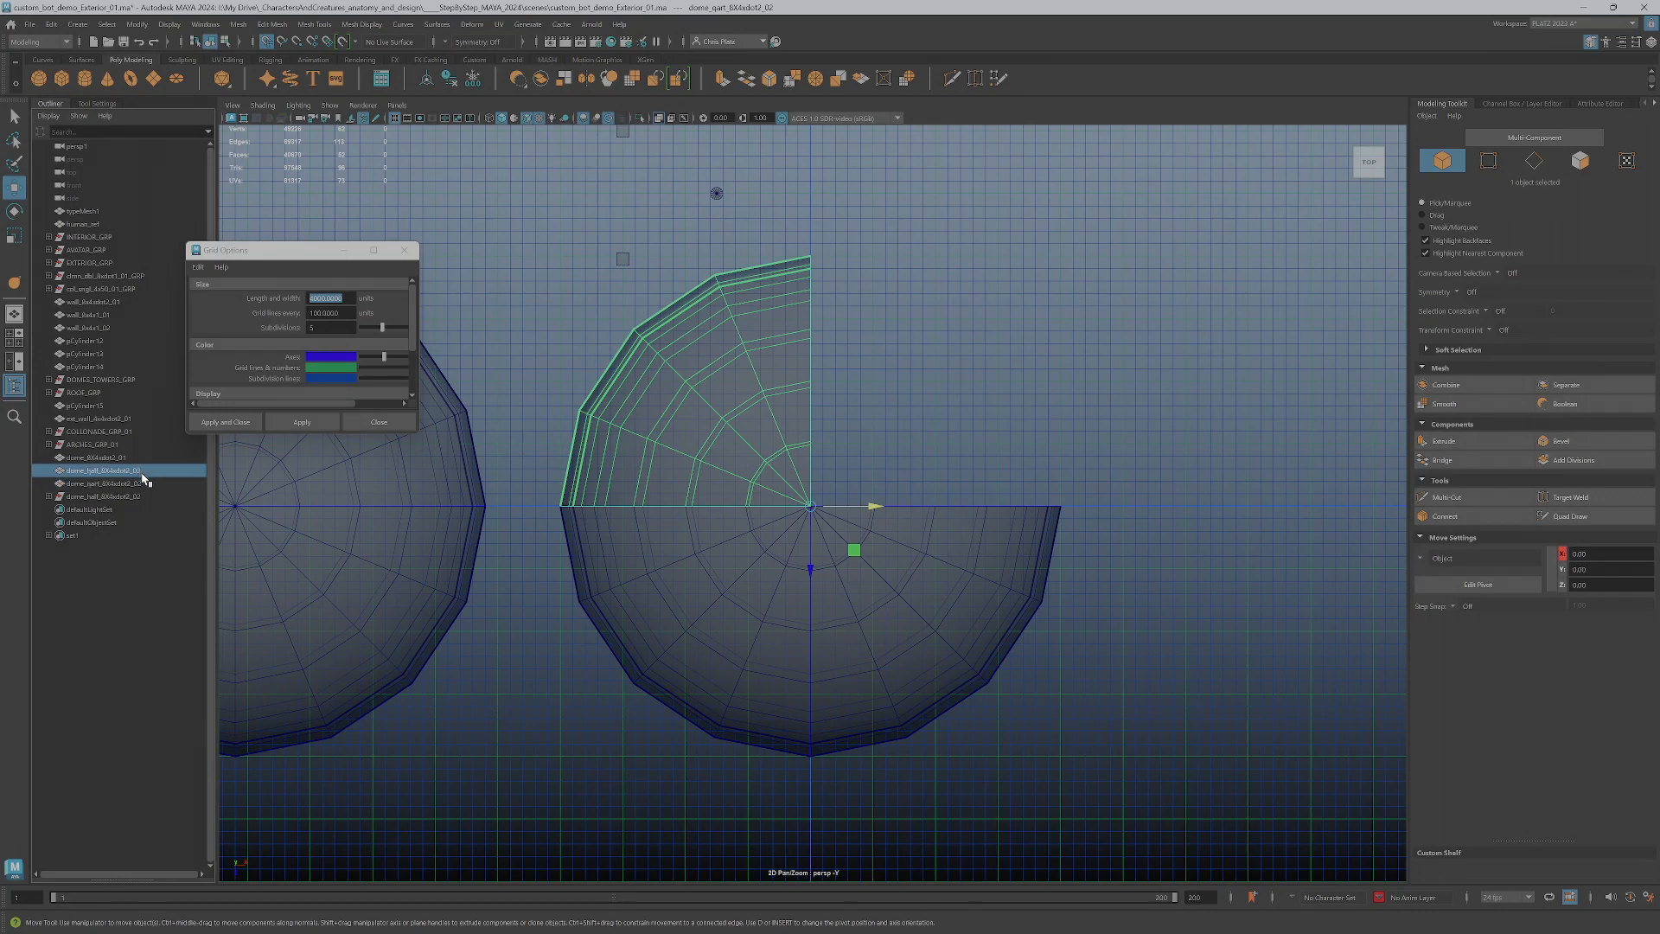
double_click(148, 472)
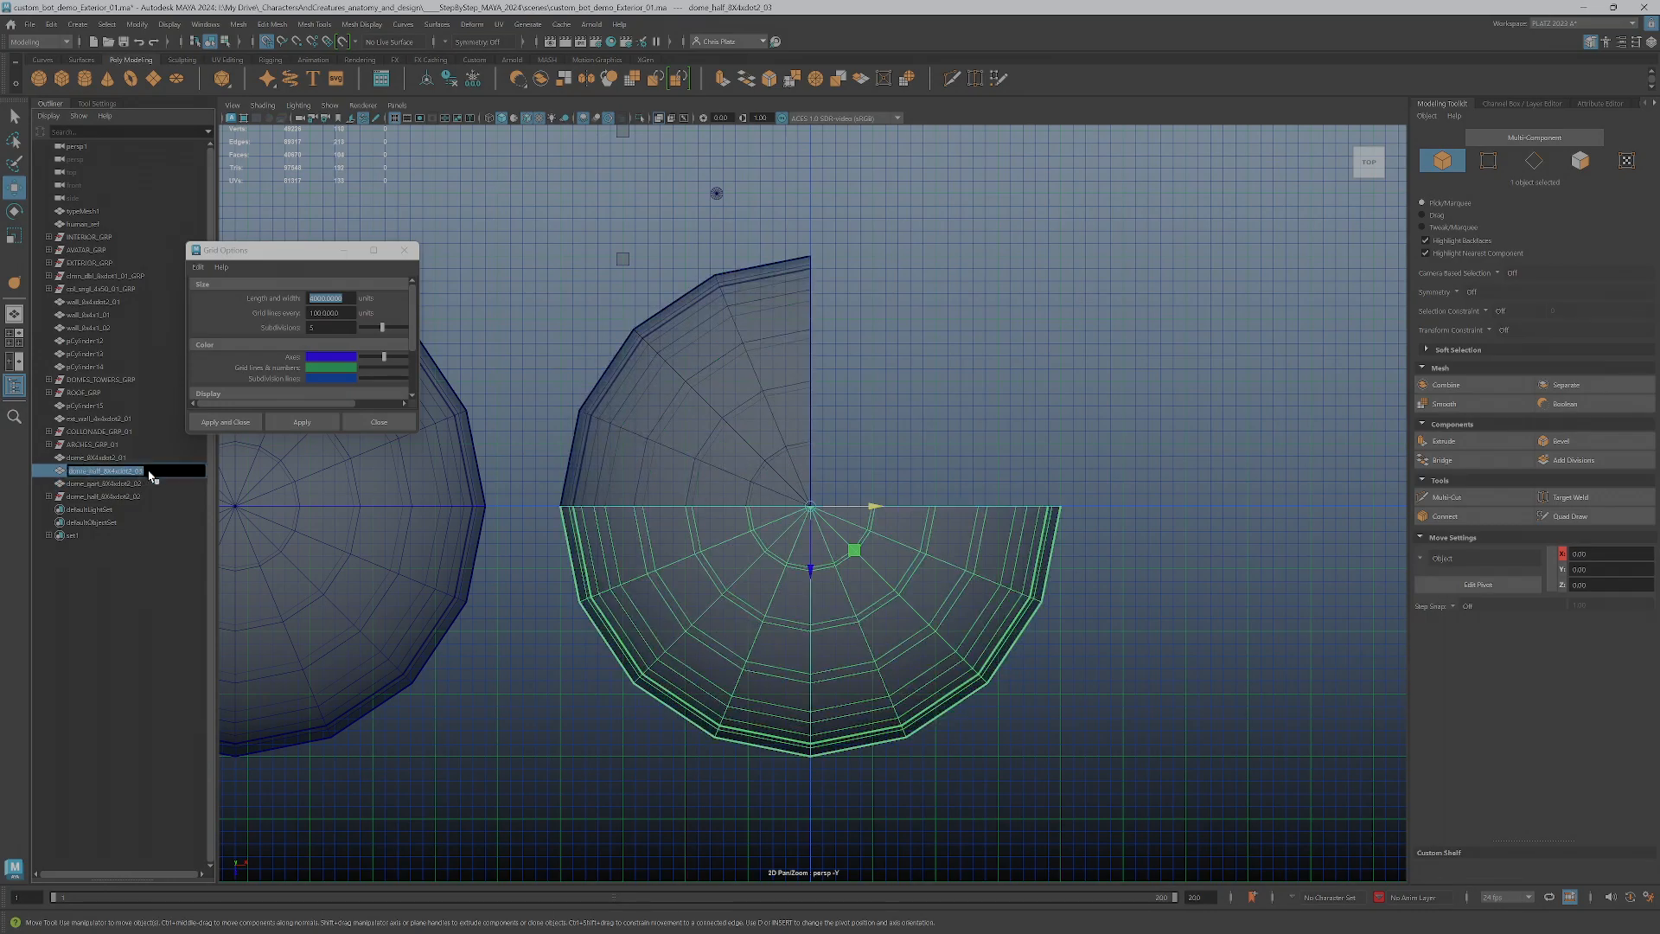
left_click(146, 471)
left_click(50, 497)
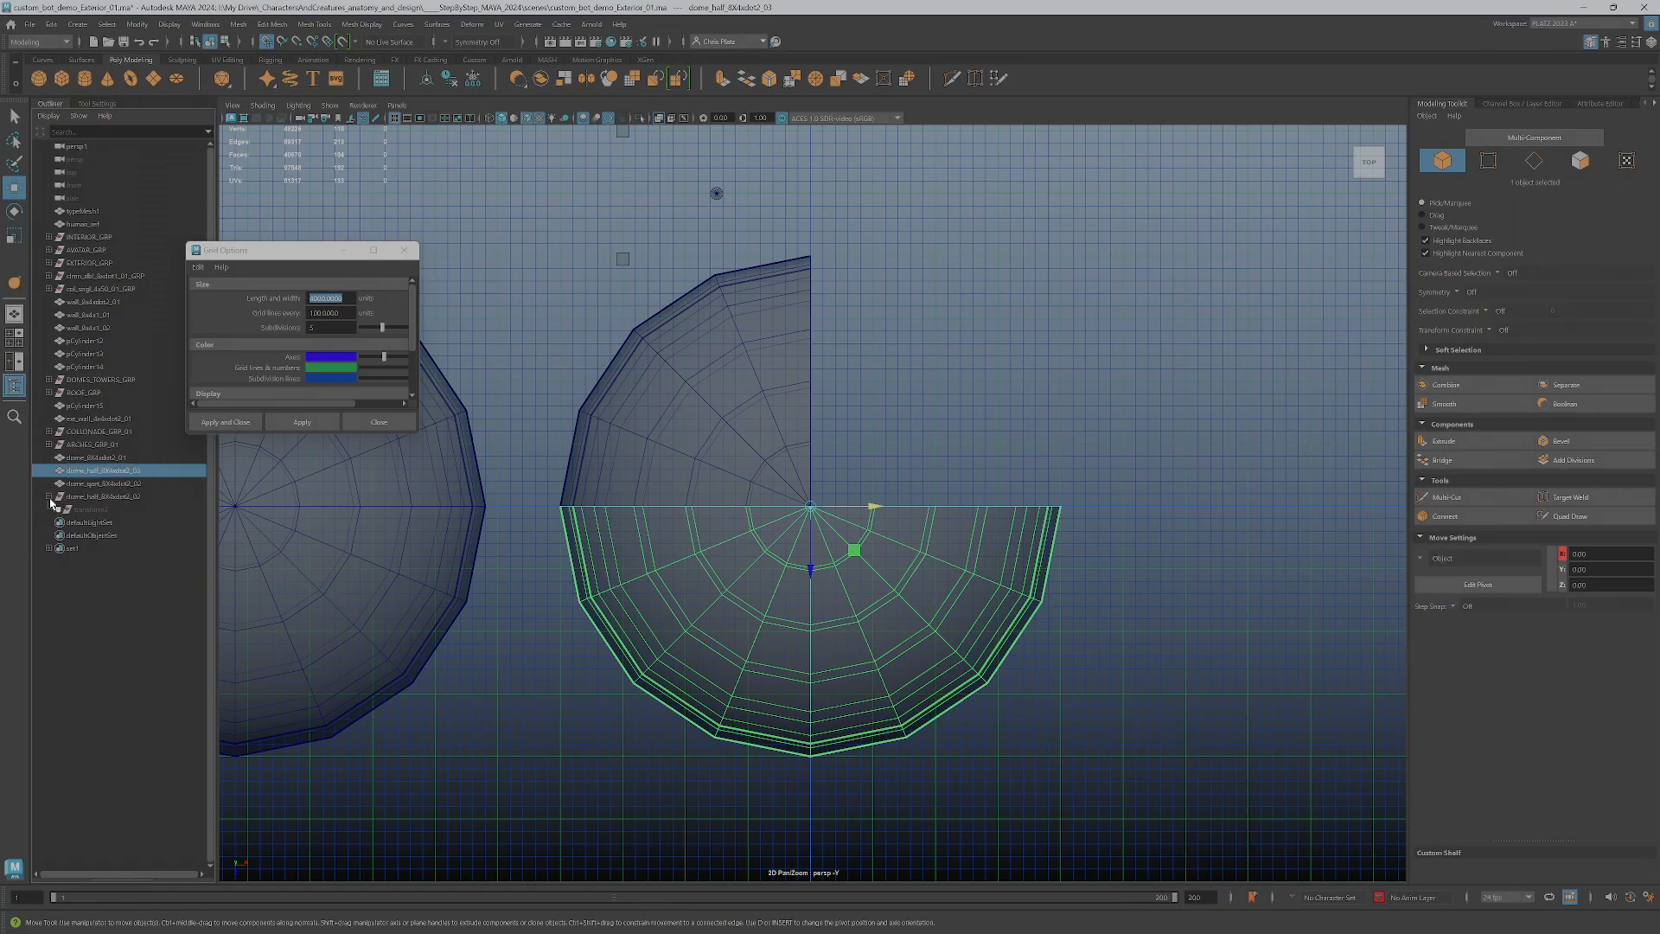
left_click(118, 482)
left_click(118, 471)
left_click(117, 459)
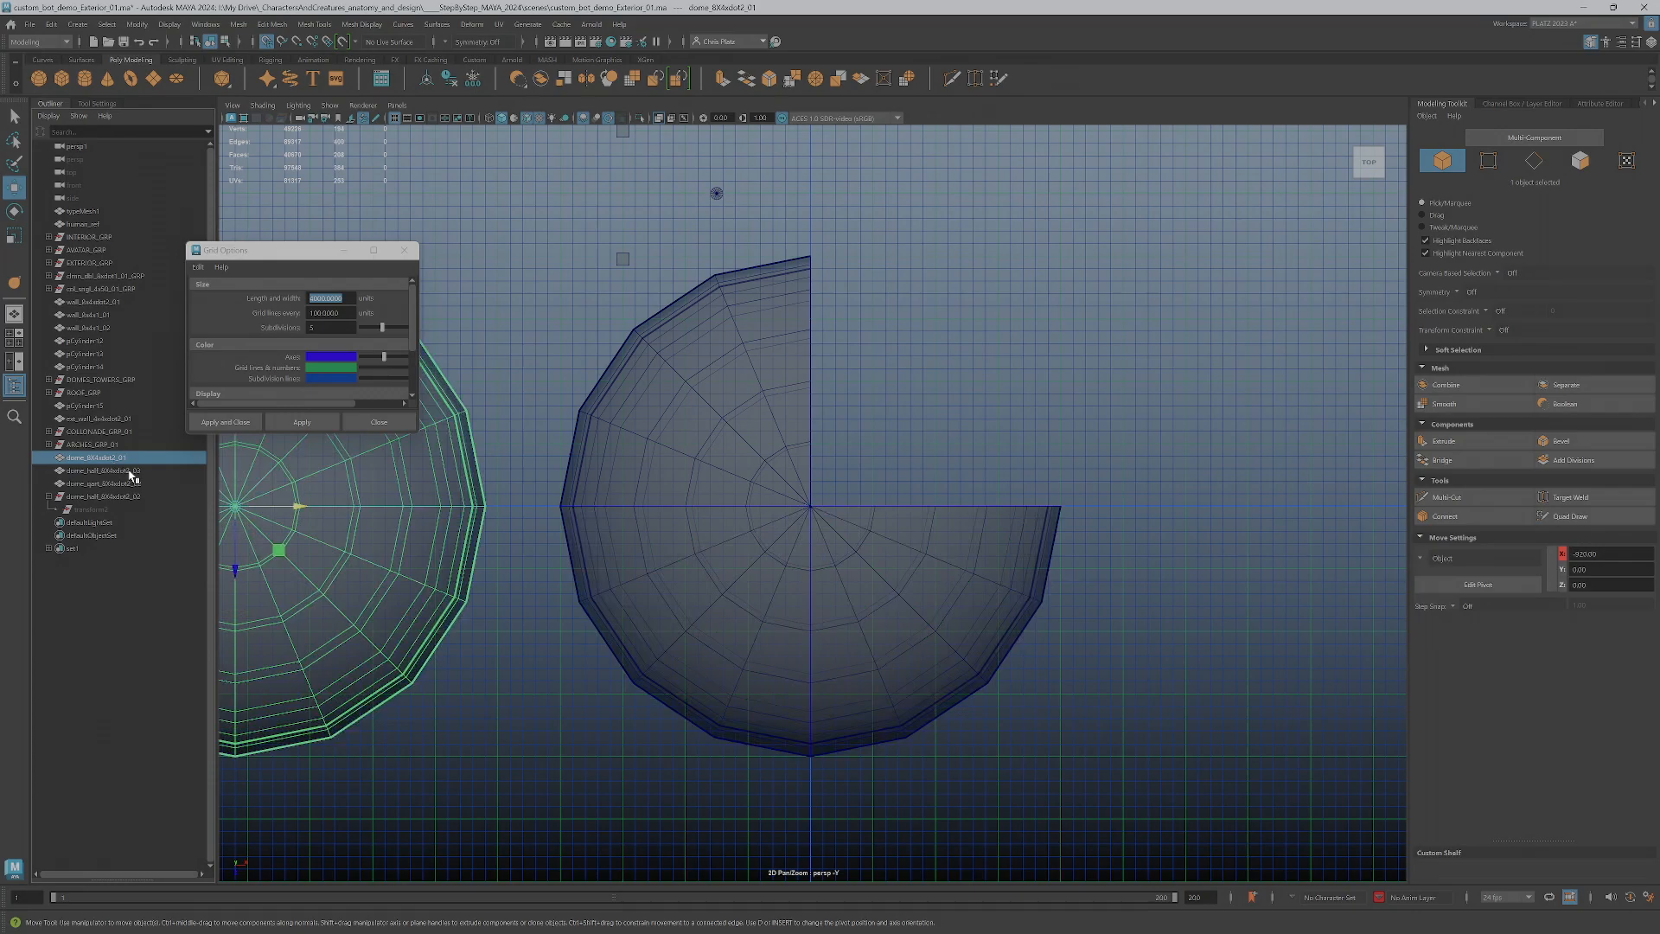
left_click(129, 471)
double_click(130, 471)
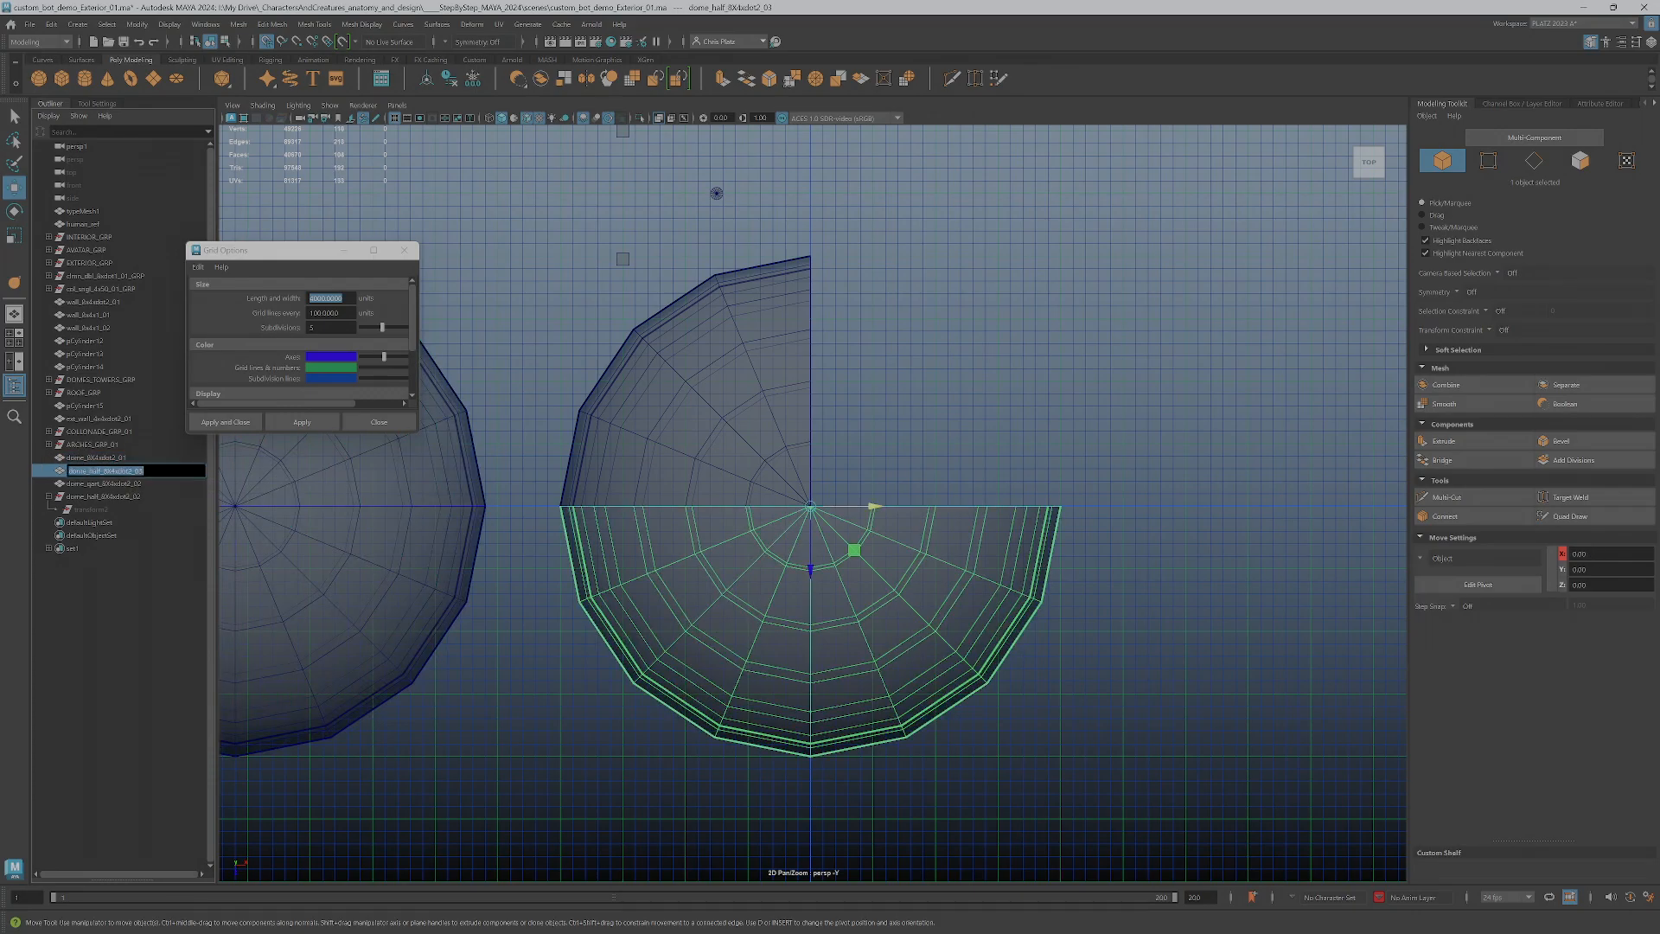
left_click(144, 471)
Change the number suffix of the quarter dome piece's name to _01
left_click(129, 483)
double_click(164, 490)
key("Return")
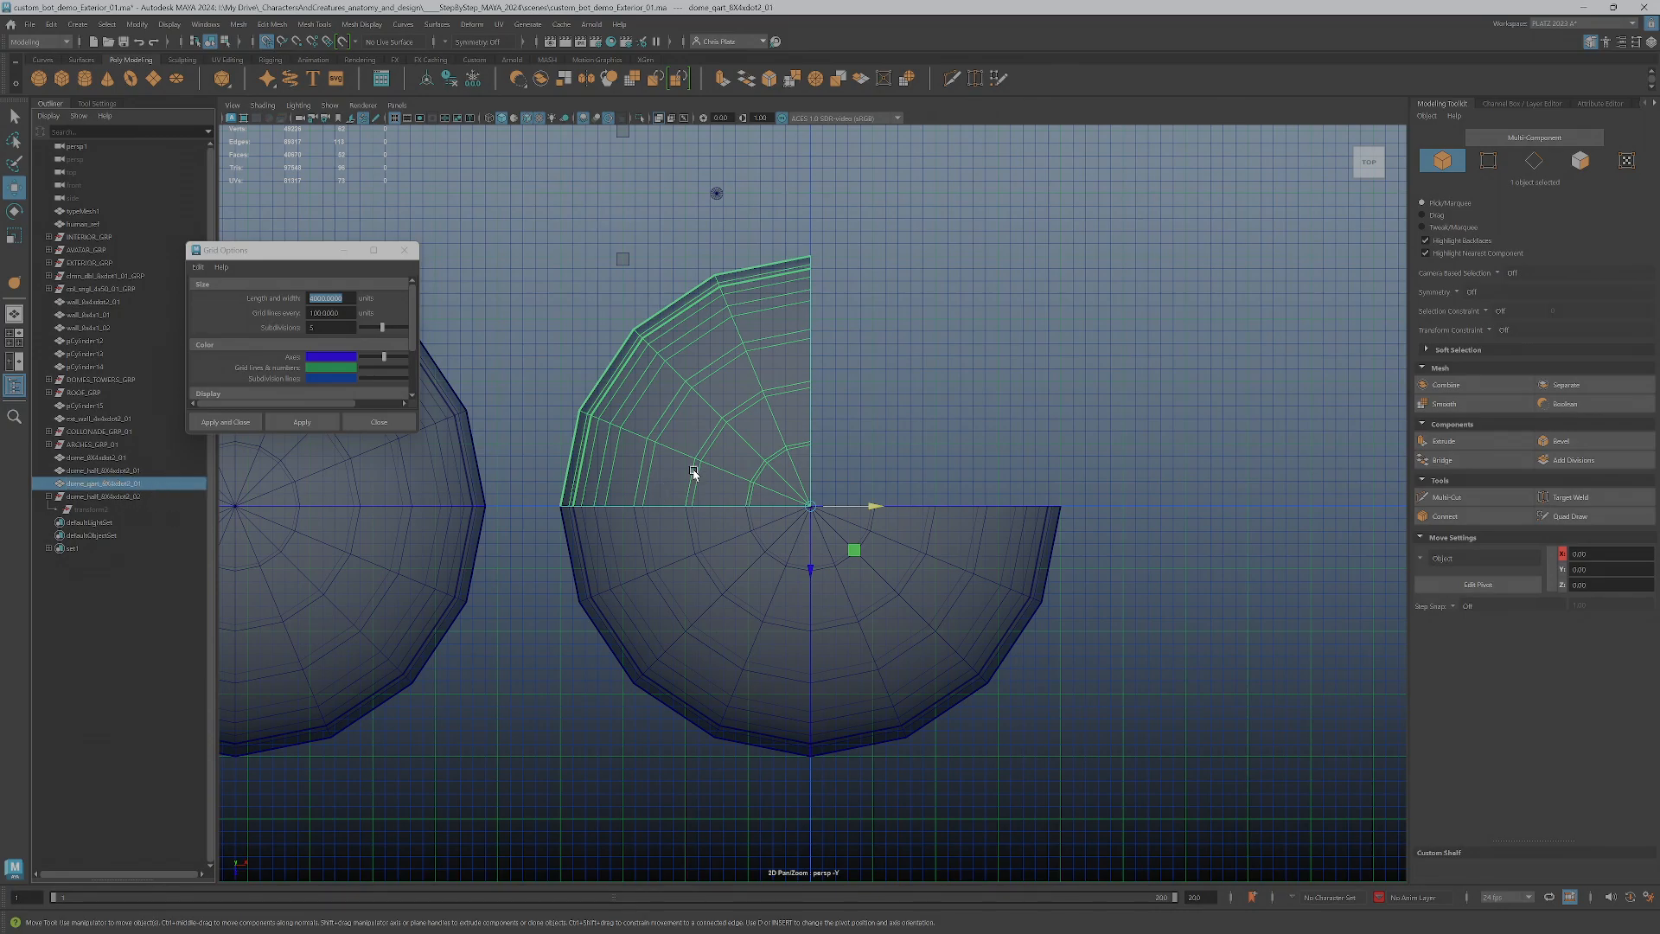
Rotate the quarter dome piece 180 degrees about the vertical axis to the positive X, positive Z side
key("e")
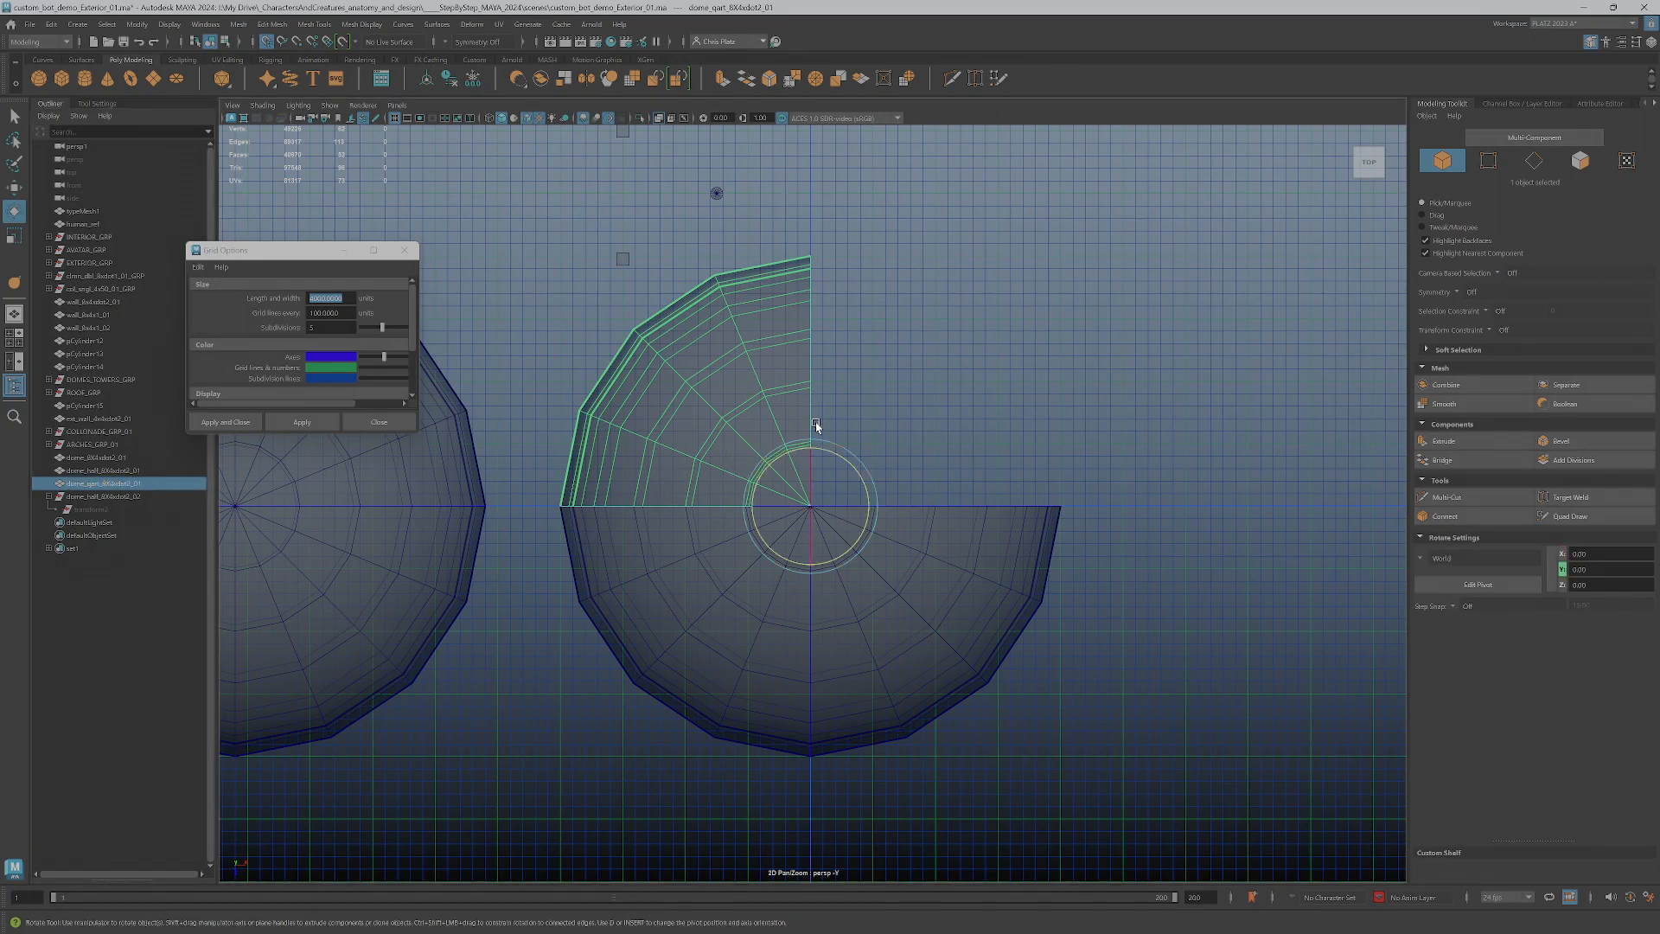
left_click_drag(795, 451, 978, 515)
Freeze the transformations and delete the history of both the half and quarter dome pieces
left_click_drag(693, 437, 944, 569)
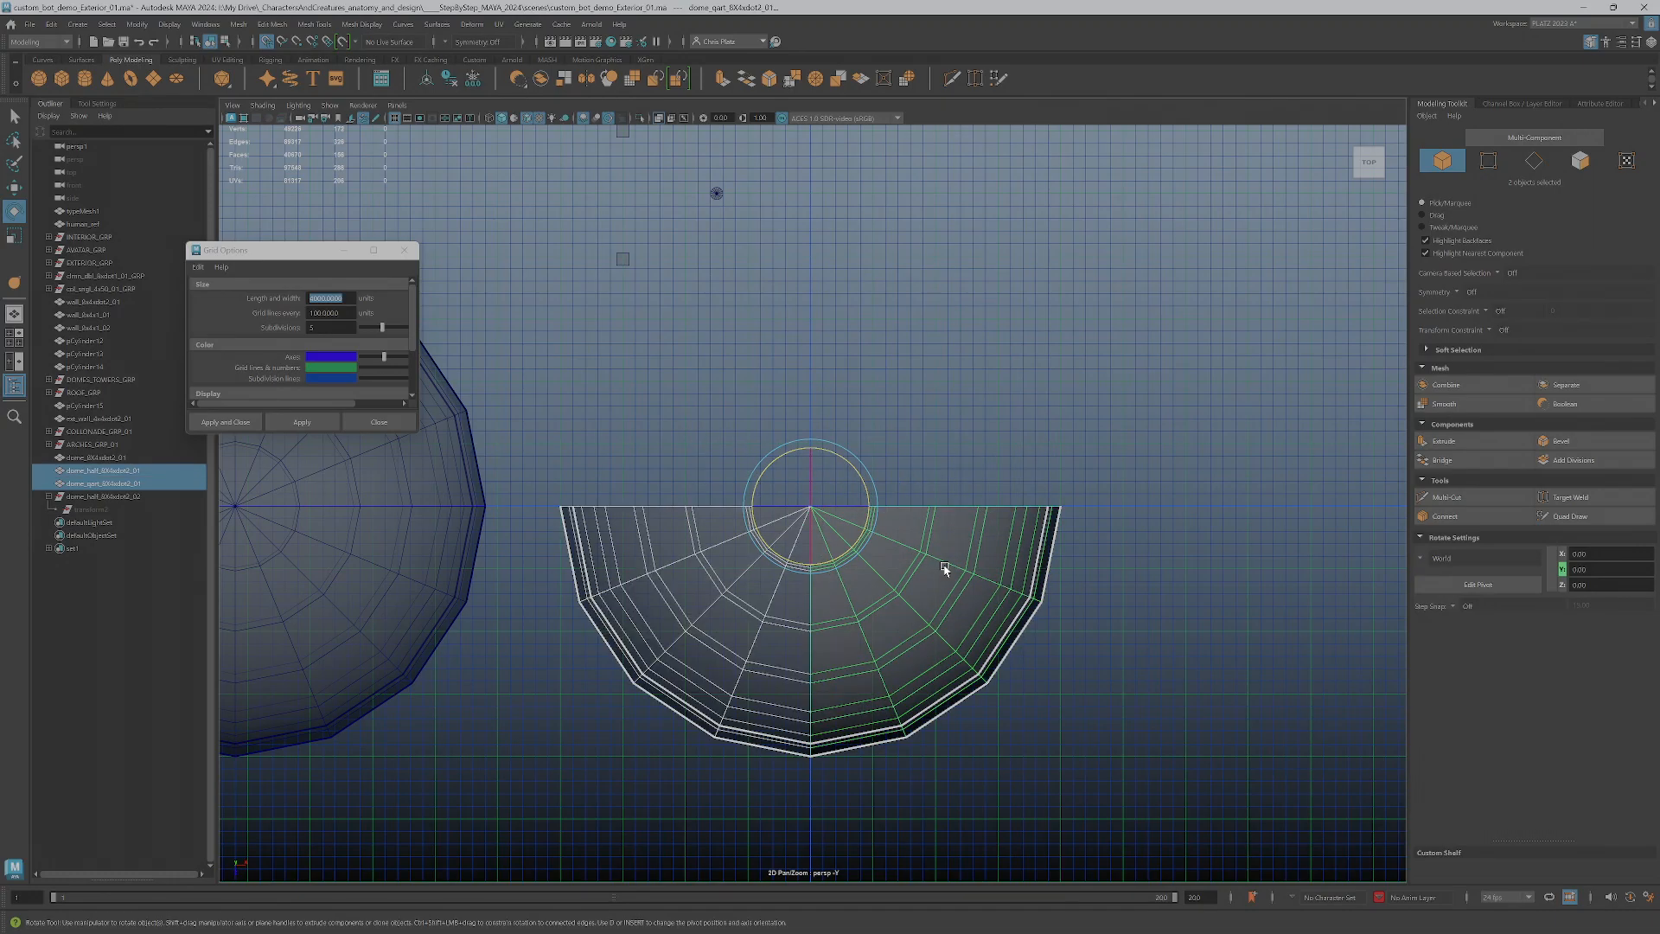
key("w")
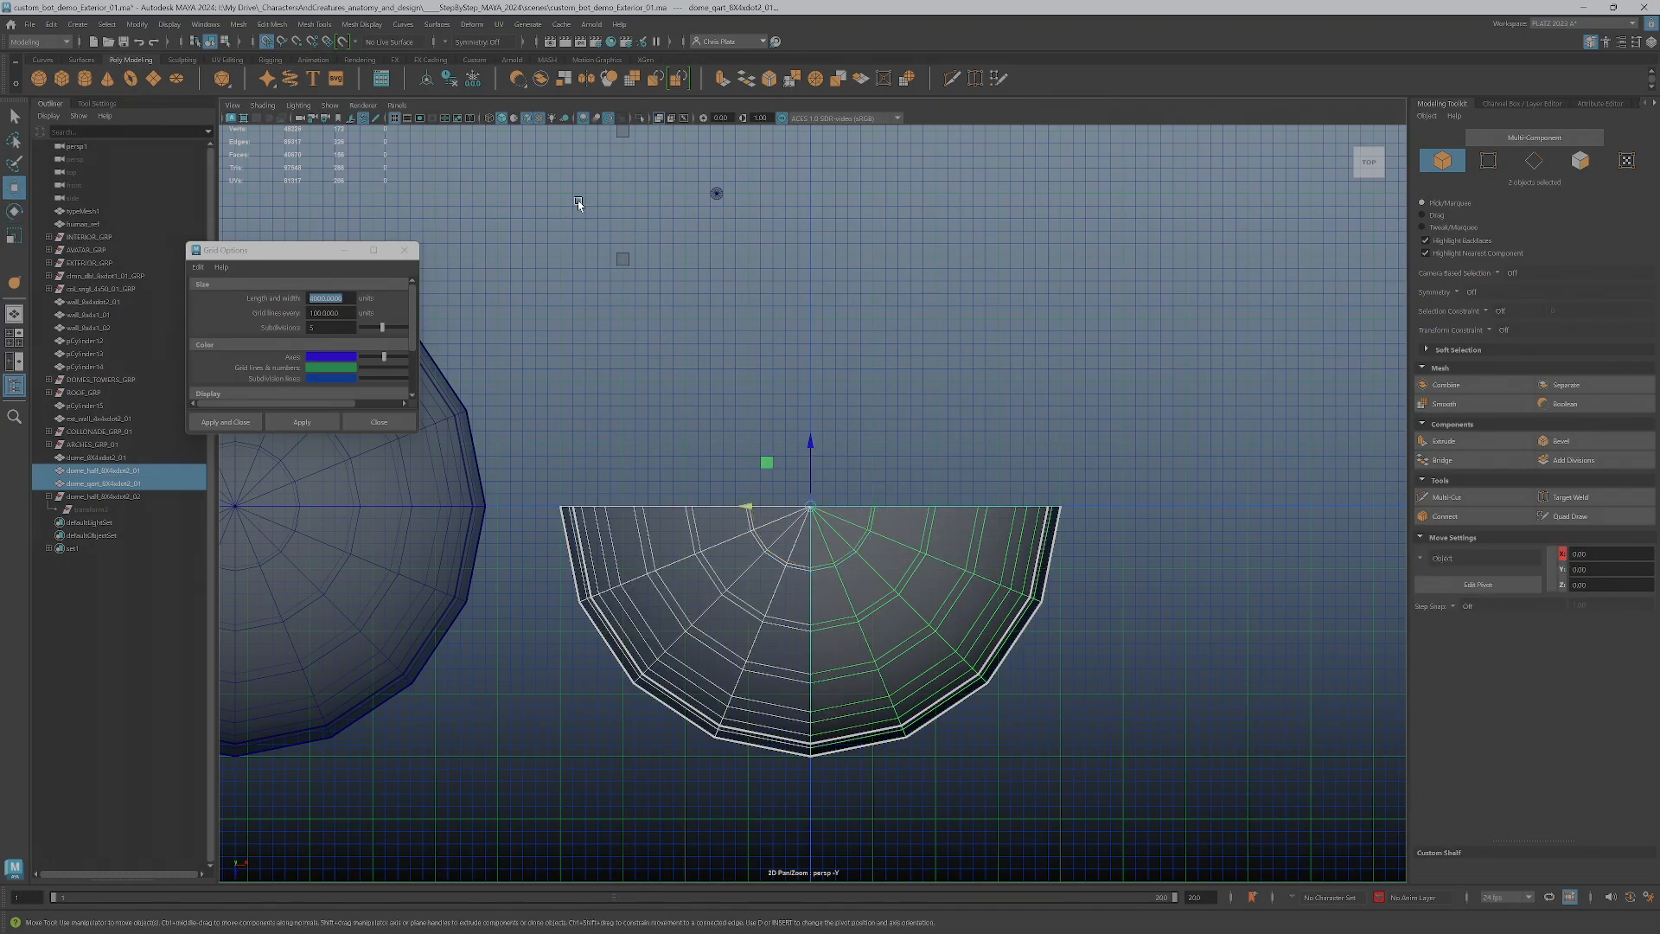
left_click(473, 79)
left_click(449, 81)
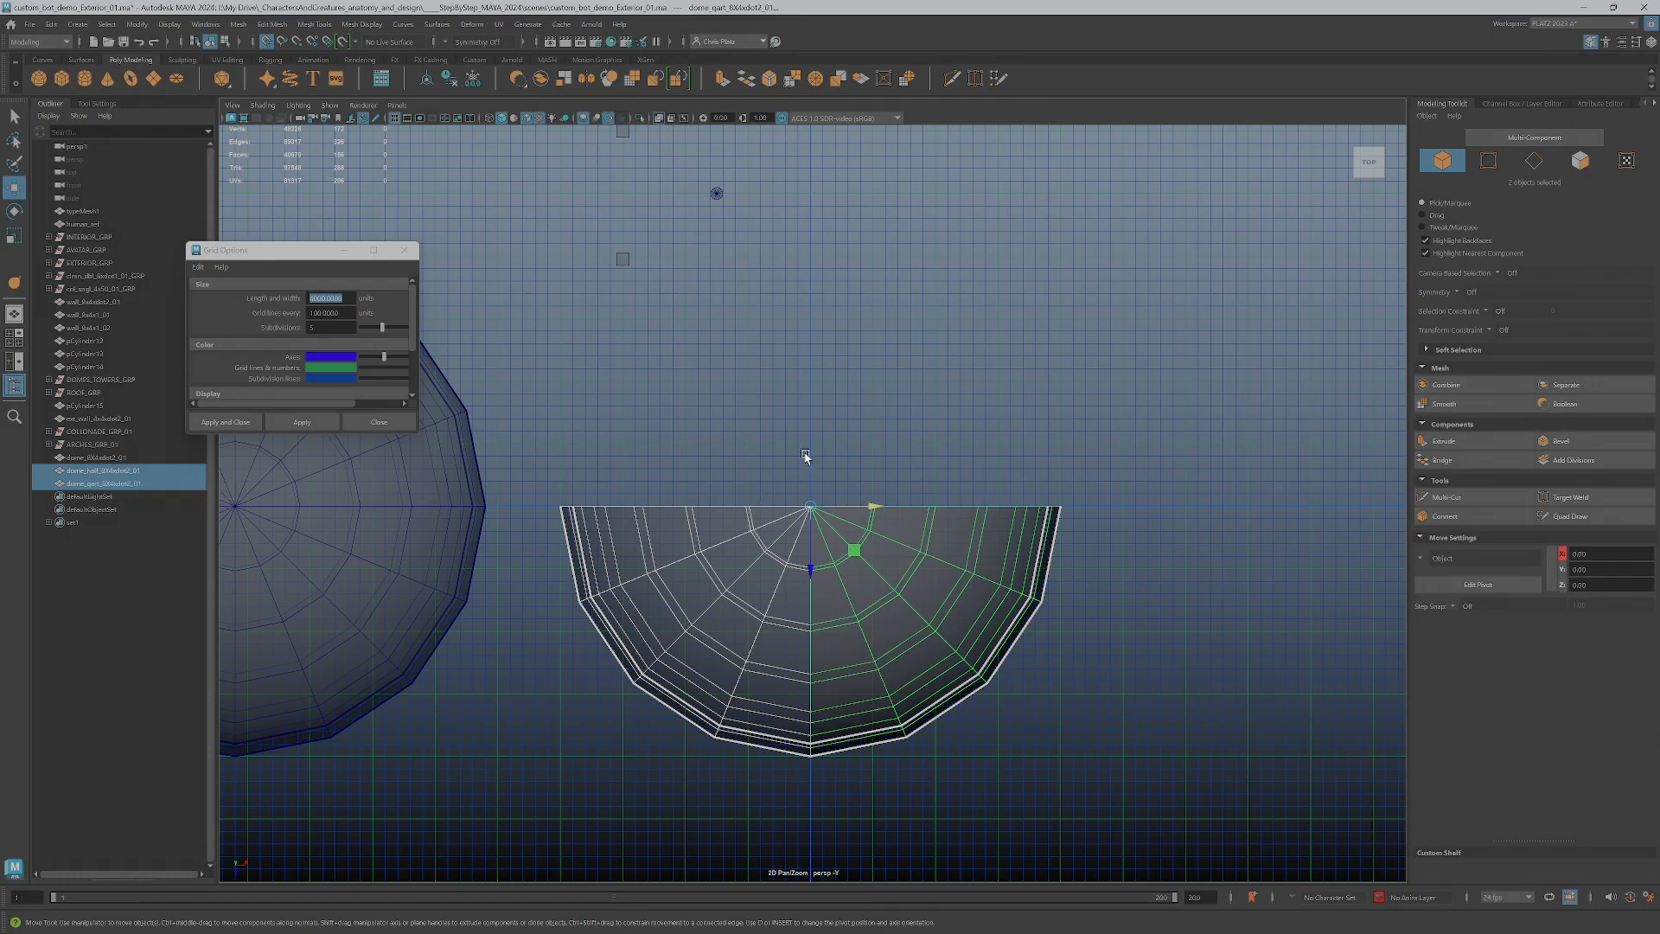
Move the half dome piece along negative Z until it is clear of the quarter piece
left_click(734, 475)
left_click(864, 547)
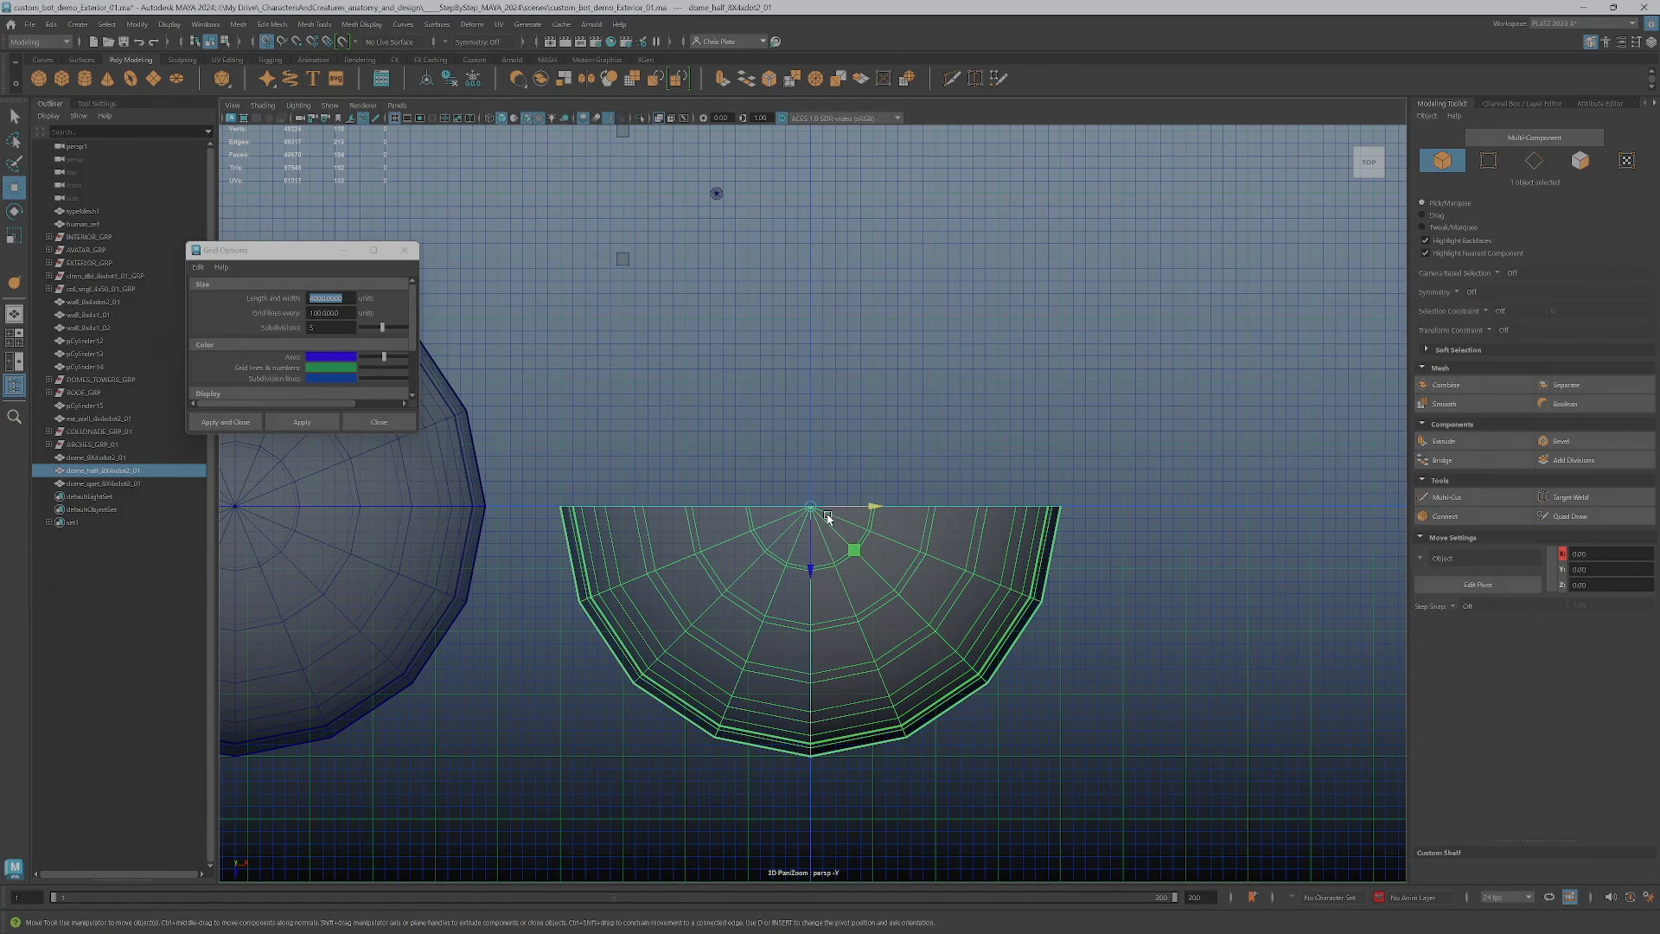
left_click_drag(807, 549, 807, 224)
left_click(843, 627)
In the perspective view, bridge the inner and outer shell edges of the half dome's open cut at the second segment from the ground
key("space")
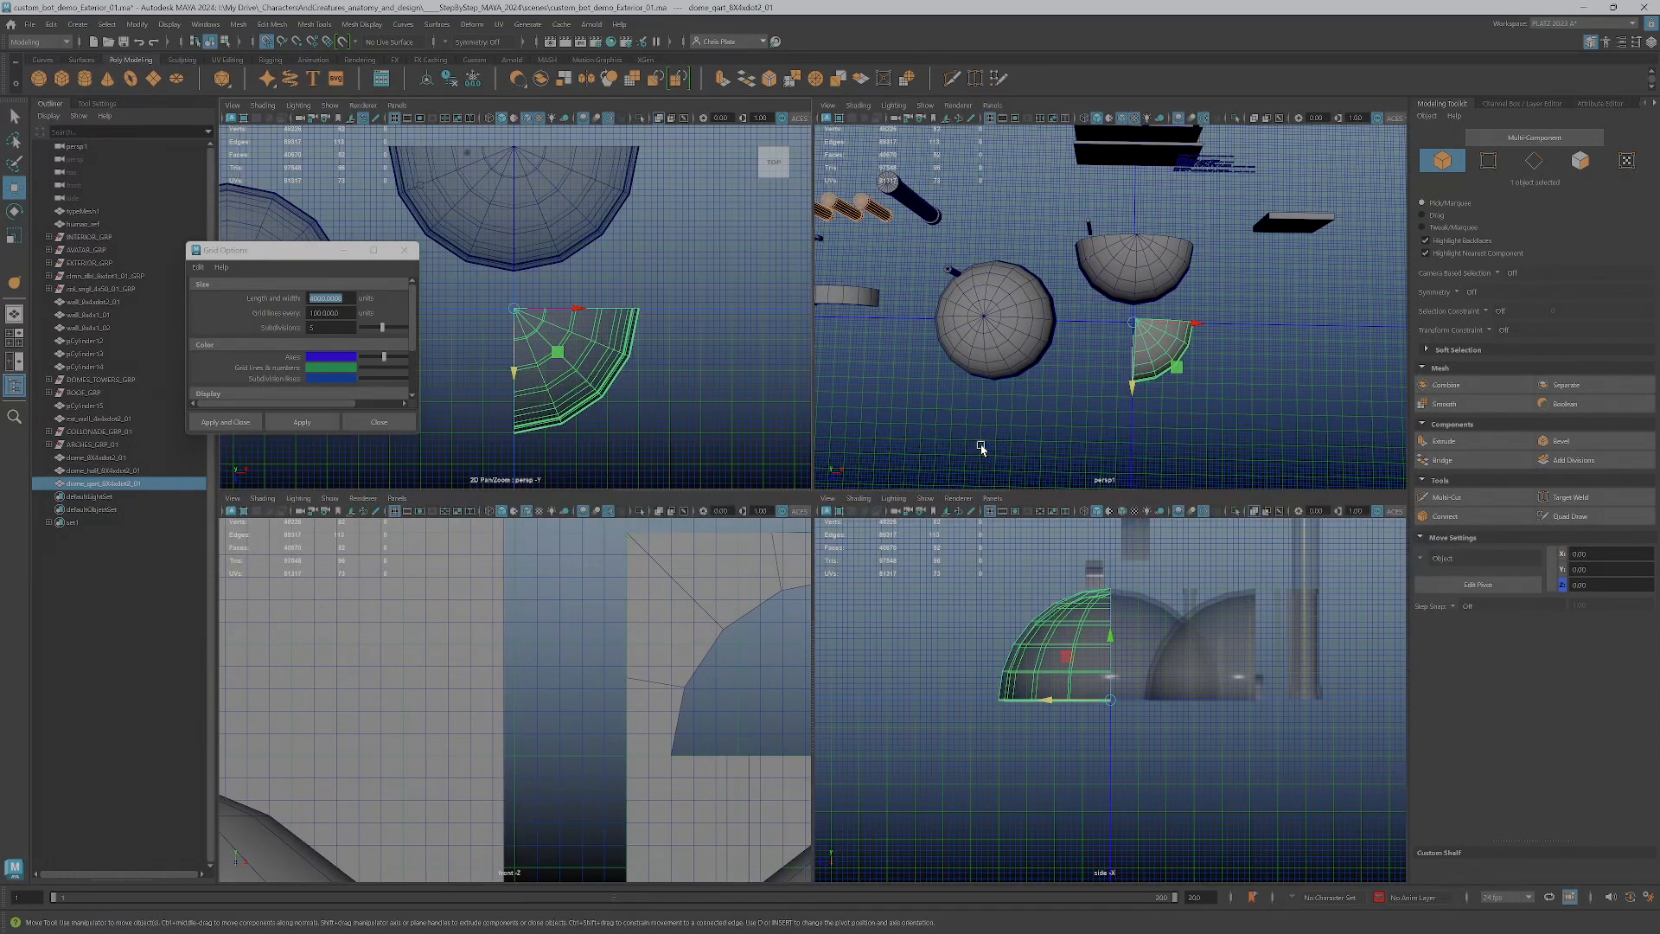
key("space")
left_click_drag(982, 444, 689, 673, "alt")
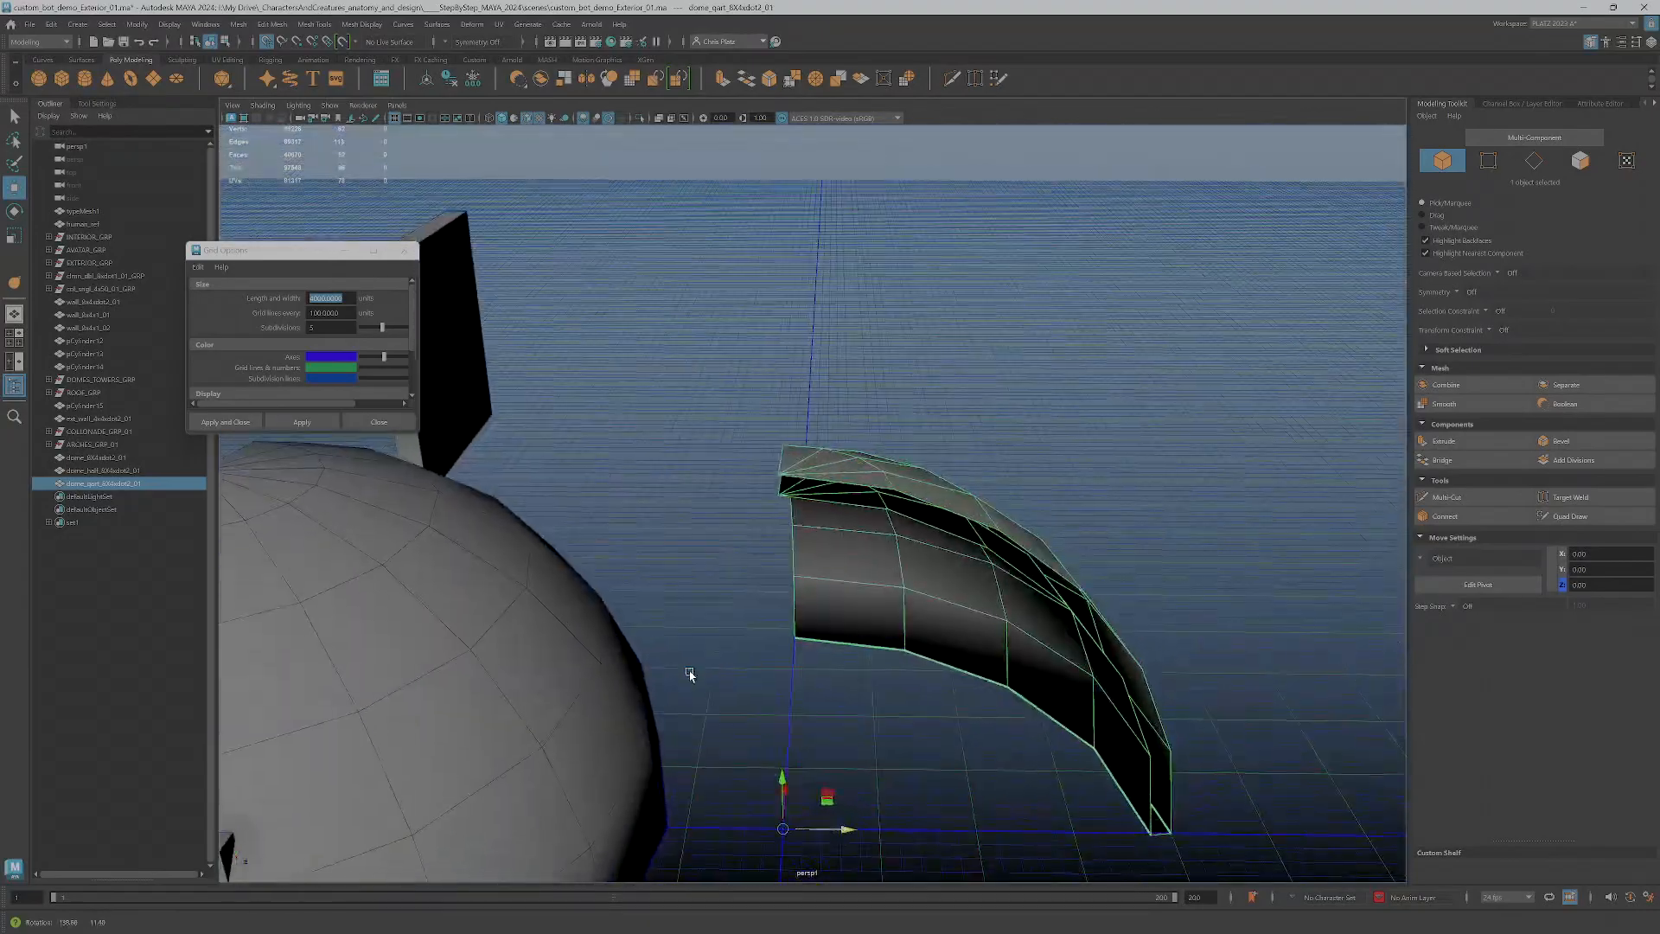
left_click_drag(904, 598, 900, 352, "alt")
left_click(858, 406)
left_click_drag(858, 406, 729, 445, "alt")
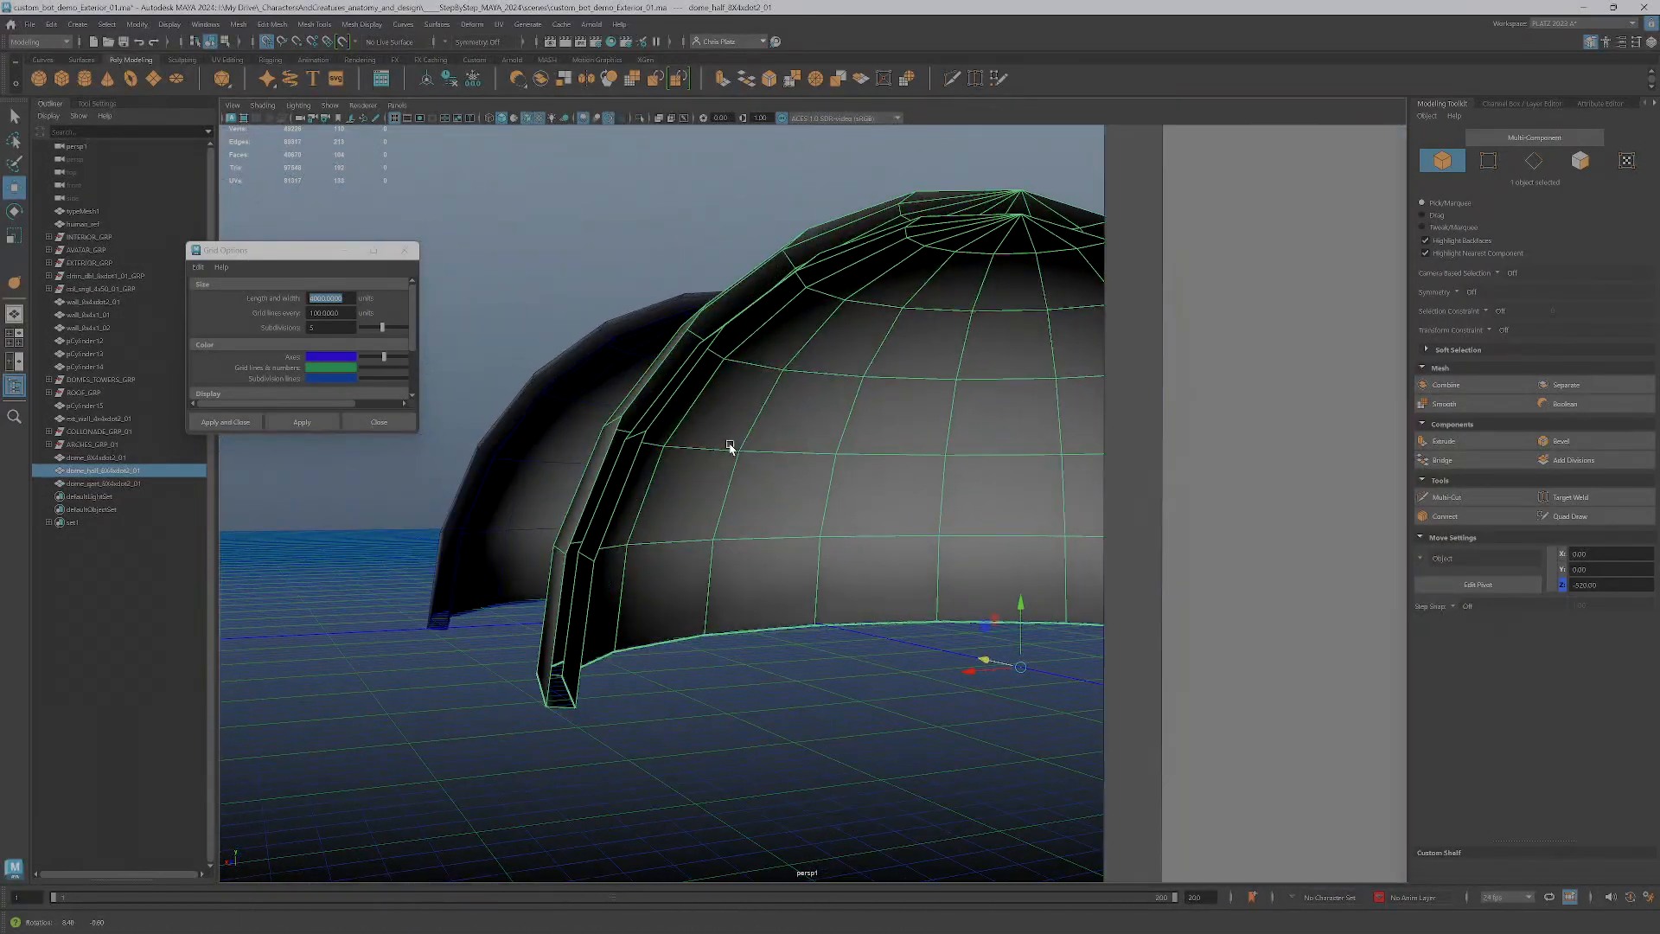
right_click_drag(664, 370, 666, 346)
left_click(619, 454)
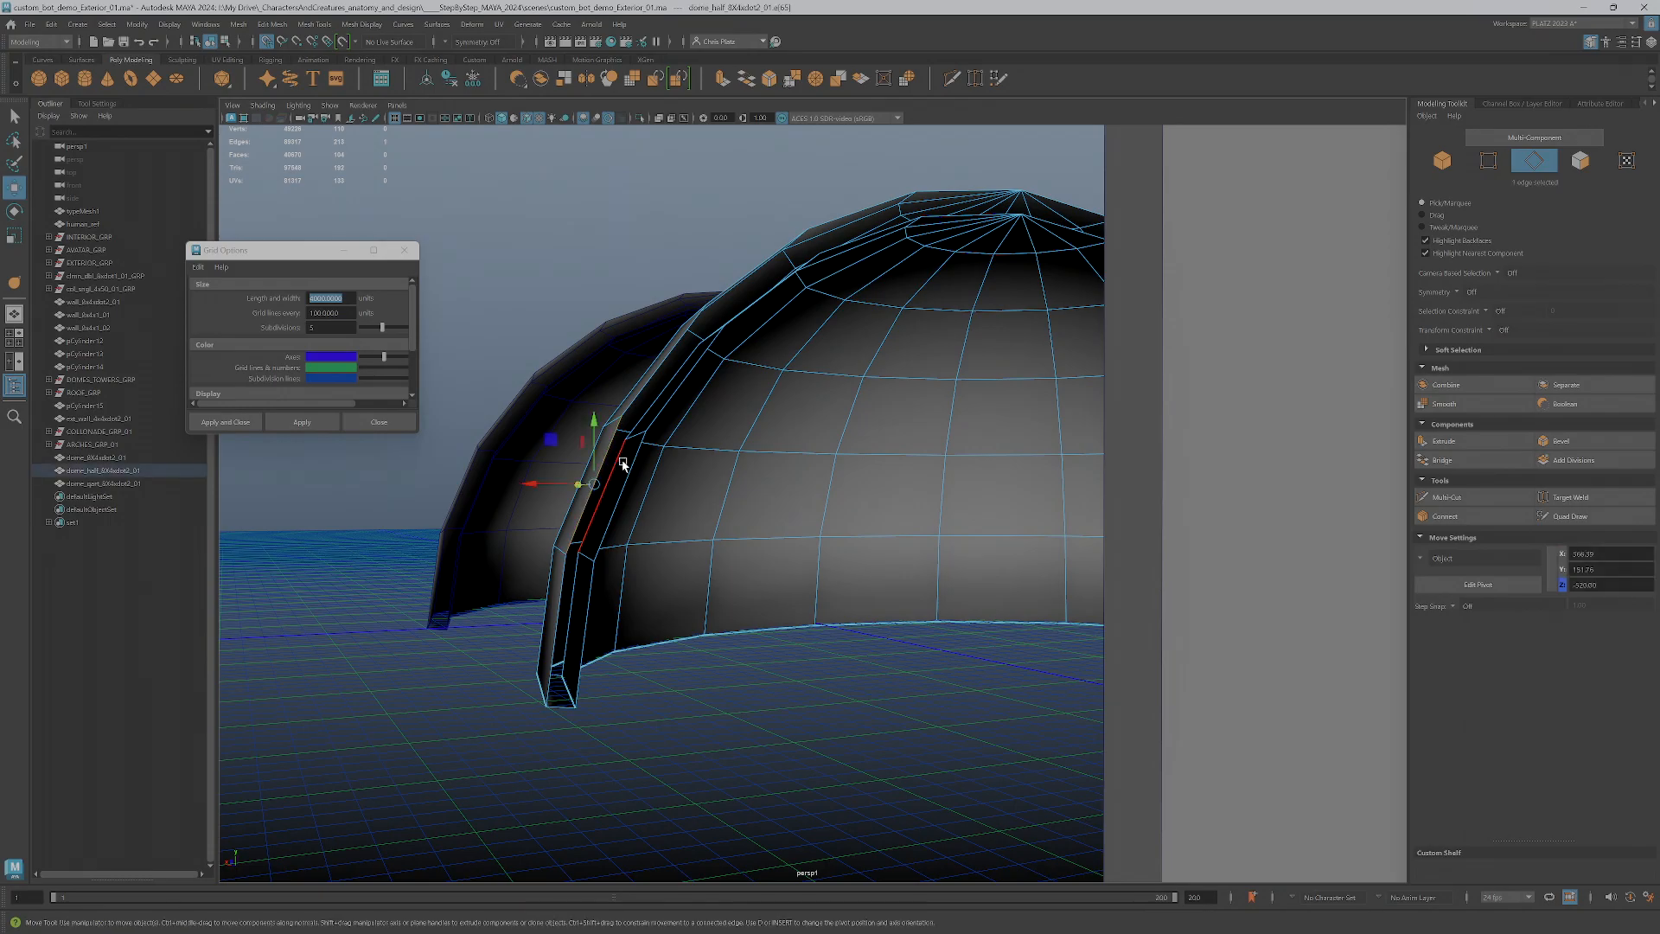
left_click(625, 463, "shift")
left_click_drag(626, 464, 876, 576, "alt")
scroll(856, 562, "up", 5)
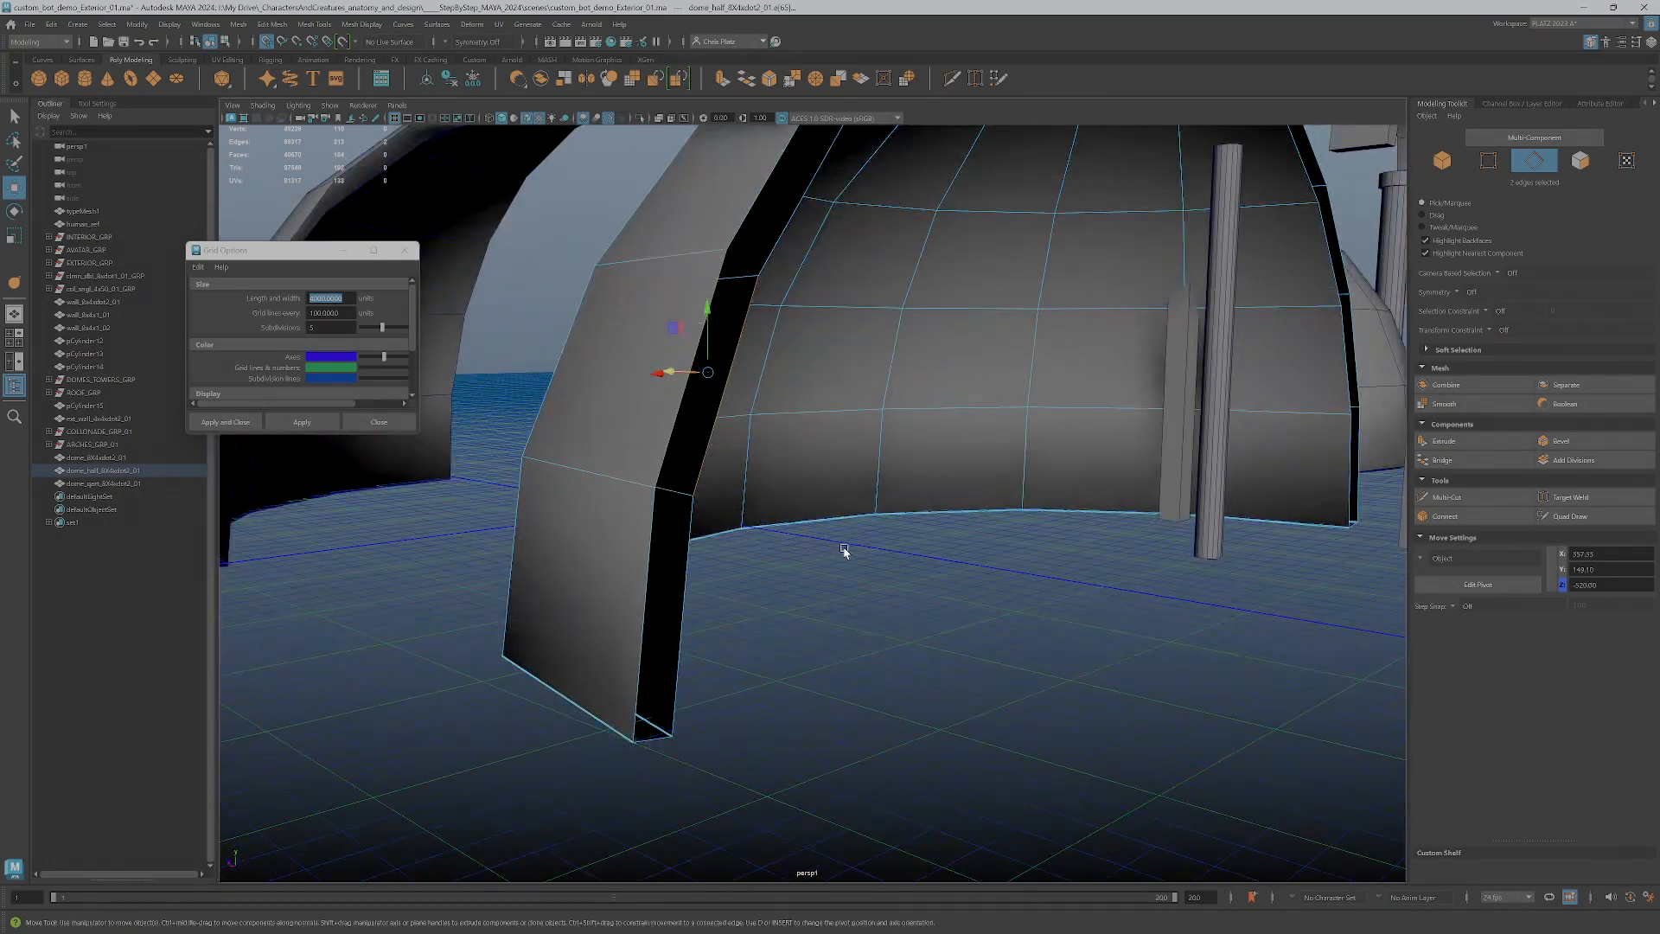
left_click(1474, 464)
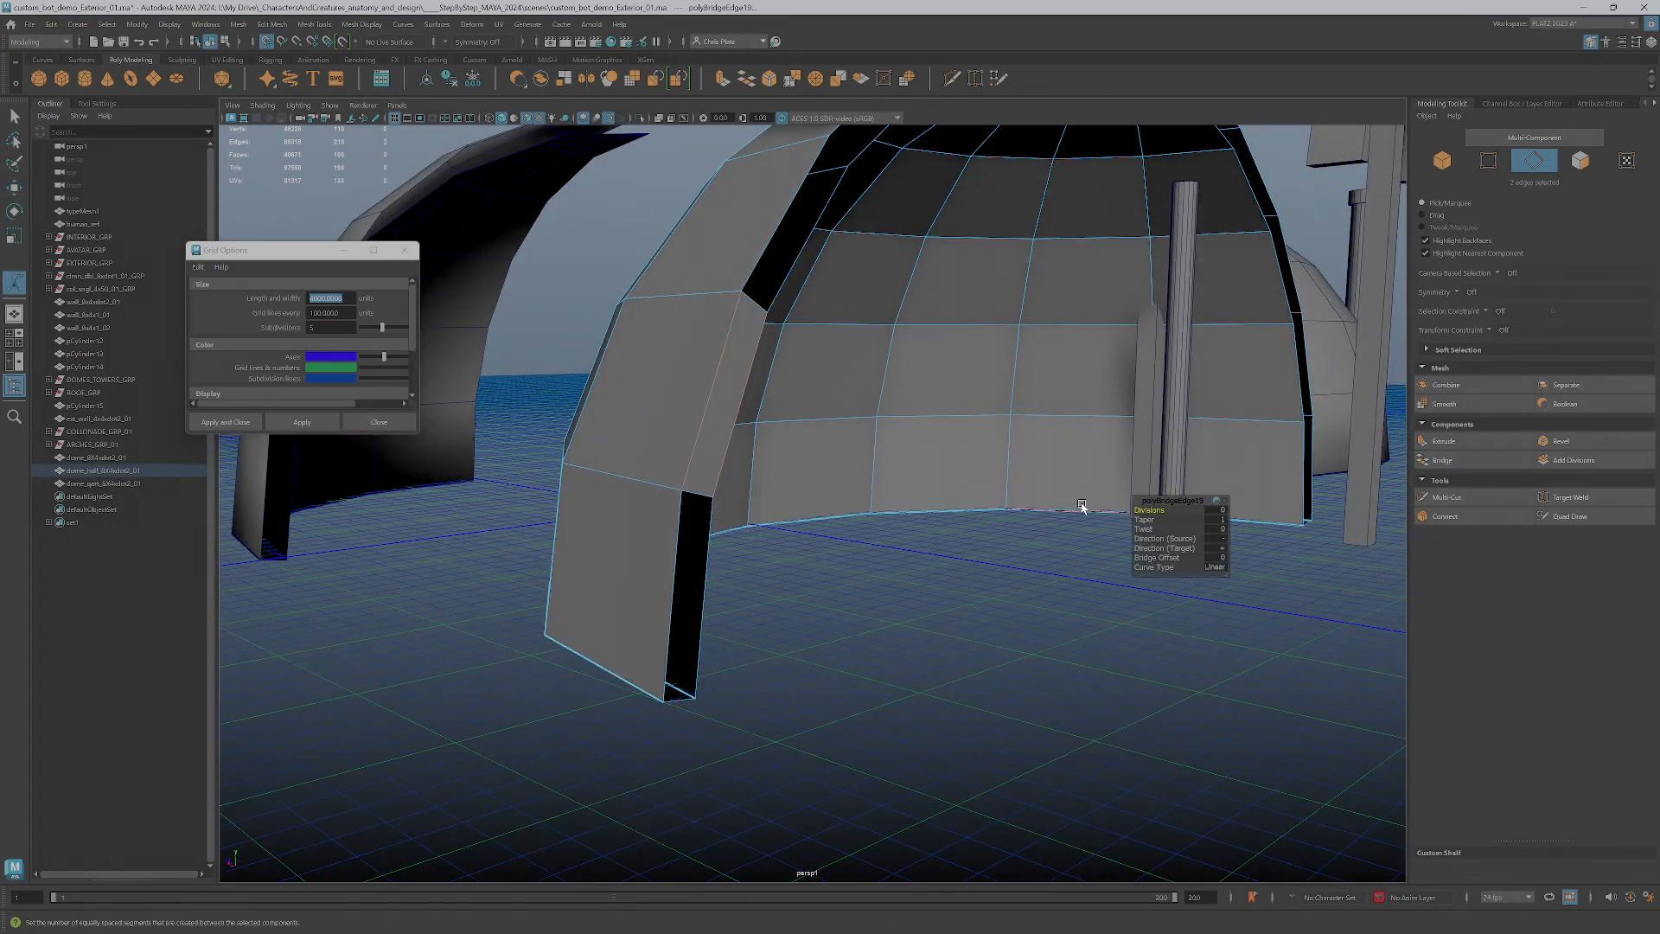
Bridge the inner and outer edges at the bottom and third segments on the same side of the half dome's cut
left_click(702, 605, "shift")
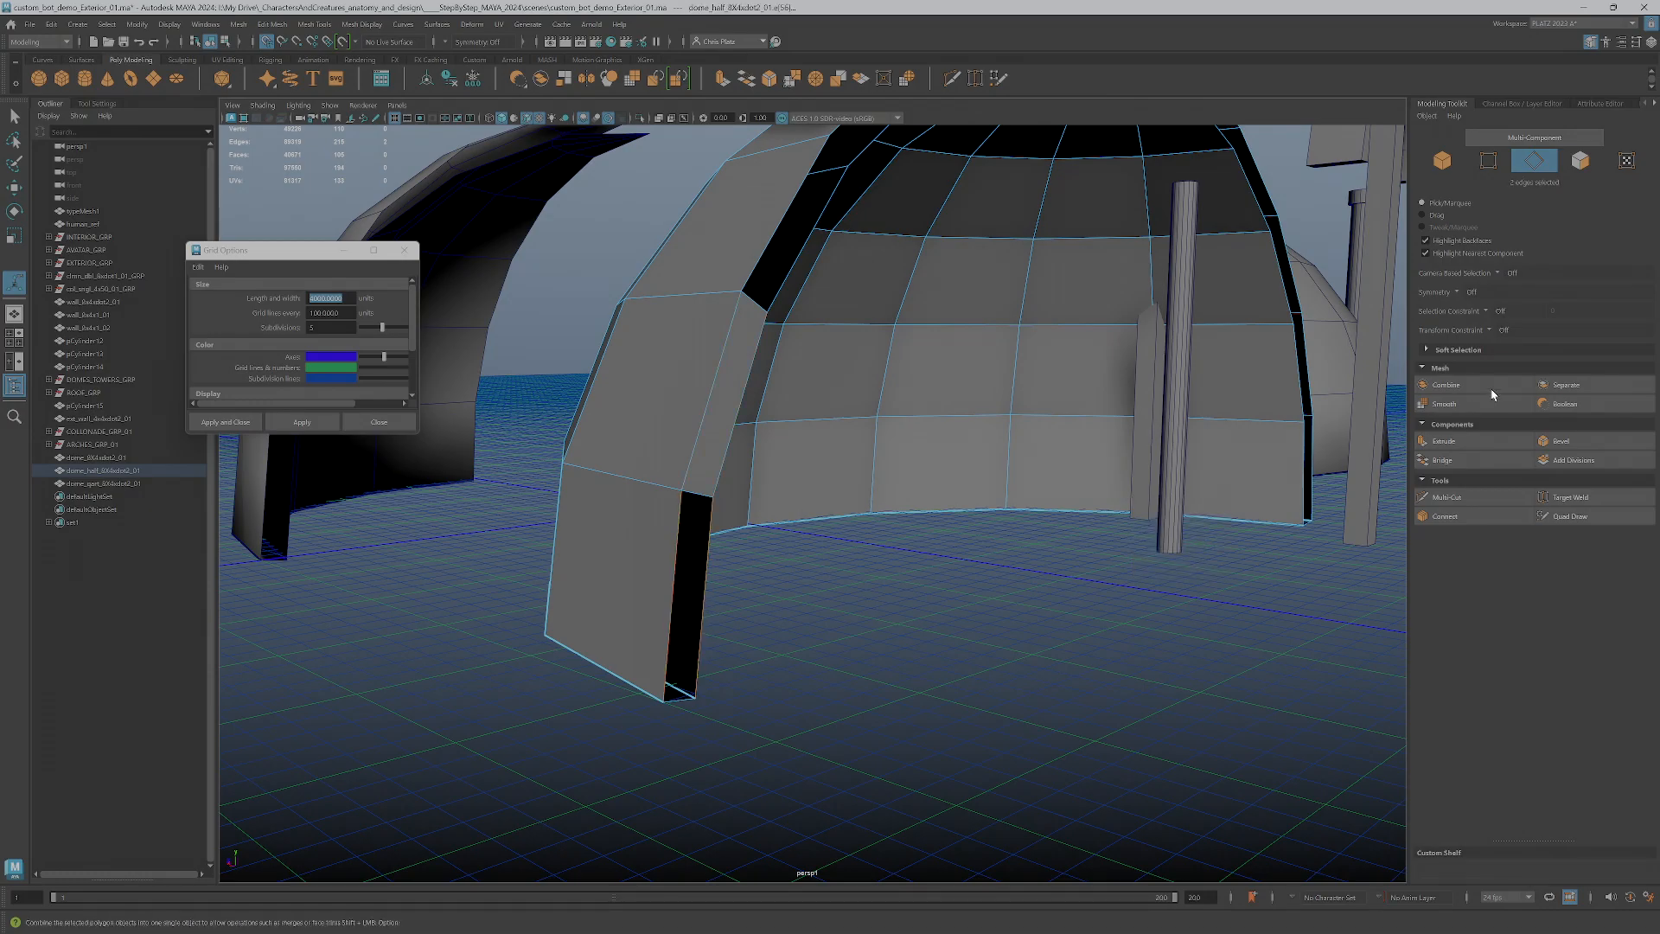
left_click(1459, 457)
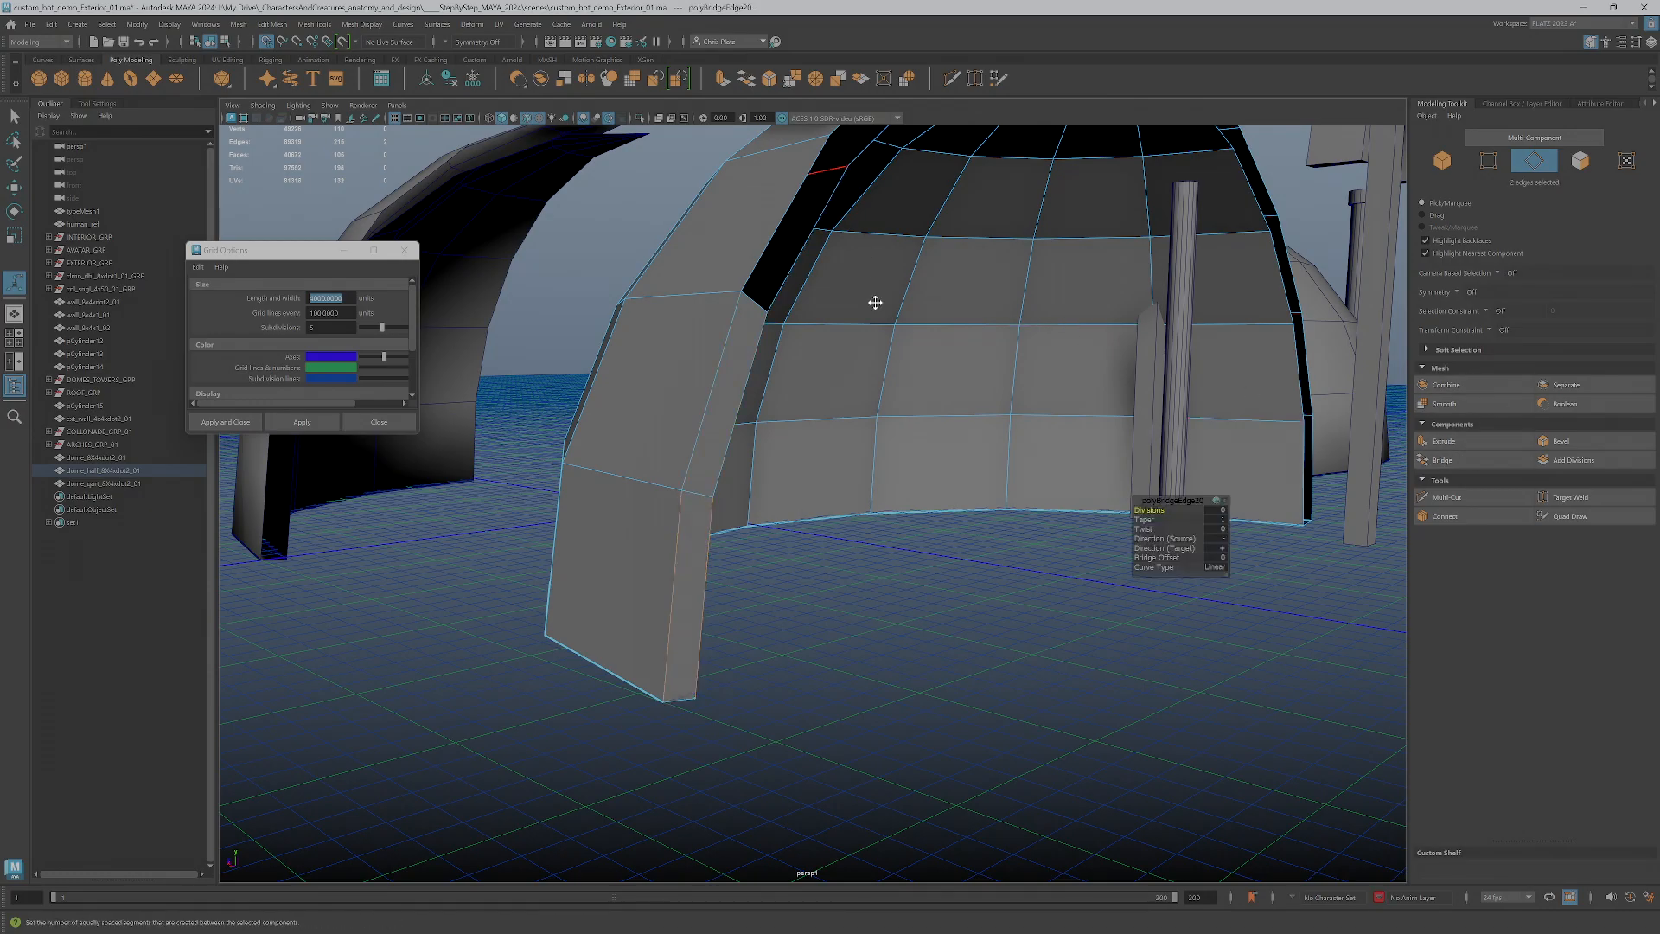
middle_click_drag(874, 291, 800, 425, "alt")
left_click(674, 411)
left_click(696, 445, "shift")
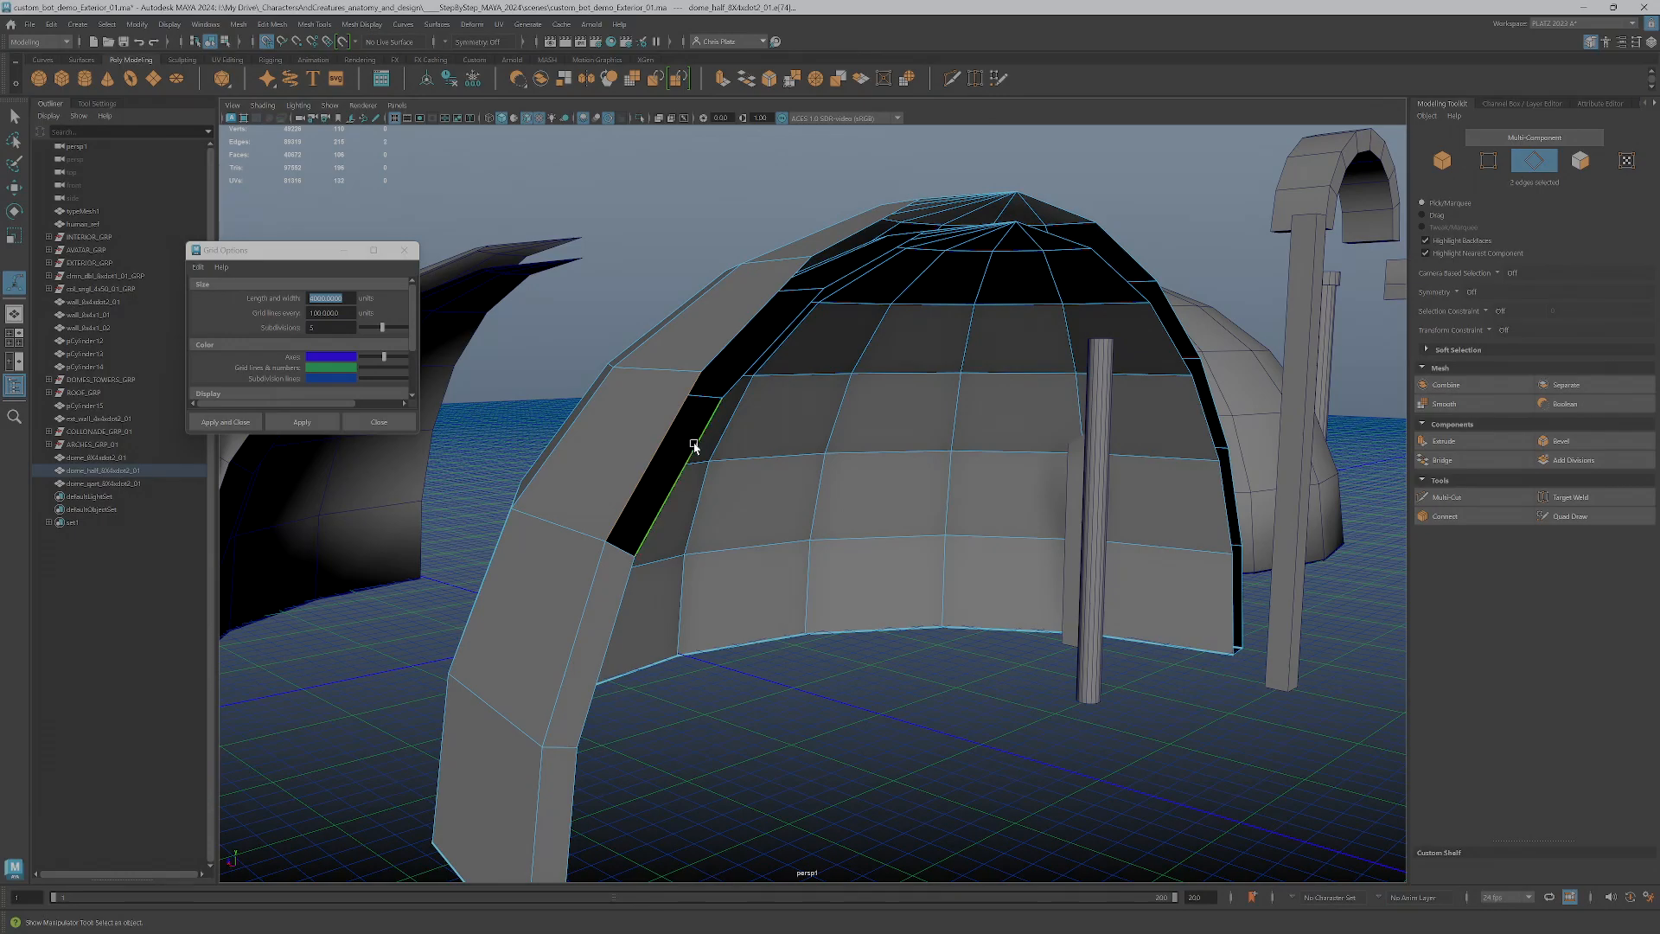
key("g")
Bridge the next two pairs of inner and outer edges up the same side of the cut, toward the apex
left_click(767, 301)
left_click(788, 332, "shift")
left_click(827, 247, "shift")
left_click(841, 278, "shift")
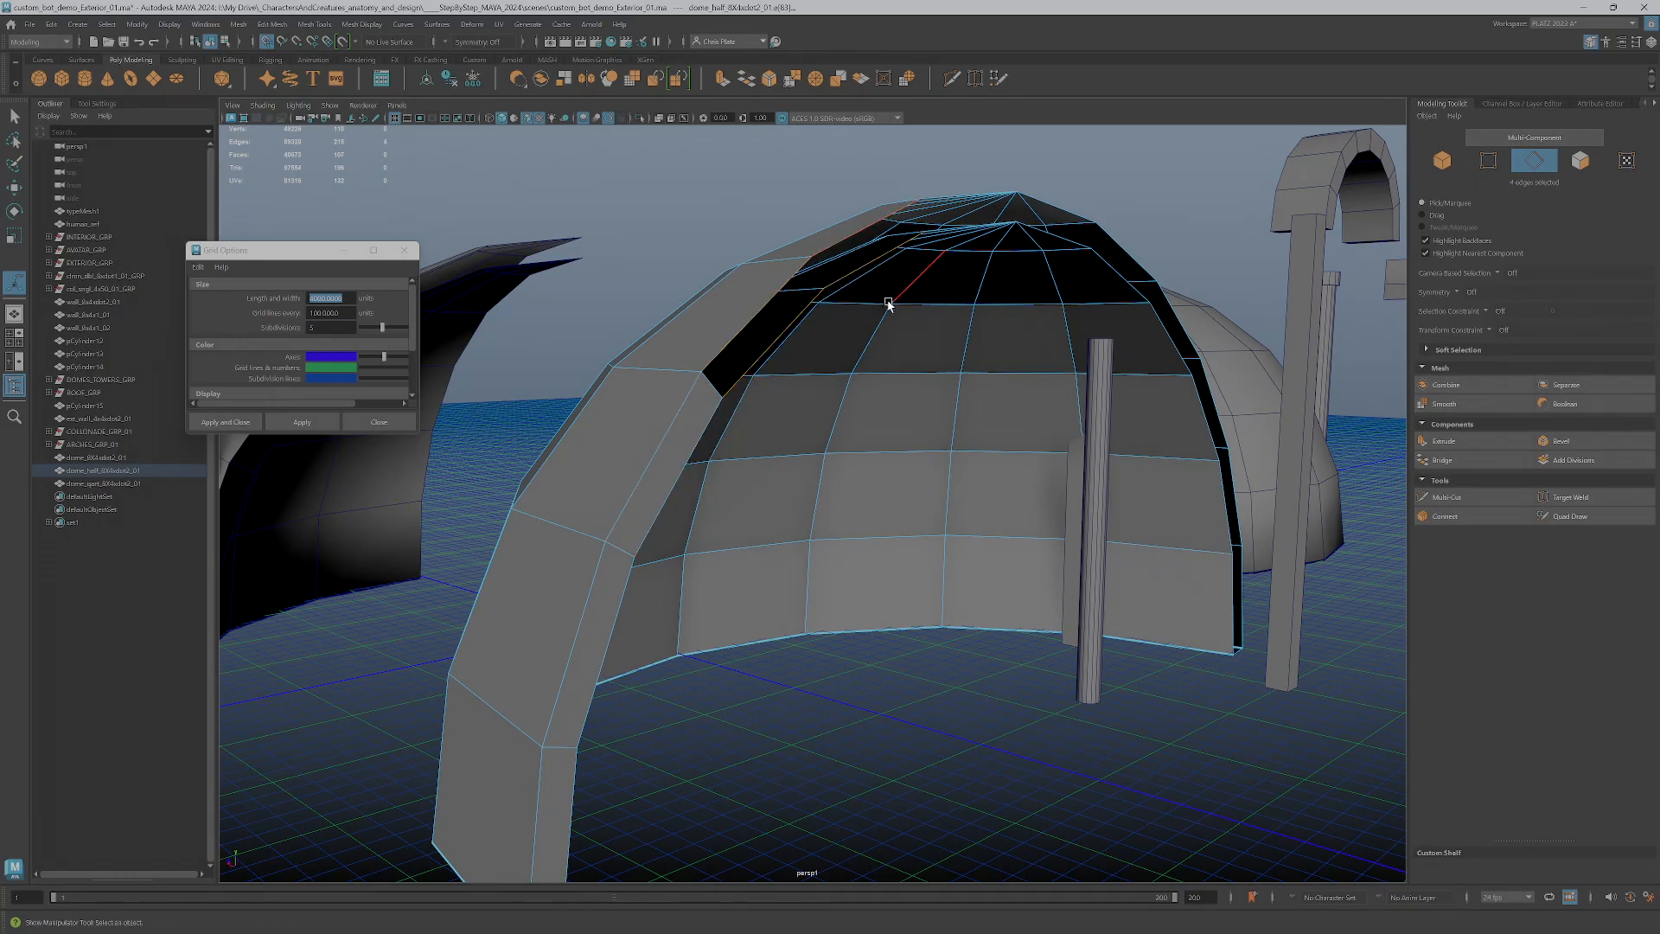
key("g")
Bridge the remaining inner and outer edge pairs on the first side of the half dome's cut, up to the apex
left_click_drag(972, 368, 833, 608, "alt")
left_click(772, 683)
left_click(752, 698)
left_click(754, 709, "shift")
Bridge the inner and outer edges down the opposite side of the half dome's cut, from the apex to just above the lowest segment
left_click(892, 632)
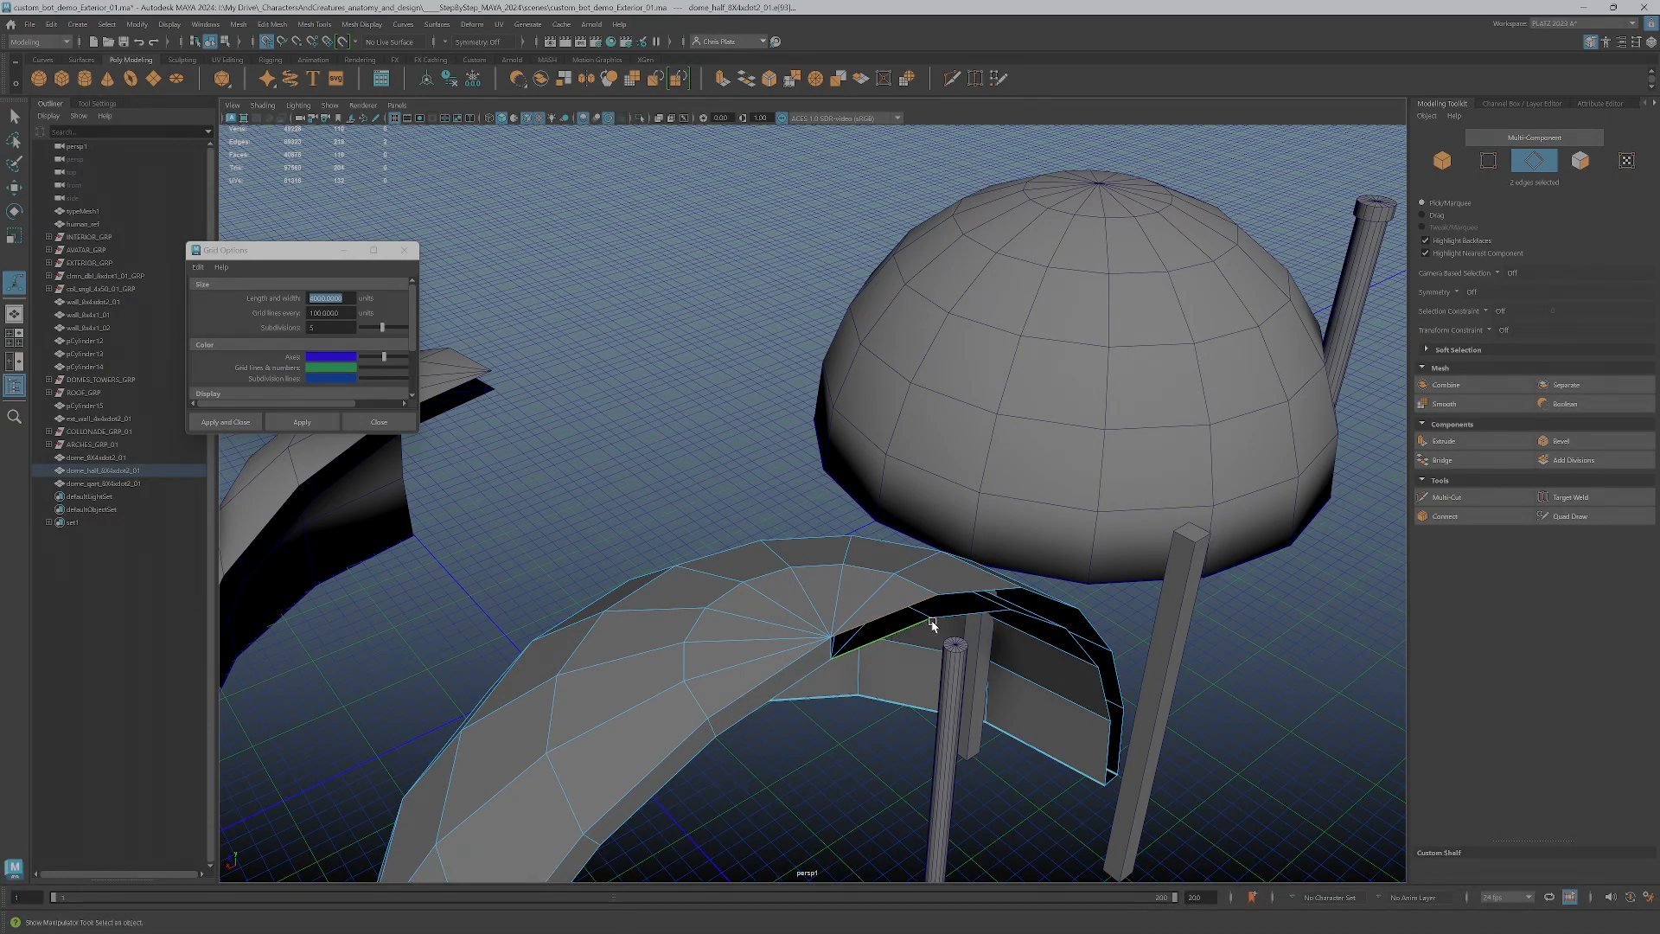
key("g")
left_click(966, 587)
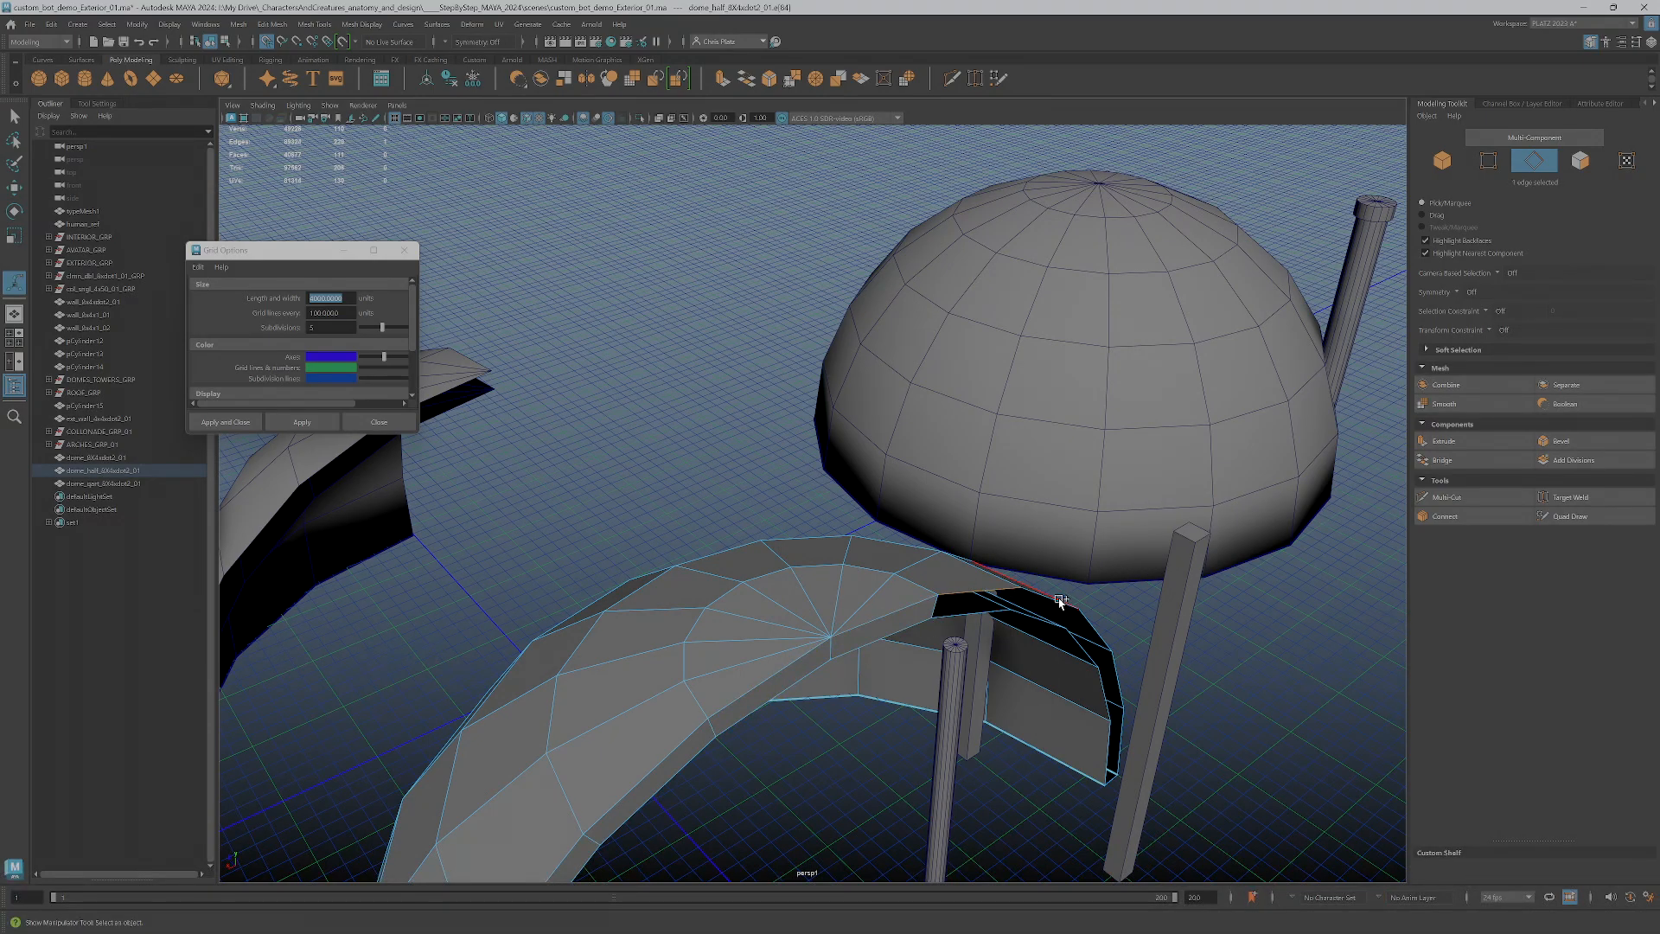
left_click(1055, 600, "shift")
left_click(1093, 627, "shift")
left_click(1118, 670, "shift")
left_click(1104, 686, "shift")
left_click(1082, 648, "shift")
left_click(996, 623, "shift")
left_click(986, 612, "shift")
key("g")
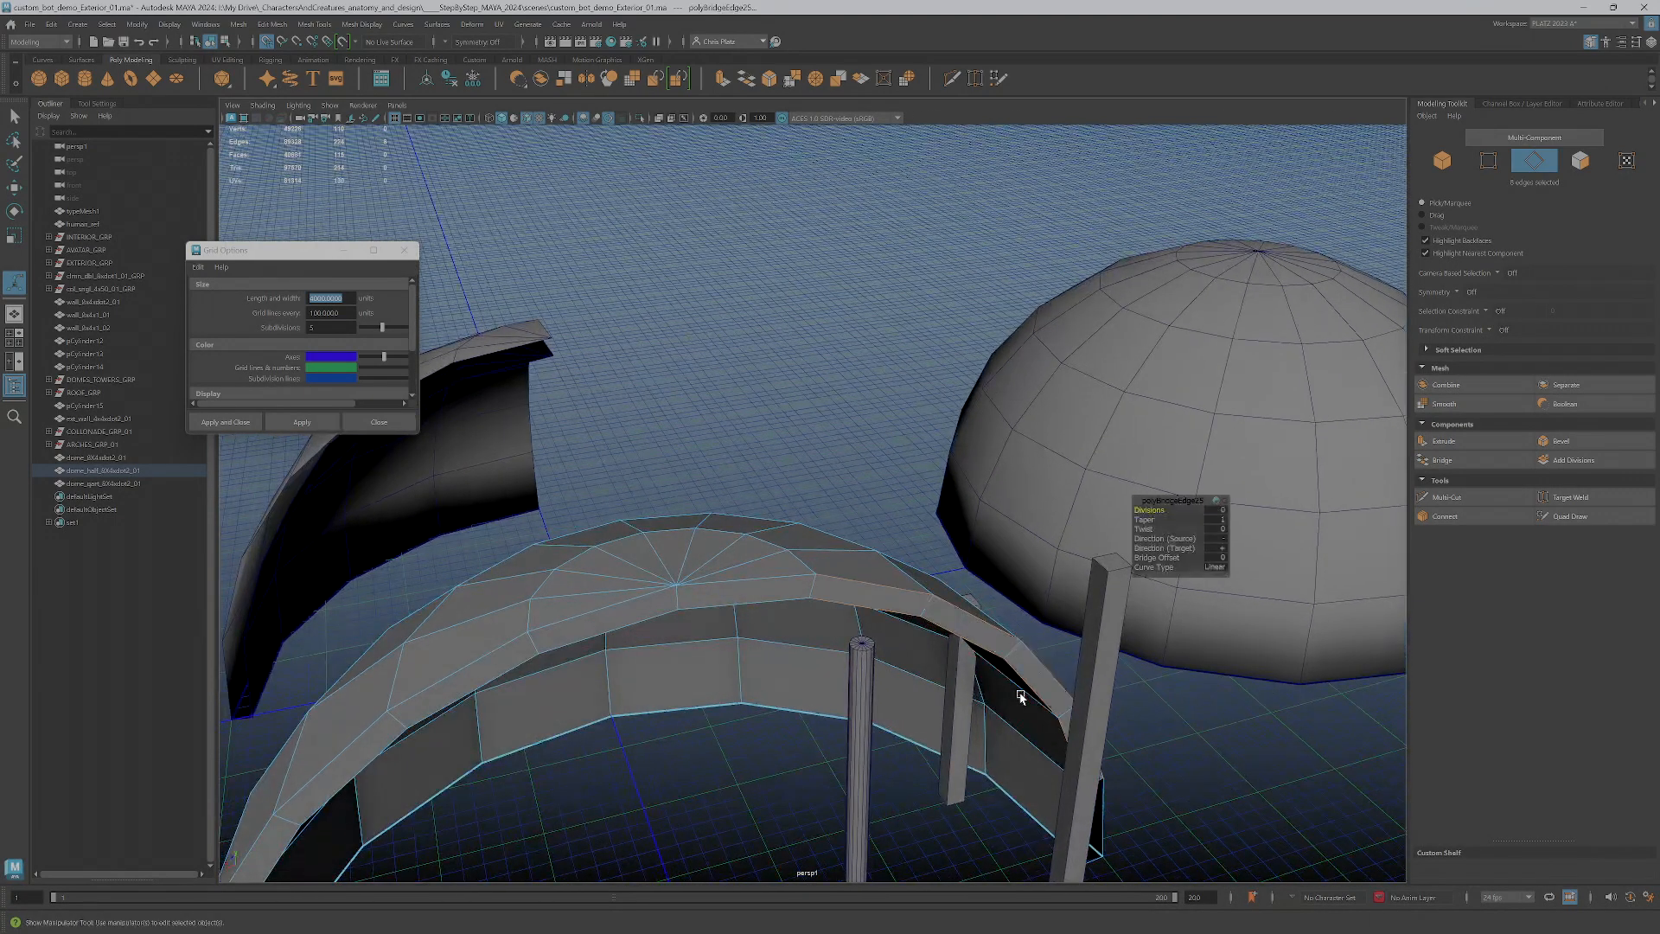
Bridge the two edges of the lowest segment to finish closing the half dome's cut
left_click_drag(1031, 729, 828, 664, "alt")
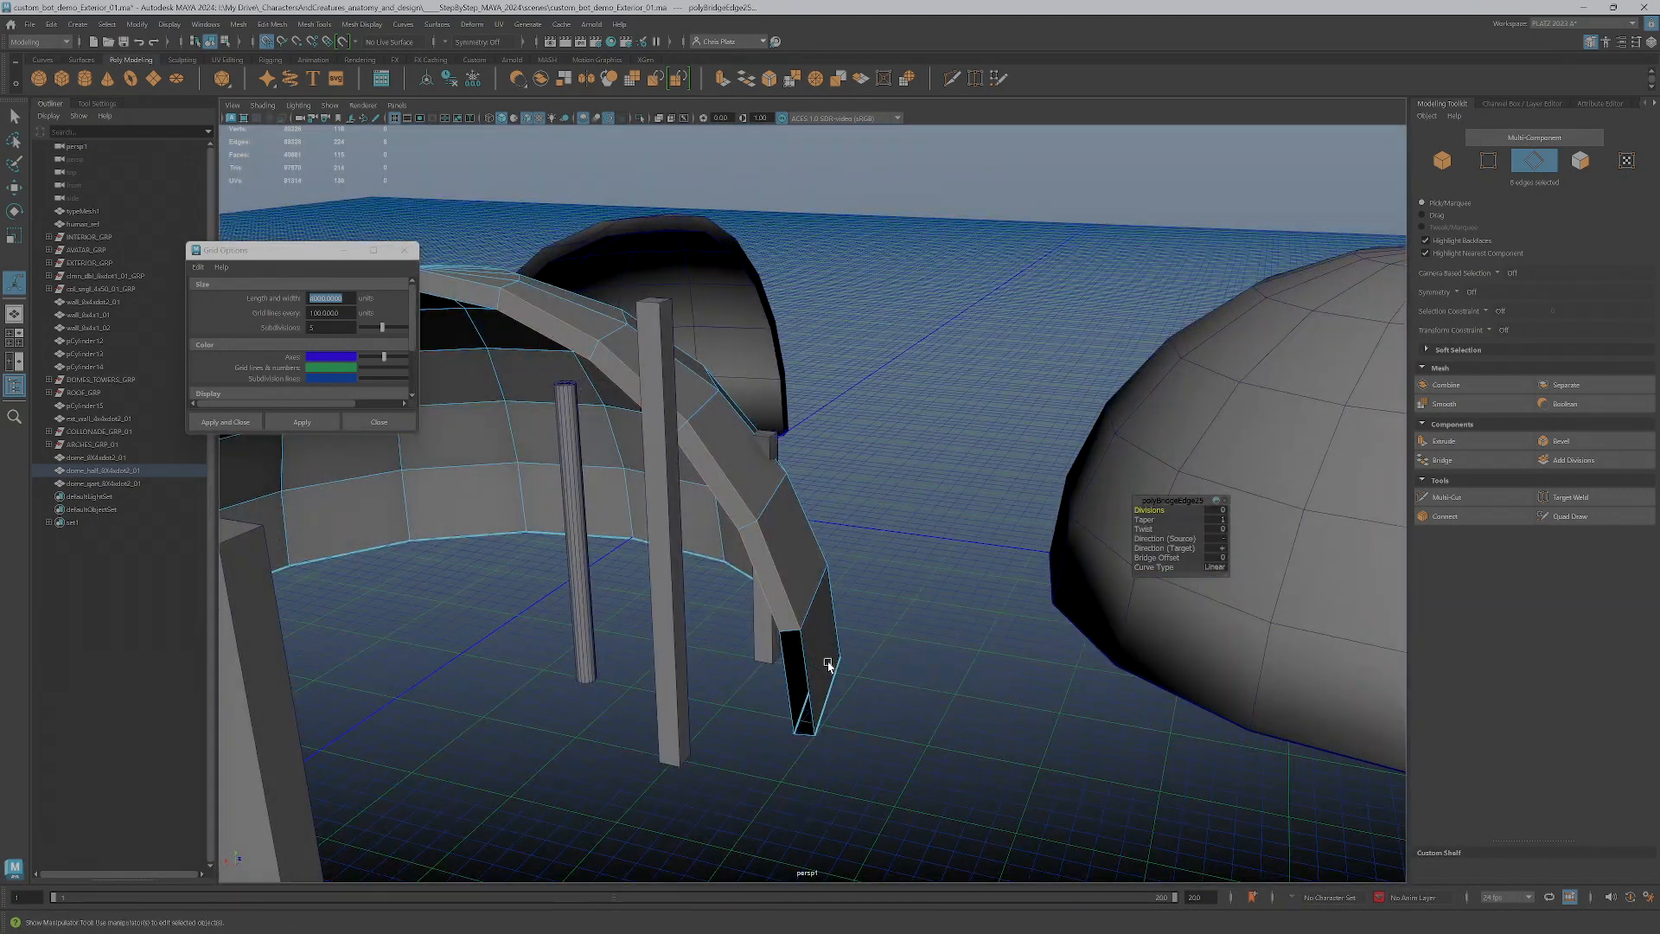
left_click(794, 668)
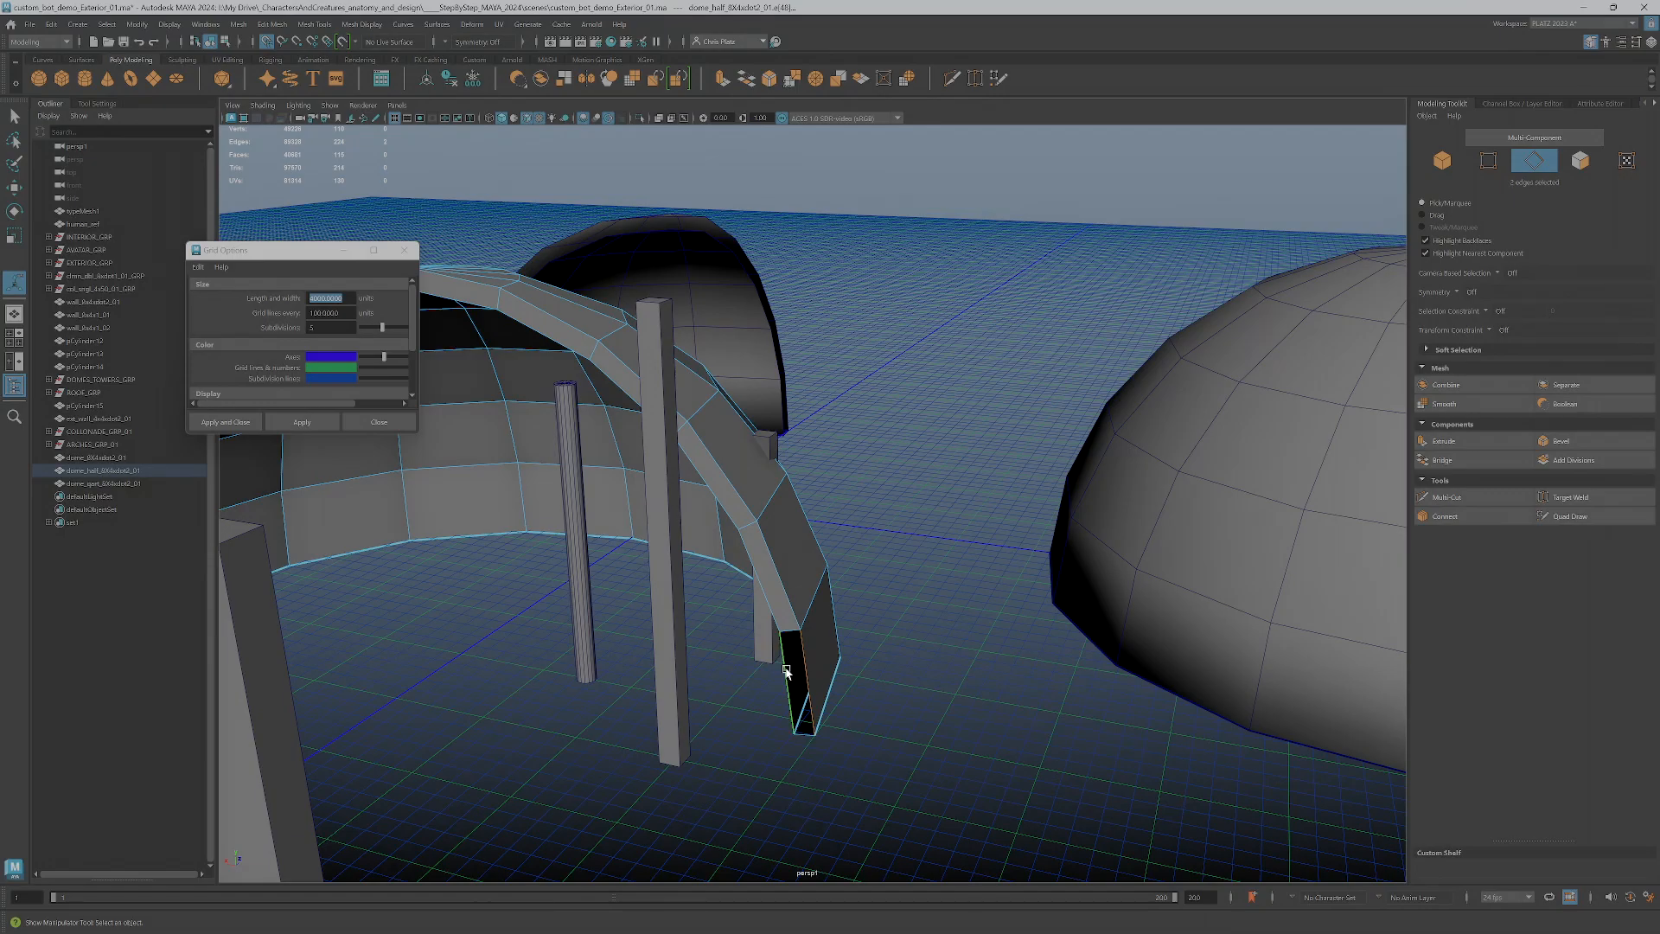
key("g")
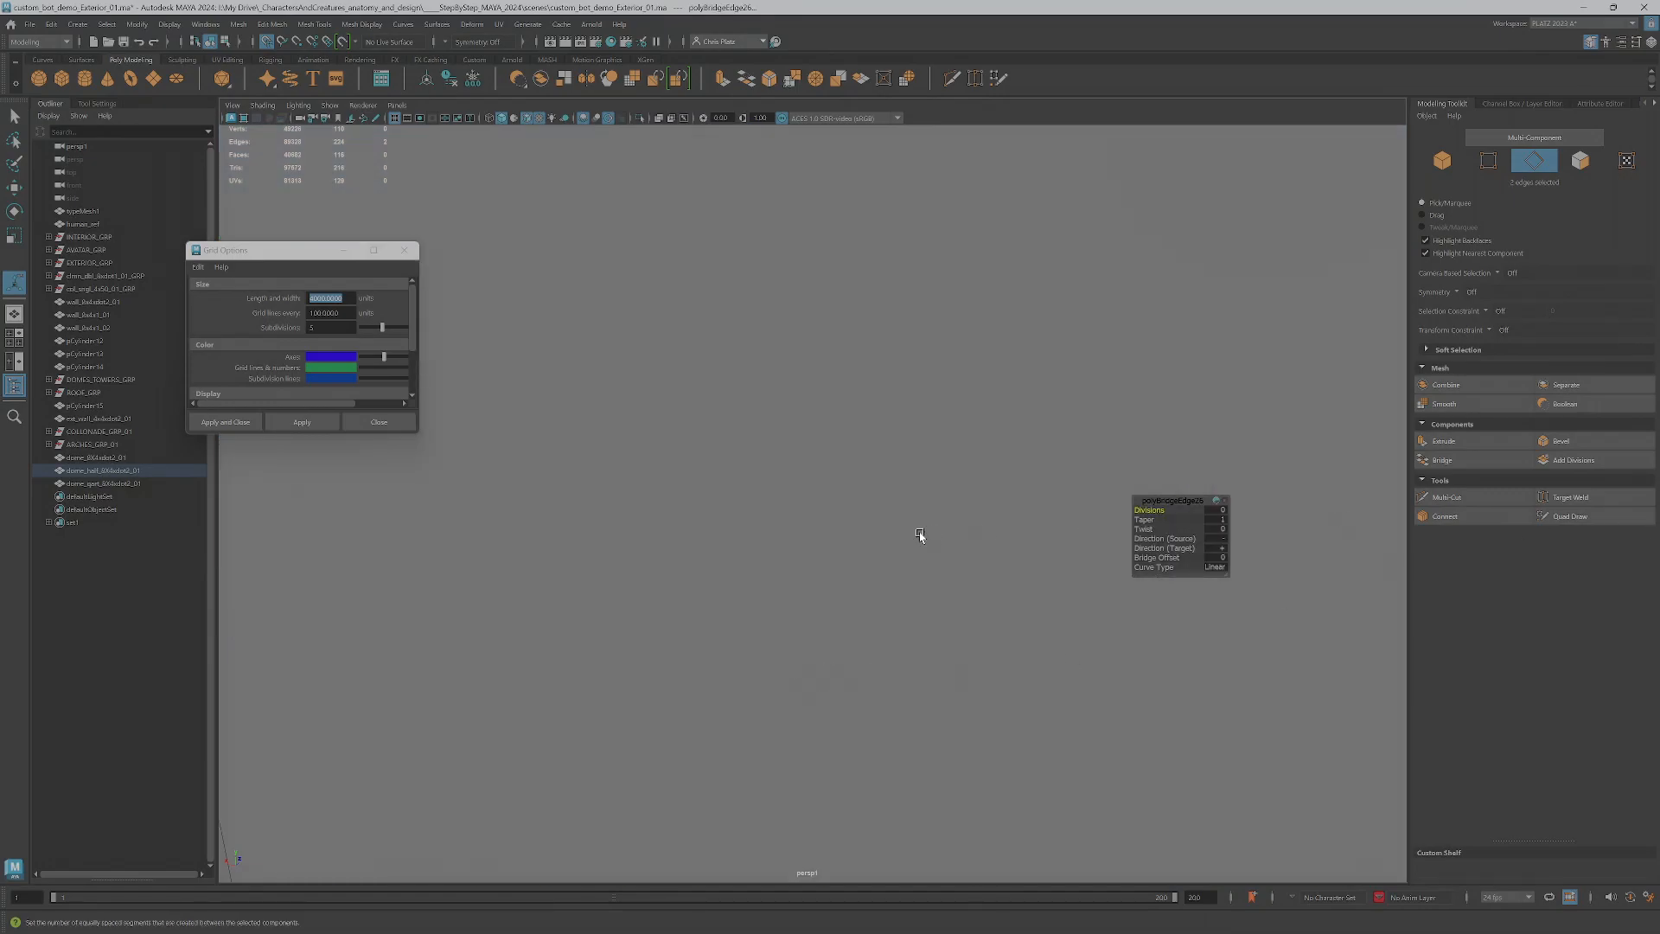
Bridge the three lowest pairs of inner and outer edges on one open cut of the quarter dome
left_click_drag(911, 541, 978, 619, "alt")
scroll(795, 530, "up", 4)
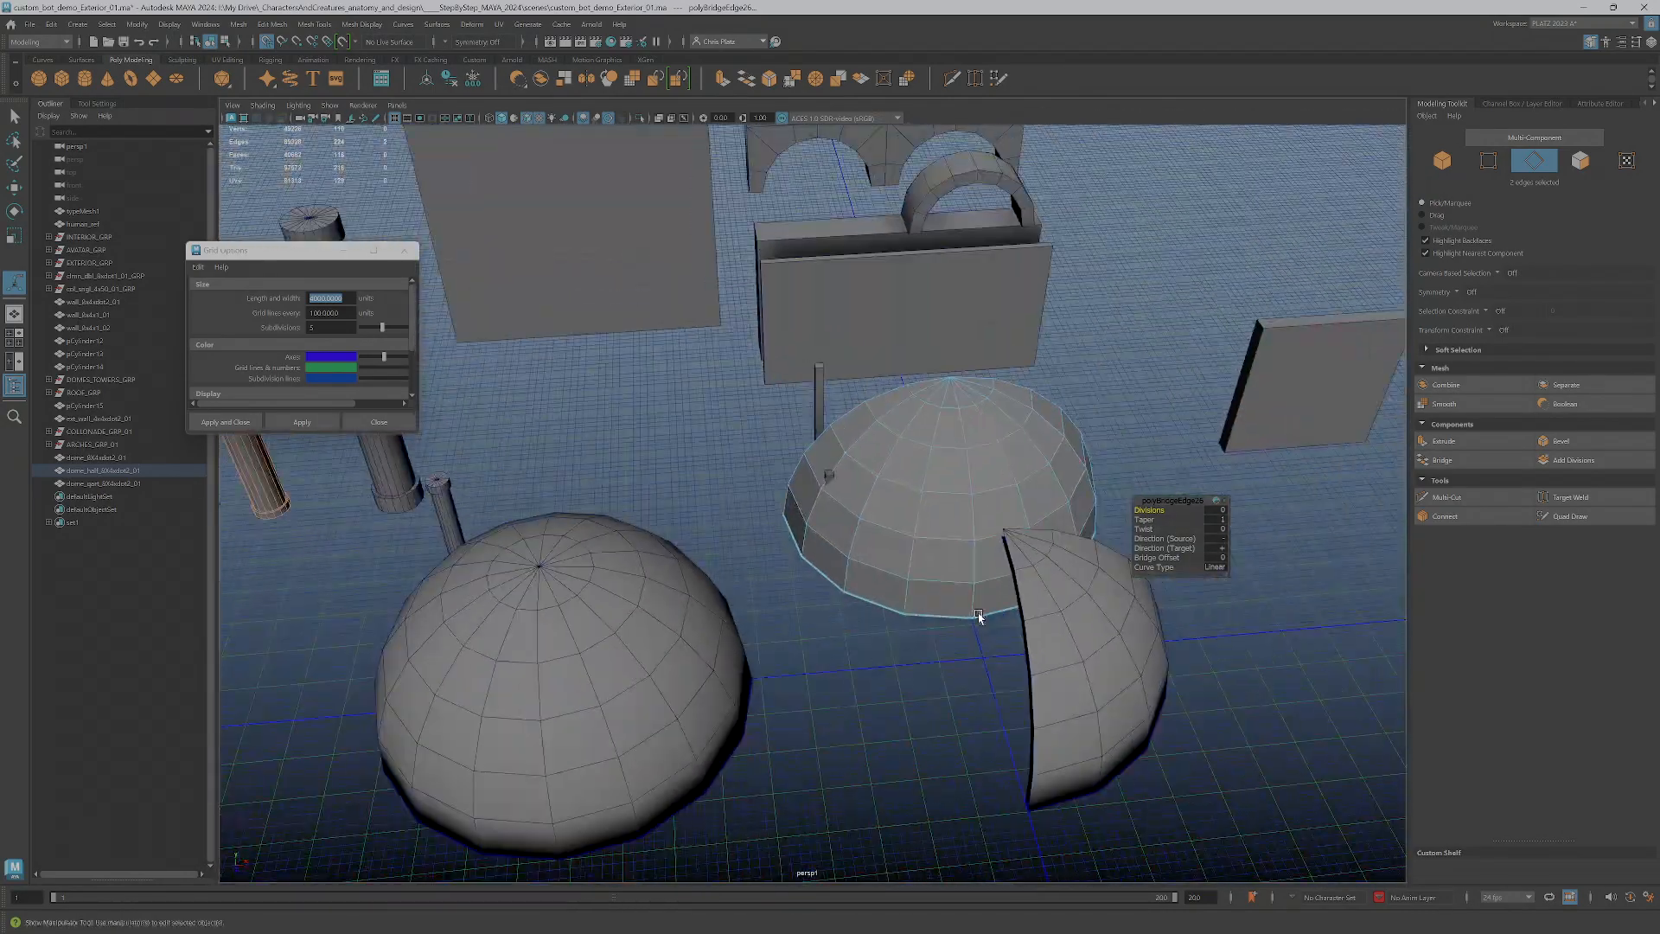
middle_click_drag(978, 619, 893, 574, "alt")
left_click(974, 597)
left_click_drag(974, 597, 1064, 467, "alt")
right_click_drag(1062, 464, 1063, 432)
left_click(1140, 618)
left_click_drag(1139, 618, 1101, 619, "alt")
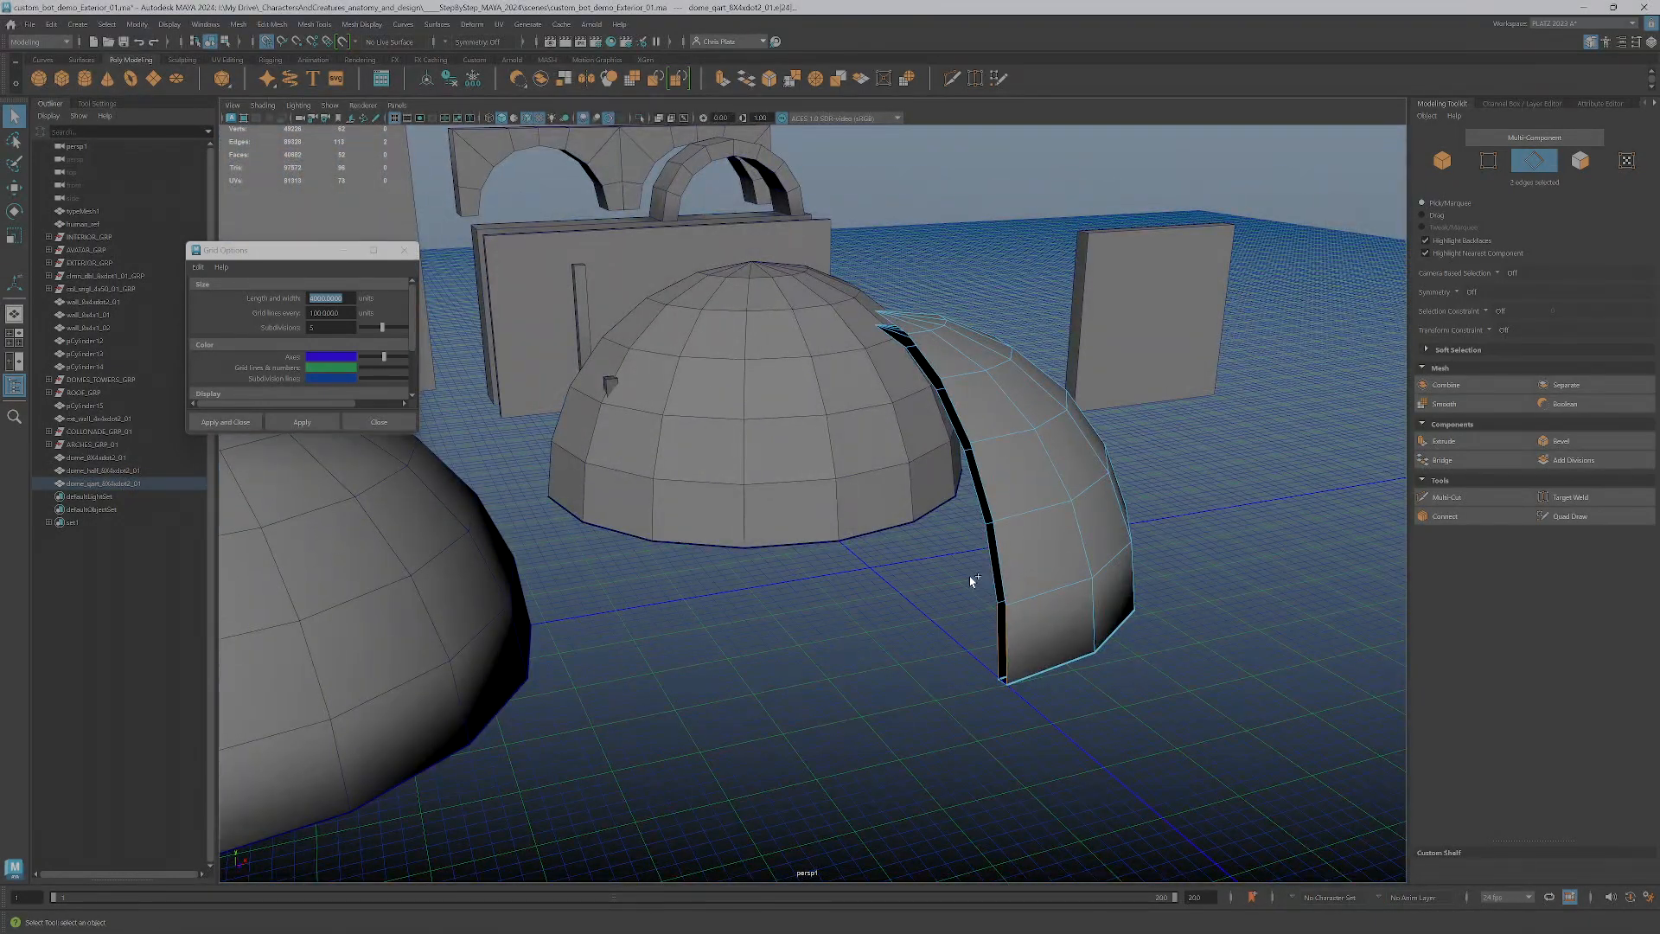
left_click_drag(1069, 553, 1102, 572, "alt")
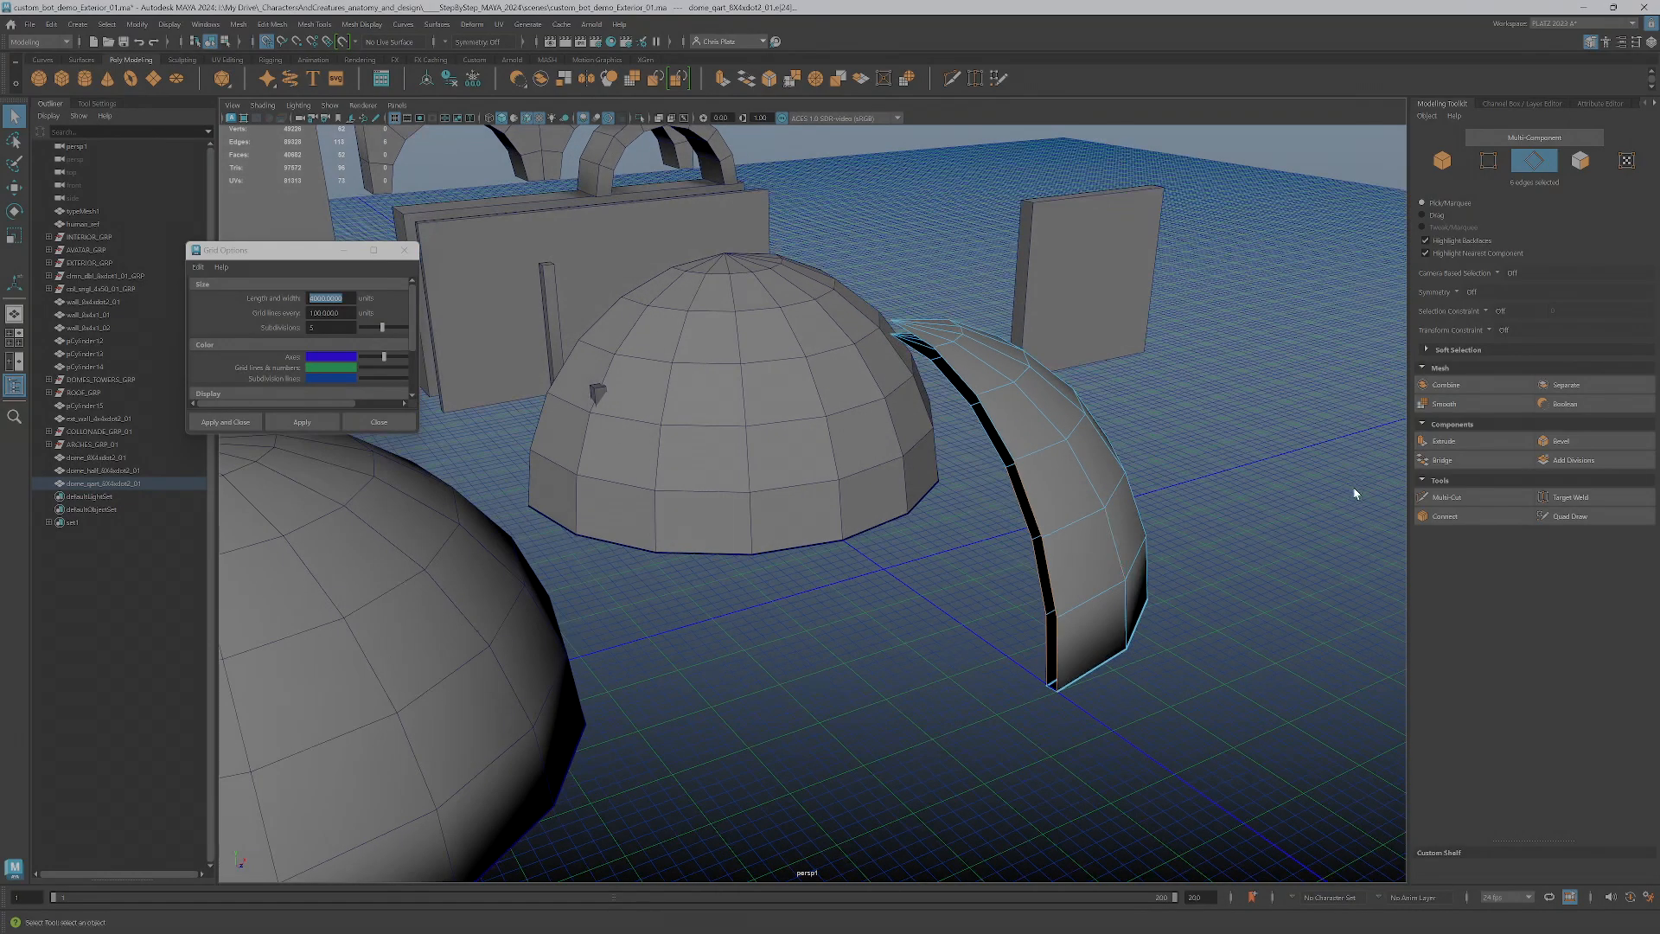
left_click(1442, 462)
Bridge the next pair of inner and outer edges toward the apex on the same cut of the quarter dome
left_click_drag(1113, 481, 1133, 508, "alt")
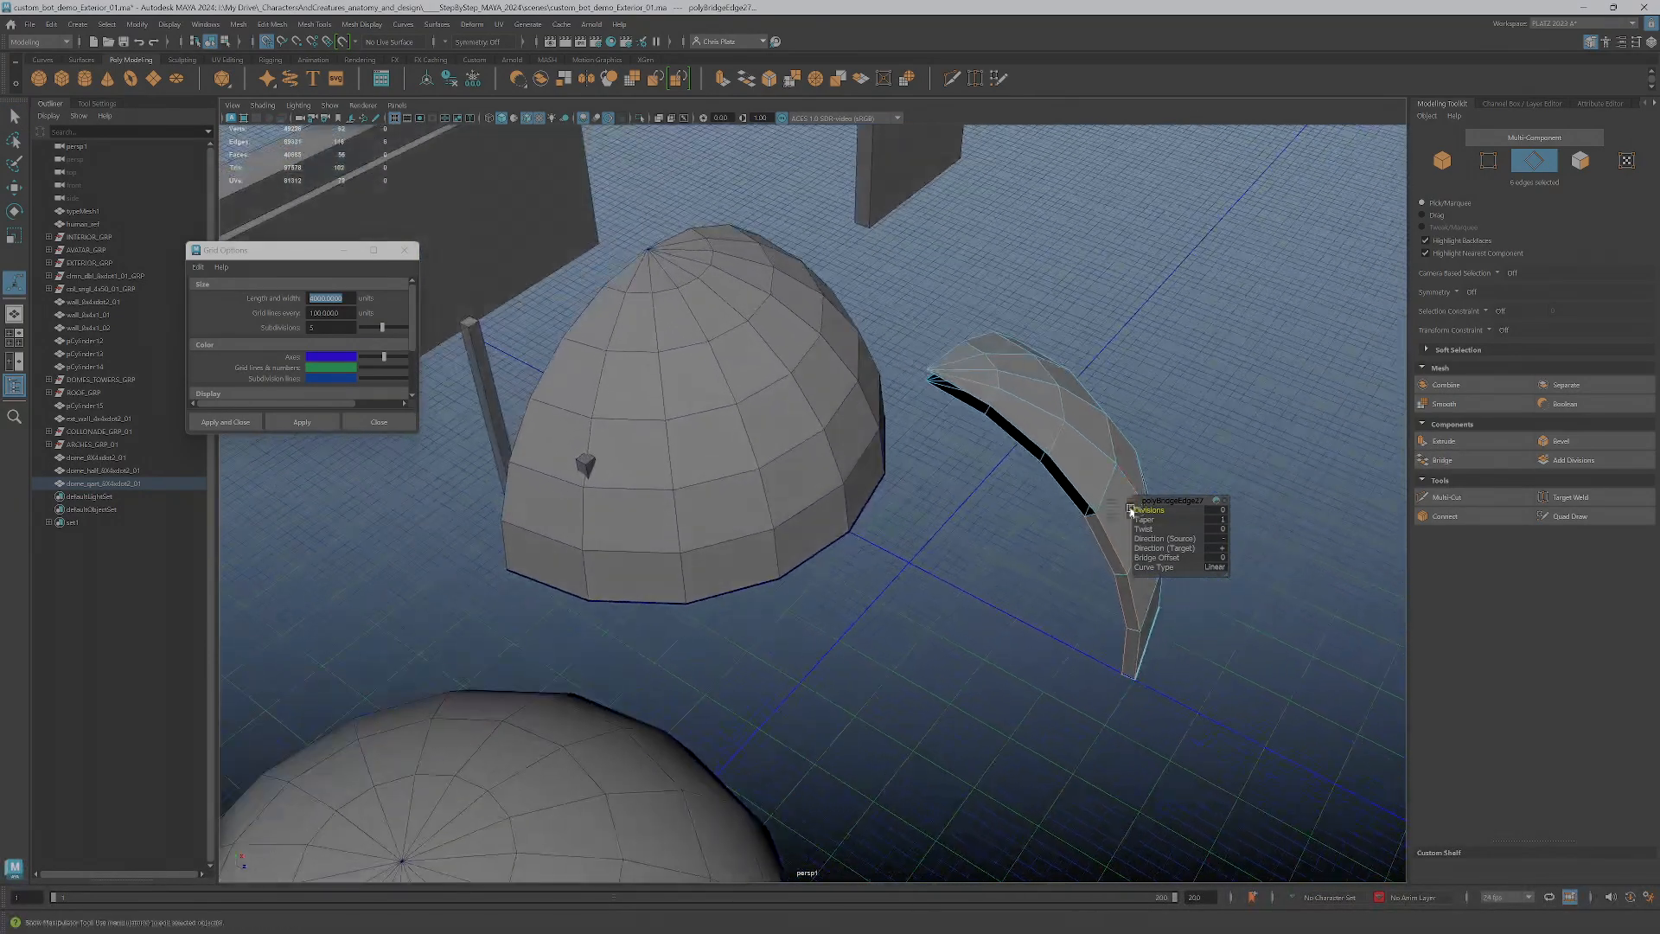
left_click(966, 397)
left_click_drag(945, 458, 951, 439, "alt")
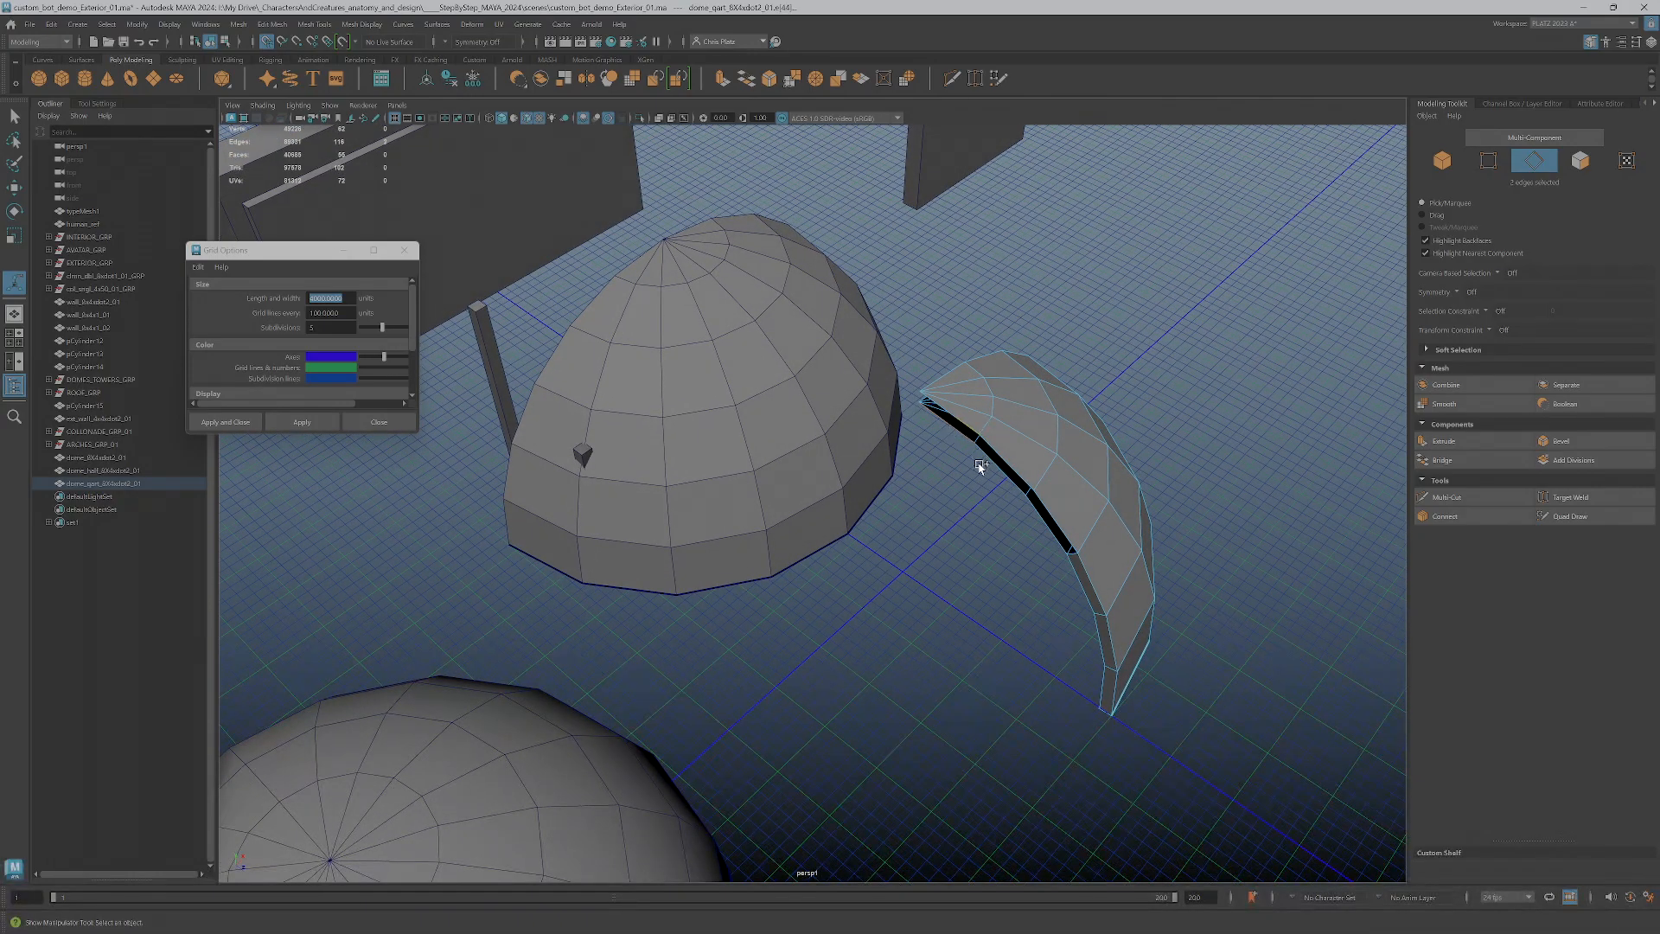
left_click(1442, 460)
Select all inner and outer edge pairs along the quarter dome's other open cut and bridge them
left_click_drag(1132, 519, 806, 791, "alt")
left_click(776, 760)
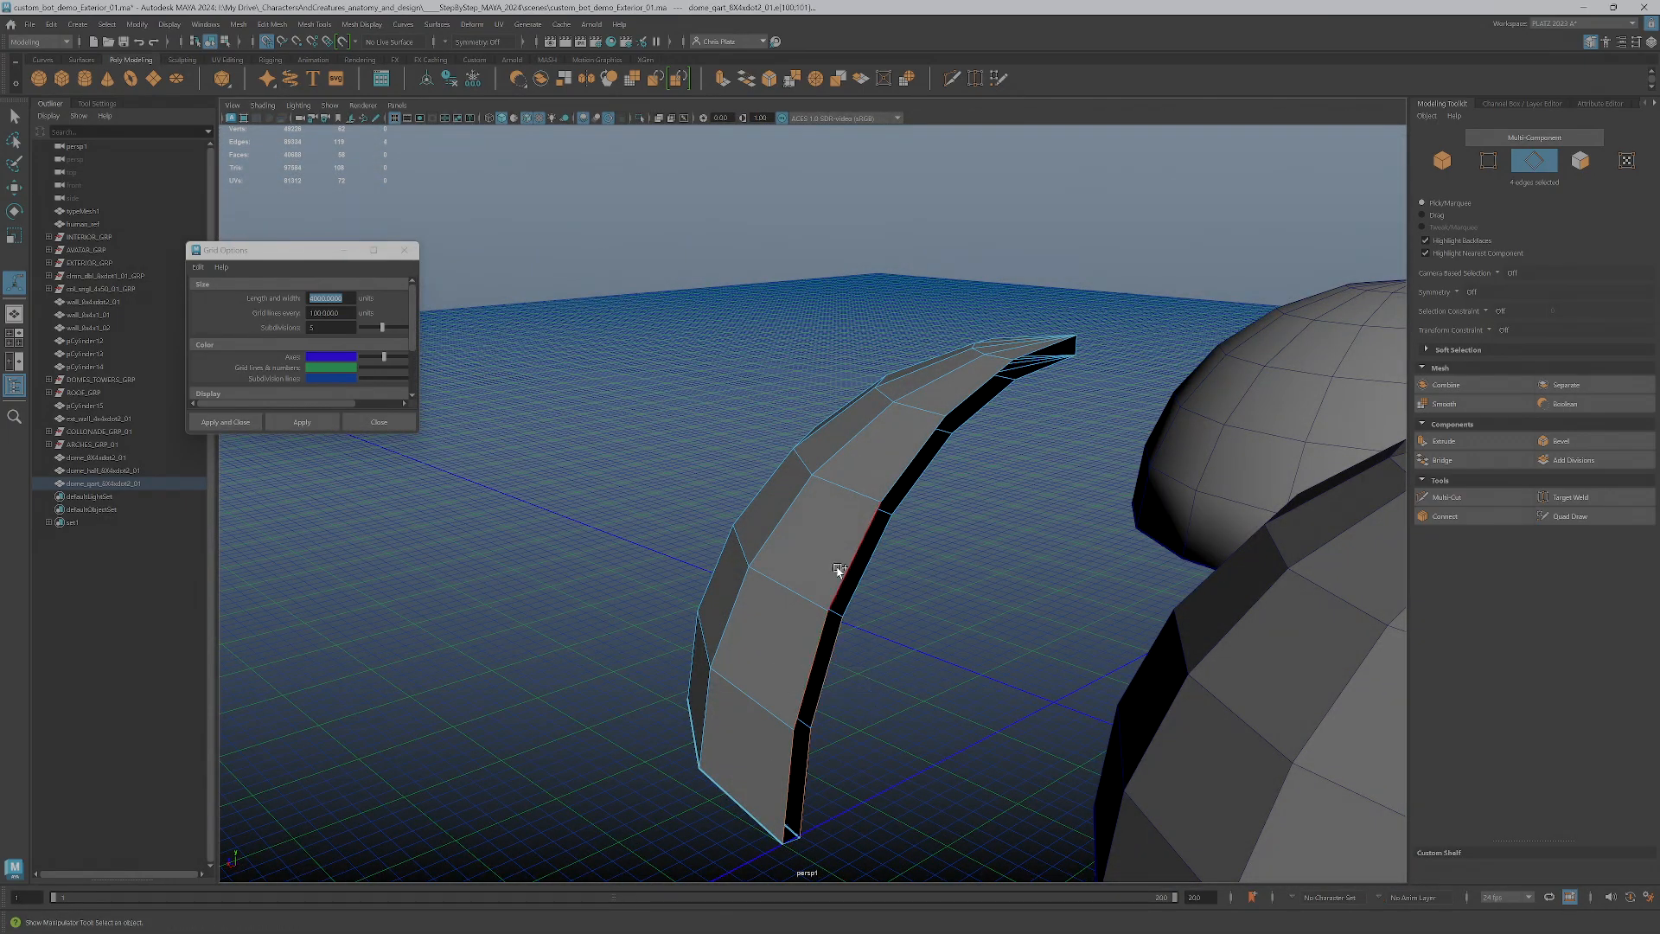
left_click_drag(901, 506, 933, 530, "alt")
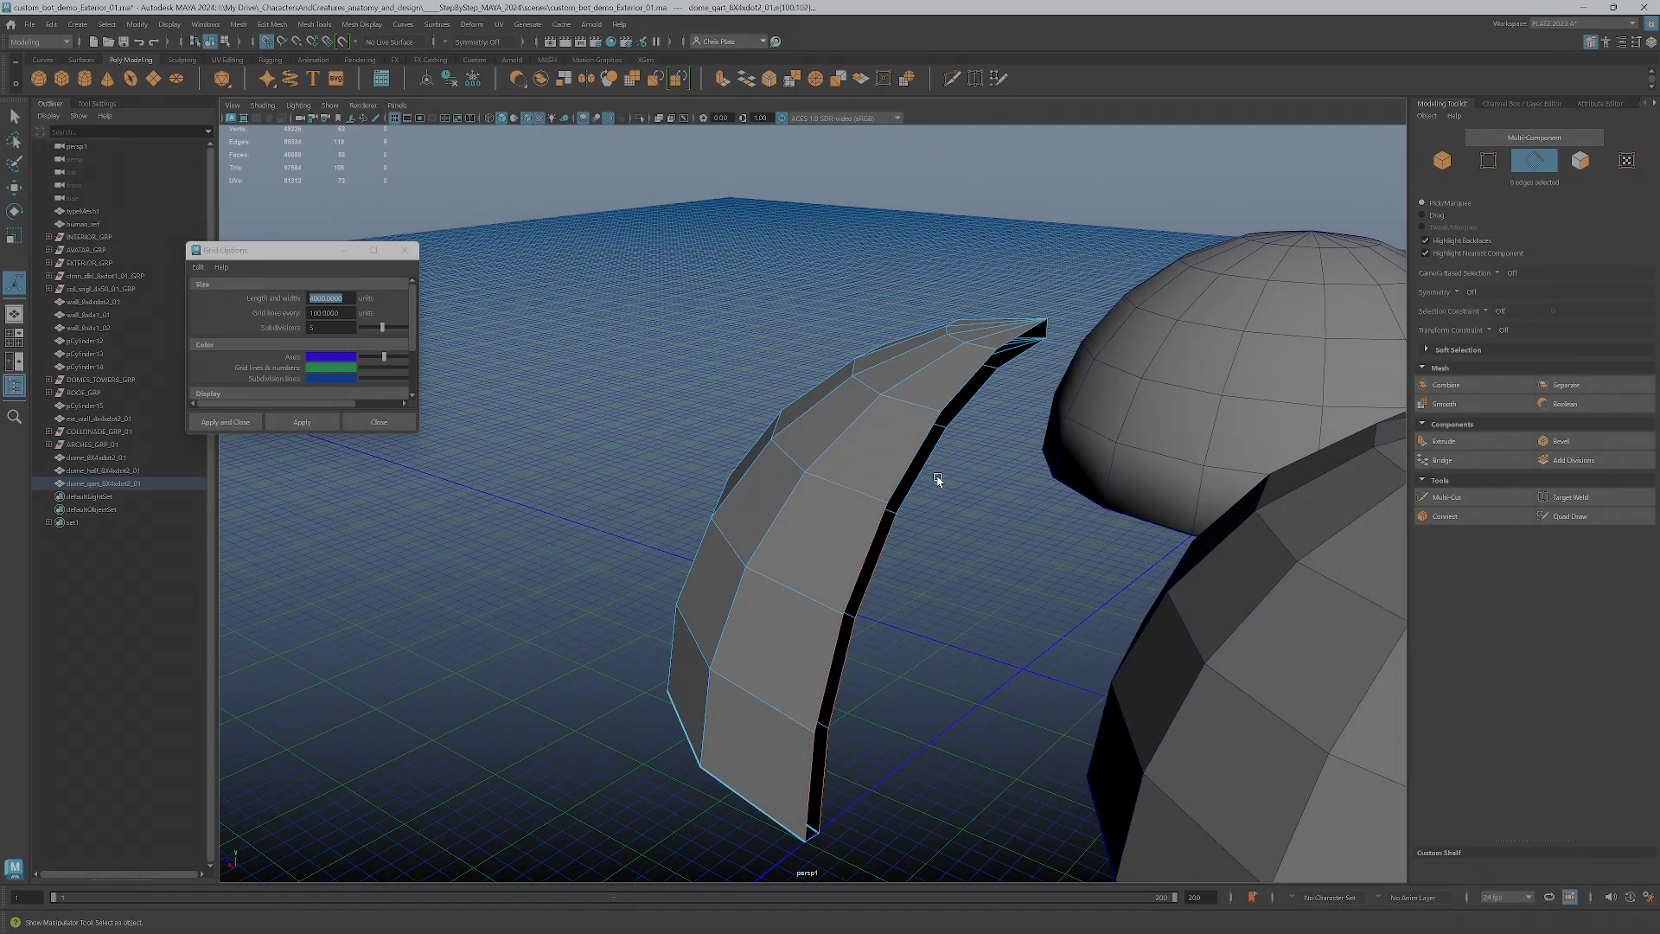
left_click_drag(1029, 467, 997, 487, "alt")
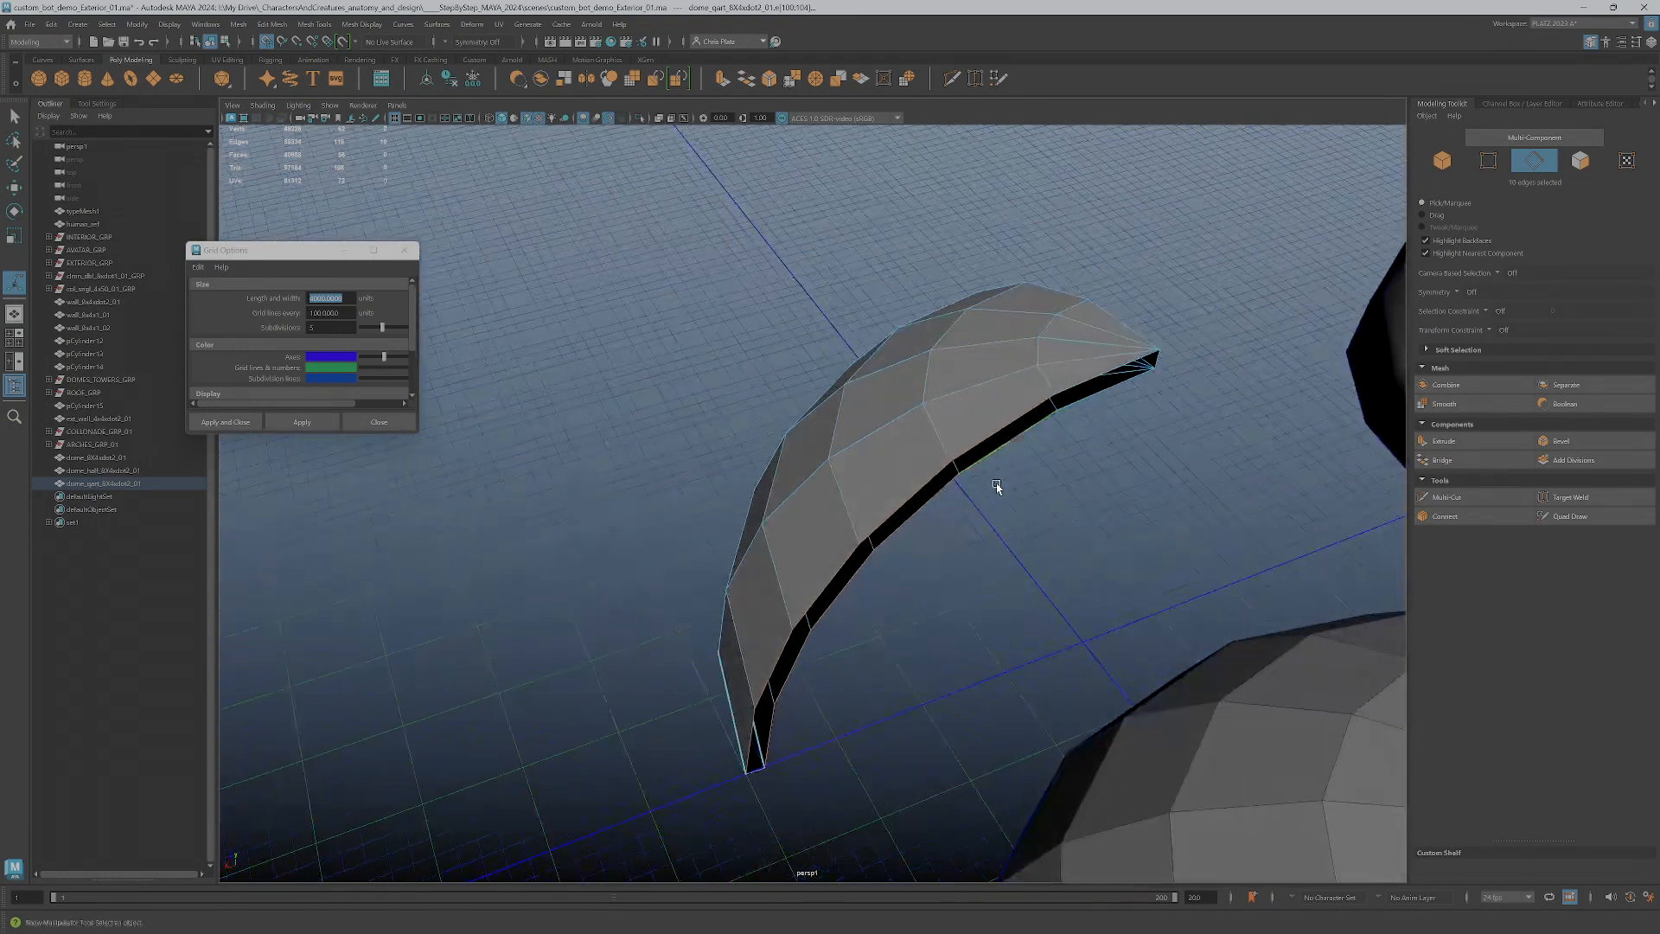
left_click_drag(1091, 410, 1089, 418, "alt")
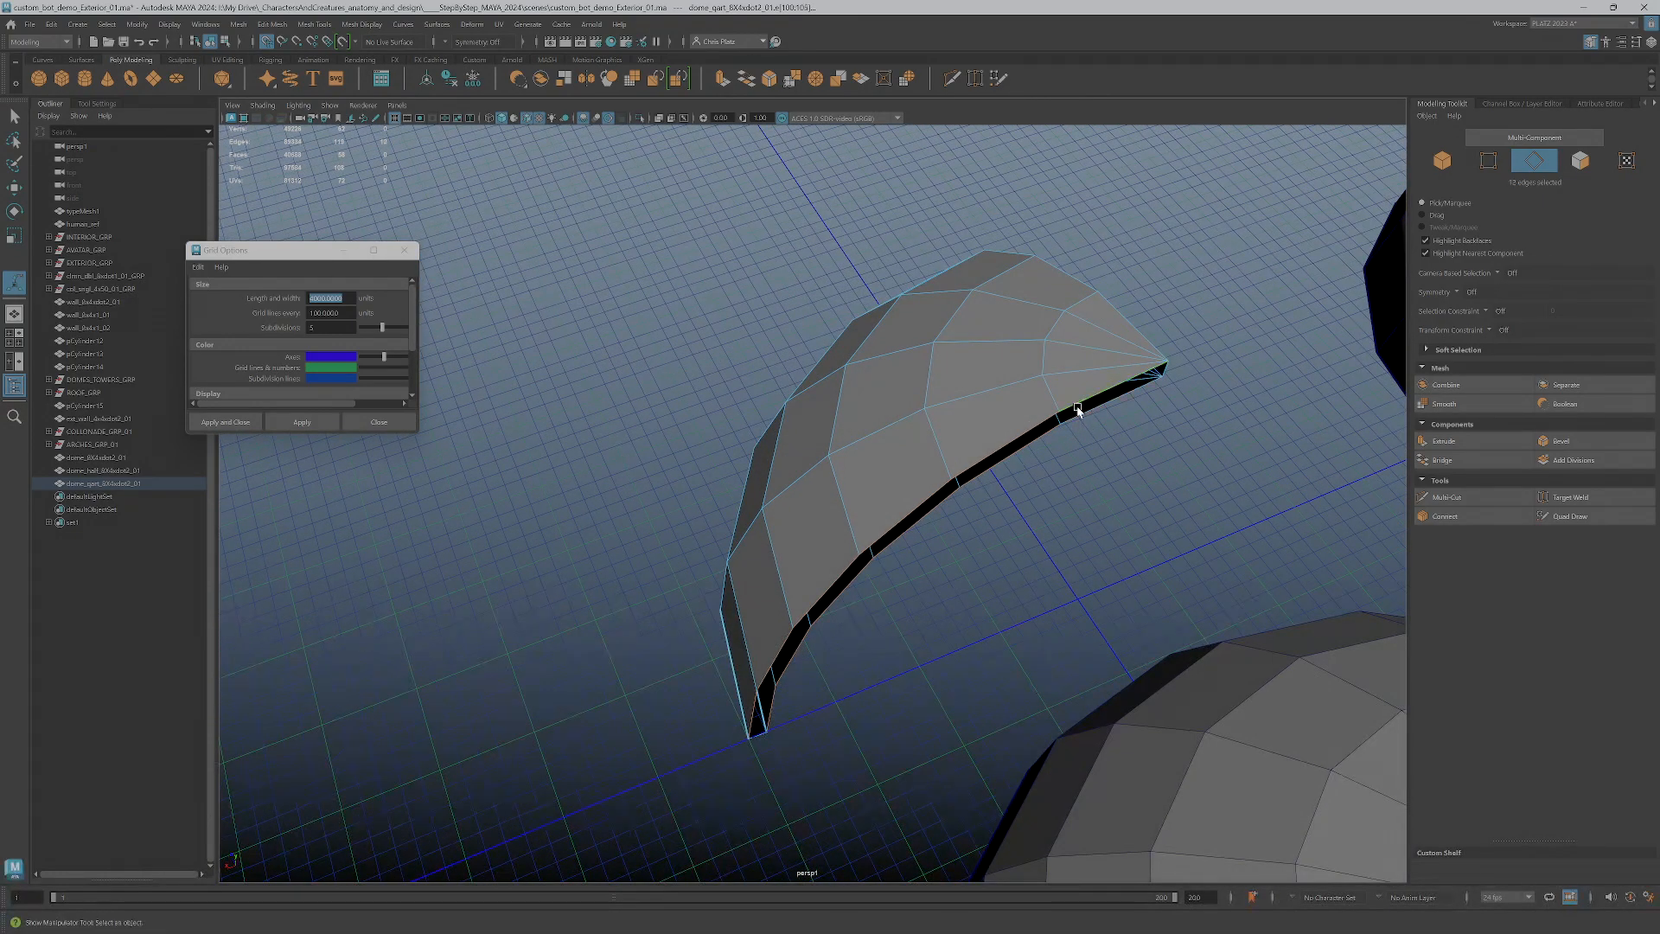
key("g")
Return to object mode, show the object's transform channels, and move the half dome back along positive Z until it overlaps the quarter dome
mouse_move(1006, 588)
left_mouse_down("alt")
mouse_move(814, 529)
mouse_move(697, 548)
mouse_move(848, 567)
mouse_move(762, 586)
mouse_move(993, 615)
left_mouse_up("alt")
scroll(775, 608, "down", 5)
left_click_drag(877, 506, 984, 736, "alt")
key("w")
right_click_drag(984, 737, 992, 806, "alt")
middle_click_drag(992, 806, 953, 554, "alt")
right_click_drag(935, 551, 991, 522)
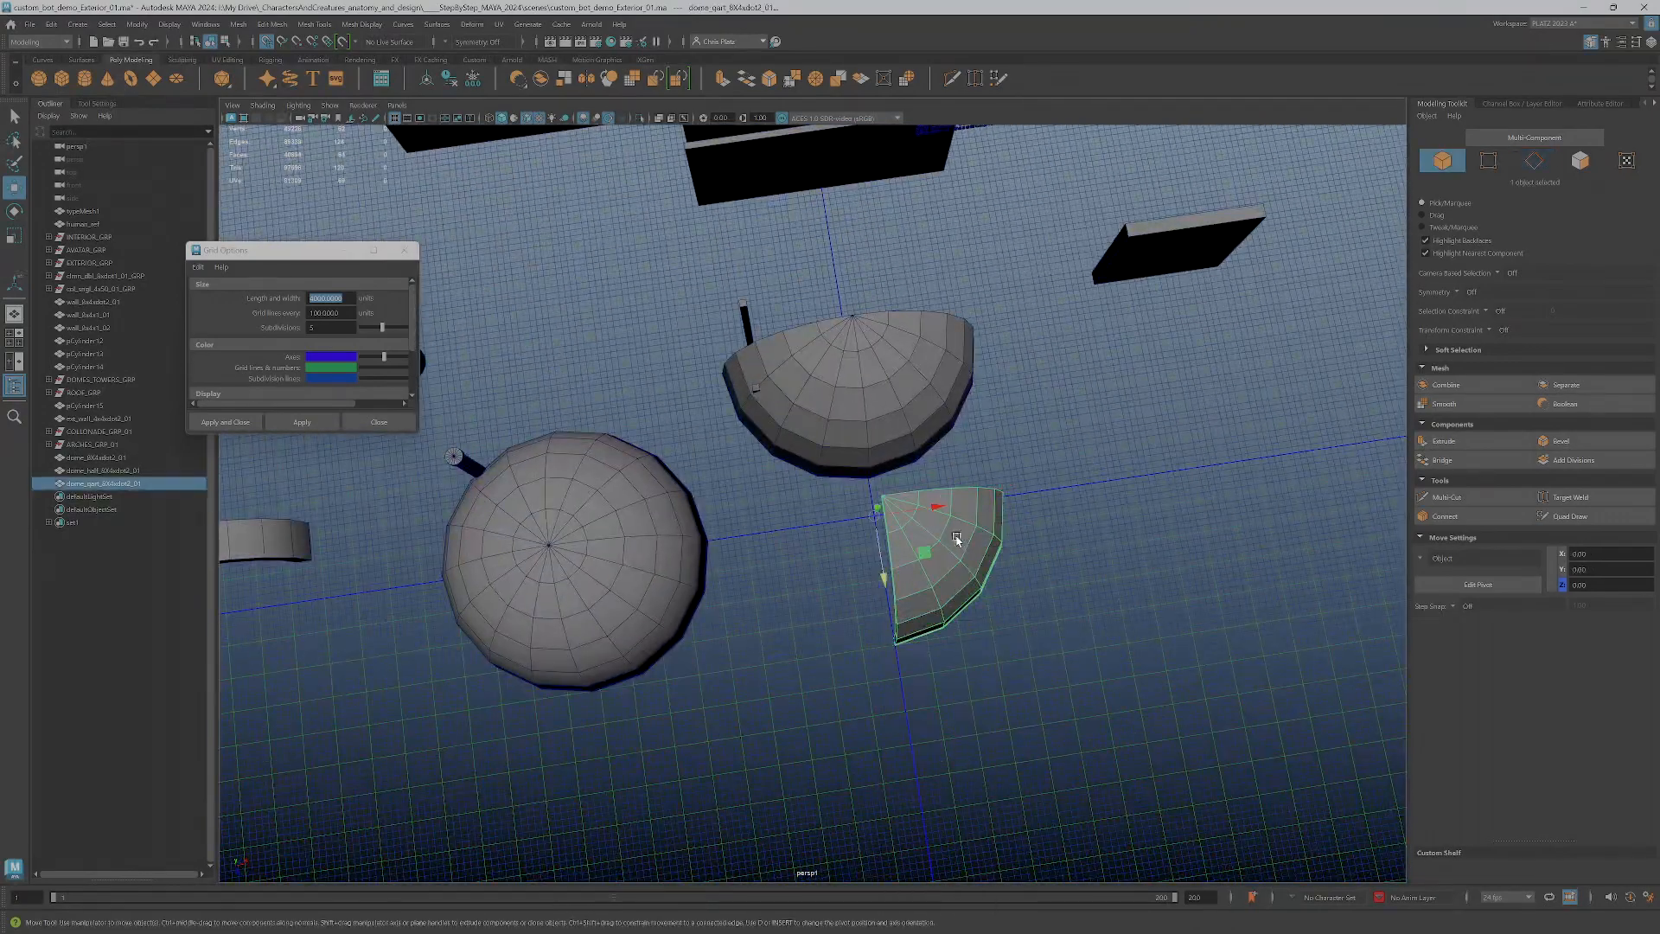
left_click_drag(958, 539, 968, 510, "alt")
left_click(1518, 103)
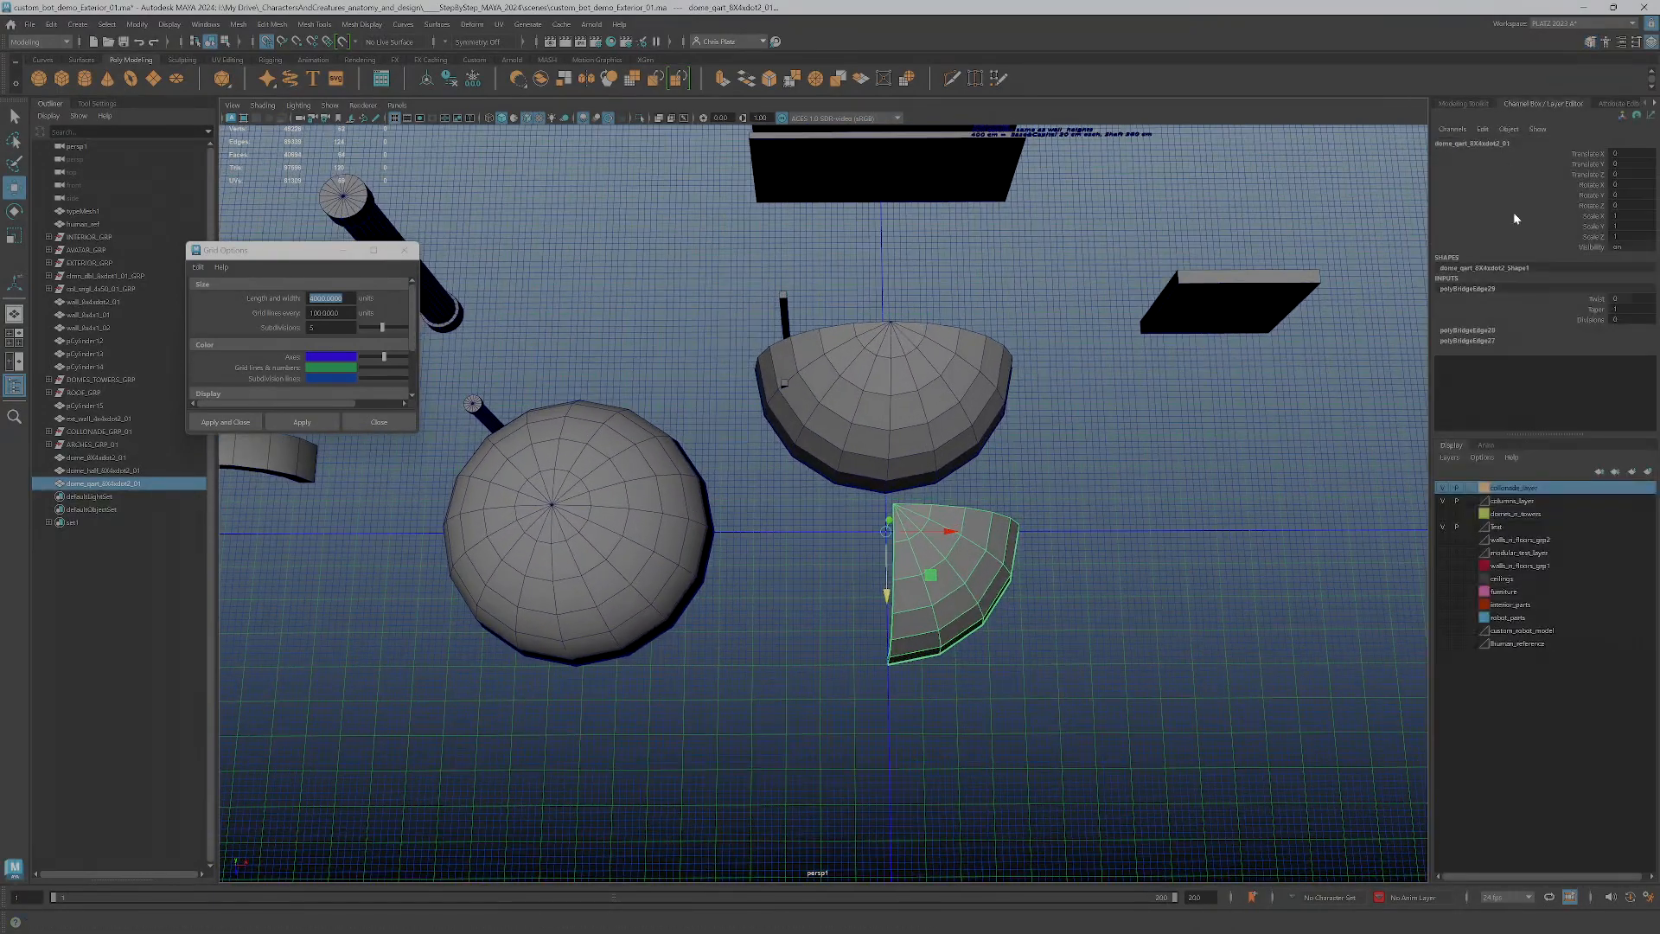
left_click(952, 413)
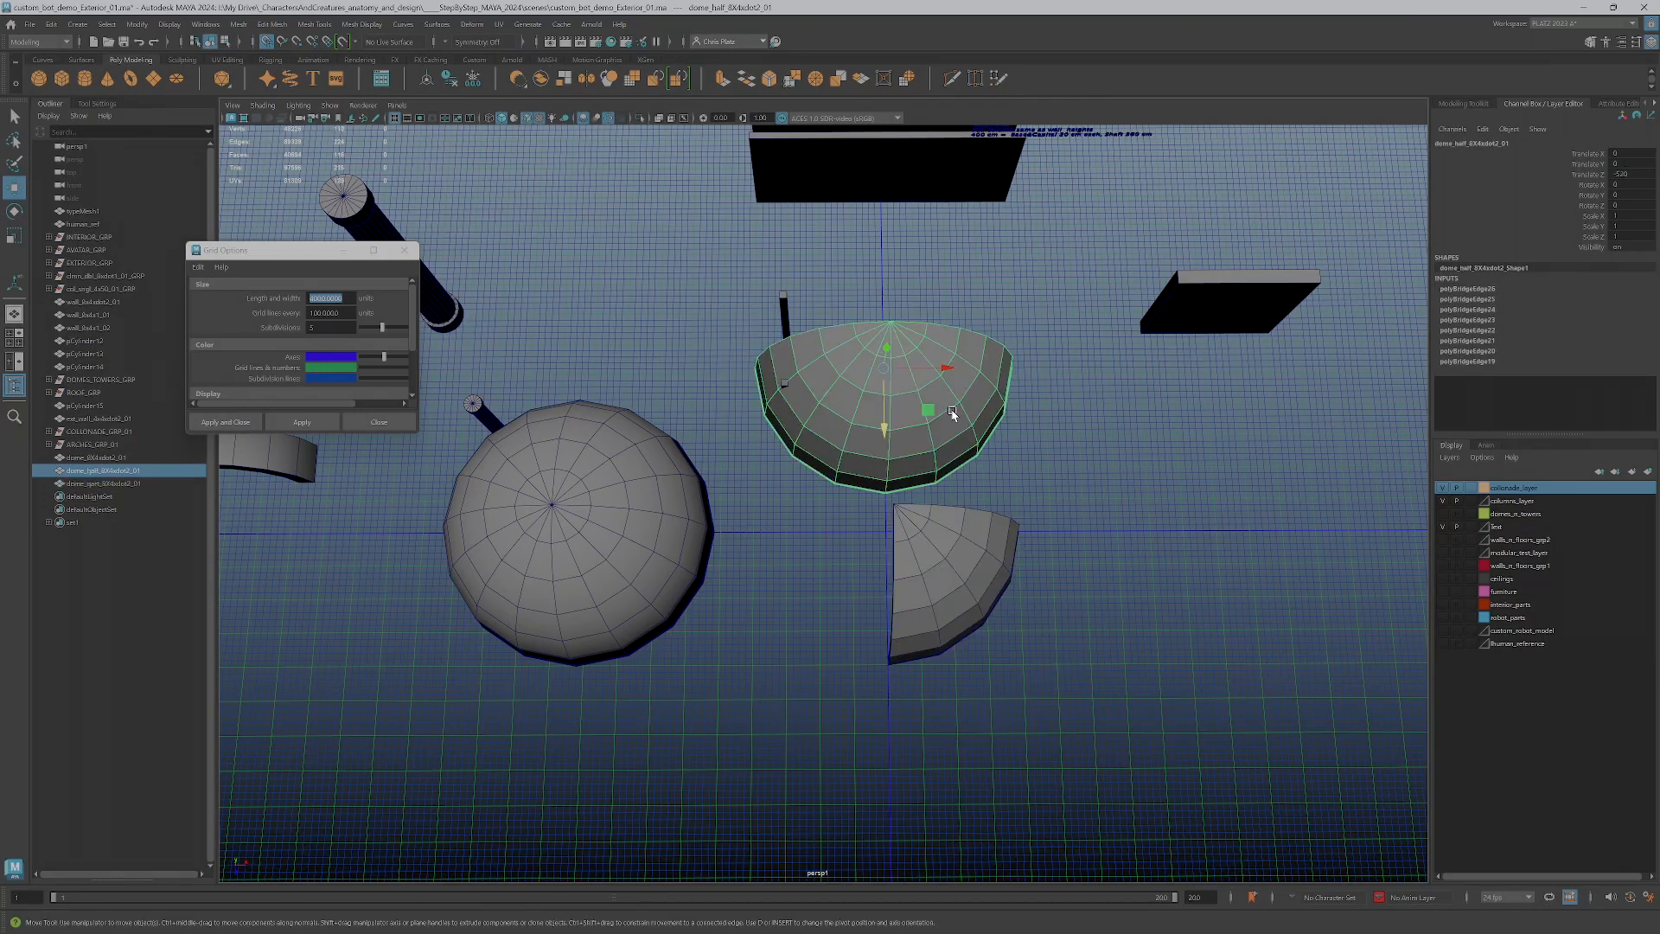
left_click_drag(888, 421, 890, 552)
Apply Soften Edge to the half dome and quarter dome together
left_click(837, 661, "shift")
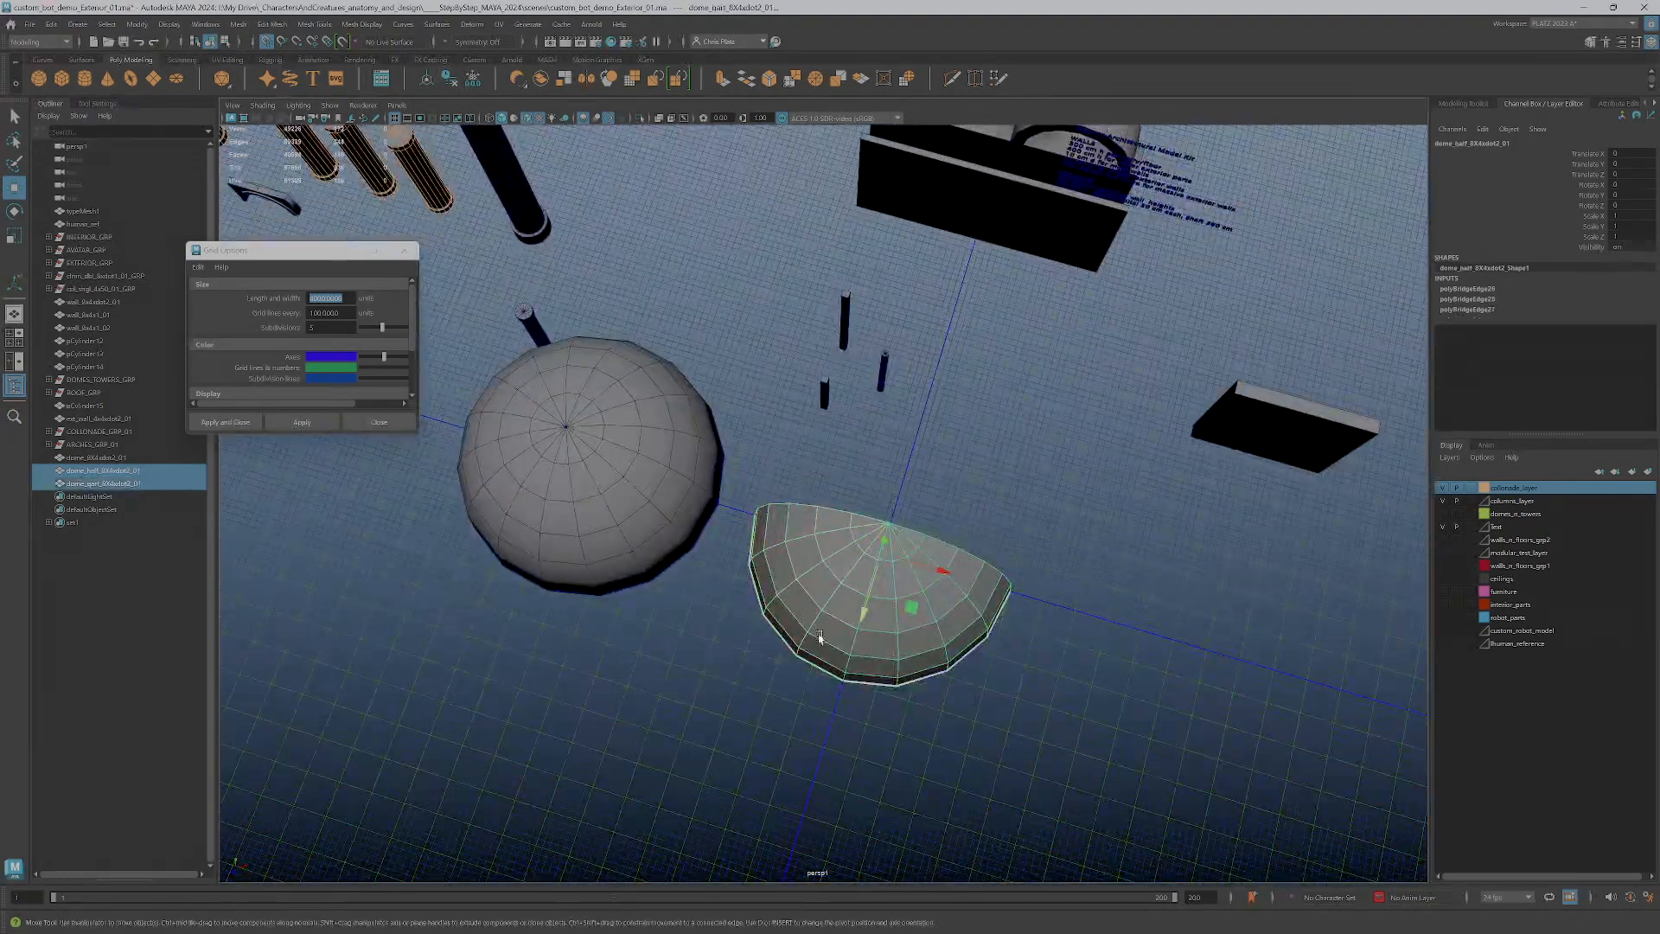
left_click_drag(837, 661, 867, 475, "alt")
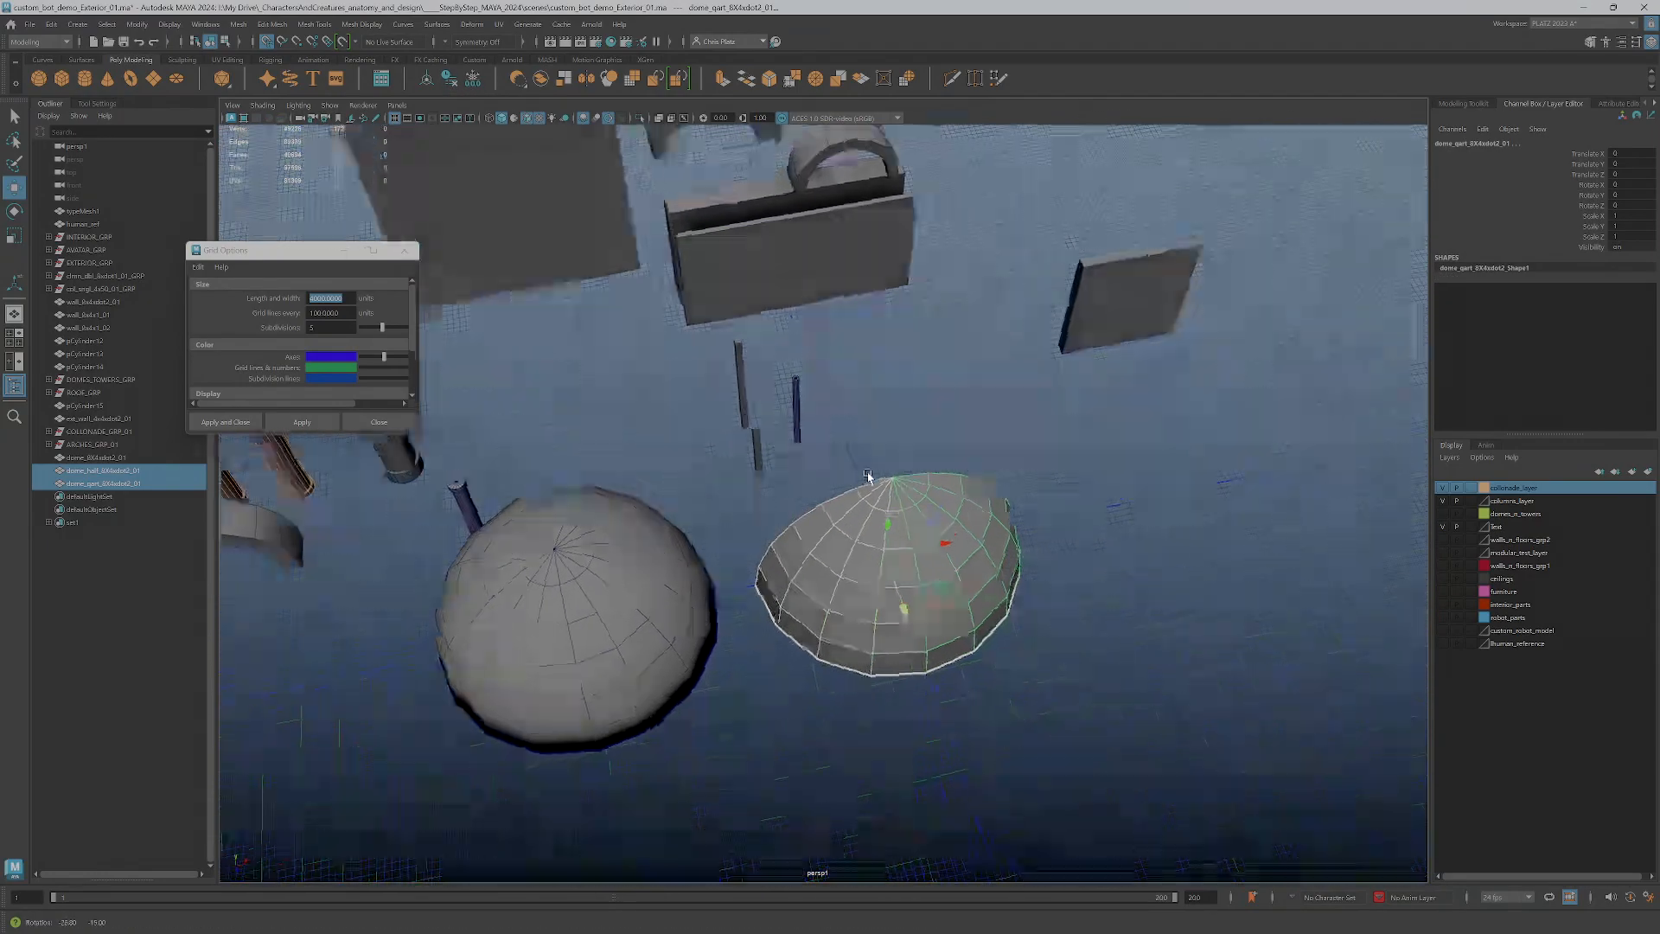
left_click(362, 24)
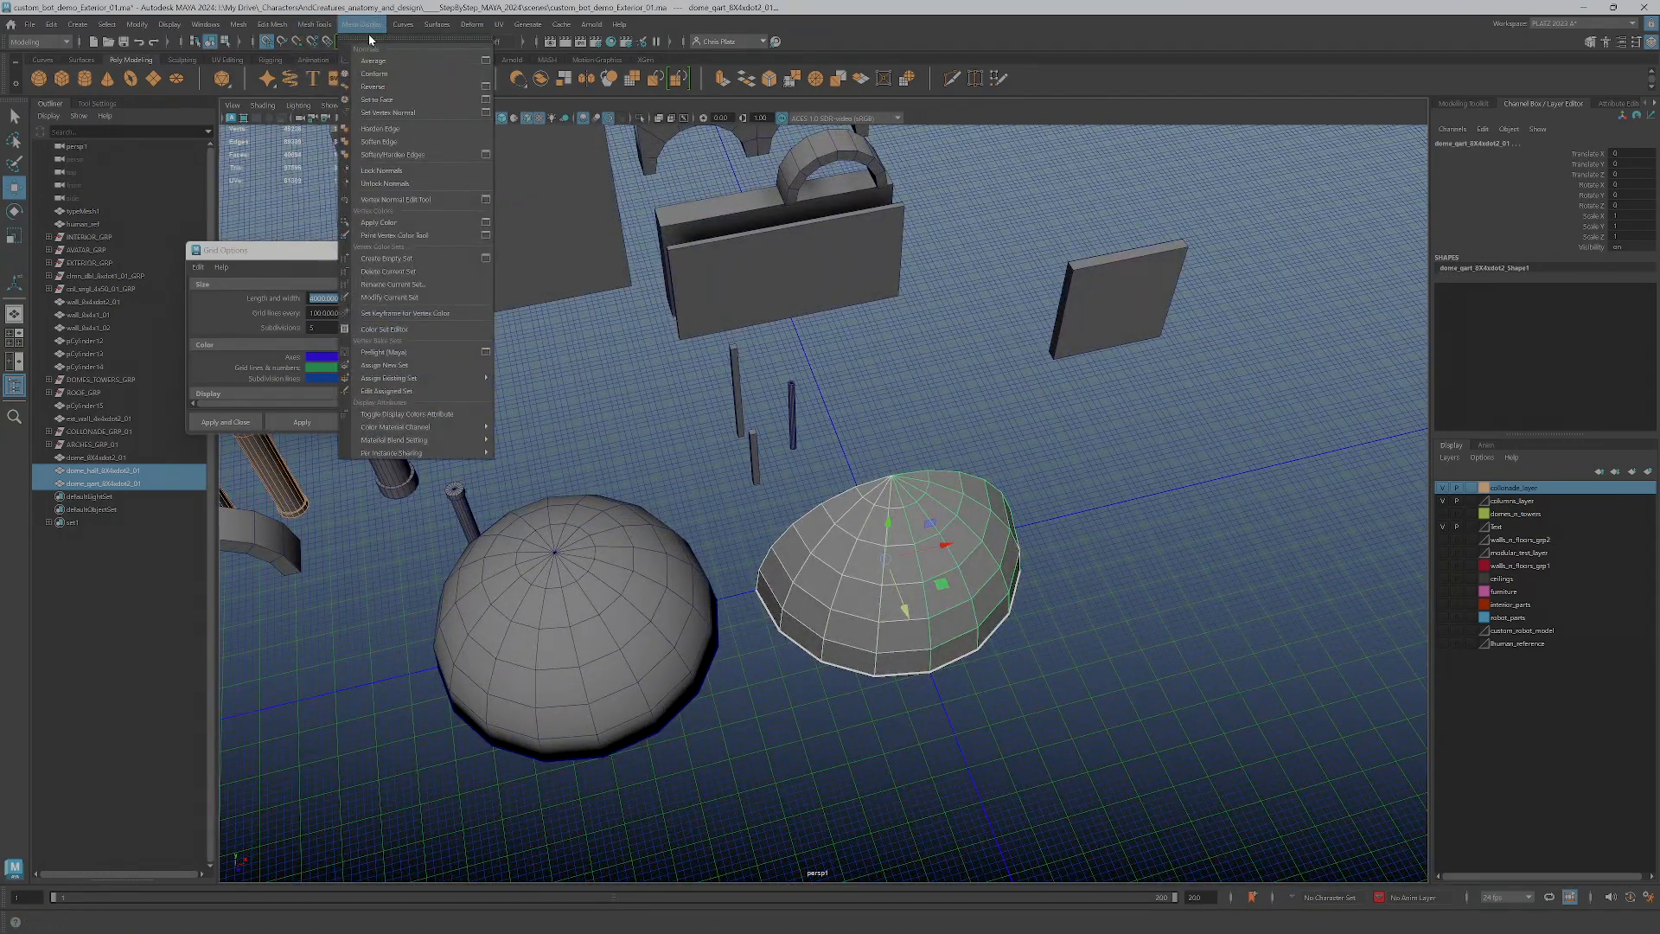
left_click(381, 143)
Examine the shading of the half and quarter domes from several angles
left_click_drag(987, 599, 701, 512, "alt")
left_click_drag(530, 377, 944, 624, "alt")
right_click_drag(942, 570, 1034, 558)
scroll(977, 600, "down", 4)
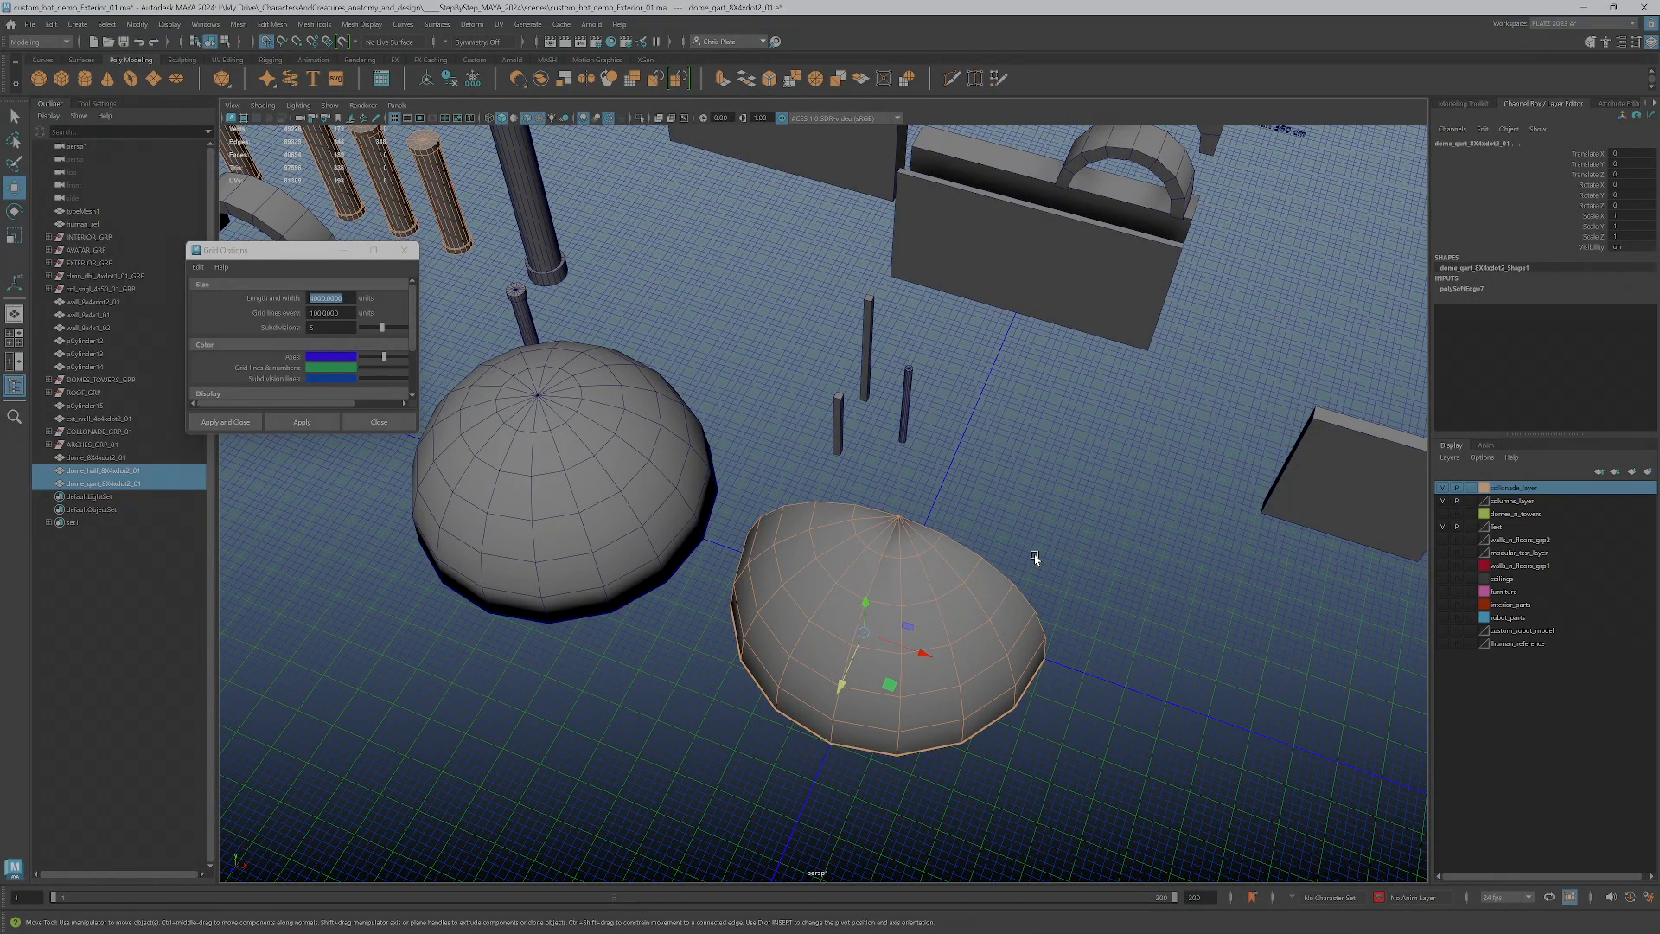
left_click_drag(1036, 640, 912, 590, "alt")
middle_click_drag(869, 581, 1107, 512, "alt")
left_click_drag(1034, 567, 1041, 644, "alt")
middle_click_drag(1042, 644, 915, 485, "alt")
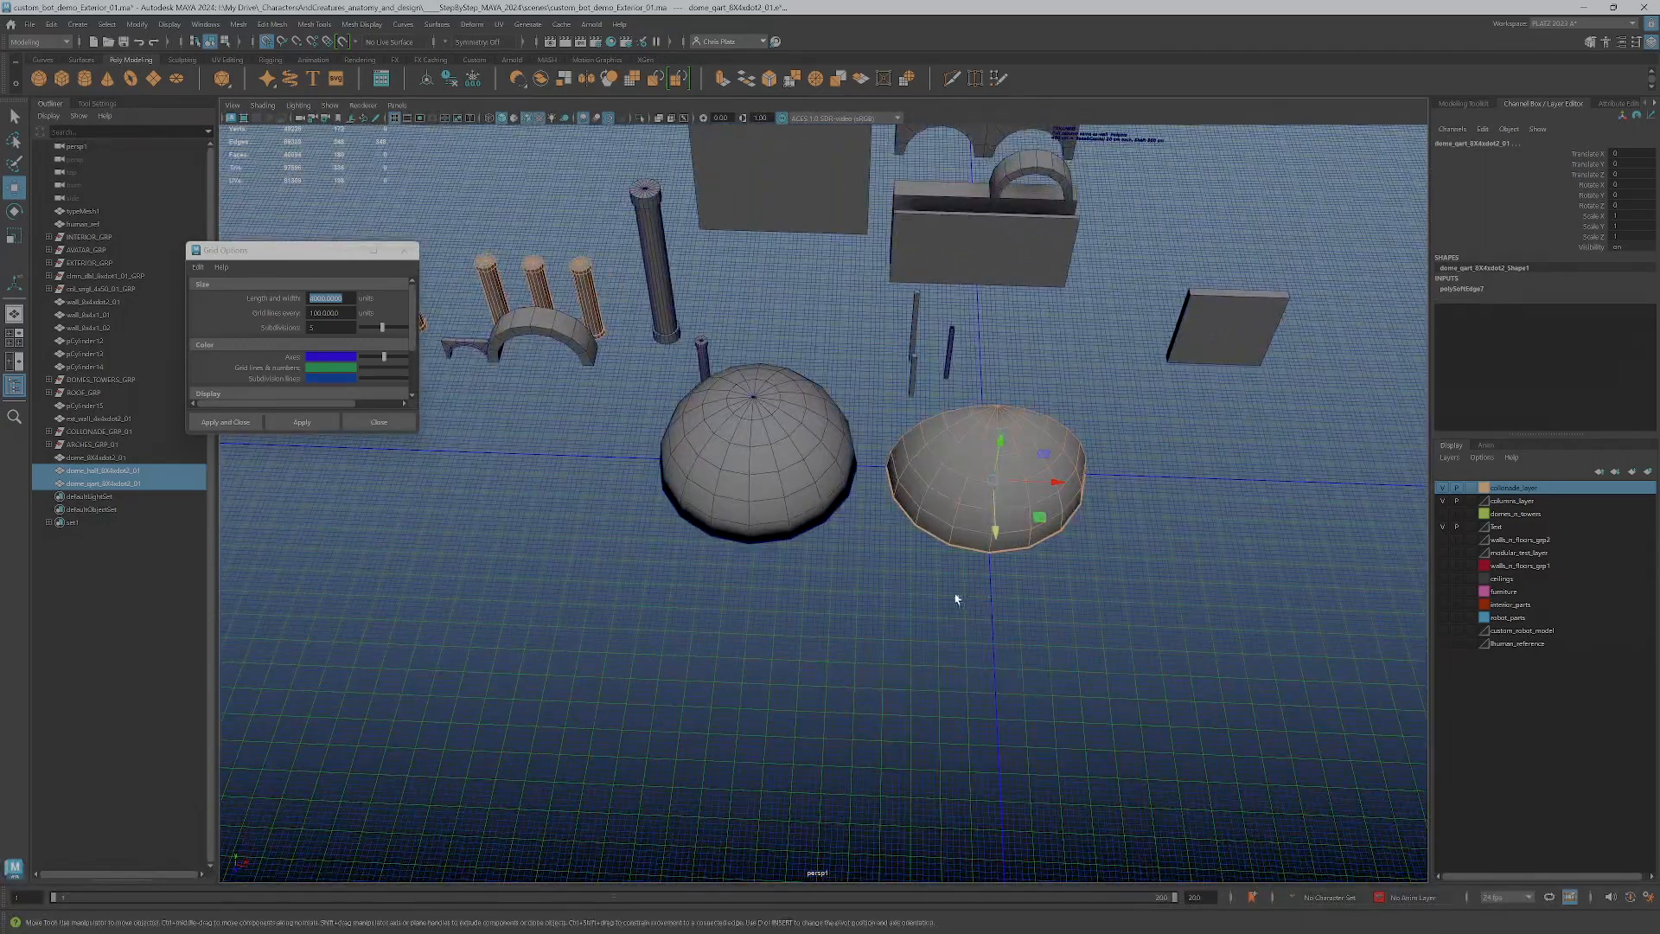
Move the half dome along negative X to the far side of the full dome
left_click(951, 583)
left_click(1018, 512)
middle_click_drag(1031, 506, 518, 449)
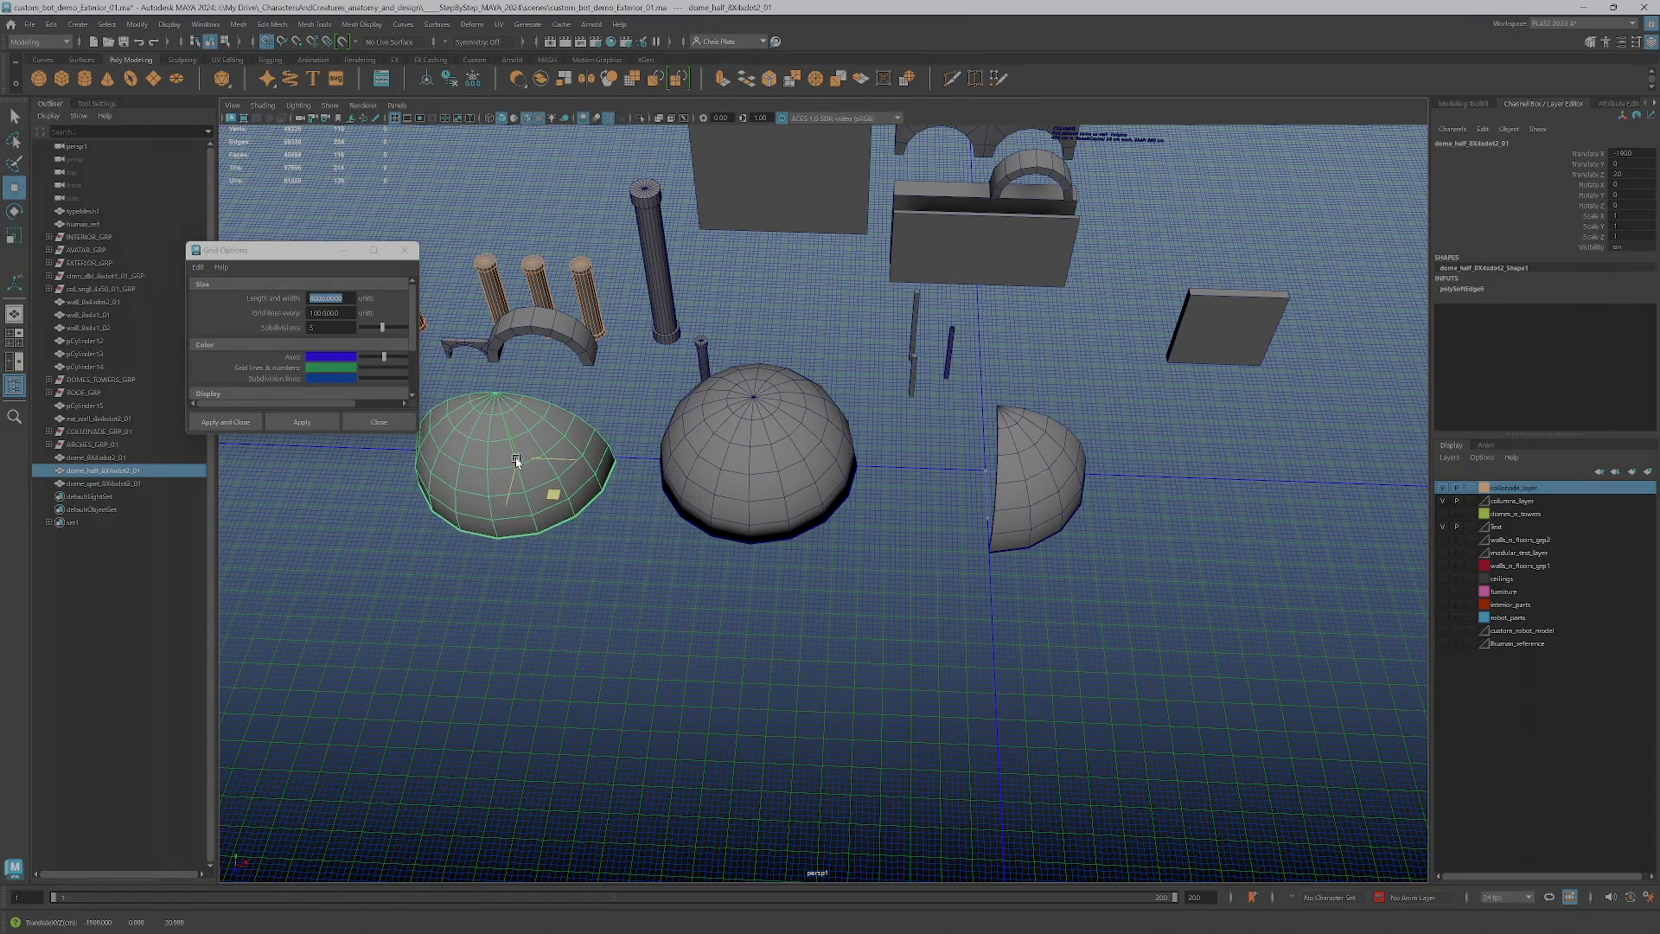
Duplicate the quarter dome, keeping one copy at the origin and one 1100 units along positive X
left_click(1057, 455)
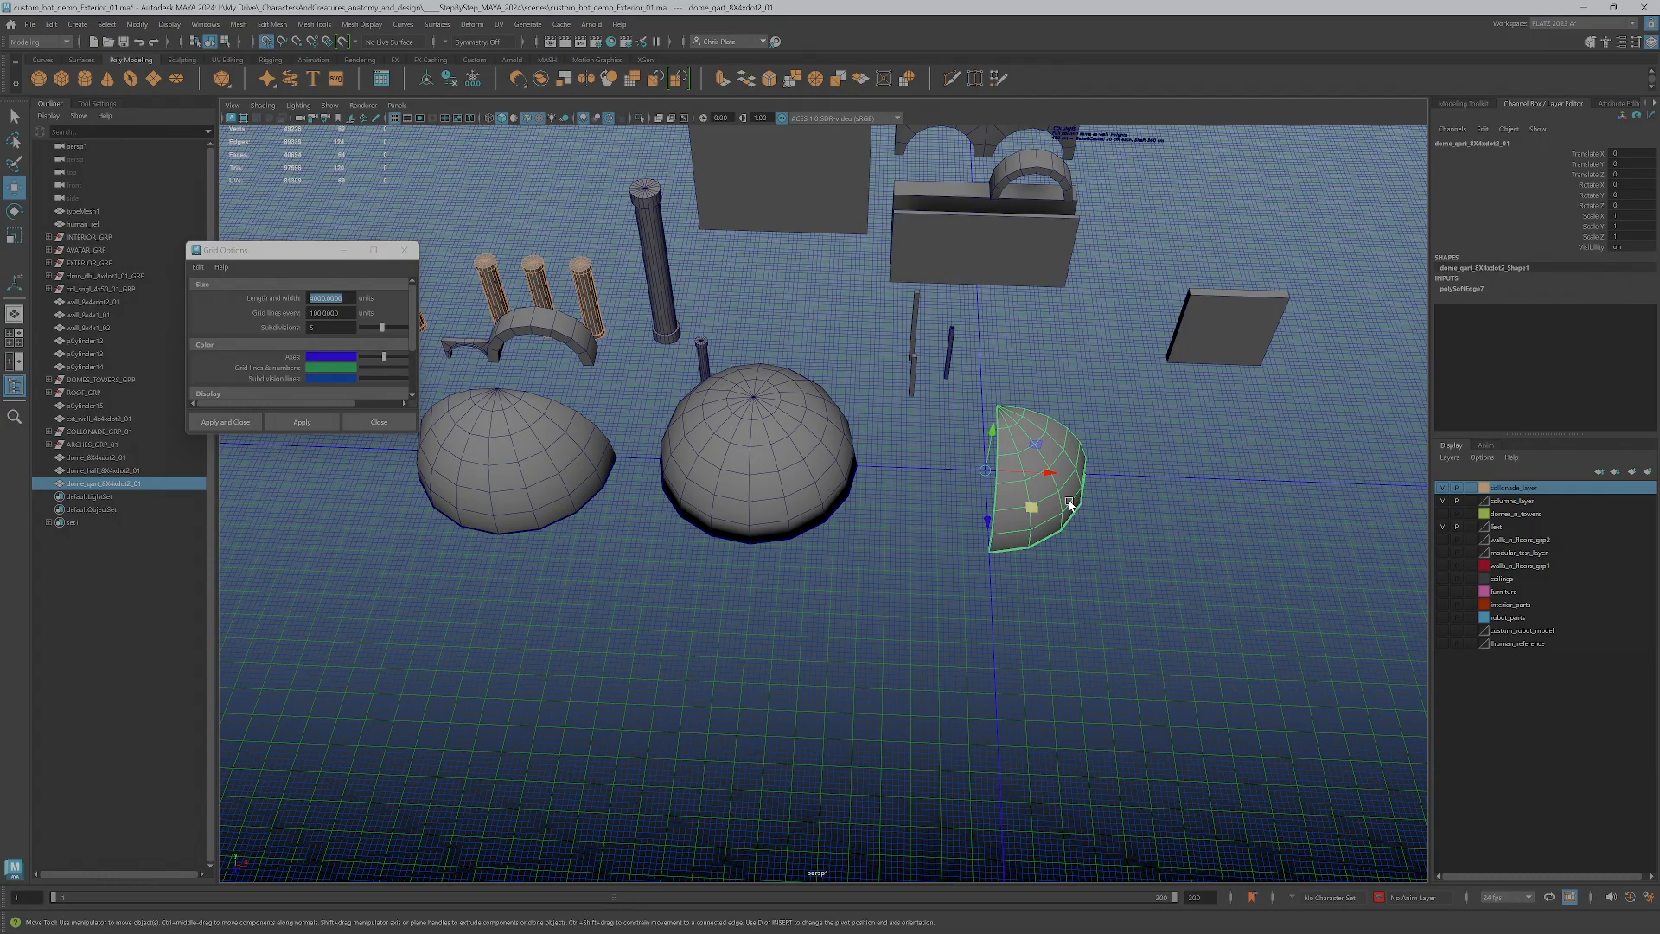
key("e")
middle_click_drag(1089, 515, 977, 623, "alt")
scroll(1046, 713, "up", 3)
key("w")
mouse_move(941, 630)
left_mouse_down()
mouse_move(1389, 660)
mouse_move(1297, 660)
mouse_move(1310, 673)
mouse_move(900, 648)
left_mouse_up()
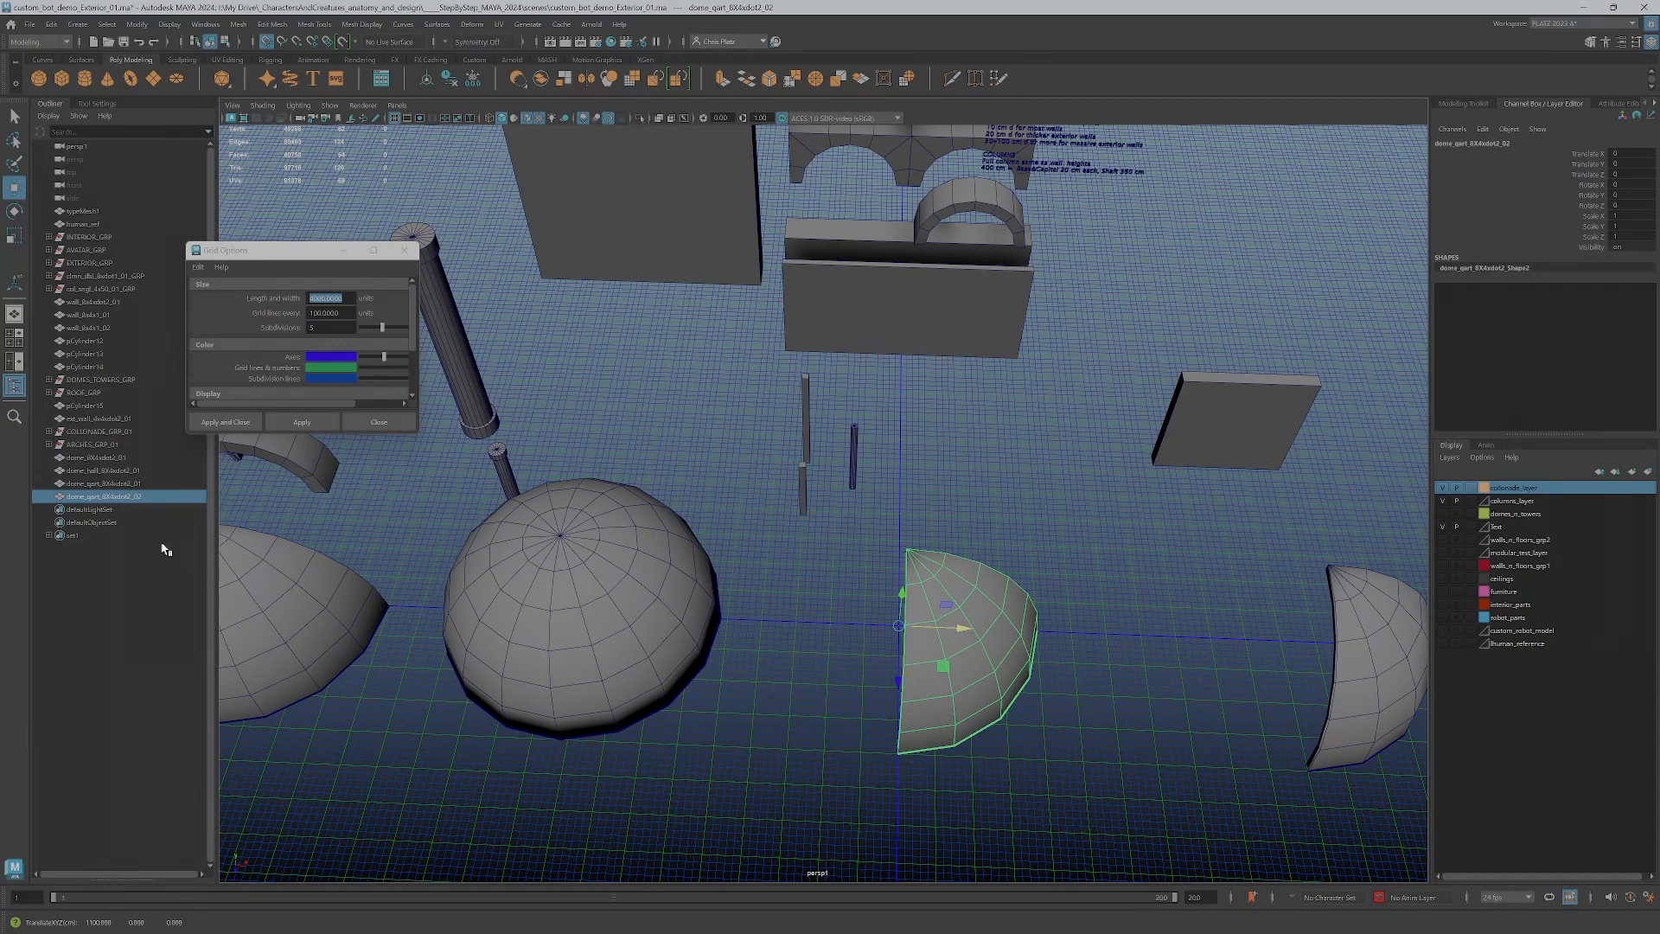
Rename the duplicated quarter dome, replacing "qart" in its name with "span"
double_click(90, 497)
left_click(161, 497)
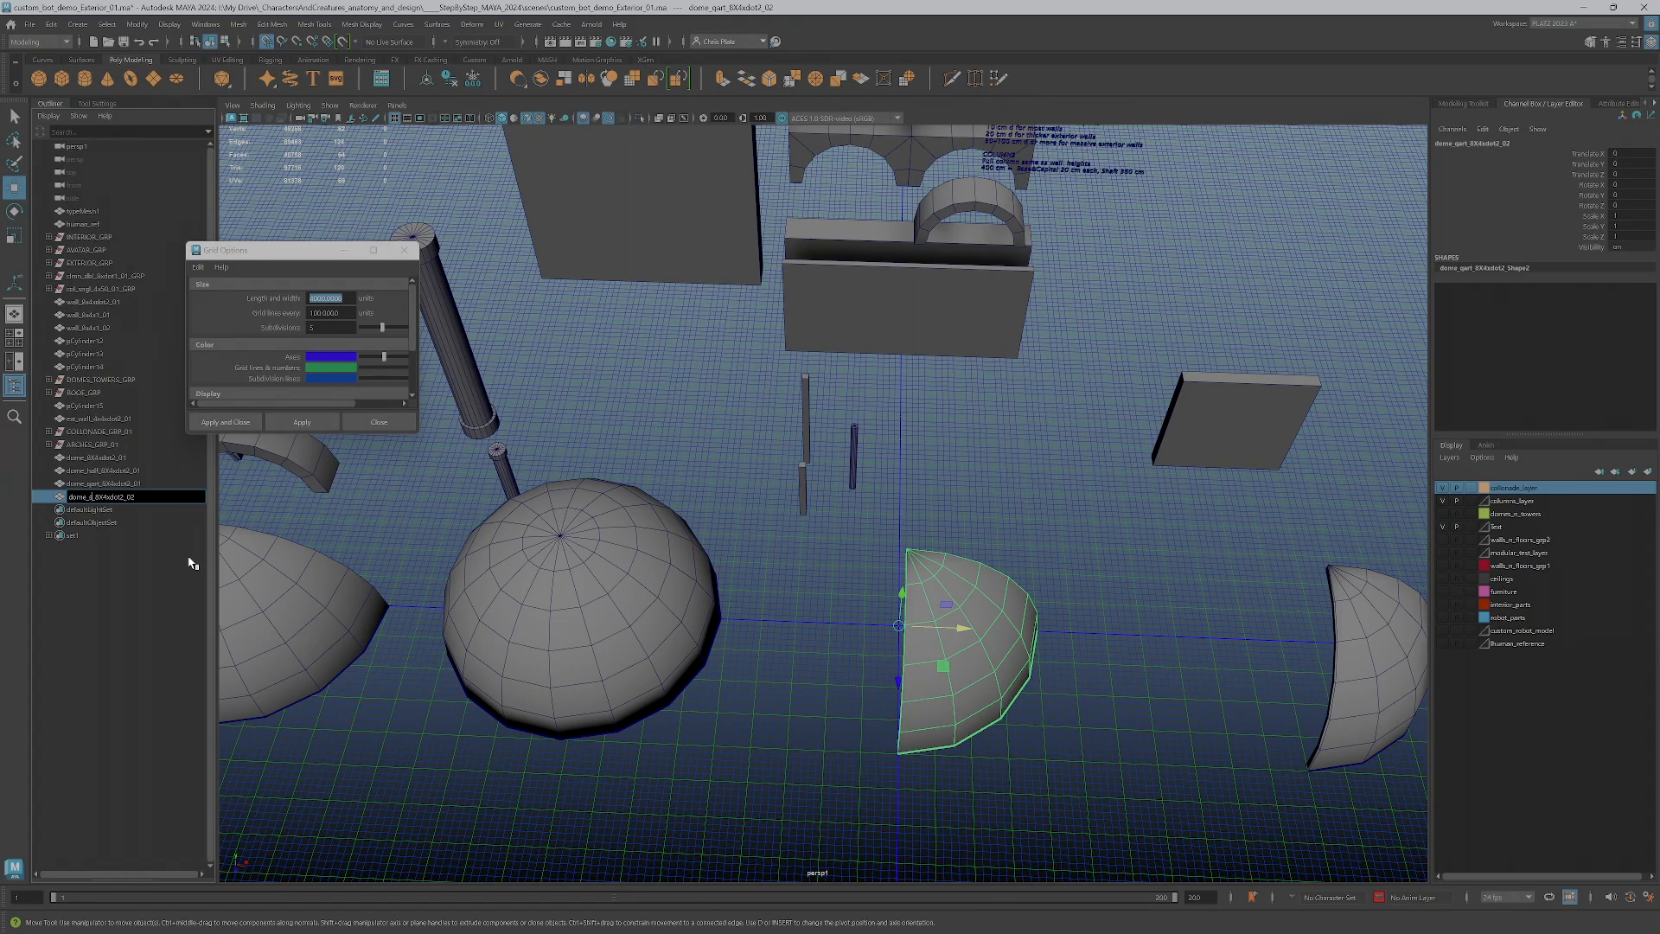
type("span")
key("Return")
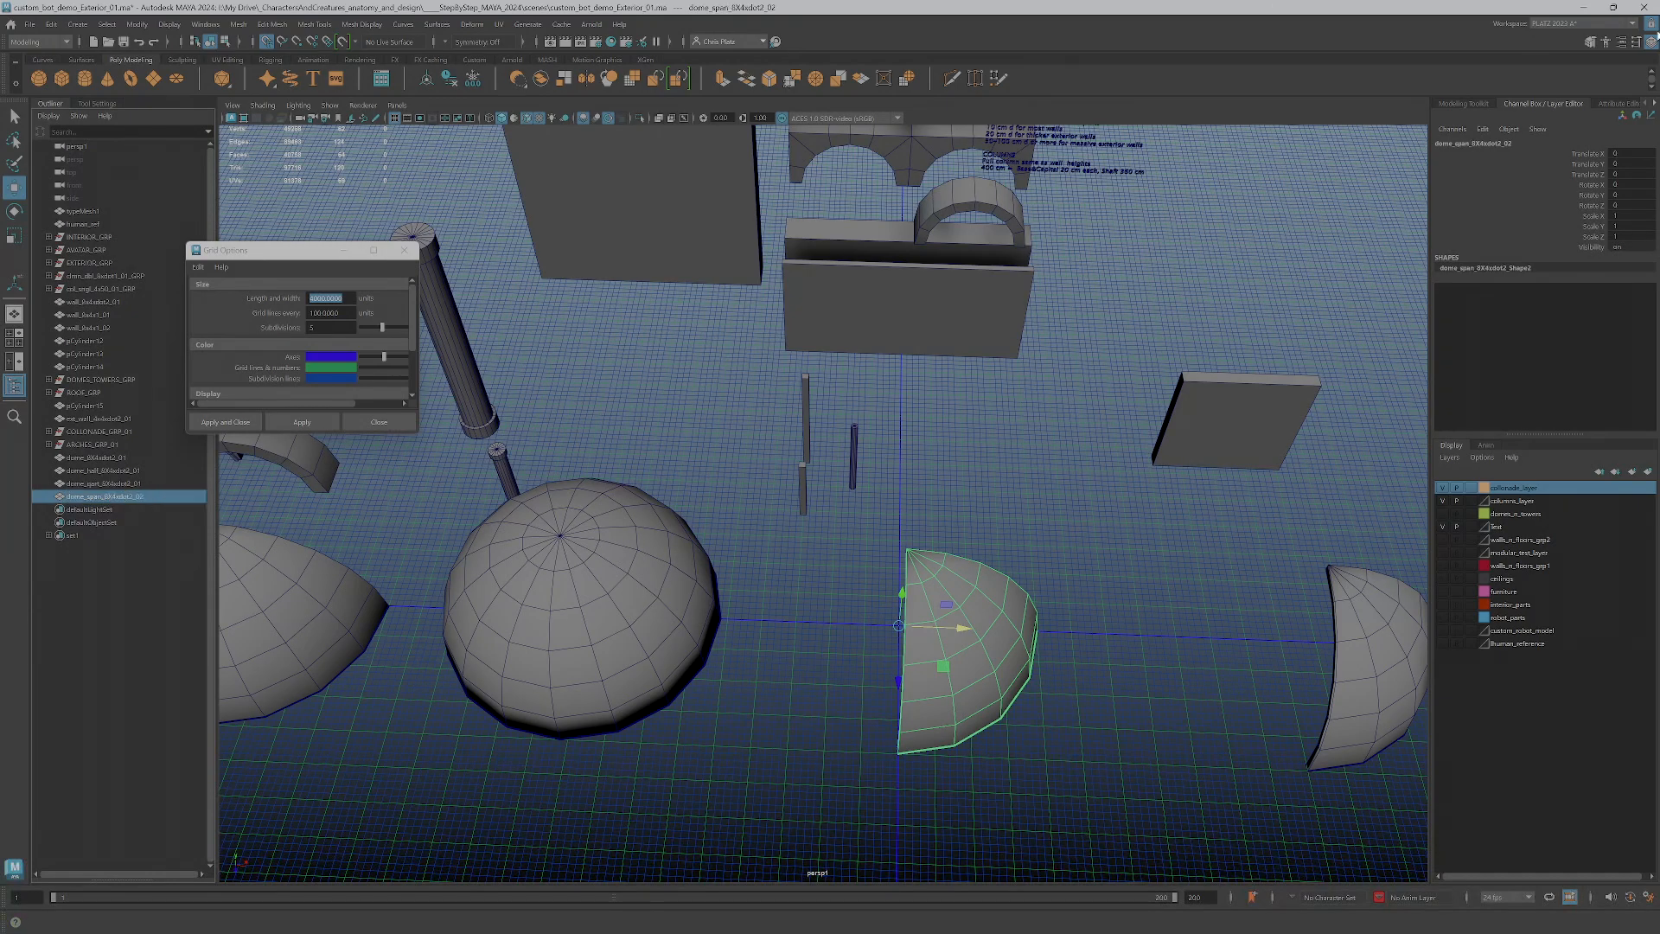
Move the original quarter dome from its spot along positive X to the open floor in front of the full dome
left_click_drag(904, 416, 757, 598, "alt")
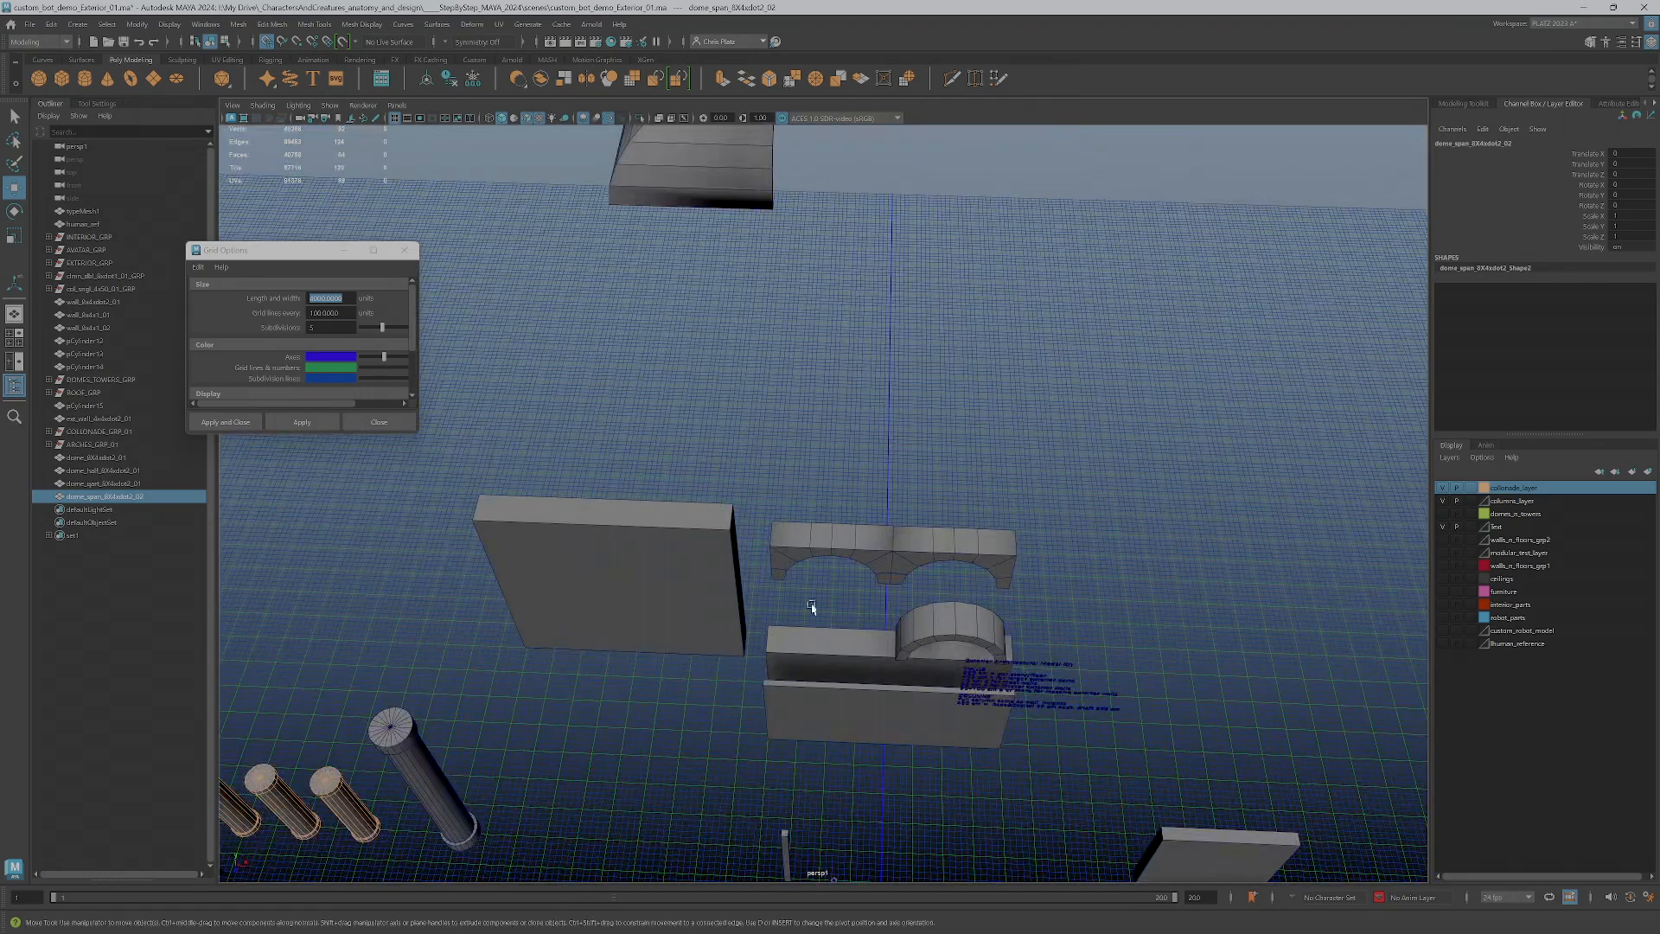
middle_click_drag(678, 271, 744, 474, "alt")
right_click_drag(744, 475, 686, 774, "alt")
middle_click_drag(685, 775, 733, 404, "alt")
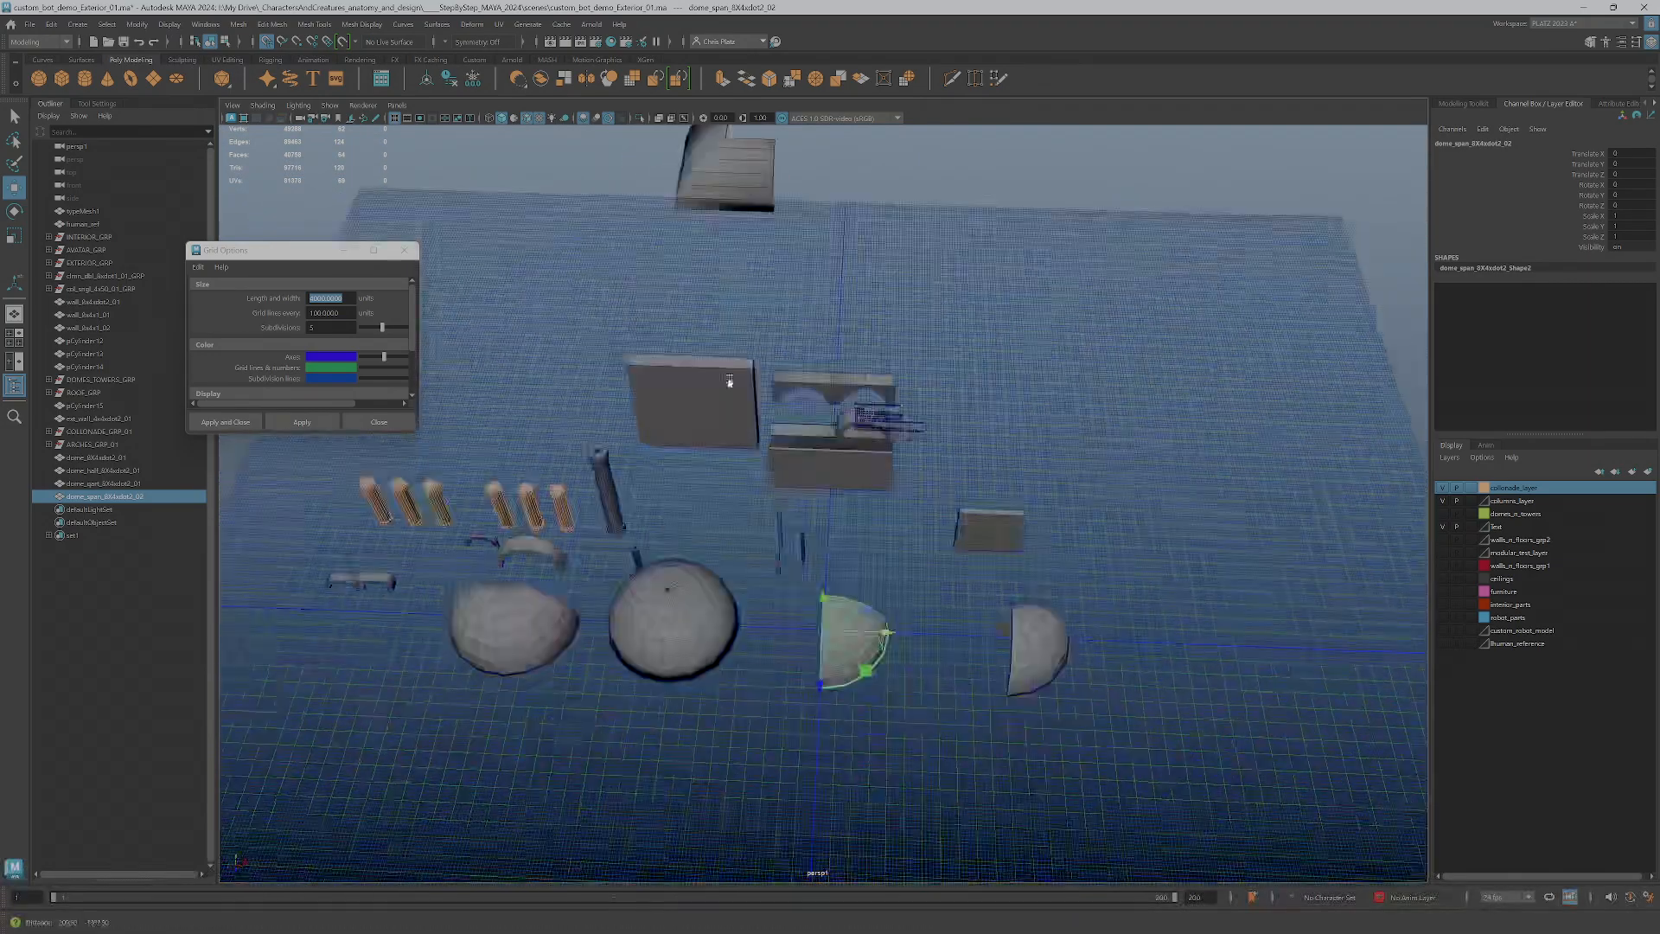
right_click_drag(733, 404, 843, 557, "alt")
left_click_drag(860, 500, 1053, 436, "alt")
left_click(1125, 431)
mouse_move(1073, 593)
left_mouse_down("alt")
mouse_move(1046, 570)
mouse_move(1054, 592)
left_mouse_up("alt")
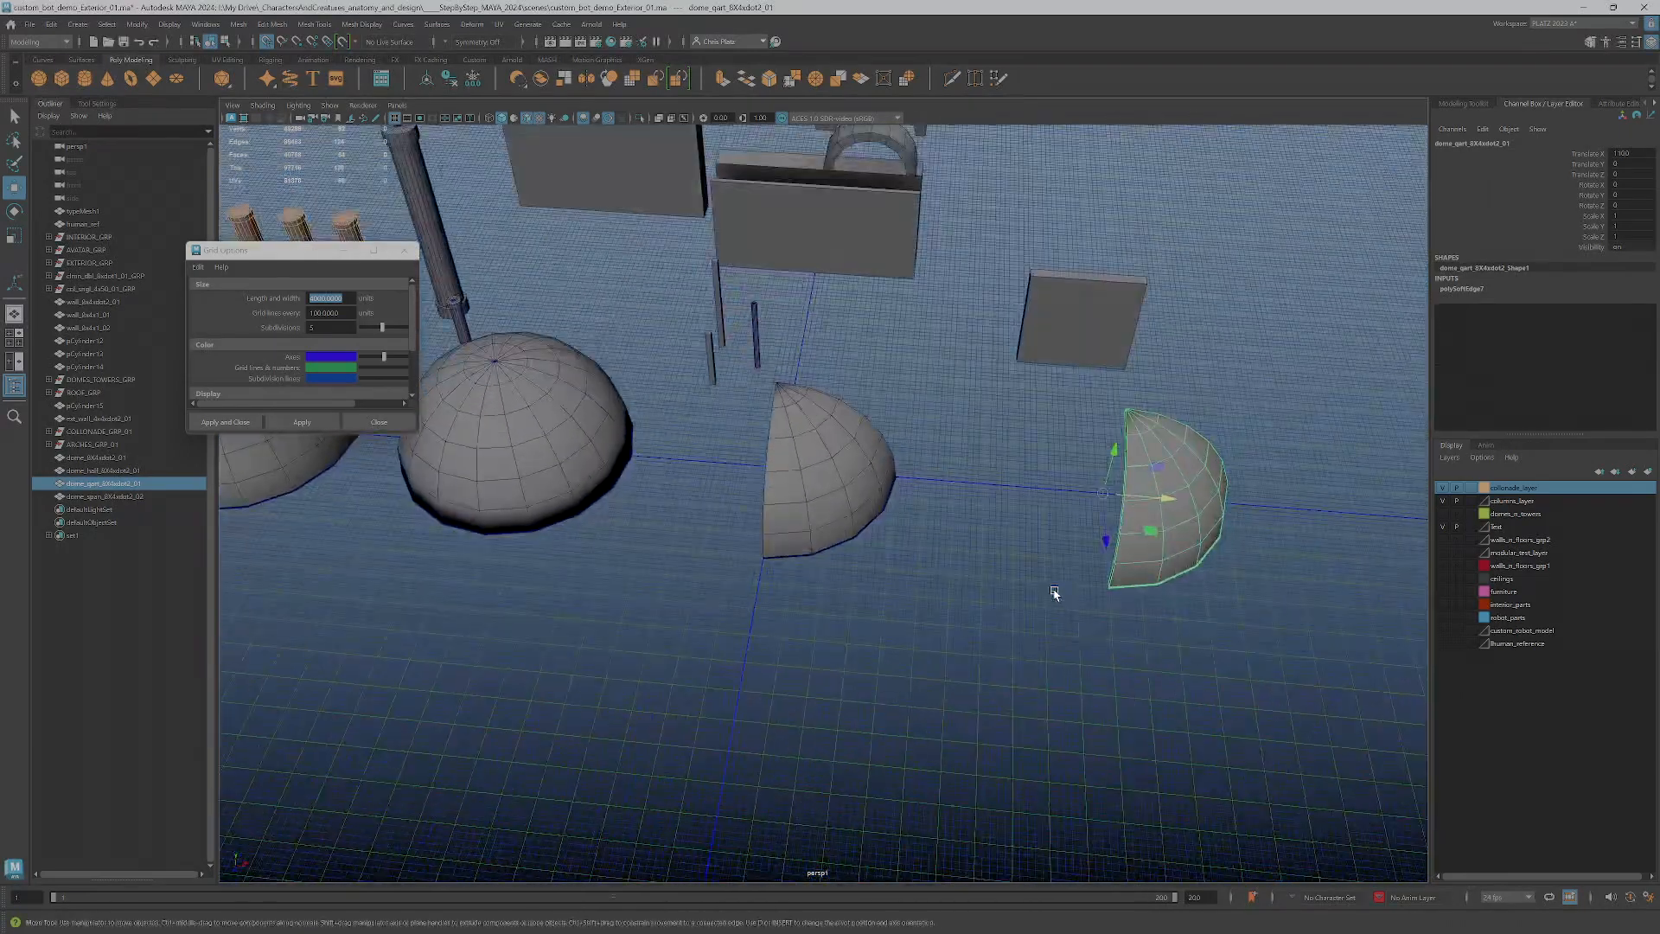
left_click_drag(1158, 534, 465, 583)
Rotate the span dome piece at the origin by -90 degrees about the Y axis
left_click(789, 470)
mouse_move(874, 541)
left_mouse_down("alt")
mouse_move(861, 537)
mouse_move(893, 532)
left_mouse_up("alt")
right_click_drag(605, 484, 791, 471, "alt")
middle_click_drag(791, 471, 978, 559, "alt")
key("e")
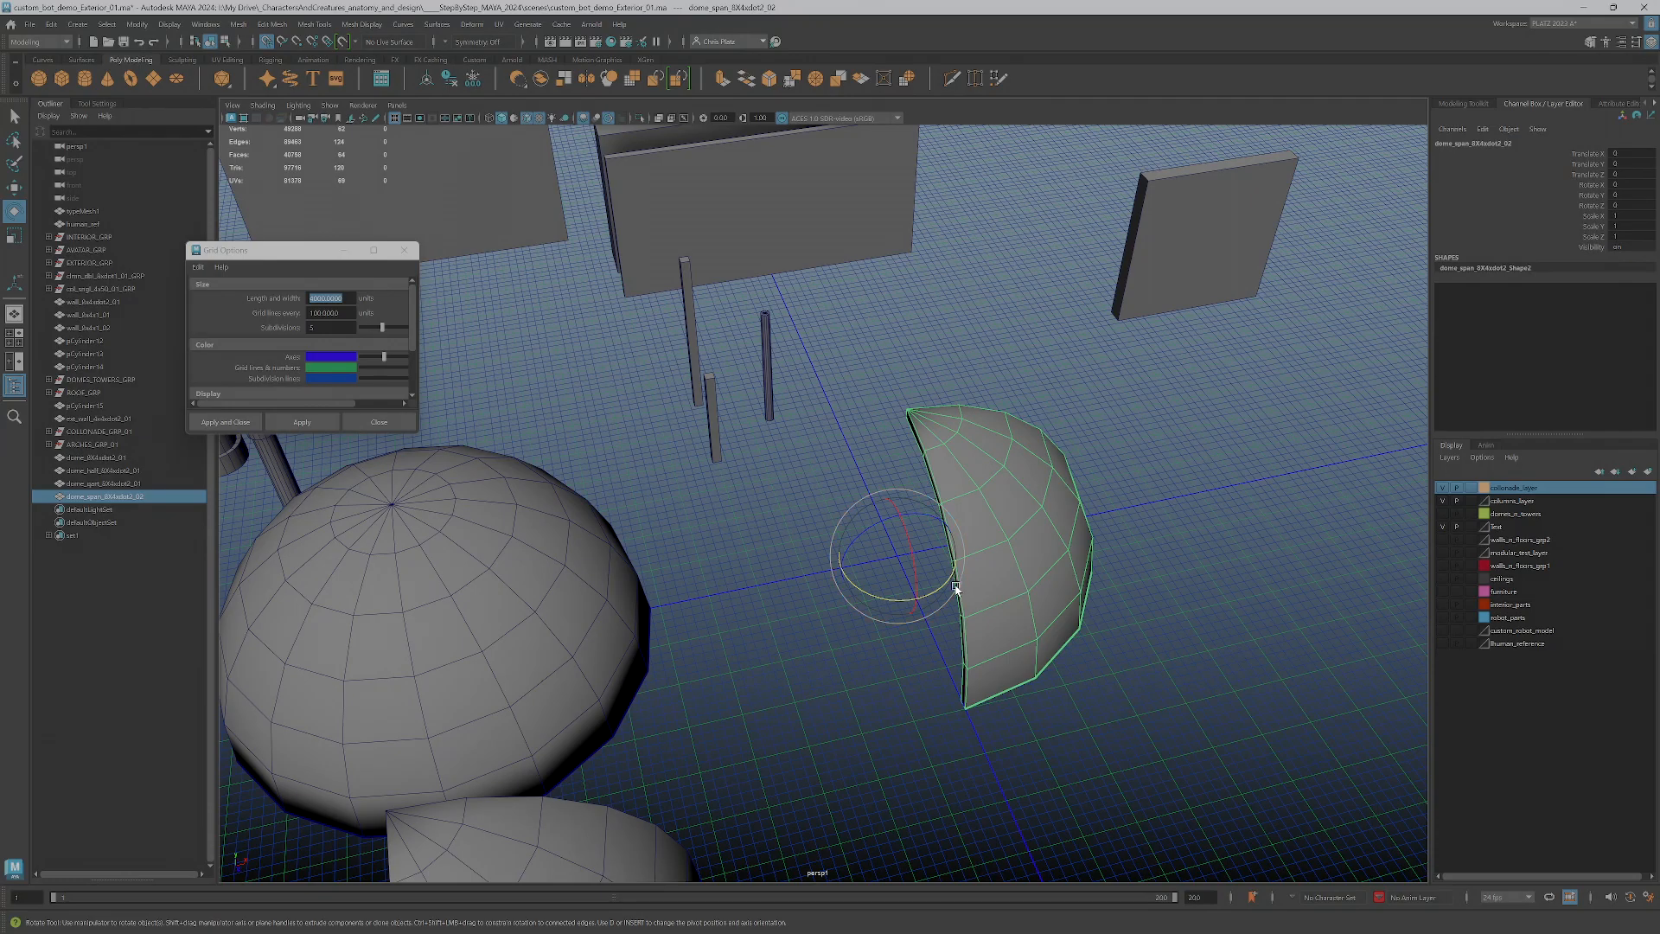
left_click_drag(948, 588, 905, 617)
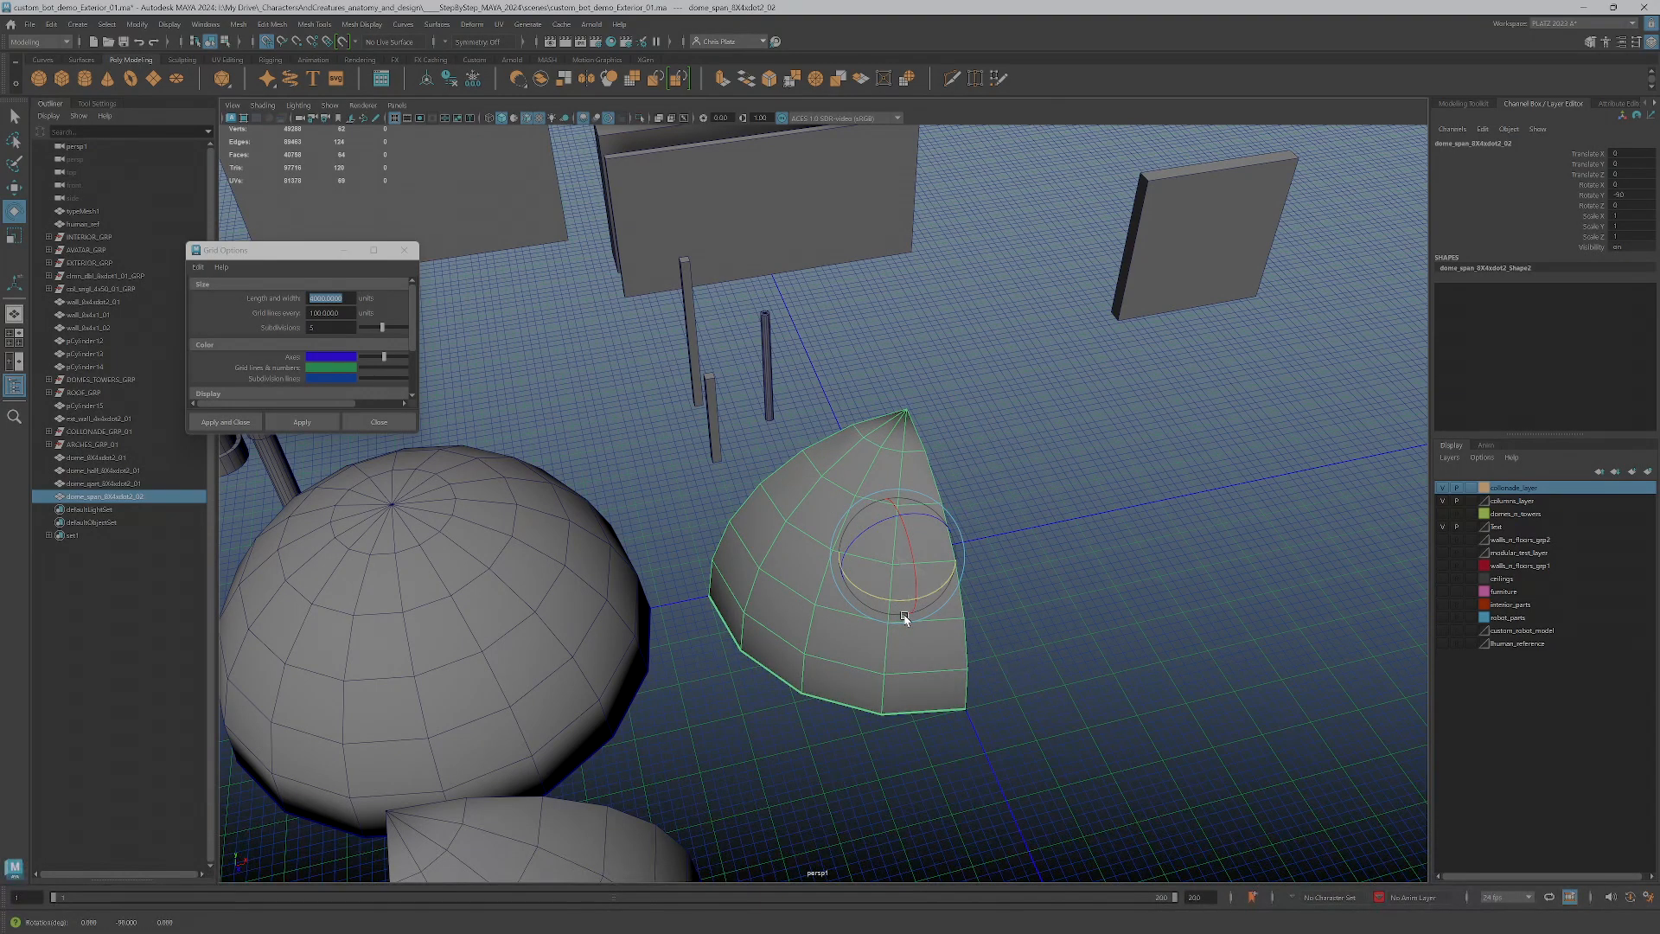
Select the narrow strip of cut-edge faces along the dome span piece's arched side, from the apex down to the base
left_click_drag(1052, 670, 860, 556, "alt")
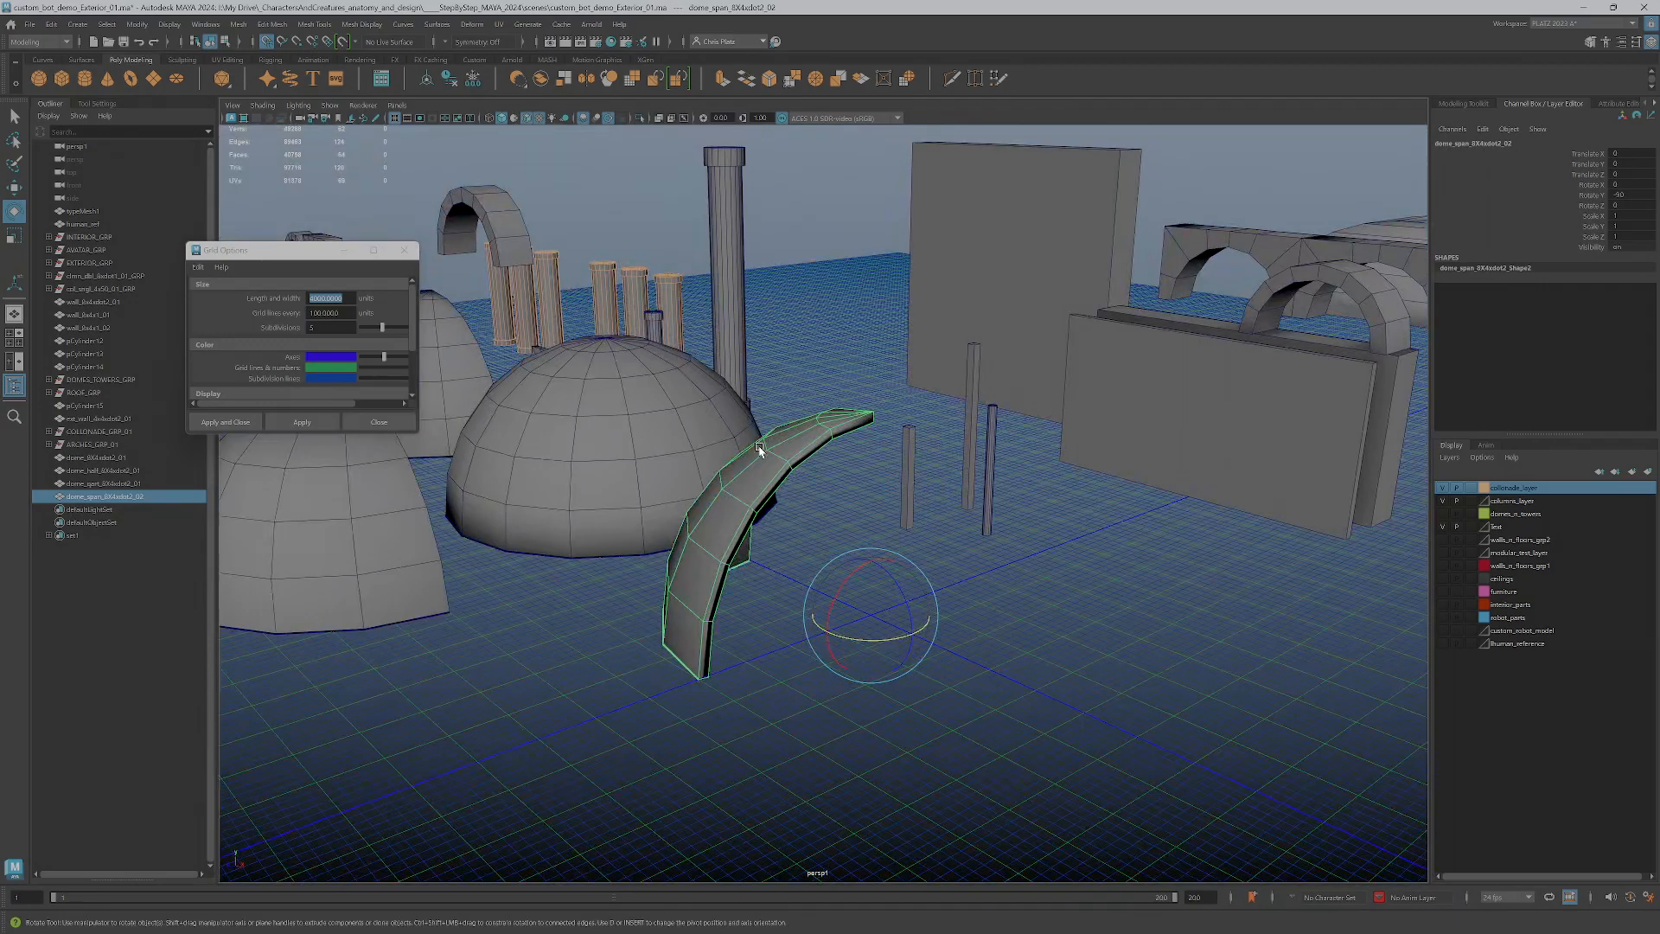
right_click_drag(776, 489, 767, 522)
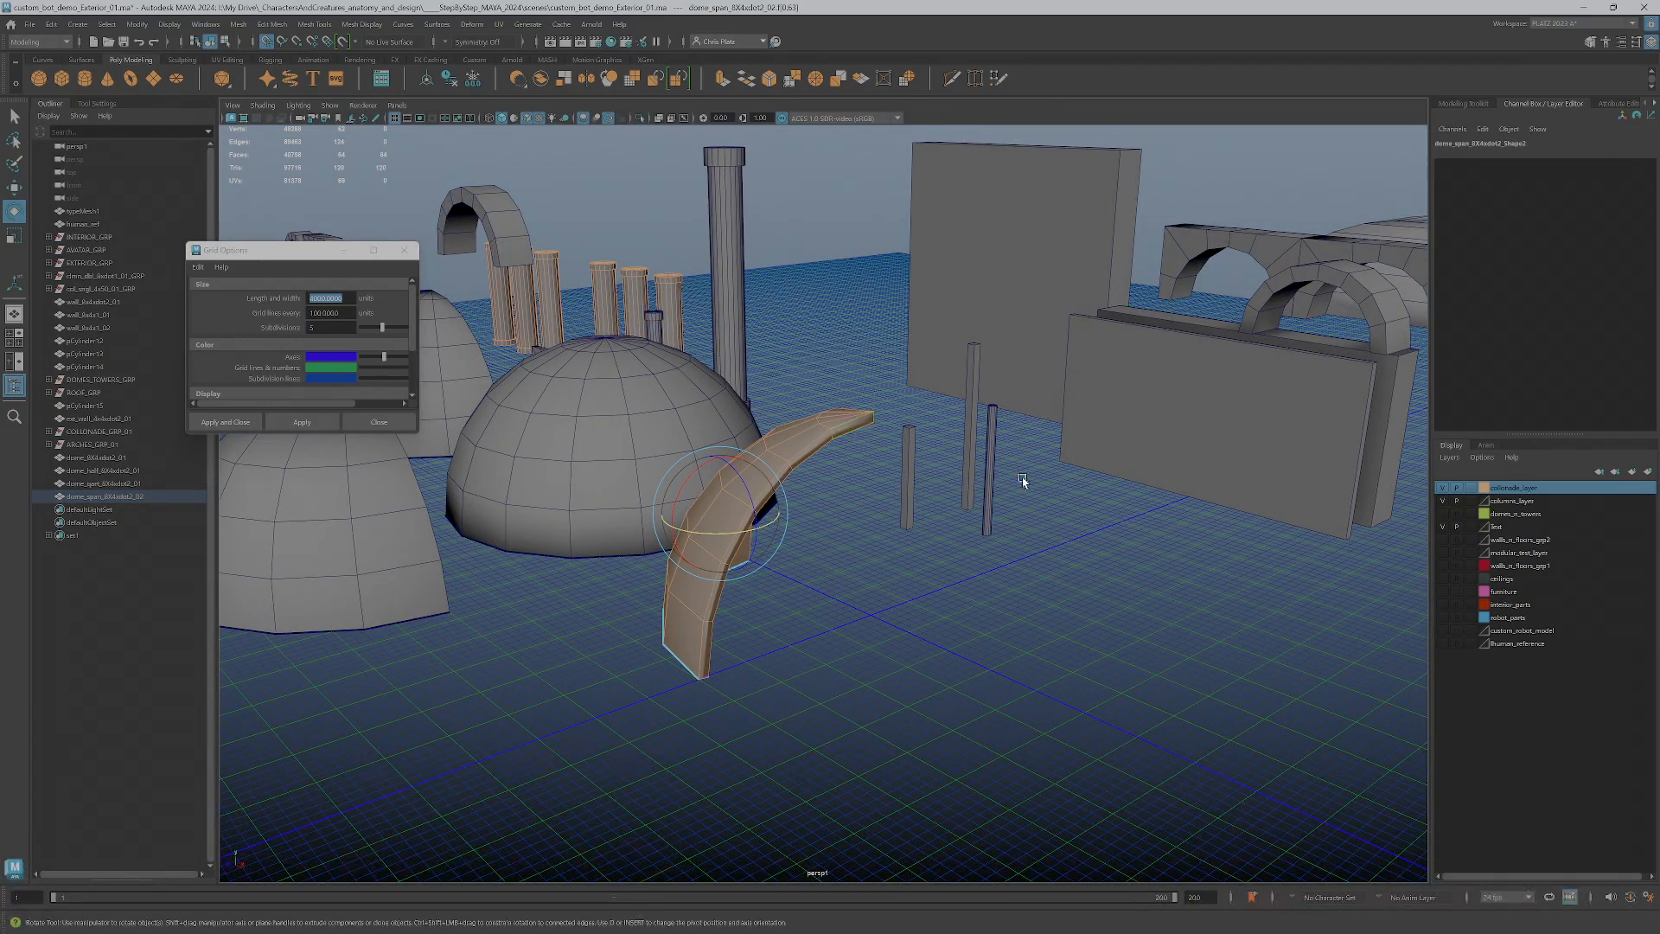
left_click(860, 425)
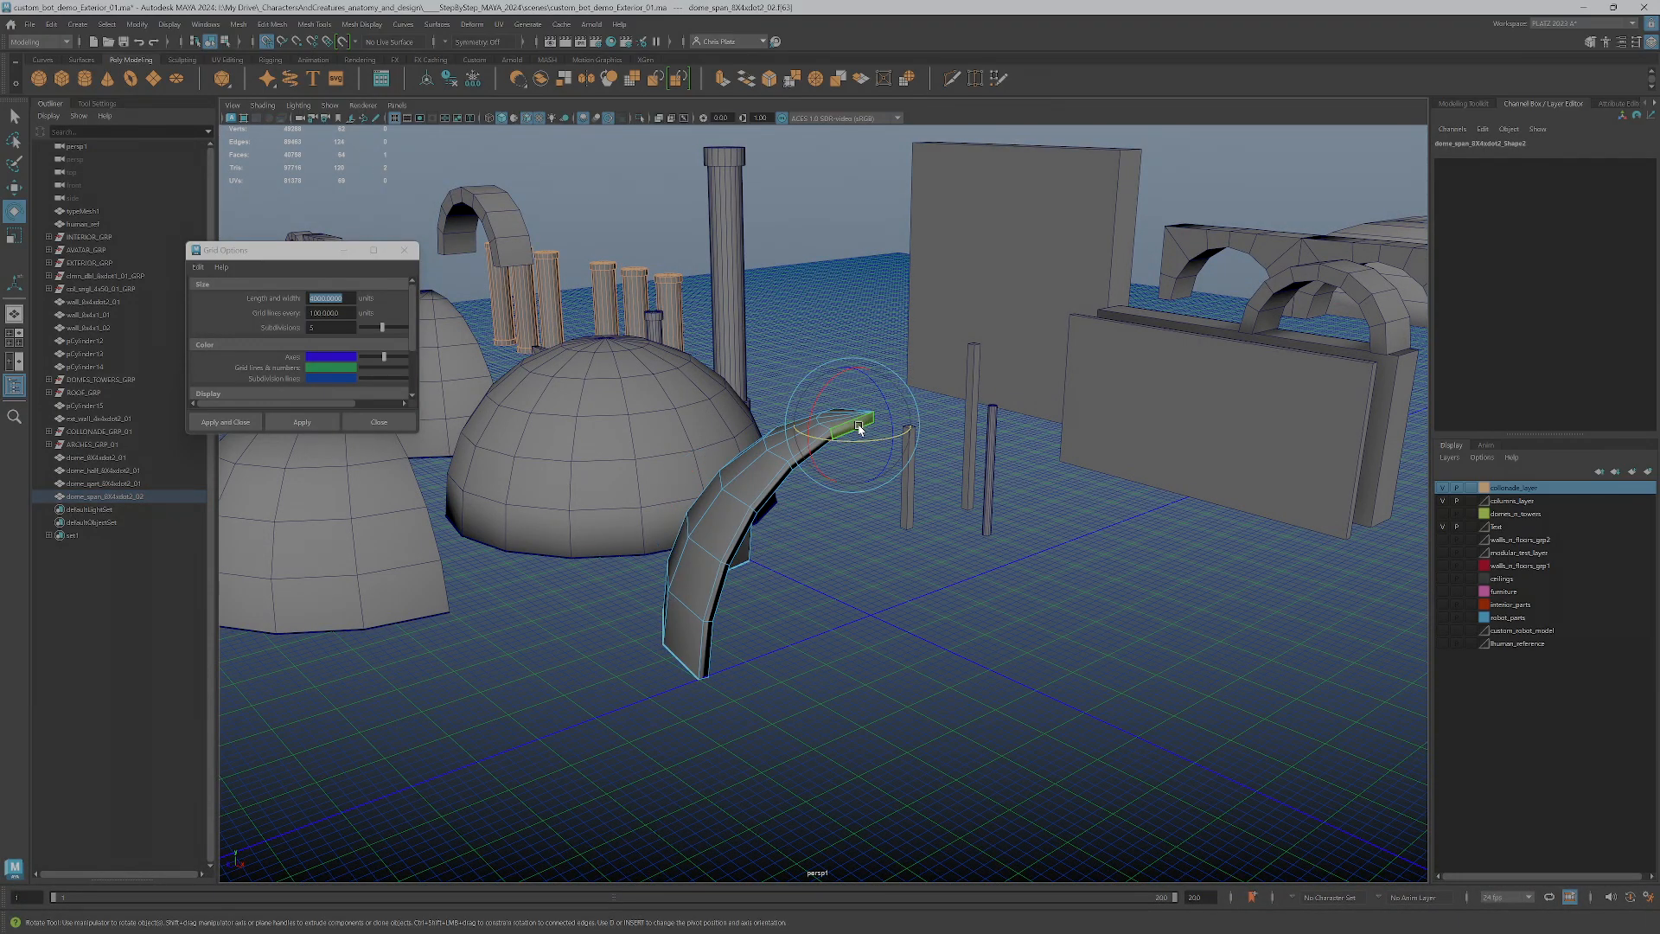
key("q")
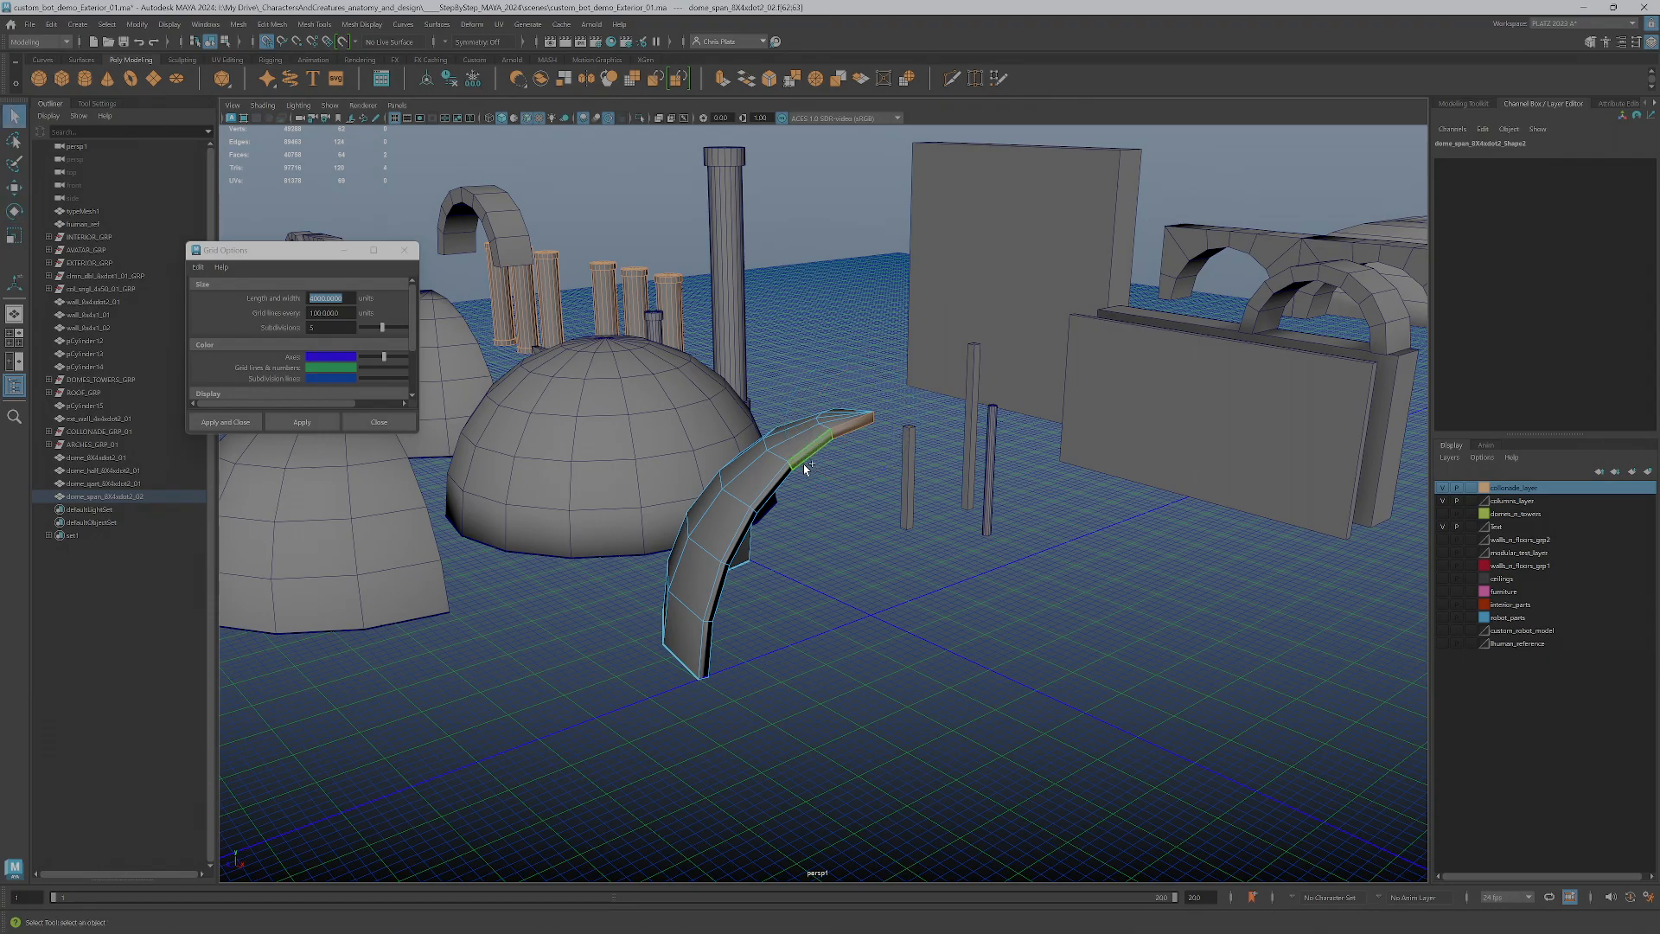
left_click(775, 481, "shift")
left_click(734, 544, "shift")
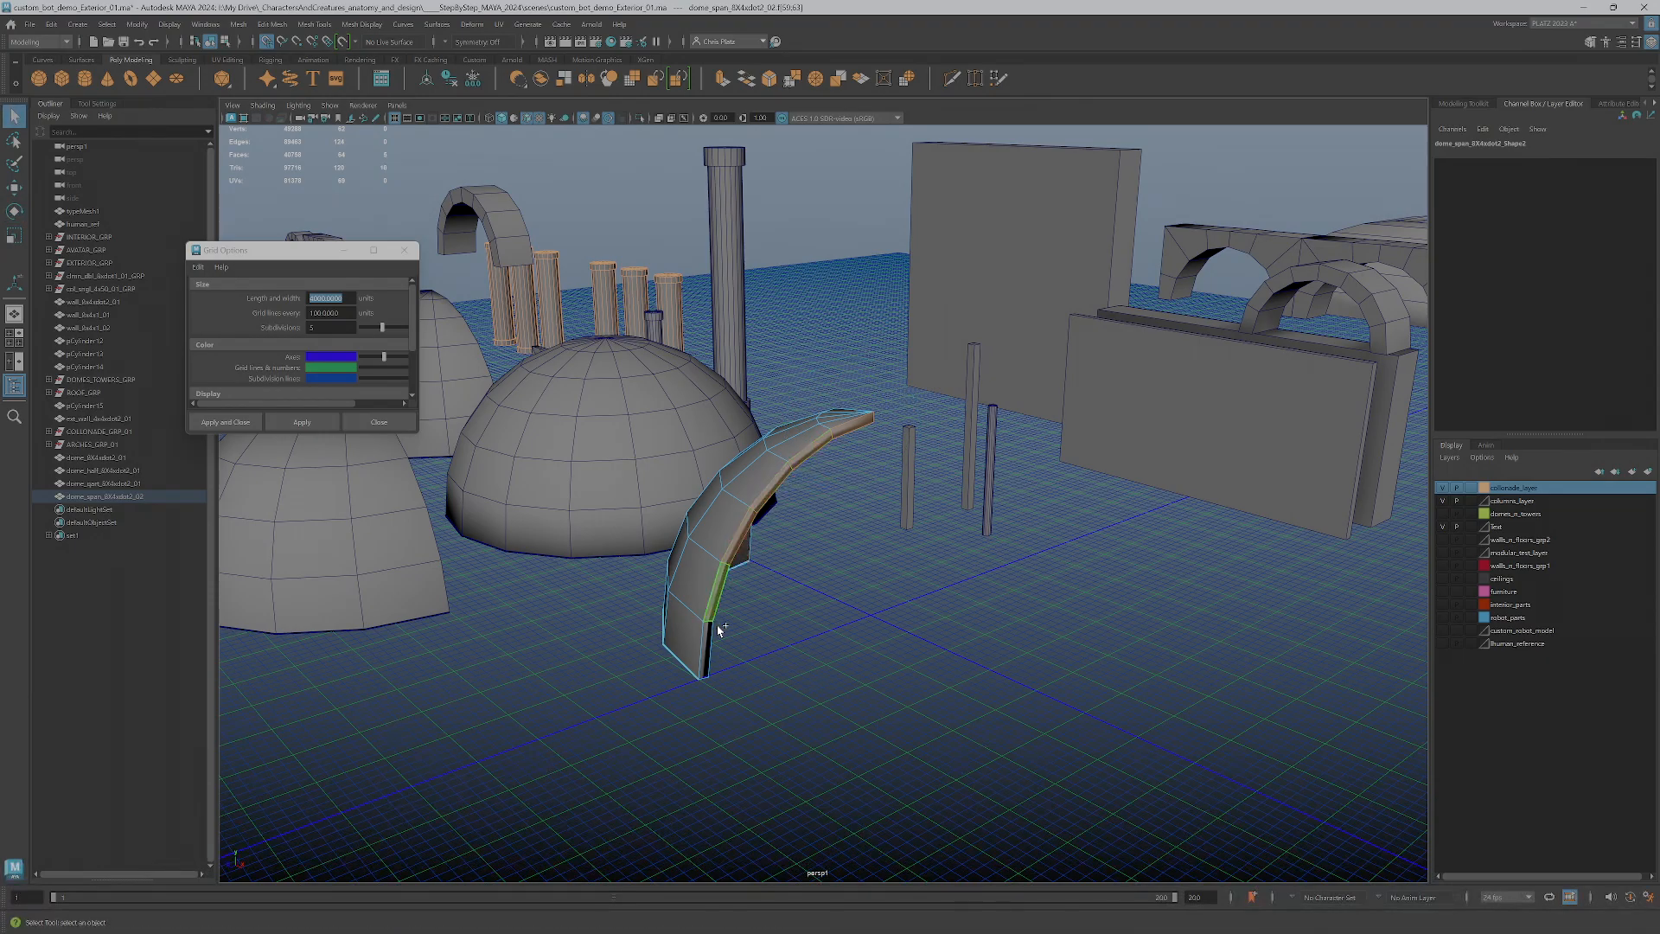
middle_click_drag(335, 819, 281, 861, "alt")
mouse_move(874, 594)
left_mouse_down("alt")
mouse_move(871, 619)
mouse_move(889, 605)
mouse_move(872, 610)
left_mouse_up("alt")
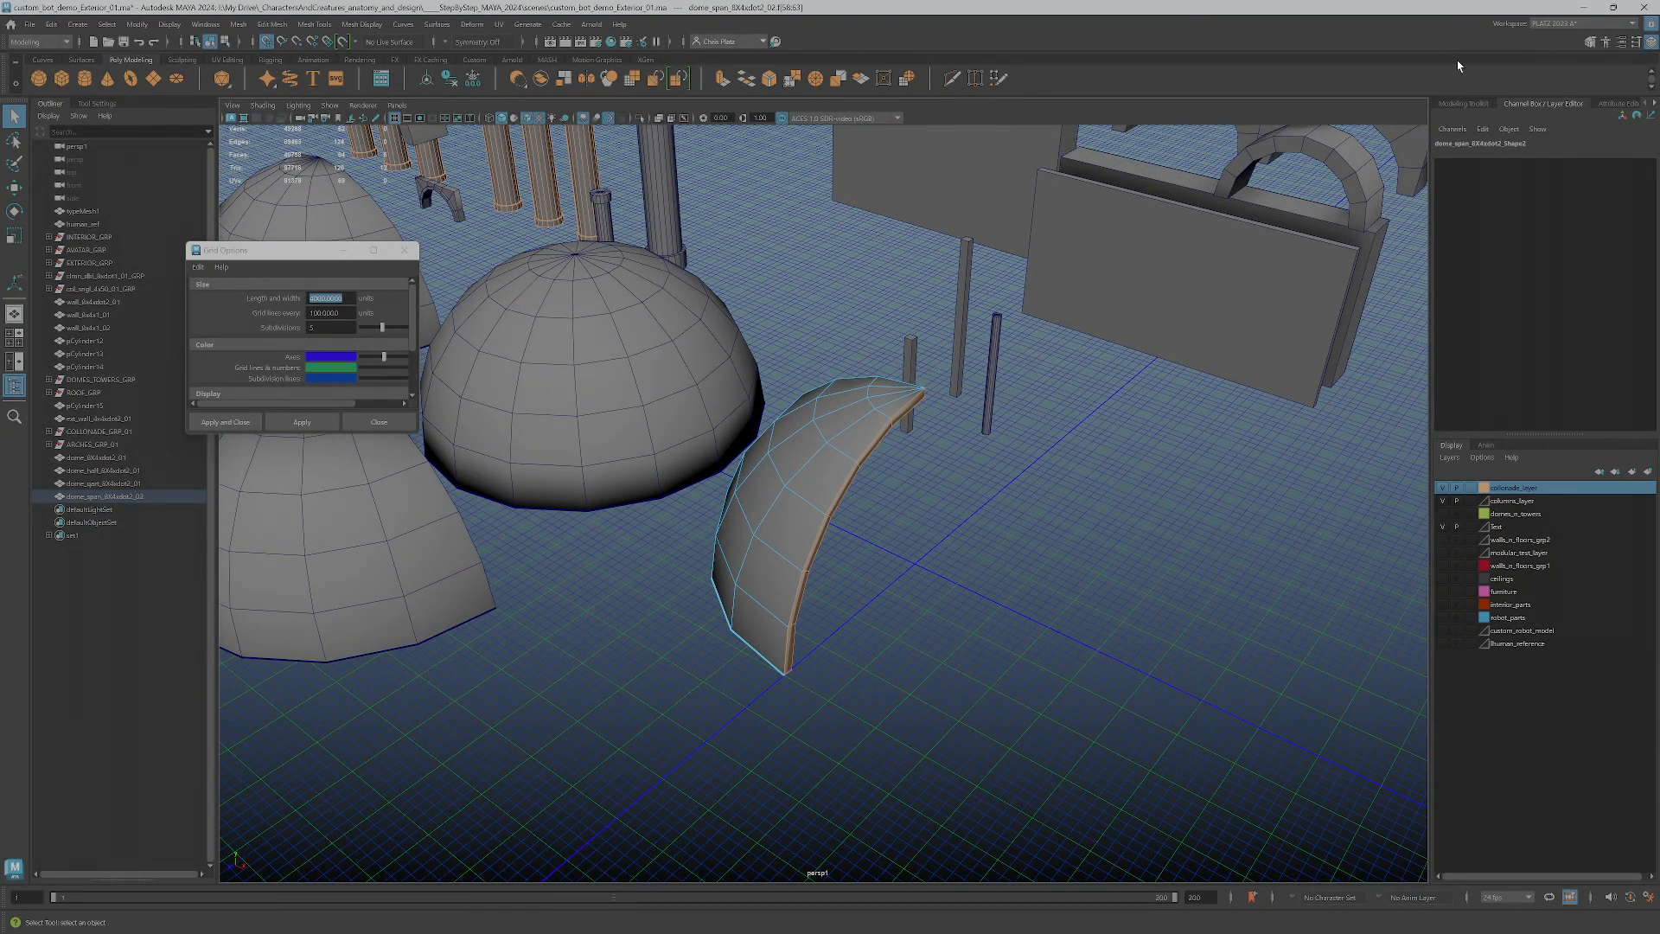
Extrude the selected cut-edge faces of the span piece and pull them 400 units along positive X
left_click(1463, 103)
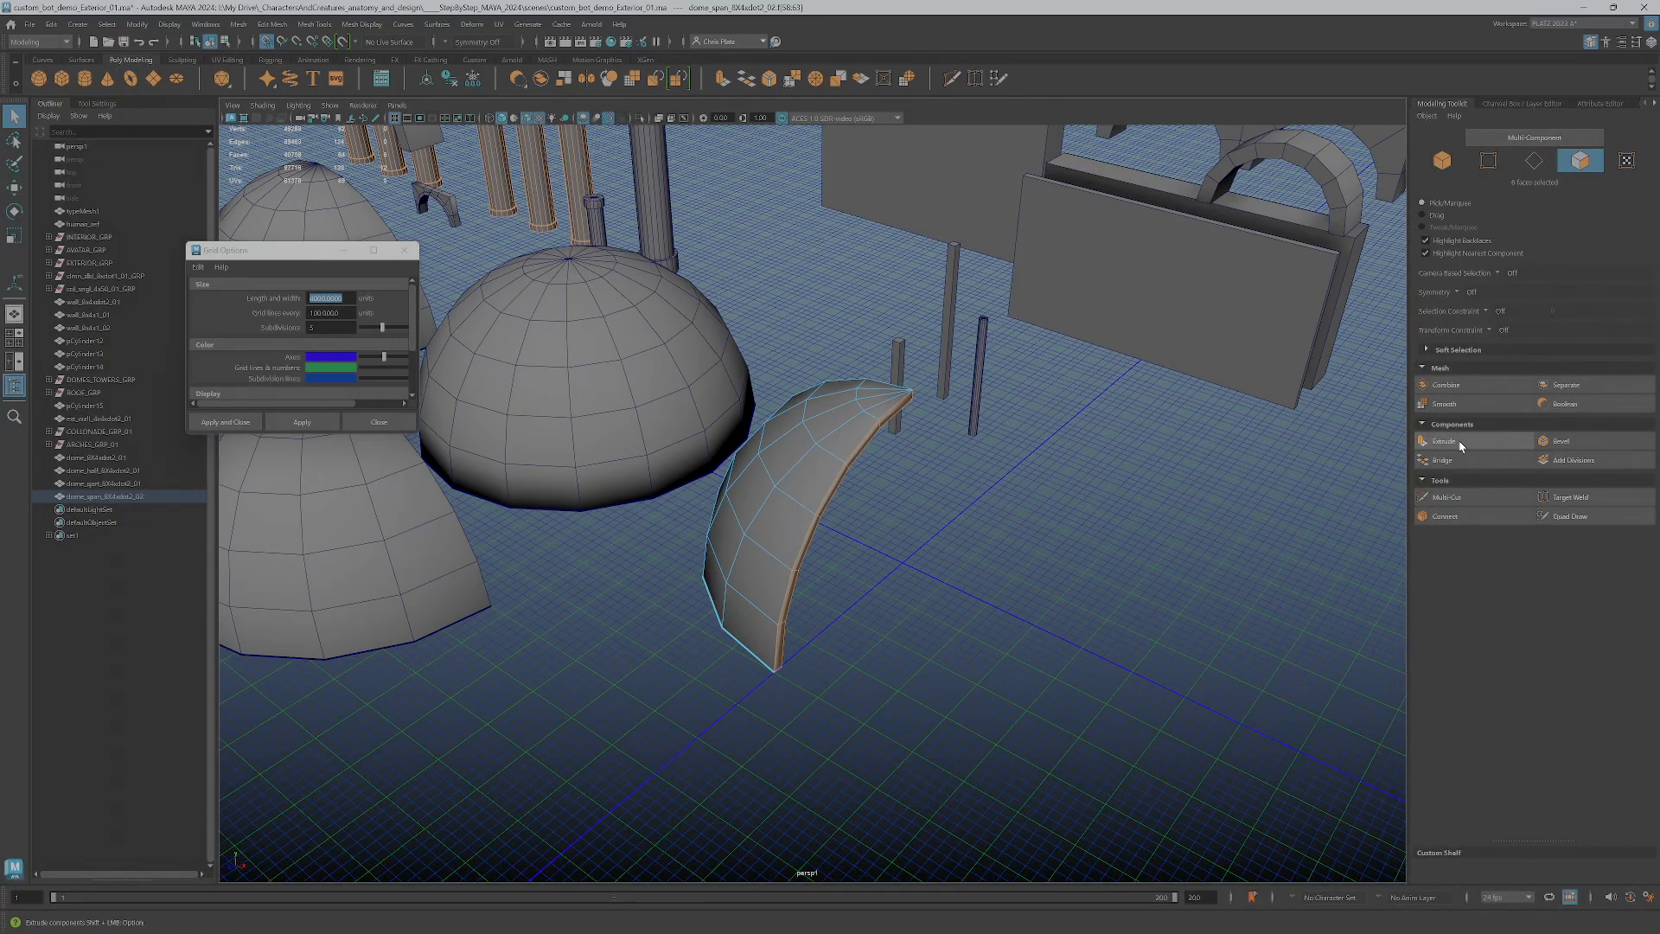
key("space")
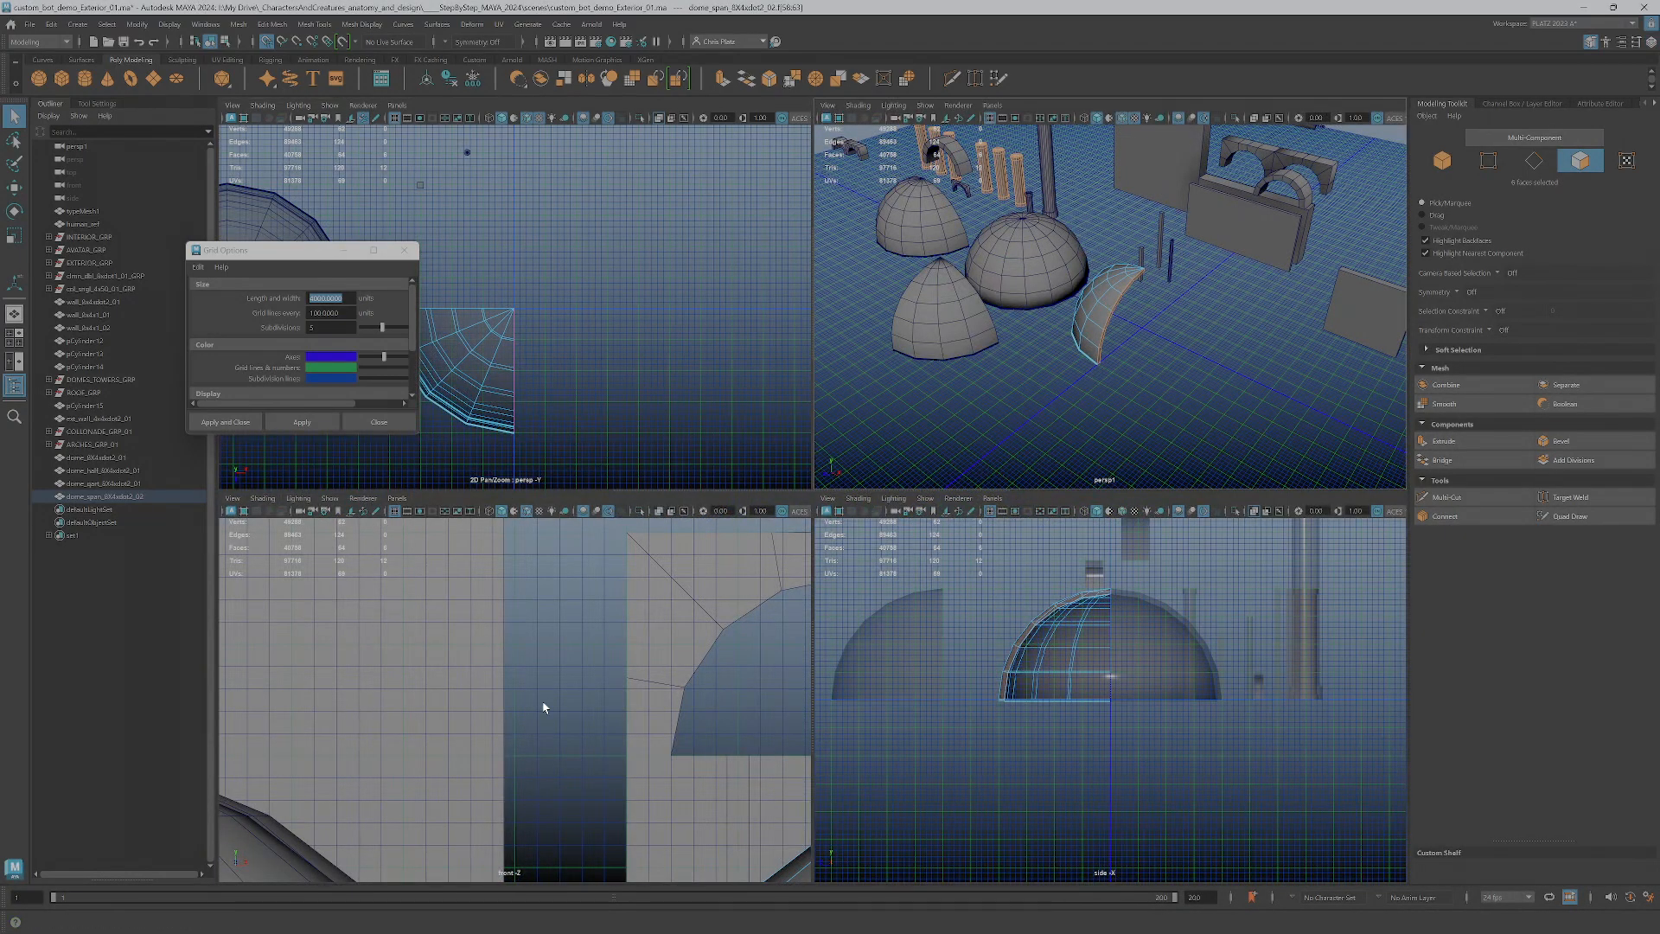
scroll(617, 691, "down", 4)
scroll(634, 684, "up", 6)
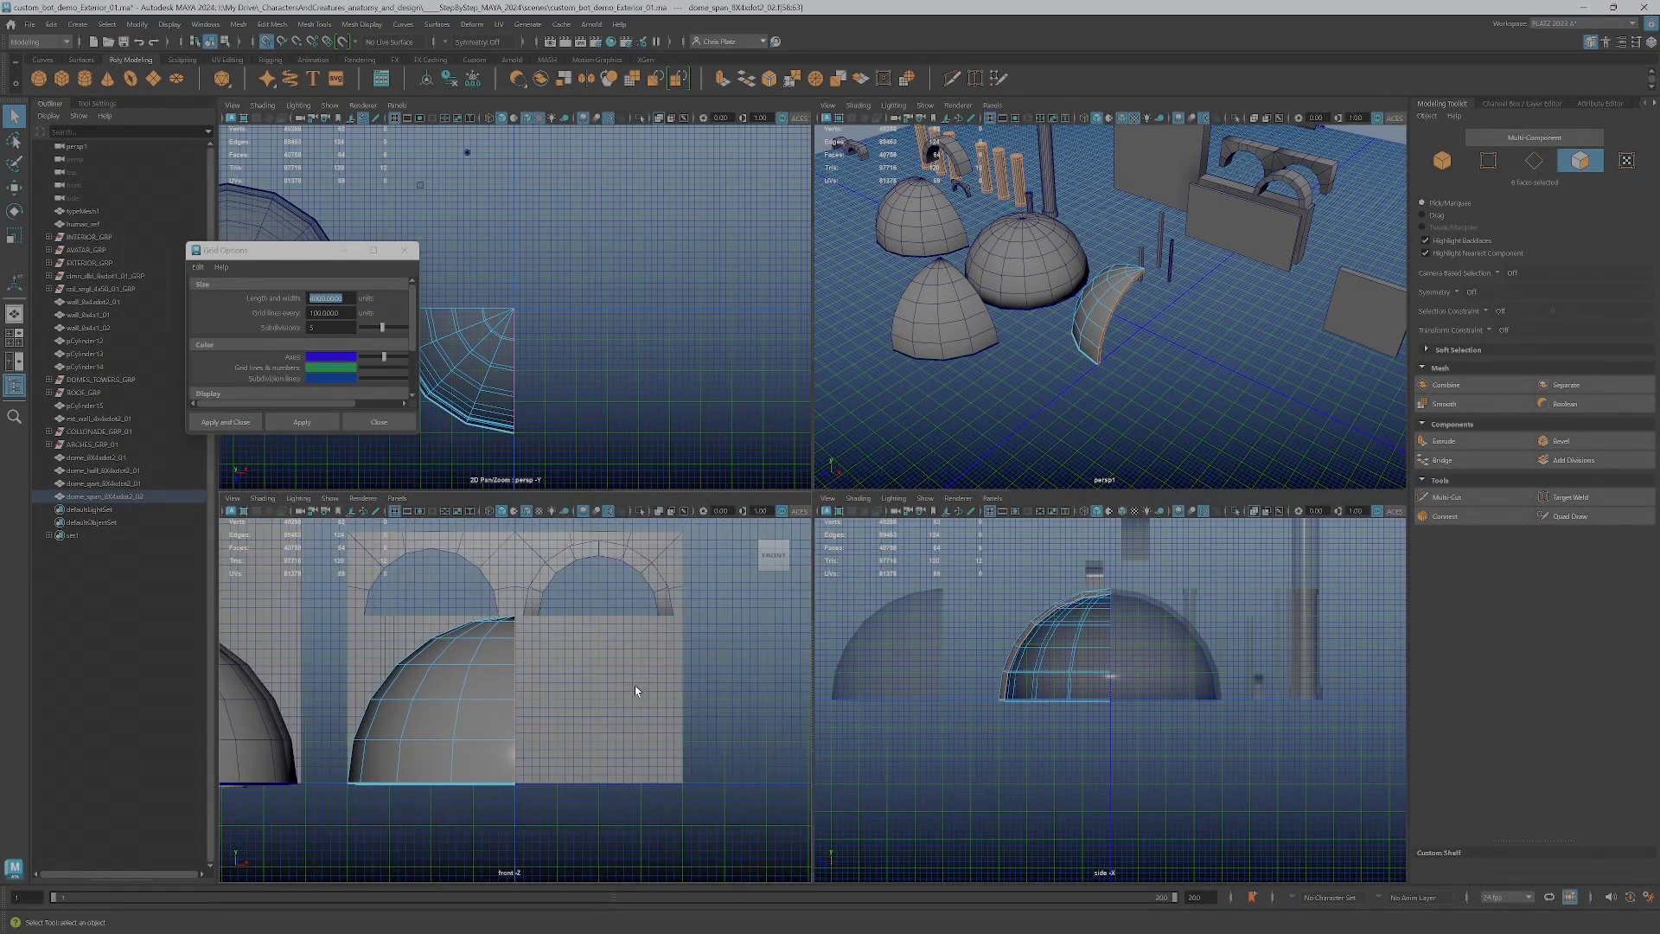
scroll(688, 675, "up", 3)
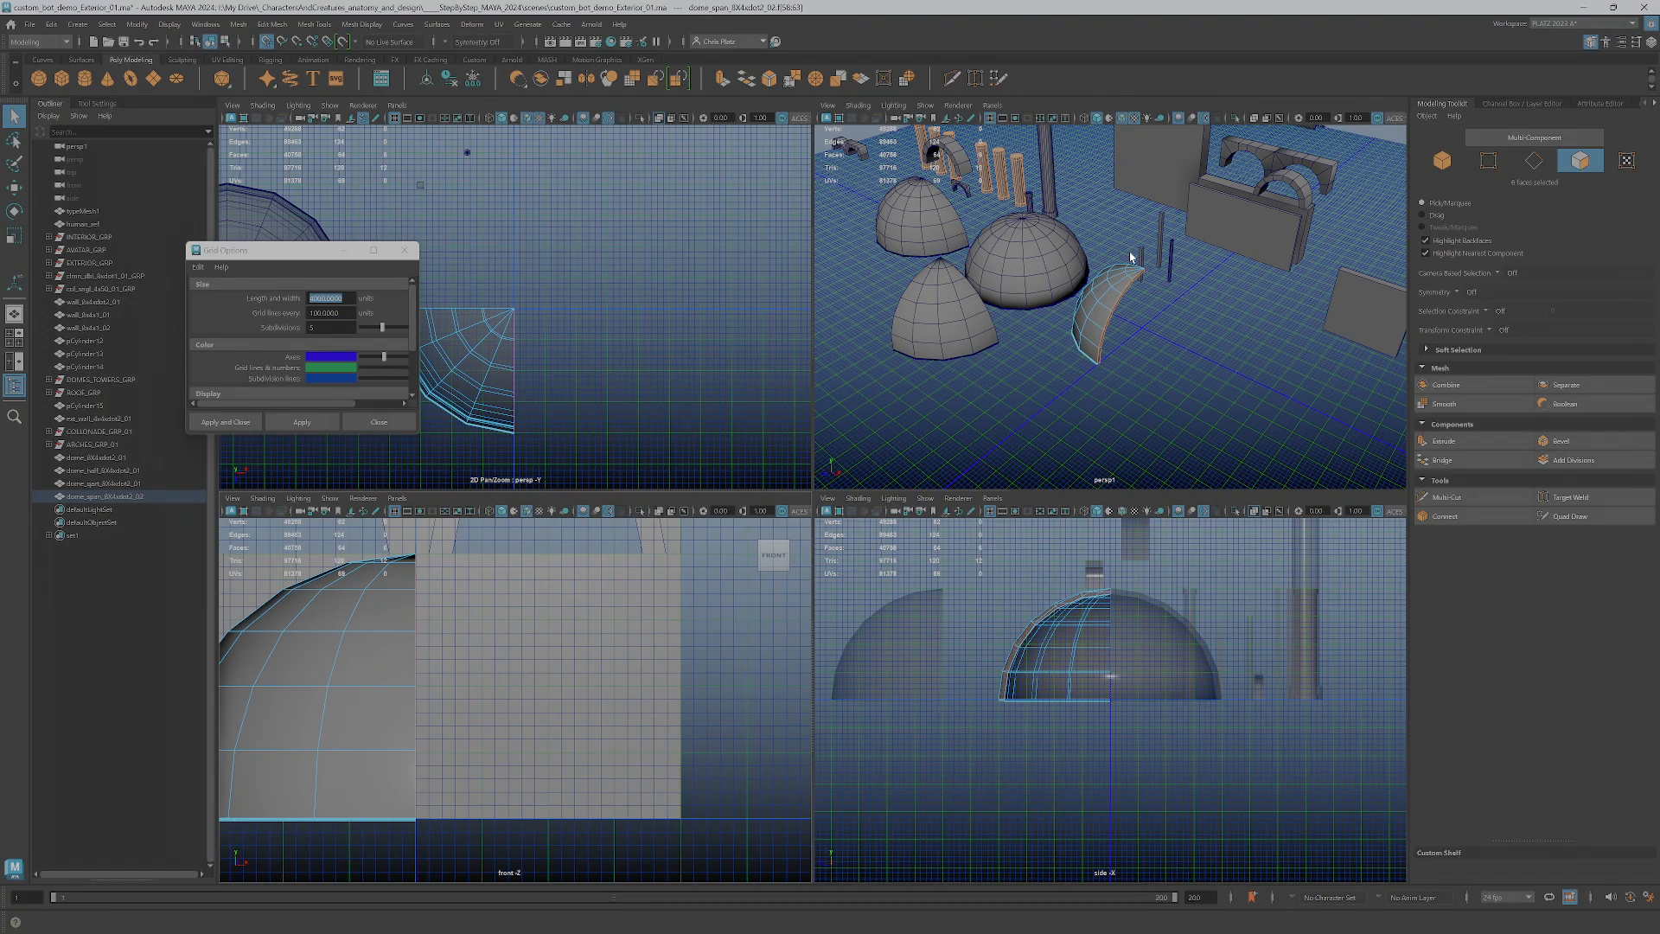
scroll(1124, 359, "up", 8)
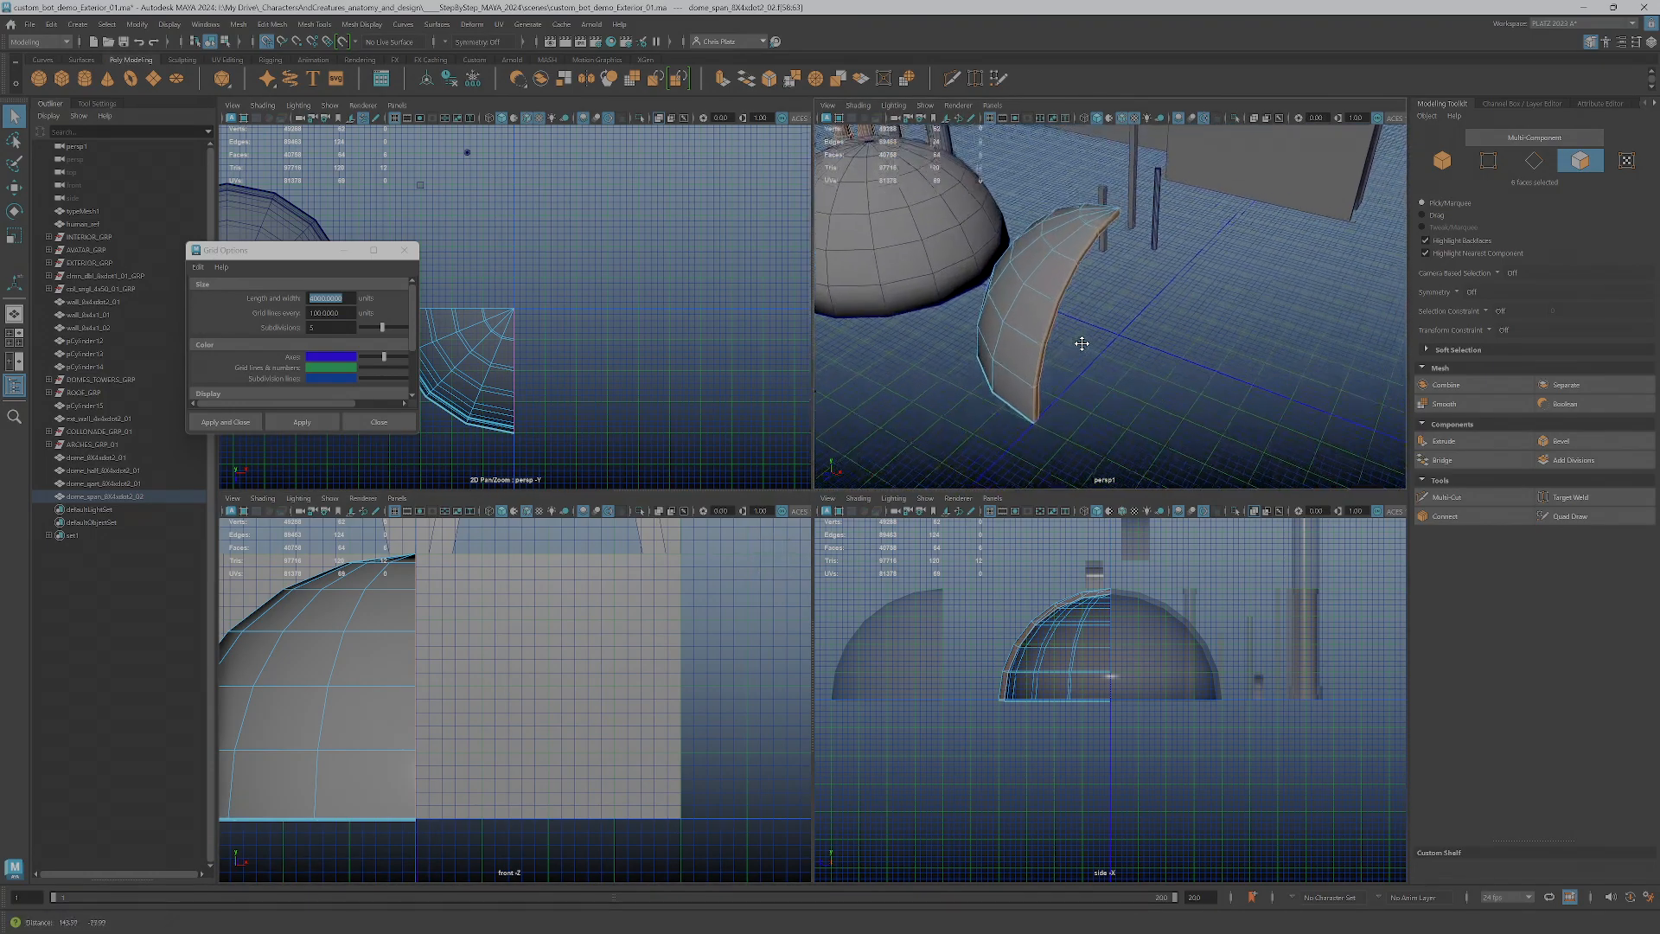
left_click(1470, 441)
key("w")
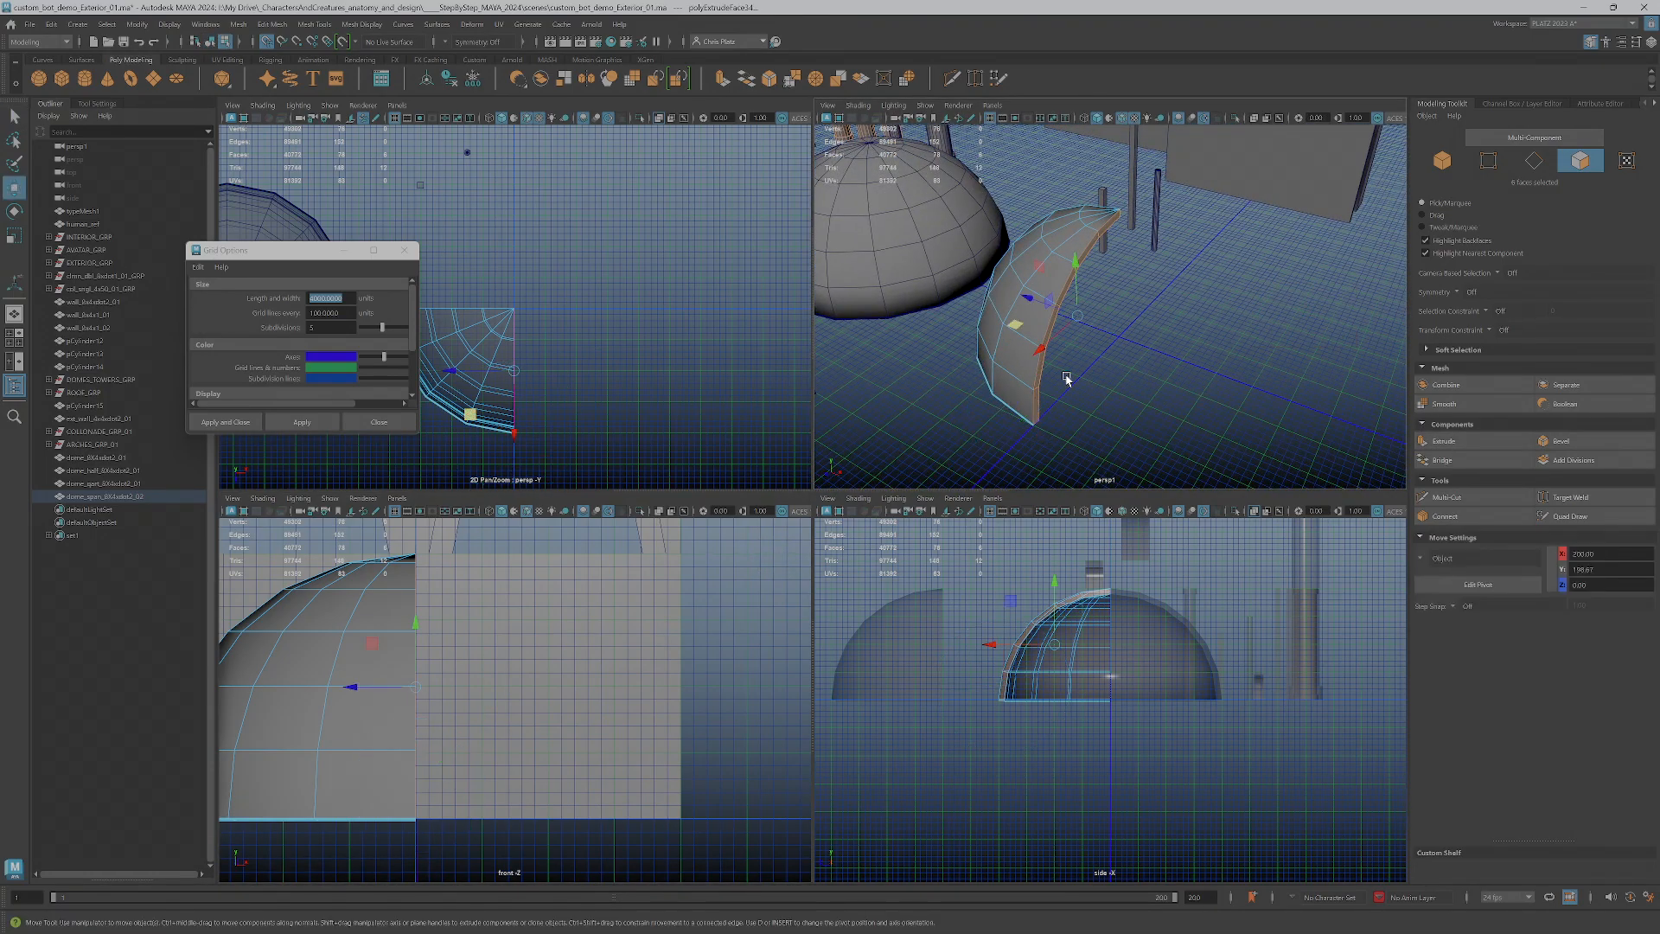
left_click_drag(361, 696, 675, 718)
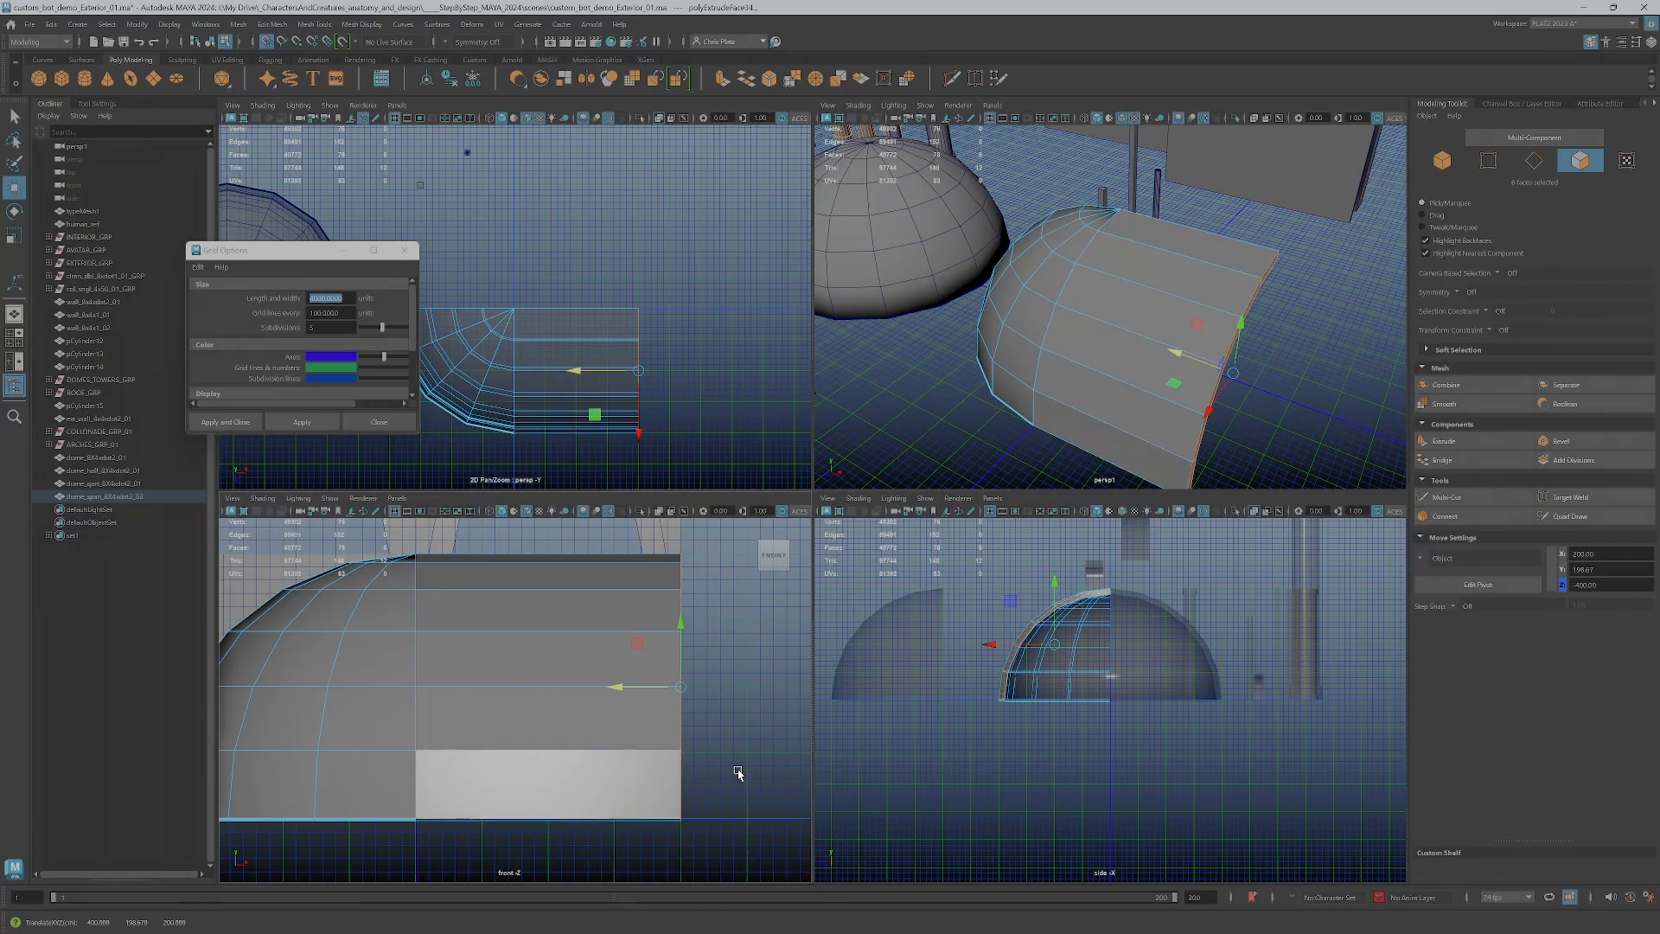
scroll(689, 767, "down", 4)
left_click_drag(1080, 338, 1141, 323, "alt")
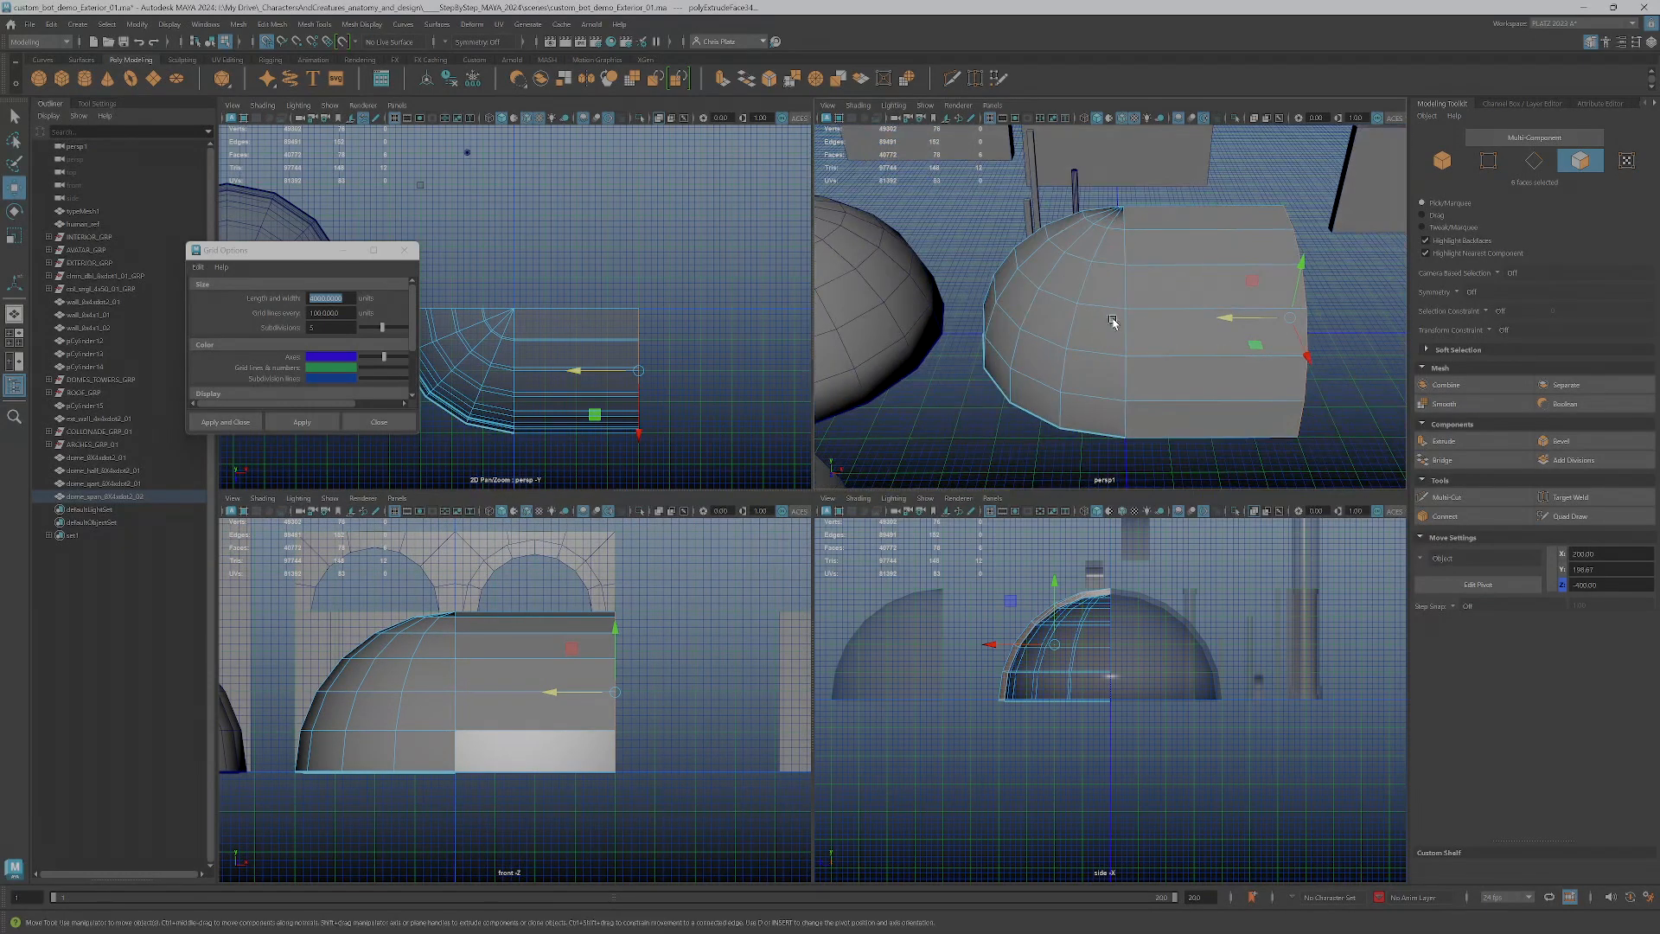
right_click(1143, 324)
left_click(1142, 285)
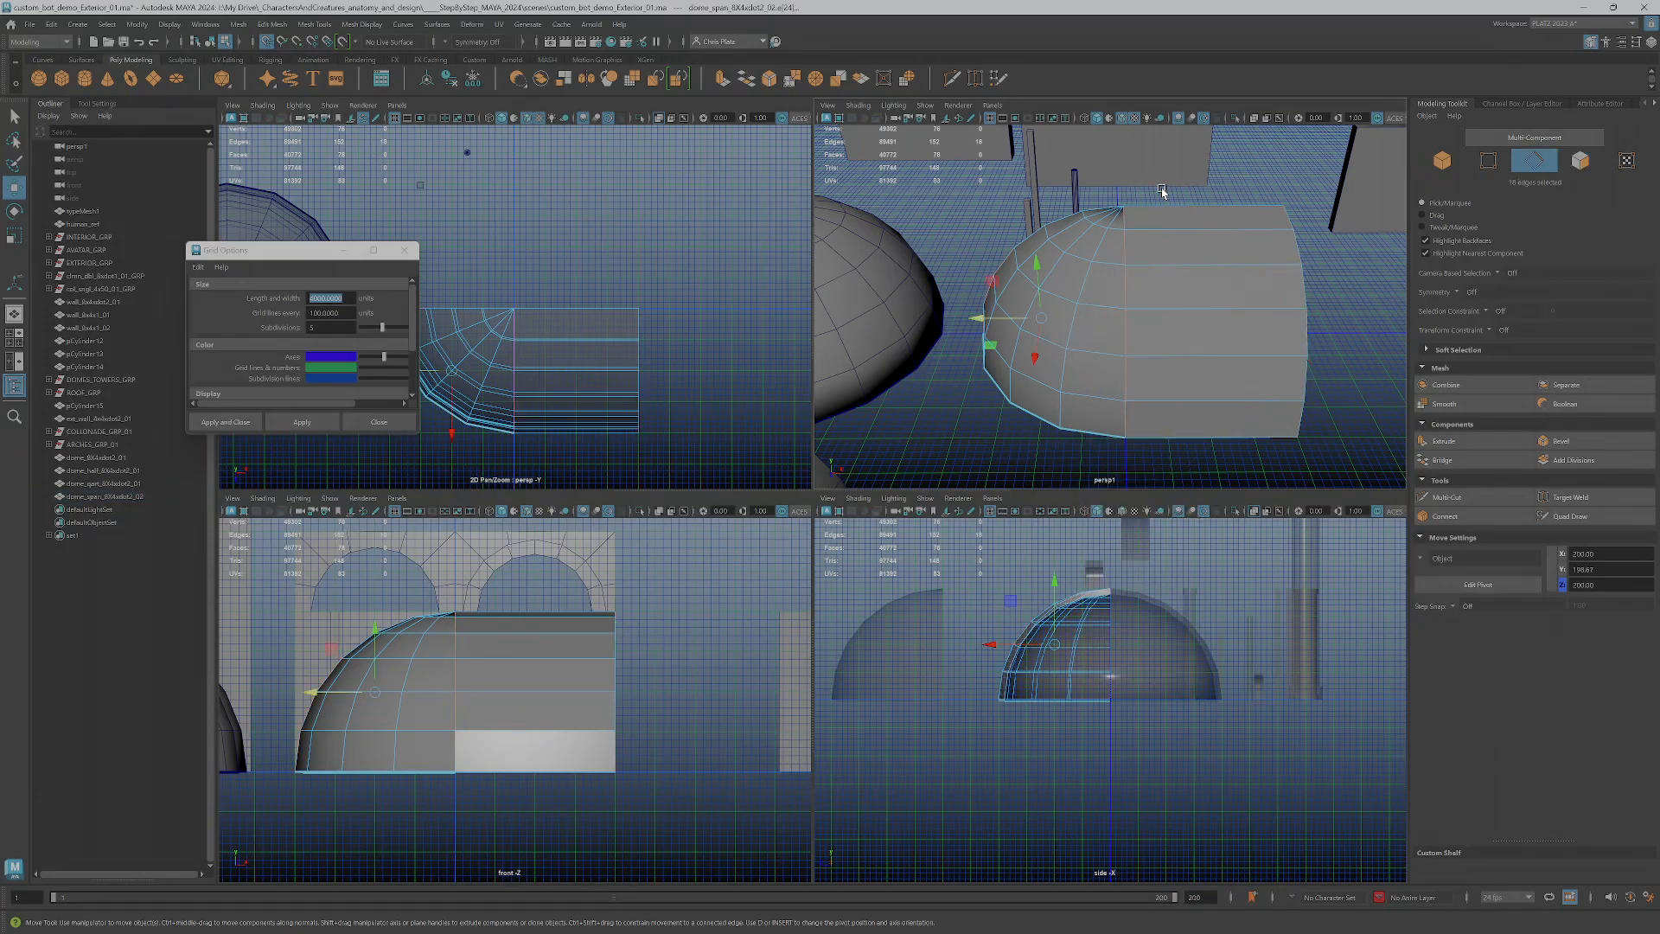
left_click(1482, 518)
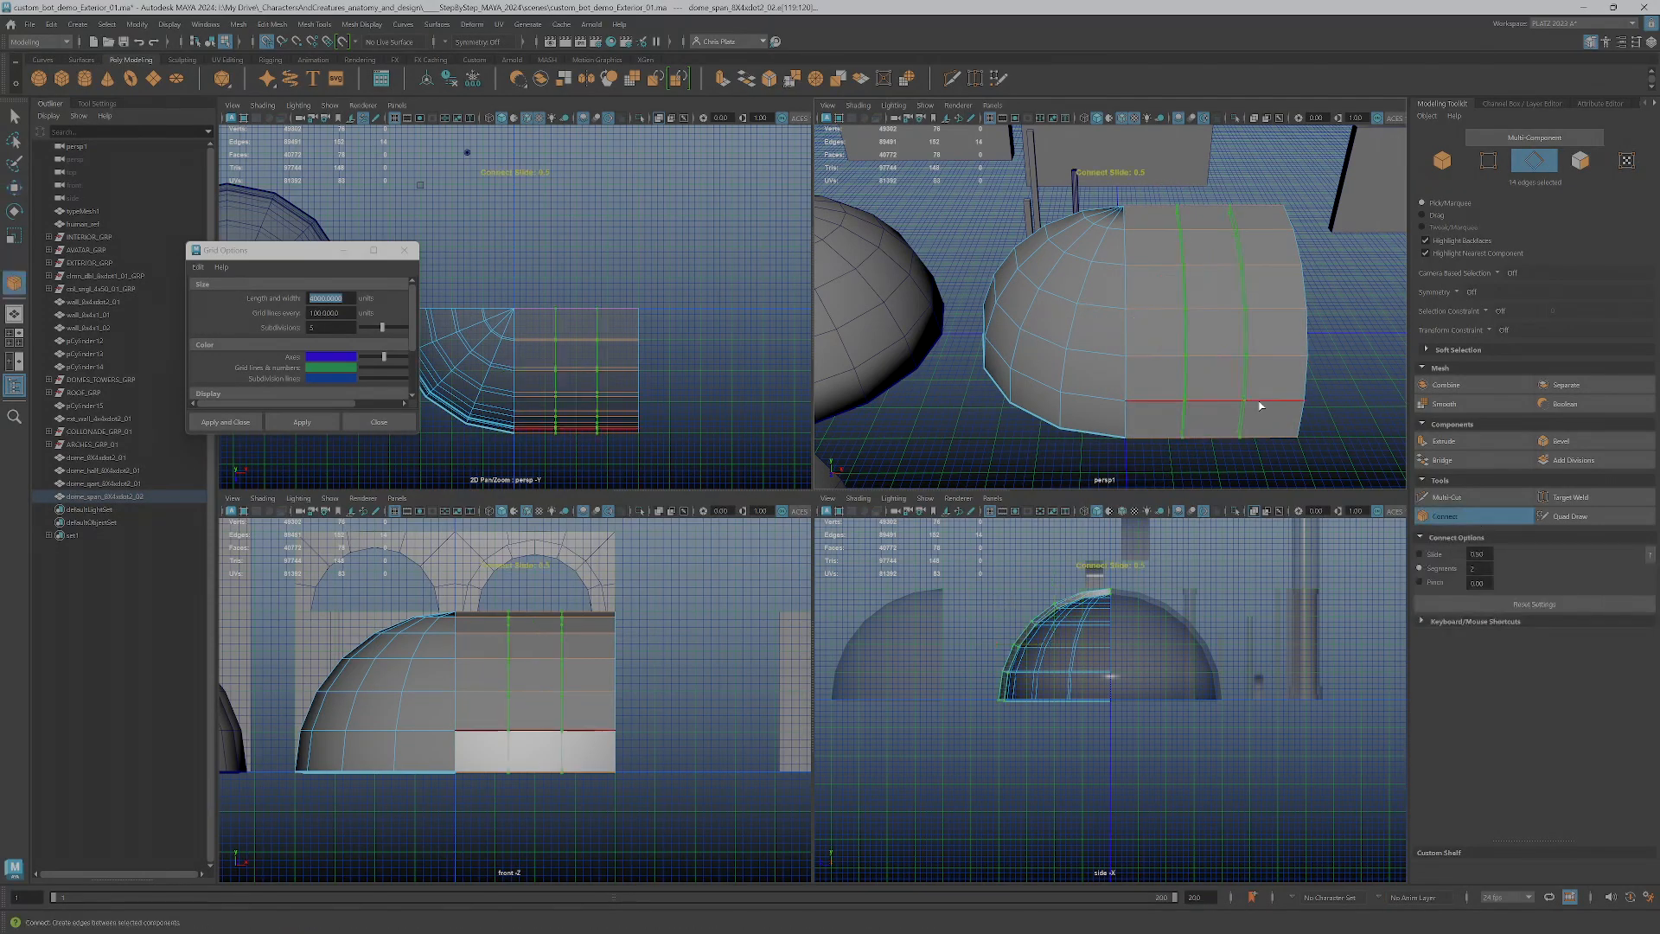
key("w")
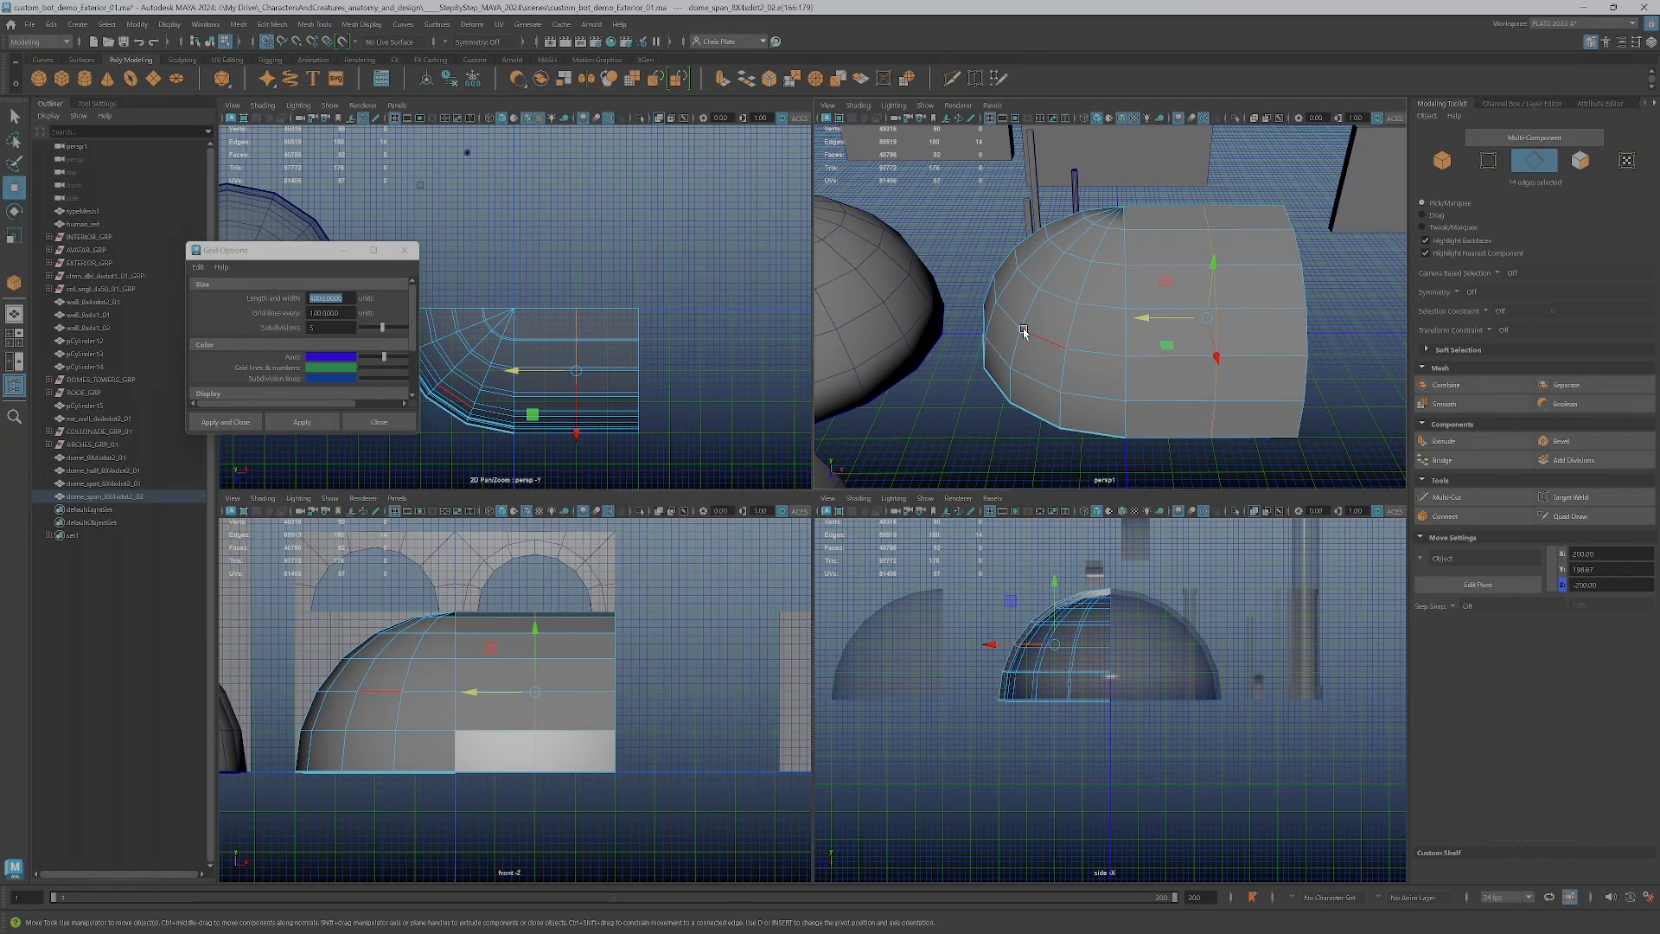
key("Delete")
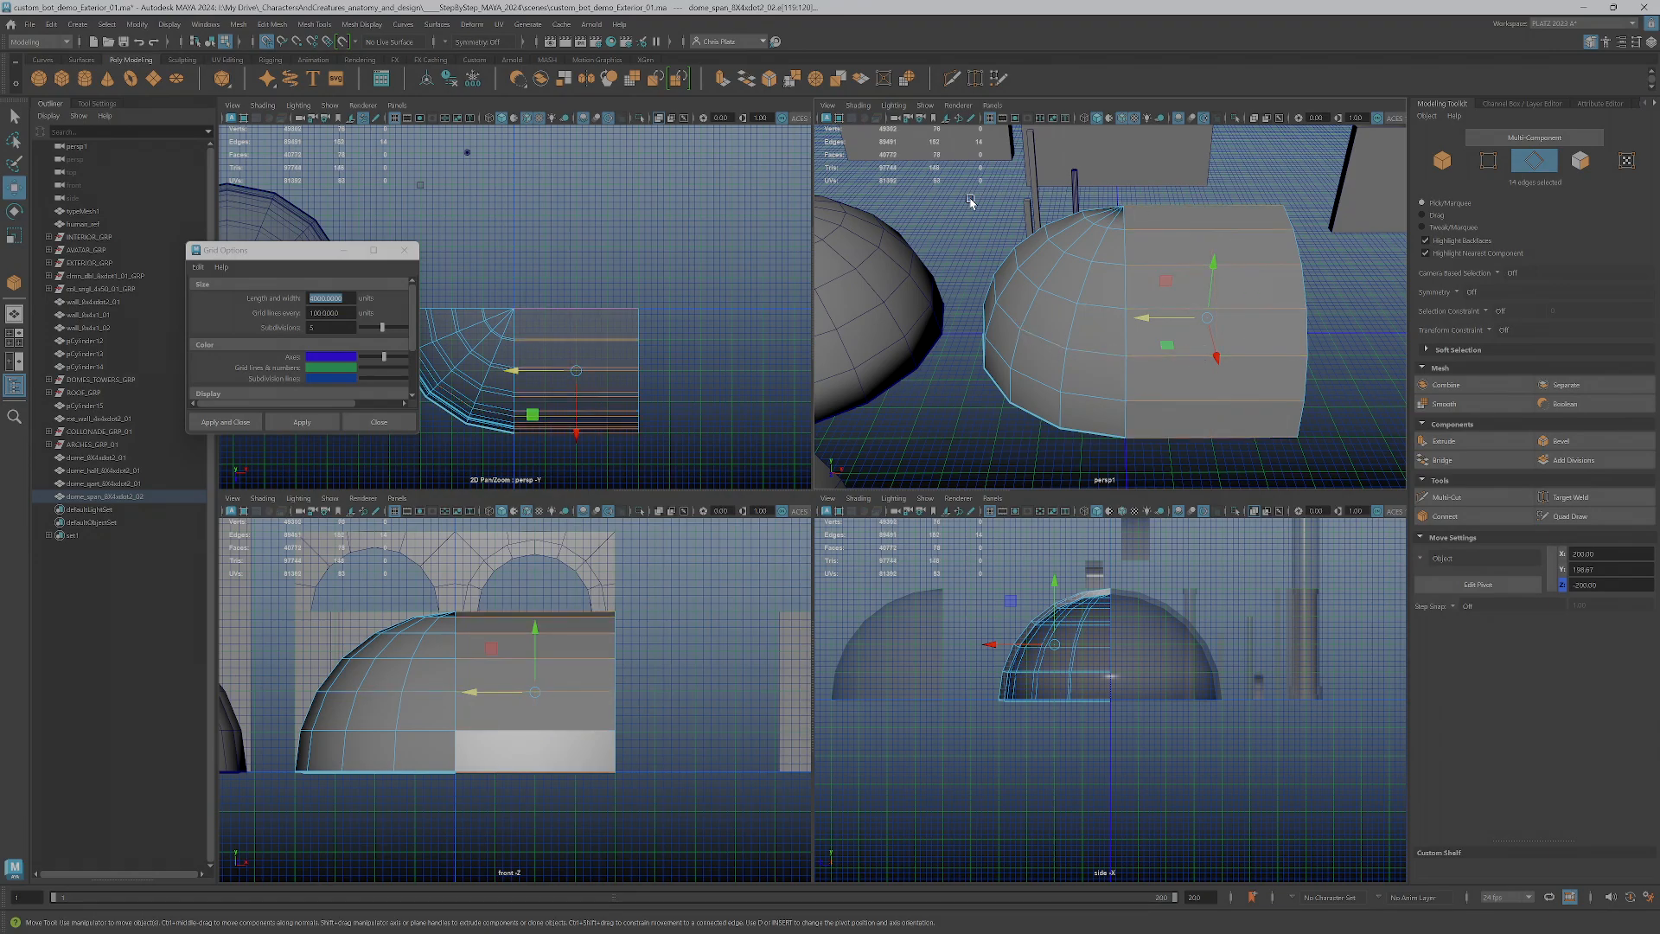
Delete the curved dome faces and the extruded section's faces, keeping only the end strip of the span piece
left_click_drag(1189, 187, 941, 562)
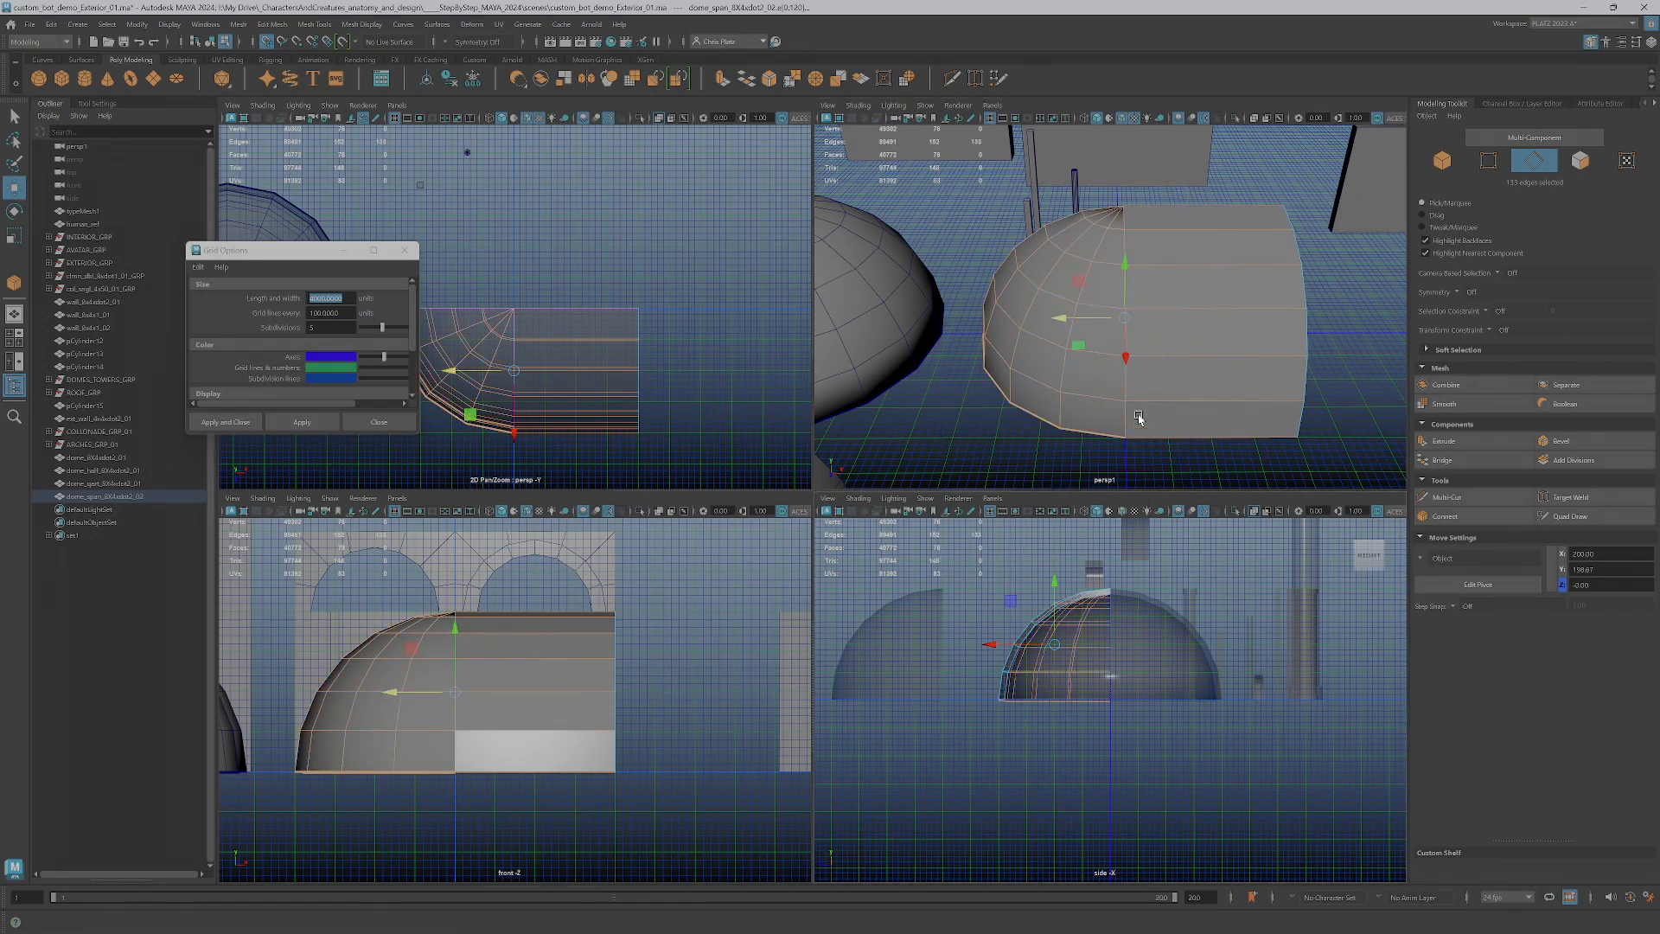
right_click_drag(1152, 388, 1144, 423)
left_click_drag(1174, 459, 935, 152)
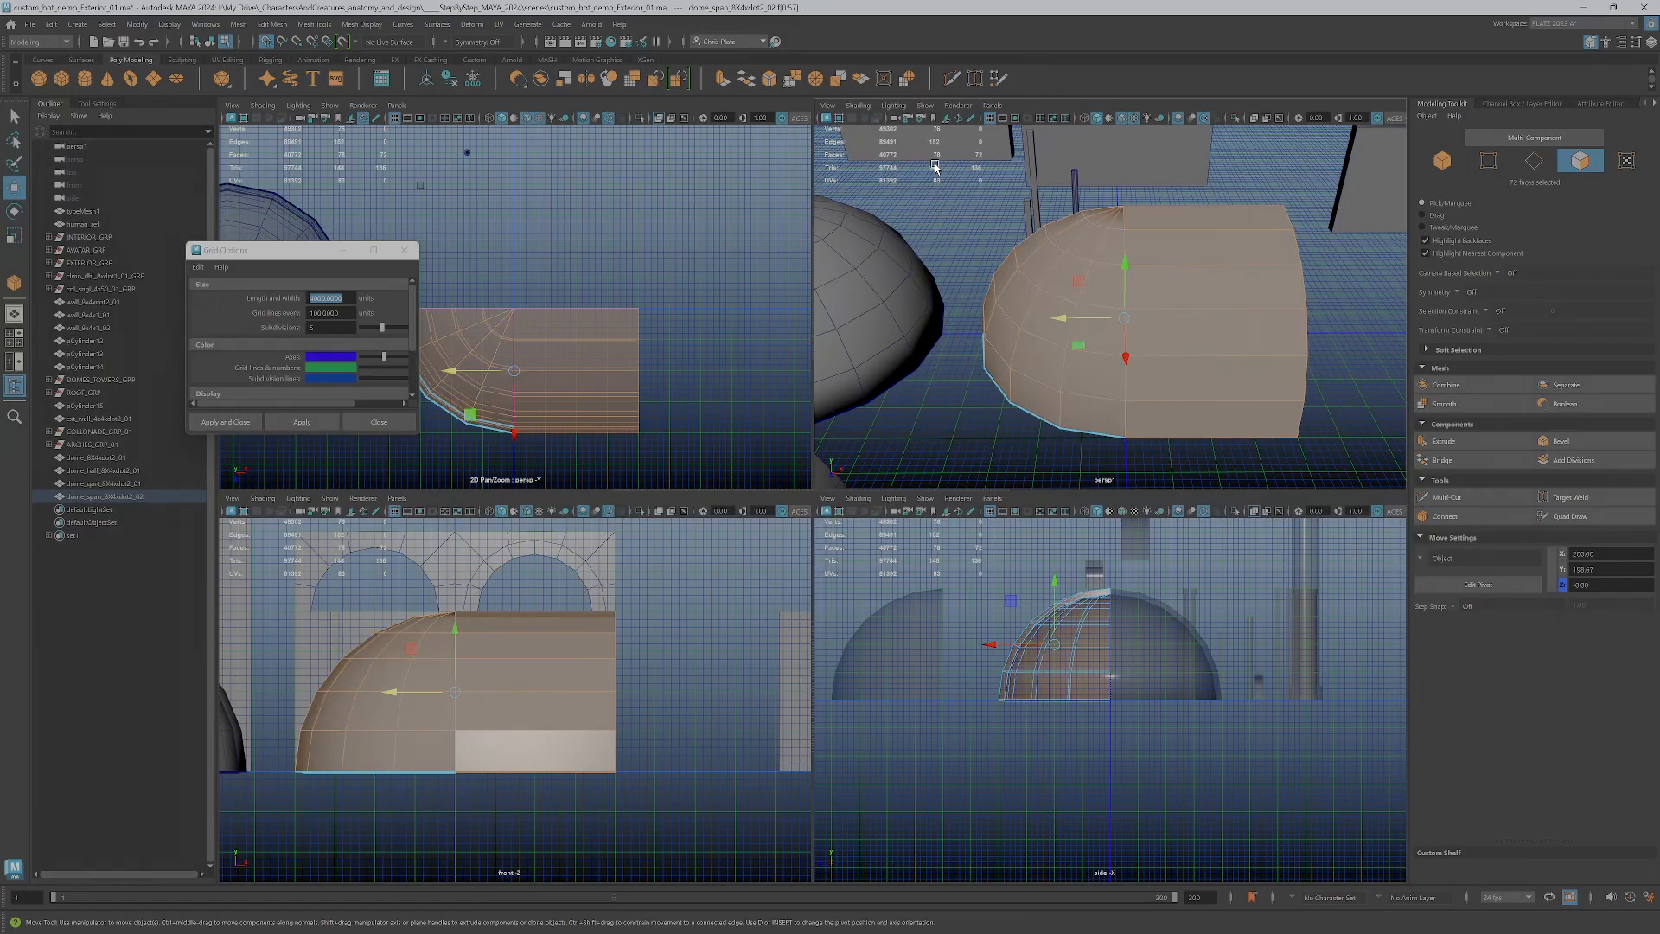
key("Delete")
Move the remaining arched strip of faces back along X to the grid's centre line
right_click_drag(1307, 363, 1301, 408)
left_click_drag(1332, 453, 1250, 236)
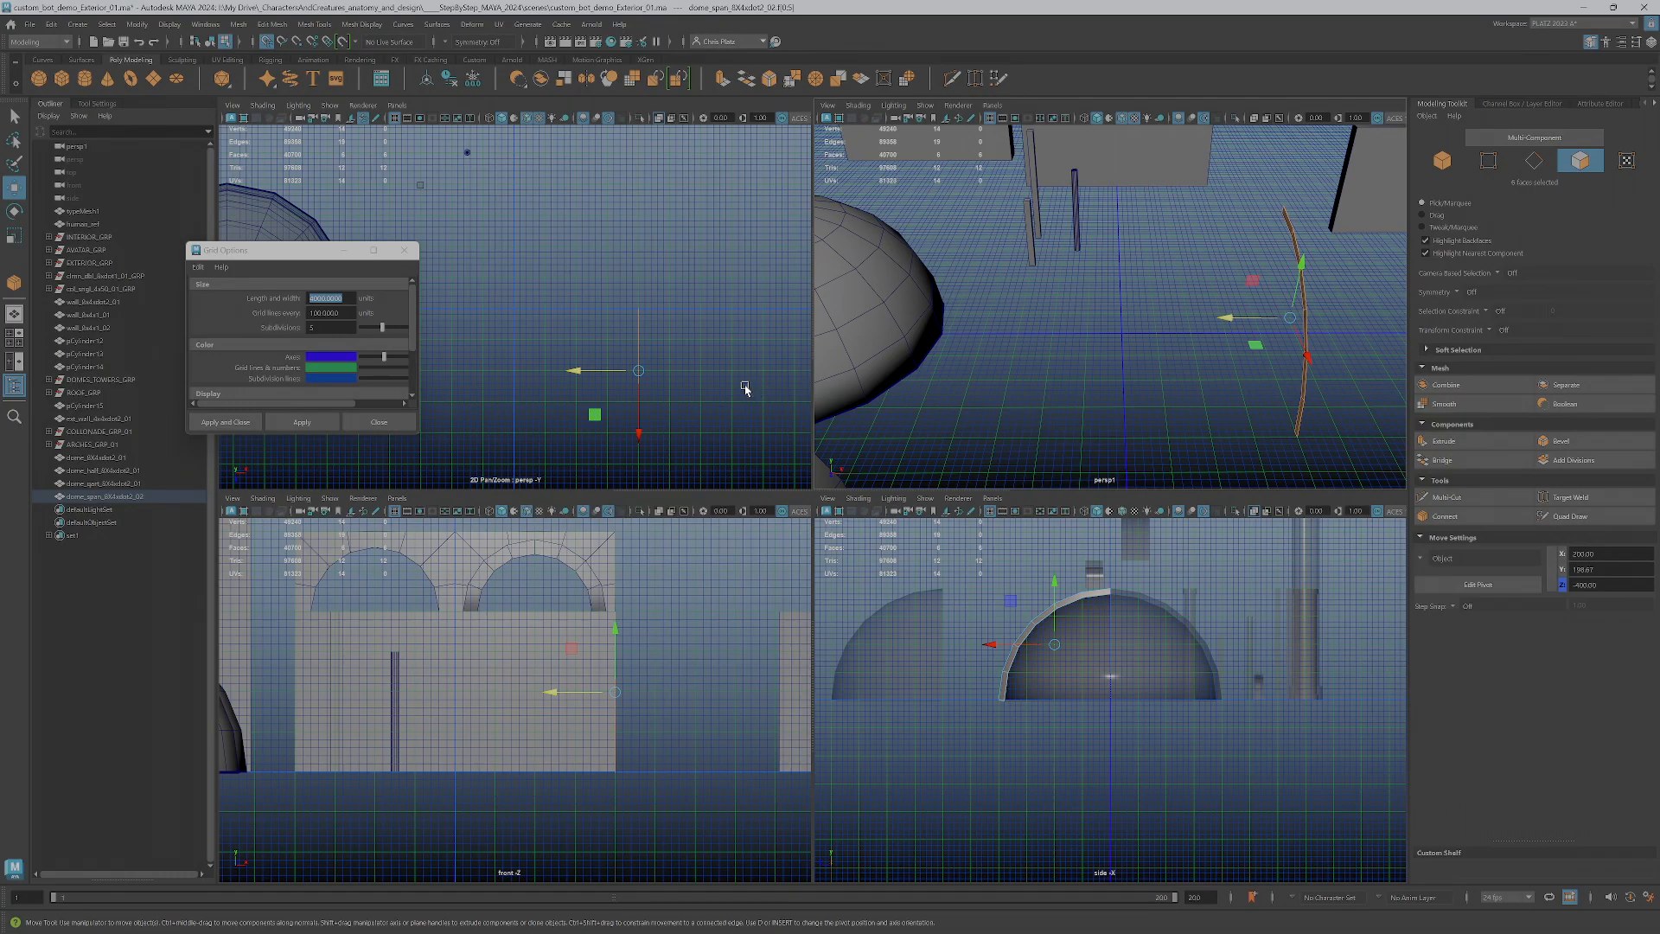
left_click_drag(606, 374, 519, 371)
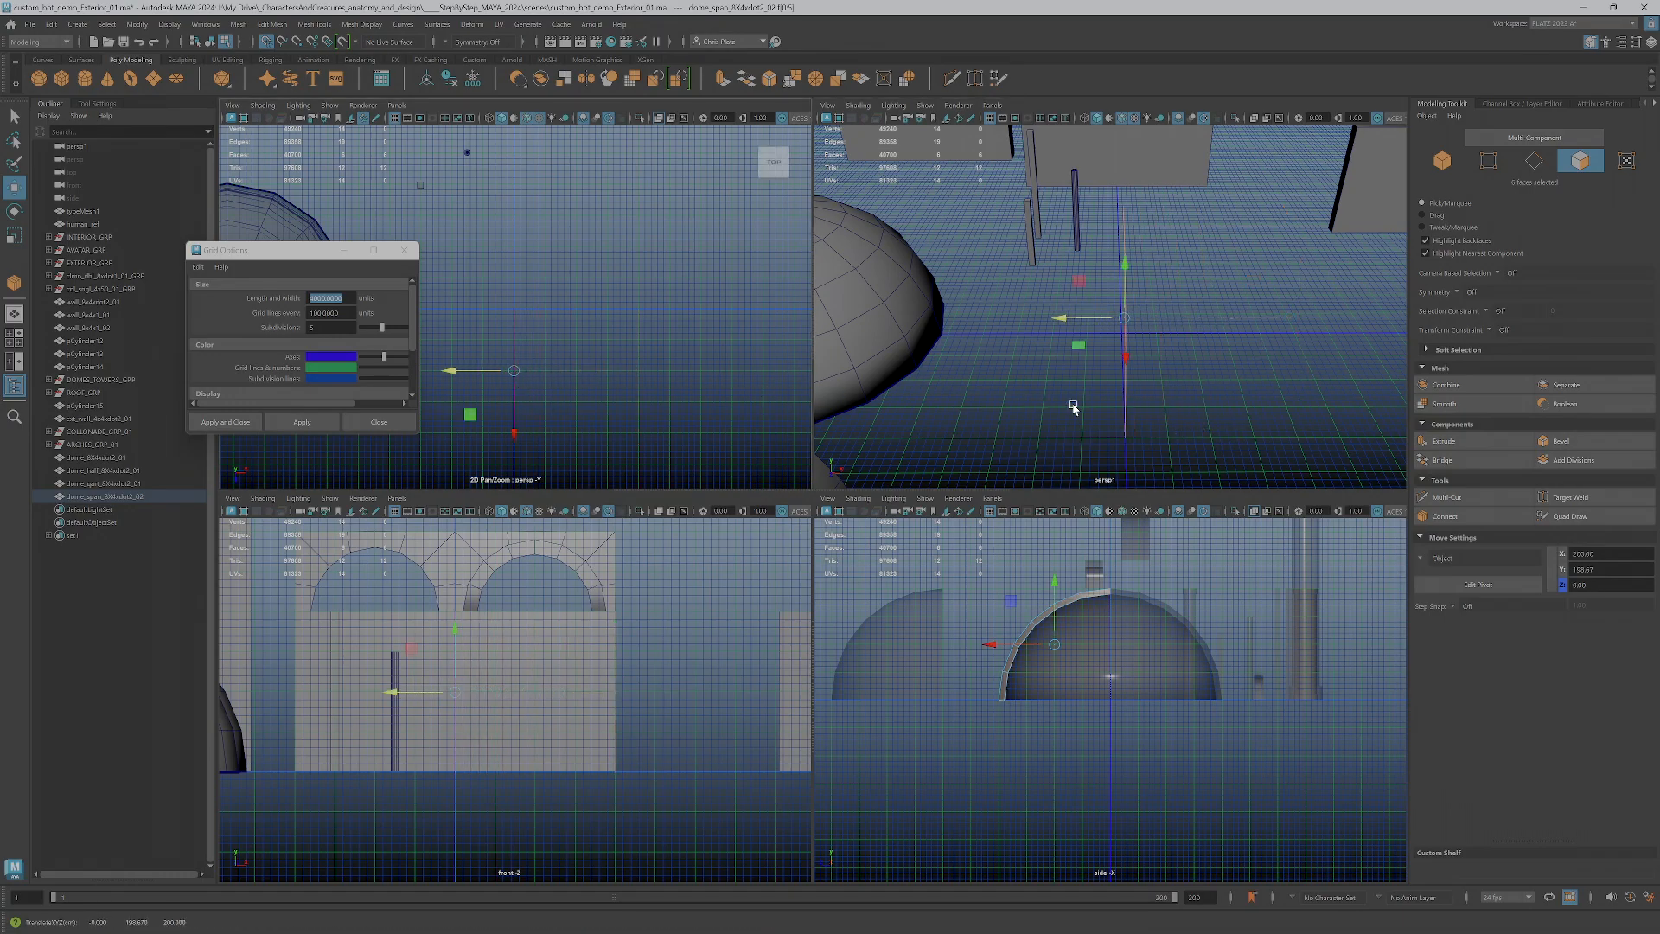
Extrude the arched strip 400 units along positive X and return to selecting the whole span piece
left_click(1442, 441)
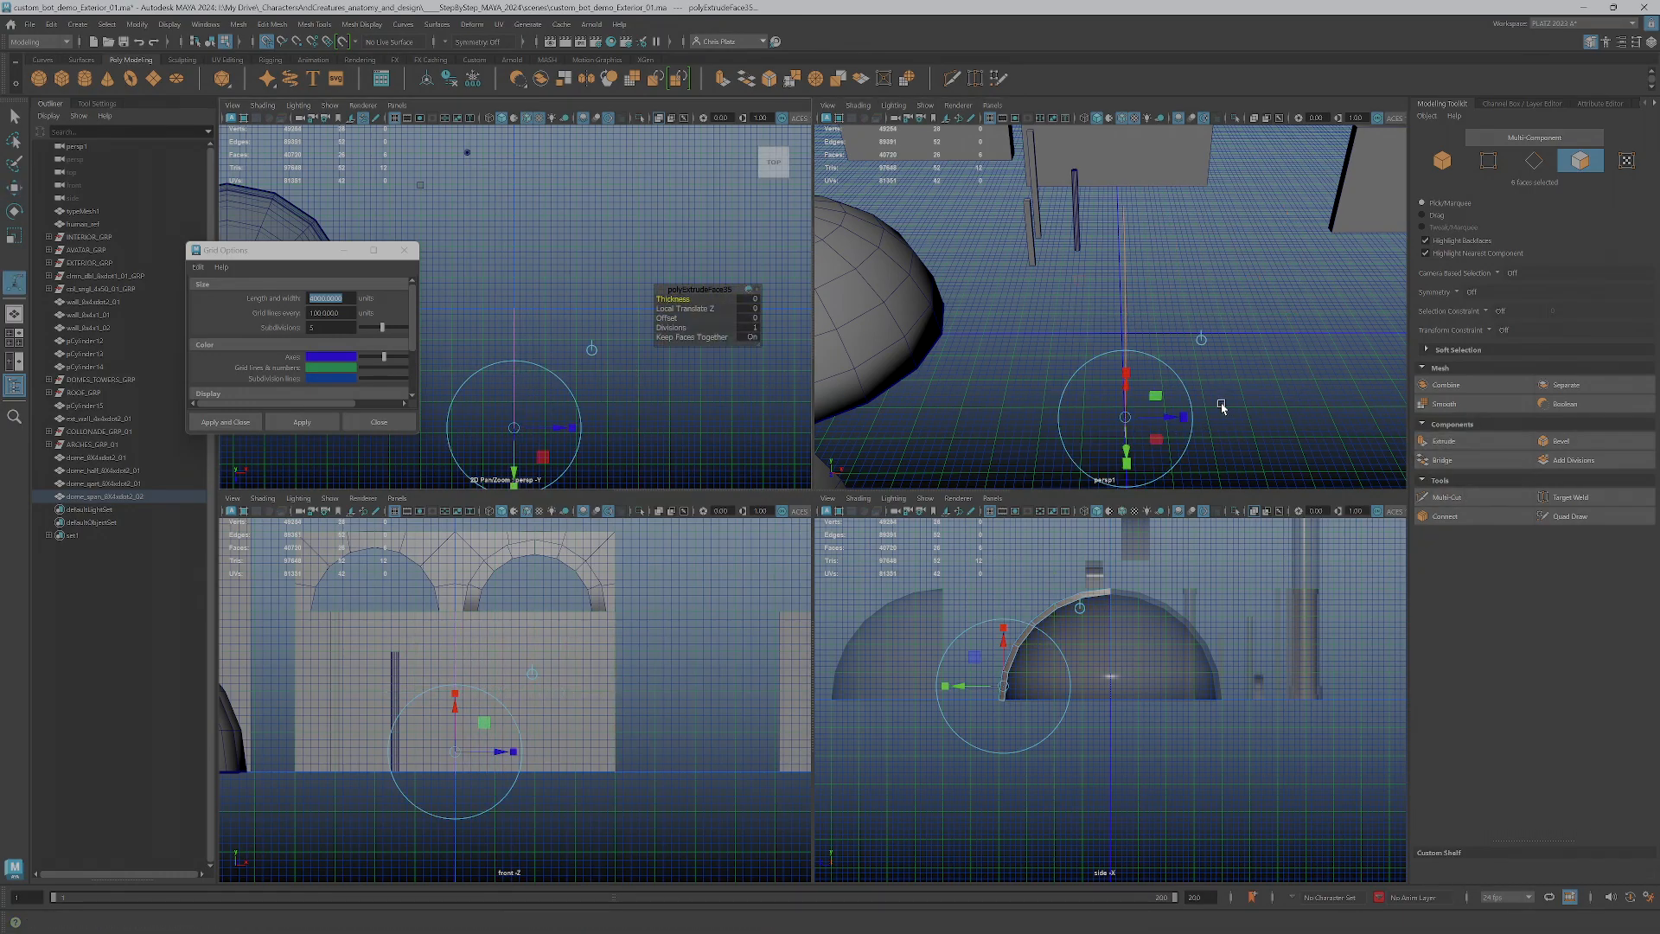
key("q")
key("w")
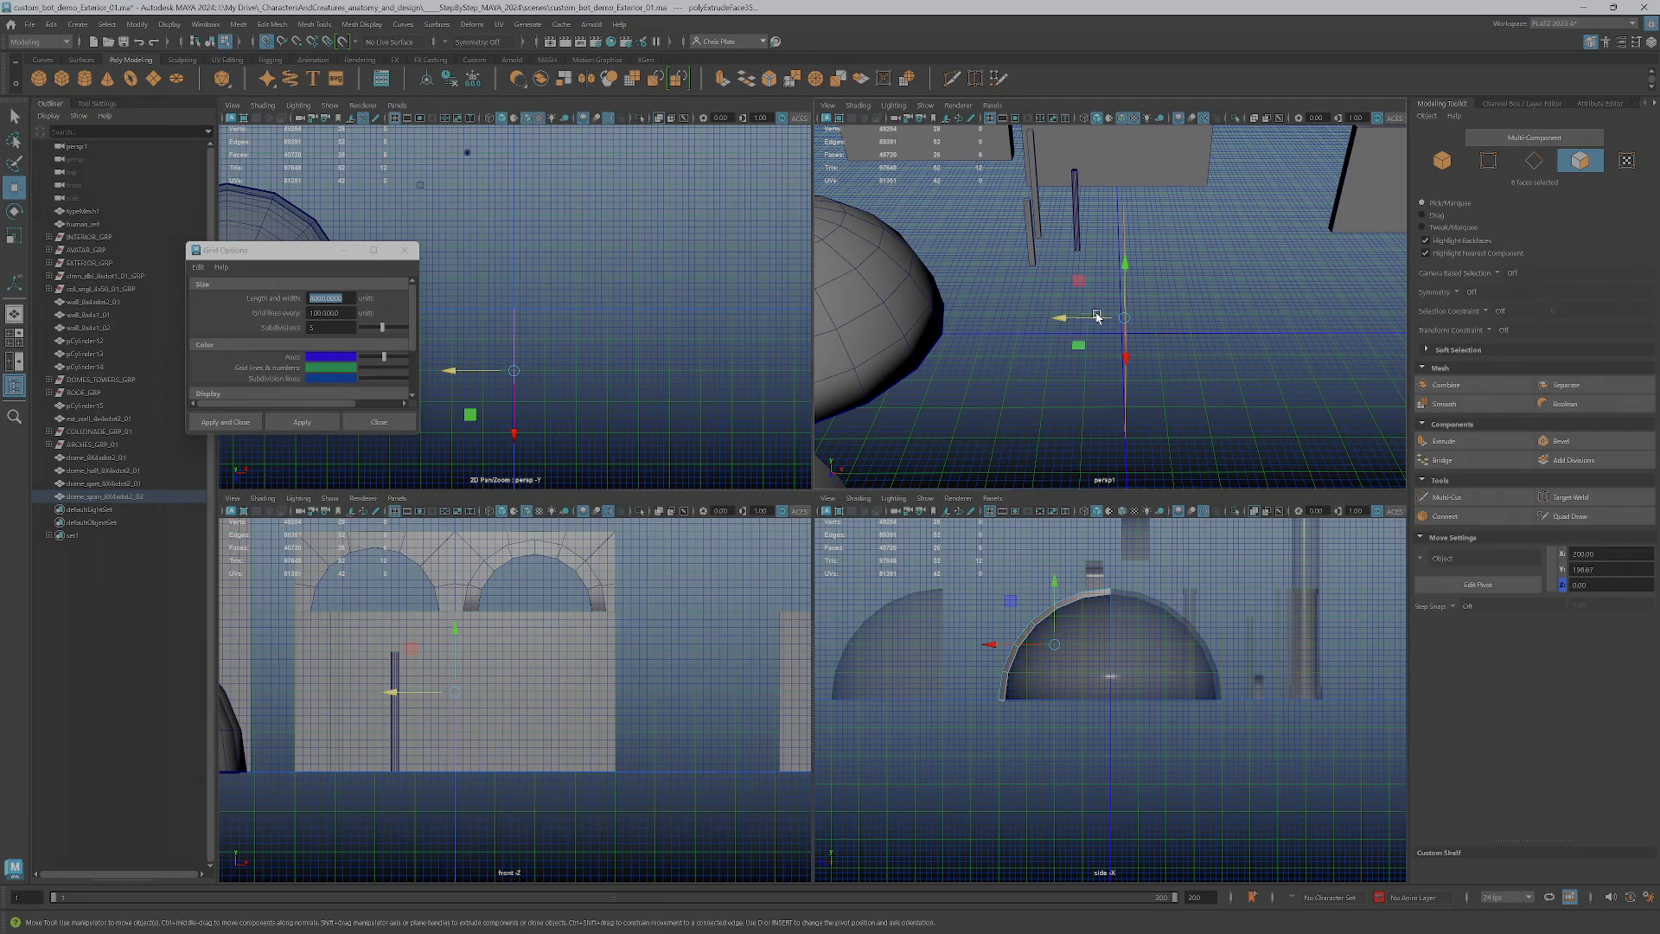
key("ctrl+z")
mouse_move(1168, 343)
left_mouse_down("alt")
mouse_move(1097, 329)
mouse_move(1163, 342)
left_mouse_up("alt")
middle_click_drag(1162, 342, 1284, 350)
left_click_drag(1284, 355, 1321, 370, "alt")
scroll(1309, 355, "up", 8)
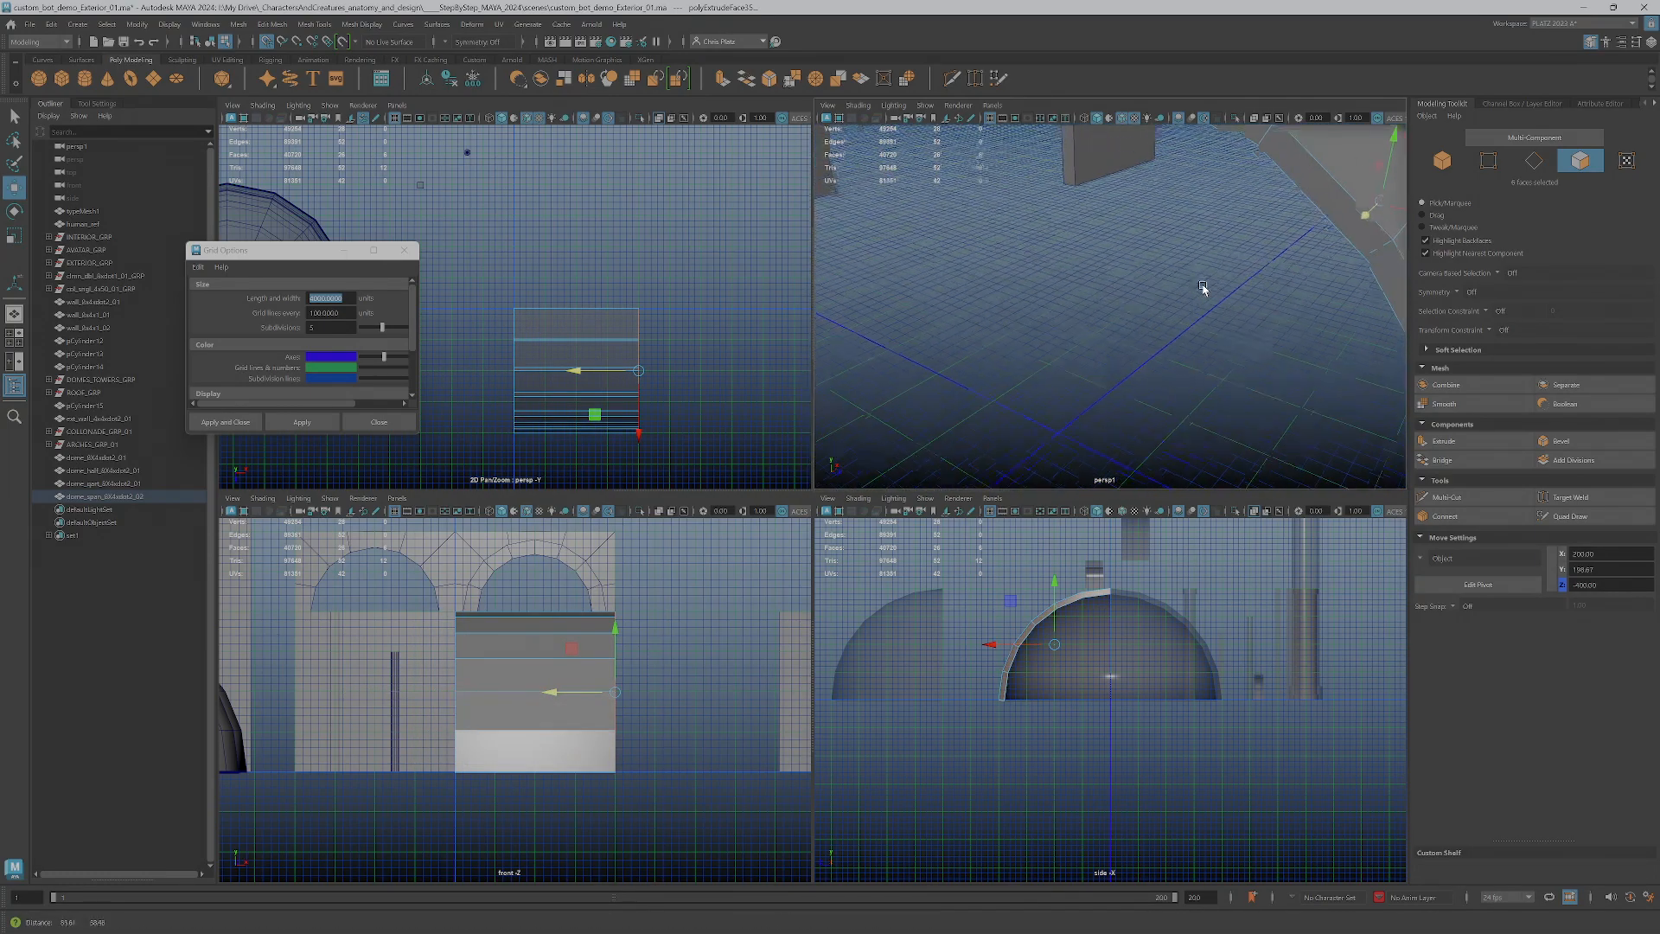
scroll(1197, 238, "down", 4)
left_click_drag(1216, 337, 1135, 316, "alt")
scroll(1164, 396, "down", 10)
right_click_drag(1135, 313, 1181, 299)
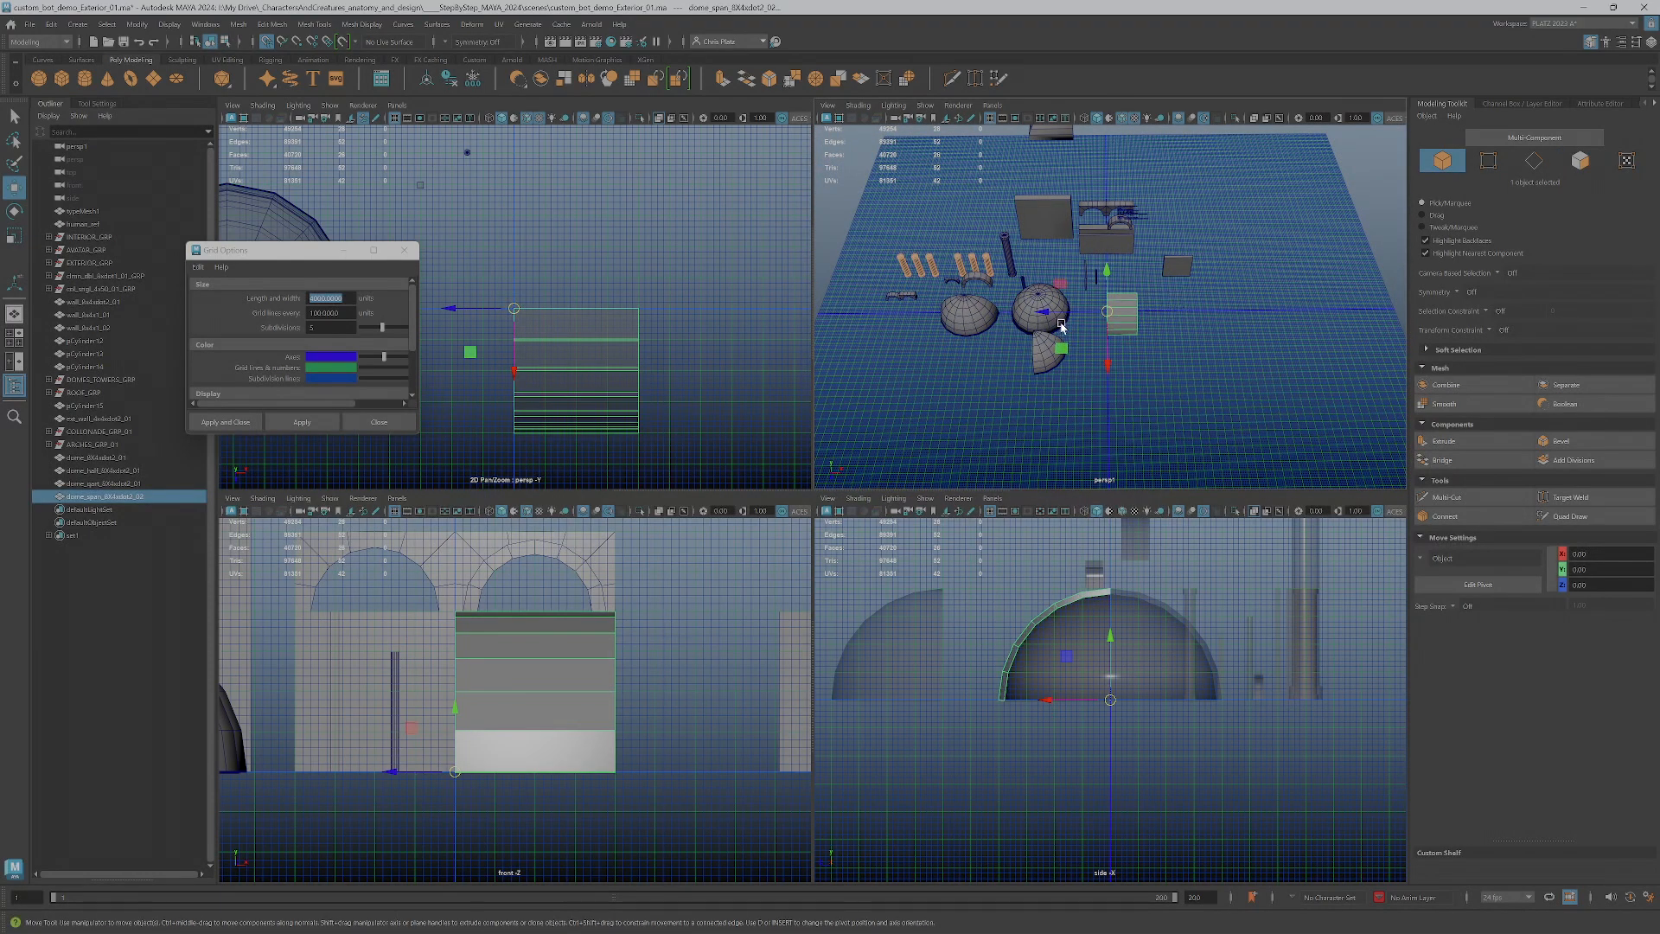
Freeze the span piece's transformations, delete its history and show its channel values
scroll(1062, 325, "up", 3)
left_click(473, 79)
left_click(450, 79)
left_click(1509, 104)
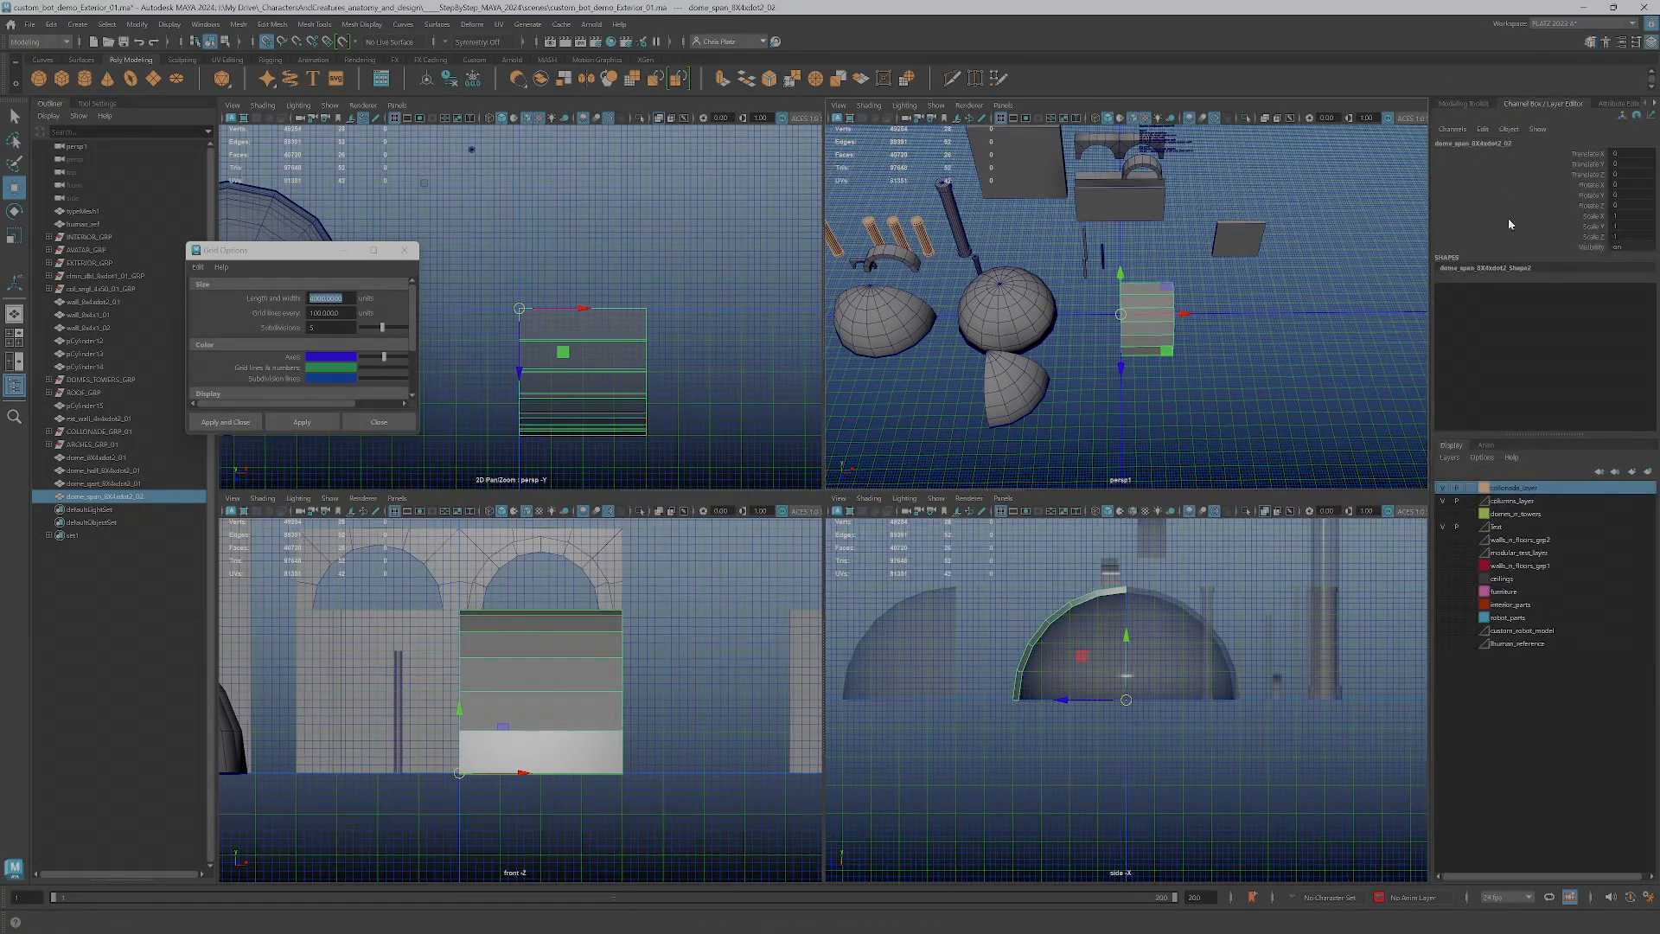
Rename the span piece, changing the first number of the size code in its name to 4
double_click(105, 499)
left_click(107, 497)
type("4")
key("Return")
Change the first size number in the quarter dome's name to 4 and move the piece along negative X in front of the half dome
left_click_drag(1062, 324, 1096, 329, "alt")
left_click(1032, 371)
double_click(104, 483)
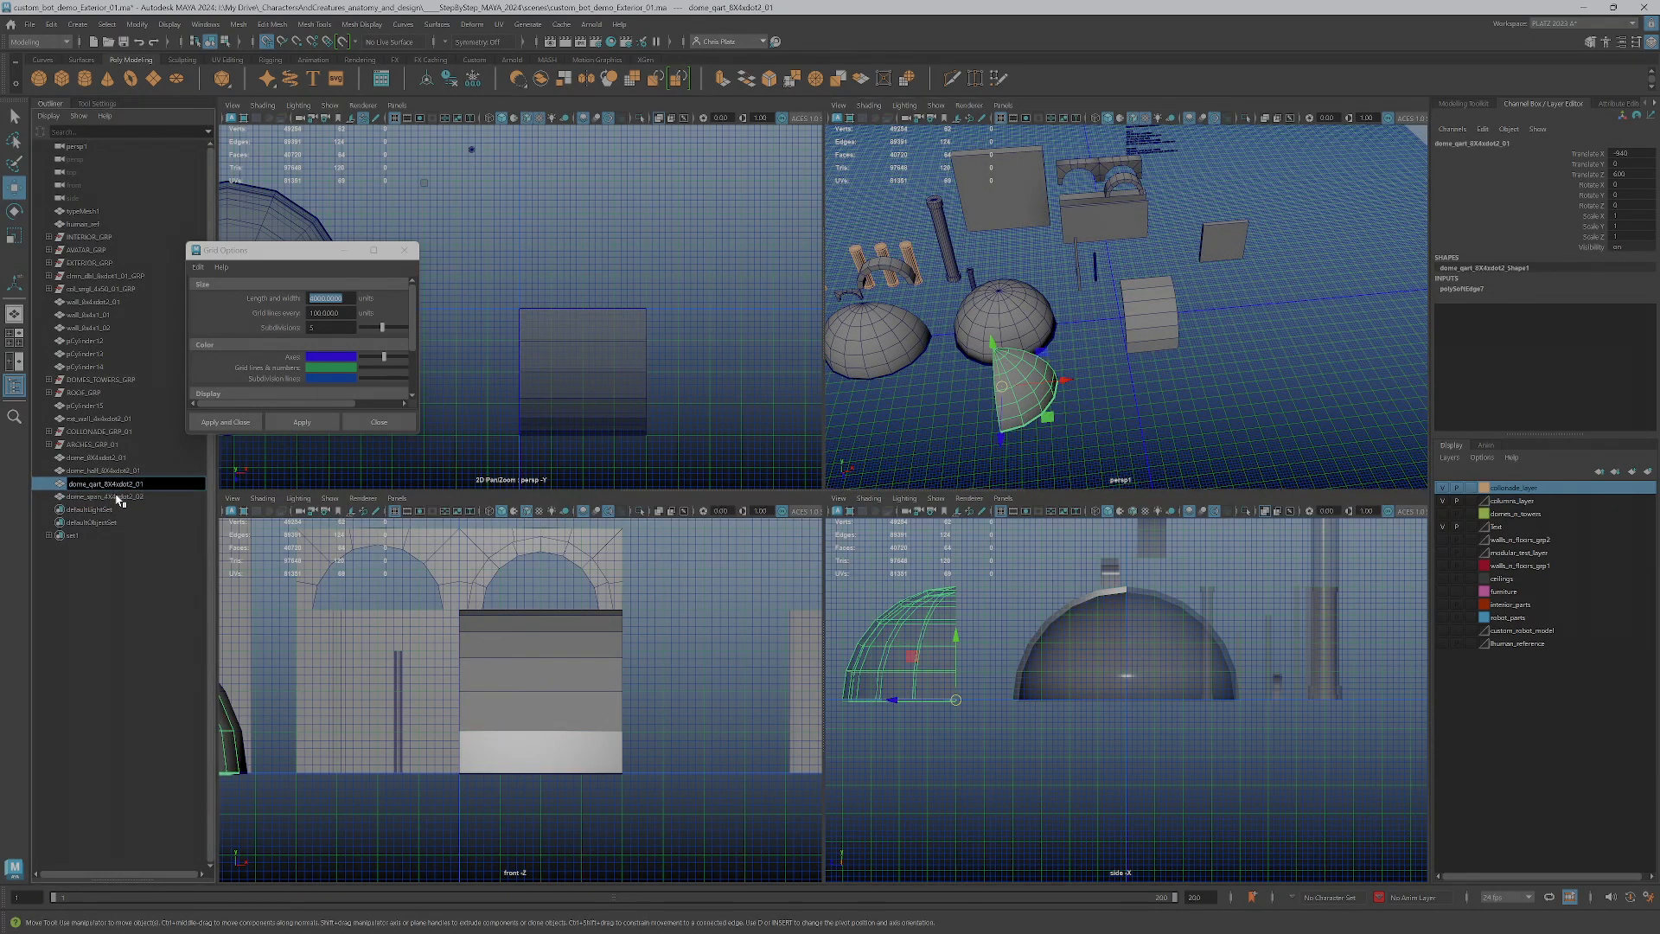
type("4")
key("Return")
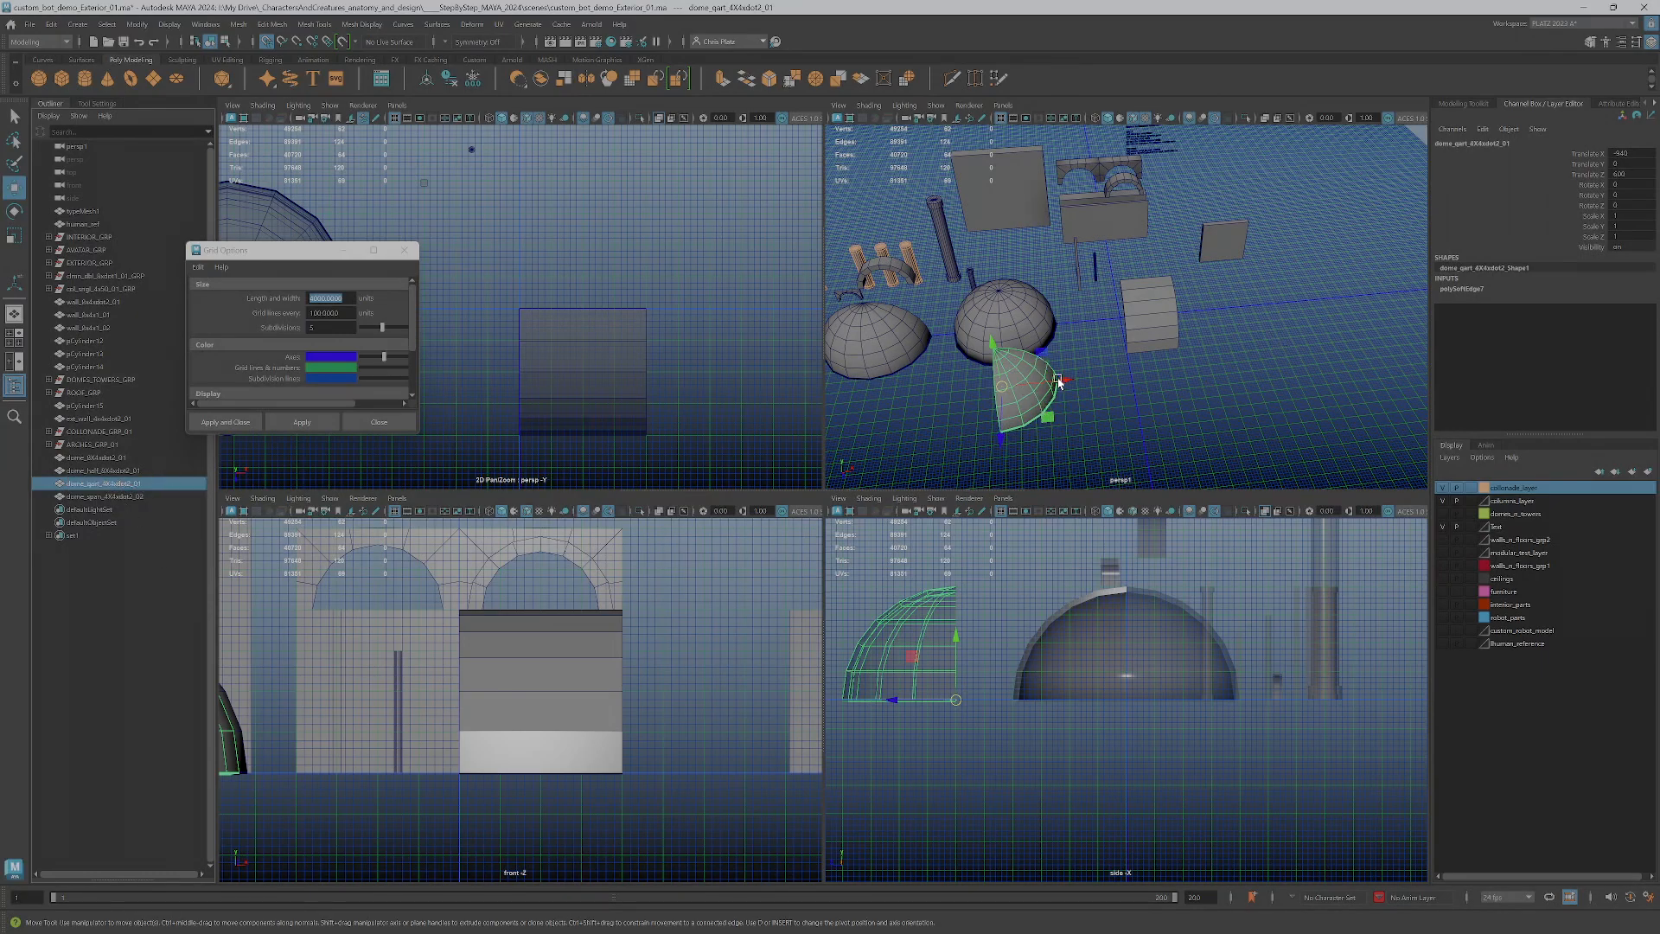
left_click_drag(1064, 380, 912, 405)
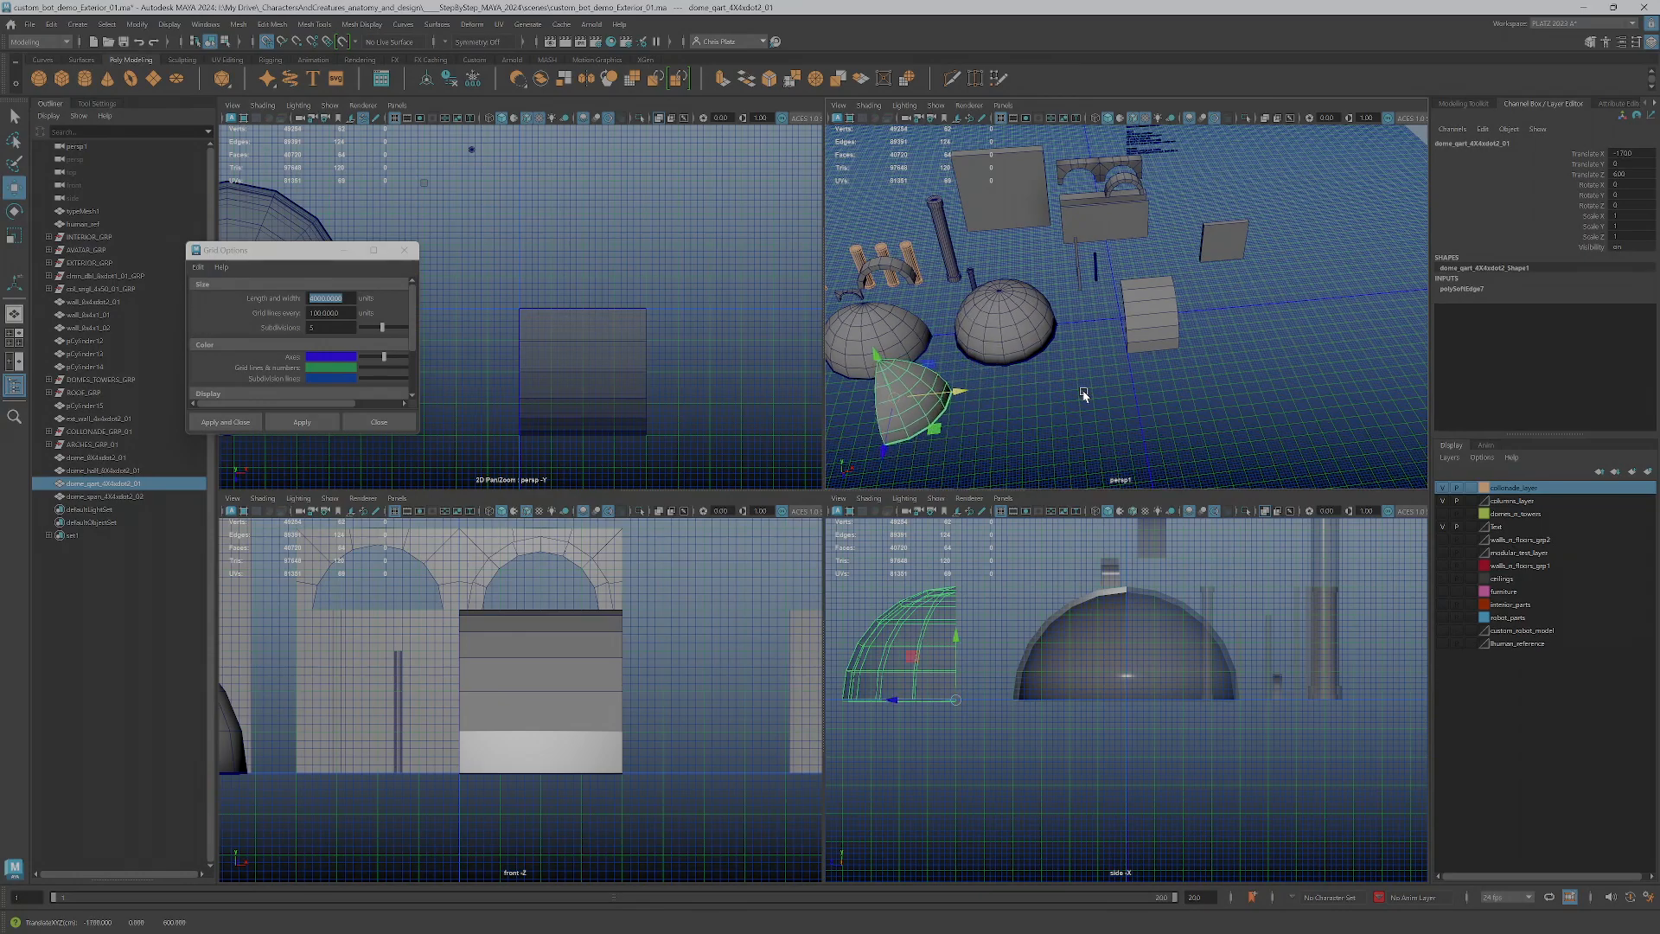
left_click_drag(1061, 390, 1086, 402, "alt")
Move the span piece along negative X from the origin to the far side of the half dome
left_click(1261, 278)
key("f")
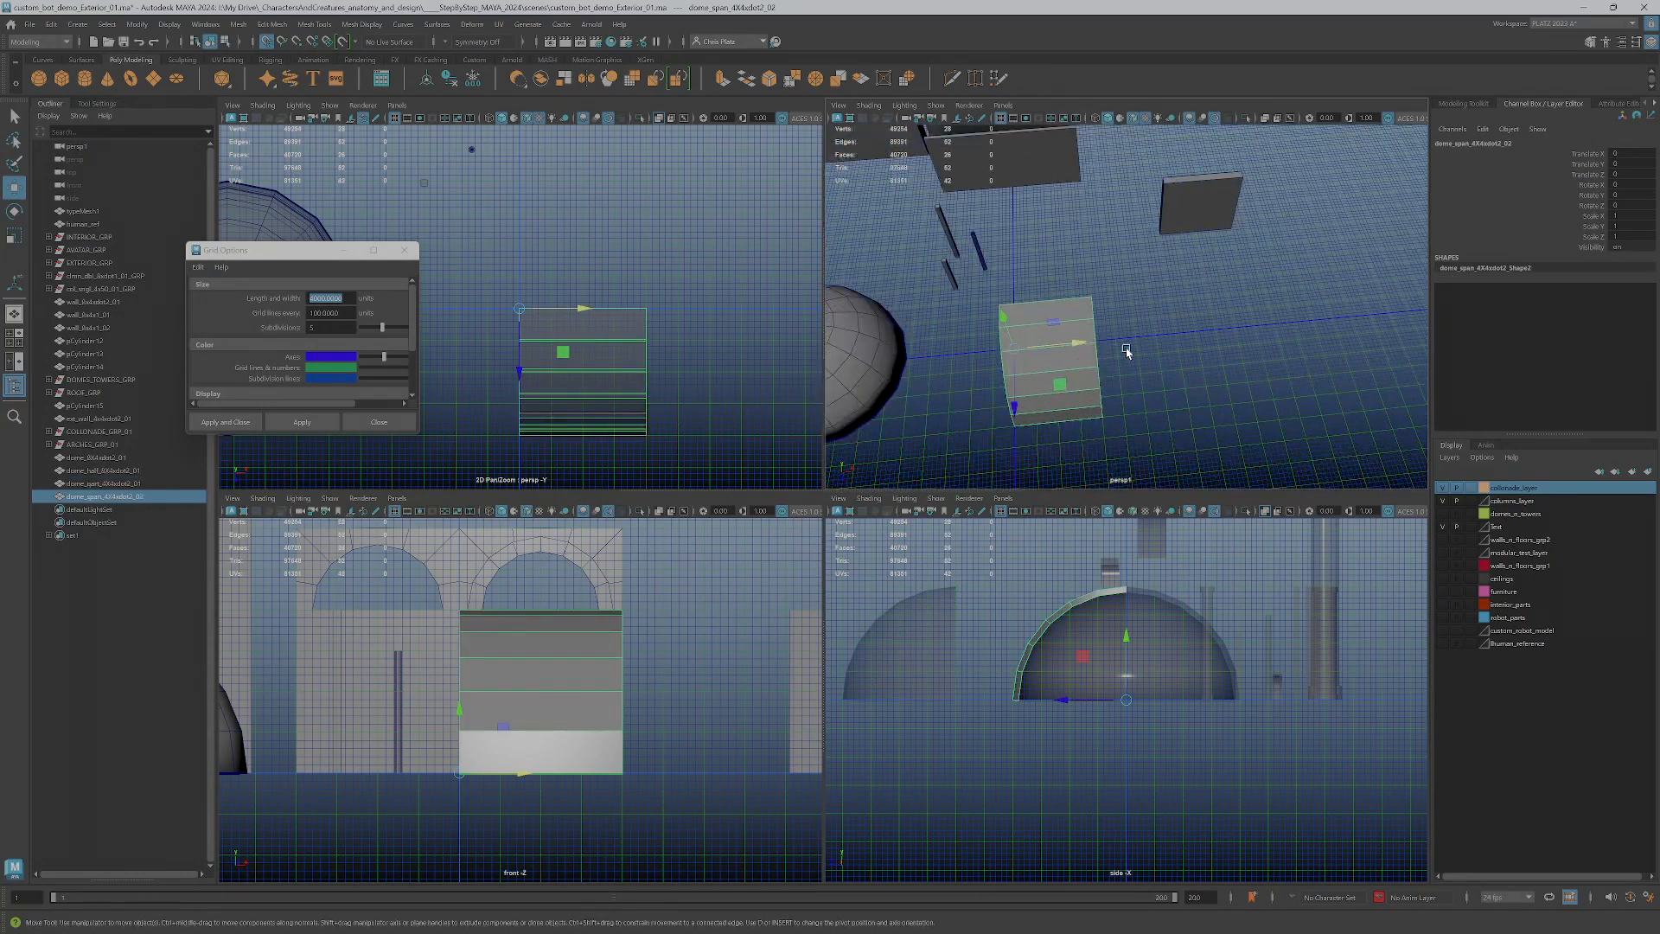
middle_click_drag(1182, 321, 1384, 294, "alt")
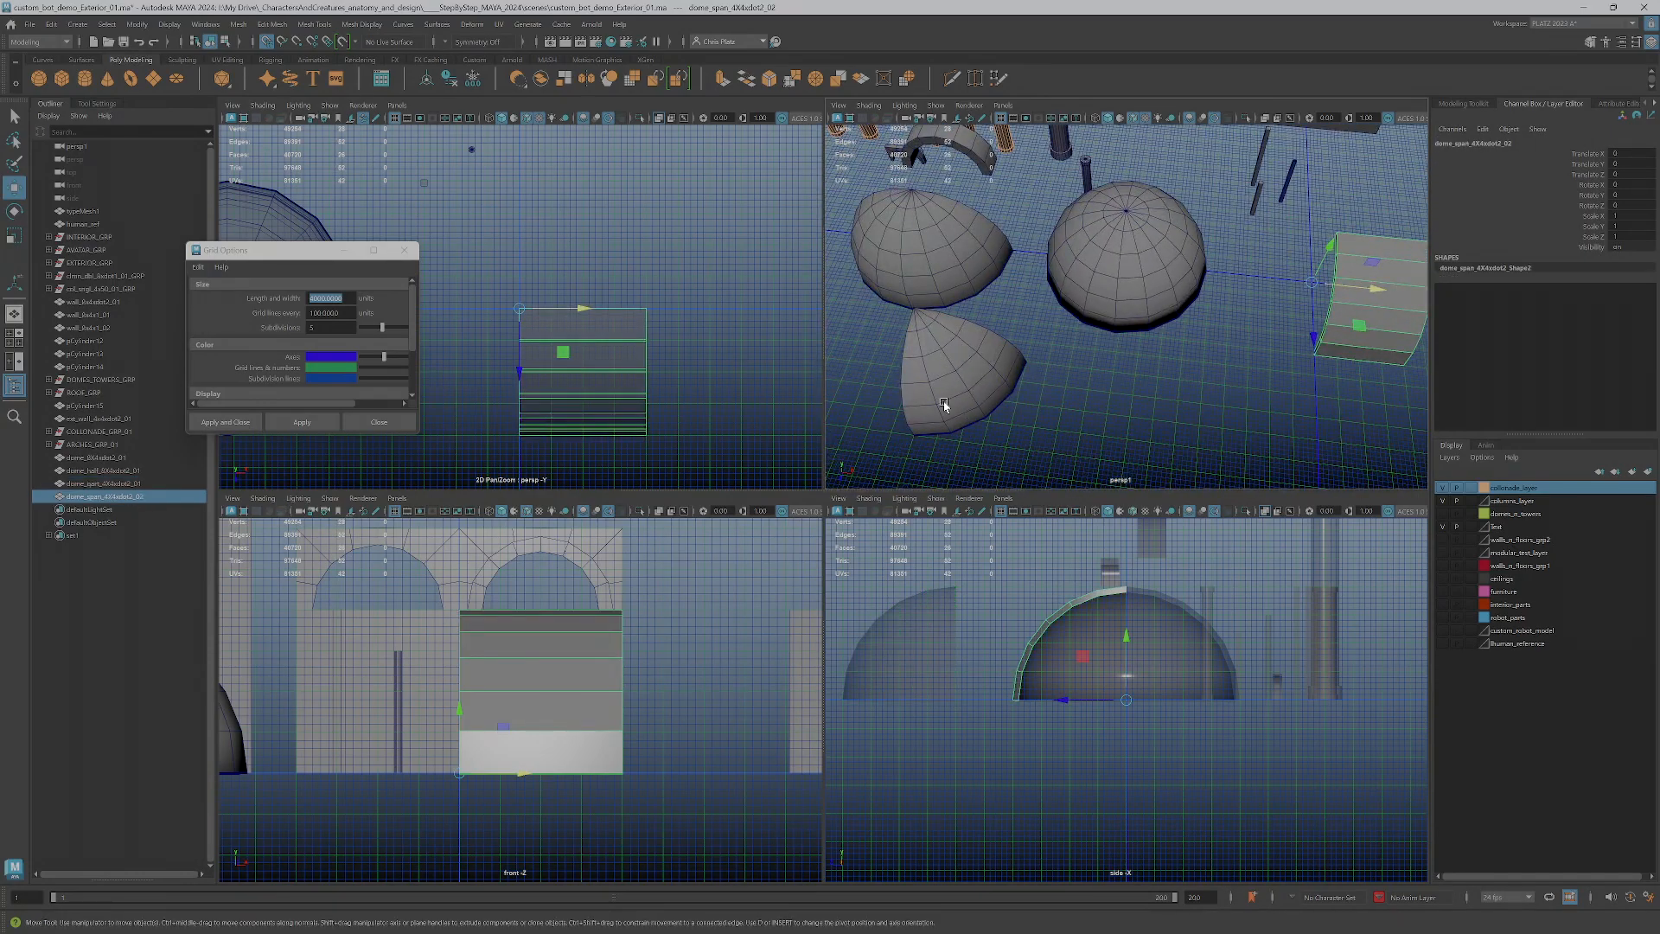
scroll(1239, 397, "down", 5)
scroll(1139, 353, "up", 3)
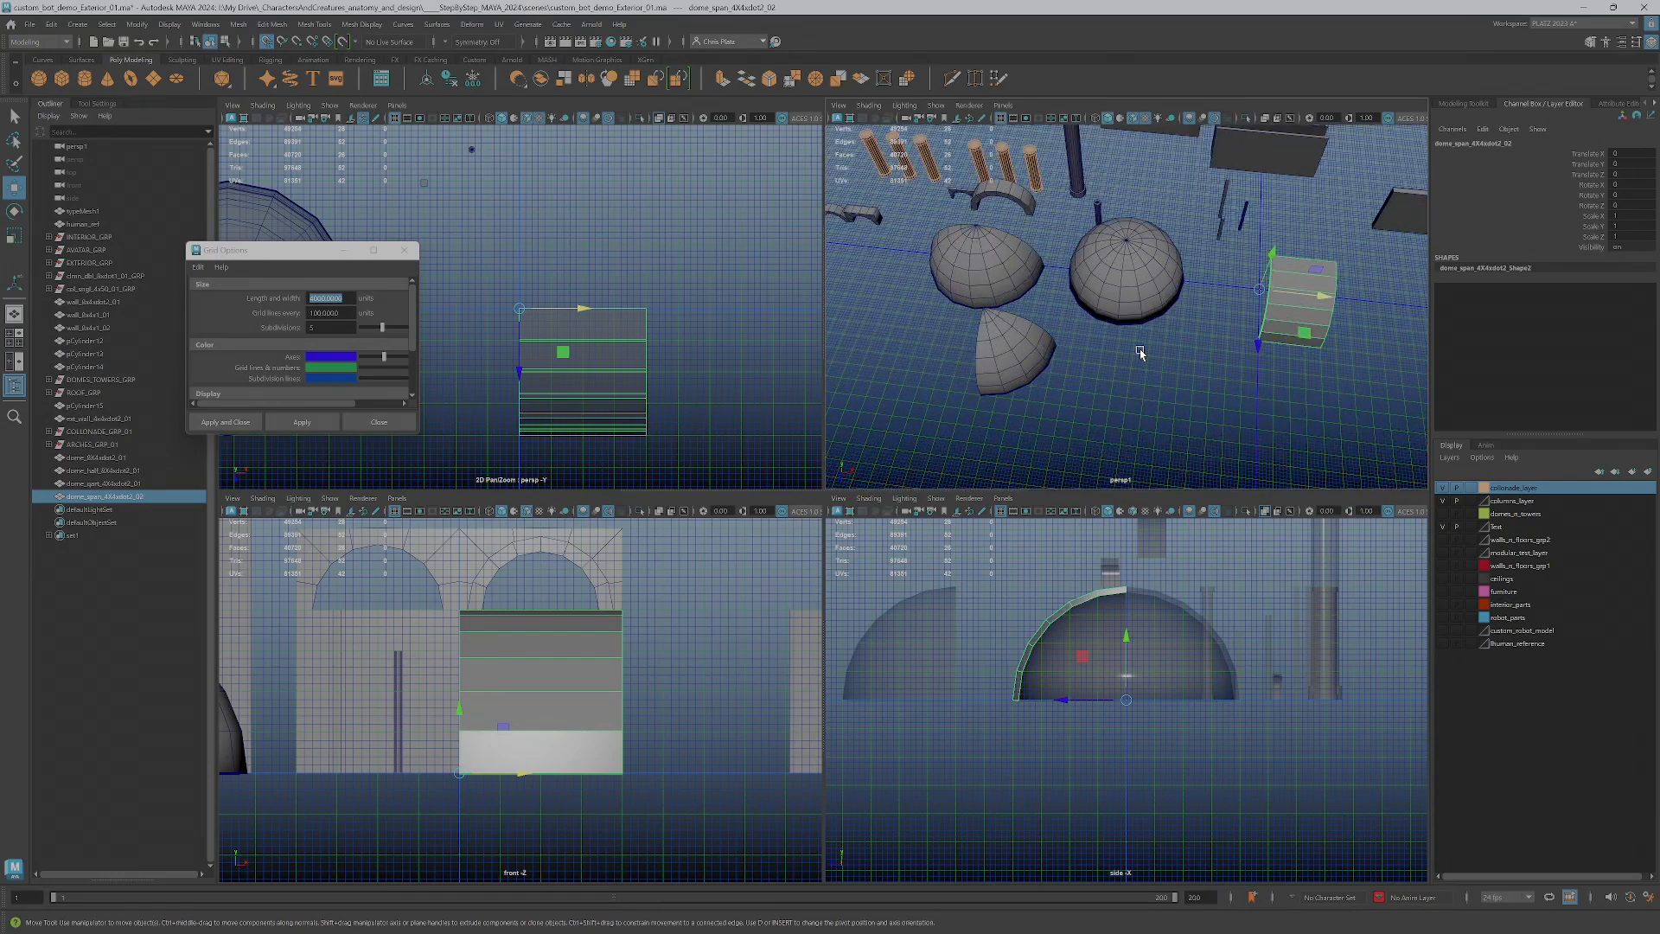
left_click(988, 262)
left_click_drag(1127, 374, 1146, 300, "alt")
middle_click_drag(1151, 301, 1077, 369, "alt")
left_click(1237, 322)
scroll(1203, 415, "down", 5)
left_click_drag(1200, 423, 1167, 415, "alt")
left_click_drag(1226, 332, 841, 310)
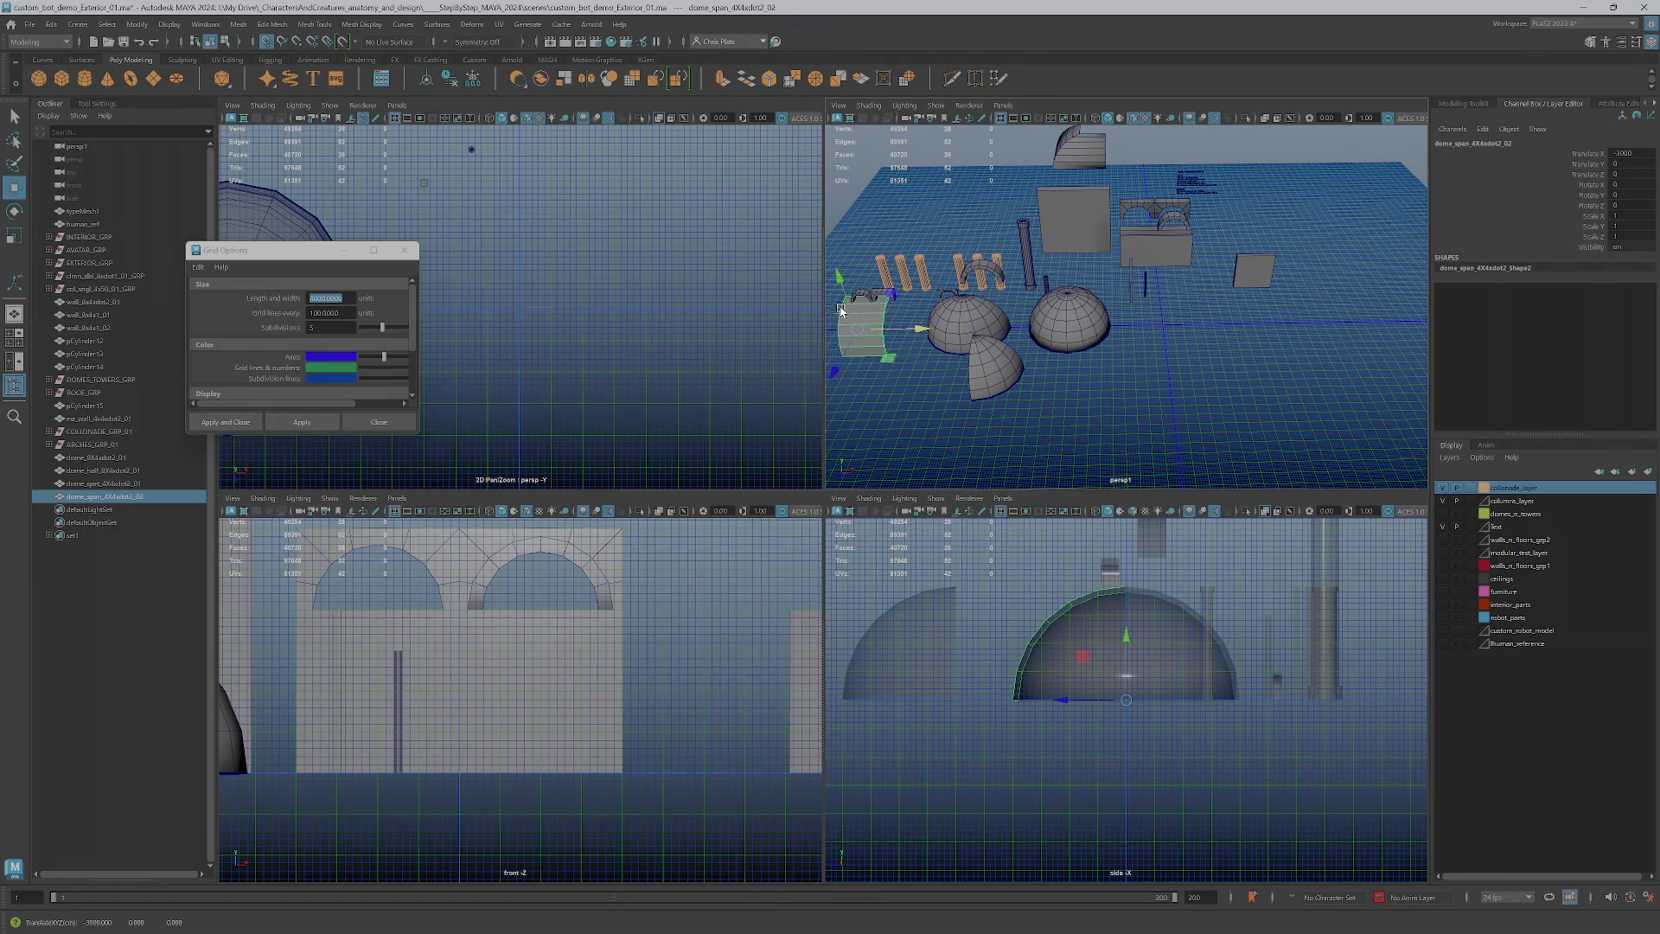
Rename the span piece by inserting "half" directly before "span" in its name
double_click(89, 499)
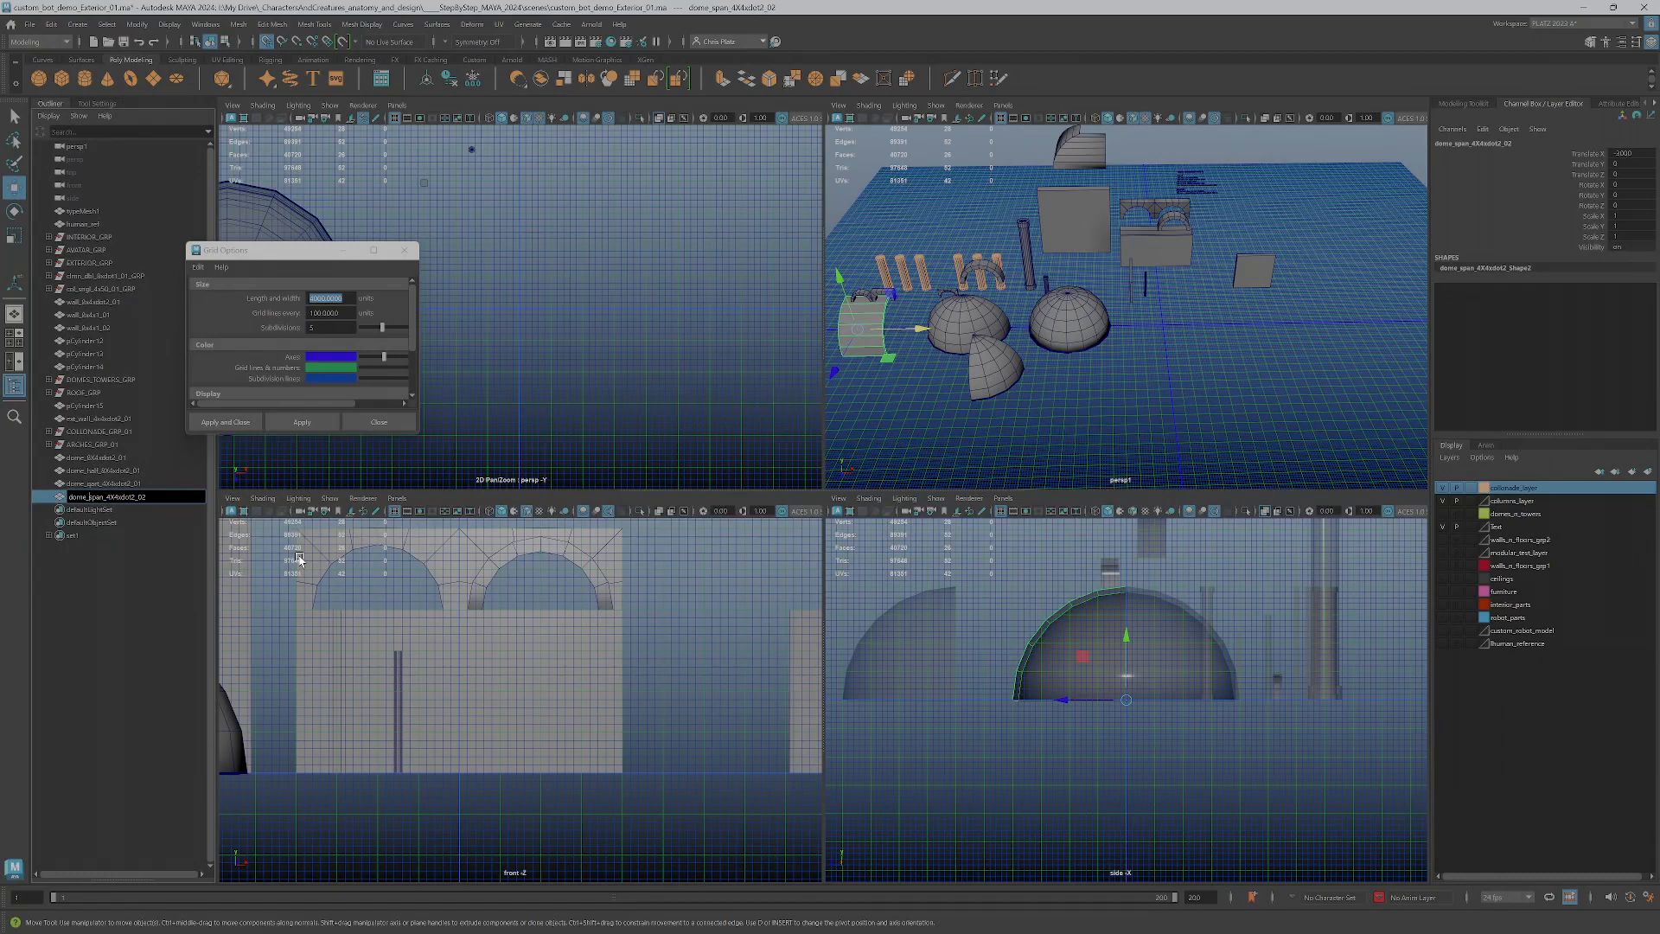
type("half")
key("Return")
left_click_drag(1220, 278, 1066, 300, "alt")
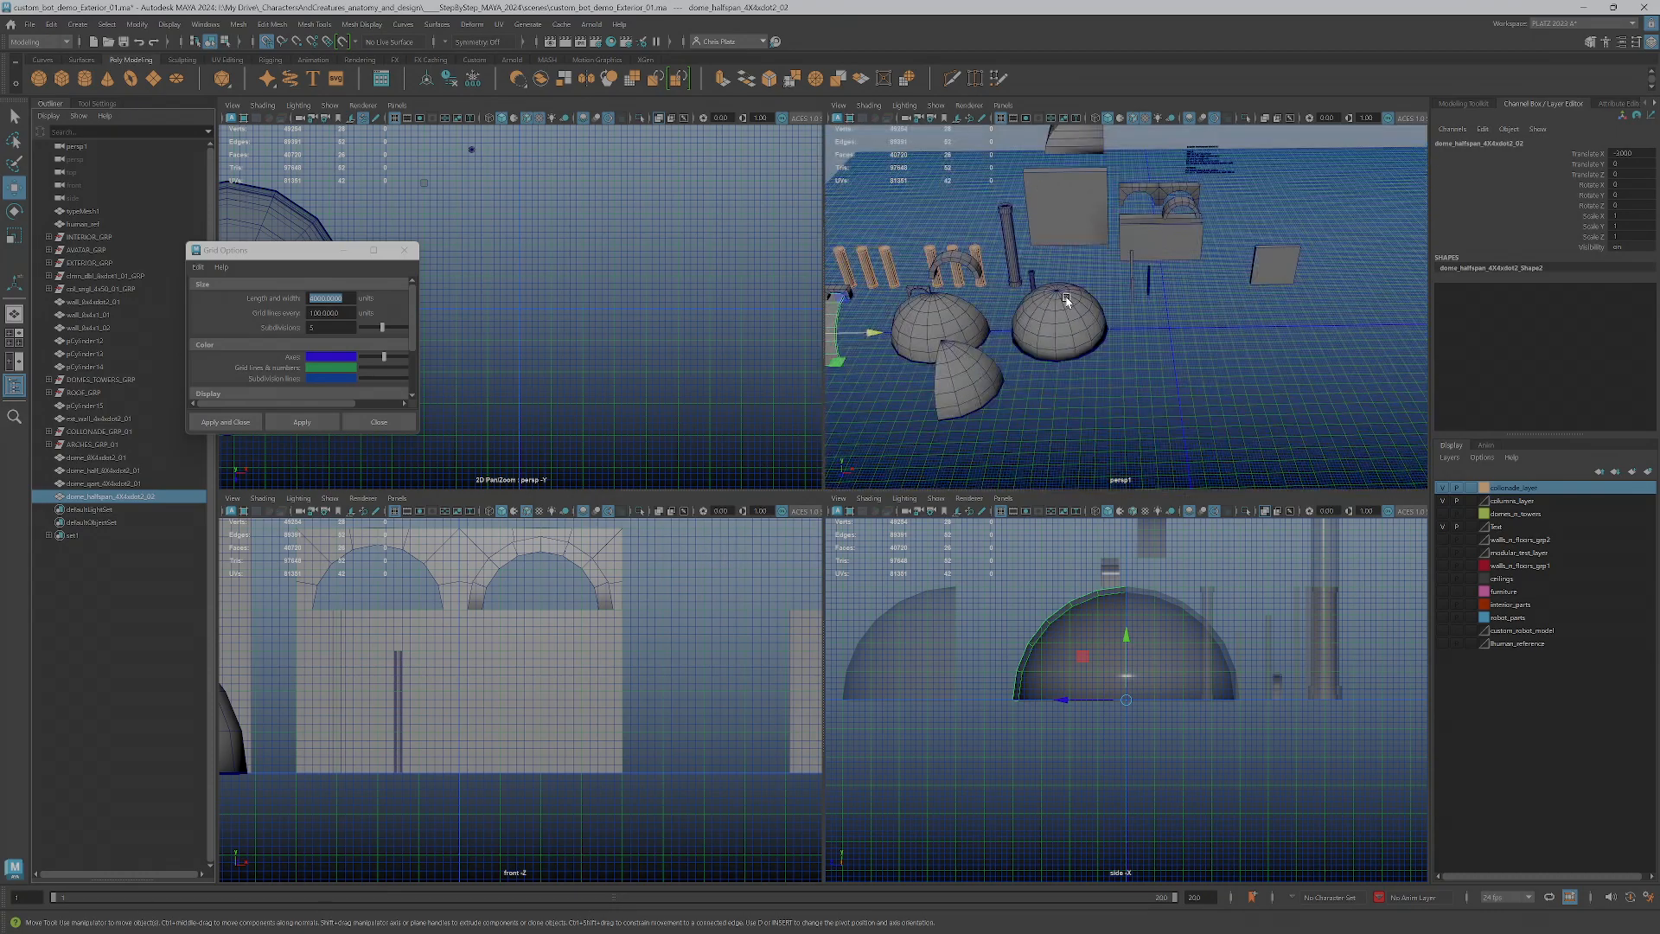
Select the half dome, enlarge the perspective view to fill the workspace and close the stray curves command window
left_click(932, 330)
left_click_drag(934, 331, 1089, 365, "alt")
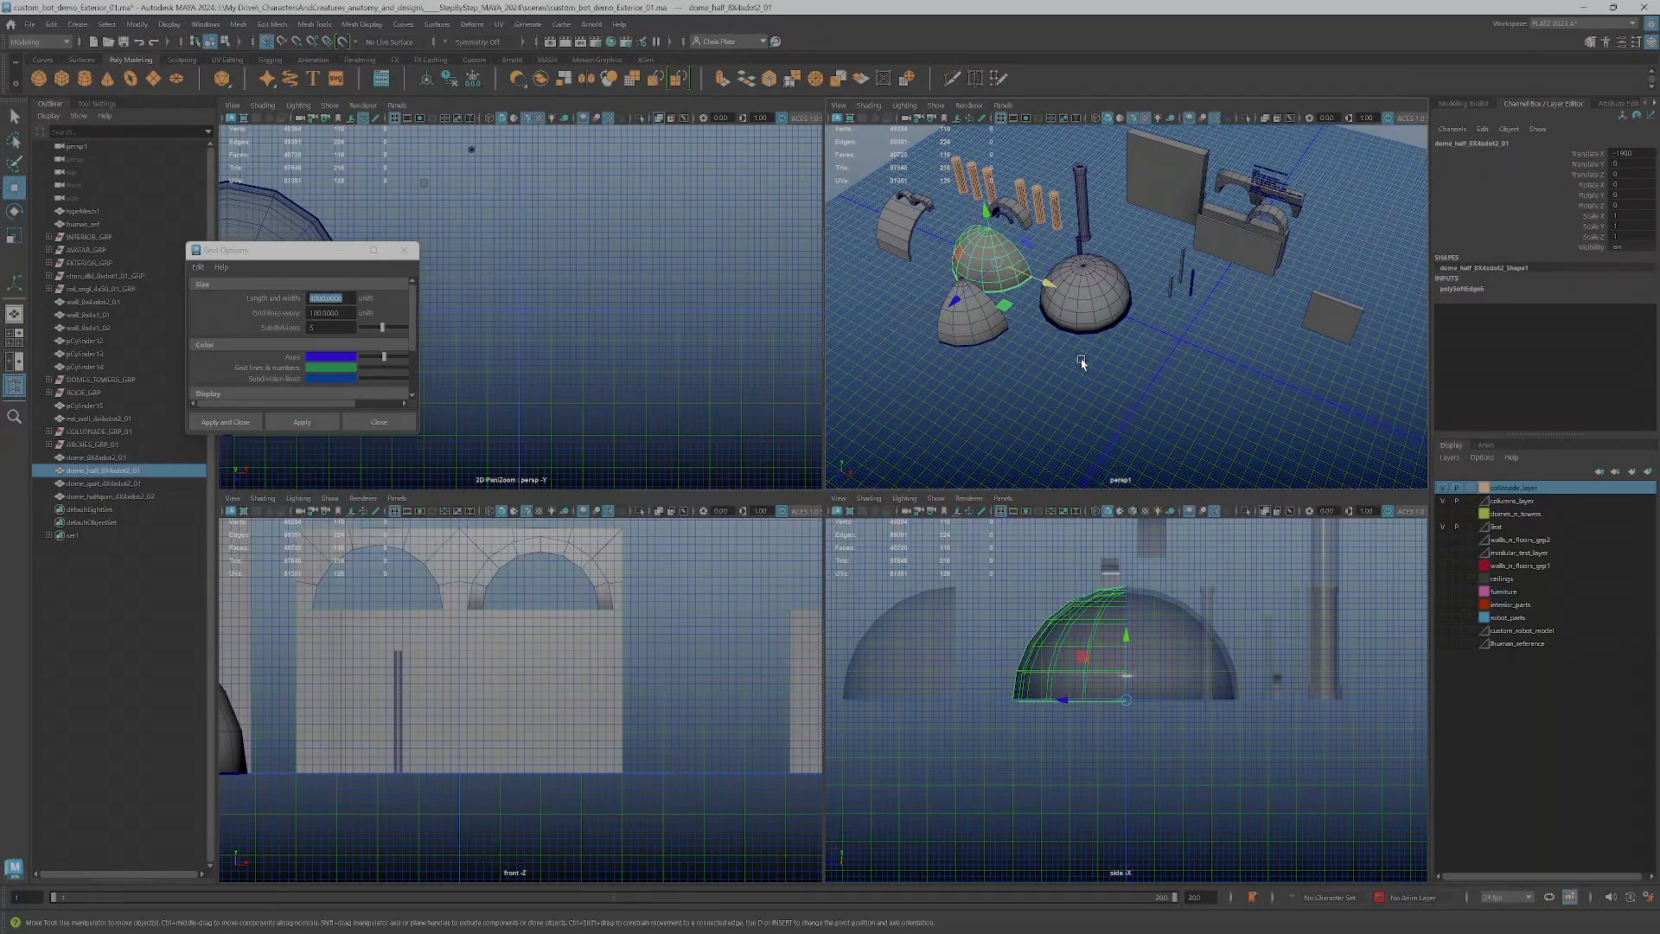
key("space")
key("space")
left_click(950, 424)
left_click_drag(758, 589, 788, 624, "alt")
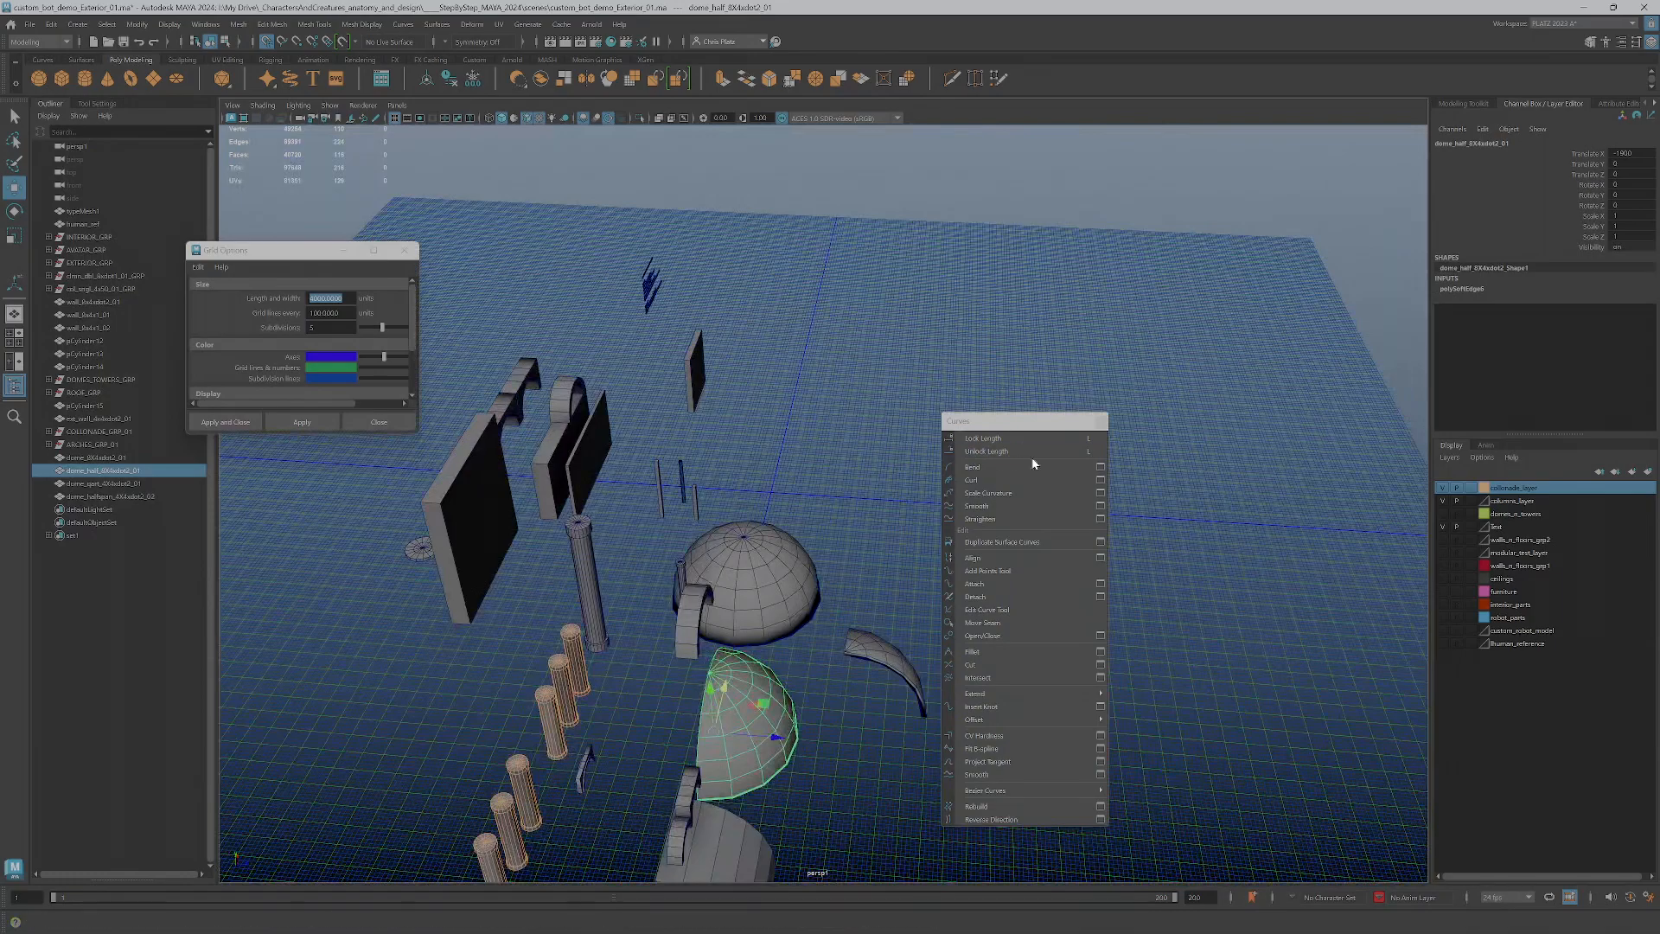
left_click(1101, 422)
Duplicate the half dome twice, placing both copies on the open floor in front of the kit along the Z axis
left_click_drag(968, 711, 704, 630, "alt")
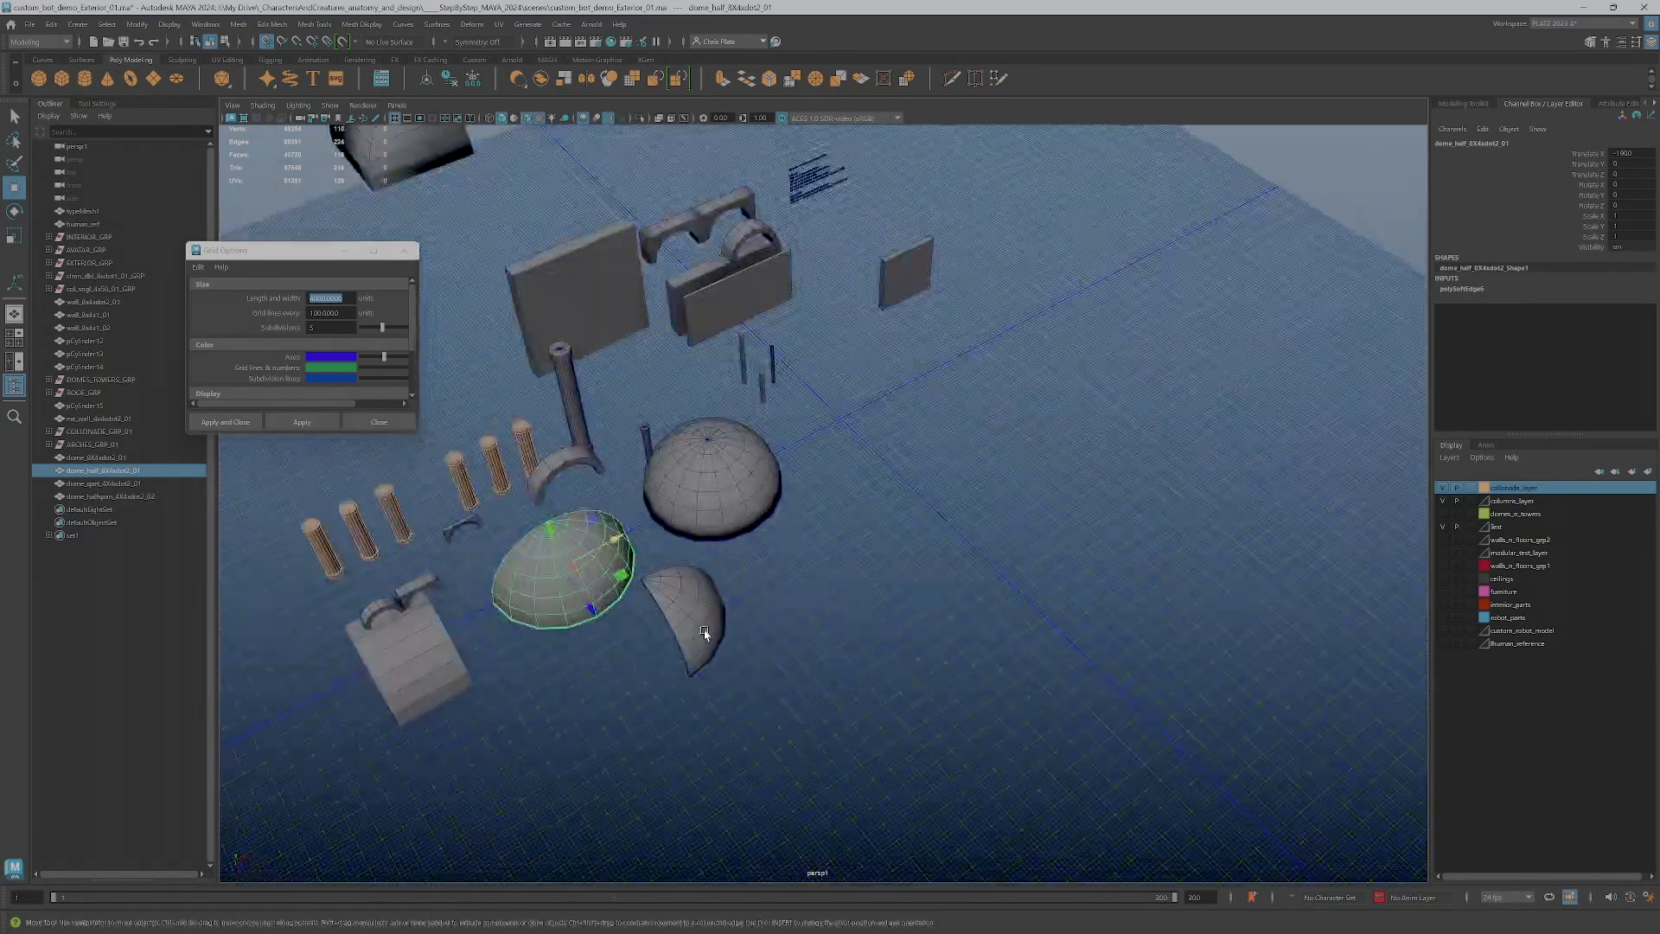
mouse_move(620, 575)
left_mouse_down("shift")
mouse_move(687, 589)
mouse_move(1017, 578)
left_mouse_up("shift")
mouse_move(1017, 578)
left_mouse_down("alt")
mouse_move(1016, 615)
mouse_move(1040, 630)
left_mouse_up("alt")
middle_click_drag(1041, 630, 975, 540, "alt")
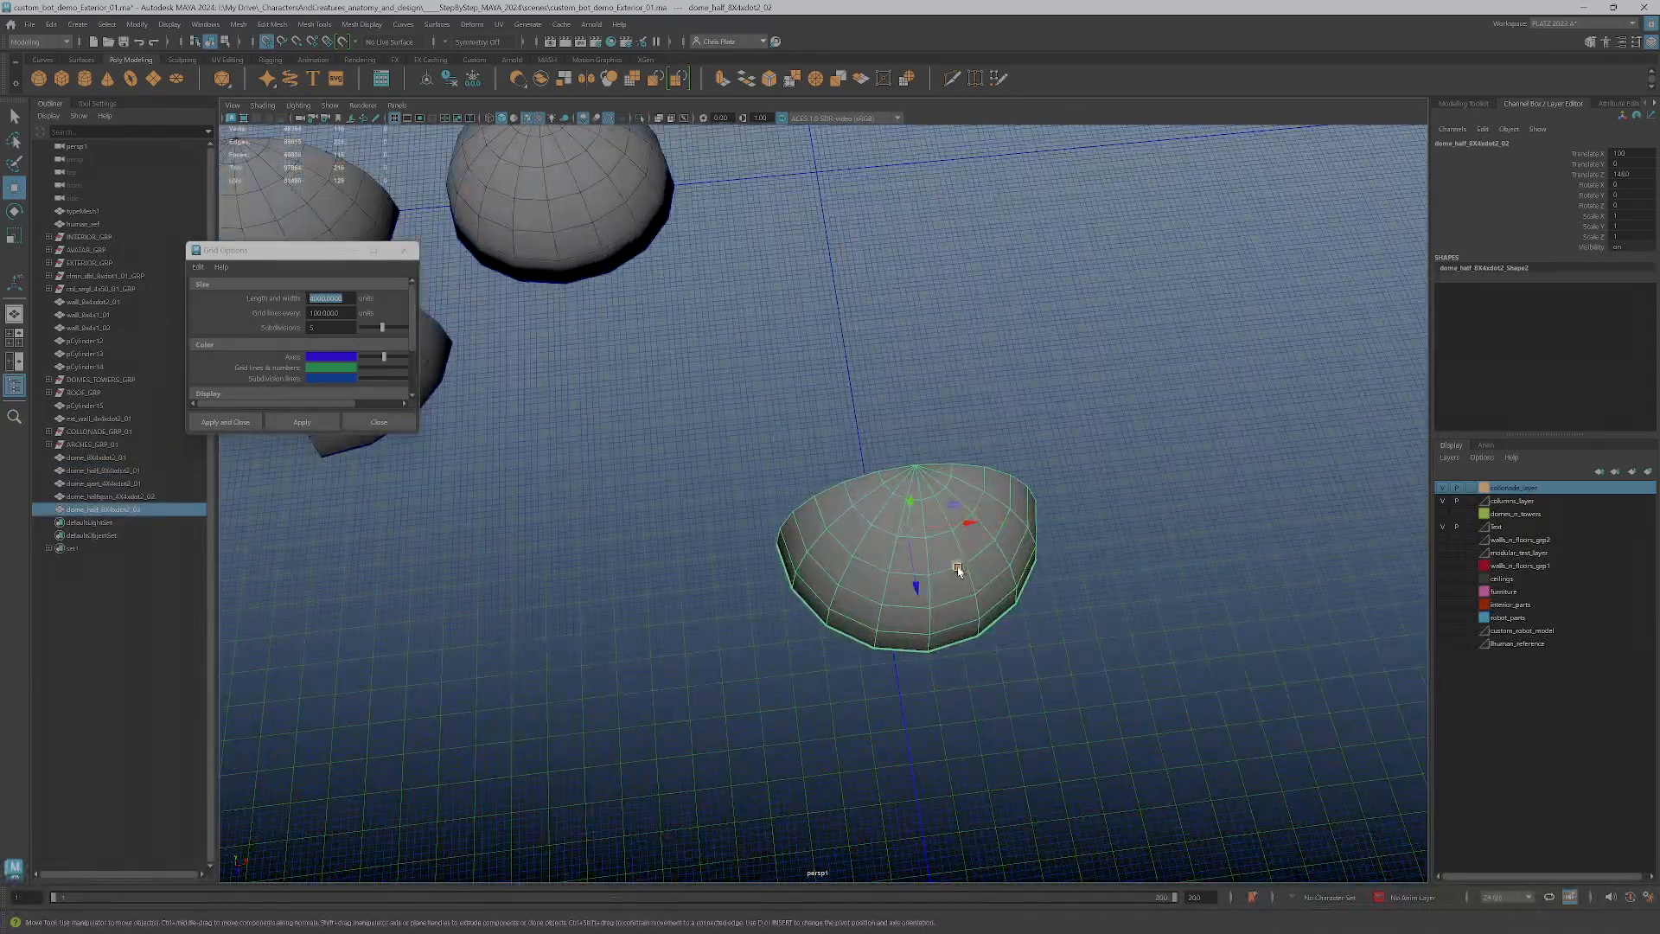
mouse_move(958, 521)
left_mouse_down()
mouse_move(982, 528)
mouse_move(876, 546)
mouse_move(842, 284)
left_mouse_up()
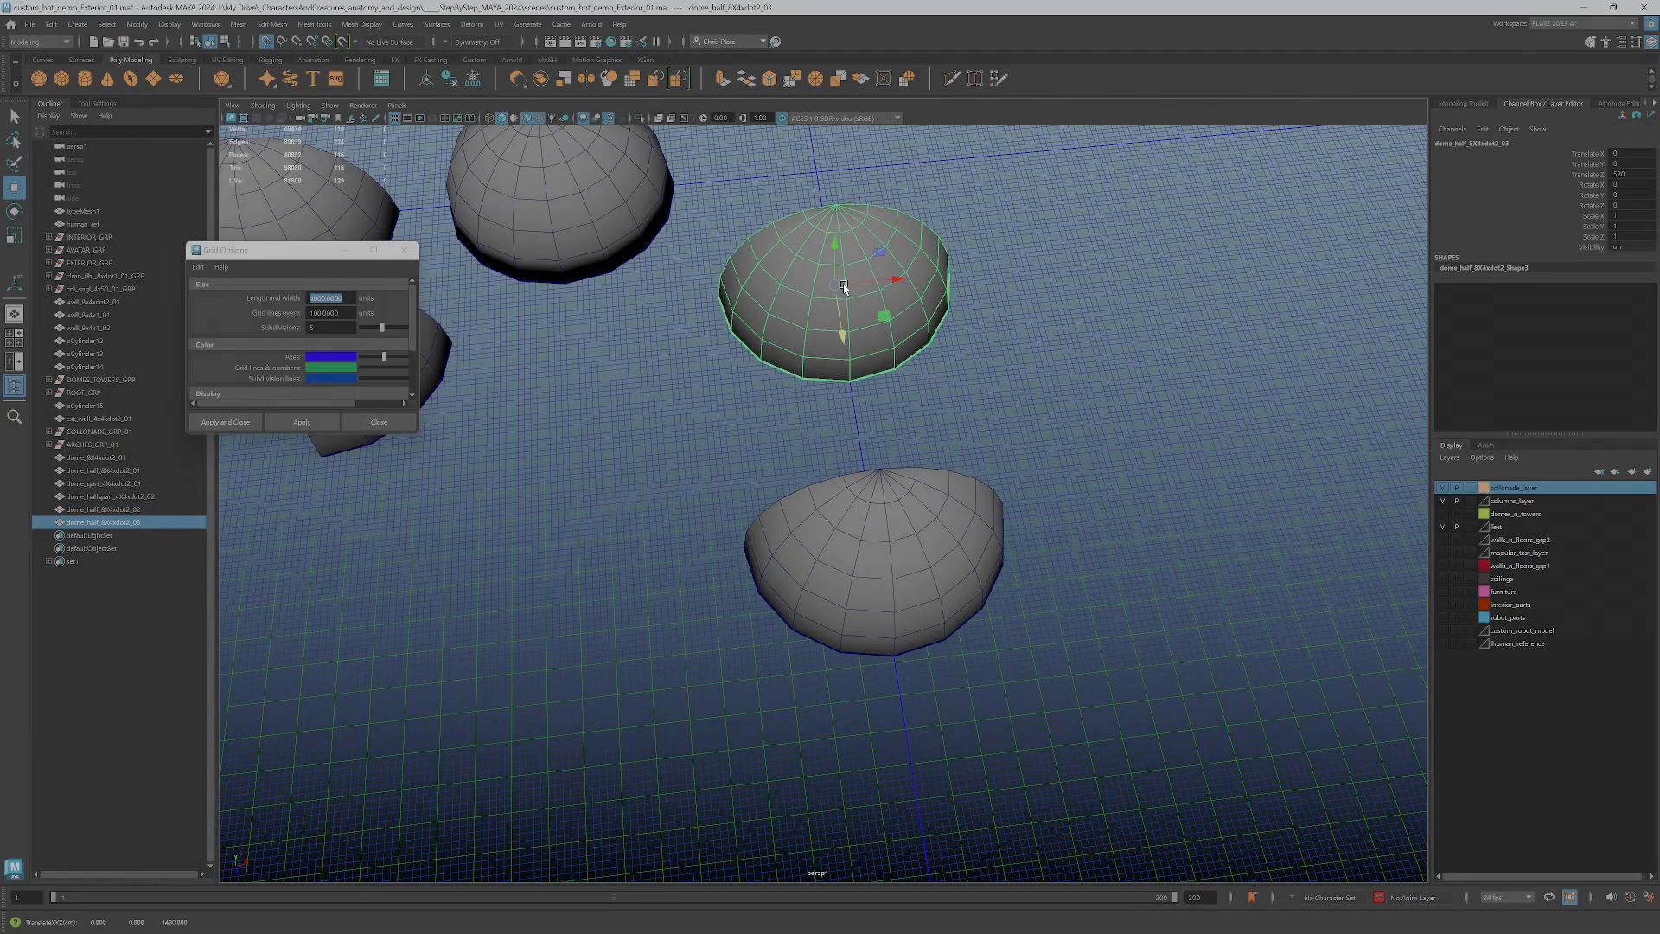
Rotate the second half dome copy 180 degrees about Y so its opening faces the first copy
key("e")
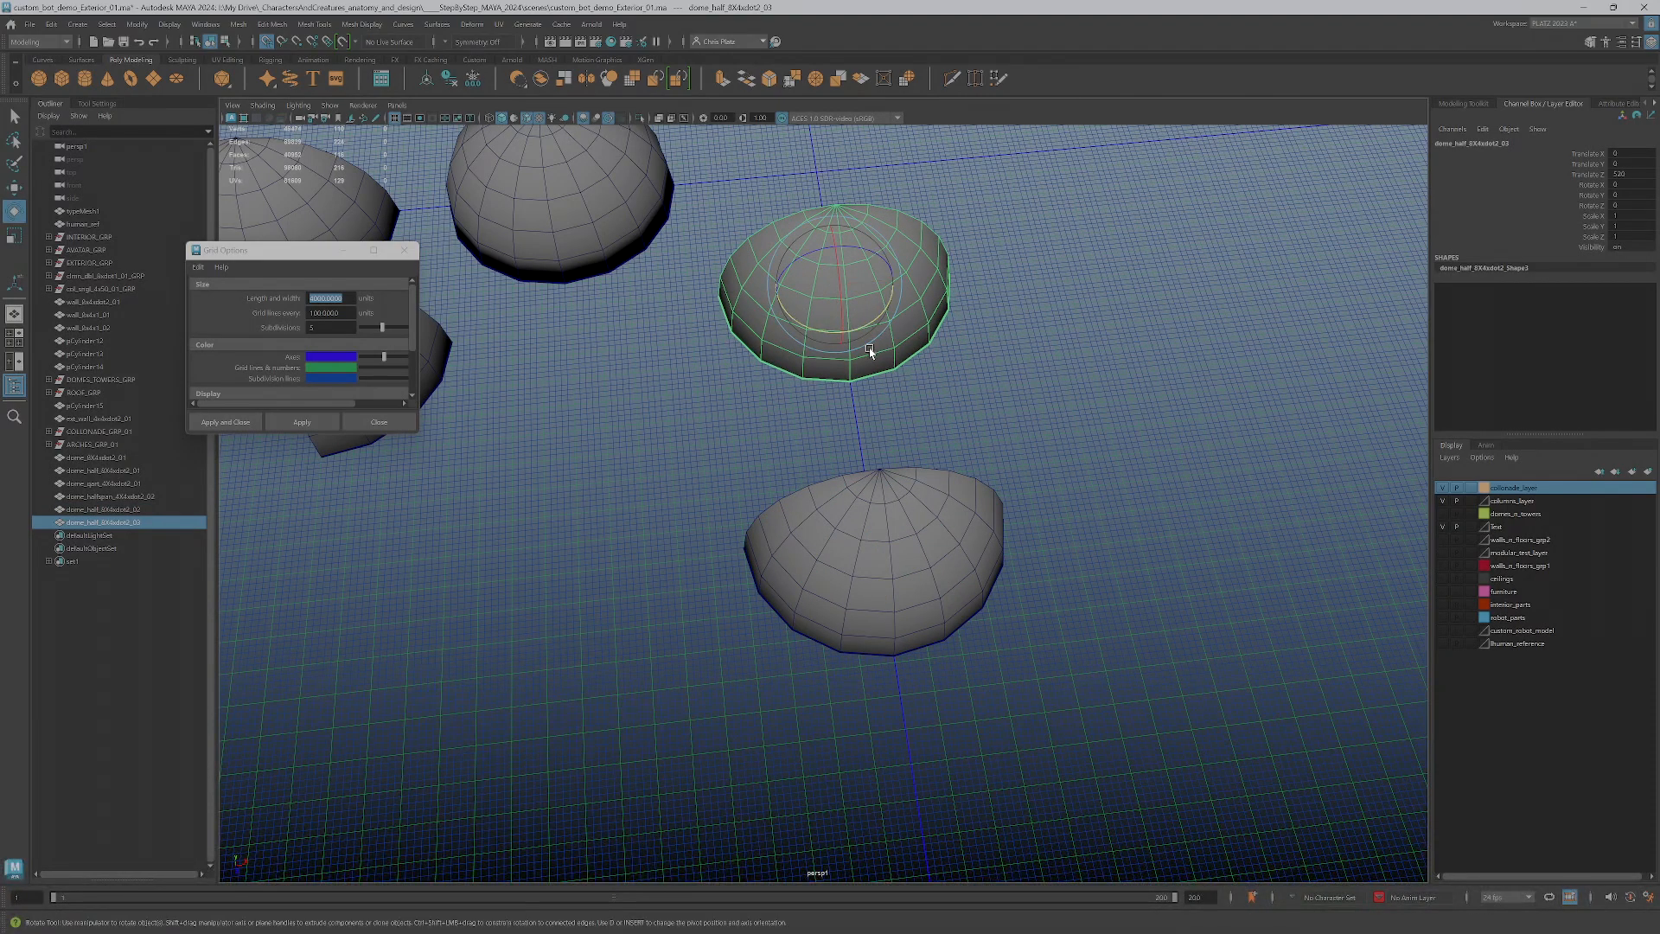
left_click_drag(817, 328, 926, 302)
left_click_drag(791, 417, 529, 239, "alt")
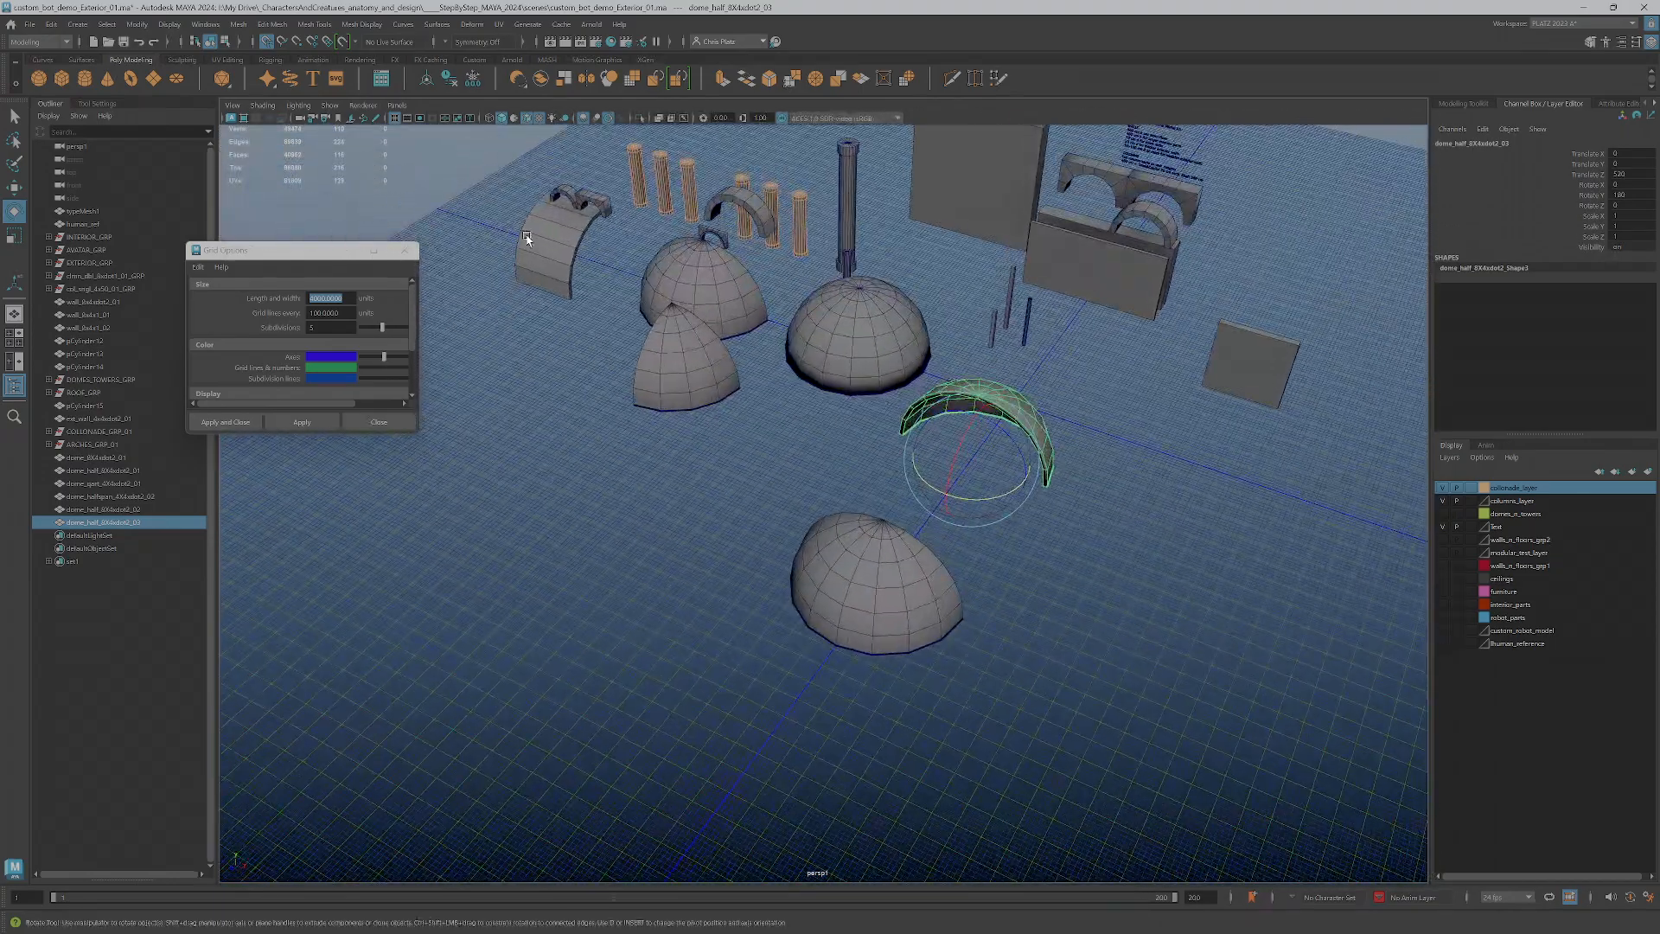
left_click(528, 240)
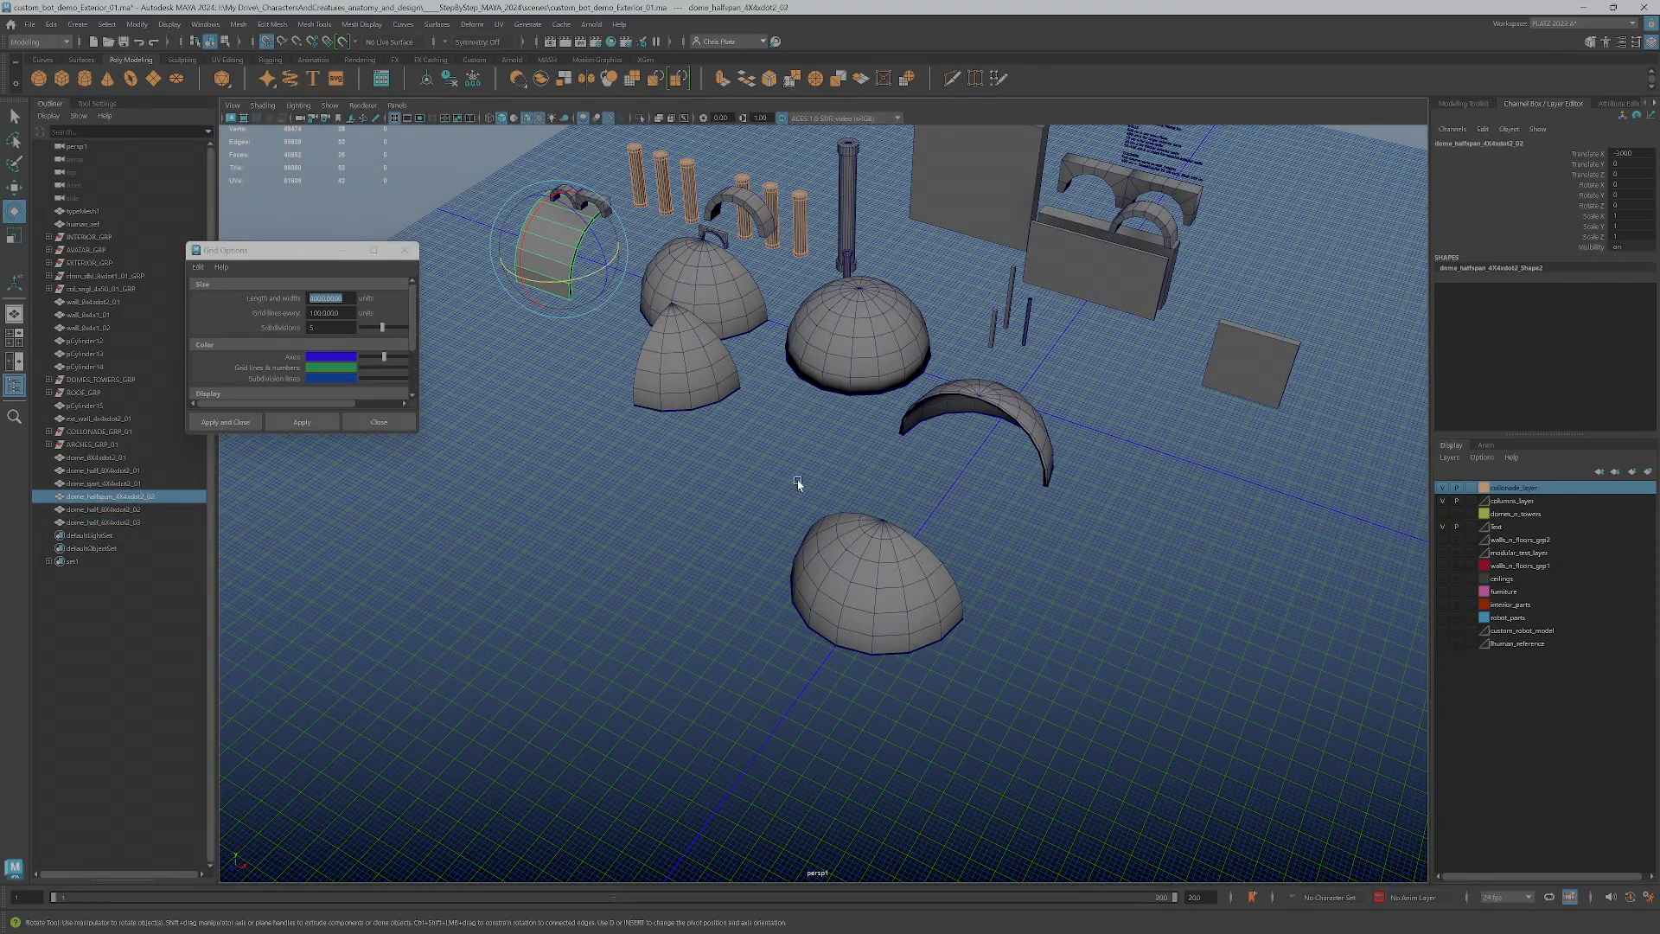
left_click_drag(832, 507, 830, 463, "alt")
left_click_drag(934, 561, 978, 464, "alt")
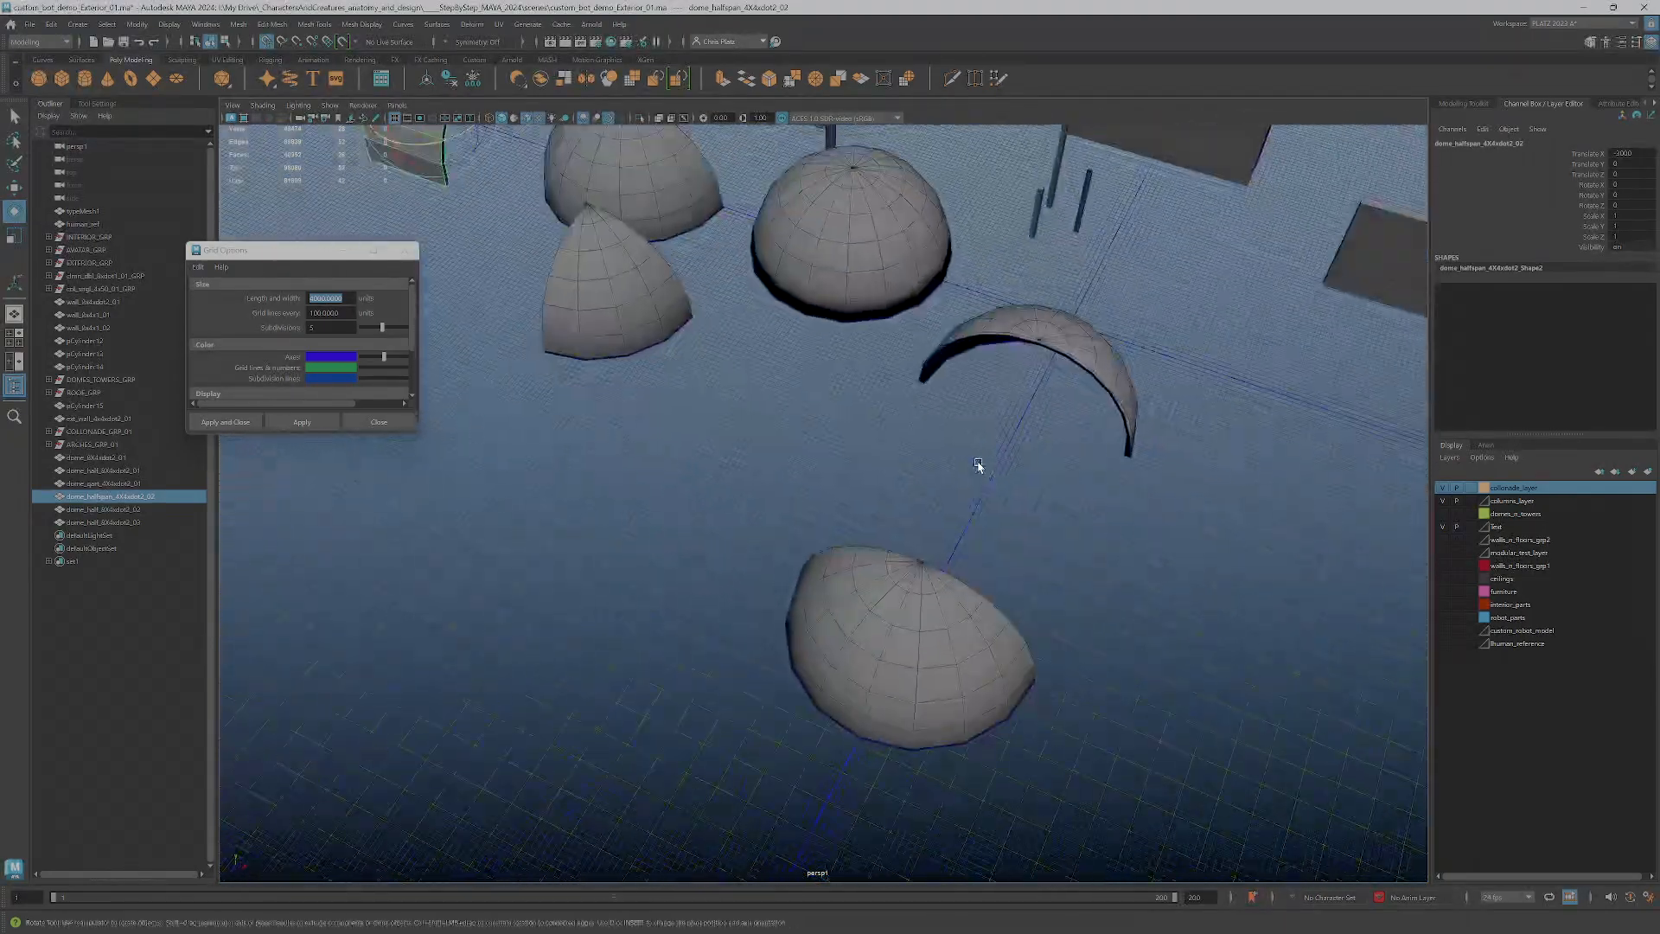
Move both half dome copies along negative X so they stand facing each other in front of the full dome
left_click(1066, 344)
key("w")
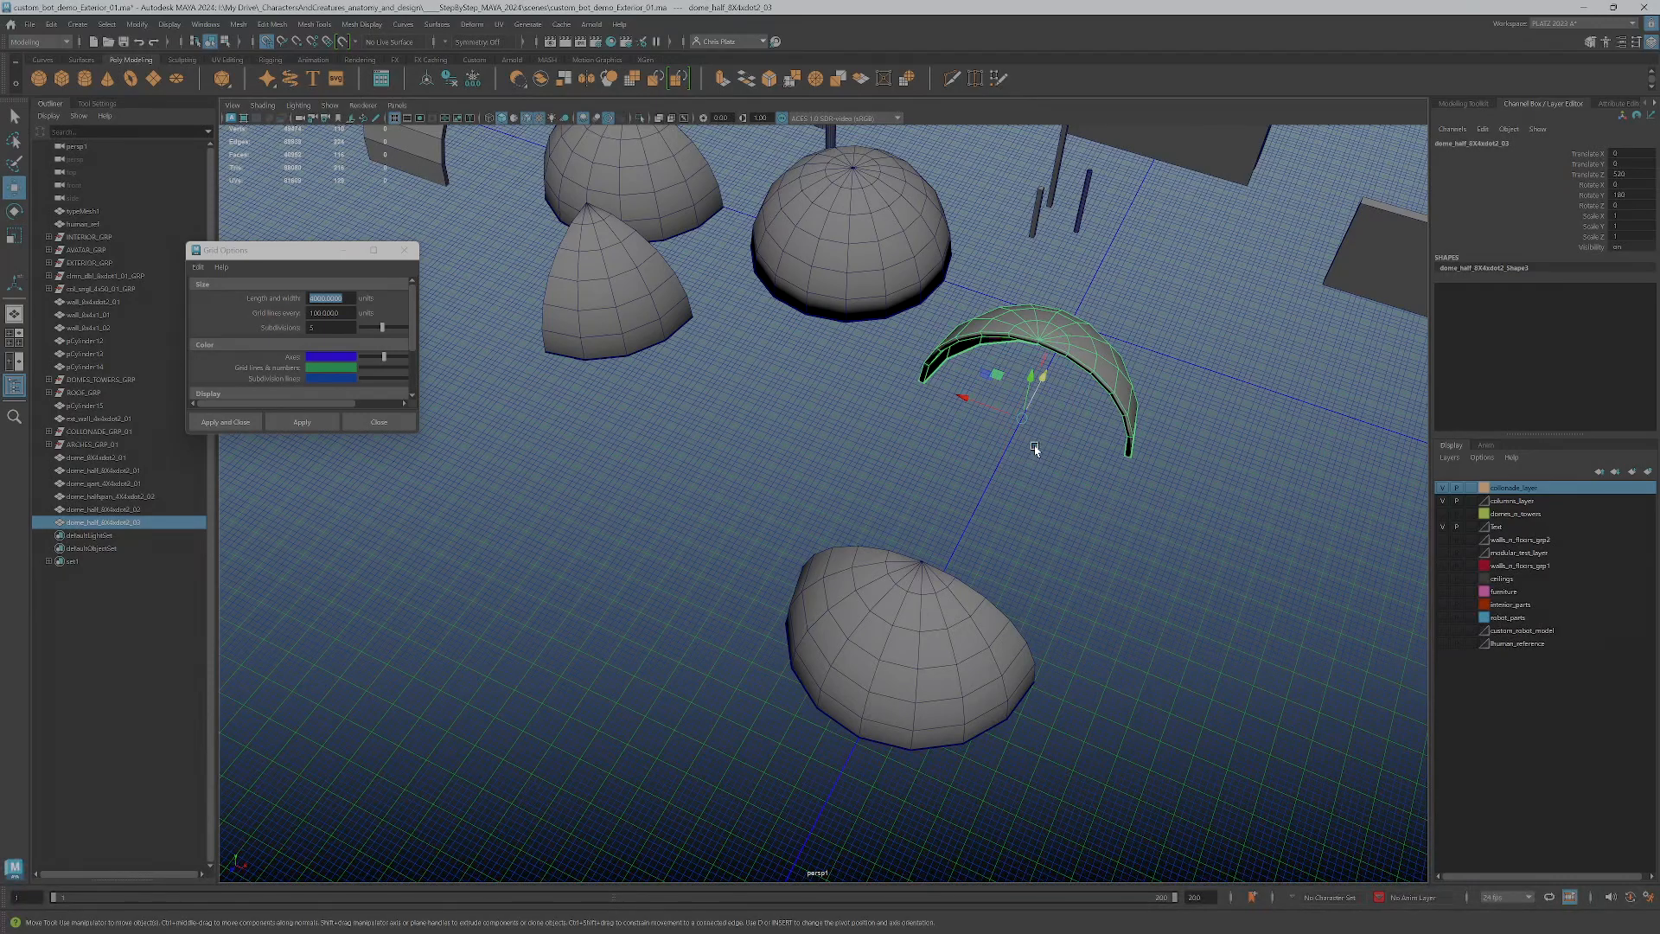
left_click_drag(1016, 417, 655, 493)
left_click(851, 689)
left_click_drag(918, 641, 641, 534)
left_click_drag(807, 378, 705, 601, "alt")
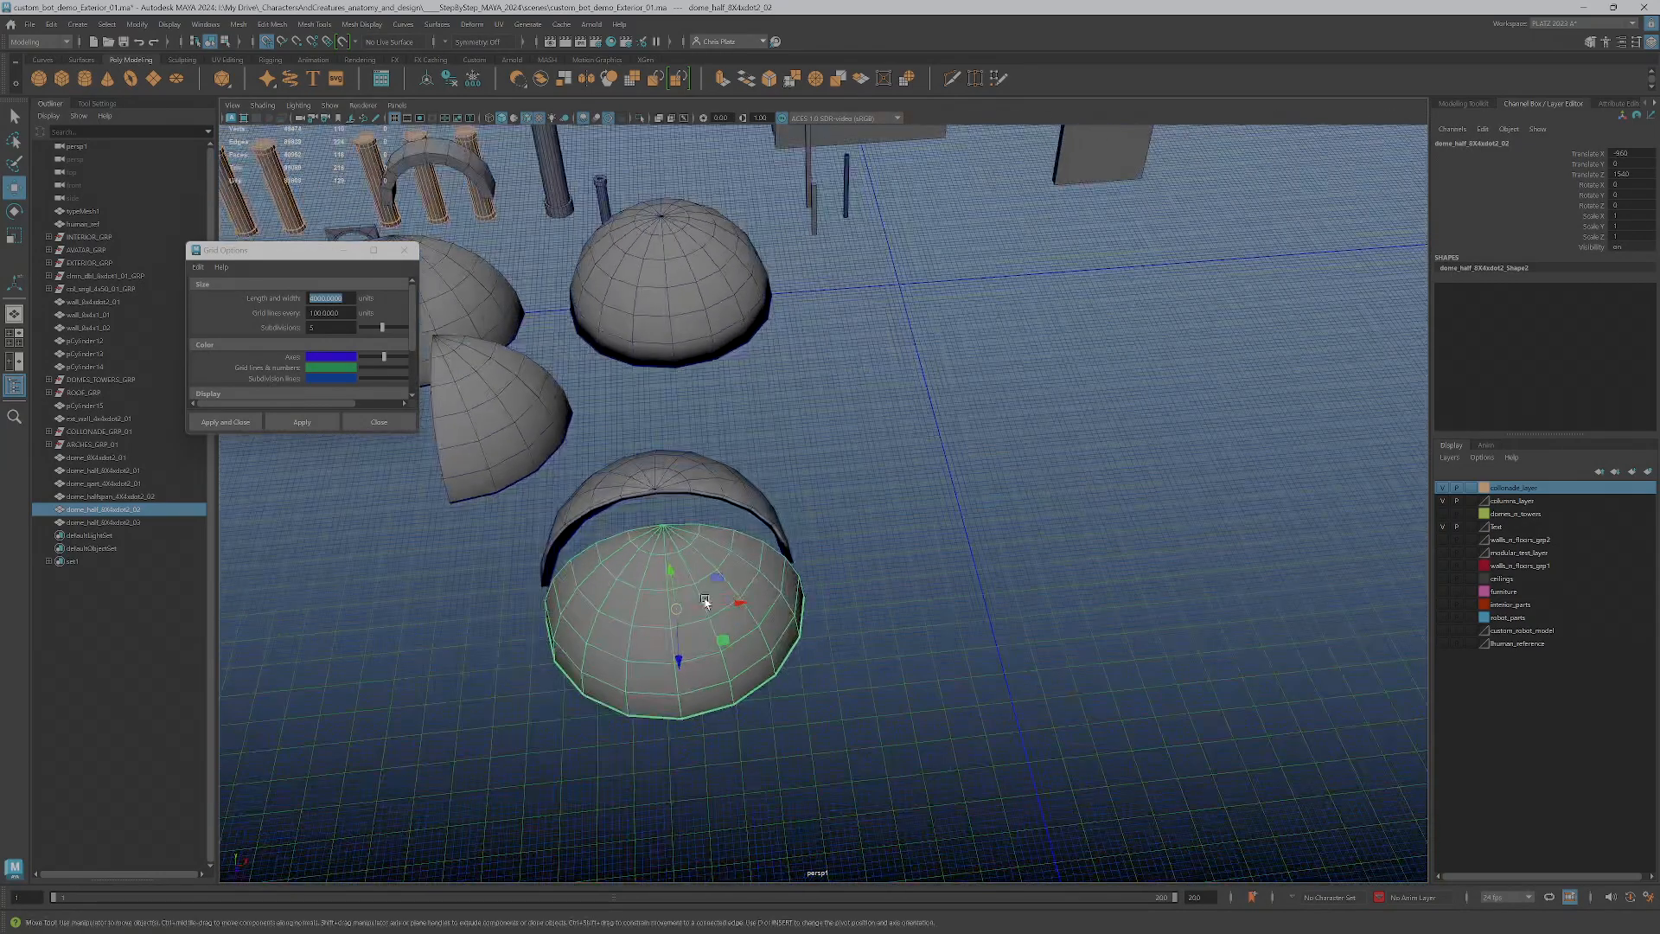
Duplicate the rotated half dome to the world origin and set the copy's Y rotation to 270 degrees
left_click(671, 487)
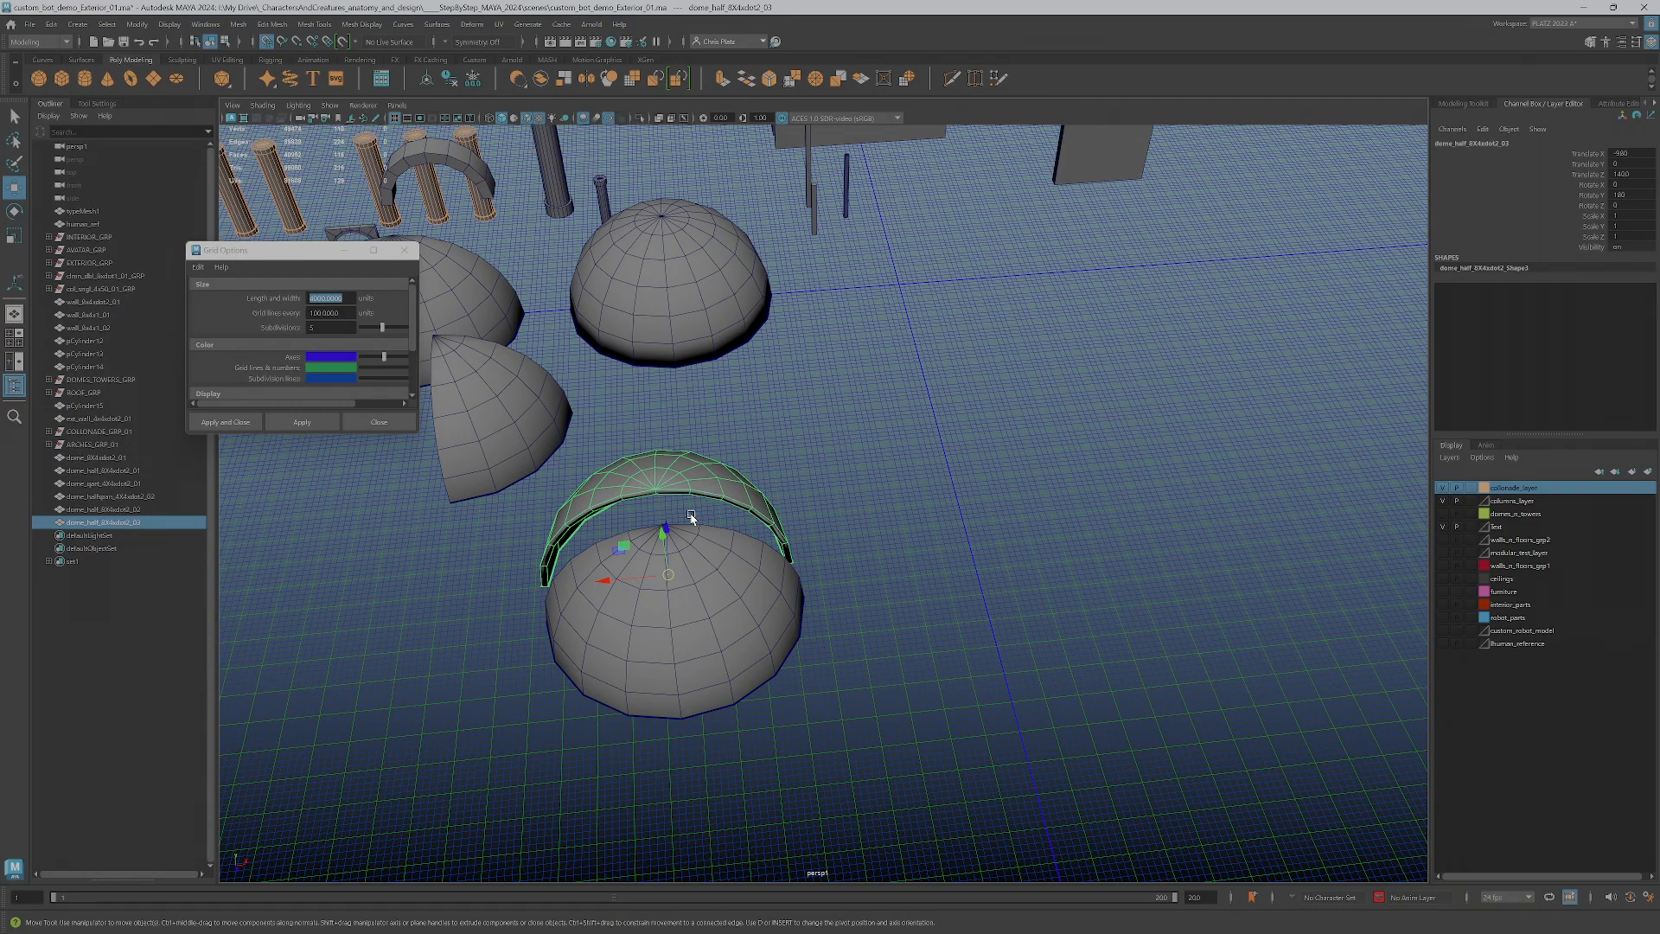
mouse_move(666, 572)
left_mouse_down("shift")
mouse_move(897, 287)
mouse_move(820, 320)
mouse_move(834, 320)
left_mouse_up("shift")
scroll(890, 298, "up", 6)
left_click_drag(931, 360, 882, 448, "alt")
key("e")
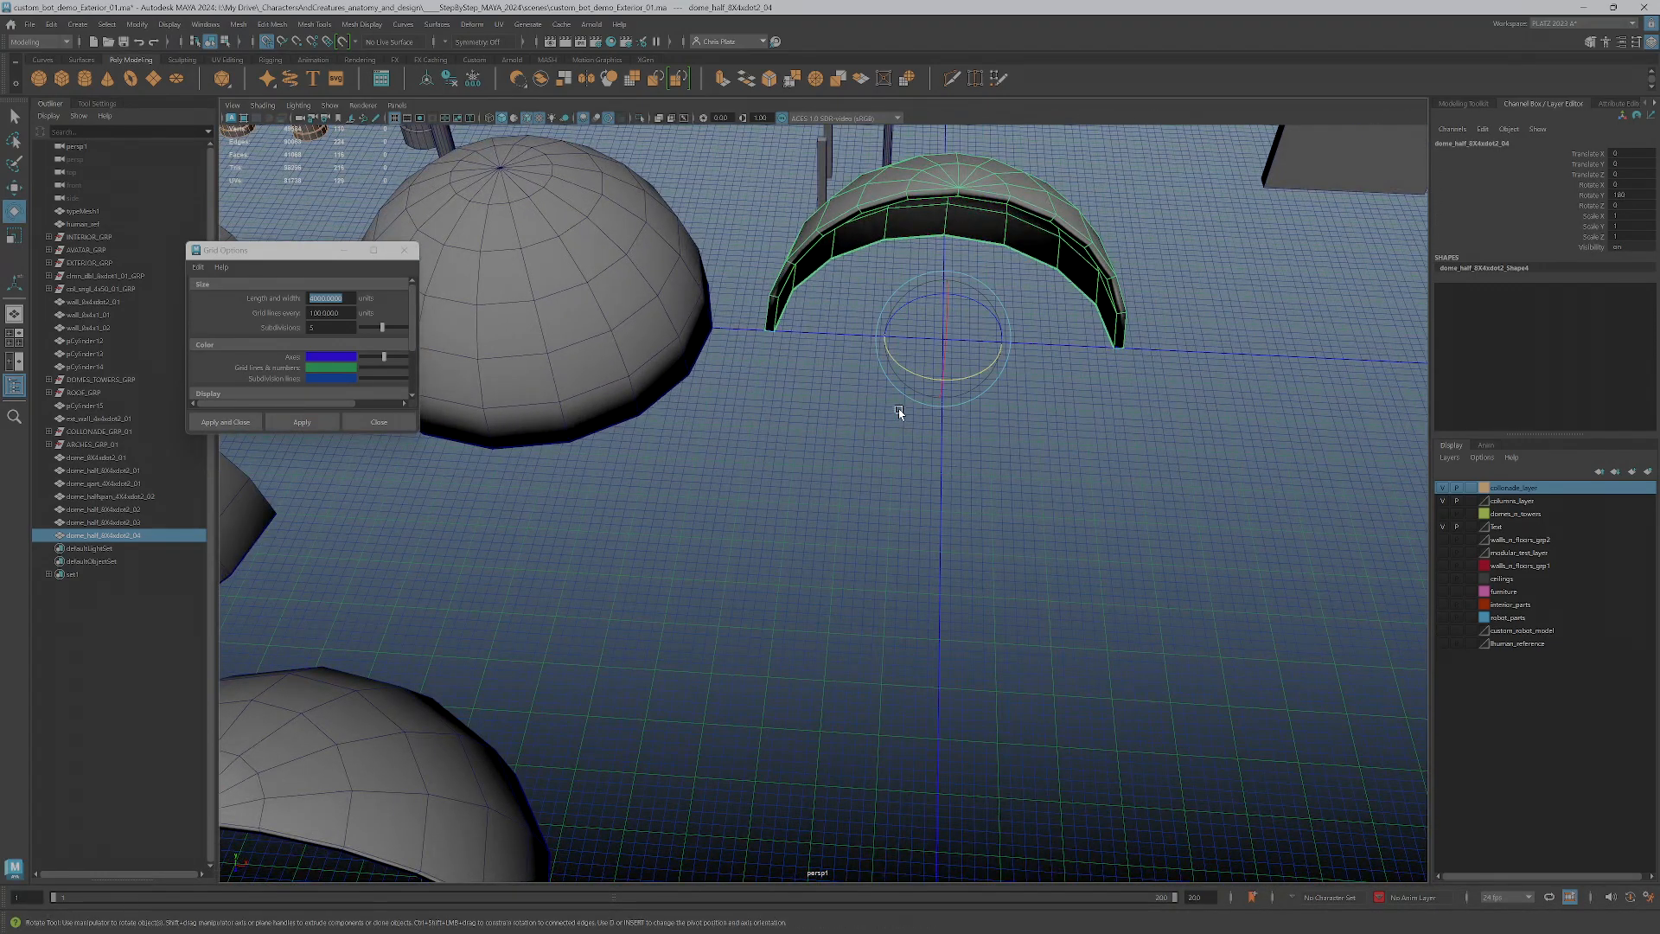
left_click_drag(931, 374, 973, 377)
left_click_drag(1009, 494, 918, 515, "alt")
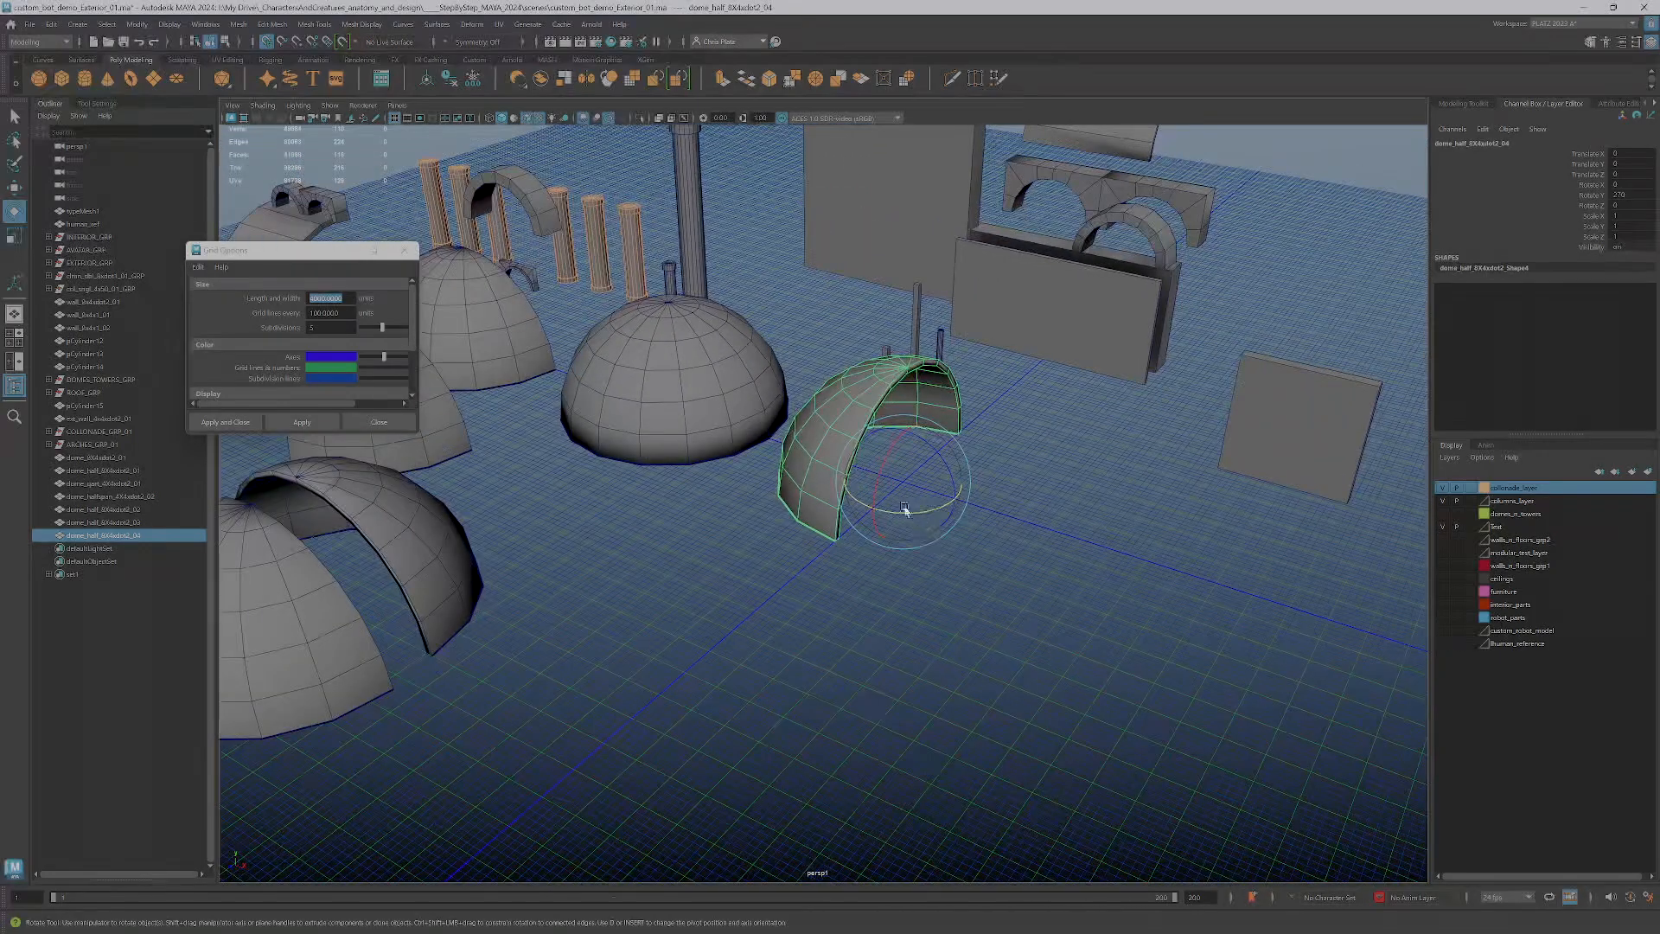
Delete every face of the half dome copy at the origin except the thin strip of rim faces along its arched opening
right_click_drag(892, 435, 938, 467, "alt")
scroll(945, 421, "up", 3)
left_click(933, 618)
left_click(953, 521, "shift")
left_click(996, 398, "shift")
left_click(1035, 334, "shift")
left_click(1111, 227, "shift")
left_click(1163, 184, "shift")
left_click(1219, 169, "shift")
left_click(1249, 179, "shift")
left_click(1275, 215, "shift")
left_click(1290, 255, "shift")
left_click(1296, 285, "shift")
left_click(1301, 322, "shift")
left_click(1296, 376, "shift")
left_click_drag(1122, 473, 1215, 581, "alt")
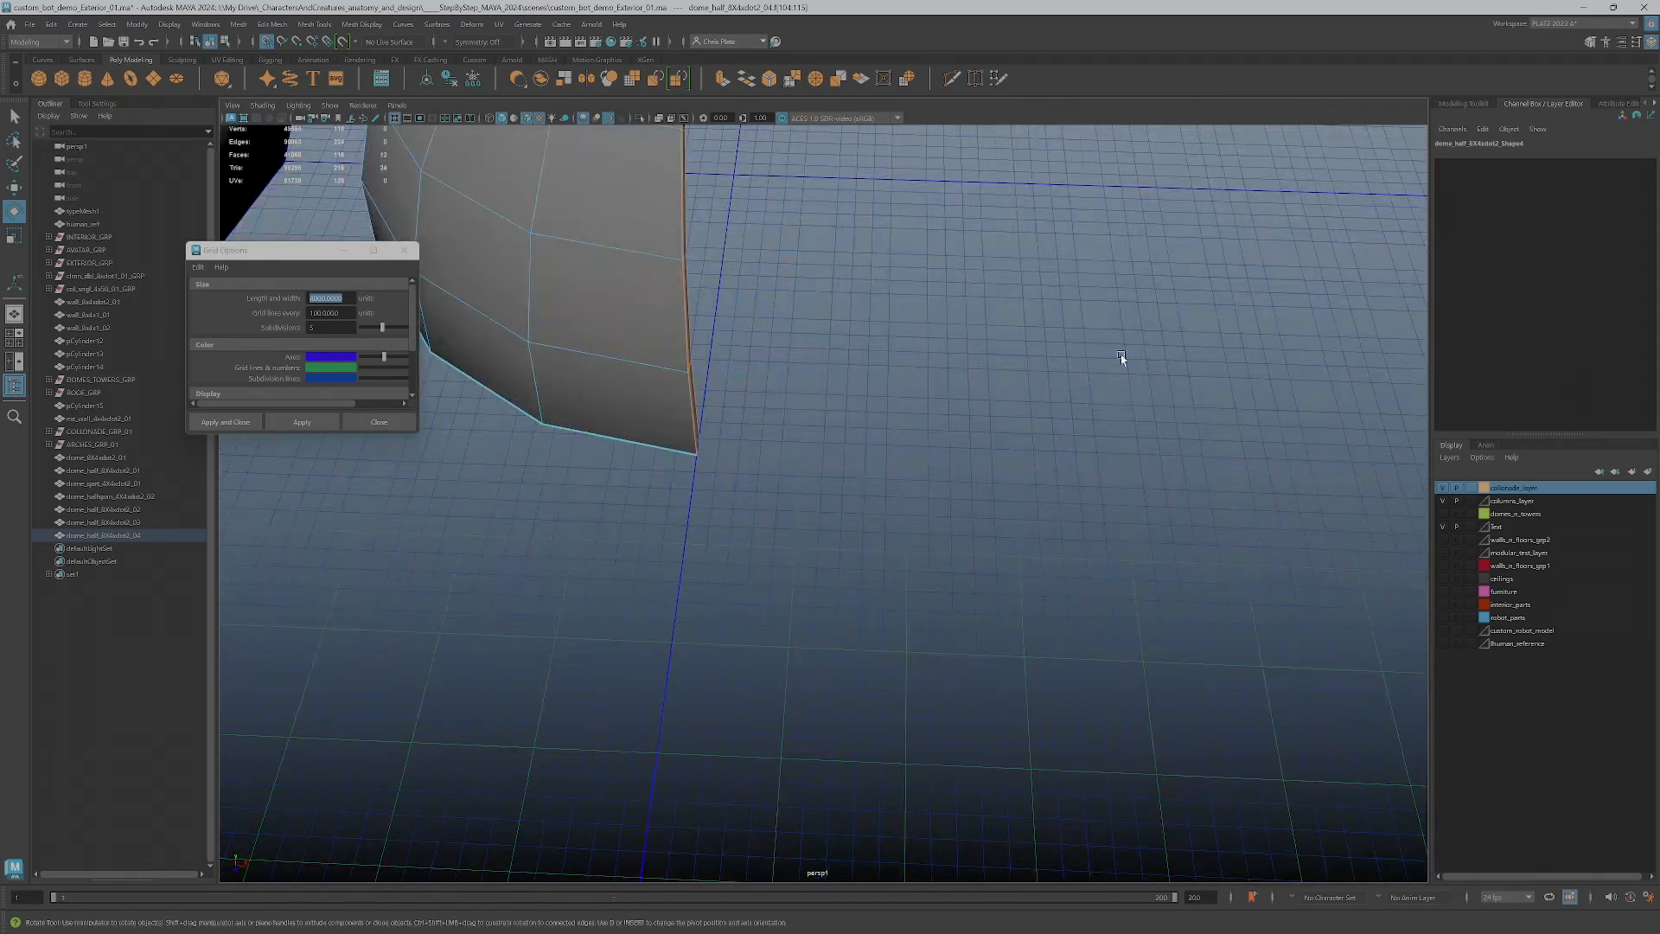
left_click_drag(921, 382, 884, 430, "alt")
left_click_drag(722, 439, 1132, 529, "alt")
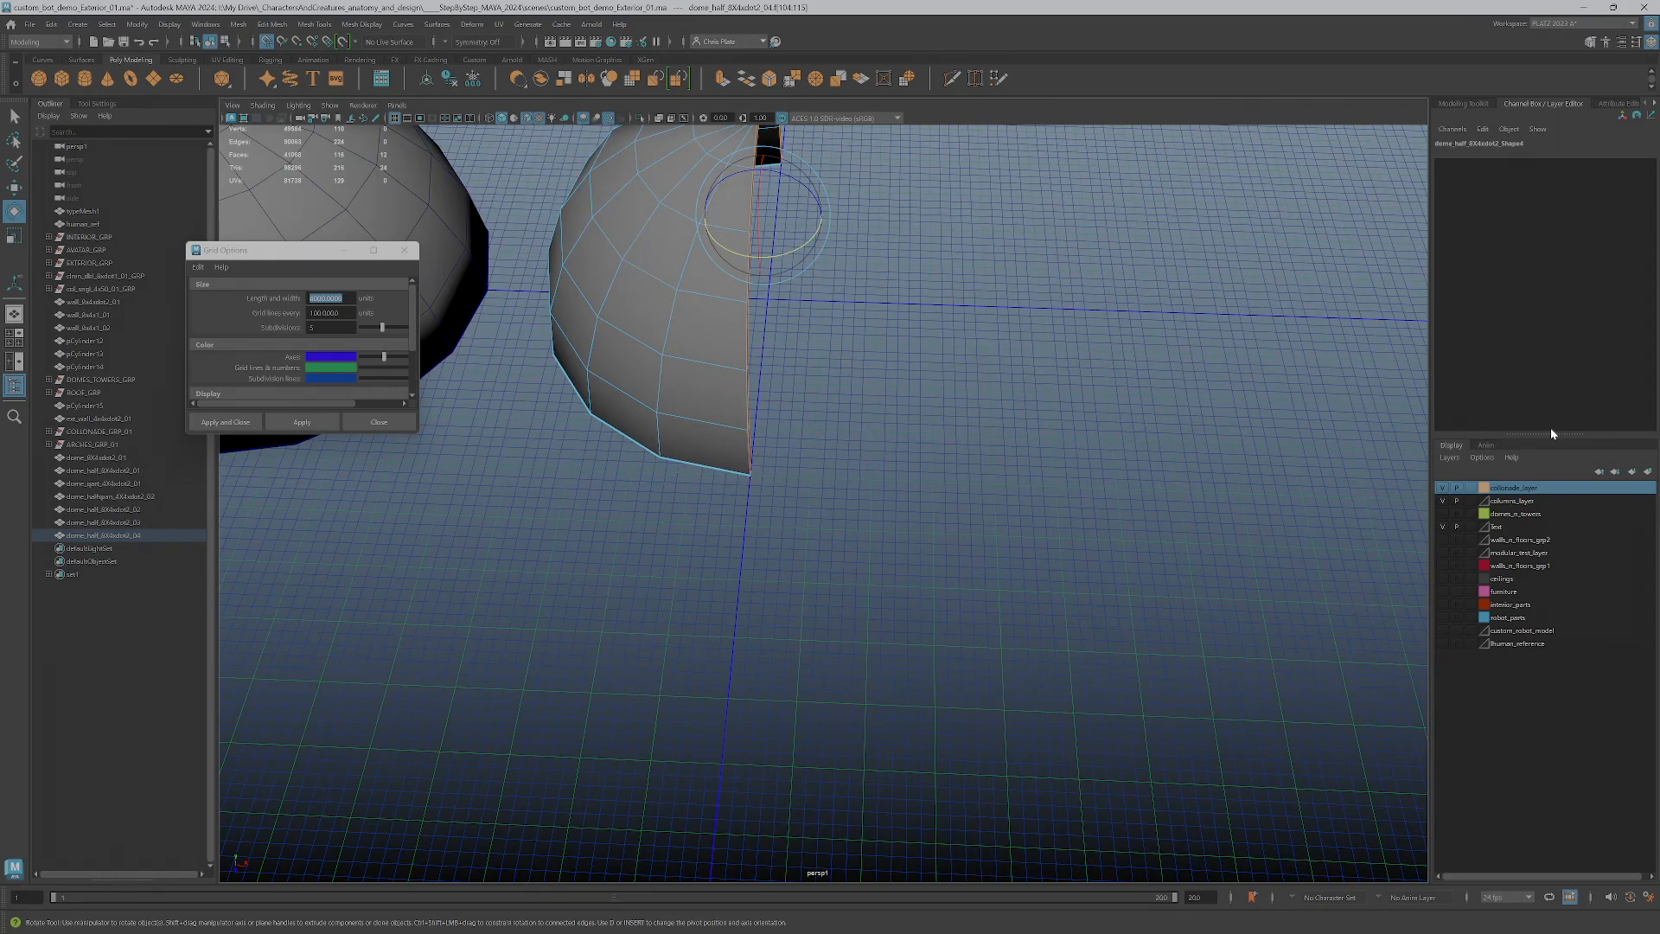
left_click_drag(829, 445, 835, 499, "alt")
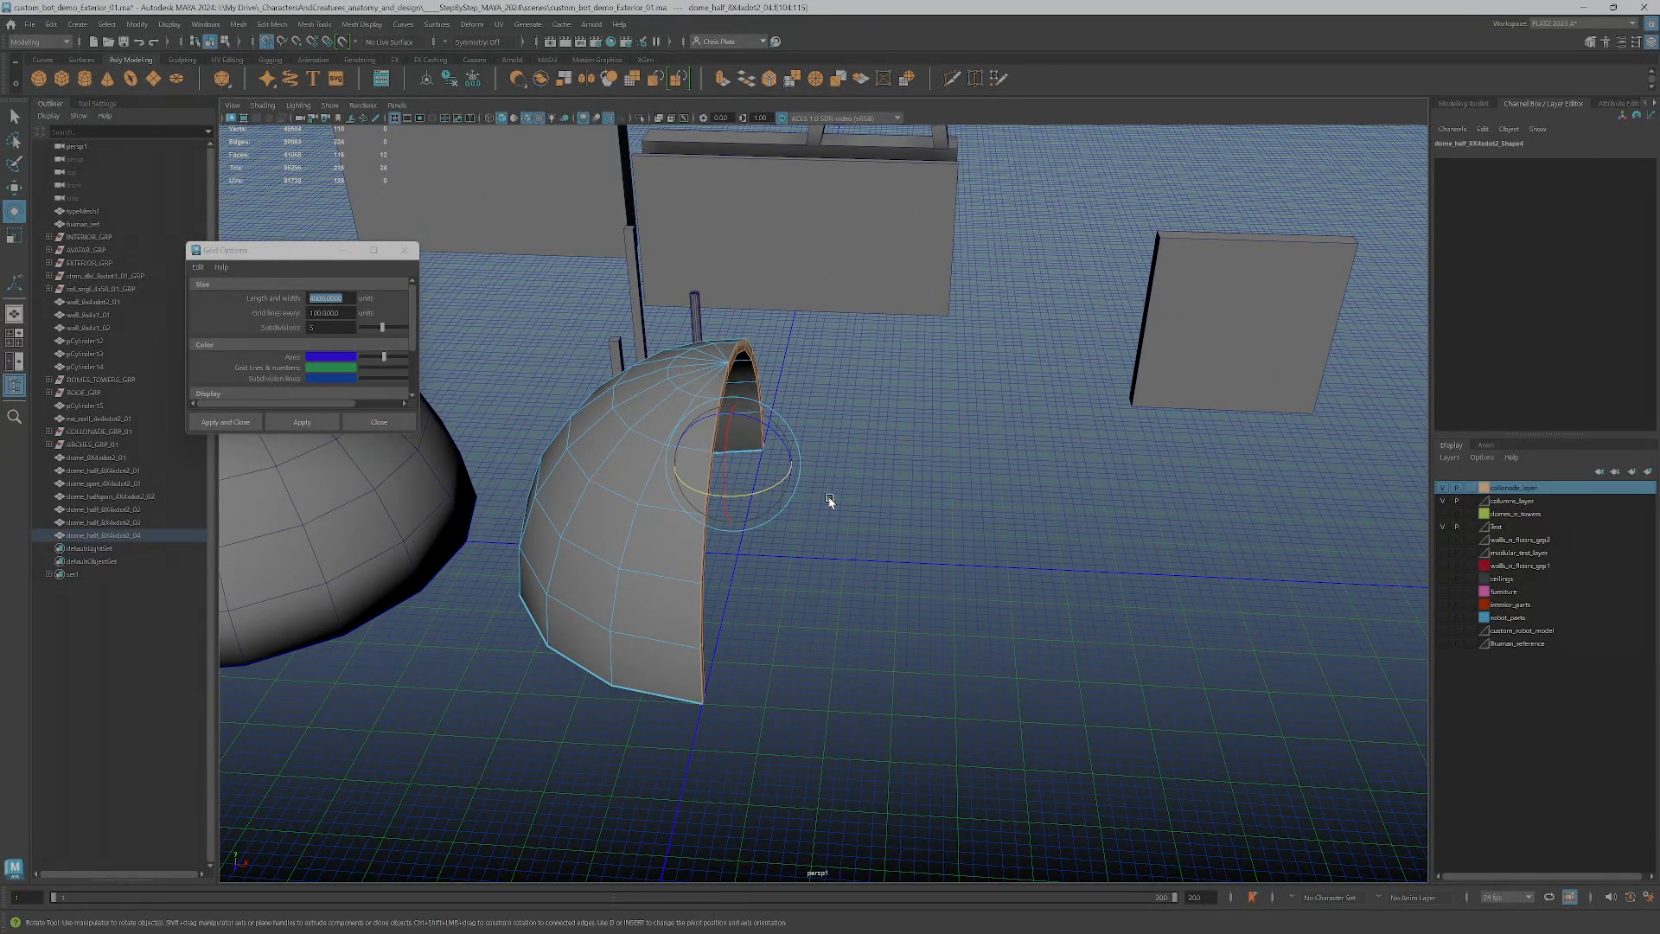
key("ctrl+shift+i")
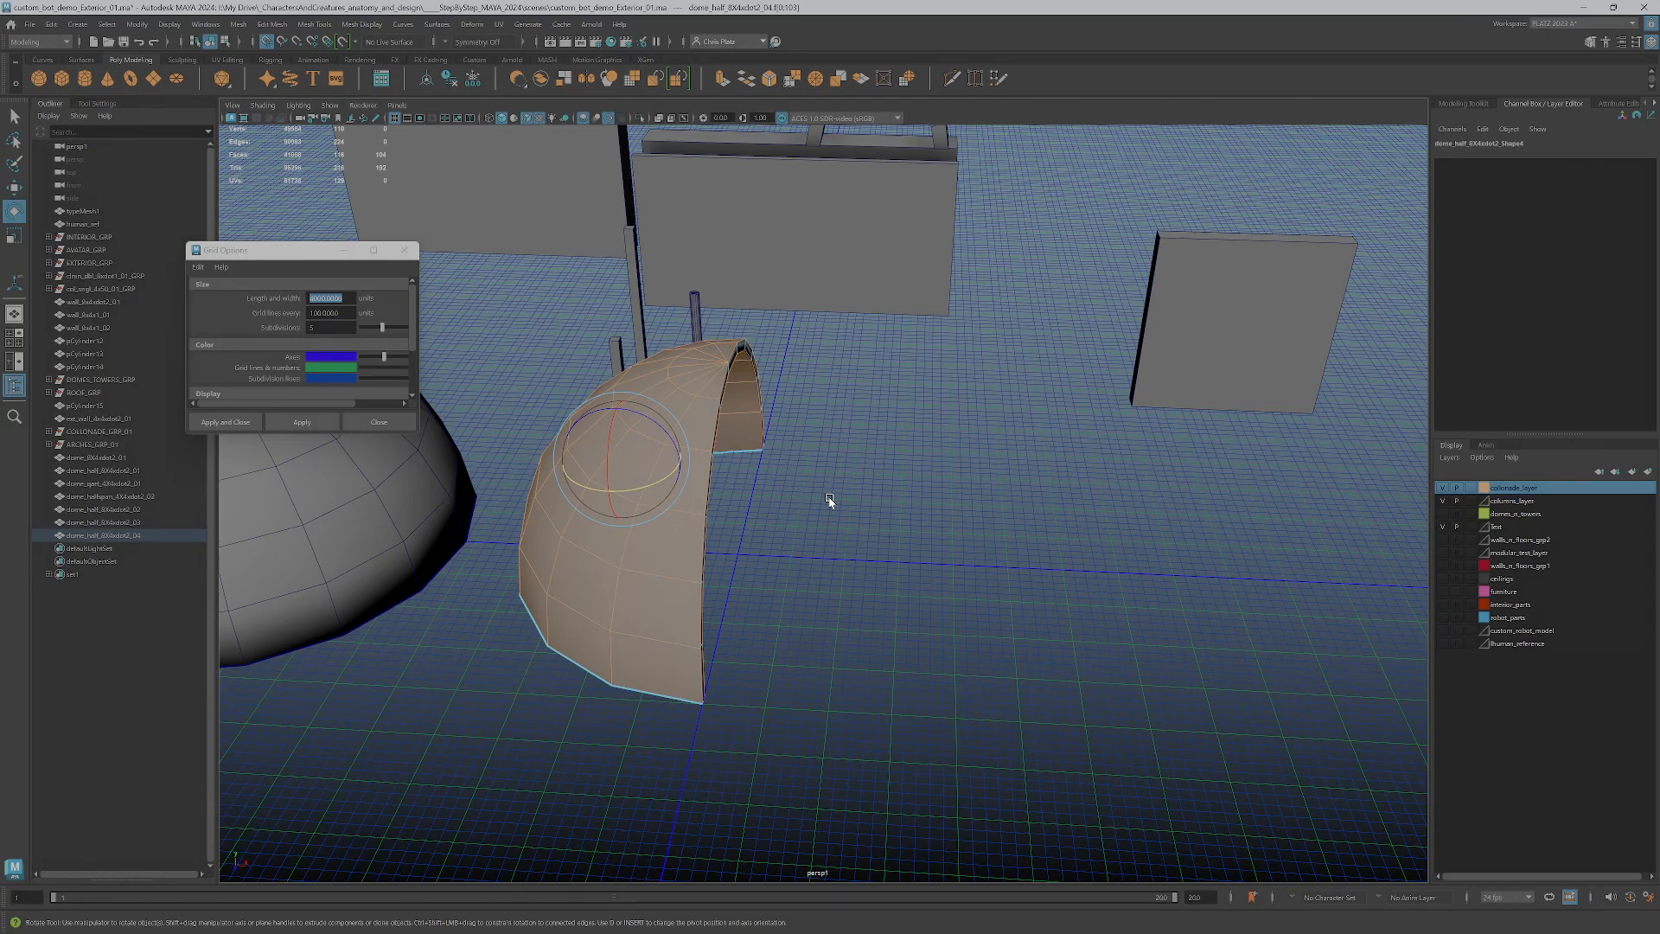
key("Delete")
scroll(739, 463, "up", 2)
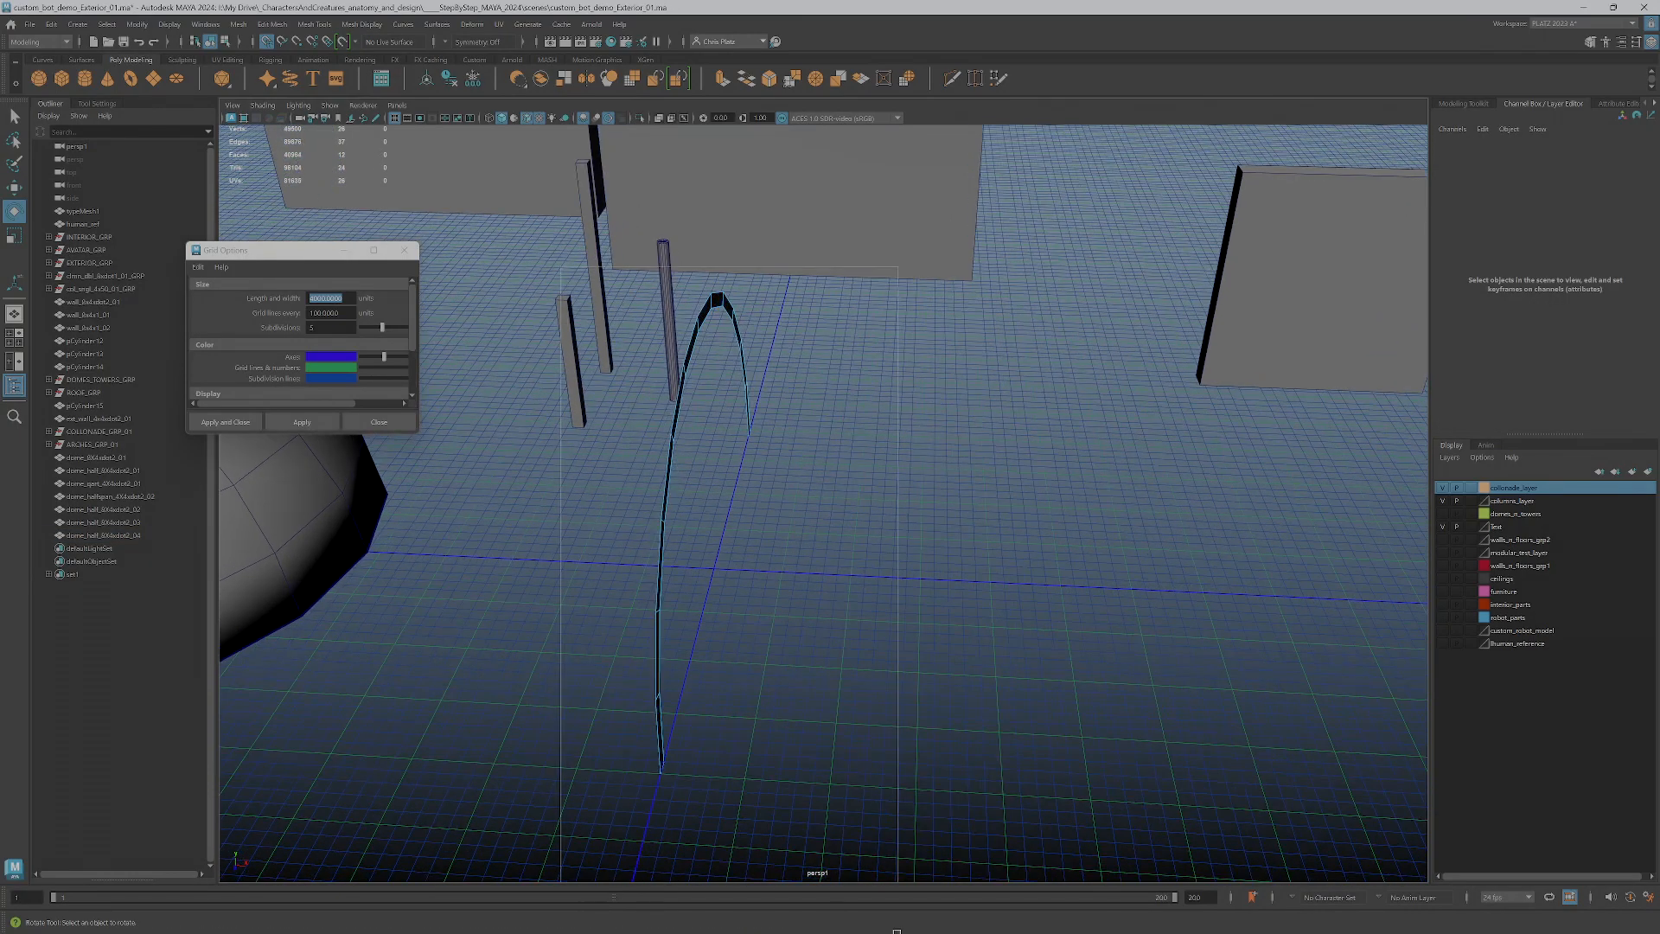
Extrude the arched rim faces and move them 400 units horizontally away from the origin to form a barrel-shaped span
left_click(664, 458)
left_click(1470, 104)
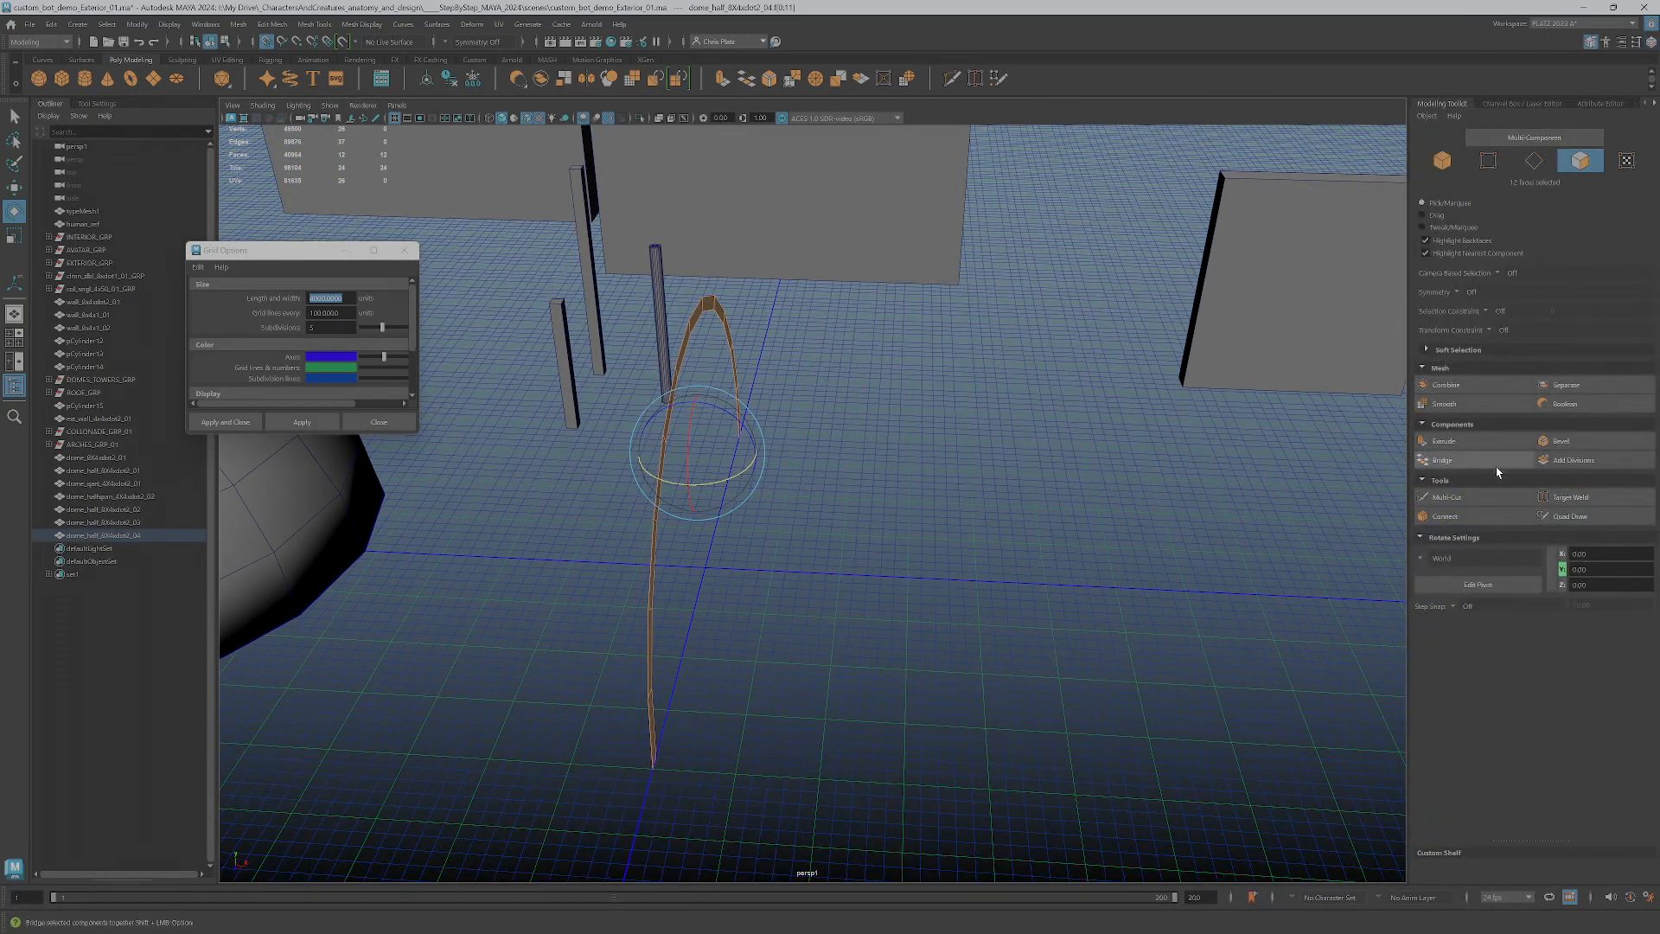
left_click(51, 23)
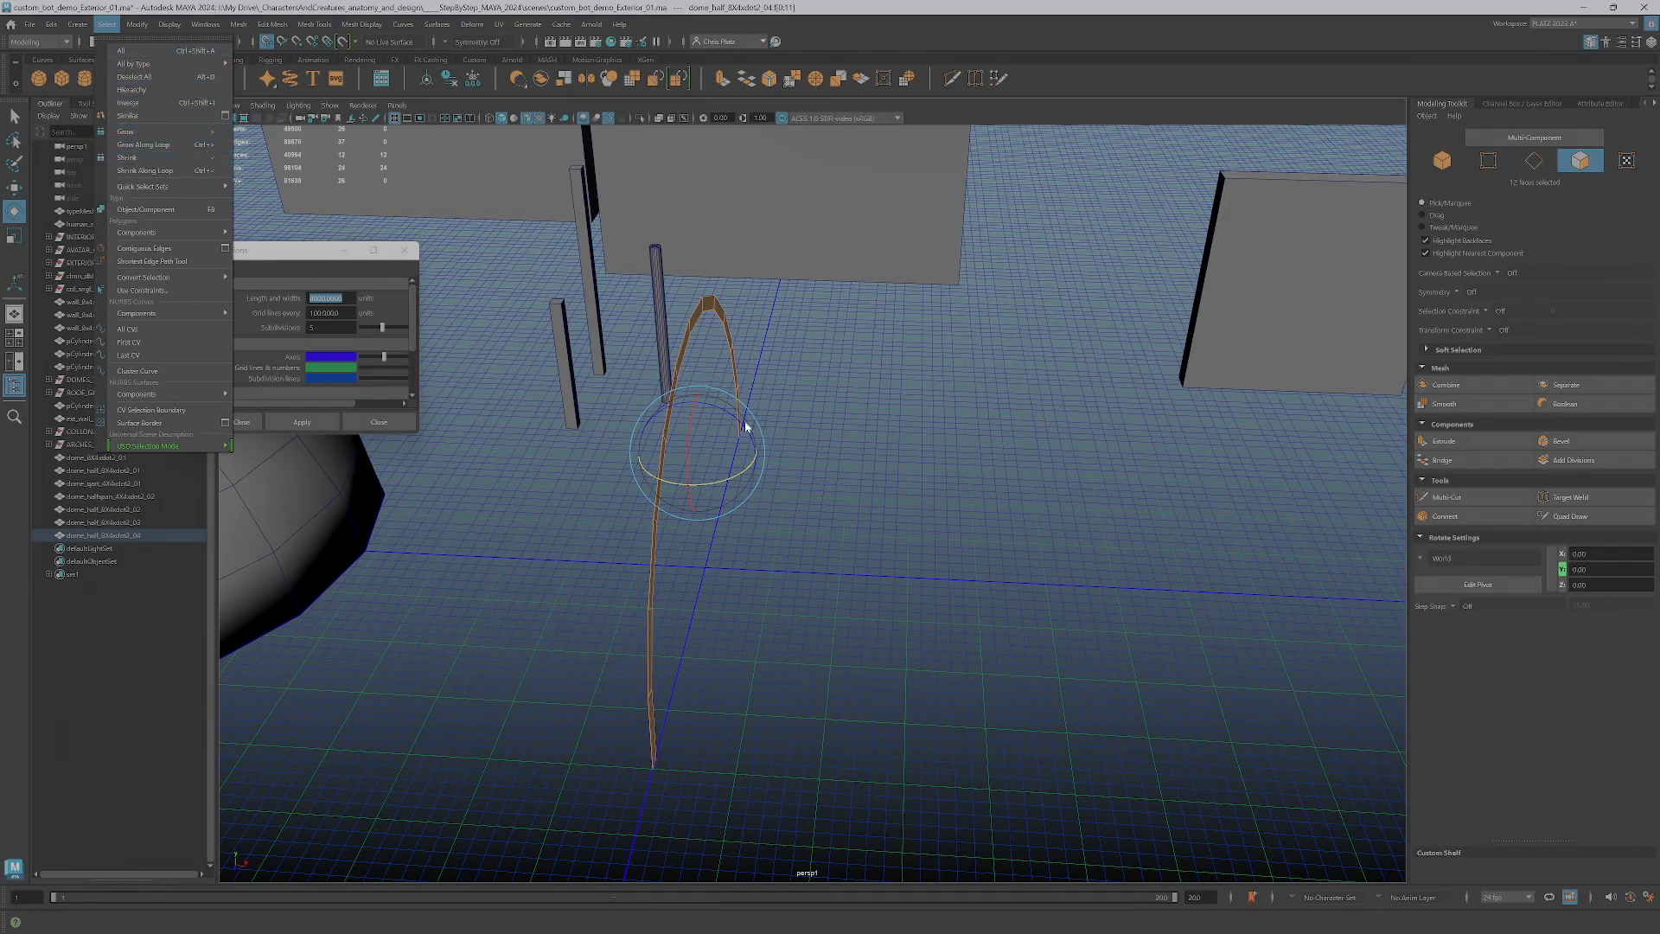
left_click_drag(801, 581, 796, 573, "alt")
key("w")
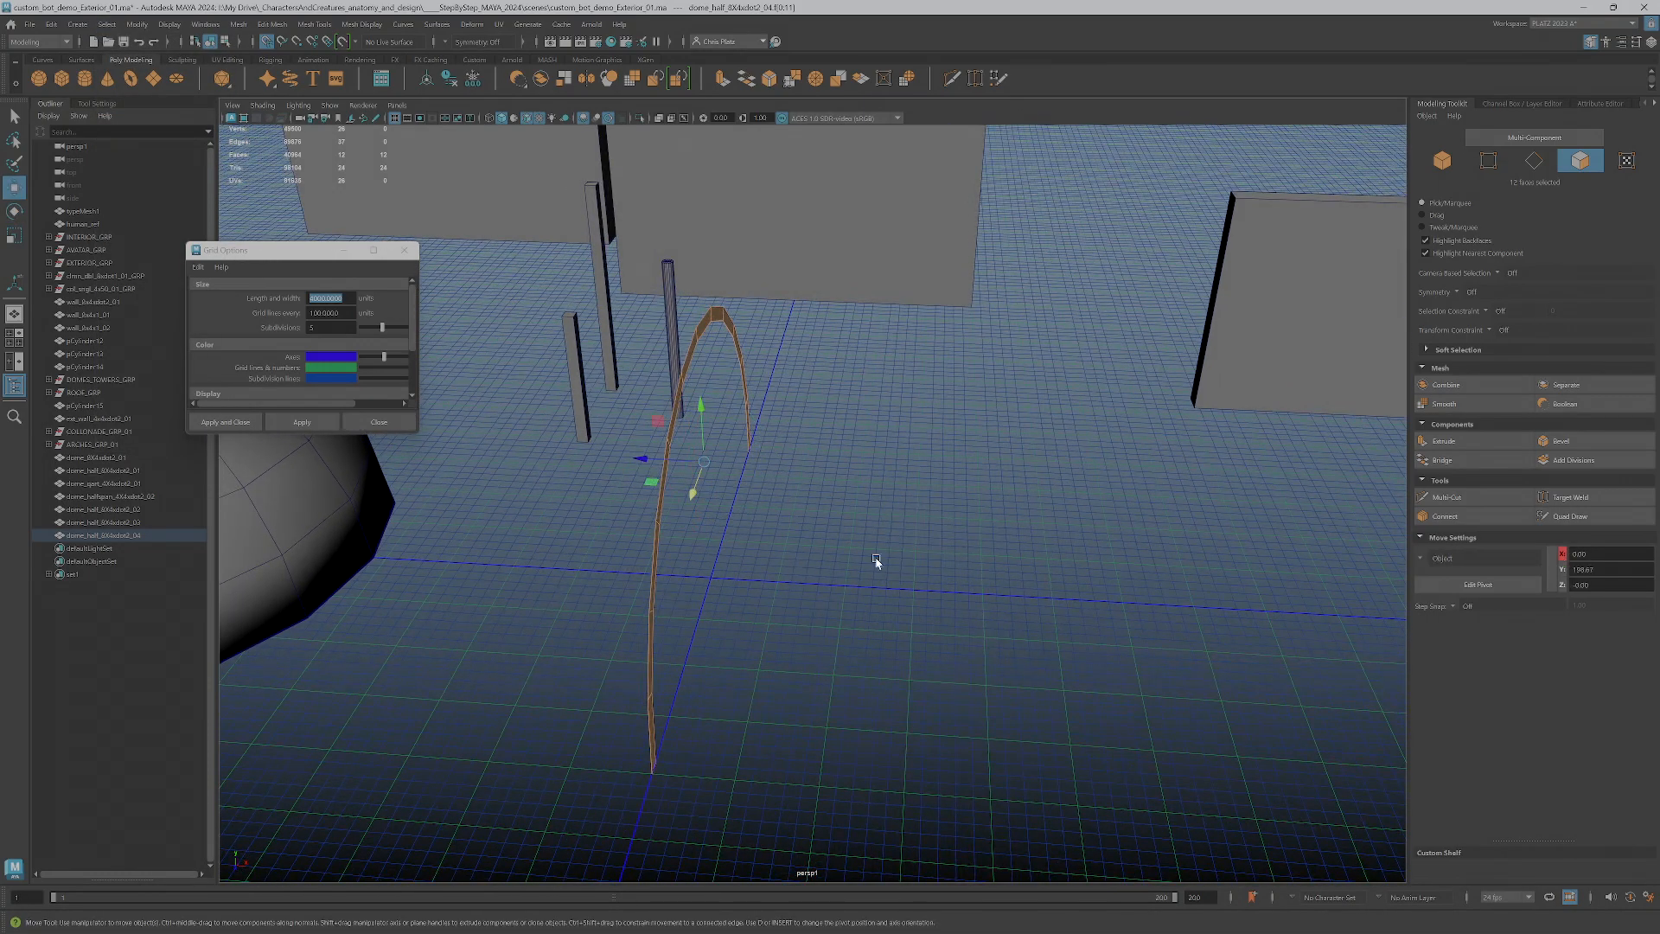
left_click(1444, 441)
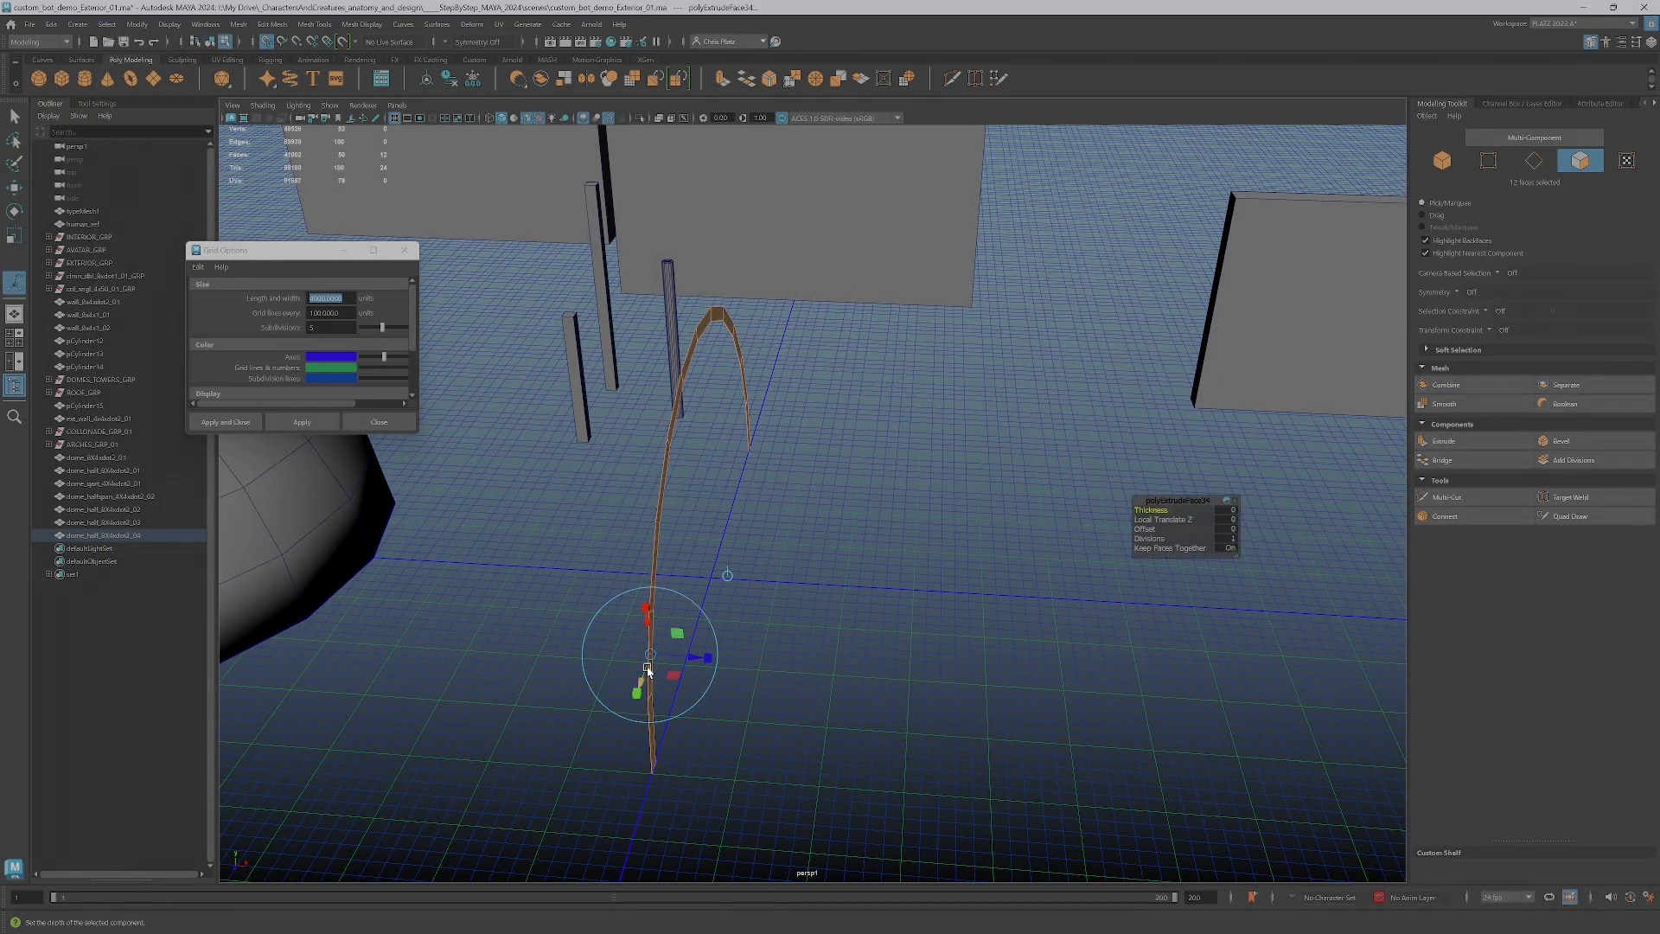
key("w")
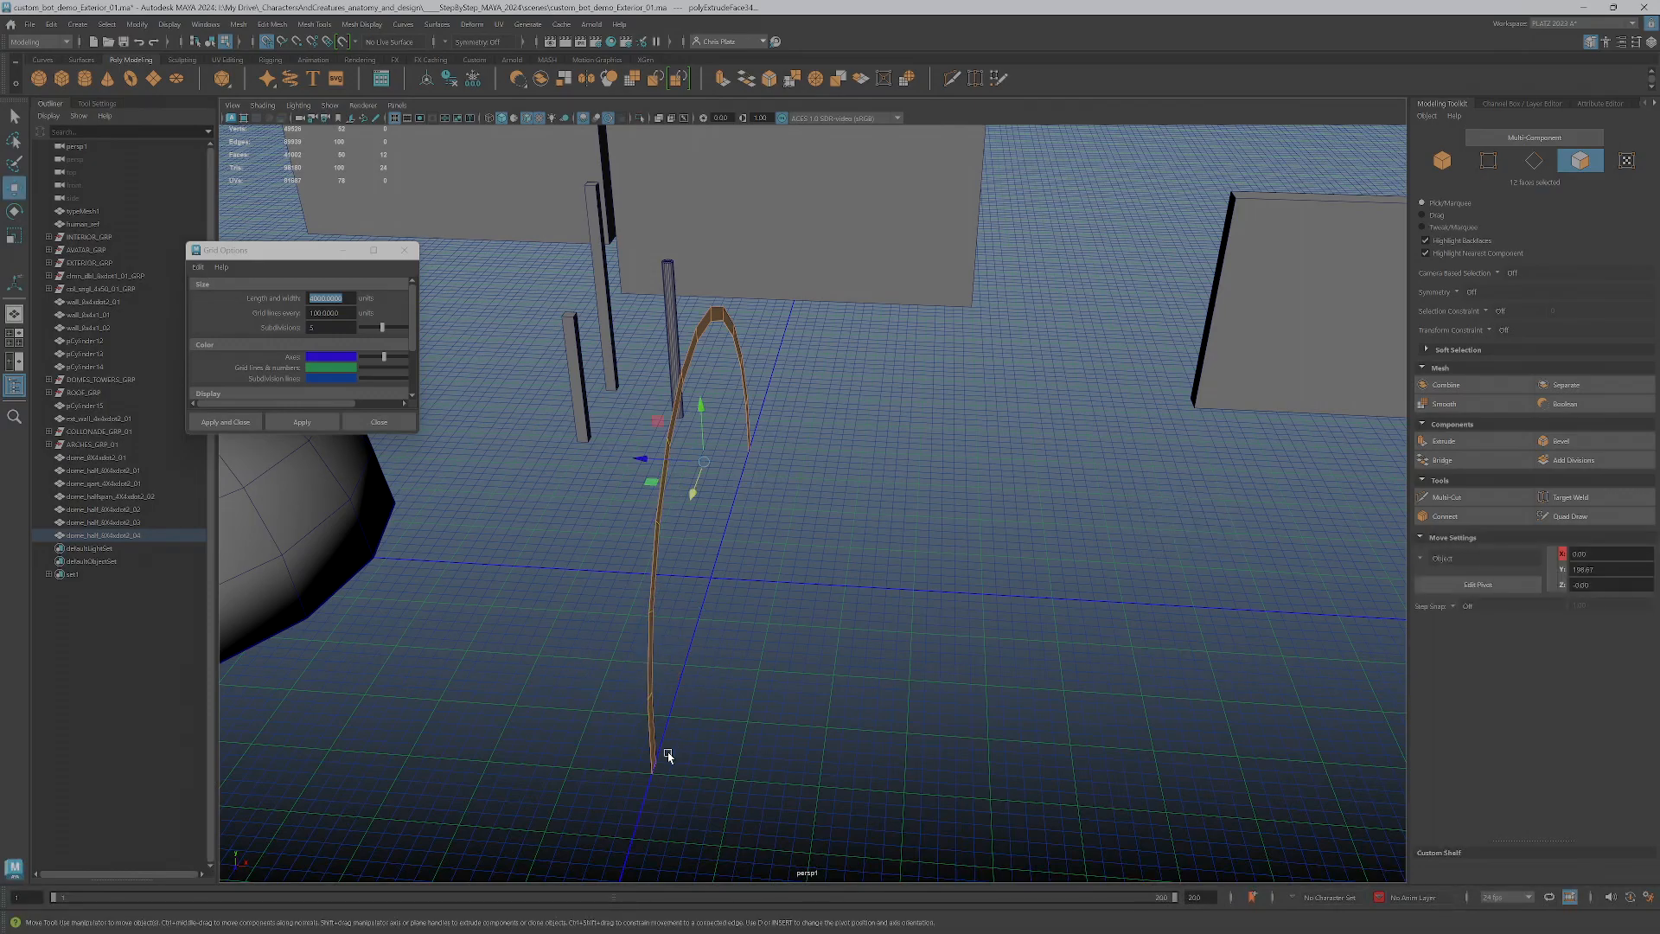
left_click_drag(641, 459, 991, 508)
left_click_drag(596, 600, 430, 567, "alt")
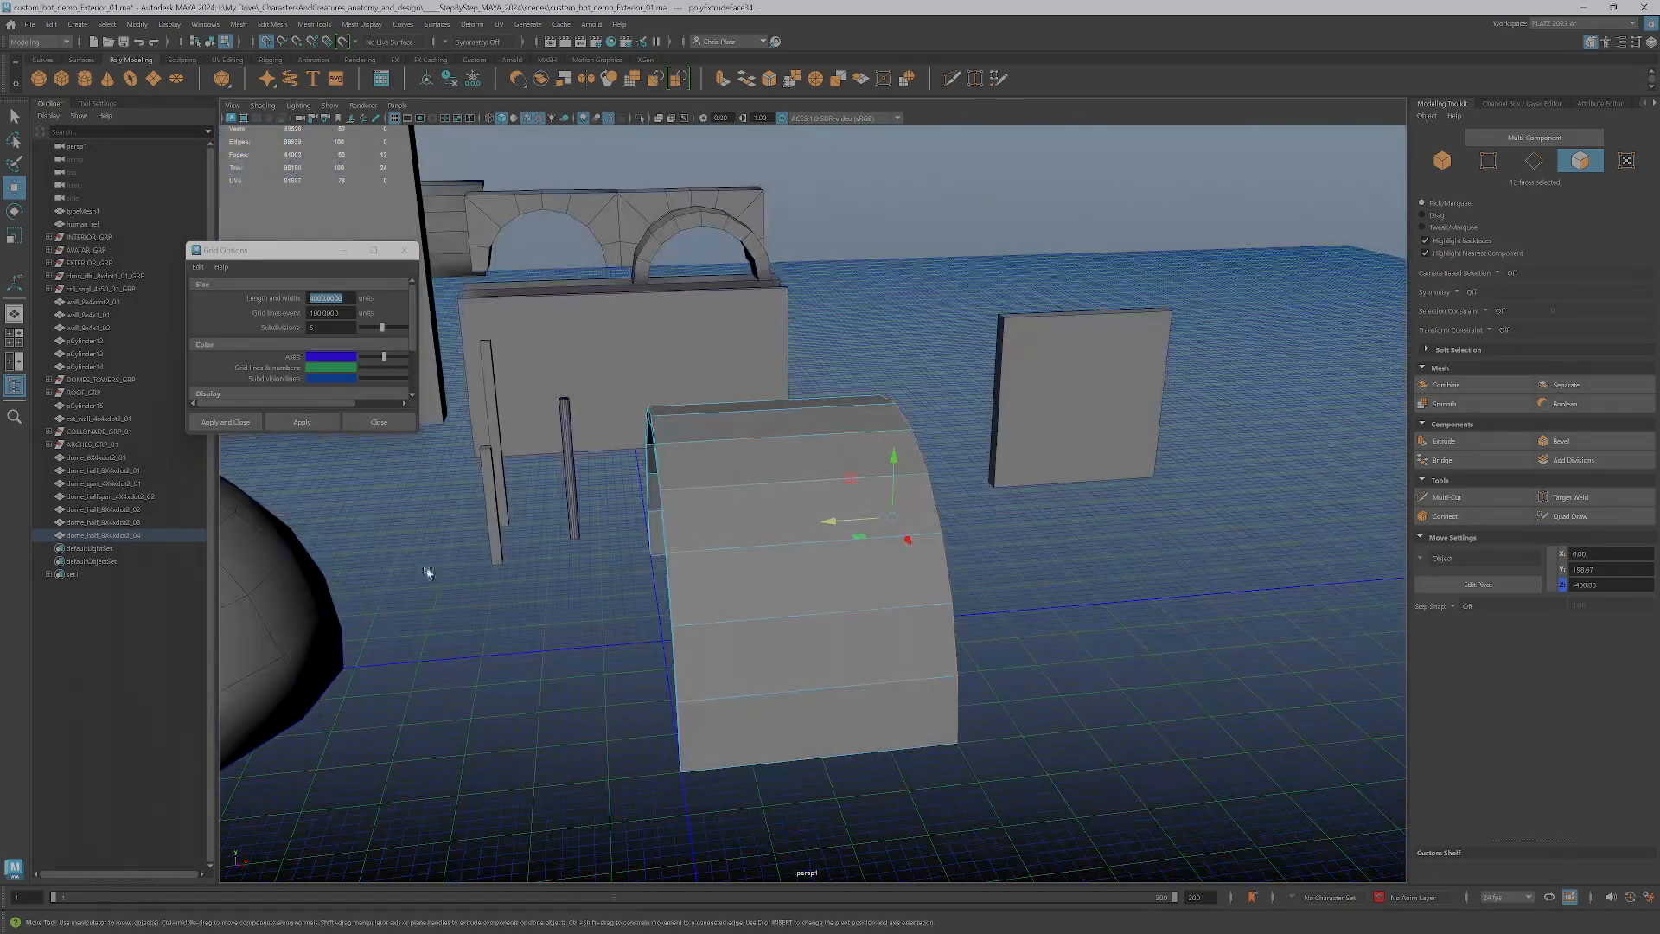
Rename the extruded piece, replacing "half" with "span", the first size number with 4 and the suffix with 01
left_click(100, 536)
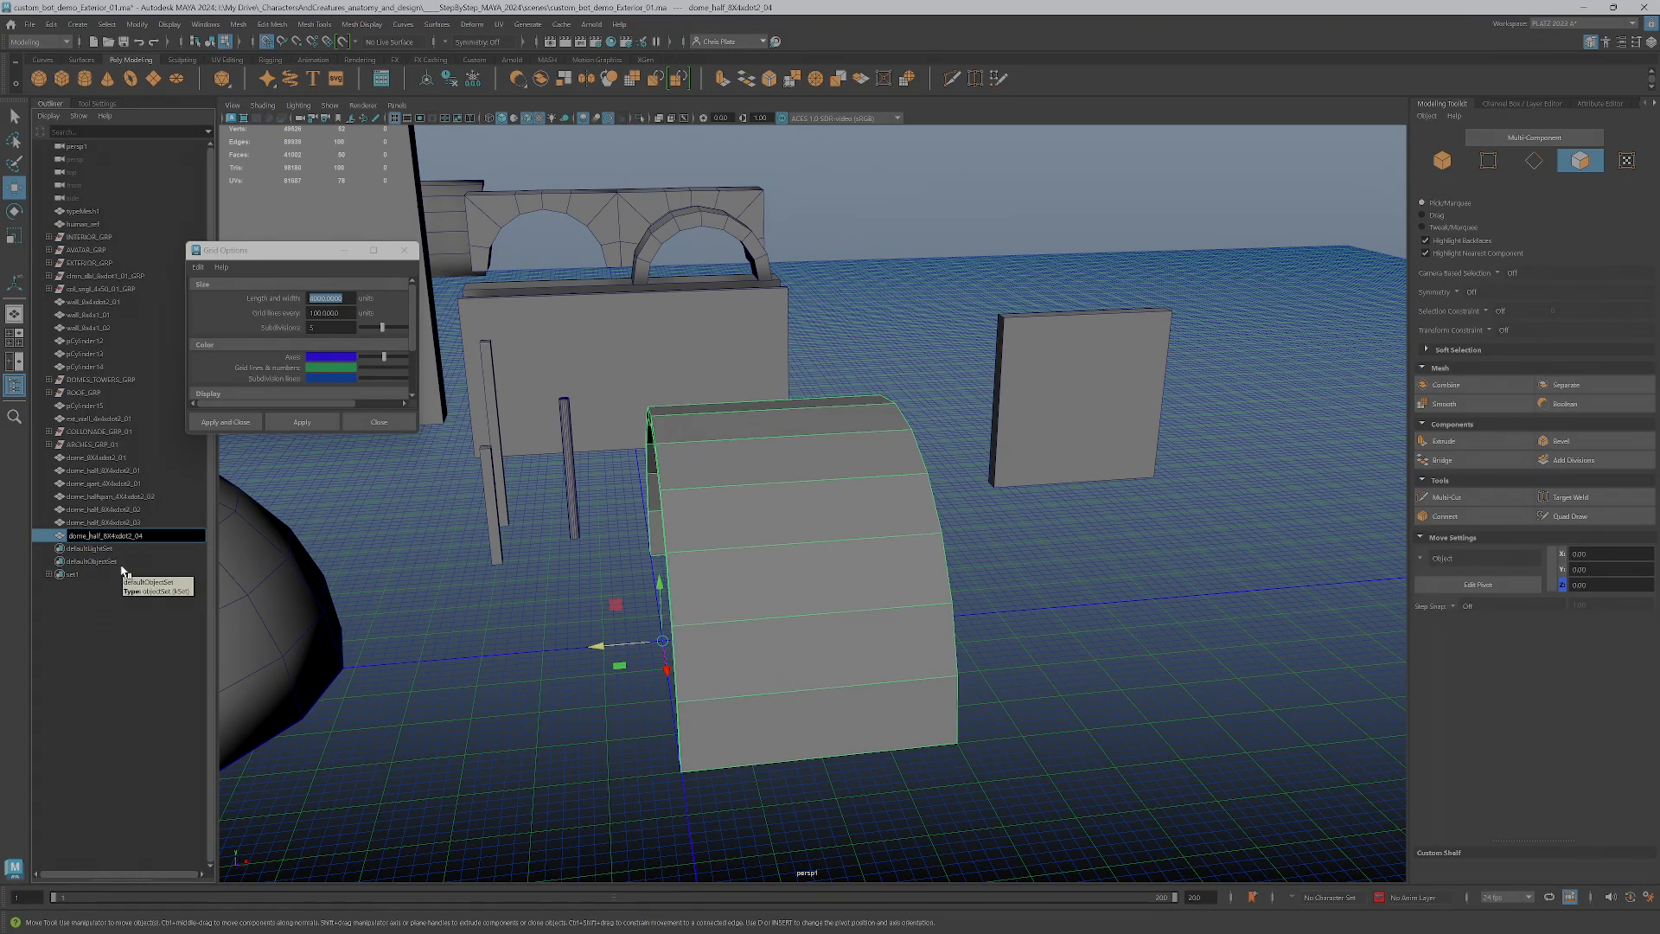
key("Delete")
key("Delete")
key("Delete")
key("Delete")
type("span")
key("Delete")
type("4")
key("Return")
double_click(159, 538)
key("Right")
key("Return")
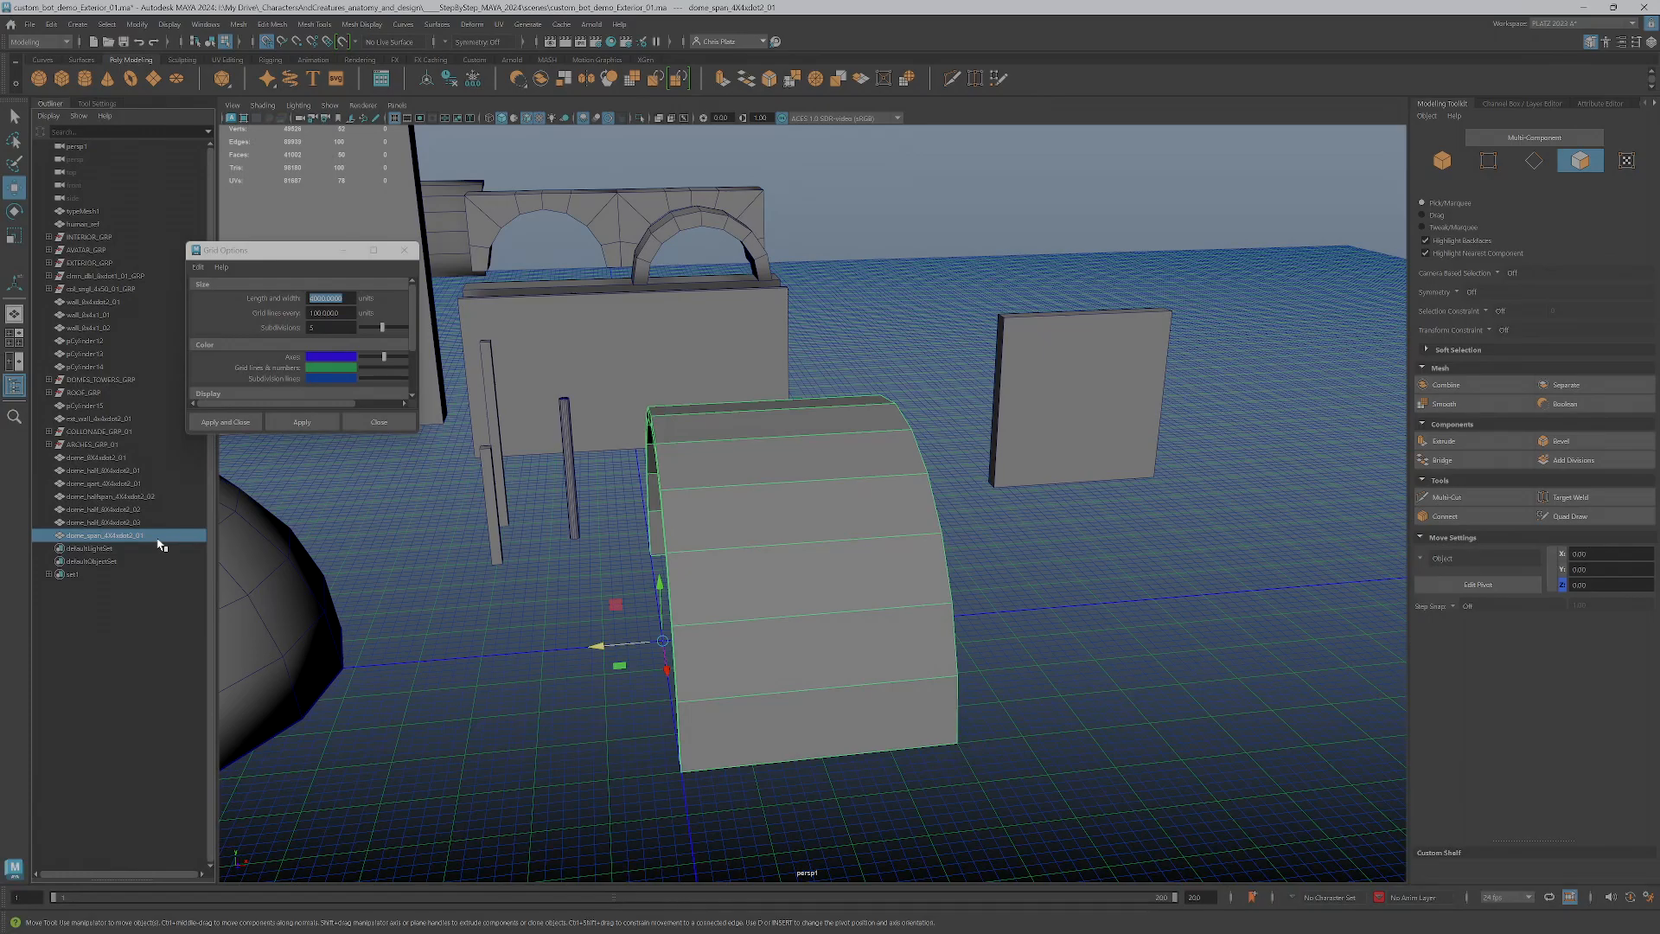
Retype the ending of the rotated half dome's name as 03
double_click(153, 523)
left_click(152, 523)
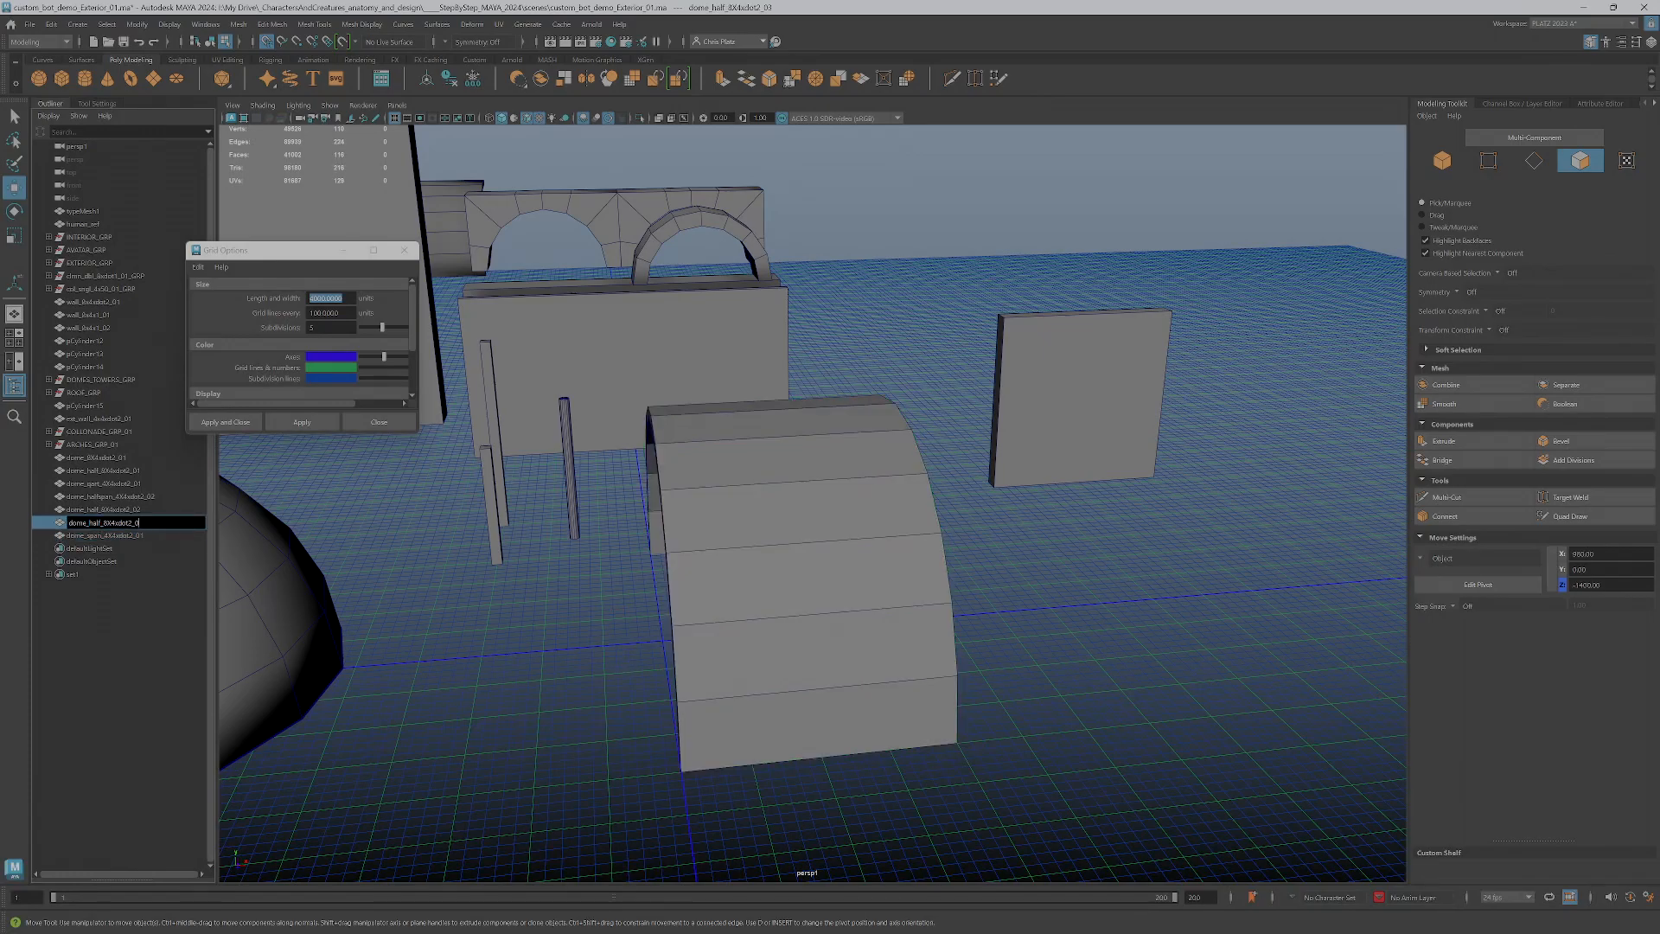
right_click_drag(506, 581, 508, 644, "alt")
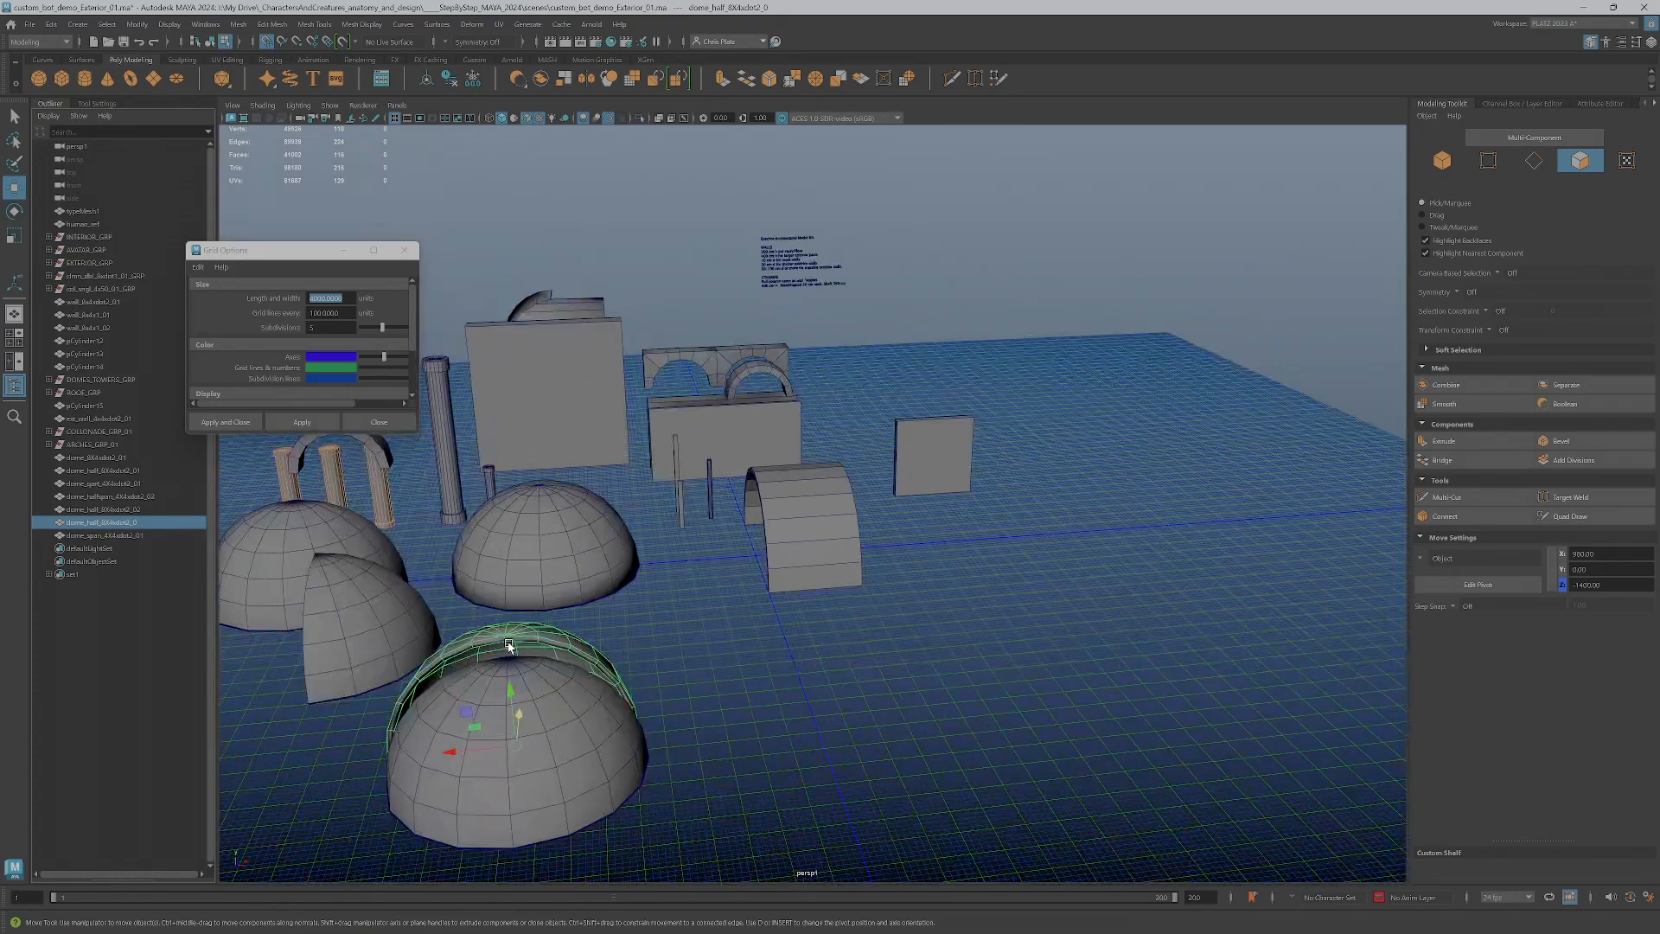
double_click(141, 525)
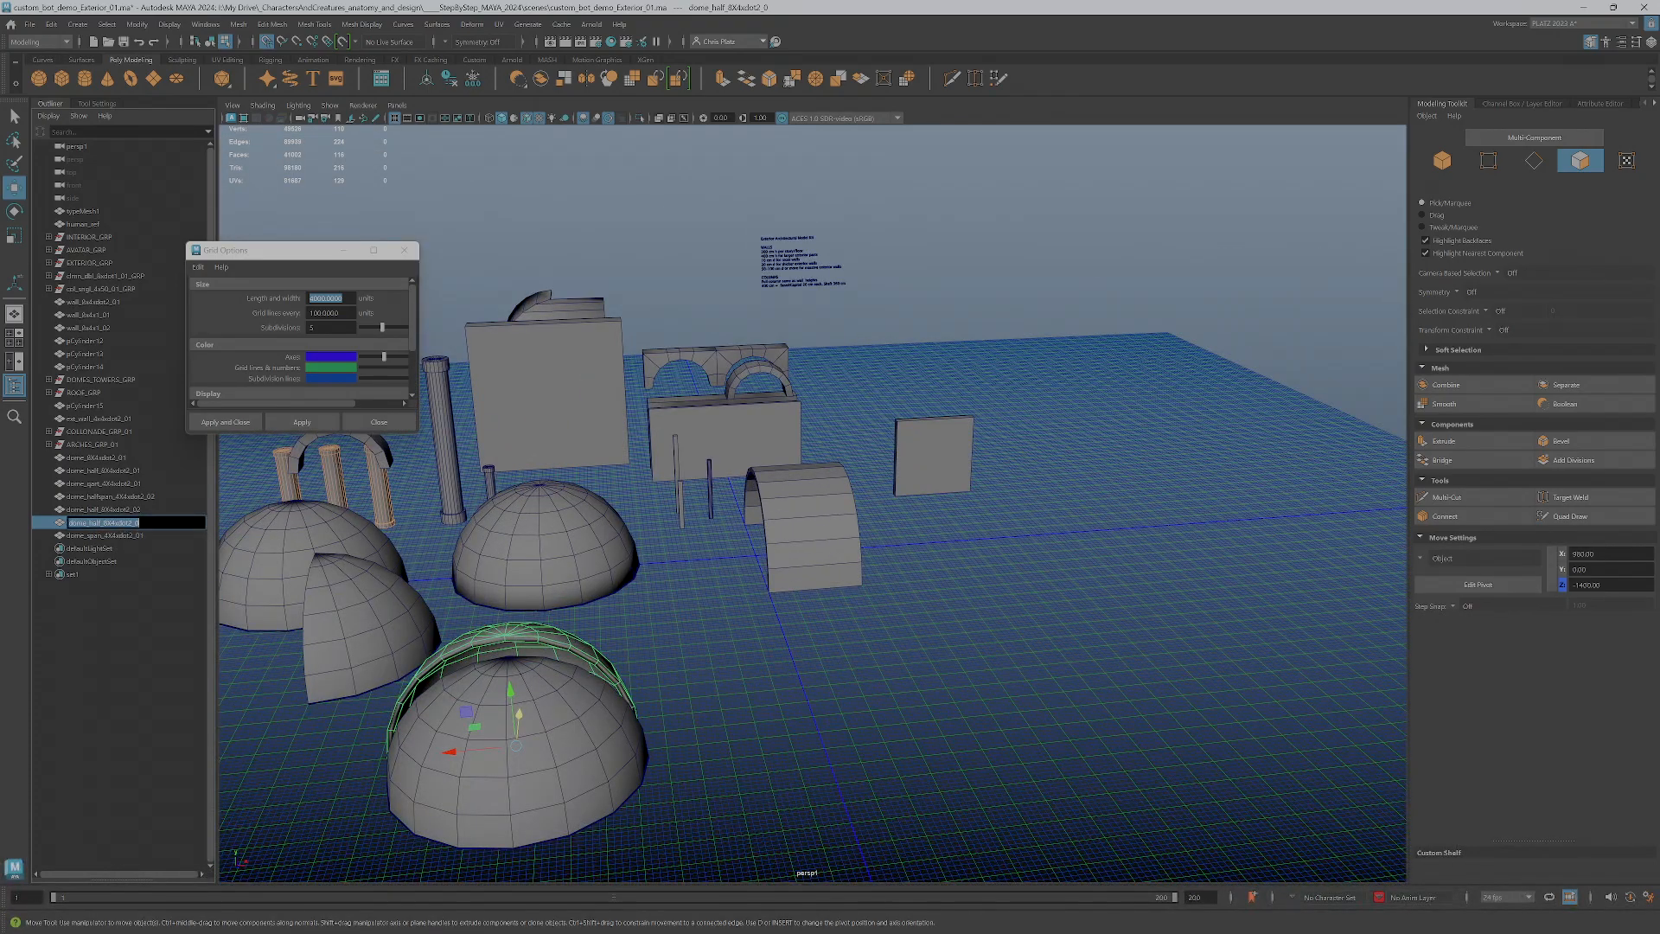
left_click(141, 525)
type("3")
key("Return")
Compare the original half dome with the facing half dome copies by selecting them in turn, then clear the selection
scroll(561, 635, "down", 3)
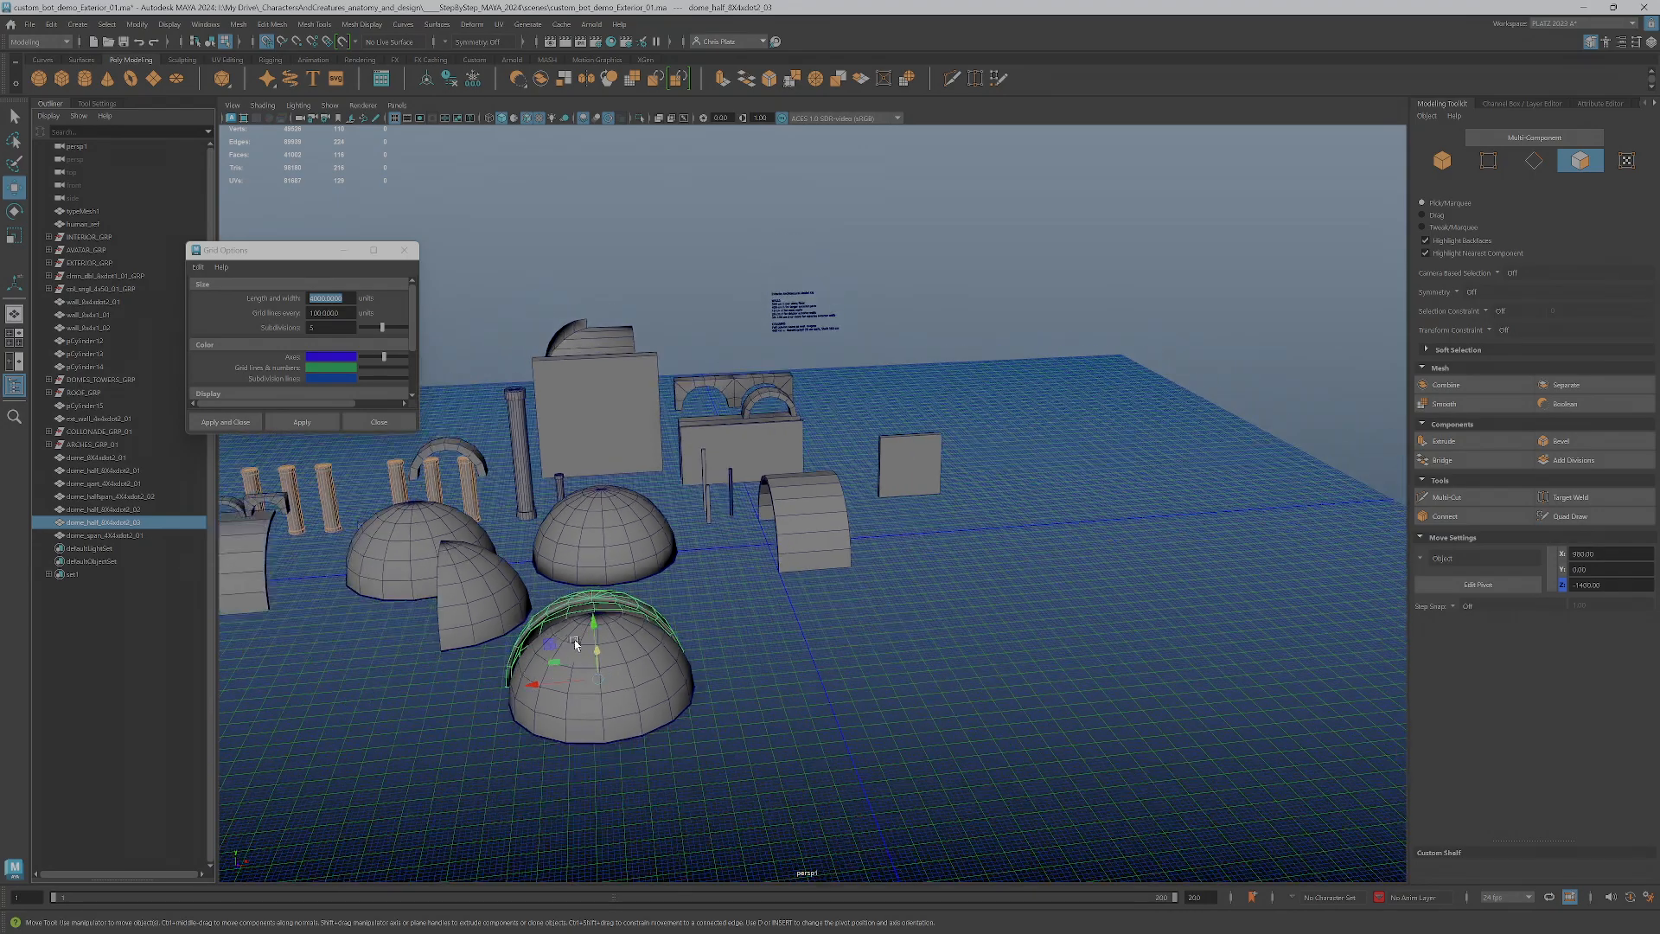
left_click_drag(560, 636, 573, 642, "alt")
middle_click_drag(574, 646, 830, 620, "alt")
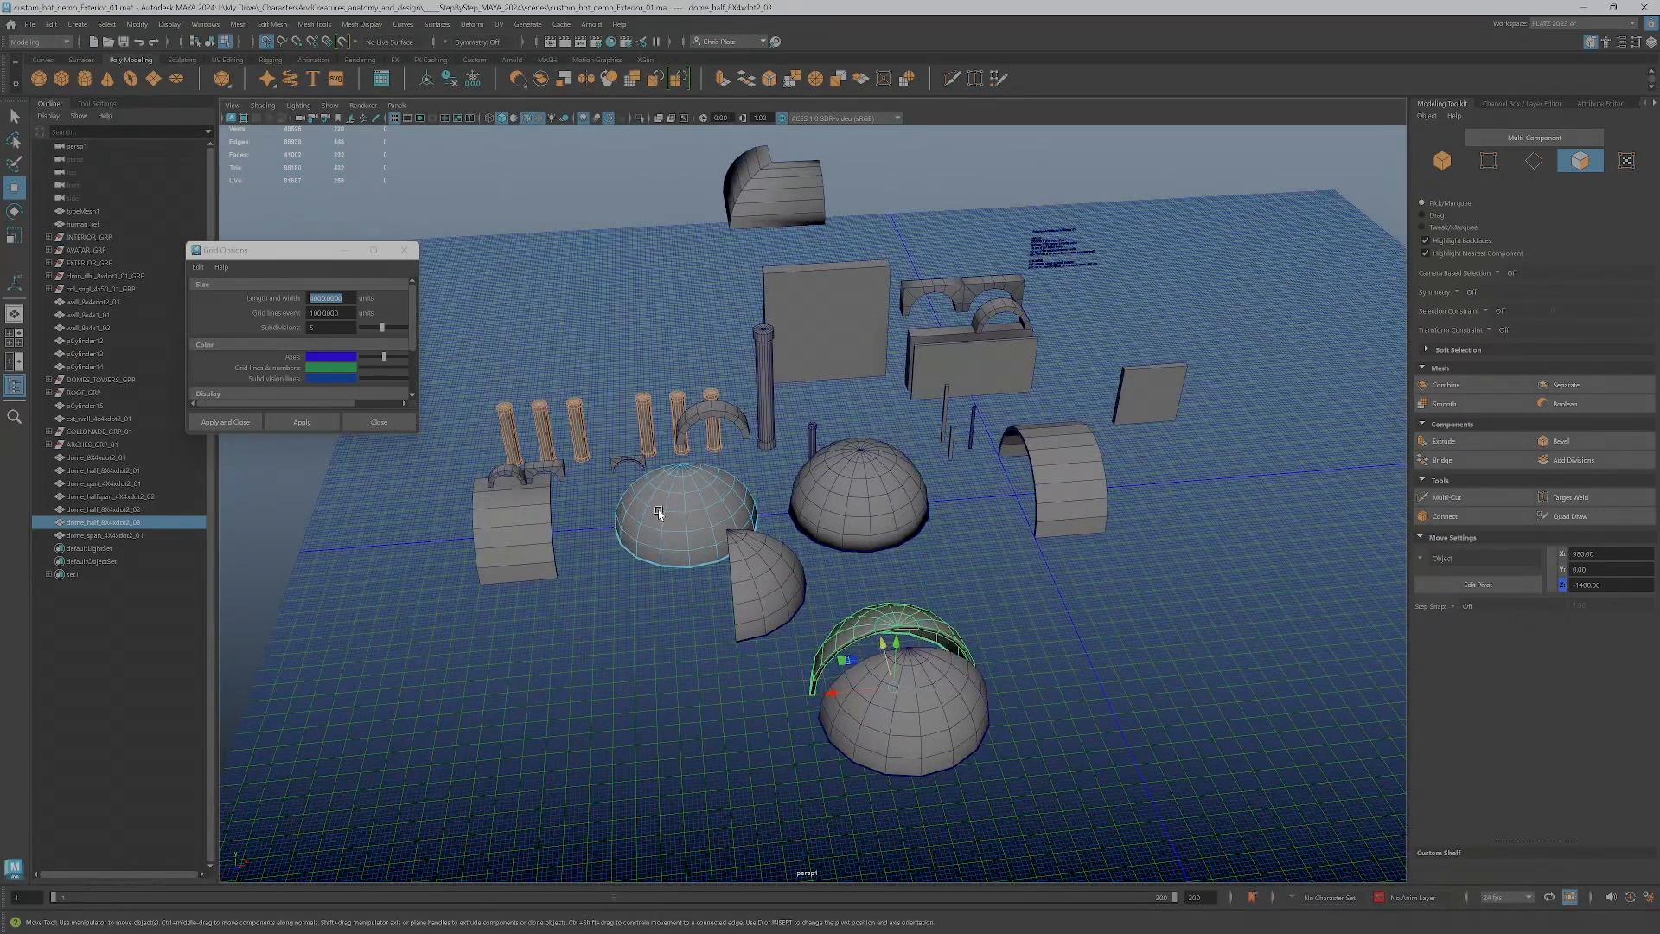
left_click(651, 606)
left_click(678, 515)
right_click_drag(681, 517, 717, 491)
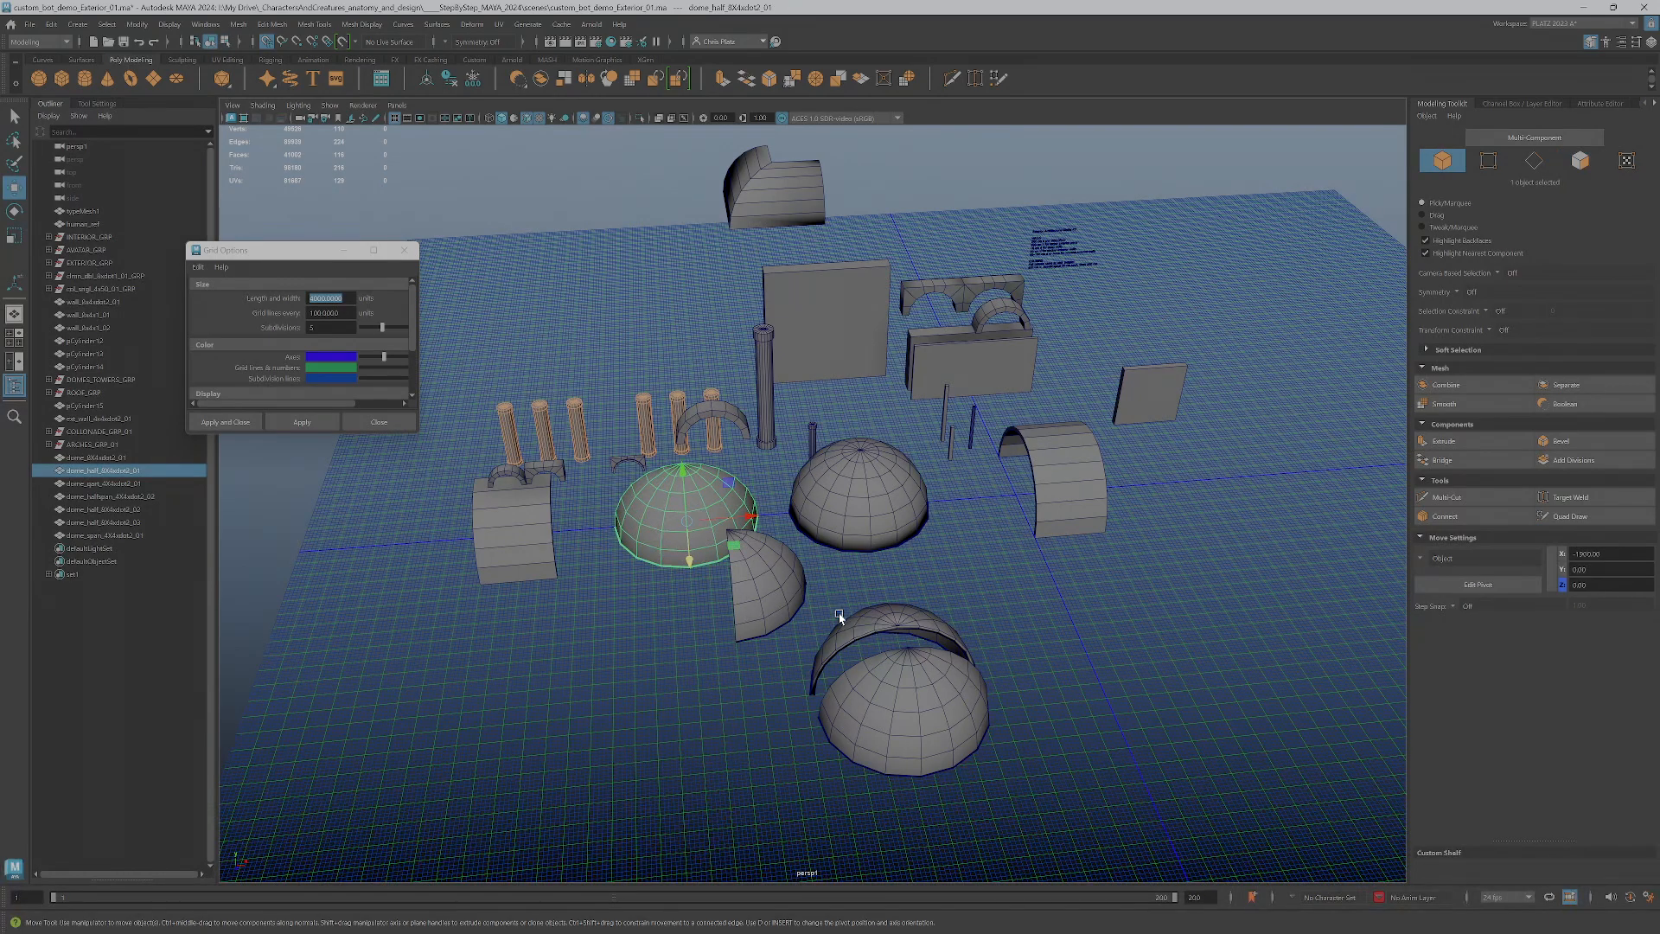
left_click(854, 636)
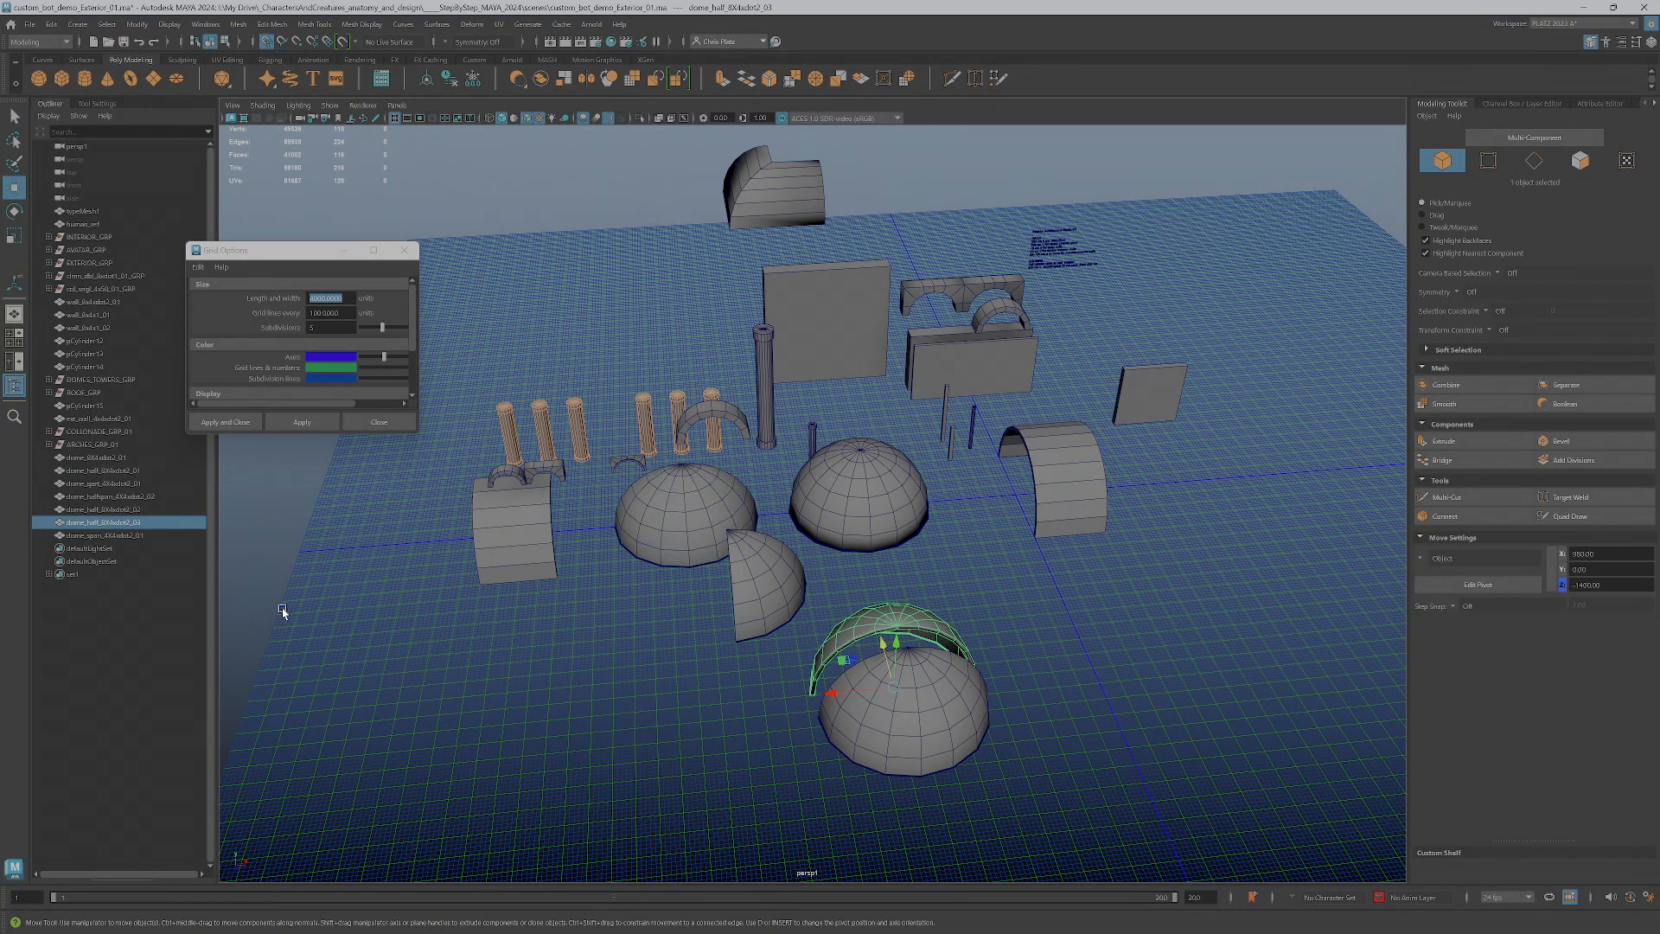
left_click(991, 729)
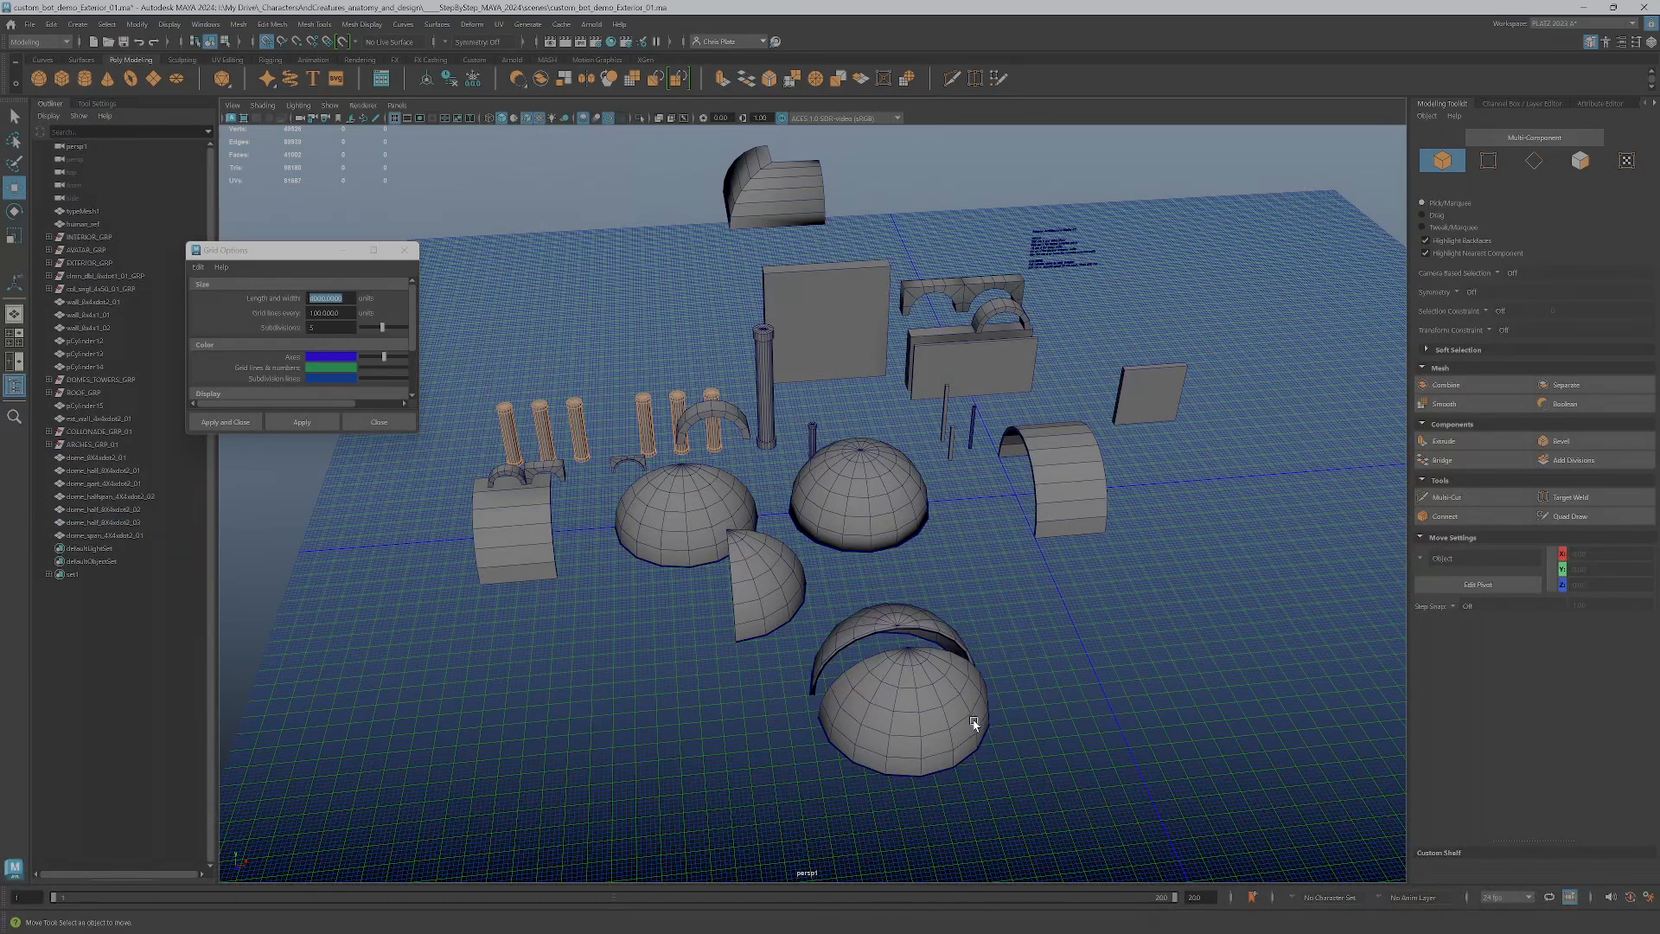
Select the three half dome pieces together and examine their orientations from above
left_click(919, 711)
left_click(875, 650)
left_click(880, 654)
left_click(872, 623)
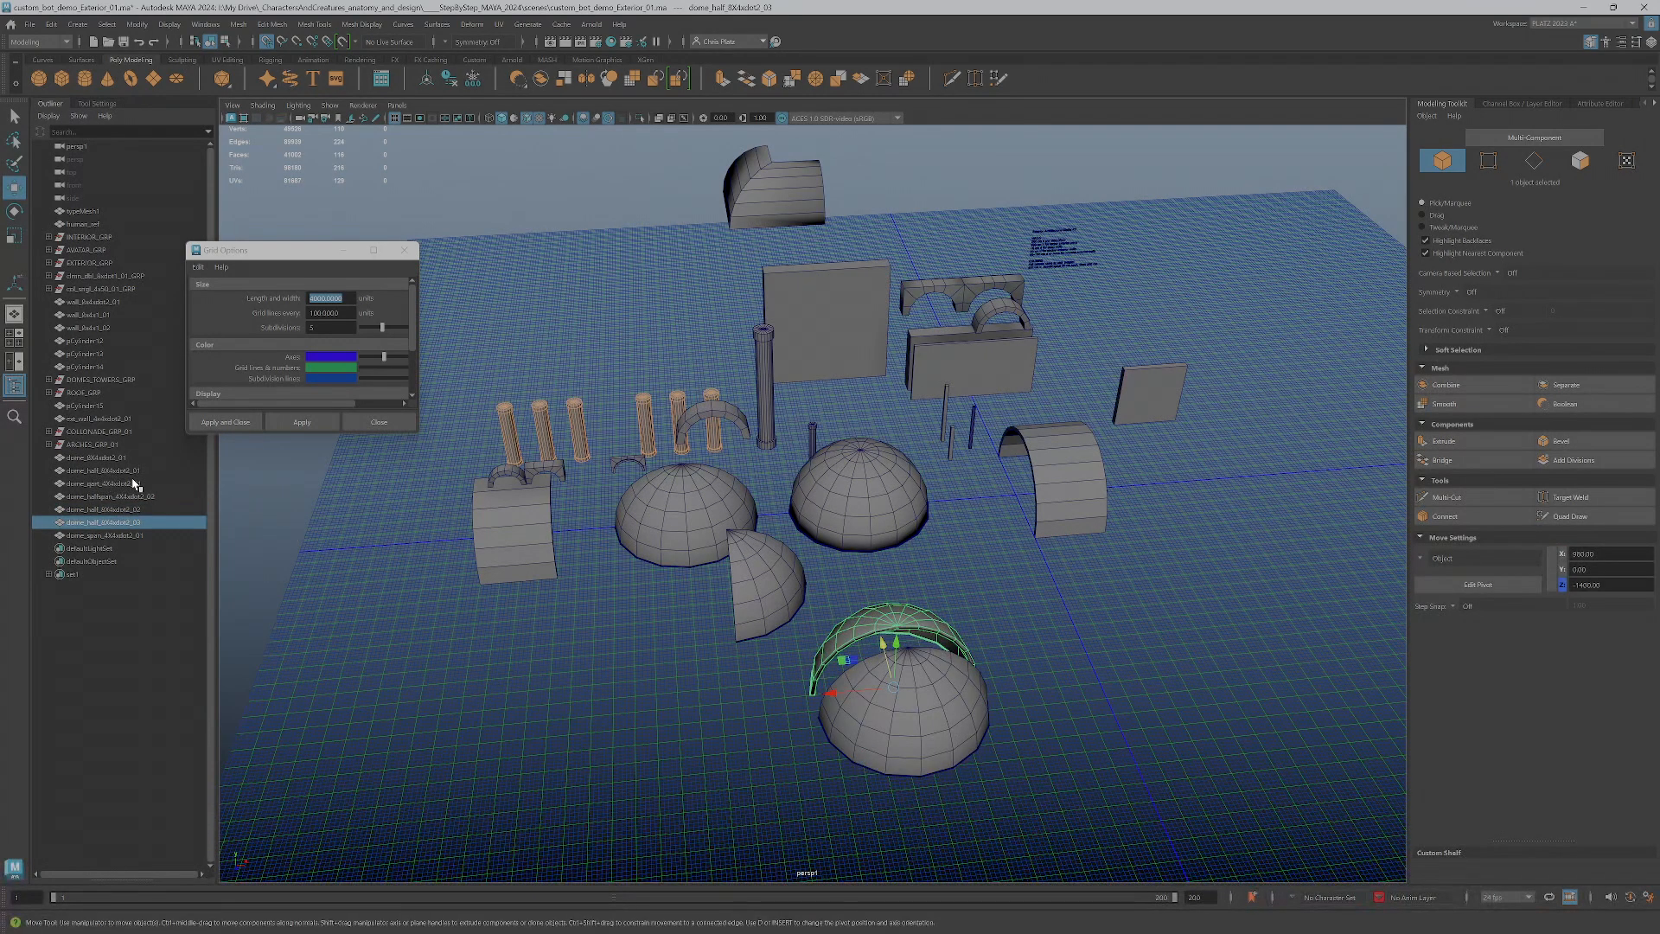
left_click(136, 472, "ctrl")
left_click(149, 511, "ctrl")
left_click_drag(768, 630, 852, 650, "alt")
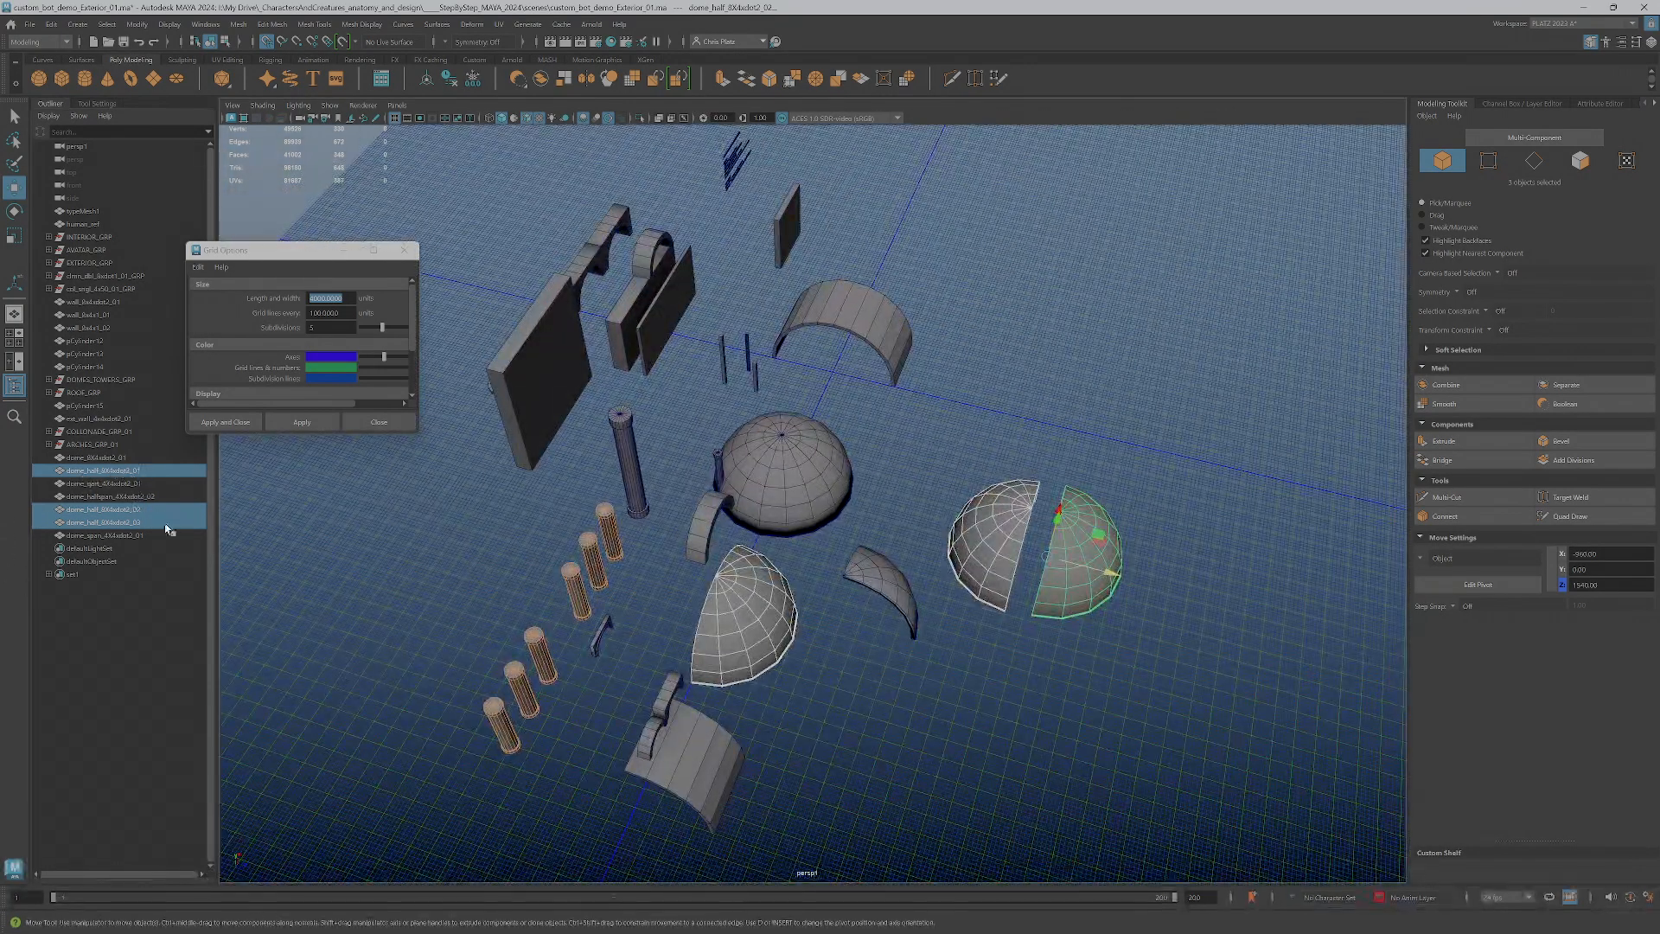
left_click_drag(772, 527, 909, 551, "alt")
Select the short span piece at the origin and examine it from the side, from above and up close
left_click(909, 551)
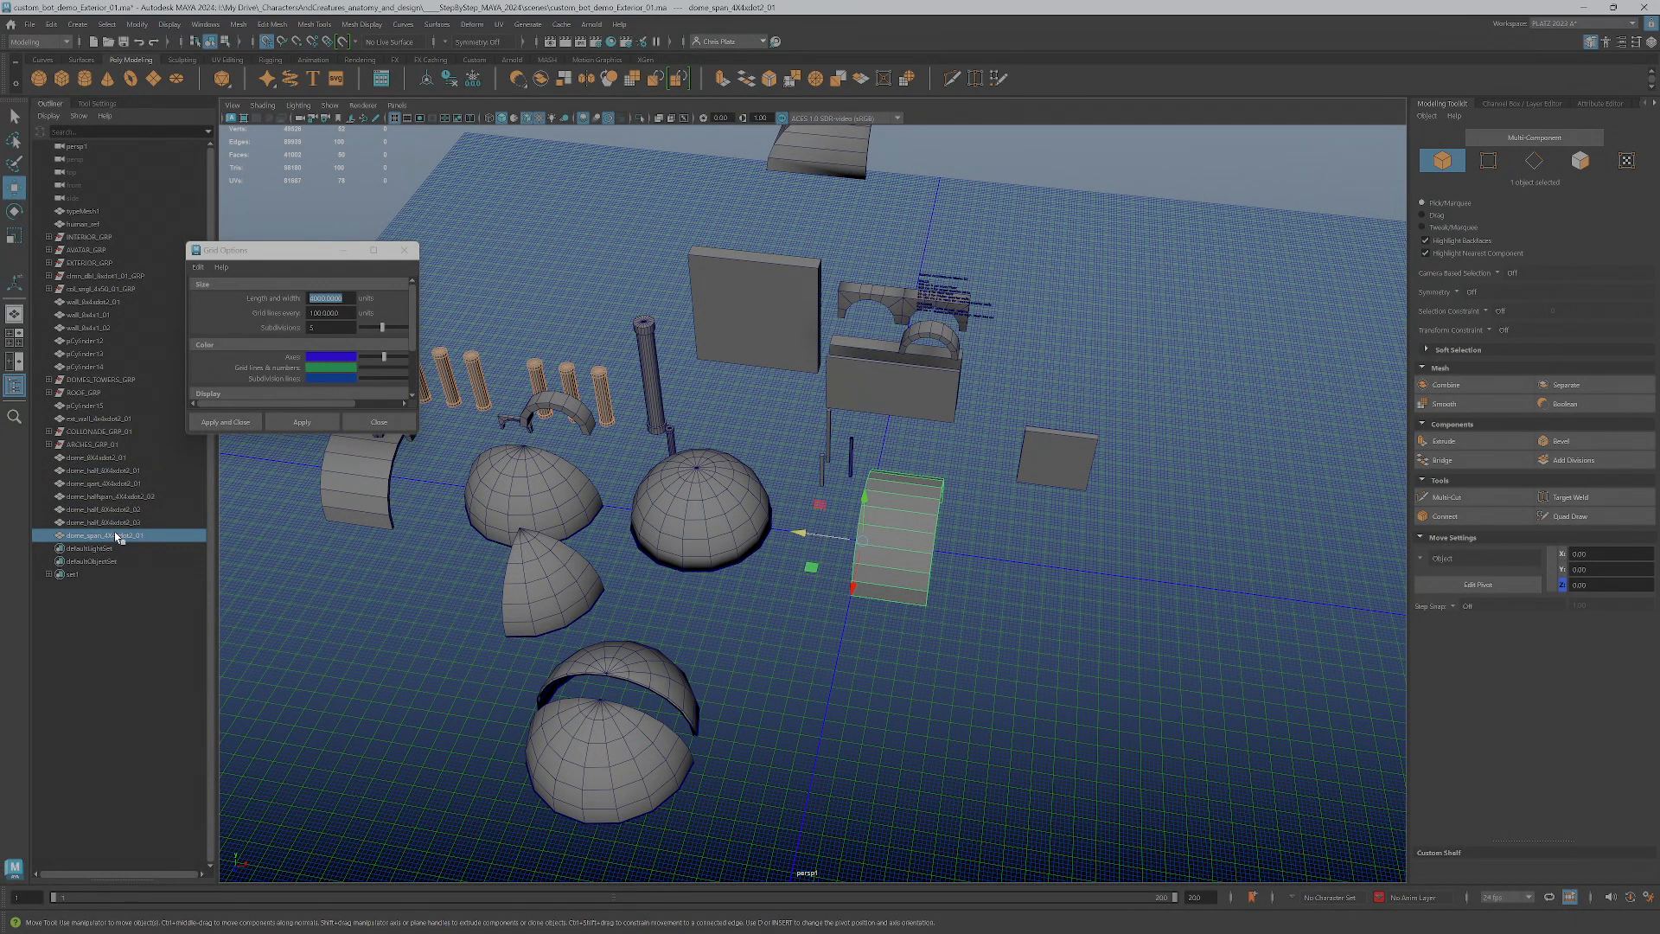
left_click_drag(740, 595, 797, 541, "alt")
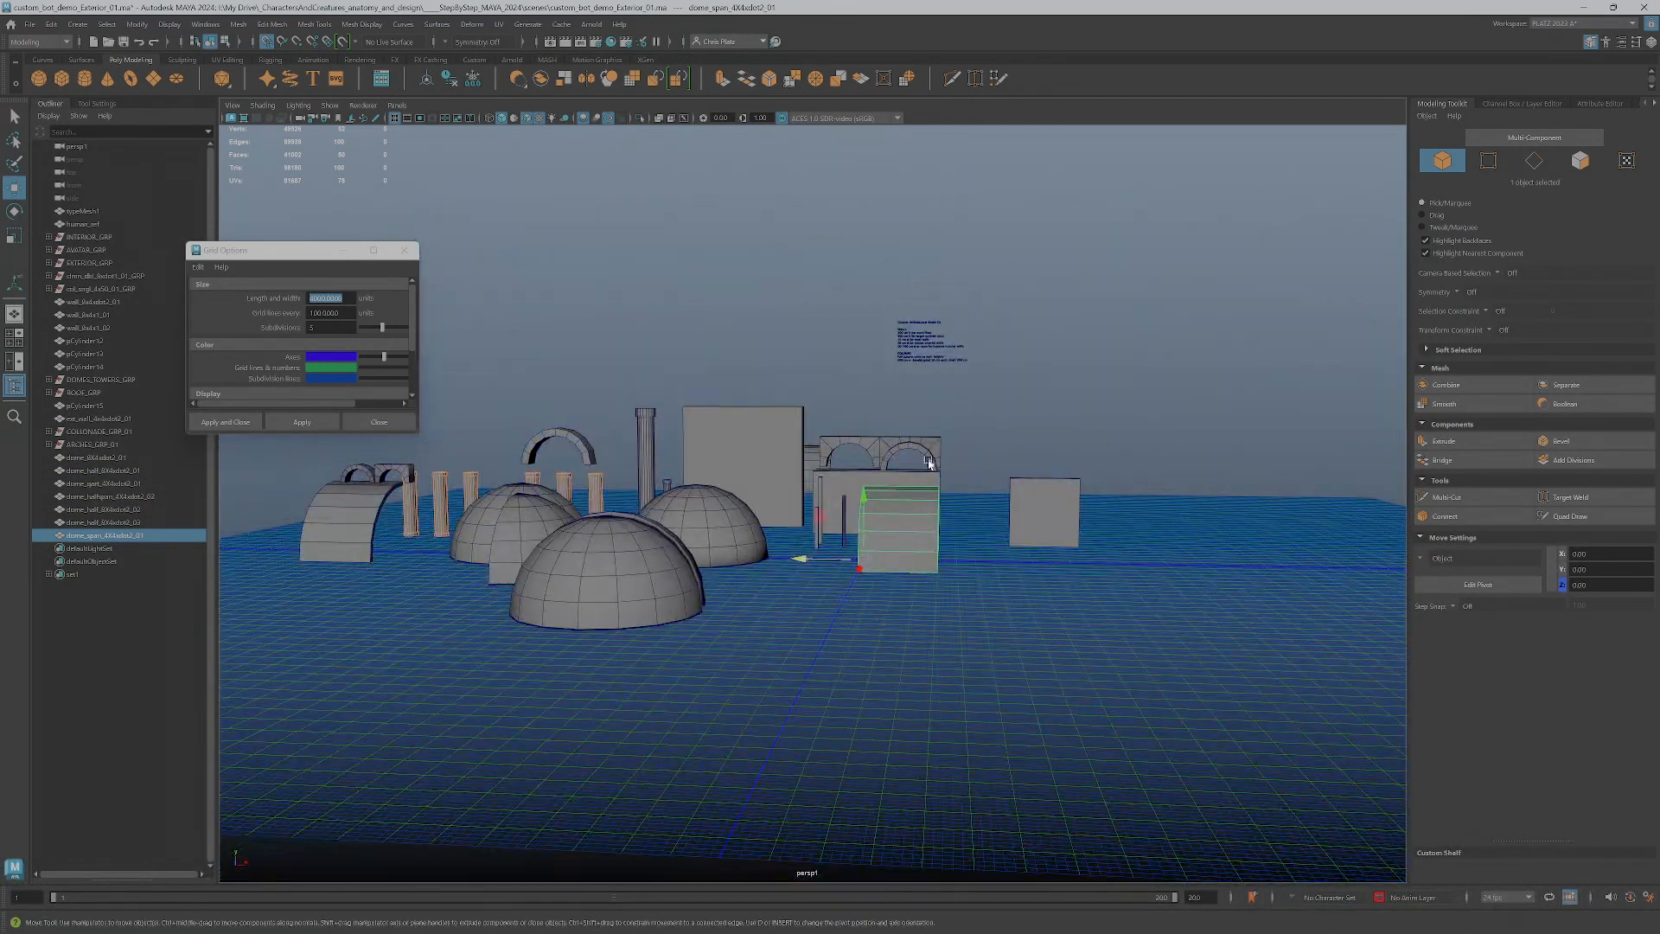
left_click_drag(921, 511, 895, 644, "alt")
left_click_drag(1016, 511, 977, 525, "alt")
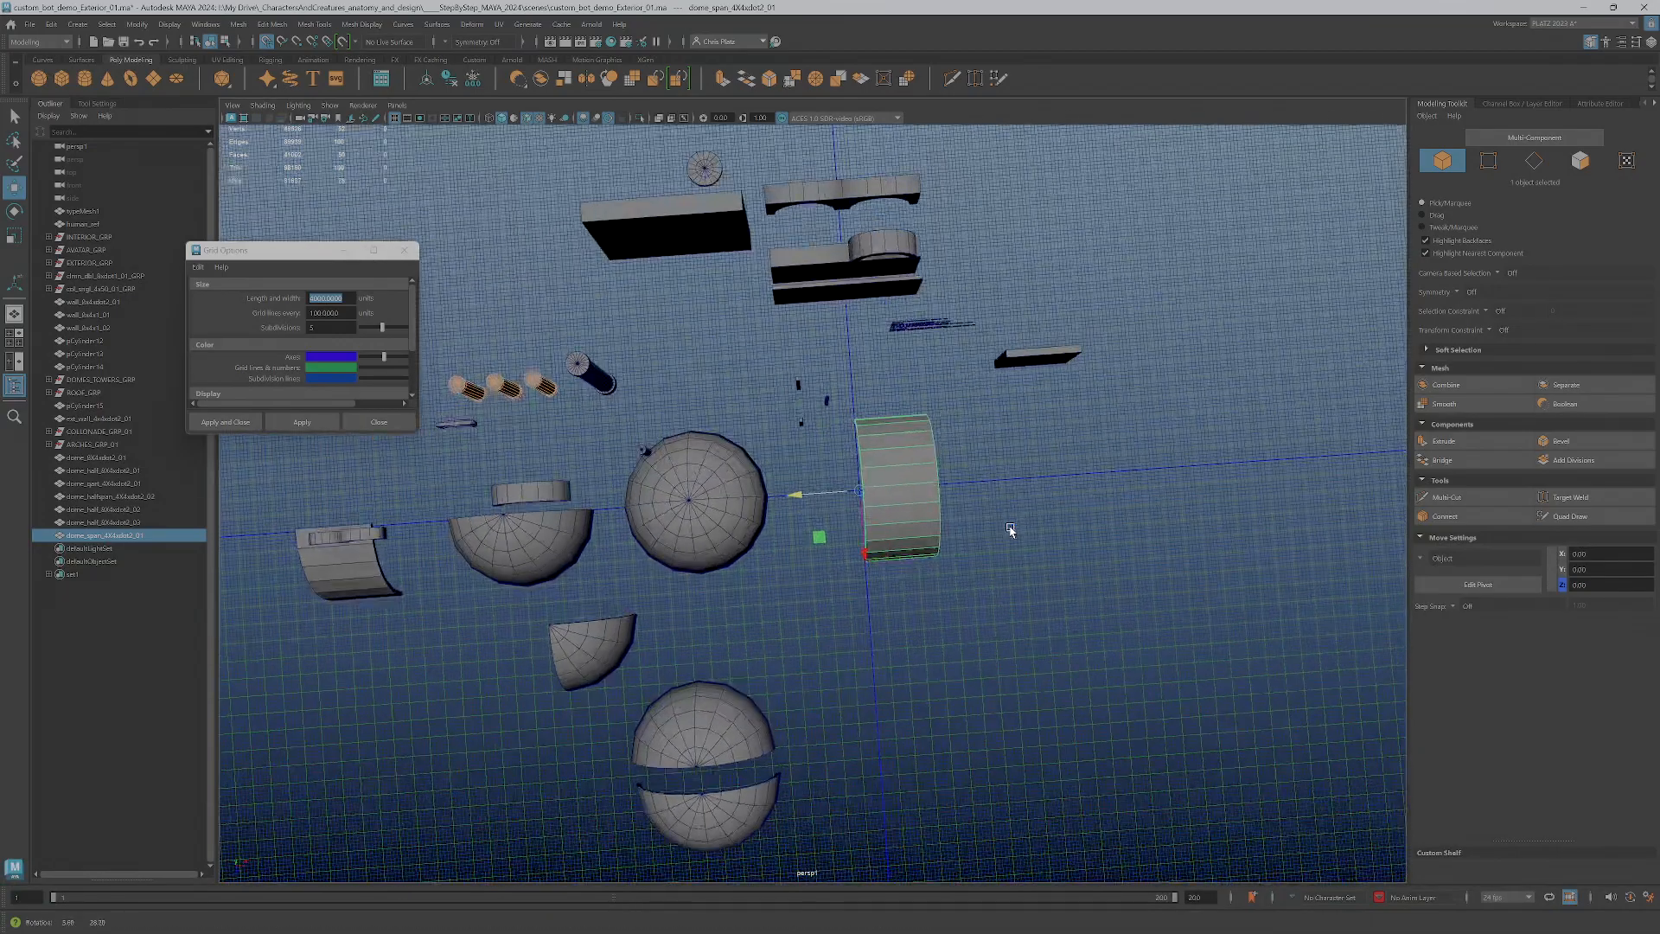
scroll(926, 531, "up", 5)
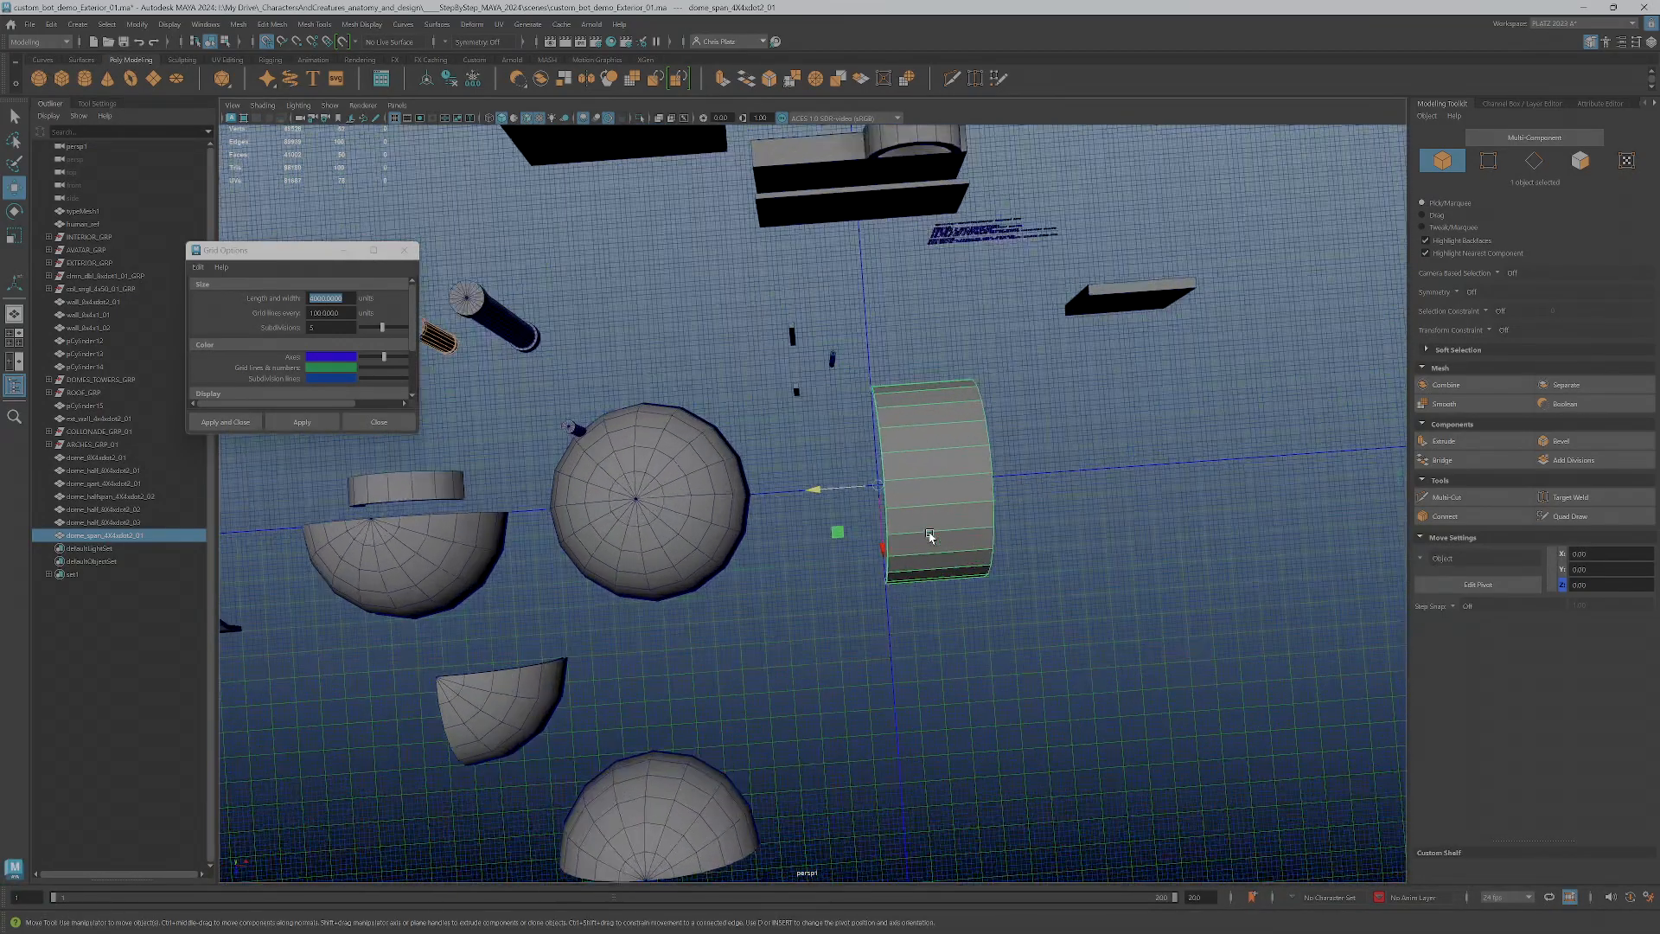
left_click_drag(932, 575, 901, 510, "alt")
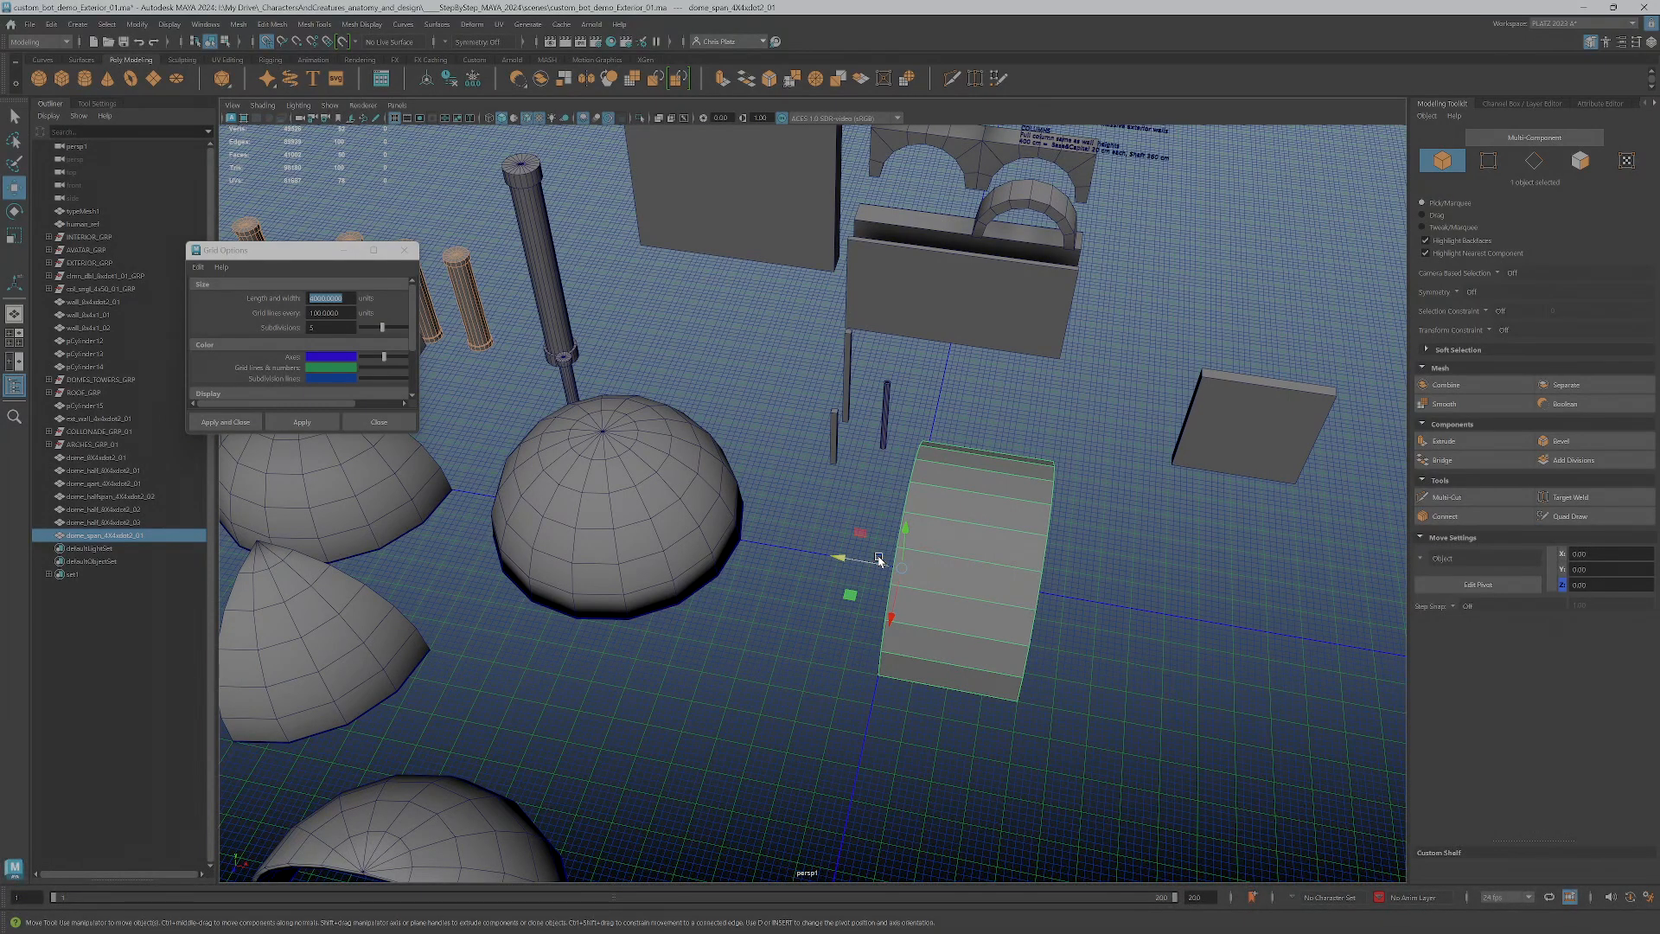
Move the short span out beside the domes and duplicate it, placing the copy at the grid origin
left_click_drag(878, 559, 849, 617)
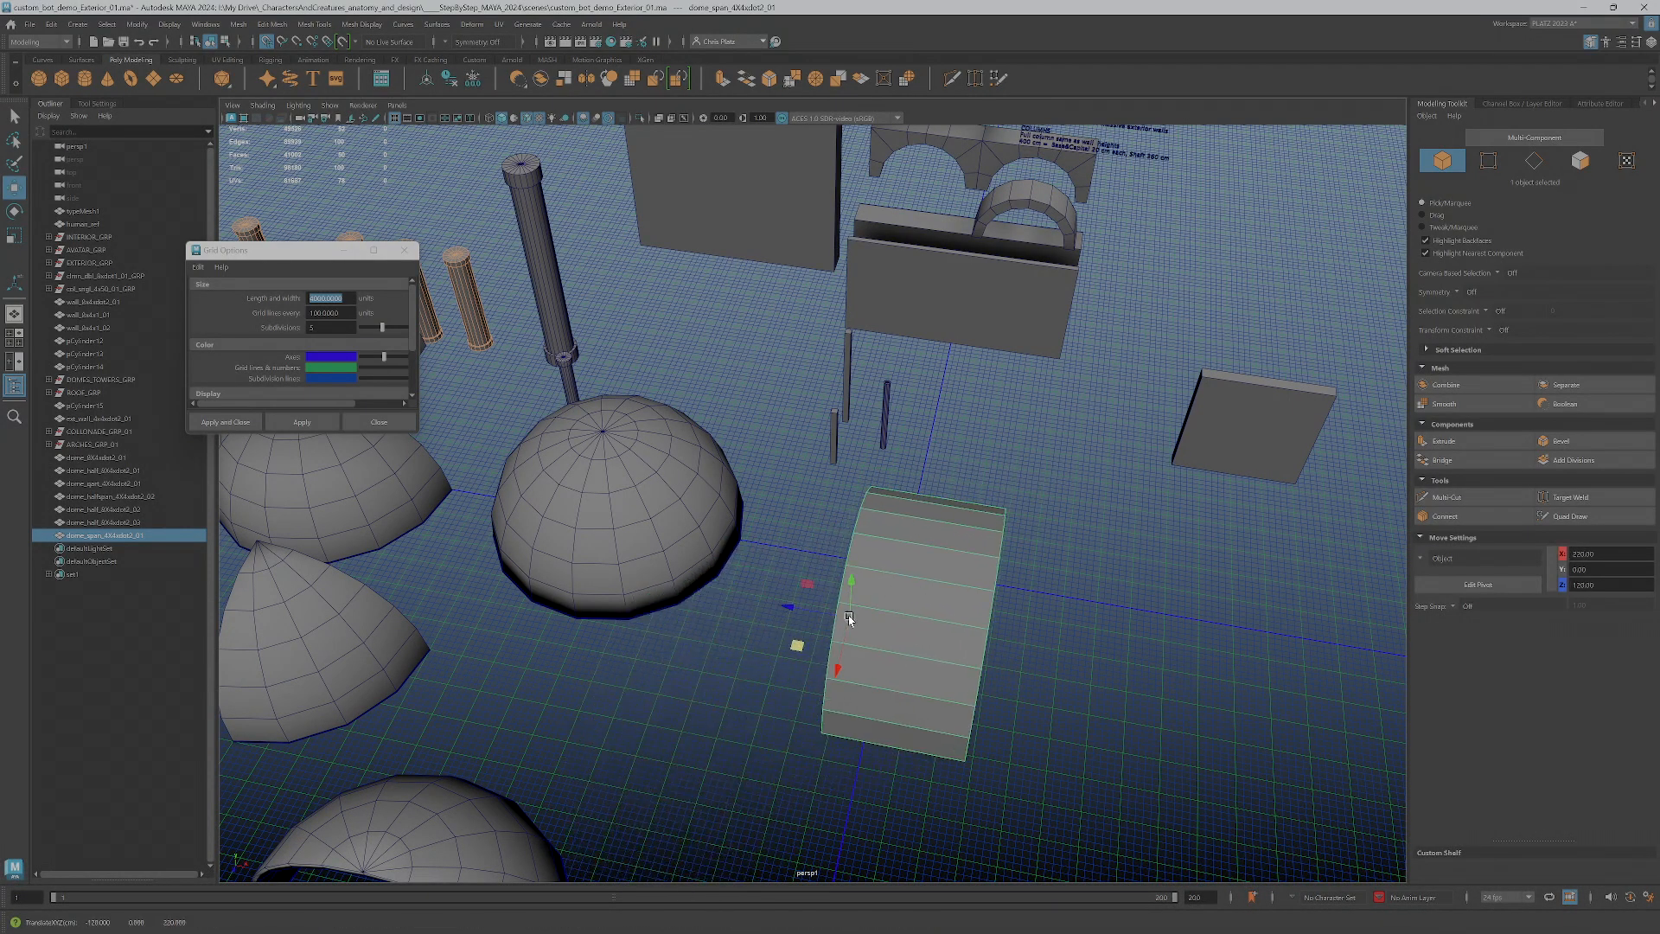
key("ctrl+z")
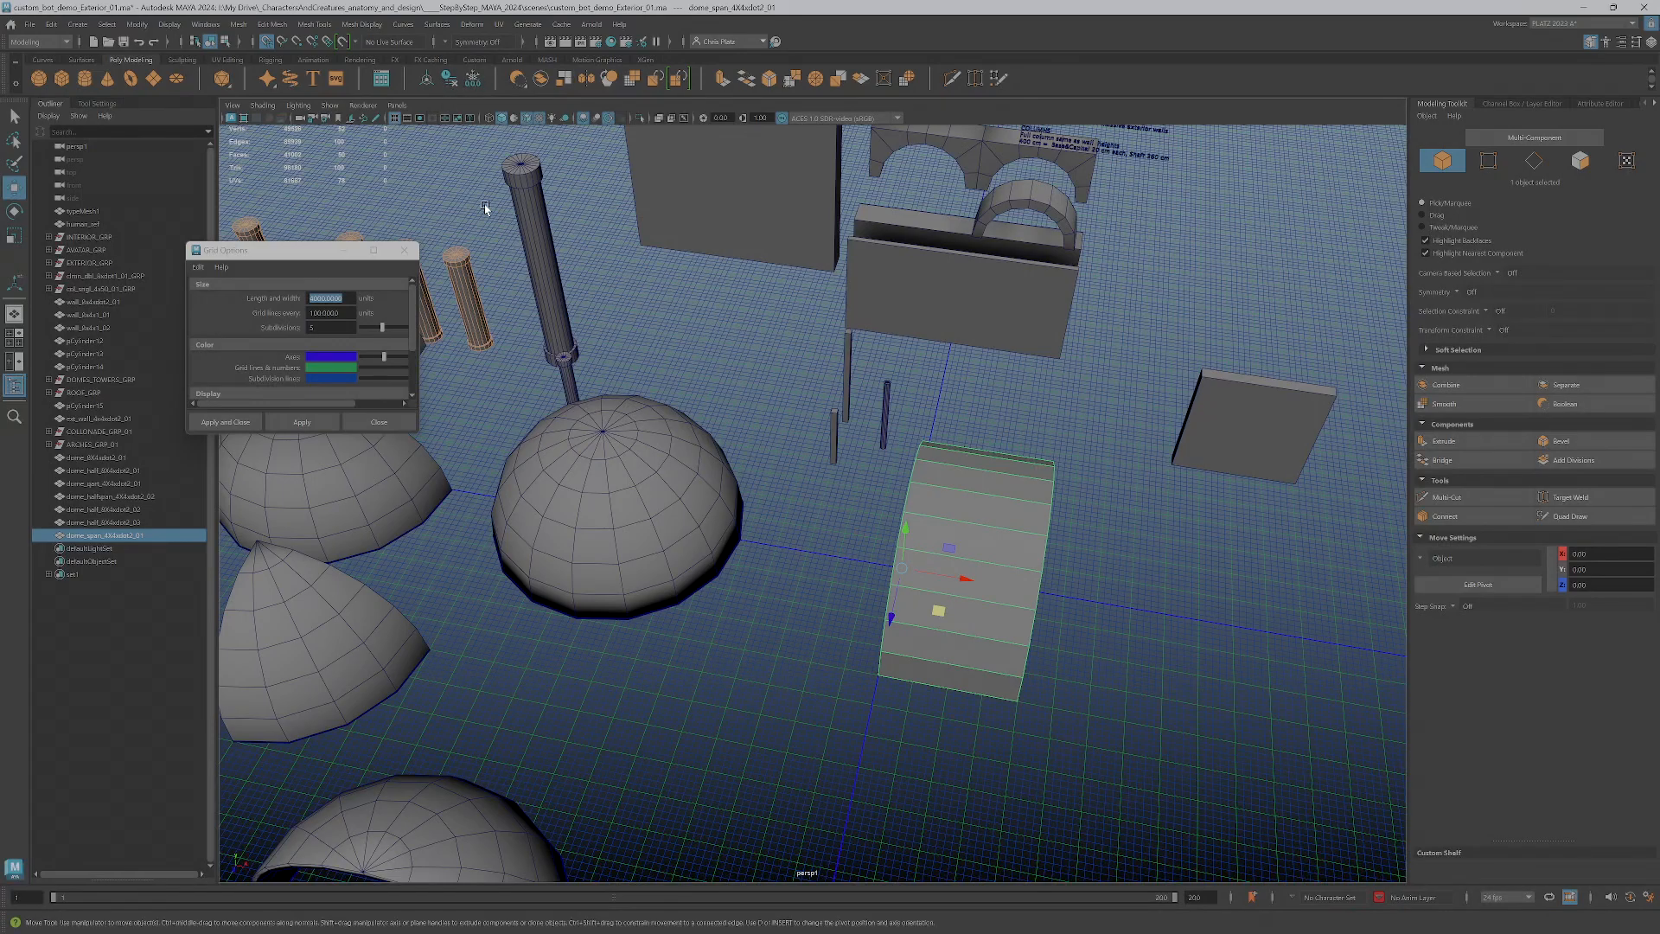
left_click_drag(942, 576, 1114, 606, "shift")
left_click(938, 609)
left_click_drag(938, 610, 677, 785)
left_click(1096, 603)
mouse_move(1096, 603)
left_mouse_down()
mouse_move(857, 578)
mouse_move(902, 584)
left_mouse_up()
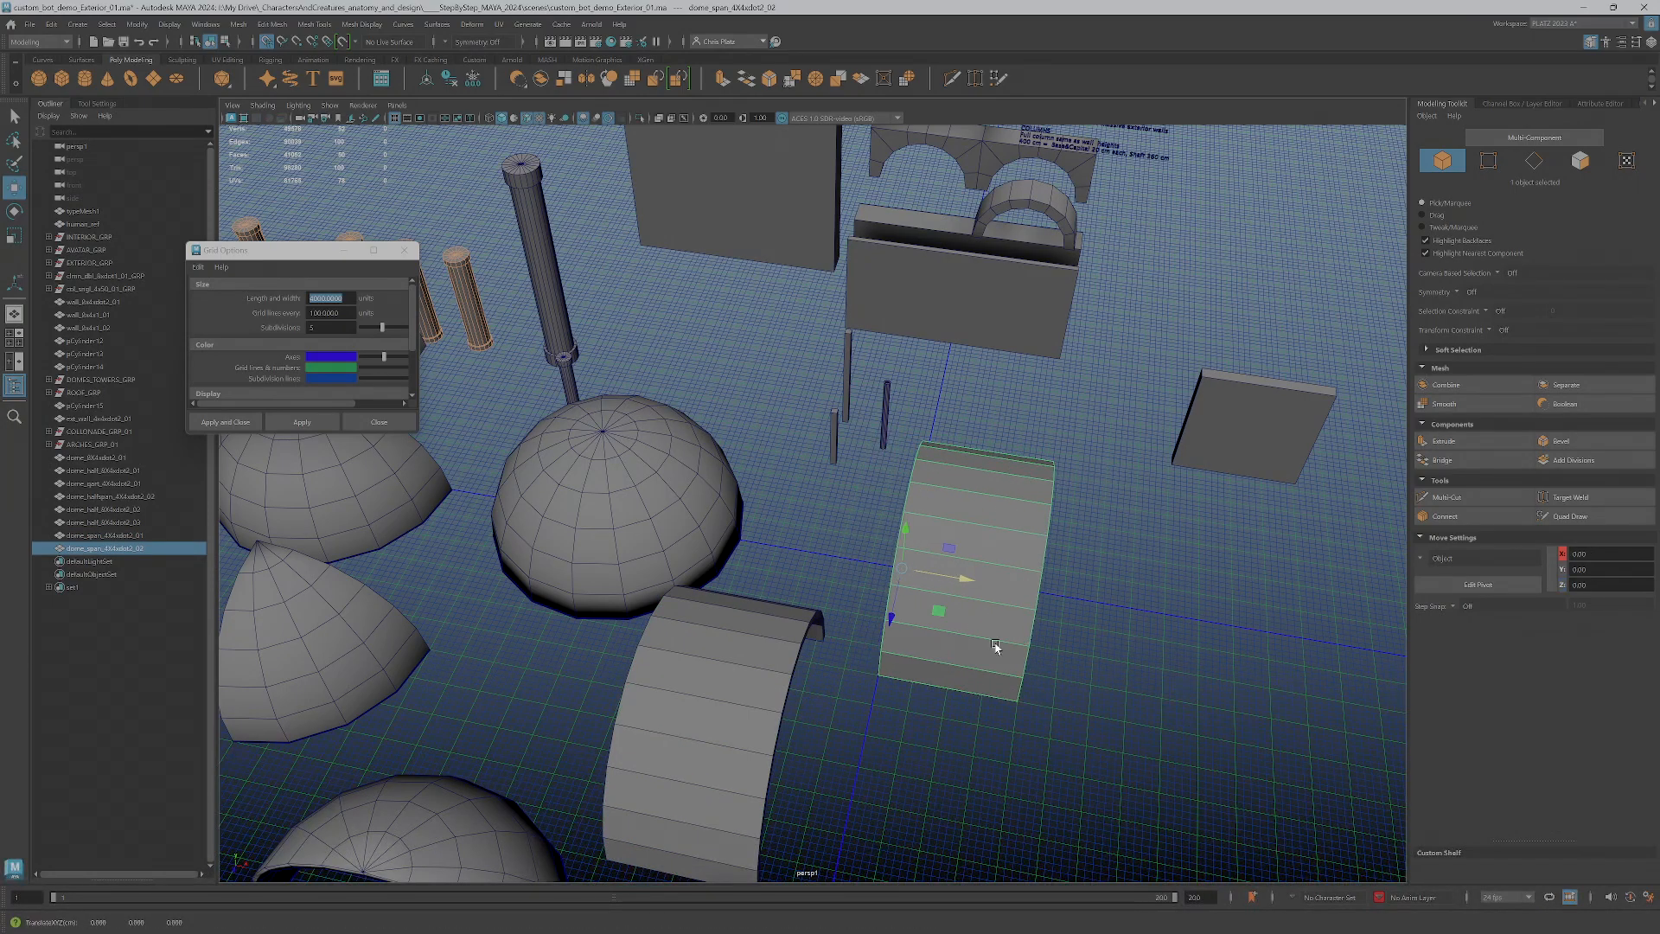
Double the copied span's length by moving its far-end vertices along X, and rename it with 8 as first size number and suffix 01
left_click_drag(974, 638, 1040, 656, "alt")
middle_click_drag(1041, 656, 882, 591, "alt")
left_click_drag(882, 592, 898, 595, "alt")
right_click_drag(879, 556, 826, 552)
left_click_drag(870, 390, 964, 744)
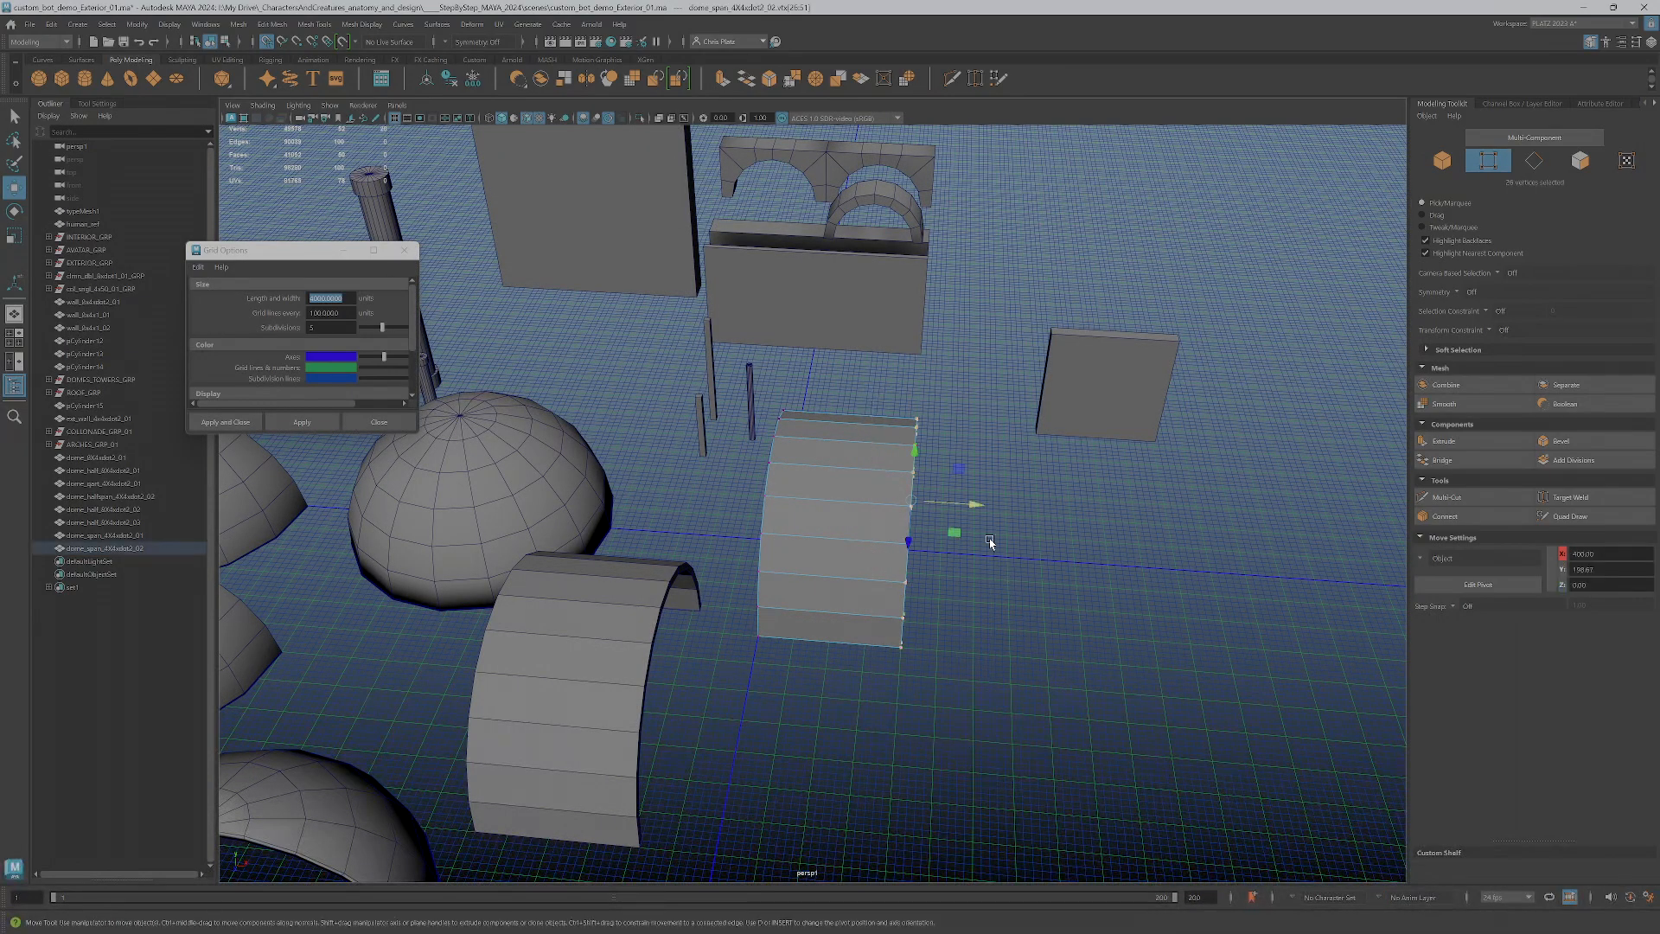
left_click_drag(957, 501, 1049, 515)
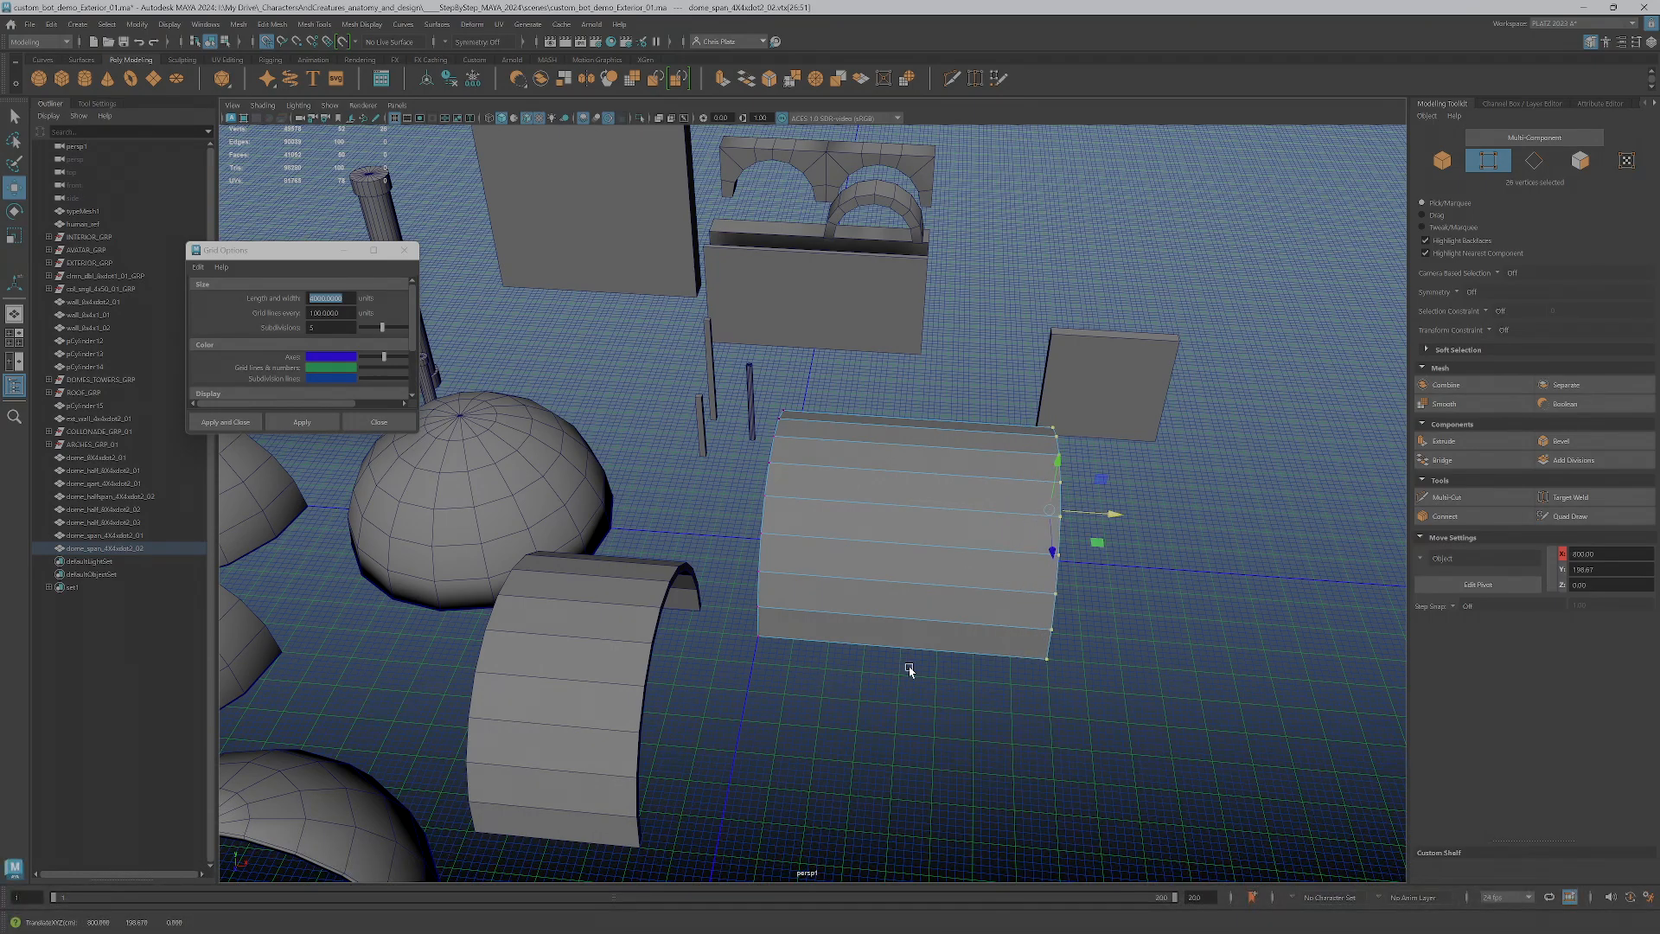
left_click(112, 549)
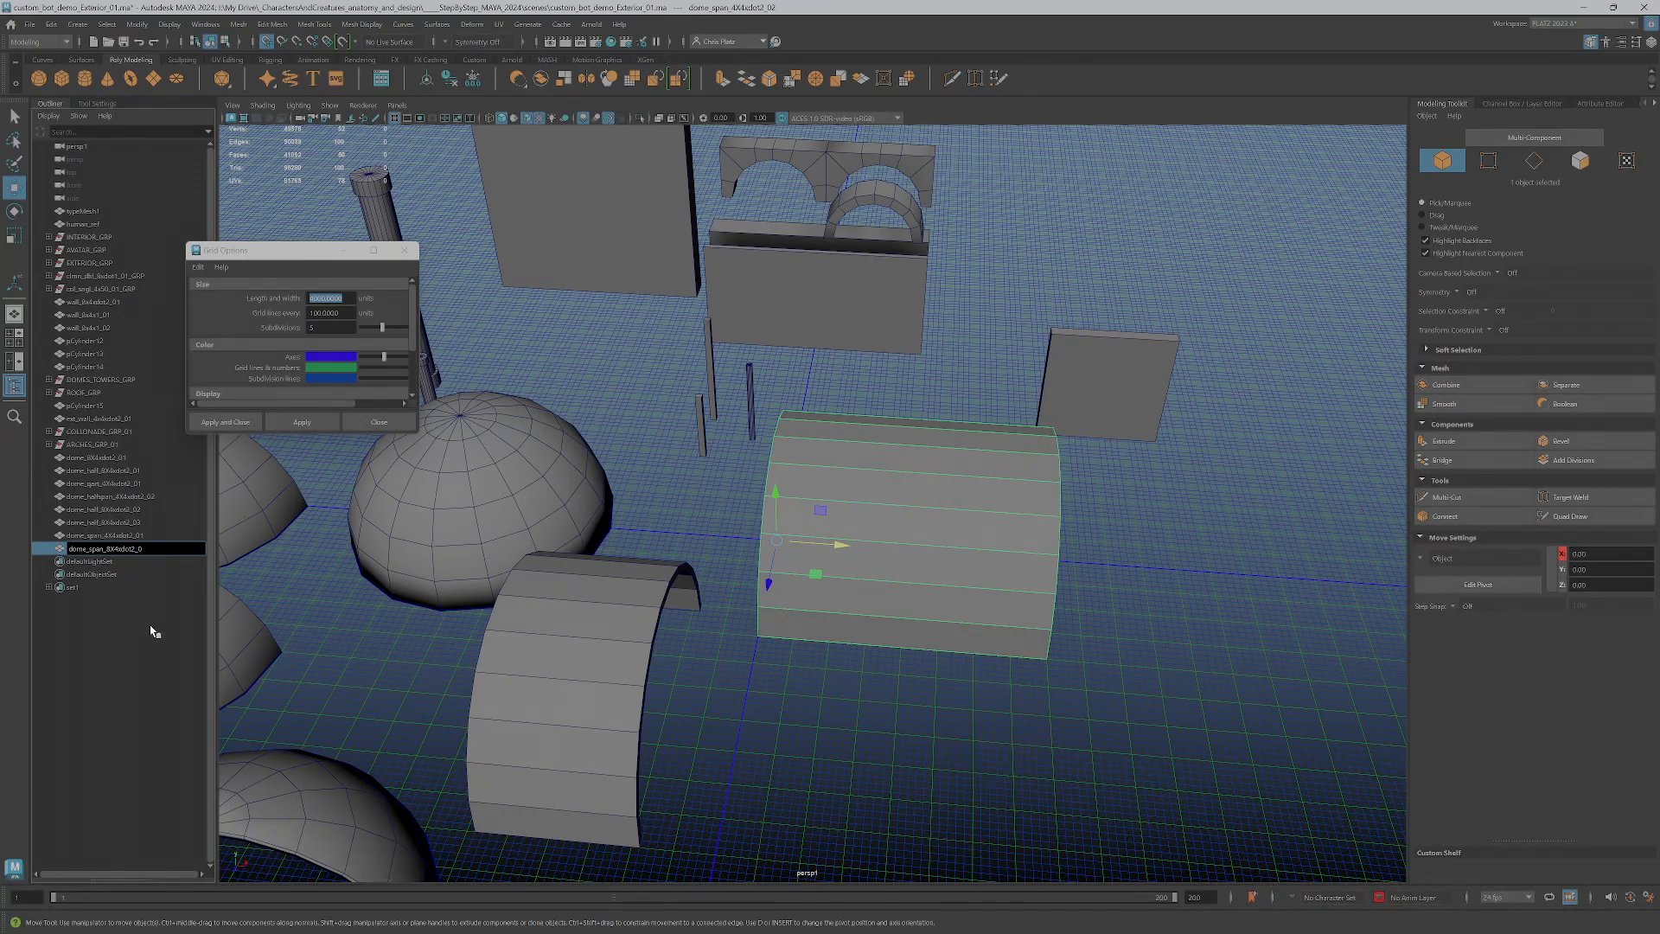
key("Return")
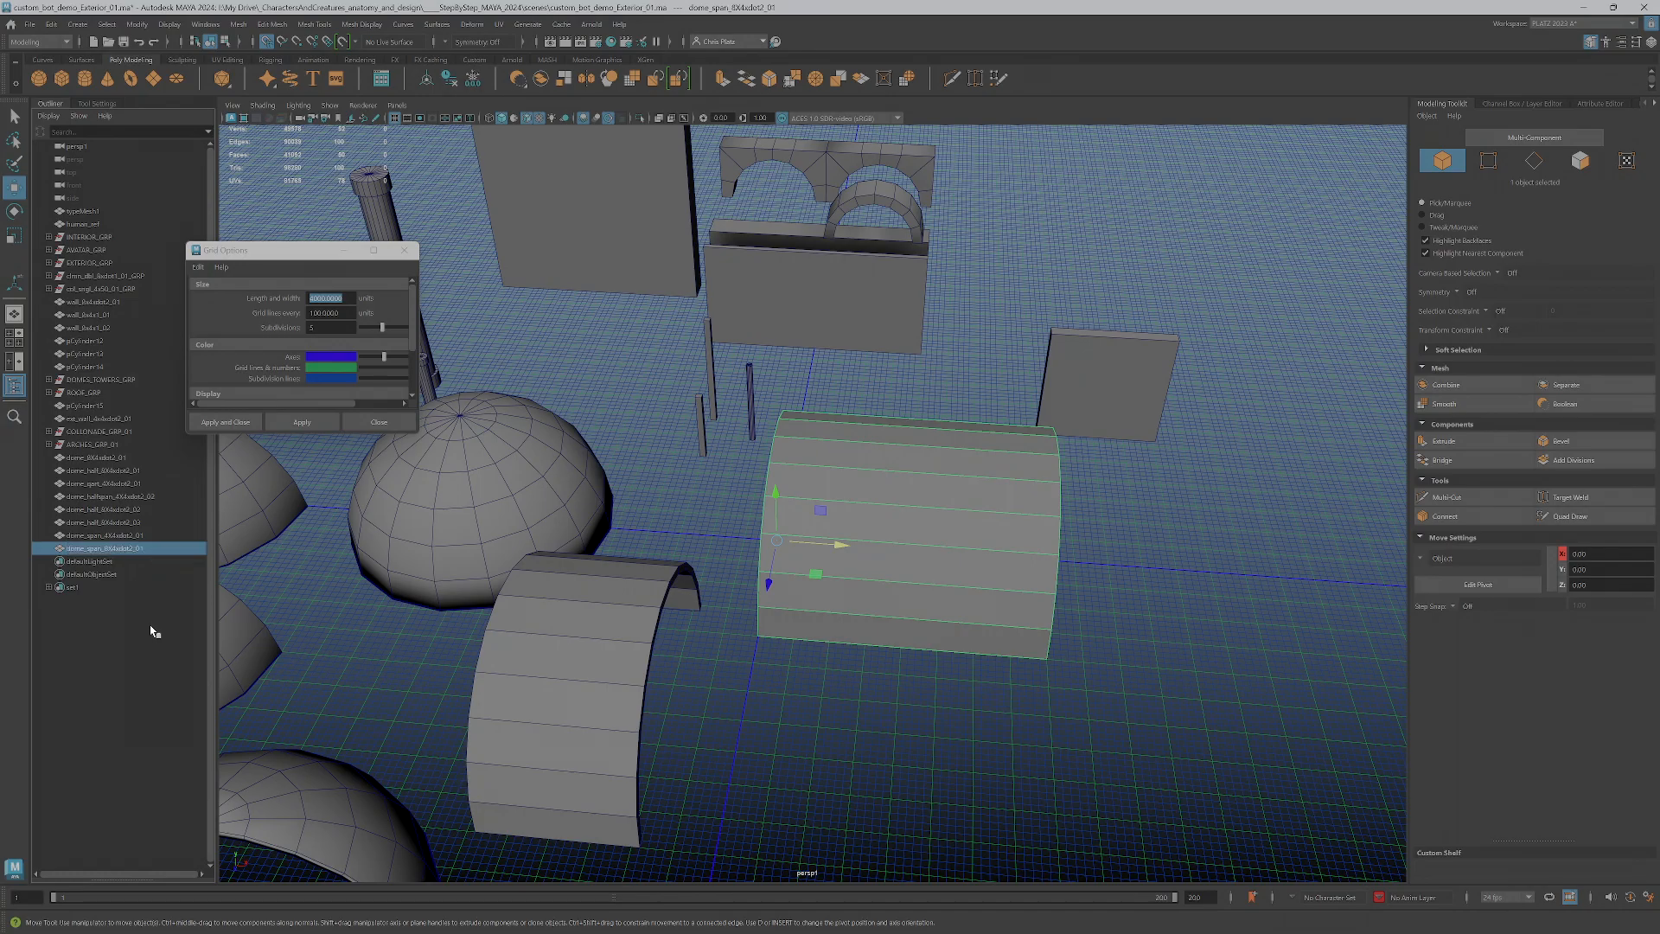
Move the lengthened span from the origin across the grid to the open space in front of the short span with the small arches
scroll(769, 562, "down", 5)
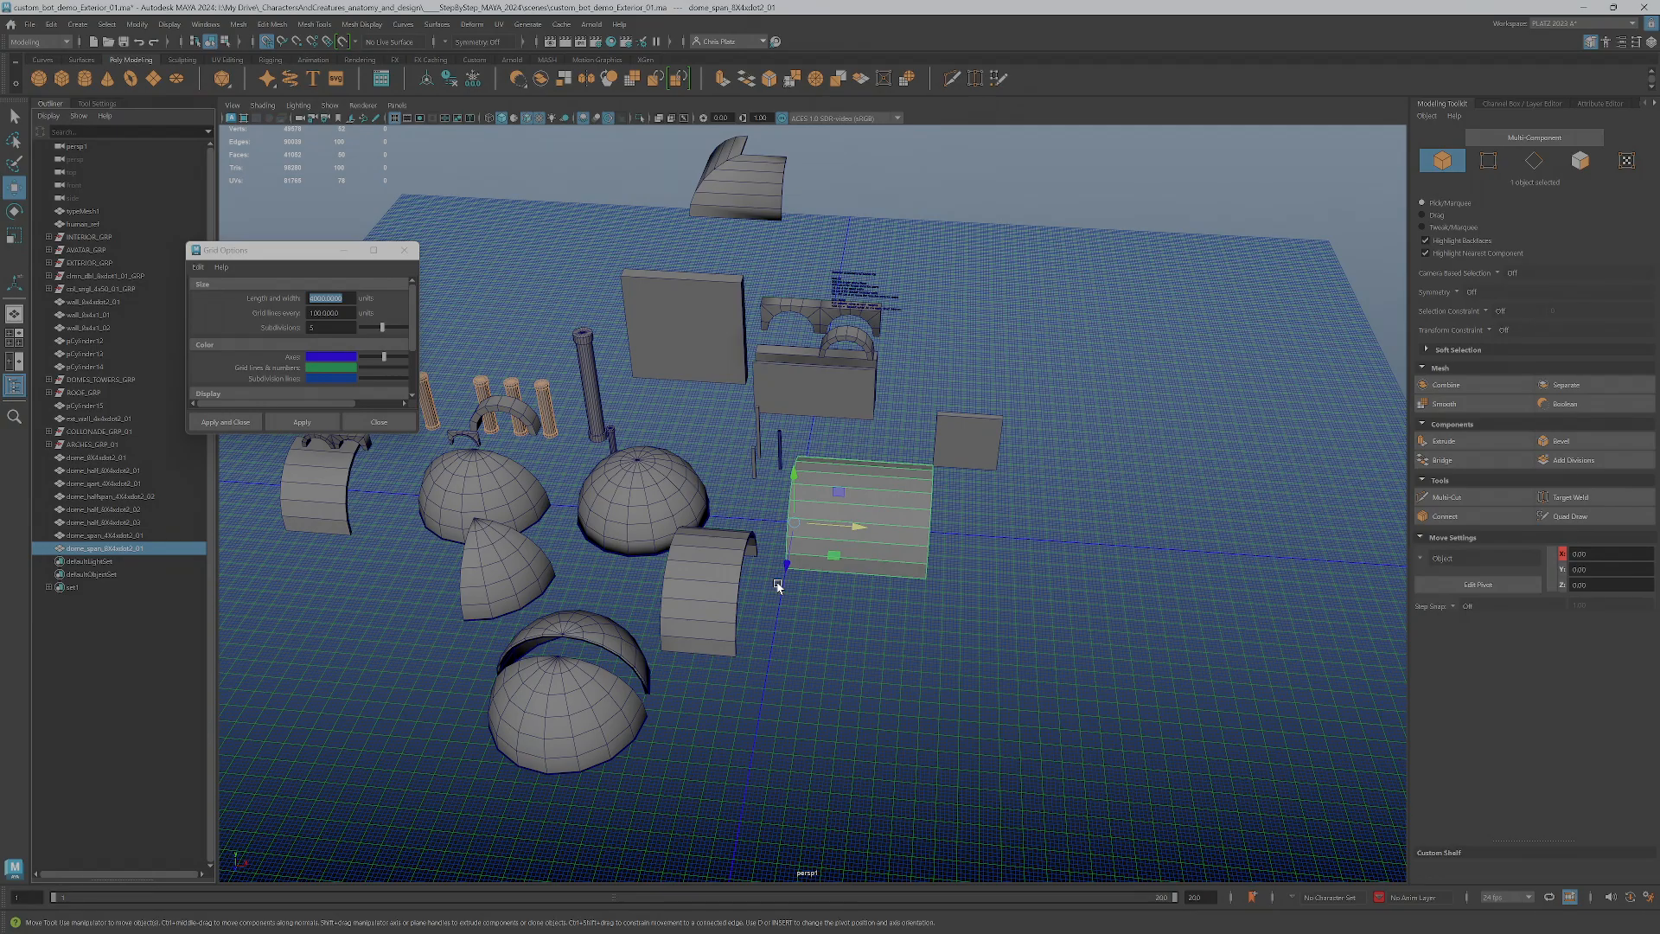
middle_click_drag(891, 594, 1030, 611, "alt")
left_click_drag(994, 616, 929, 613, "alt")
left_click_drag(971, 538, 298, 670)
left_click_drag(467, 692, 1004, 631, "alt")
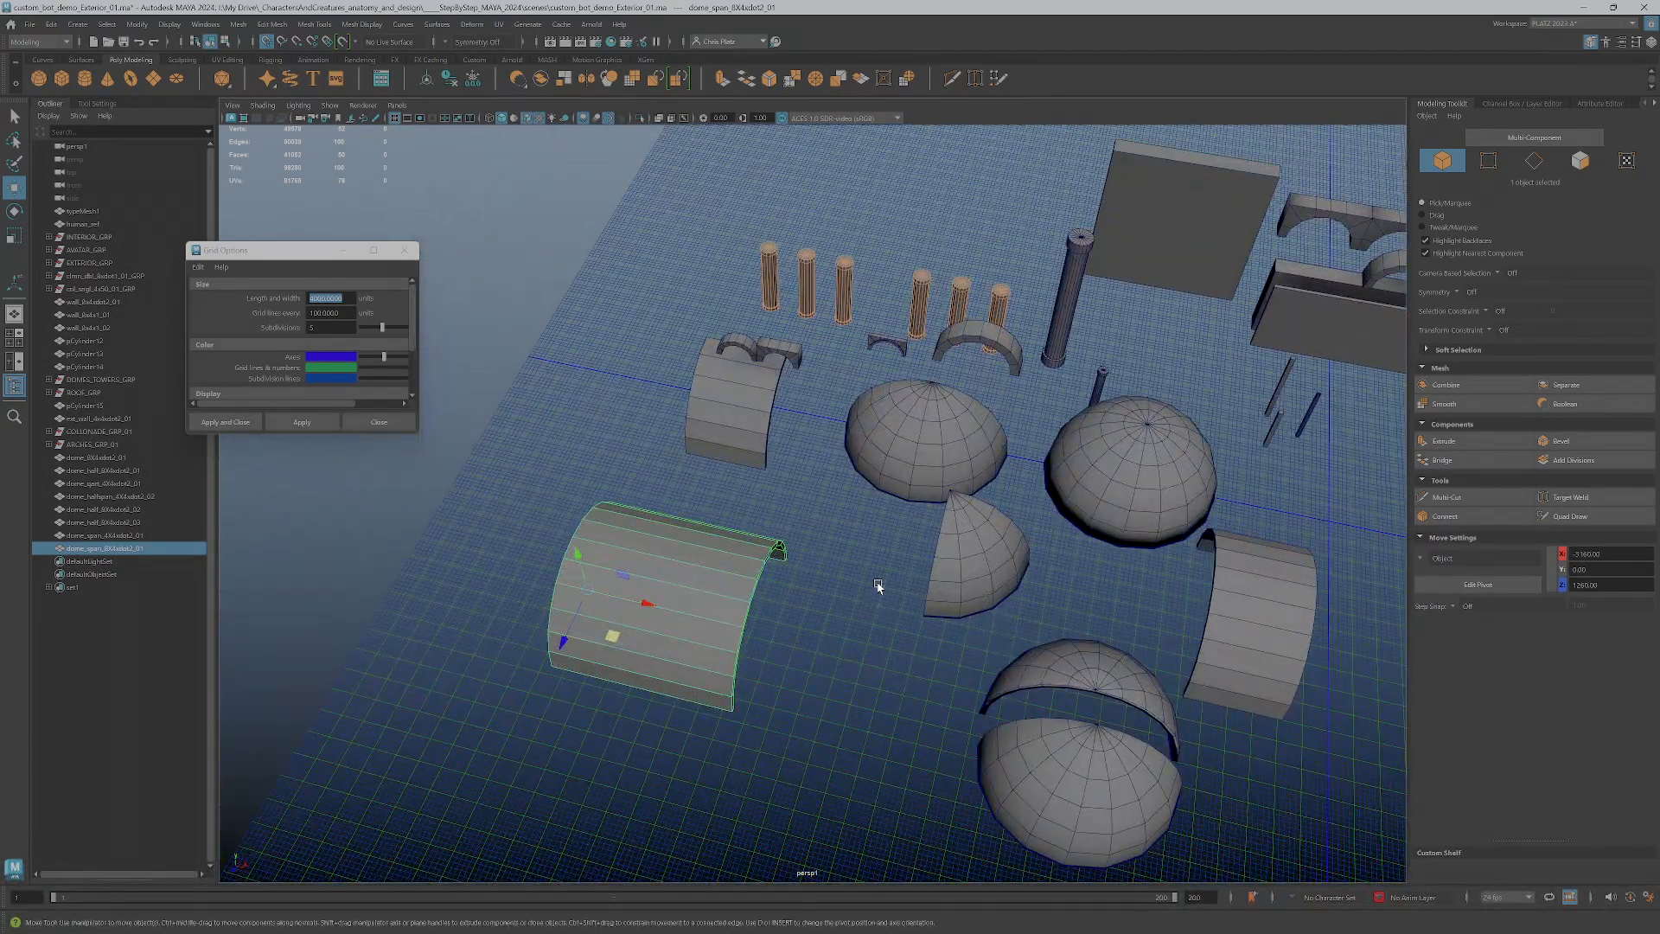
scroll(954, 619, "down", 2)
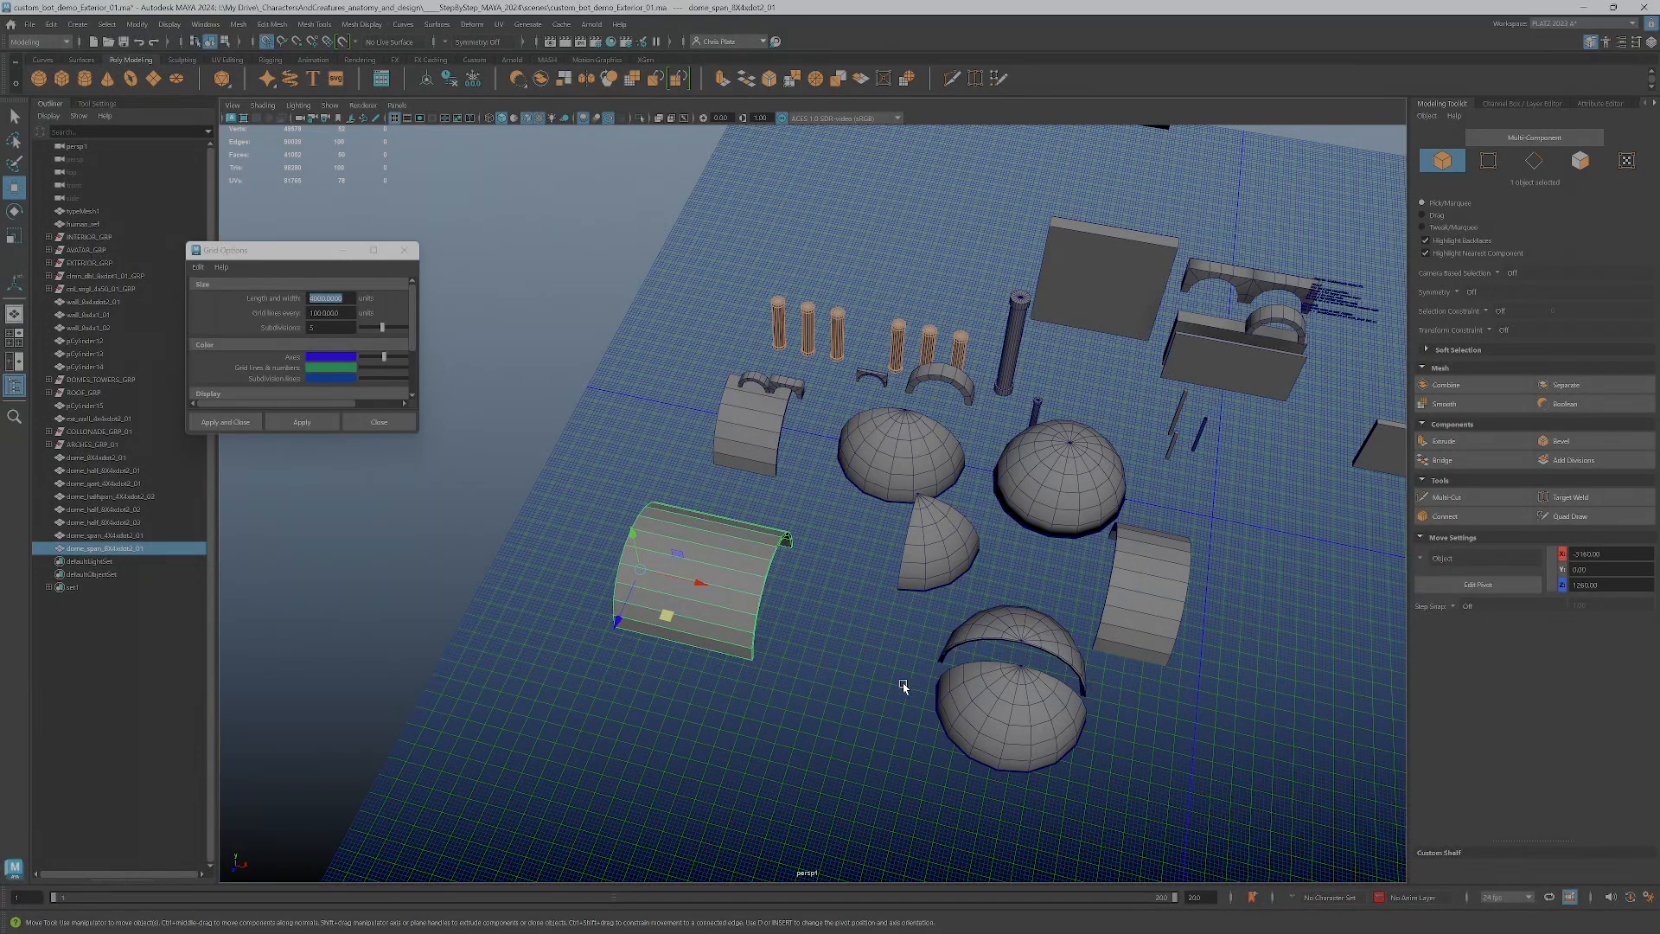
left_click_drag(909, 686, 880, 695, "alt")
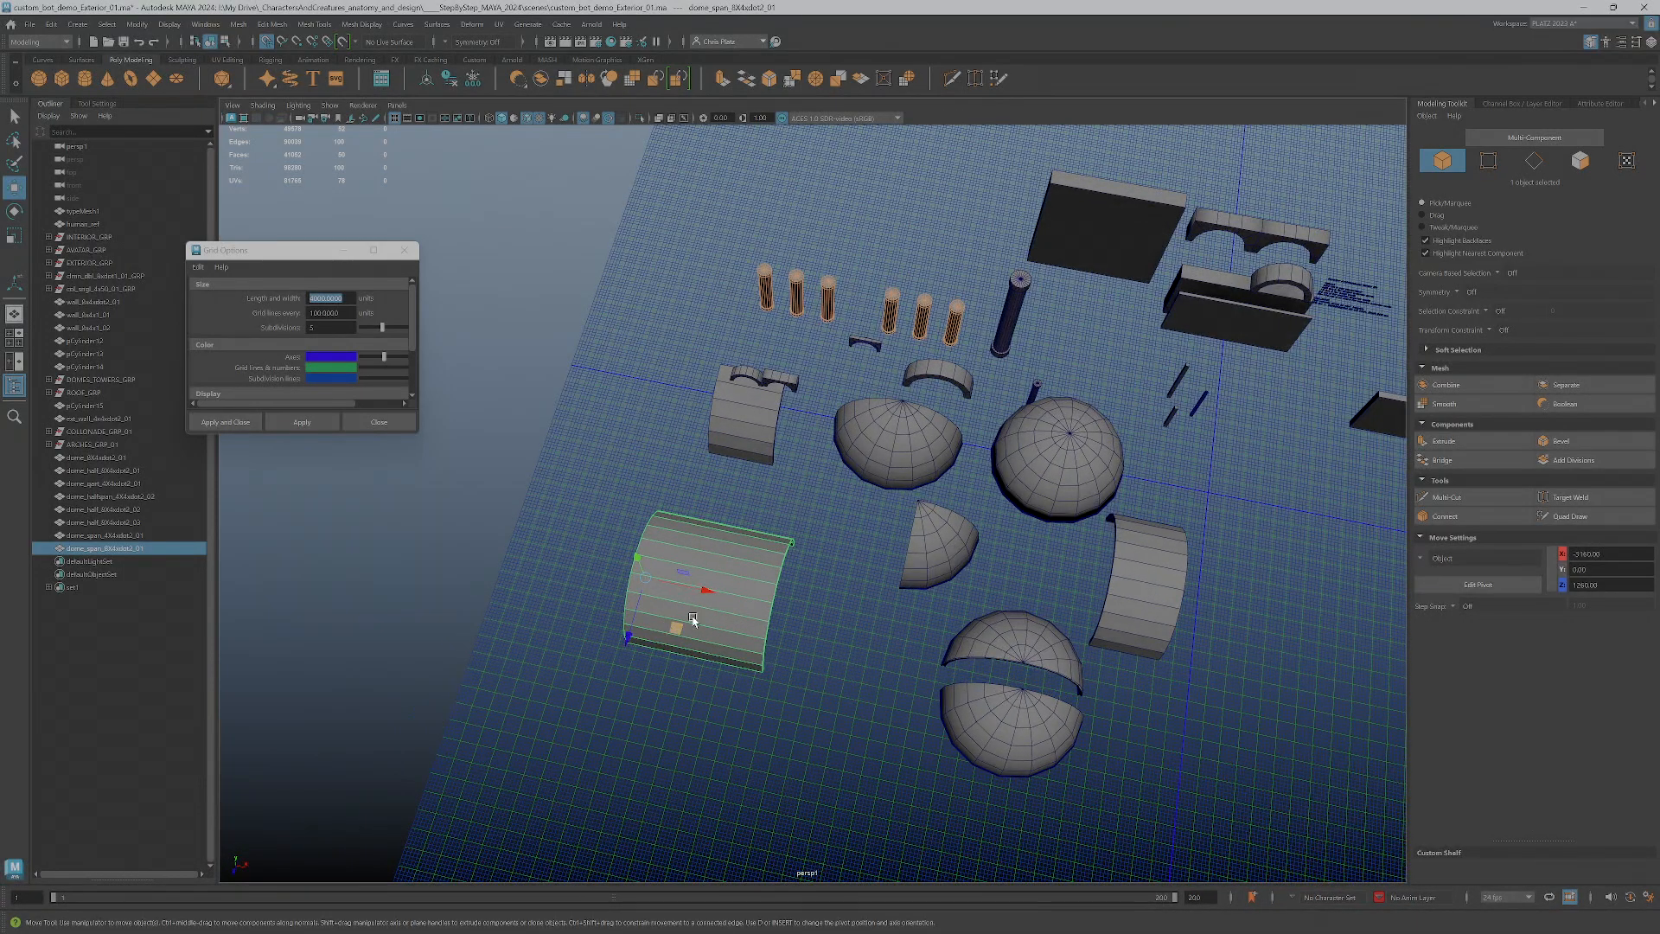
Move the full dome over to the long span and from there out to the open grid in front of the other pieces
left_click(1009, 442)
left_click_drag(1094, 511, 795, 598)
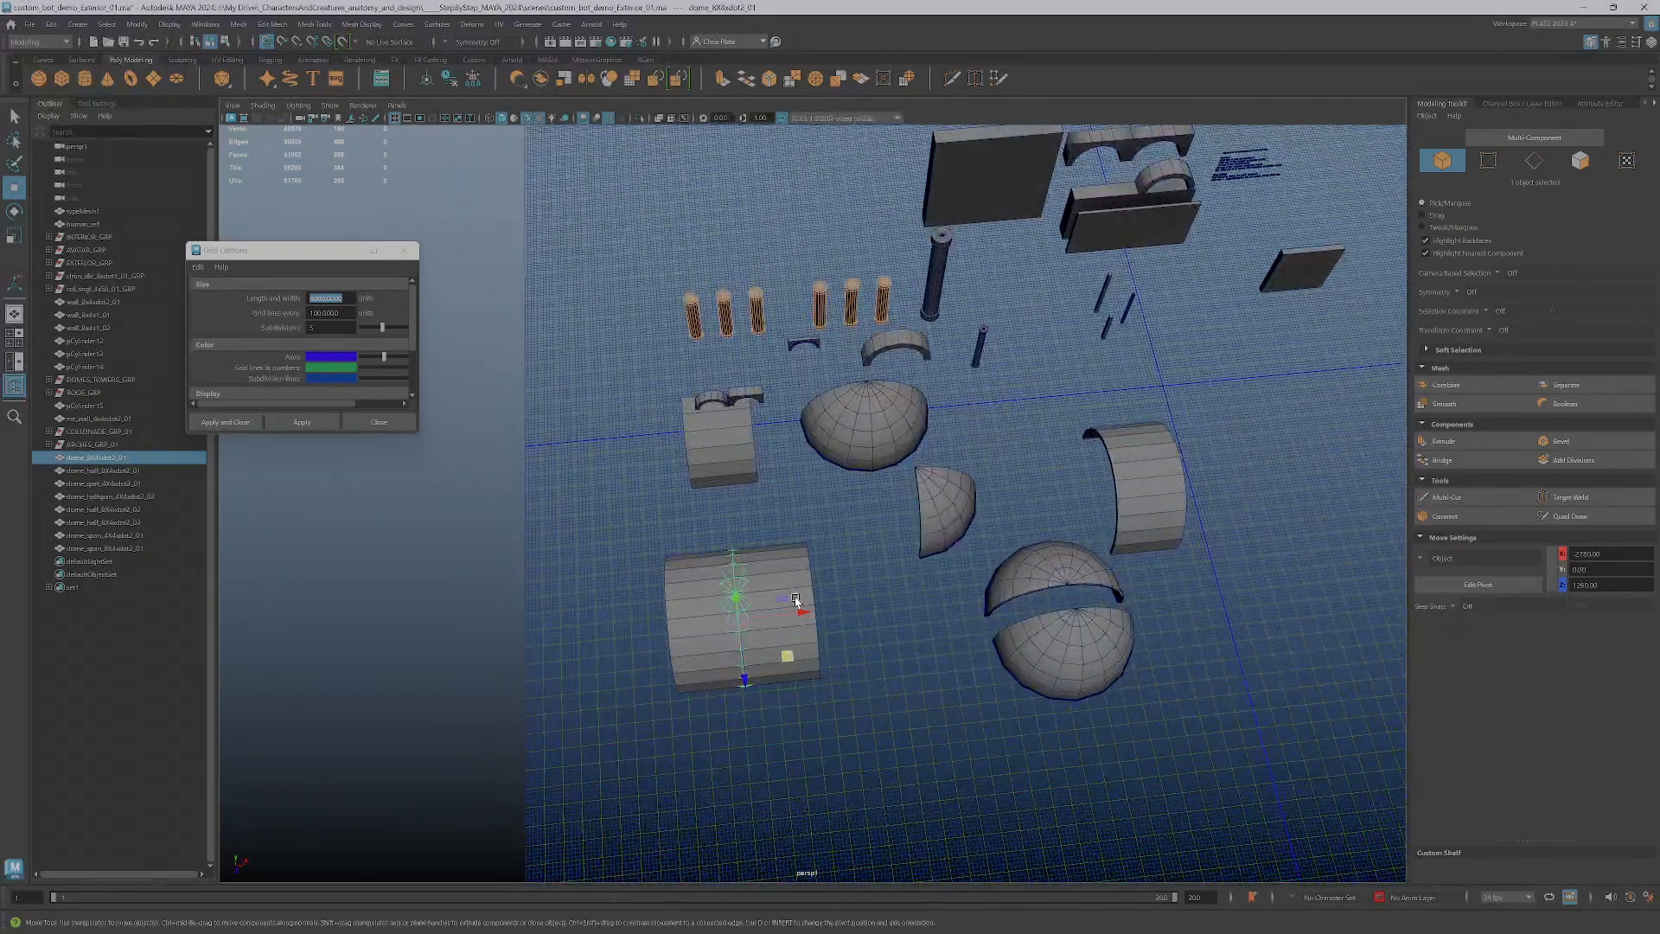
key("space")
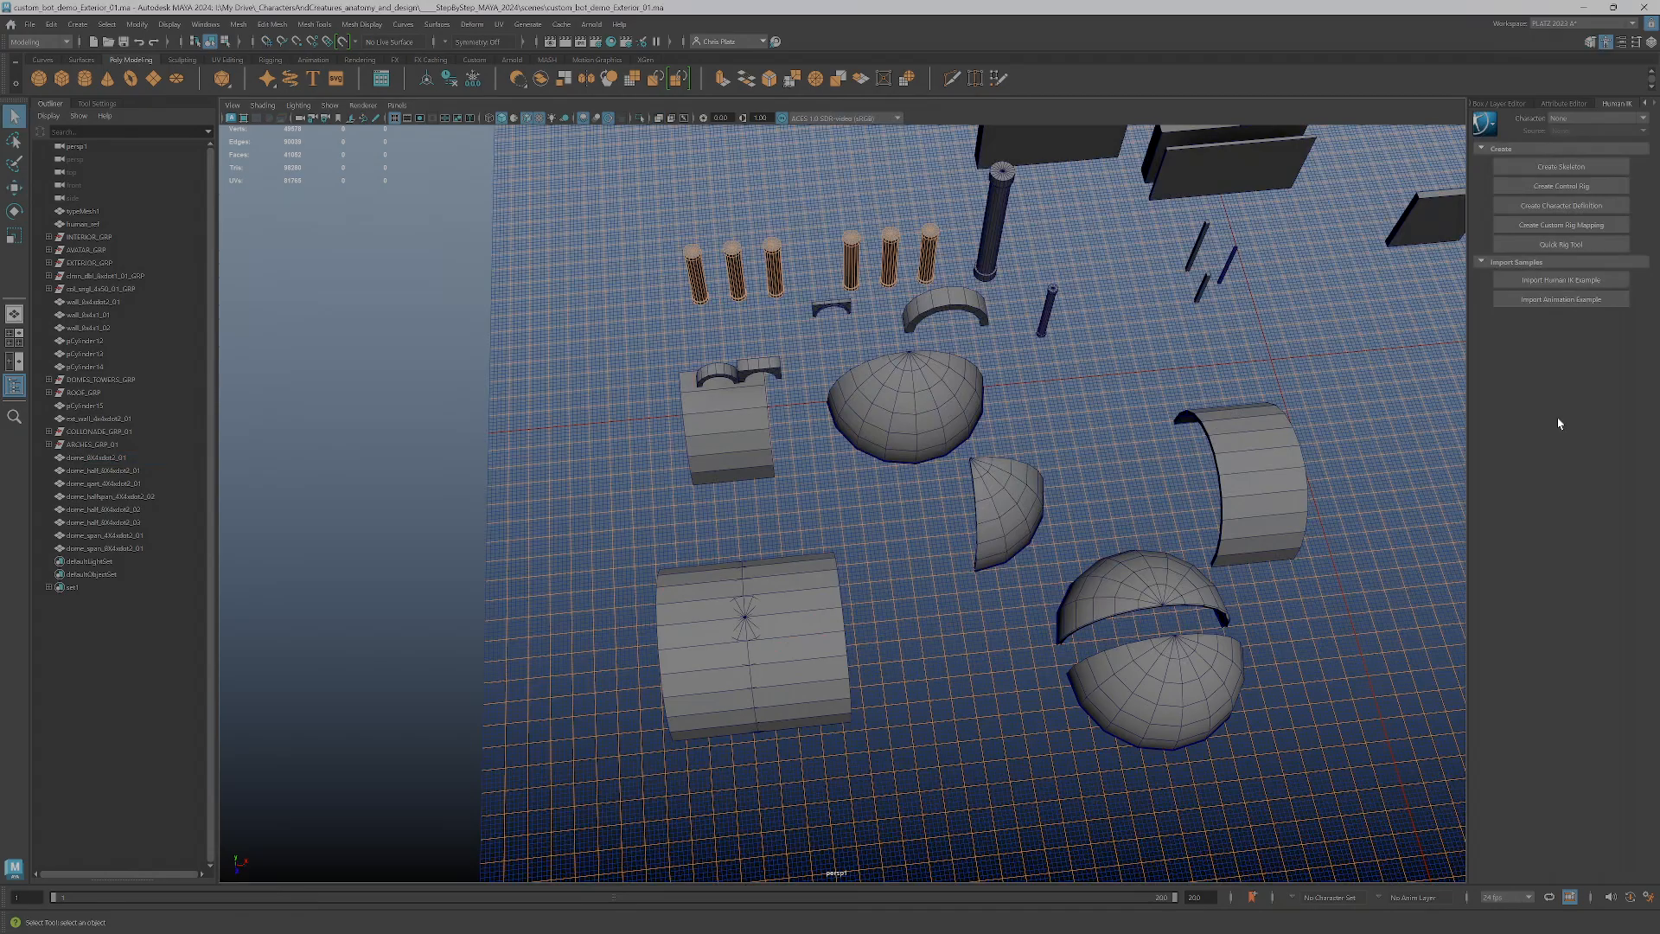
left_click_drag(909, 612, 848, 593, "alt")
left_click(741, 517)
middle_click_drag(848, 593, 1000, 522, "alt")
right_click_drag(1000, 522, 1029, 538, "alt")
left_click_drag(1029, 539, 978, 543, "alt")
scroll(1034, 538, "down", 3)
left_click_drag(893, 510, 793, 464, "alt")
key("w")
left_click_drag(627, 409, 1130, 665)
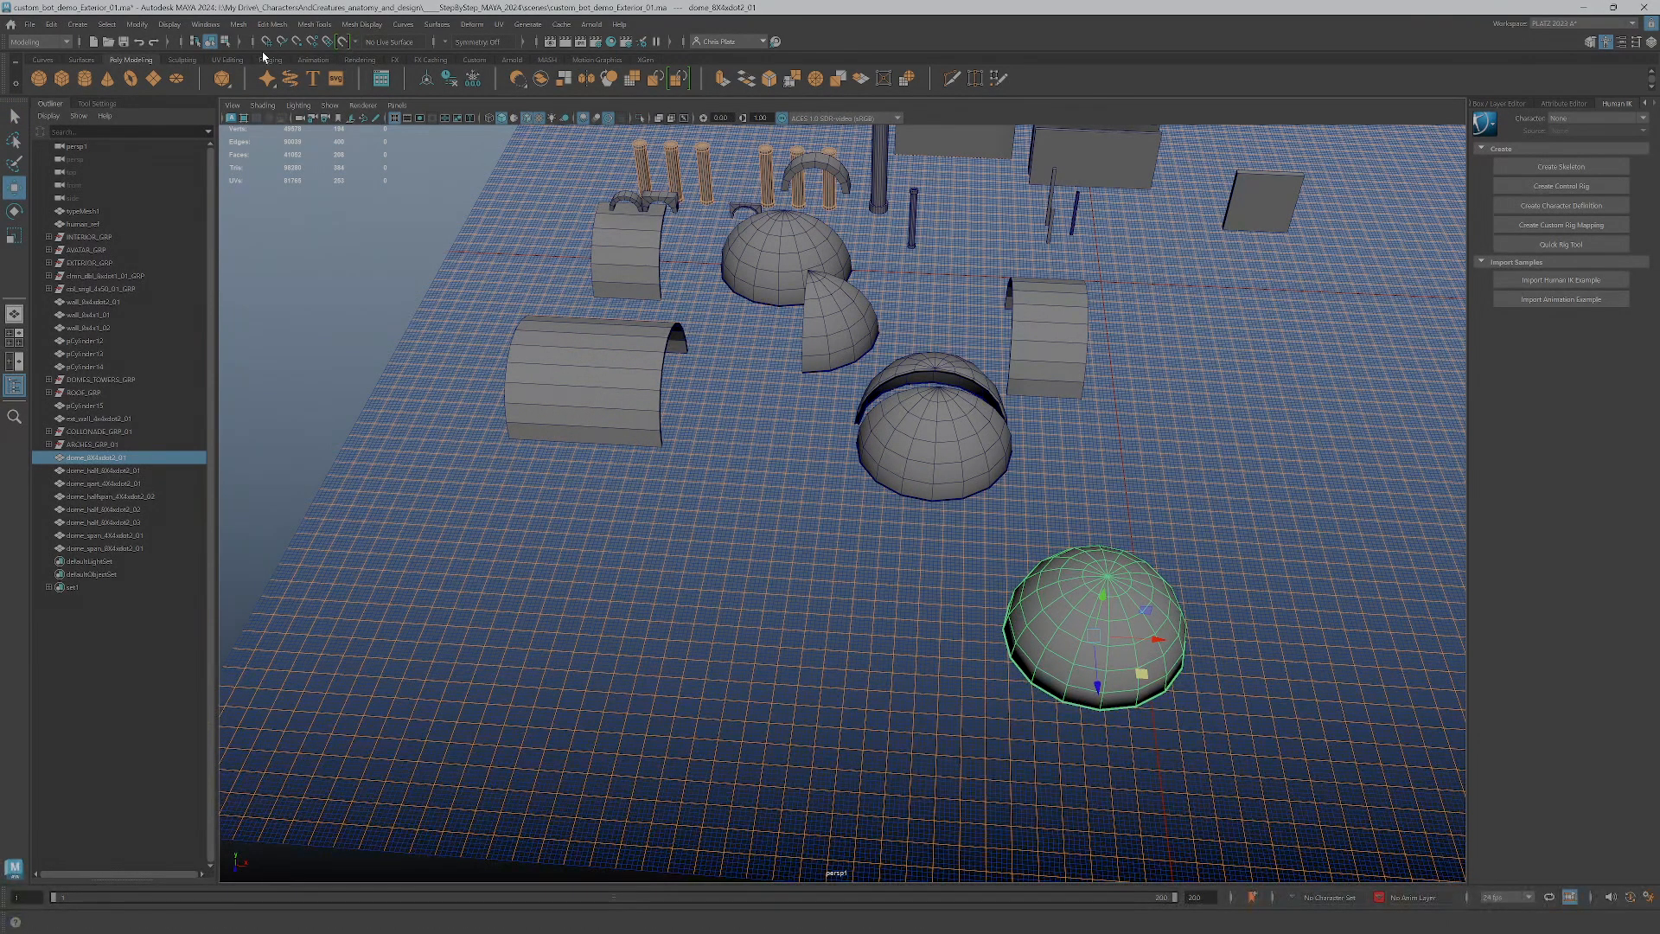
Examine the full dome up close and against the rest of the dome pieces
middle_click_drag(1123, 650, 925, 602, "alt")
left_click_drag(836, 610, 843, 590)
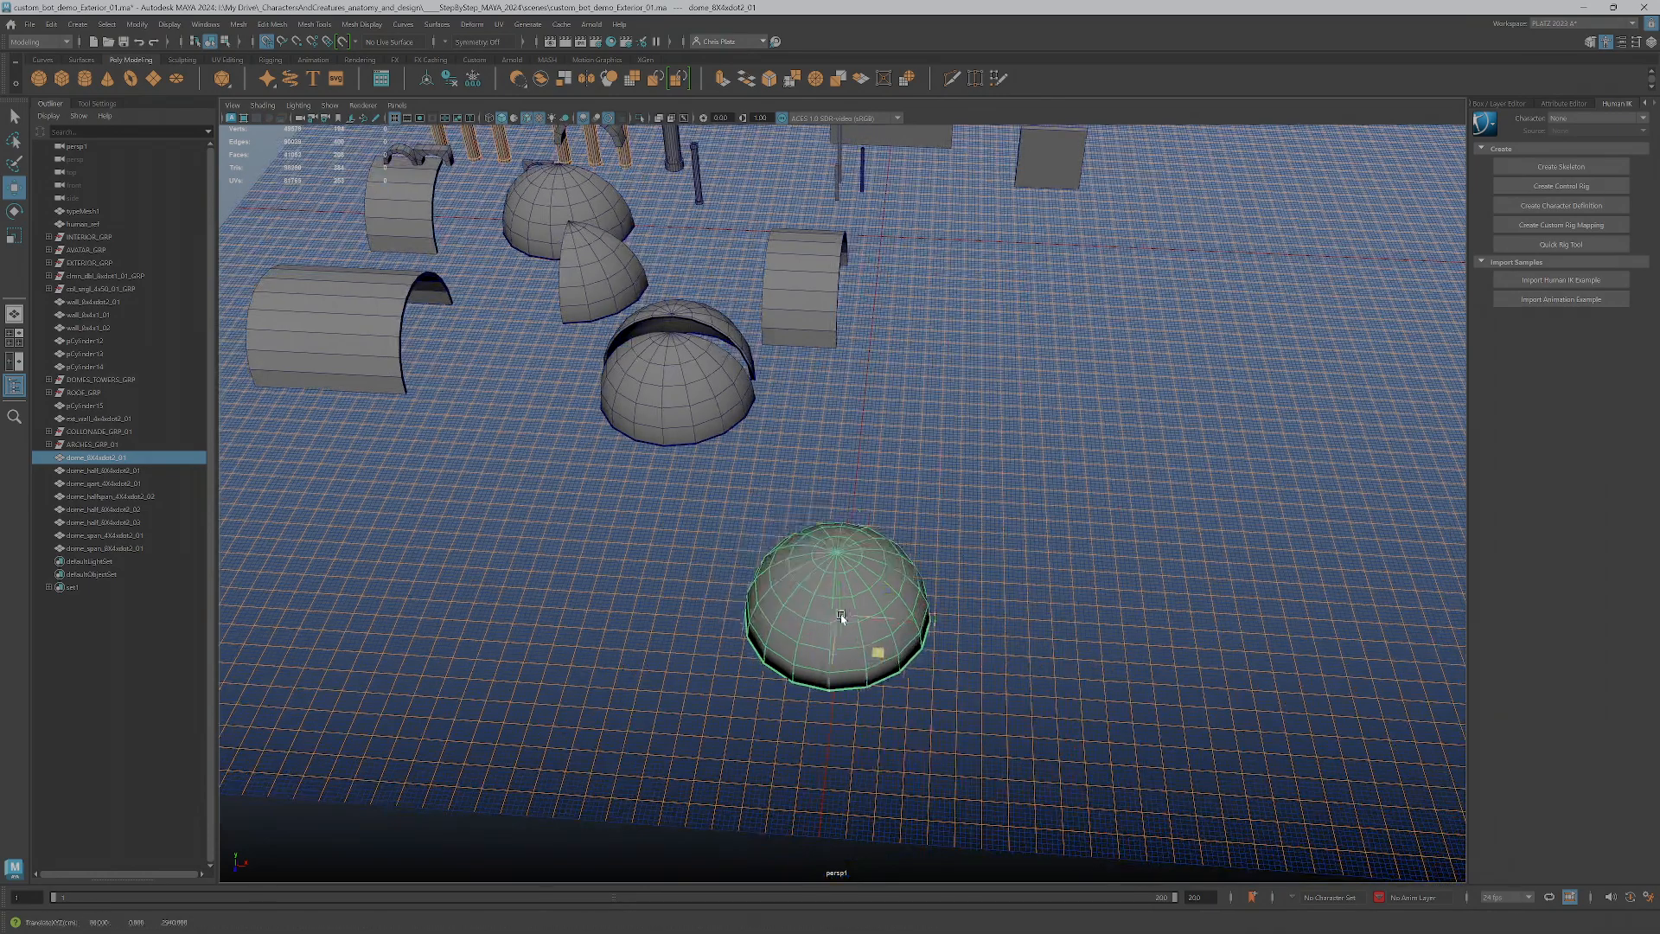
right_click_drag(843, 591, 861, 615, "alt")
scroll(861, 615, "up", 3)
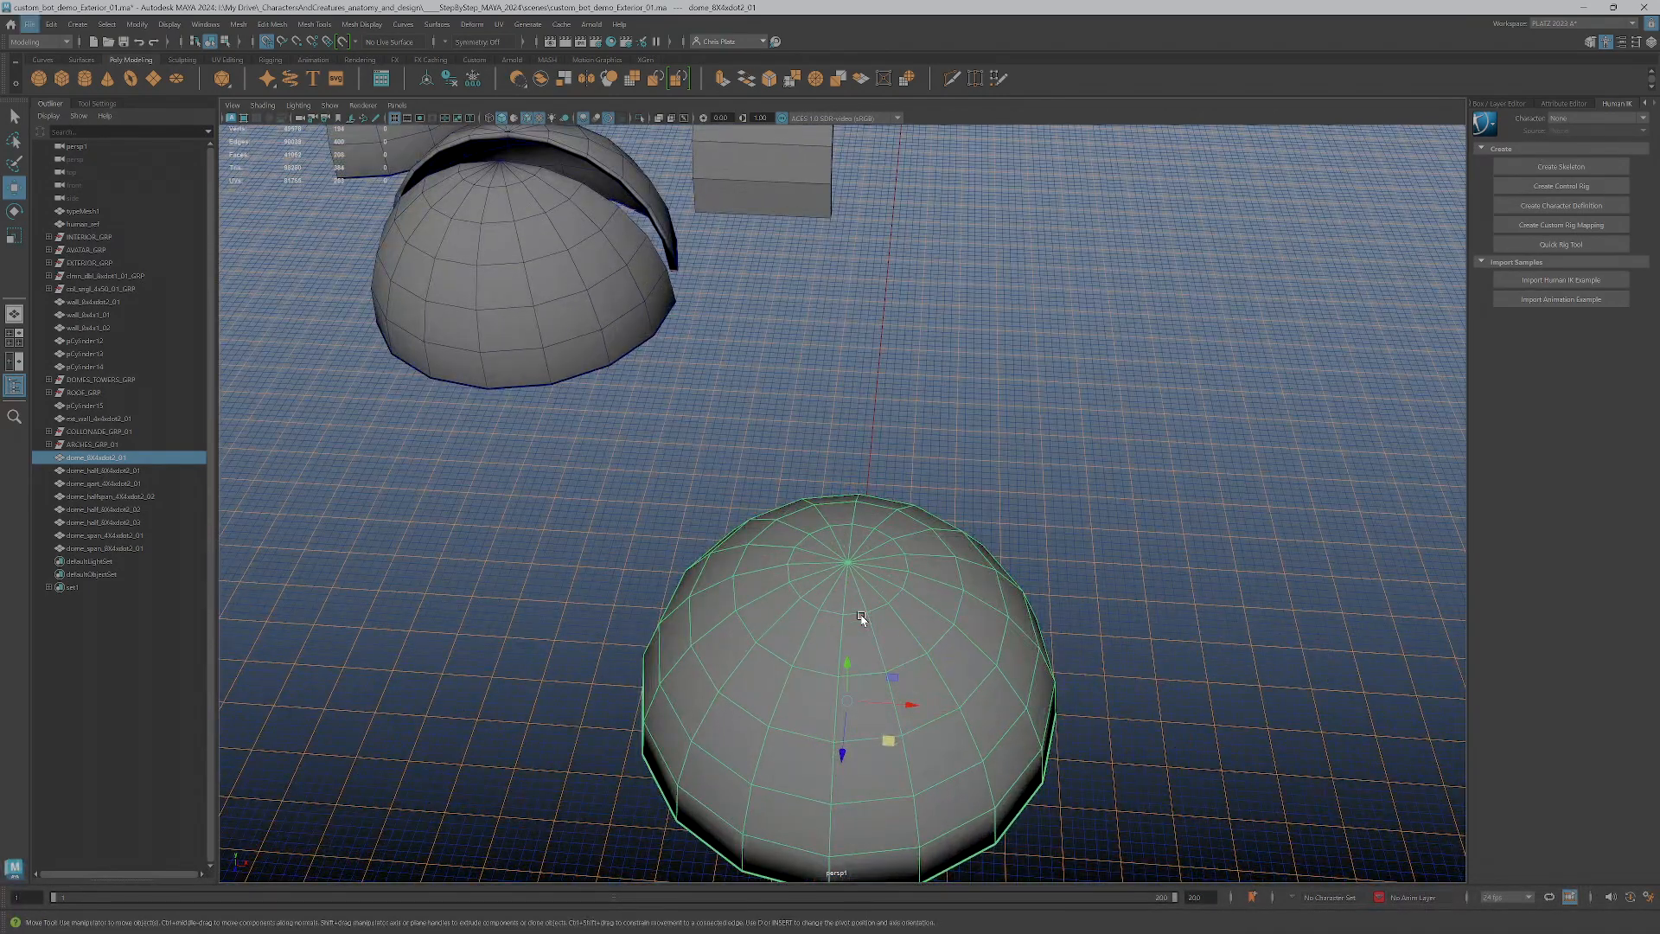
mouse_move(845, 554)
left_mouse_down("alt")
mouse_move(848, 526)
mouse_move(852, 544)
left_mouse_up("alt")
right_click_drag(851, 545, 800, 374, "alt")
scroll(840, 347, "down", 3)
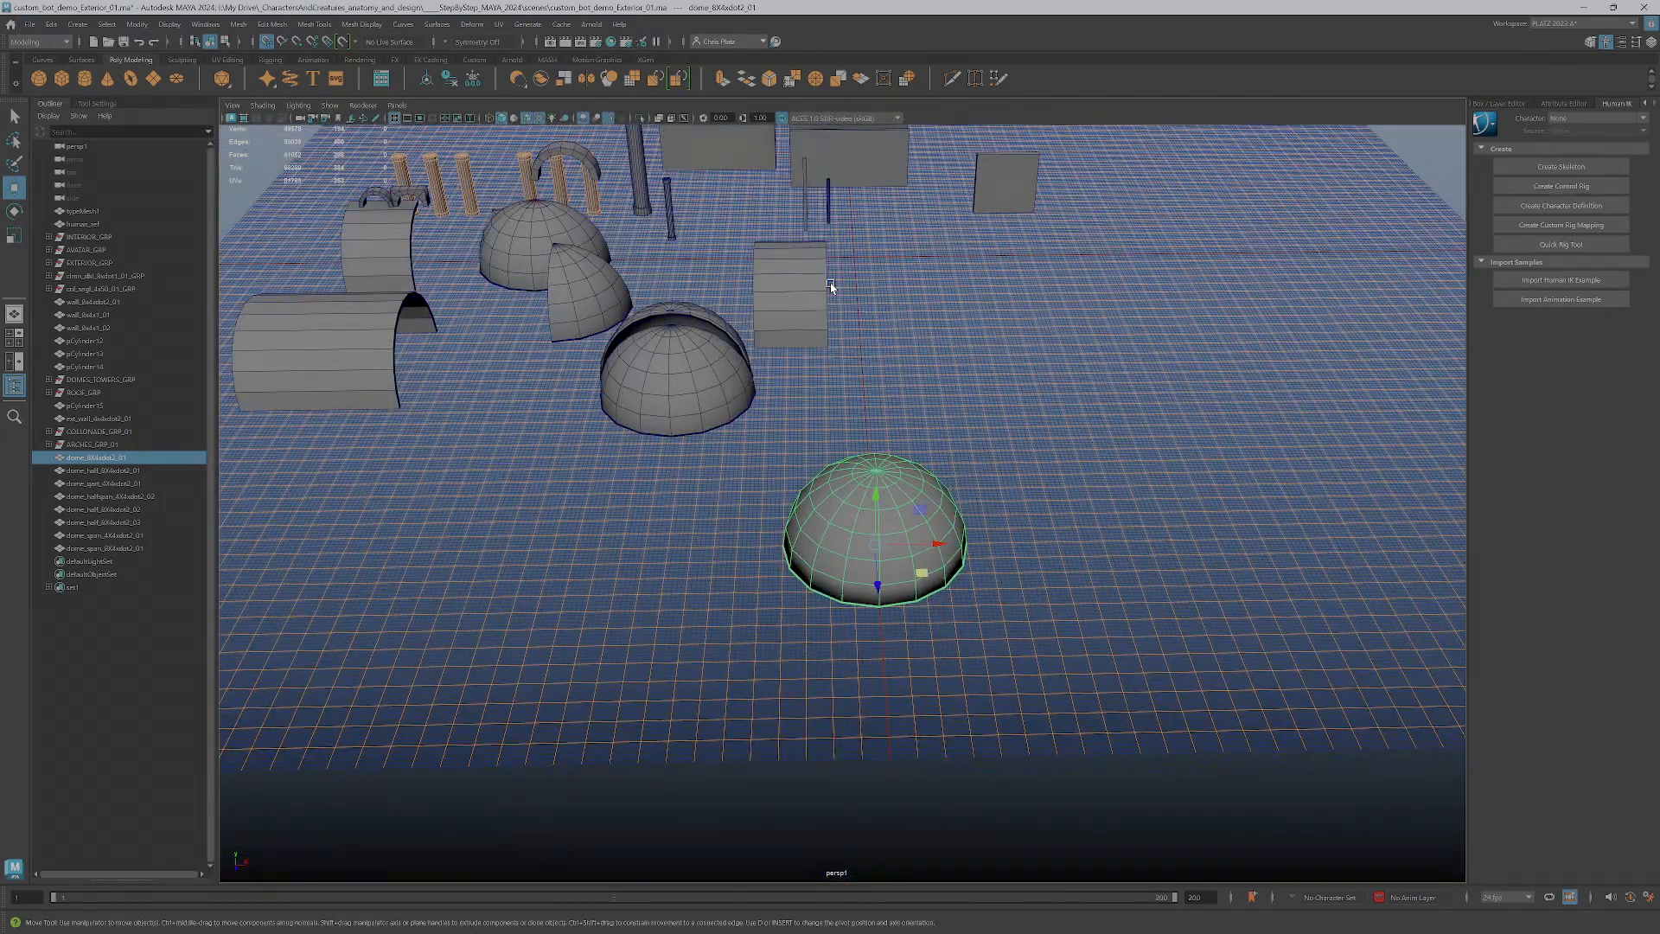
Move the full dome into the gap between the long span and the facing half domes
left_click(830, 282)
left_click(811, 321)
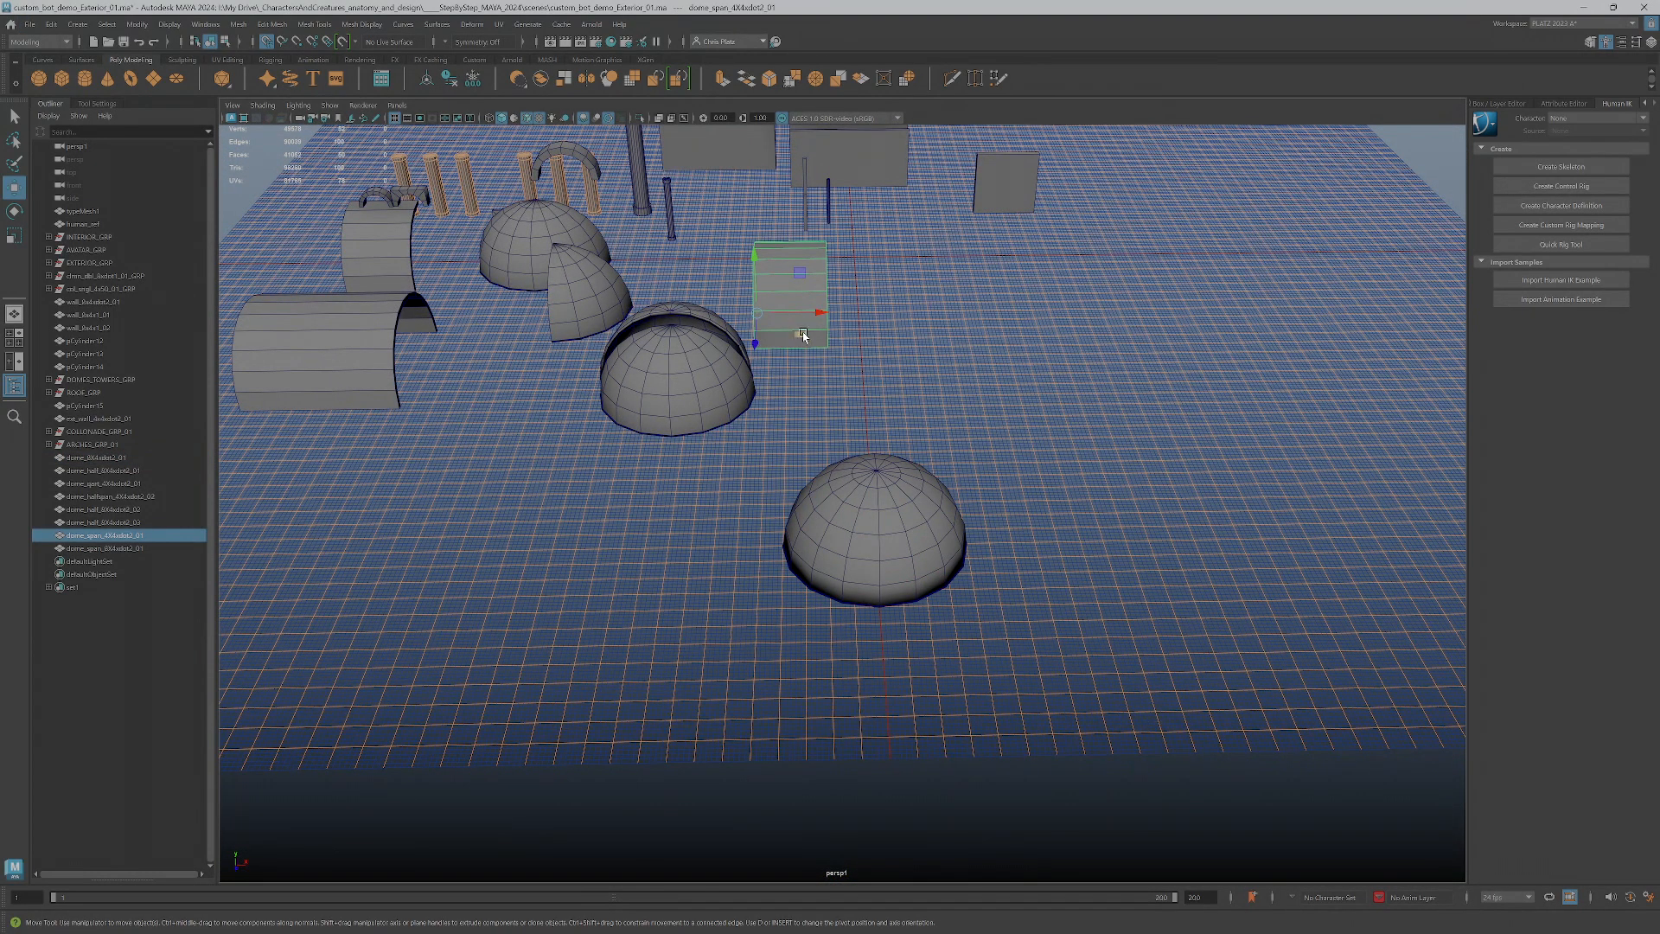
left_click(880, 538)
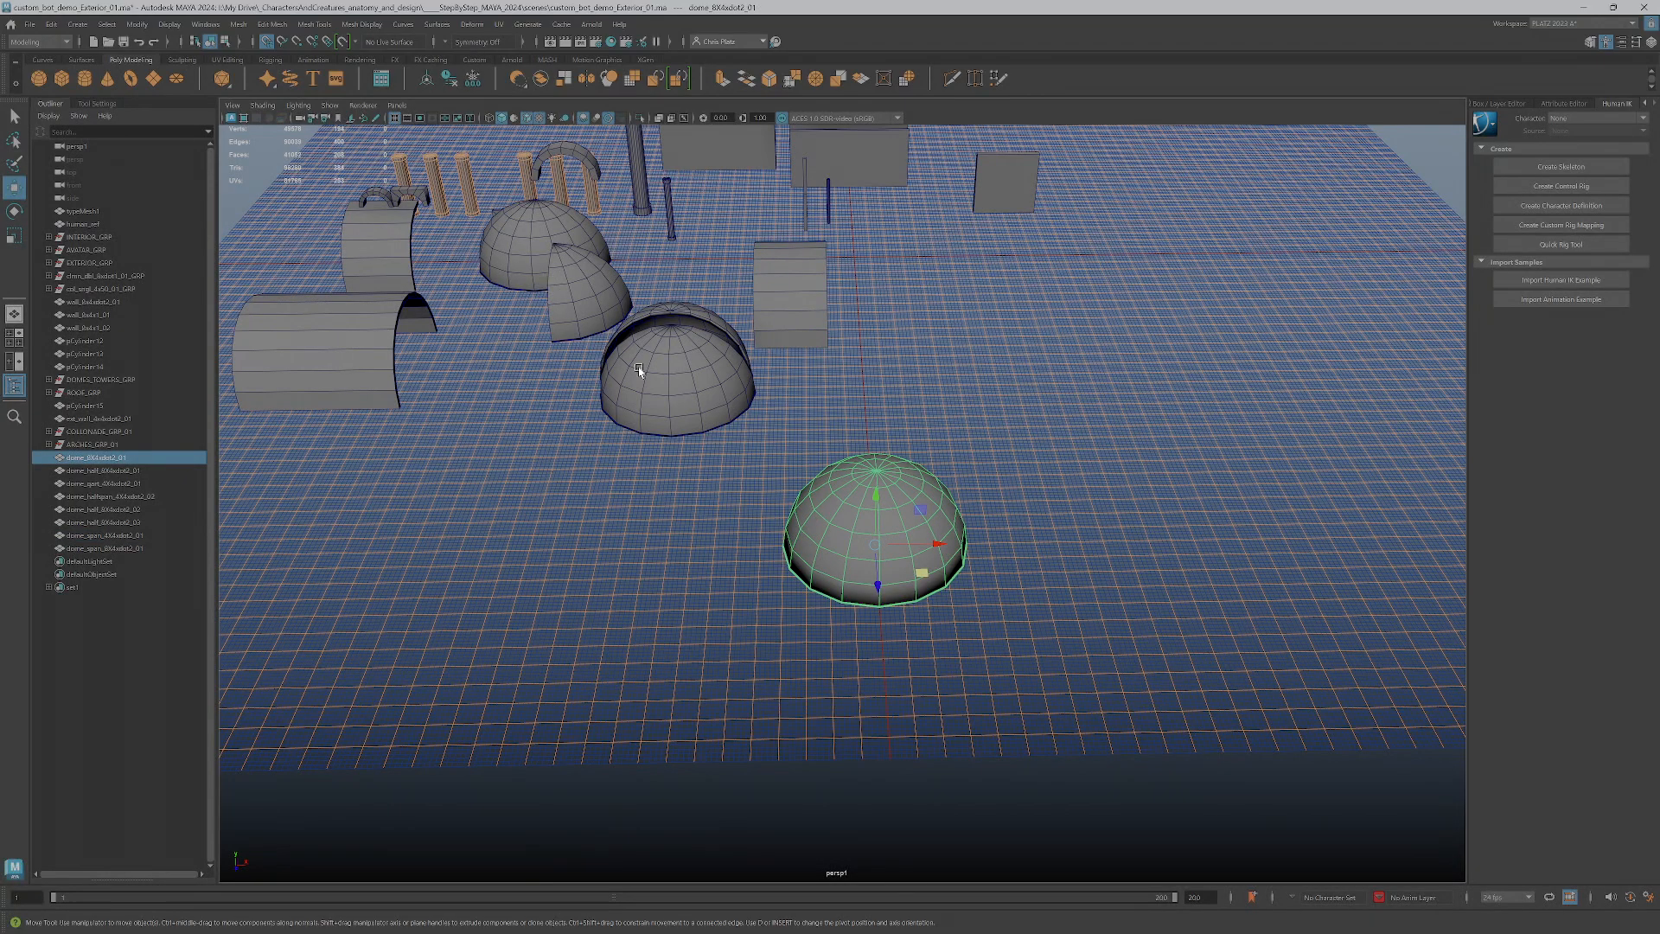
left_click_drag(914, 561, 538, 422)
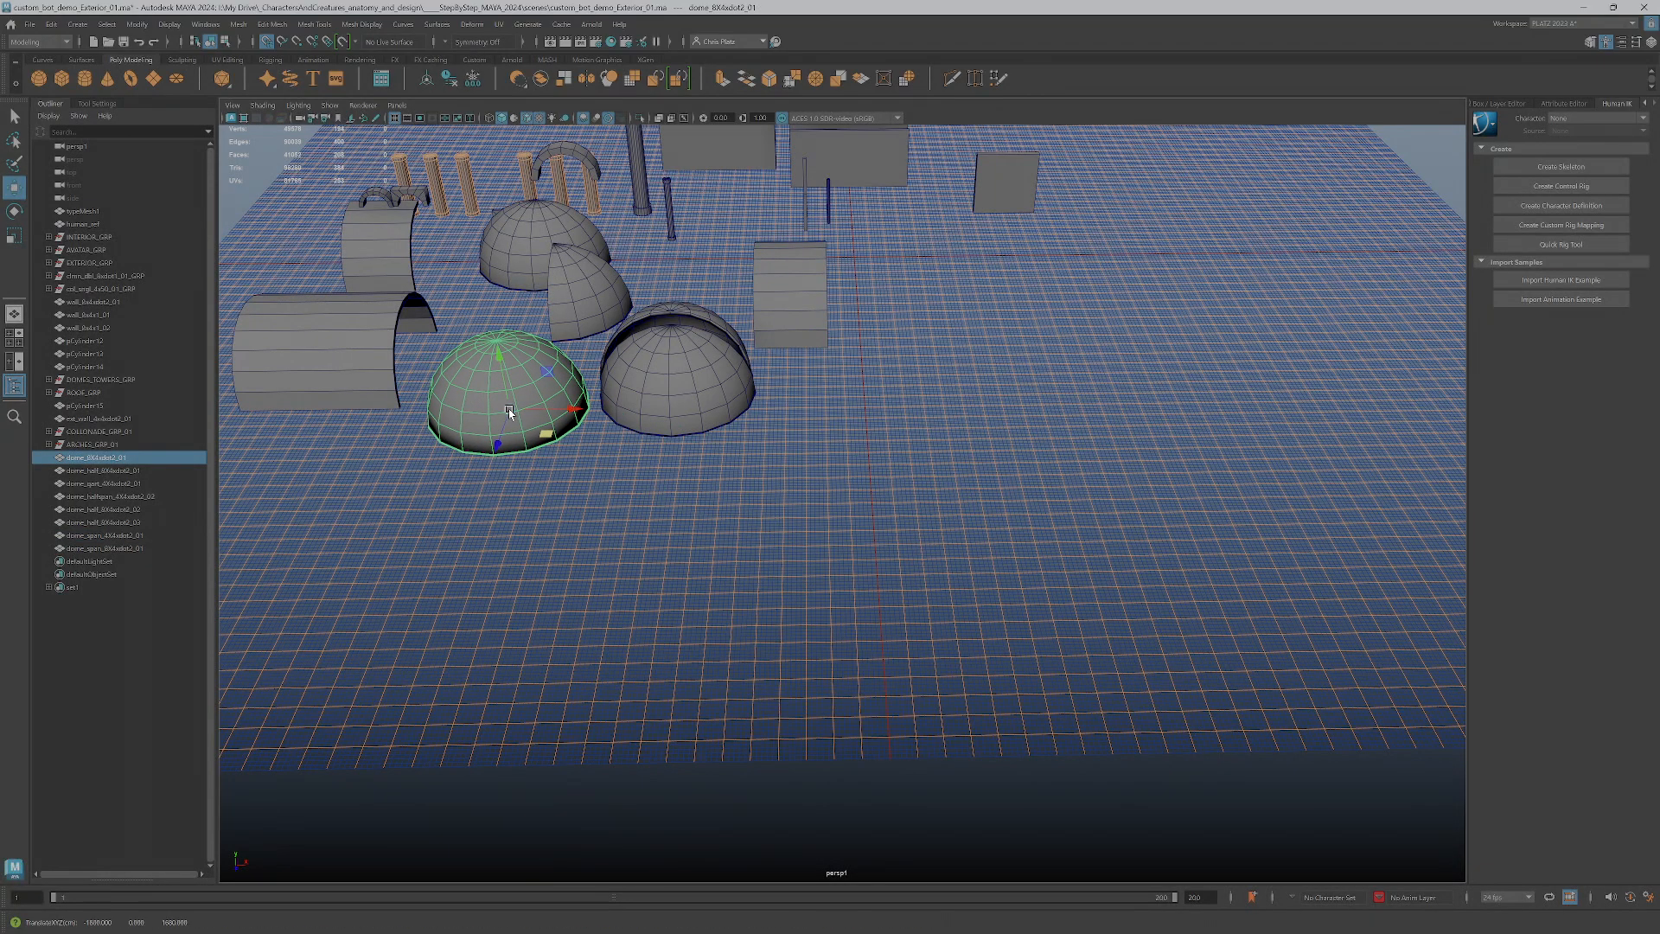
Group all the dome, half dome and span pieces and name the group DOMES_GRP_demo
left_click(114, 550, "shift")
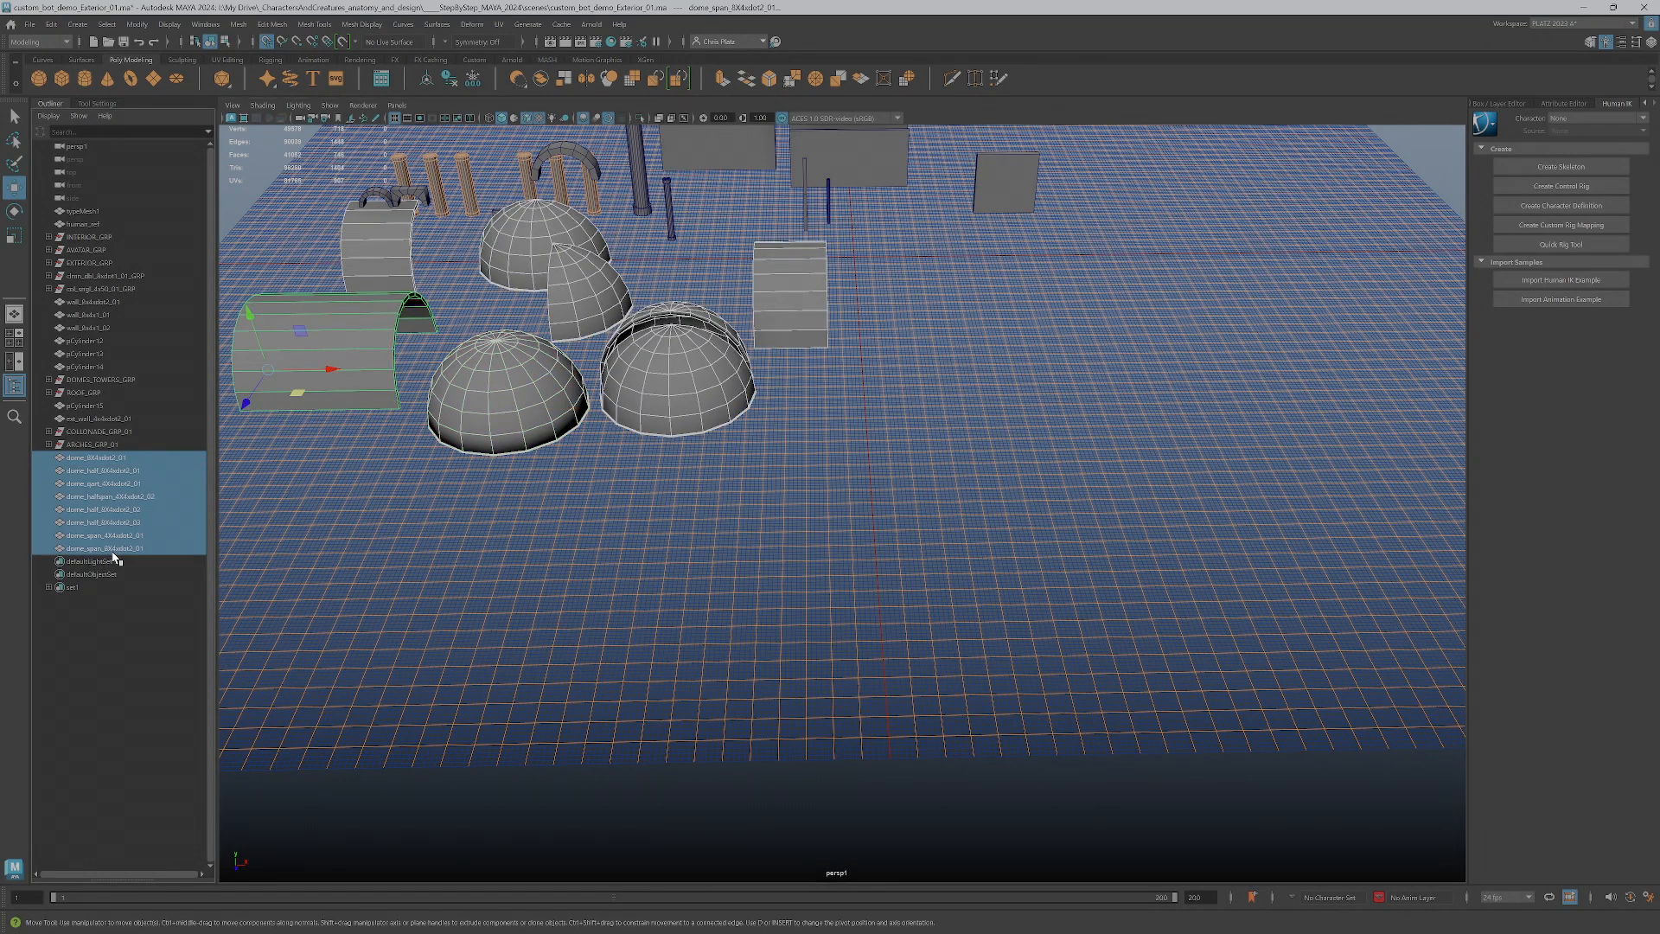
key("ctrl+g")
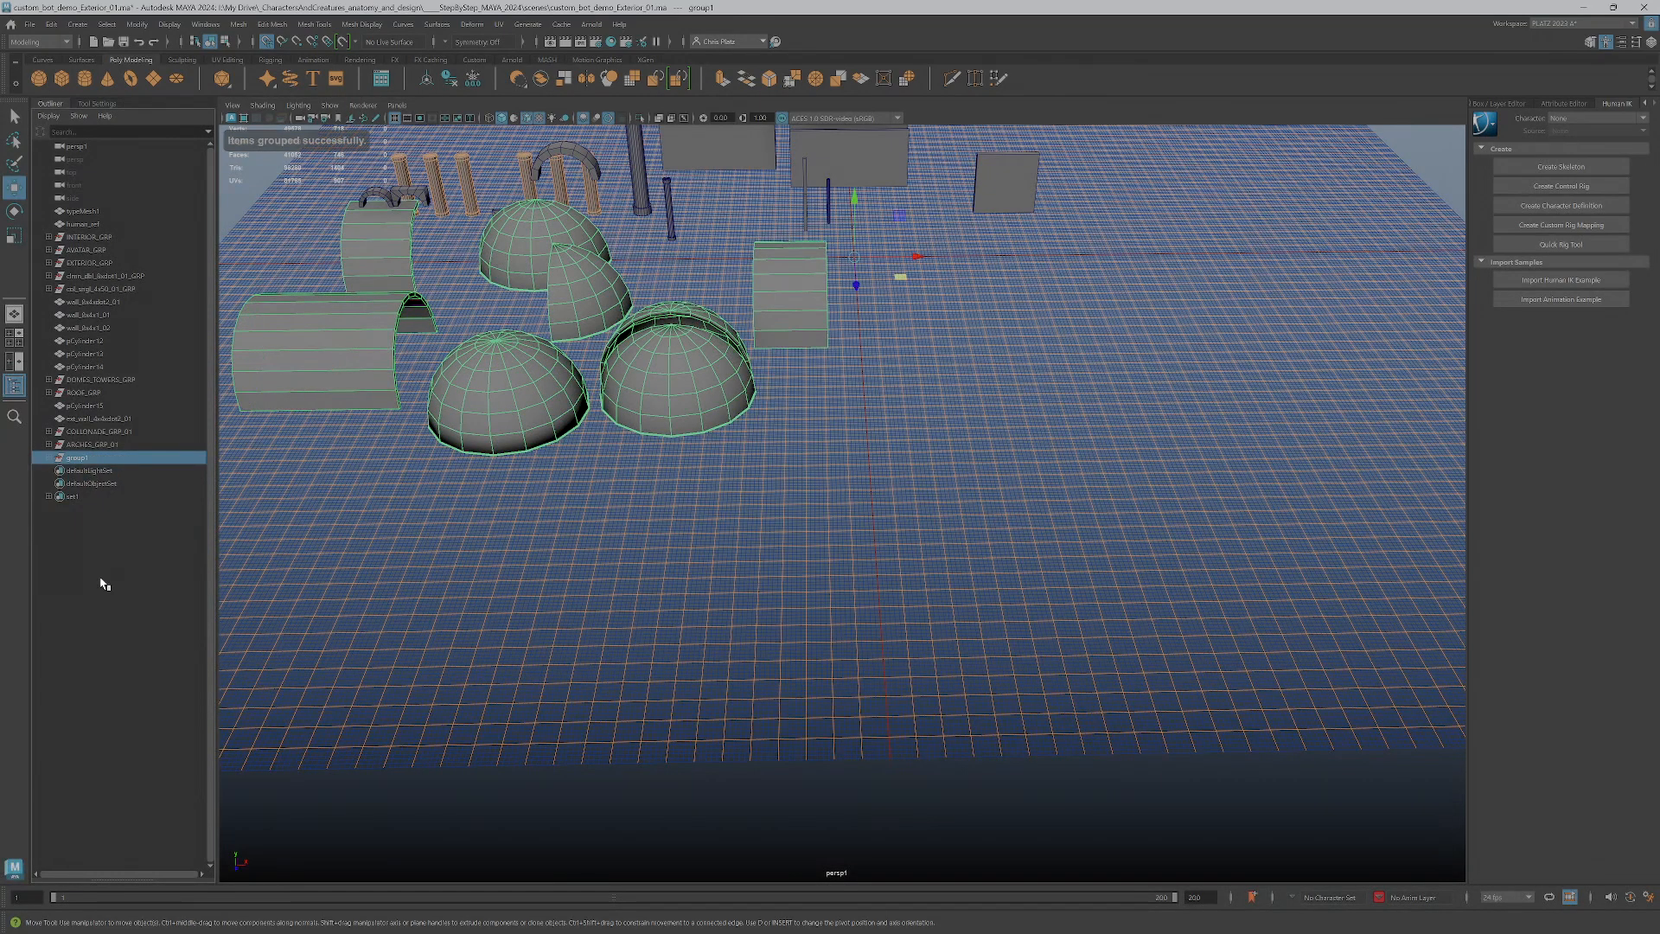
double_click(95, 459)
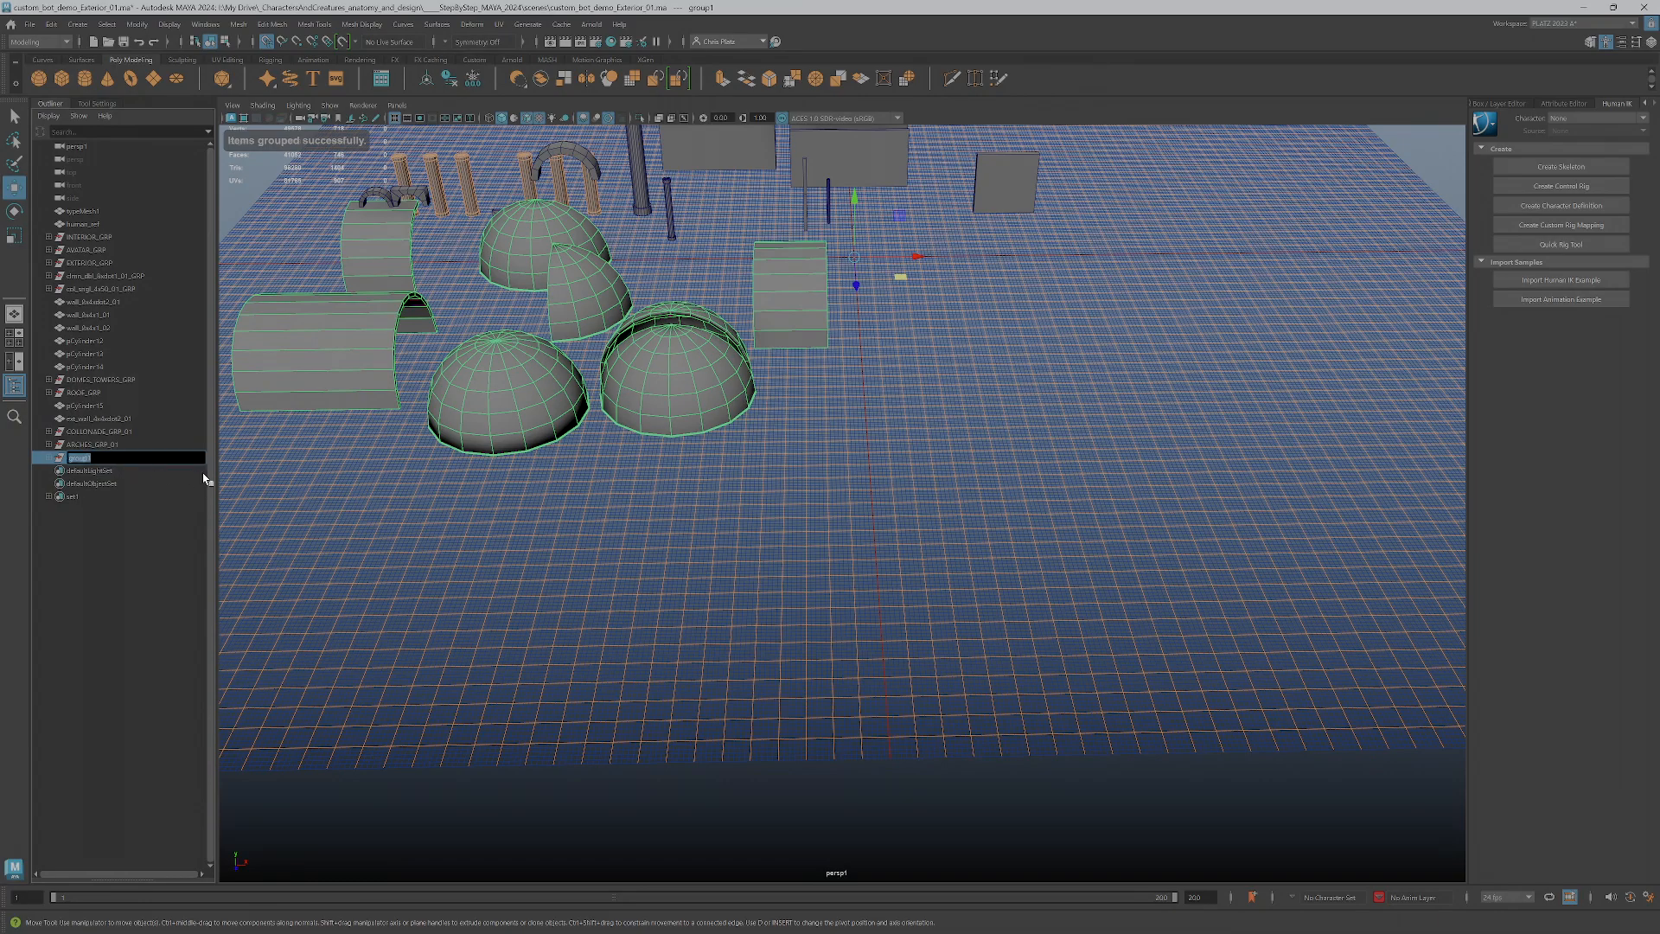
type("DO")
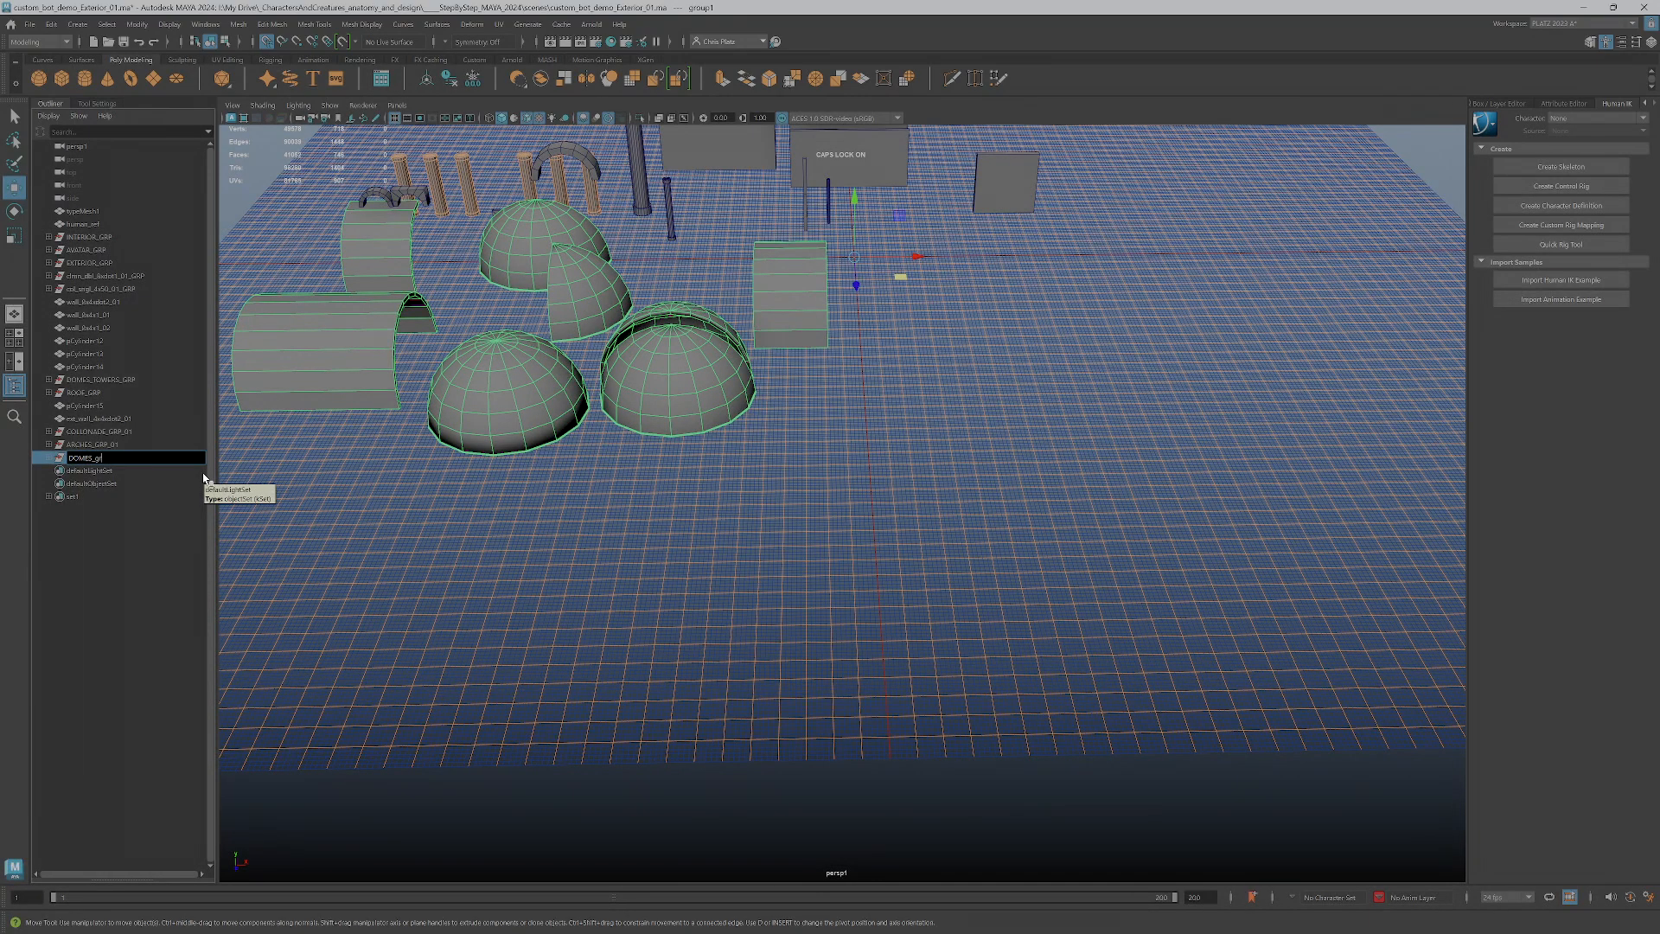
type("MES_GRP_0")
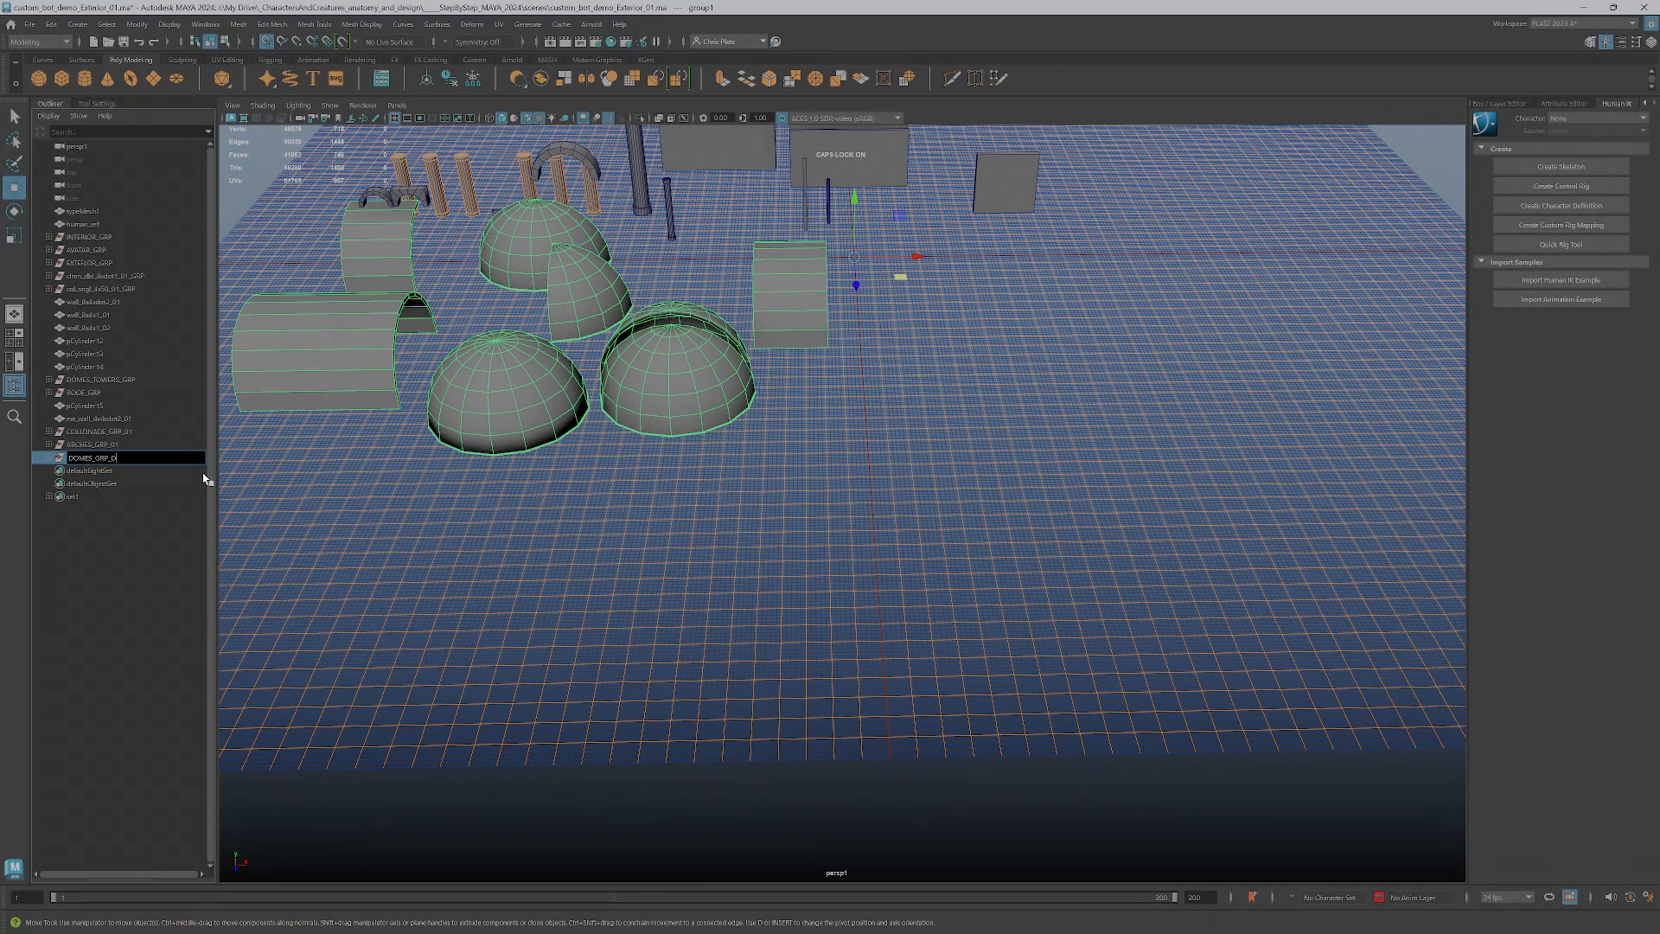
key("Caps_Lock")
key("BackSpace")
key("Return")
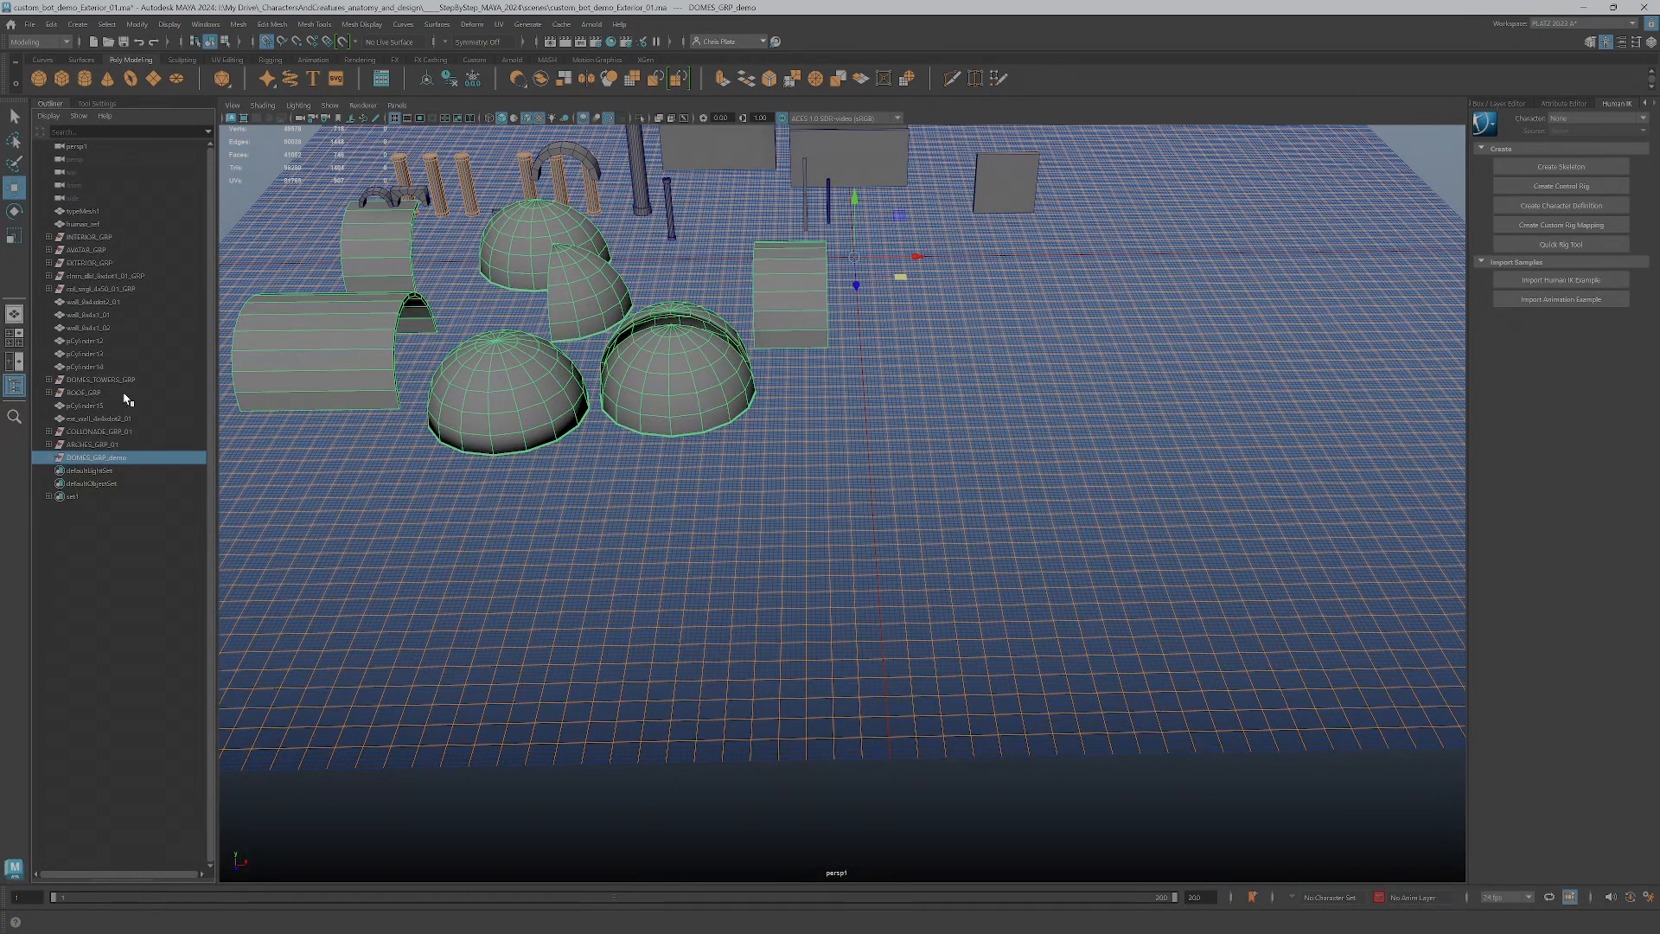
Duplicate the full dome and move the copy out to the open grid in front of the other pieces
middle_click_drag(656, 386, 672, 604, "alt")
mouse_move(713, 498)
middle_mouse_down("alt")
mouse_move(708, 530)
mouse_move(739, 495)
middle_mouse_up("alt")
left_click_drag(728, 585, 721, 581, "alt")
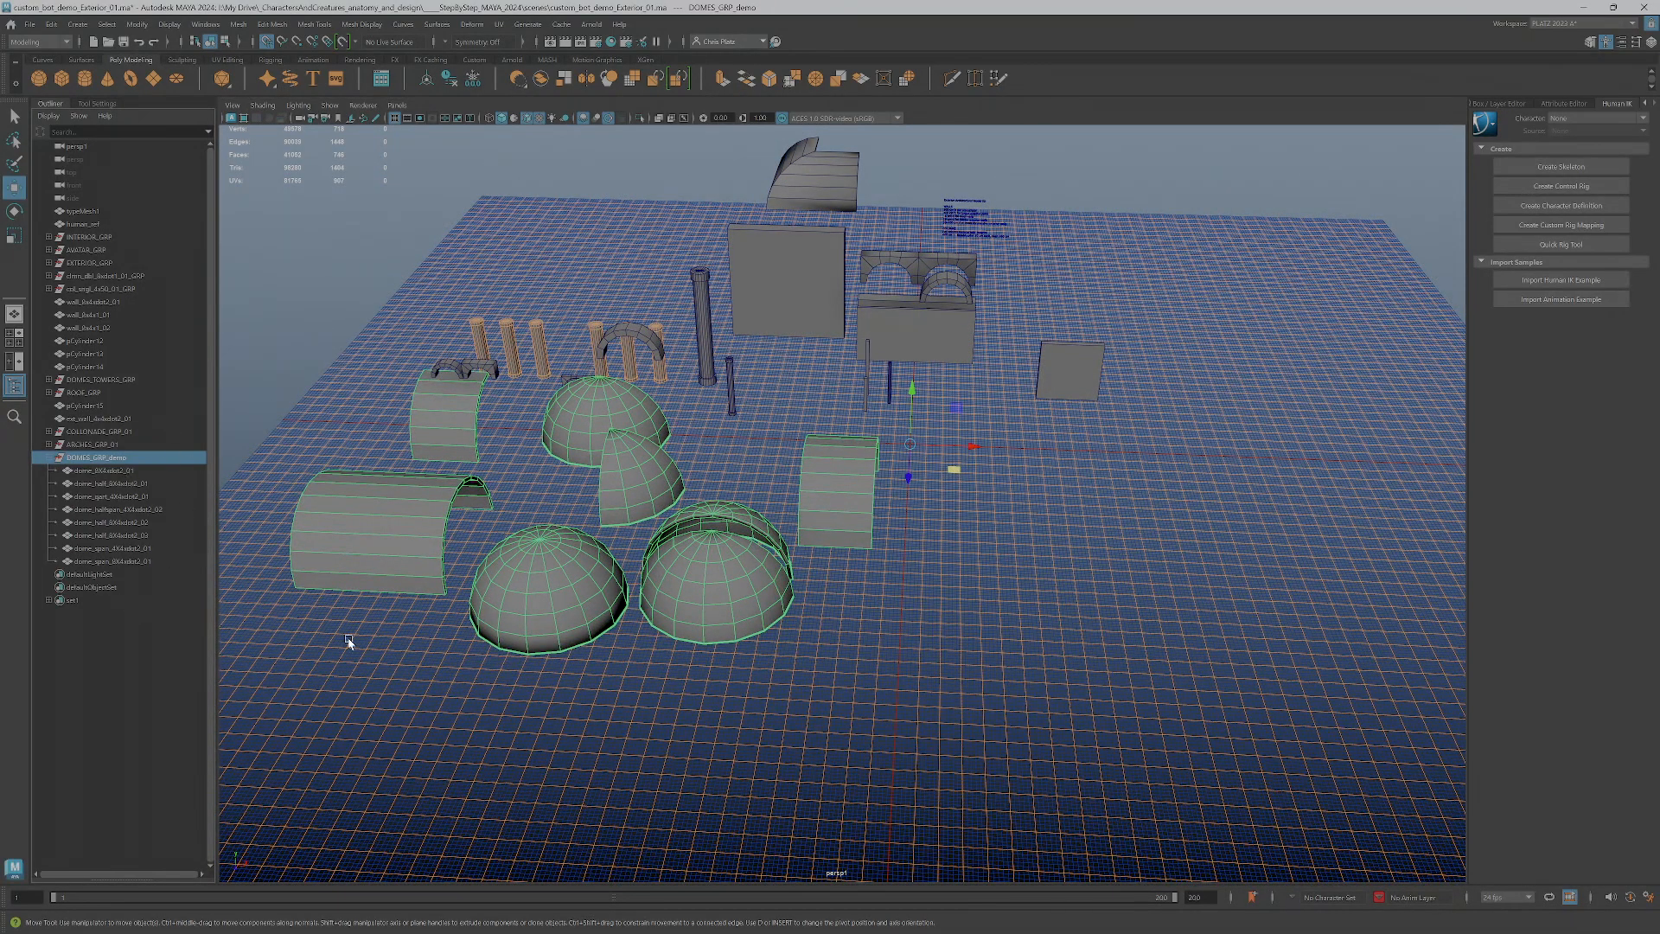
left_click_drag(762, 619, 785, 623, "alt")
middle_click_drag(785, 623, 741, 527, "alt")
left_click(529, 529)
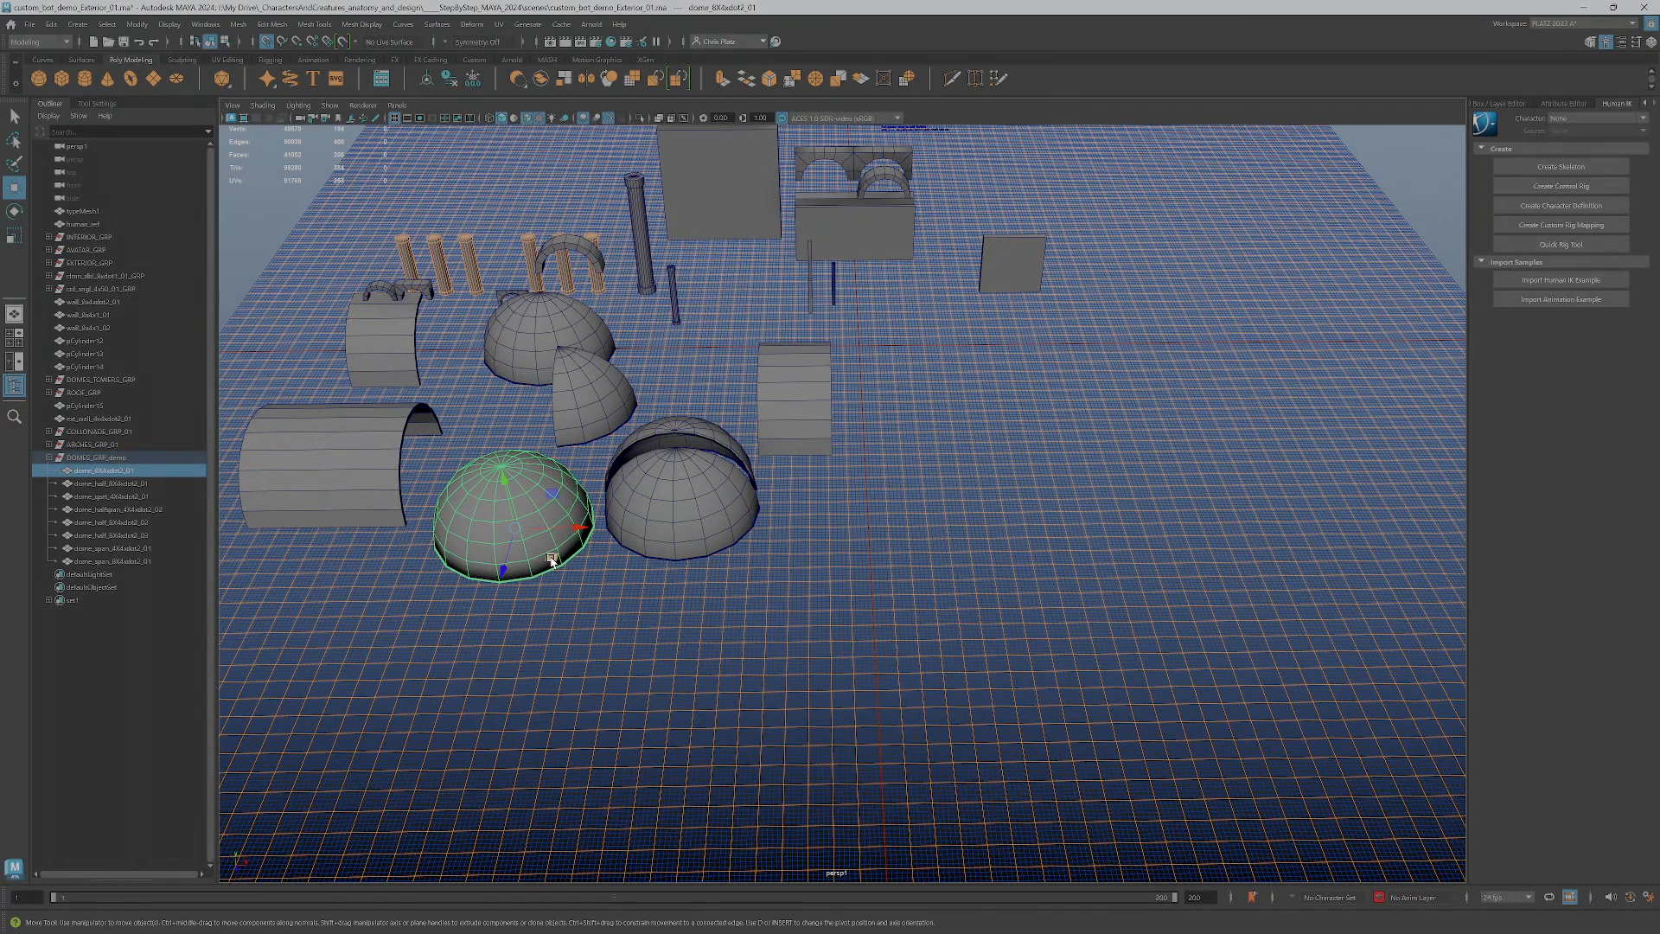
mouse_move(551, 560)
left_mouse_down("shift")
mouse_move(903, 698)
mouse_move(856, 683)
mouse_move(878, 683)
mouse_move(877, 703)
left_mouse_up("shift")
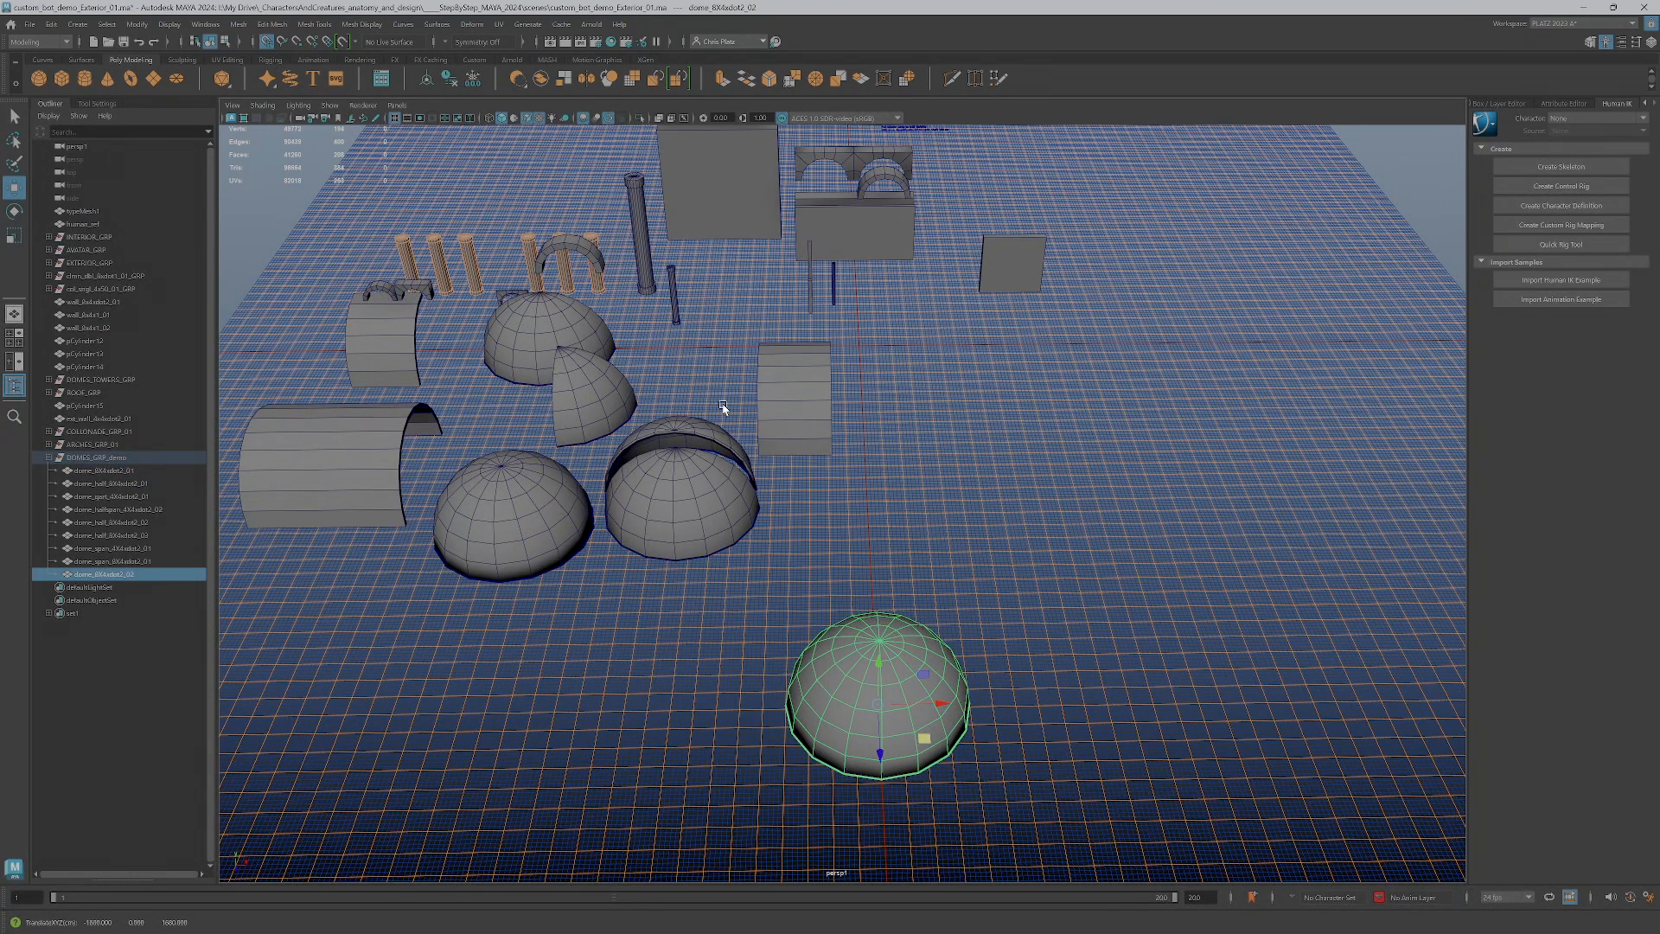
Duplicate the short dome span and place the copy beside the duplicated full dome on the open grid
left_click(788, 379)
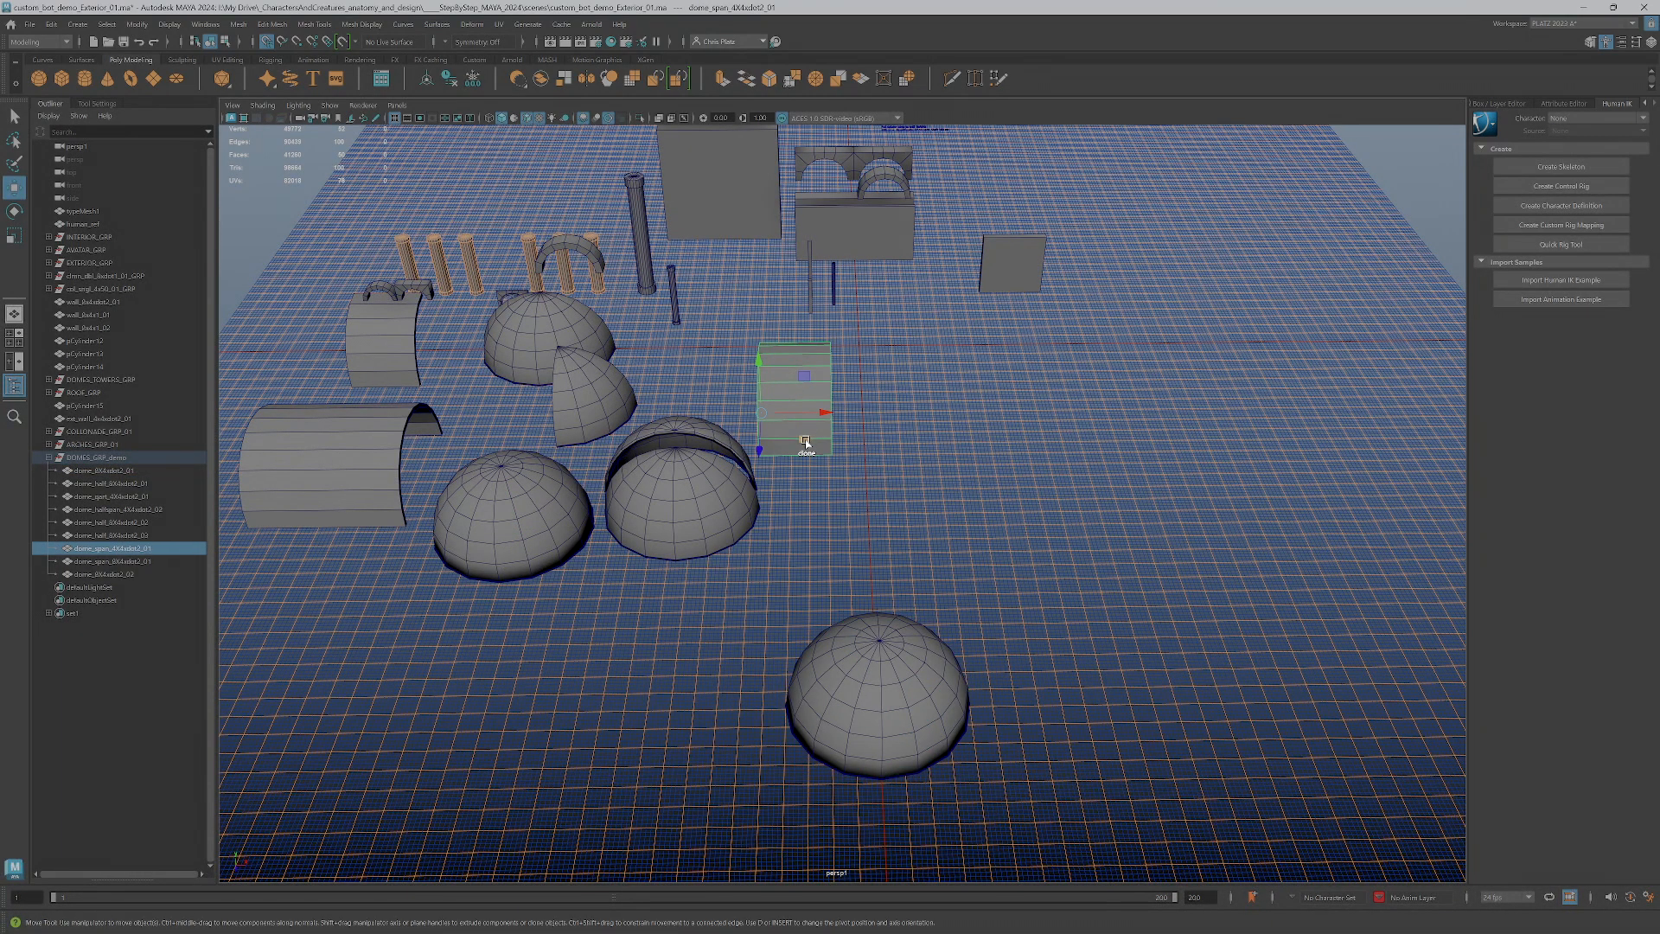
mouse_move(805, 442)
left_mouse_down("shift")
mouse_move(1063, 760)
mouse_move(997, 727)
left_mouse_up("shift")
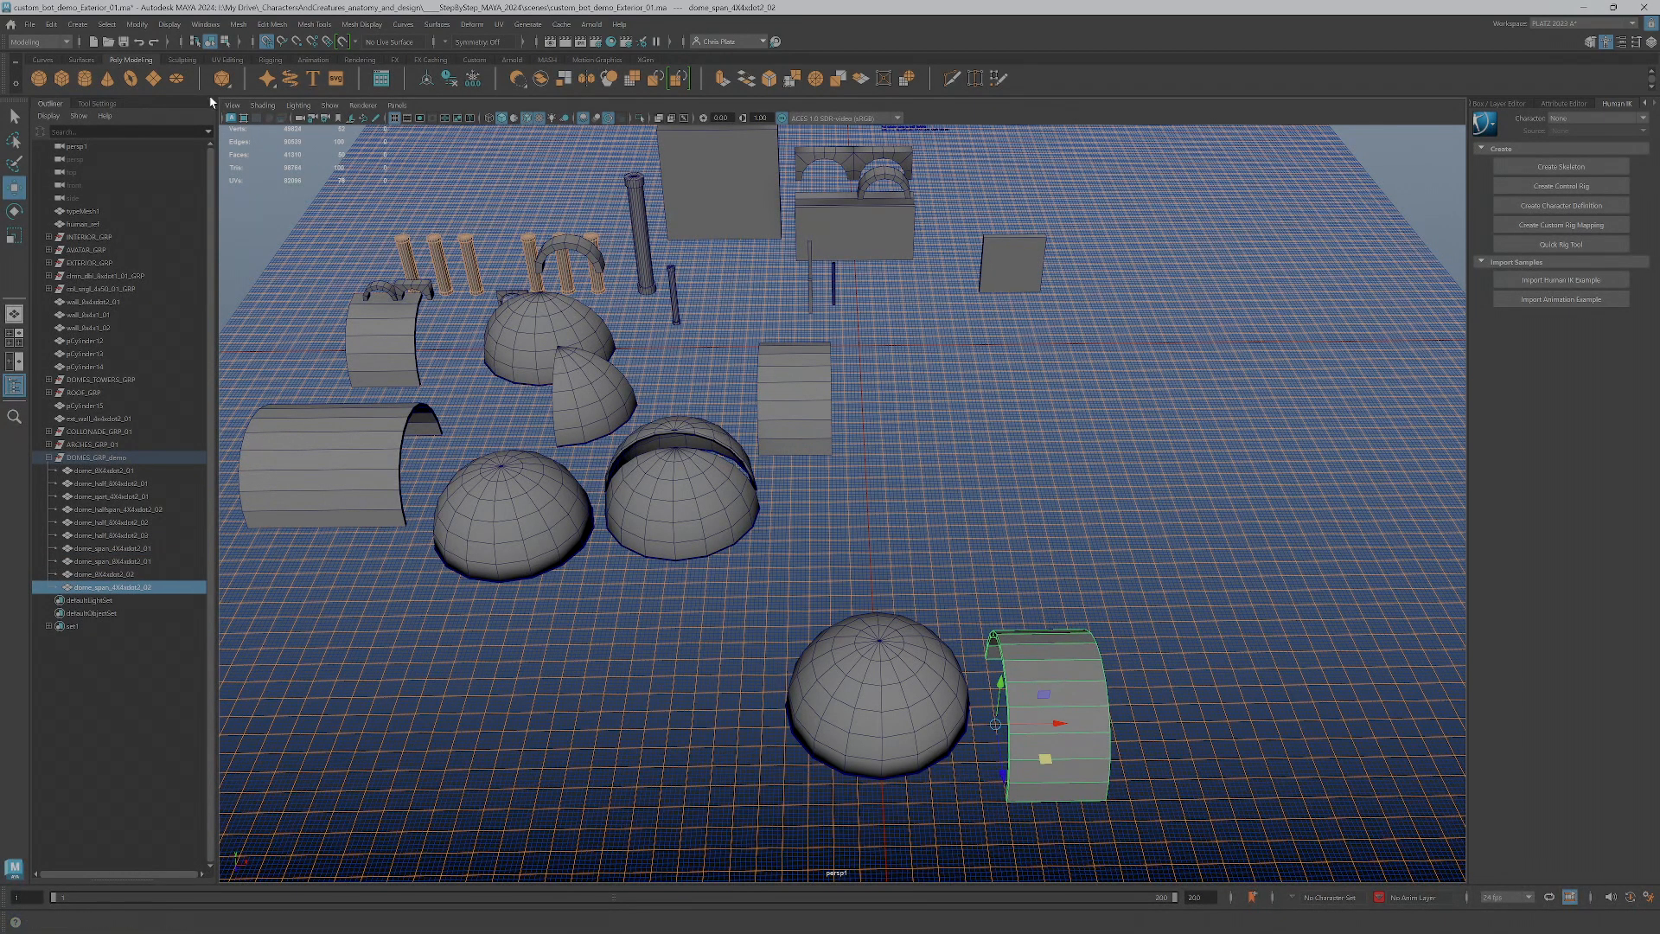
Set the viewport grid to a line every 200 units with 4 subdivisions and apply it
right_click(395, 119)
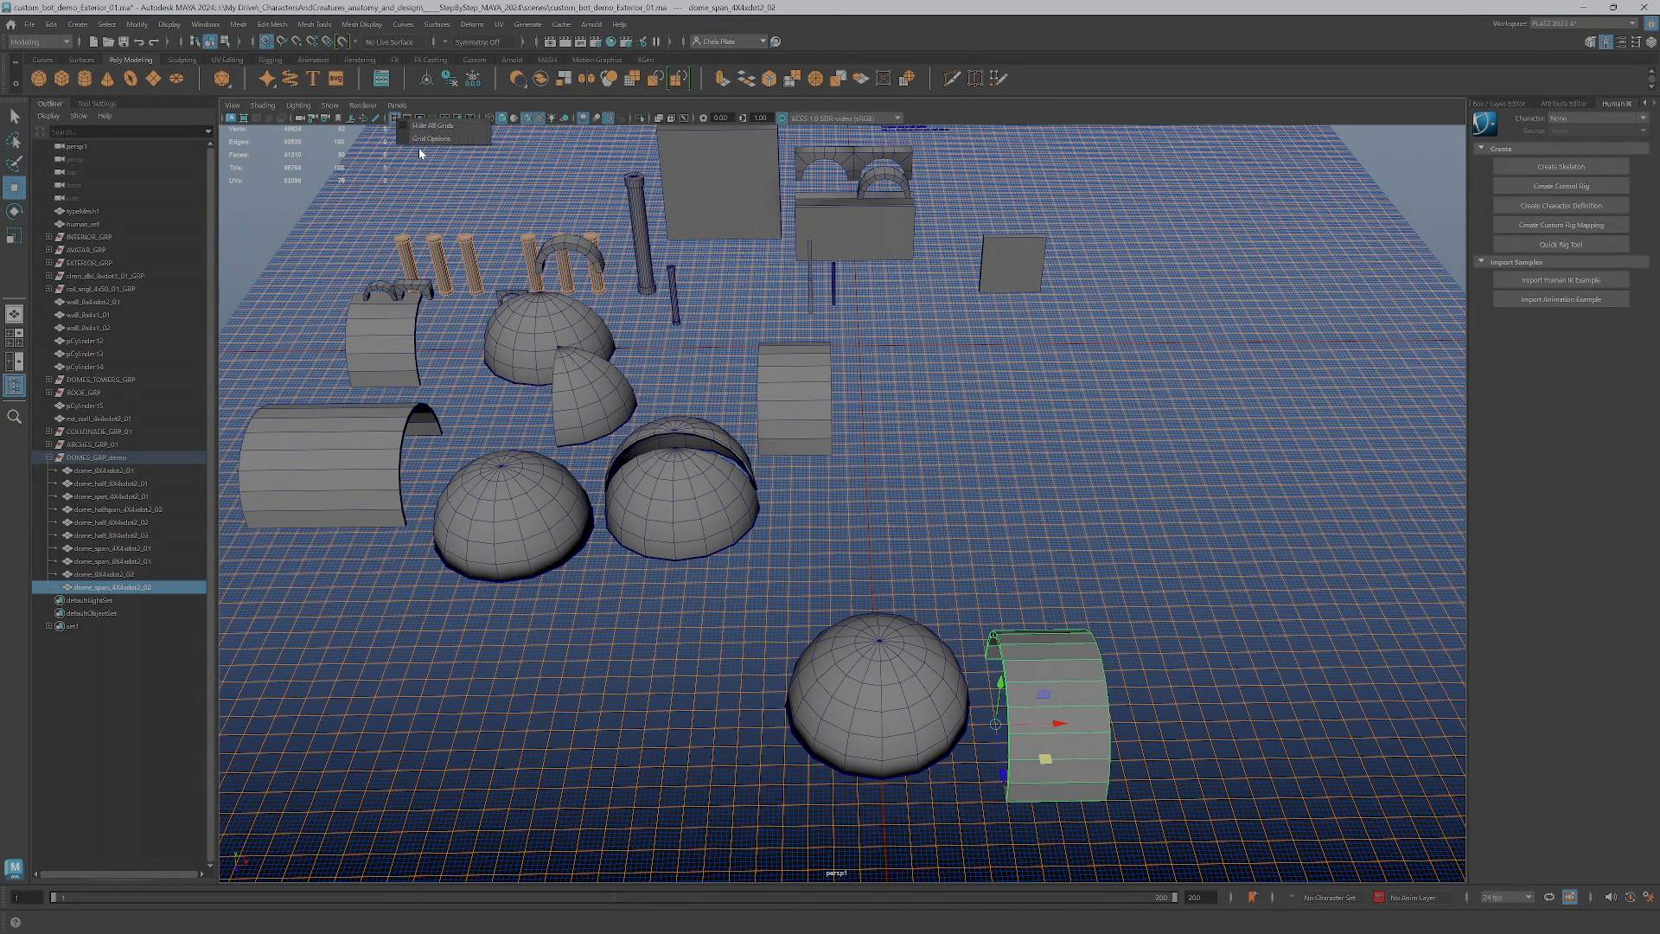
left_click(431, 139)
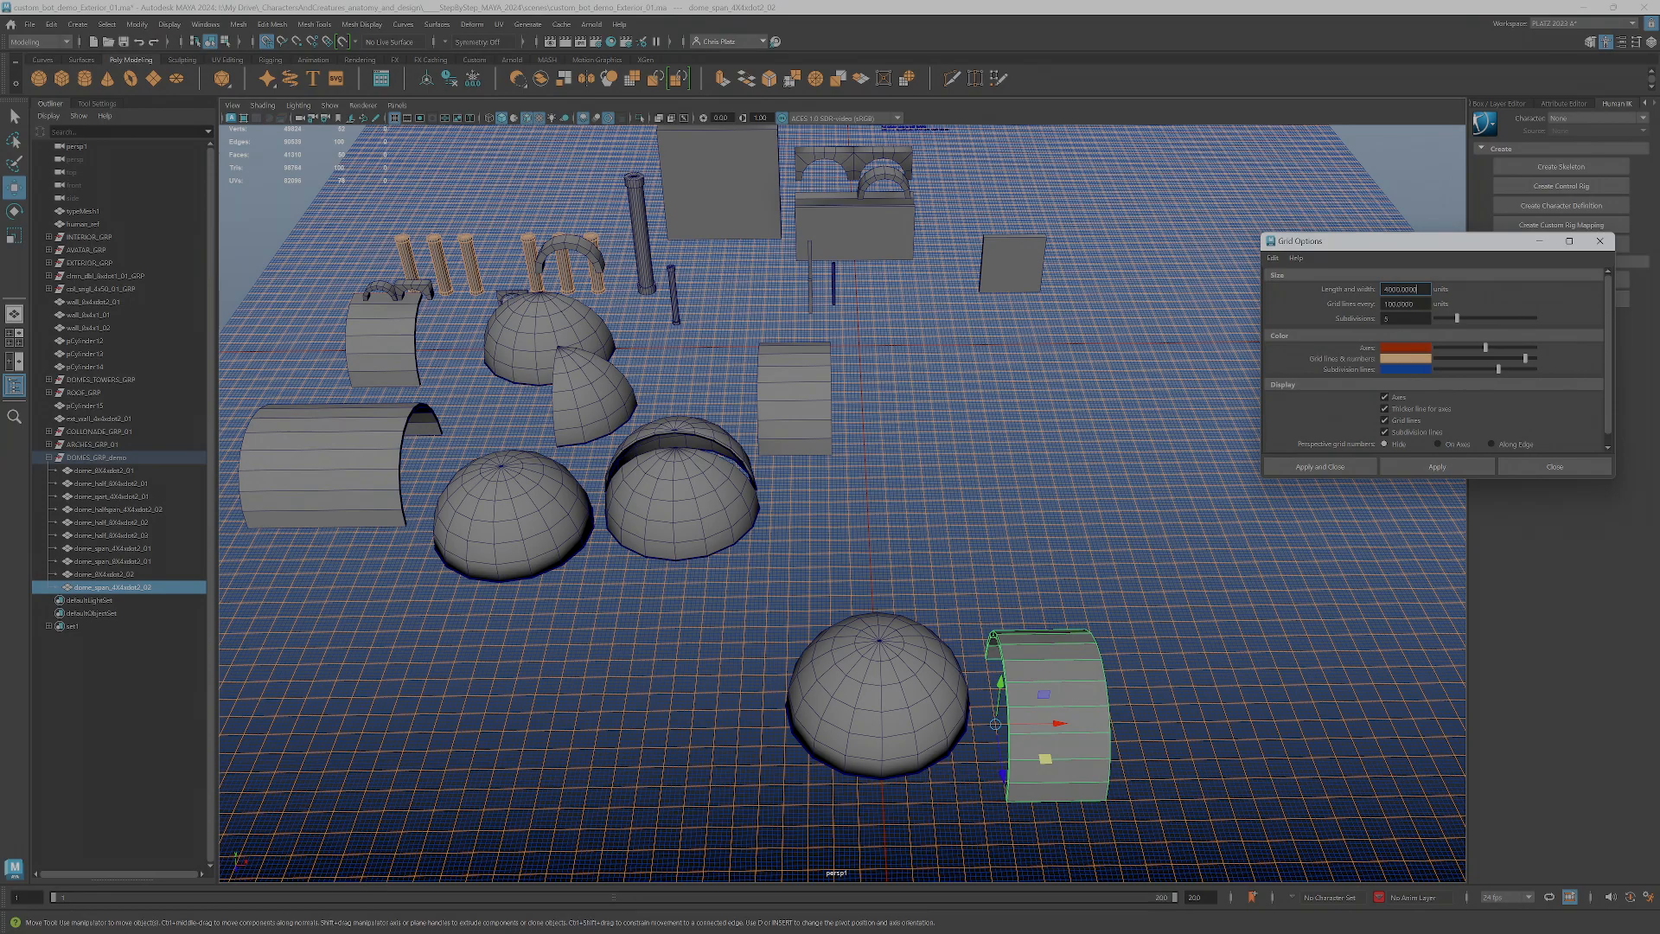
key("Tab")
type("5")
type("00")
key("Tab")
type("4")
key("Tab")
left_click(1422, 468)
Align the duplicated span with the new grid lines, leaving a gap between it and the full dome copy
scroll(1164, 745, "up", 2)
middle_click_drag(1164, 745, 1067, 648, "alt")
left_click_drag(943, 588, 940, 591)
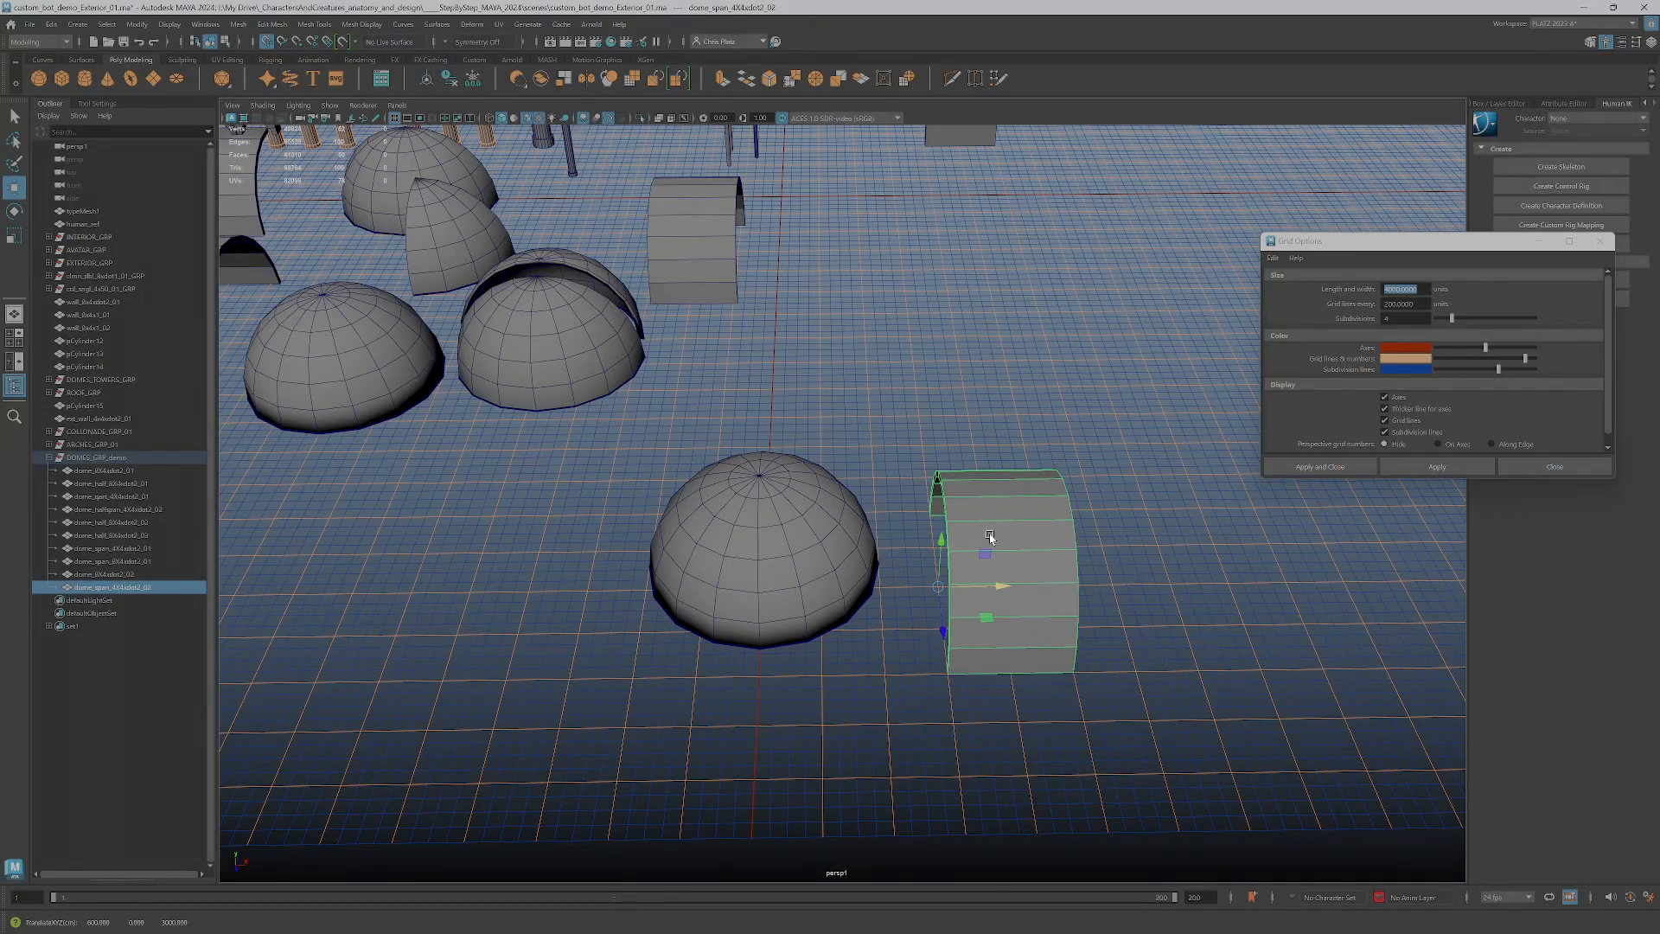
Duplicate a half dome, rotate the copy to face outward and fit it against the duplicated span's far open end
scroll(881, 563, "down", 2)
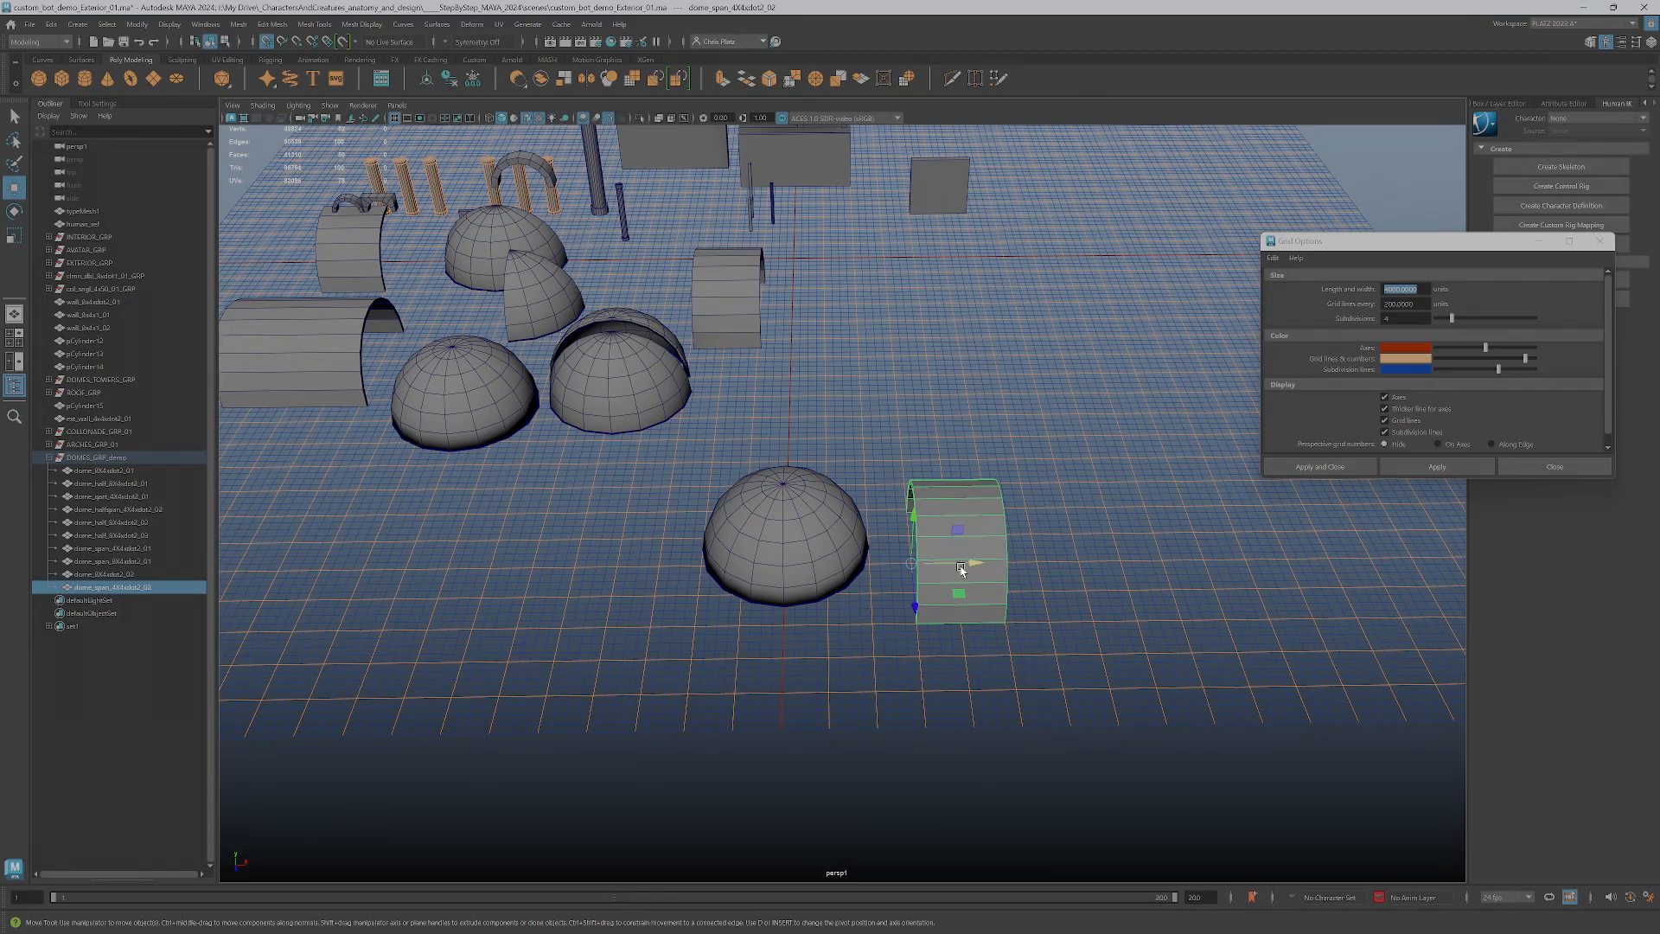
left_click_drag(962, 568, 976, 514, "alt")
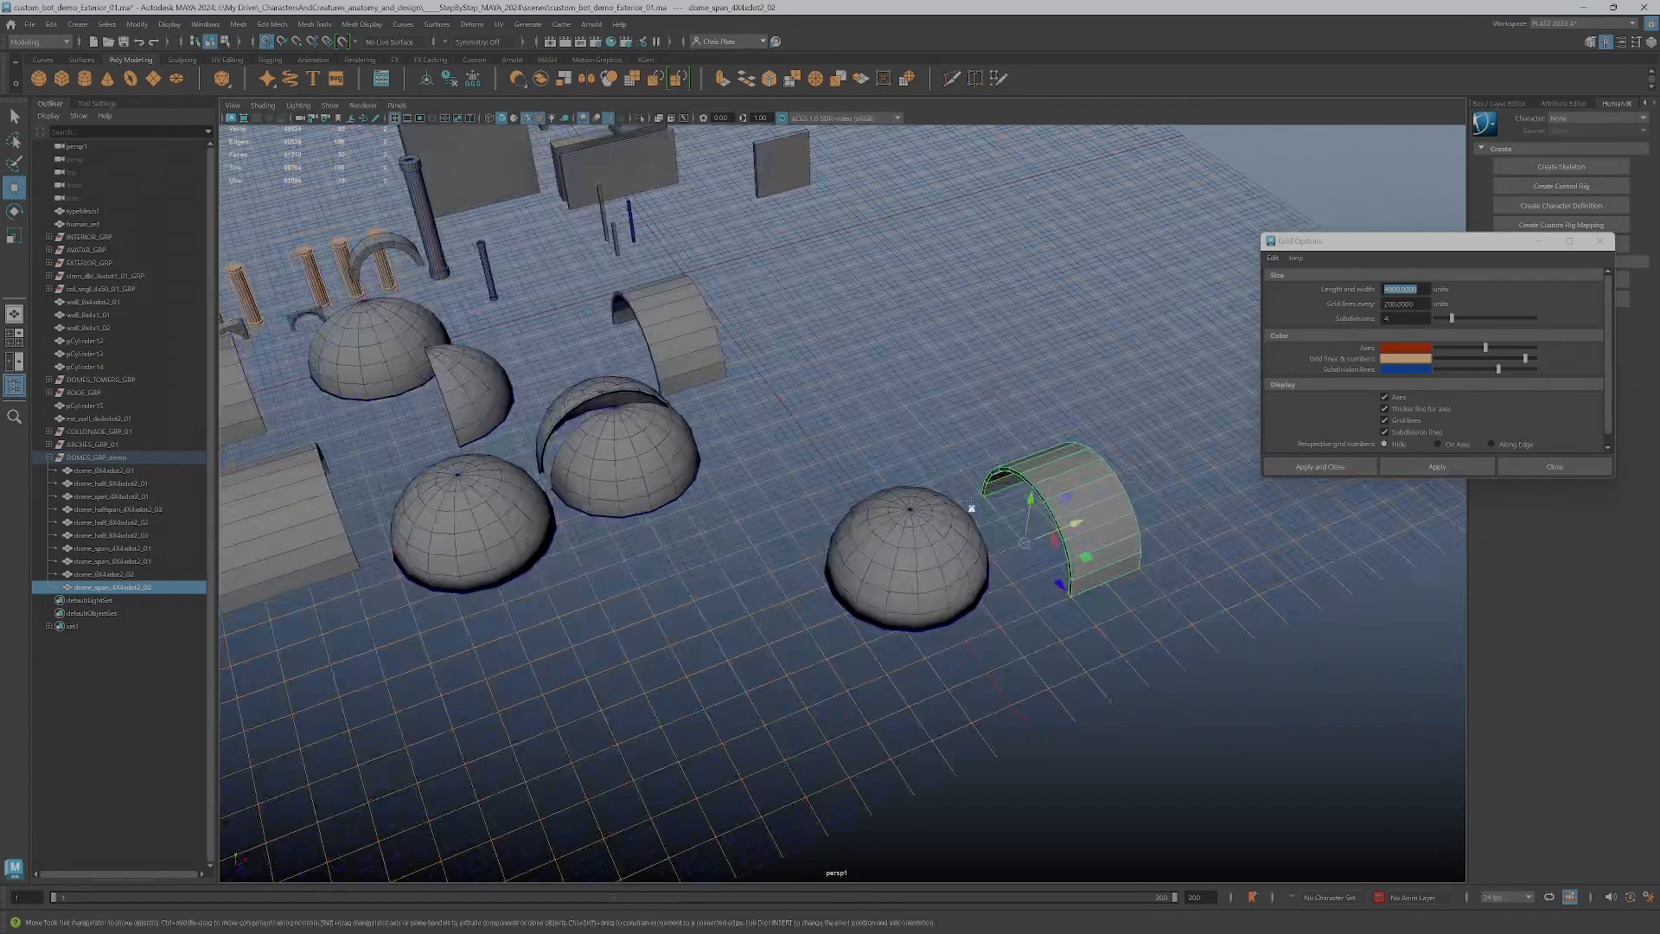
left_click_drag(1072, 581, 935, 484, "alt")
left_click(558, 396)
mouse_move(610, 419)
left_mouse_down("shift")
mouse_move(743, 531)
mouse_move(1017, 557)
mouse_move(1077, 518)
mouse_move(1063, 589)
left_mouse_up("shift")
key("e")
key("w")
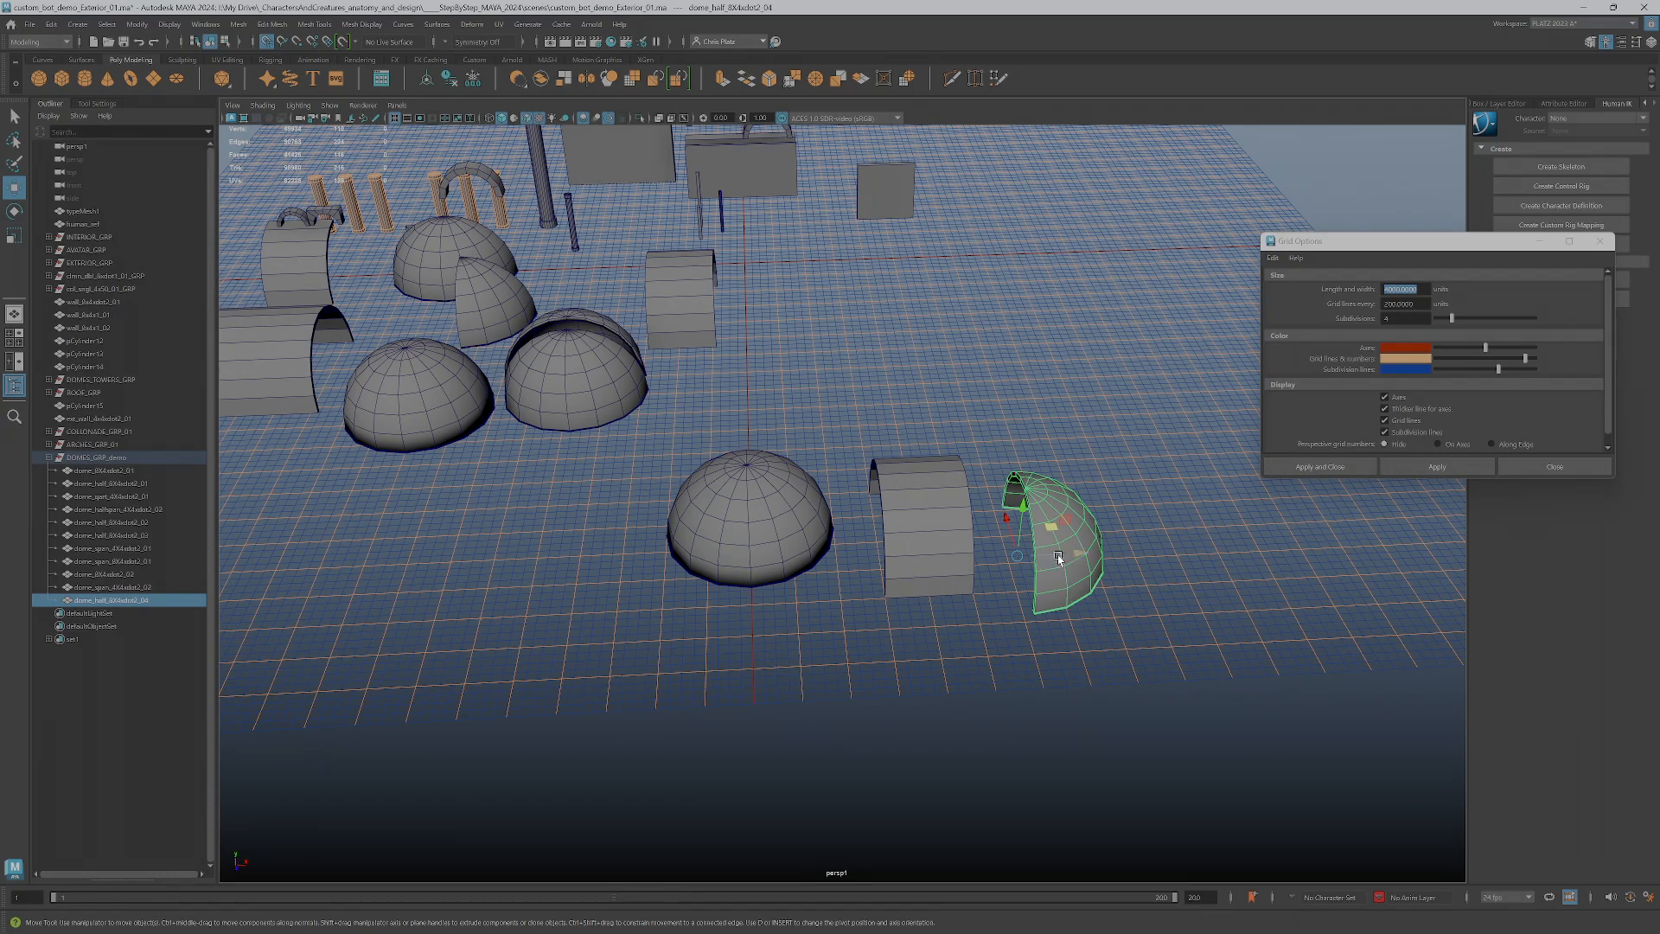
left_click_drag(1072, 606, 1022, 641, "alt")
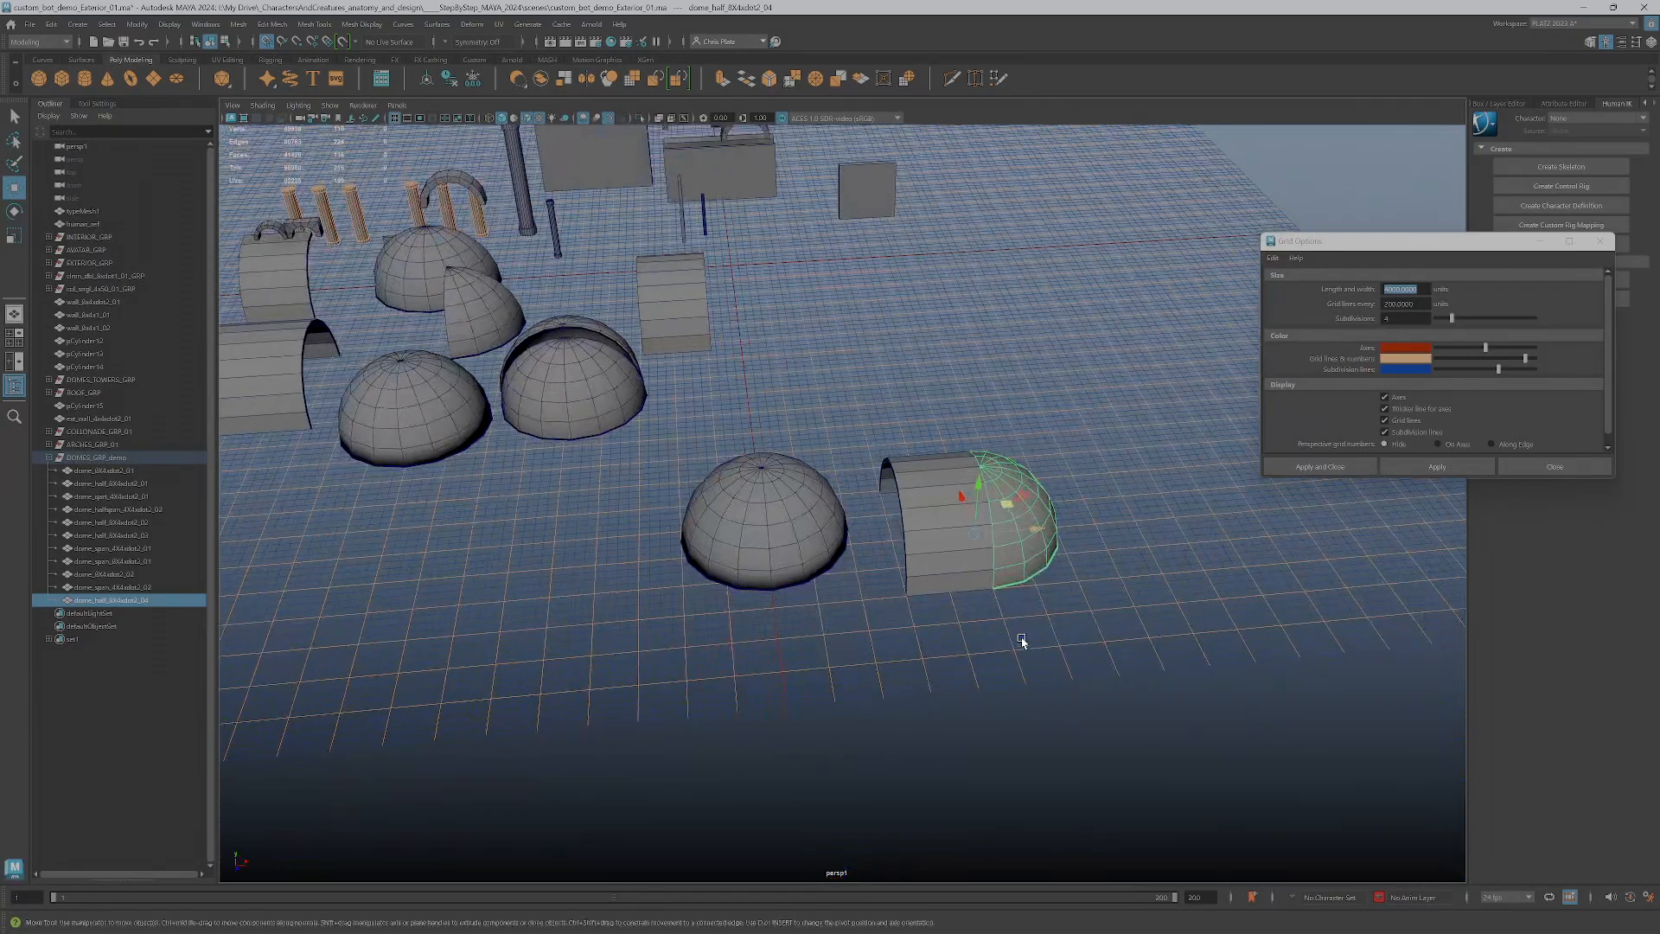
Group the duplicated span together with the half dome attached to it
left_click(964, 561, "shift")
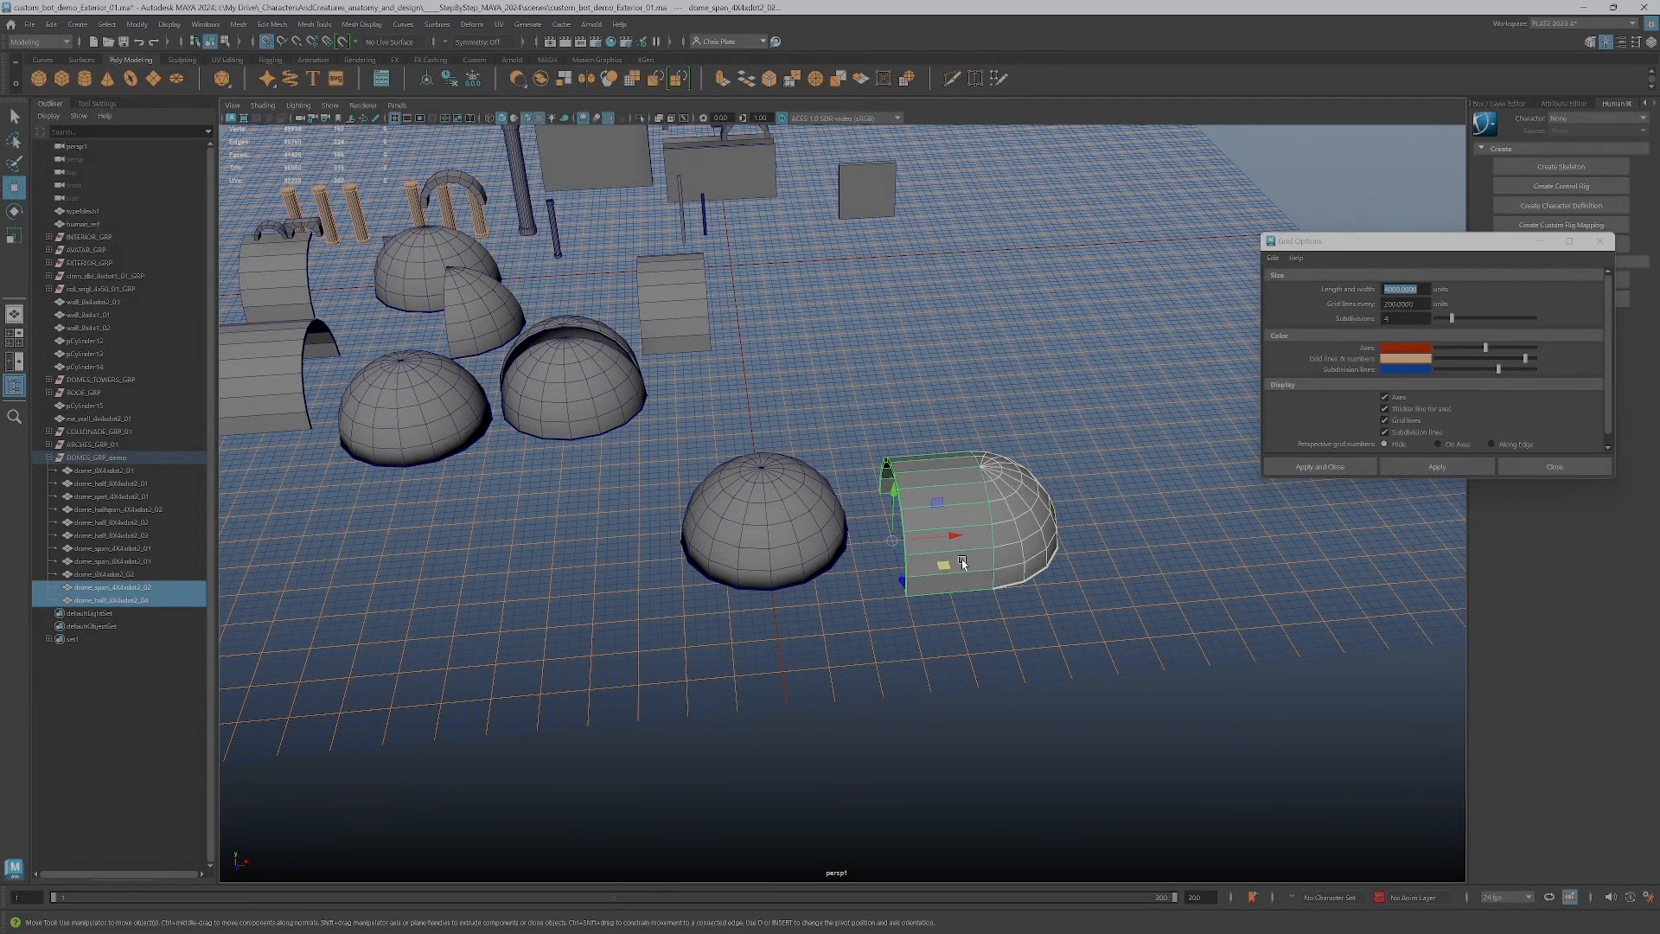
key("ctrl+g")
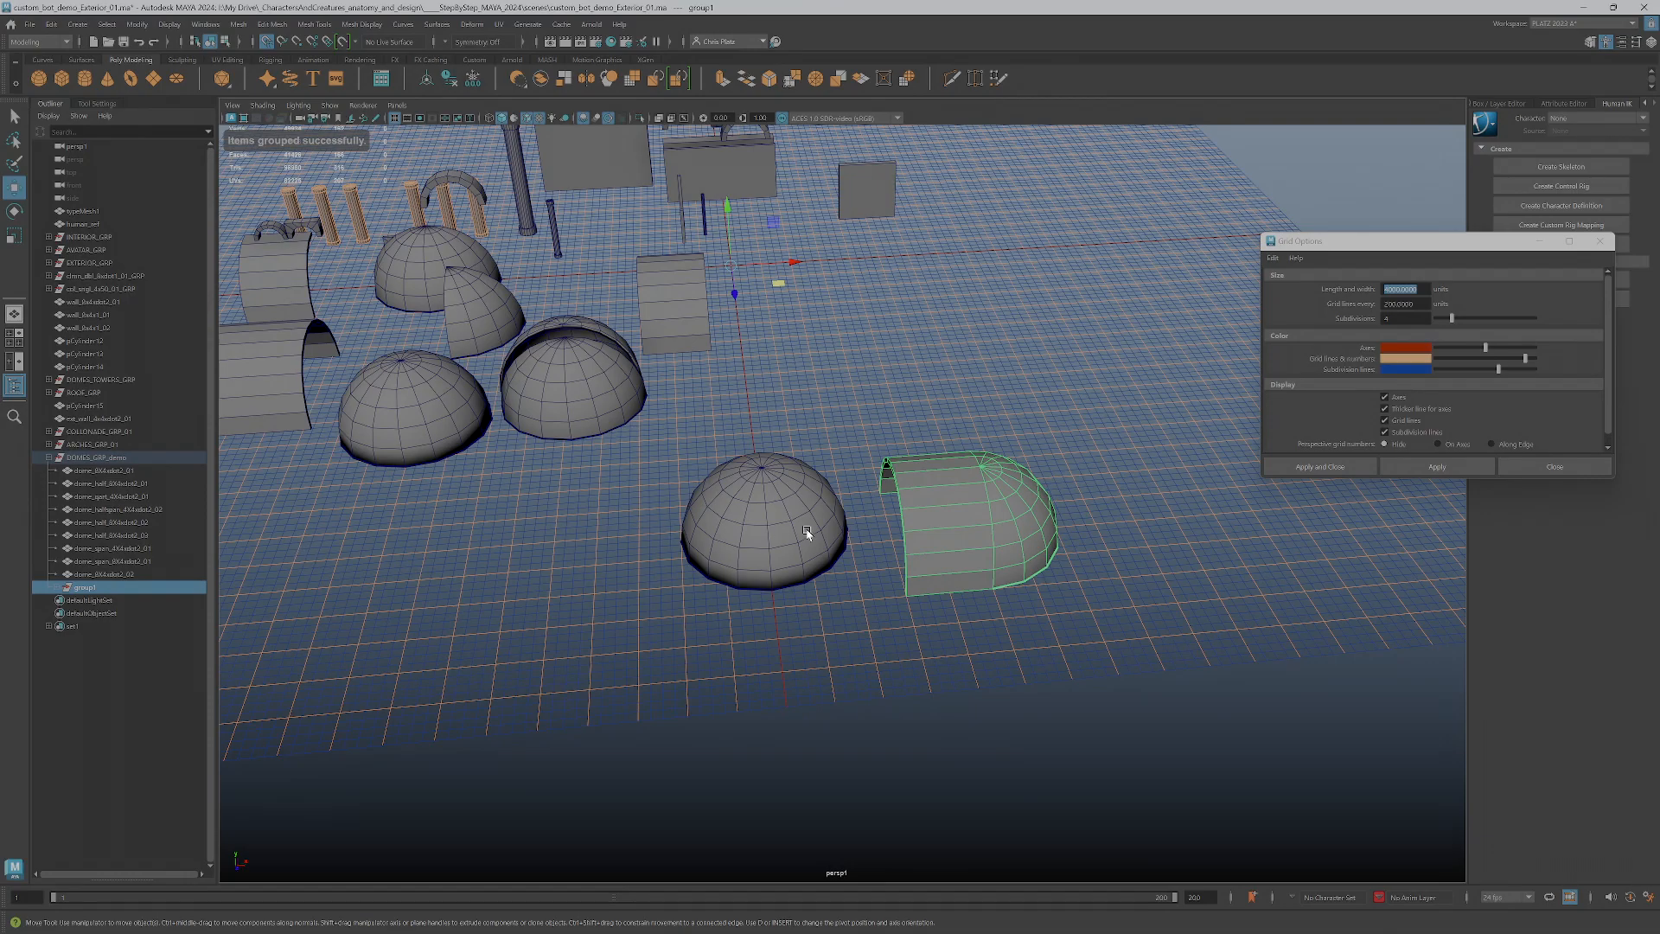
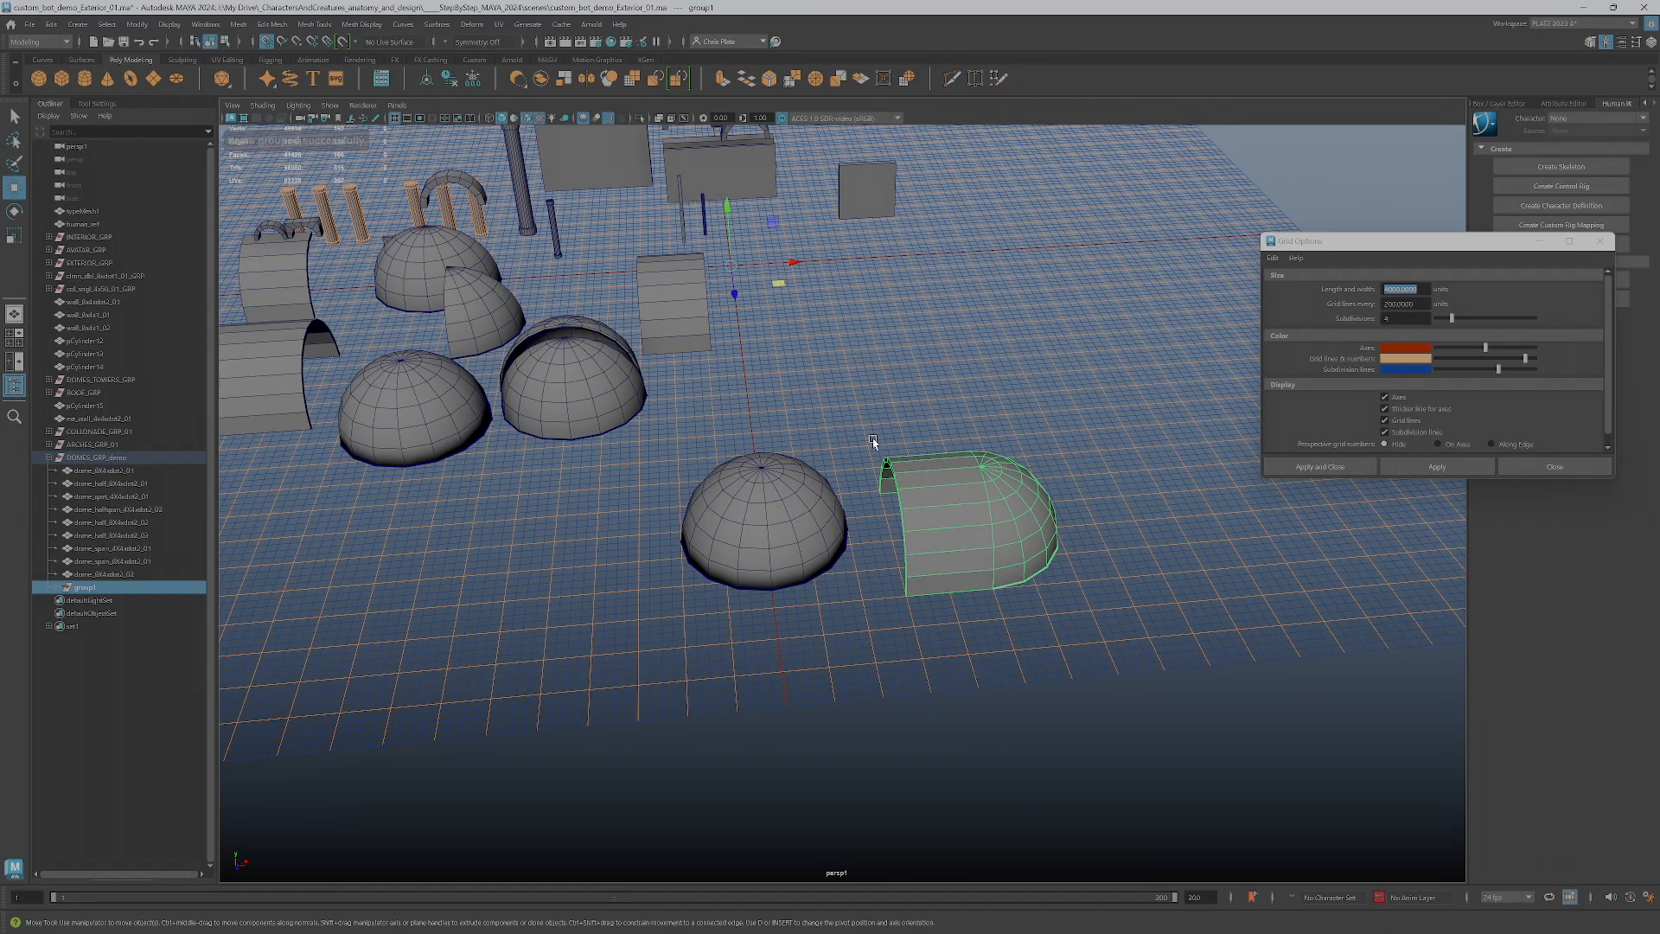
Place the group's pivot at the span's open end and zero the group's transforms at the world origin
mouse_move(875, 445)
left_mouse_down("alt")
mouse_move(872, 488)
mouse_move(879, 471)
left_mouse_up("alt")
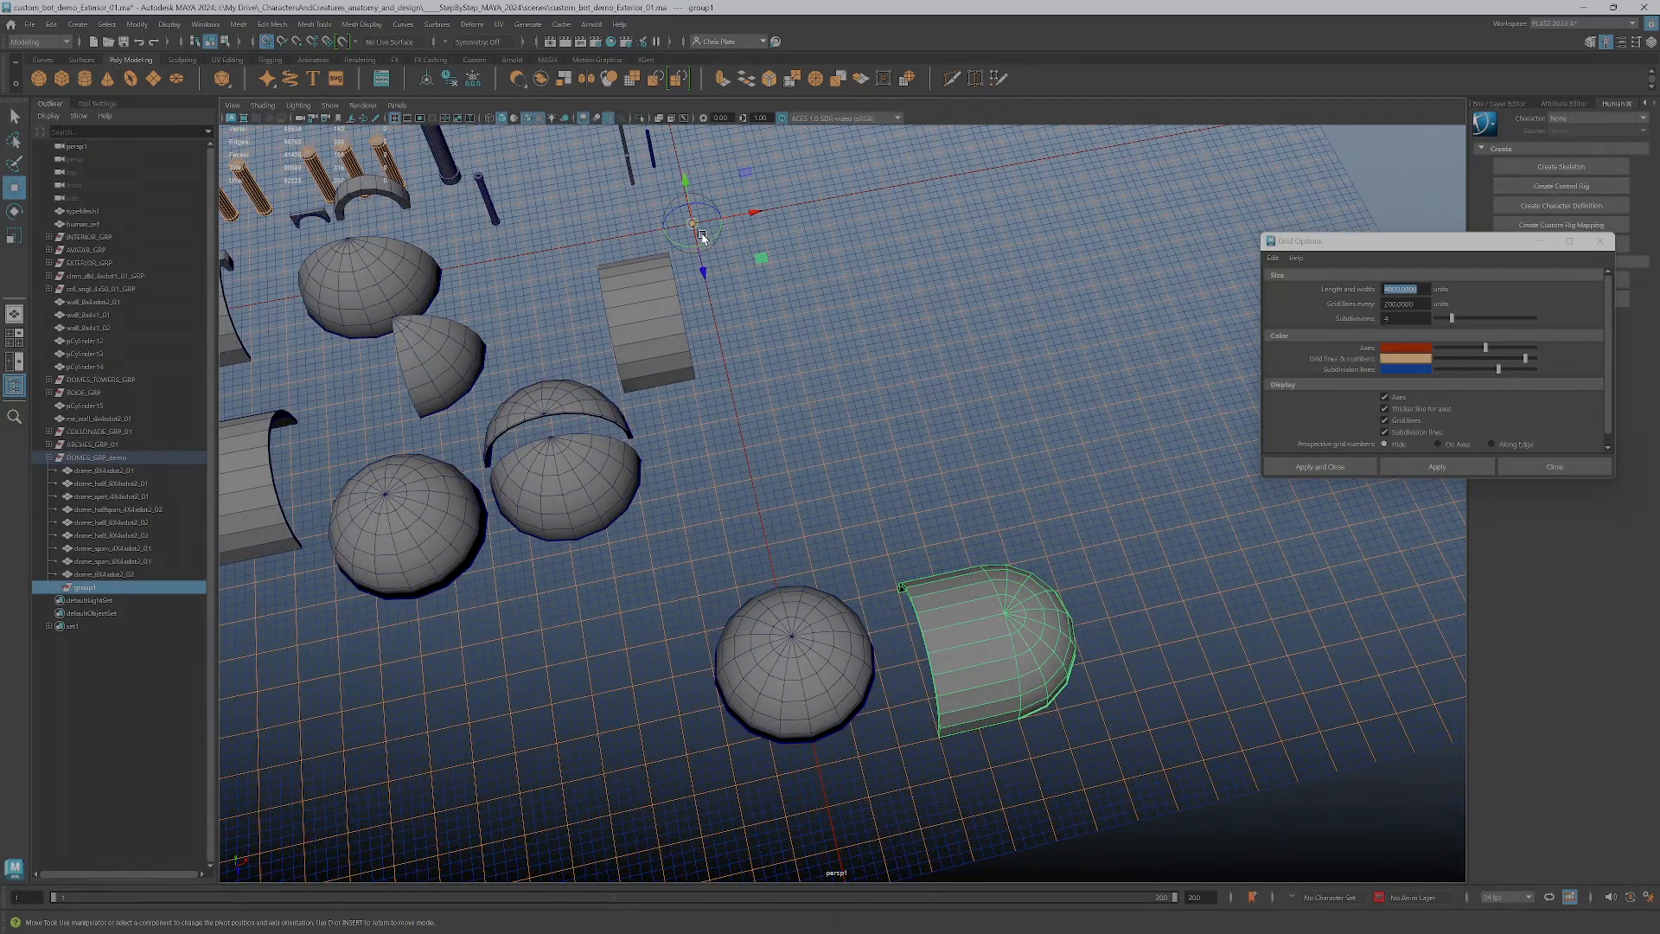
mouse_move(699, 230)
left_mouse_down()
mouse_move(916, 666)
mouse_move(741, 220)
mouse_move(705, 251)
mouse_move(693, 225)
left_mouse_up()
left_click_drag(726, 289, 804, 355, "alt")
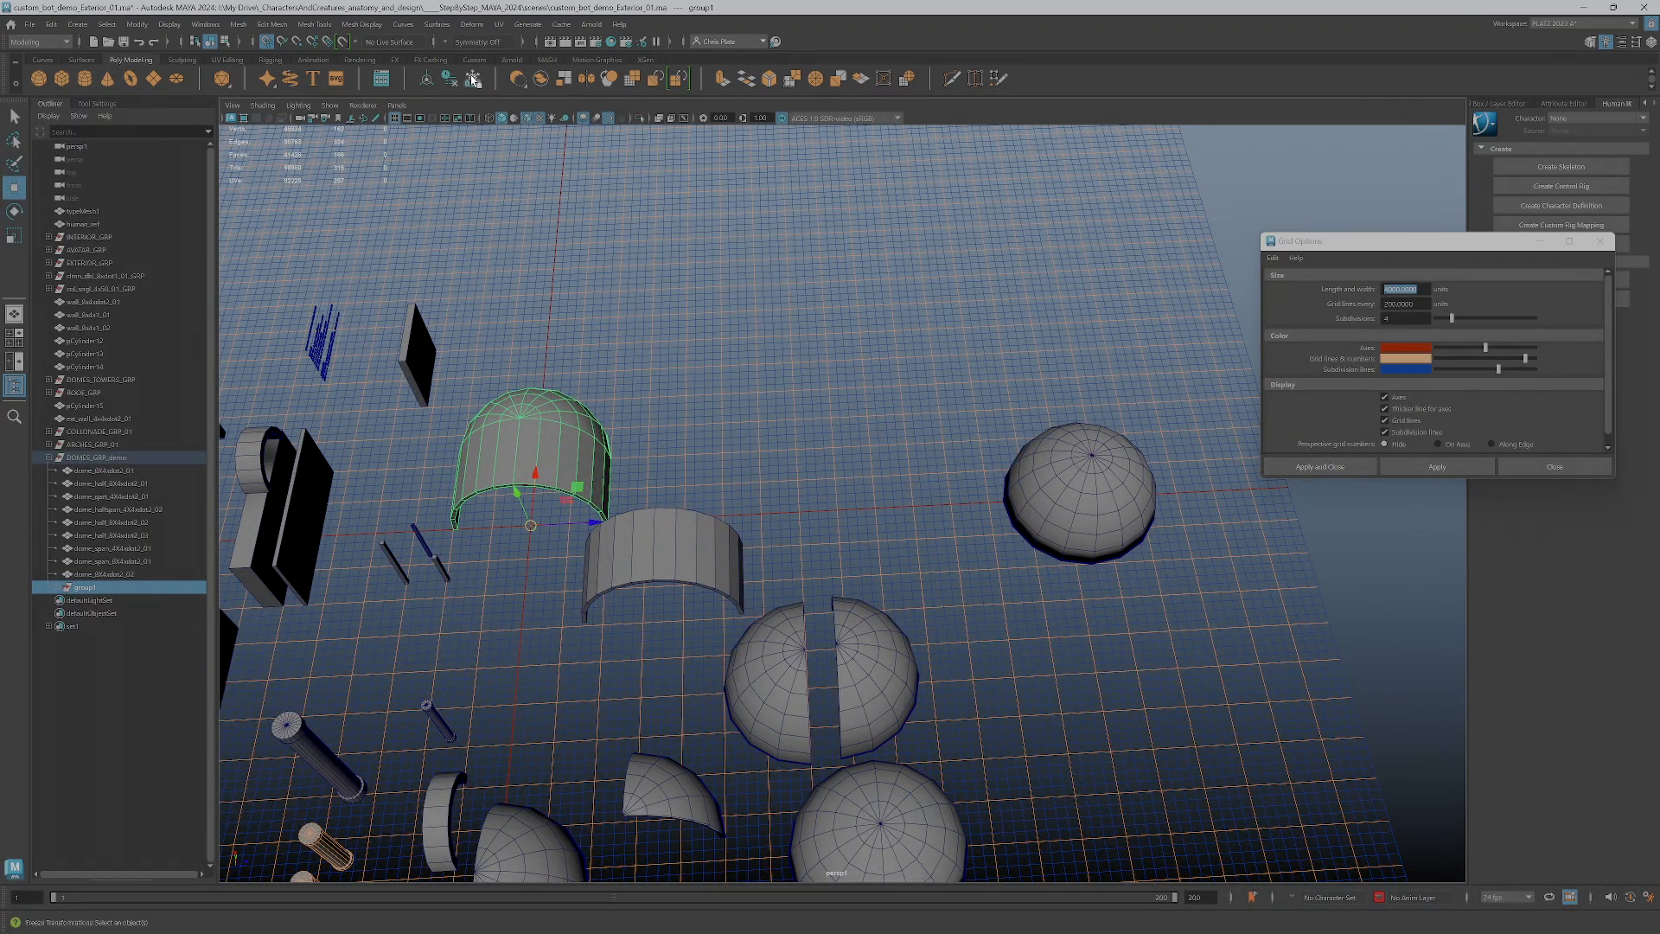
left_click(1504, 106)
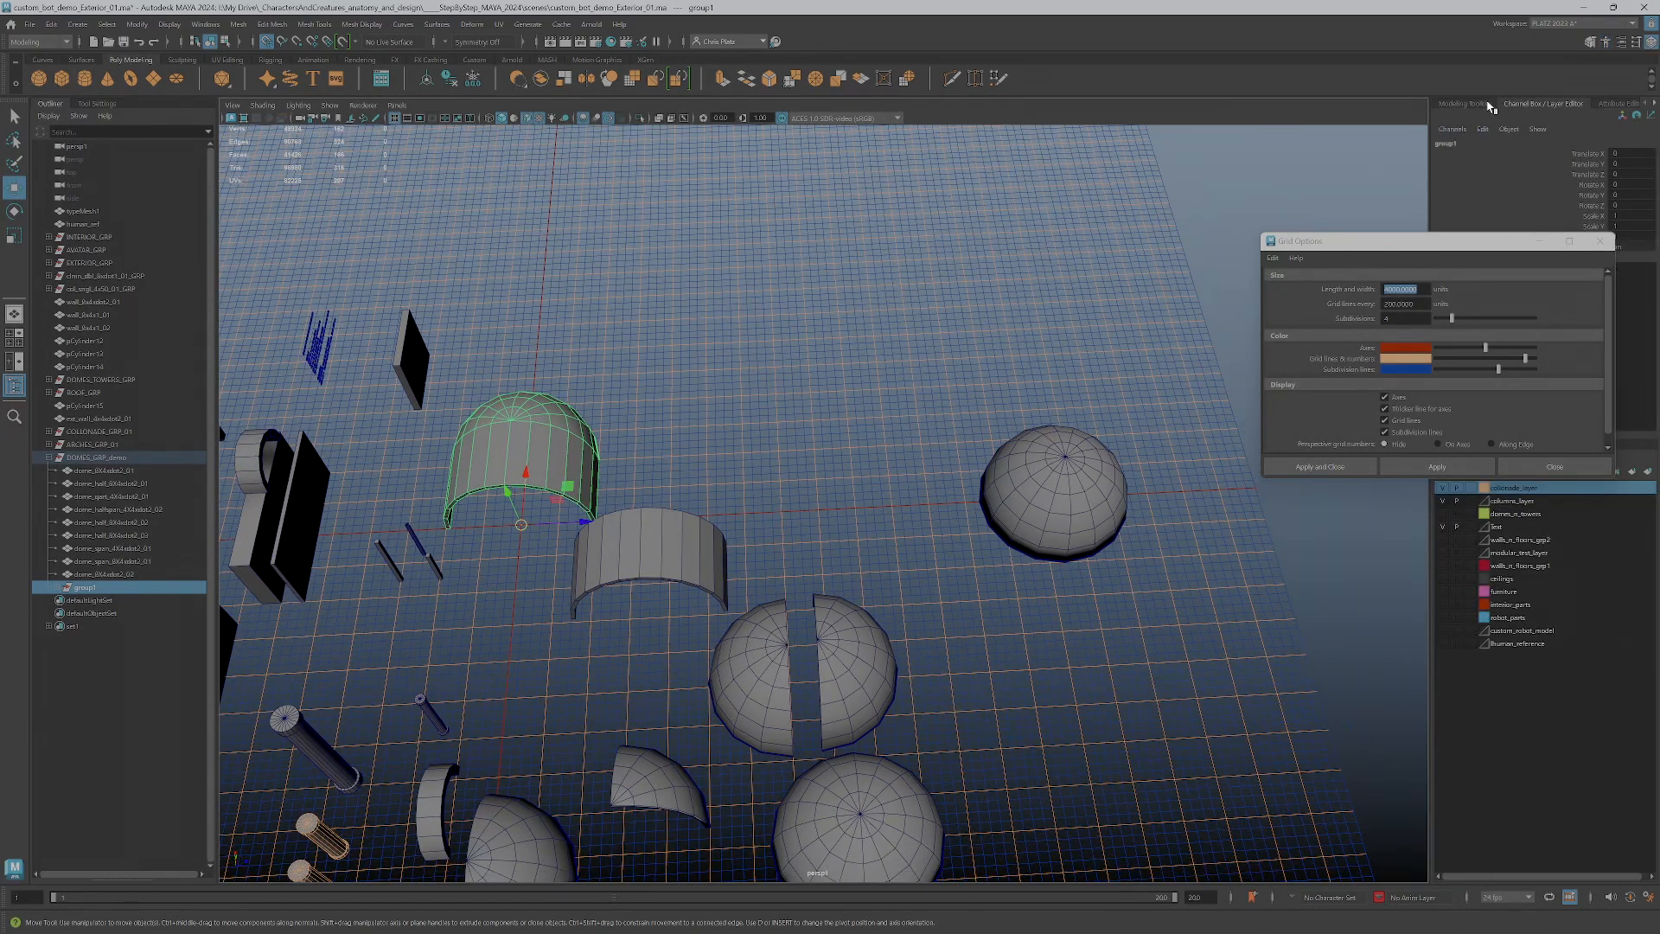
Move the Grid Options window out of the way and place the group back beside the full dome copy at X 600
left_click_drag(1433, 245, 1332, 704)
left_click_drag(1133, 593, 955, 627, "alt")
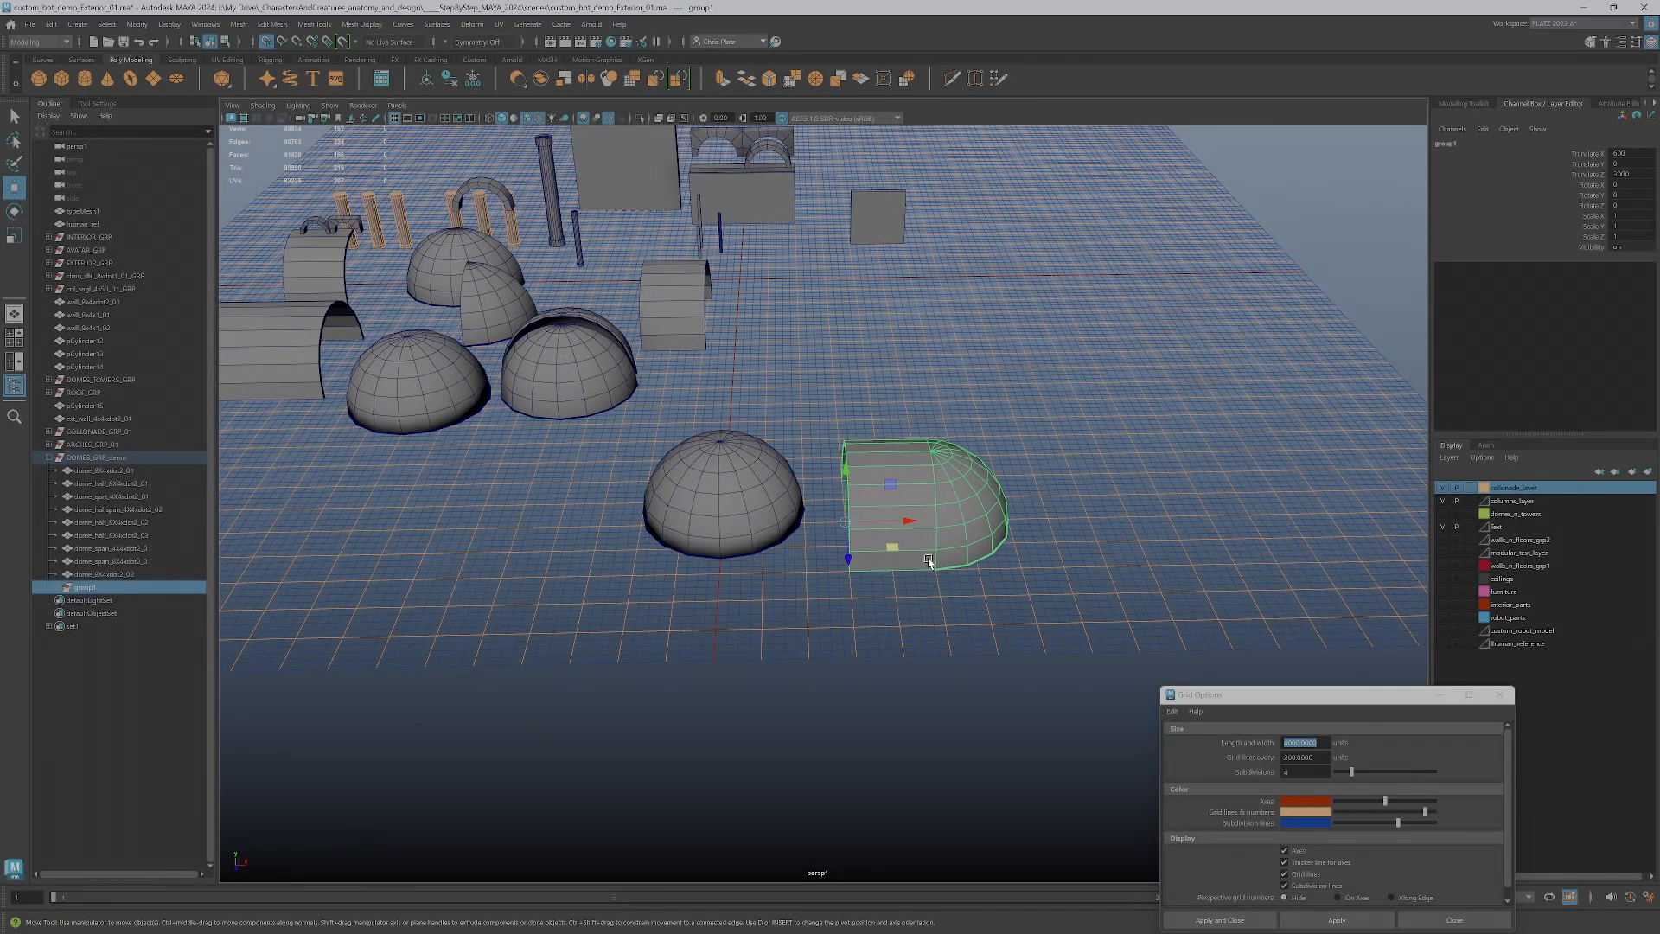
key("e")
left_click_drag(873, 557, 917, 528, "shift")
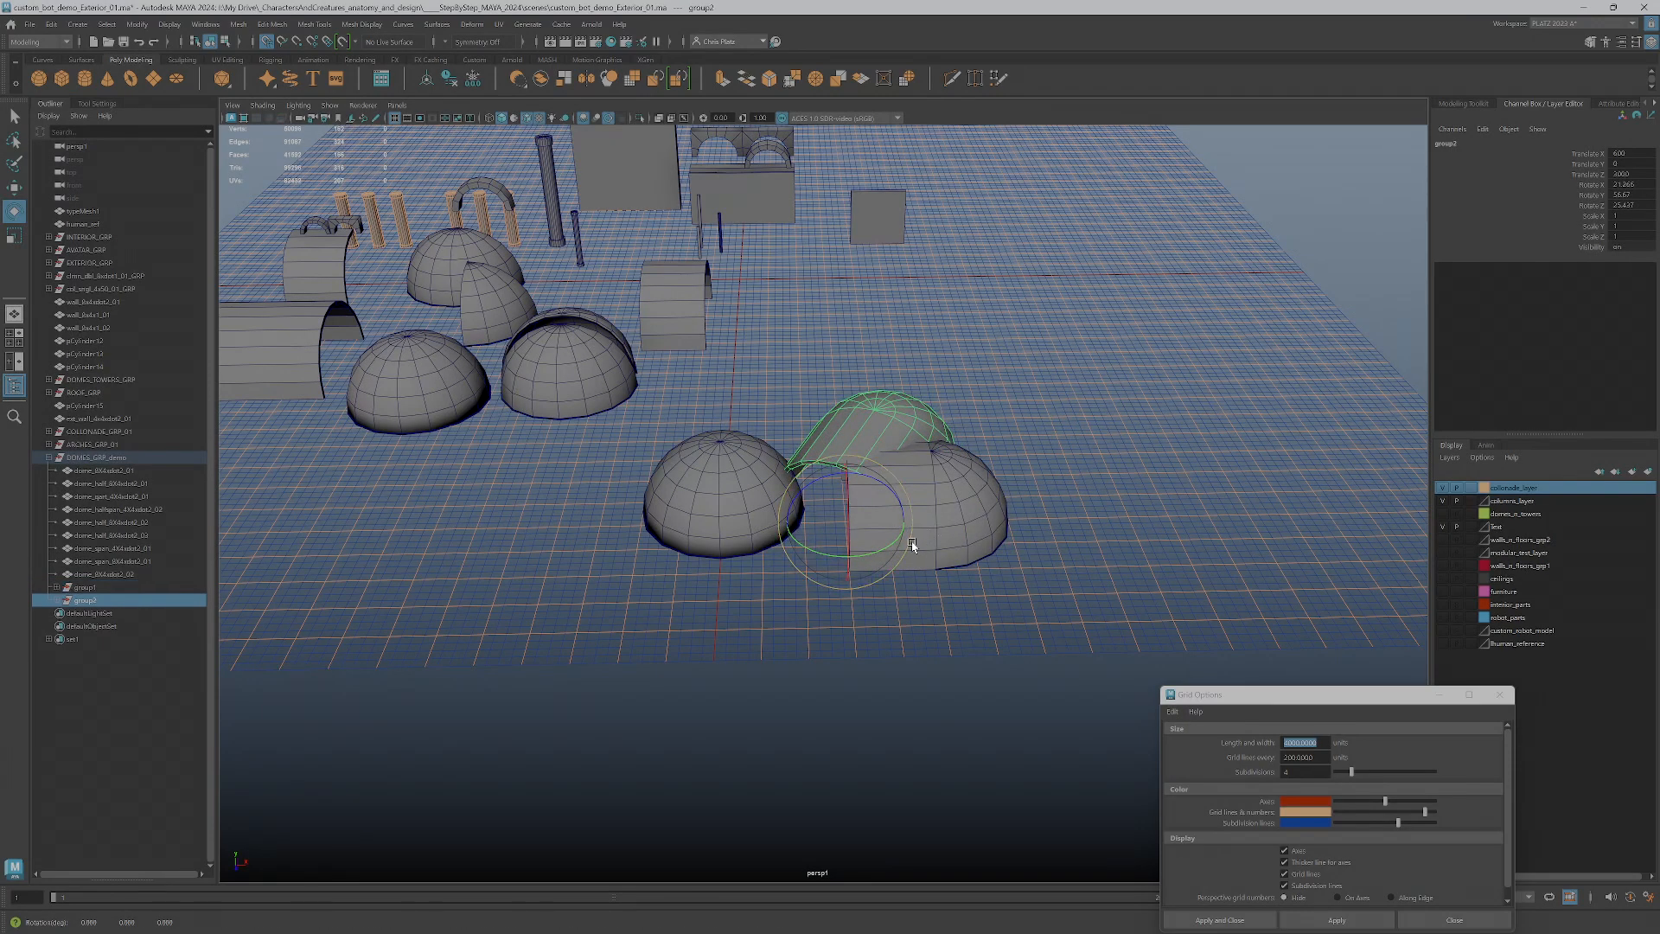
mouse_move(905, 542)
left_mouse_down()
mouse_move(852, 558)
mouse_move(933, 541)
mouse_move(951, 517)
left_mouse_up()
left_click_drag(838, 474, 824, 486)
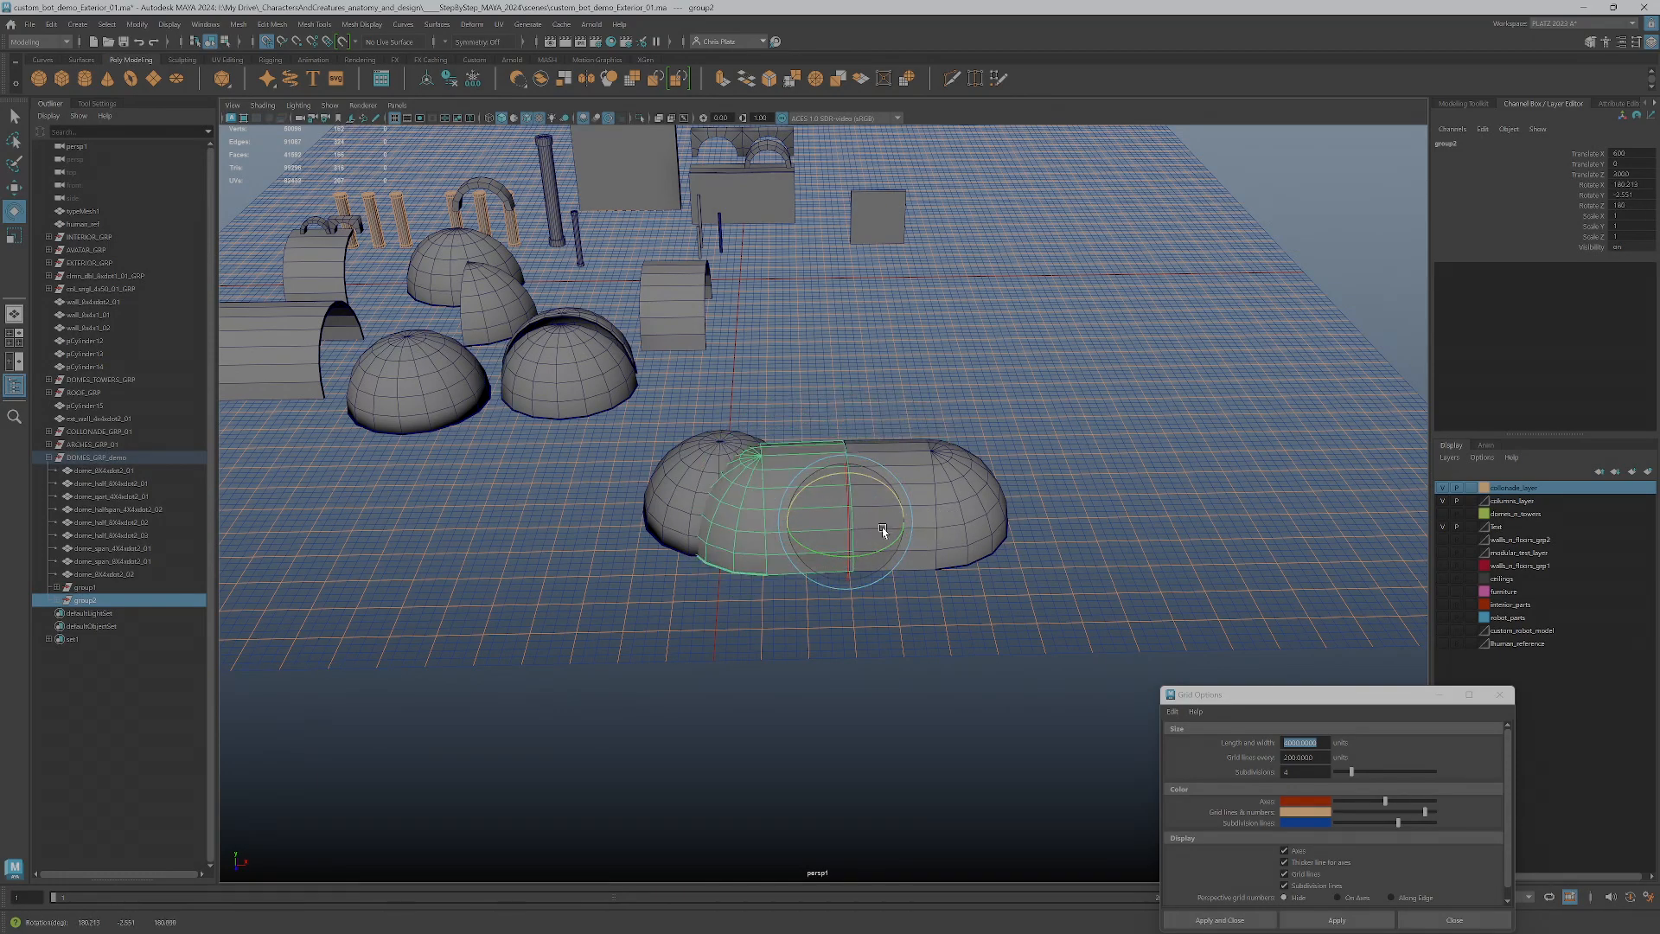
key("w")
left_click_drag(878, 582, 983, 600, "alt")
key("Delete")
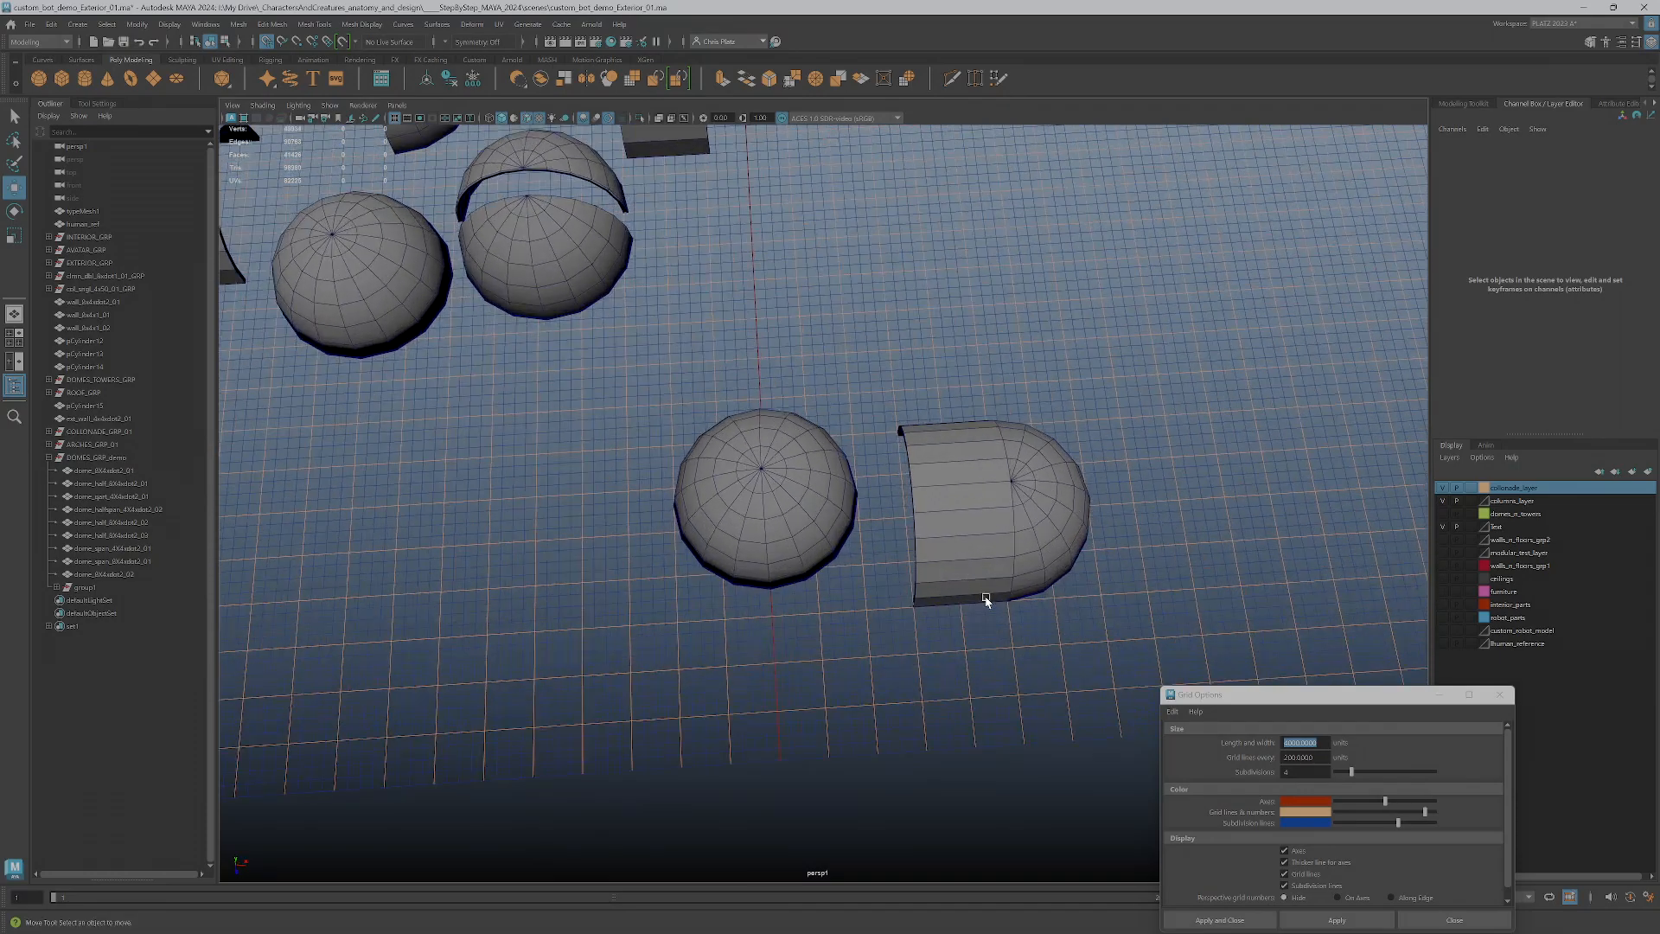
Duplicate the group of span and half dome and rotate the copy 180 degrees around the vertical axis
left_click(942, 563)
key("Up")
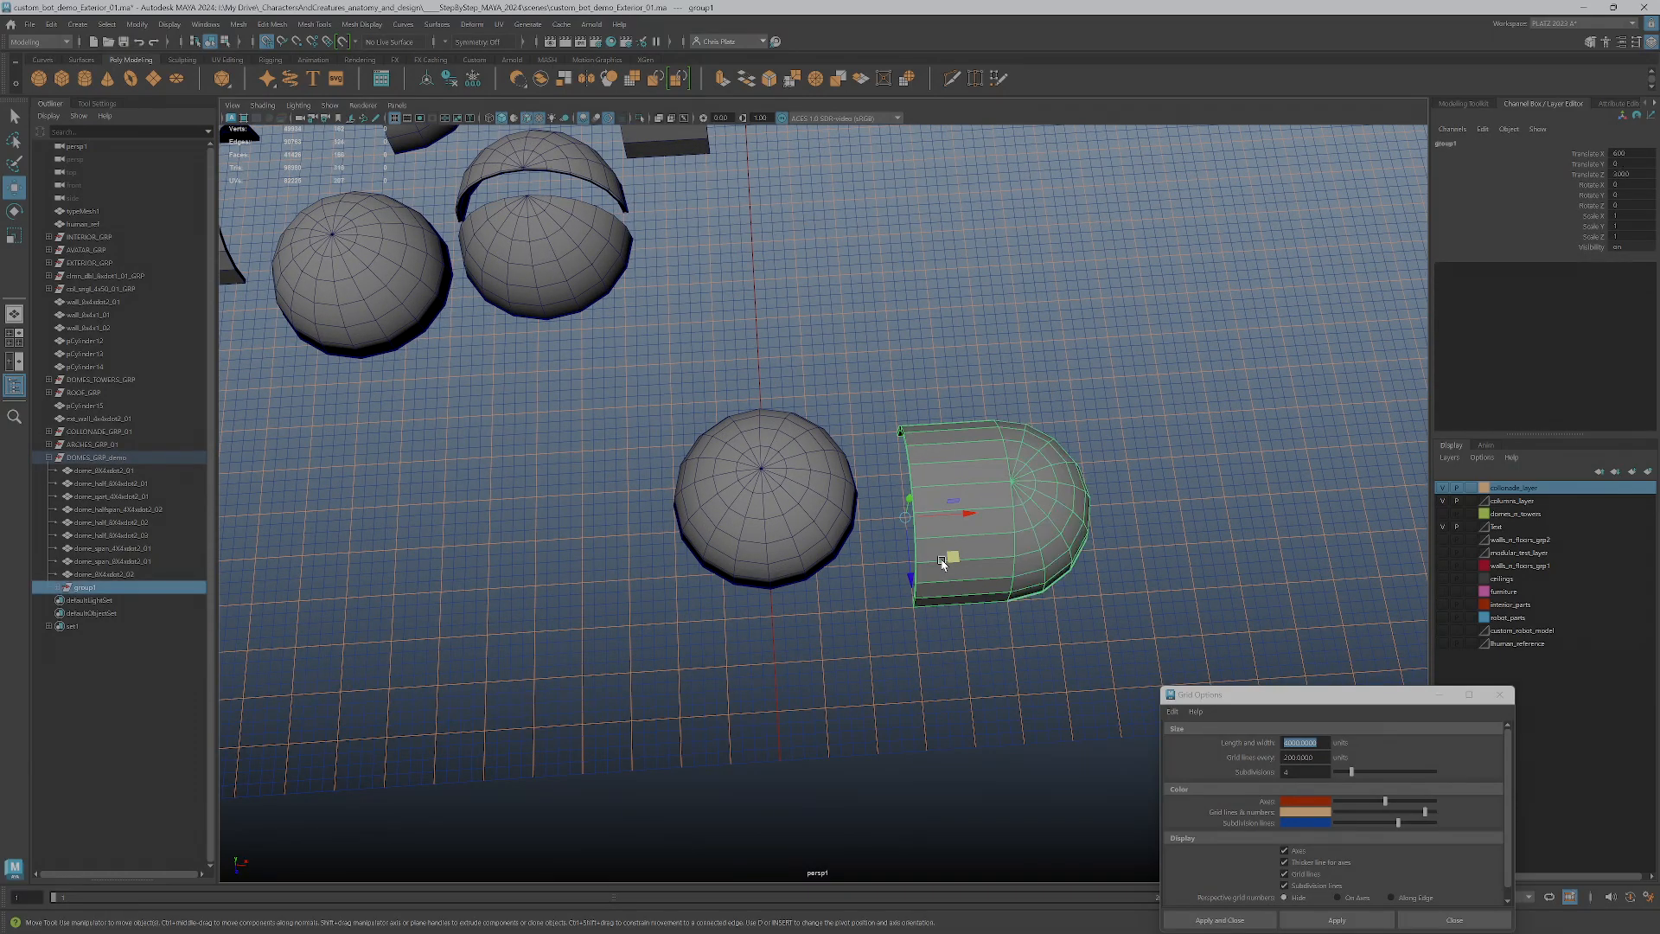
key("e")
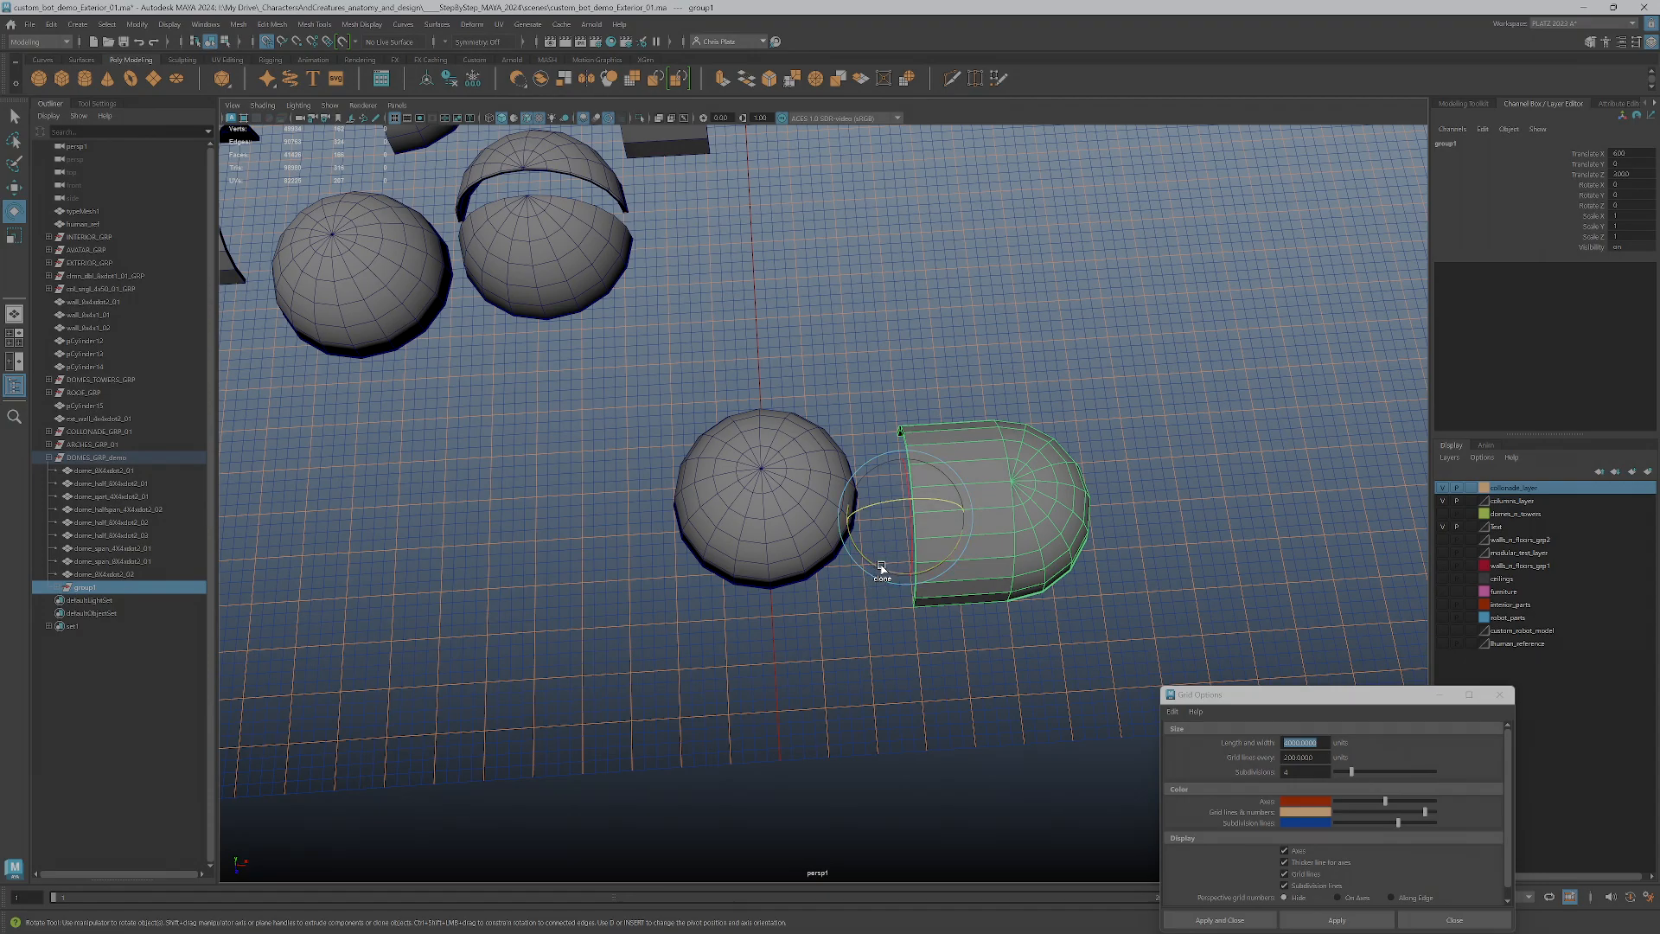
mouse_move(881, 567)
left_mouse_down("shift")
mouse_move(986, 556)
mouse_move(974, 438)
mouse_move(960, 435)
mouse_move(978, 446)
left_mouse_up("shift")
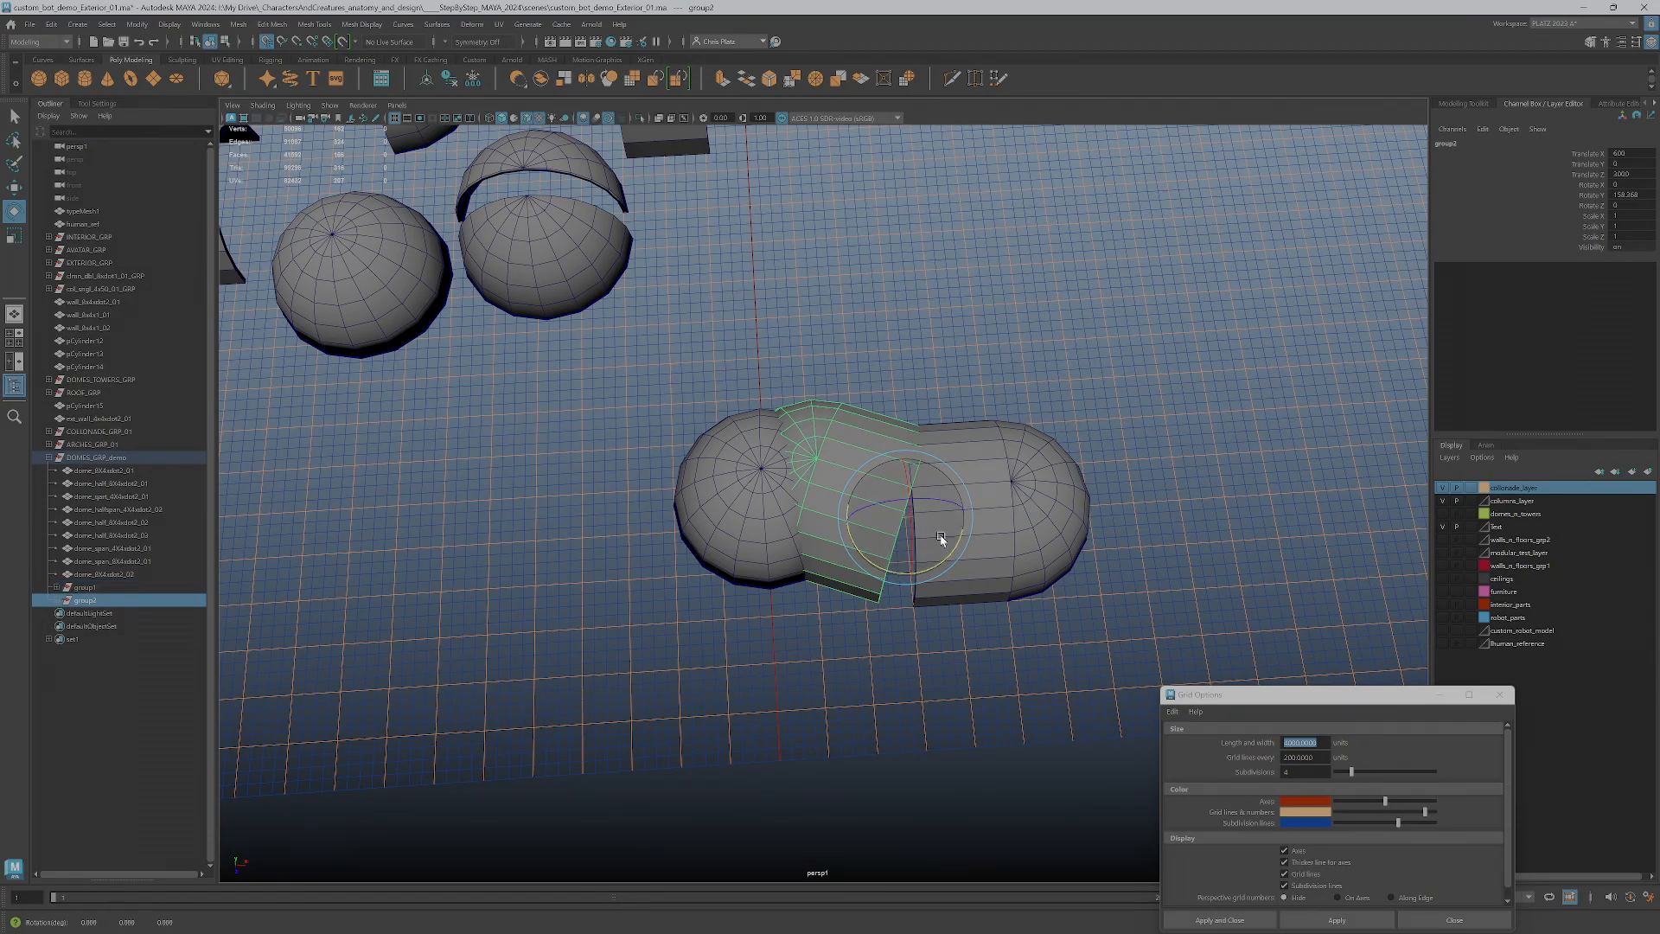
left_click_drag(896, 576, 903, 575)
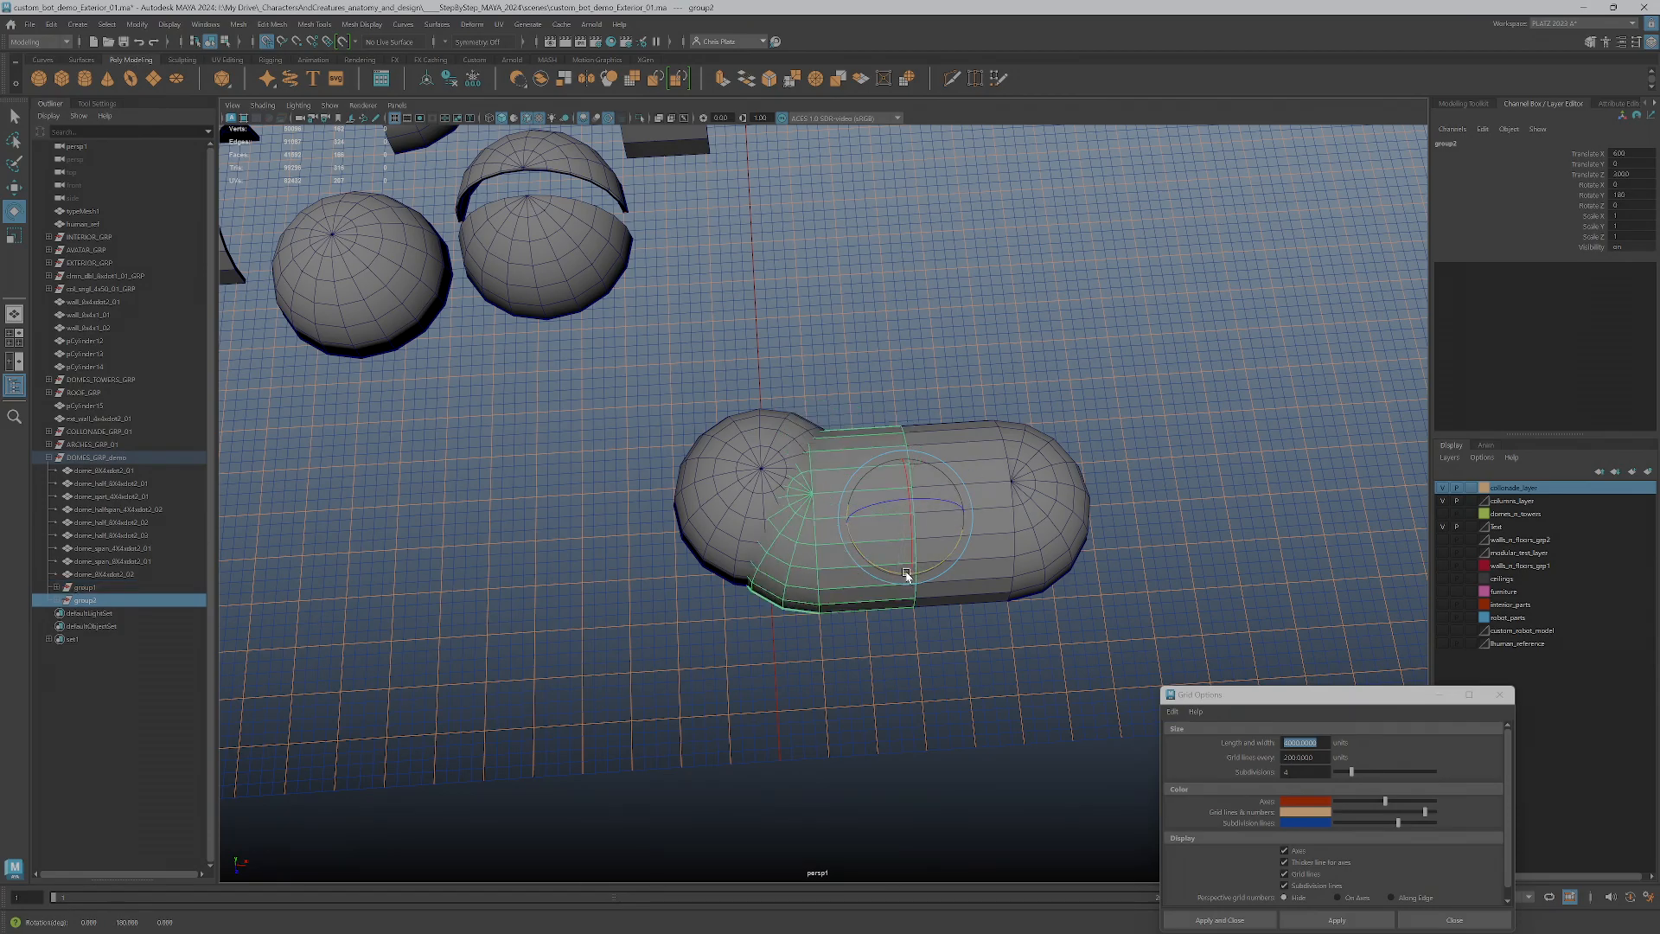
Move the rotated copy to the opposite side of the full dome copy, matching the first group's gap
key("w")
left_click_drag(854, 509, 651, 518)
middle_click_drag(810, 578, 931, 569, "alt")
left_click_drag(931, 569, 898, 576, "alt")
left_click_drag(772, 491, 748, 491)
Group the two opposite span and half-dome groups together under one parent group
left_click(1148, 489)
left_click(1205, 482)
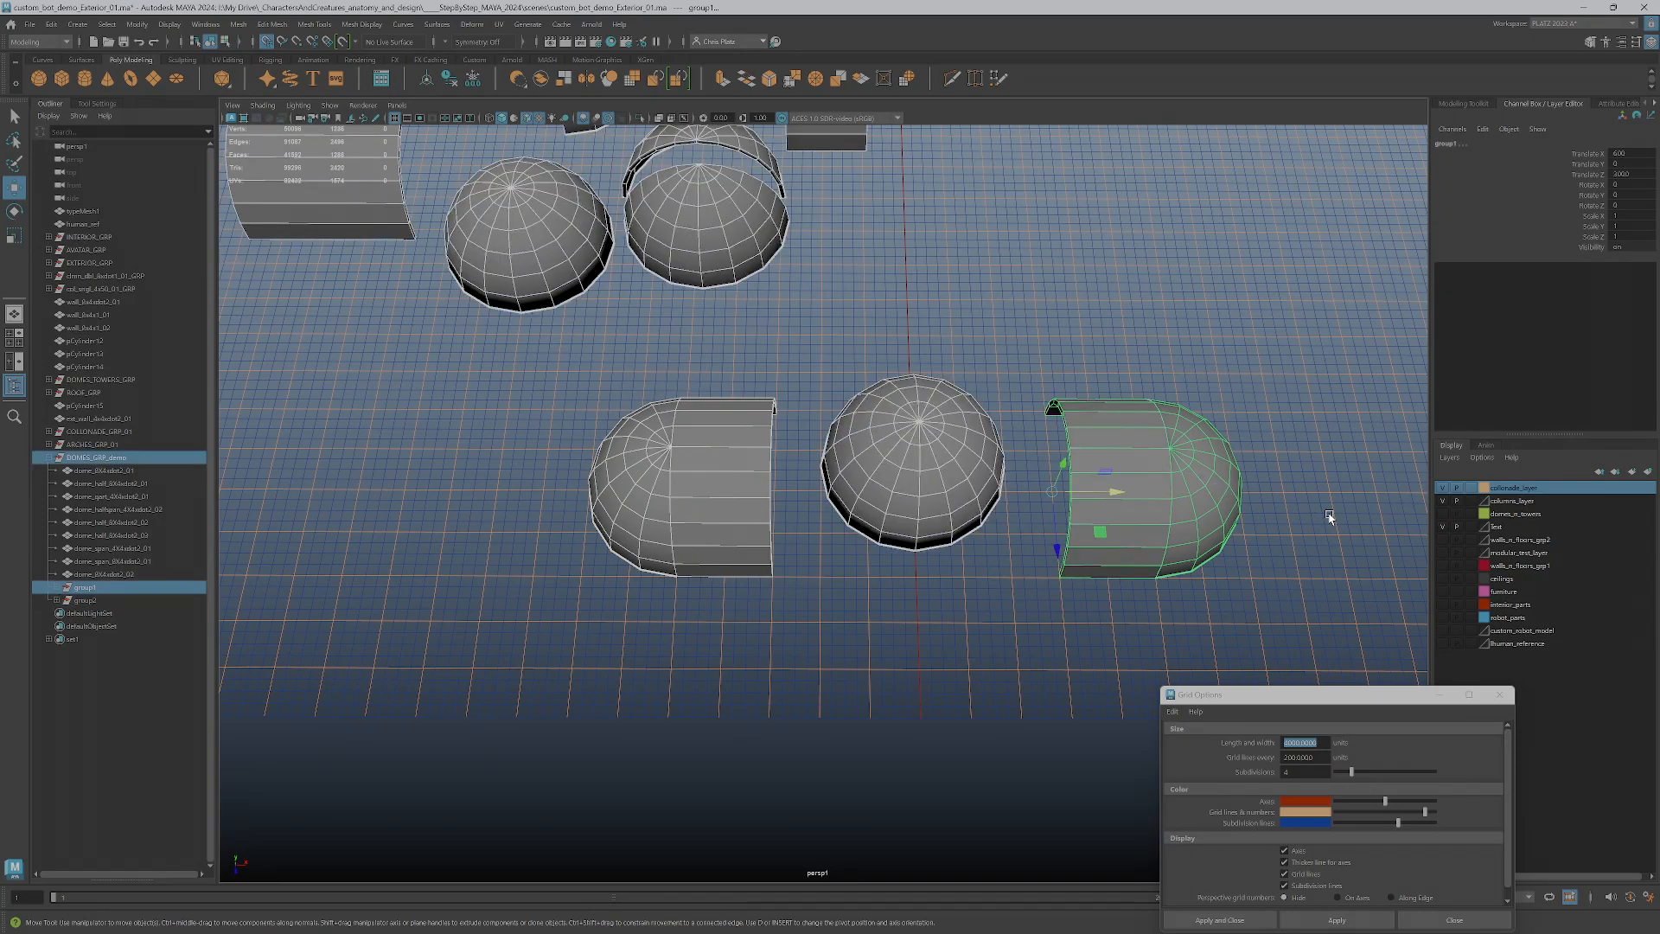
left_click(1329, 519)
left_click(1174, 474)
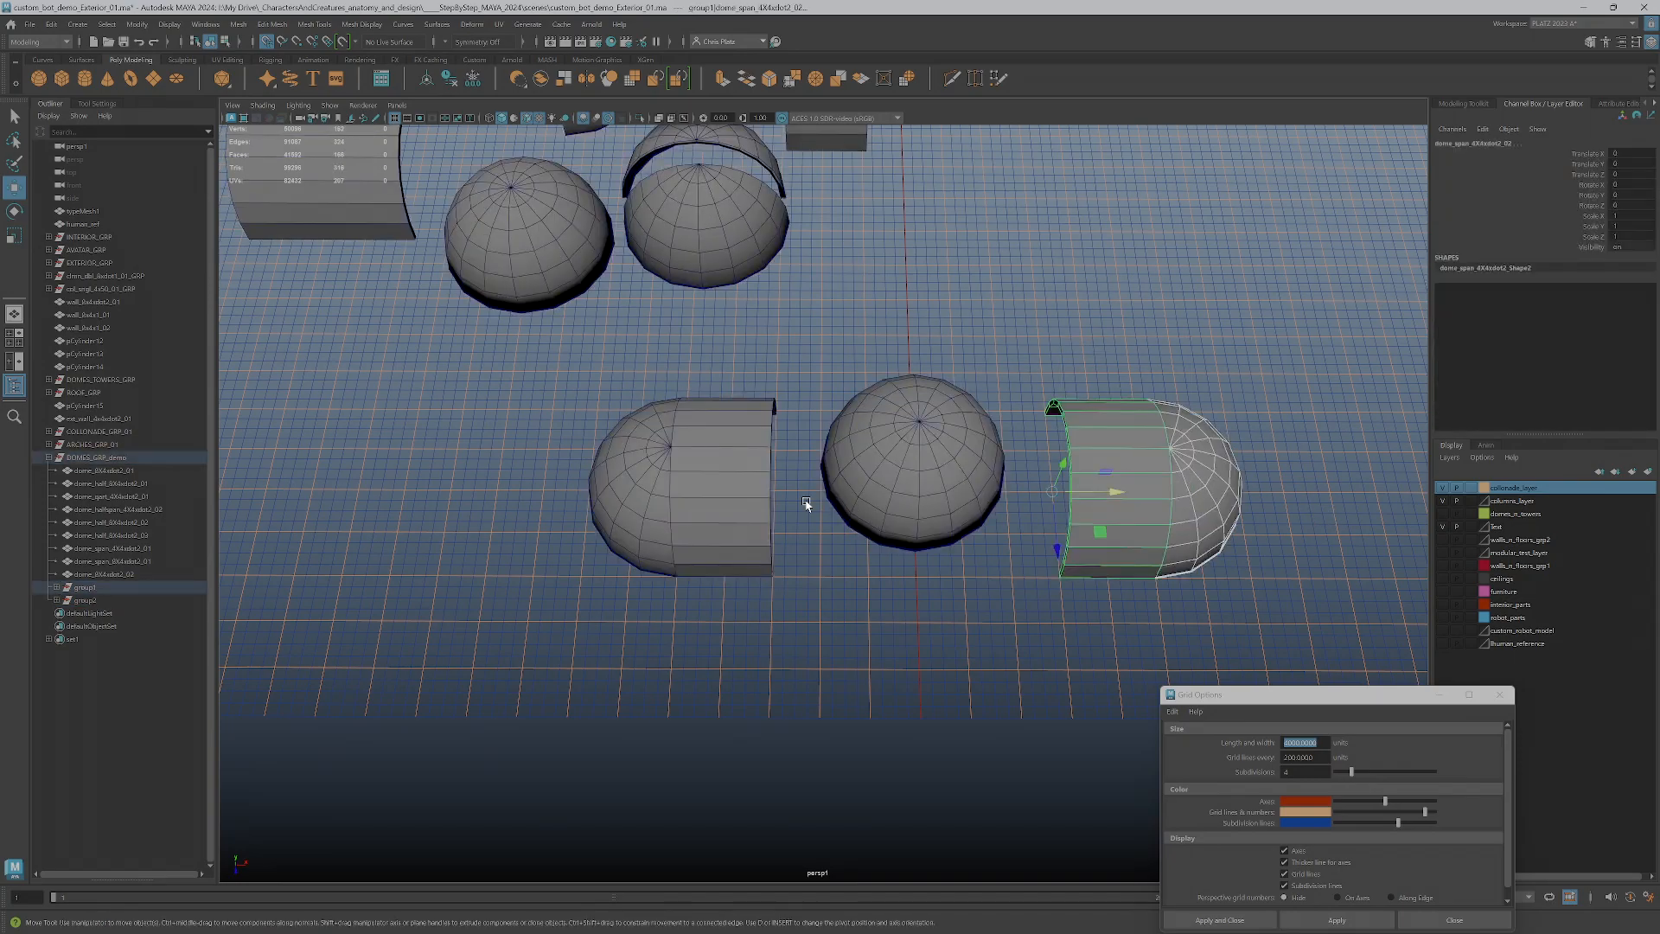
left_click(734, 510)
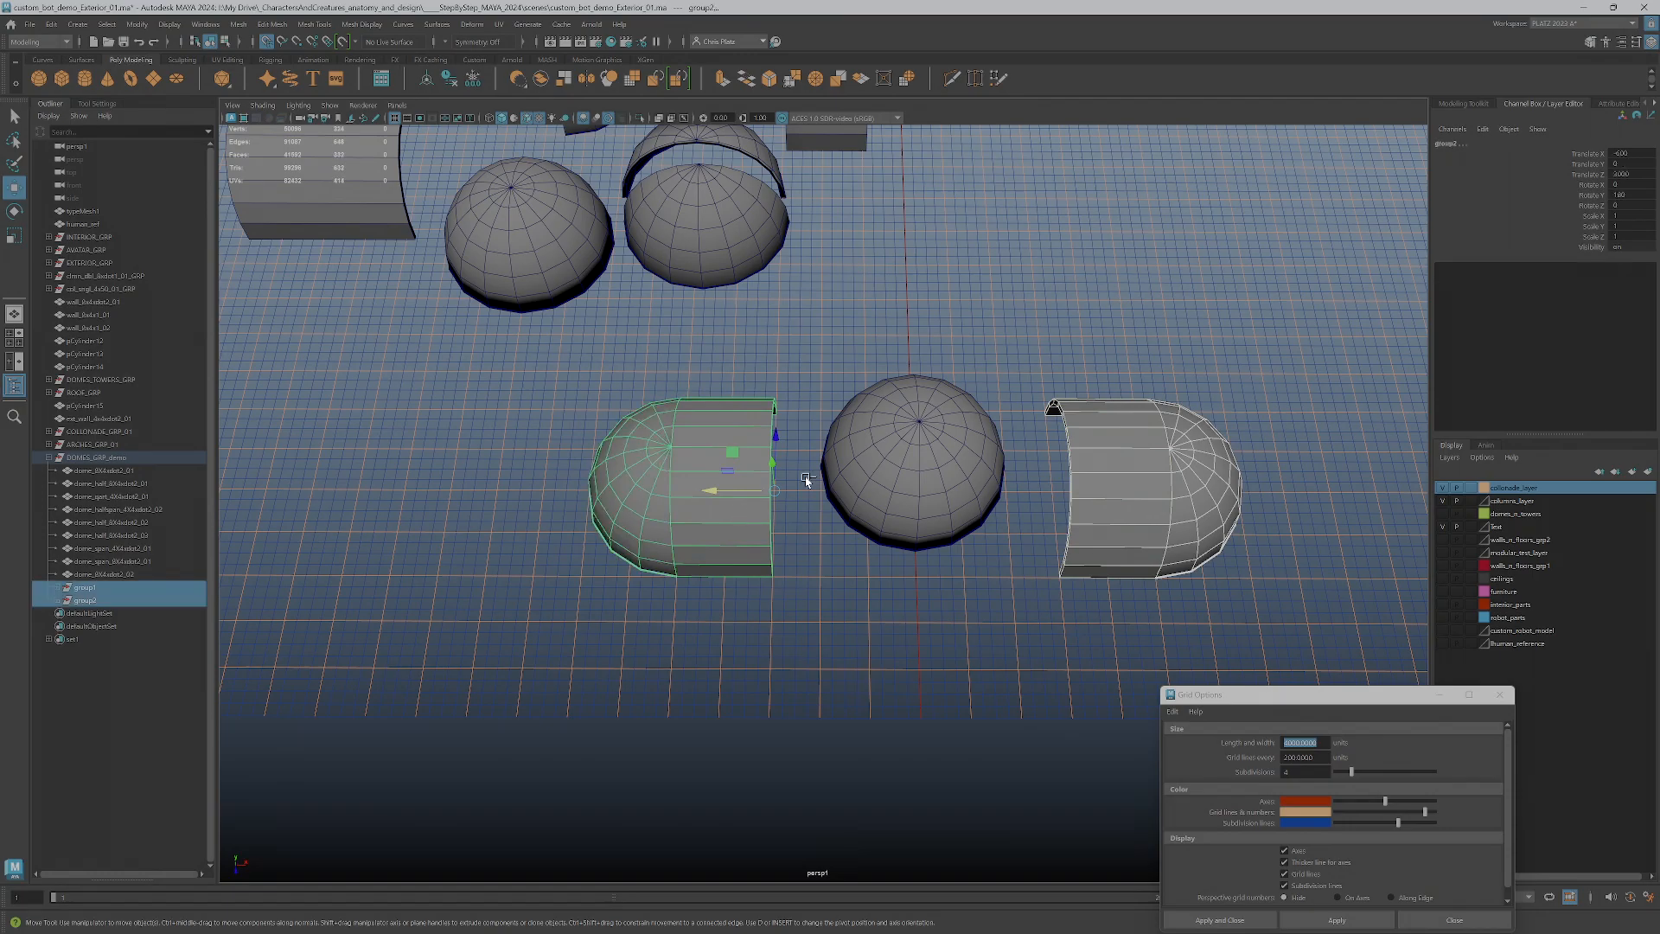
key("ctrl+g")
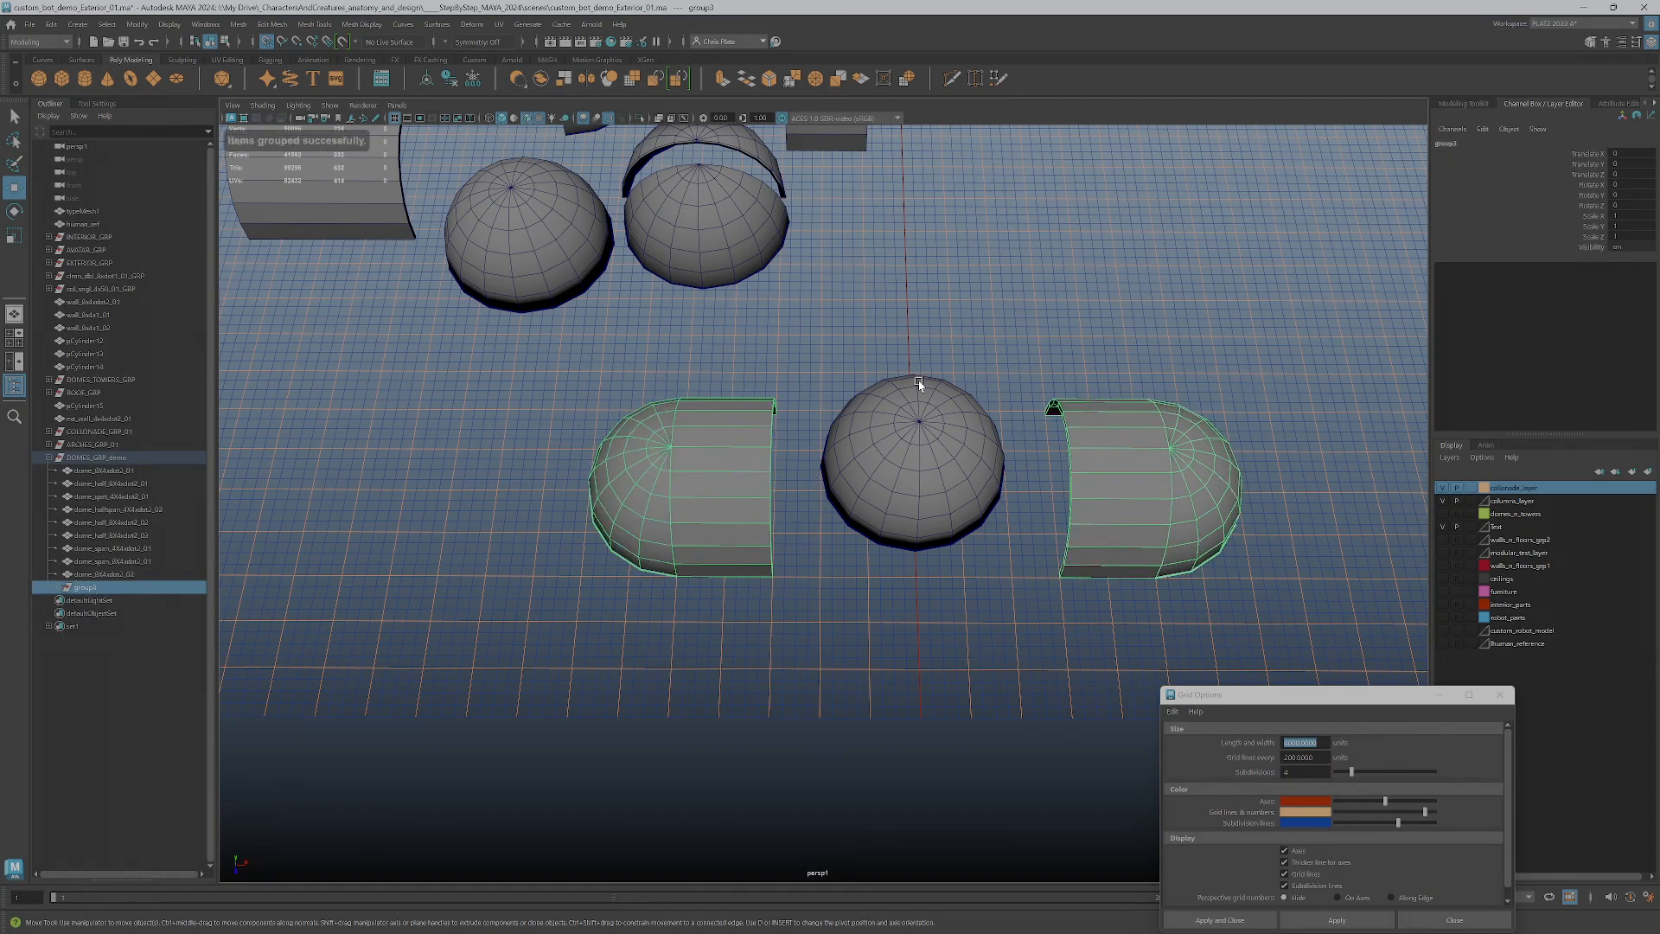
Move the full dome copy aside, out of the gap between the two opposite pieces
left_click_drag(1008, 297, 918, 354, "alt")
left_click(911, 490)
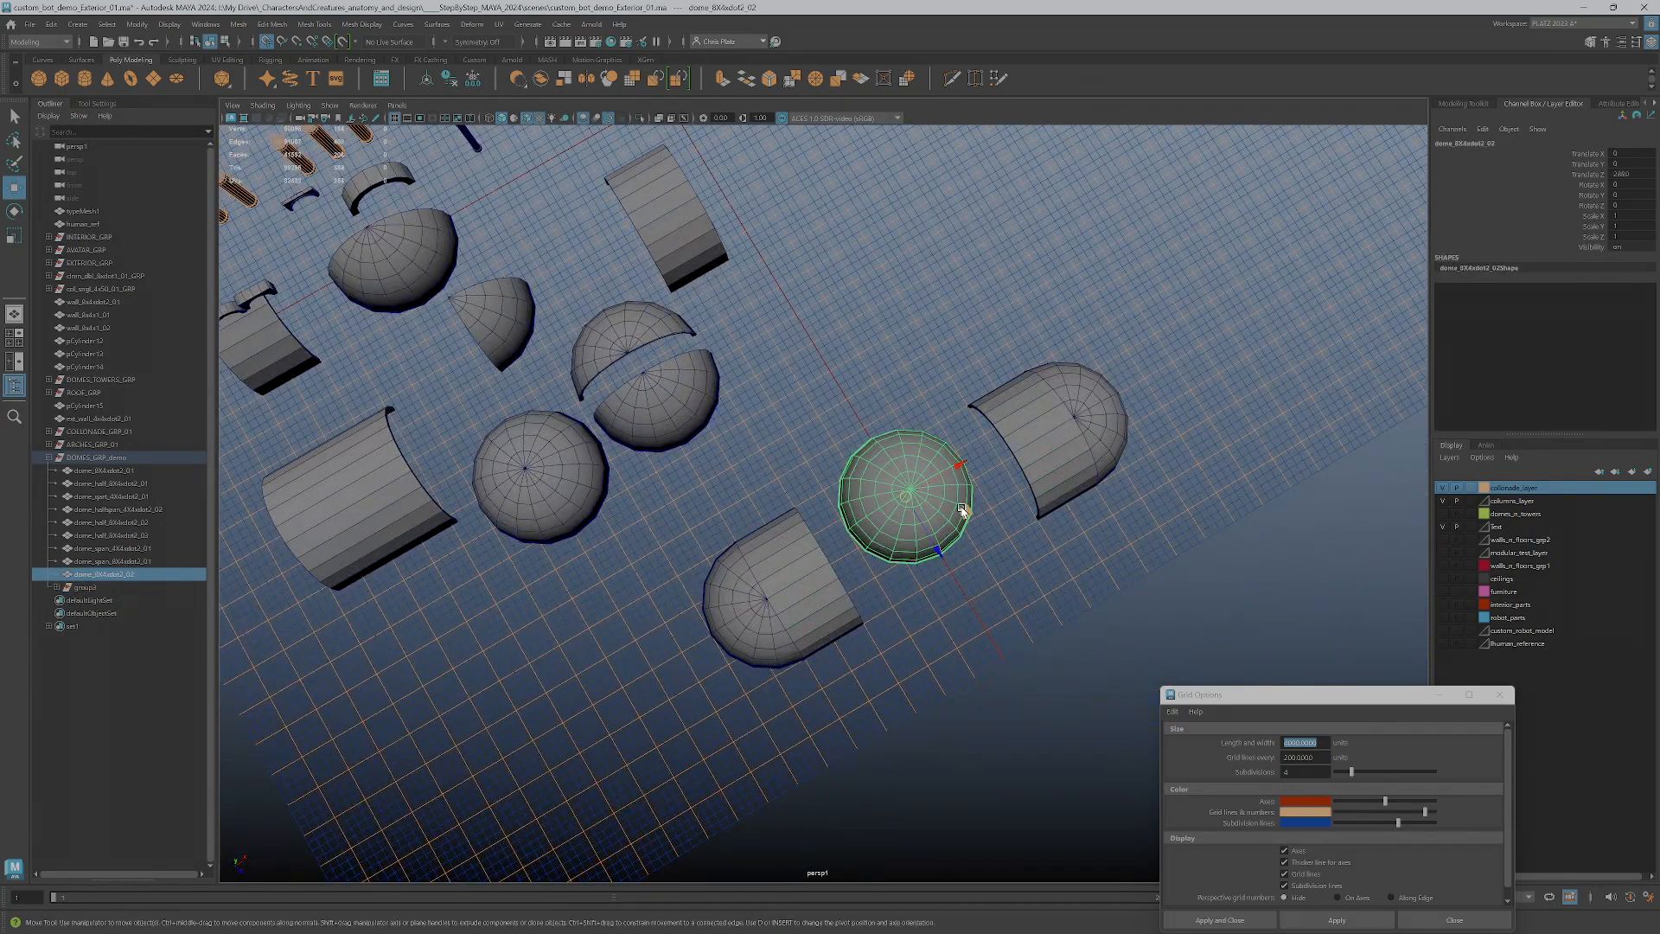
left_click_drag(962, 510, 1280, 609)
left_click_drag(878, 567, 807, 529, "alt")
Set the parent group's pivot at the centre of the gap between the two opposite pieces
left_click(789, 499)
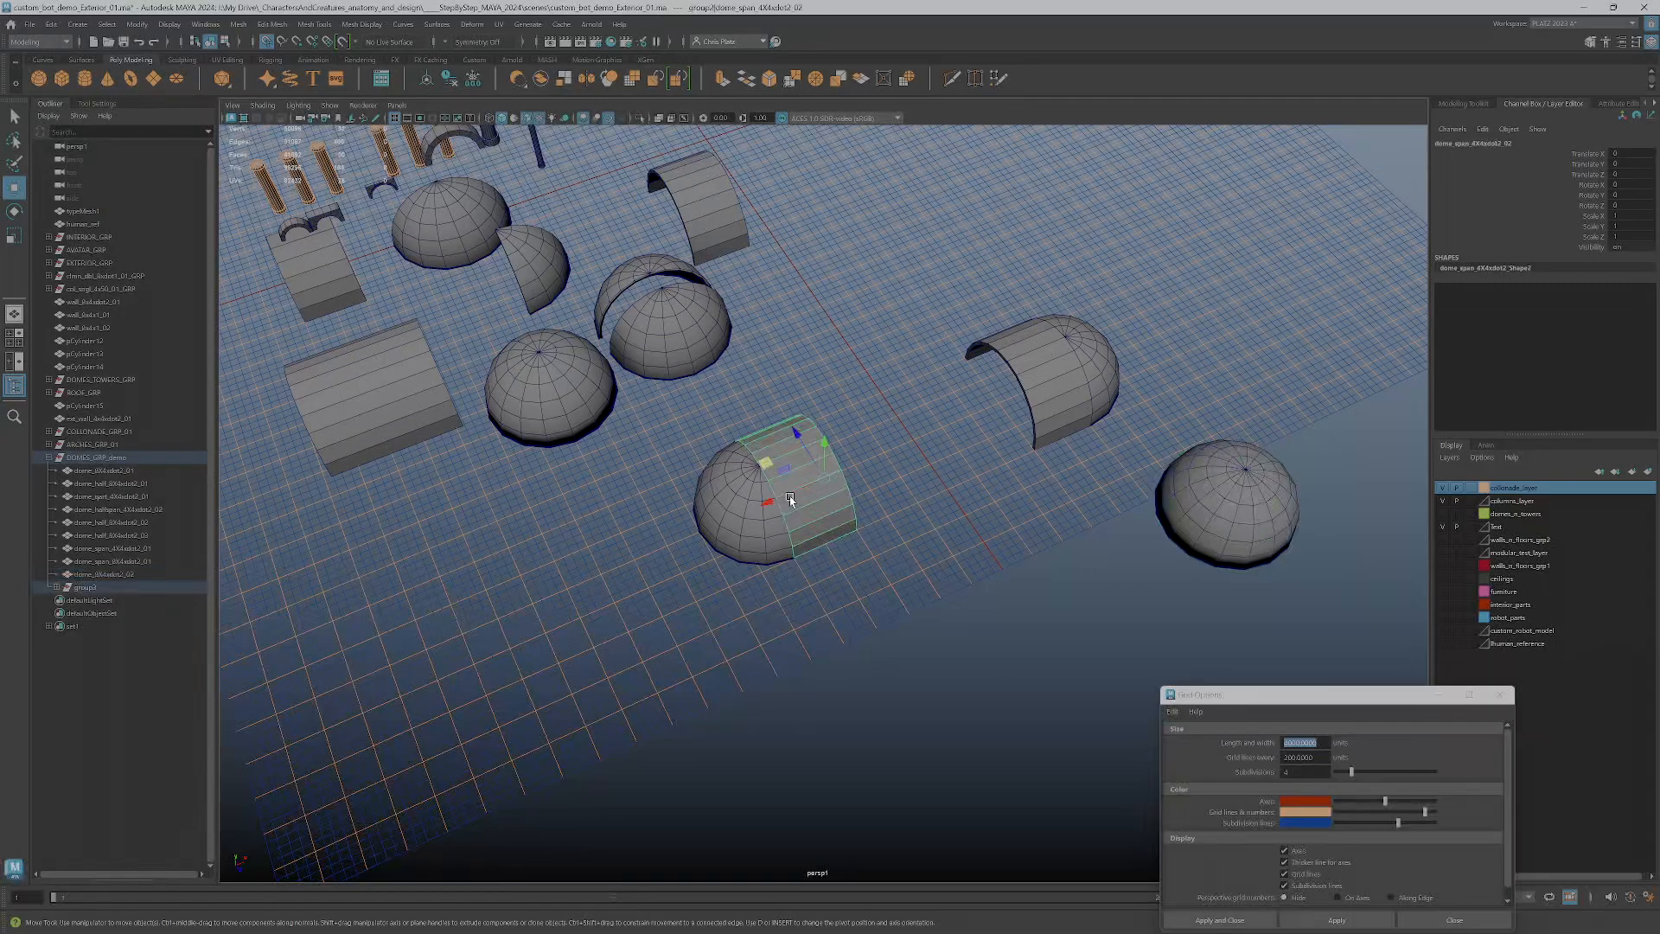
key("Up")
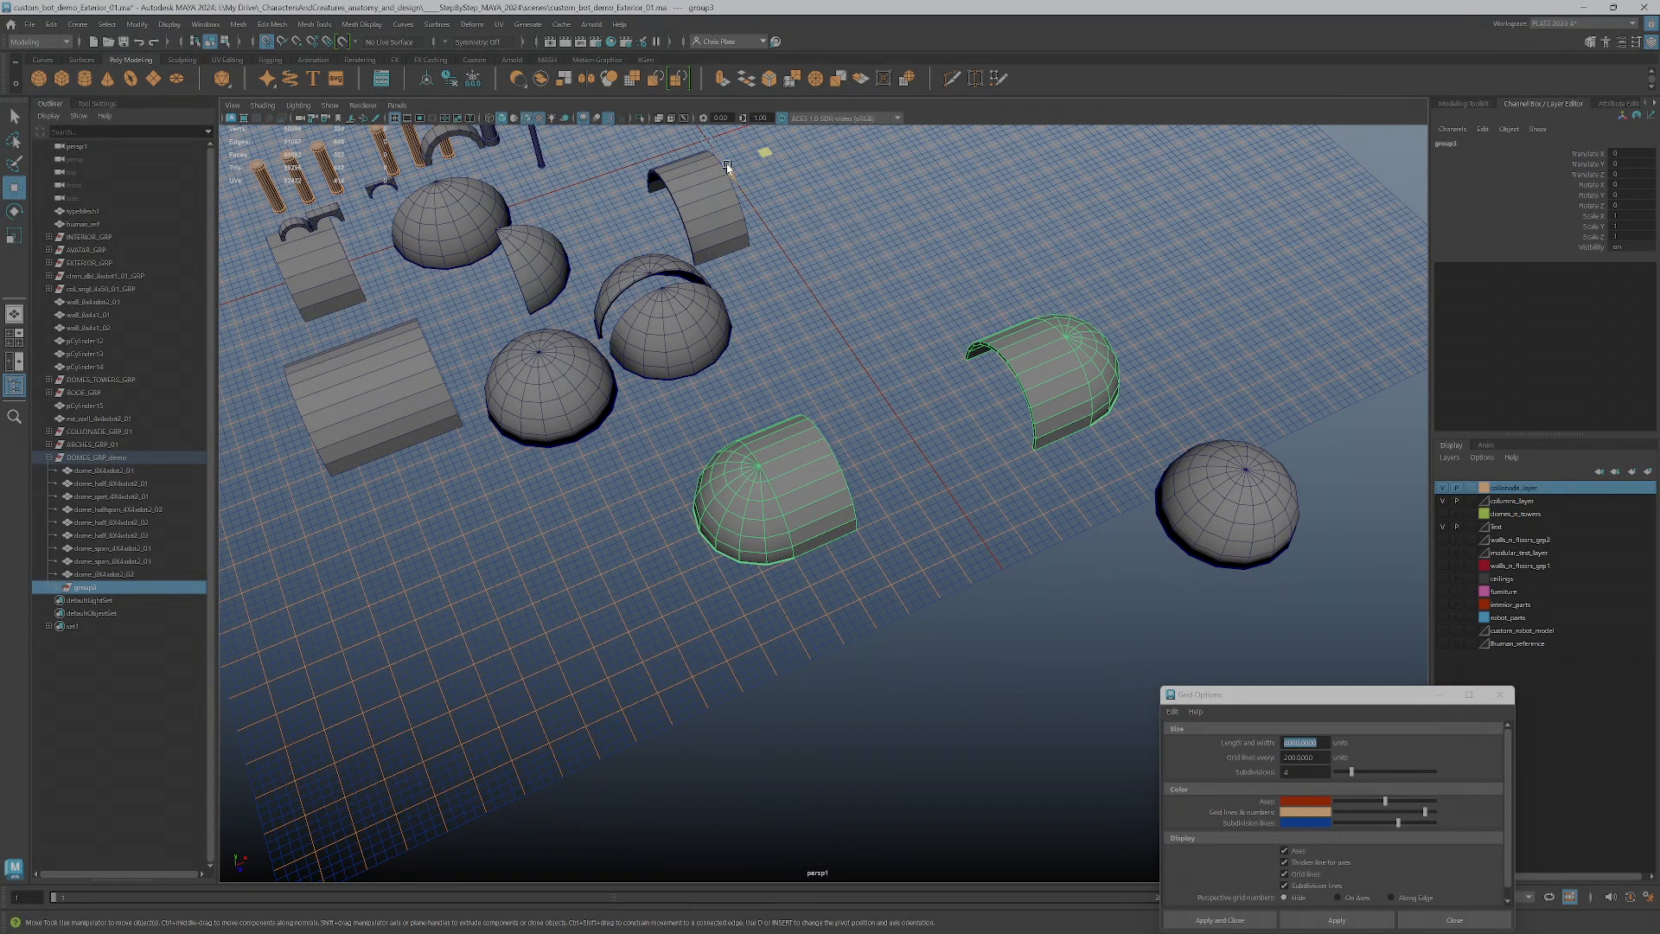
left_click_drag(722, 164, 915, 500)
Duplicate the parent group and rotate the copy 90 degrees around the vertical axis to form a four-armed cross
key("e")
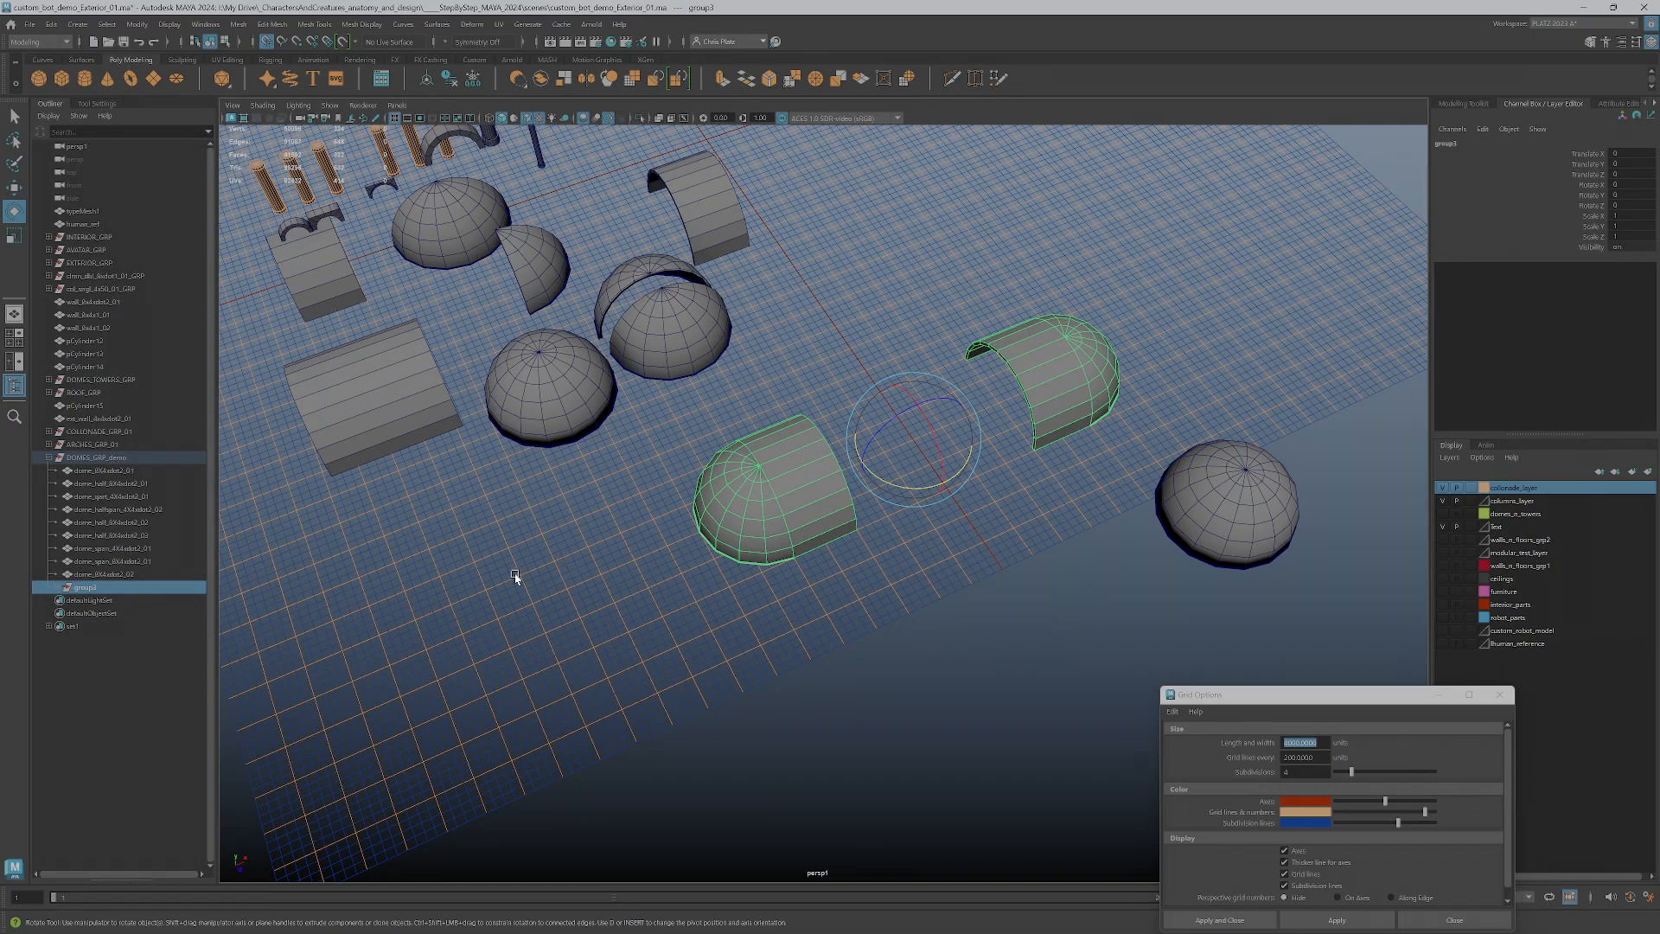
left_click(56, 590)
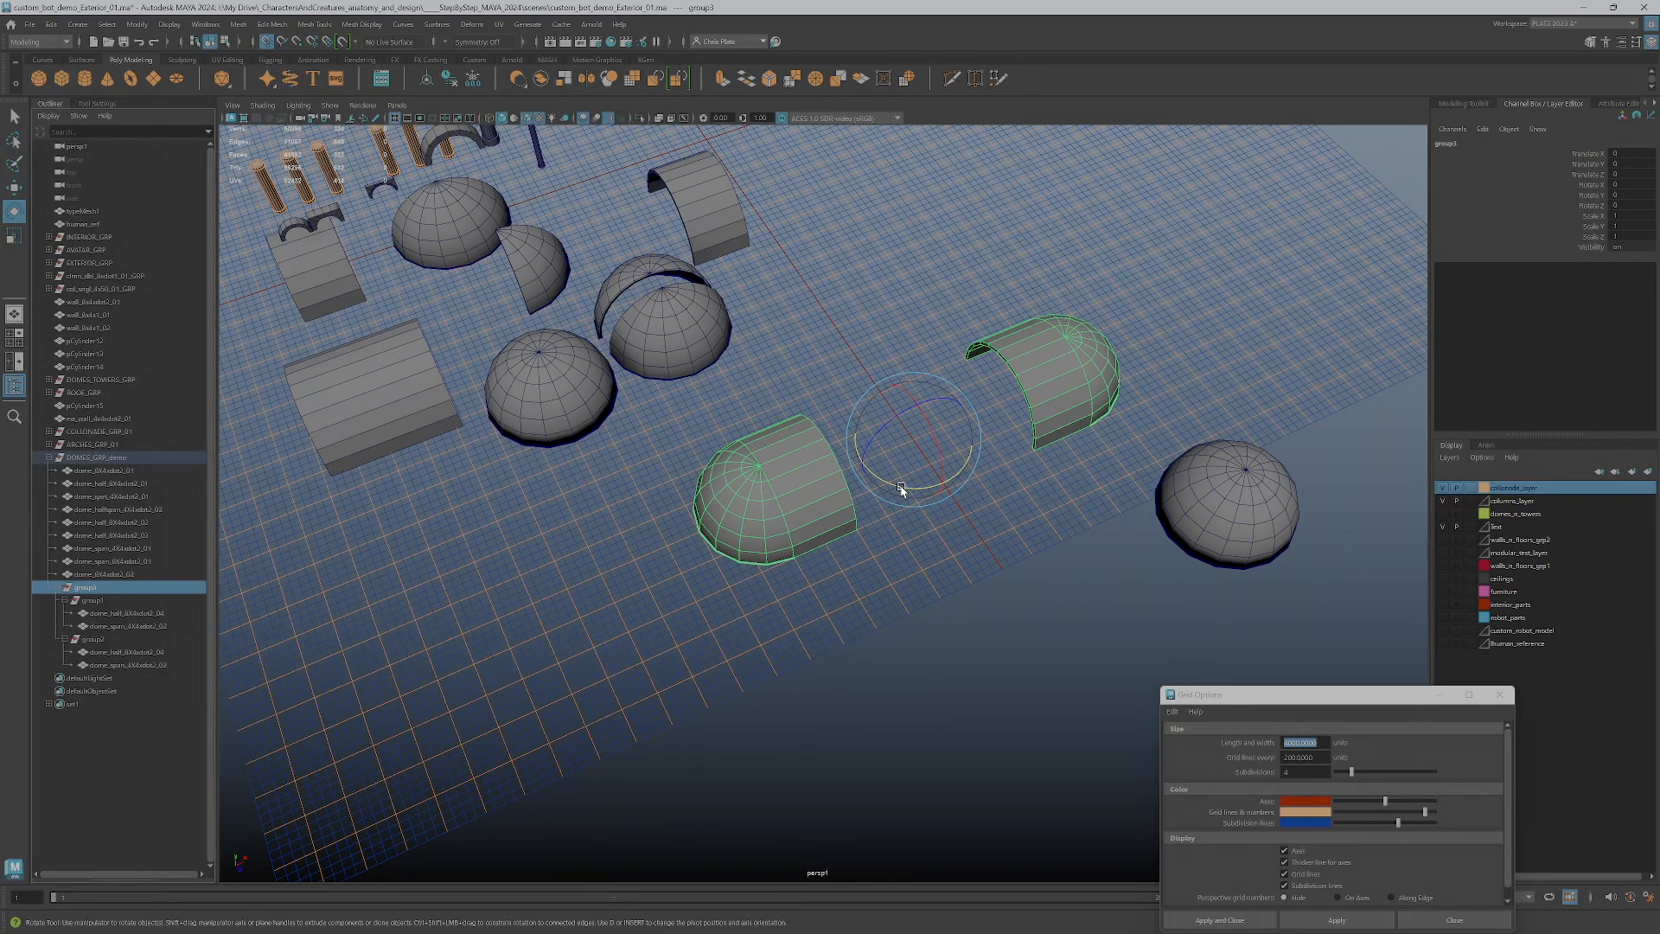
mouse_move(902, 487)
left_mouse_down()
mouse_move(979, 482)
mouse_move(923, 490)
left_mouse_up()
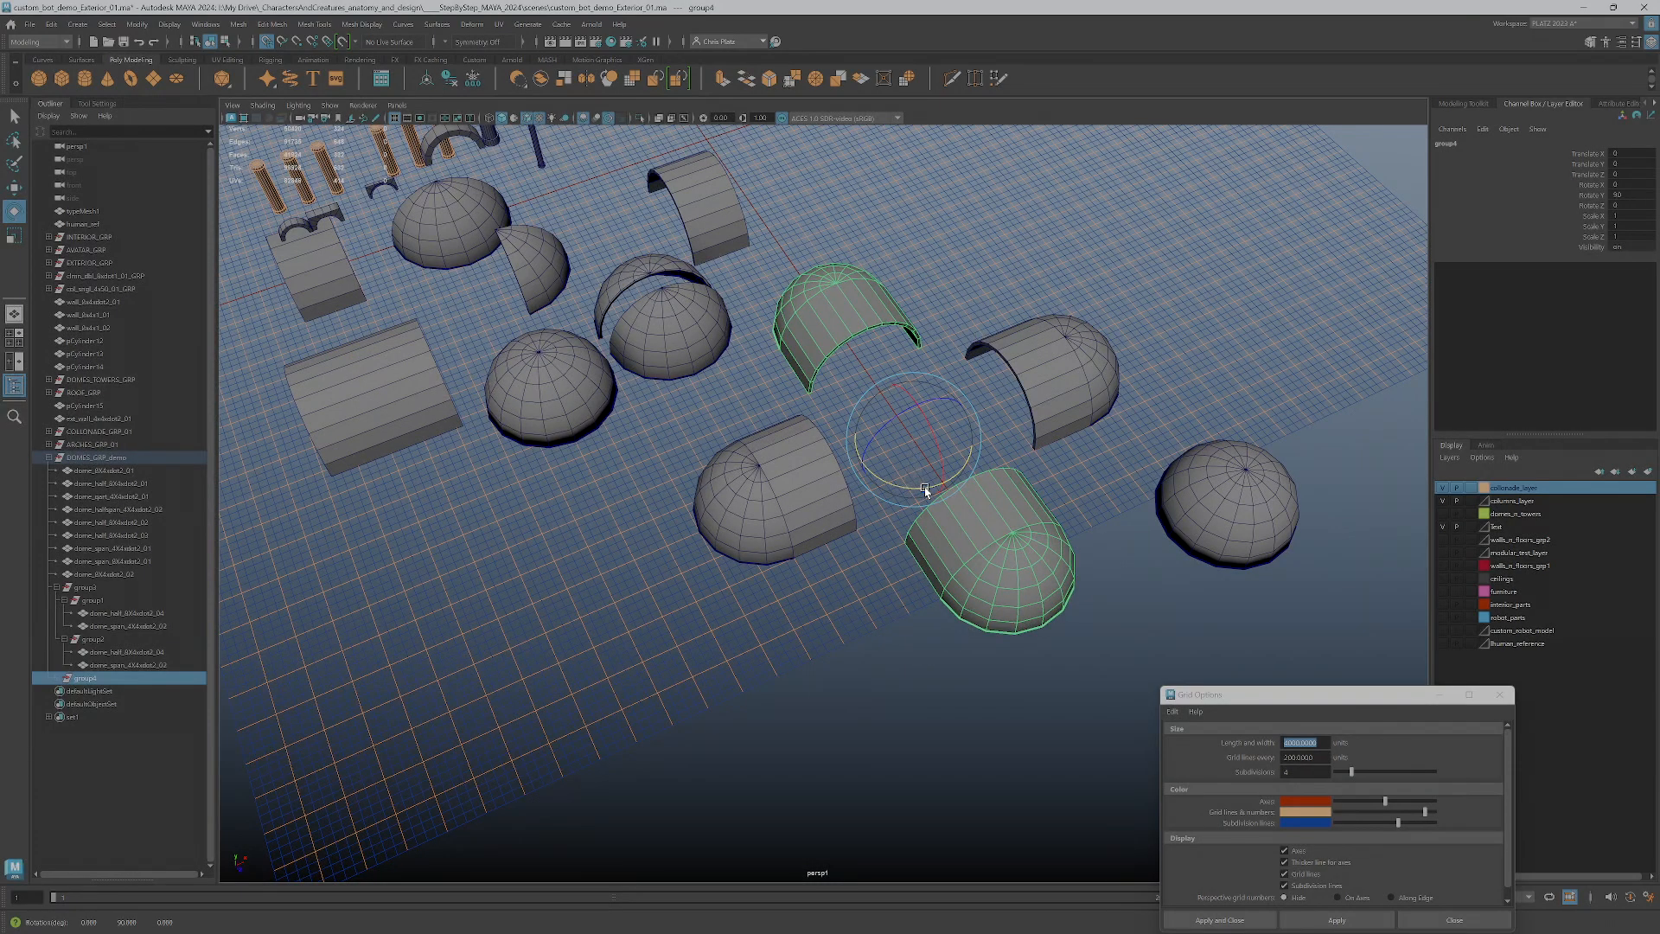
left_click_drag(922, 611, 893, 452, "alt")
right_click_drag(969, 514, 1068, 543, "alt")
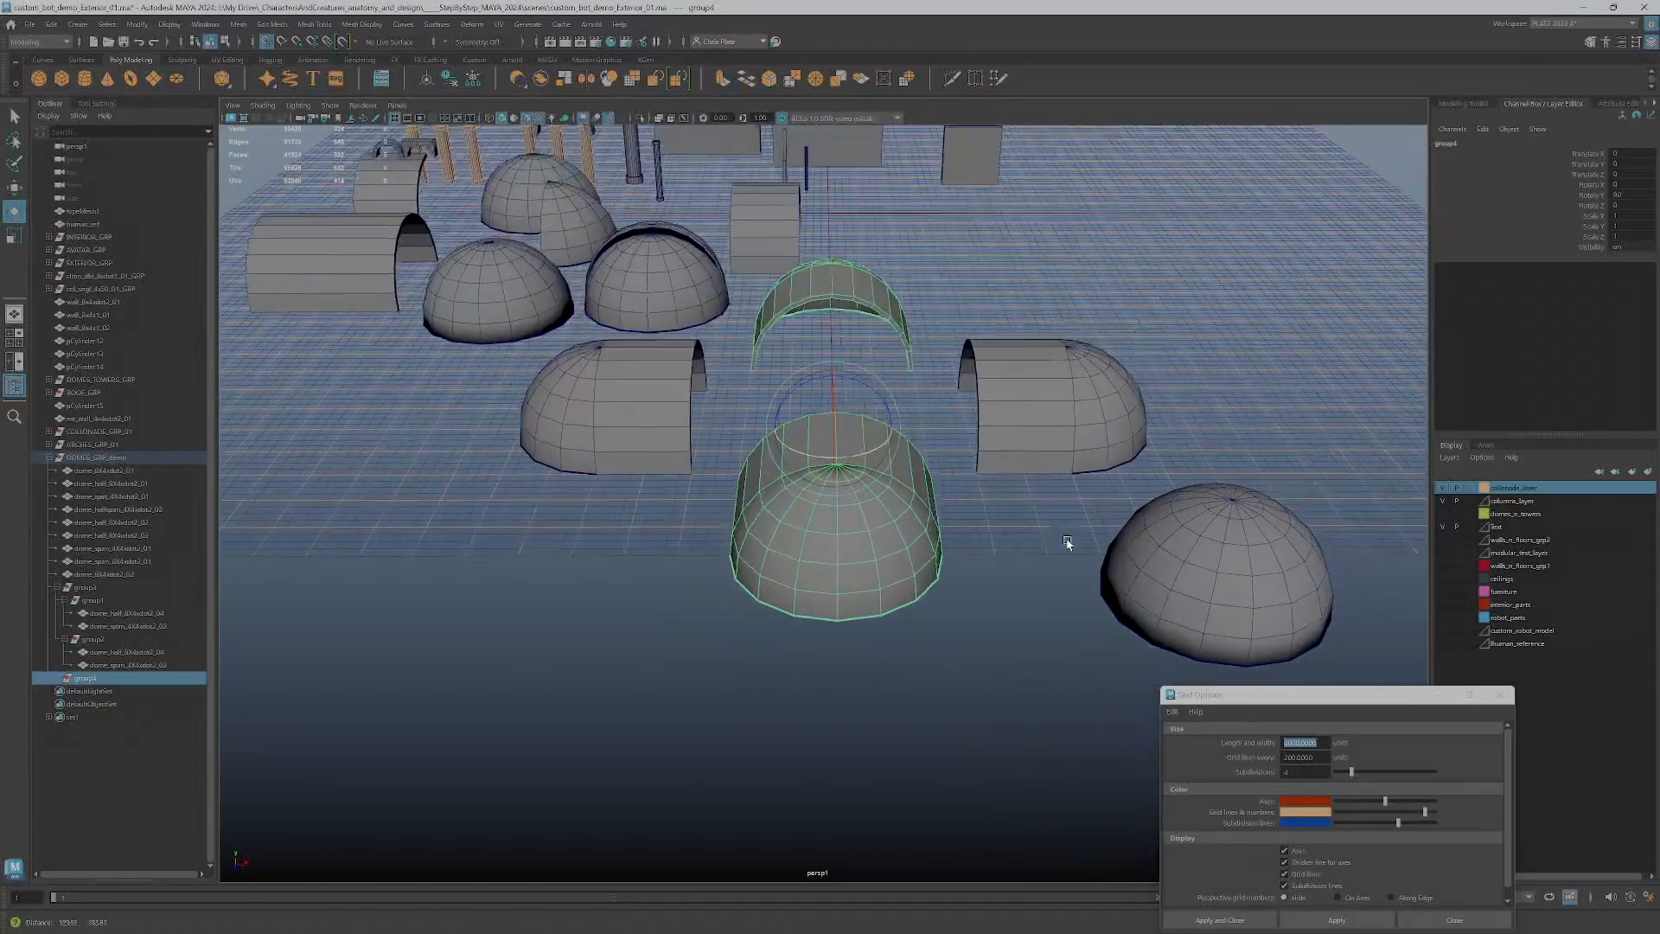
left_click_drag(1067, 543, 1070, 527, "alt")
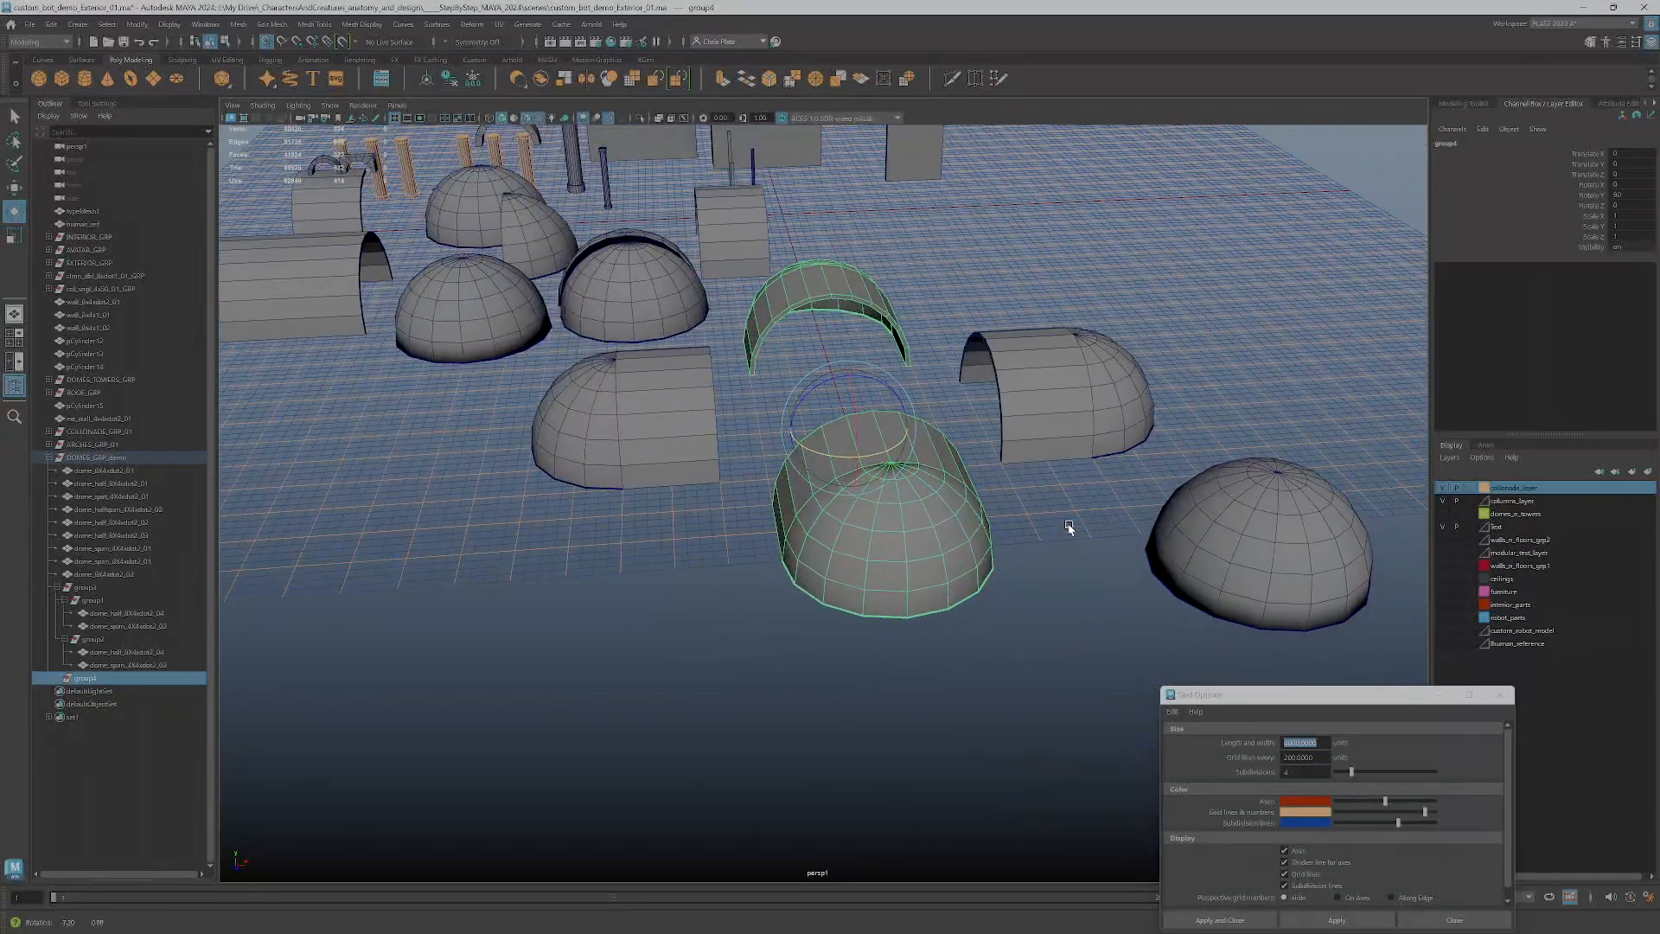
Move the full dome copy back to the centre of the cross and raise it above the four arms
left_click(1233, 509)
key("w")
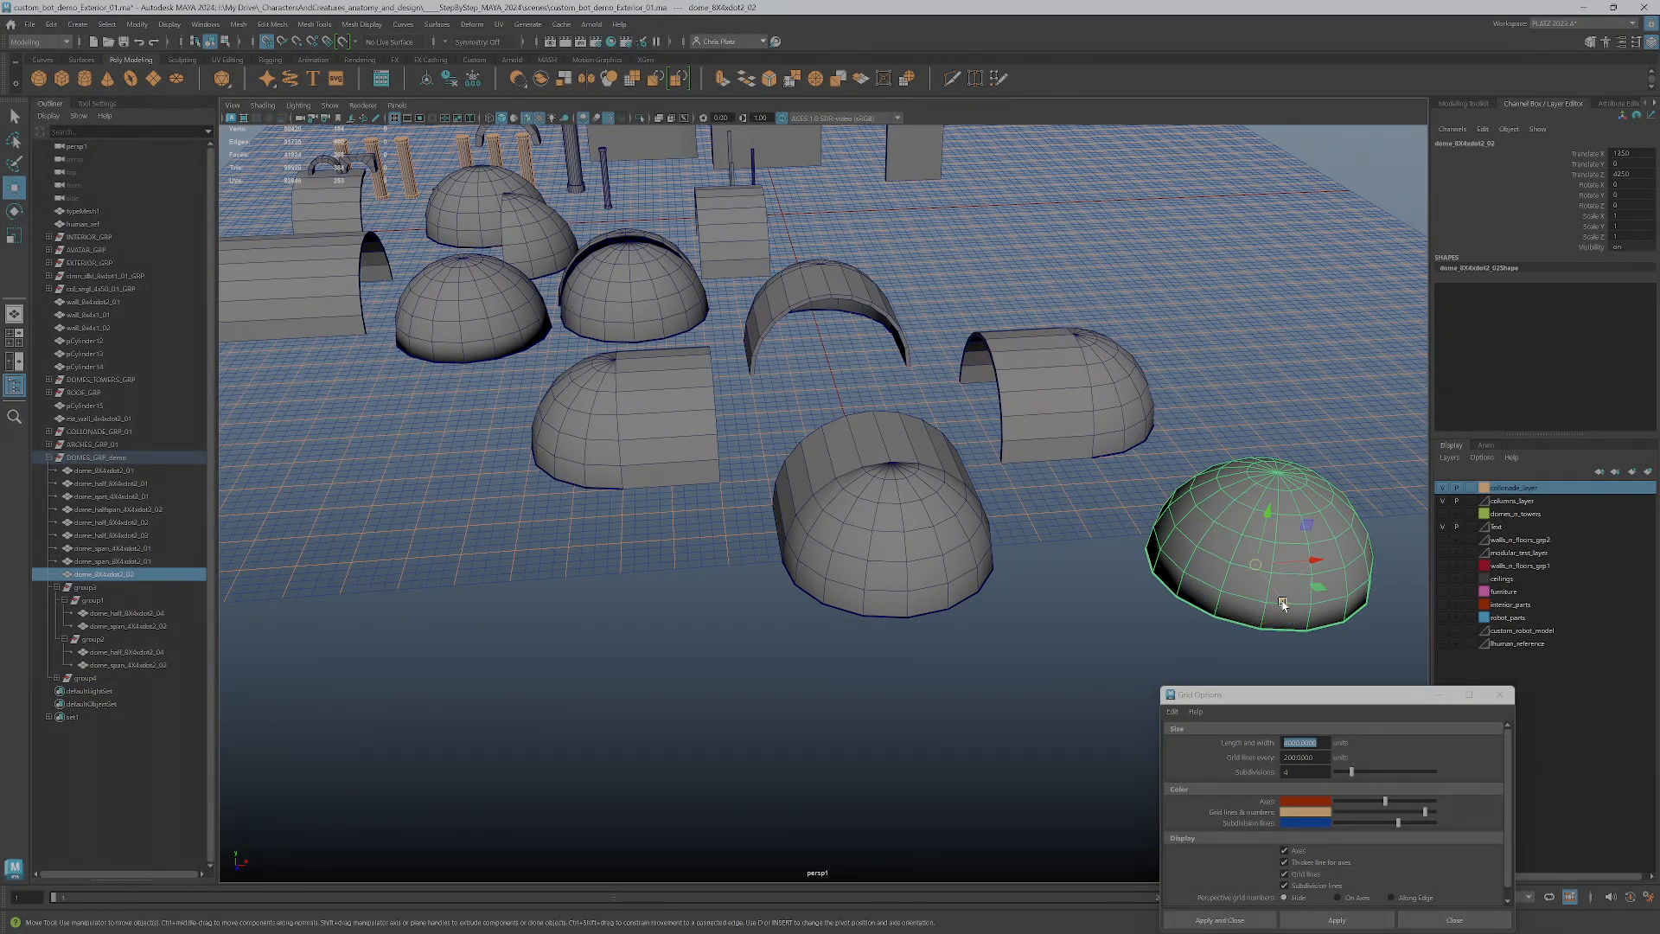
left_click_drag(1272, 586, 872, 480)
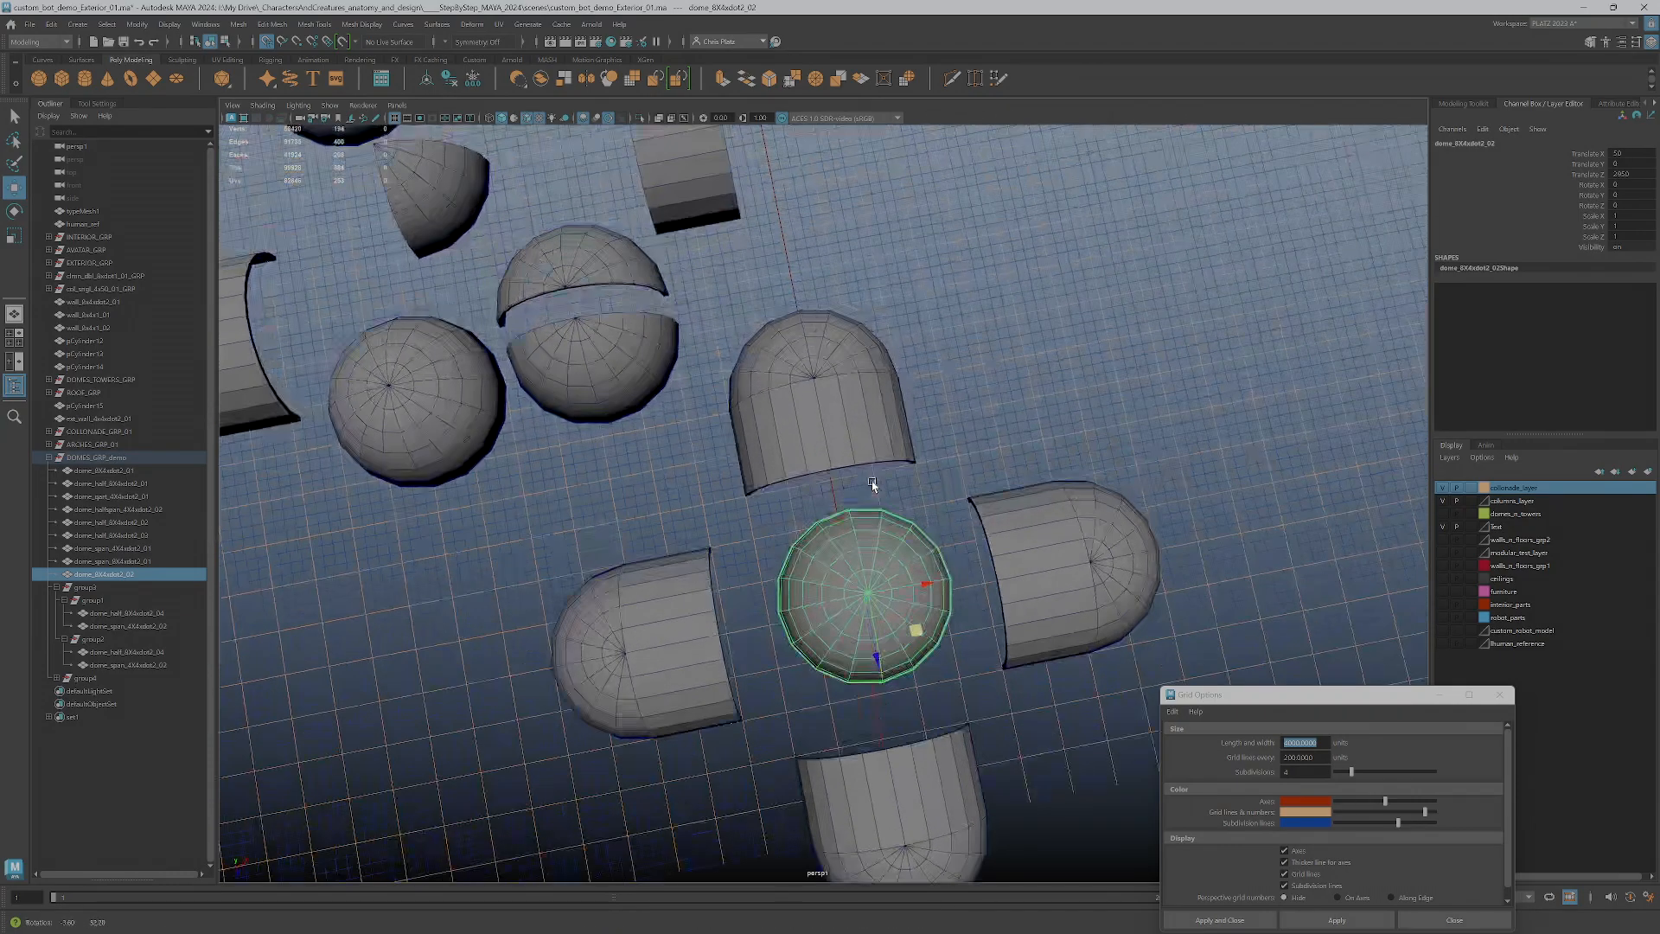
left_click_drag(867, 595, 880, 372)
Adjust the central dome's height in the side view so its base sits just above the tops of the arms
key("space")
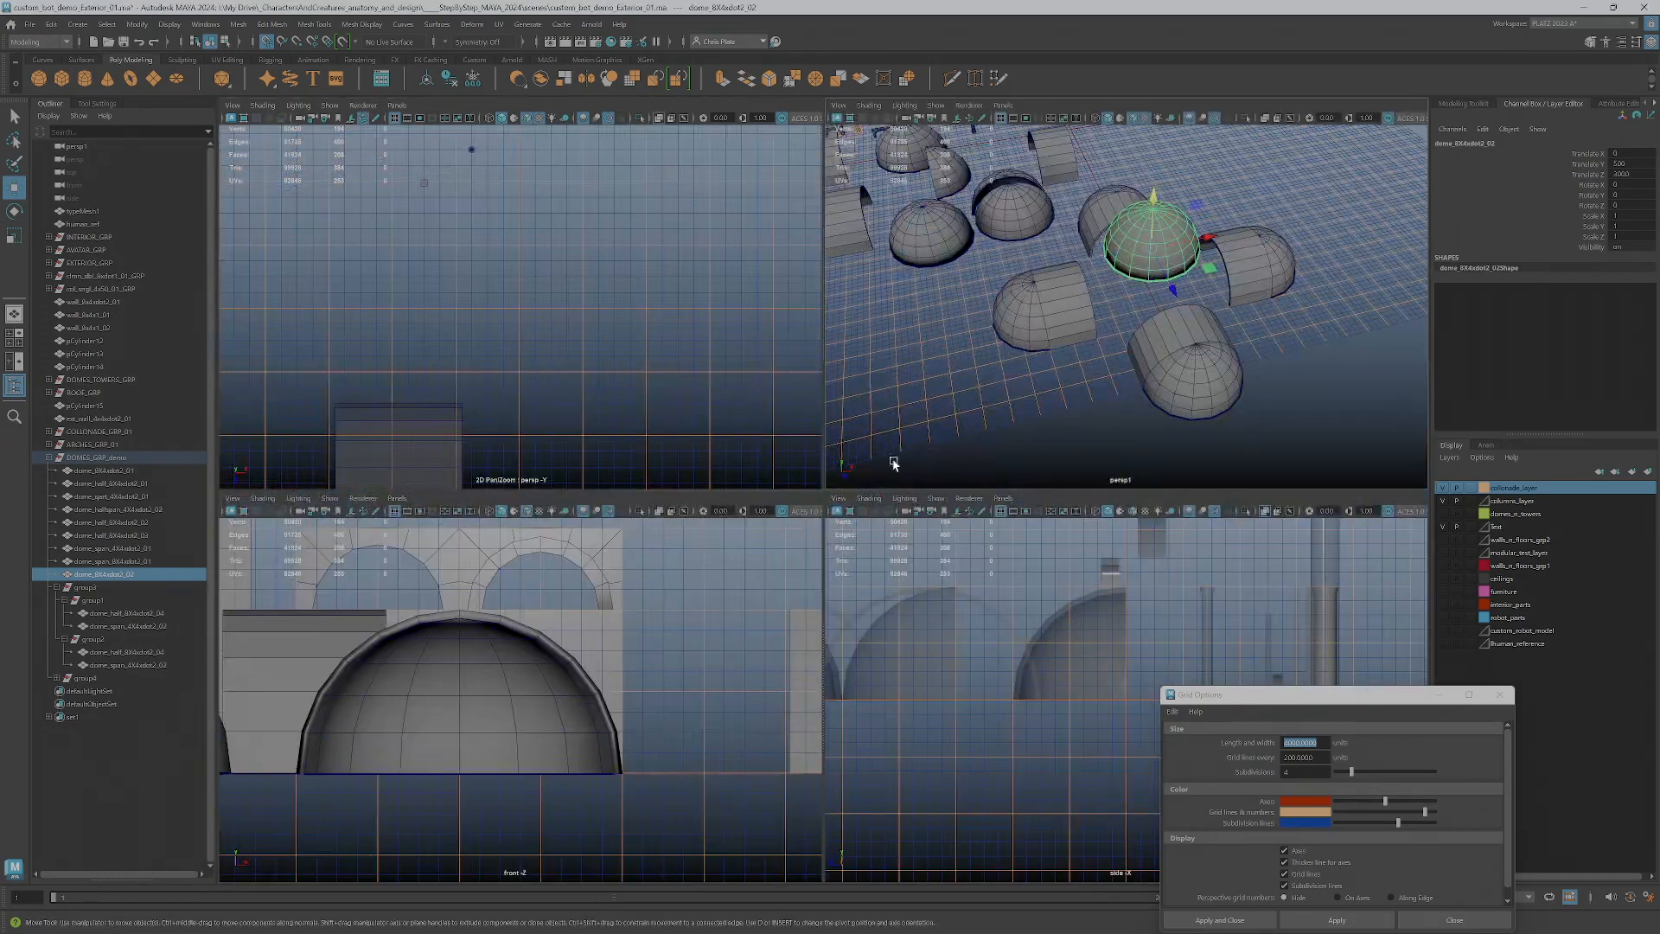
key("space")
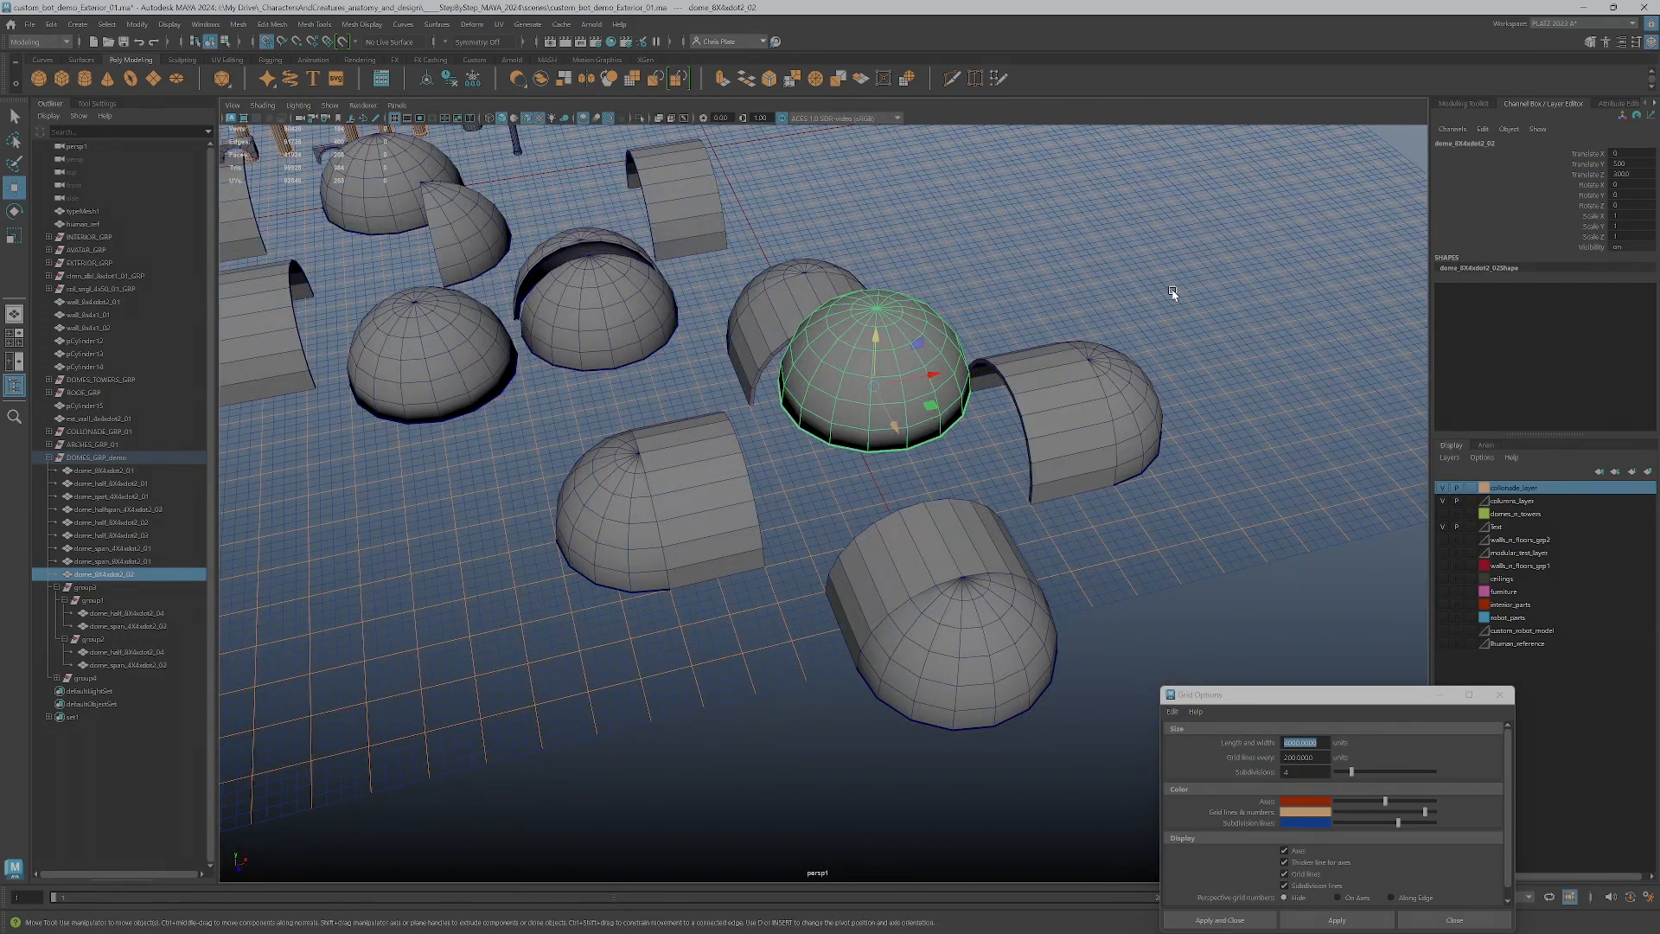
key("space")
key("space")
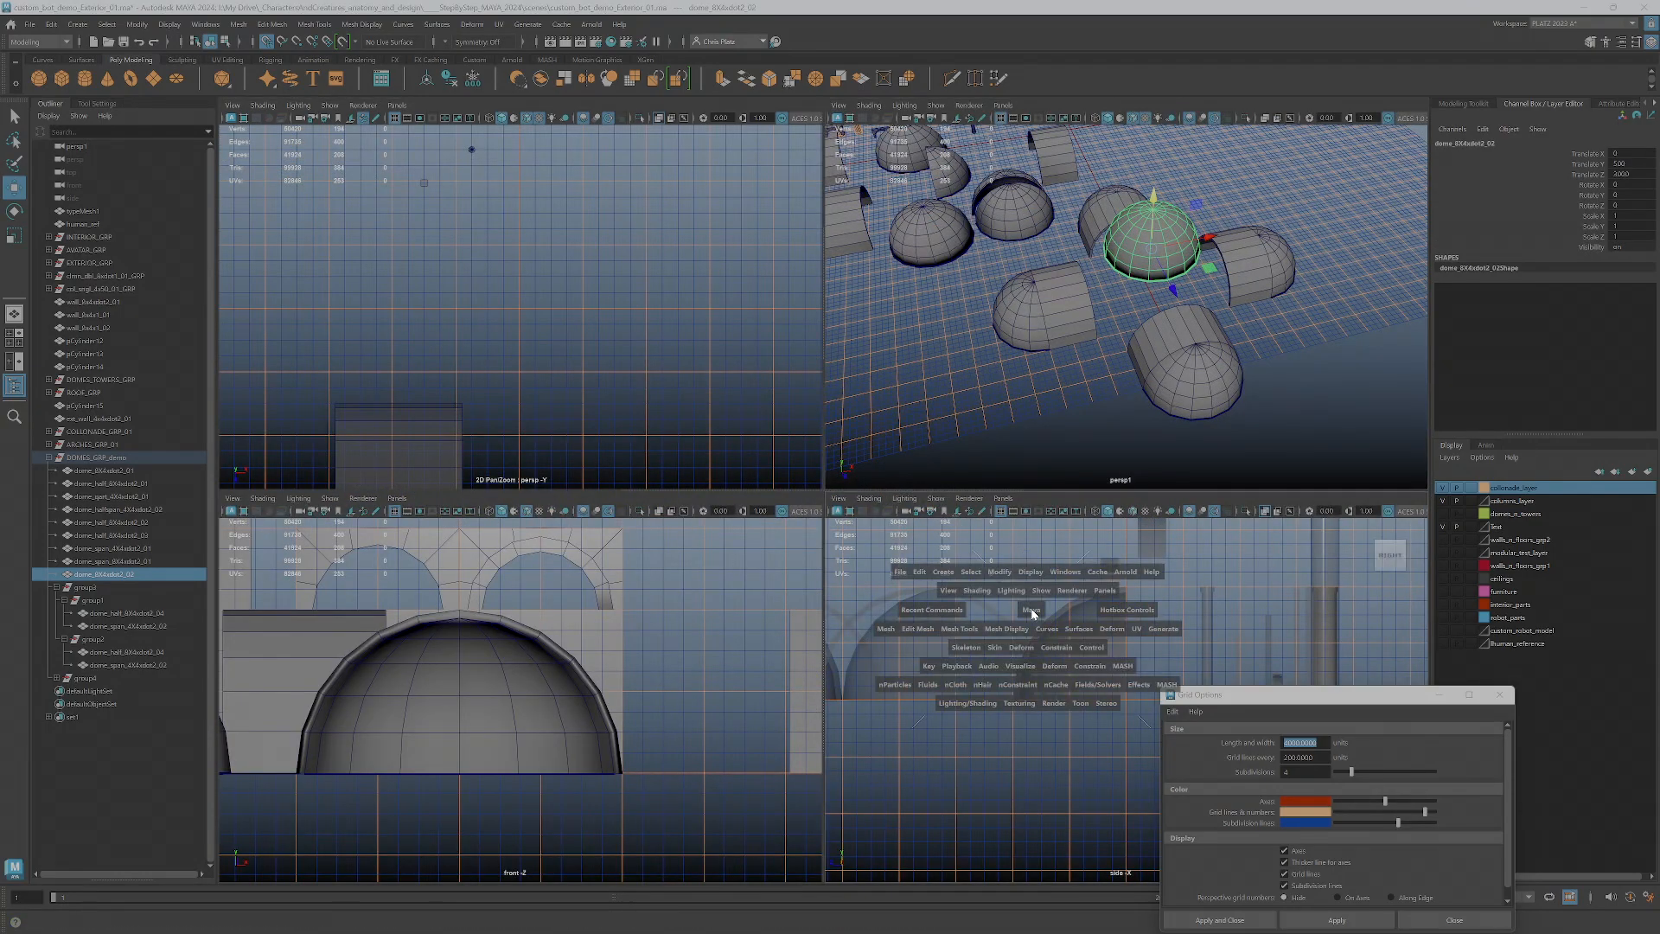
key("space")
key("f")
scroll(821, 554, "down", 5)
left_click_drag(823, 567, 817, 633)
scroll(817, 634, "down", 3)
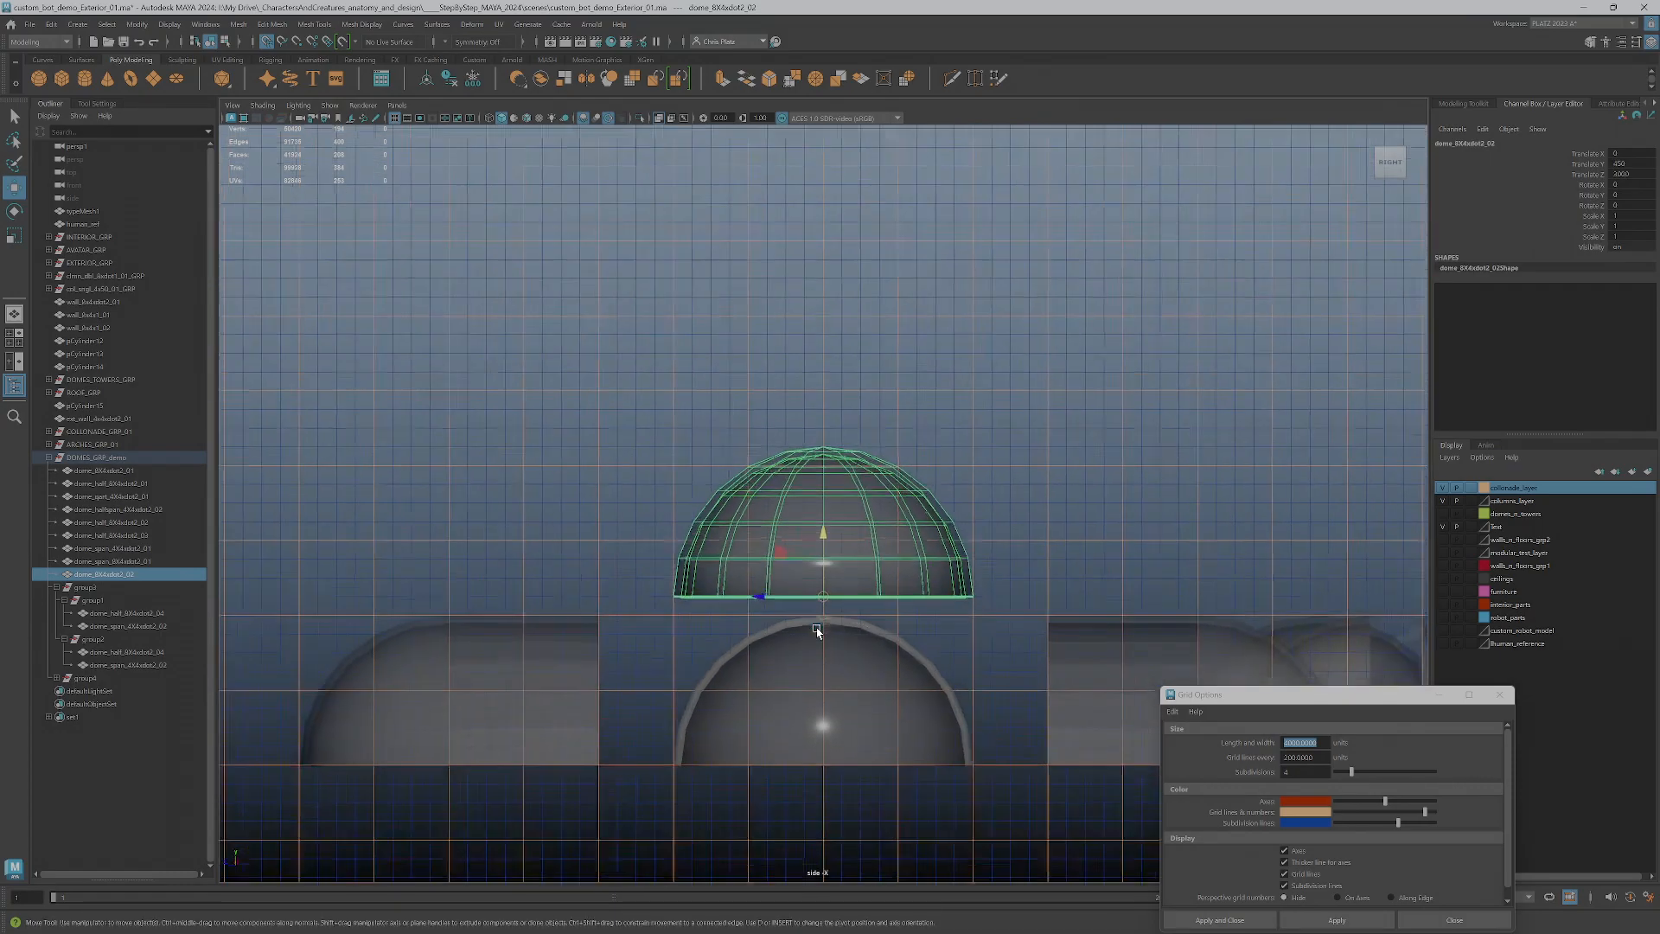
key("space")
key("space")
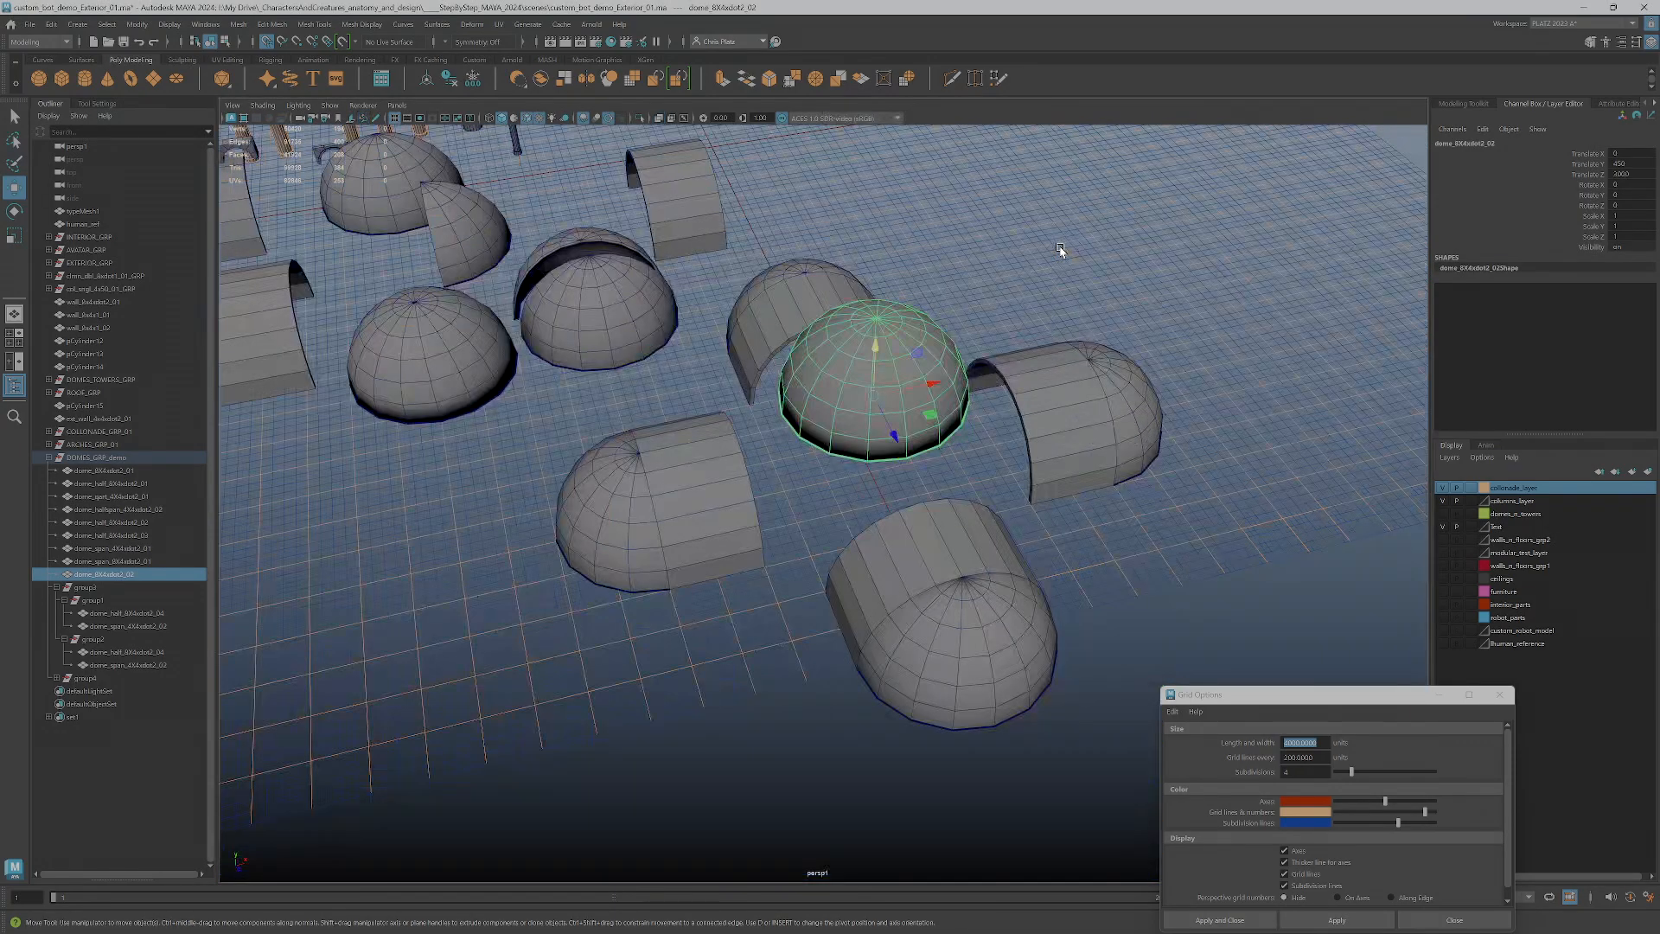
Duplicate the long wall piece from the kit and place the copy on the grid along the inner end of one arm
scroll(741, 439, "down", 5)
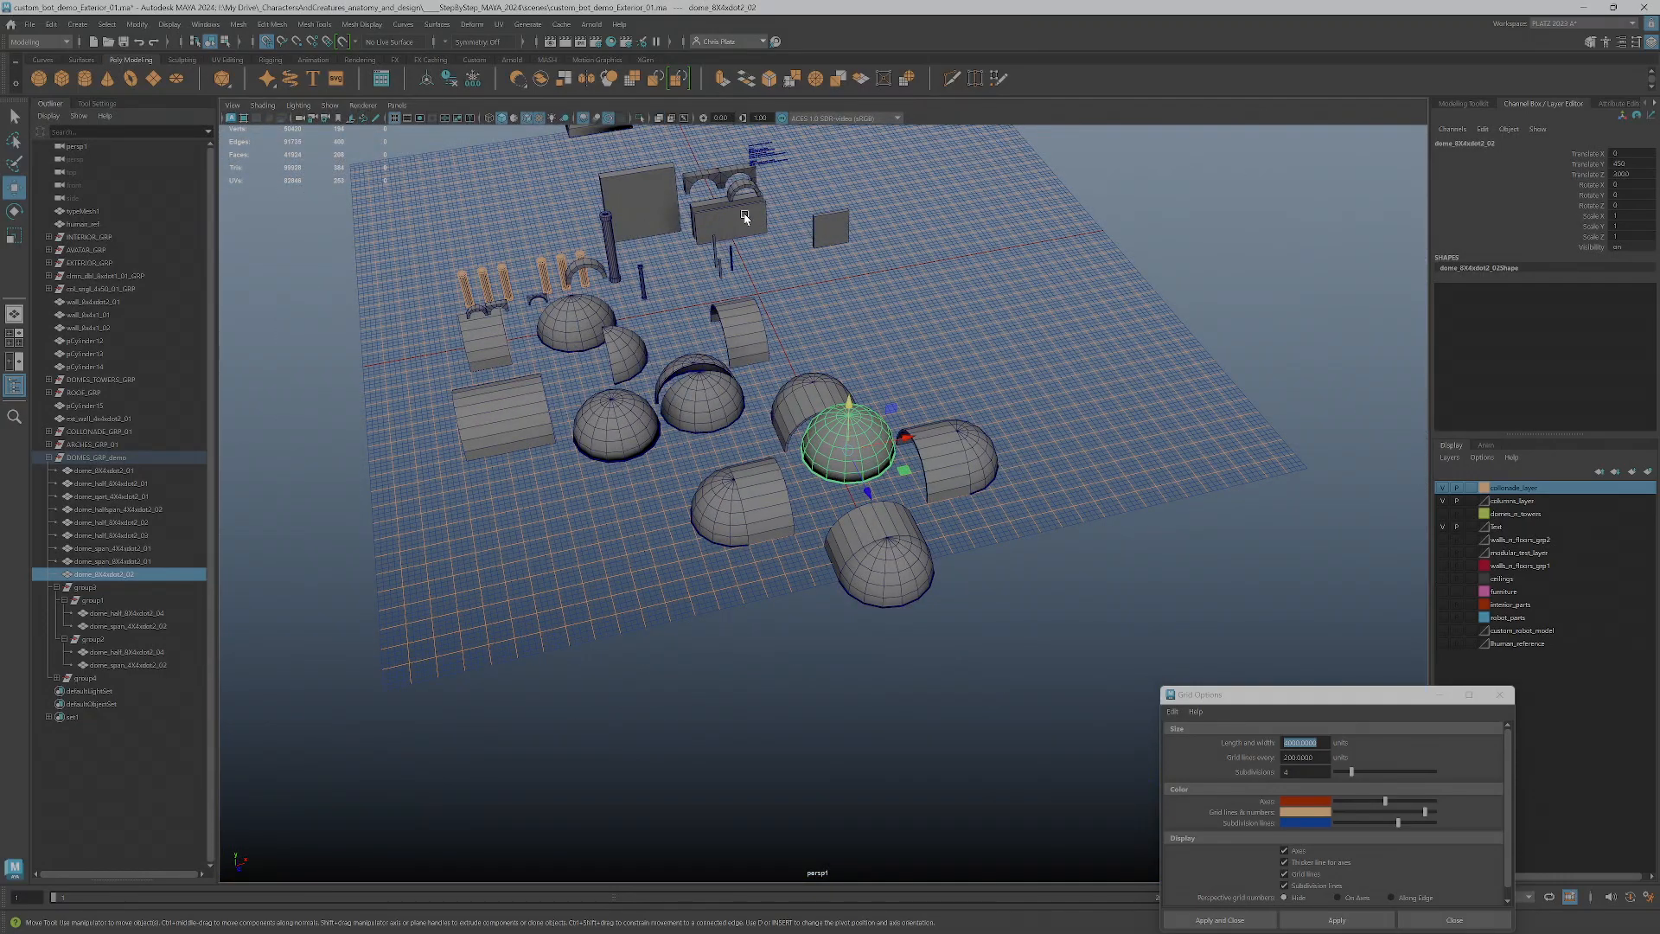
left_click(697, 206)
left_click_drag(734, 227, 763, 245, "alt")
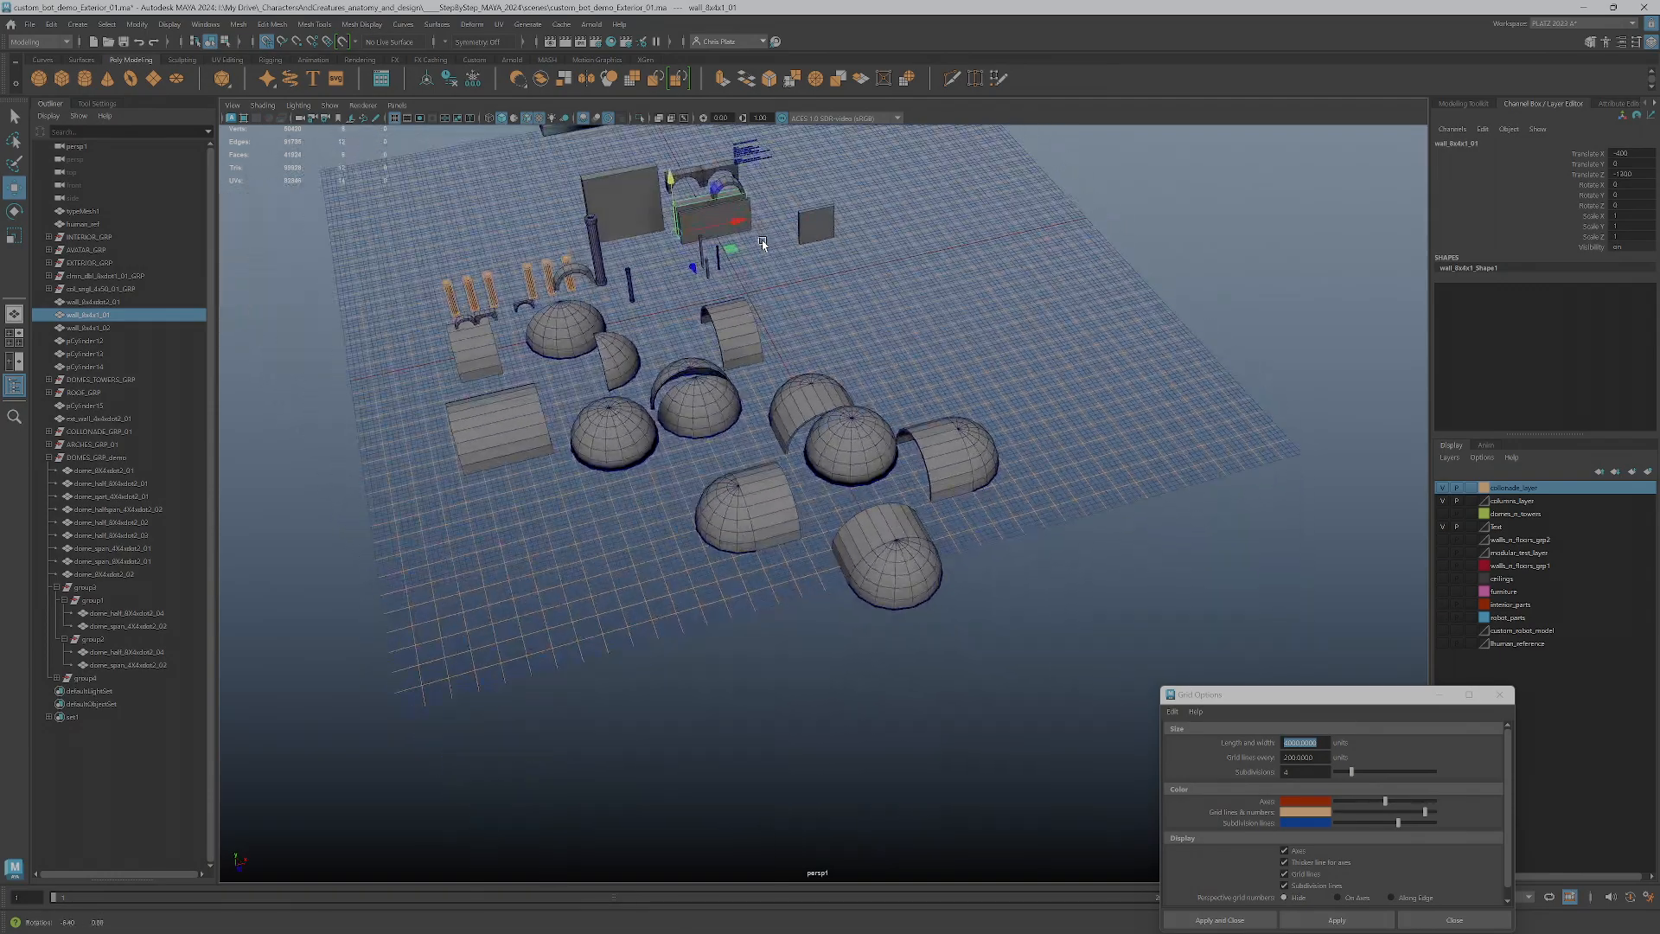
left_click(731, 213)
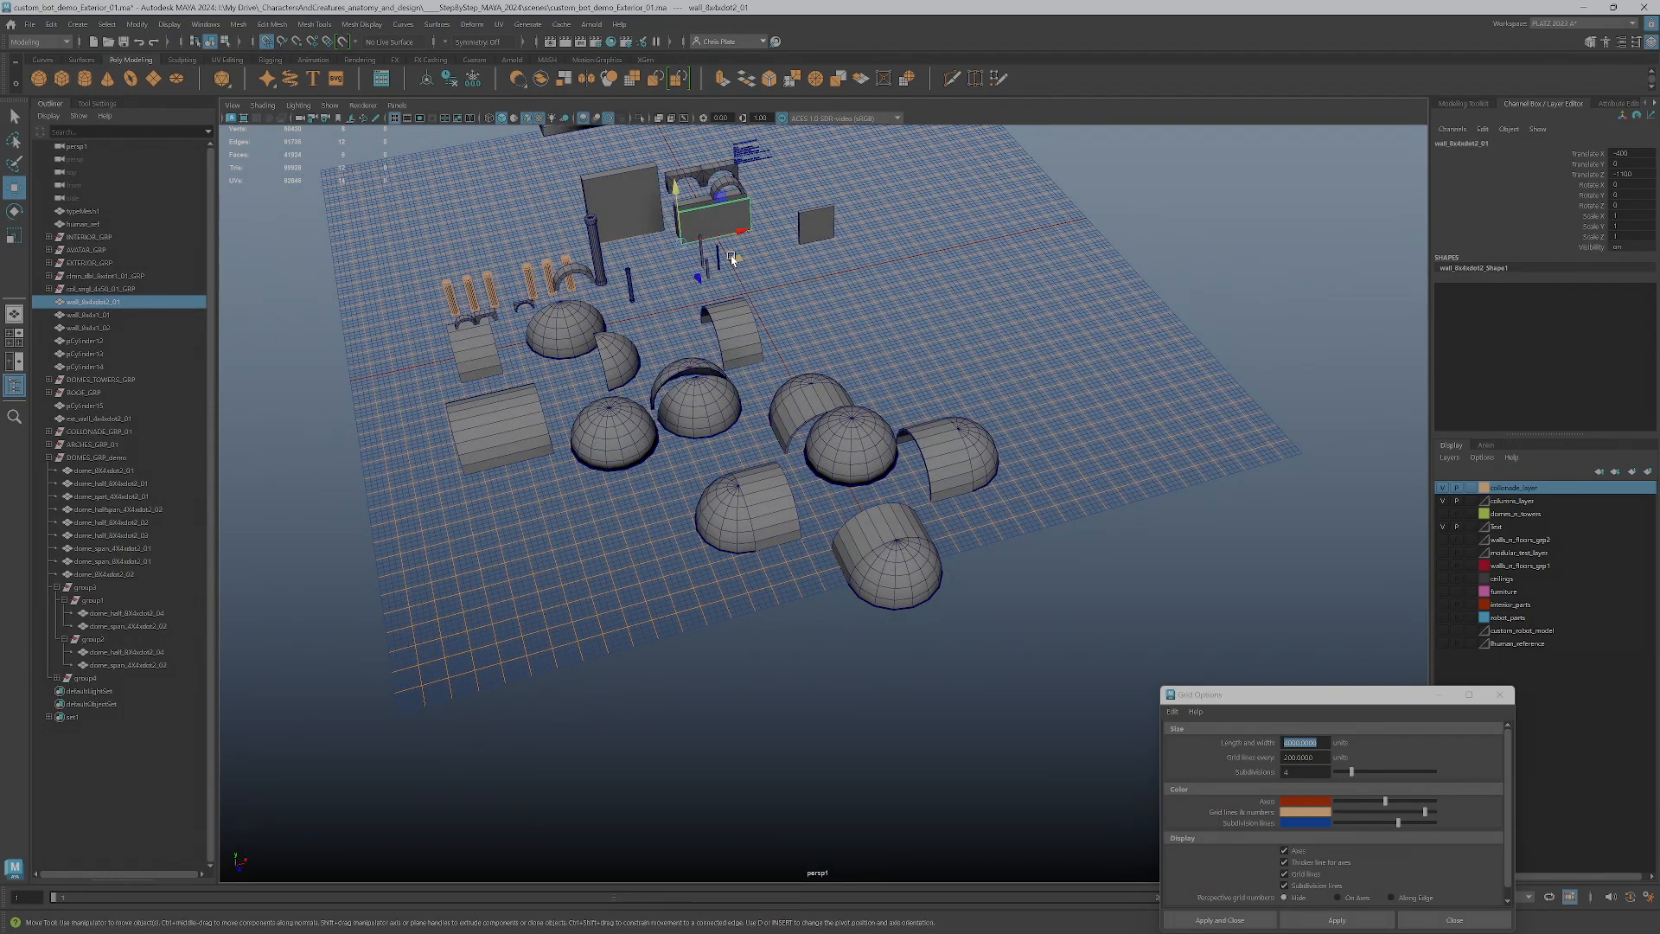
mouse_move(731, 256)
left_mouse_down("shift")
mouse_move(875, 410)
mouse_move(807, 551)
left_mouse_up("shift")
right_click_drag(809, 553, 869, 560, "alt")
left_click_drag(869, 560, 841, 602, "alt")
middle_click_drag(841, 602, 889, 487, "alt")
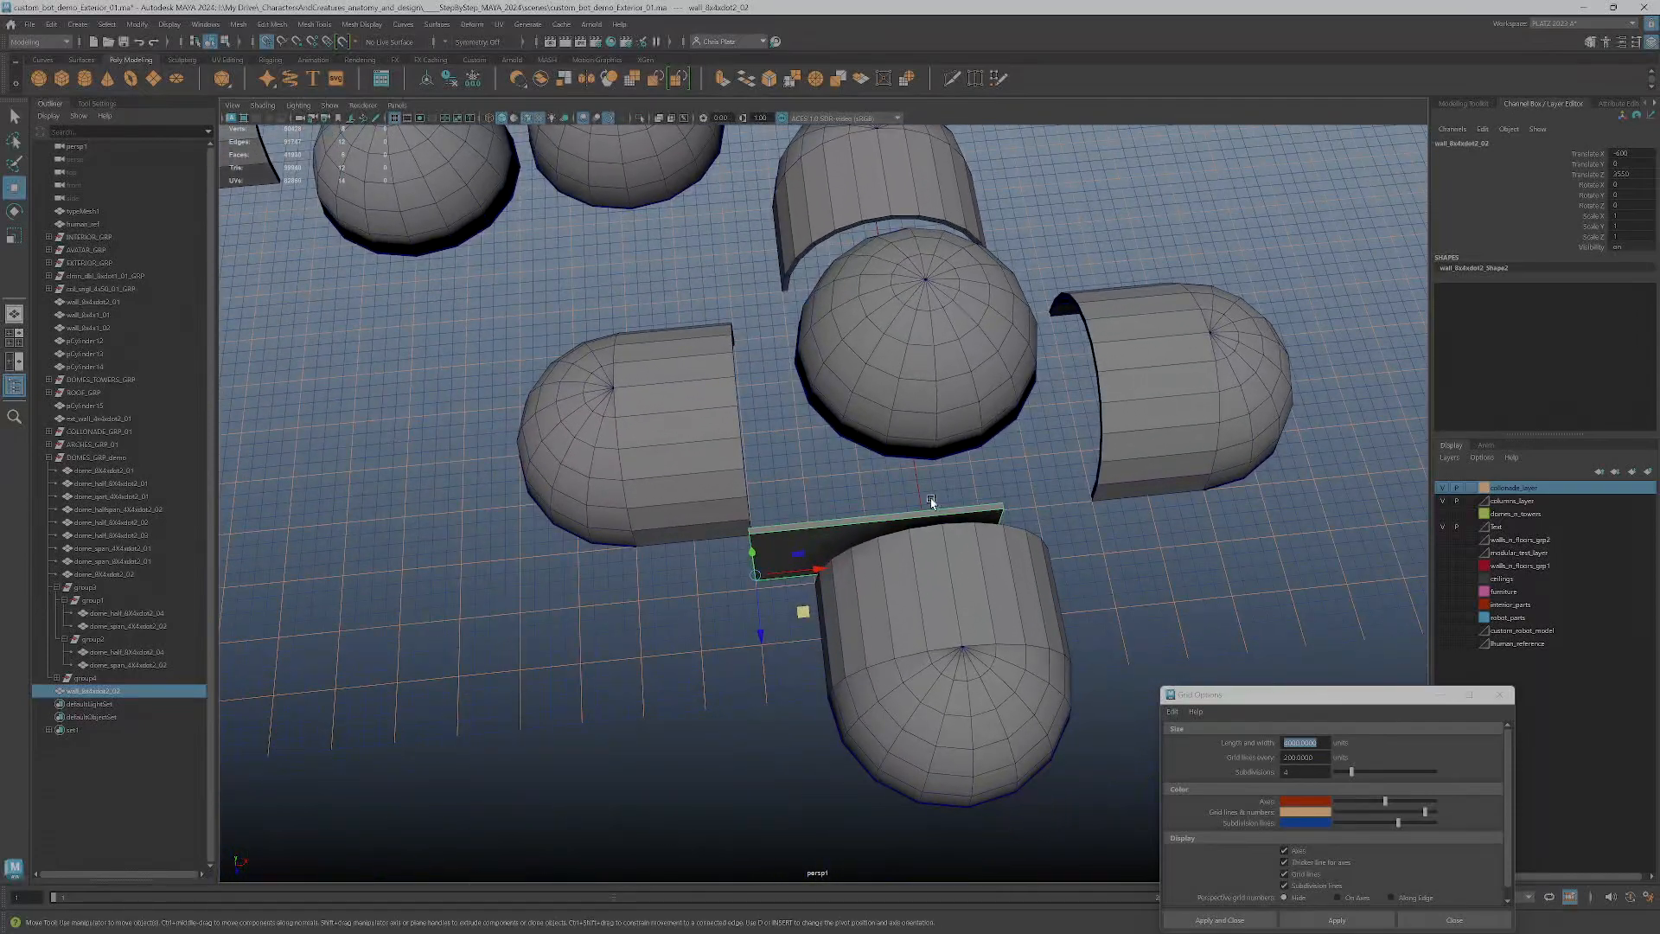
left_click_drag(802, 611, 760, 589)
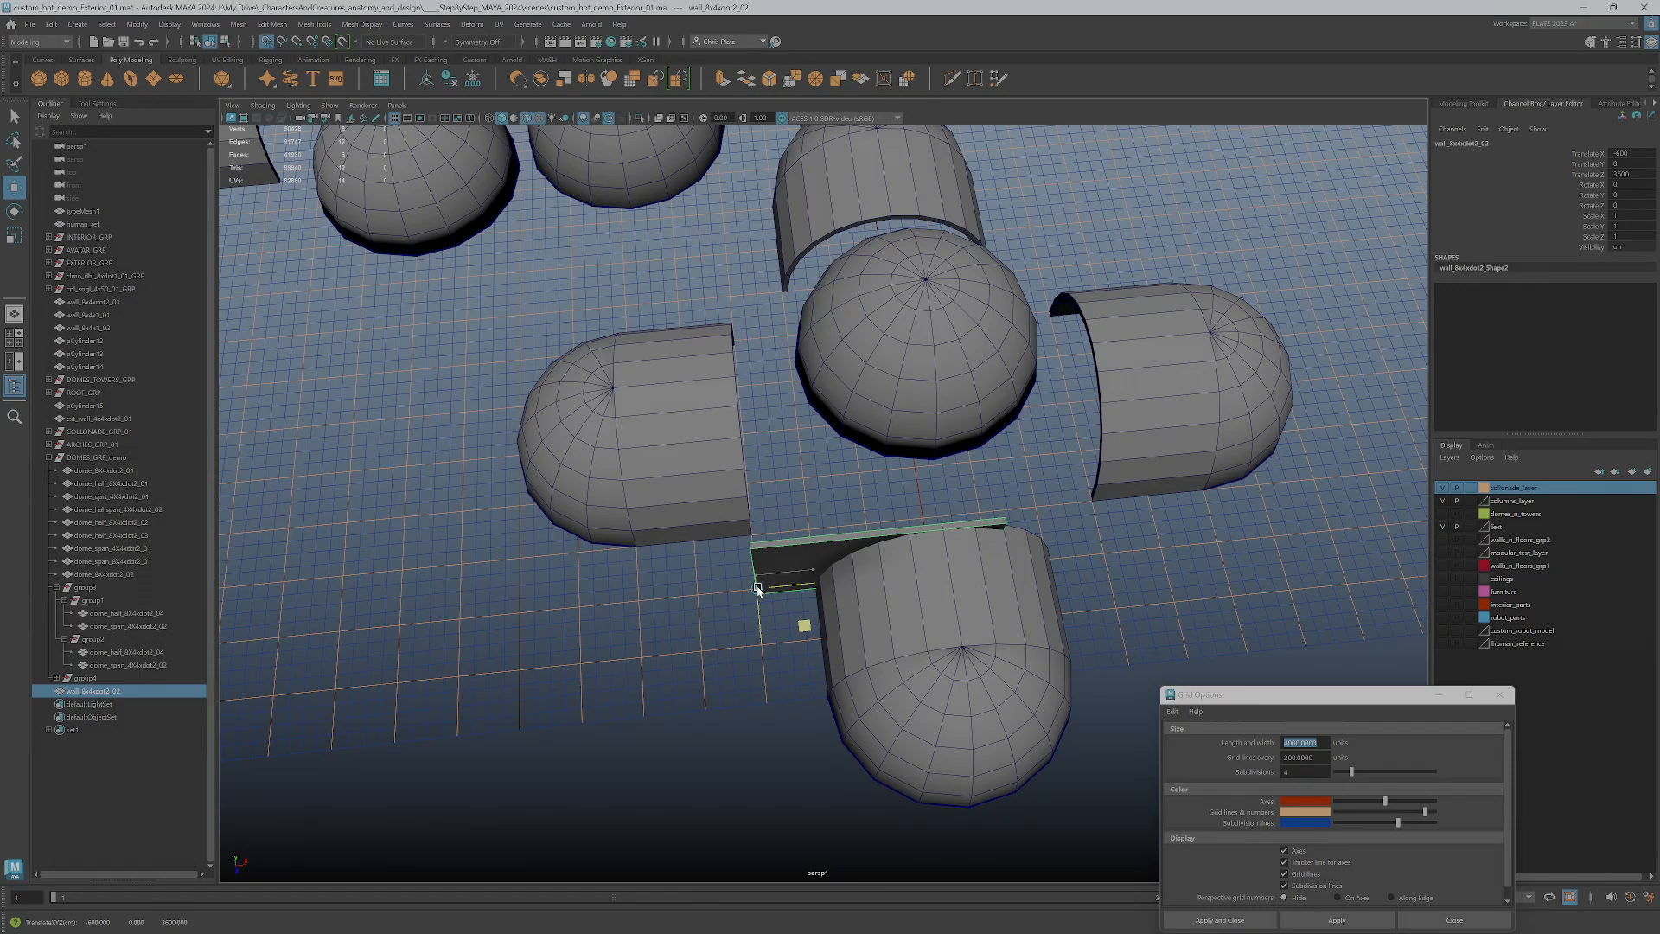
left_click_drag(822, 536, 665, 519, "alt")
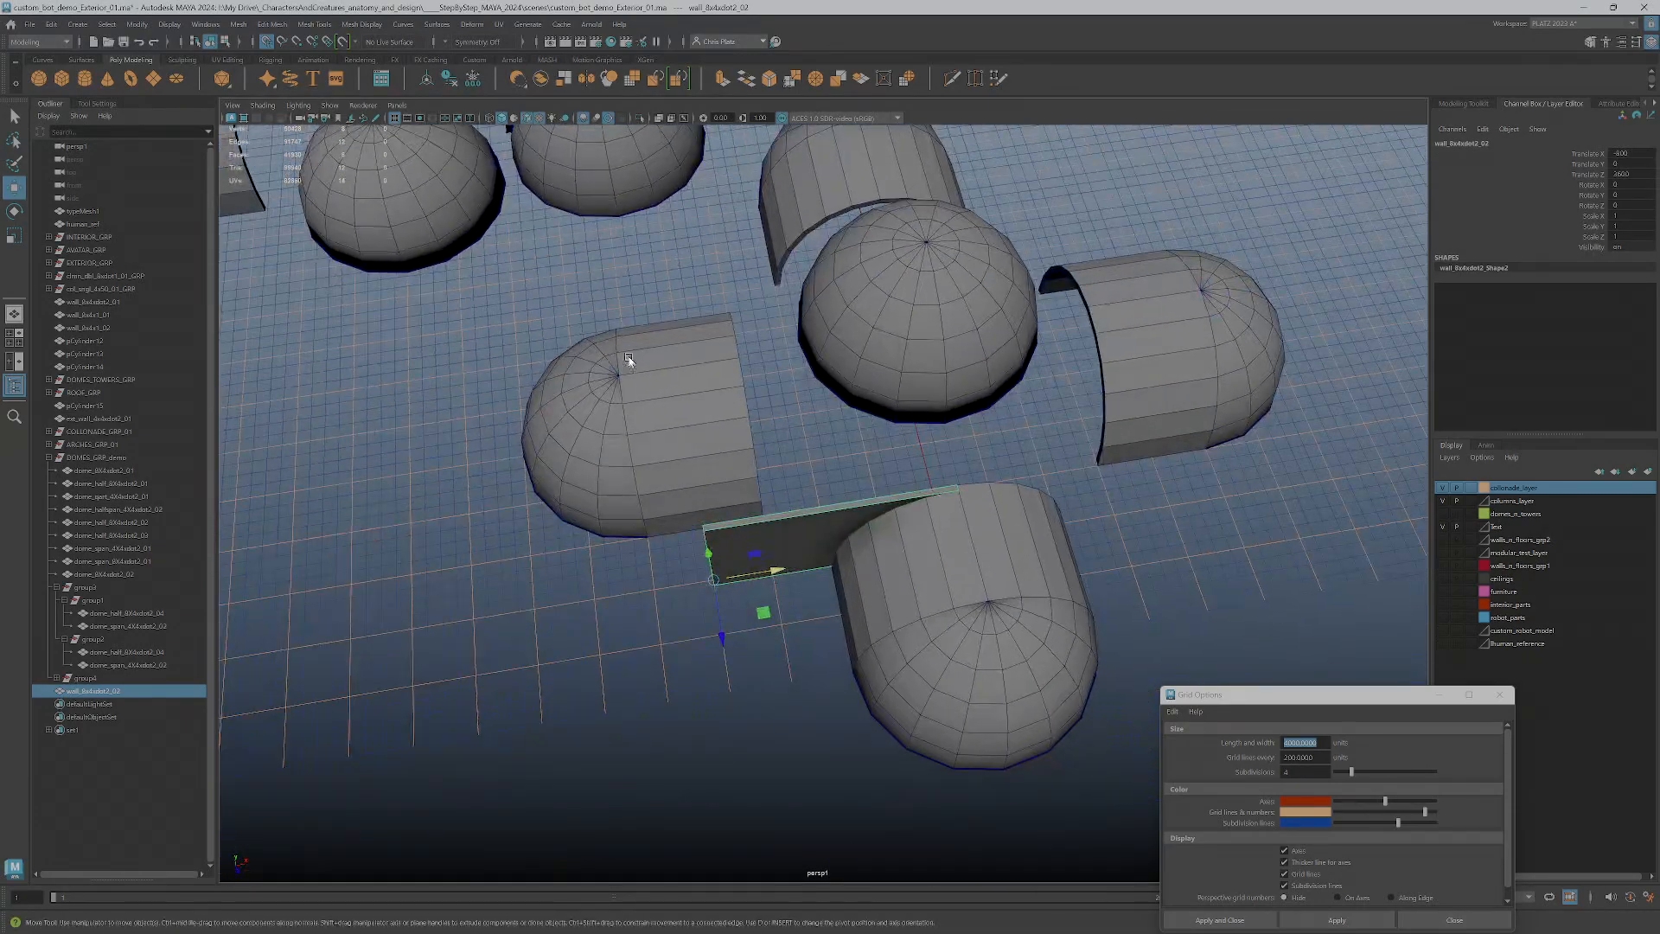
Move two opposite arm groups outward from the central dome to make room for the wall's length
left_click_drag(683, 439, 683, 439)
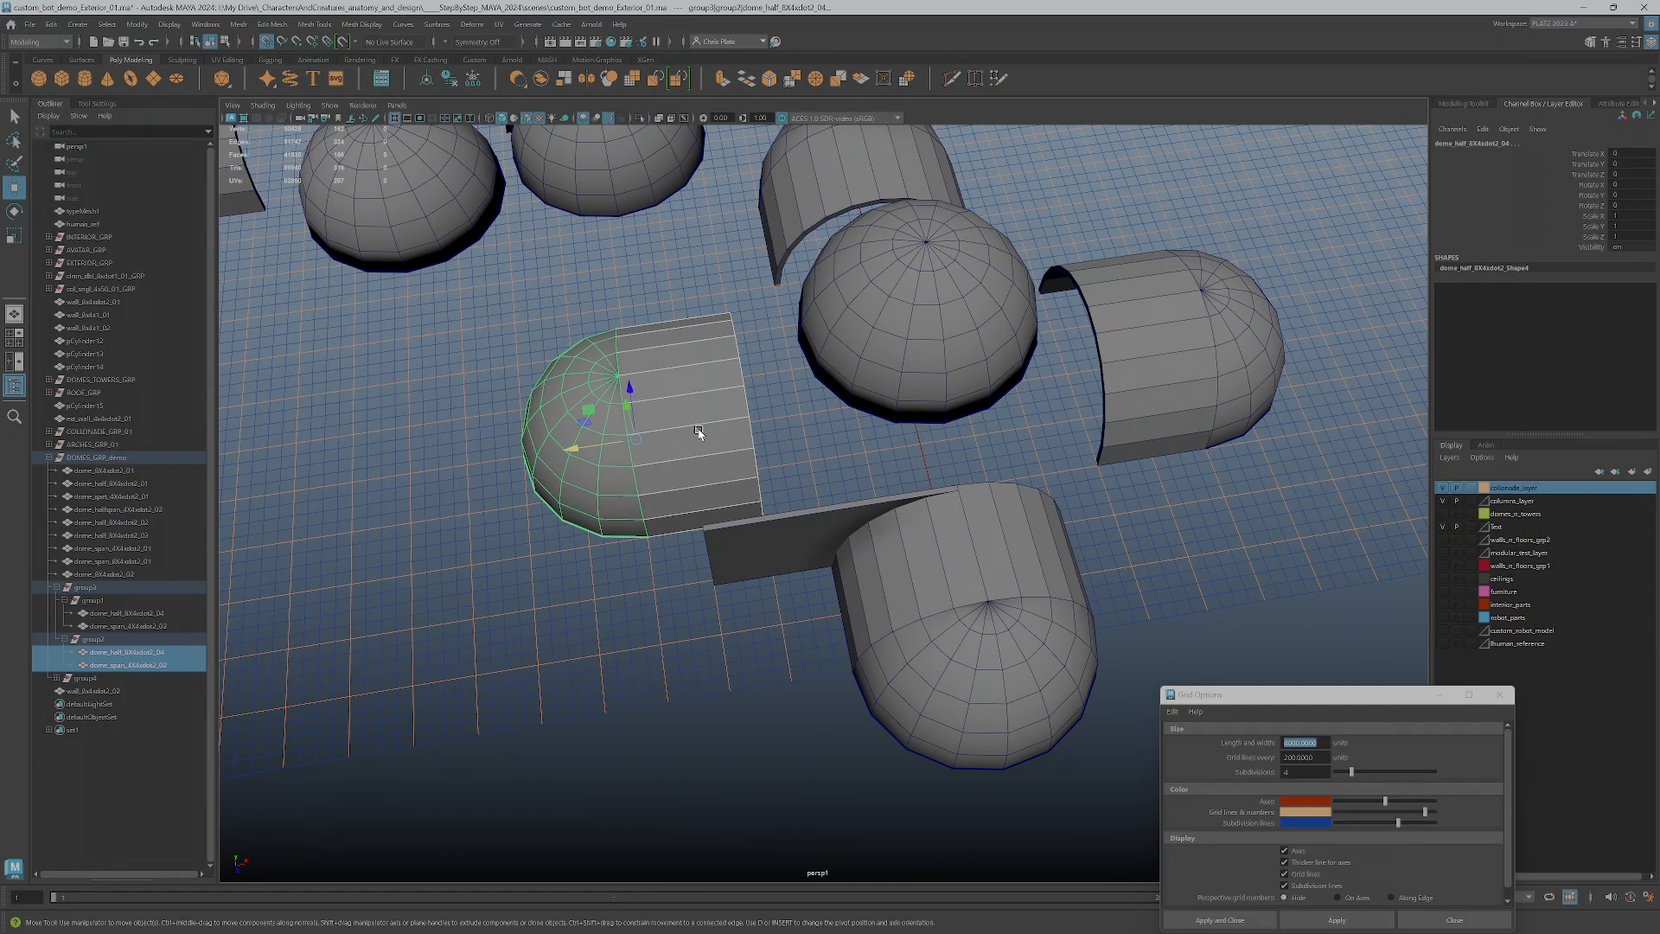
key("Up")
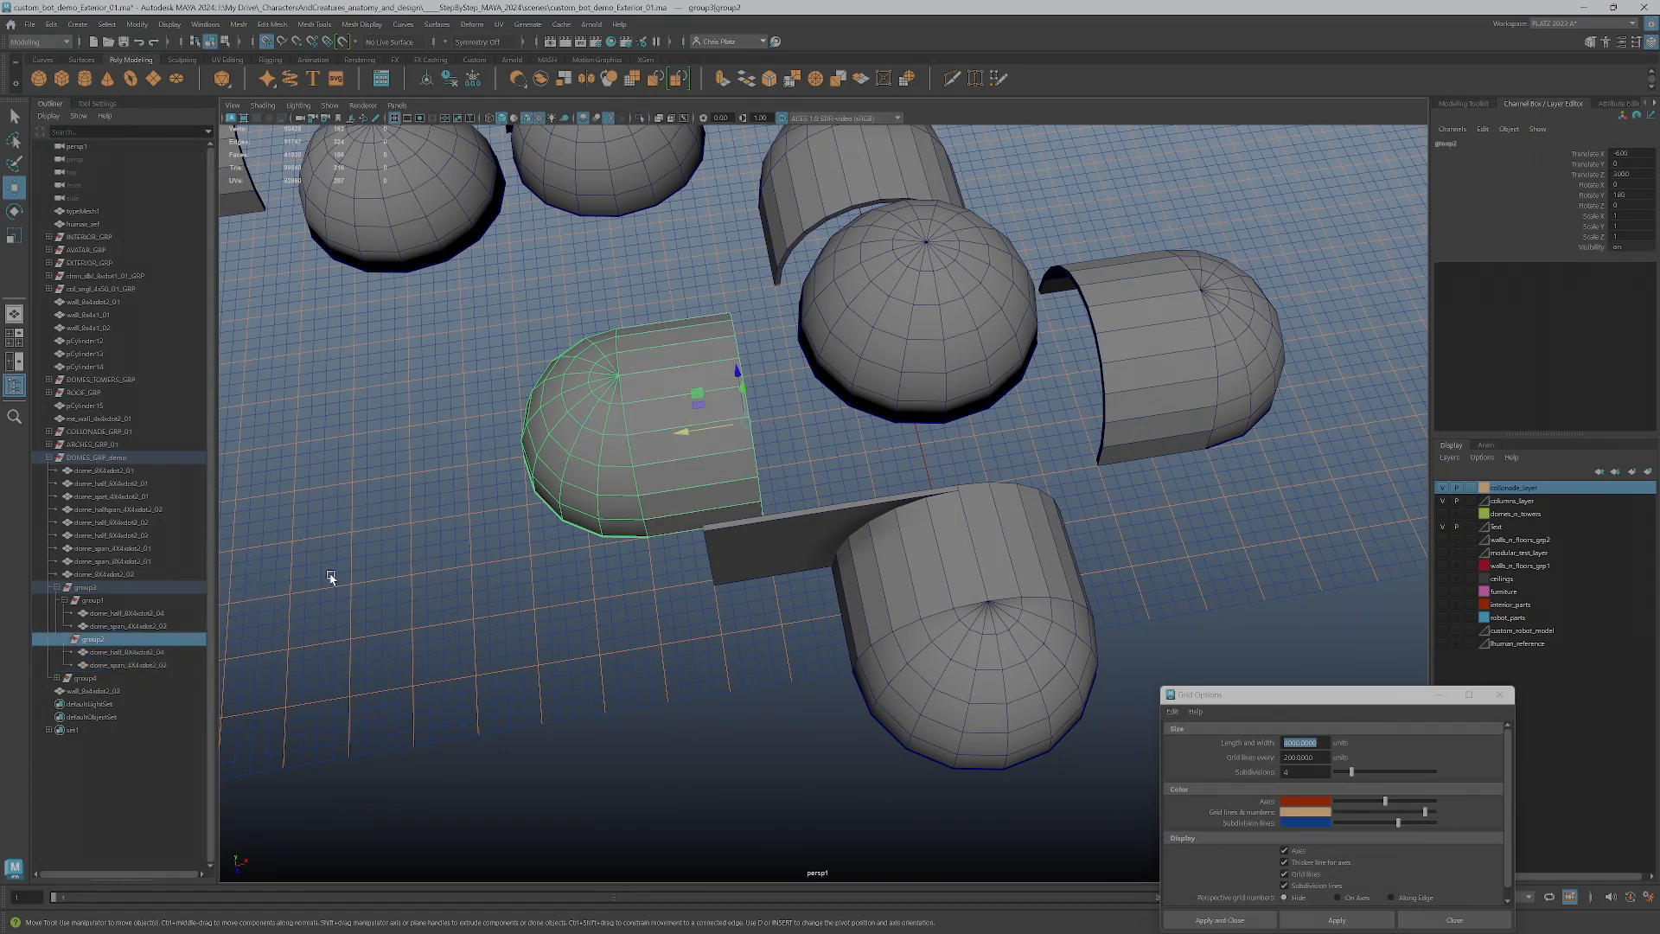
left_click_drag(709, 430, 650, 430)
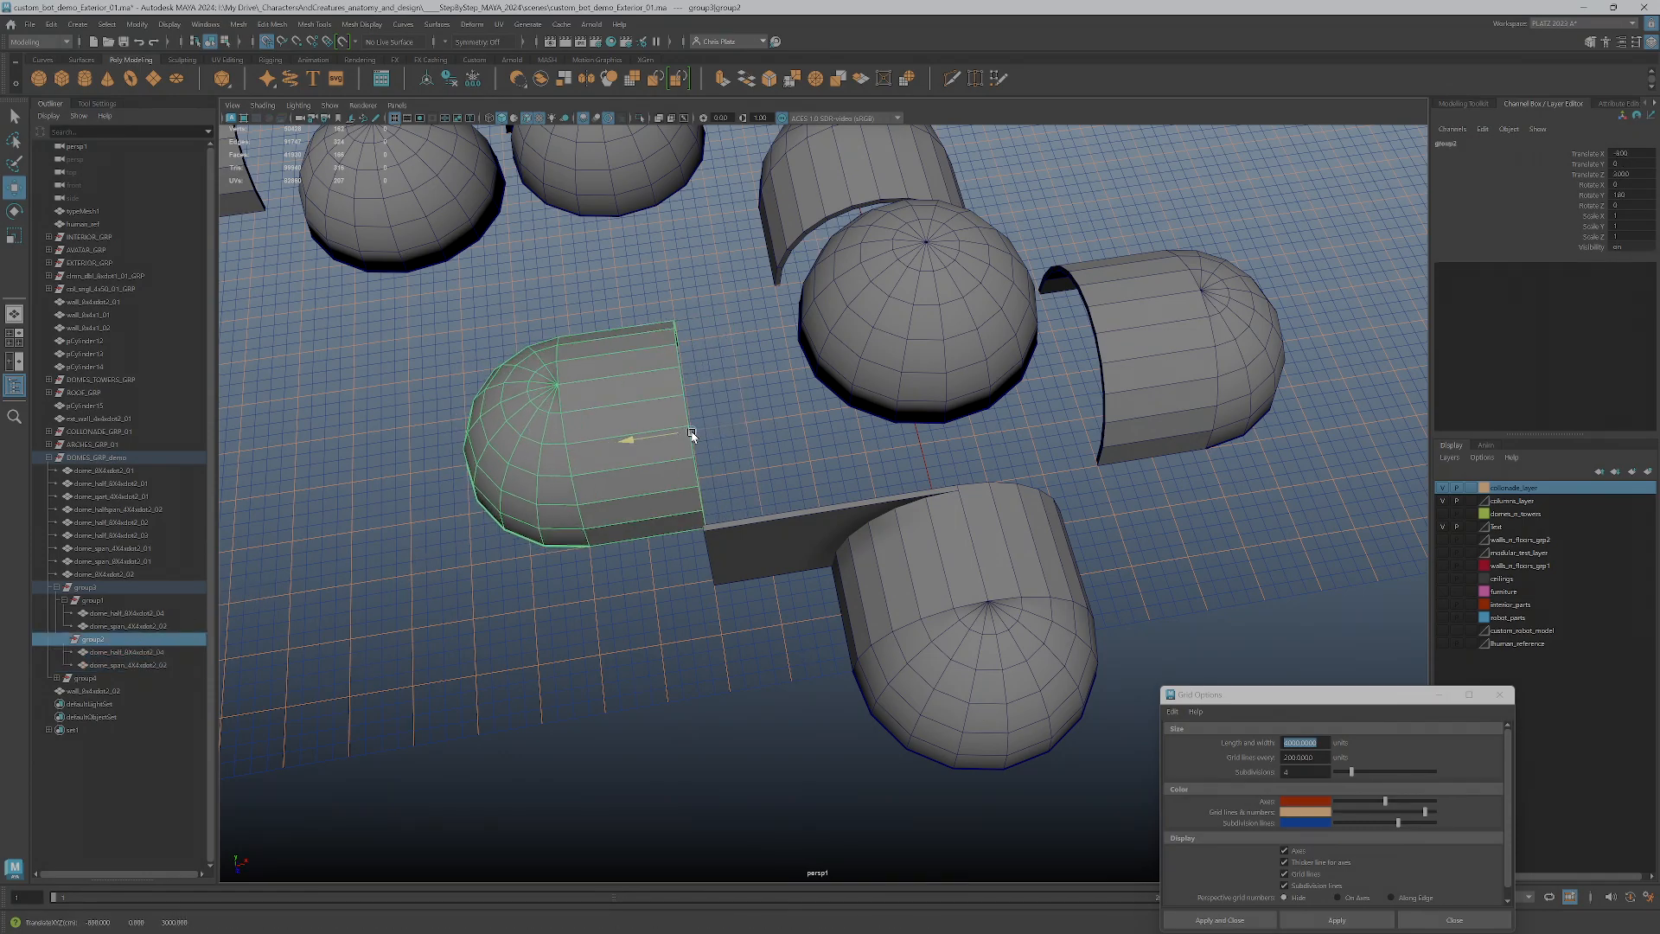
left_click(1149, 360)
key("Up")
left_click_drag(1106, 370, 1160, 362)
Move the other two opposite arm groups outward from the central dome to match
left_click(1008, 648)
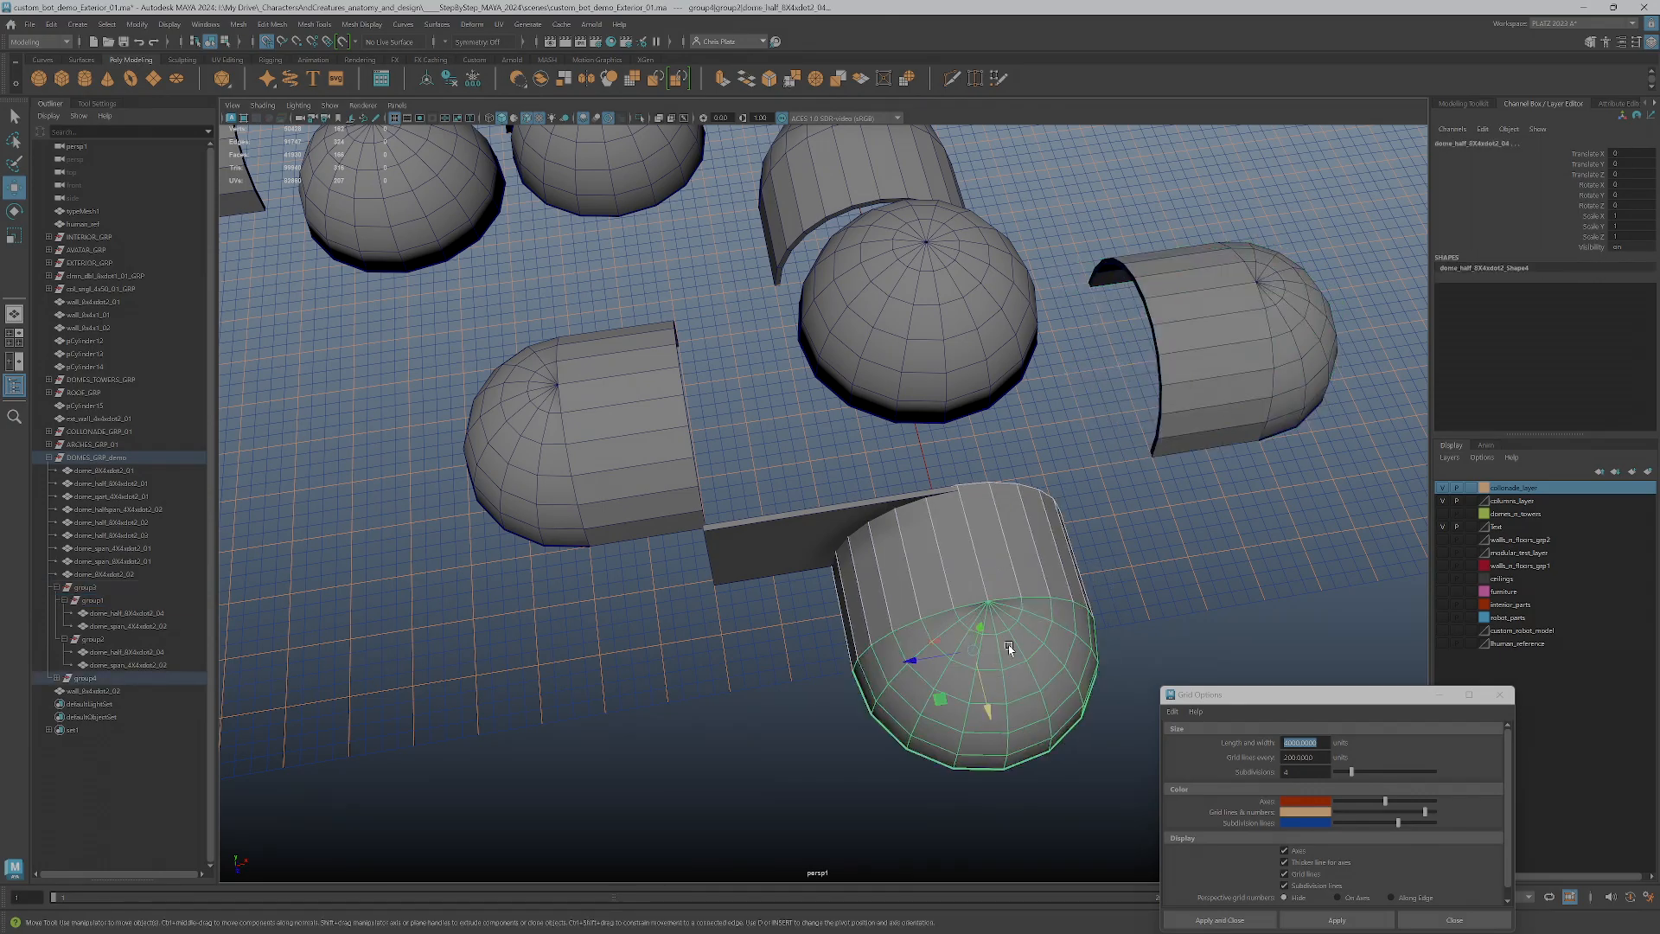
left_click(997, 659)
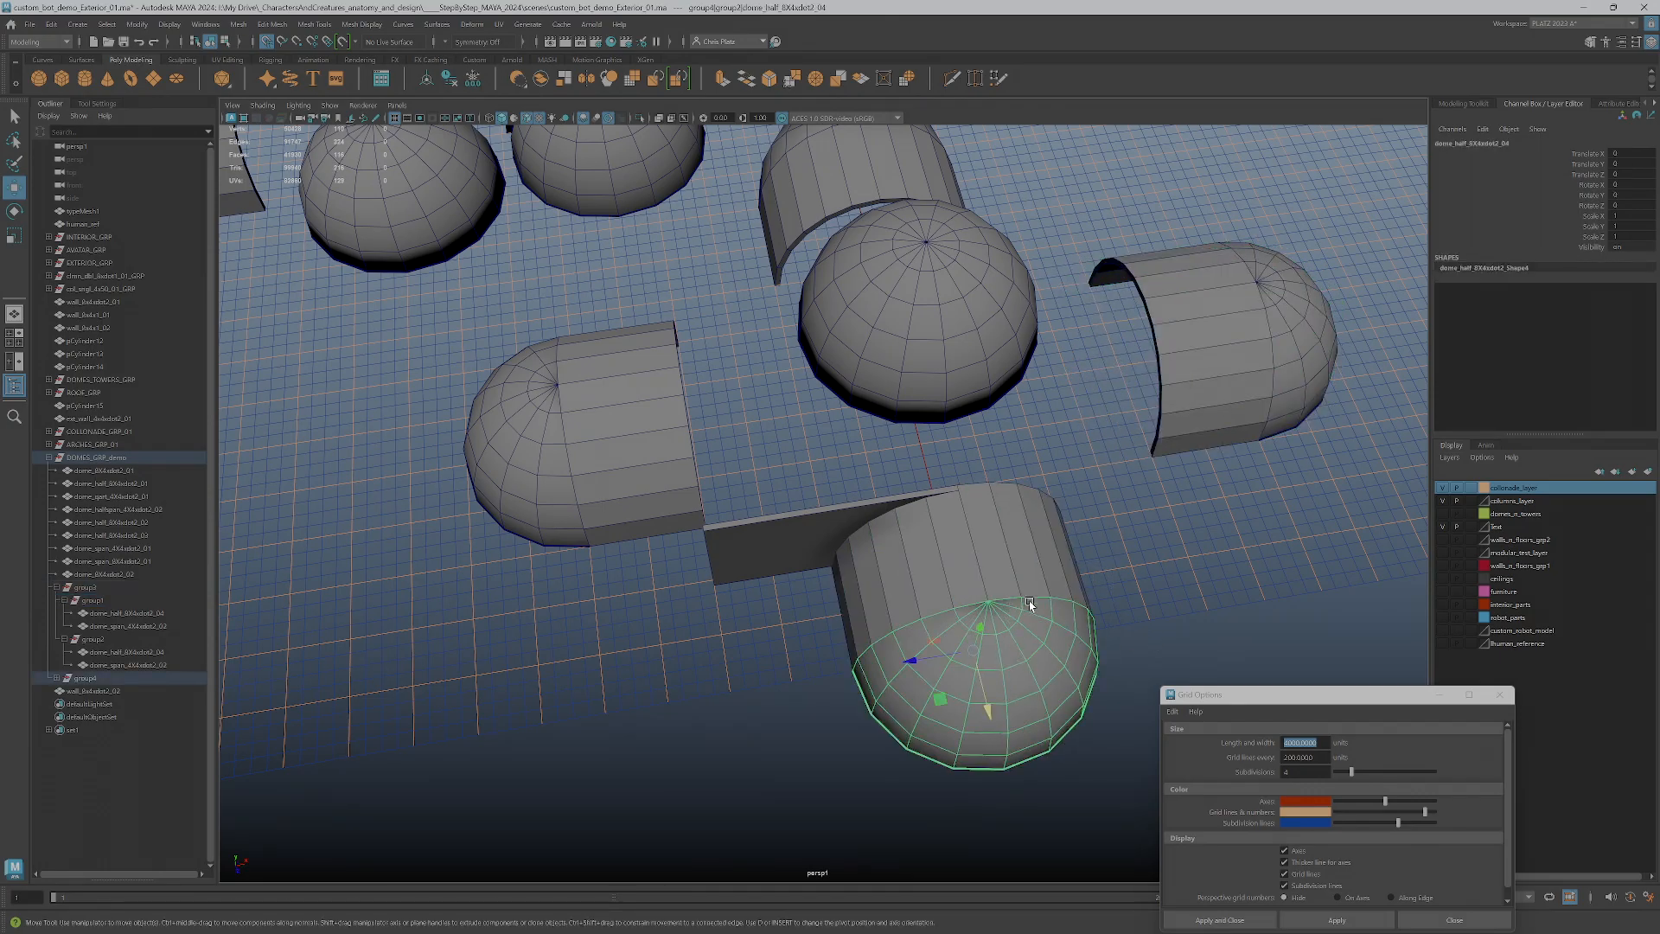
key("Up")
left_click_drag(951, 579, 966, 589)
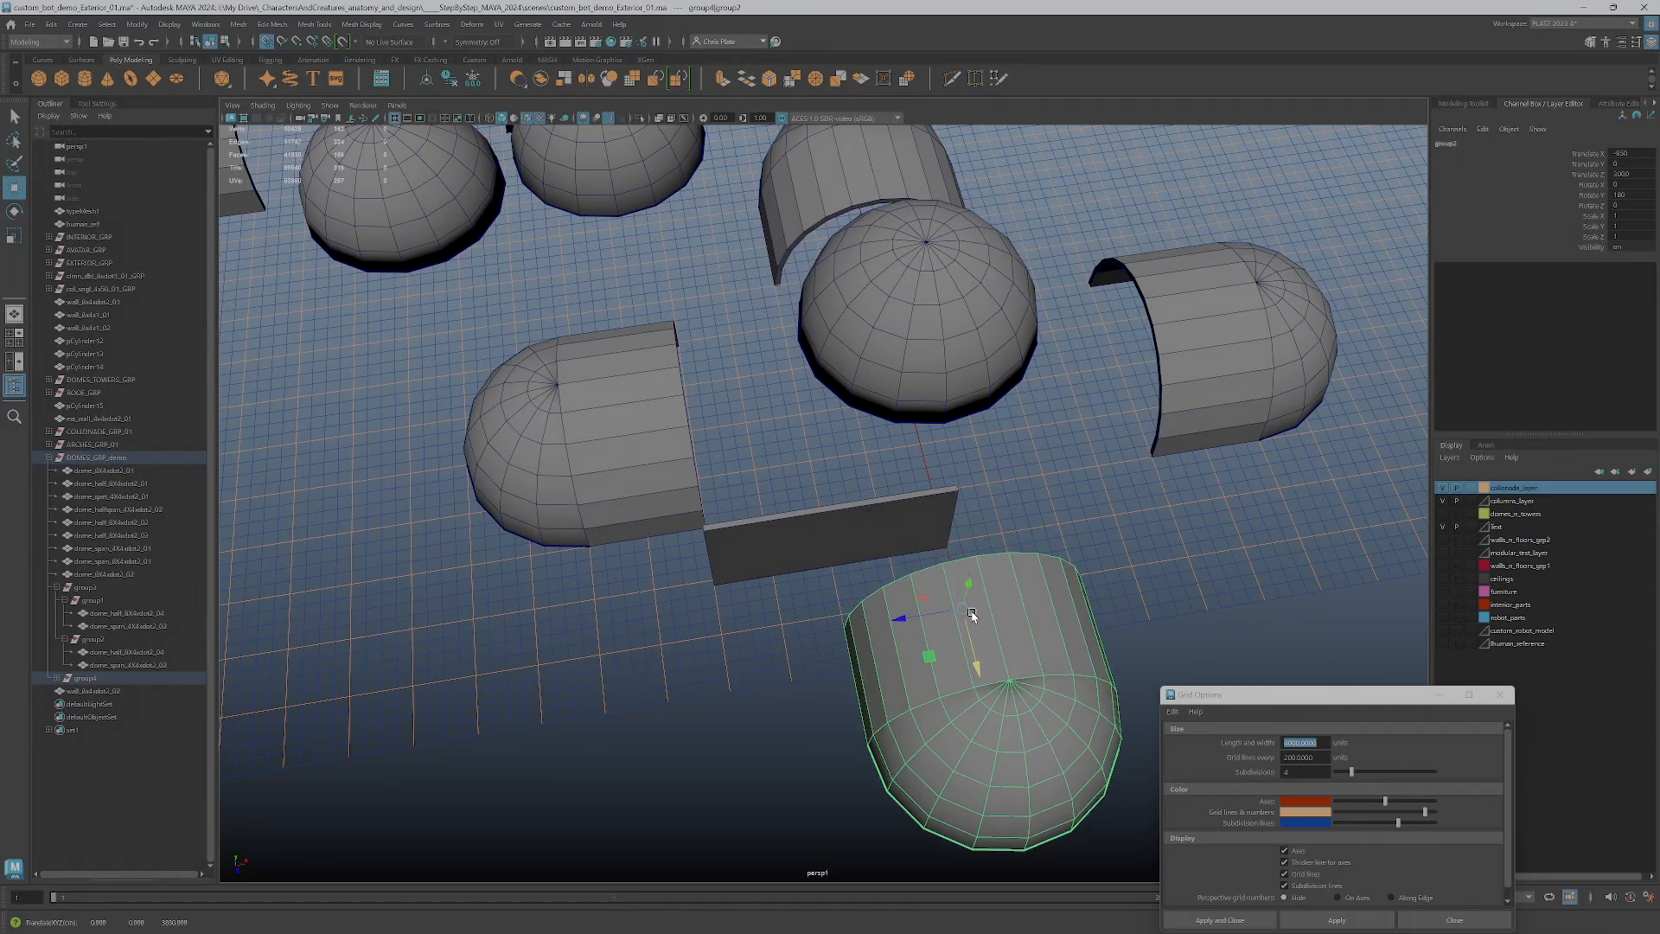
left_click_drag(970, 645, 966, 632)
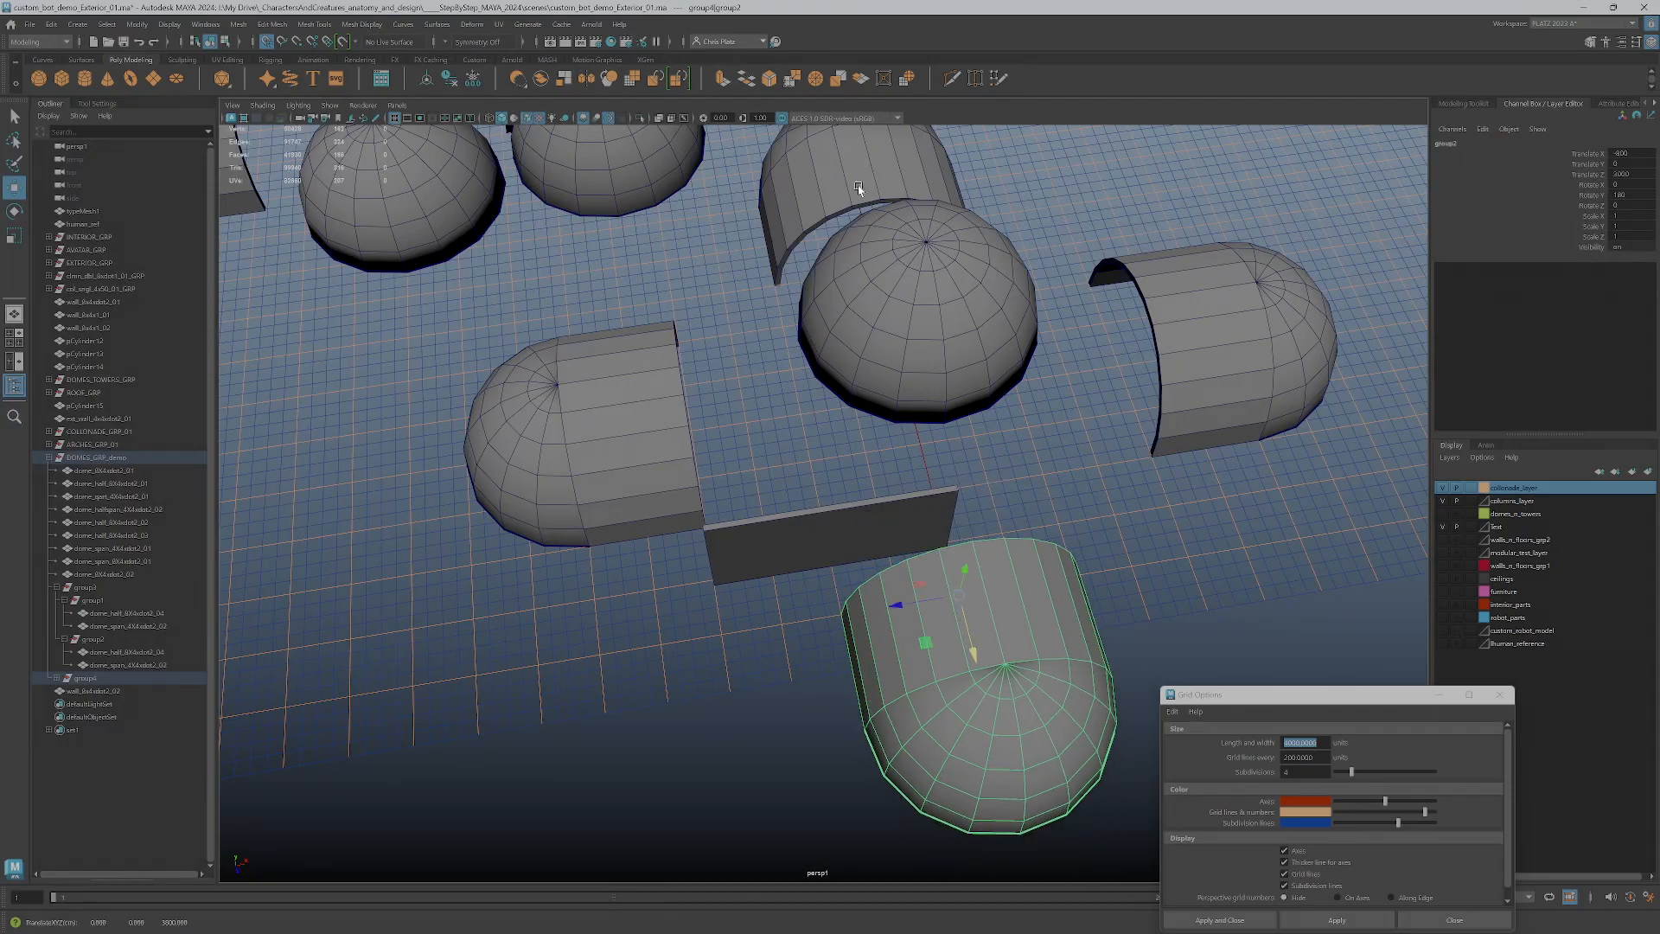
left_click(784, 202)
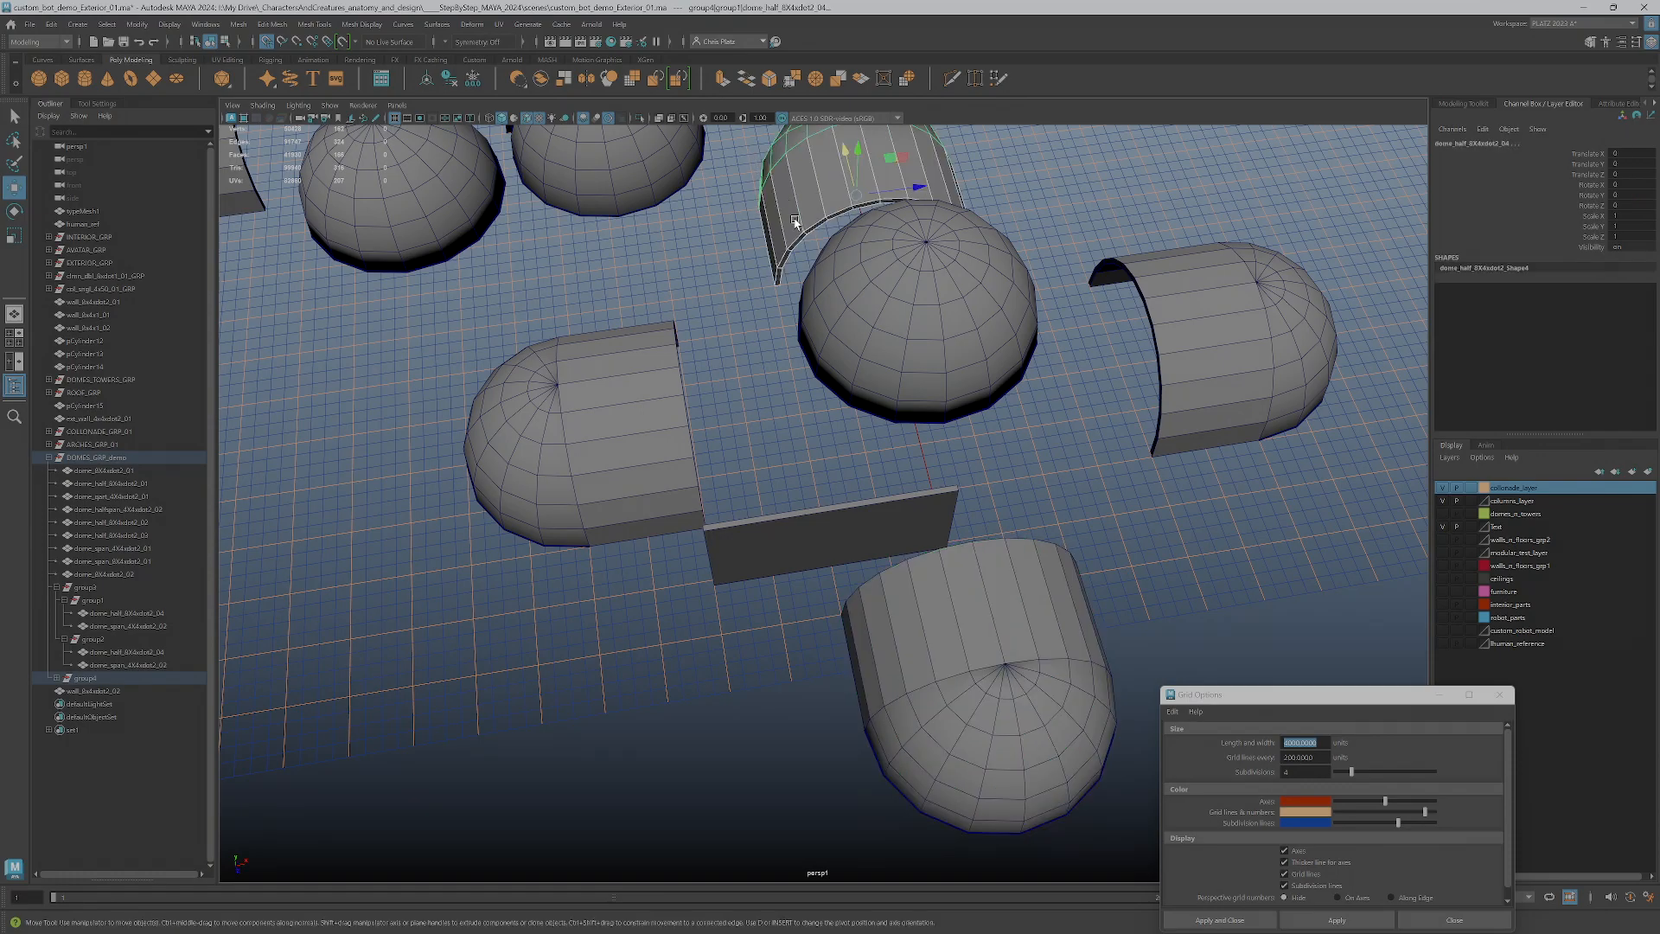
key("Up")
left_click_drag(864, 240, 857, 240)
Move the wall copy outward to line up with the shifted arm's inner end
left_click(862, 334)
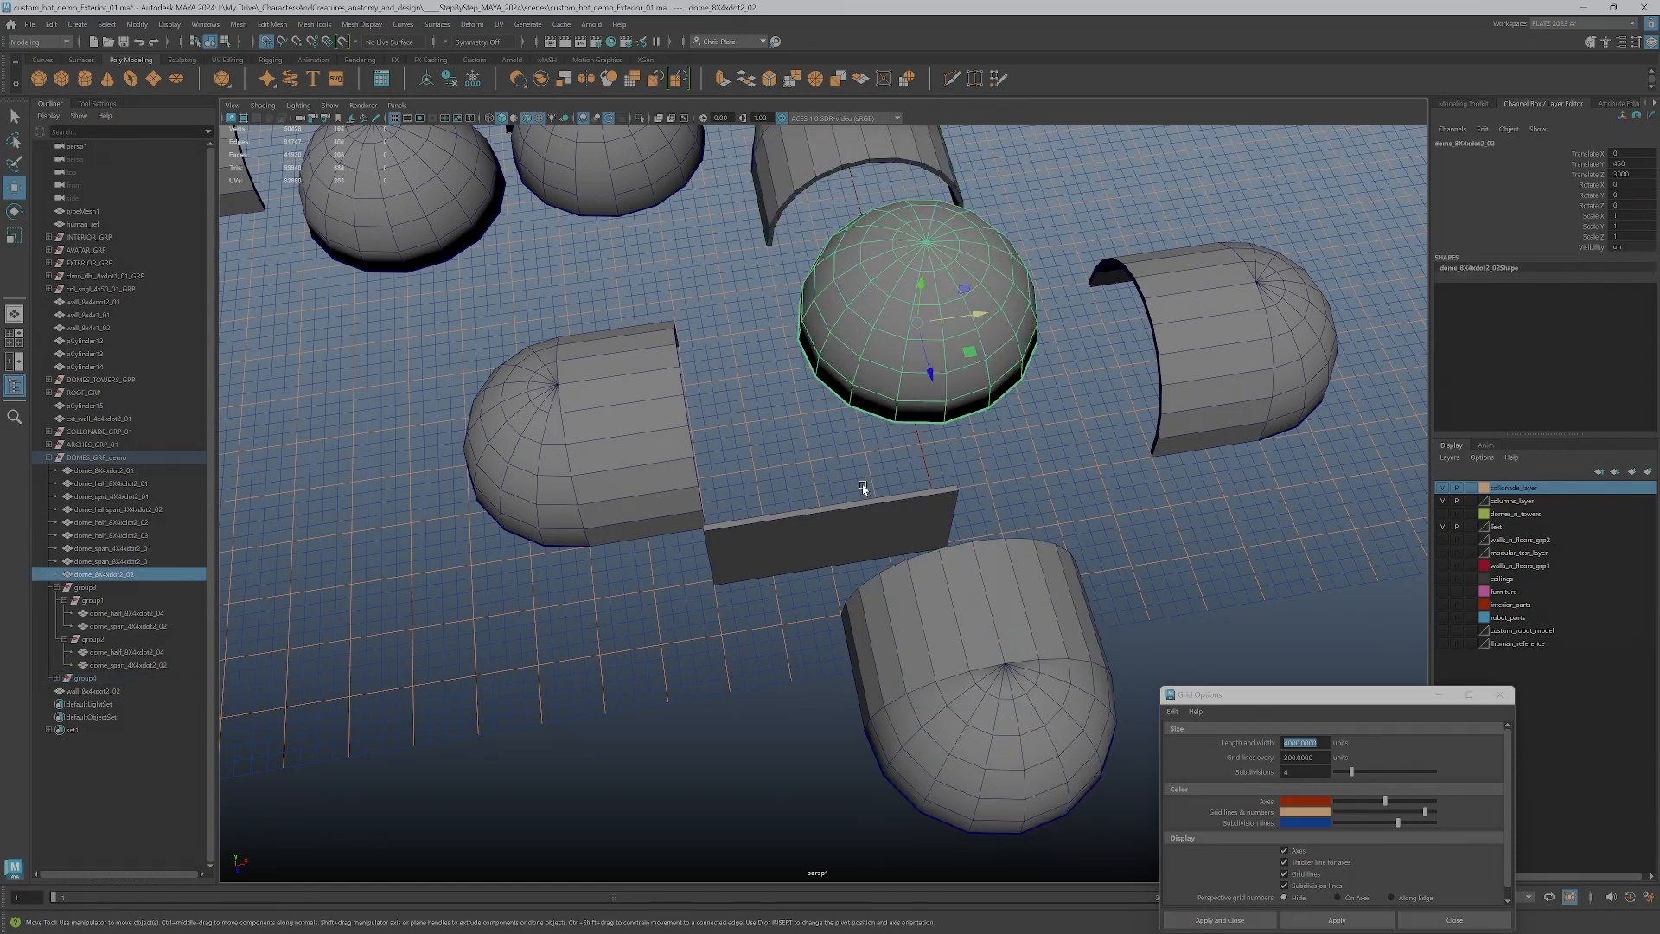
left_click(868, 514)
left_click_drag(721, 635, 725, 632)
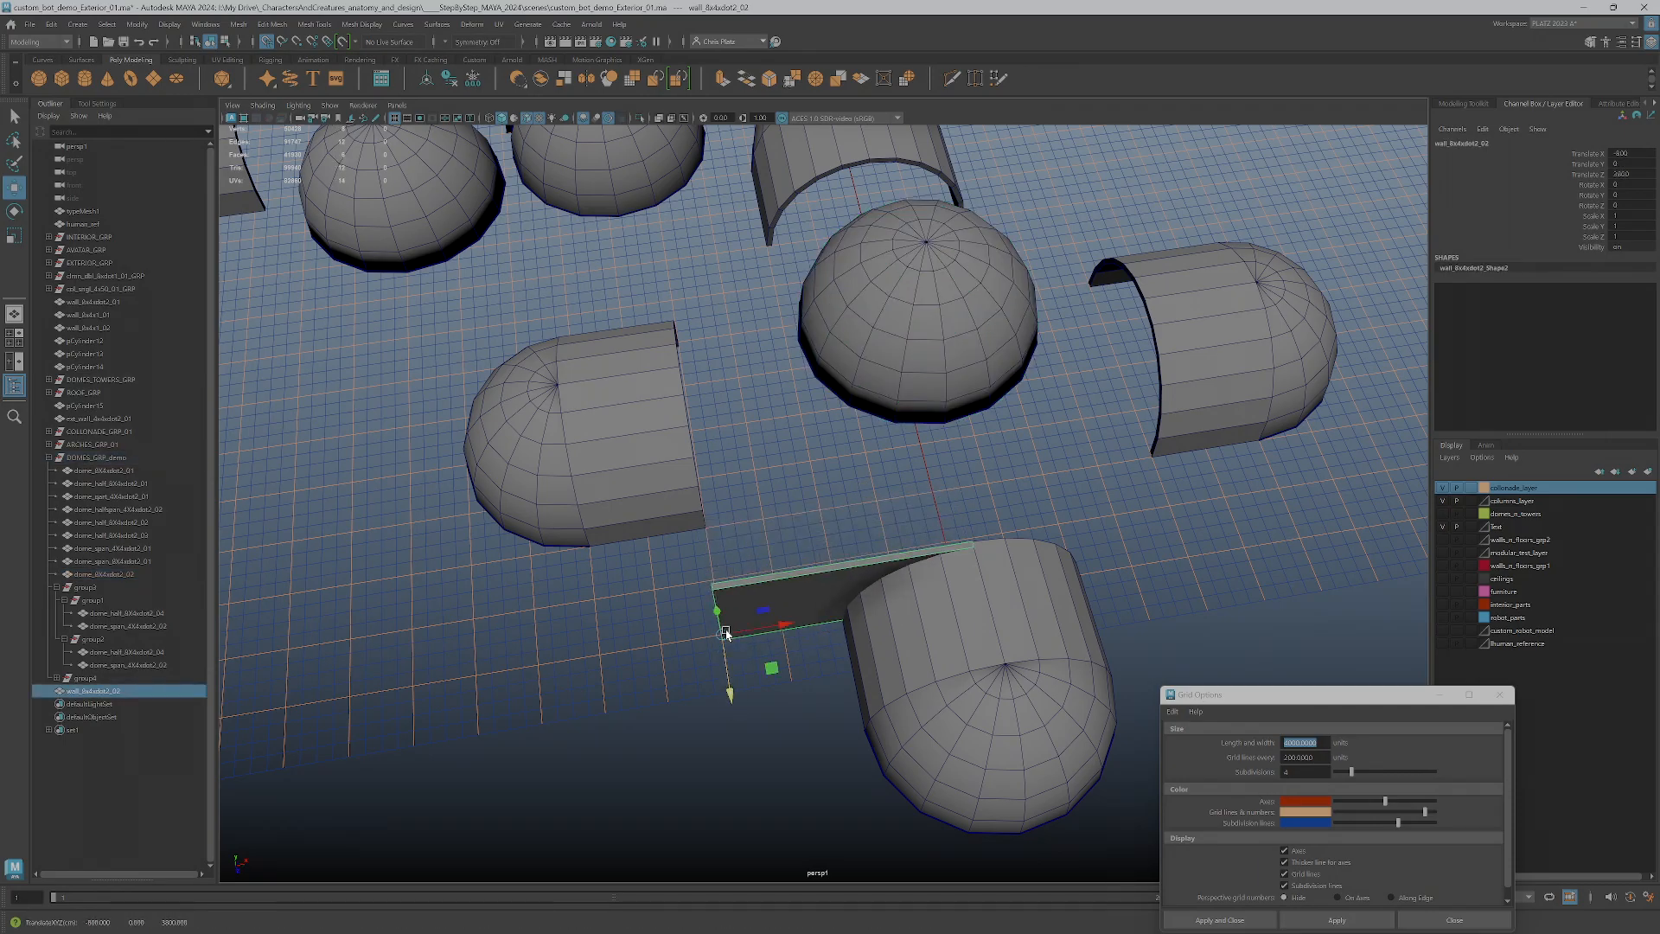
left_click_drag(850, 654, 1044, 621, "alt")
scroll(1045, 620, "down", 8)
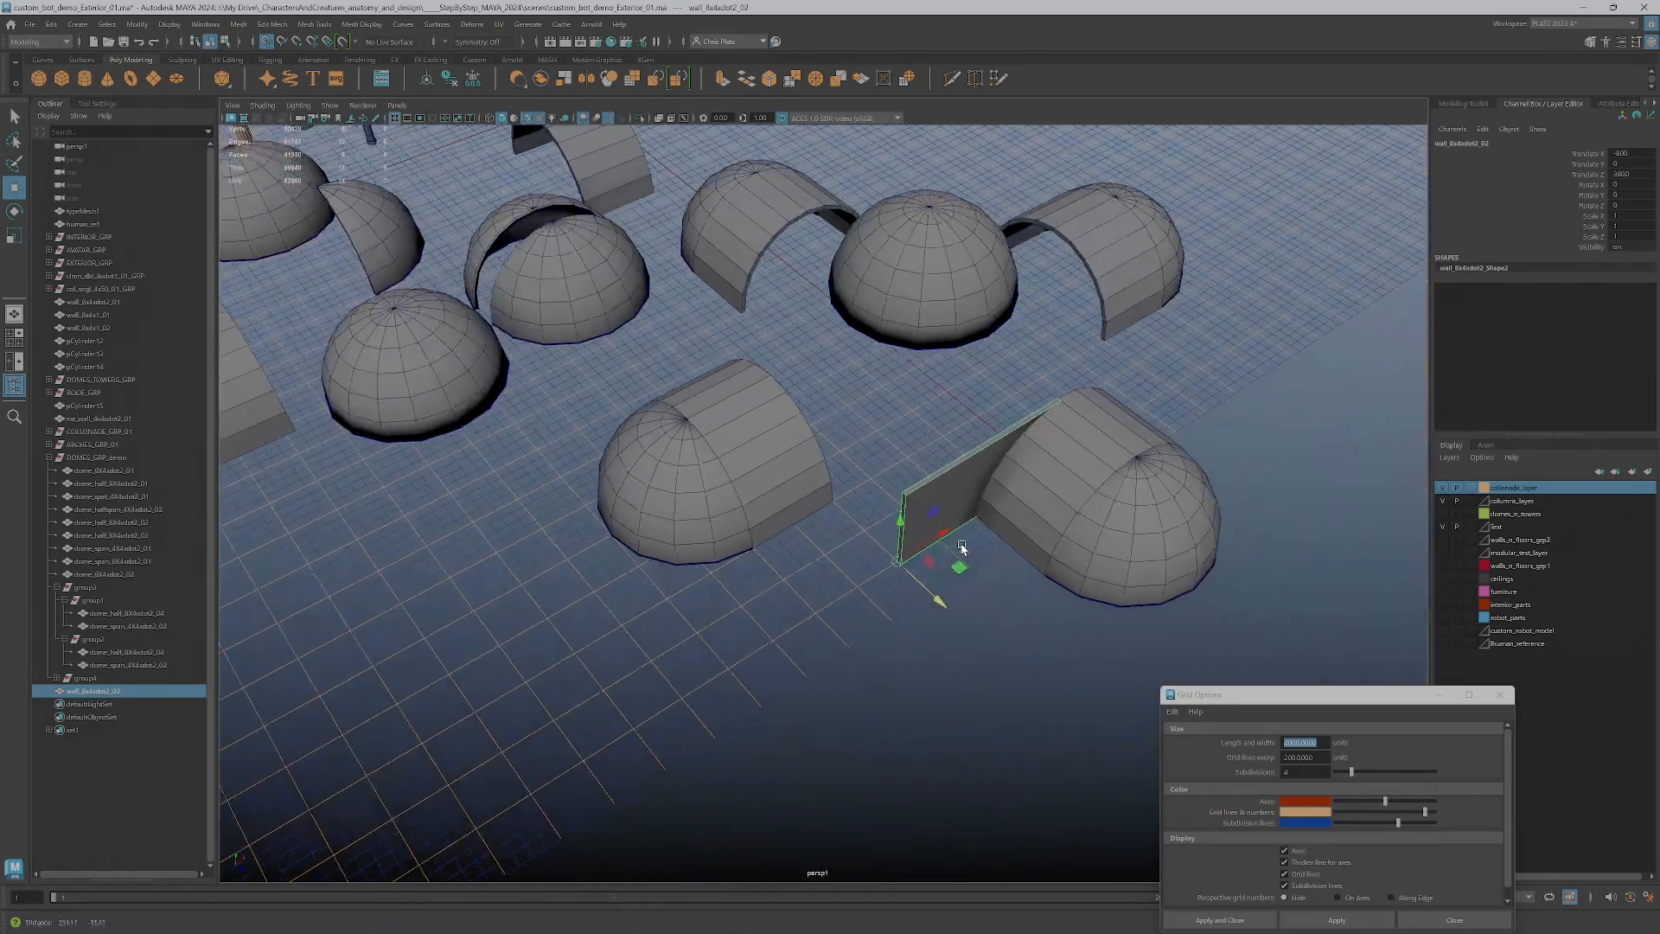
Duplicate the wall, rotate the copy -90 degrees around the vertical axis, and place it along the adjacent arm's inner end
key("e")
mouse_move(911, 608)
left_mouse_down("shift")
mouse_move(832, 615)
mouse_move(895, 609)
mouse_move(709, 380)
left_mouse_up("shift")
key("w")
left_click_drag(709, 380, 673, 573, "alt")
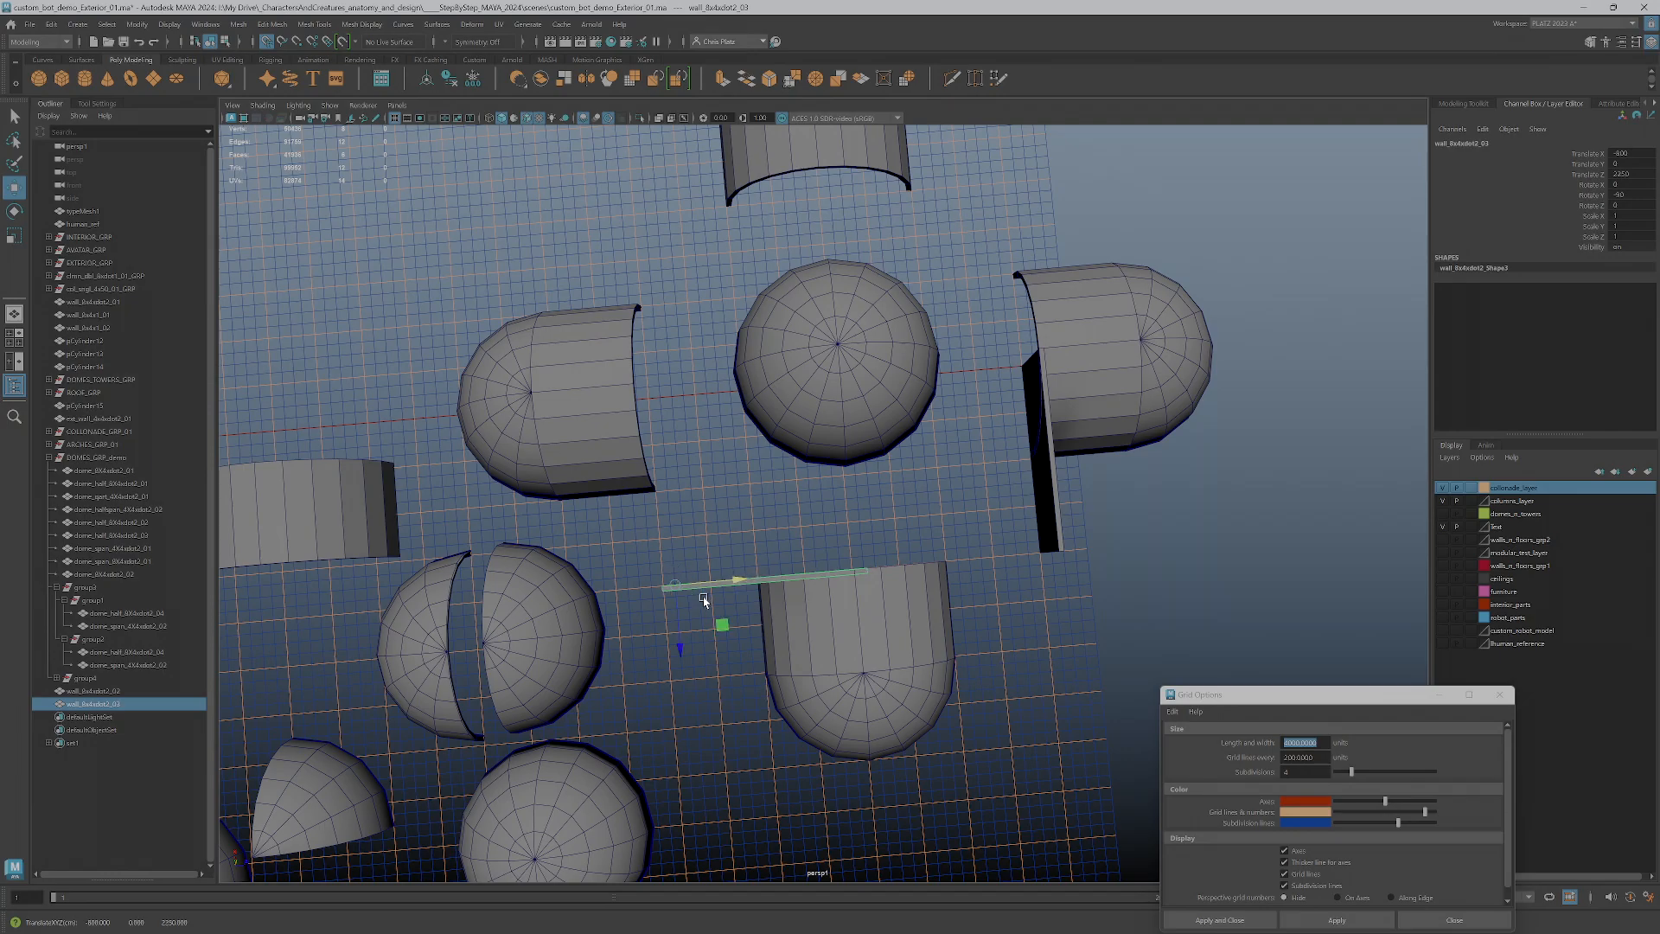
Duplicate each of the two perpendicular walls end to end so both sides of the square span their full length
left_click_drag(714, 582, 869, 584, "shift")
left_click(1039, 477)
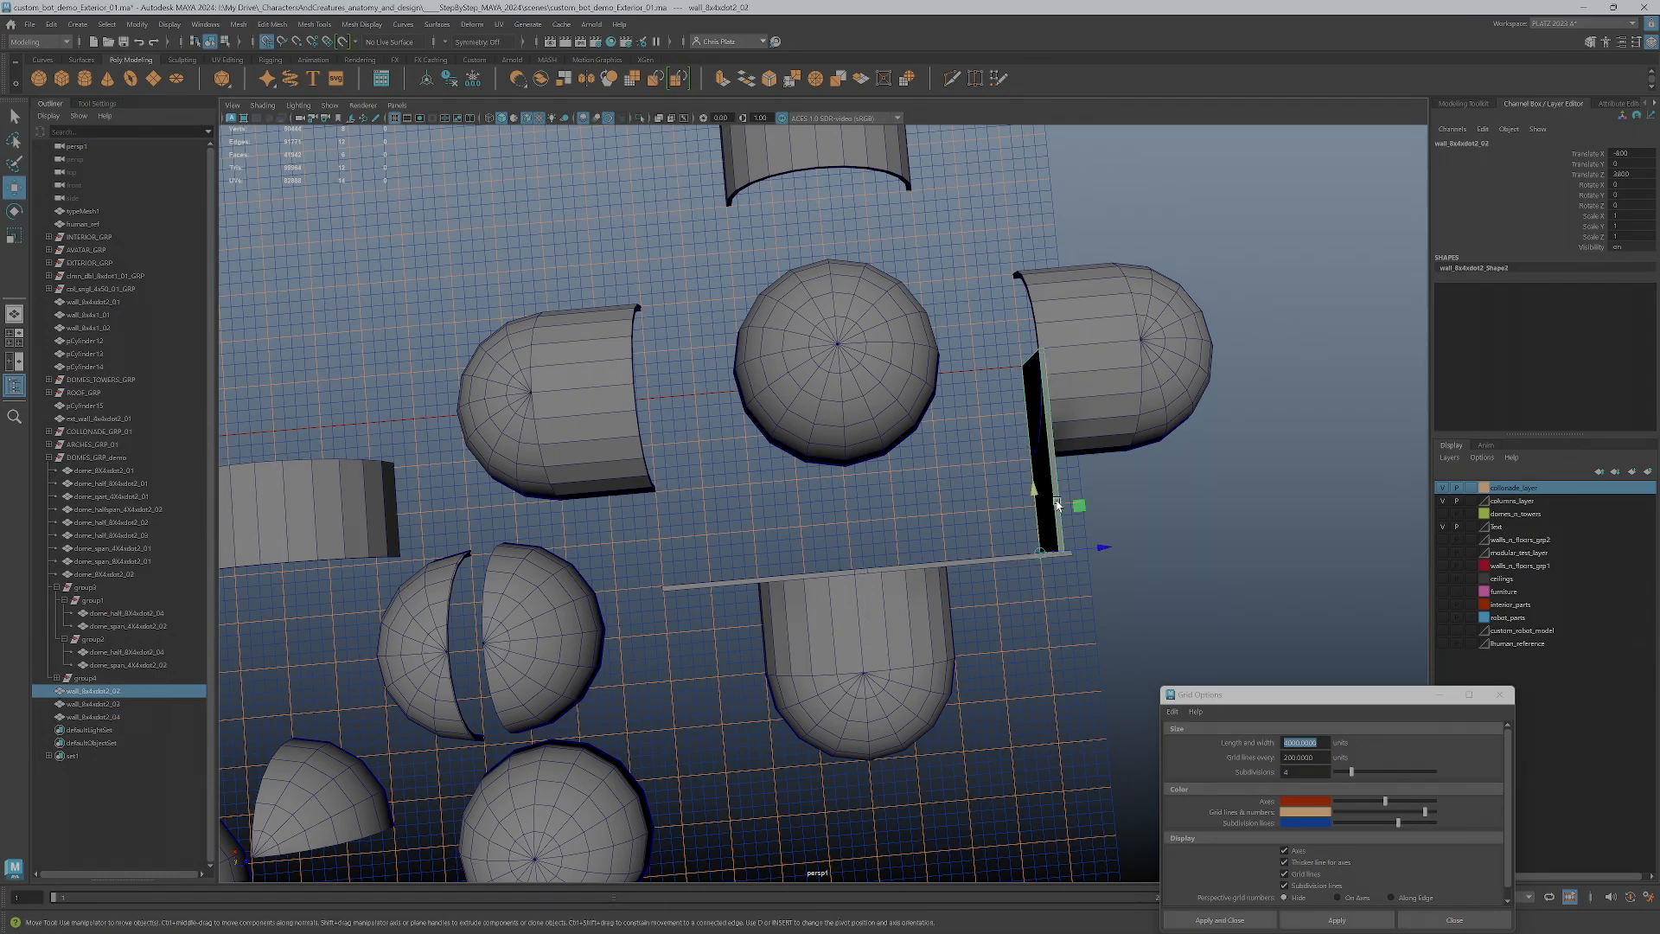
left_click_drag(1040, 521, 1022, 334, "shift")
Duplicate the -90 degree wall pair, rotate the copies perpendicular, and move them to the open corner of the third side
left_click(836, 581)
left_click(781, 581, "shift")
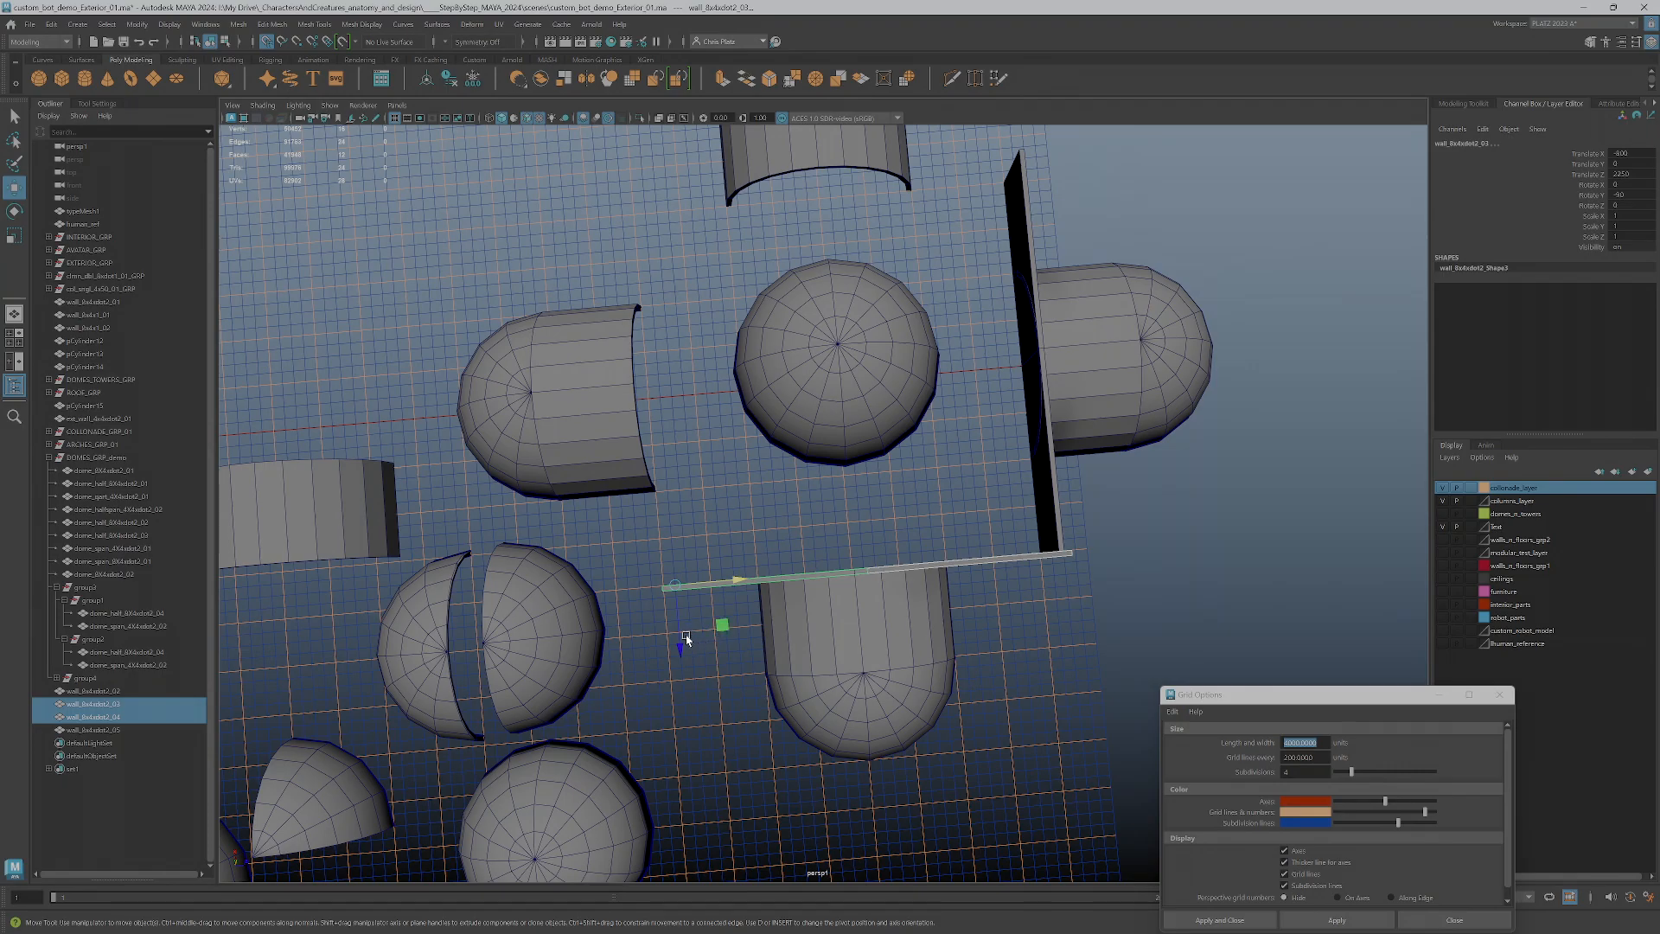
mouse_move(679, 628)
left_mouse_down("shift")
mouse_move(648, 209)
mouse_move(661, 264)
mouse_move(661, 224)
mouse_move(632, 223)
mouse_move(685, 279)
mouse_move(685, 258)
mouse_move(676, 267)
left_mouse_up("shift")
key("e")
scroll(679, 270, "down", 3)
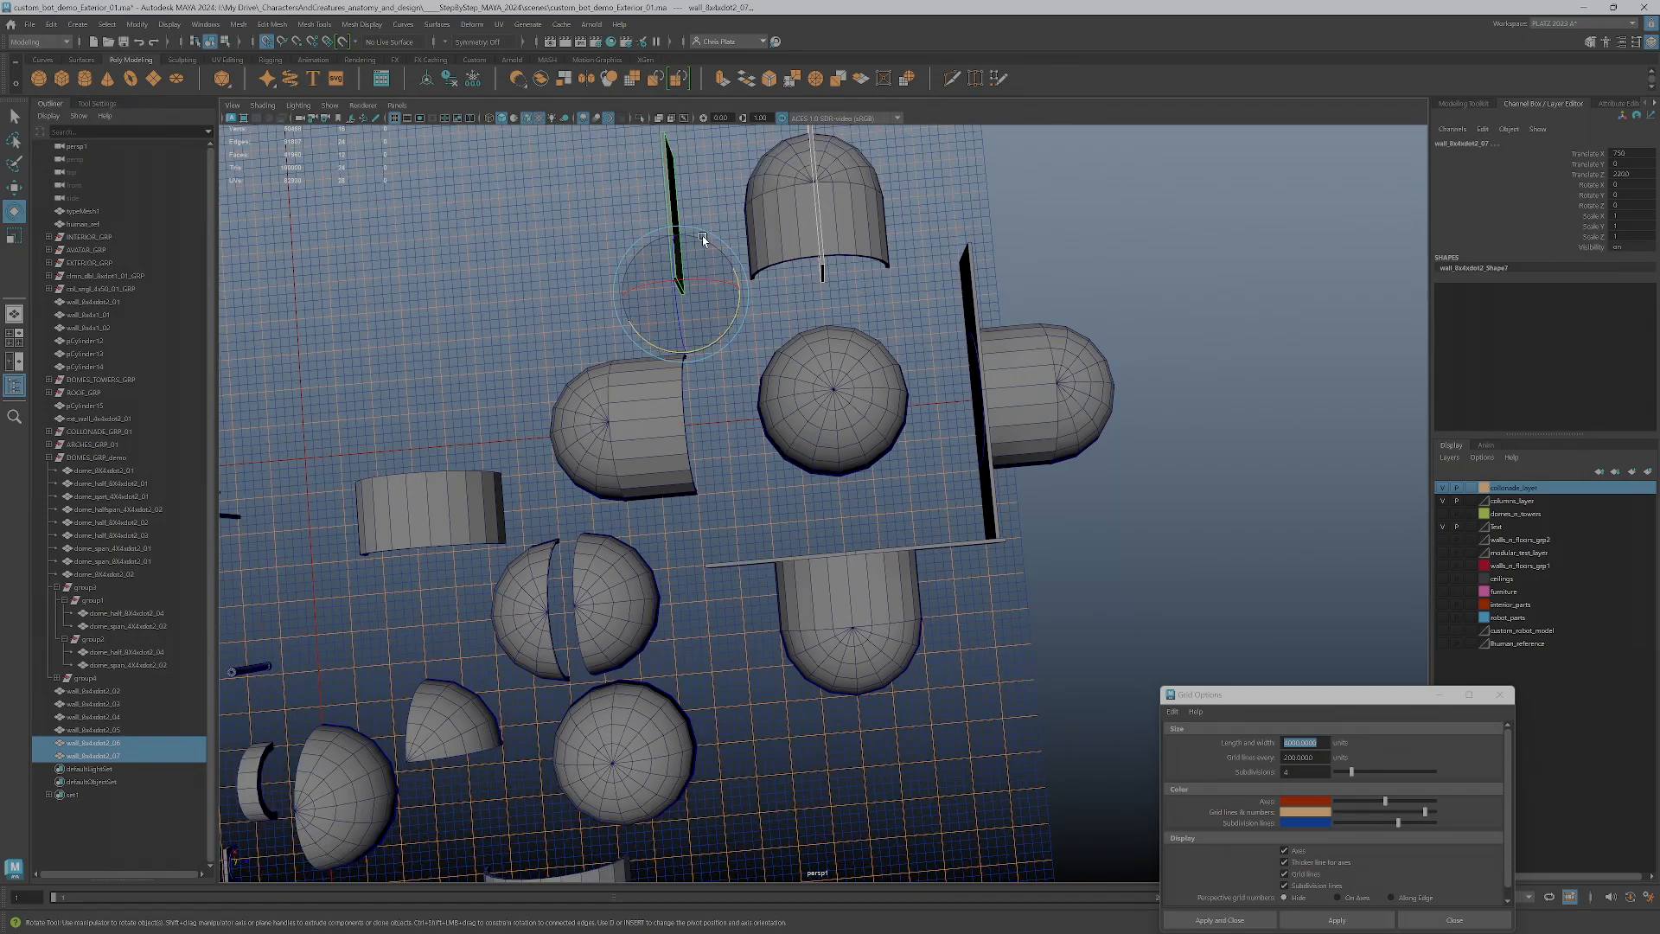
key("w")
left_click_drag(725, 242, 705, 566)
scroll(717, 554, "up", 4)
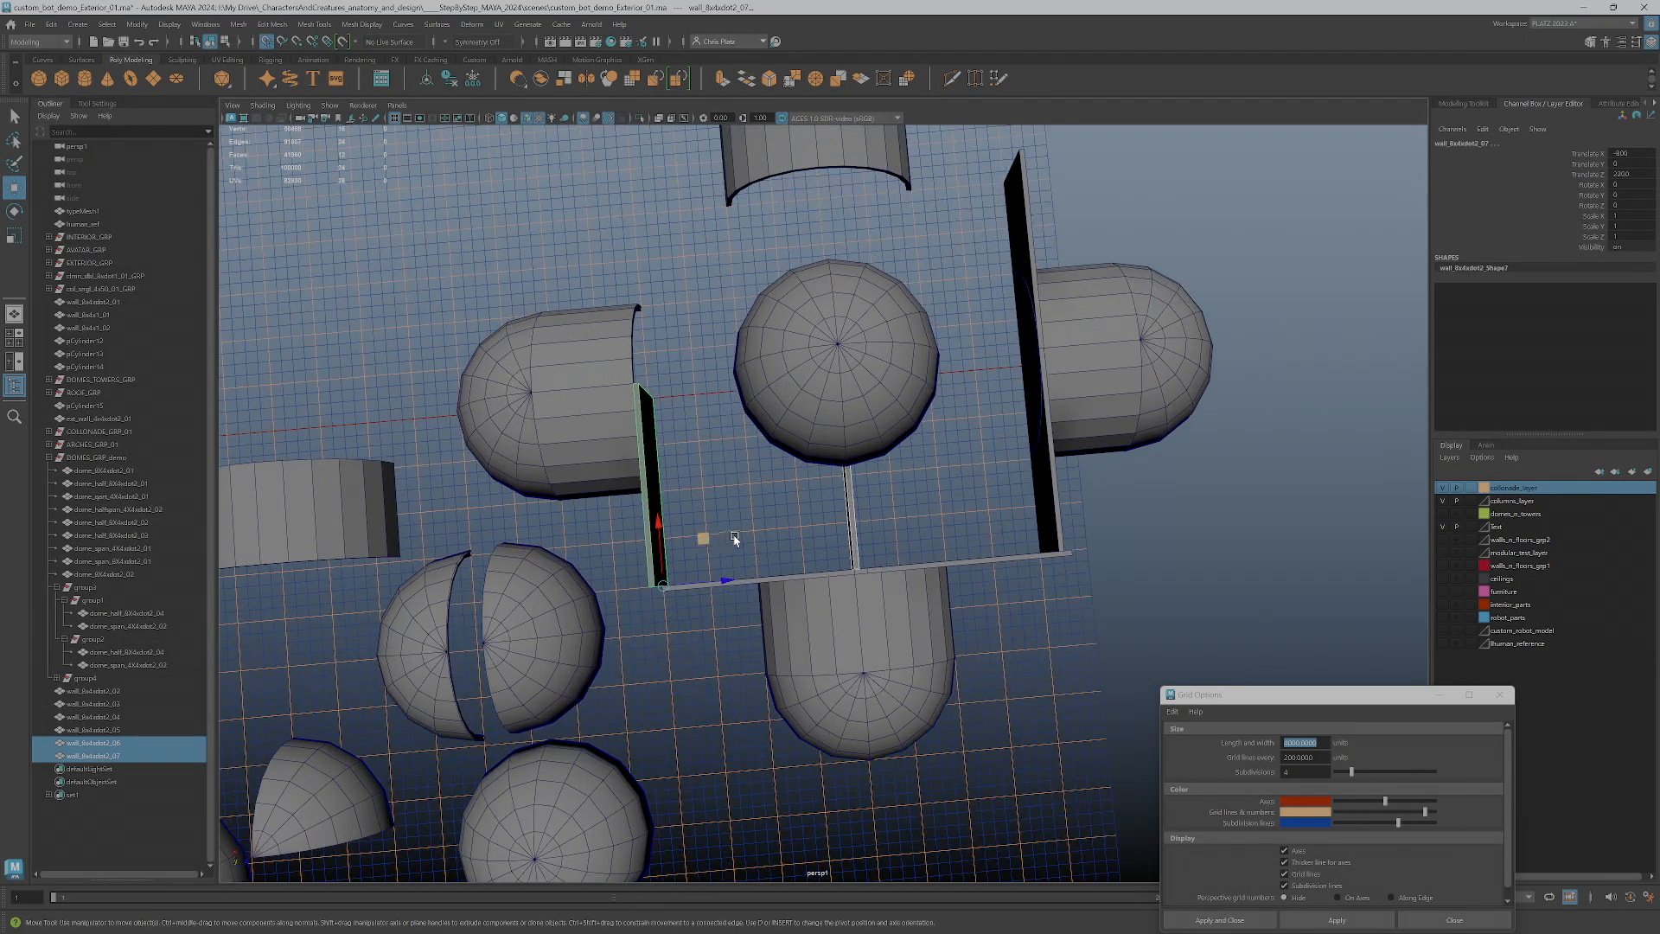
Move the second rotated wall copy in line with the first to complete the third side
left_click(865, 526)
left_click_drag(901, 548, 586, 358)
left_click_drag(600, 476, 721, 434, "alt")
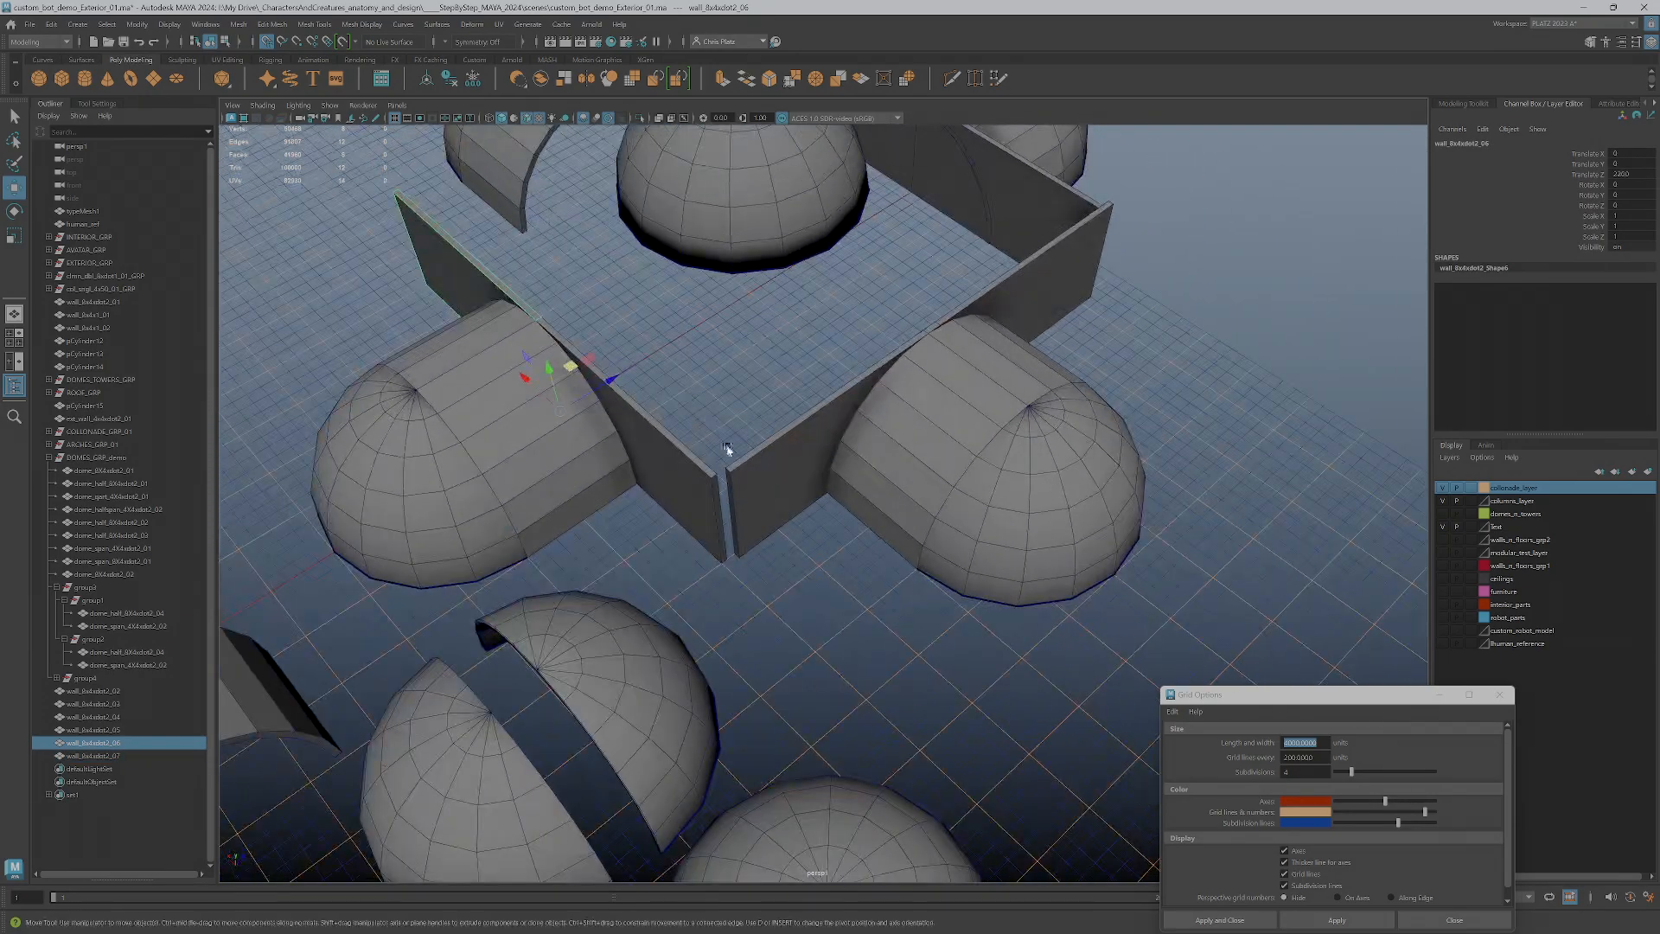
Shift the two walls of the adjoining side along the grid to close the corner gap and the gap between them
left_click(760, 489)
left_click_drag(763, 491, 796, 543, "alt")
left_click_drag(795, 633, 623, 429)
left_click(589, 383)
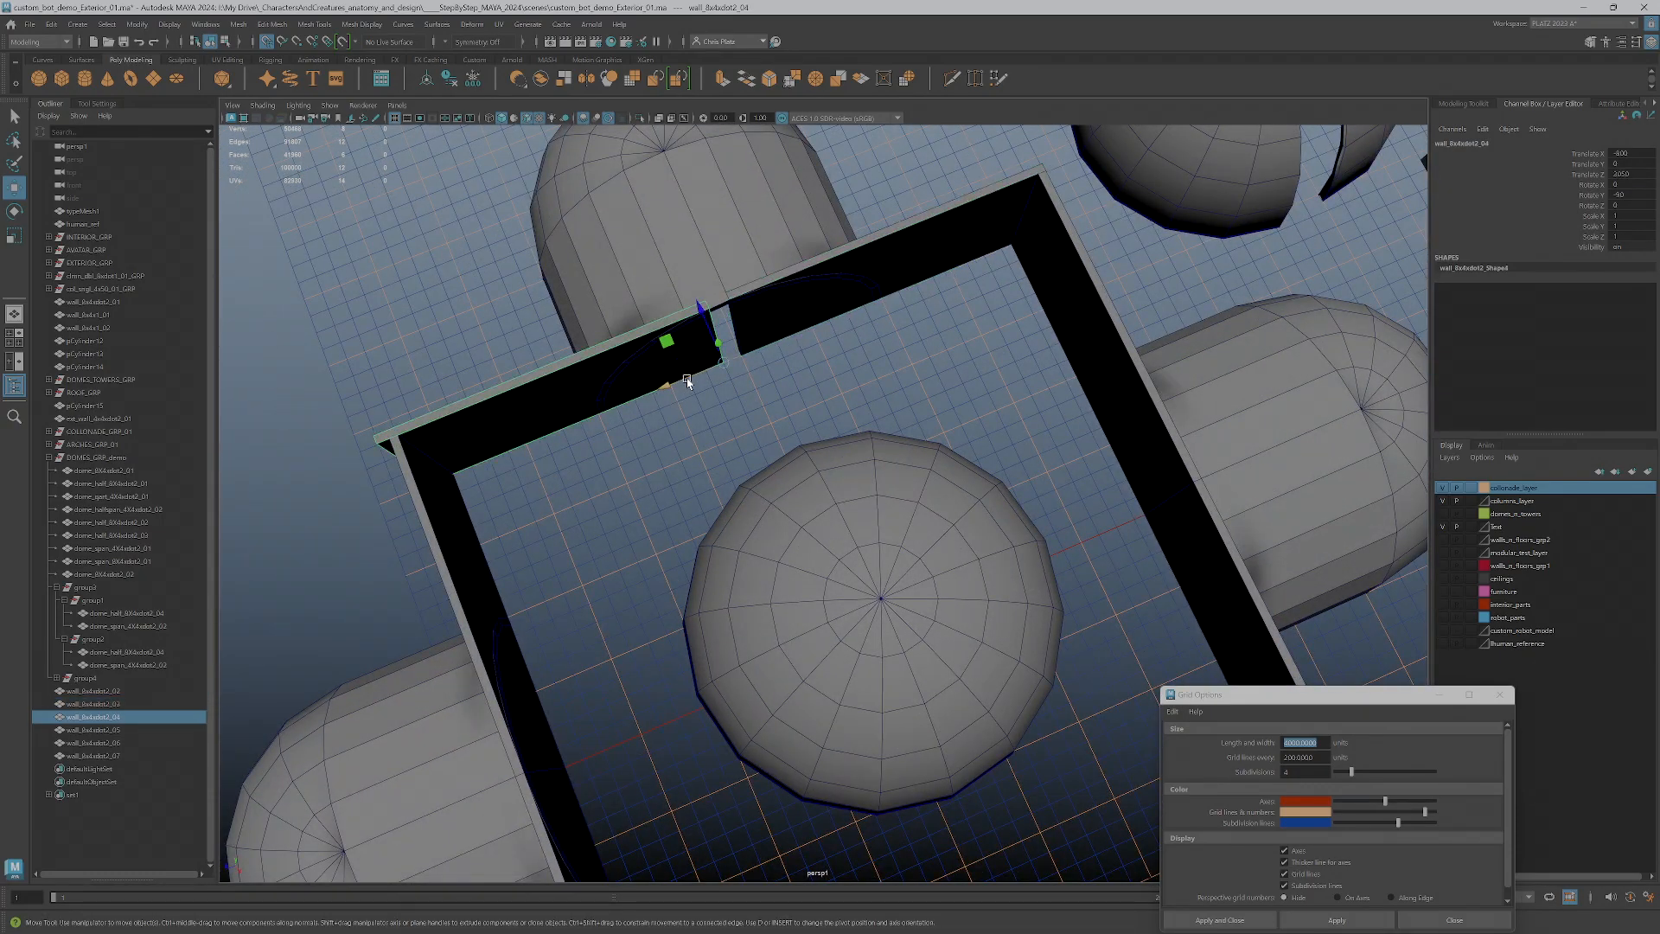
left_click_drag(687, 382, 816, 476)
Examine the corner joint between the adjacent walls up close and from around the structure
scroll(873, 368, "up", 4)
scroll(835, 466, "up", 5)
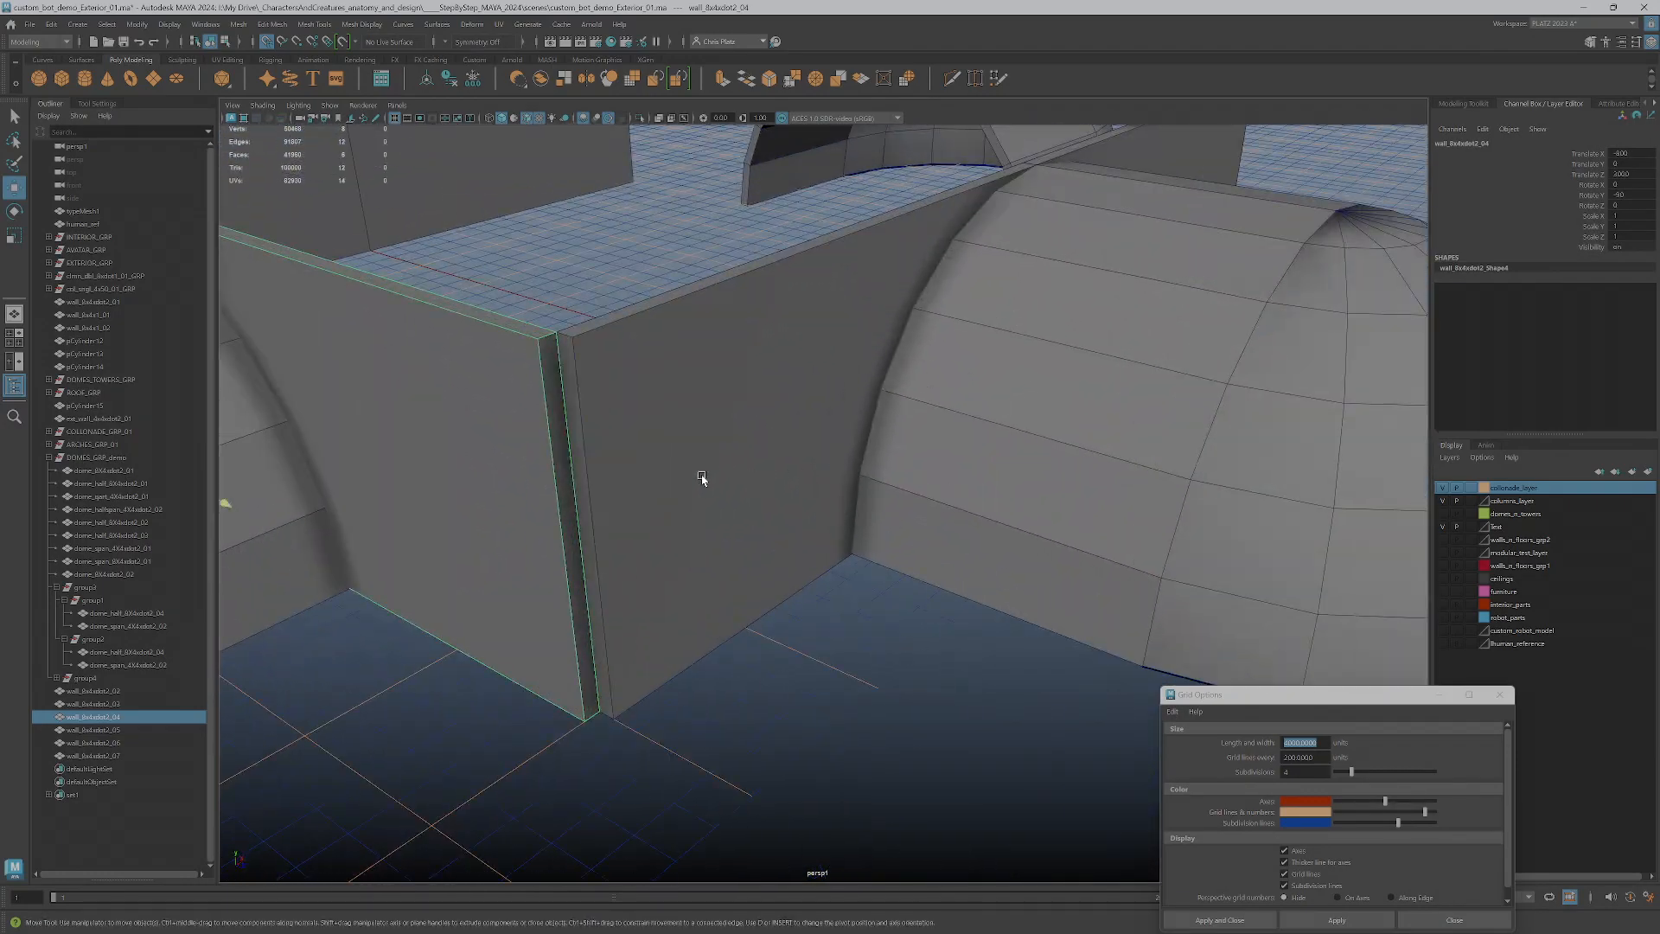
middle_click_drag(702, 478, 785, 427, "alt")
left_click_drag(785, 426, 634, 552, "alt")
scroll(634, 552, "down", 4)
middle_click_drag(634, 553, 667, 600, "alt")
left_click_drag(692, 600, 668, 564, "alt")
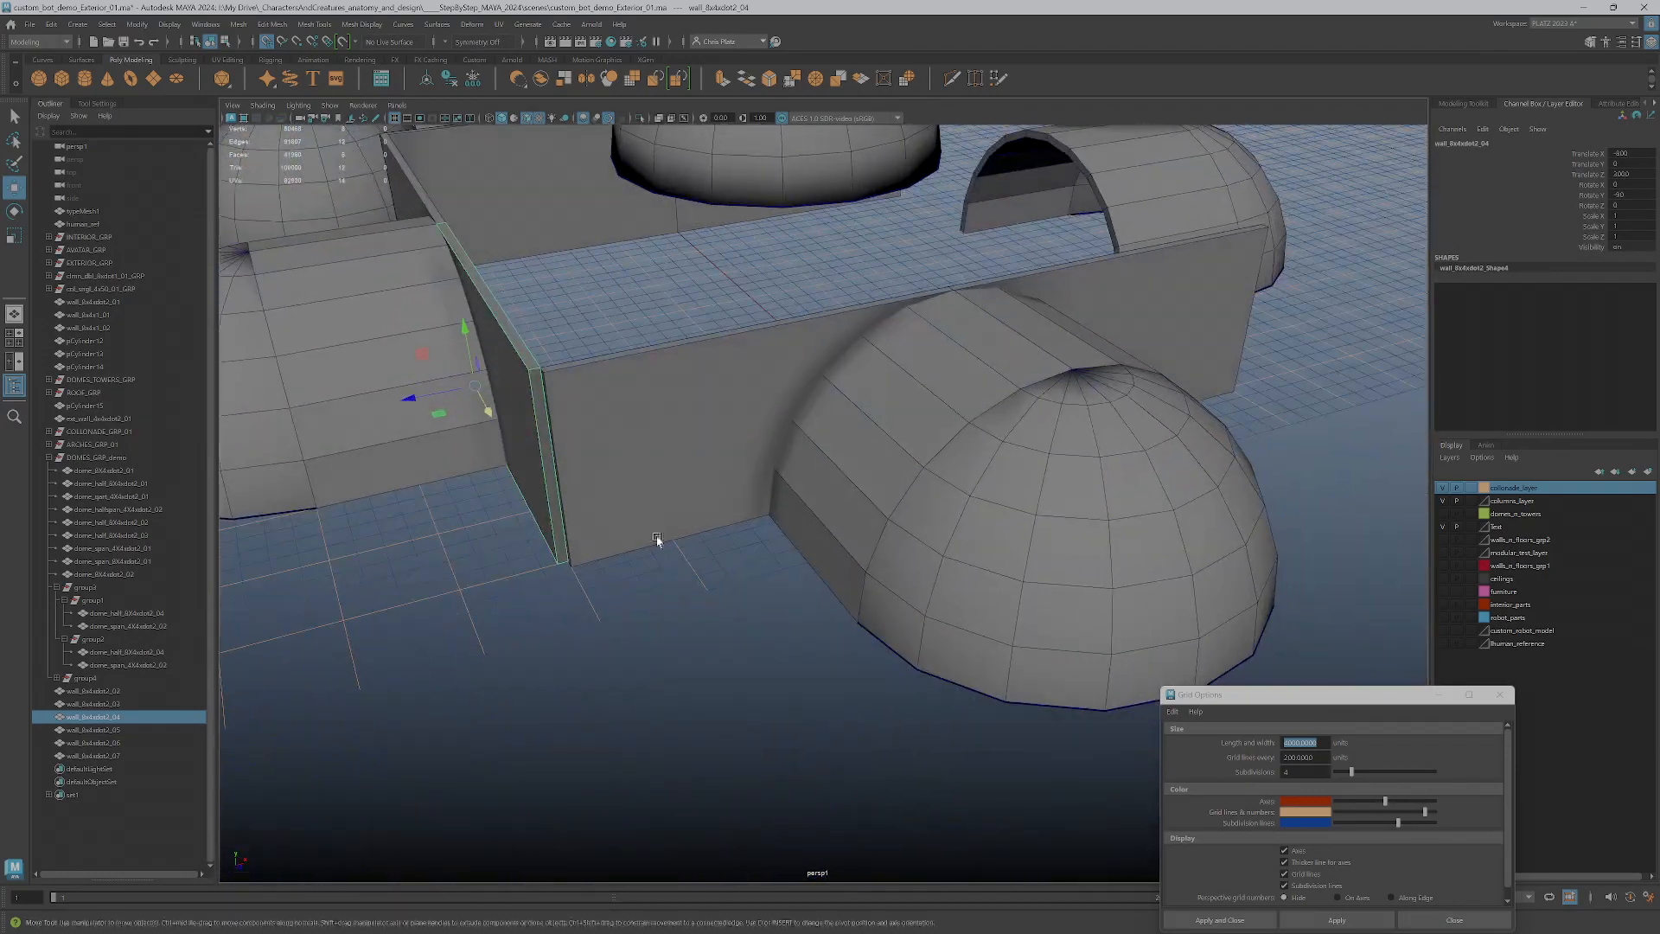
scroll(670, 359, "down", 4)
left_click_drag(670, 359, 1003, 395, "alt")
middle_click_drag(1003, 395, 959, 430, "alt")
left_click_drag(857, 424, 761, 469, "alt")
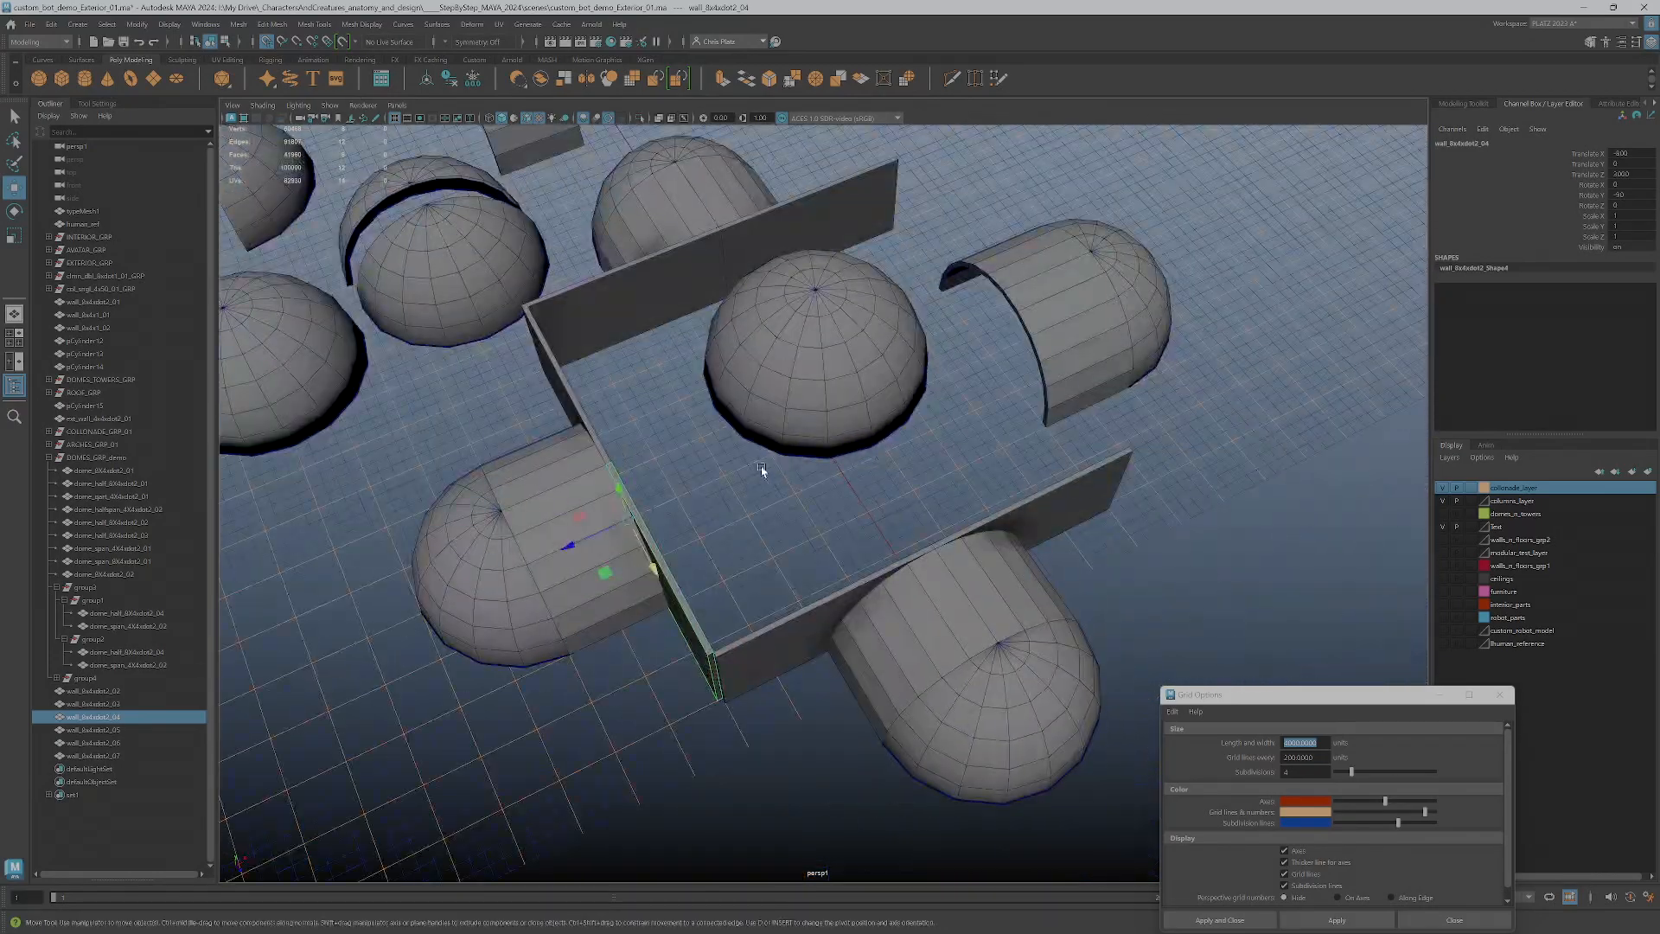
Duplicate the -90 degree wall pair onto the open fourth side and rotate one copy to 90 degrees around the vertical axis
left_click(576, 406, "shift")
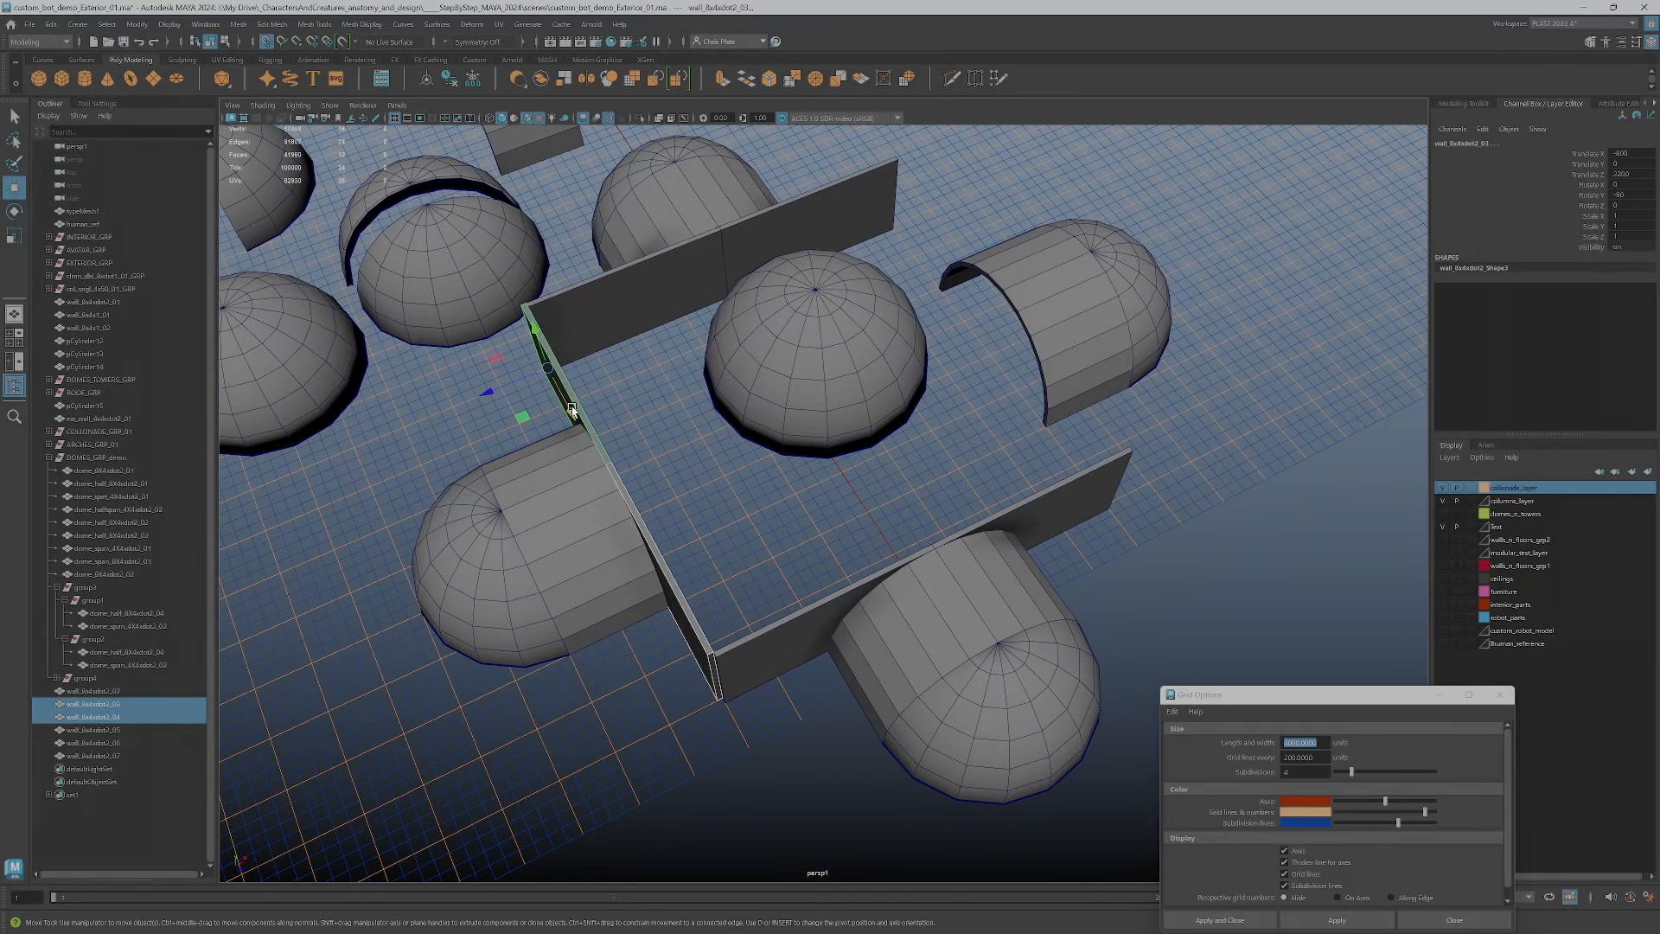
left_click_drag(517, 377, 906, 311, "shift")
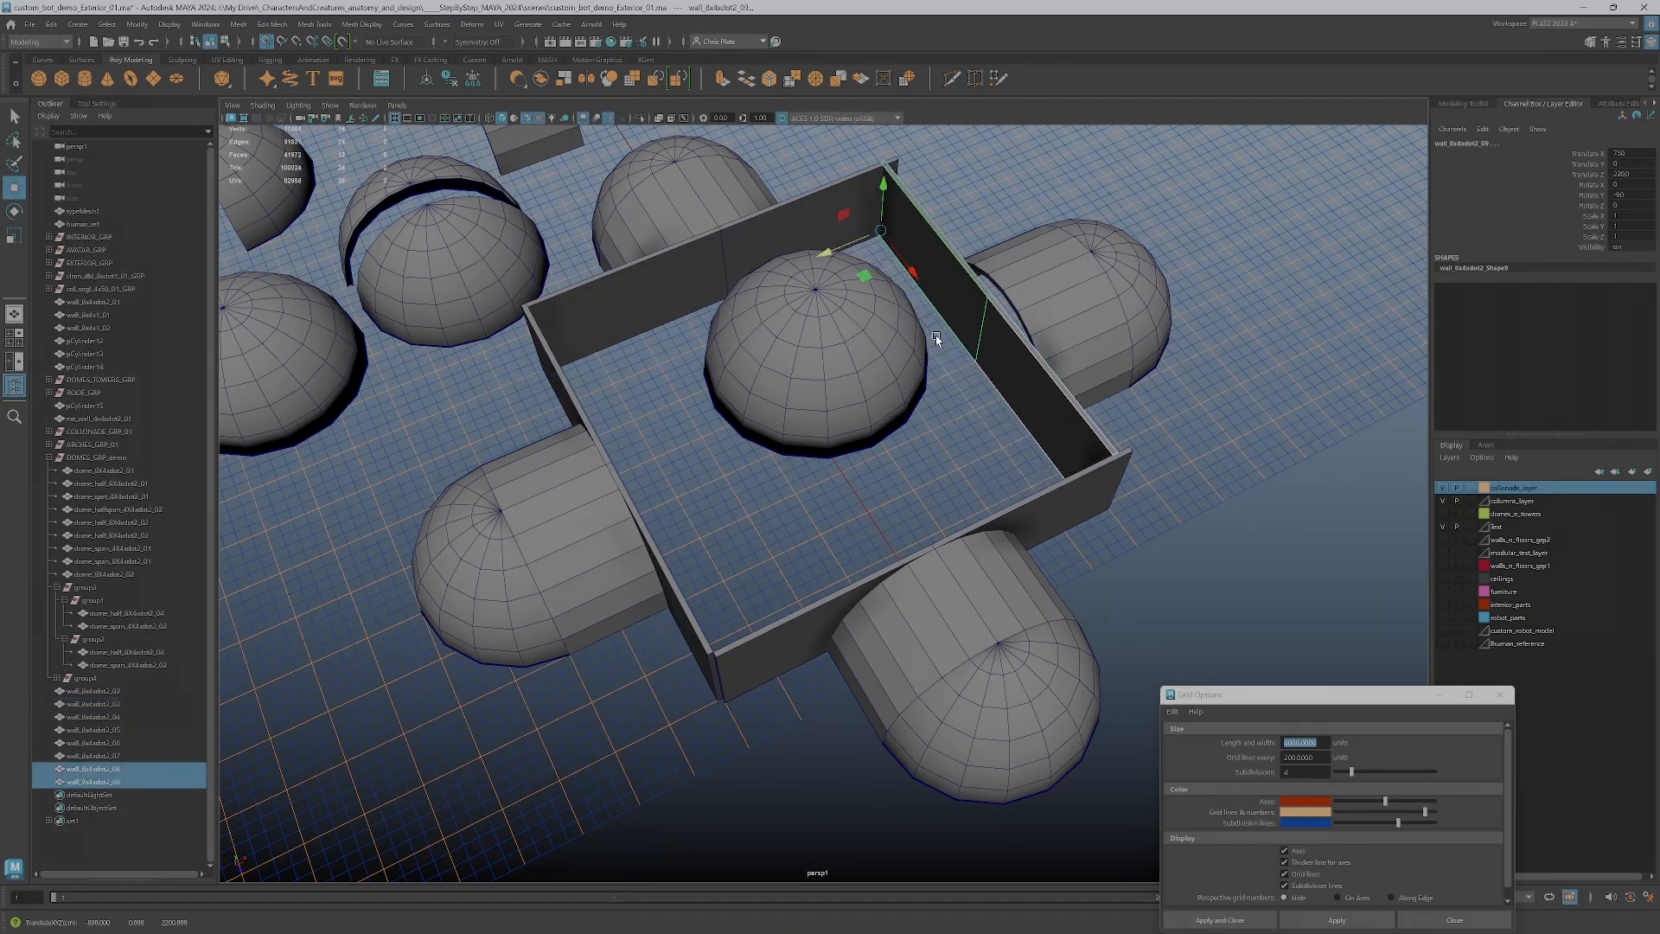
middle_click_drag(933, 339, 819, 417, "alt")
scroll(819, 418, "up", 3)
left_click(822, 290)
key("e")
left_click_drag(770, 267, 795, 118)
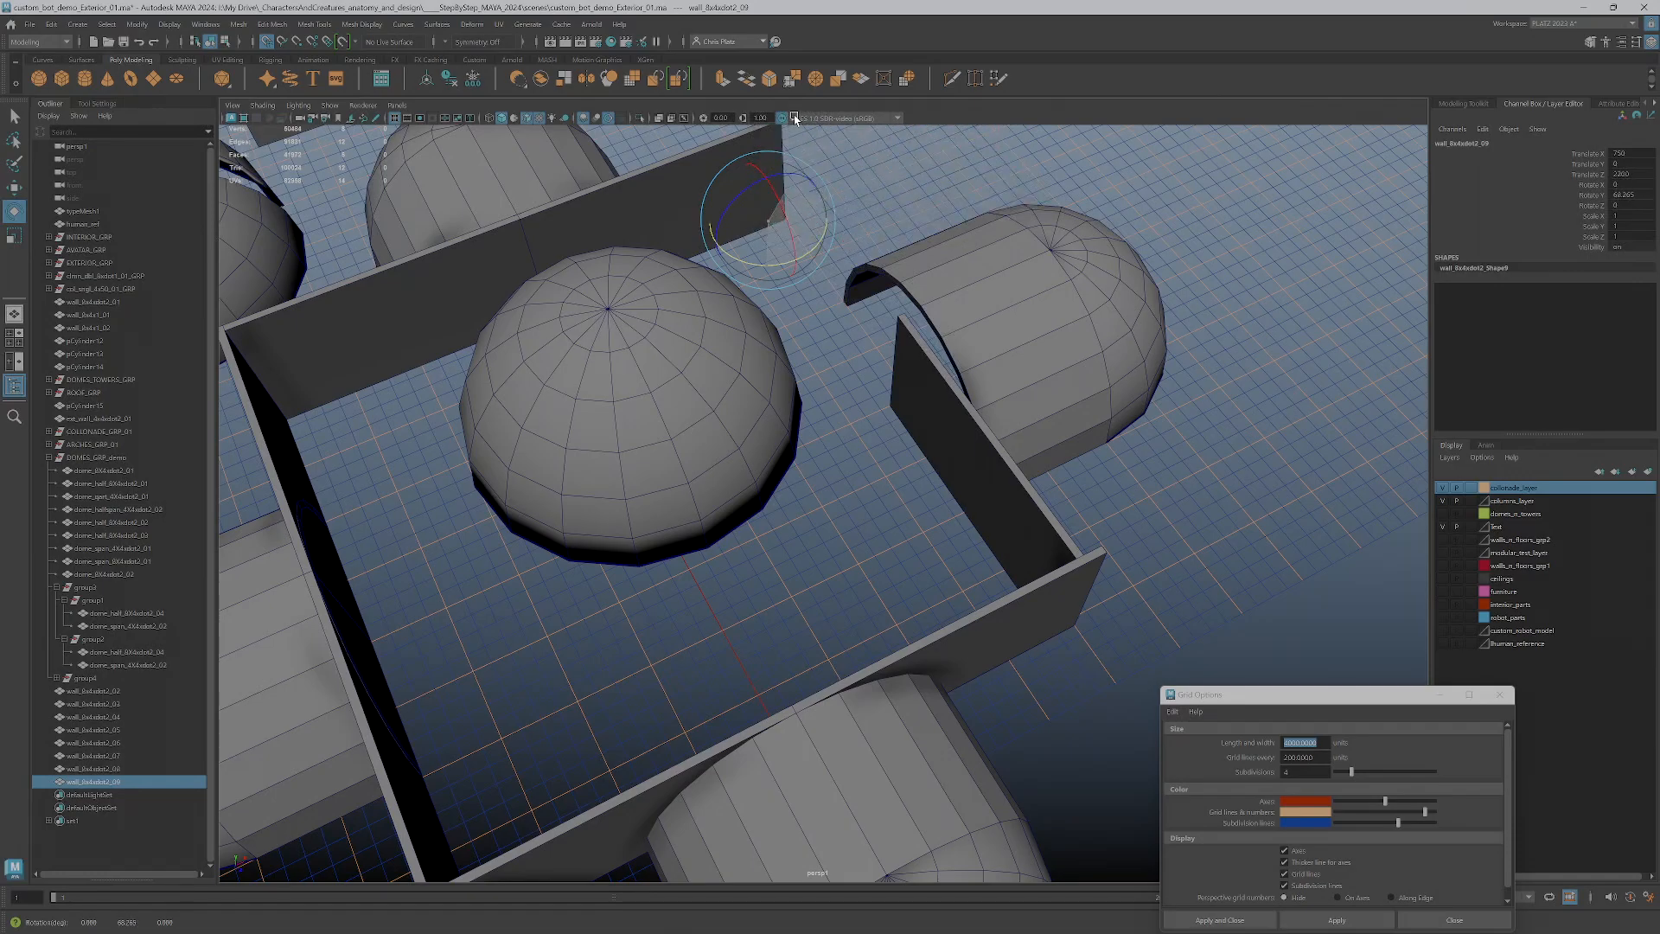
left_click_drag(873, 247, 718, 466, "alt")
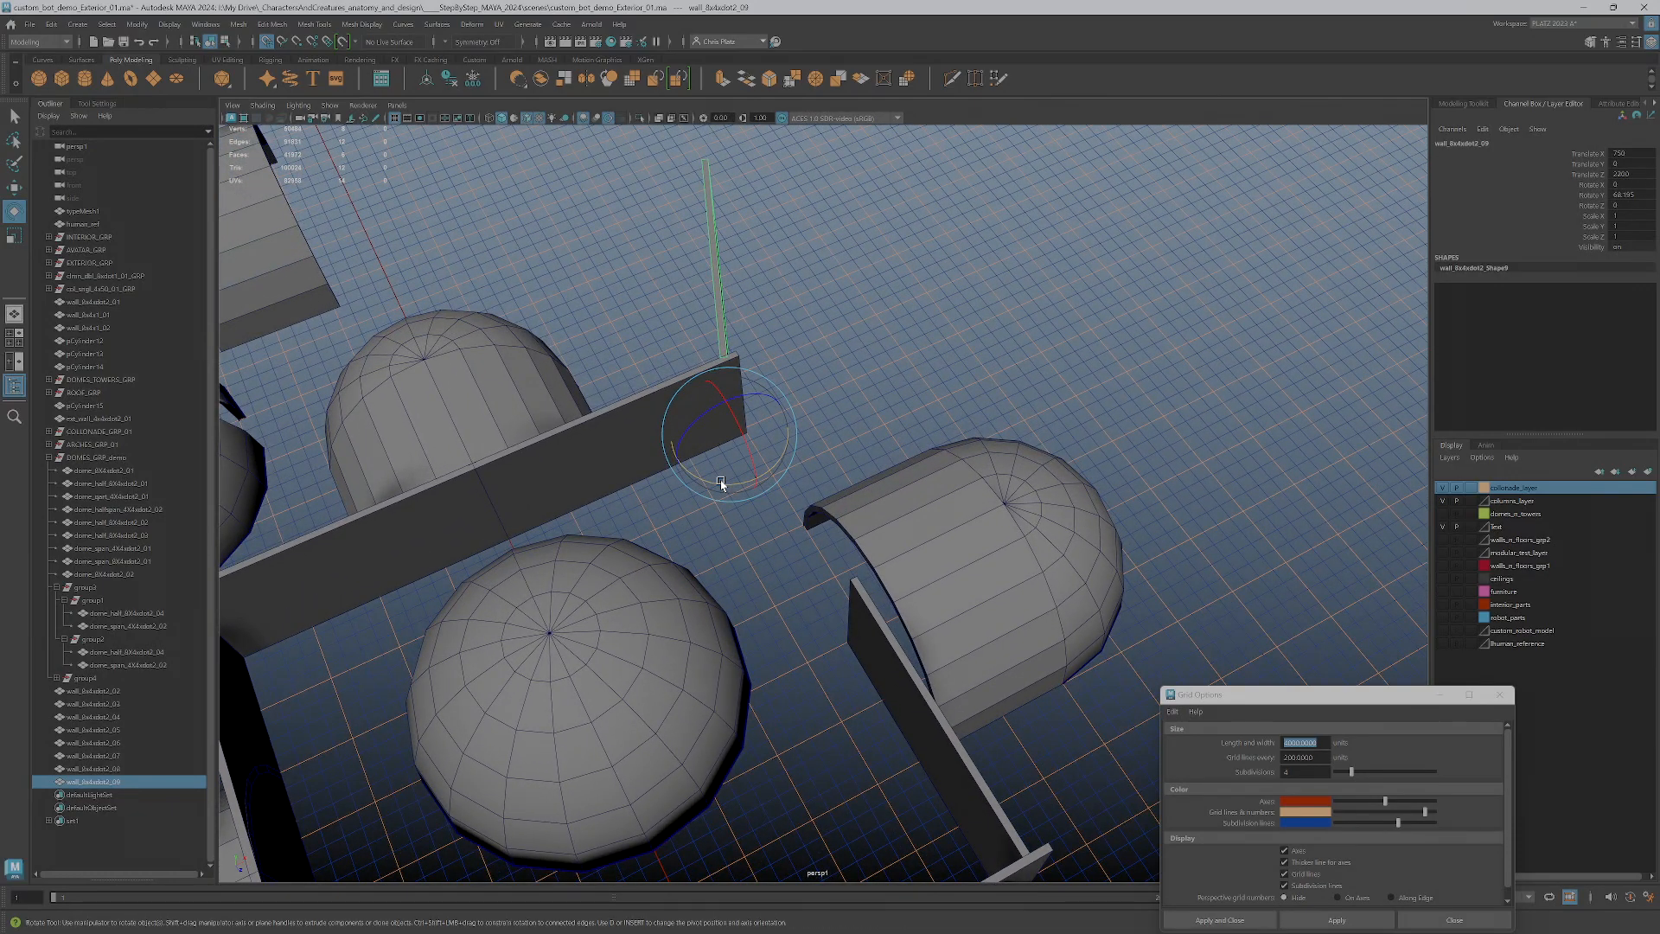
left_click_drag(721, 484, 761, 463)
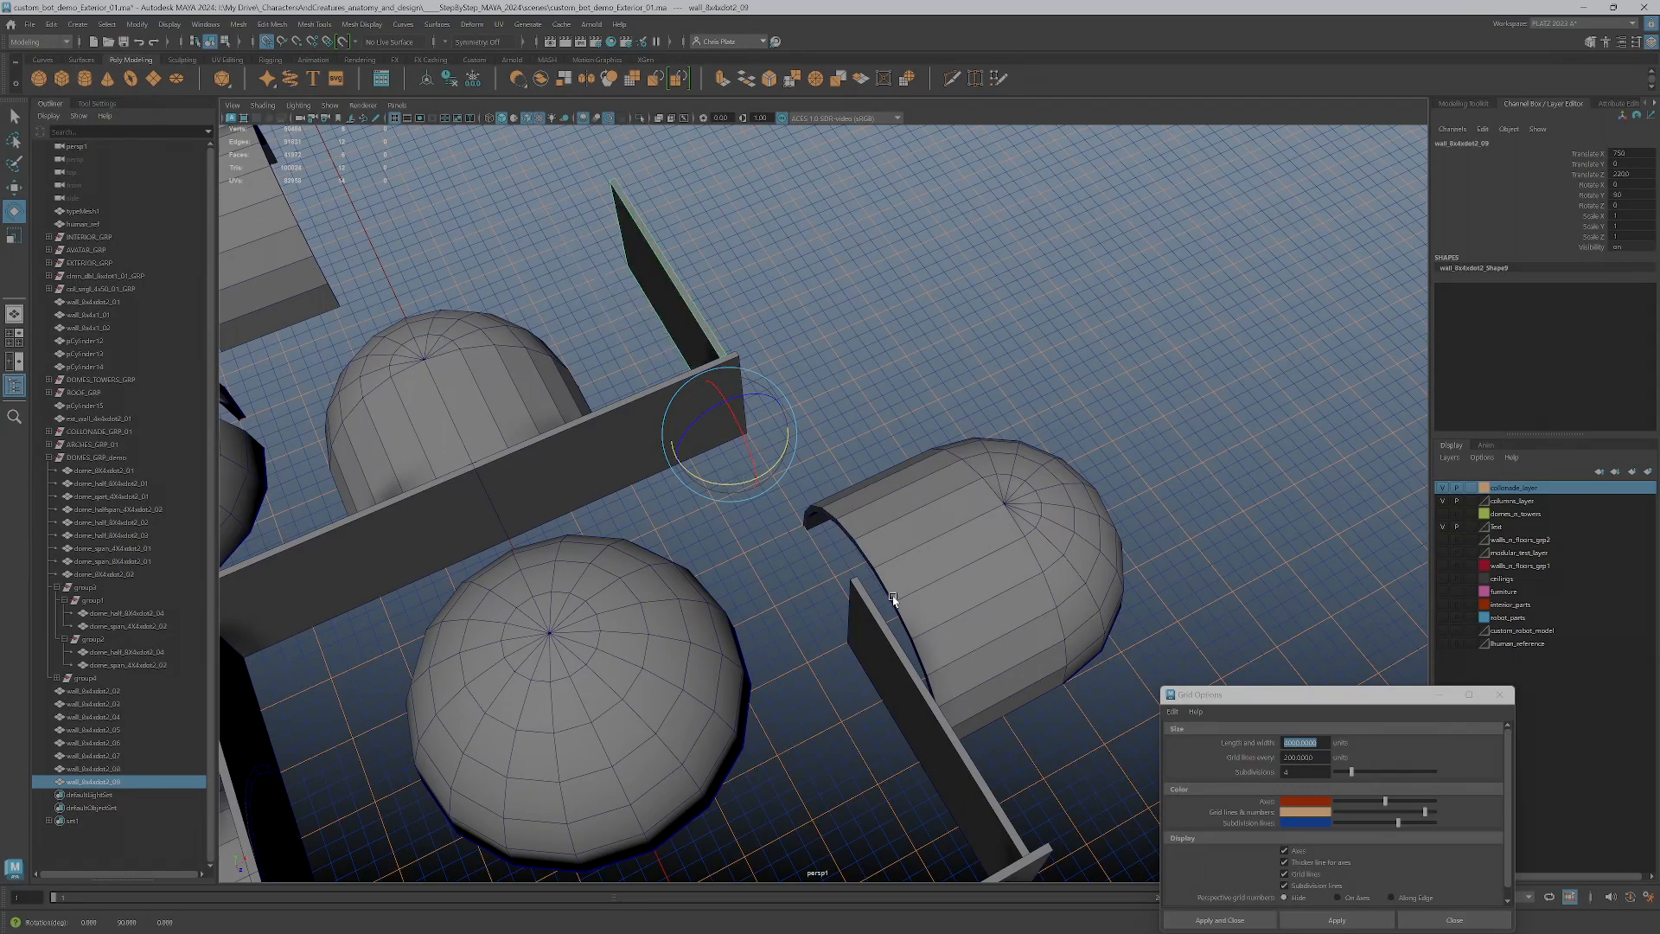
Delete the unrotated wall copy and fill the fourth side with the rotated wall and a duplicate of it
left_click(894, 685)
key("Delete")
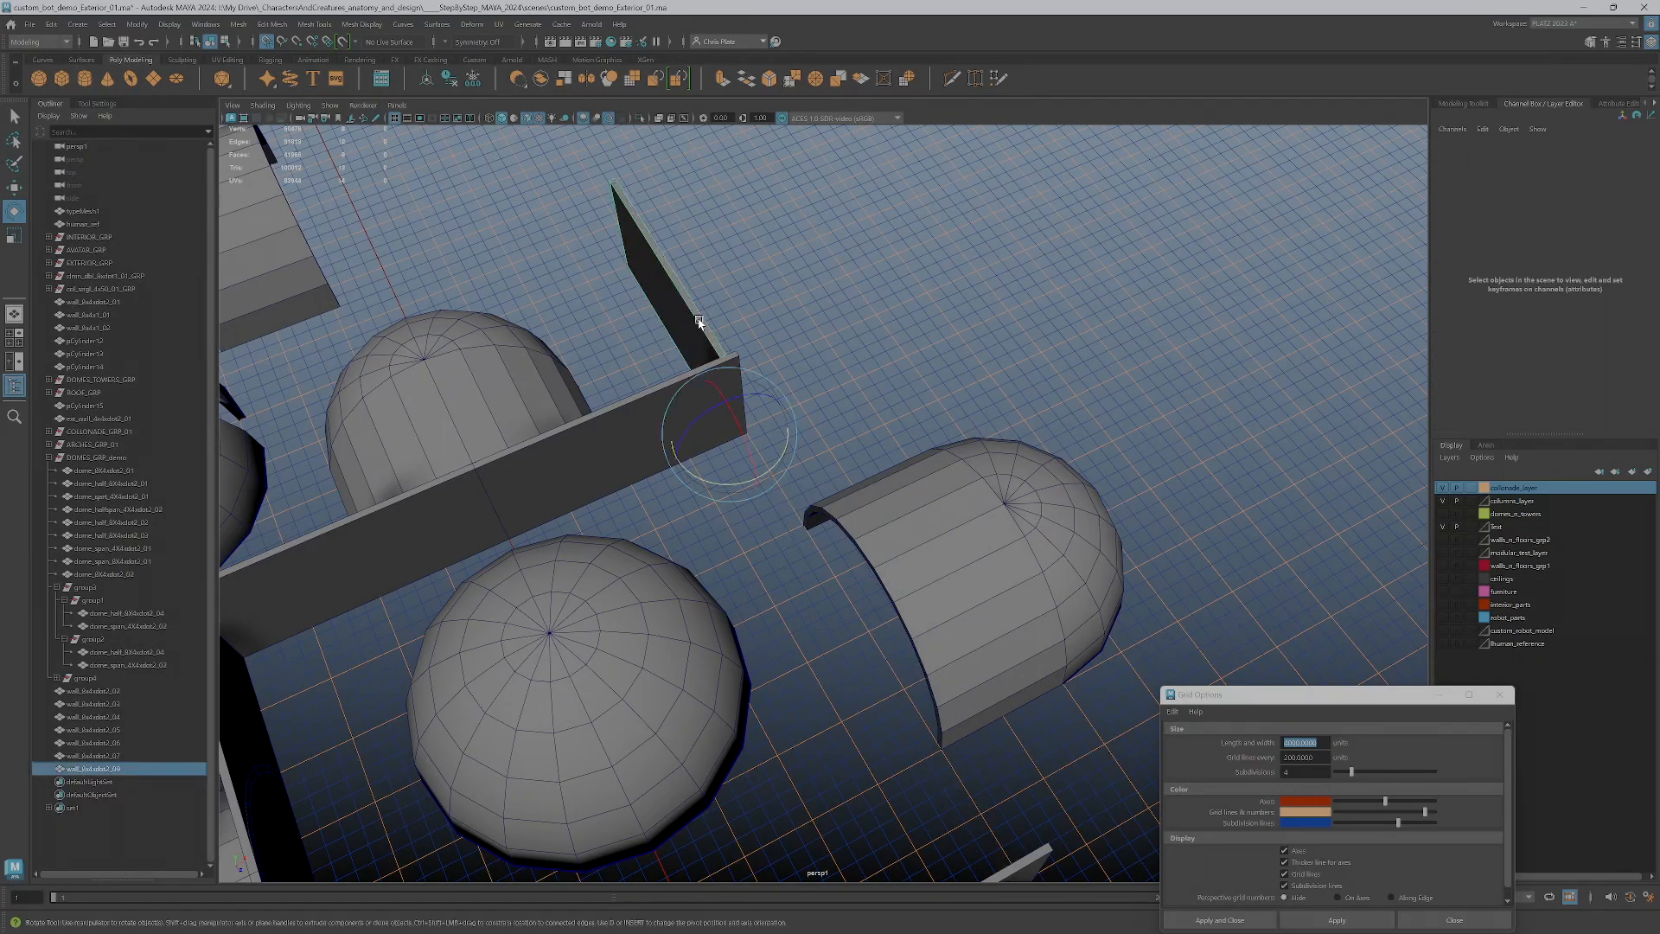
left_click(698, 322)
key("w")
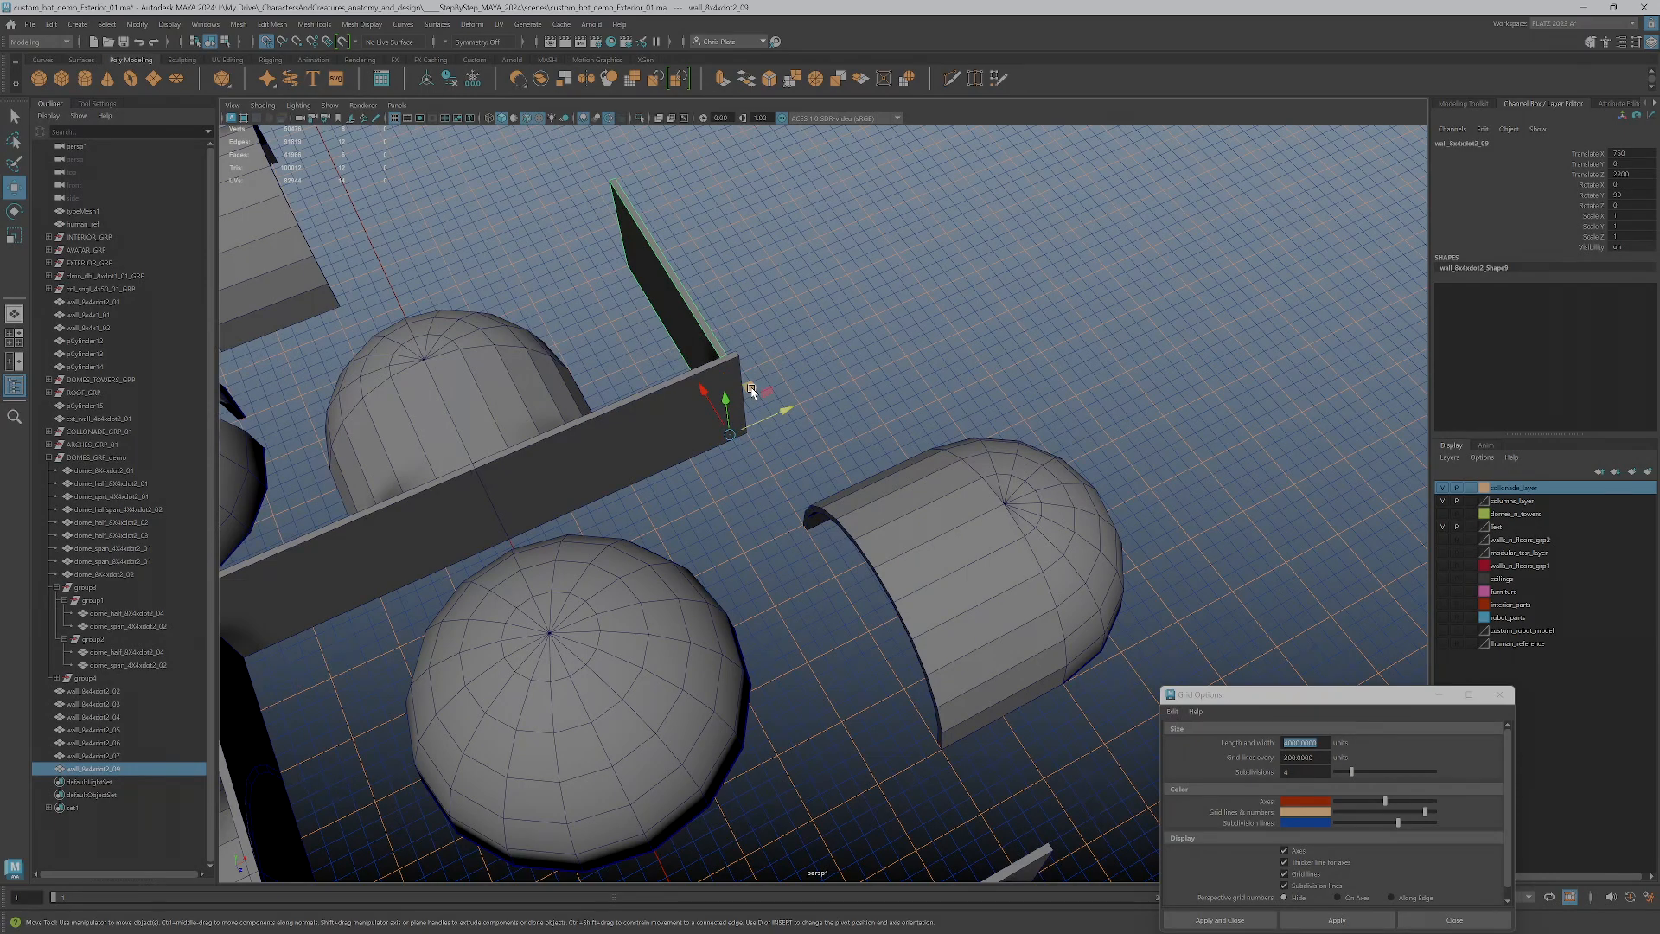
left_click_drag(751, 389, 1019, 816)
left_click_drag(1106, 775, 786, 668, "alt")
middle_click_drag(834, 495, 858, 629, "alt")
left_click_drag(860, 629, 813, 637, "alt")
Check the corners of the wall square and align the offset wall copies along the grid so each side runs continuously
mouse_move(613, 659)
left_mouse_down("shift")
mouse_move(875, 540)
mouse_move(952, 441)
mouse_move(980, 591)
mouse_move(1289, 571)
mouse_move(1115, 597)
left_mouse_up("shift")
left_click(911, 597)
left_click_drag(992, 525, 507, 526, "alt")
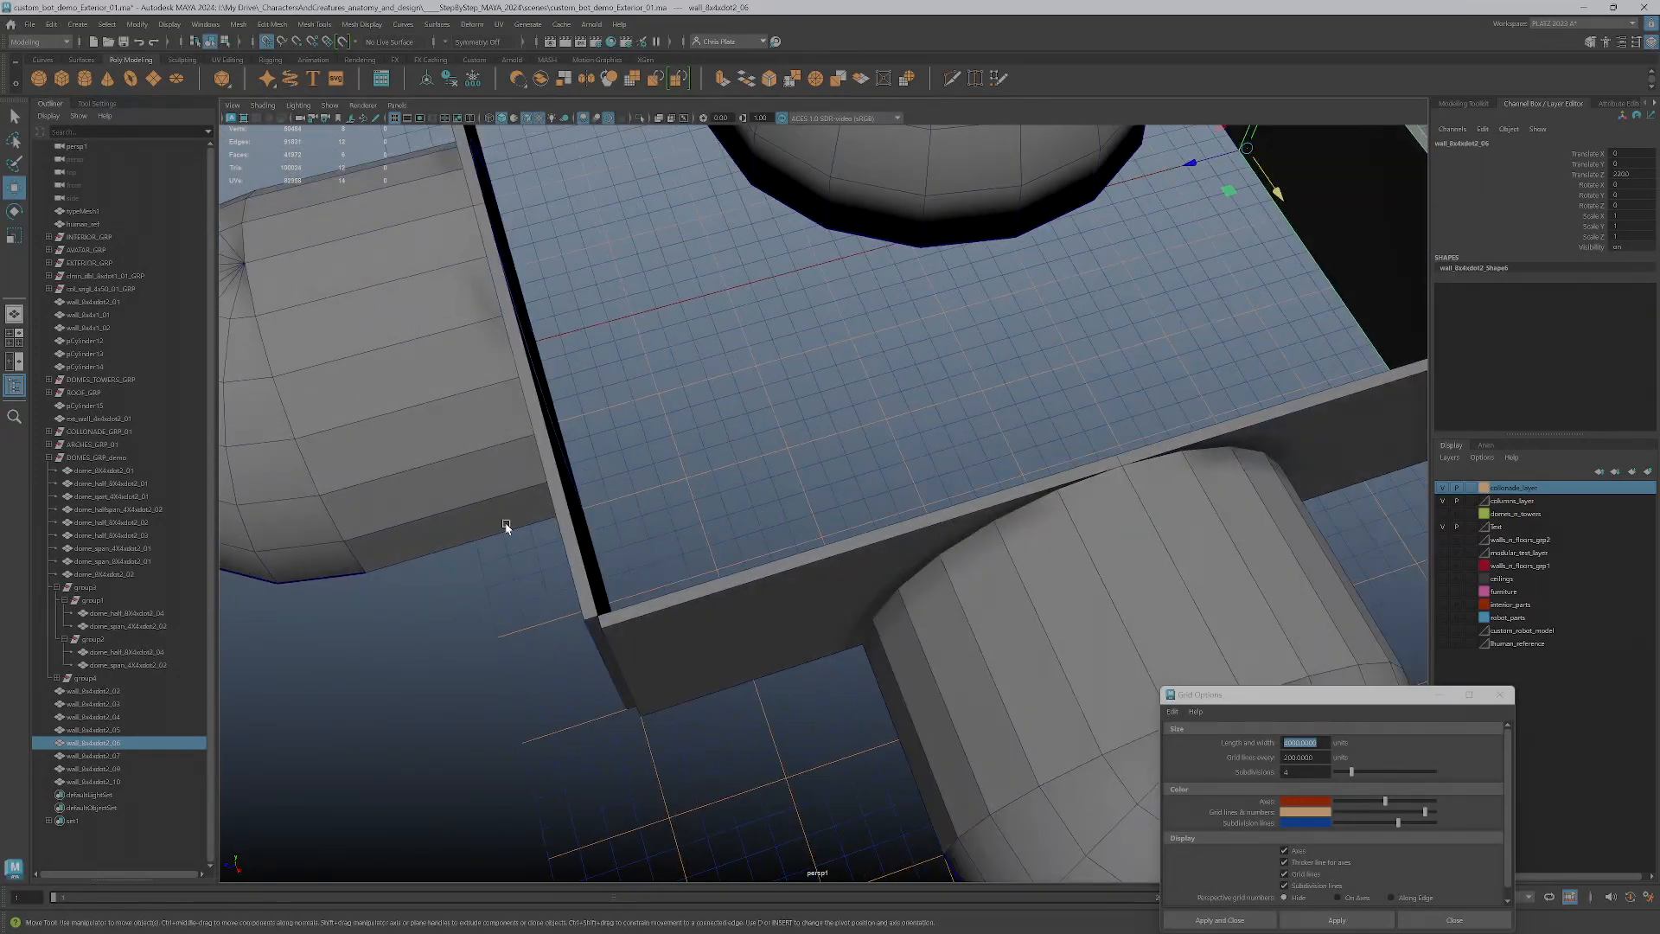
left_click(562, 527)
left_click_drag(510, 350, 717, 337)
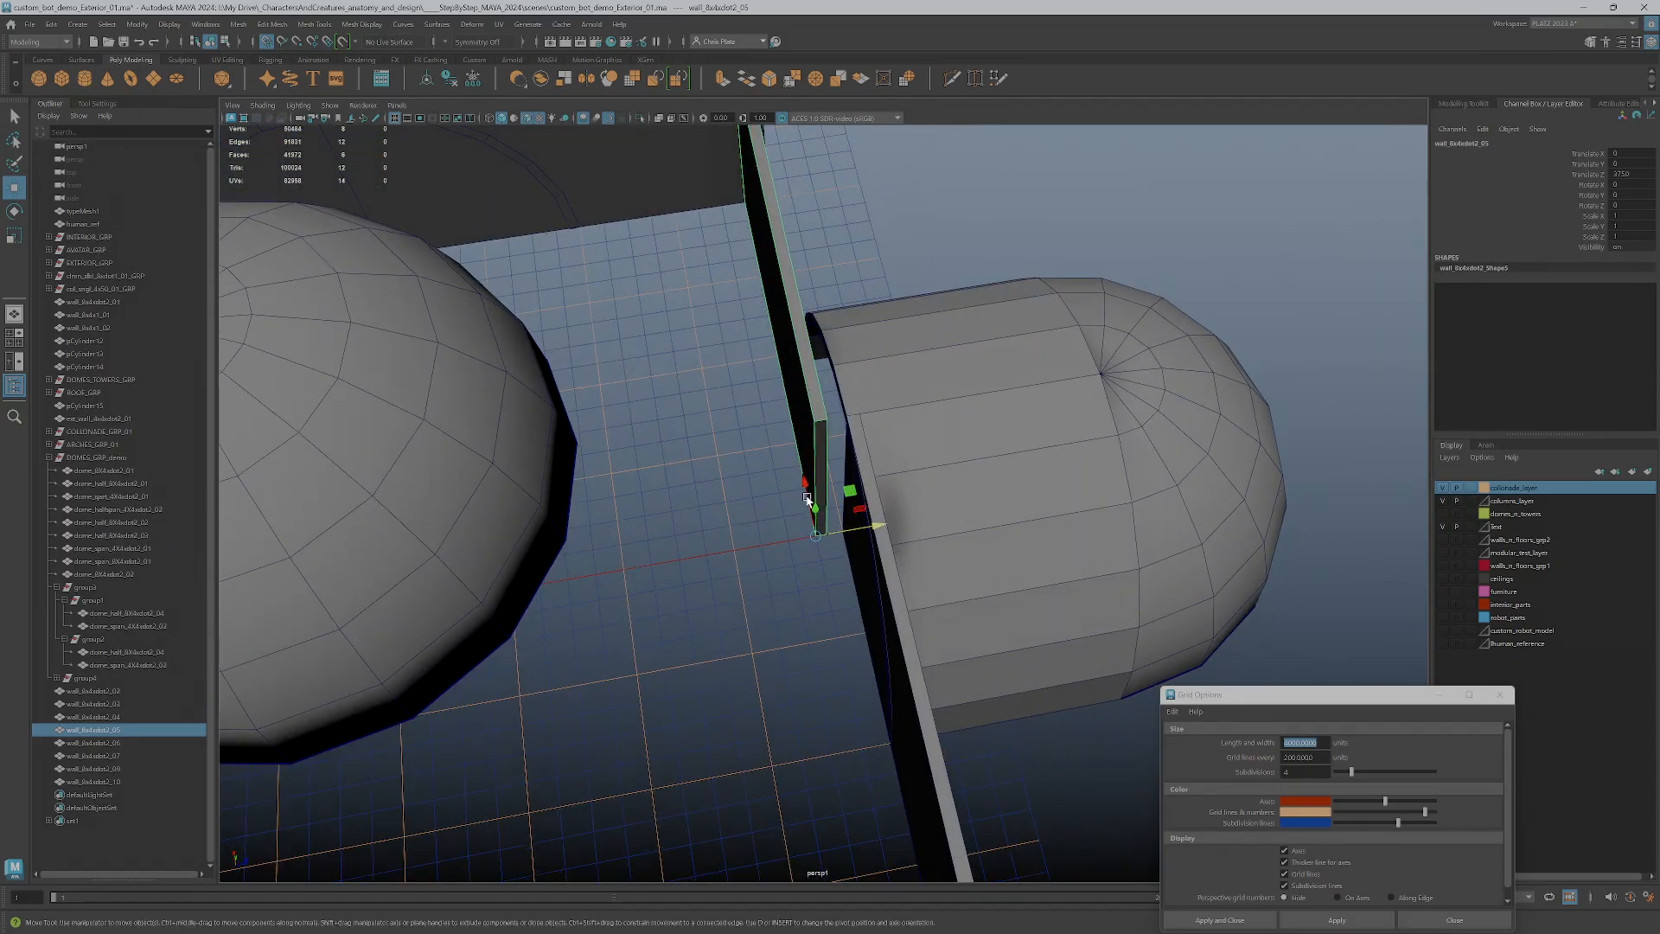
left_click_drag(842, 533, 713, 561, "alt")
left_click_drag(837, 624, 825, 626)
left_click_drag(833, 684, 779, 687, "alt")
left_click(814, 576)
left_click(806, 724, "shift")
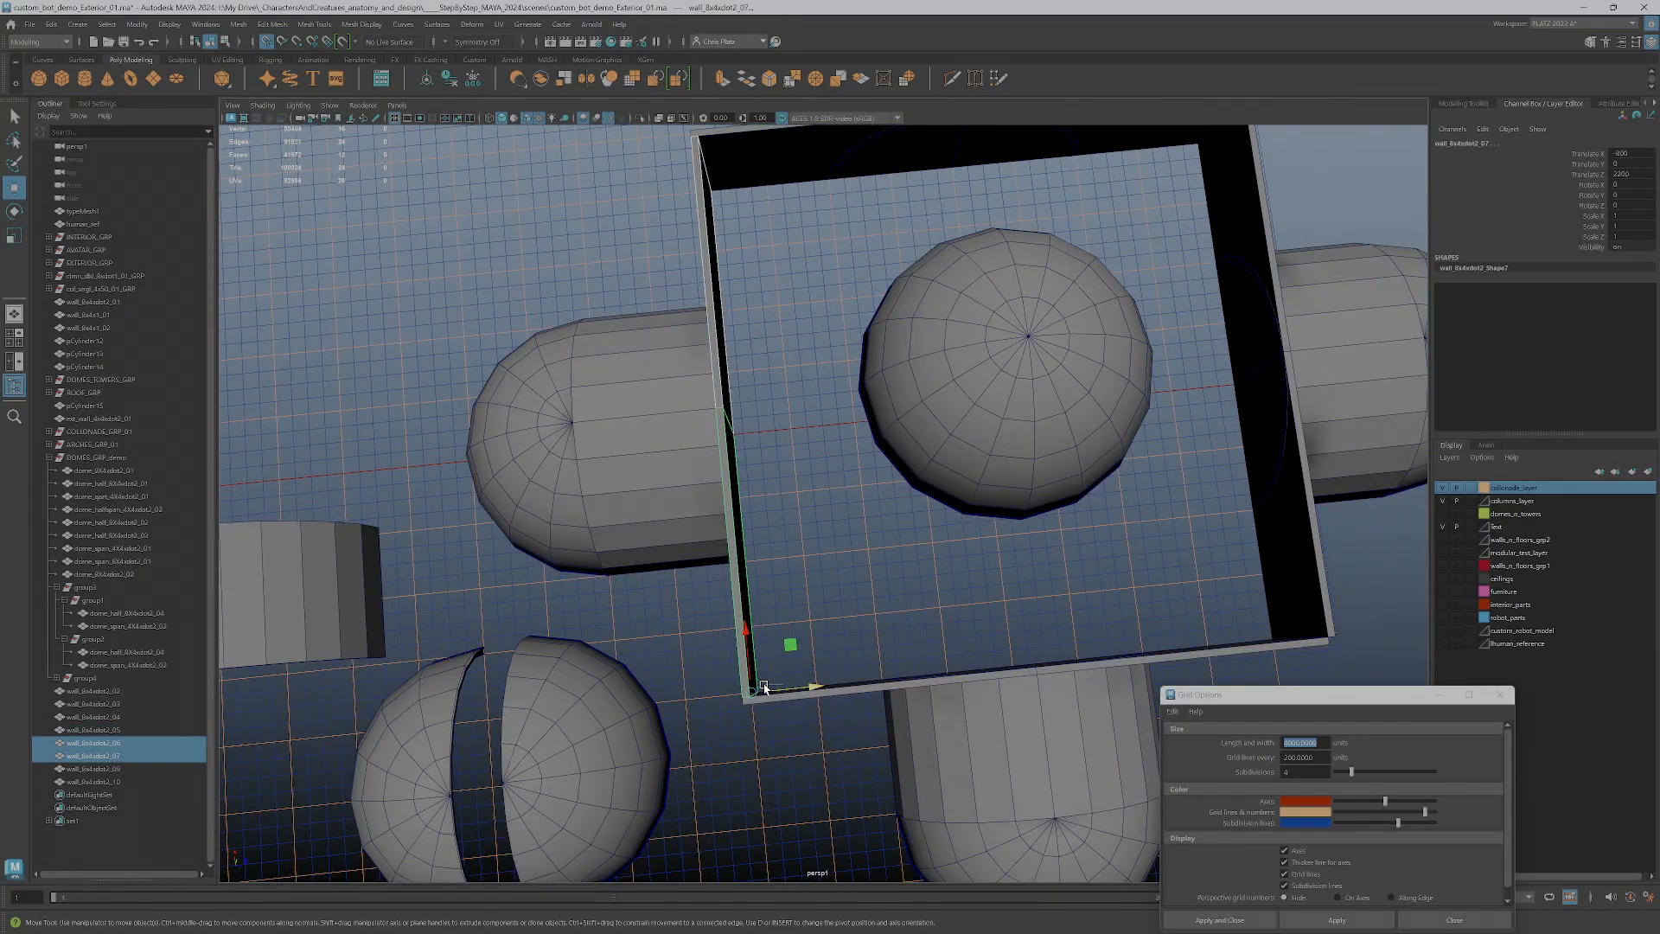
Rotate wall copies 06 and 07 together to 180 degrees around the vertical axis and slide them back onto their side of the square
left_click(763, 682)
left_click(701, 397)
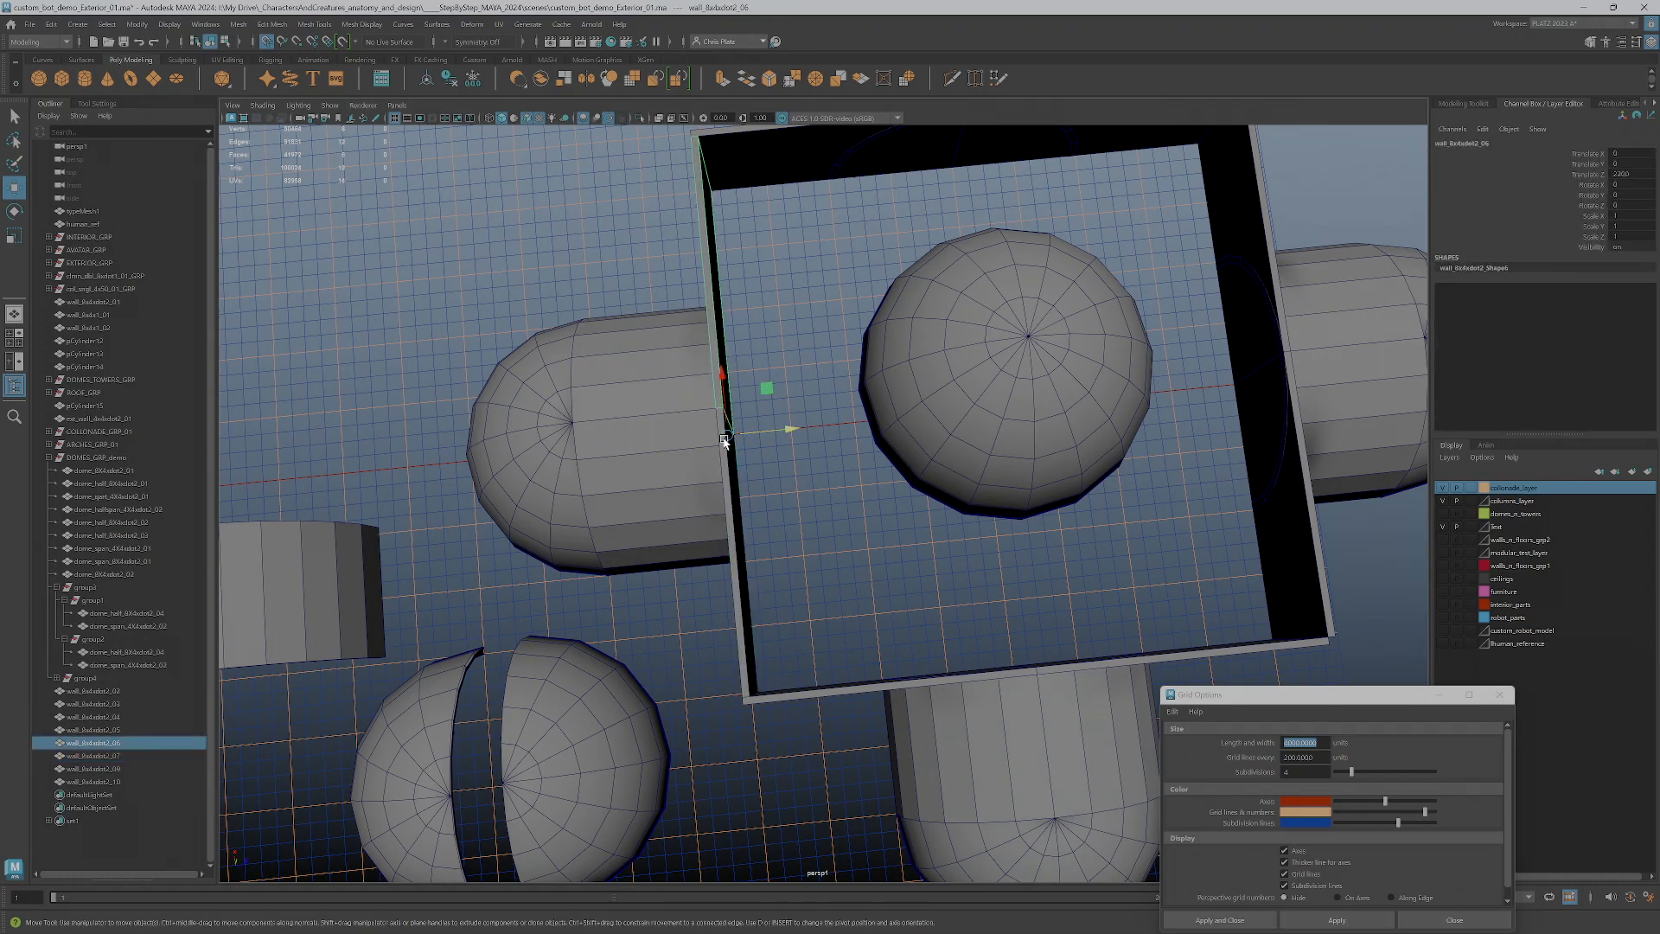
left_click(760, 595, "shift")
middle_click_drag(759, 673, 955, 519, "alt")
right_click_drag(956, 519, 1046, 525, "alt")
middle_click_drag(1046, 526, 832, 619, "alt")
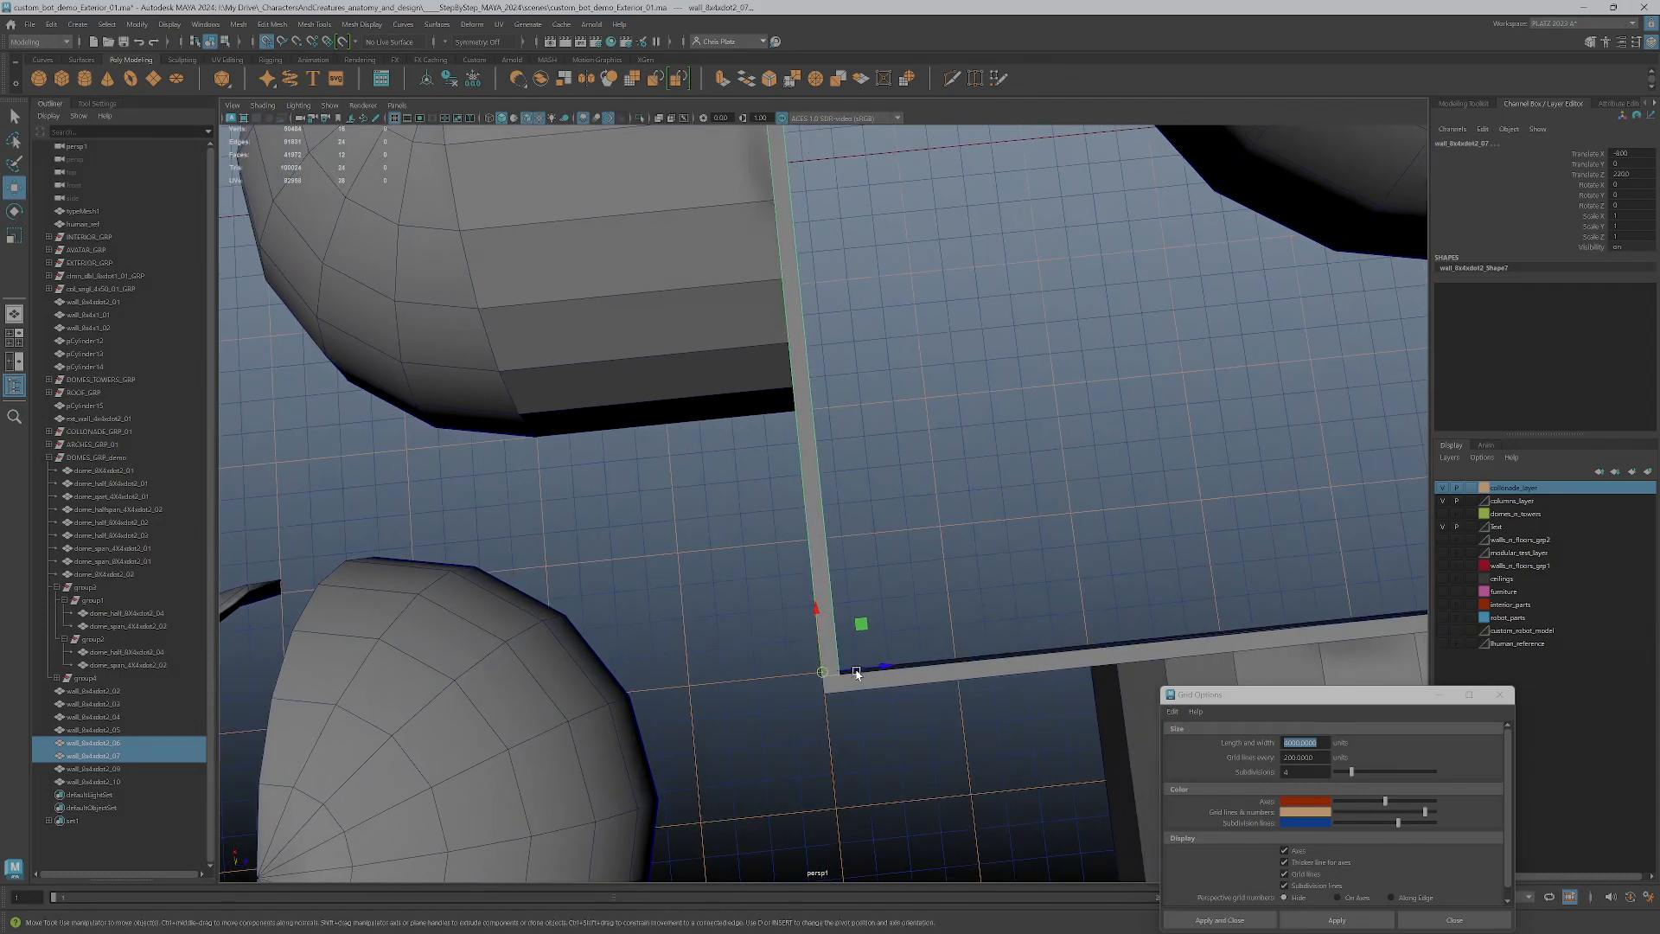
key("e")
left_click_drag(860, 656, 741, 722)
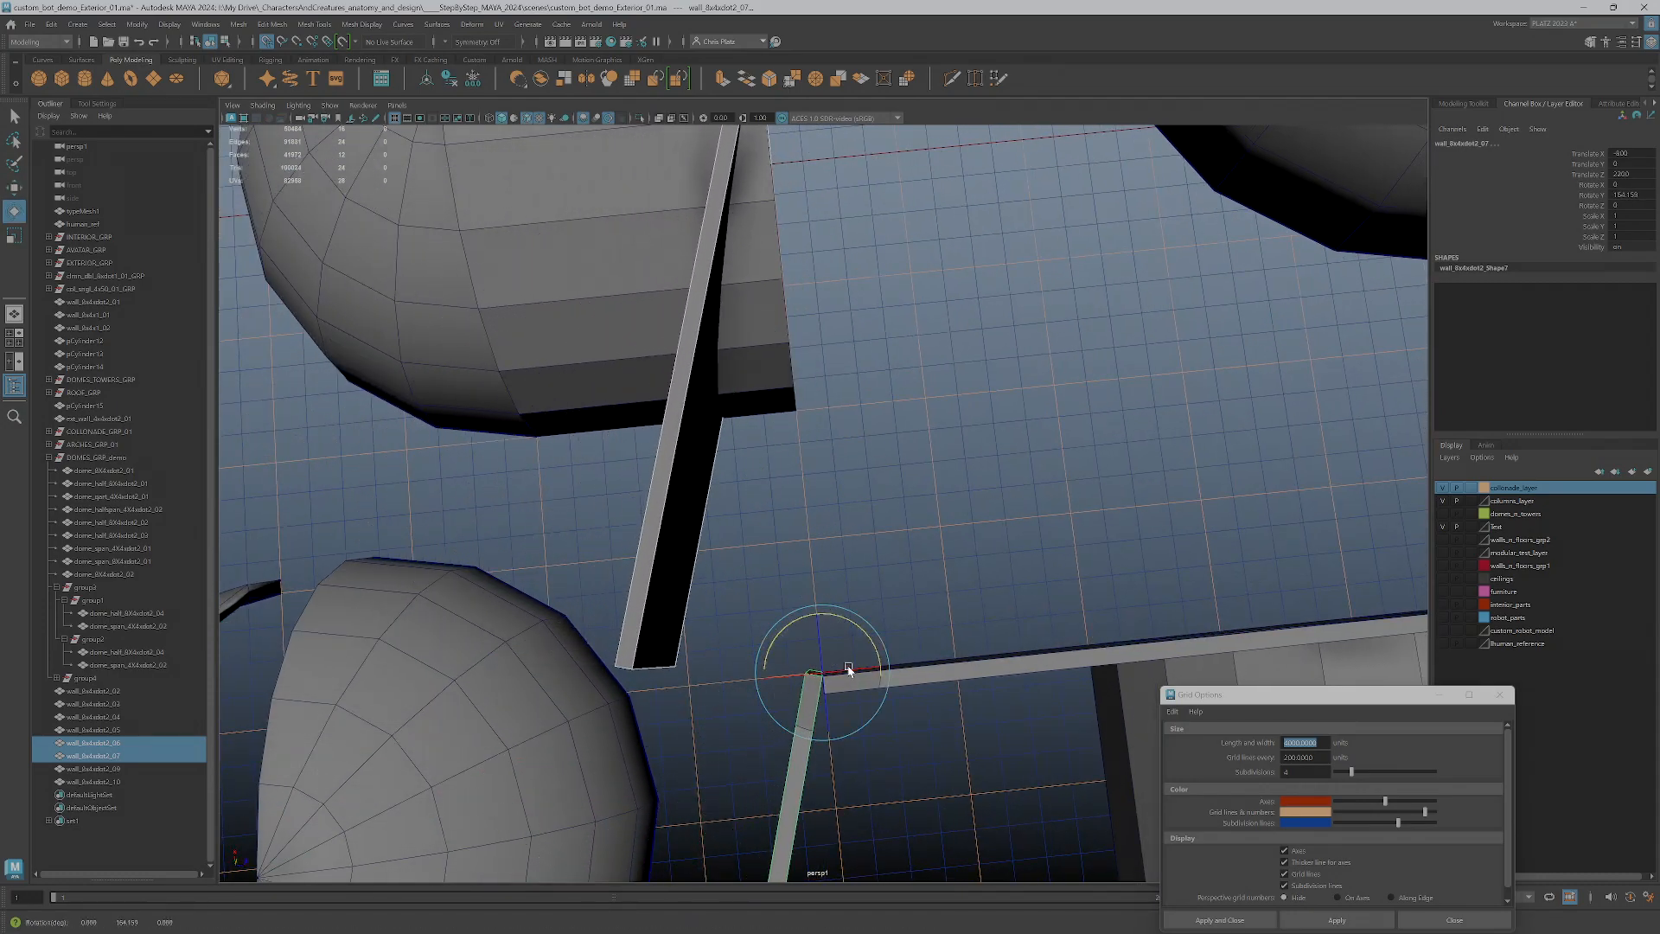
left_click_drag(875, 646, 870, 634)
right_click_drag(858, 607, 844, 395, "alt")
key("w")
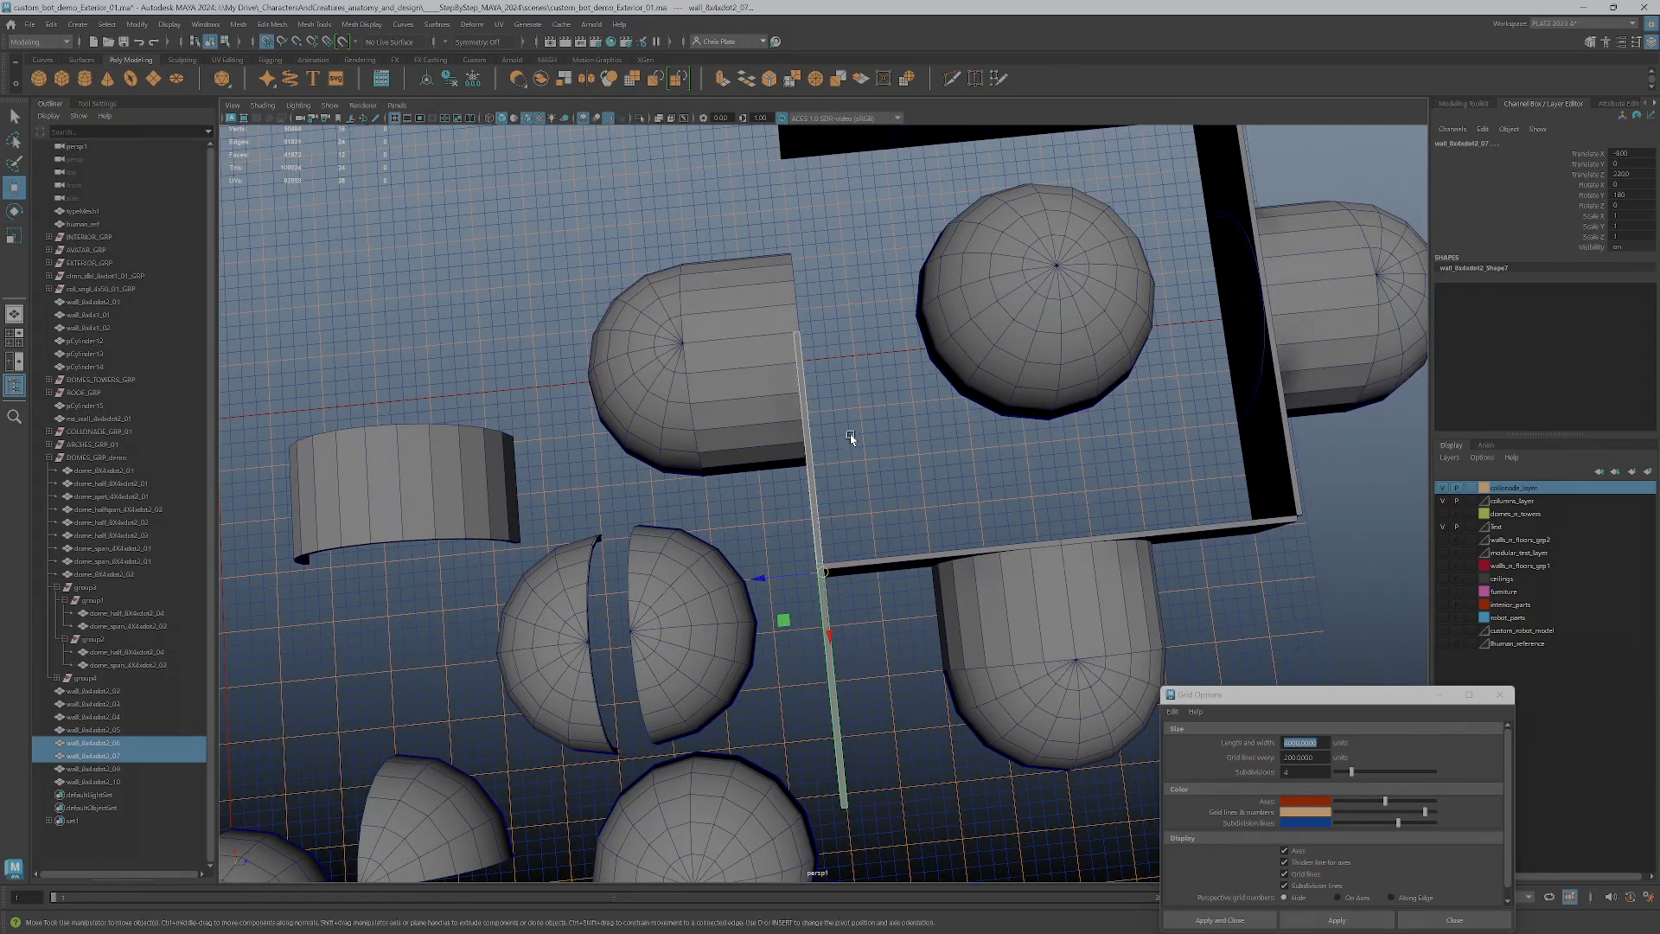
left_click_drag(814, 527, 788, 485)
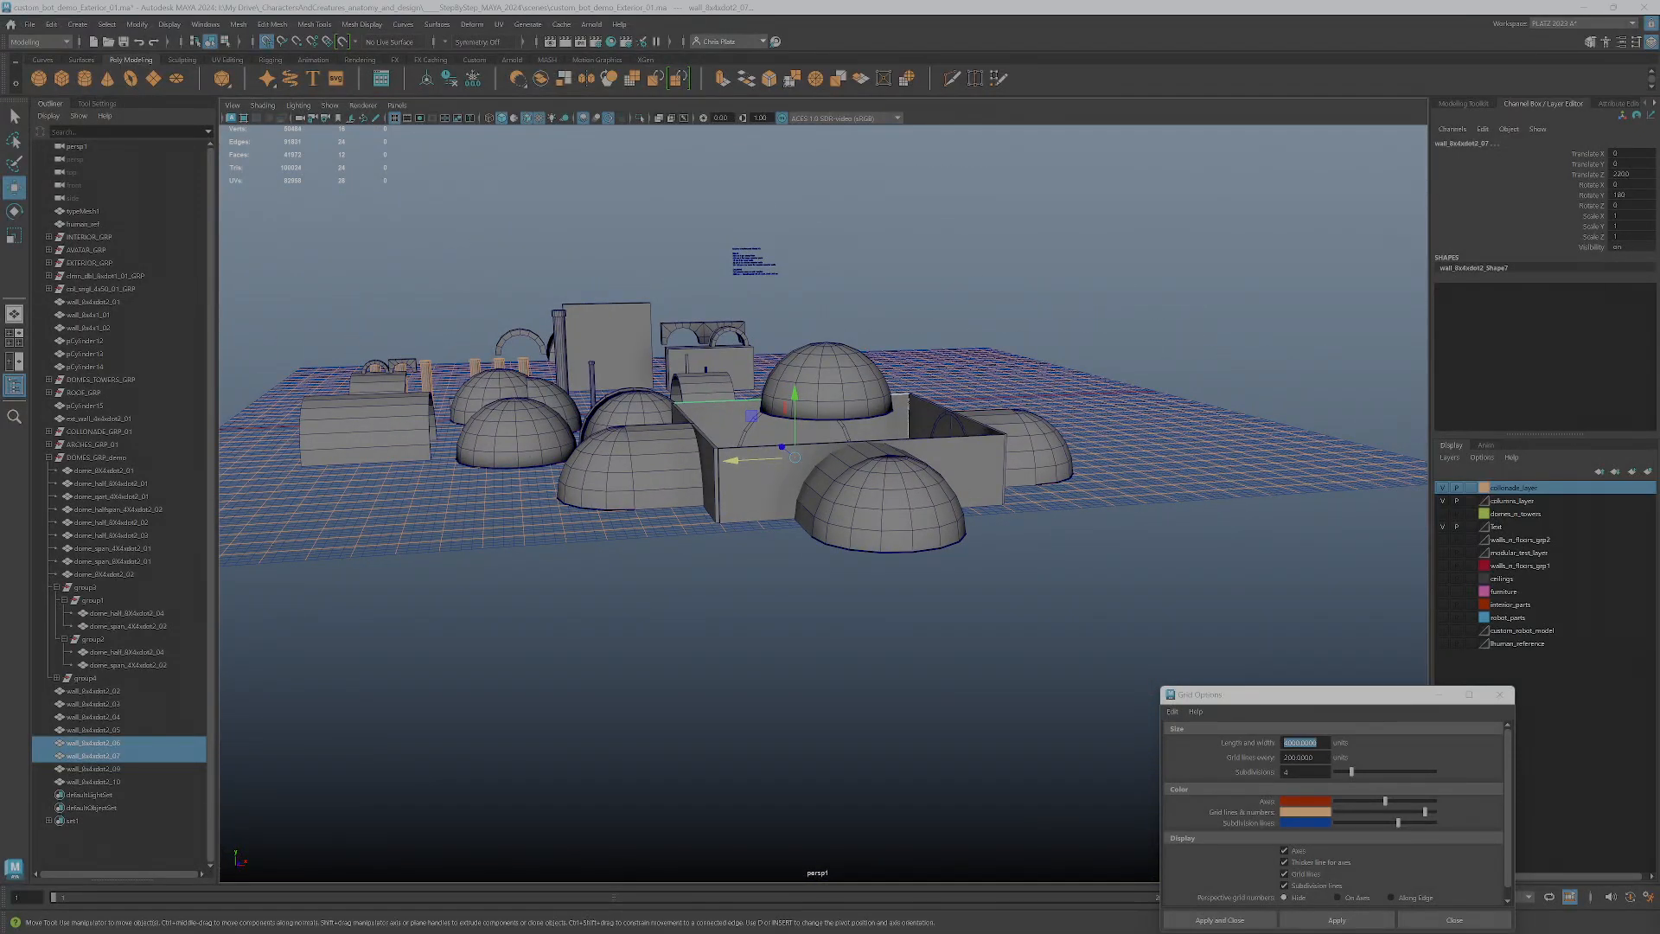
Review the assembled structure, then check the Roof entry in the modelkits_measured_2024 spreadsheet and return to Maya
left_click_drag(1659, 111, 1294, 111)
left_click_drag(626, 434, 667, 453, "alt")
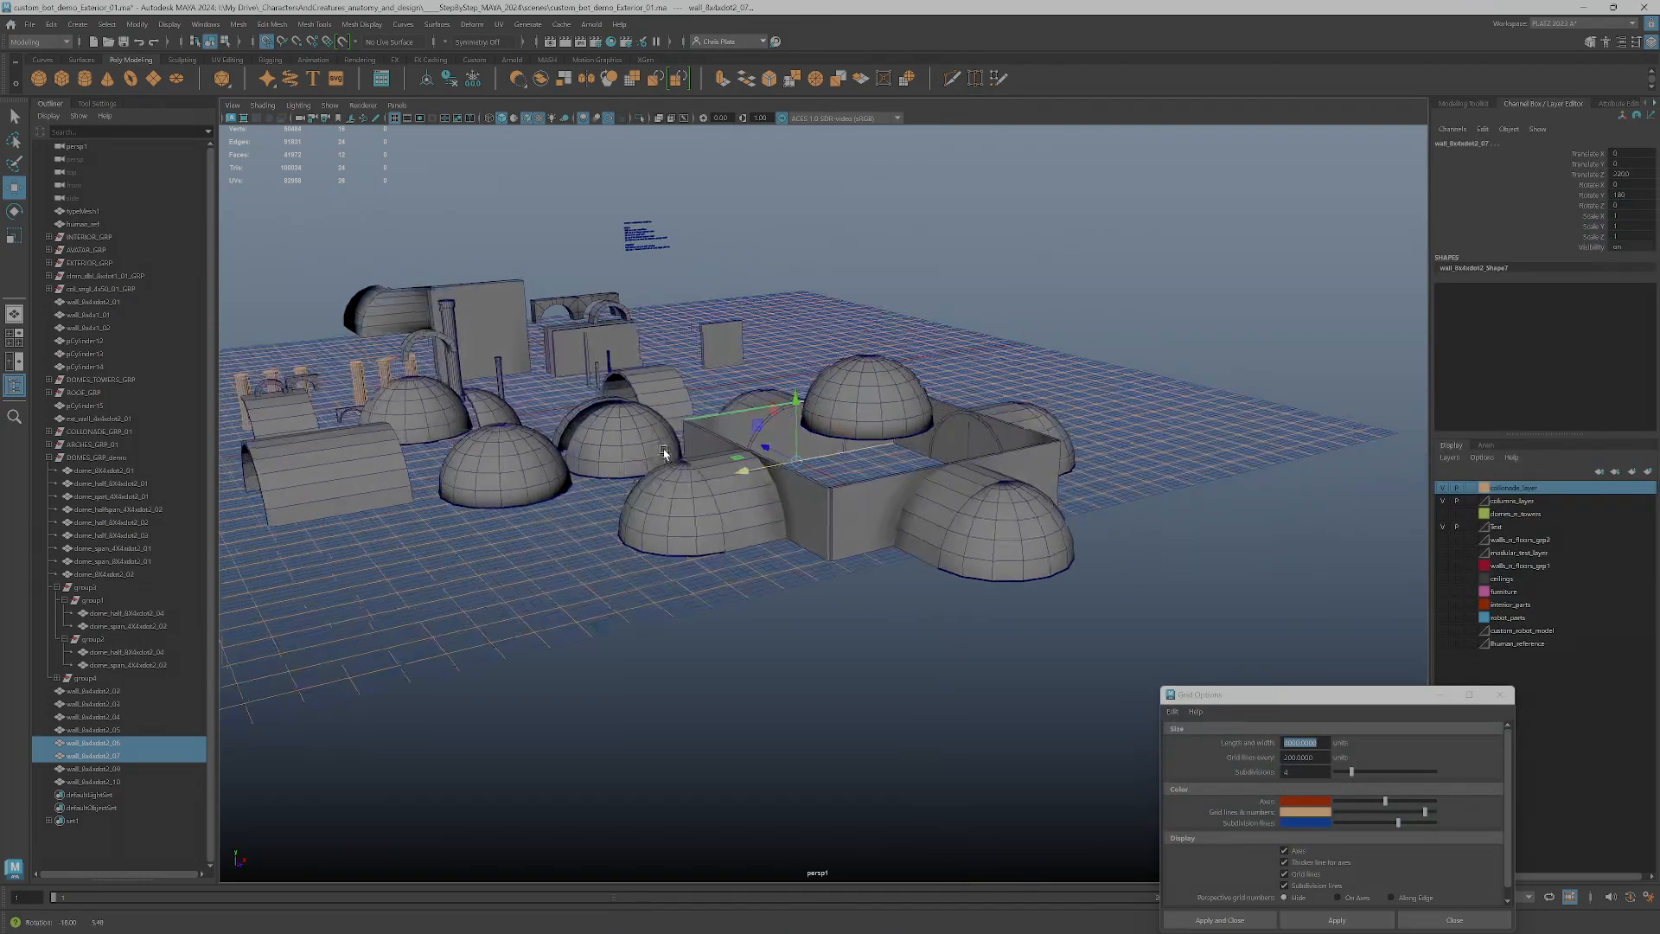
middle_click_drag(852, 450, 754, 517, "alt")
scroll(776, 510, "down", 4)
key("alt+Tab")
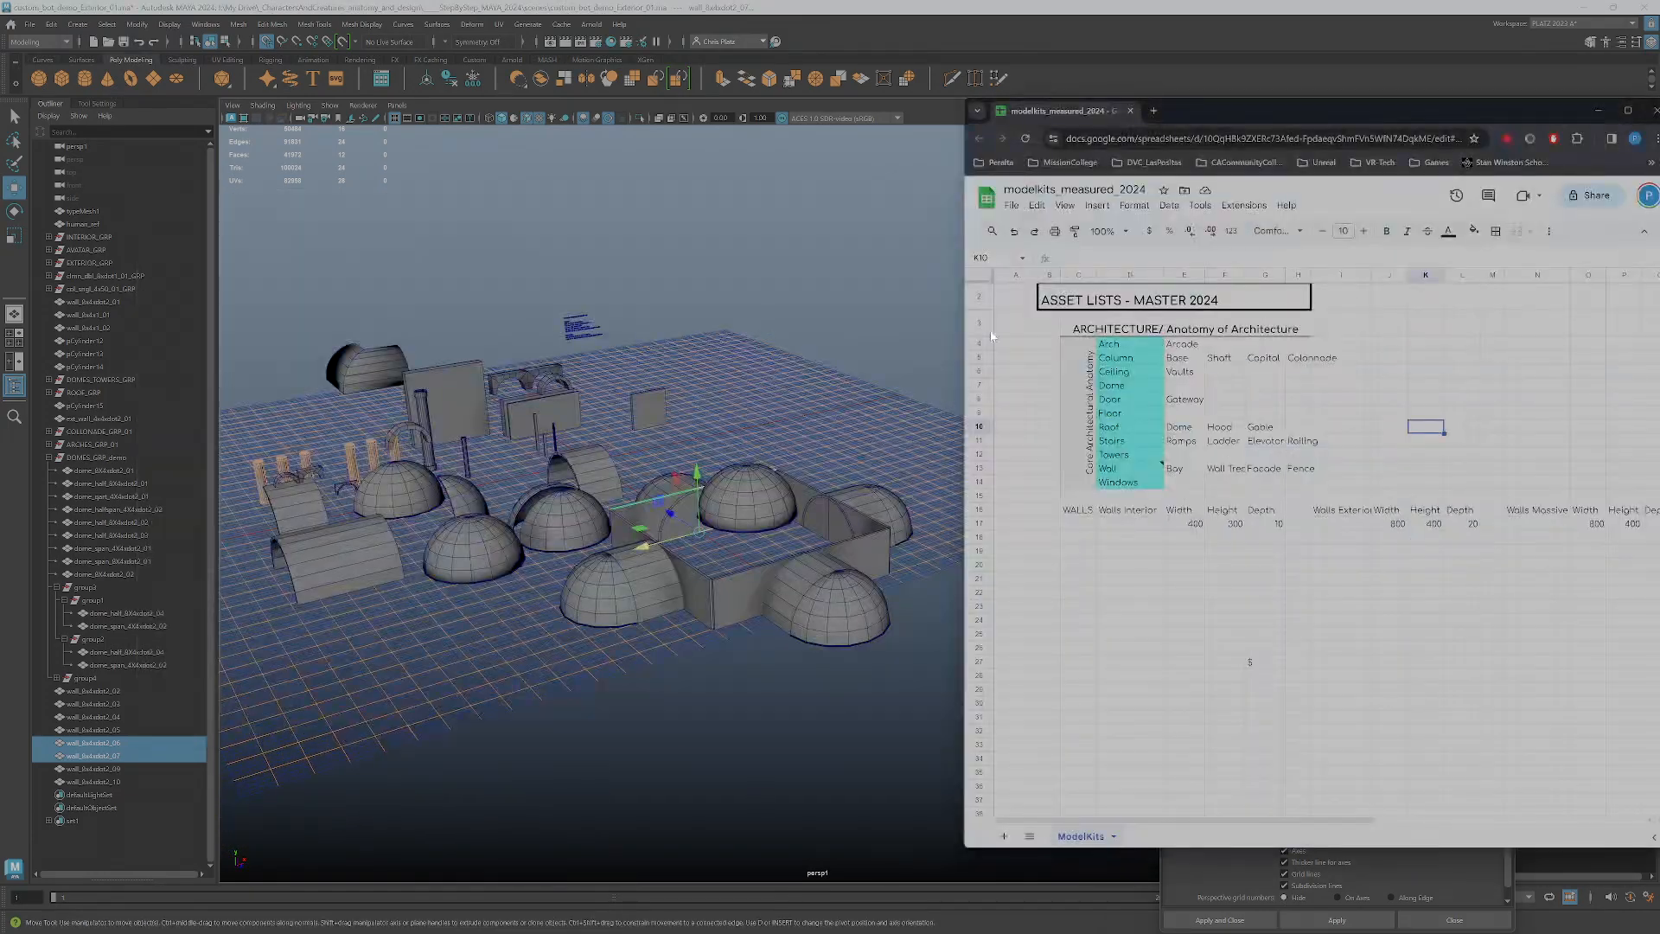
left_click(1123, 432)
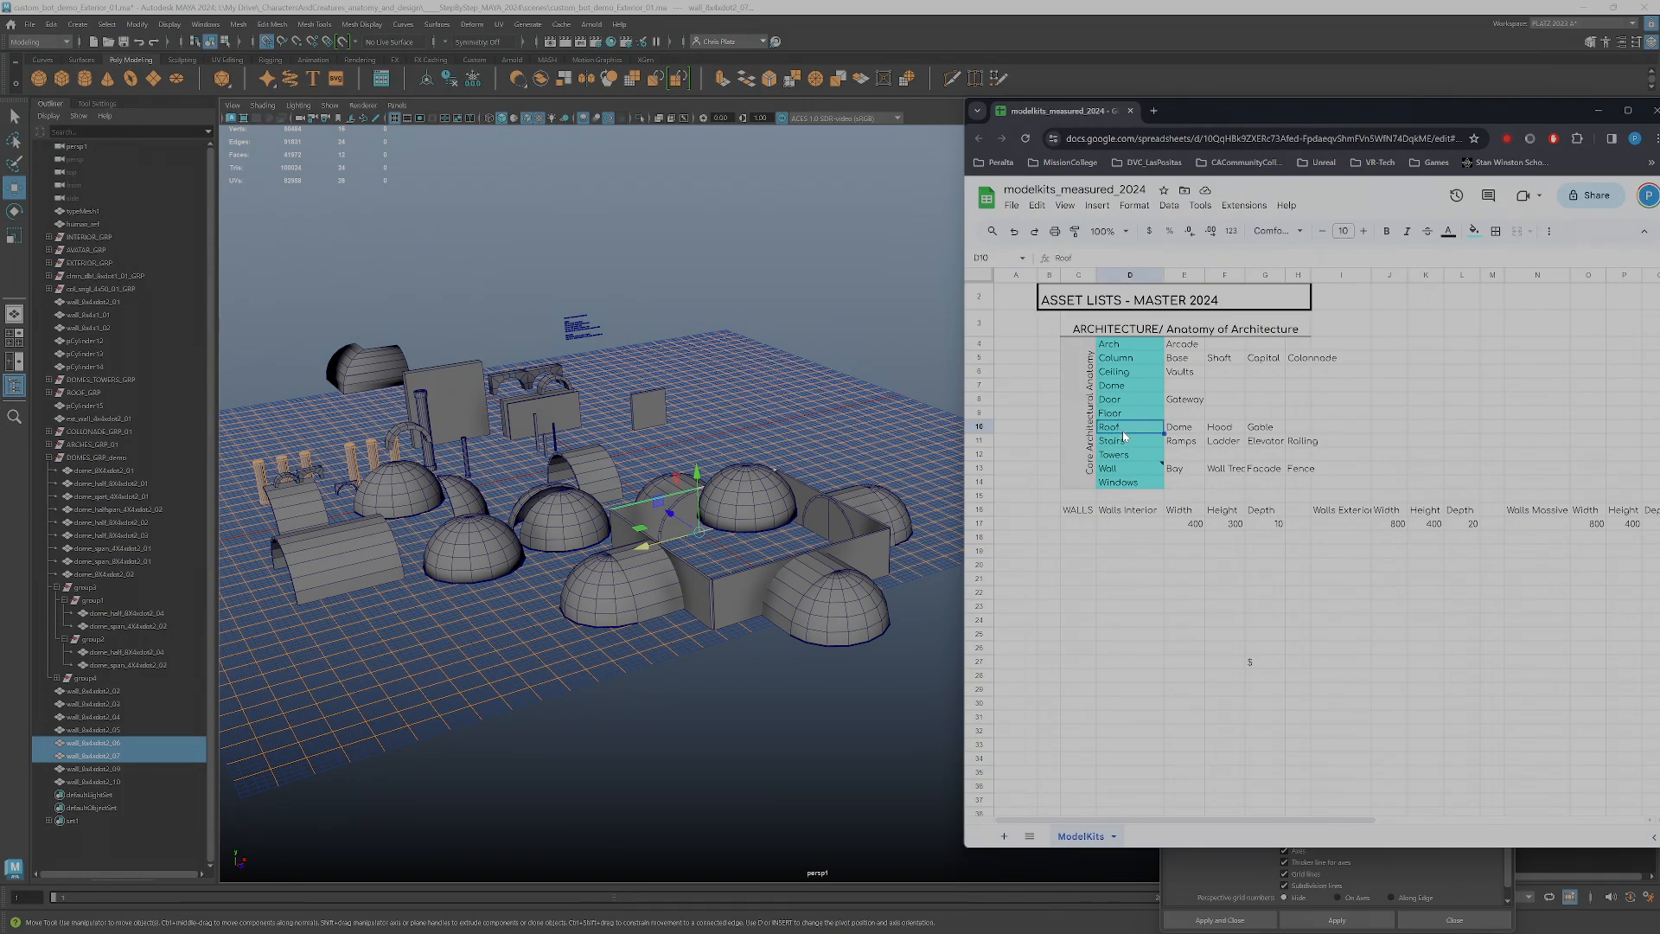
key("alt+Tab")
Isolate the central dome of the structure in the viewport and frame it
left_click_drag(908, 452, 761, 498, "alt")
right_click_drag(735, 501, 881, 452, "alt")
left_click_drag(883, 484, 949, 345, "alt")
left_click(867, 461)
scroll(927, 386, "down", 4)
right_click_drag(832, 408, 837, 178, "alt")
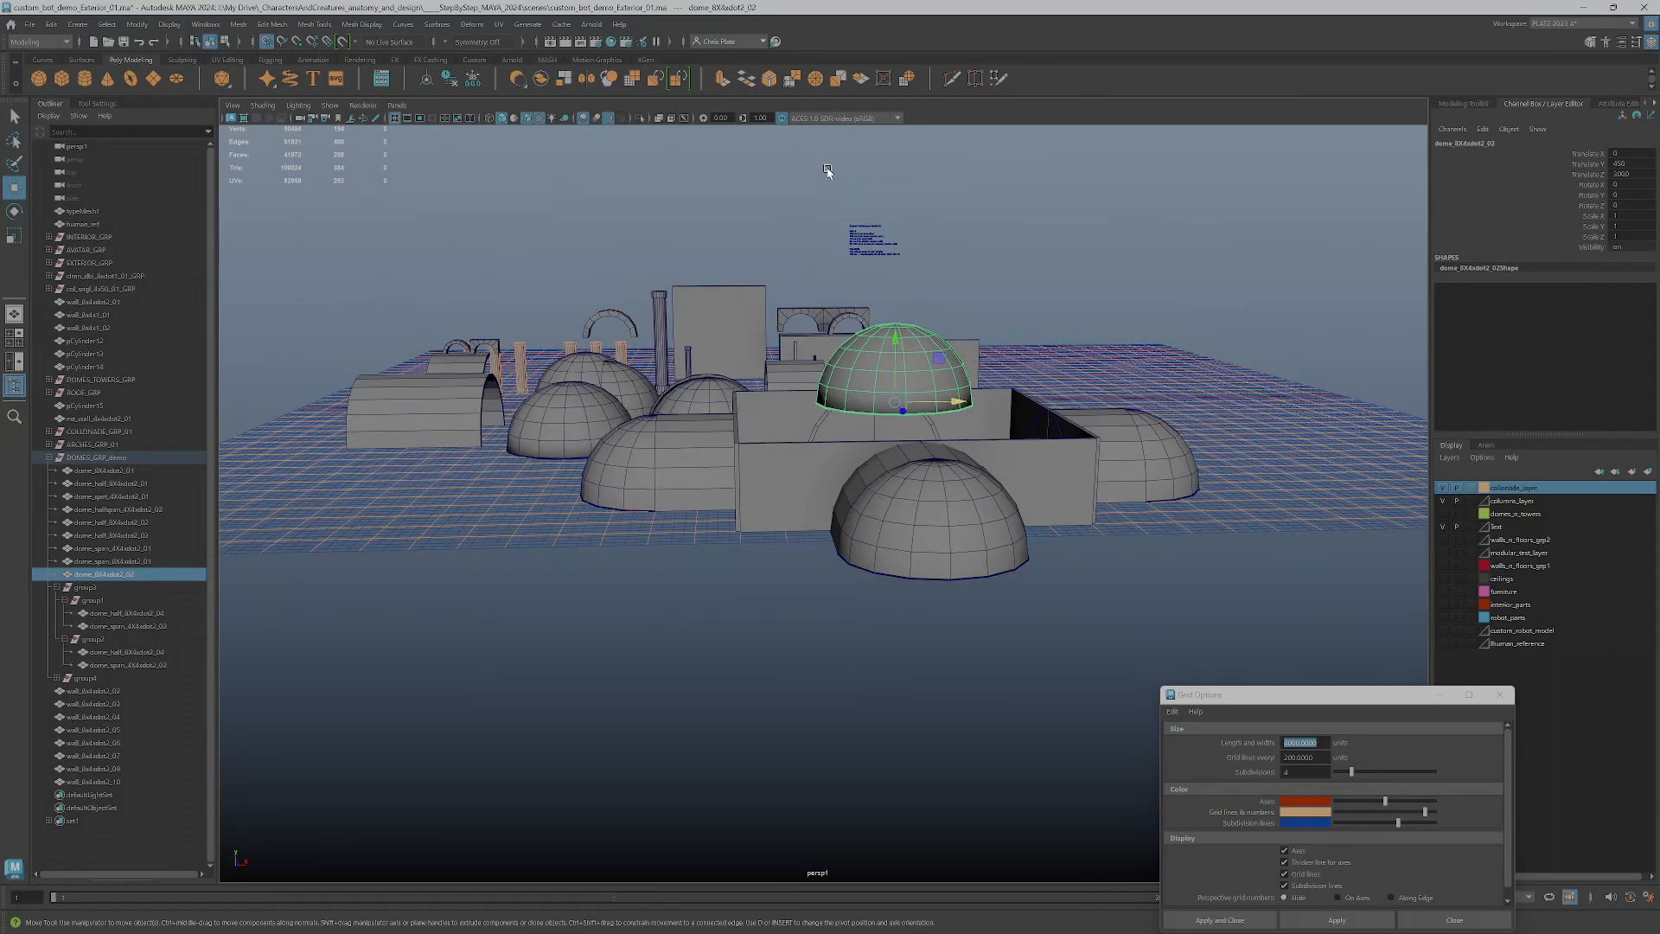
left_click(635, 120)
left_click_drag(755, 297, 813, 461, "alt")
key("f")
Move the isolated dome along the grid to the world origin
left_click_drag(855, 530, 844, 421)
left_click_drag(956, 548, 908, 350, "alt")
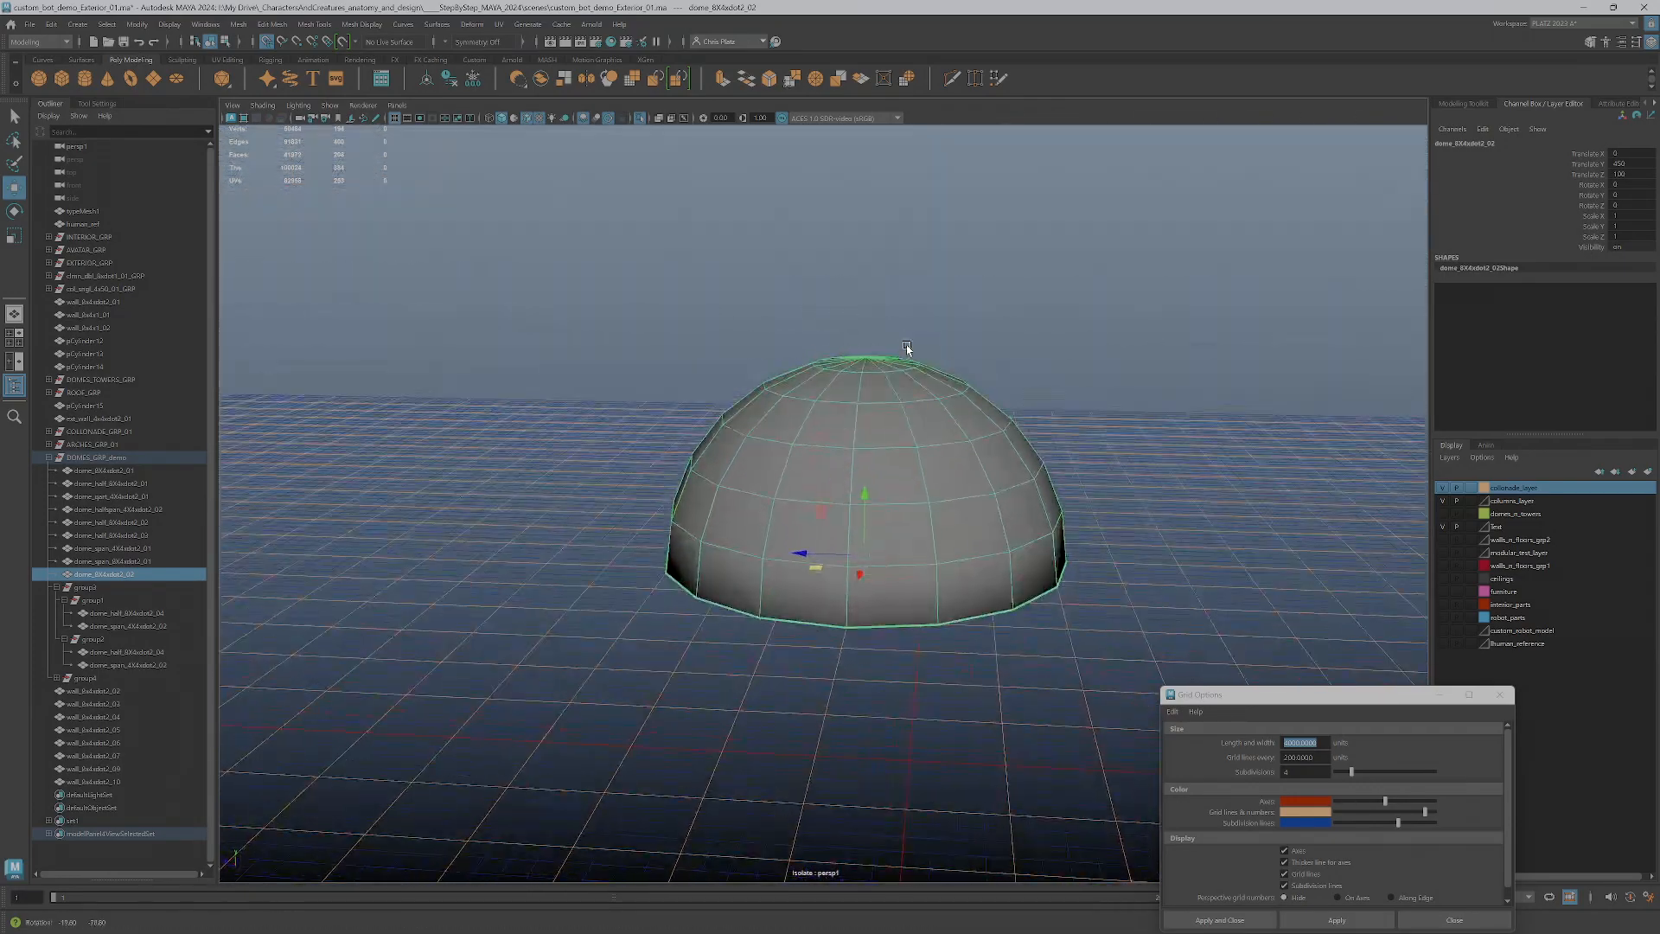
left_click_drag(856, 544, 1061, 689)
left_click_drag(973, 612, 1213, 666)
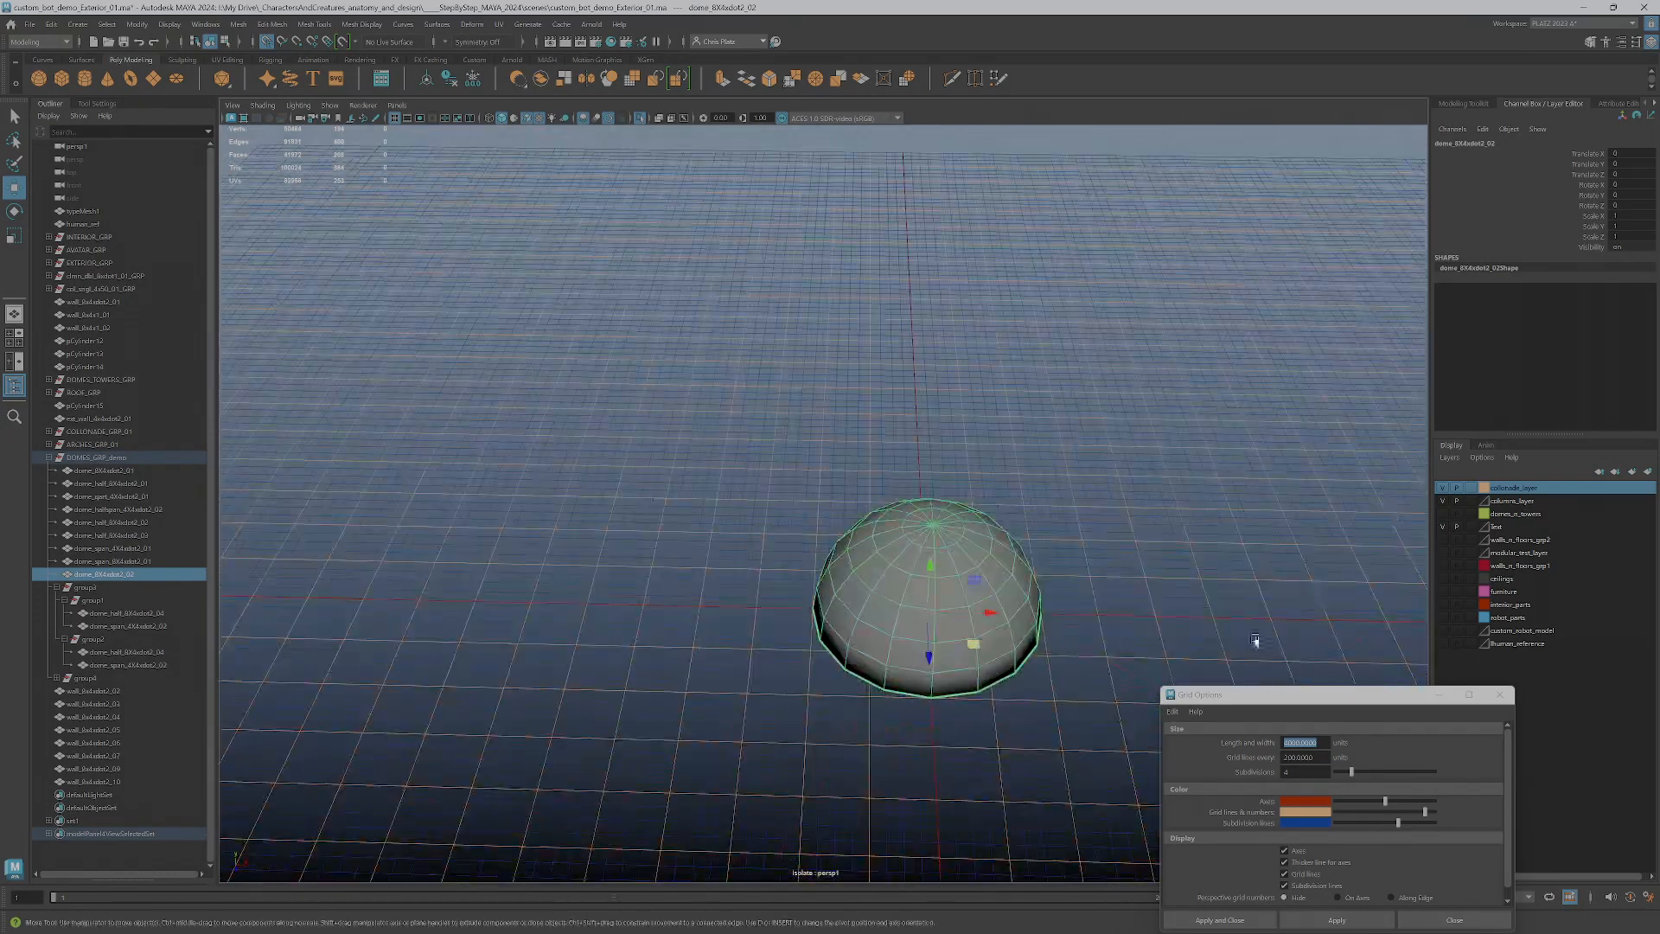
left_click_drag(1070, 511, 905, 537, "alt")
Switch to the four-view layout, frame the dome in the side view, and move and shrink the Grid Options window to uncover it
key("space")
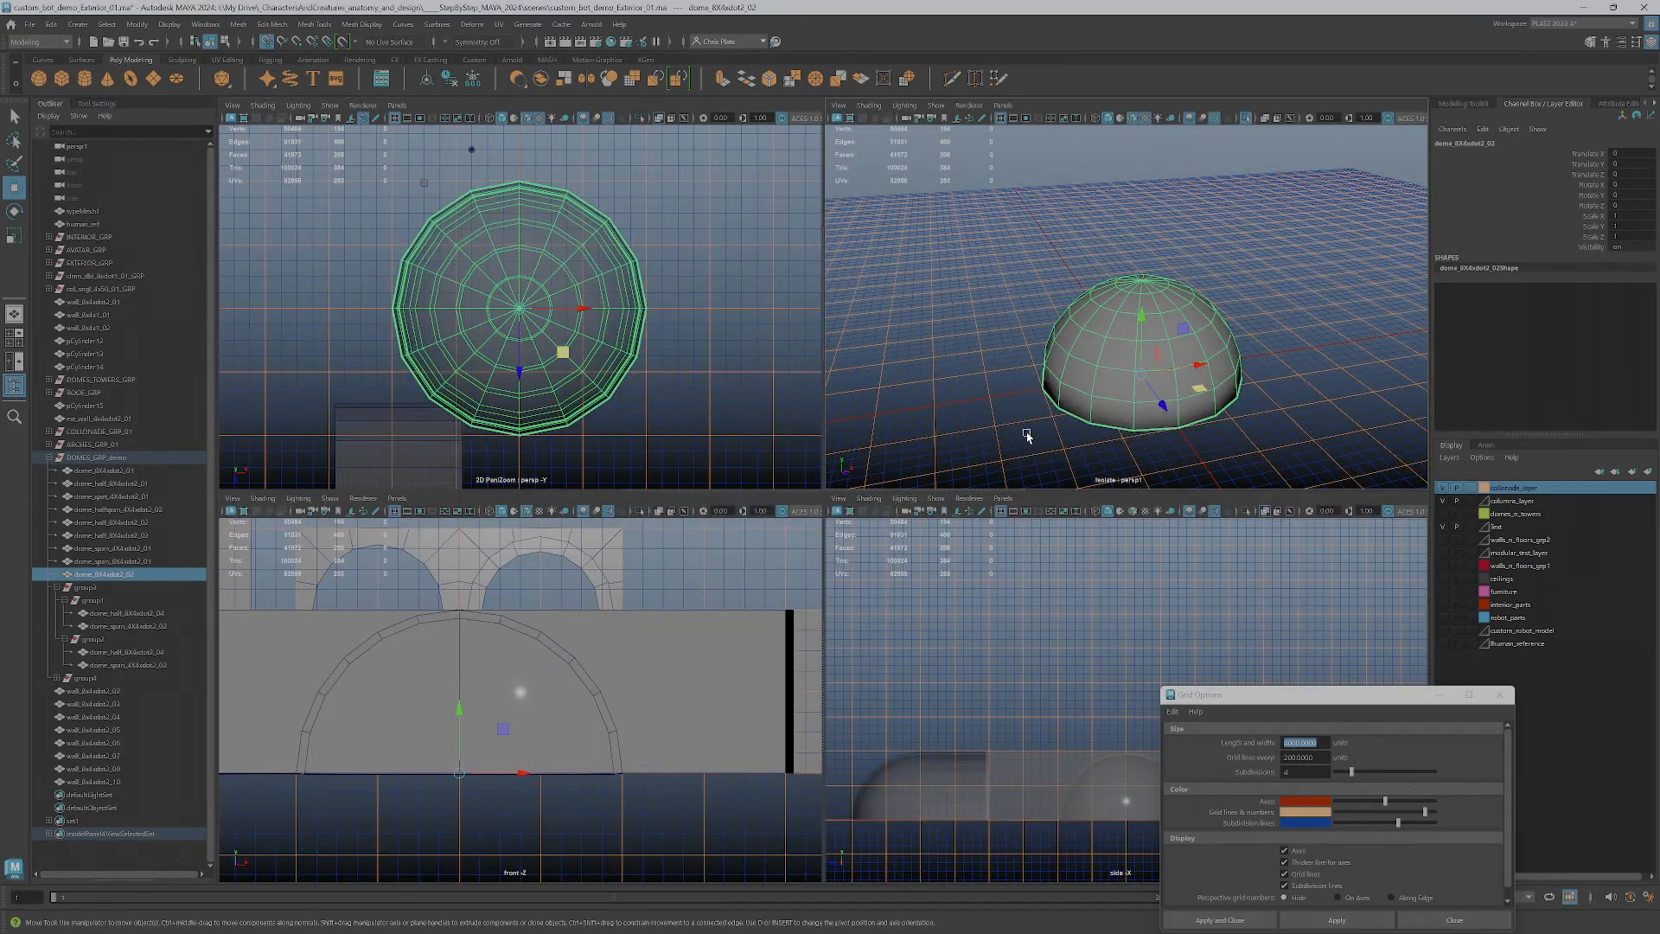
left_click_drag(1104, 426, 1069, 406, "alt")
scroll(1167, 556, "down", 3)
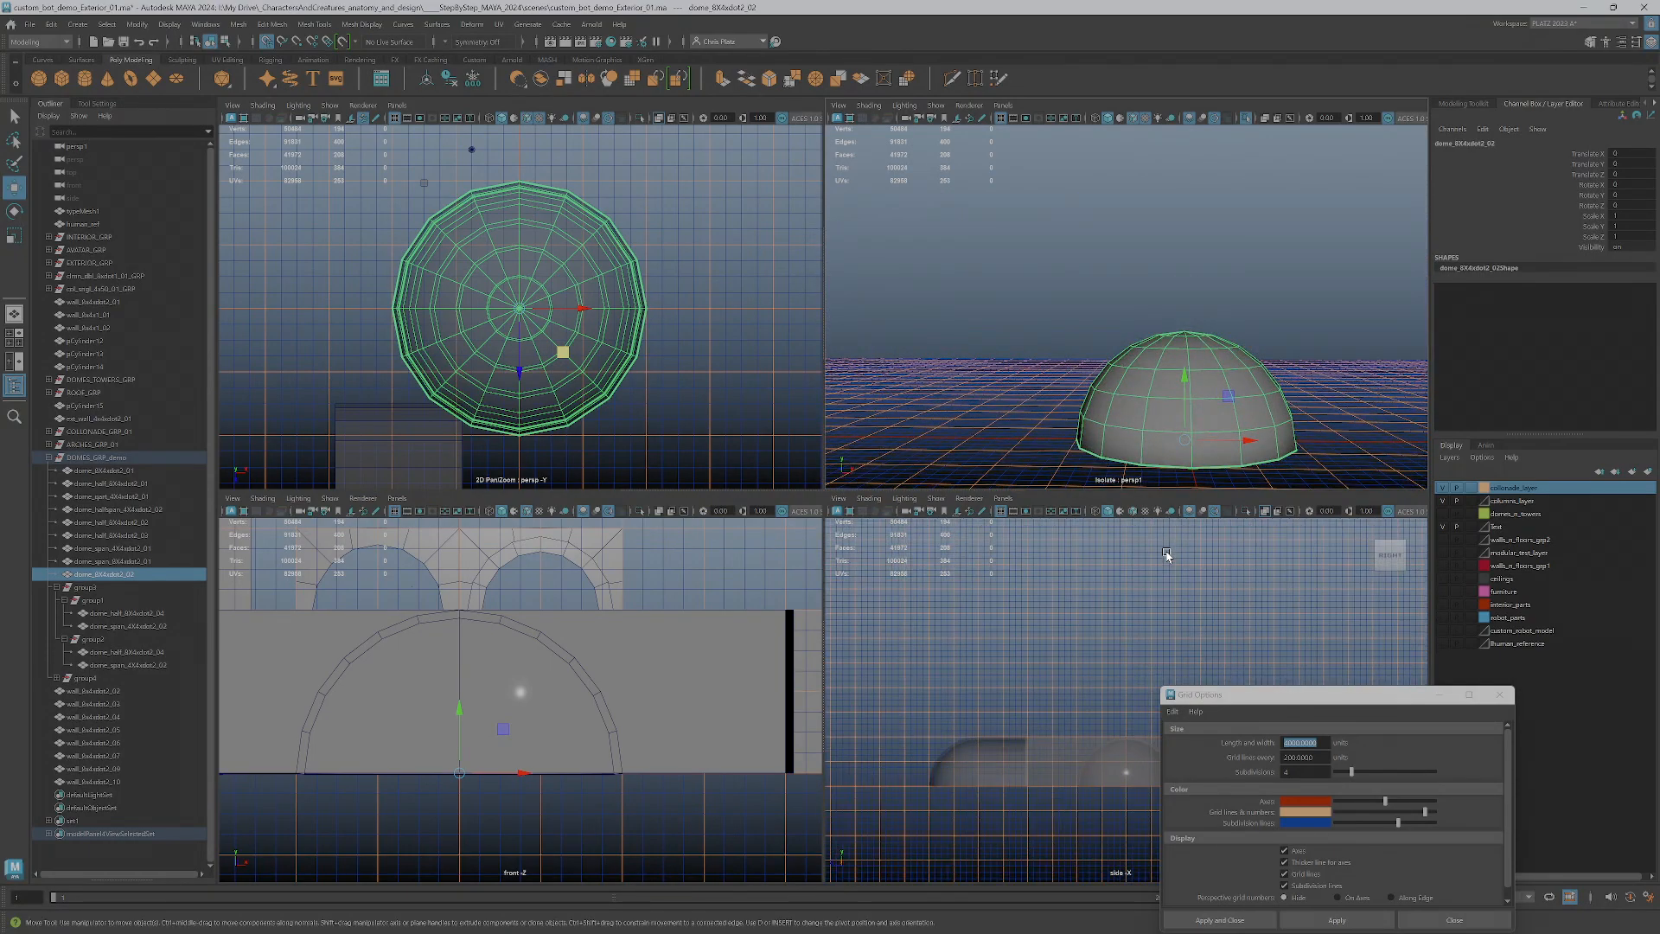
scroll(1108, 648, "down", 5)
left_click_drag(1305, 698, 361, 229)
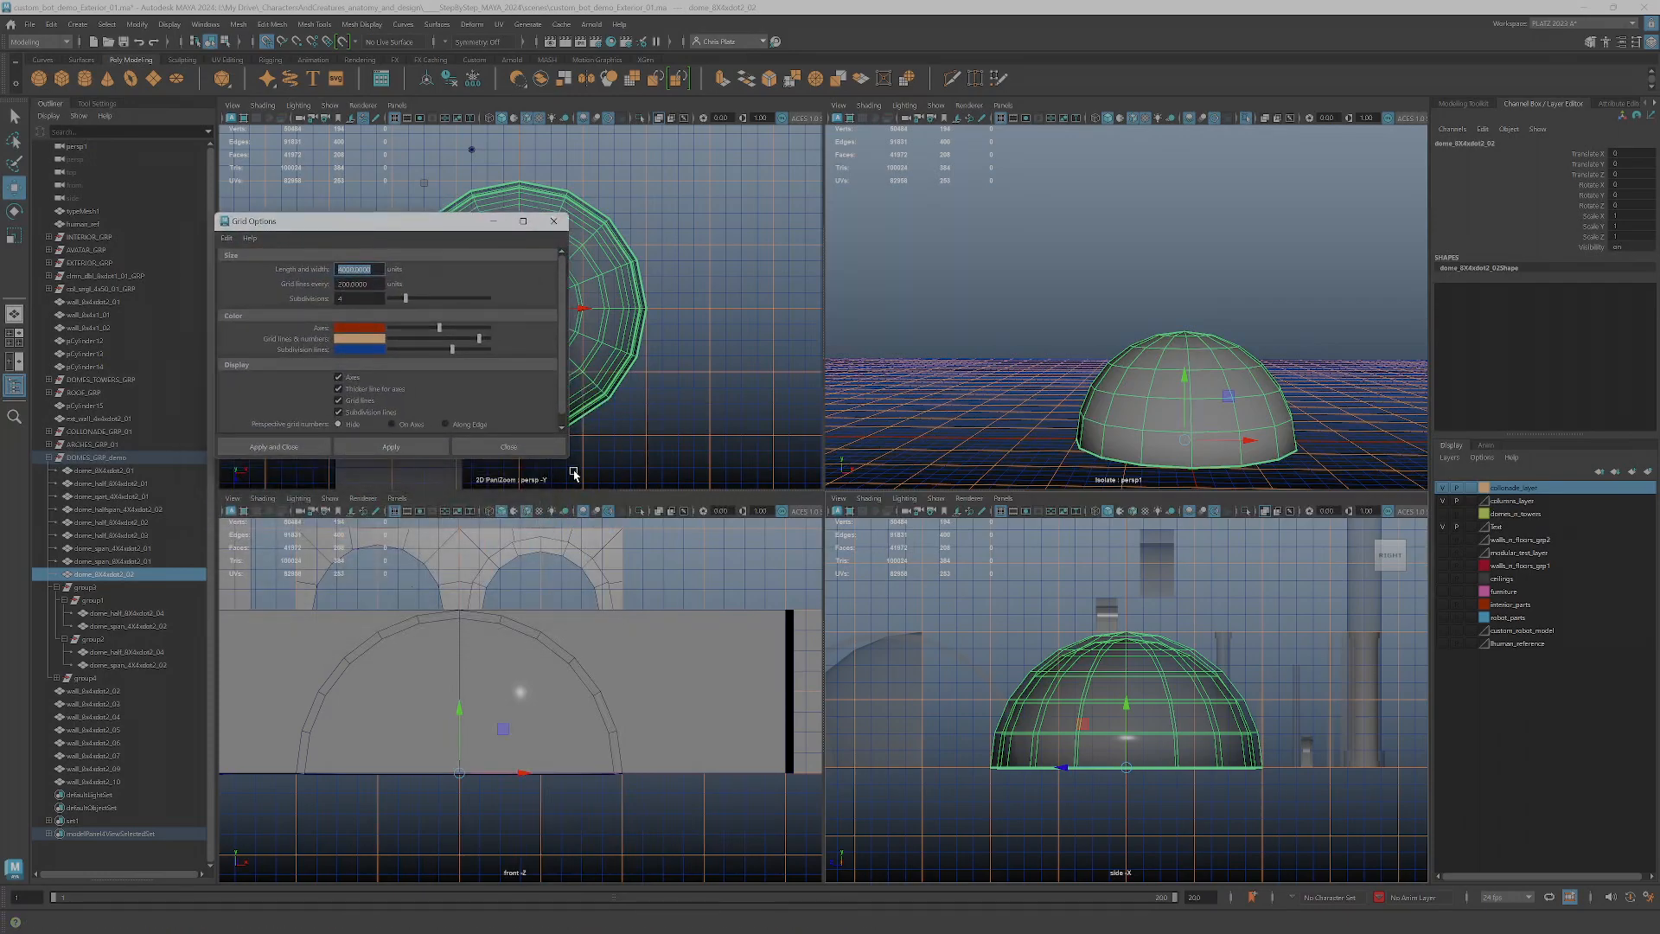
left_click_drag(566, 461, 442, 423)
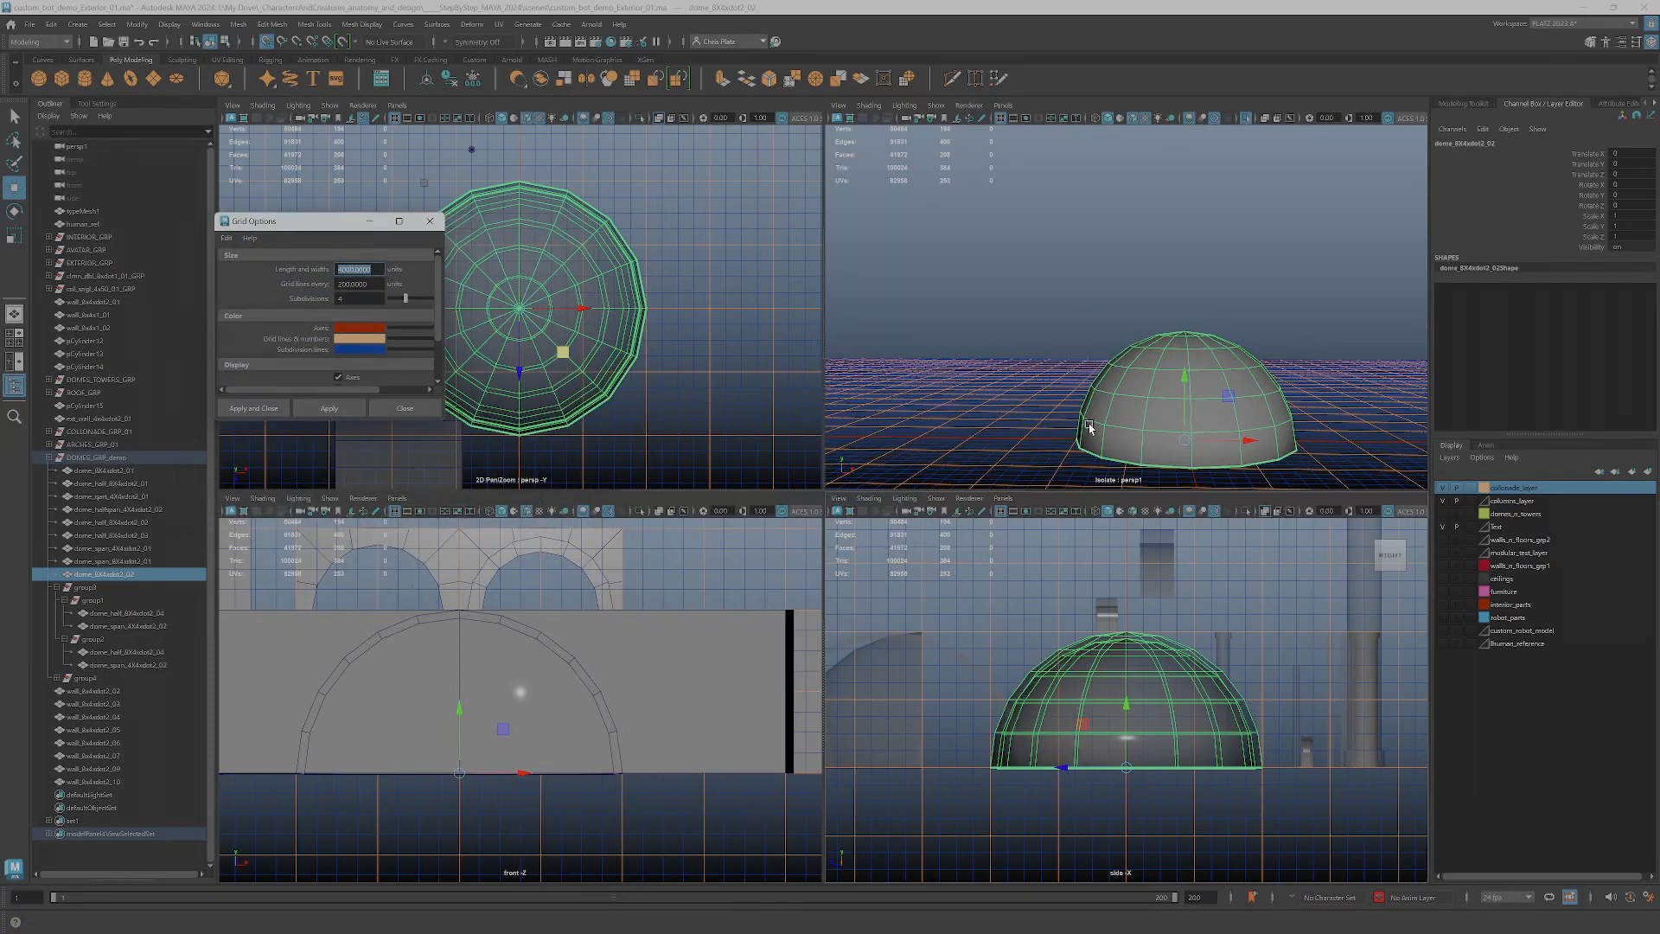
left_click_drag(980, 388, 1181, 438, "alt")
scroll(1154, 671, "down", 2)
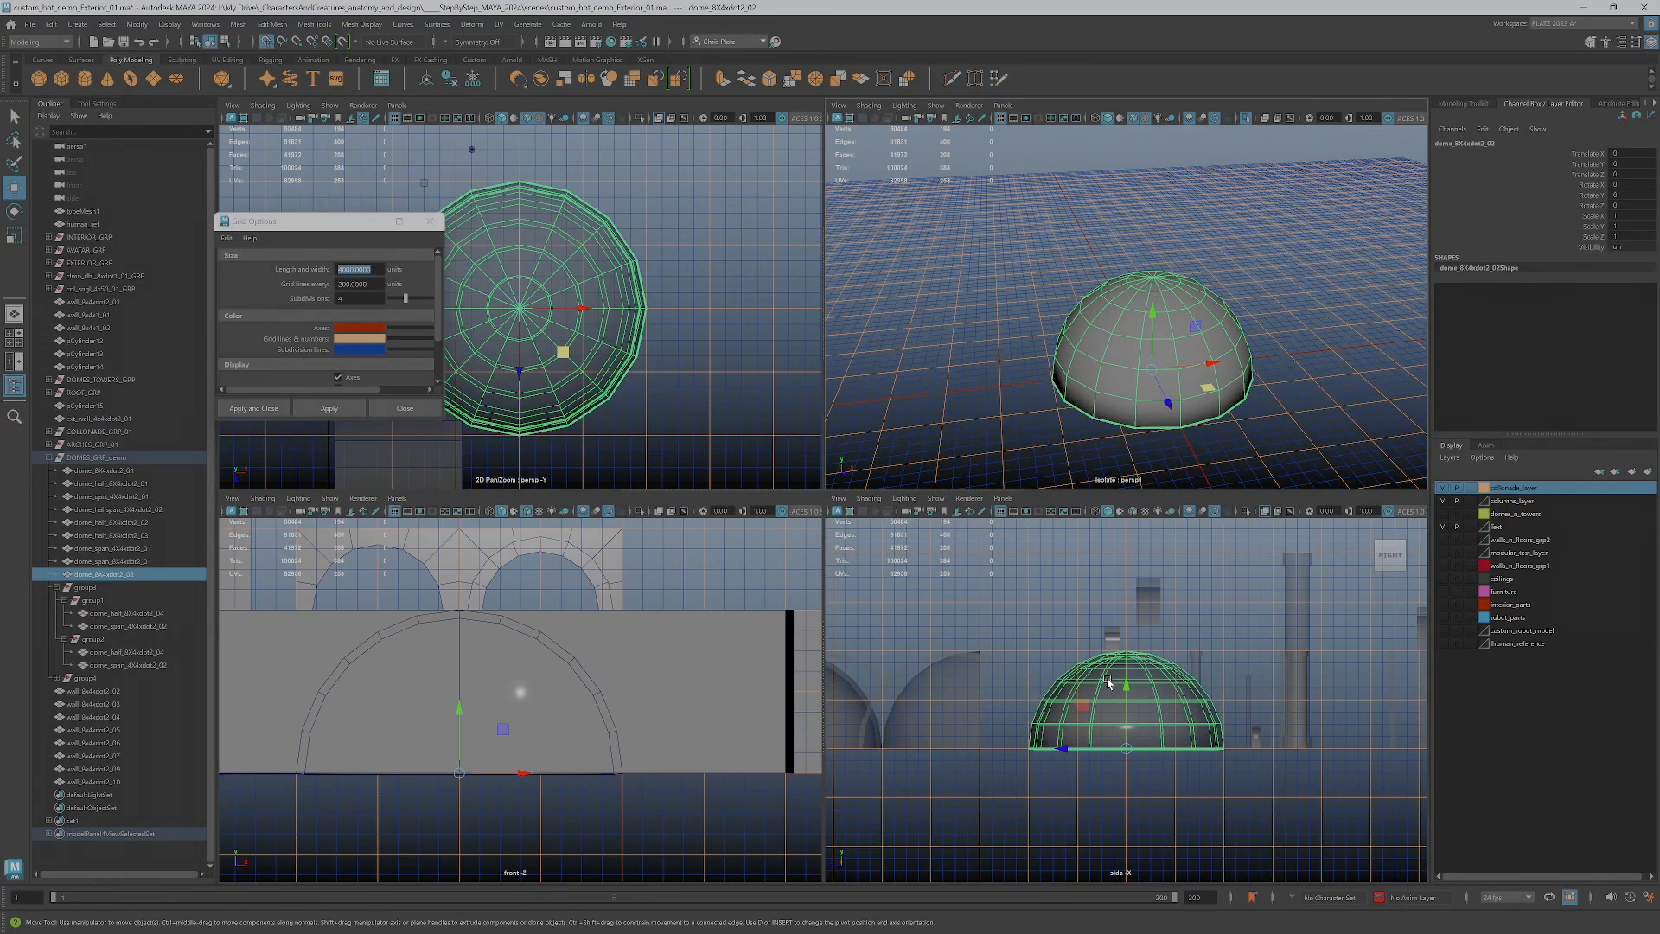
Raise the dome along the grid in the side view, trying a height of 200, and leave it at 400 on Y
left_click_drag(1124, 710, 1124, 679)
scroll(1084, 682, "up", 2)
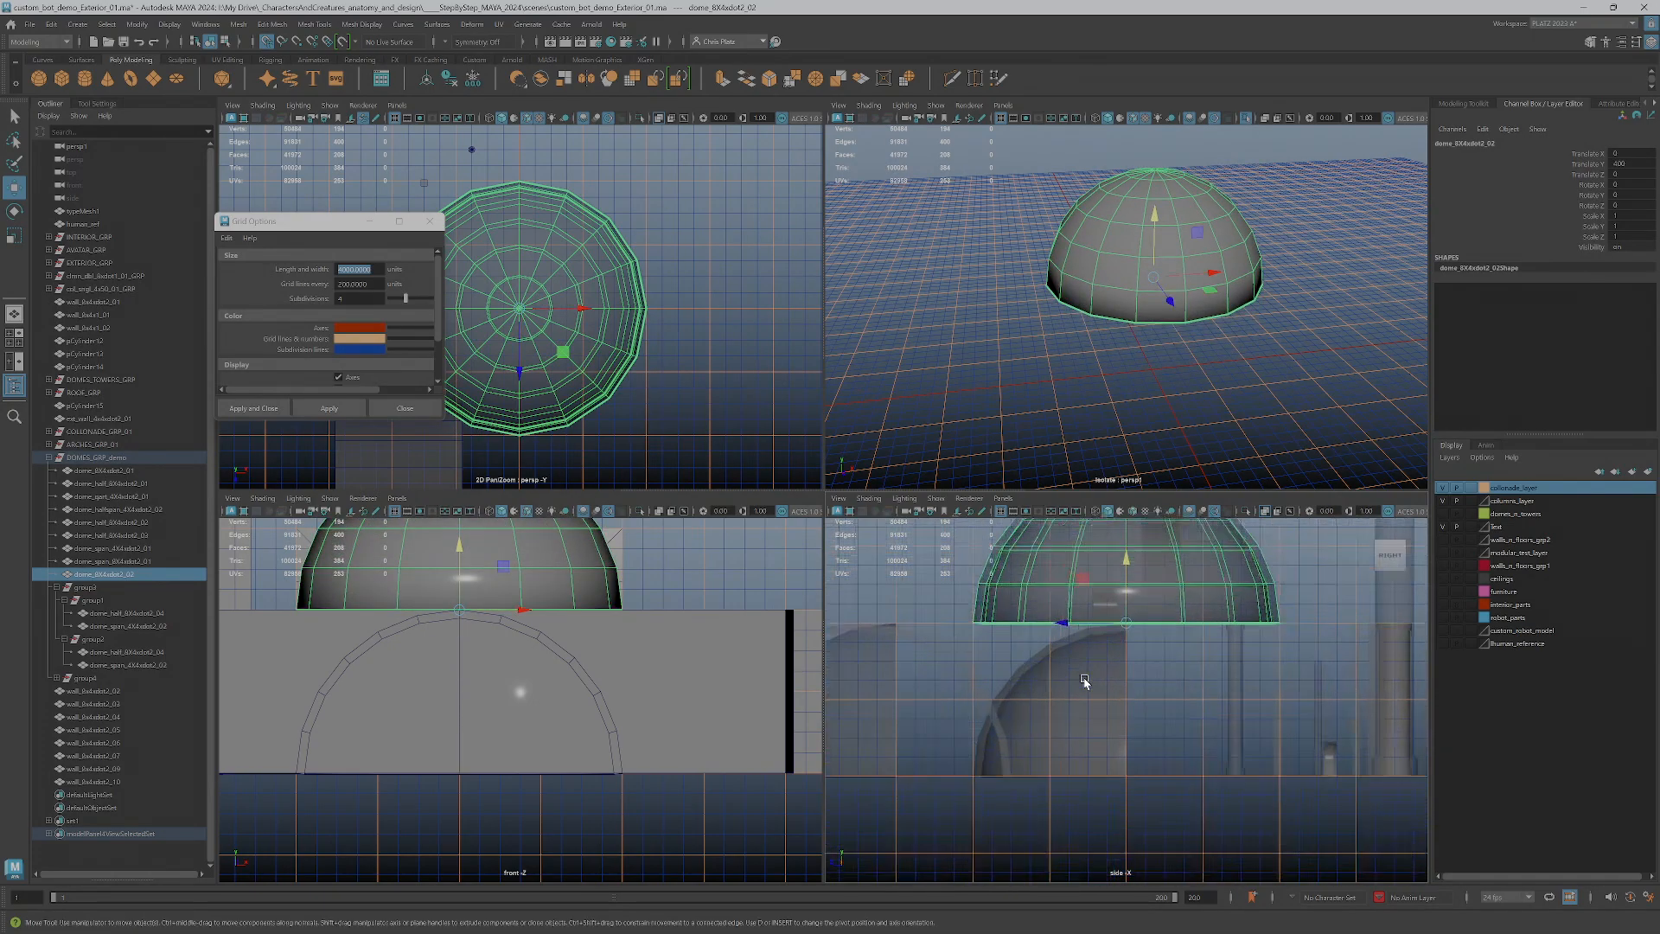
scroll(1084, 682, "up", 1)
left_click_drag(1130, 566, 1129, 700)
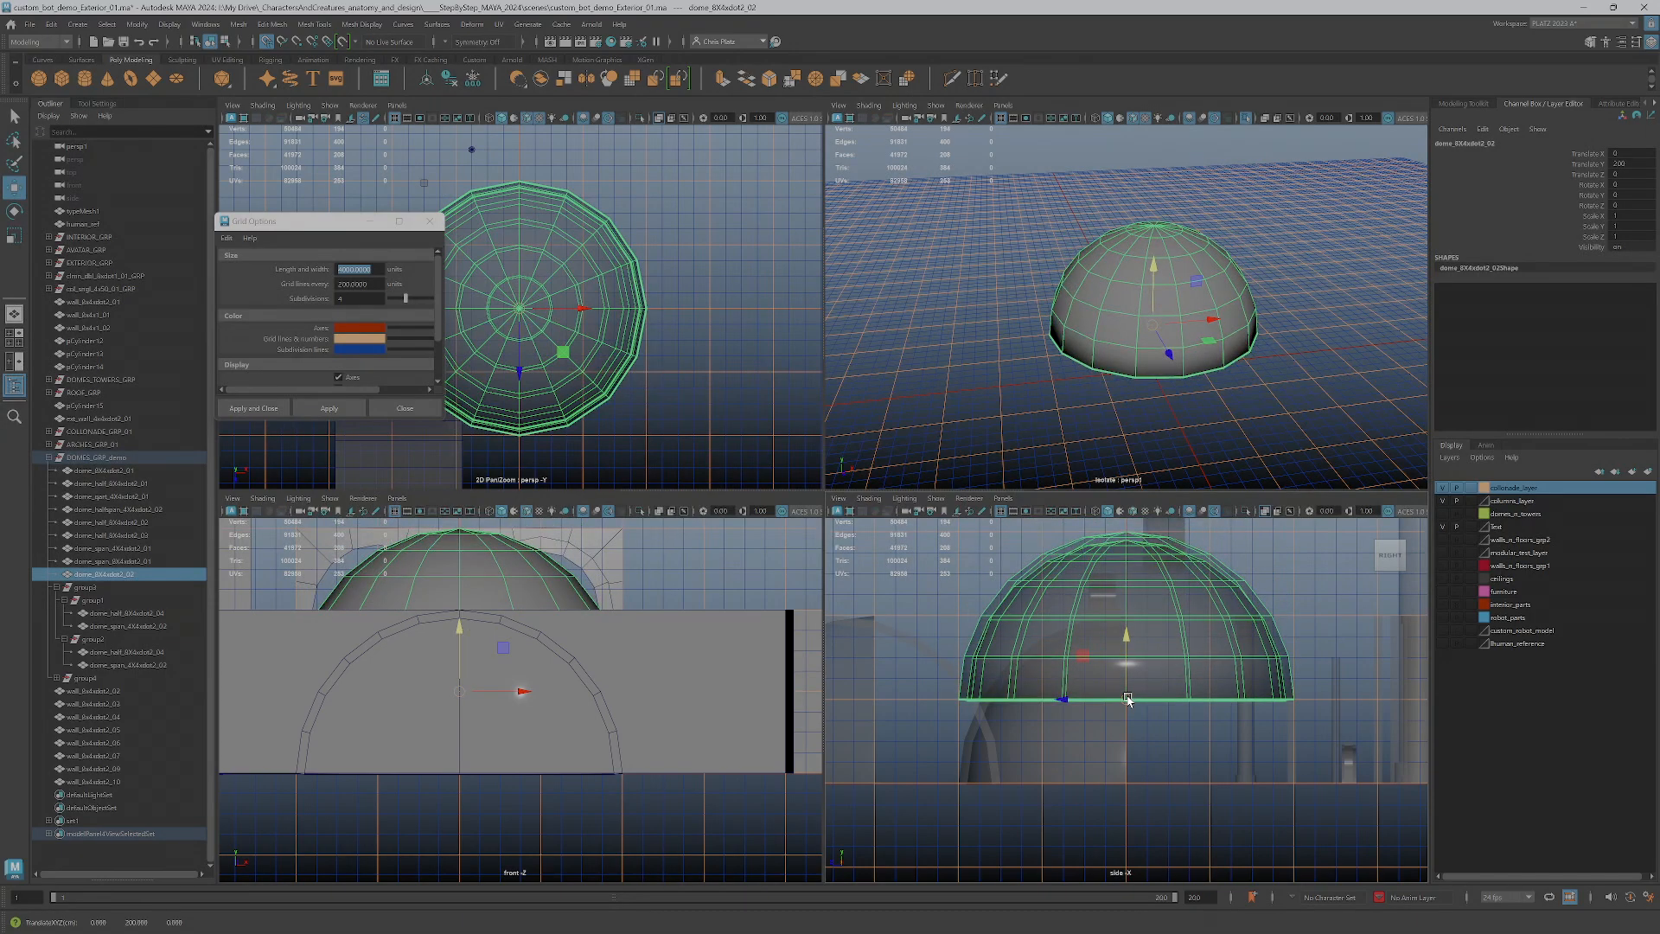
scroll(1126, 692, "down", 2)
key("space")
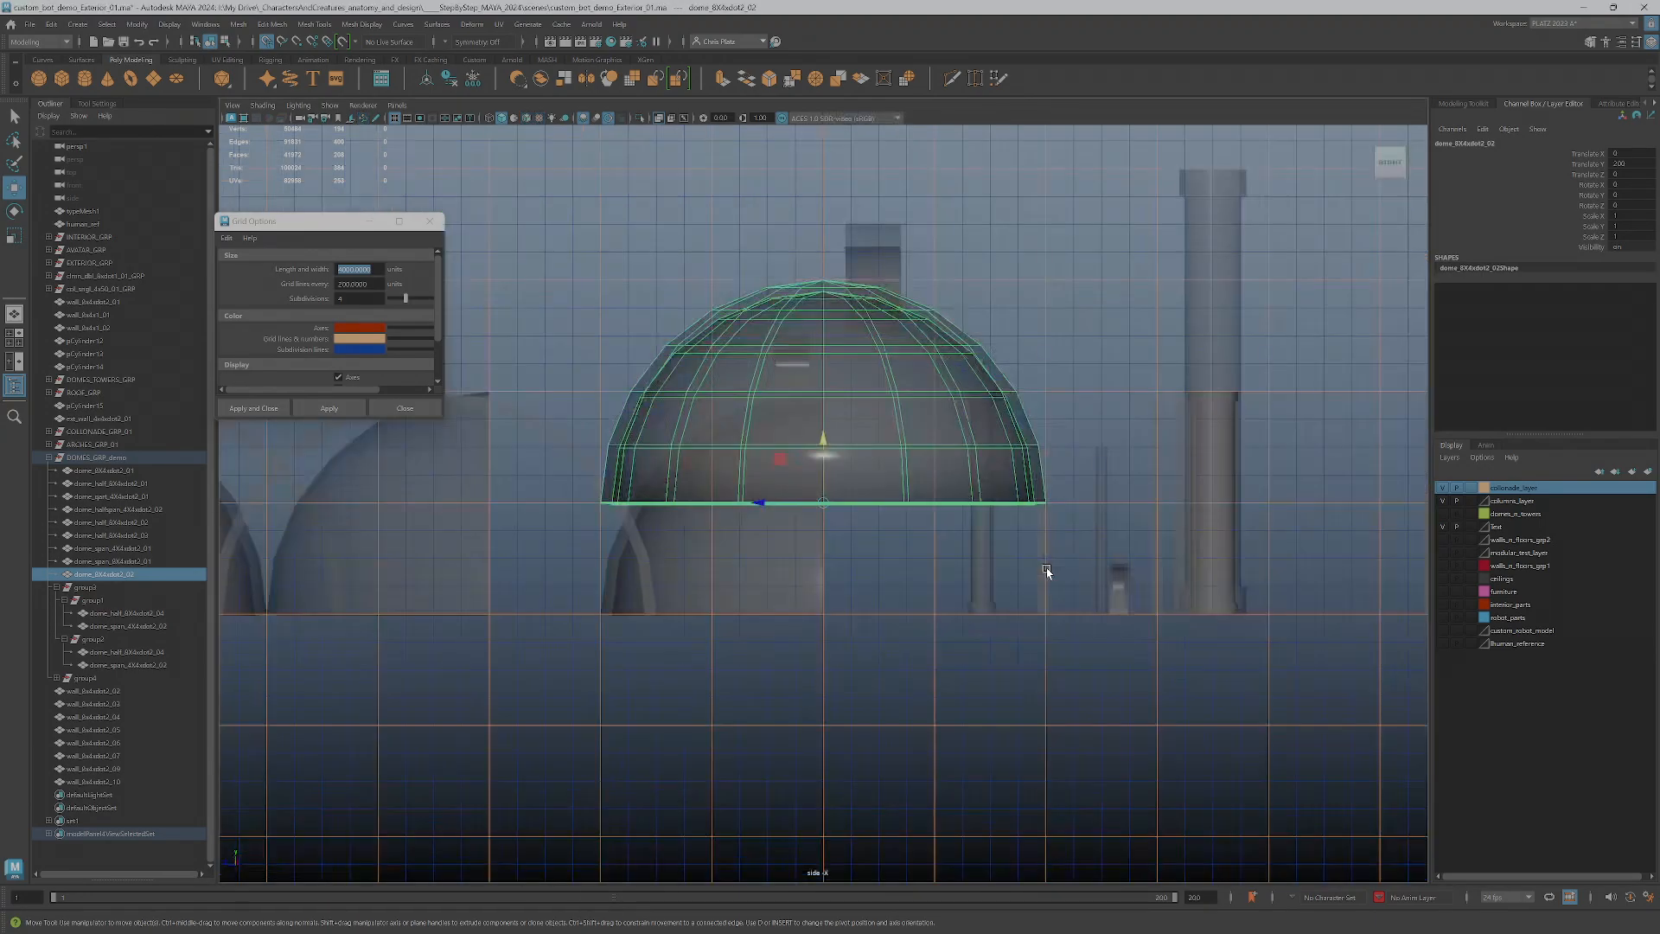
key("space")
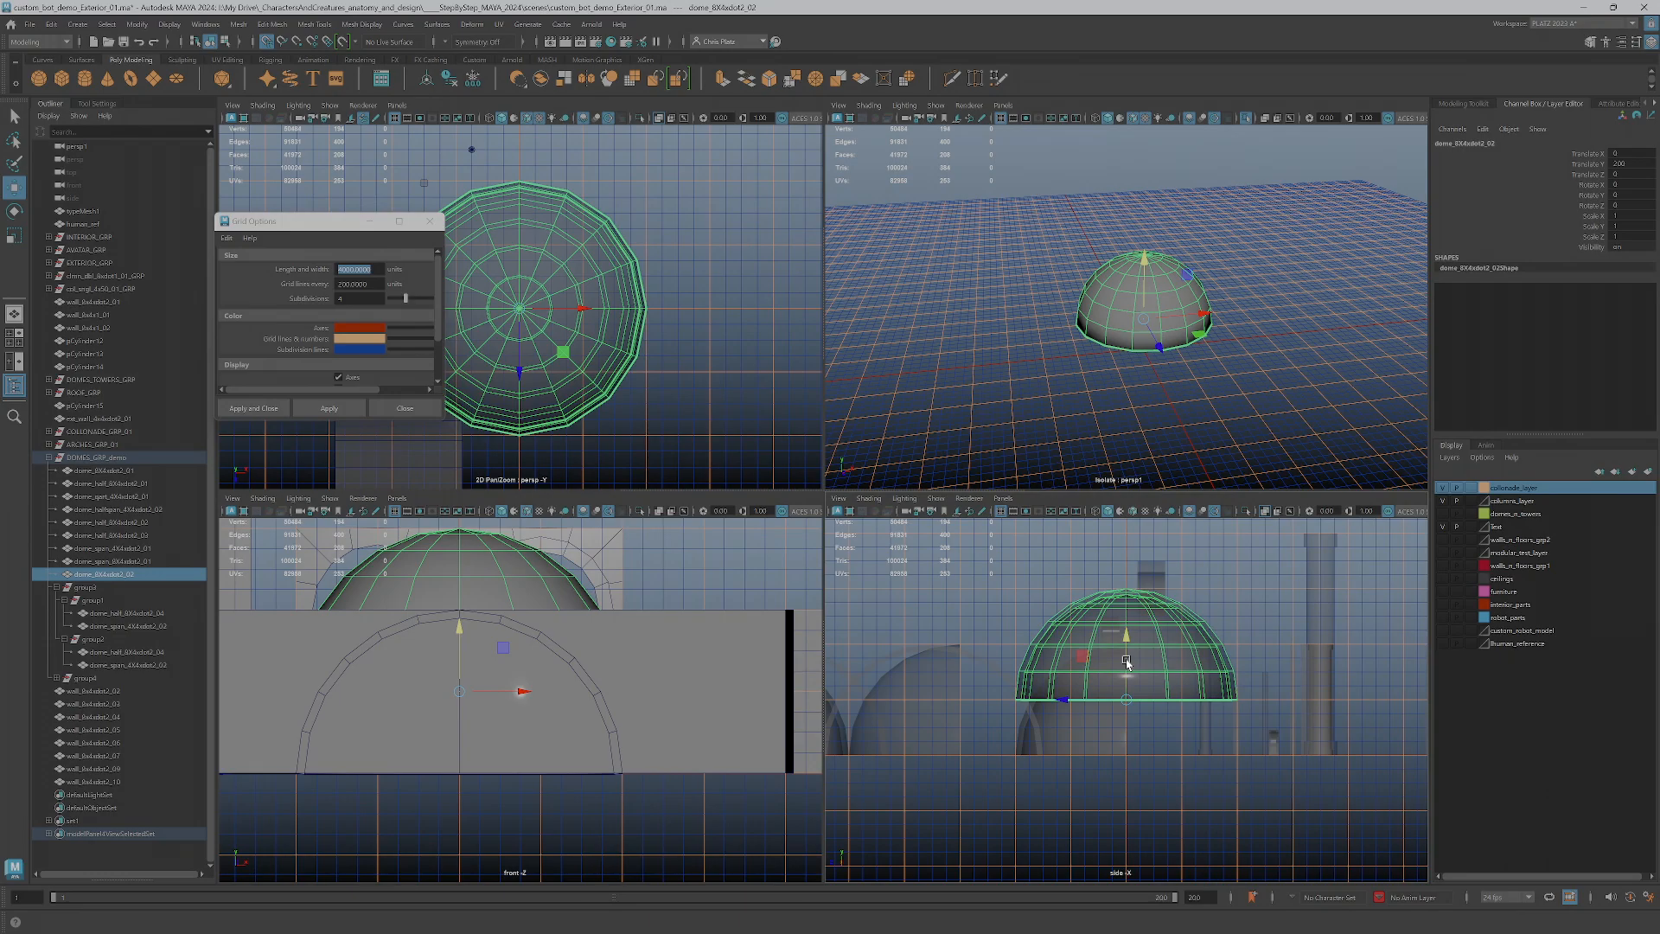
left_click_drag(1127, 663, 1126, 642)
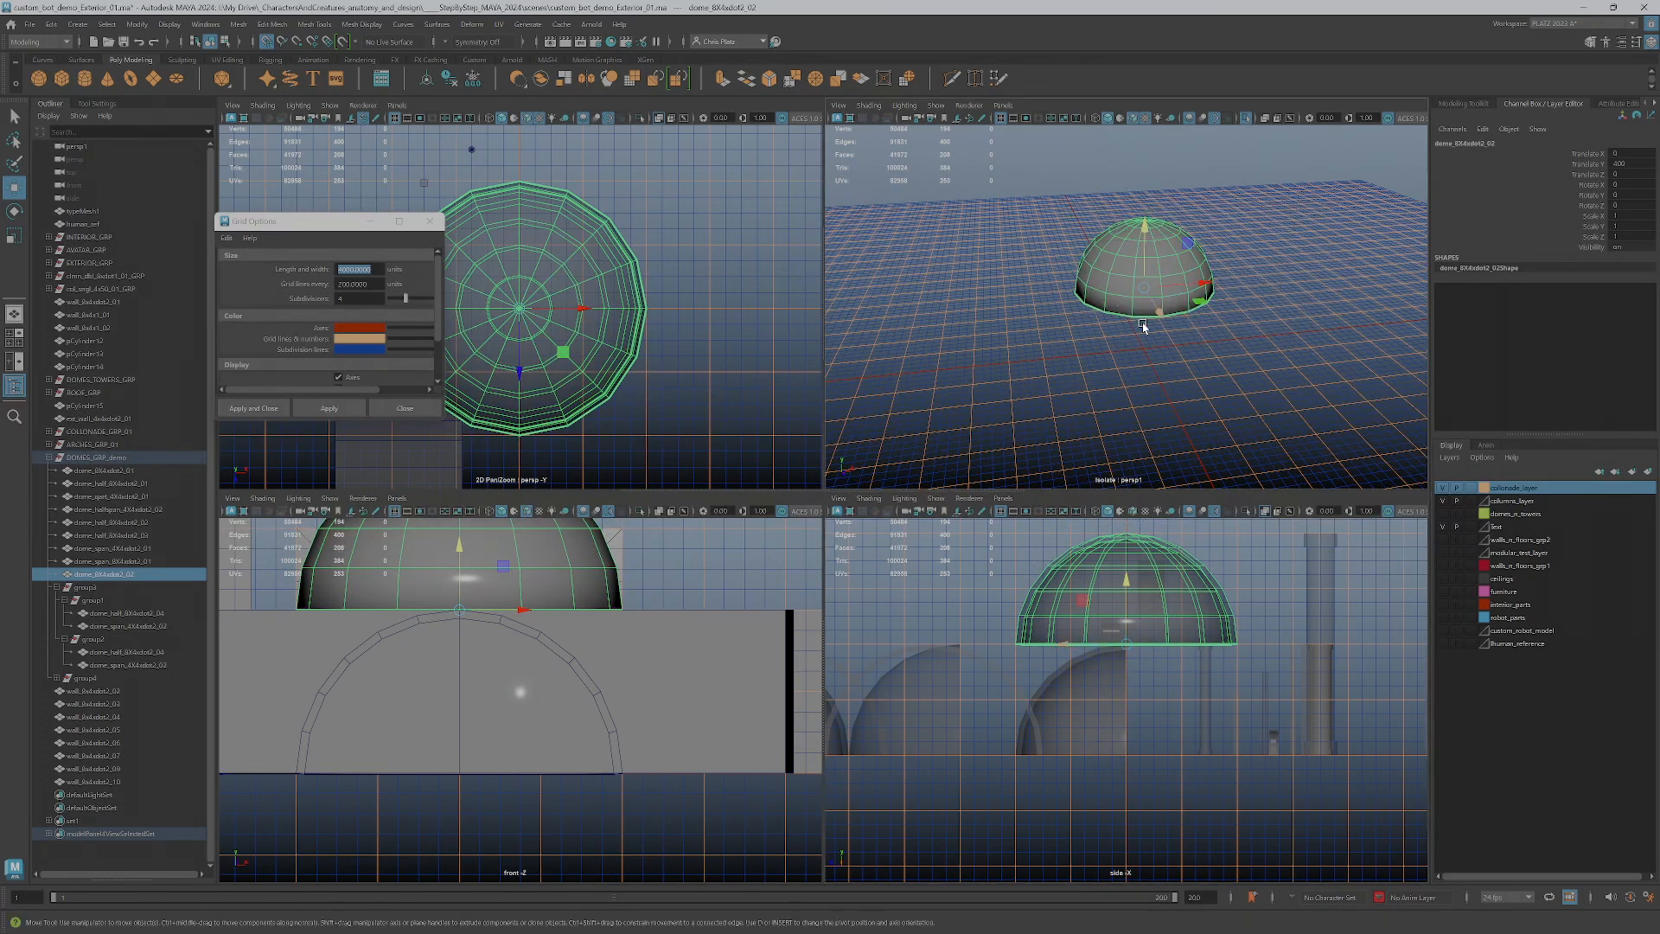
Duplicate the dome in the perspective view and move the original straight up, clear of the copy
key("space")
left_click_drag(973, 492, 885, 527, "alt")
scroll(883, 526, "up", 3)
right_click_drag(883, 553, 884, 584)
left_click(975, 572)
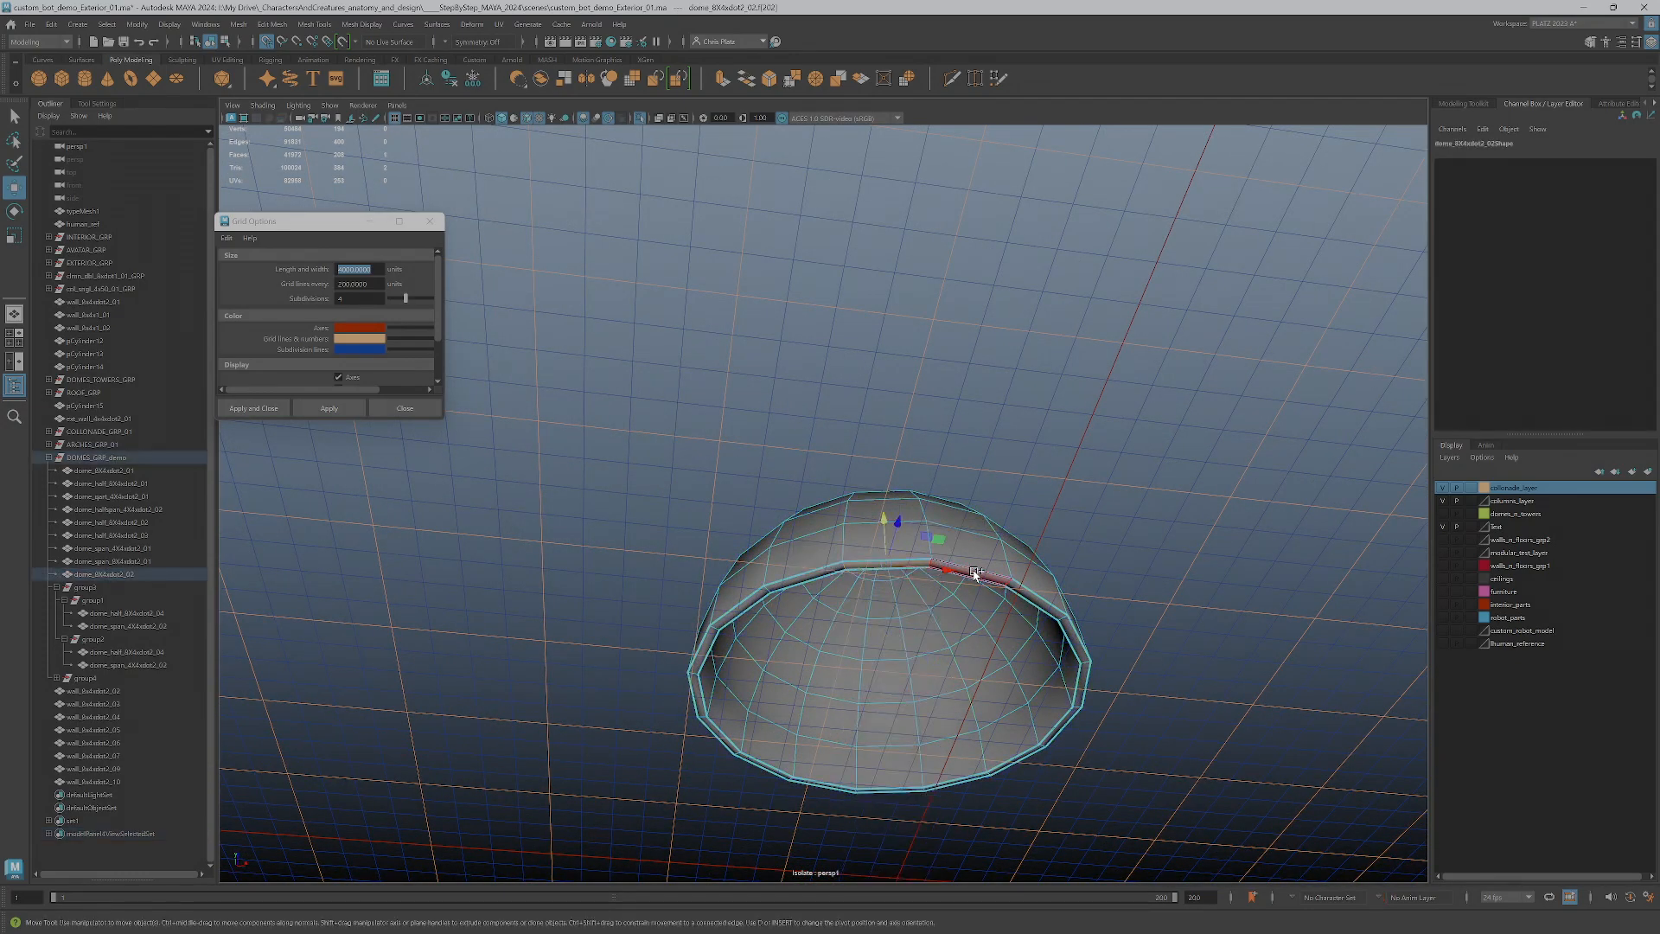
scroll(944, 544, "down", 1)
right_click_drag(944, 543, 968, 528)
key("ctrl+d")
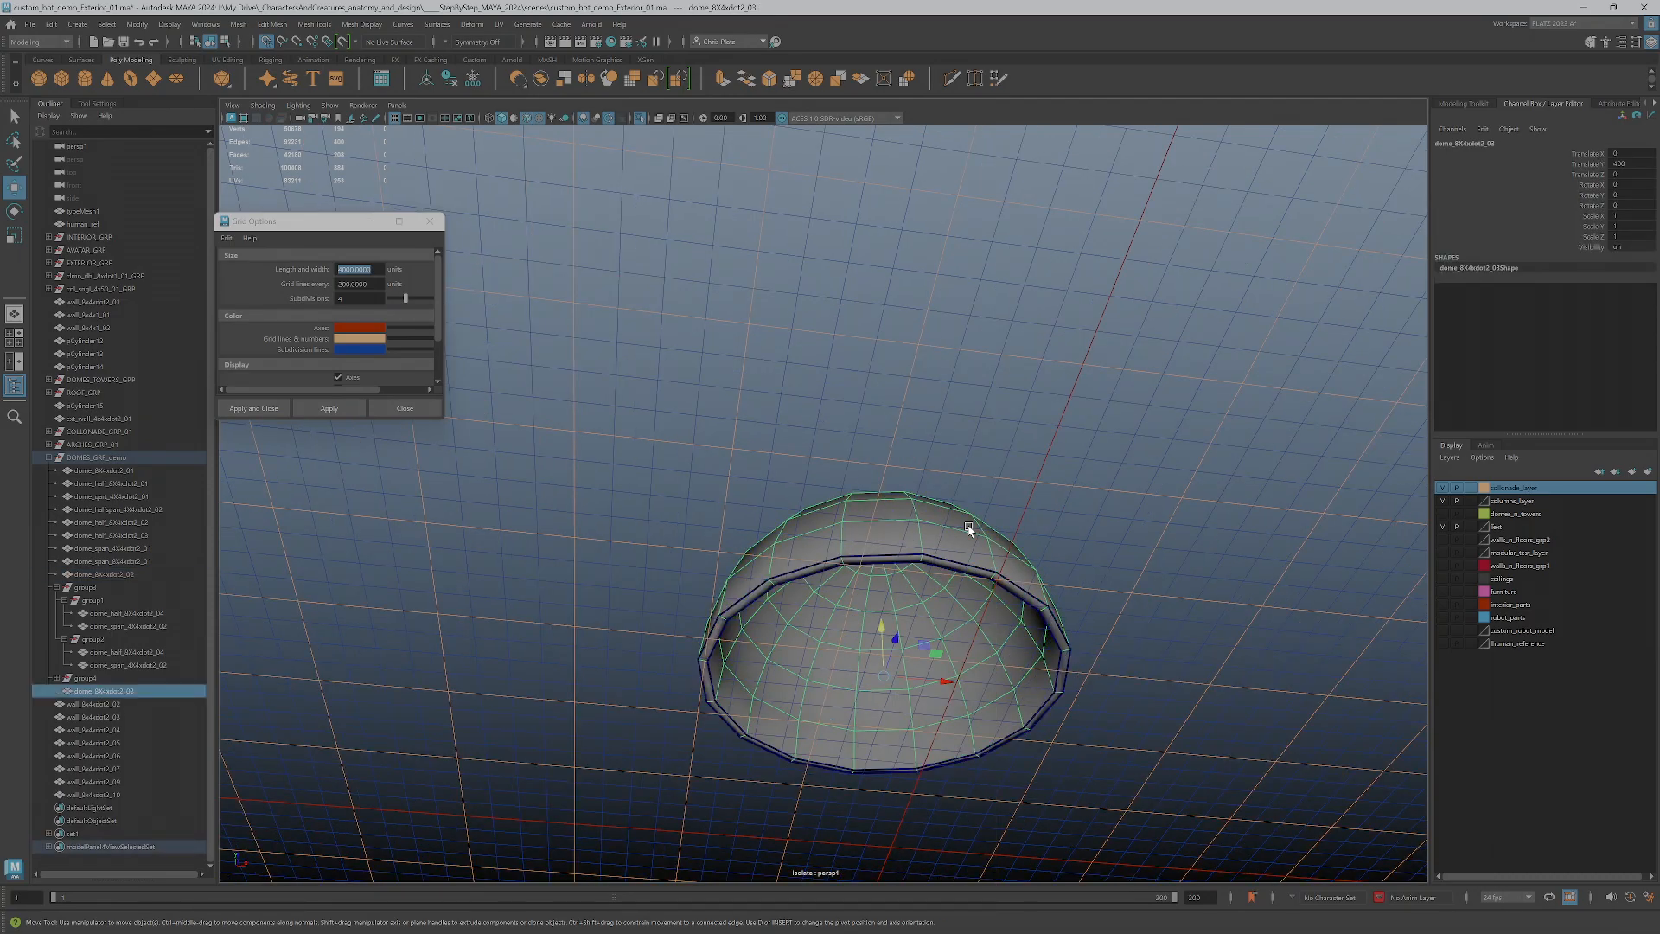
left_click(920, 519)
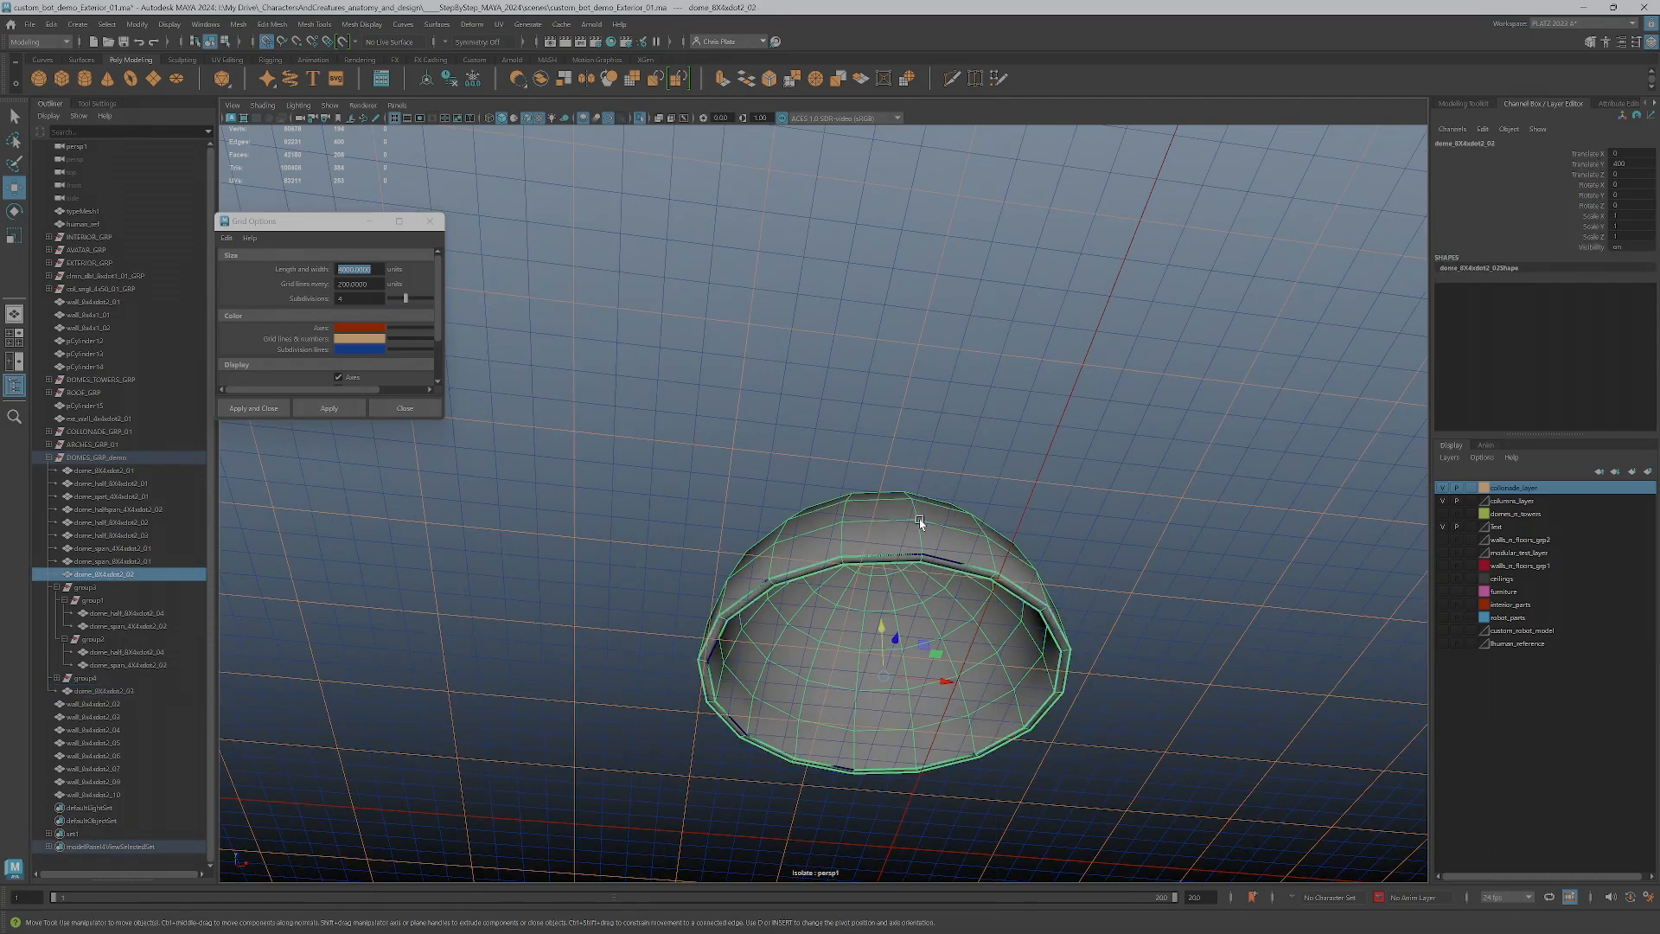
left_click_drag(883, 615, 874, 559)
Select the complete ring of bottom rim faces on the lower dome copy
left_click(834, 557)
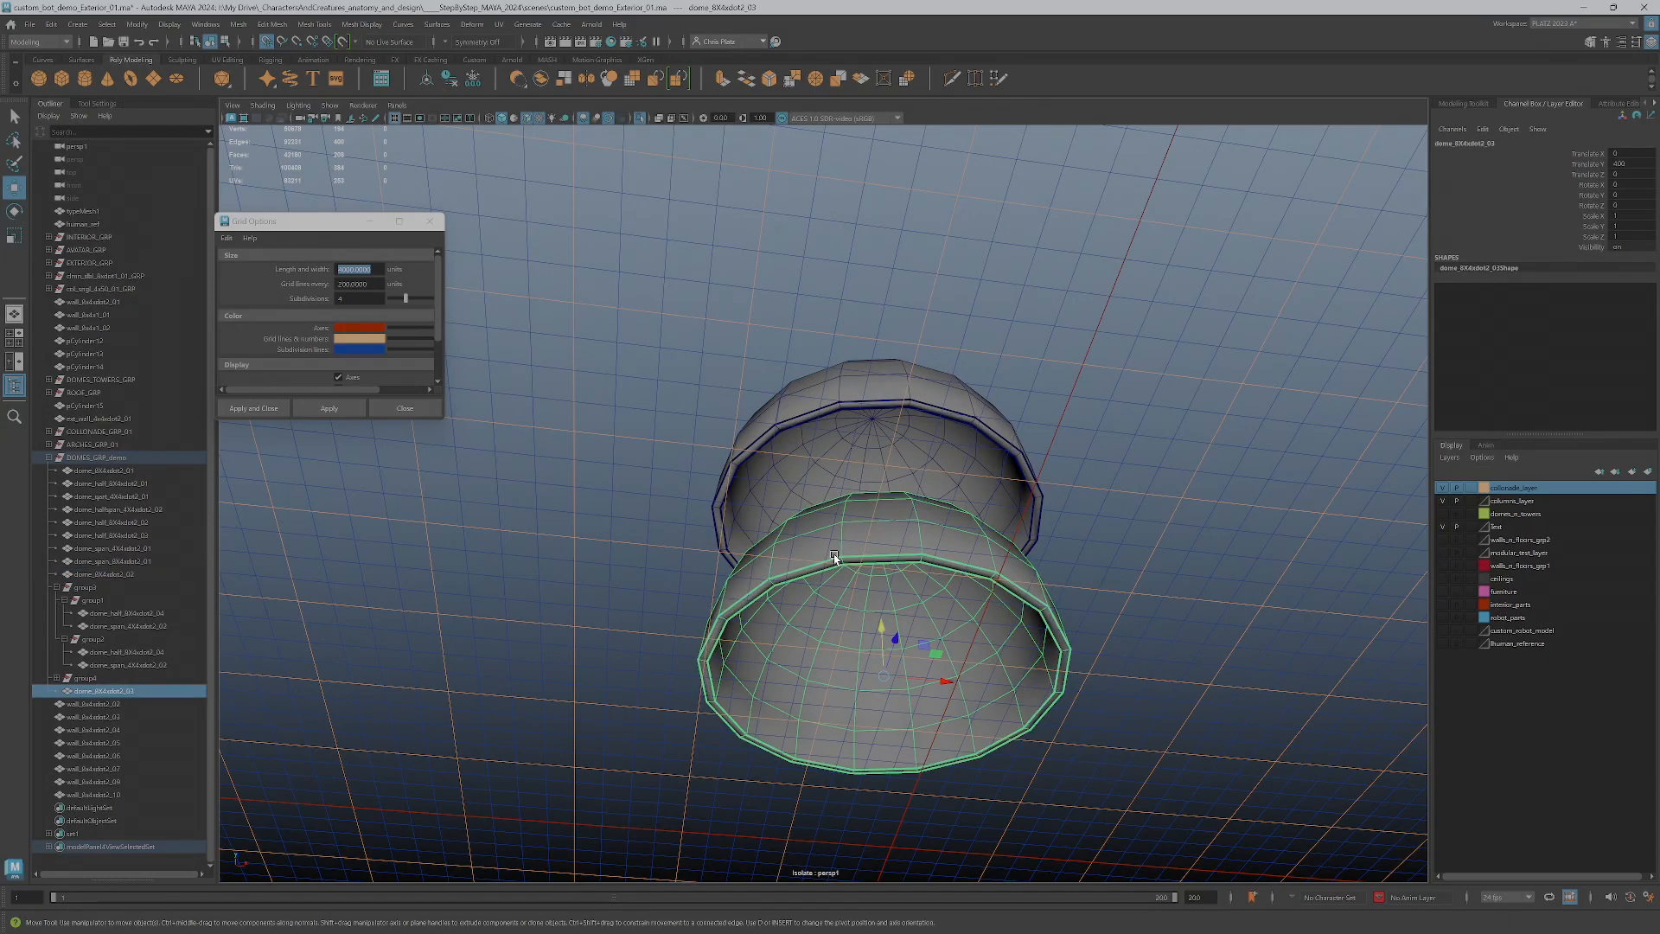
left_click(906, 381)
left_click(905, 547)
mouse_move(903, 553)
right_mouse_down()
mouse_move(890, 605)
mouse_move(894, 579)
right_mouse_up()
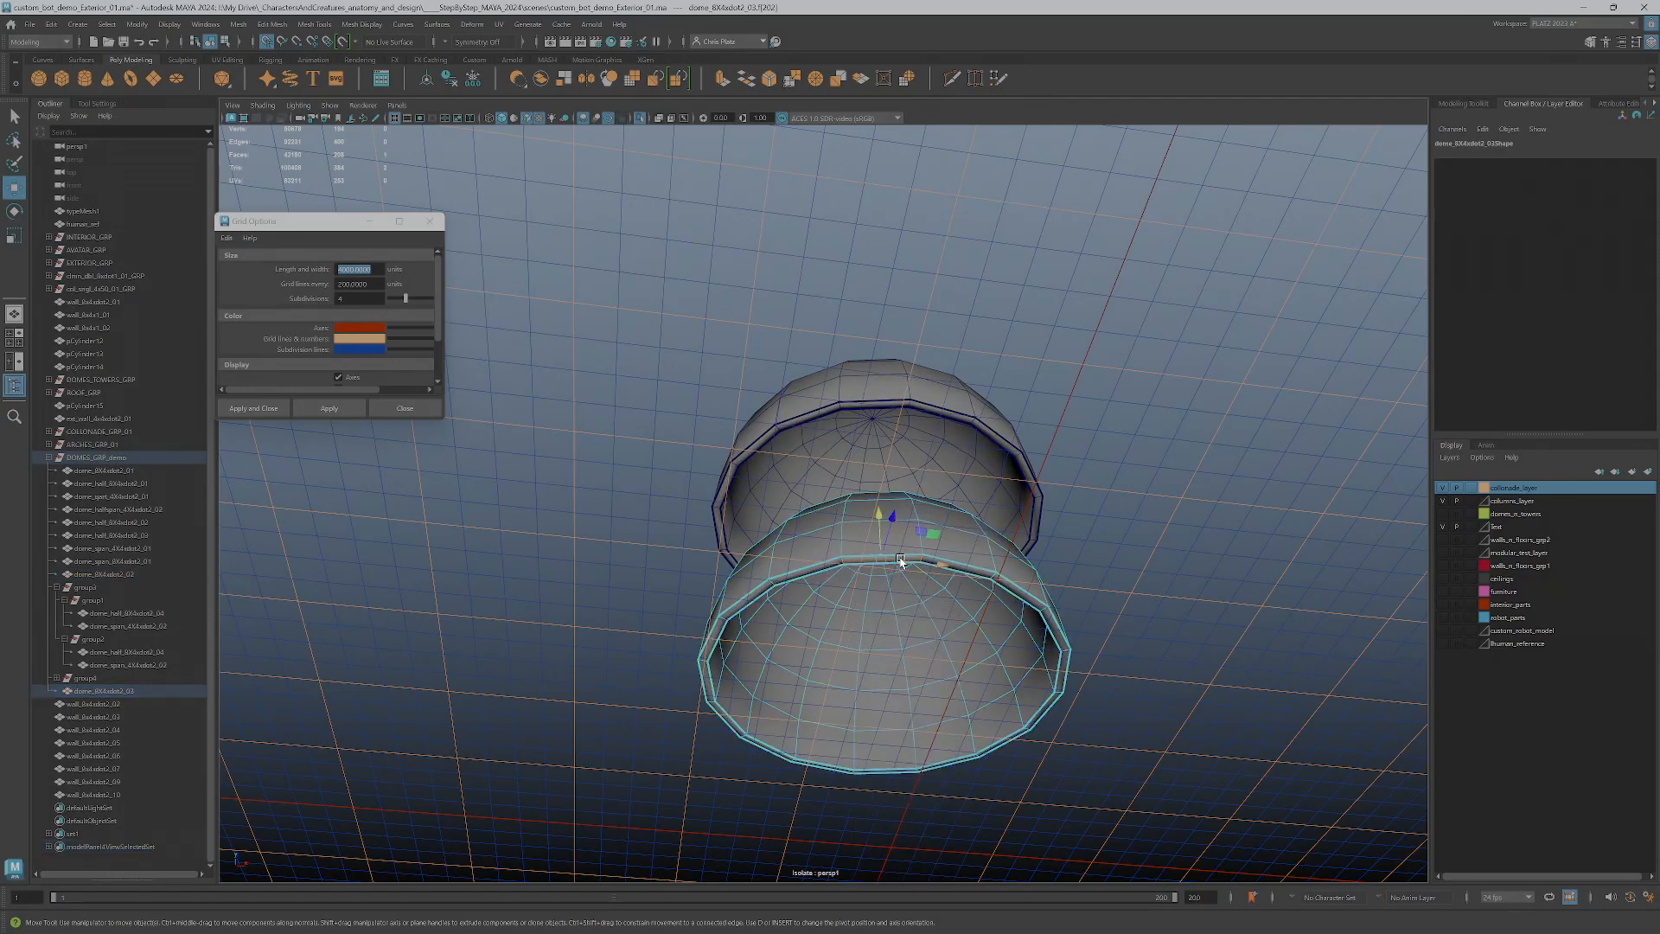
double_click(982, 572, "shift")
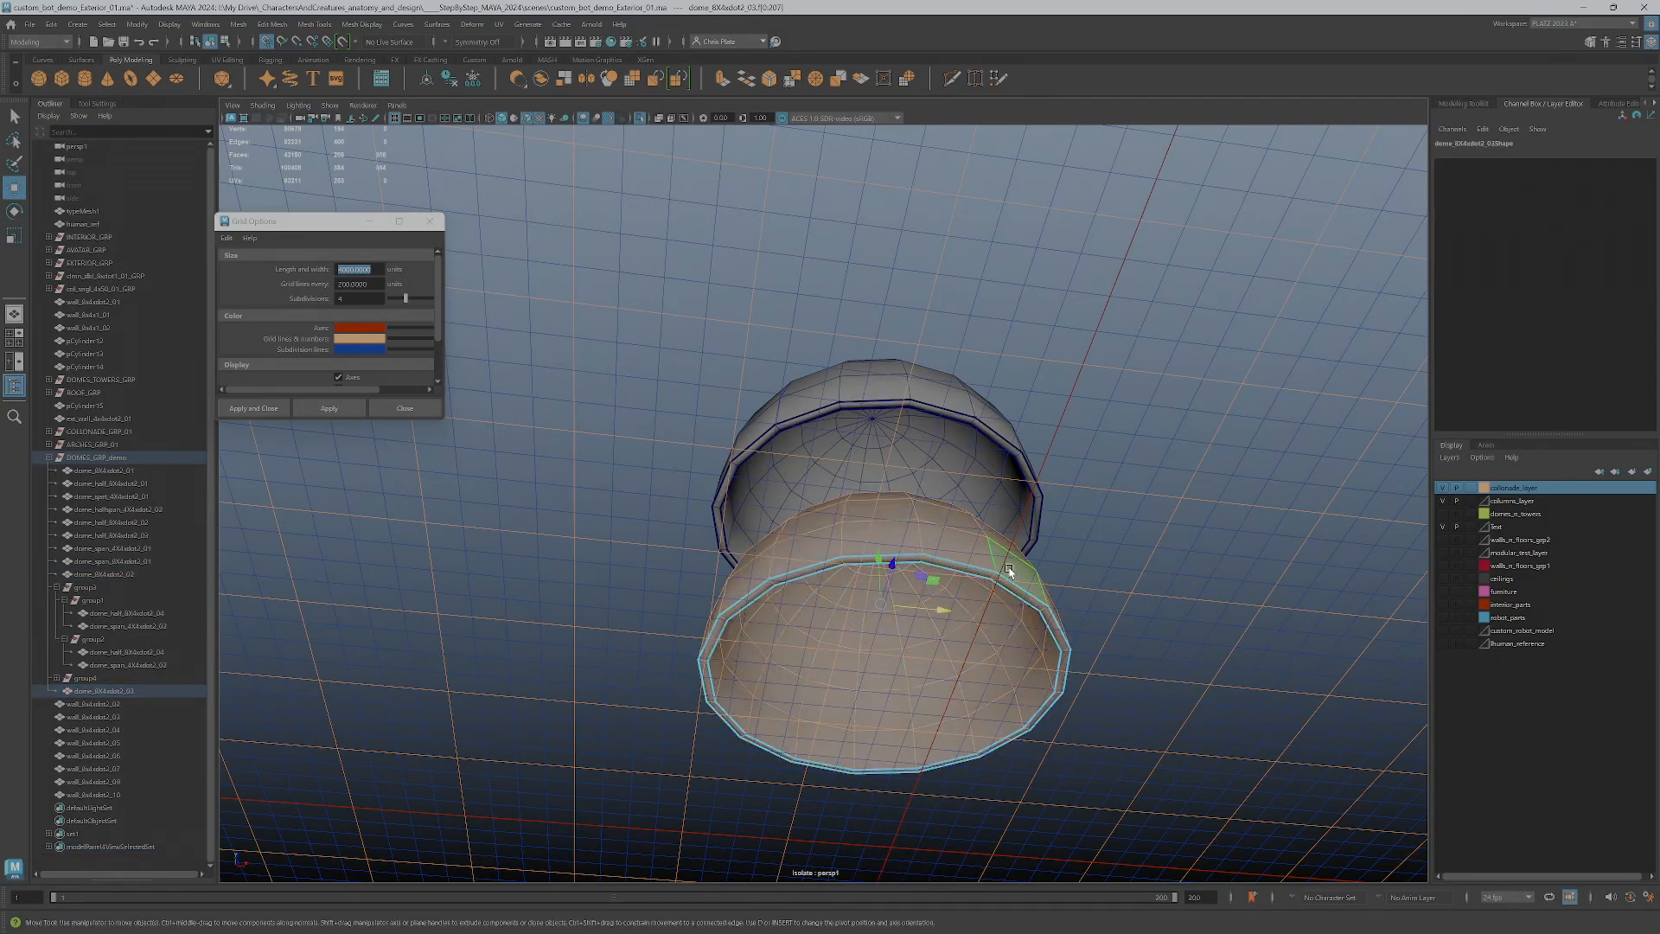
left_click(984, 571)
double_click(1012, 589, "shift")
left_click_drag(988, 589, 934, 598, "alt")
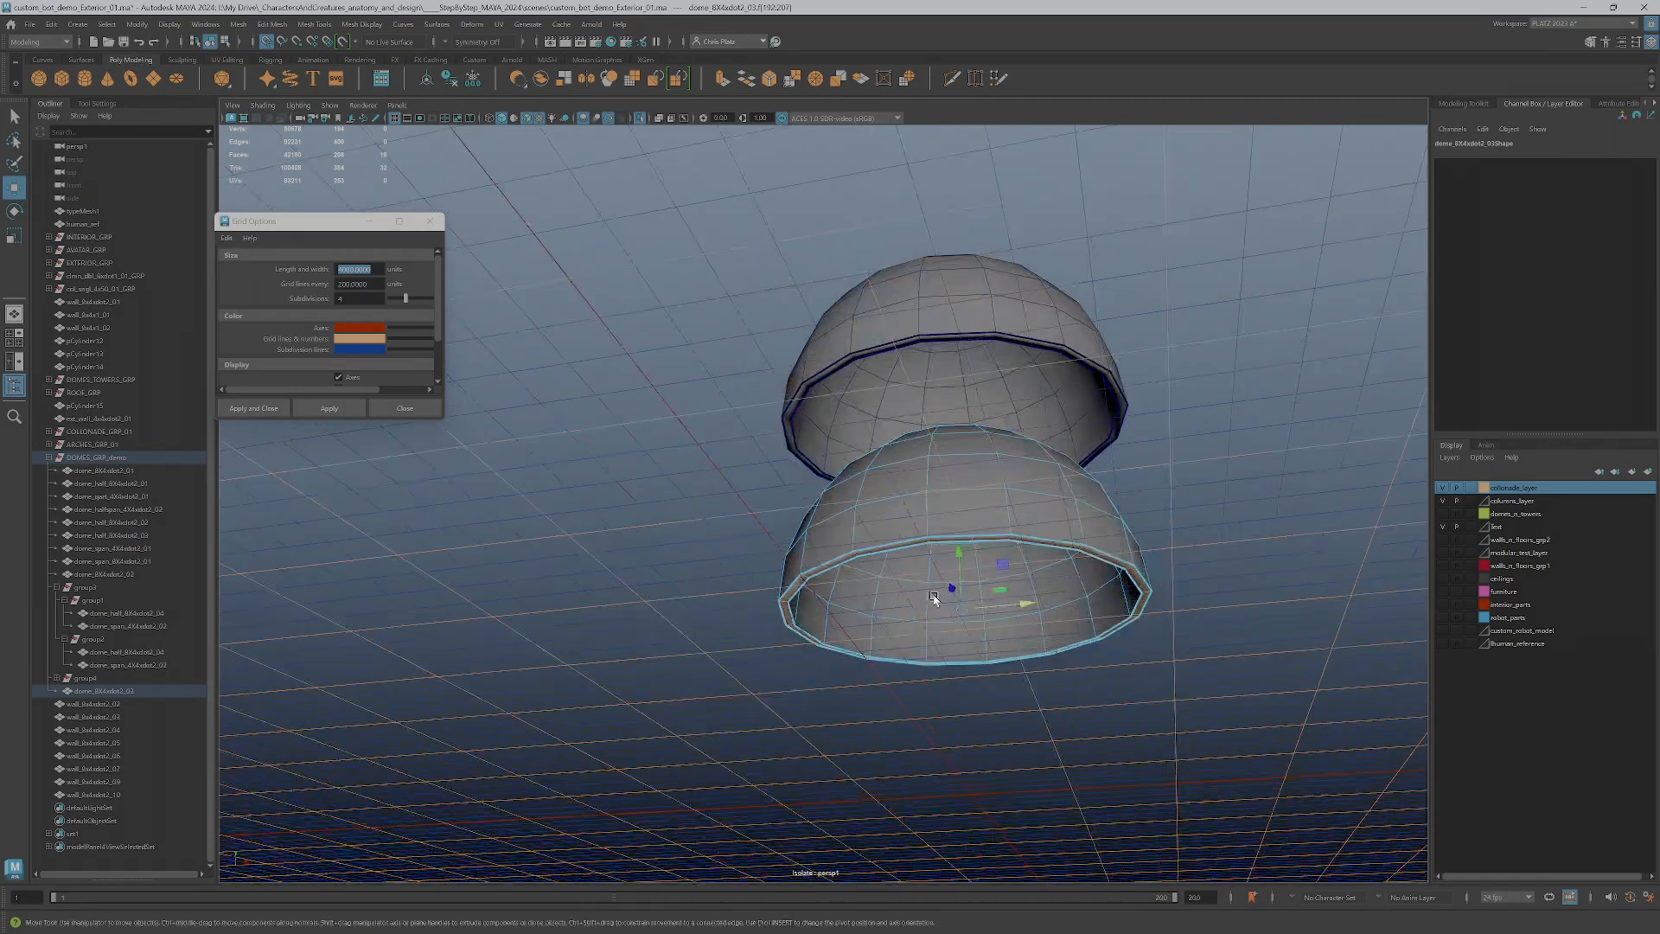
scroll(892, 612, "up", 5)
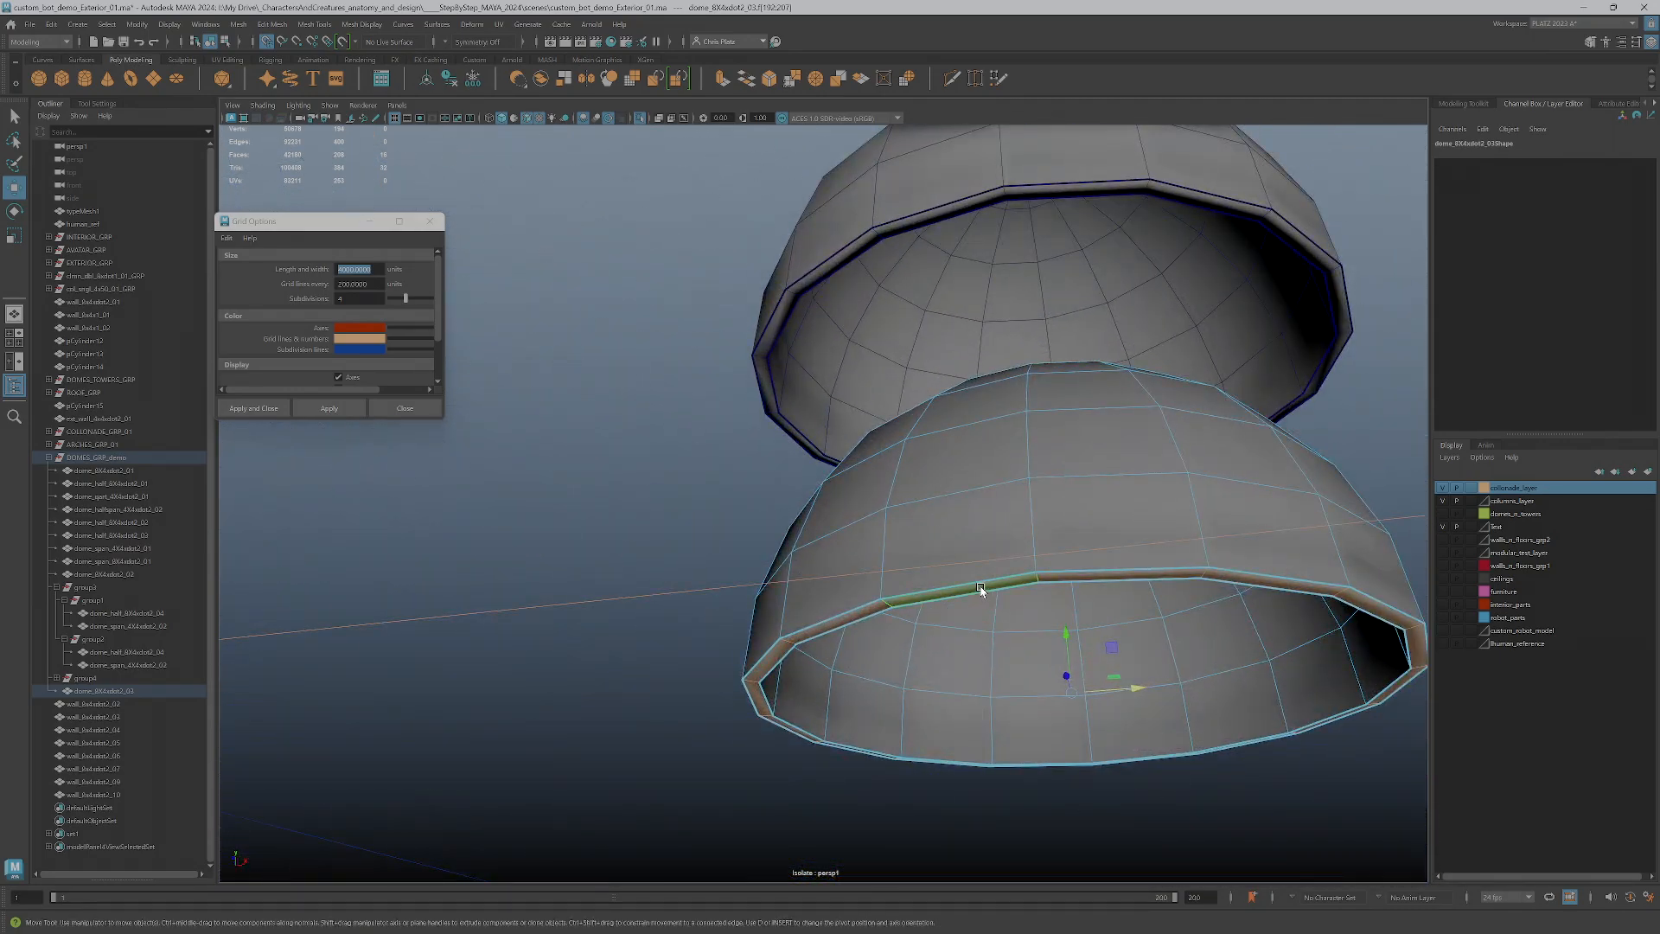
left_click_drag(1035, 558, 1097, 604, "alt")
left_click(1083, 572)
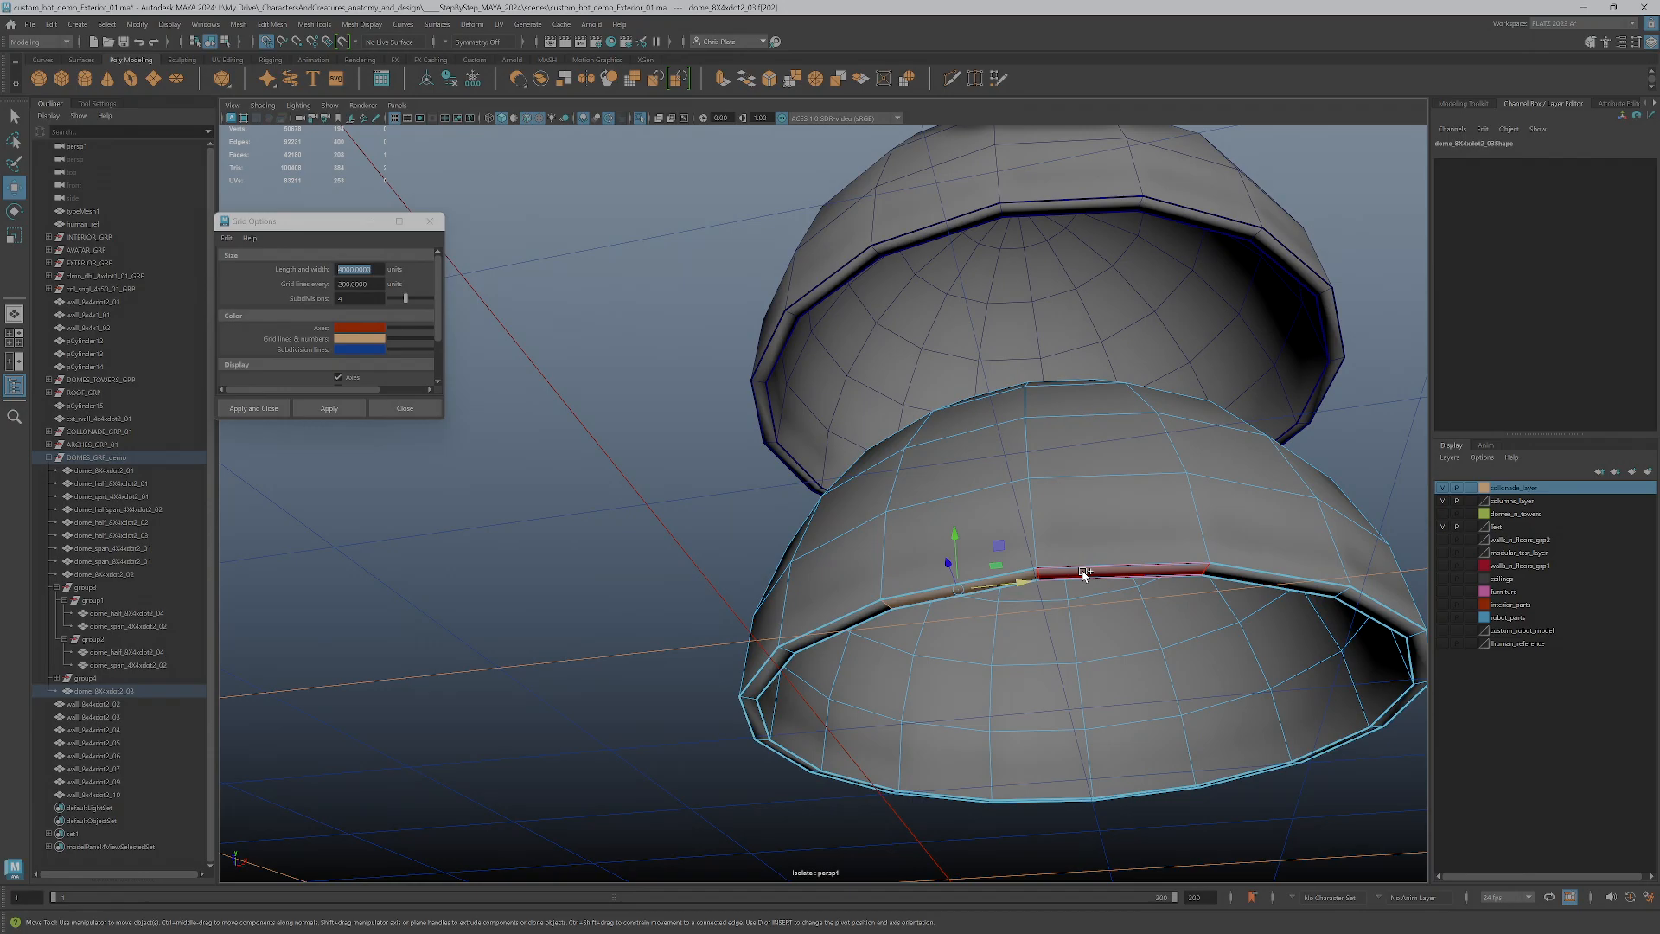
double_click(1050, 575)
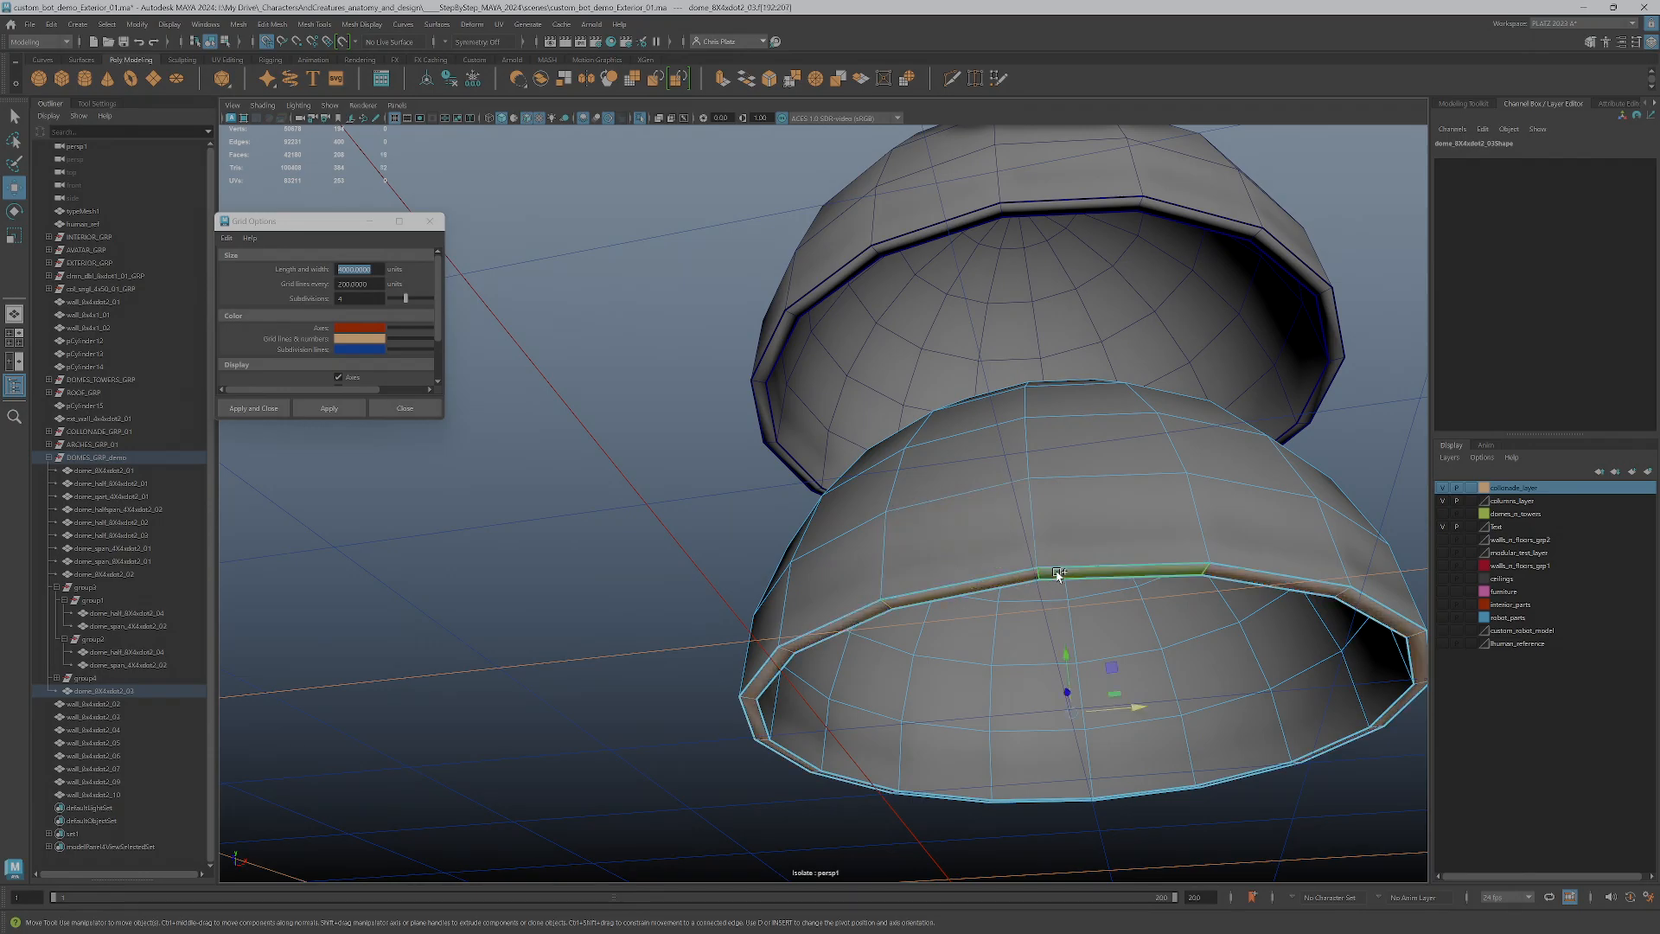
left_click_drag(1366, 510, 1111, 458, "alt")
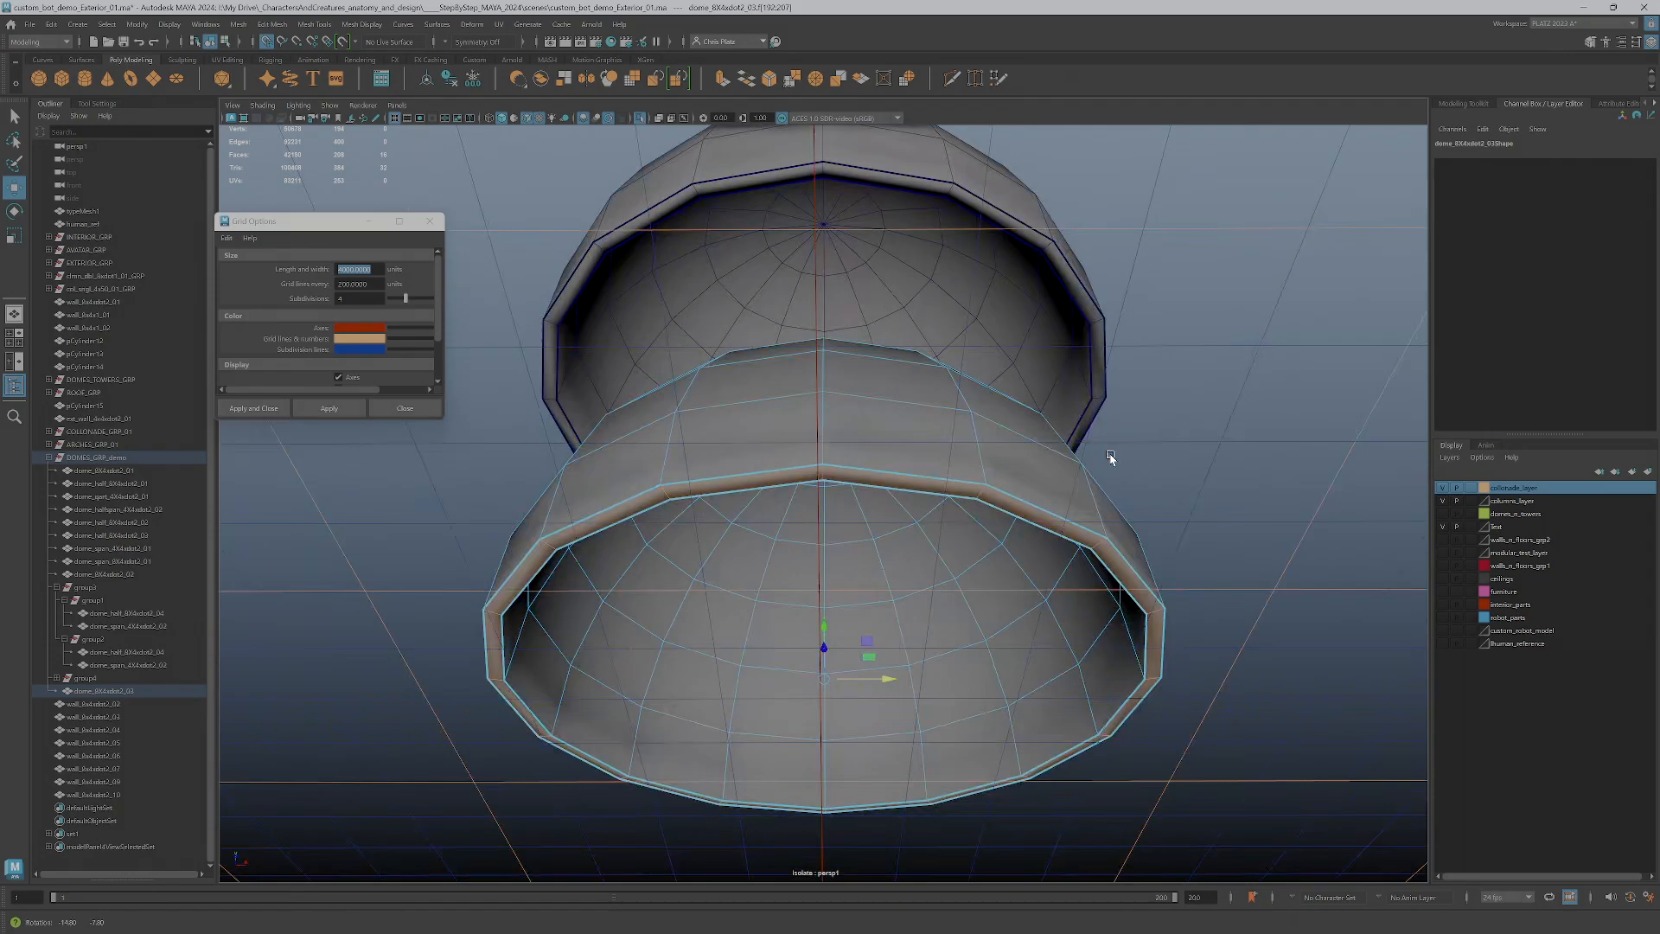
Try to extrude the lower dome's bottom rim faces straight down to ground level and check the result in the four-view layout
left_click(1464, 103)
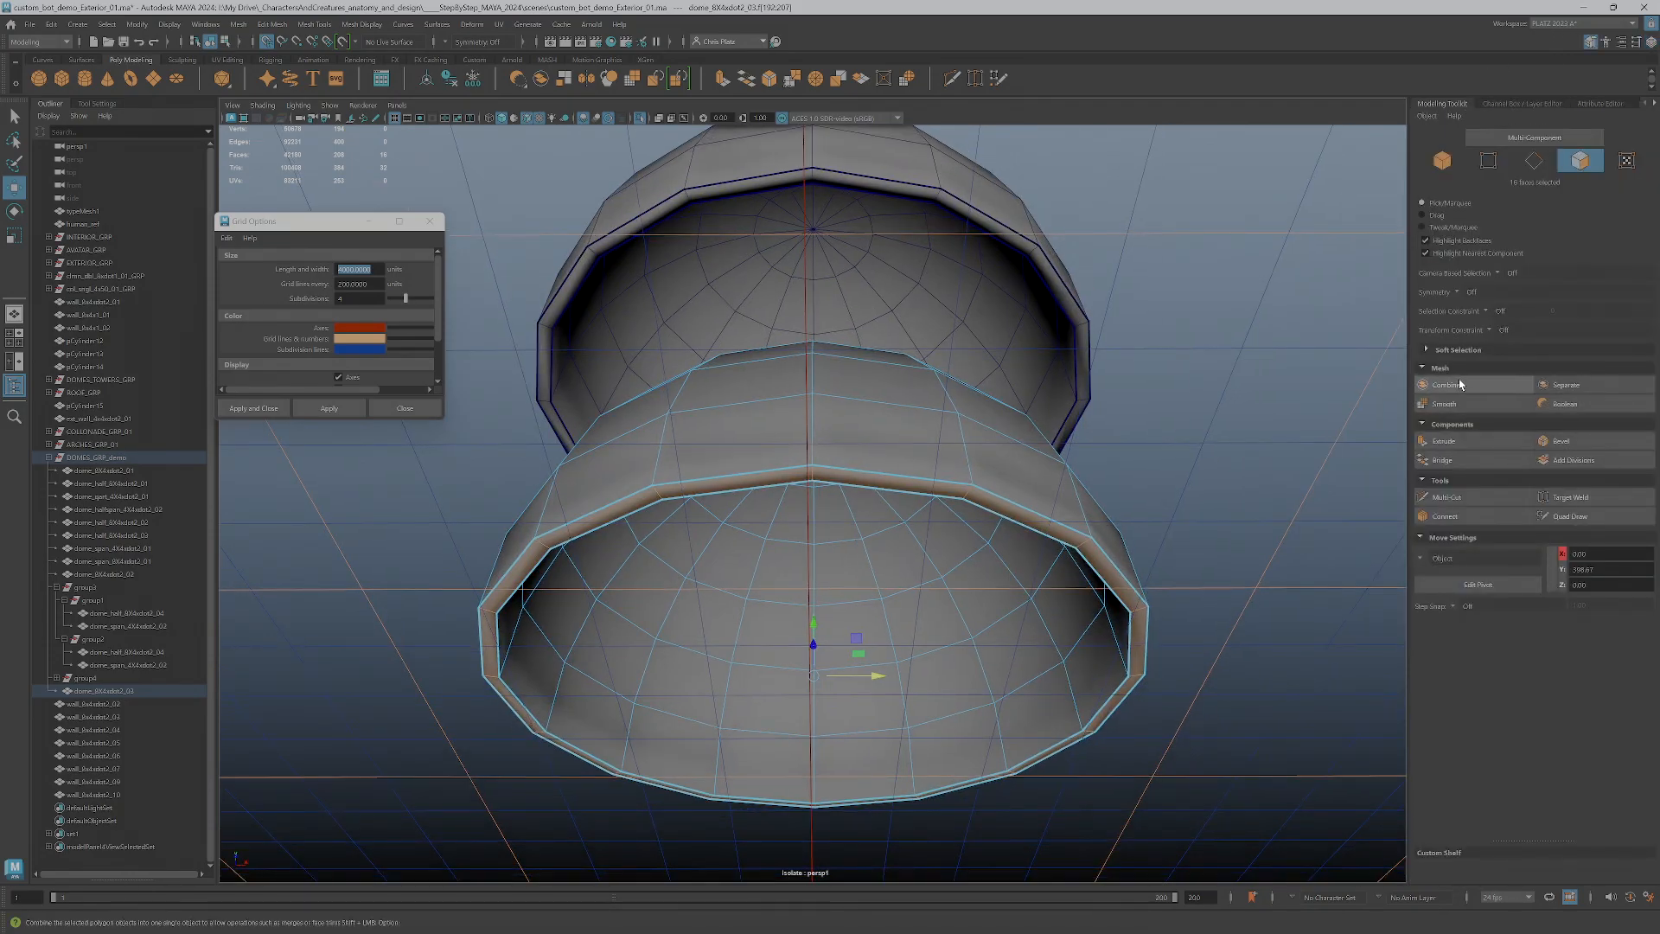
left_click(1442, 441)
mouse_move(1030, 577)
left_mouse_down("alt")
mouse_move(1000, 619)
mouse_move(1002, 594)
left_mouse_up("alt")
key("w")
left_click_drag(808, 464, 802, 681)
key("space")
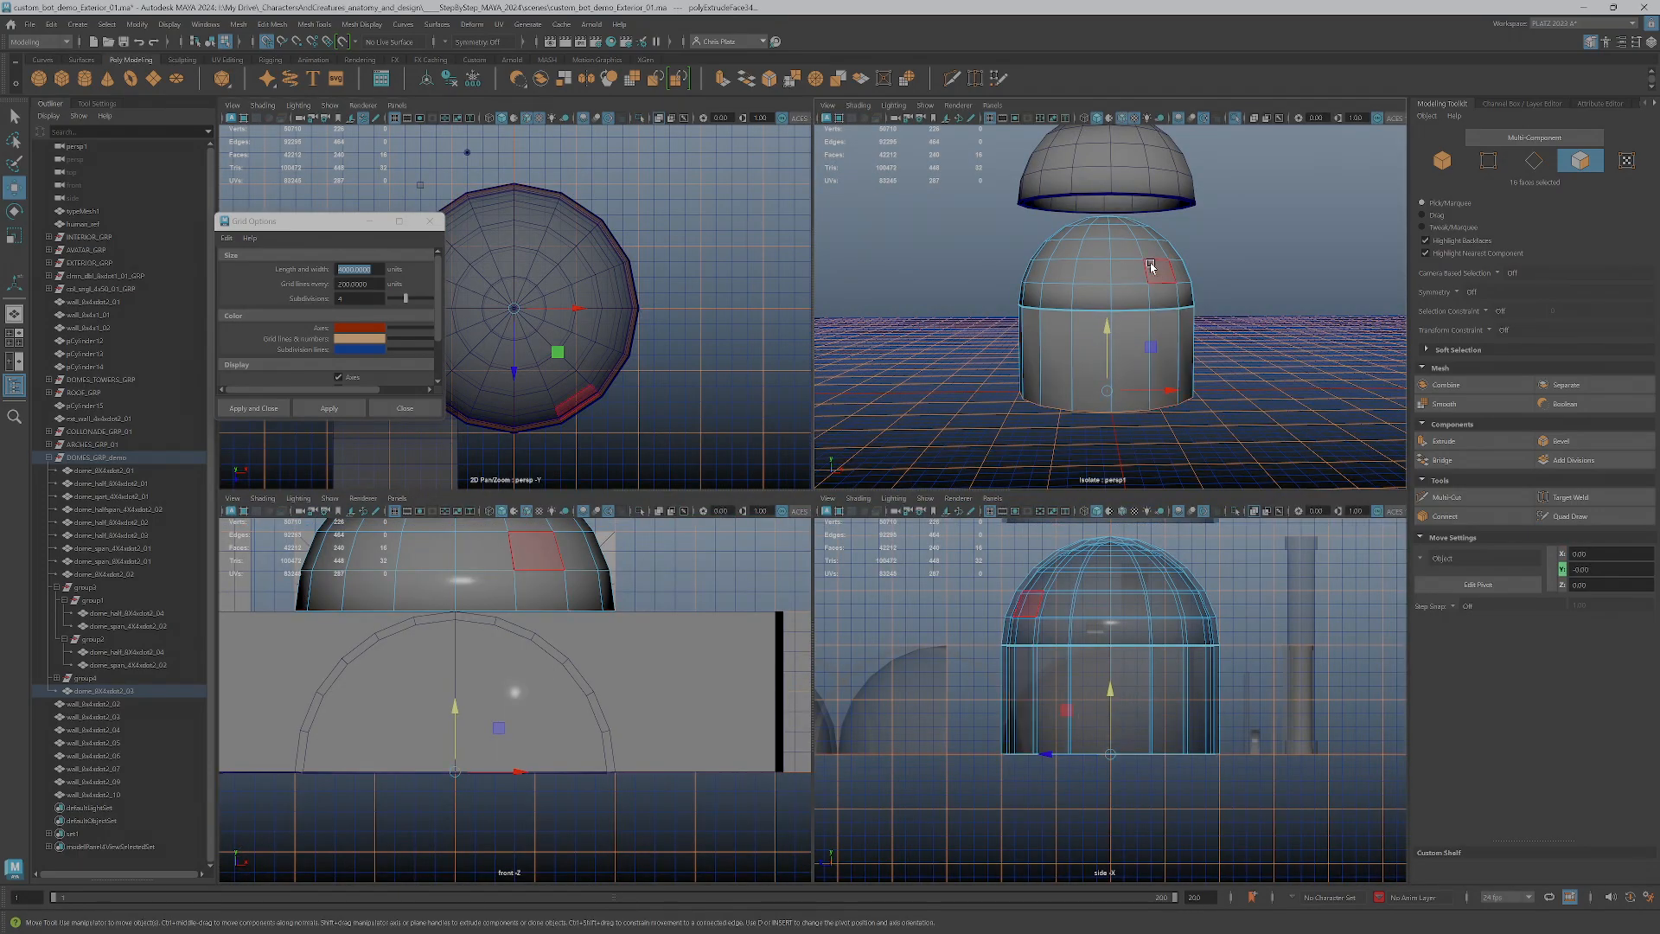
scroll(1129, 294, "up", 2)
scroll(1130, 292, "down", 2)
left_click_drag(1130, 301, 1139, 286, "alt")
scroll(1130, 296, "up", 2)
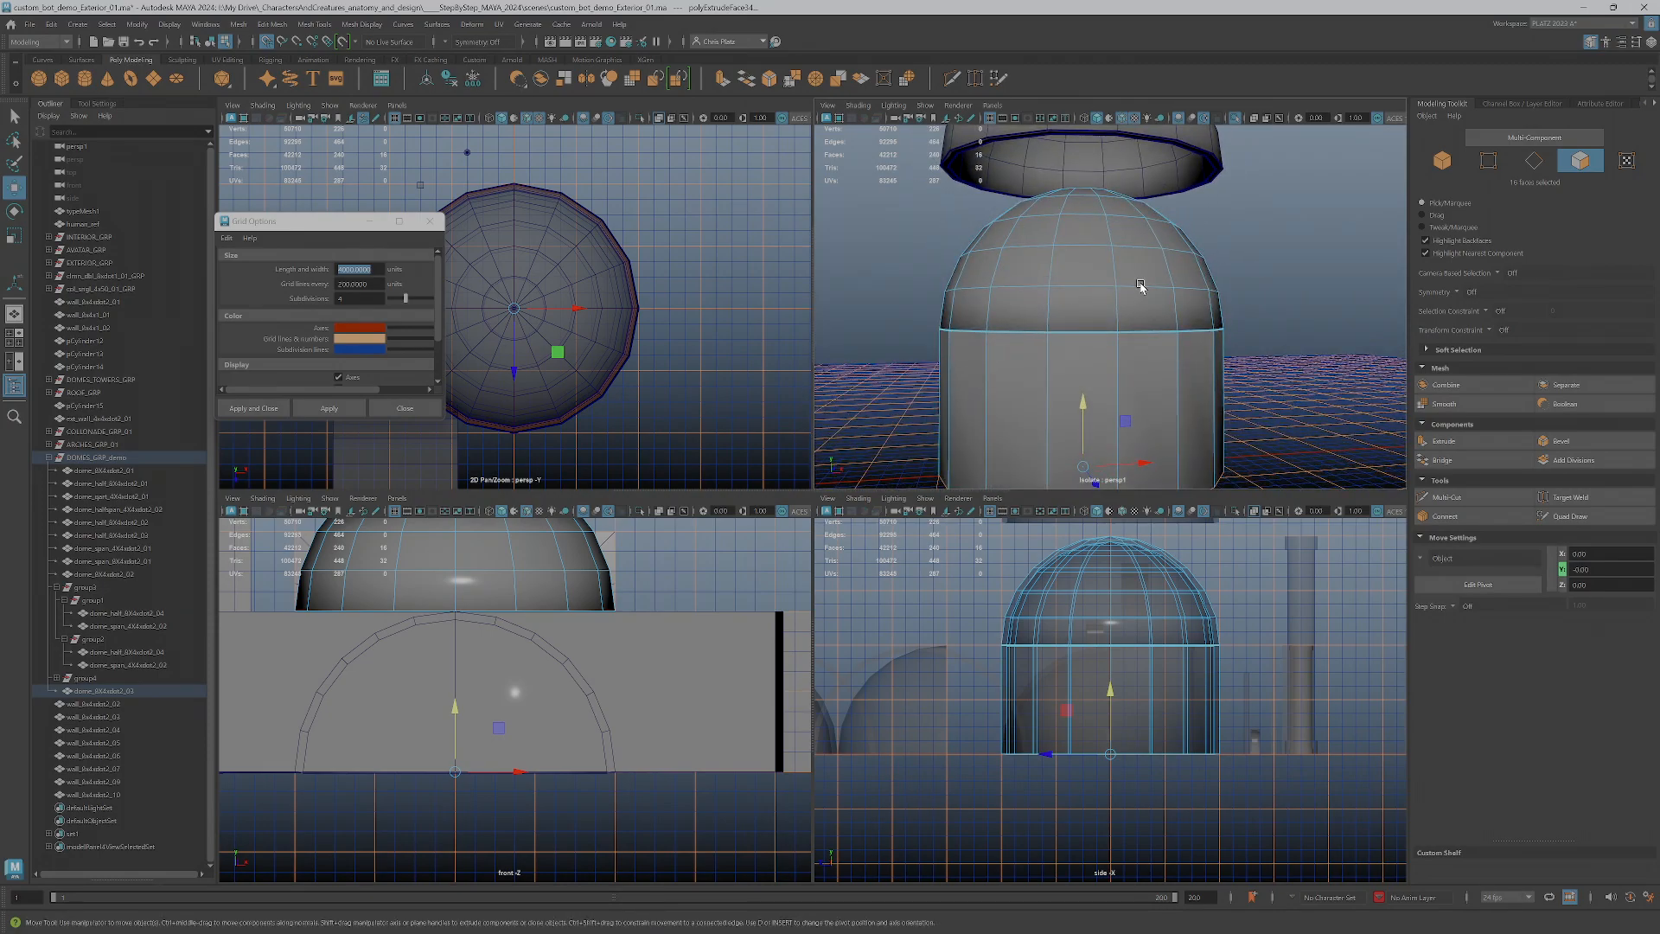
Undo the downward extrusion of the dome's rim faces
key("ctrl+z")
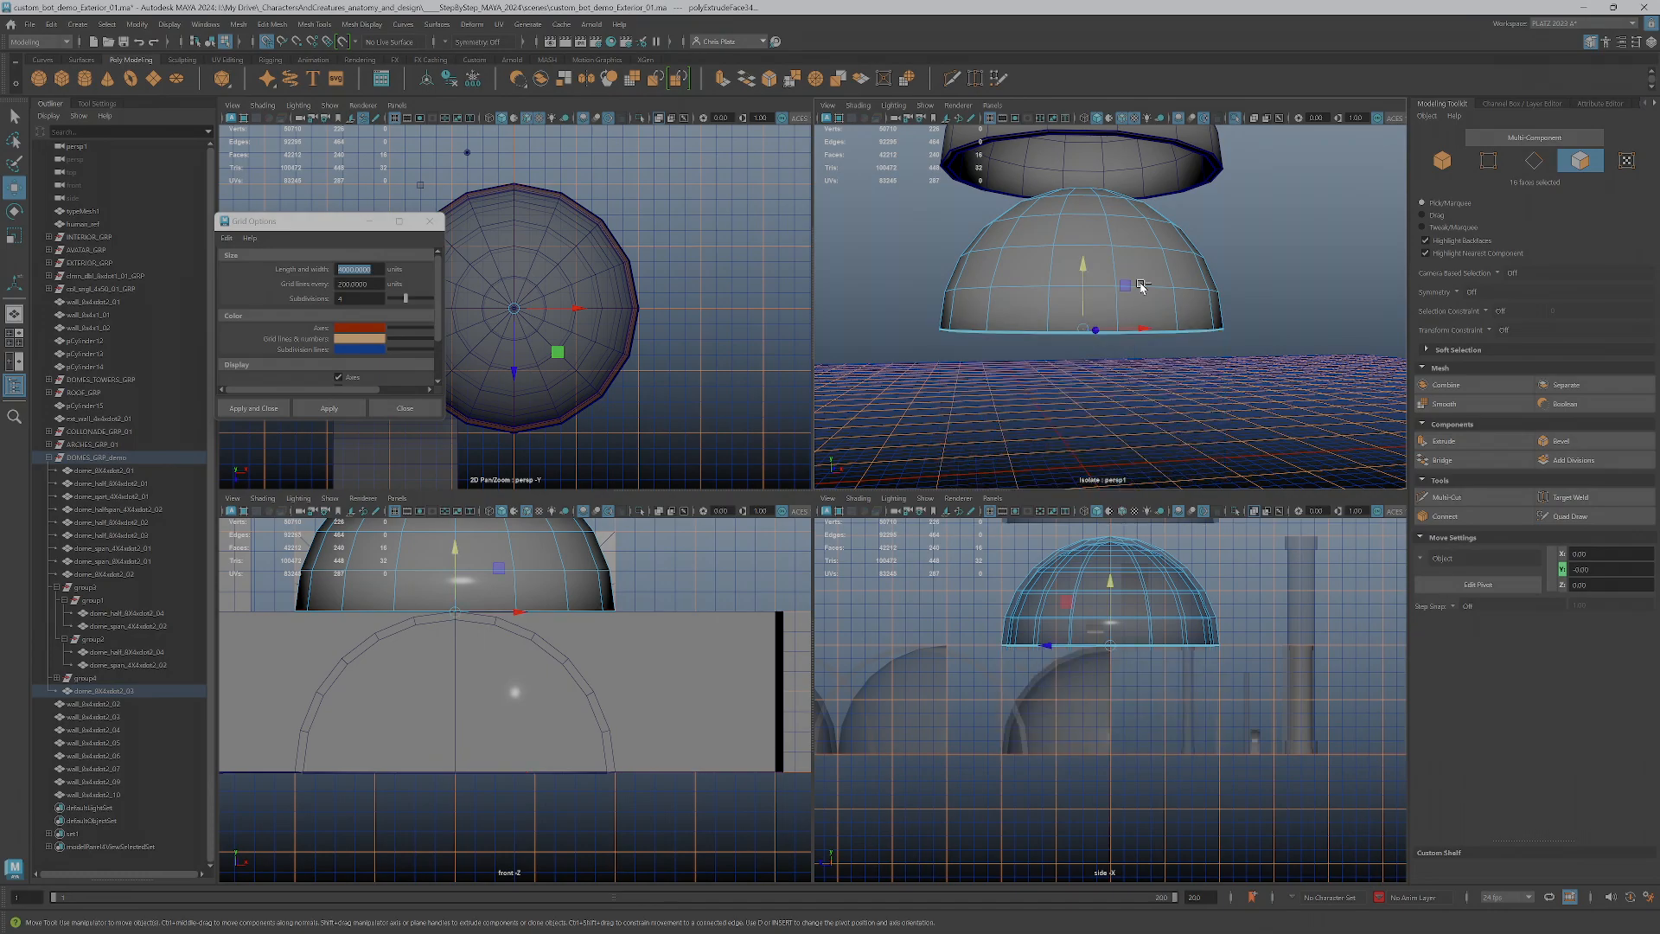
left_click_drag(1141, 284, 1143, 273, "alt")
key("ctrl+z")
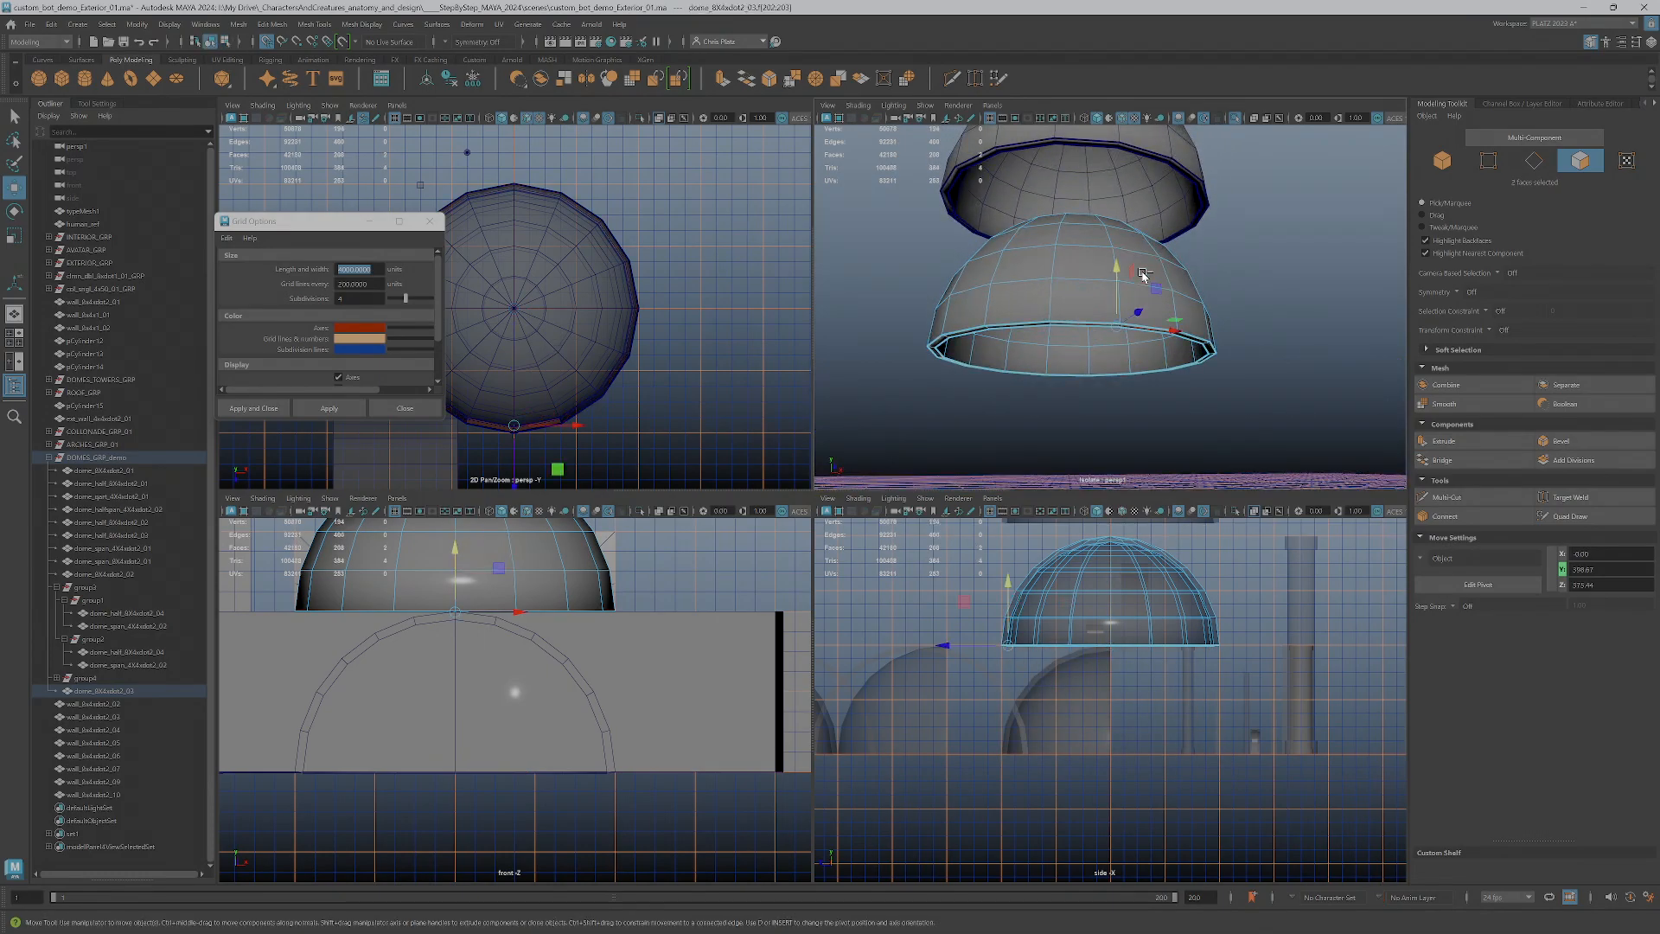
Select the lower dome's ring of bottom rim faces, invert the selection and delete all the other dome faces
left_click_drag(1075, 334, 995, 297, "alt")
left_click(1072, 310)
scroll(1068, 308, "up", 6)
scroll(995, 297, "down", 6)
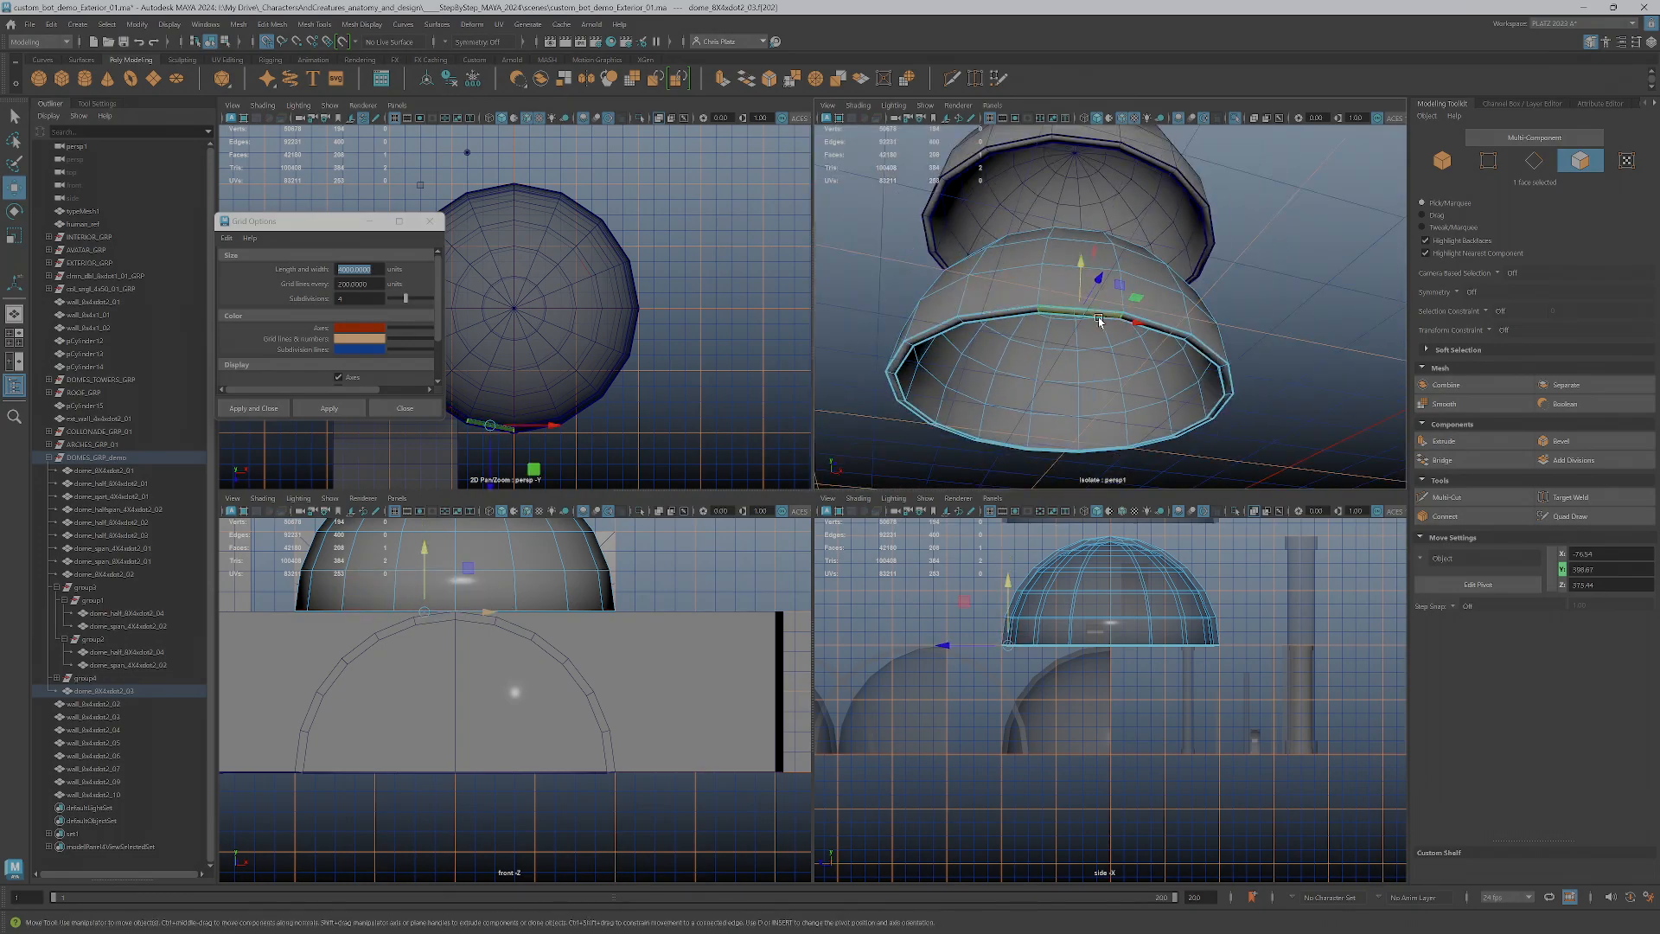
left_click(1161, 330, "shift")
double_click(1210, 355)
key("ctrl+shift+i")
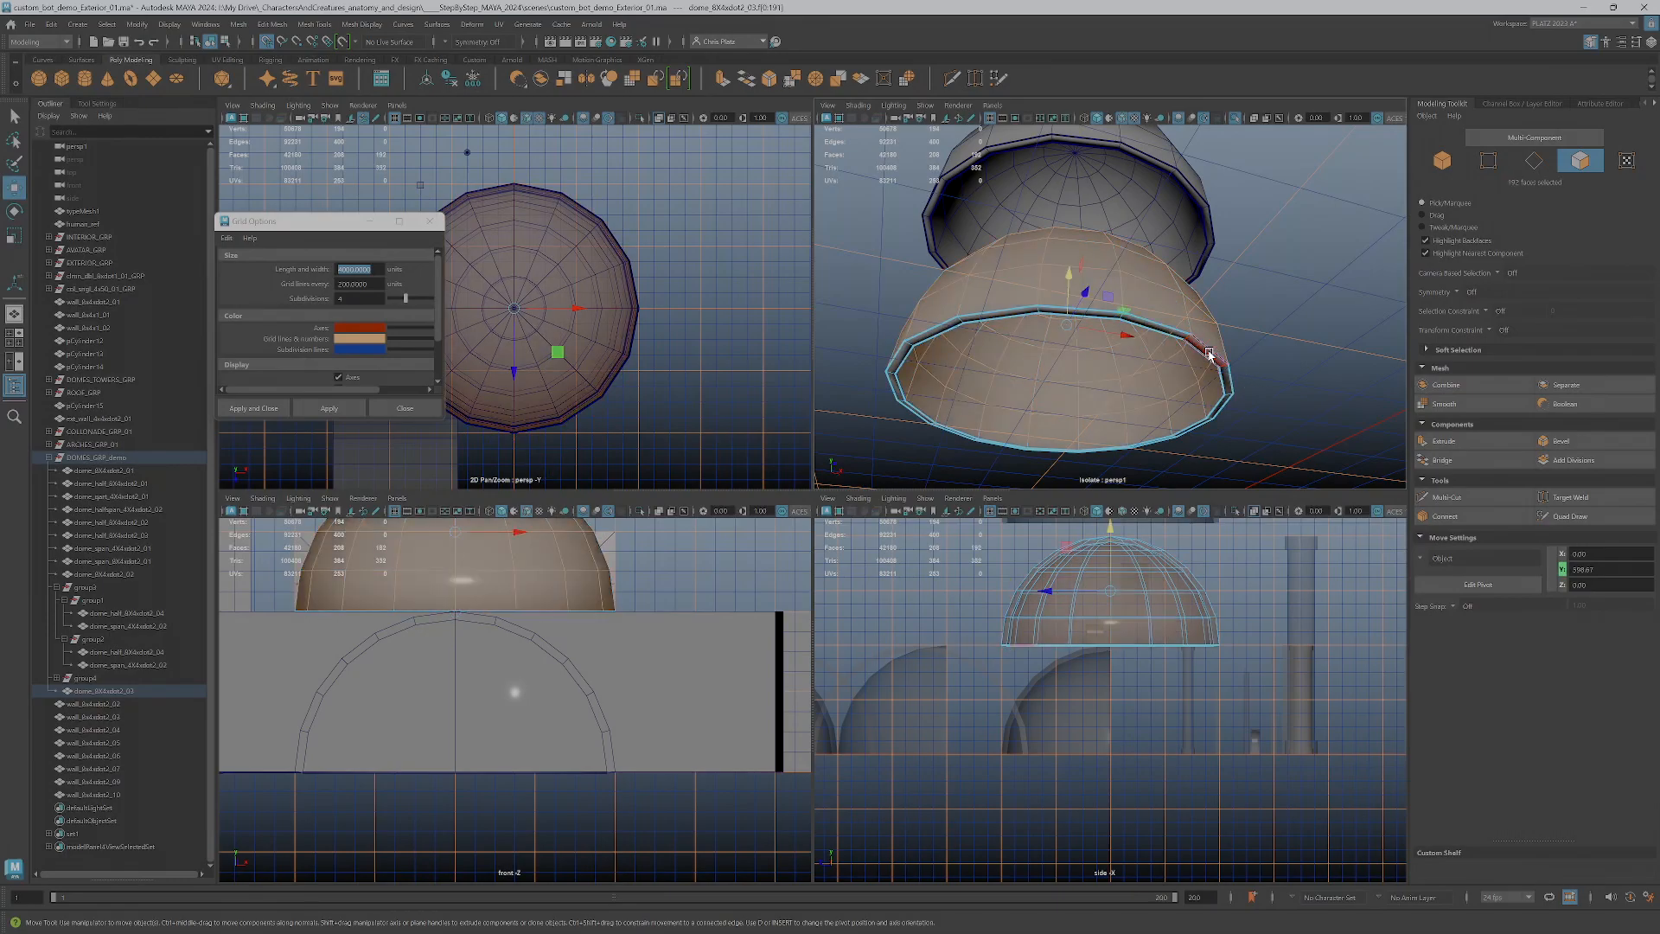
key("Delete")
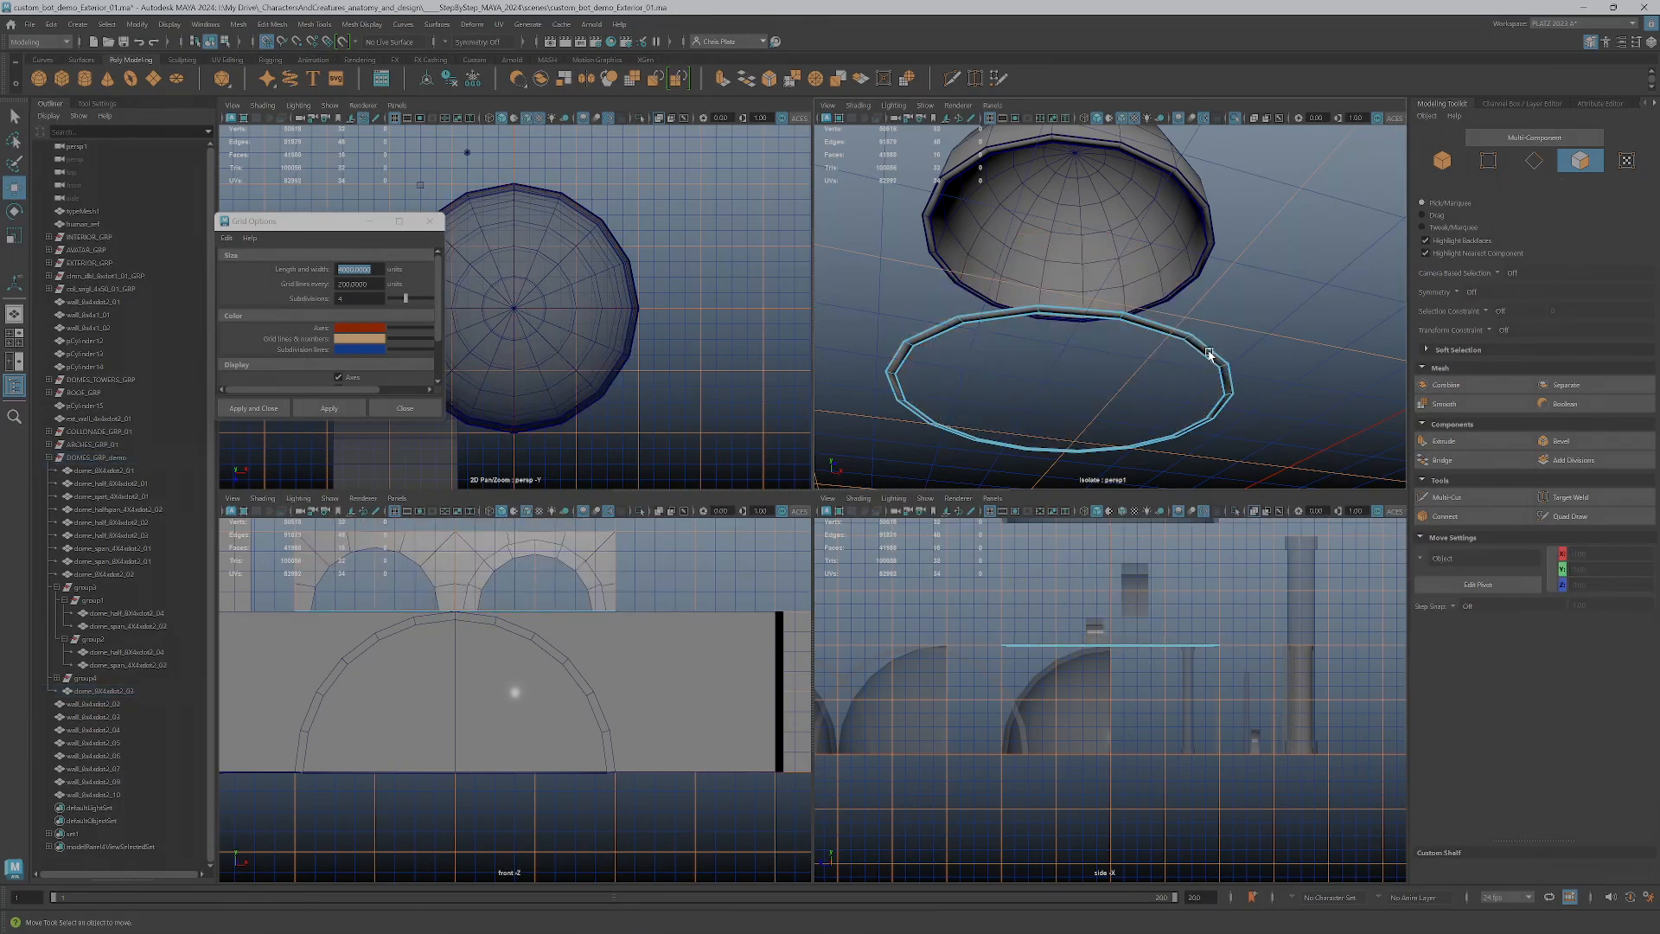
Select the whole remaining ring of faces and move it down to ground level, 0 on Y
left_click(1097, 308)
double_click(1164, 331, "shift")
mouse_move(1201, 341)
left_mouse_down("alt")
mouse_move(1187, 395)
mouse_move(1181, 348)
left_mouse_up("alt")
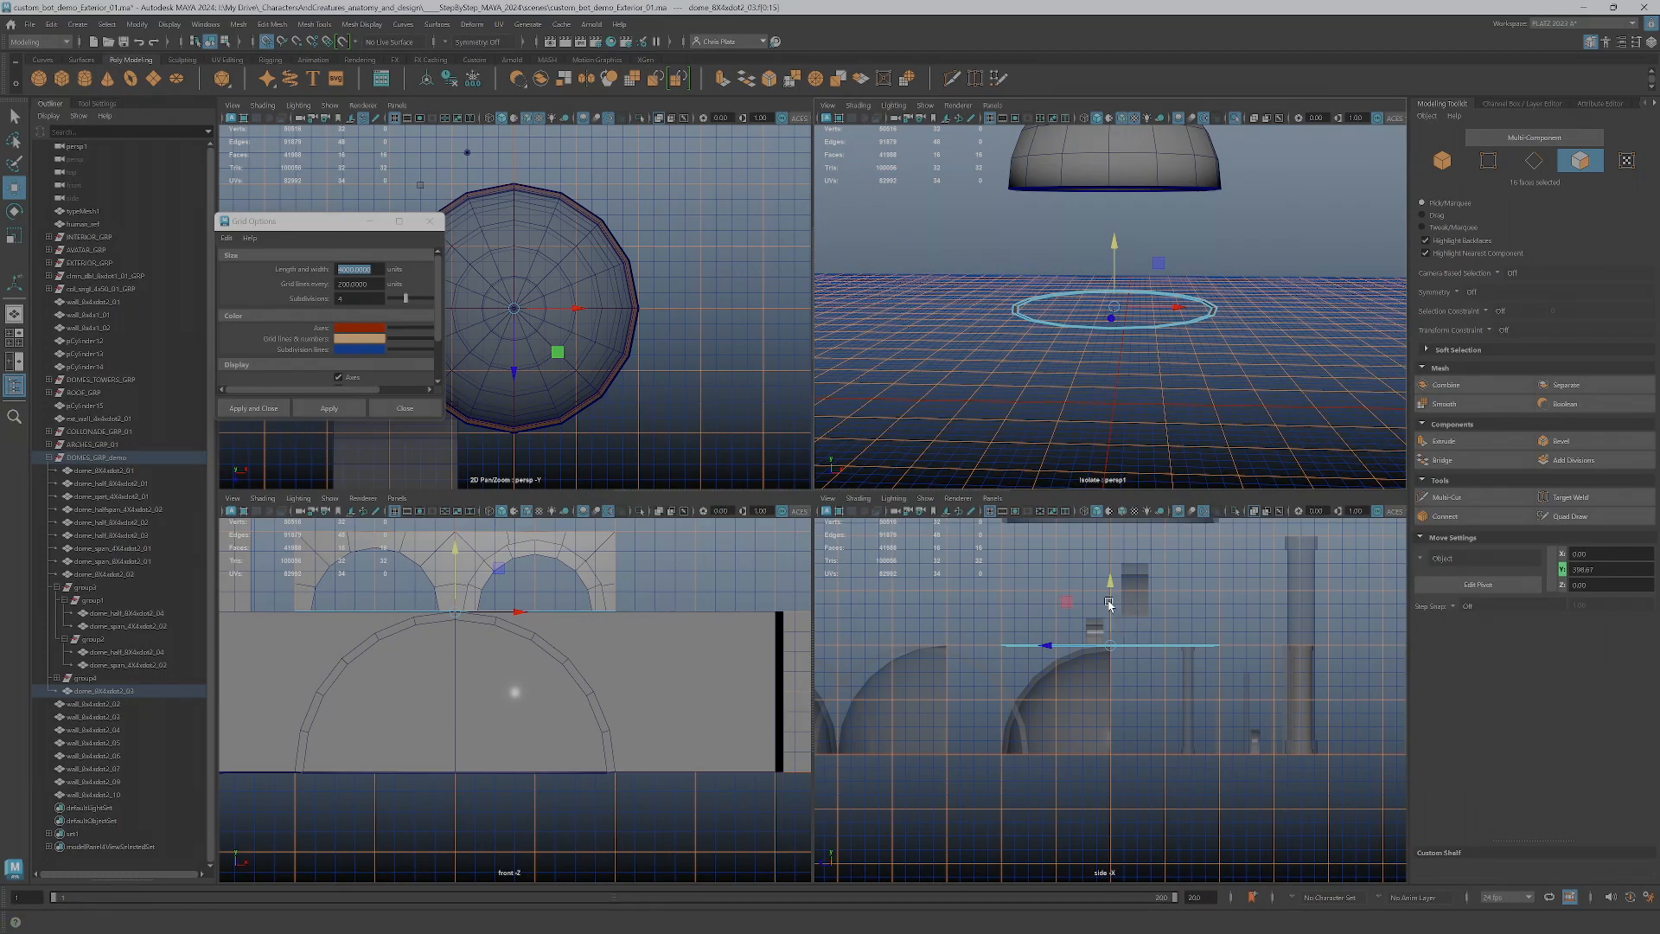
left_click_drag(1109, 604, 1110, 753)
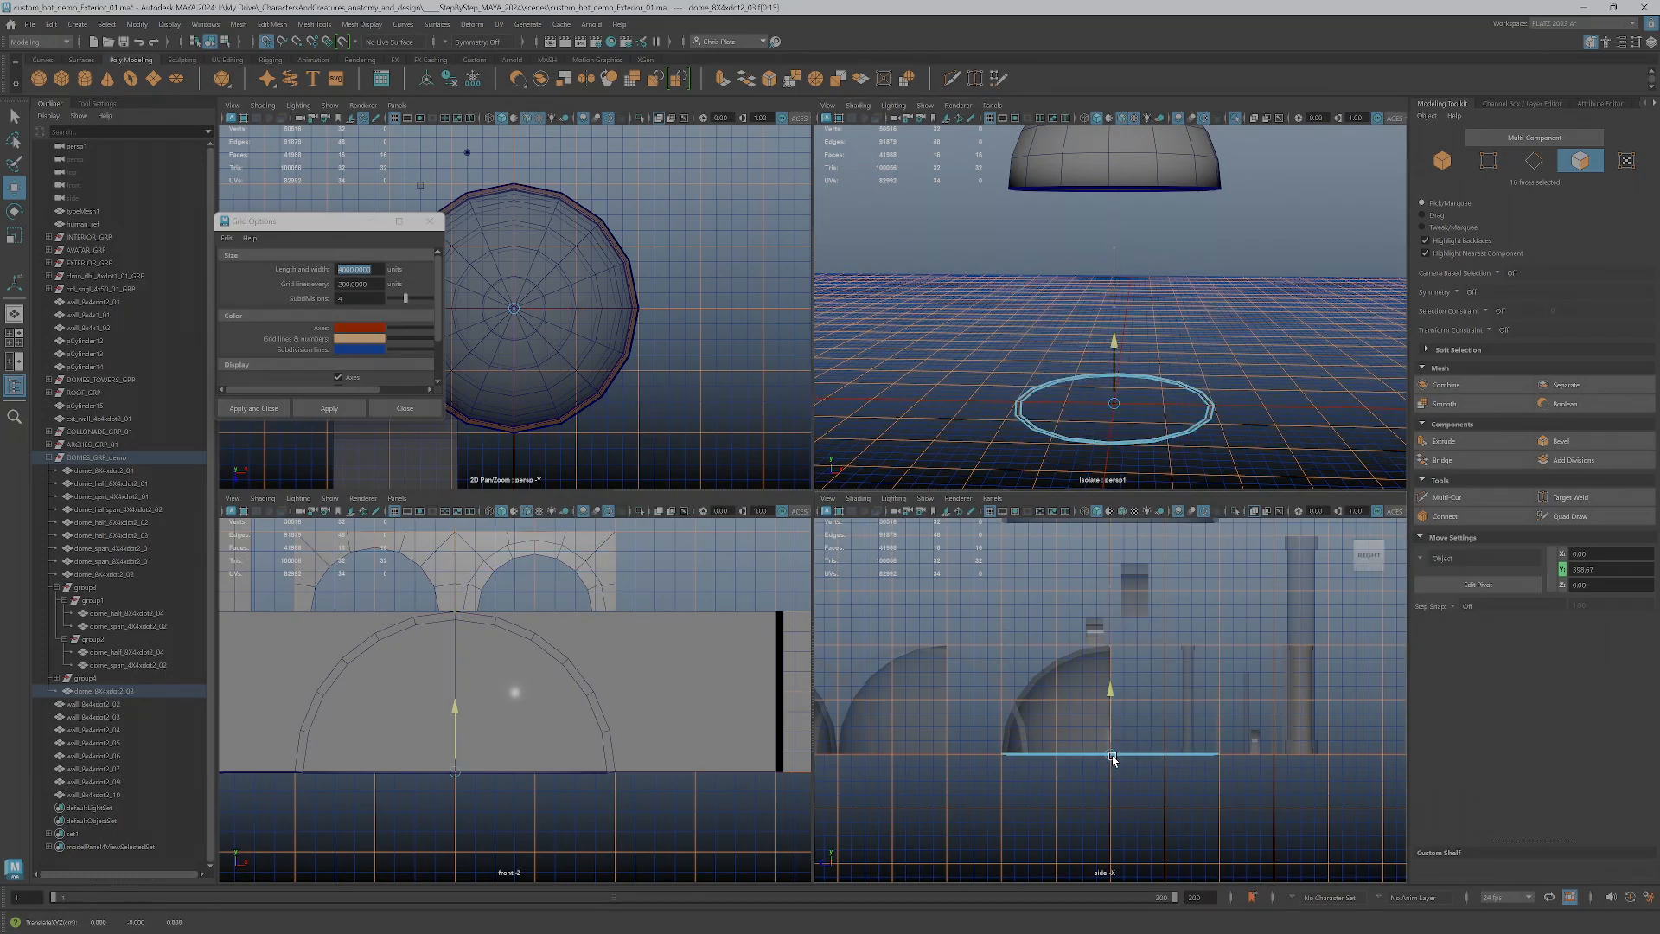
Extrude the ring of faces straight up into a circular wall, trying 200 and raising it to 400 on Y
left_click(1442, 441)
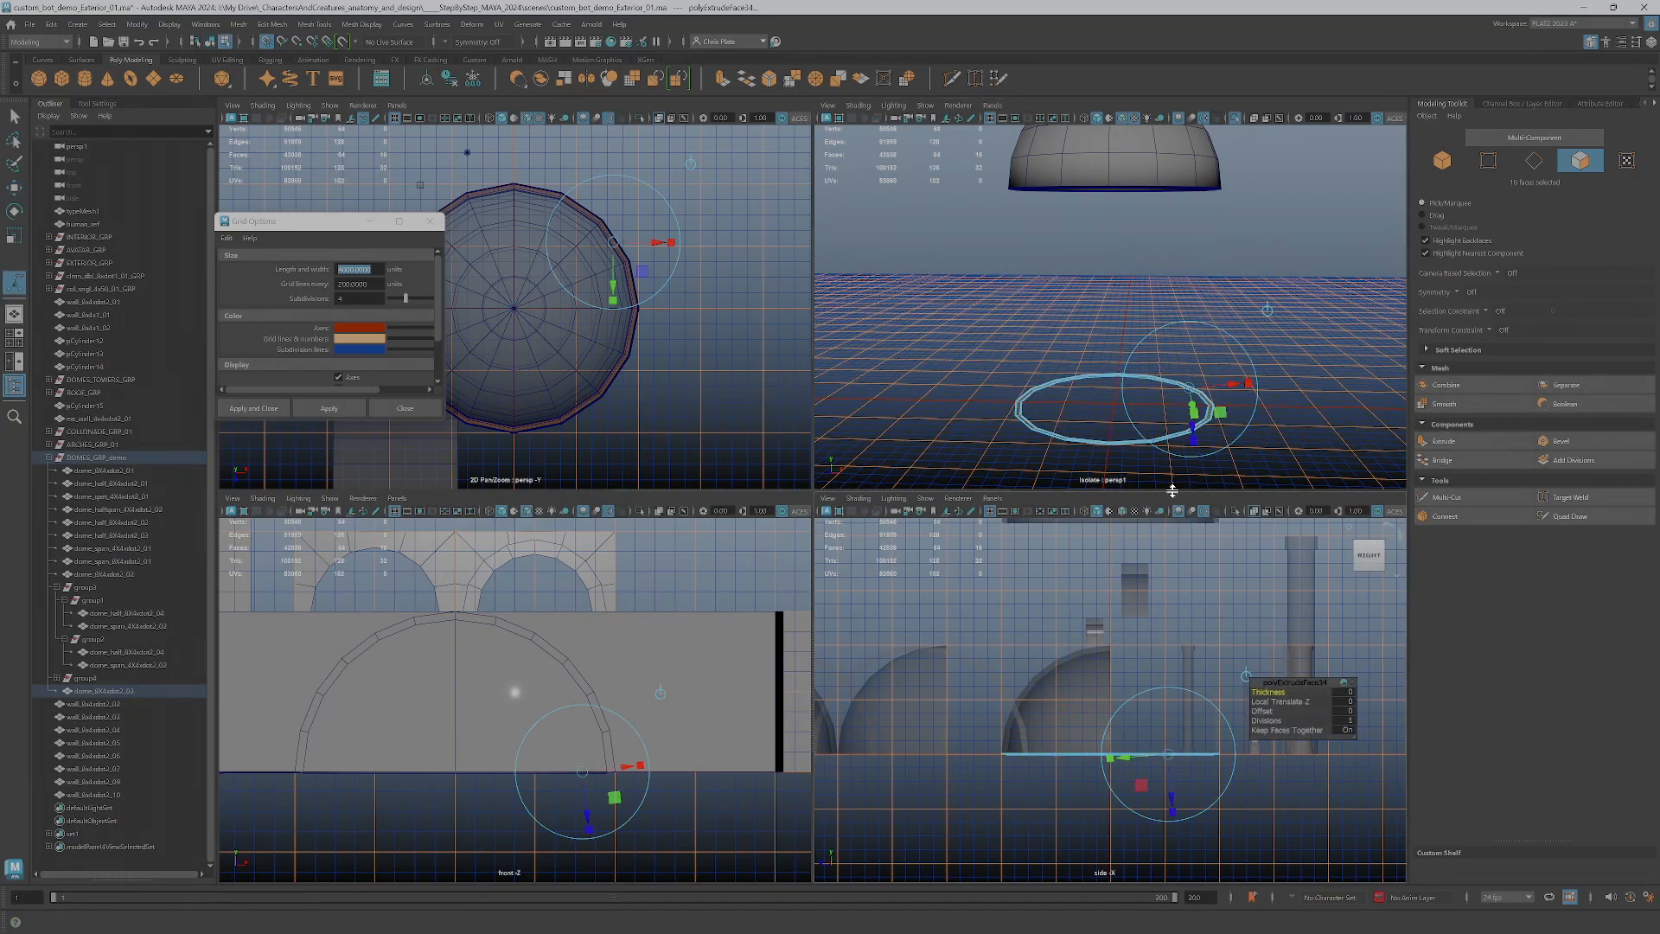
key("w")
left_click_drag(1111, 735, 1105, 698)
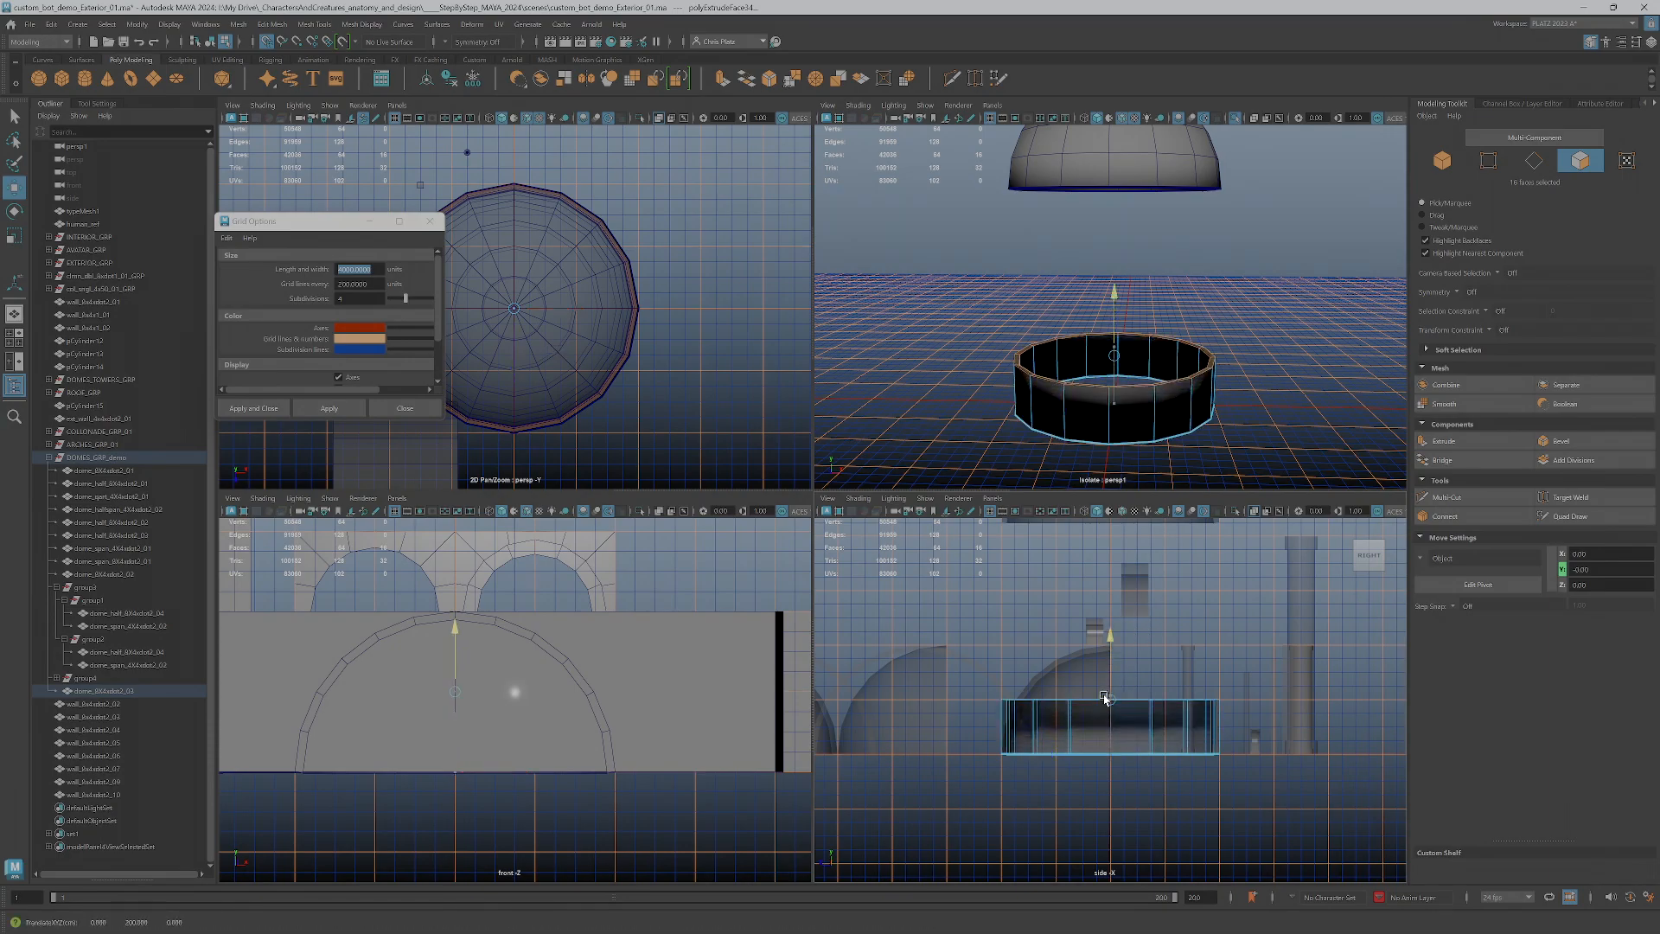
mouse_move(1078, 343)
left_mouse_down("alt")
mouse_move(1086, 263)
mouse_move(1089, 379)
mouse_move(1091, 333)
mouse_move(1091, 364)
left_mouse_up("alt")
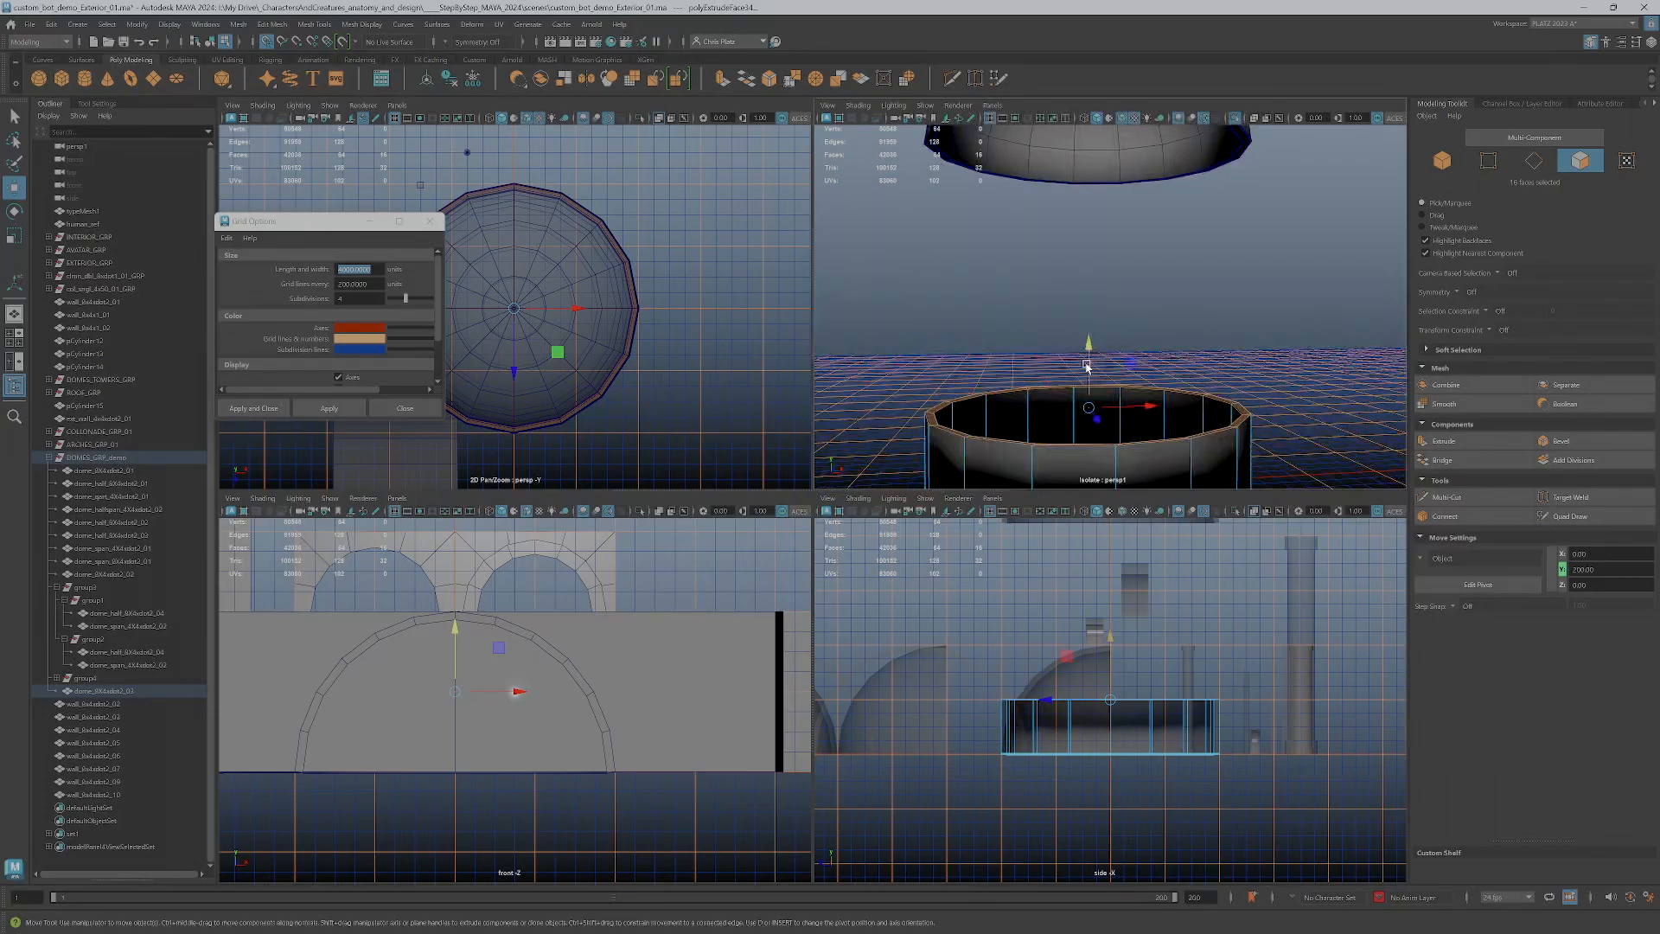
left_click_drag(1111, 699, 1112, 648)
scroll(1003, 689, "down", 2)
scroll(1003, 689, "up", 5)
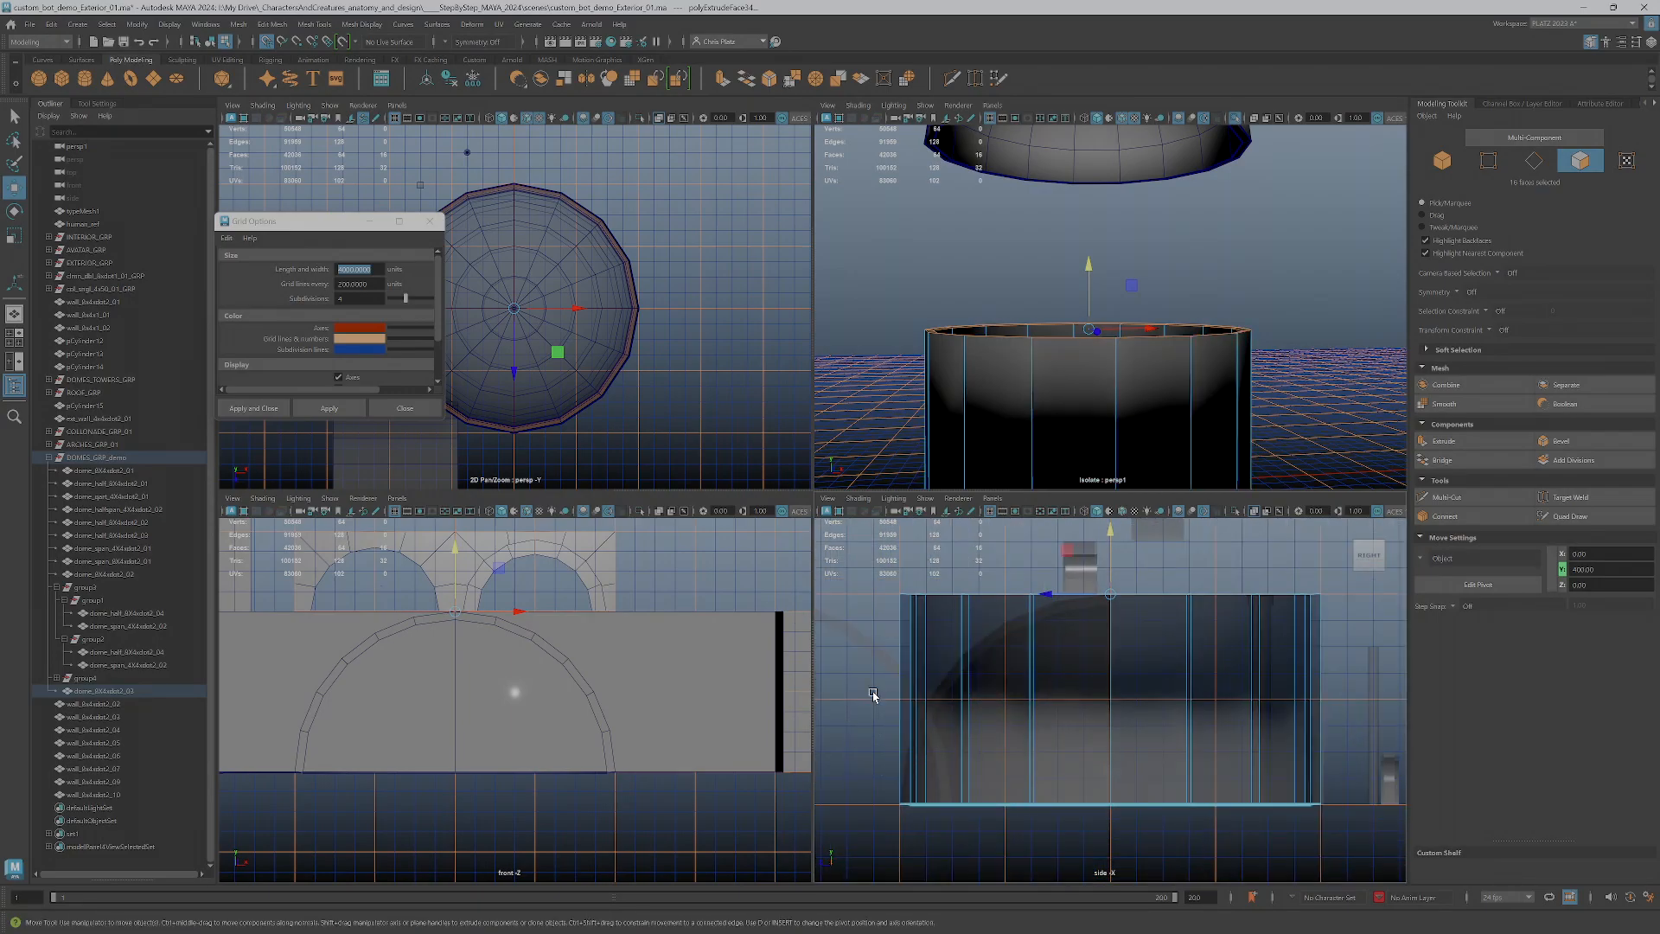
Lower the top faces of the circular wall to a height of 200 on the grid and return to object mode
left_click_drag(1150, 415, 1245, 393, "alt")
middle_click_drag(1245, 393, 1195, 349, "alt")
scroll(1159, 241, "up", 5)
left_click_drag(1159, 241, 1174, 272, "alt")
scroll(1174, 272, "down", 6)
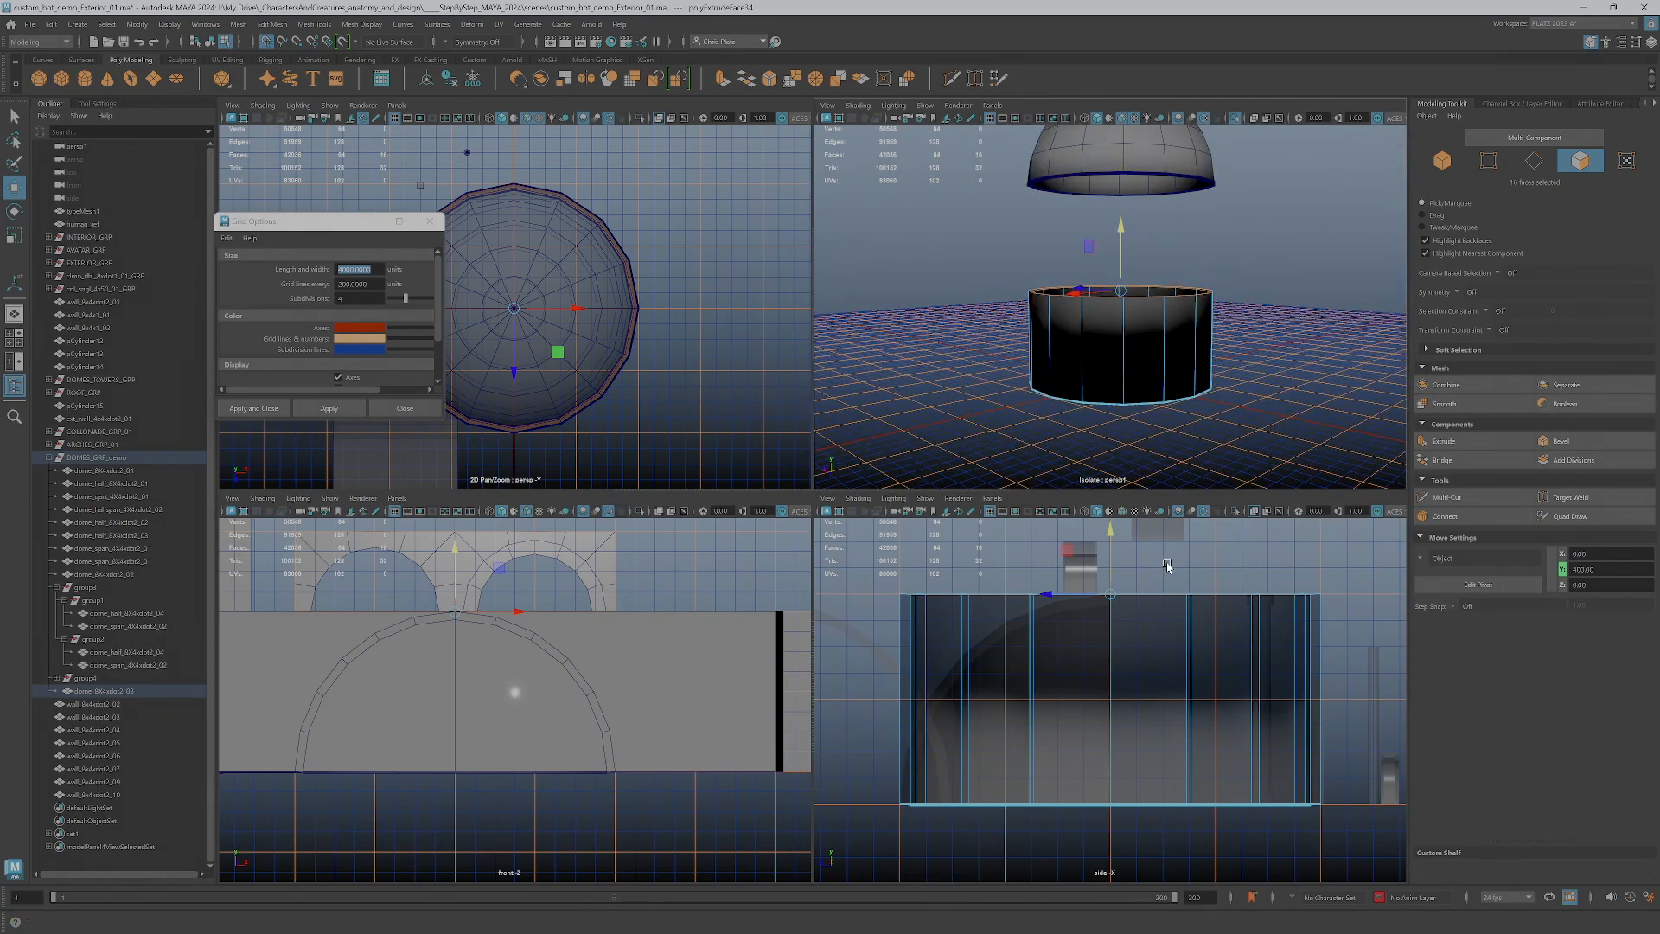
scroll(1173, 273, "down", 3)
scroll(1127, 637, "up", 2)
left_click_drag(1113, 554, 1110, 696)
scroll(1131, 394, "up", 3)
right_click_drag(1131, 393, 1165, 356)
scroll(1127, 597, "down", 1)
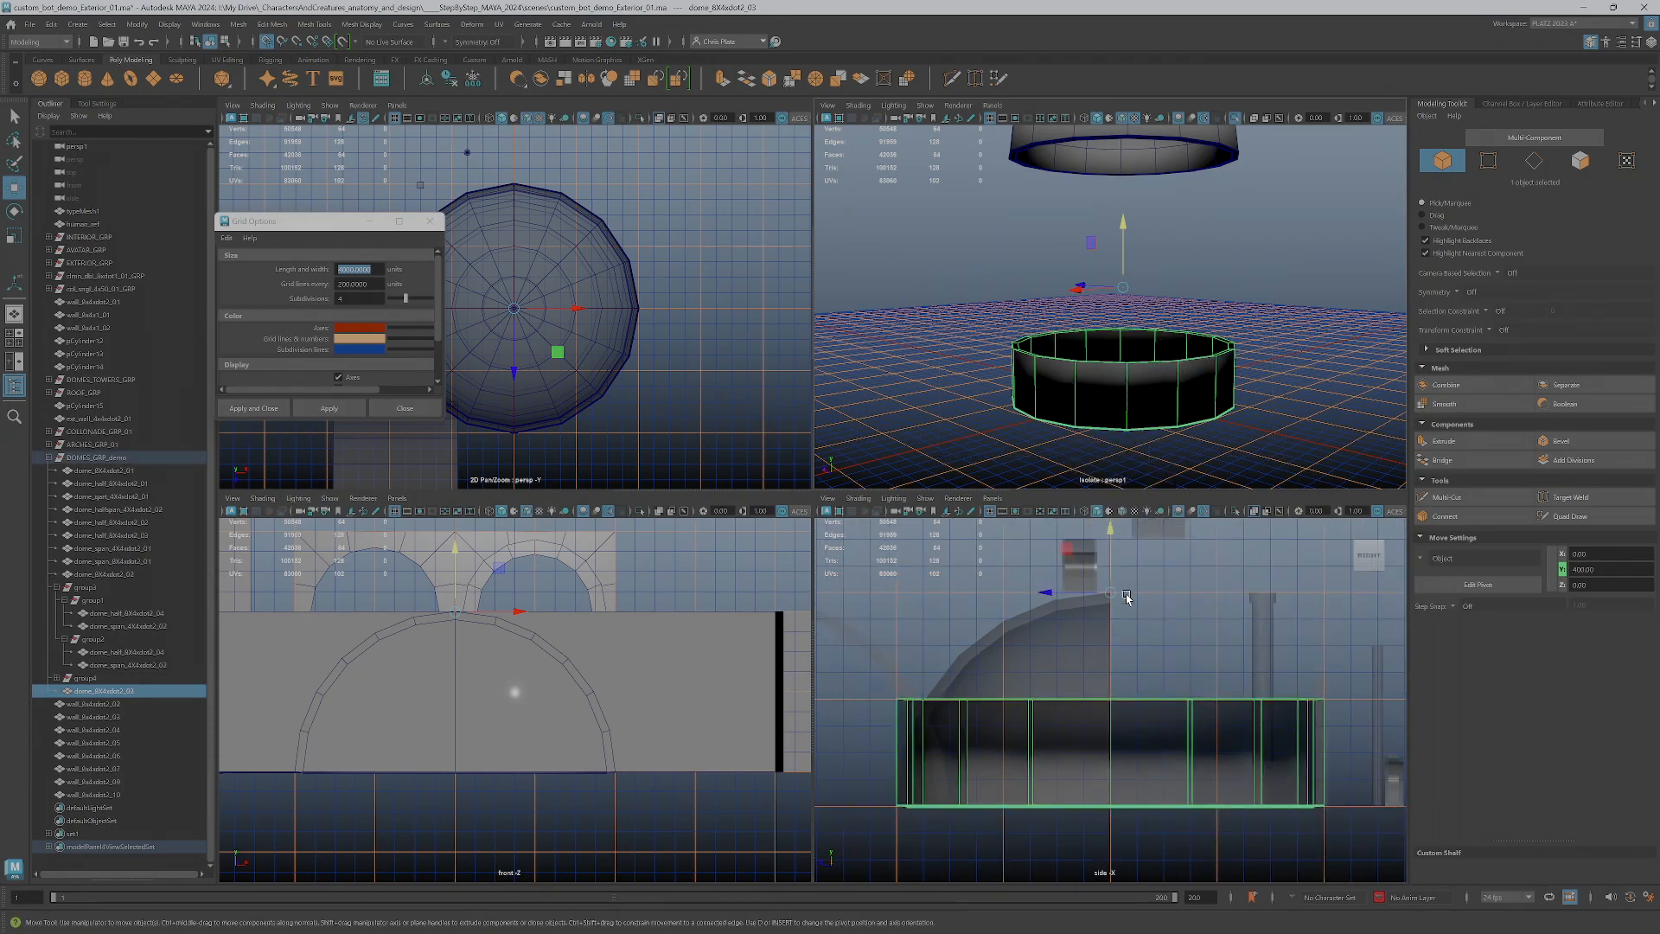
Snap the circular wall's pivot down to the center of its base at ground level
key("d")
left_click_drag(1113, 553, 1110, 806)
key("d")
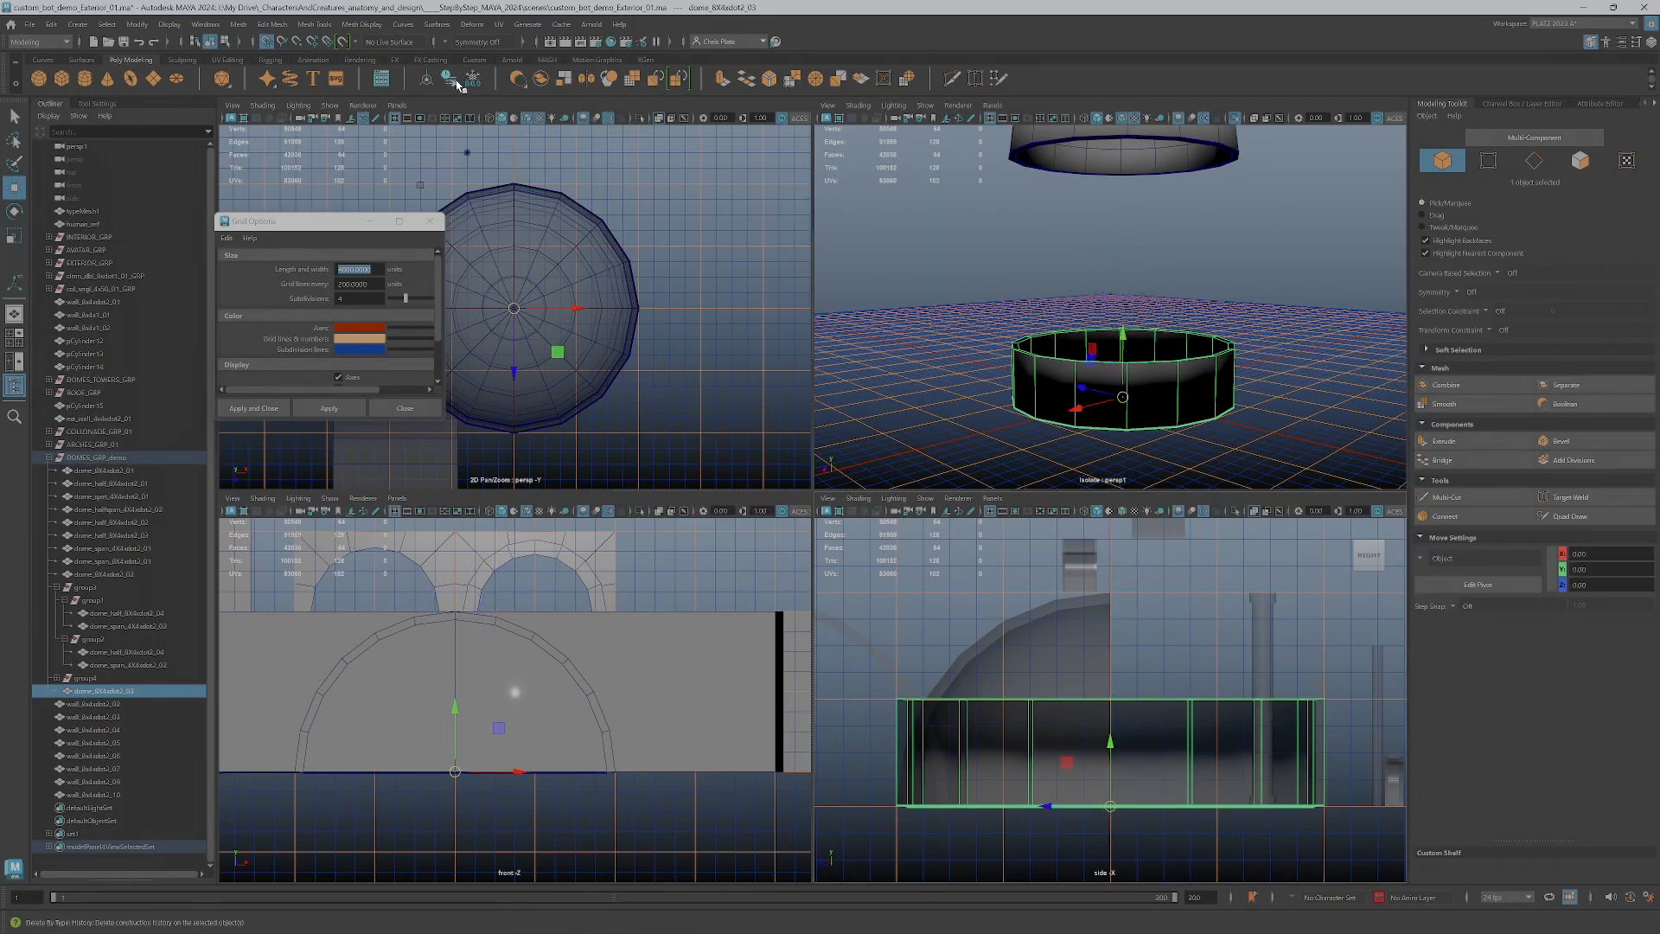
Select all faces of the circular wall and apply Soften Edge
right_click(1098, 740)
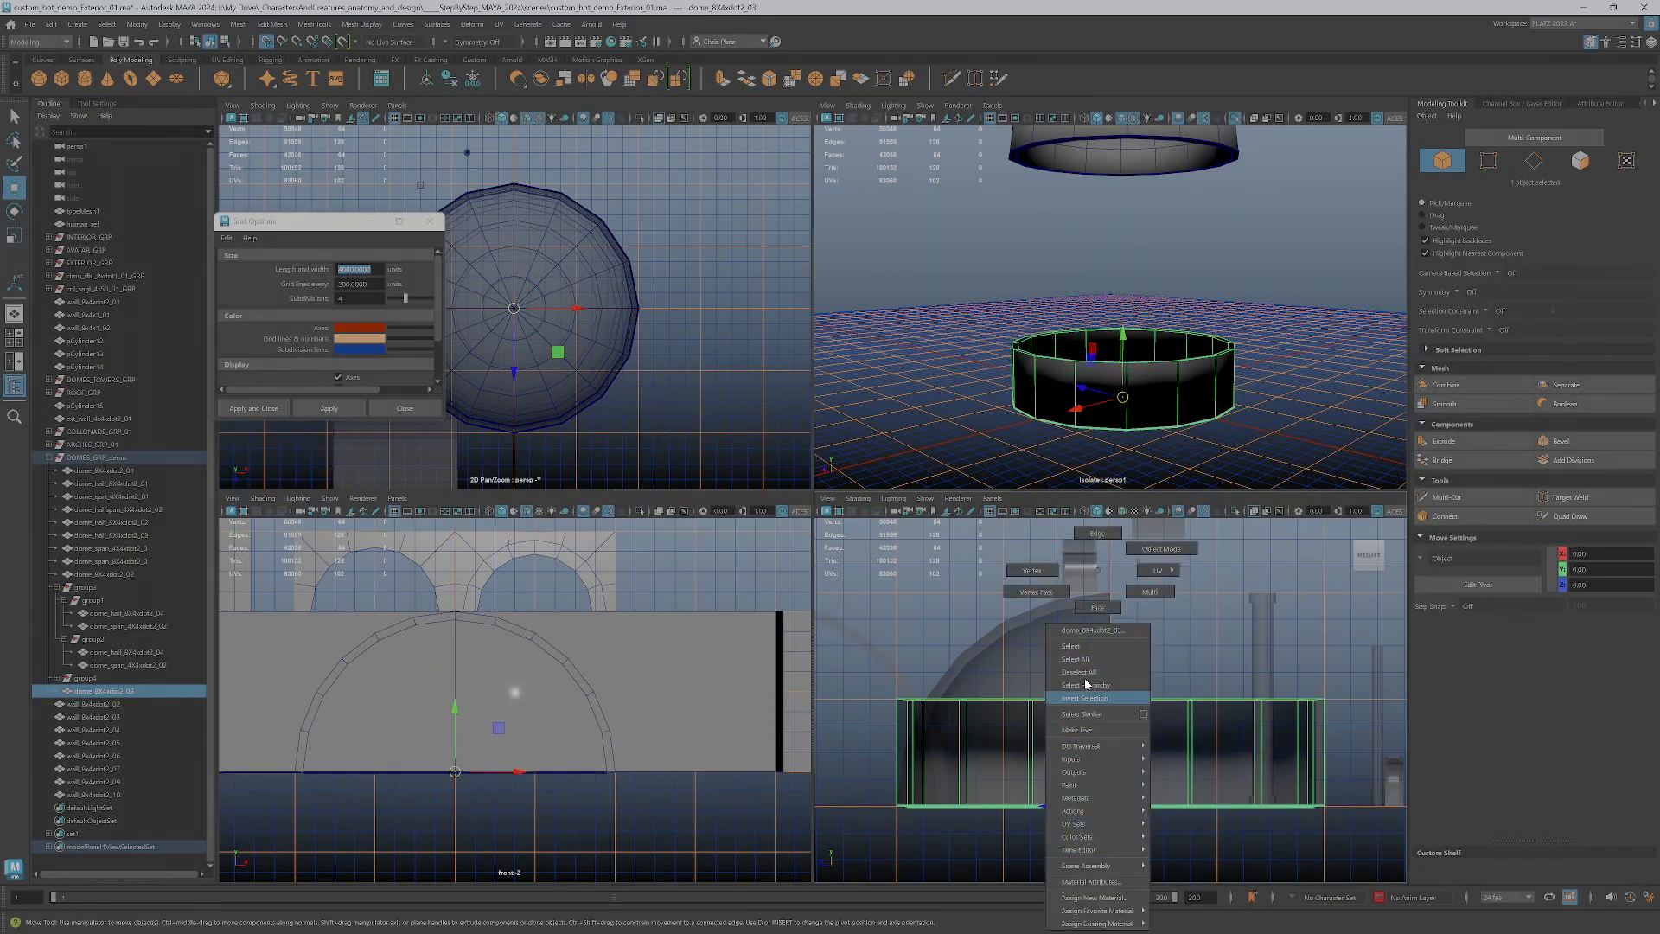
left_click(1097, 607)
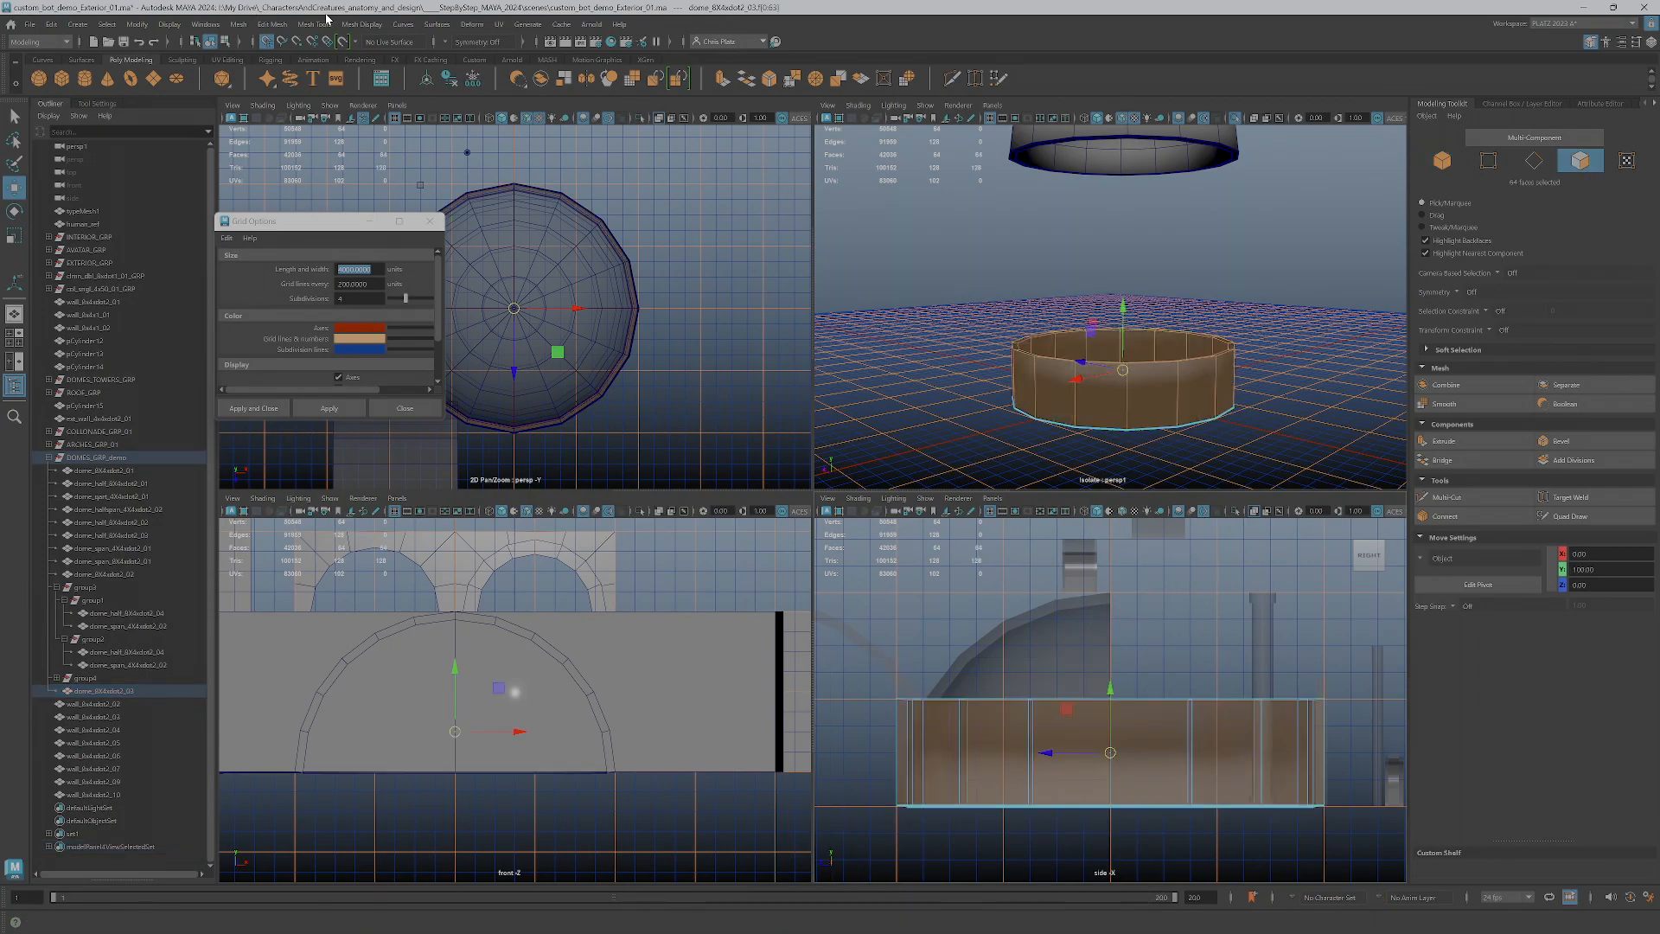
left_click(378, 25)
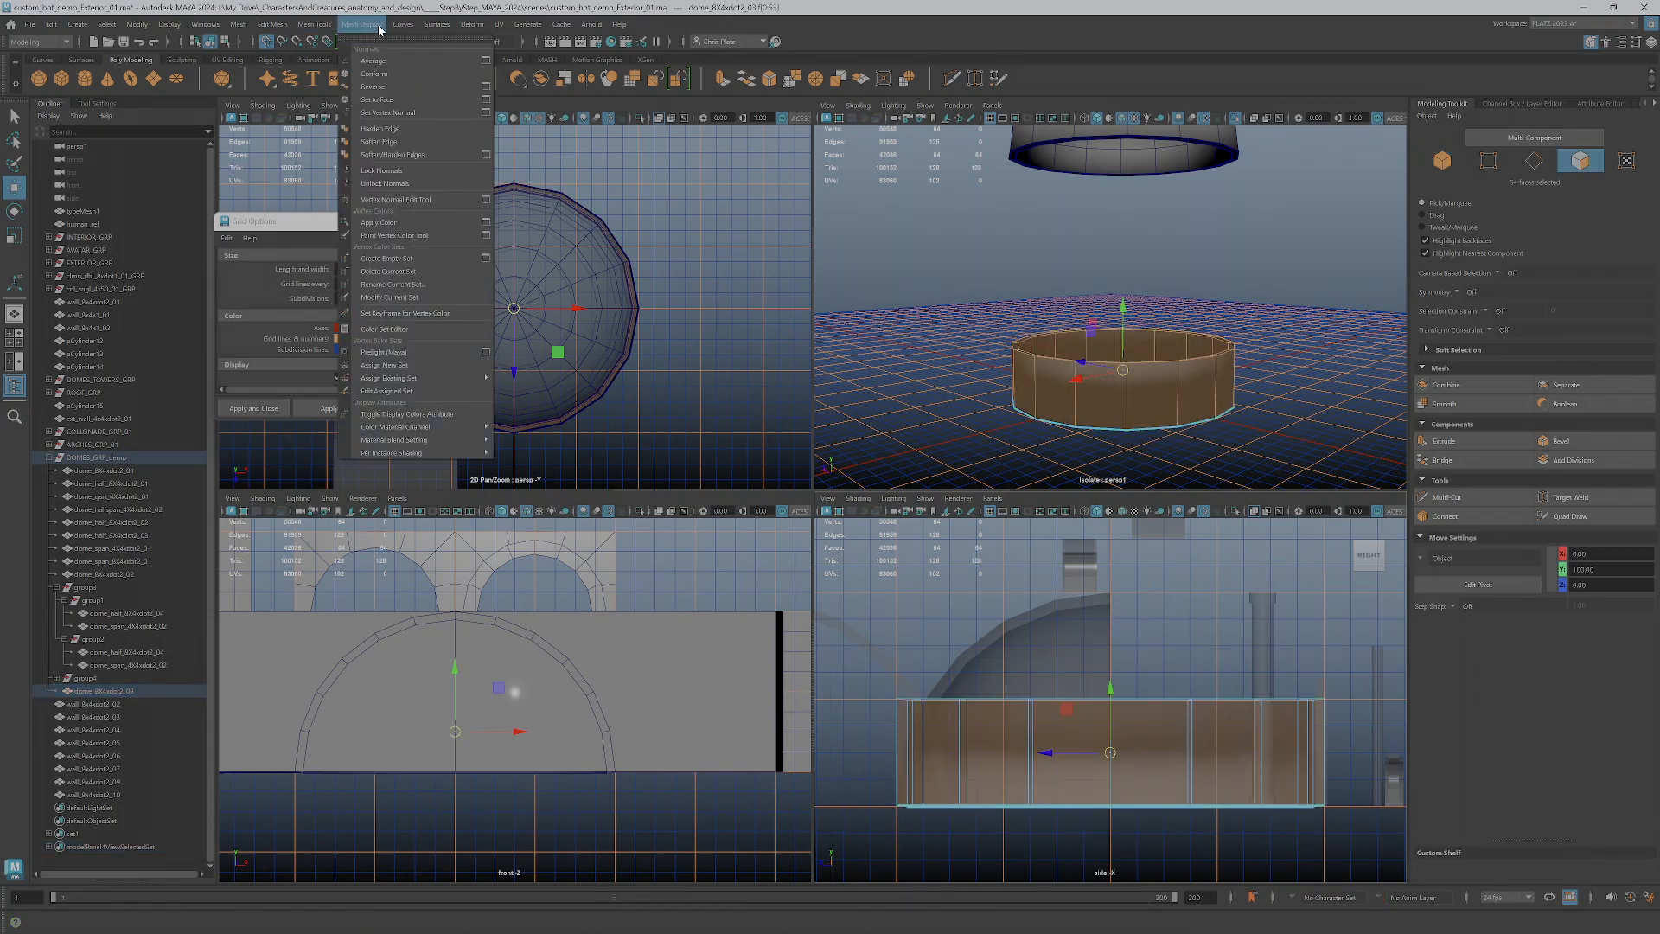
left_click(386, 142)
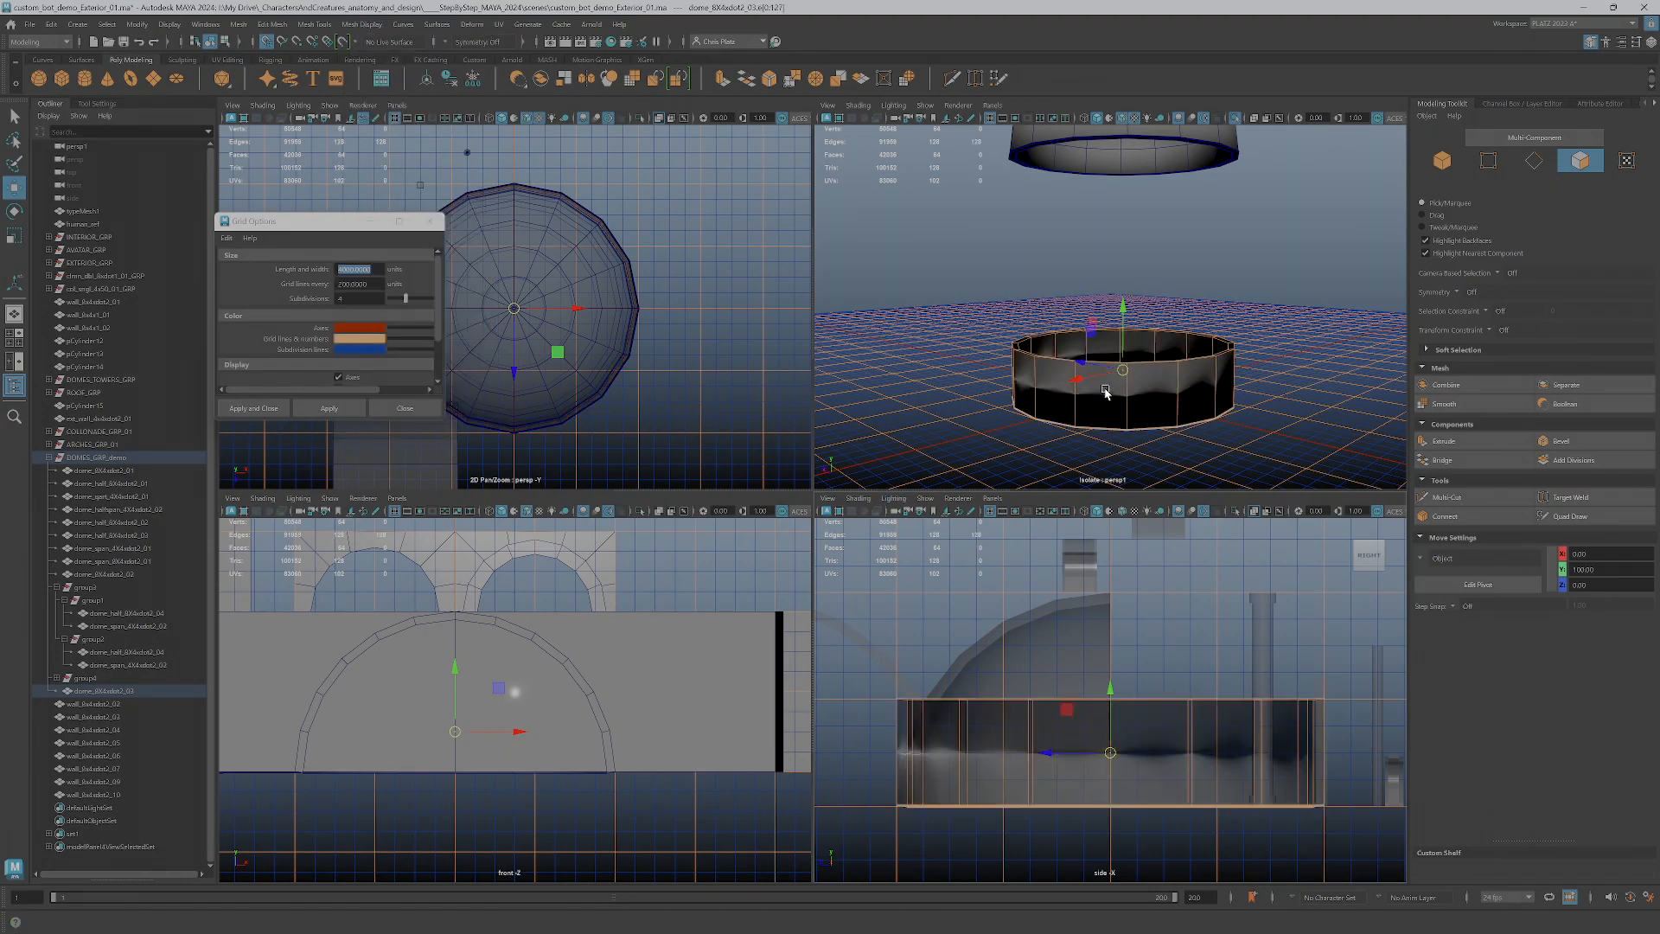
mouse_move(1159, 430)
left_mouse_down("alt")
mouse_move(1178, 352)
mouse_move(1172, 407)
left_mouse_up("alt")
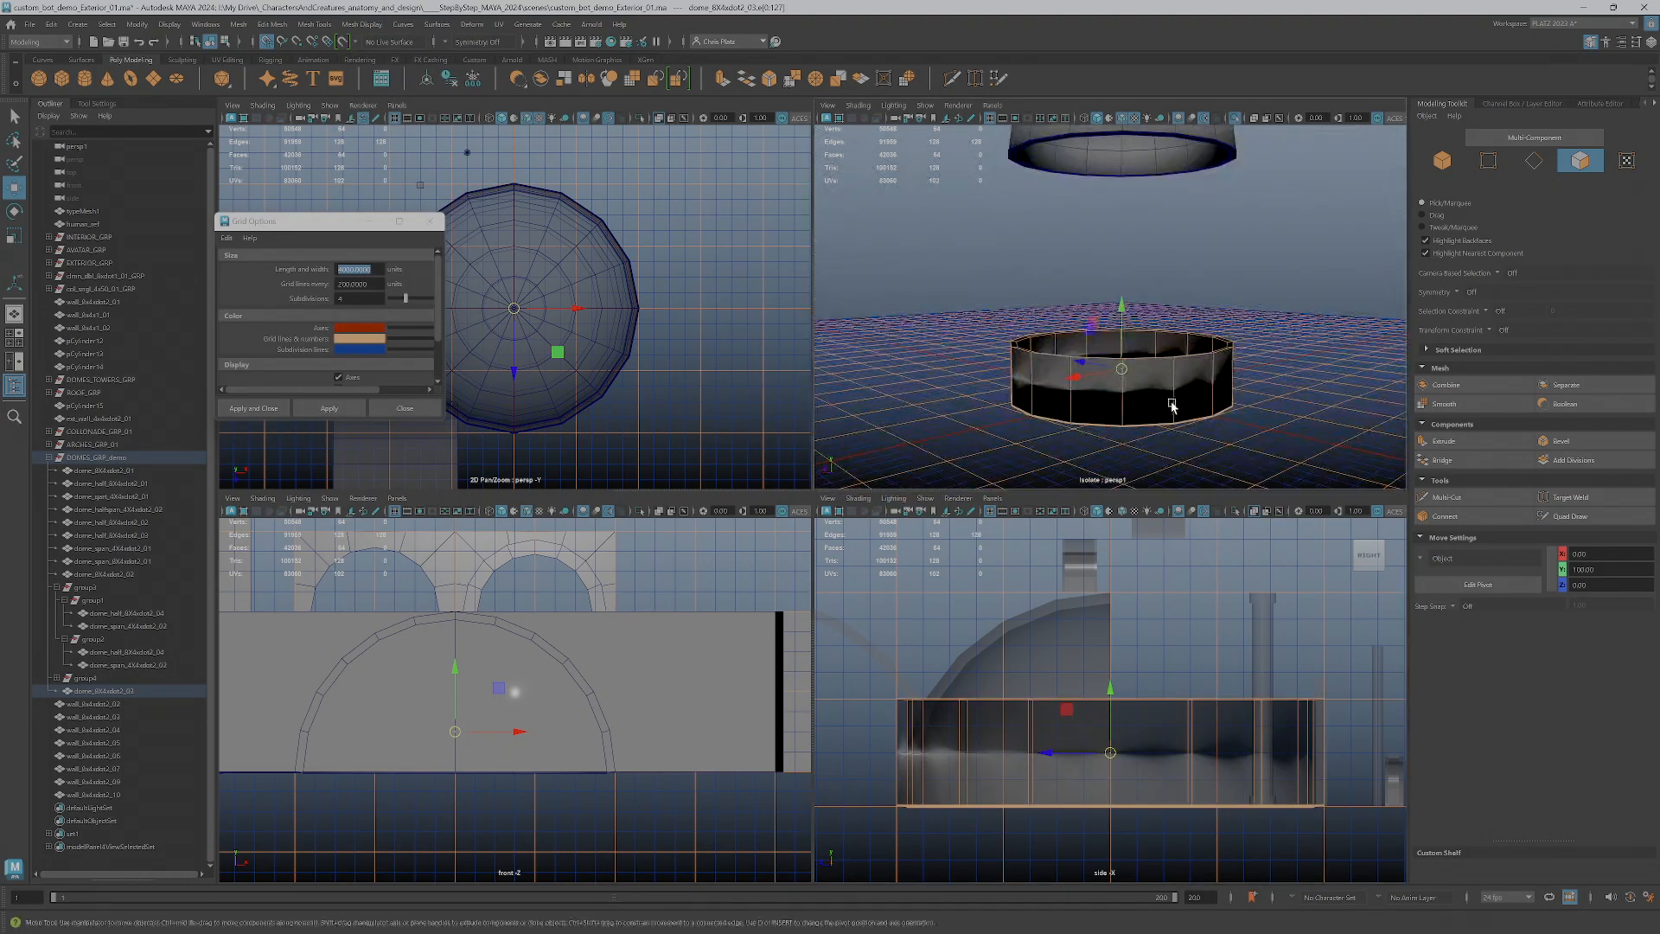
Reselect all faces of the circular wall and apply Set to Face to their normals
left_click_drag(846, 272, 1397, 475)
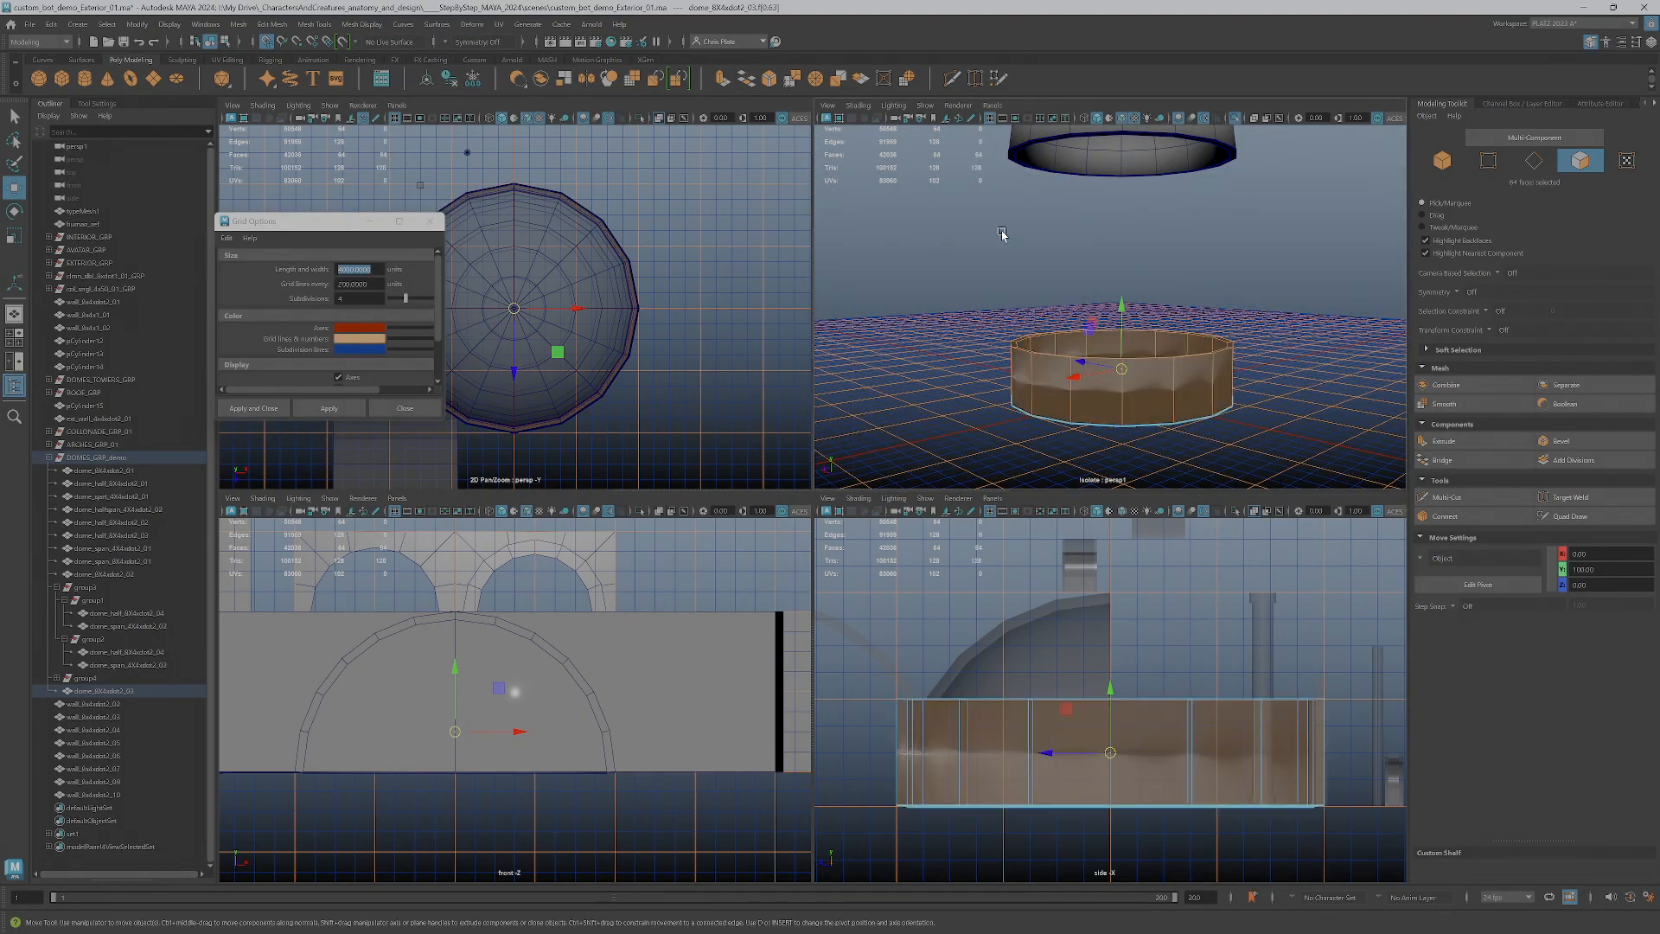
left_click(362, 24)
left_click(393, 71)
left_click(361, 24)
left_click(361, 30)
left_click(361, 28)
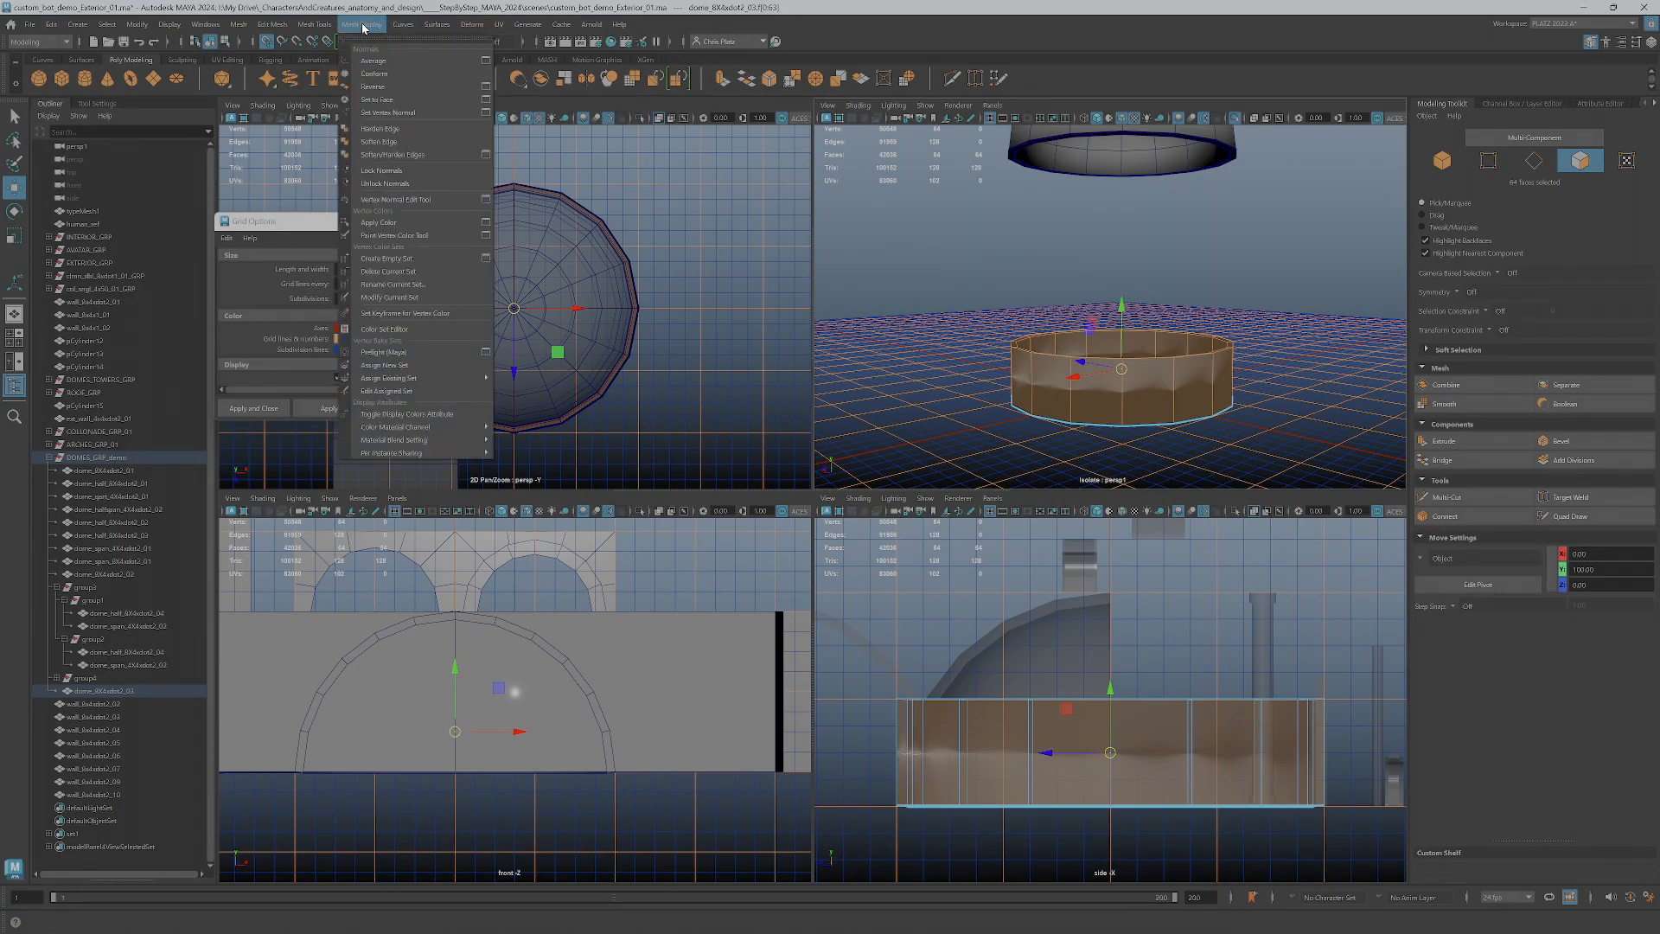
left_click(391, 102)
mouse_move(1122, 415)
left_mouse_down("alt")
mouse_move(1141, 464)
mouse_move(1139, 430)
left_mouse_up("alt")
left_click(1235, 422)
left_click_drag(1245, 445, 1260, 406, "alt")
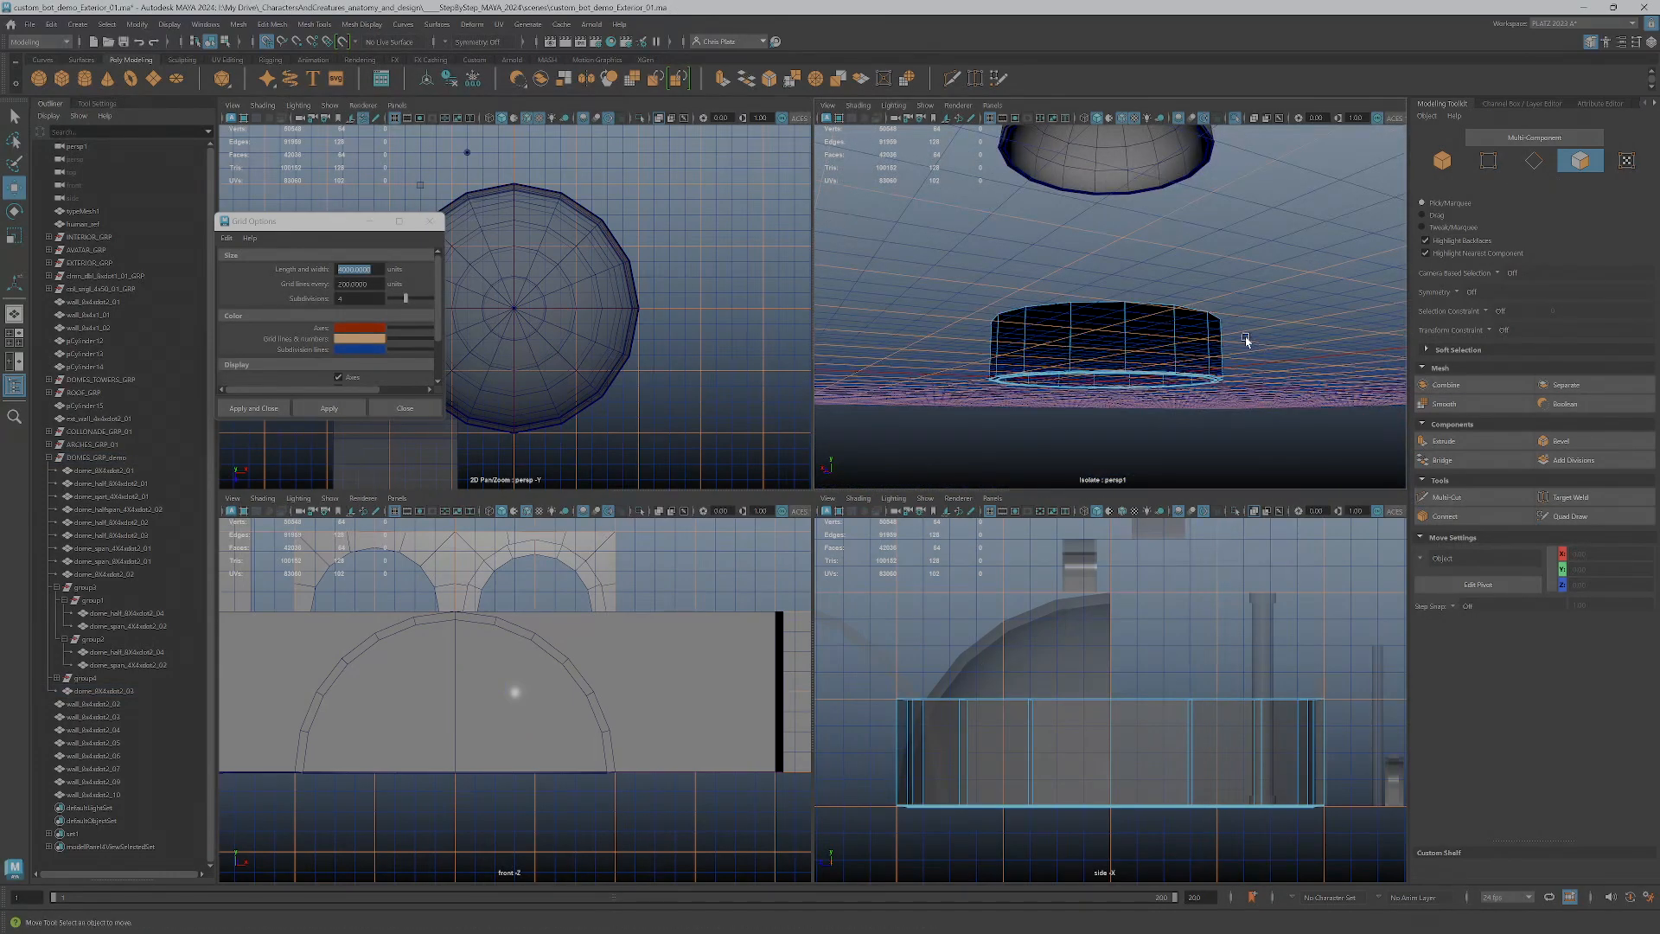
Select all faces of the circular wall and reverse their normals
left_click_drag(1250, 341, 904, 443)
left_click_drag(897, 300, 1262, 424)
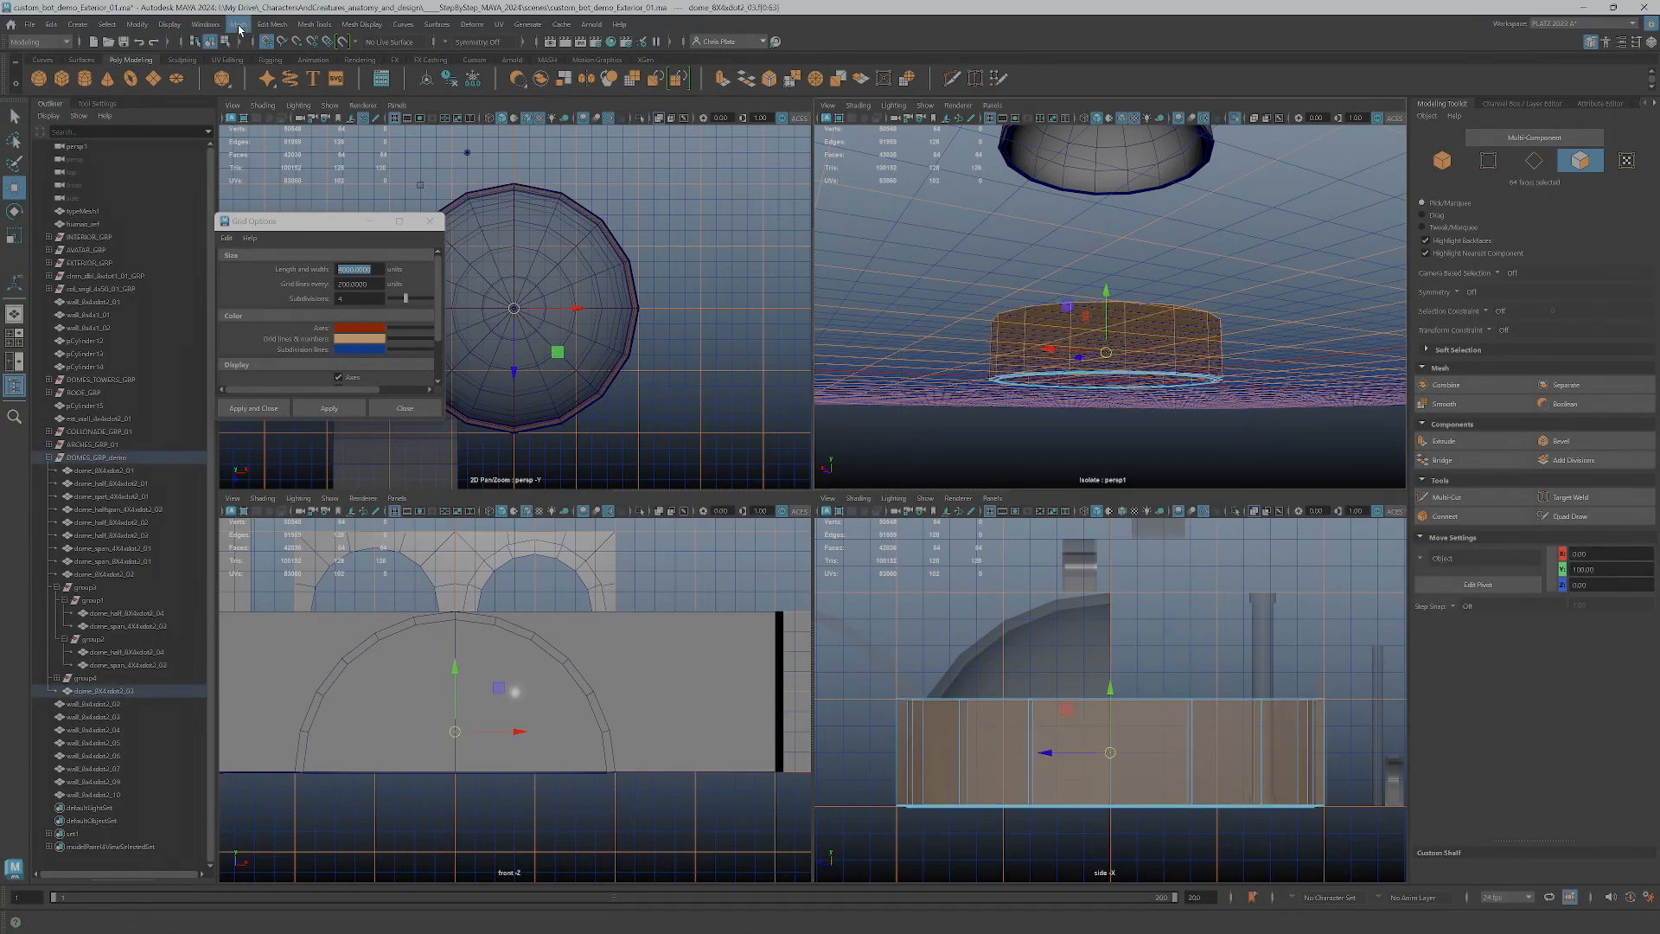
left_click(373, 27)
left_click(386, 88)
left_click_drag(1032, 333, 1032, 379, "alt")
scroll(1057, 395, "up", 4)
Select every face of the circular wall and soften its edges
left_click_drag(822, 381, 1378, 388)
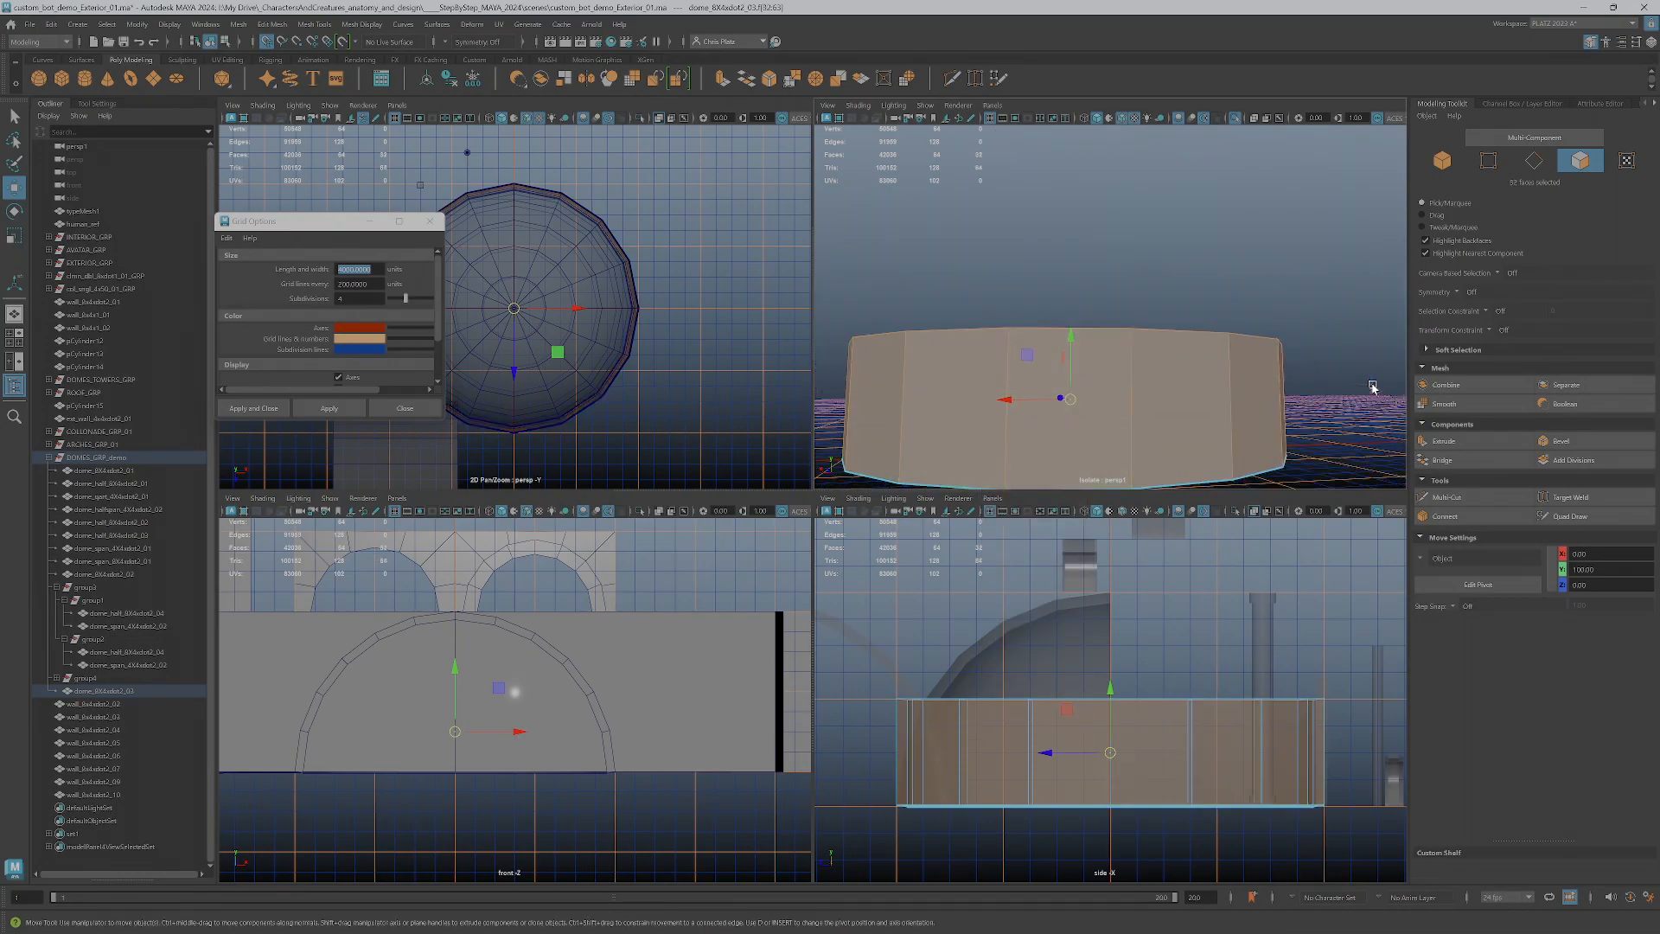
left_click(367, 26)
left_click(908, 375)
double_click(908, 375)
left_click(352, 27)
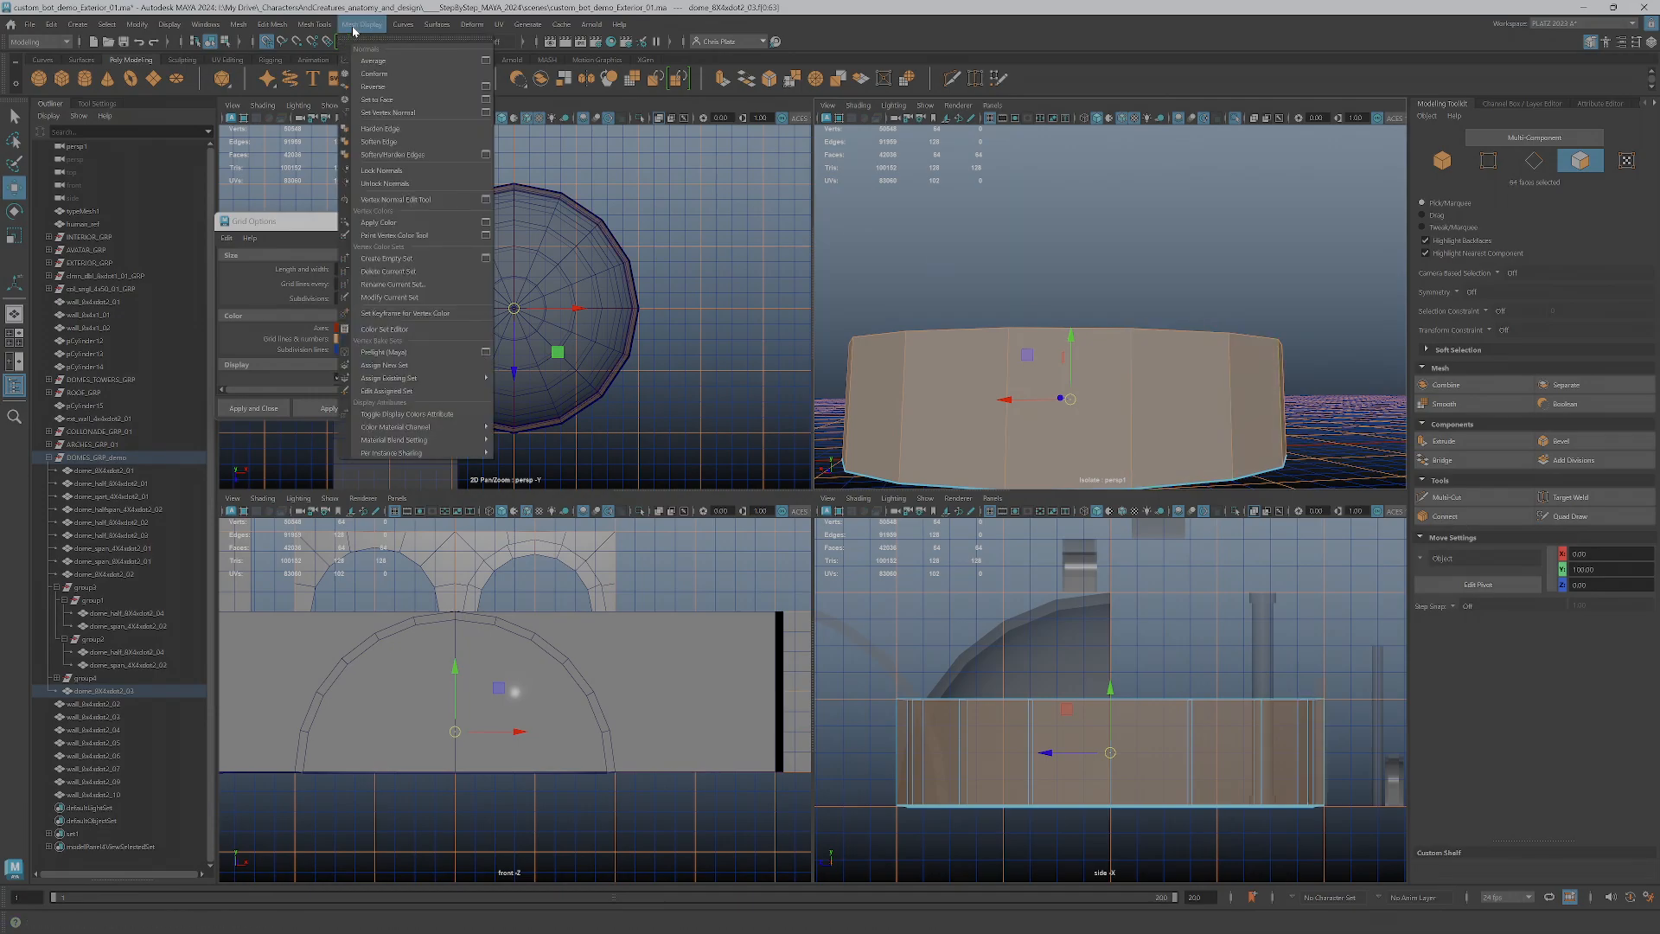
left_click(392, 143)
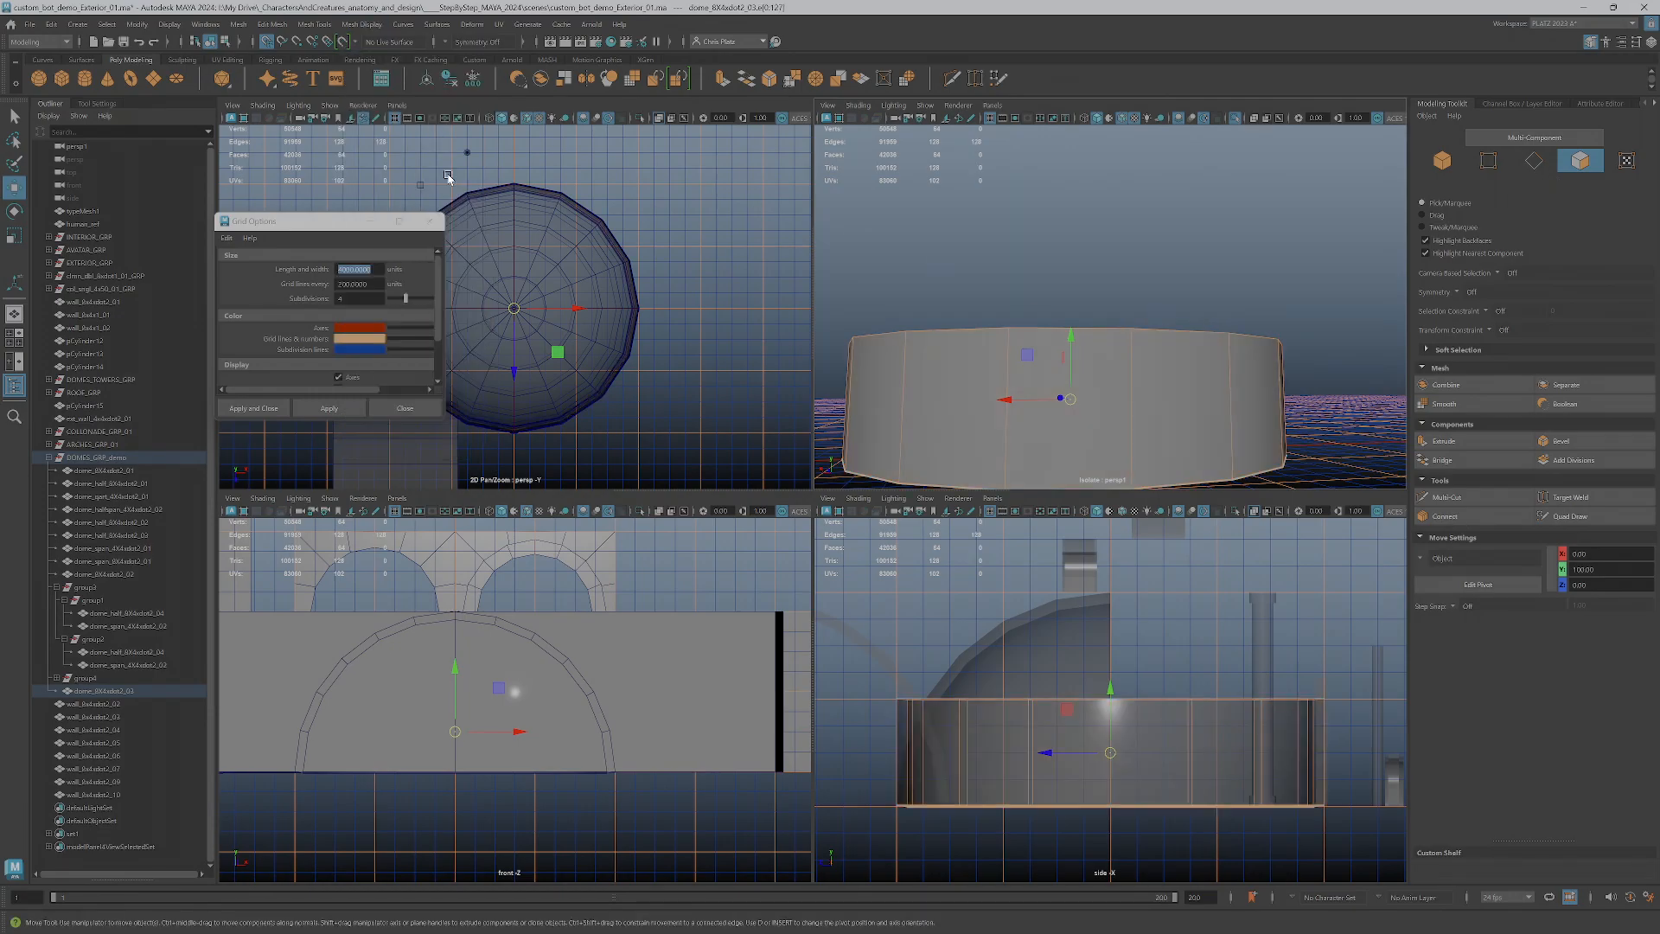
Return to object mode and examine the circular wall's shading beneath the raised dome in the full-size perspective view
right_click_drag(1144, 386, 1202, 357)
scroll(1234, 385, "down", 5)
left_click_drag(1234, 385, 1172, 412, "alt")
scroll(1179, 402, "down", 6)
scroll(1178, 434, "up", 3)
scroll(1178, 411, "down", 5)
key("space")
left_click_drag(933, 556, 919, 593, "alt")
scroll(859, 608, "up", 3)
scroll(934, 562, "up", 2)
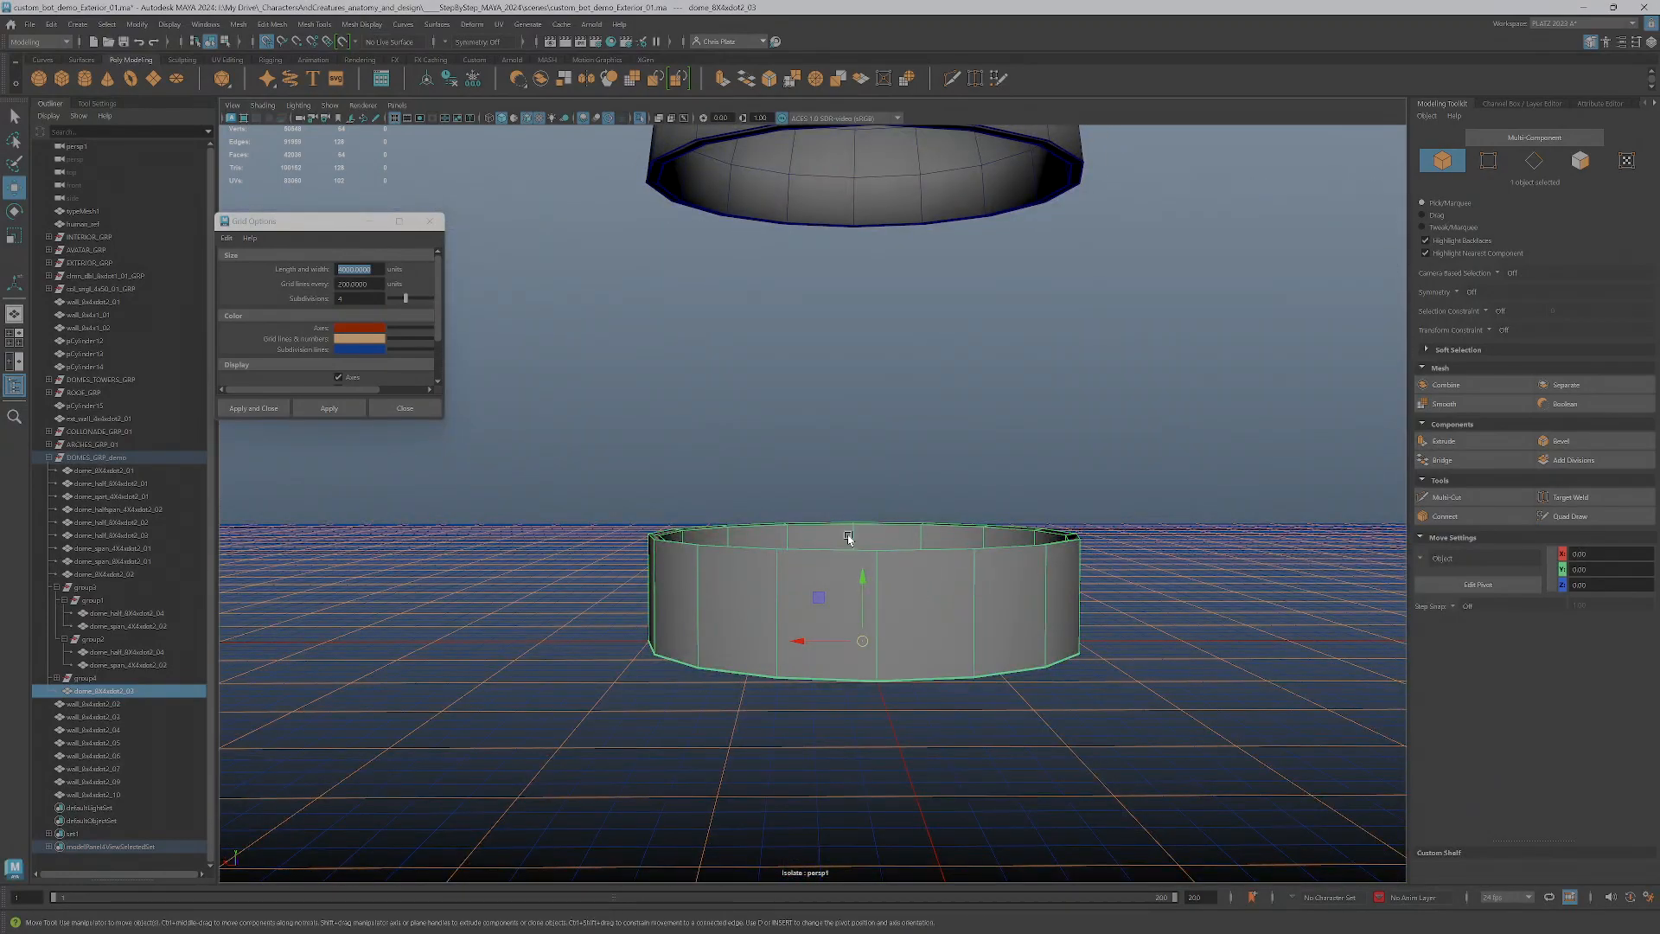
scroll(641, 556, "down", 4)
scroll(880, 617, "up", 2)
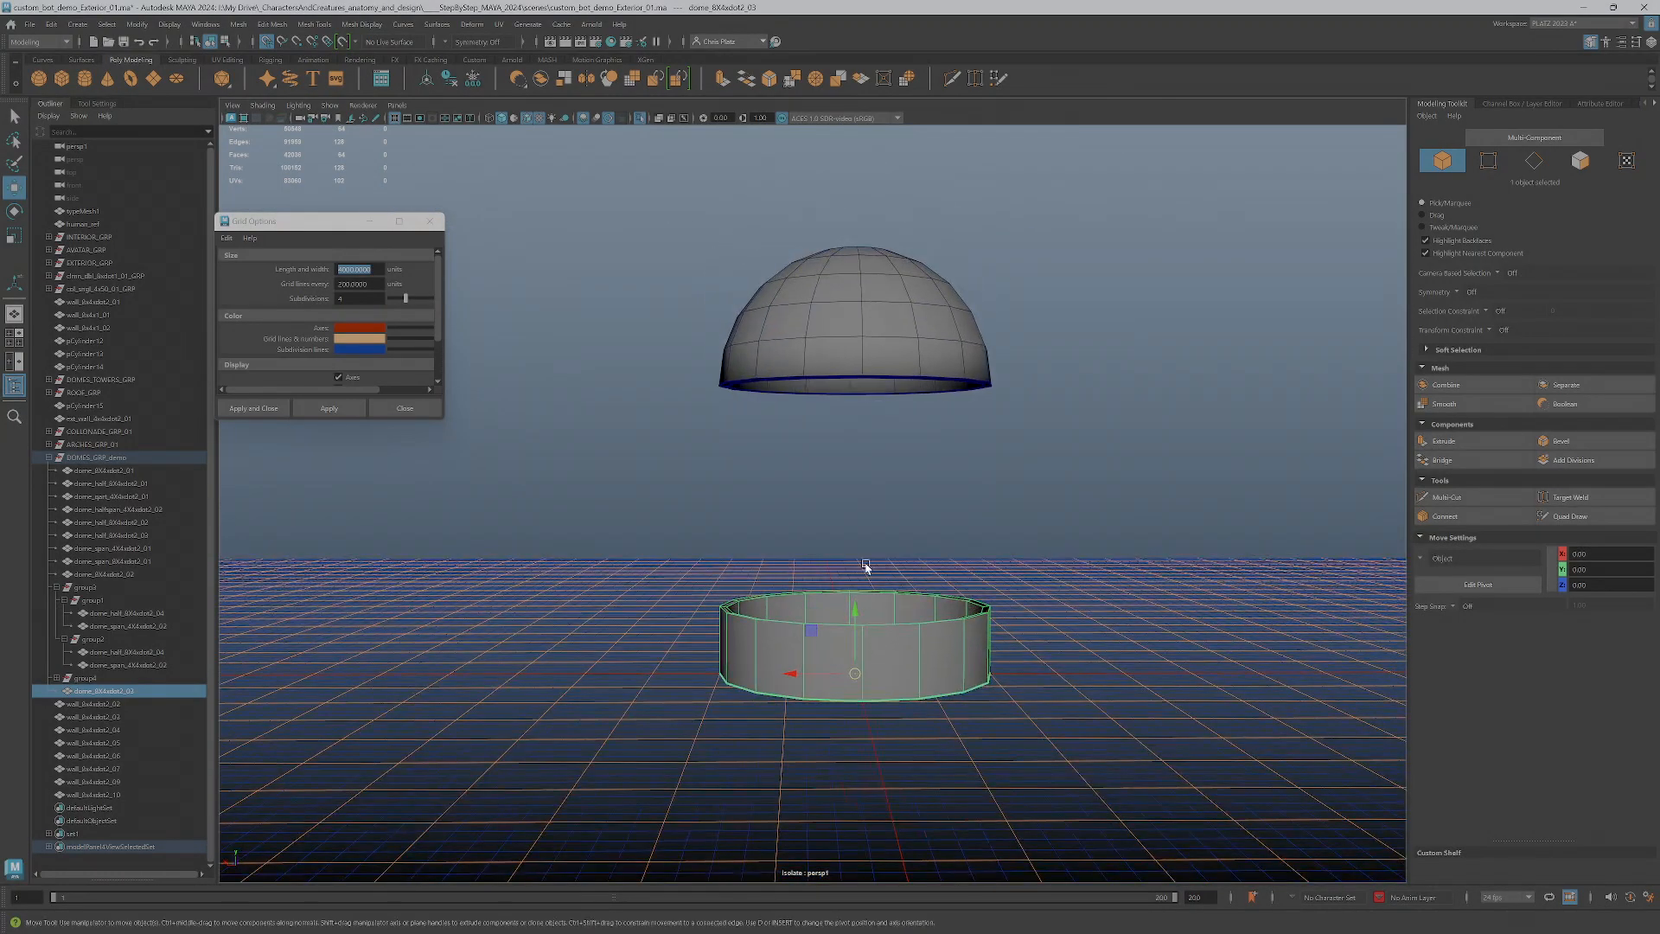
Take the circular wall out of its separate group into the domes group and delete the emptied group
left_click(102, 679)
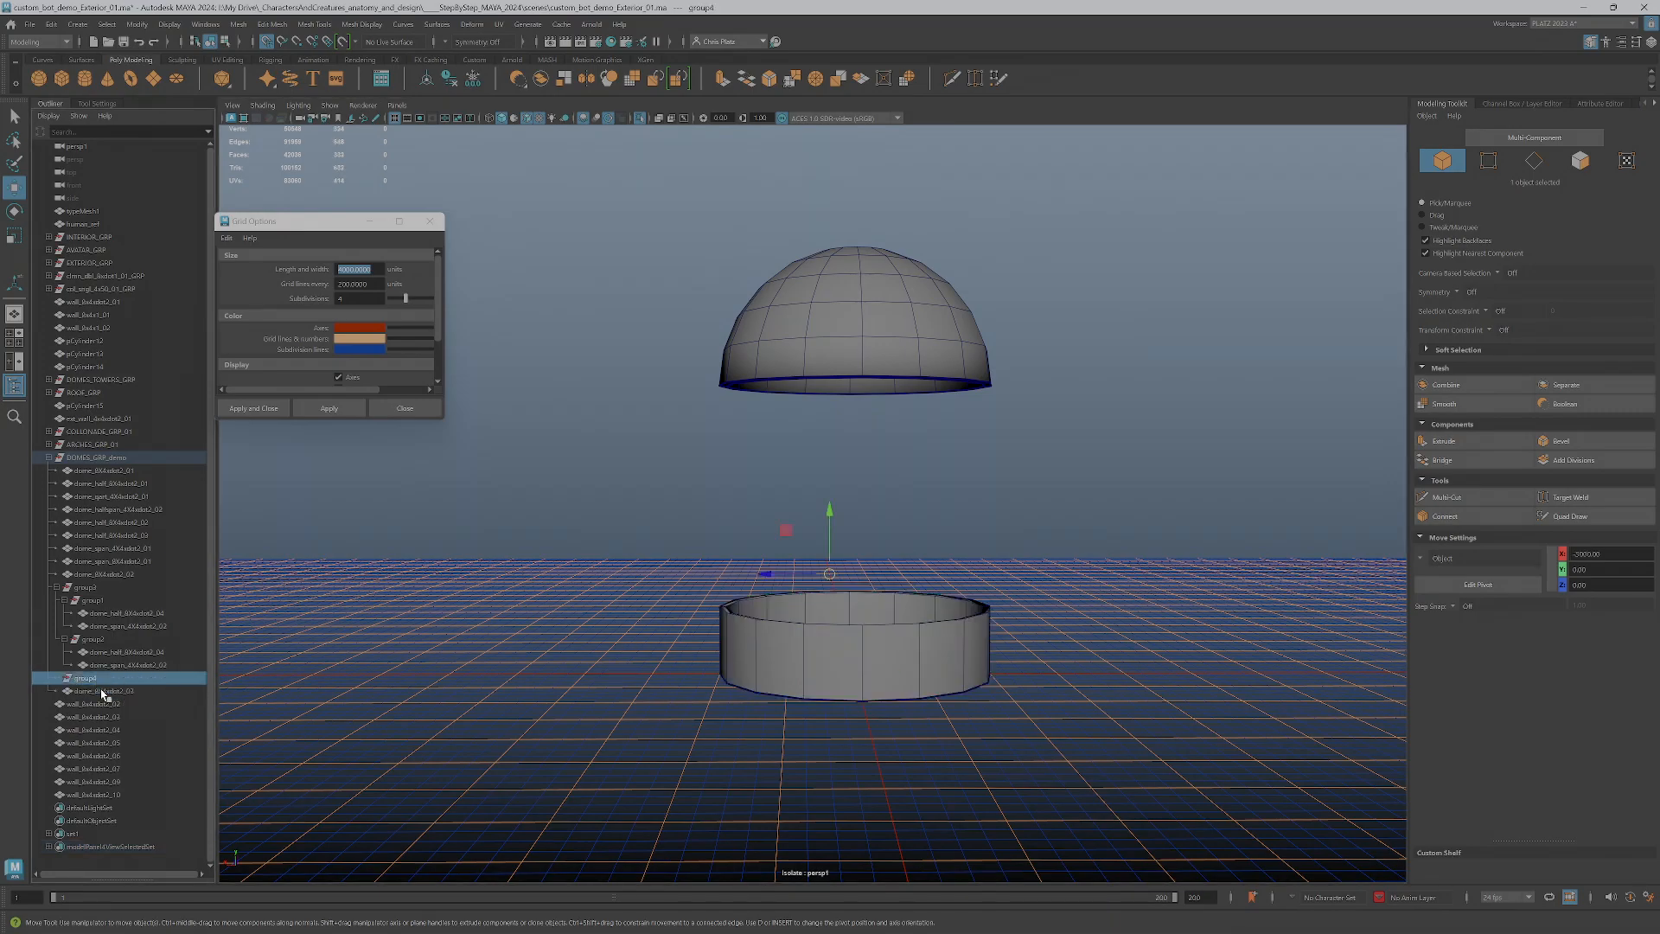
left_click(102, 692)
middle_click_drag(103, 683, 90, 677)
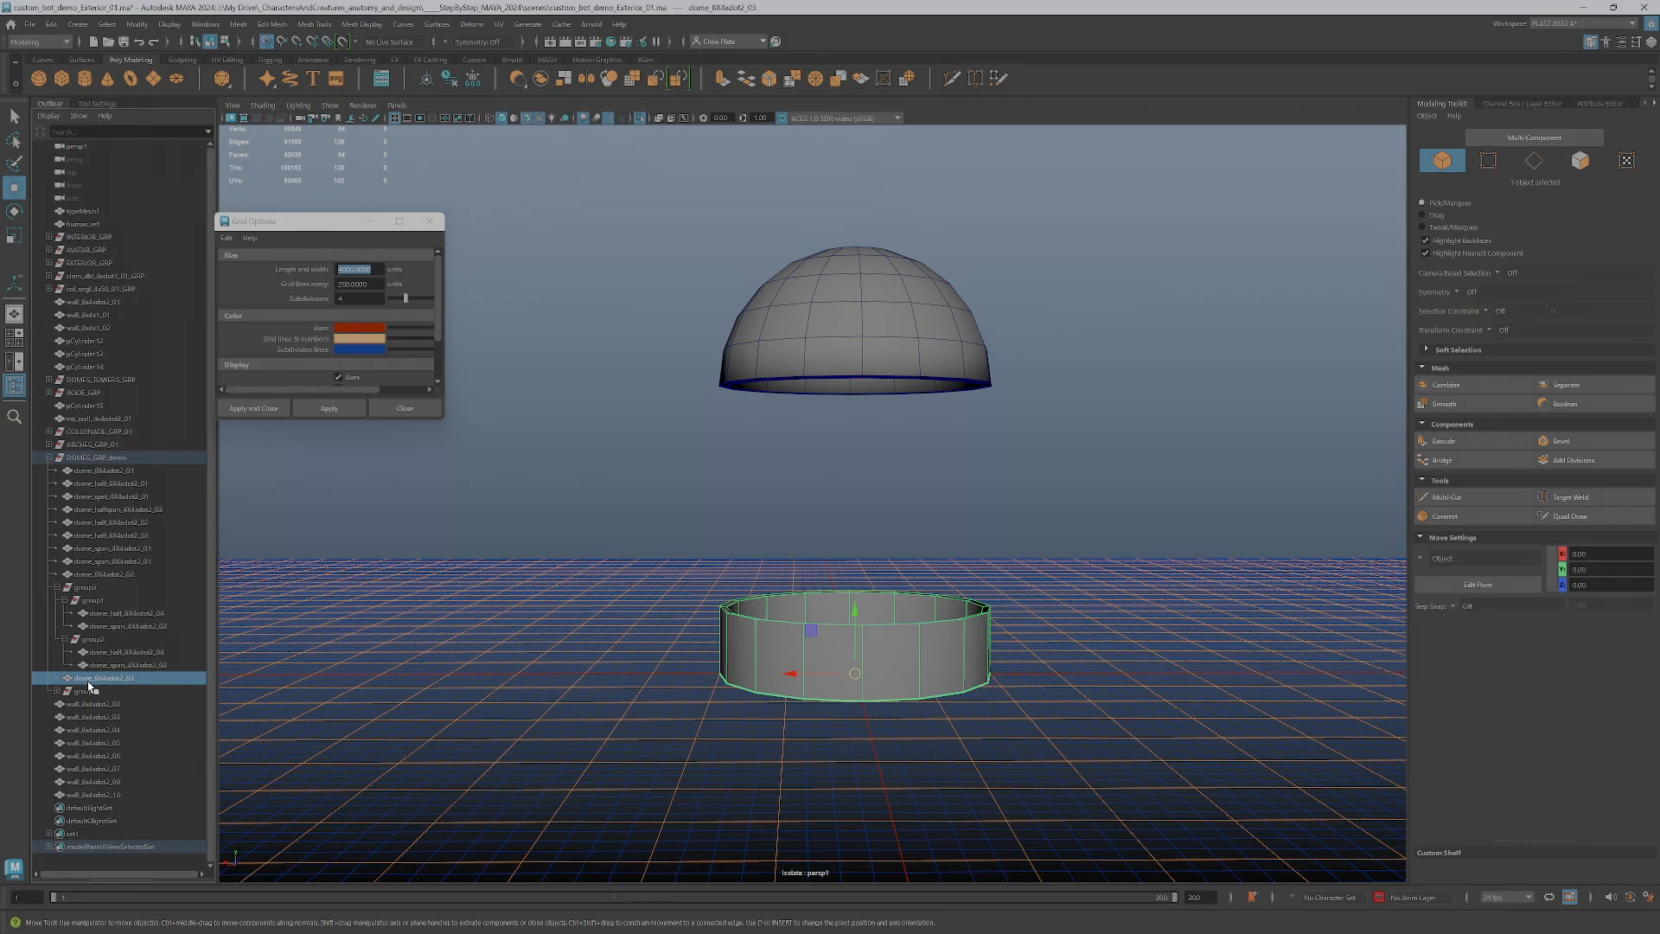
left_click(90, 691)
key("Delete")
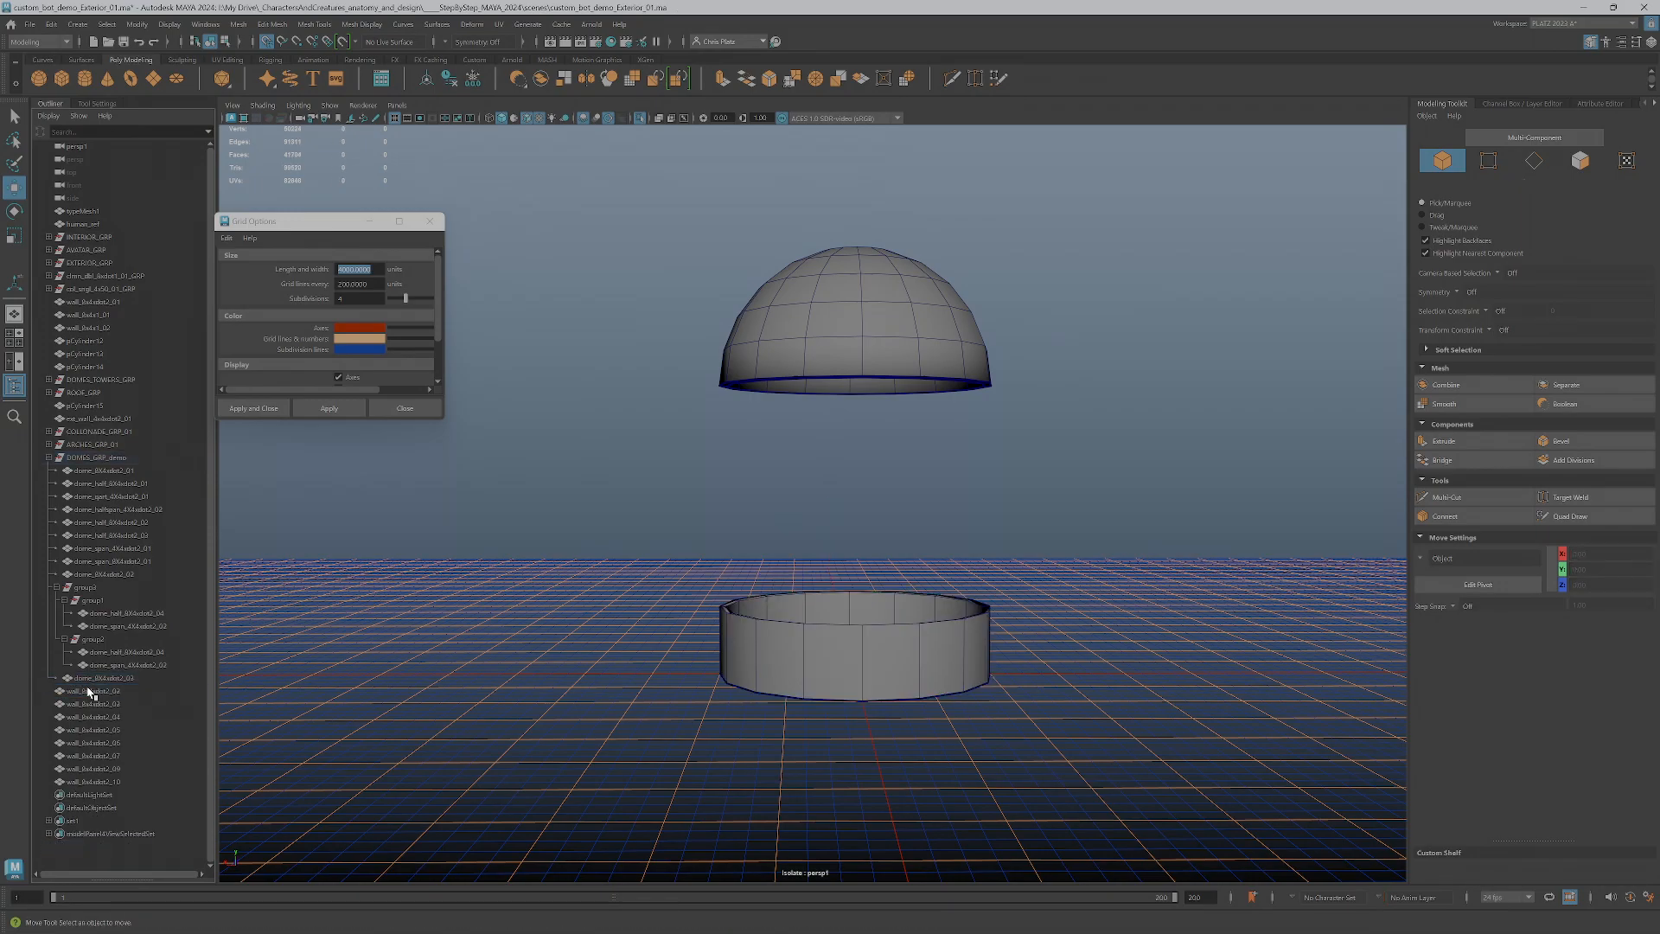
Turn off the view isolation and look over the circular wall and the selected dome span within the whole kit
left_click(105, 677)
left_click(108, 664)
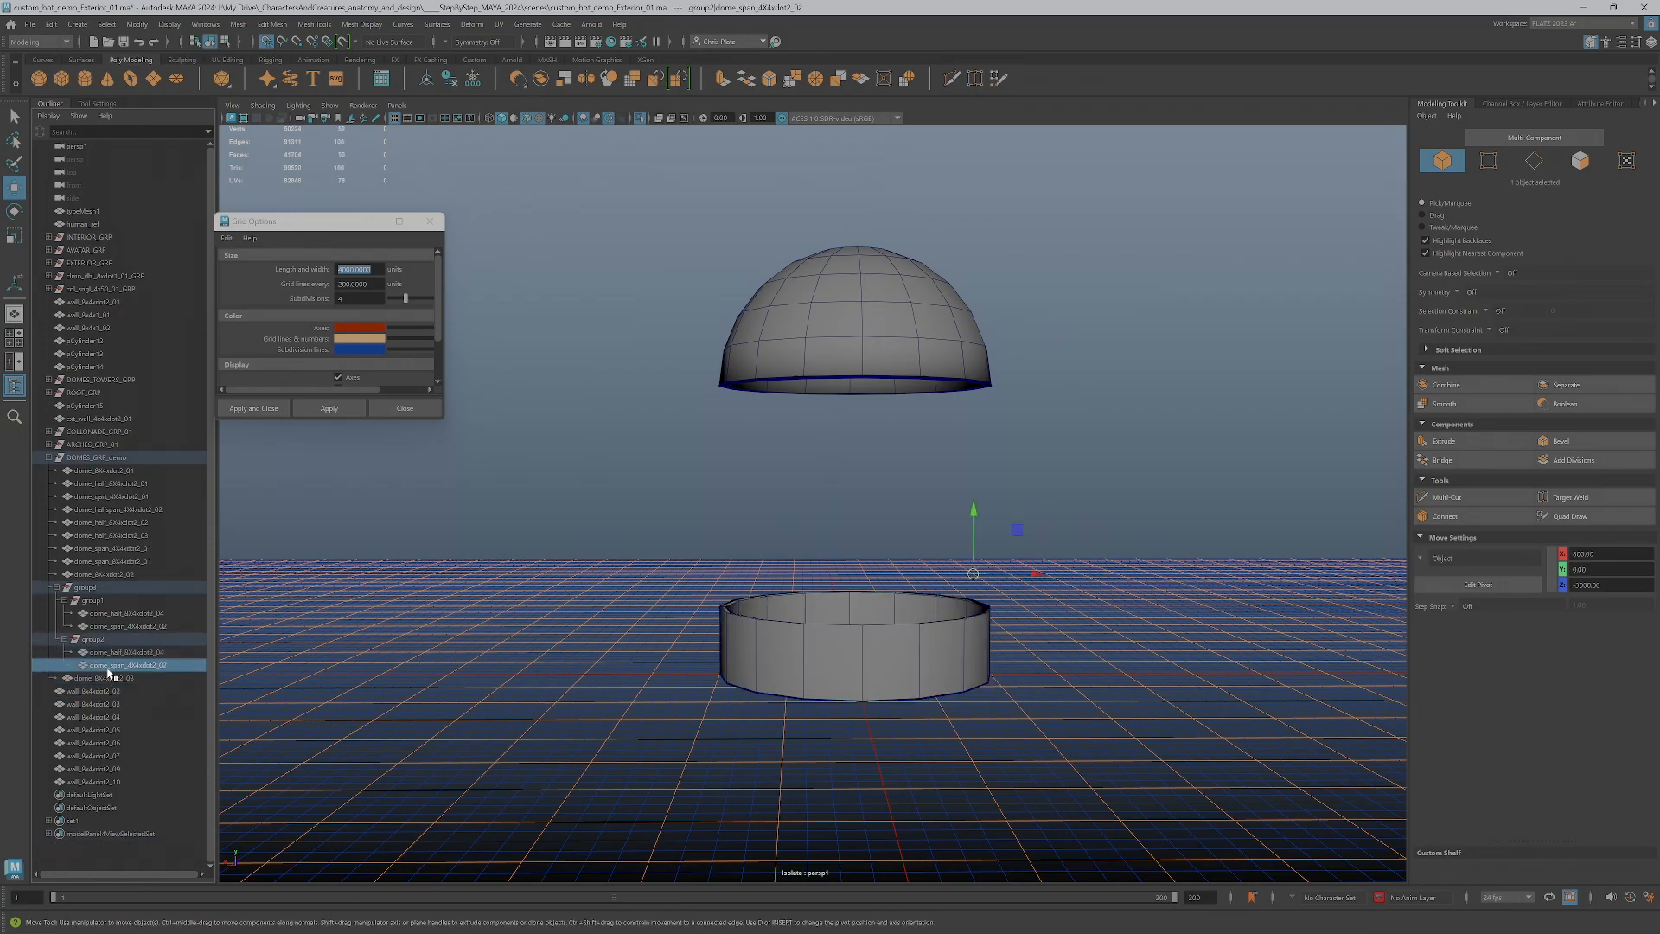
left_click(641, 118)
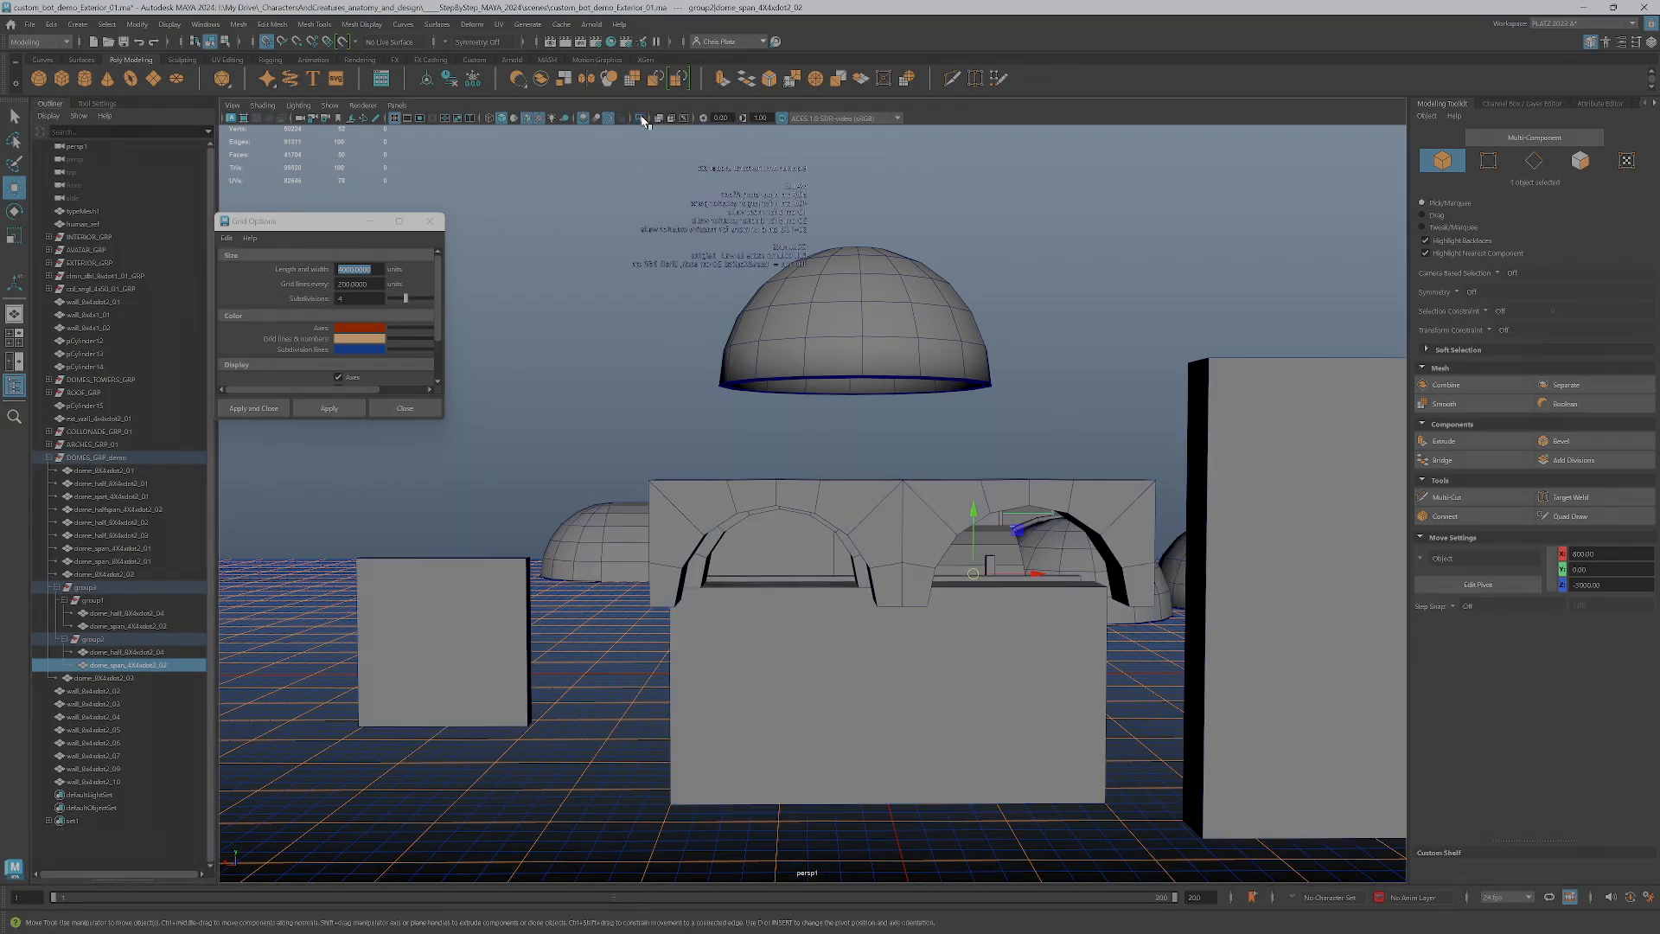
scroll(992, 508, "down", 2)
left_click_drag(1000, 559, 855, 602, "alt")
left_click(823, 666)
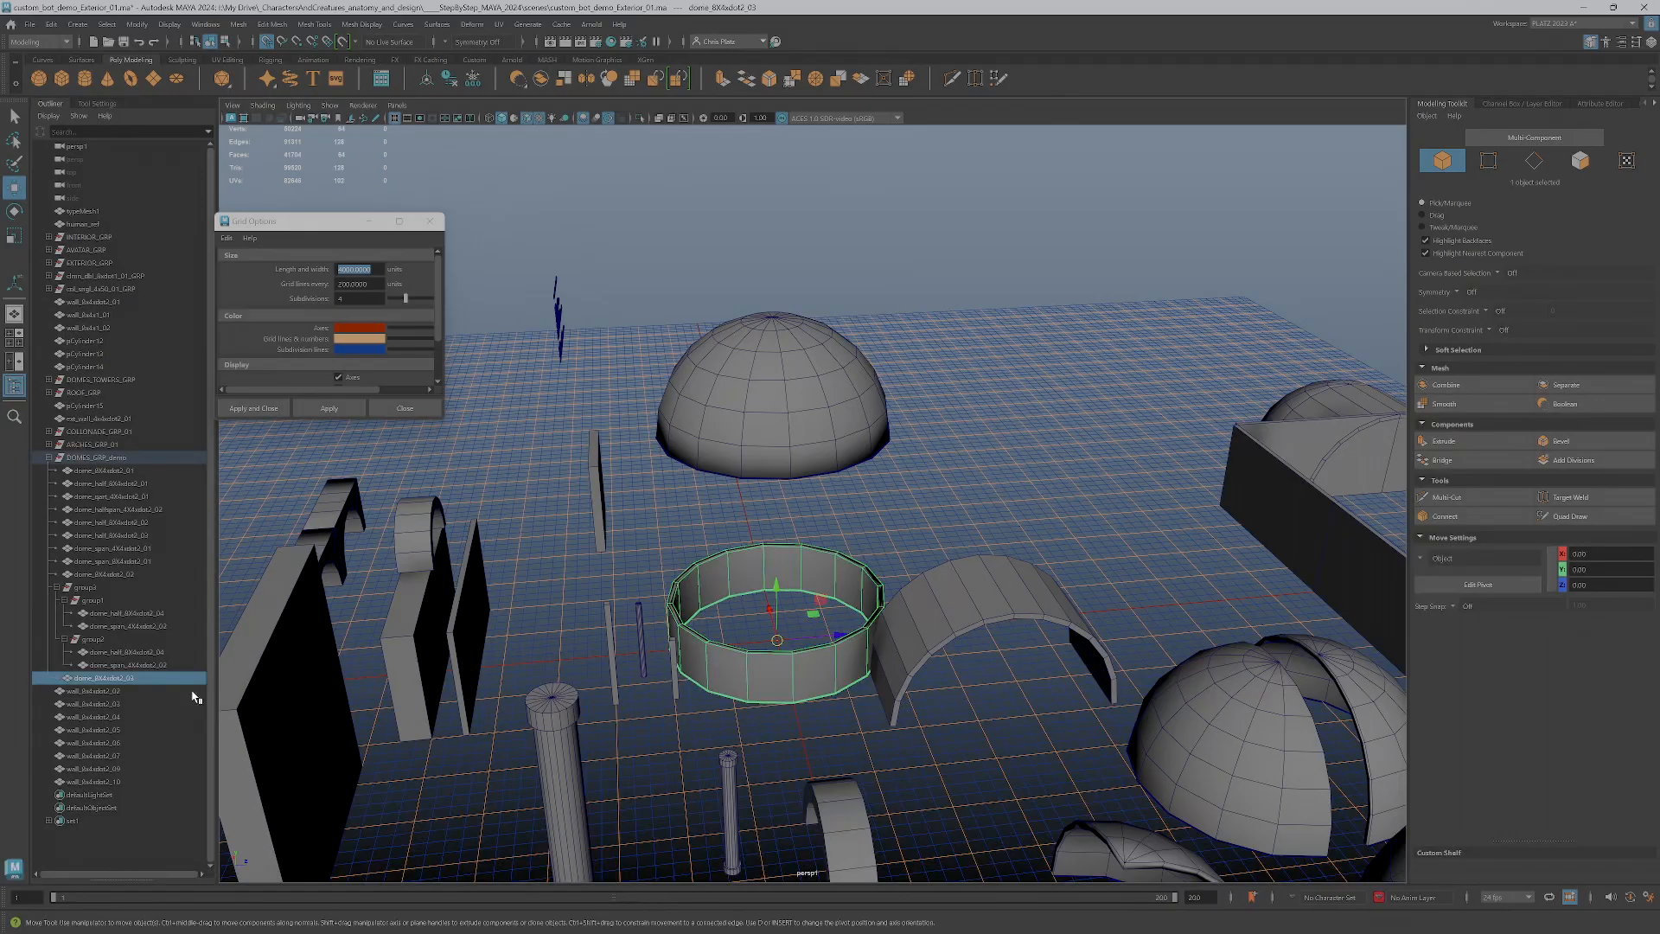
left_click(131, 665)
scroll(1020, 589, "down", 8)
left_click_drag(1021, 590, 1159, 574, "alt")
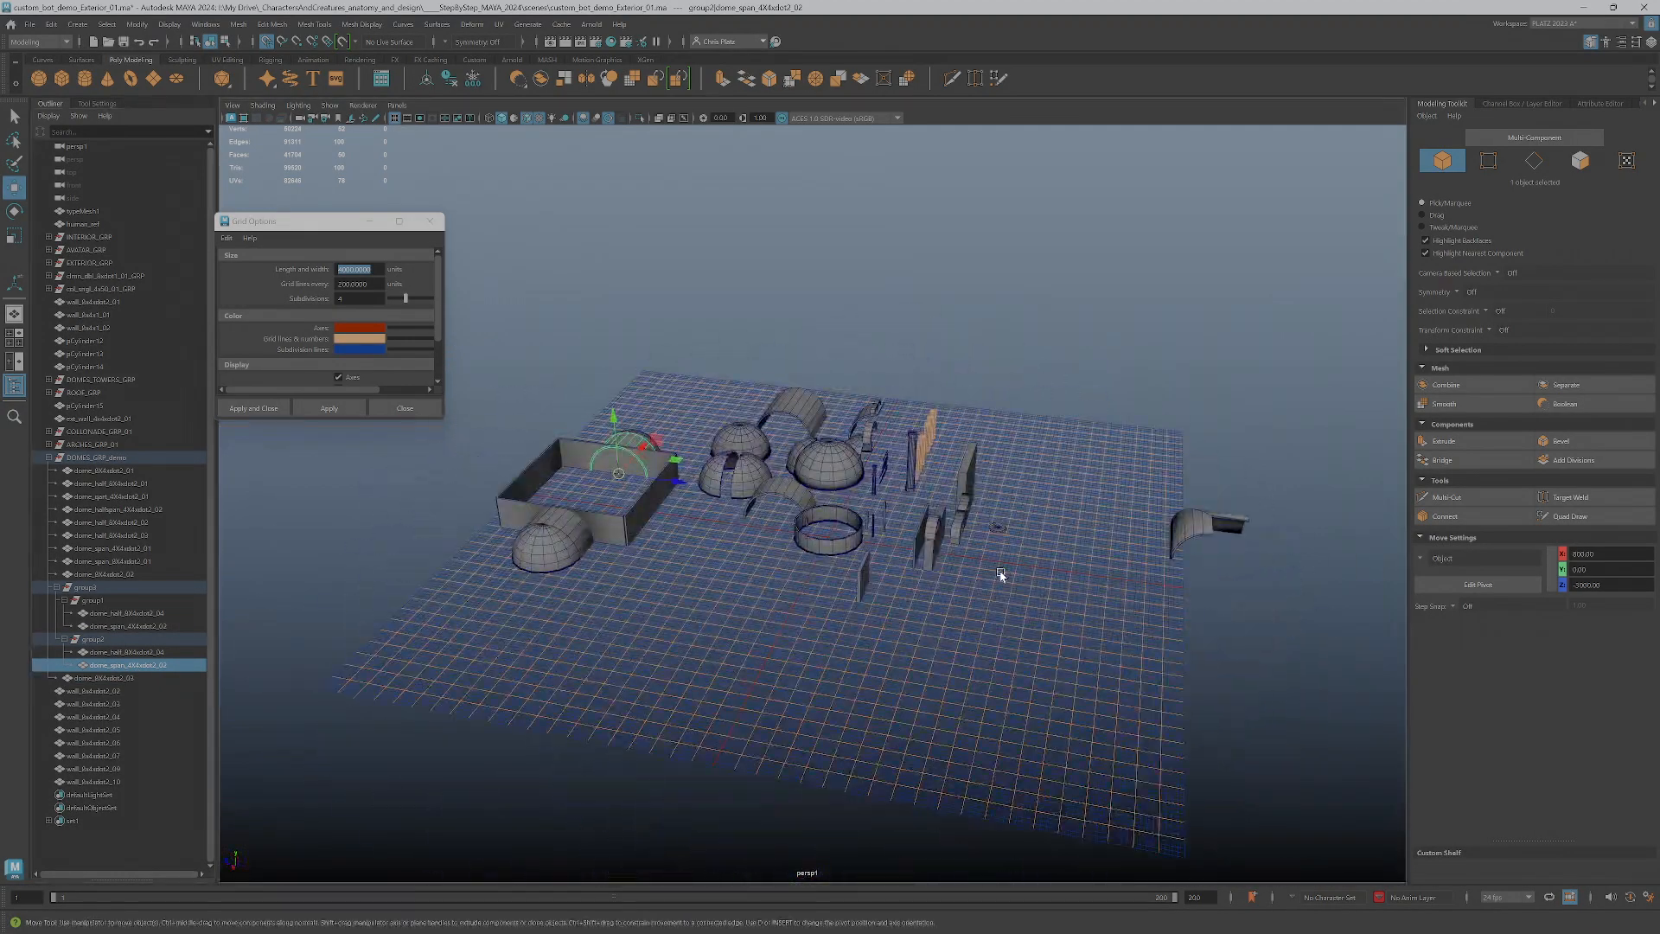
Group the raised dome with the circular wall and name the new group TOWER_GRP_01
mouse_move(794, 532)
left_mouse_down("alt")
mouse_move(778, 548)
mouse_move(796, 550)
left_mouse_up("alt")
left_click(825, 534)
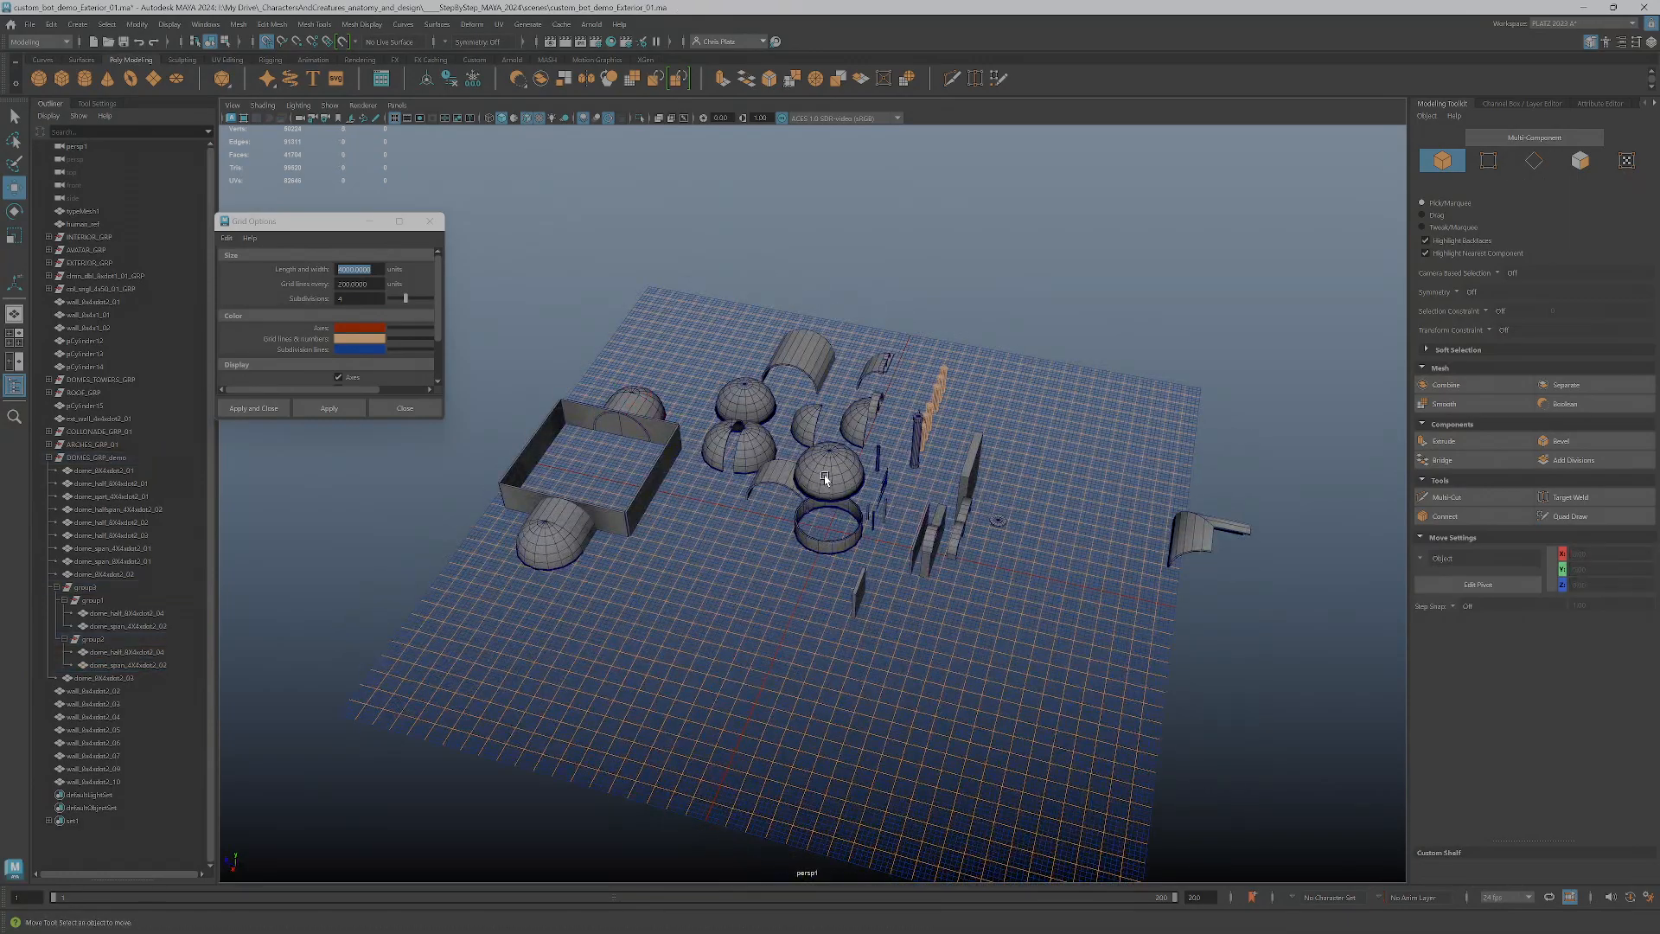
left_click(825, 478)
left_click(813, 548, "shift")
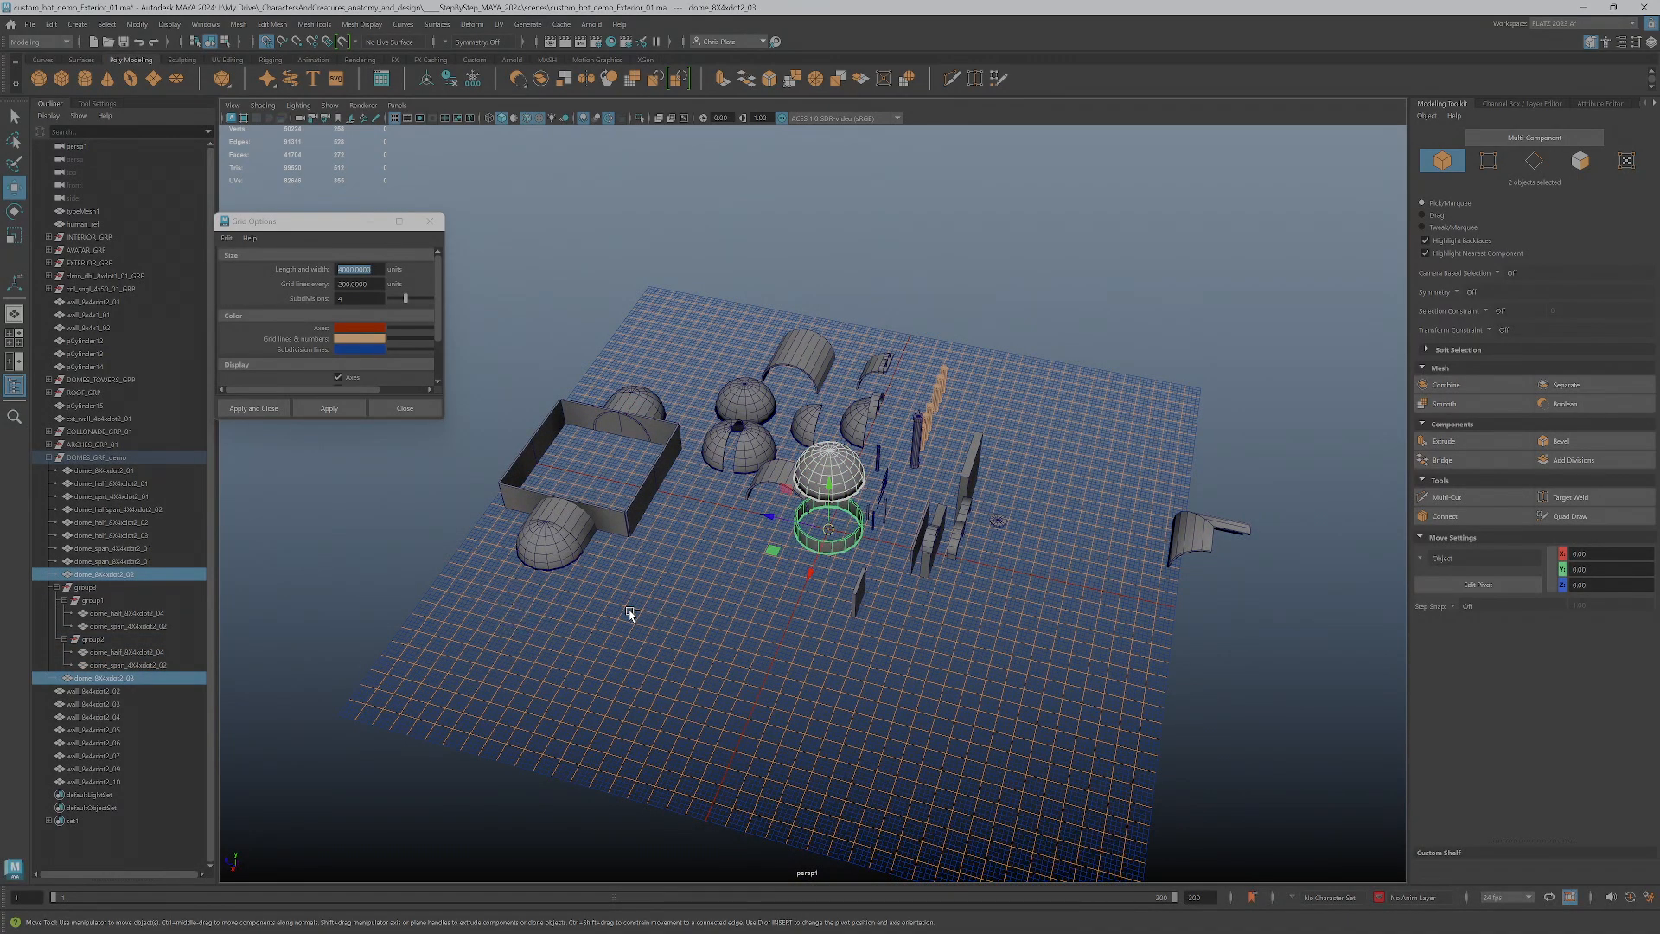
key("ctrl+g")
double_click(120, 666)
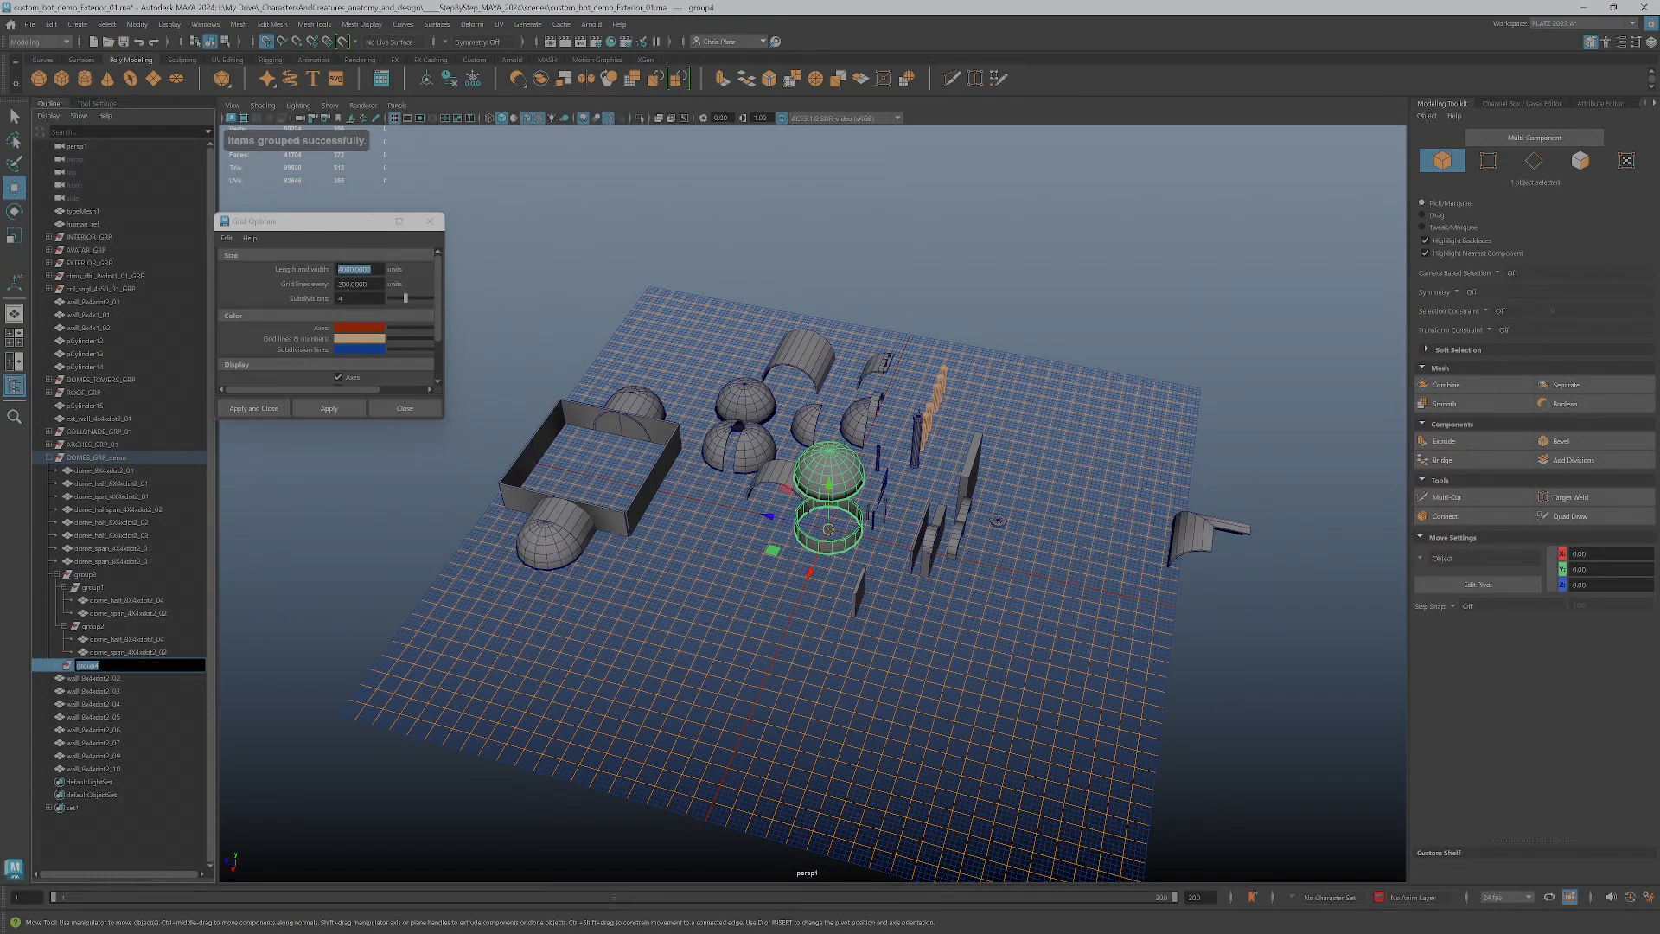
key("Caps_Lock")
type("TC")
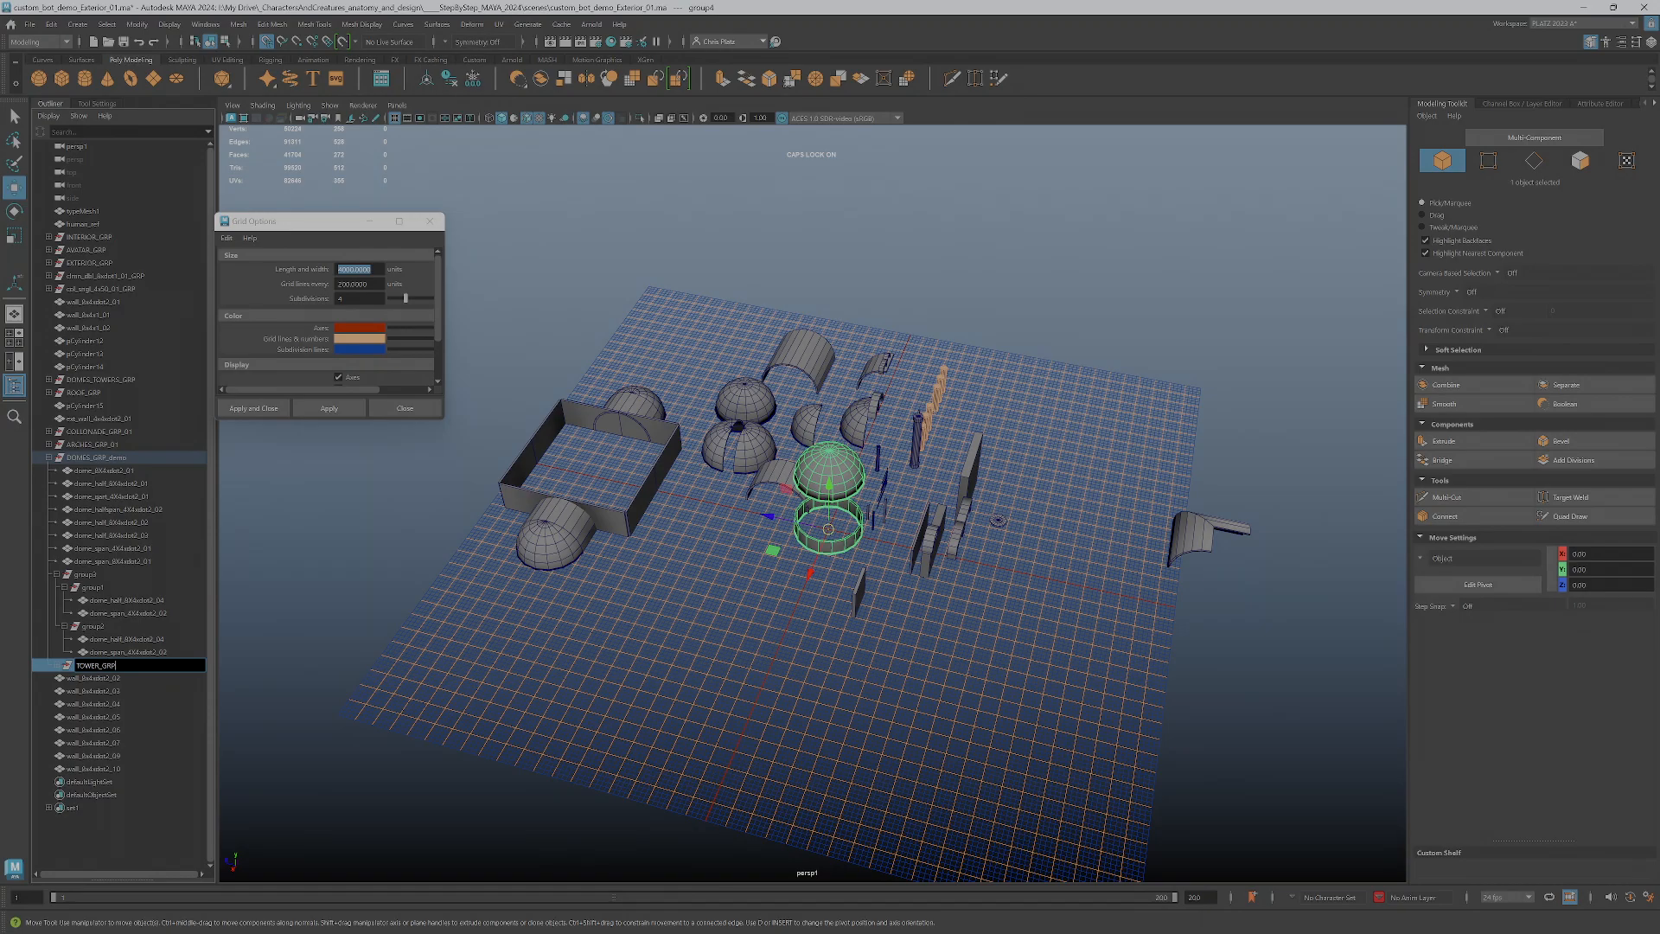
key("Return")
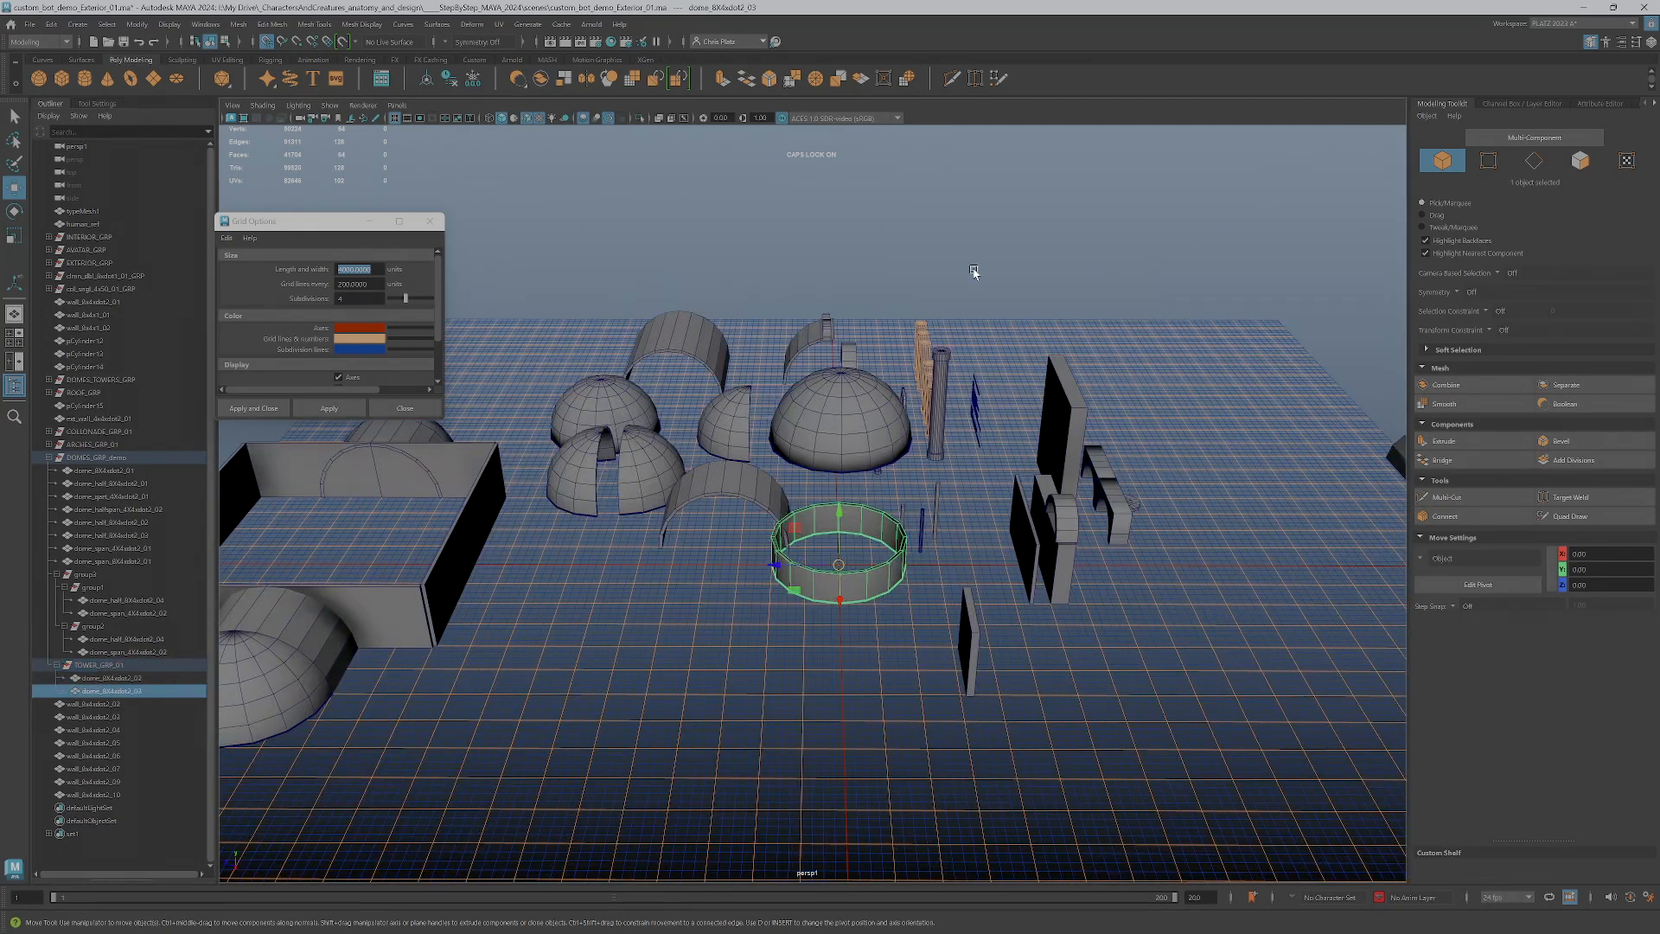
Rename the circular wall, replacing its dome prefix with tower, starting the size with 4 and ending in 01
right_click_drag(746, 547, 855, 638, "alt")
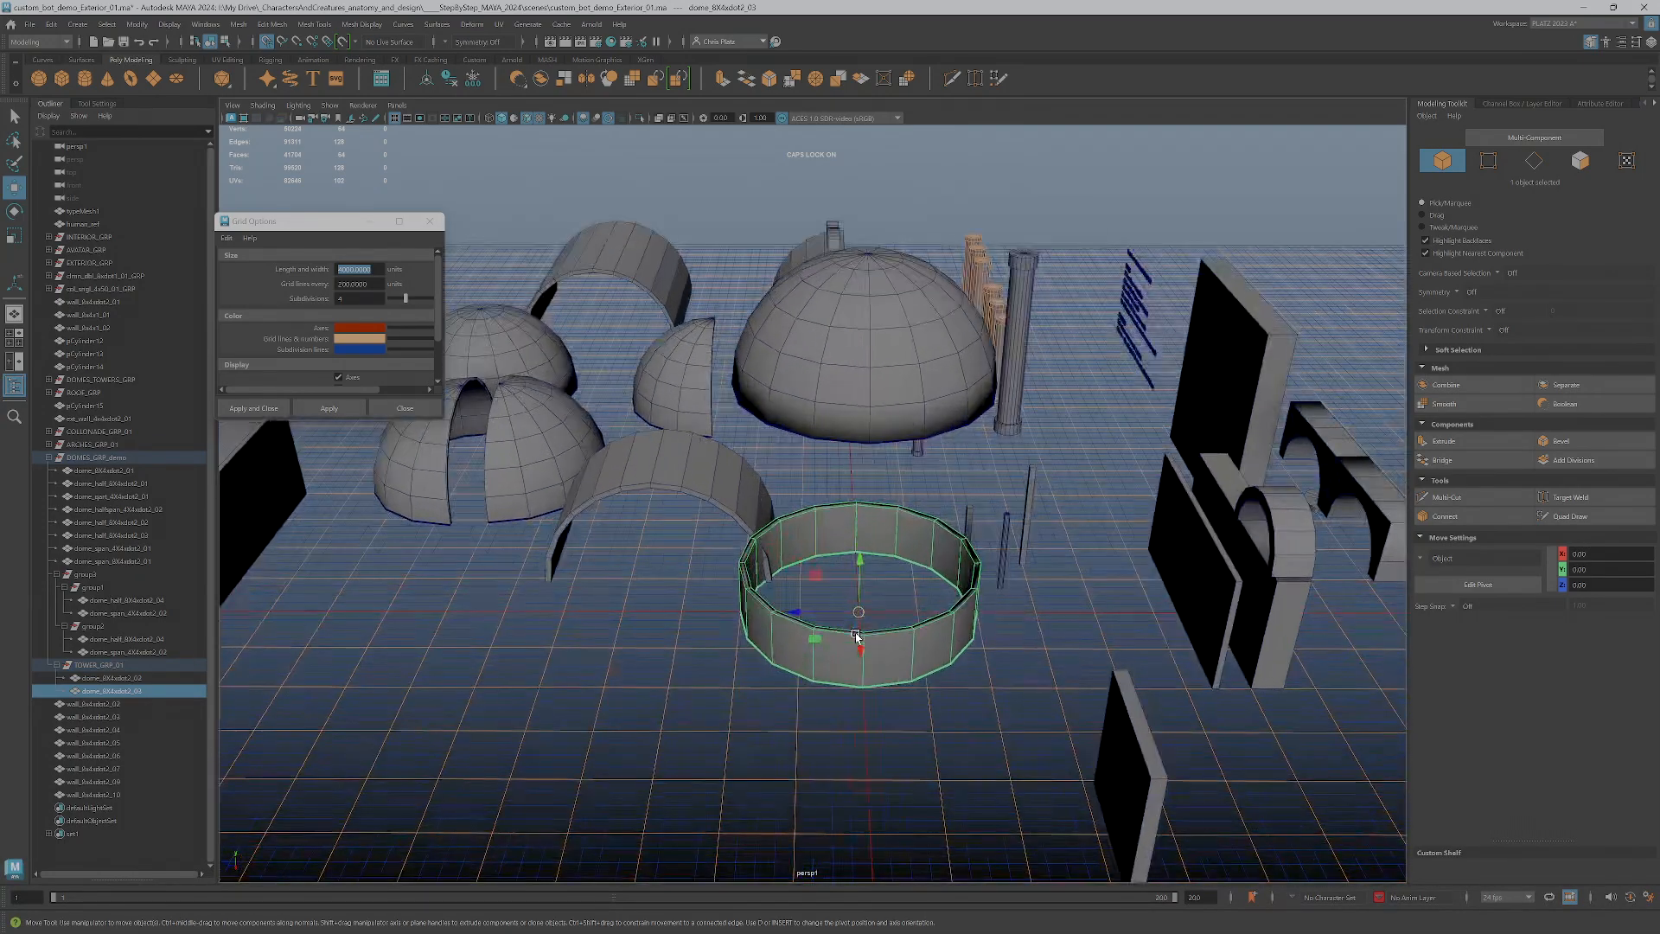
double_click(111, 691)
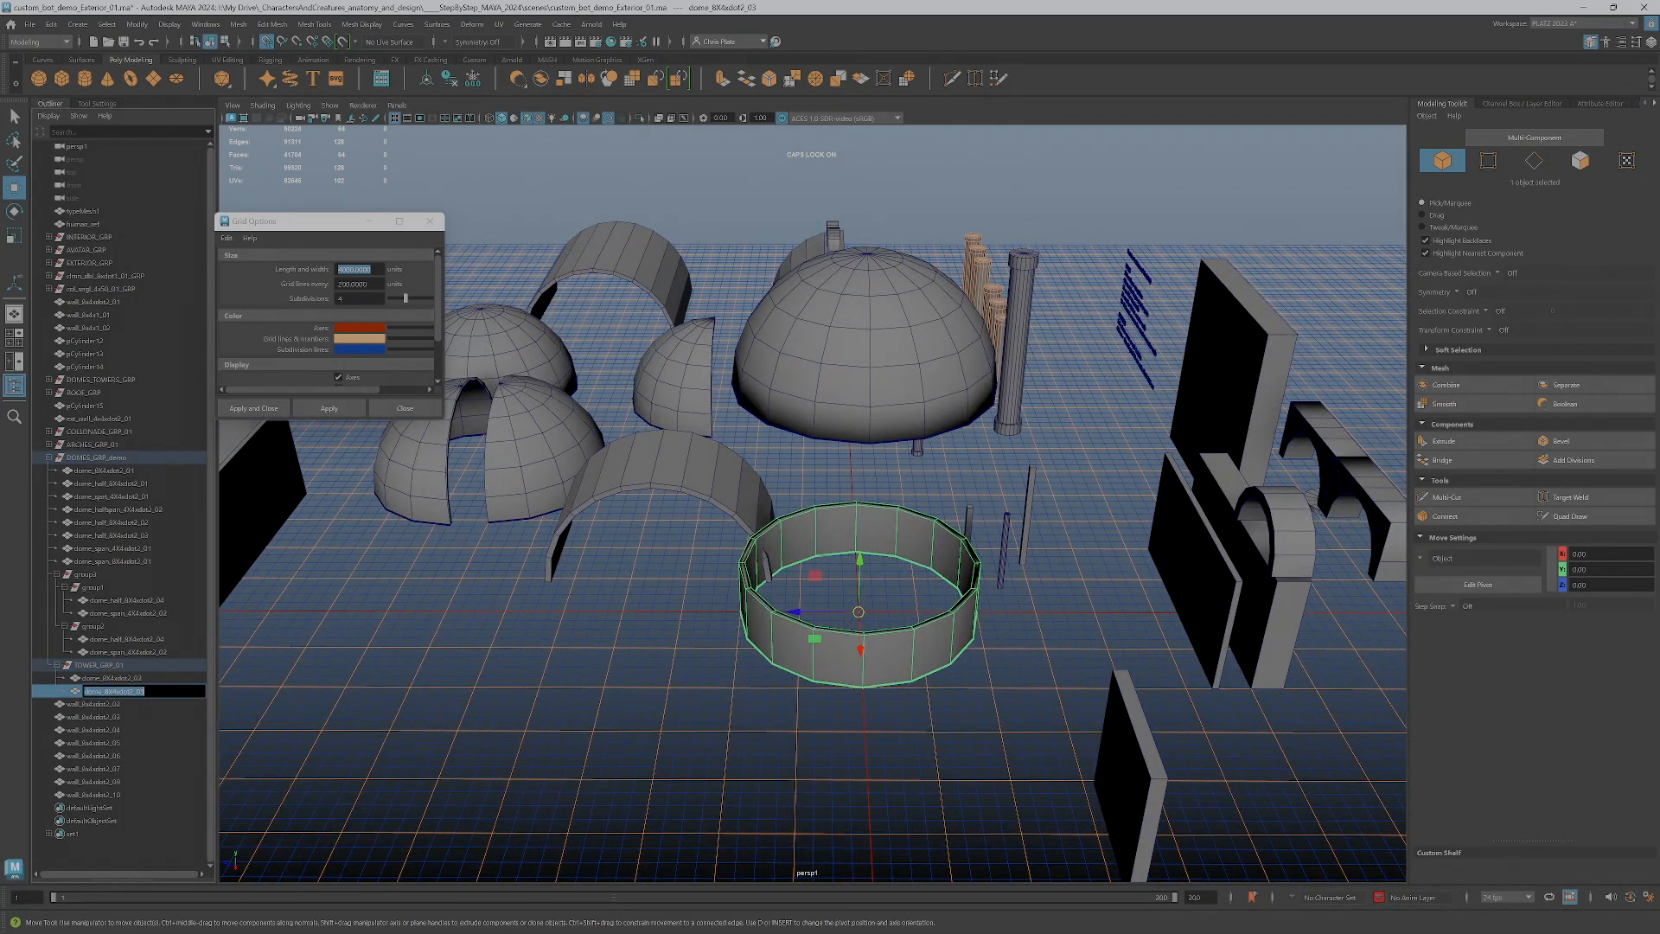
left_click(102, 691)
type("TOW")
key("BackSpace")
key("BackSpace")
key("BackSpace")
type("tower")
key("Delete")
type("4X1")
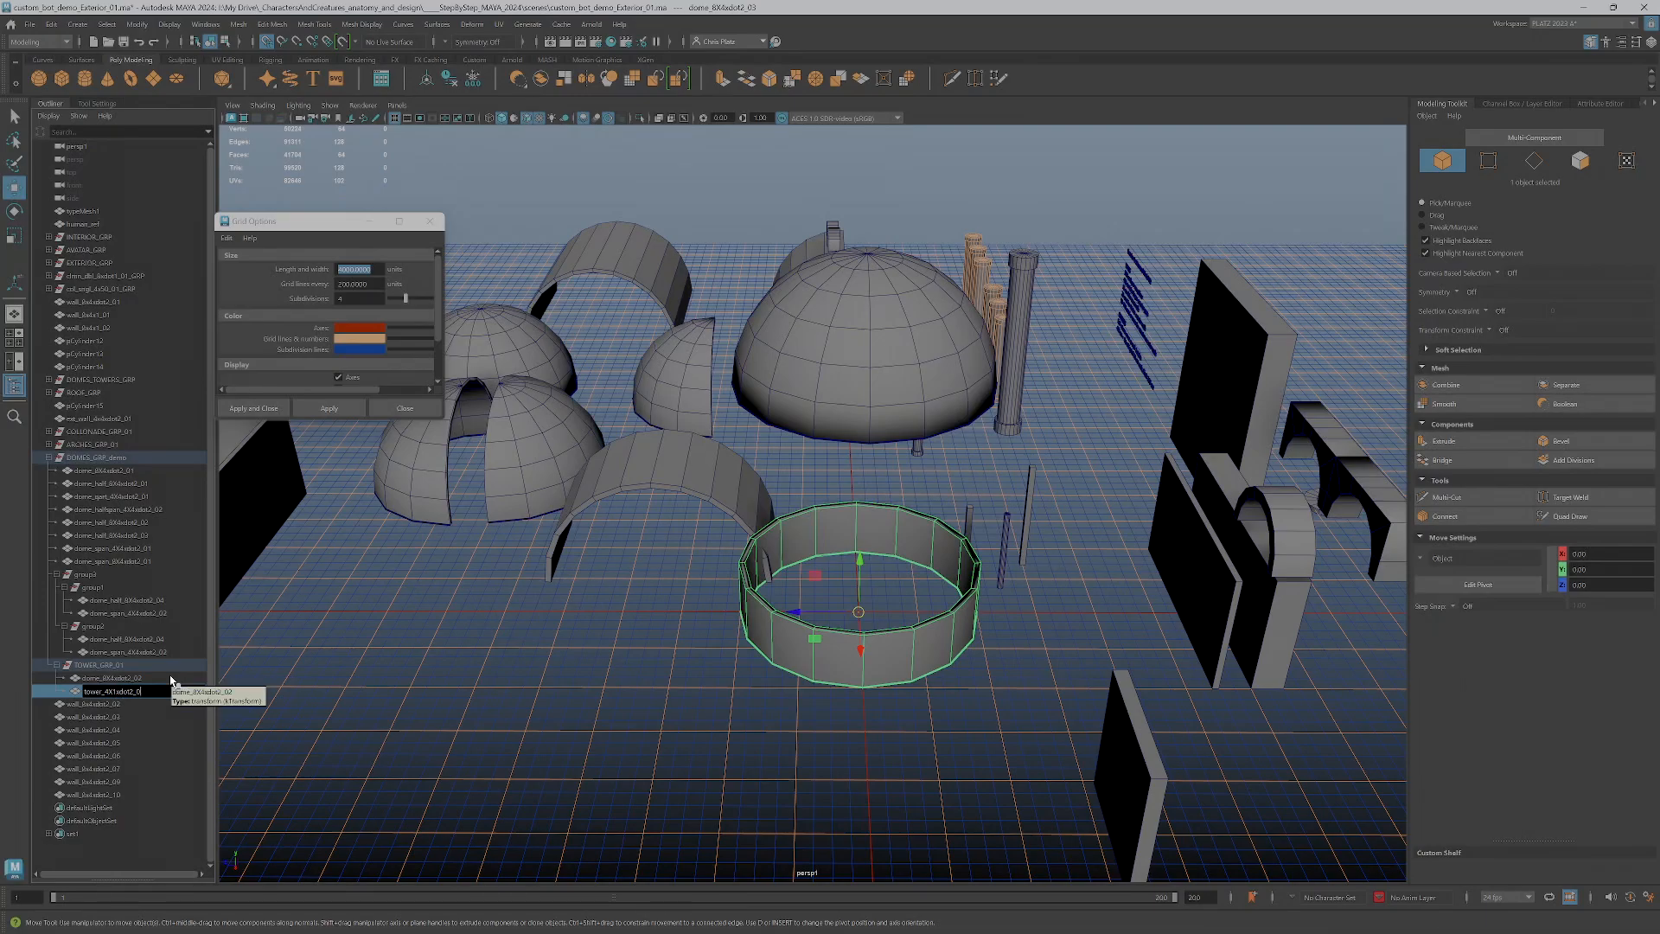
key("Return")
Set the grid to lines every 100 units with 10 subdivisions in the four-view layout
scroll(405, 718, "down", 5)
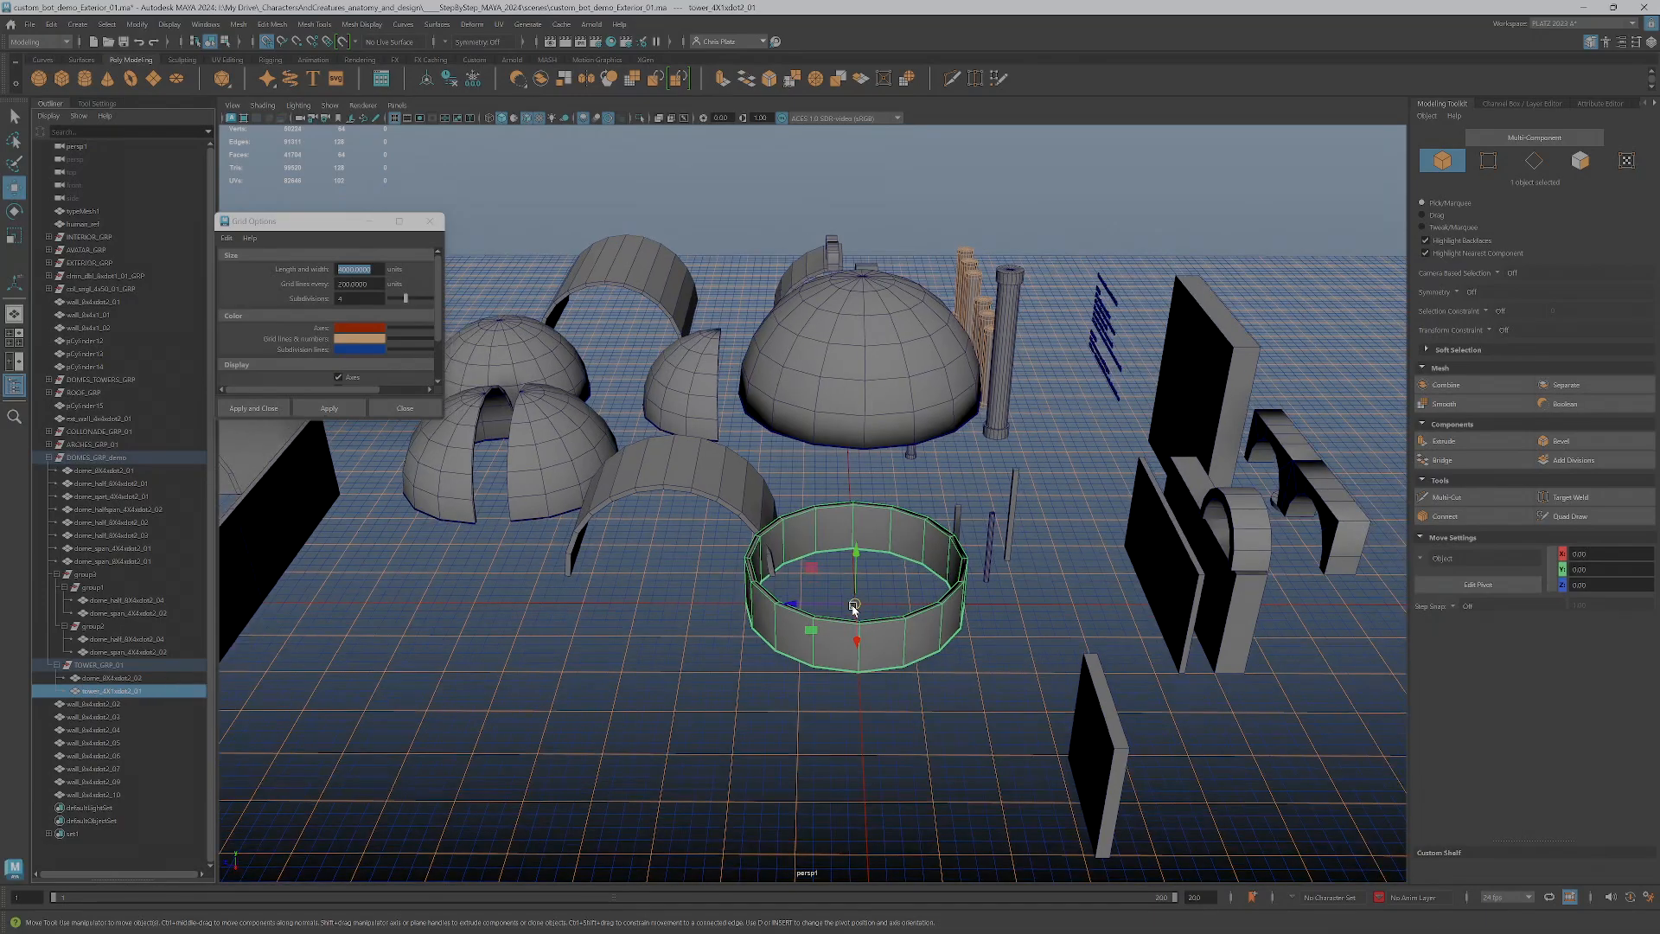
key("space")
scroll(1049, 749, "down", 2)
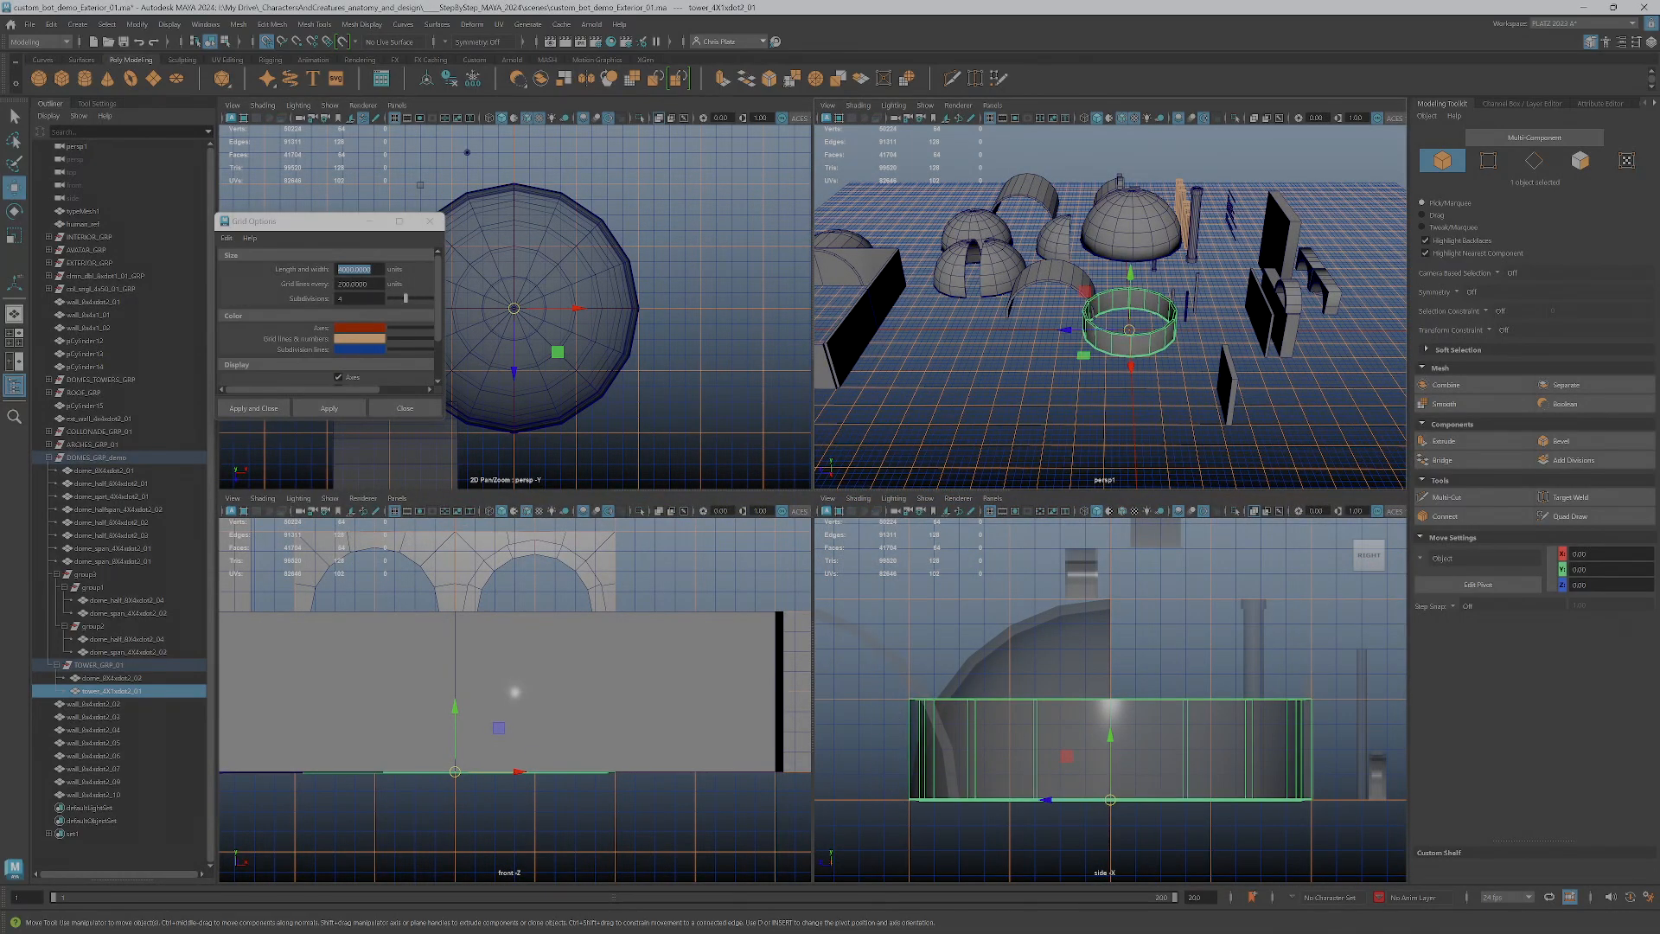
key("Tab")
type("10")
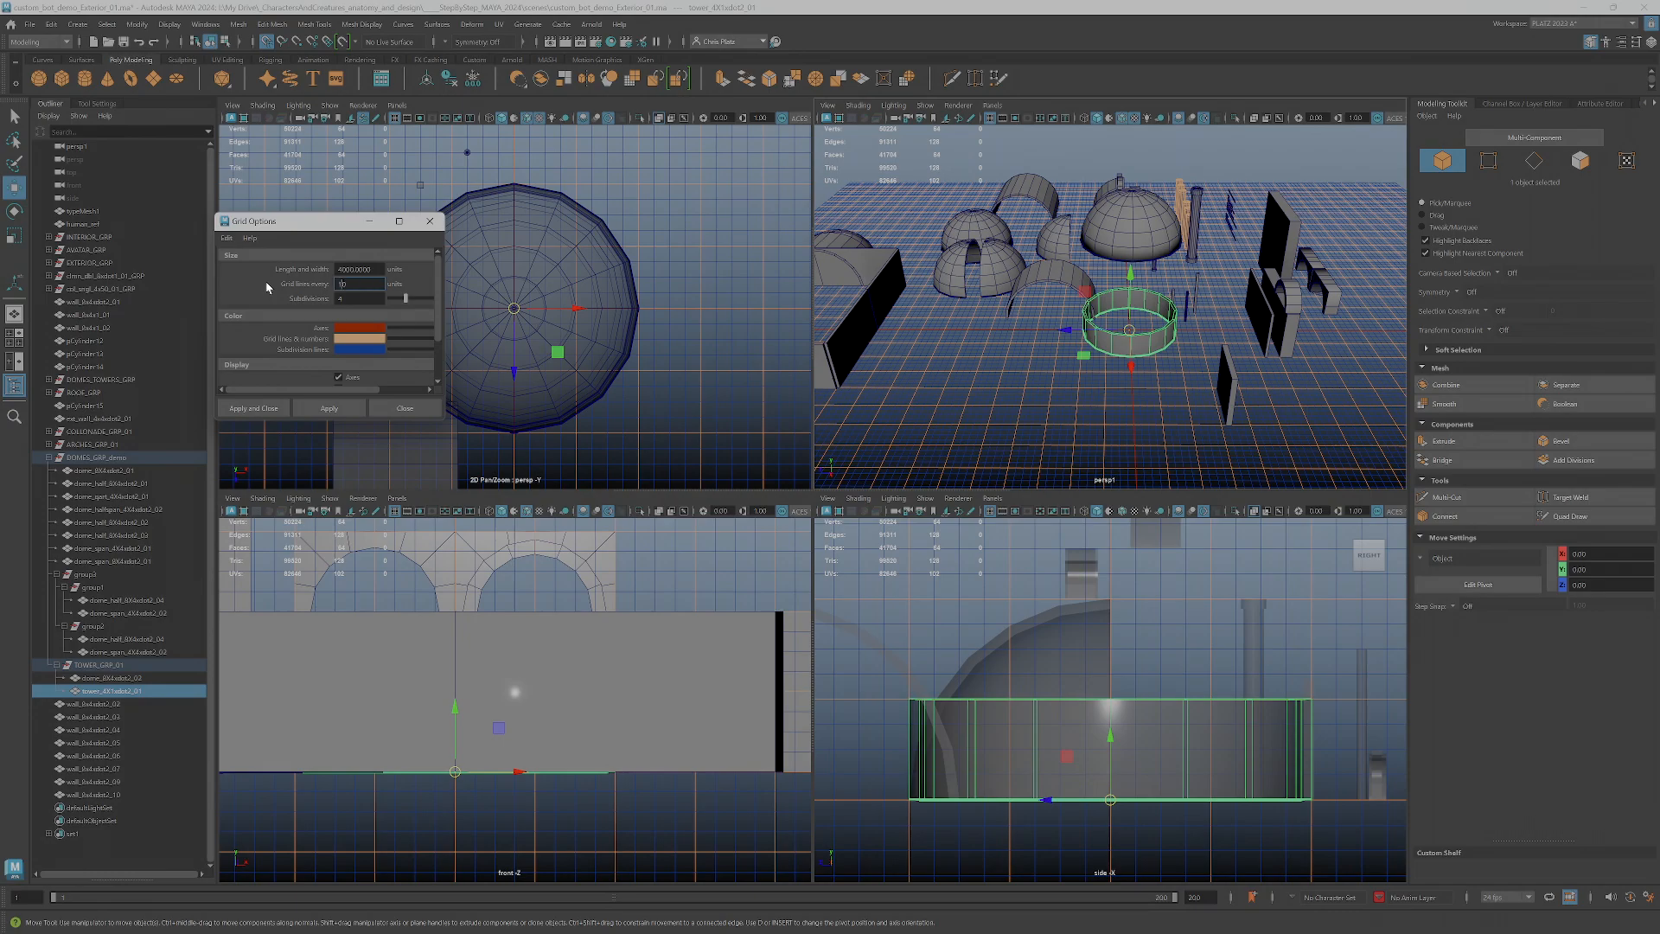
key("Tab")
type("10")
left_click(330, 409)
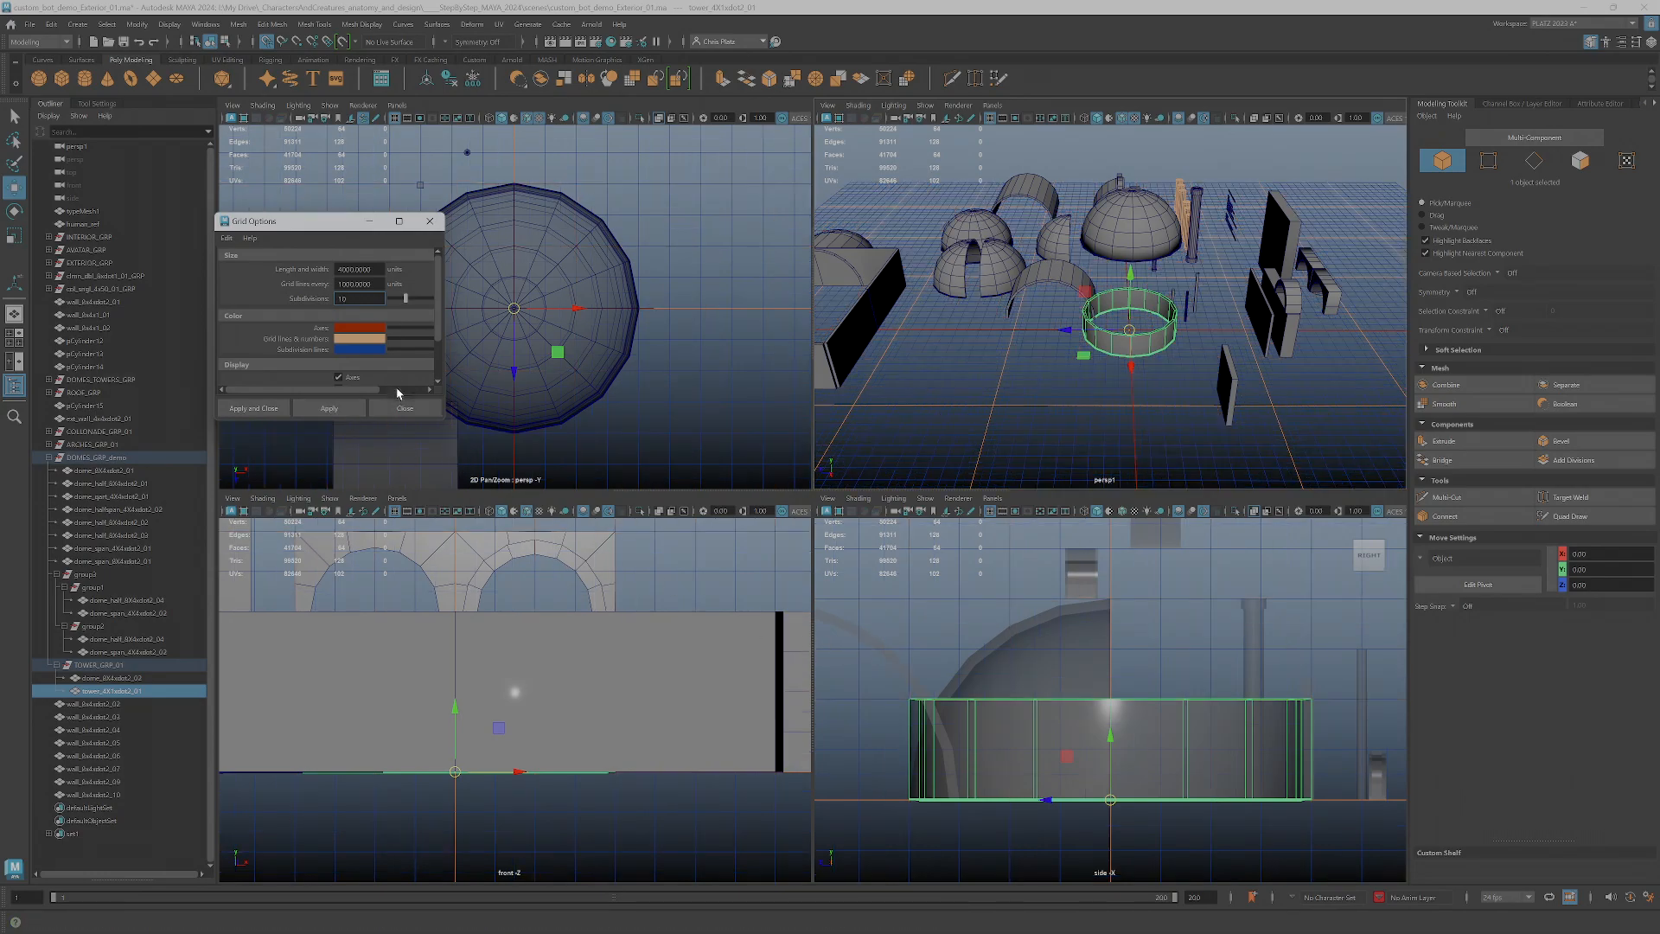
left_click(339, 284)
left_click(330, 408)
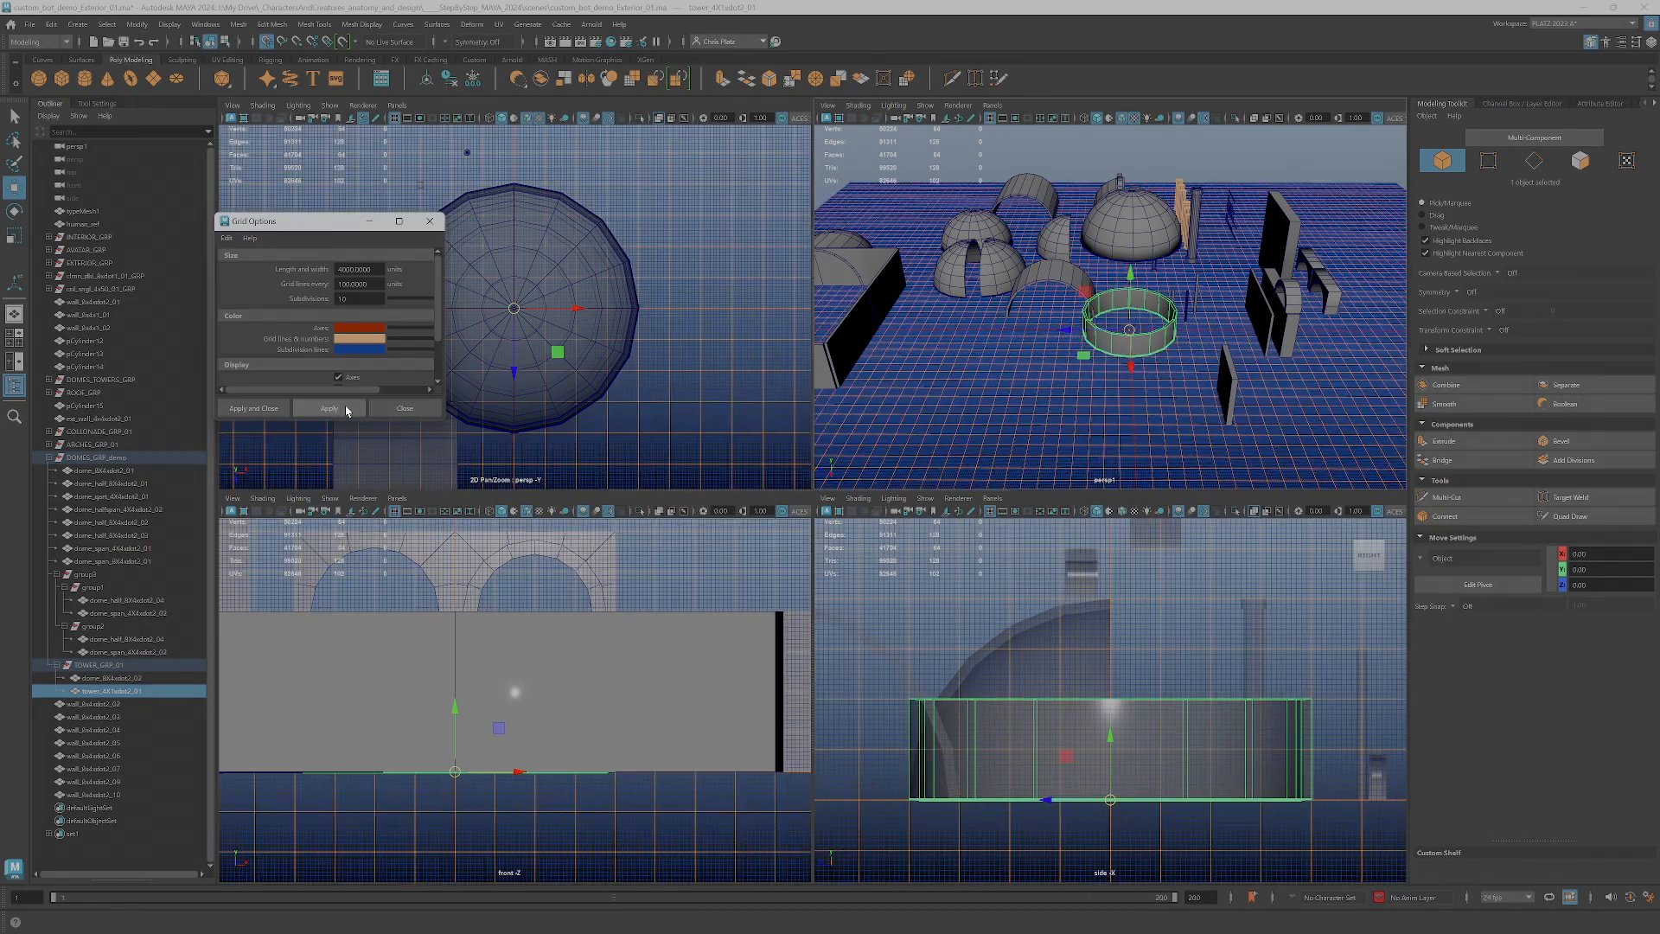
Correct the size in the circular wall's tower name so that it begins with 8X2
scroll(938, 767, "up", 3)
scroll(937, 767, "down", 1)
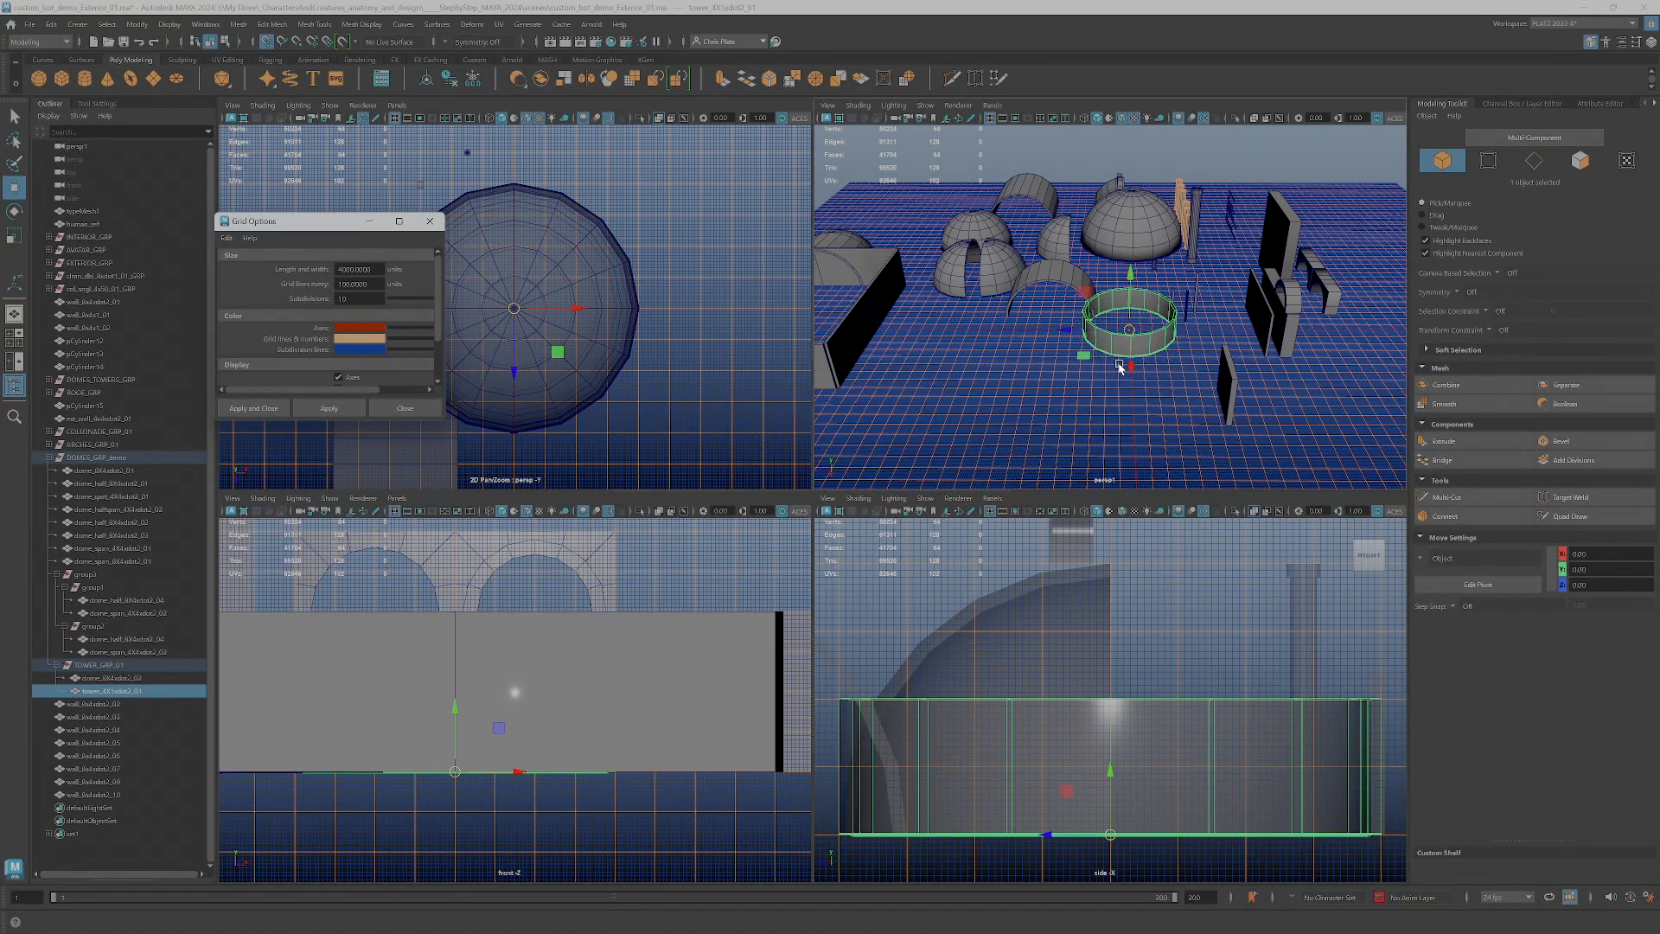
scroll(1127, 393, "up", 5)
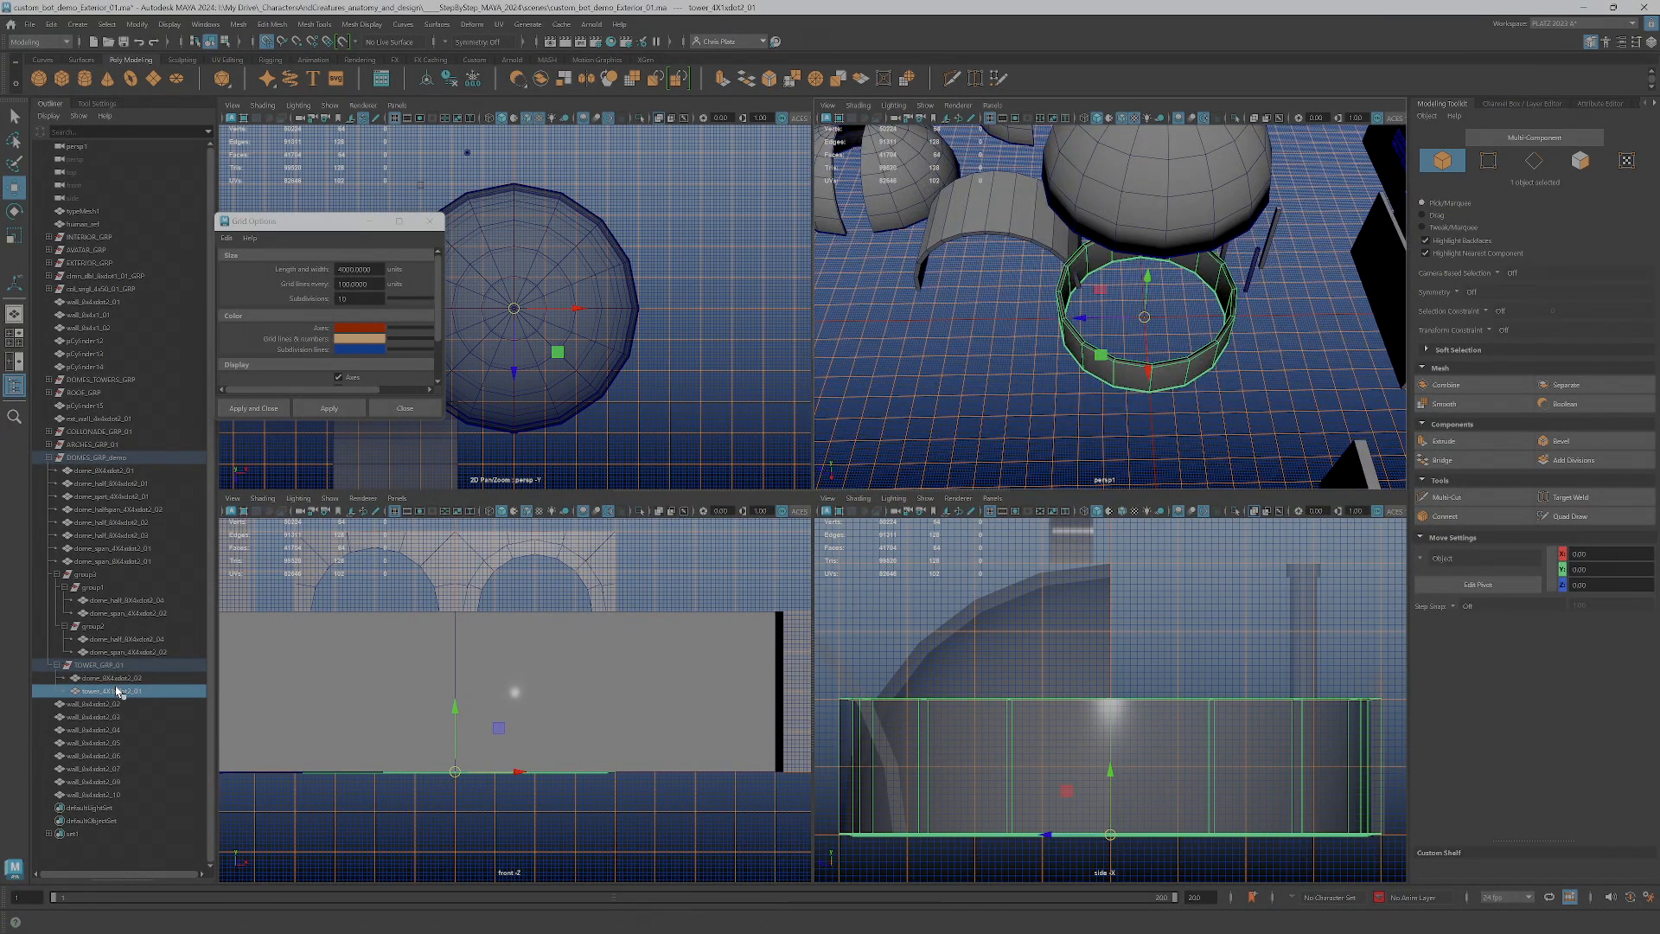
double_click(105, 691)
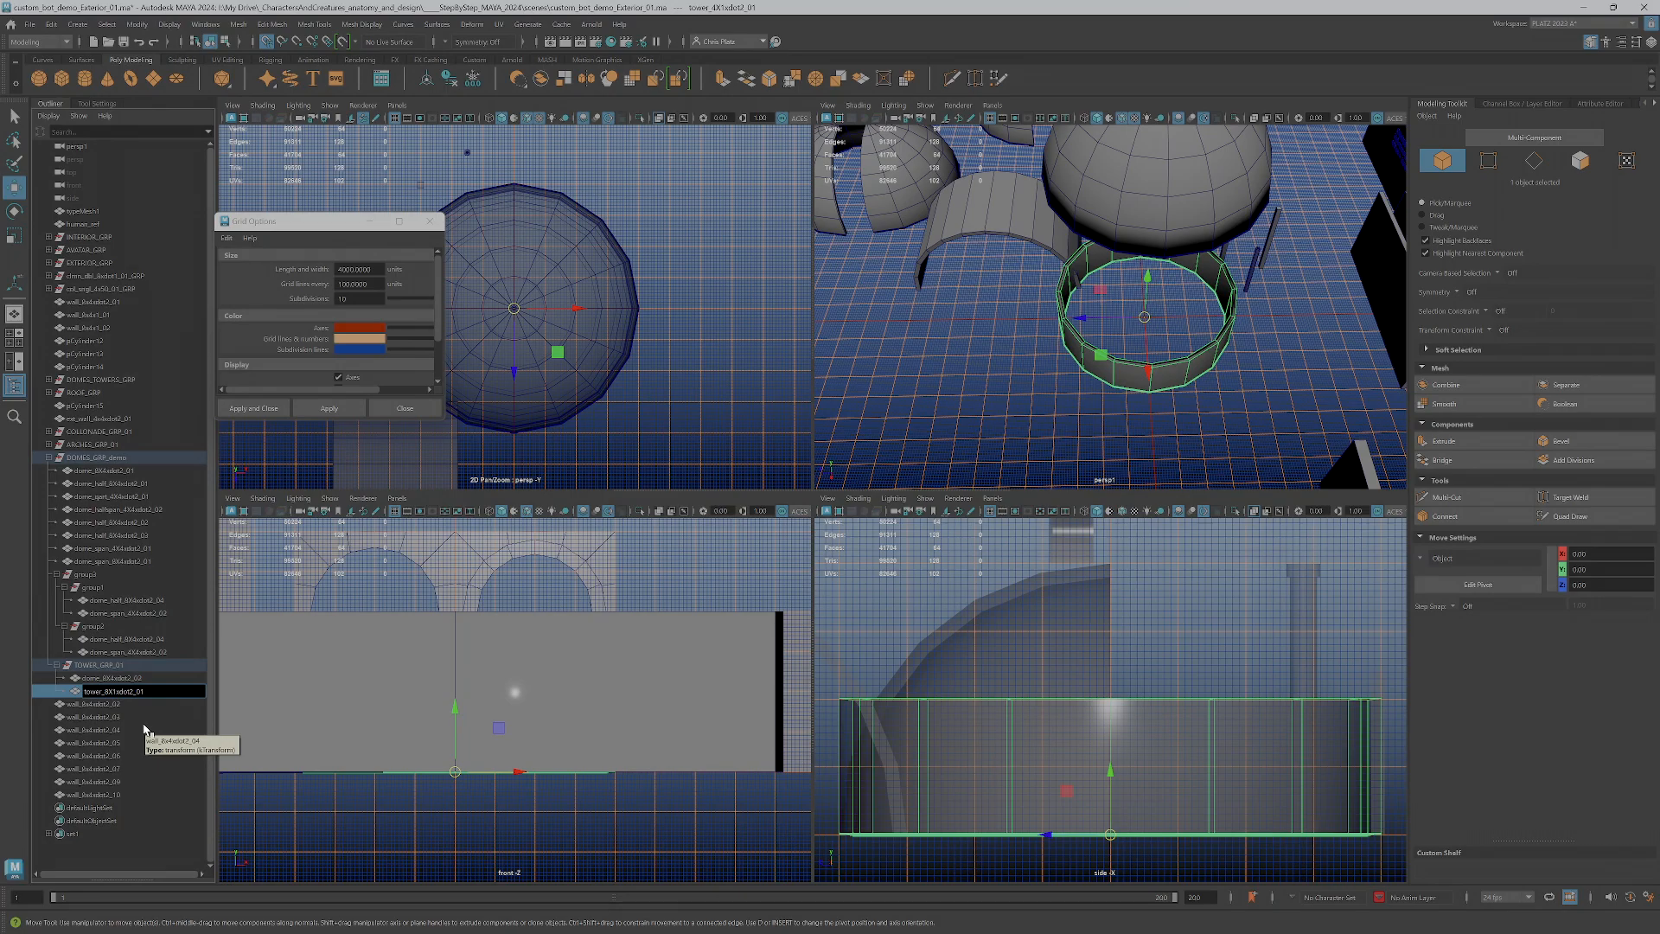
key("Return")
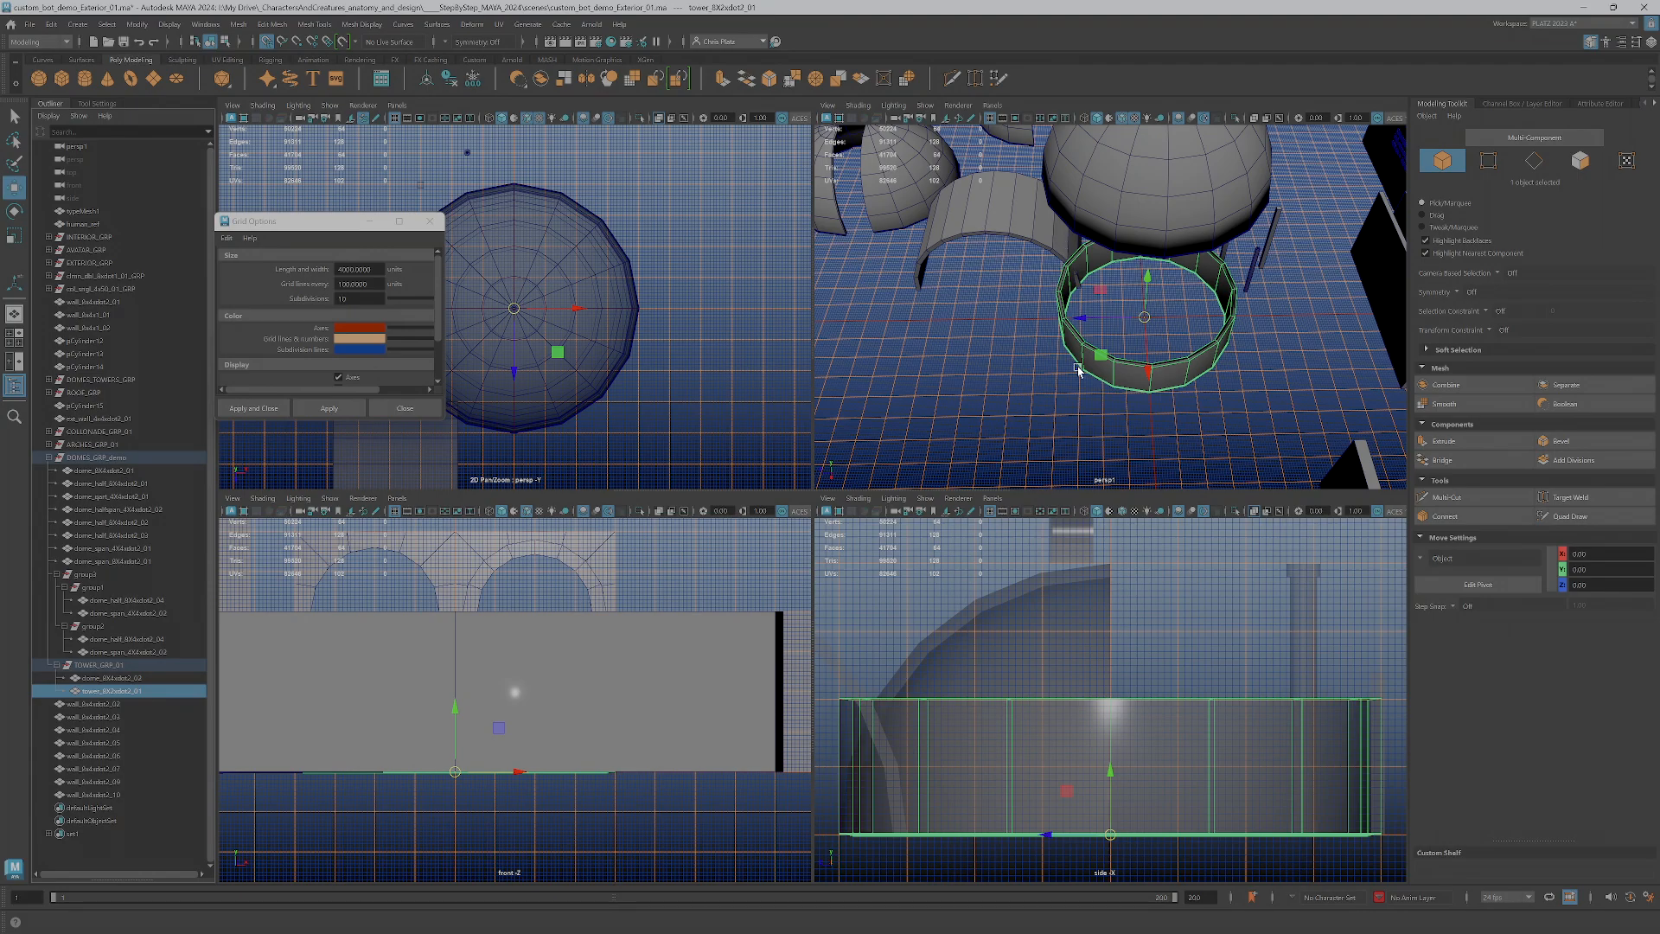
Try to move the raised dome vertically above the circular wall in the side view and undo the move
left_click_drag(1129, 331, 1176, 311, "alt")
left_click(1161, 163)
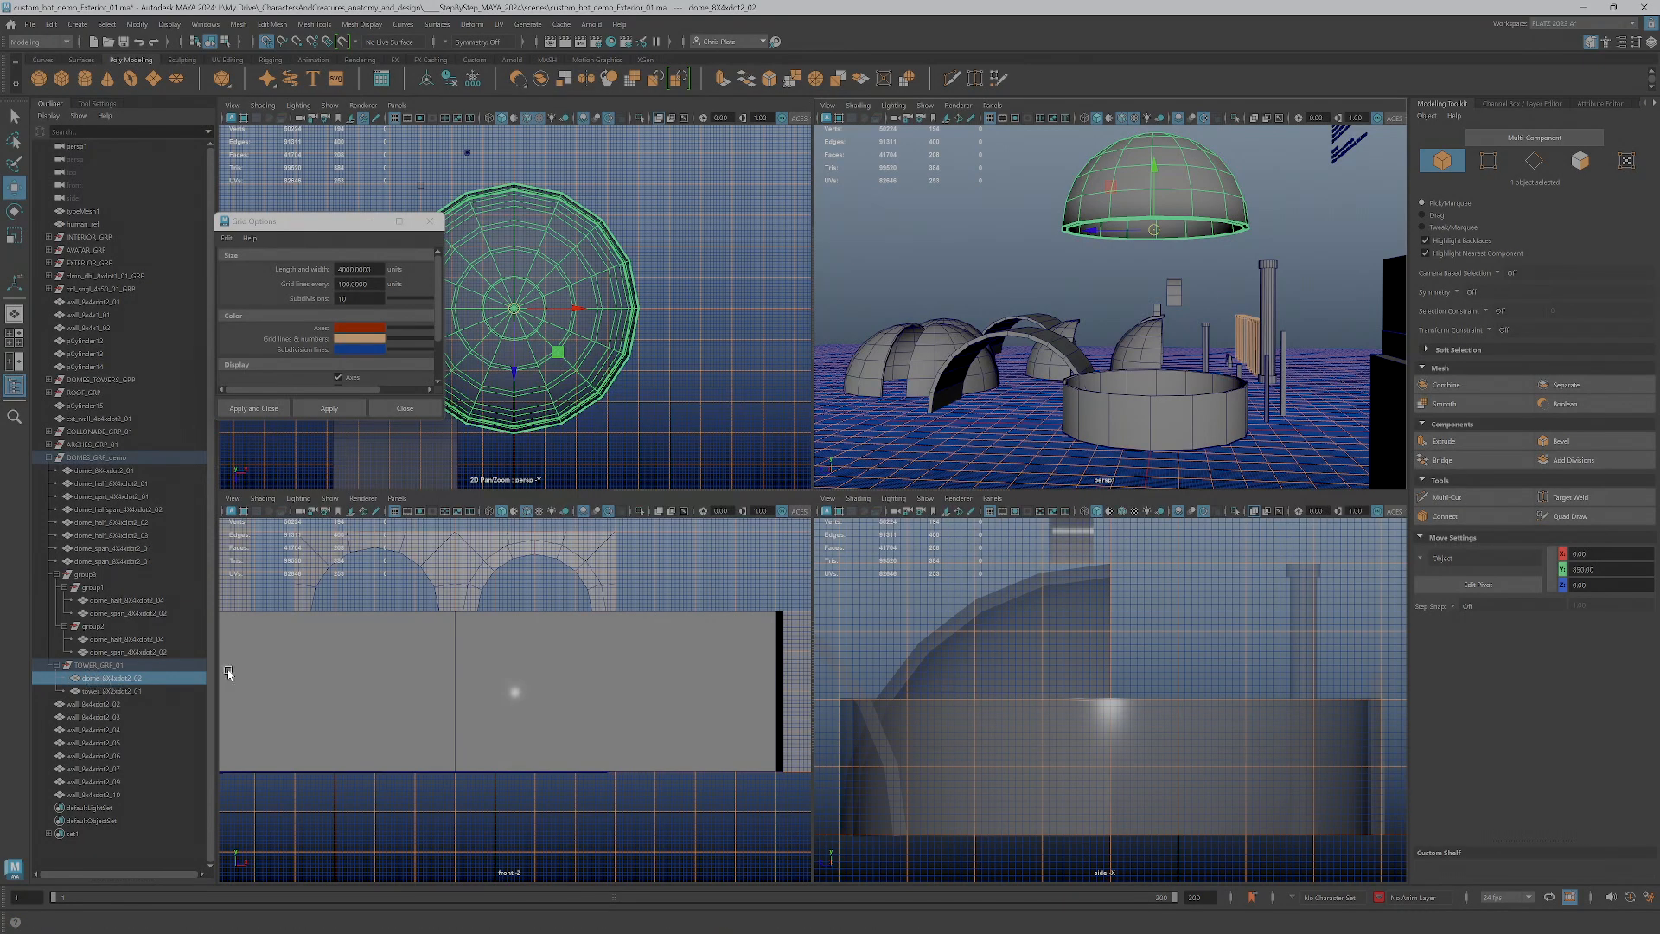
left_click(1139, 417)
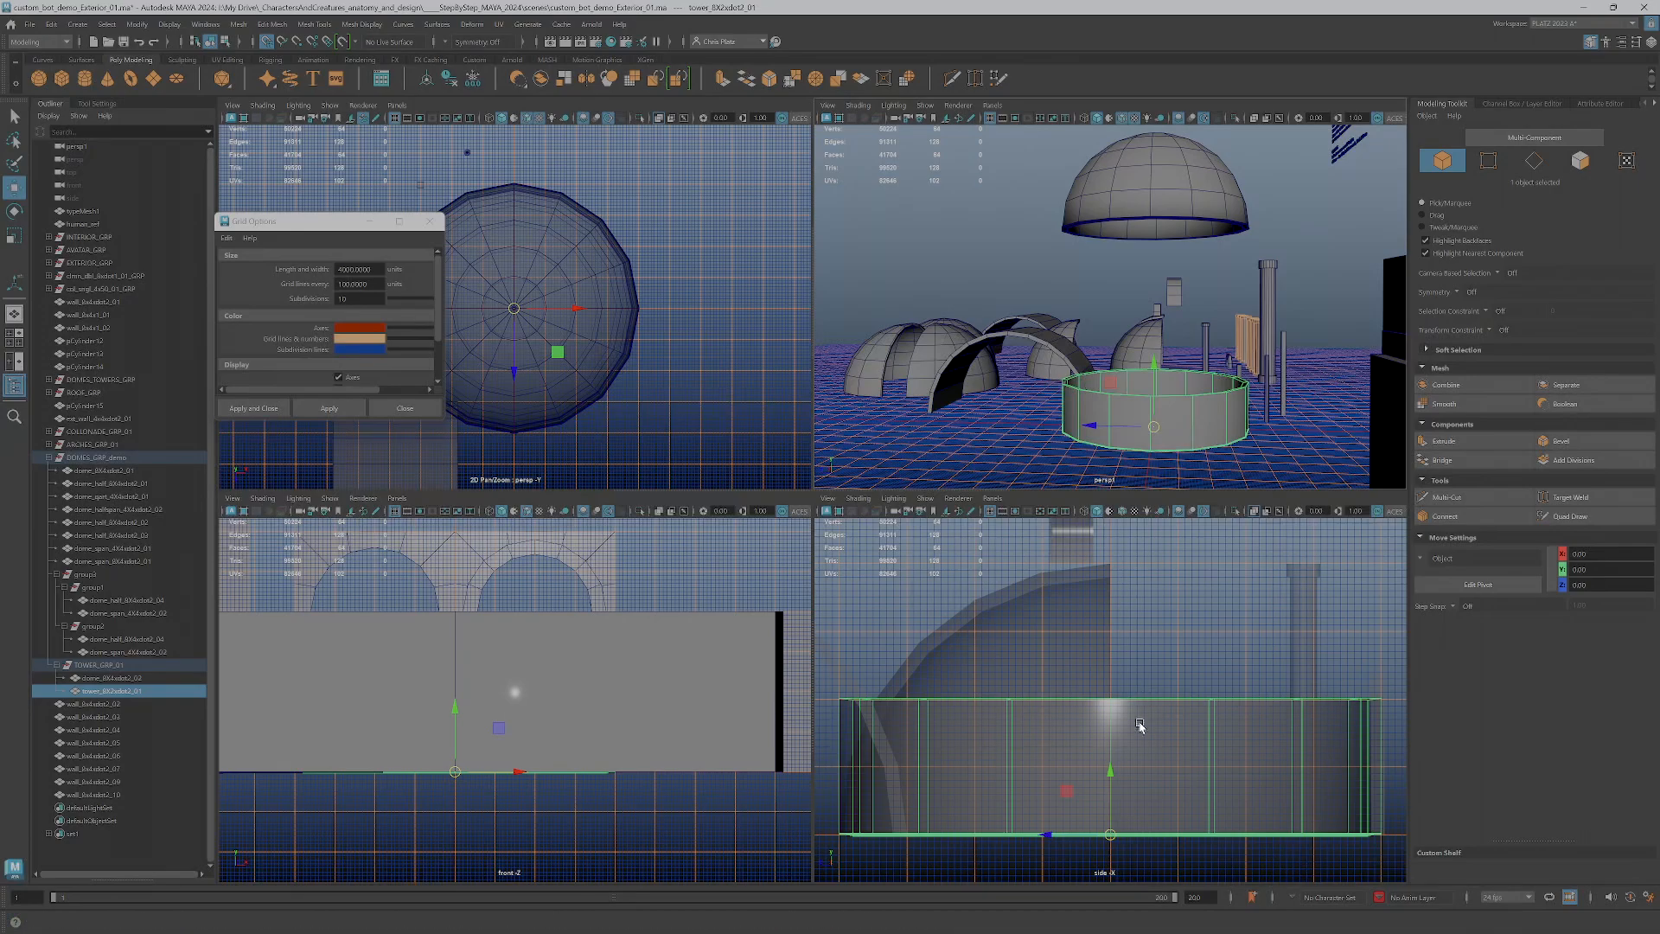
scroll(1034, 678, "down", 2)
left_click(1191, 226)
scroll(1103, 638, "down", 2)
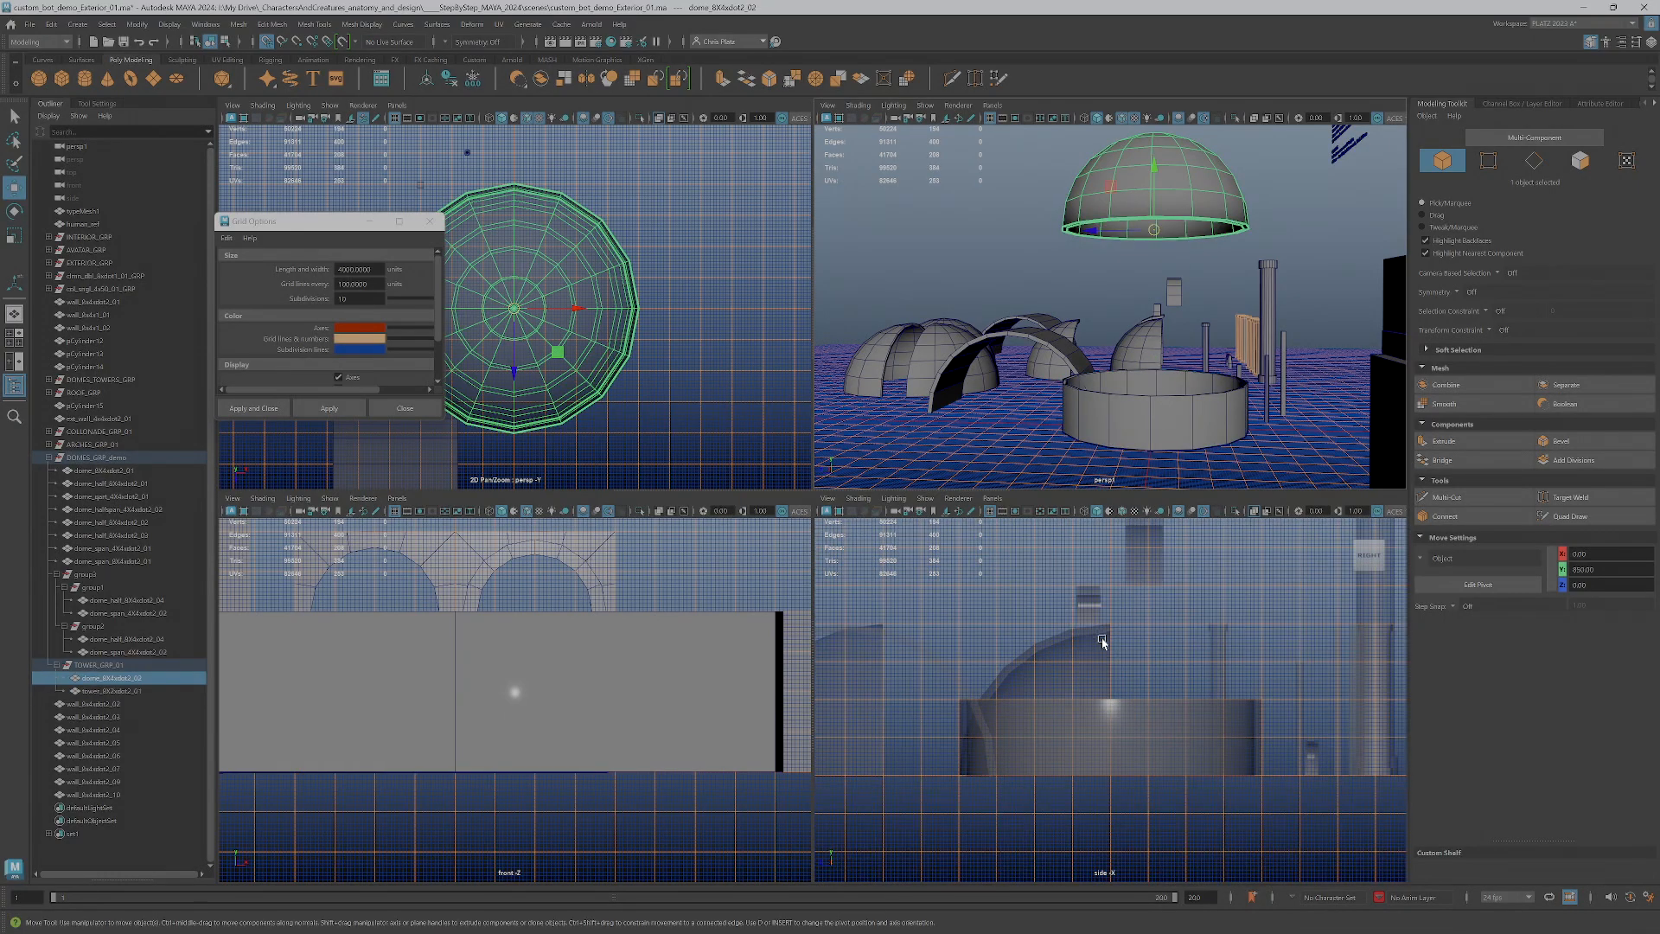
middle_click_drag(1103, 640, 1093, 761, "alt")
scroll(1093, 761, "down", 1)
left_click_drag(1092, 552, 1066, 780)
key("ctrl+z")
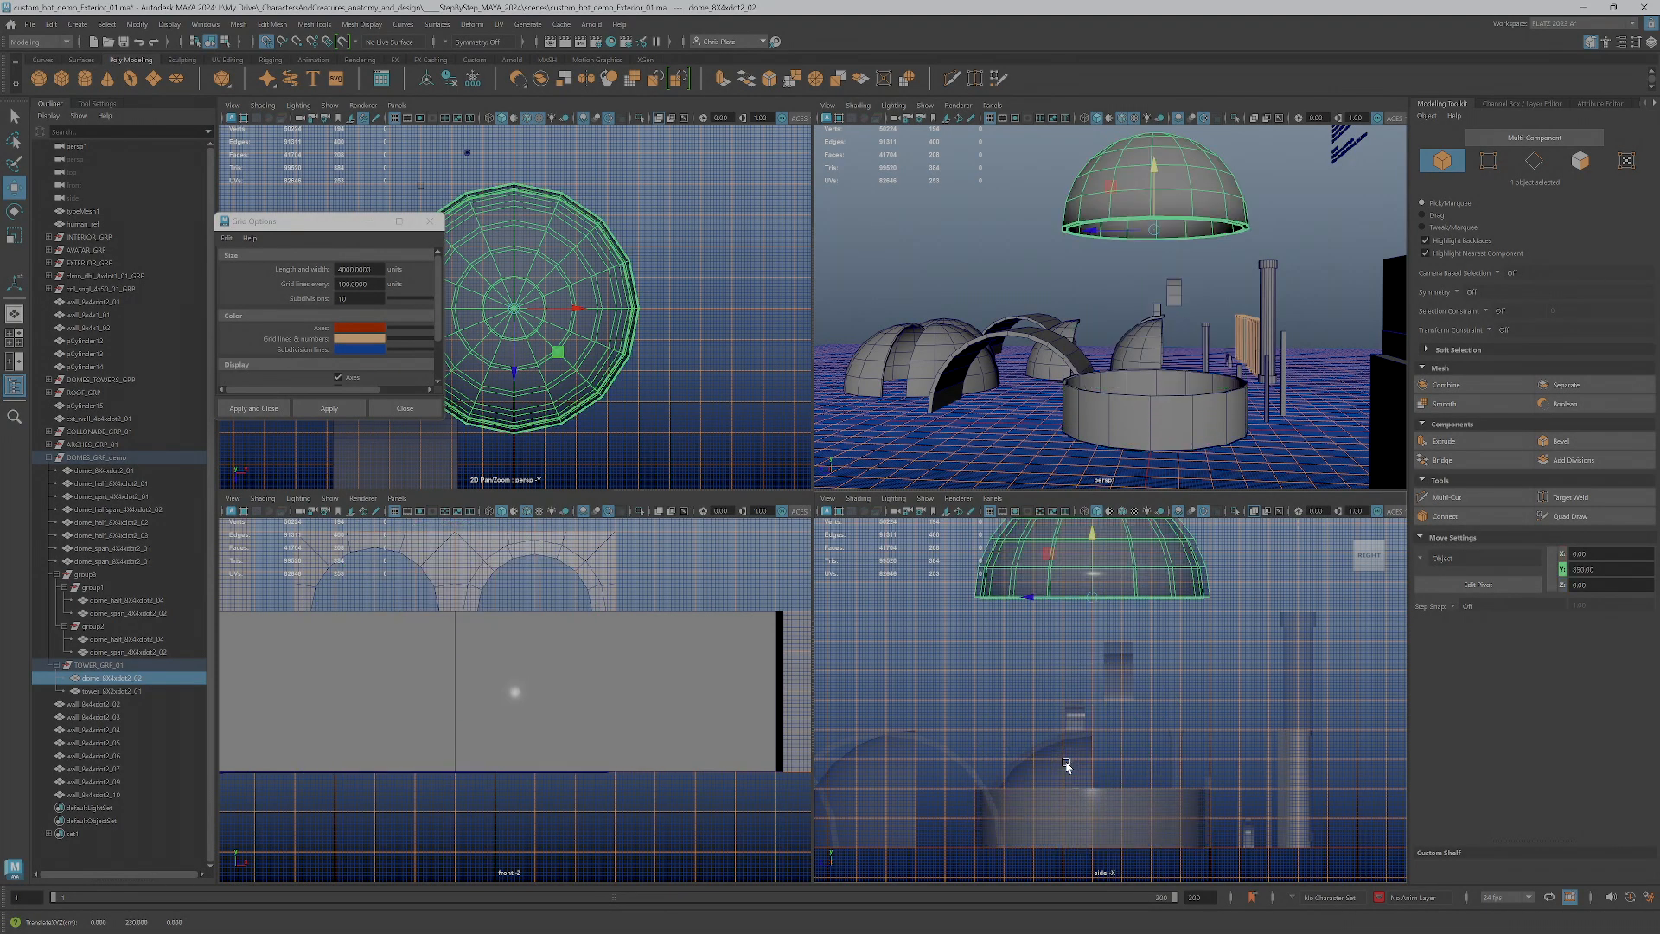
Examine the circular wall and the raised dome against the grid in the full-size side view
left_click(1089, 843)
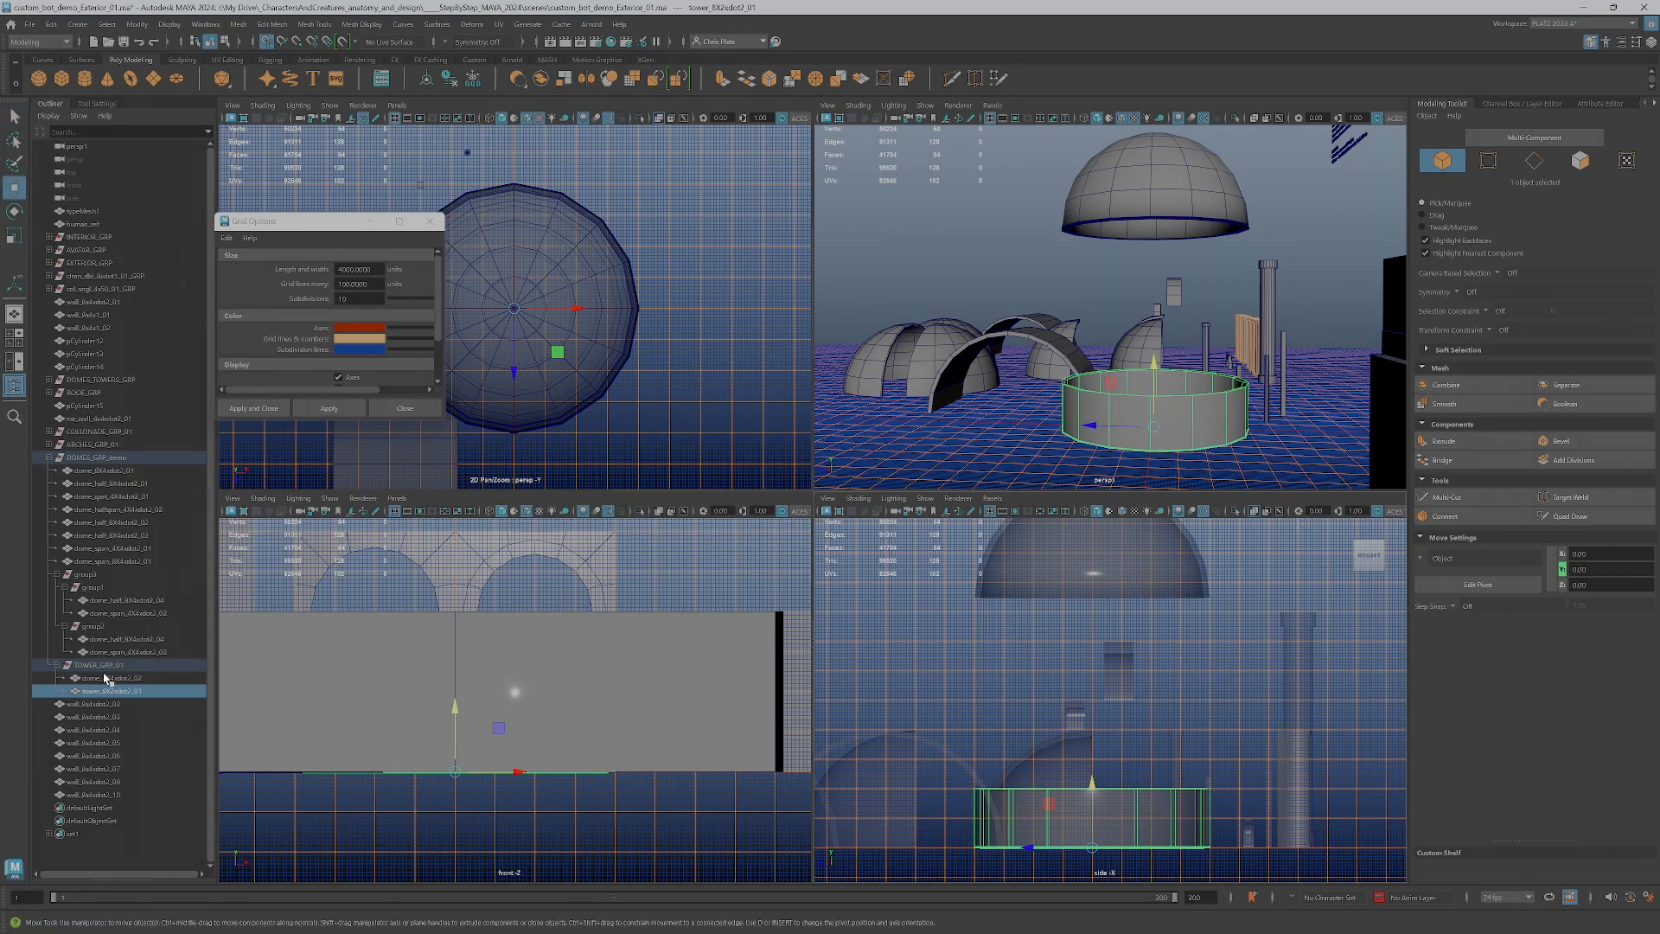
key("space")
middle_click_drag(748, 707, 763, 573, "alt")
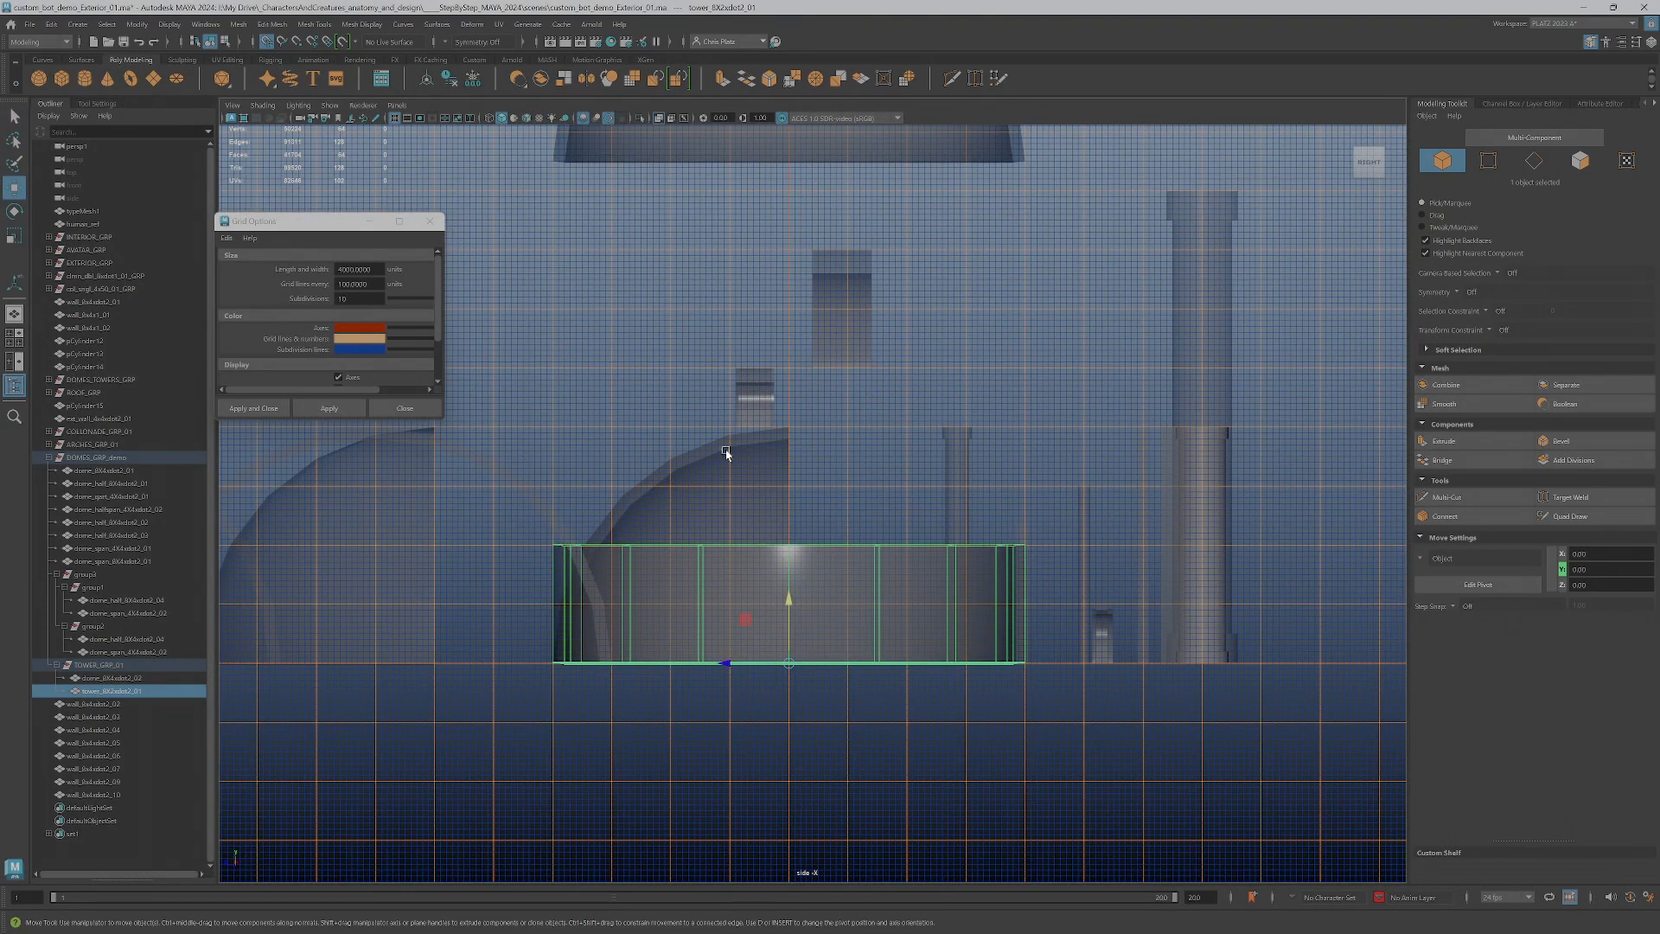
scroll(860, 511, "down", 3)
middle_click_drag(860, 511, 848, 650, "alt")
middle_click_drag(915, 546, 924, 593, "alt")
scroll(924, 594, "down", 1)
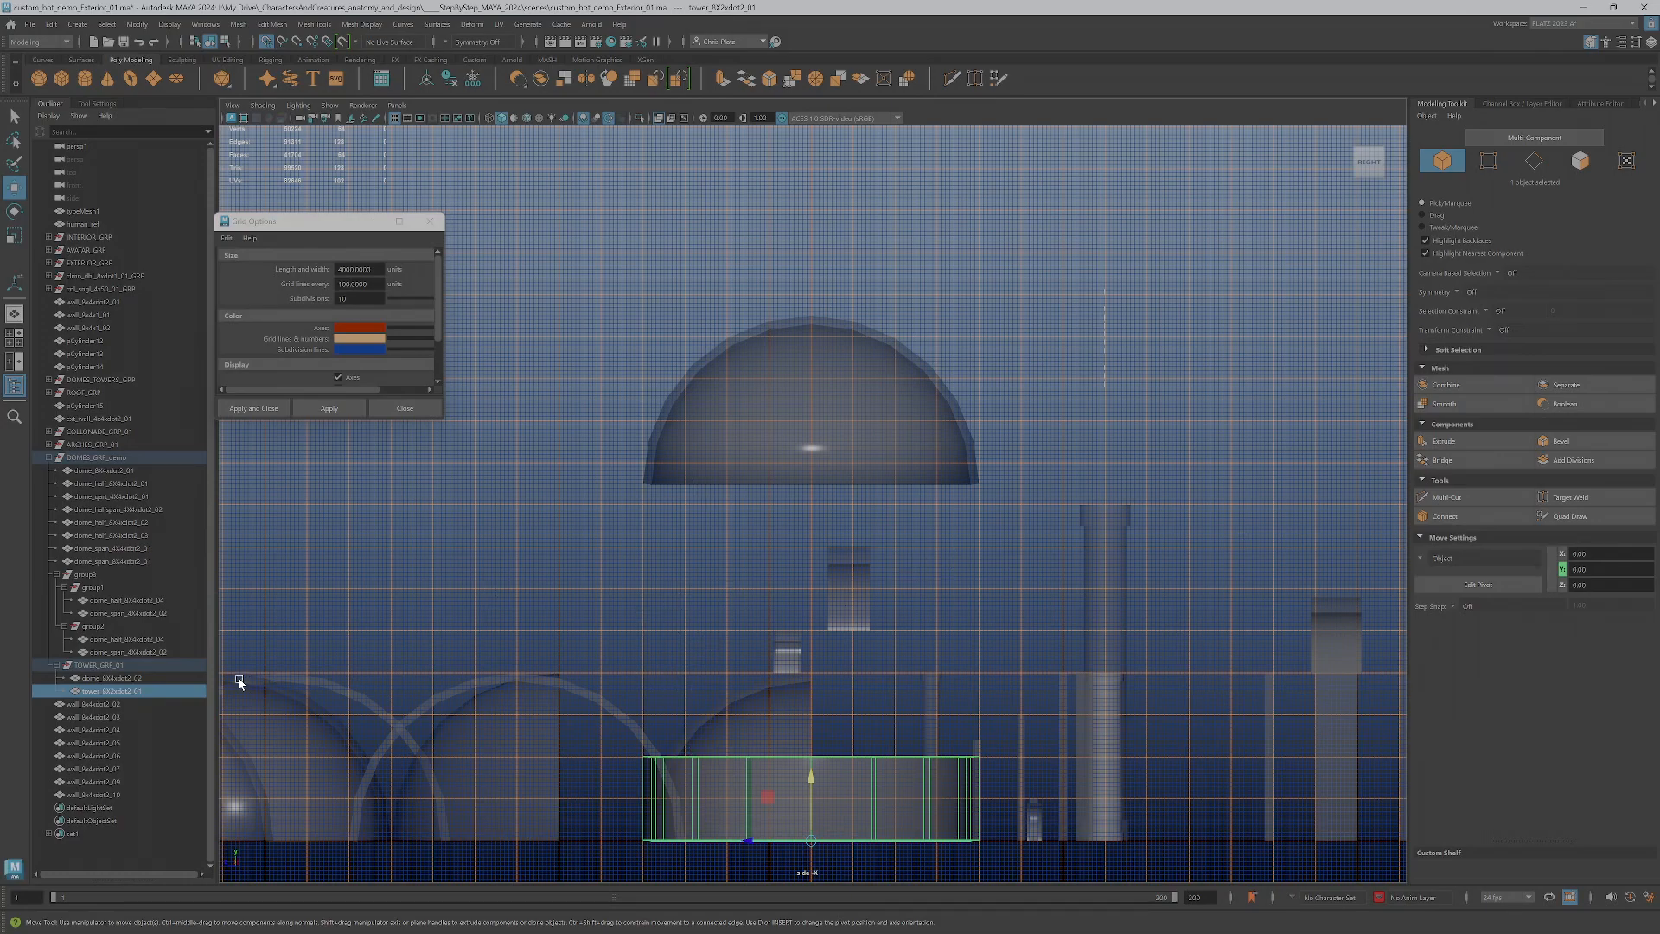
left_click(85, 682)
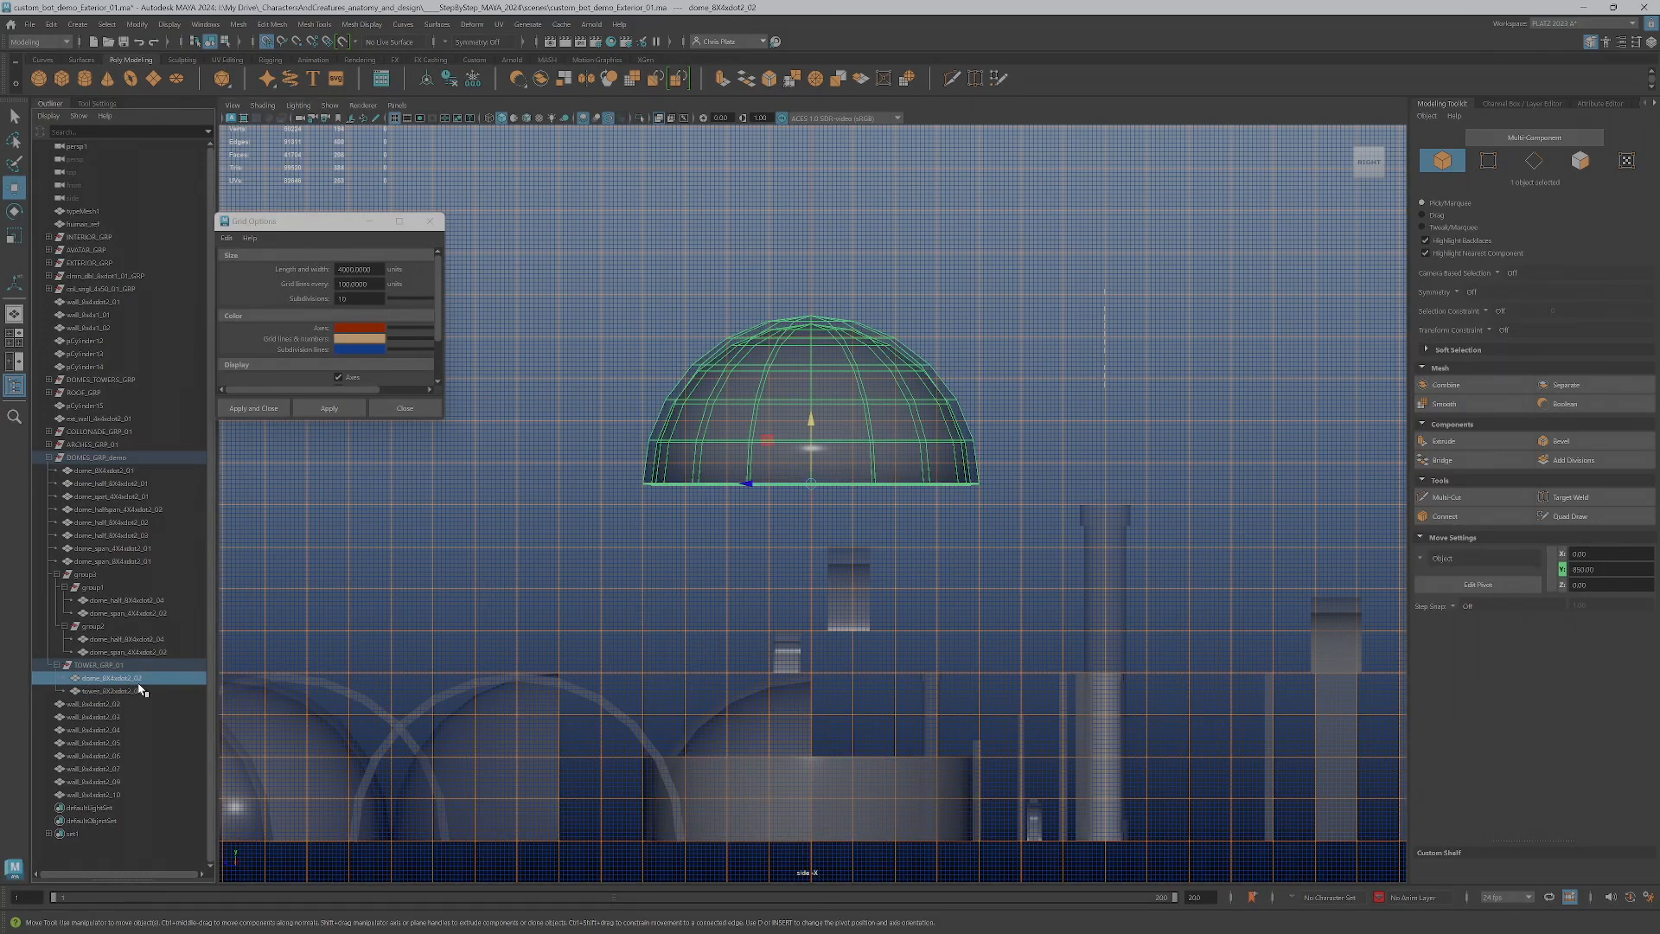
left_click(99, 692)
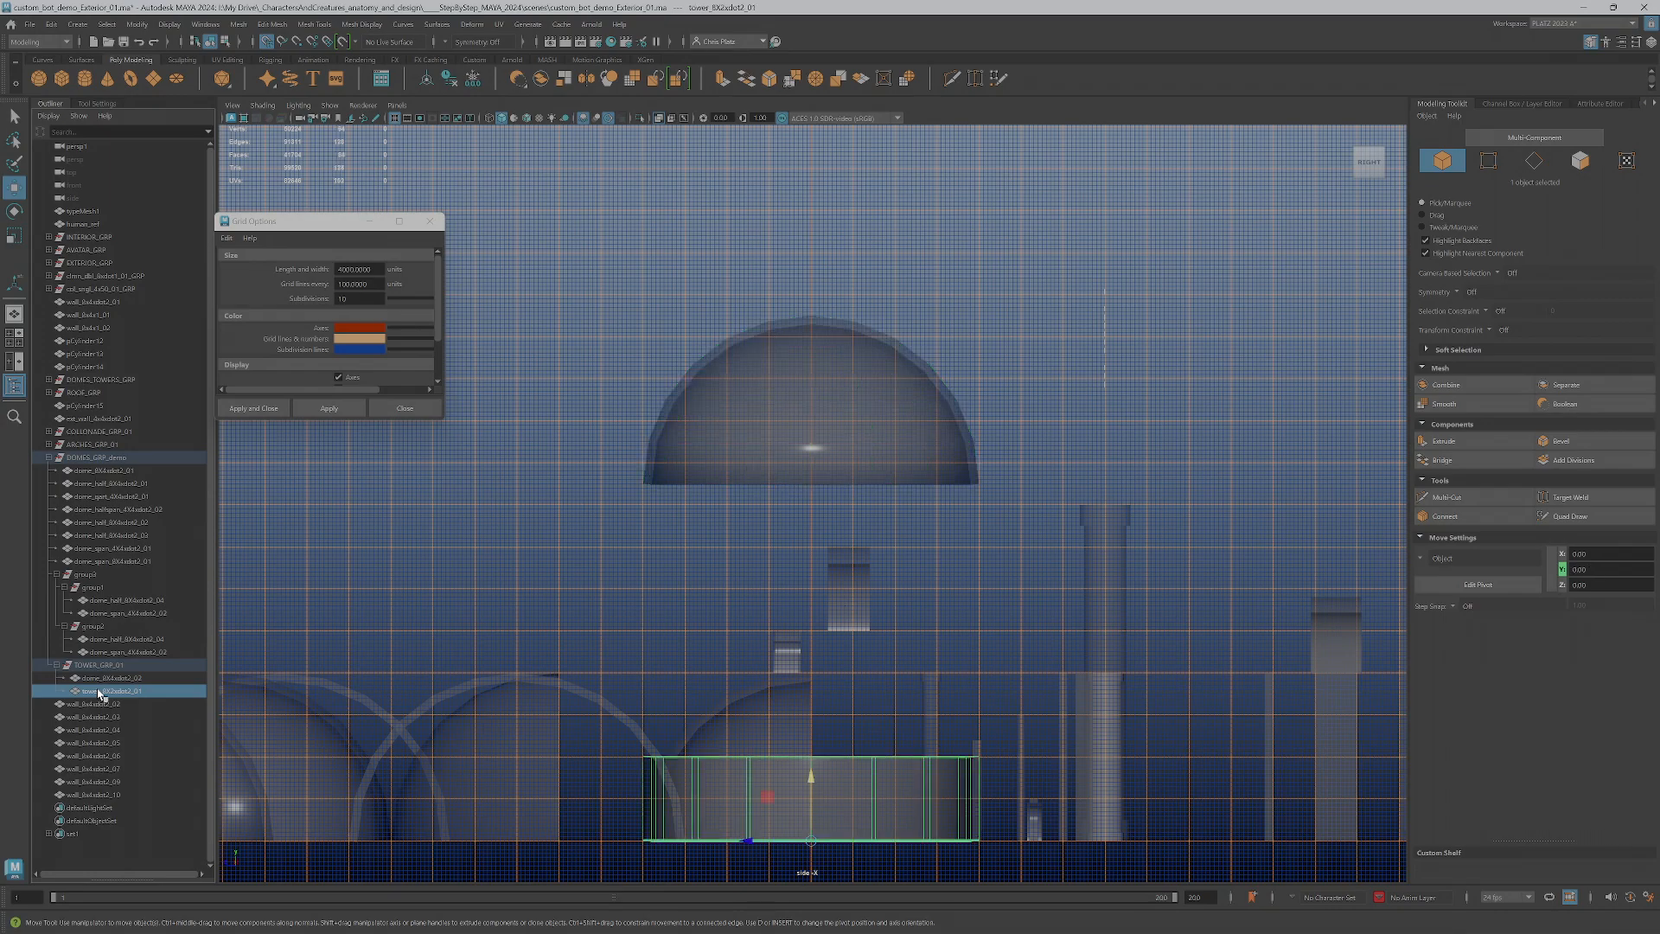
Insert bot after the tower prefix in the circular wall's name
double_click(101, 695)
left_click(105, 691)
type("blo")
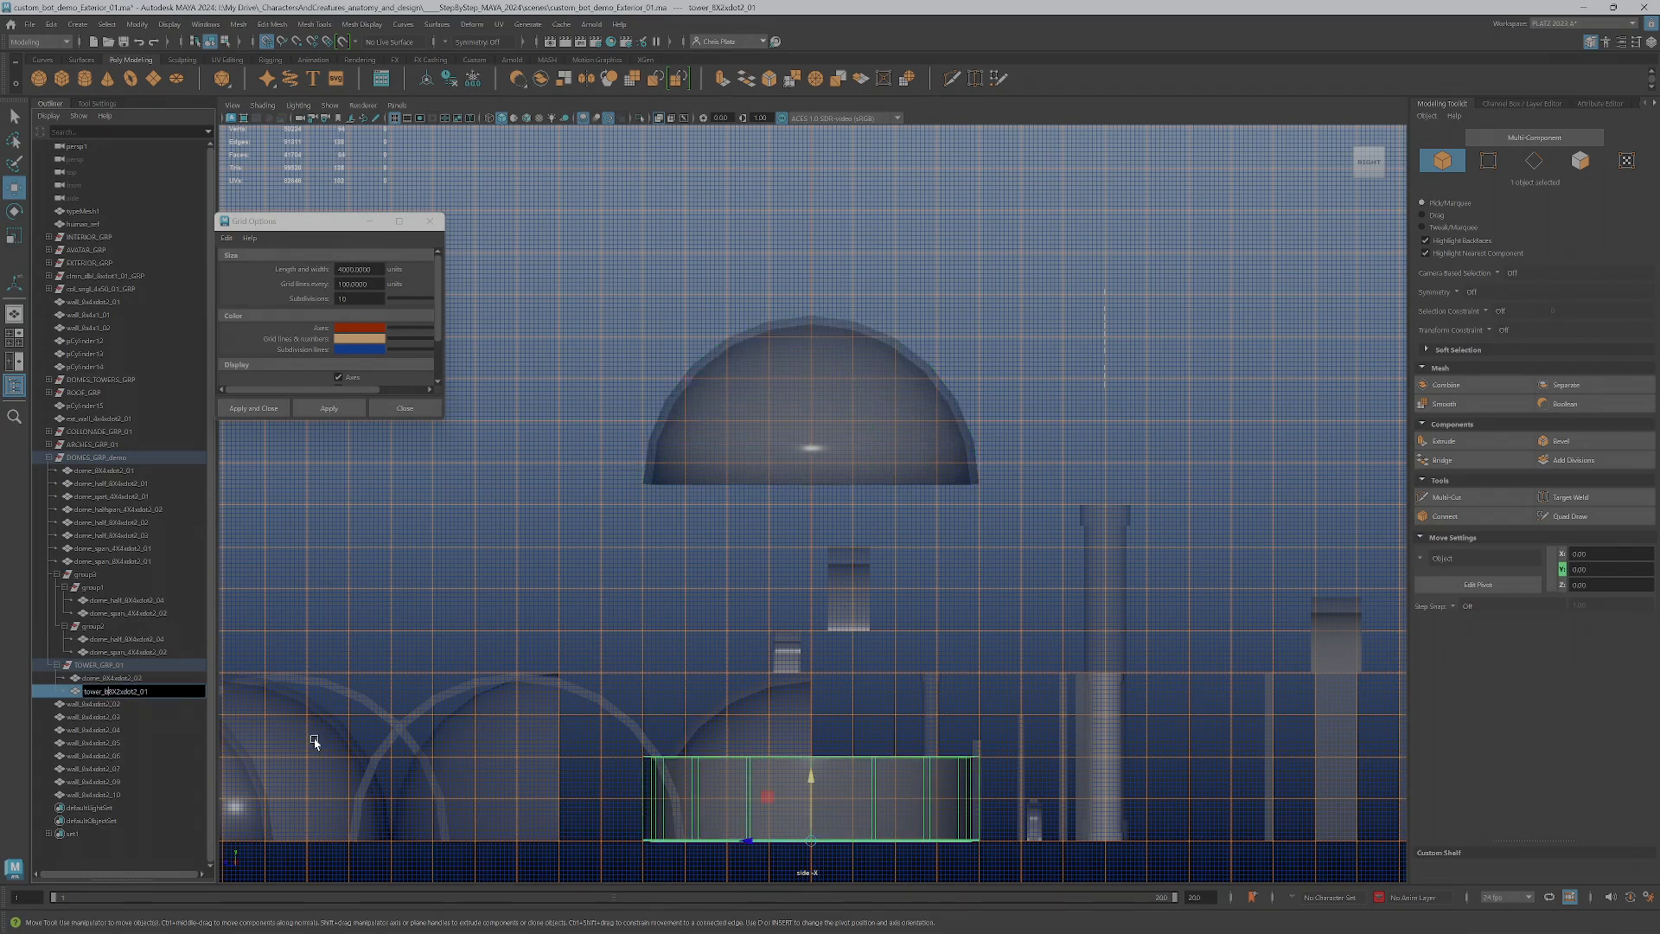
type("t")
key("BackSpace")
key("BackSpace")
key("BackSpace")
key("Return")
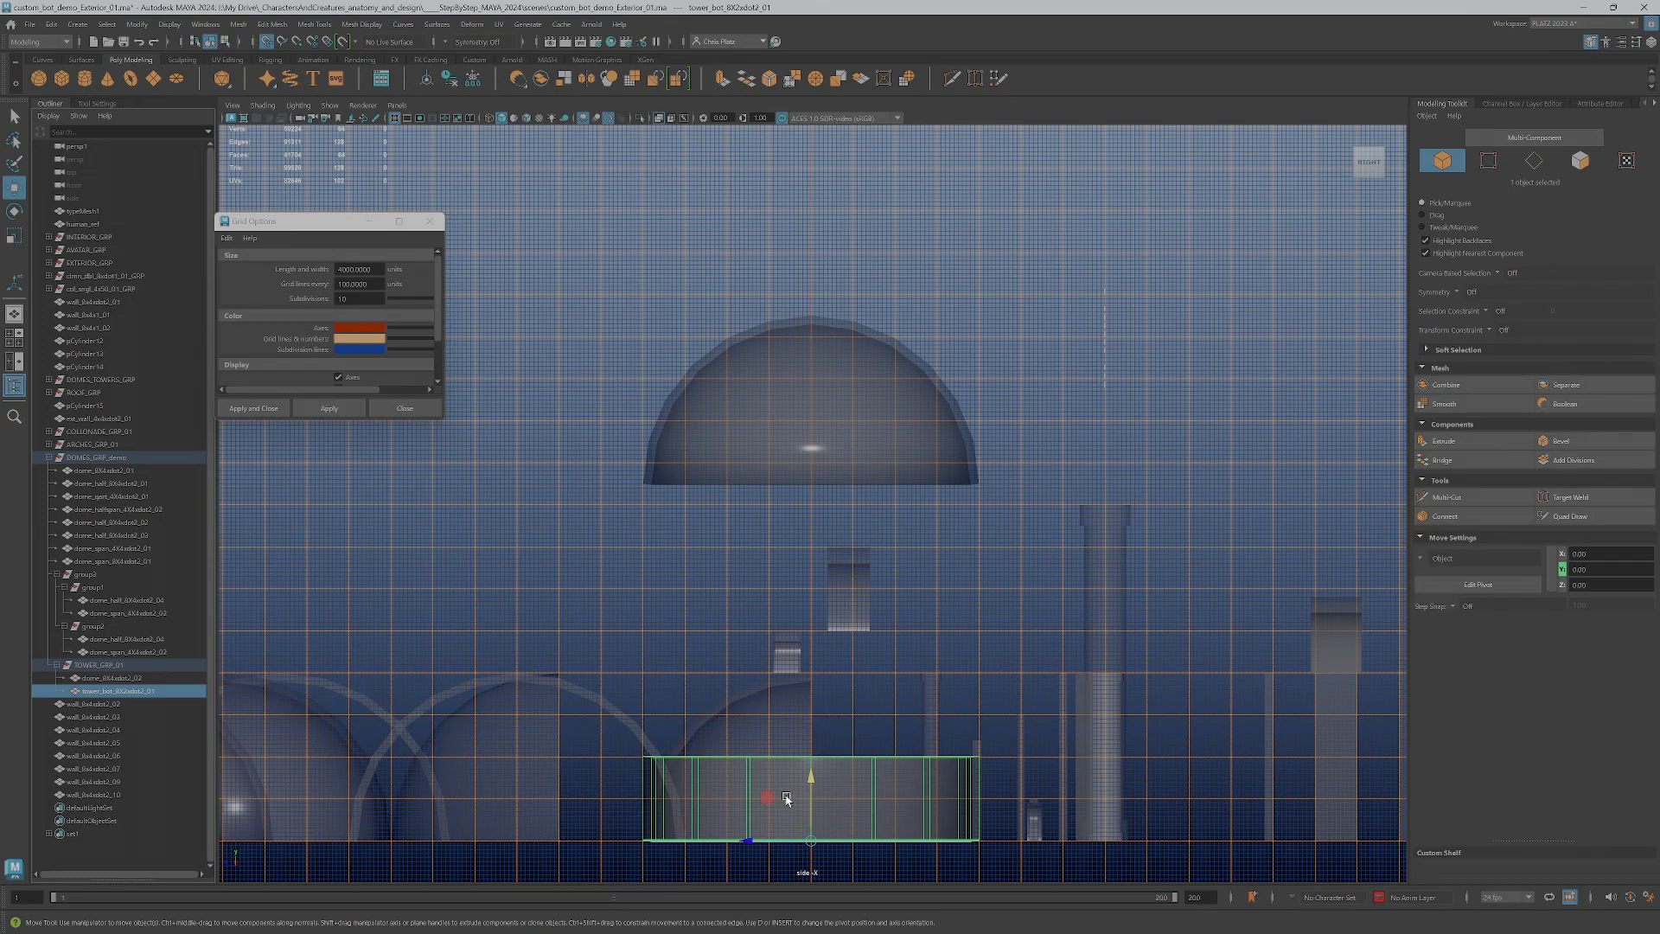
Raise the circular wall to 200 units in Y and set the grid subdivisions to 5
left_click_drag(811, 816, 810, 757)
left_click_drag(352, 299, 307, 301)
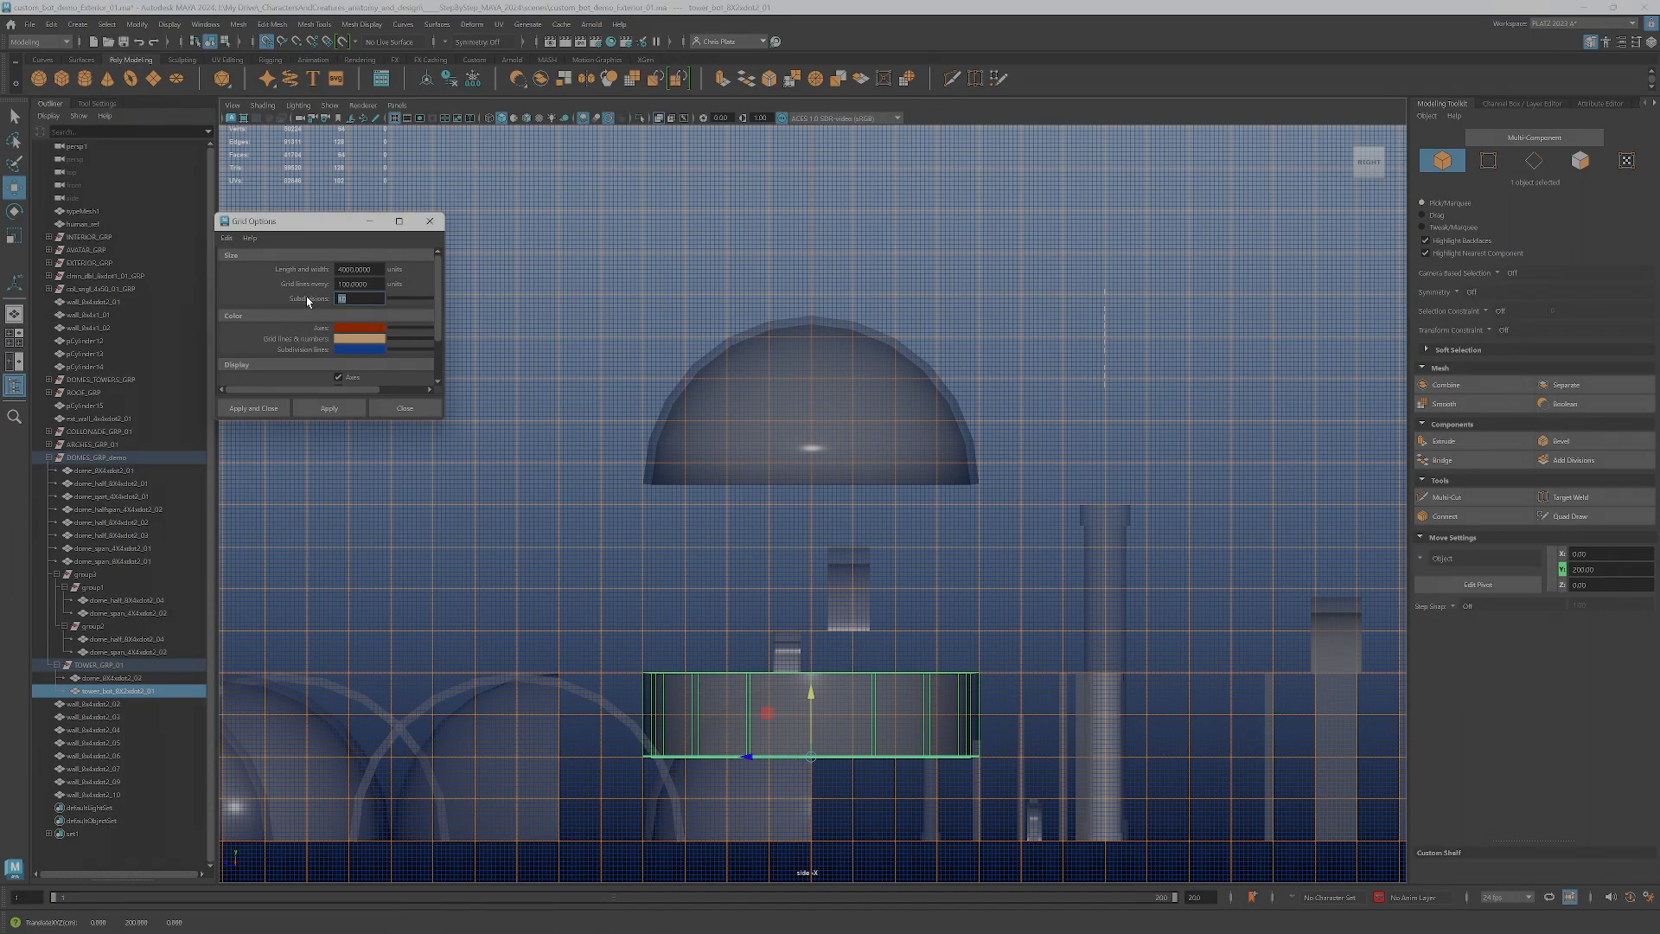
type("5")
key("Tab")
left_click(315, 412)
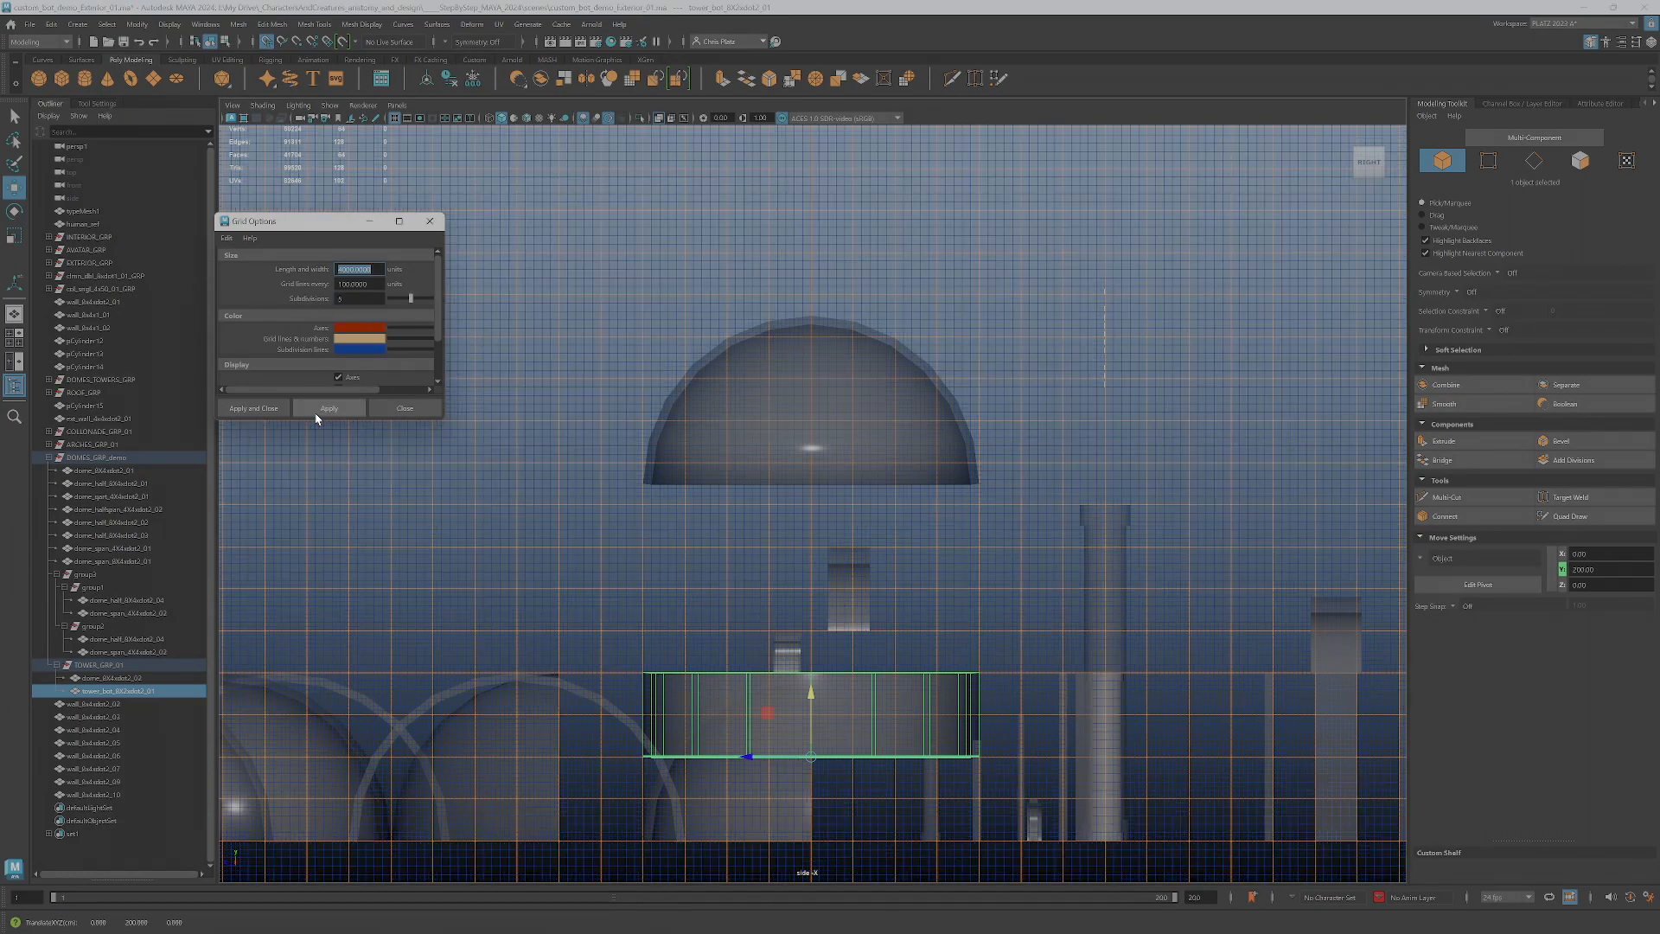
middle_click_drag(868, 748, 859, 603, "alt")
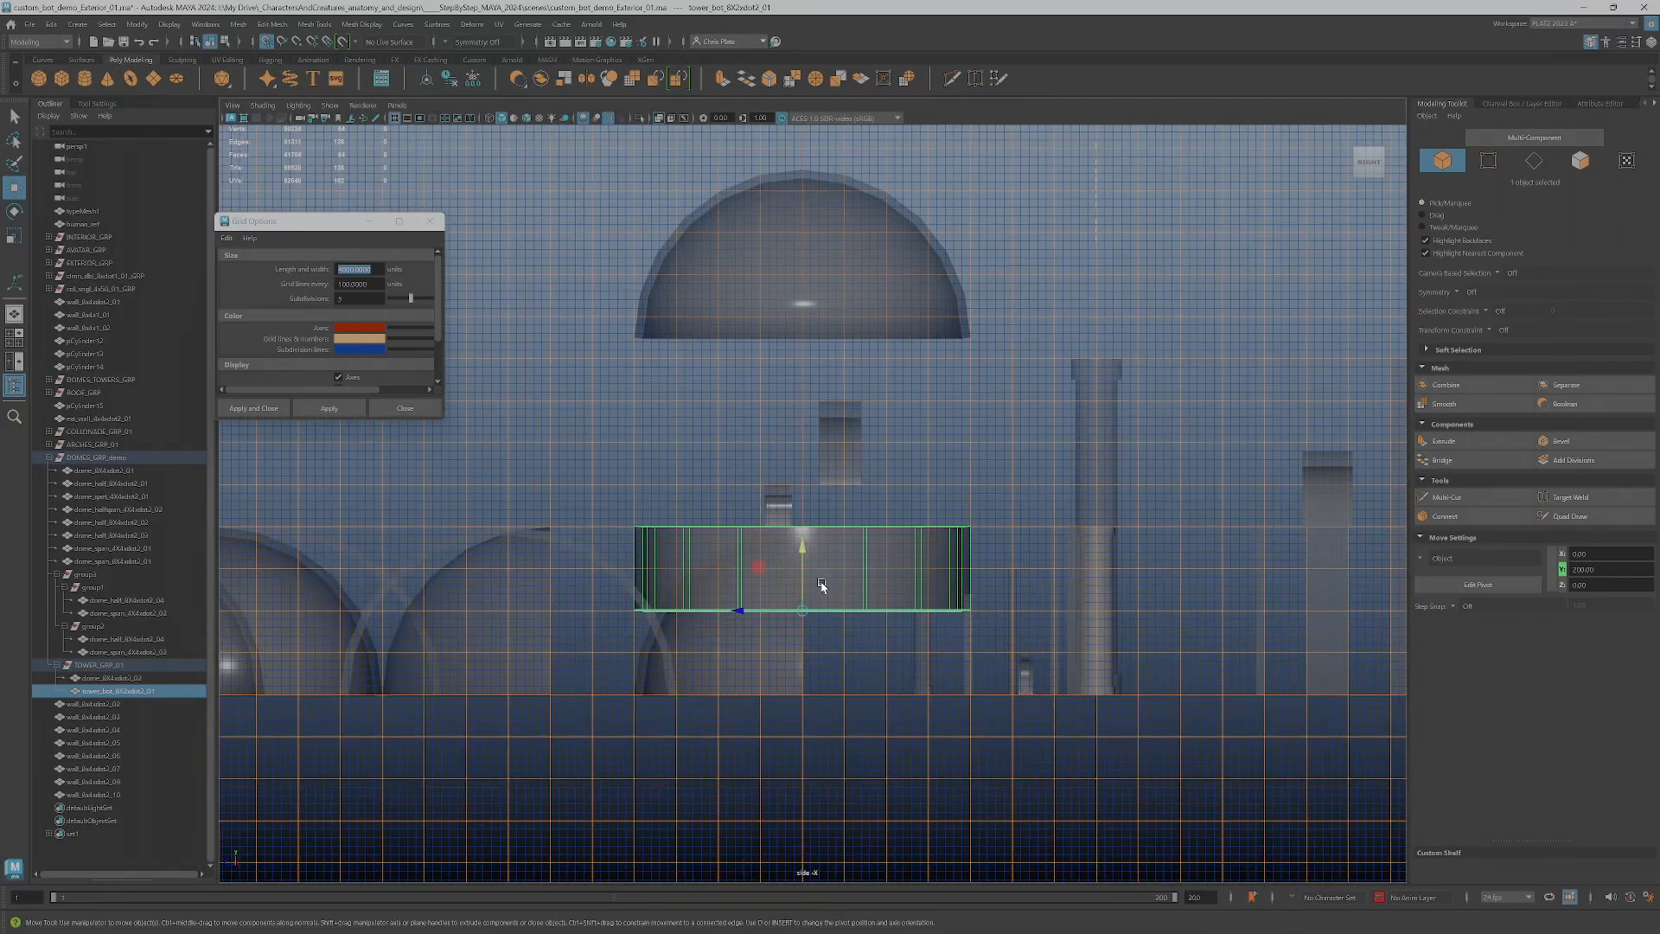
Duplicate the circular bot wall down to ground level and rename the copy with span in place of bot and suffix 01
left_click_drag(803, 575, 799, 696, "shift")
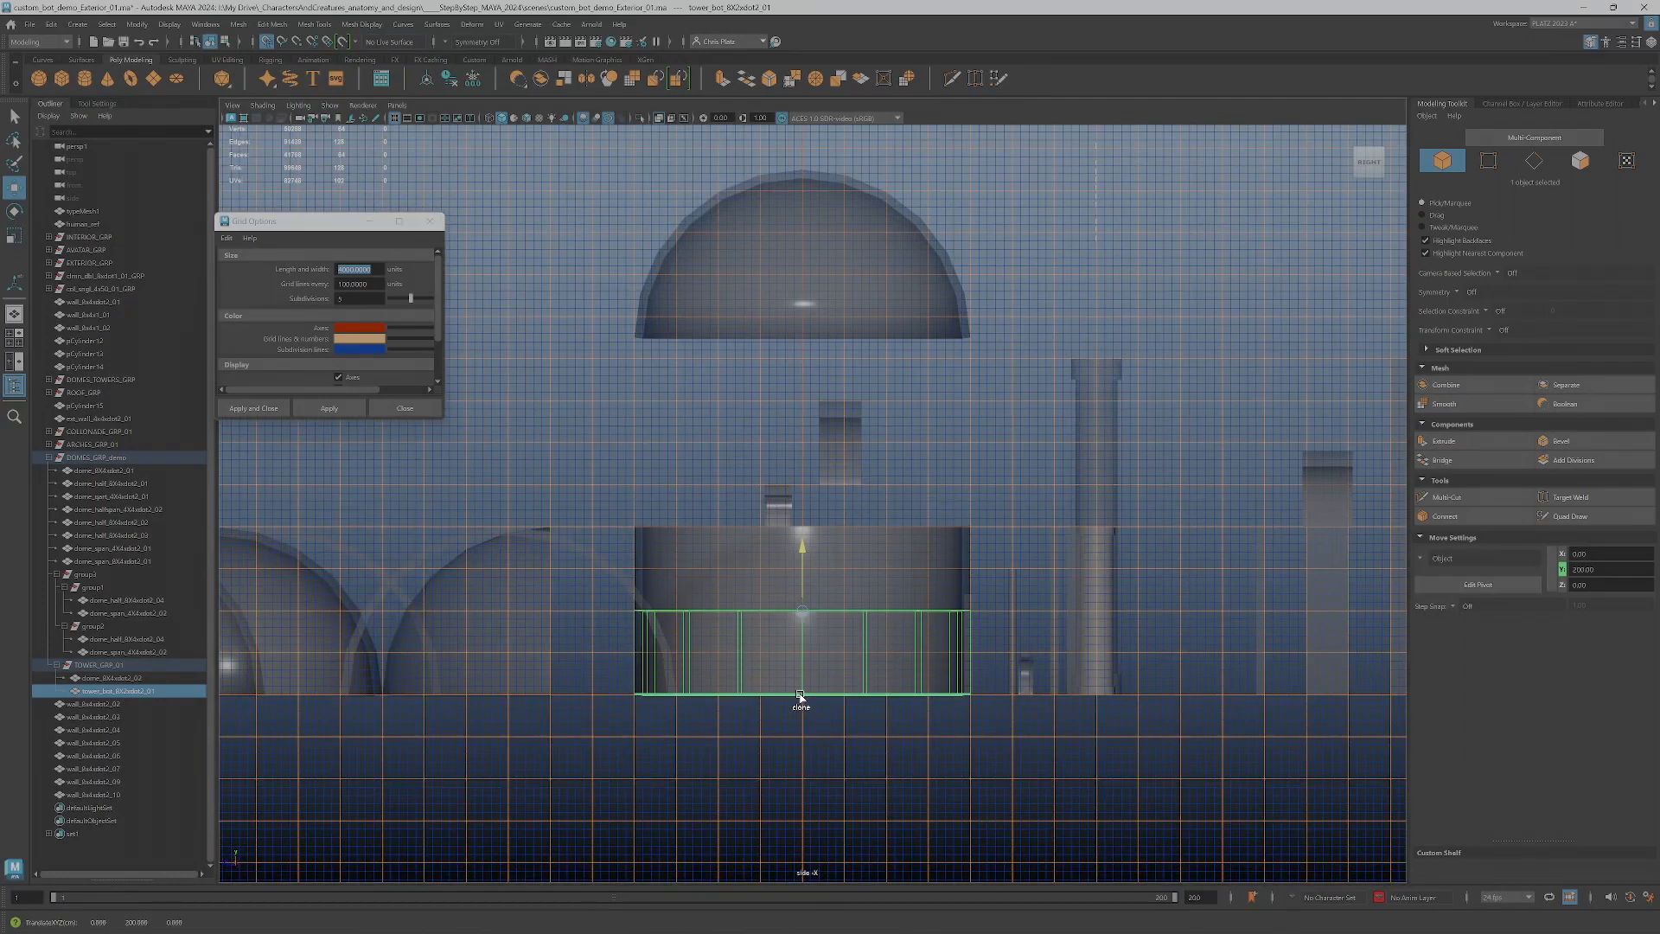
left_click(1509, 103)
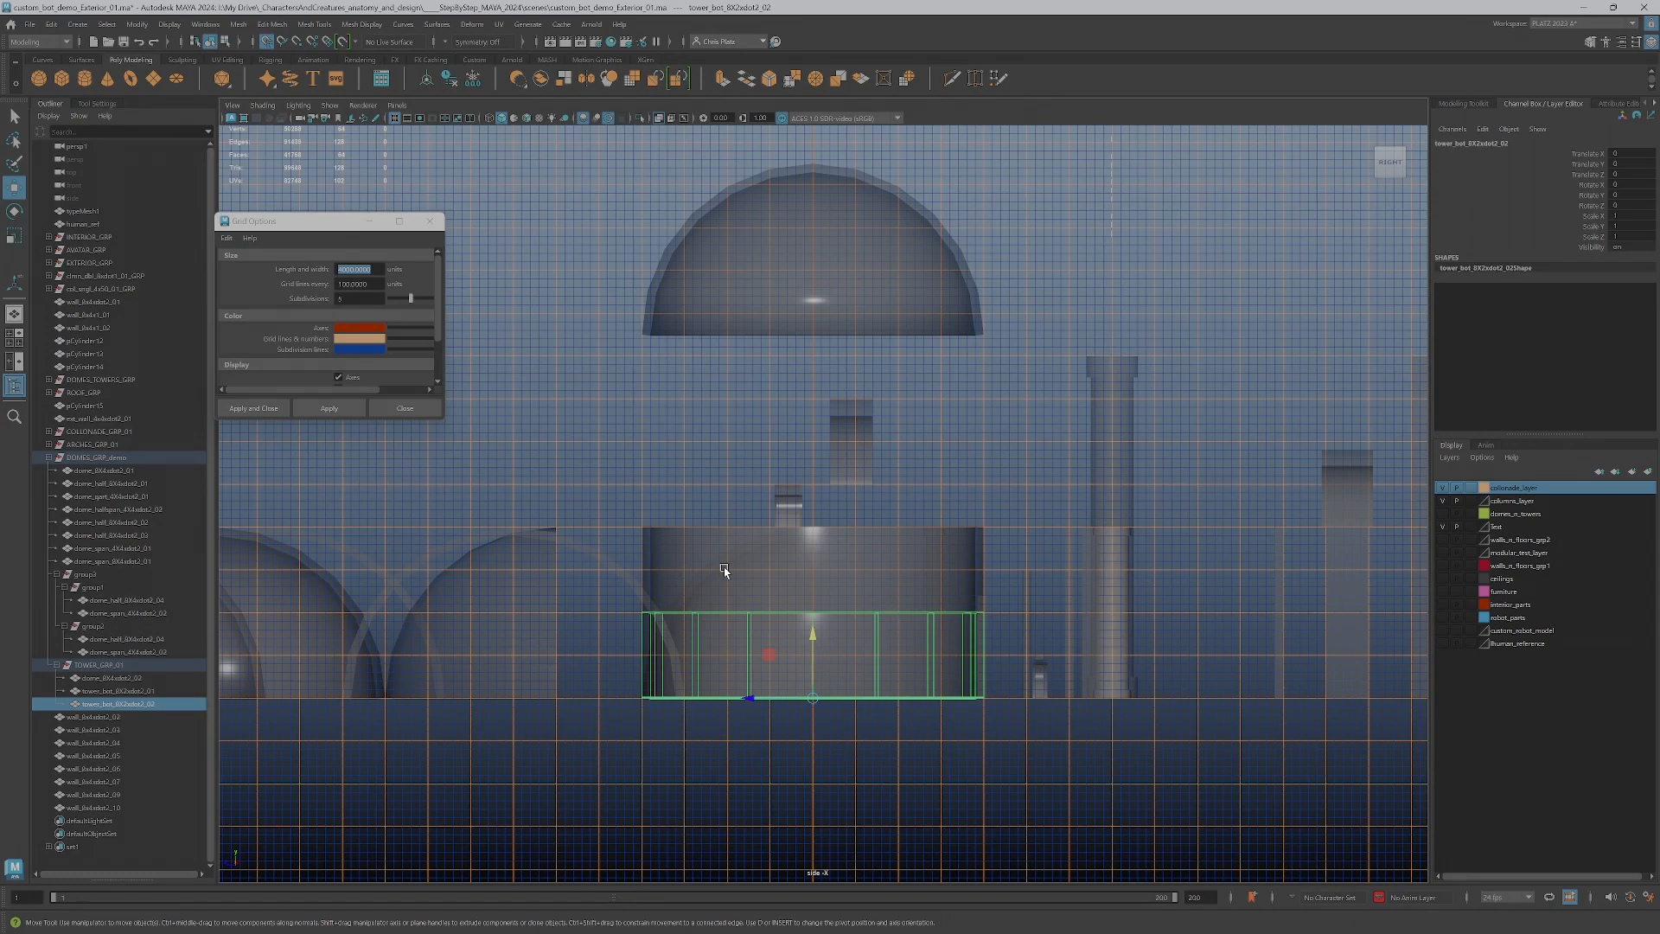
double_click(119, 705)
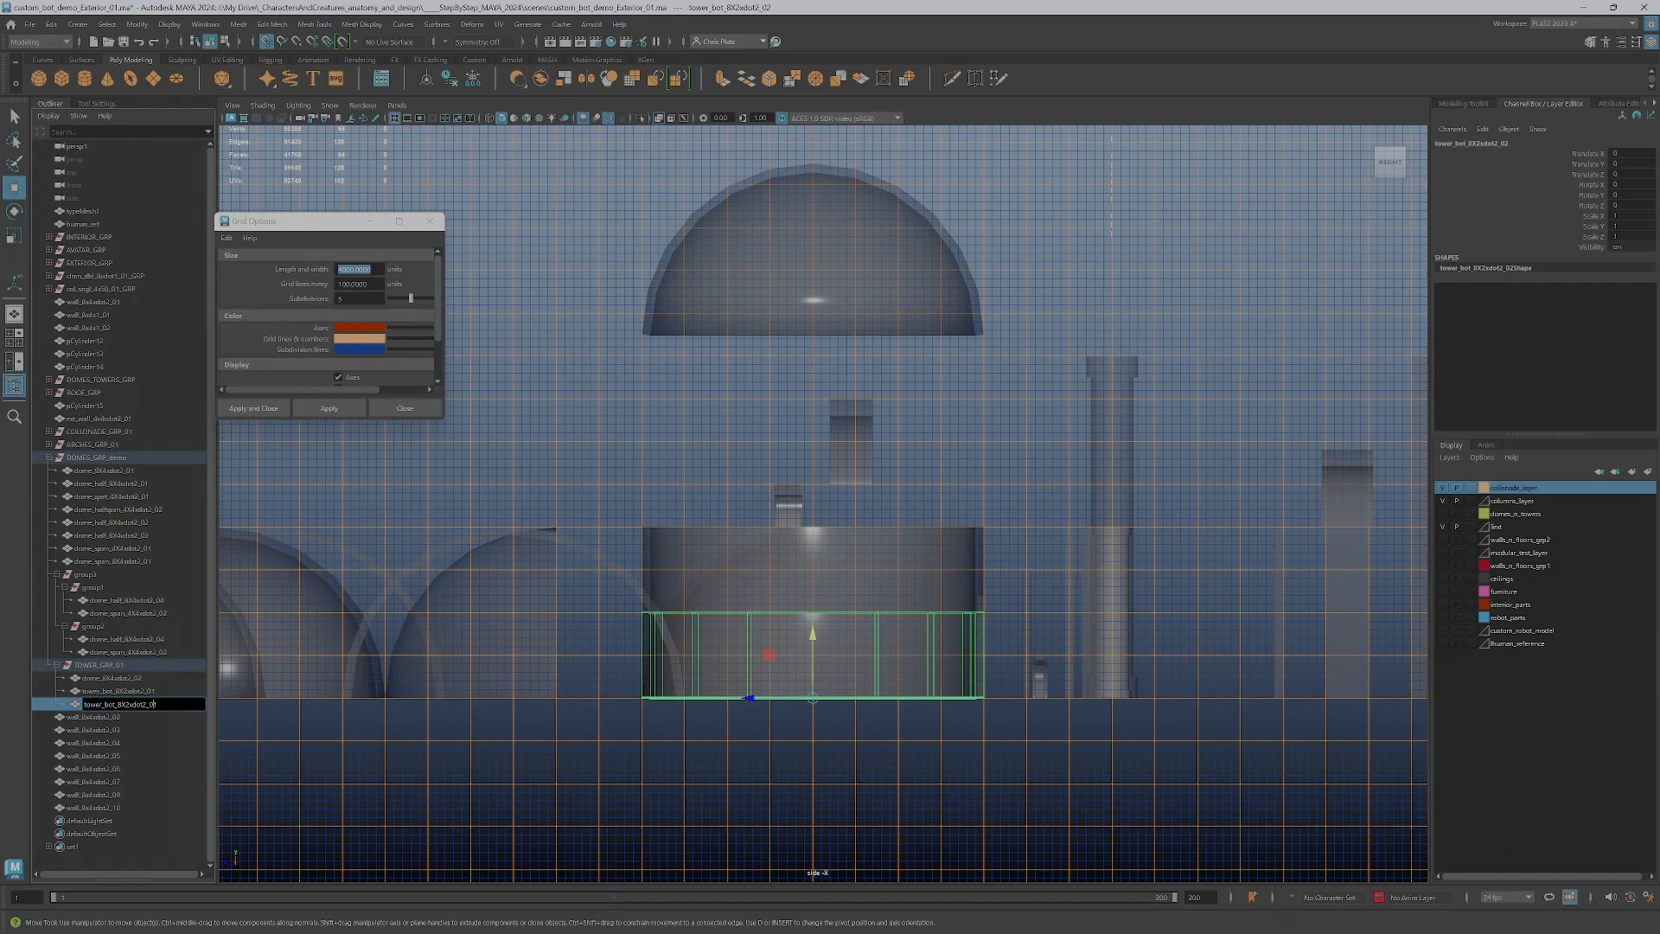
key("BackSpace")
key("BackSpace")
type("span")
key("Return")
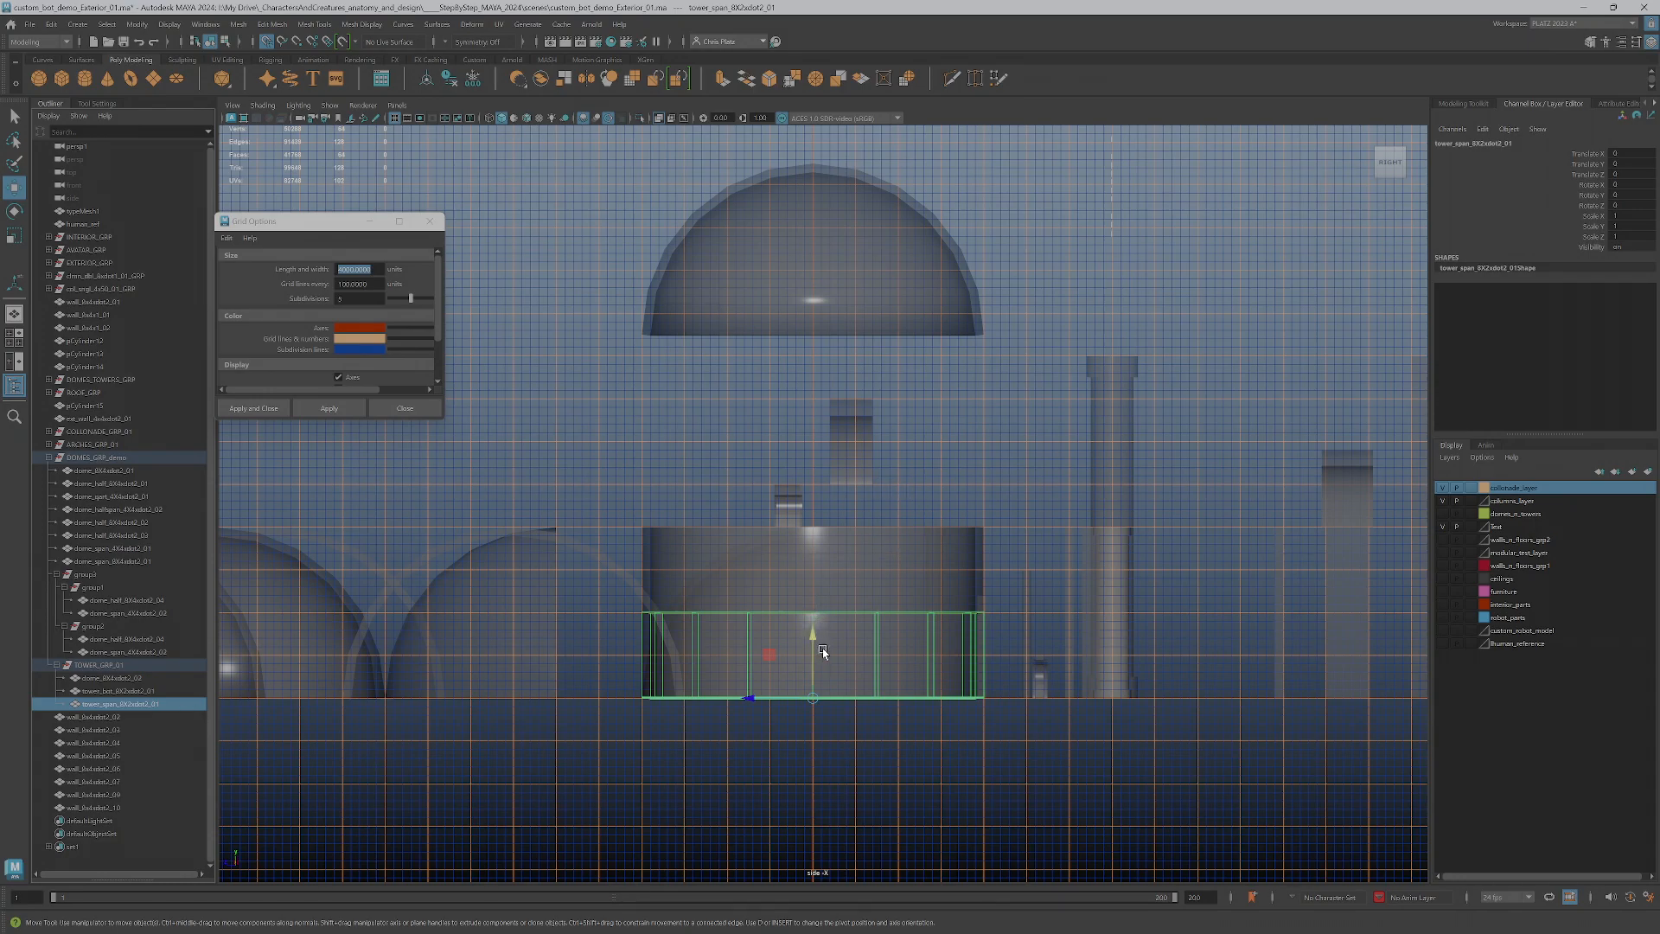
Move the span wall piece up to 400 units in Y, directly above the bot wall
middle_click_drag(819, 593, 804, 519)
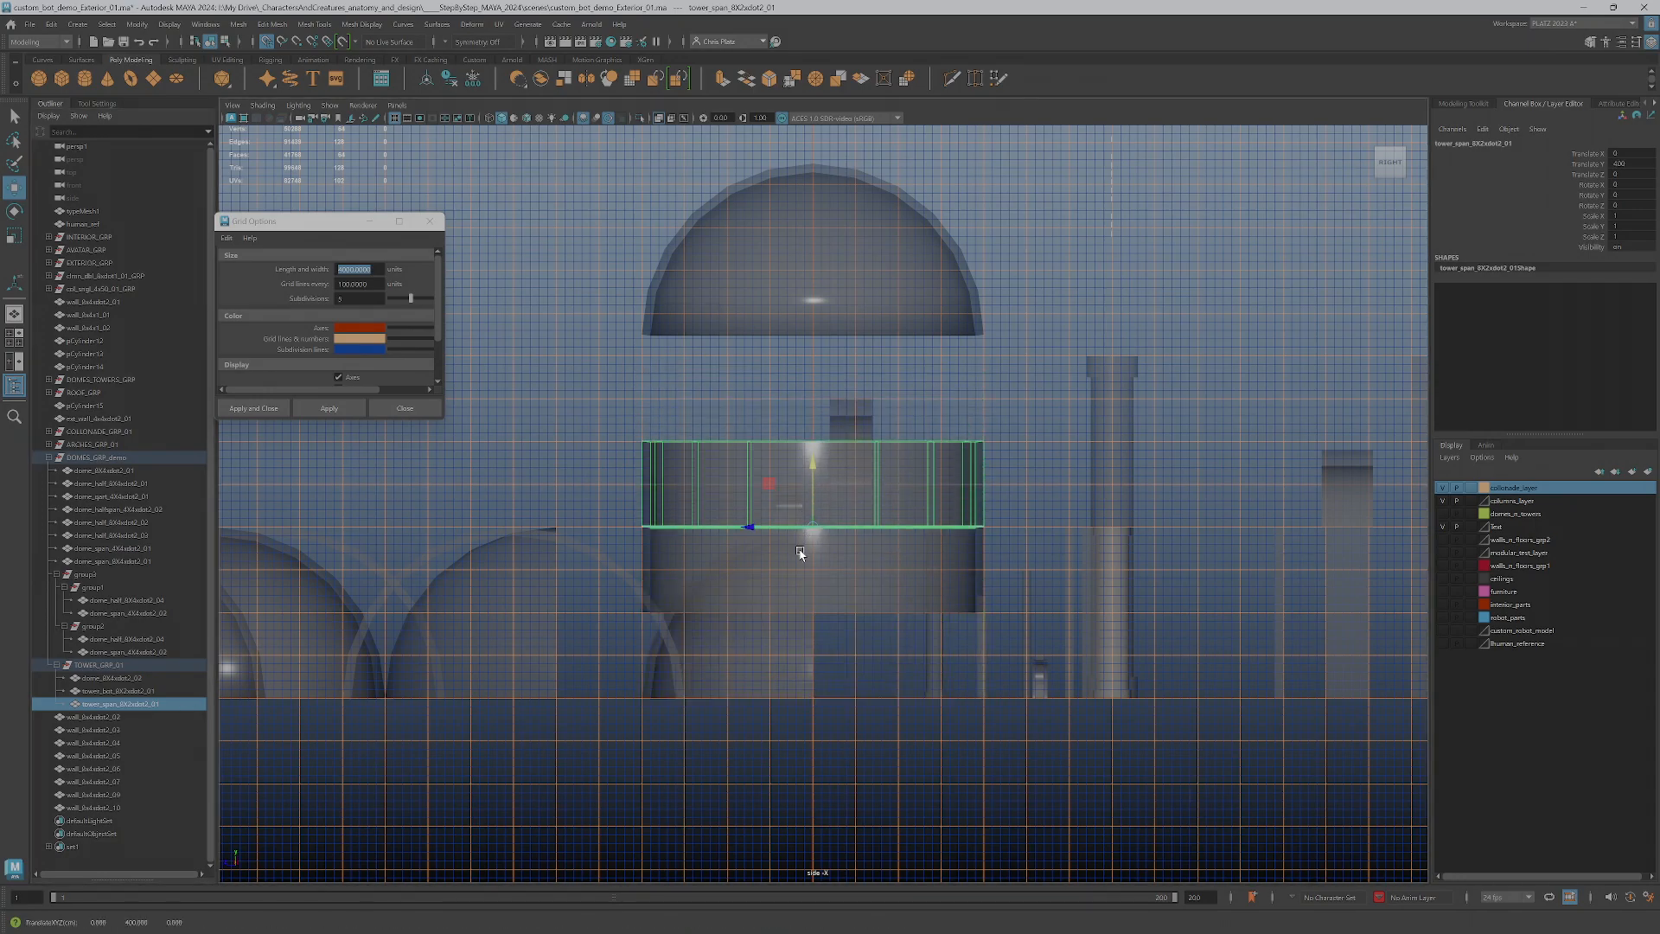
left_click(696, 586)
left_click(793, 474)
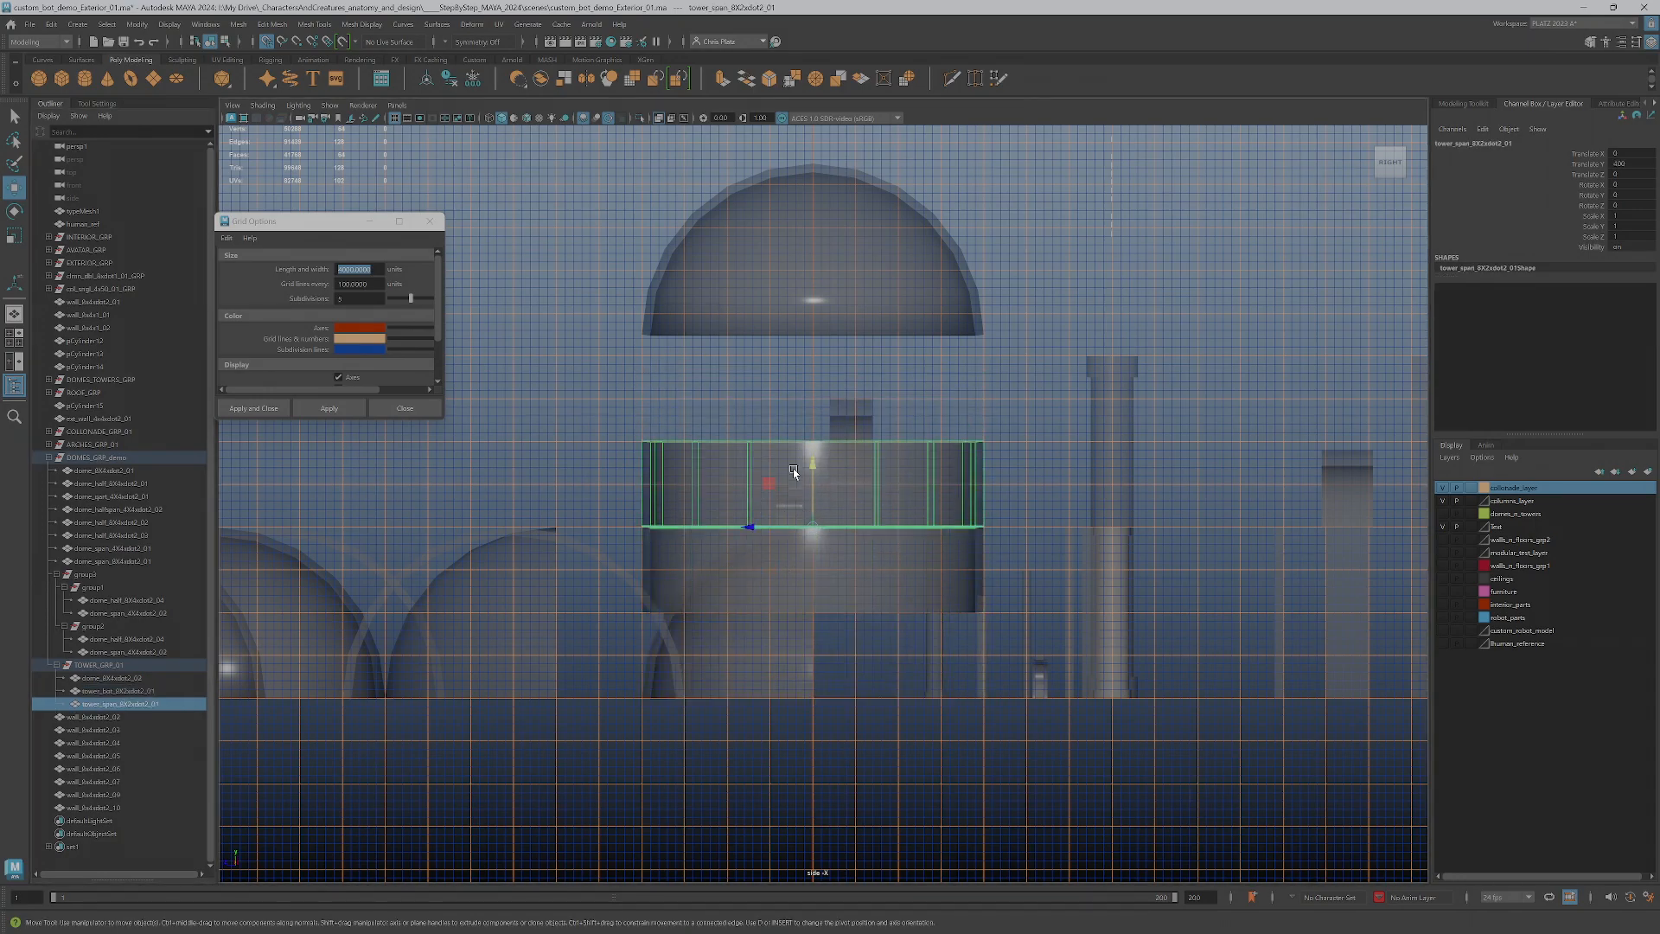
left_click(782, 577)
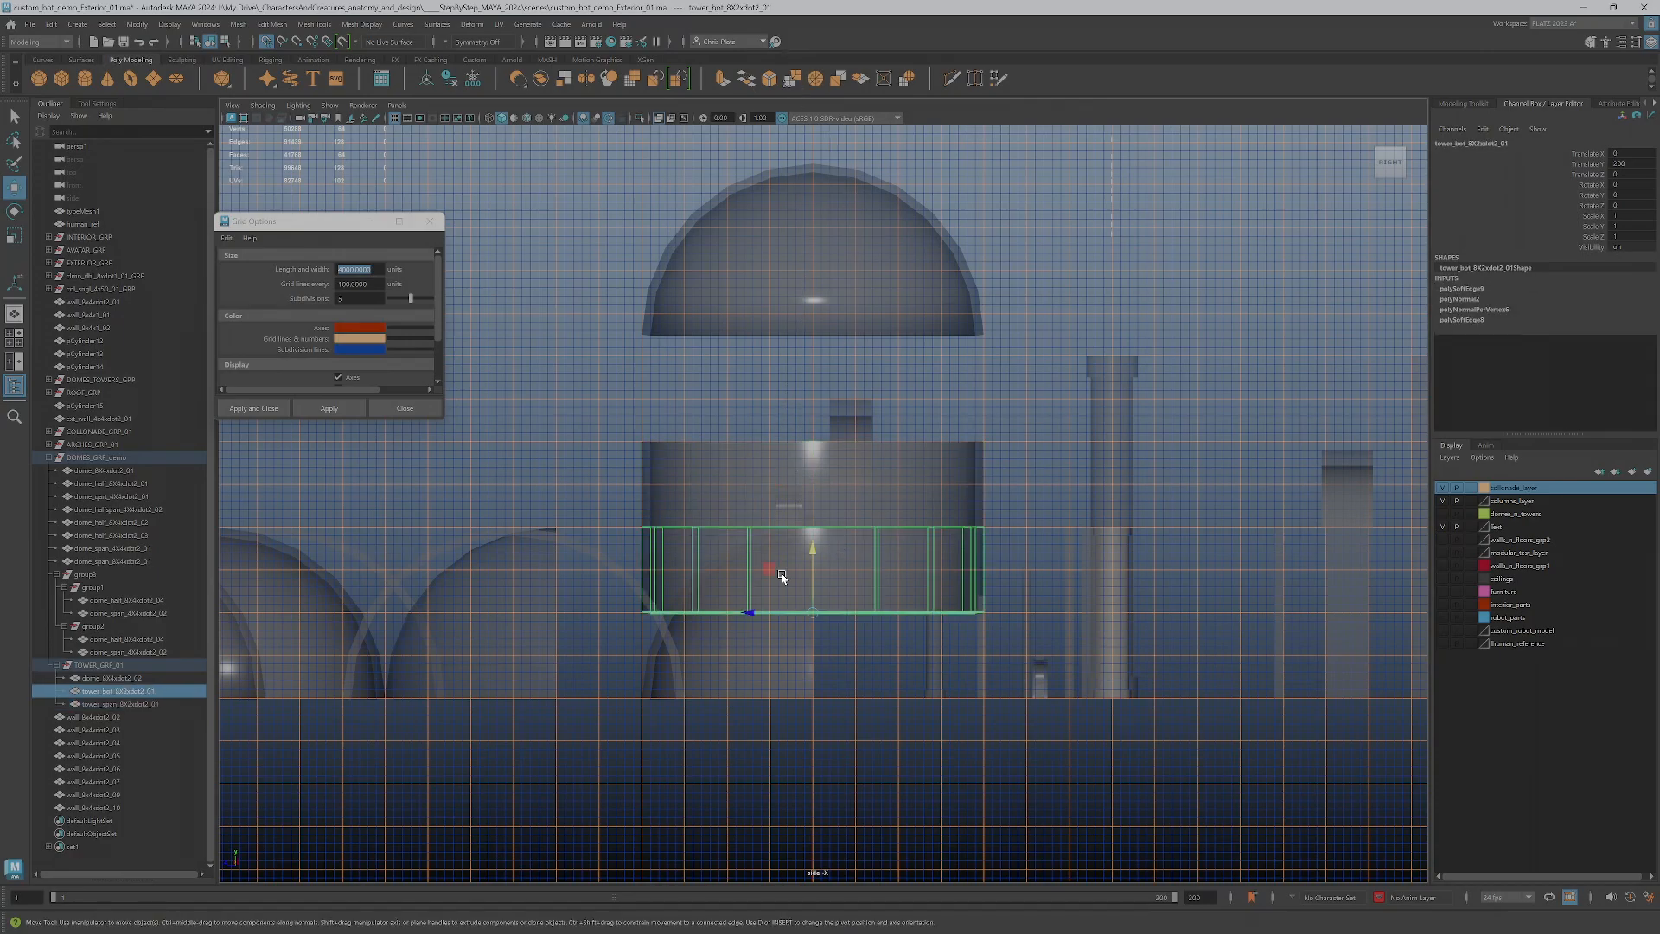
left_click(766, 463)
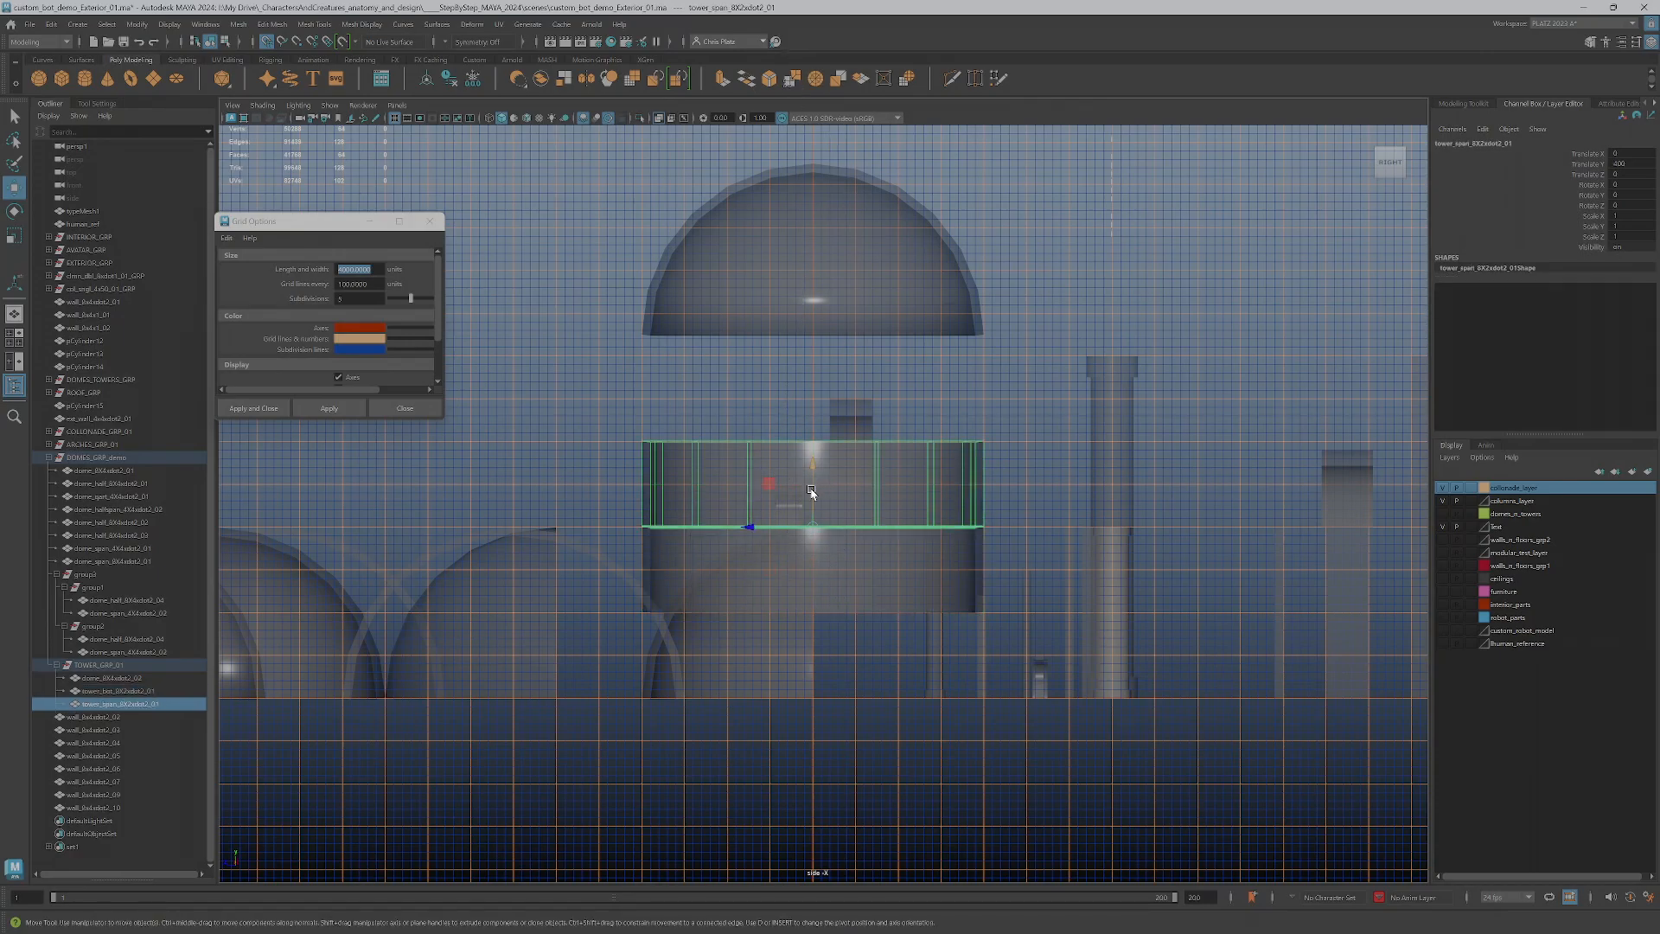
Duplicate the bot wall down to ground level again and rename the copy with top in place of bot and suffix 01
left_click(806, 586)
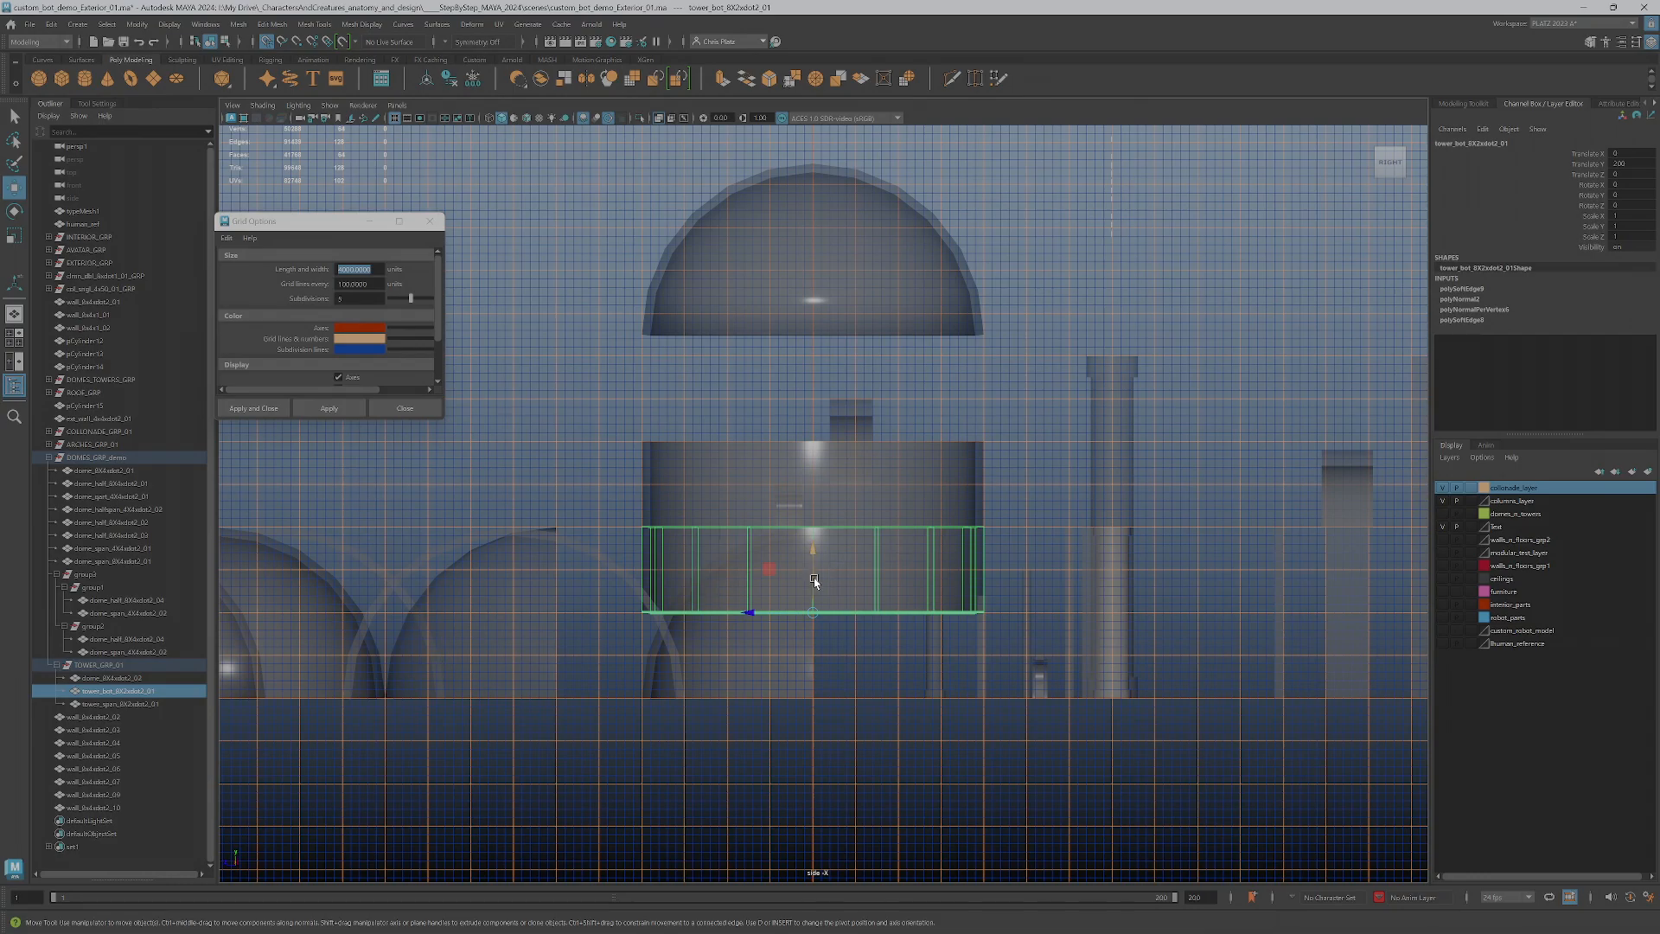
left_click_drag(811, 577, 798, 704, "shift")
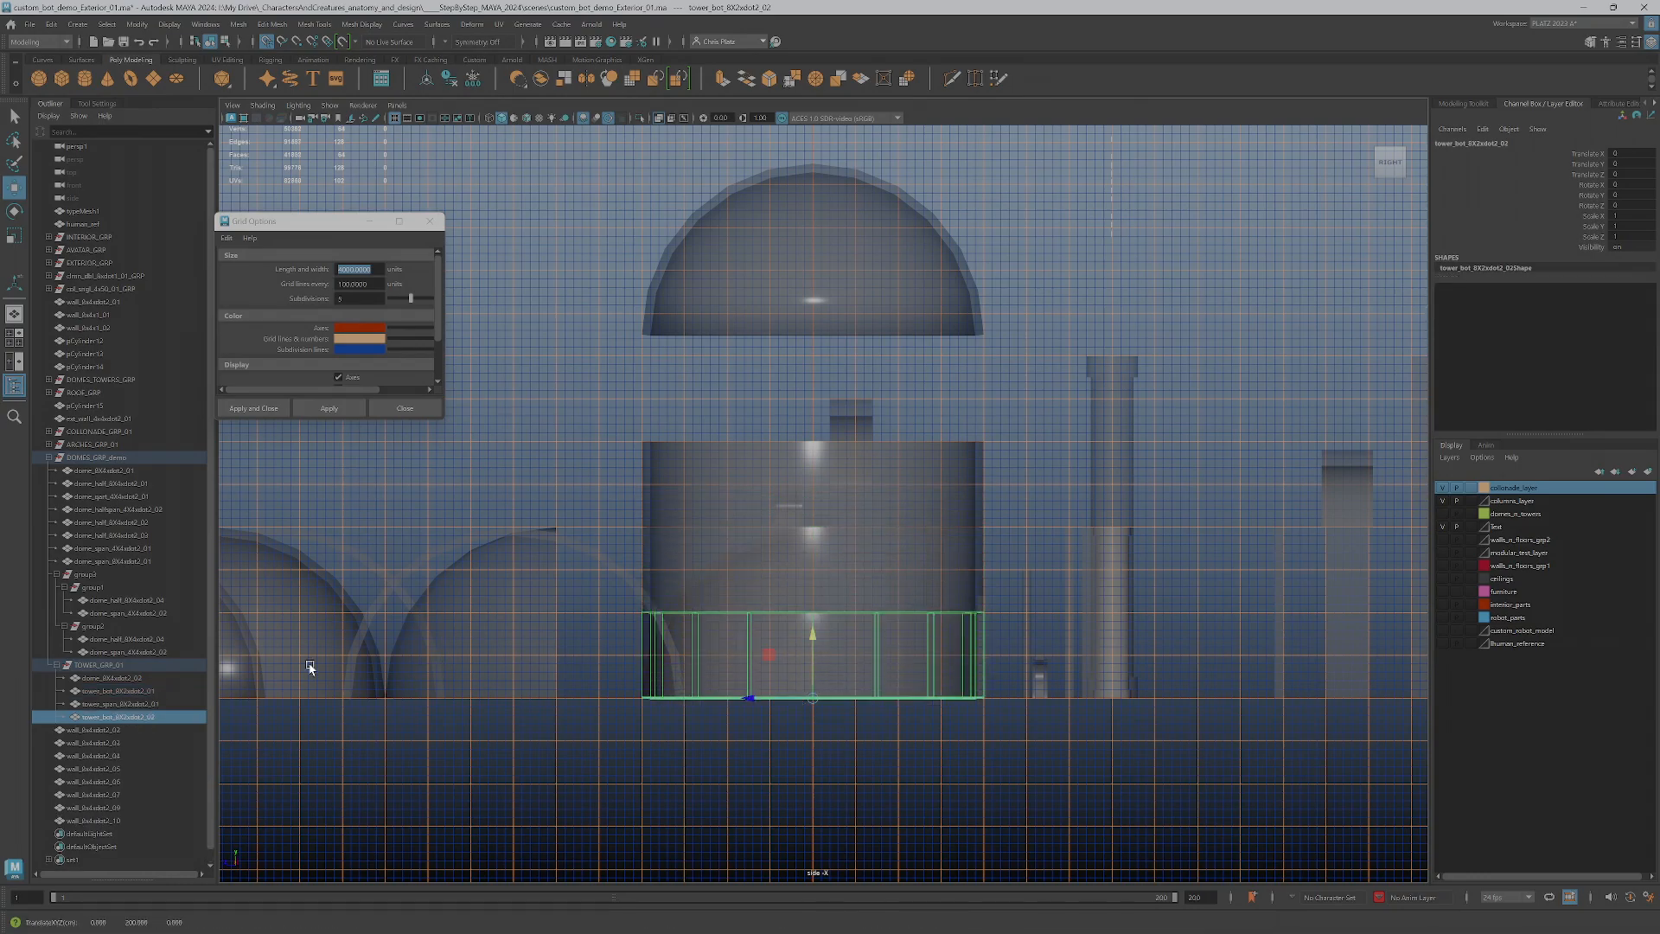
double_click(108, 717)
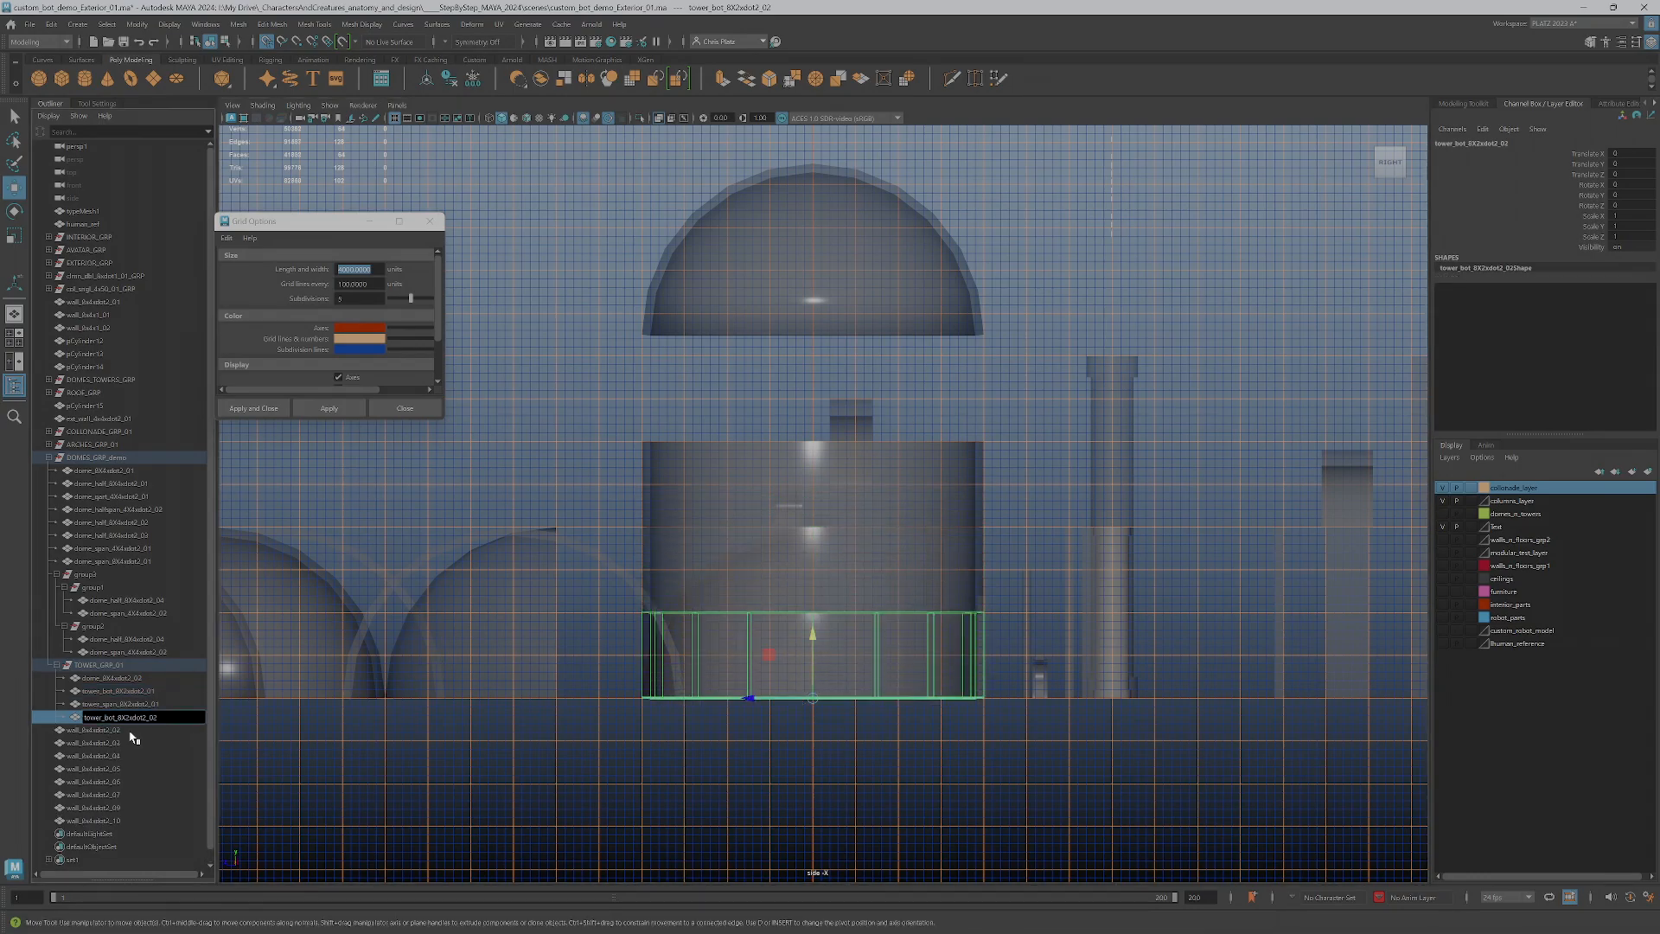
key("BackSpace")
key("BackSpace")
key("BackSpace")
type("top")
key("Return")
Lower the bot and span wall pieces to 0 units in Y so they rest on the ground line
left_click(785, 572)
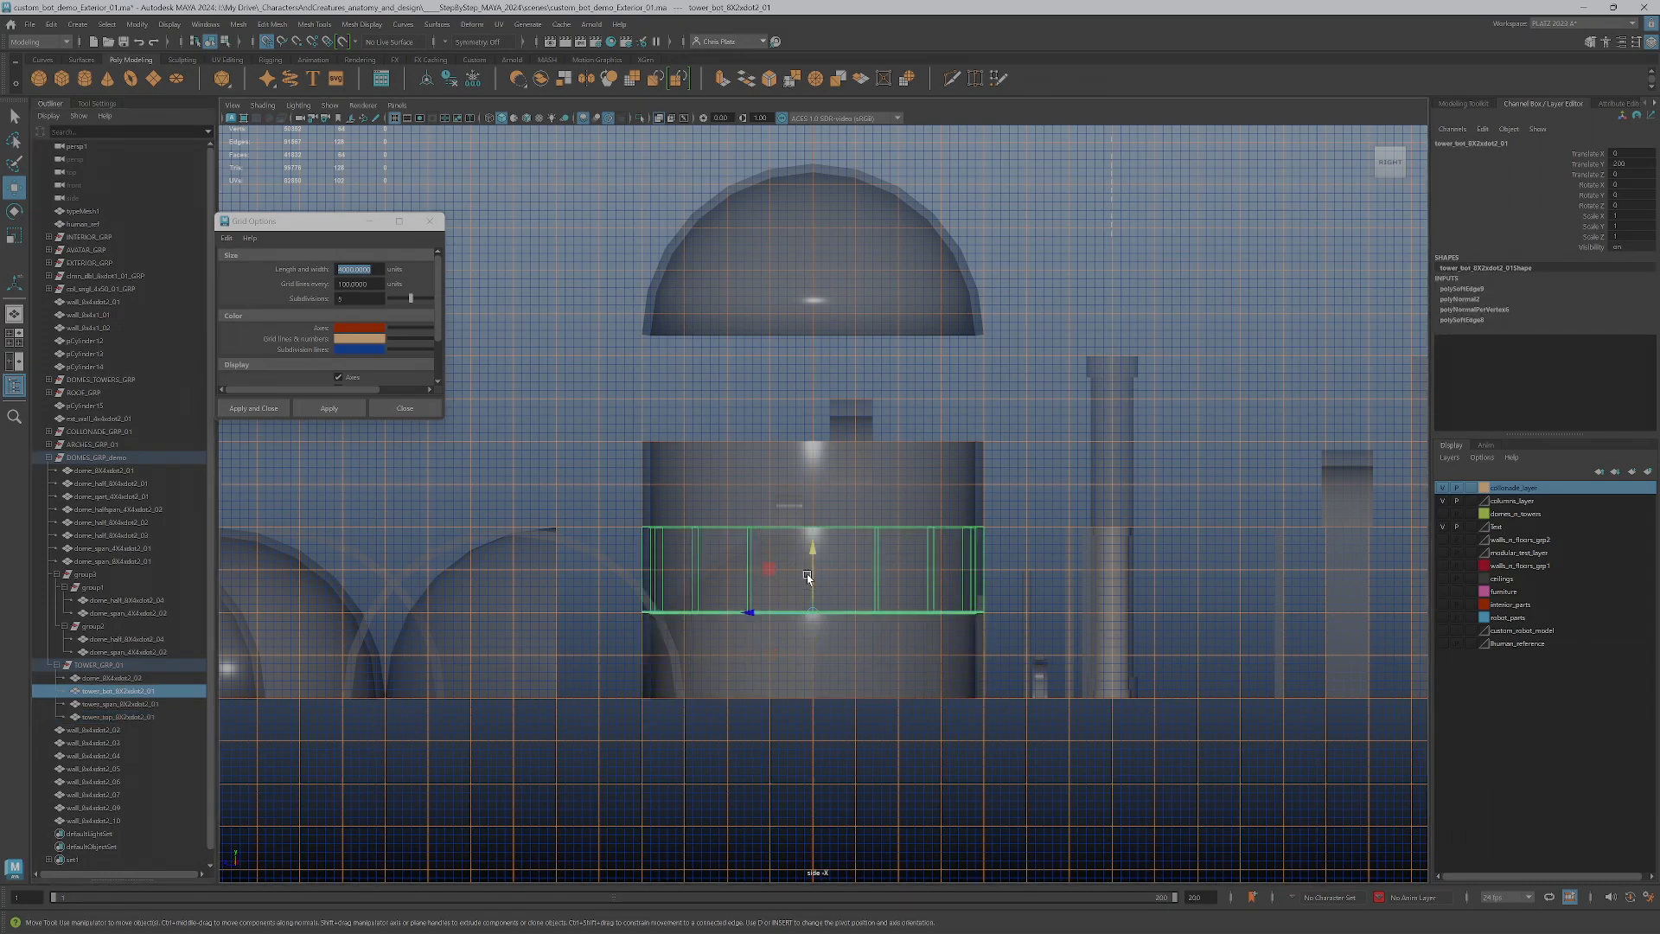
left_click_drag(812, 574, 810, 696)
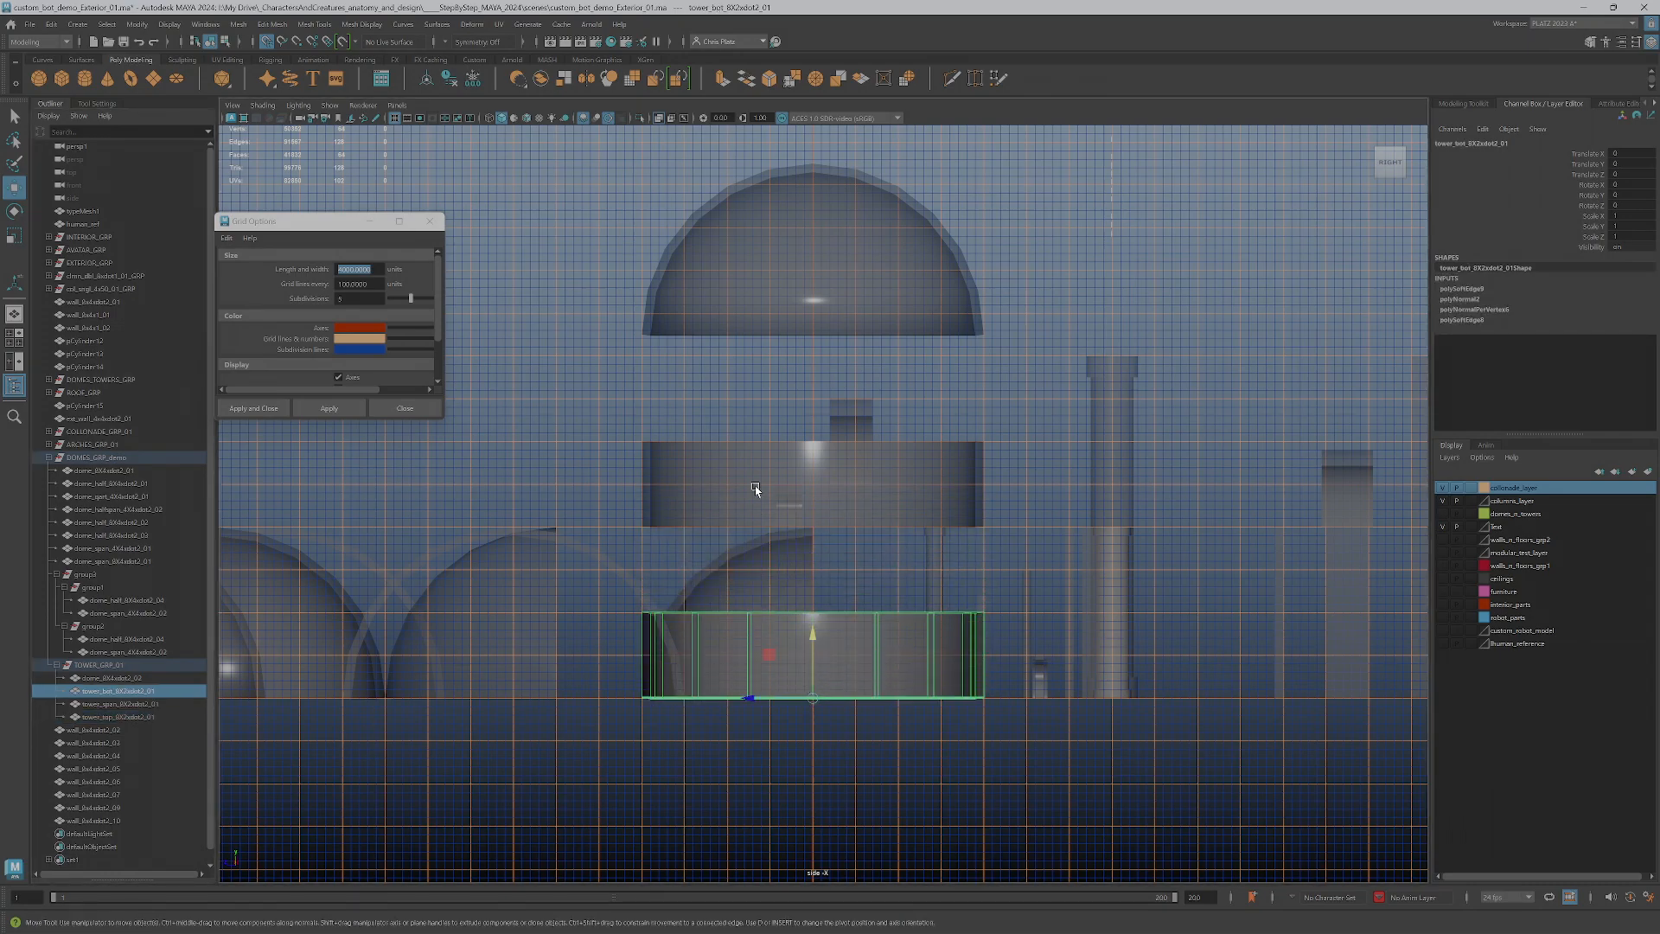
left_click(754, 489)
left_click_drag(812, 495, 814, 665)
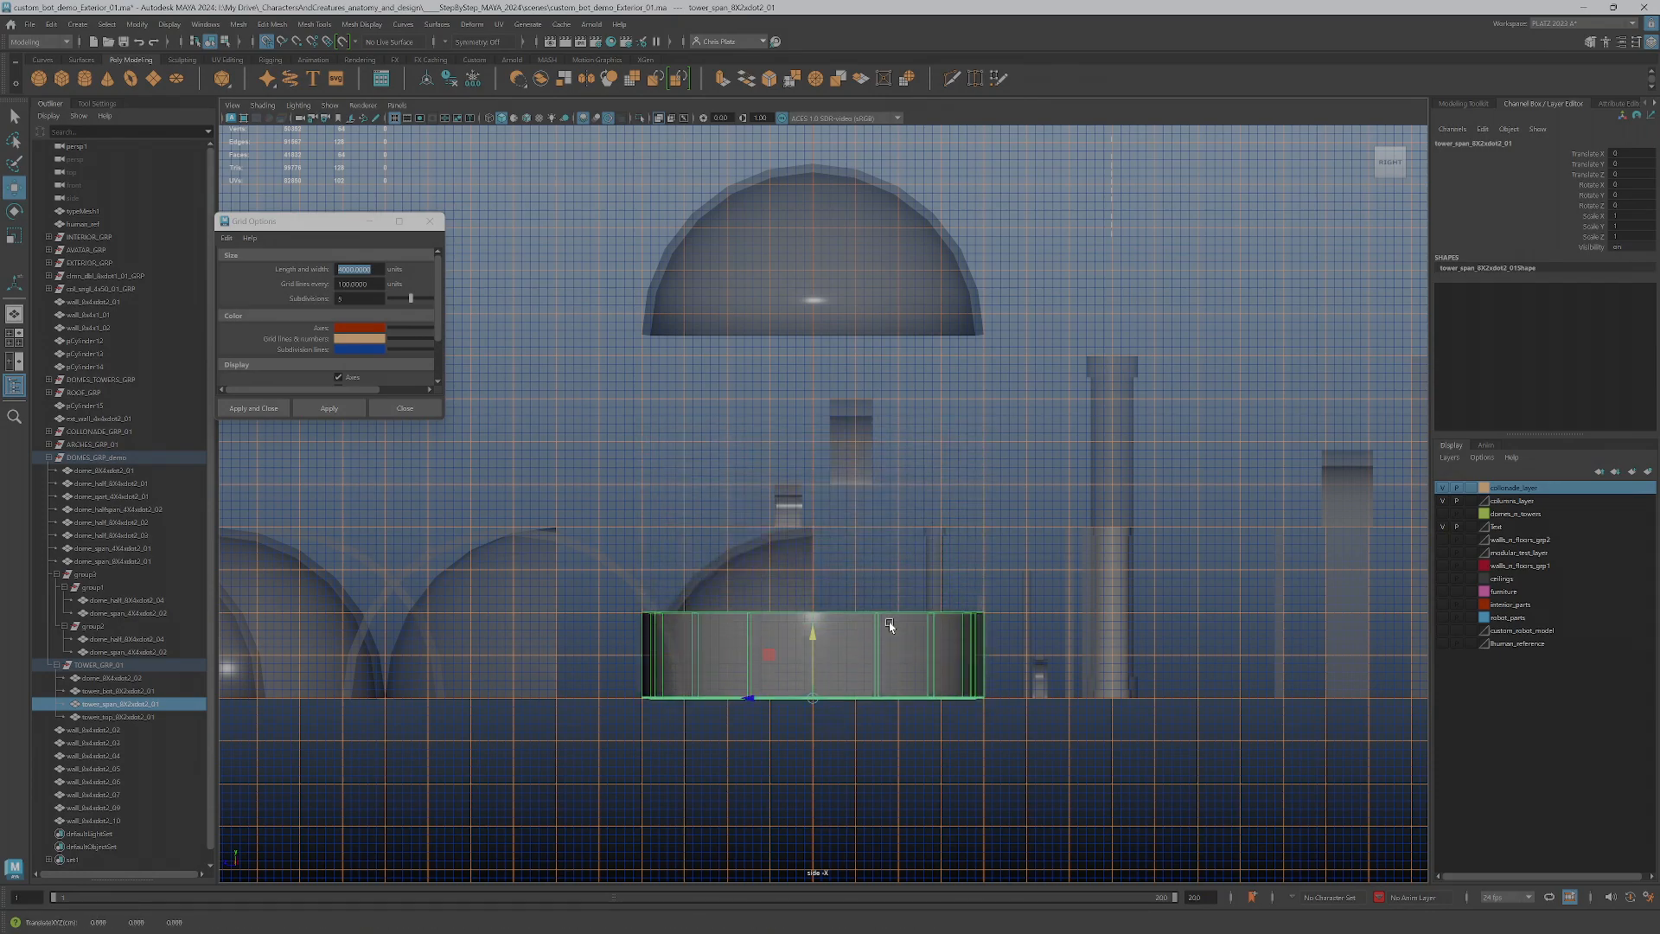
Examine the overlapping circular wall pieces and the dome above them in the four-view layout and the full-size perspective view
key("space")
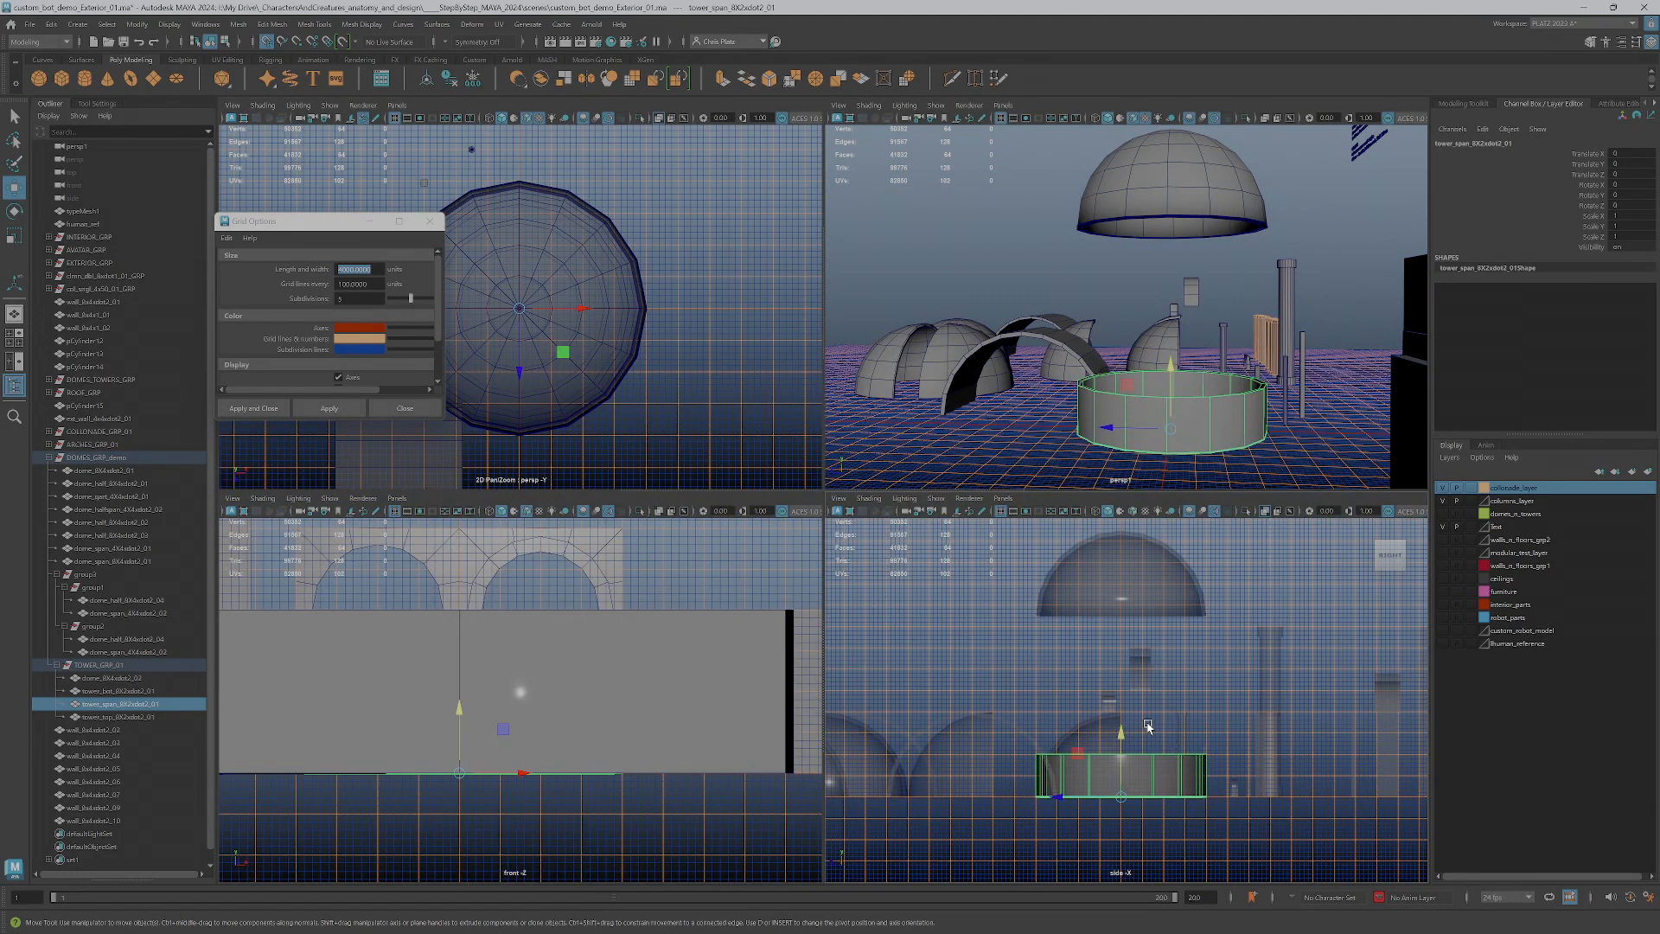
scroll(1141, 699, "down", 1)
scroll(1200, 325, "up", 2)
left_click_drag(1178, 393, 1271, 419, "alt")
middle_click_drag(1270, 419, 1241, 334, "alt")
left_click_drag(1242, 334, 1289, 314, "alt")
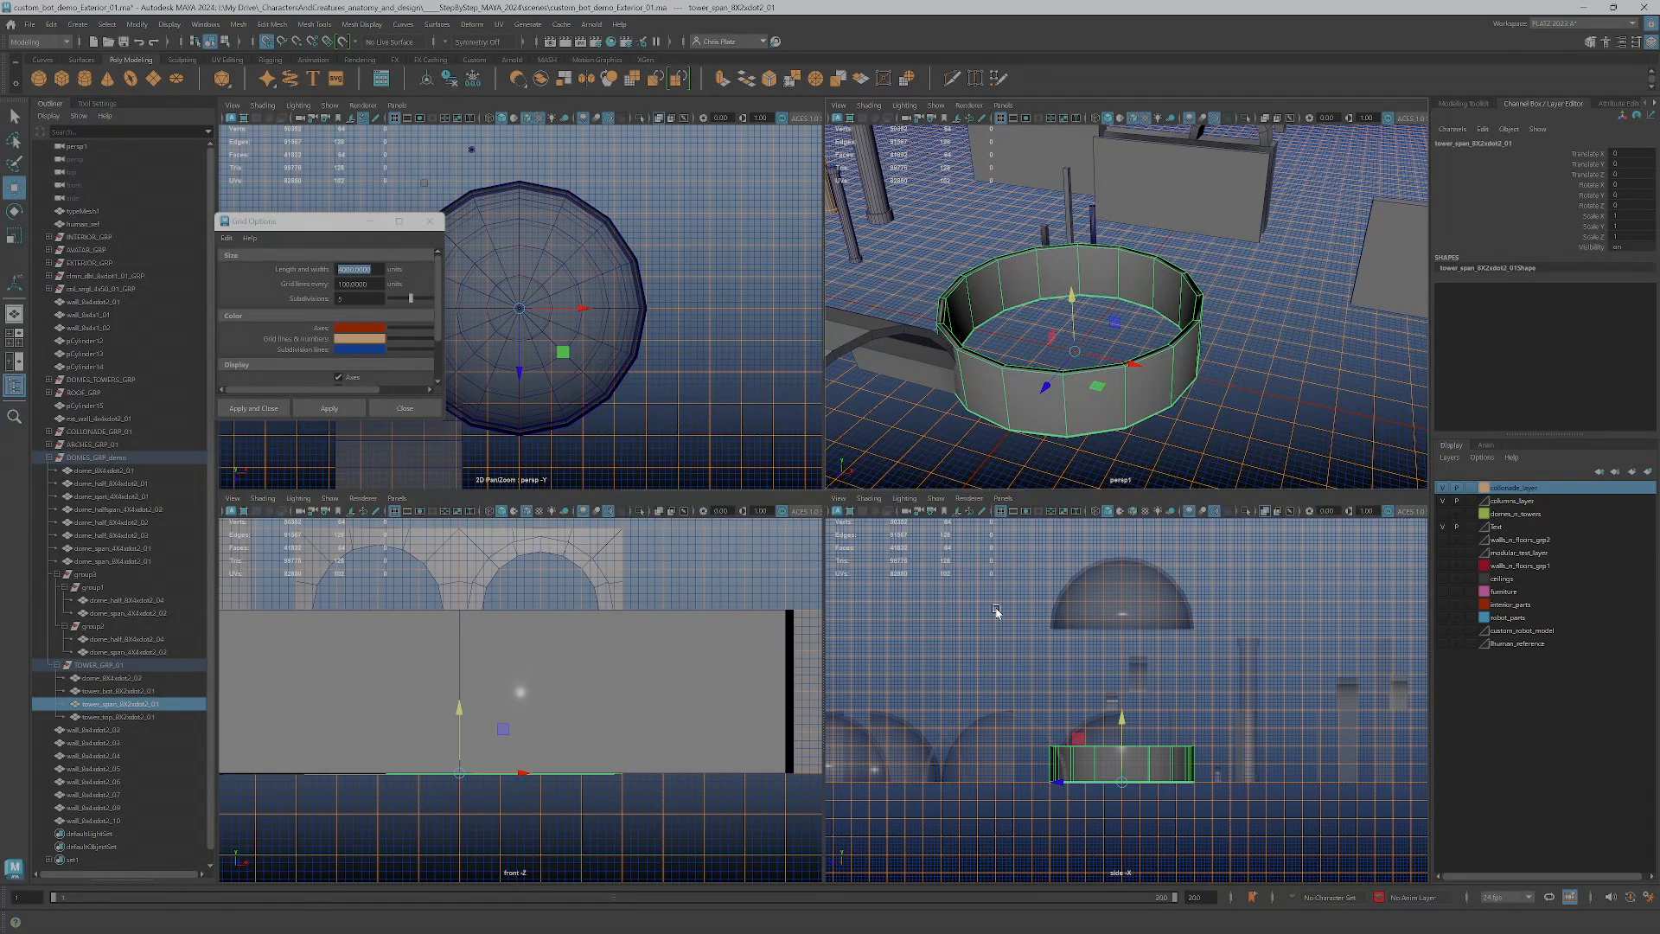
key("space")
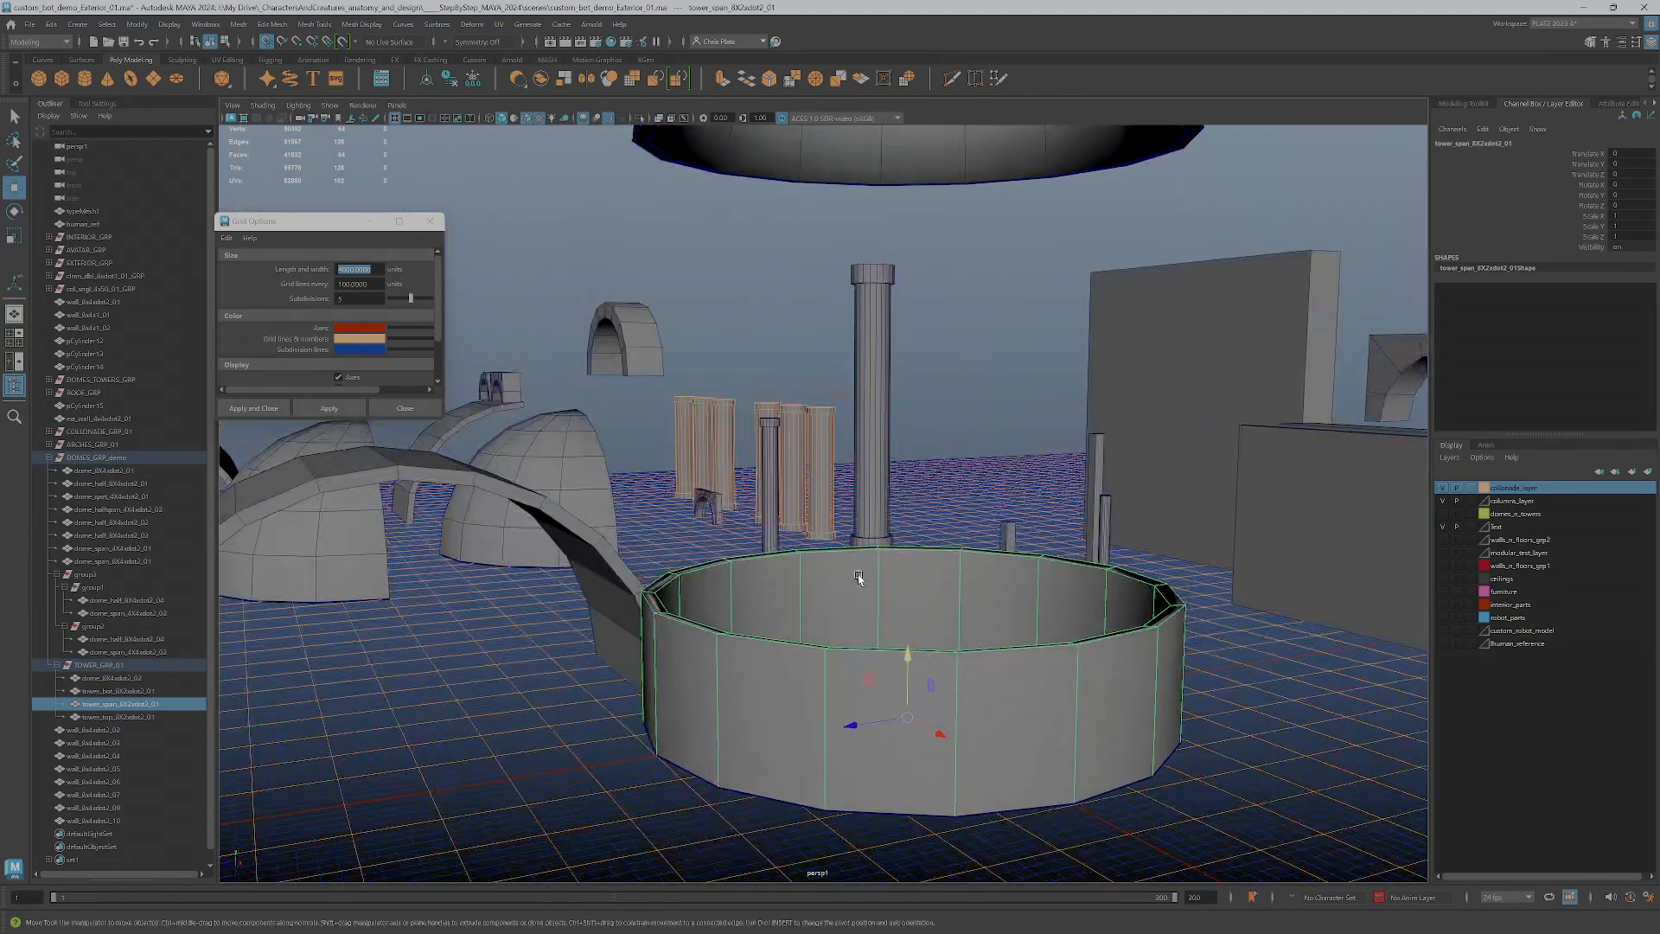
scroll(857, 574, "down", 5)
left_click_drag(885, 581, 899, 552, "alt")
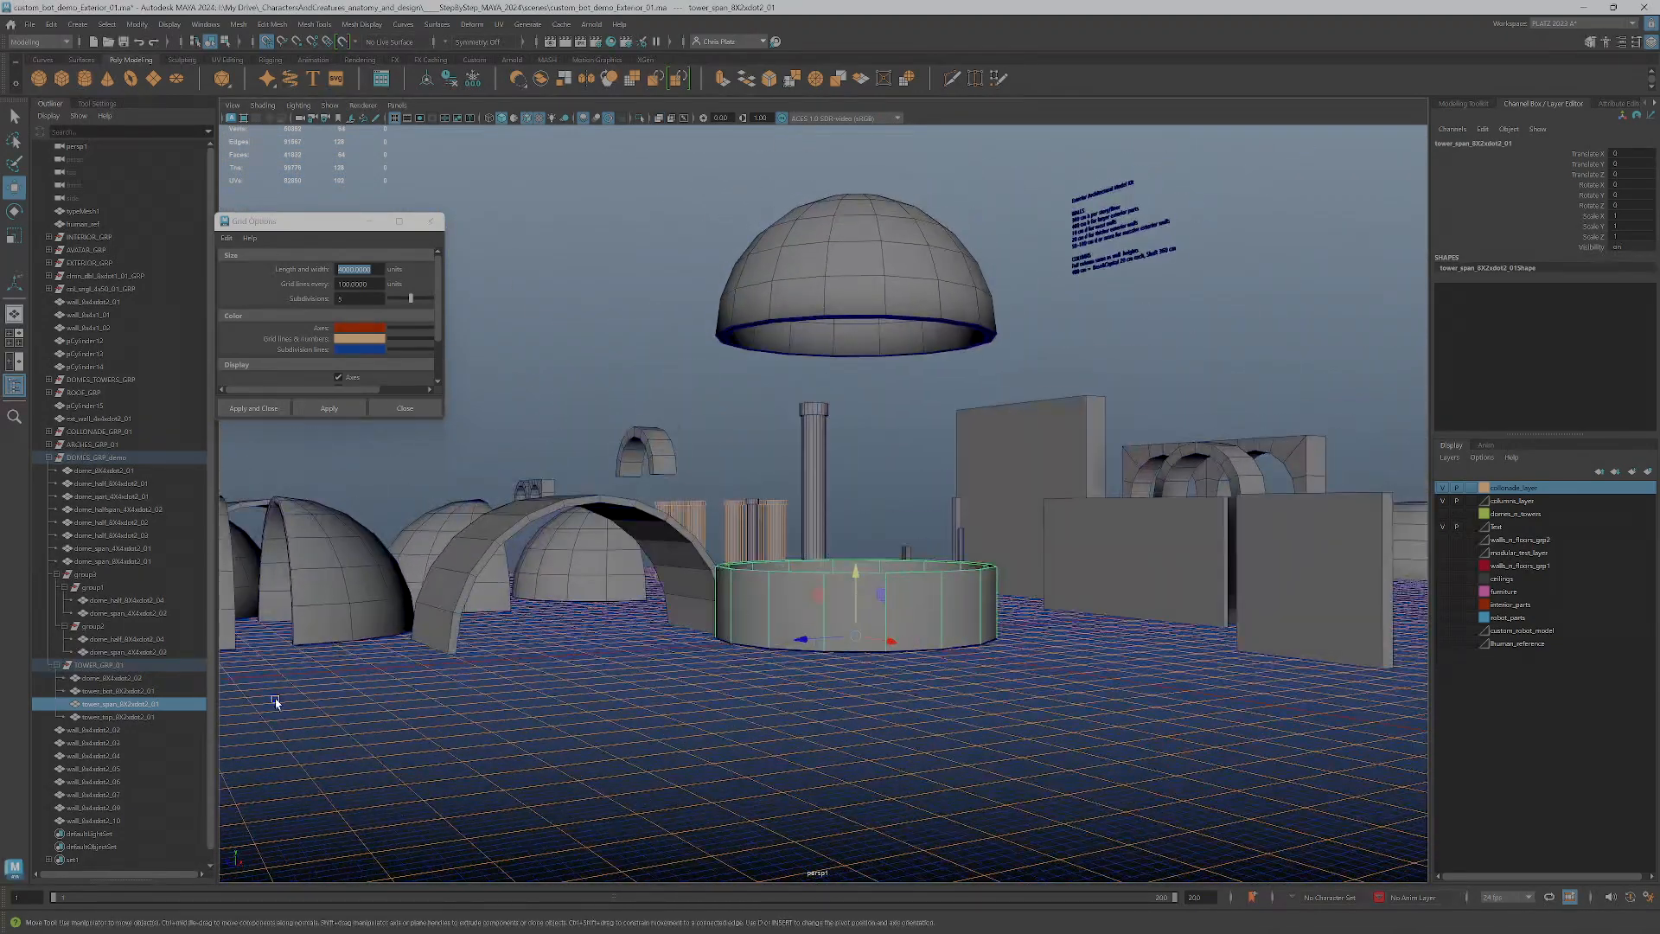
Freeze the transformations and delete the construction history of the bot, span and top wall pieces together
left_click(119, 716)
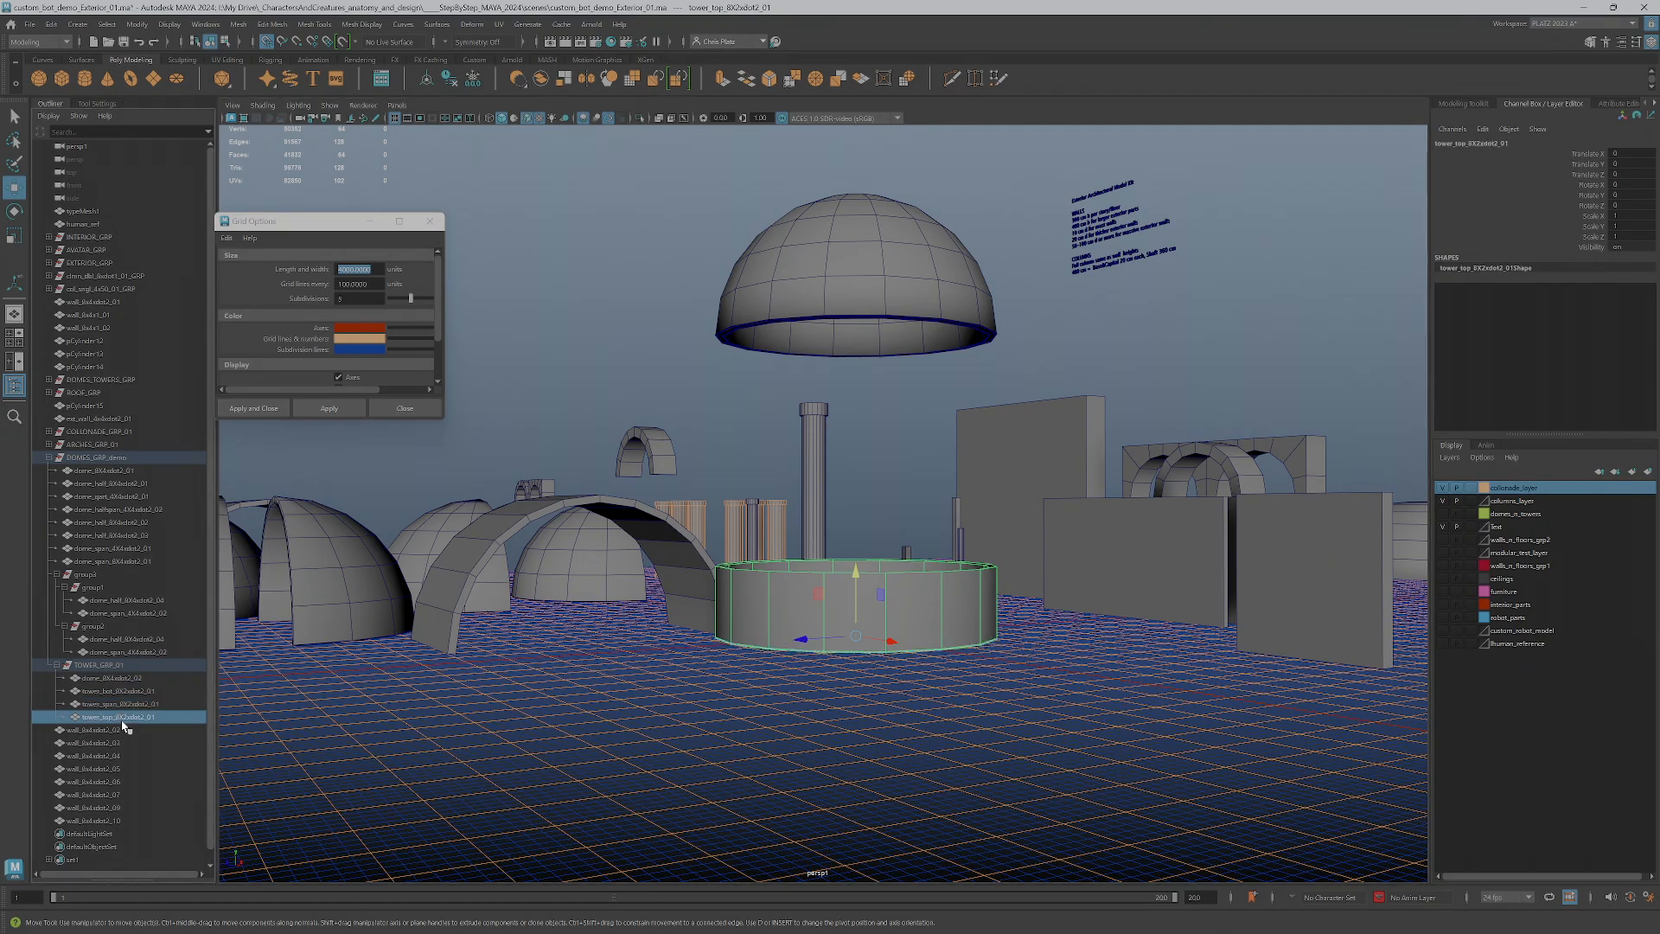
left_click_drag(1036, 553, 898, 514, "alt")
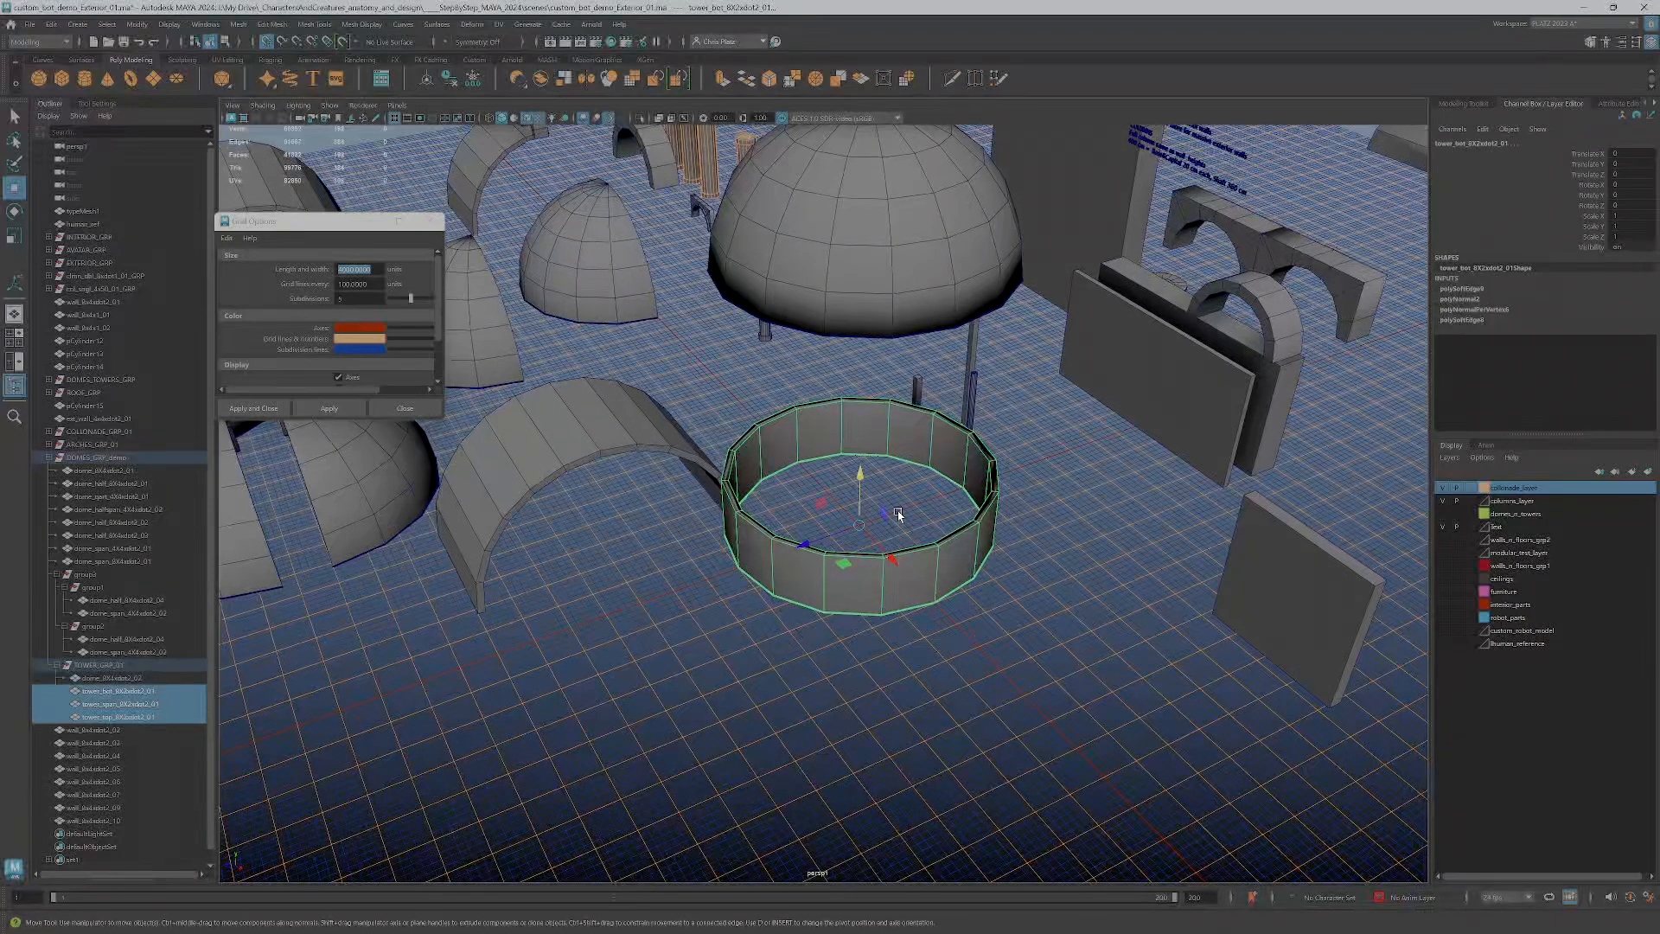
left_click(473, 79)
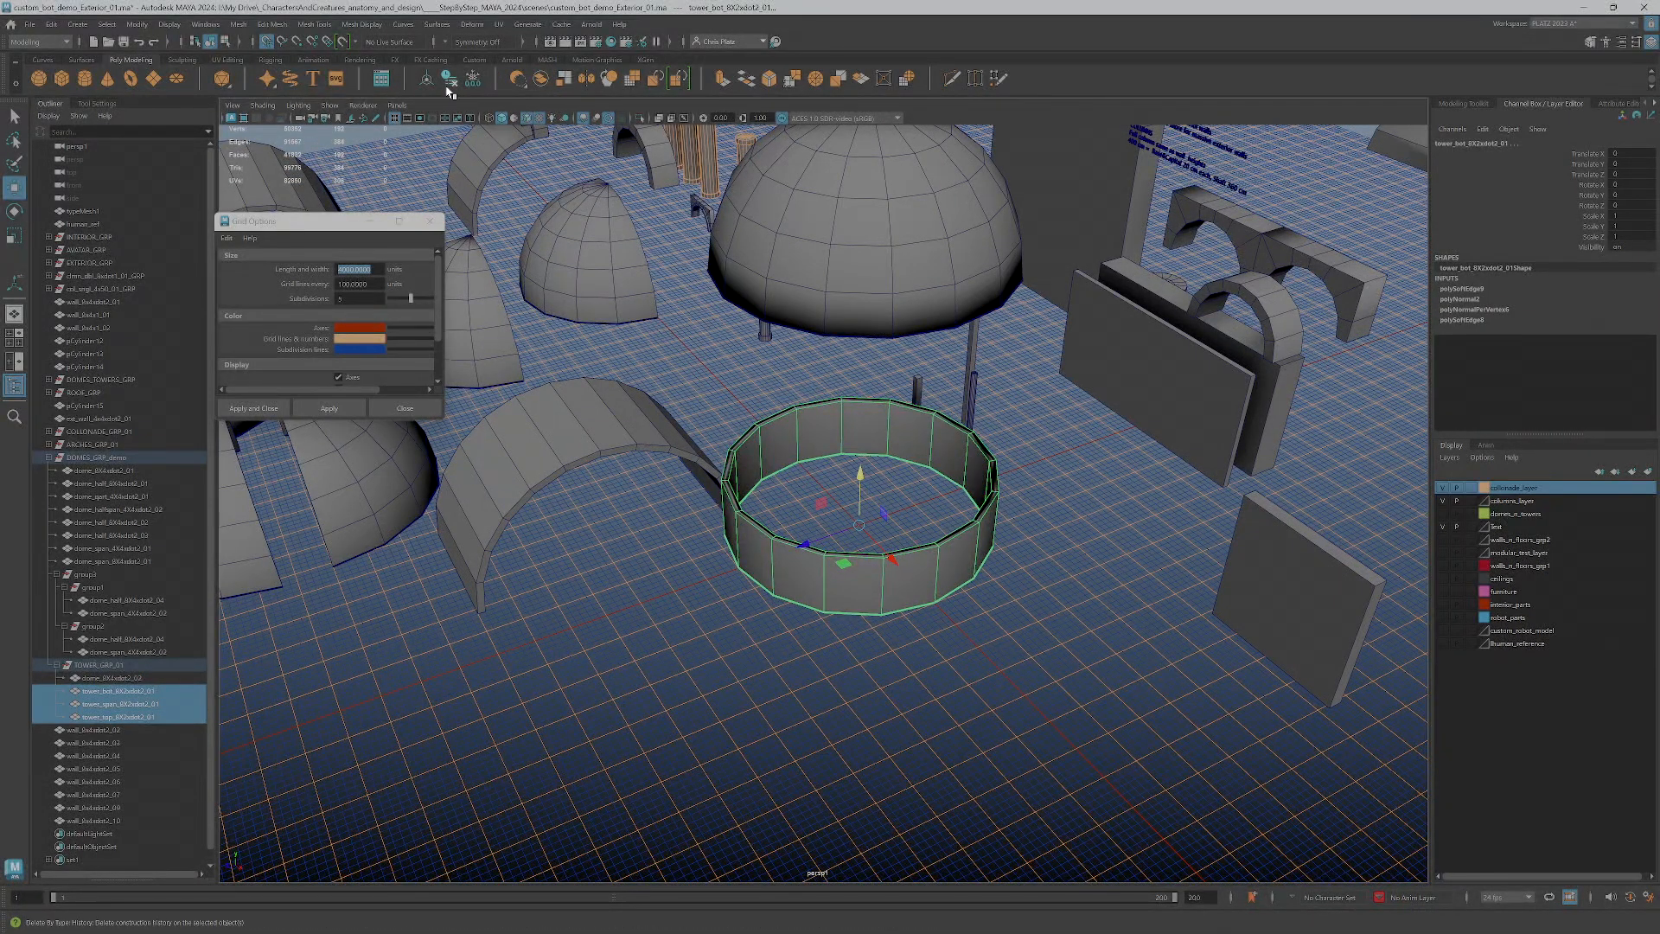
Raise the span wall piece to 200 units in Y so it sits on top of the bot wall
left_click(107, 679)
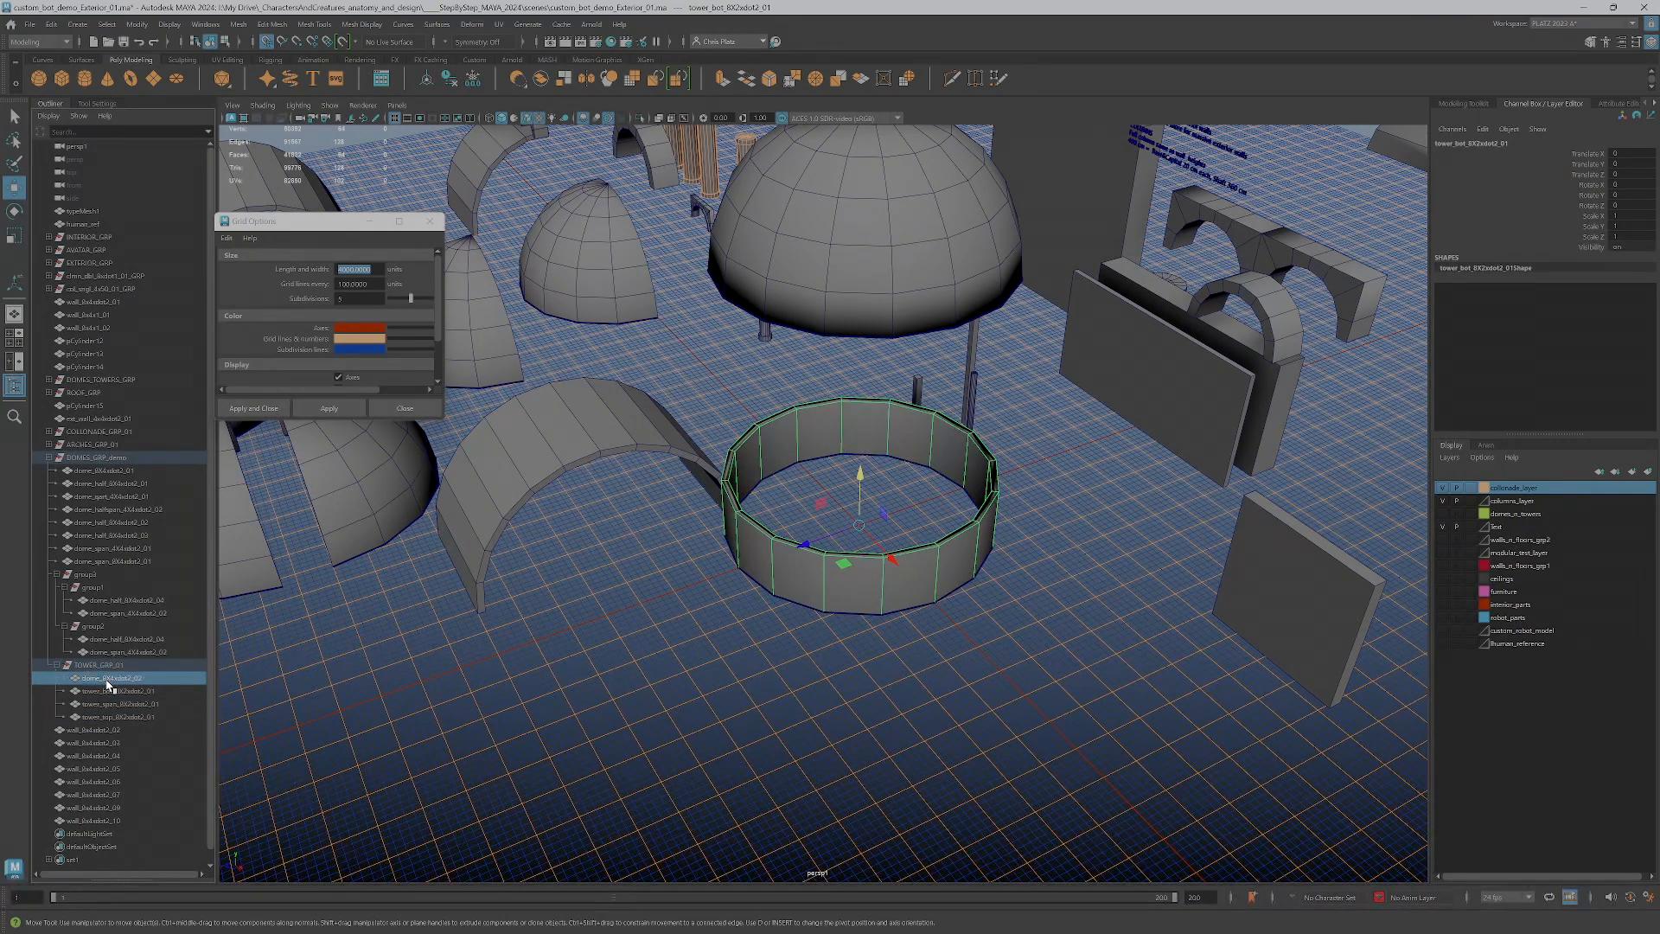
left_click(110, 665)
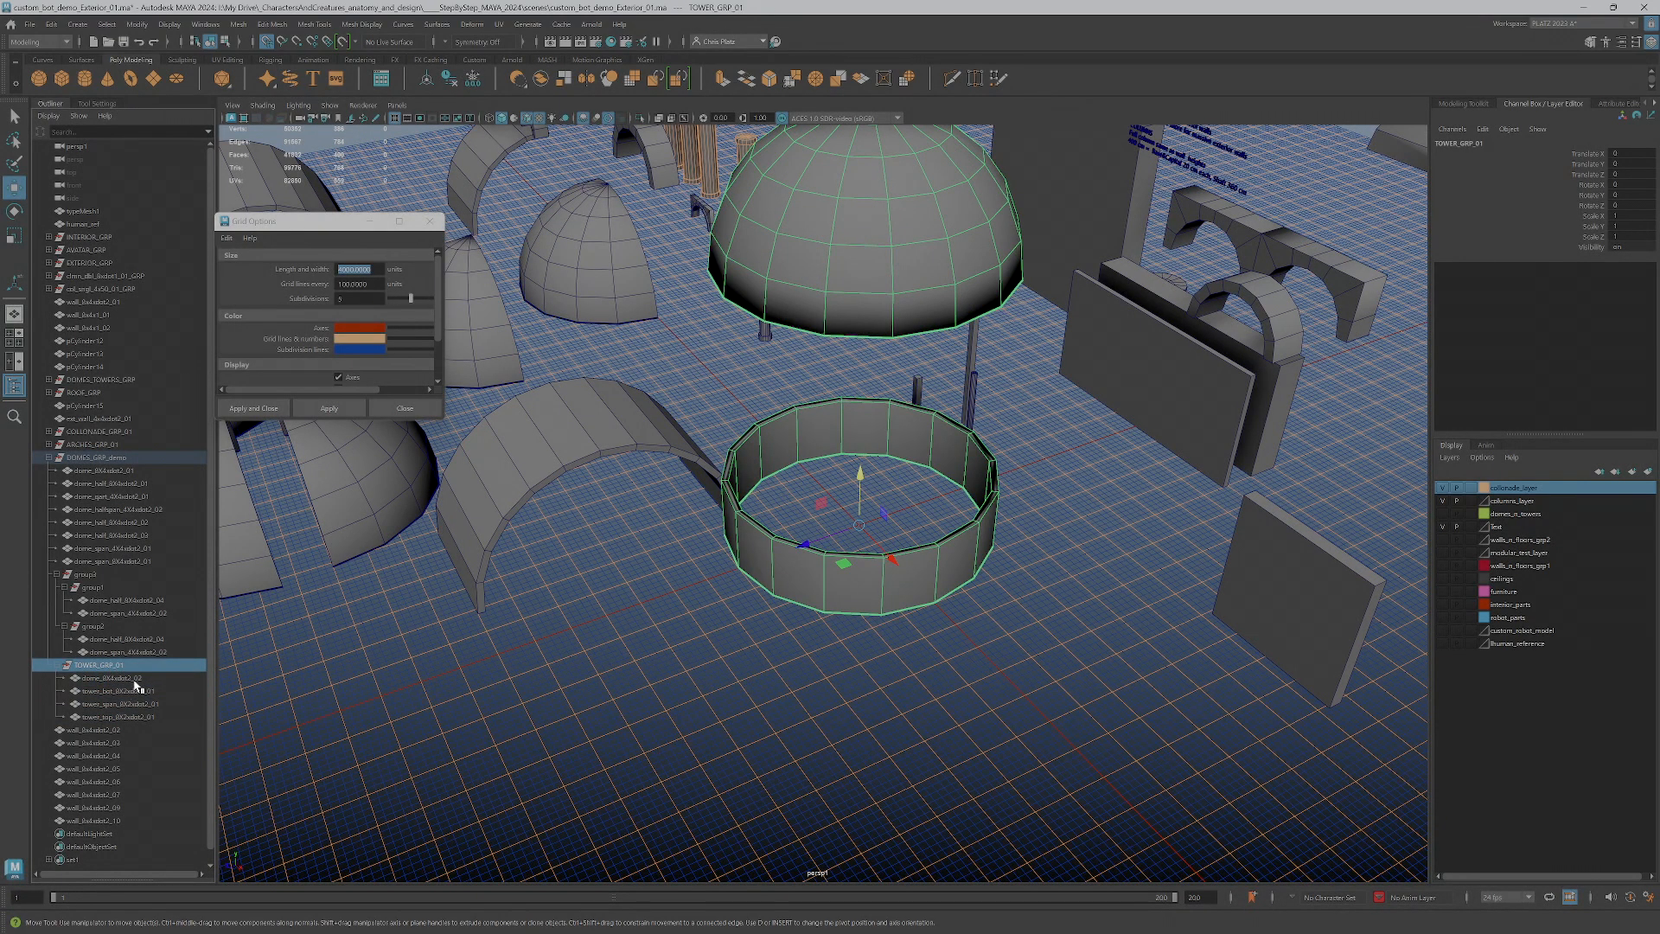
left_click(135, 688)
left_click(120, 680)
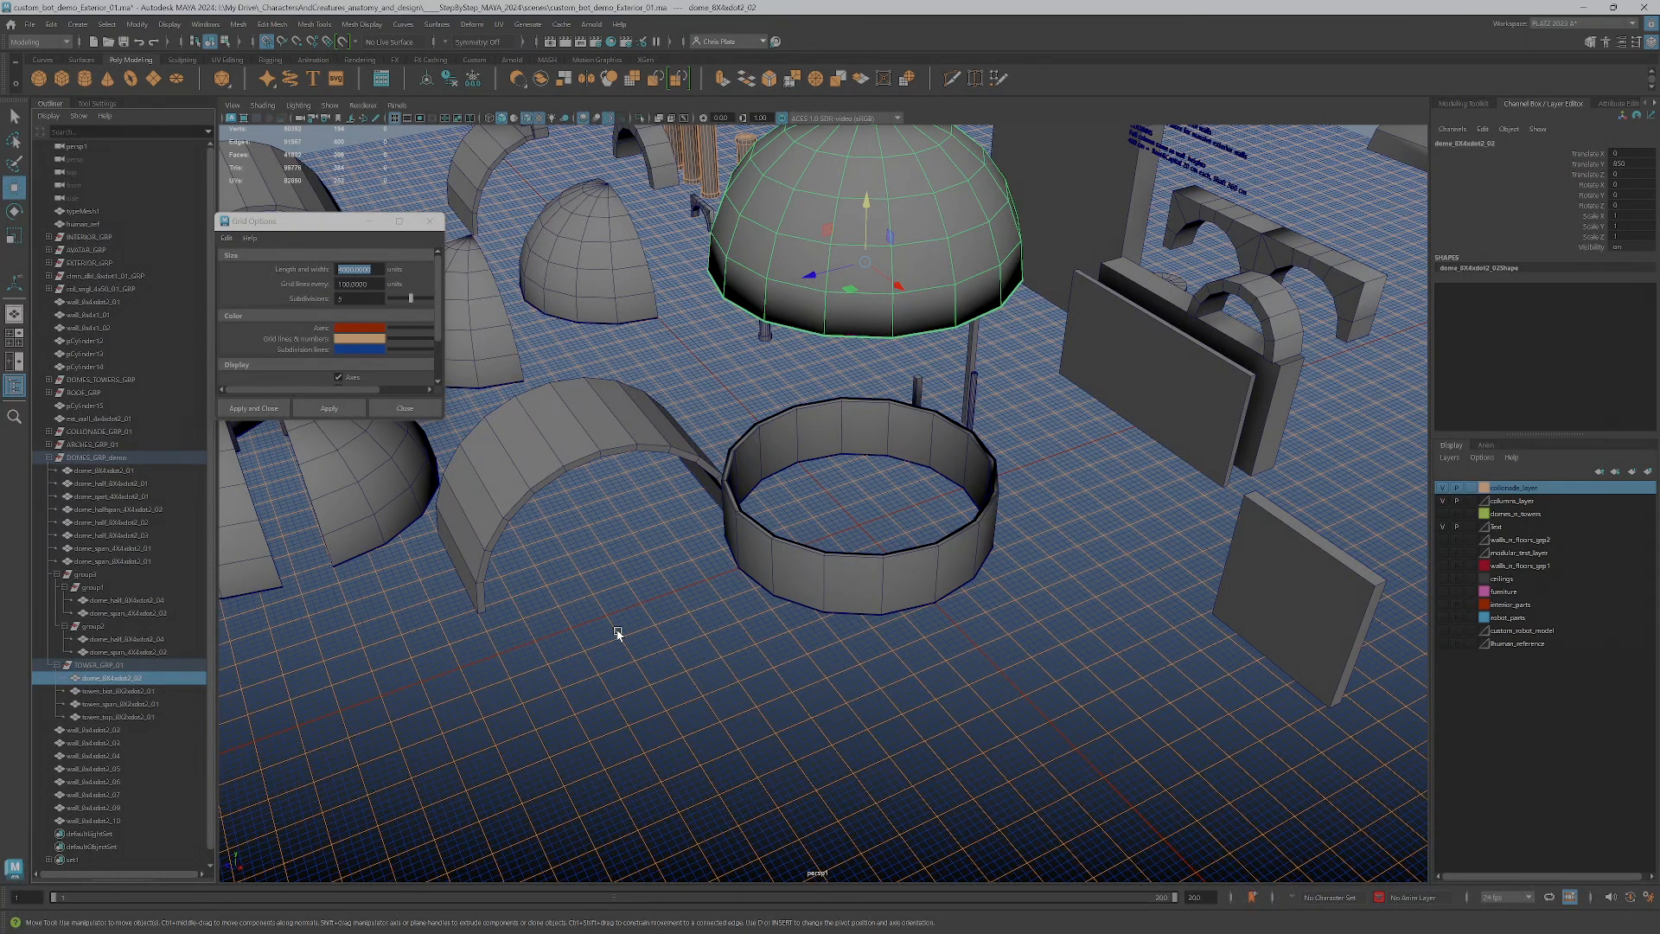
left_click(826, 569)
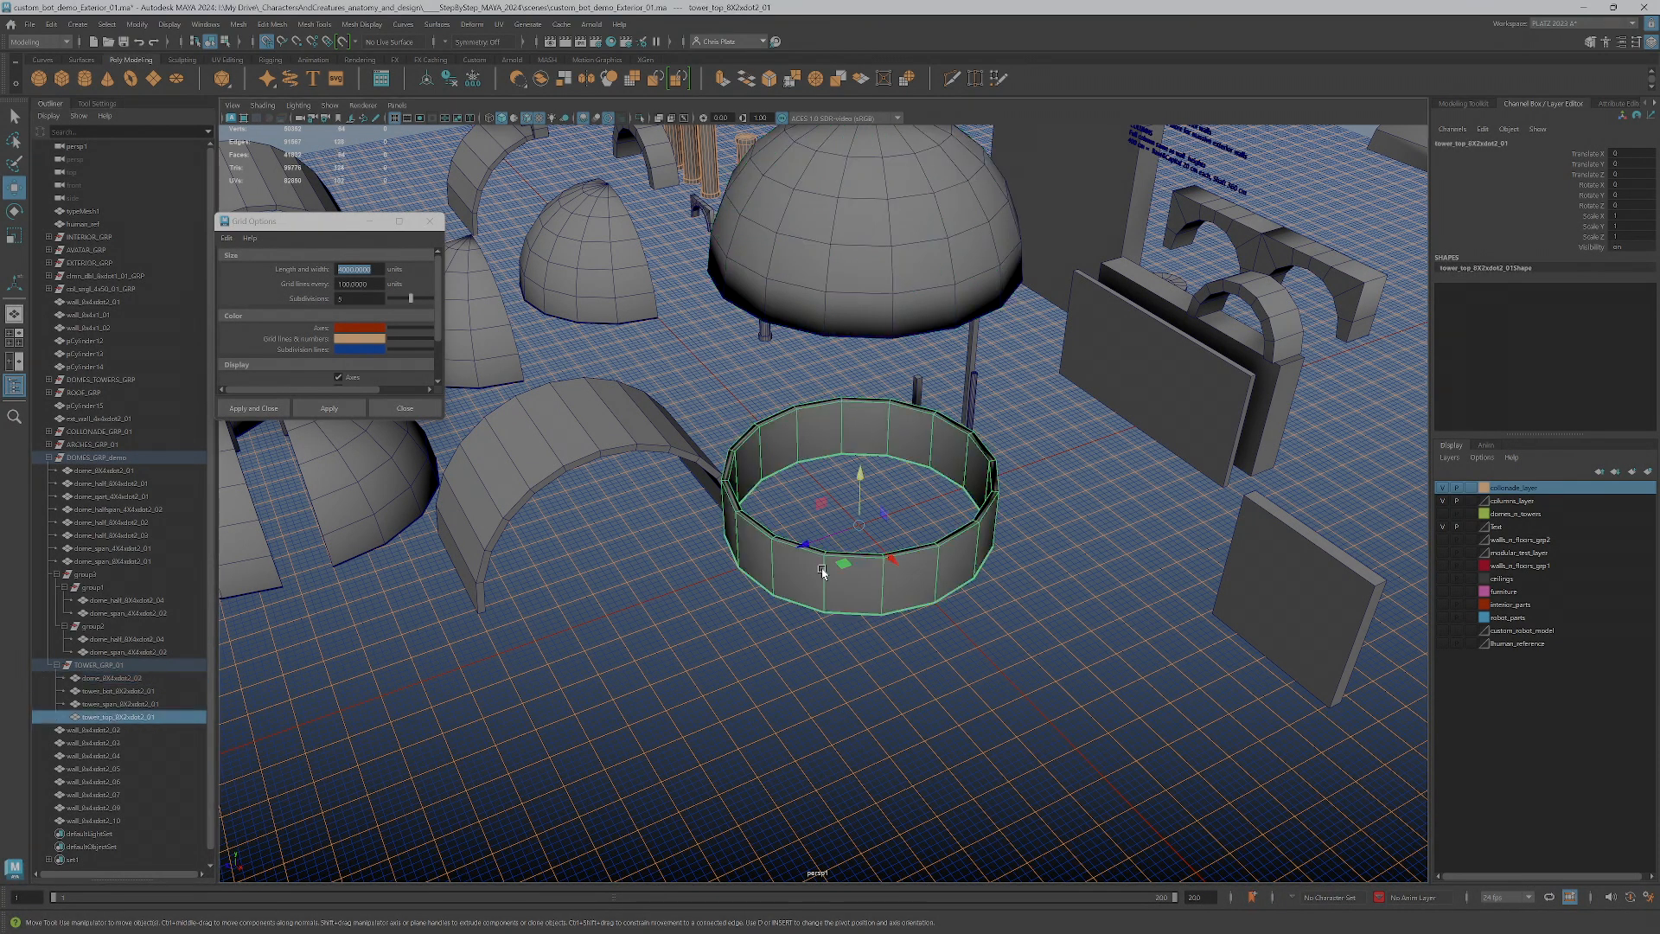
left_click(138, 693)
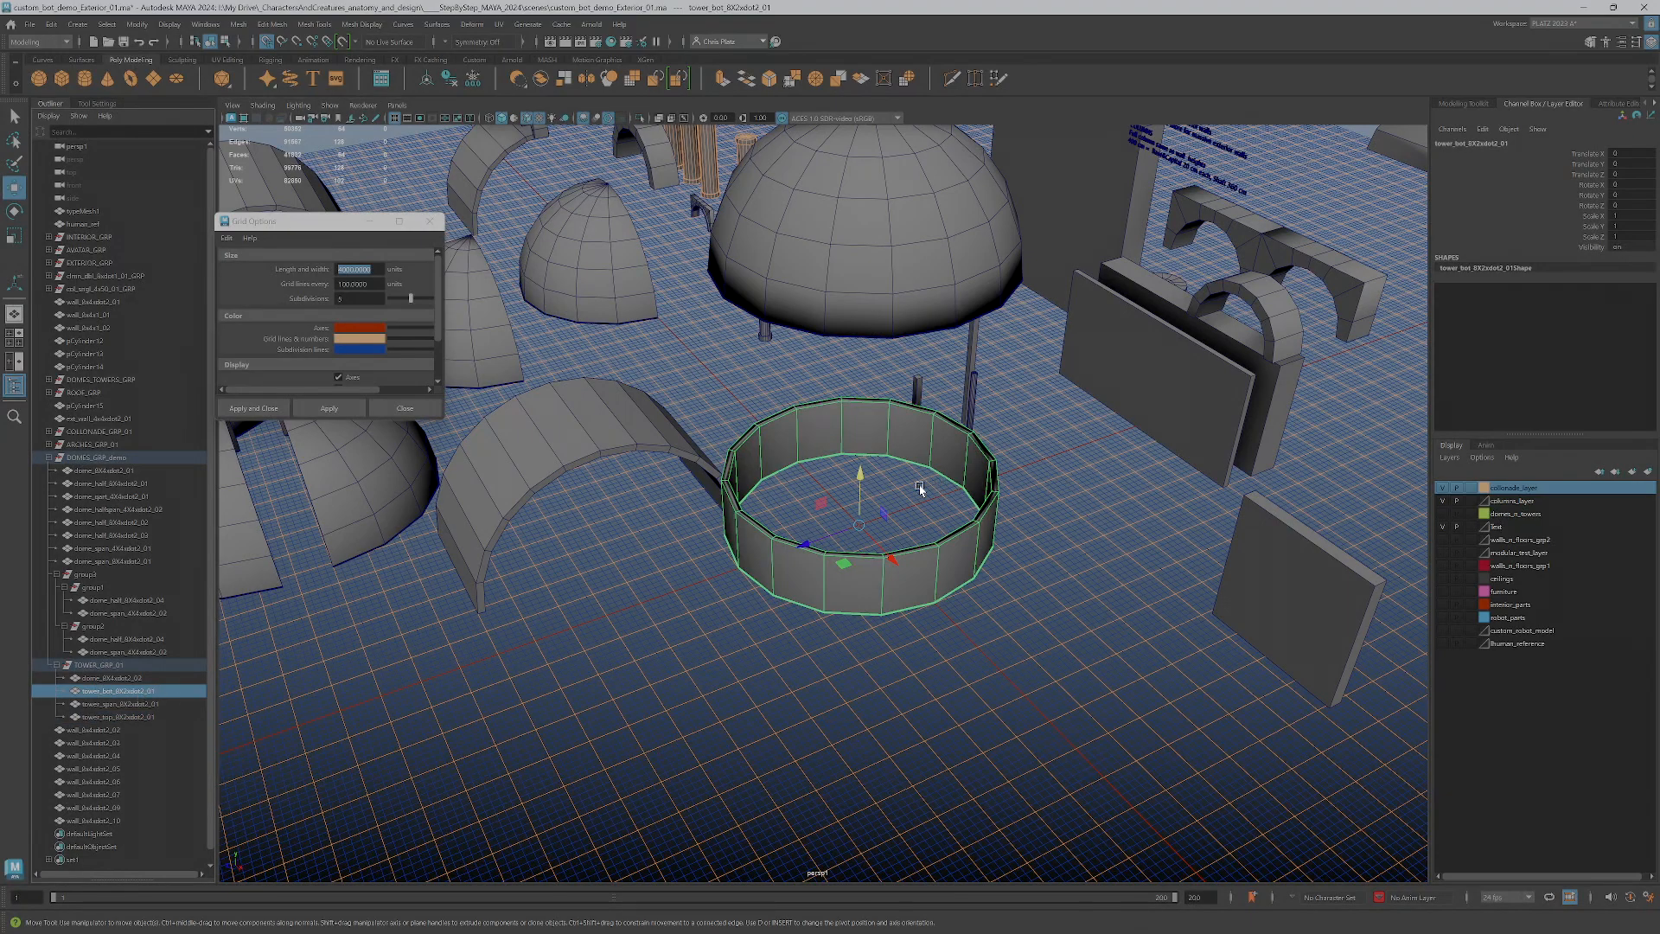
left_click(127, 704)
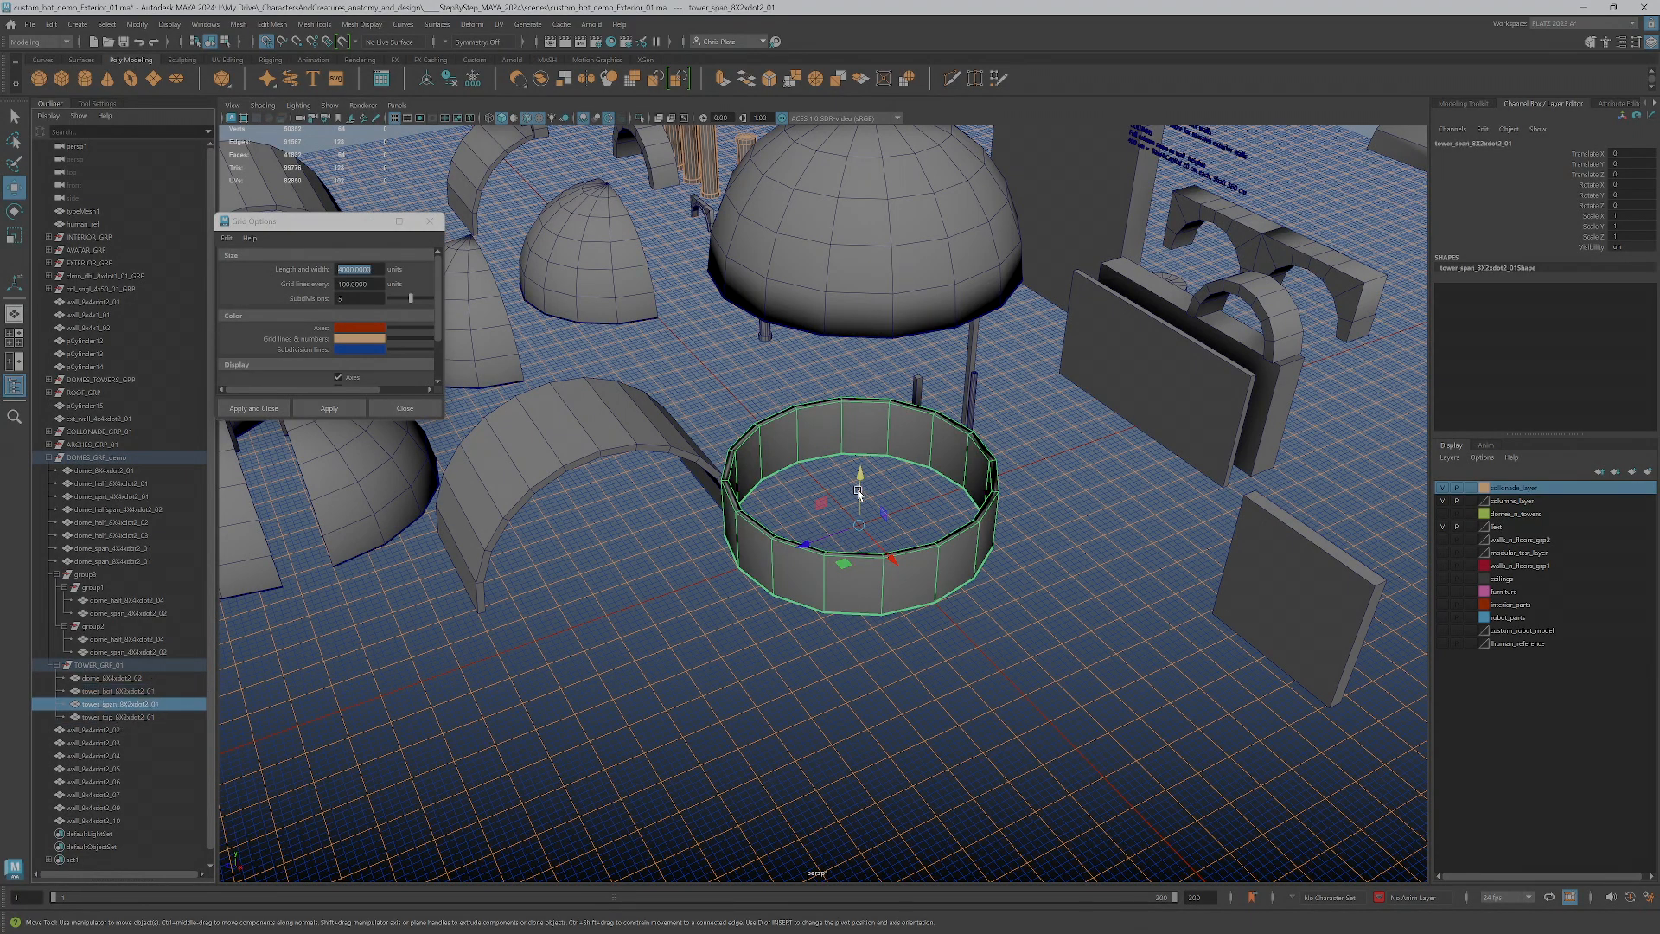
left_click_drag(860, 502, 858, 461)
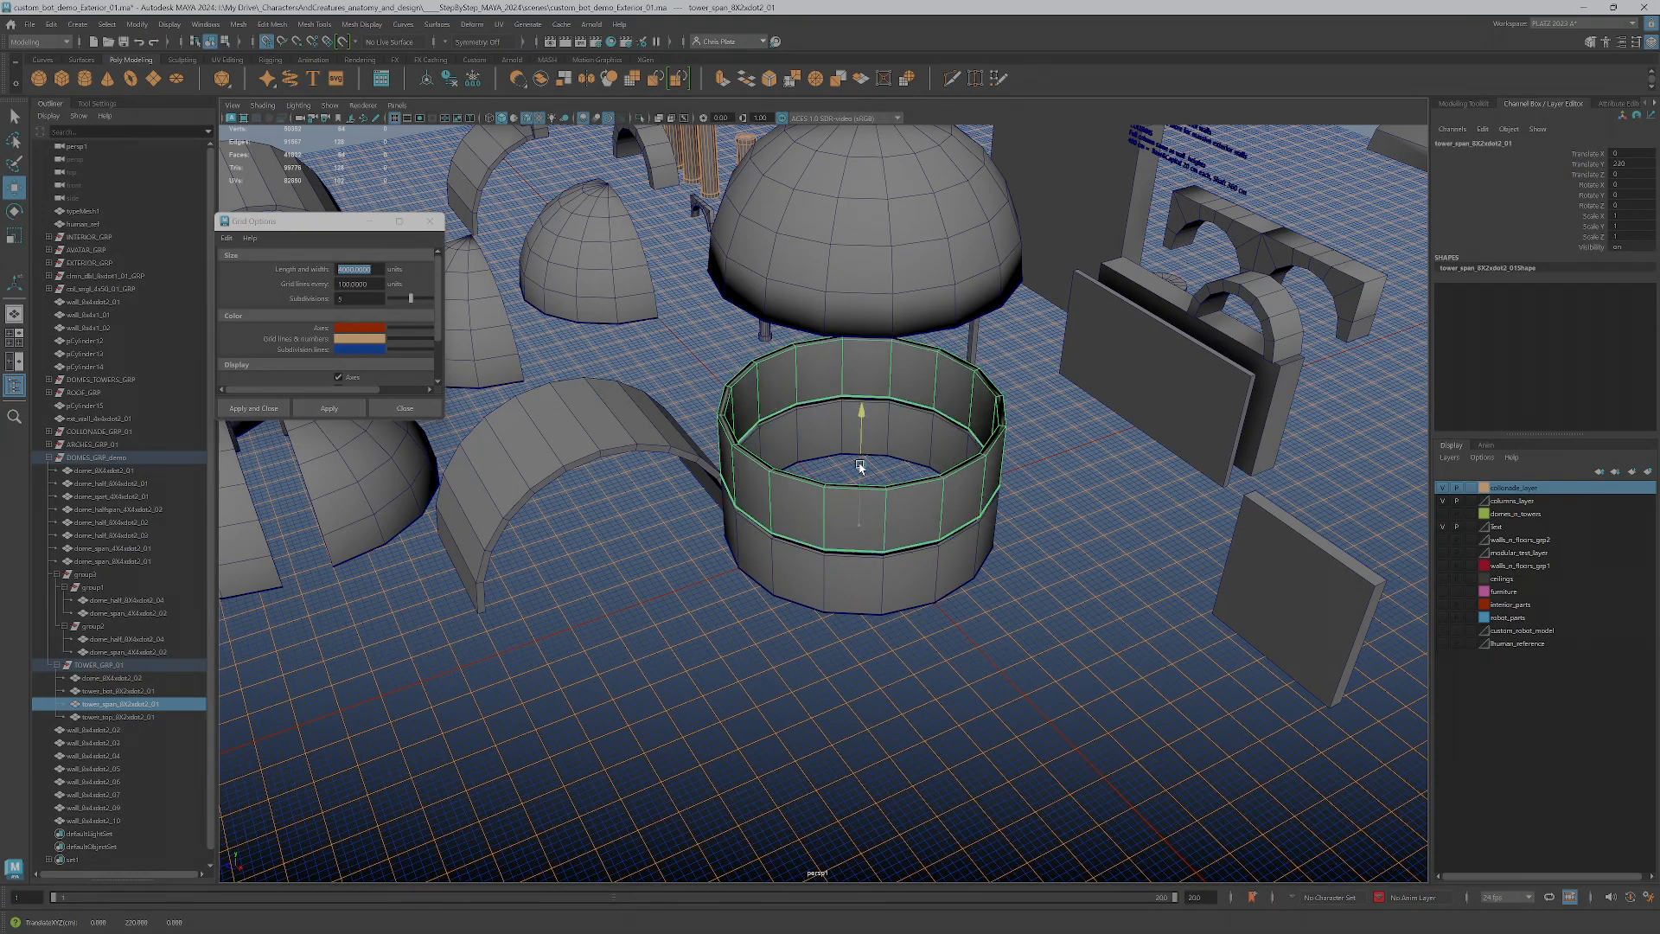
Examine how the span piece stacks on the bot wall below the dome in the side, perspective and front views
scroll(930, 567, "down", 4)
key("space")
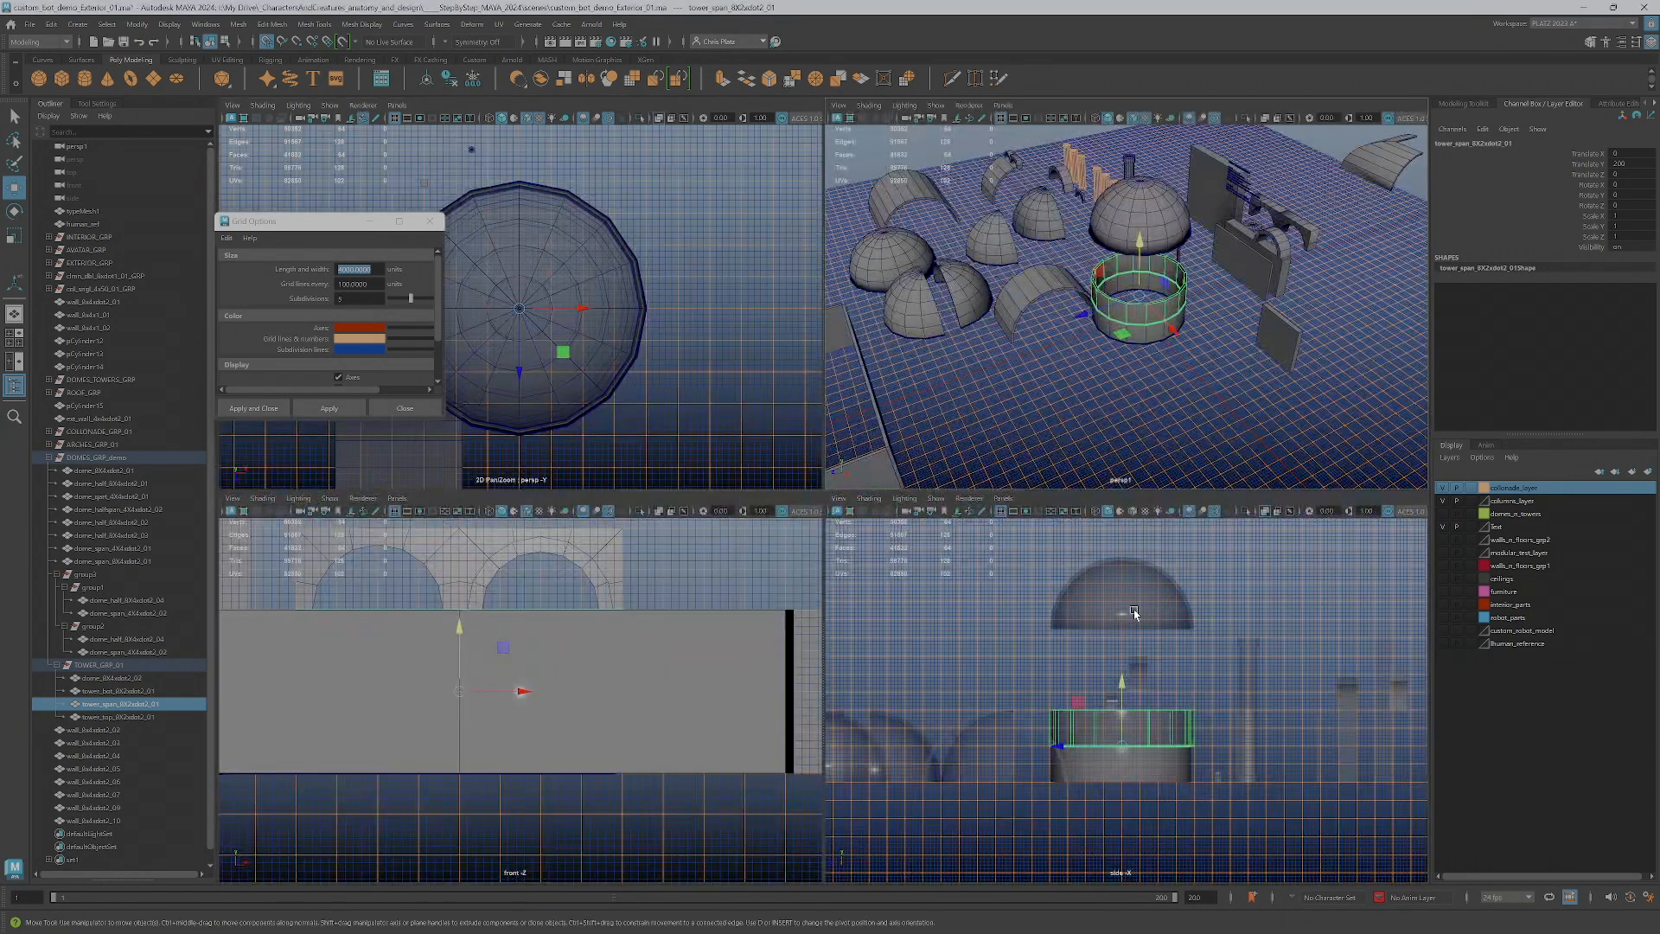
scroll(1134, 616, "up", 6)
scroll(1169, 633, "up", 2)
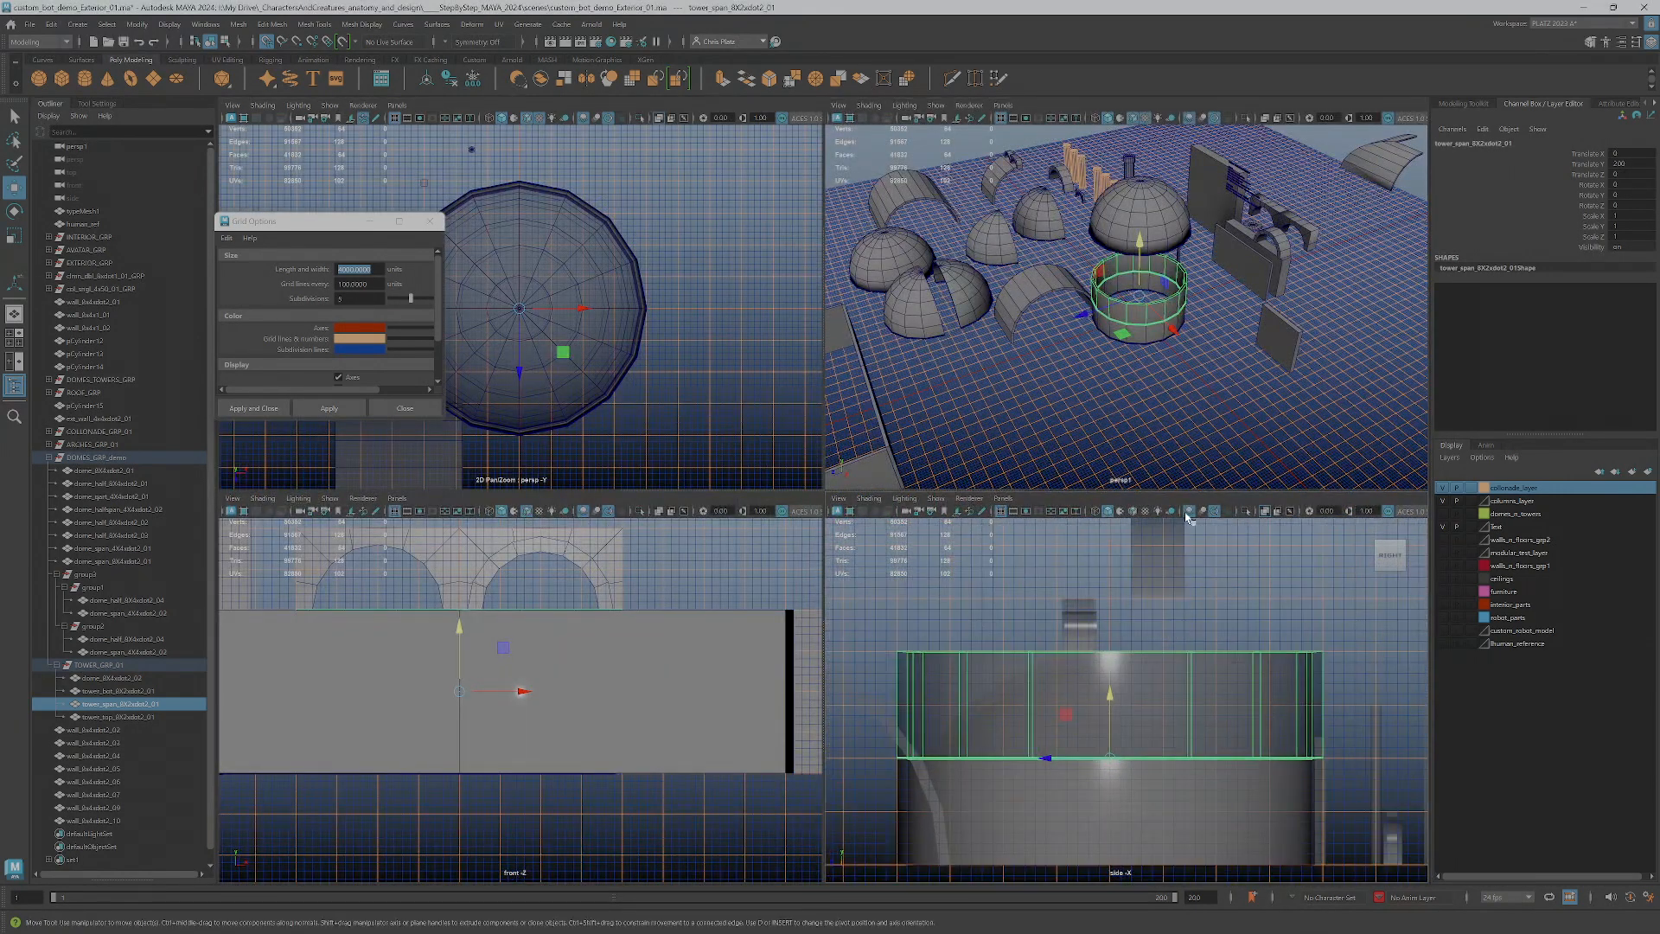
scroll(1167, 367, "up", 6)
mouse_move(1164, 358)
left_mouse_down("alt")
mouse_move(1152, 384)
mouse_move(1160, 333)
left_mouse_up("alt")
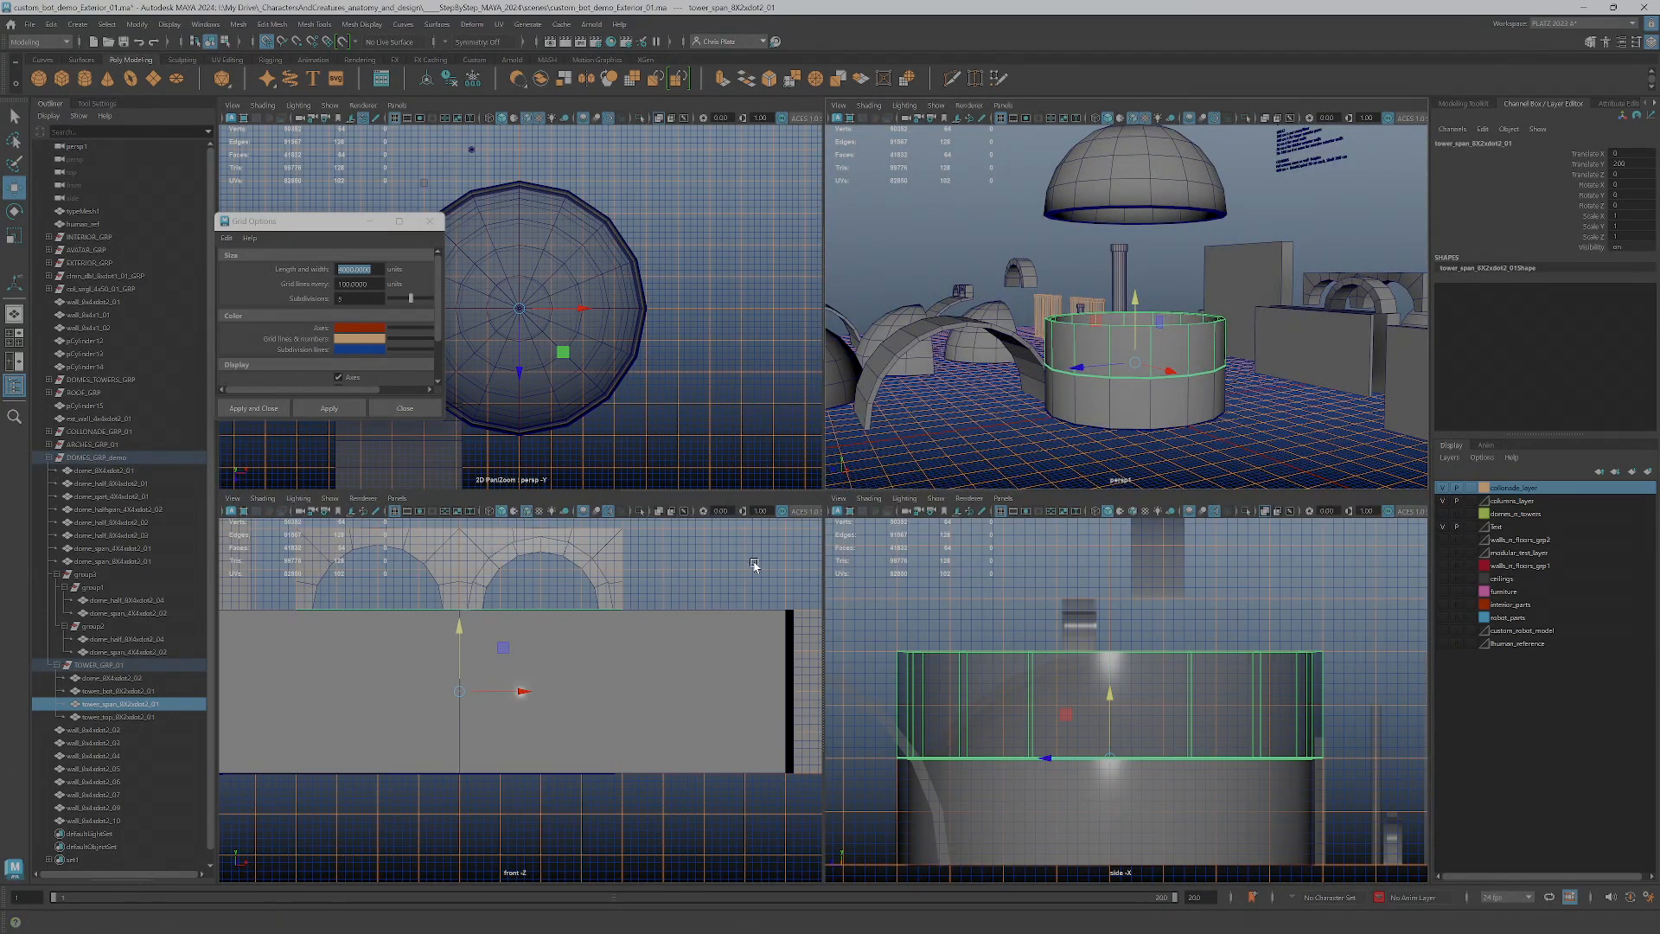
scroll(467, 640, "down", 2)
scroll(464, 625, "down", 4)
scroll(589, 413, "down", 2)
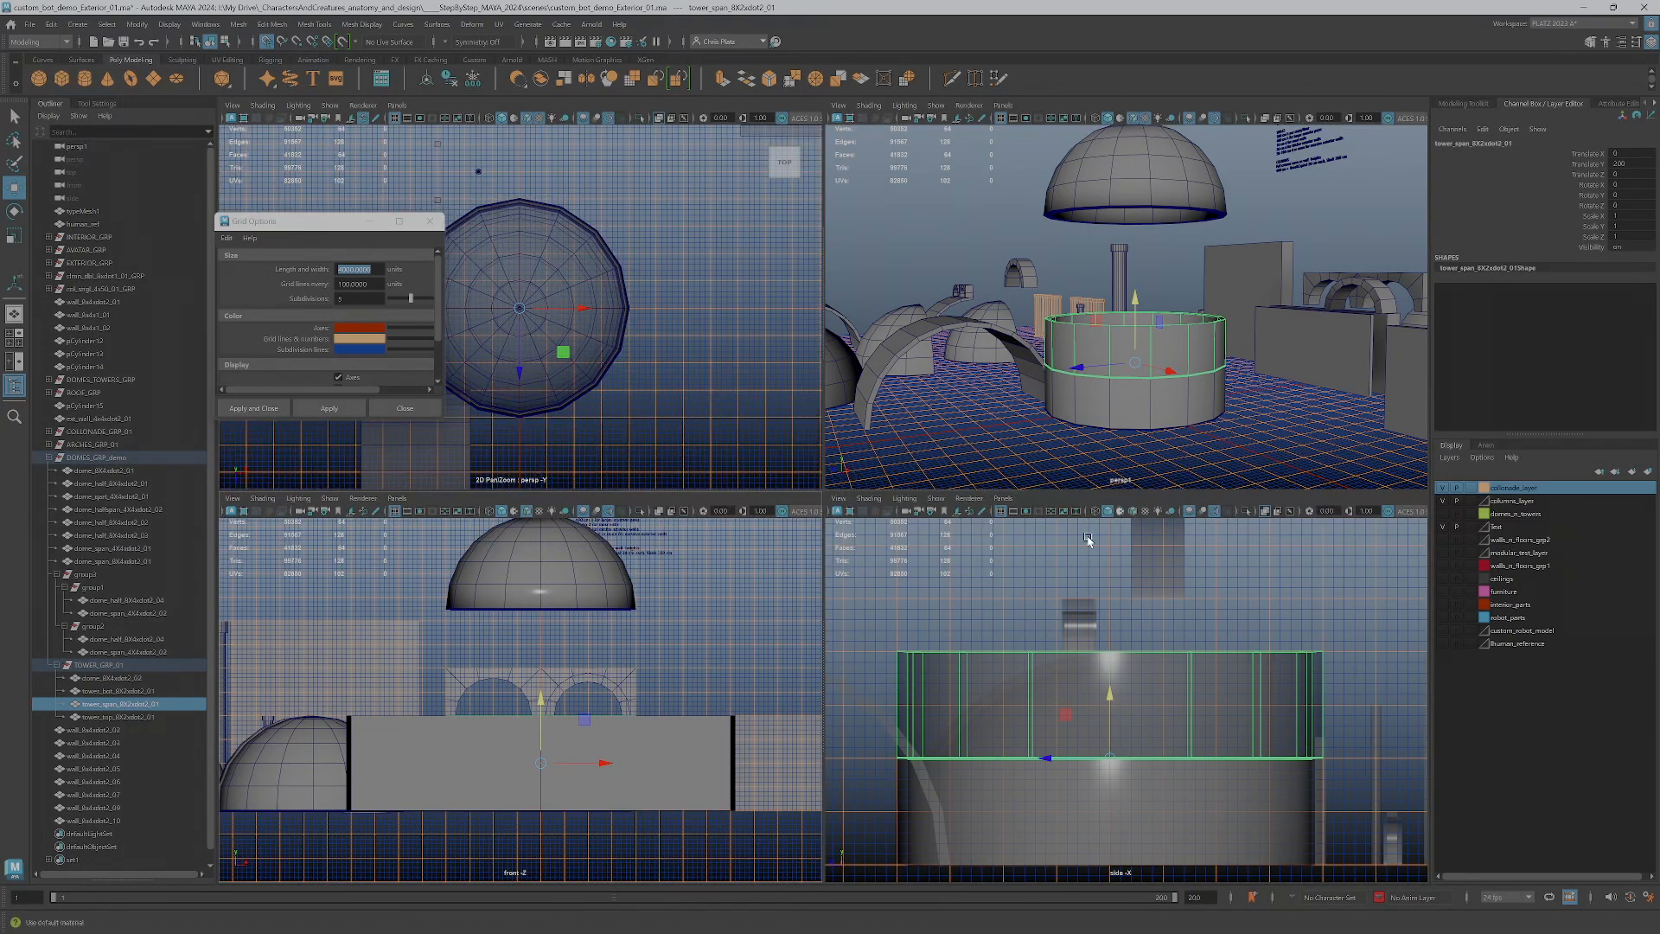
middle_click_drag(1135, 637, 1135, 593, "alt")
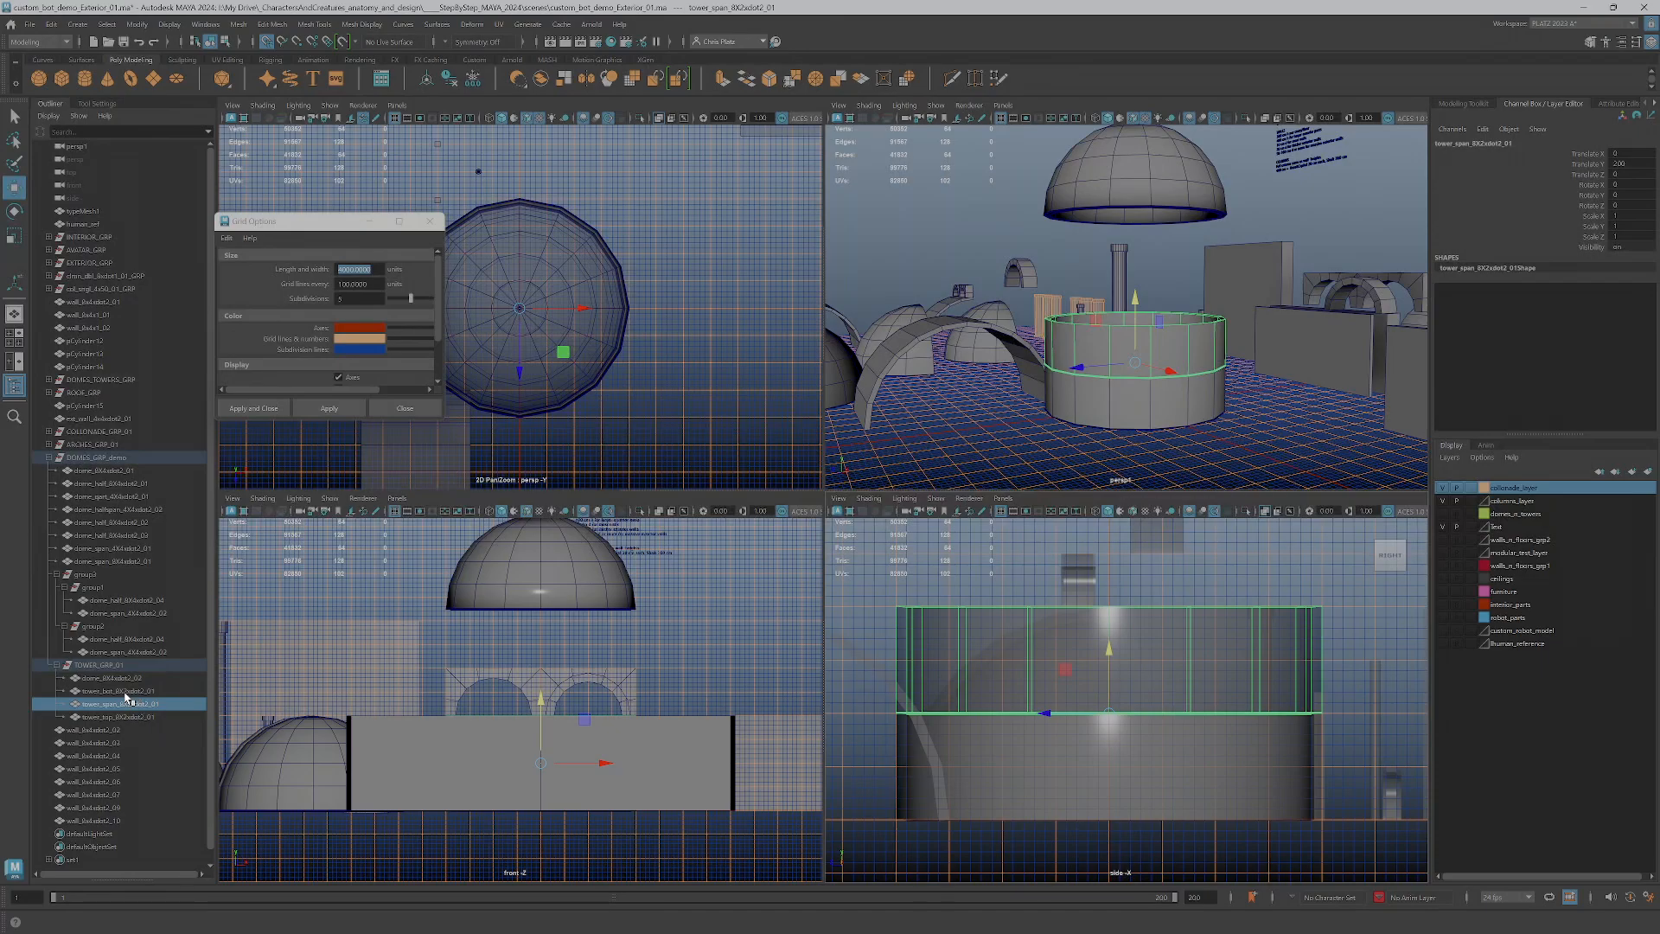
Raise the top wall piece to 400 units in Y so it sits on the span wall
left_click(130, 716)
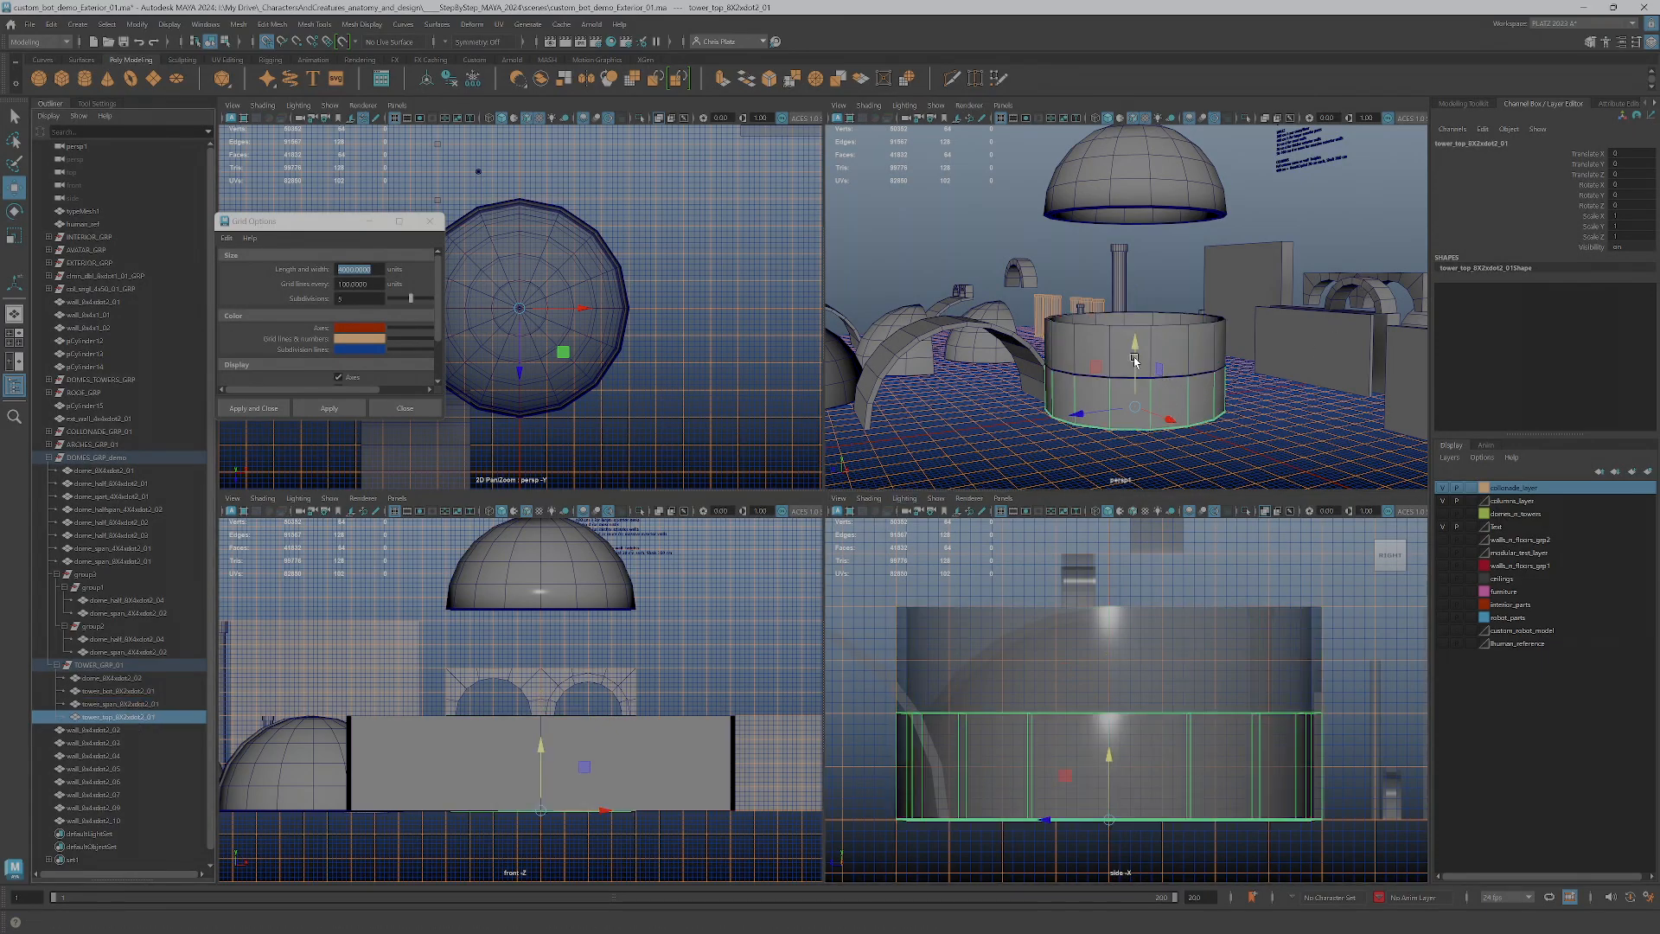
left_click_drag(1135, 361, 1136, 274)
scroll(1149, 756, "down", 3)
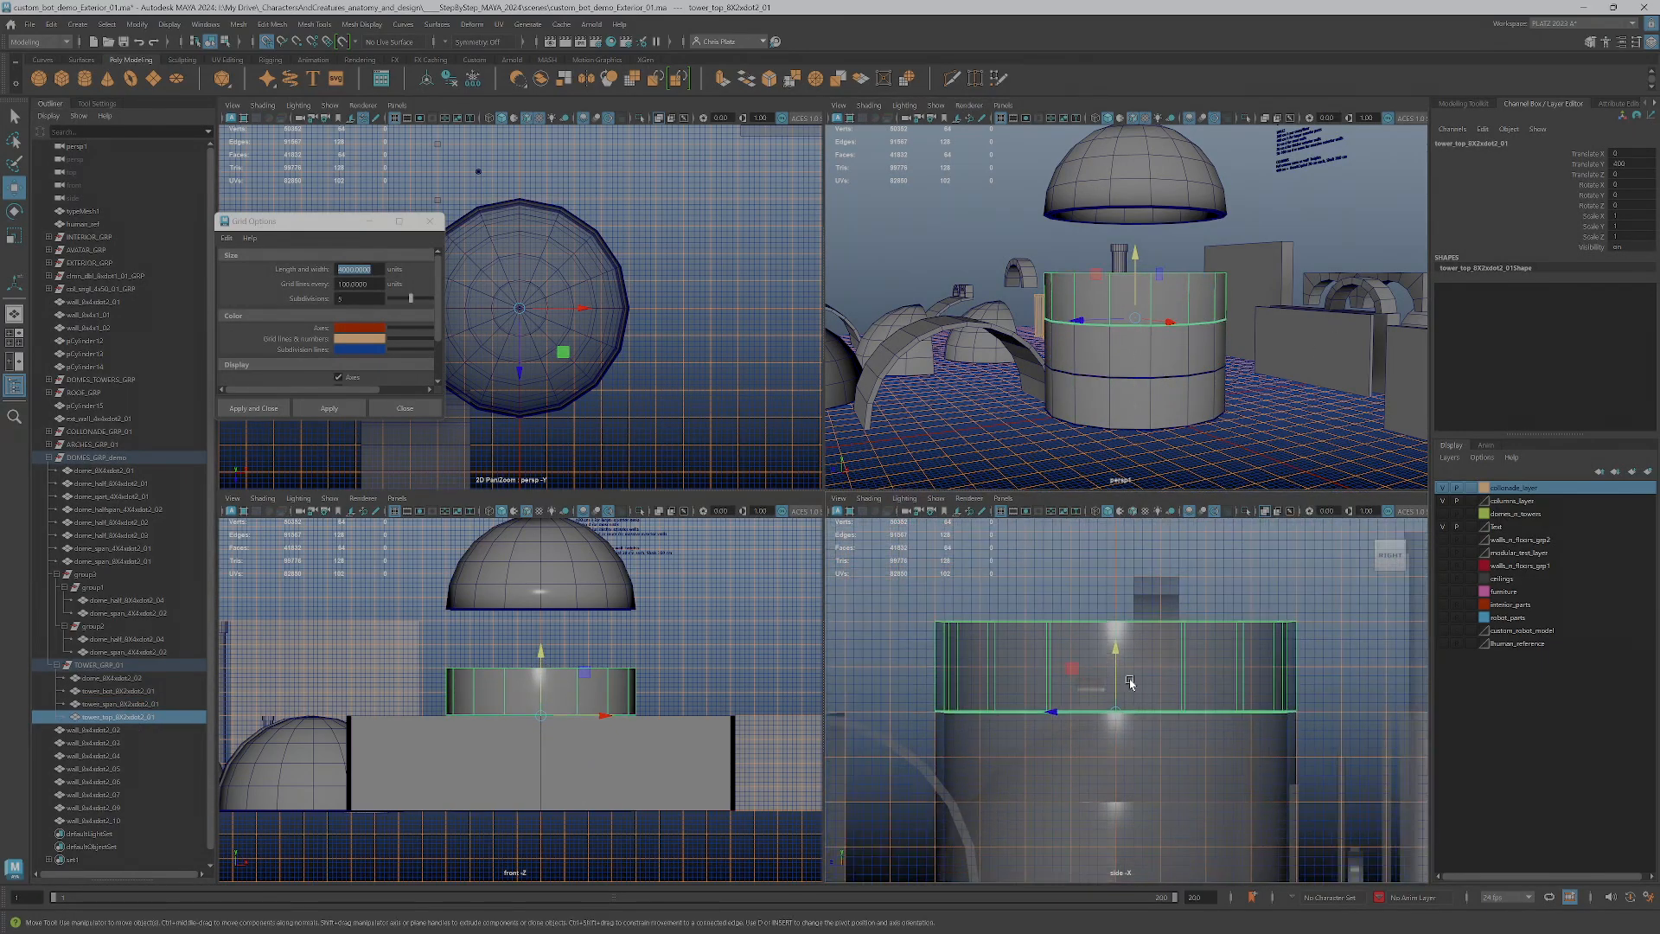
Lower the tower dome in the side view until its base sits on the upper edge of the top wall piece
left_click_drag(1113, 664, 1106, 713)
scroll(1106, 716, "up", 5)
scroll(1105, 716, "down", 5)
scroll(1143, 402, "up", 3)
left_click_drag(1148, 354, 1168, 404, "alt")
scroll(1167, 289, "down", 4)
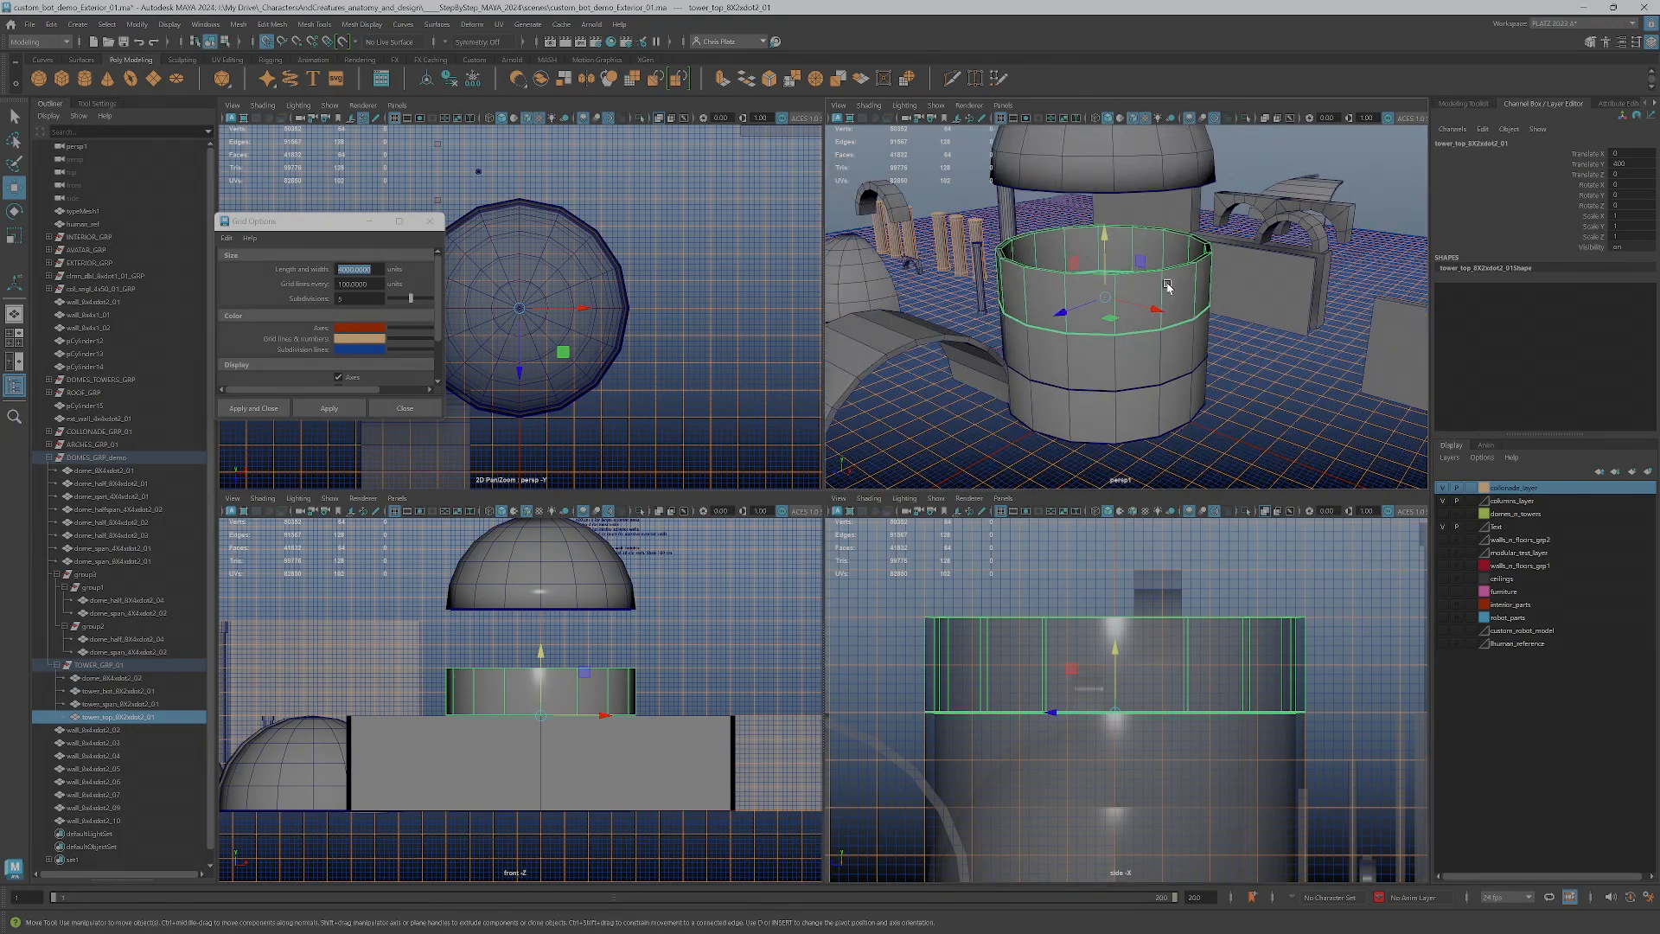
middle_click_drag(1167, 290, 1171, 331, "alt")
left_click(1113, 233)
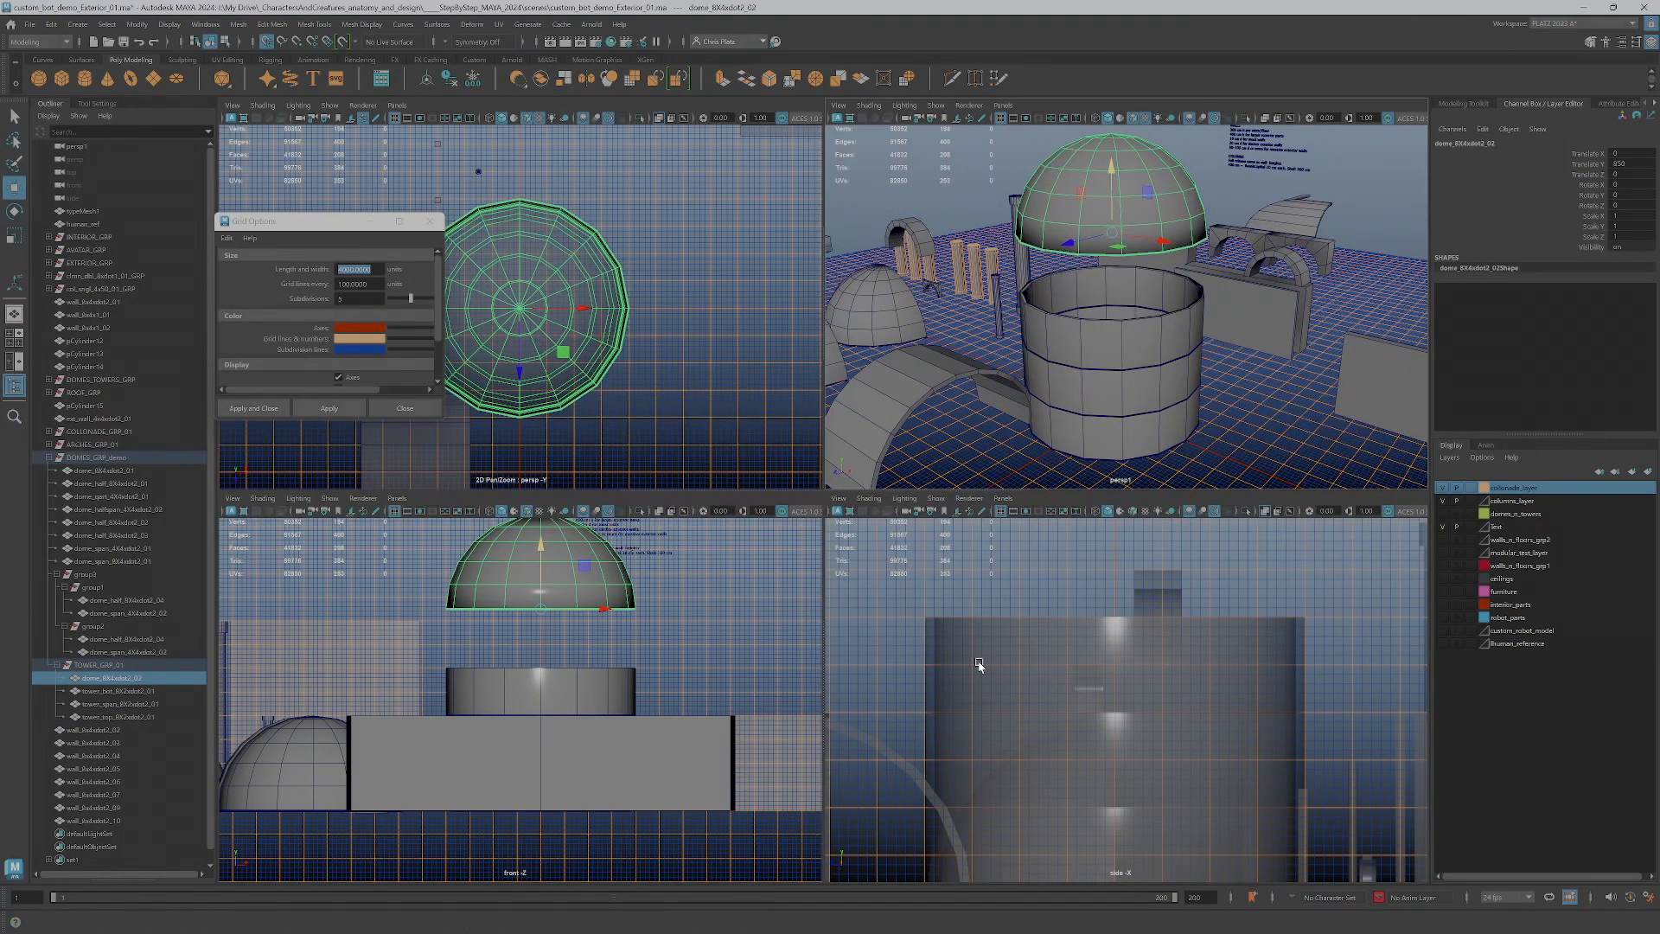
scroll(981, 665, "down", 4)
left_click_drag(1122, 555, 1112, 663)
scroll(1172, 393, "up", 5)
Examine the assembled tower's wall seams and dome up close and against the rest of the kit in the full perspective view
left_click(1256, 390)
left_click_drag(1258, 394, 1290, 418, "alt")
scroll(1290, 419, "down", 3)
key("space")
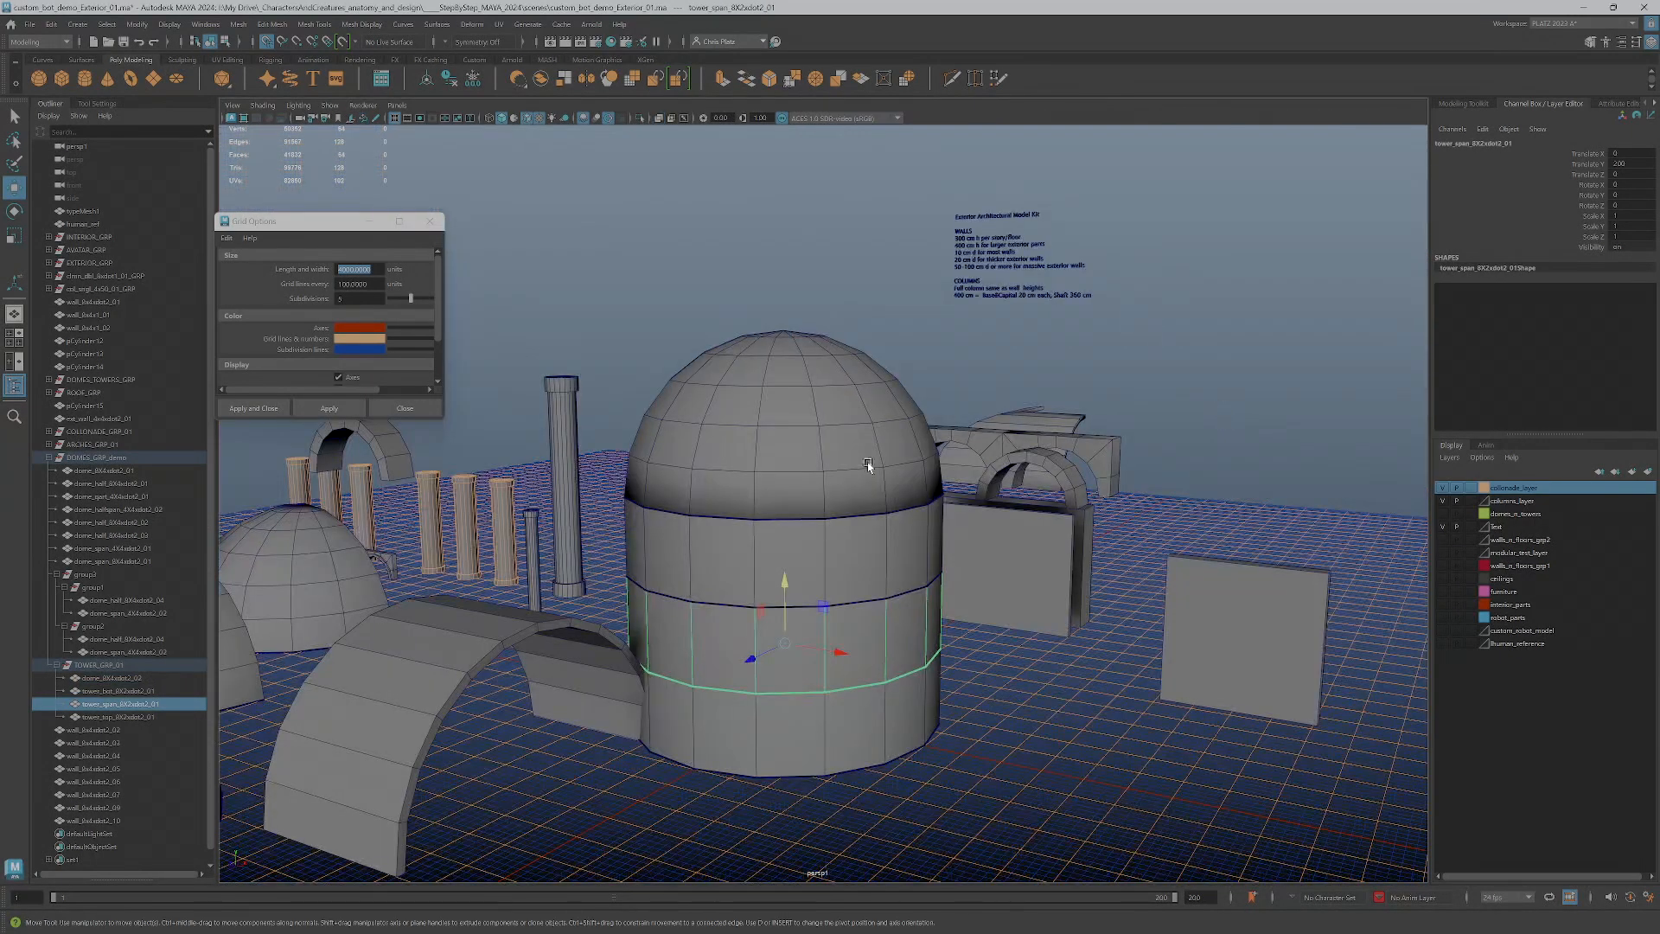
scroll(891, 471, "up", 6)
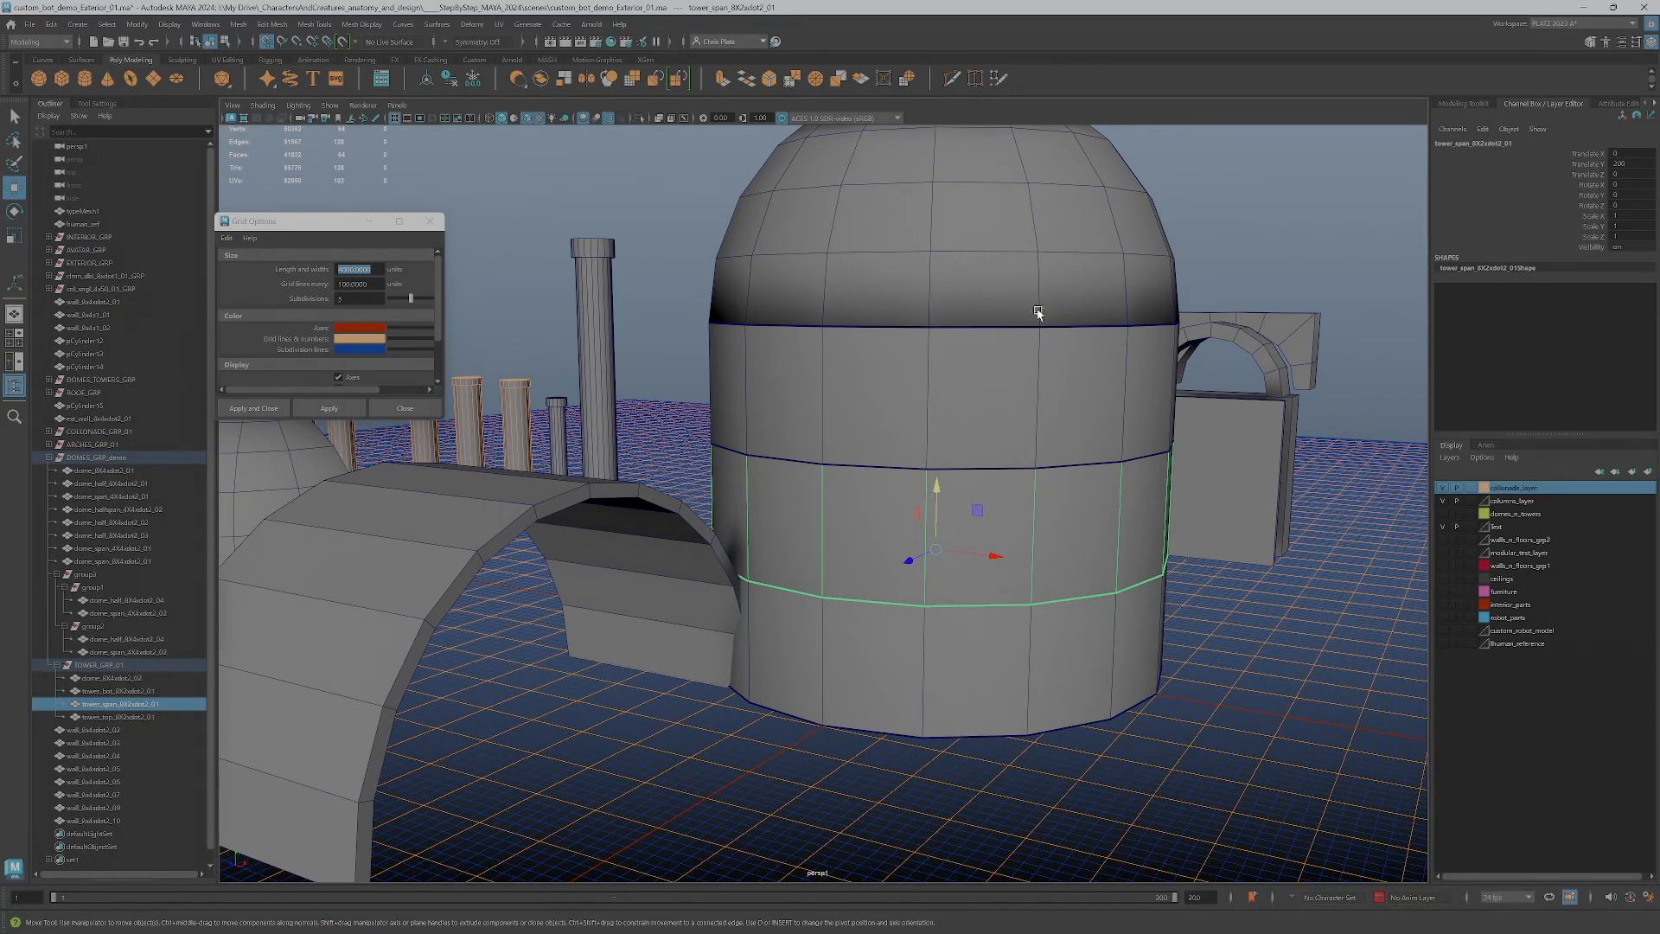
scroll(965, 436, "down", 5)
scroll(965, 437, "up", 5)
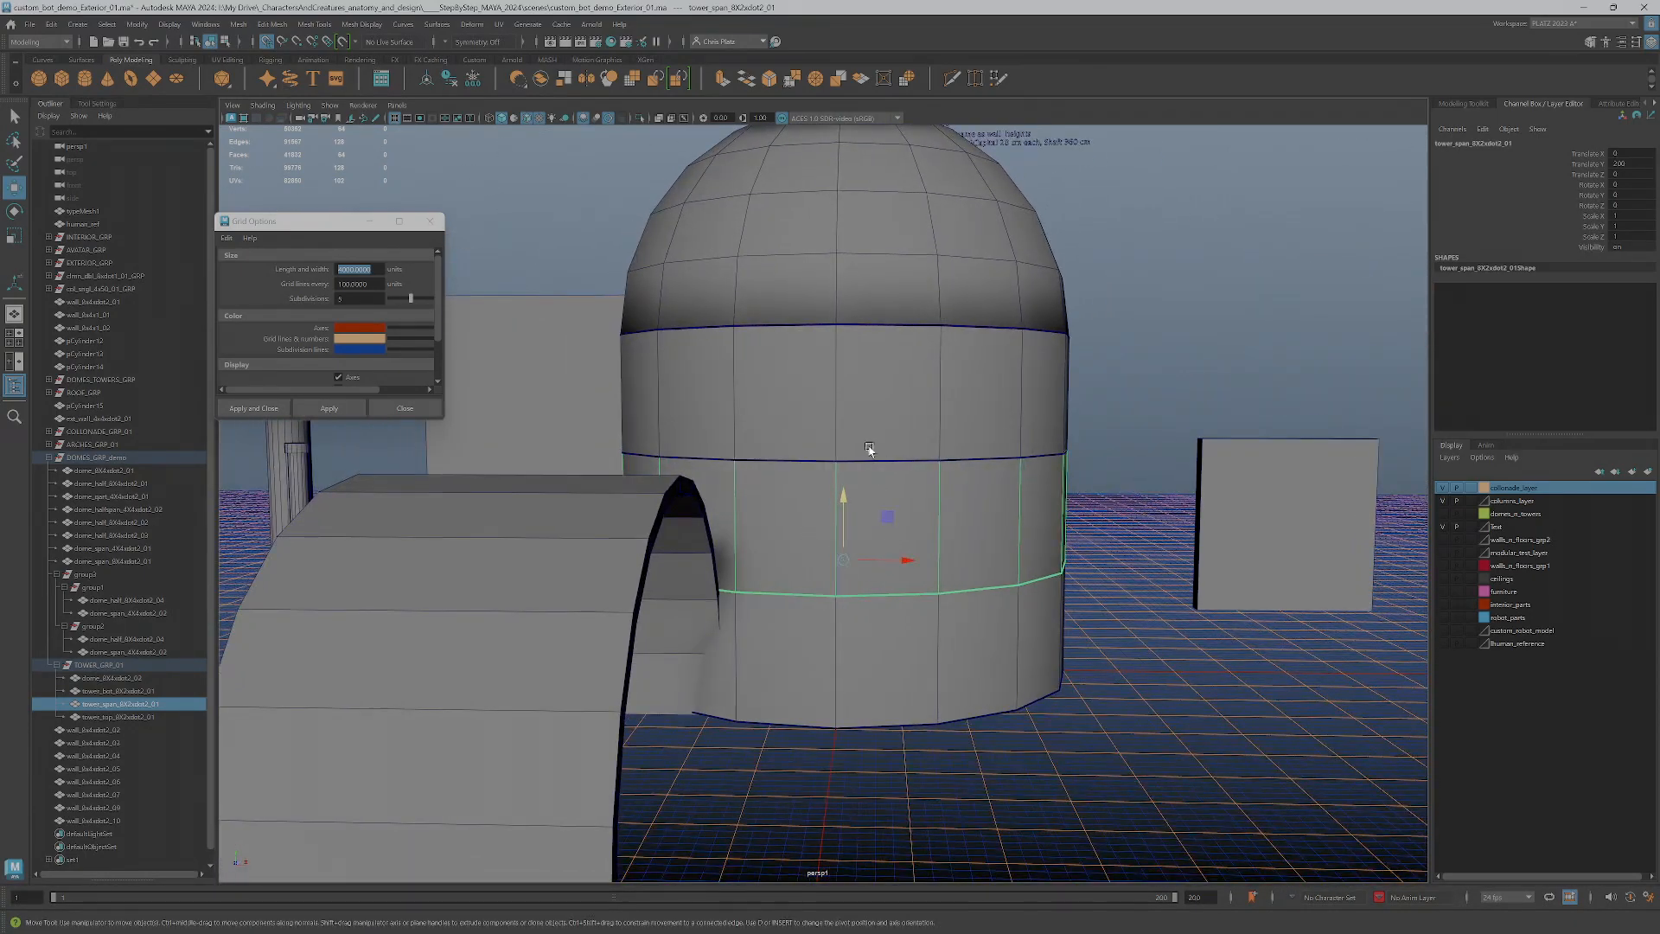
left_click_drag(1025, 602, 951, 679, "alt")
middle_click_drag(951, 679, 889, 544, "alt")
left_click_drag(890, 576, 804, 527, "alt")
right_click_drag(804, 527, 882, 575, "alt")
left_click_drag(881, 575, 834, 490, "alt")
right_click_drag(834, 490, 891, 511, "alt")
left_click_drag(891, 511, 900, 477, "alt")
middle_click_drag(900, 477, 1001, 523, "alt")
left_click_drag(823, 517, 811, 547, "alt")
middle_click_drag(811, 547, 1034, 535, "alt")
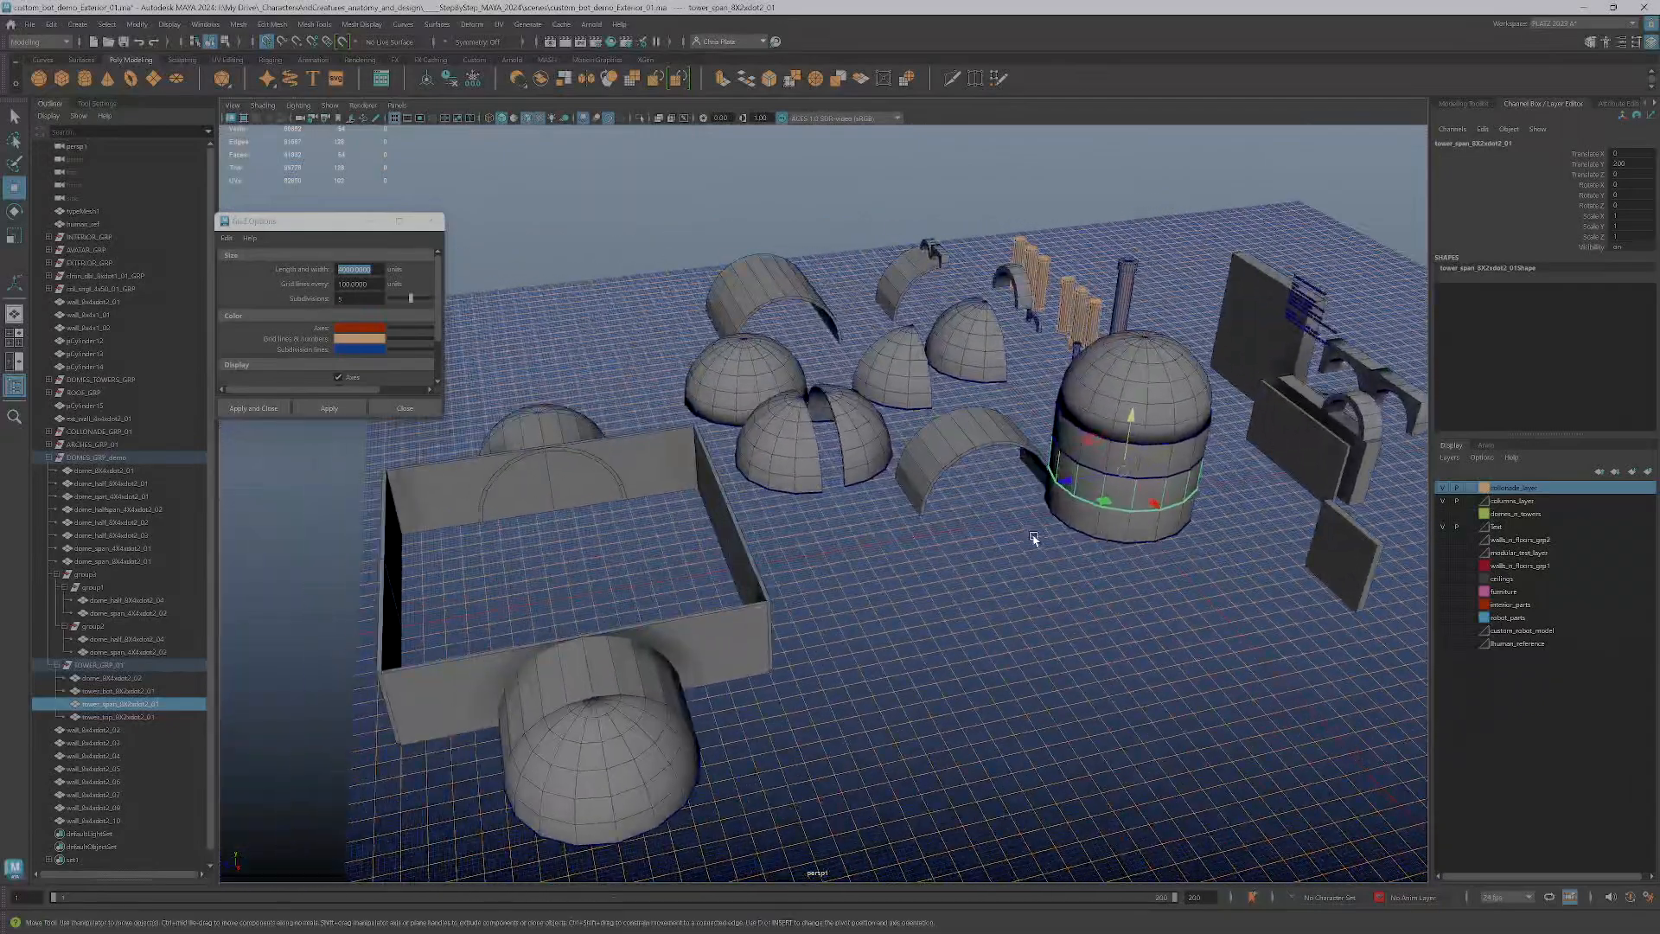
Move TOWER_GRP_01 into the walled enclosure and centre it between the two side domes
left_click(98, 666)
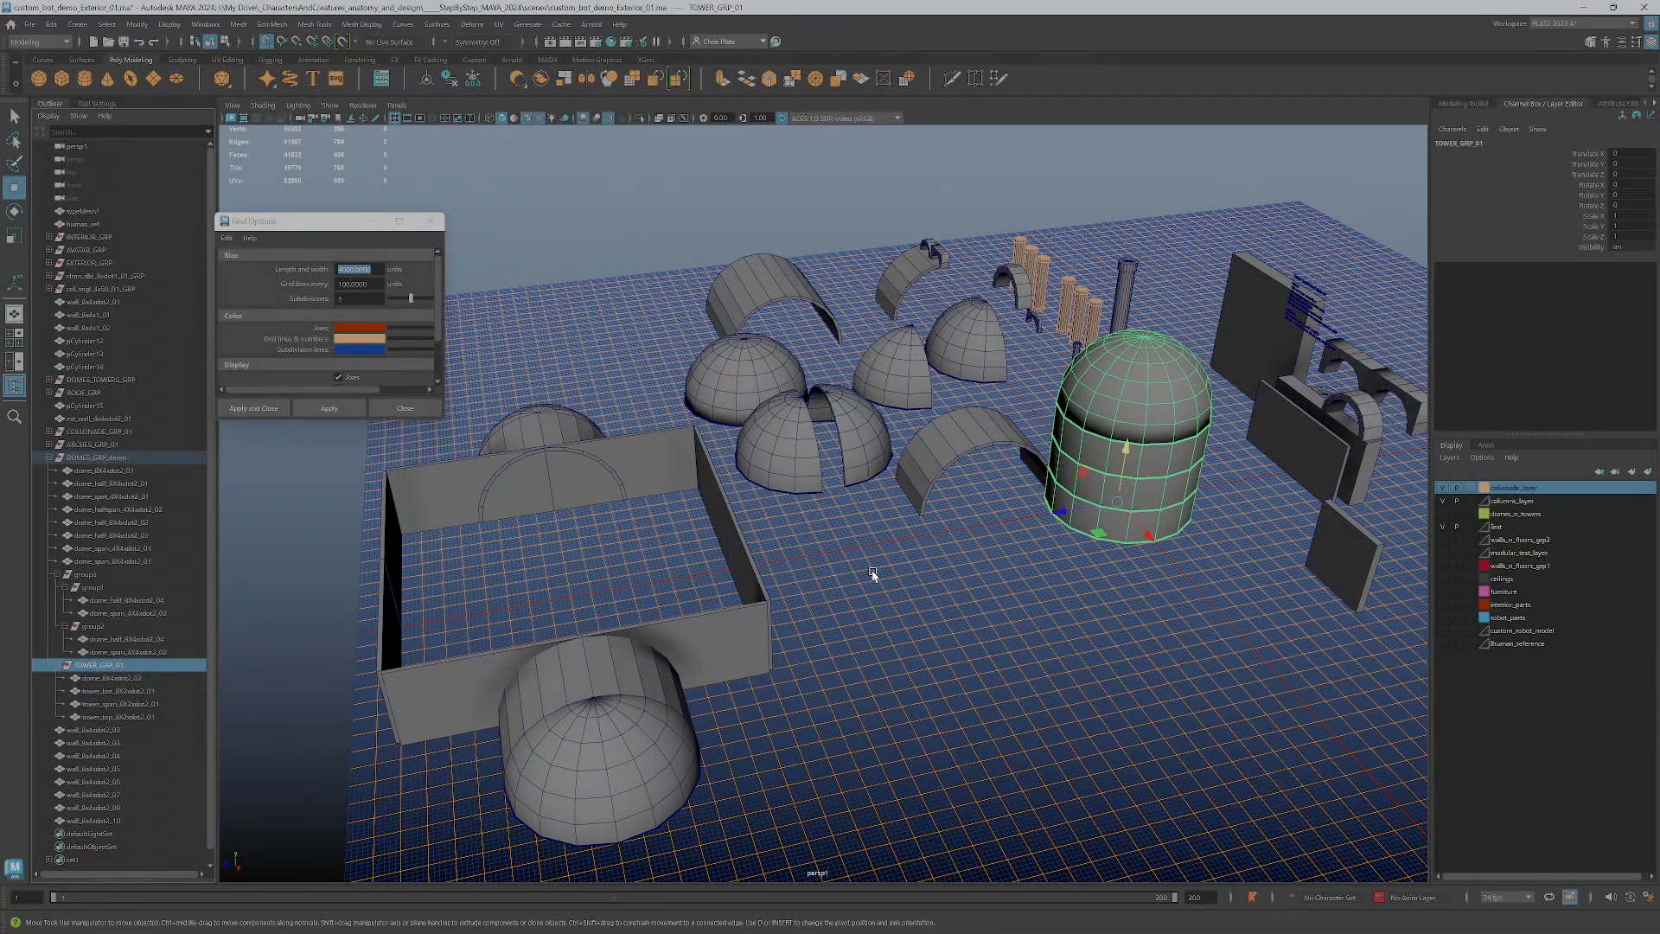
left_click_drag(1098, 536, 628, 594)
middle_click_drag(733, 648, 760, 619, "alt")
left_click_drag(760, 619, 852, 804, "alt")
middle_click_drag(852, 804, 829, 622, "alt")
left_click_drag(829, 622, 820, 698, "alt")
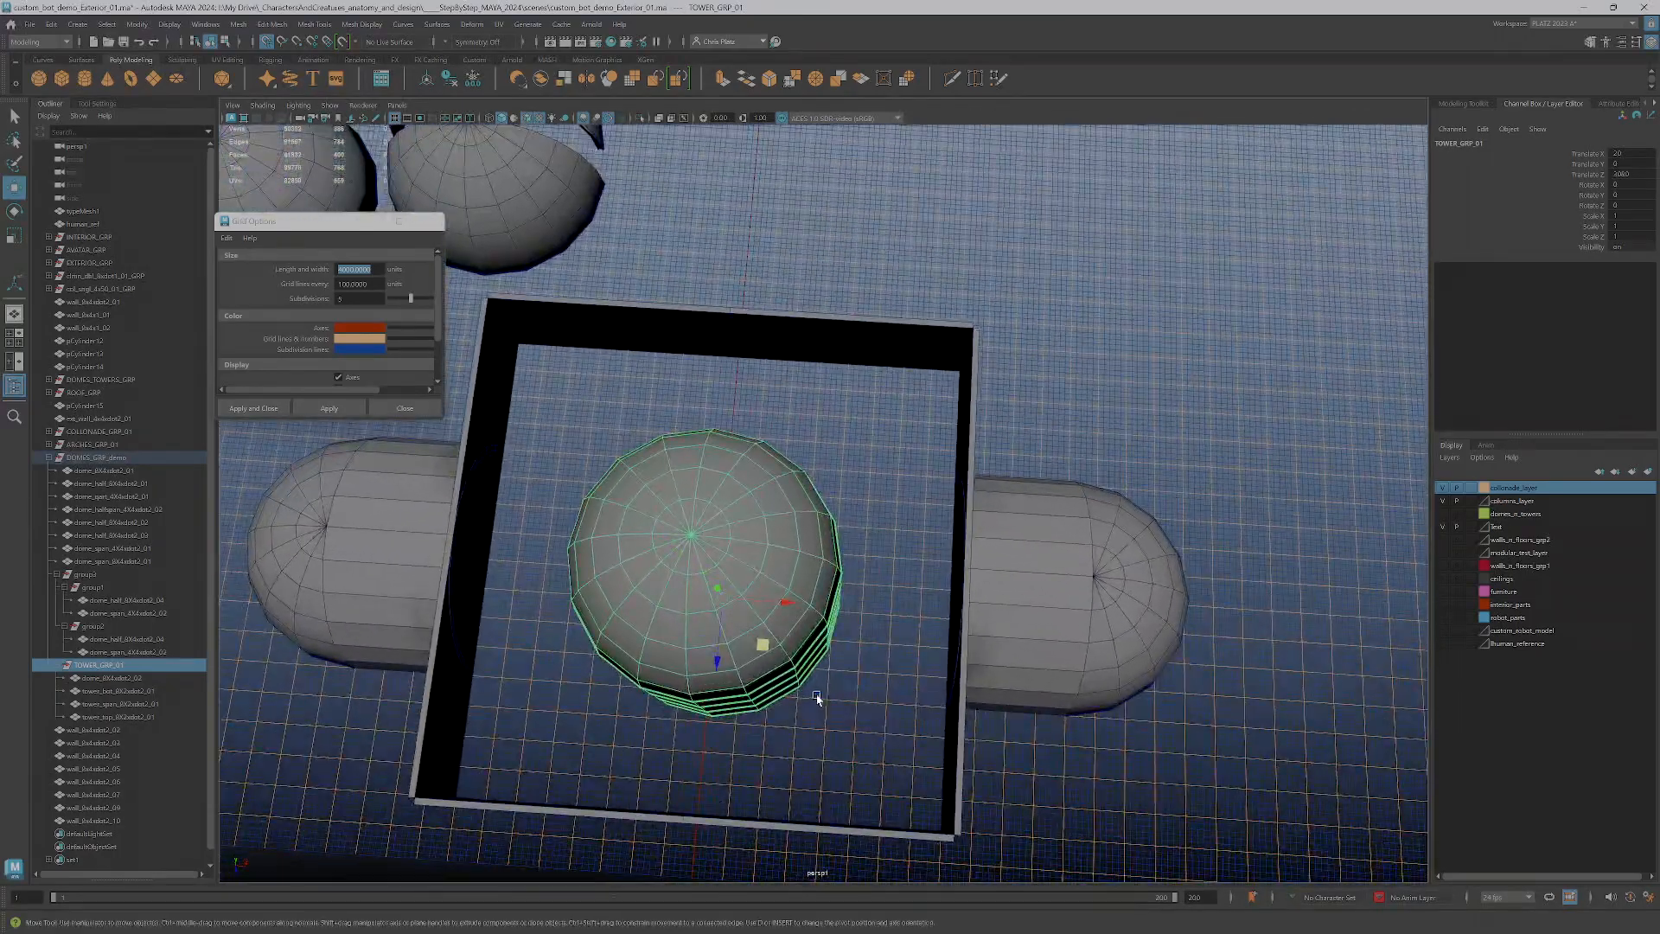
left_click_drag(762, 644, 683, 610)
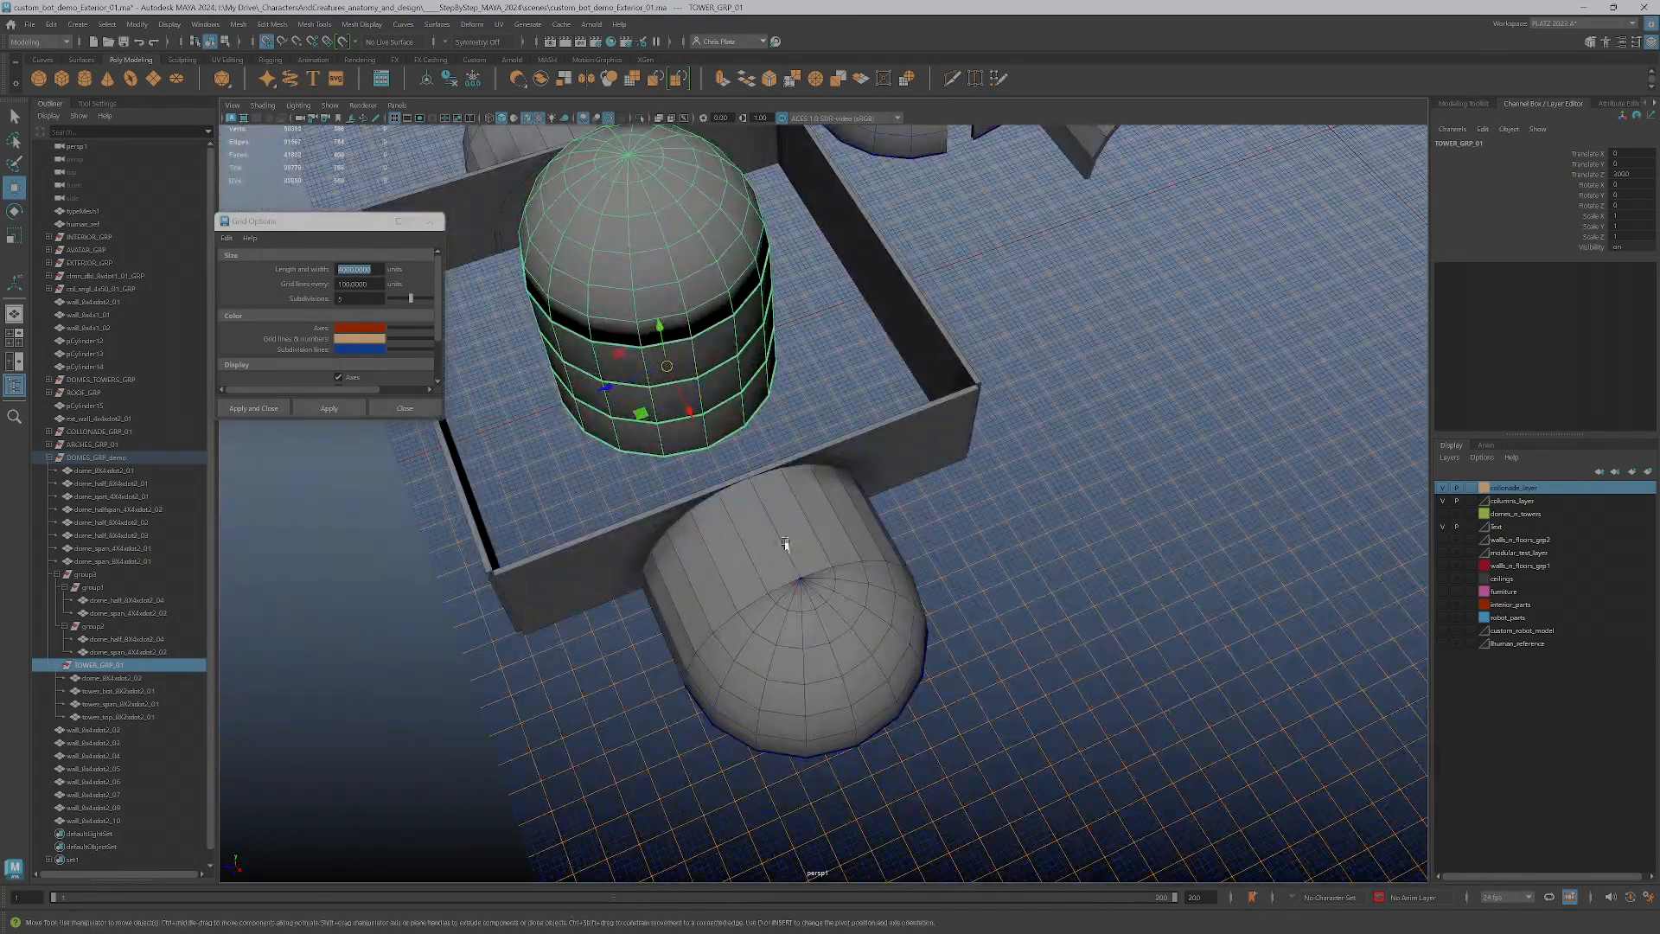
Raise the tower group in the side view until its base is level with the top of the enclosure walls
left_click_drag(683, 439, 778, 437, "alt")
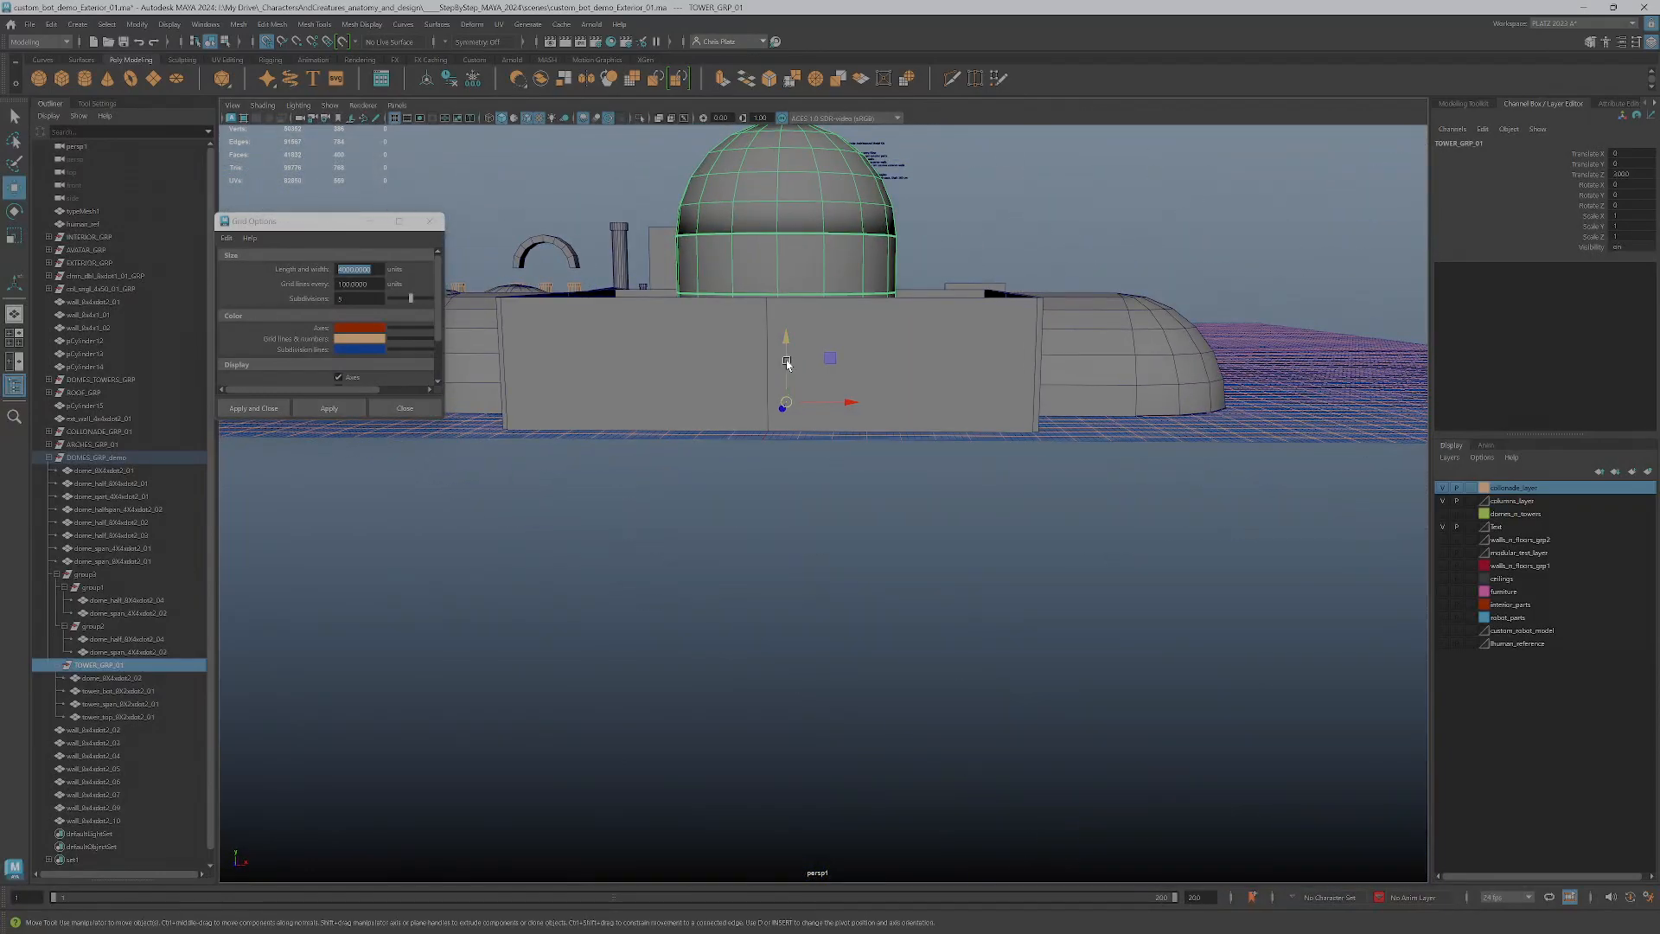
key("space")
key("f")
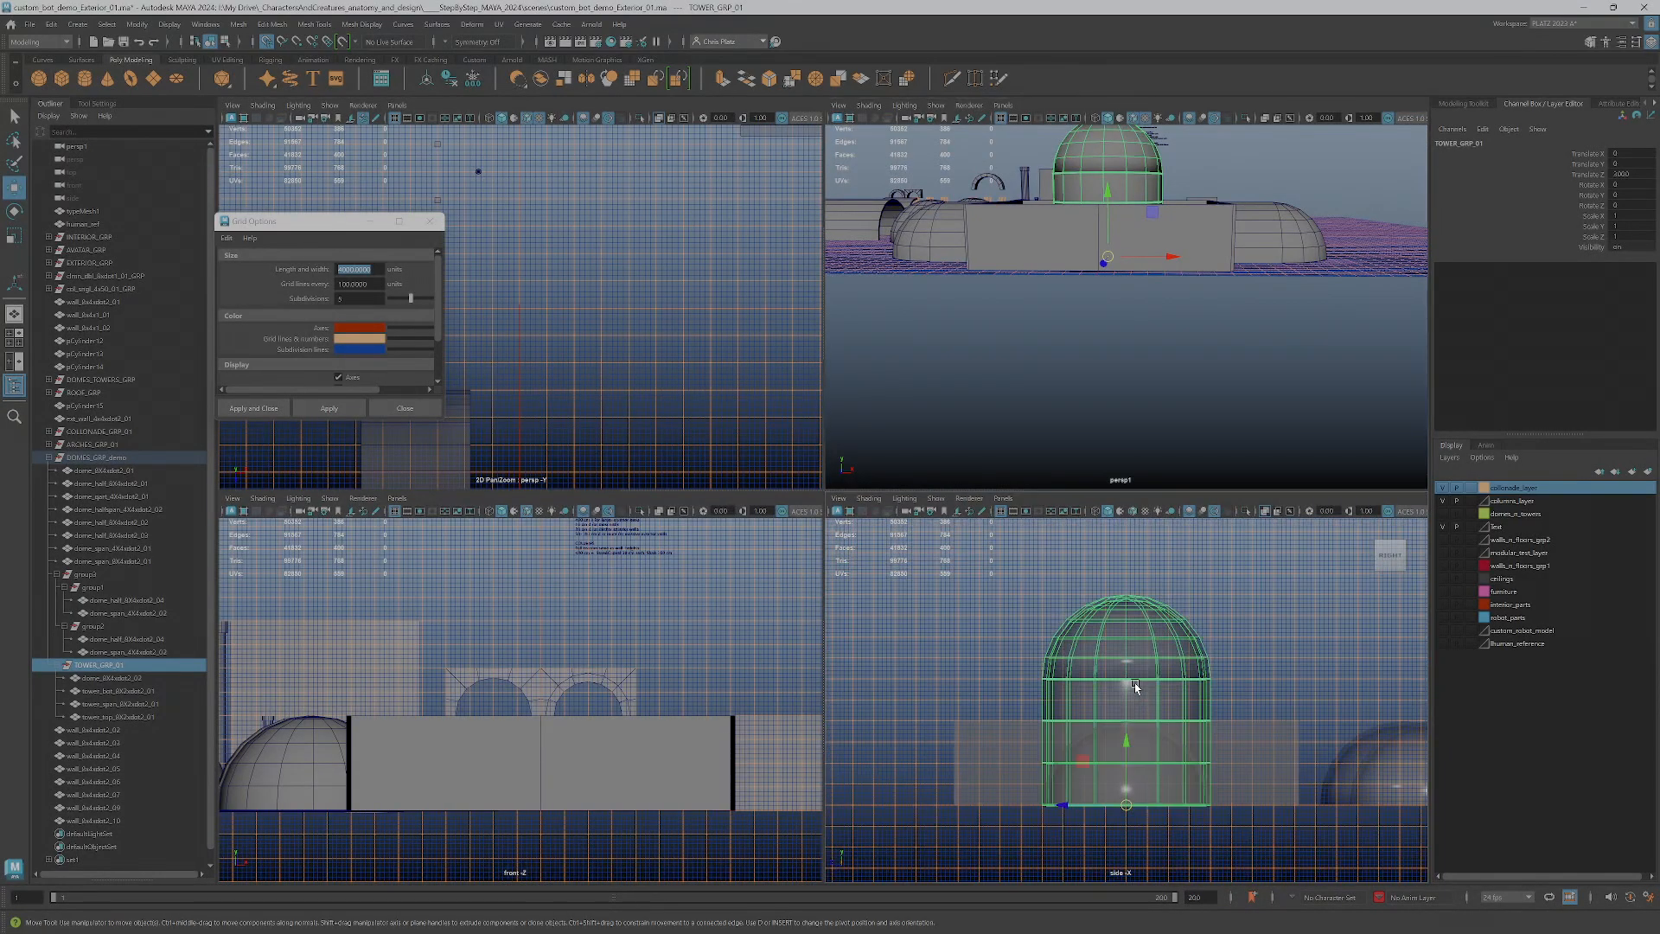
scroll(1121, 748, "up", 2)
left_click_drag(1124, 793, 1124, 728)
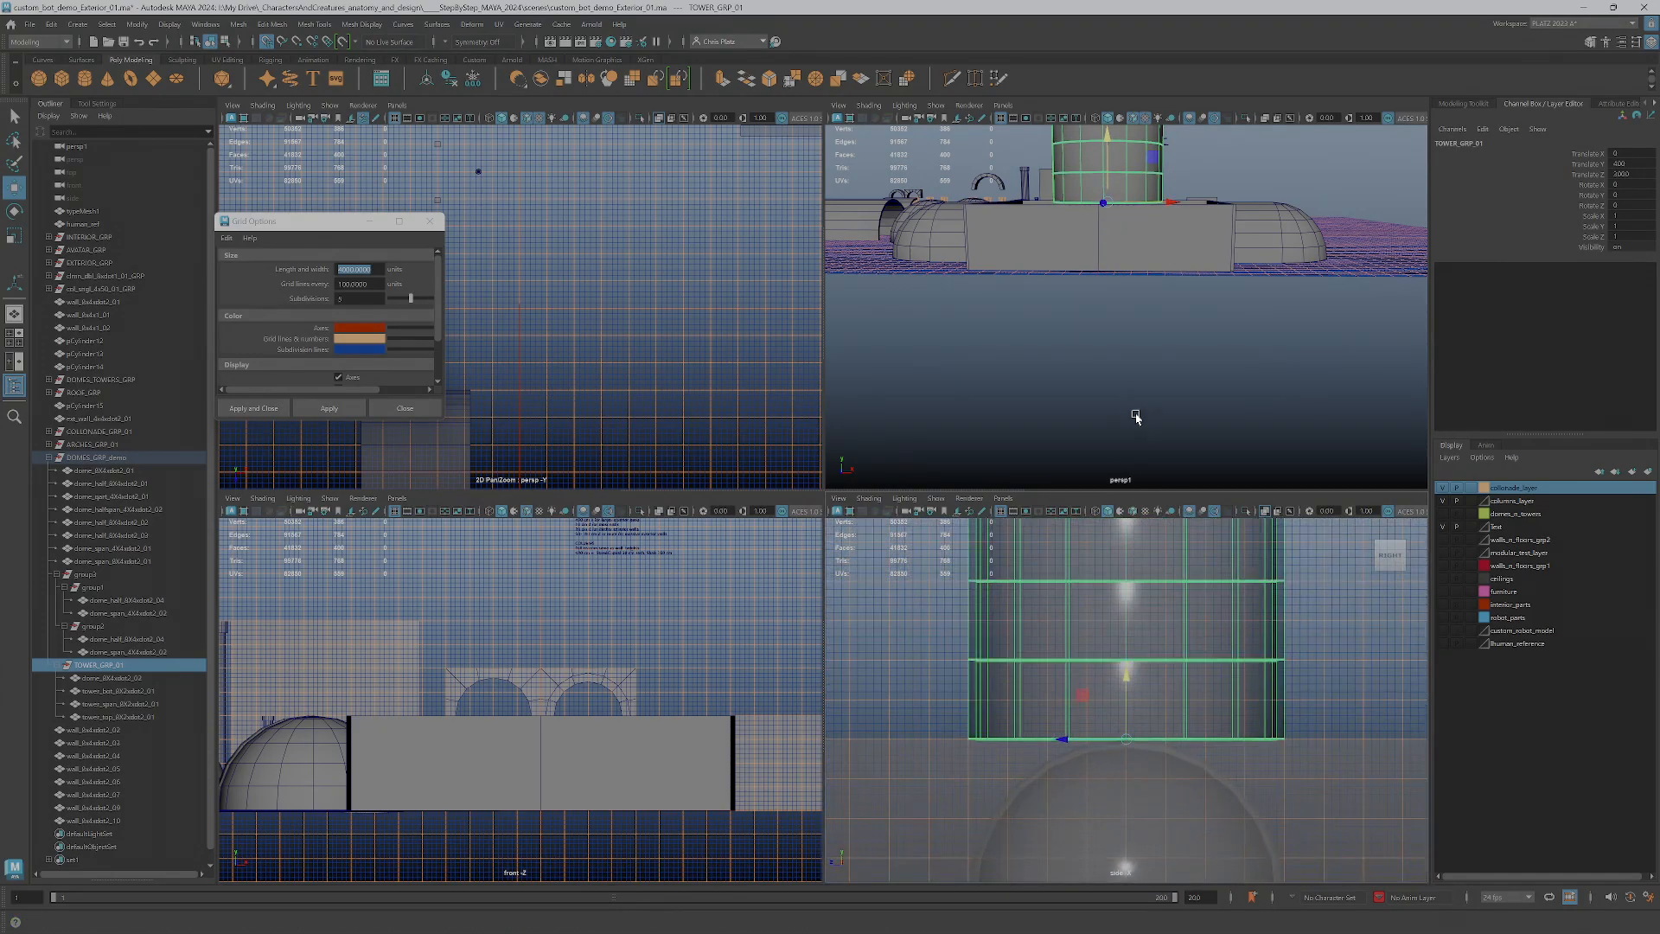
Check how the raised tower relates to the enclosure and its side domes, and save the scene
key("space")
left_click_drag(1064, 385, 918, 498, "alt")
left_click_drag(733, 406, 1202, 450, "alt")
scroll(806, 378, "up", 3)
left_click(947, 516)
left_click(630, 500)
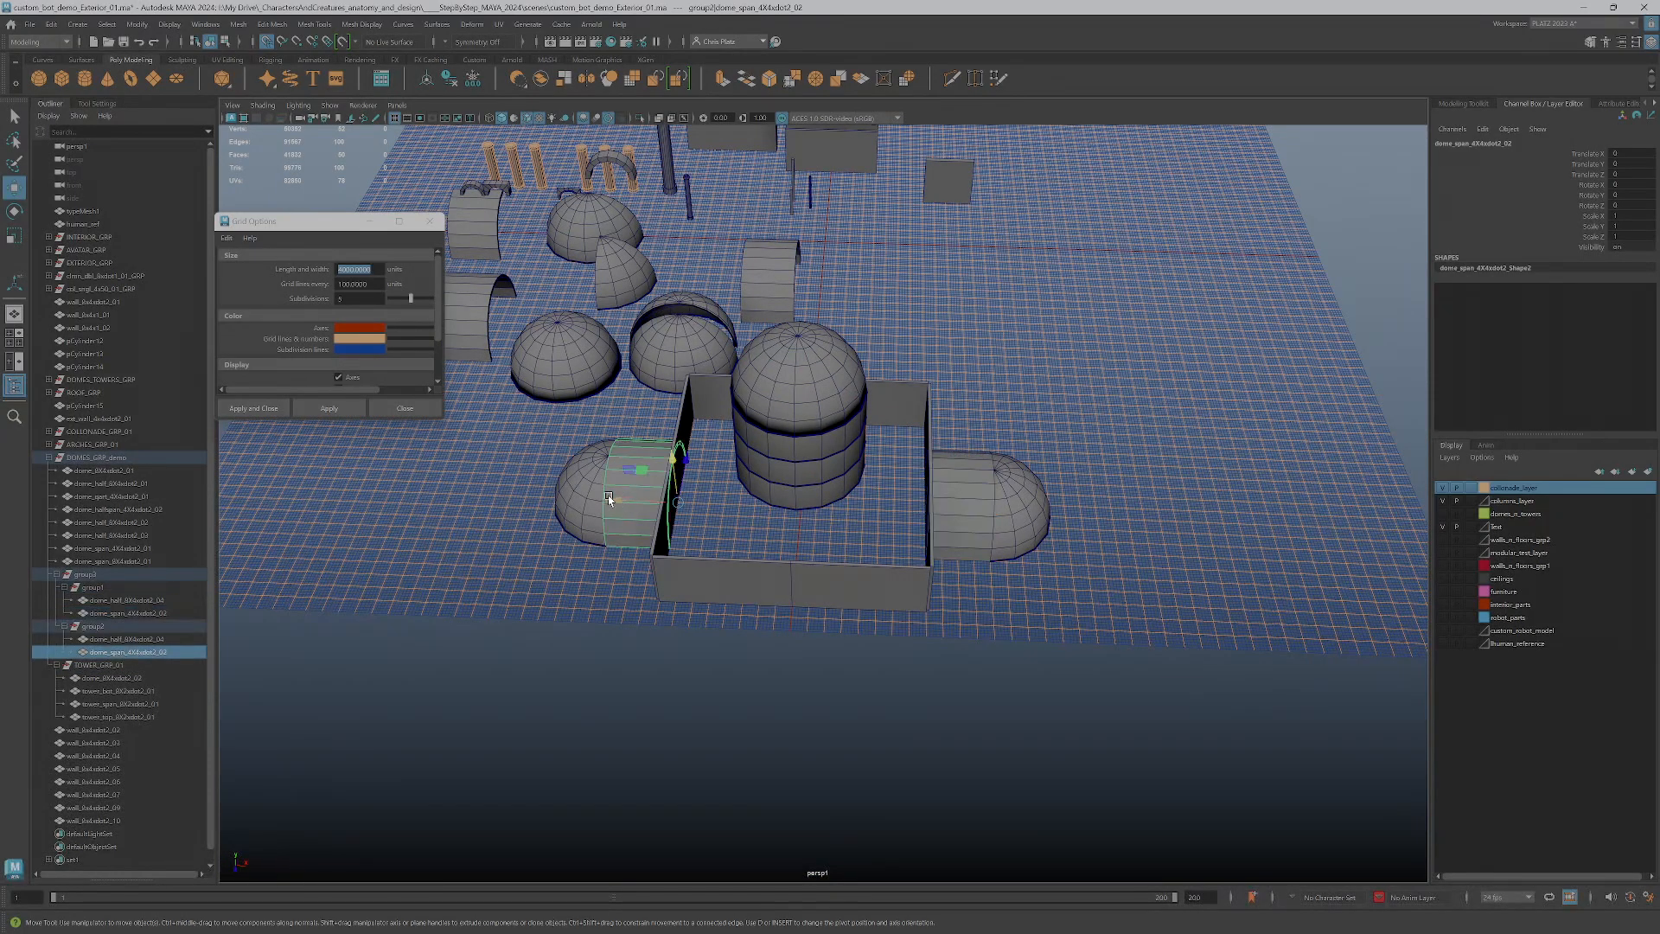
left_click(659, 494)
left_click_drag(659, 494, 893, 648, "alt")
middle_click_drag(893, 649, 828, 487, "alt")
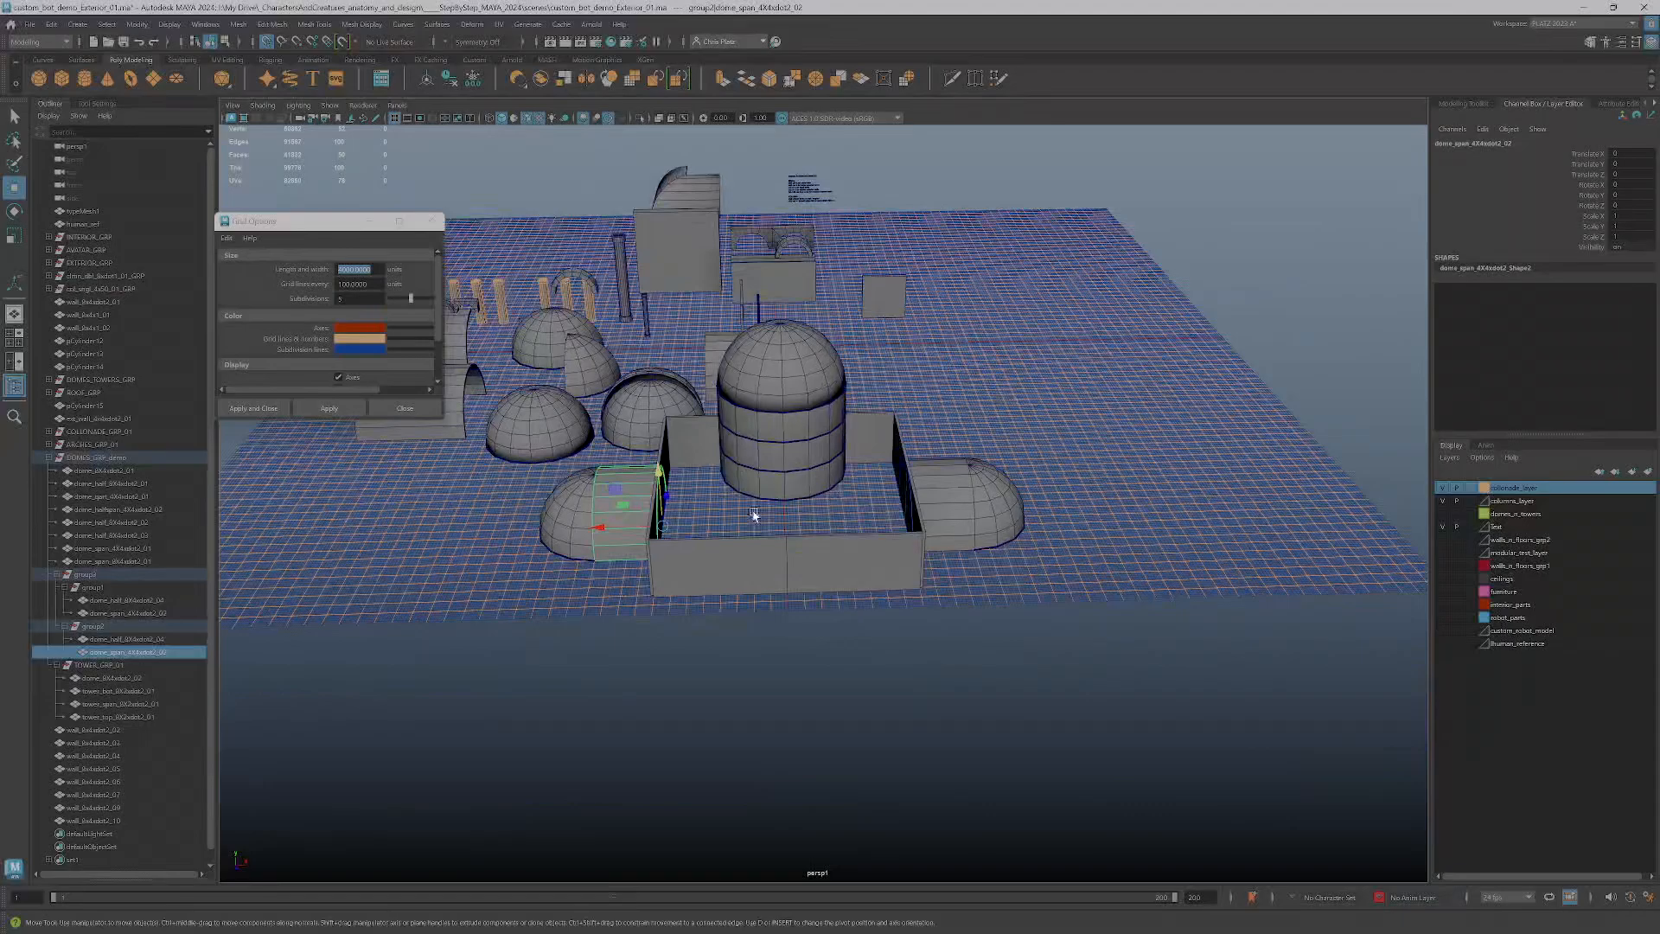
left_click_drag(751, 511, 759, 544, "alt")
key("ctrl+s")
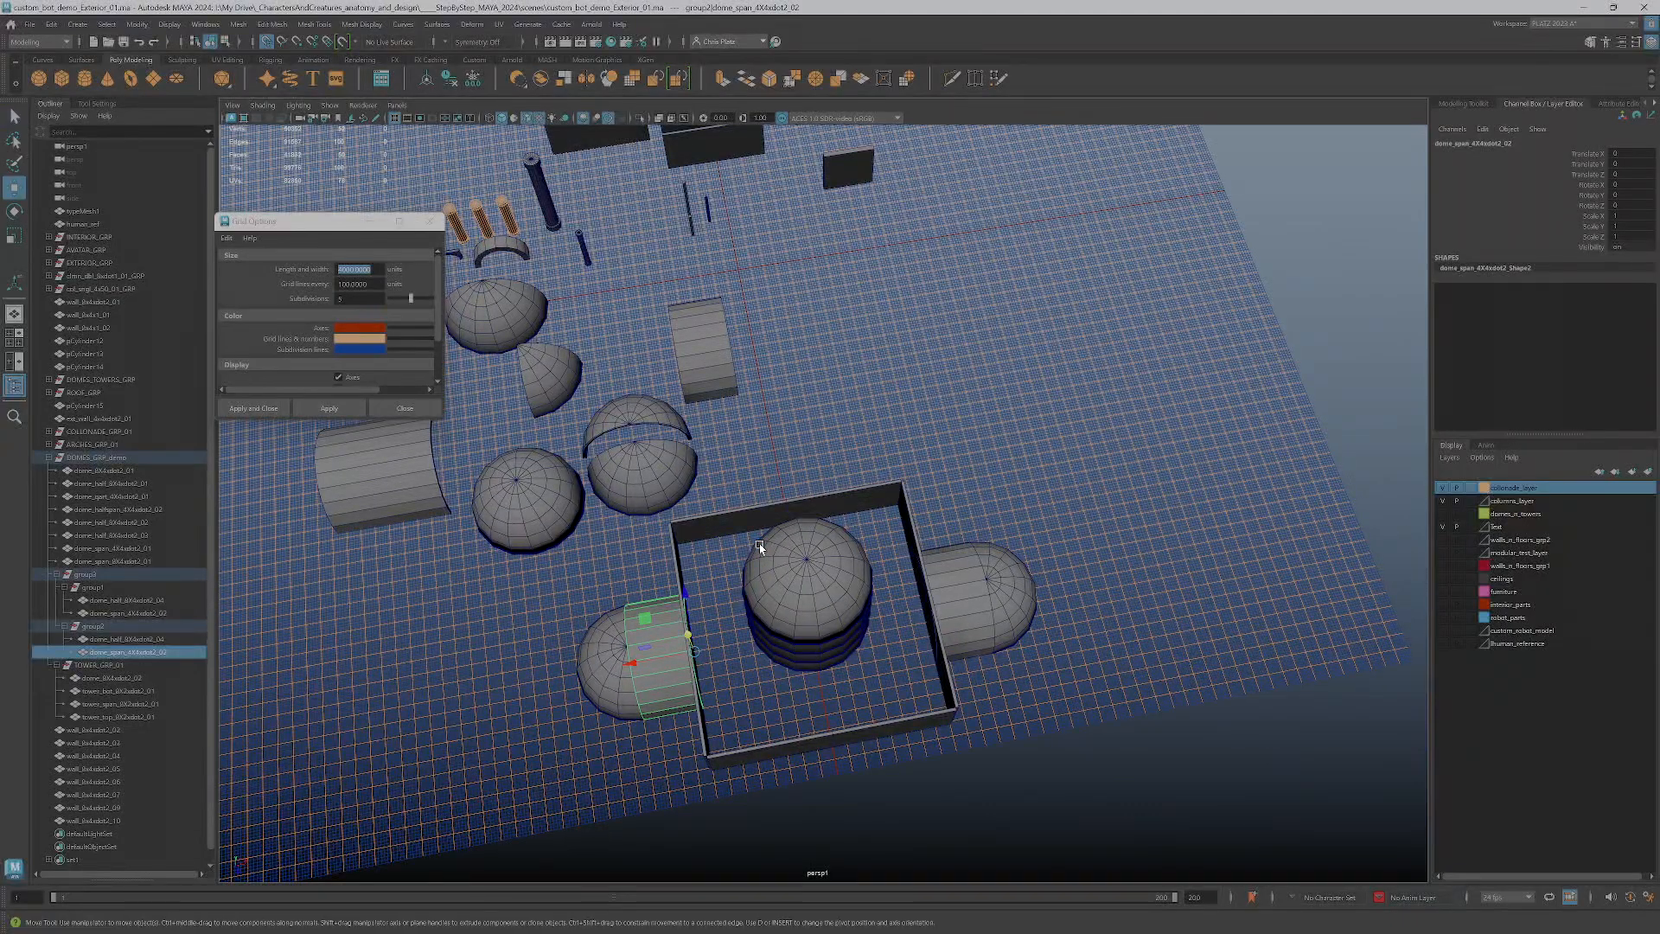
Open the Files/Projects category of the preferences and locate the AutoSave settings
left_click(208, 25)
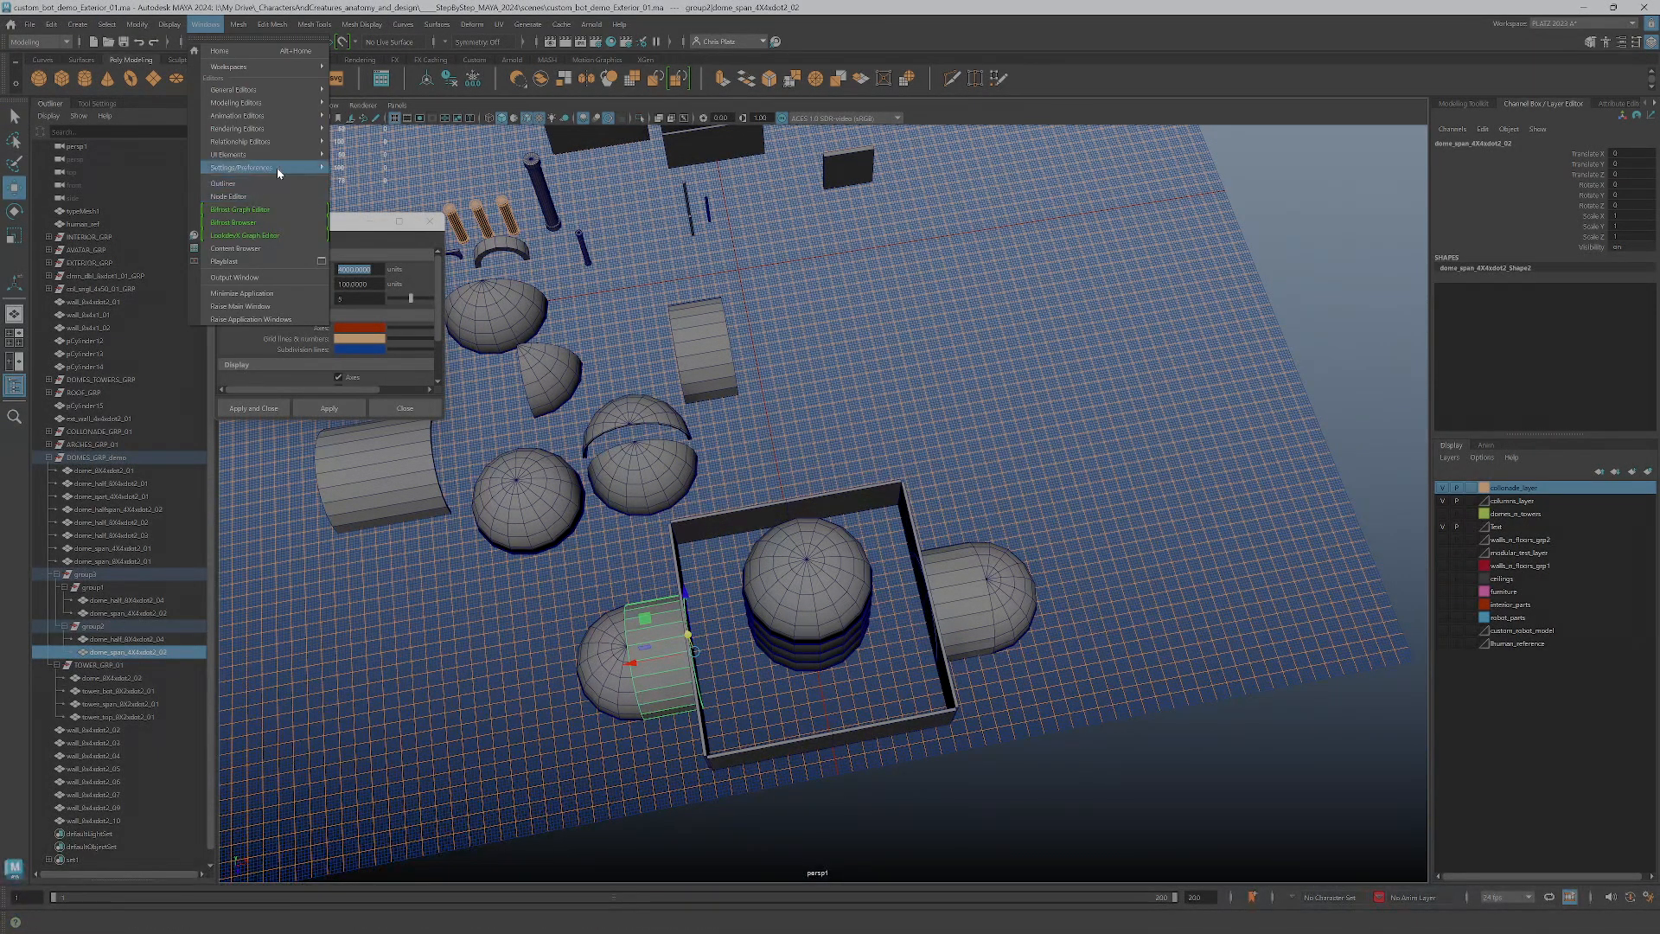
mouse_move(224, 168)
left_click(381, 180)
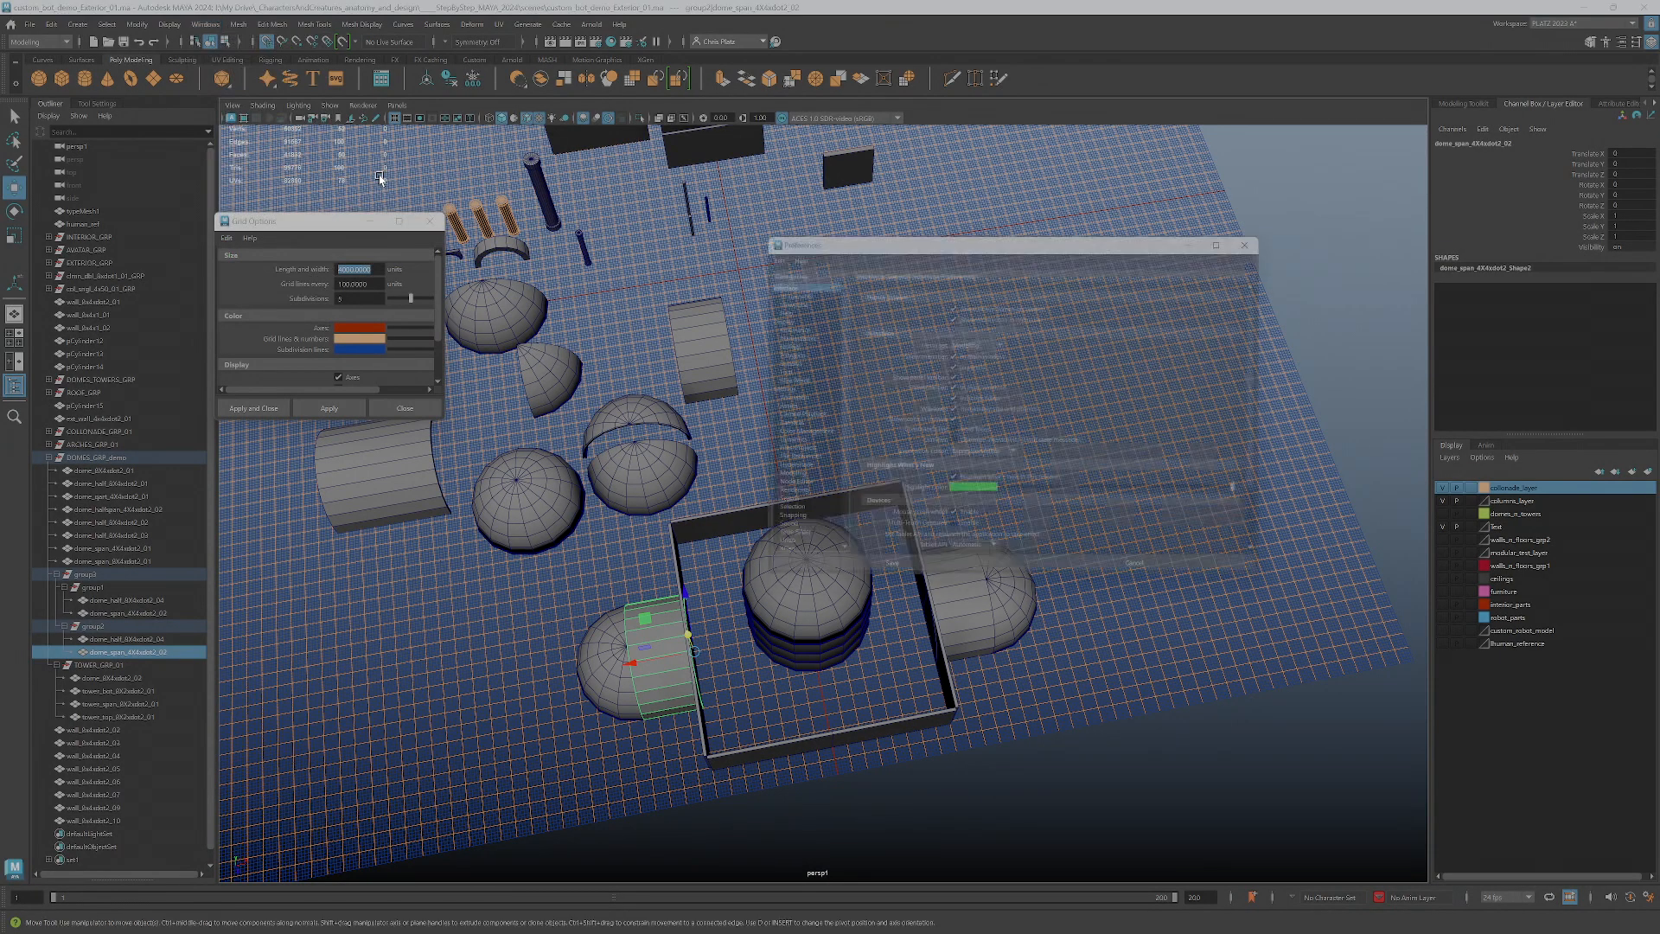
left_click(778, 462)
left_click(780, 452)
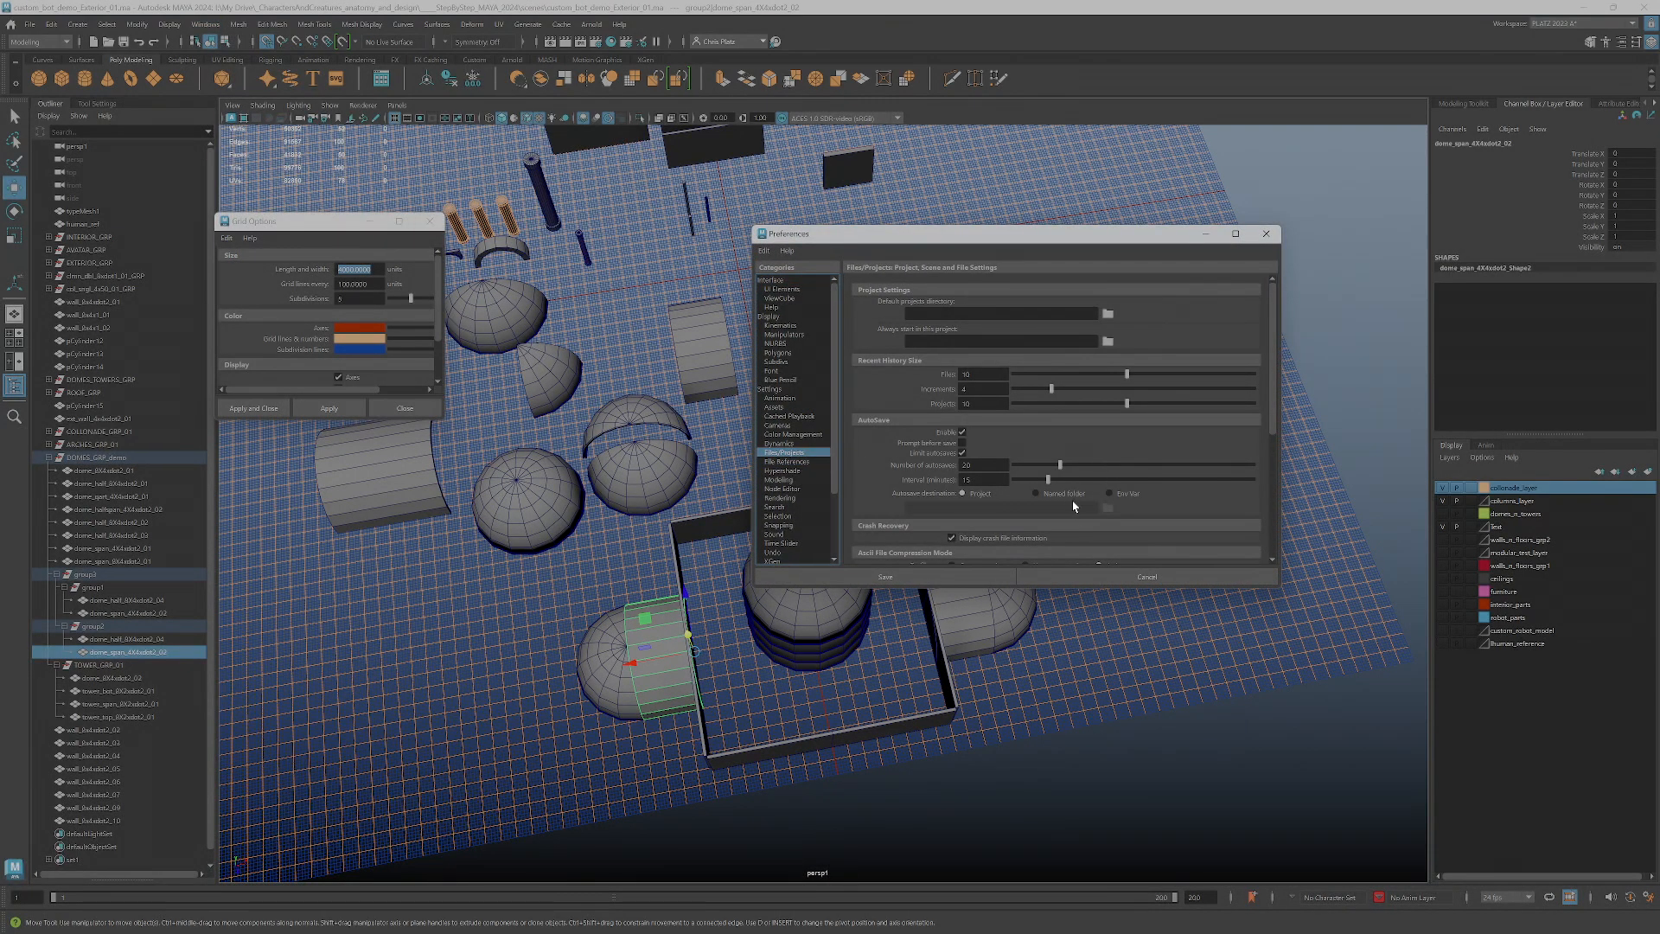
scroll(1072, 488, "down", 3)
scroll(1047, 438, "up", 1)
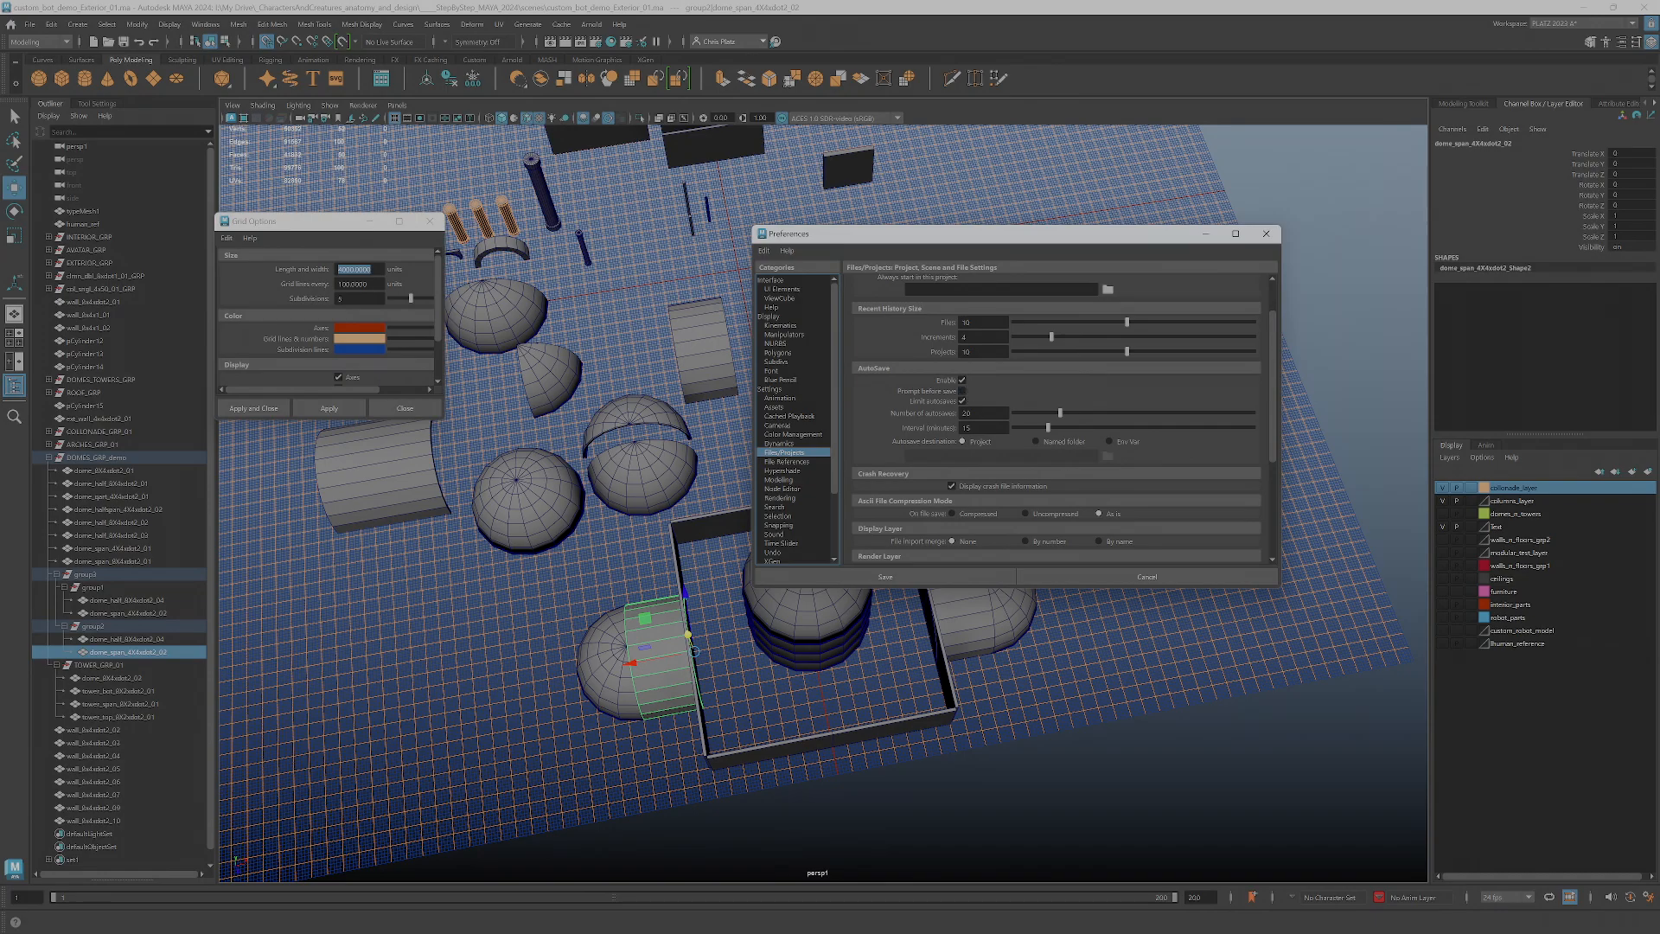
Edit the number of autosaves and the autosave interval, and save the preferences
double_click(965, 413)
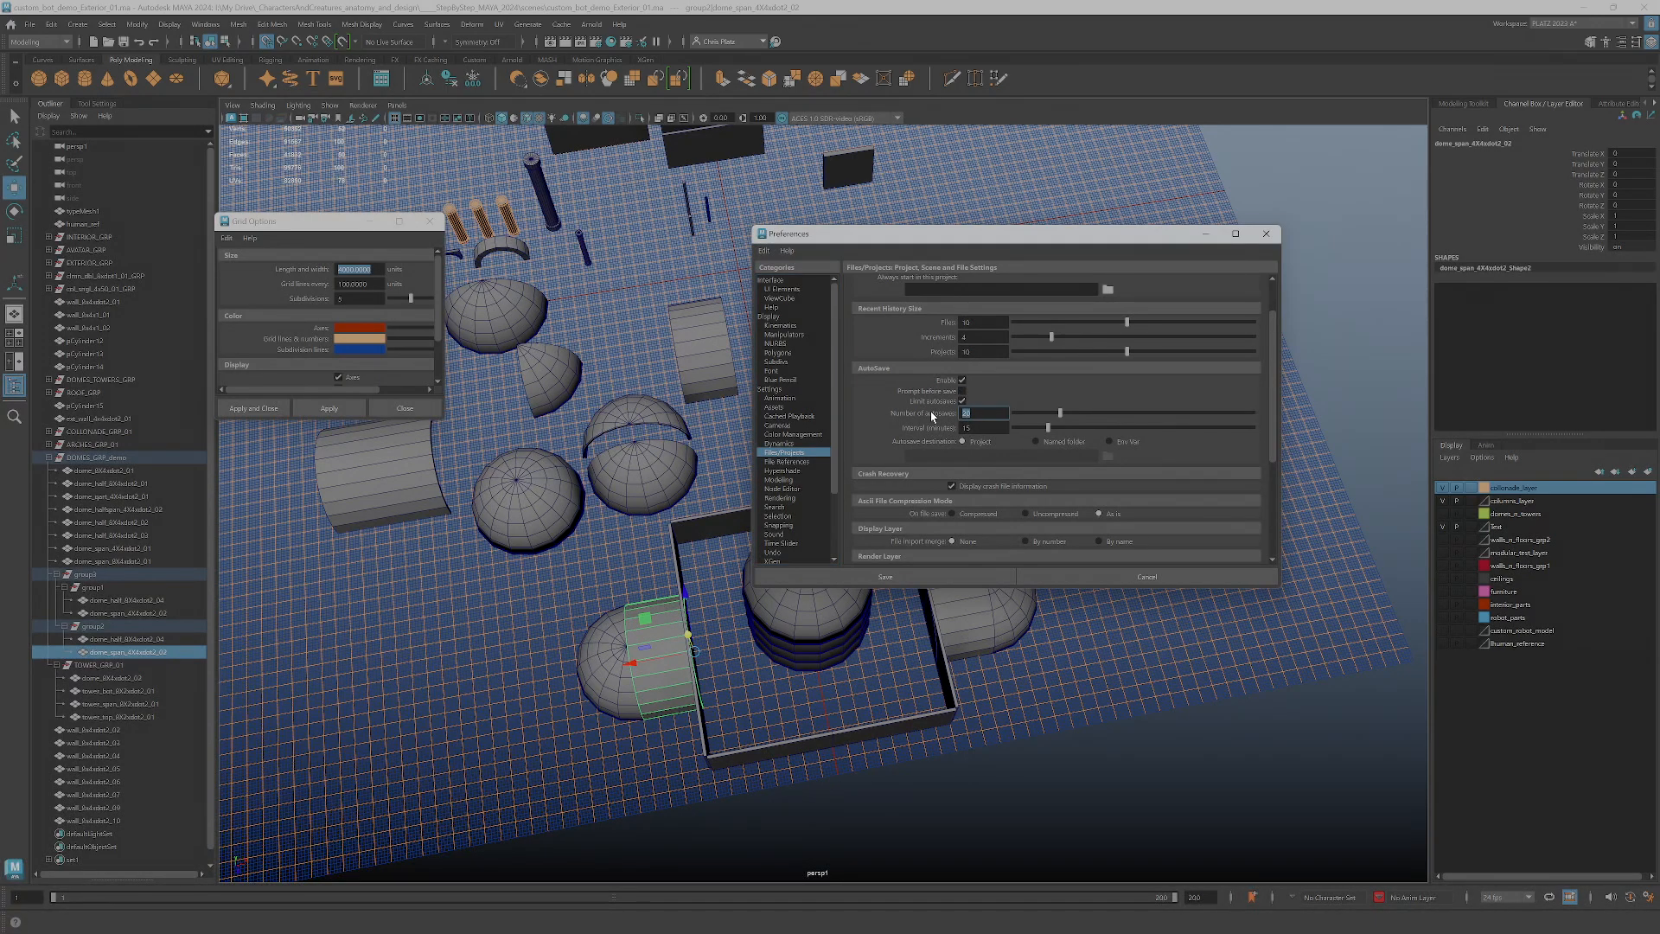
key("Tab")
type("1")
left_click(977, 413)
key("BackSpace")
type("4")
key("Tab")
left_click(942, 574)
Duplicate the parent group holding both side domes and rotate the copy 90 degrees in Y onto the other two walls
left_click_drag(843, 617, 614, 616, "alt")
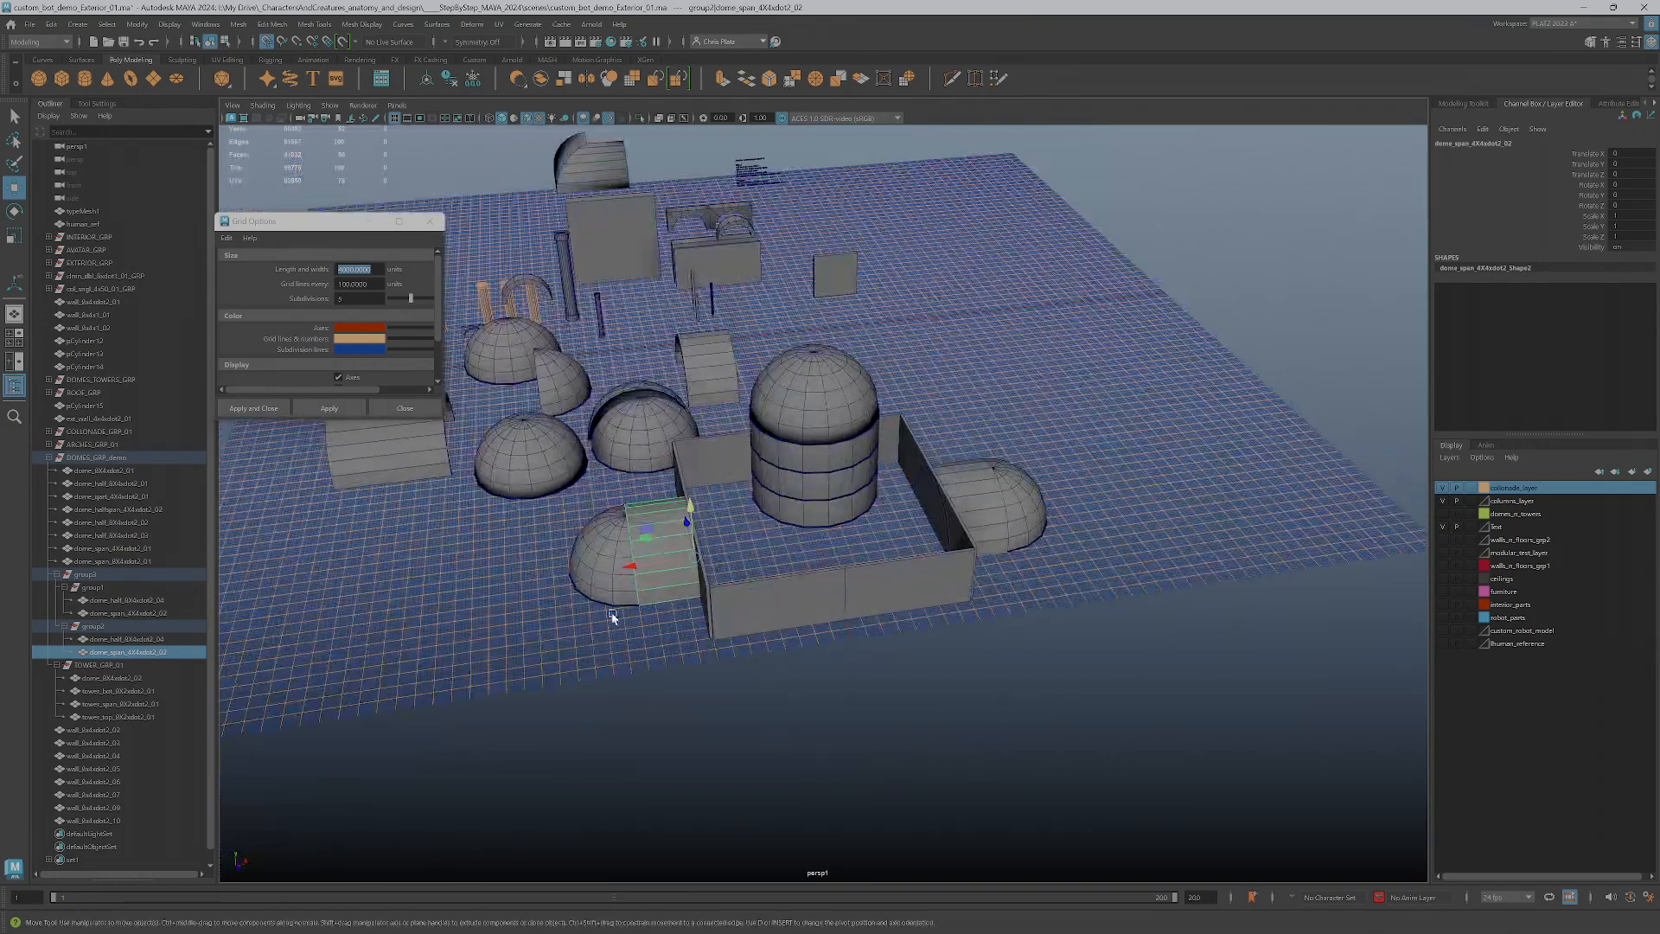
left_click(584, 582, "shift")
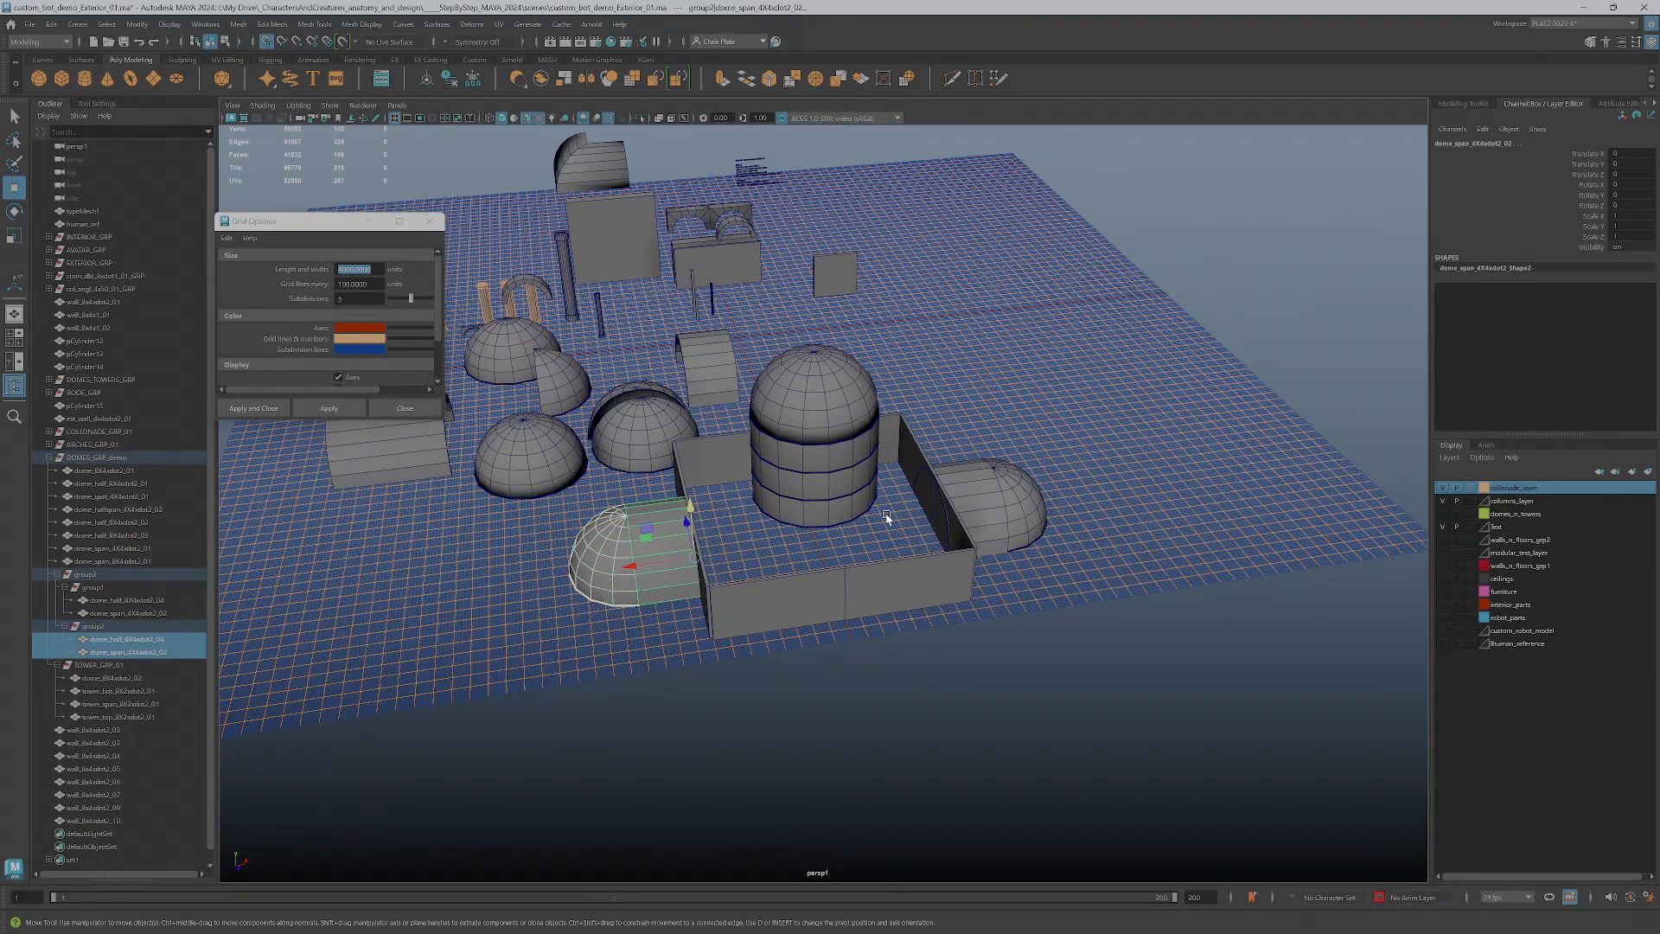
left_click(95, 626)
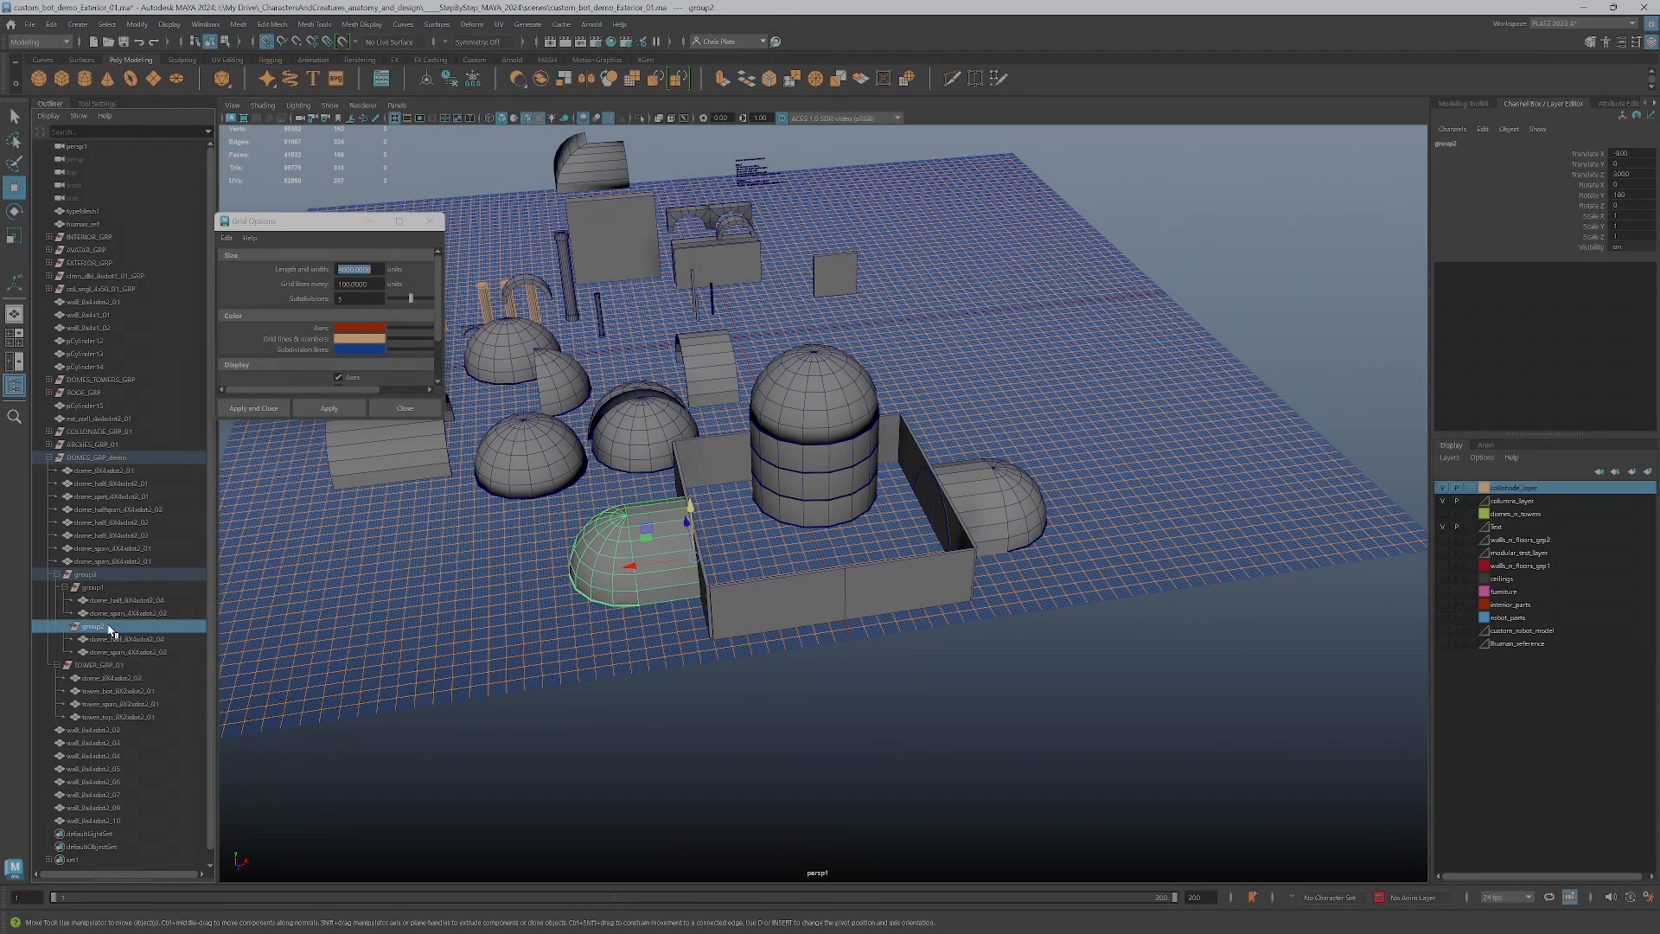
left_click(108, 589)
left_click(92, 575)
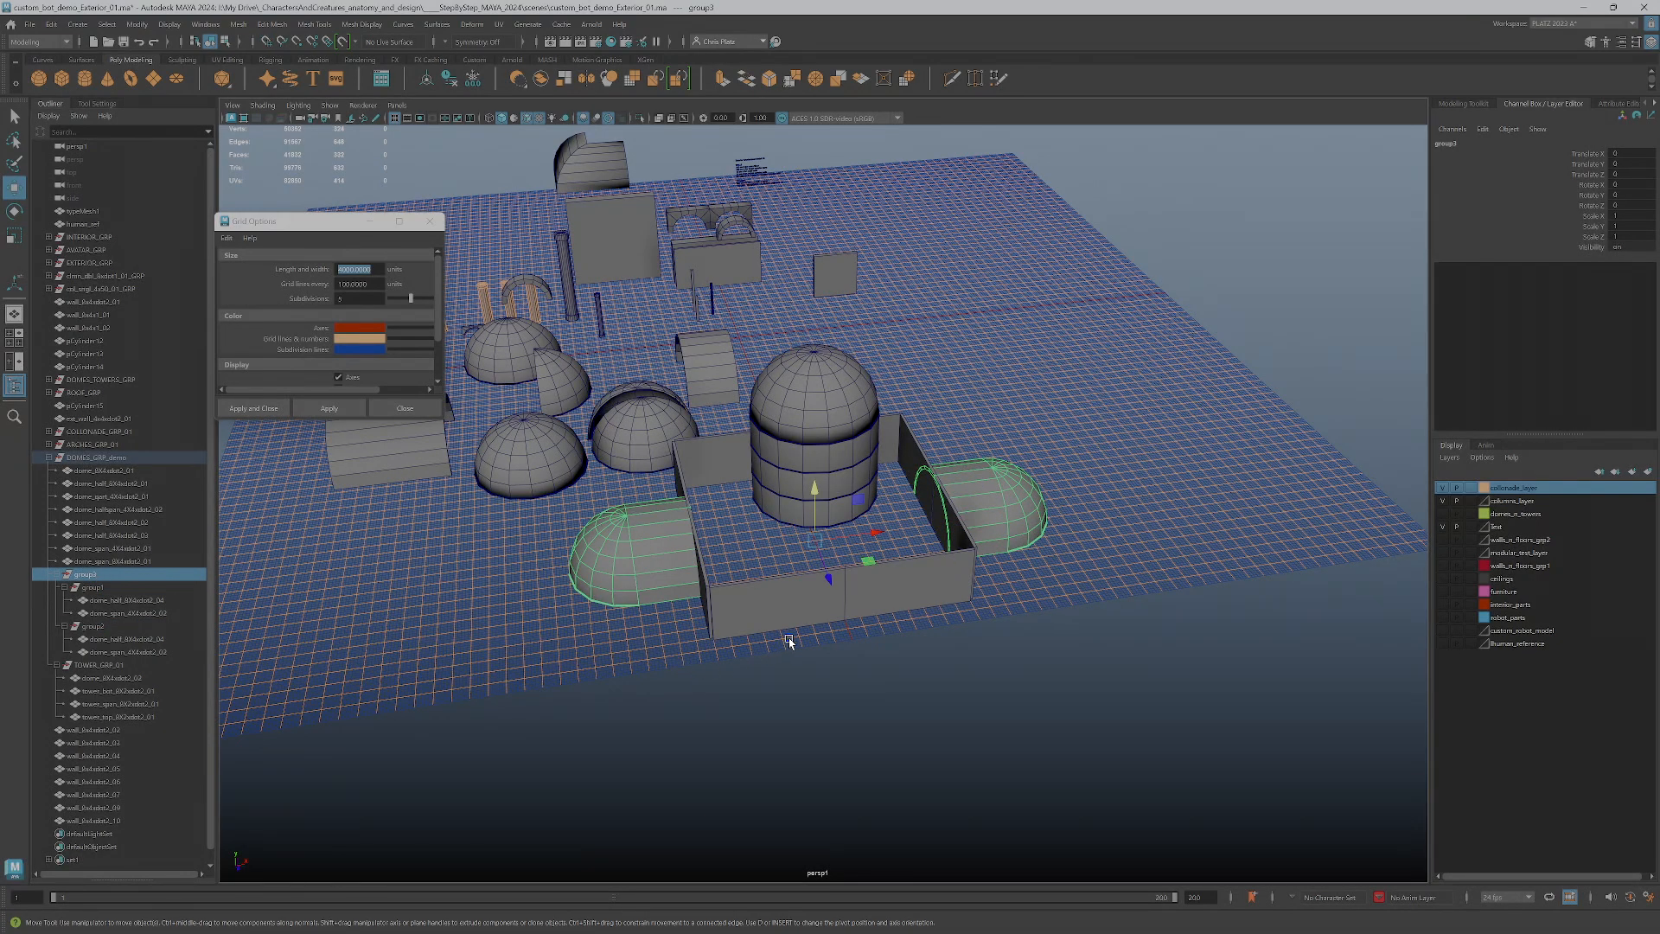
left_click_drag(790, 640, 855, 658, "alt")
middle_click_drag(939, 707, 927, 672, "alt")
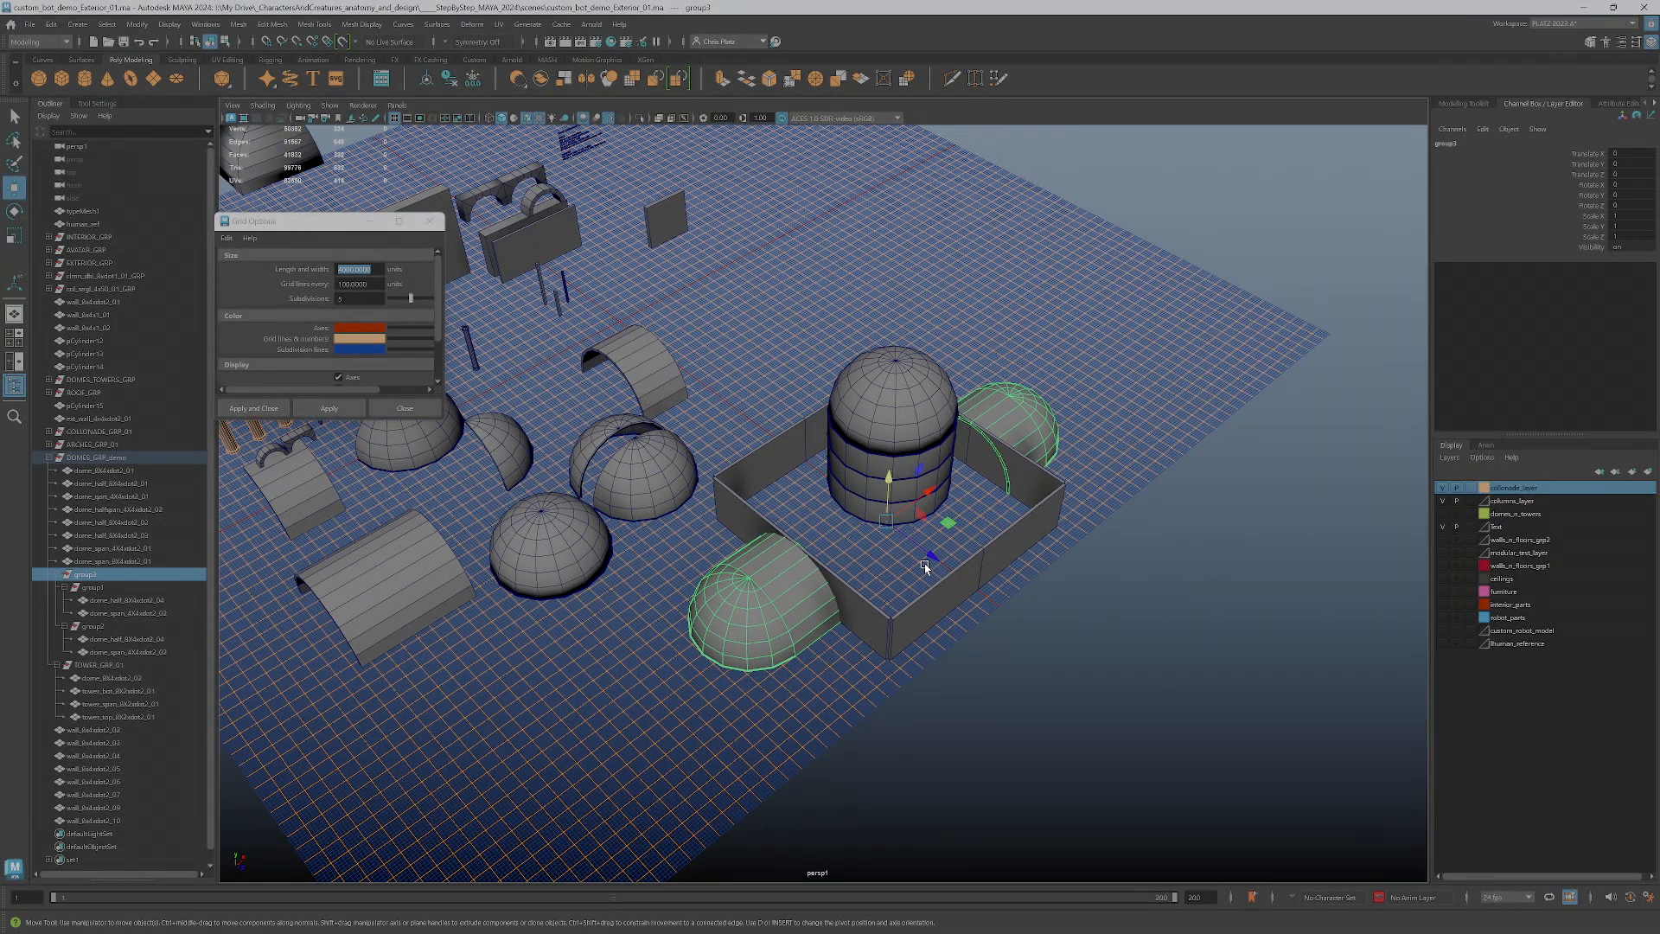
key("e")
key("ctrl+d")
mouse_move(897, 566)
left_mouse_down()
mouse_move(973, 560)
mouse_move(893, 569)
left_mouse_up()
Examine the duplicated domes against the enclosure walls and the central tower from several angles
left_click_drag(952, 671, 878, 611, "alt")
scroll(878, 611, "up", 4)
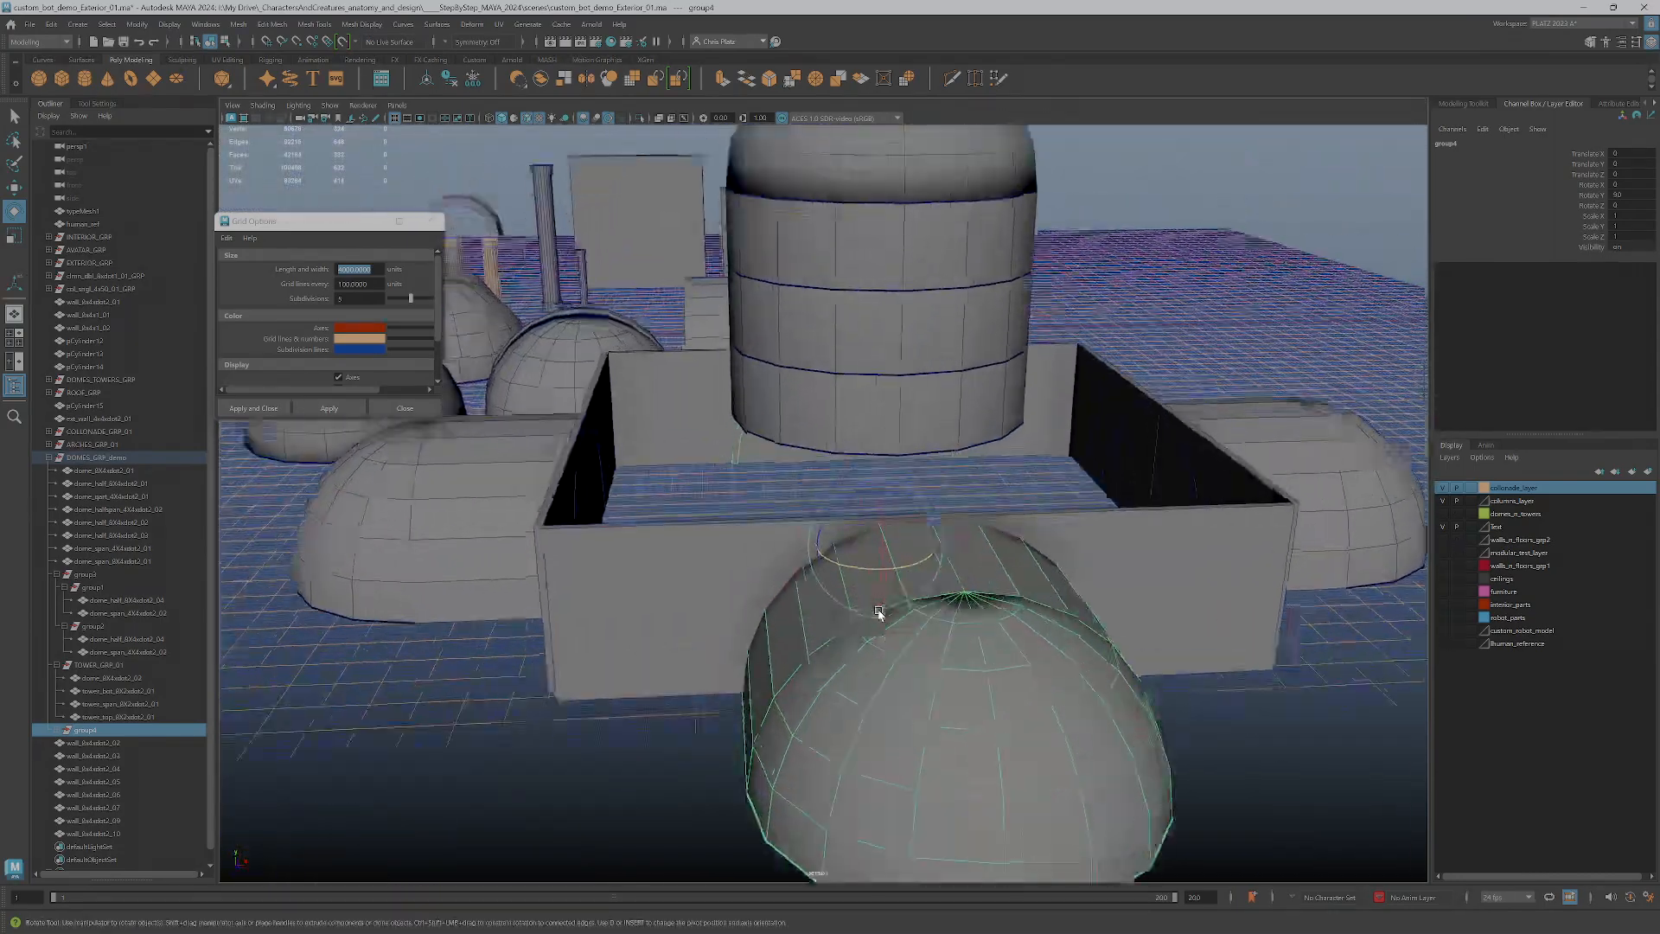
scroll(898, 569, "down", 5)
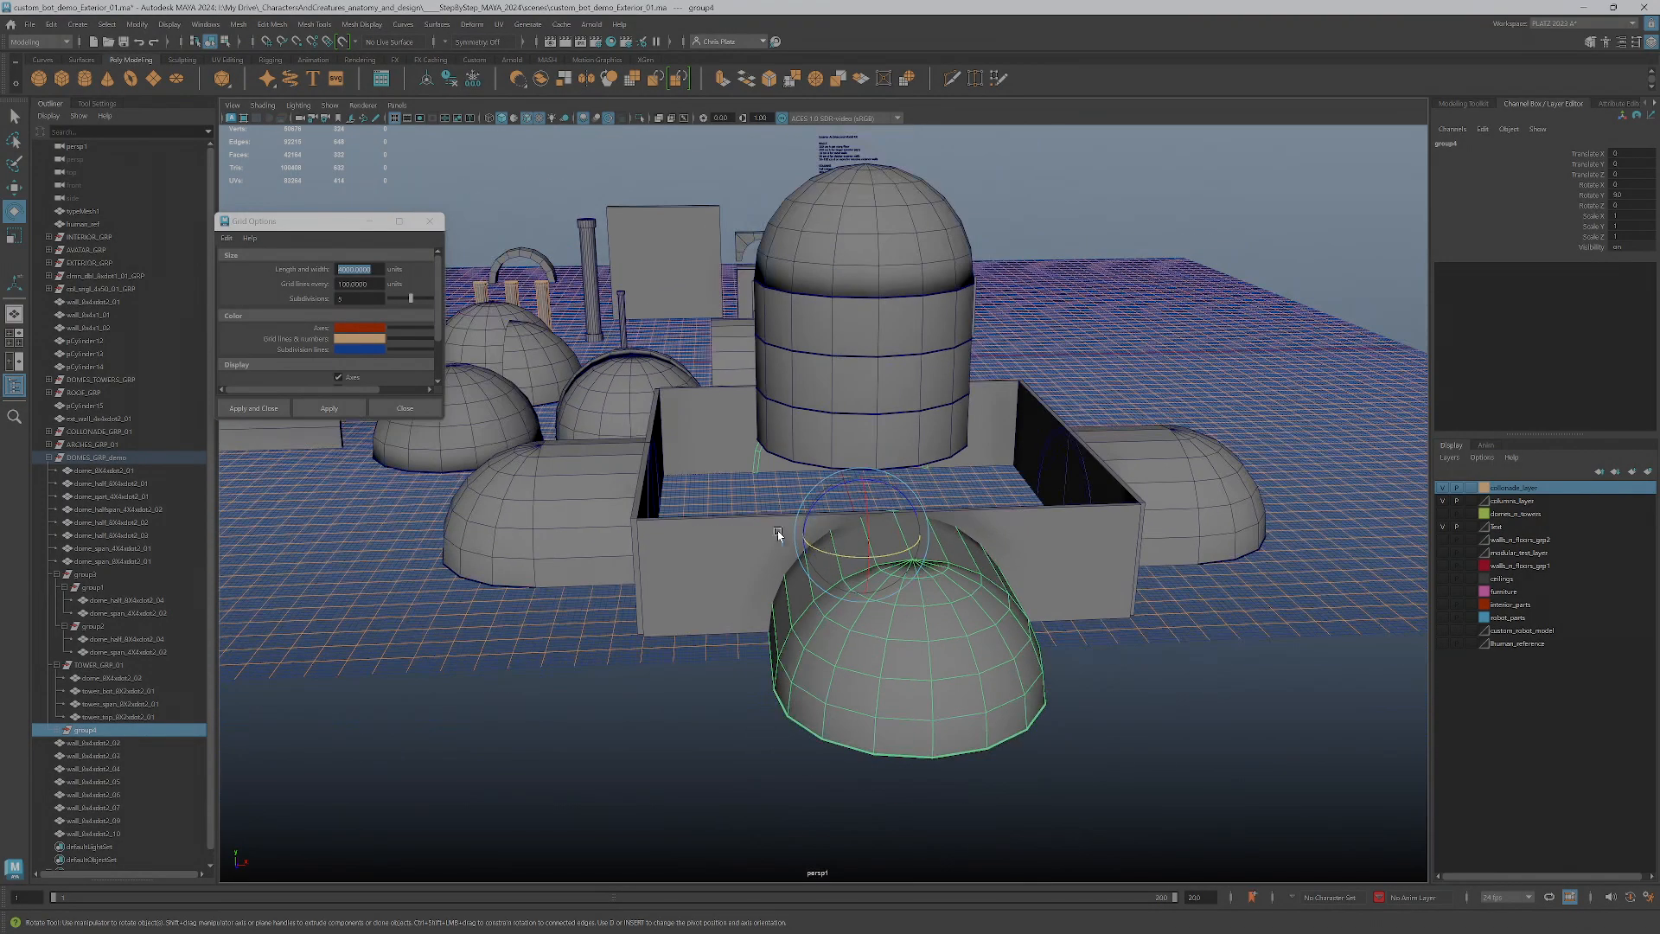
middle_click_drag(691, 546, 1115, 764, "alt")
scroll(1115, 764, "down", 1)
middle_click_drag(1231, 716, 1057, 565, "alt")
scroll(1043, 689, "down", 1)
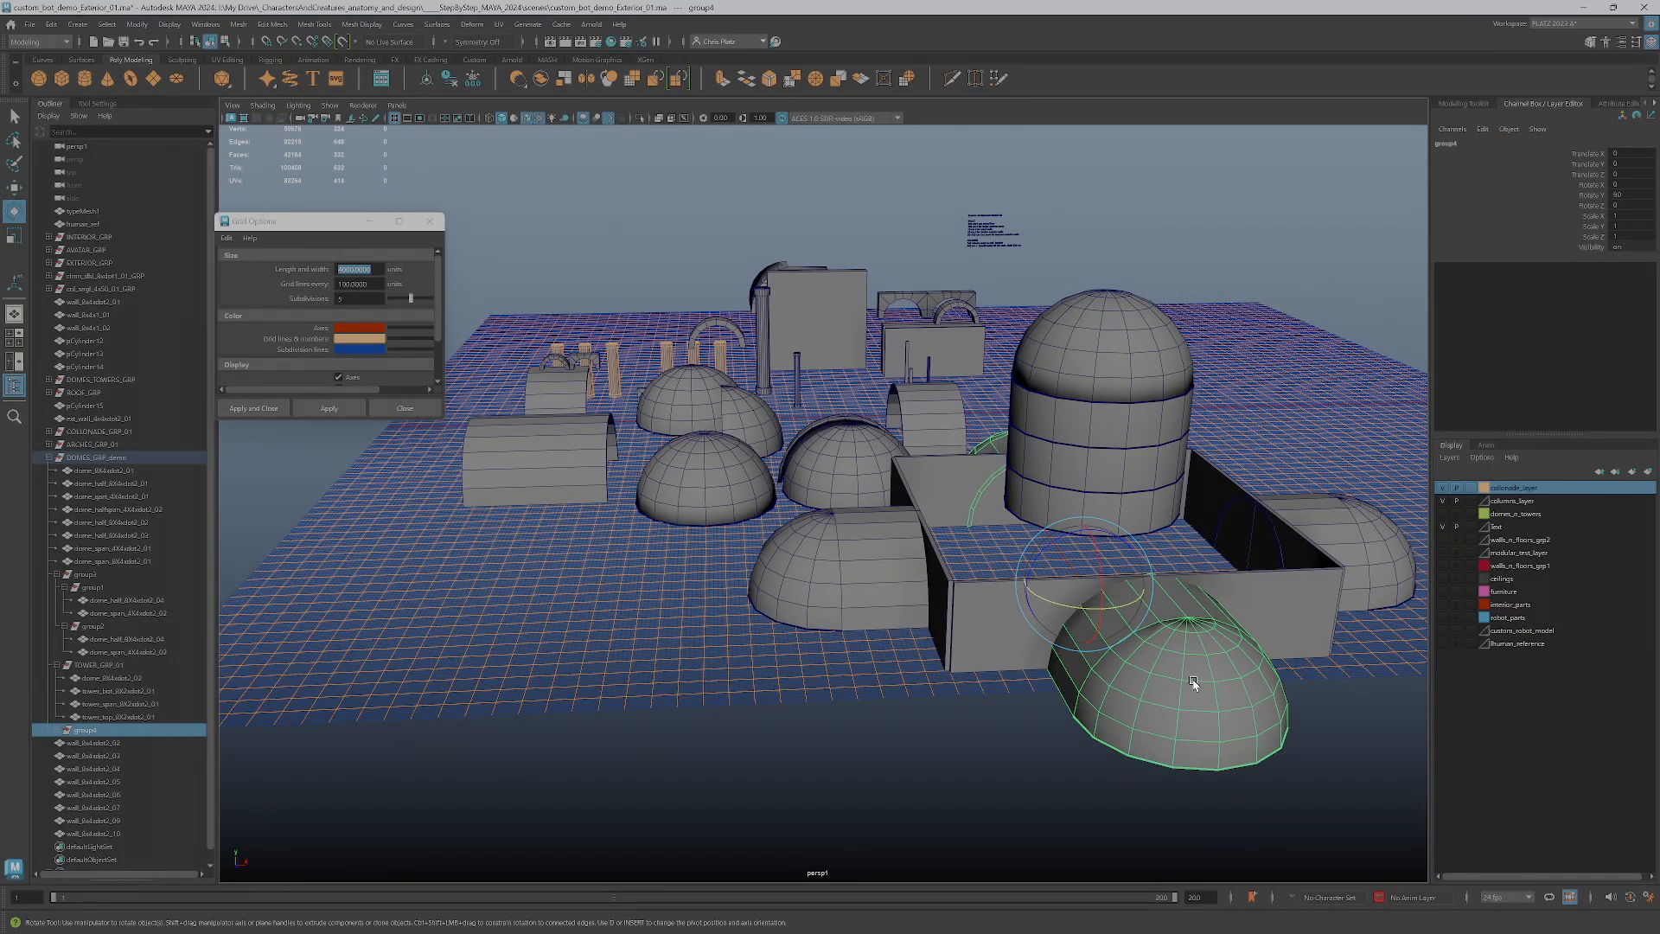
Hide the colonnade and columns display layers to leave the domes, arches, and walls on the grid
left_click_drag(1052, 716, 1071, 559, "alt")
key("w")
left_click_drag(963, 530, 905, 567, "alt")
mouse_move(1012, 524)
left_mouse_down("alt")
mouse_move(968, 526)
mouse_move(1019, 533)
mouse_move(1020, 549)
left_mouse_up("alt")
middle_click_drag(894, 297, 904, 379, "alt")
scroll(905, 379, "up", 2)
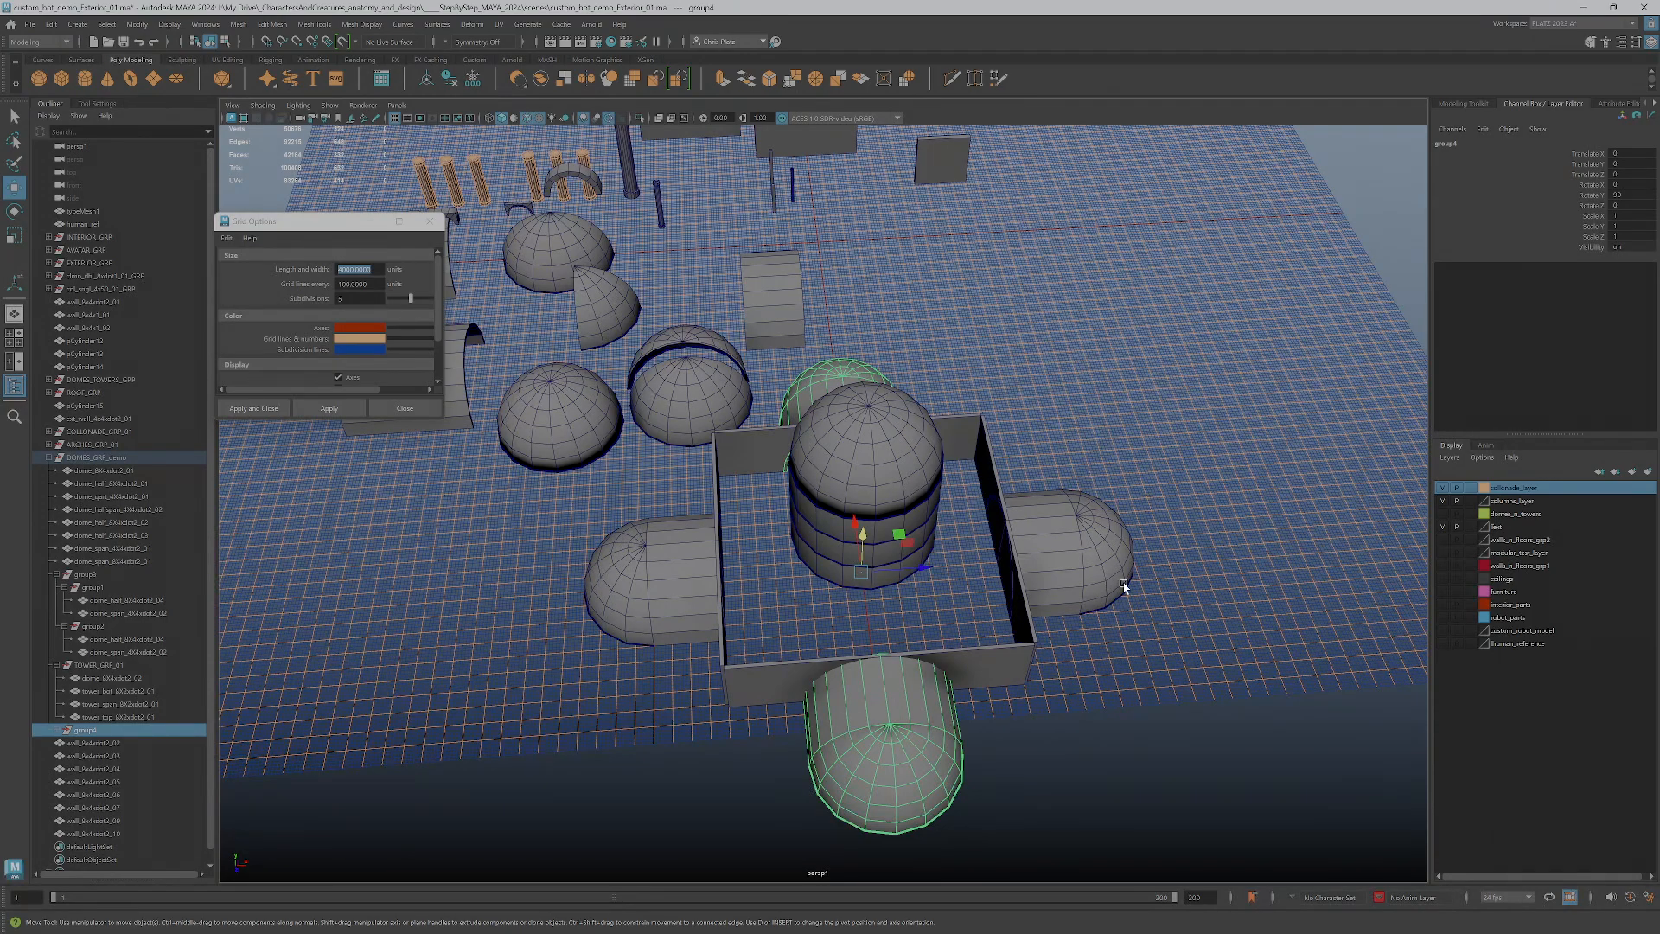
left_click(1443, 488)
left_click(1442, 489)
left_click(1443, 488)
left_click(1443, 501)
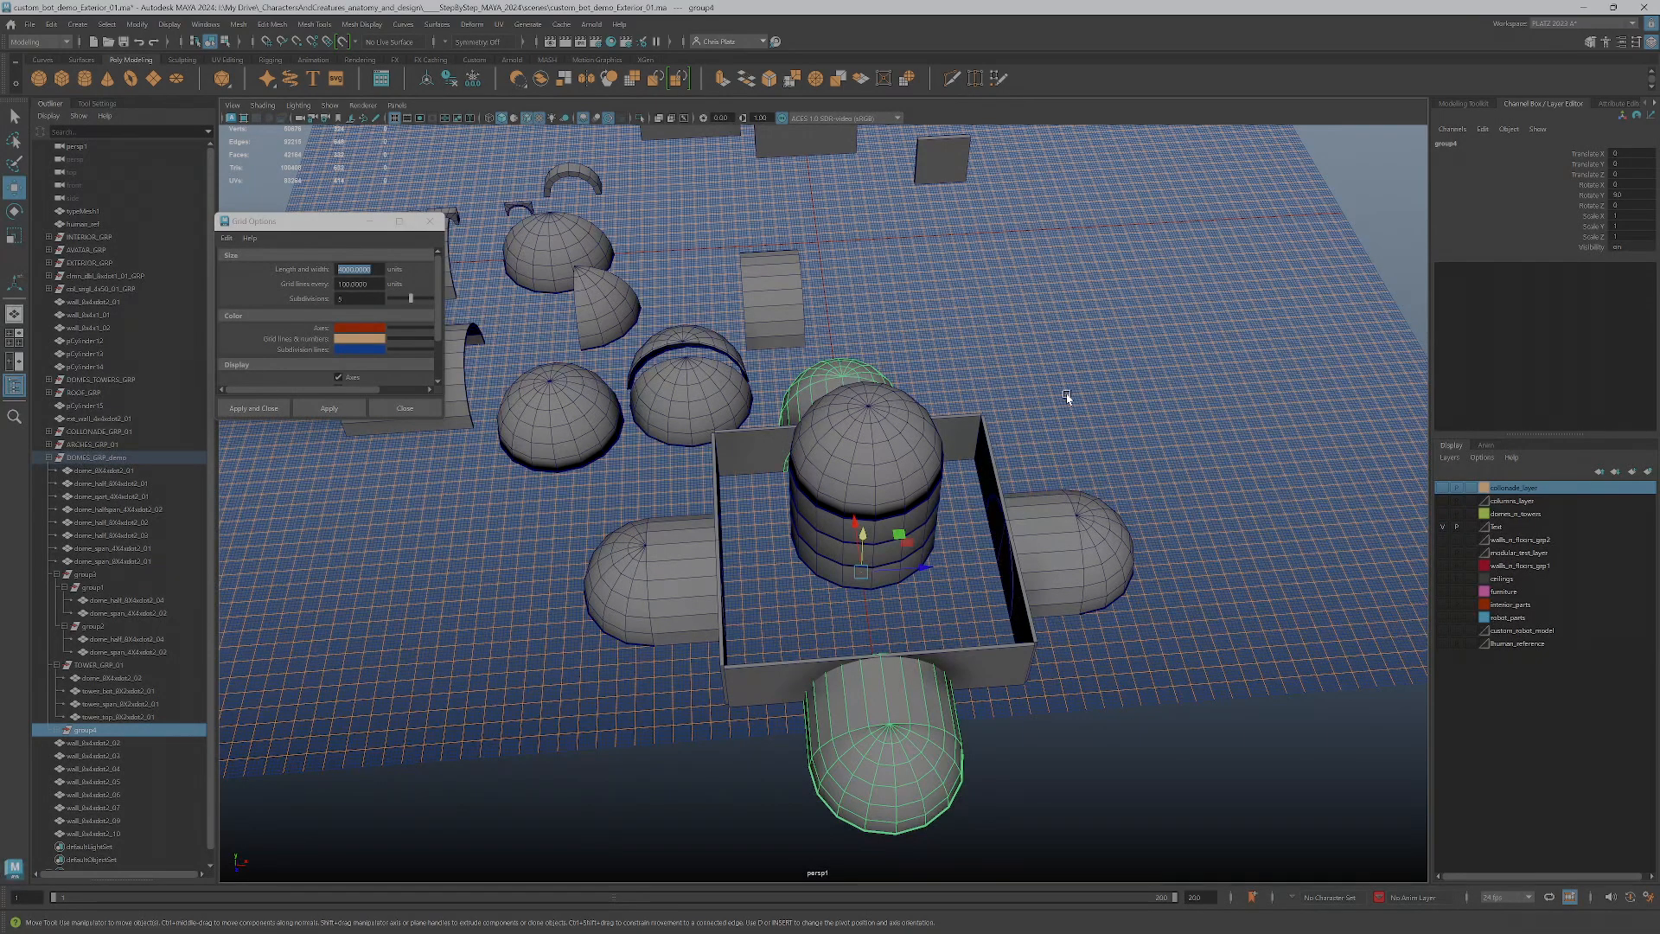
Examine the remaining kit pieces and the demo building on the grid from several heights and distances
scroll(1066, 393, "down", 5)
scroll(900, 375, "up", 3)
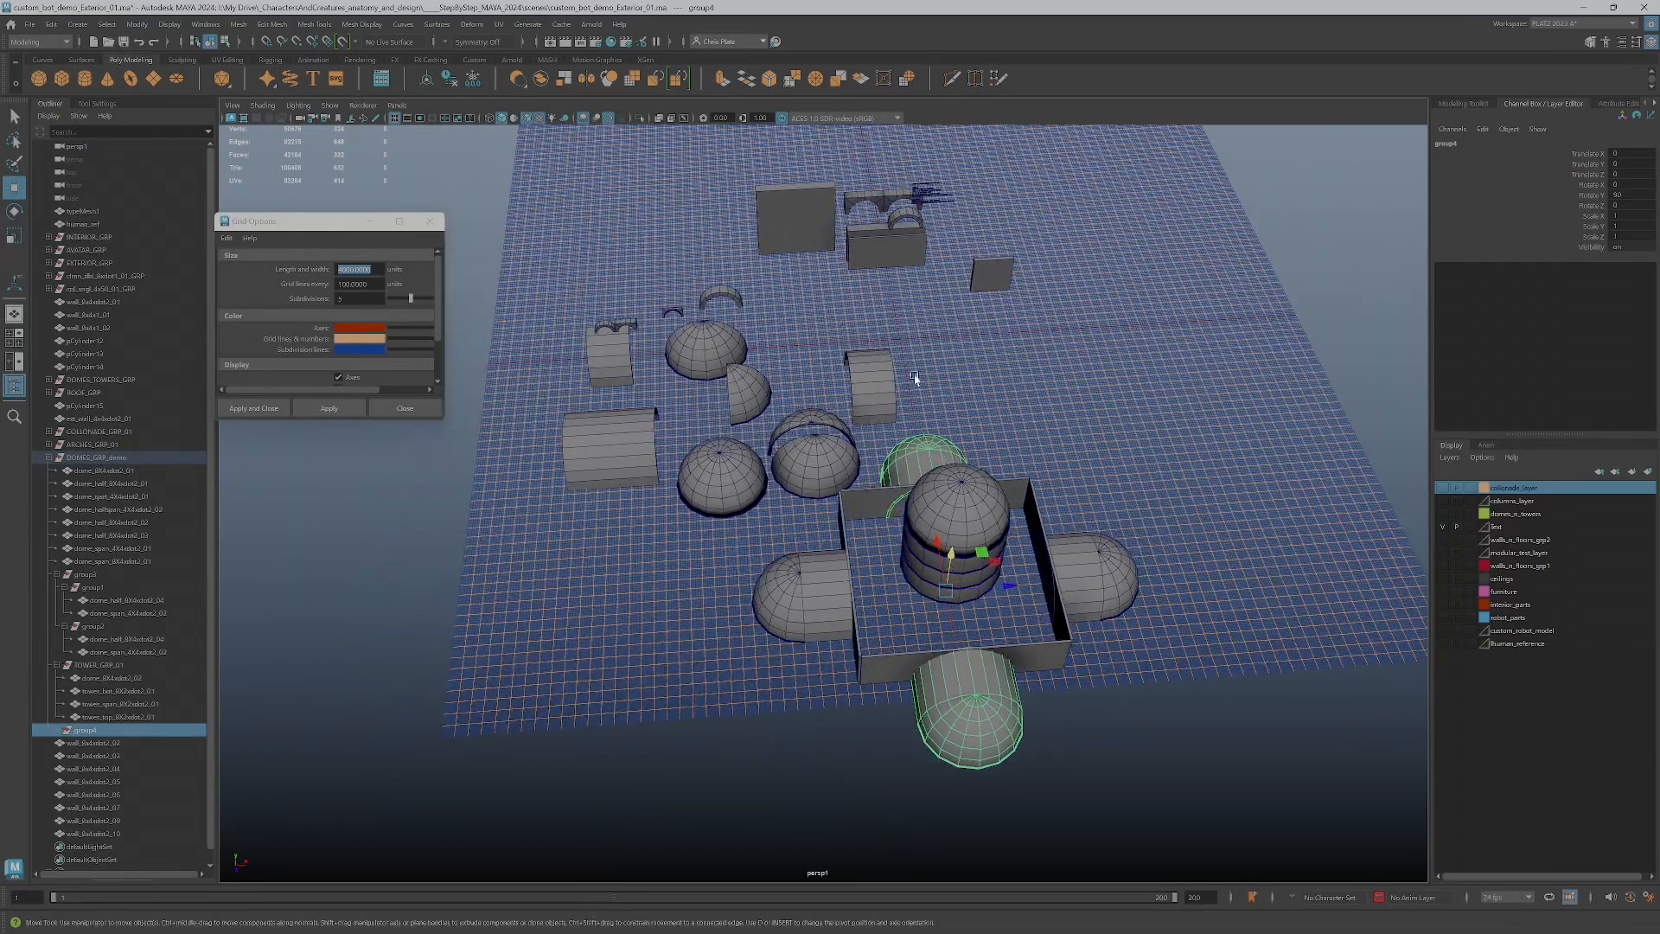
left_click_drag(1082, 426, 1078, 415, "alt")
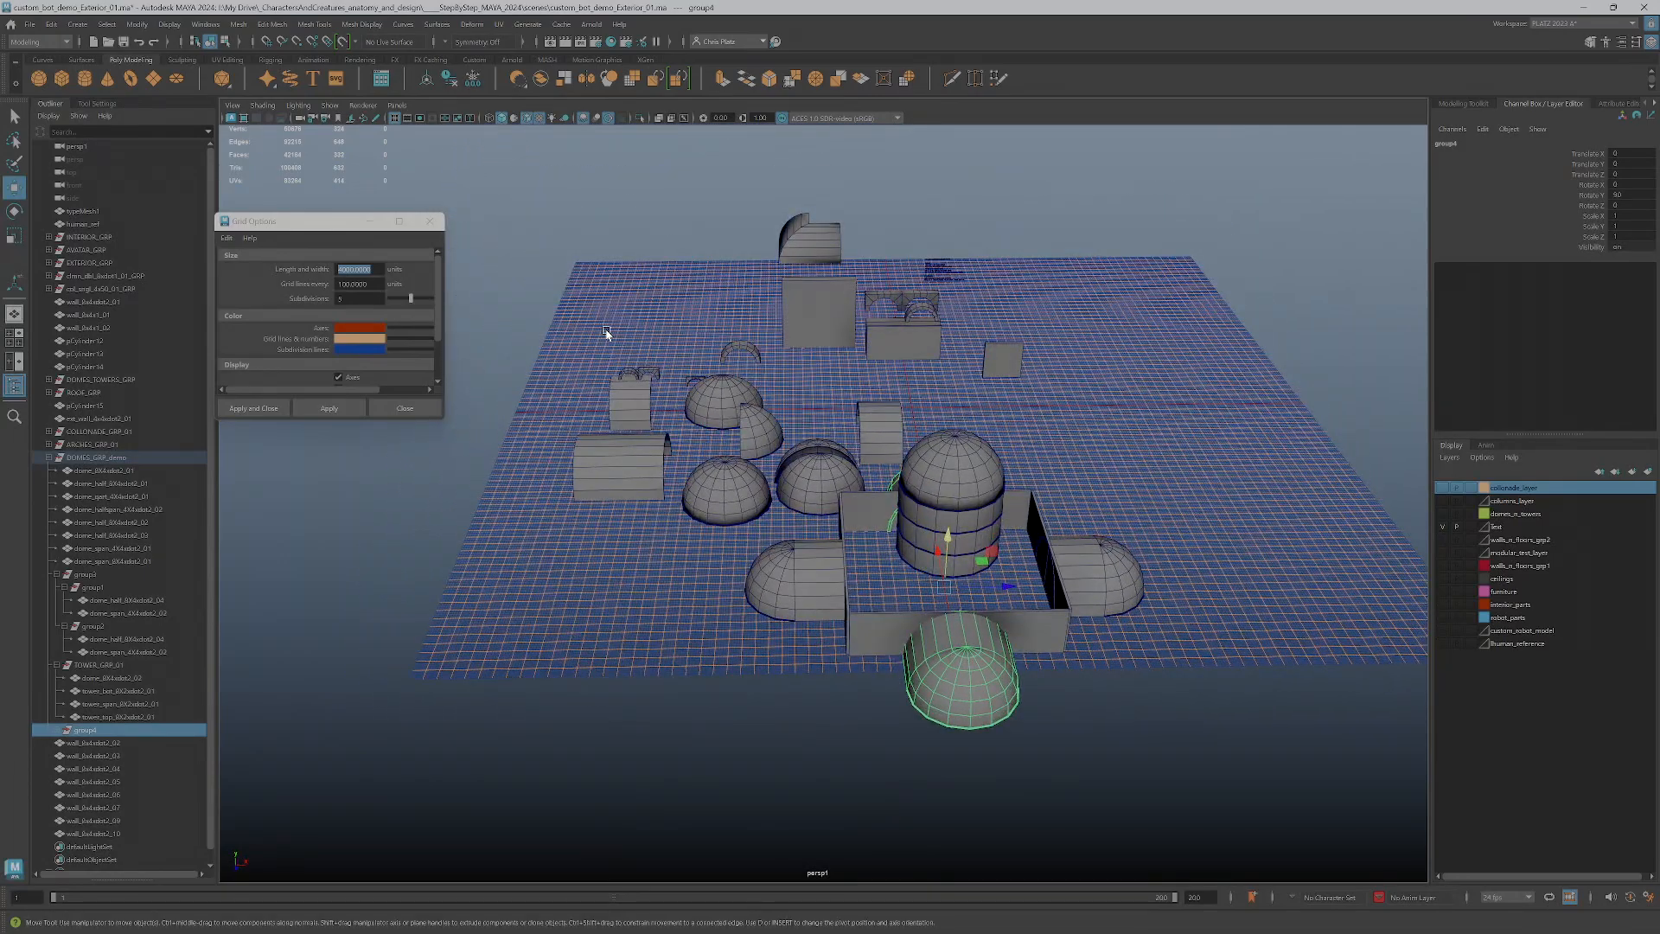
scroll(1289, 573, "up", 1)
scroll(834, 342, "down", 1)
scroll(837, 338, "up", 2)
middle_click_drag(890, 345, 945, 574, "alt")
left_click_drag(945, 574, 953, 579, "alt")
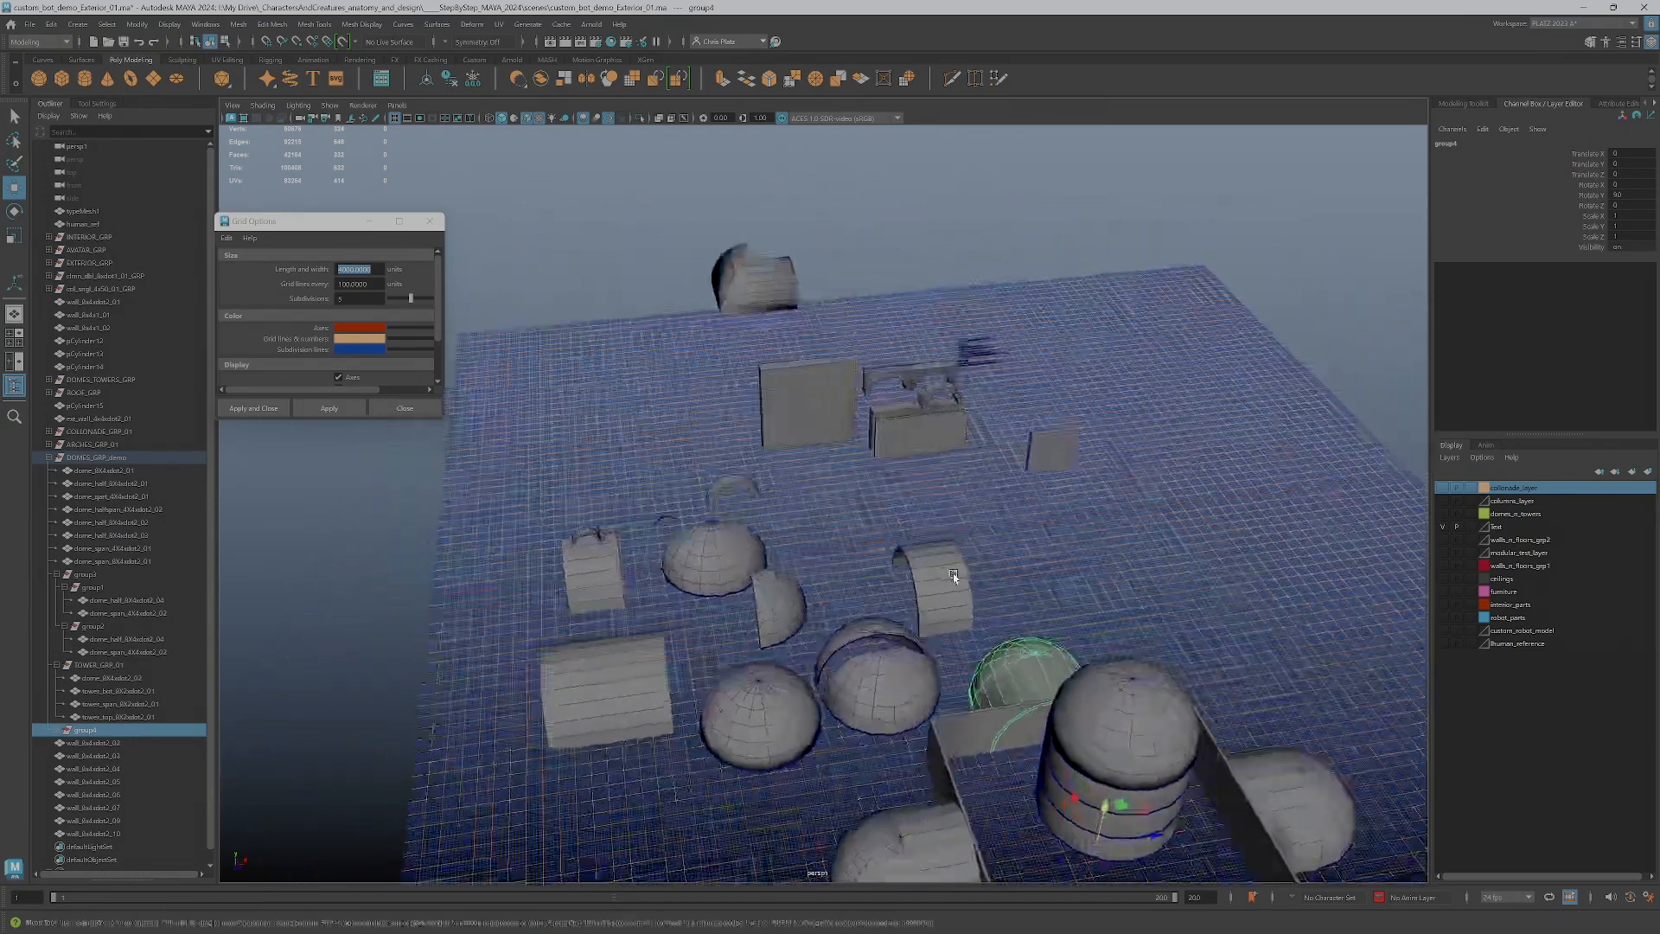
Assign the arch pieces around the vaults and back walls to a new display layer named arches and hide it
left_click(594, 531)
key("q")
left_click(615, 529)
left_click(670, 515, "shift")
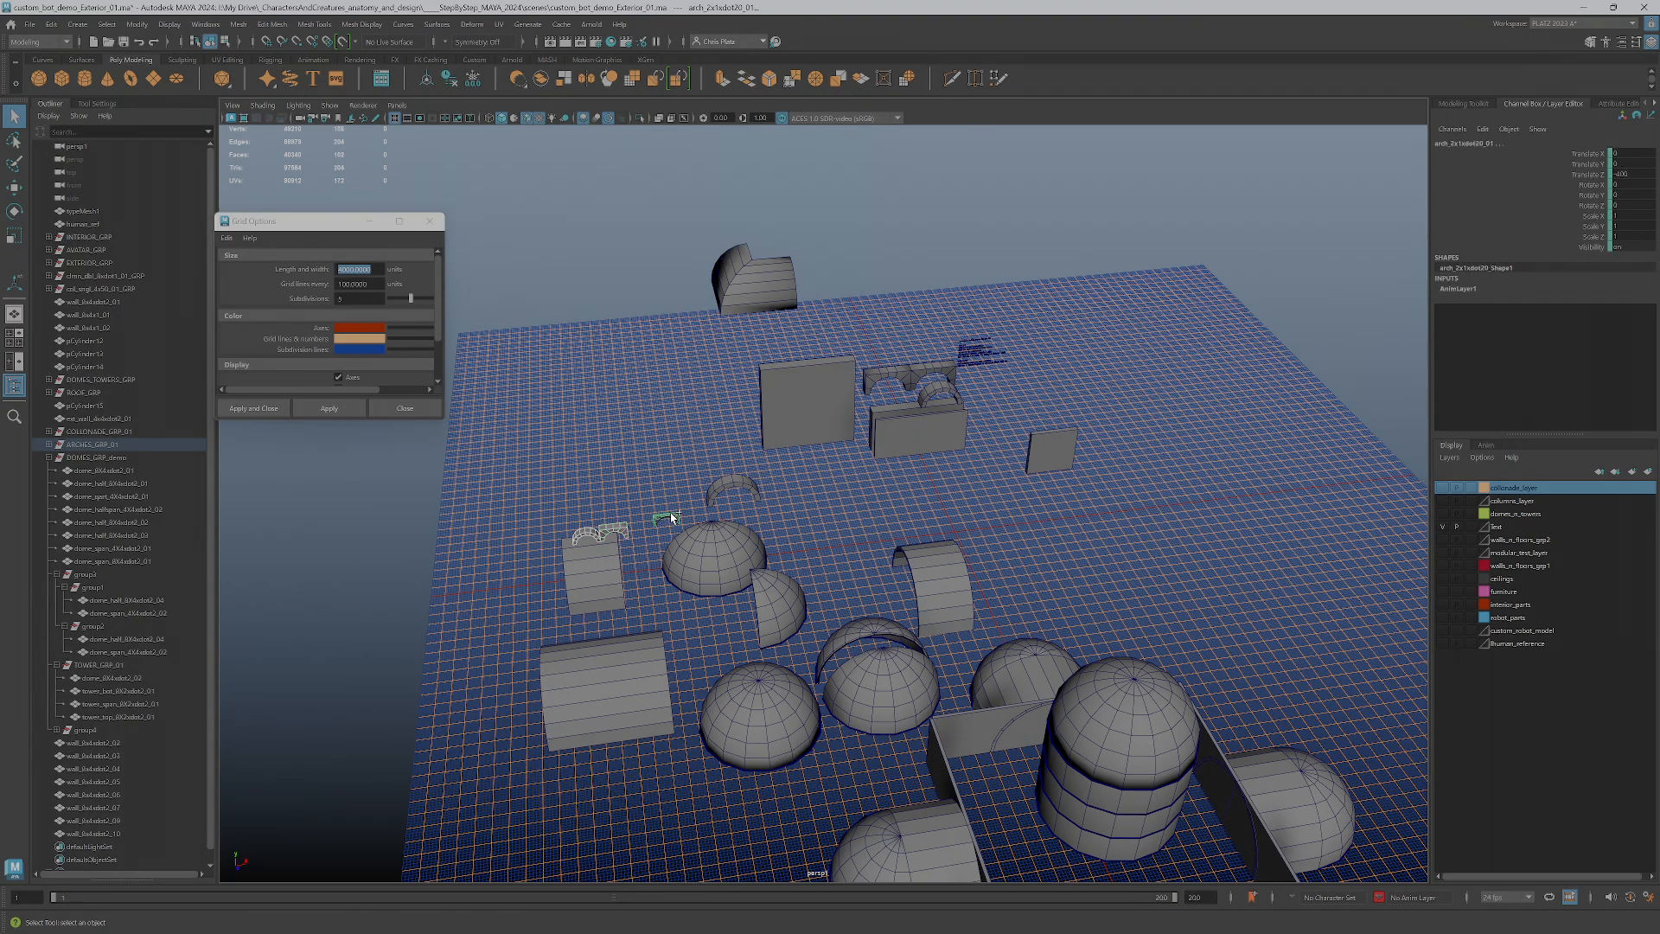
left_click(747, 483, "shift")
left_click(919, 391, "shift")
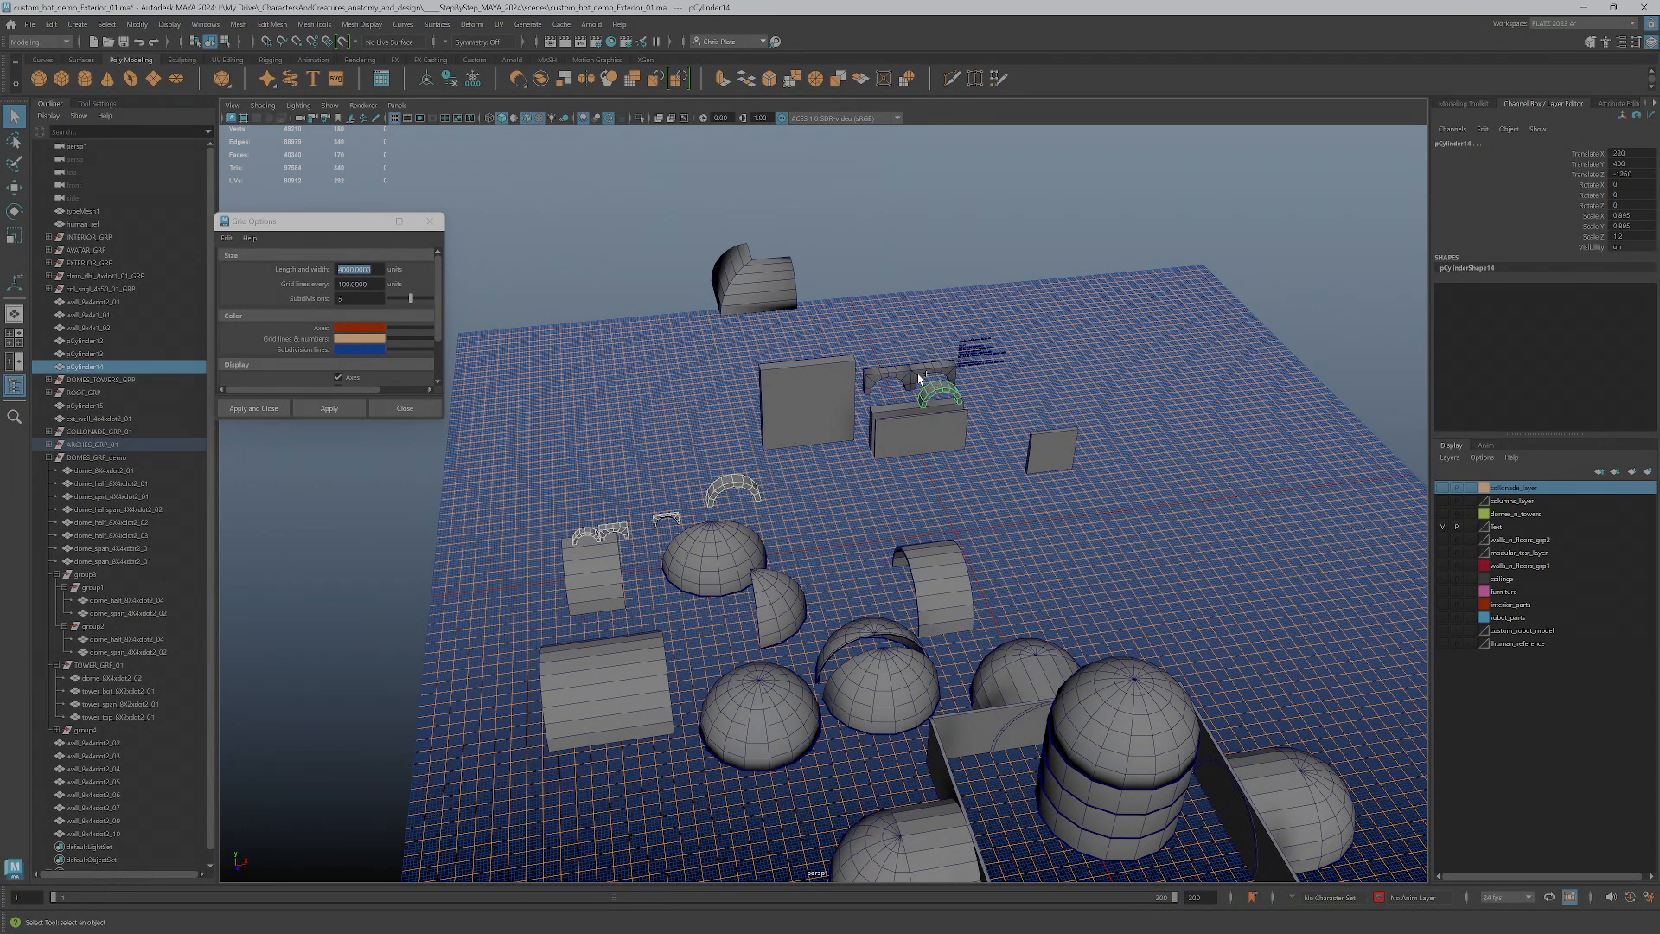
left_click(917, 373, "shift")
left_click(896, 373, "shift")
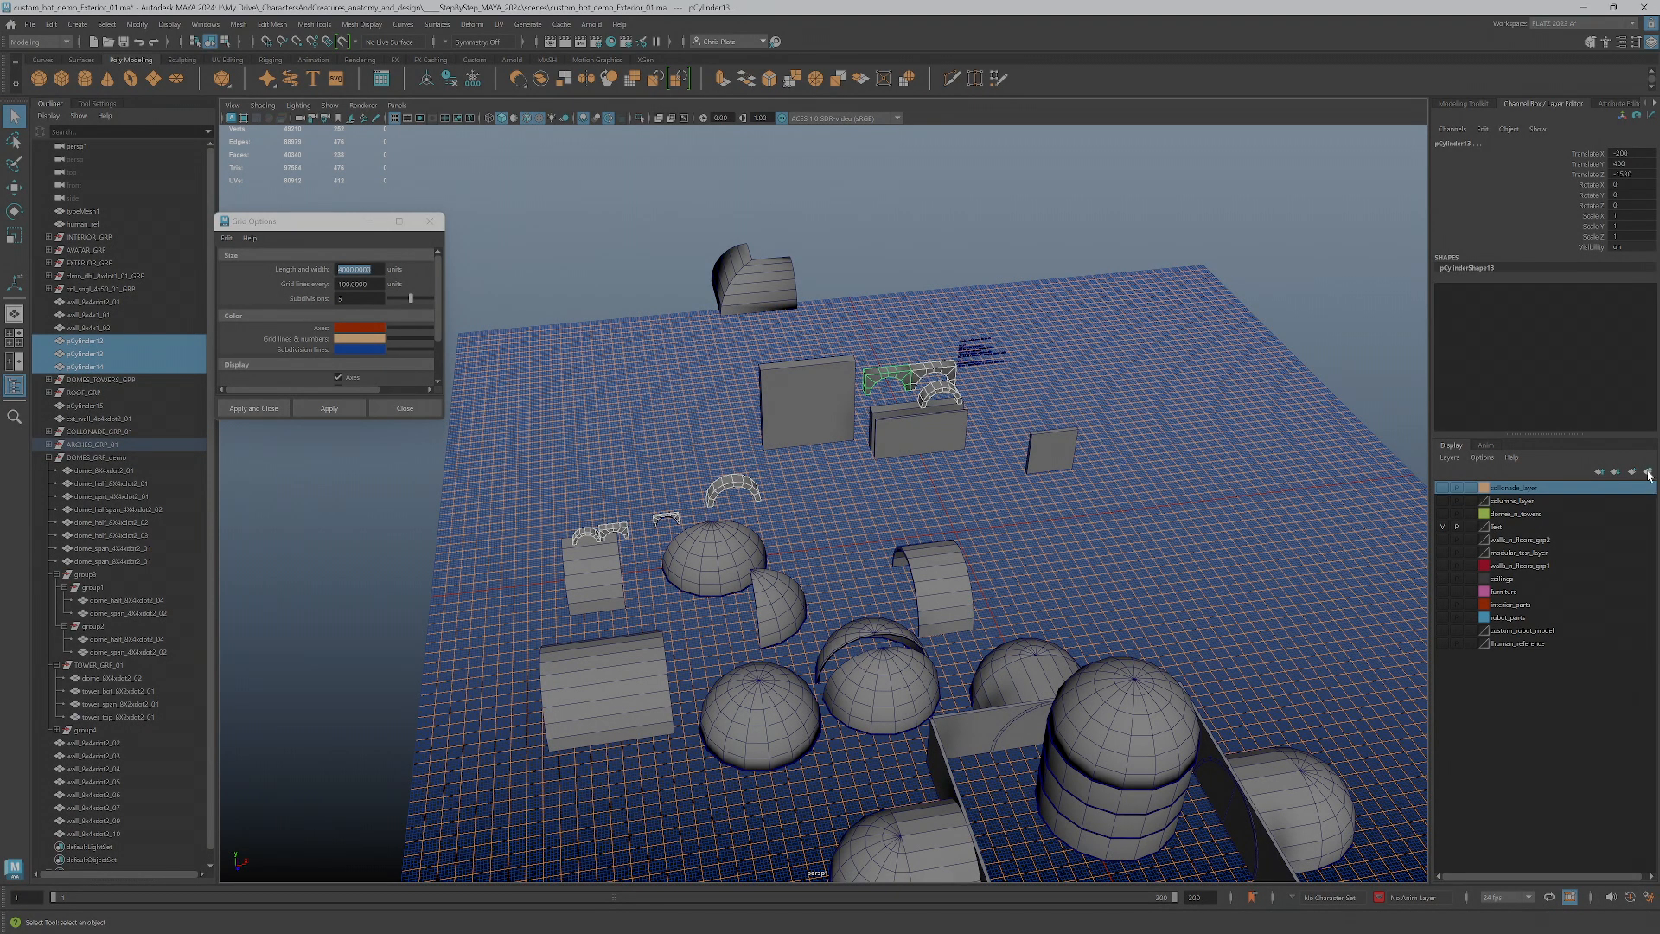
left_click(1648, 475)
double_click(1508, 489)
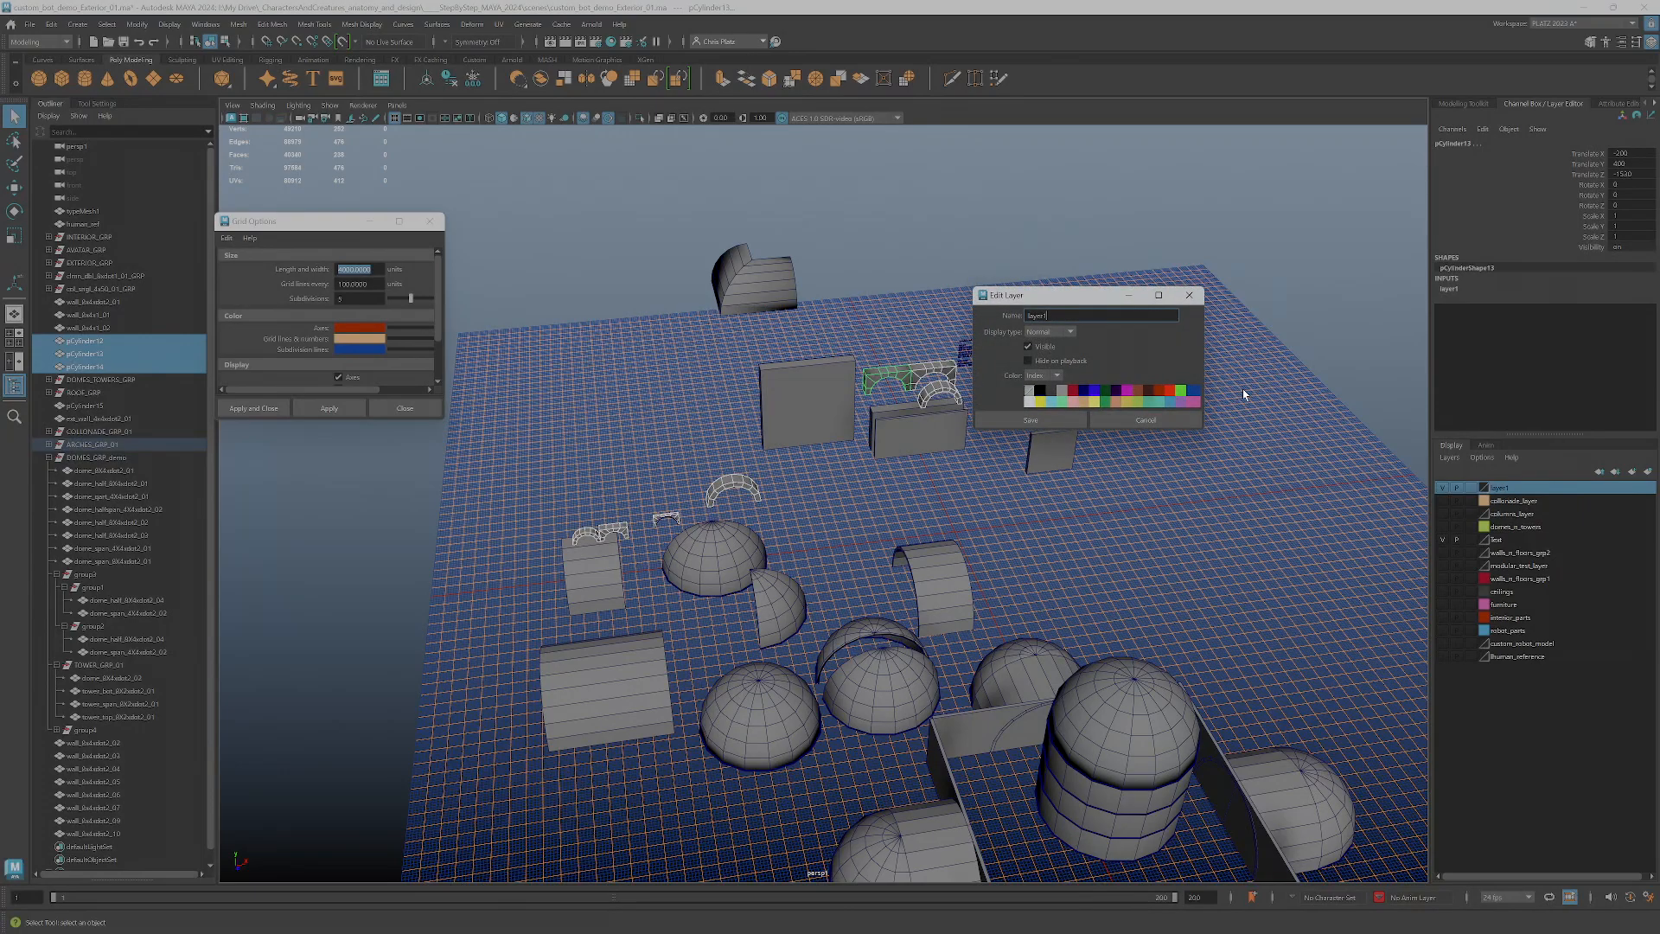
double_click(1056, 316)
type("arches")
left_click(1033, 420)
left_click(1443, 488)
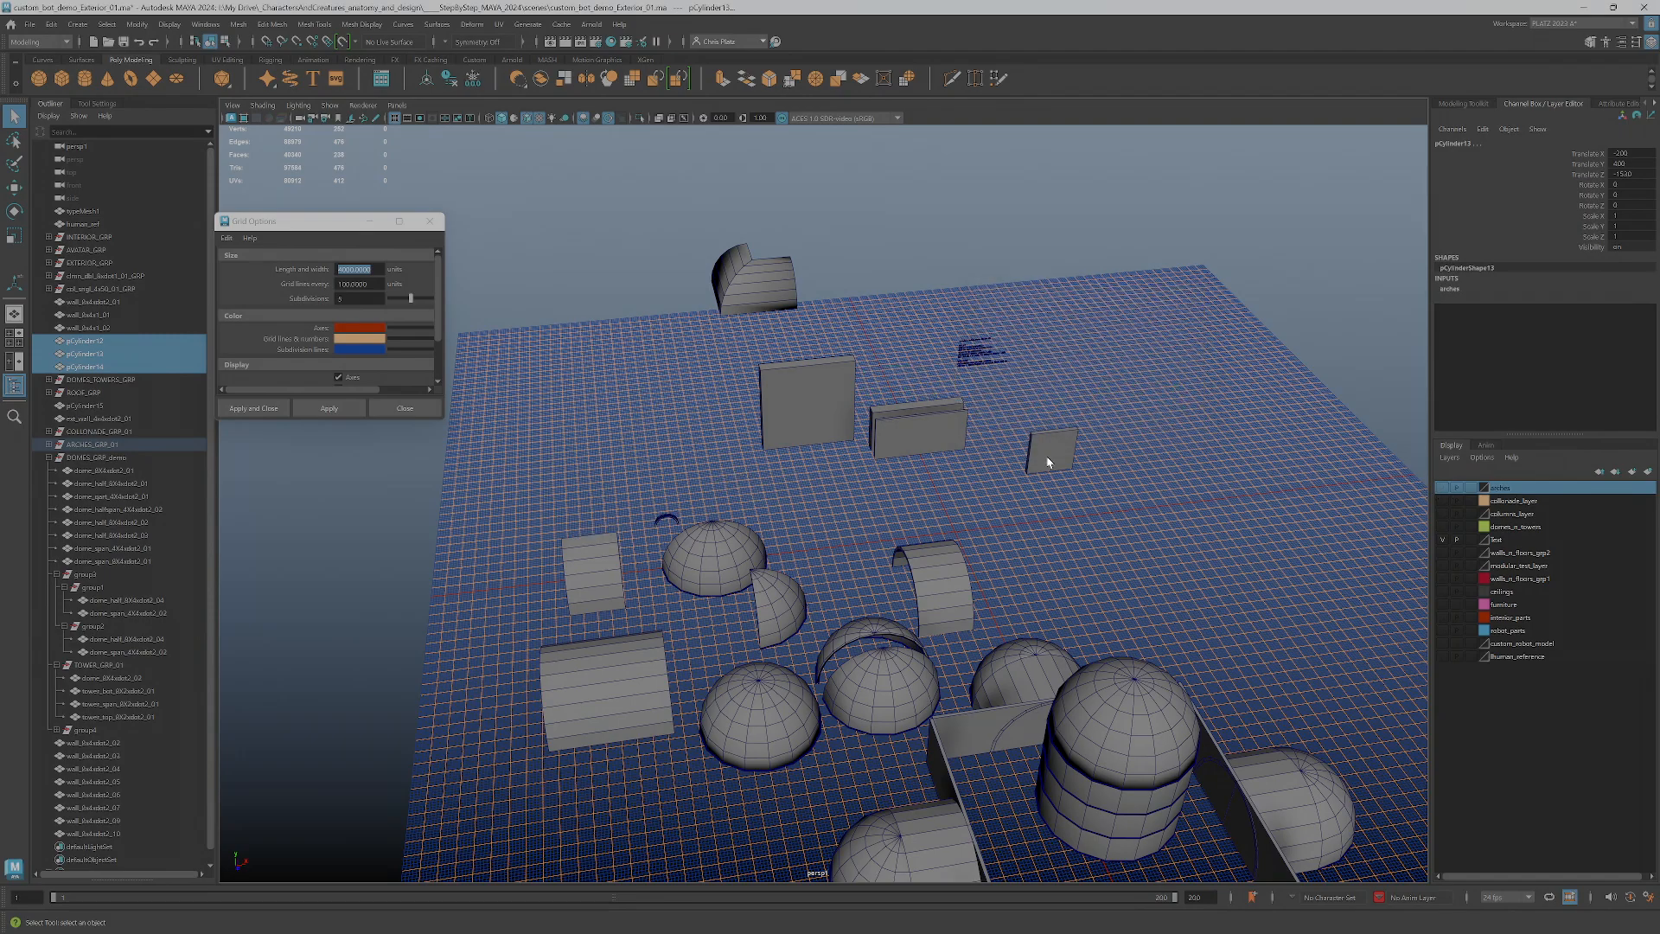
Add the leftover small open arch beside the dome to the arches layer, check the layer's visibility, and leave it hidden
left_click(665, 523)
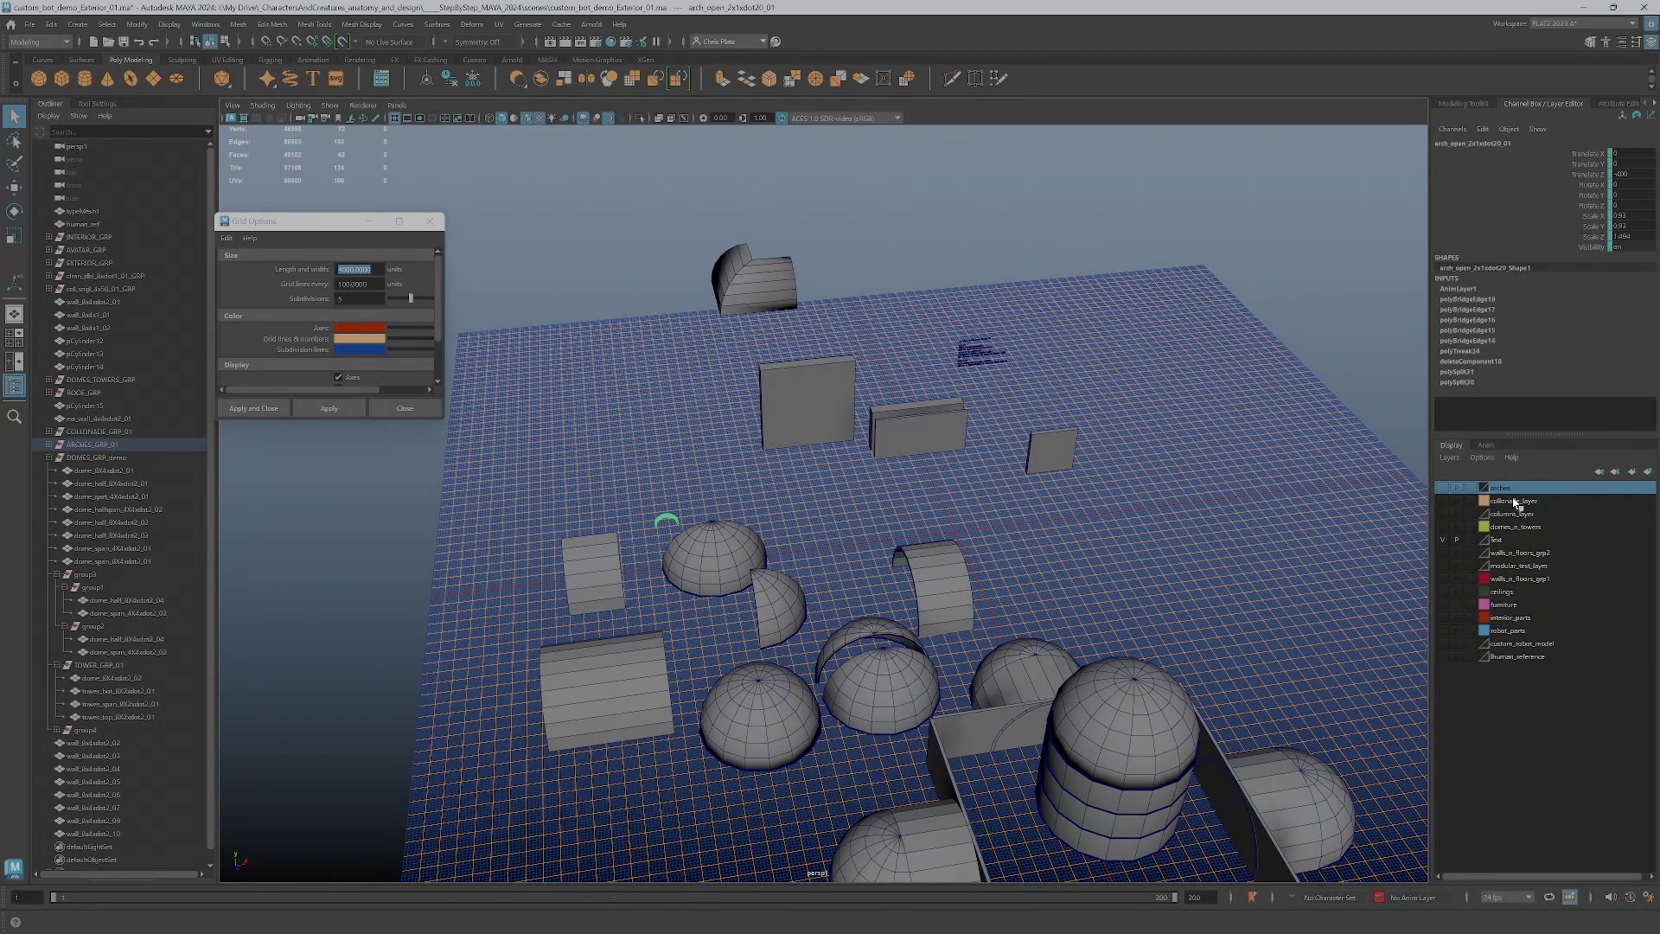
right_click(1508, 487)
left_click(1553, 512)
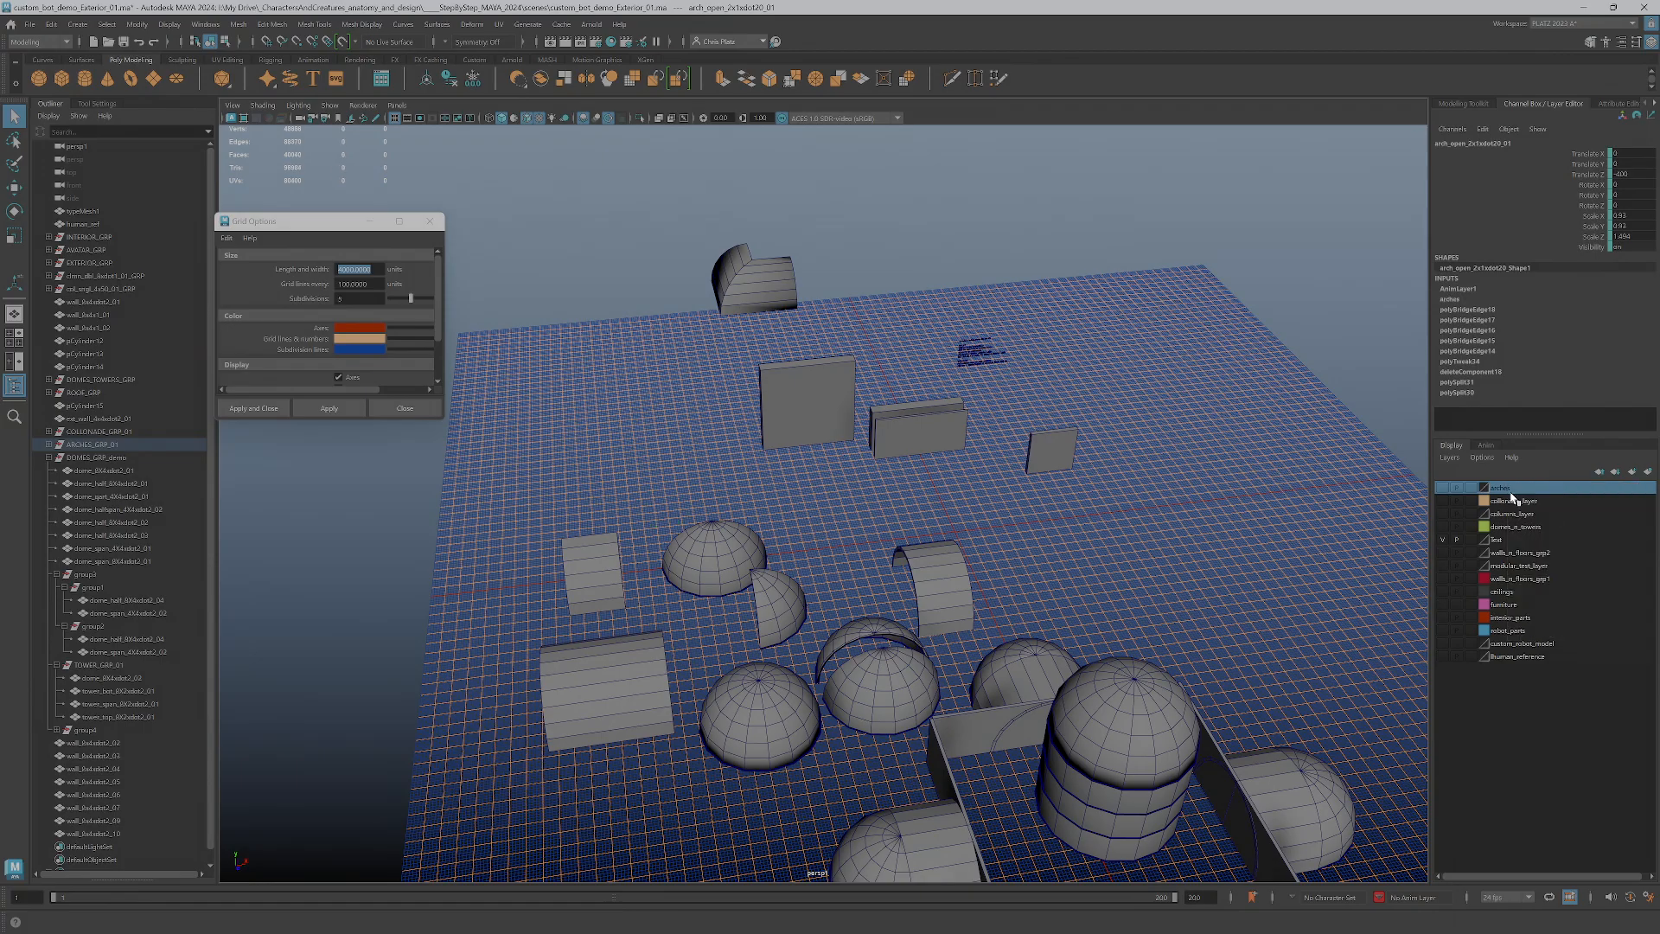
left_click(1444, 489)
left_click(1443, 490)
left_click(1444, 490)
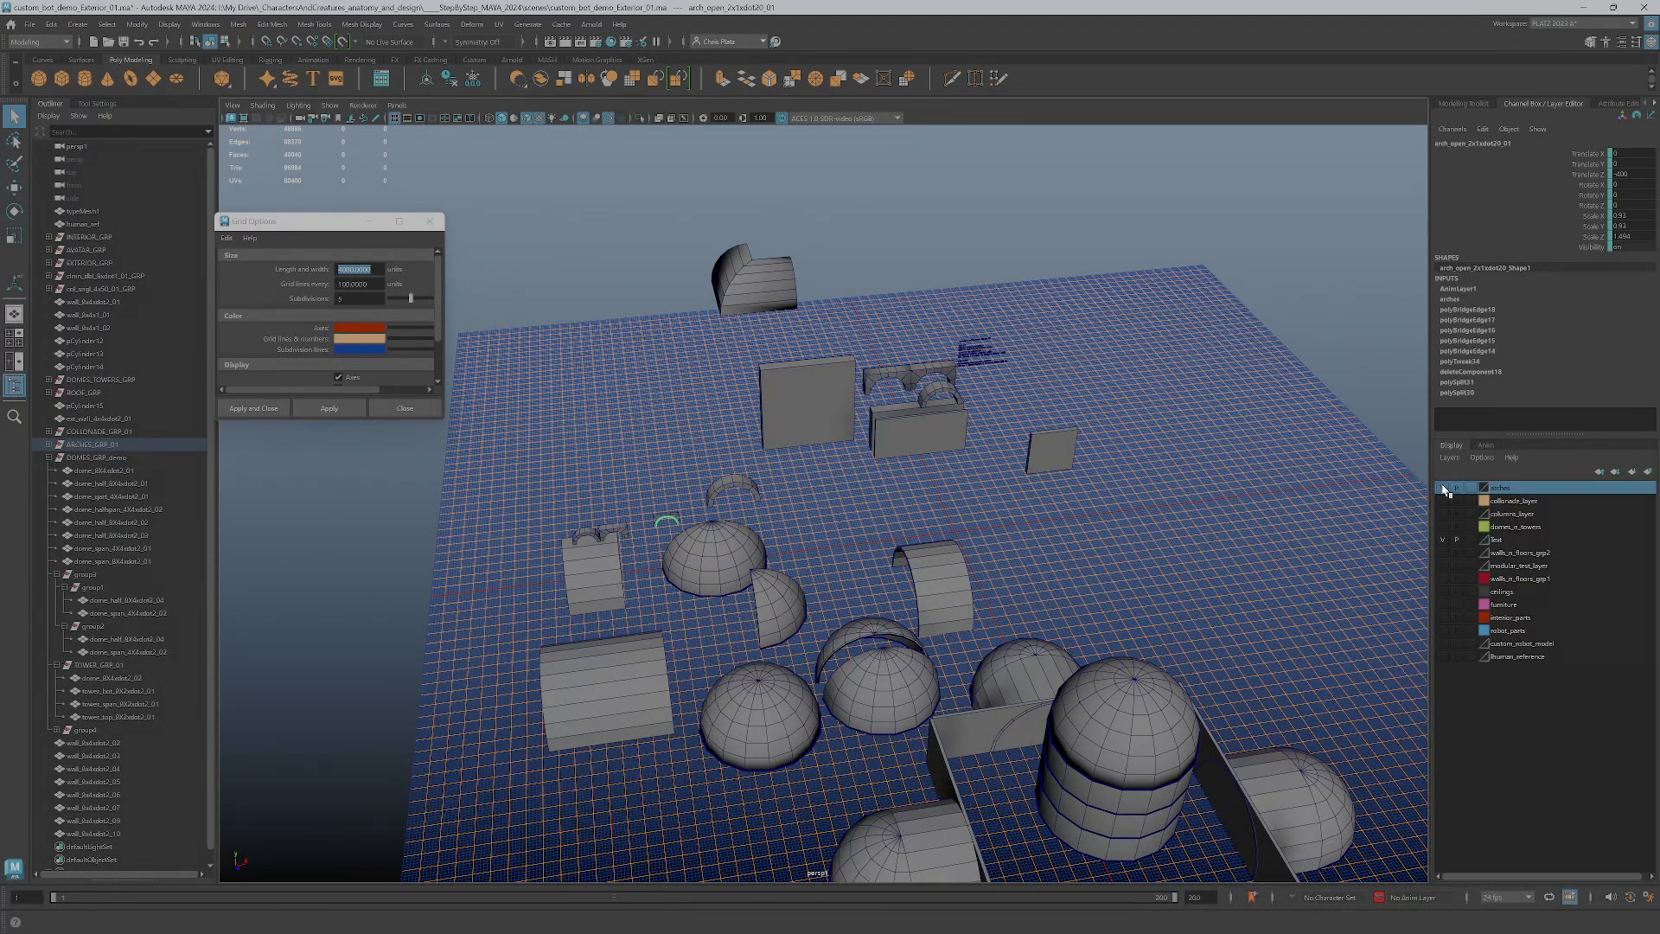
left_click(1443, 490)
Assign all dome and tower pieces, without the enclosure walls, to a new display layer named domes_towers
middle_click_drag(845, 574, 837, 567, "alt")
left_click_drag(837, 567, 859, 653, "alt")
left_click_drag(782, 541, 1129, 766)
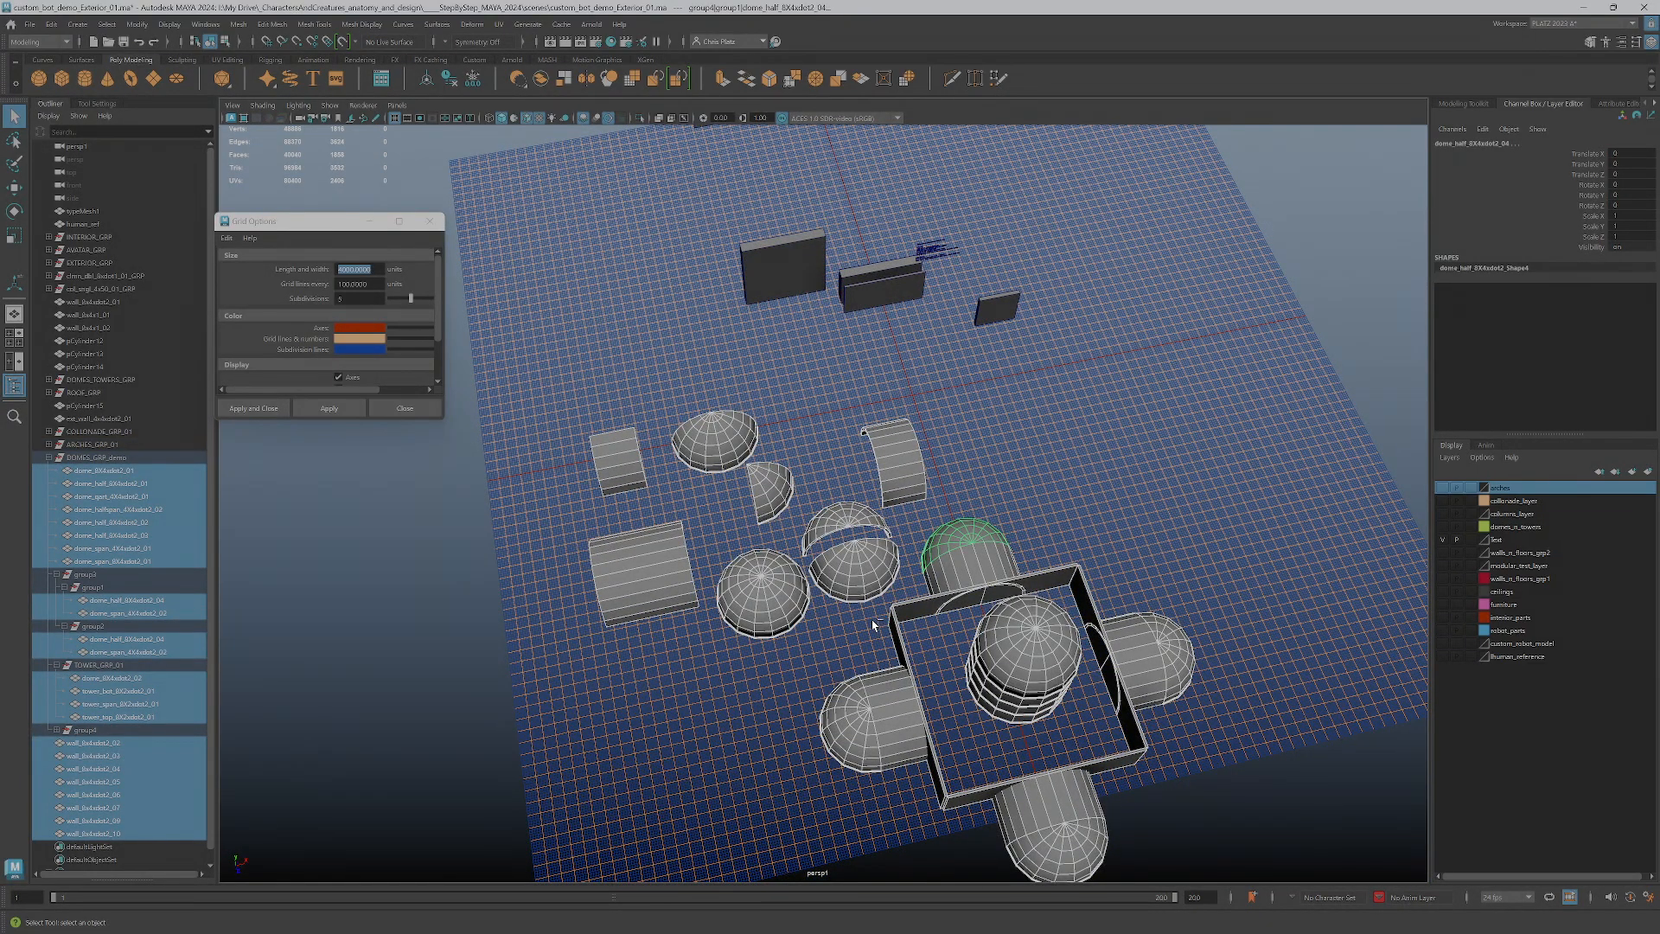
left_click(903, 612, "ctrl")
left_click(1078, 571, "ctrl")
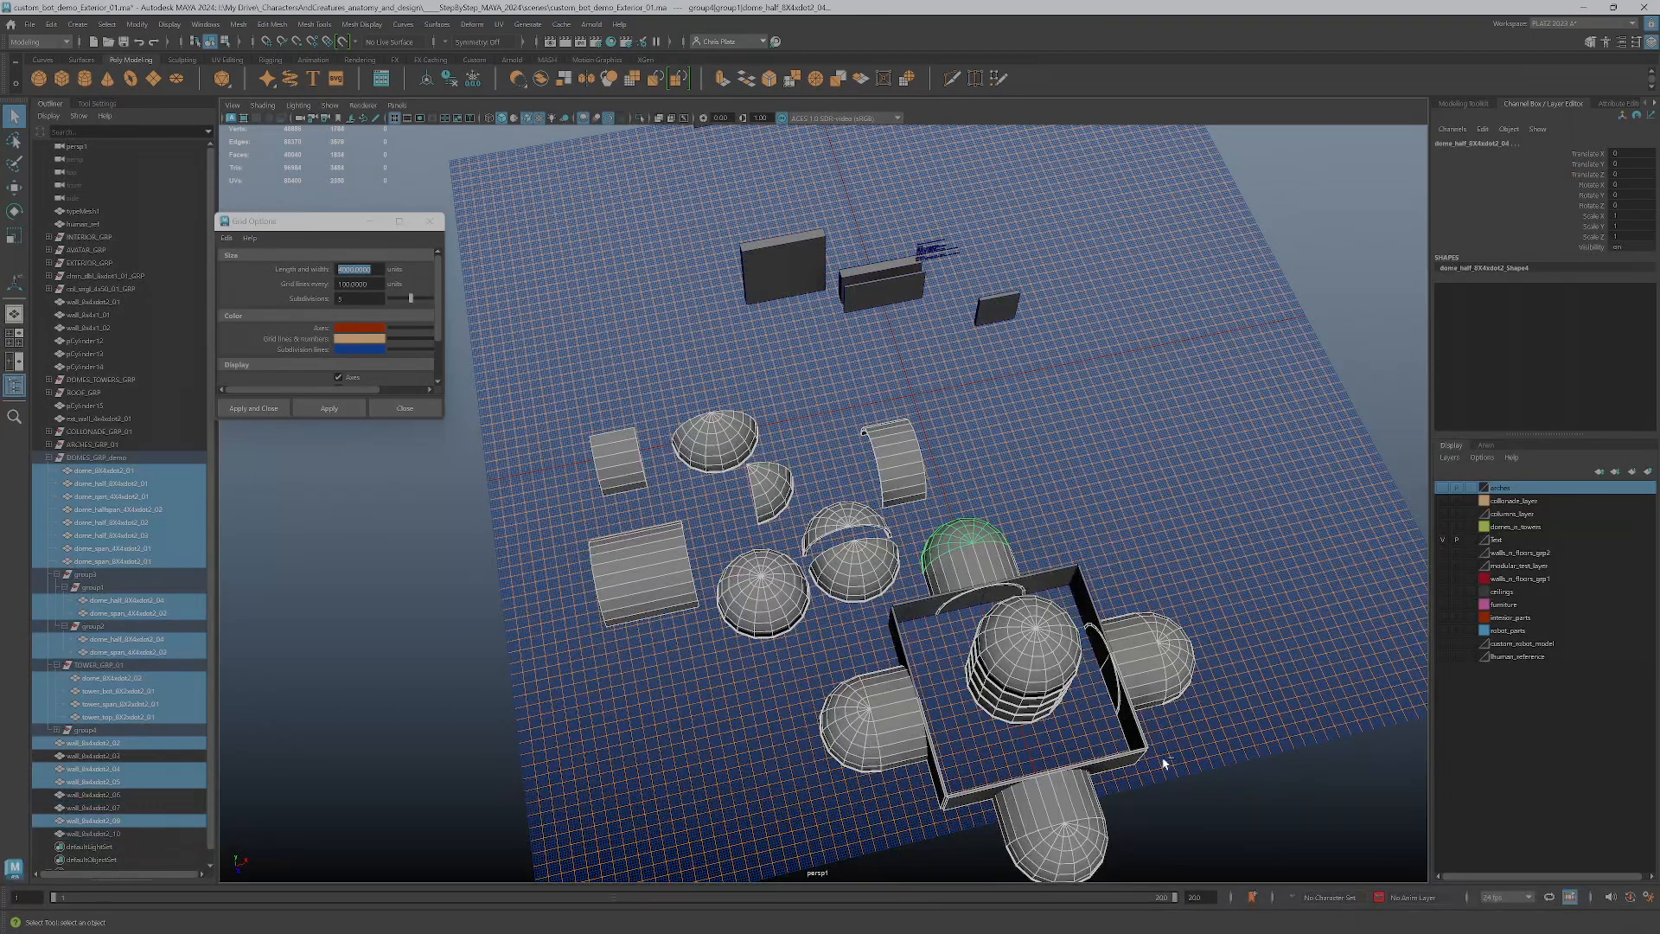
left_click(1130, 763, "ctrl")
left_click_drag(983, 822, 937, 799, "ctrl")
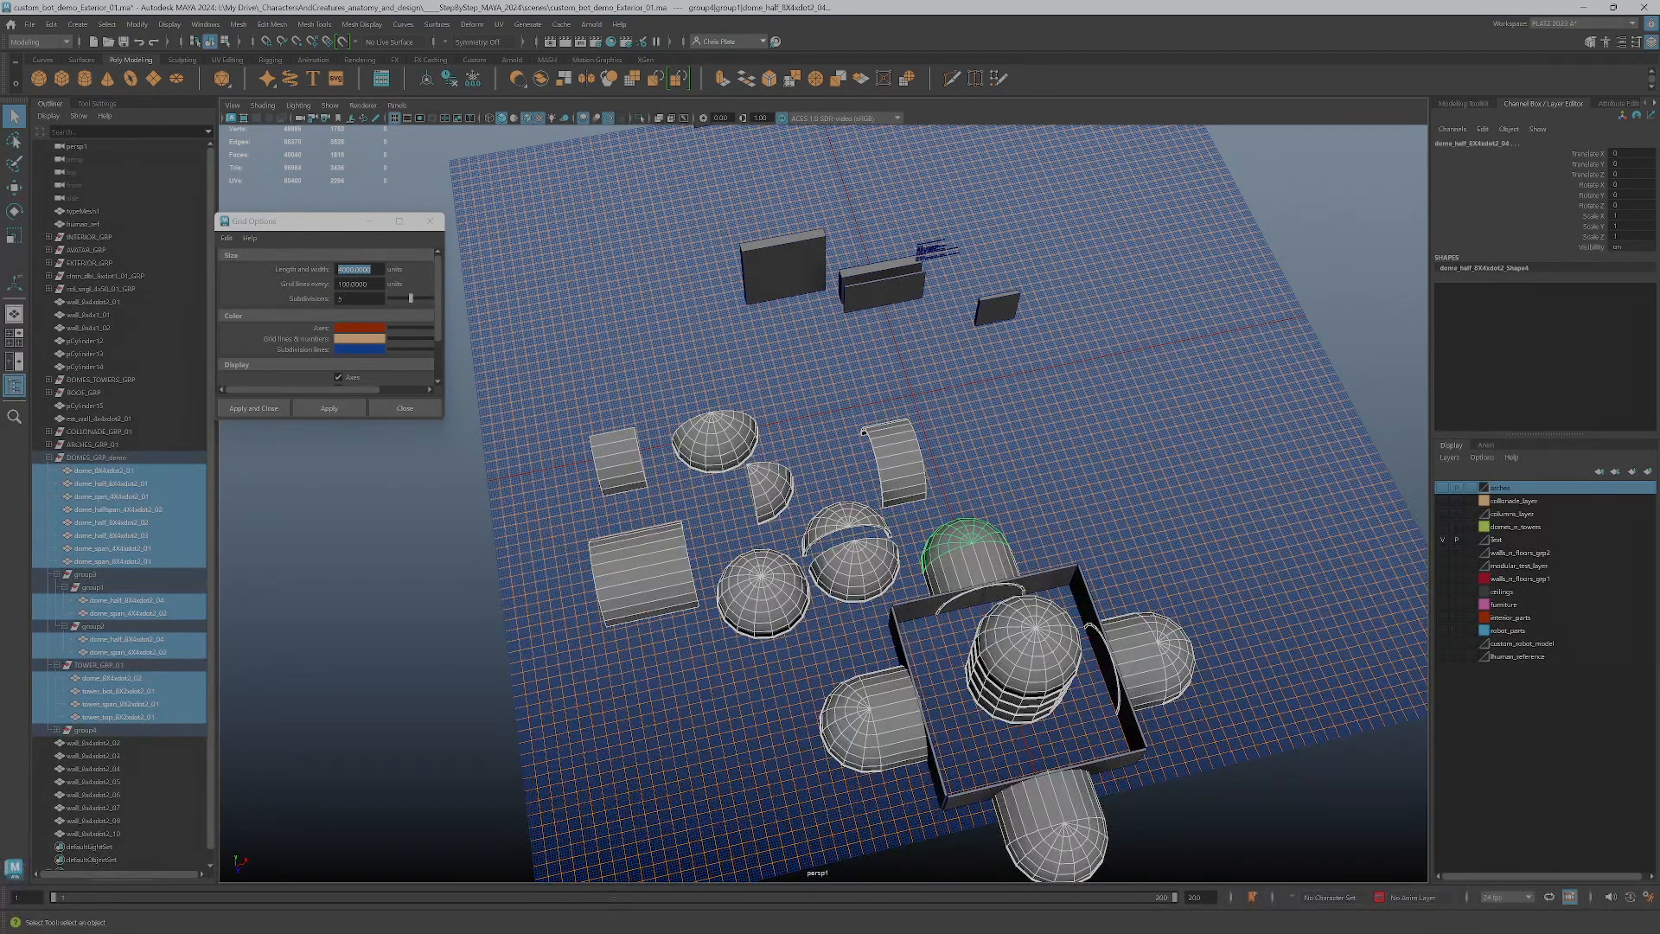
left_click(1647, 473)
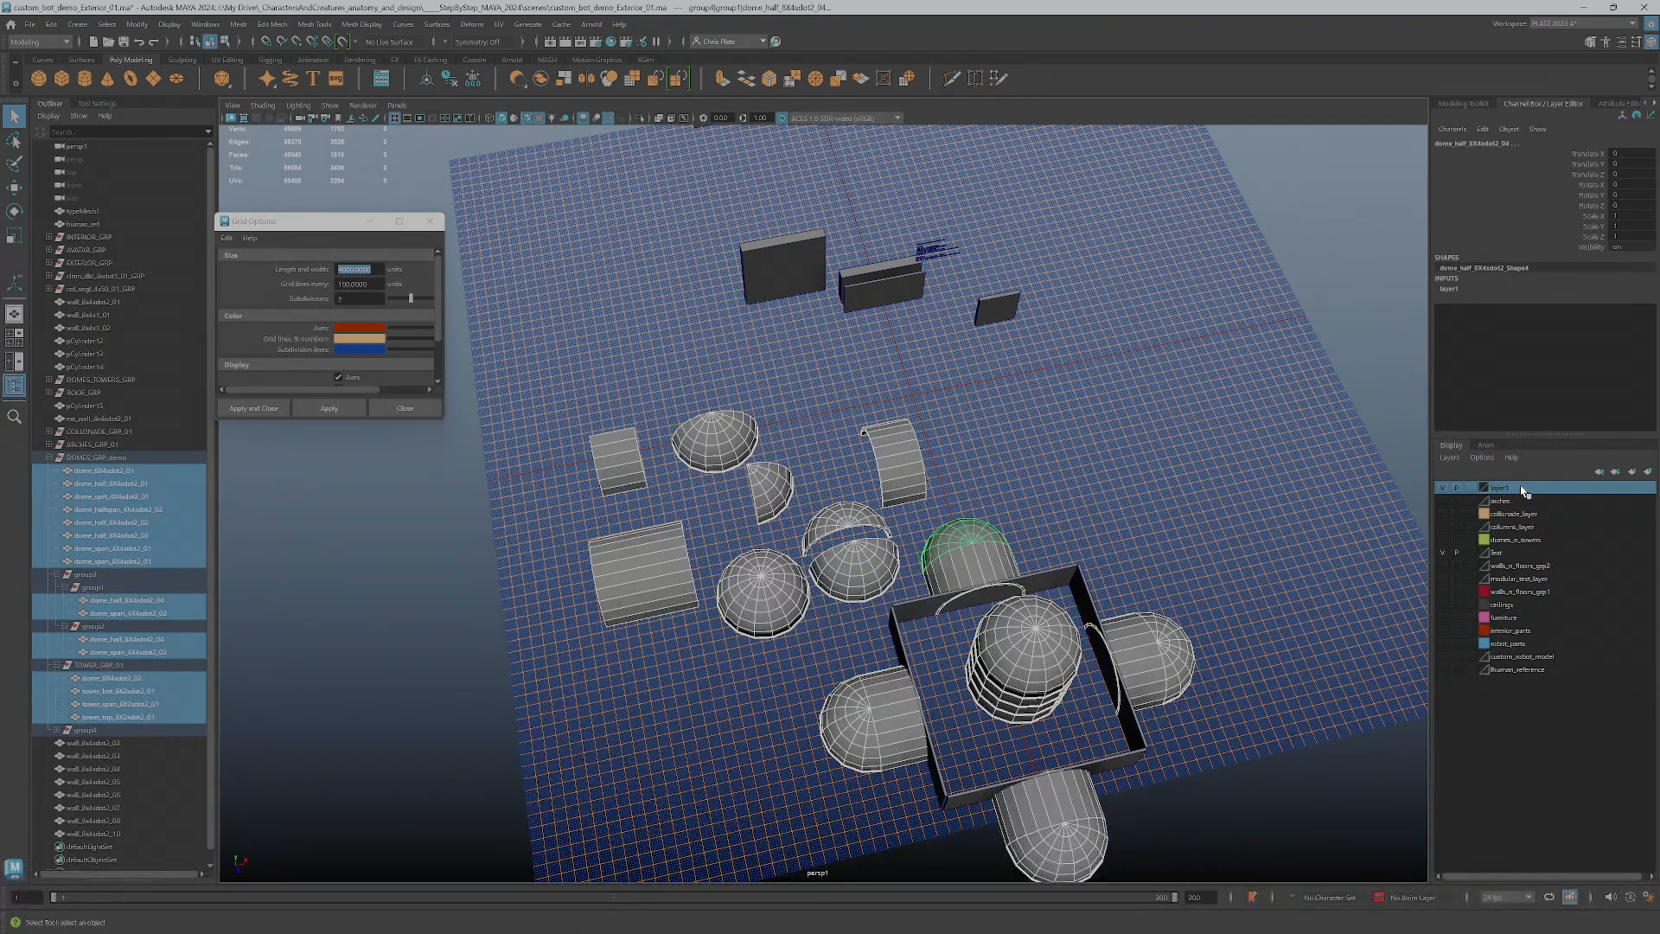
double_click(1522, 490)
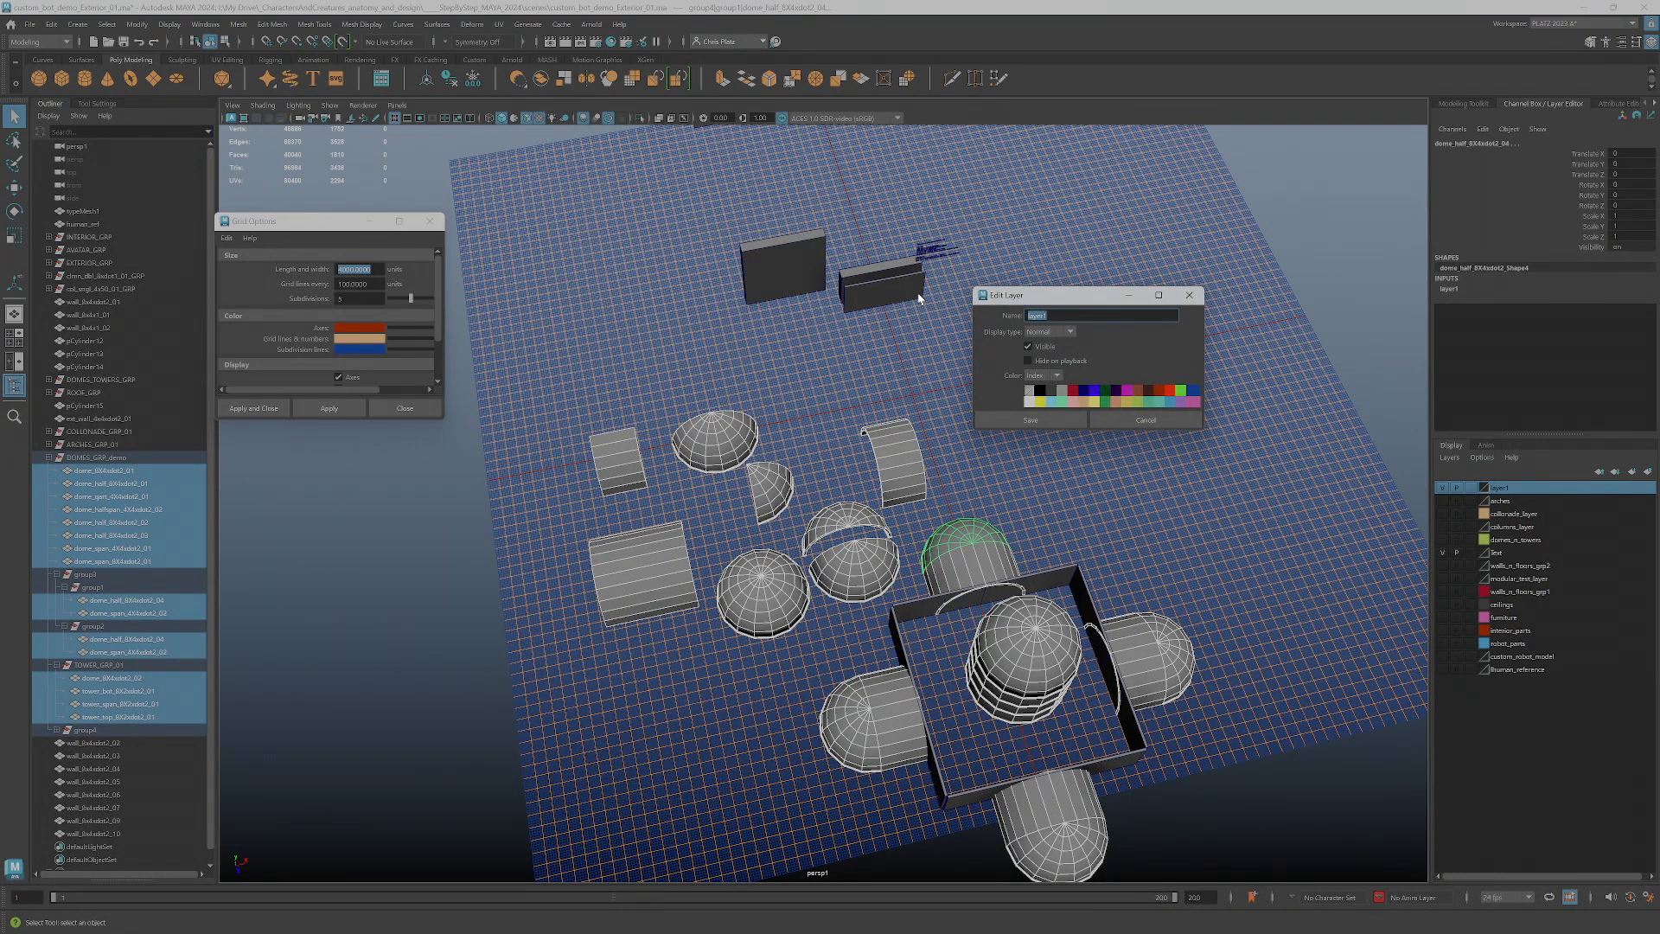
type("c")
left_click(1037, 421)
Review the domed building from several sides, toggle the domes_towers layer's visibility, and leave it hidden
left_click_drag(791, 505, 700, 545, "alt")
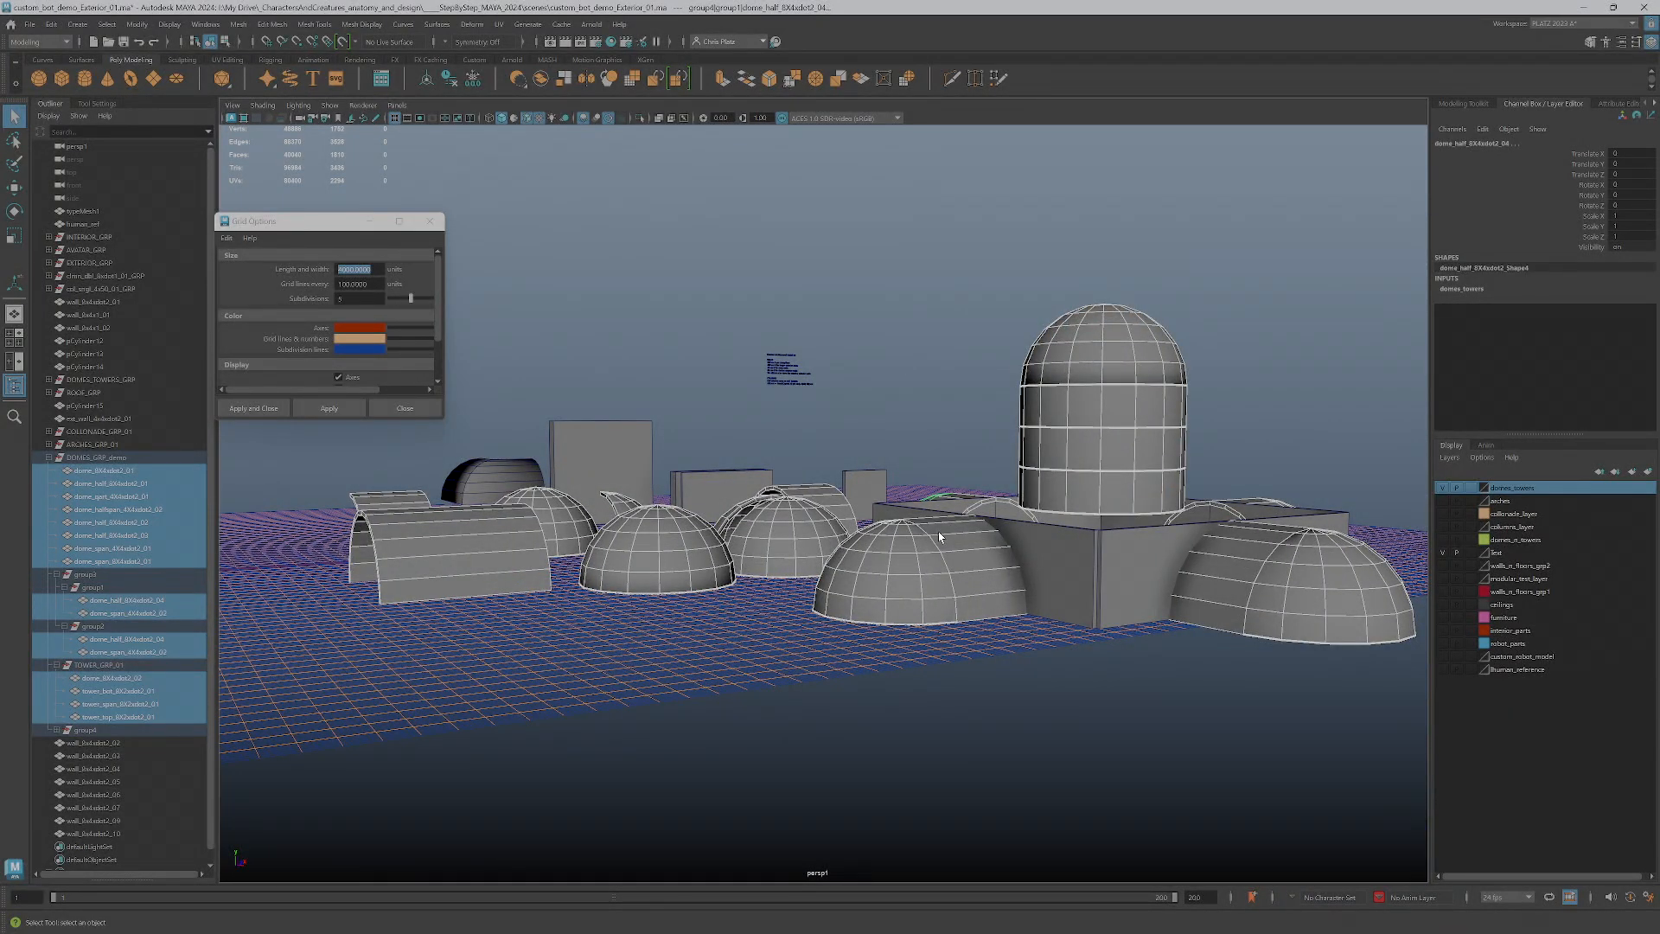
left_click_drag(991, 532, 845, 585, "alt")
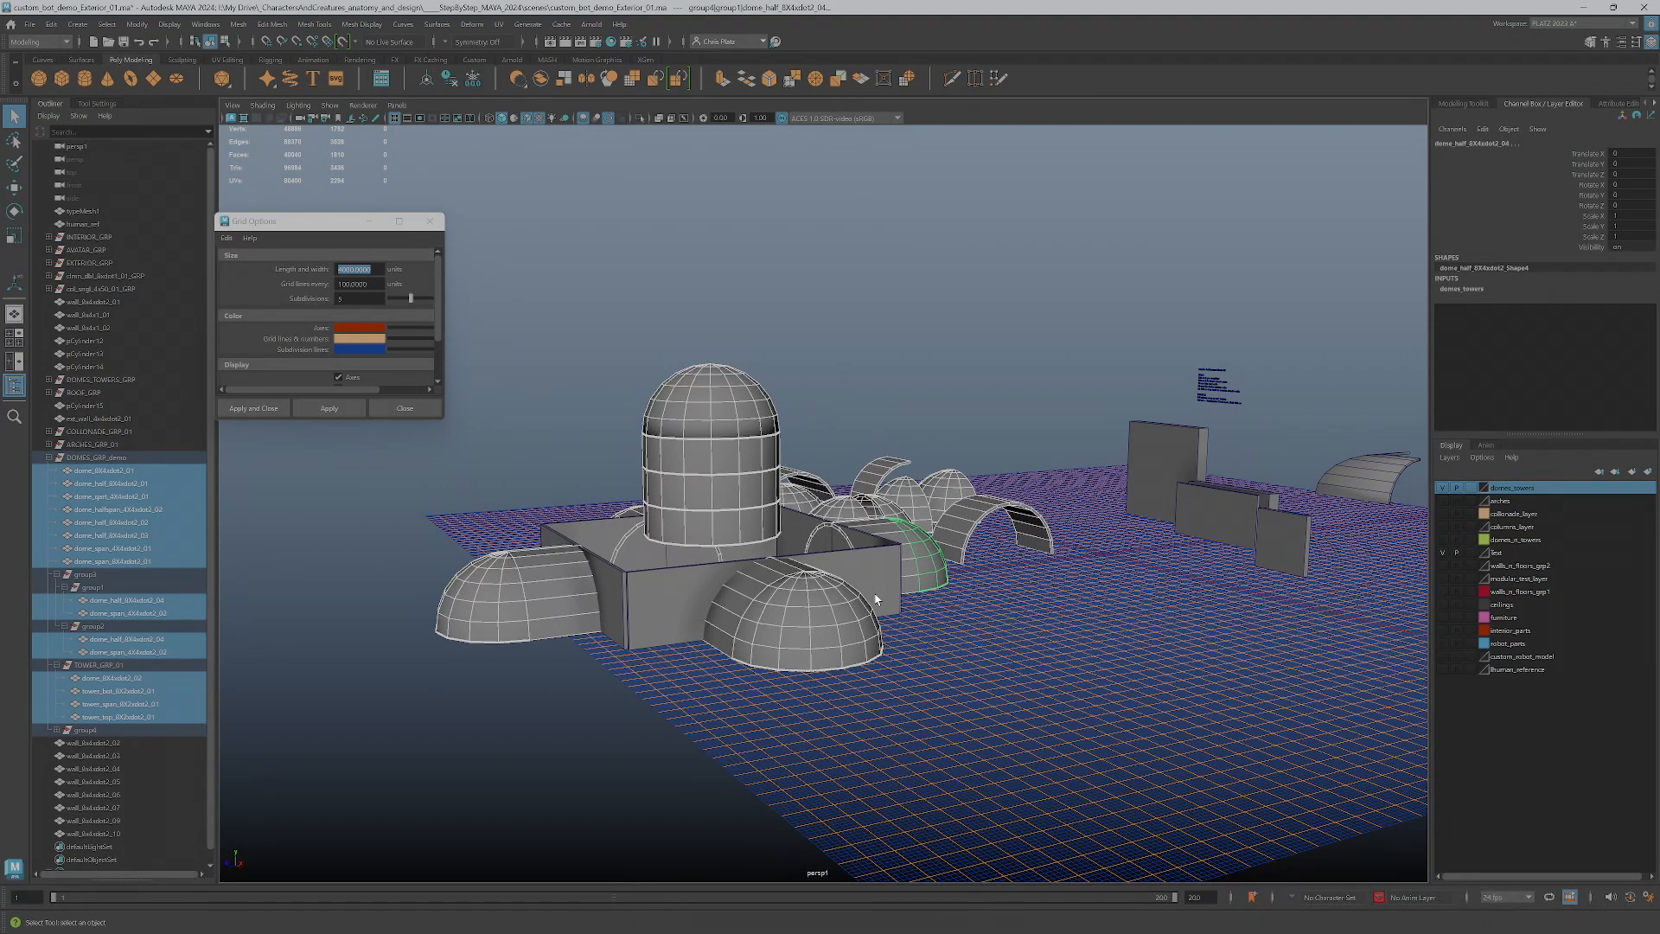
left_click_drag(876, 598, 967, 598, "alt")
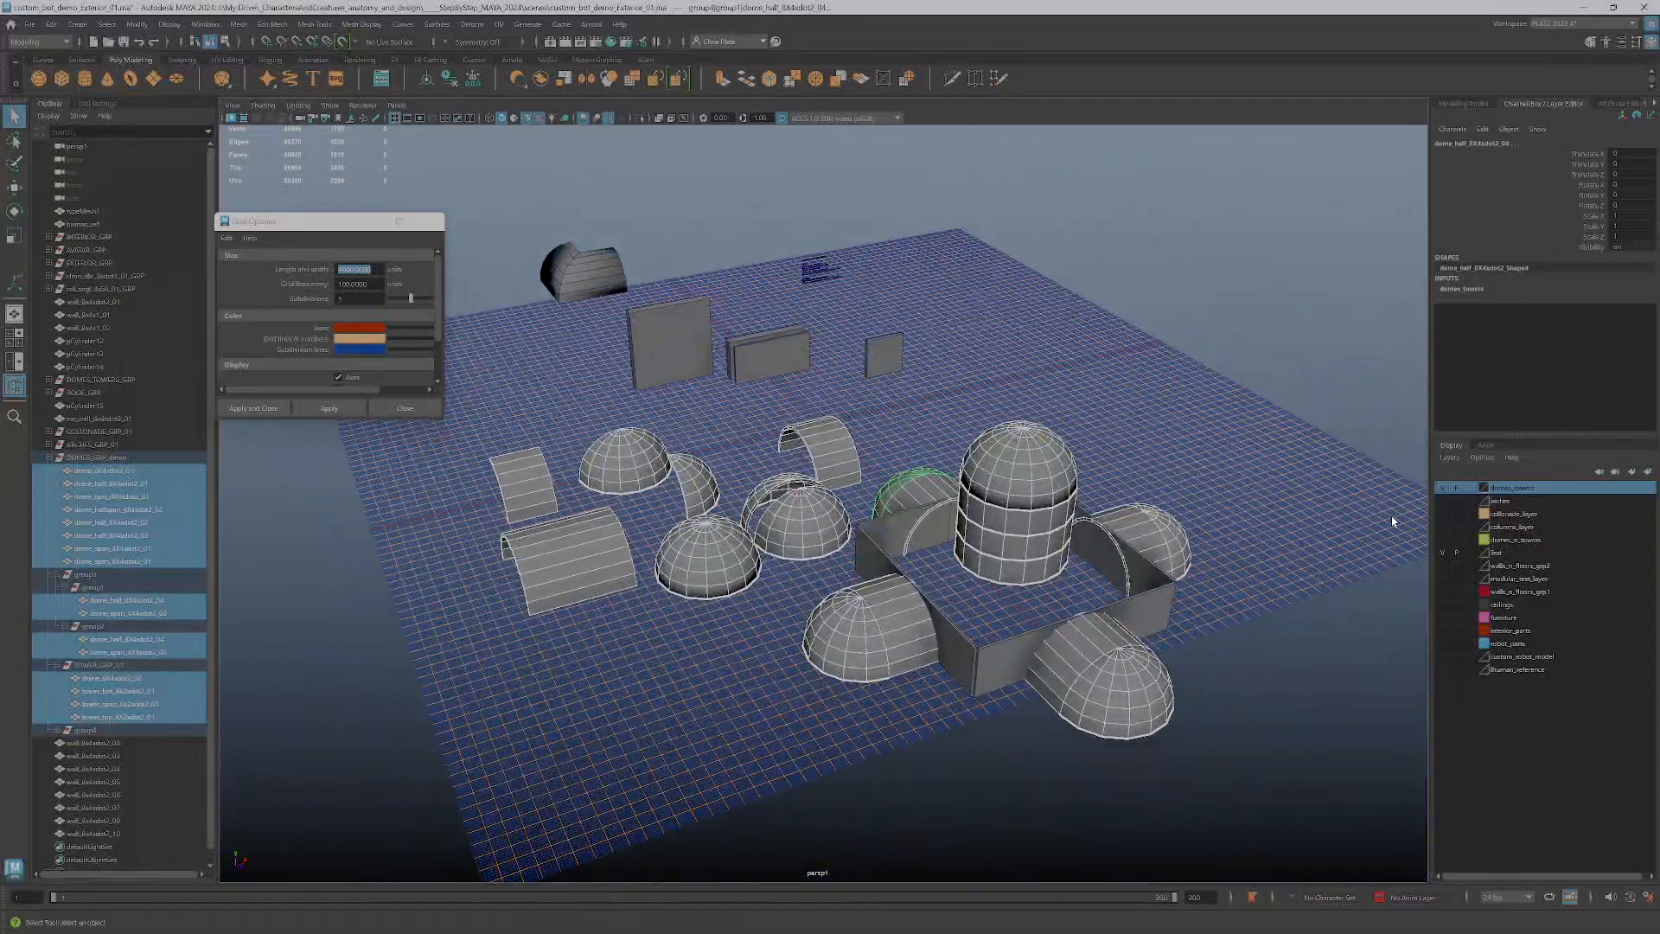
left_click(1444, 490)
left_click(1445, 490)
left_click(1445, 489)
Group all the wall segments of the square enclosure
left_click_drag(830, 490, 1273, 809)
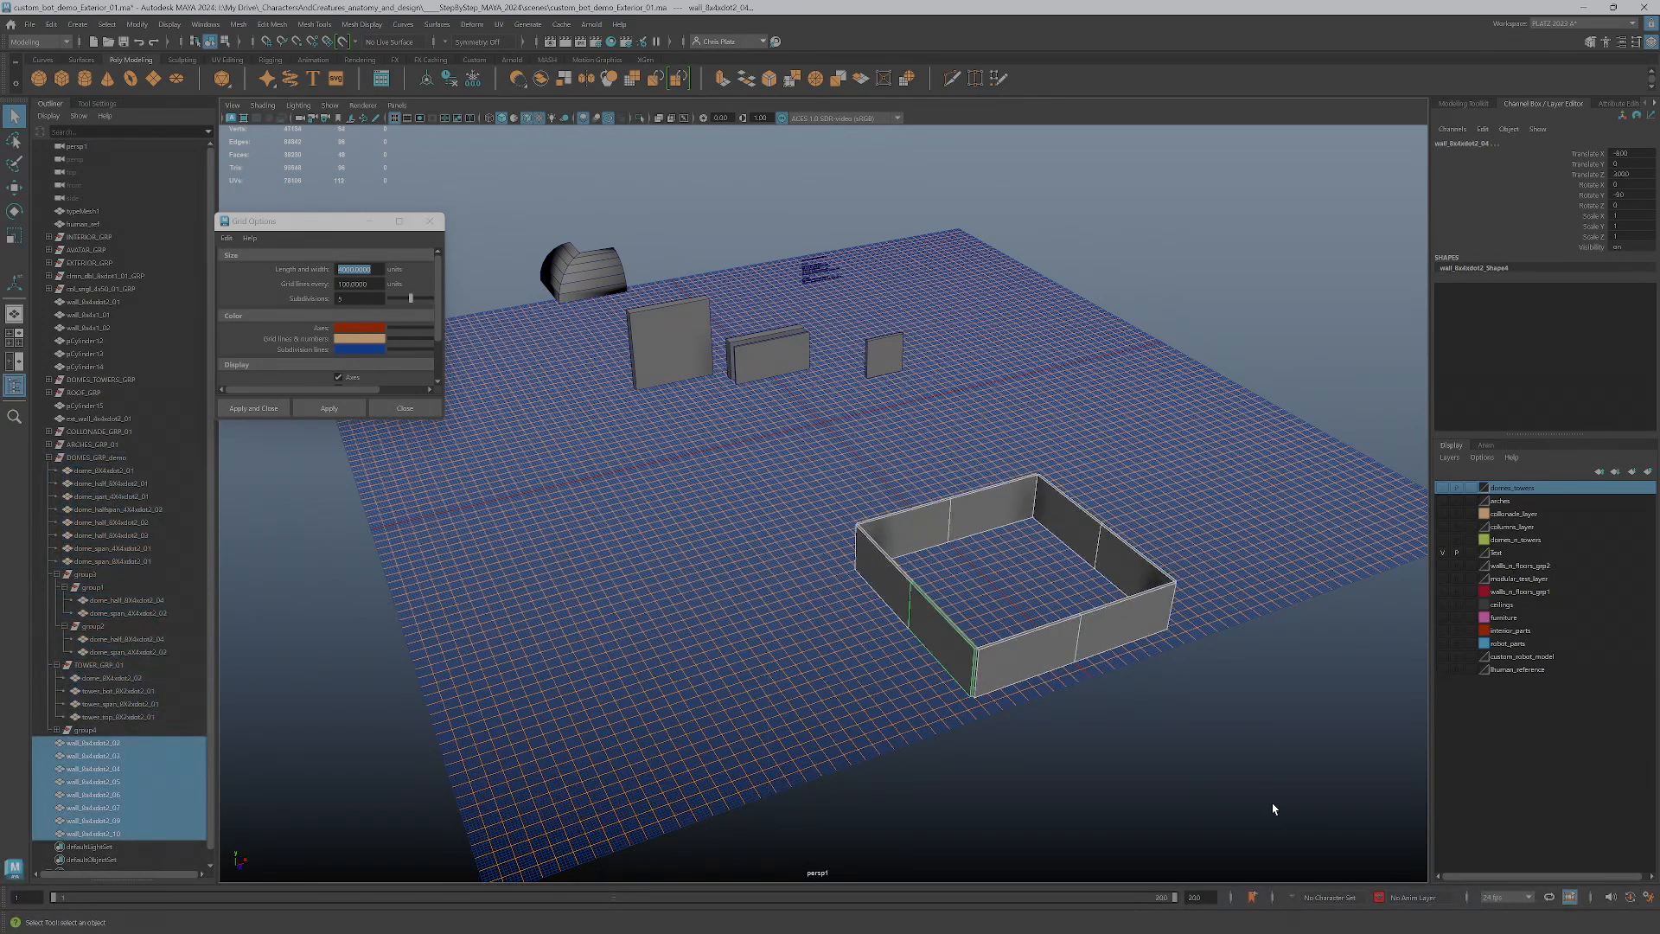
key("ctrl+g")
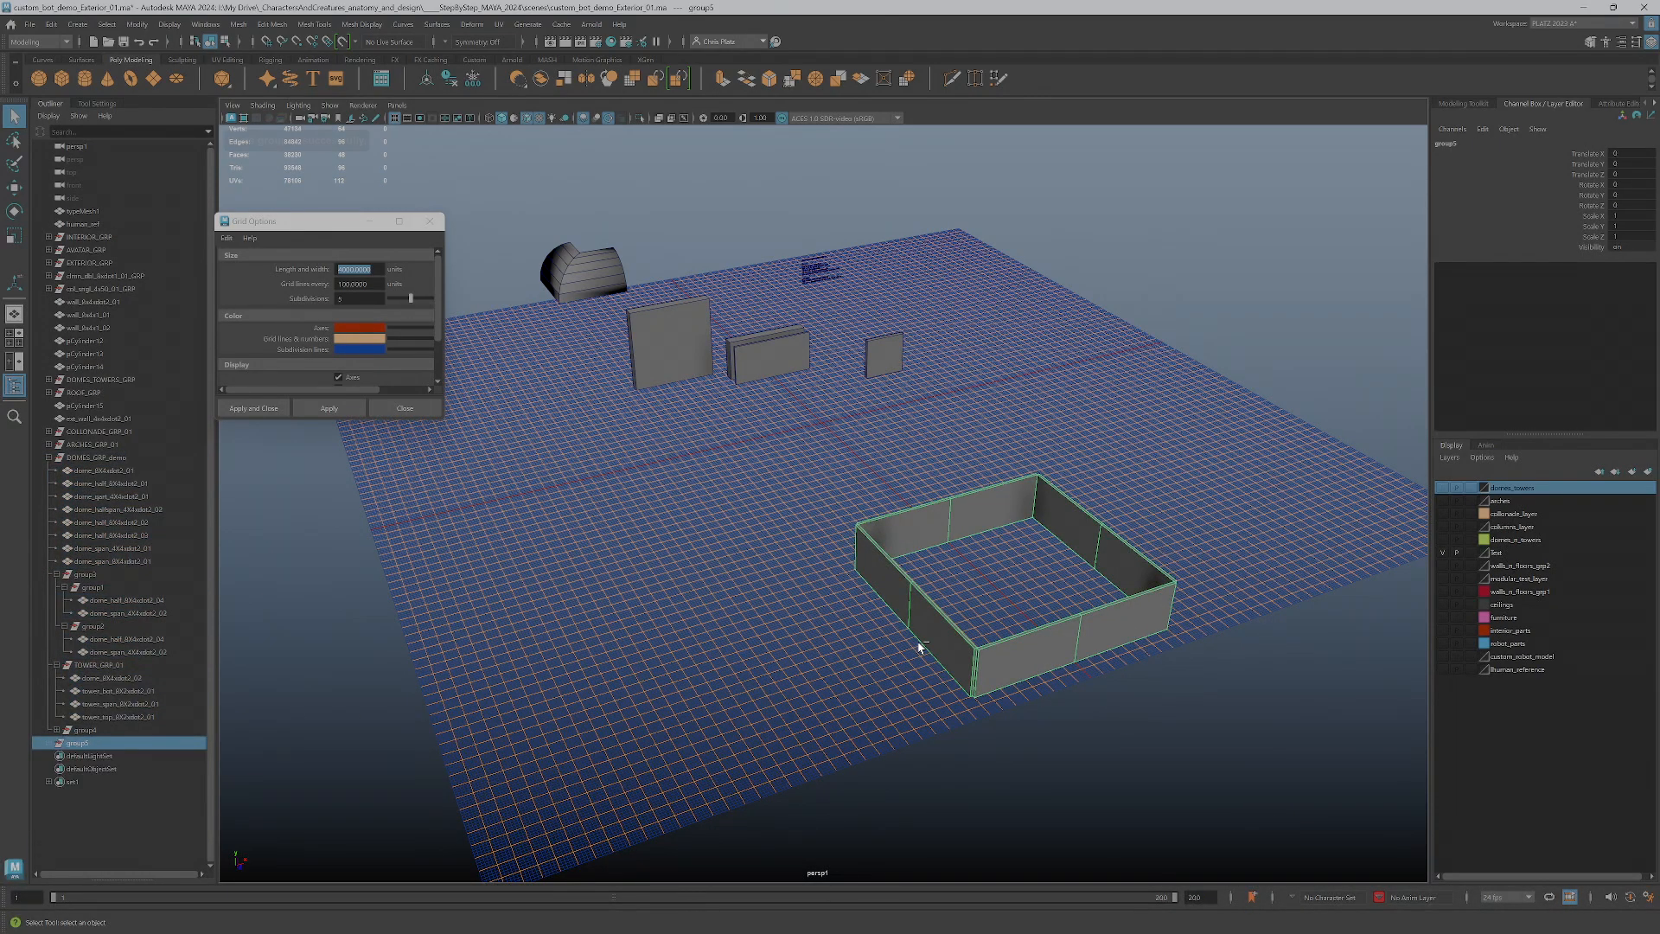
double_click(109, 746)
key("BackSpace")
key("Caps_Lock")
type("WALLS_ROOFS")
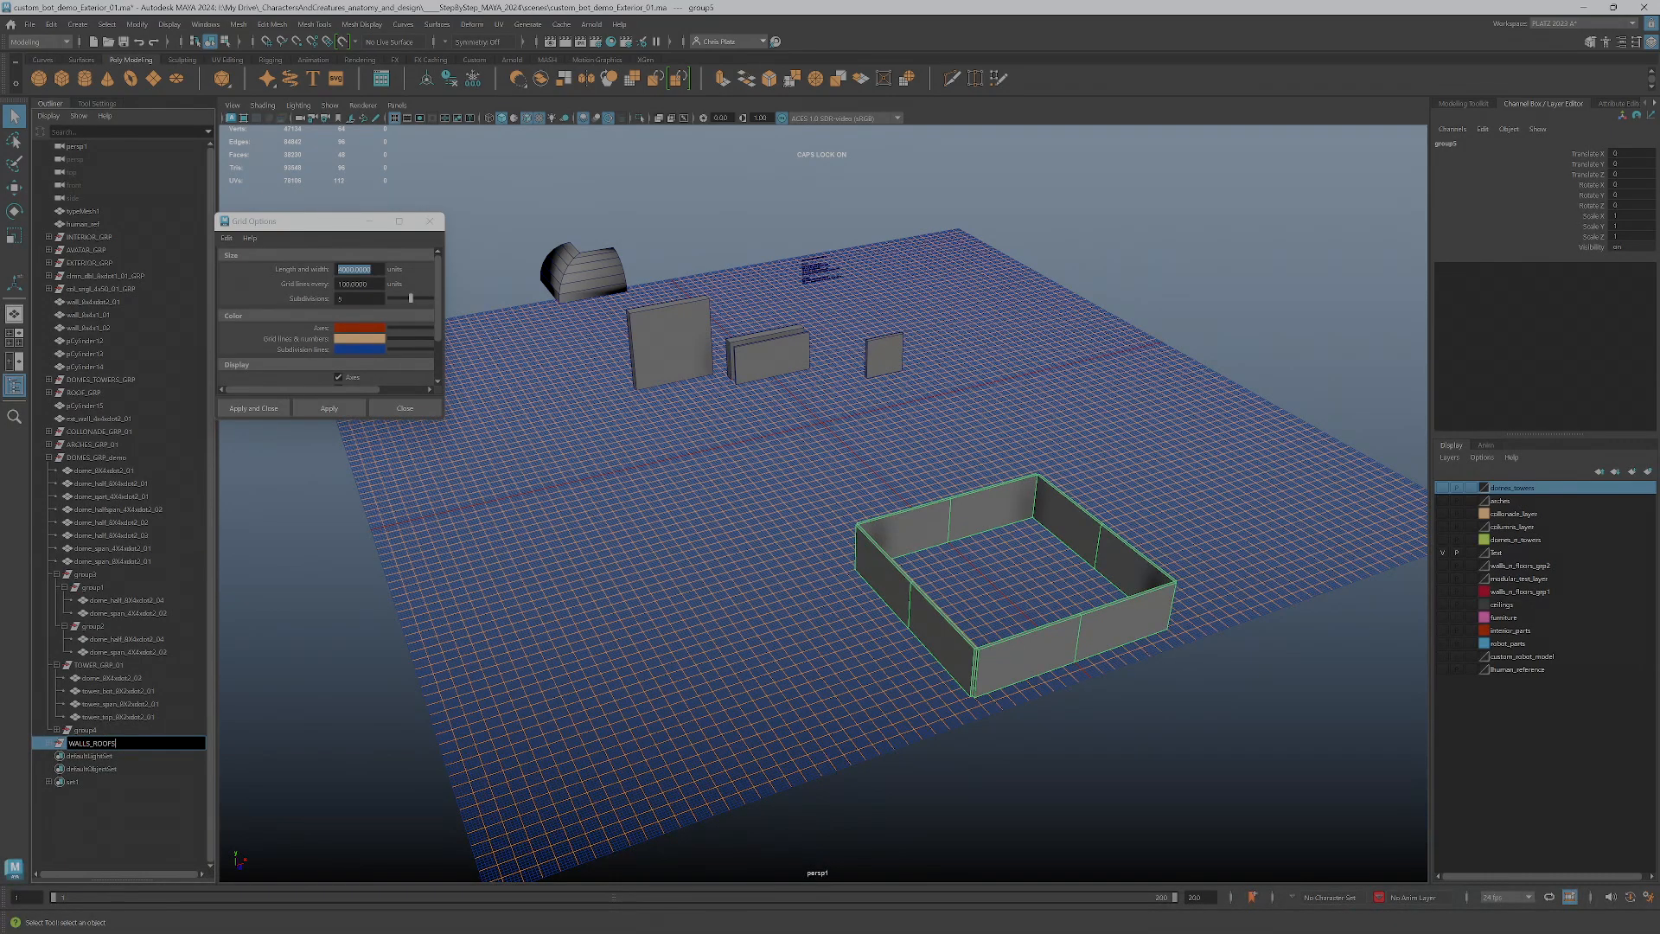
key("Return")
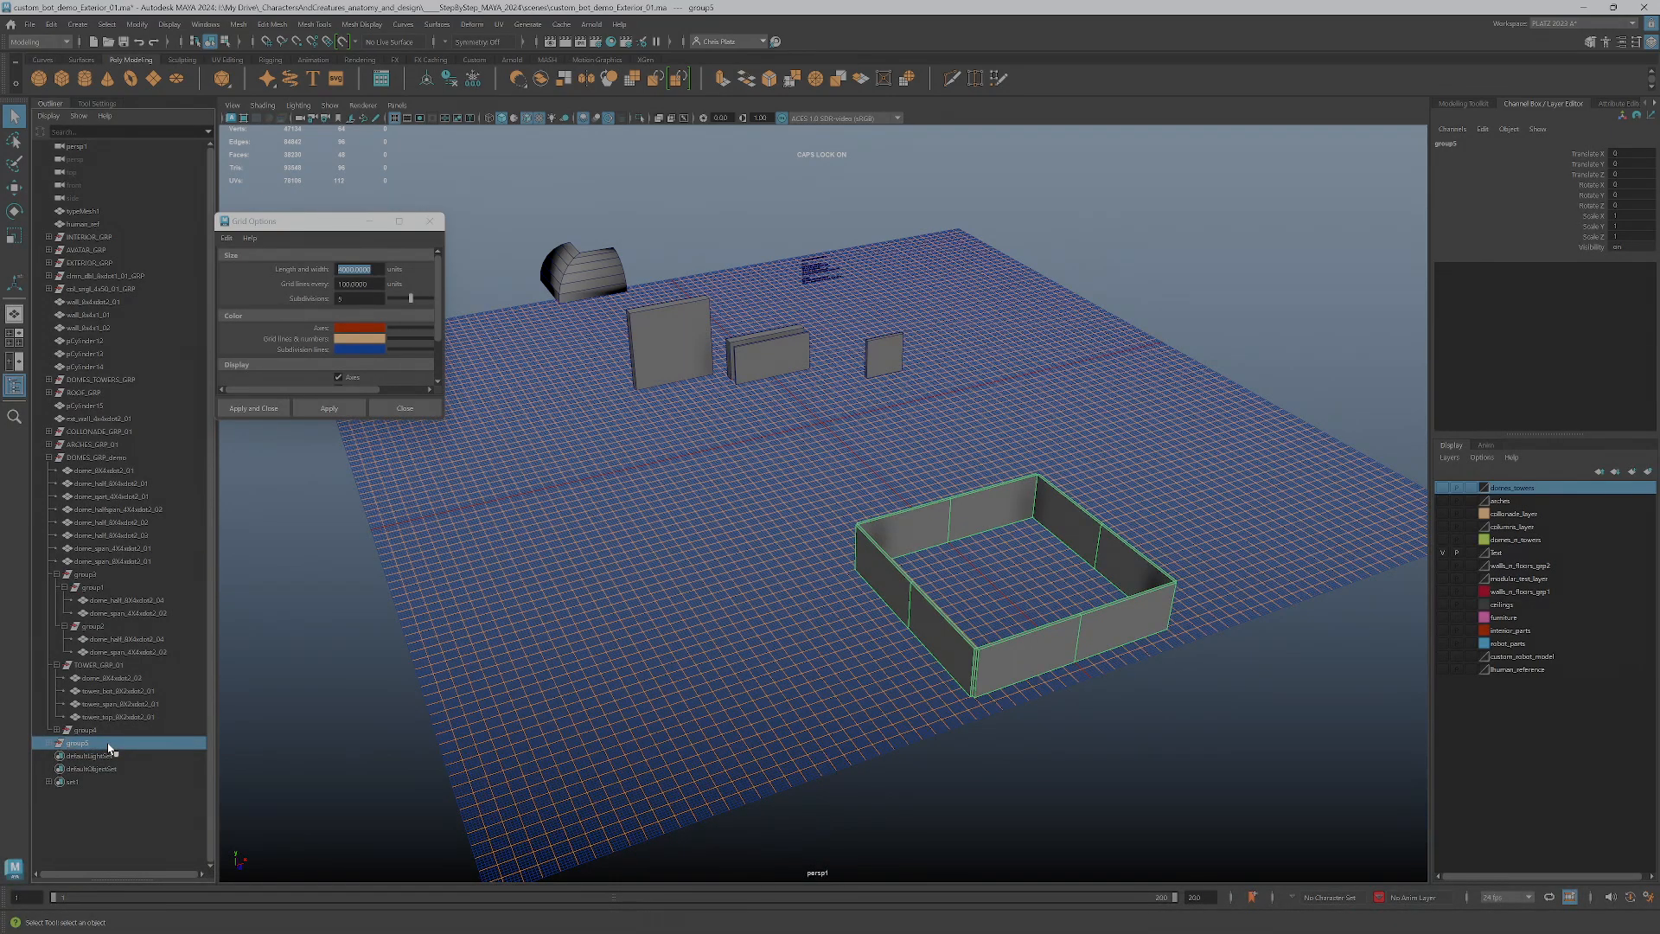
double_click(84, 743)
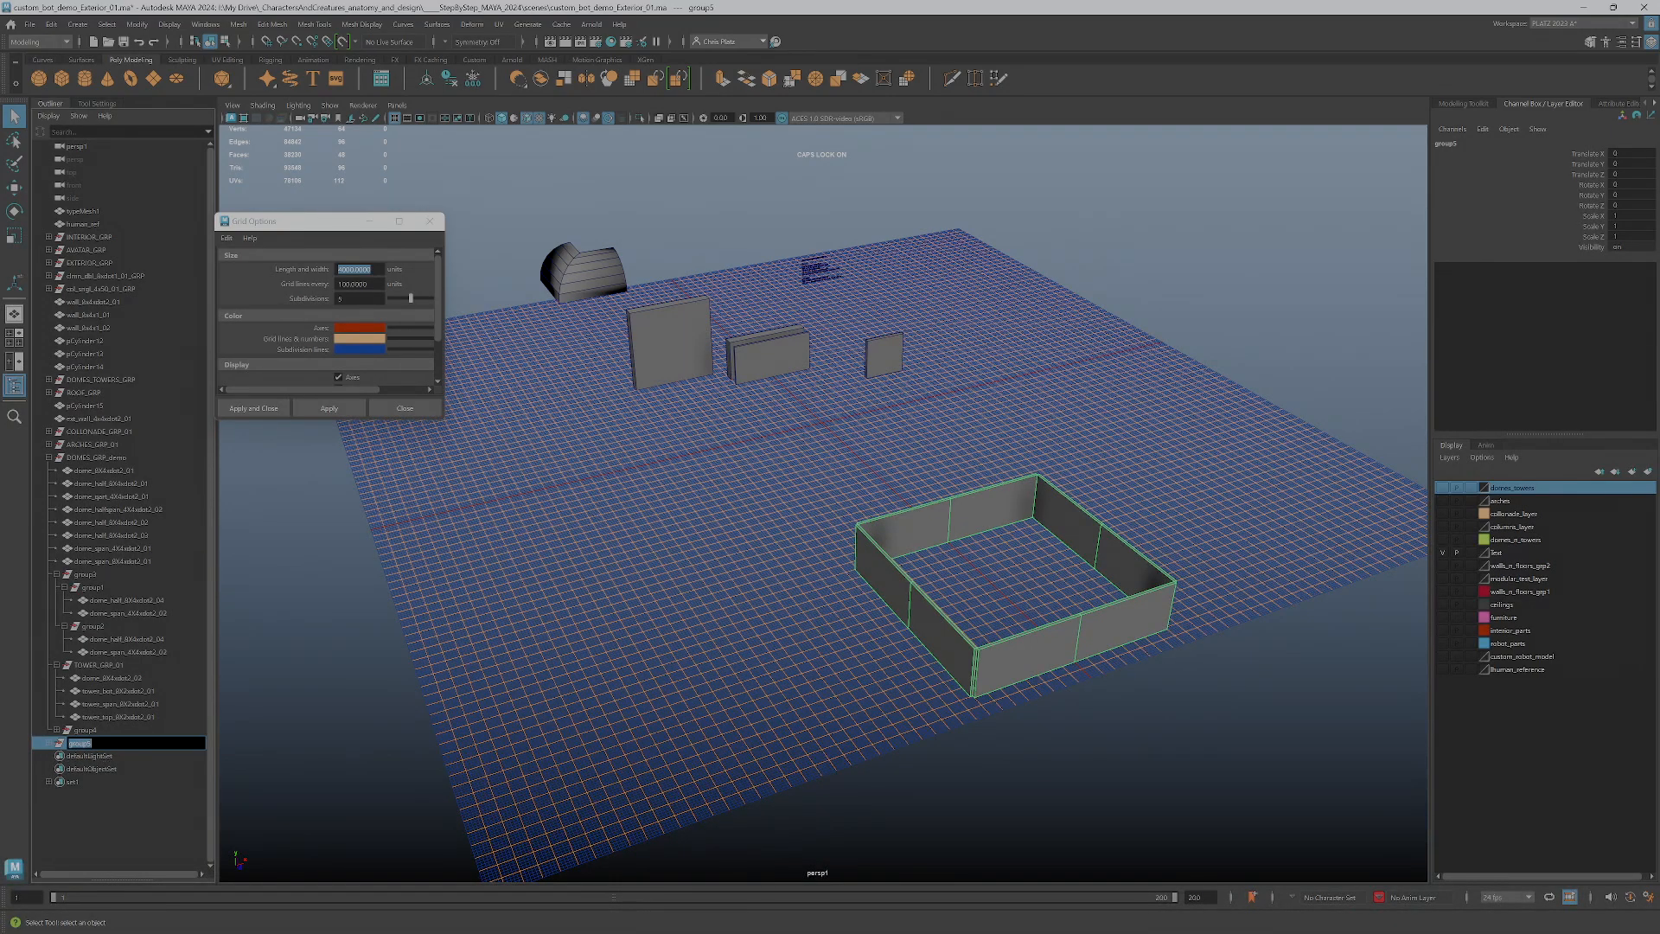
left_click(58, 746)
left_click(57, 743)
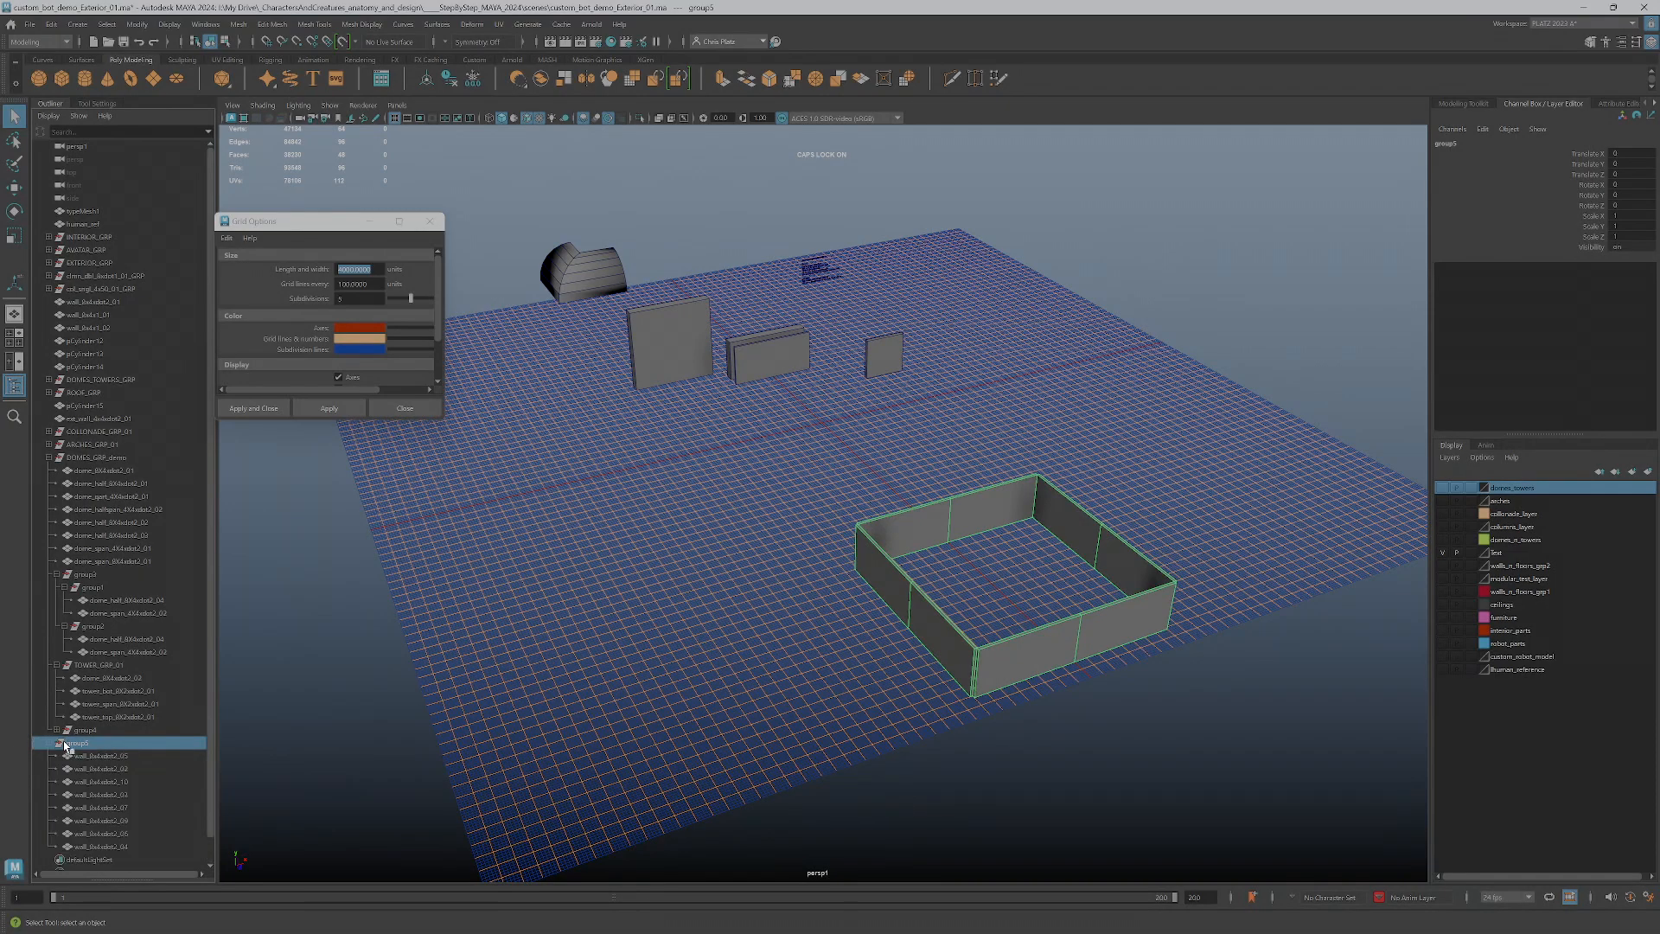
Rename the new wall group to WALL_ROOFS_GRP_01 and collapse it along with the first side-dome group and the tower group
double_click(60, 743)
type("WA")
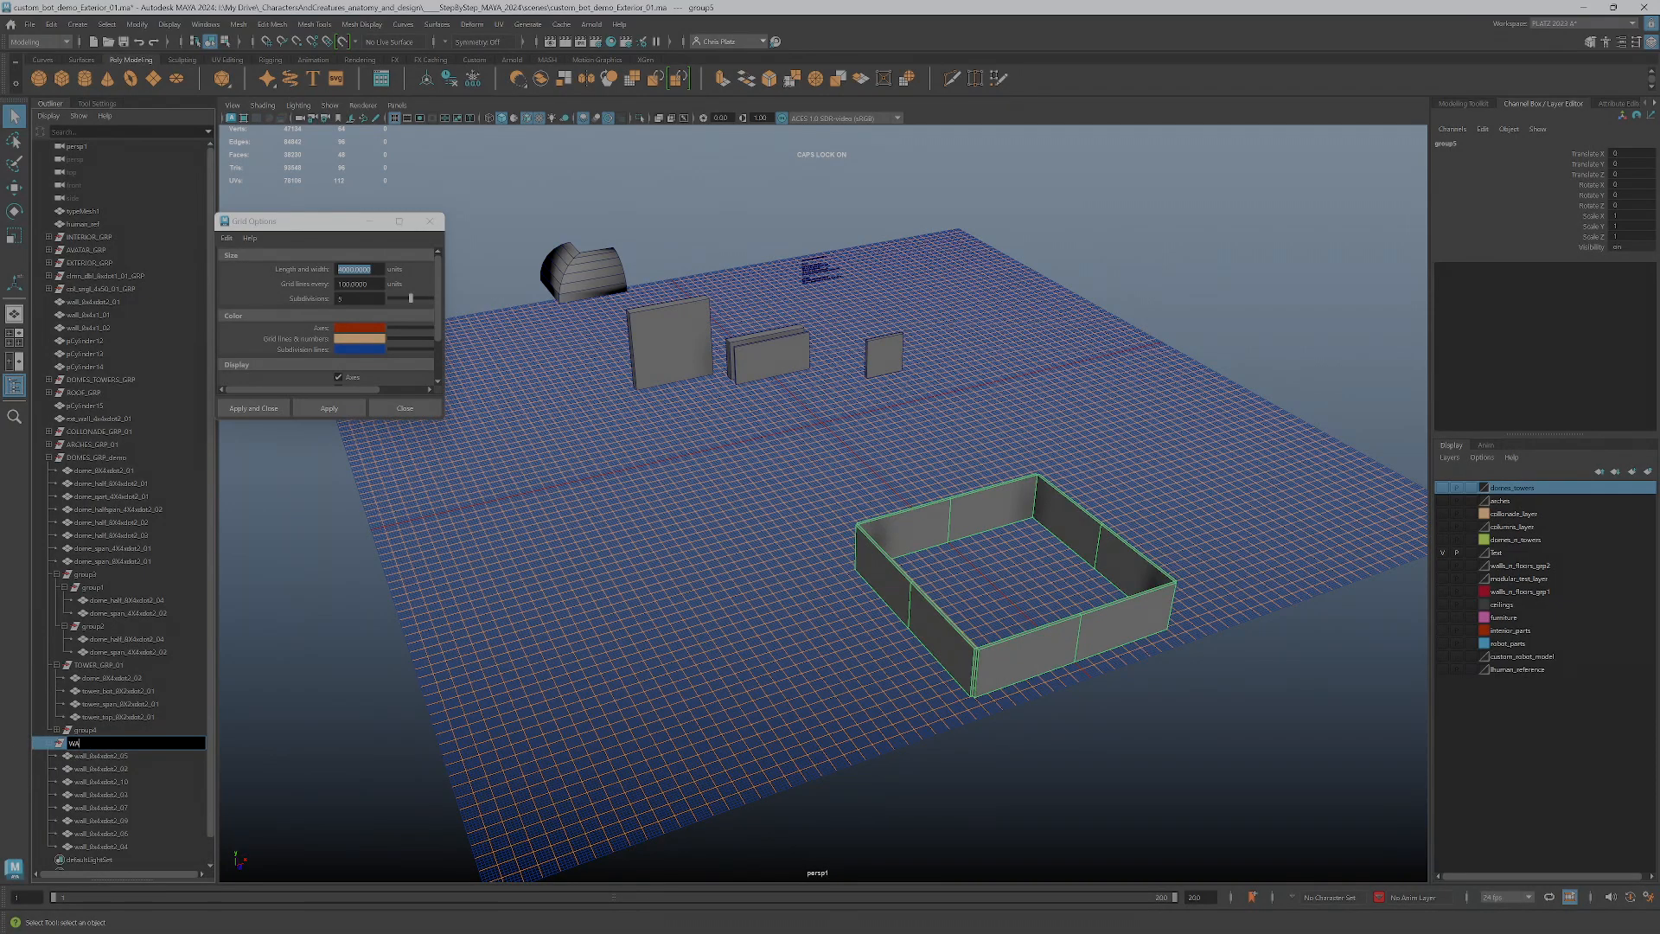
type("LL_ROOT")
type("S_GRP_012")
left_click(90, 743)
left_click(49, 743)
left_click(56, 574)
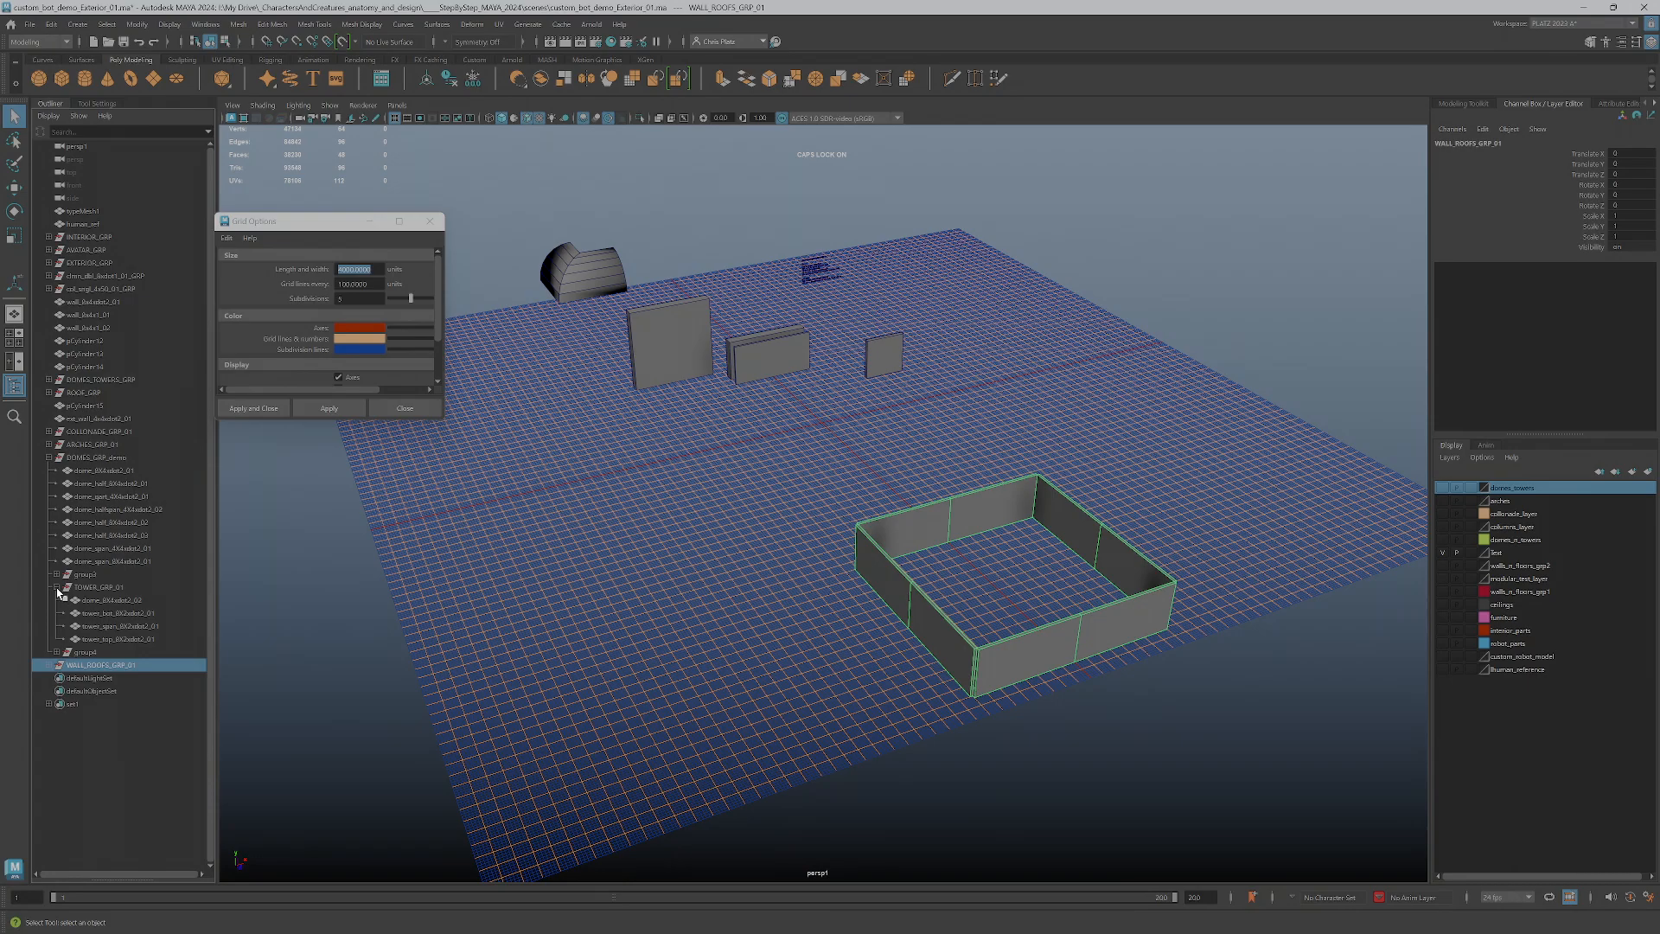
left_click(57, 587)
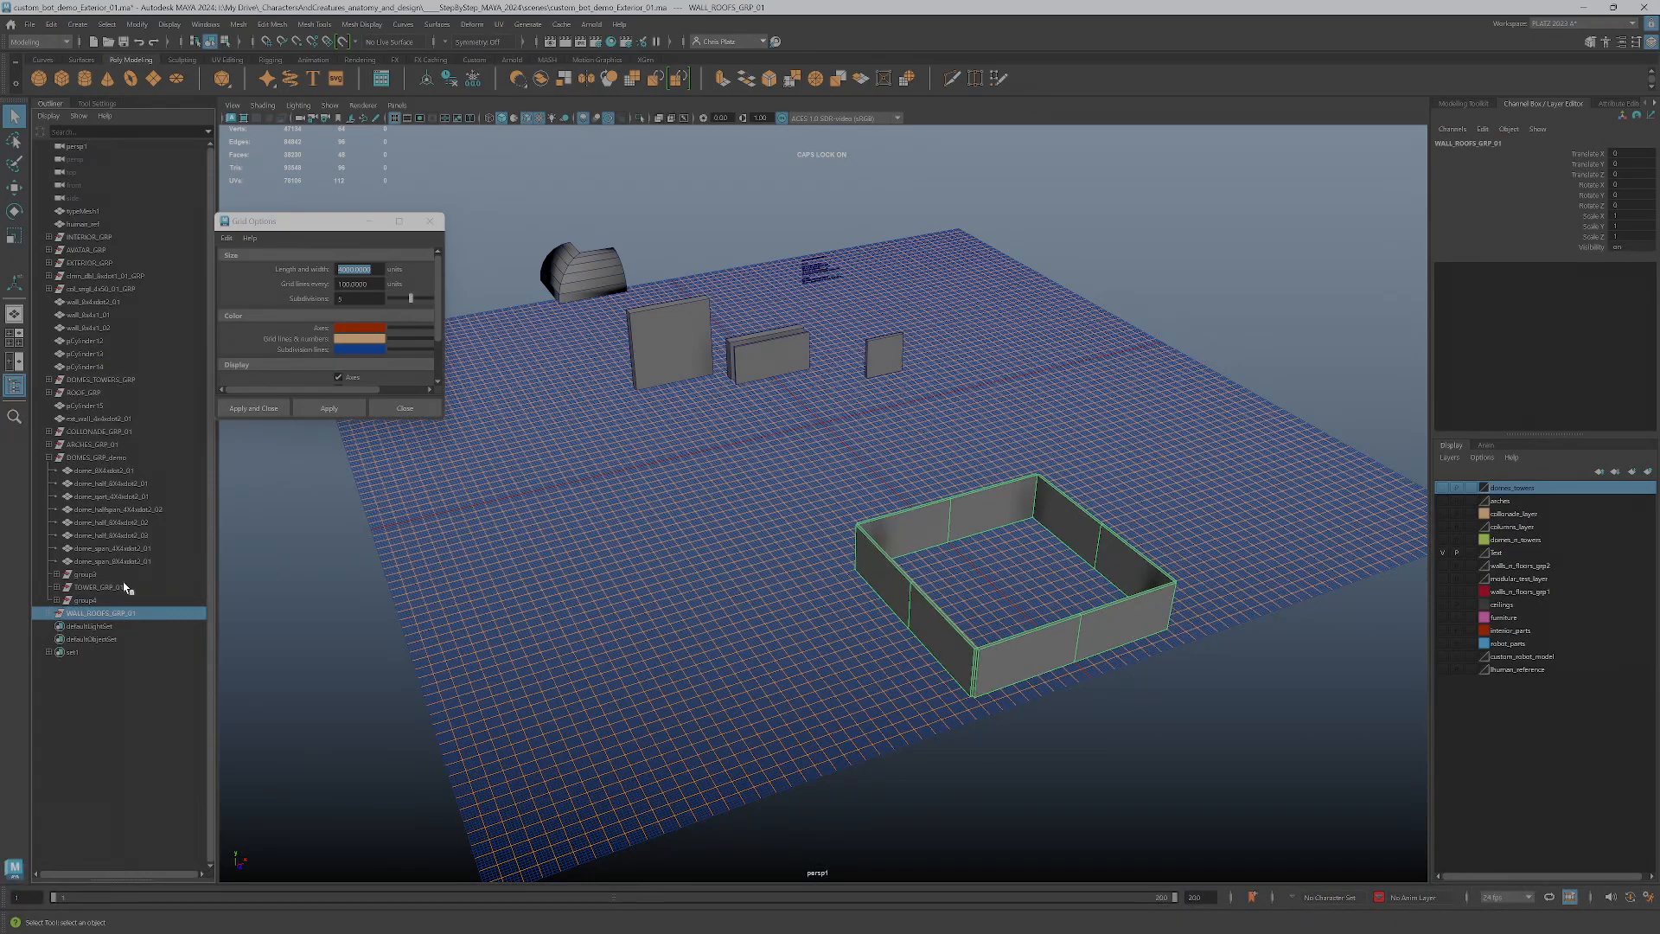
Expand WALL_ROOFS_GRP_01 to expose its wall pieces and select the whole group for moving
left_click_drag(885, 454, 1215, 722)
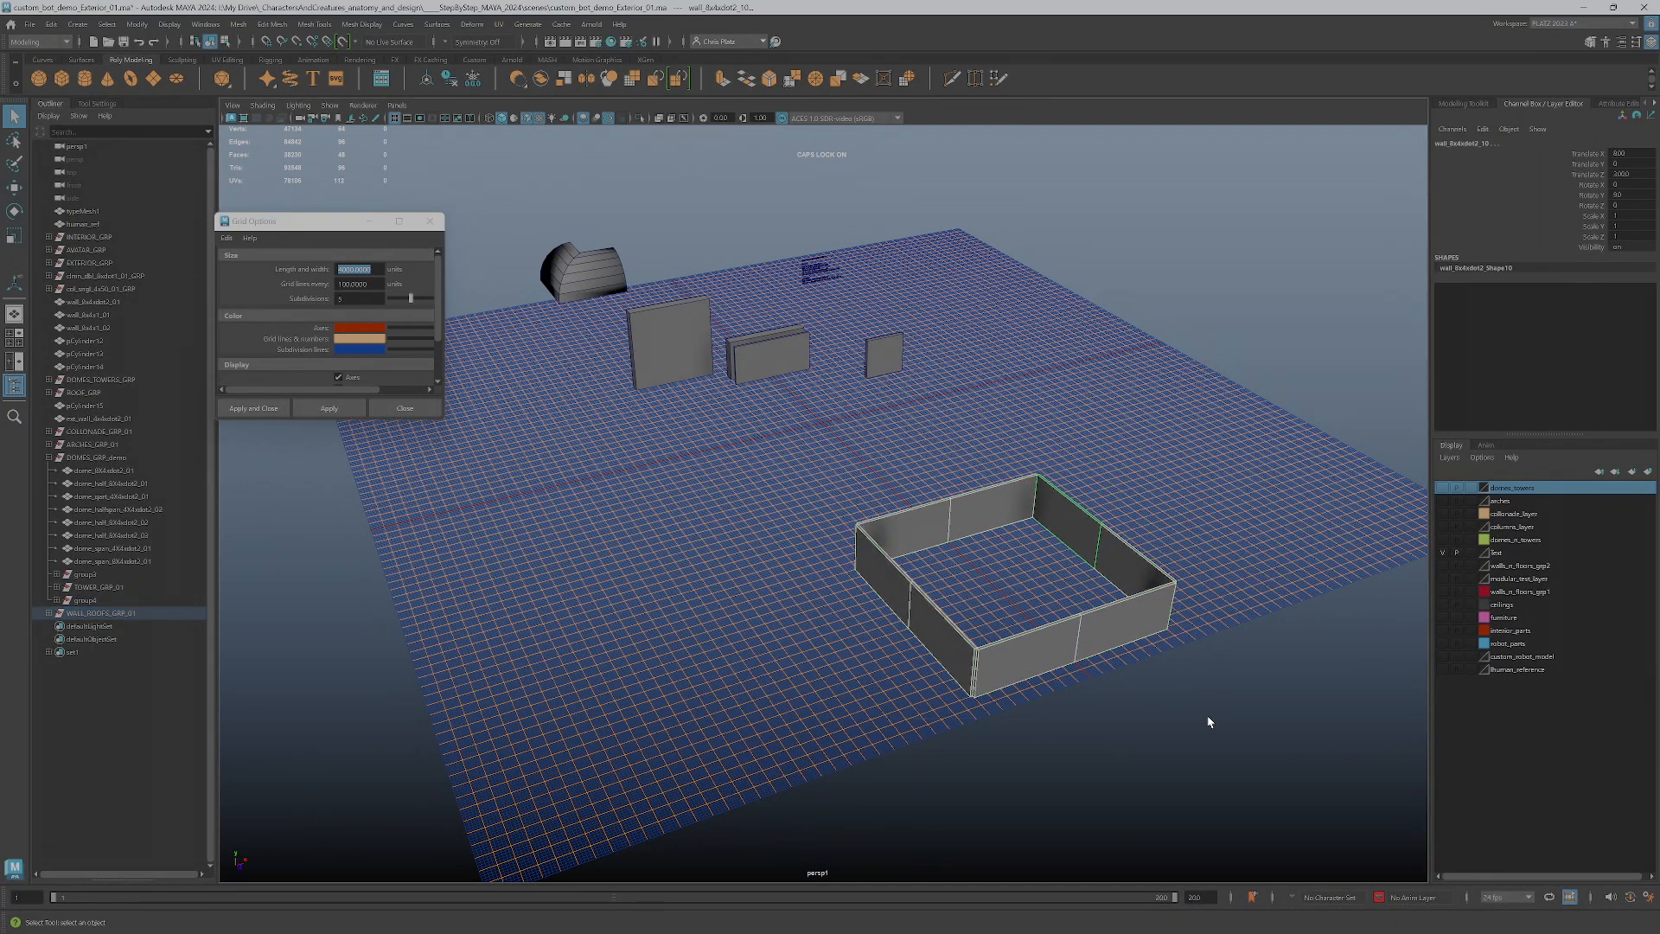
left_click(49, 612)
left_click(97, 613)
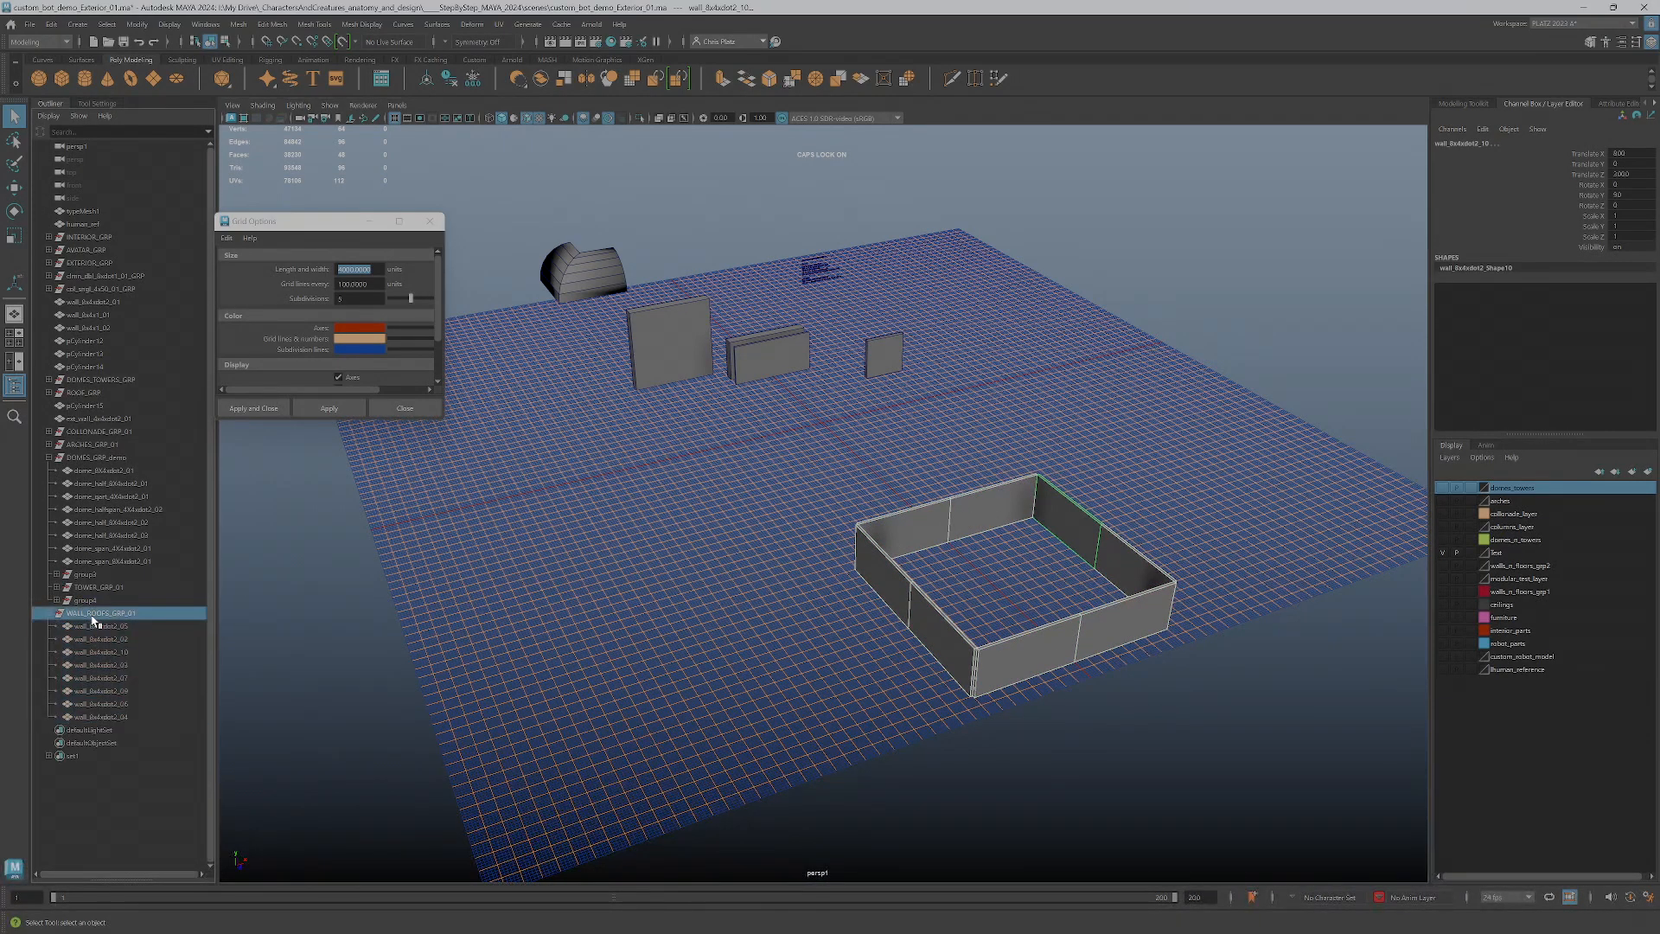
key("w")
Reposition the pivot of WALL_ROOFS_GRP_01 to the center of the square wall enclosure, snapped to the grid
left_click_drag(1000, 574, 990, 631, "alt")
scroll(997, 634, "up", 5)
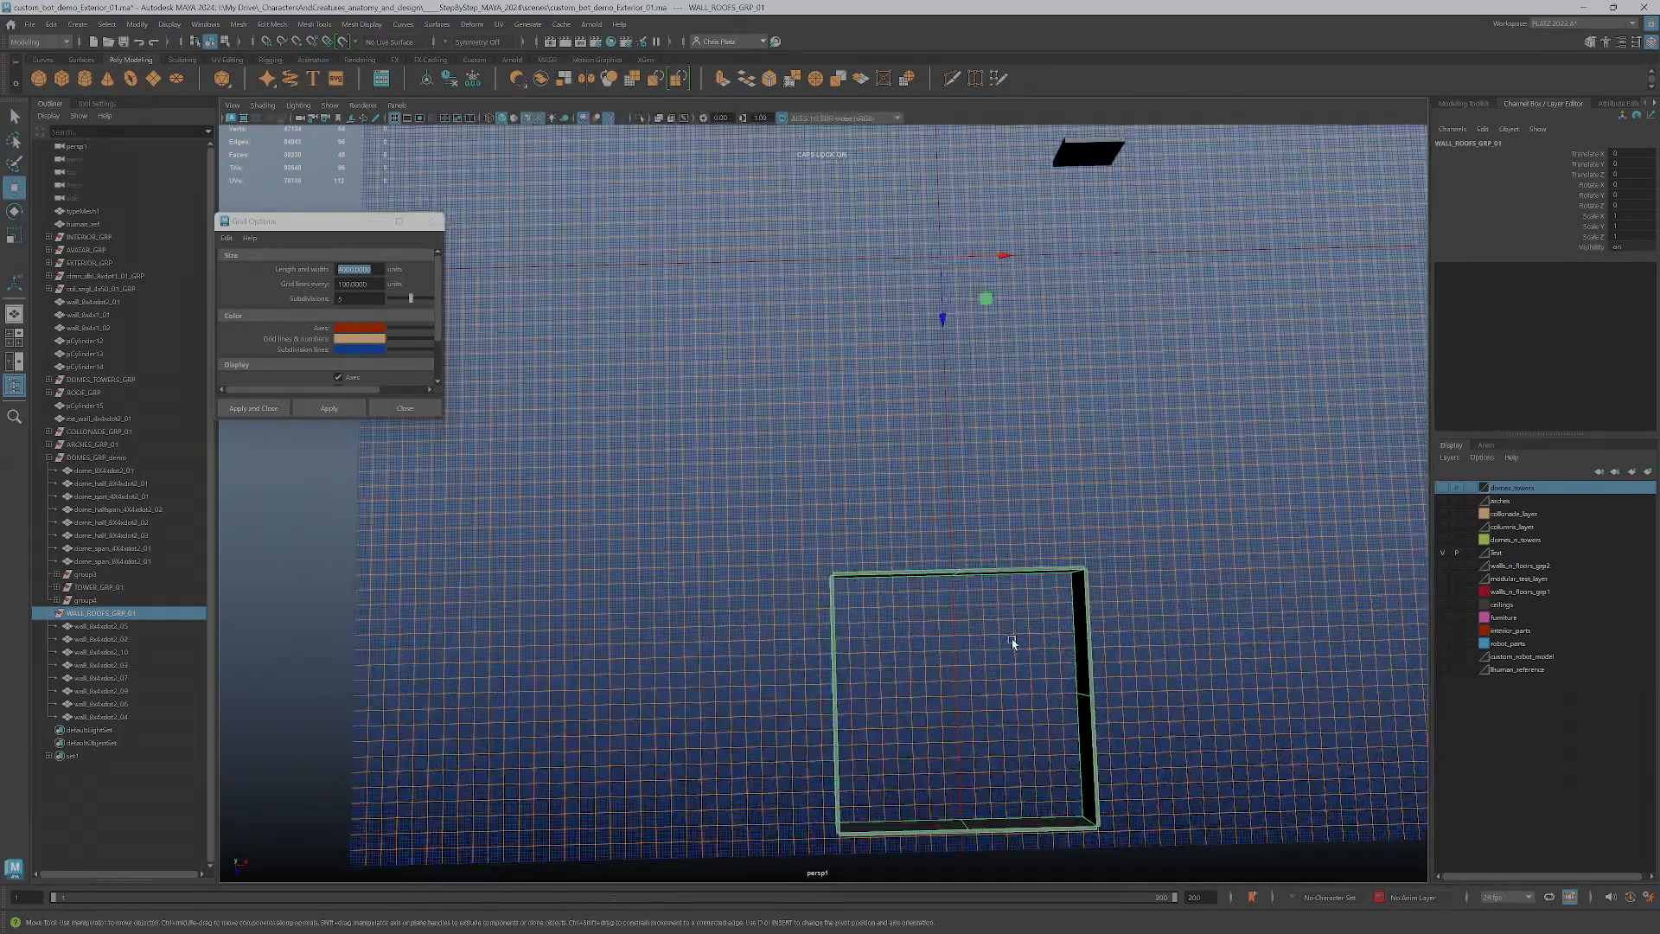
middle_click_drag(1028, 602, 937, 424, "alt")
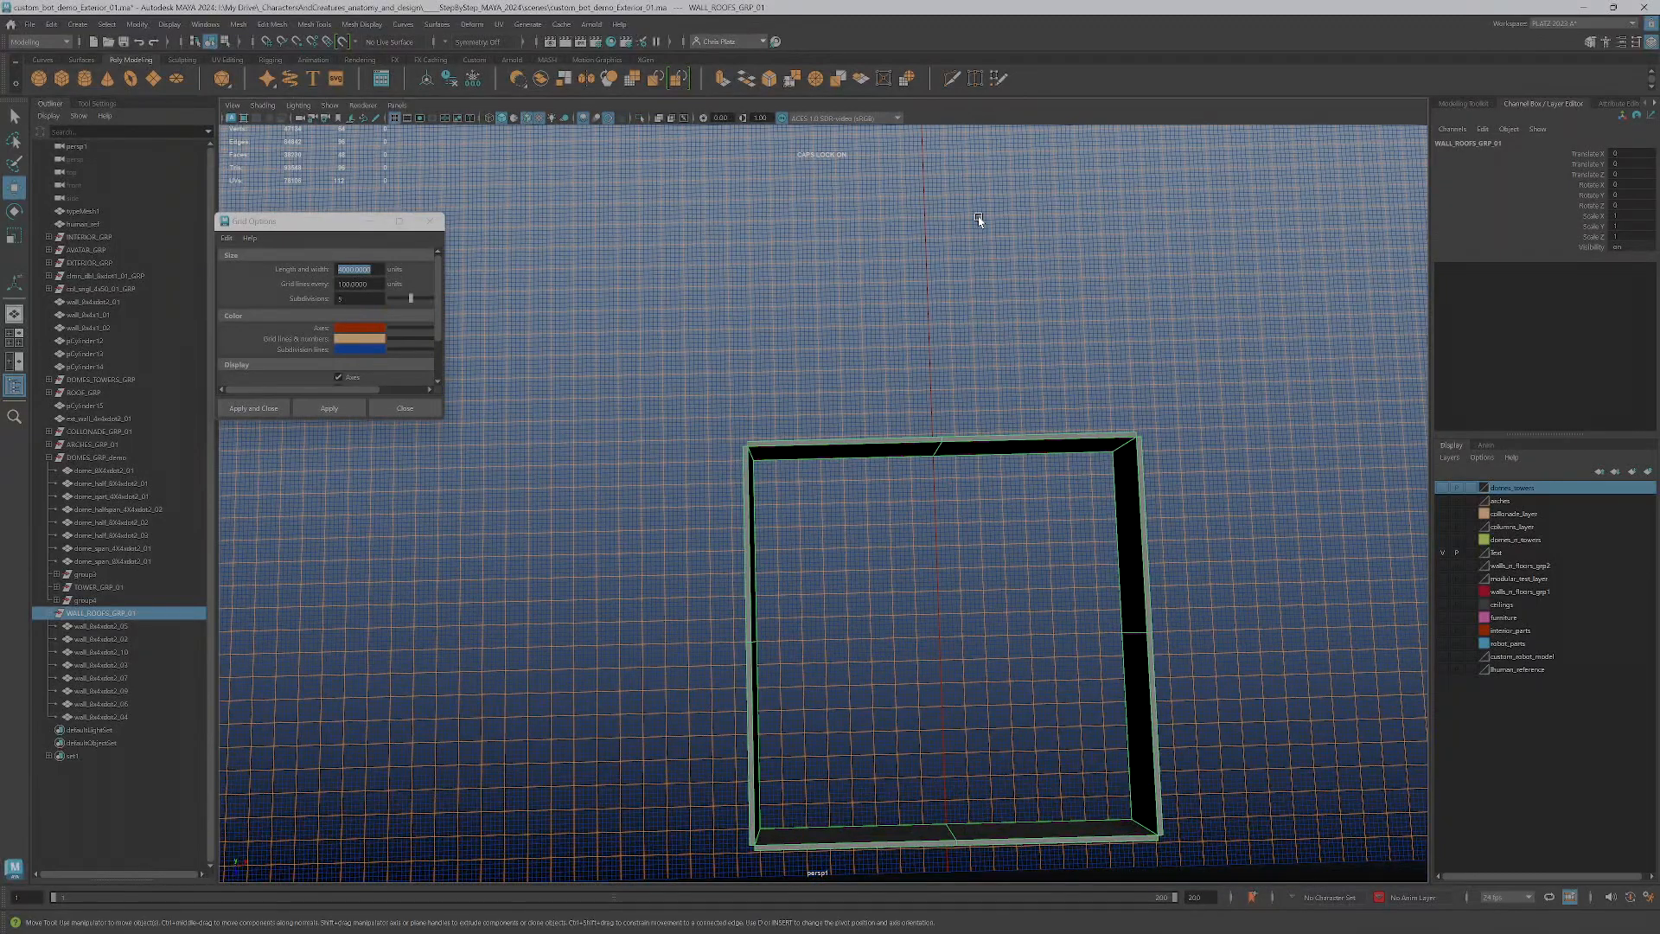
scroll(977, 283, "down", 3)
left_click_drag(898, 139, 871, 602)
key("d")
left_click(267, 42)
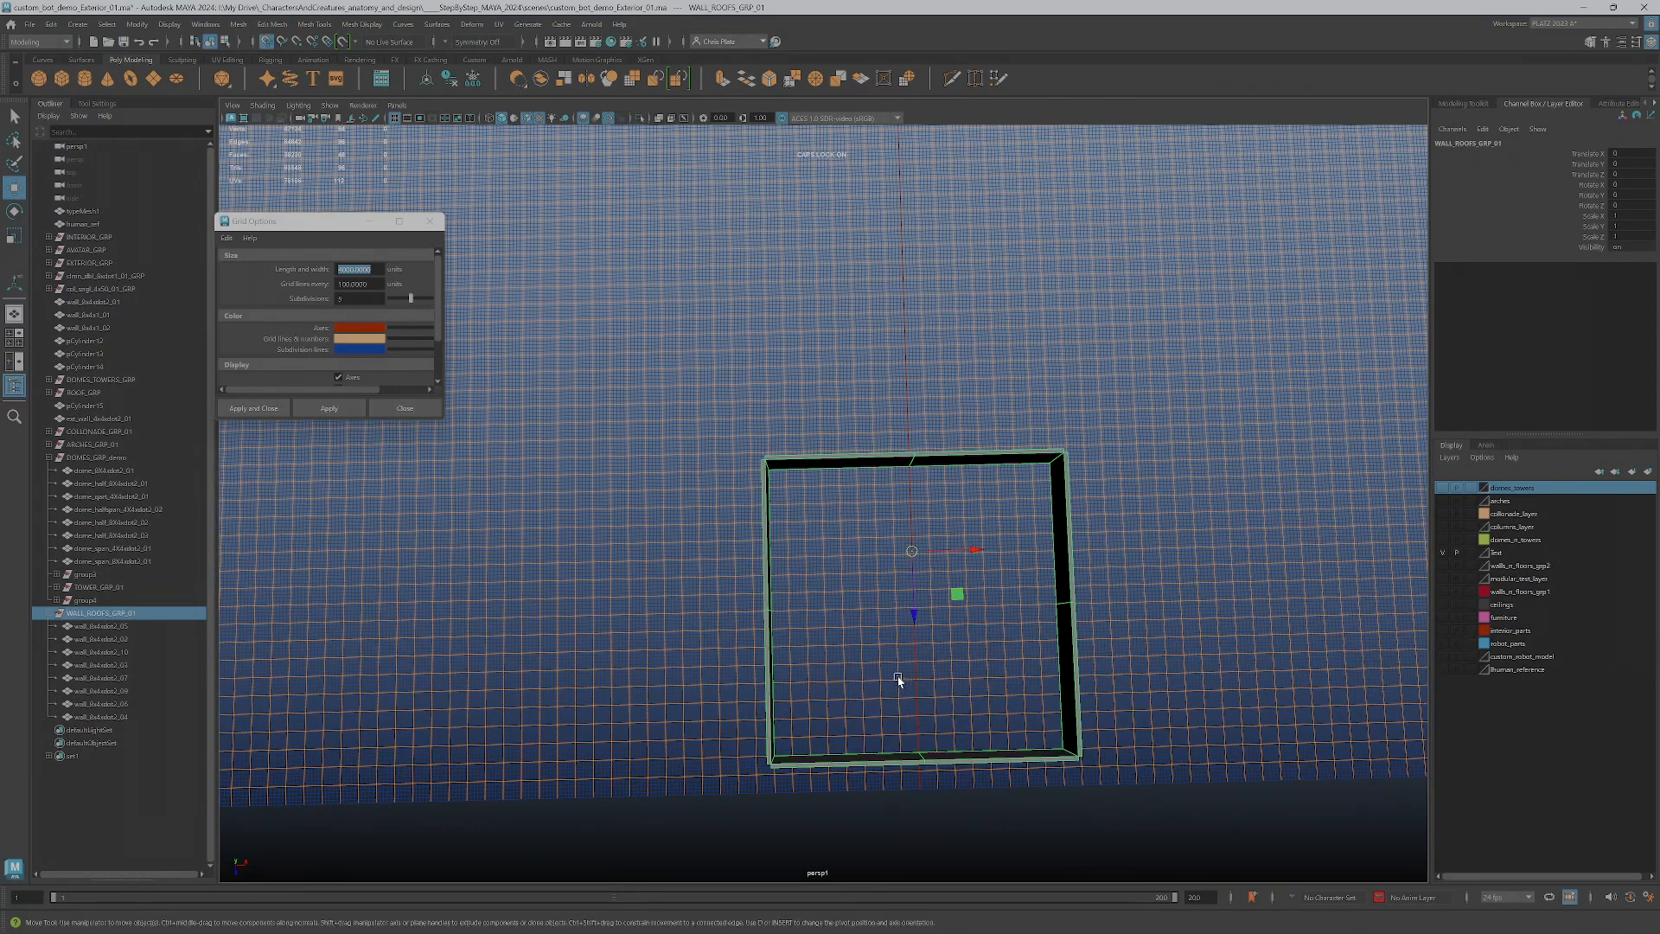
scroll(897, 680, "up", 3)
key("d")
left_click_drag(939, 607, 940, 646)
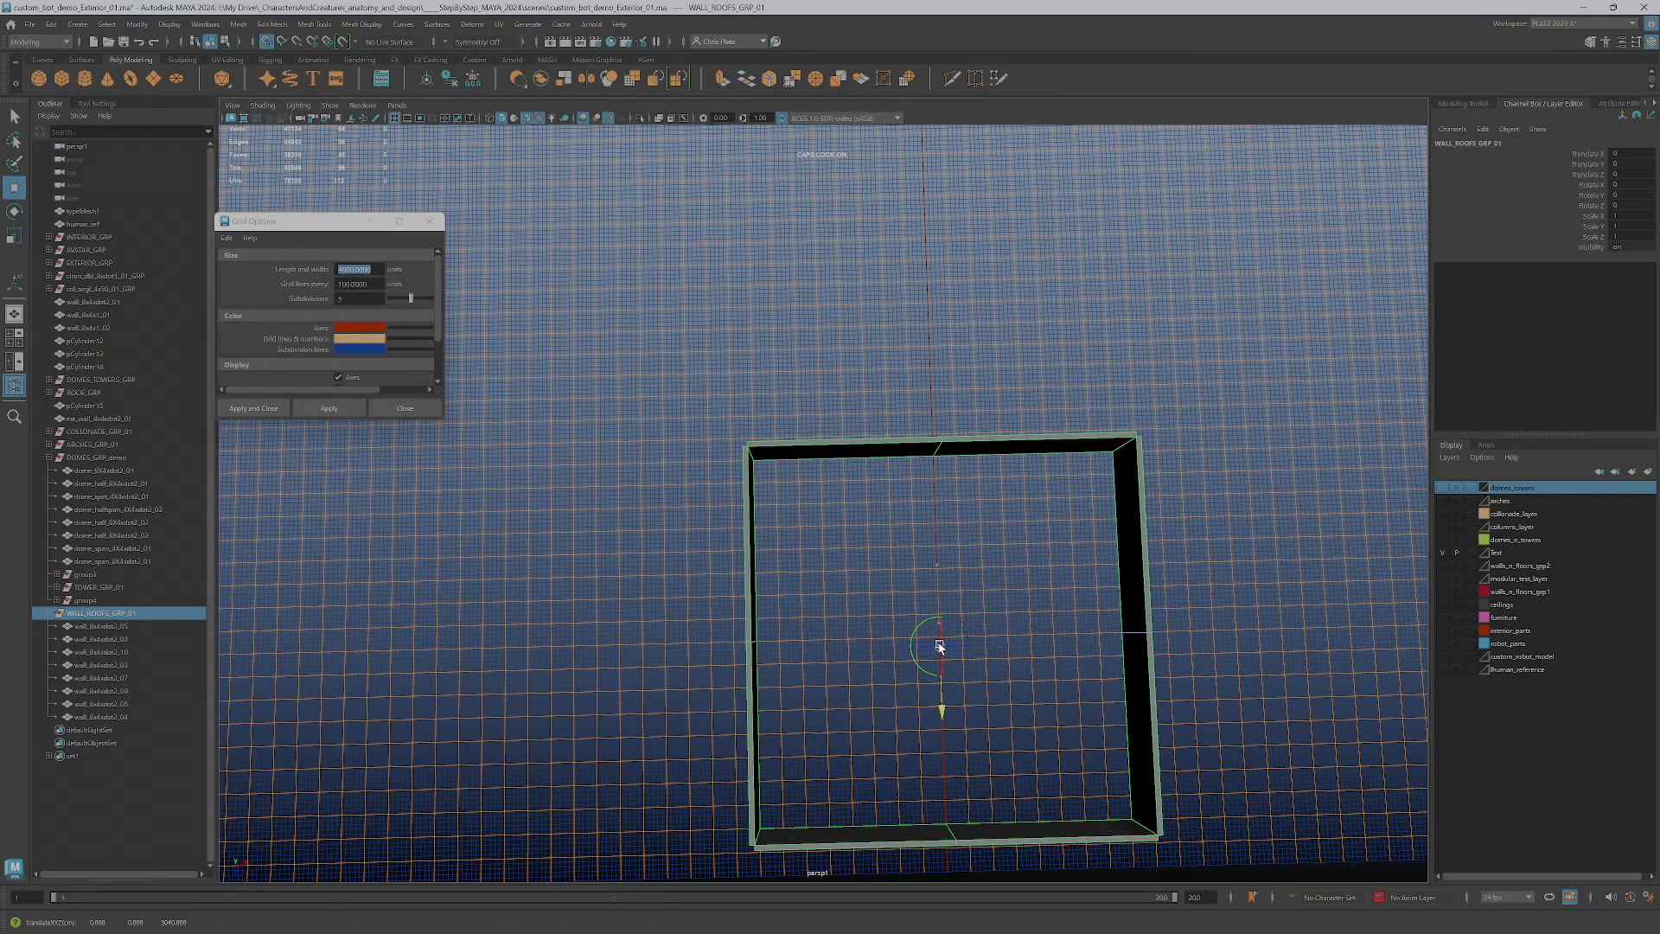
scroll(959, 622, "down", 5)
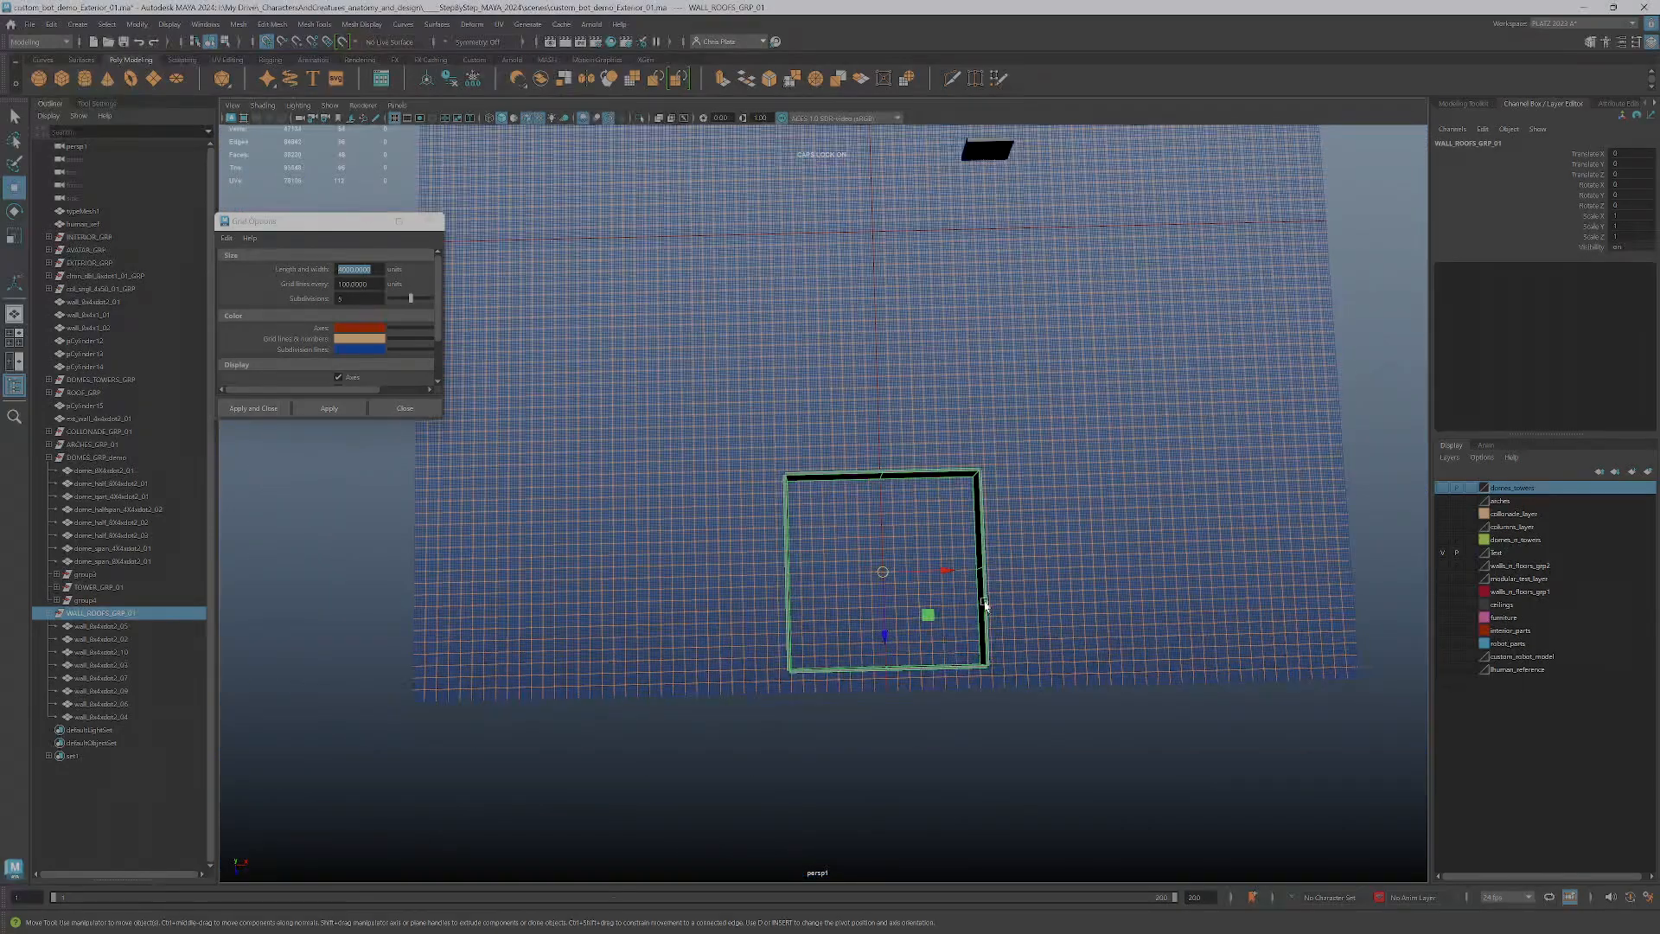
Move the wall enclosure group along Z toward the grid's center with grid snapping and freeze its transformations
middle_click_drag(968, 617, 960, 692, "alt")
left_click_drag(876, 699, 896, 305)
scroll(938, 227, "up", 3)
middle_click_drag(938, 226, 867, 692, "alt")
scroll(867, 691, "up", 3)
left_click_drag(851, 674, 886, 647, "alt")
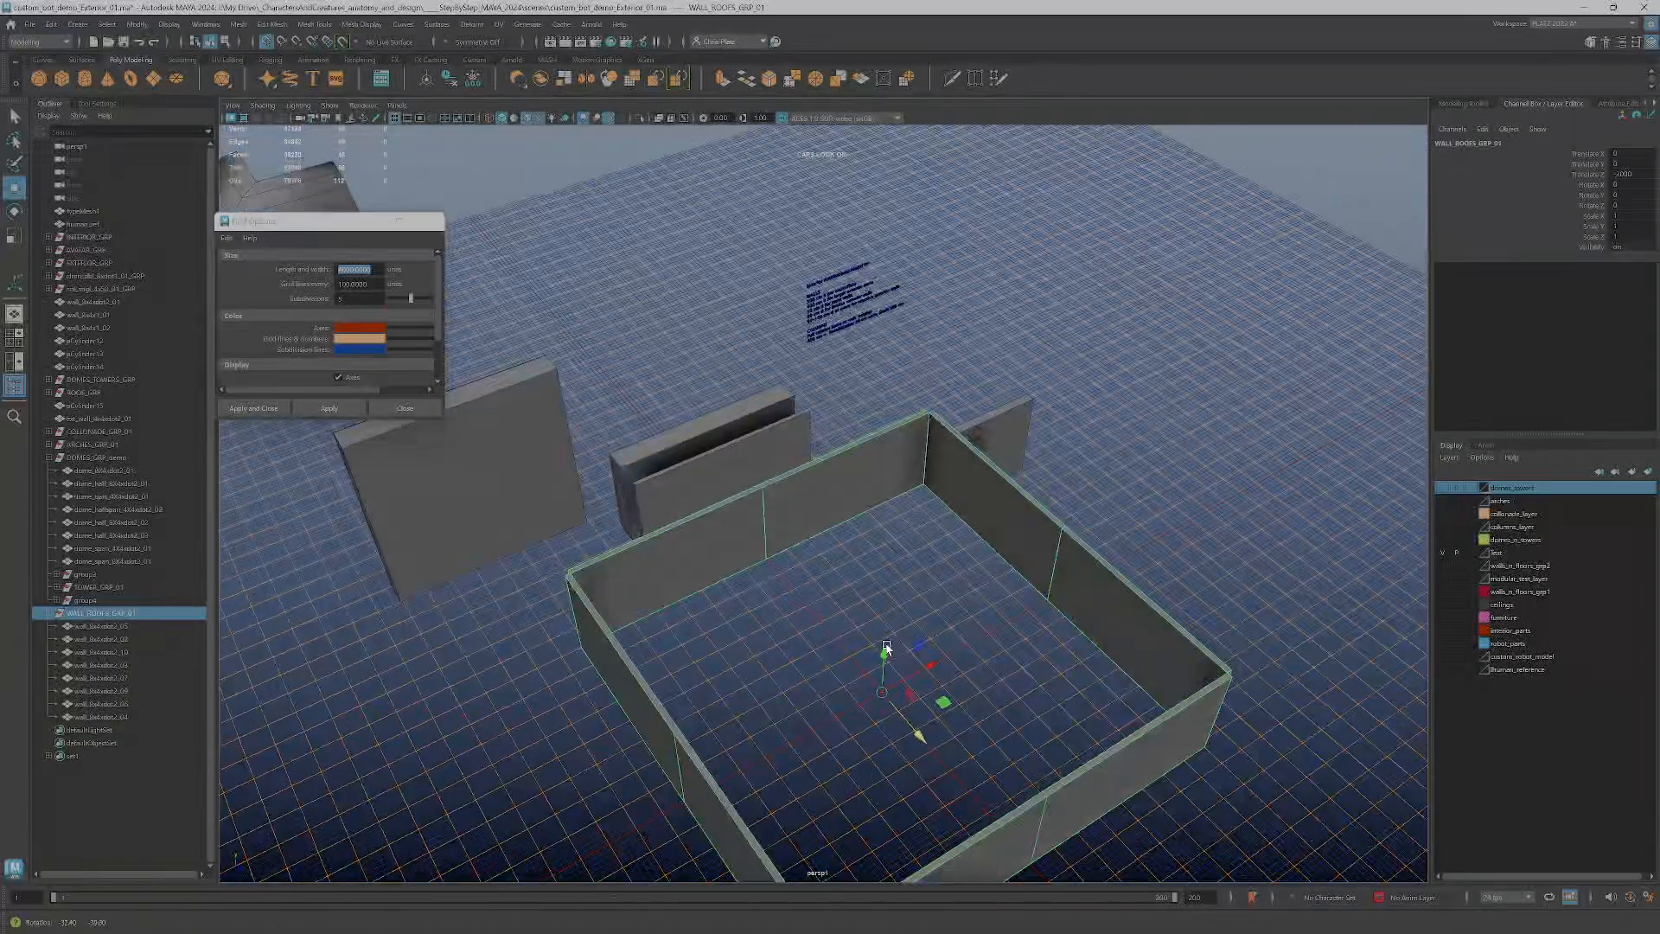
middle_click_drag(886, 648, 883, 567, "alt")
left_click(474, 81)
left_click_drag(845, 459, 855, 533, "alt")
key("space")
key("space")
key("space")
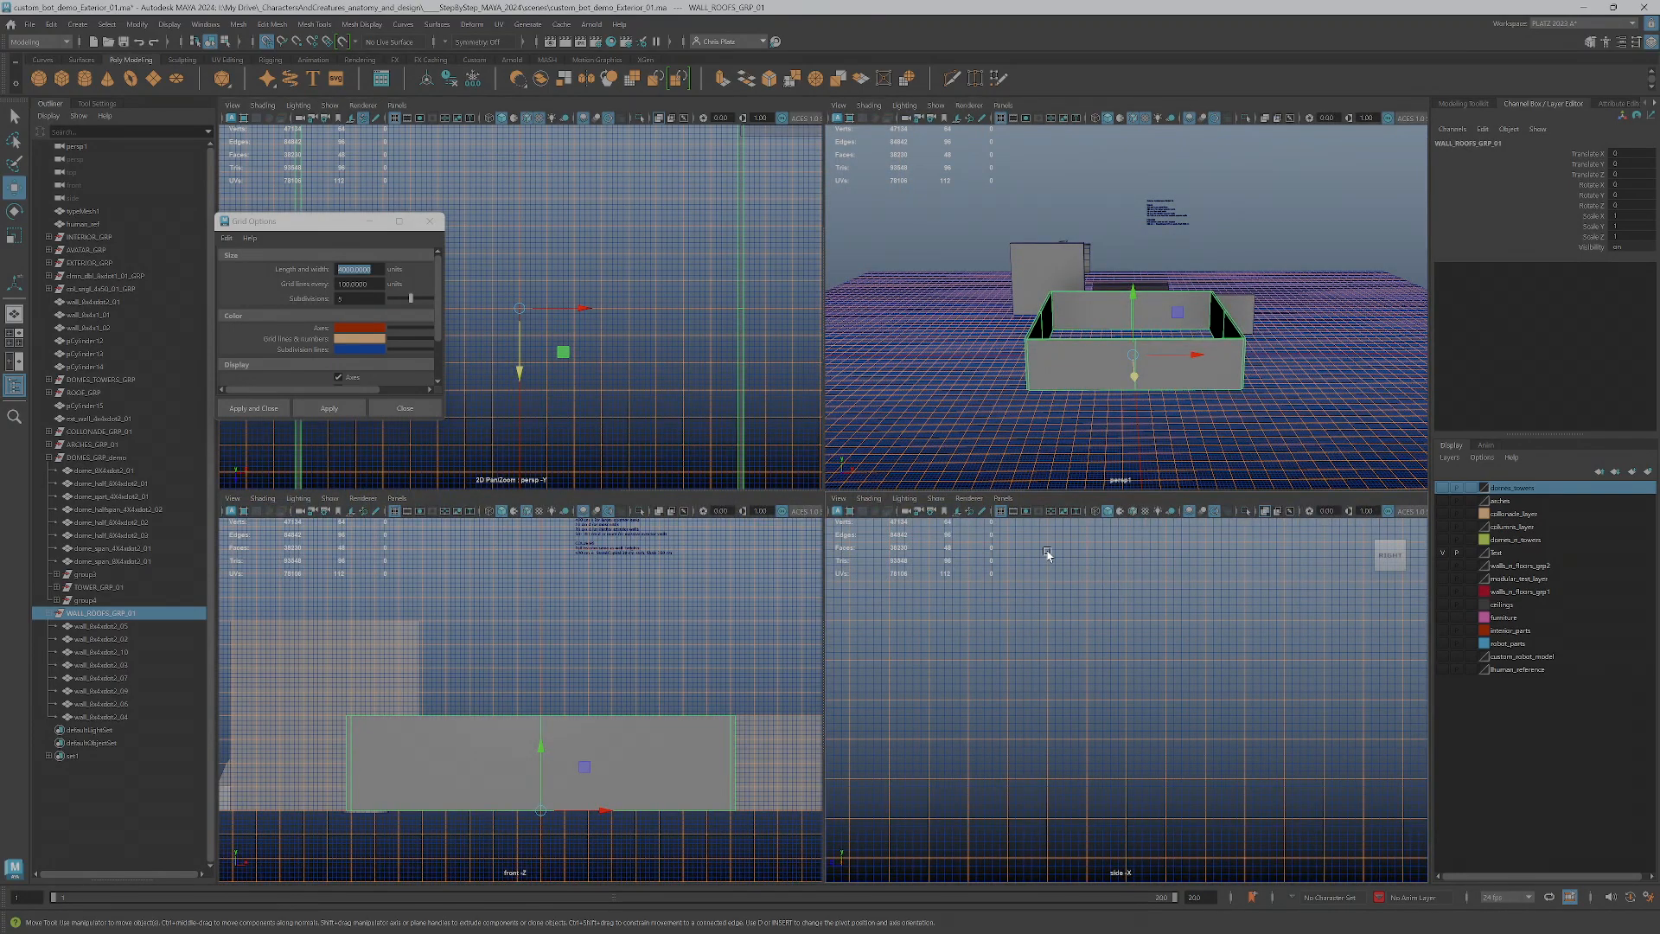
key("space")
mouse_move(1064, 497)
left_mouse_down("alt")
mouse_move(1086, 482)
mouse_move(1072, 491)
left_mouse_up("alt")
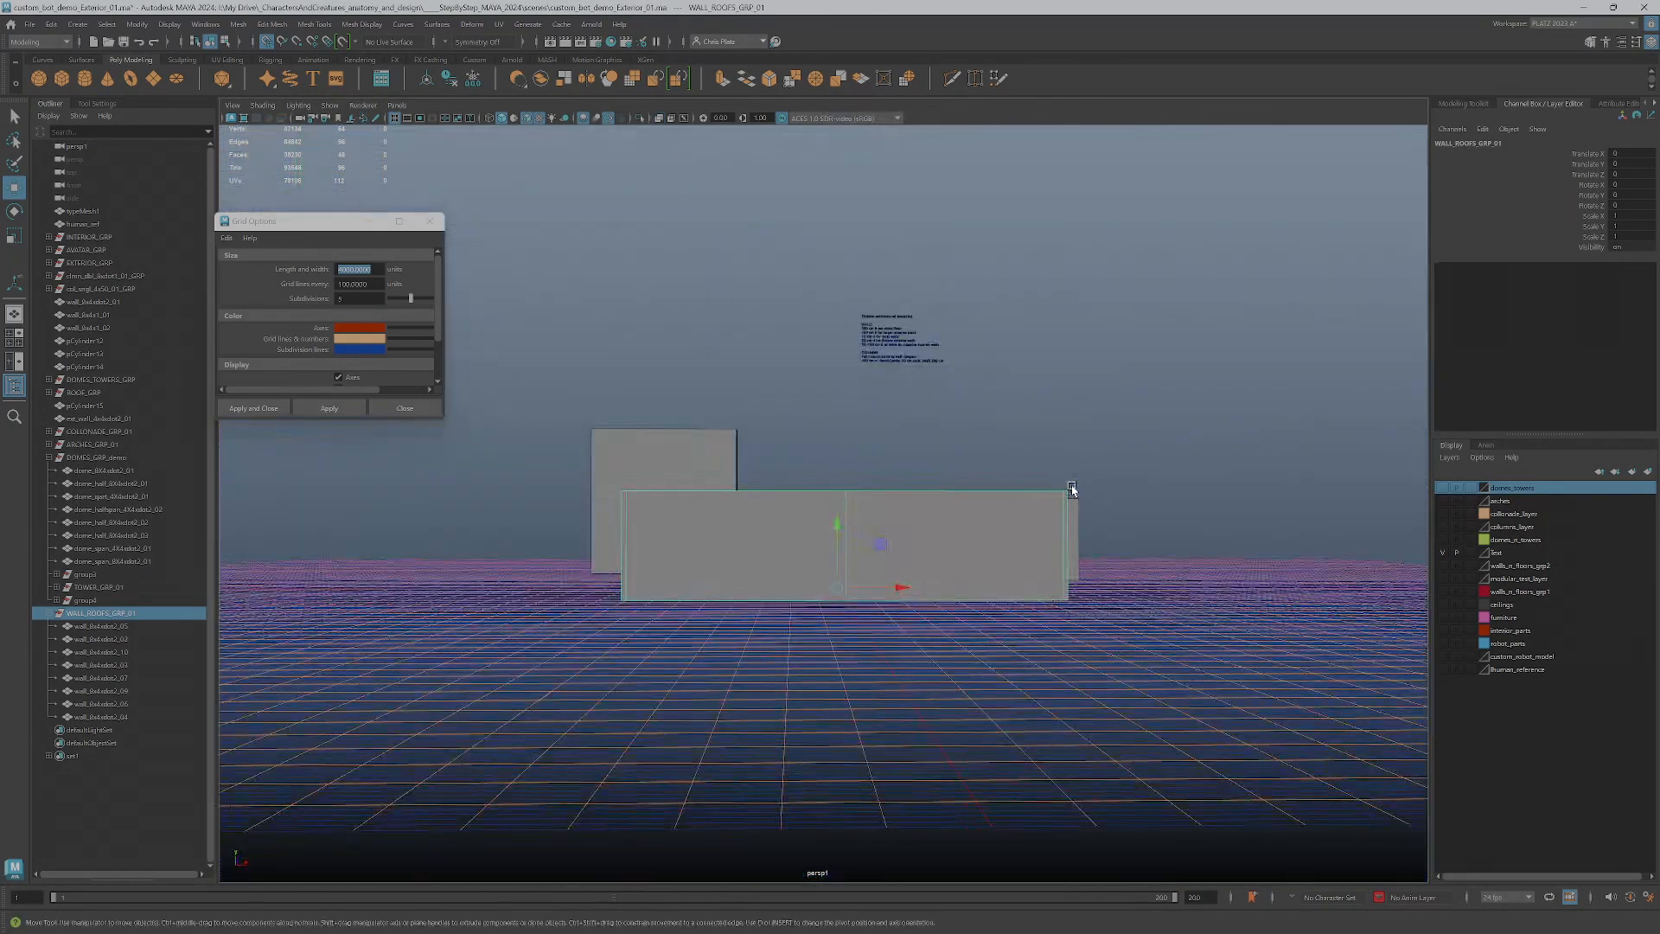
key("space")
Switch to the browser, pass the Metropolis modular kit slide, and open Roofs_Pic.jpg from the architectural elements Drive folder
key("alt+Tab")
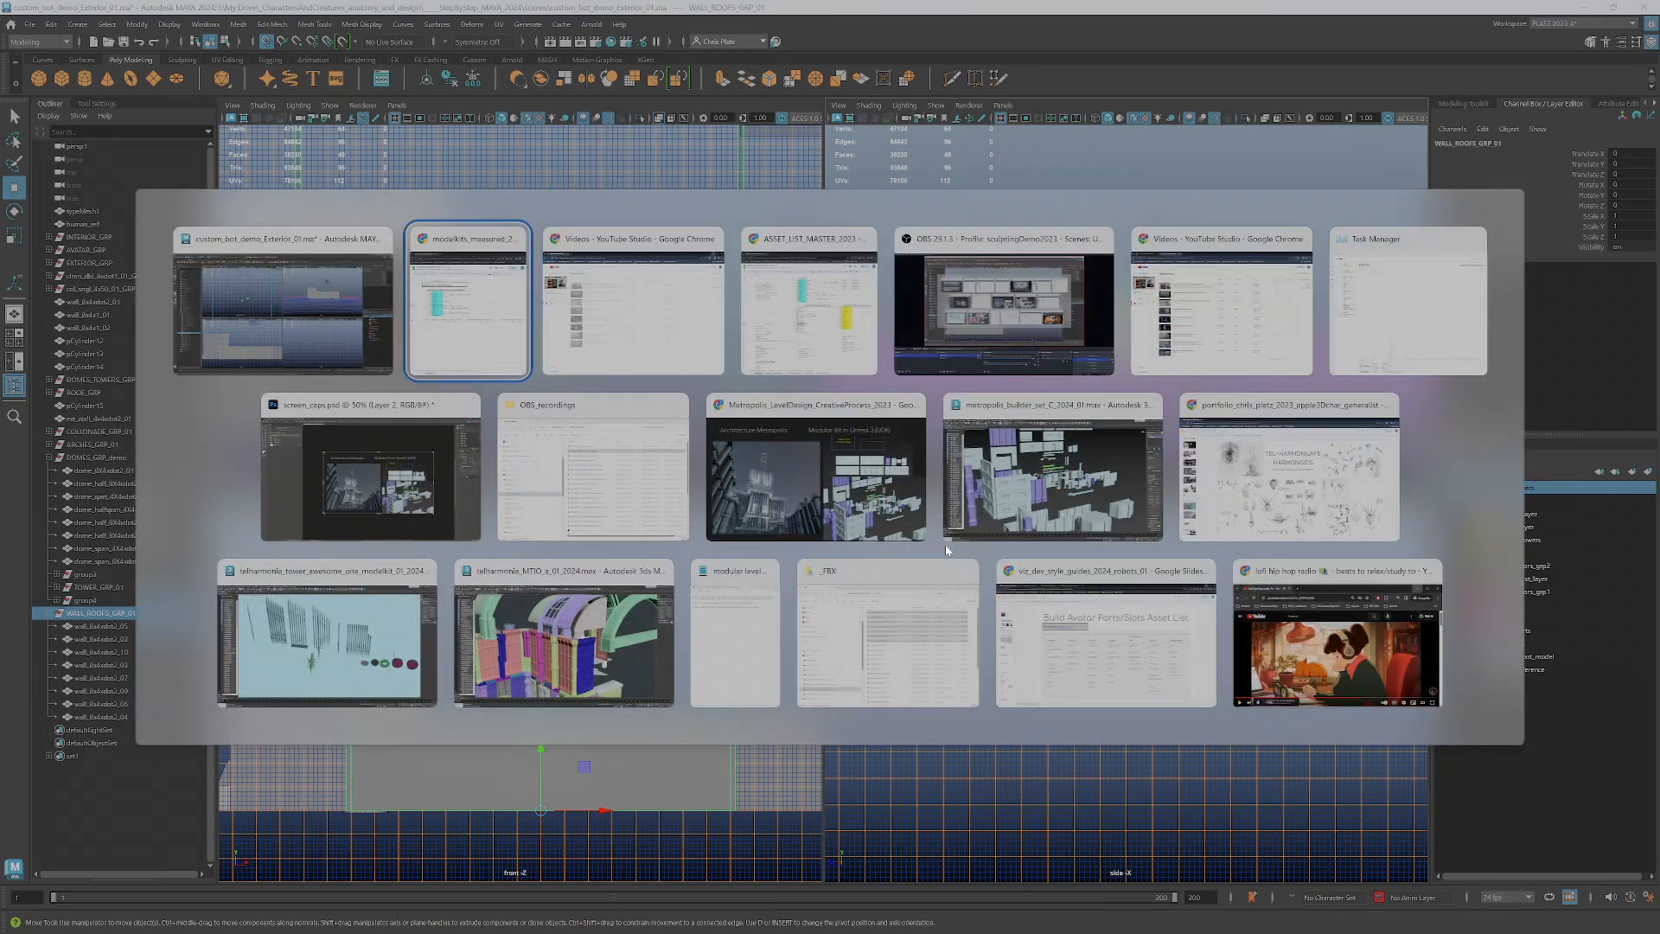
key("Down")
key("Right")
key("Right")
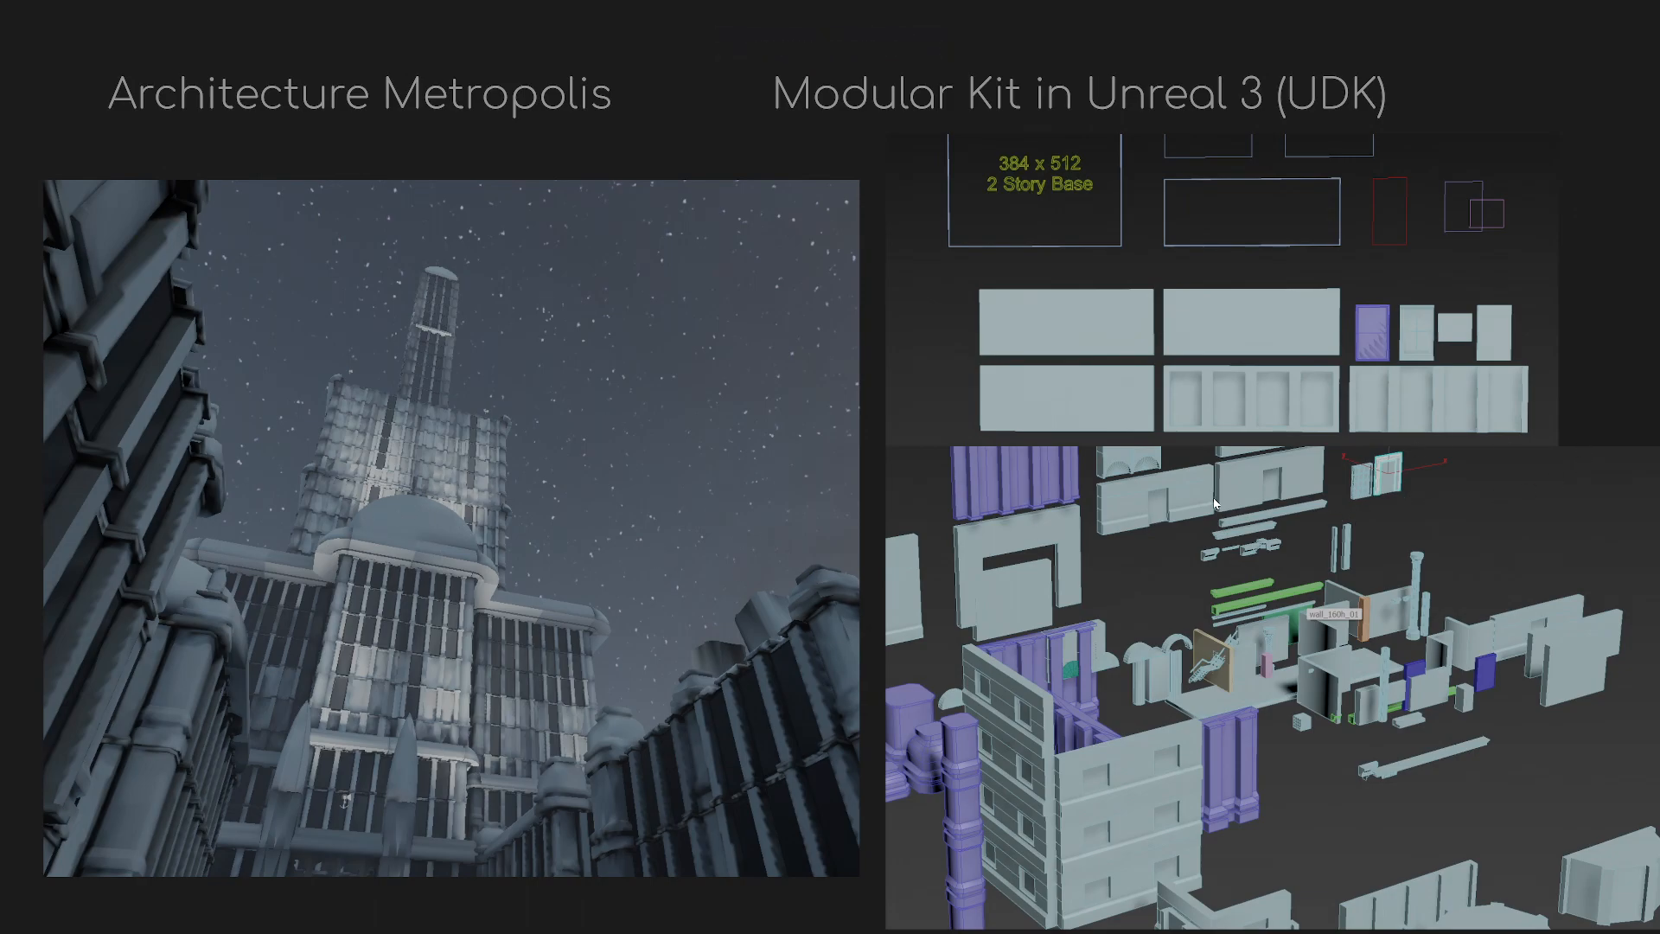
key("alt+Tab")
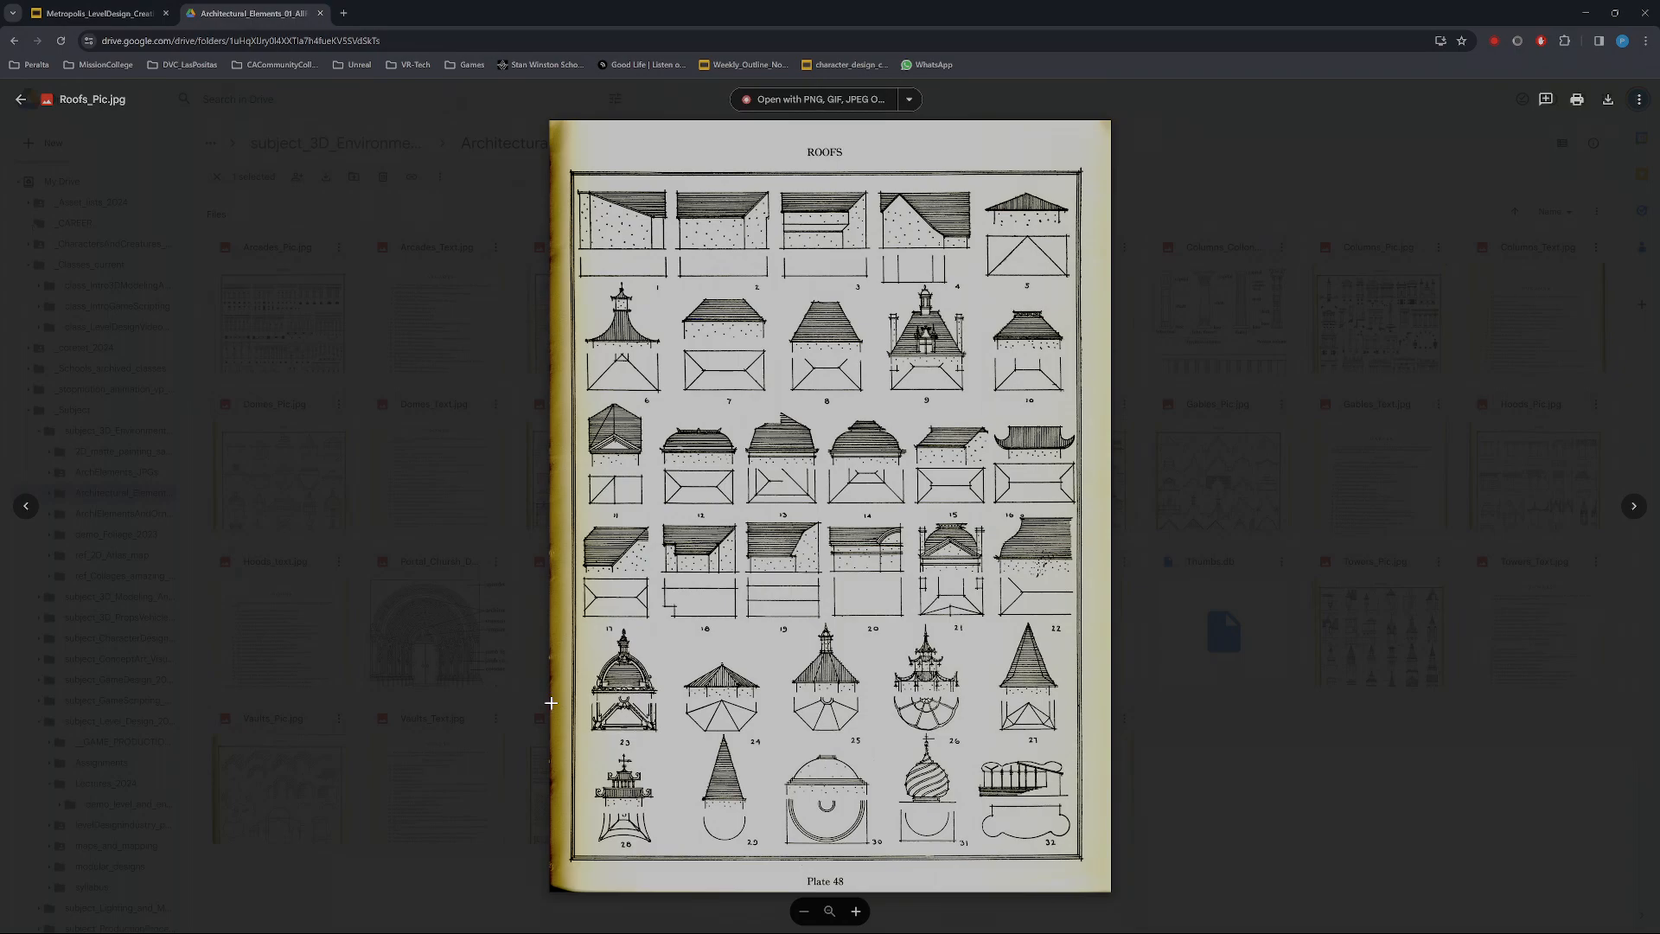
left_click(534, 701)
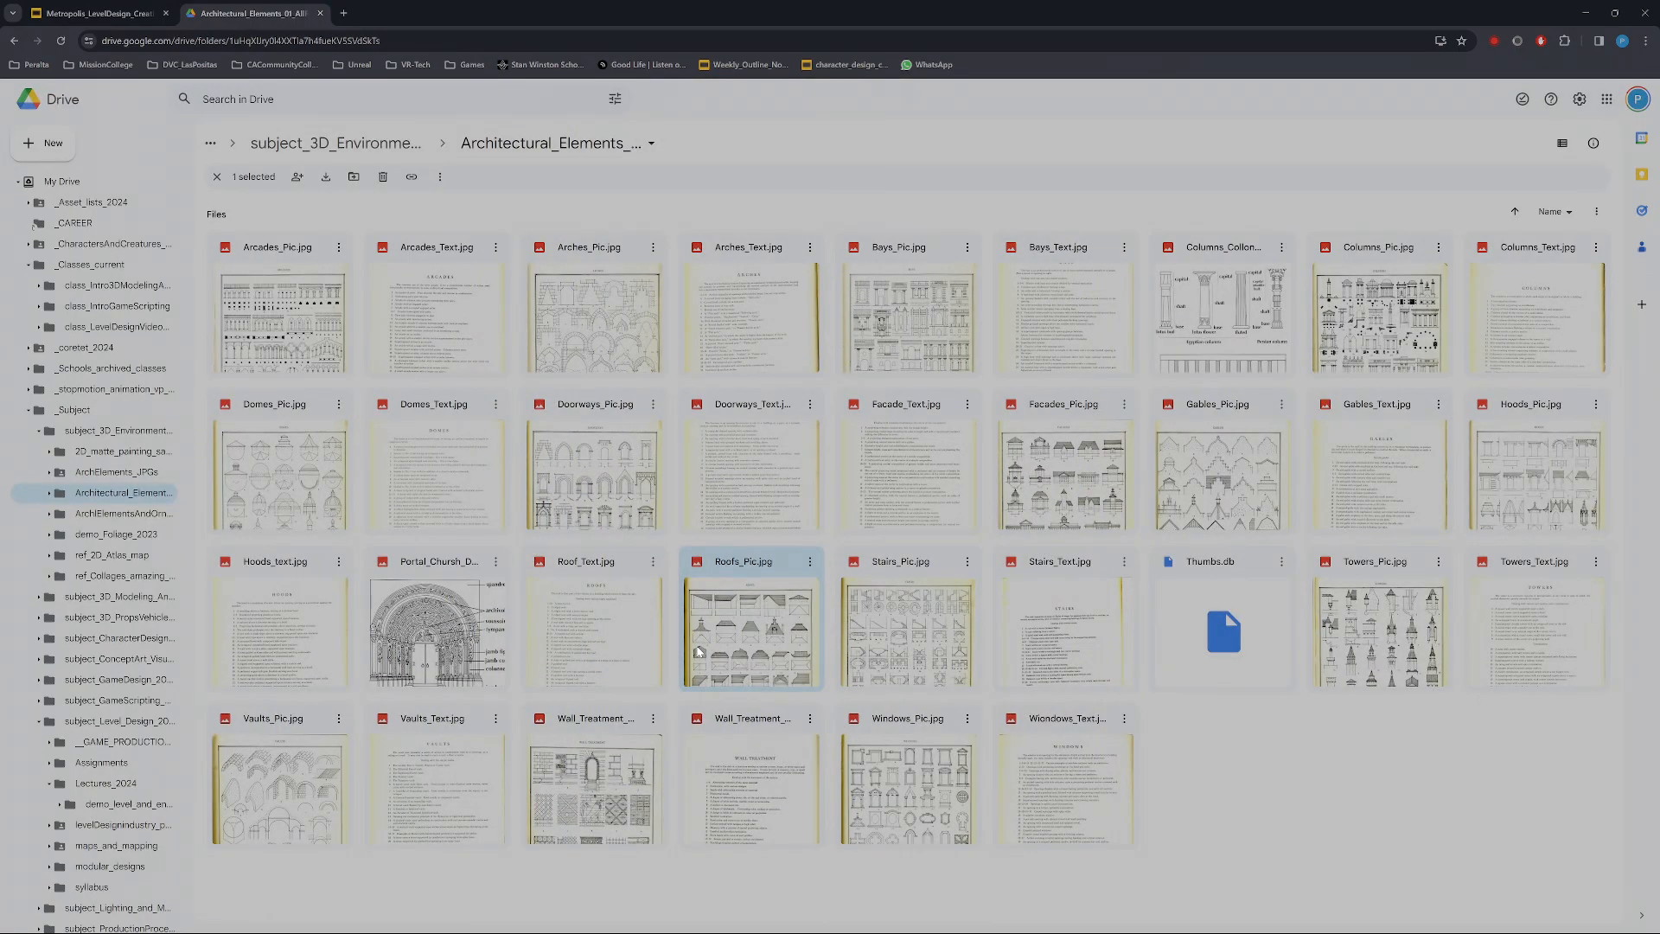
double_click(736, 608)
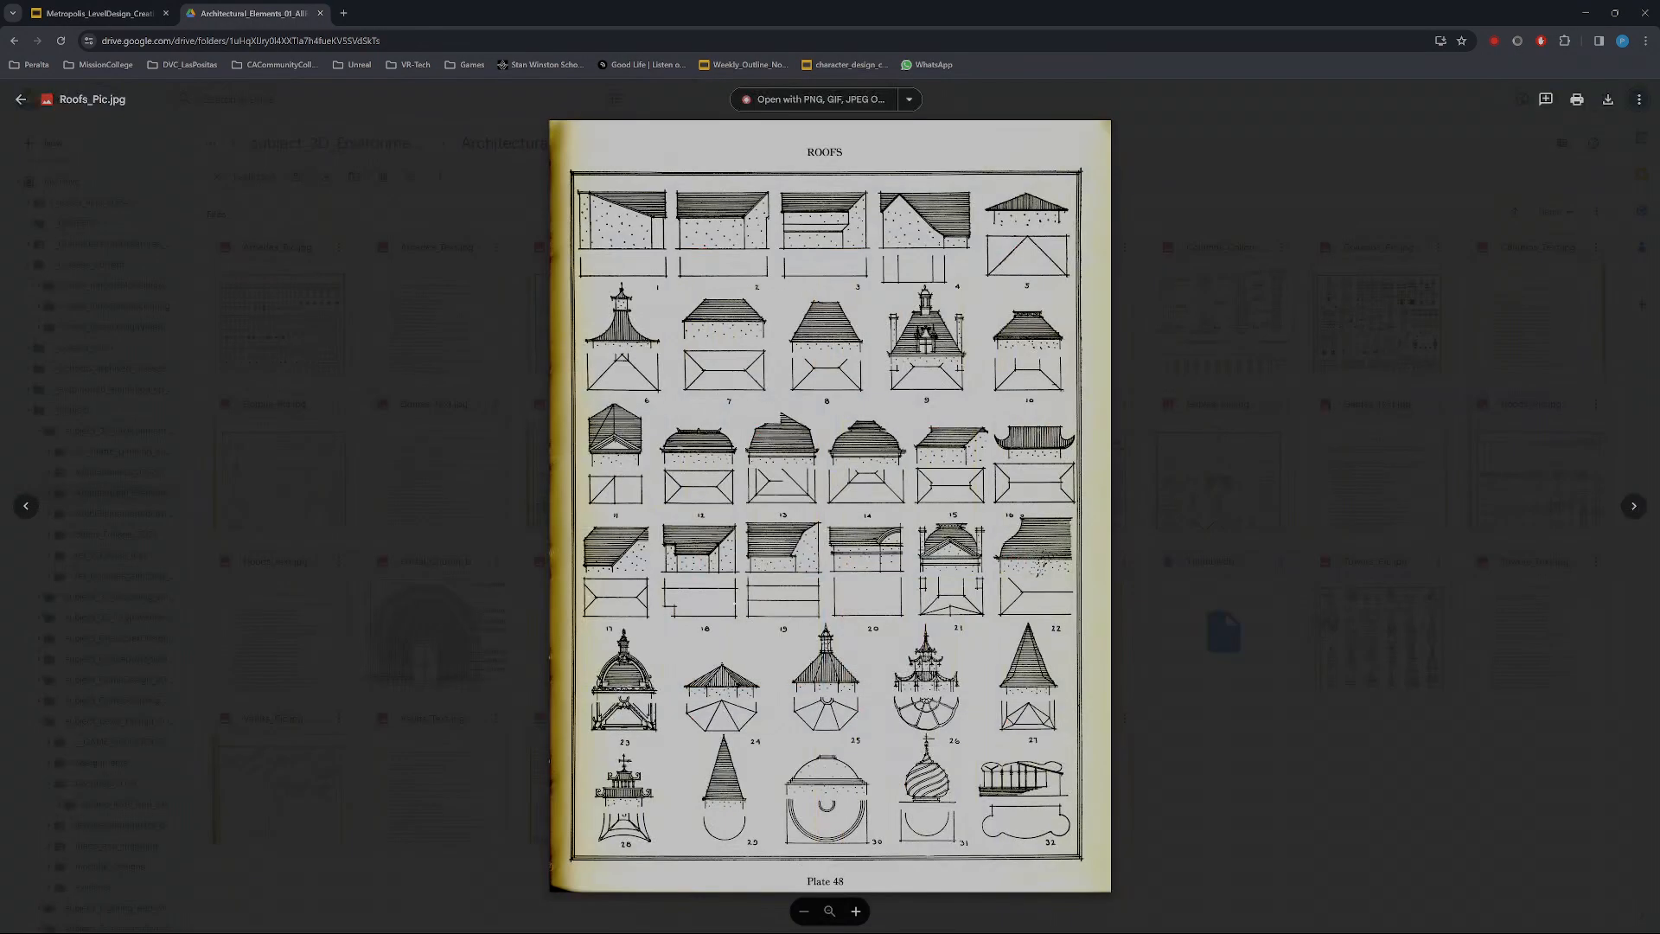
Compare the roof drawings in Roofs_Pic.jpg with the numbered roof type descriptions in Roof_Text.jpg and close the preview
key("Right")
key("Right")
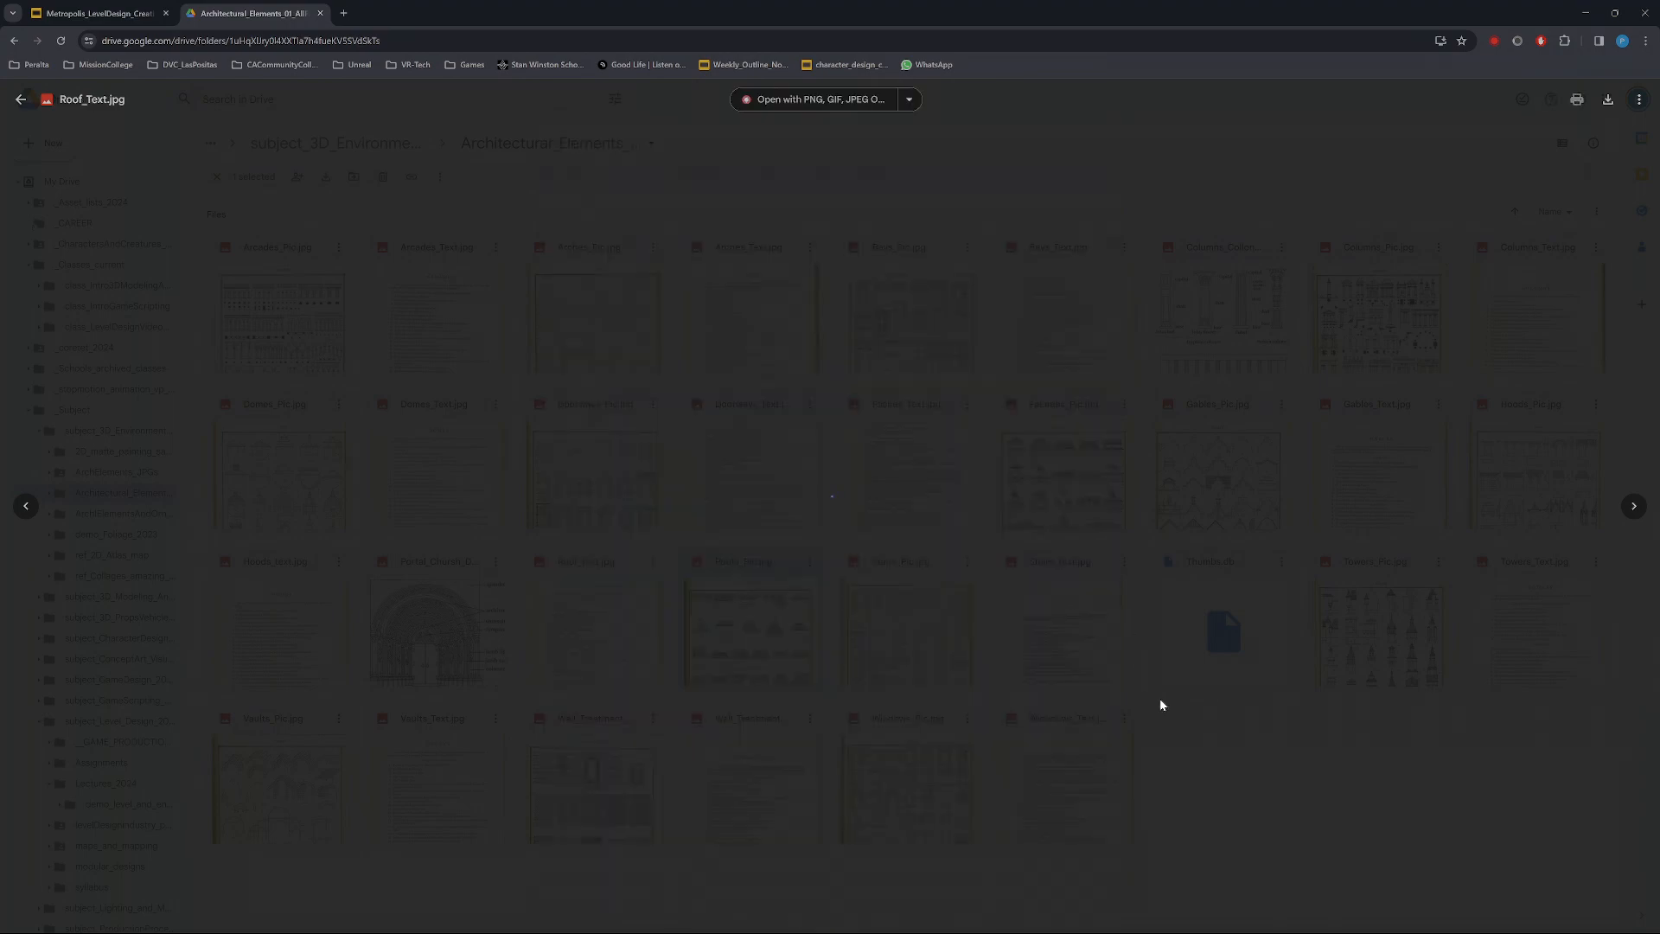
key("Left")
key("Left")
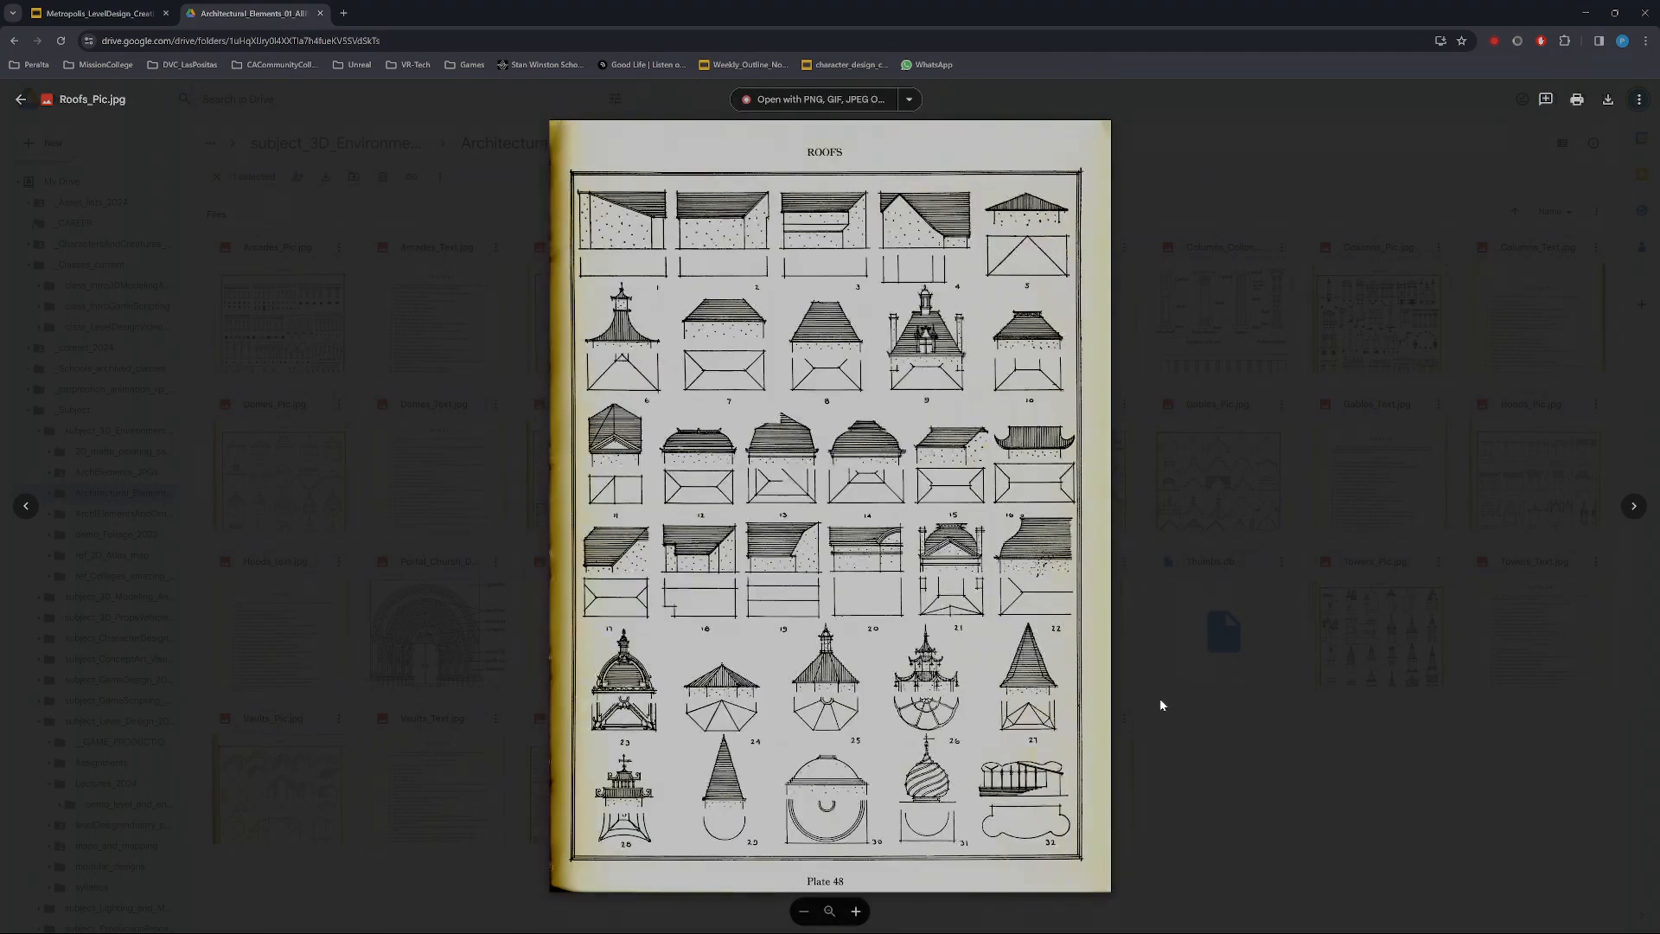
key("Right")
key("Left")
key("Right")
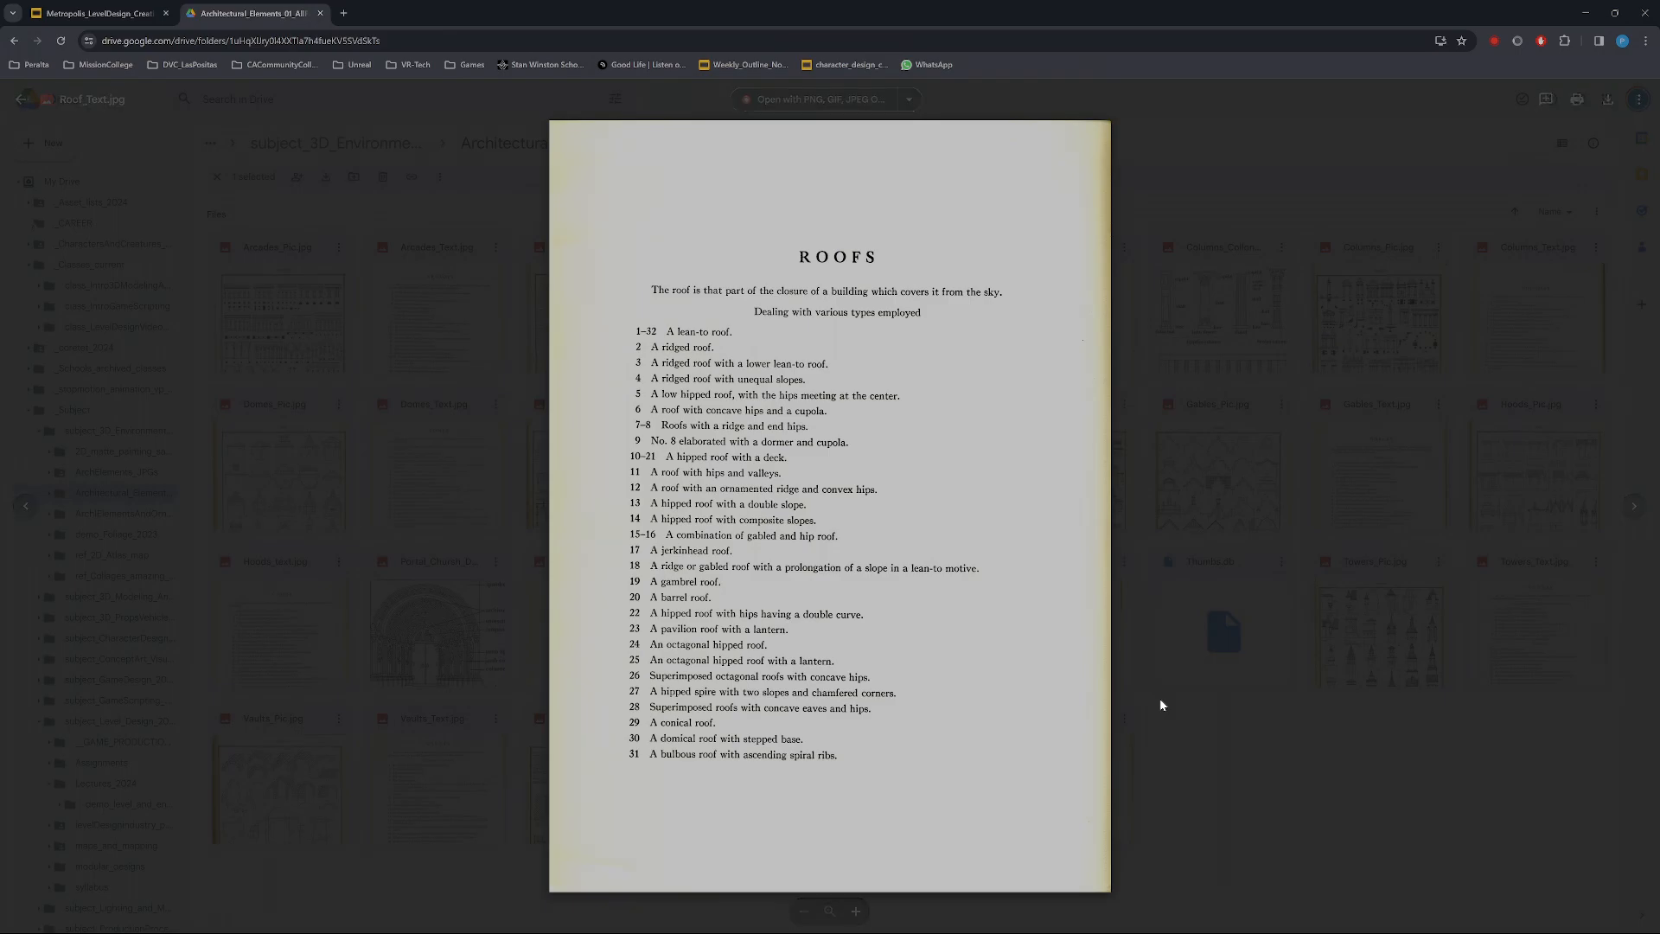
key("Left")
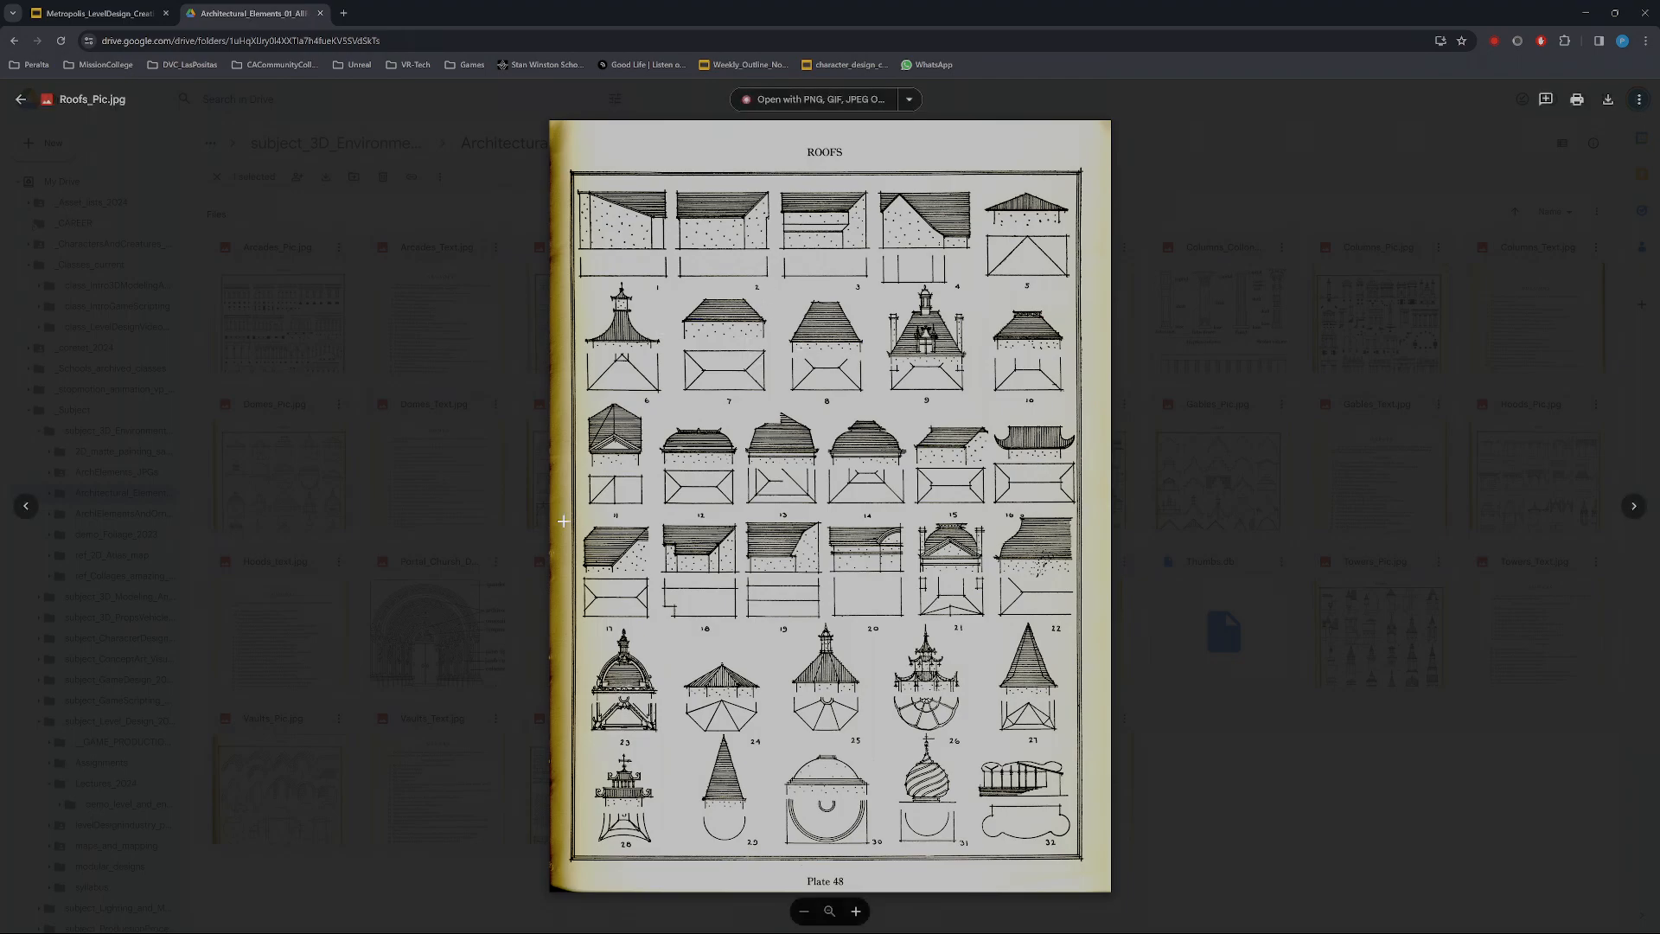
key("Right")
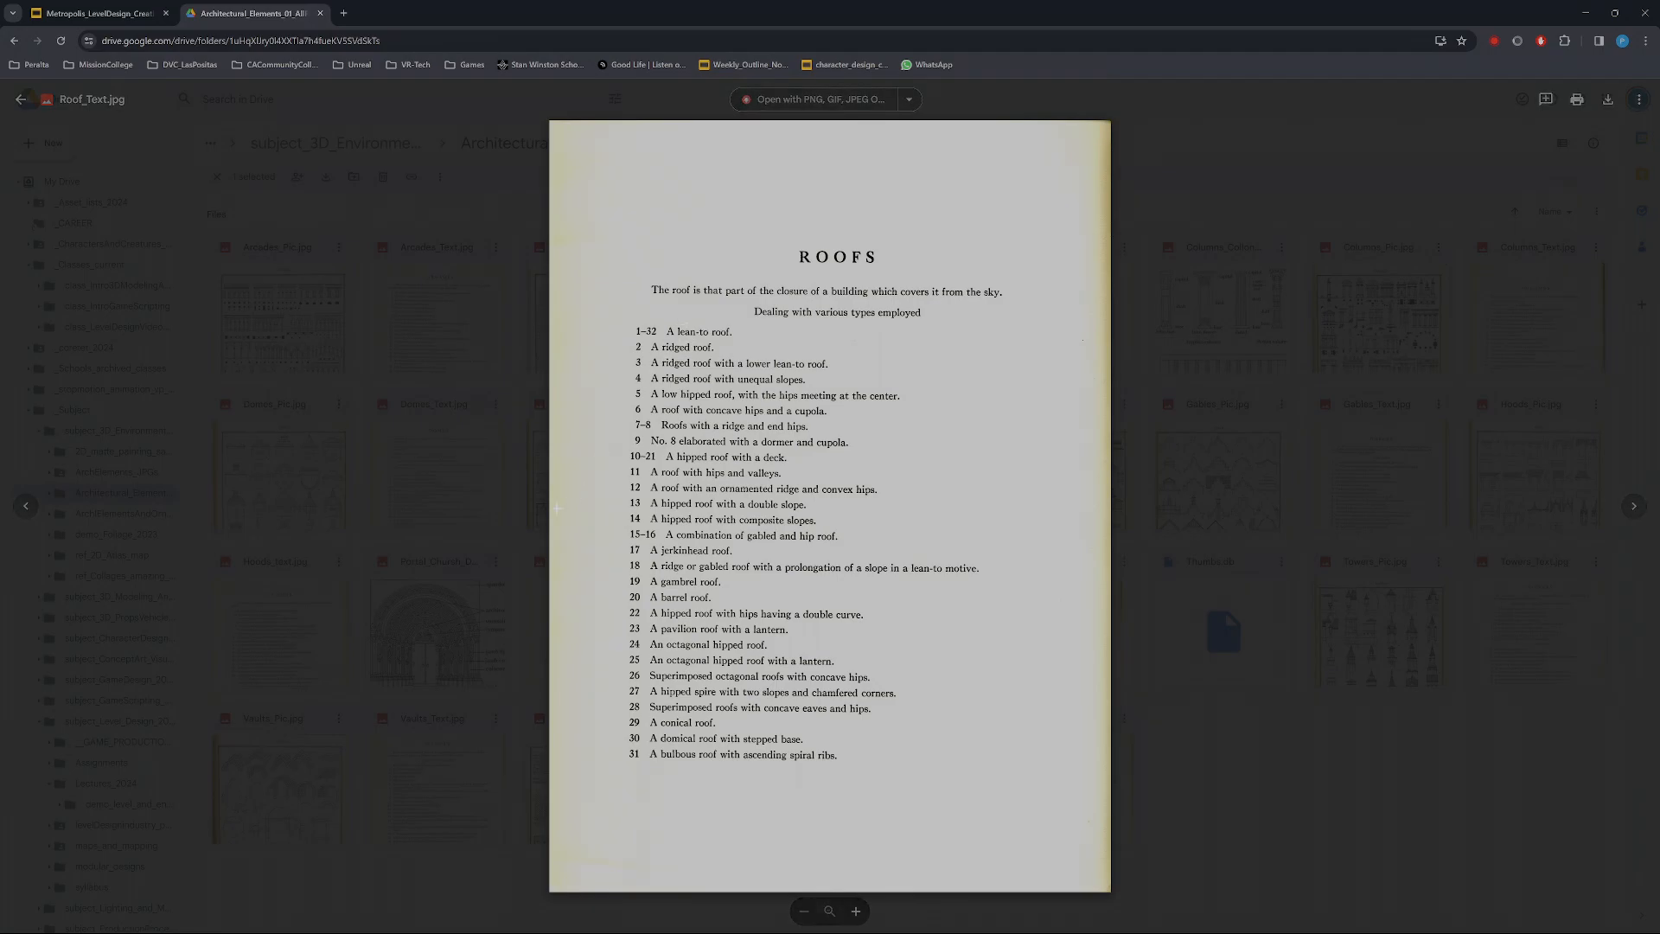
key("Right")
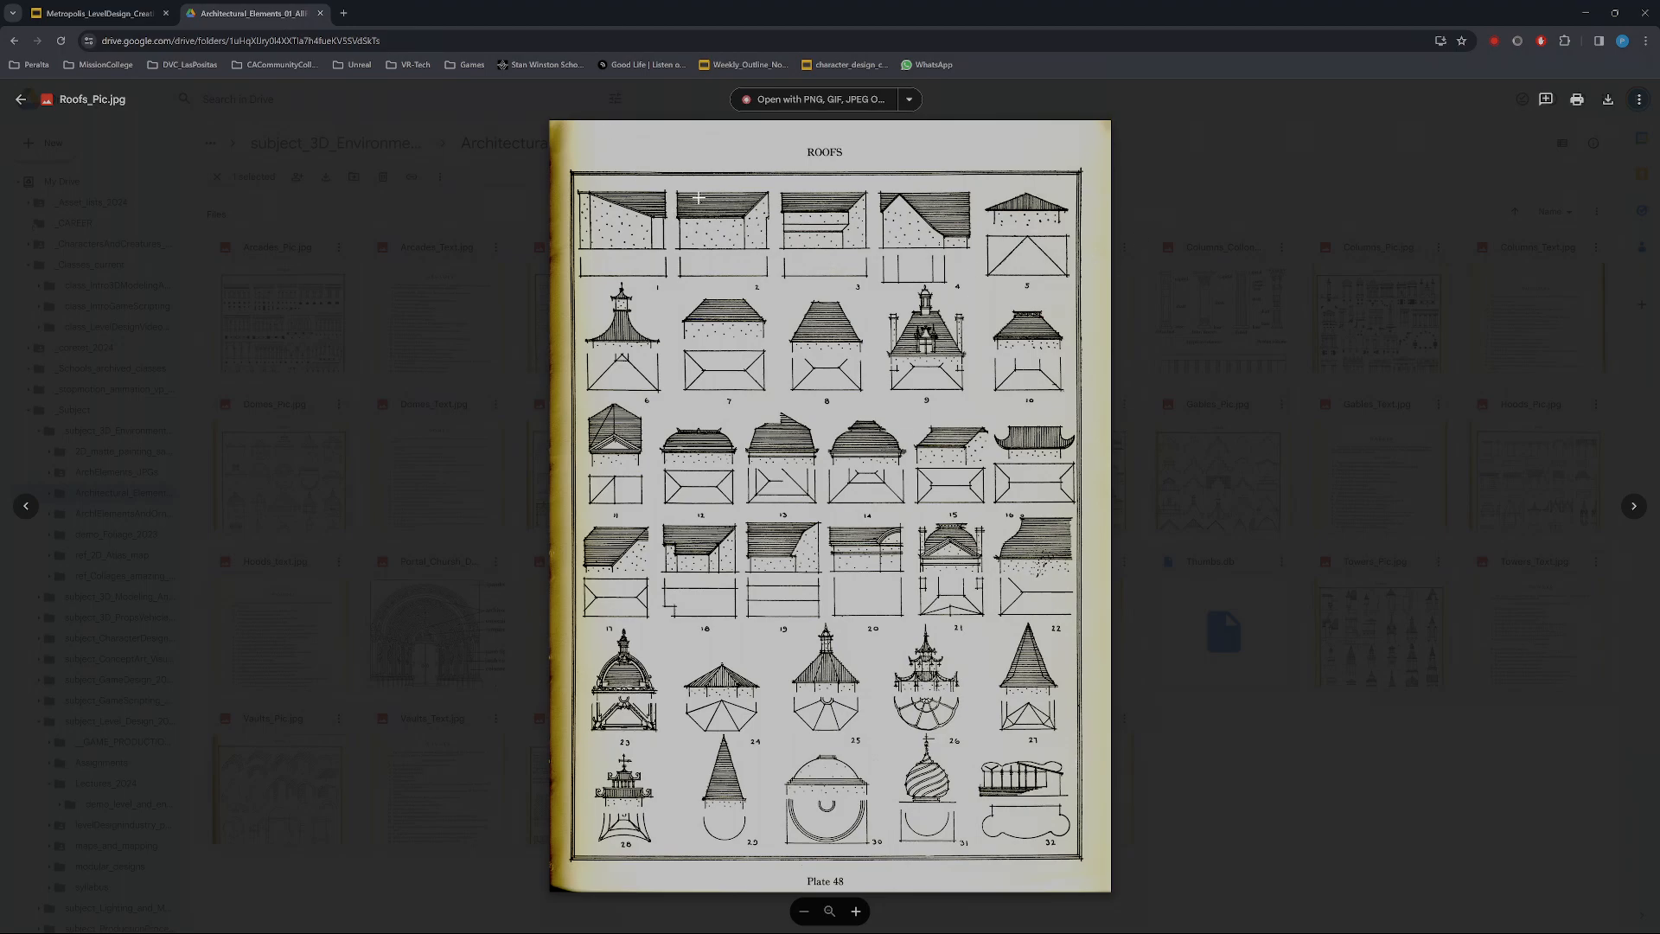
left_click(1321, 751)
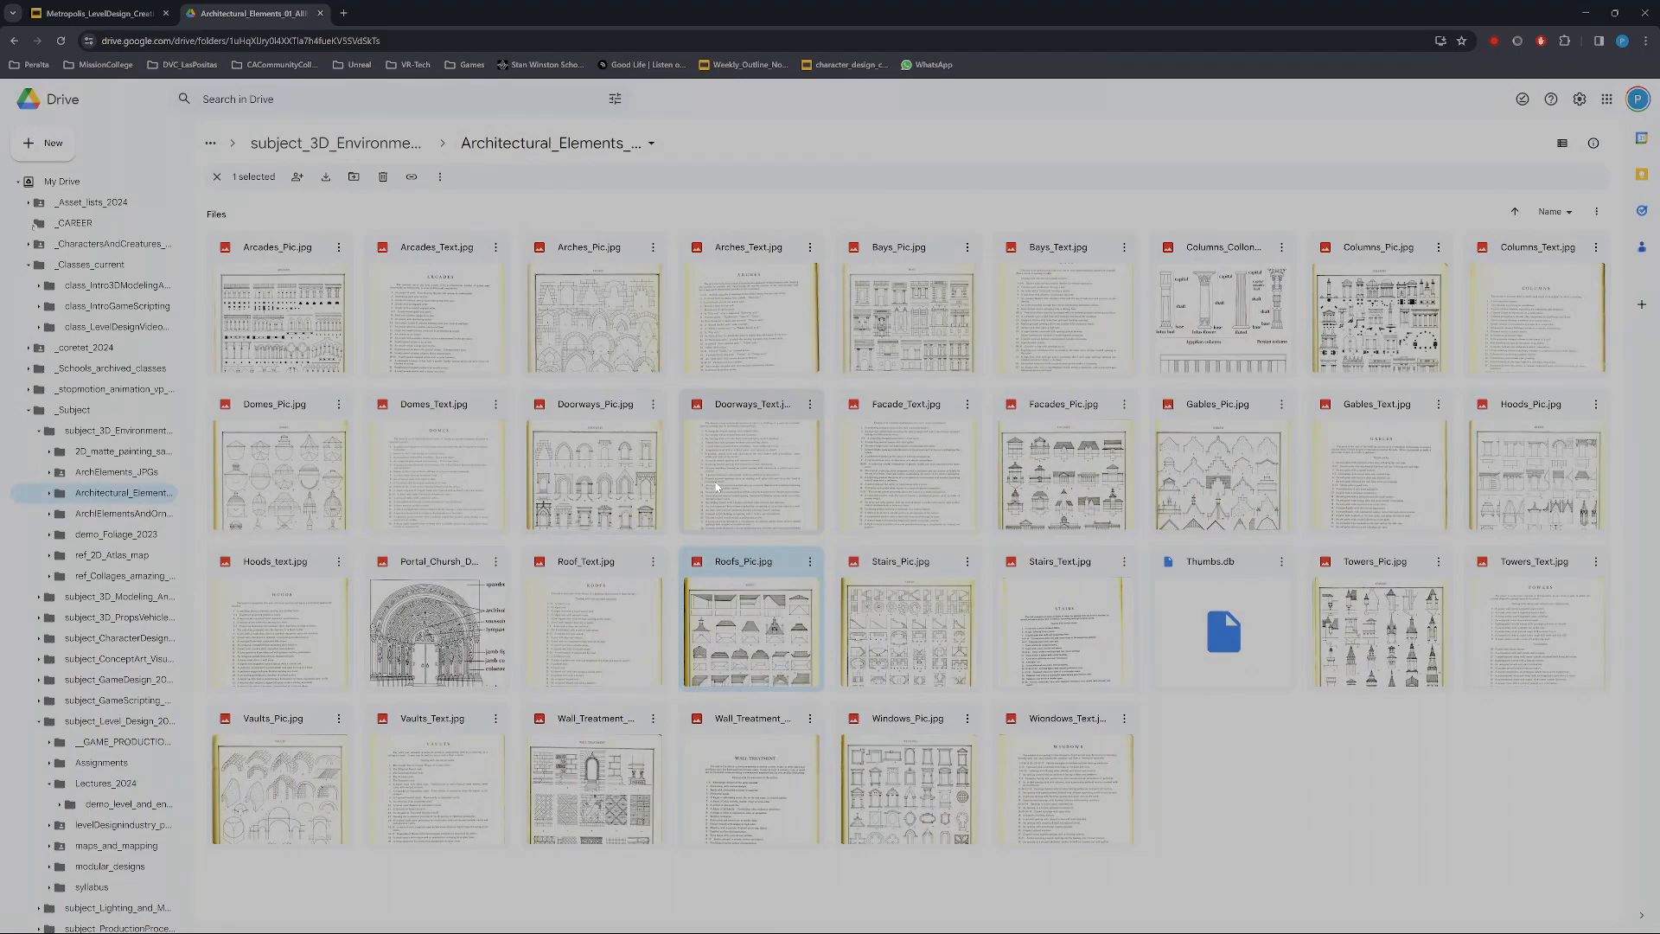
Leave the browser for the Telharmonia tower scene in 3ds Max and examine the tiered platform at the tower's base
left_click(99, 13)
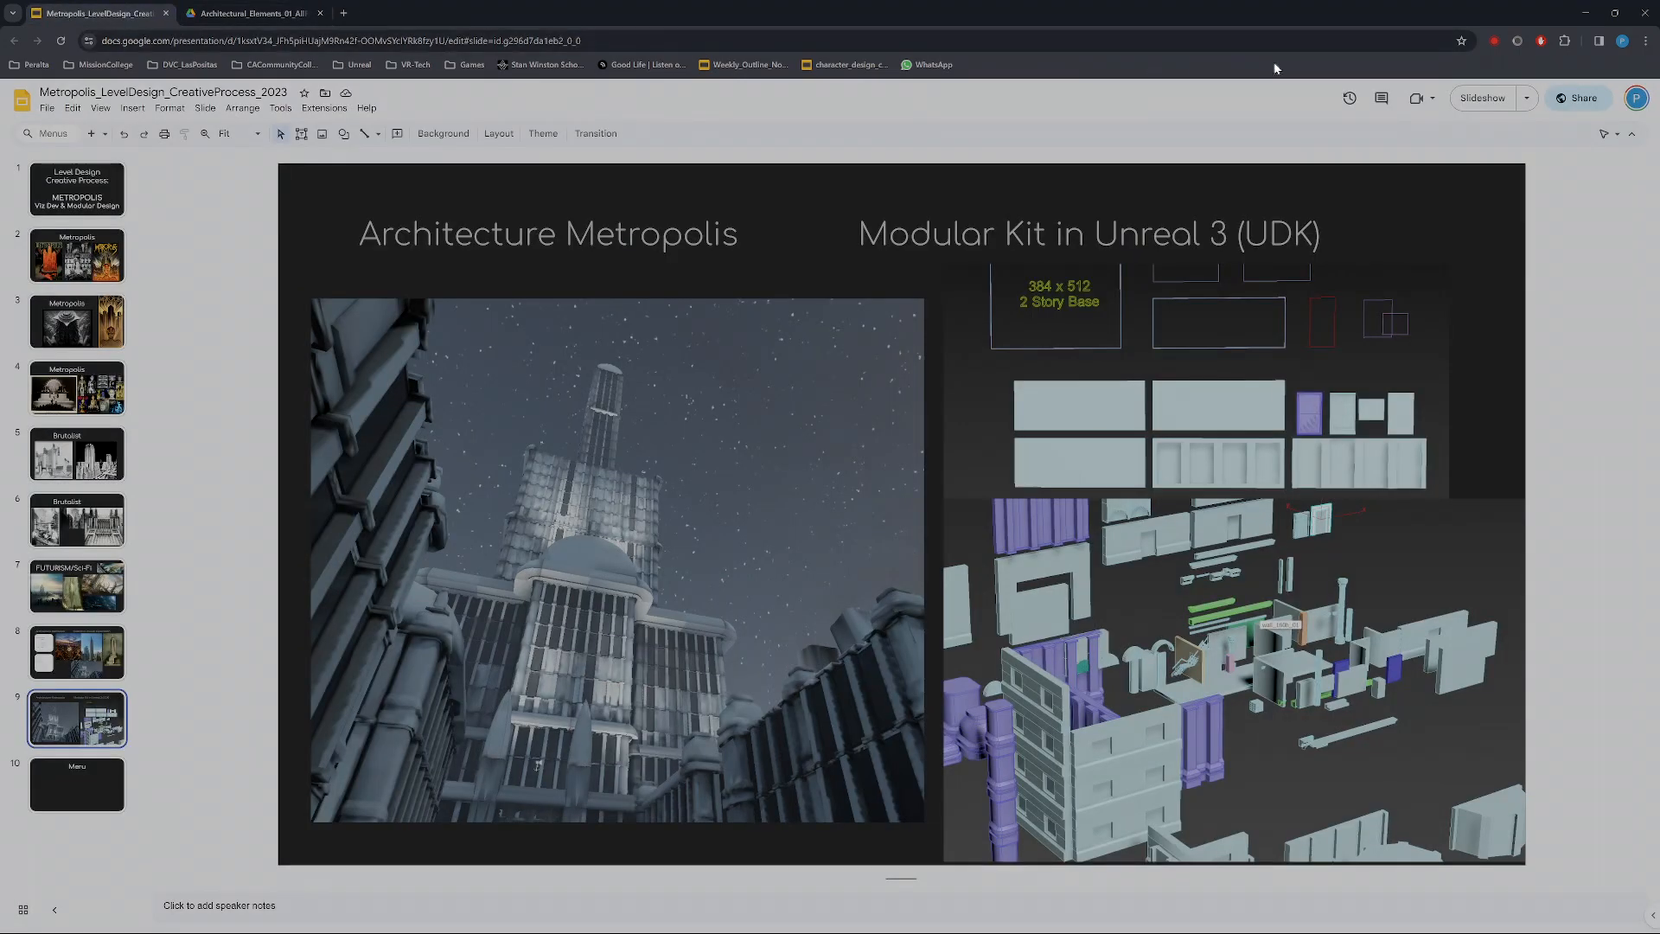
left_click(1585, 13)
left_click(1014, 500)
scroll(1021, 510, "down", 5)
scroll(1059, 536, "up", 5)
middle_click_drag(1060, 537, 948, 607, "alt")
scroll(903, 574, "up", 5)
scroll(900, 577, "down", 4)
scroll(863, 552, "up", 5)
left_click(972, 606)
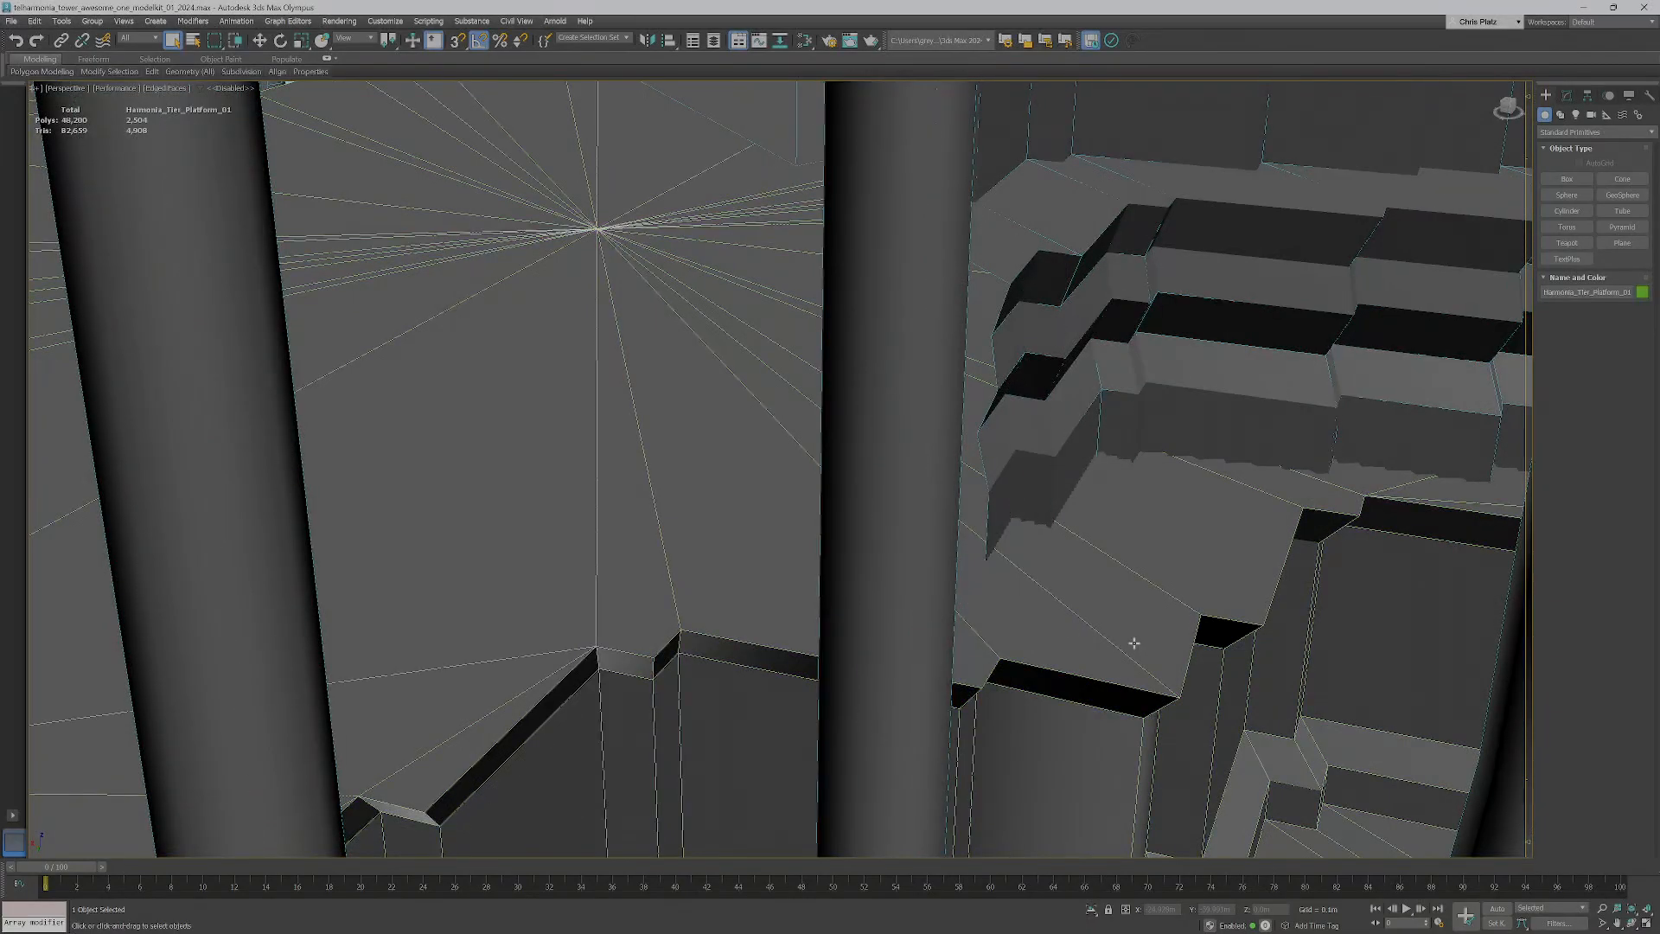
Examine how the upper tower tiers, side columns and arched roof are assembled from modular pieces
scroll(1134, 644, "down", 10)
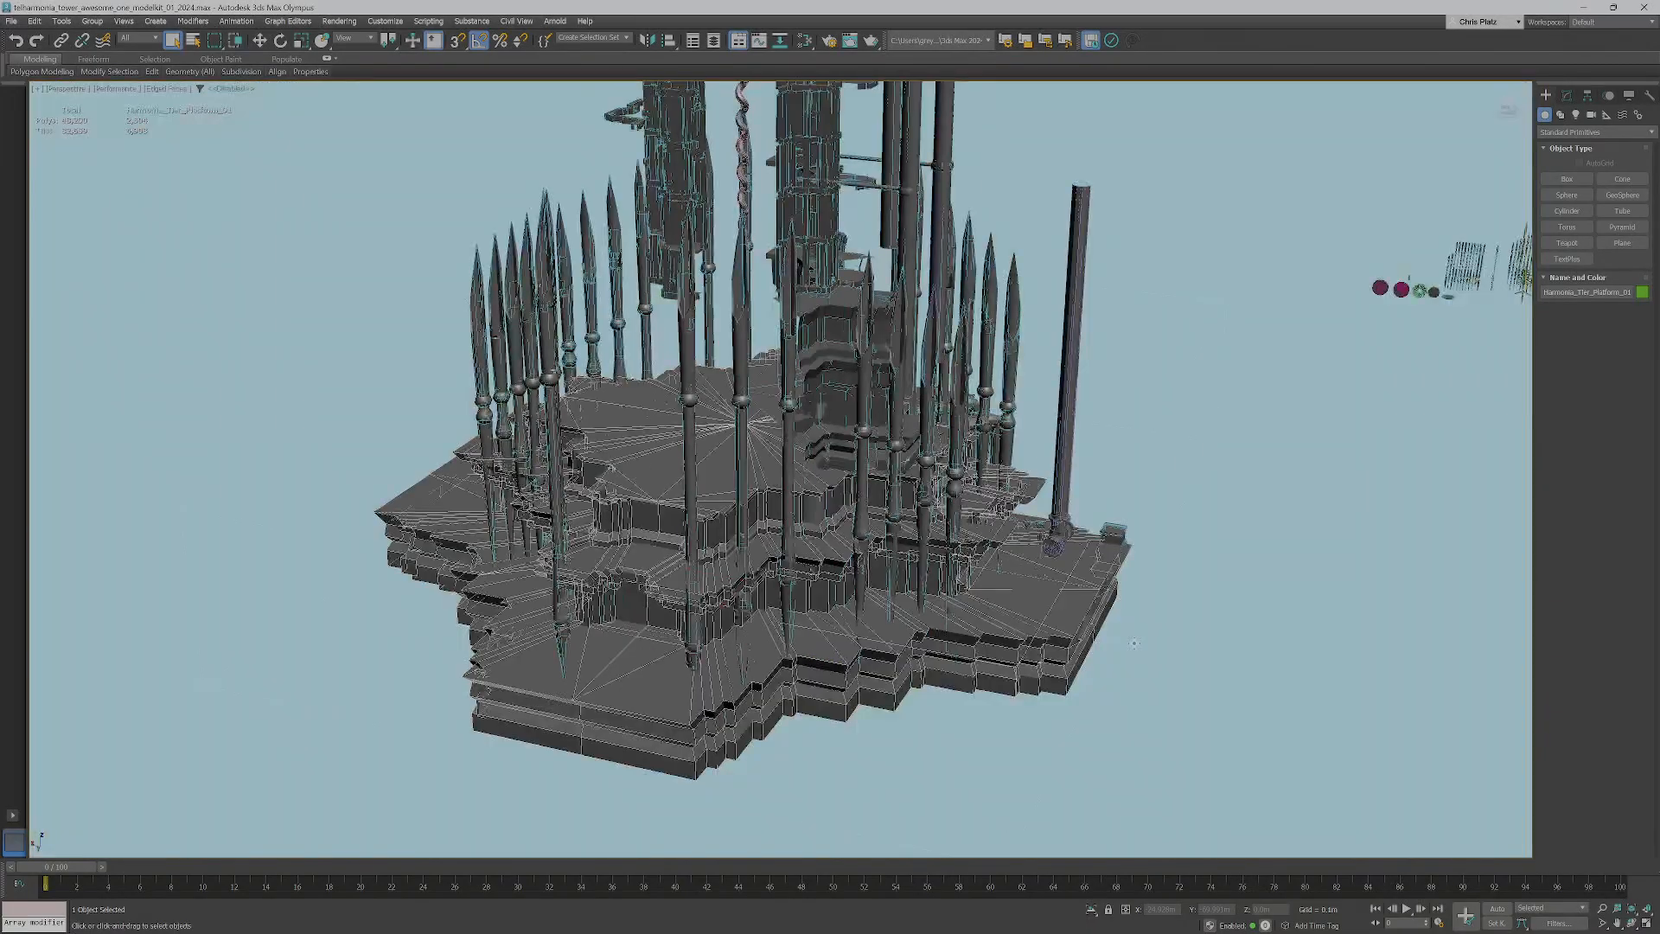
scroll(1106, 608, "up", 6)
middle_click_drag(1107, 608, 935, 380, "alt")
scroll(926, 663, "down", 6)
left_click(886, 445)
scroll(911, 406, "up", 5)
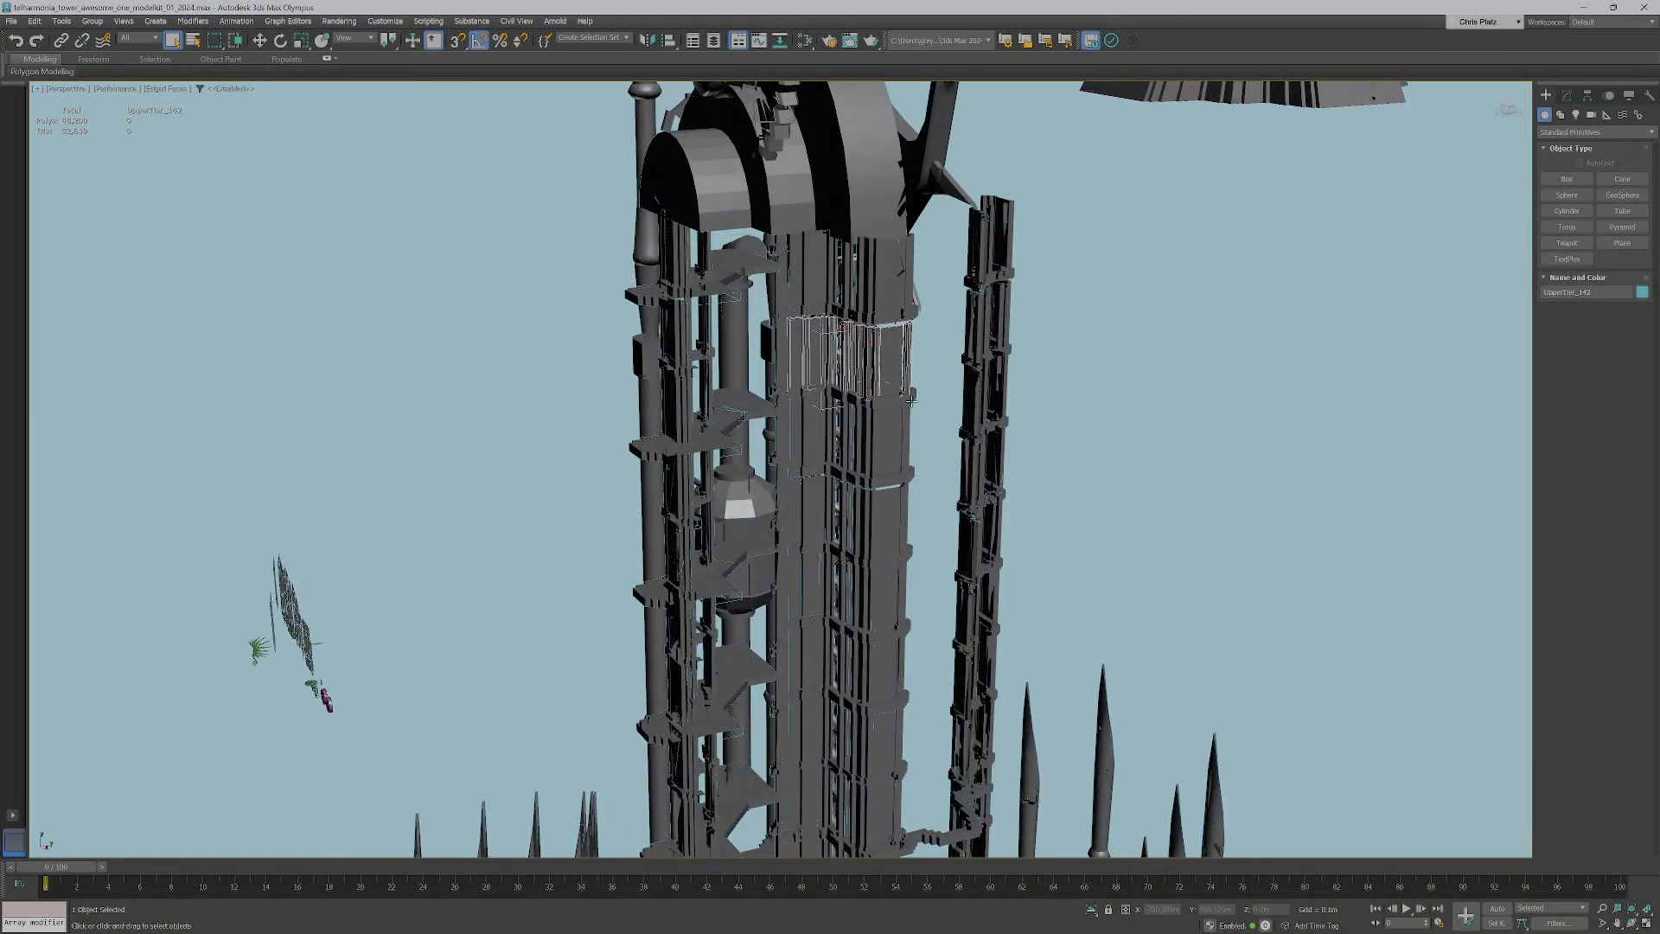
left_click(903, 397)
left_click(984, 298)
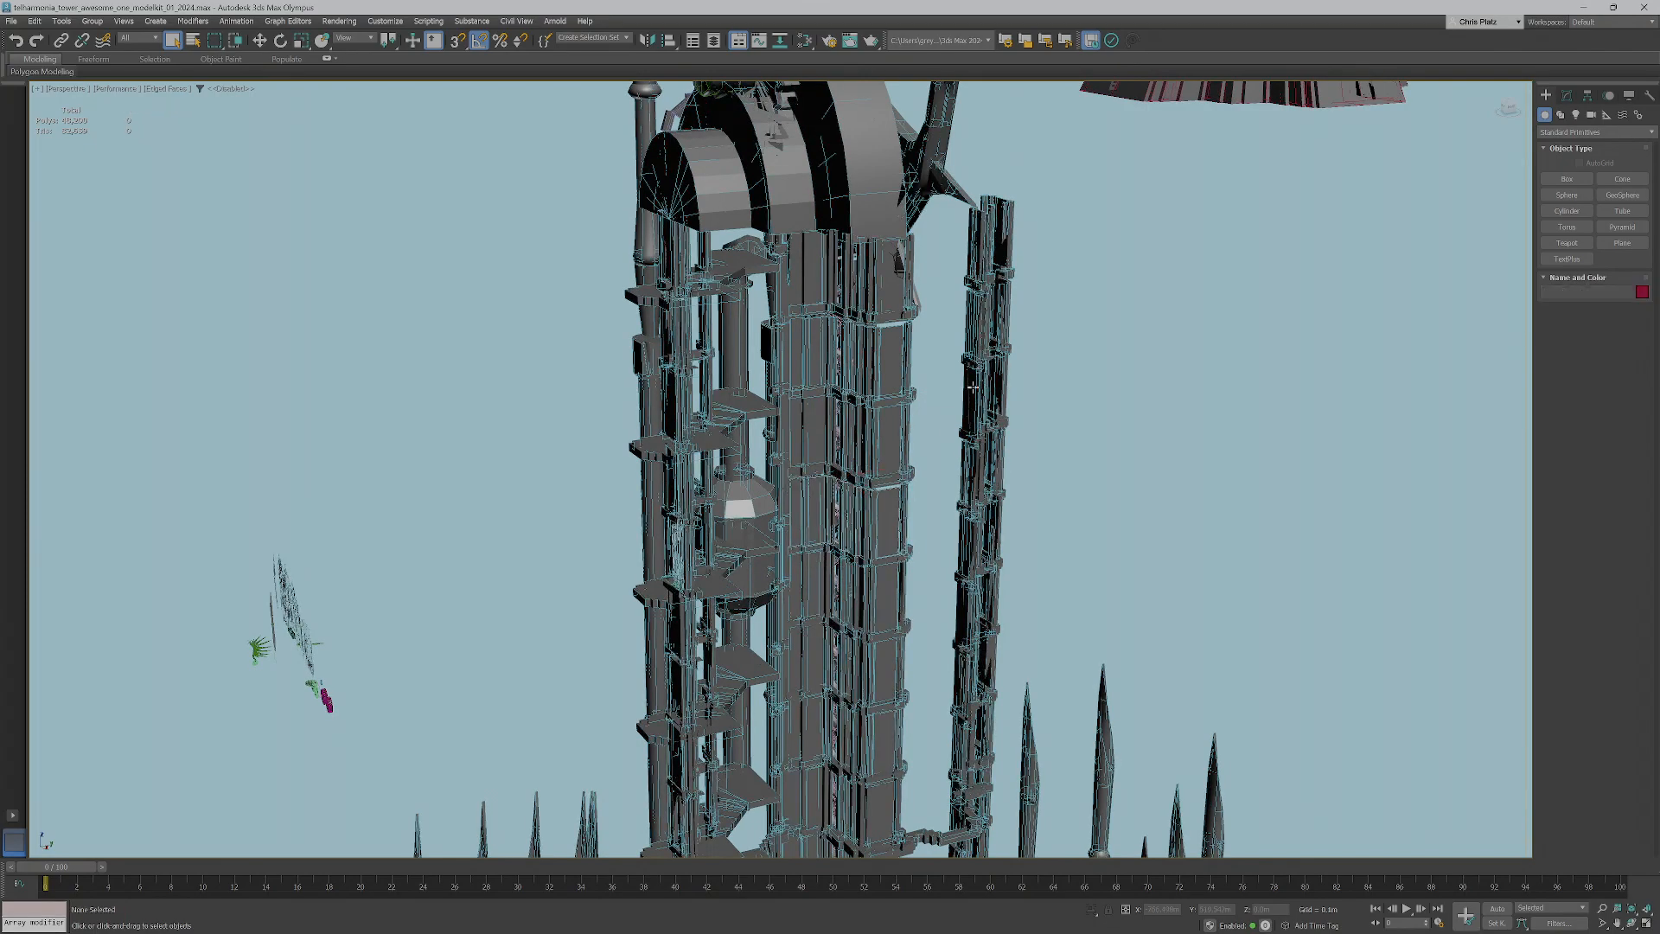
middle_click_drag(596, 587, 761, 562, "alt")
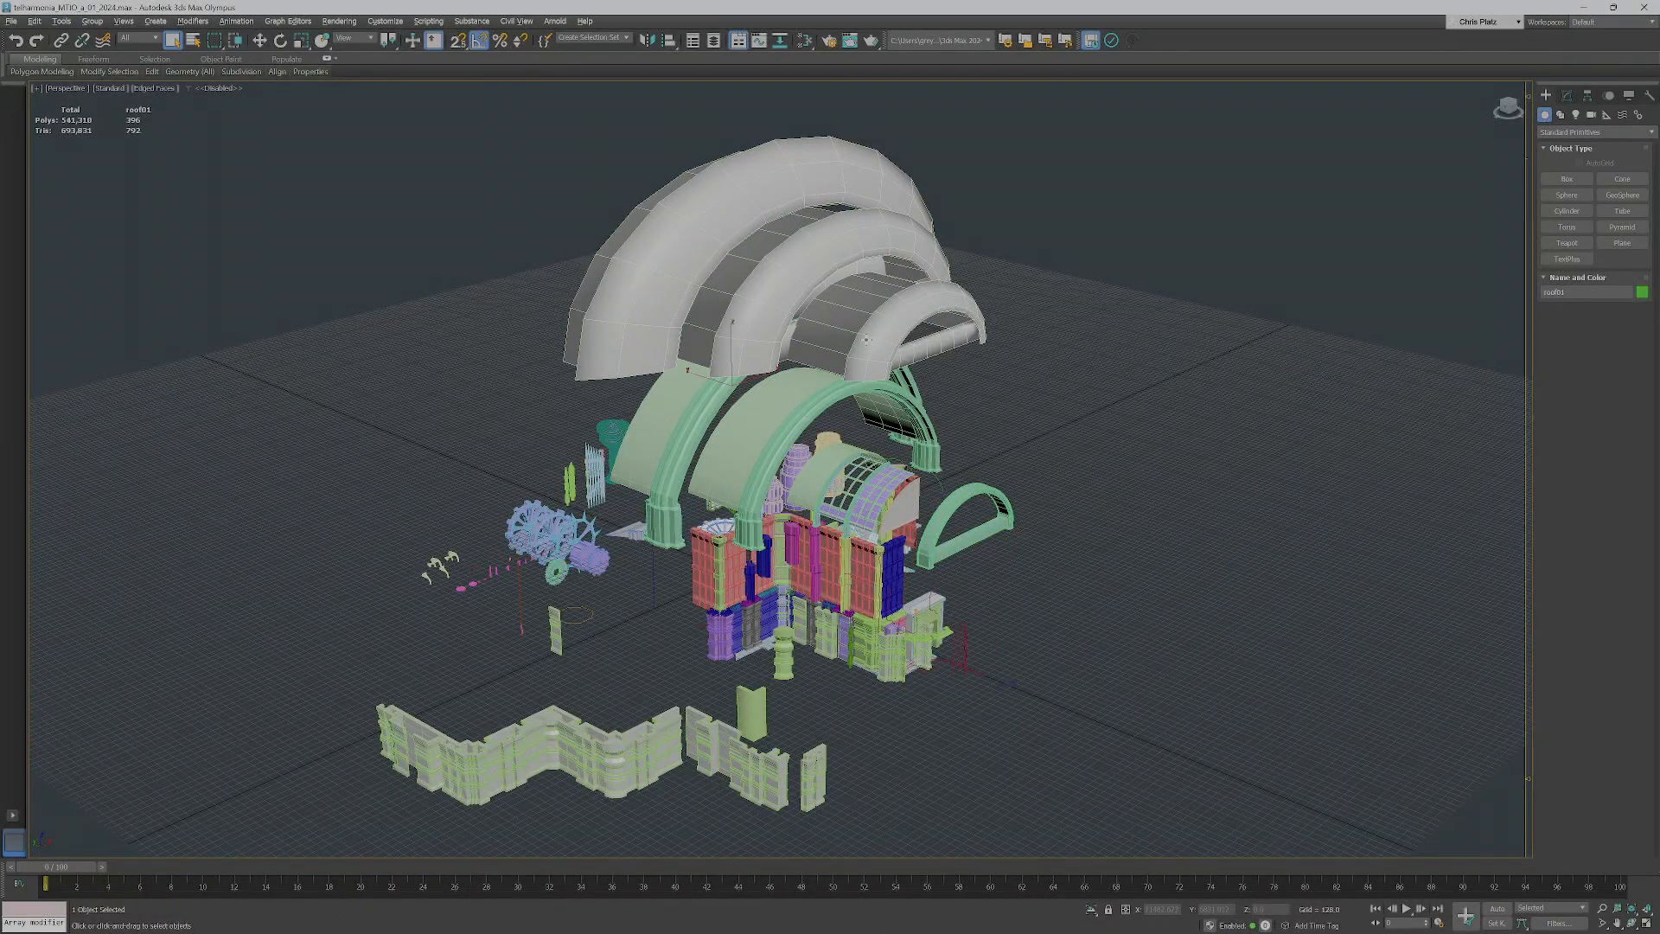
In the telharmonia_MTIO kit scene, frame the selected roof01 and inspect the large arches and the smaller roof pieces below
key("z")
middle_click_drag(837, 365, 896, 537, "alt")
scroll(761, 496, "up", 2)
left_click(799, 519)
left_click(775, 472)
left_click(870, 592)
left_click(909, 635)
scroll(909, 634, "up", 4)
middle_click_drag(895, 538, 887, 499)
Select the curved glass roof panel and examine how the ribbed frames and glass sections fit over the modular walls
left_click(461, 486)
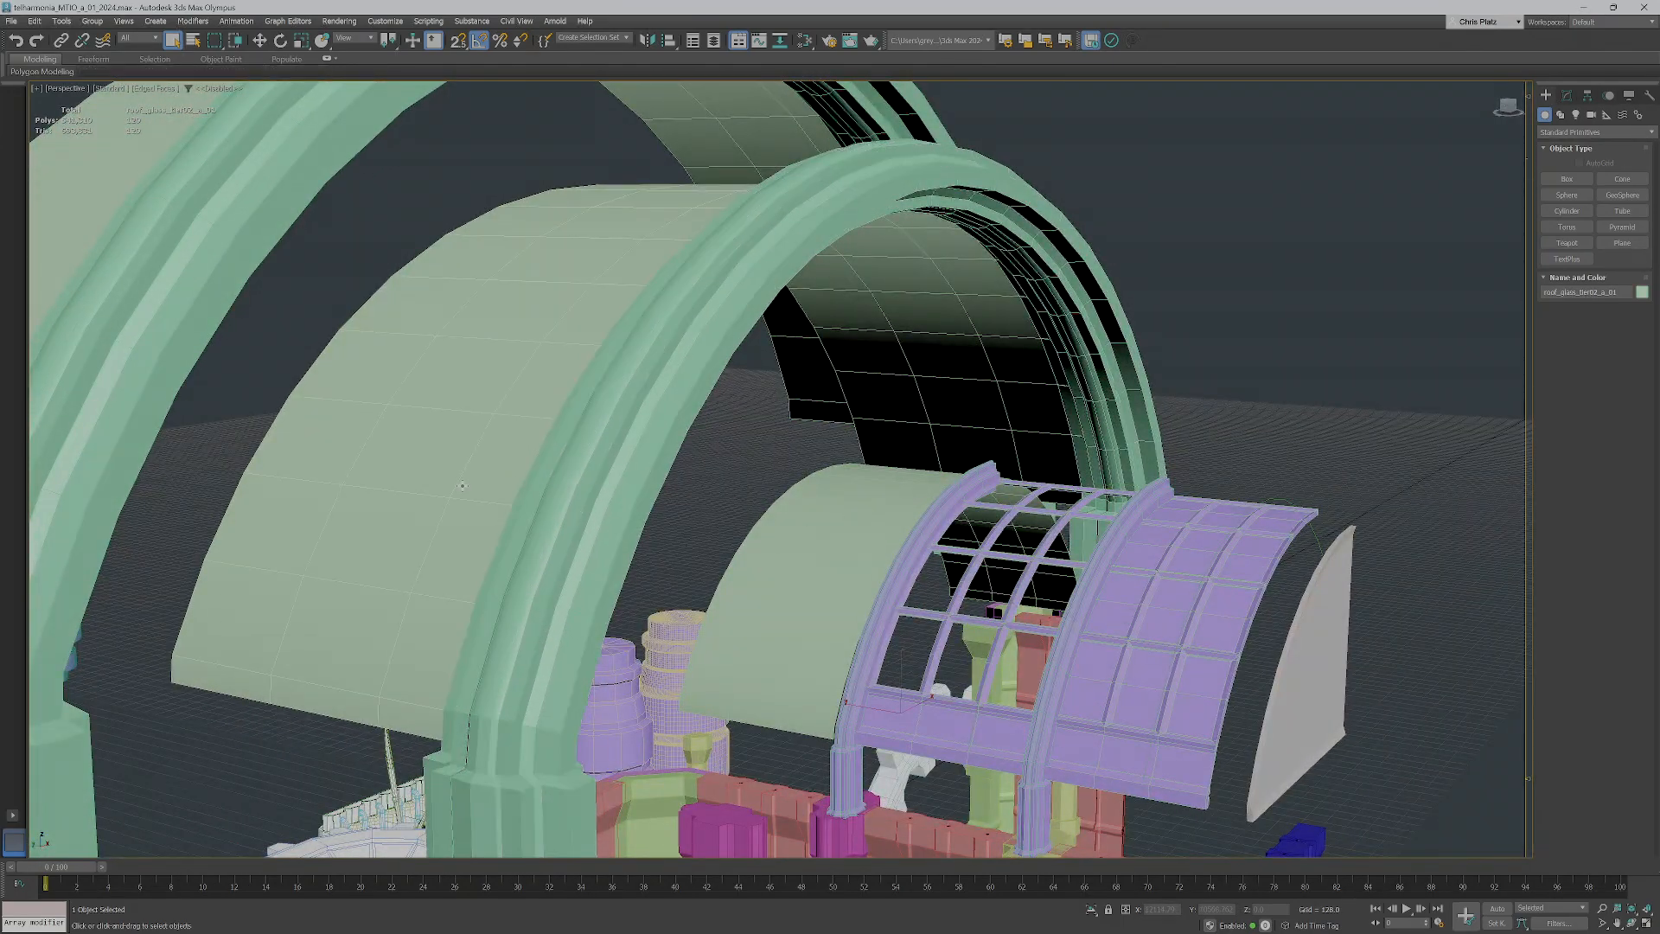
scroll(973, 596, "up", 5)
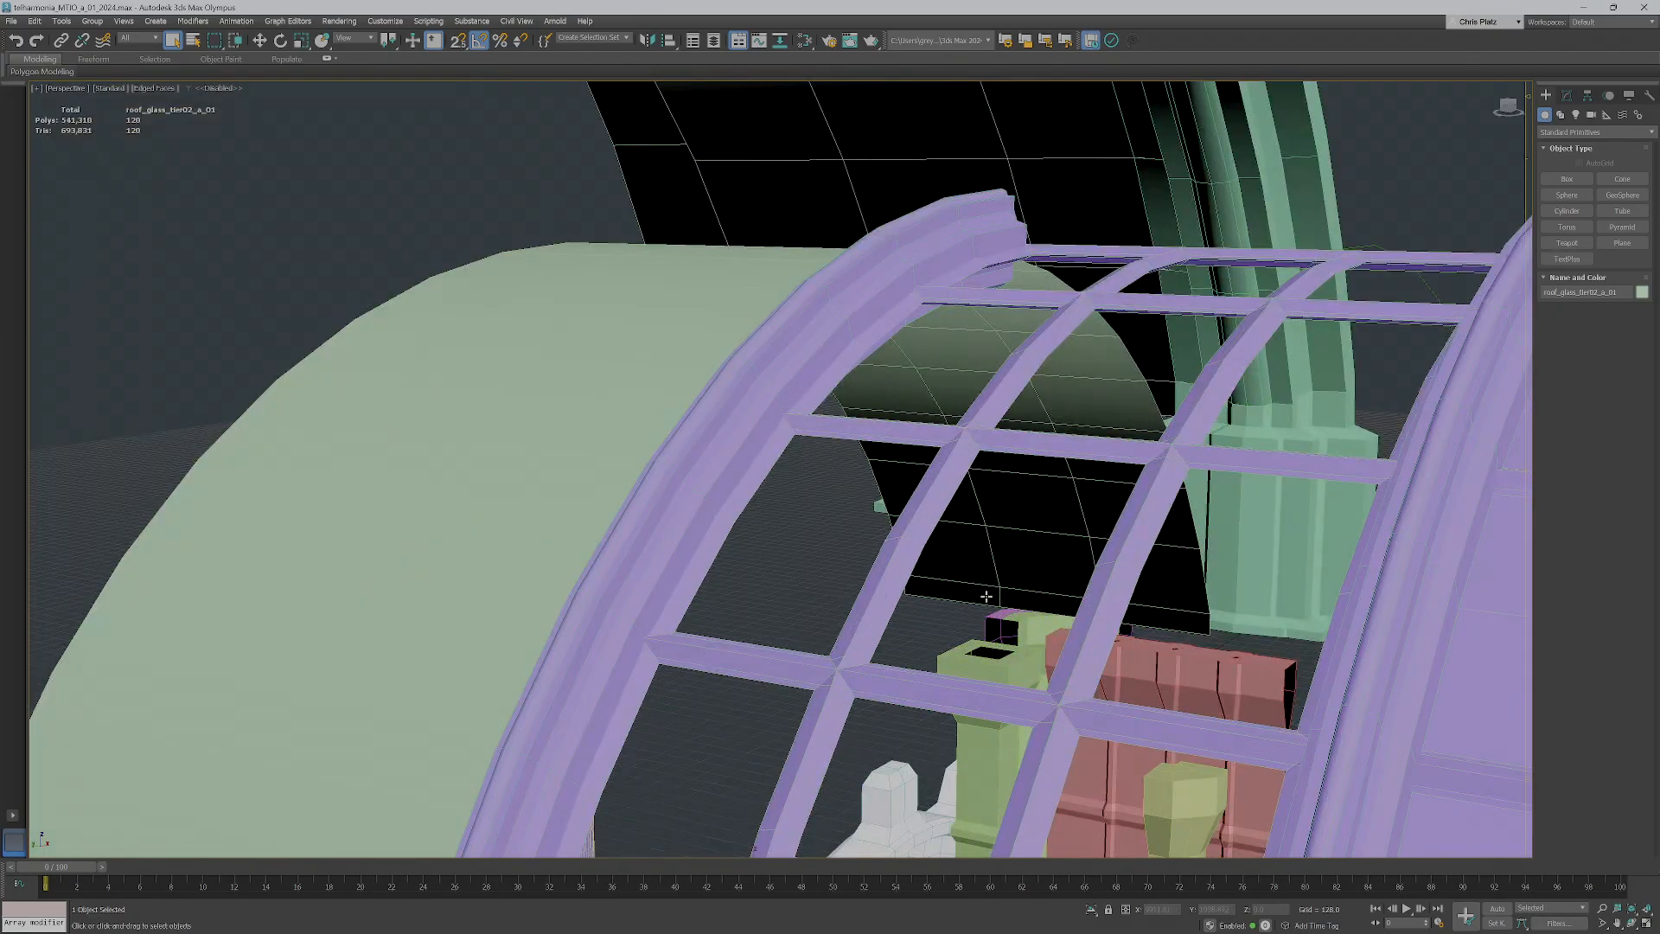
scroll(1033, 548, "down", 6)
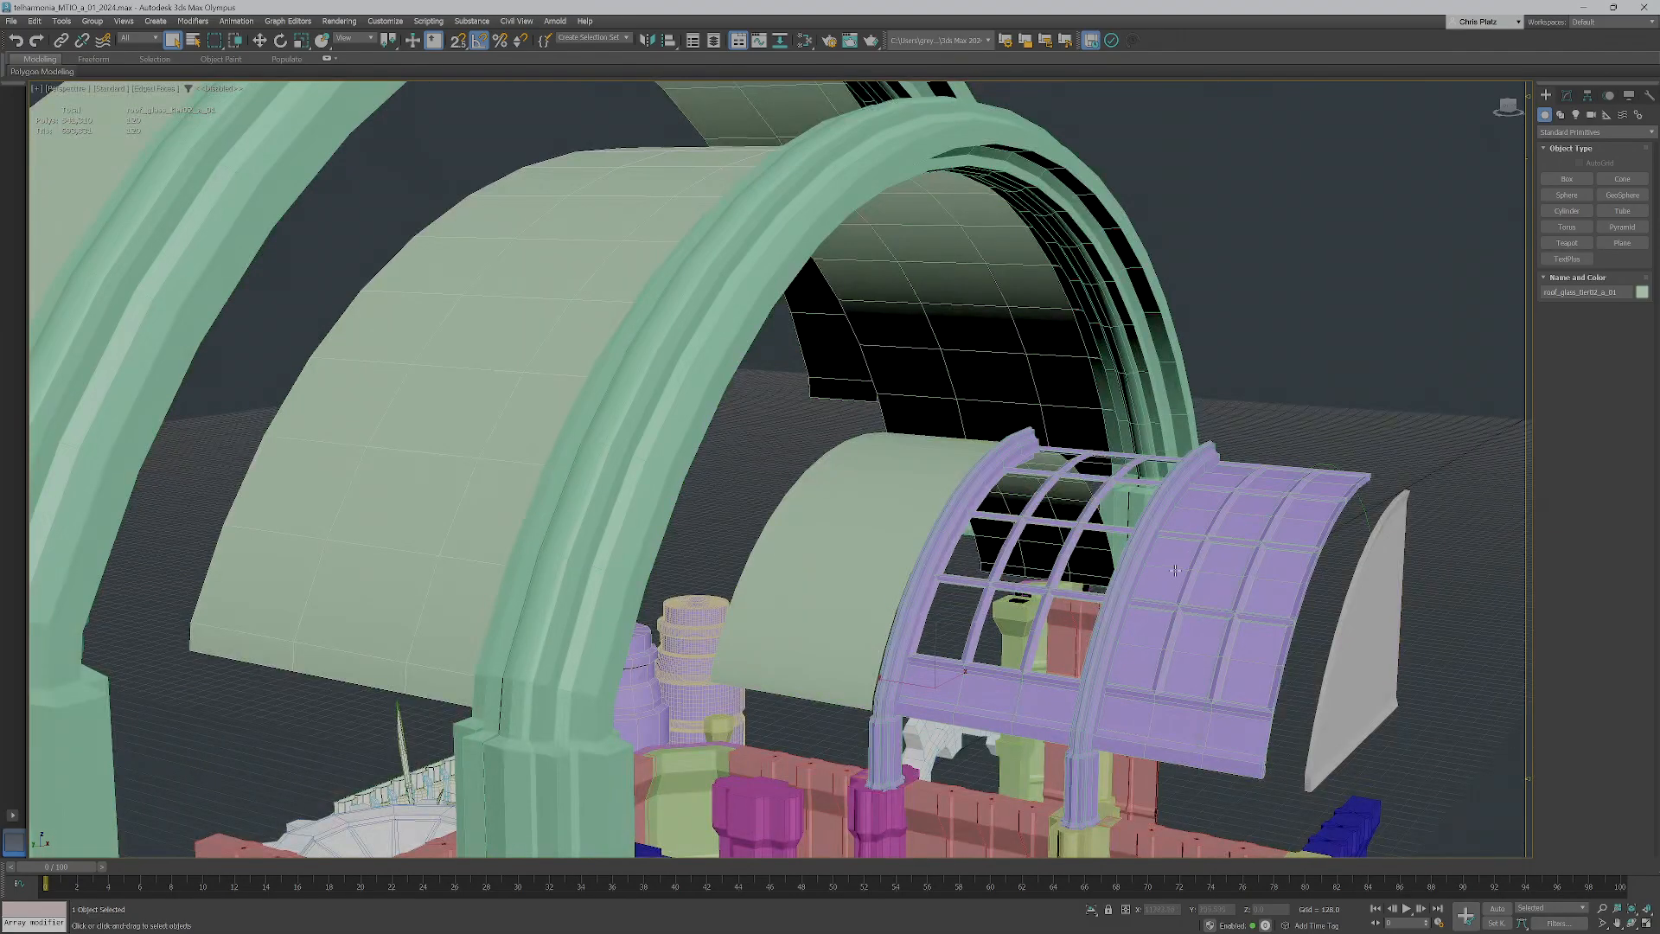
middle_click_drag(1140, 571, 1019, 267, "alt")
scroll(998, 338, "up", 3)
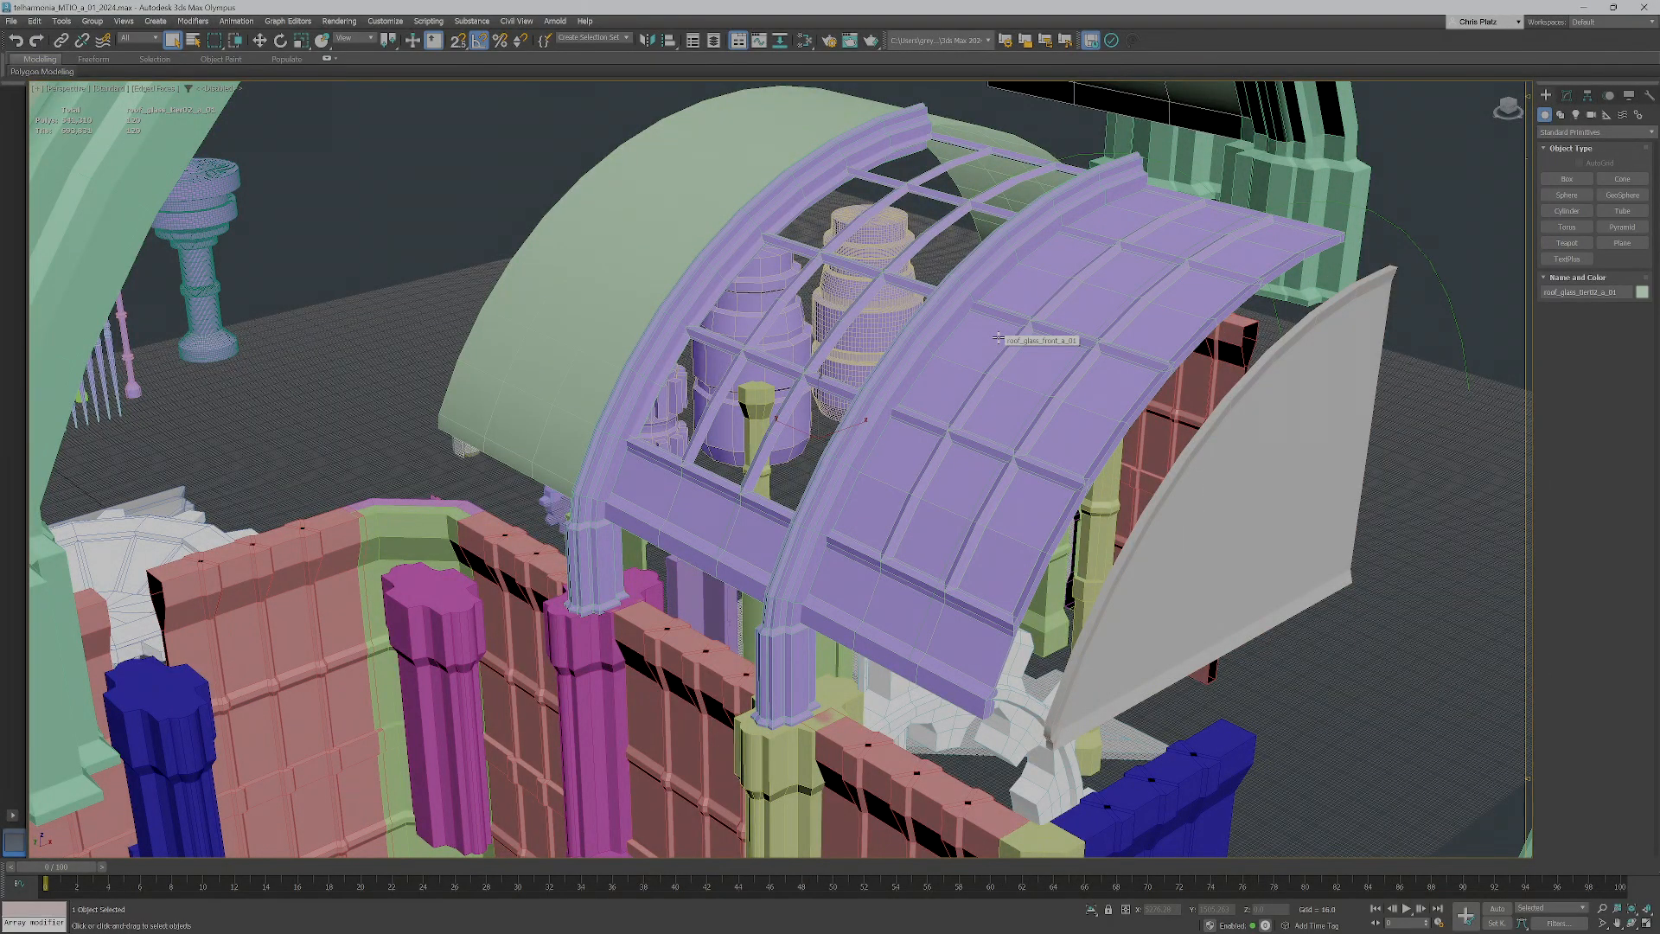
scroll(999, 337, "down", 8)
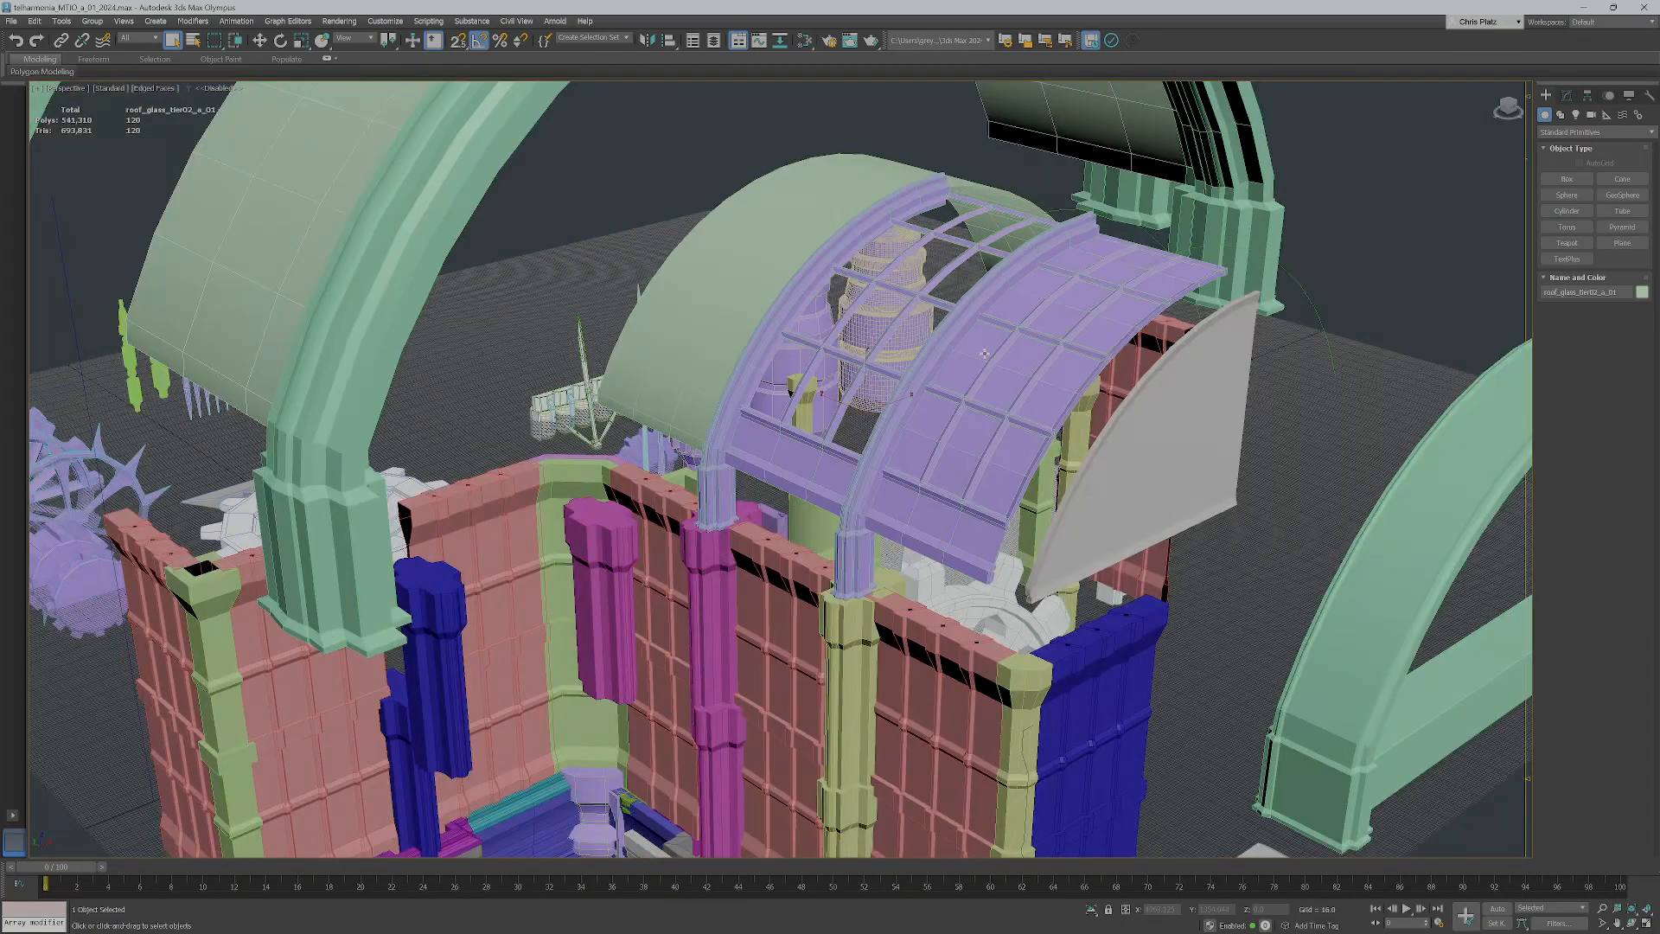
Review the full Telharmonia kit from several sides, comparing the nested arched roofs with the walls, columns and props
middle_click_drag(982, 443, 1297, 432, "alt")
mouse_move(929, 610)
middle_mouse_down("alt")
mouse_move(918, 563)
mouse_move(928, 593)
middle_mouse_up("alt")
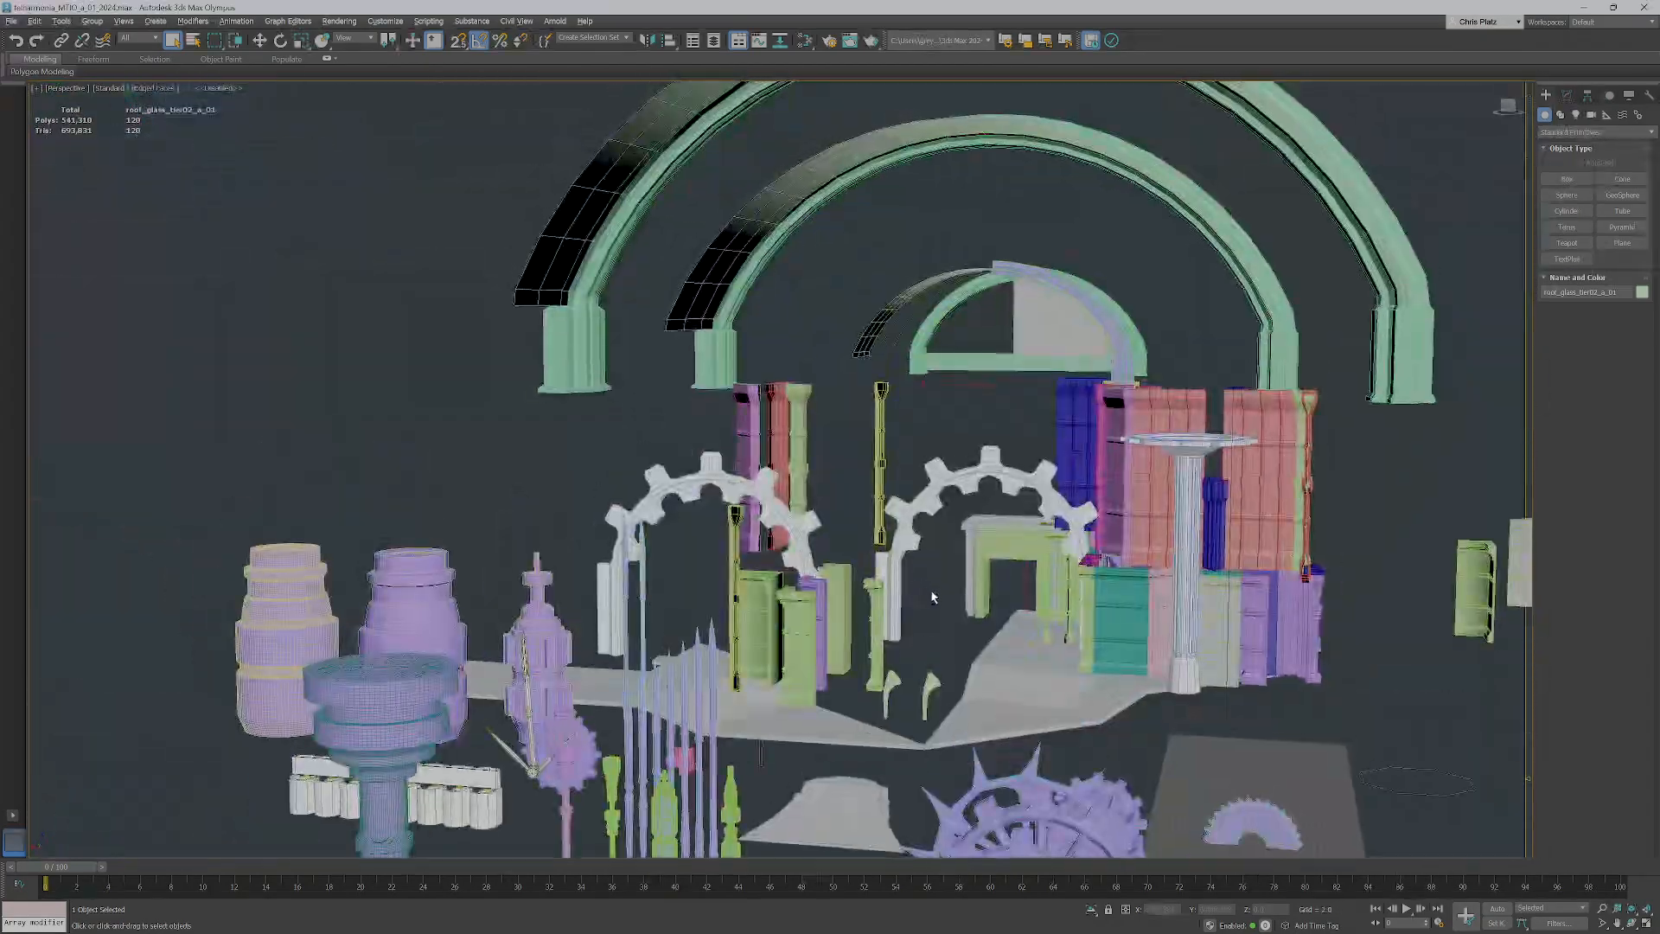
middle_click_drag(1029, 662, 873, 642, "alt")
middle_click_drag(873, 641, 806, 814)
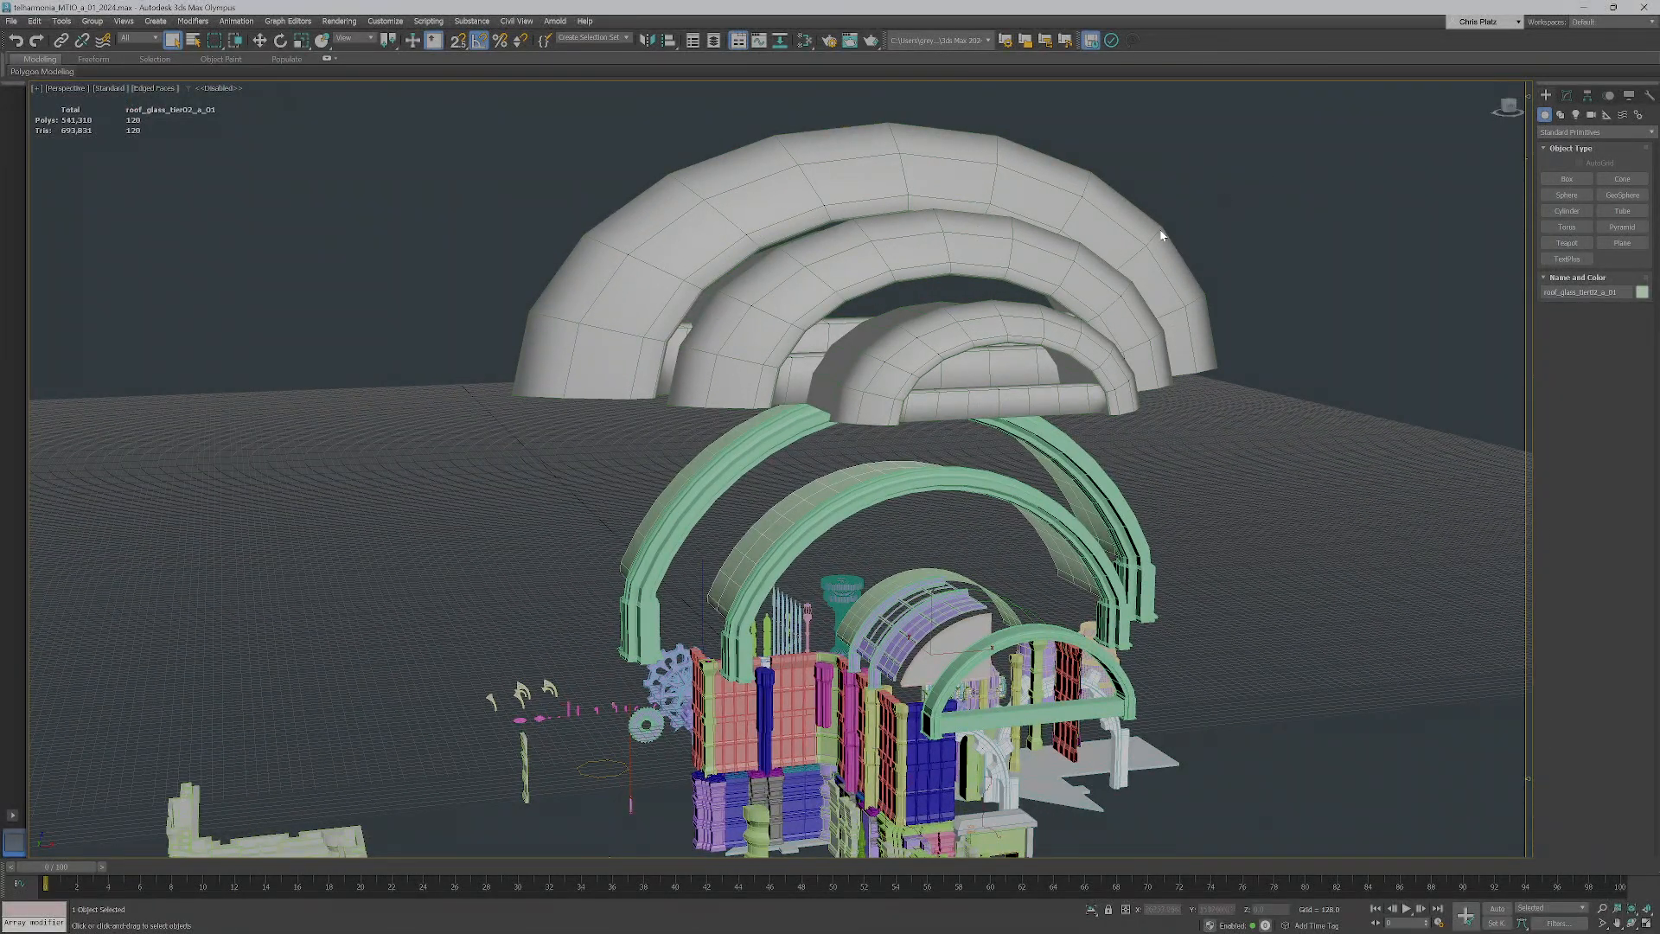
Switch back to the Maya scene and examine the square wall enclosure from above
middle_click_drag(857, 282, 984, 197, "alt")
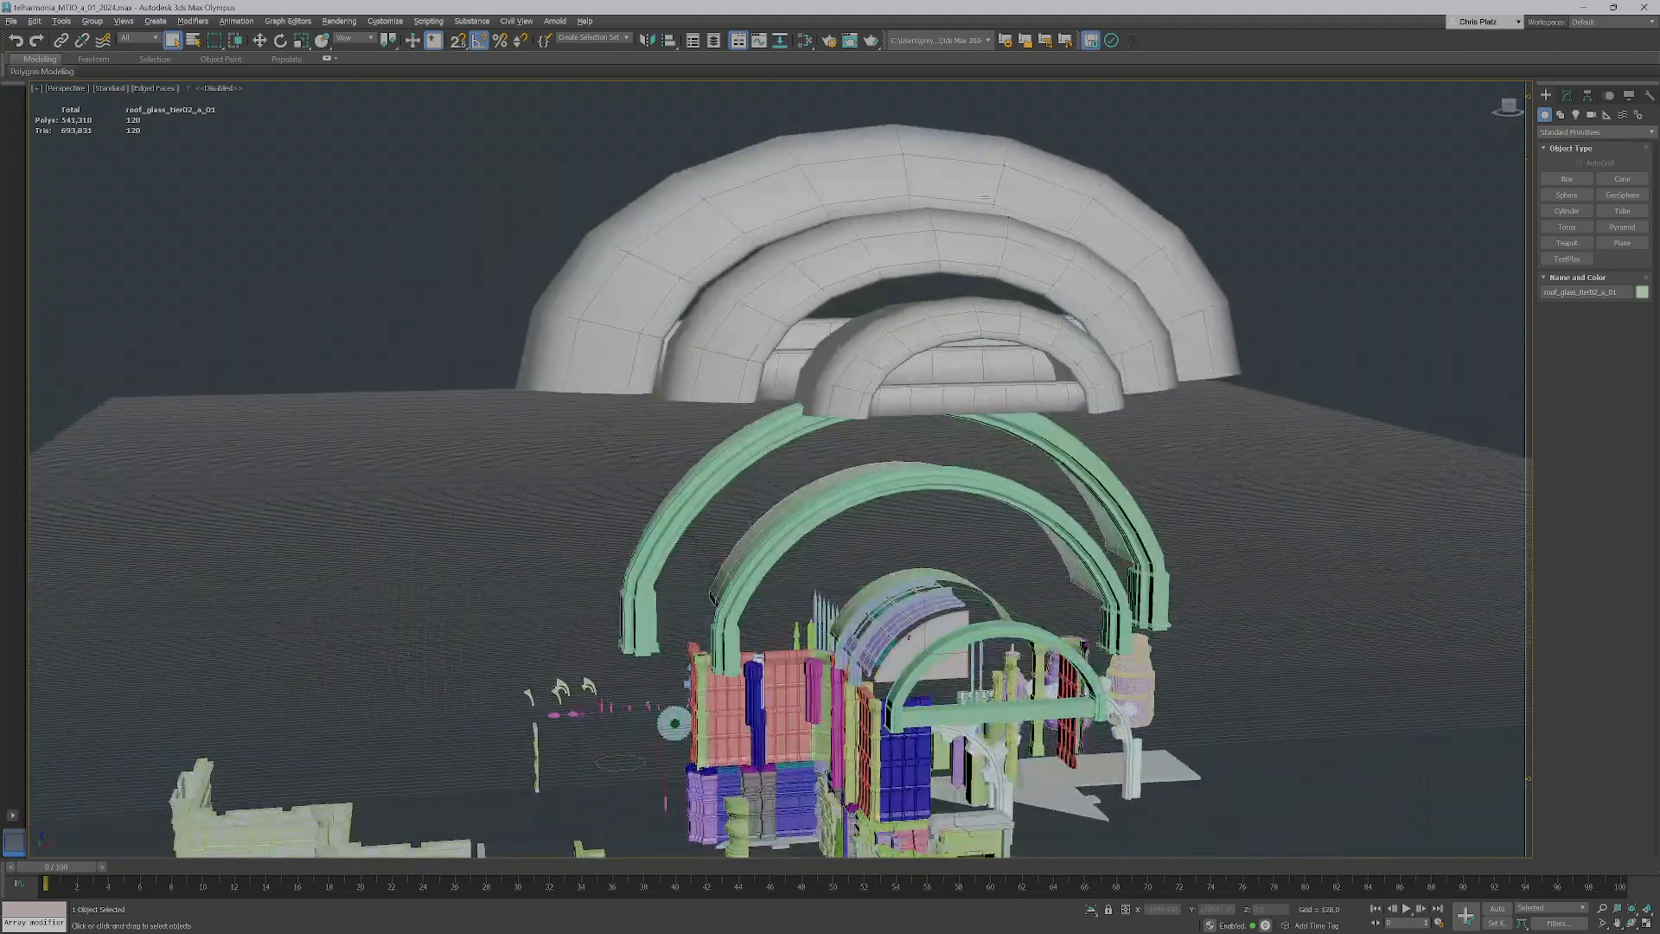
left_click(1586, 9)
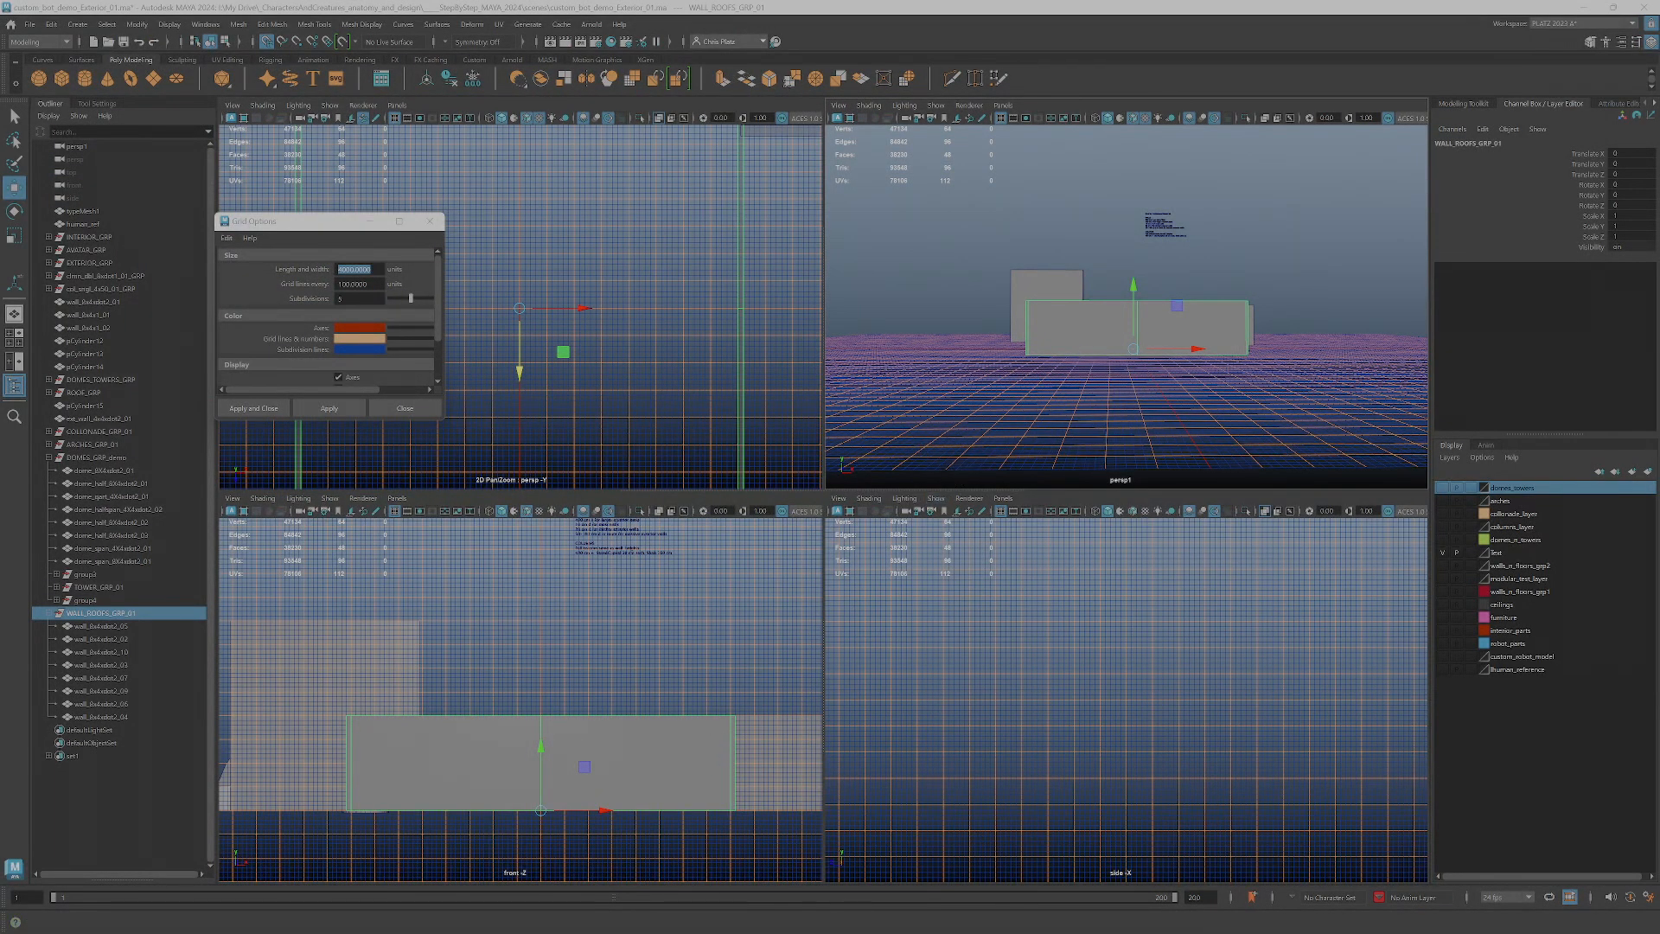
key("XF86AudioLowerVolume")
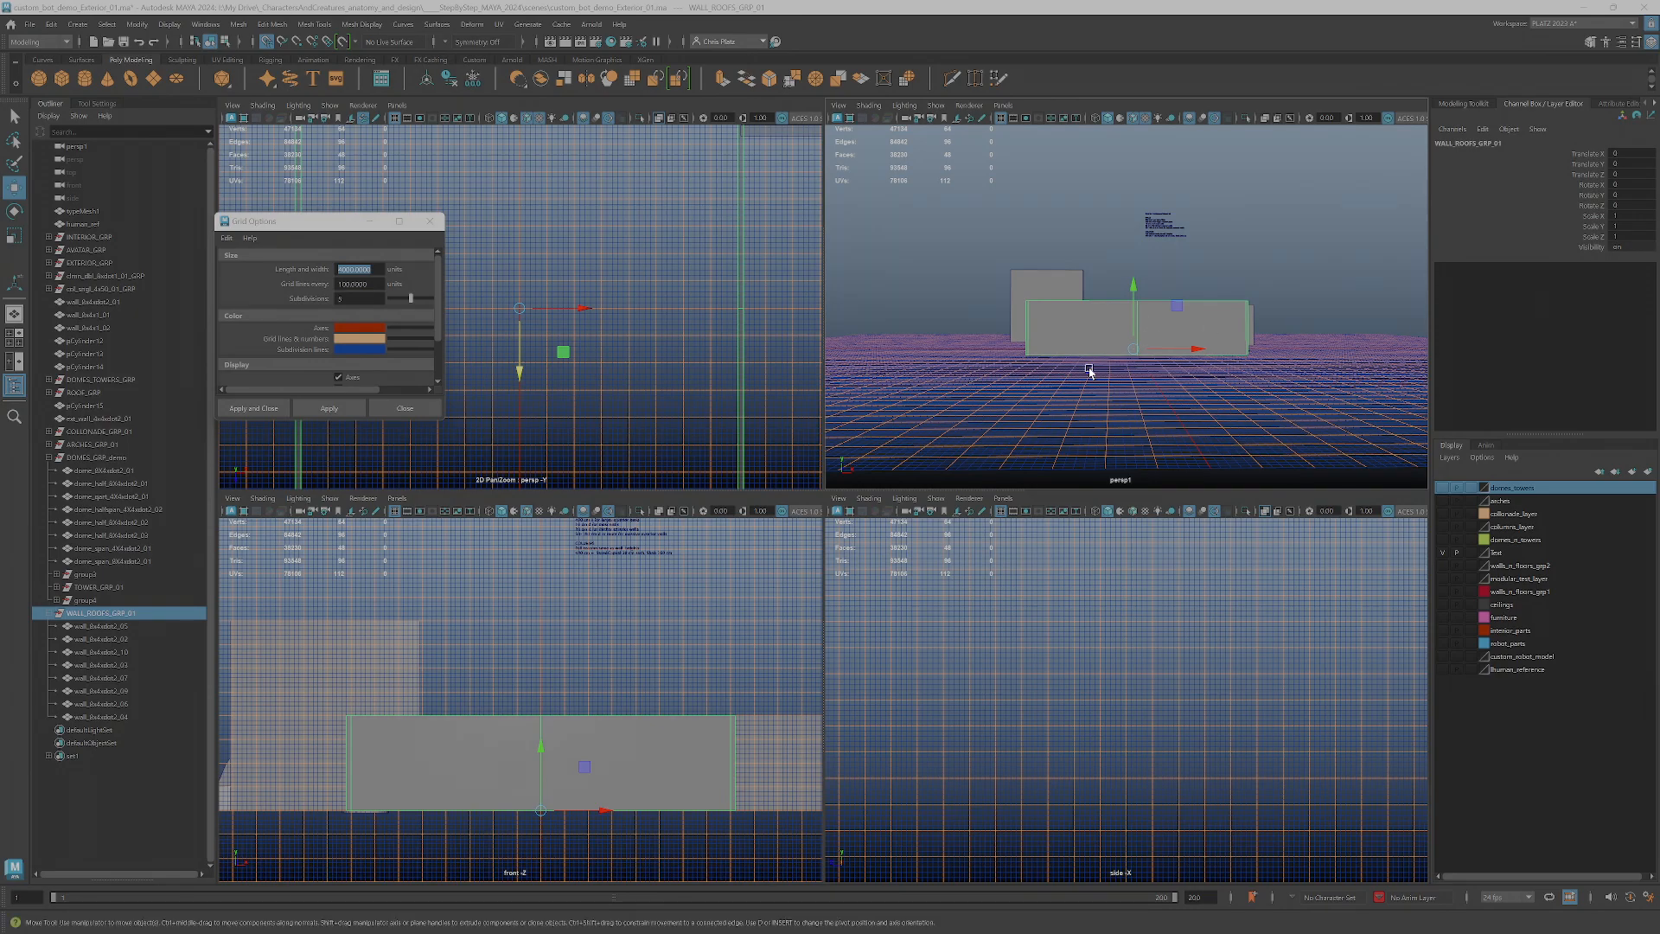
left_click_drag(1057, 381, 1097, 396, "alt")
key("space")
left_click_drag(940, 573, 823, 671, "alt")
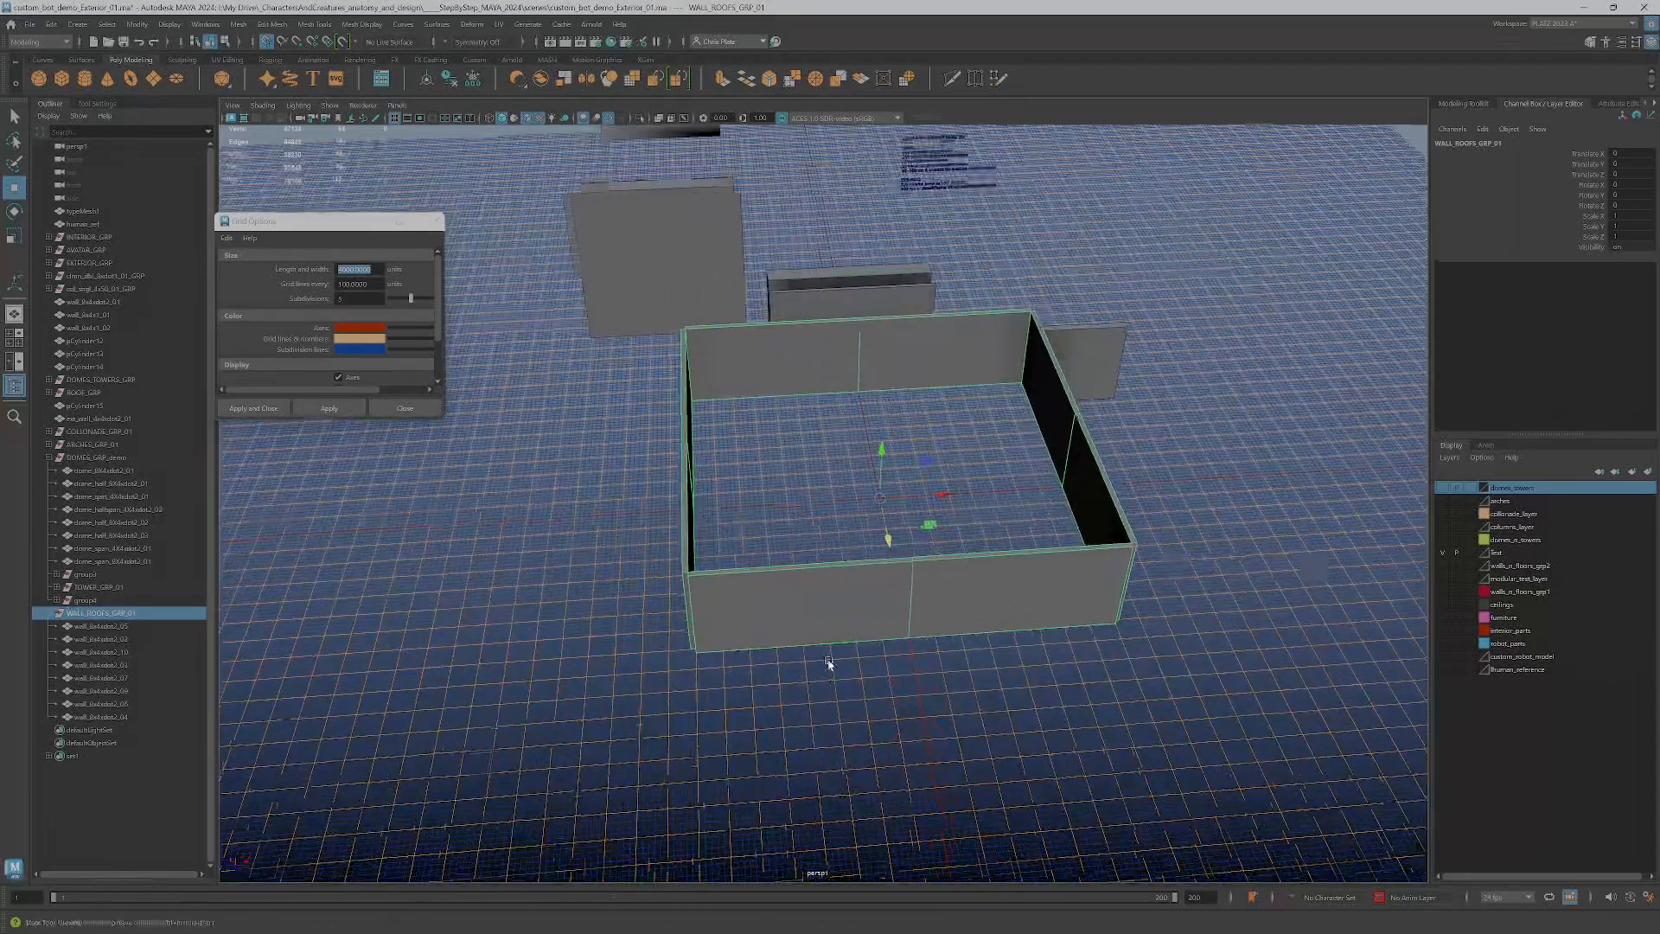
scroll(804, 631, "up", 2)
scroll(735, 605, "up", 2)
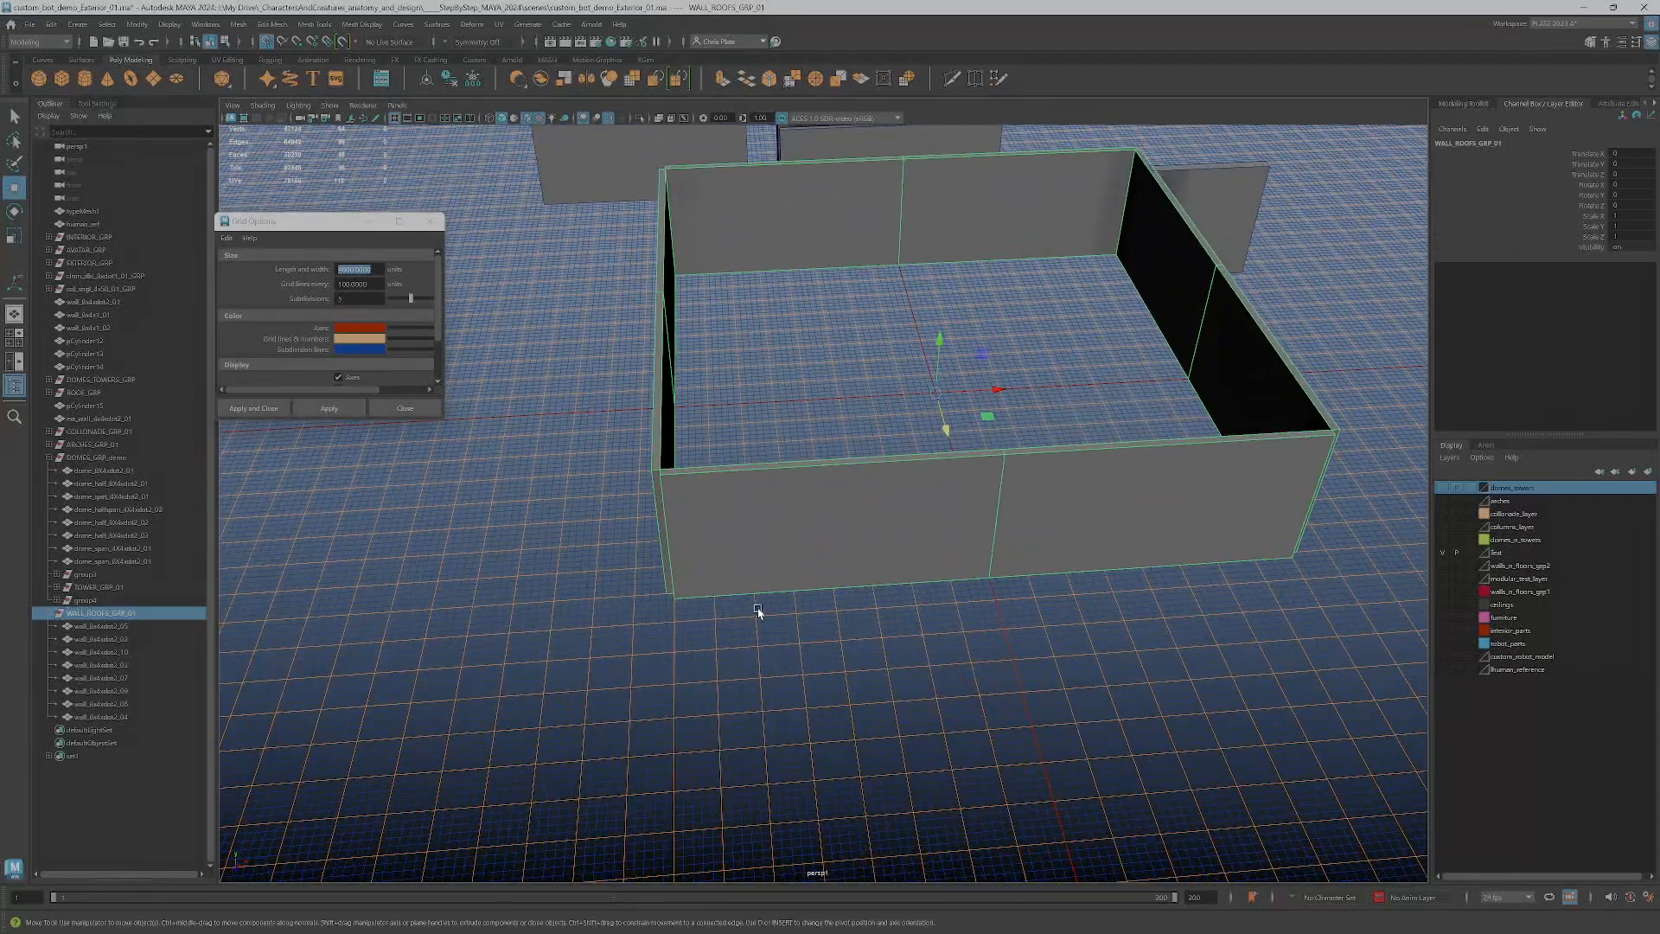
left_click_drag(974, 582, 952, 556, "alt")
key("space")
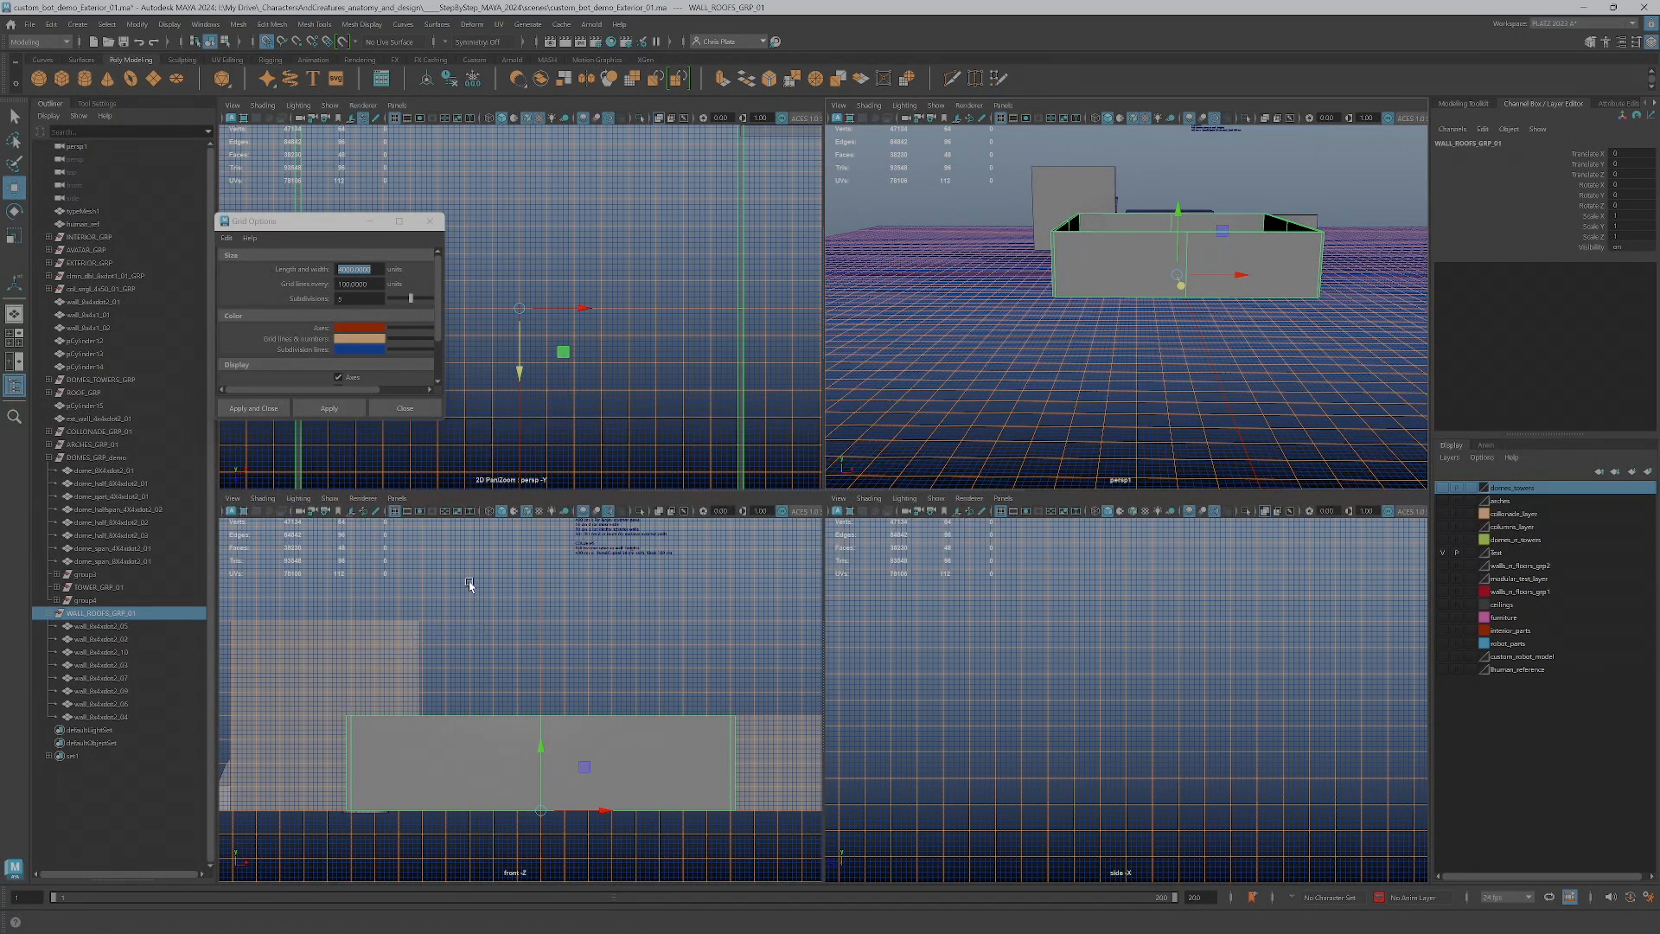
Create a polygon plane about 800 by 200 units in the front view, standing on top of one wall section
scroll(589, 697, "up", 3)
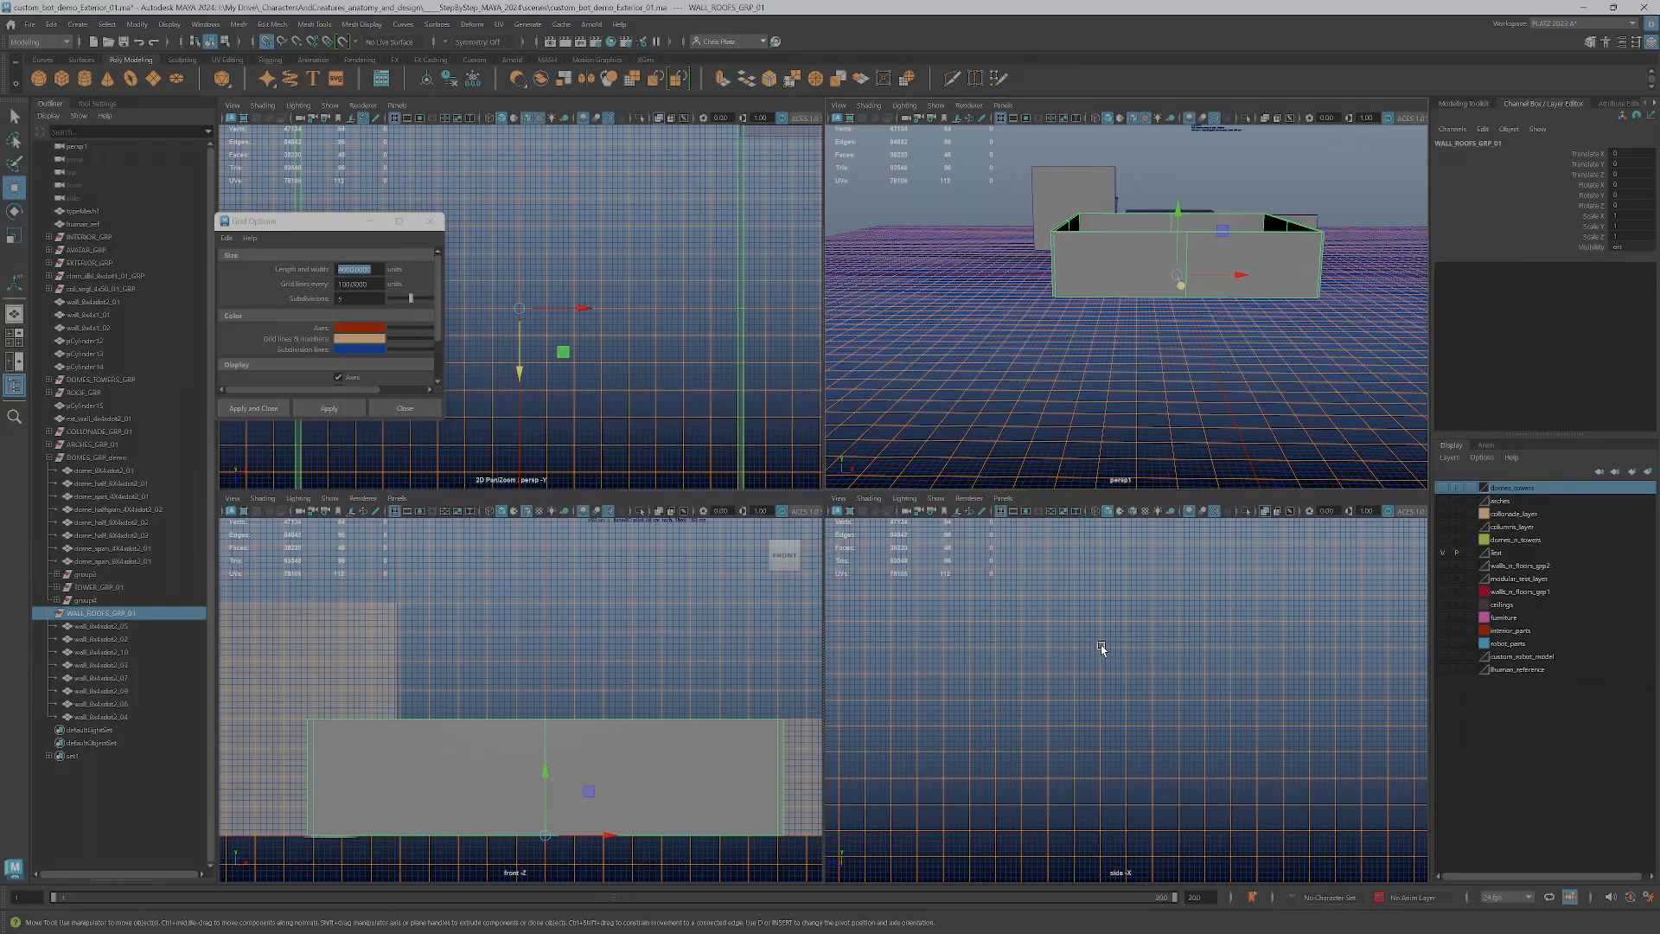
left_click(155, 80)
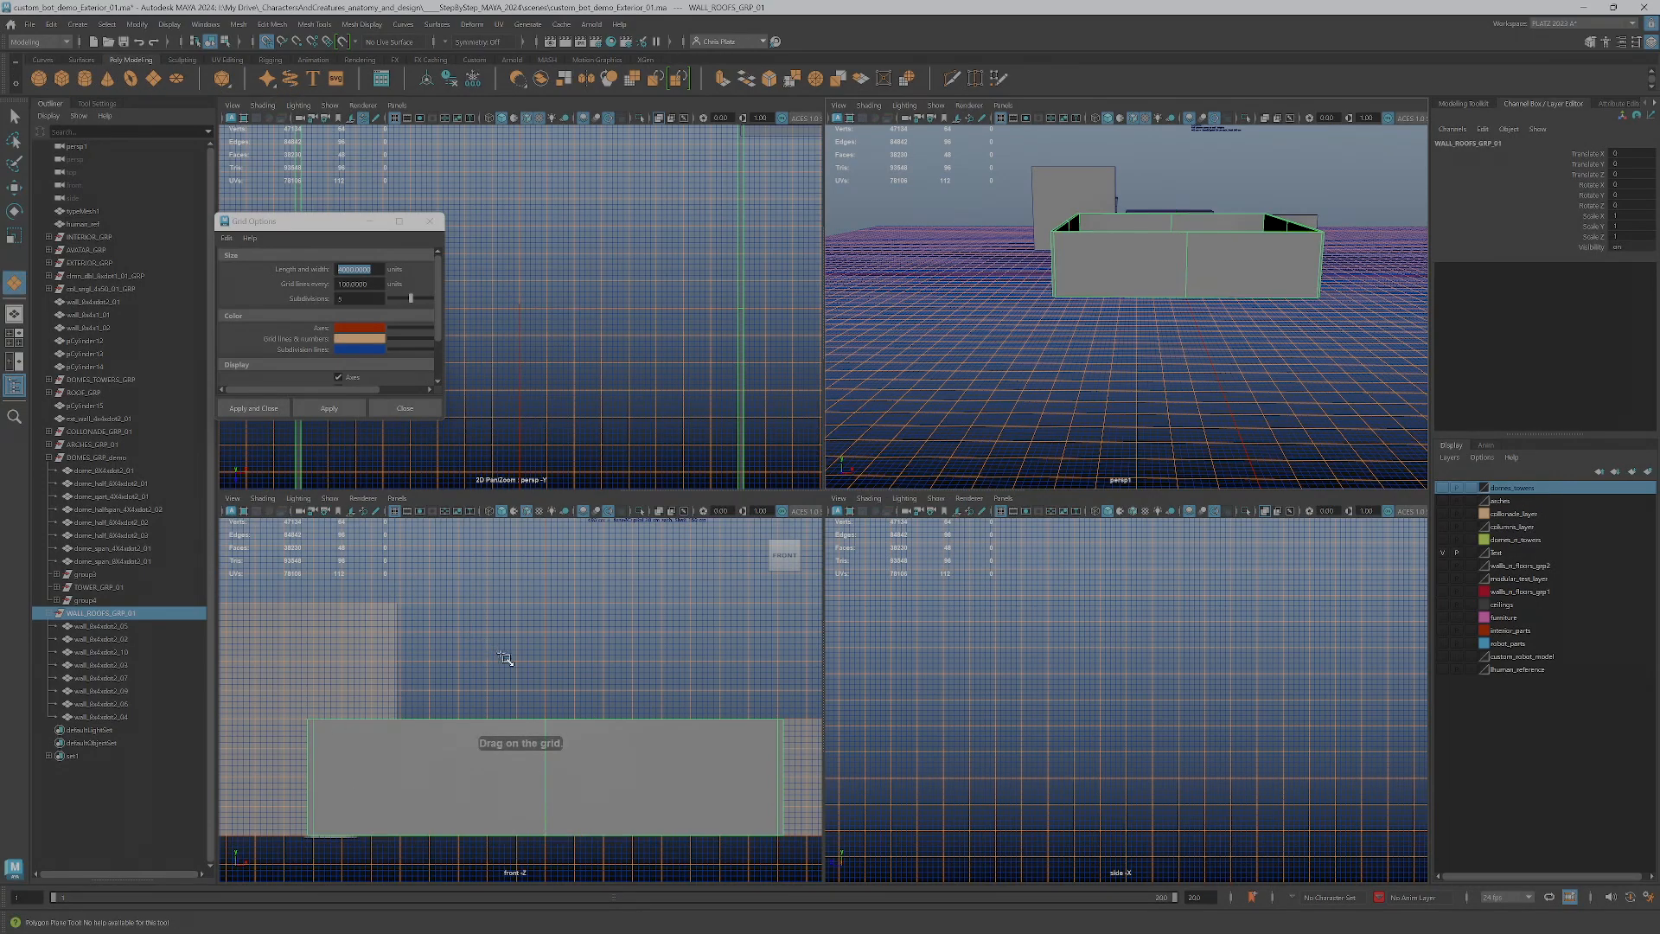
left_click_drag(546, 663, 776, 721)
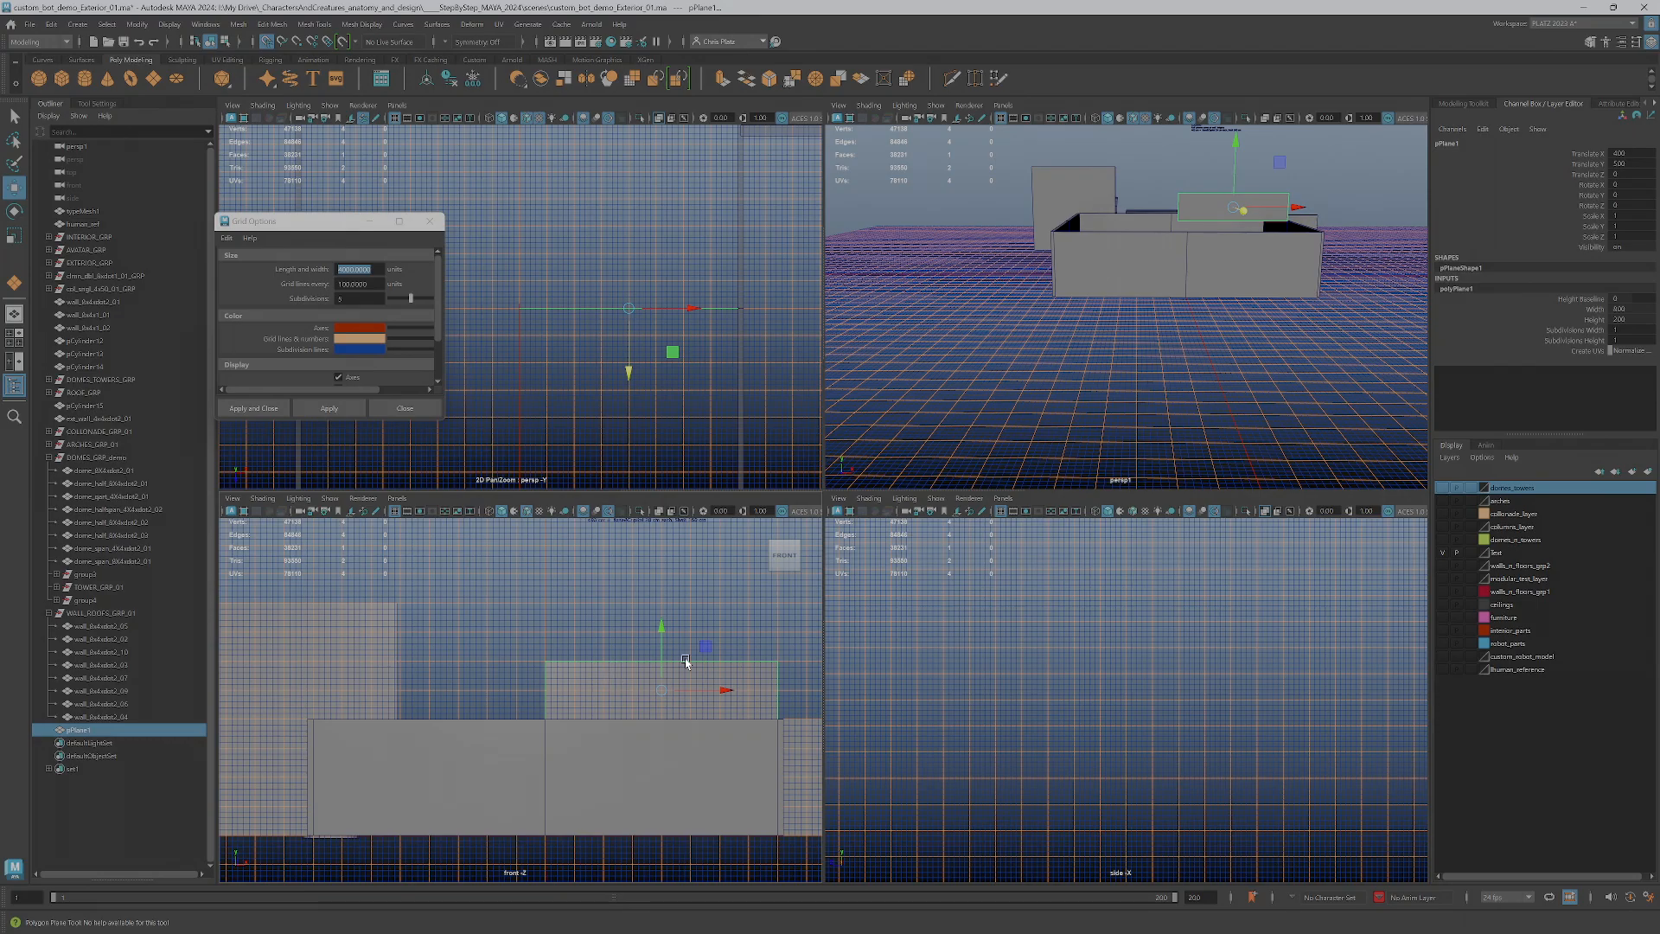
Move the new plane from the middle of the enclosure along Z to the outer wall, above its top edge
scroll(1210, 302, "up", 2)
key("space")
left_click_drag(1055, 456, 1124, 482, "alt")
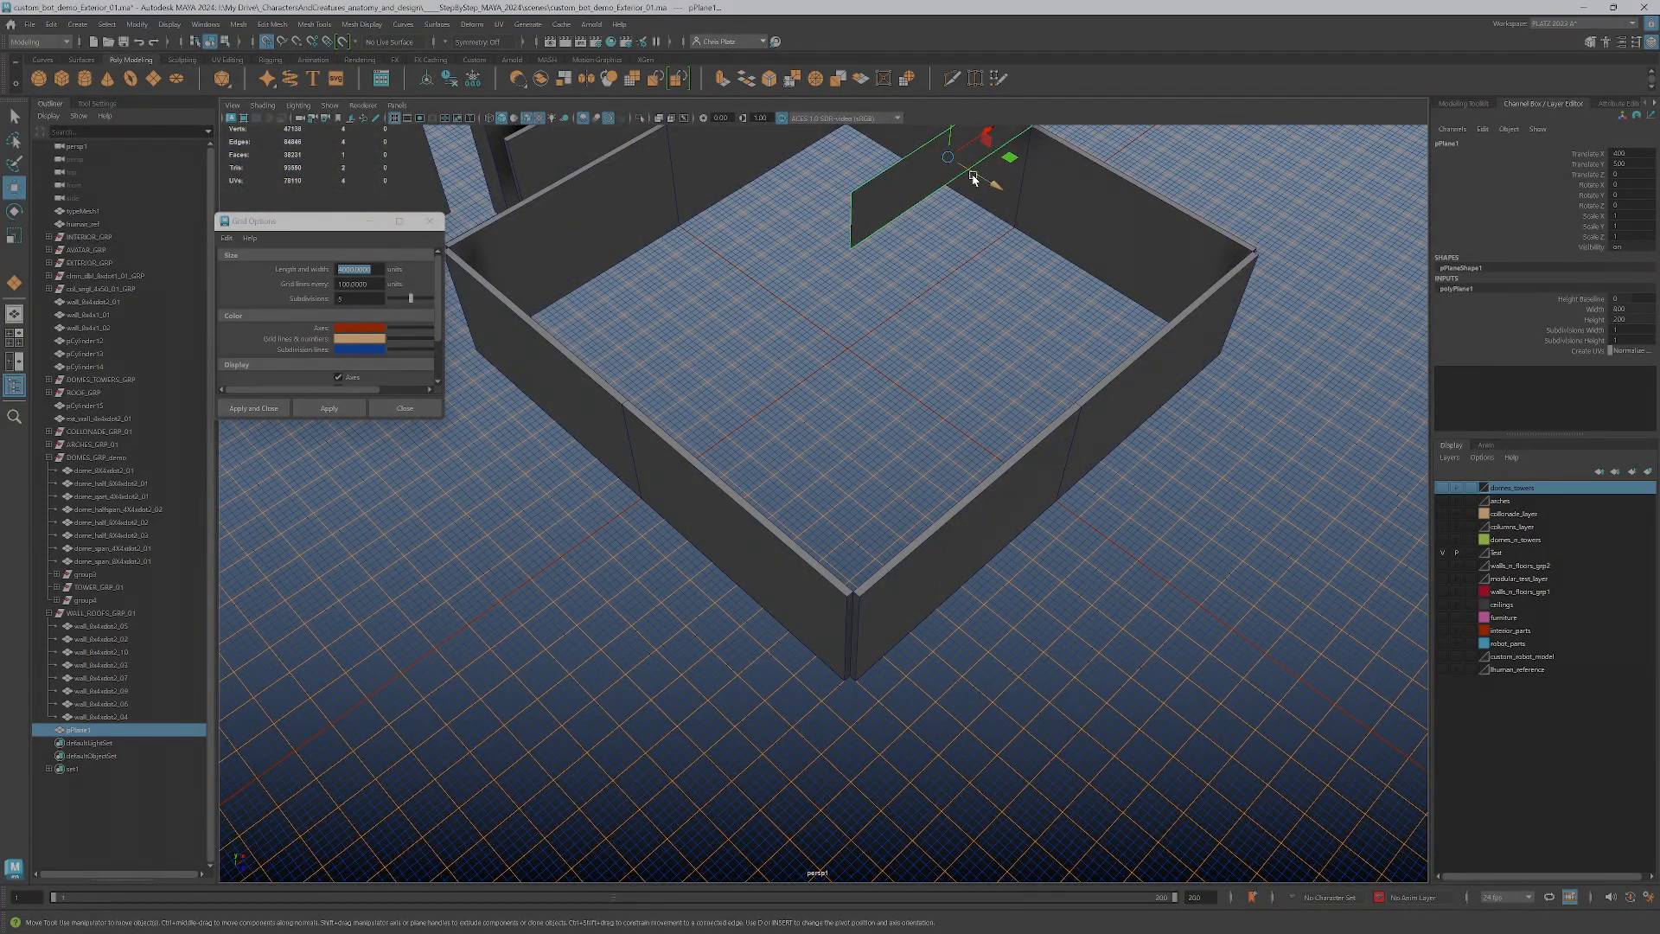
left_click_drag(980, 173, 1043, 260)
left_click(912, 168)
left_click_drag(968, 170, 1090, 444)
left_click(1139, 422)
left_click(1123, 381)
key("space")
key("space")
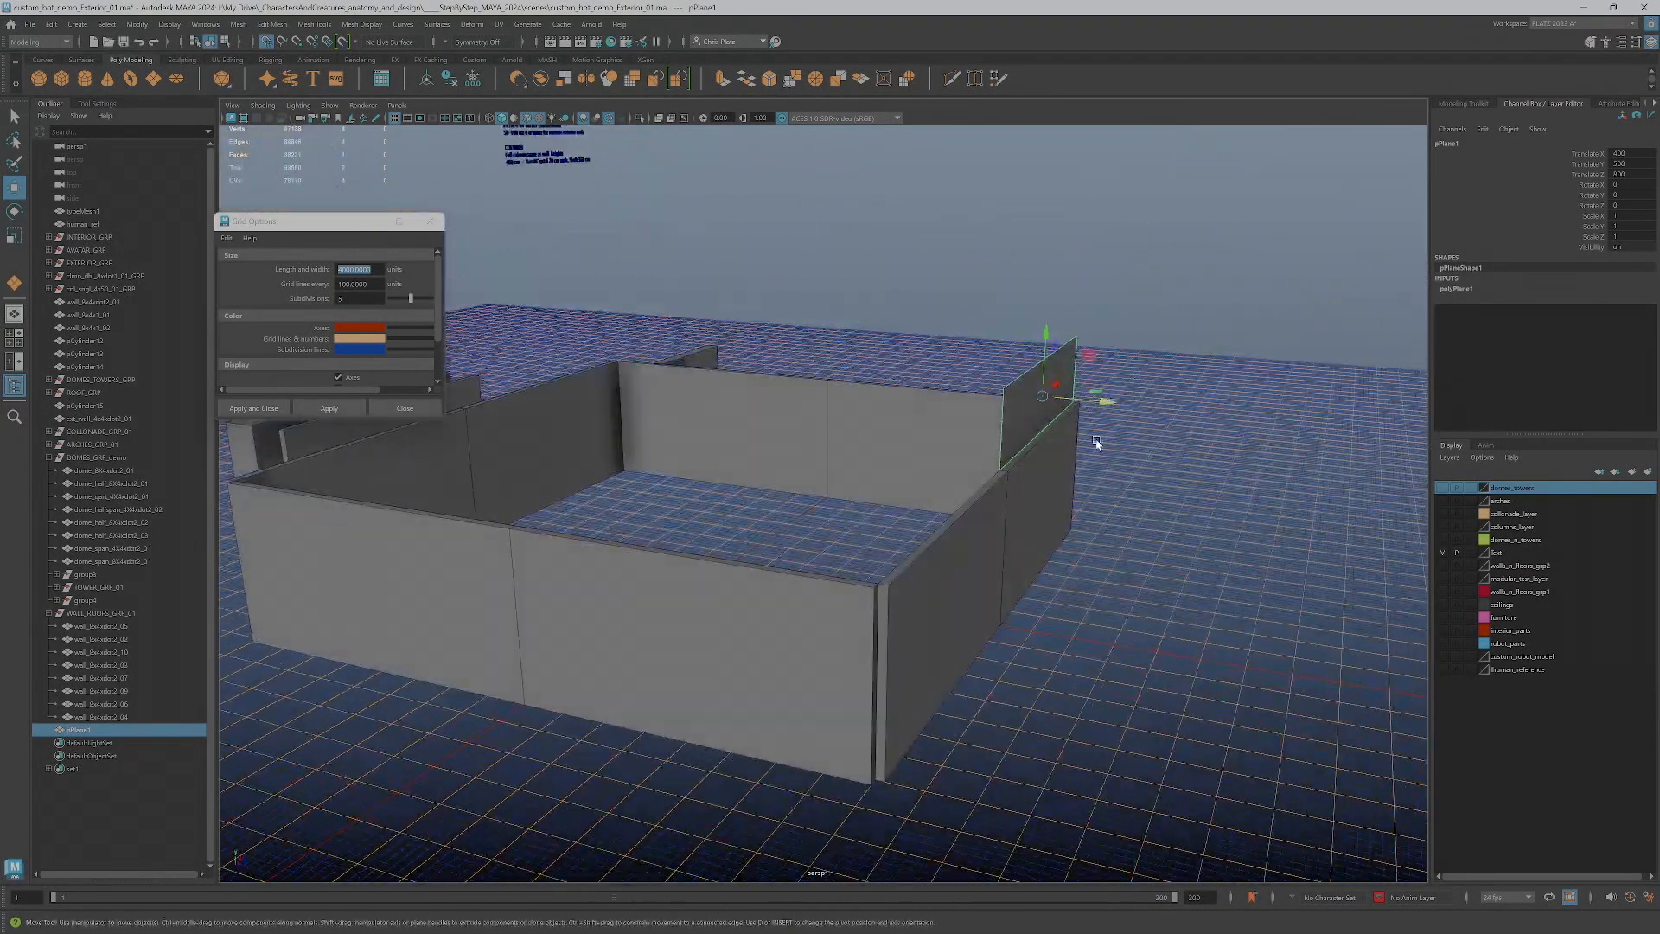
Move the grid options window aside and shift the plane along Z so it sits slightly outside the wall's outer face
scroll(1096, 439, "up", 3)
scroll(1096, 439, "up", 2)
left_click_drag(1195, 348, 1193, 348)
key("space")
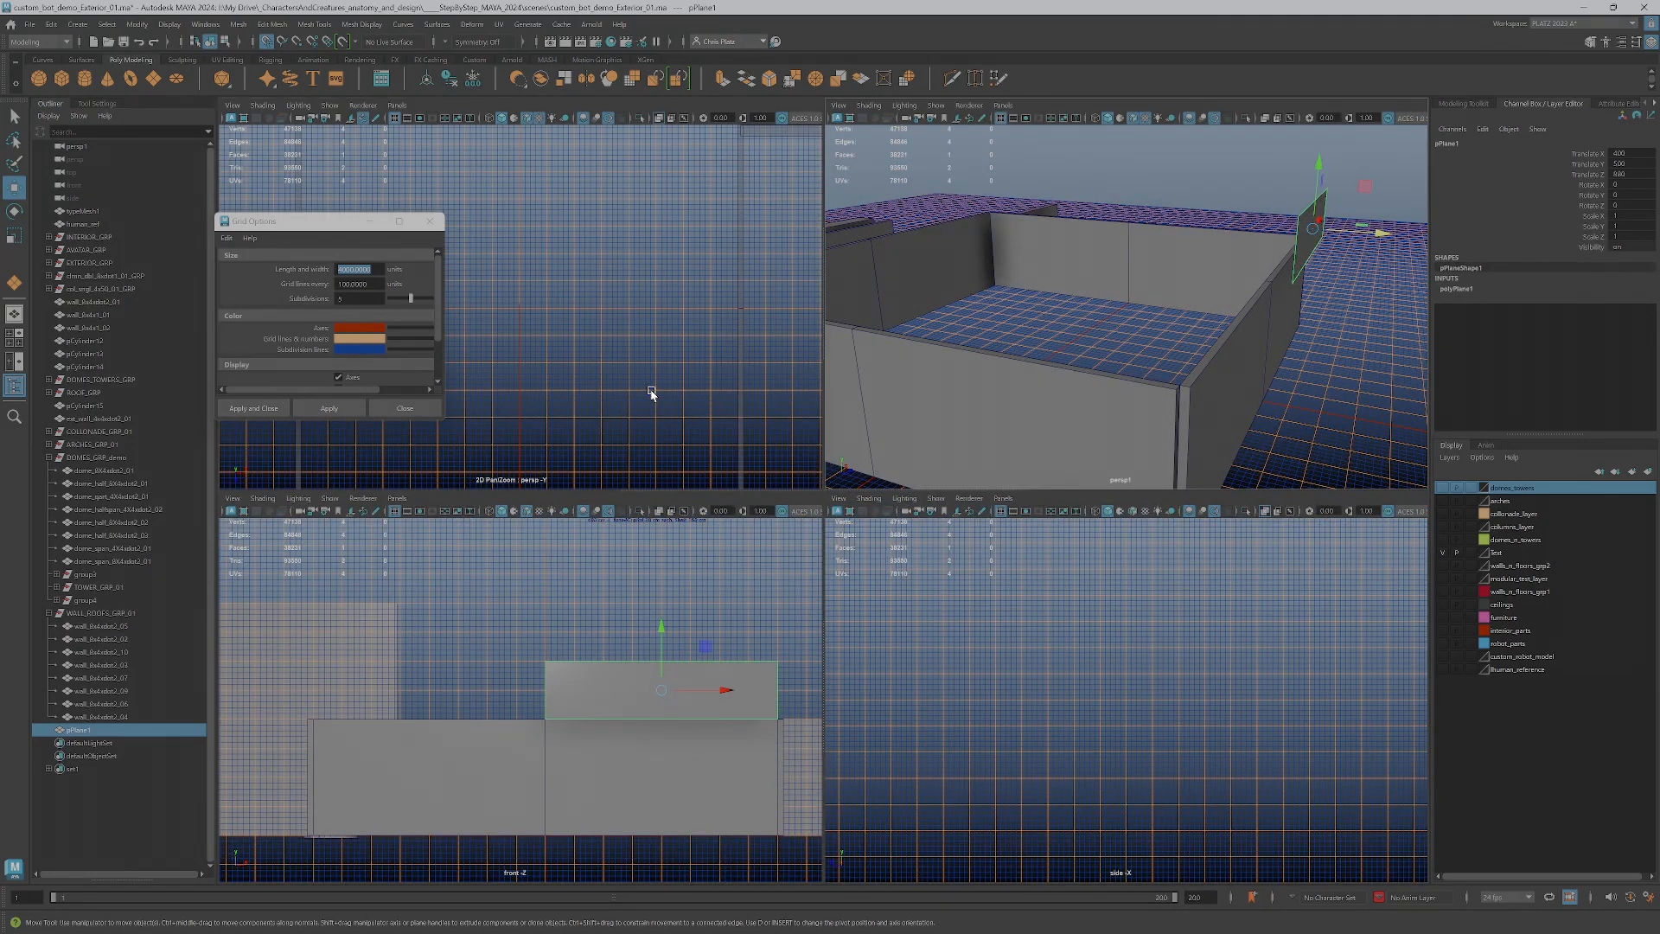
key("f")
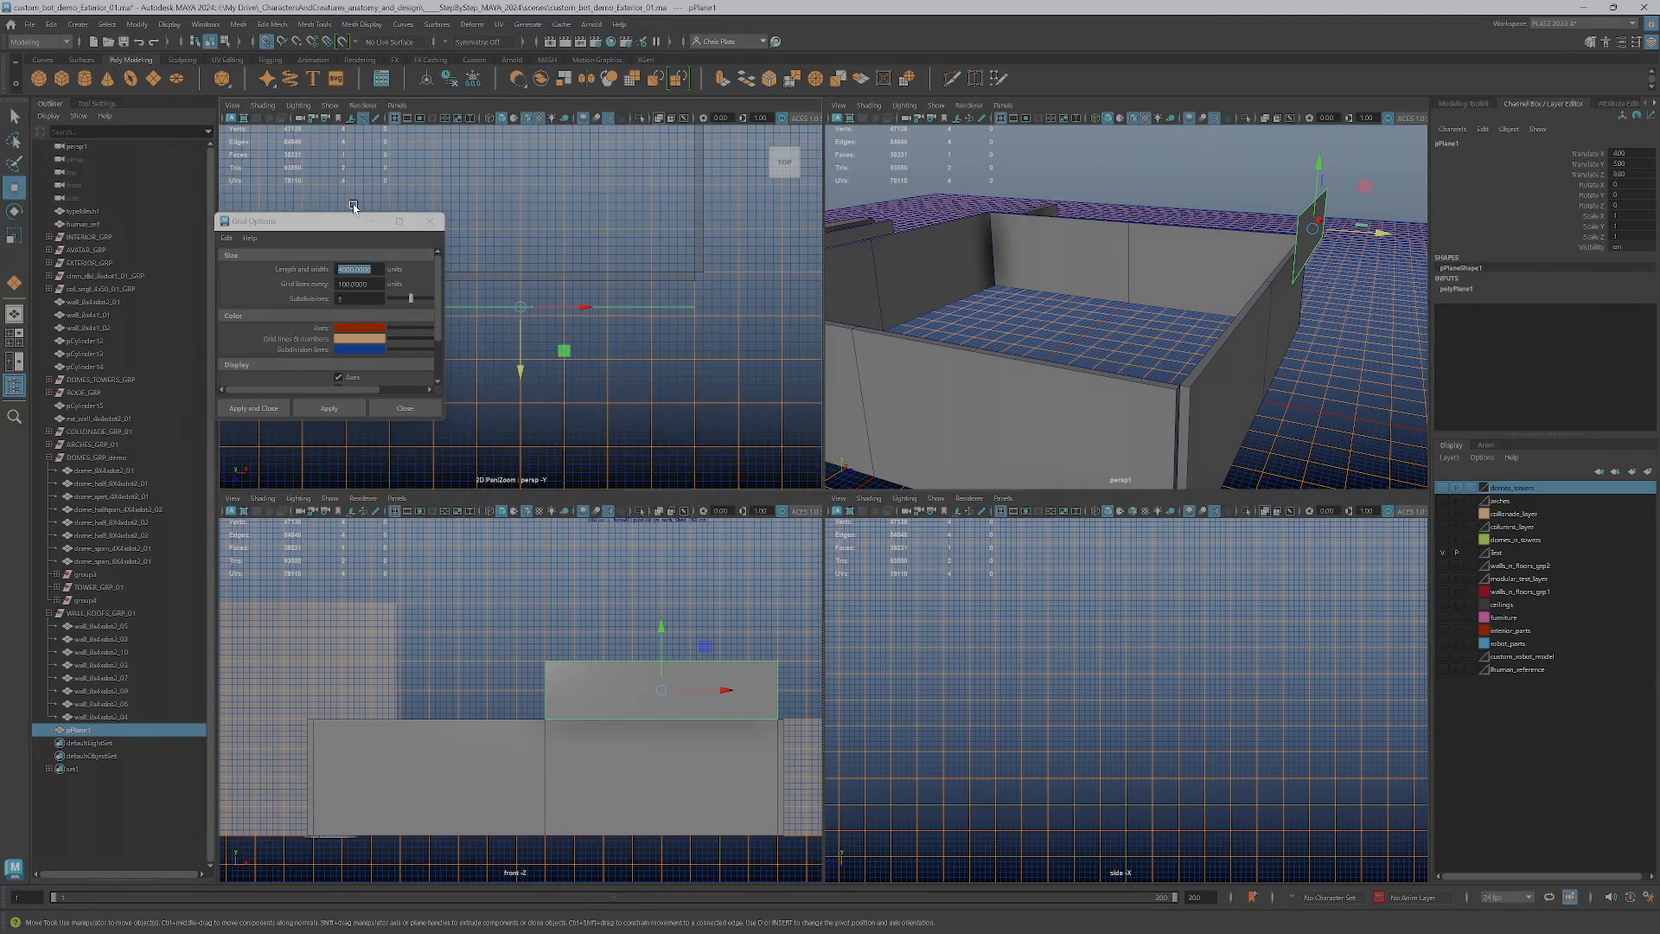
left_click_drag(331, 225, 190, 245)
middle_click_drag(558, 380, 598, 378, "alt")
scroll(591, 376, "up", 2)
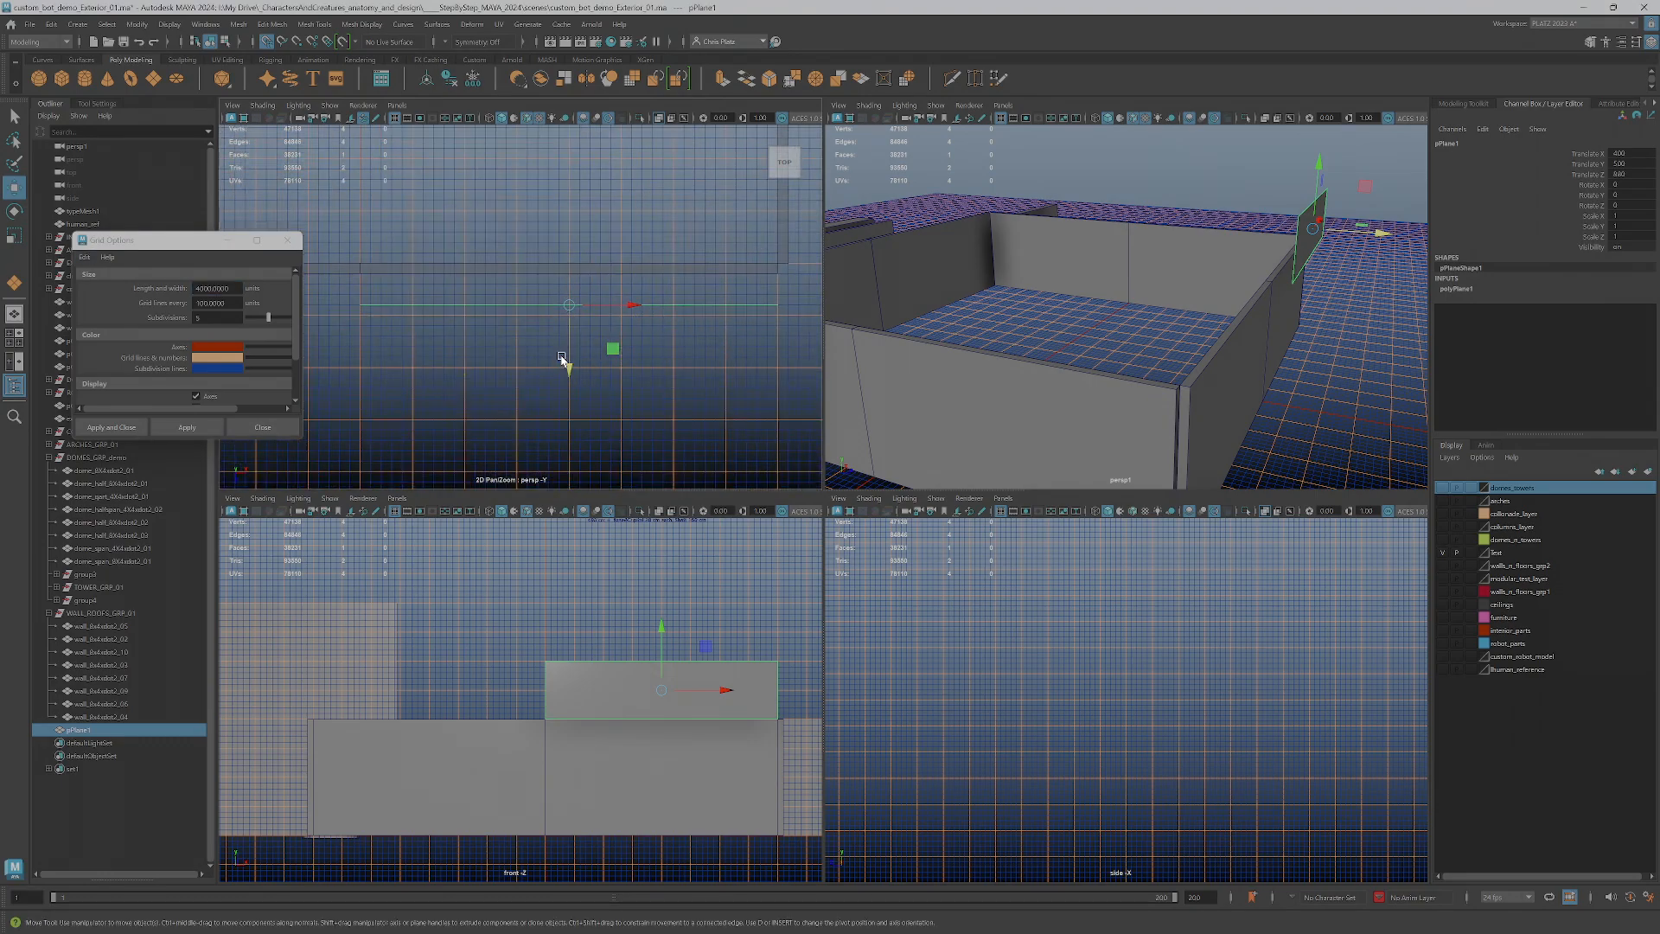
left_click_drag(570, 345, 580, 318)
left_click_drag(1279, 277, 846, 337, "alt")
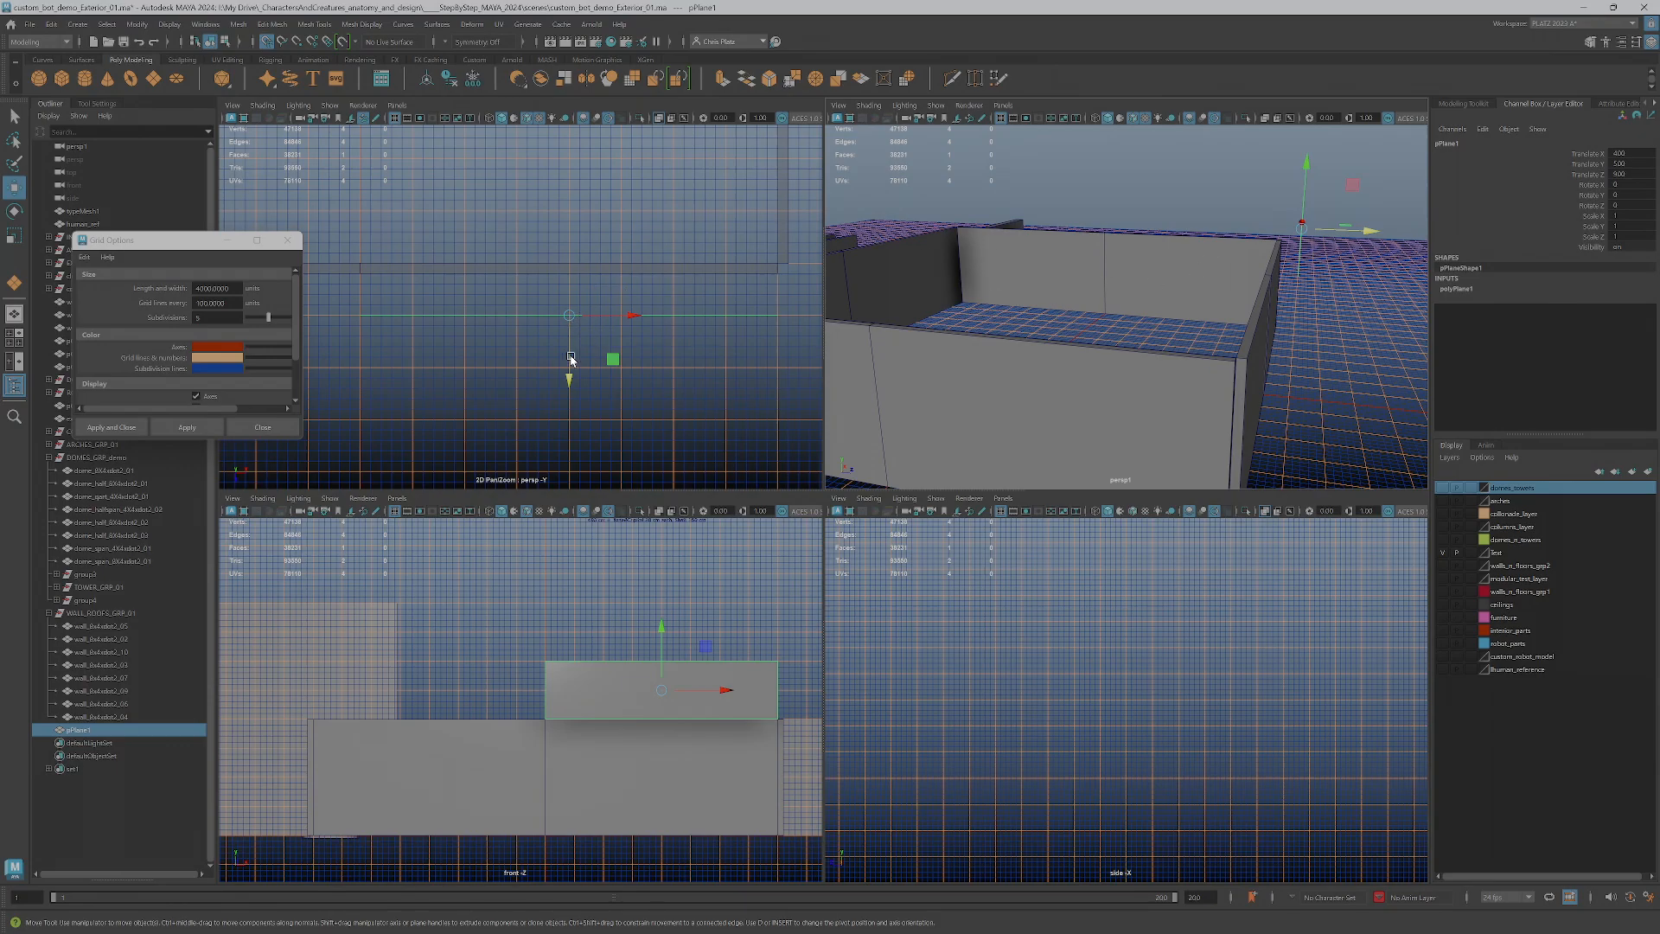
left_click_drag(568, 357, 569, 337)
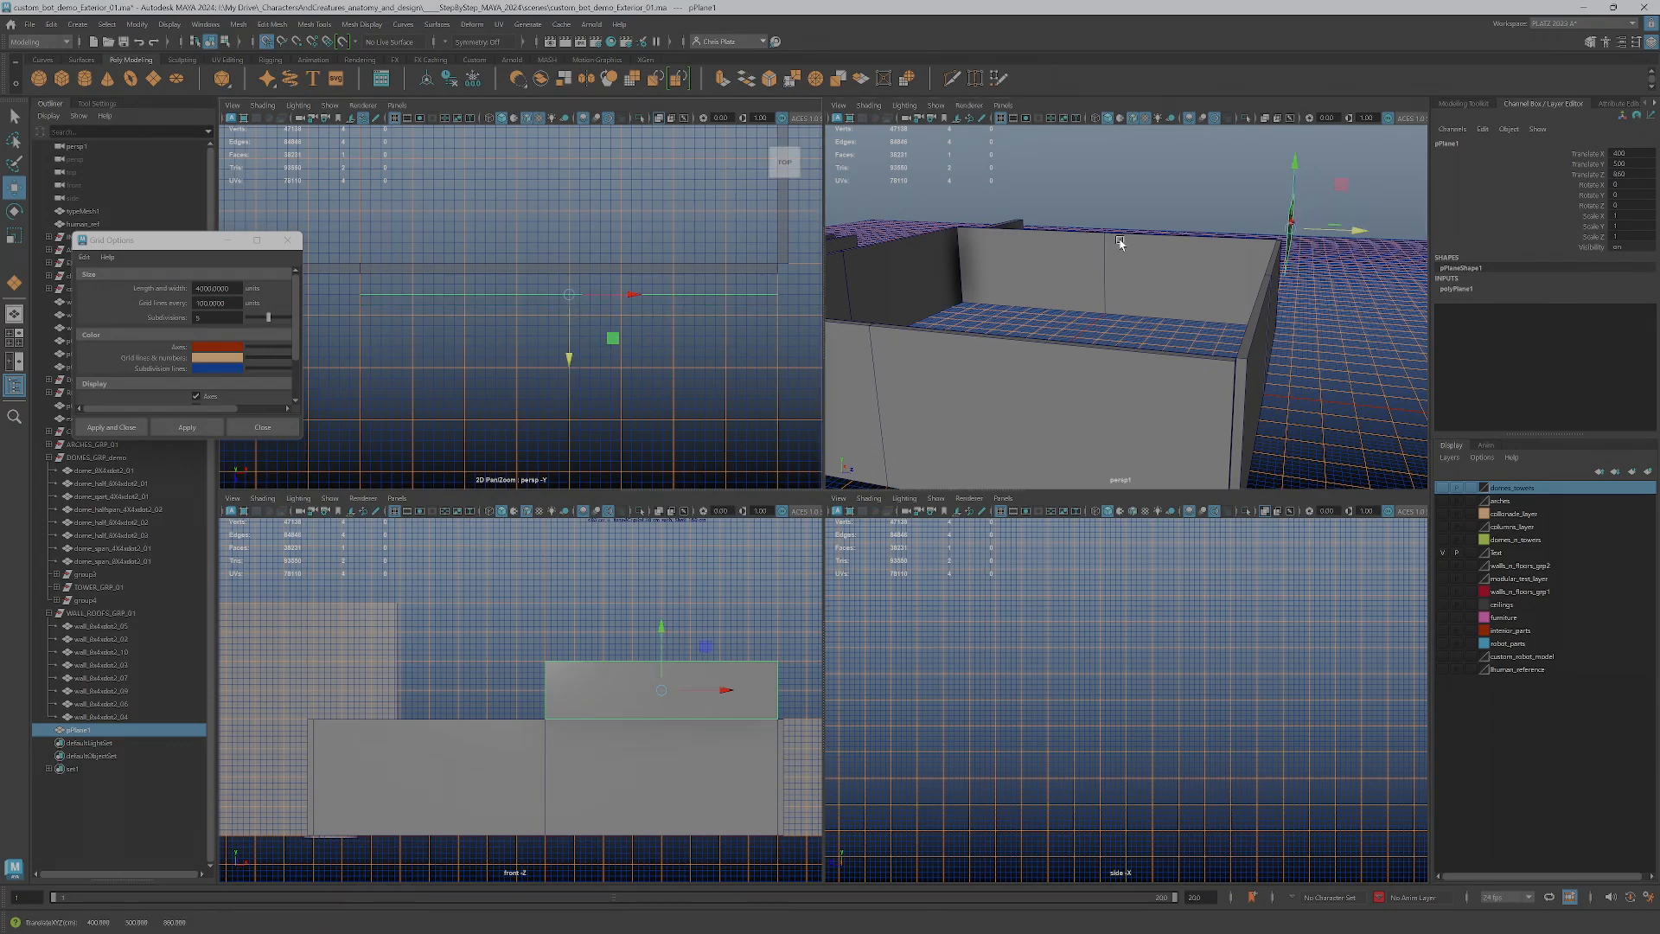
middle_click_drag(1193, 243, 1158, 236, "alt")
left_click_drag(1158, 236, 1297, 189, "alt")
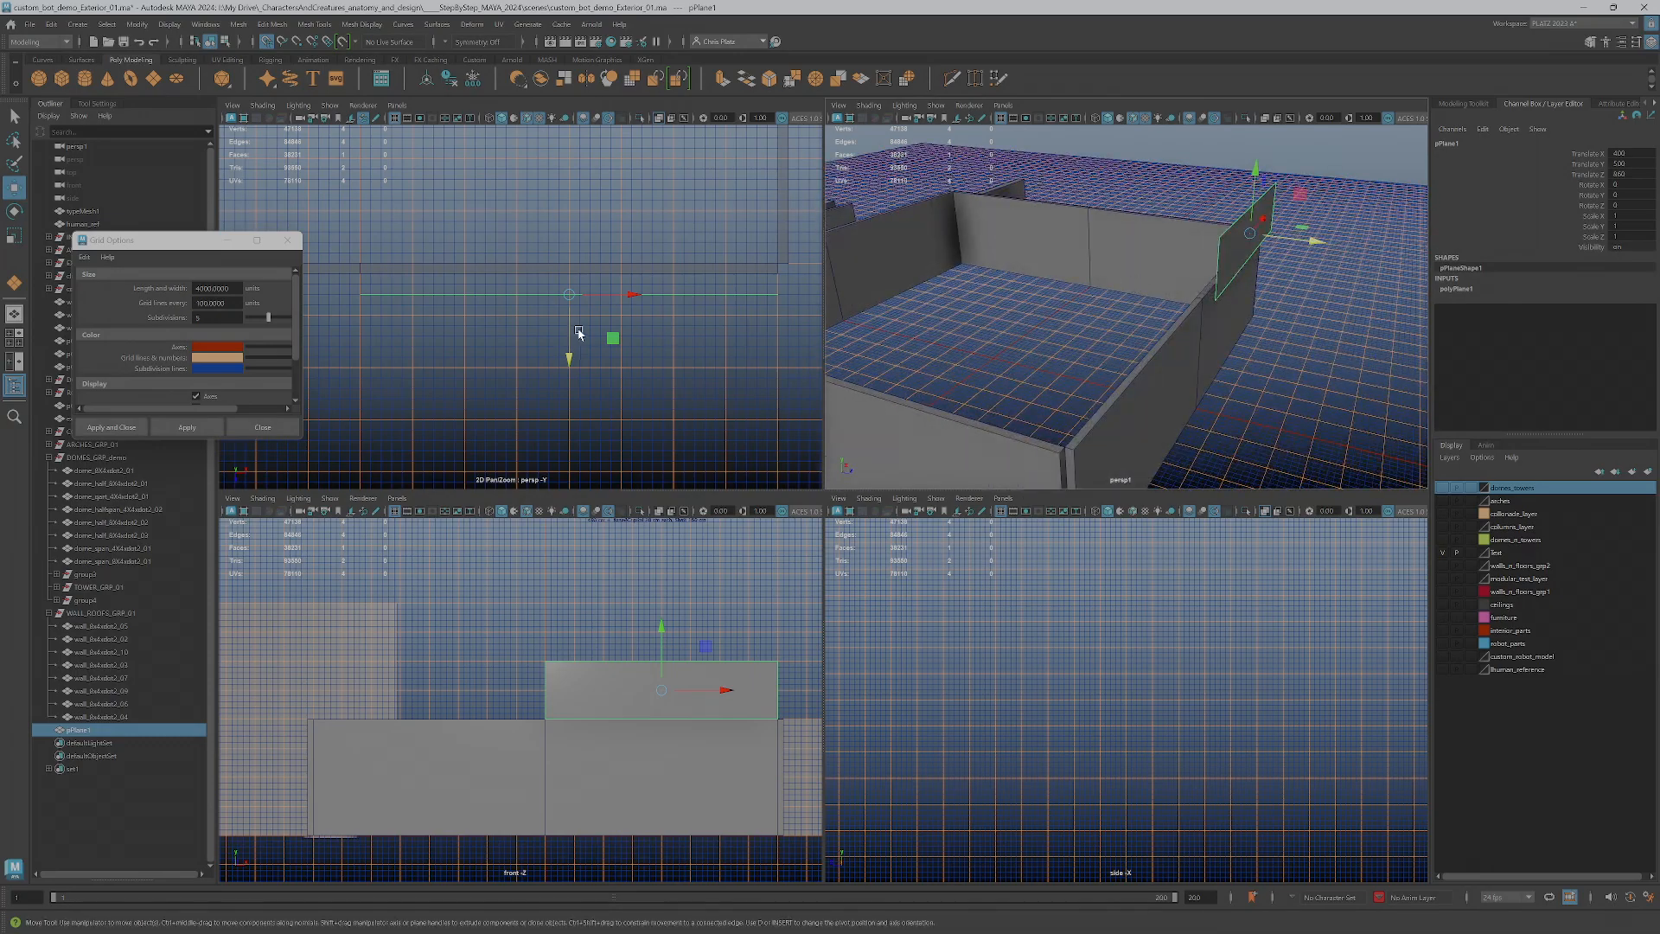
Select the plane's upper edge and move it inward over the wall to tilt the plane into a roof slope
right_click_drag(1271, 192, 1271, 155)
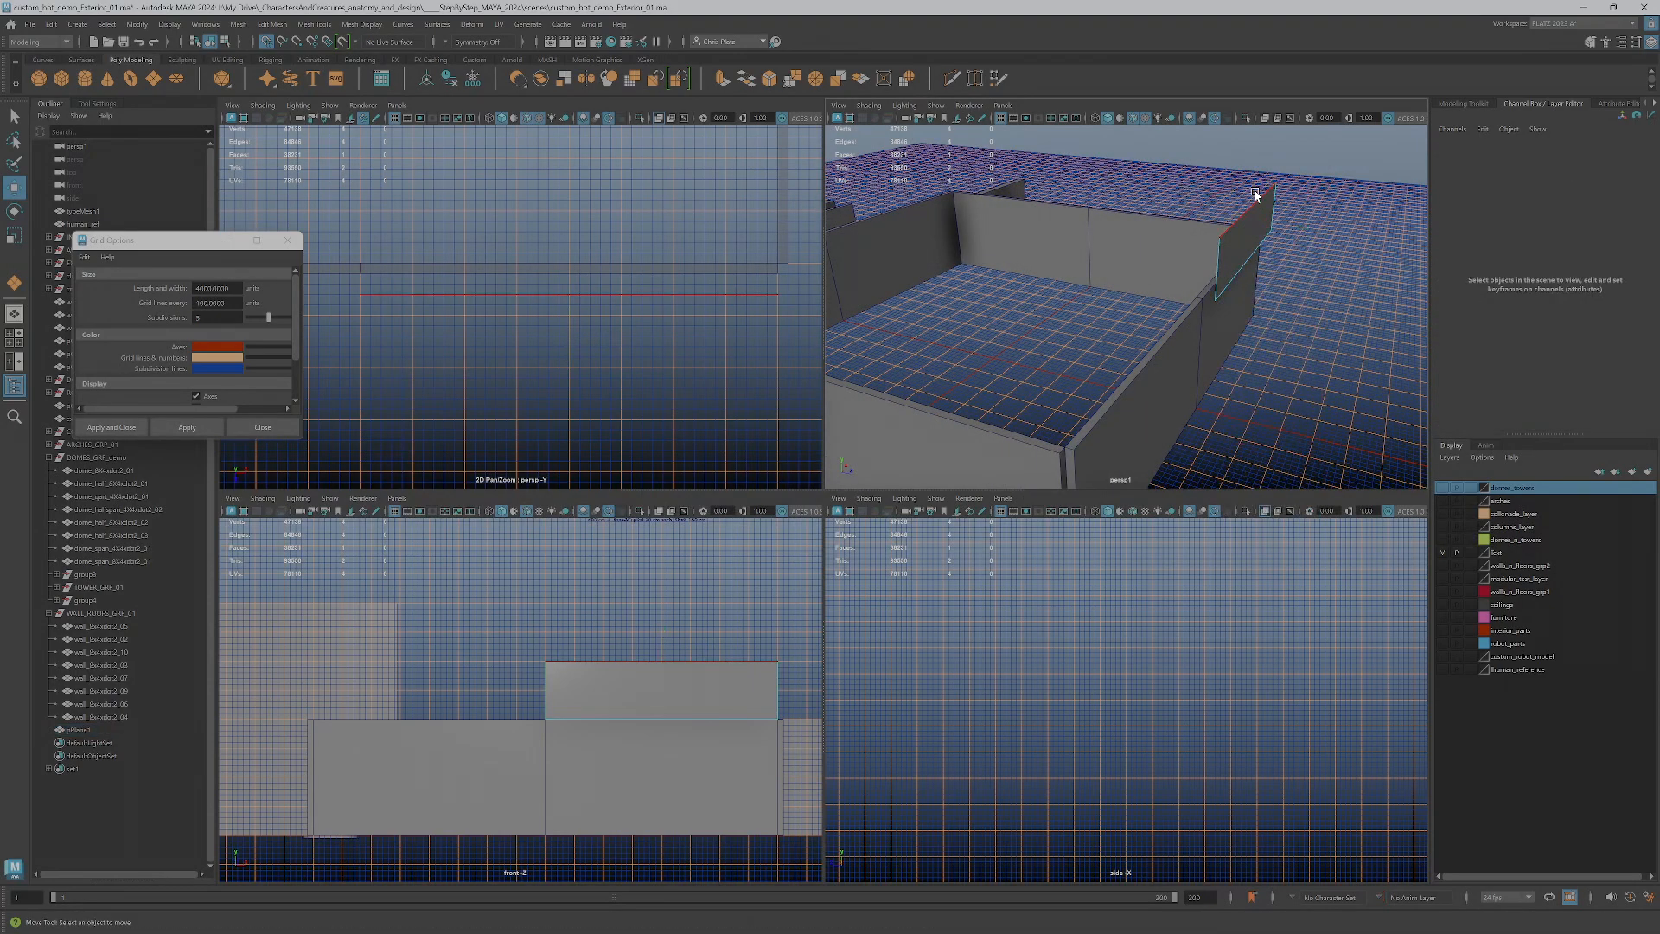
left_click_drag(568, 329, 587, 259)
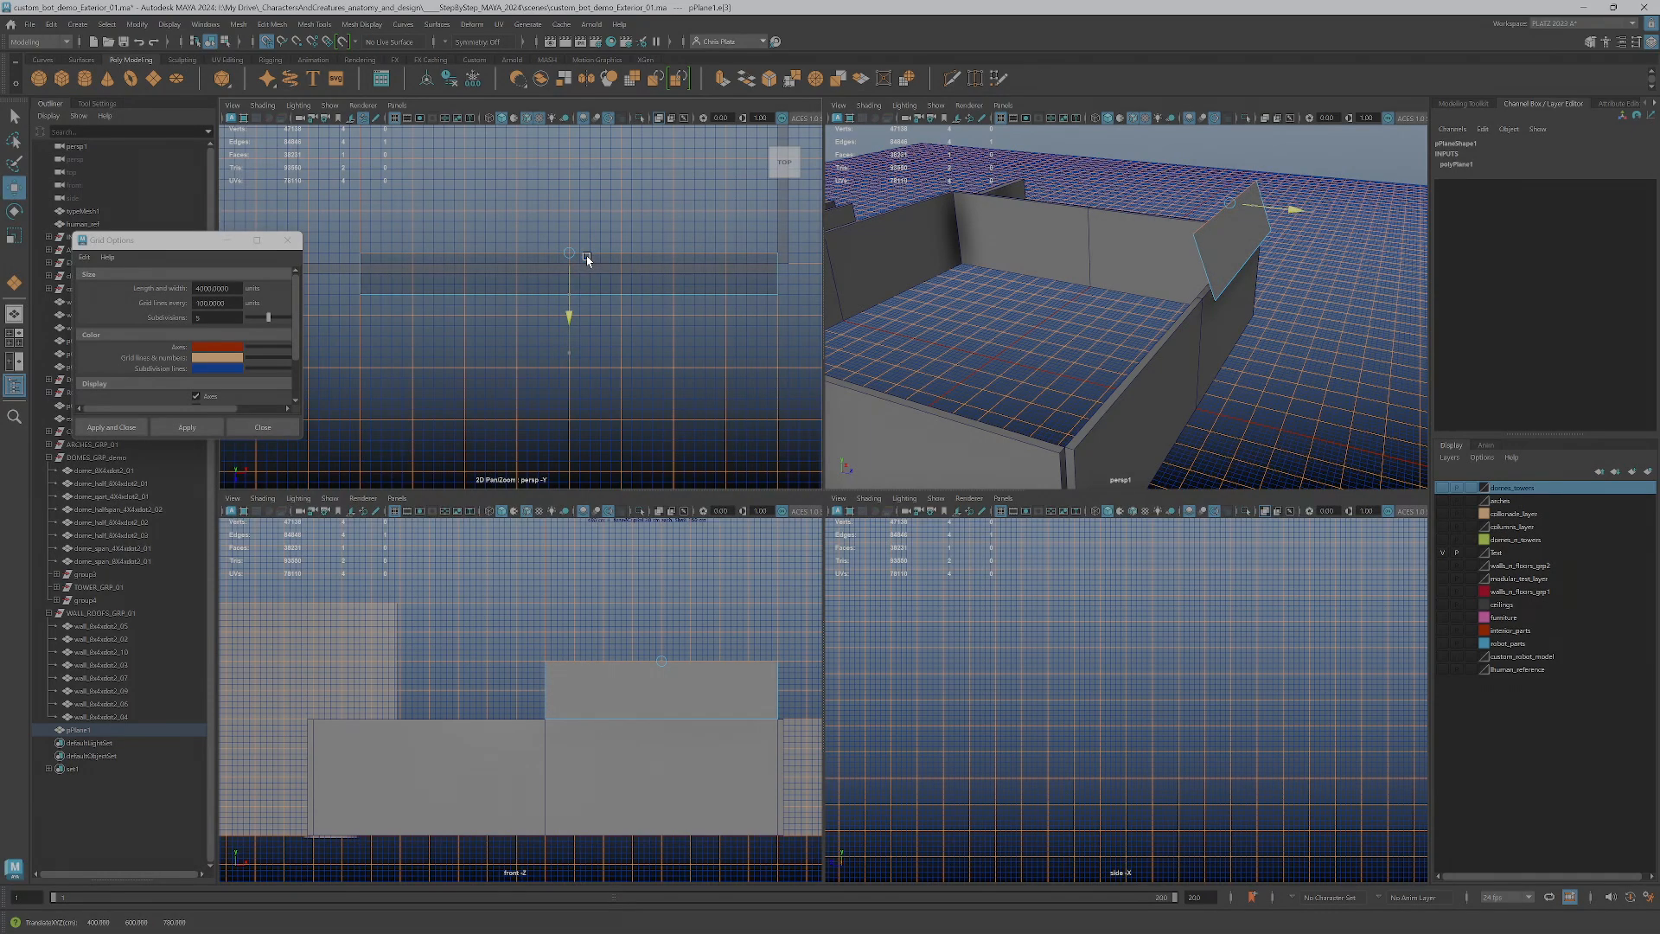
left_click_drag(587, 249, 590, 251)
left_click_drag(1190, 247, 1256, 230, "alt")
scroll(431, 305, "up", 2)
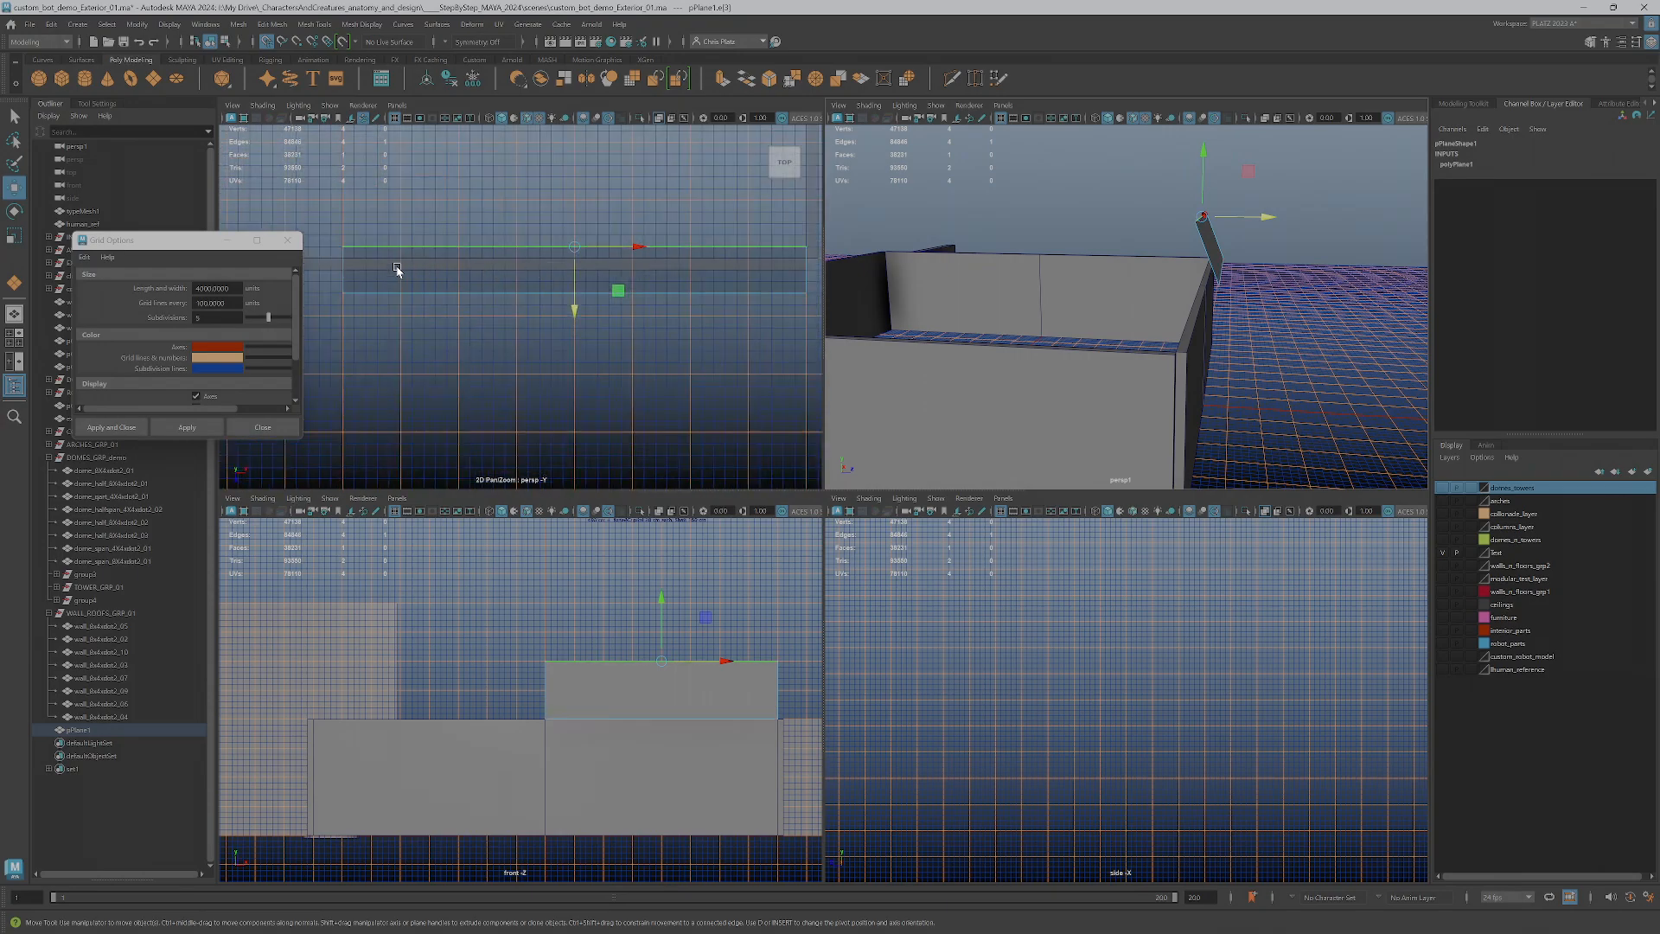
Set the grid subdivisions to 10, apply them and compare the finer grid with the plane
left_click_drag(214, 318, 137, 308)
type("10")
key("Return")
left_click(187, 427)
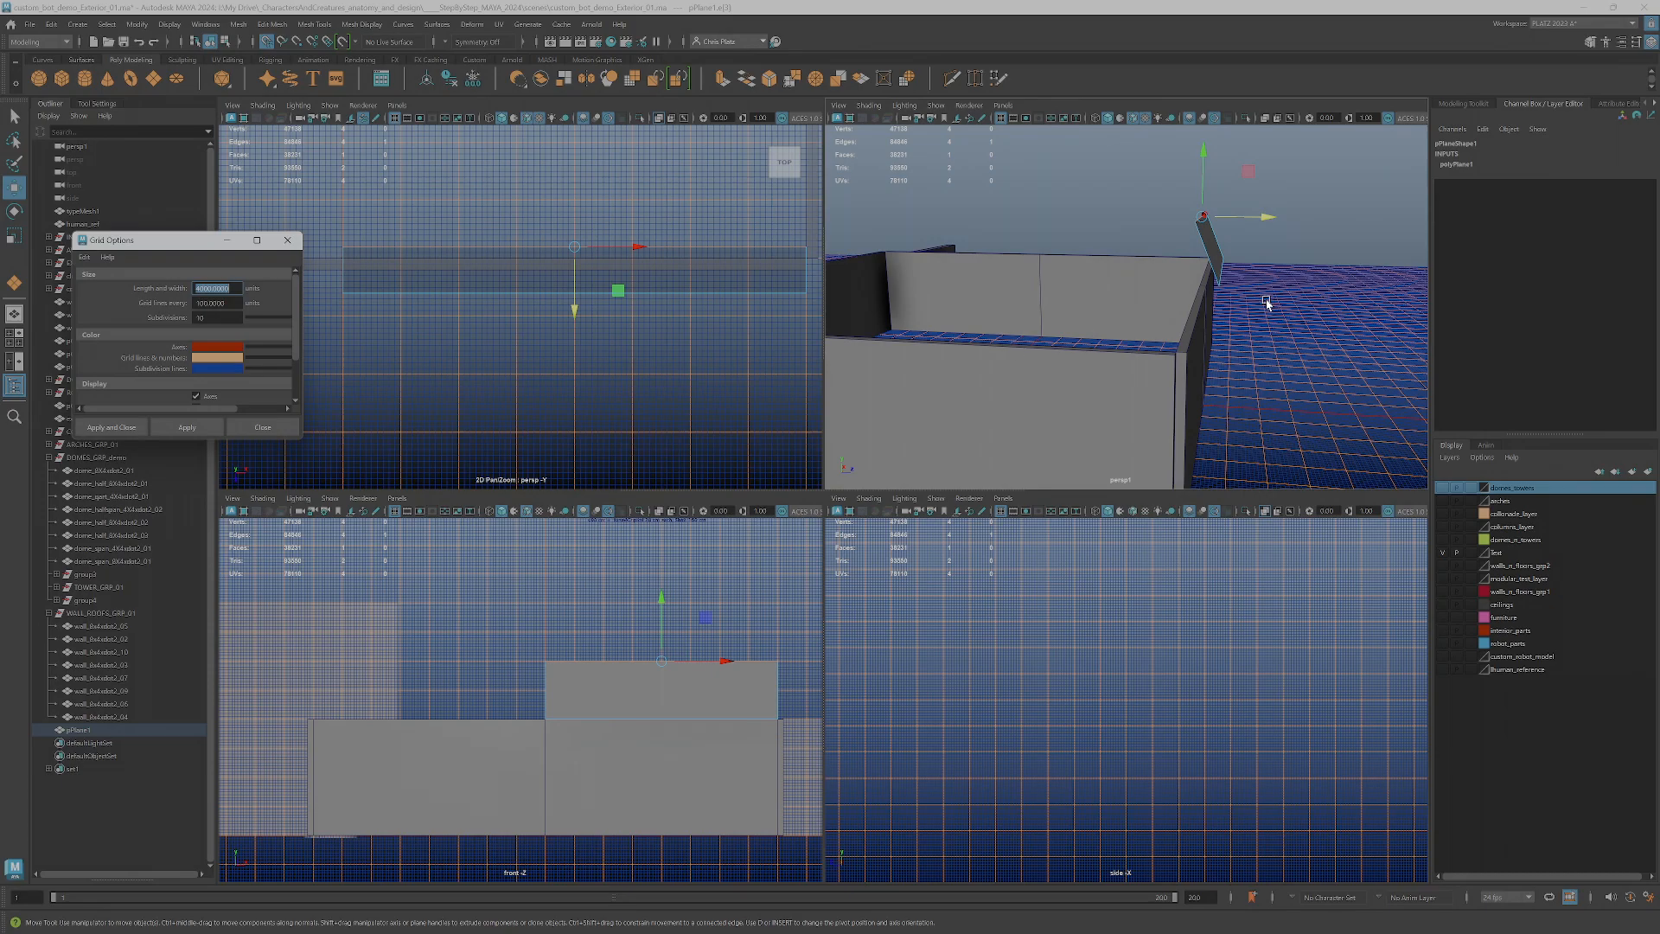
scroll(654, 702, "up", 2)
middle_click_drag(657, 691, 582, 641, "alt")
scroll(495, 664, "up", 5)
scroll(341, 665, "down", 1)
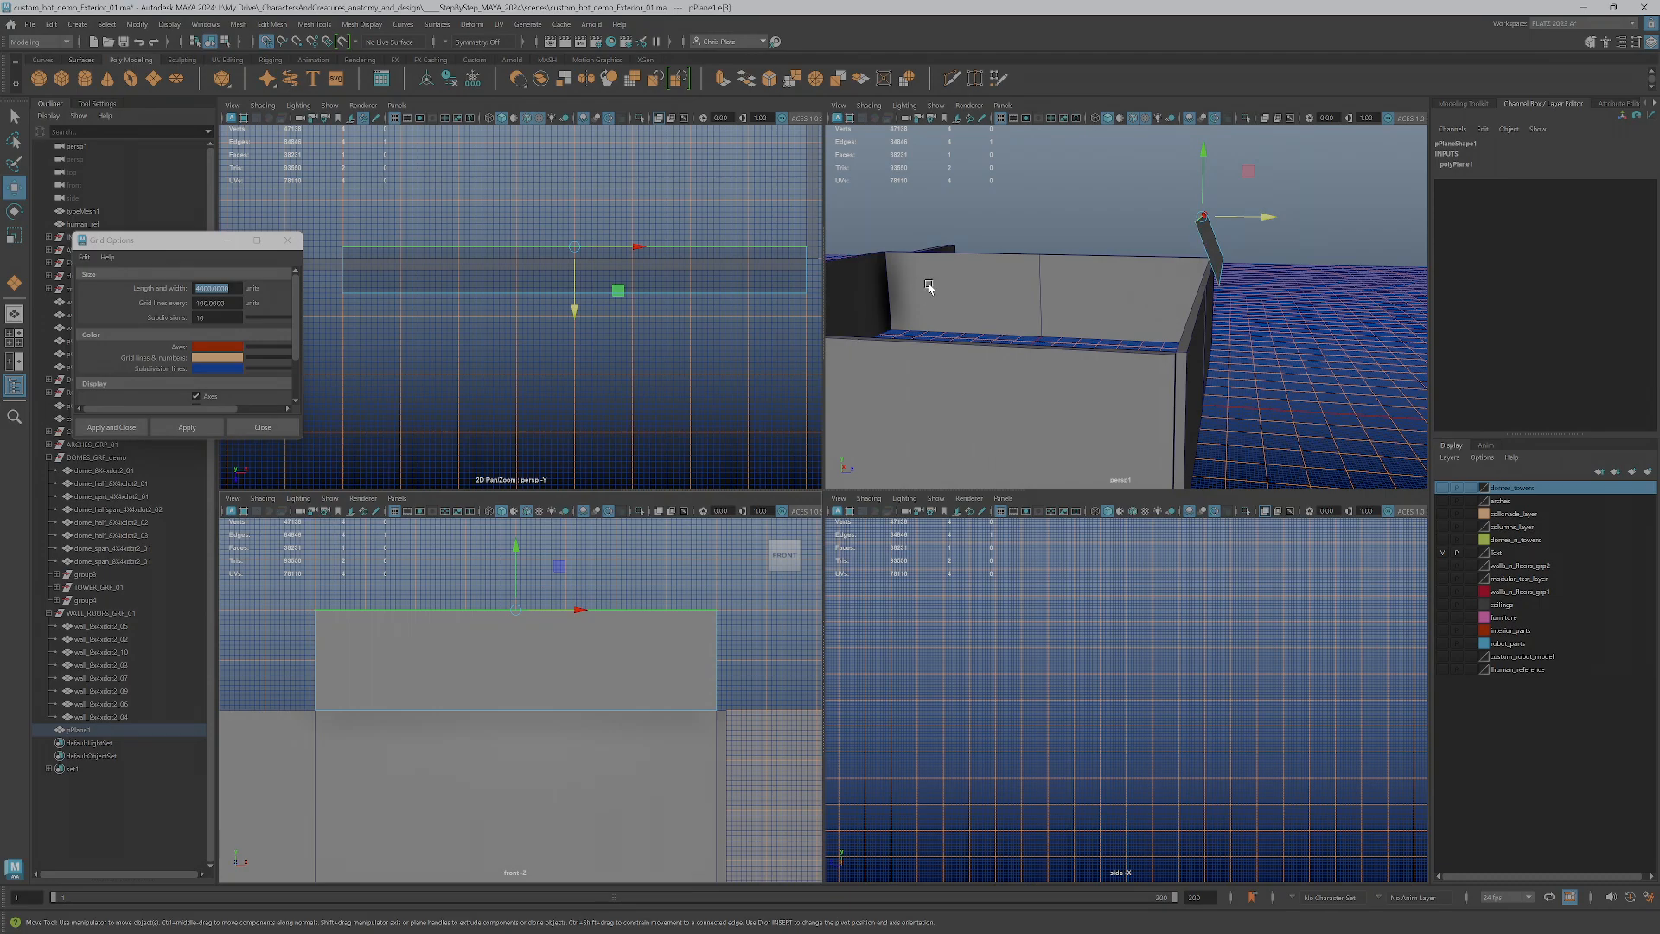
Set the grid subdivisions to 5
left_click_drag(195, 317, 199, 317)
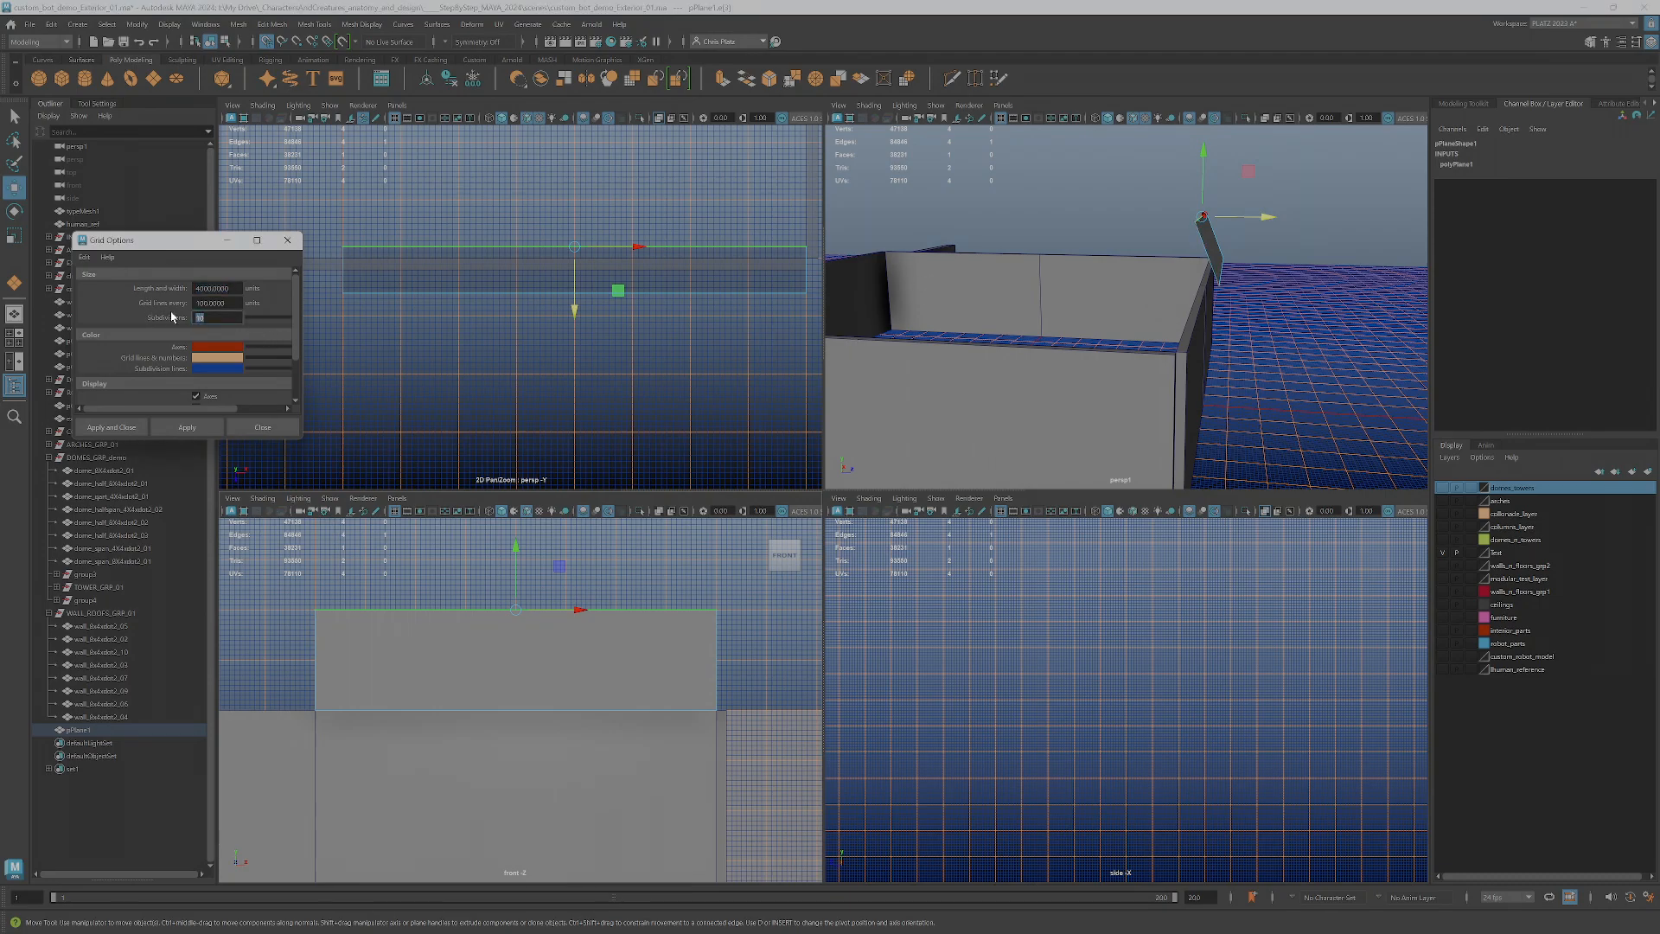
type("5")
key("Return")
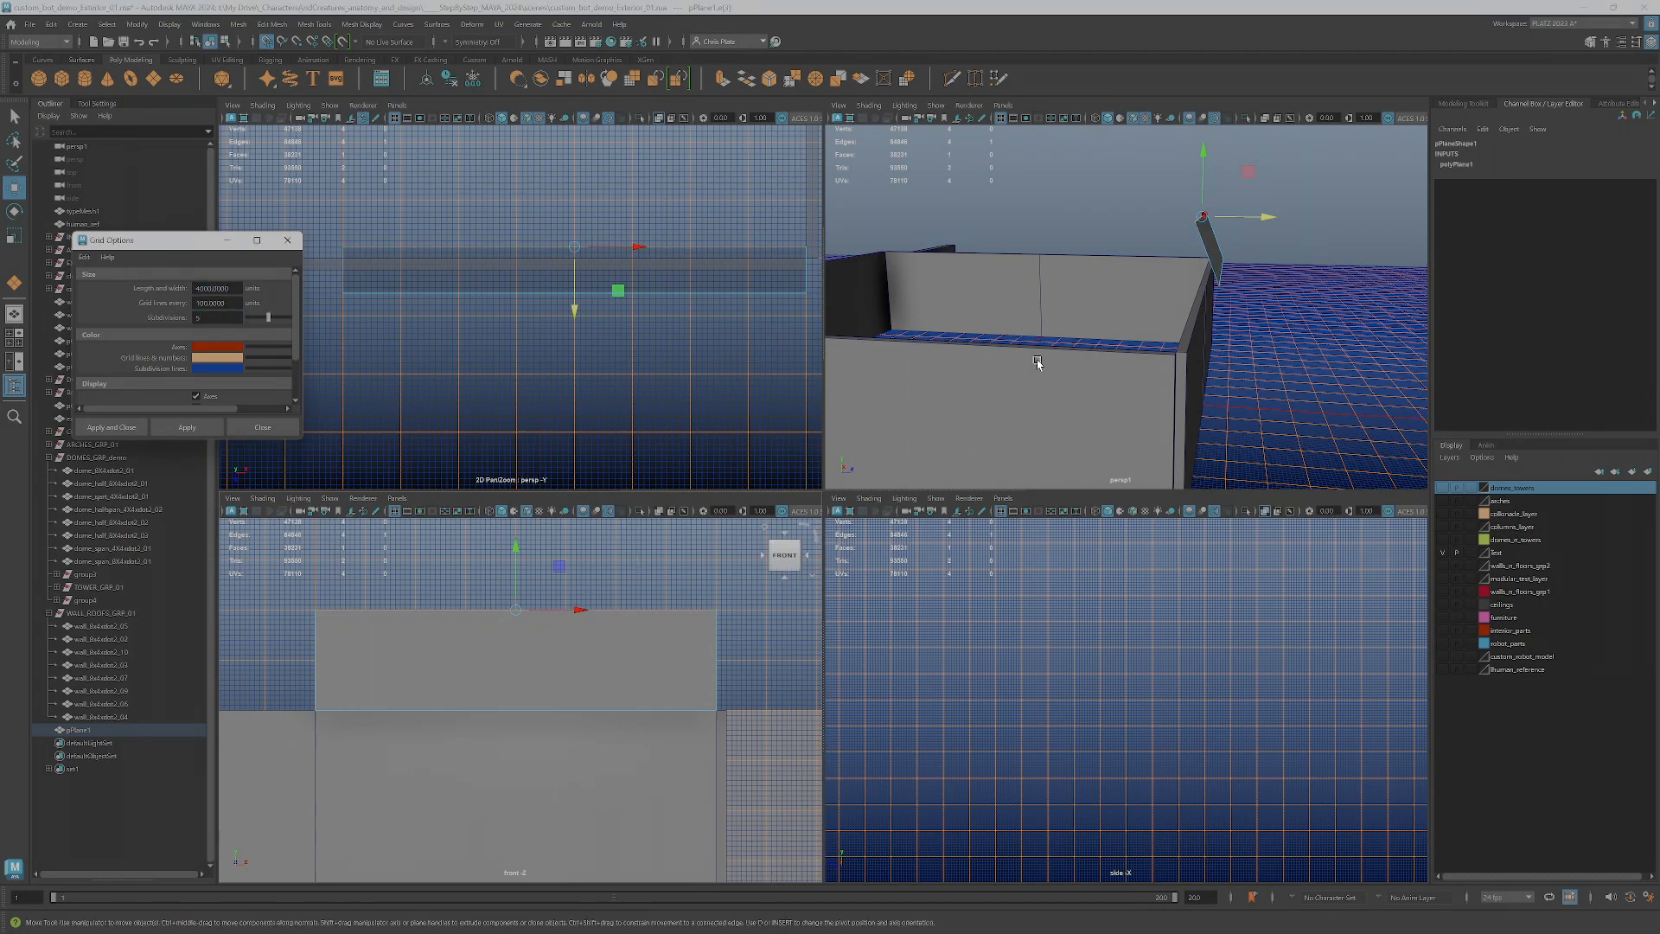
Move the plane's lower edge farther outside the wall and its upper edge farther inward for a roof slope of about 45 degrees
left_click_drag(1228, 312, 1242, 255, "alt")
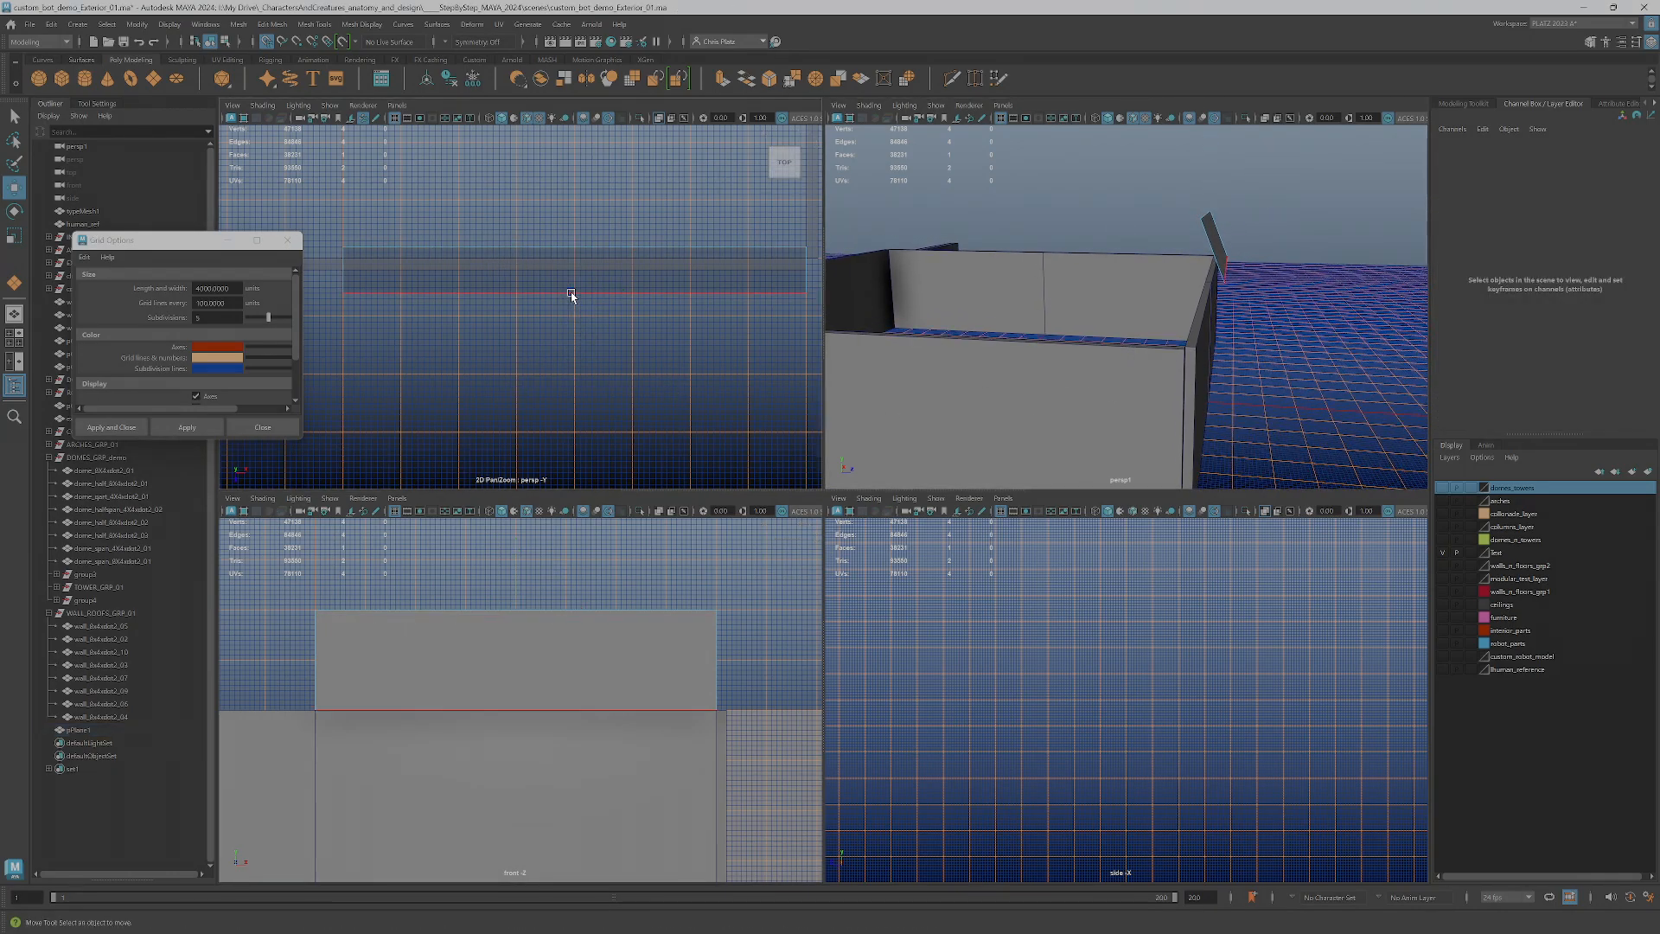
left_click(570, 294)
left_click_drag(570, 345, 585, 203)
left_click(563, 250)
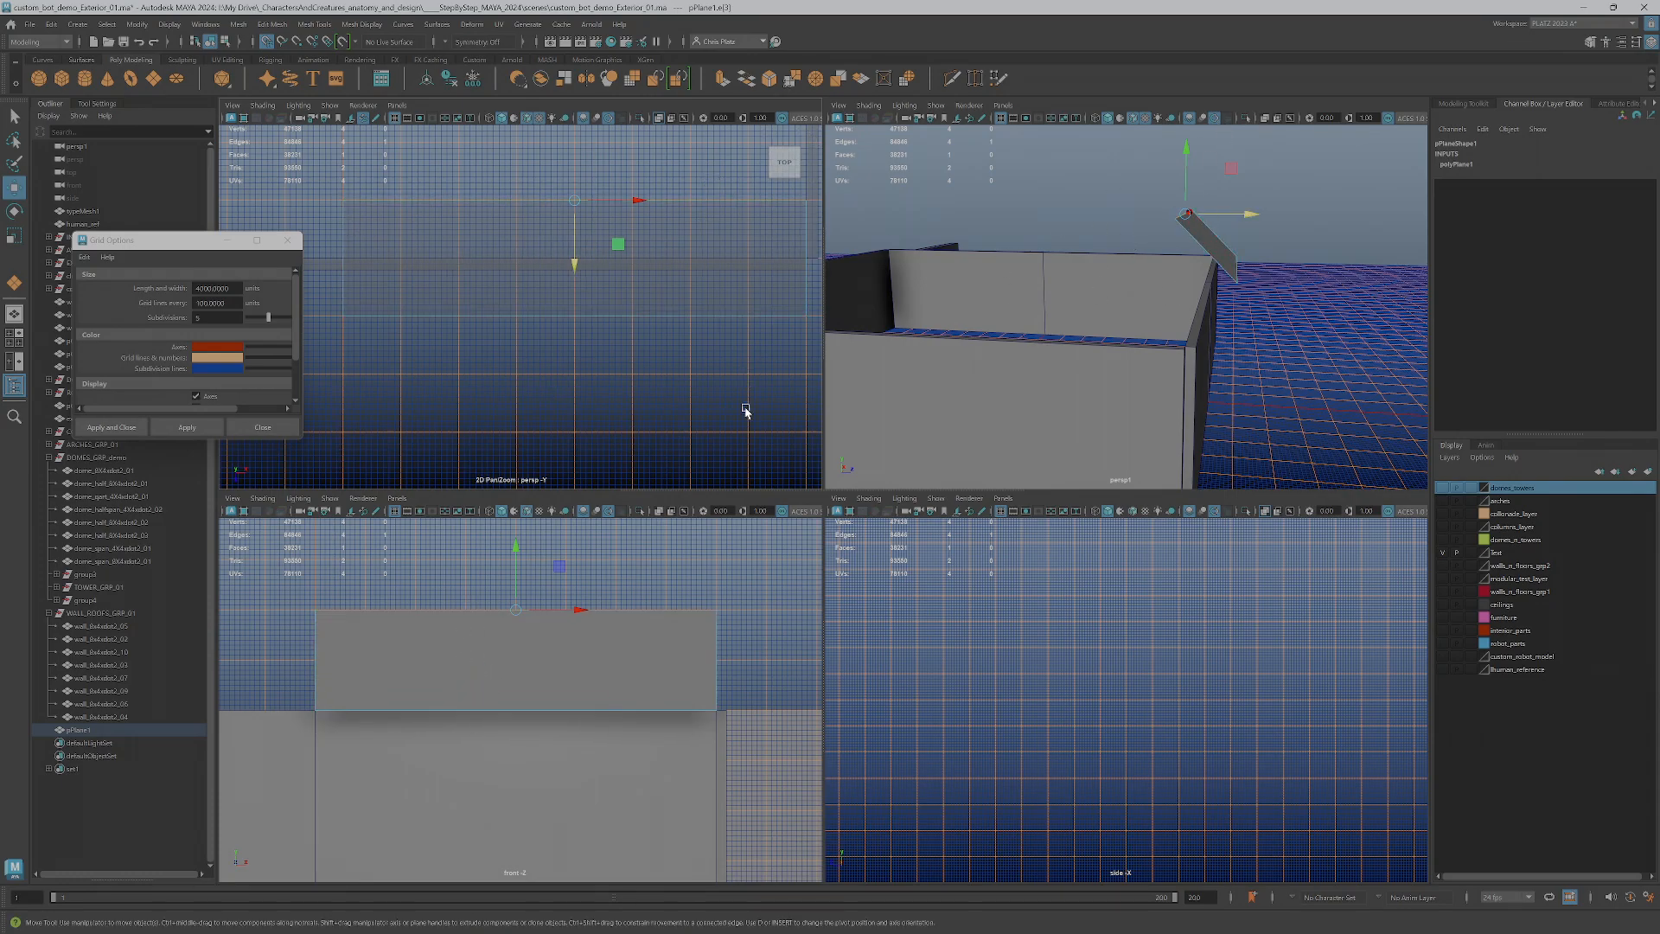
Examine the sloped plane's profile against the grid and the wall in the side view
scroll(1265, 296, "up", 2)
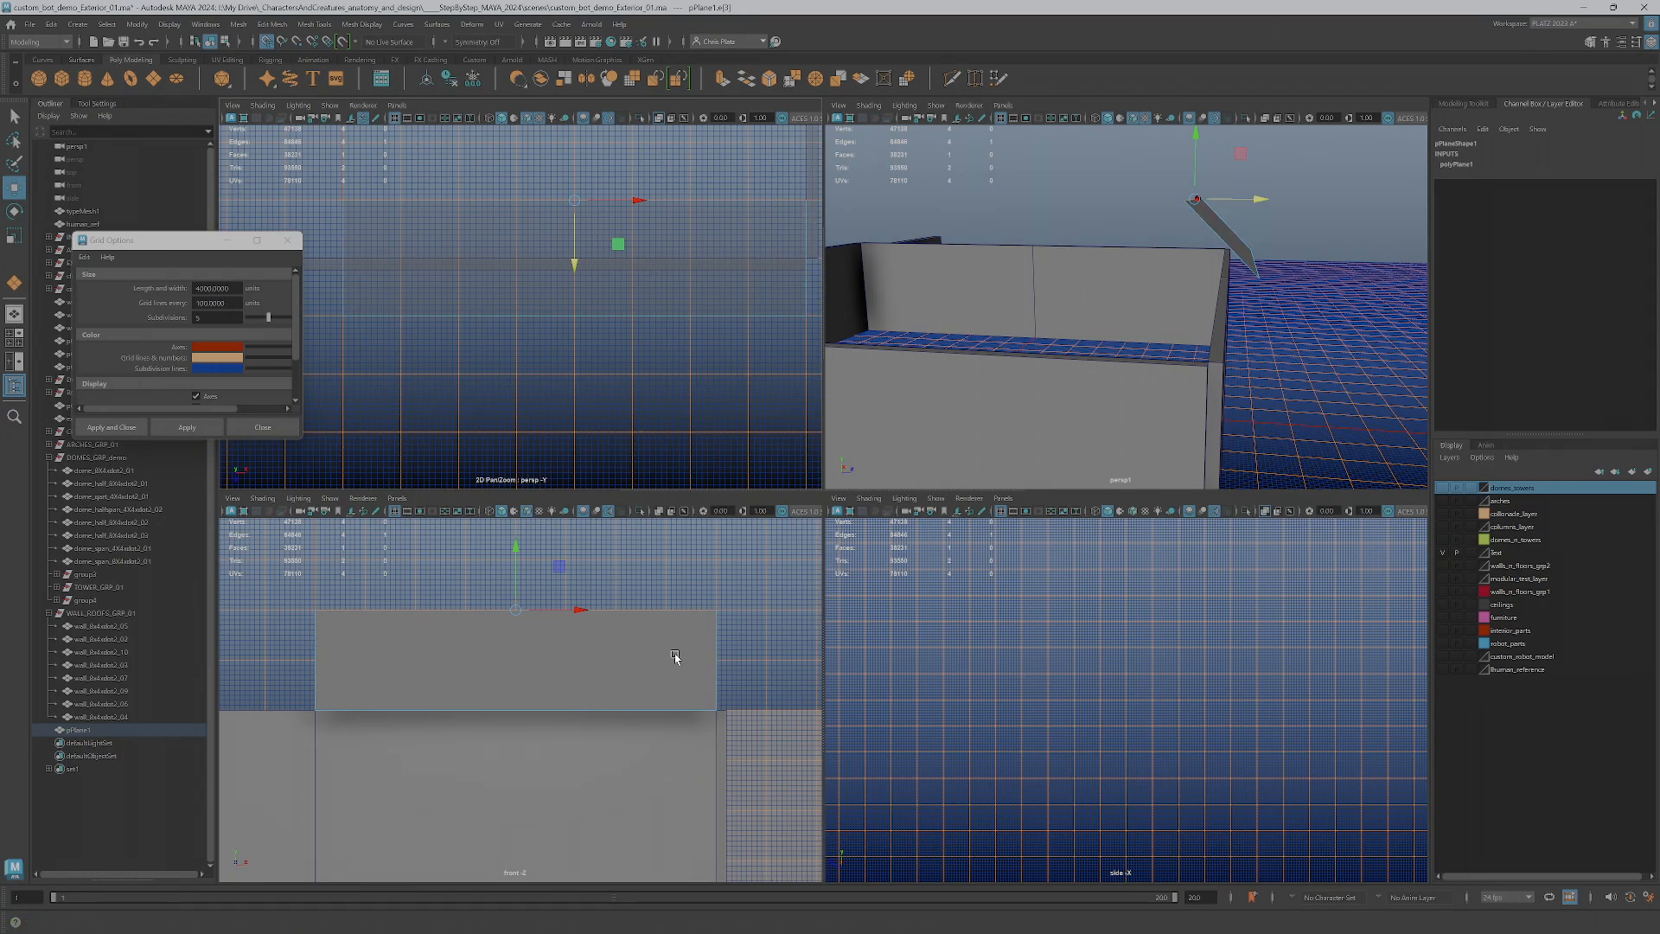
key("f")
key("space")
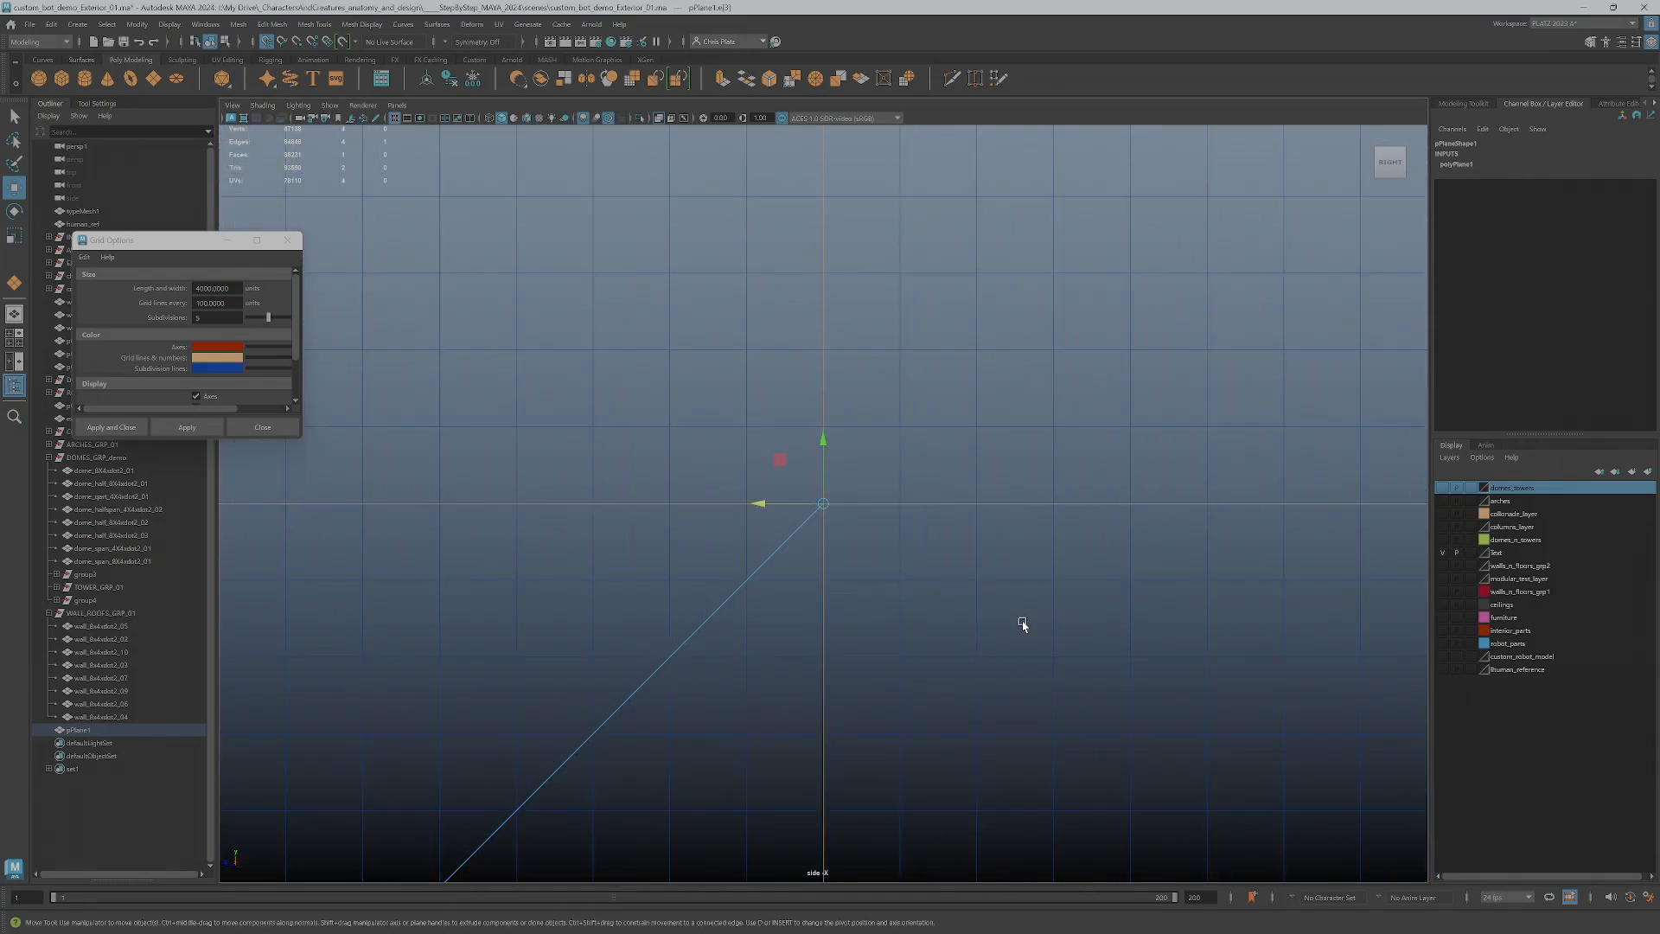
middle_click_drag(808, 666, 952, 505, "alt")
right_click_drag(953, 585, 904, 578, "alt")
key("space")
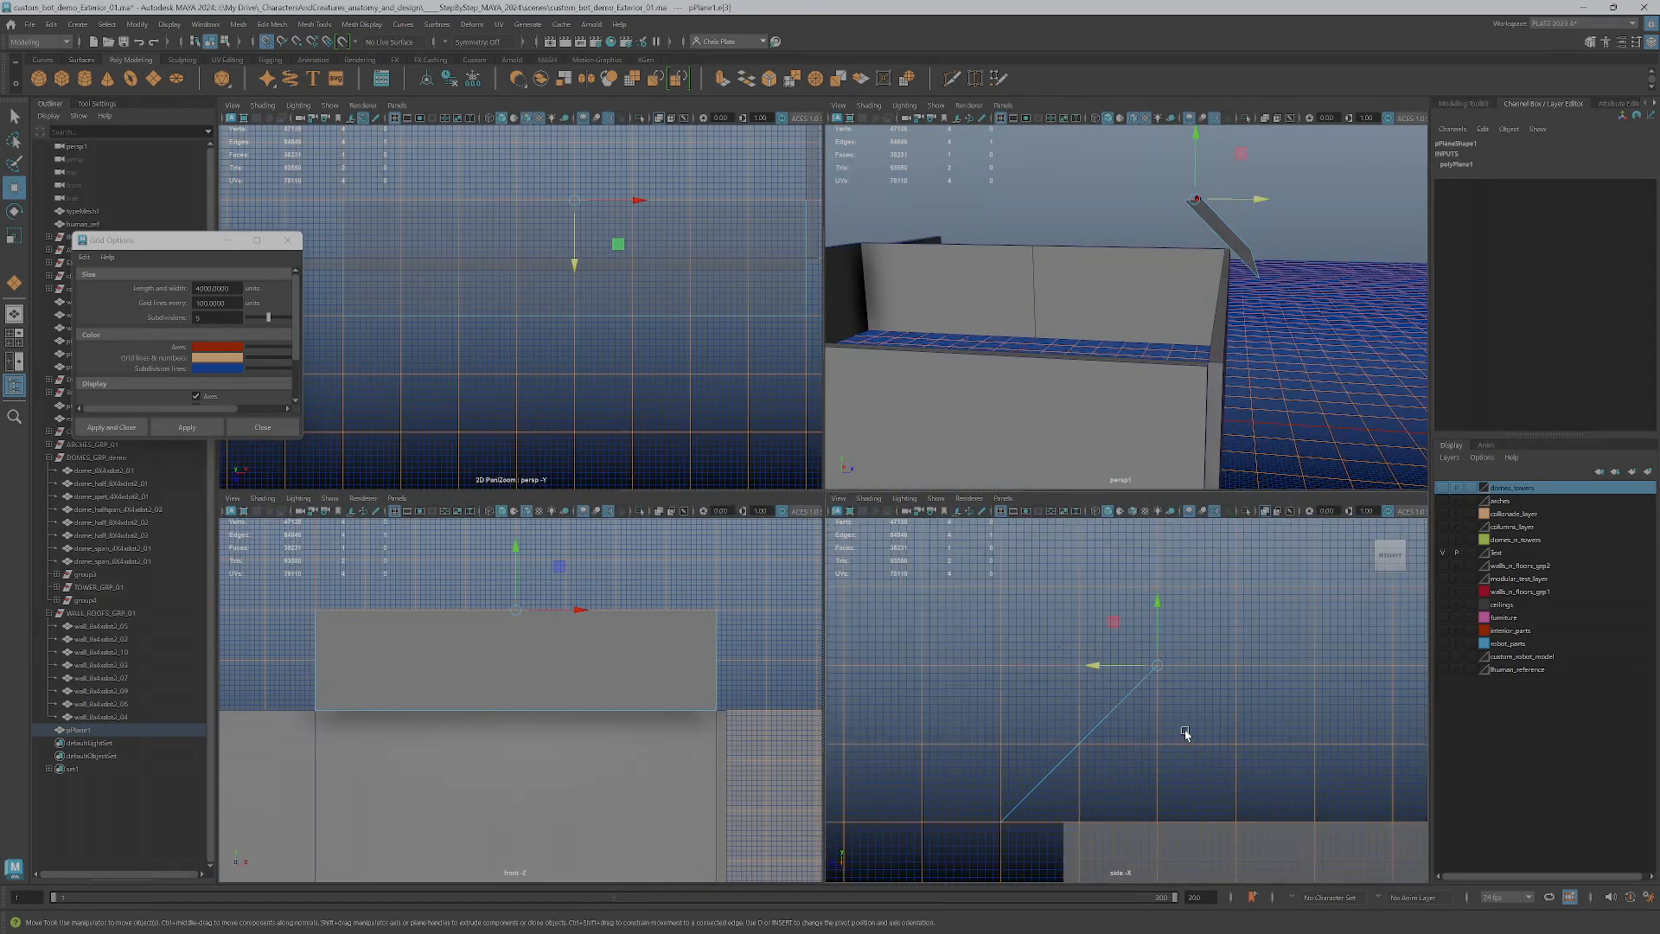
middle_click_drag(904, 660, 1018, 583, "alt")
scroll(915, 826, "up", 4)
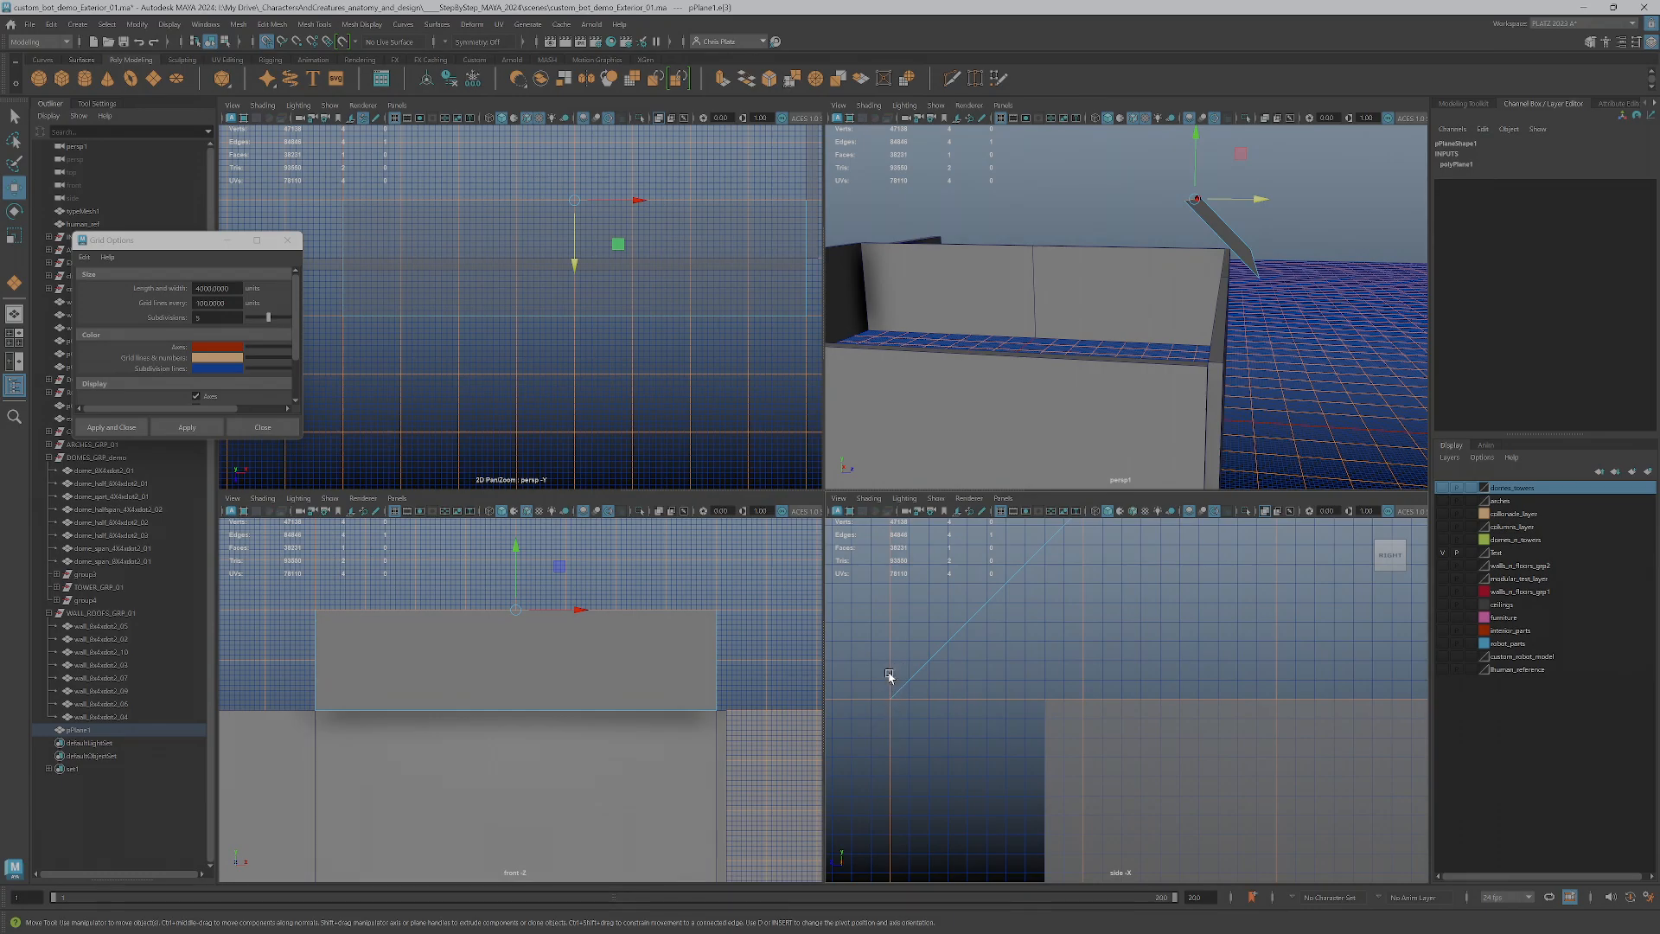
scroll(999, 769, "down", 3)
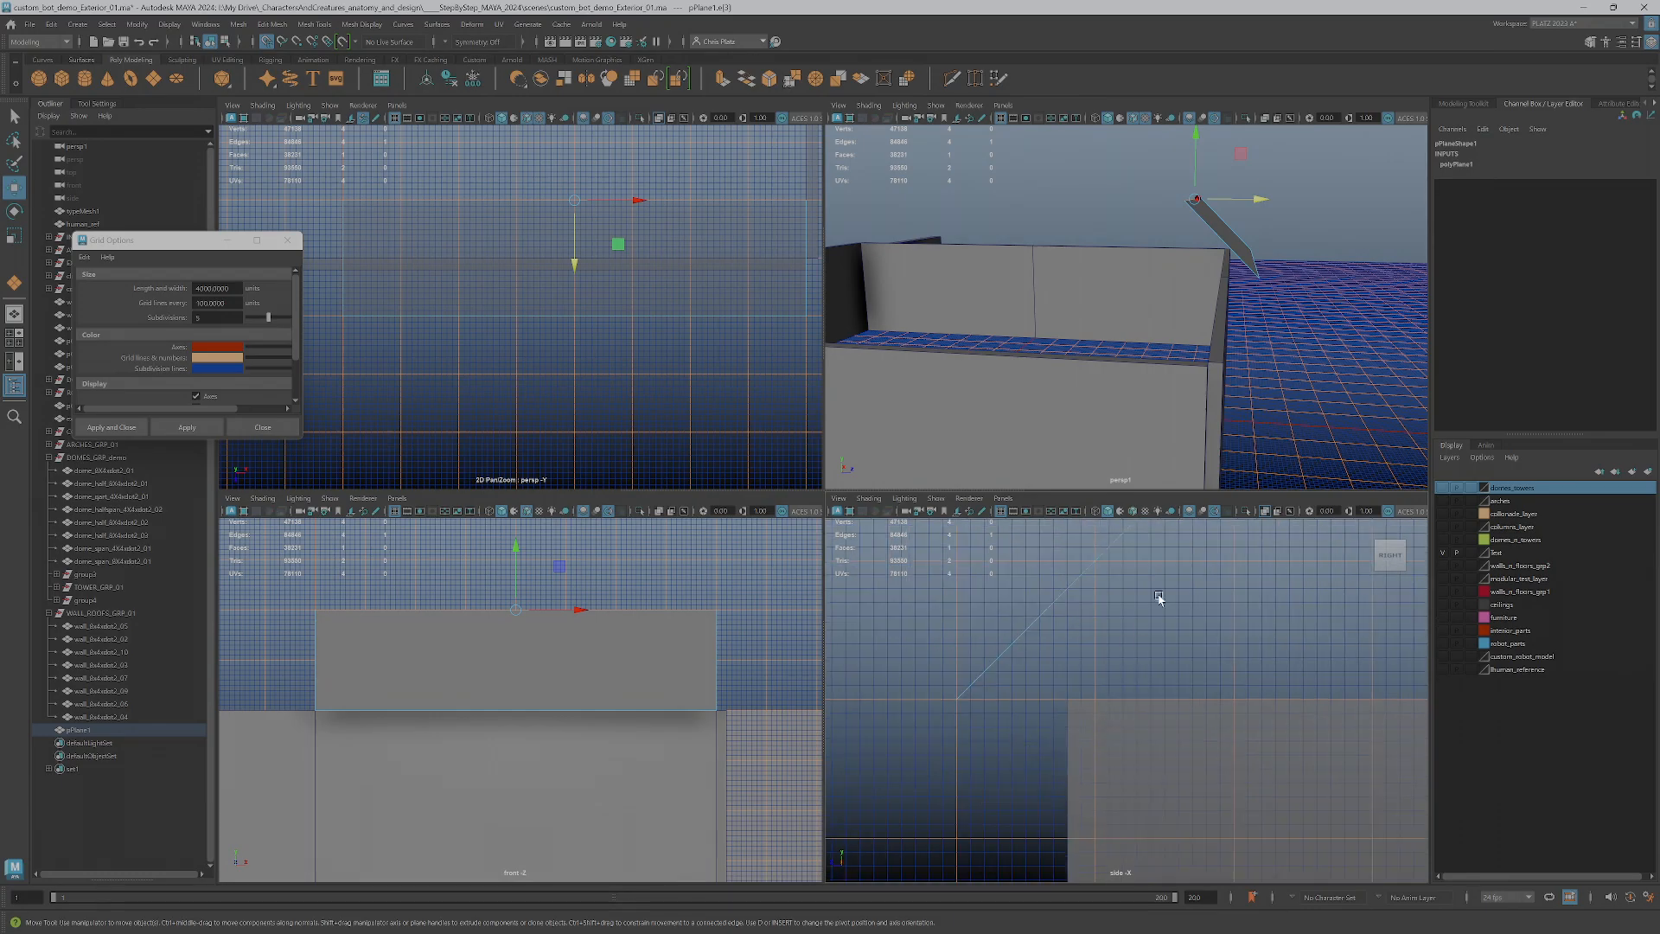
middle_click_drag(1178, 593, 1087, 847, "alt")
scroll(1151, 654, "down", 1)
scroll(1151, 655, "up", 5)
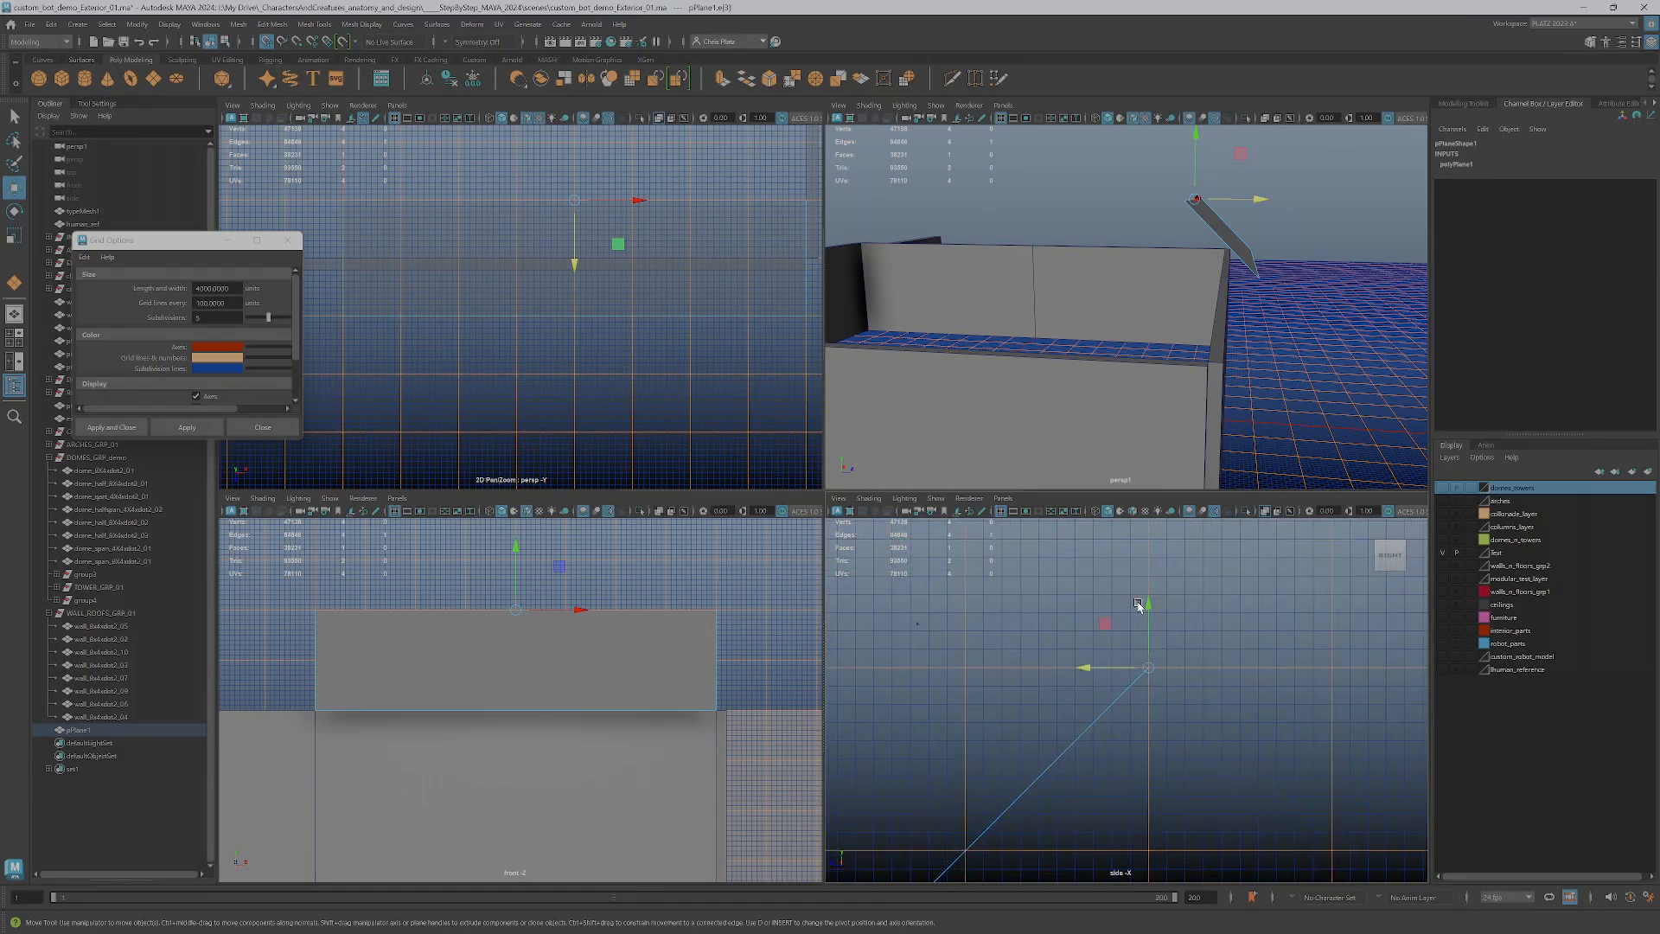
Extrude the sloped plane's face and move it straight up by one grid subdivision to give the roof its thickness
left_click(1238, 238)
left_click(1238, 243)
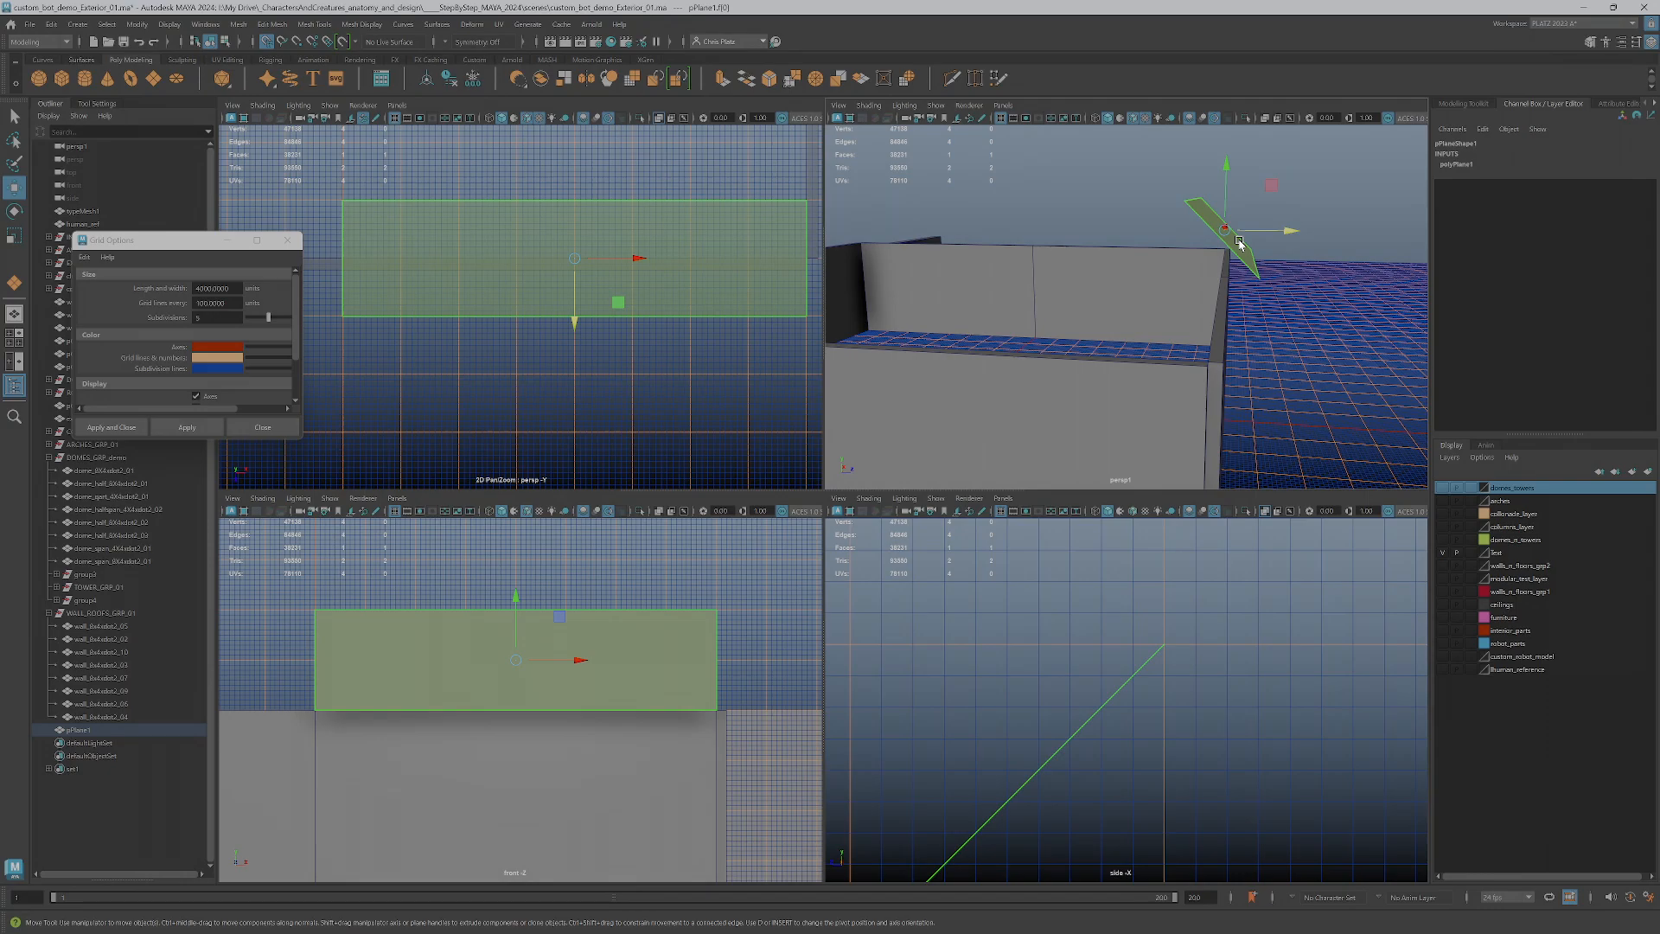
left_click(1464, 103)
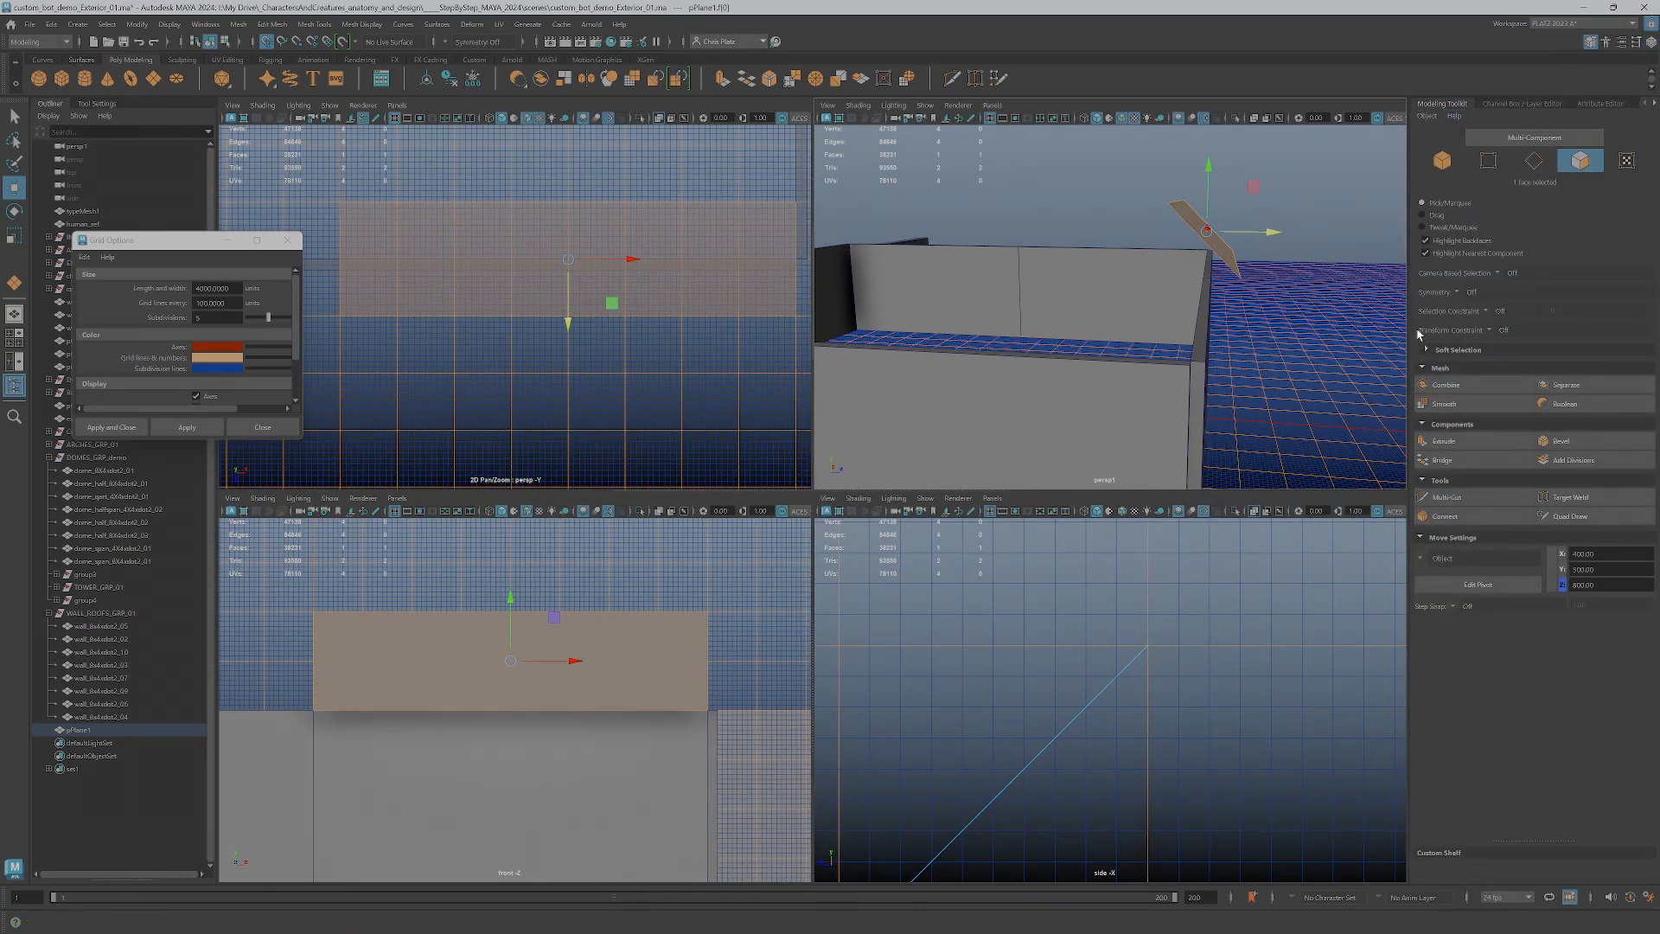
left_click(1444, 441)
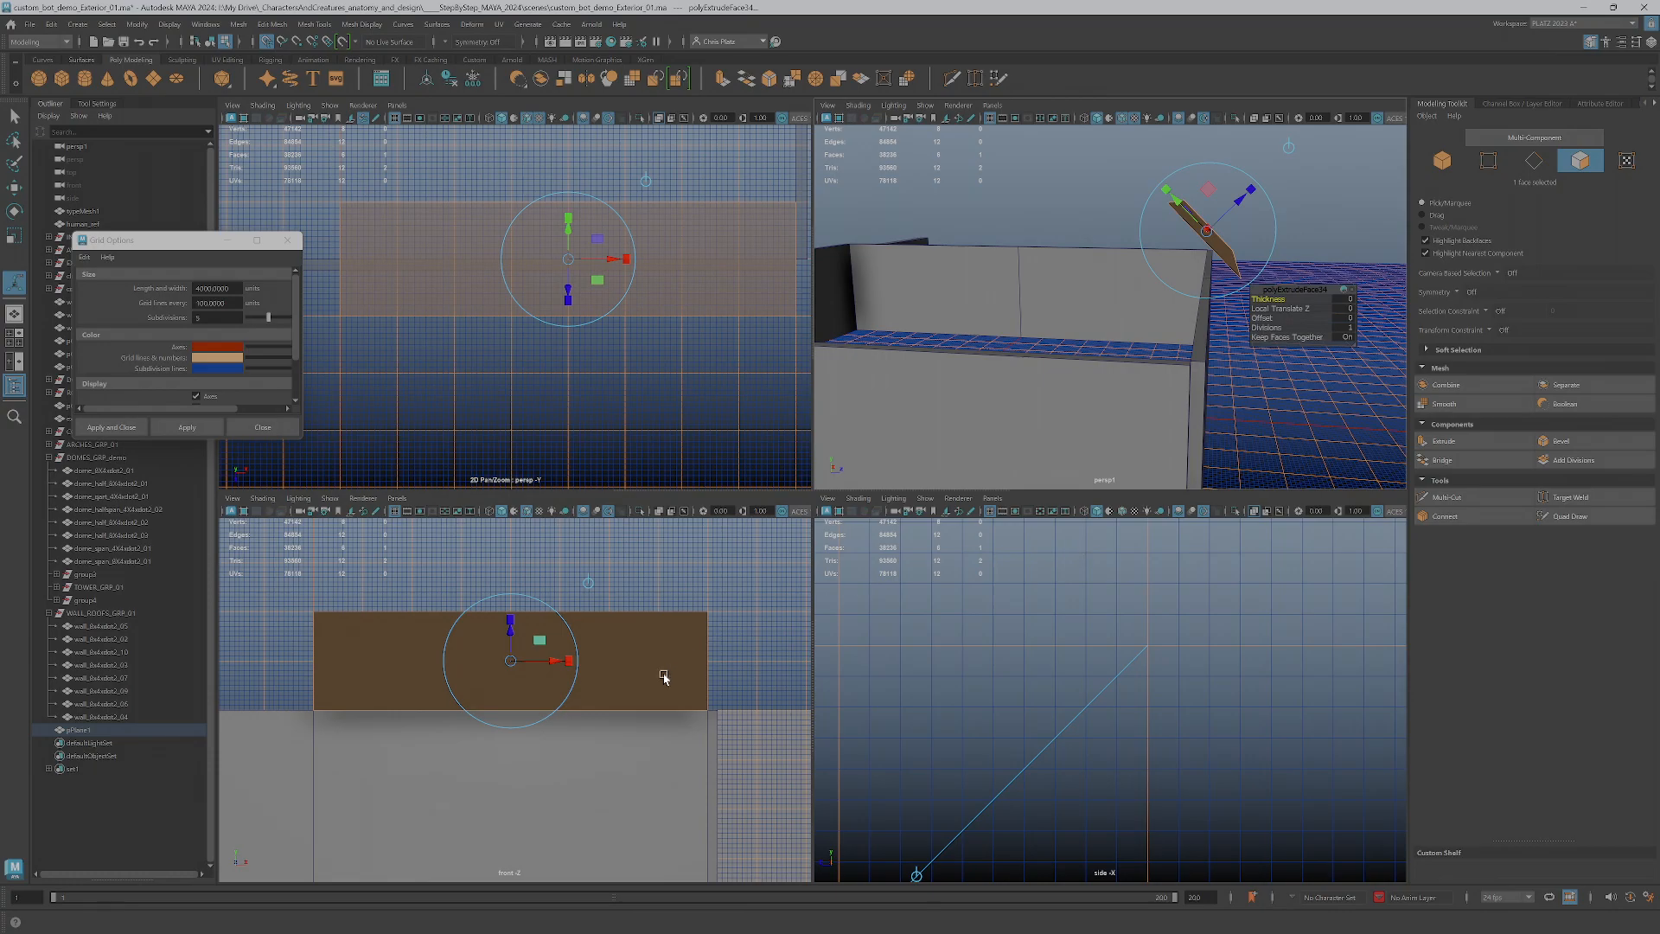
key("w")
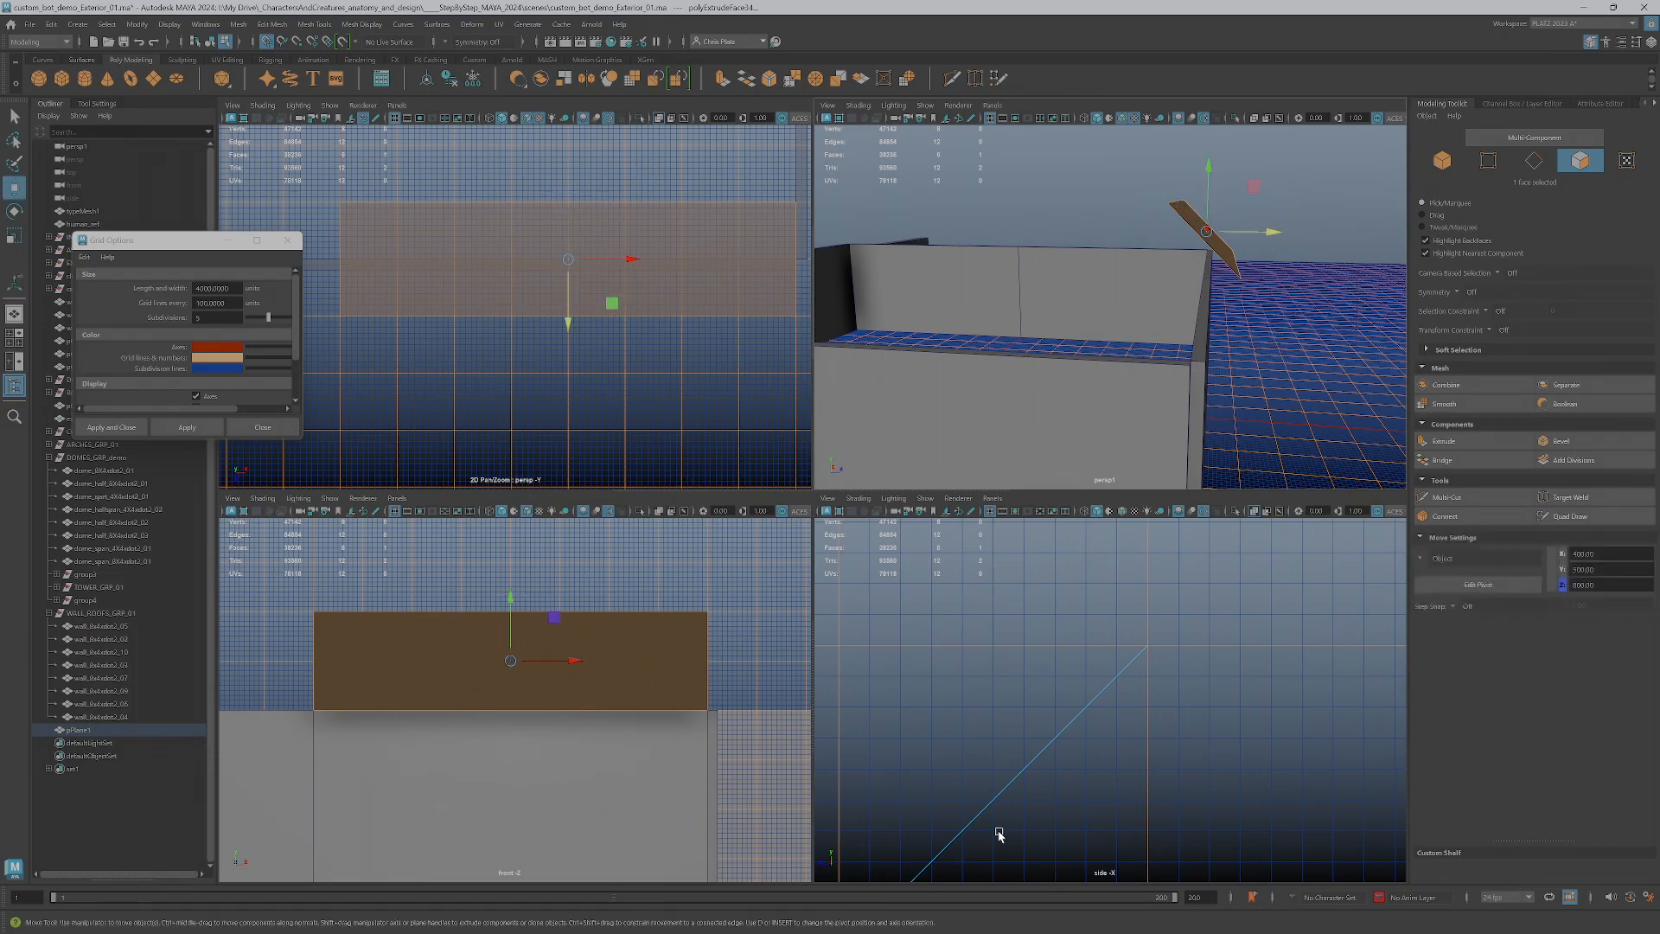
middle_click_drag(1045, 797, 1166, 616, "alt")
scroll(1245, 530, "up", 2)
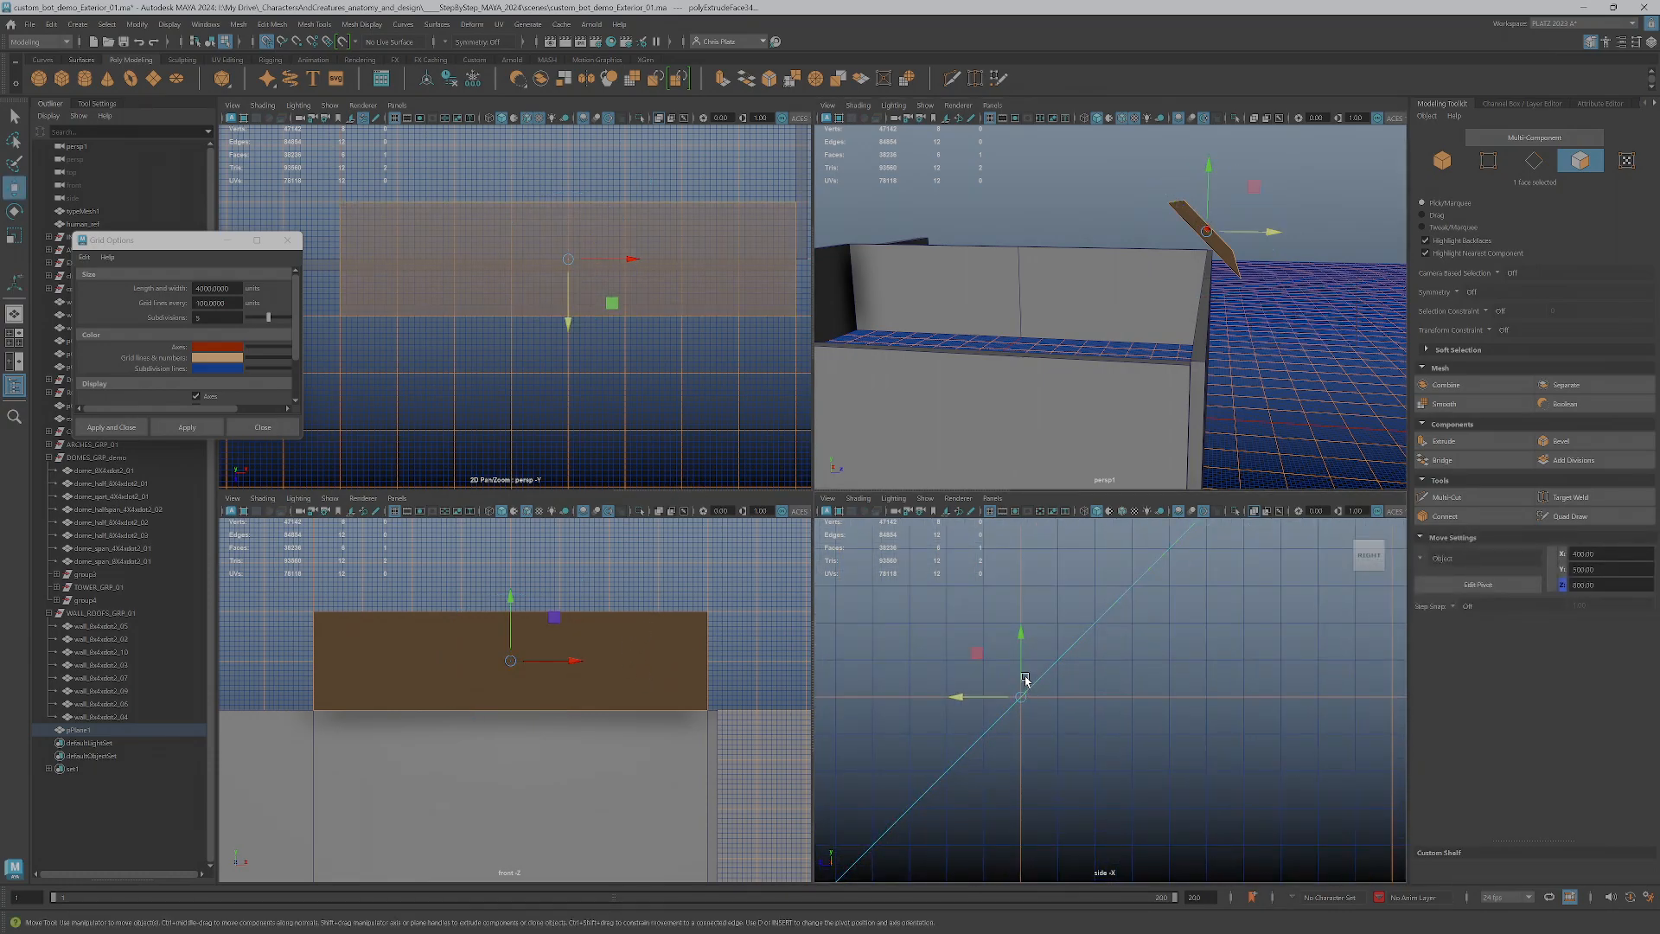
left_click_drag(1022, 675, 1022, 653)
scroll(1089, 660, "down", 3)
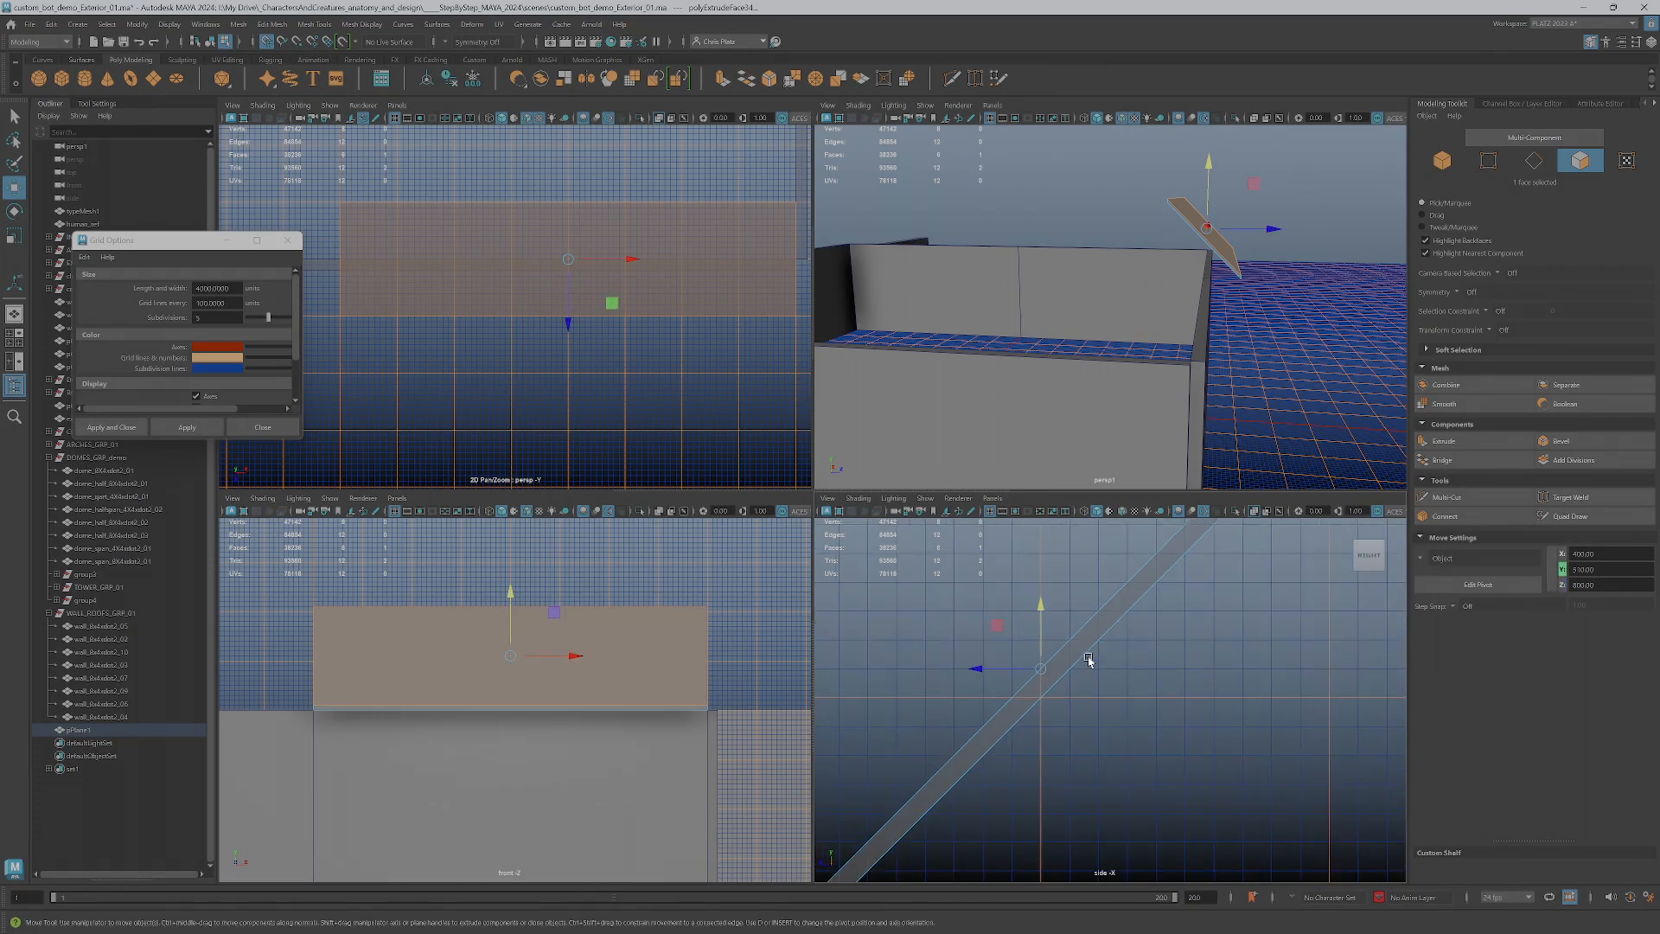
Examine the thickened roof piece's ends against the grid in the side view and its fit on the walls in perspective
scroll(1090, 660, "down", 2)
scroll(1092, 656, "up", 3)
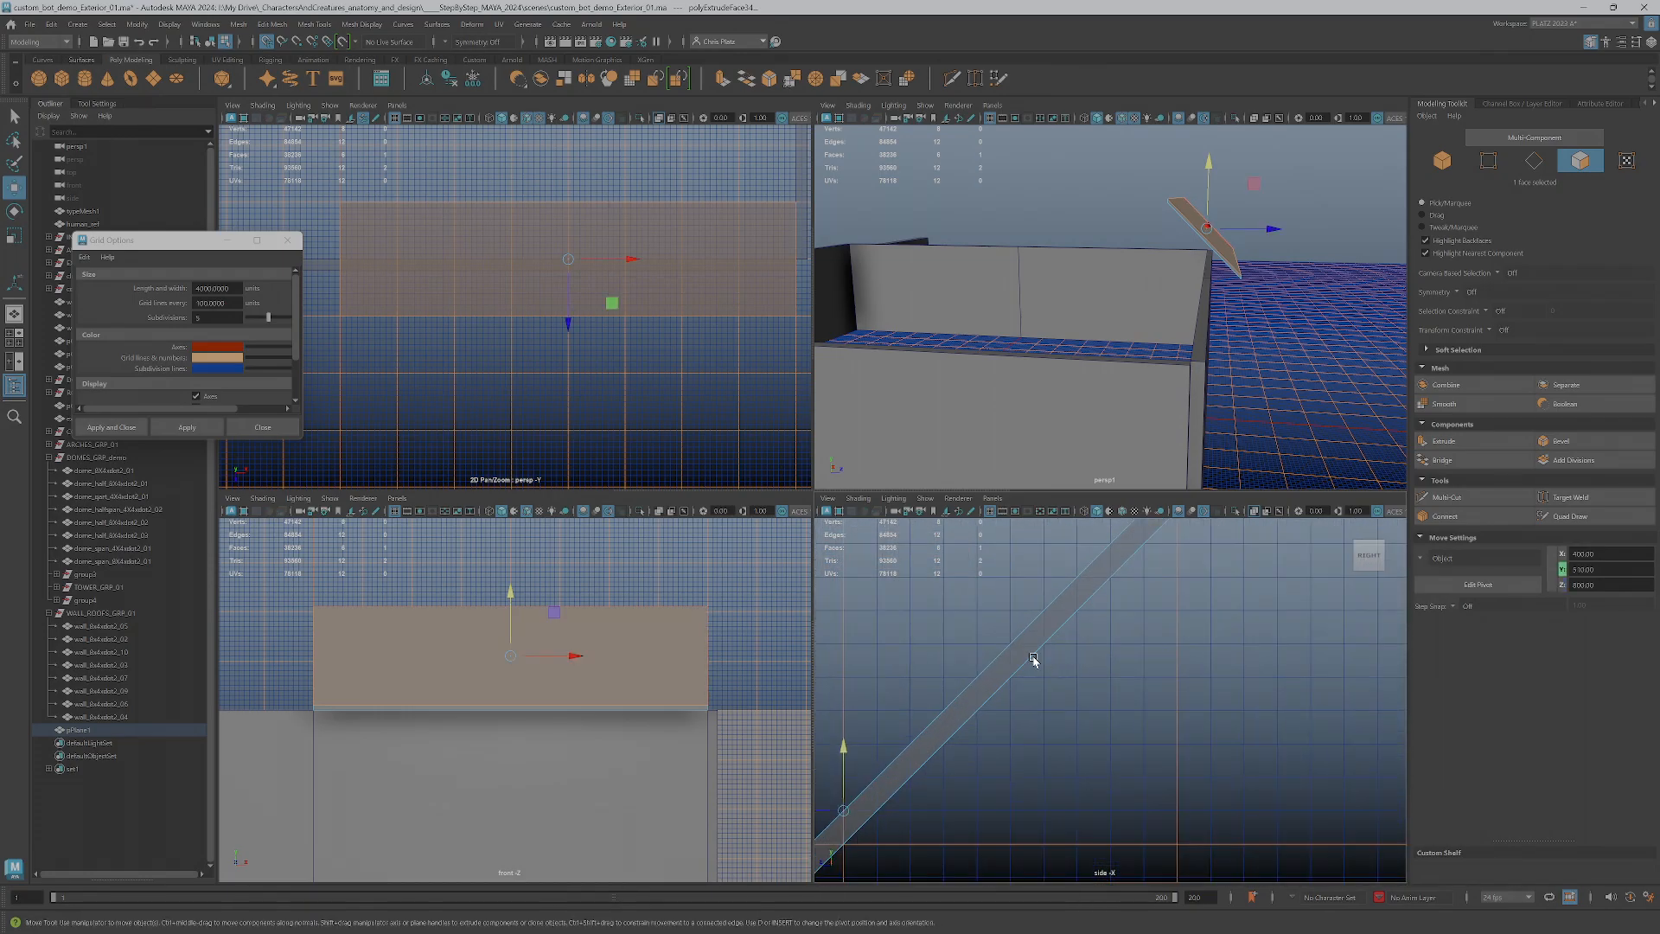
scroll(1064, 677, "up", 4)
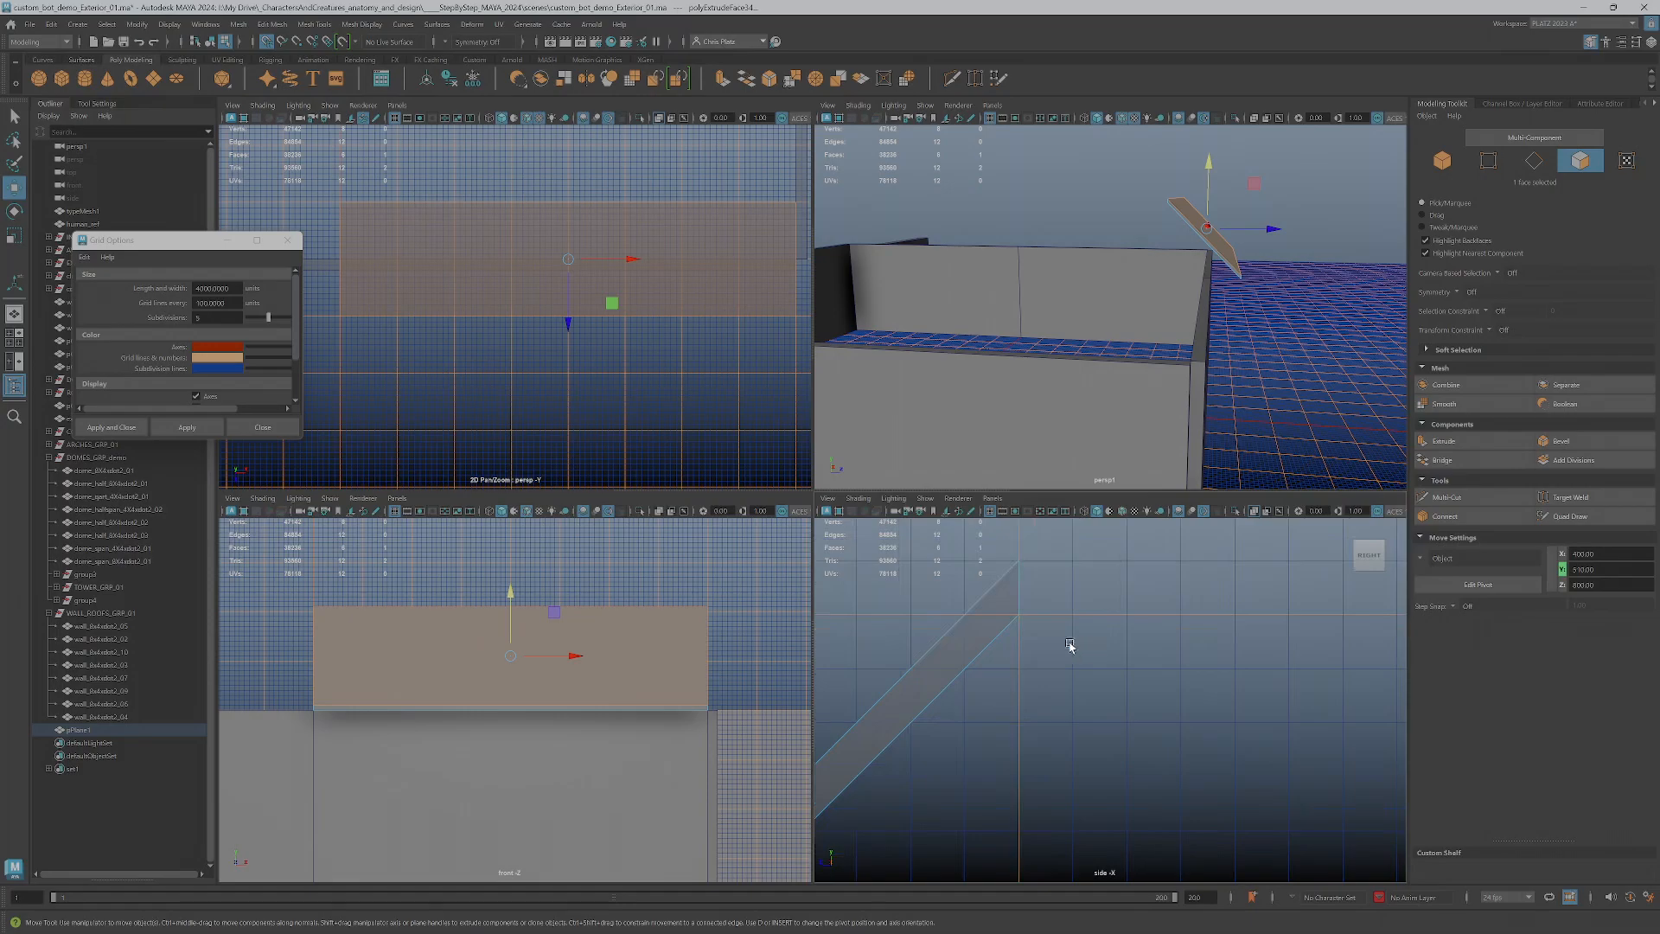
scroll(1024, 635, "down", 3)
left_click_drag(1197, 436, 1248, 485, "alt")
middle_click_drag(933, 821, 1245, 540, "alt")
middle_click_drag(1071, 769, 1078, 757, "alt")
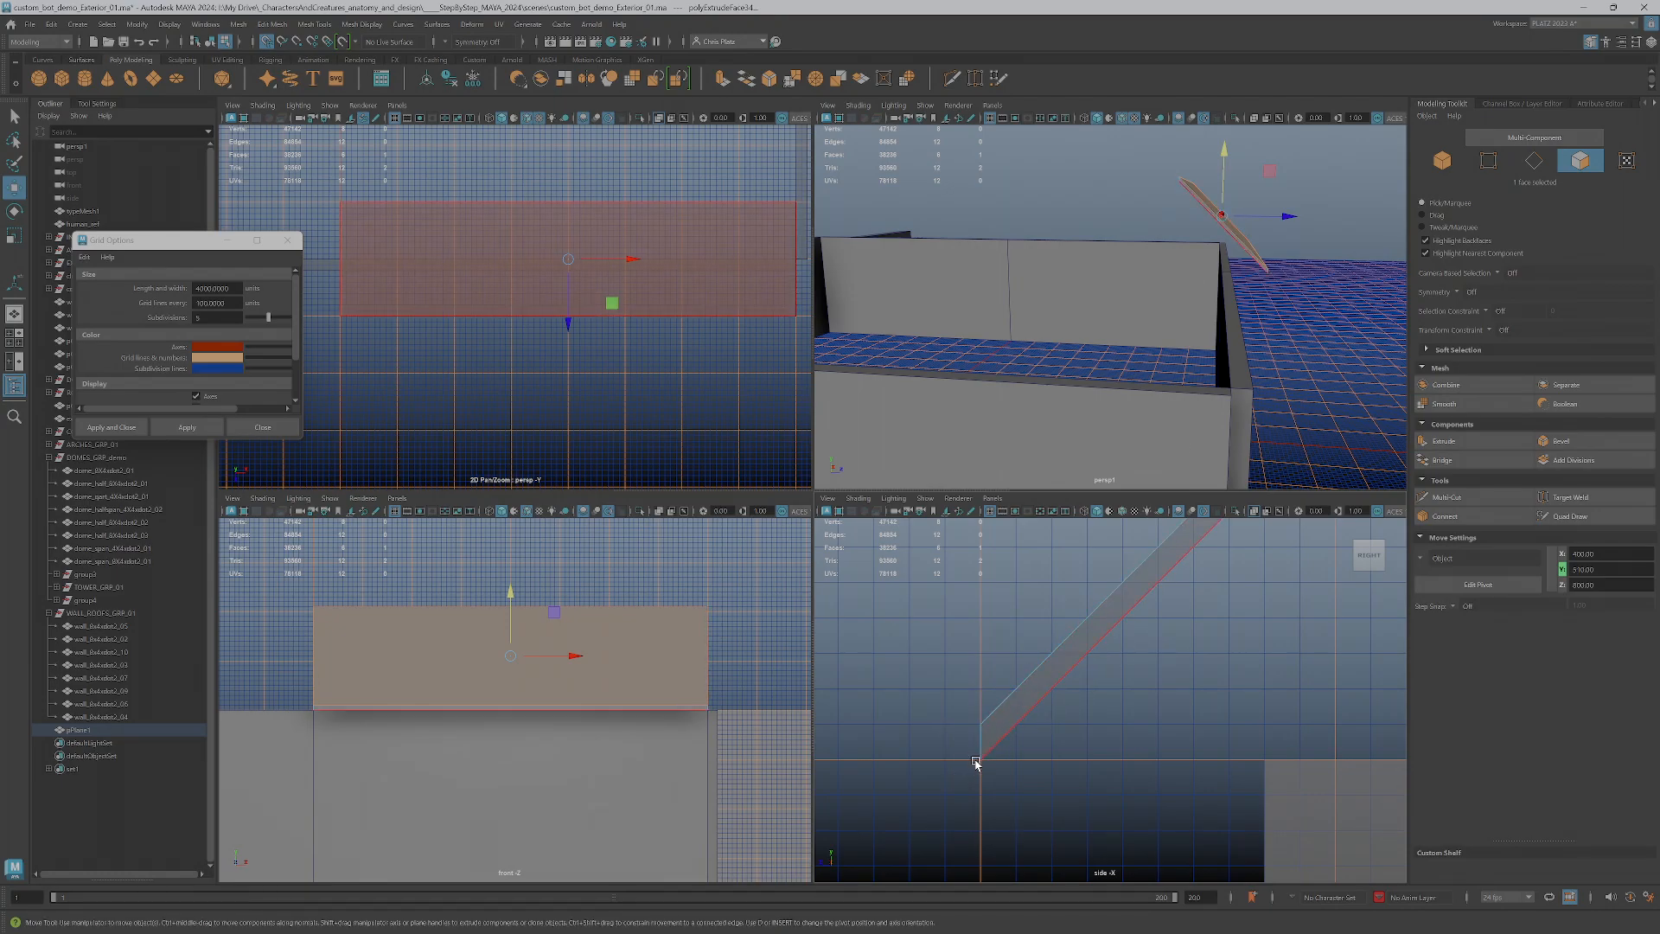
key("space")
left_click_drag(1048, 418, 1025, 455, "alt")
scroll(1026, 455, "down", 5)
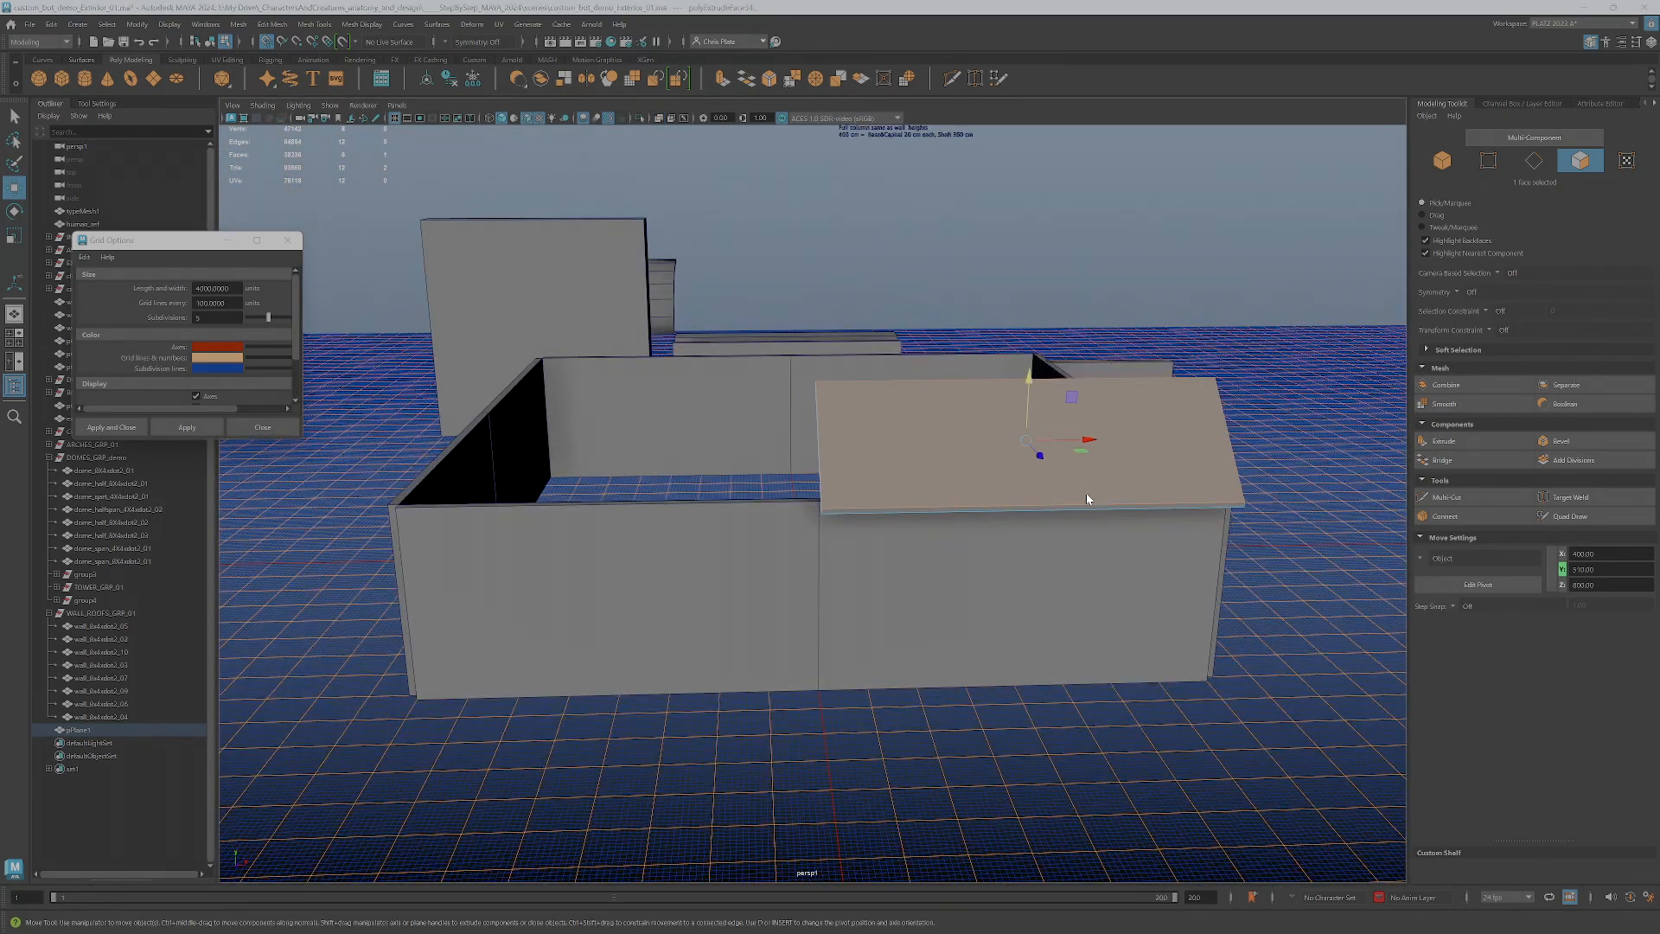
key("space")
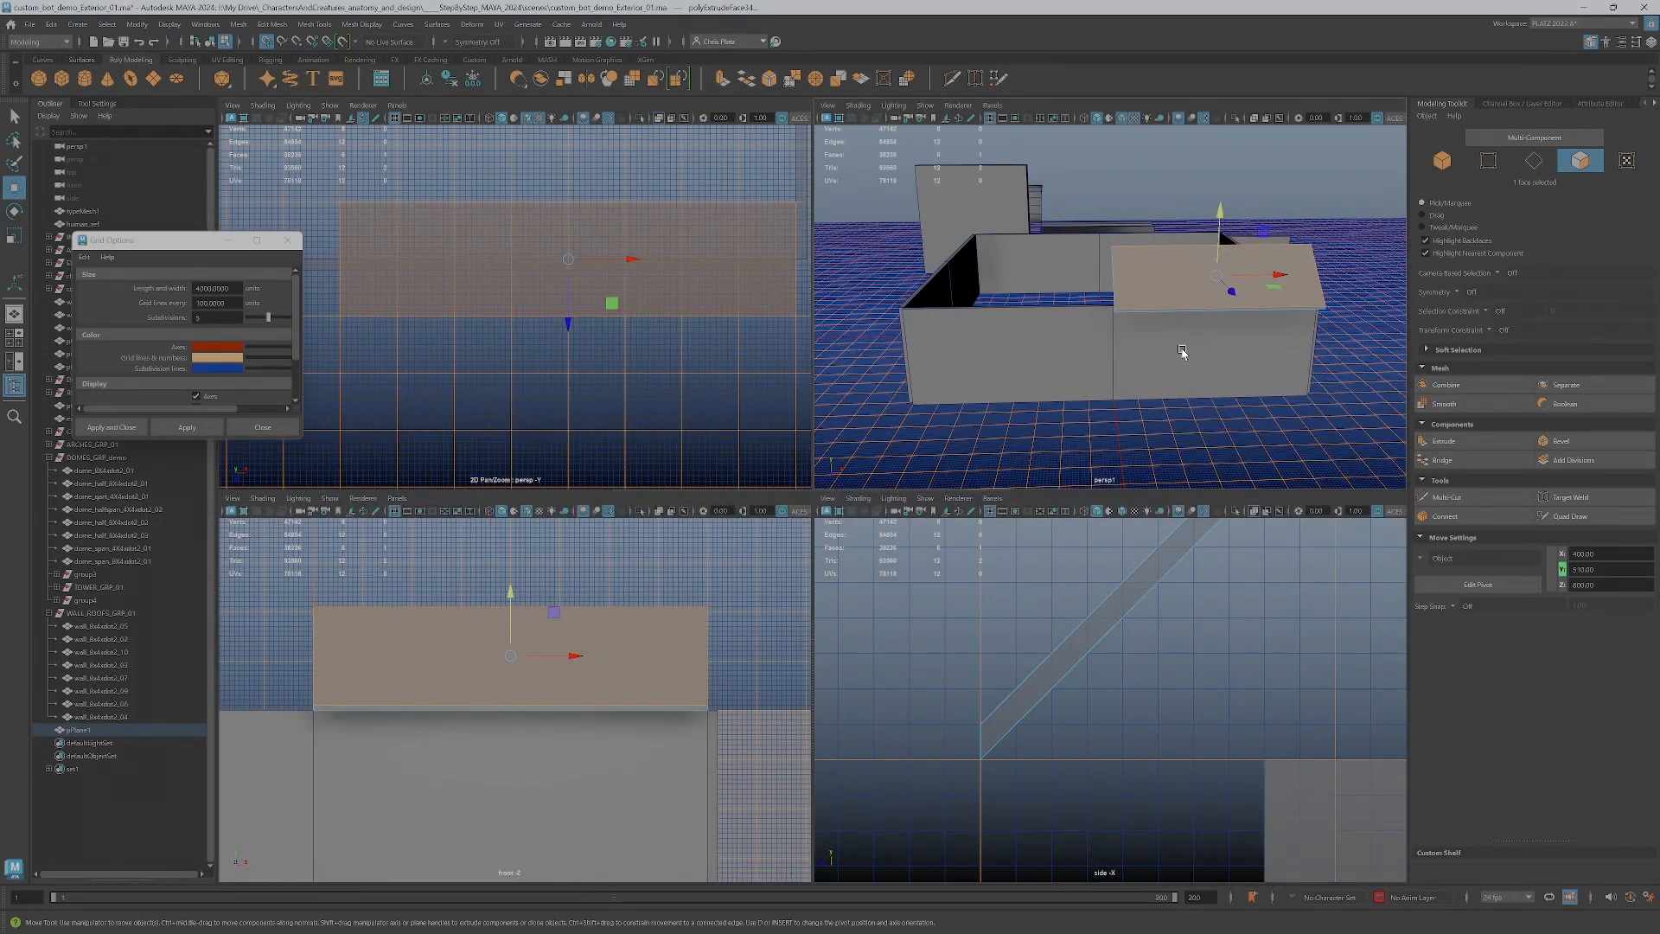
left_click_drag(1182, 352, 1180, 364, "alt")
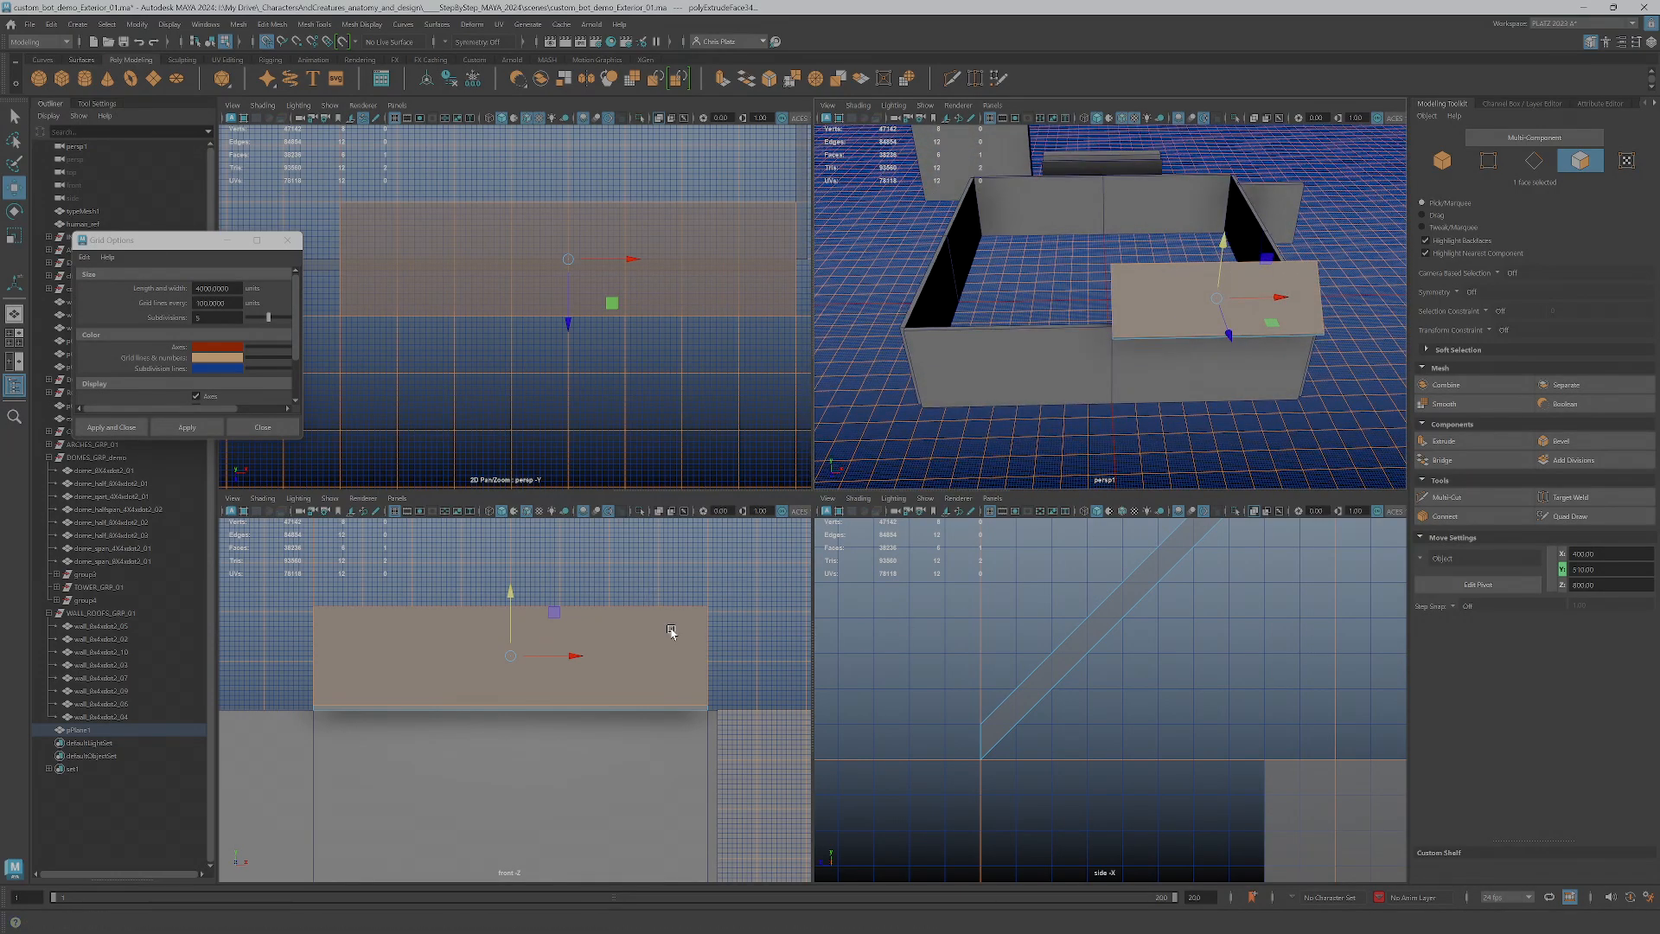
Rename the extruded plane as roof piece 01, following the naming pattern of the wall modules
double_click(87, 730)
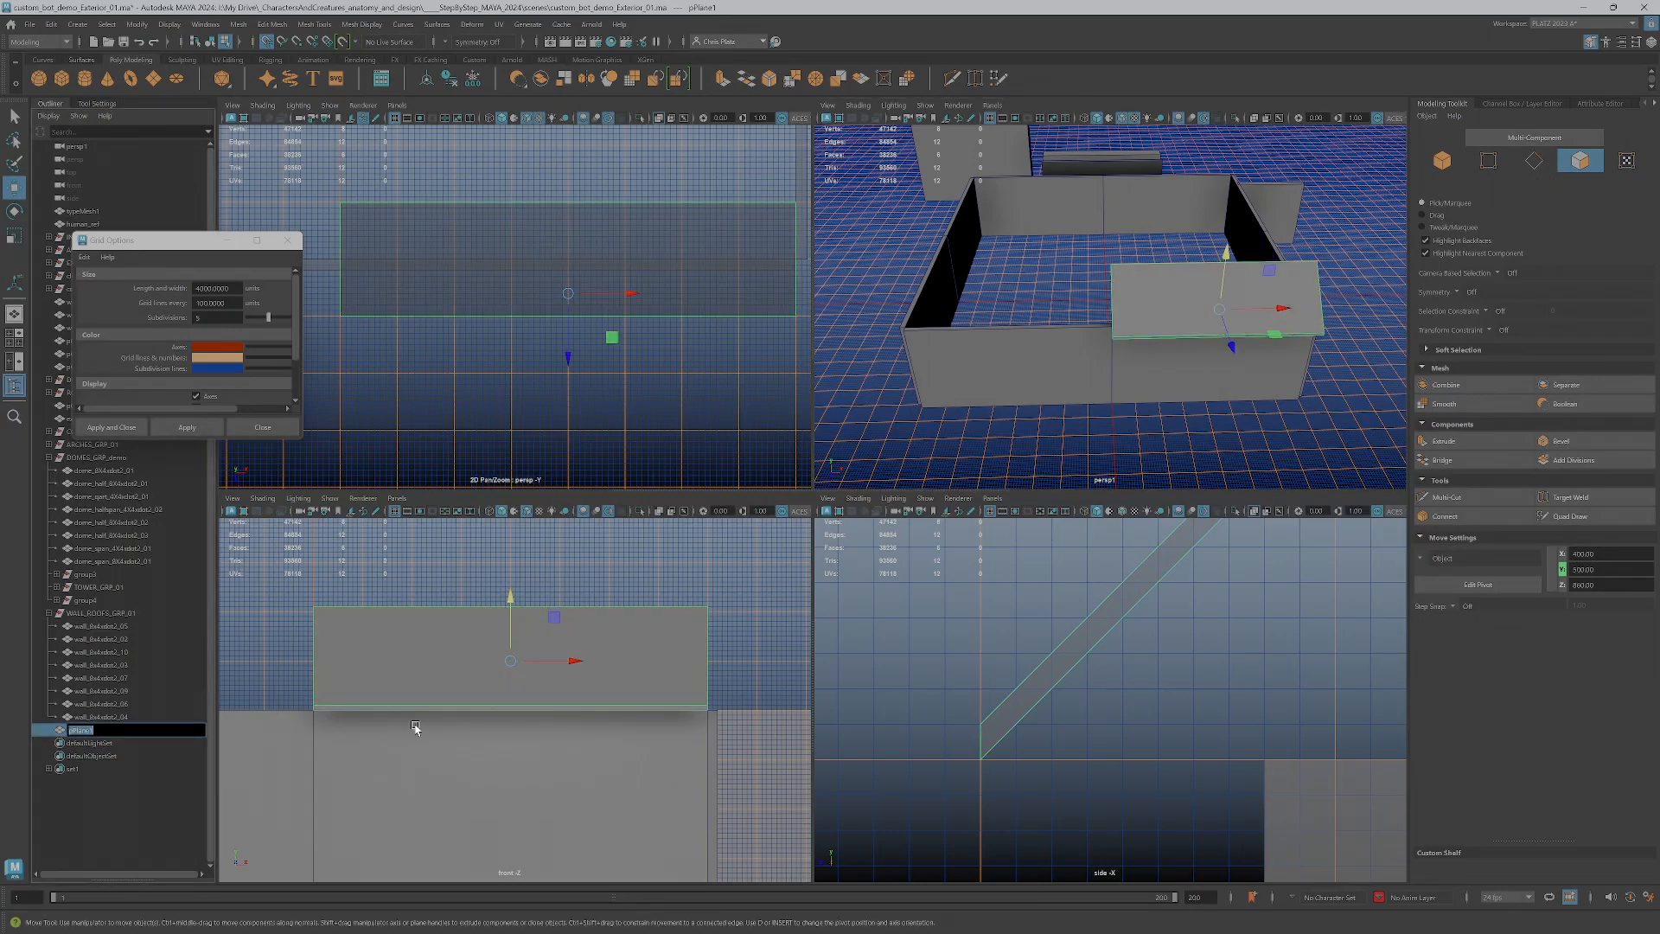
type("f_8x2xdot2_01")
key("Return")
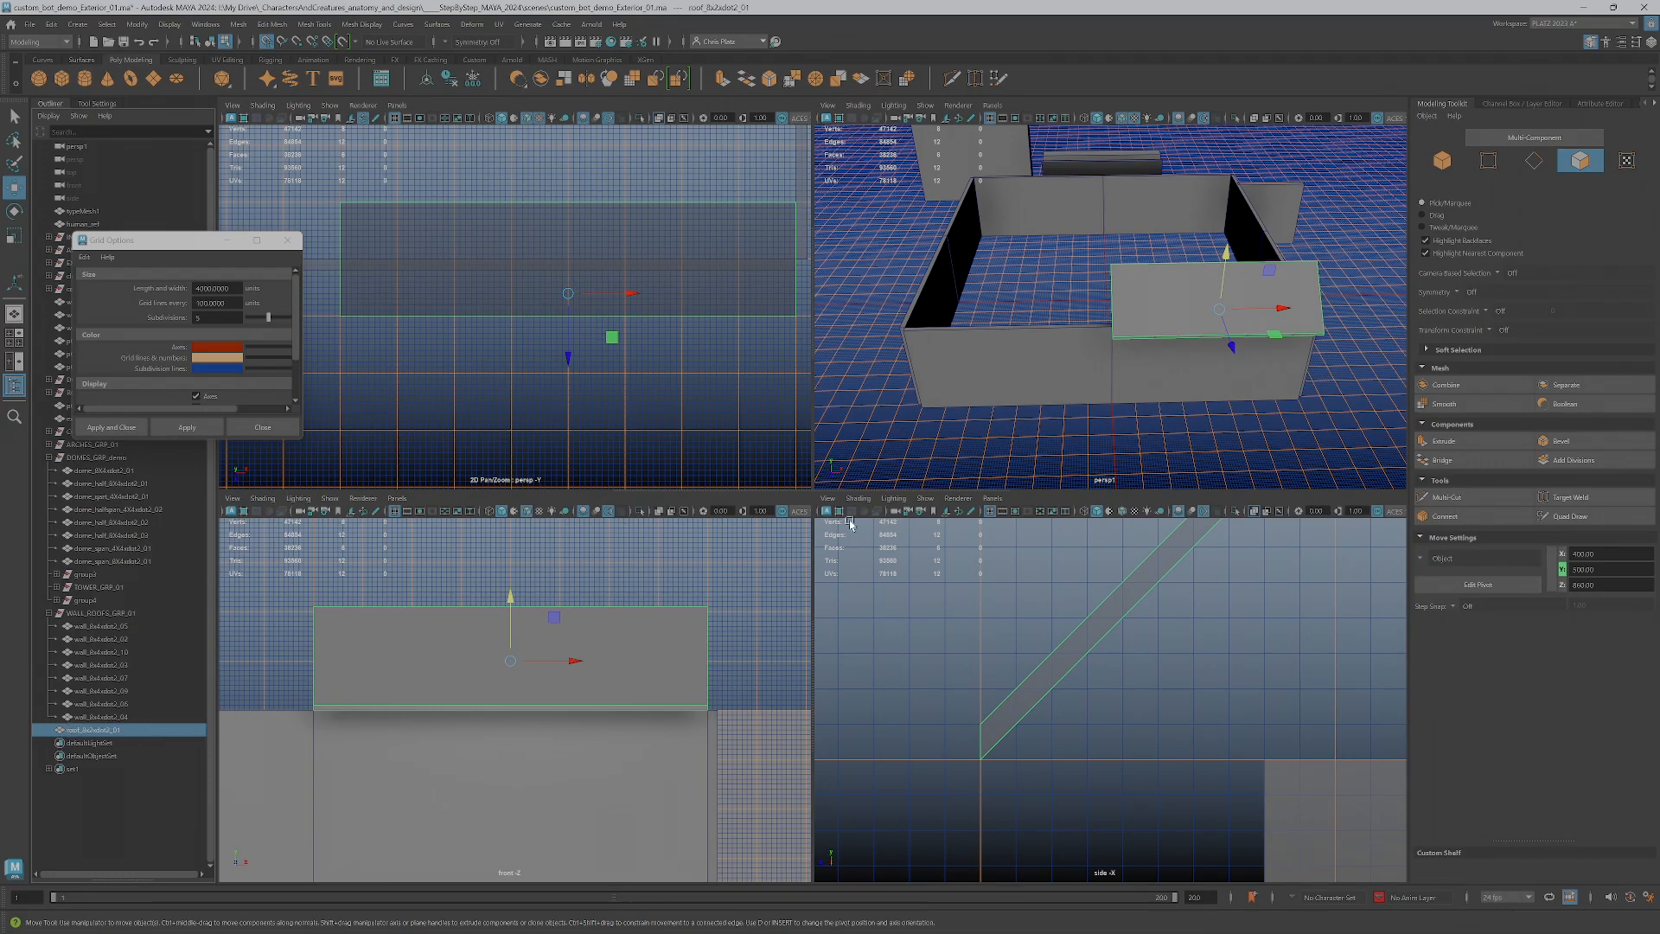
Move the roof piece's pivot to wall-top height beneath its upper edge and align it with the end at the wall seam
scroll(1159, 648, "down", 5)
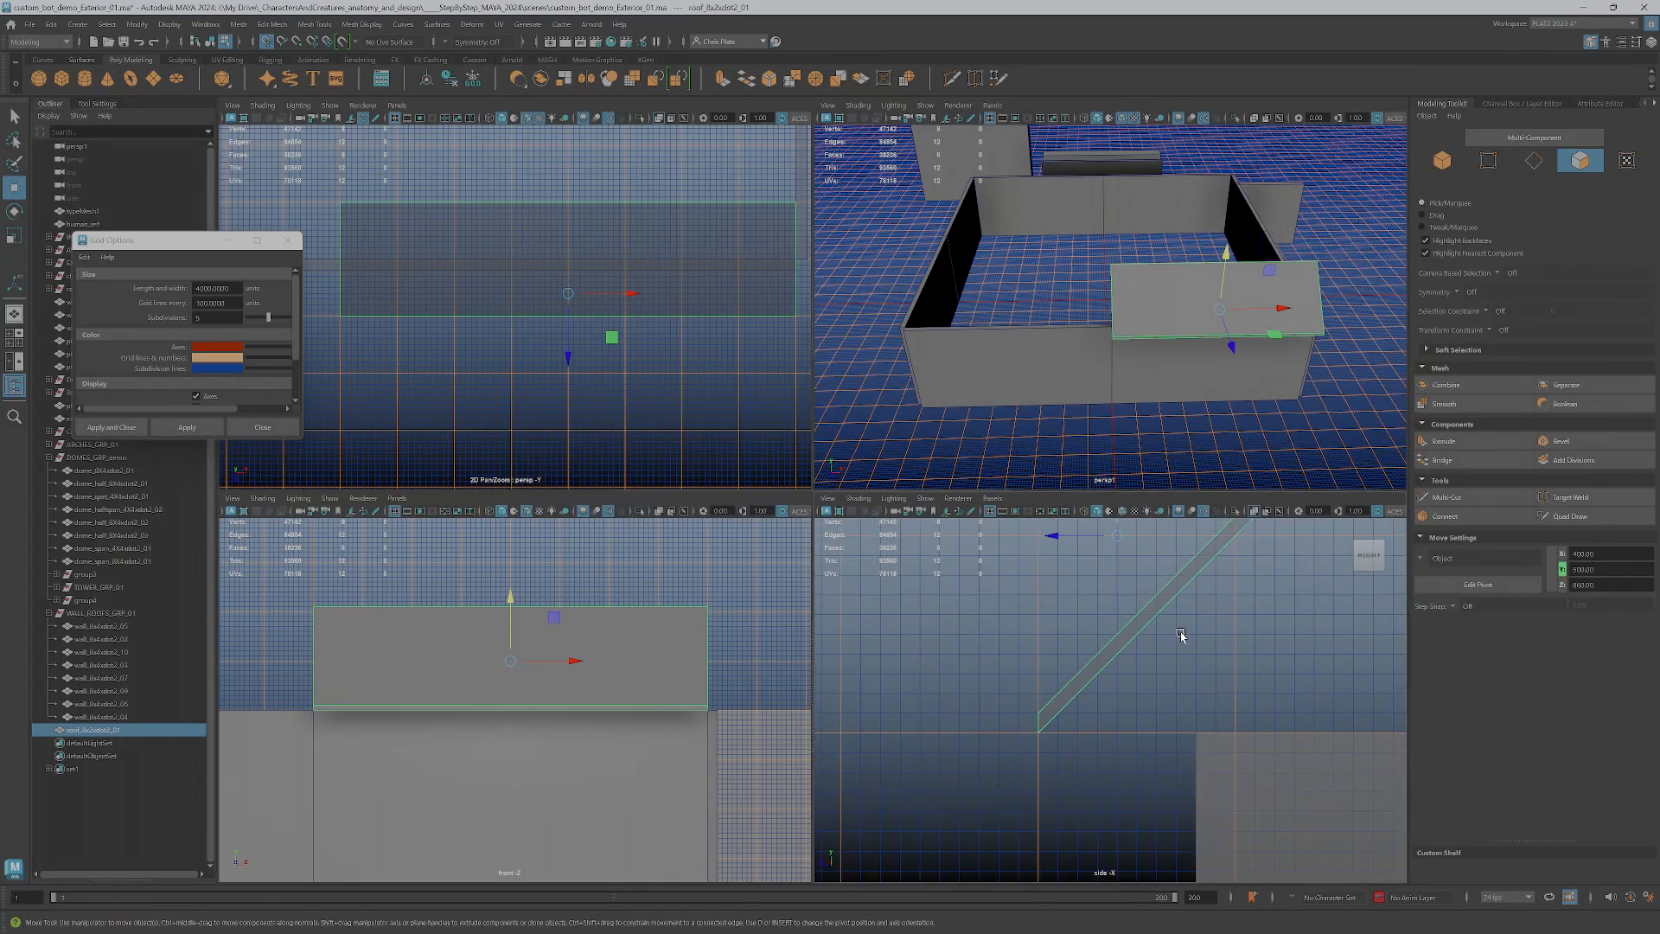
scroll(1111, 664, "down", 2)
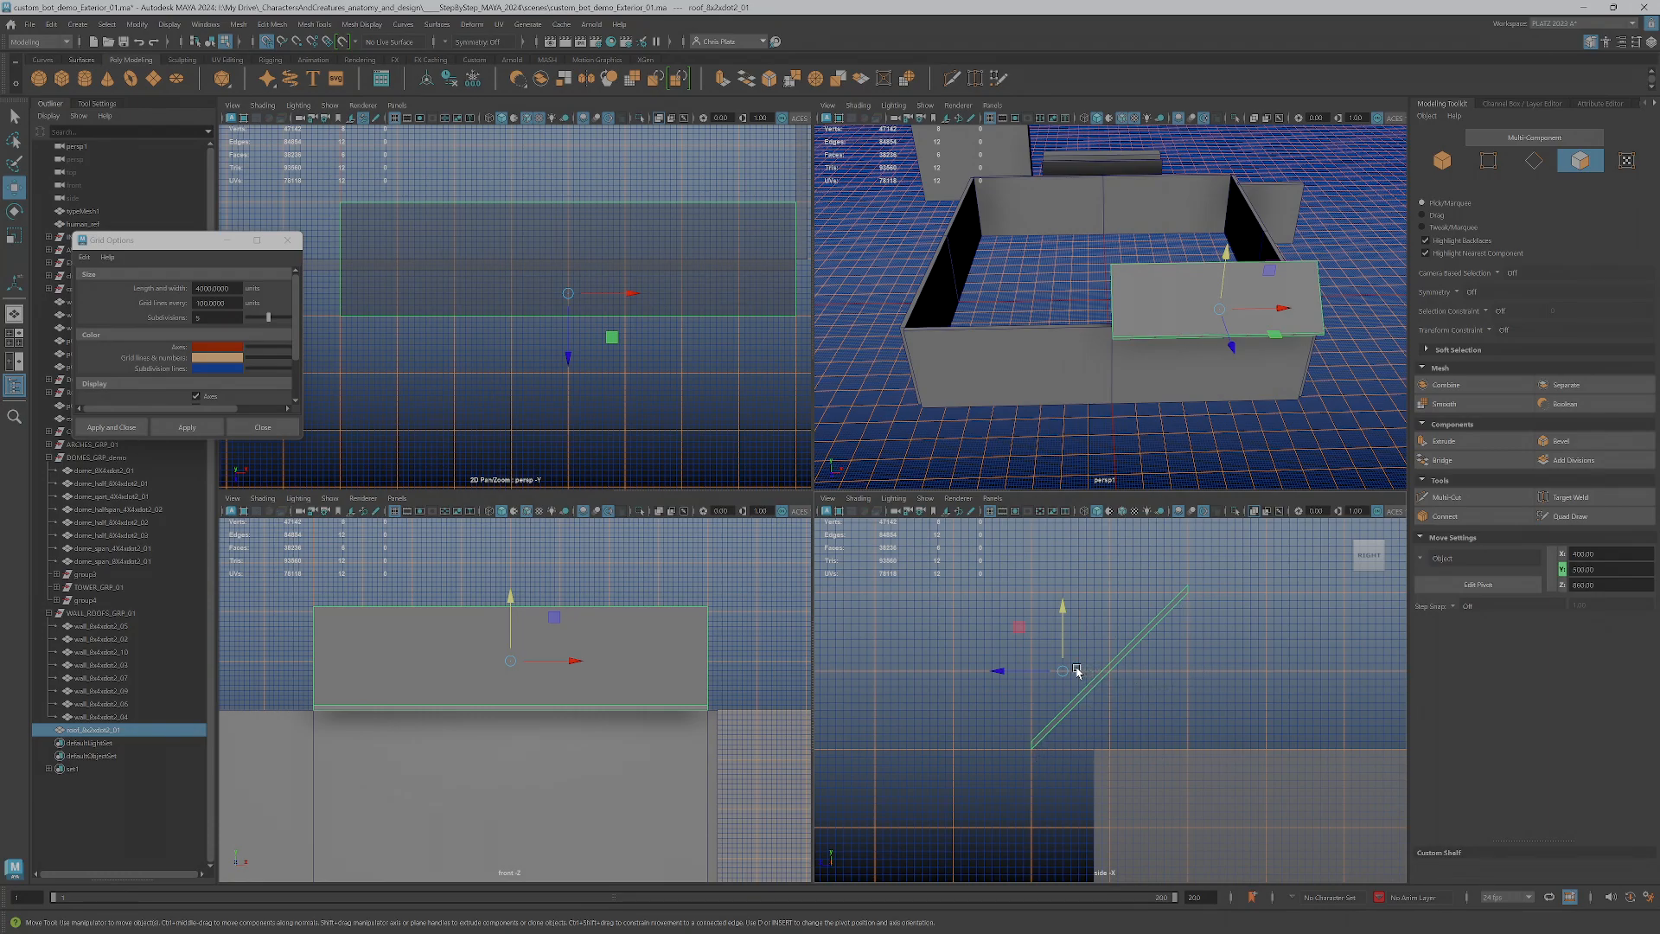
key("d")
left_click_drag(1067, 677, 1187, 748)
key("d")
left_click_drag(513, 710, 329, 714)
key("d")
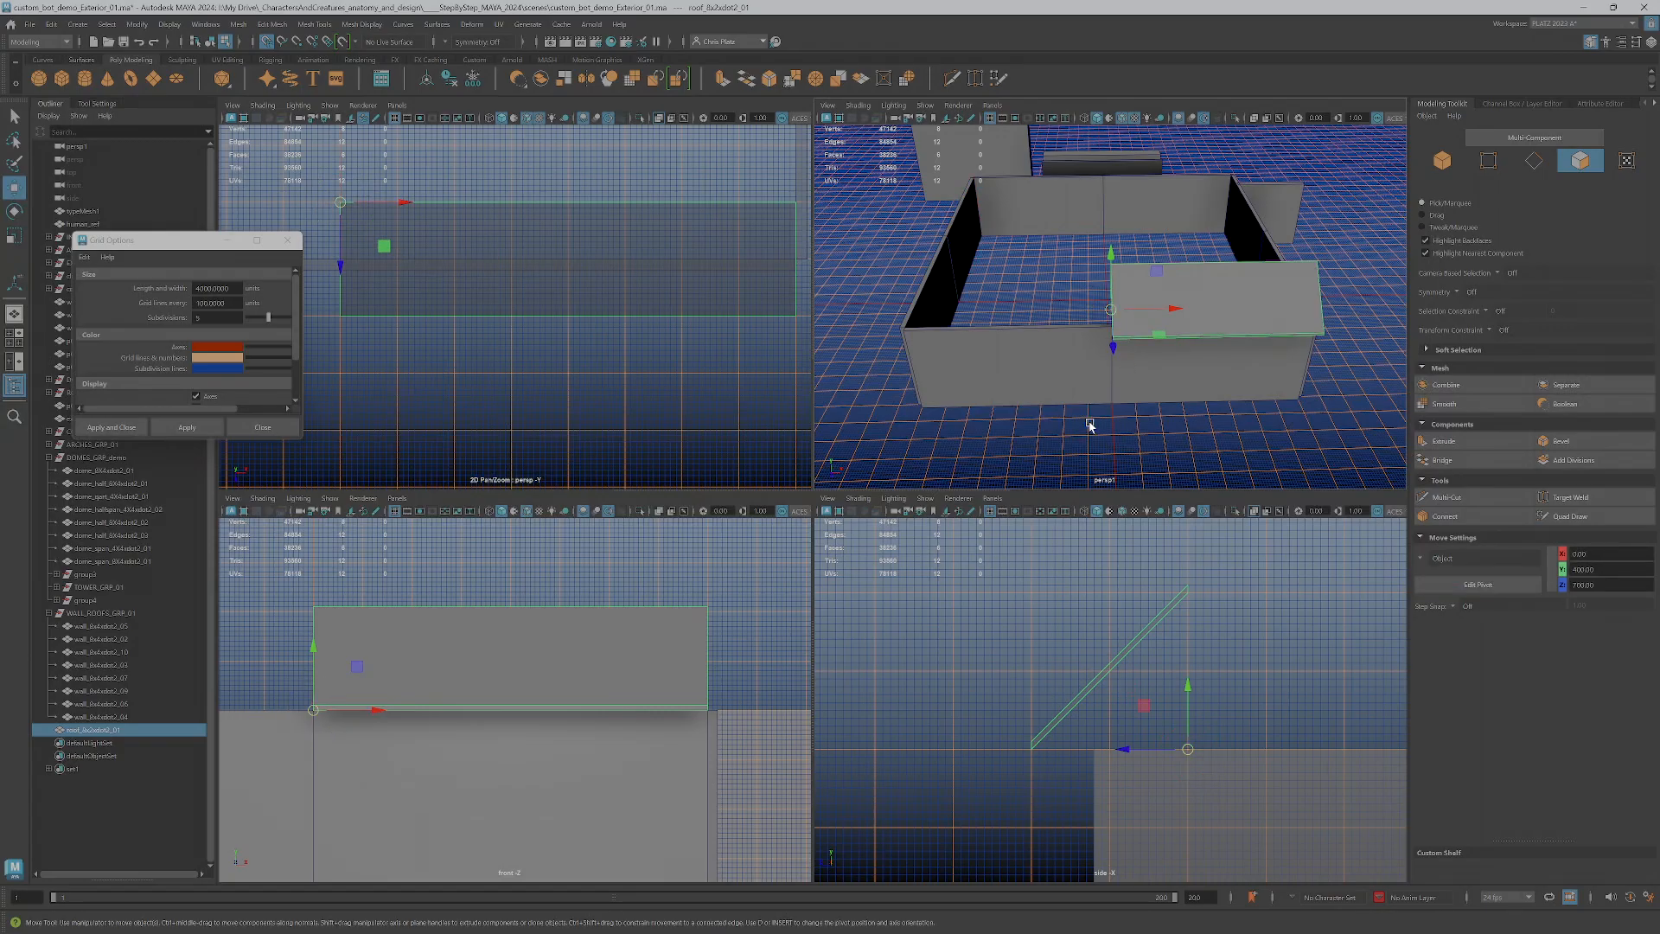
Move the roof piece's pivot outward along Z to the grid line beside the wall's top edge
key("space")
left_click_drag(1026, 437, 1108, 433, "alt")
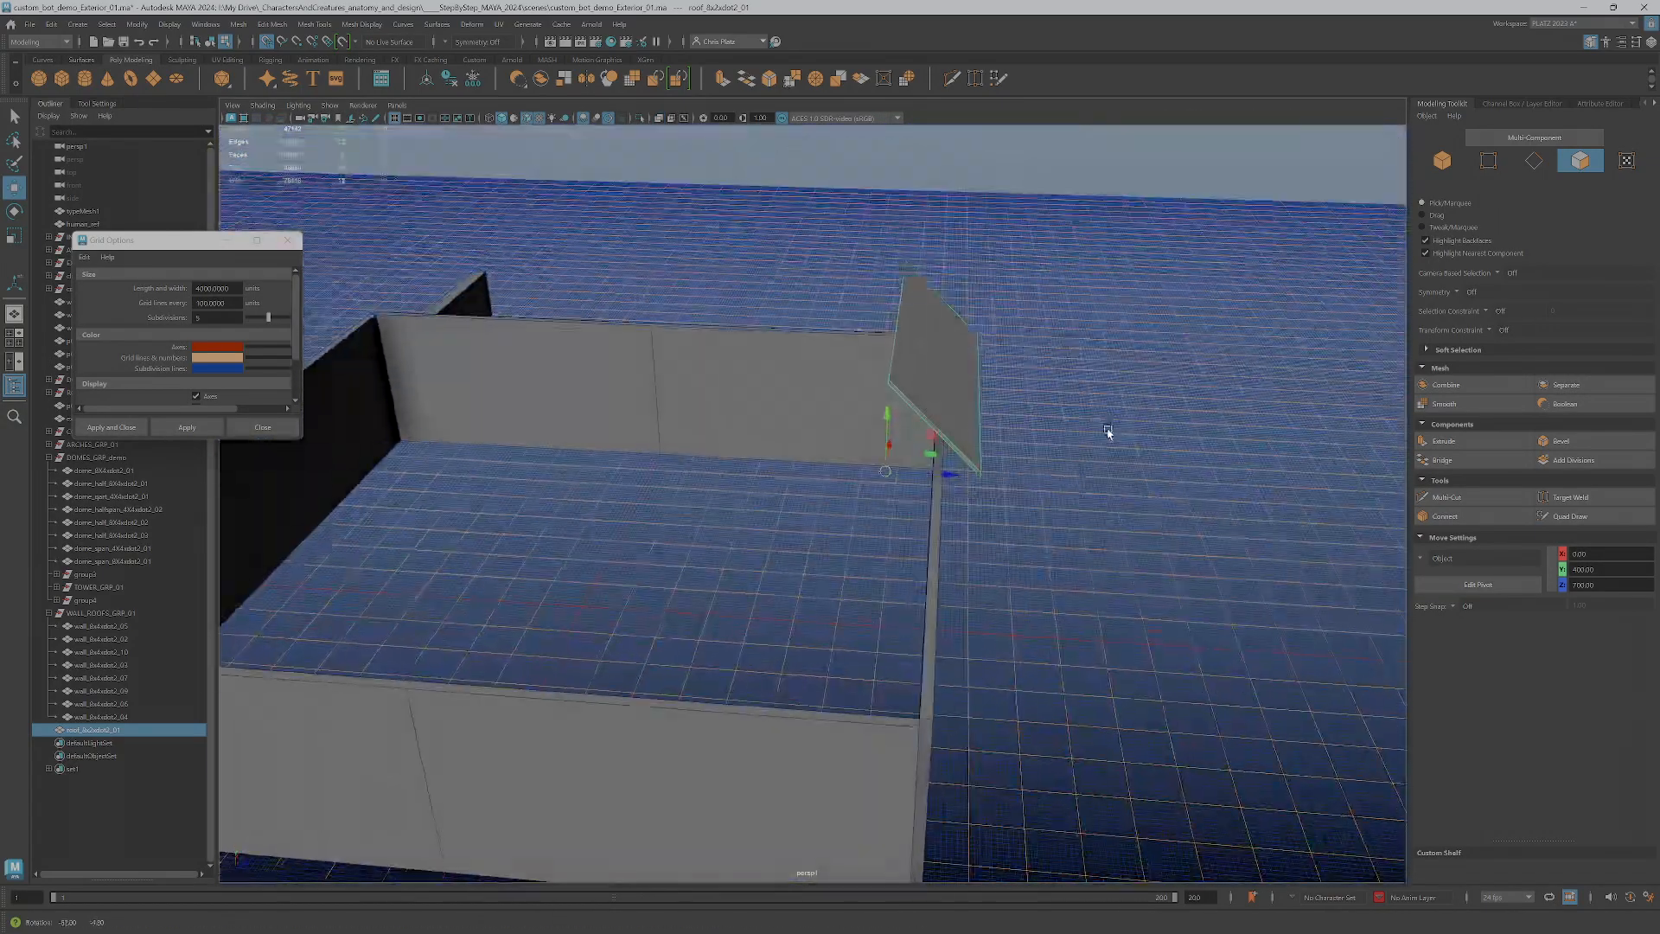
scroll(970, 502, "up", 5)
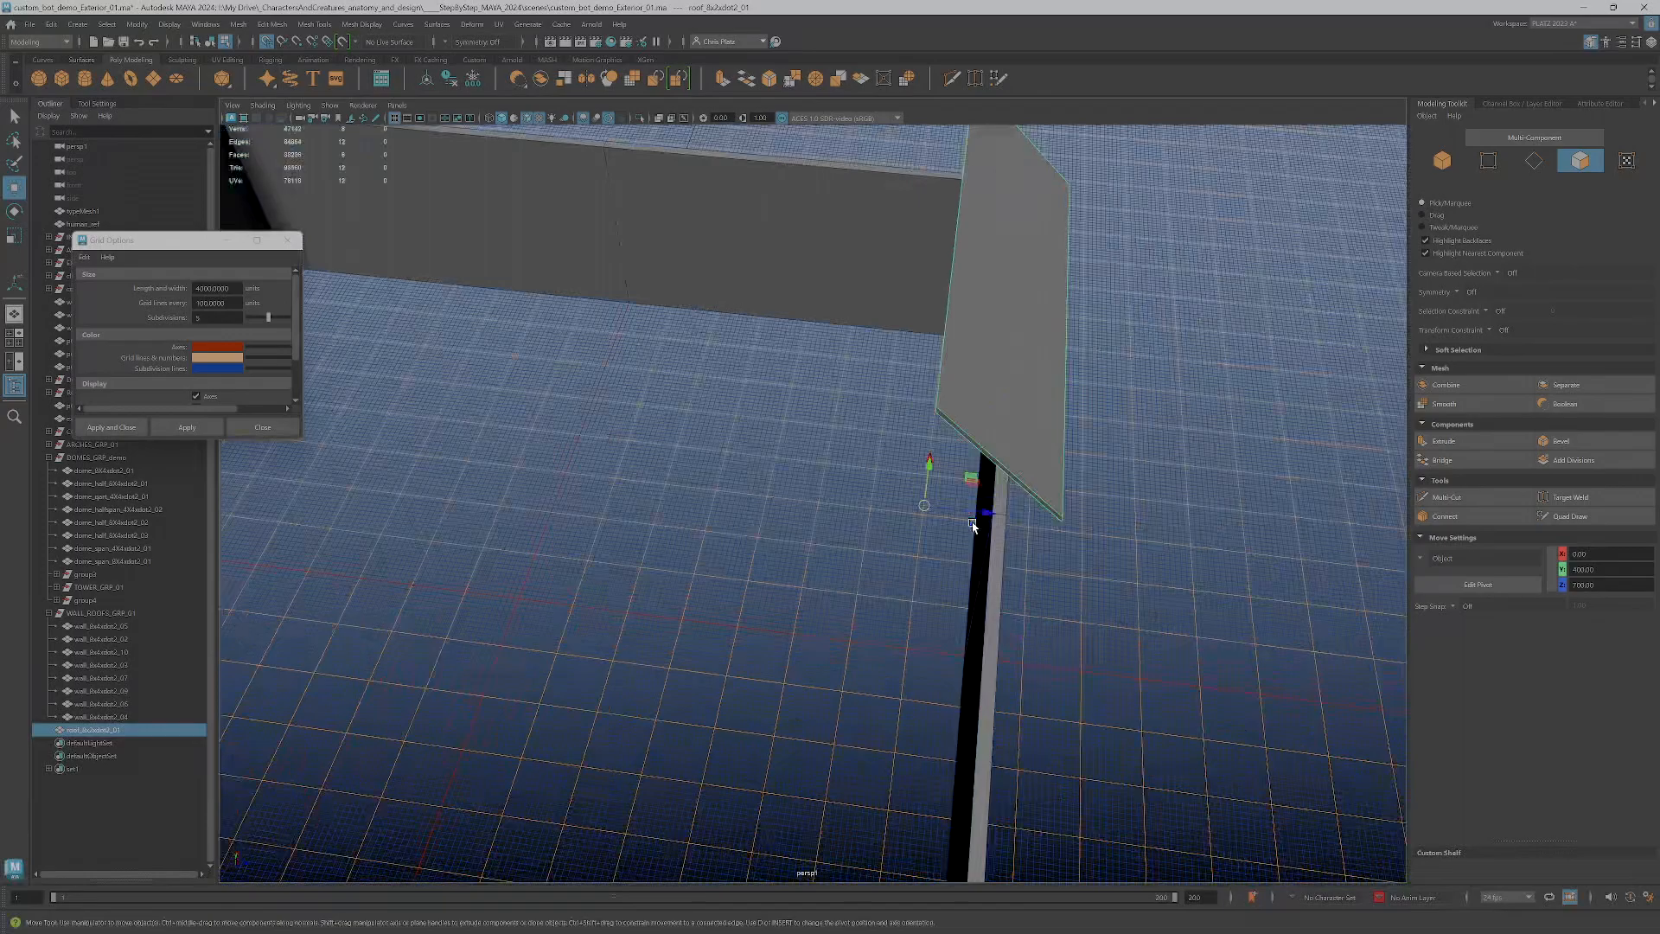
scroll(973, 525, "up", 2)
left_click_drag(1075, 538, 994, 497, "alt")
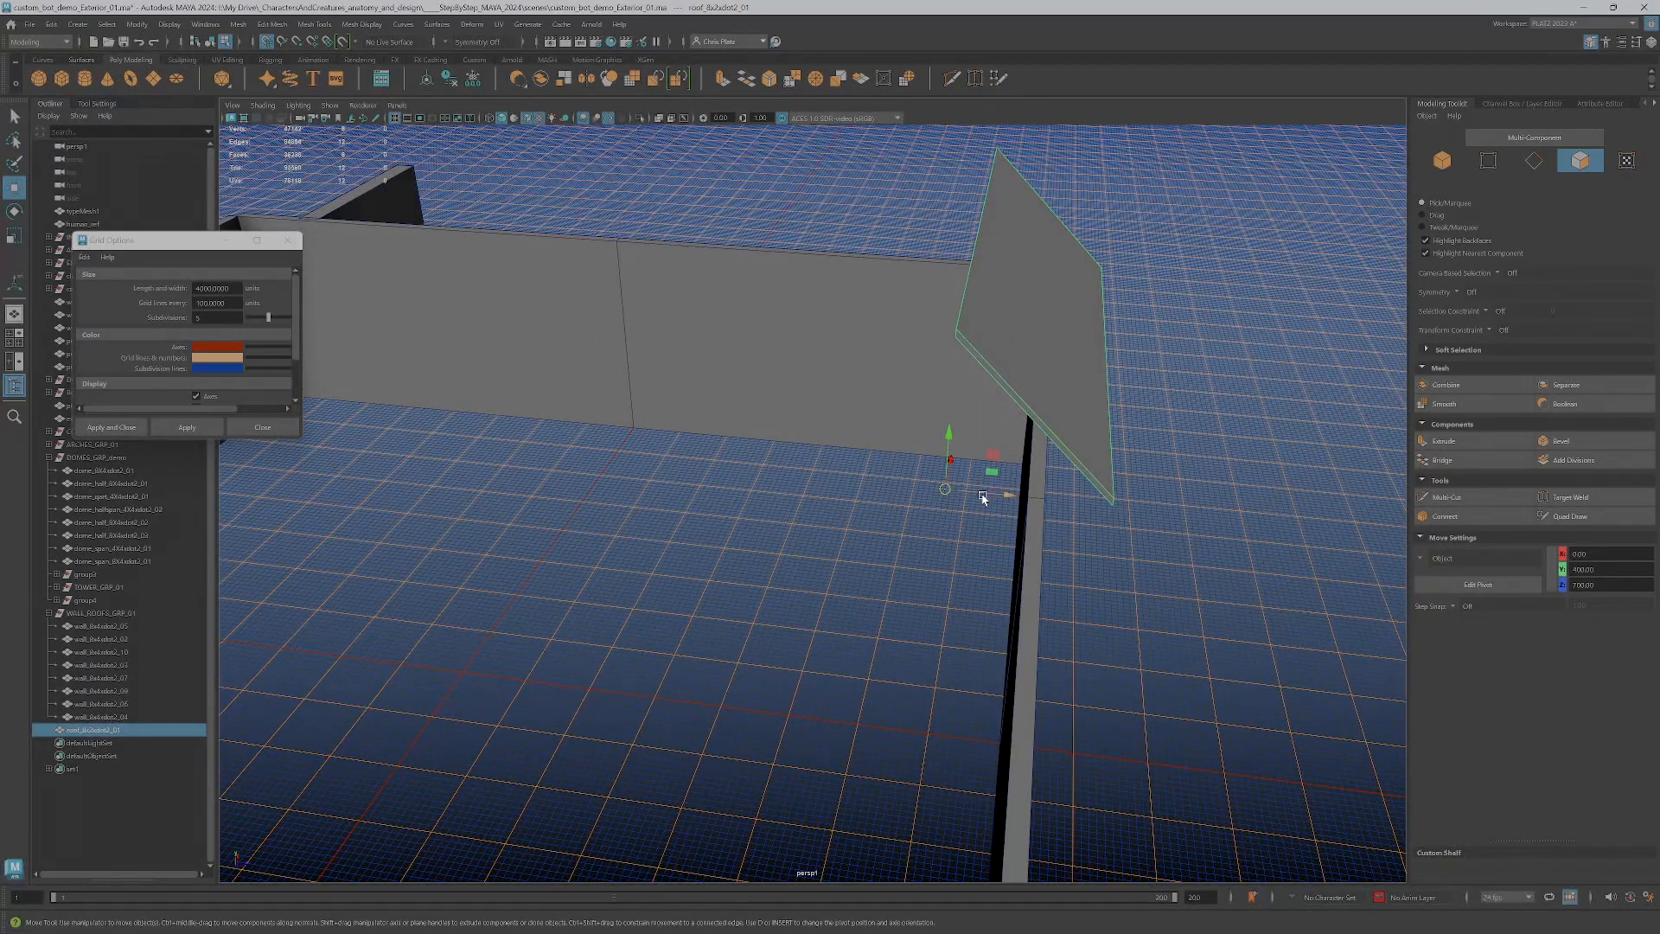
key("d")
left_click_drag(983, 495, 1030, 499)
key("d")
left_click_drag(1124, 636, 1053, 577, "alt")
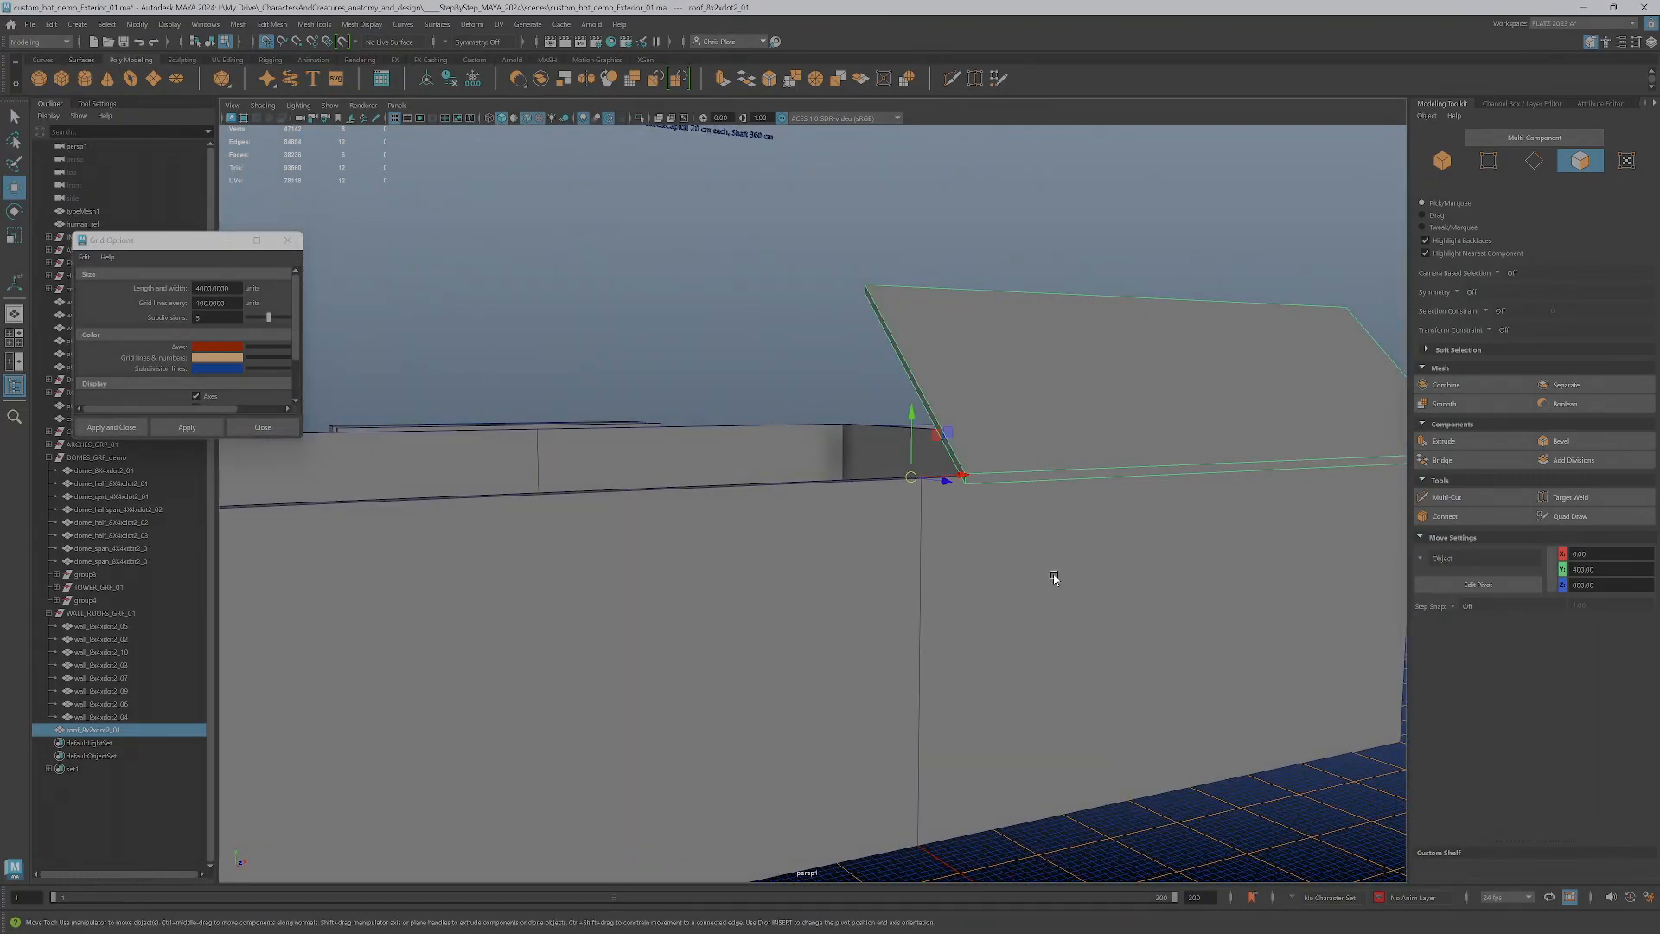
Examine the roof piece and its new pivot on the wall enclosure from several angles
key("space")
key("space")
key("space")
left_click_drag(1207, 261, 1113, 358, "alt")
scroll(1156, 359, "down", 5)
scroll(1150, 360, "up", 8)
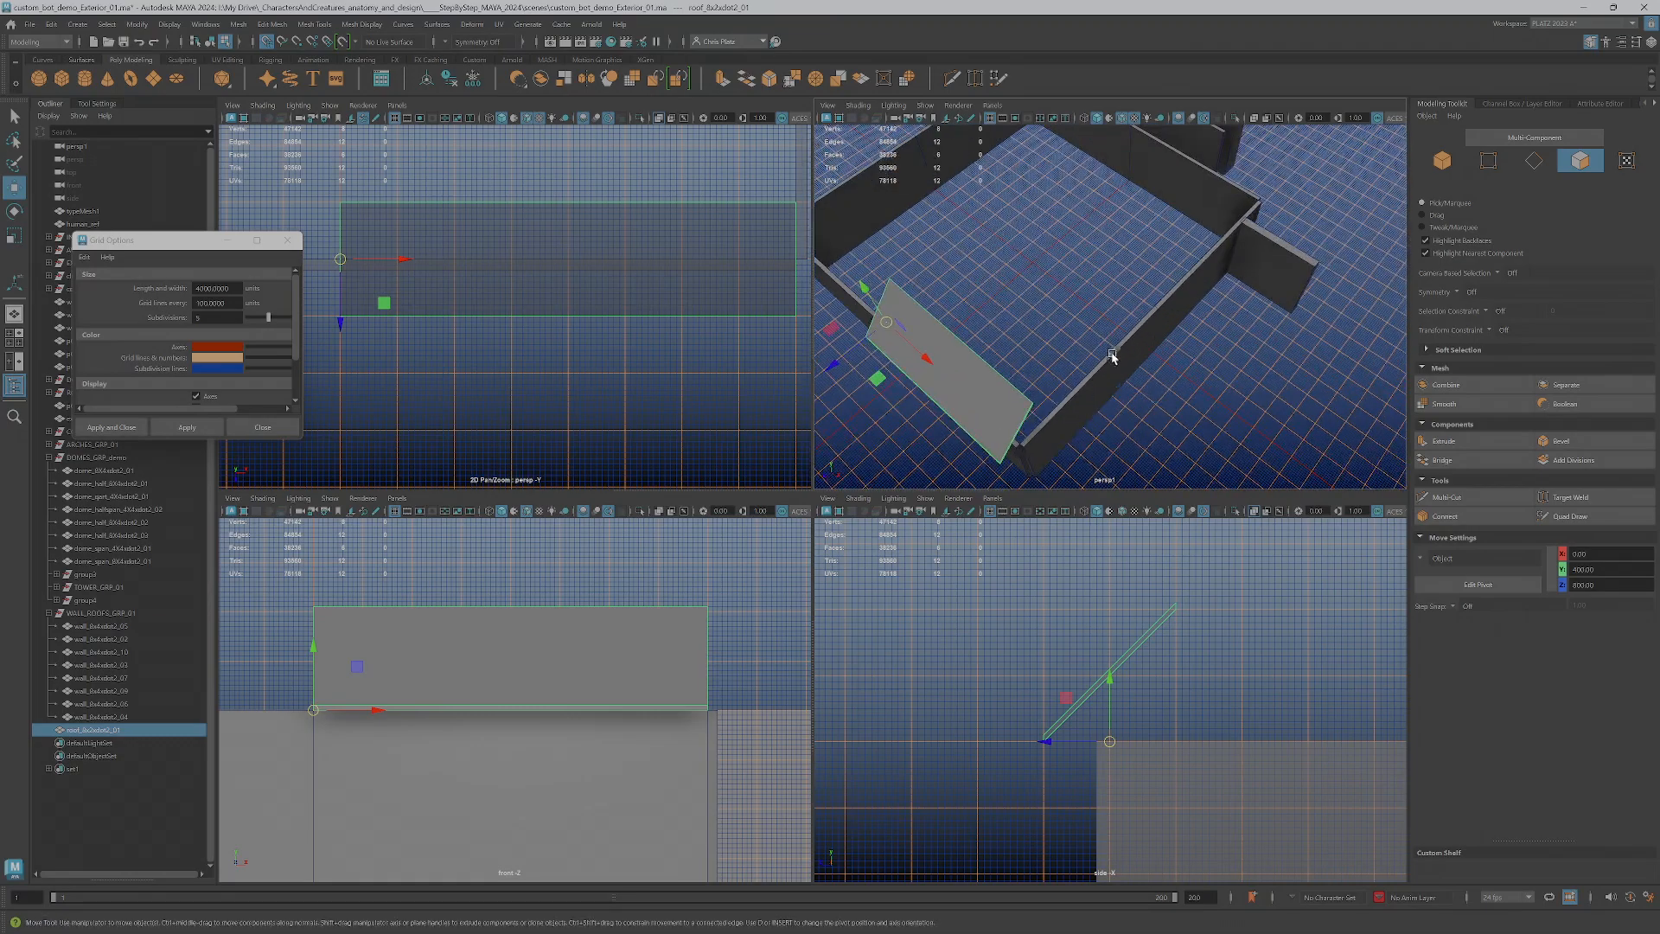
left_click_drag(1021, 405, 1141, 367, "alt")
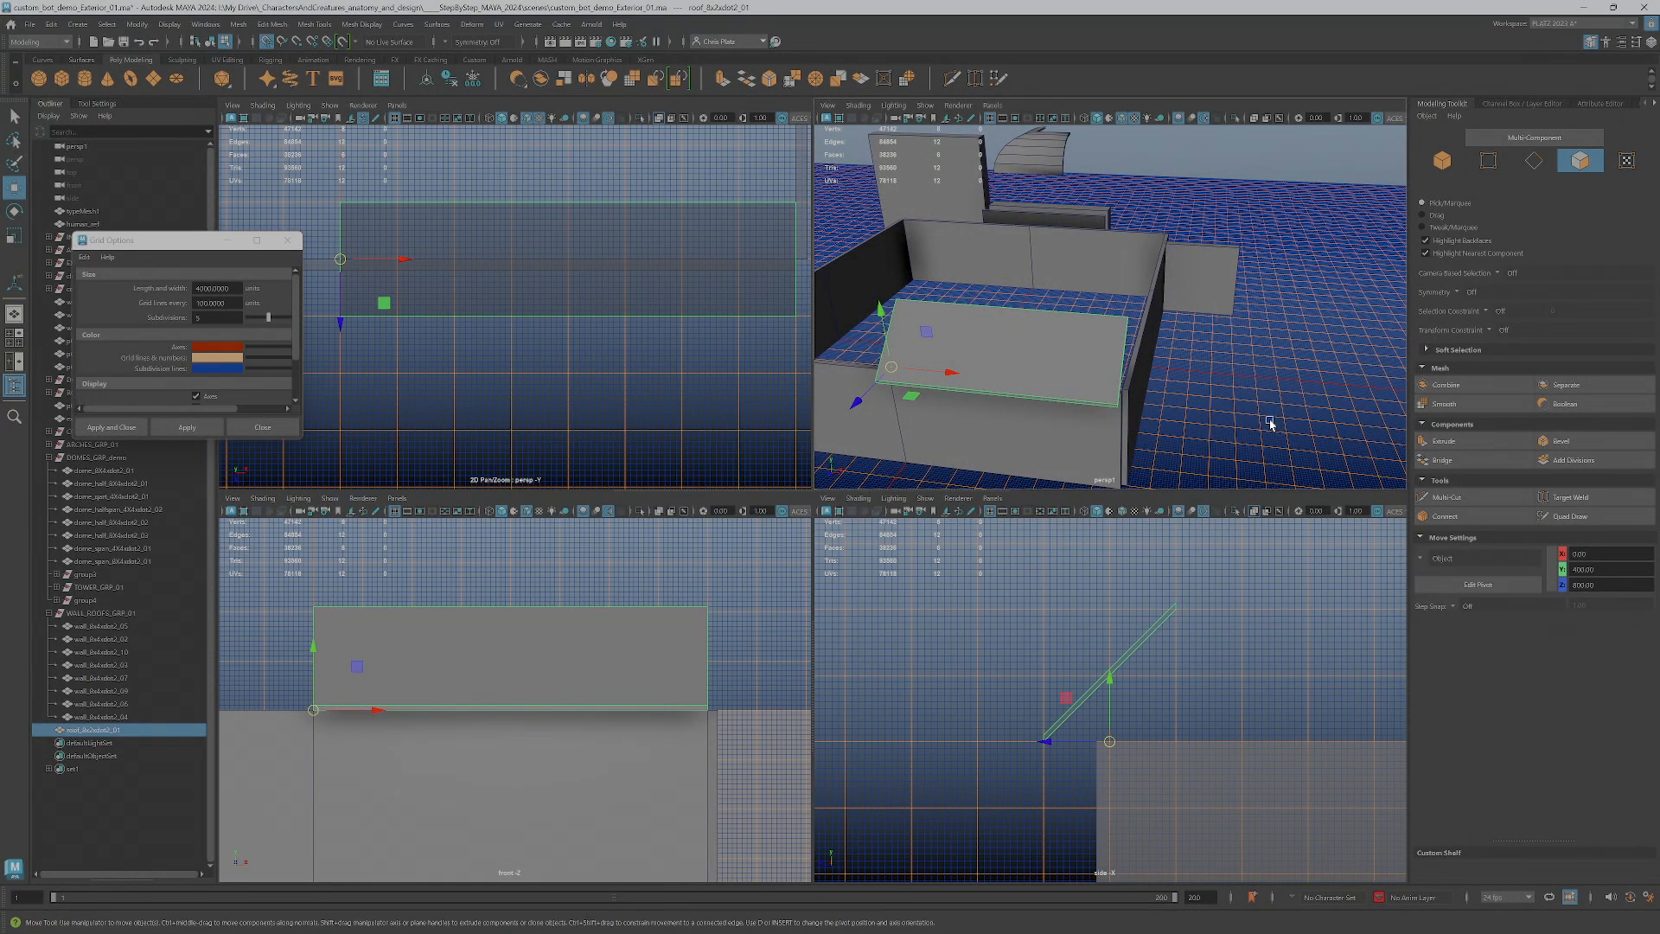
scroll(1156, 401, "down", 3)
left_click_drag(1156, 401, 1146, 404, "alt")
scroll(1167, 404, "up", 4)
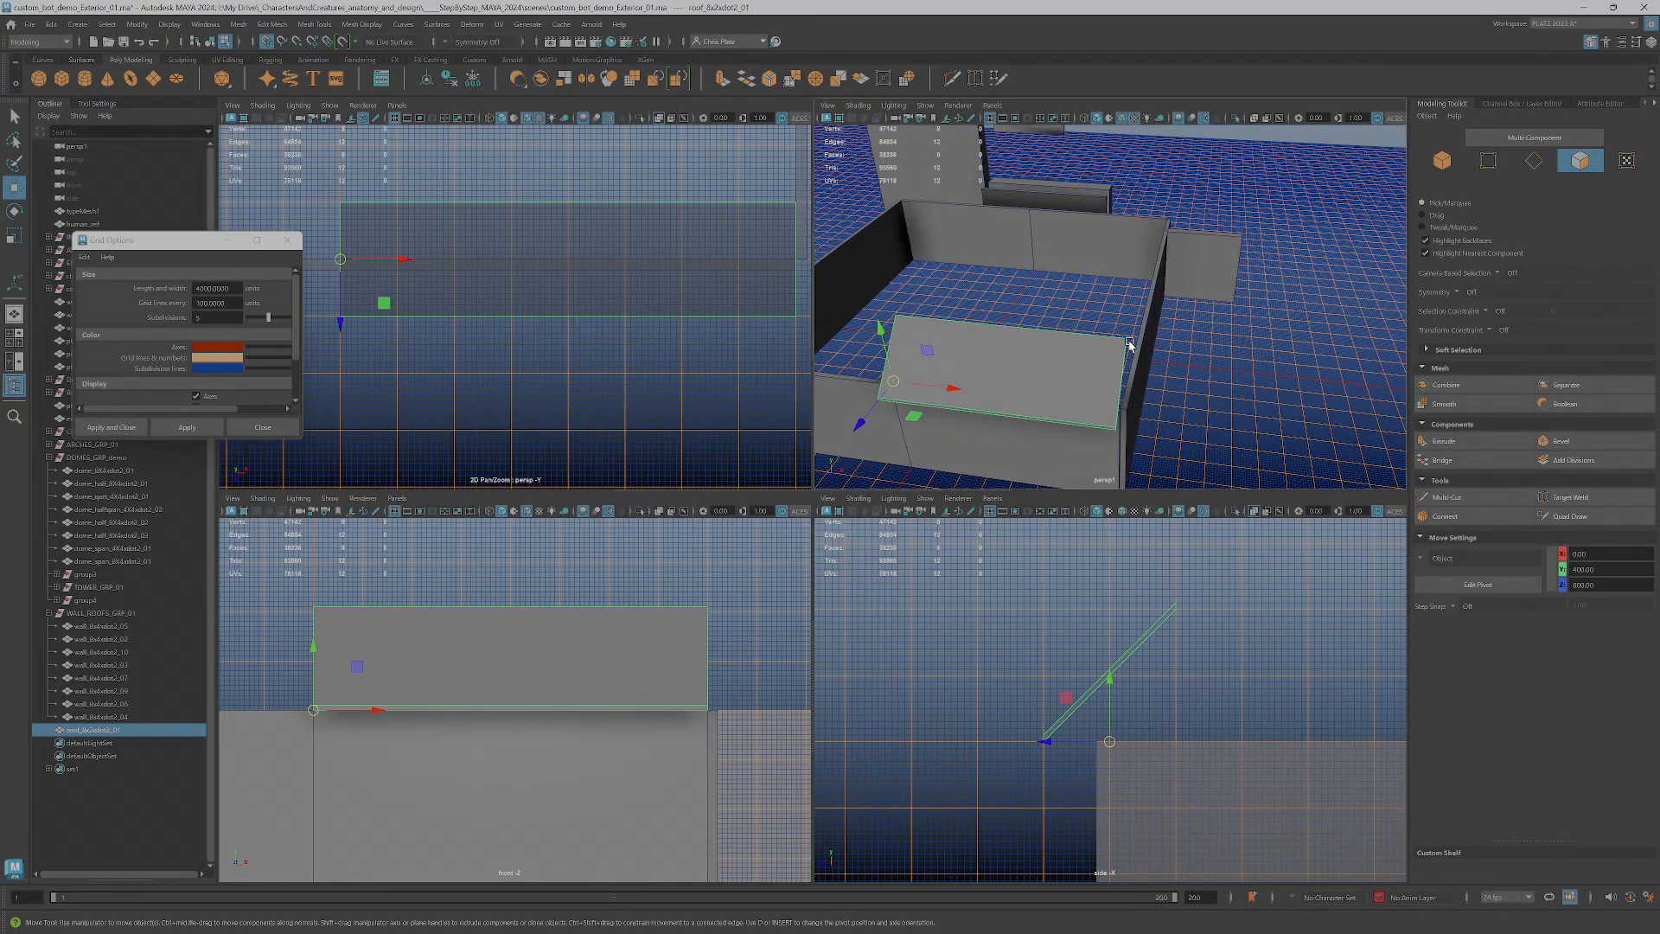
middle_click_drag(1014, 417, 1126, 374, "alt")
left_click_drag(1126, 374, 1207, 375, "alt")
middle_click_drag(1207, 375, 1175, 481, "alt")
scroll(1159, 428, "down", 4)
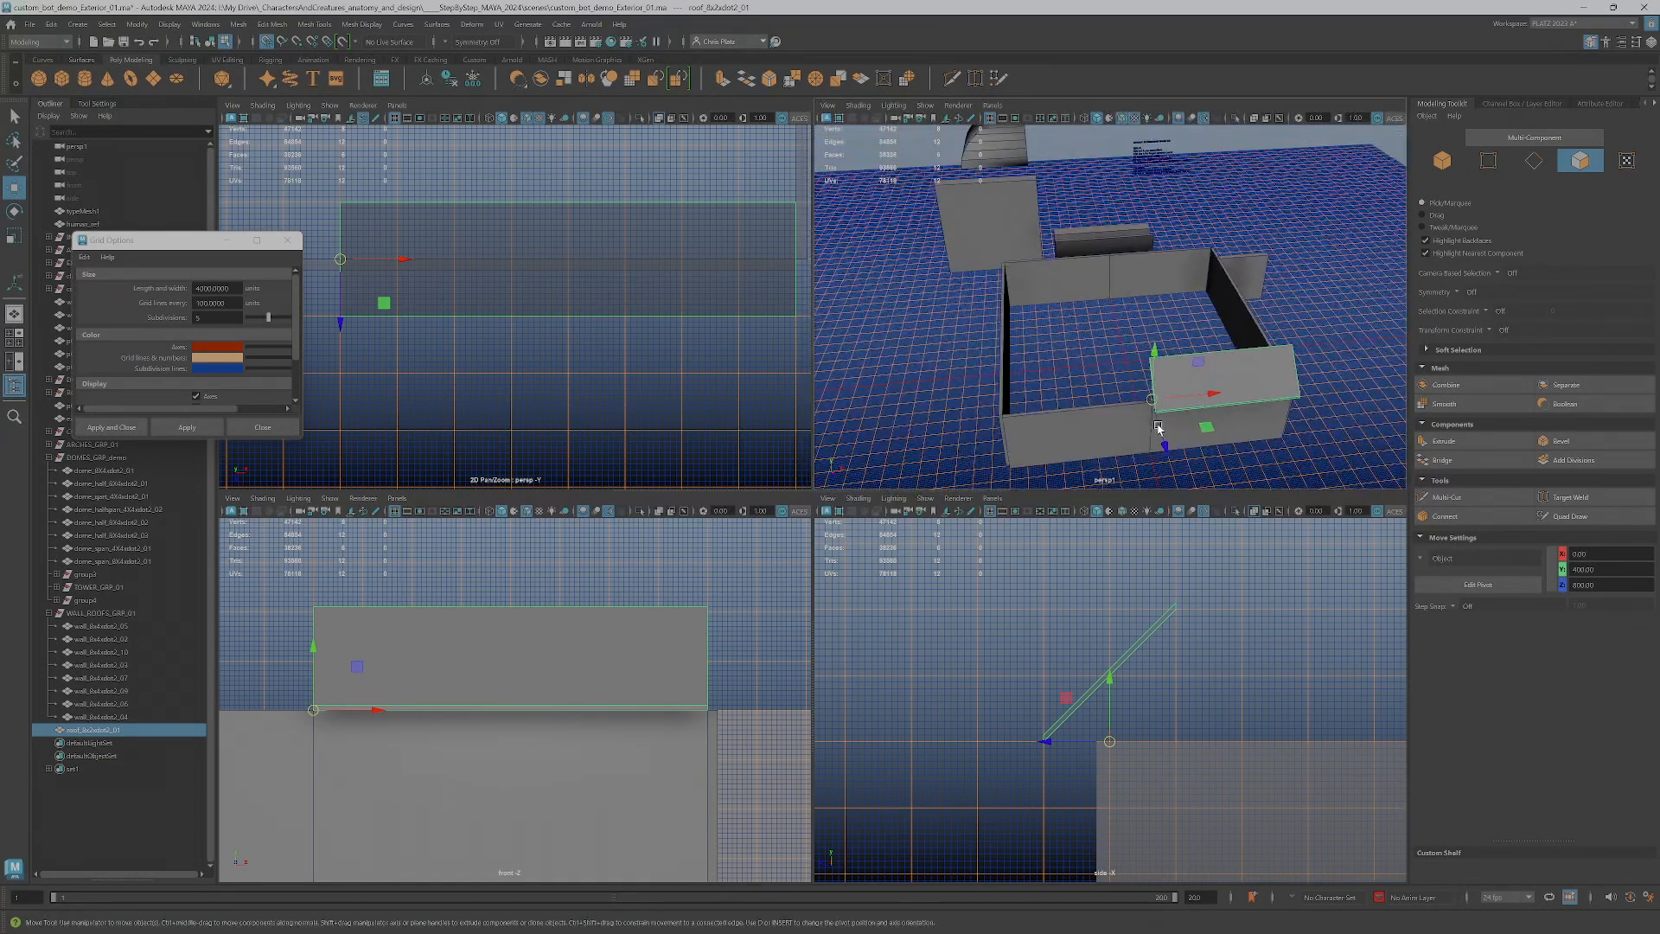
left_click_drag(1191, 441, 1170, 423, "alt")
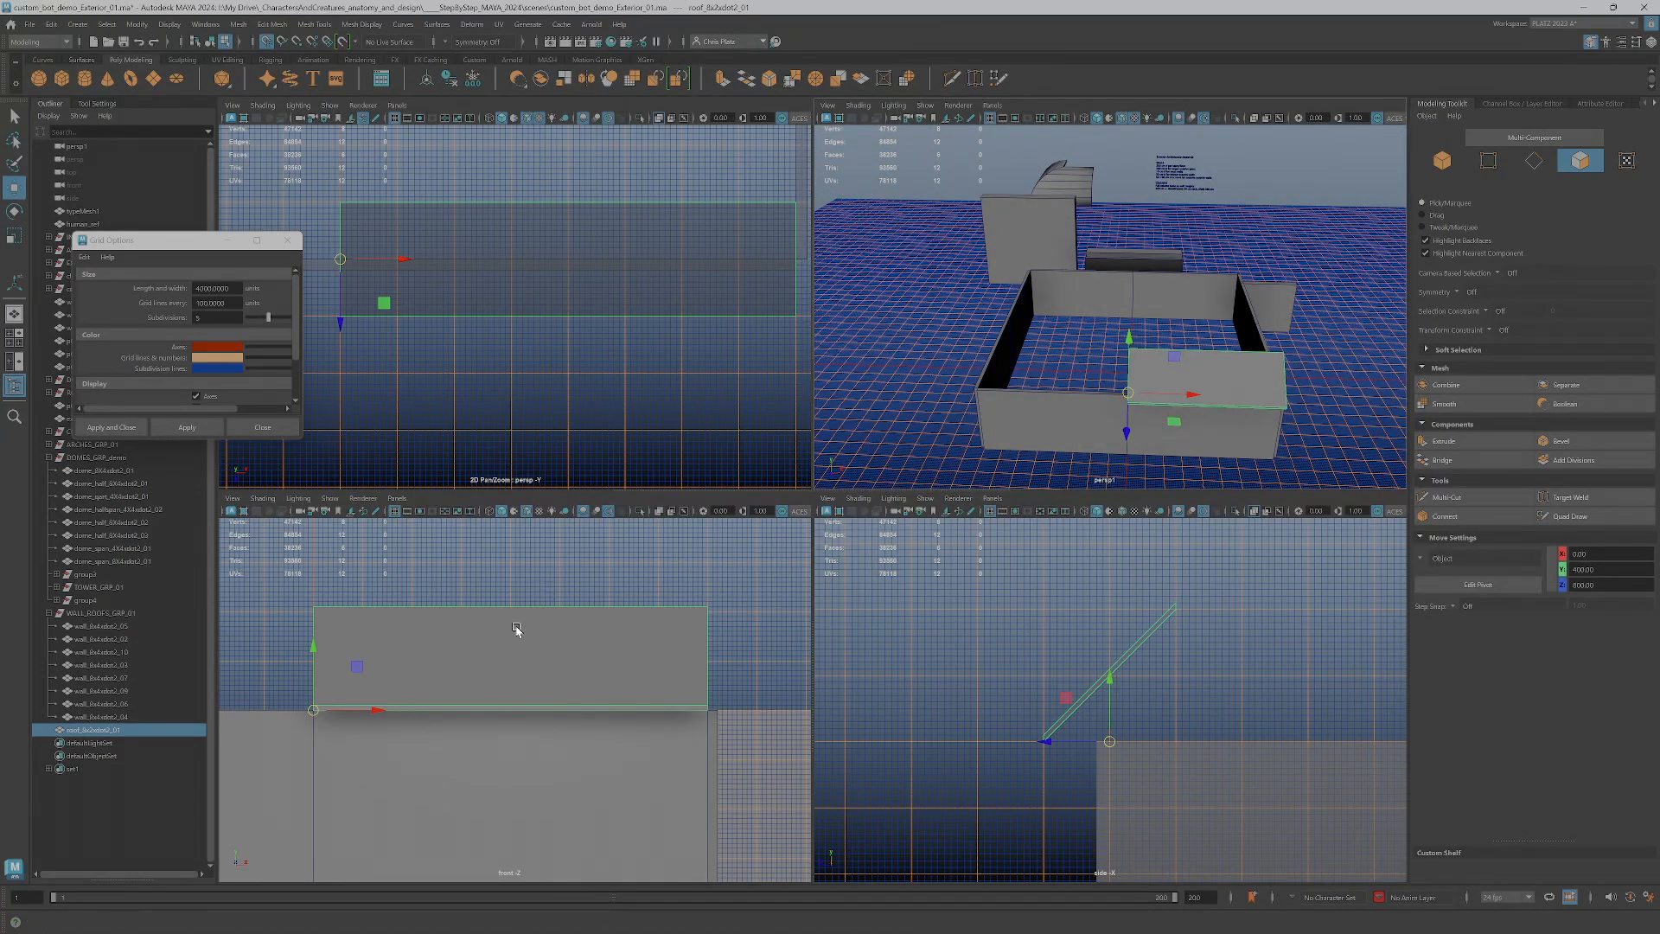
Try to move the roof piece vertically in the front view and undo the move
middle_click_drag(411, 671, 637, 680, "alt")
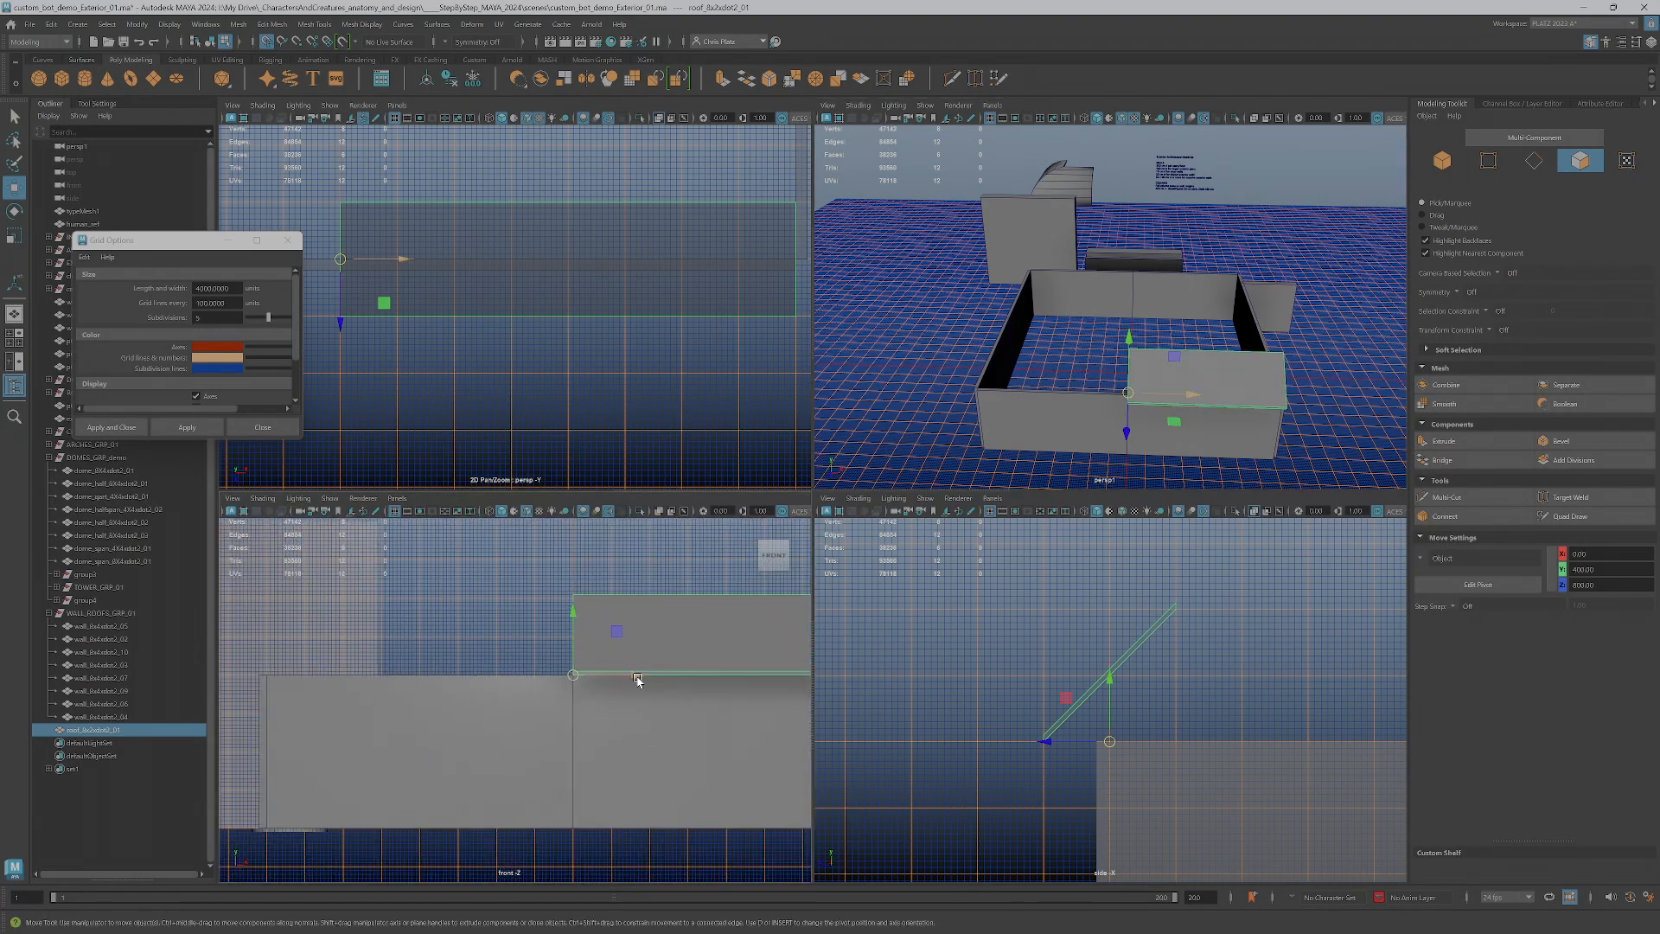
left_click_drag(574, 638, 575, 563)
middle_click_drag(614, 660, 615, 697, "alt")
key("ctrl+z")
middle_click_drag(591, 641, 629, 673, "alt")
Inspect the roof piece's upper edge against the grid lines in the front and side views
scroll(628, 655, "up", 2)
middle_click_drag(642, 598, 533, 655, "alt")
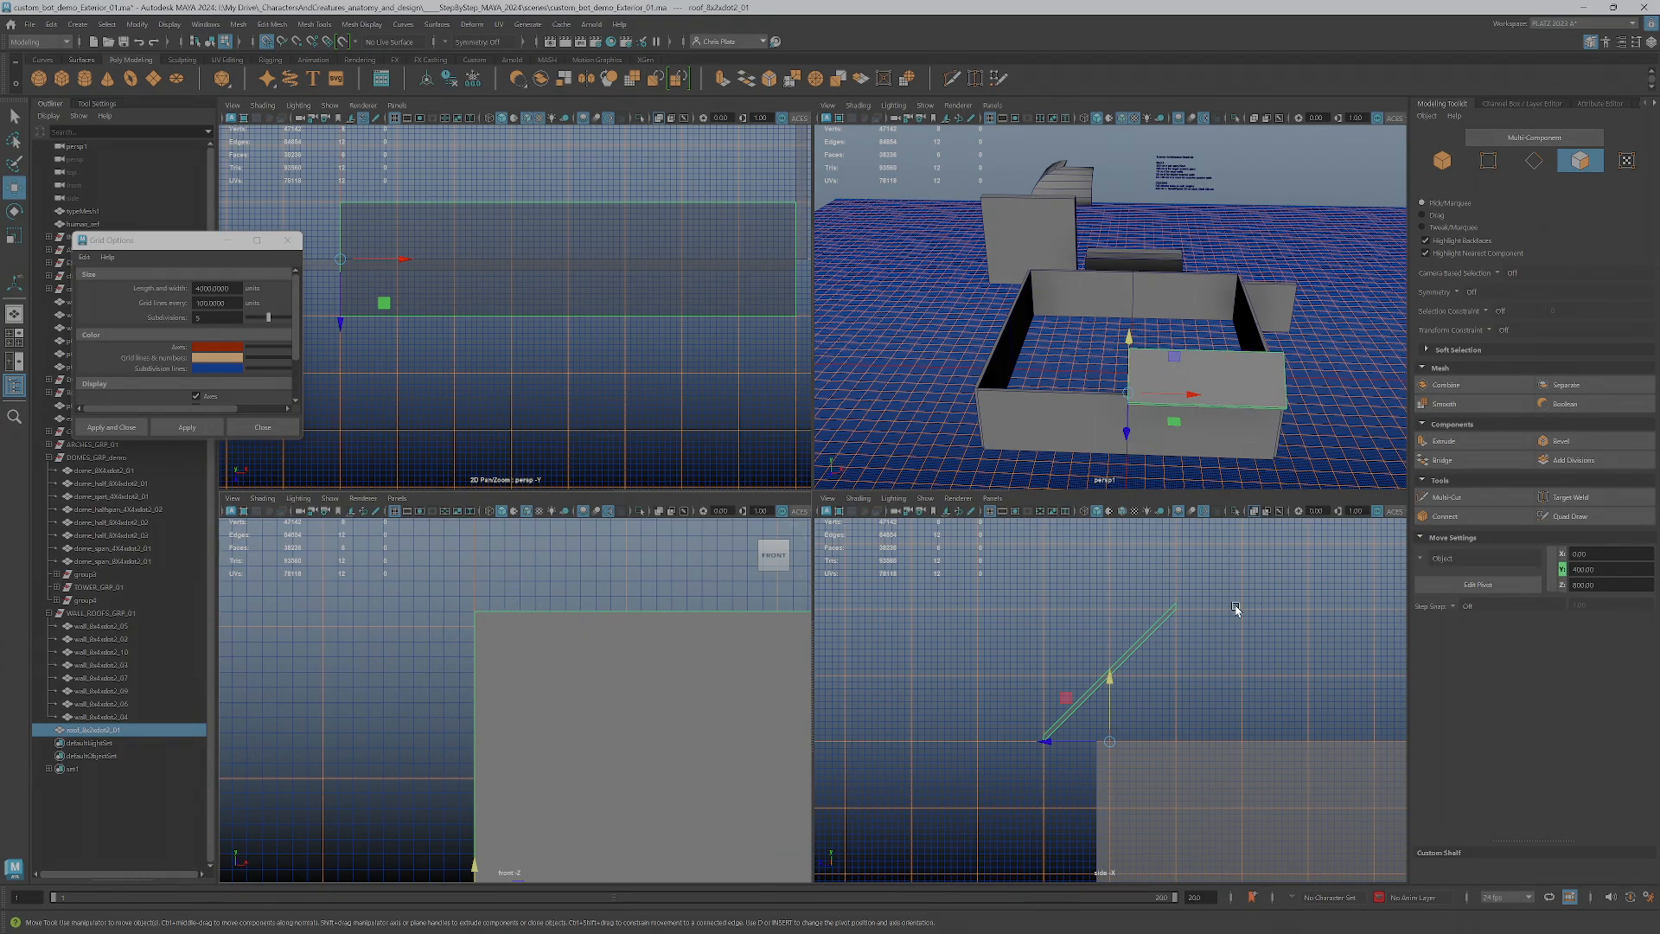
scroll(1235, 611, "up", 4)
mouse_move(947, 844)
middle_mouse_down("alt")
mouse_move(1019, 686)
mouse_move(934, 816)
middle_mouse_up("alt")
scroll(1067, 667, "up", 2)
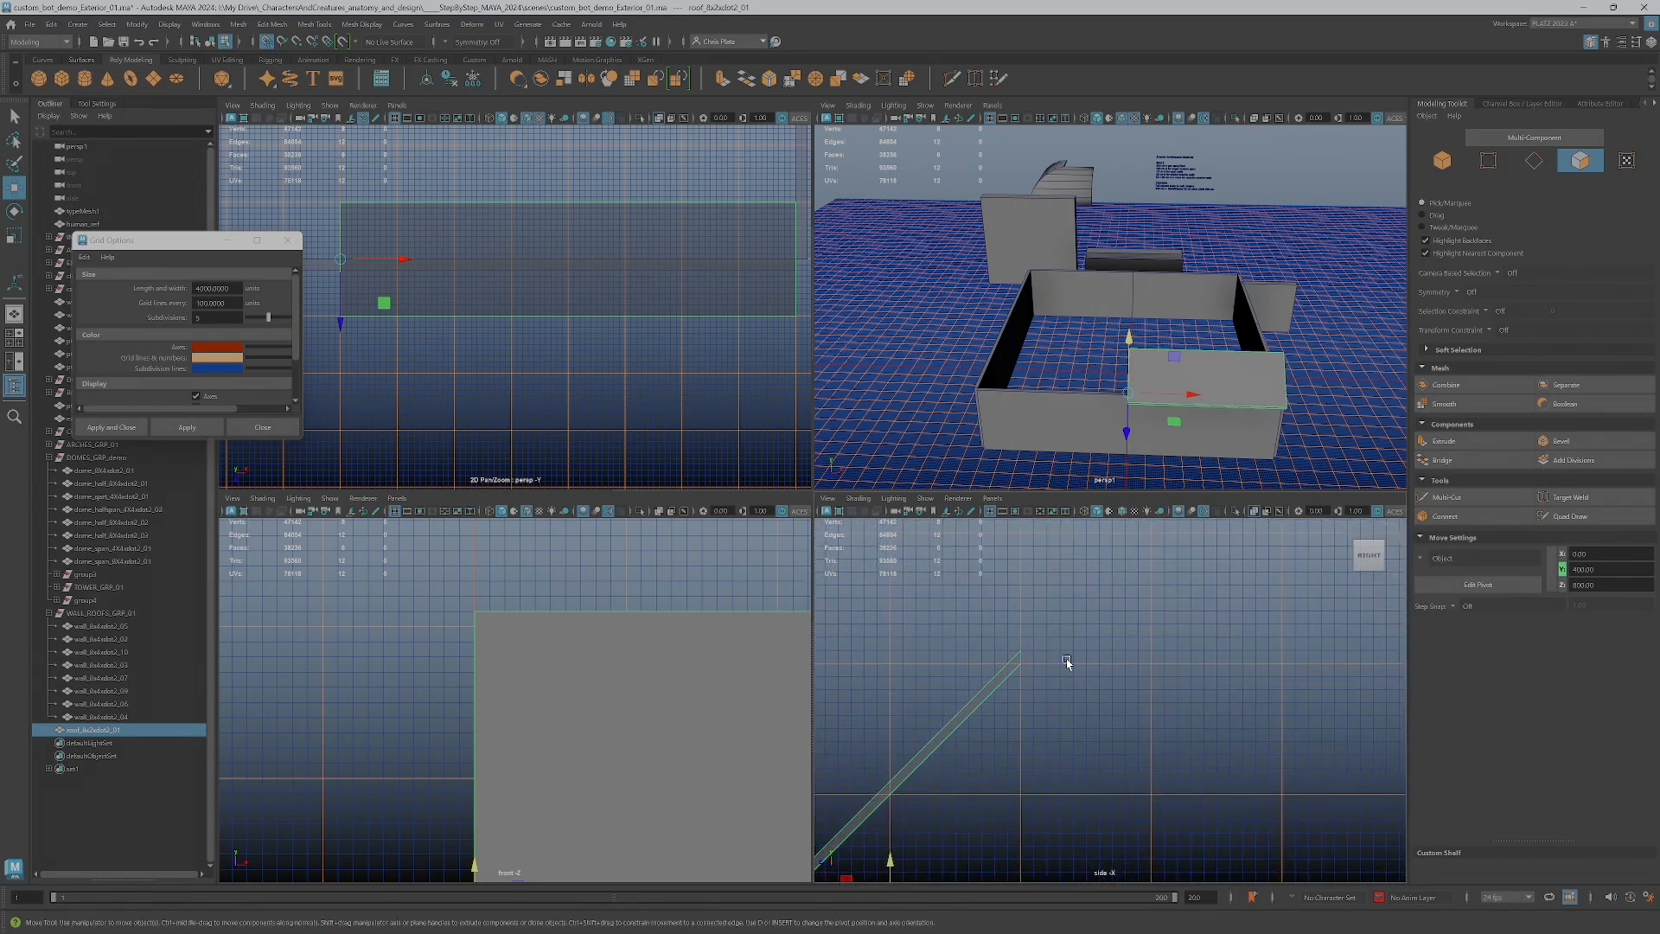
middle_click_drag(1067, 667, 1367, 485, "alt")
scroll(1245, 610, "down", 1)
middle_click_drag(1245, 609, 1168, 680, "alt")
scroll(1168, 681, "up", 2)
middle_click_drag(1237, 562, 1112, 671, "alt")
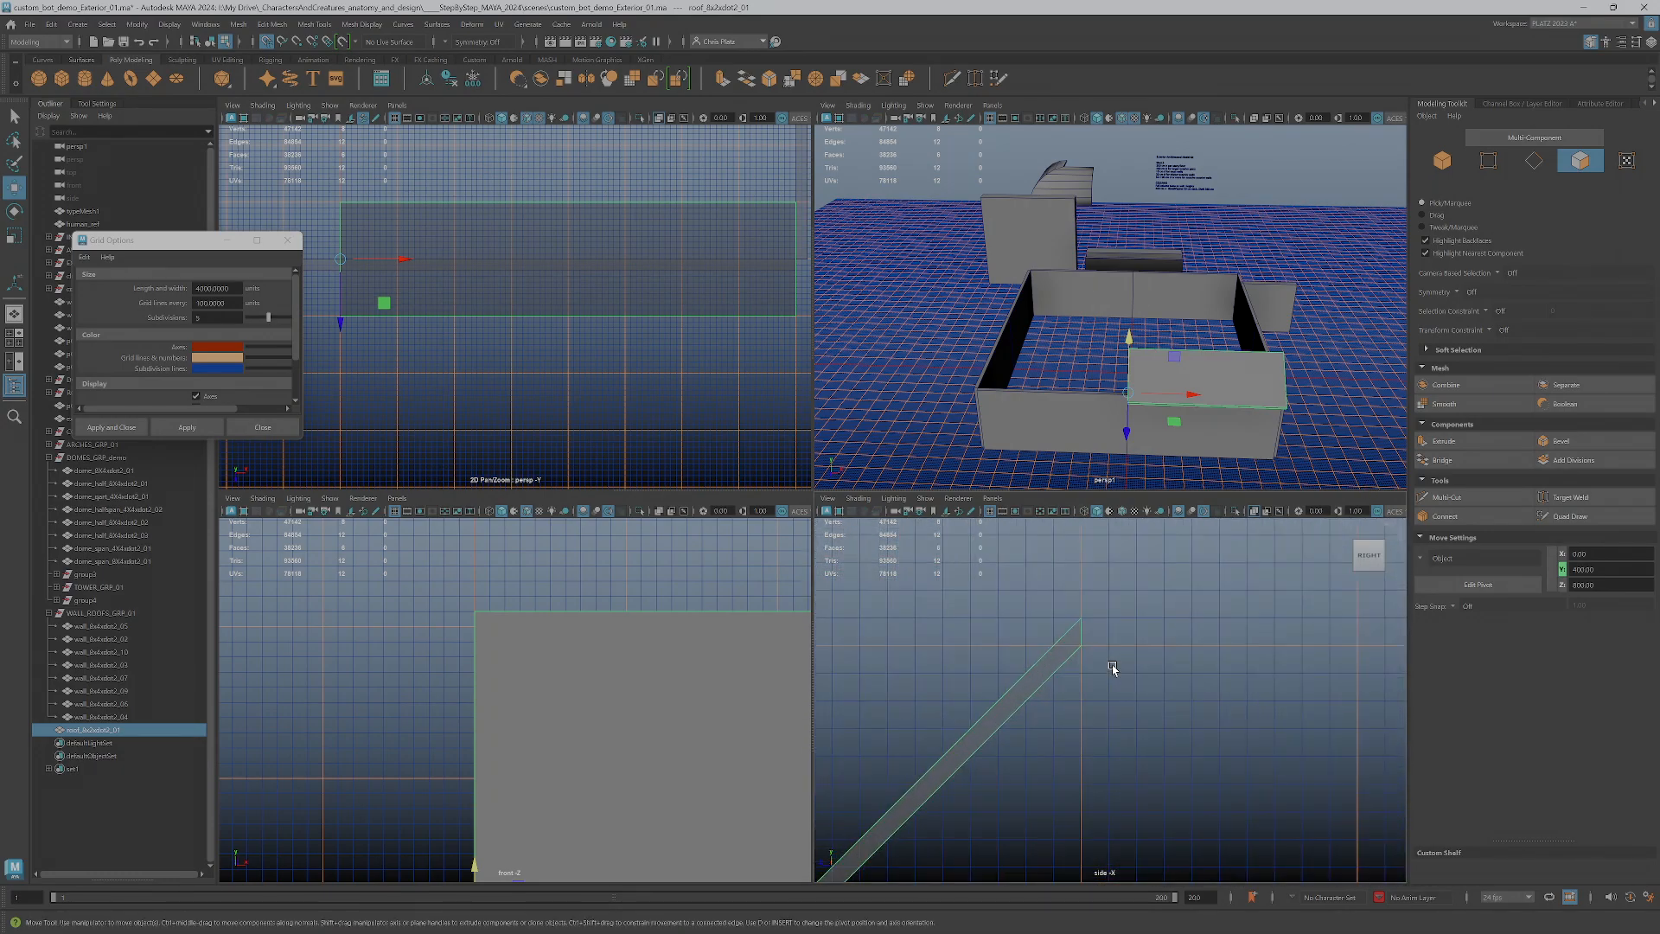
scroll(1110, 670, "up", 2)
mouse_move(1065, 597)
right_mouse_down()
mouse_move(1066, 534)
mouse_move(1067, 599)
mouse_move(1081, 597)
right_mouse_up()
Select the roof piece's upper end face, then set the grid subdivisions to 10 and apply them to check its alignment
key("F8")
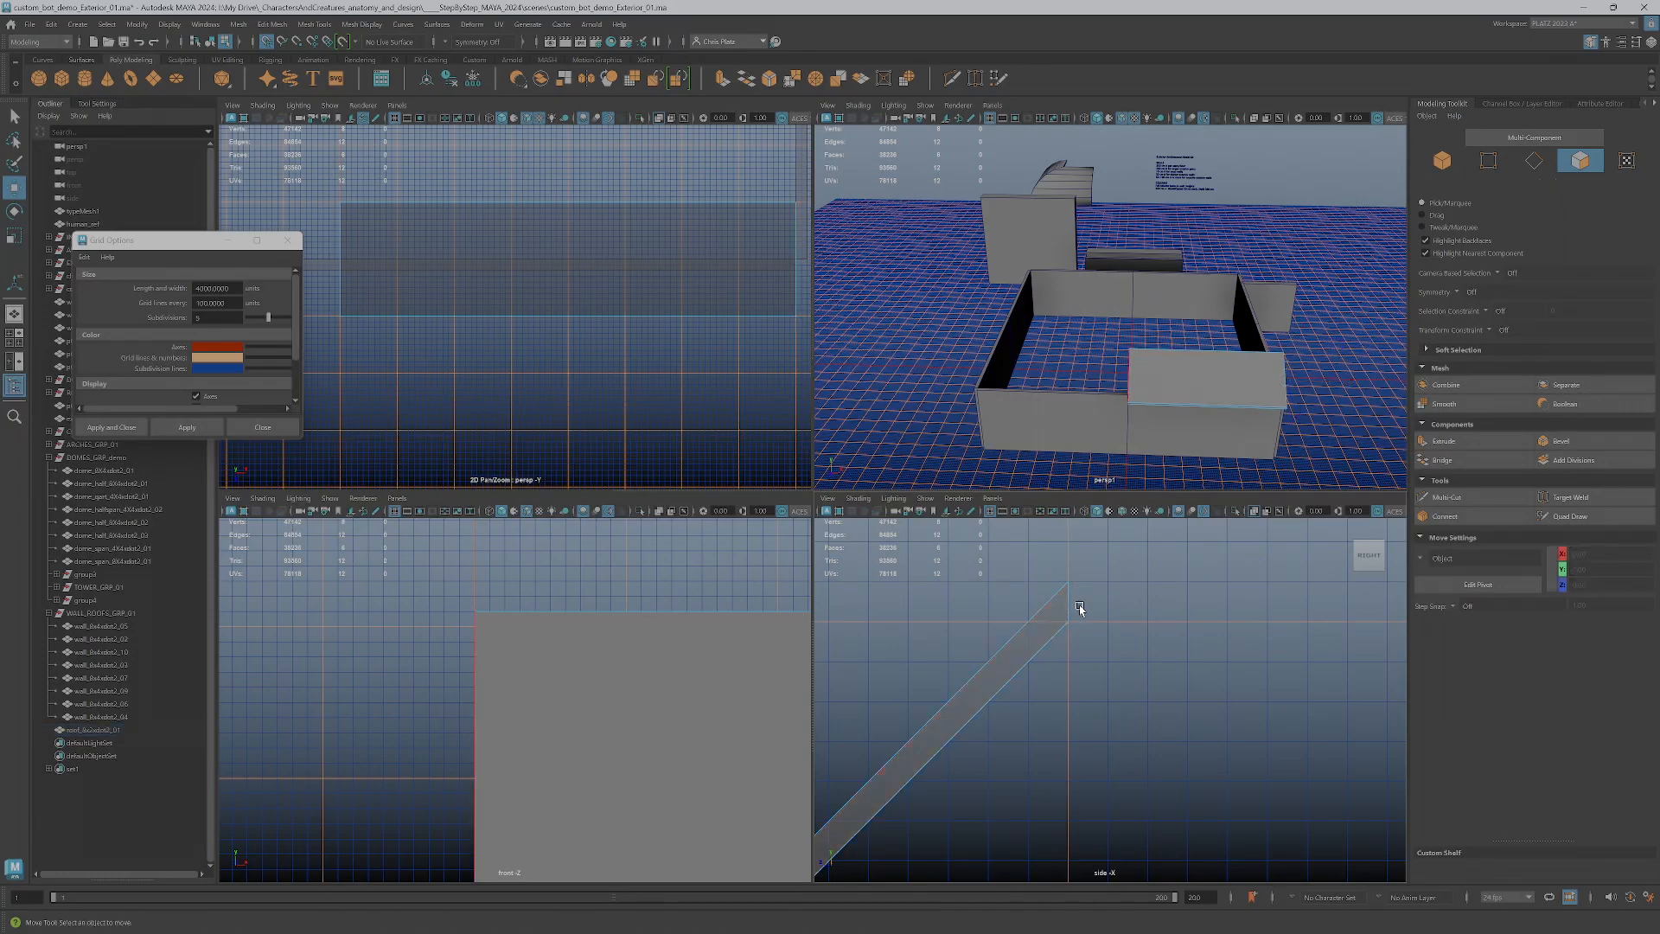
left_click(1062, 605)
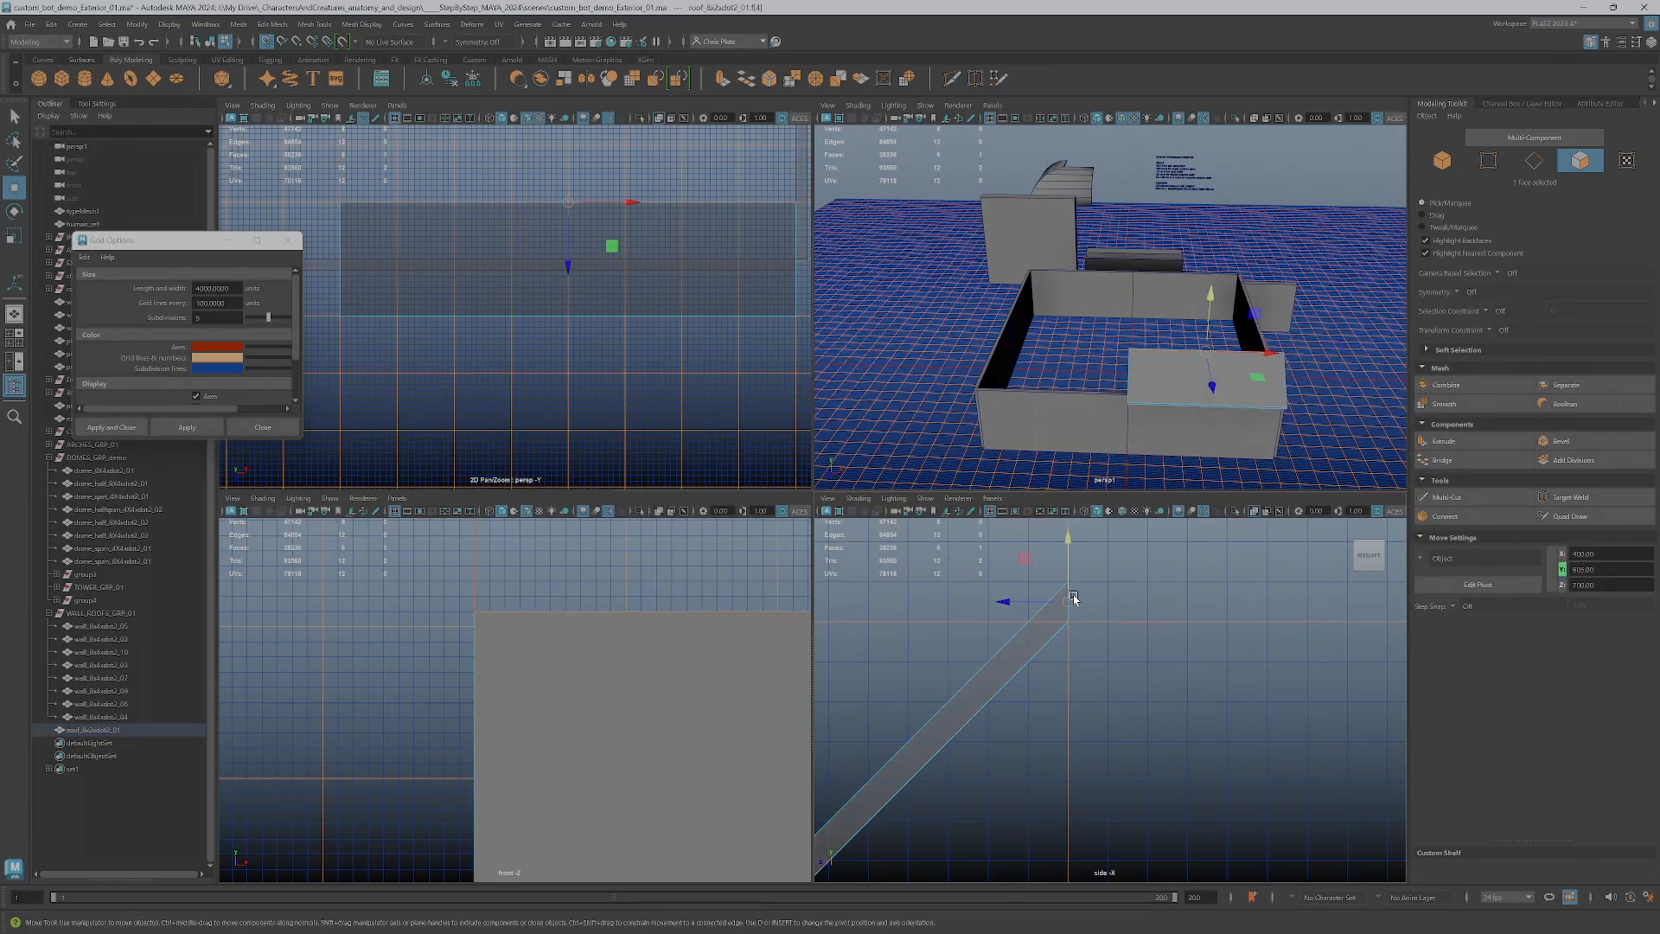
left_click(209, 317)
type("10")
key("Return")
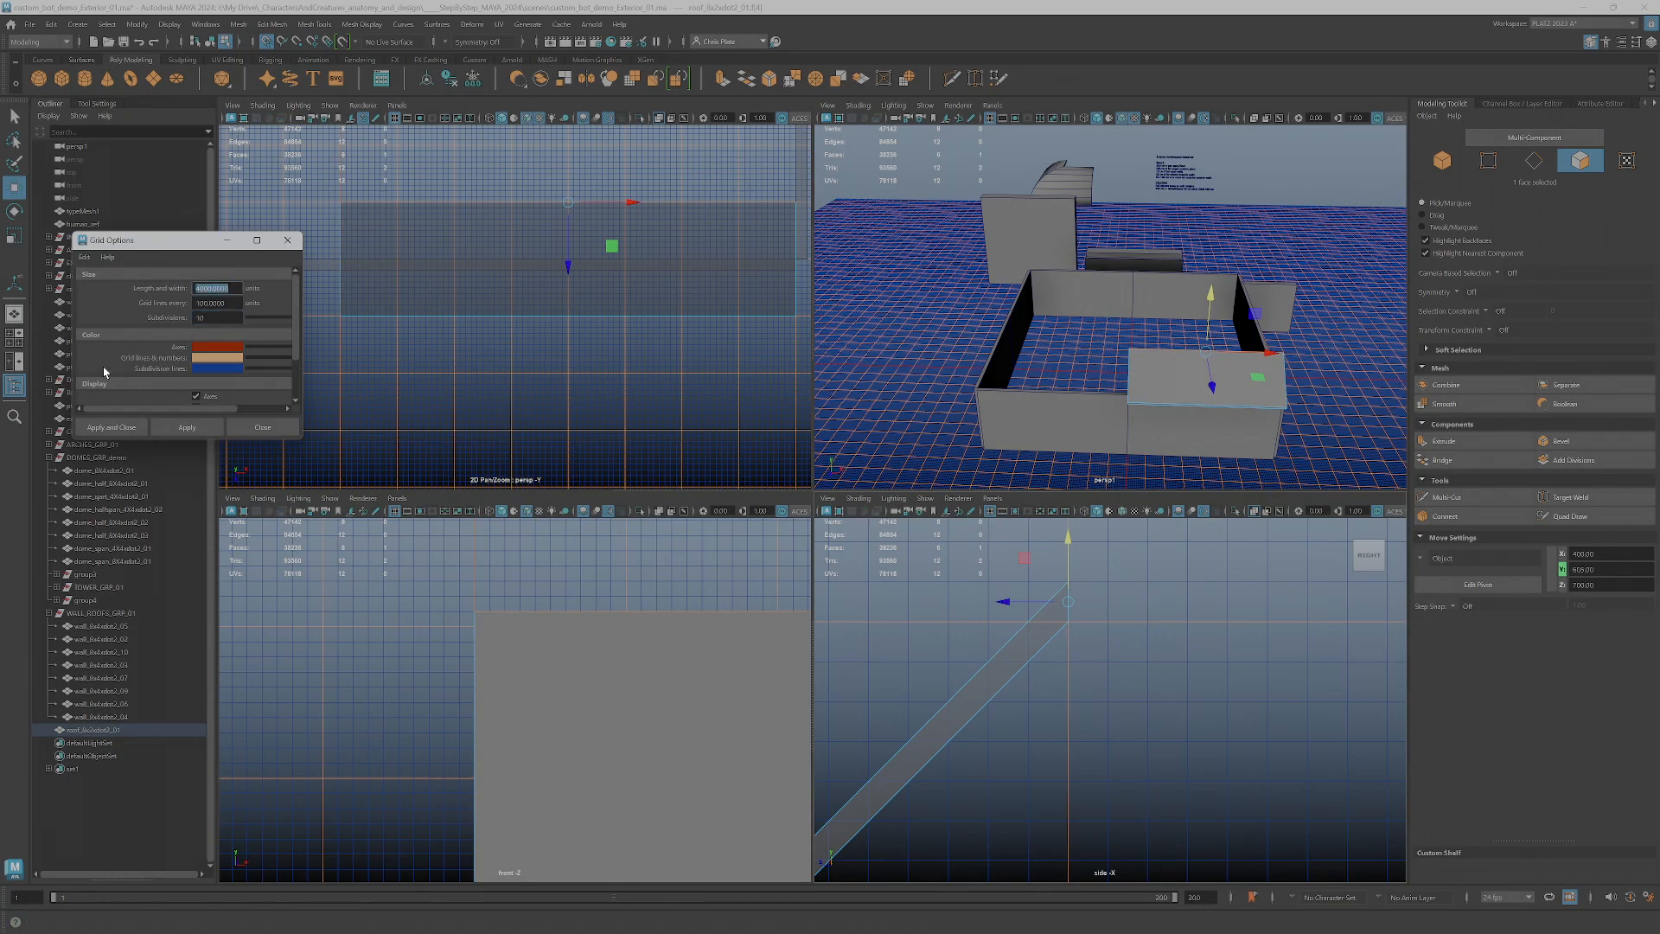
left_click(185, 431)
scroll(1101, 577, "up", 1)
scroll(1110, 598, "down", 3)
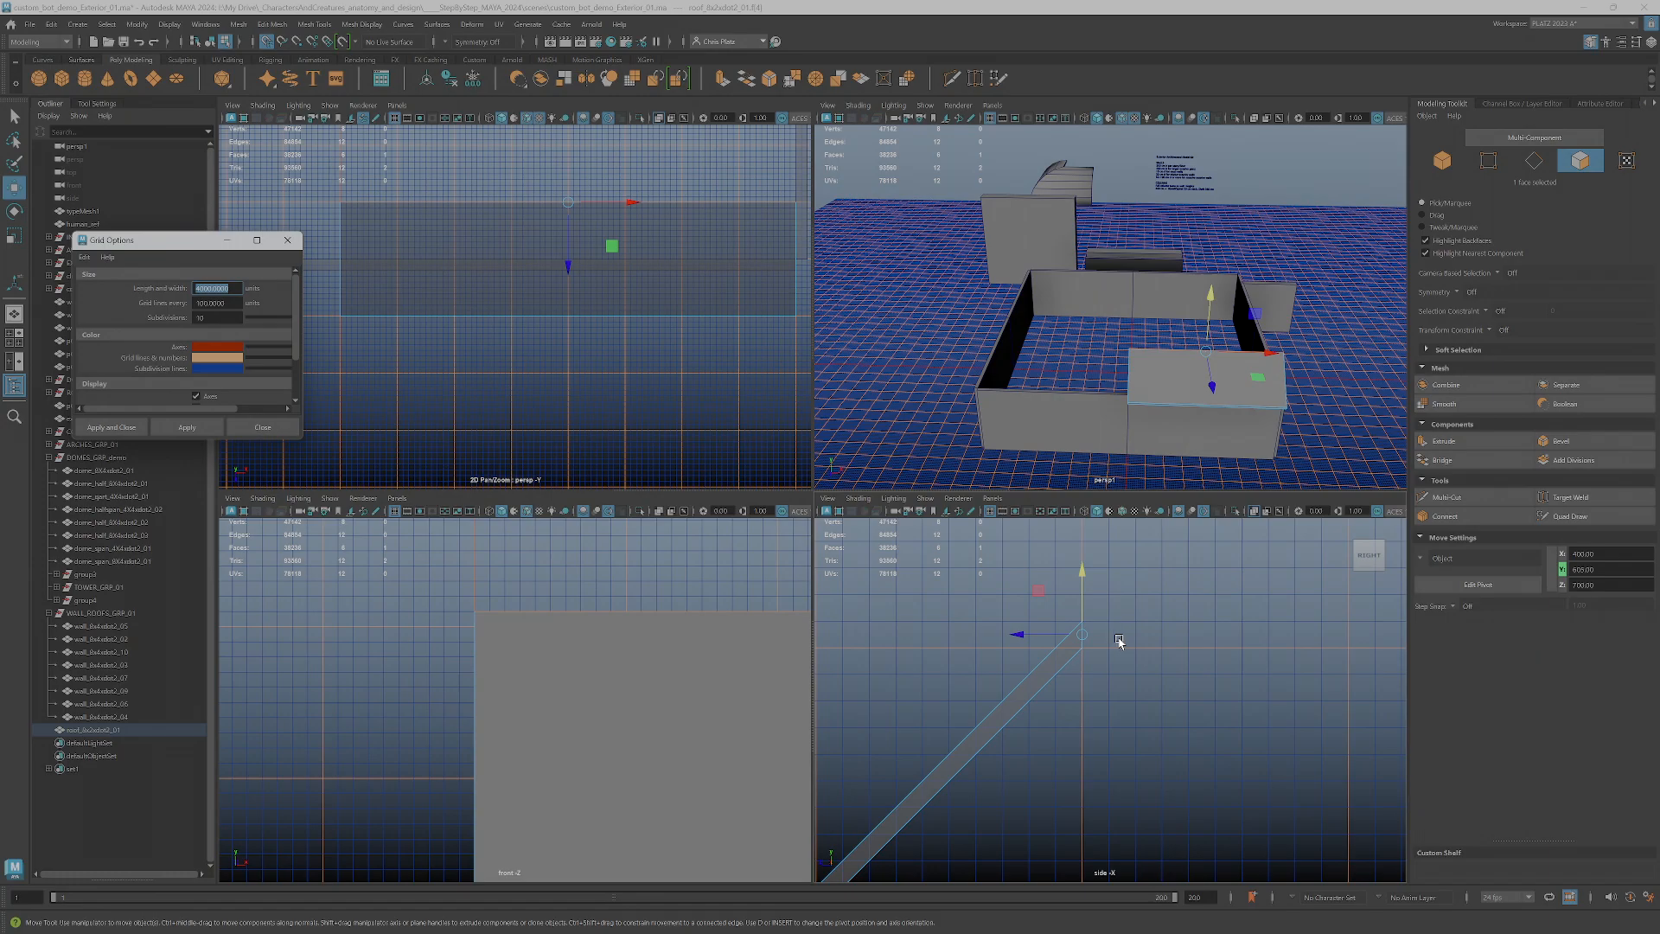
middle_click_drag(1083, 612, 1038, 611, "alt")
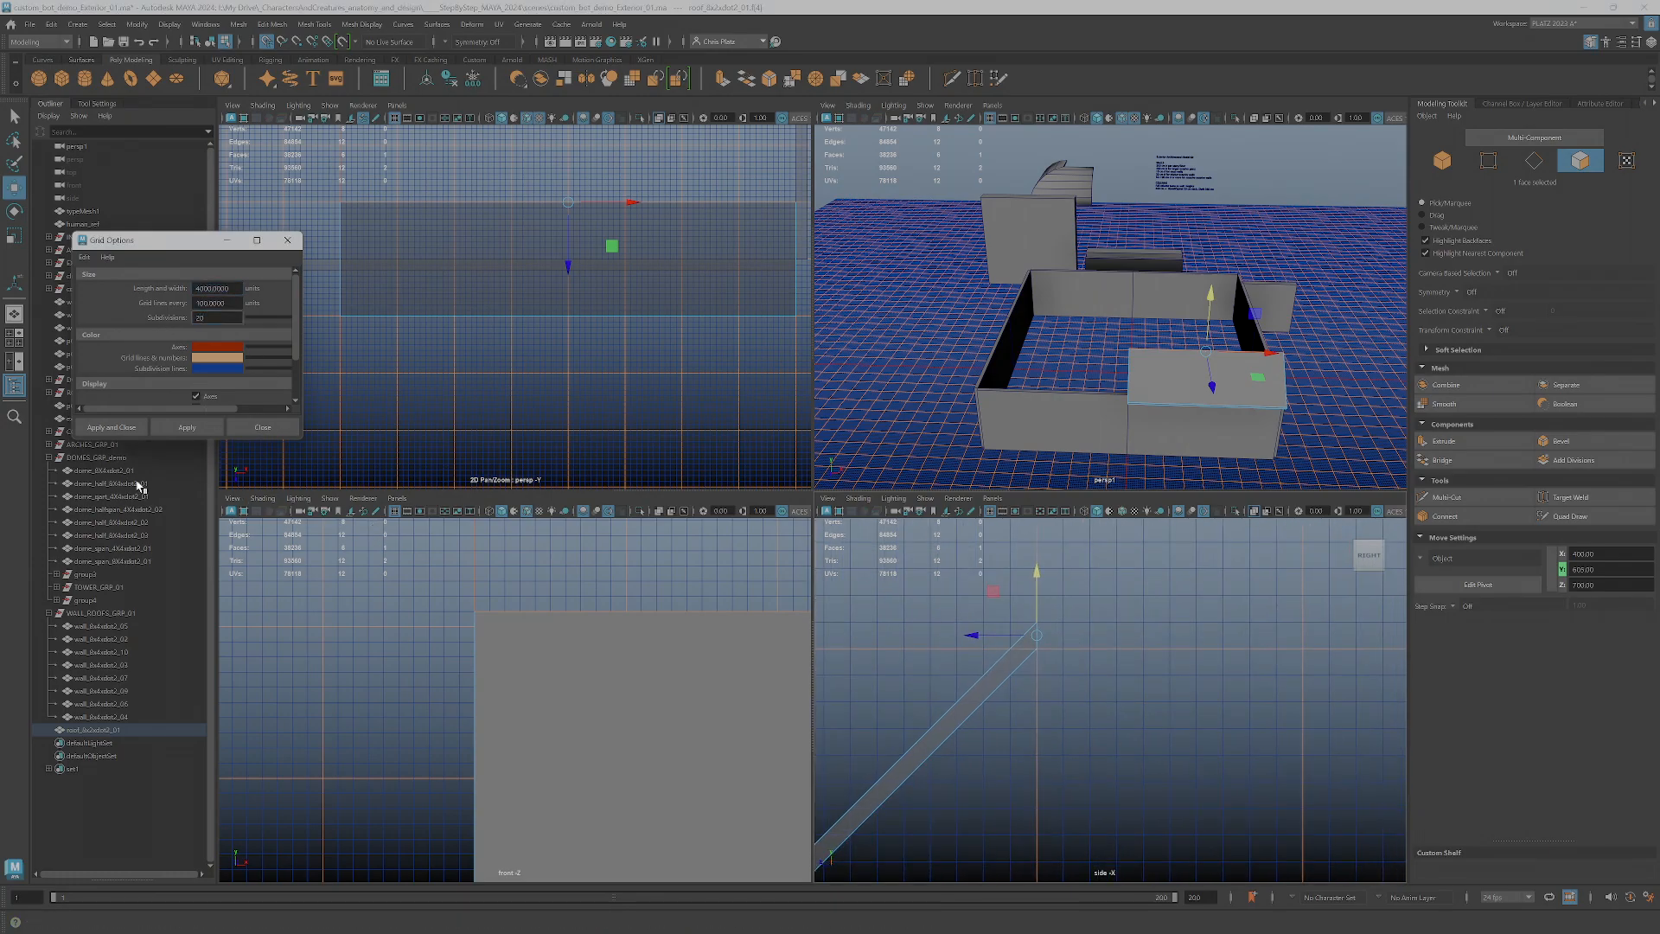
Apply 20 grid subdivisions and snap the top corner of the roof piece's upper end face to the grid line at Y 600
left_click(184, 427)
scroll(1046, 669, "up", 3)
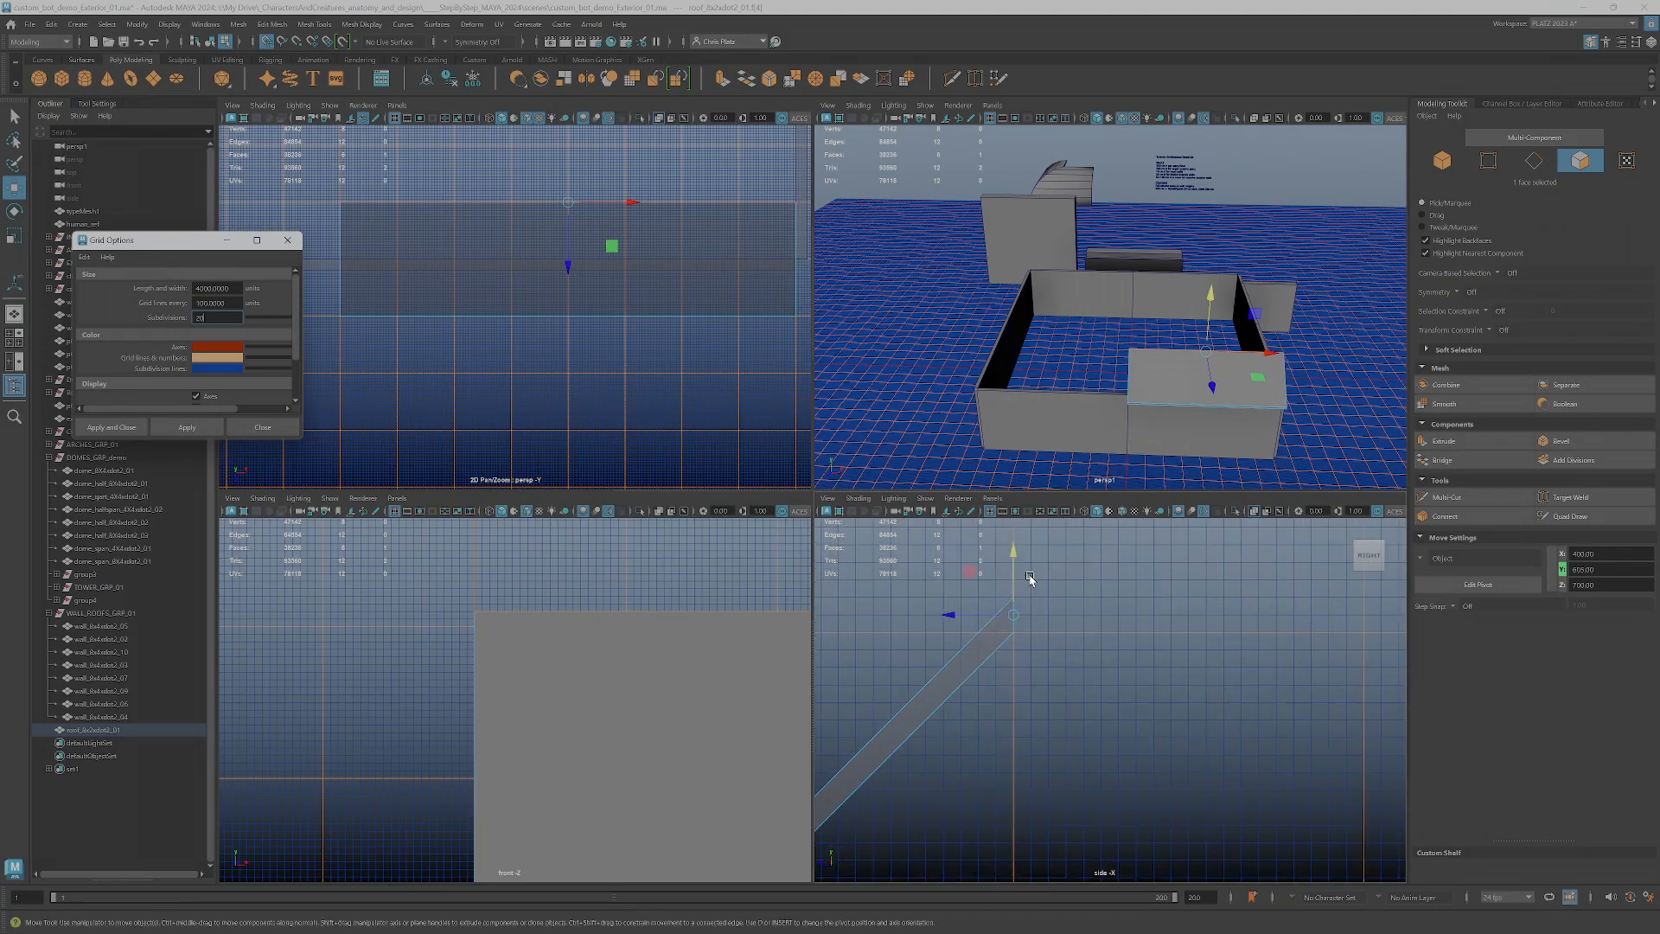
scroll(1029, 580, "up", 2)
middle_click_drag(1013, 595, 1040, 643, "alt")
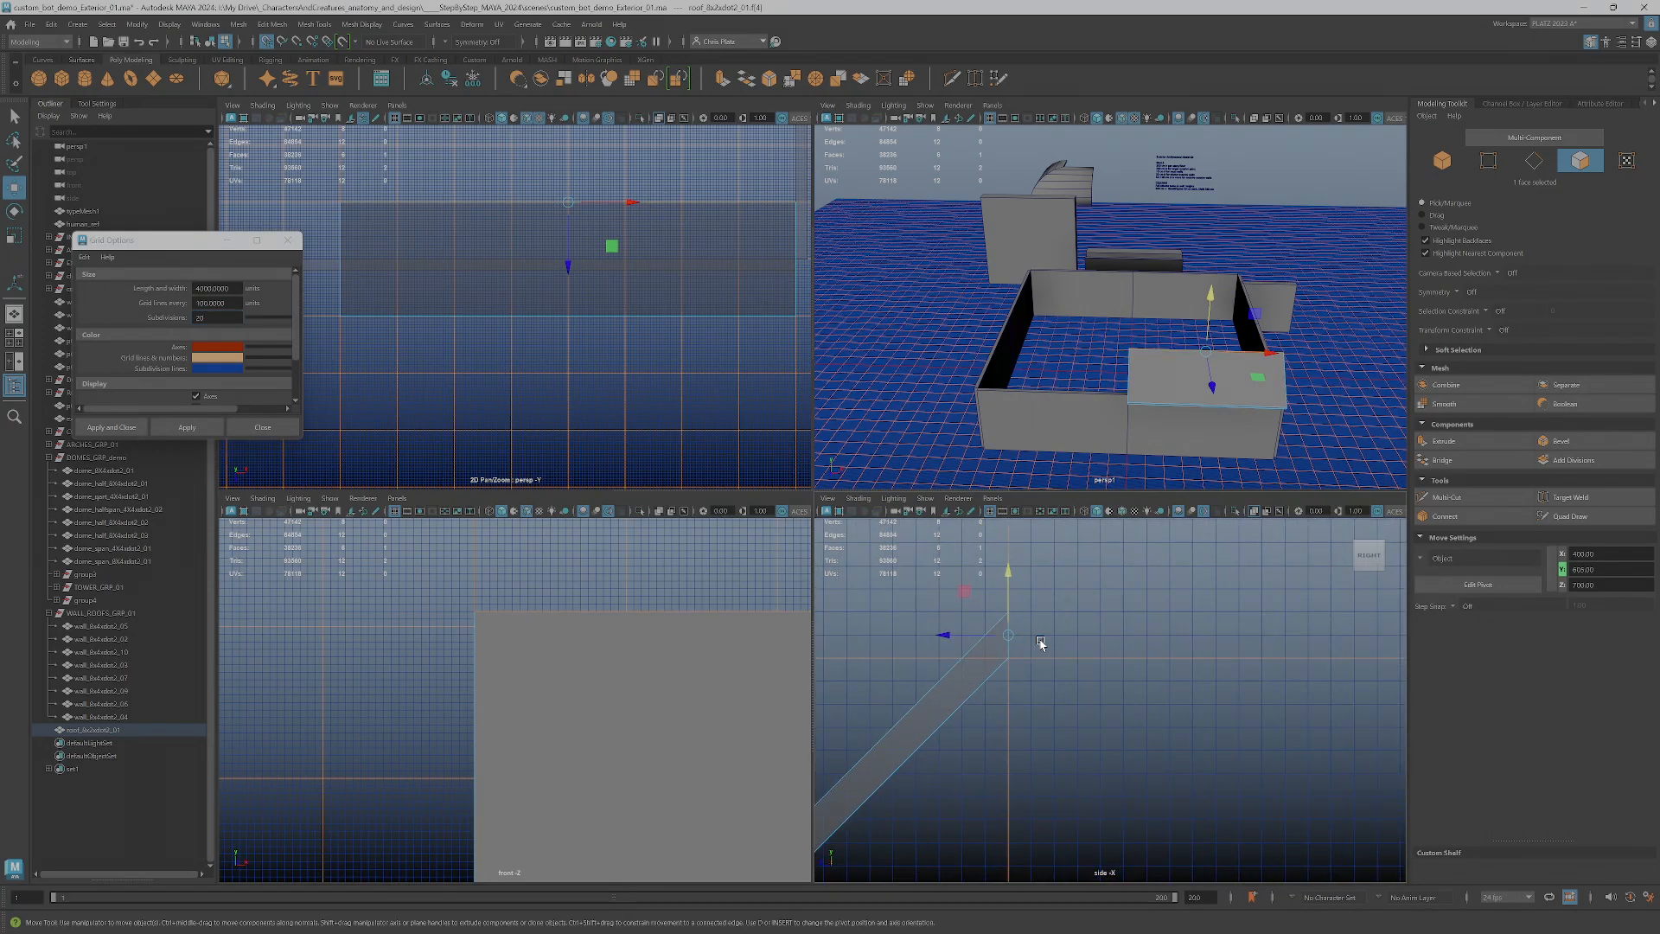
key("d")
key("v")
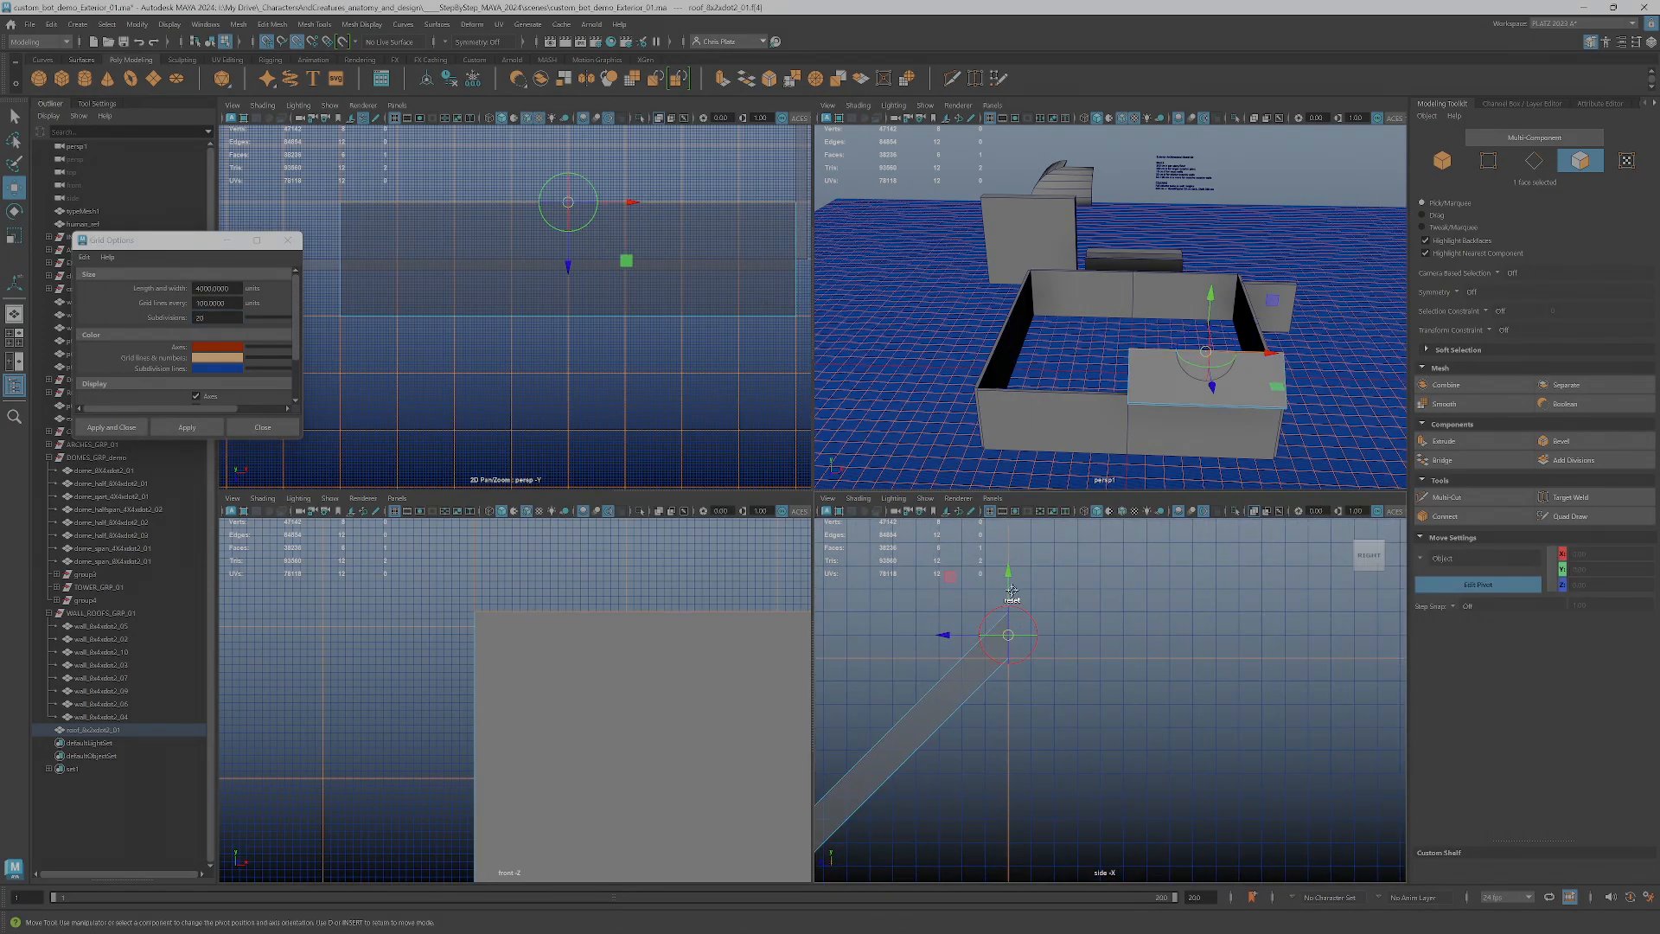
left_click_drag(1008, 592, 1008, 670)
key("d")
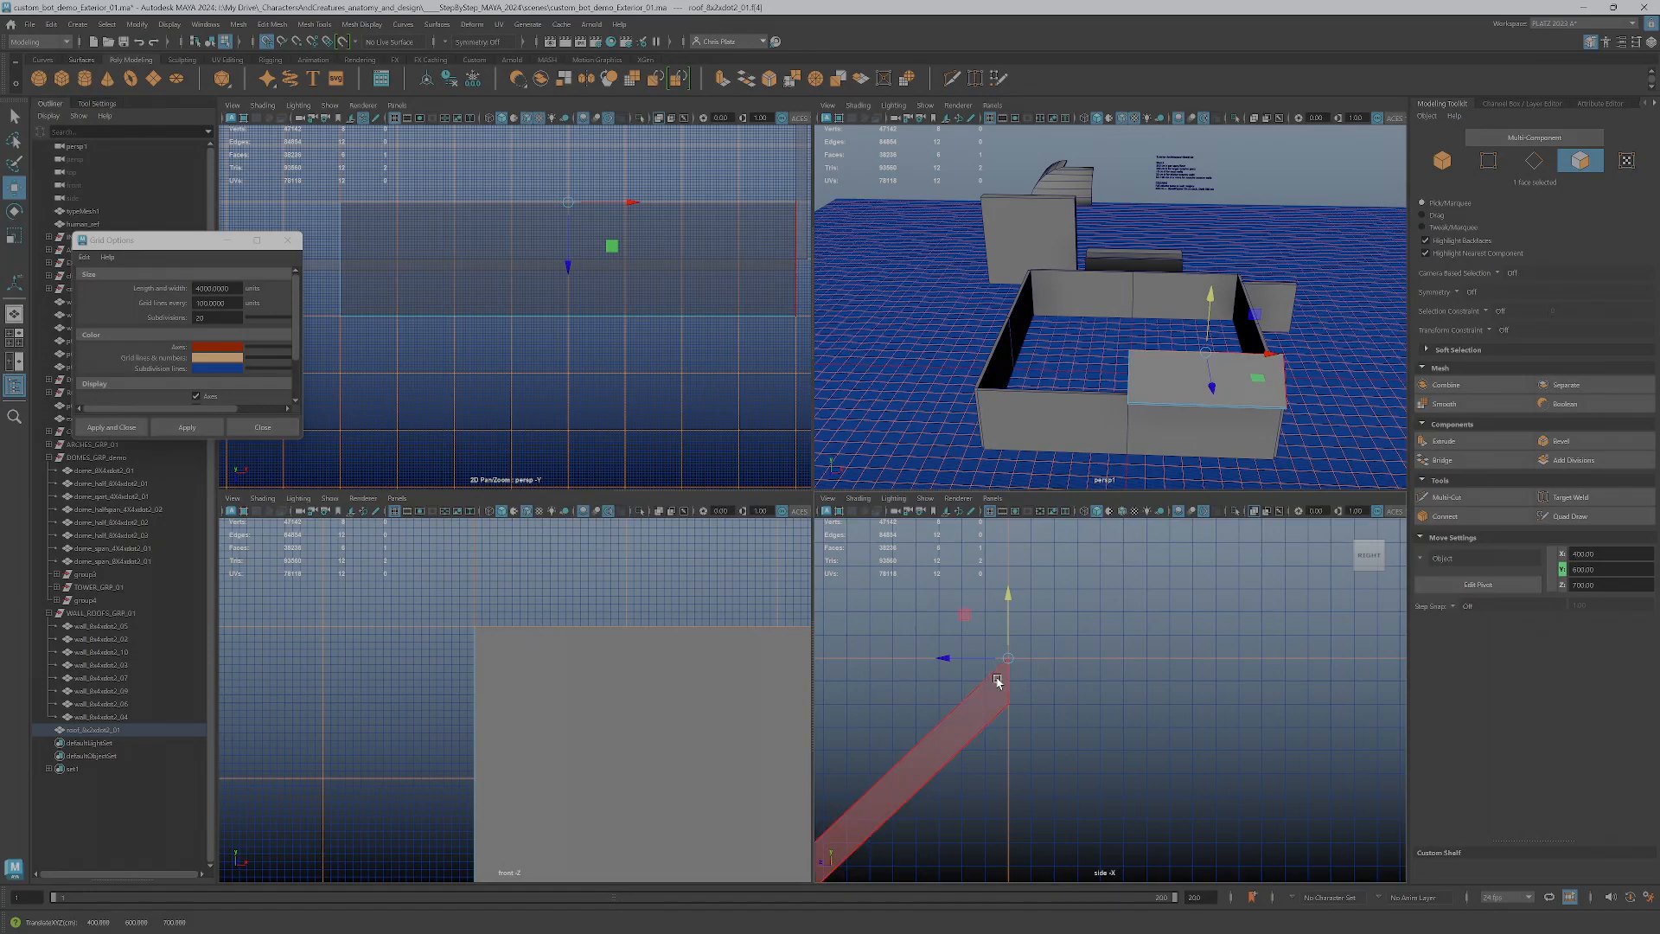
Set the grid subdivisions to 10 and apply the change
double_click(207, 318)
key("Tab")
left_click(160, 428)
Examine the adjusted roof piece against the grid and the wall enclosure in the side and perspective views
scroll(1045, 682, "down", 7)
scroll(1089, 743, "down", 3)
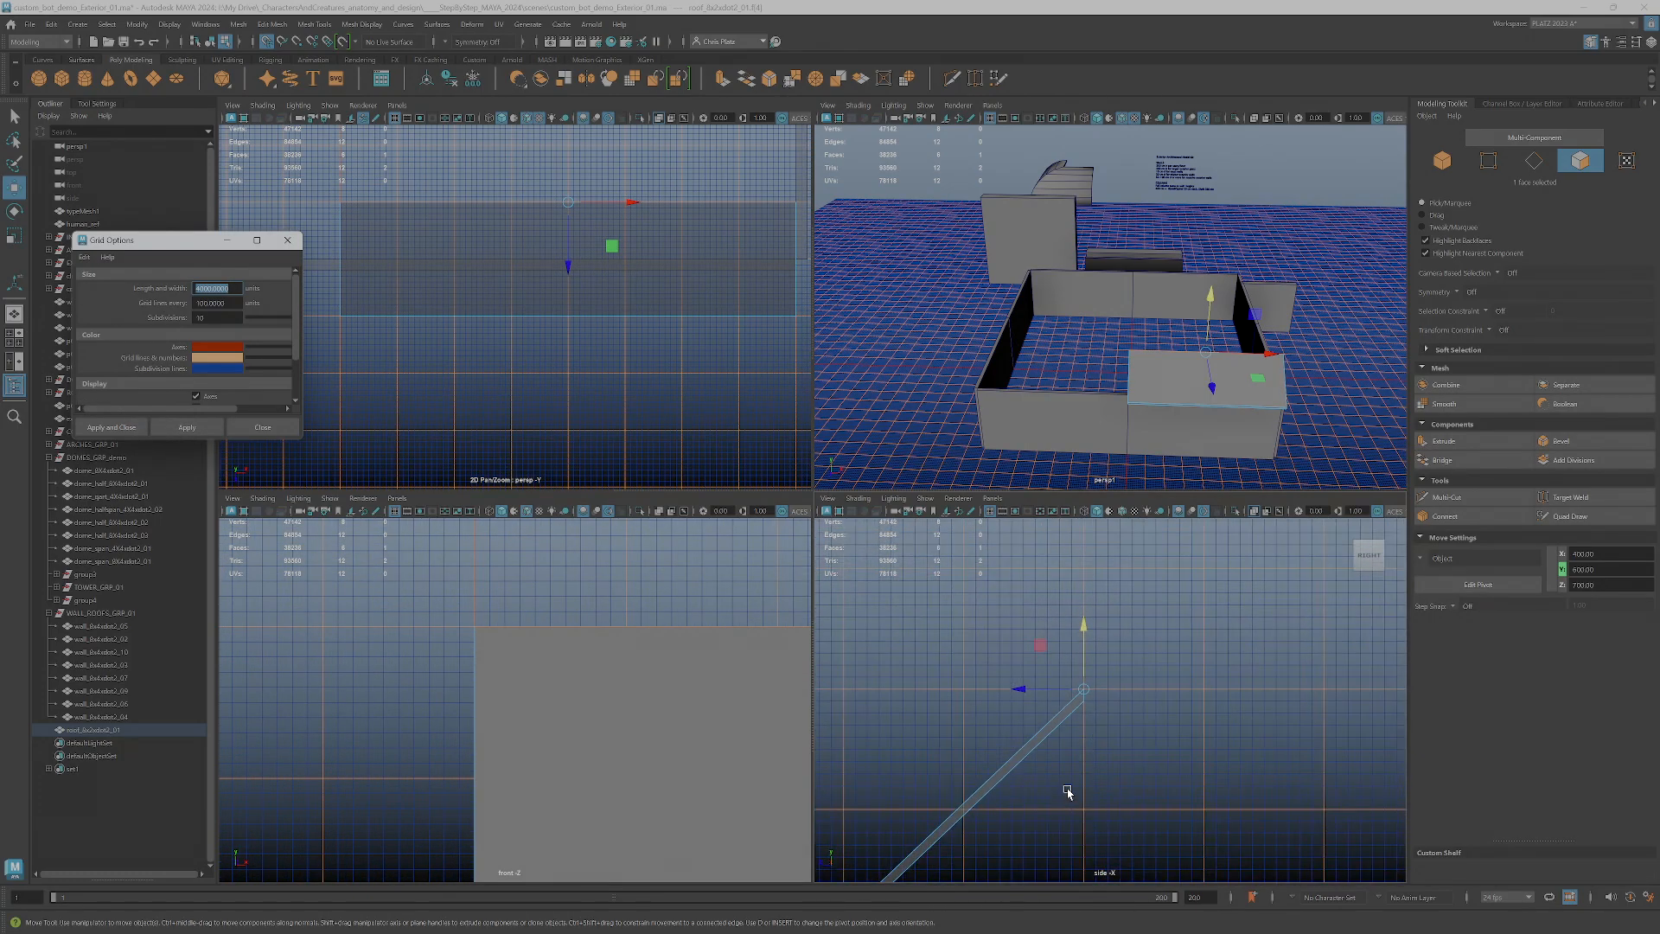
middle_click_drag(1068, 794, 1109, 640, "alt")
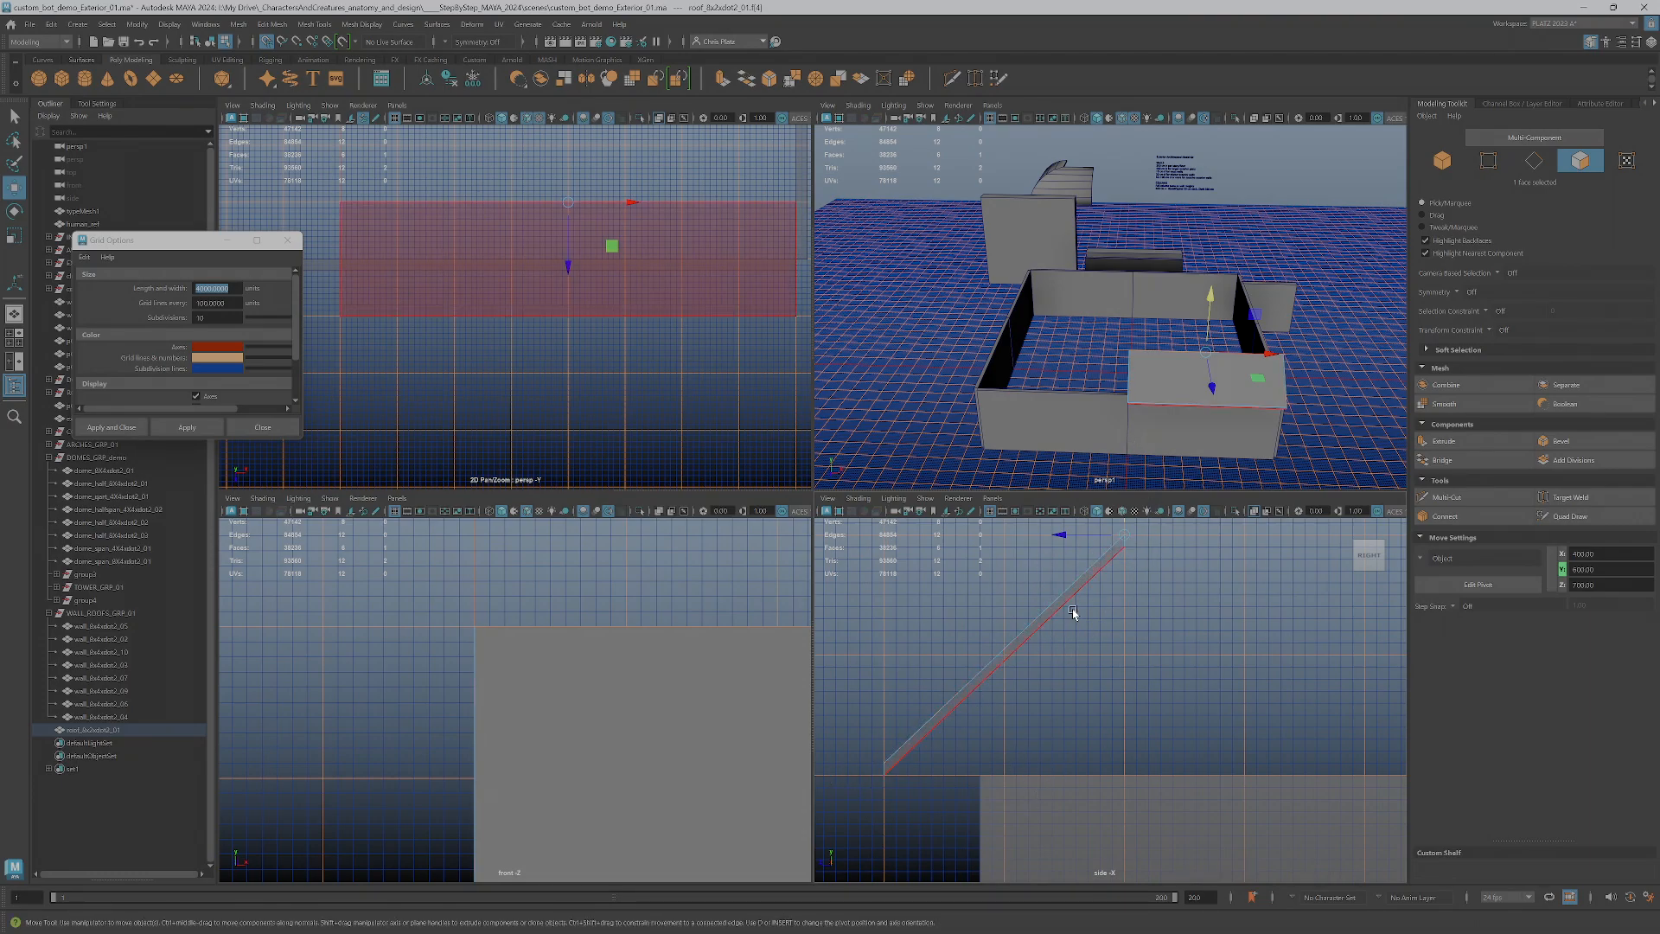
key("space")
left_click_drag(962, 544, 984, 561, "alt")
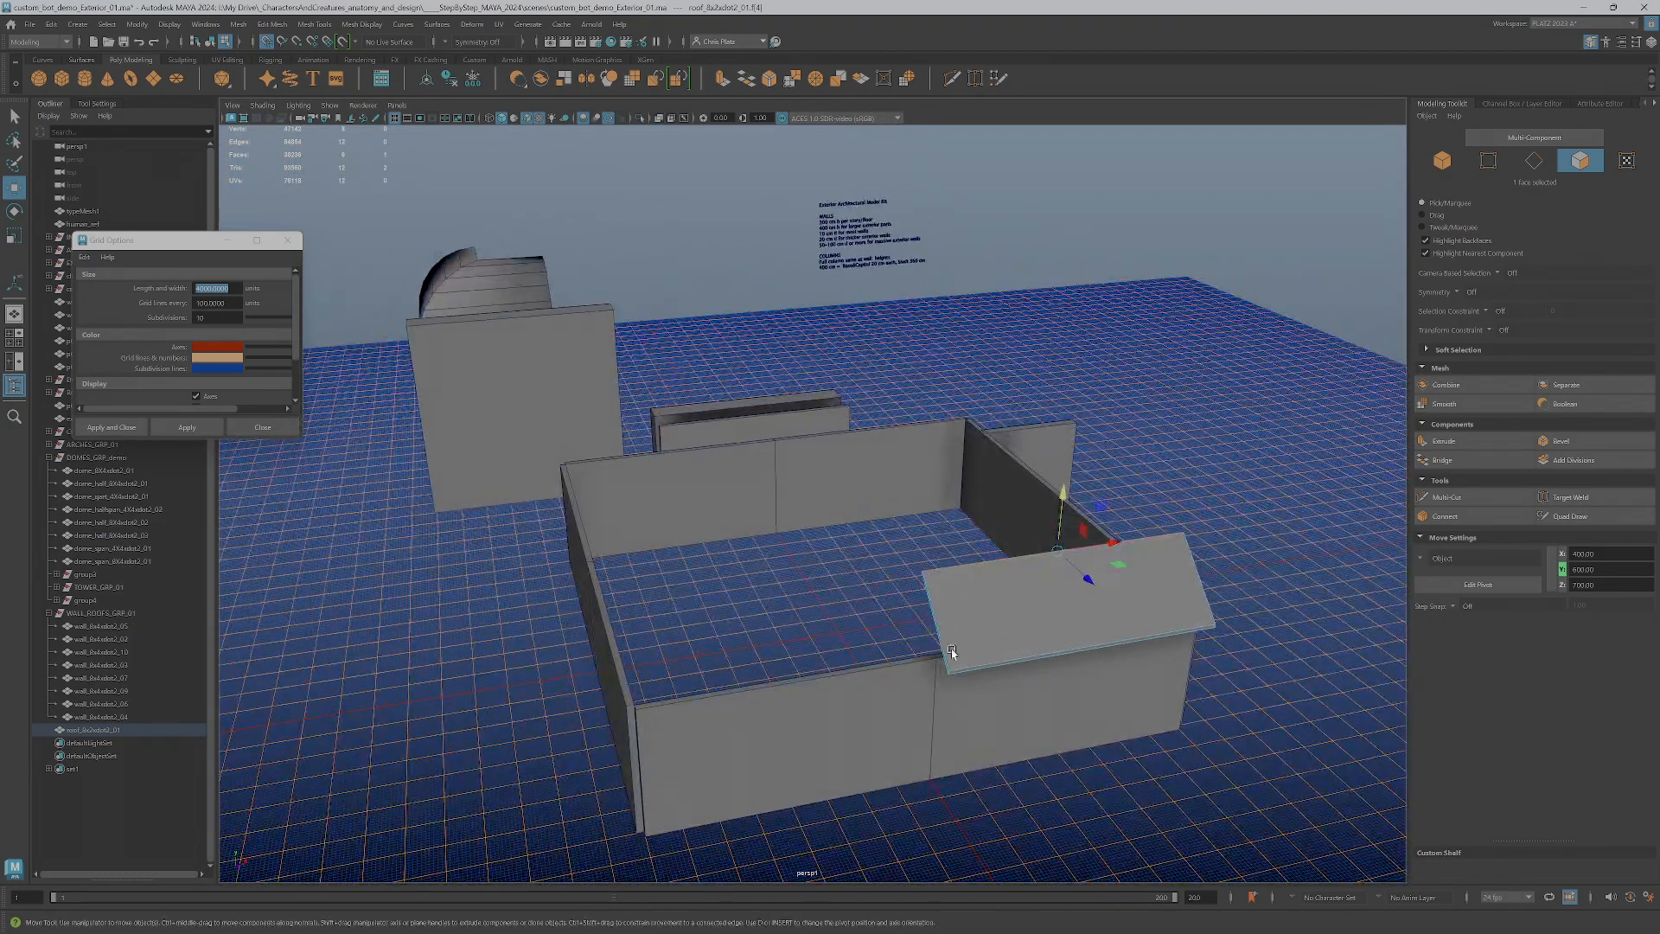
left_click_drag(949, 646, 1126, 592, "alt")
scroll(1133, 590, "up", 5)
middle_click_drag(1287, 641, 1016, 581, "alt")
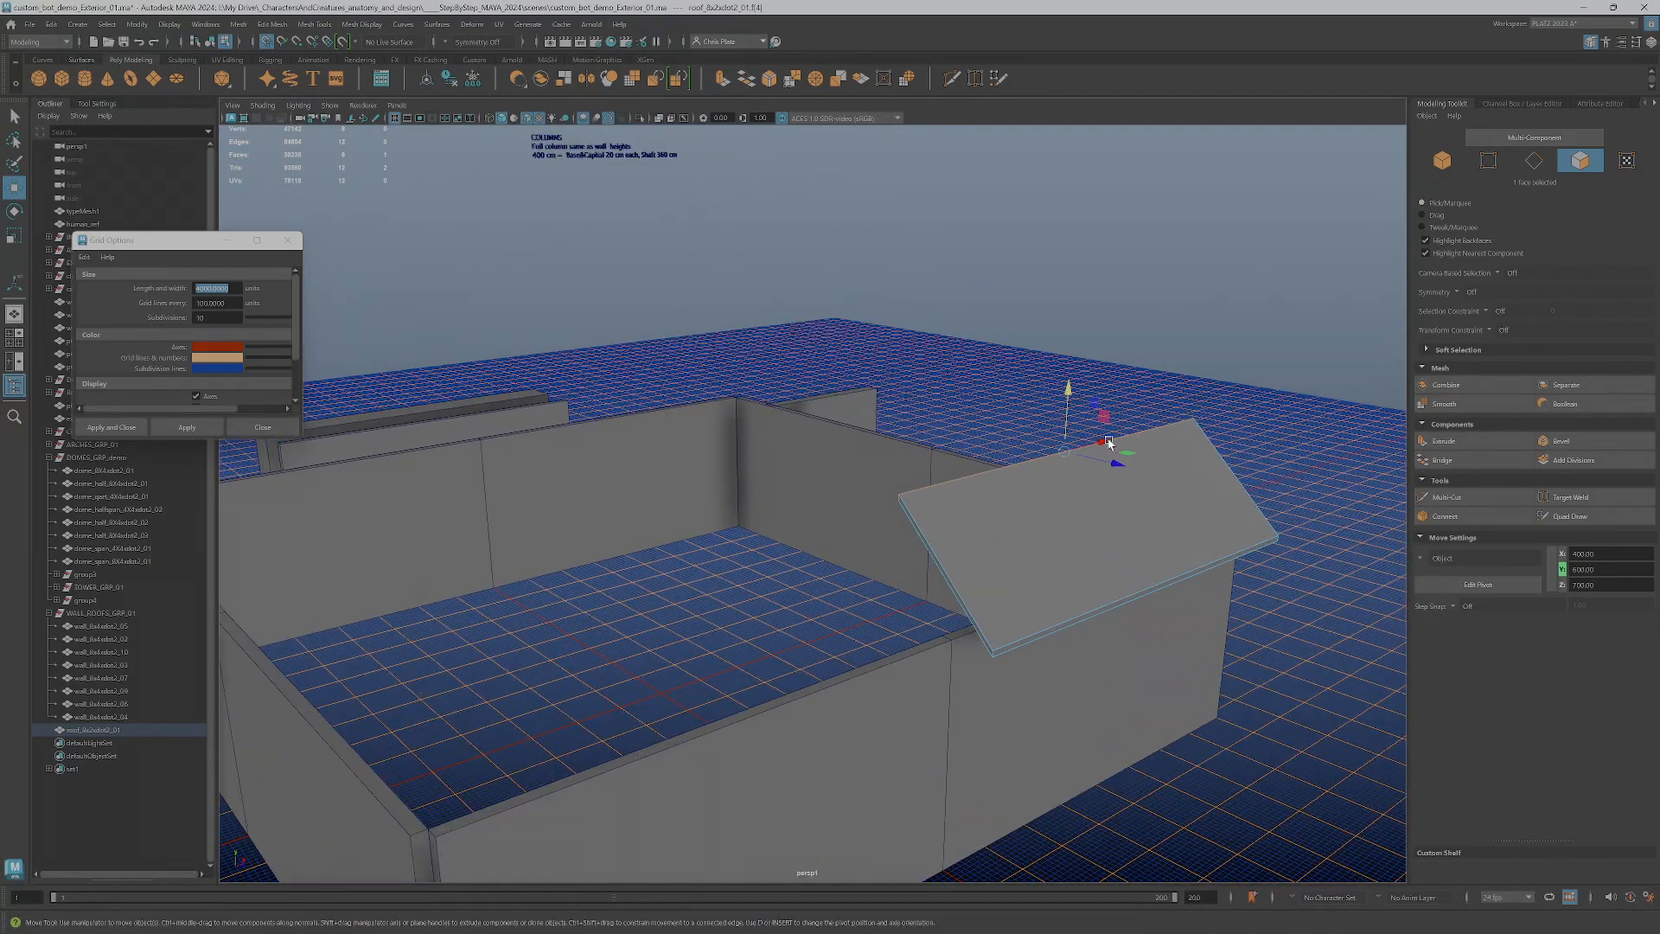
left_click_drag(1171, 522, 1063, 622, "alt")
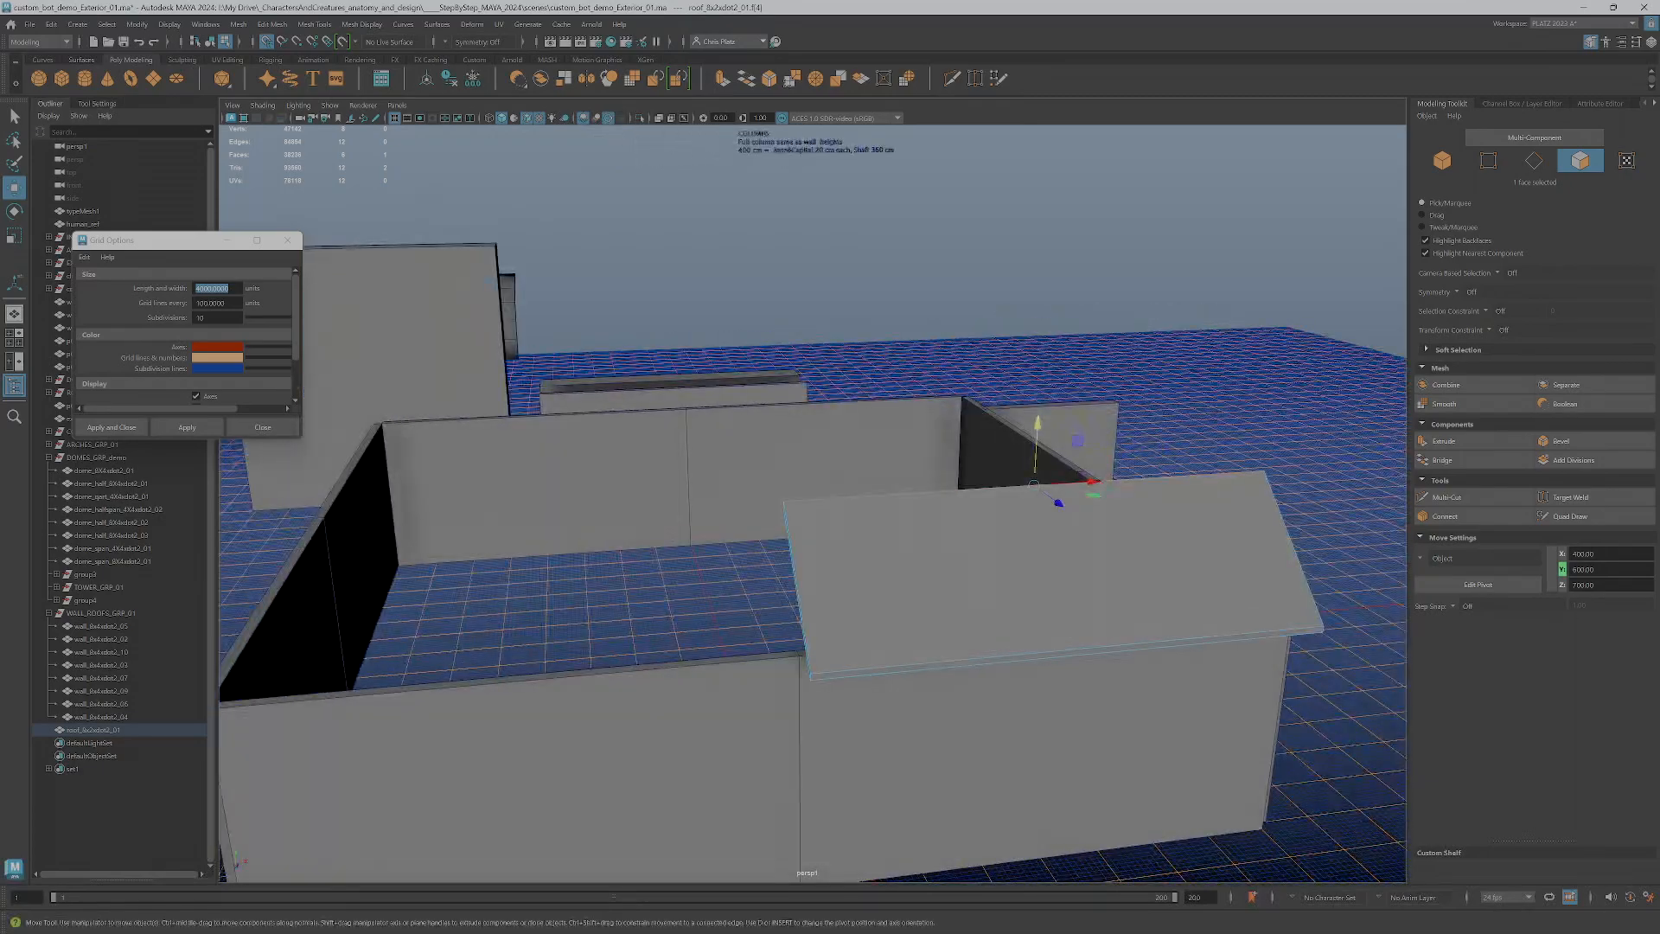
Switch to the ASSET_LIST_MASTER_2023 spreadsheet, review the architecture ornamentation entries down to finial, and move the browser window away
key("alt+Tab")
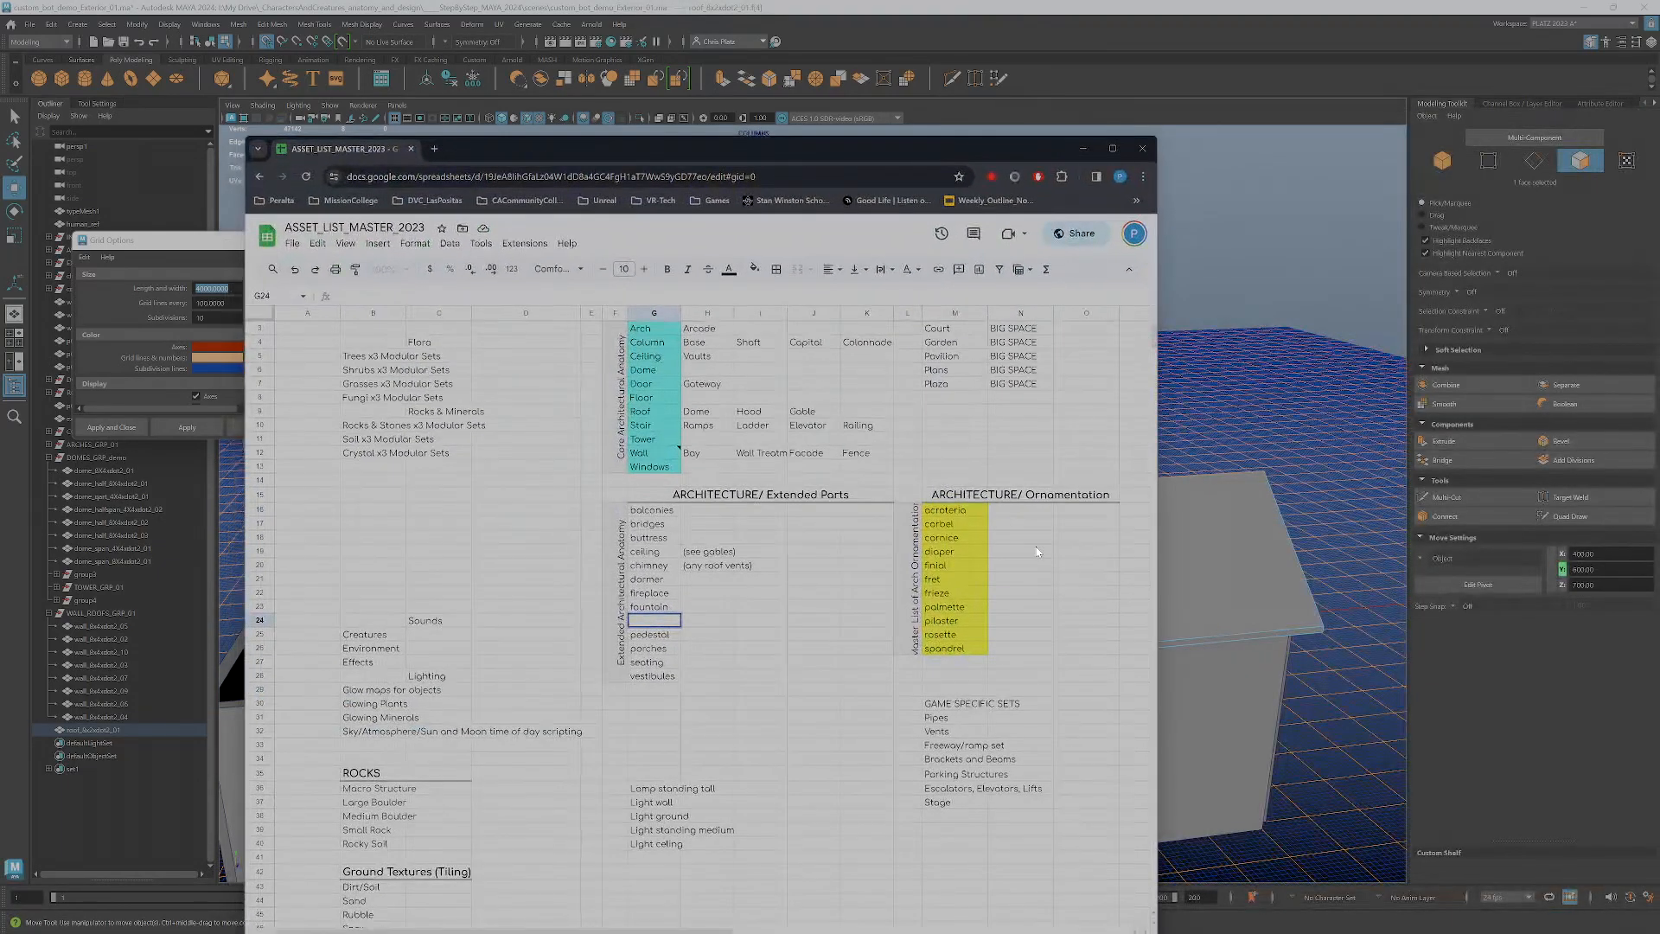
left_click_drag(955, 510, 963, 537)
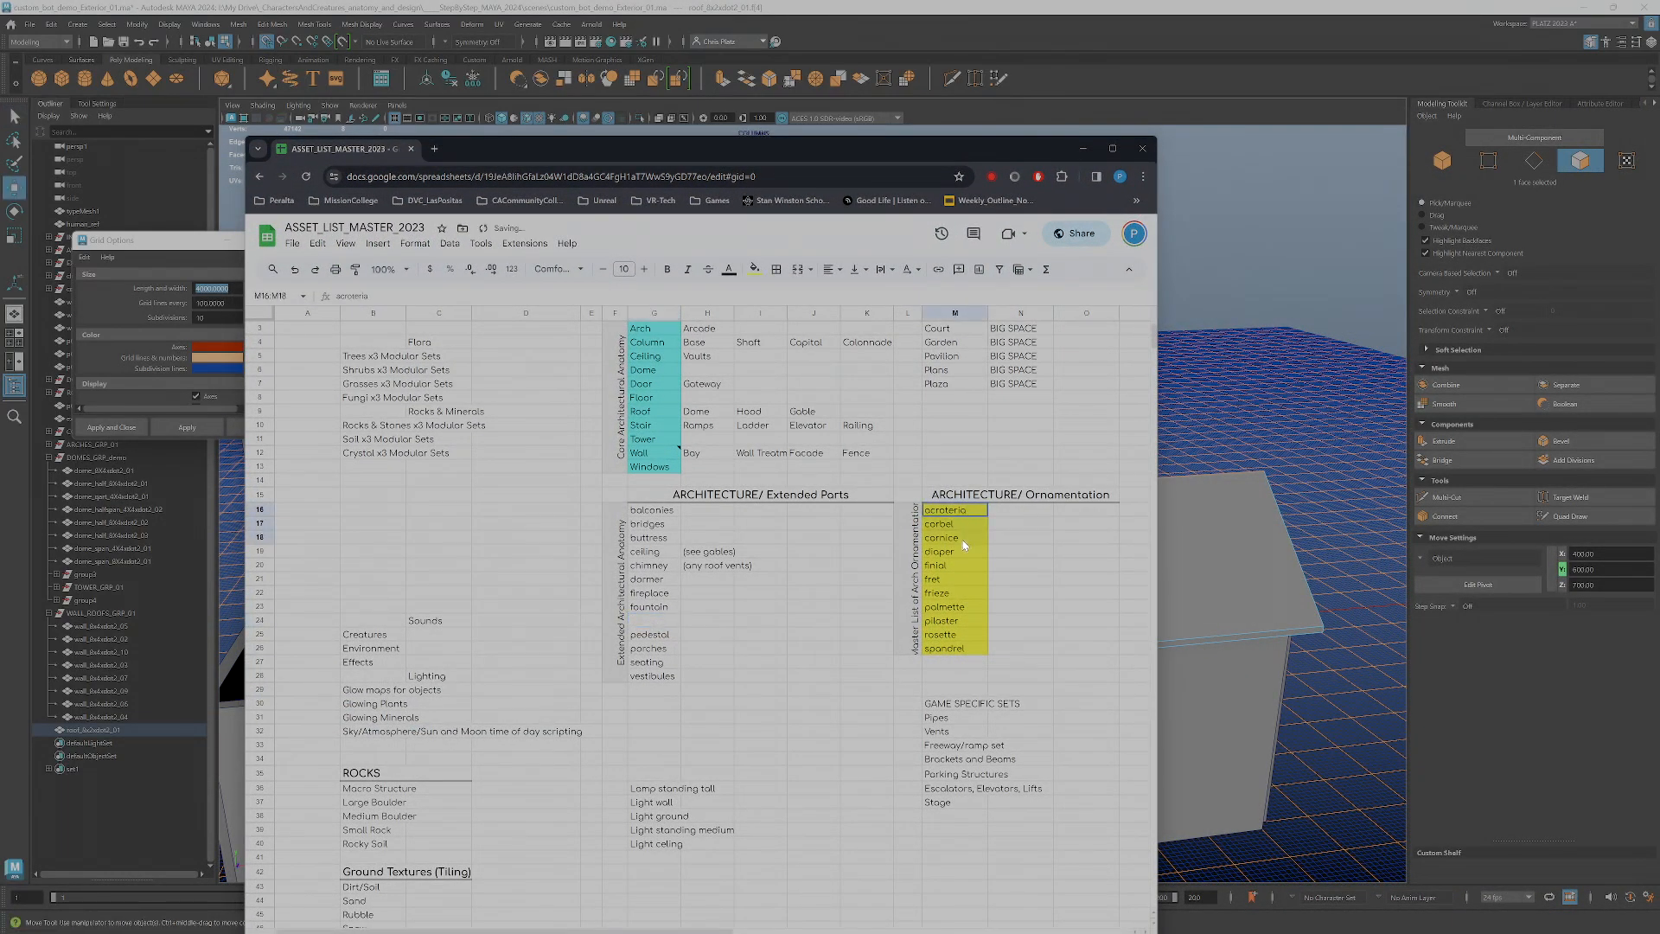
left_click(965, 567)
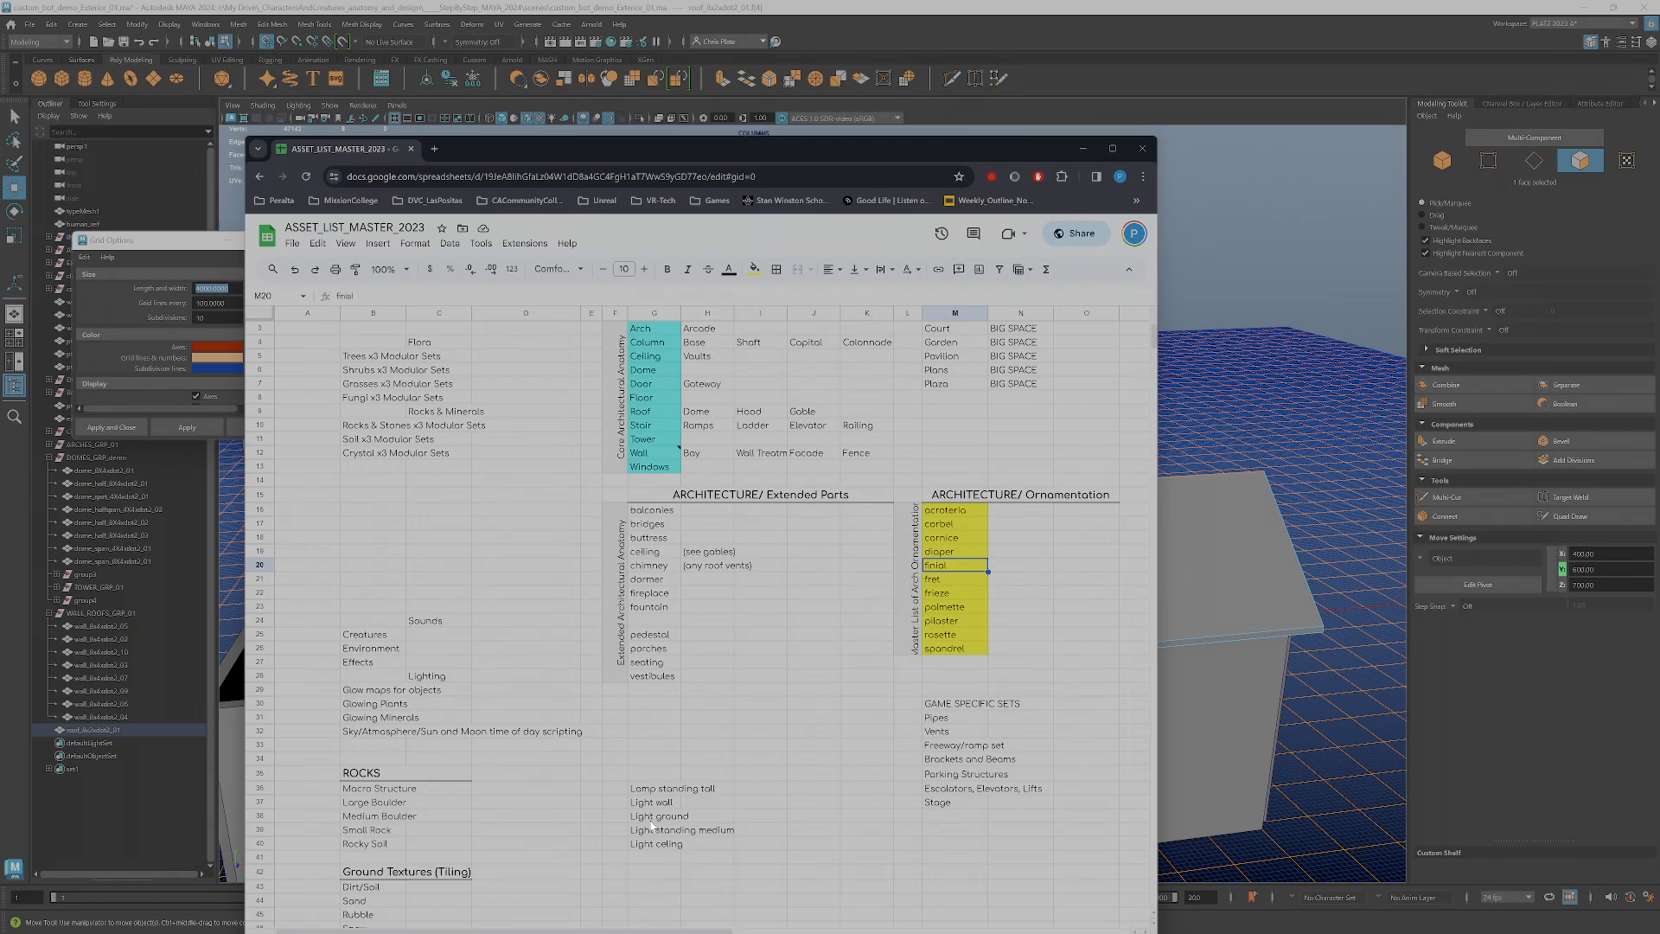
left_click_drag(965, 152, 1659, 173)
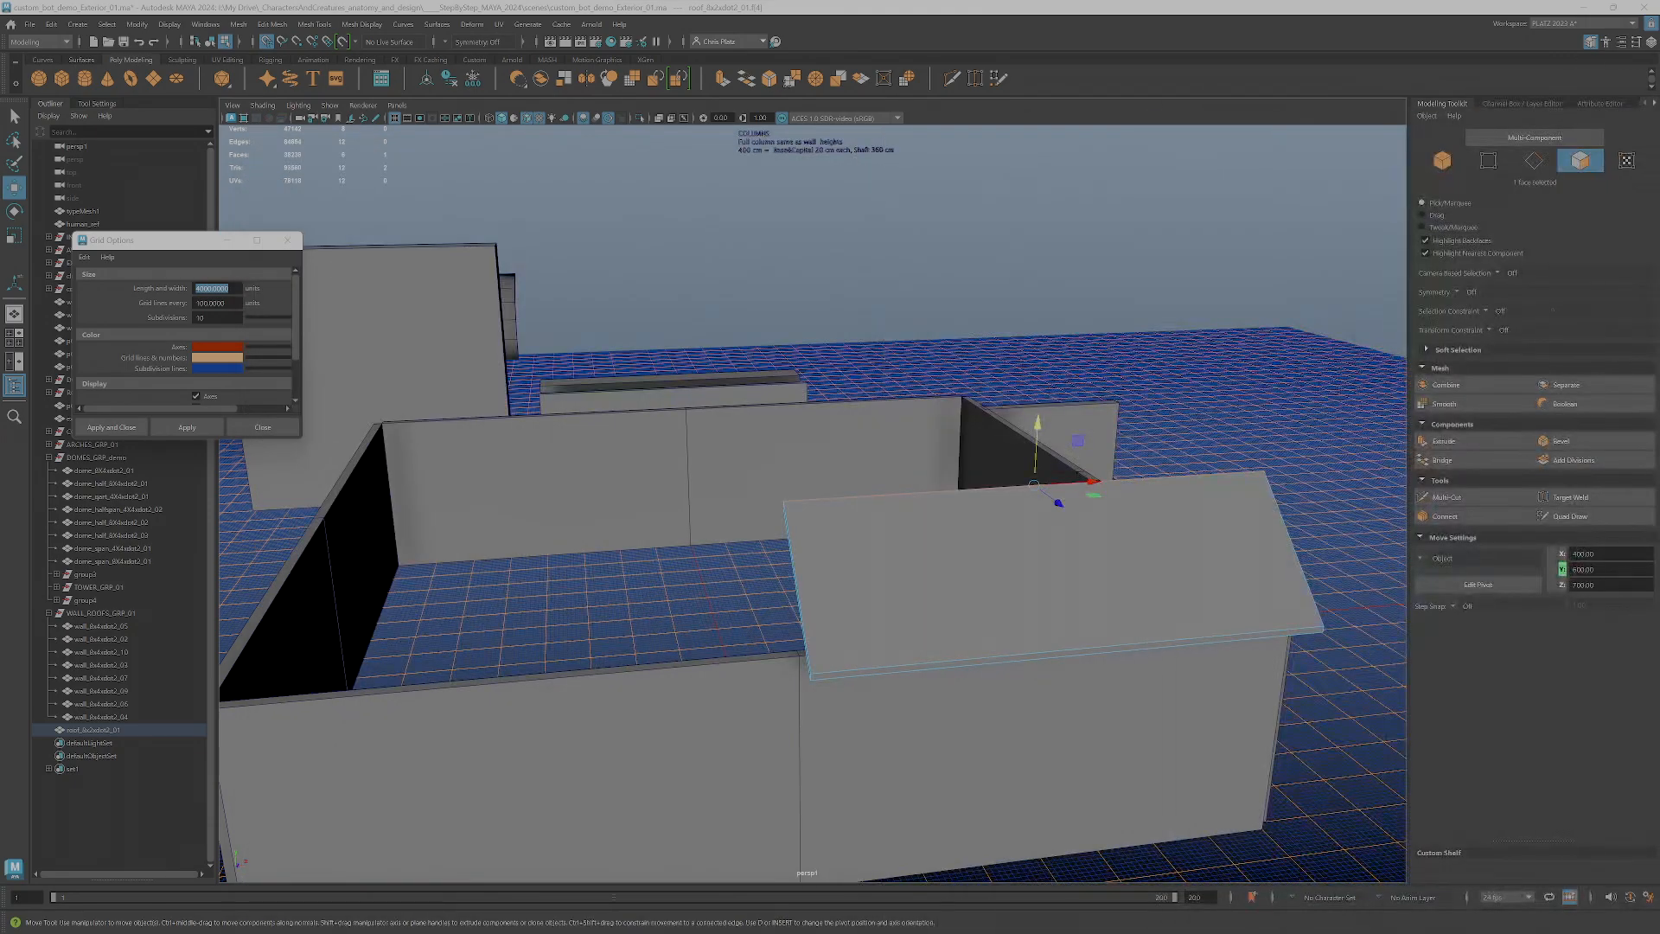
Select the whole roof piece as an object and raise it in the front view to Y 700
left_click_drag(847, 726, 899, 529, "alt")
right_click_drag(899, 529, 947, 512)
scroll(947, 519, "down", 3)
left_click_drag(865, 540, 838, 568, "alt")
key("space")
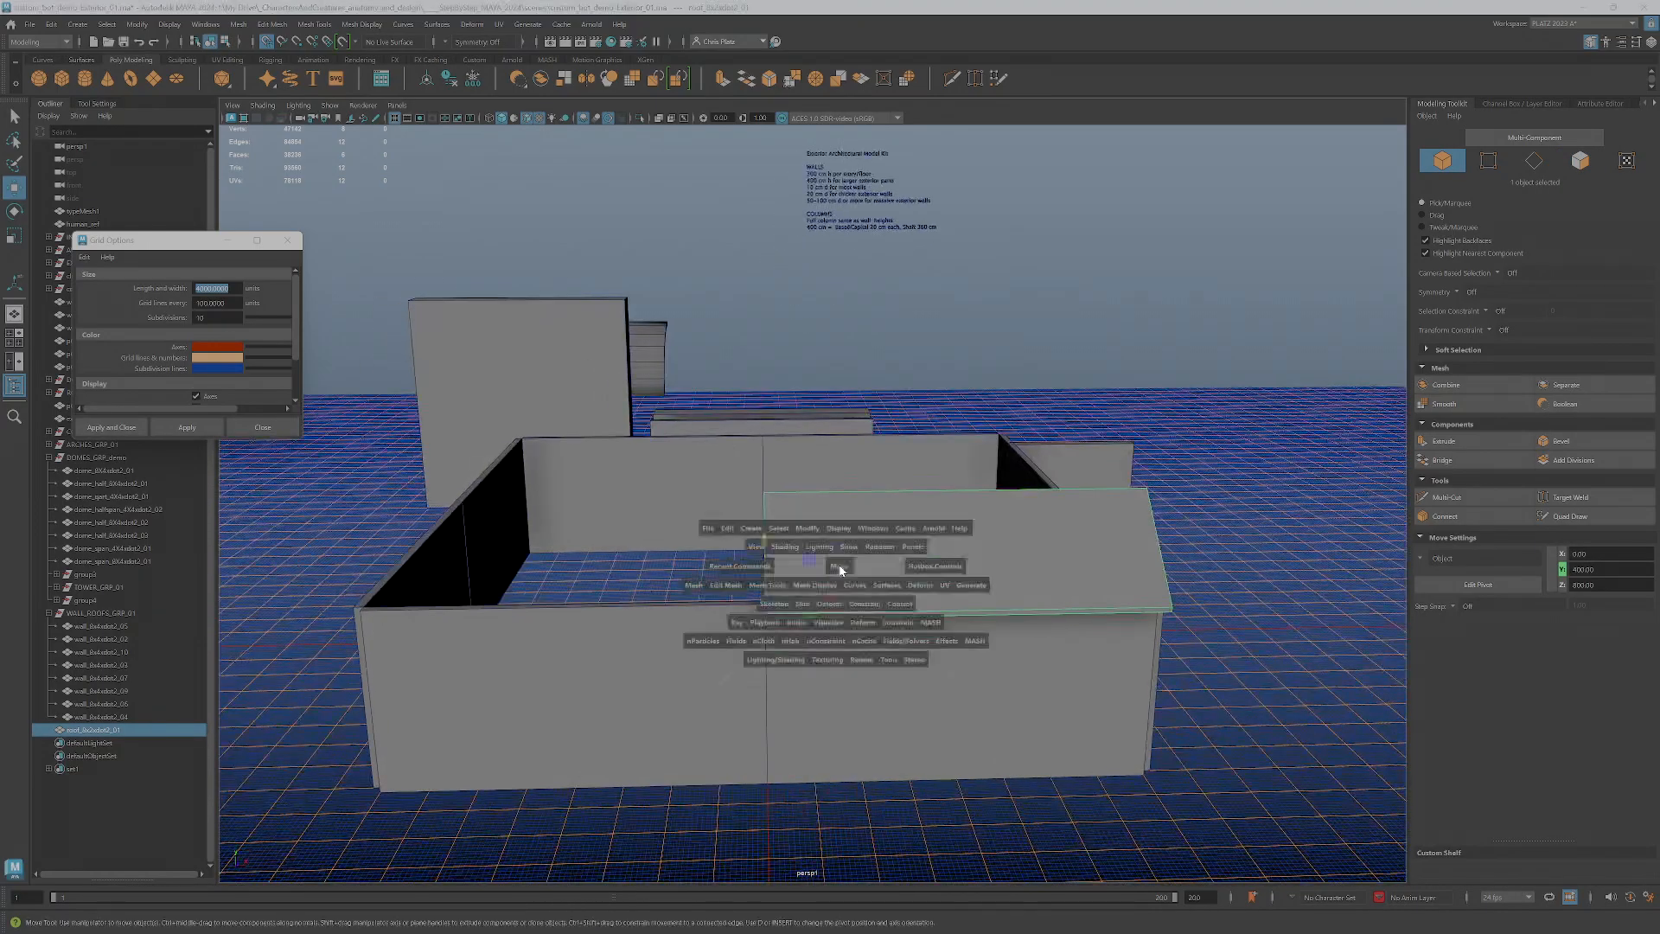
scroll(605, 723, "down", 8)
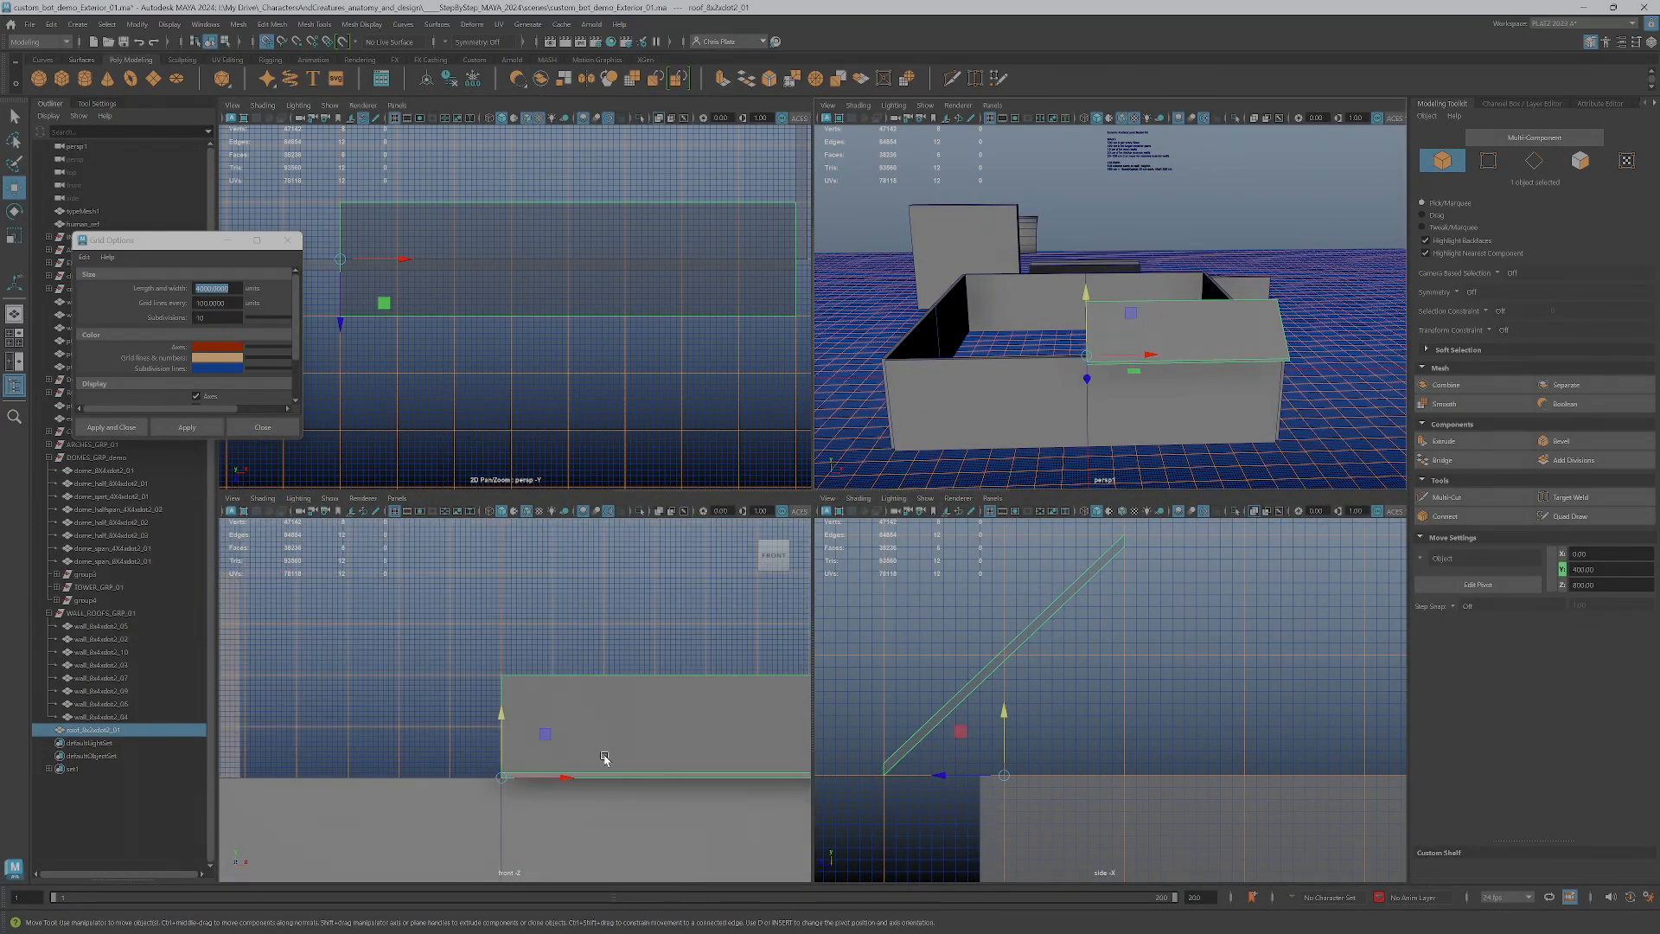
left_click_drag(505, 754, 501, 641)
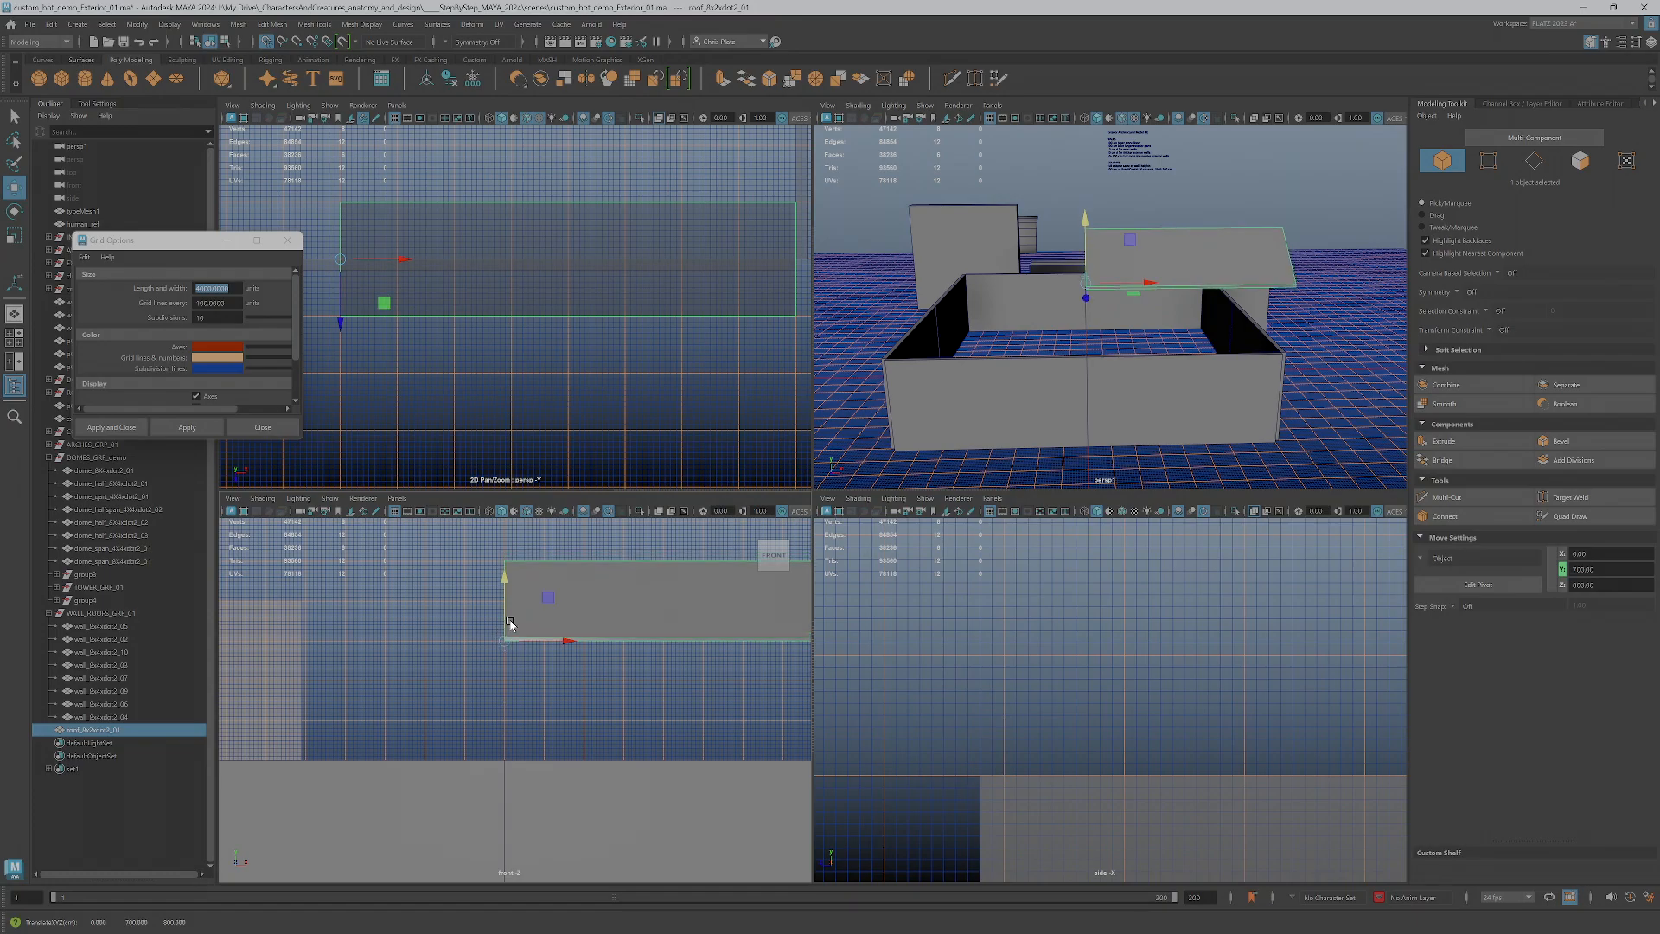
Duplicate the roof piece, lower the copy to ground level at Y 0, and freeze its transformations
scroll(542, 701, "down", 2)
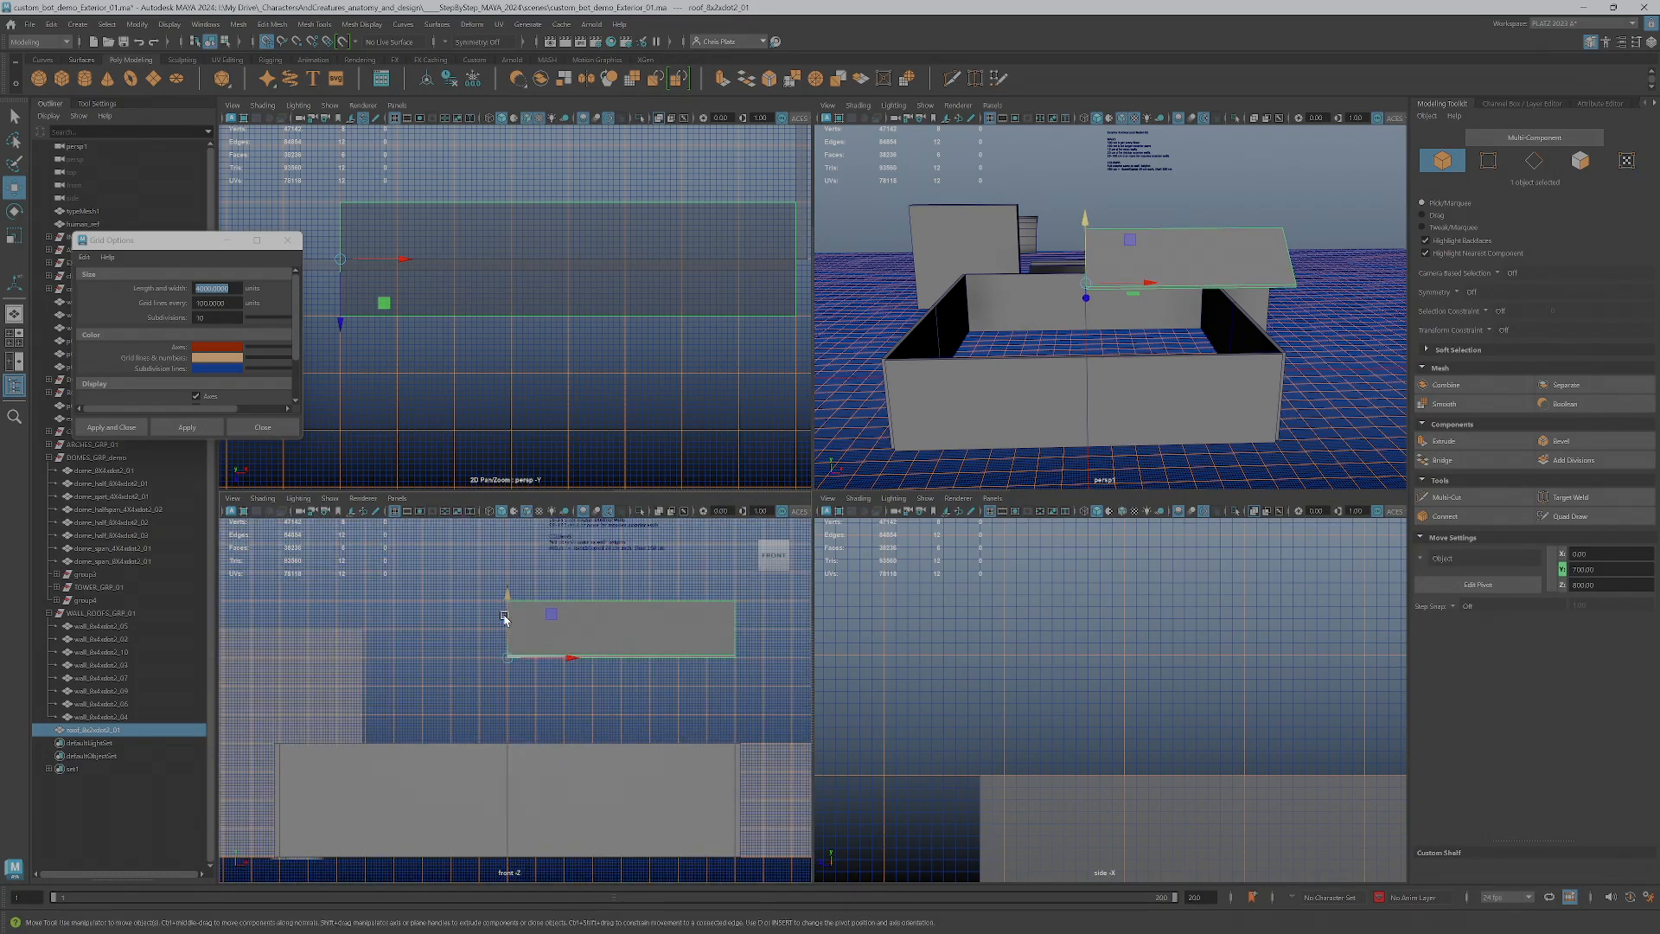
left_click_drag(508, 619, 501, 856, "shift")
key("f")
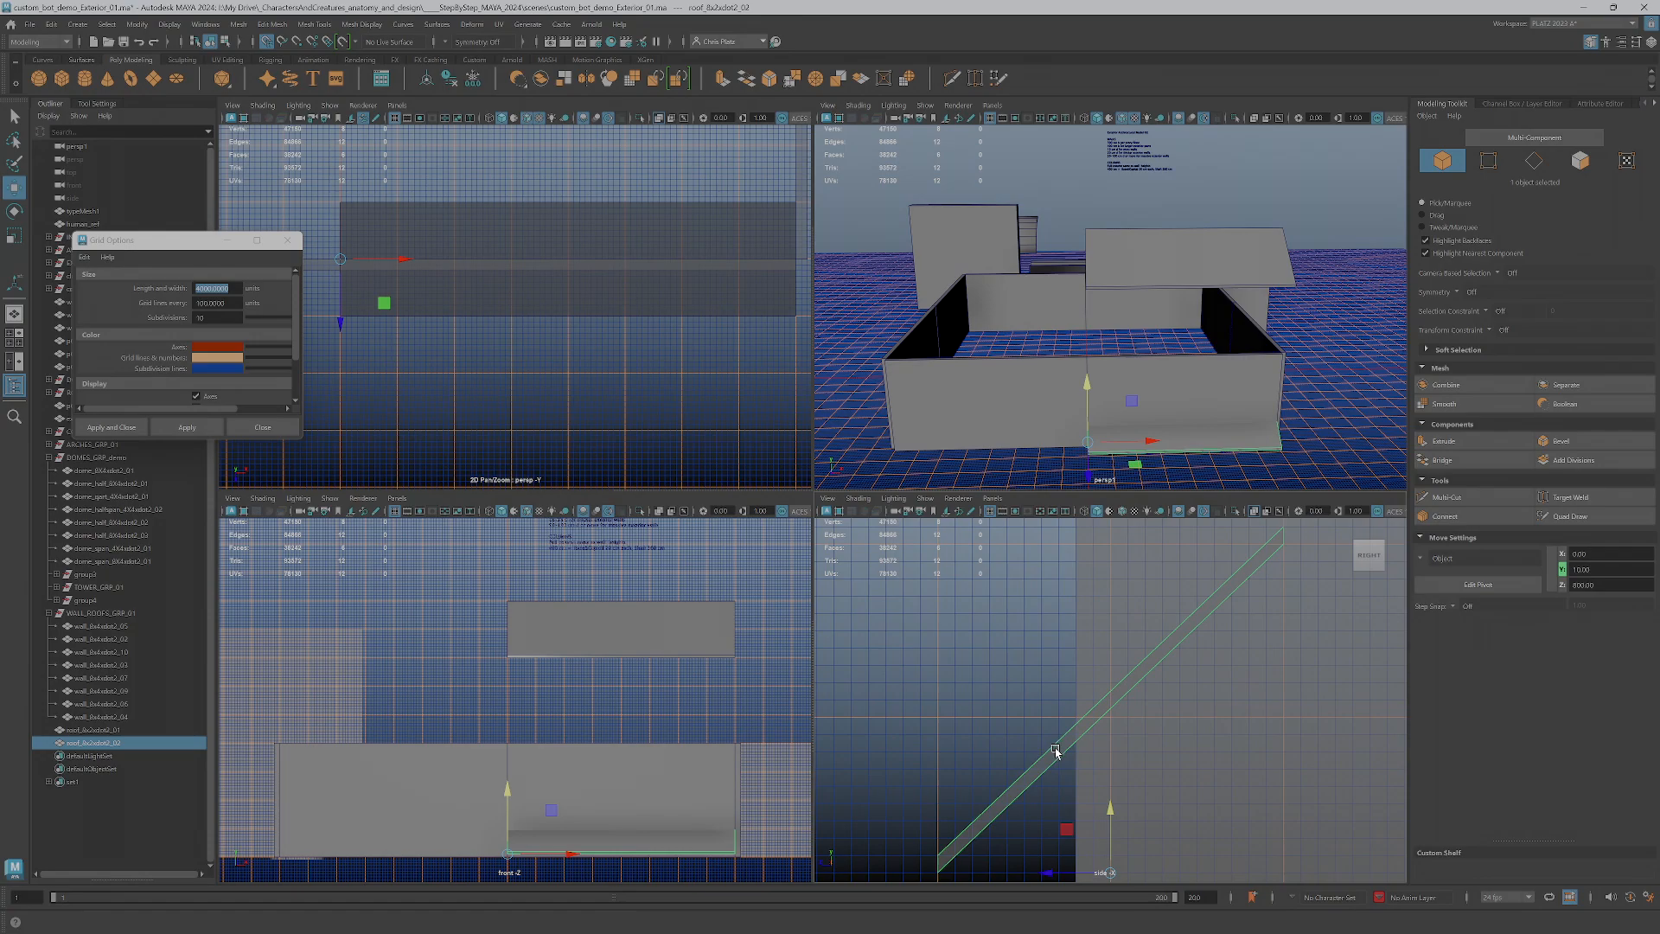
middle_click_drag(1023, 800, 988, 594, "alt")
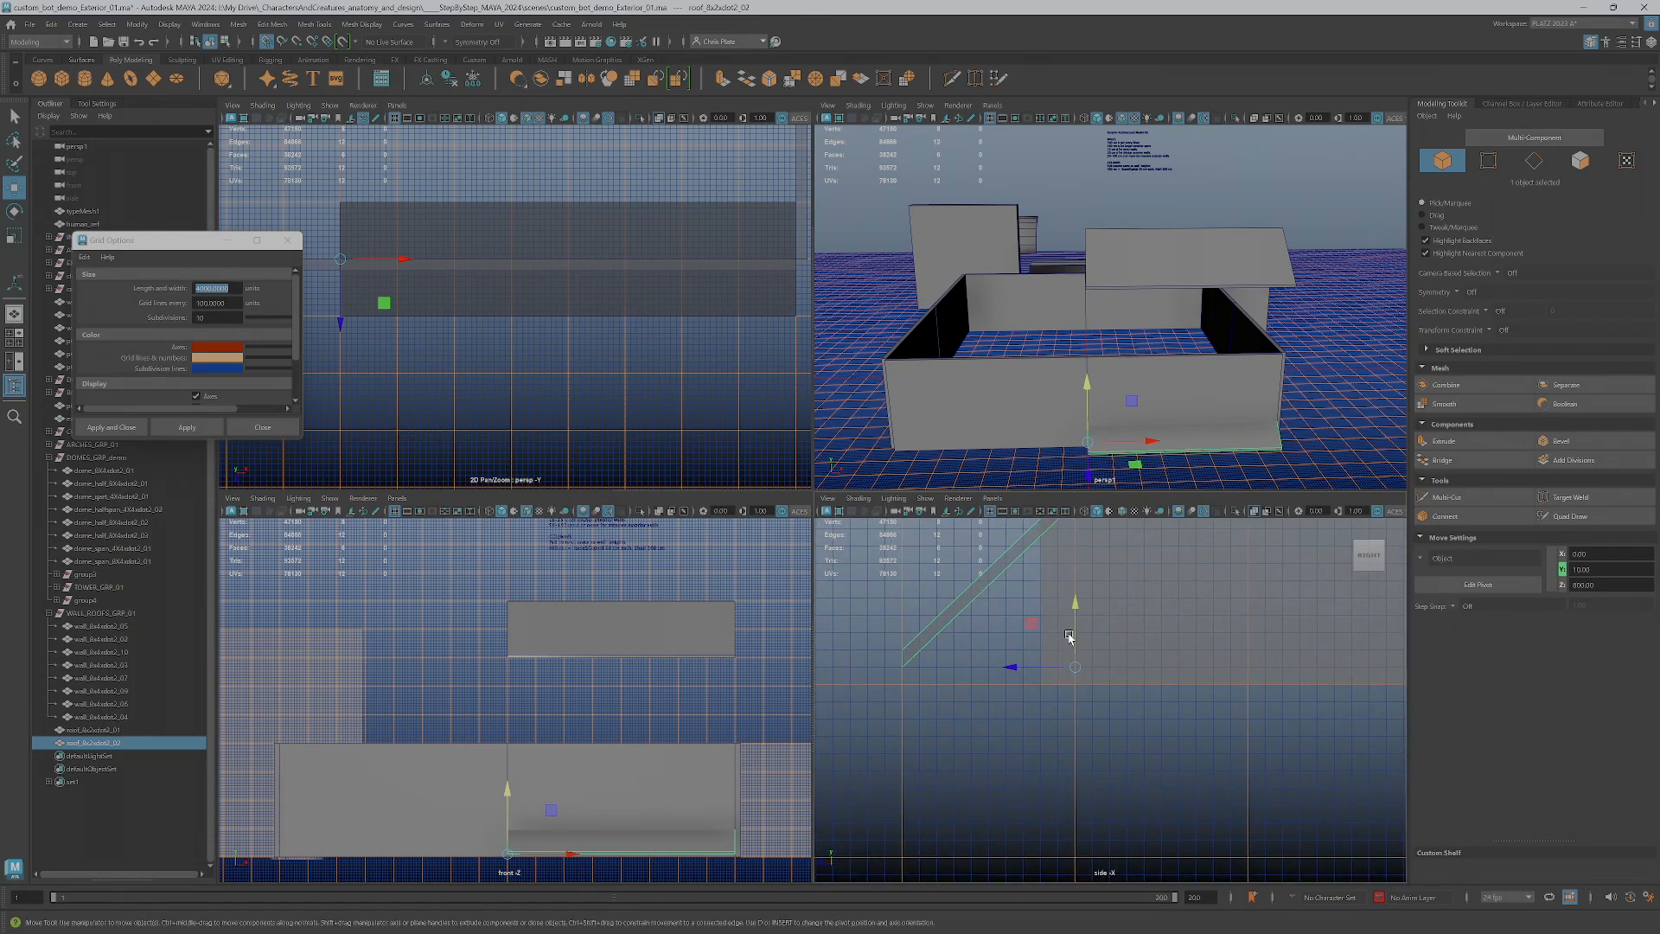
left_click_drag(1074, 639, 1075, 685)
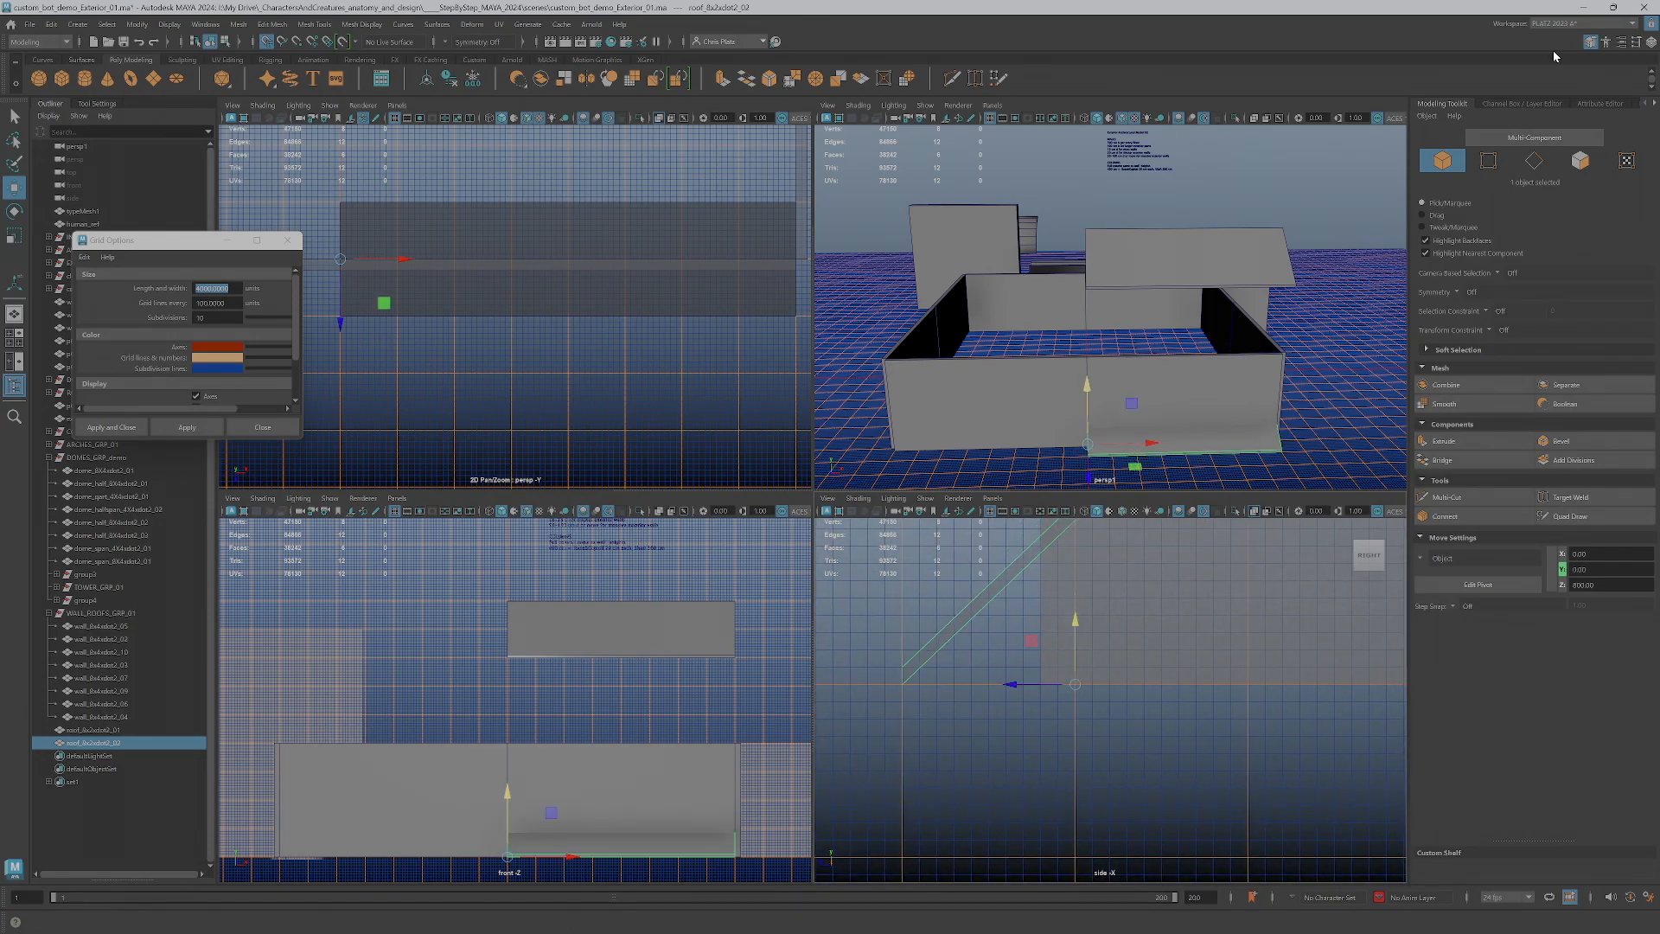
left_click(1500, 102)
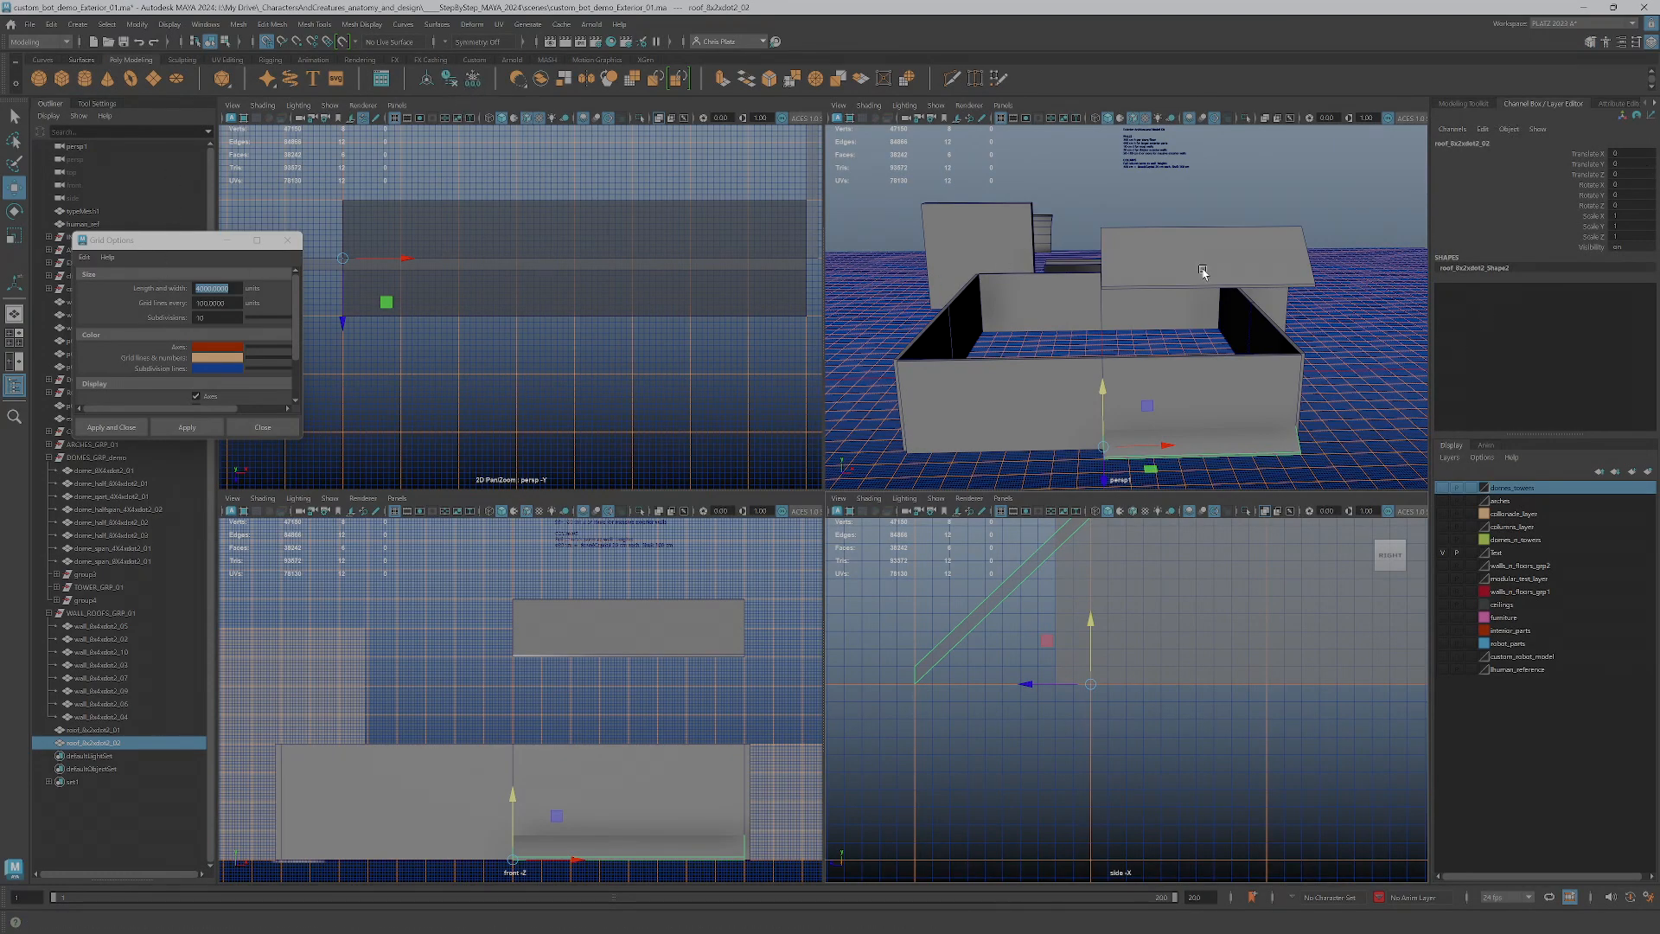
mouse_move(1103, 423)
left_mouse_down()
mouse_move(1103, 285)
mouse_move(1101, 449)
left_mouse_up()
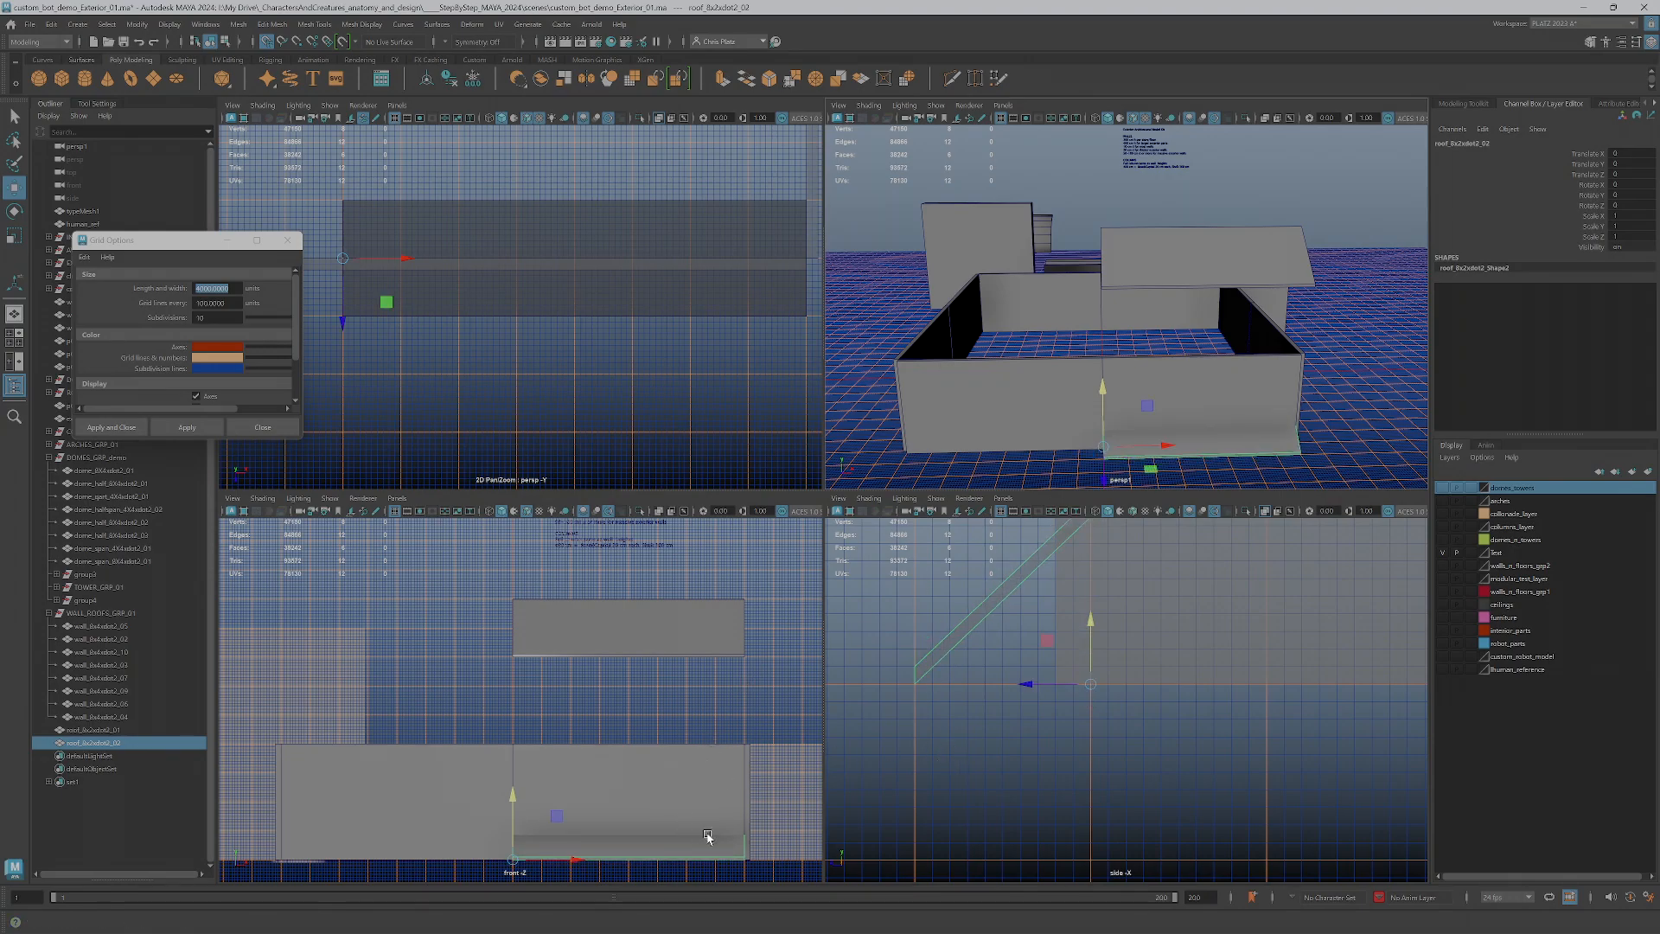
Isolate the roof copy in the front view and move its end vertices along X to halve its width
left_click(640, 511)
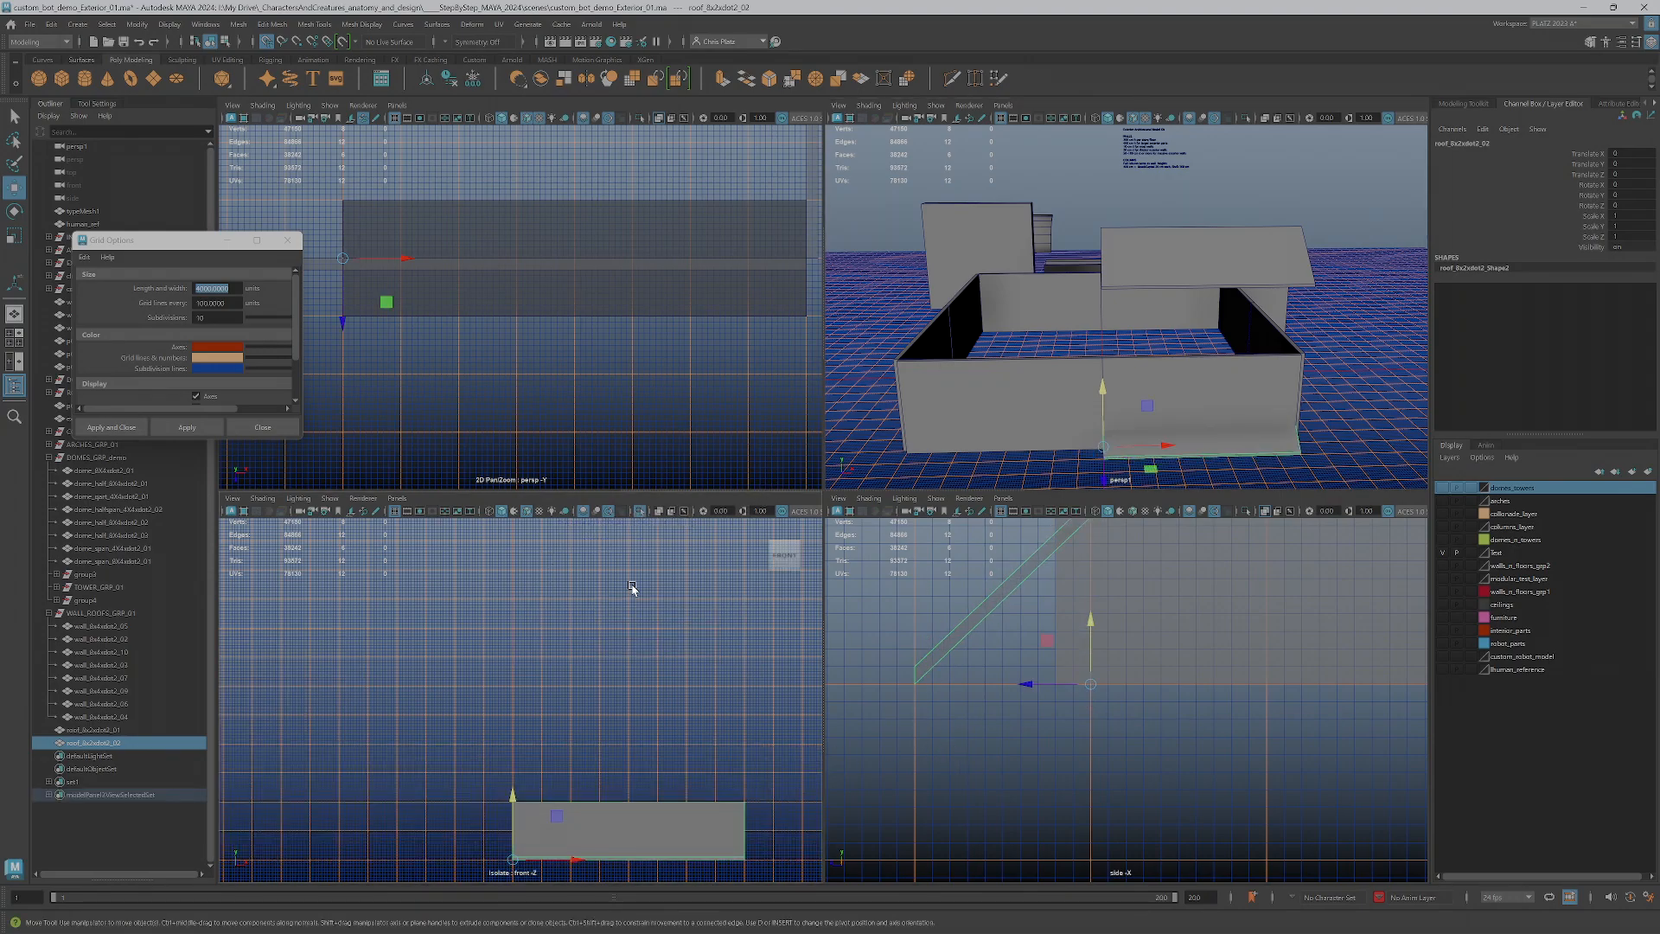
middle_click_drag(667, 835, 608, 619, "alt")
right_click_drag(672, 570, 610, 569)
left_click_drag(718, 729, 580, 666)
scroll(597, 635, "up", 4)
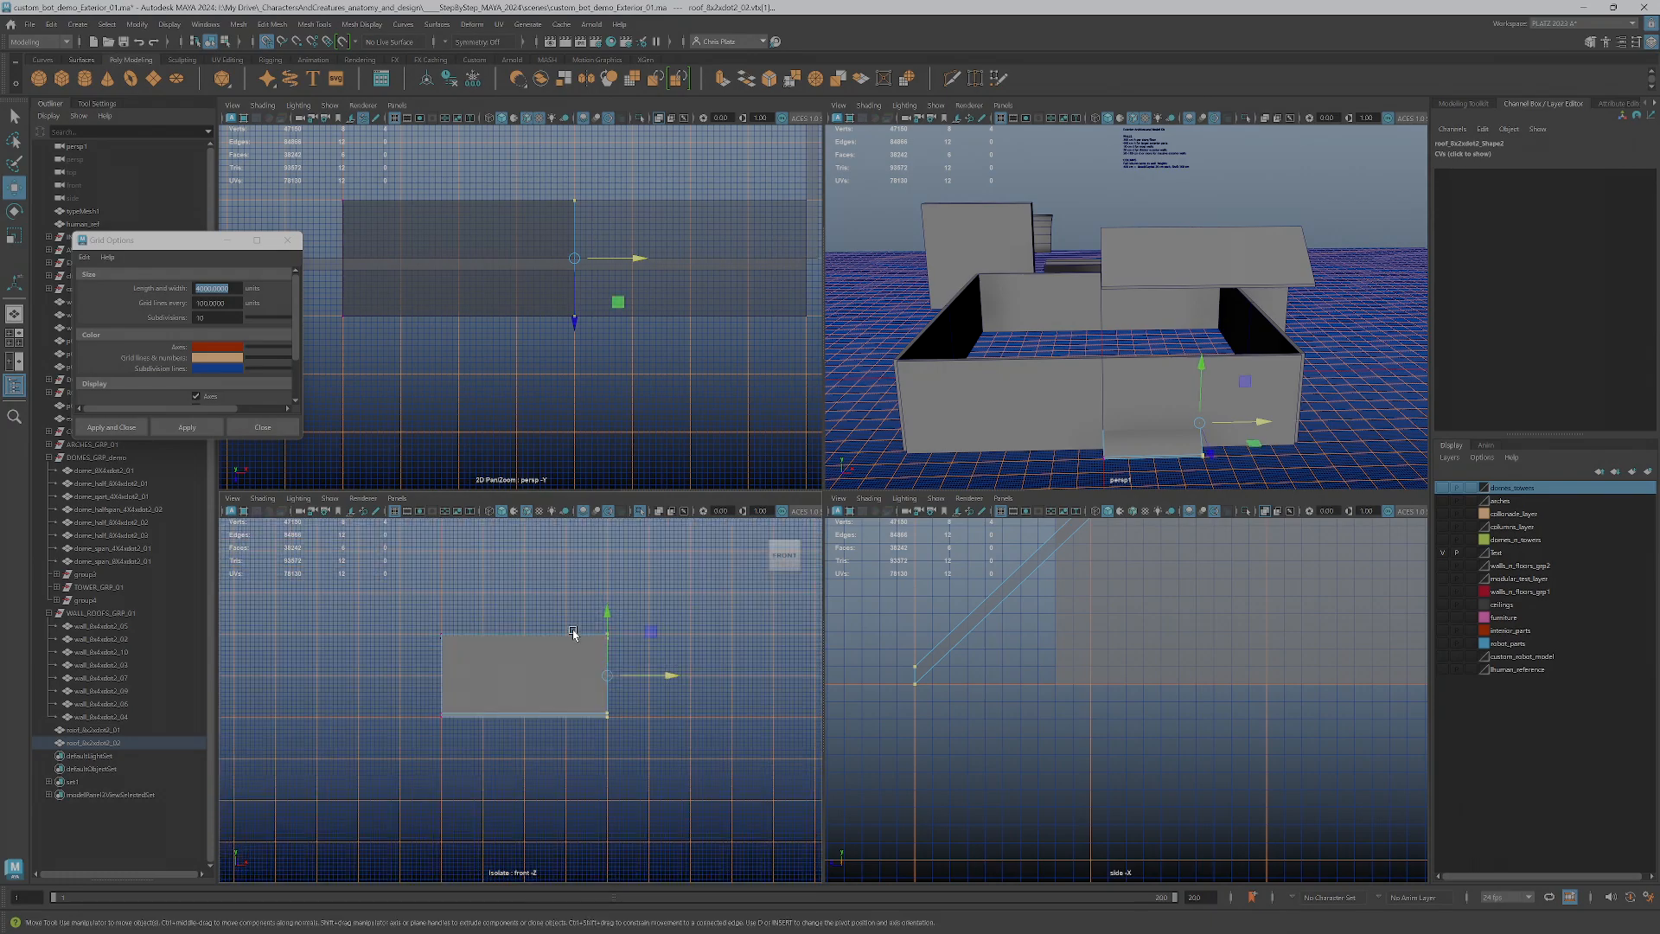
Rename the shortened roof copy with the prefix roof_4x2 and raise it onto the wall tops at Y 400, ending its isolation
left_click(96, 743)
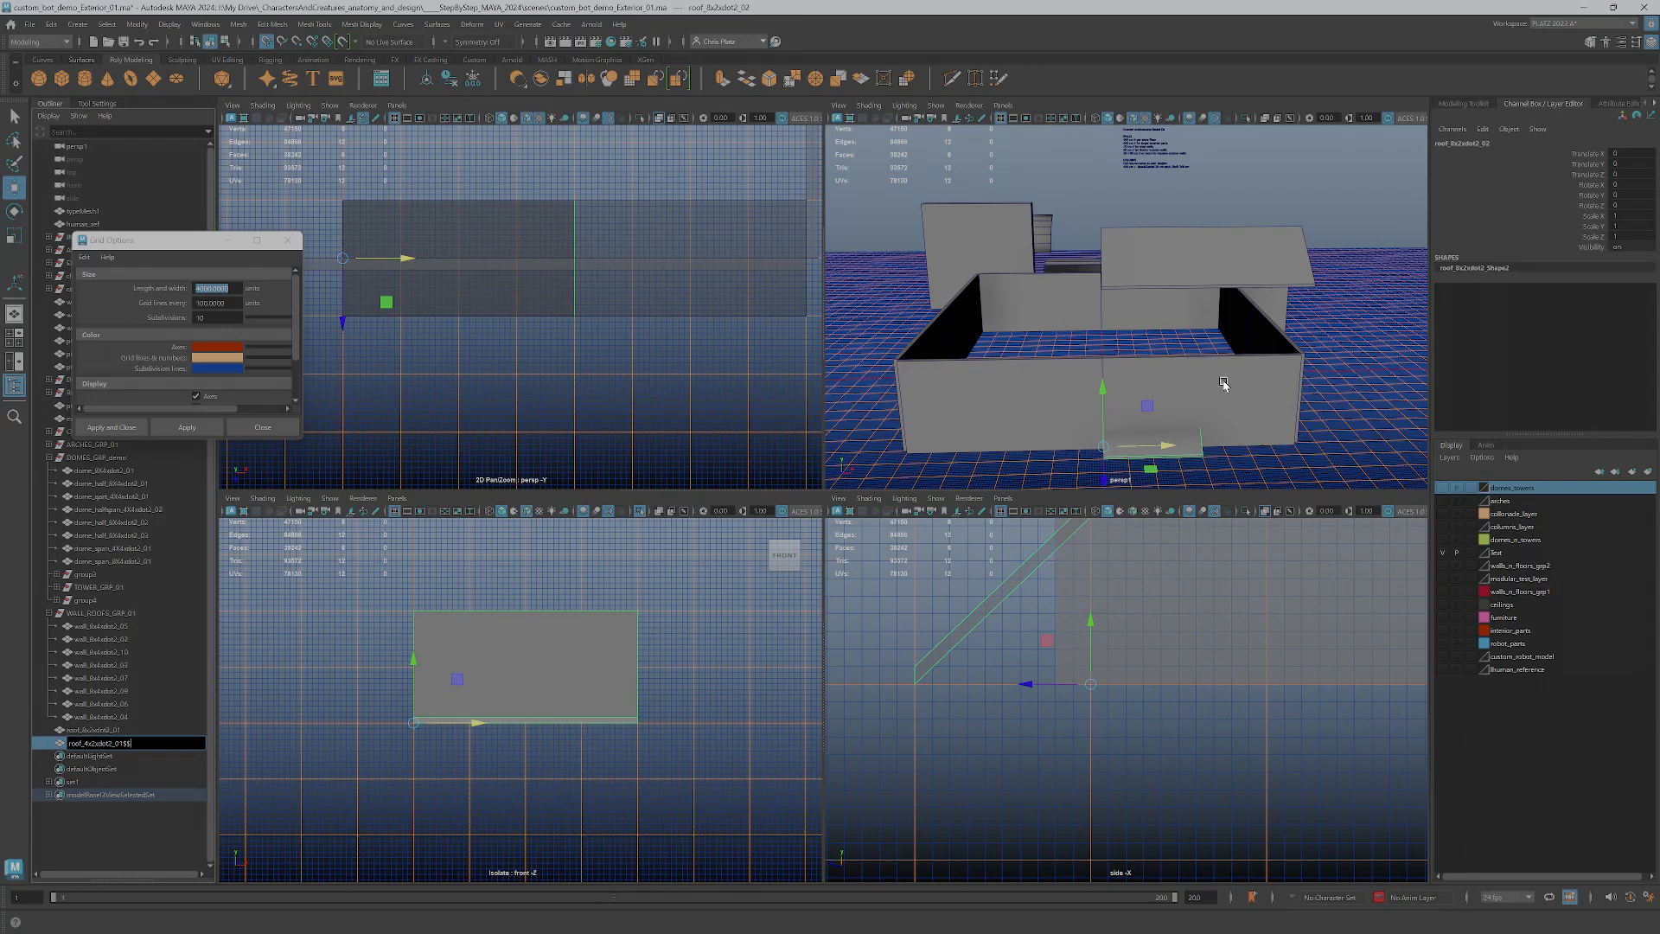
left_click_drag(1191, 441, 1112, 373, "alt")
scroll(1020, 596, "down", 2)
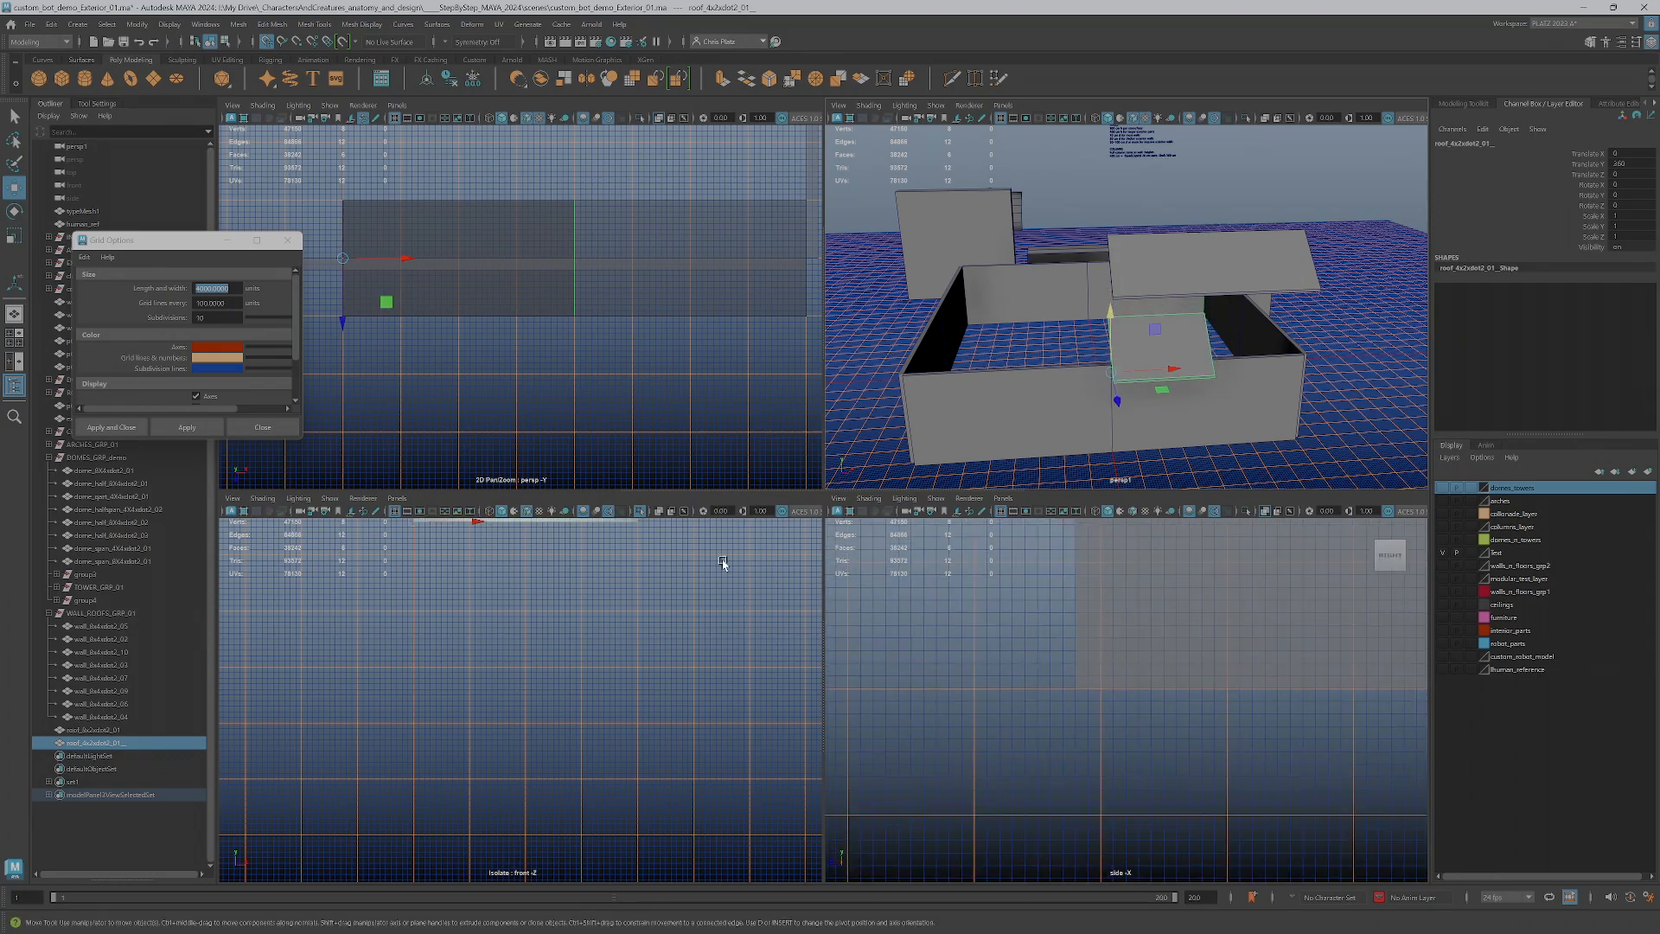
left_click(639, 516)
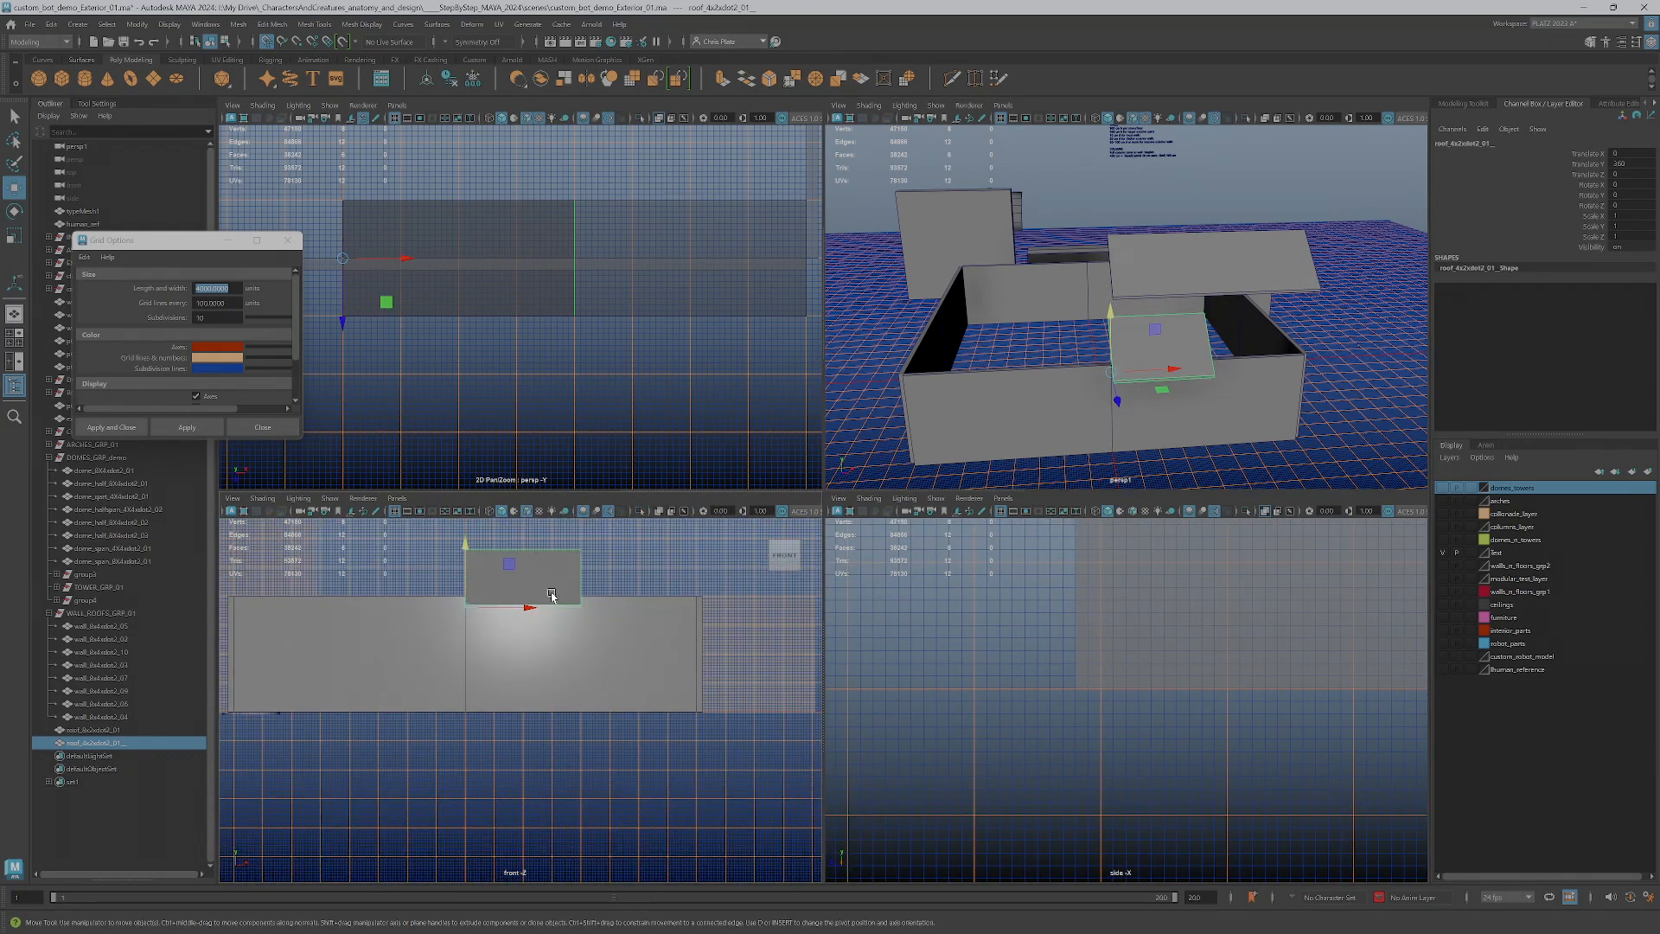
left_click_drag(467, 578, 459, 598)
scroll(459, 598, "up", 6)
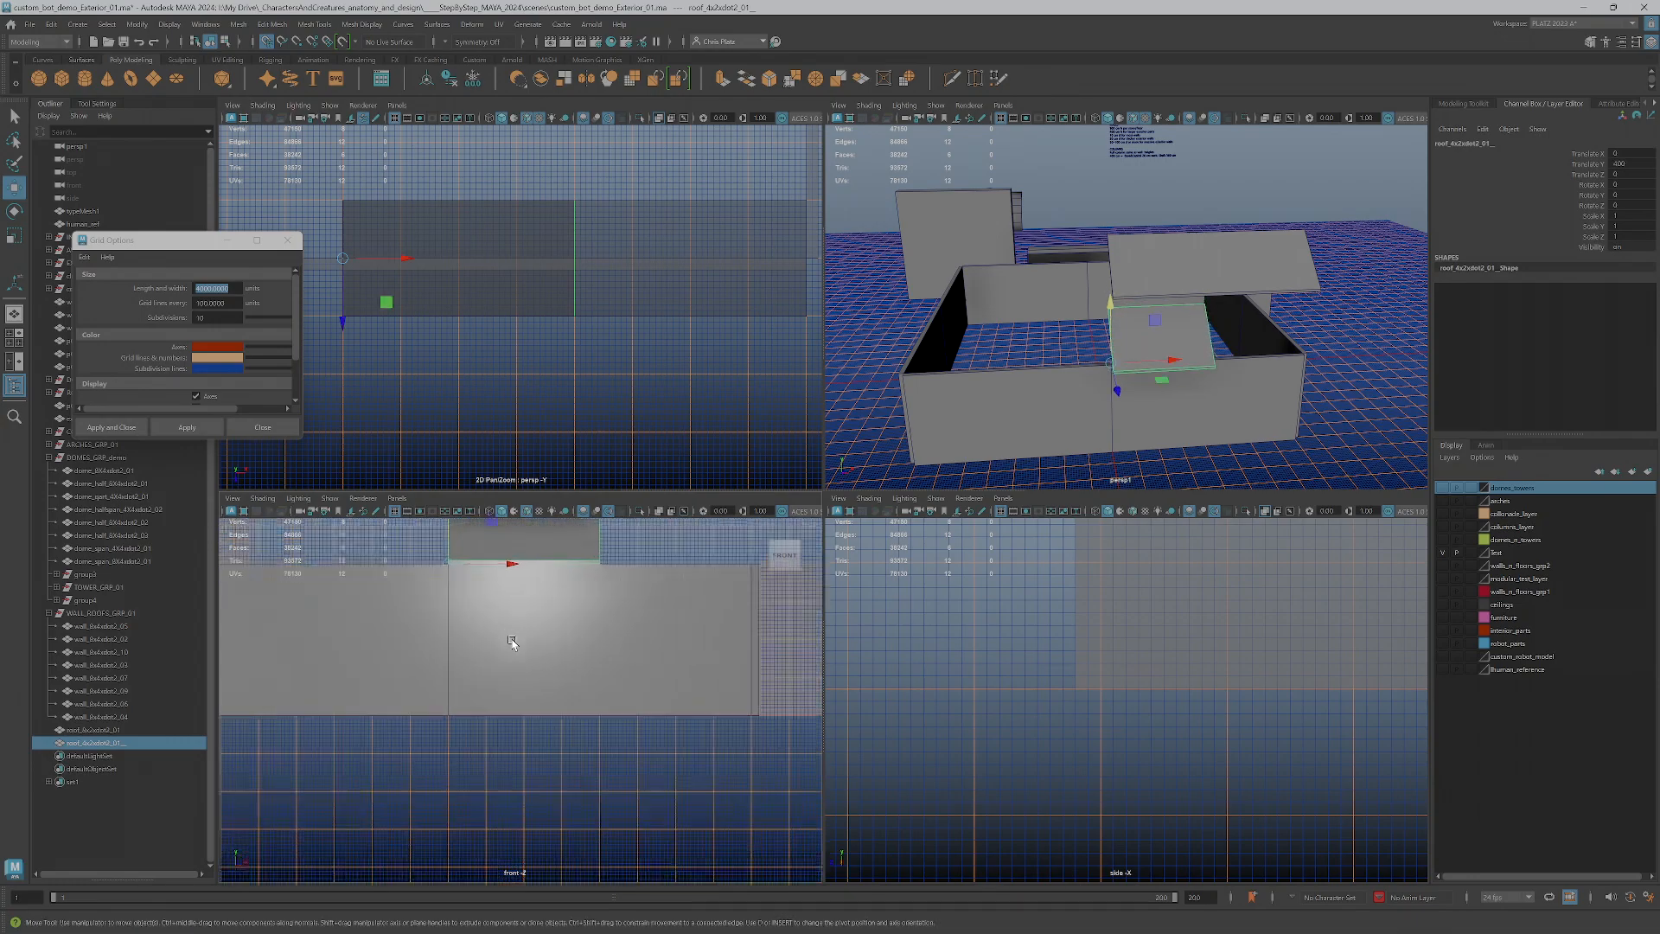
Inspect how the short roof piece sits on the wall enclosure in the perspective and side views
left_click_drag(1148, 429, 1263, 360, "alt")
middle_click_drag(1263, 360, 1182, 327, "alt")
right_click_drag(1181, 327, 1233, 401, "alt")
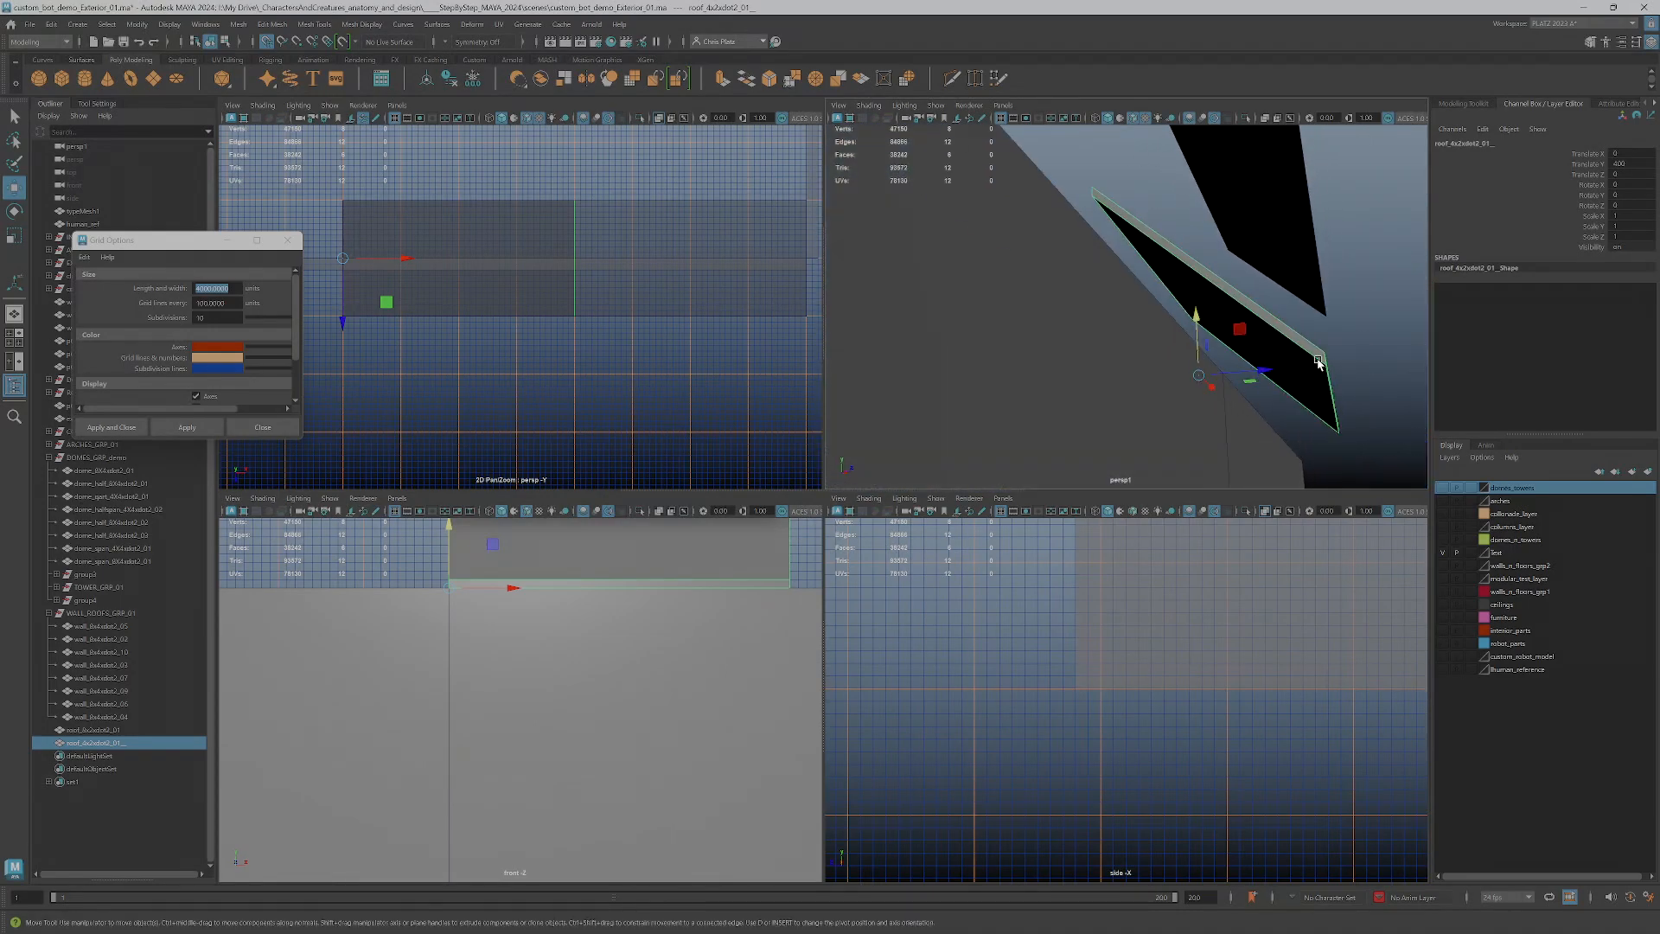
left_click_drag(1234, 388, 1128, 340, "alt")
middle_click_drag(1026, 615, 1056, 648, "alt")
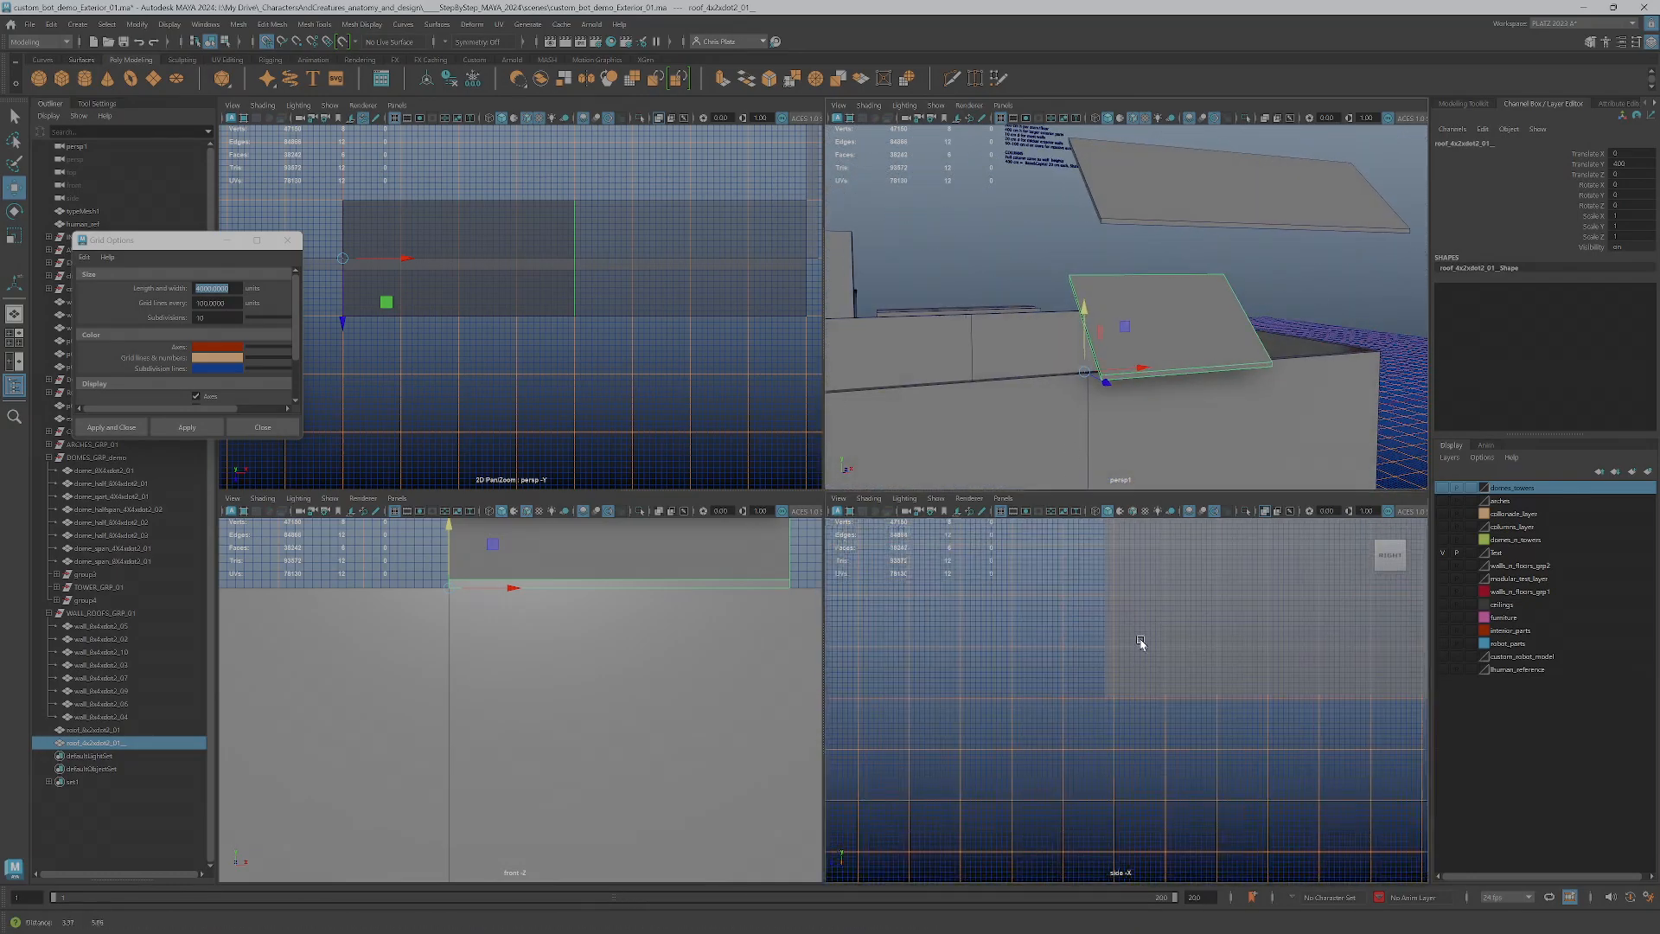
right_click_drag(1232, 617, 1163, 618, "alt")
middle_click_drag(1163, 618, 1092, 701, "alt")
scroll(1094, 633, "up", 3)
scroll(1189, 329, "down", 6)
left_click_drag(1167, 332, 1145, 337, "alt")
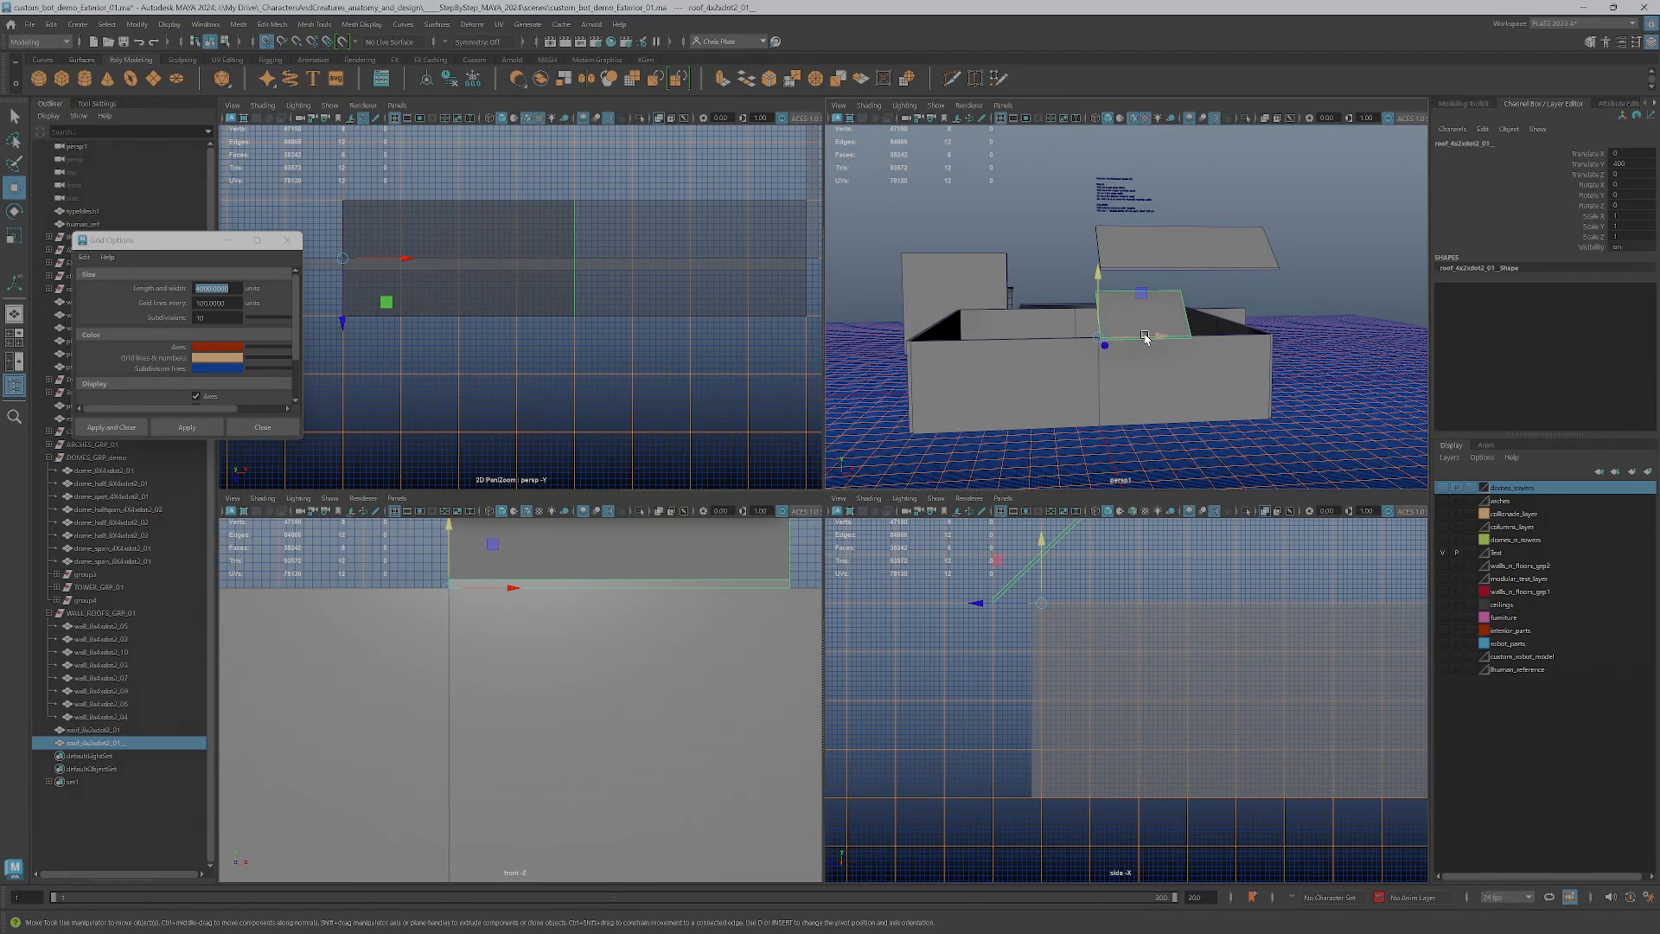
Select the long roof piece above the enclosure and lower it to ground level
left_click(1163, 241)
scroll(1100, 656, "down", 4)
middle_click_drag(1142, 626, 1126, 653, "alt")
left_click_drag(1059, 546, 1051, 785)
scroll(1051, 785, "up", 5)
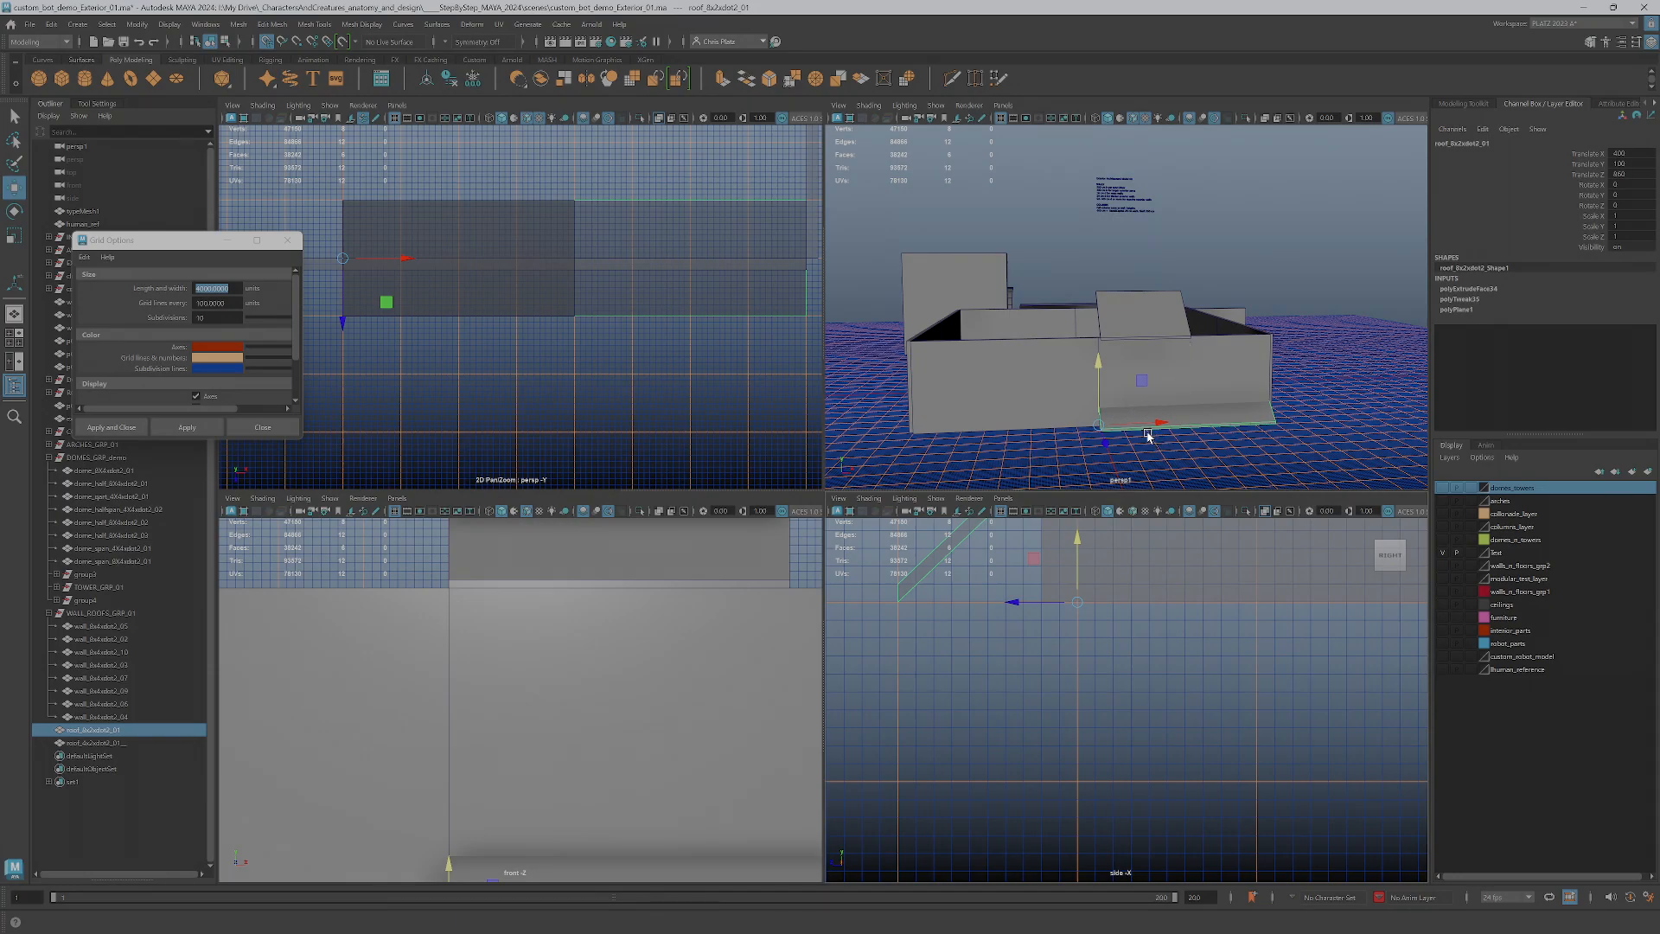
Move the long roof piece along Z across the ground grid toward the world origin
scroll(1098, 748, "down", 4)
scroll(1121, 724, "down", 4)
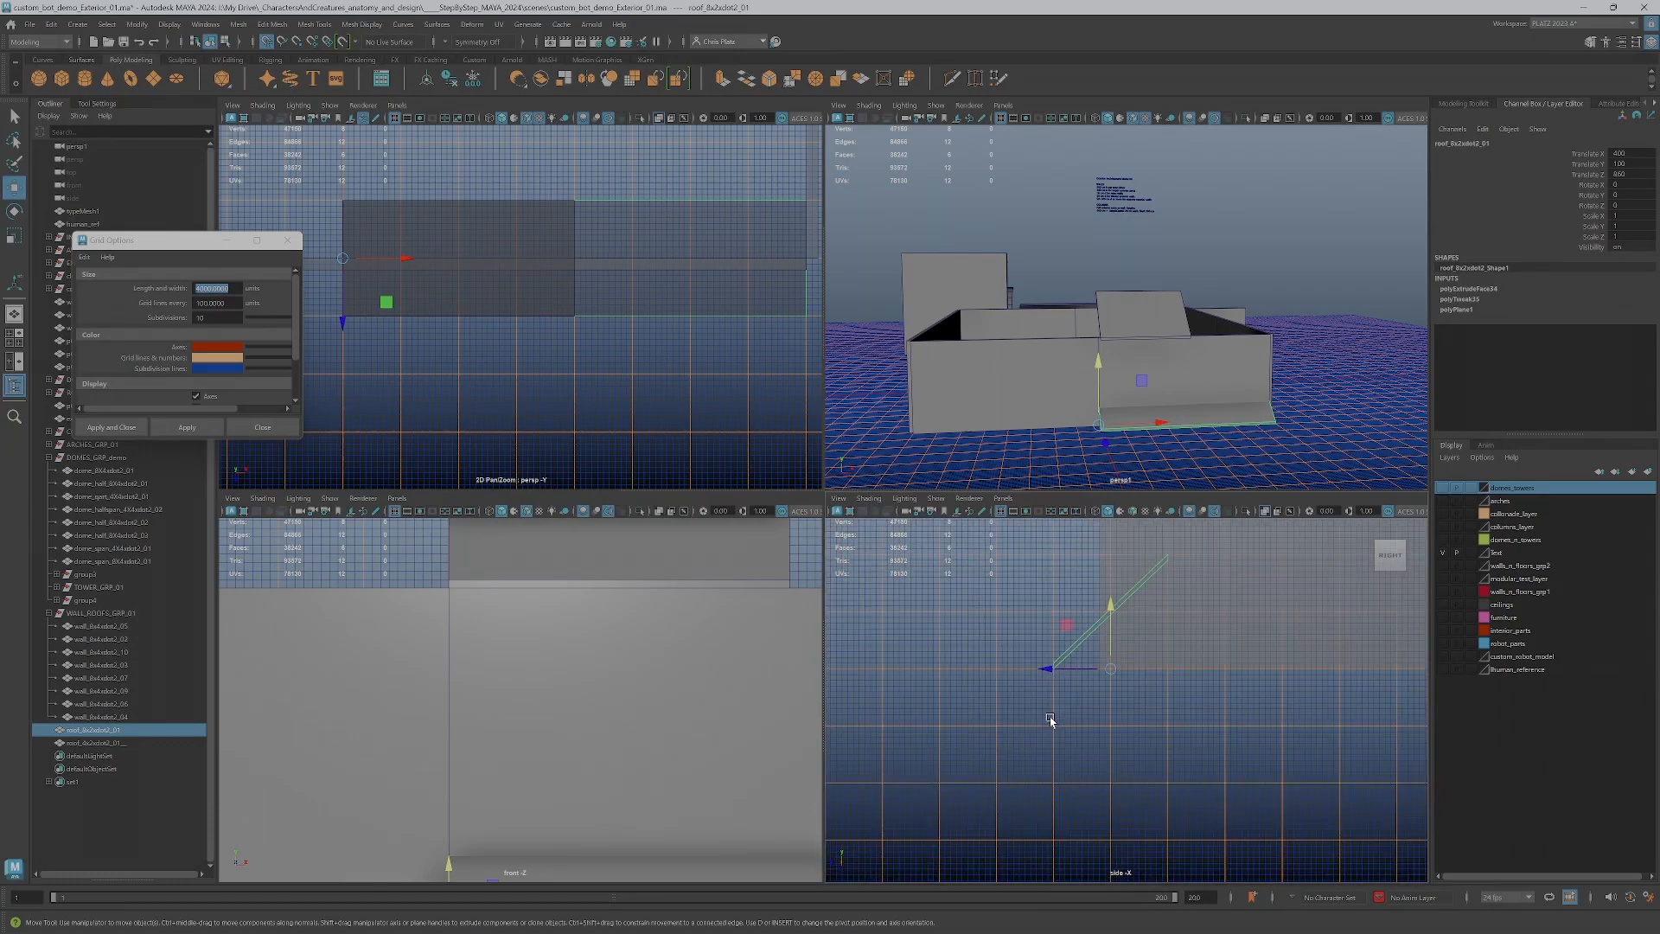
scroll(442, 424, "down", 2)
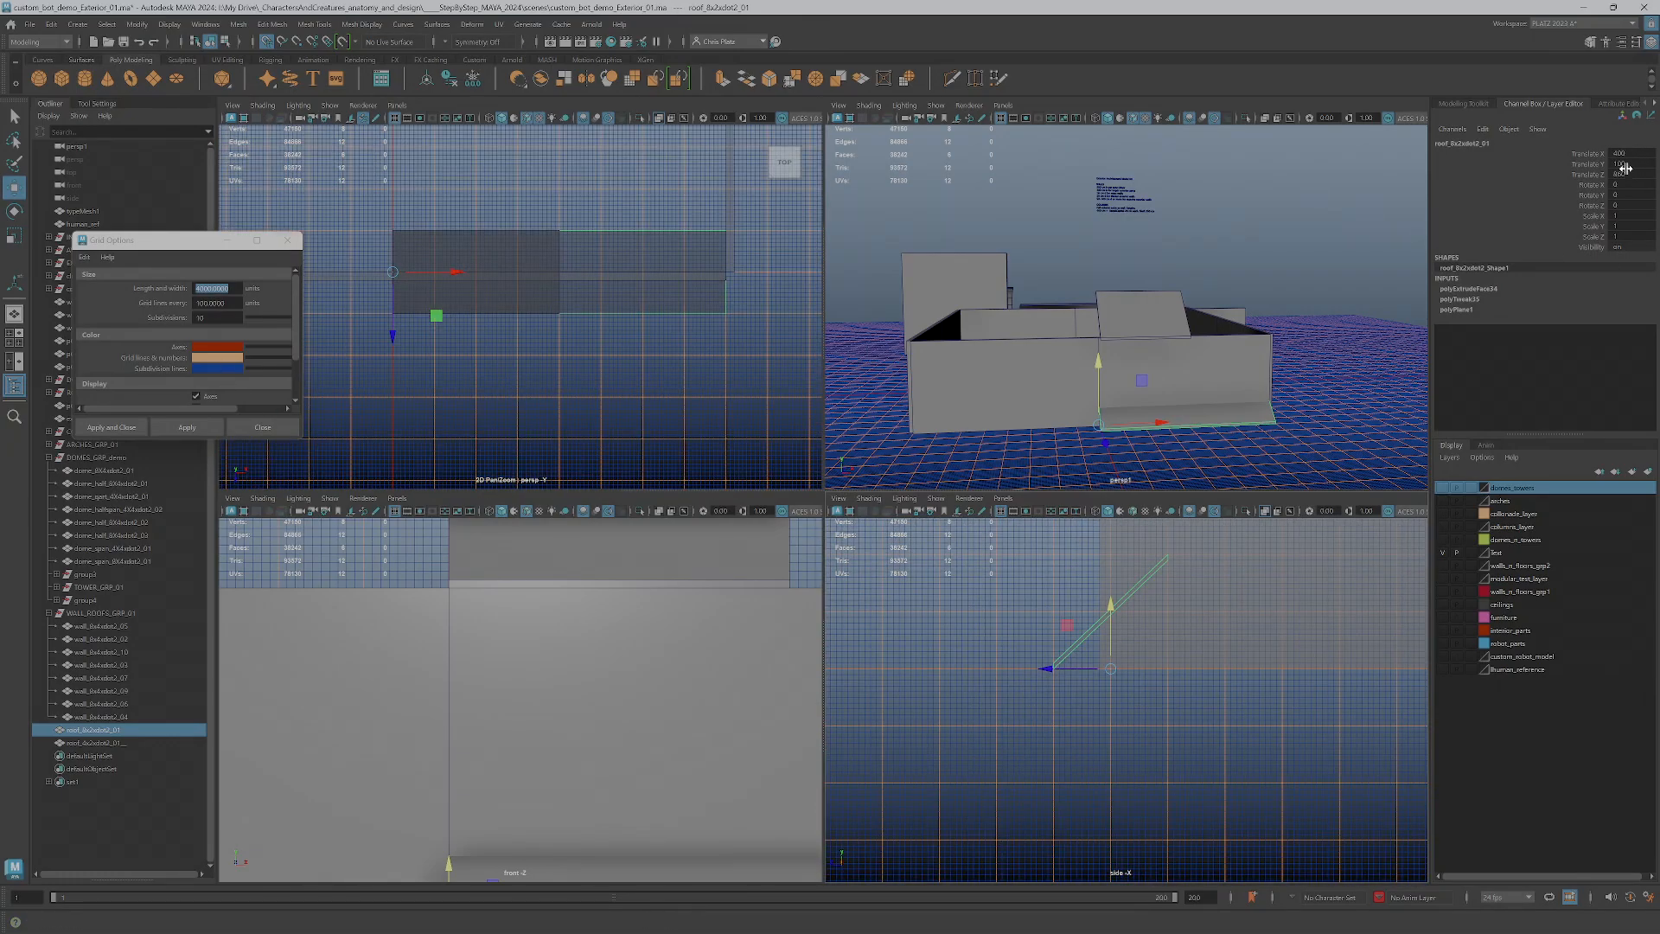
left_click_drag(1105, 357, 997, 381, "alt")
scroll(1052, 406, "up", 3)
scroll(1052, 406, "up", 3)
middle_click_drag(1052, 406, 1211, 334, "alt")
left_click_drag(1003, 393, 983, 389)
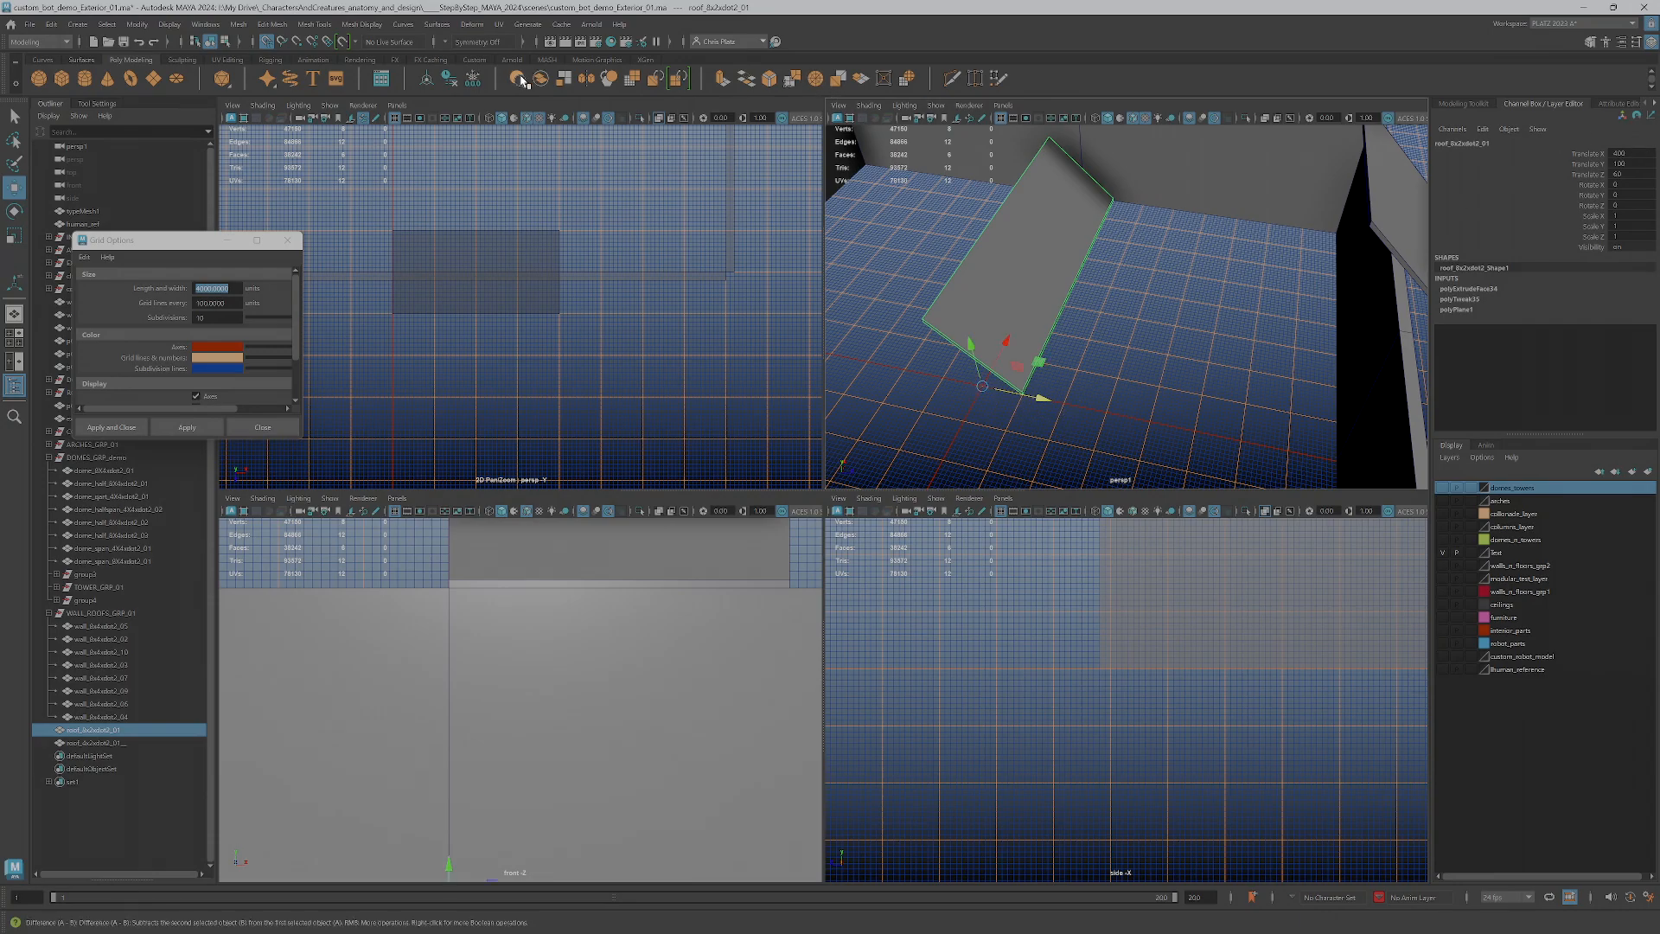
Freeze the transforms of the long roof piece and delete its construction history
left_click(473, 82)
left_click(453, 79)
scroll(947, 342, "down", 3)
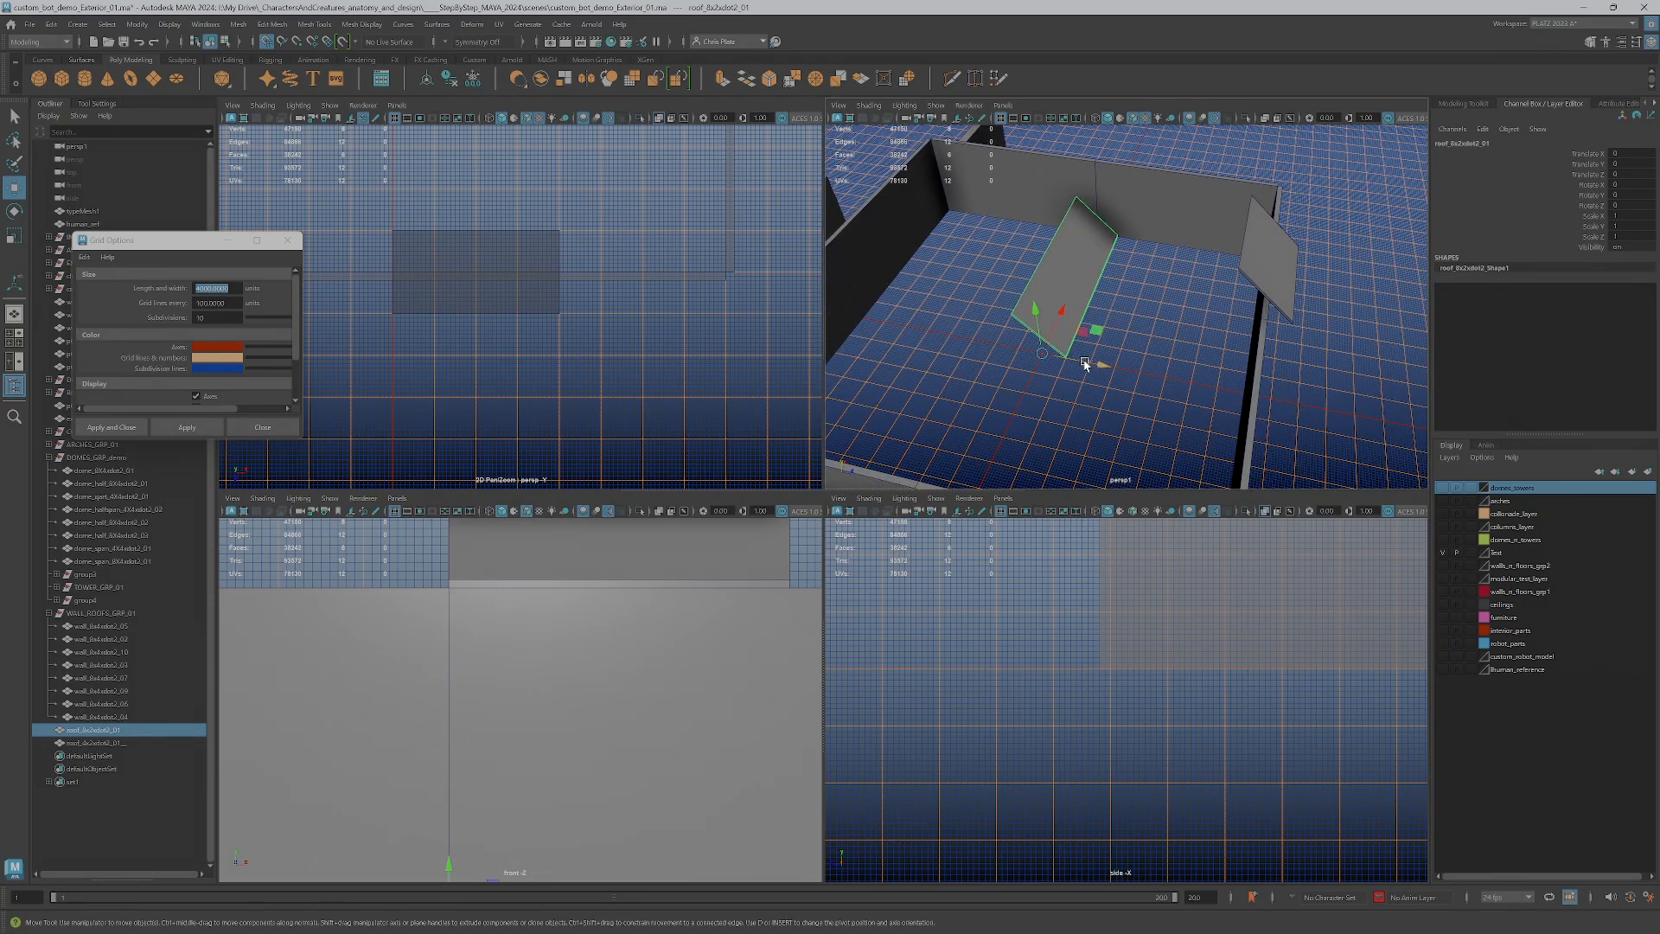
left_click_drag(1088, 364, 1326, 415)
Move the short roof piece along Z to the world origin, freeze its transforms and delete its history
left_click(1278, 287)
left_click_drag(1283, 325, 1049, 357)
scroll(1051, 358, "up", 5)
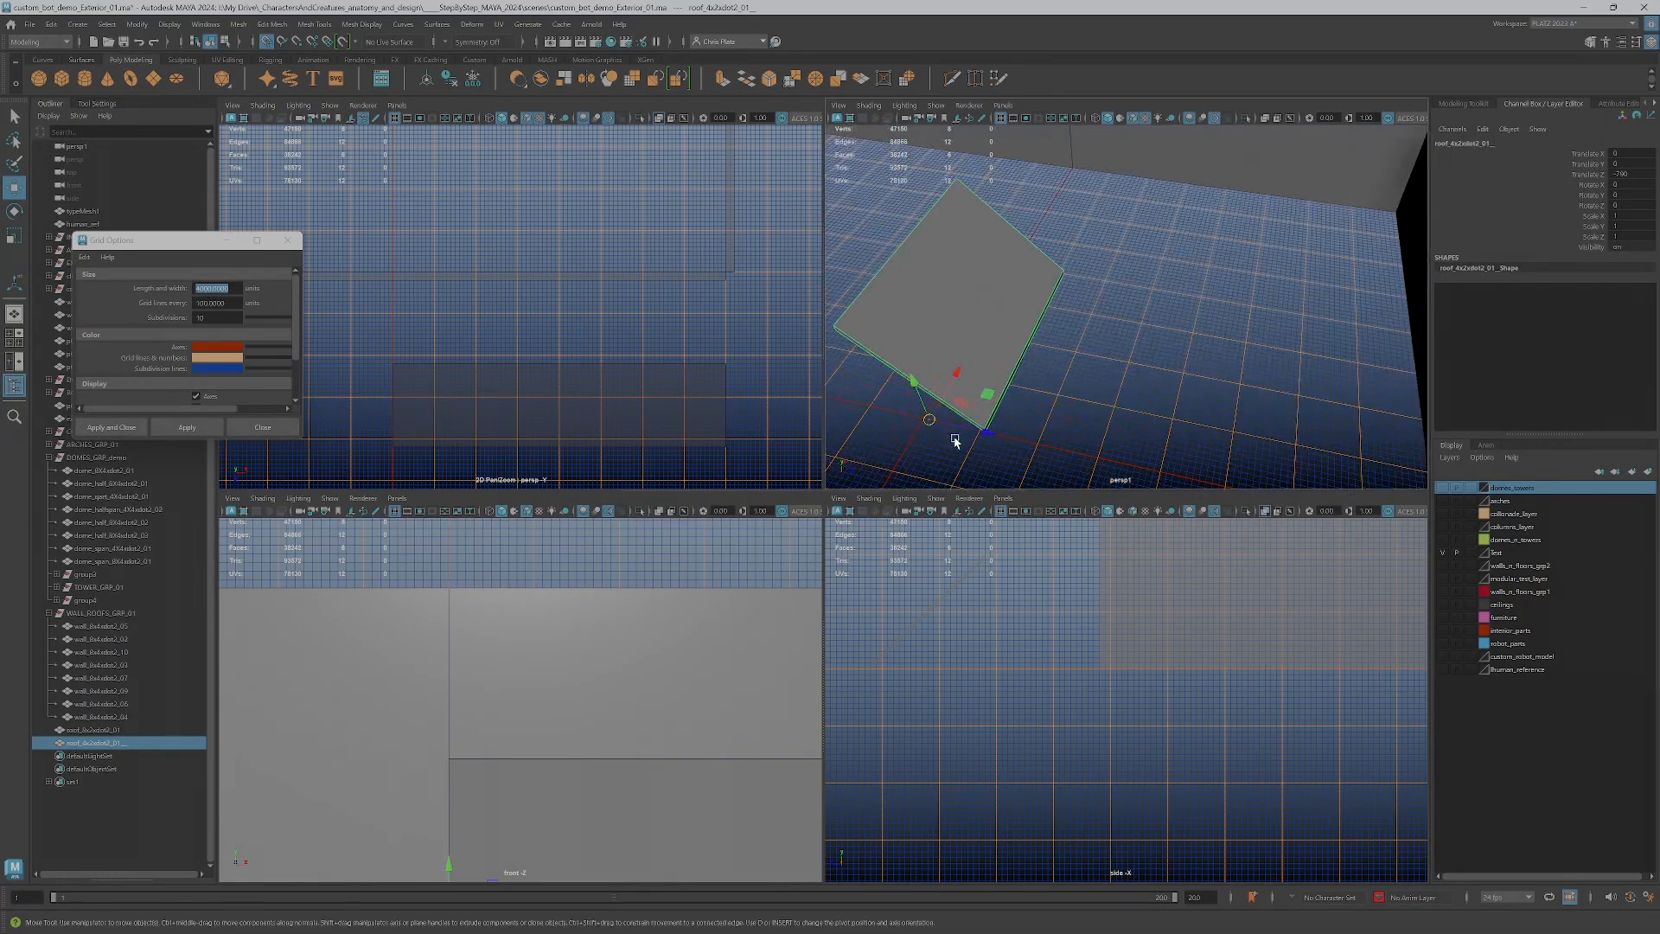
left_click_drag(964, 427, 922, 419)
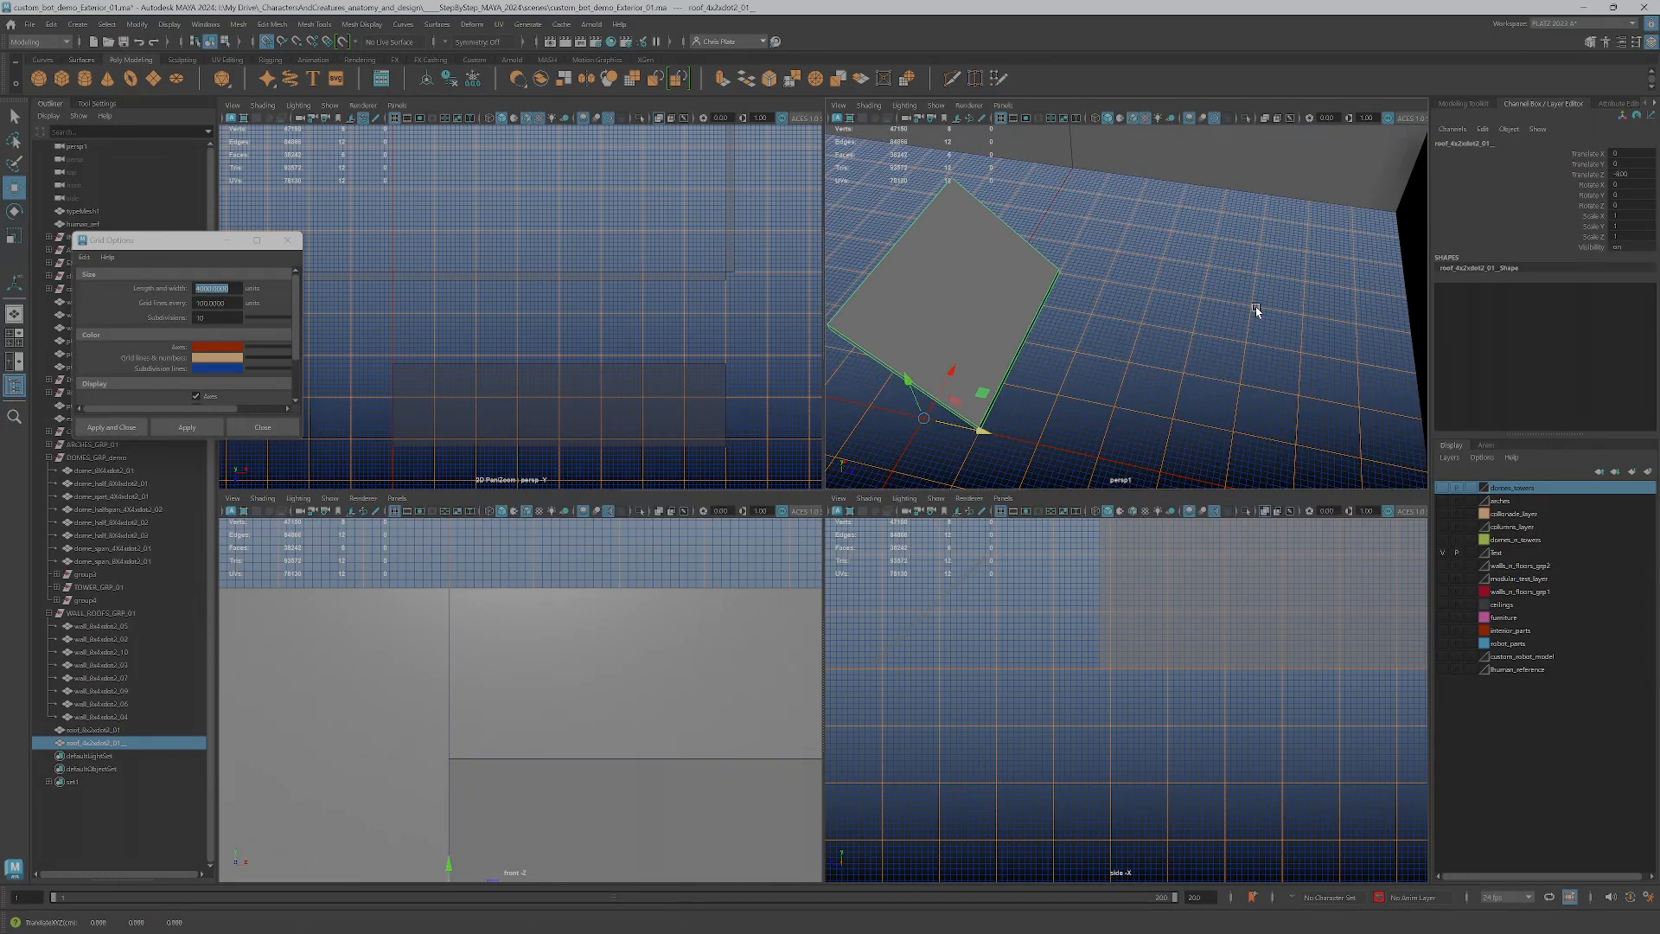
left_click(472, 79)
left_click(453, 80)
Move the long roof piece along Z to the enclosure wall and raise it along Y onto the wall top
scroll(638, 301, "down", 1)
scroll(638, 301, "down", 3)
scroll(1089, 417, "down", 7)
left_click_drag(1089, 415, 1069, 296, "alt")
left_click(1077, 335)
left_click_drag(1077, 374, 1168, 342, "alt")
scroll(1054, 327, "up", 5)
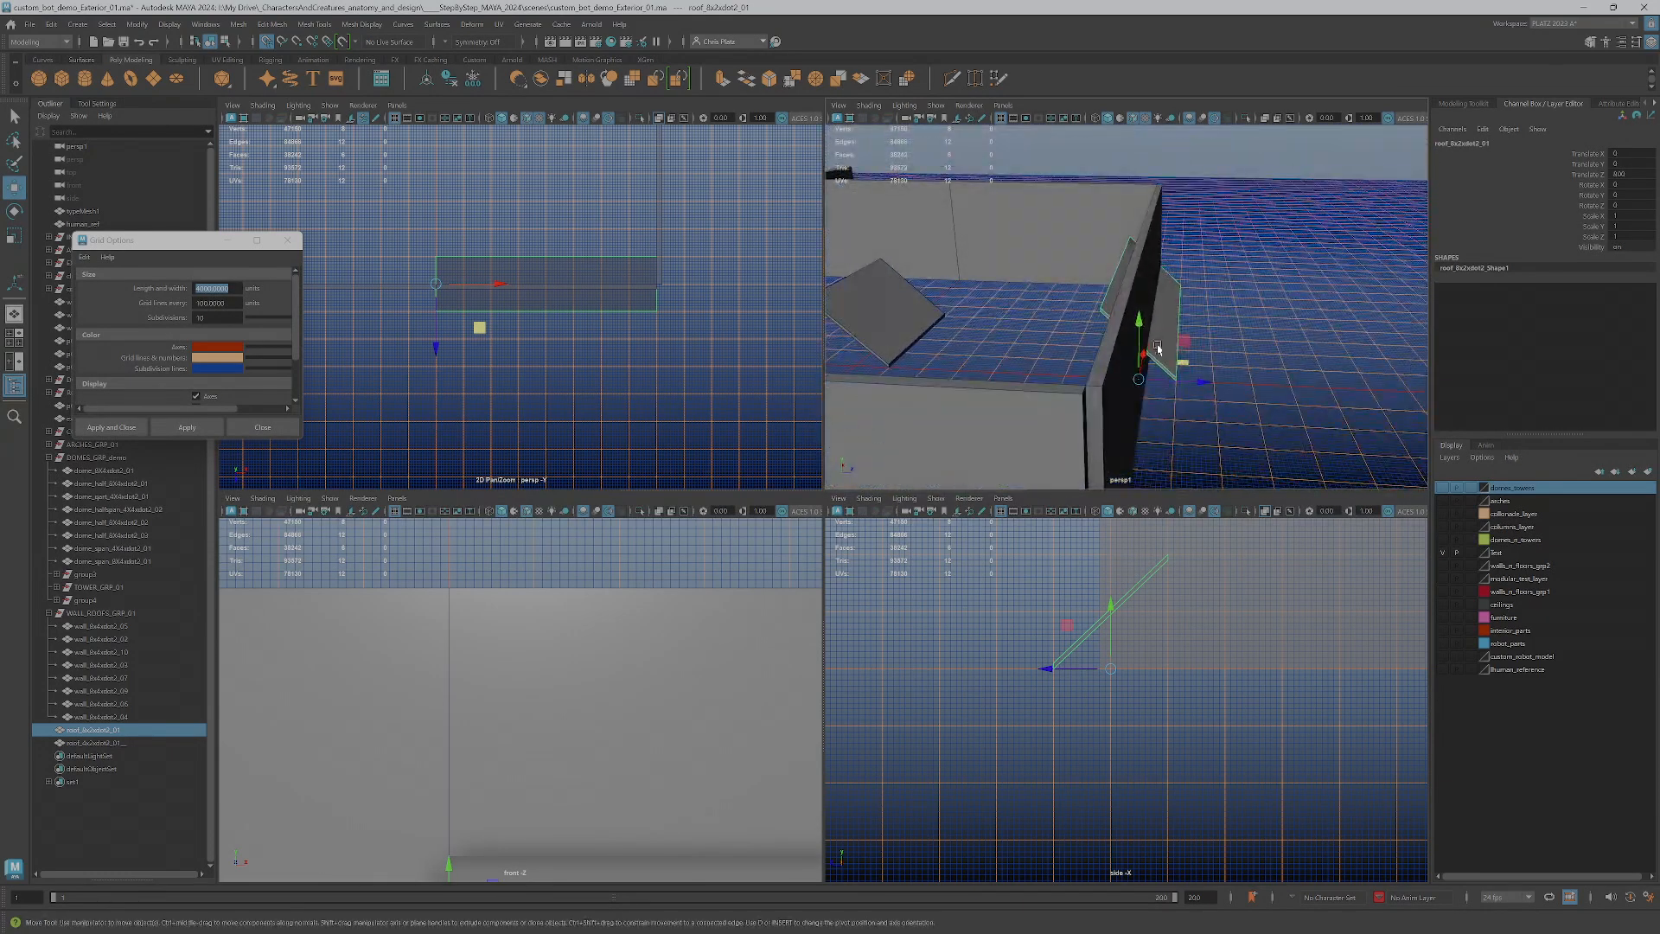
left_click(1139, 337)
scroll(1138, 667, "down", 2)
middle_click_drag(1138, 666, 1107, 795, "alt")
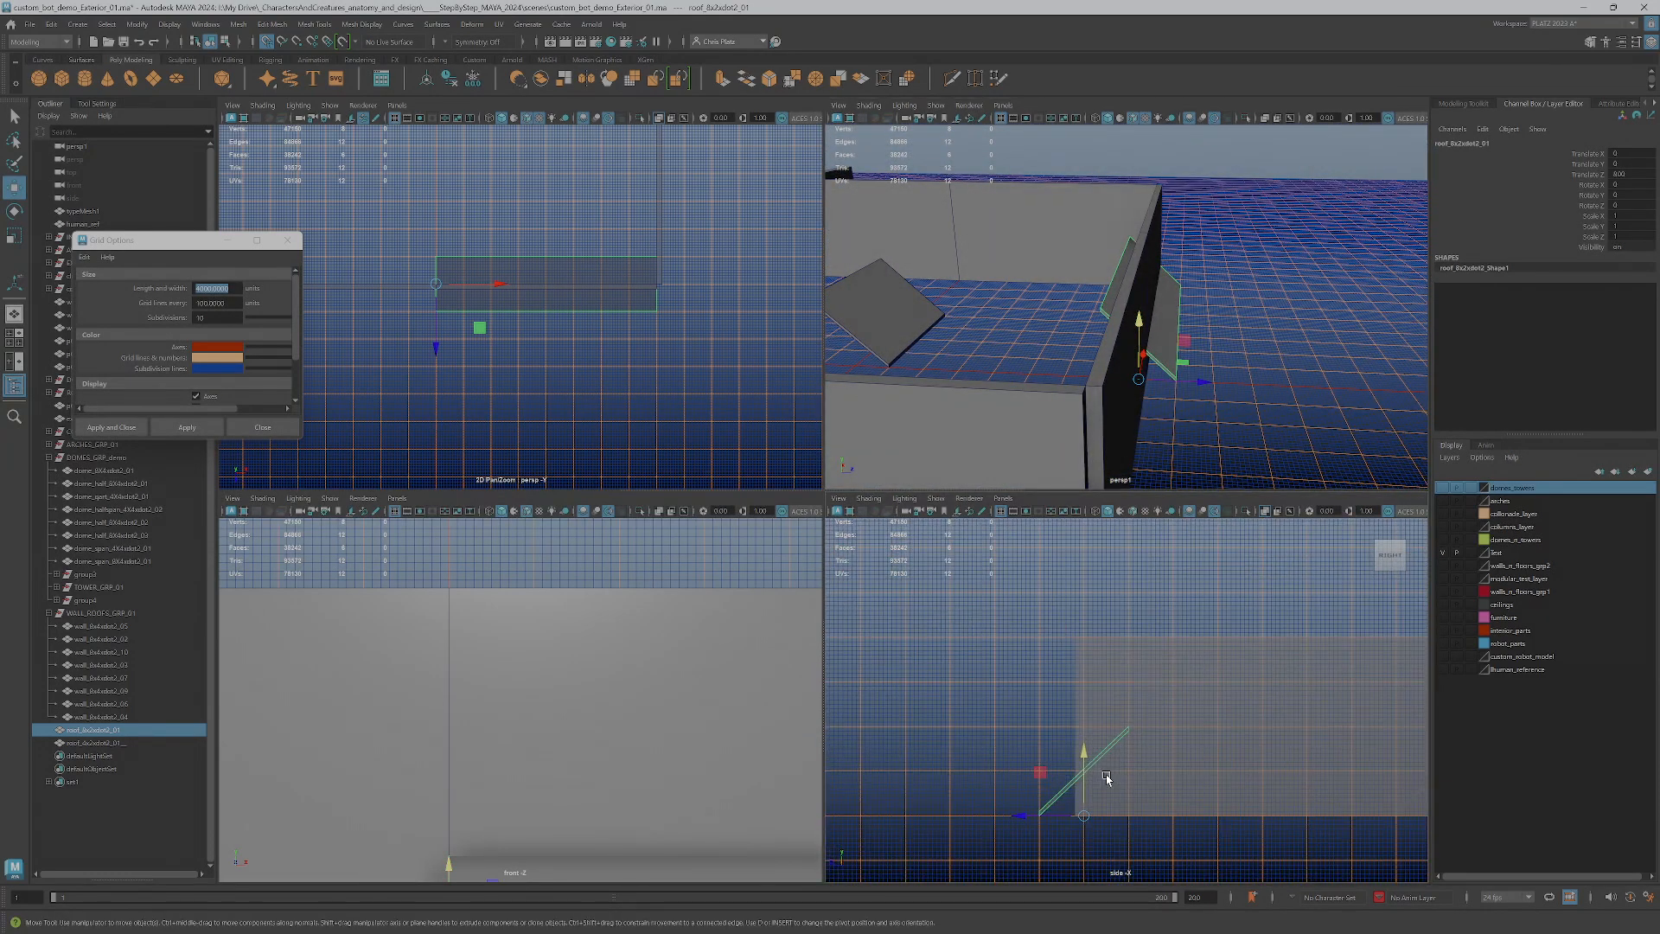
left_click_drag(1085, 785, 1084, 638)
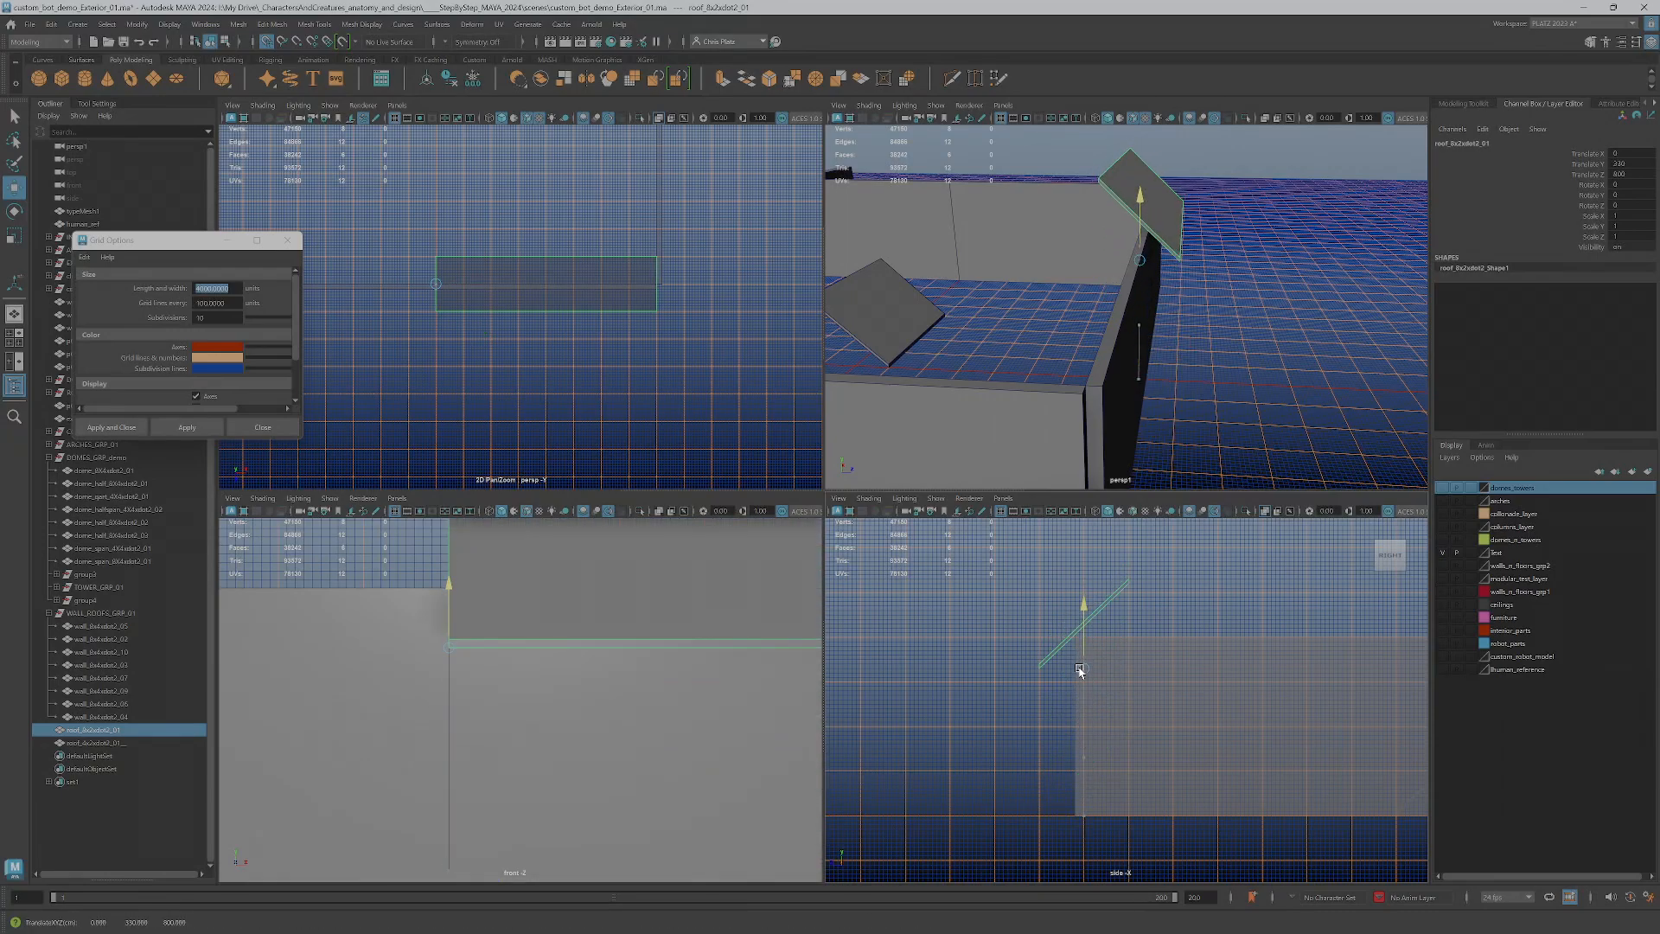
left_click_drag(1151, 327, 1117, 436, "alt")
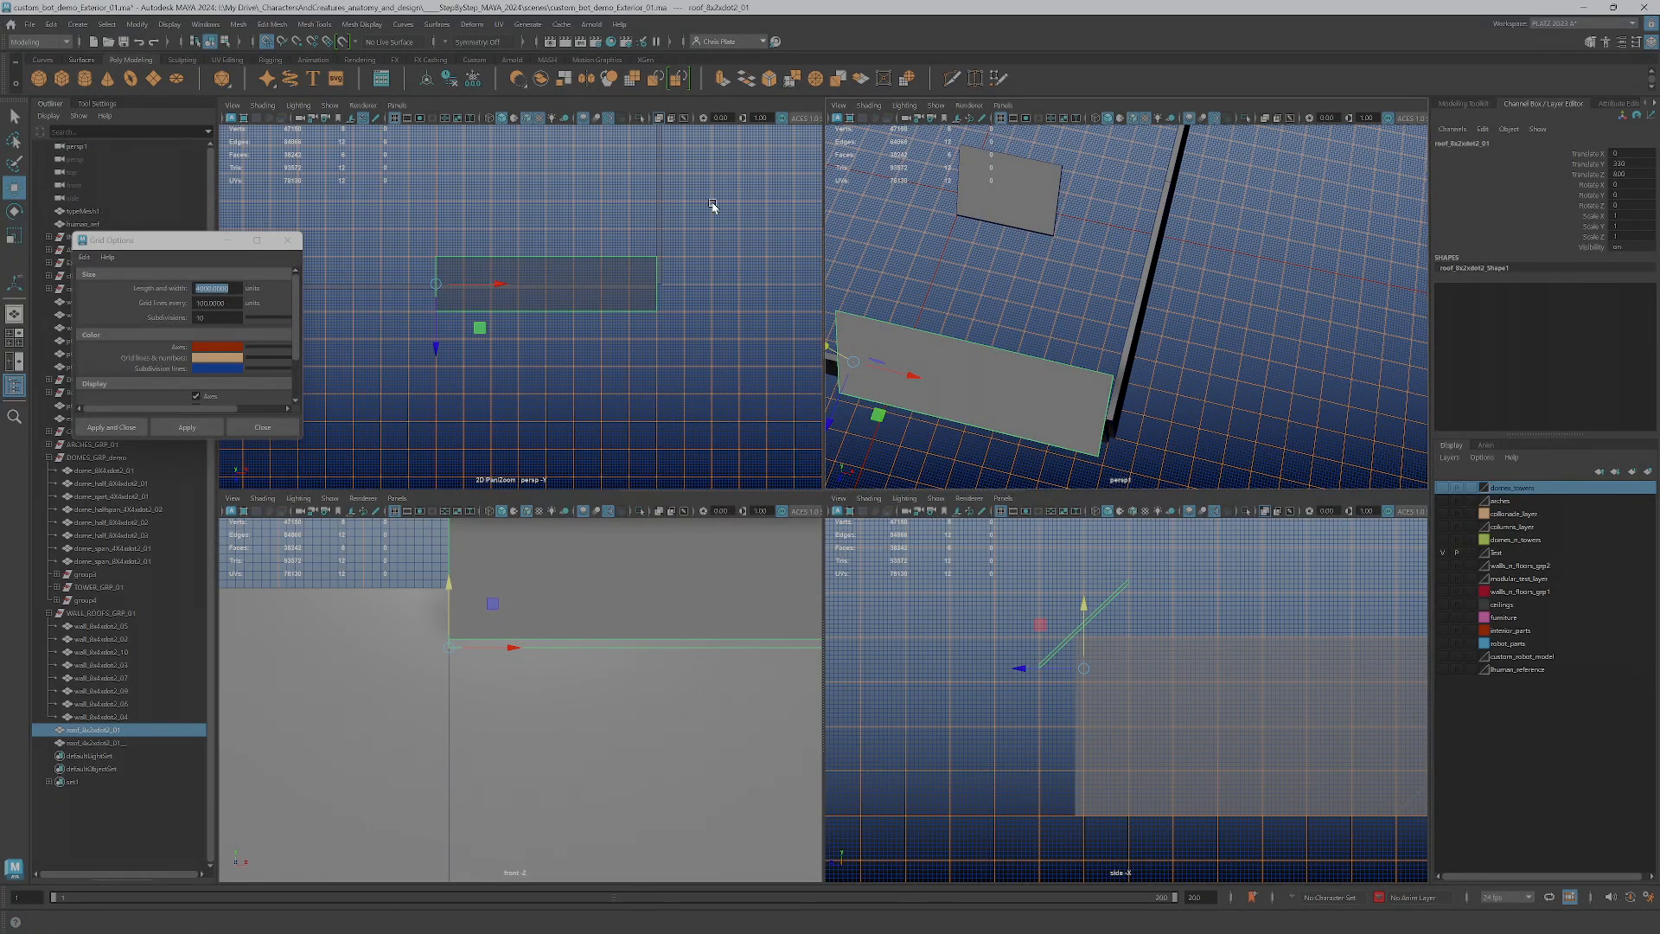
Select the short roof piece at the world origin and inspect its placement inside the wall enclosure
scroll(993, 274, "down", 5)
left_click(1087, 231)
left_click_drag(1087, 231, 1101, 303, "alt")
scroll(1100, 304, "up", 4)
middle_click_drag(1101, 304, 1200, 349, "alt")
scroll(1198, 348, "up", 3)
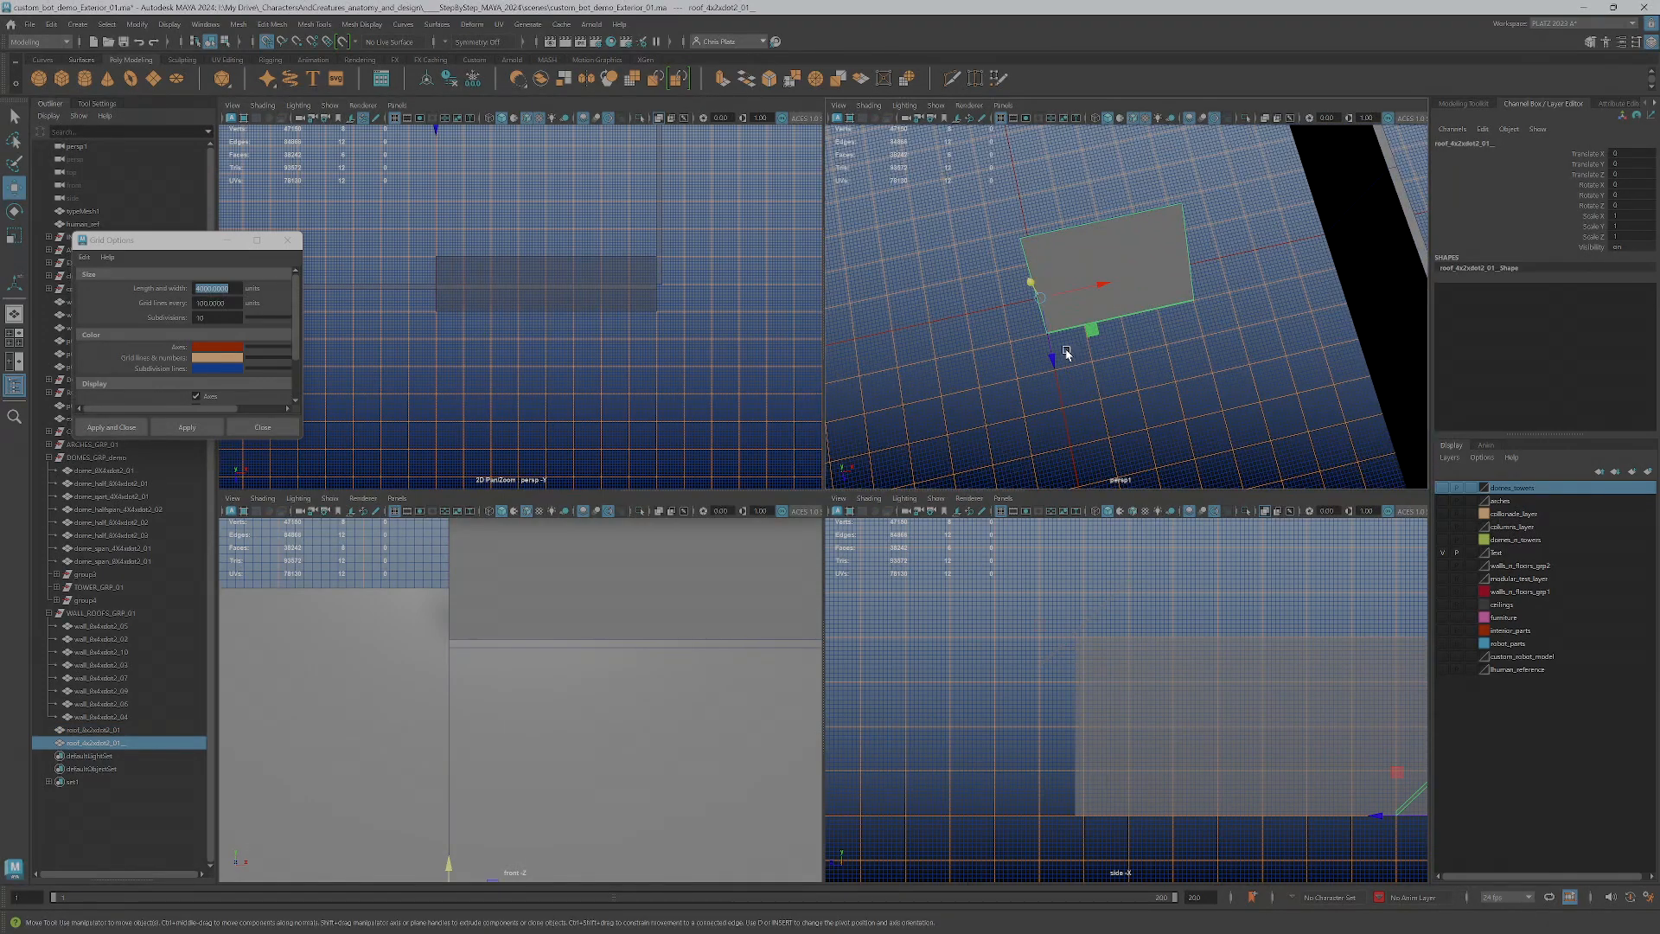
left_click(1073, 479)
left_click(1056, 311)
scroll(1097, 330, "down", 5)
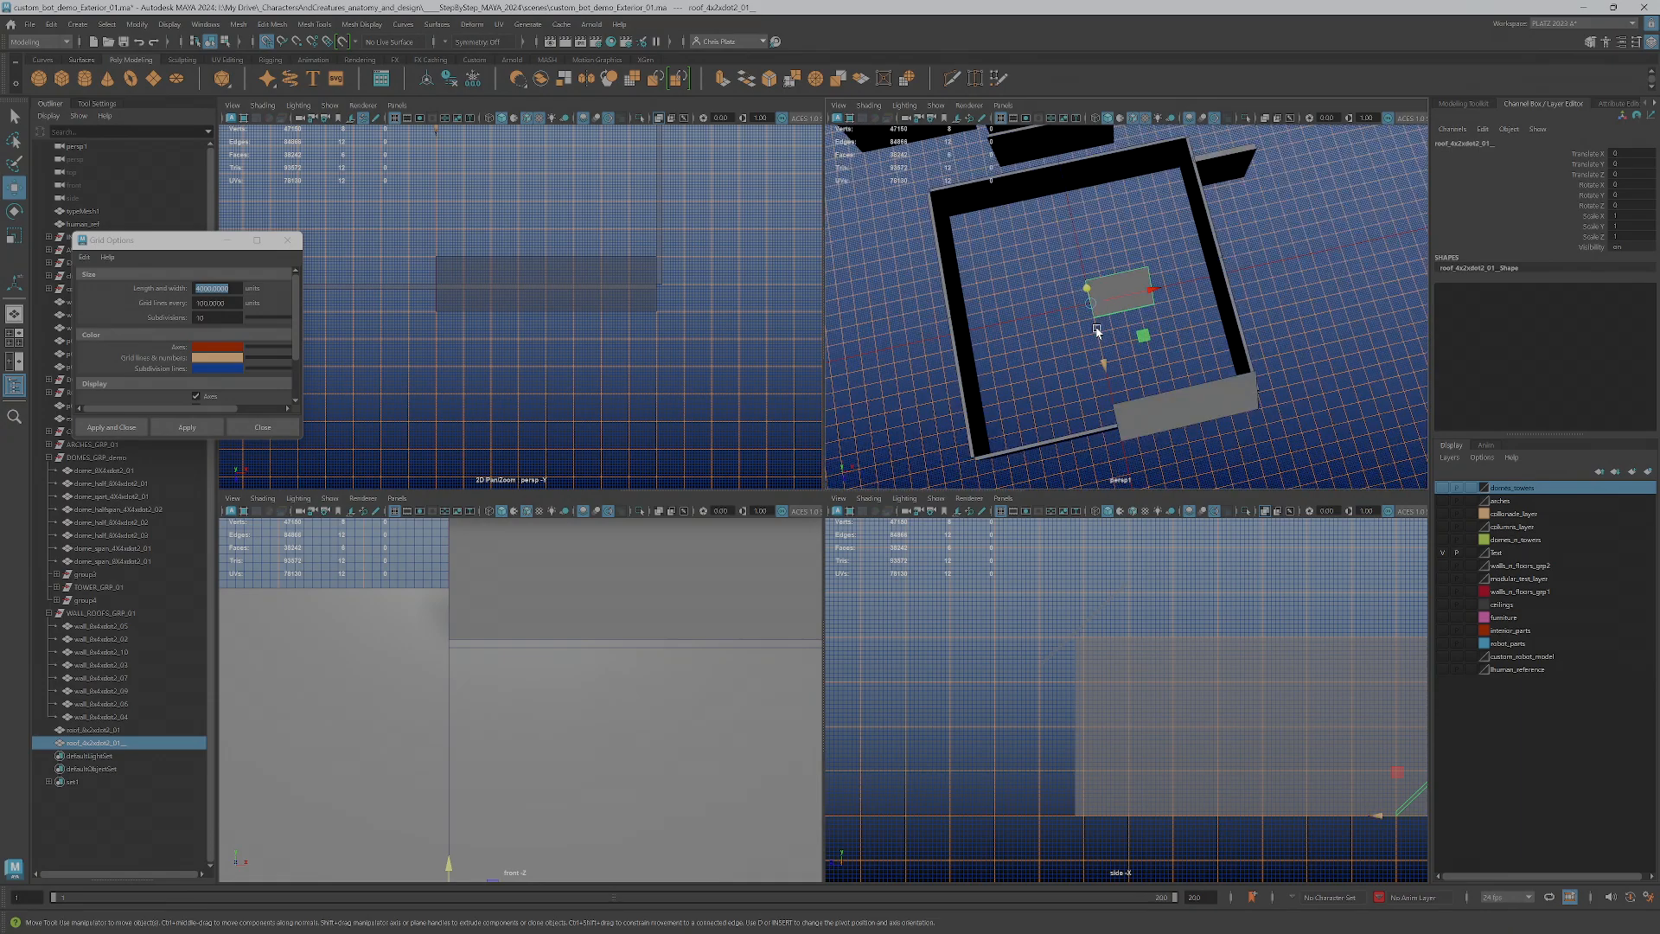
Duplicate the short roof piece, keeping the copy at the world origin and the original set aside along X
mouse_move(1127, 318)
left_mouse_down()
mouse_move(1317, 357)
mouse_move(1094, 317)
mouse_move(1208, 348)
mouse_move(1081, 357)
mouse_move(1046, 390)
mouse_move(1078, 330)
left_mouse_up()
scroll(1124, 320, "up", 4)
scroll(1124, 320, "up", 2)
scroll(1143, 378, "up", 4)
mouse_move(1078, 330)
middle_mouse_down("alt")
mouse_move(1143, 379)
mouse_move(1085, 299)
middle_mouse_up("alt")
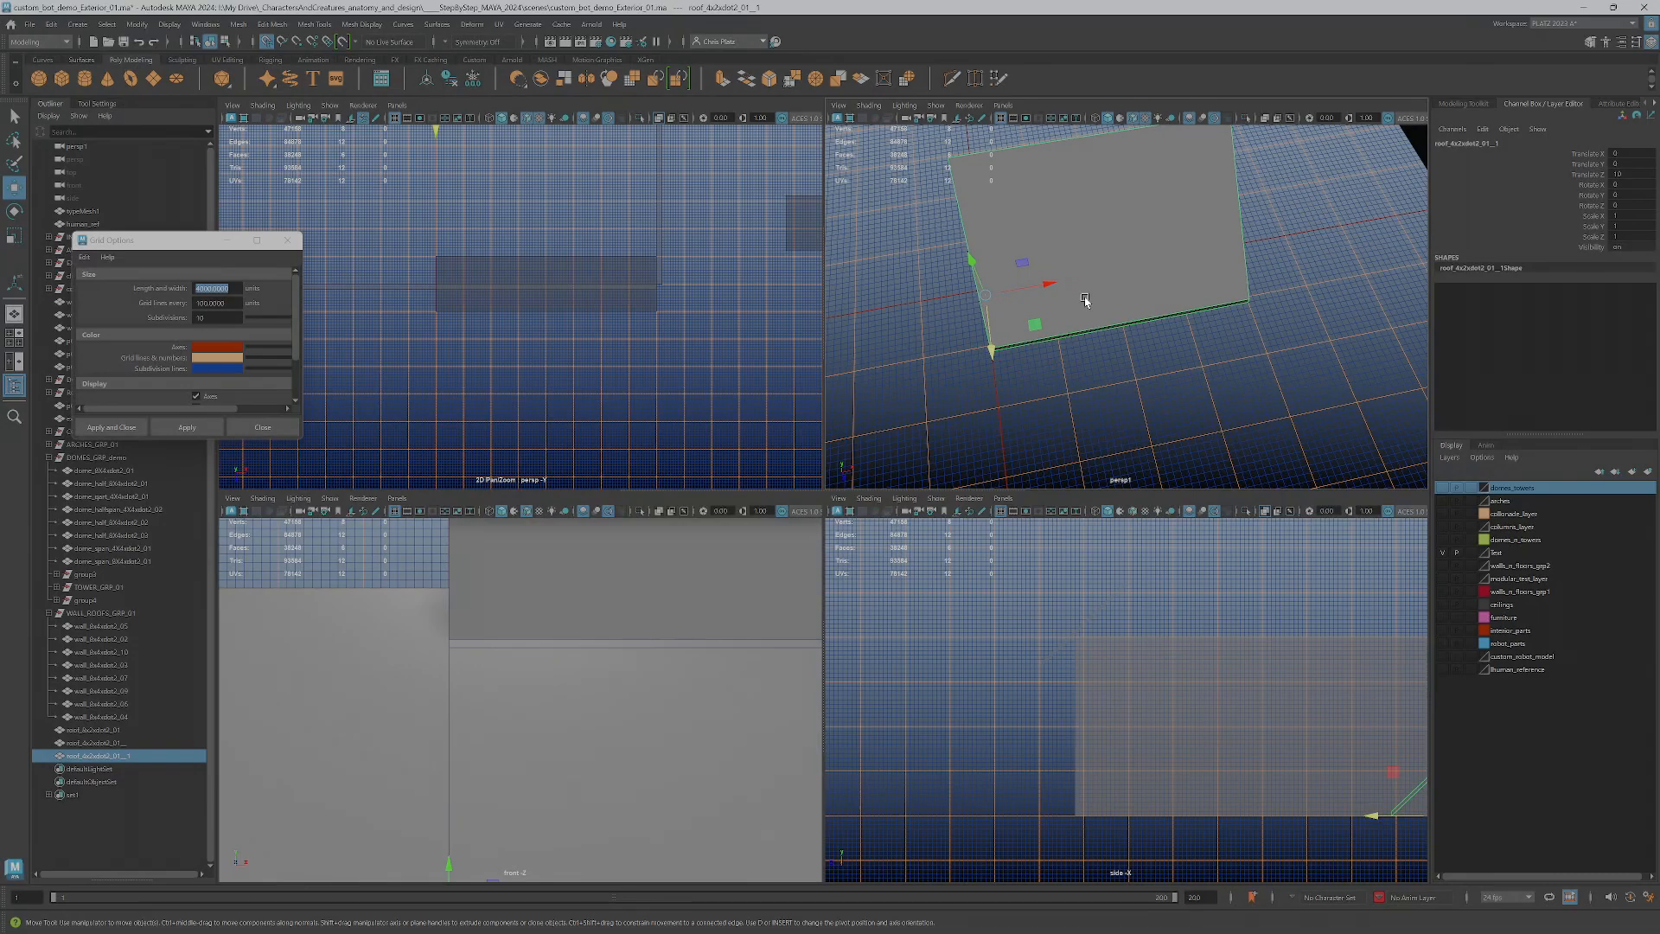
scroll(1159, 358, "down", 4)
left_click_drag(1081, 349, 1218, 345, "alt")
scroll(1109, 382, "up", 4)
left_click_drag(1143, 393, 1056, 393, "alt")
scroll(1124, 389, "down", 4)
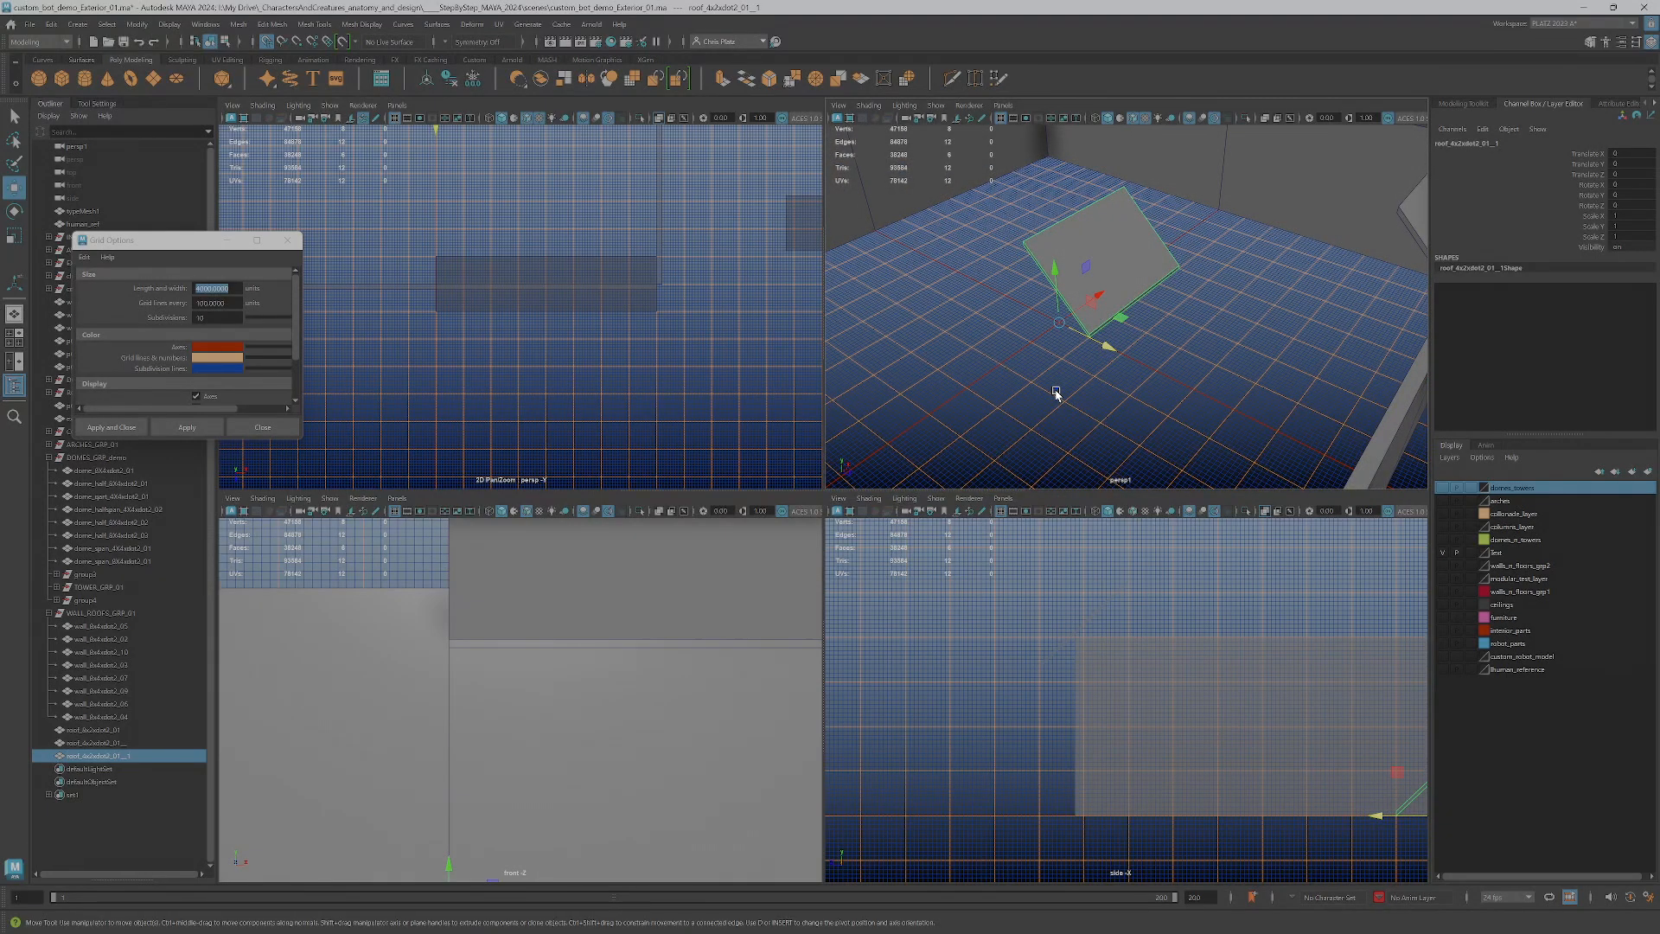
Select the long roof piece and examine how it meets the wall top in the perspective and side views
left_click_drag(1102, 322, 1016, 267, "alt")
mouse_move(1273, 219)
left_mouse_down("alt")
mouse_move(1282, 318)
mouse_move(1249, 287)
mouse_move(1262, 229)
left_mouse_up("alt")
left_click(1294, 241)
left_click_drag(1278, 239, 1266, 333, "alt")
right_click_drag(1086, 607, 1090, 673, "alt")
scroll(1089, 673, "up", 2)
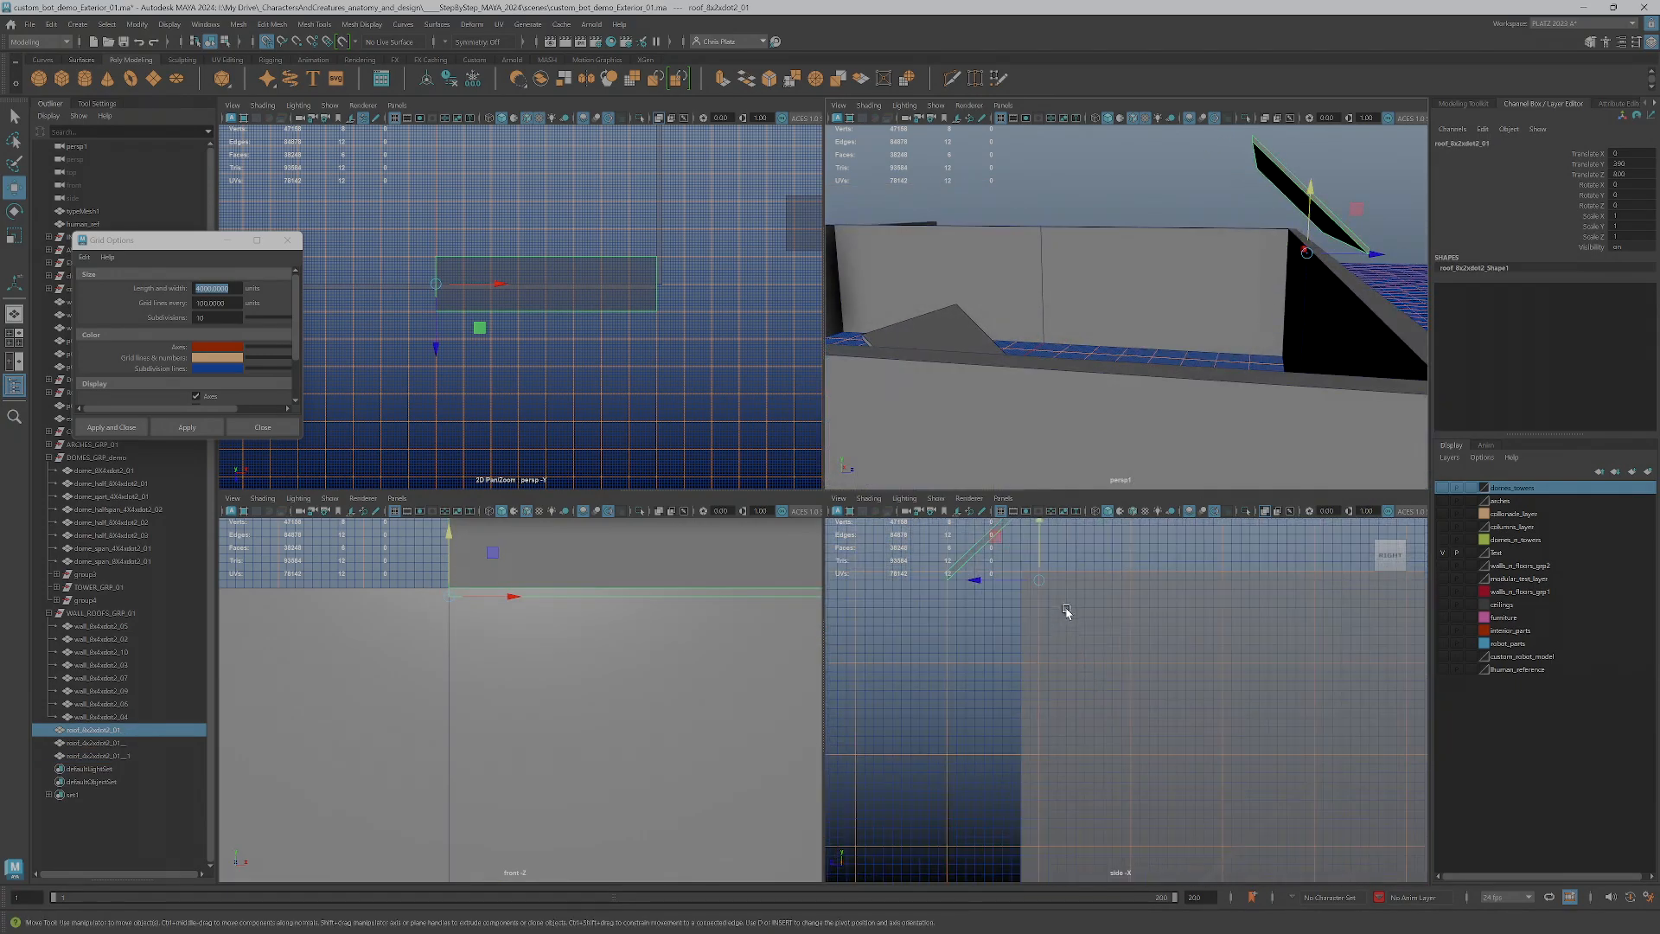
left_click_drag(1042, 556, 1047, 574)
left_click(978, 545)
Rename the original short roof piece so its name ends in _01 and its copy so it ends in _02
scroll(1084, 363, "down", 5)
left_click_drag(1084, 363, 989, 382, "alt")
scroll(989, 383, "up", 5)
middle_click_drag(989, 382, 1138, 386, "alt")
left_click_drag(1137, 386, 1120, 364, "alt")
left_click(1119, 363)
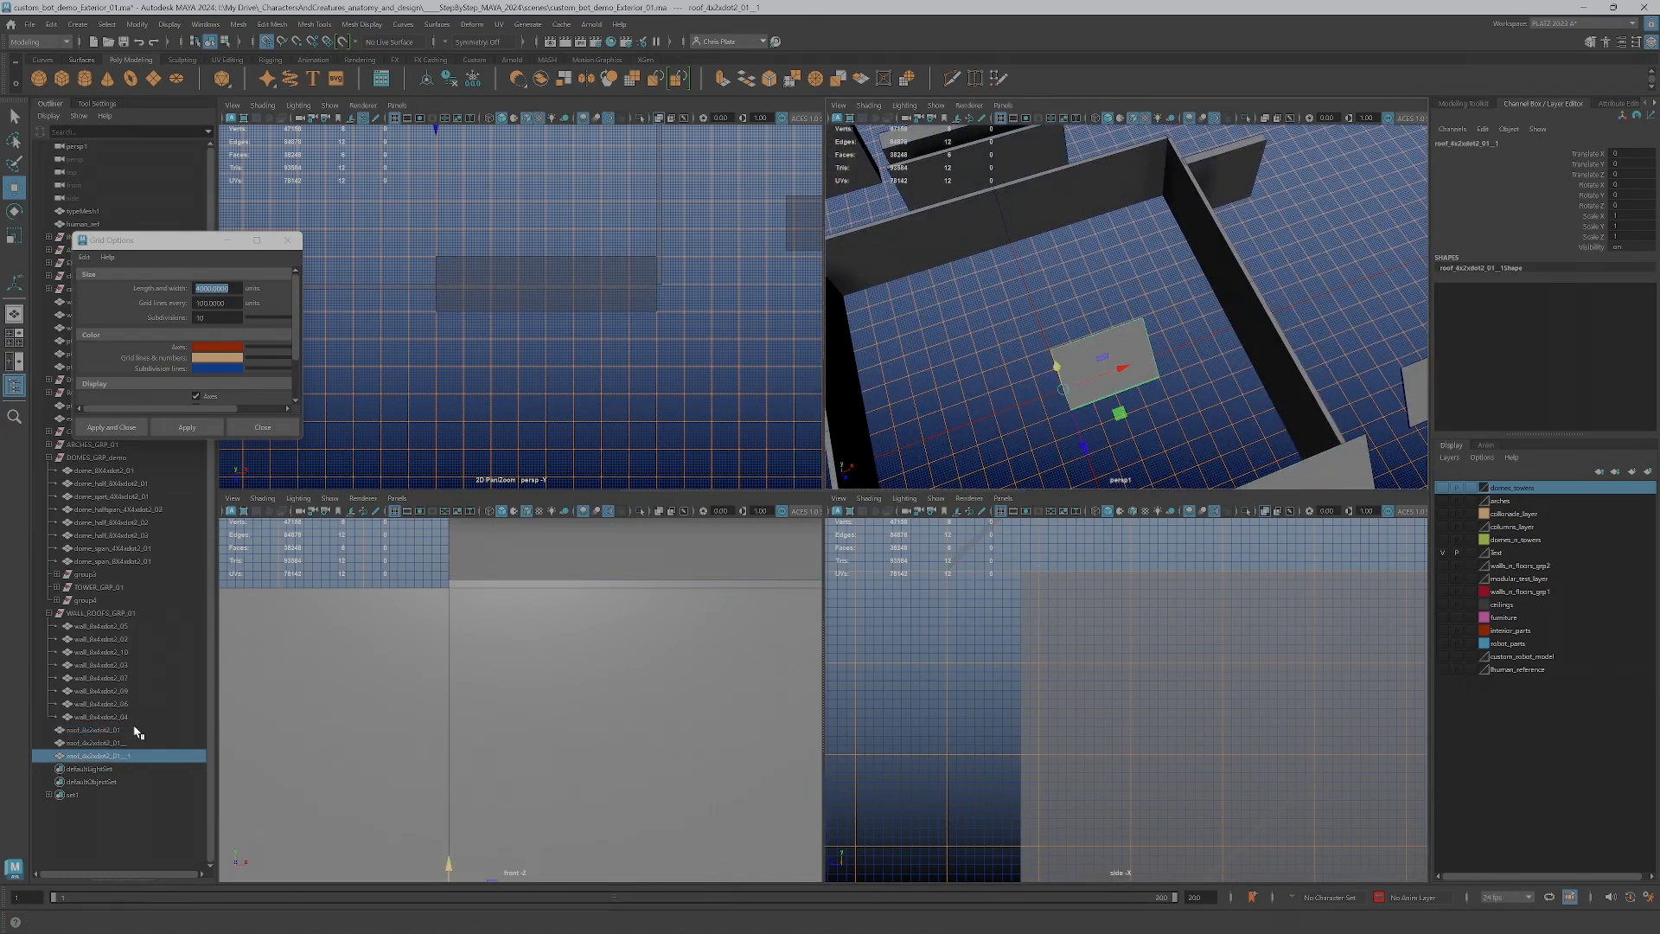
left_click(122, 743)
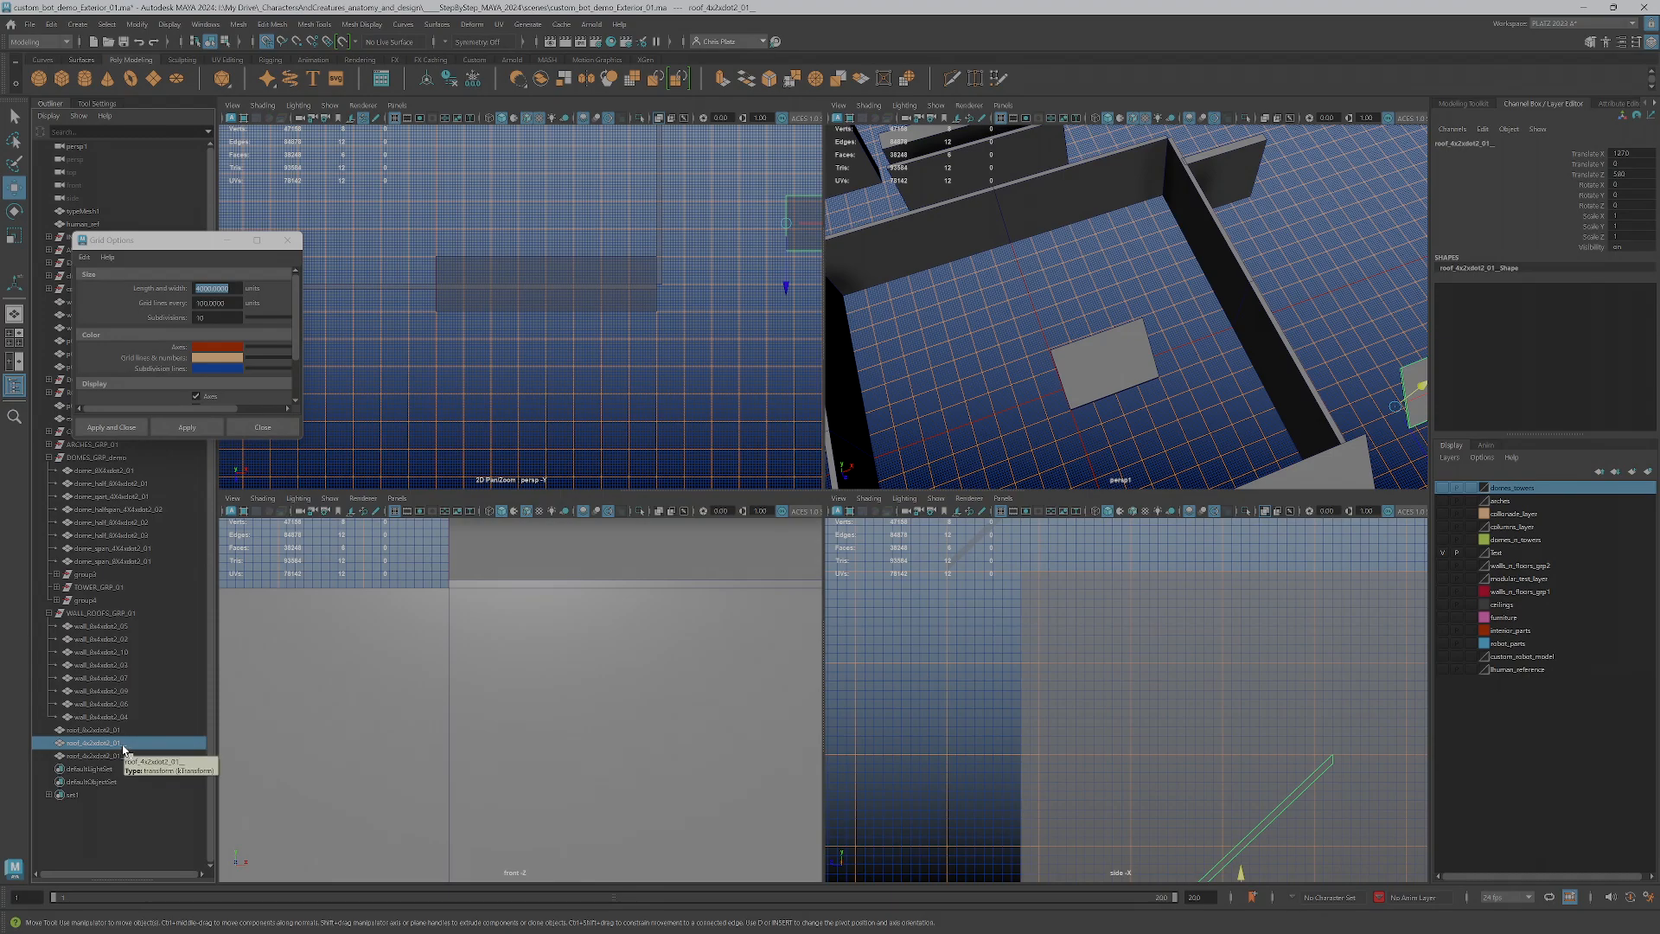
double_click(104, 742)
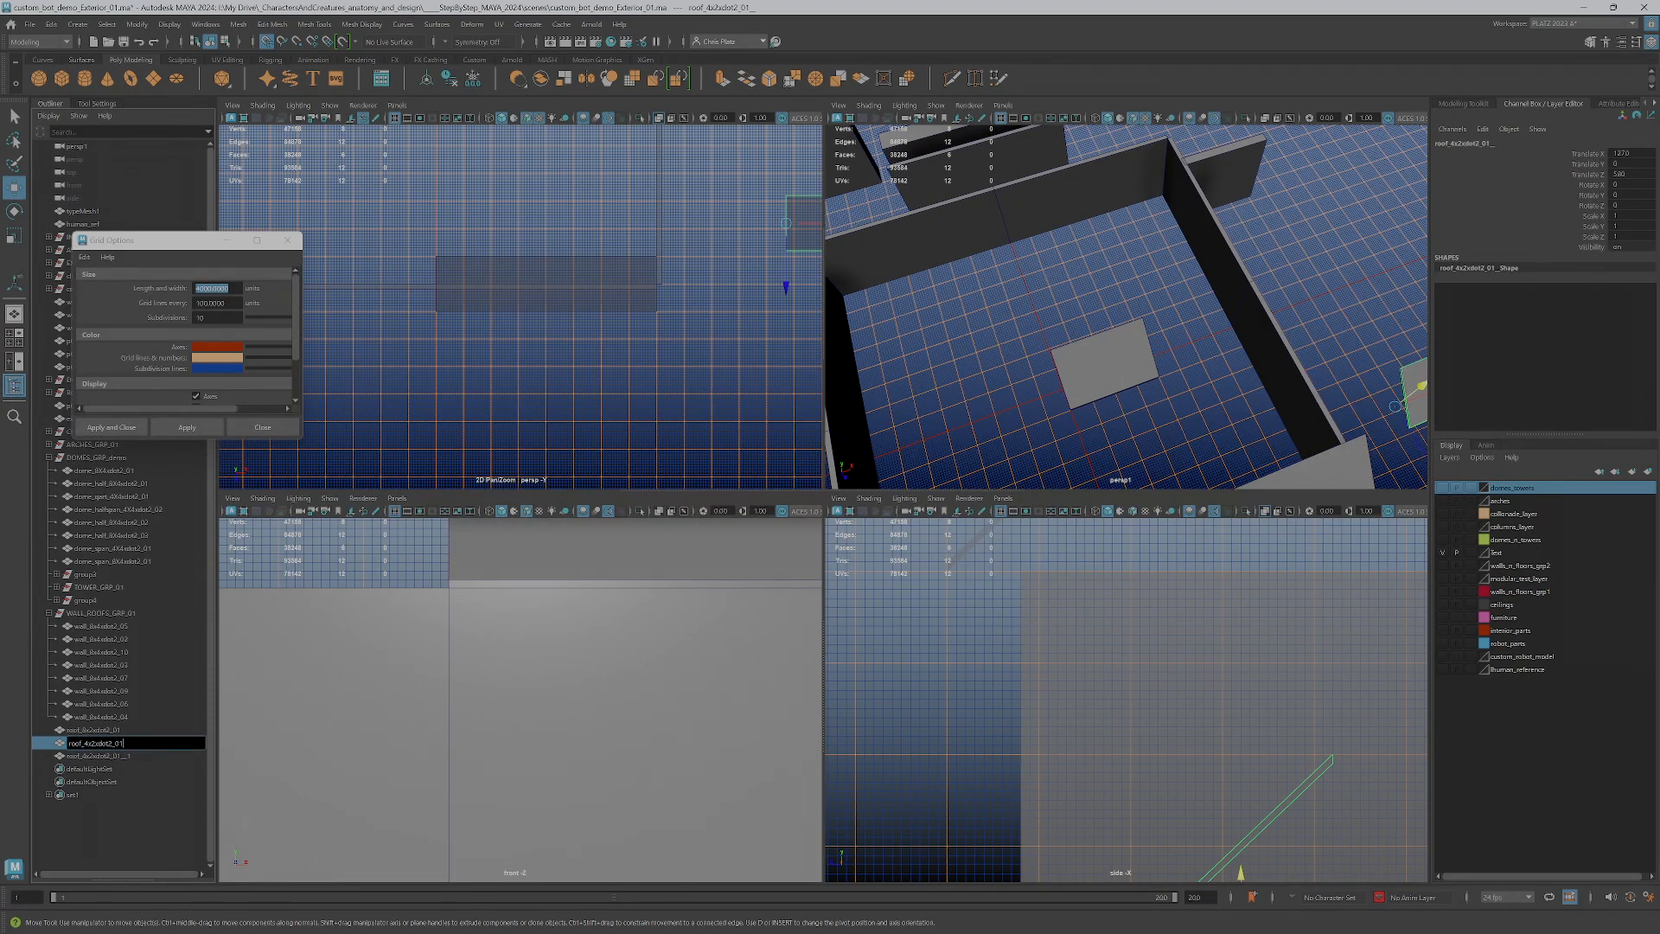
left_click(129, 756)
double_click(130, 756)
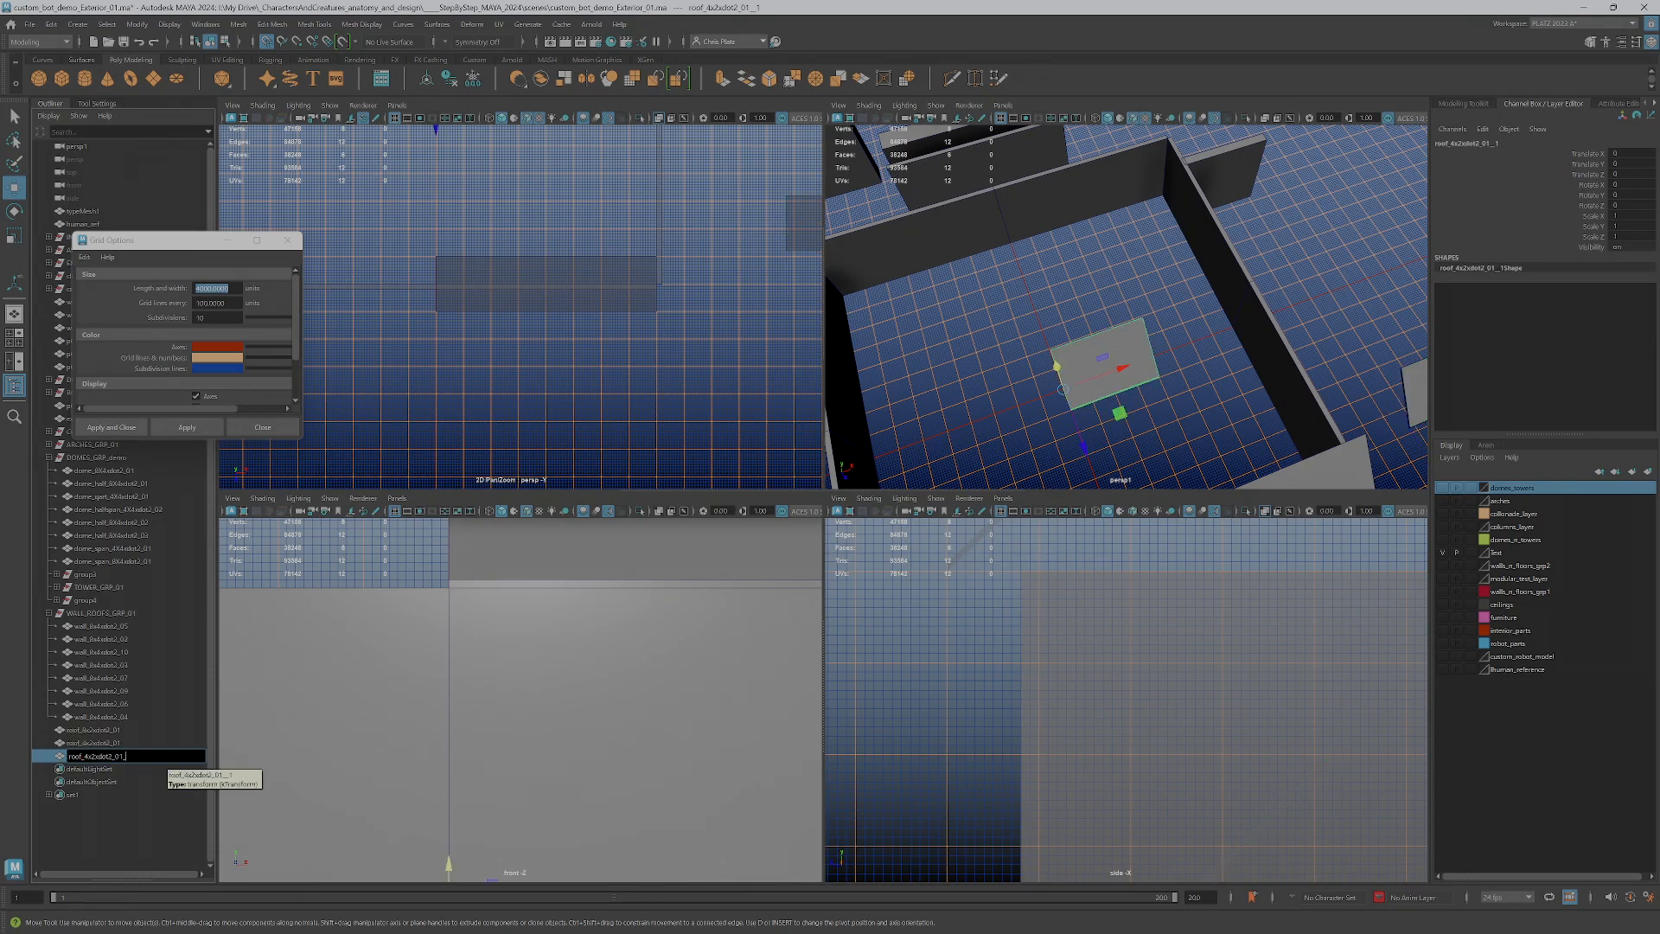
key("Return")
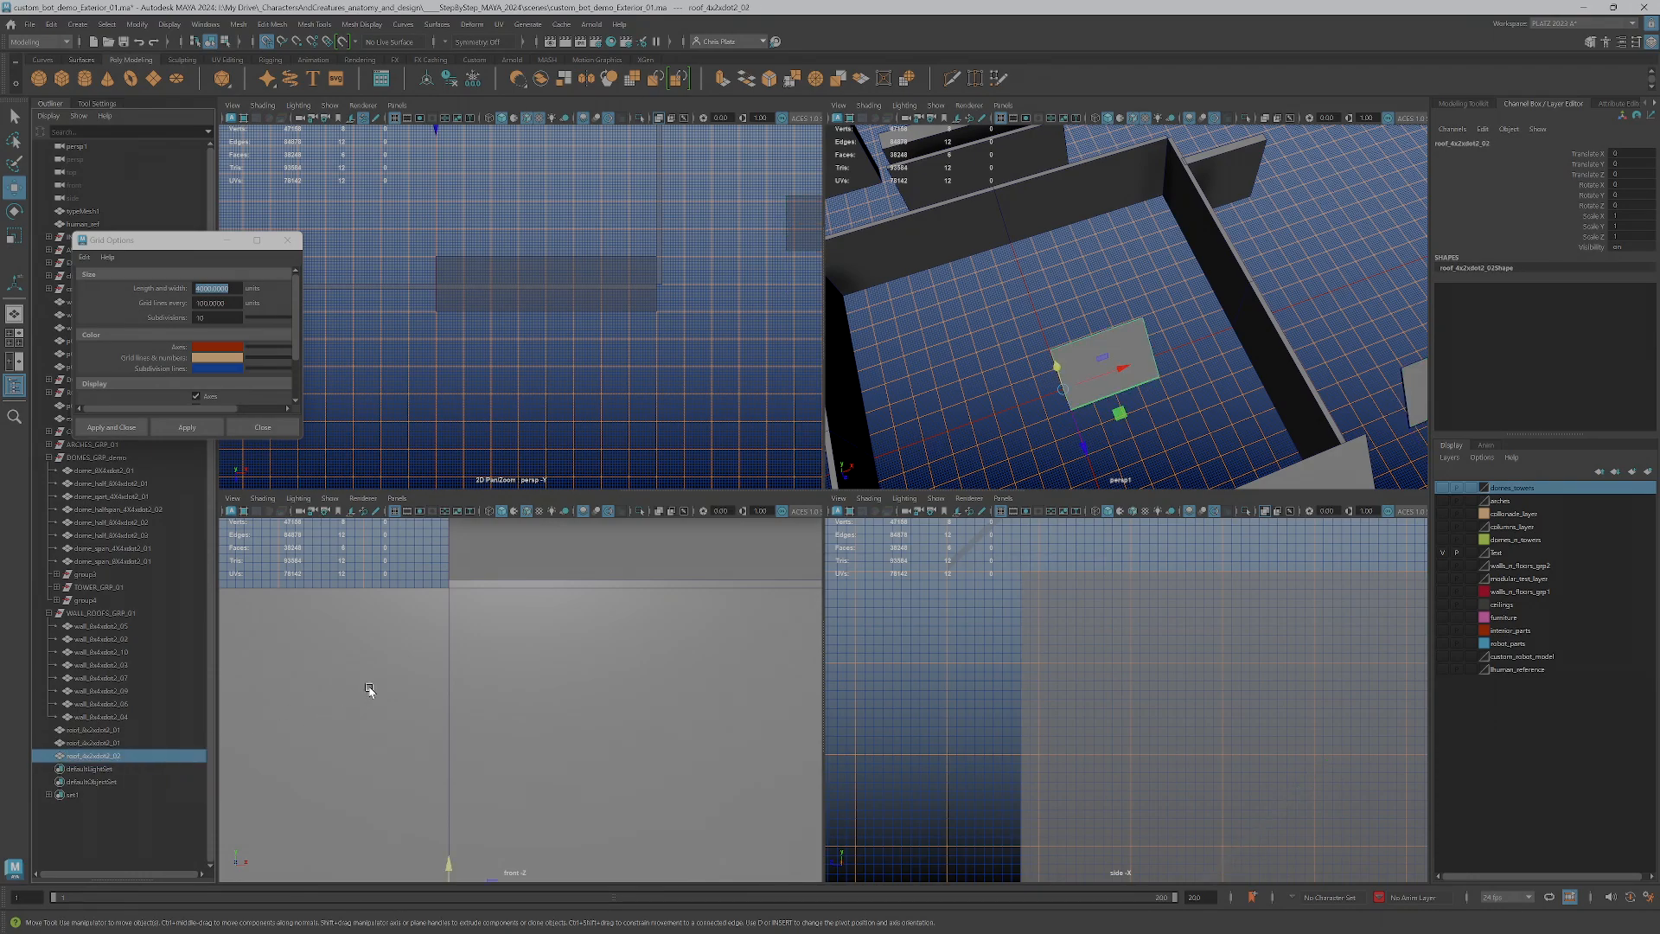
Mirror the _02 roof copy across the world Z axis with Cut Geometry, Combine with Original and merged border vertices
left_click_drag(1141, 396, 1120, 379, "alt")
middle_click_drag(1121, 351, 1120, 324, "alt")
right_click_drag(1120, 324, 1136, 333, "alt")
left_click_drag(1136, 334, 1077, 370, "alt")
key("space")
left_click_drag(746, 505, 753, 618, "alt")
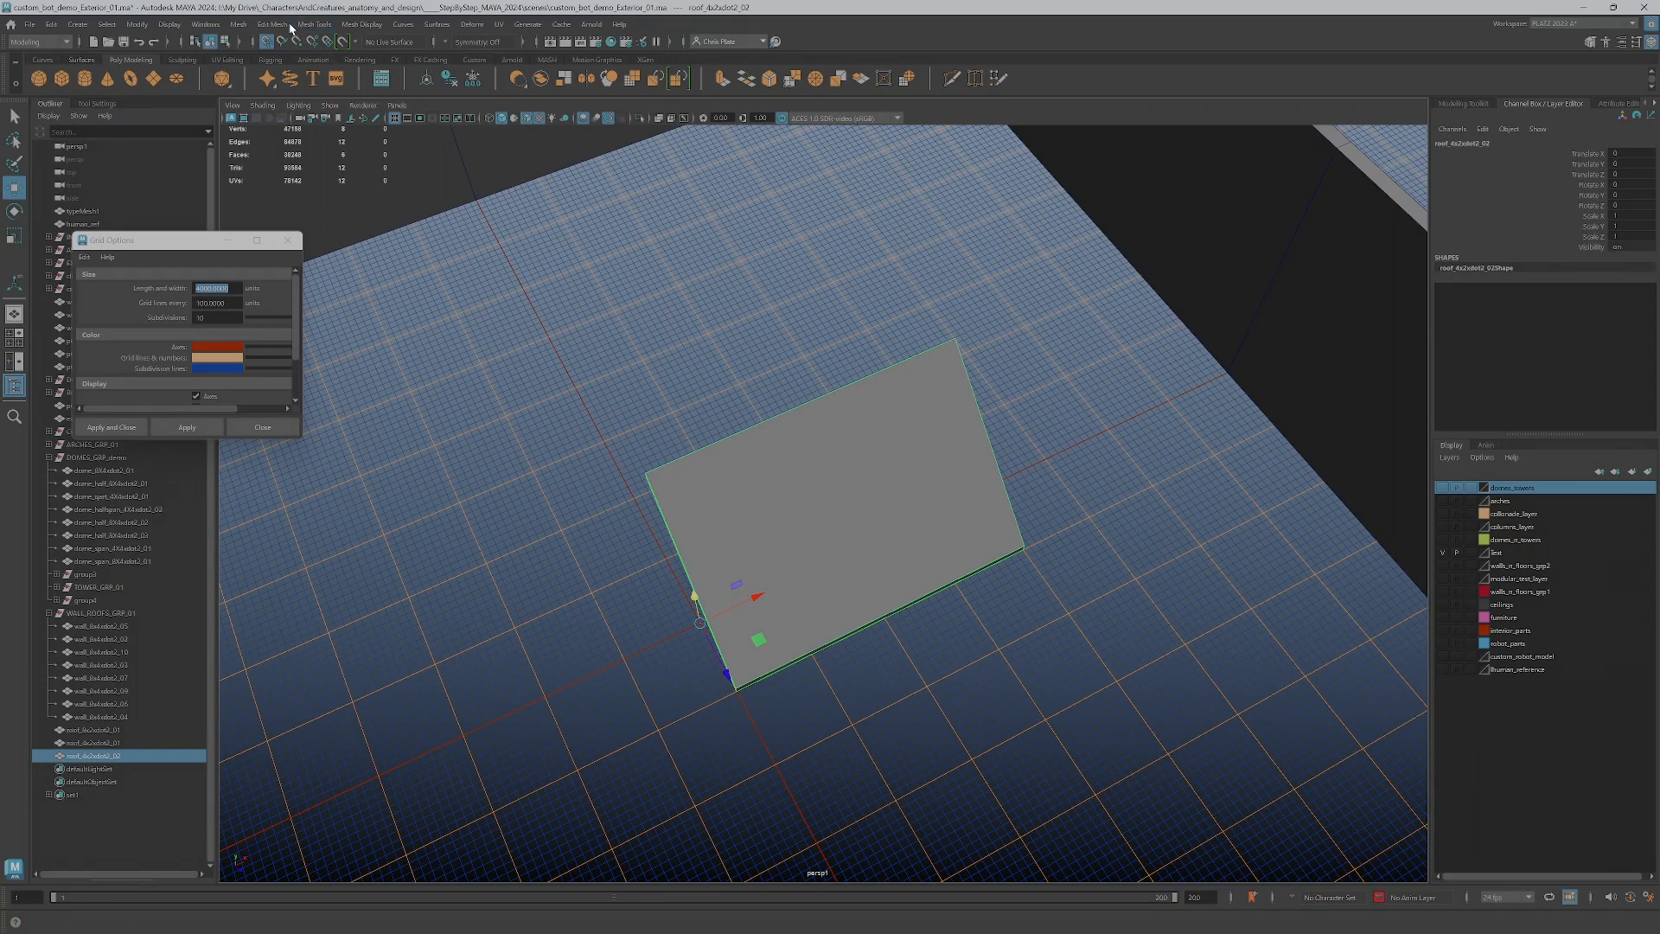
left_click(238, 23)
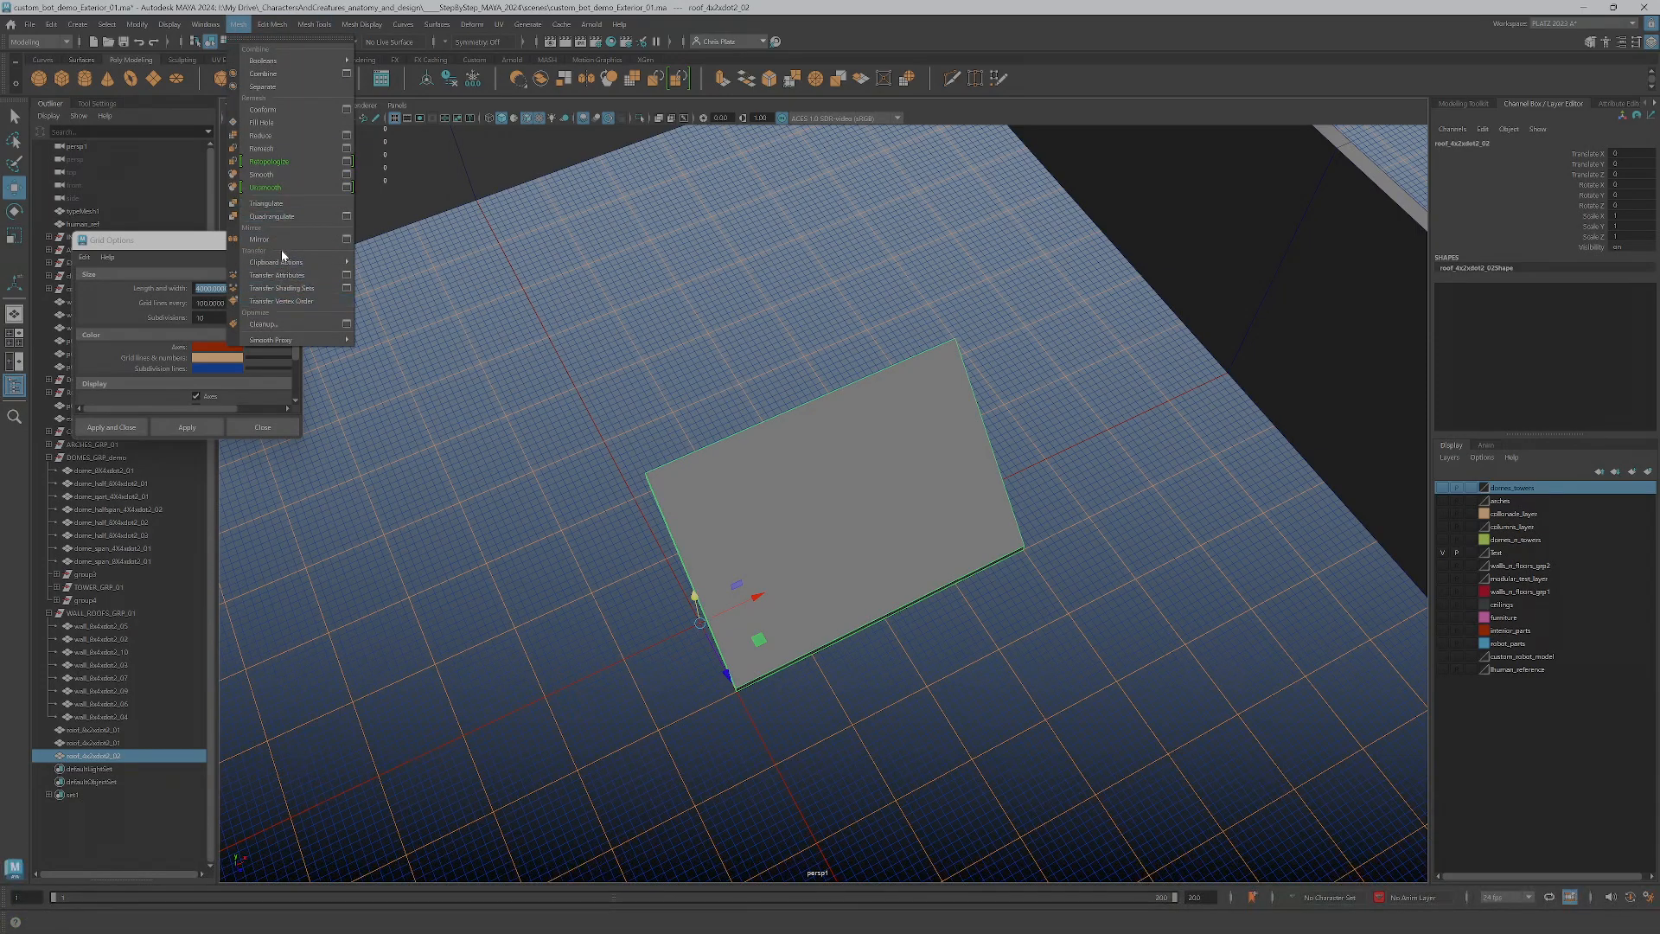
left_click(346, 238)
left_click_drag(303, 253, 448, 353)
left_click_drag(737, 526, 718, 524, "alt")
mouse_move(719, 524)
middle_mouse_down("alt")
mouse_move(853, 515)
mouse_move(731, 517)
middle_mouse_up("alt")
right_click_drag(731, 517, 823, 527, "alt")
left_click_drag(880, 523, 971, 574, "alt")
left_click(453, 659)
right_click_drag(971, 574, 1067, 578, "alt")
left_click_drag(1068, 577, 1048, 555, "alt")
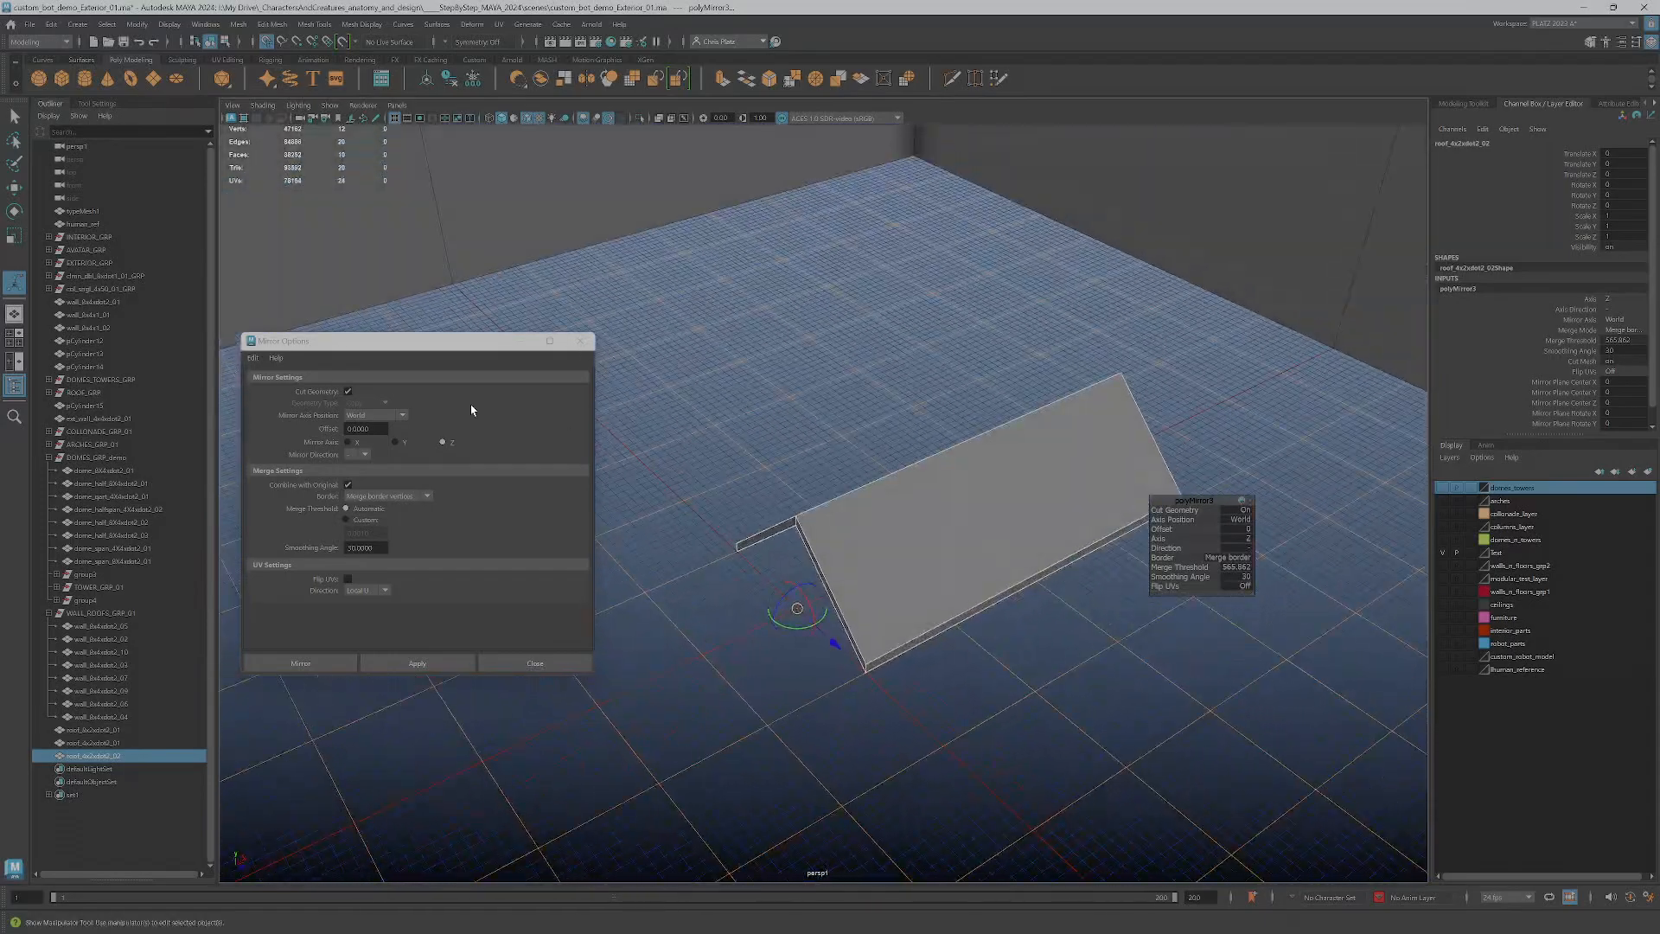
Try the X, Z and Y axes for the roof copy's mirror and compare the shapes
left_click(1613, 298)
left_click(1619, 316)
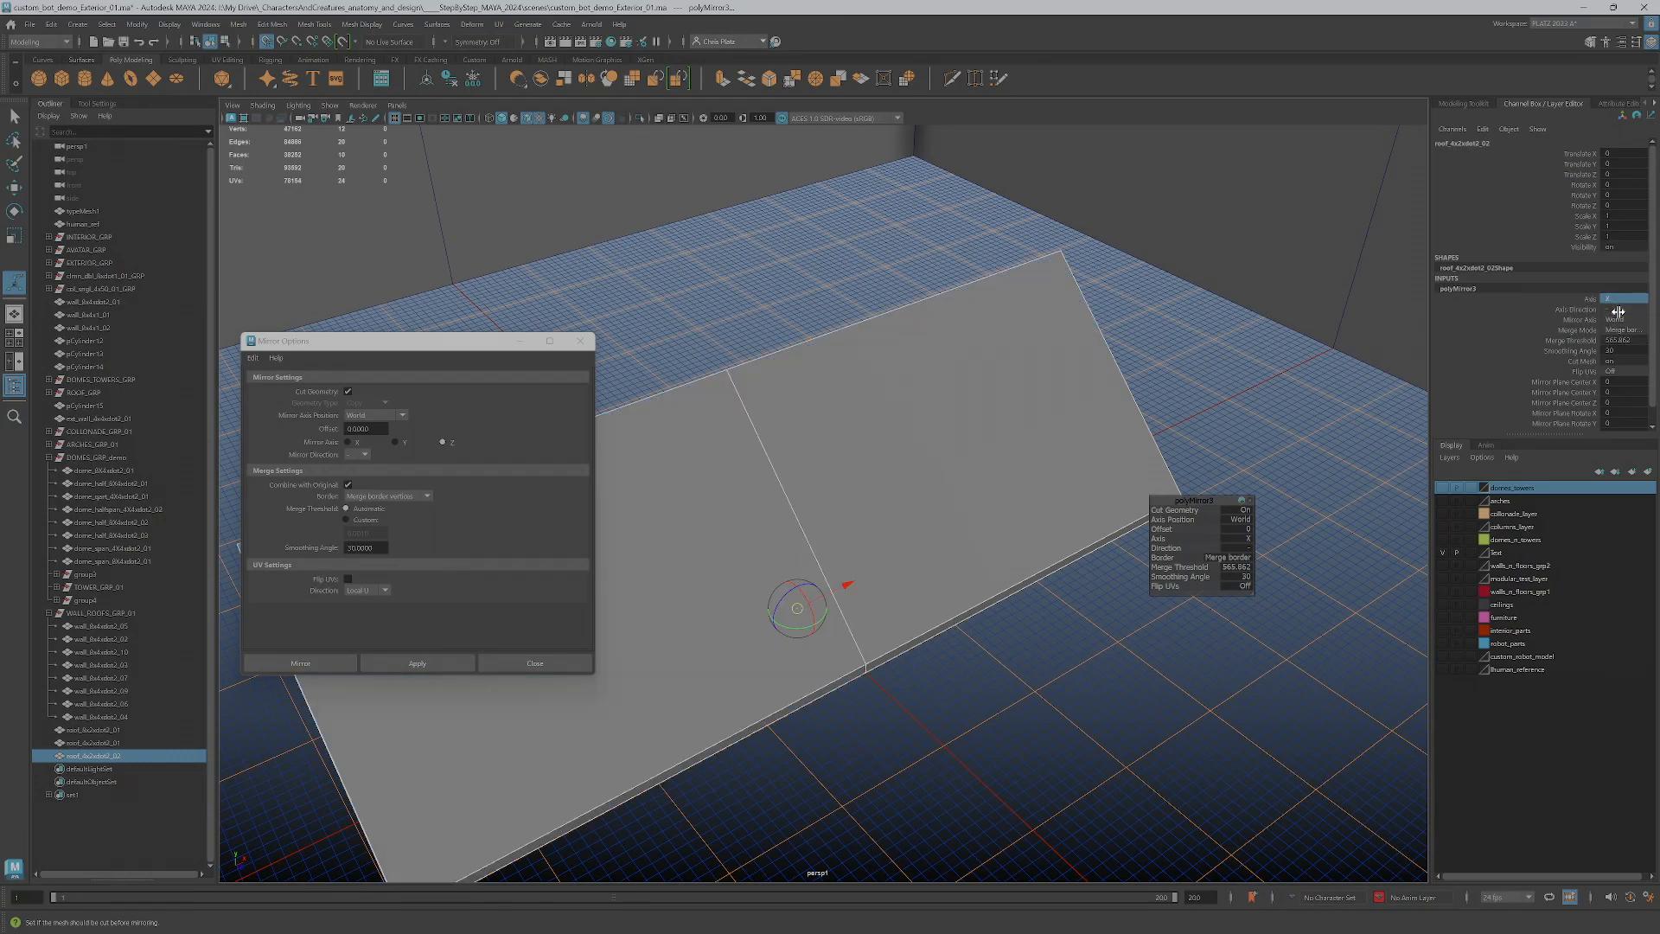
scroll(1076, 556, "down", 1)
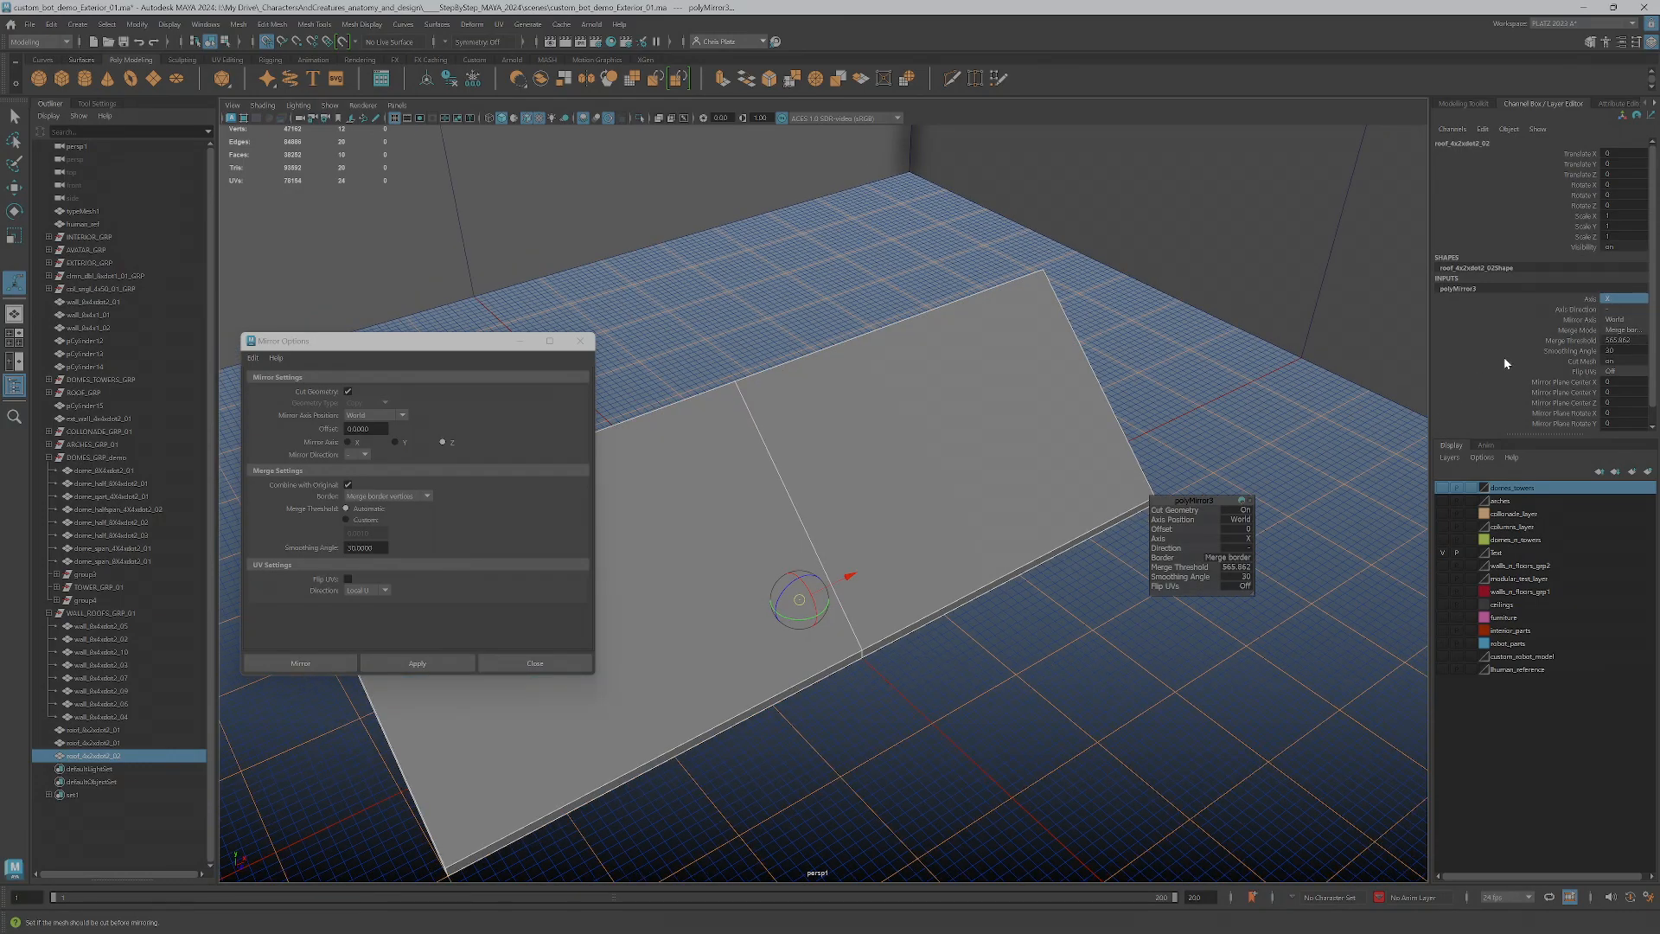
left_click(1595, 299)
left_click(1611, 298)
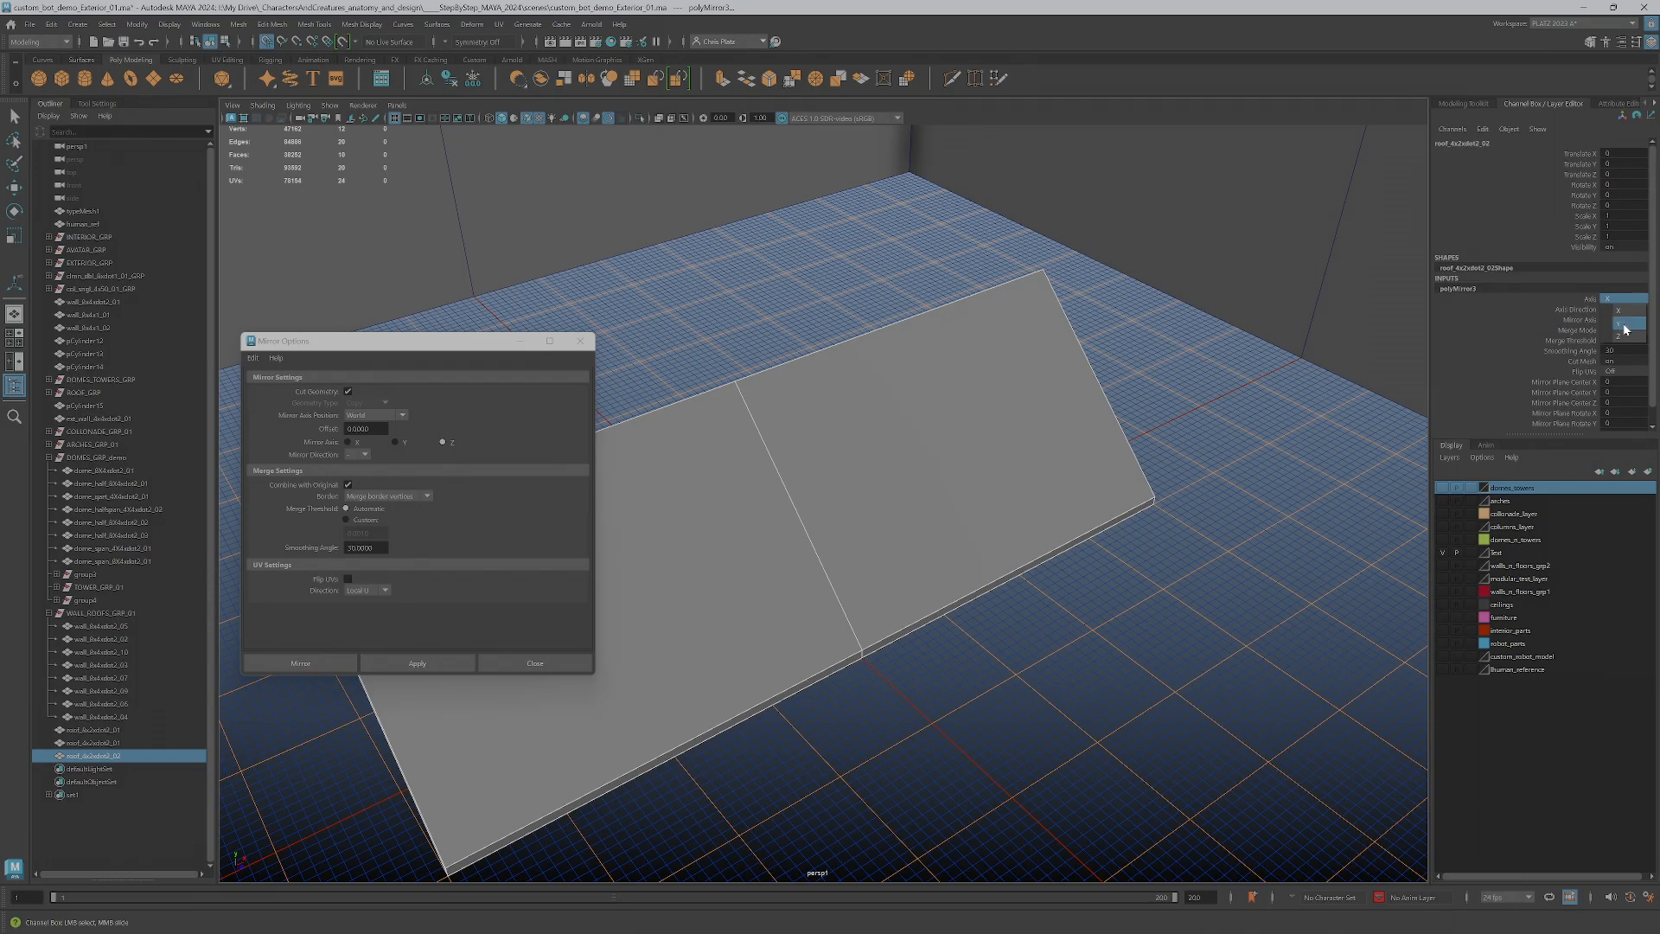
left_click(1619, 336)
left_click(1619, 300)
left_click(1626, 323)
left_click_drag(860, 642, 941, 615, "alt")
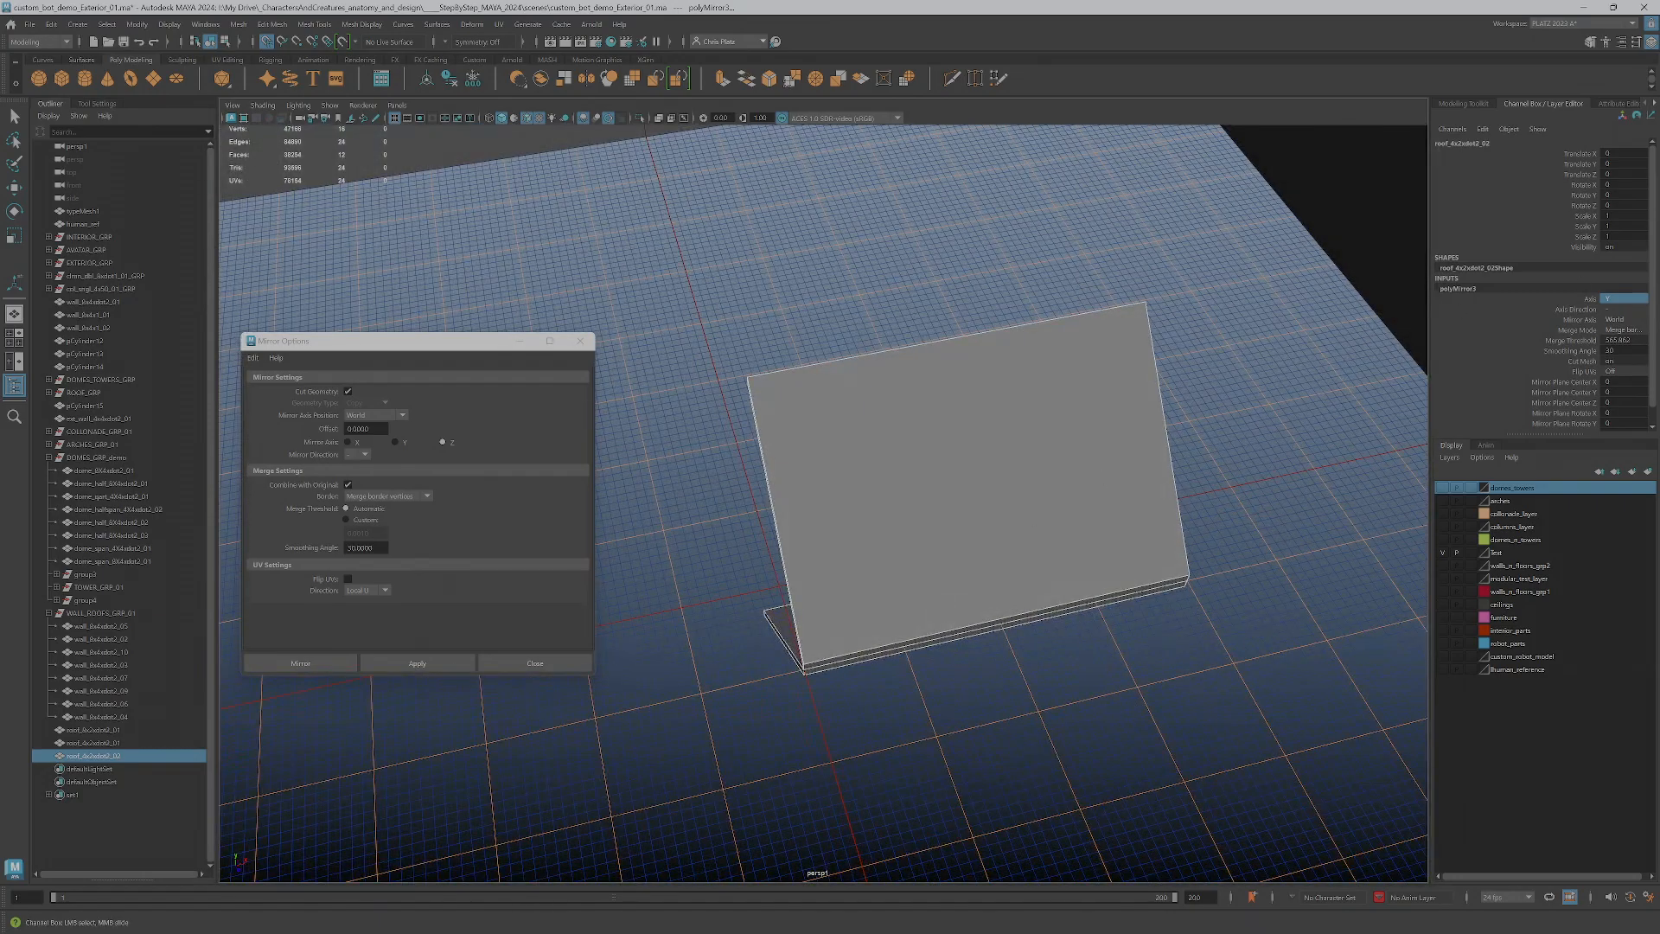
left_click(1594, 300)
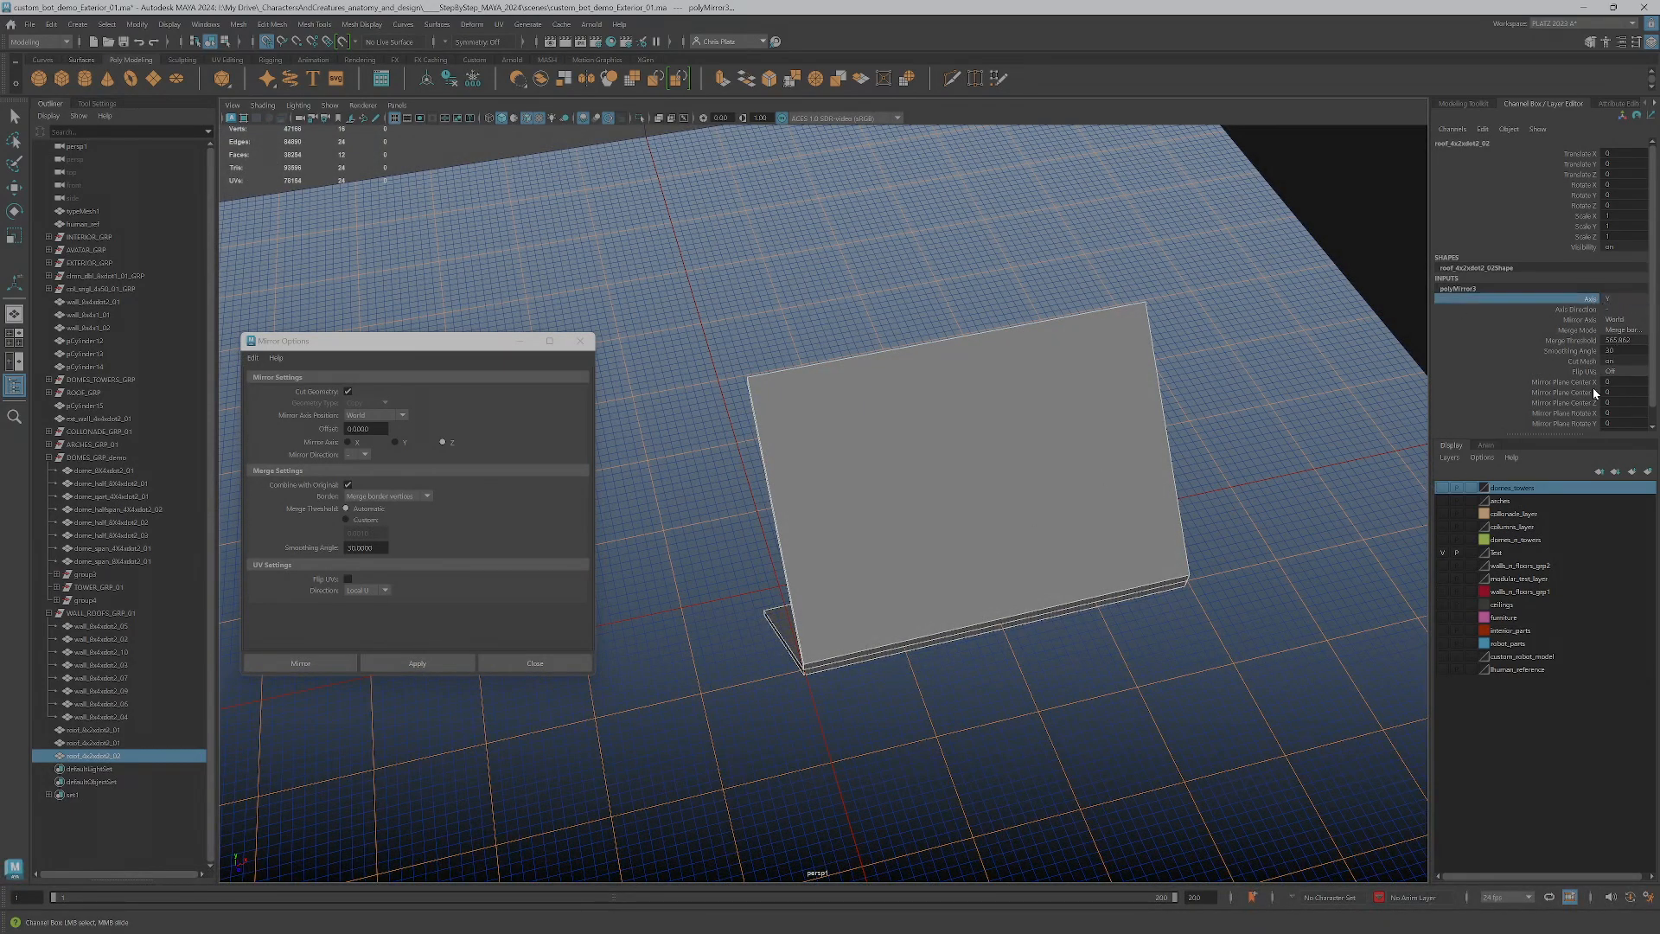
Try rotating the mirrored roof piece and undo the rotation
key("e")
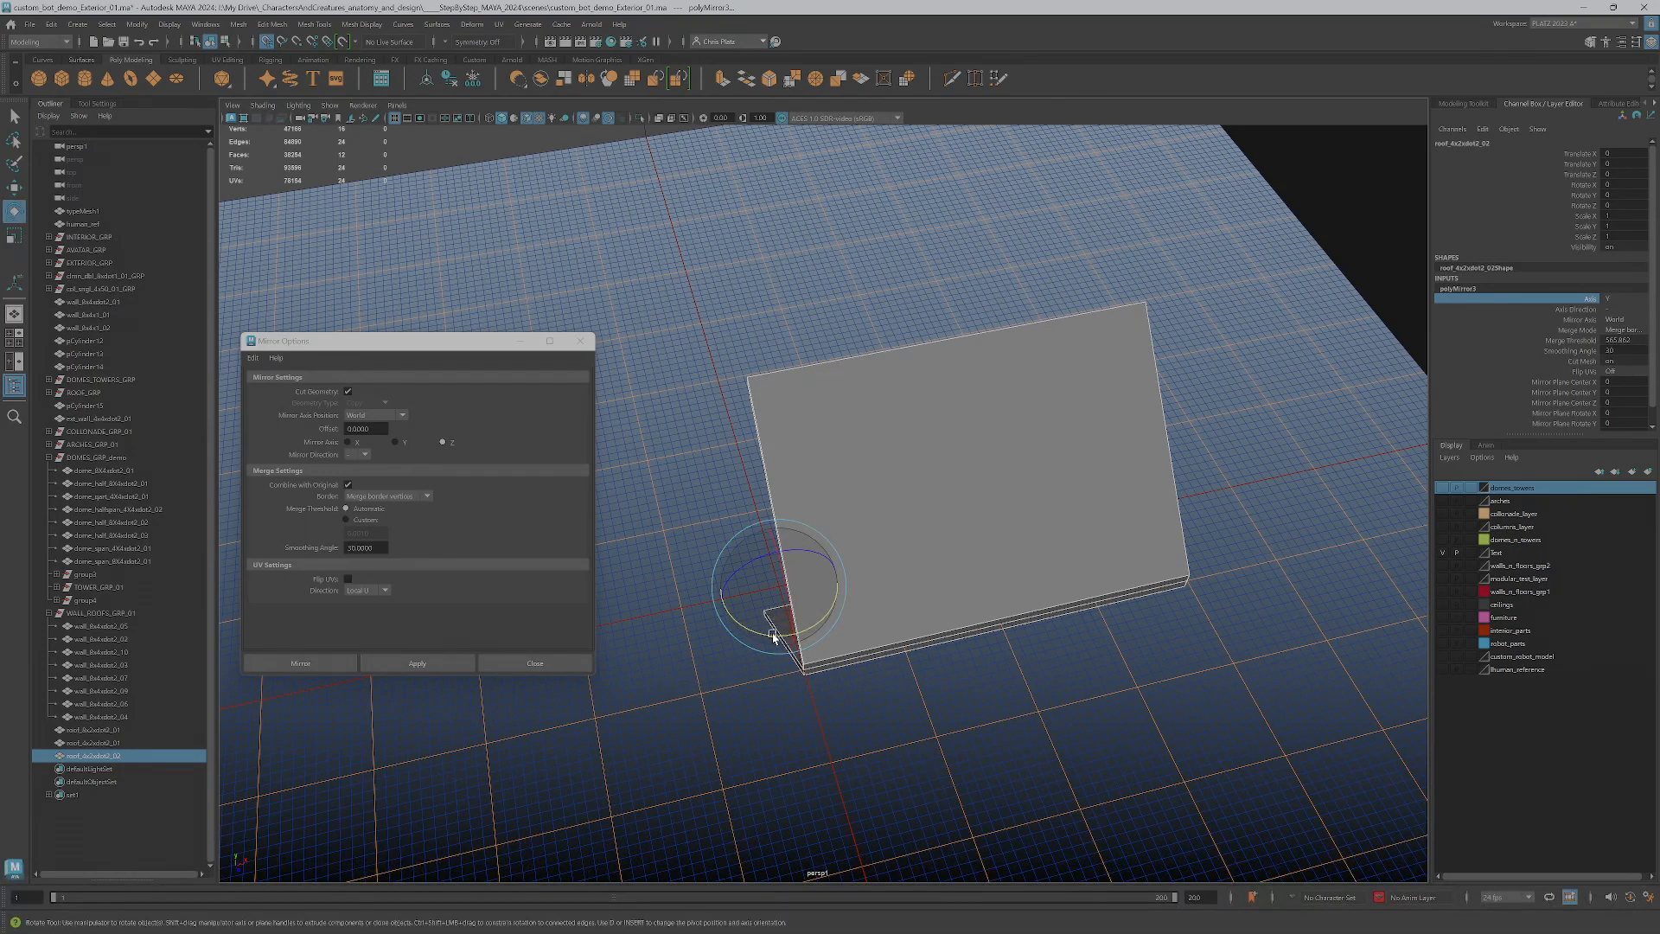
left_click_drag(772, 631, 800, 633)
key("ctrl+z")
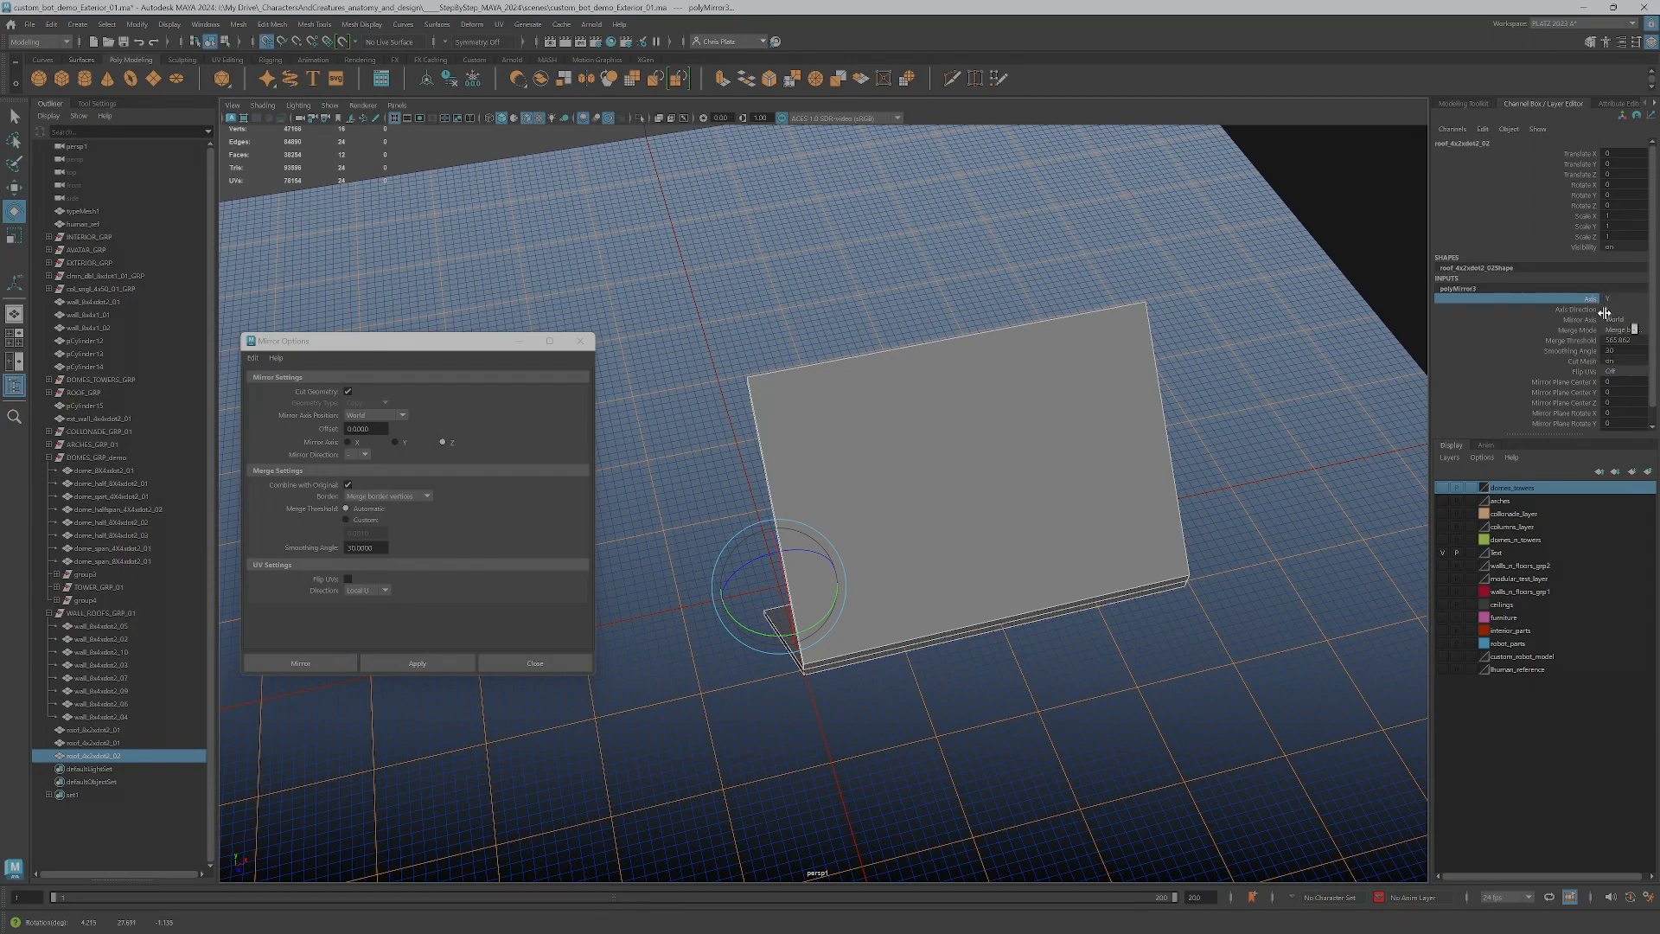
Set the mirror axis back to Z and try a different axis direction on the roof copy
left_click(1612, 309)
left_click(1618, 333)
left_click(1613, 299)
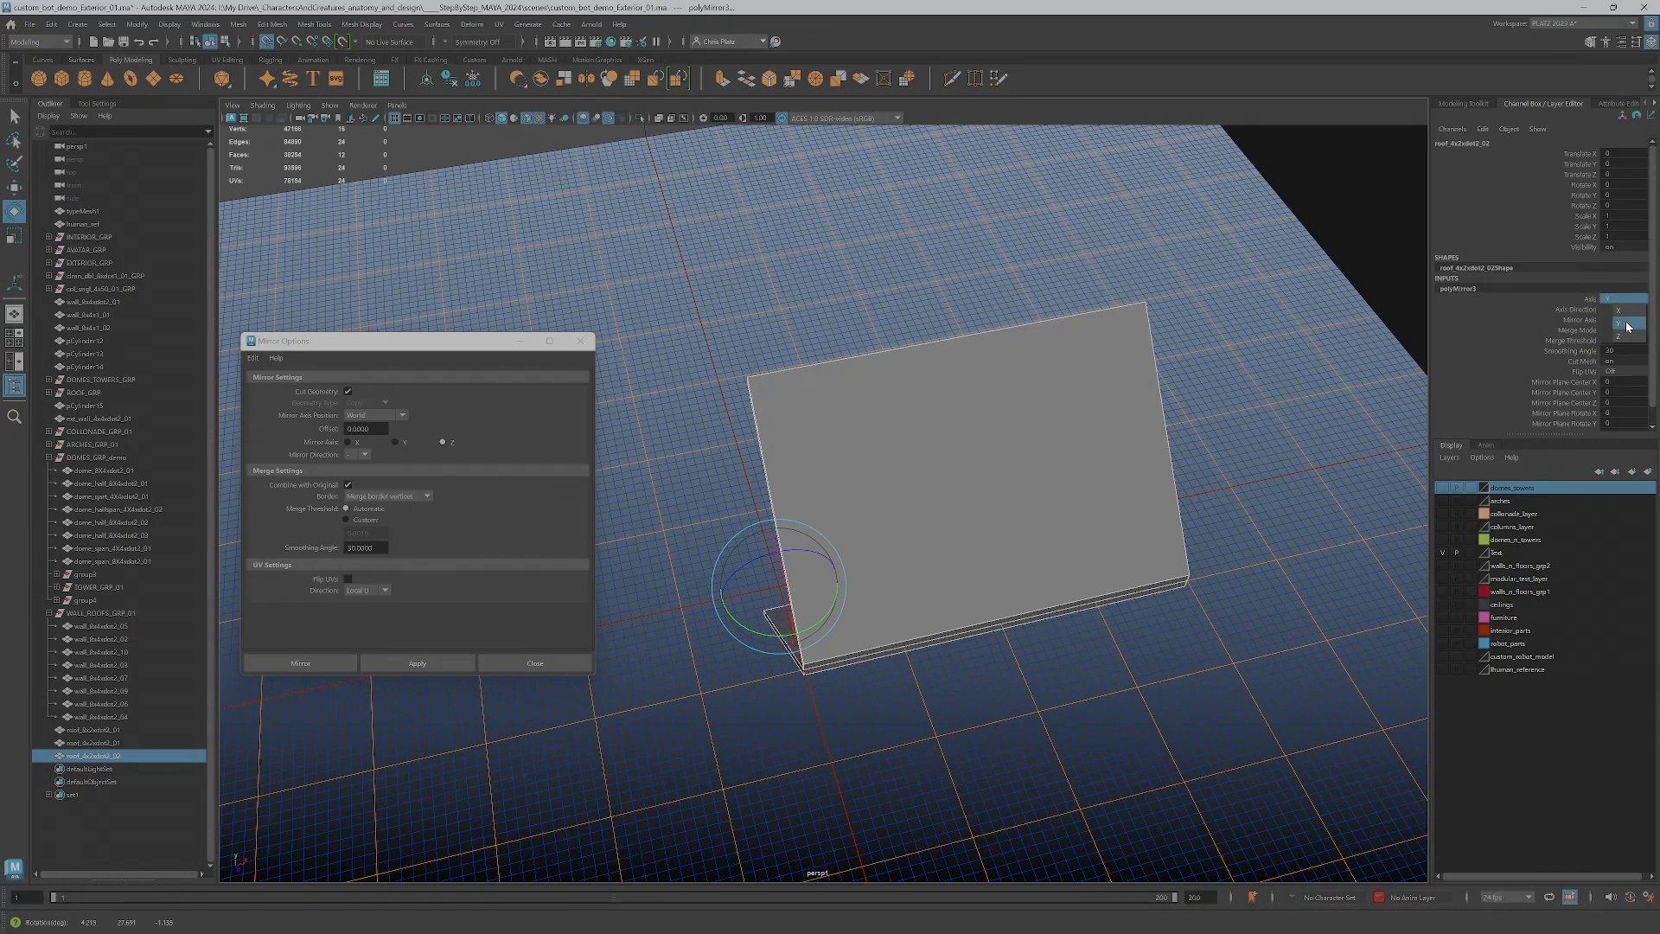
left_click(1627, 337)
left_click_drag(981, 645, 1115, 608, "alt")
left_click(1629, 311)
left_click(1623, 321)
left_click_drag(1159, 496, 1105, 502, "alt")
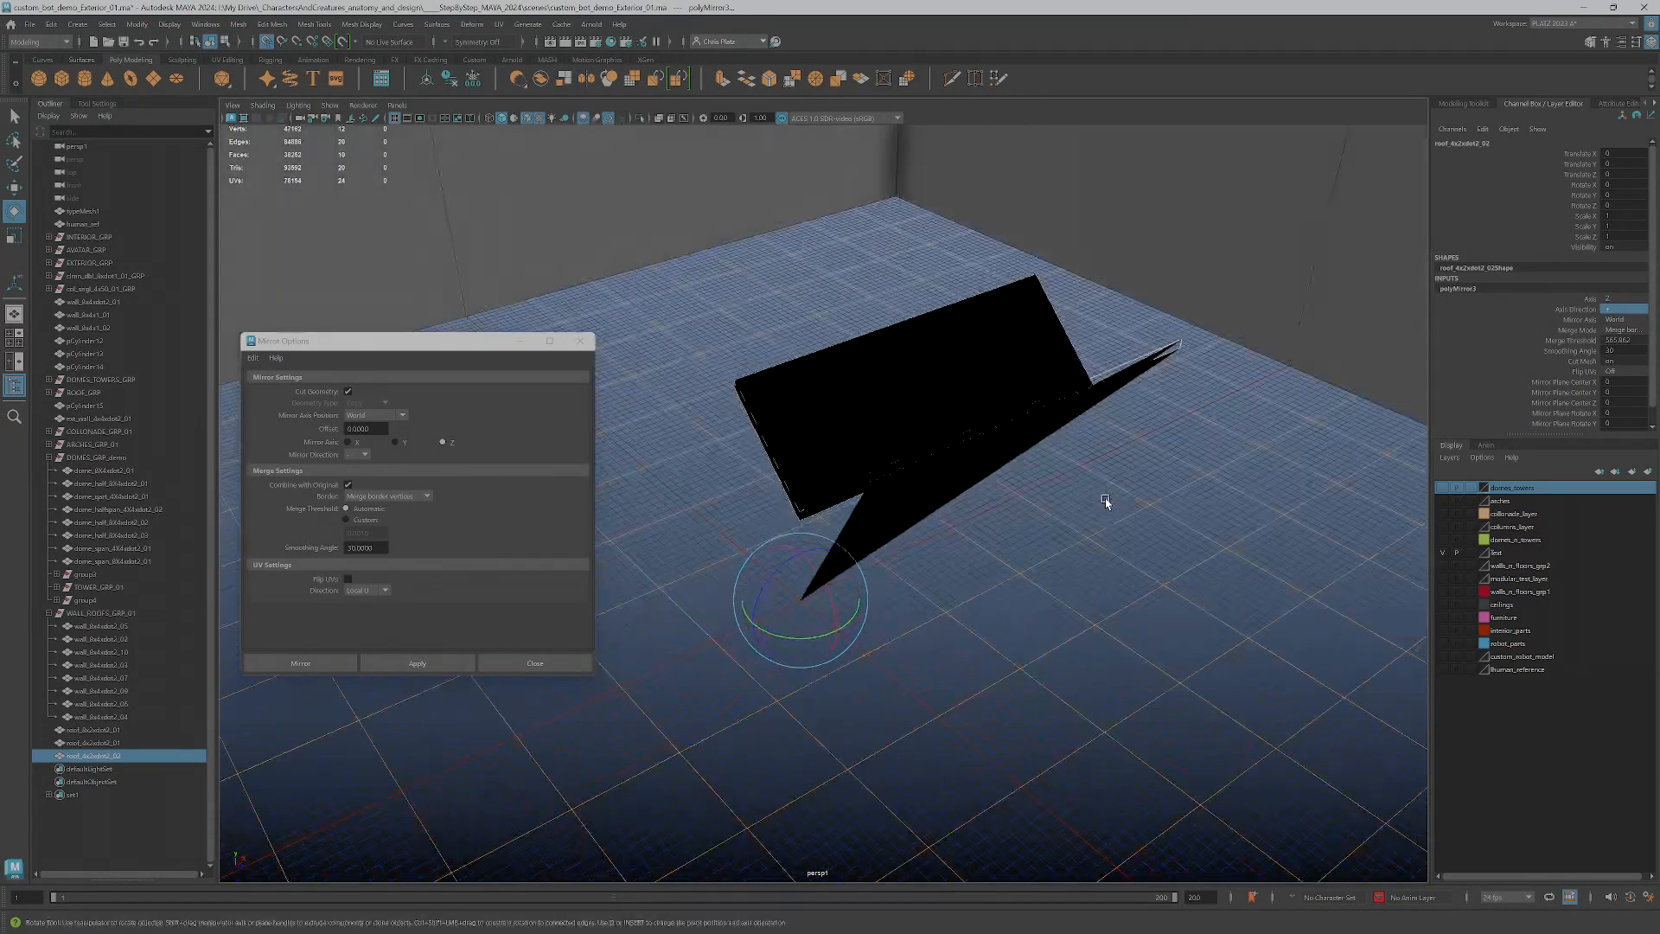
Try mirroring the roof copy along the X axis with a changed axis direction
left_click(1614, 300)
left_click(1617, 310)
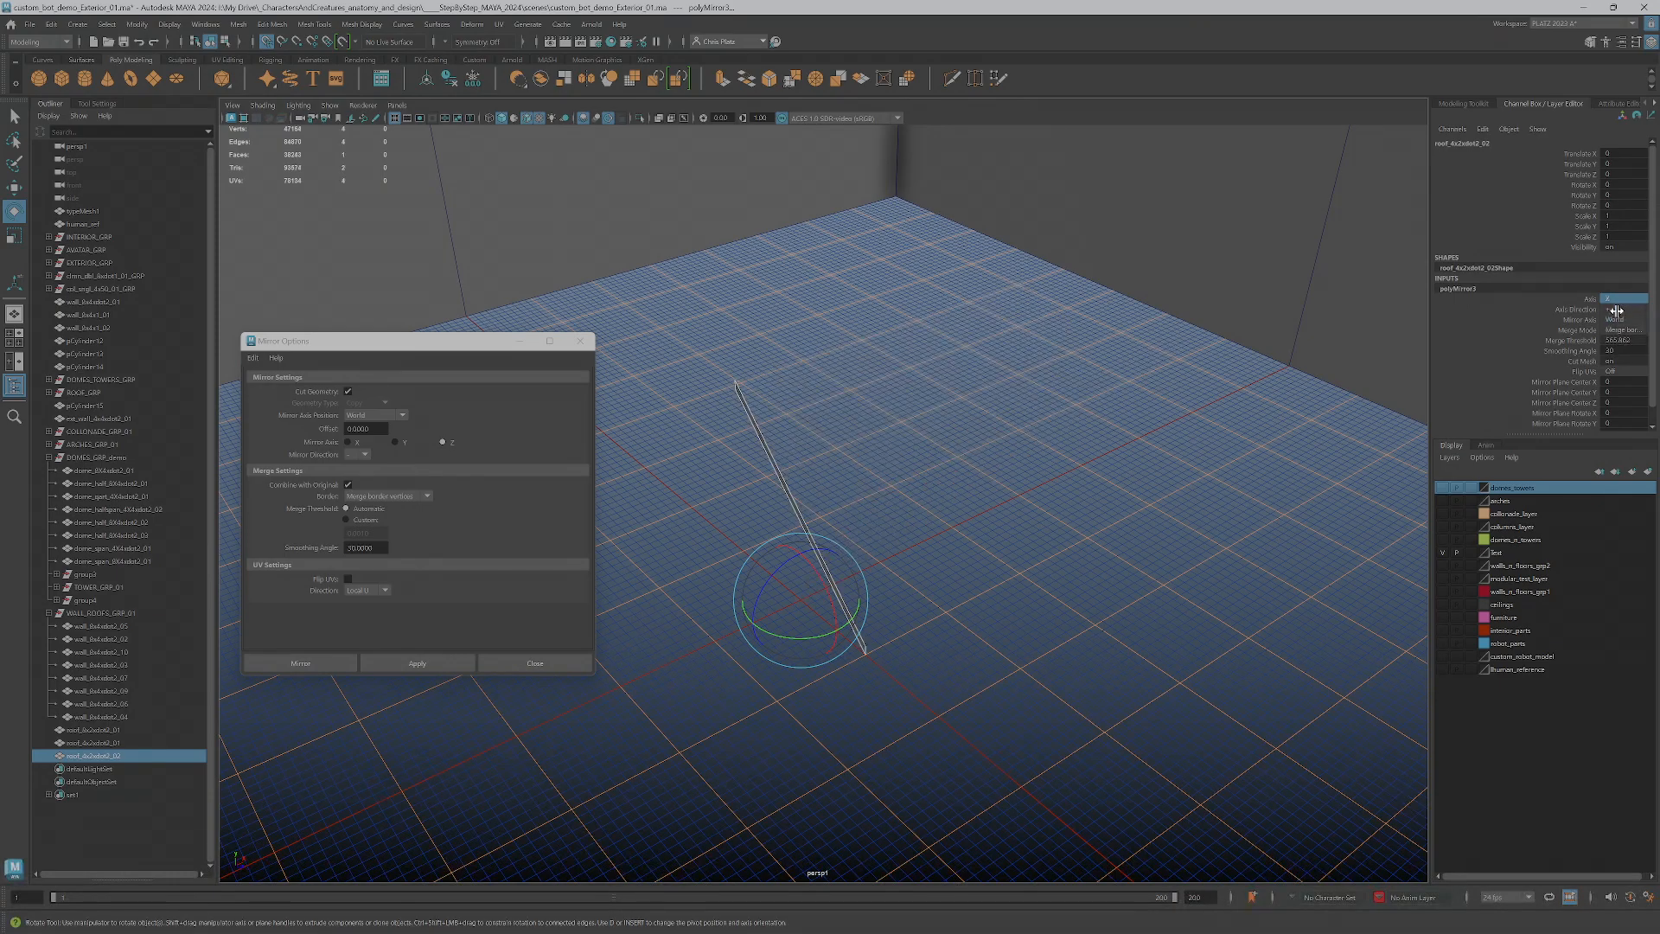
left_click_drag(1059, 533, 972, 557, "alt")
left_click(1622, 311)
left_click(1626, 334)
scroll(973, 557, "down", 1)
left_click_drag(454, 343, 372, 333)
key("ctrl+1")
left_click_drag(883, 471, 1415, 303, "alt")
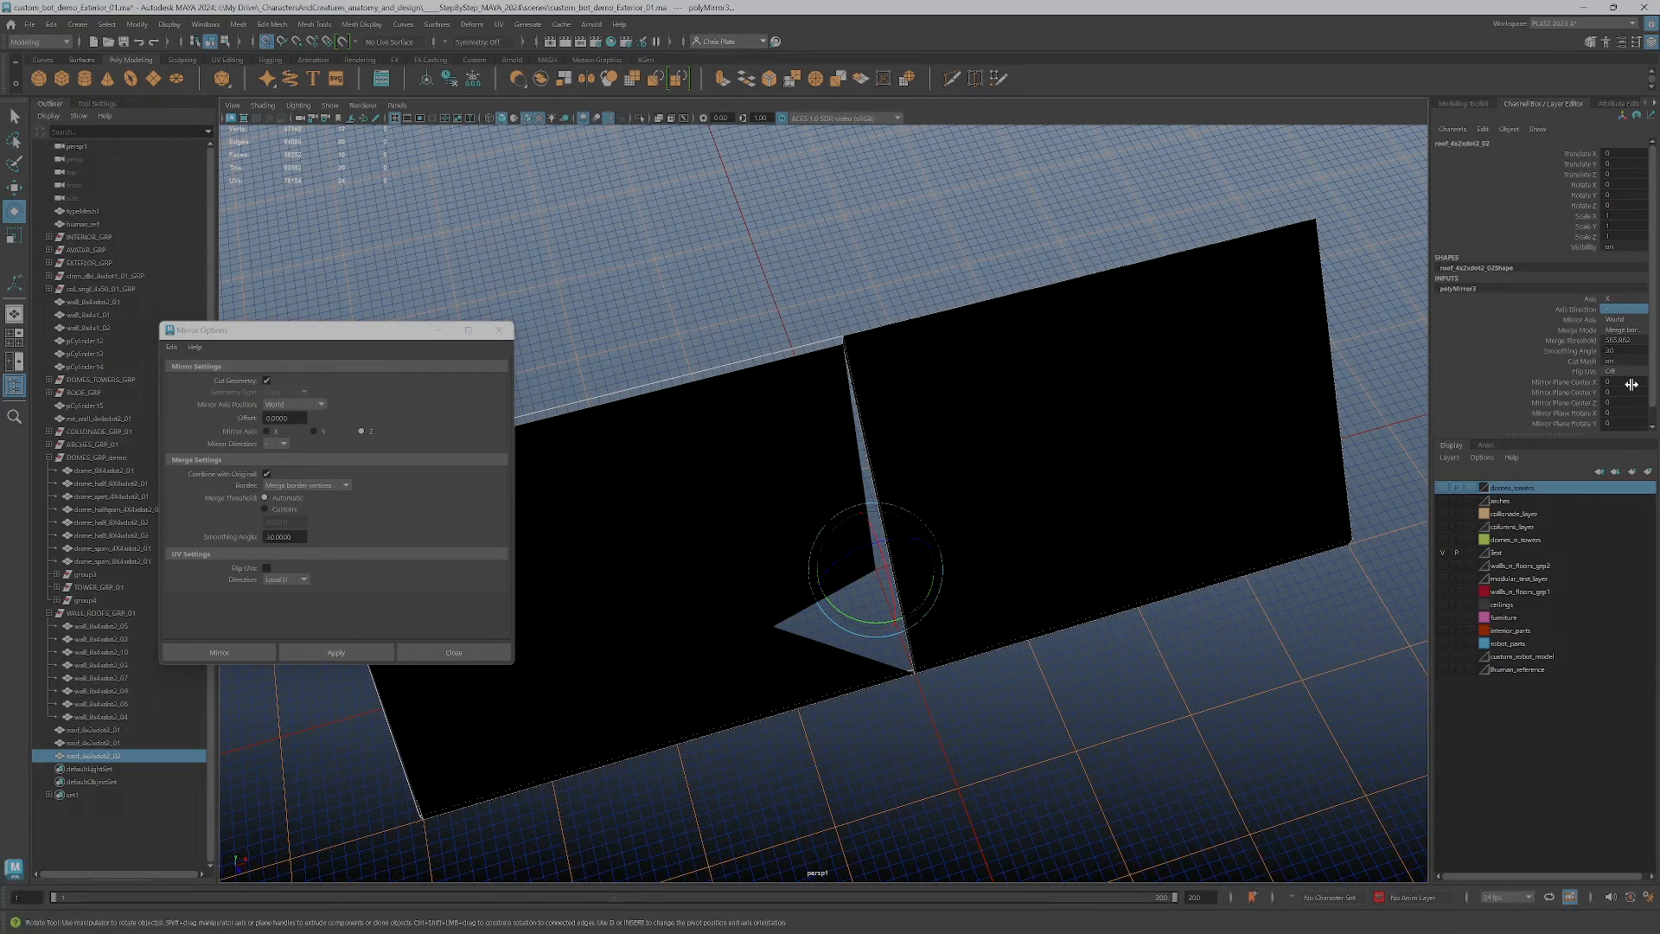
Try a mirror plane center X of 50 and reset it to 0
double_click(1613, 381)
key("Return")
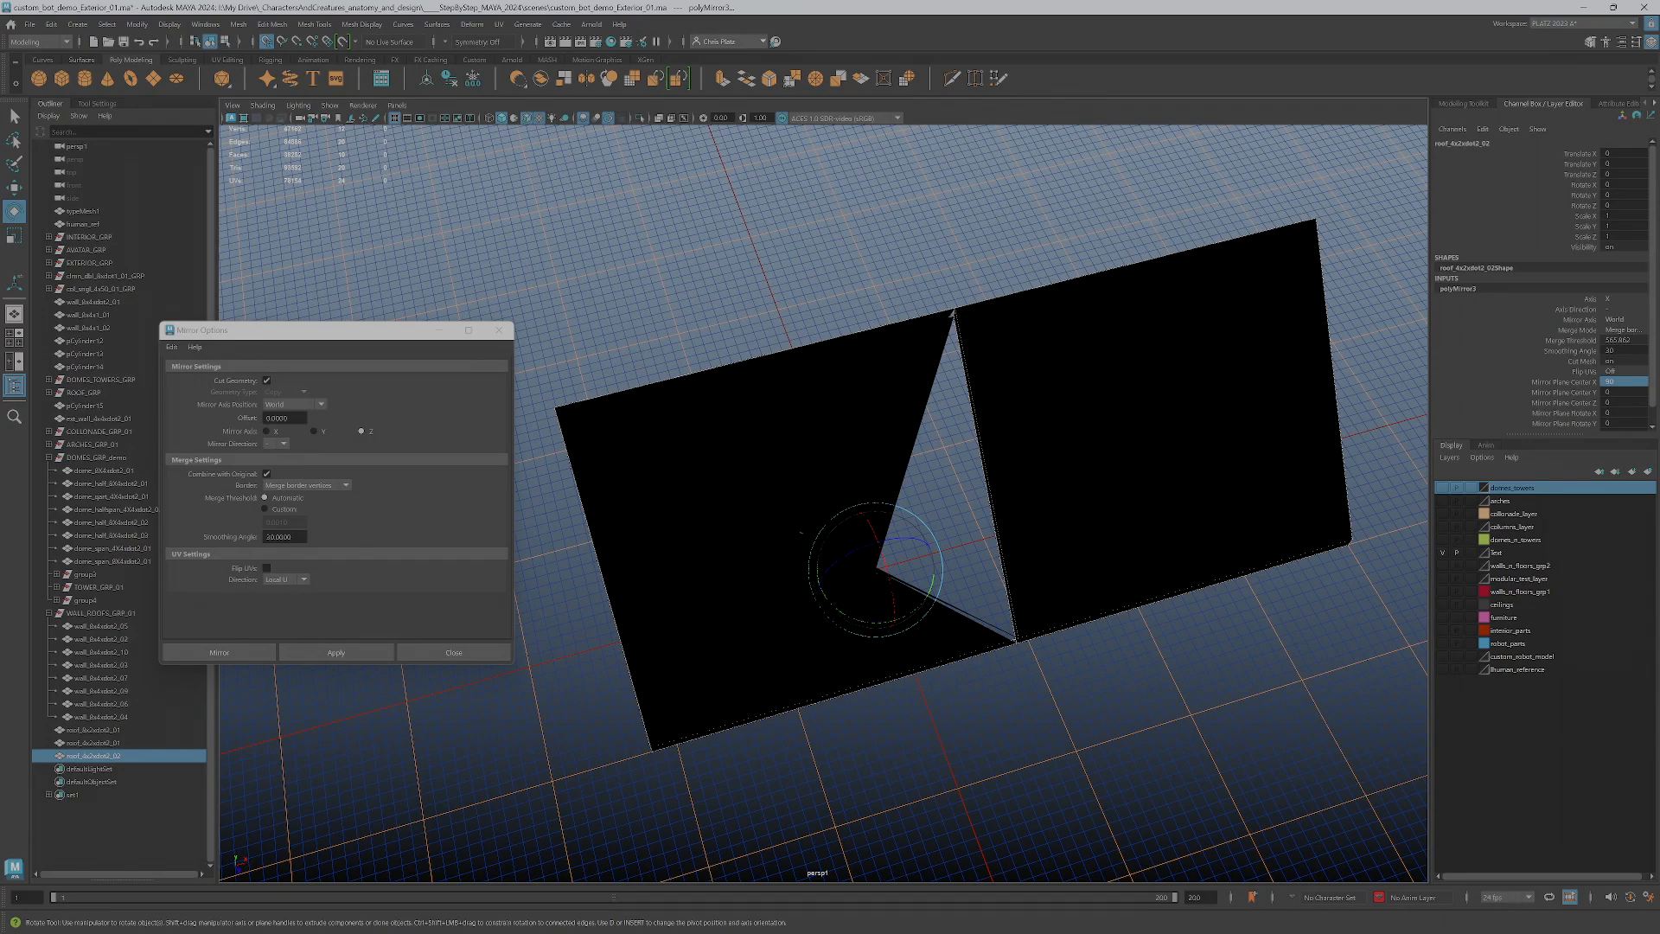
double_click(1628, 379)
key("Return")
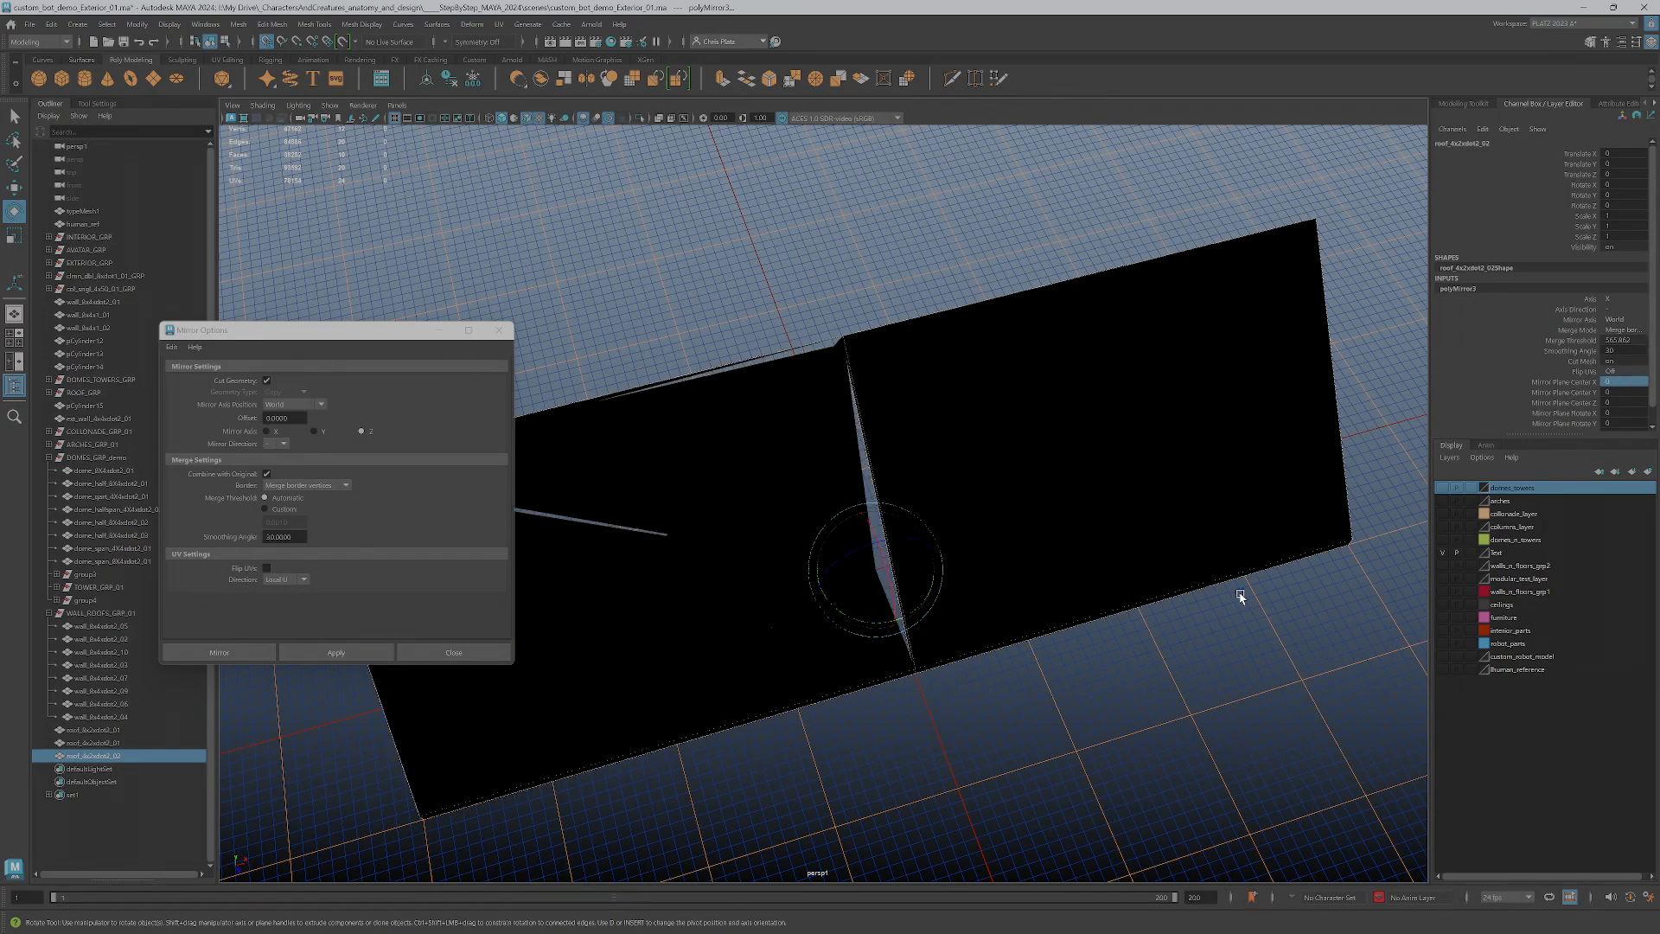
Undo the mirror plane center, axis and direction changes on the roof copy
key("ctrl+z")
key("ctrl+z")
key("ctrl+z")
key("ctrl+z")
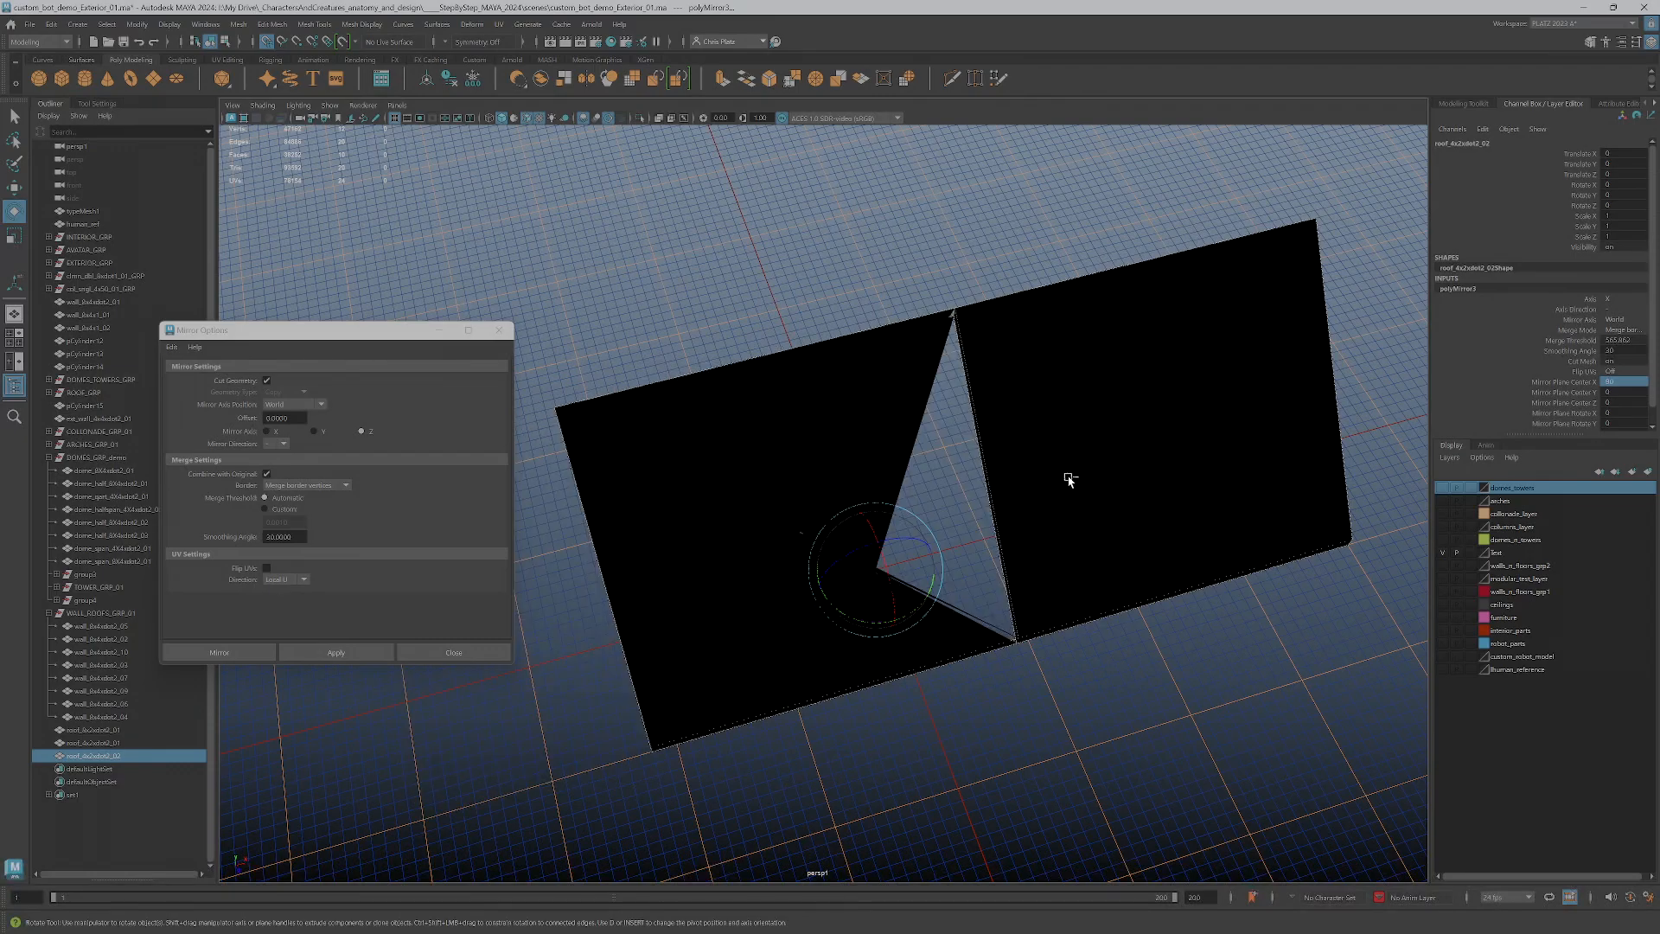
key("ctrl+z")
key("ctrl+z")
key("ctrl+z")
key("ctrl+z")
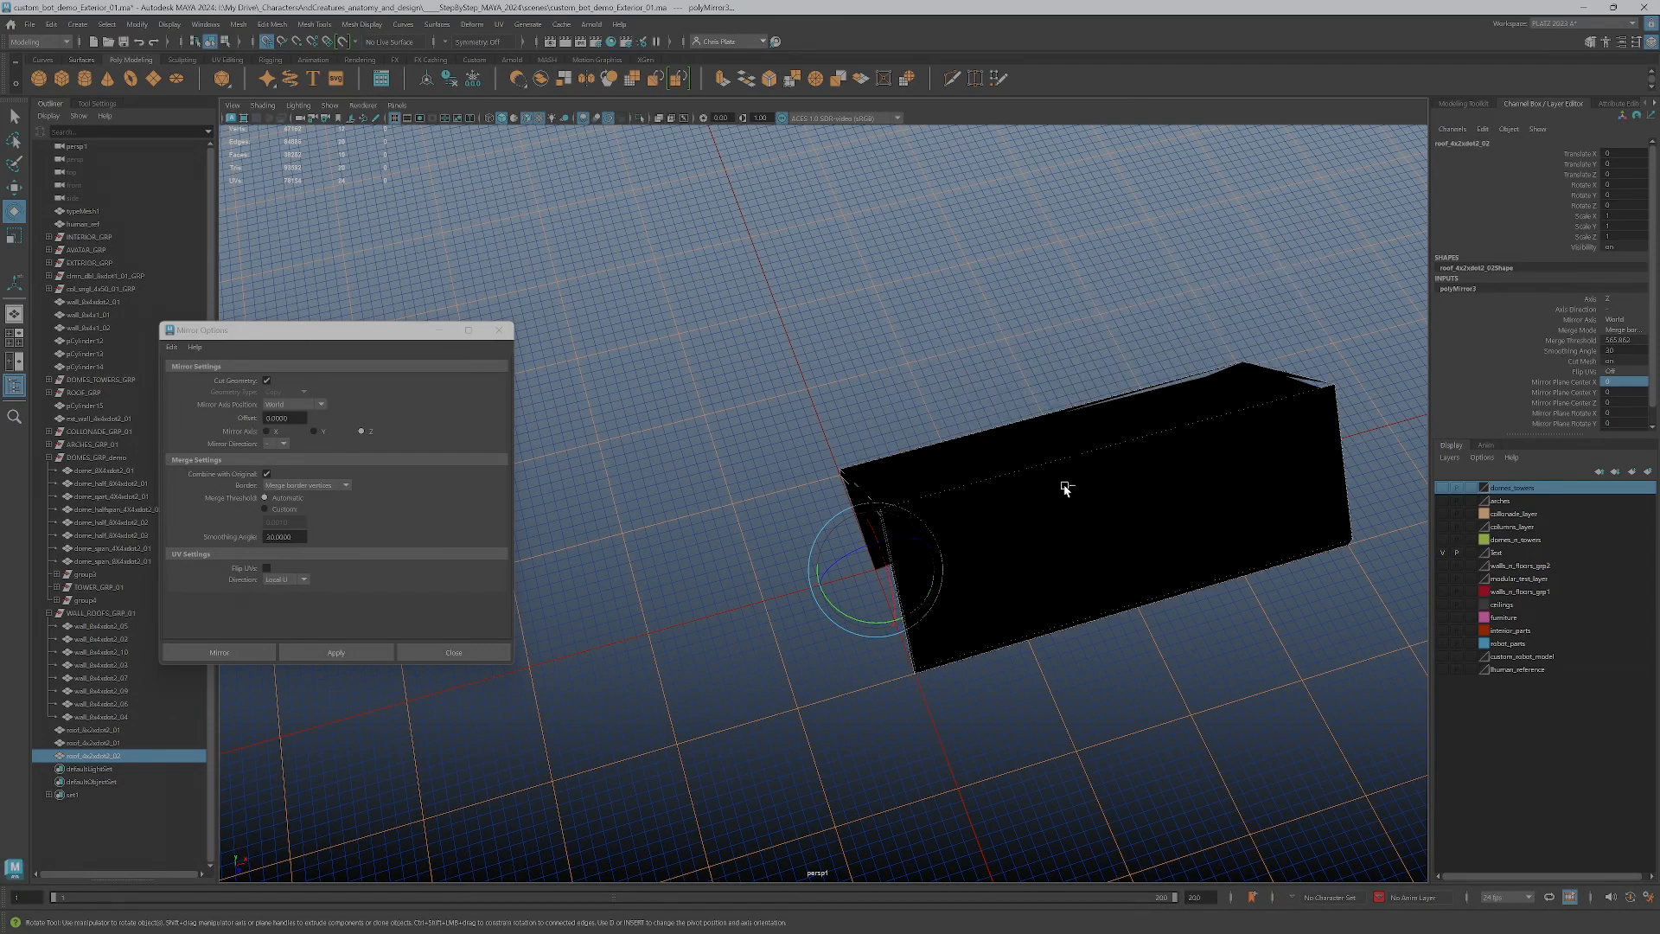
key("ctrl+z")
key("ctrl+z")
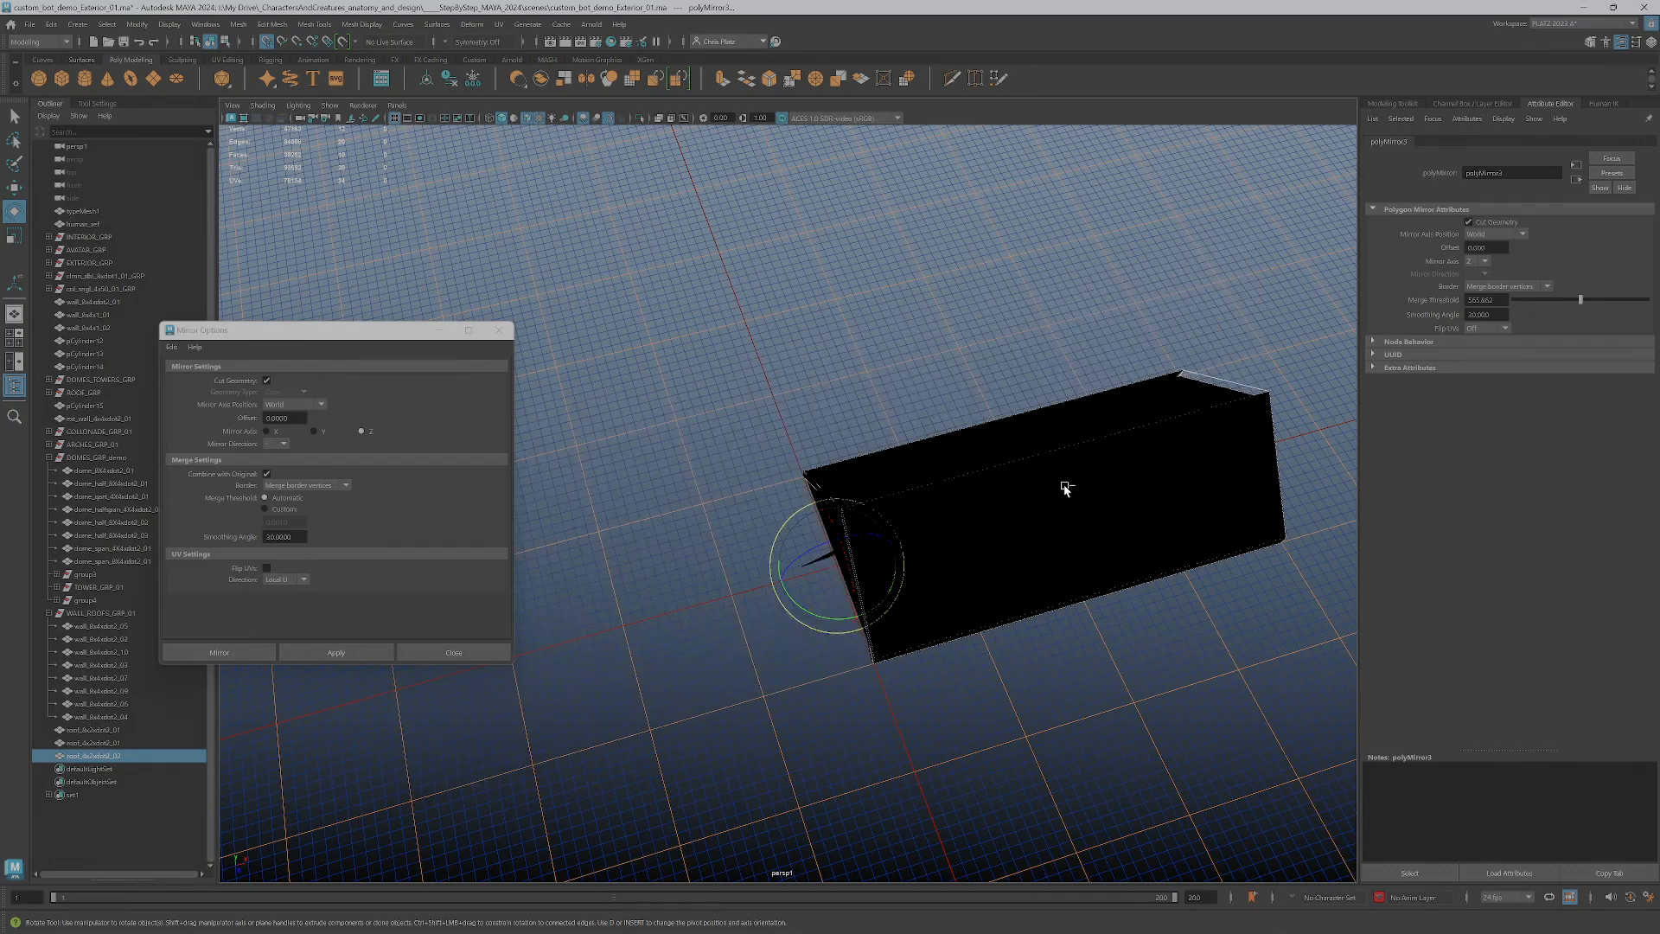